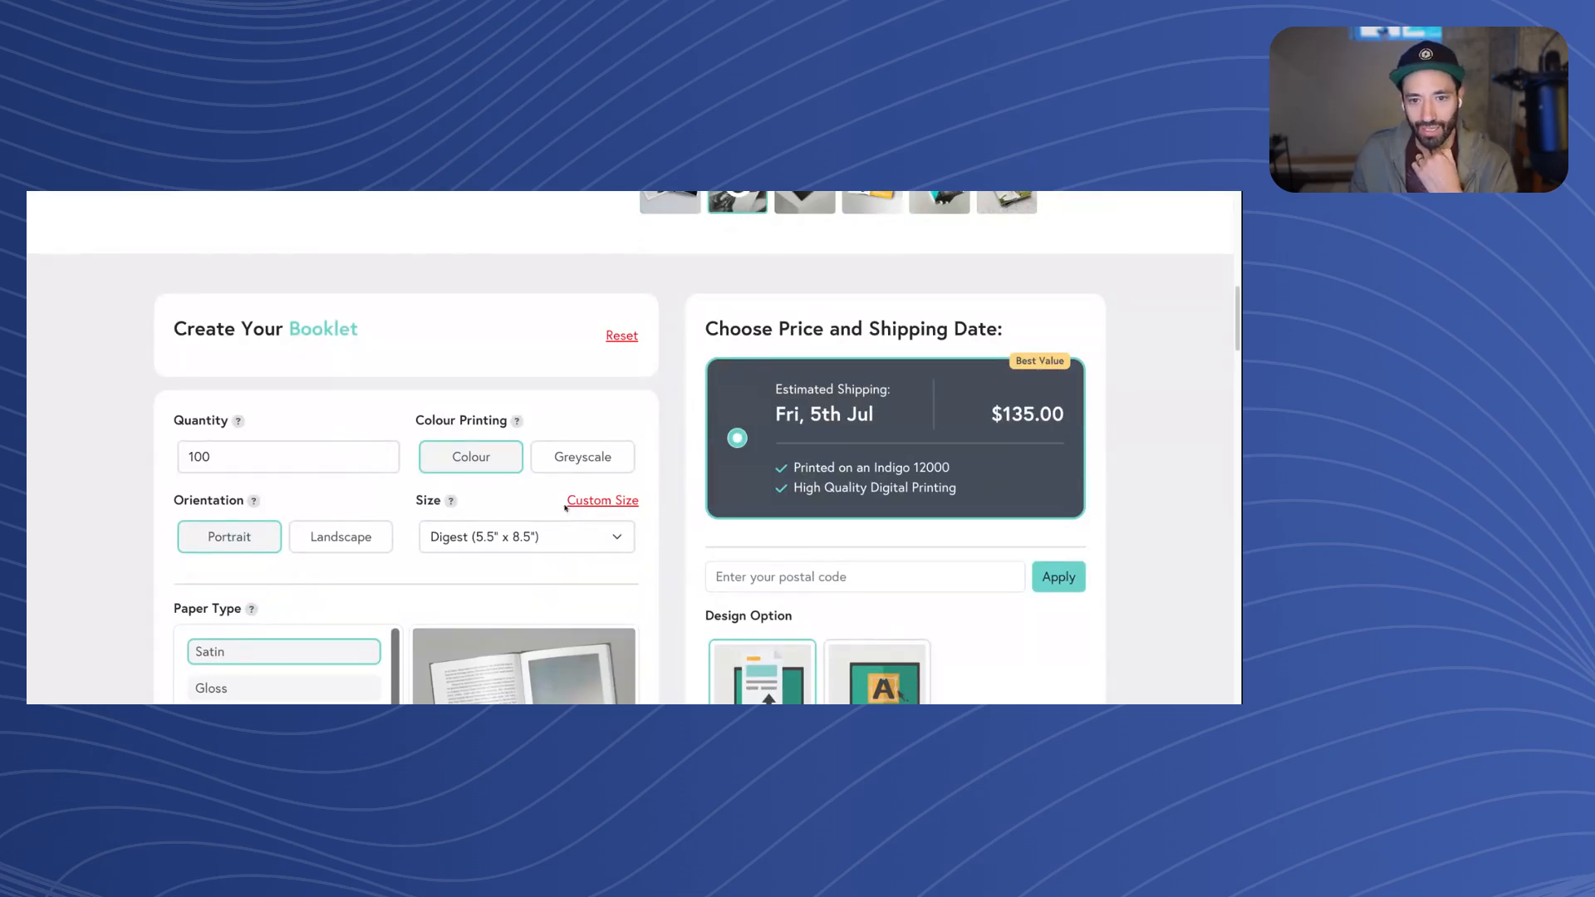
Examine the booklet's size, paper, binding and page options, pricing, and print template on the product page
scroll(582, 504, down, 1)
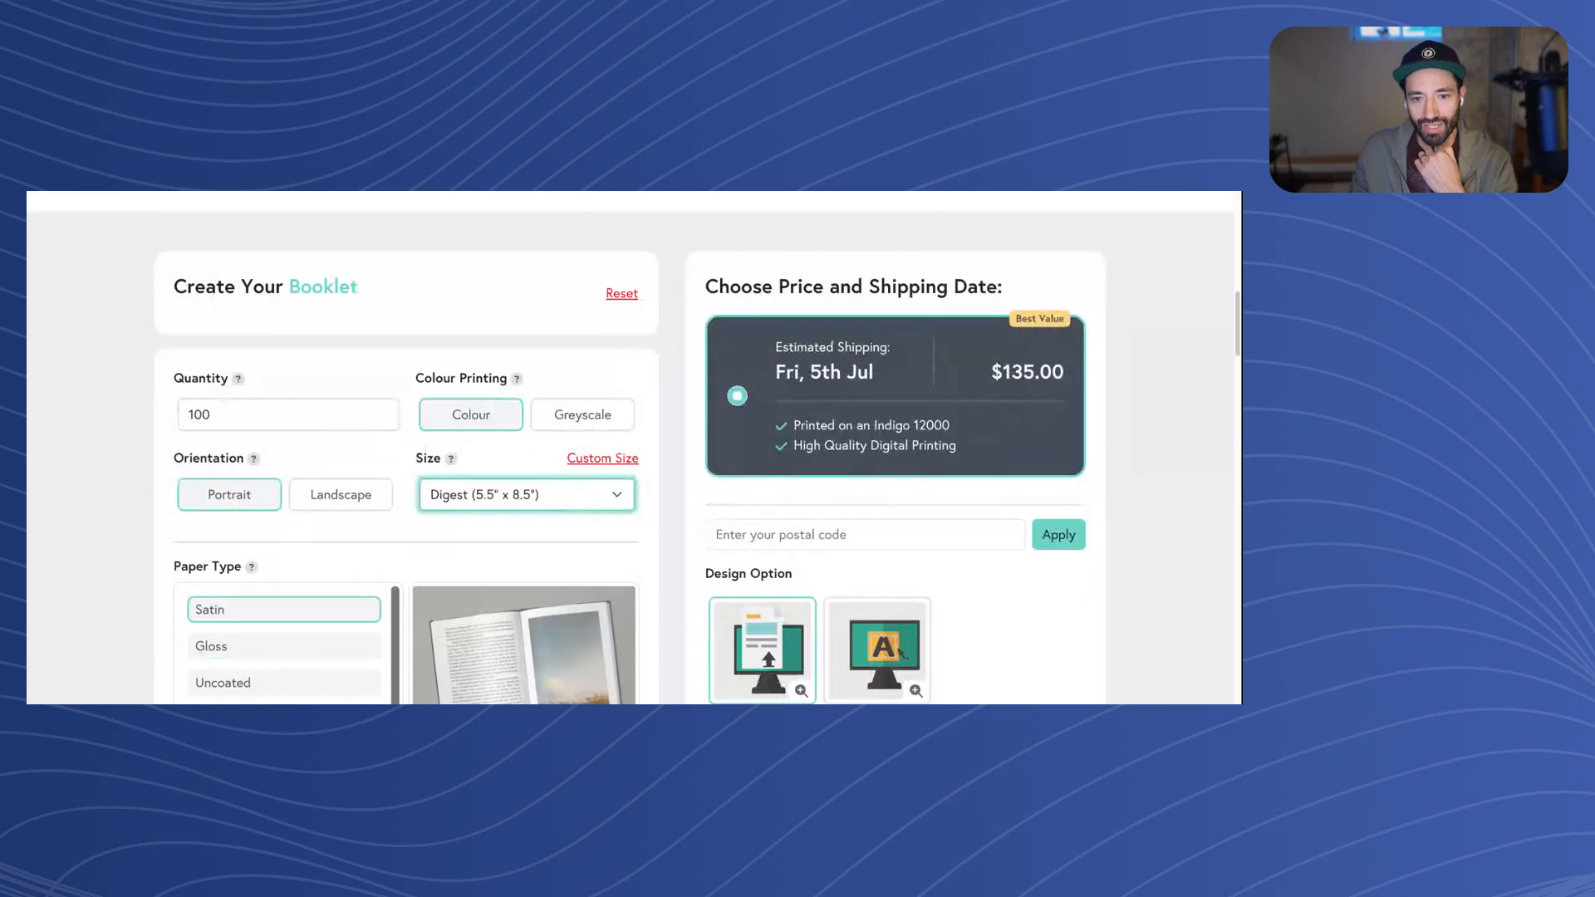
scroll(706, 498, down, 9)
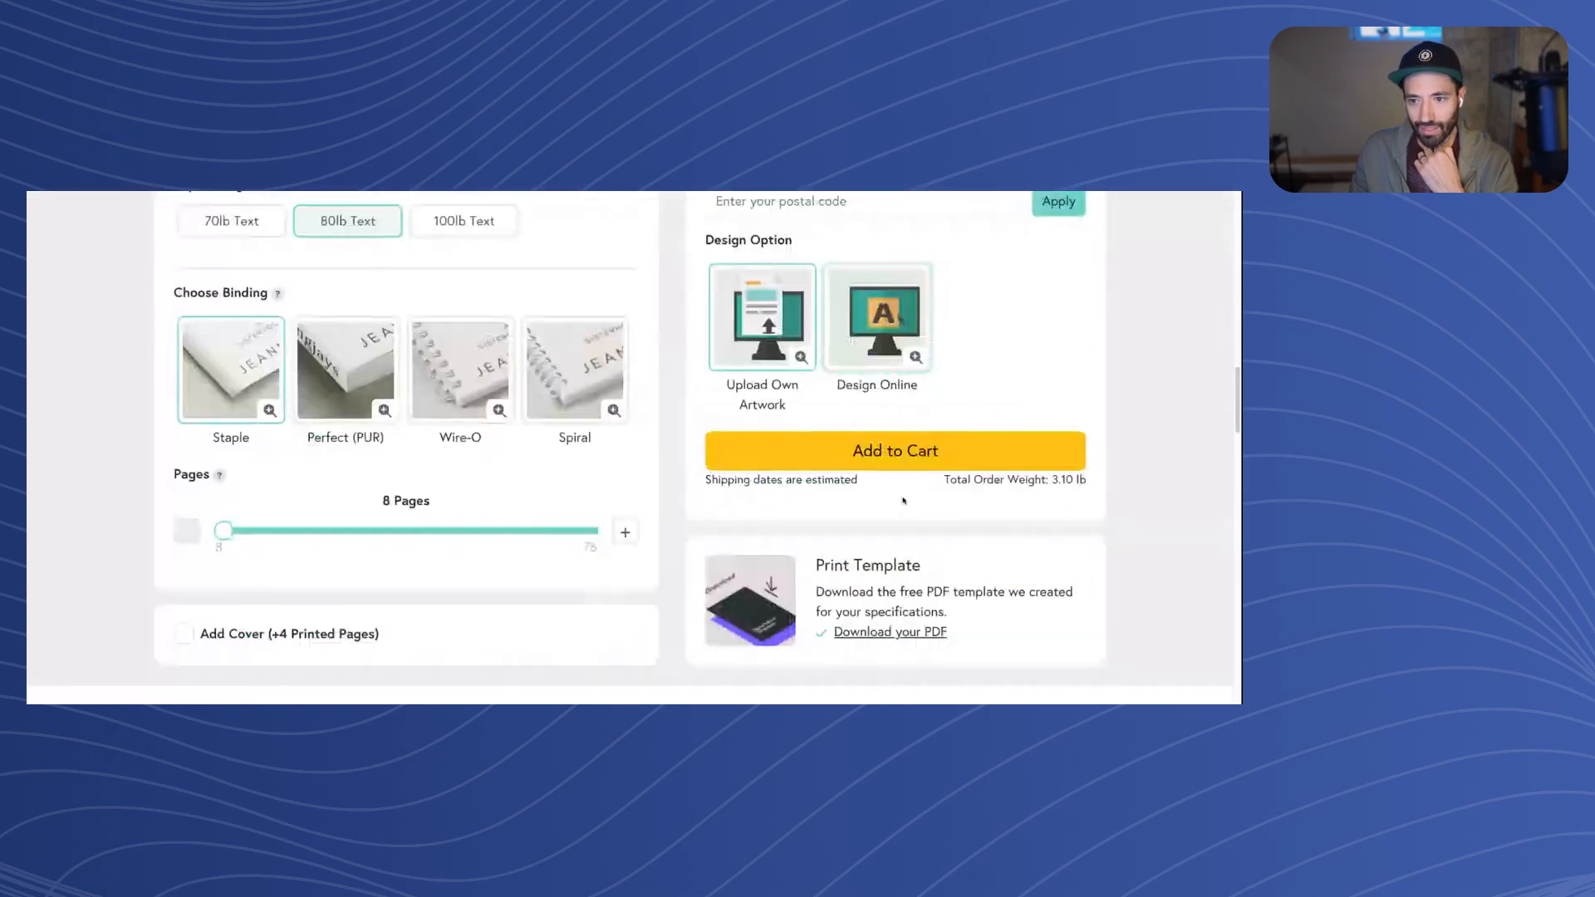
scroll(903, 501, down, 1)
scroll(903, 501, up, 1)
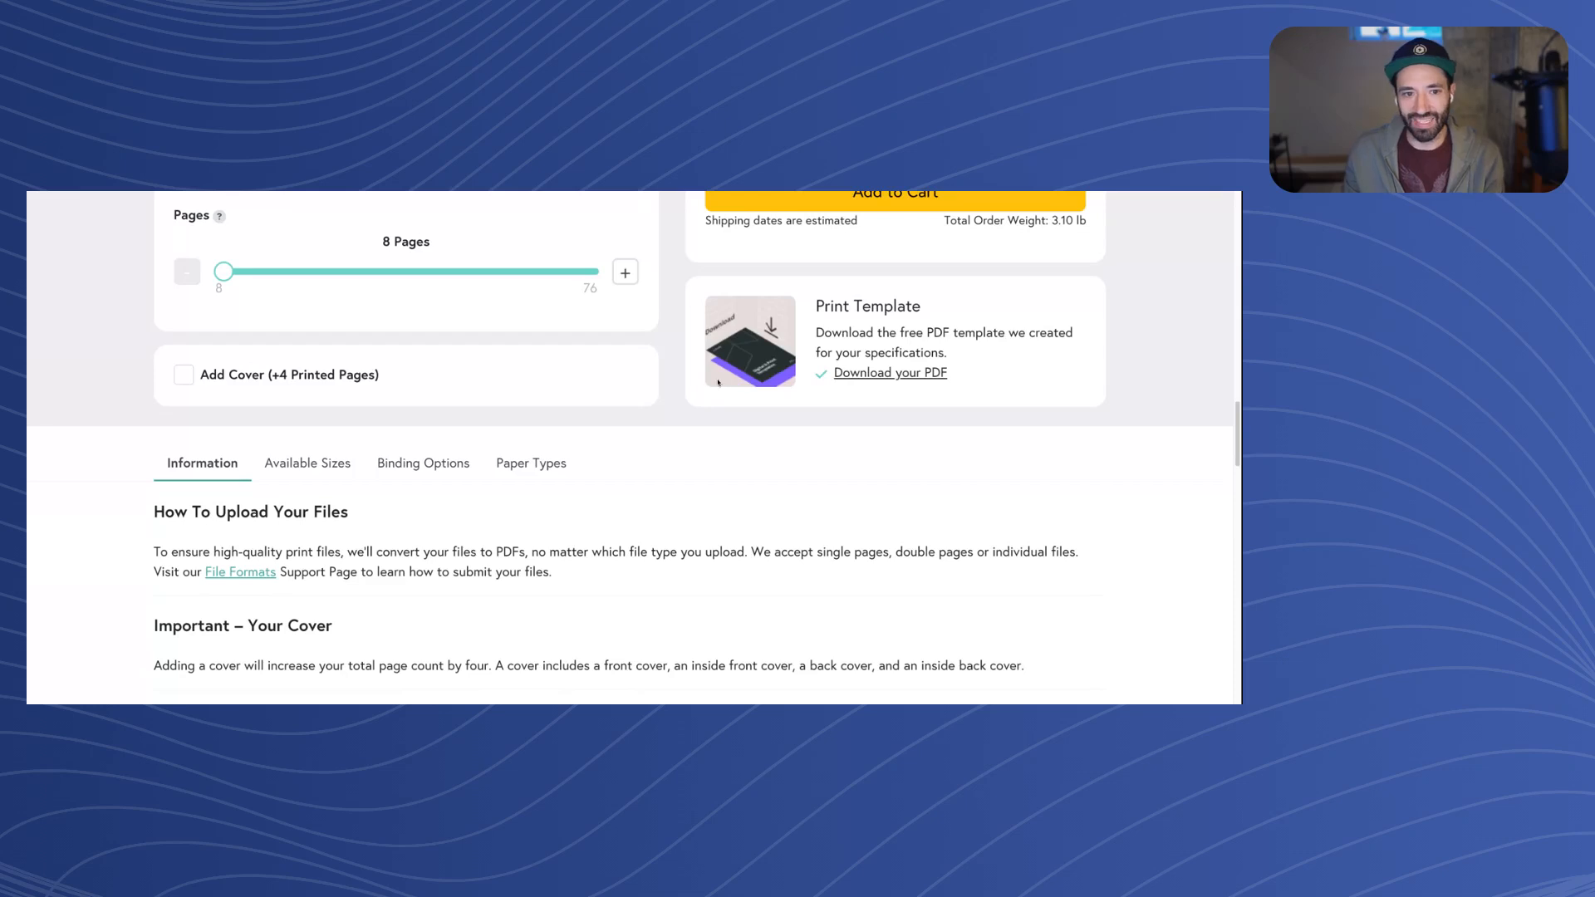
scroll(719, 382, up, 10)
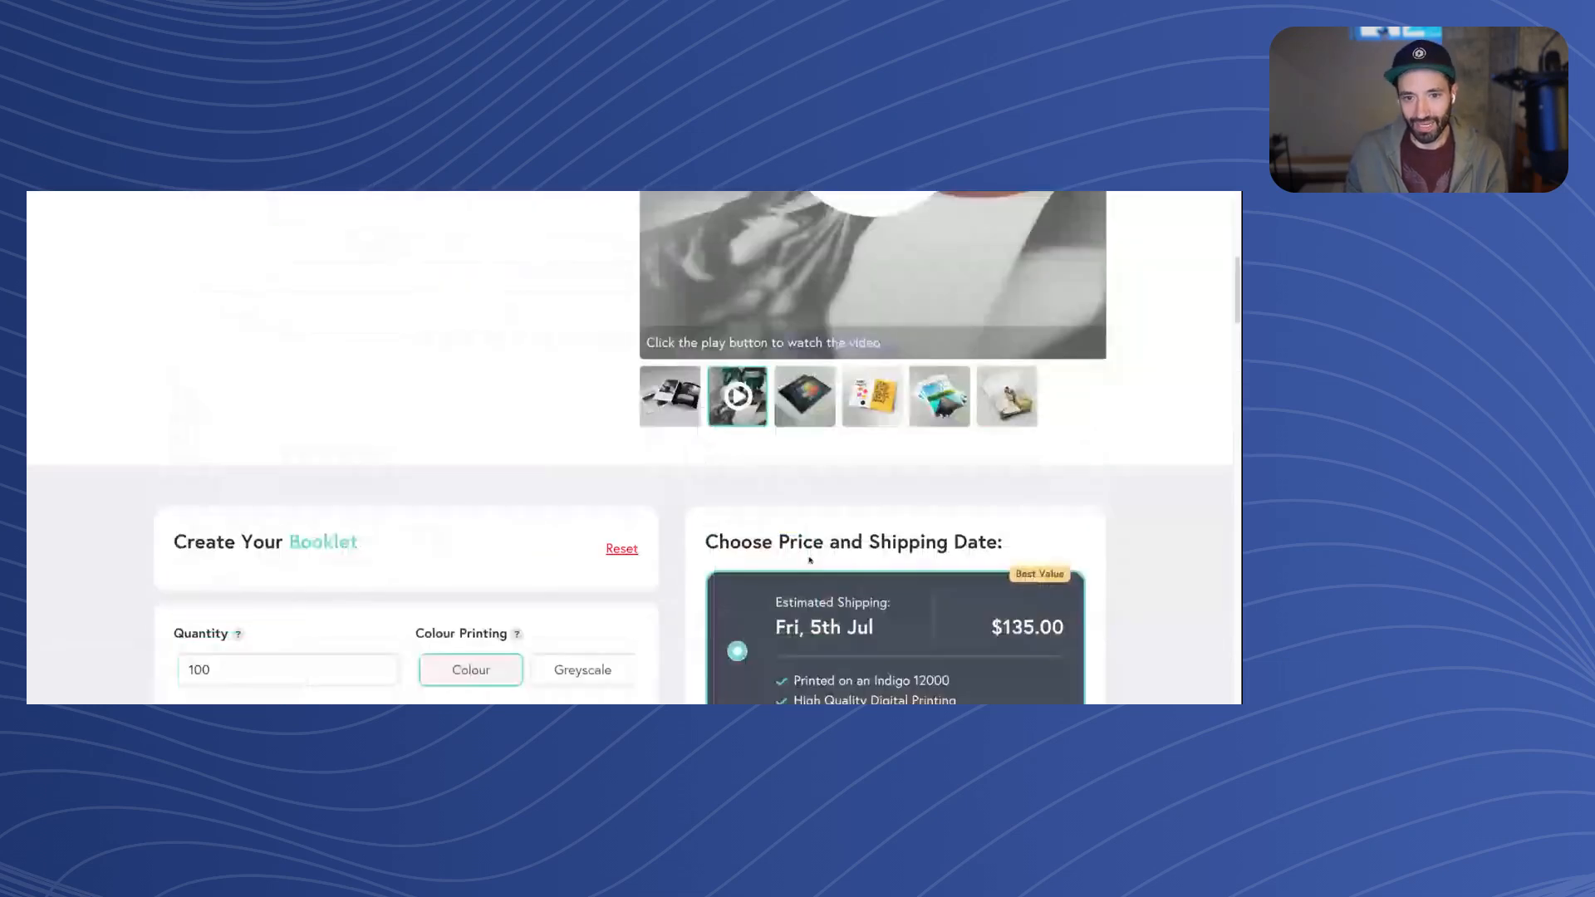
scroll(810, 560, up, 6)
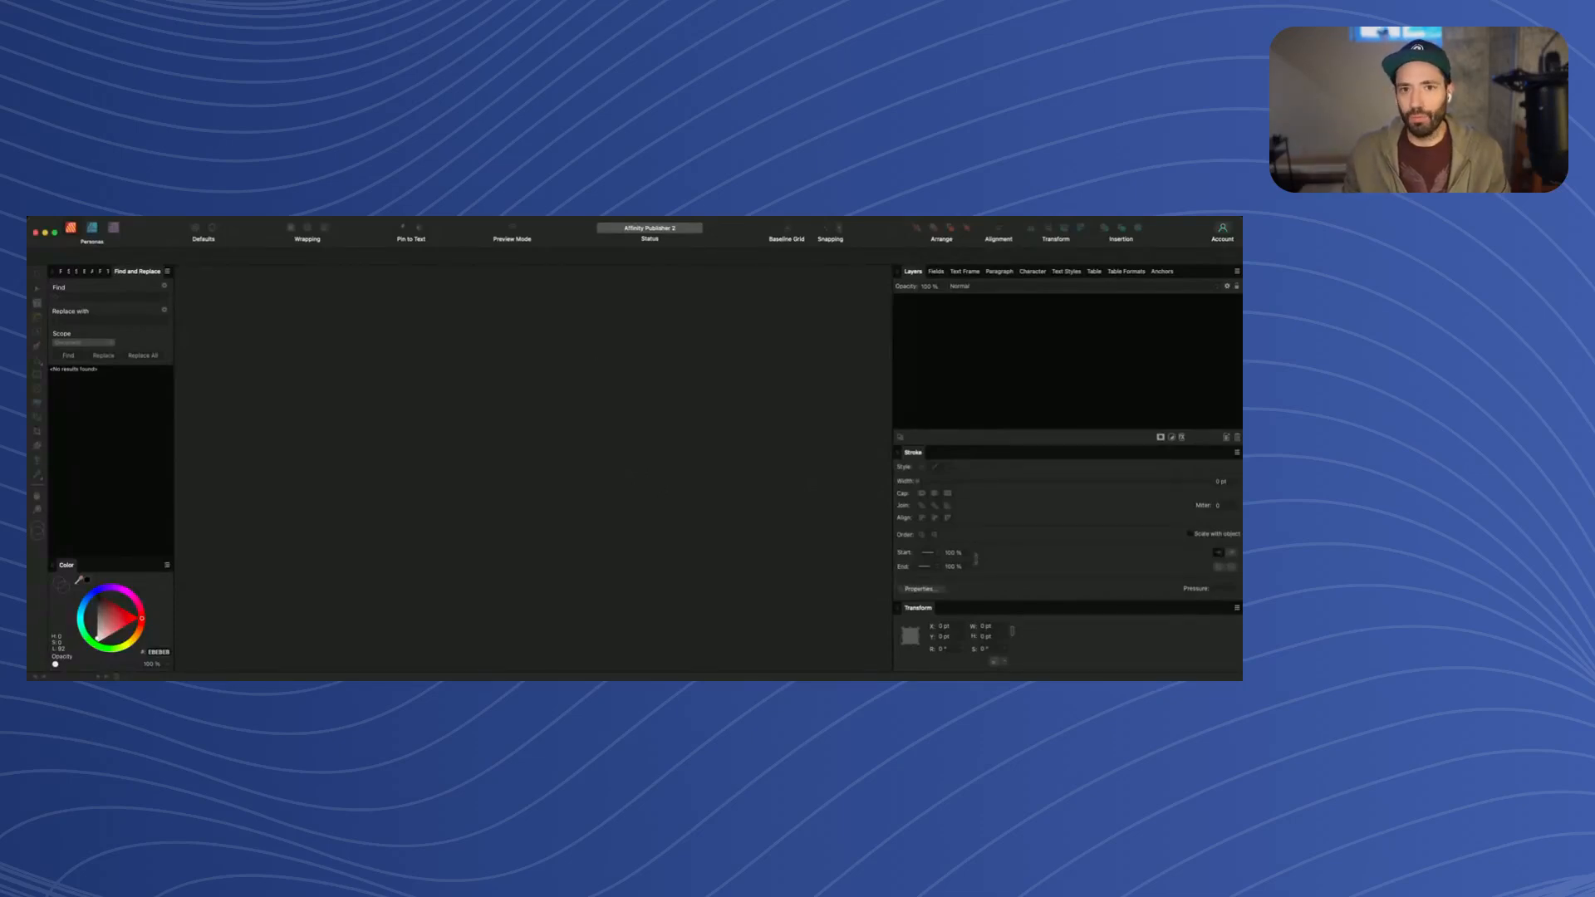
Switch to Affinity Publisher and bring up the setup for a new document
key(ctrl+alt+Left)
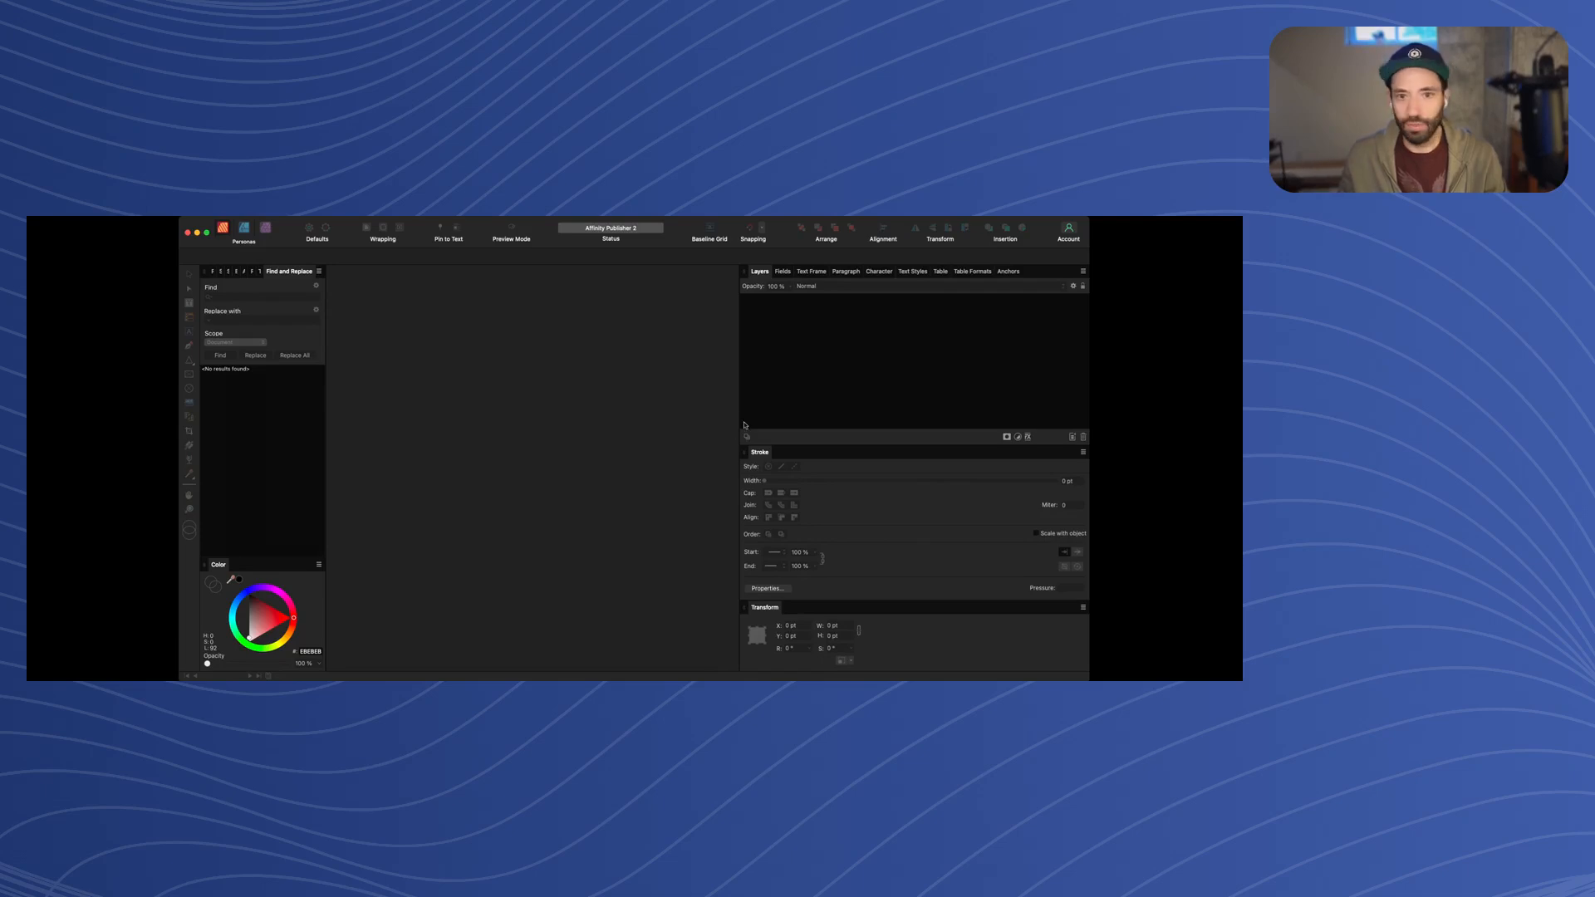
key(super+n)
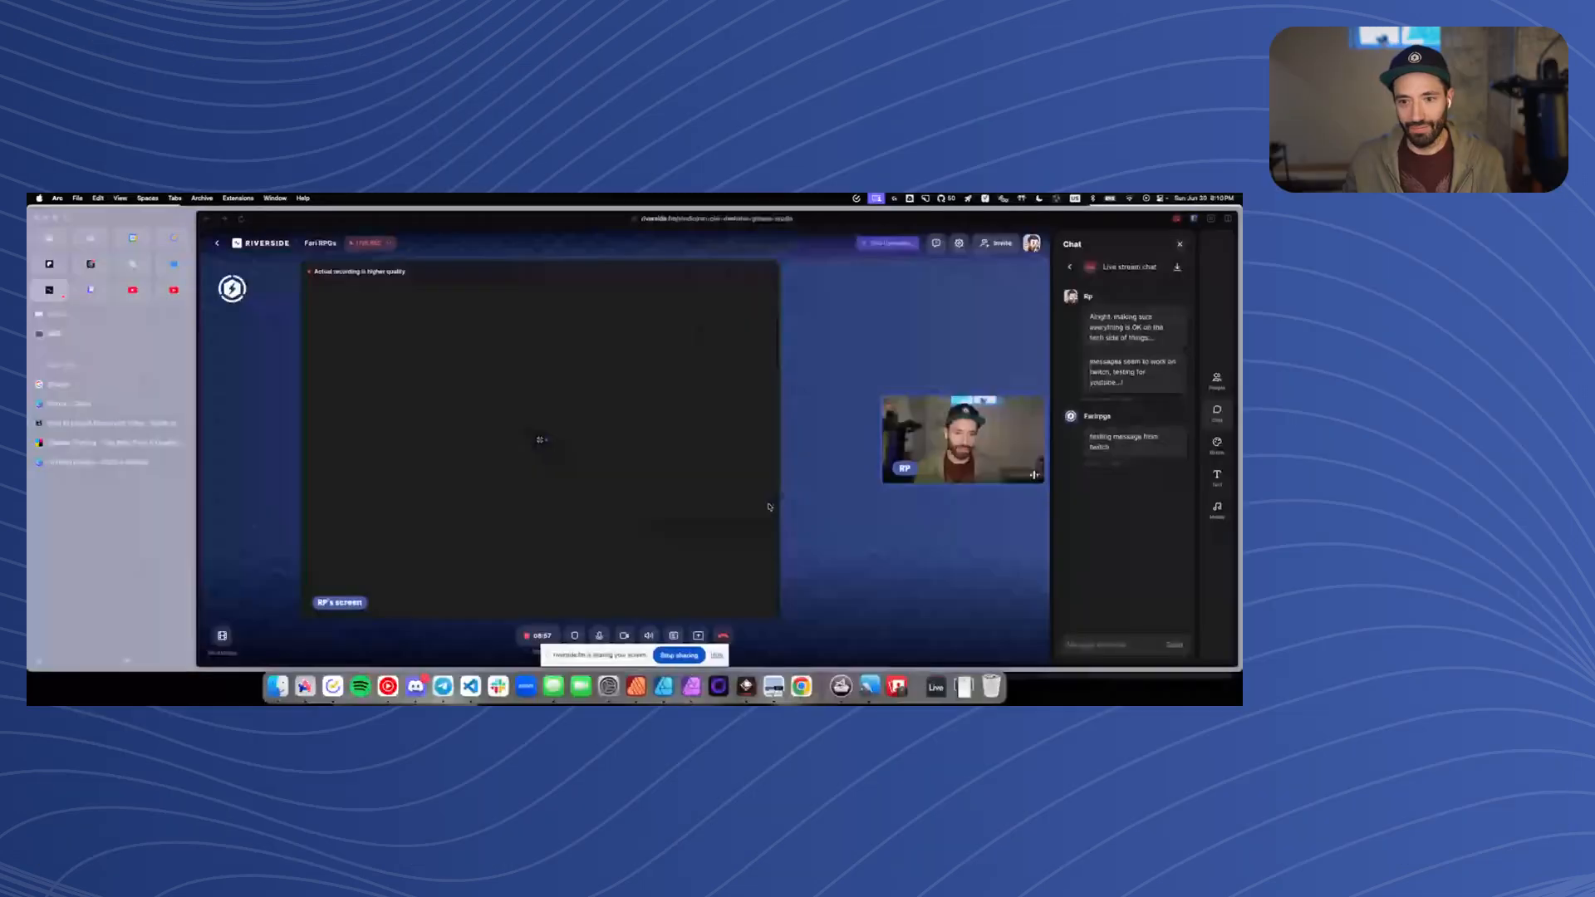
key(super+Tab)
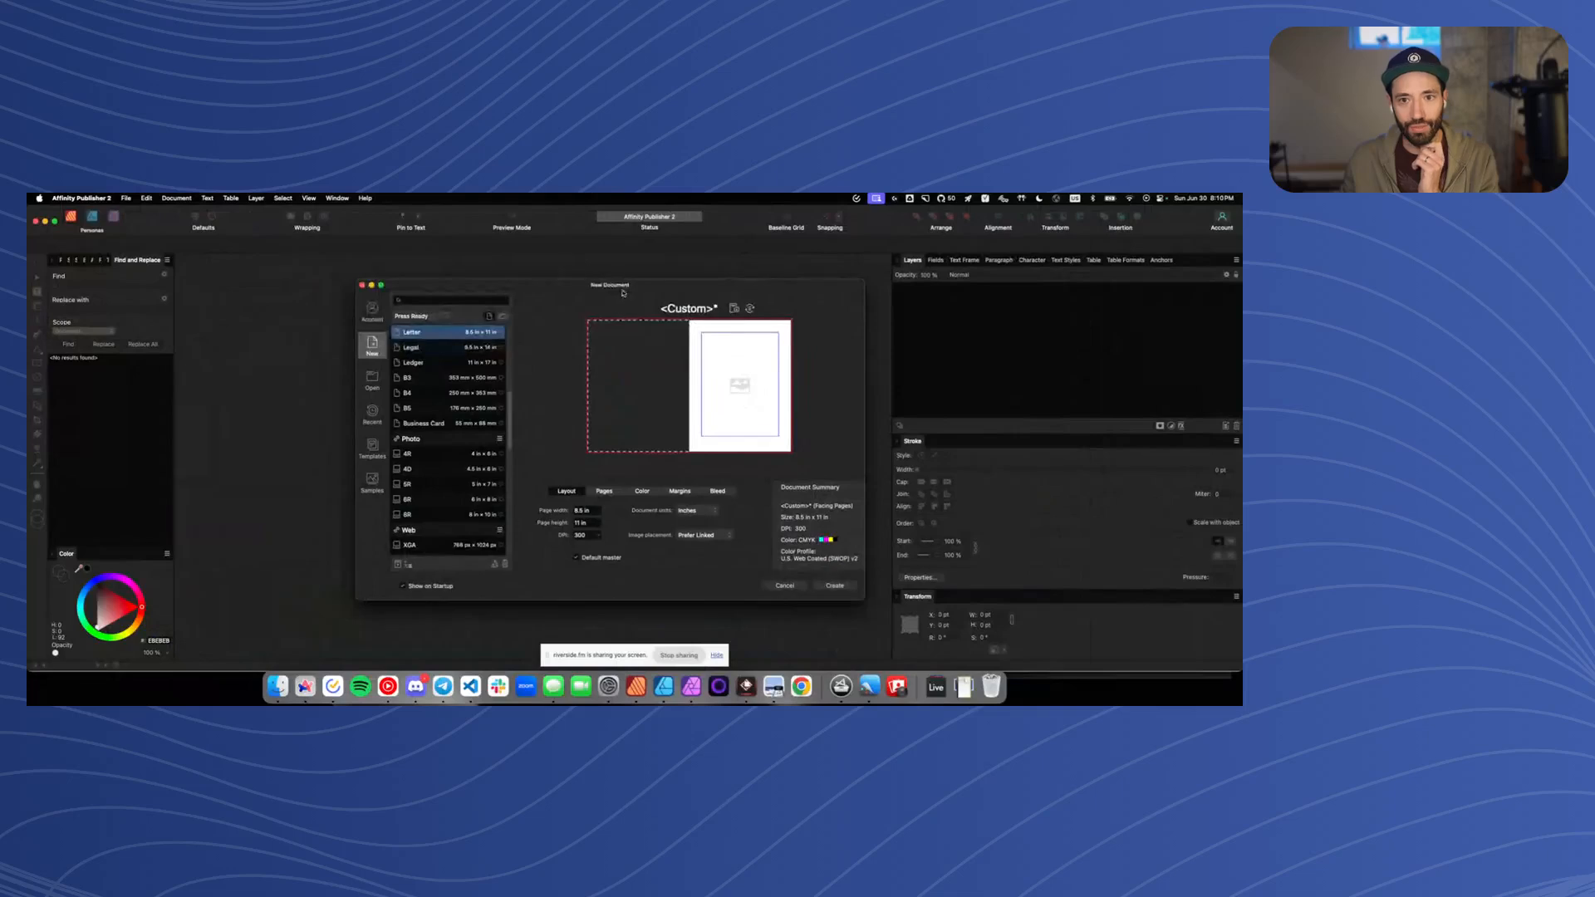
drag(616, 290, 642, 305)
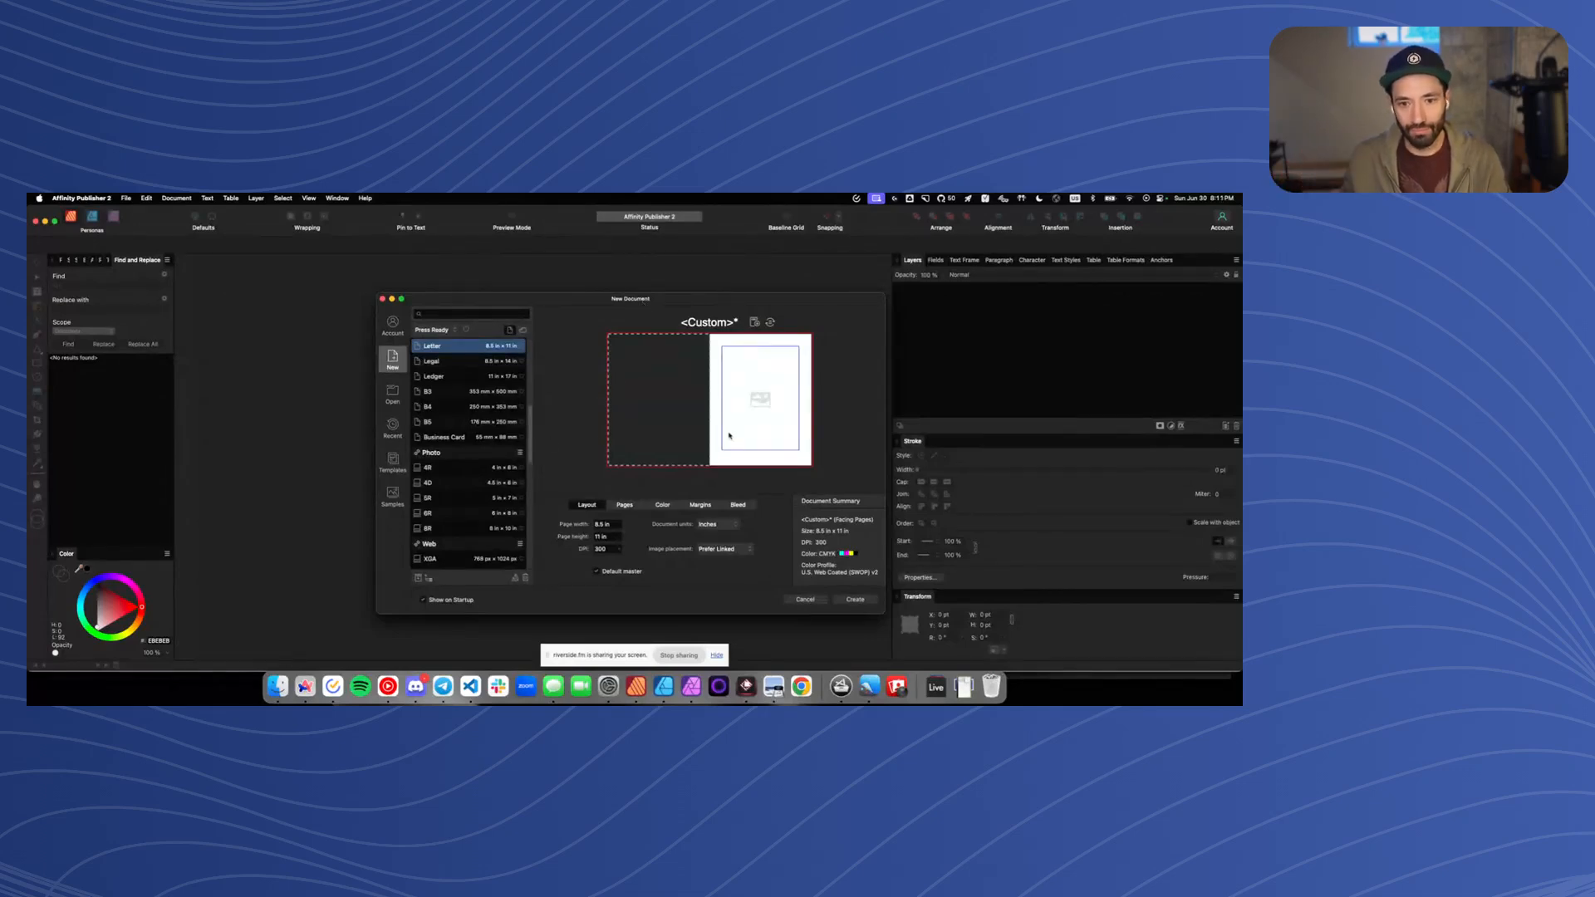
drag(634, 300, 609, 286)
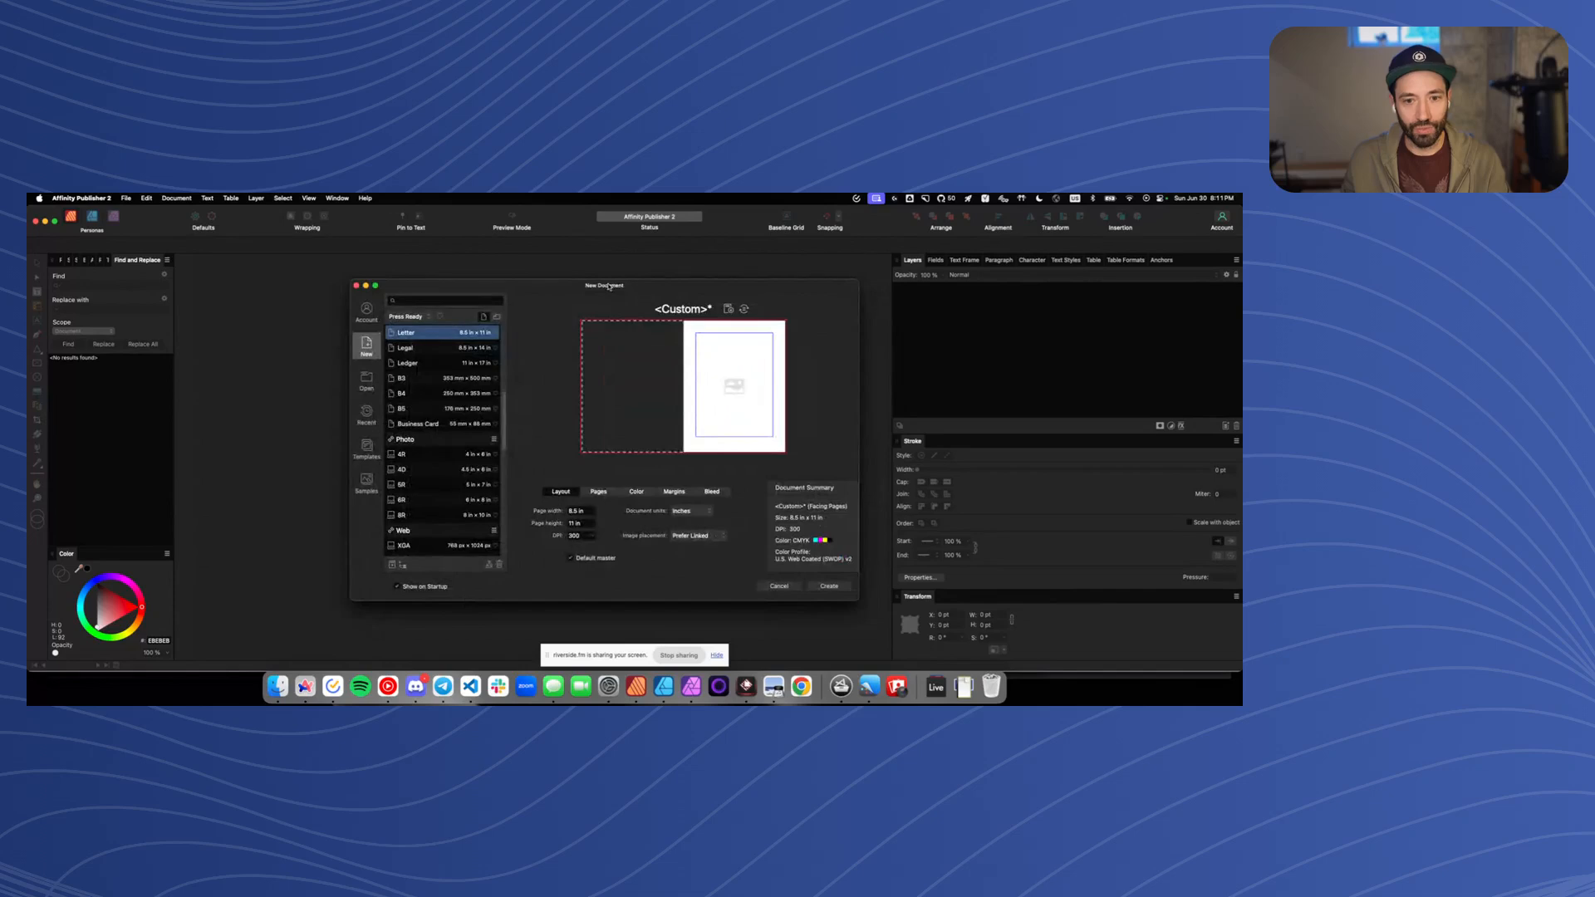
Keep the document units in inches and set the page size to 5.5 in wide by 8.5 in high
click(702, 512)
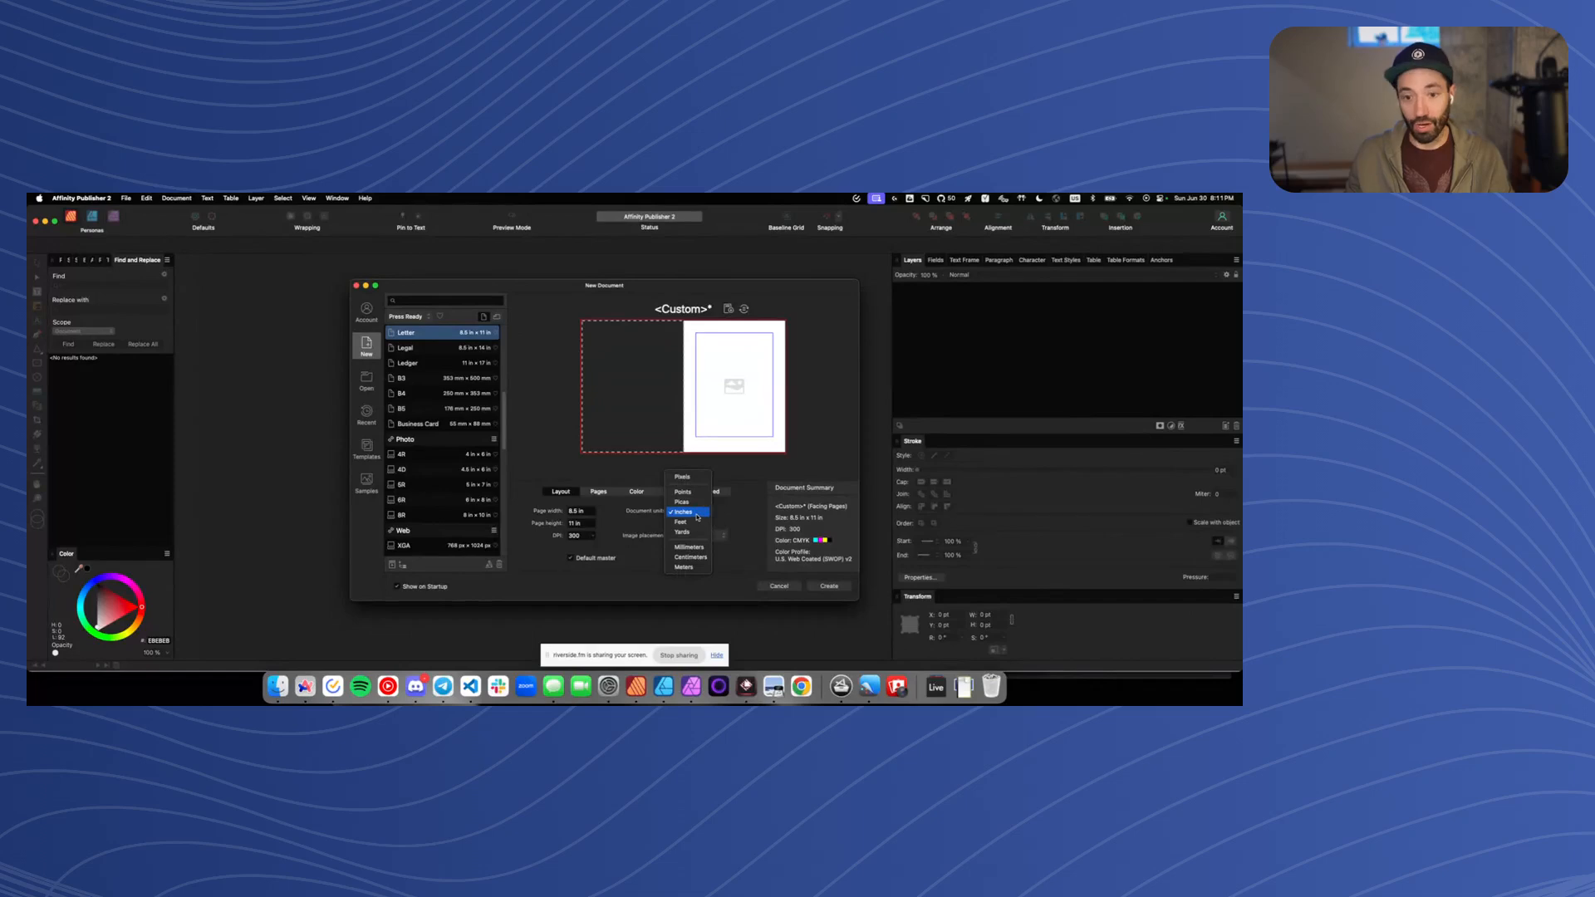
click(696, 514)
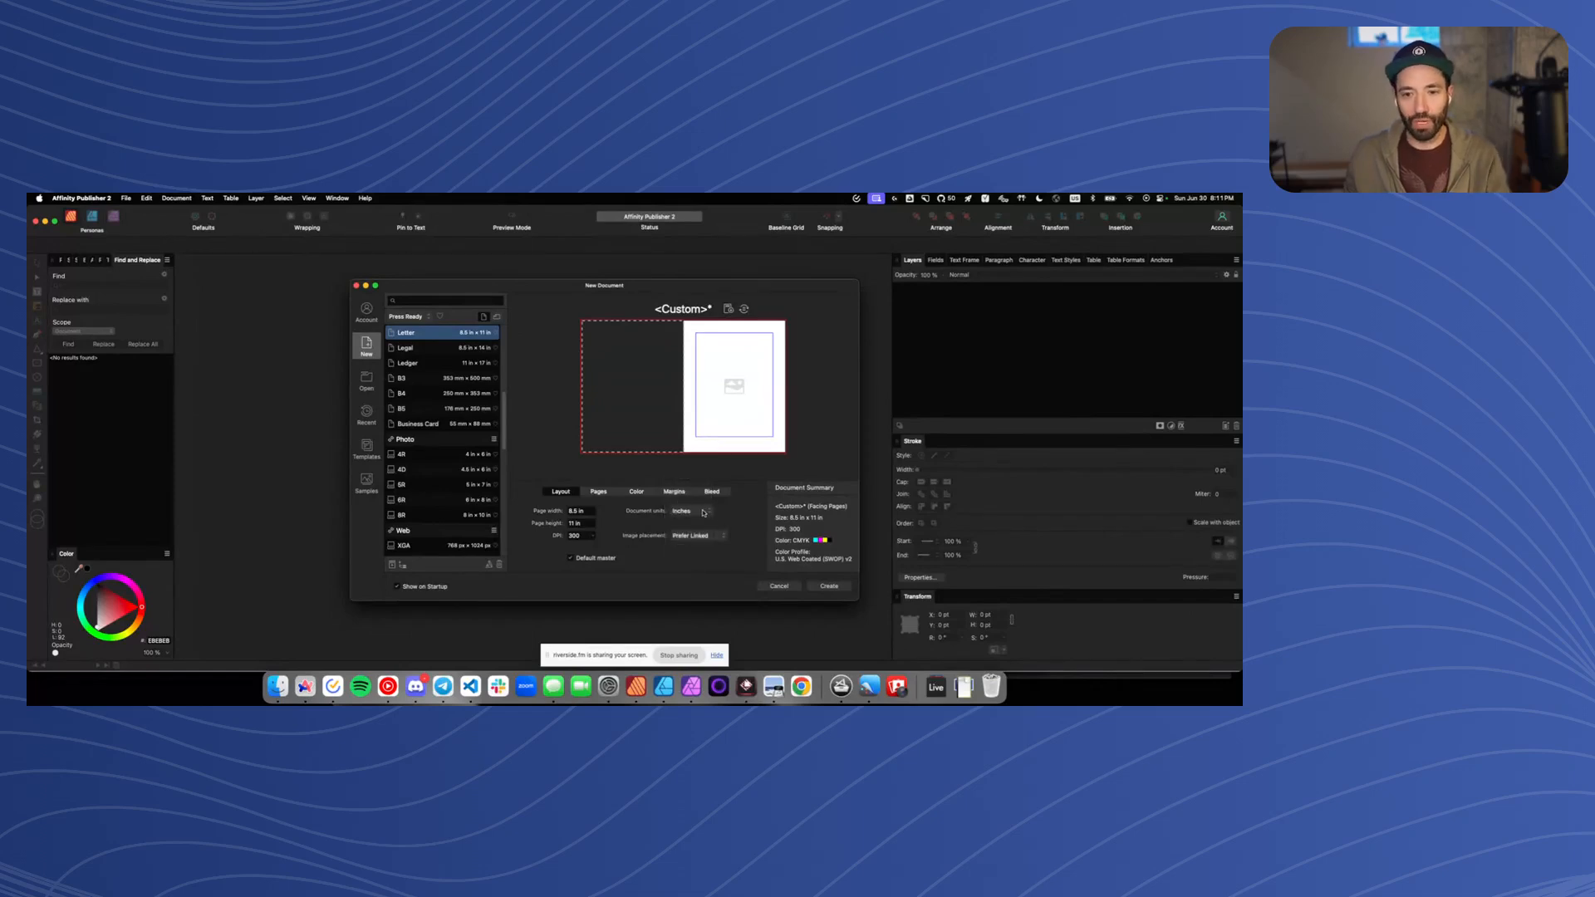
click(580, 511)
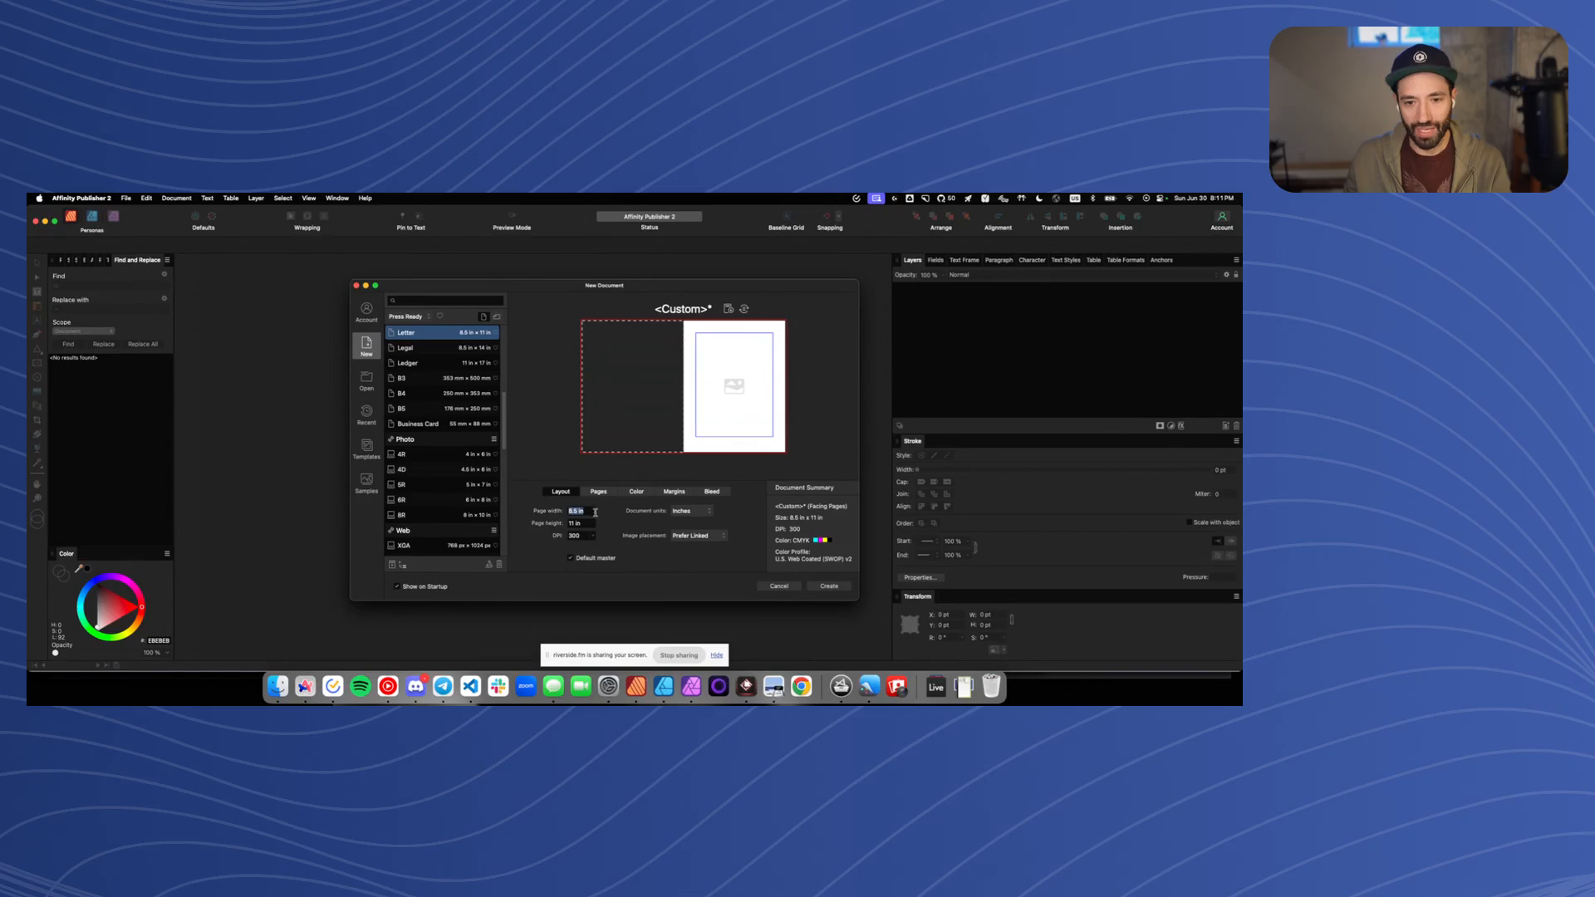
text(5)
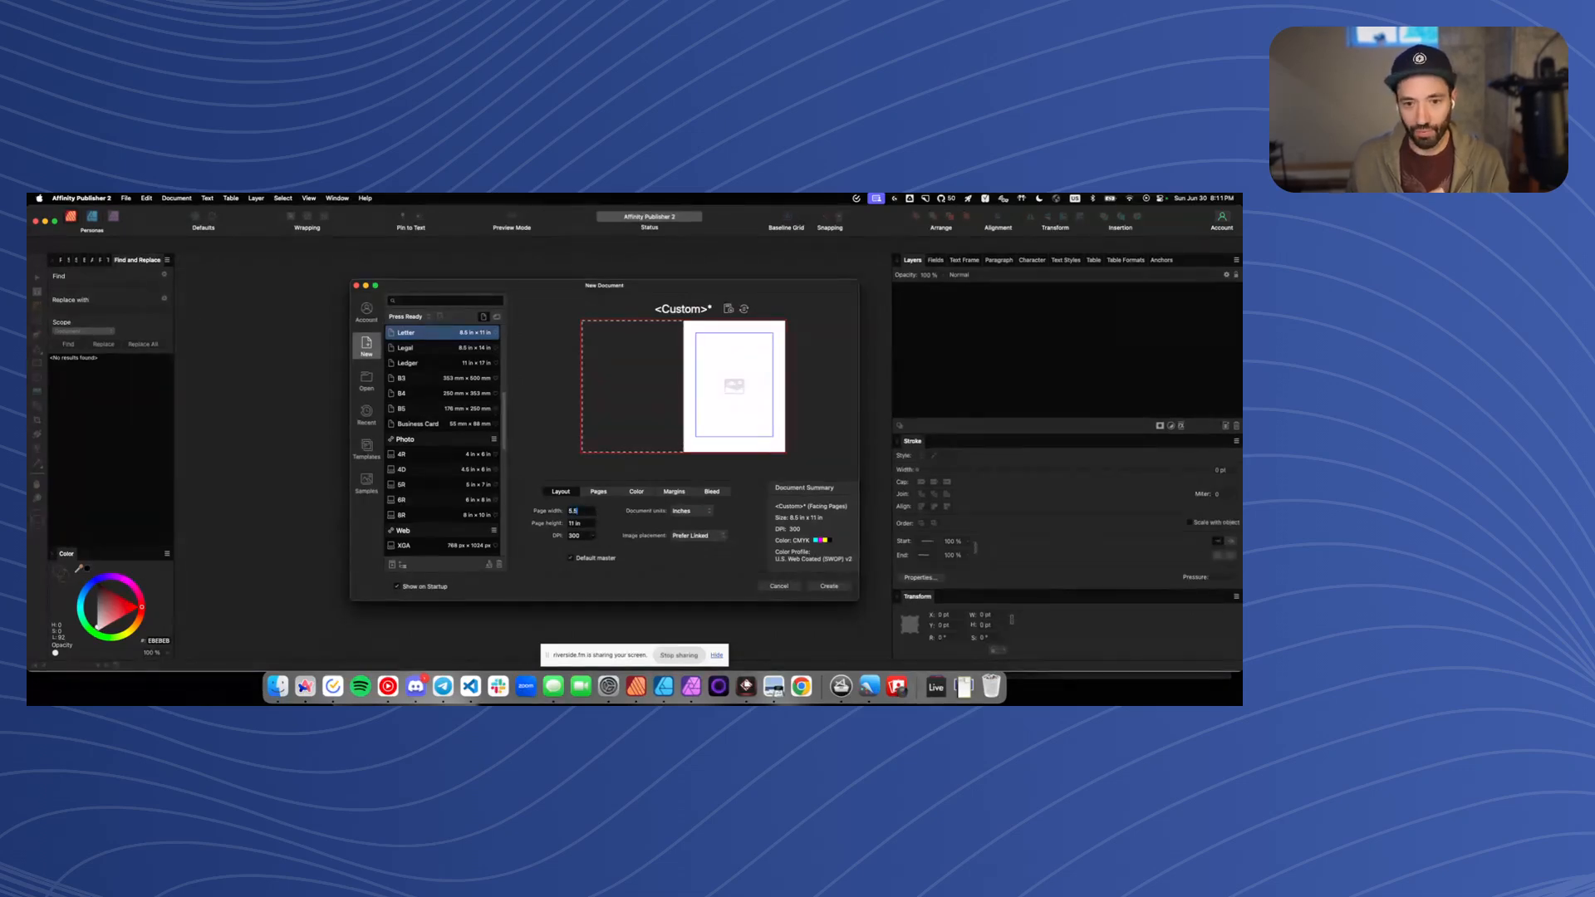
text(.5)
key(Tab)
text(8)
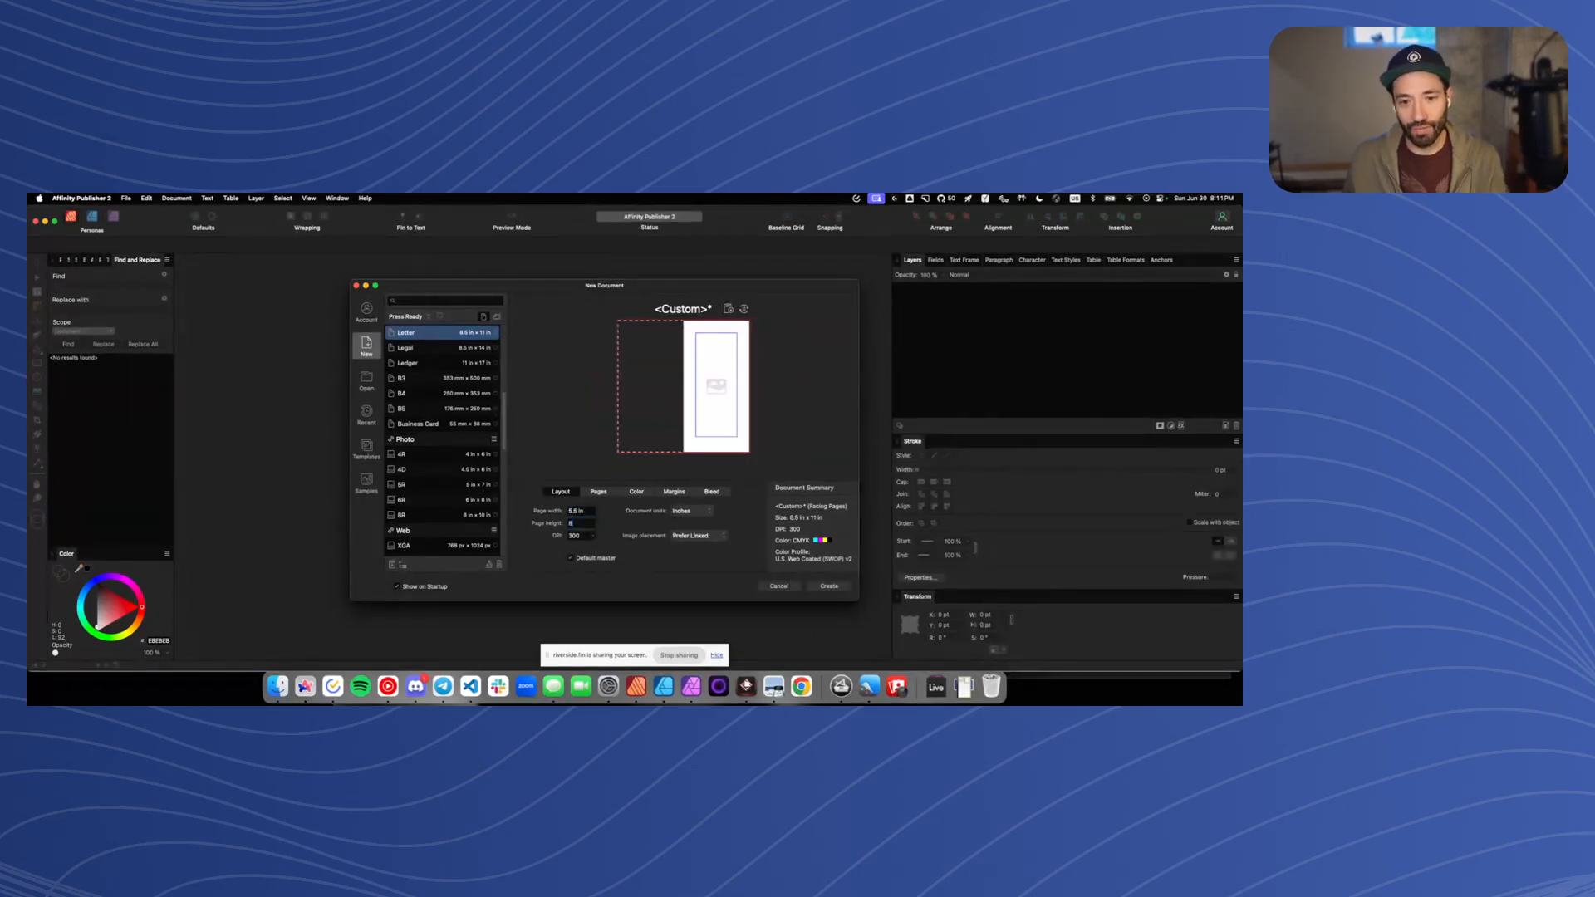
key(Return)
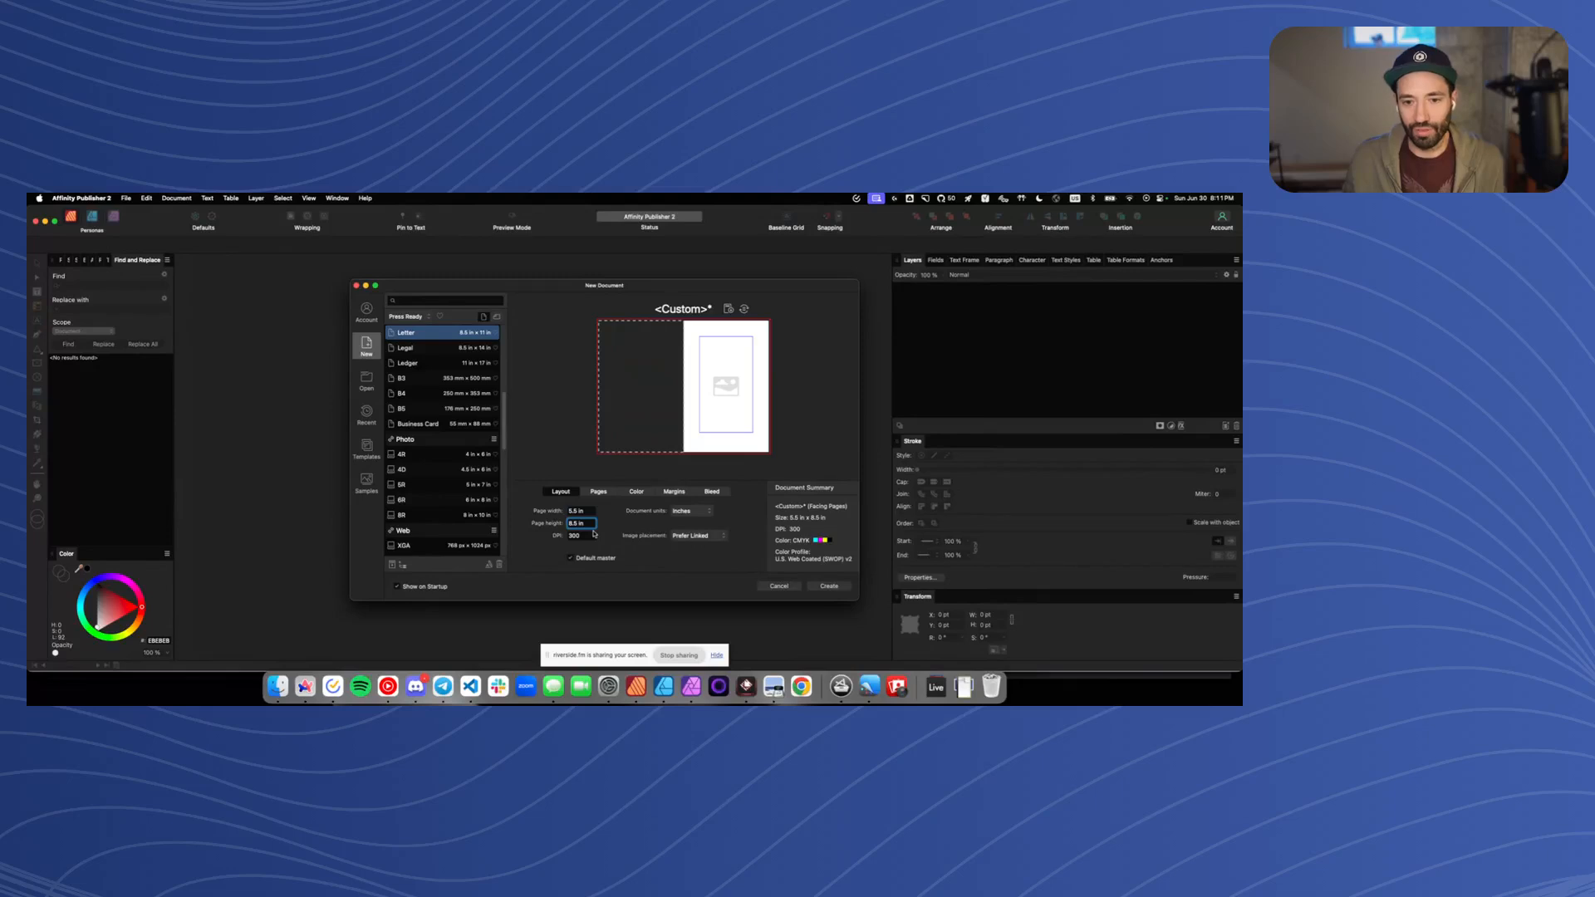
Set image placement to Prefer Embedded and review the new document's page and colour settings
click(675, 538)
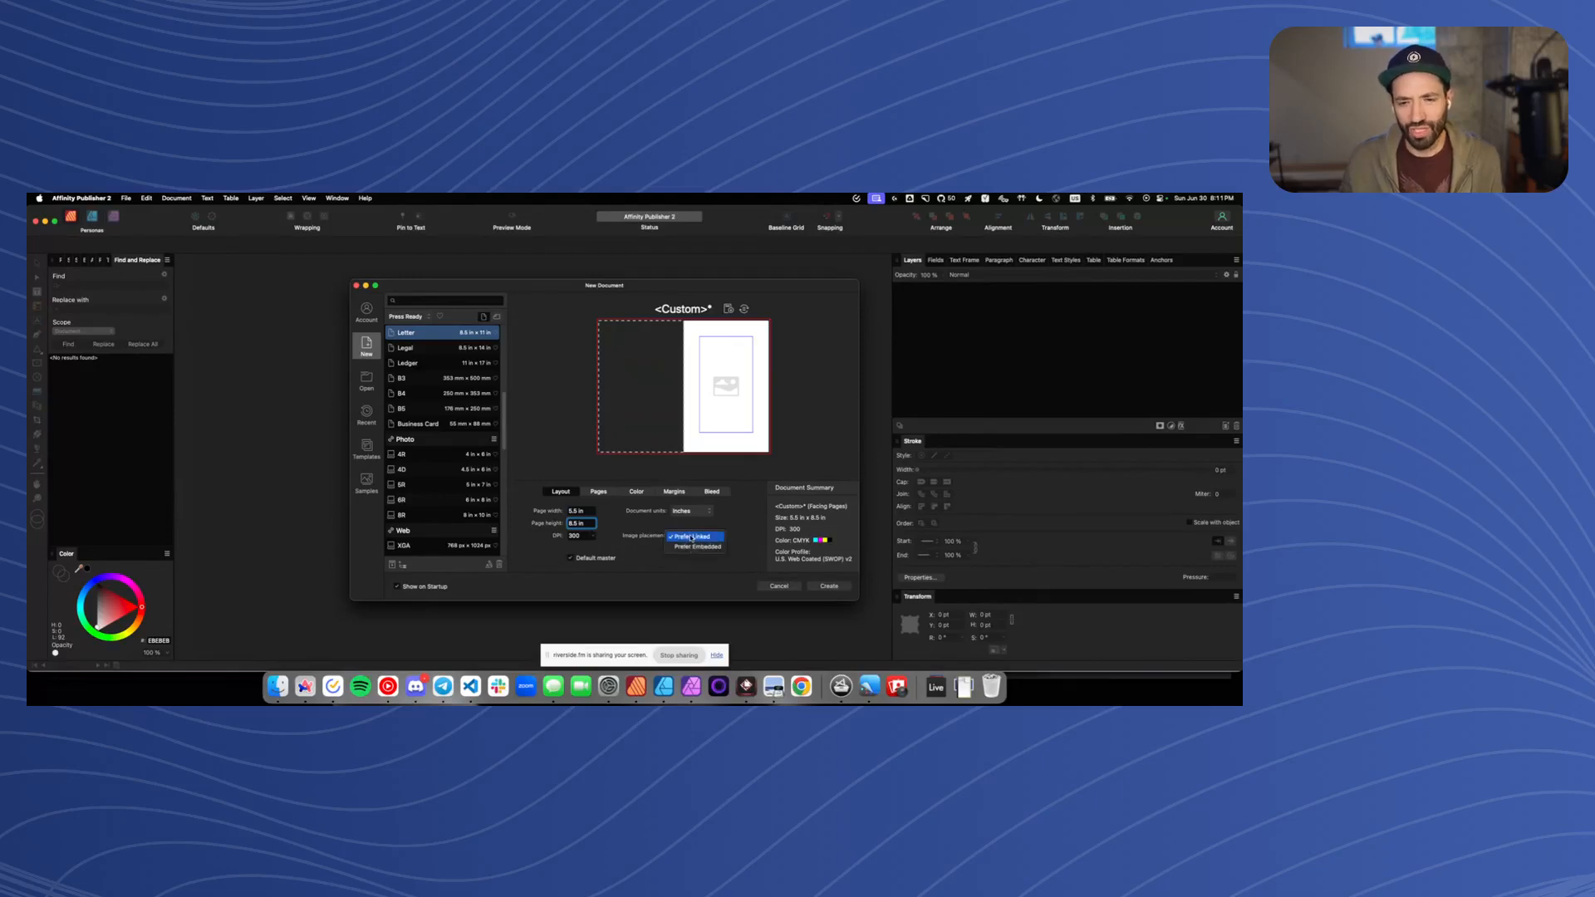
click(697, 547)
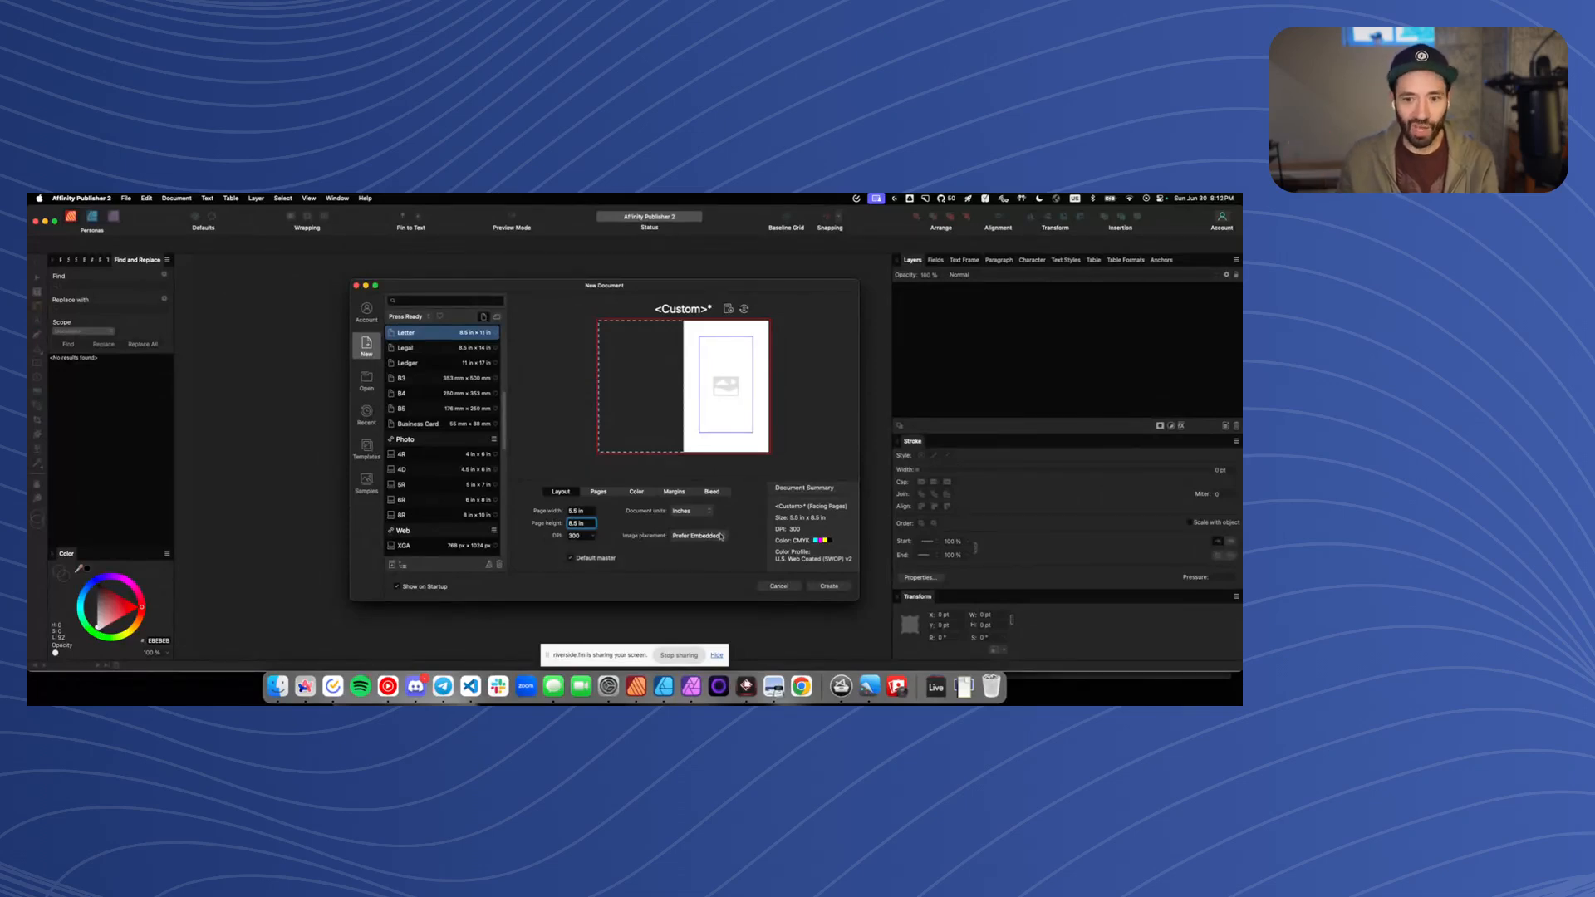
click(719, 536)
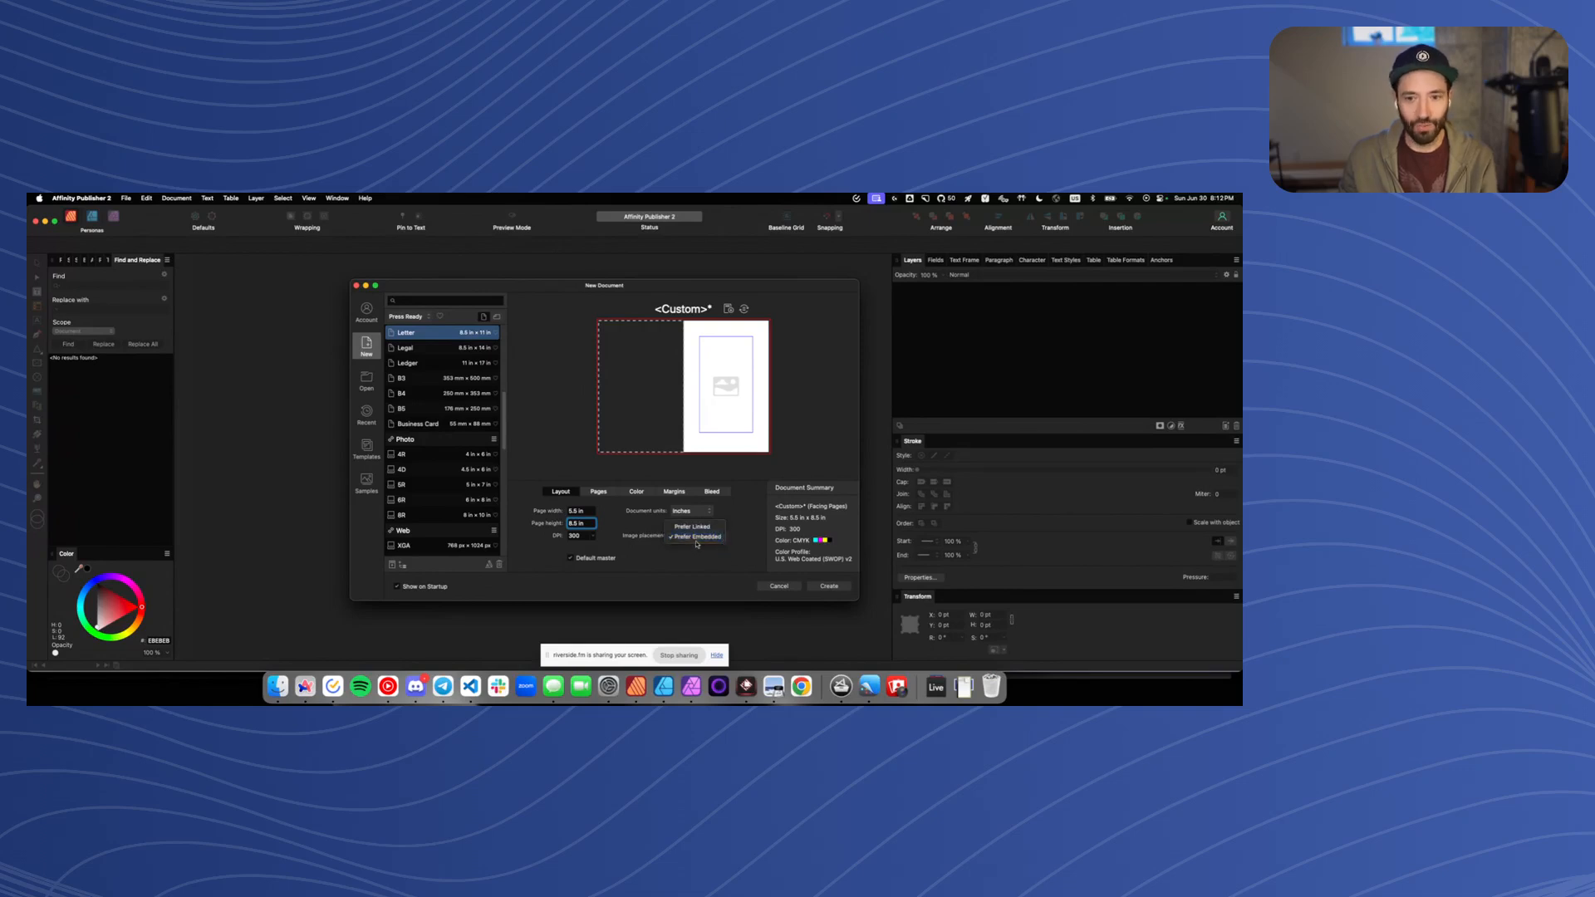
click(698, 537)
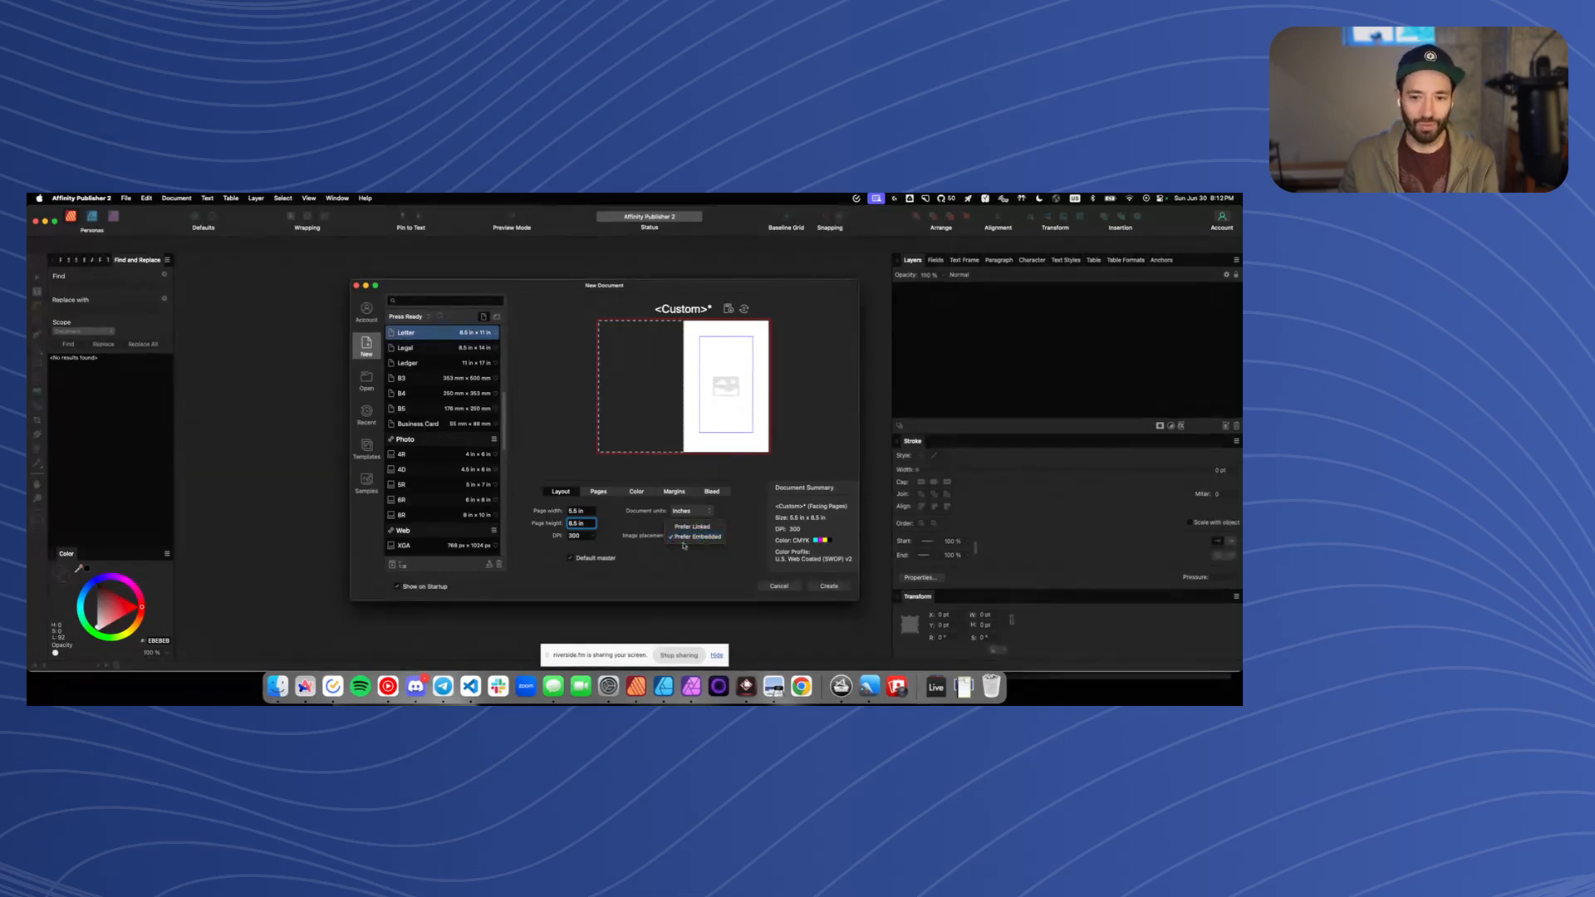
click(598, 492)
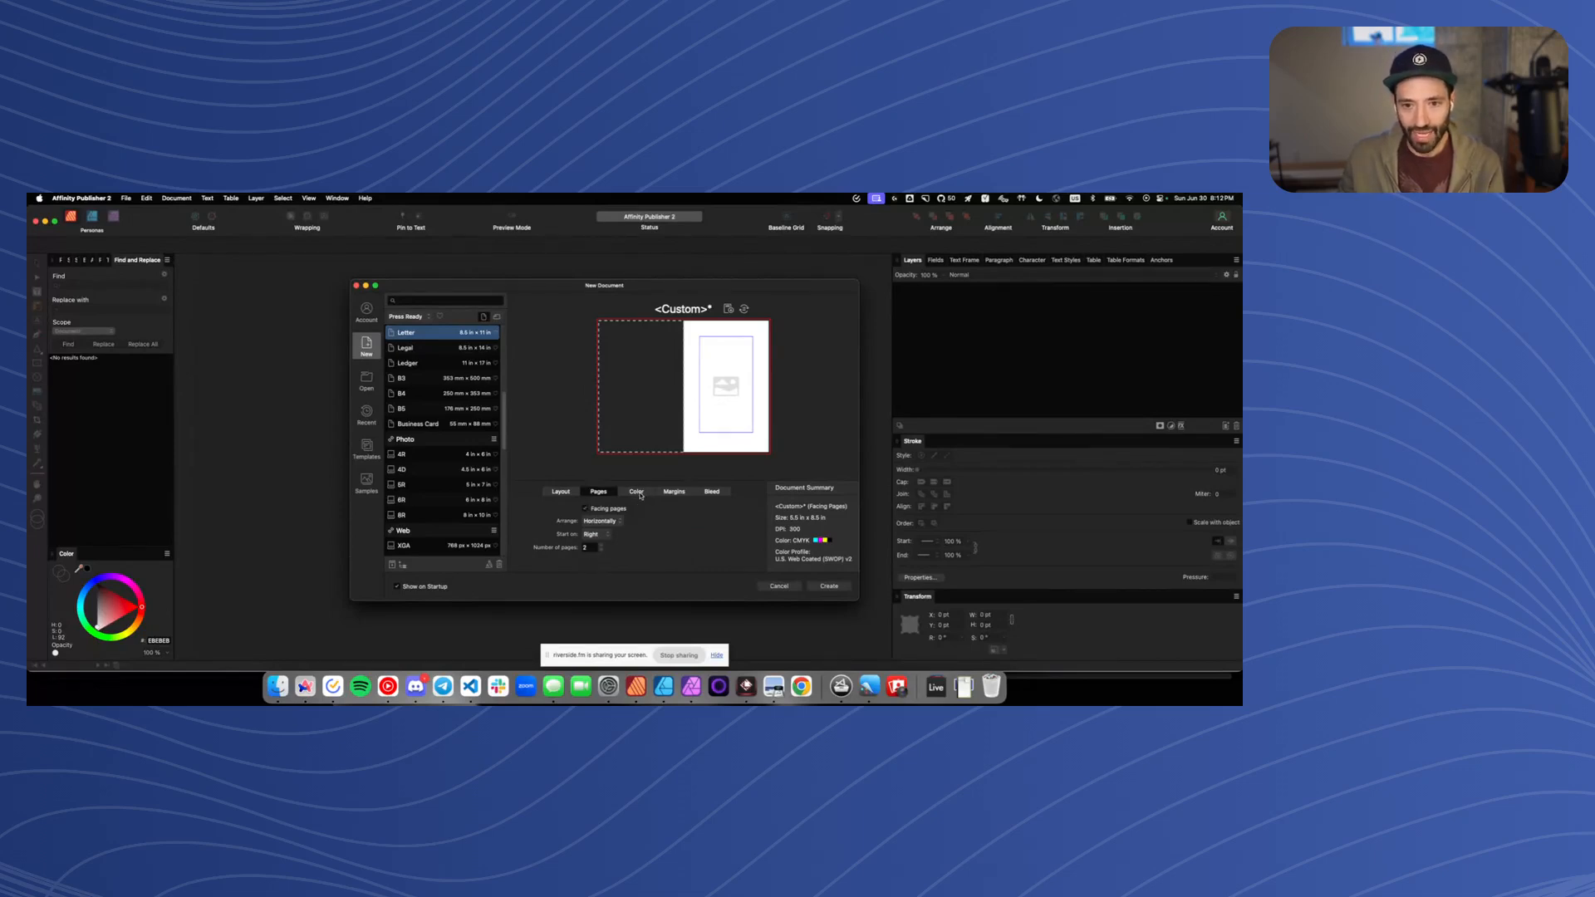
click(640, 493)
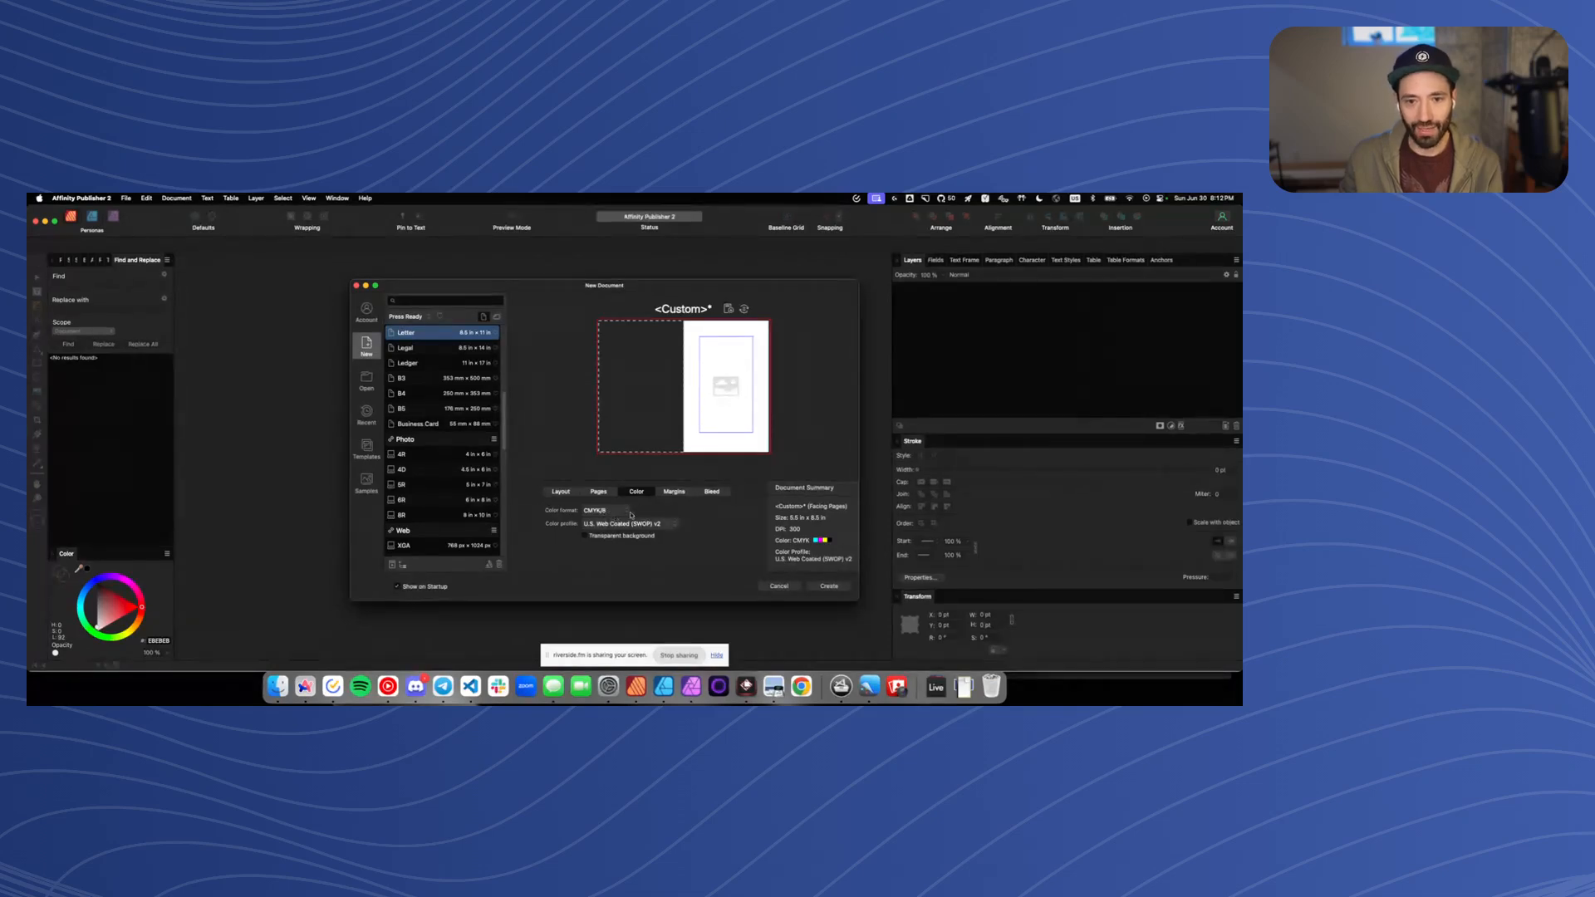
Set the top, bottom and outer page margins to 0.5 in each
click(672, 492)
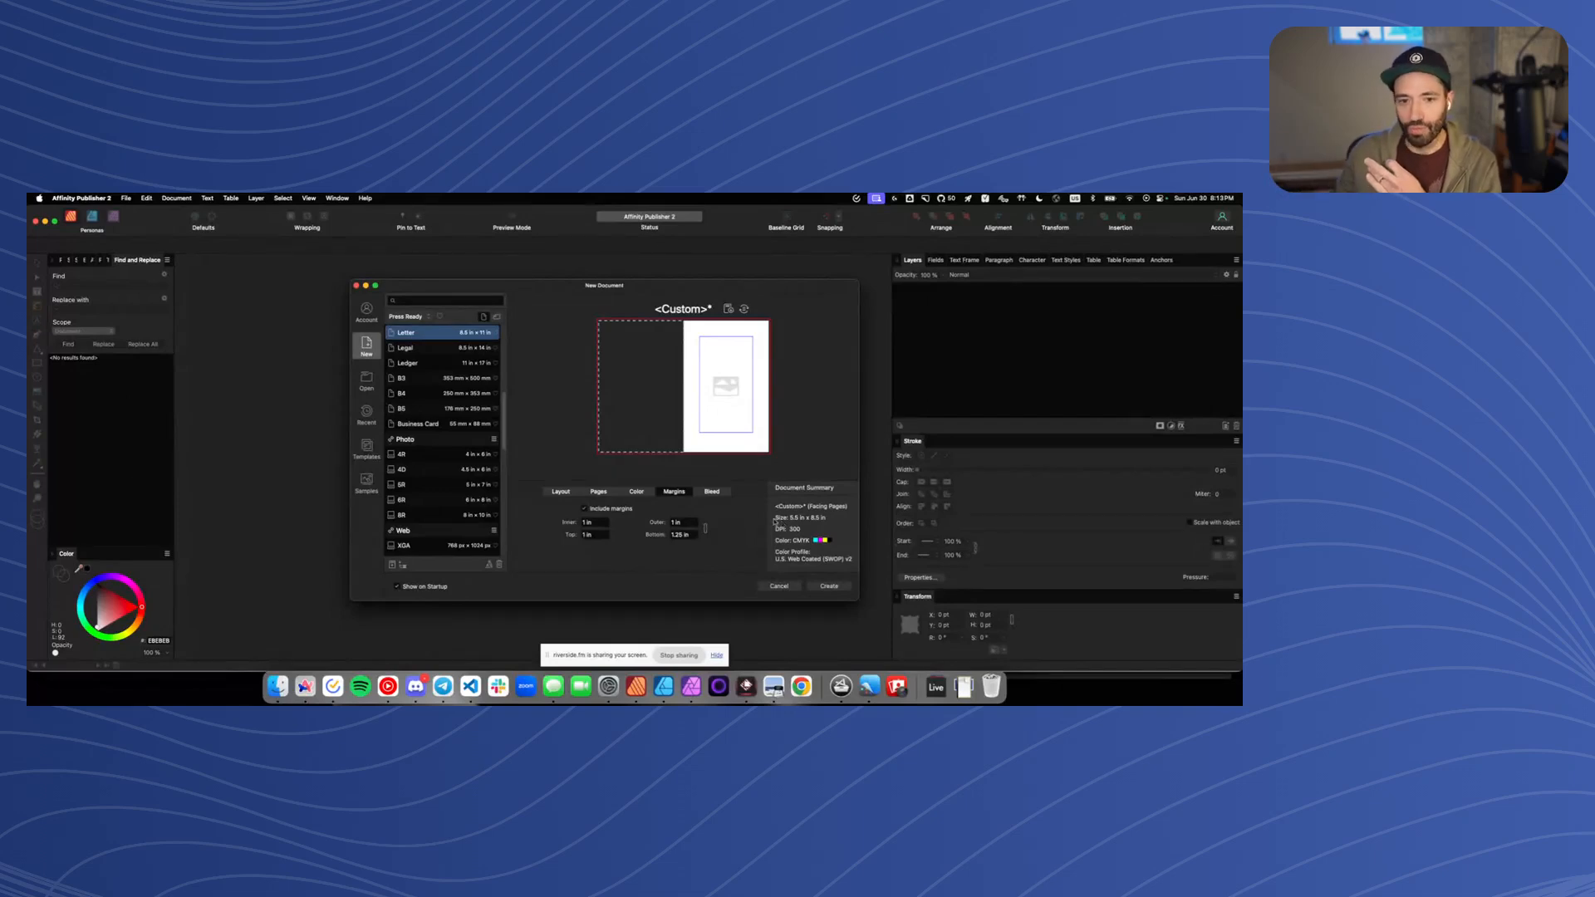
click(595, 535)
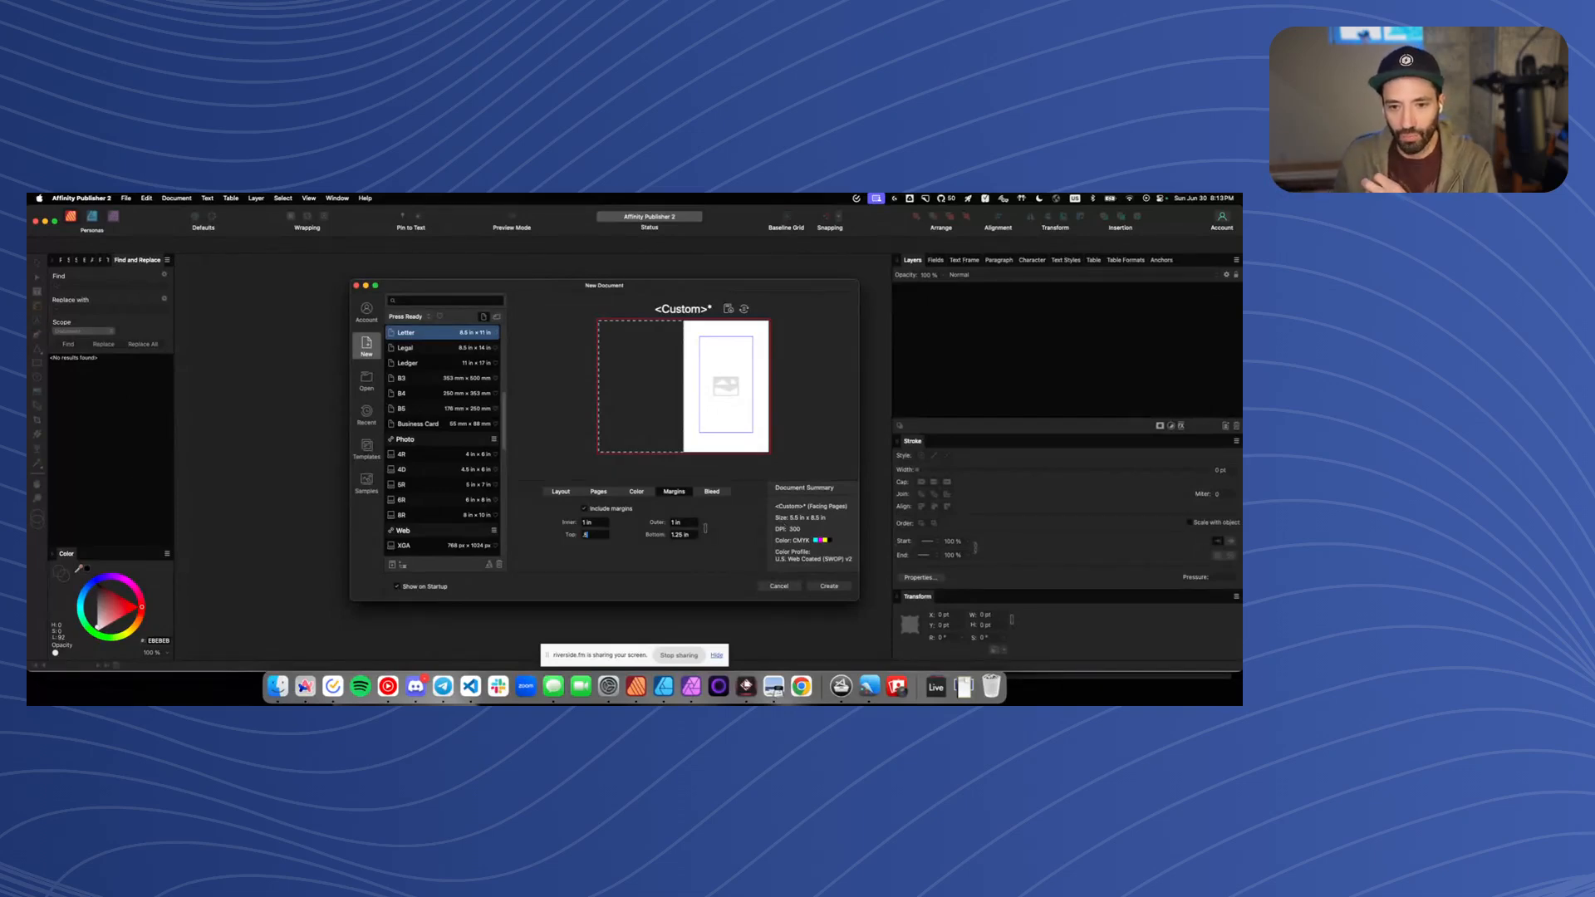
text(.5)
key(Tab)
text(.5)
key(Tab)
key(Tab)
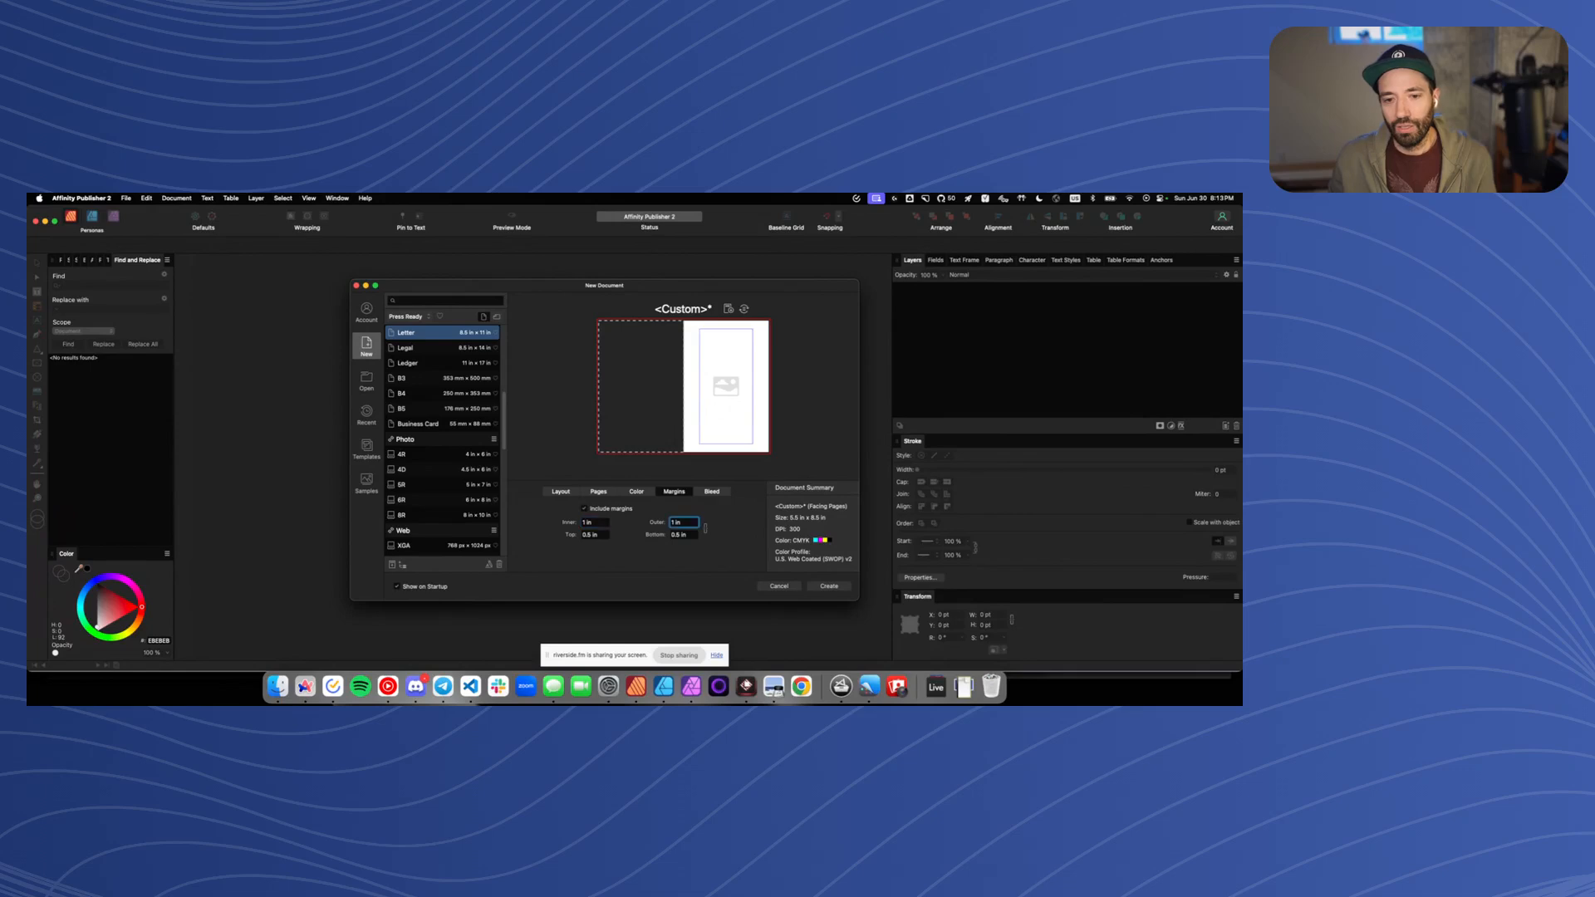
text(0.5)
key(Return)
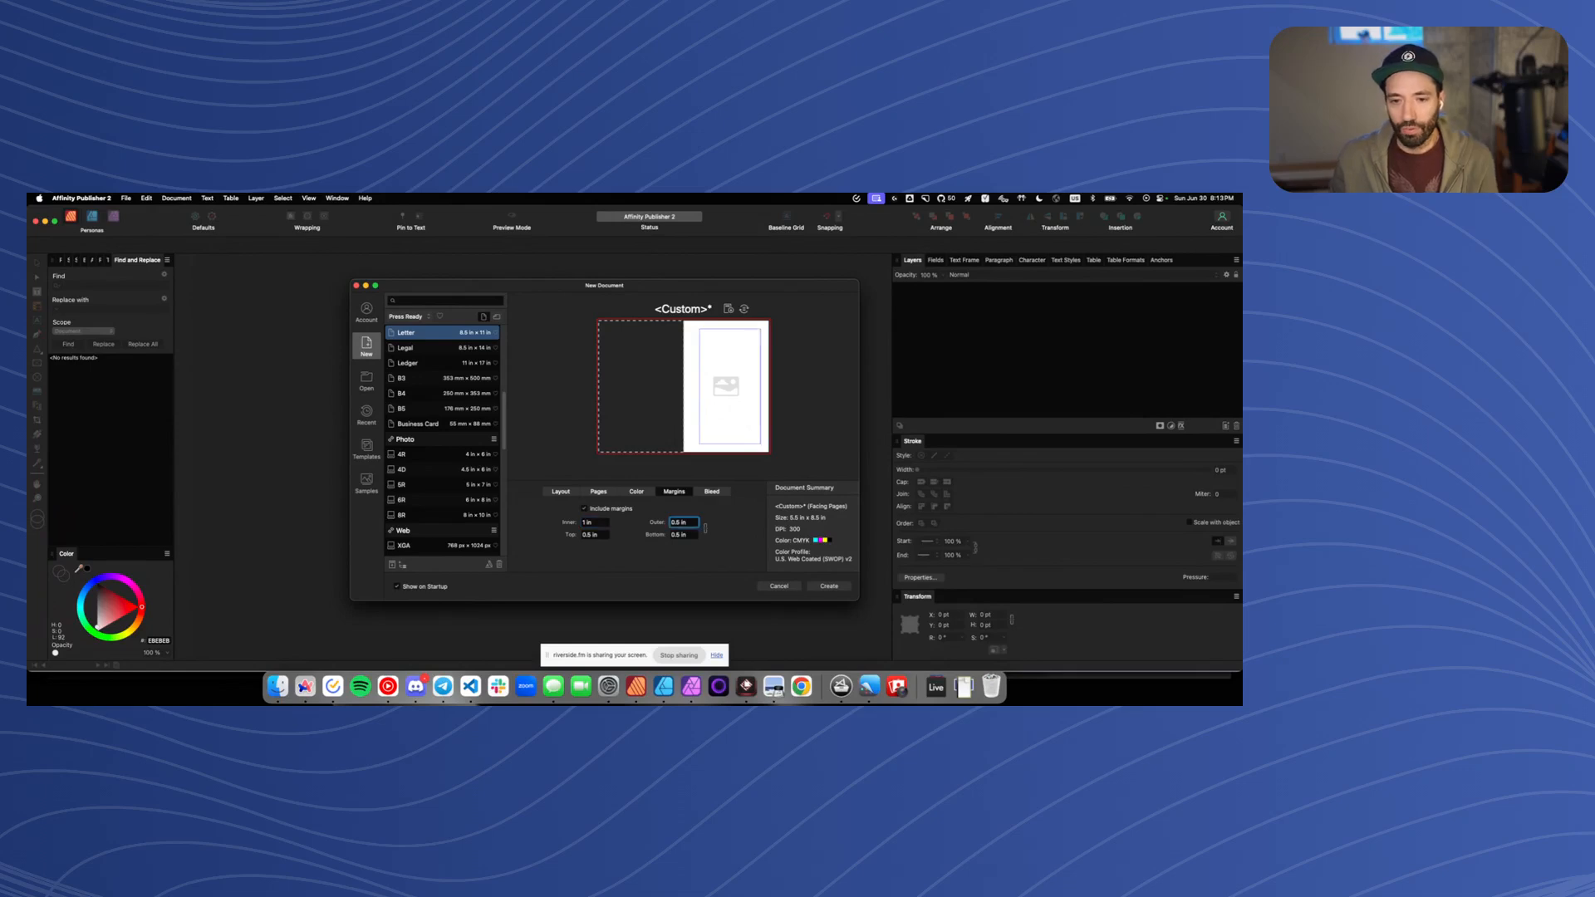
Set the inner margin to 0.6 in and re-enter the outer margin as 0.5 in
click(600, 524)
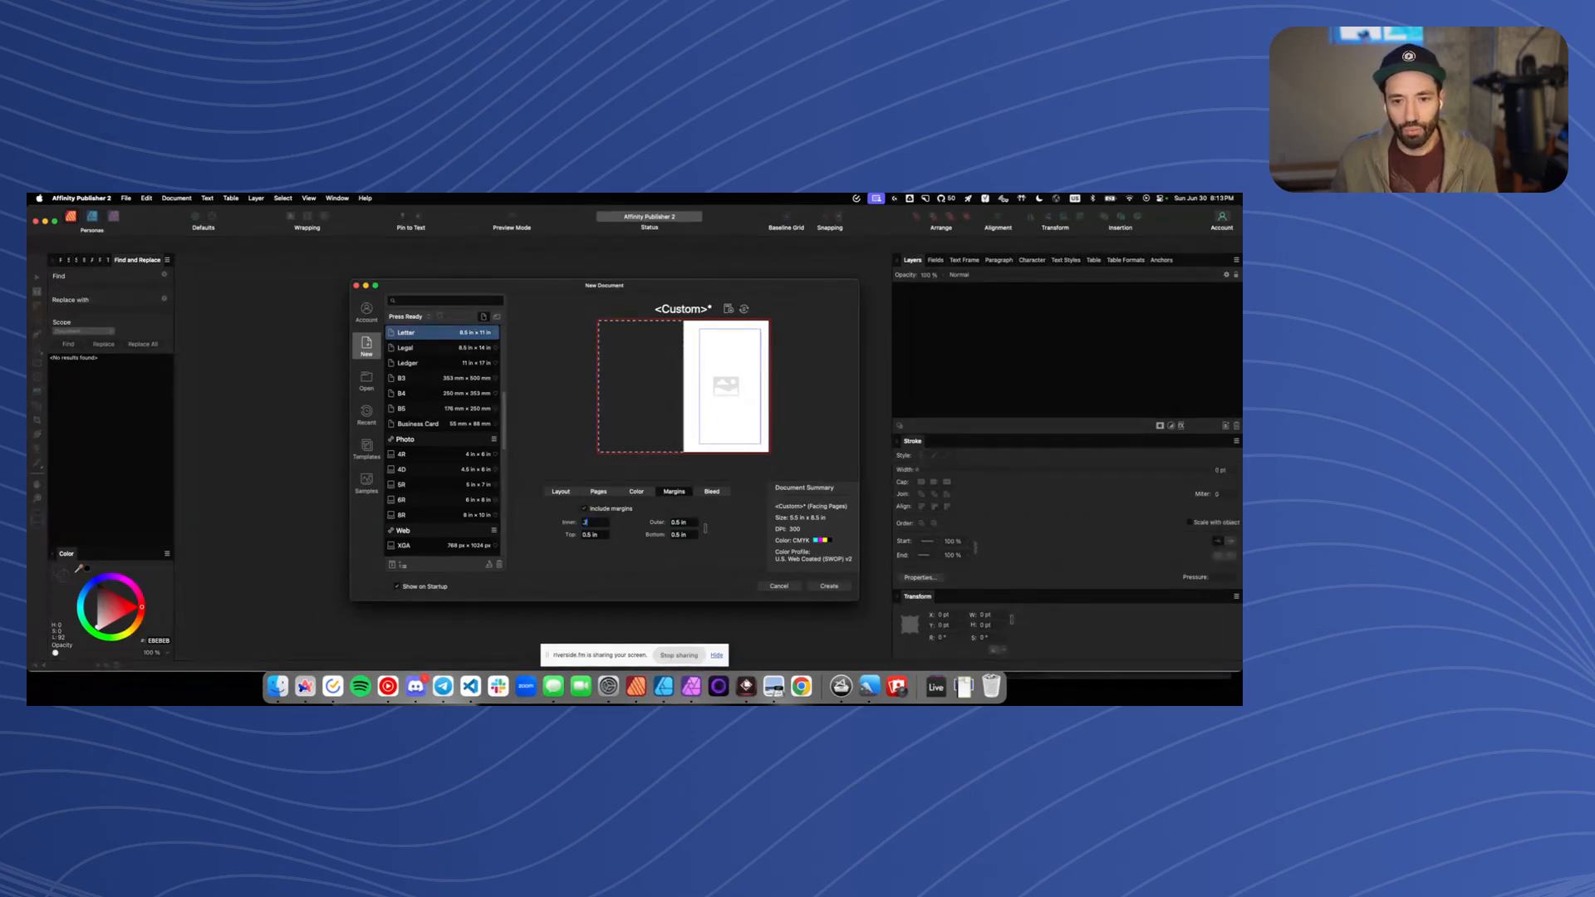
key(Return)
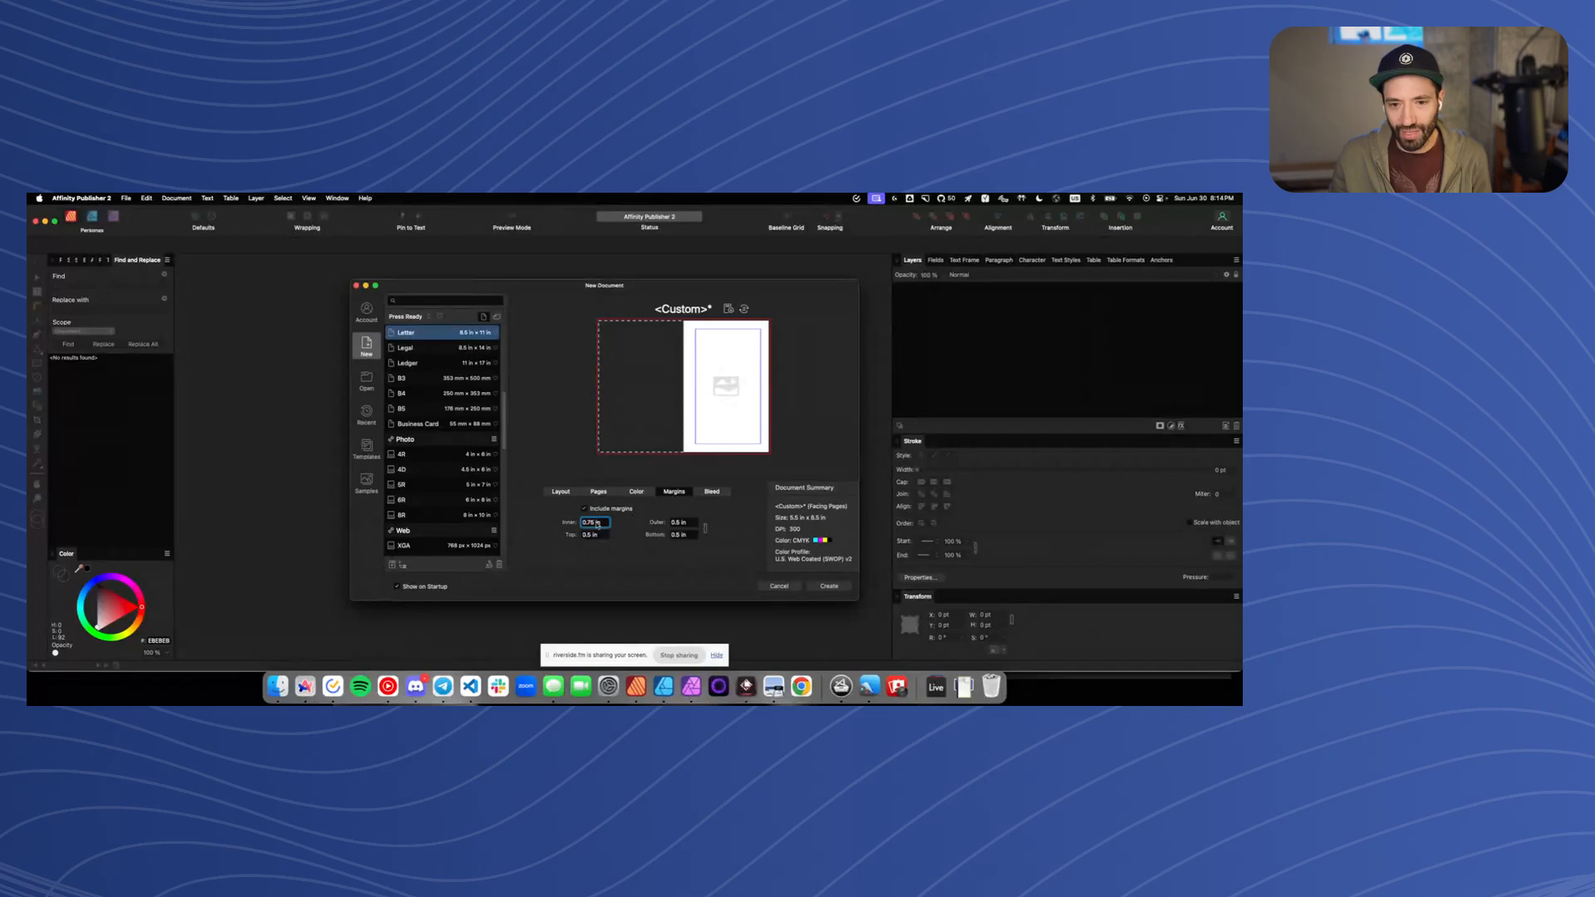
click(597, 523)
text(0.6)
key(Return)
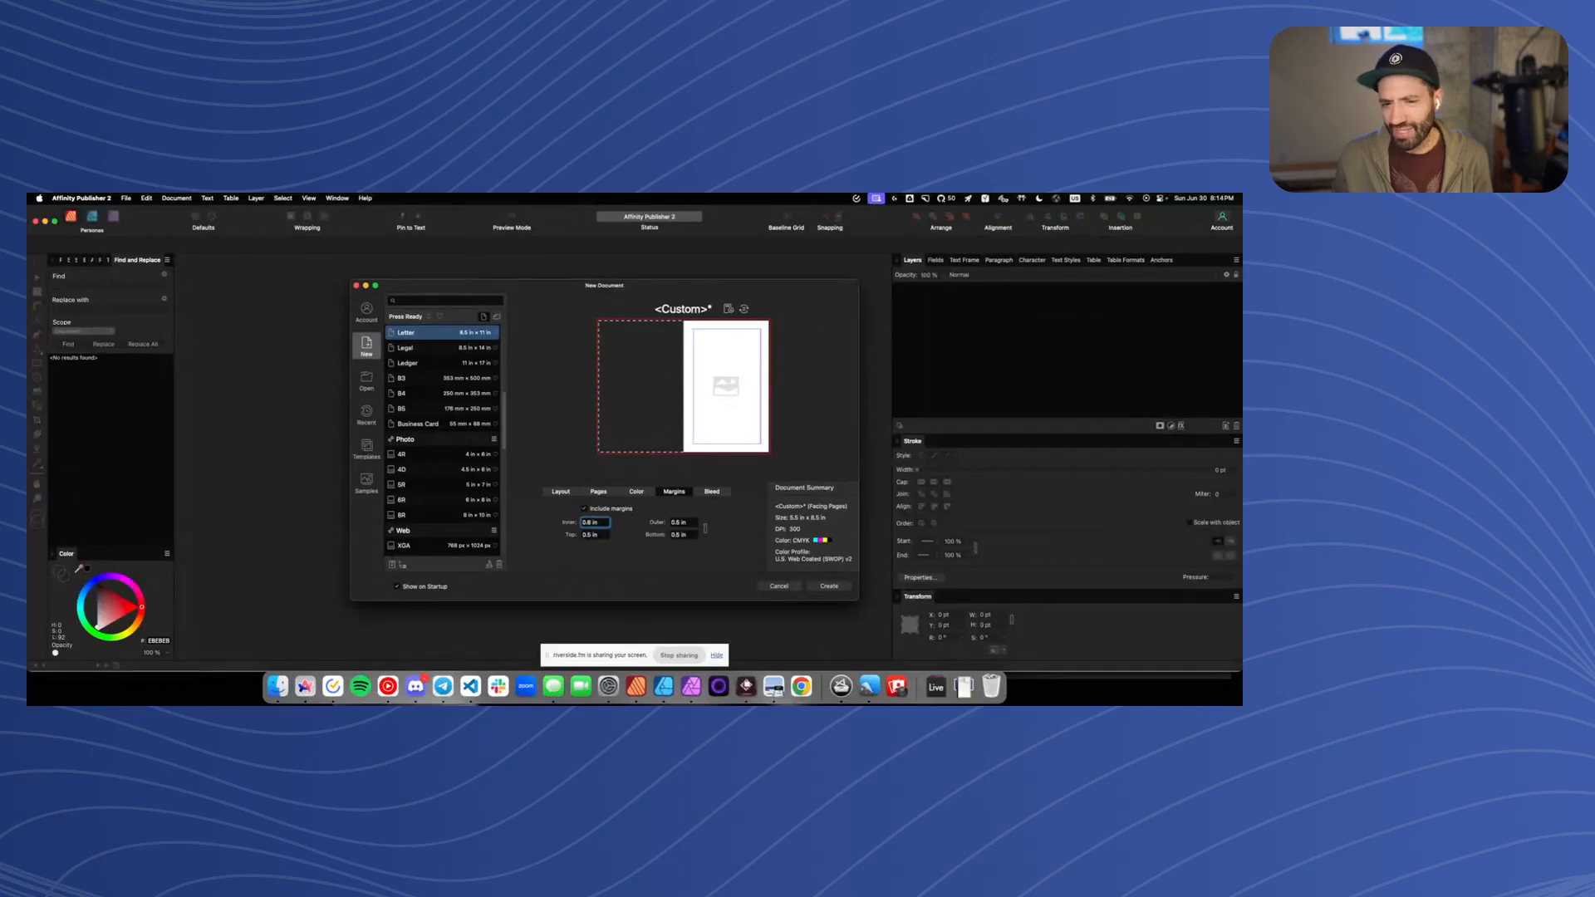
click(604, 522)
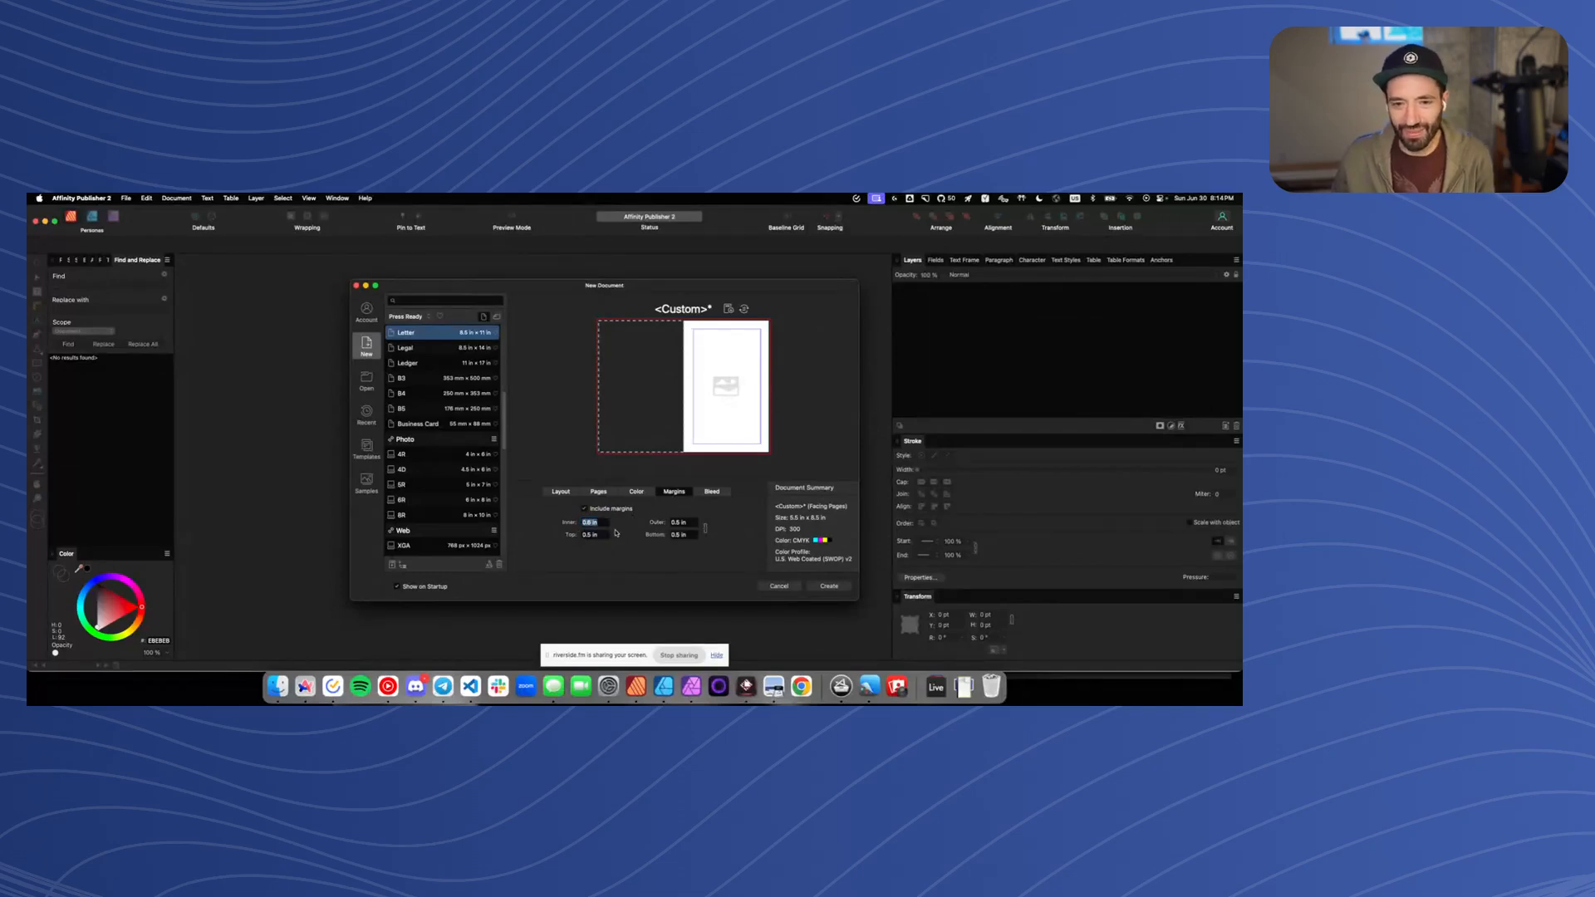
click(607, 521)
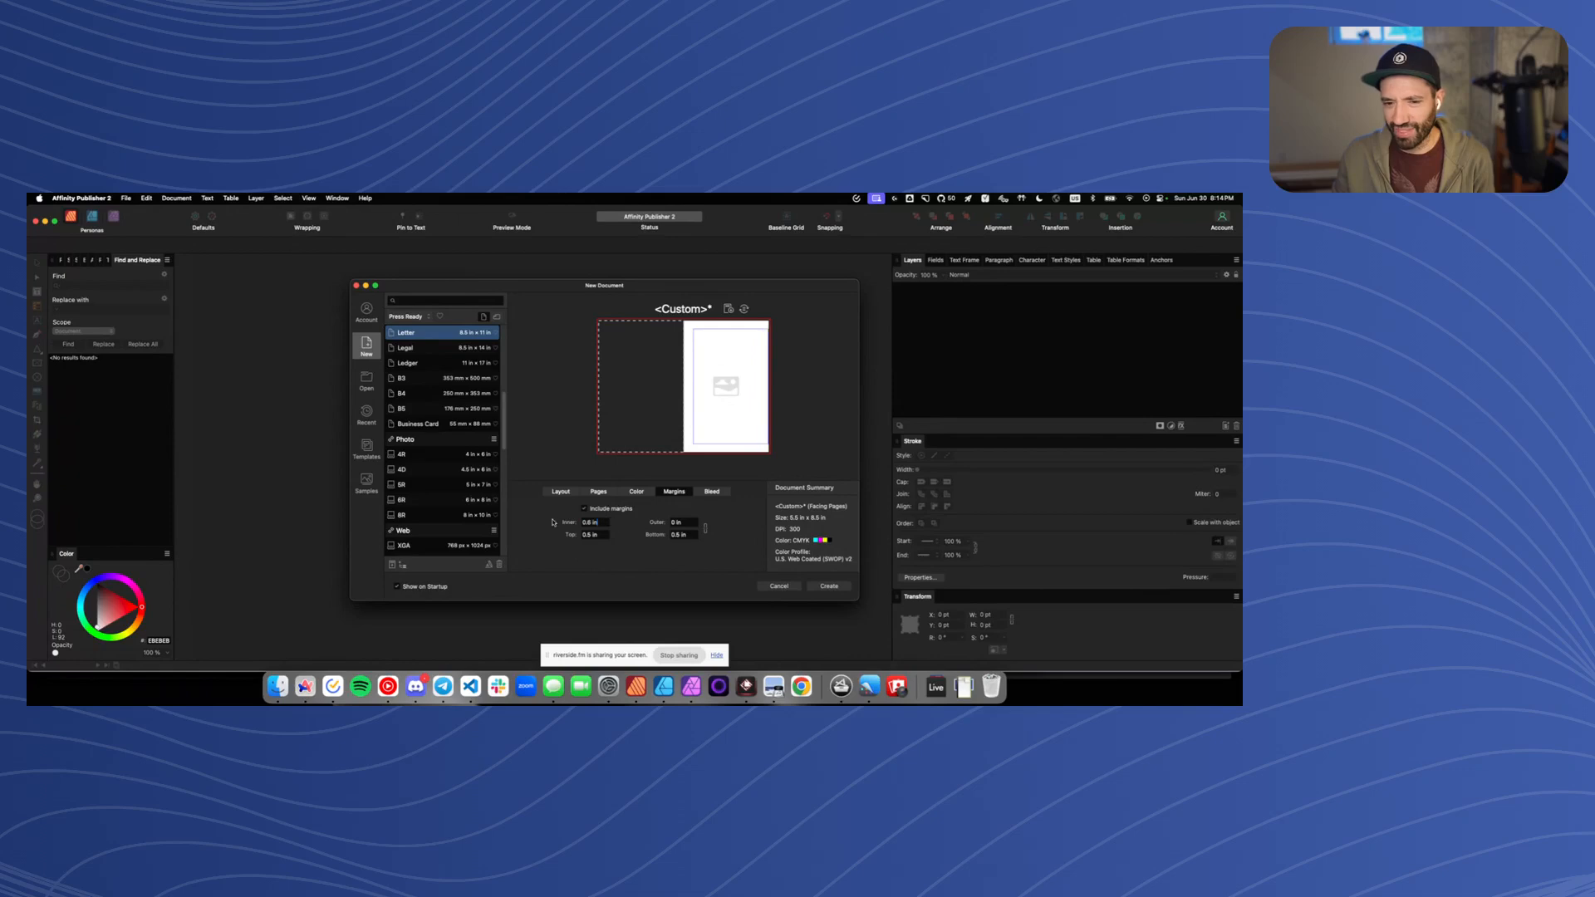
click(684, 522)
text(0.5)
key(Return)
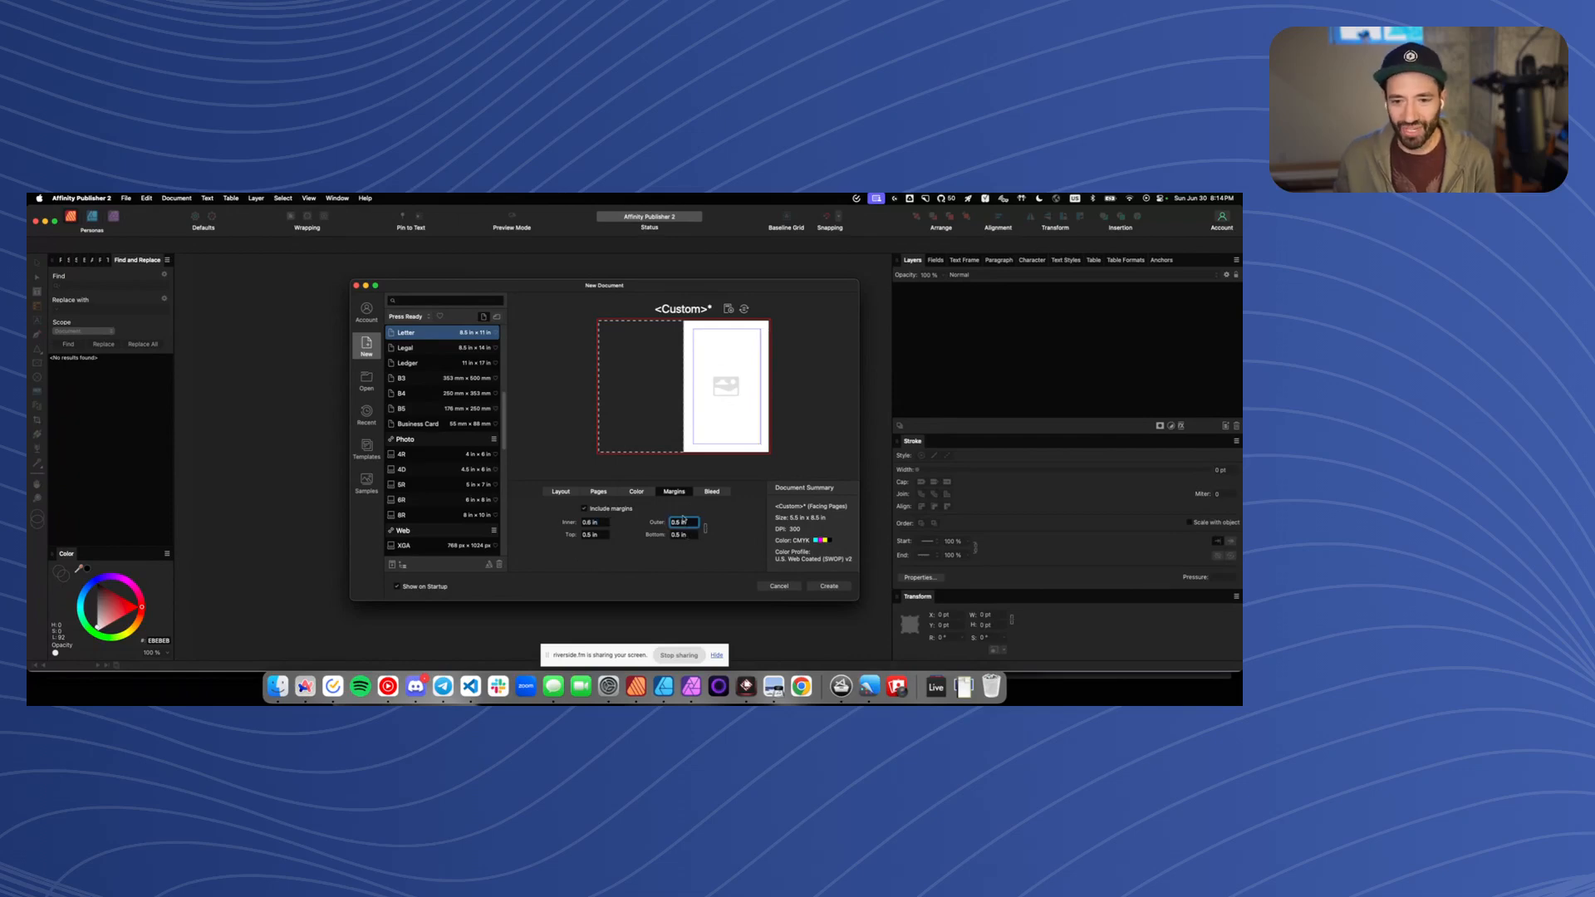
Check the bleed settings and create the document with the configured layout
click(714, 491)
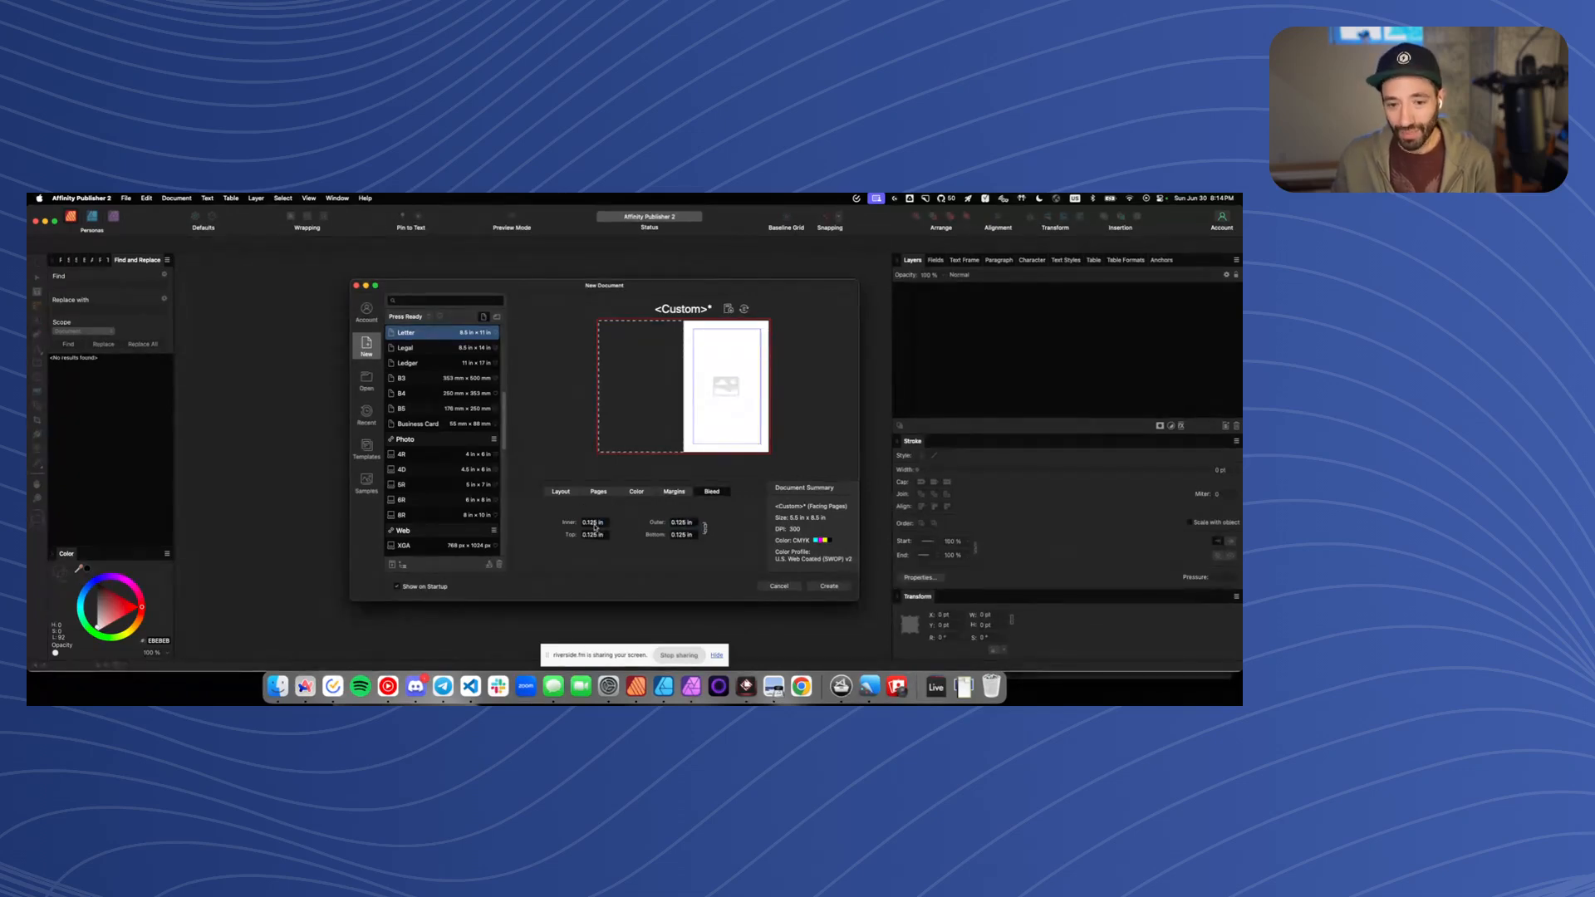
click(592, 524)
drag(589, 523, 615, 526)
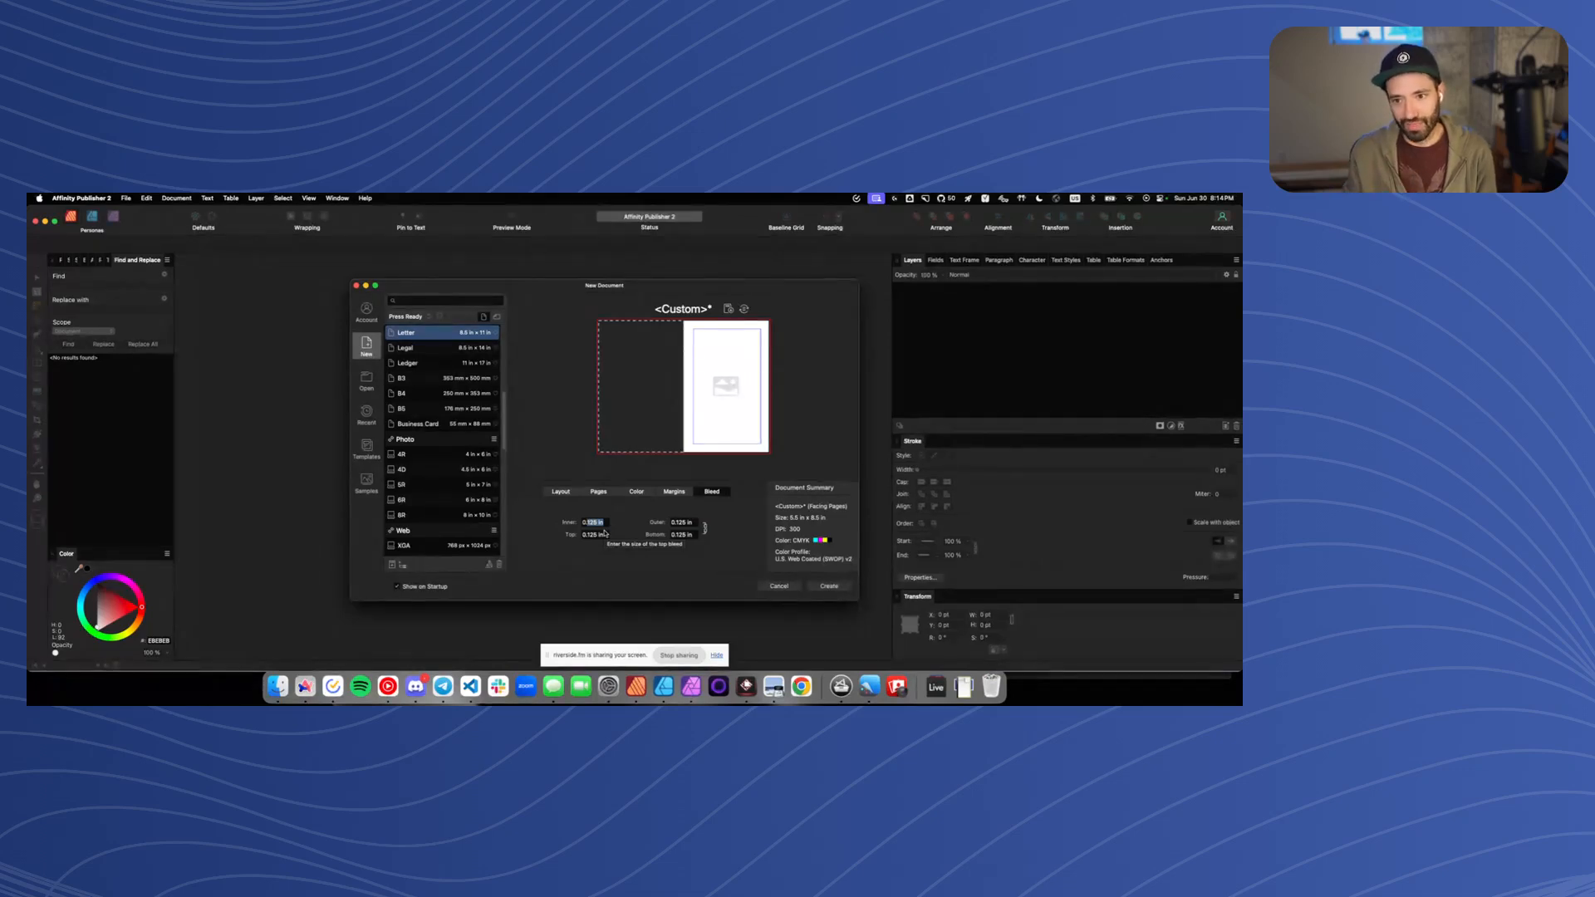
click(827, 586)
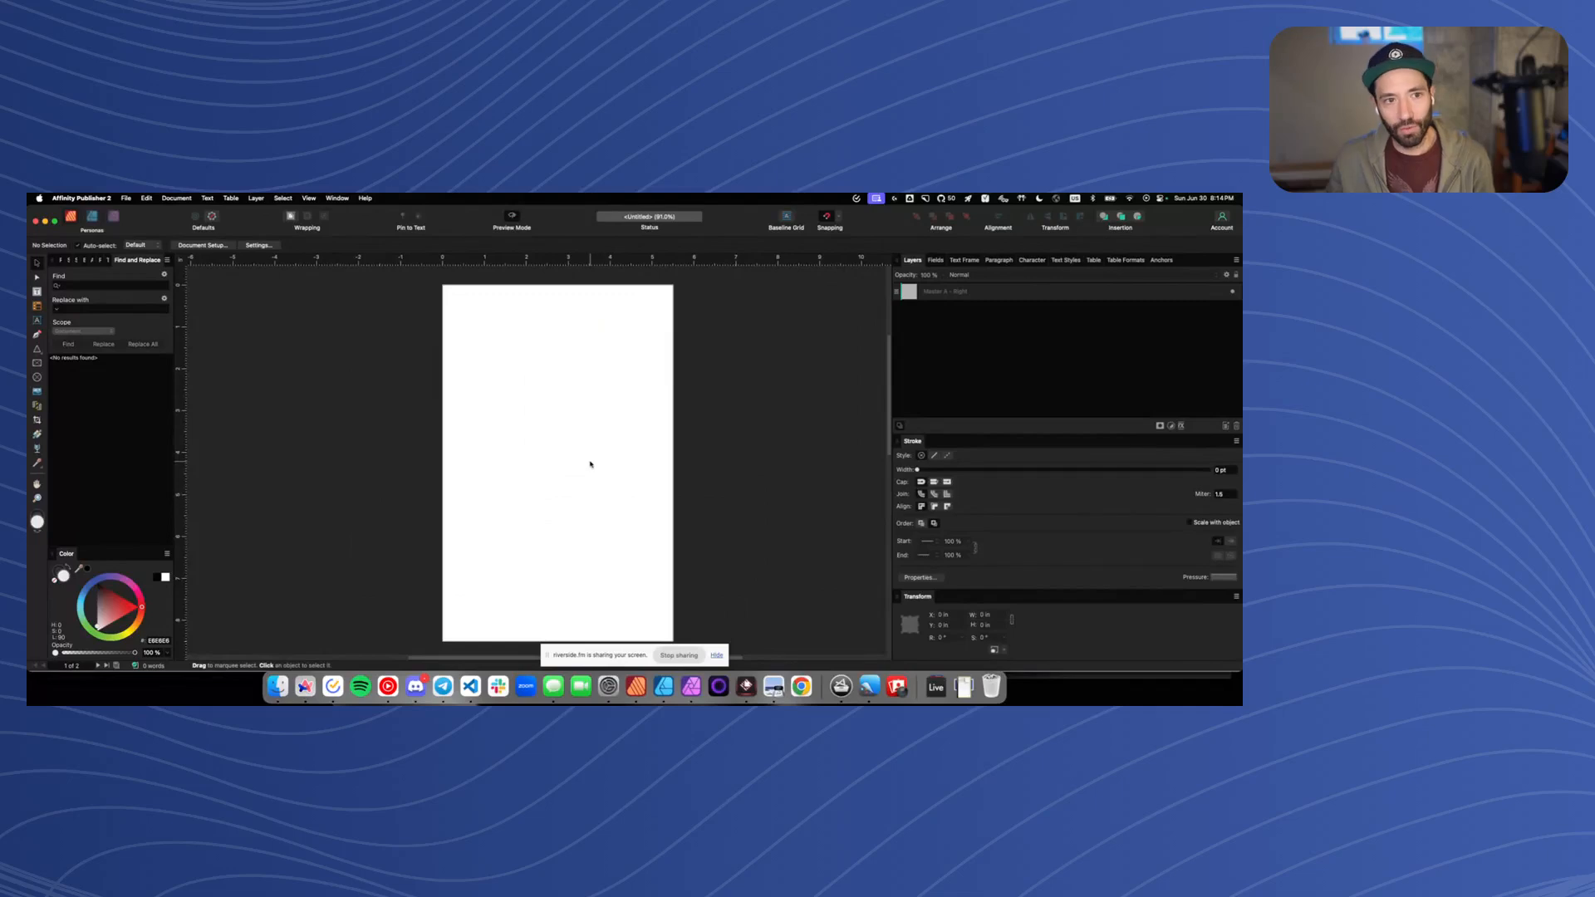
Place the downloaded Booklet Printing Mixam (1).pdf template on the first page so it covers the page and its full bleed area
click(964, 688)
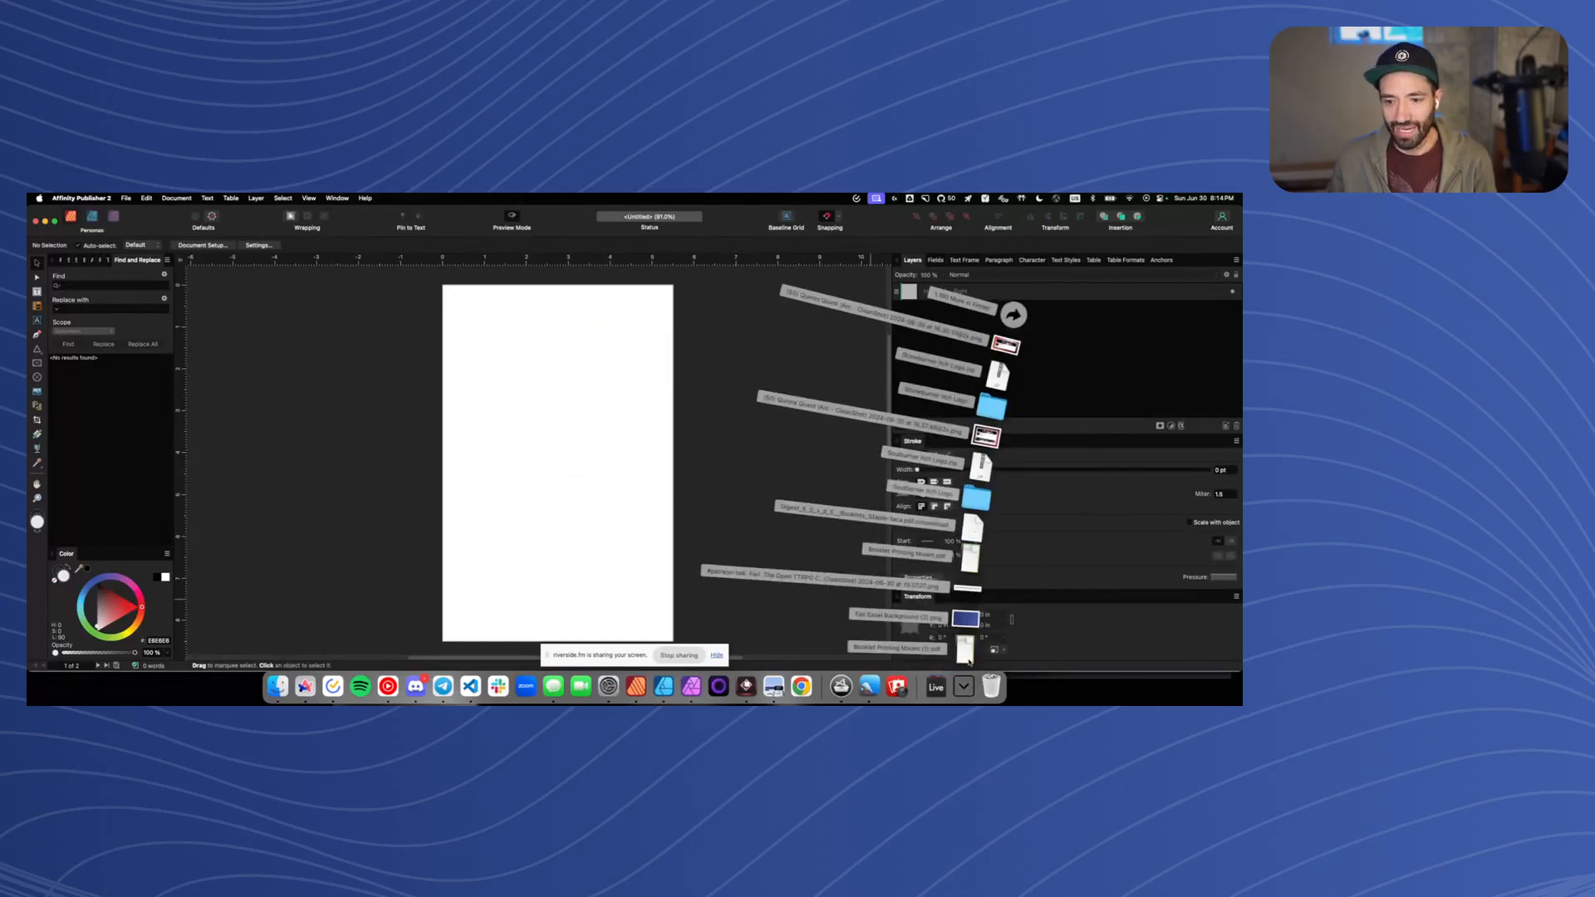
drag(964, 660, 612, 504)
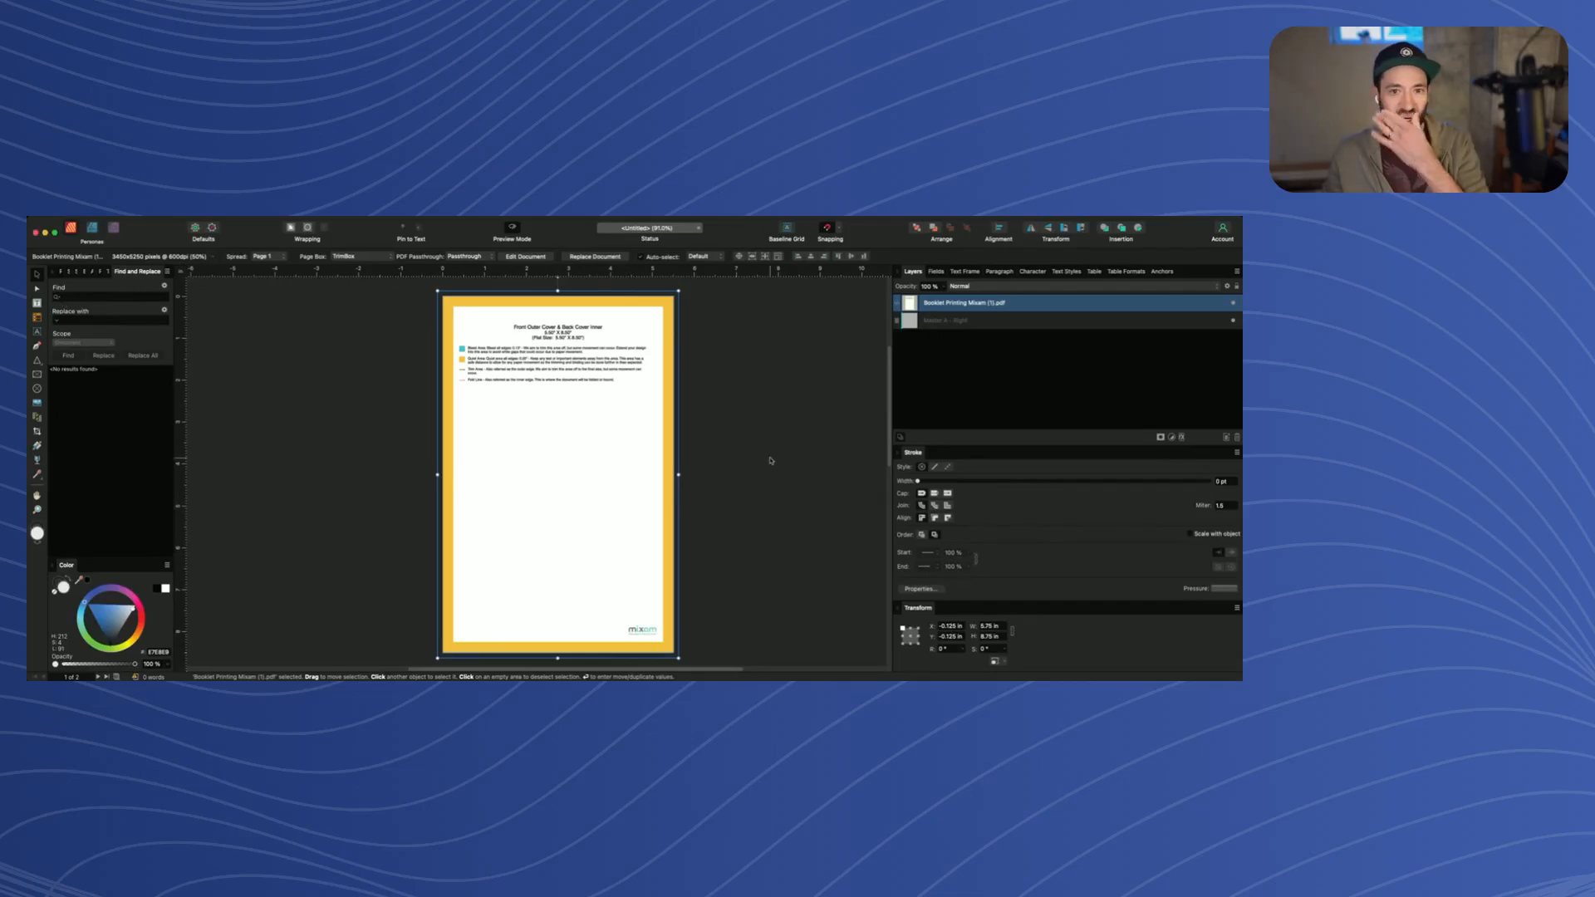
scroll(575, 339, up, 3)
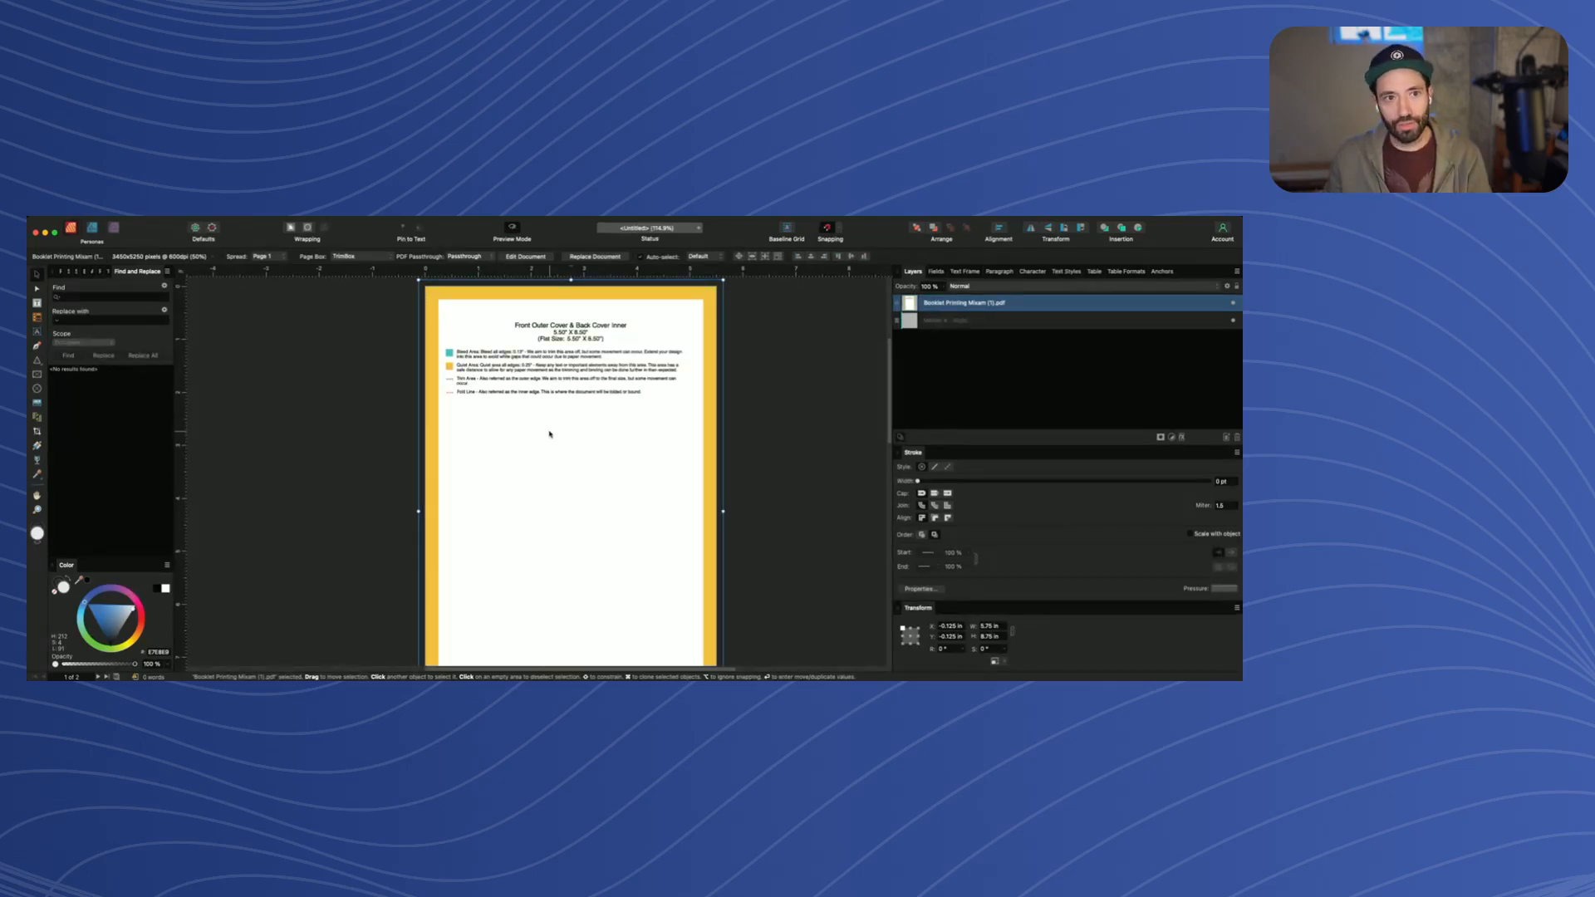
drag(555, 431, 557, 432)
scroll(557, 432, up, 3)
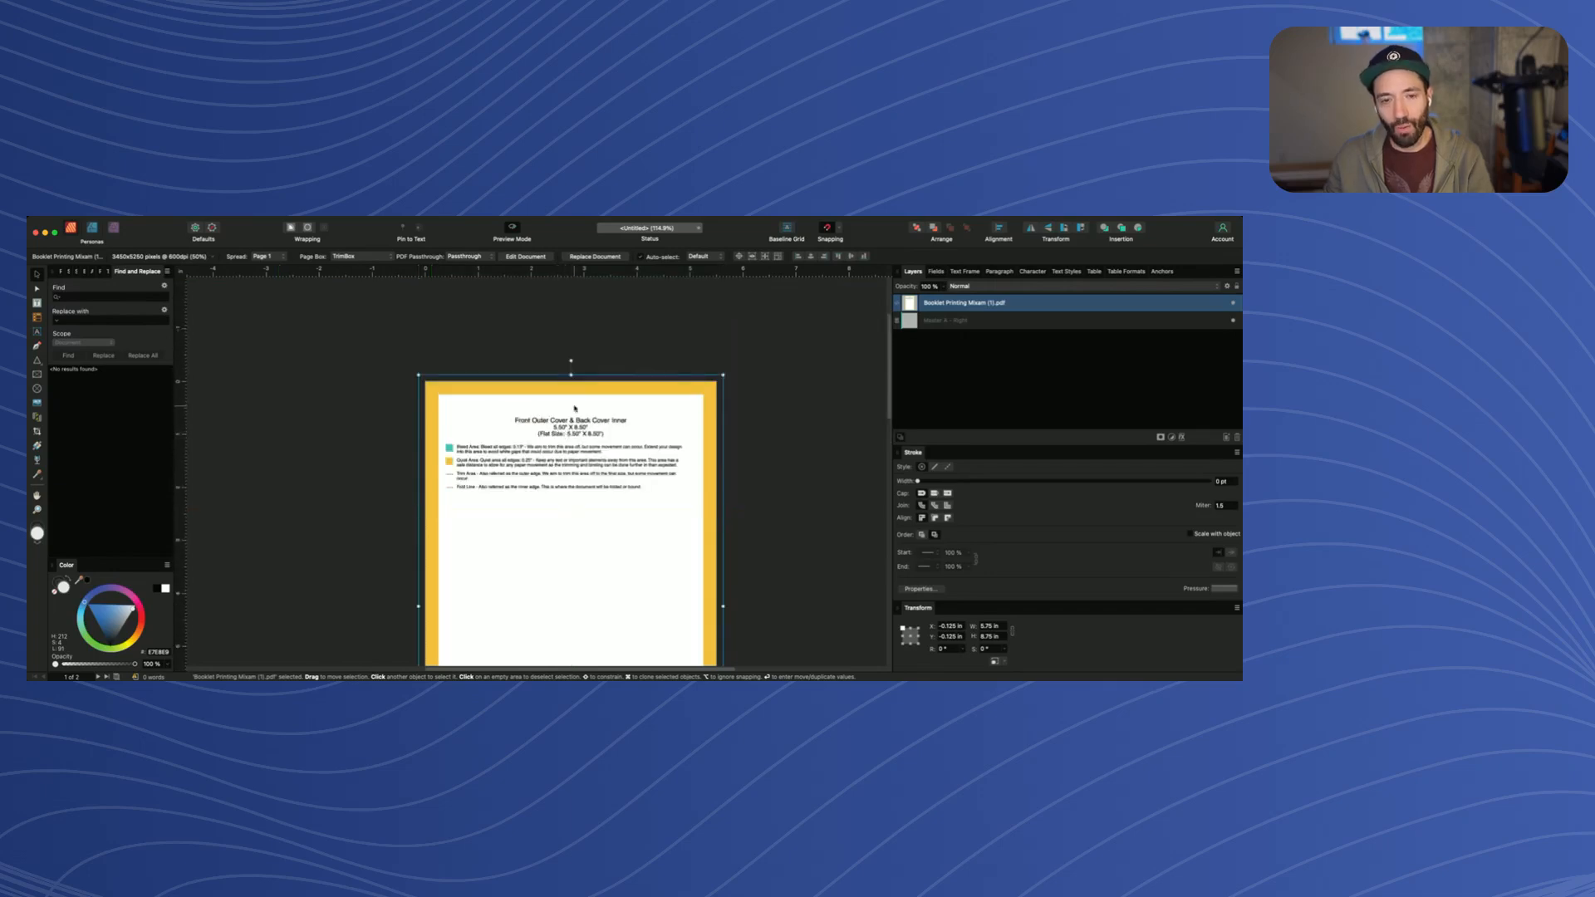
Turn off preview mode and check the template's bleed and quiet areas against the page edges and margins
click(512, 229)
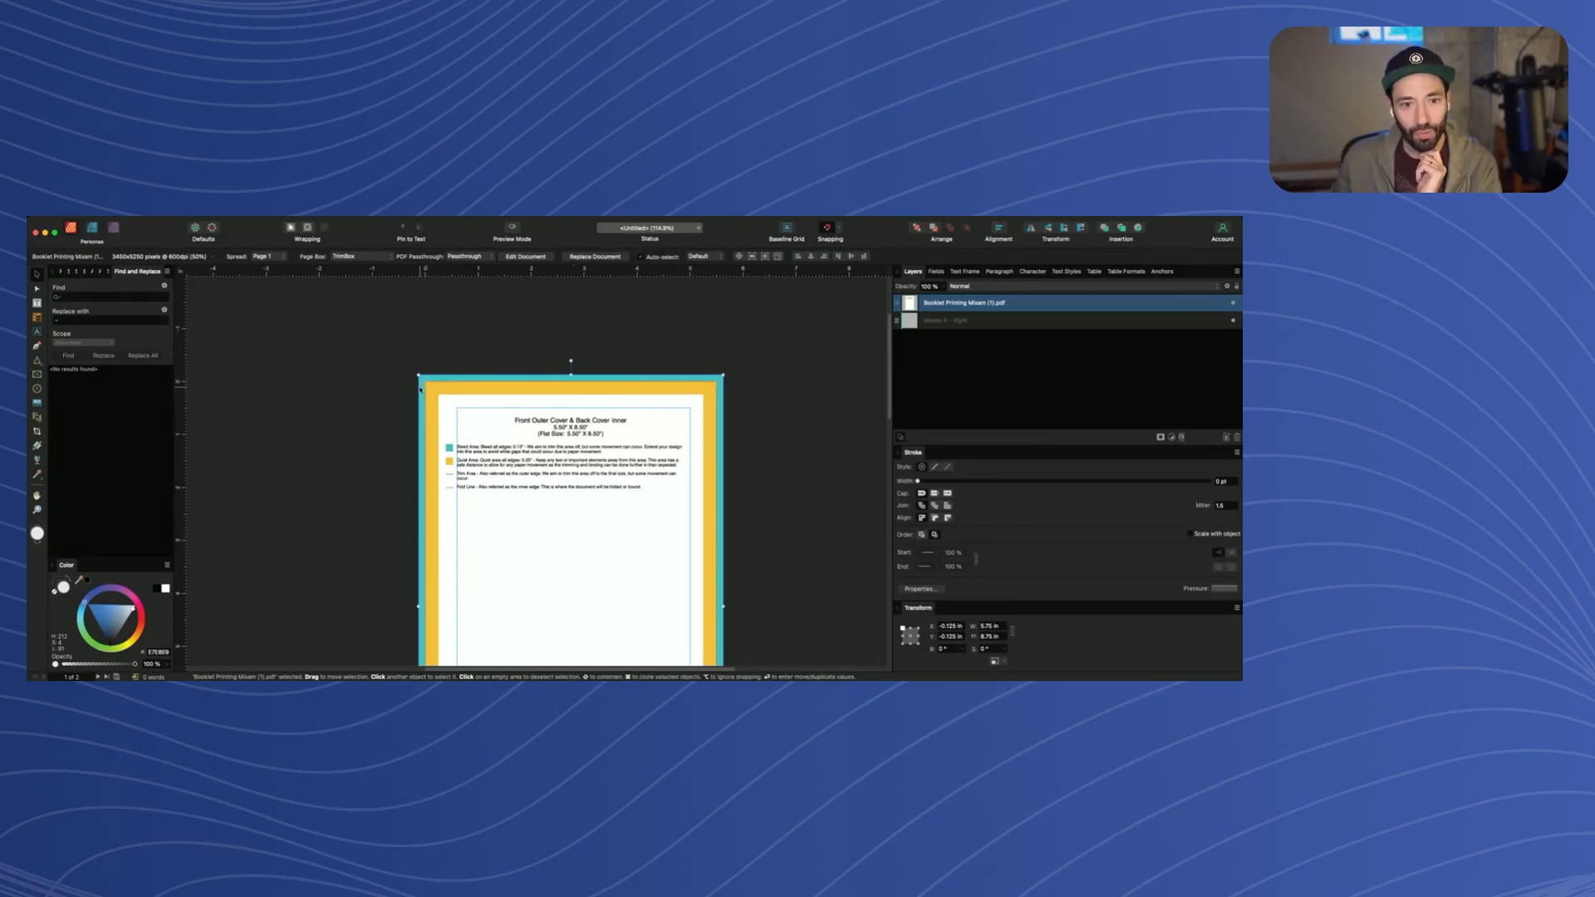
scroll(421, 385, down, 3)
scroll(432, 440, up, 3)
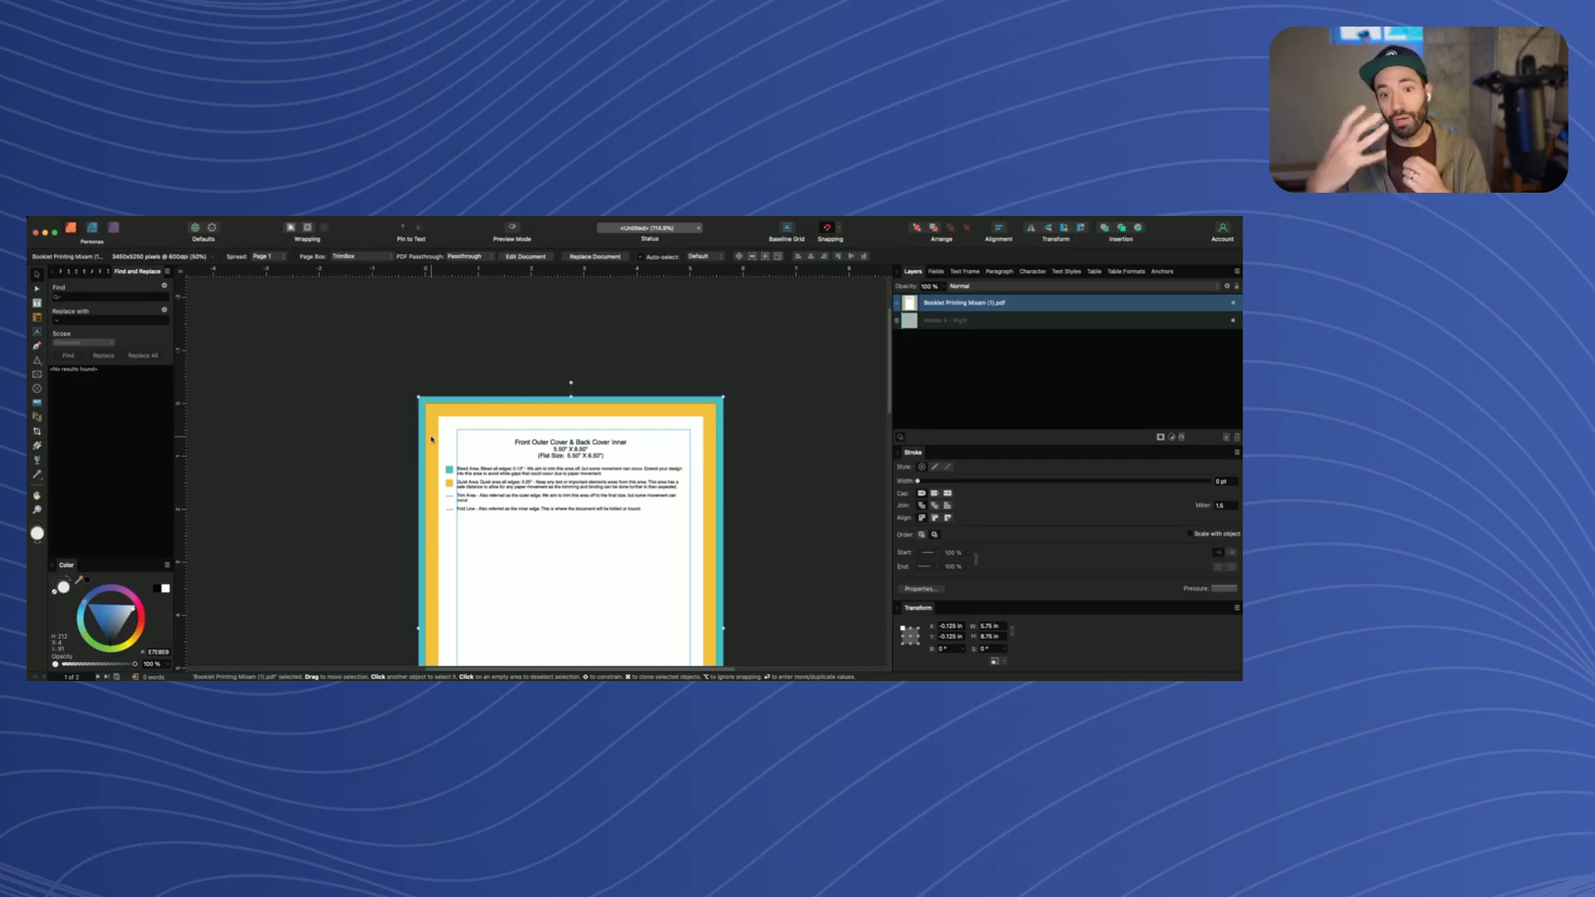
click(515, 381)
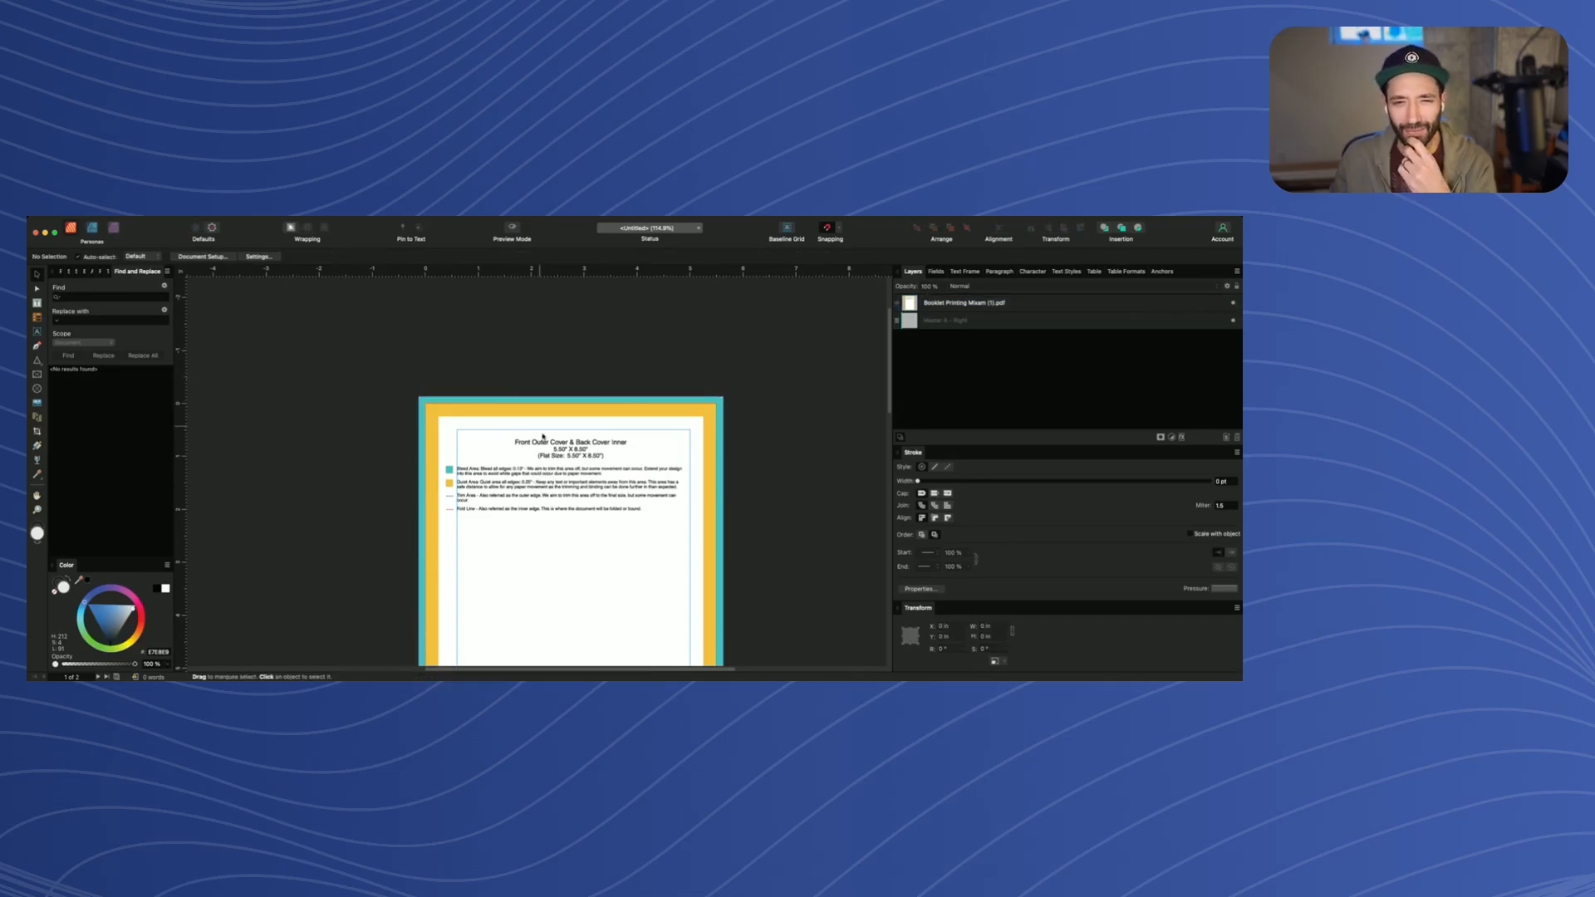
click(543, 437)
click(511, 364)
click(552, 442)
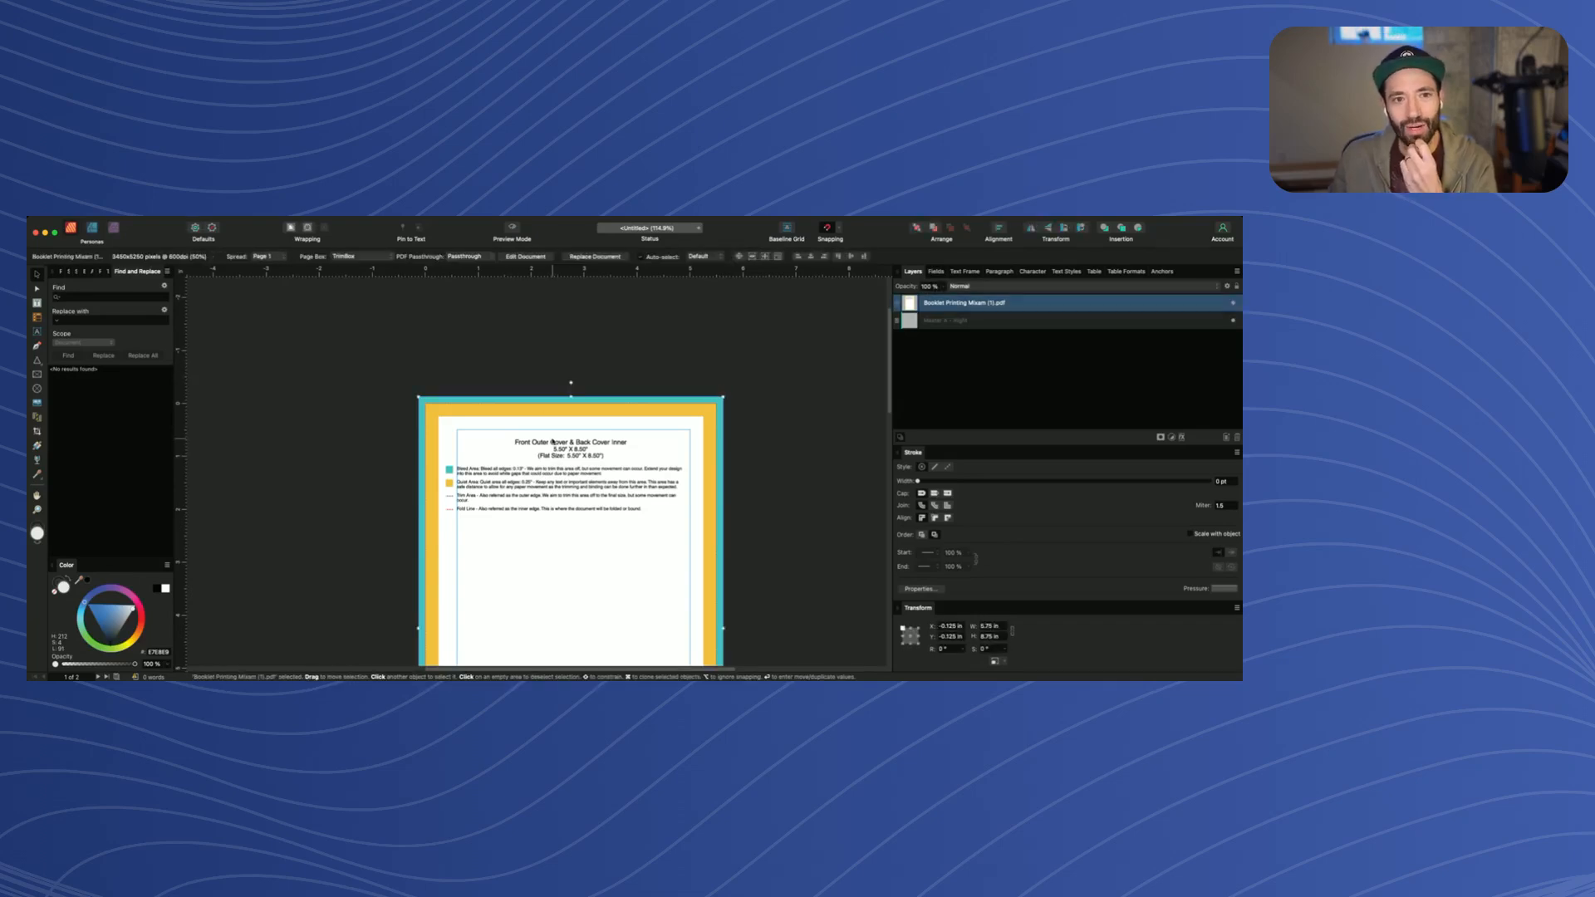
scroll(534, 525, down, 3)
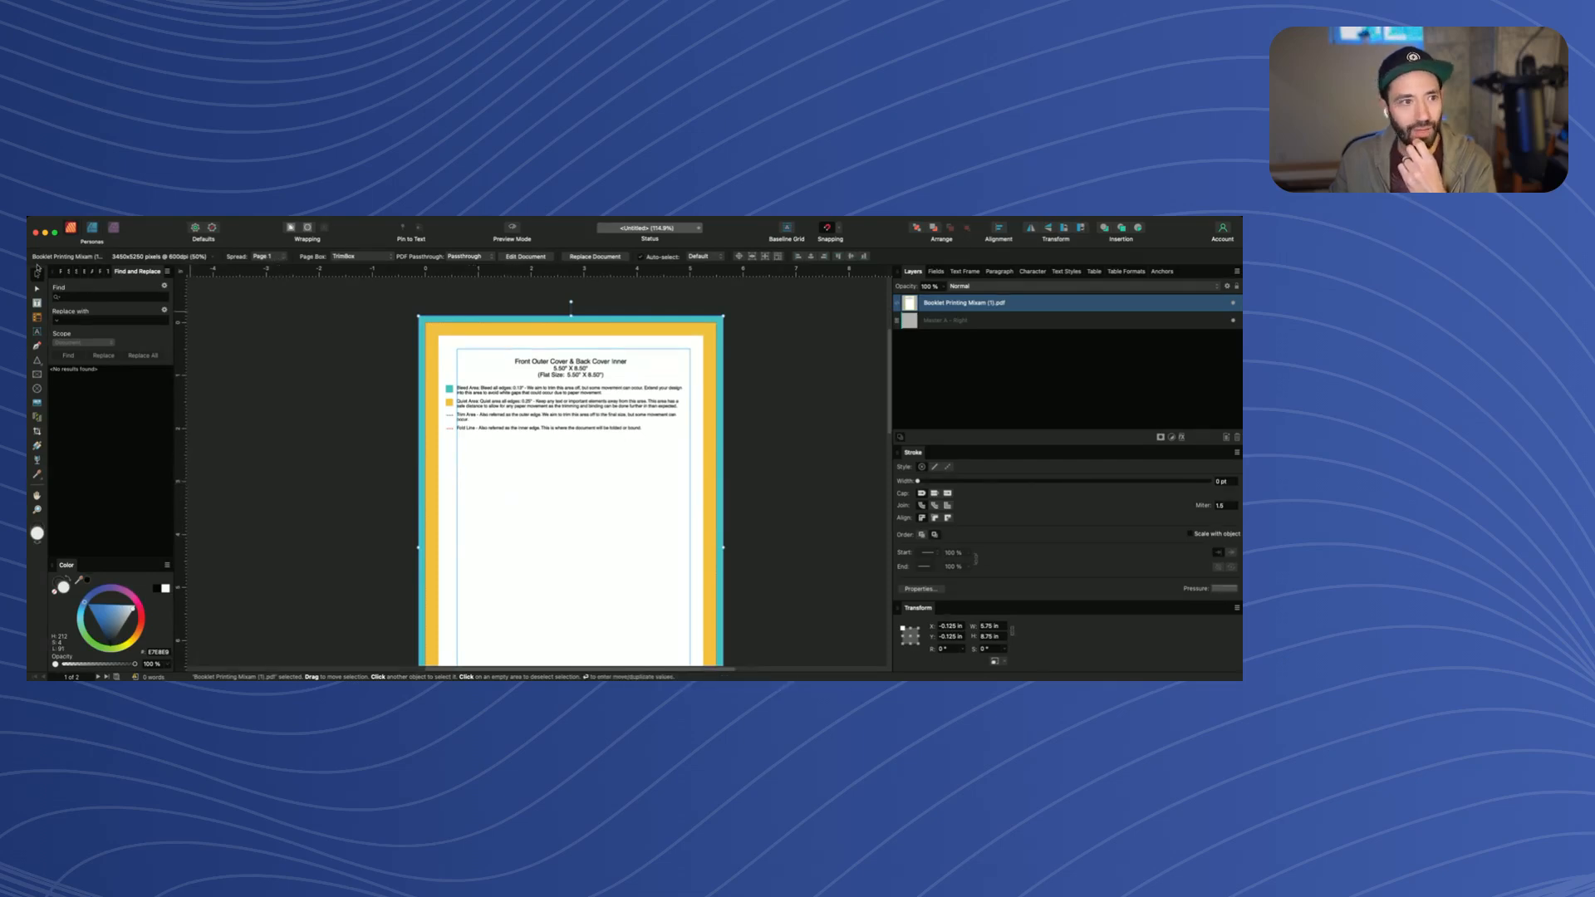
Show the document's pages, bring up page 1 and read the template's bleed, quiet, trim and fold notes
click(61, 273)
double_click(98, 477)
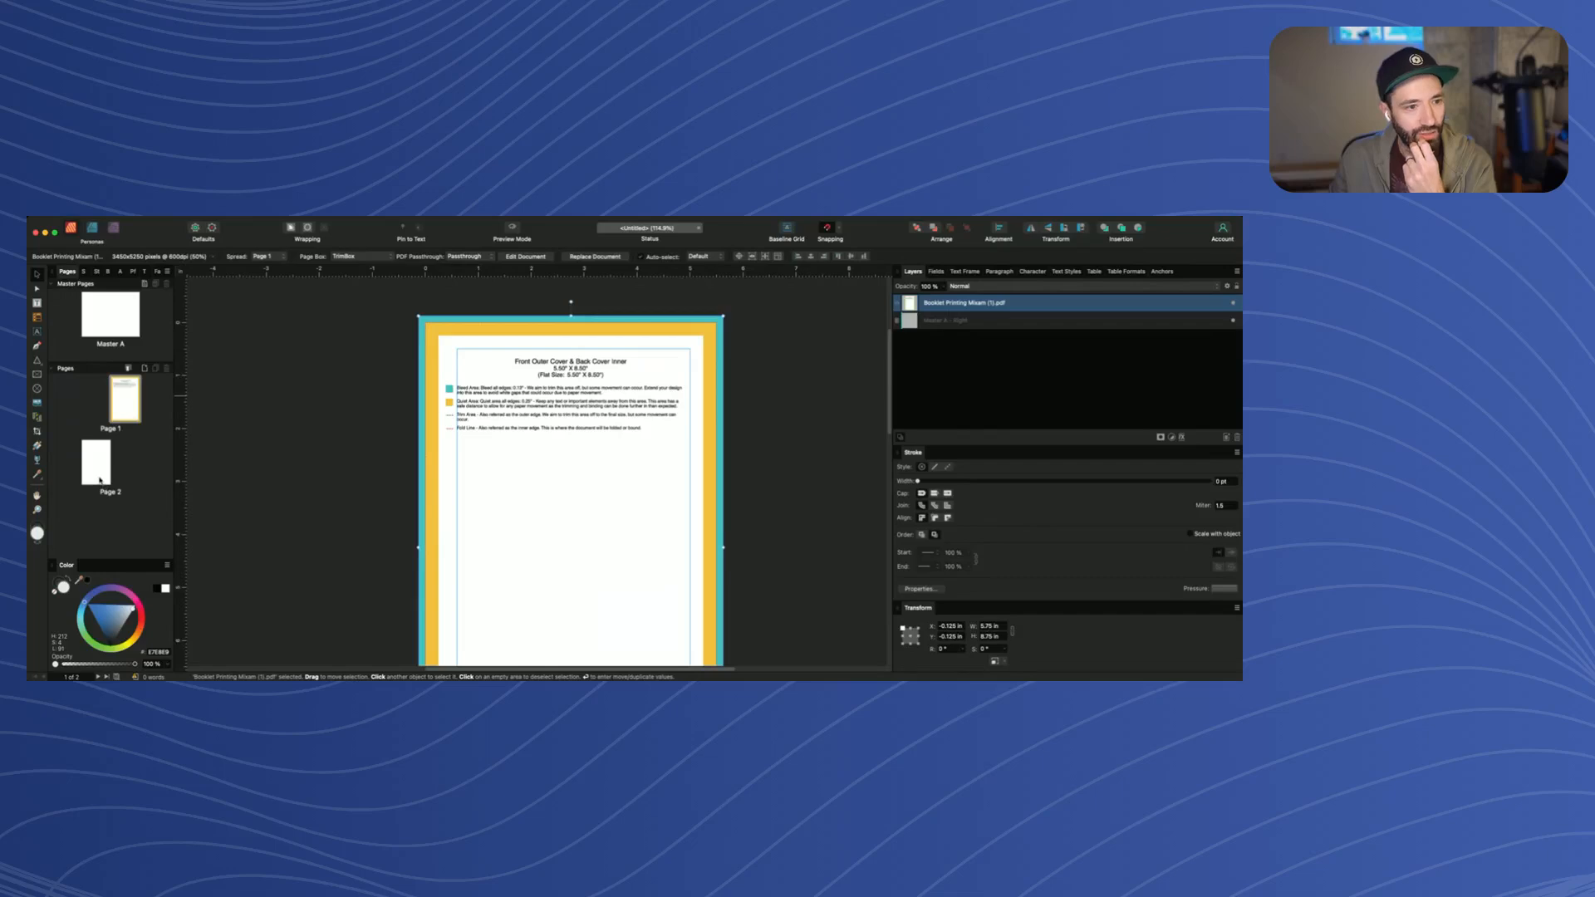
double_click(125, 407)
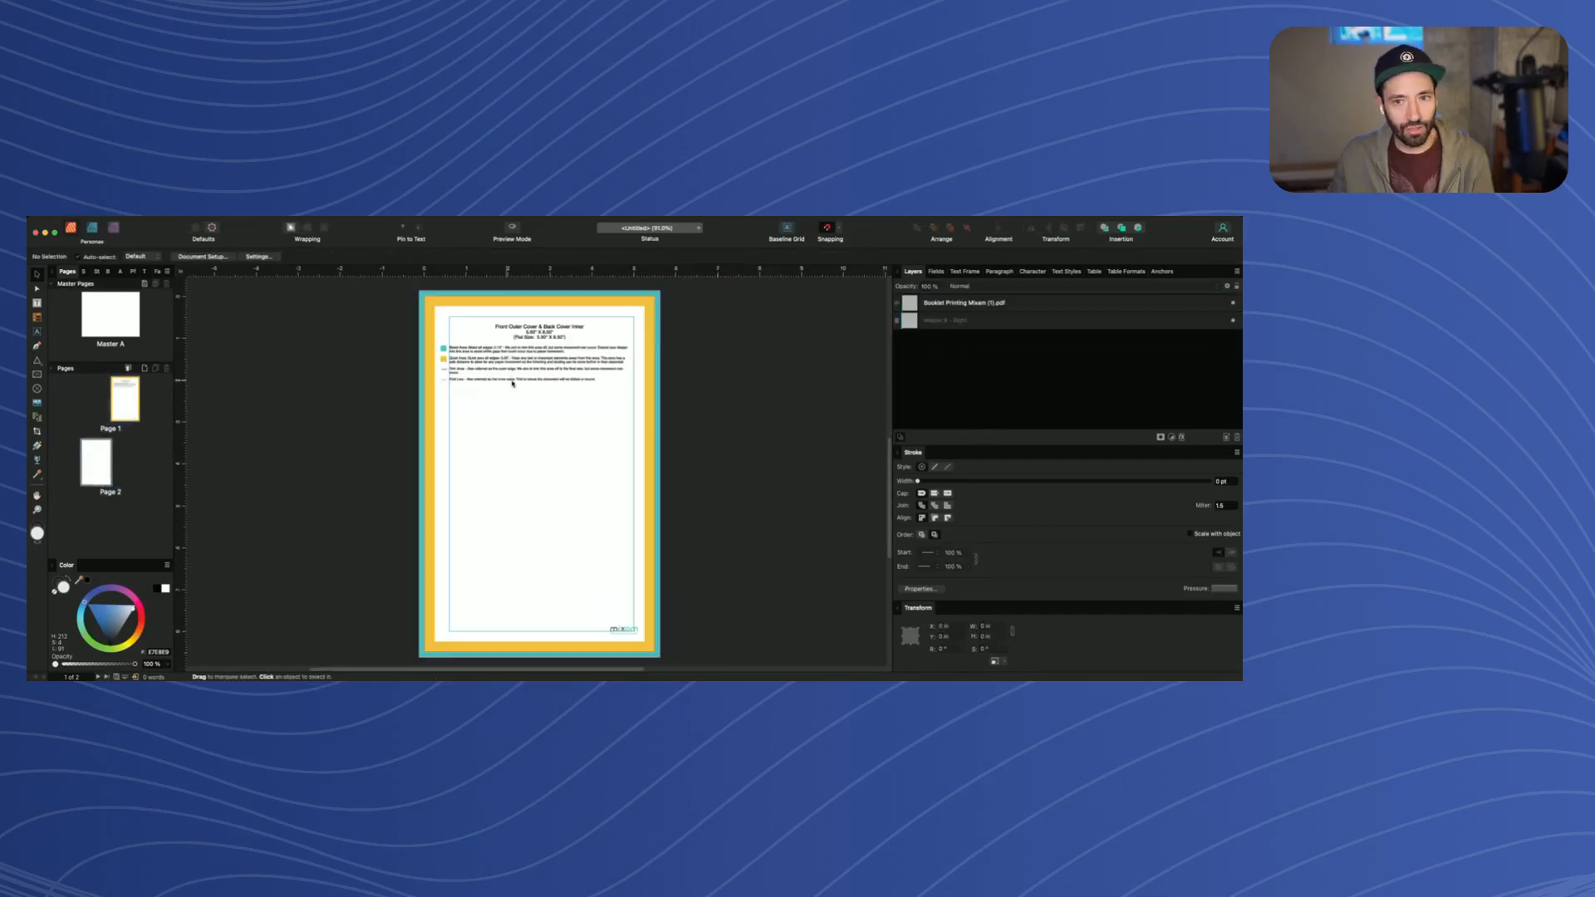
click(513, 381)
scroll(522, 335, up, 5)
scroll(522, 335, up, 3)
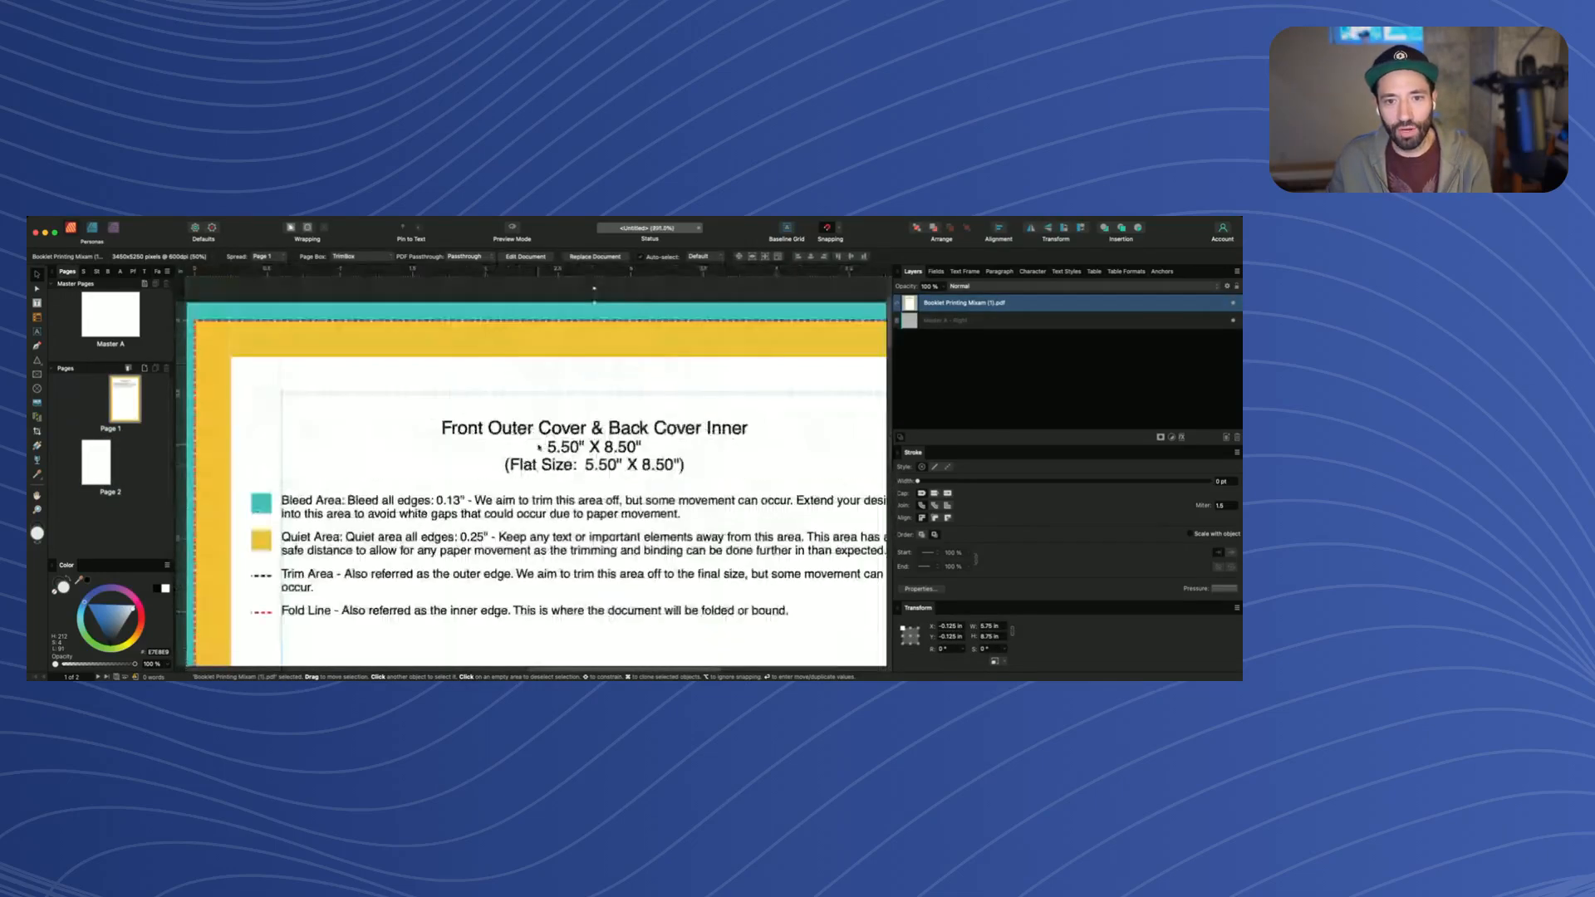
scroll(538, 447, down, 3)
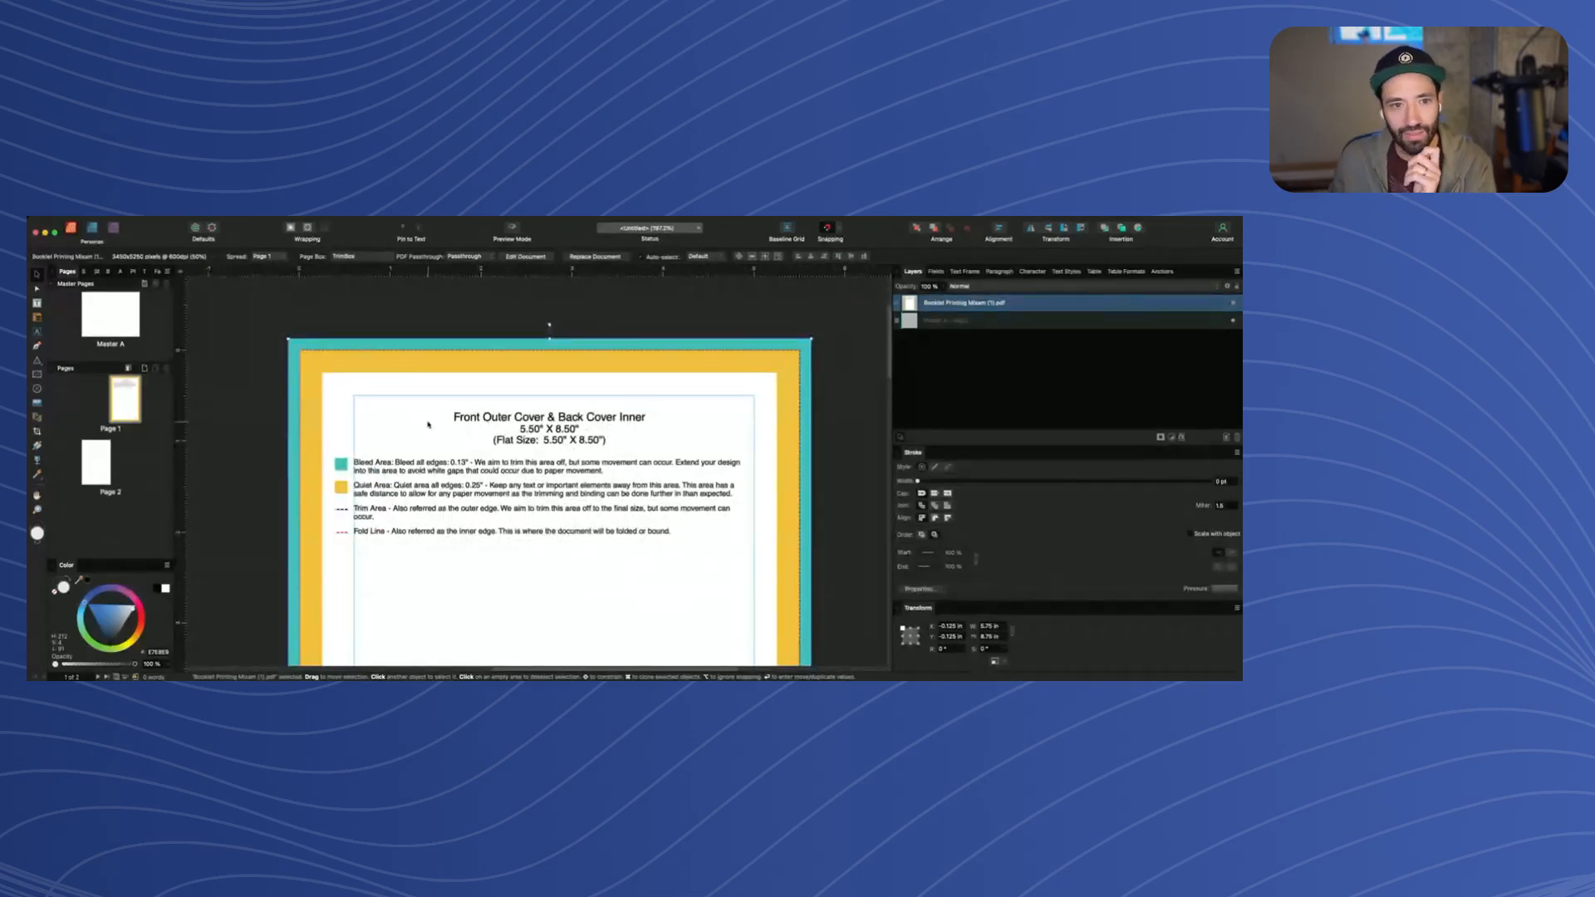
Preview the trimmed page 1 down to the Mixam logo, and switch back to showing bleed and margins
click(517, 230)
scroll(745, 410, down, 8)
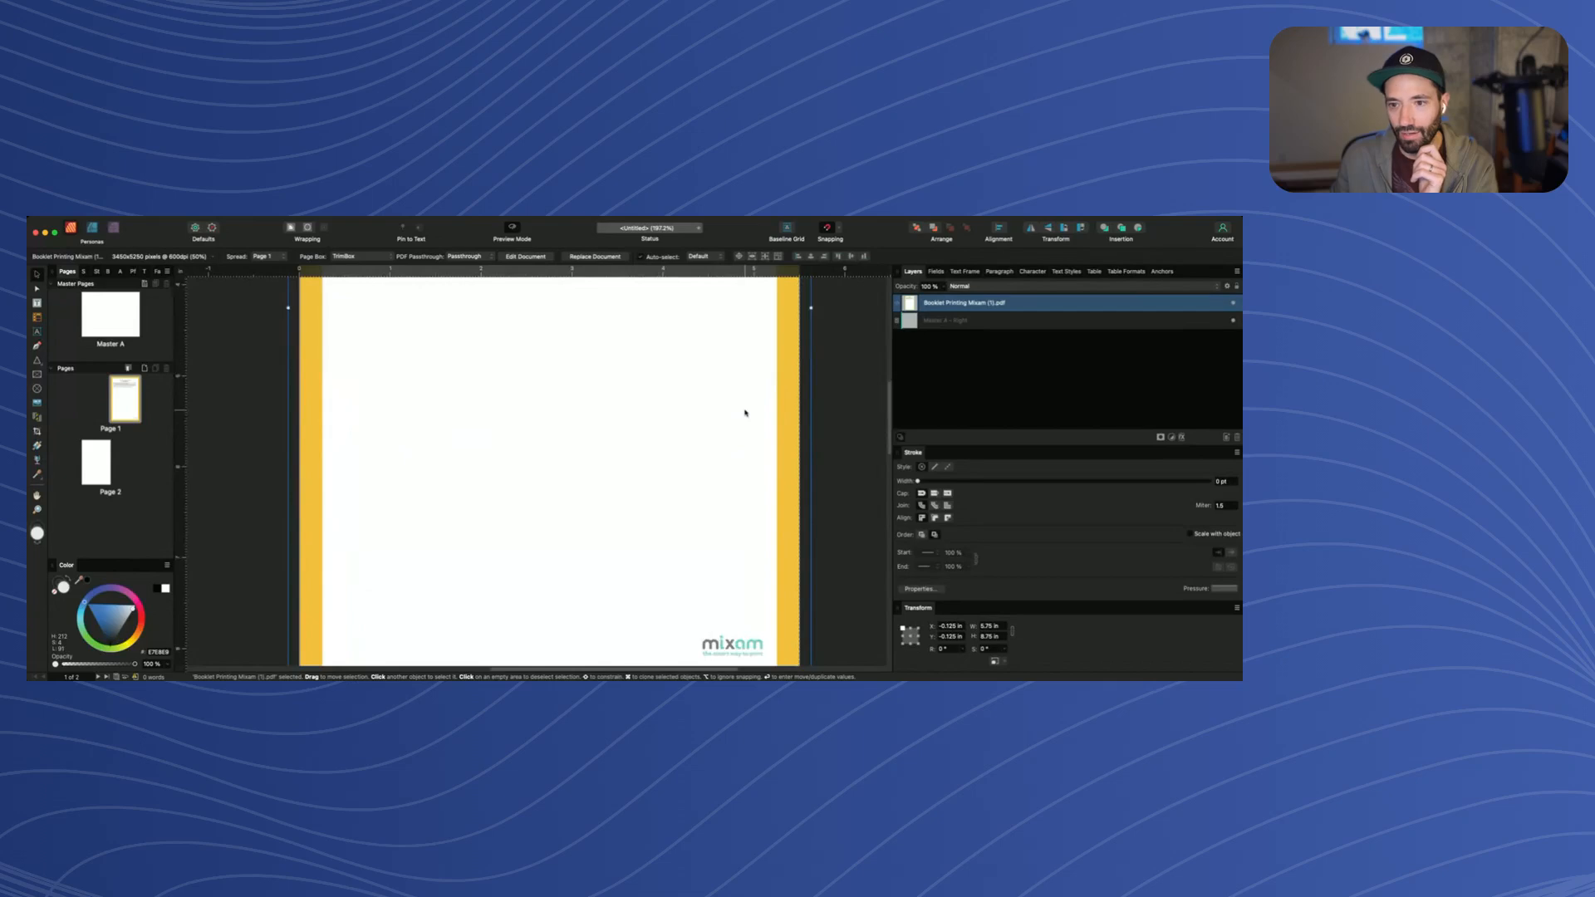
scroll(744, 411, up, 5)
scroll(426, 457, up, 5)
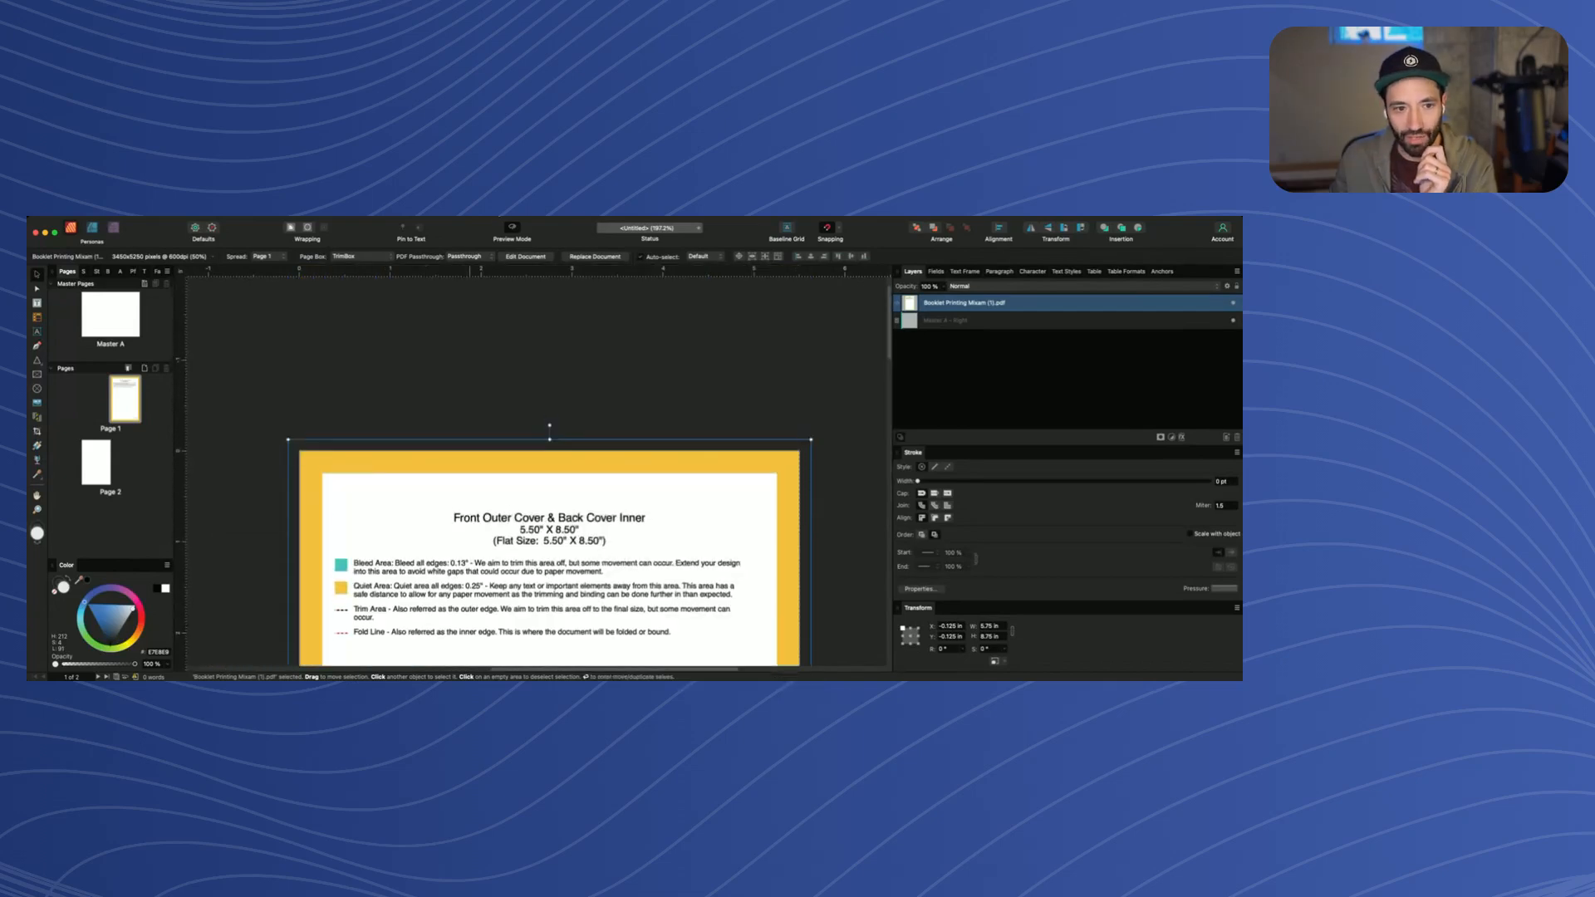
click(512, 227)
scroll(376, 446, down, 2)
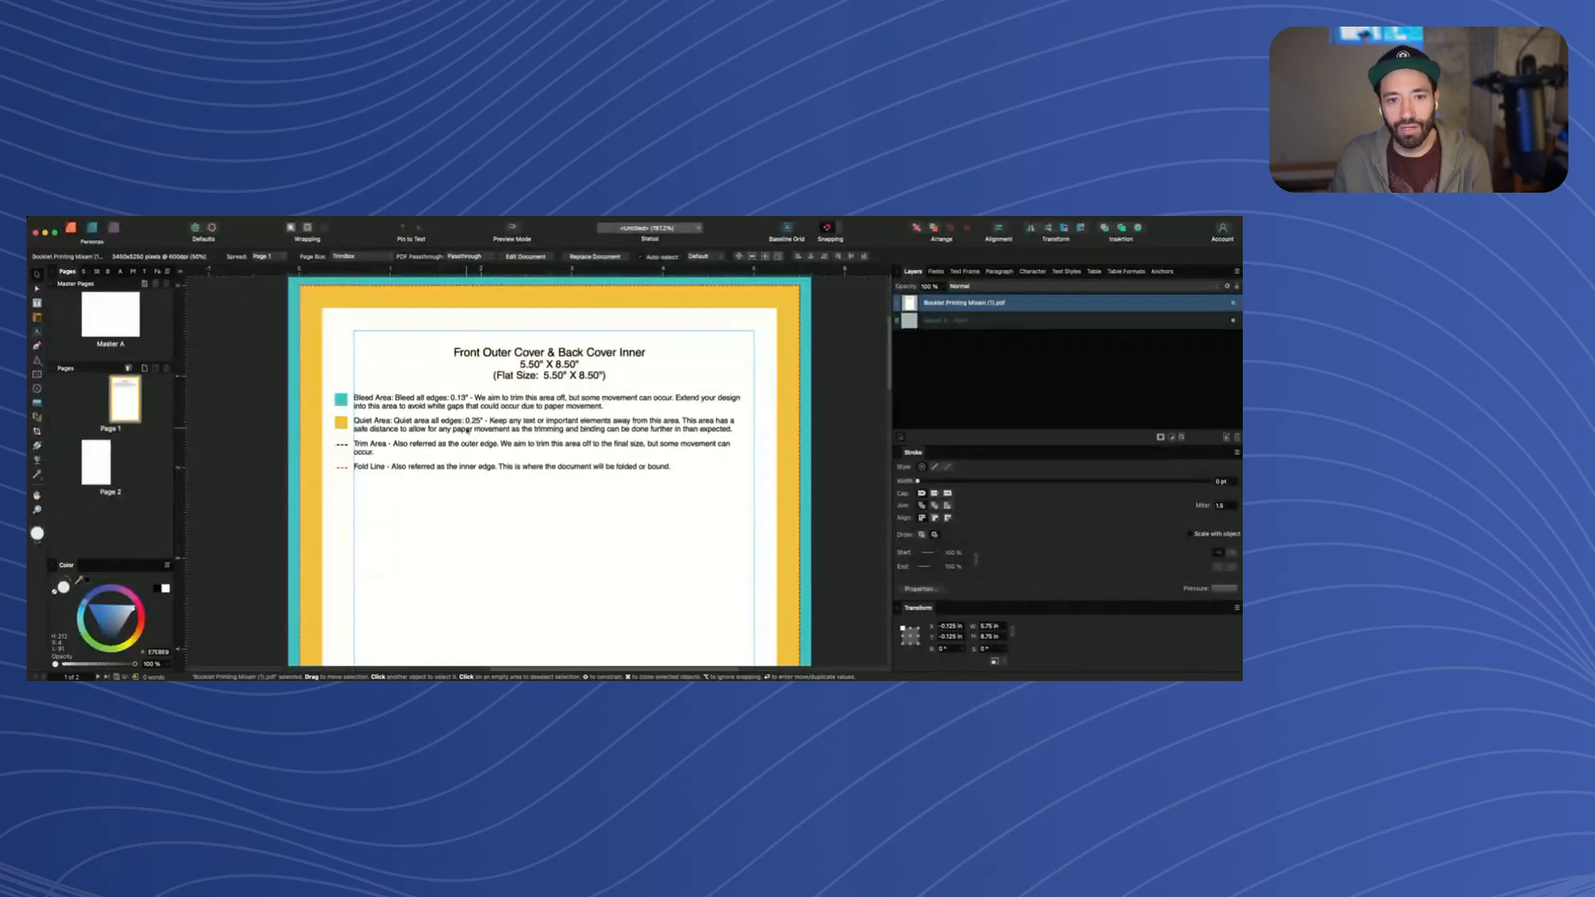
Examine the template's quiet area, trim and fold line notes alongside the inner edge of page 1
scroll(476, 428, up, 5)
scroll(490, 426, down, 2)
scroll(496, 424, left, 5)
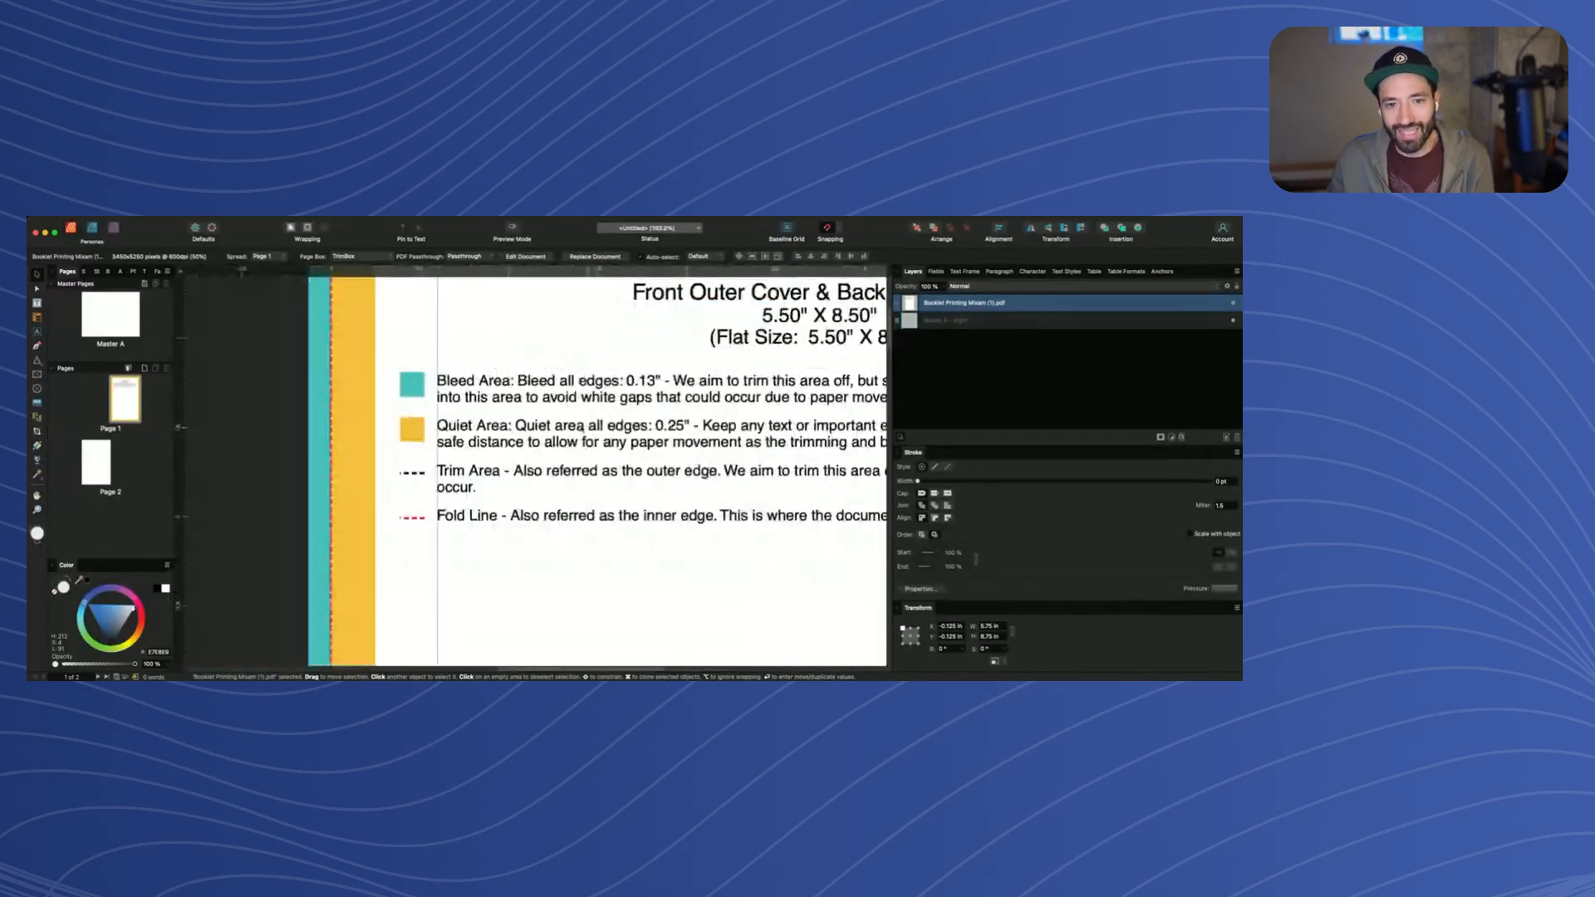
scroll(497, 425, right, 1)
scroll(508, 469, down, 4)
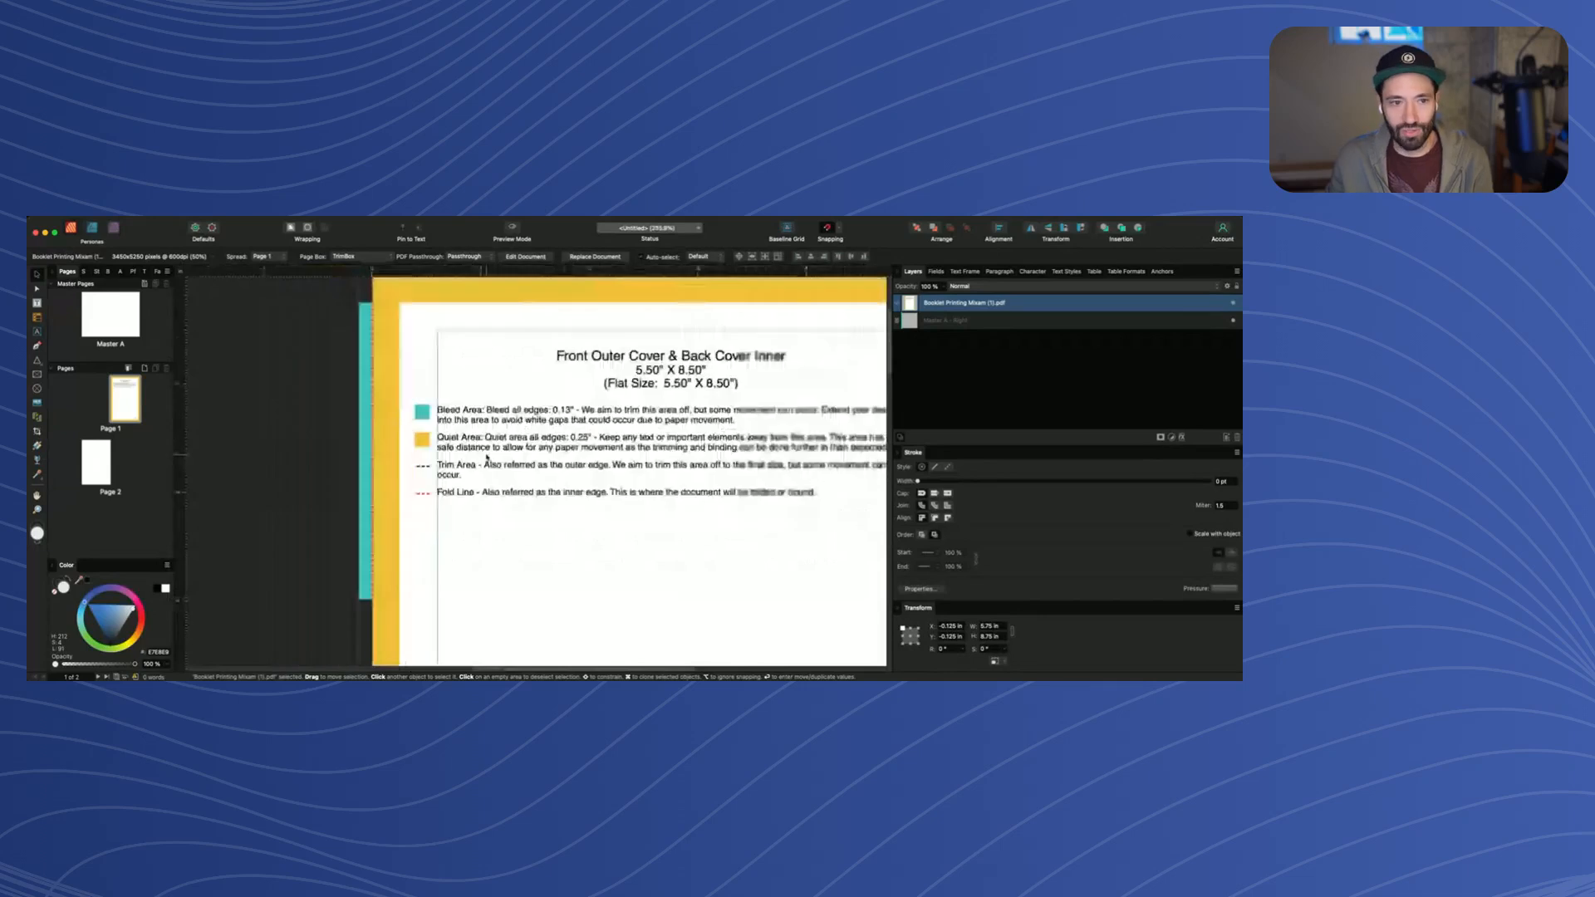
scroll(501, 453, up, 2)
scroll(501, 452, right, 1)
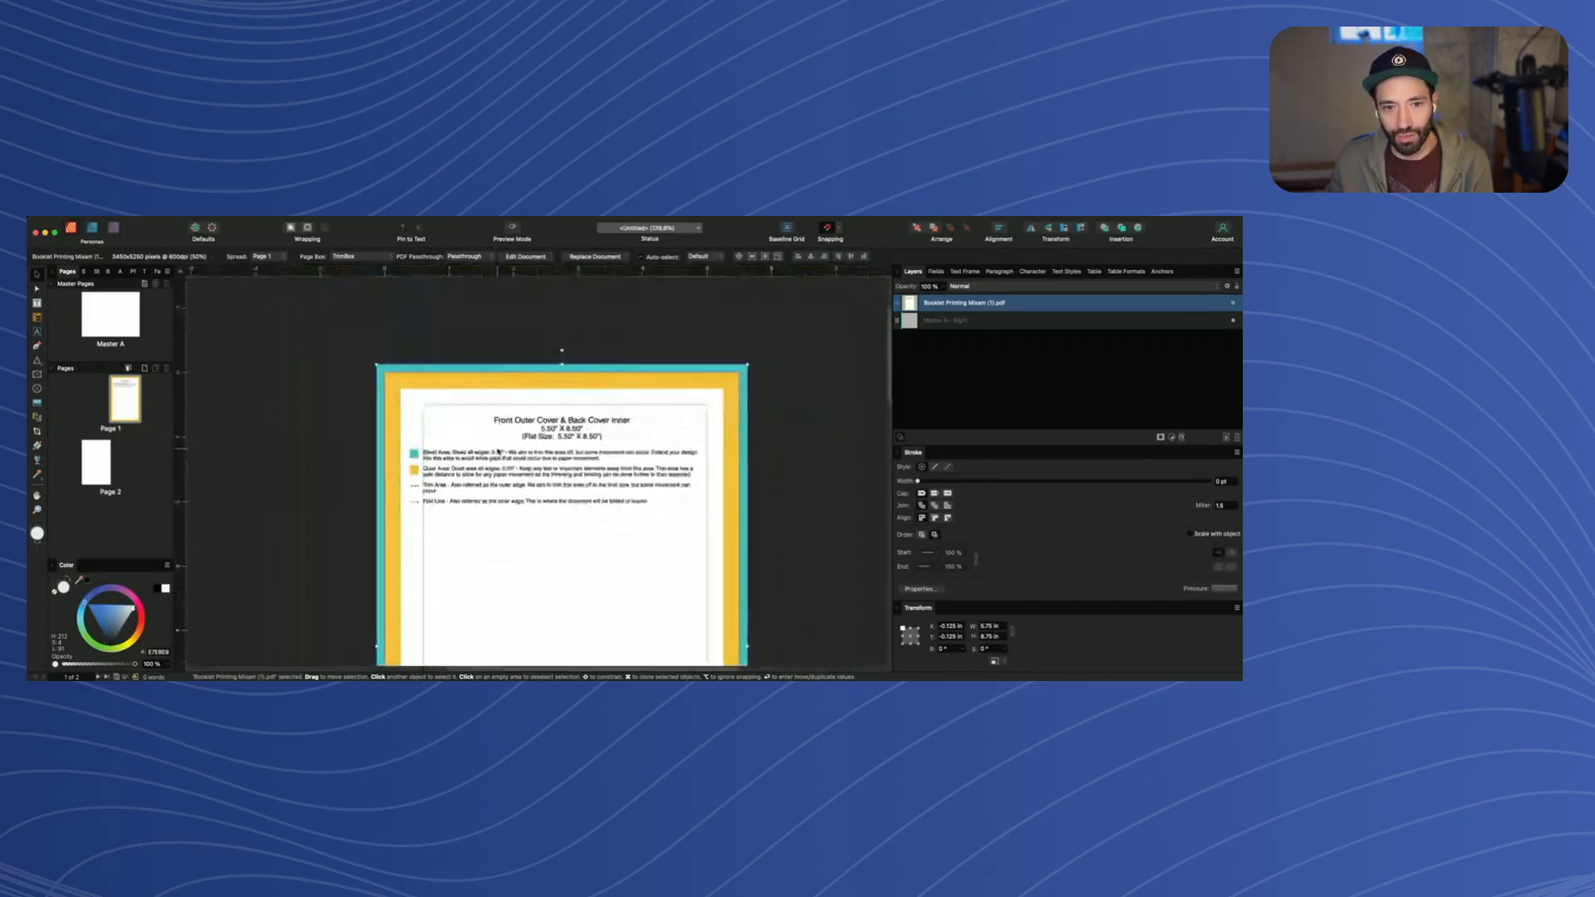
scroll(449, 374, down, 2)
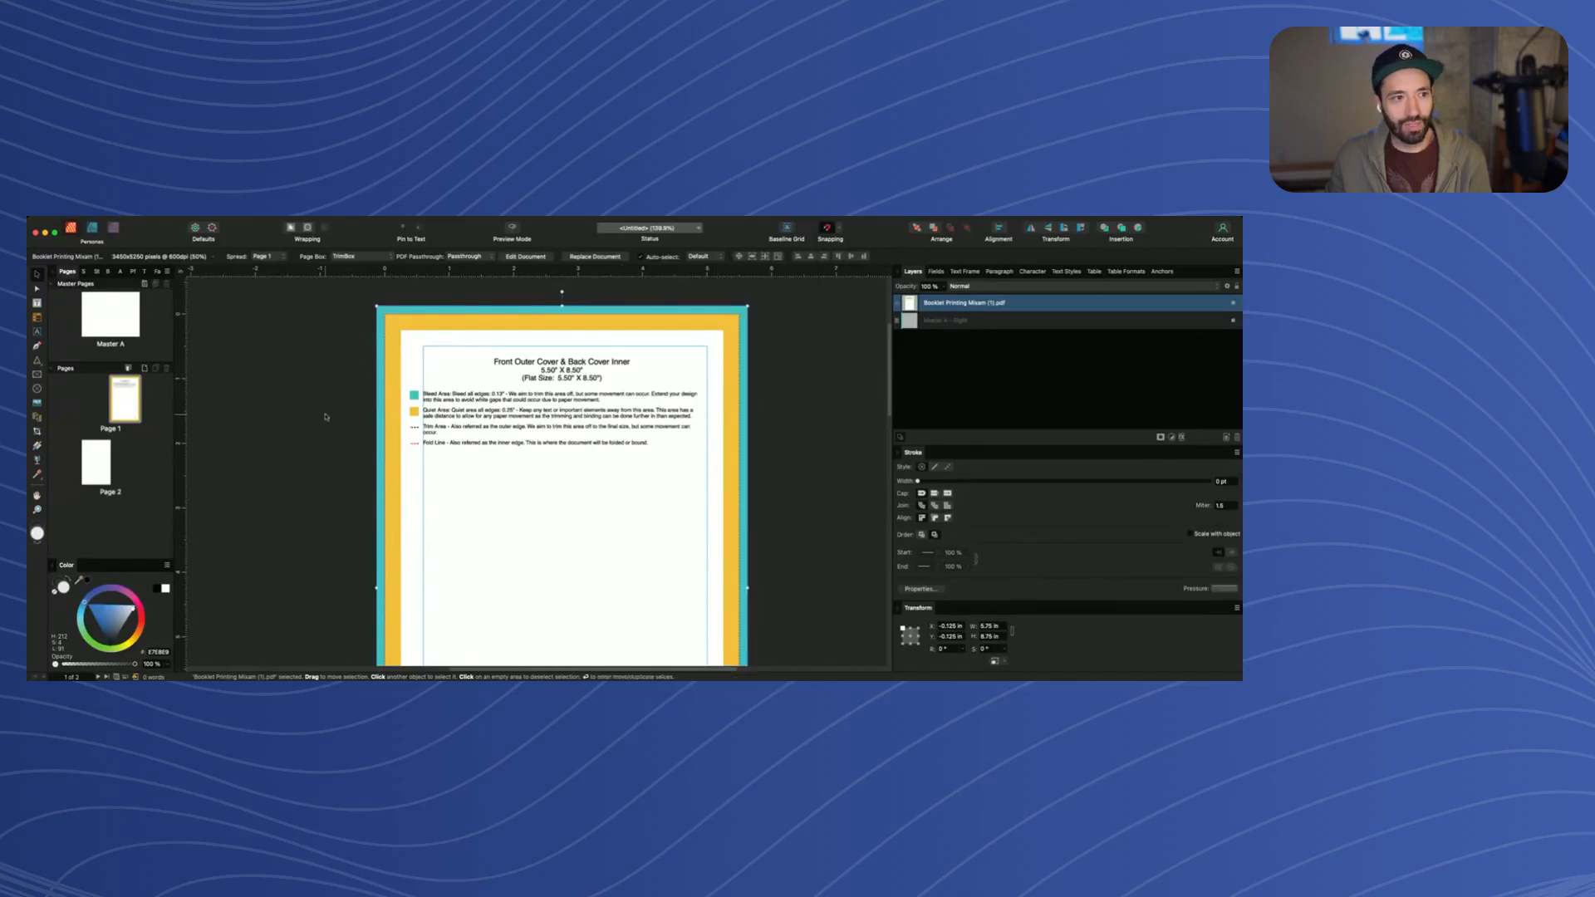
Add the artistic text "LOGO" over the template on page 1
click(326, 417)
key(t)
drag(525, 438, 677, 553)
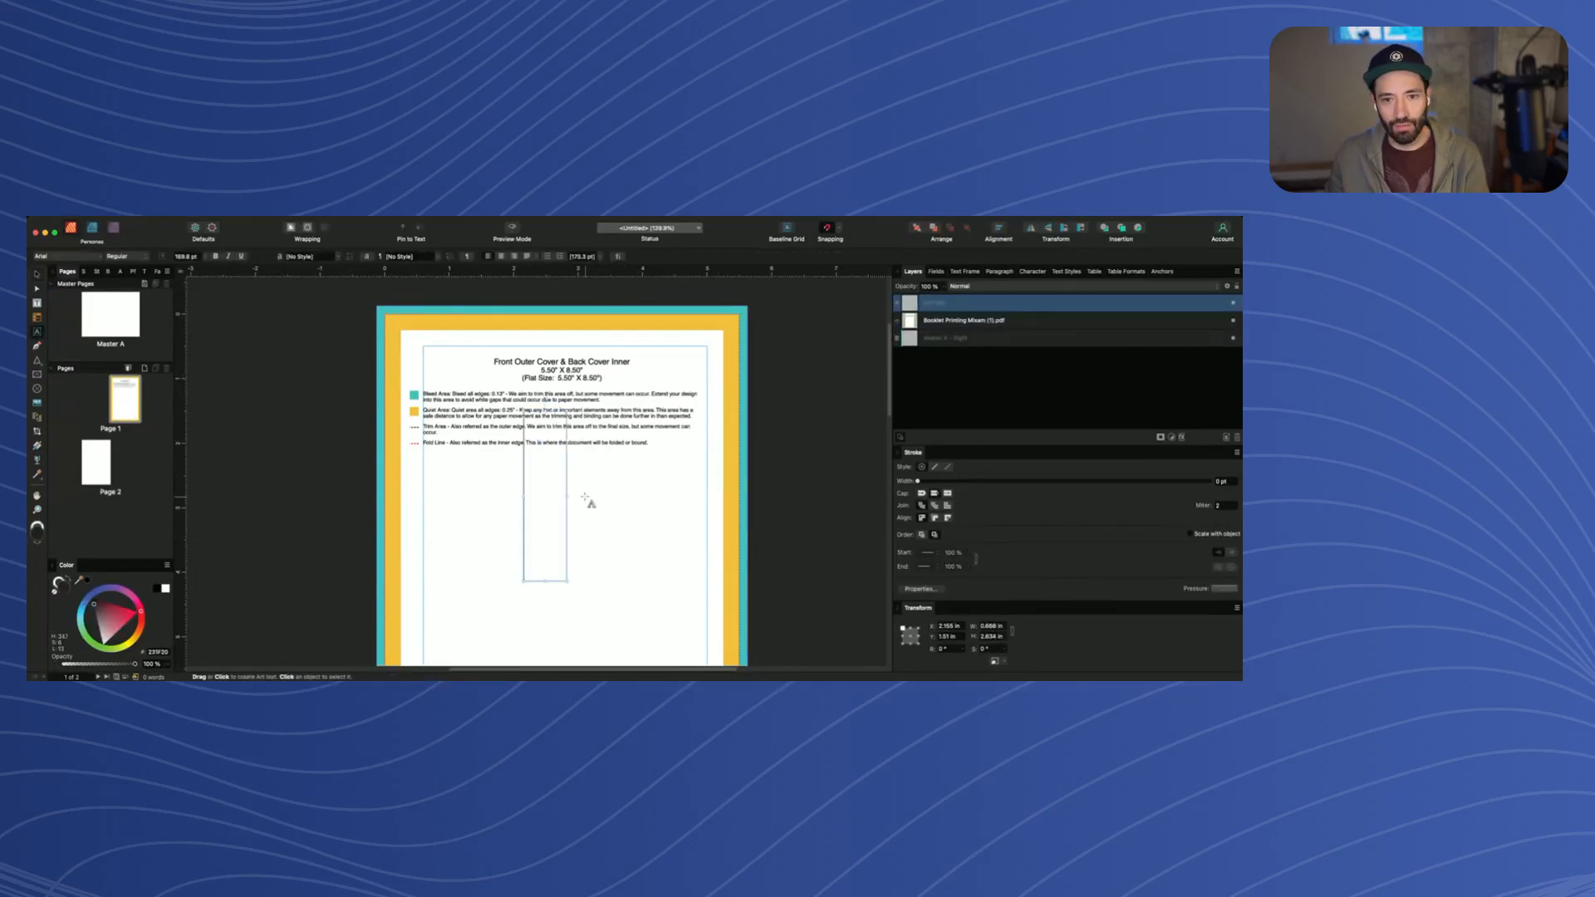
text(LOGO)
key(Escape)
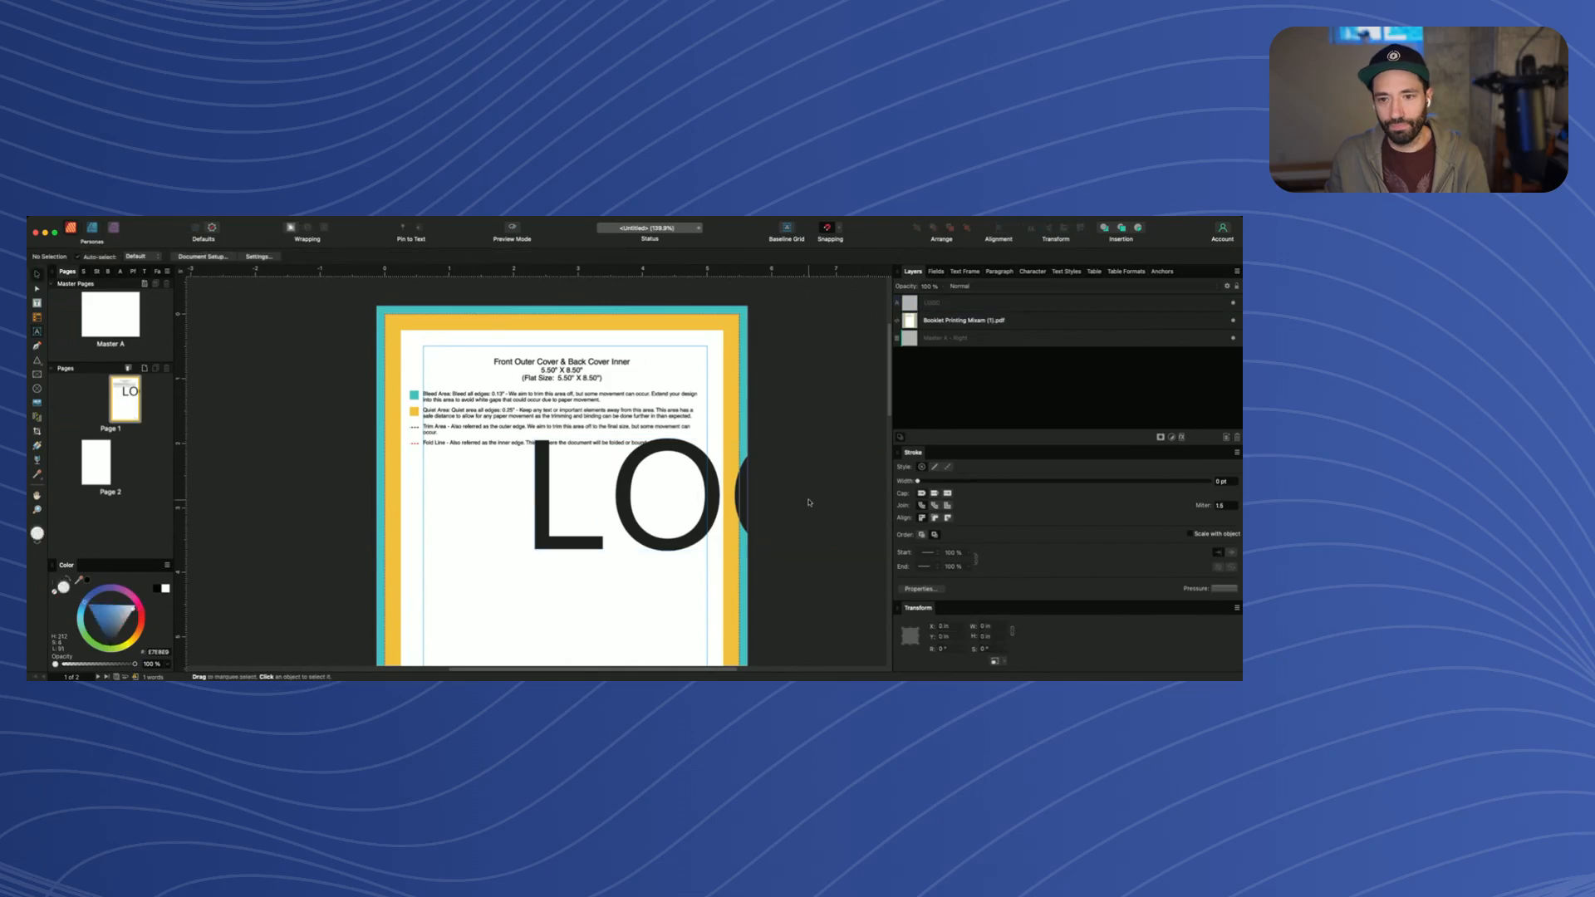
Move and scale the LOGO text to span the width between the page margins, and make it bold
drag(810, 502, 545, 501)
drag(685, 550, 563, 518)
drag(460, 481, 633, 422)
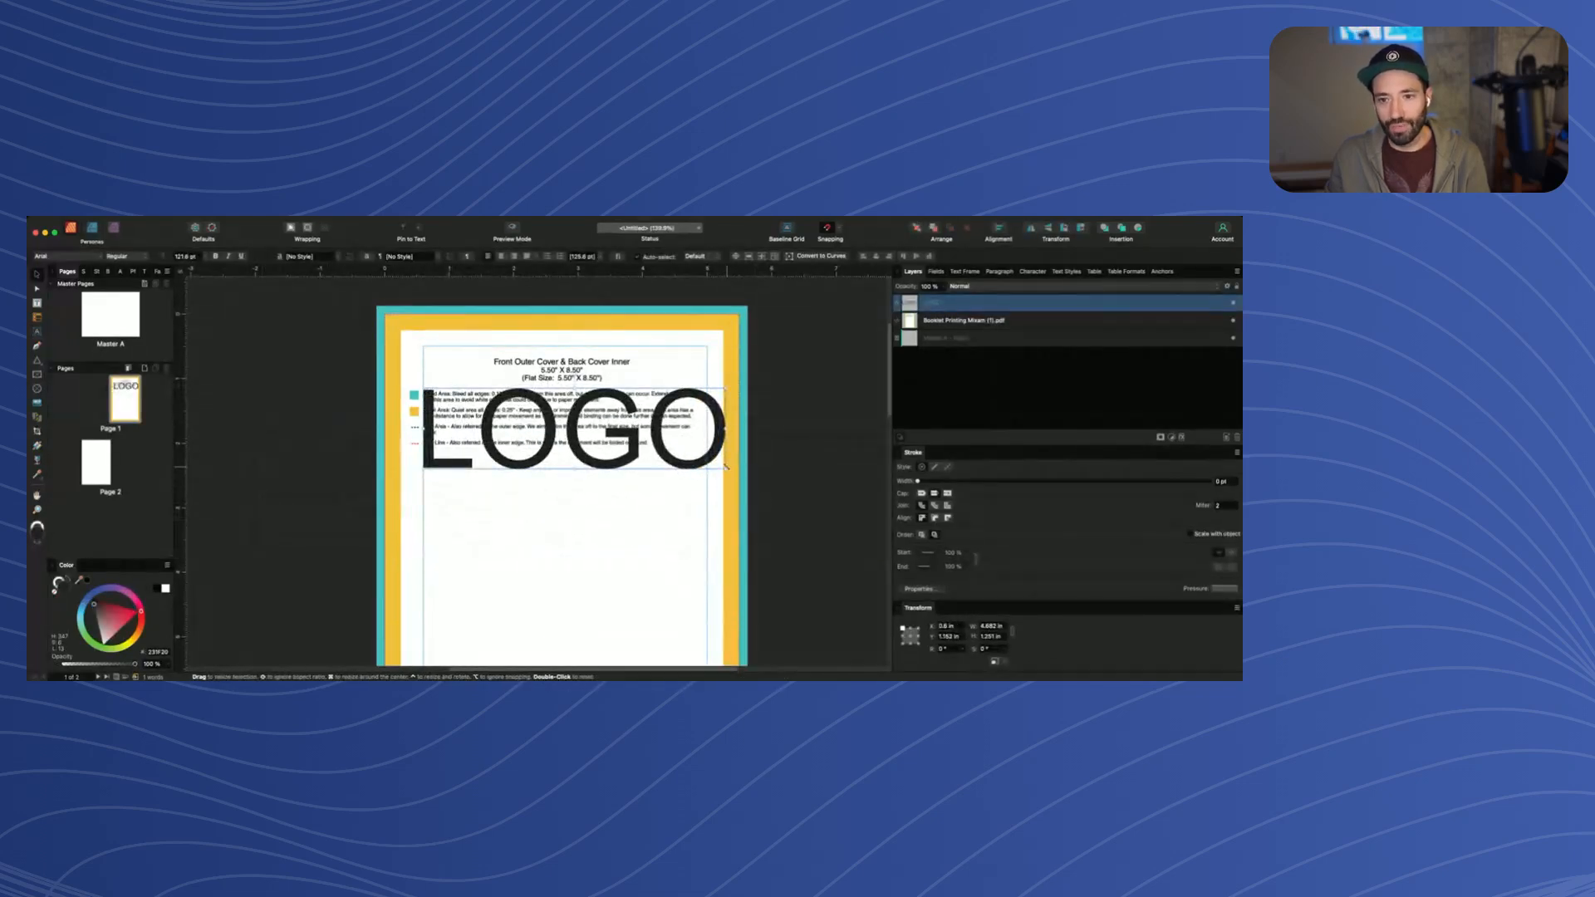
drag(725, 467, 704, 458)
key(super+b)
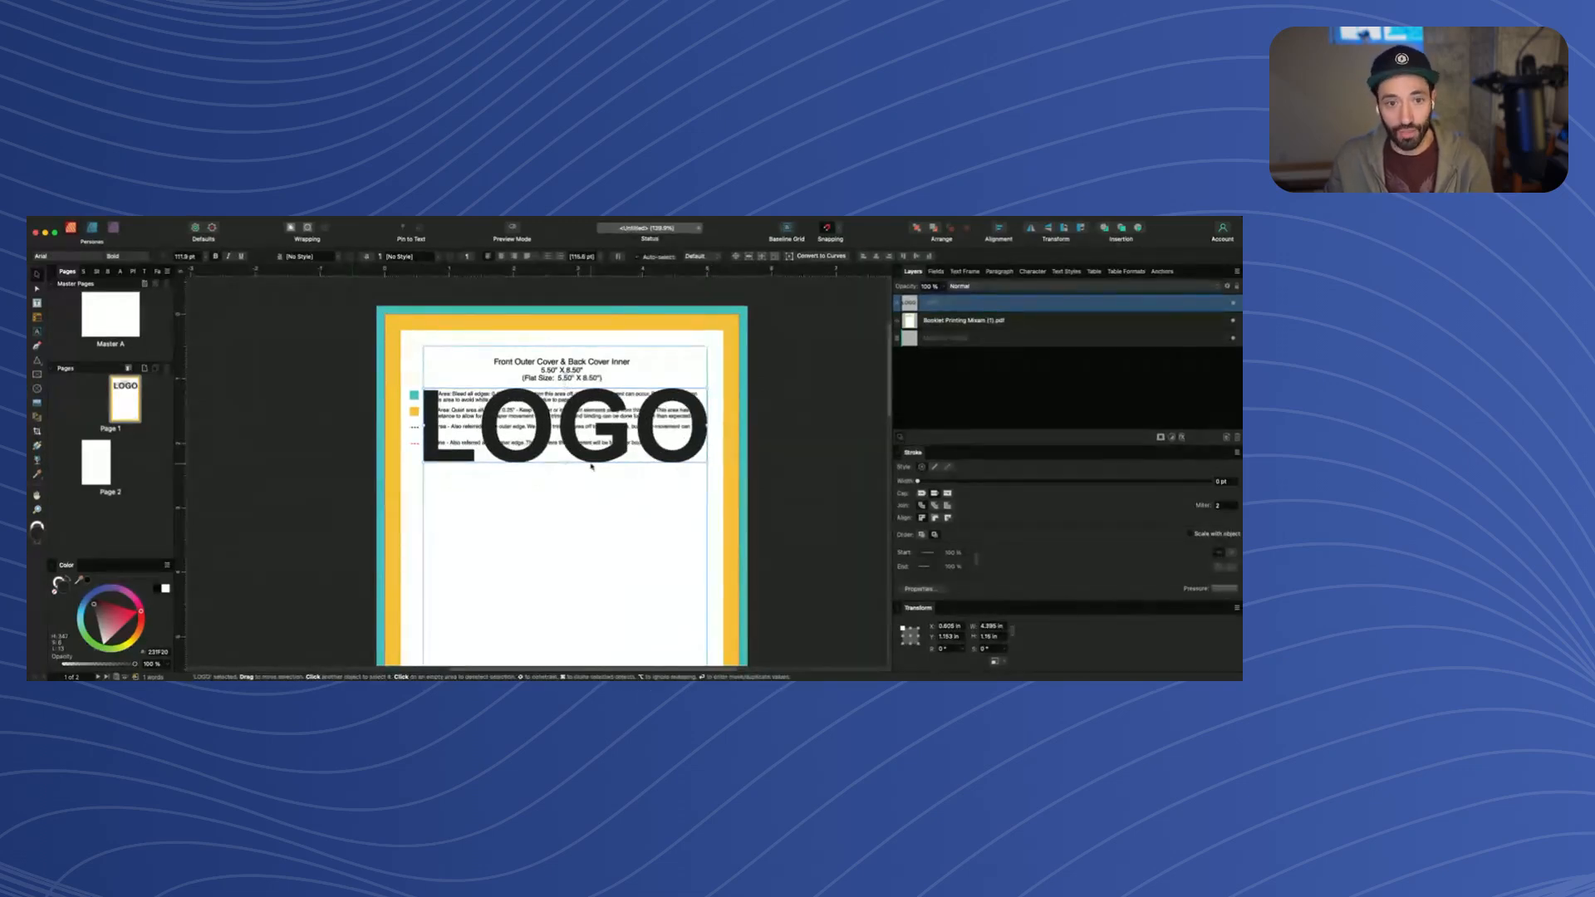
Copy the template PDF from page 1 onto page 2 and set its displayed spread to Page 3
click(589, 339)
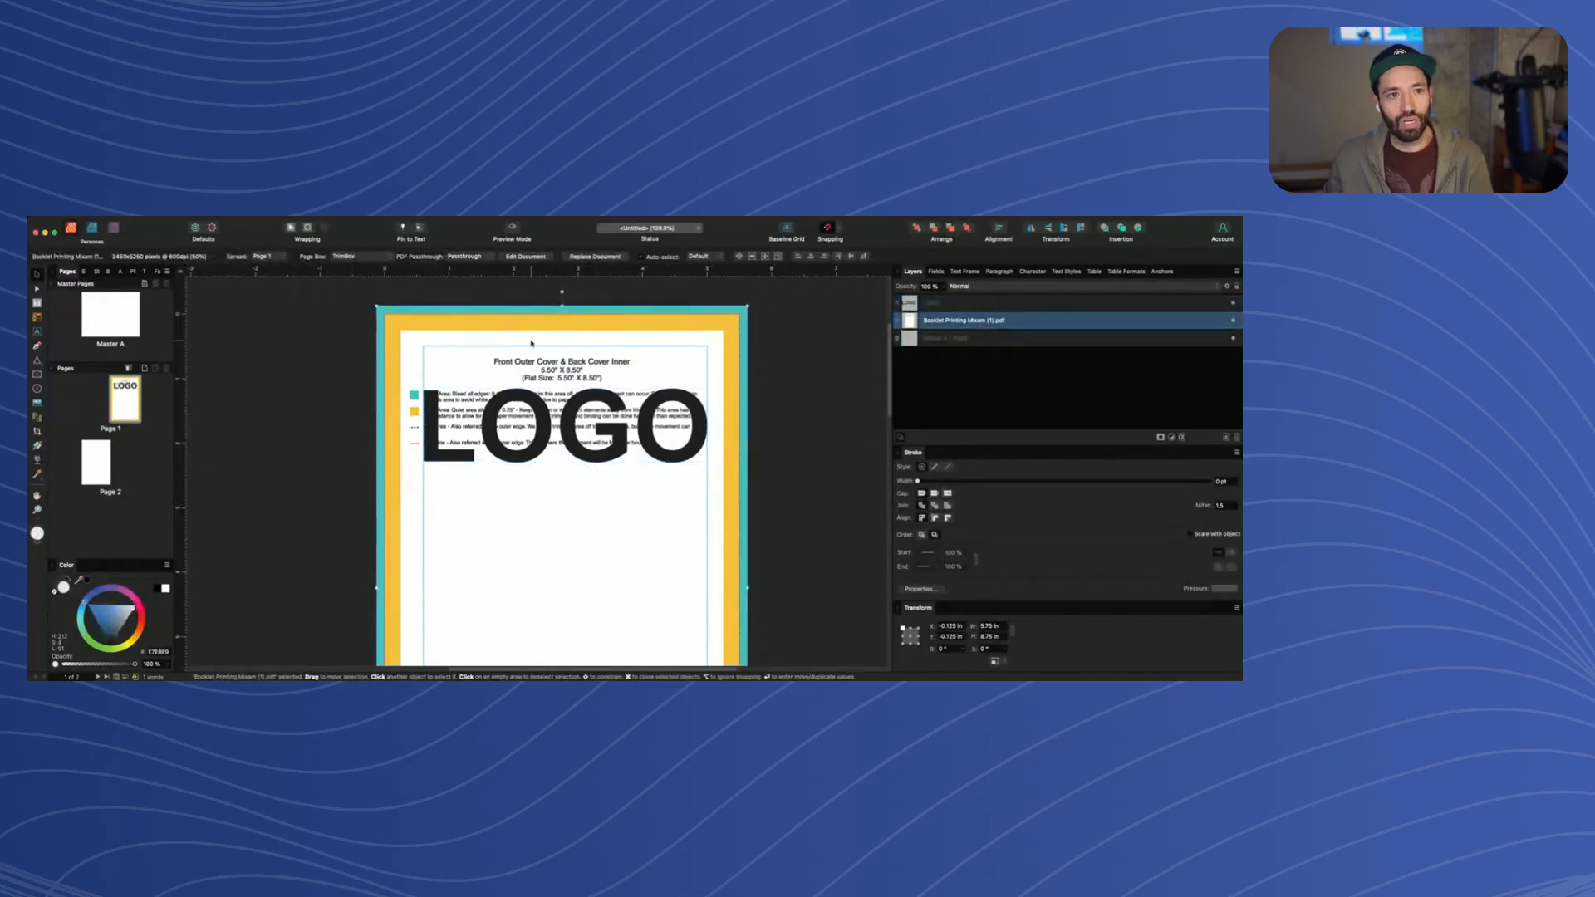
drag(531, 343, 502, 344)
key(super+z)
click(99, 455)
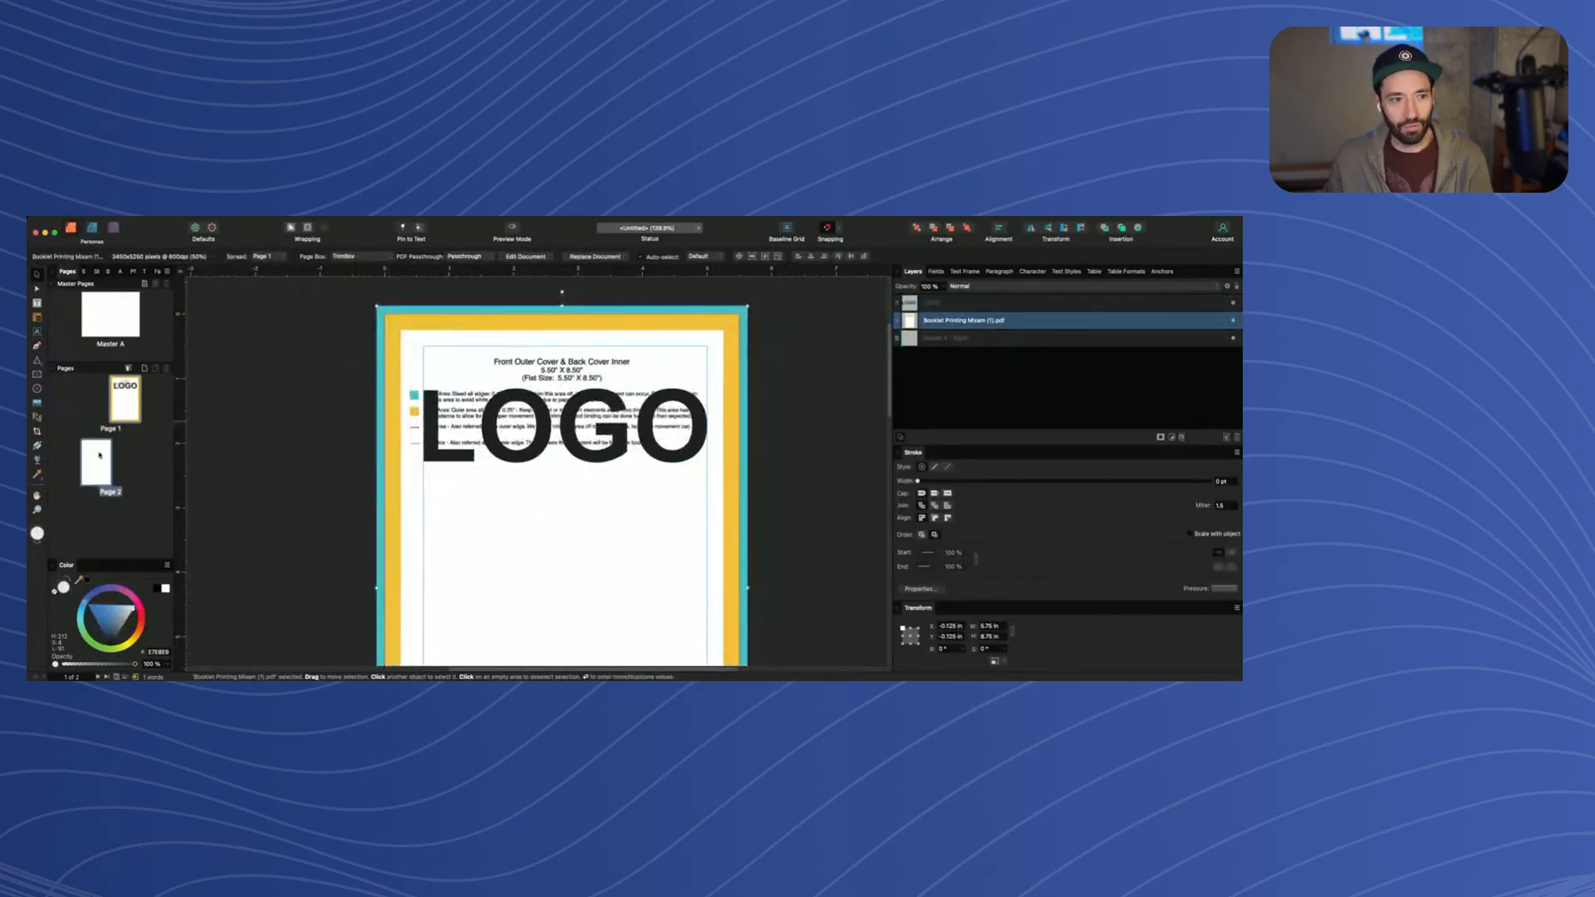
double_click(98, 456)
key(super+v)
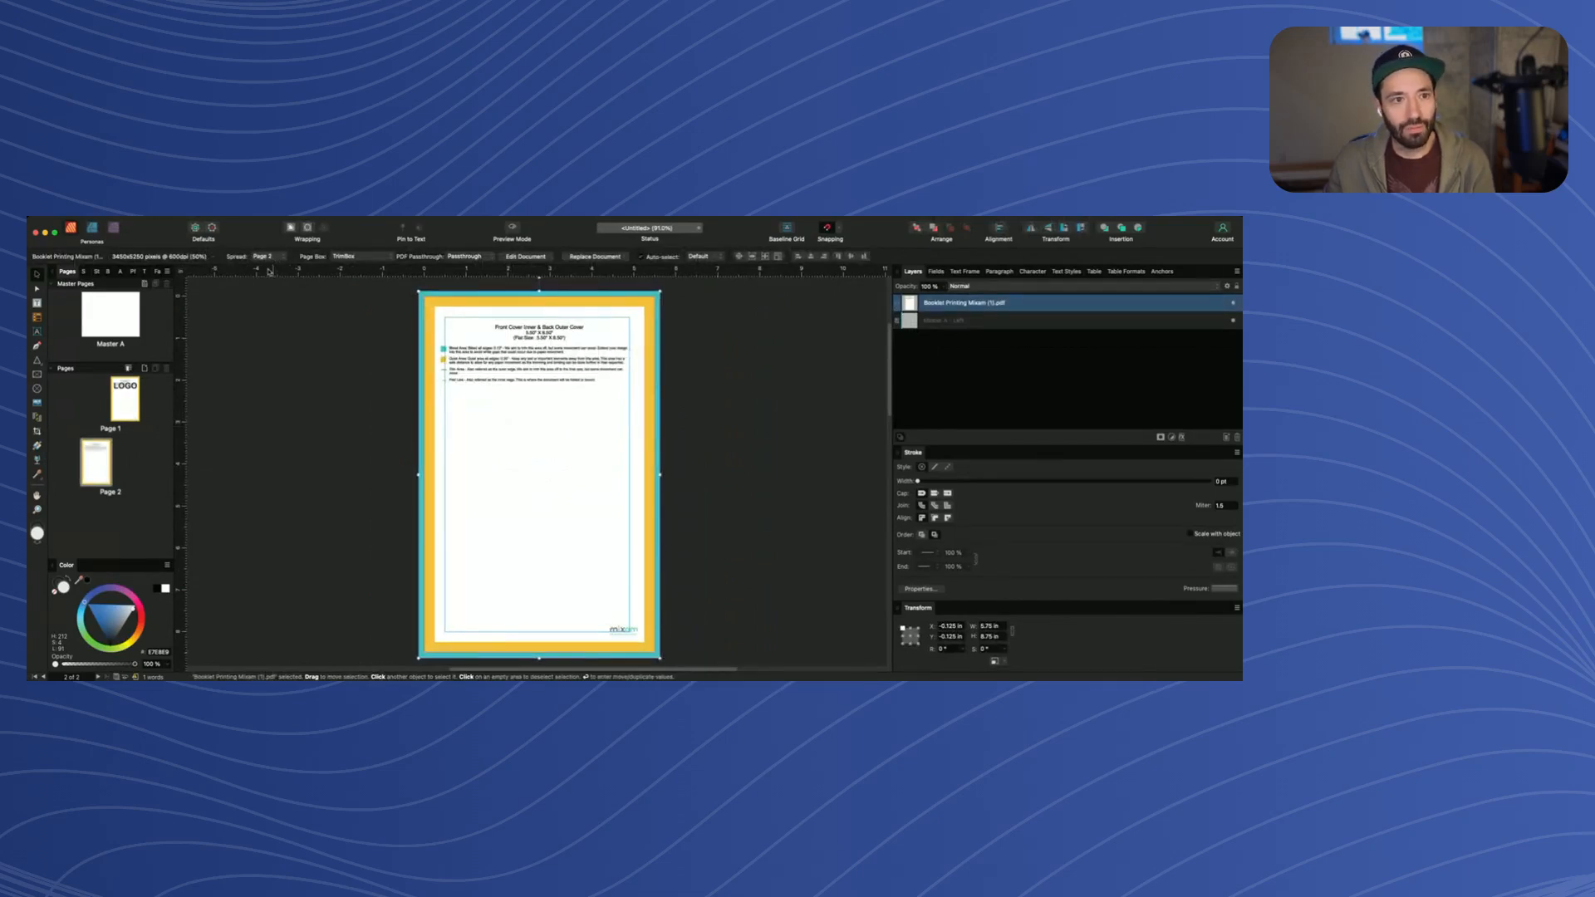
scroll(508, 326, up, 3)
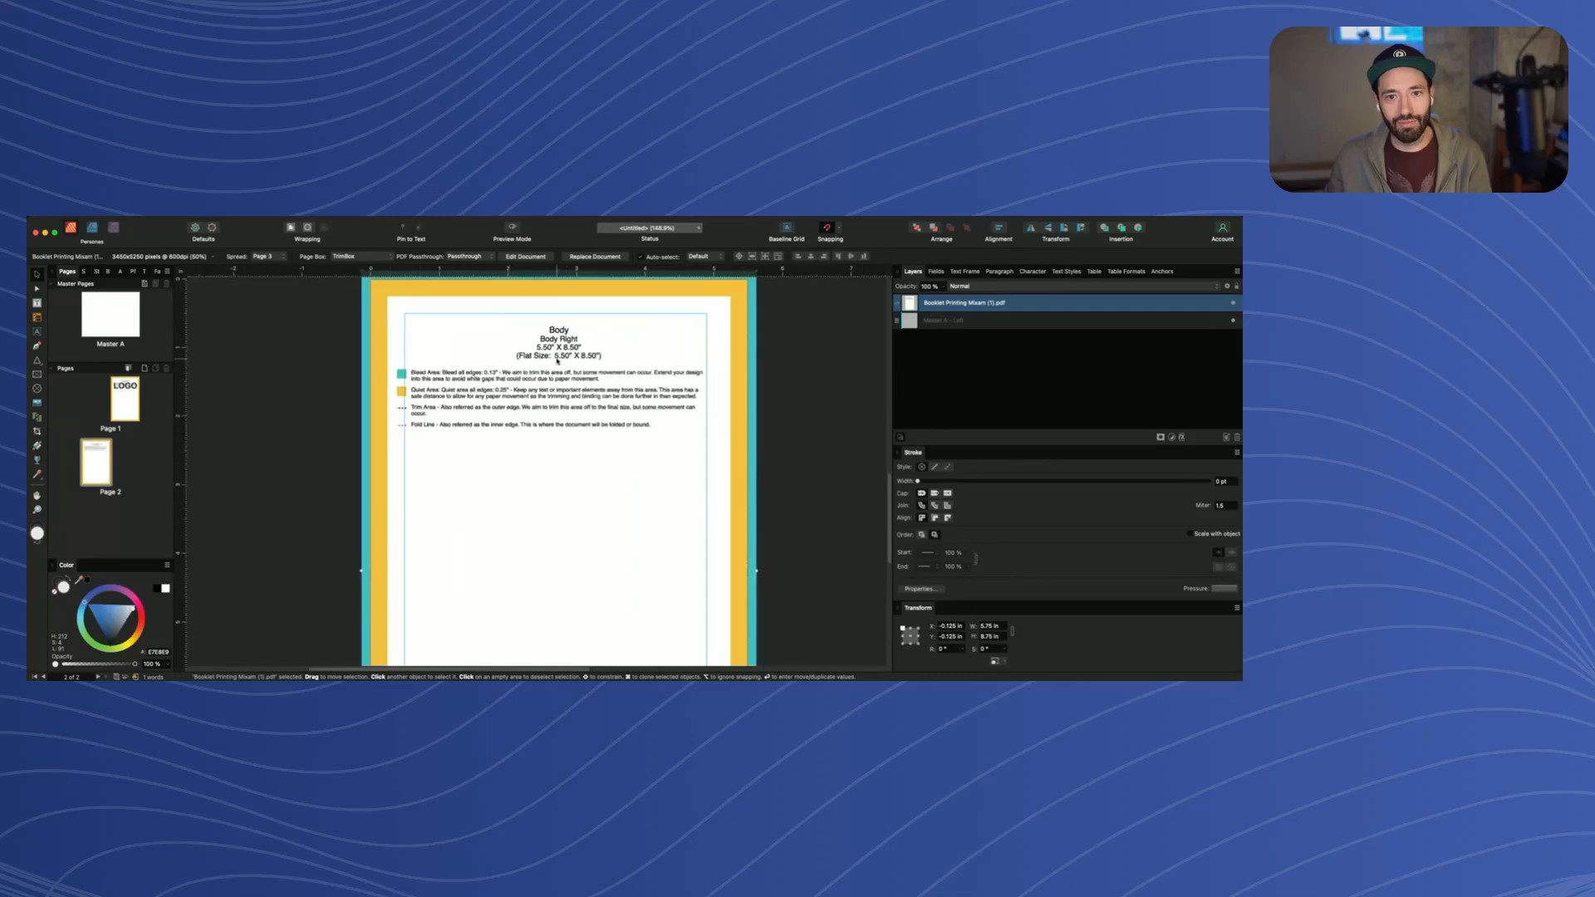
Add a third page after page 2 to form a facing spread, and bring the spread into view
click(129, 447)
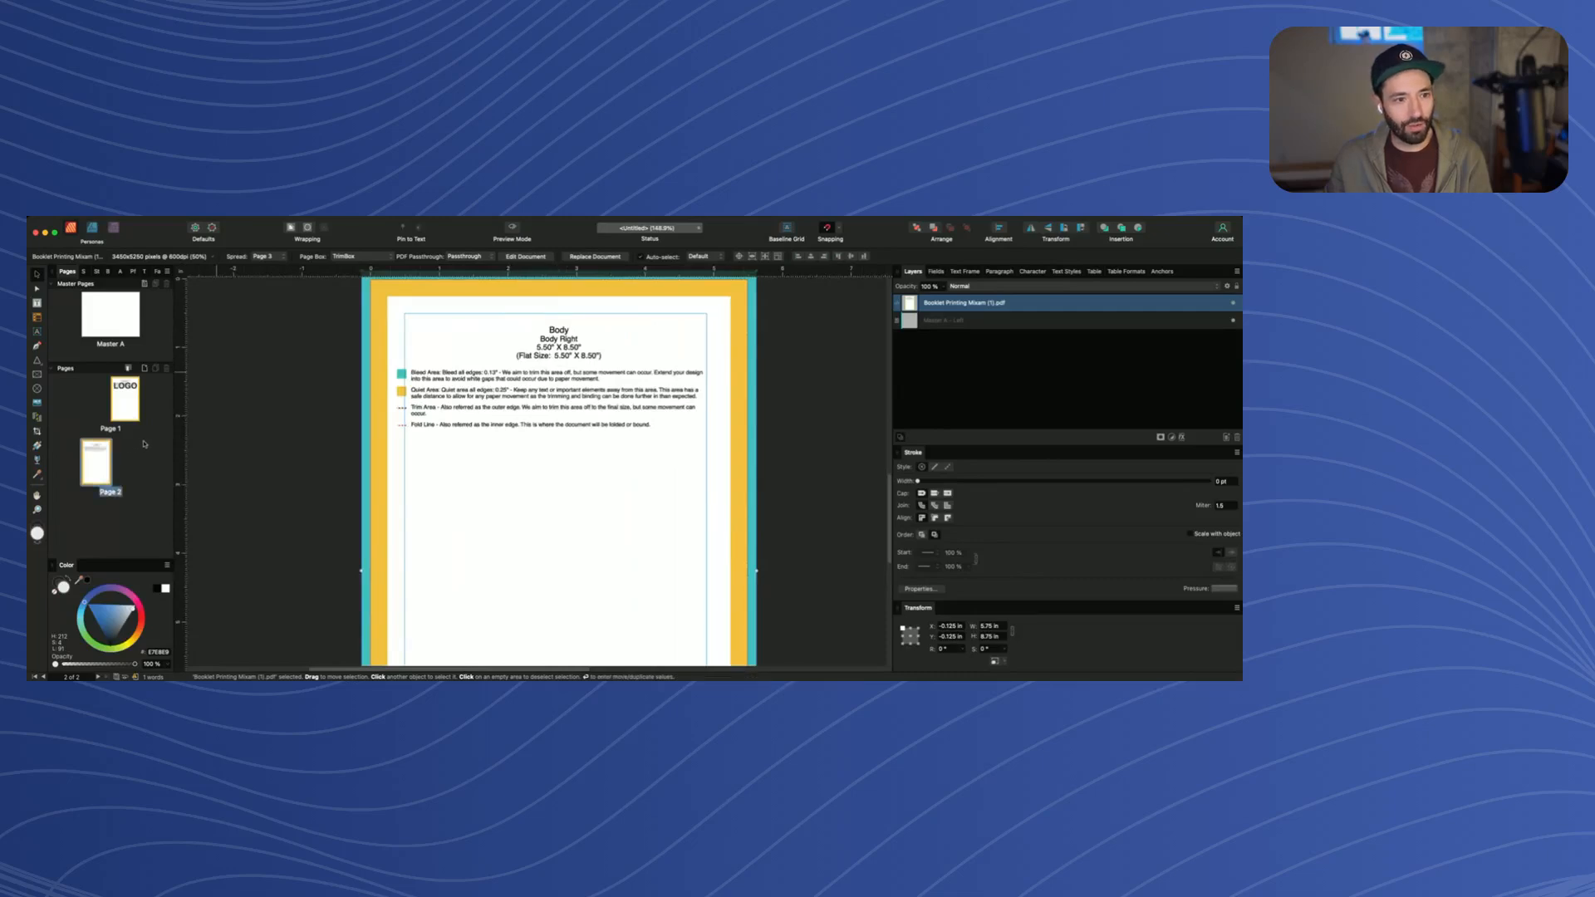
key(super+shift+p)
scroll(617, 455, down, 5)
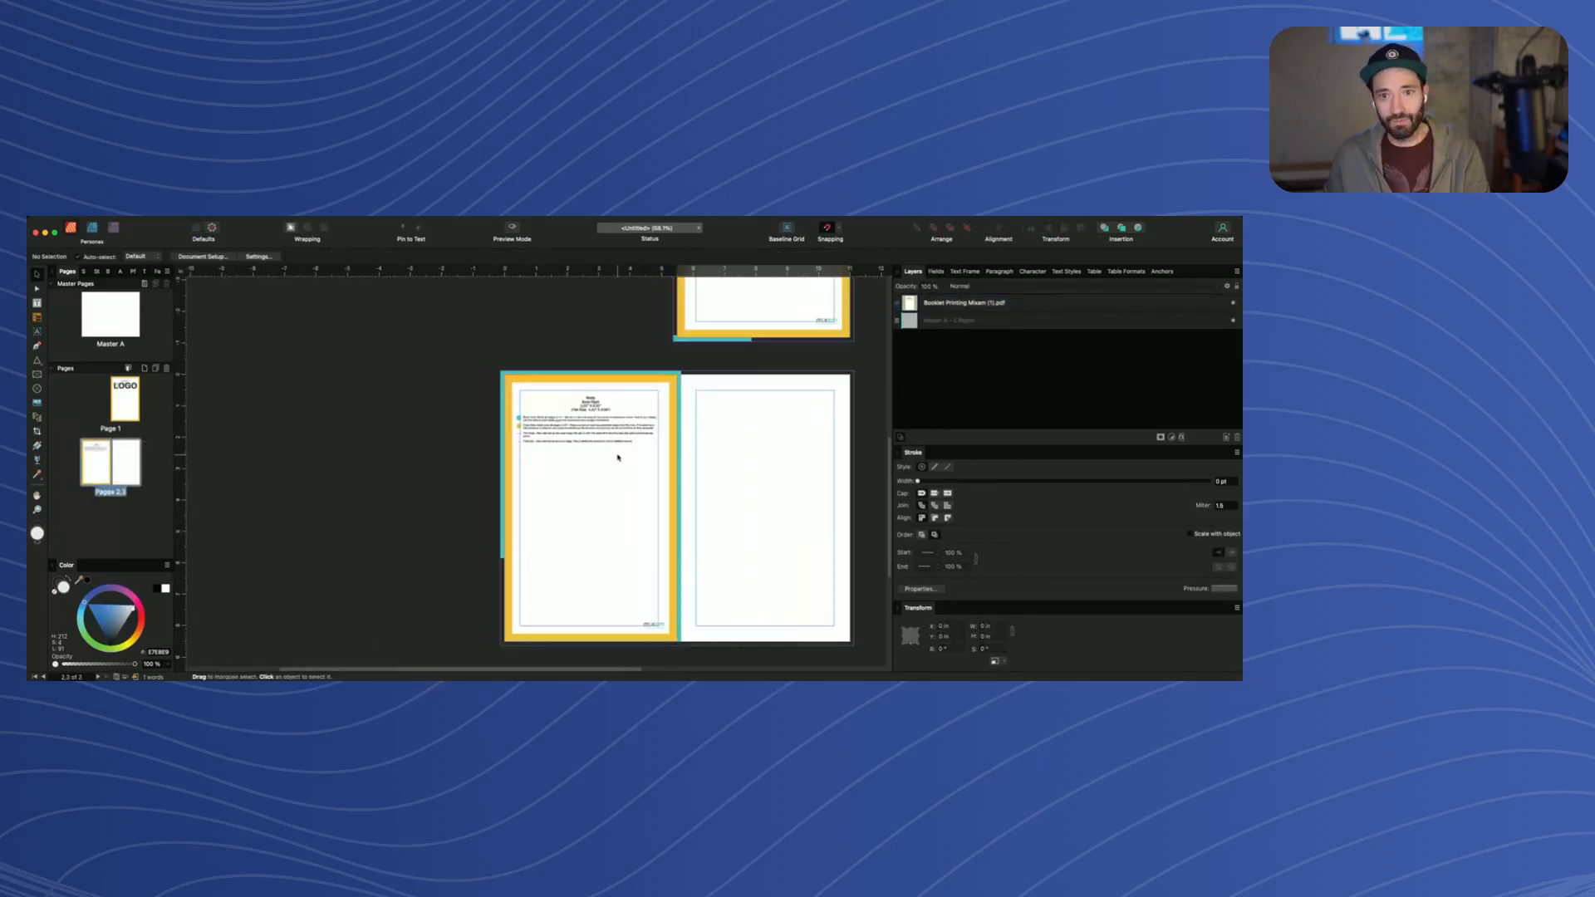
scroll(615, 454, right, 2)
scroll(587, 437, up, 3)
scroll(587, 438, down, 2)
scroll(585, 436, right, 3)
scroll(585, 437, down, 3)
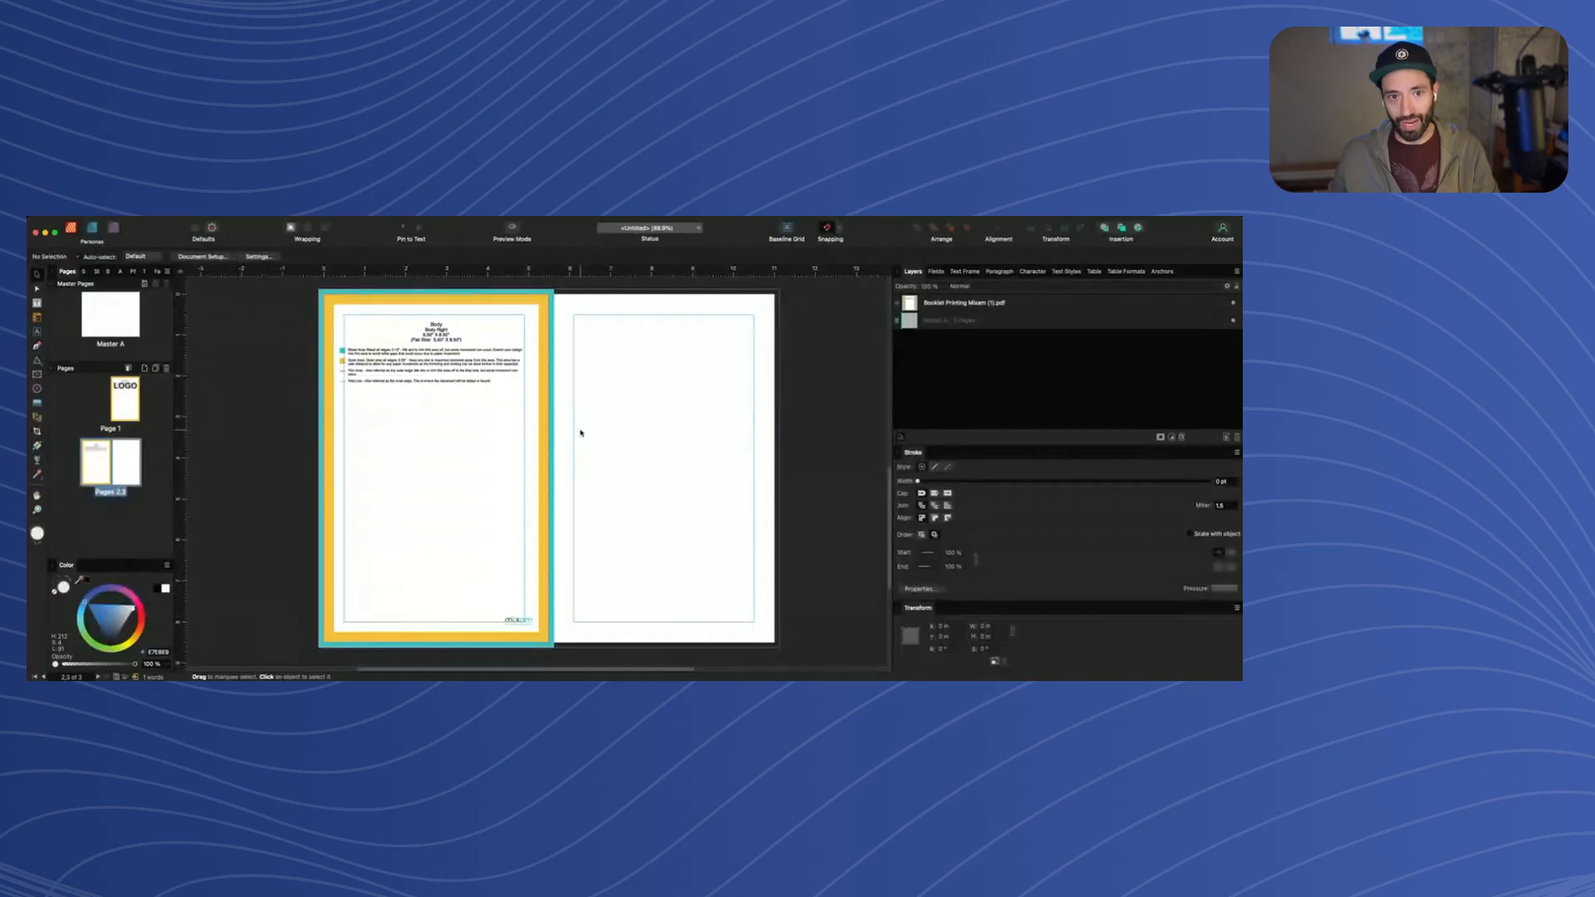
Duplicate the template PDF from page 2 onto page 3, aligned with the page's bleed edges
click(465, 431)
drag(466, 431, 670, 424)
scroll(567, 362, up, 3)
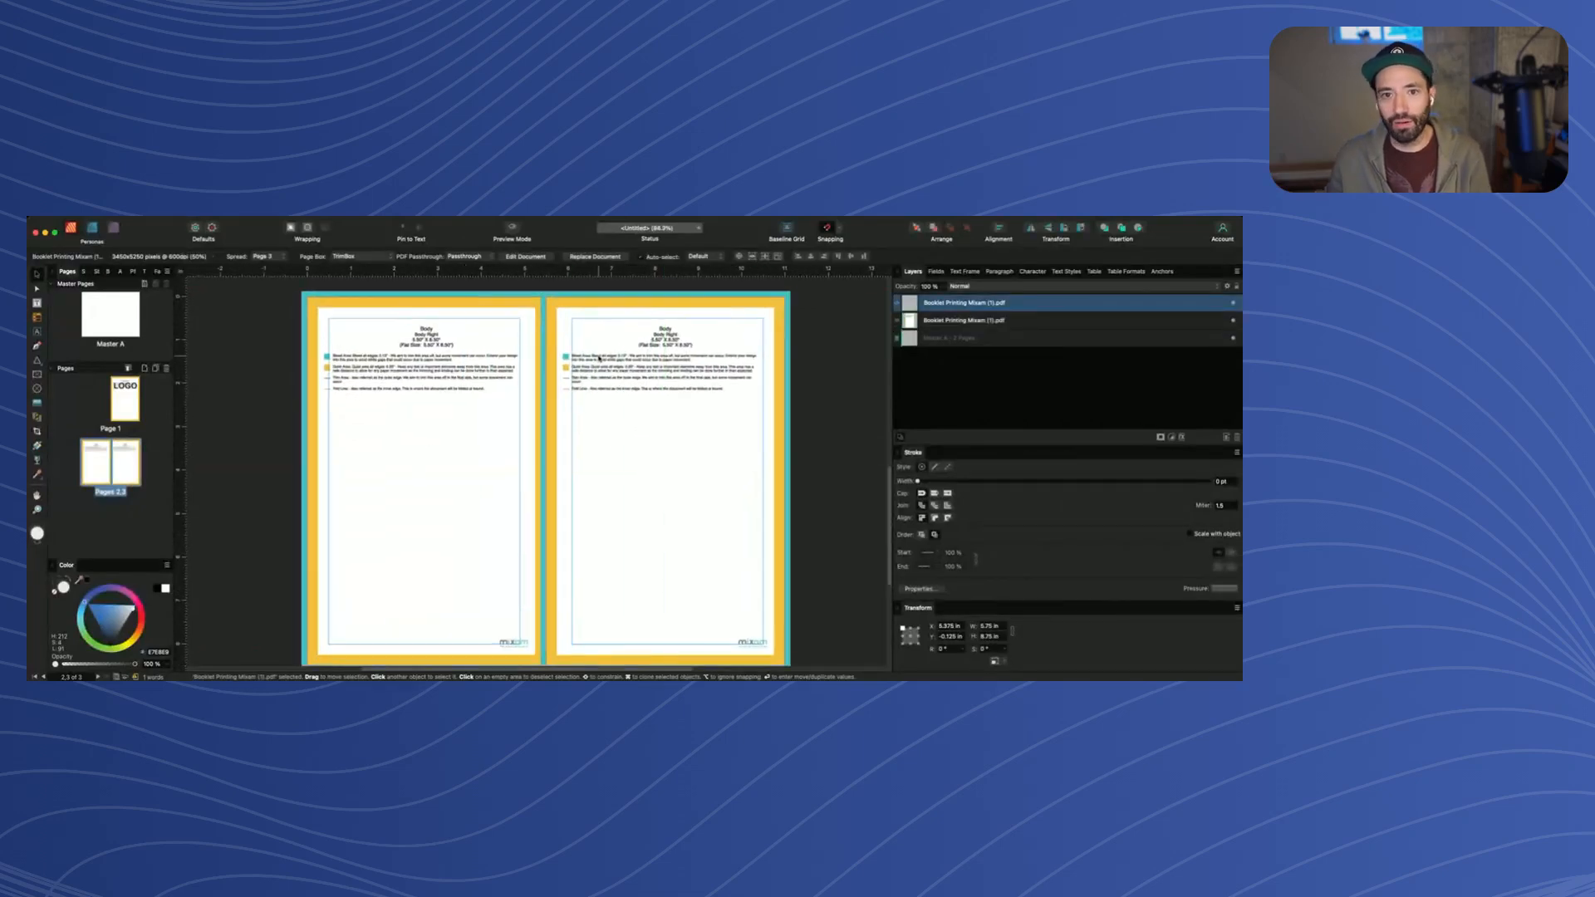
Set the page 2 template to display the PDF's Body Left page
click(405, 322)
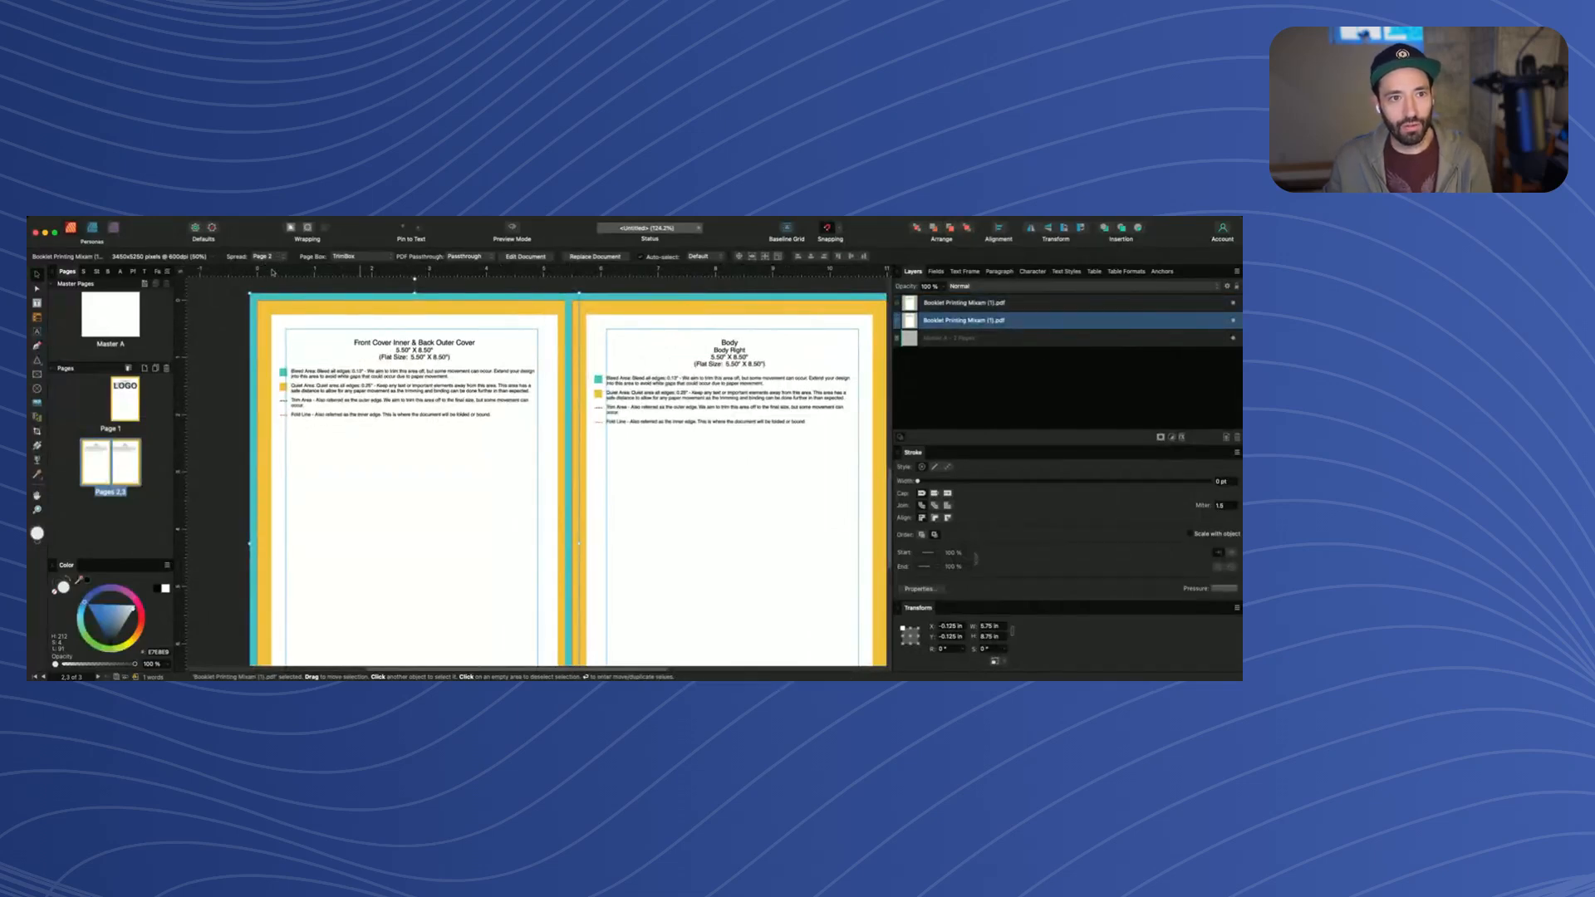
click(273, 273)
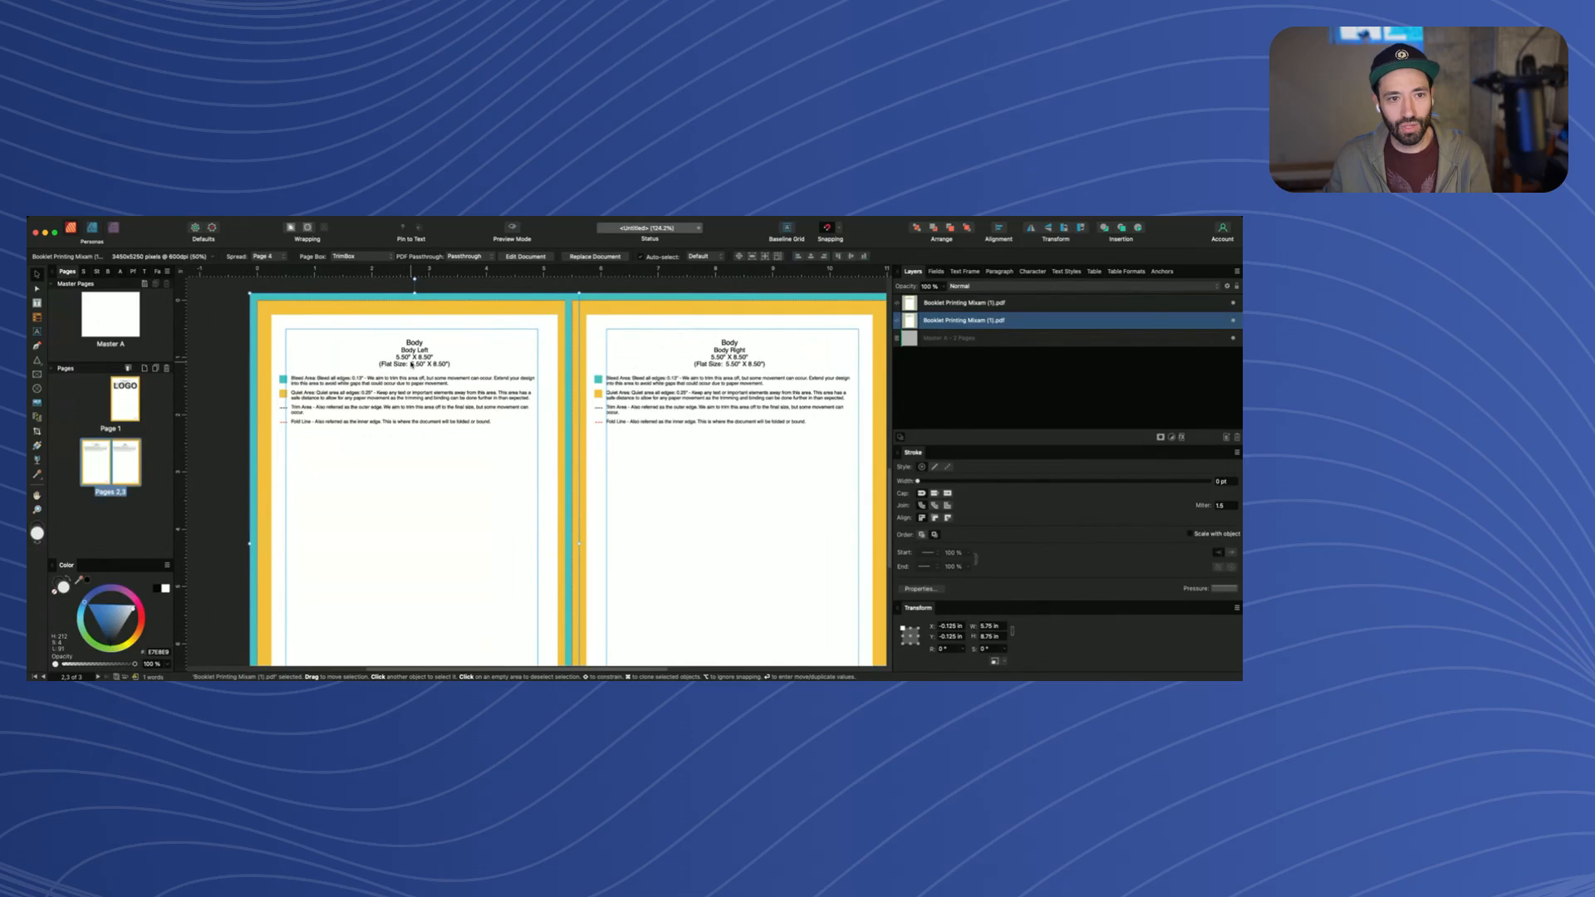
scroll(539, 378, right, 1)
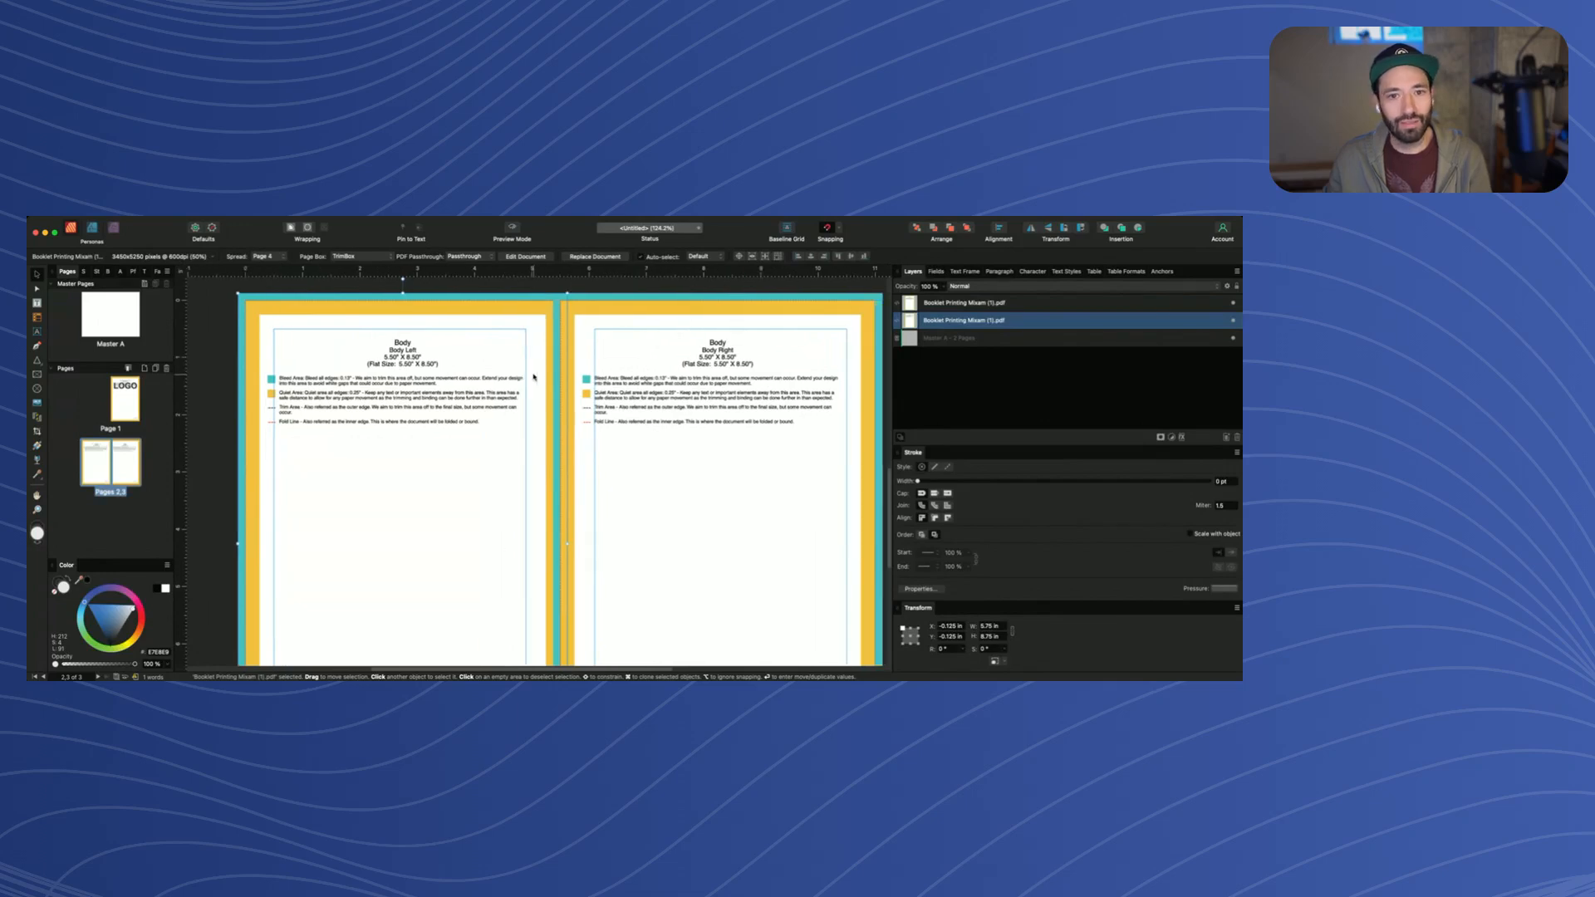
Swap the two template PDFs so Body Right covers page 2 and Body Left covers page 3, aligned to the bleed edges
scroll(540, 378, down, 2)
drag(634, 349, 388, 356)
drag(291, 340, 630, 373)
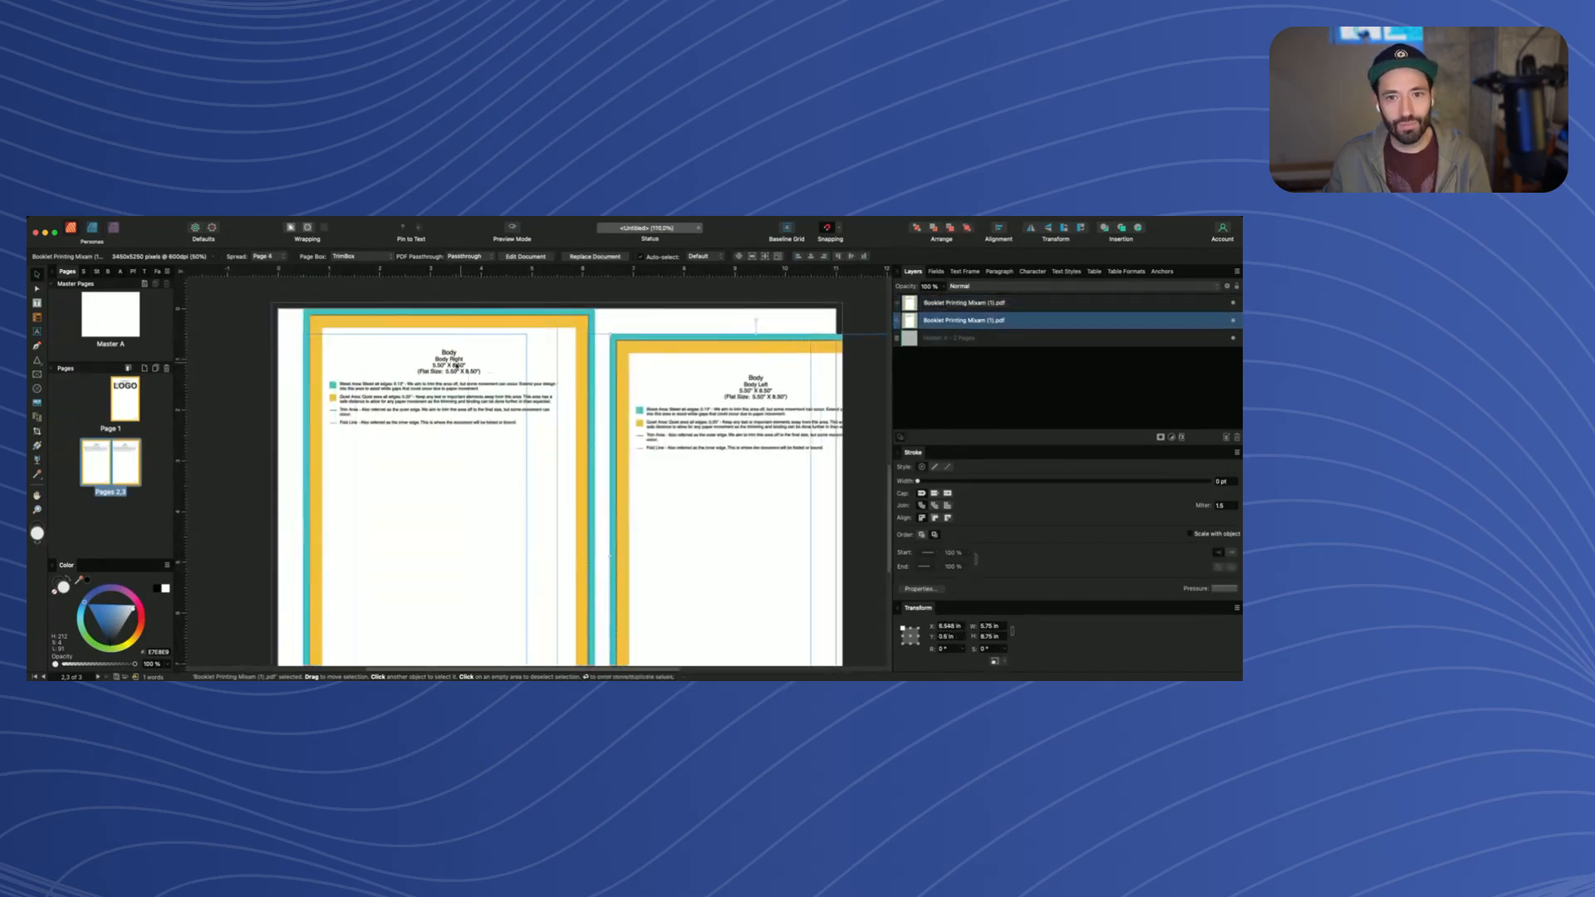
drag(457, 360, 425, 354)
drag(694, 424, 612, 379)
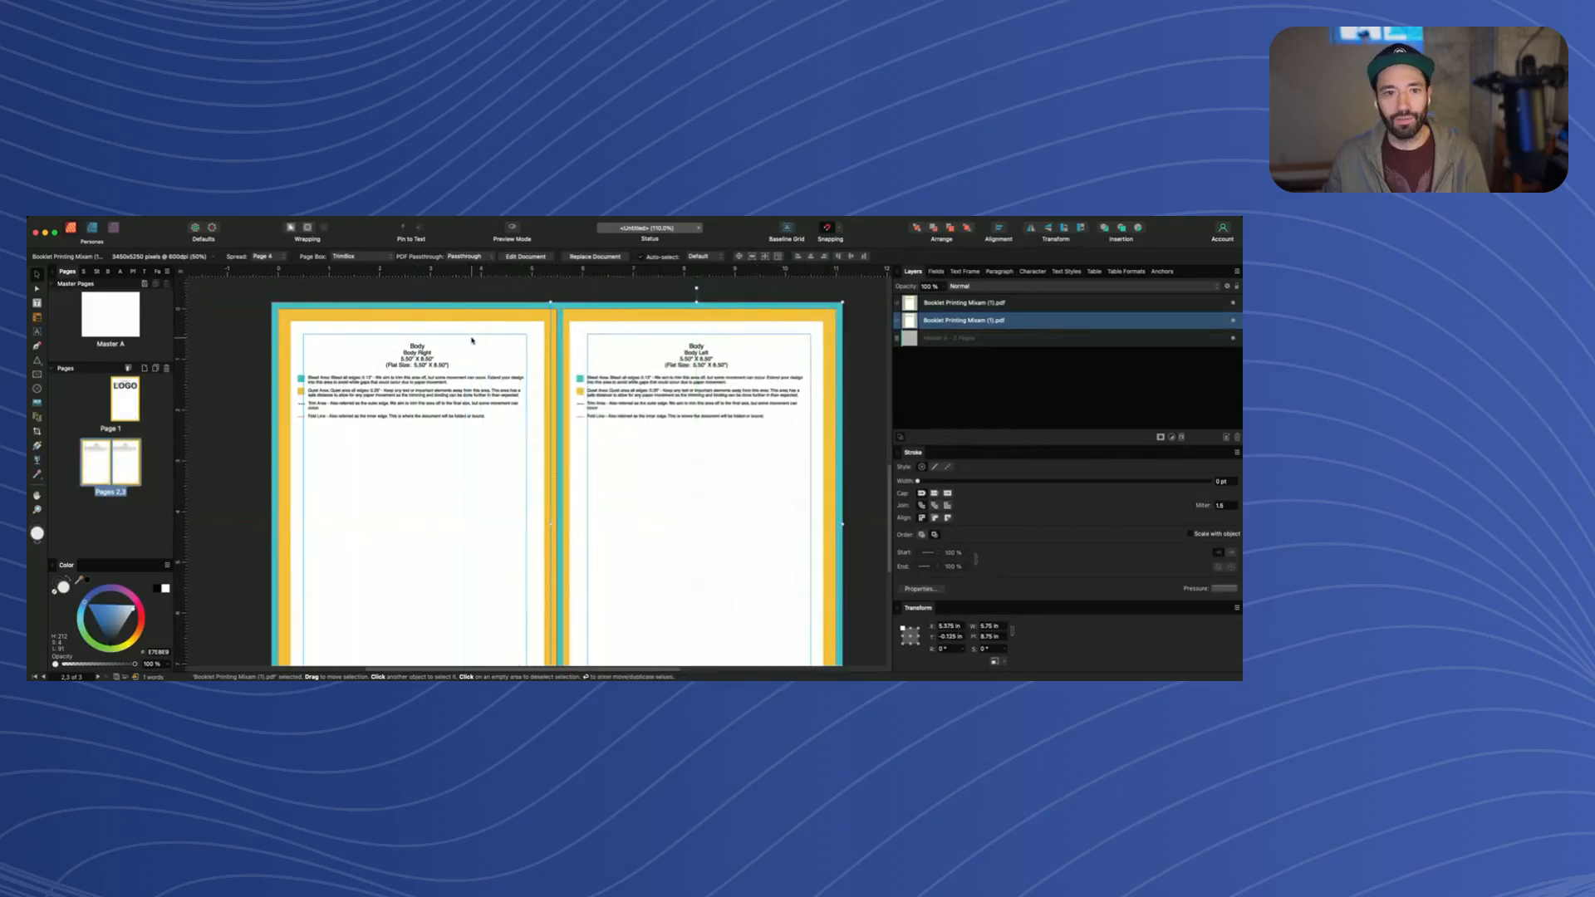
Hide the Body Left template to inspect how the Body Right template crosses the spine, and show it again
click(1234, 321)
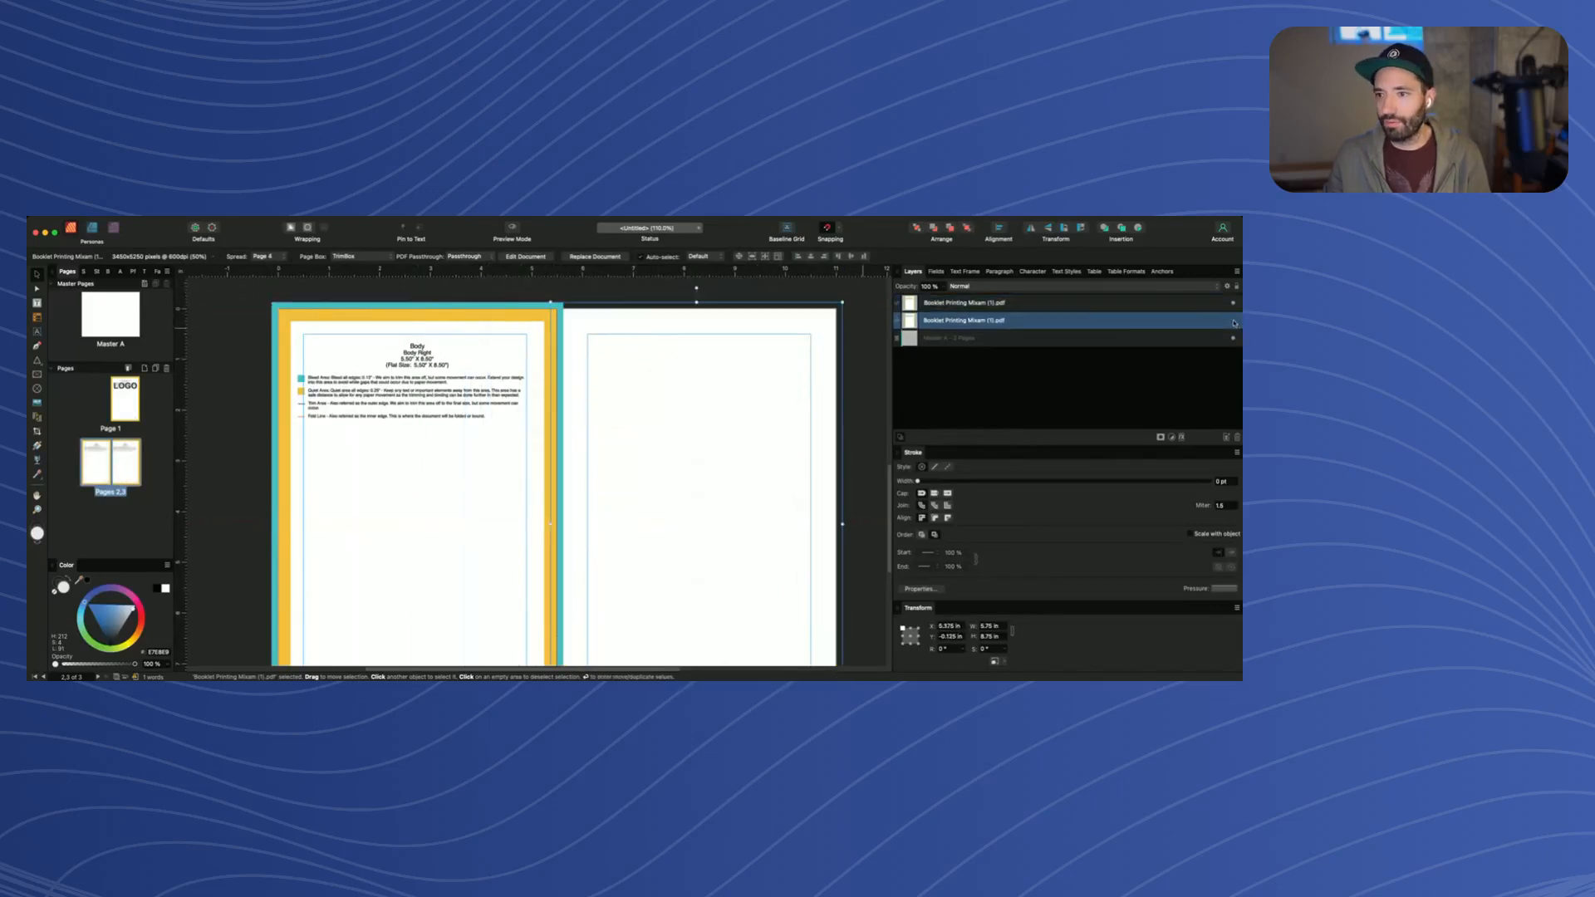
scroll(353, 348, left, 1)
click(360, 344)
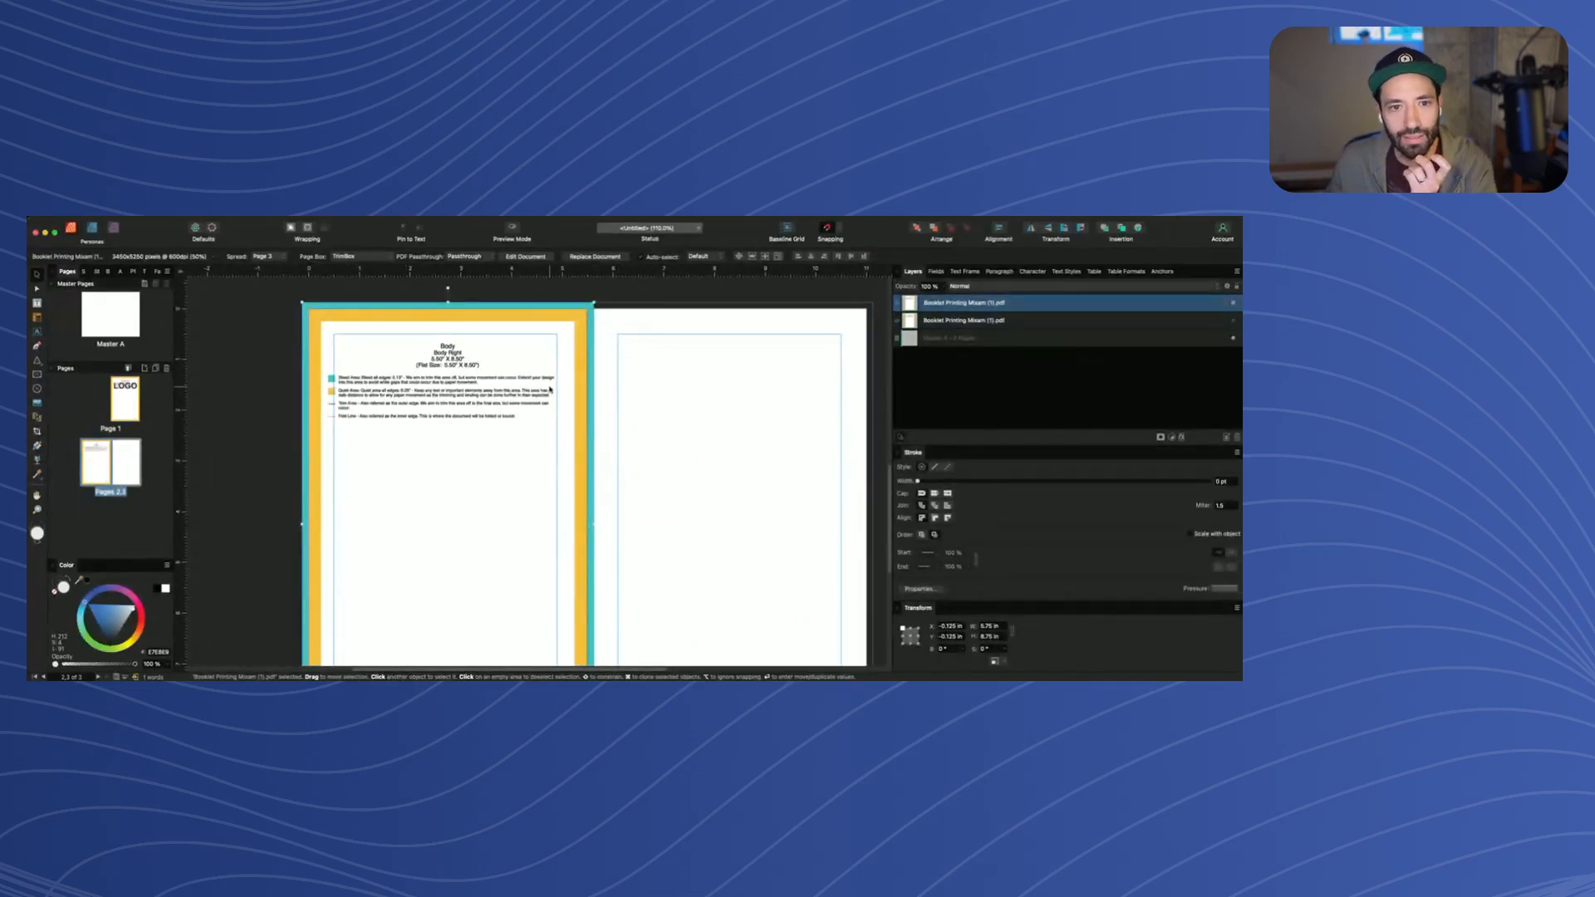
click(1233, 321)
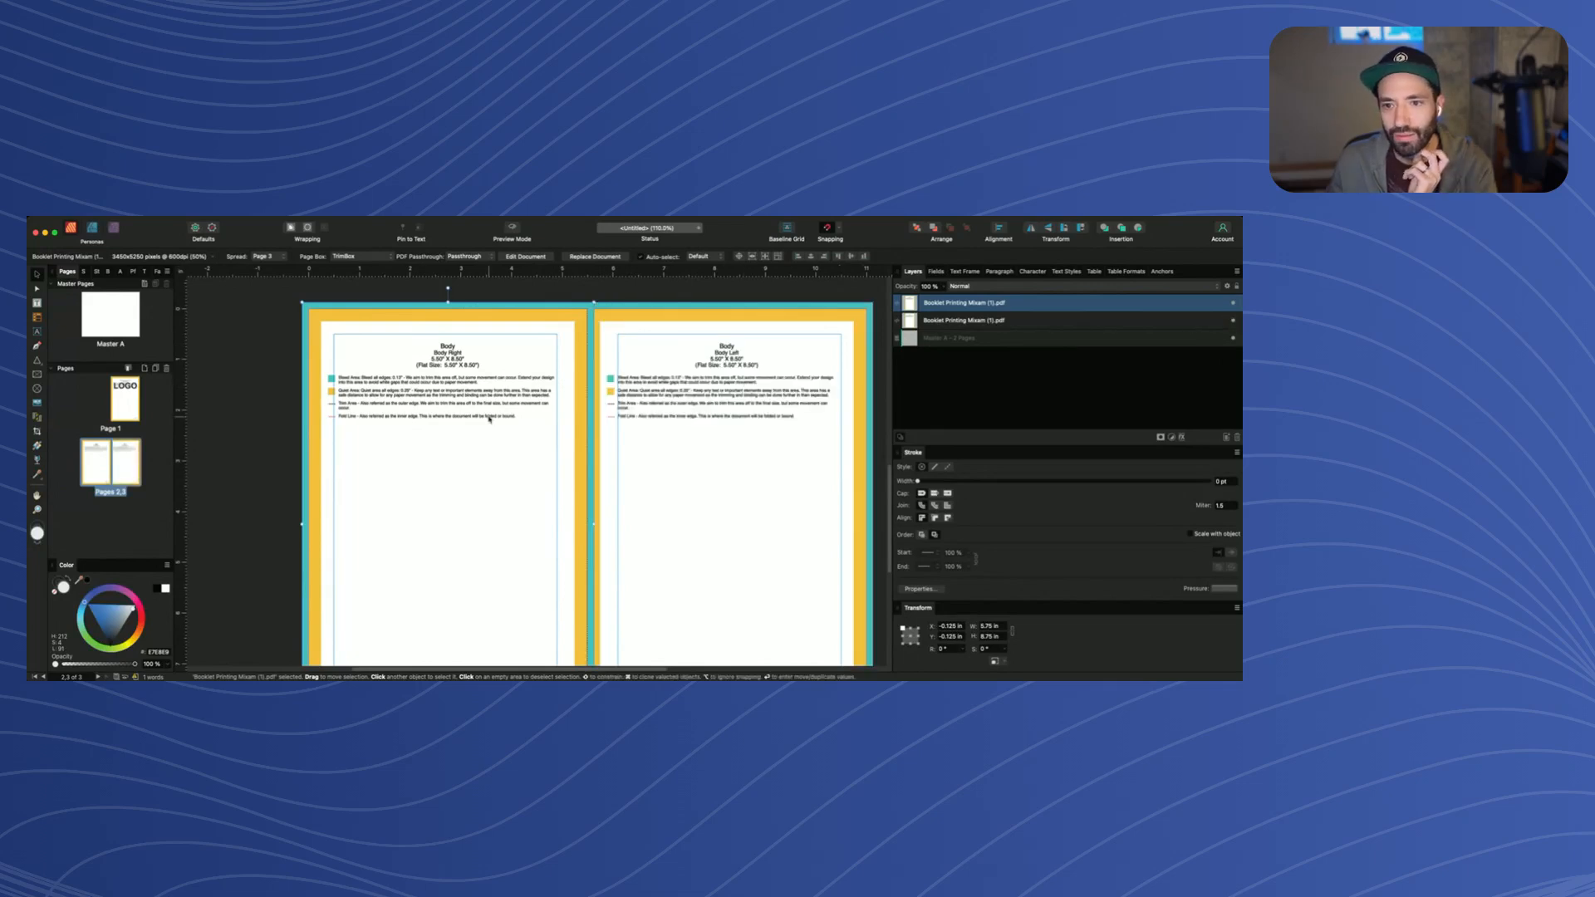
Delete the Body Right template and move the Body Left template onto page 2, aligned with its bleed edges
key(Delete)
drag(740, 410, 453, 409)
scroll(566, 424, down, 3)
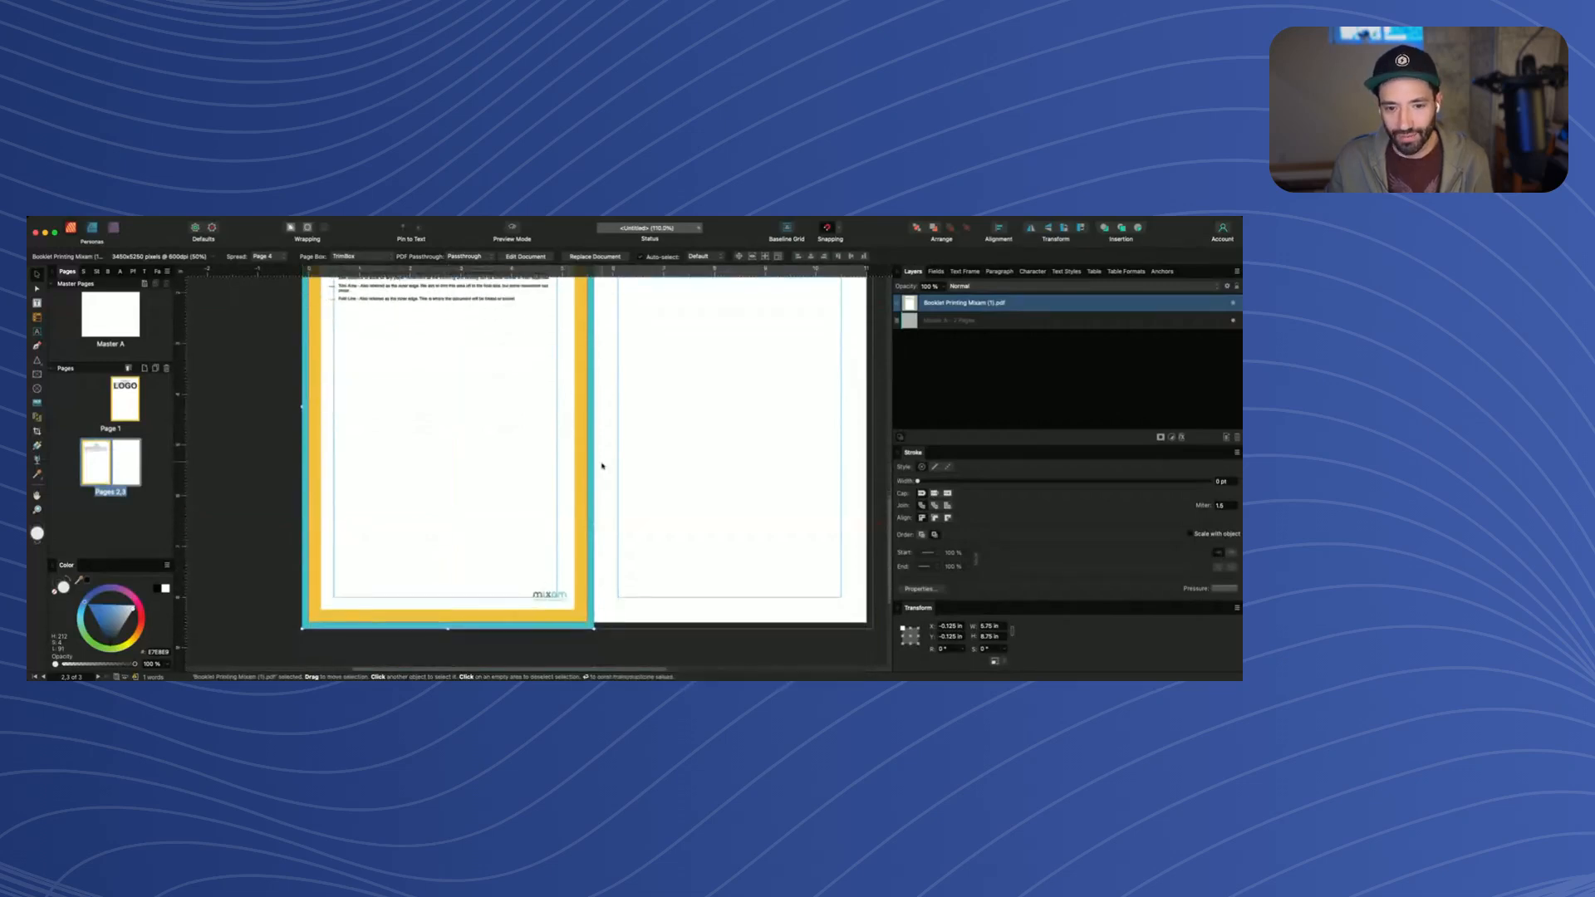
scroll(598, 461, up, 4)
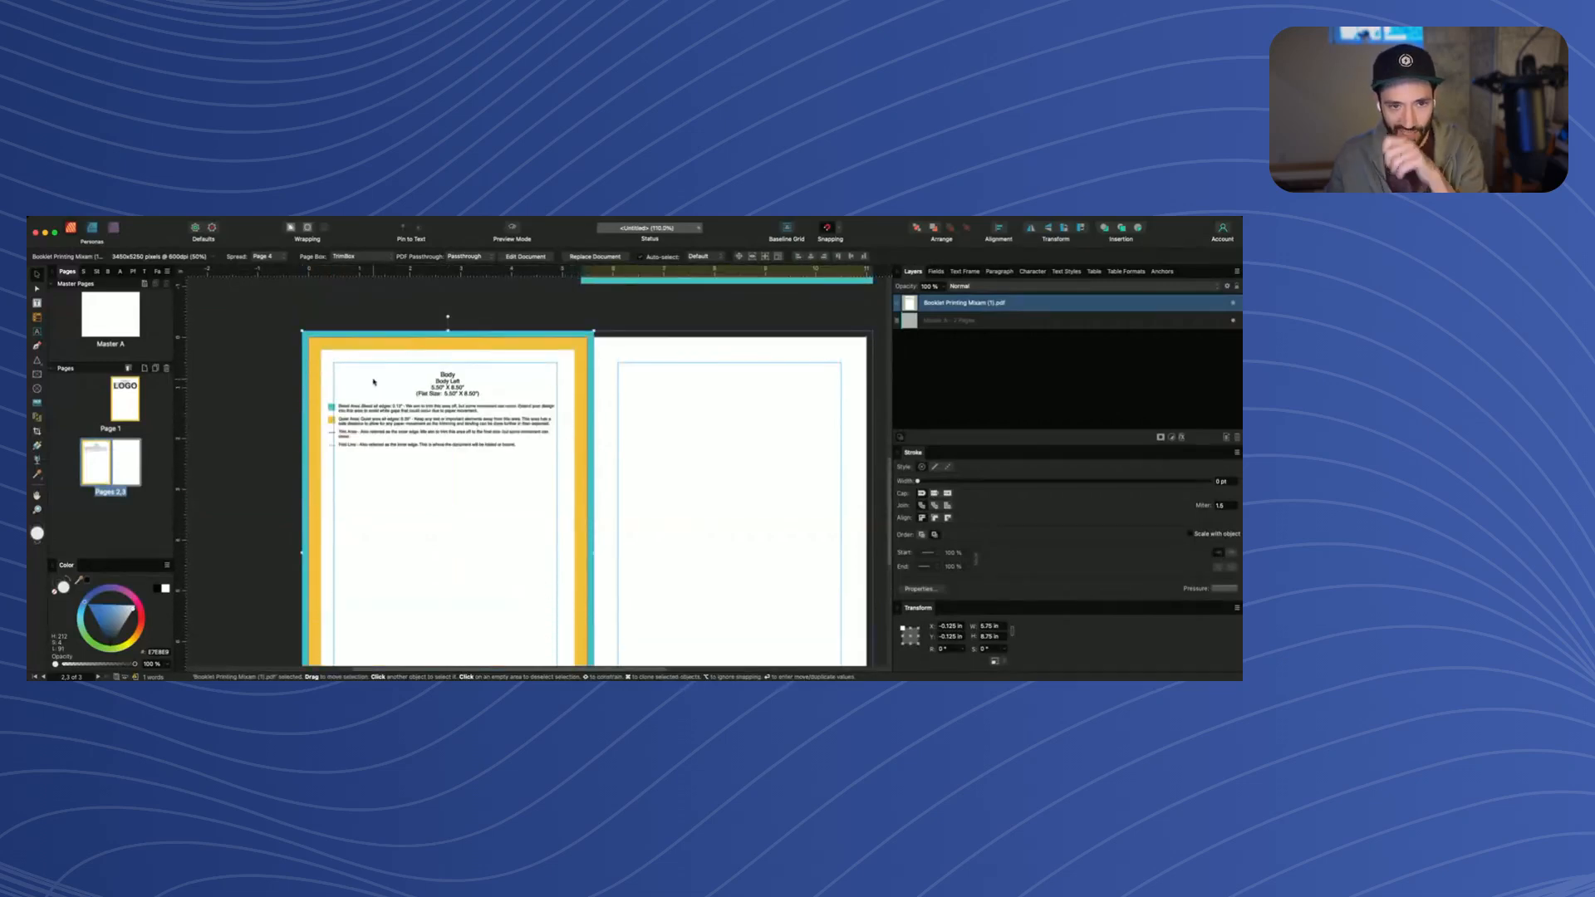
Preview the spread without bleed or guides to check the template's overlap at the spine, and return to the normal view
click(515, 226)
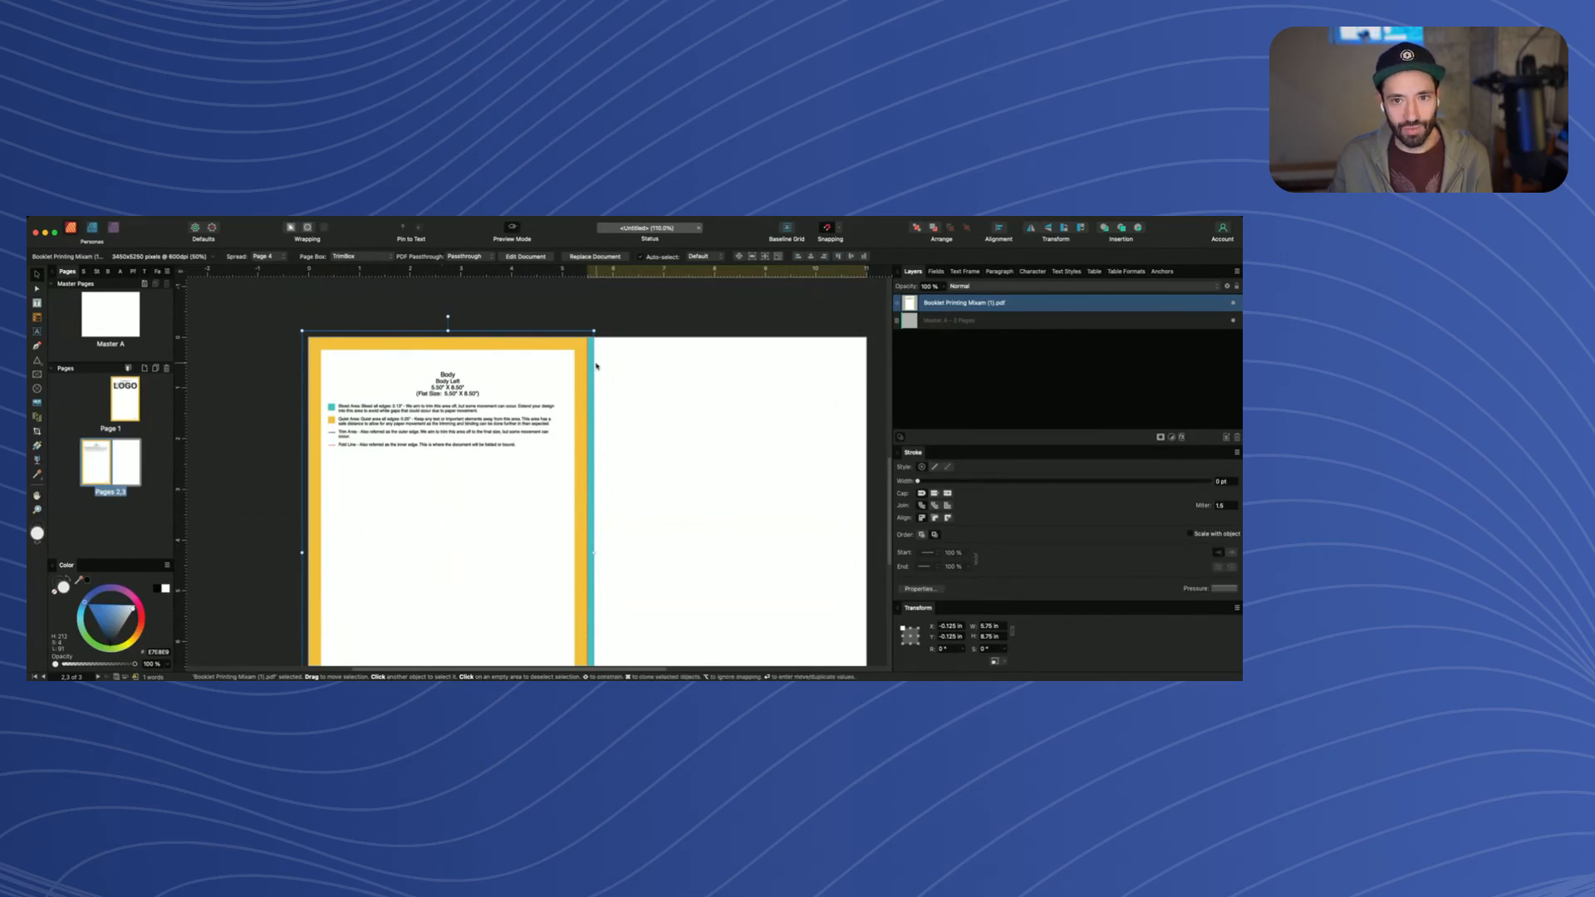
key(w)
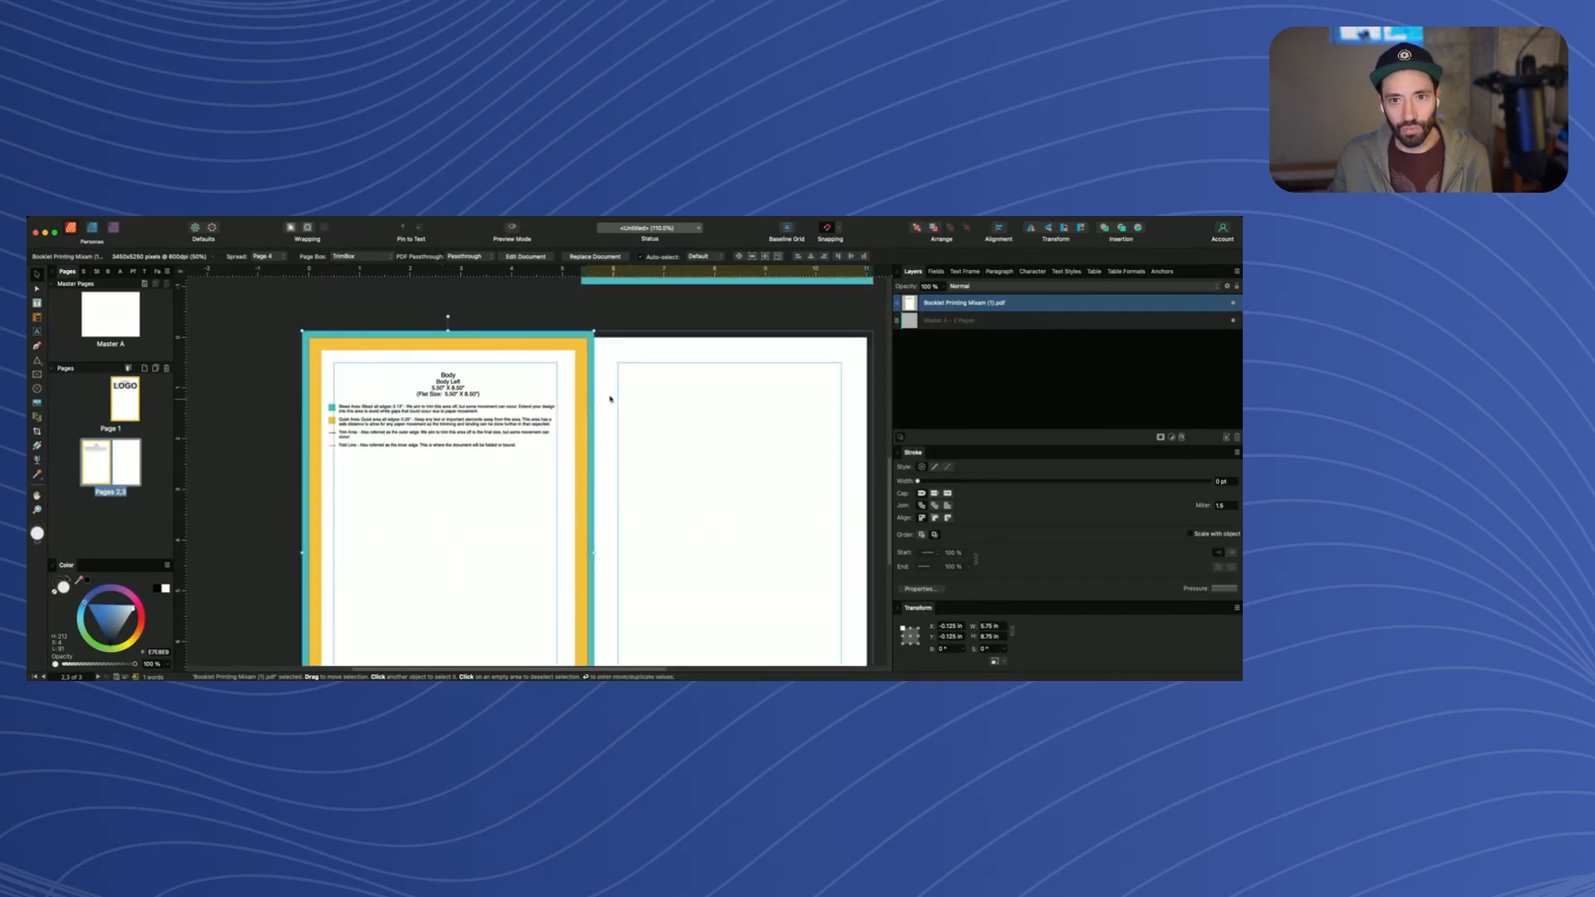
scroll(609, 366, down, 2)
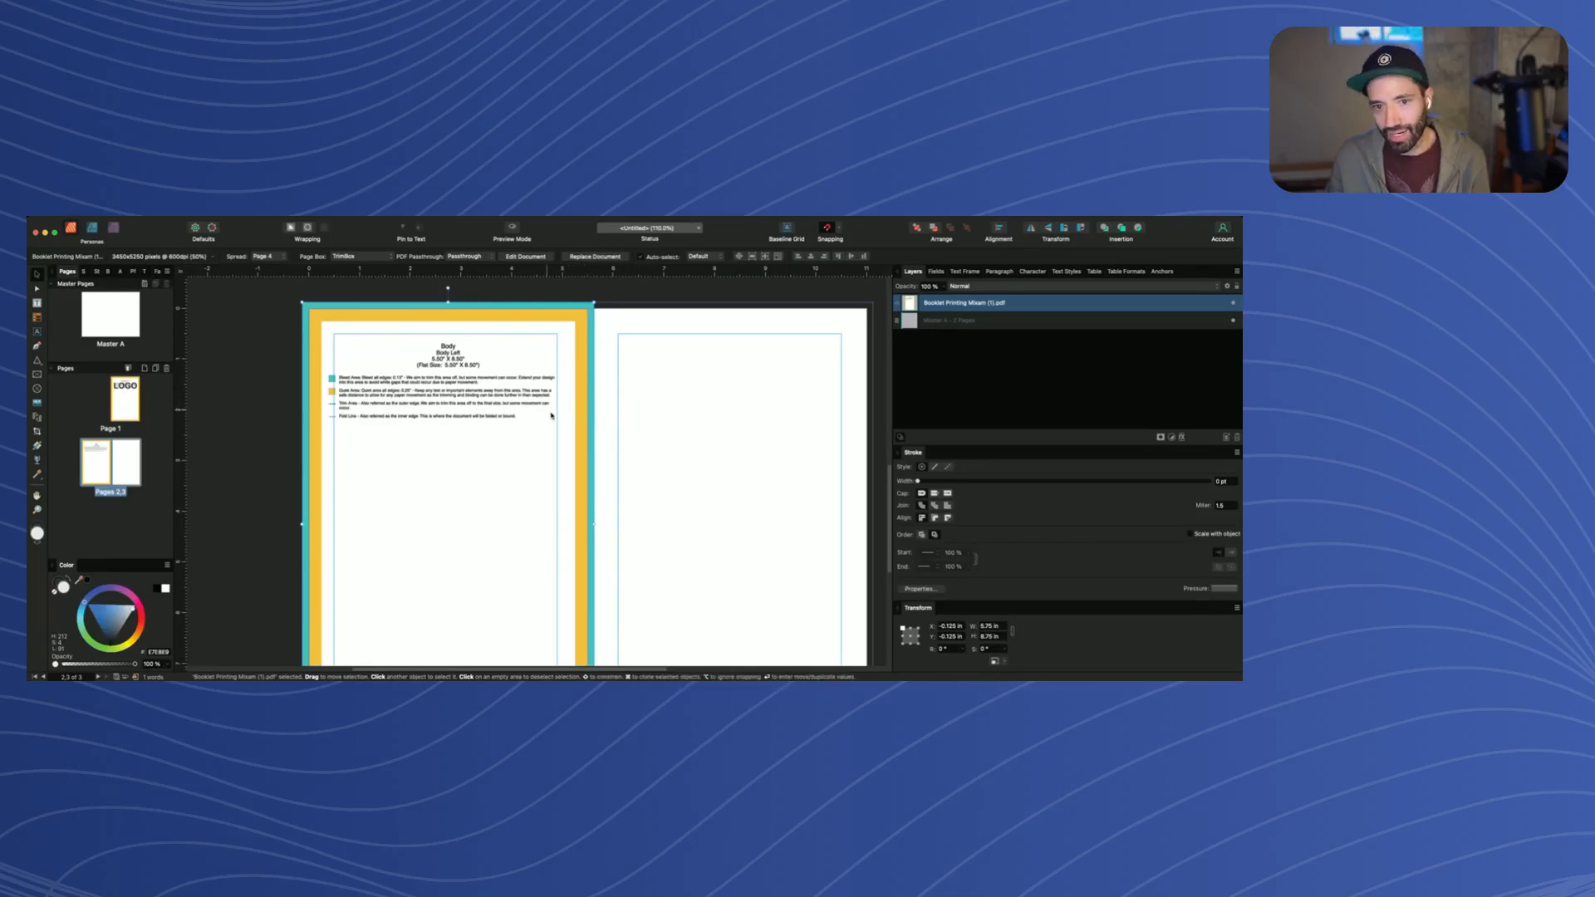
Crop the inner bleed off the Body Left template at the spine so it is 5.625 in wide
scroll(645, 424, down, 1)
click(37, 432)
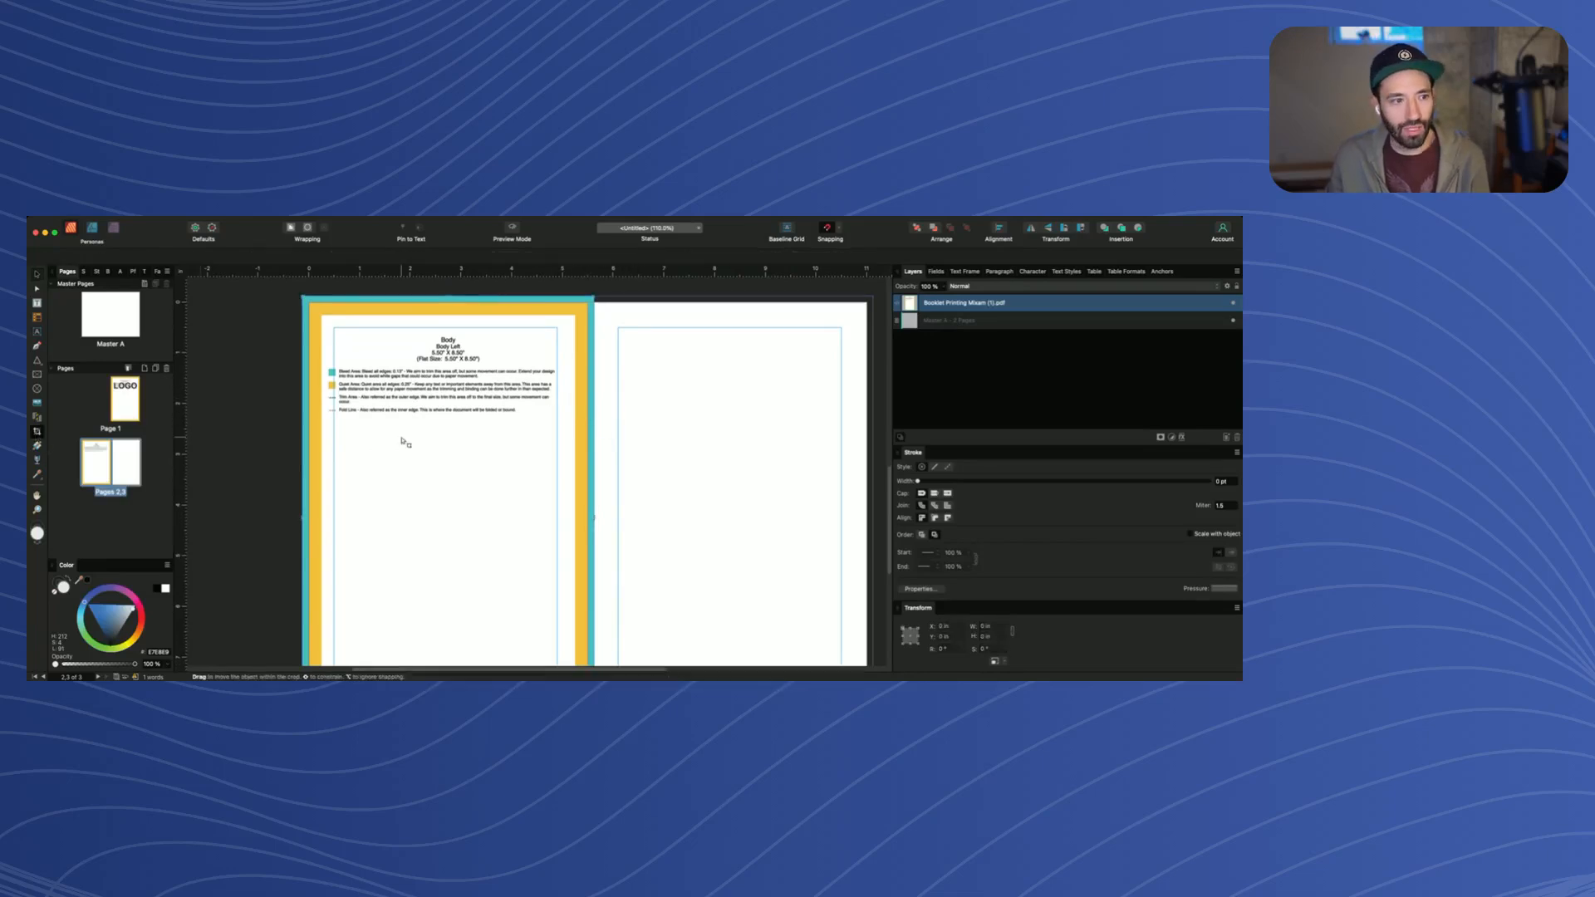
drag(585, 519, 585, 519)
key(v)
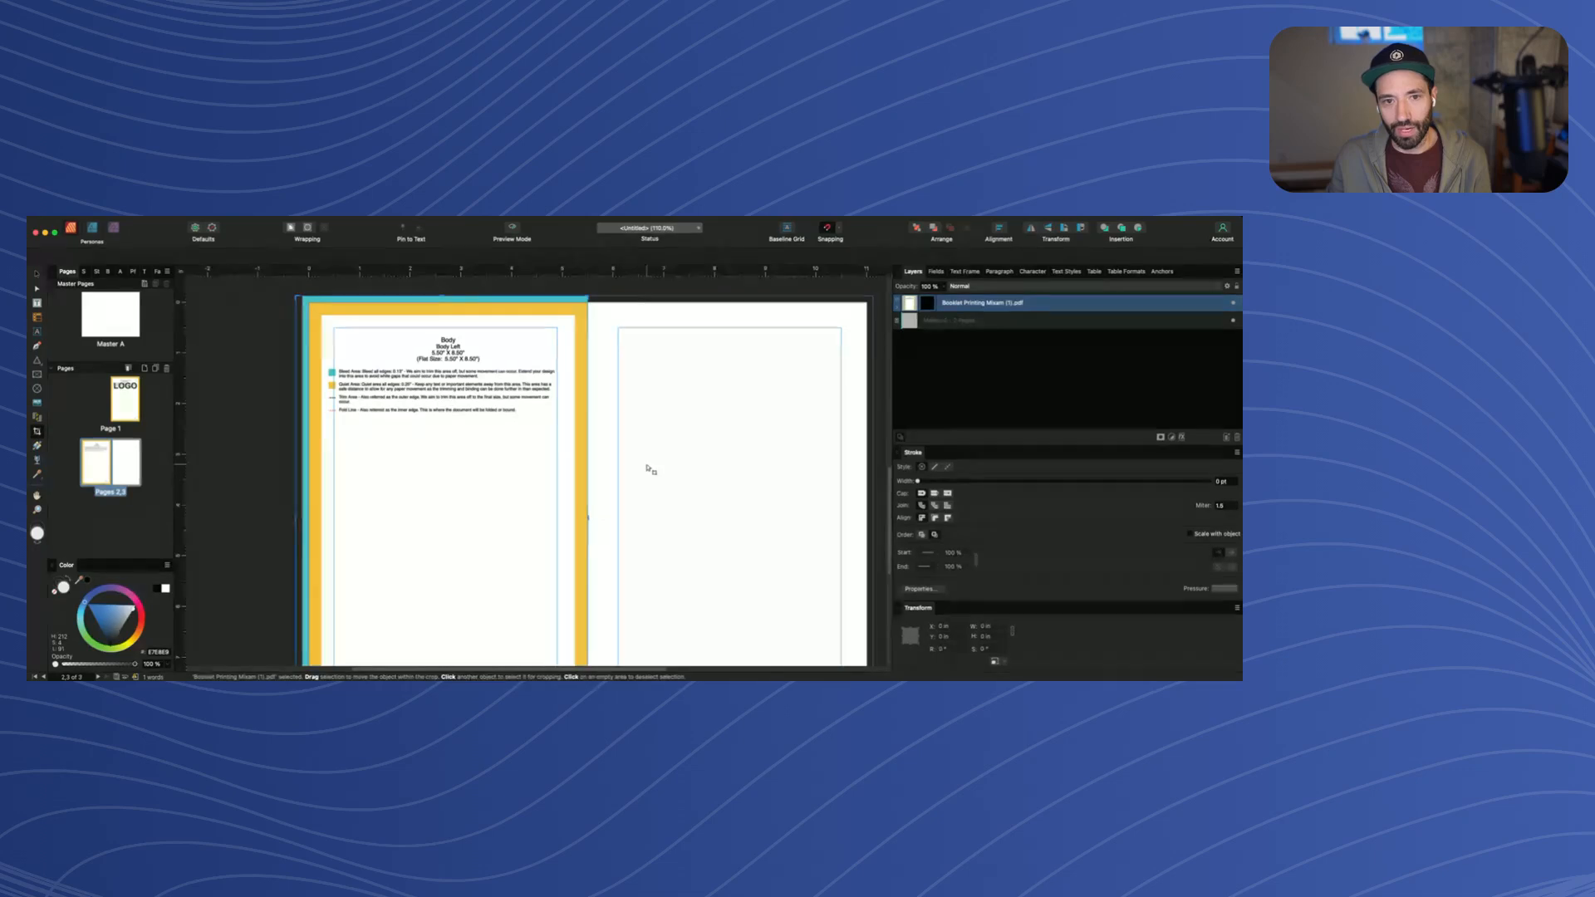
click(648, 470)
scroll(615, 459, down, 1)
scroll(612, 456, right, 2)
click(468, 398)
scroll(453, 399, up, 2)
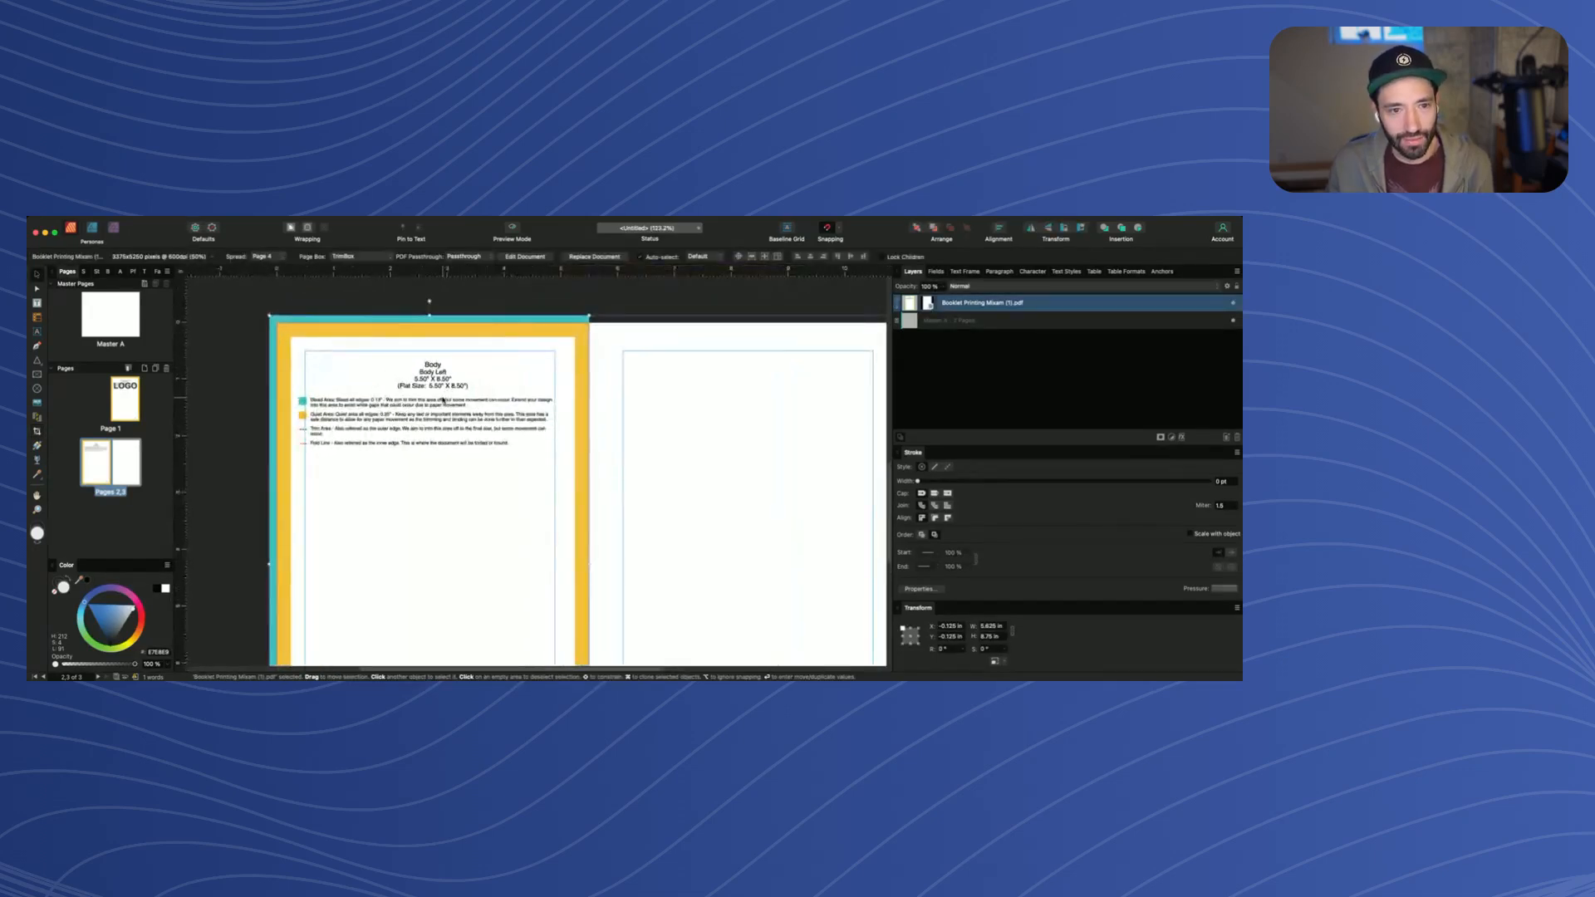
Duplicate the cropped template onto page 3 and set the copy to display the PDF's Body Right page
scroll(449, 402, down, 2)
scroll(466, 409, down, 3)
drag(457, 409, 673, 407)
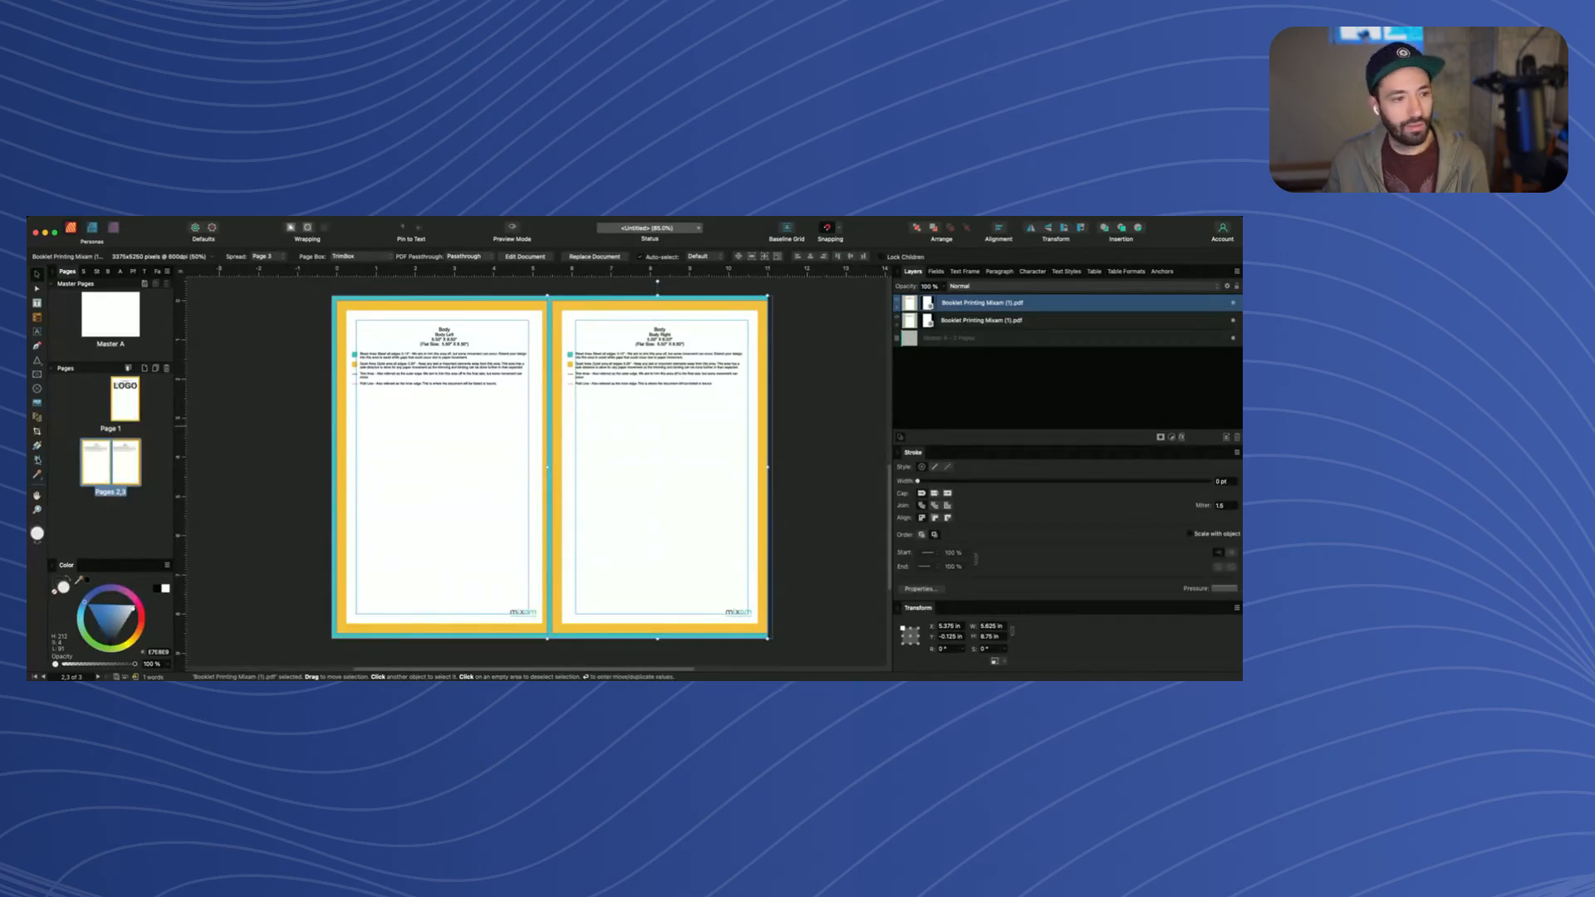
Adjust the Body Right template's crop on page 3 to reveal its outer bleed and trim its inner bleed at the spine
key(c)
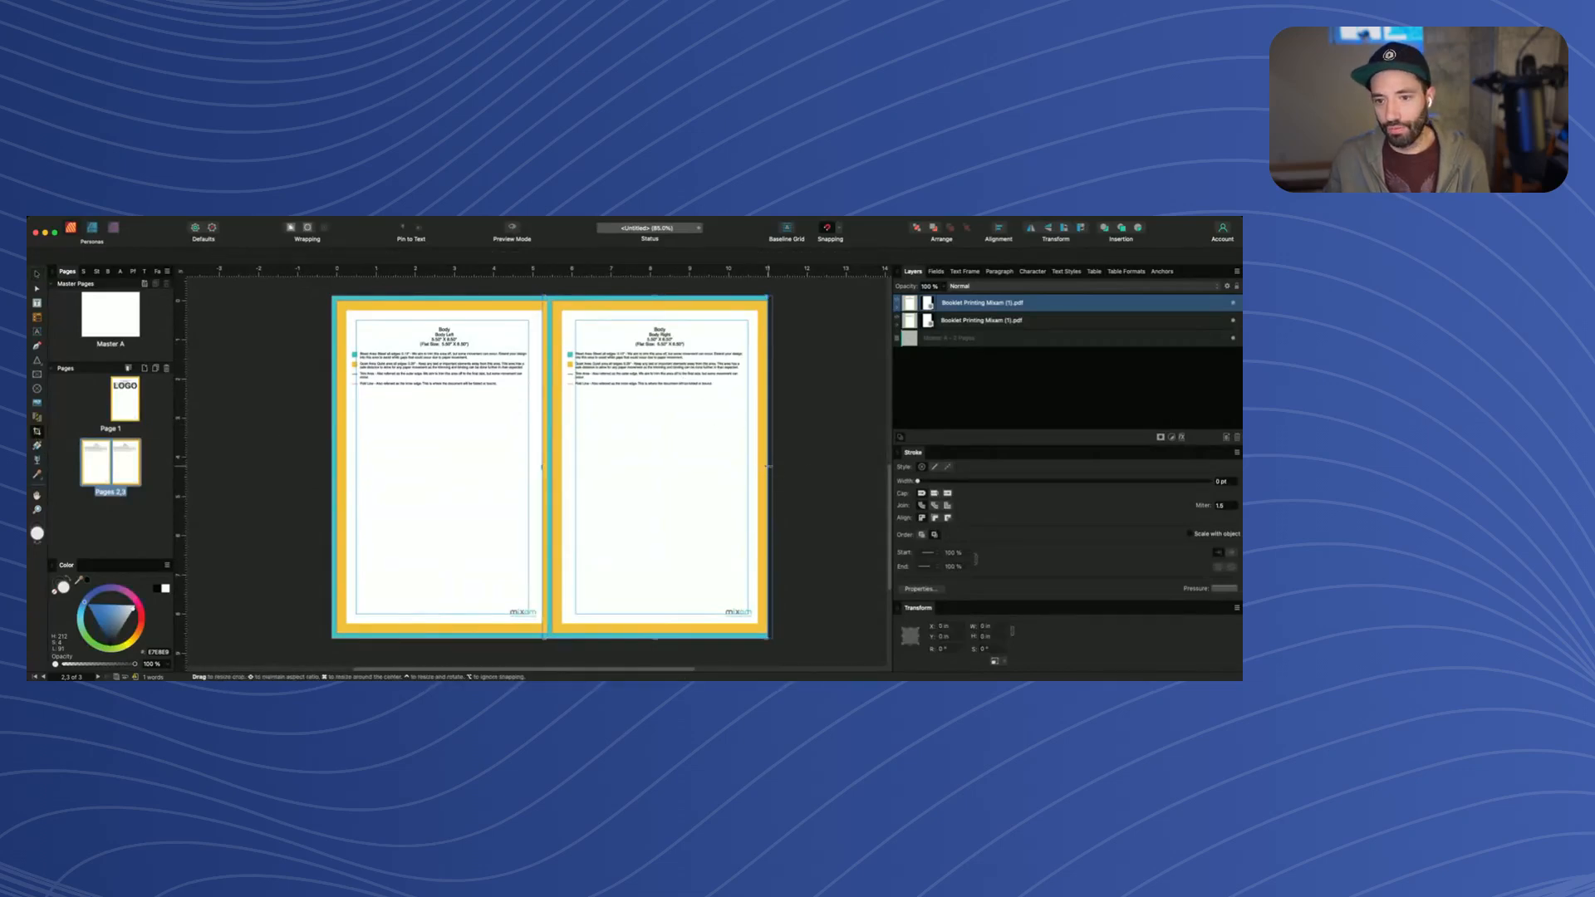
drag(760, 465, 789, 456)
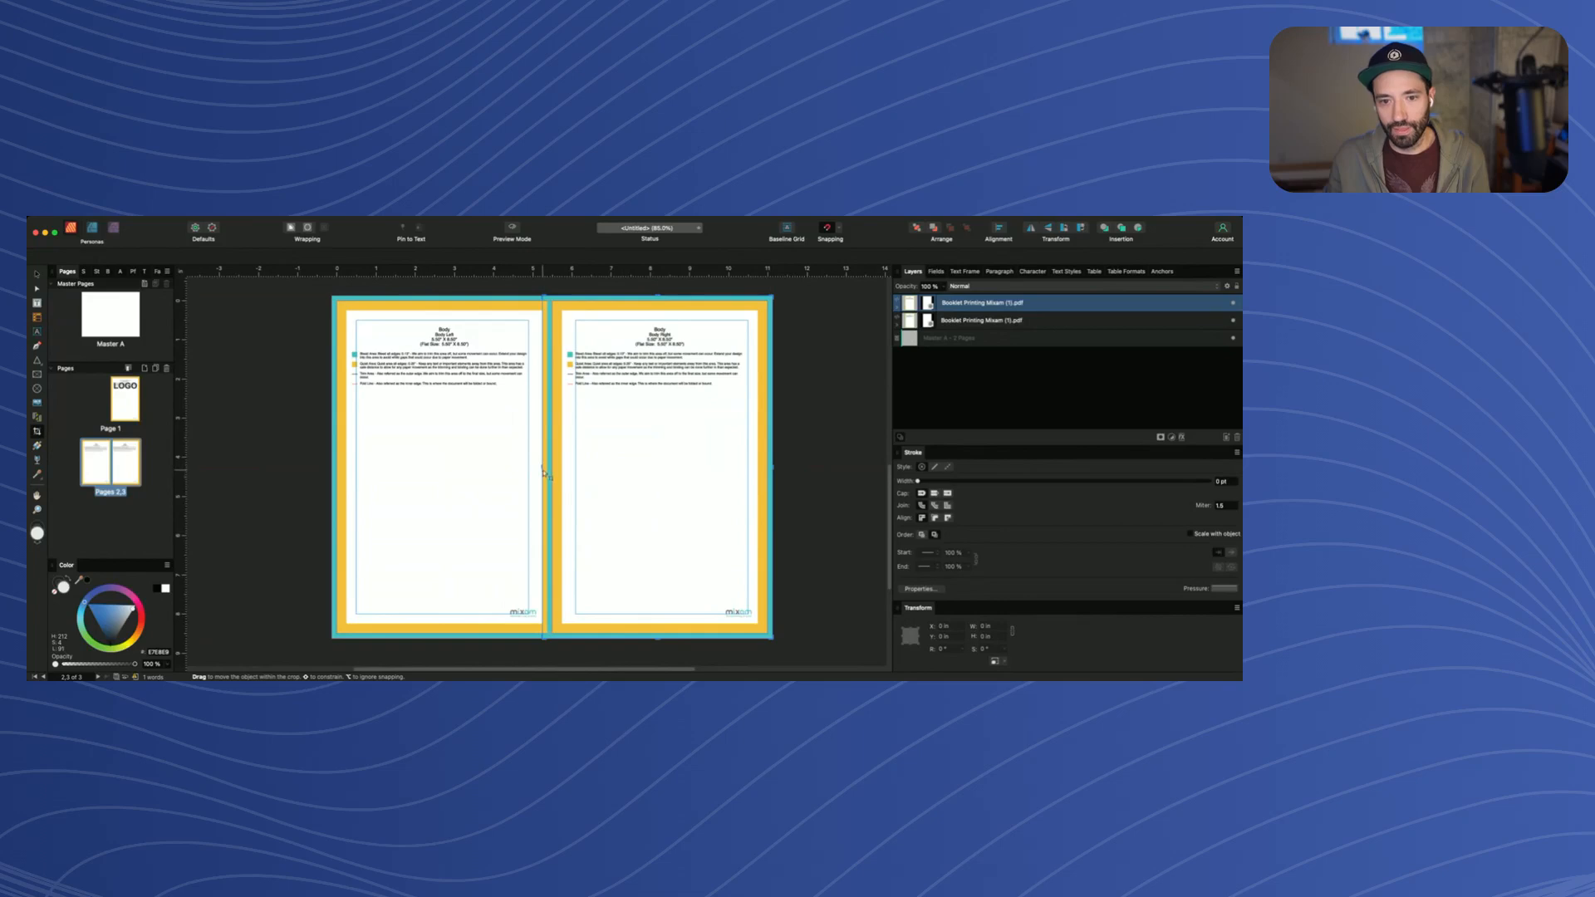
drag(543, 468, 552, 468)
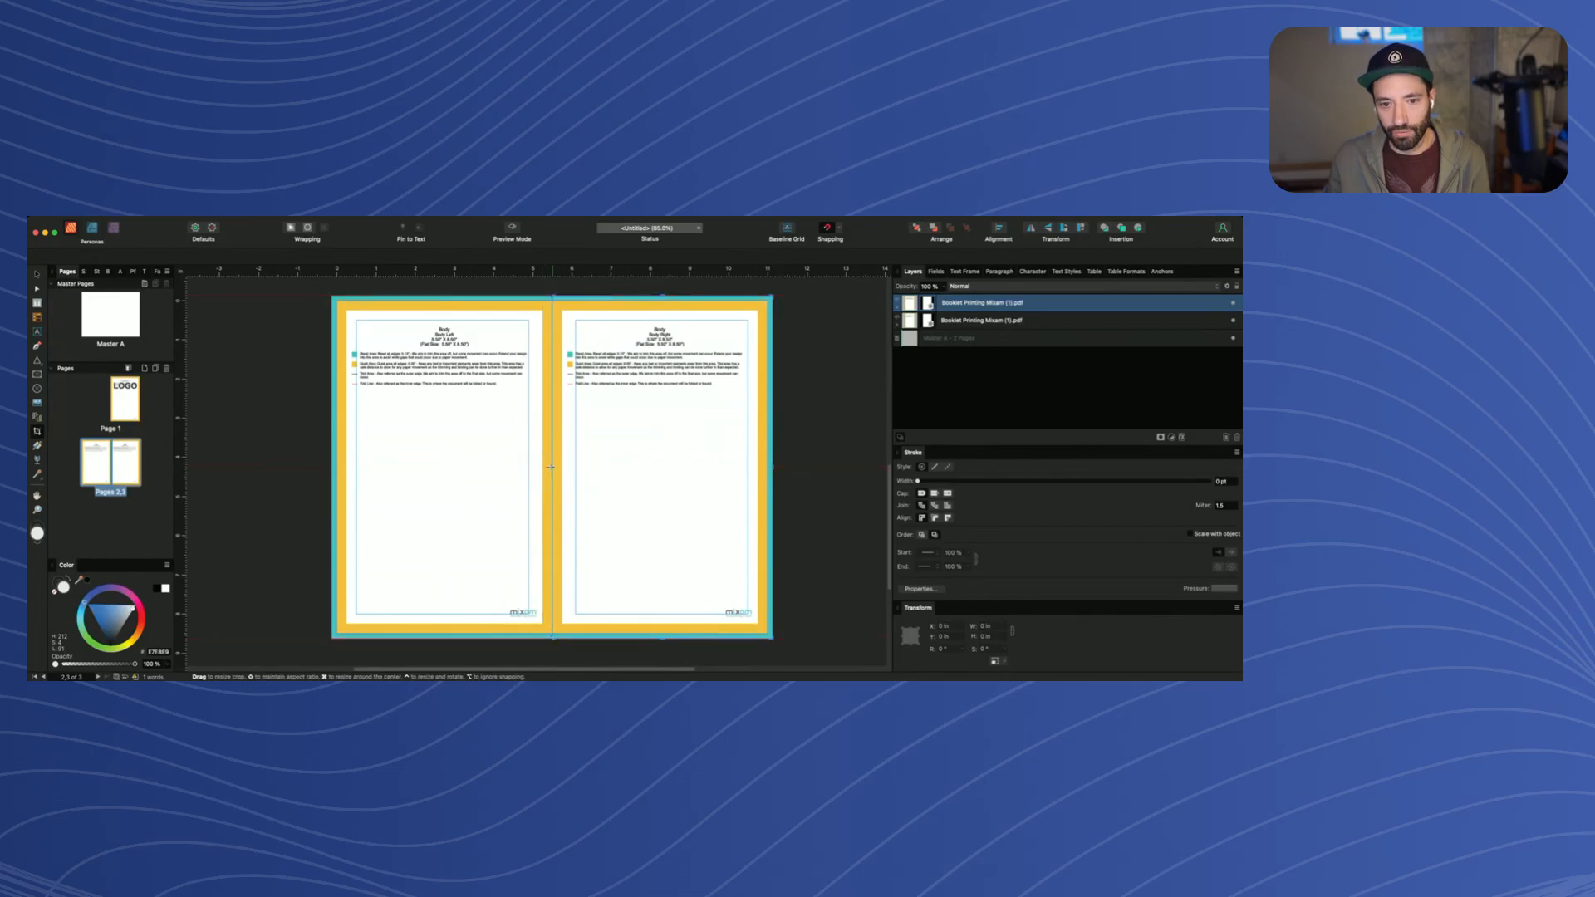
key(v)
click(796, 394)
scroll(566, 345, up, 3)
scroll(566, 345, left, 1)
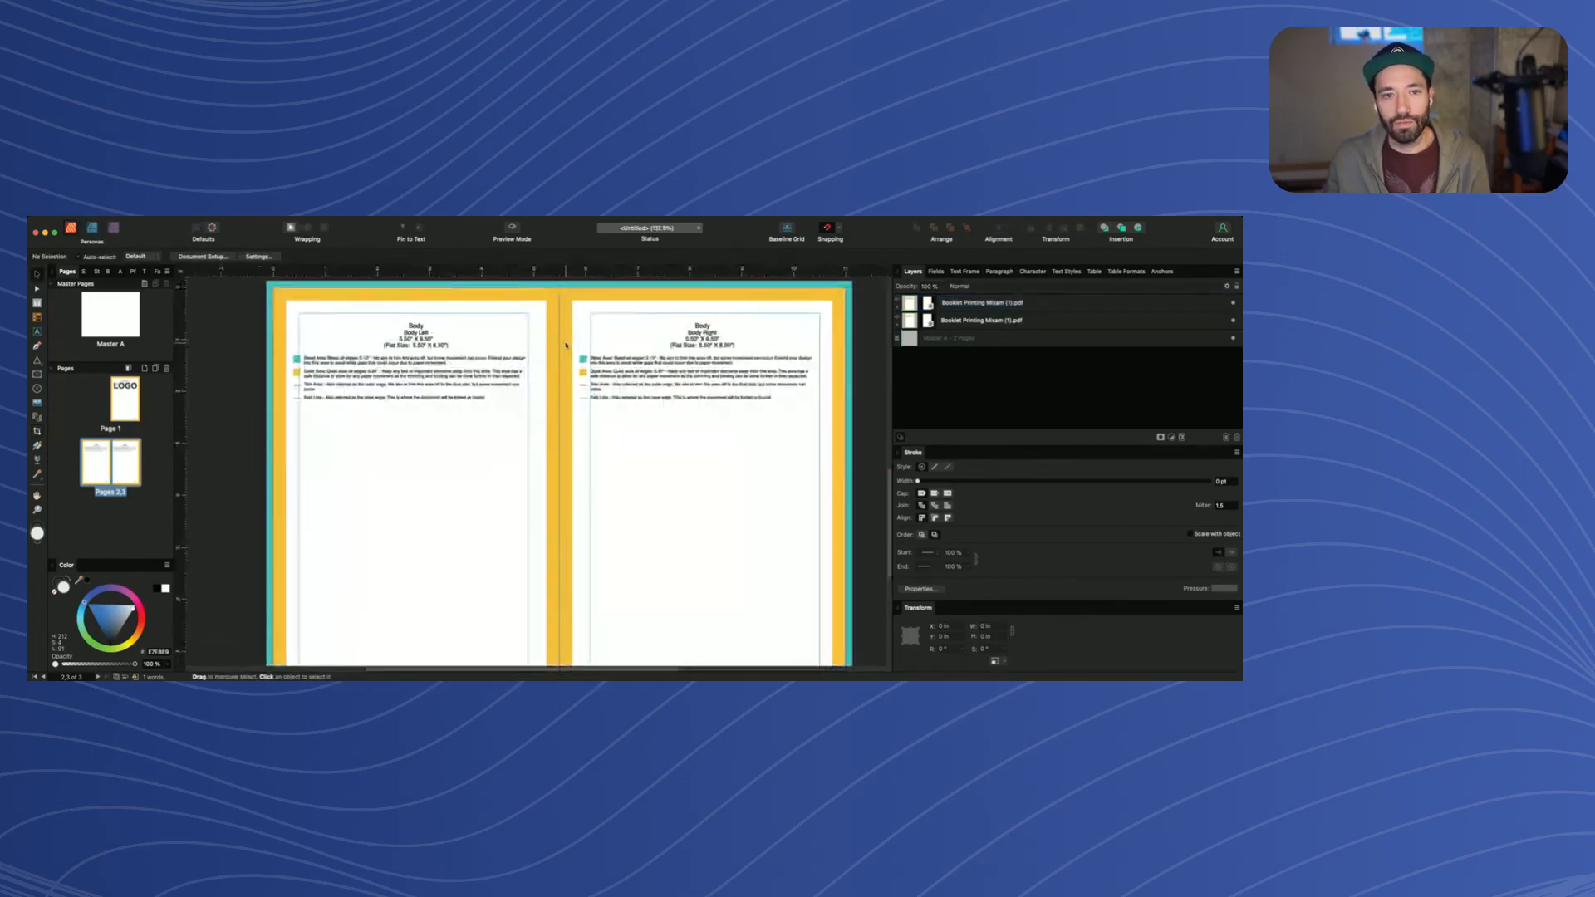
Inspect both cropped templates and preview the trimmed spread, returning to the normal view with bleed shown
click(491, 365)
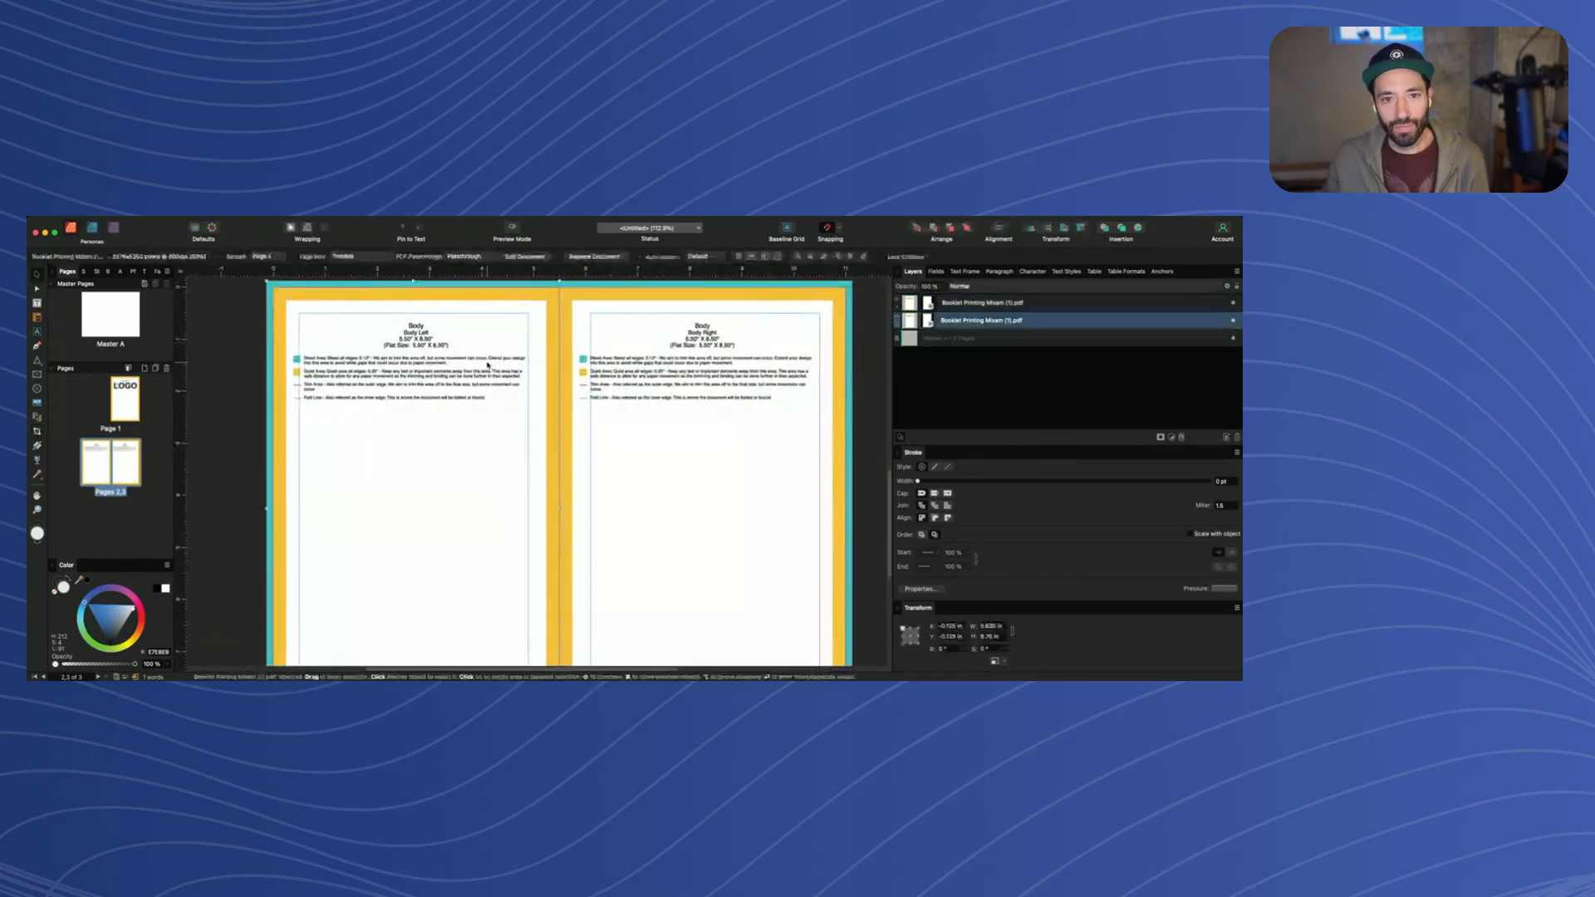
click(735, 344)
scroll(748, 349, down, 3)
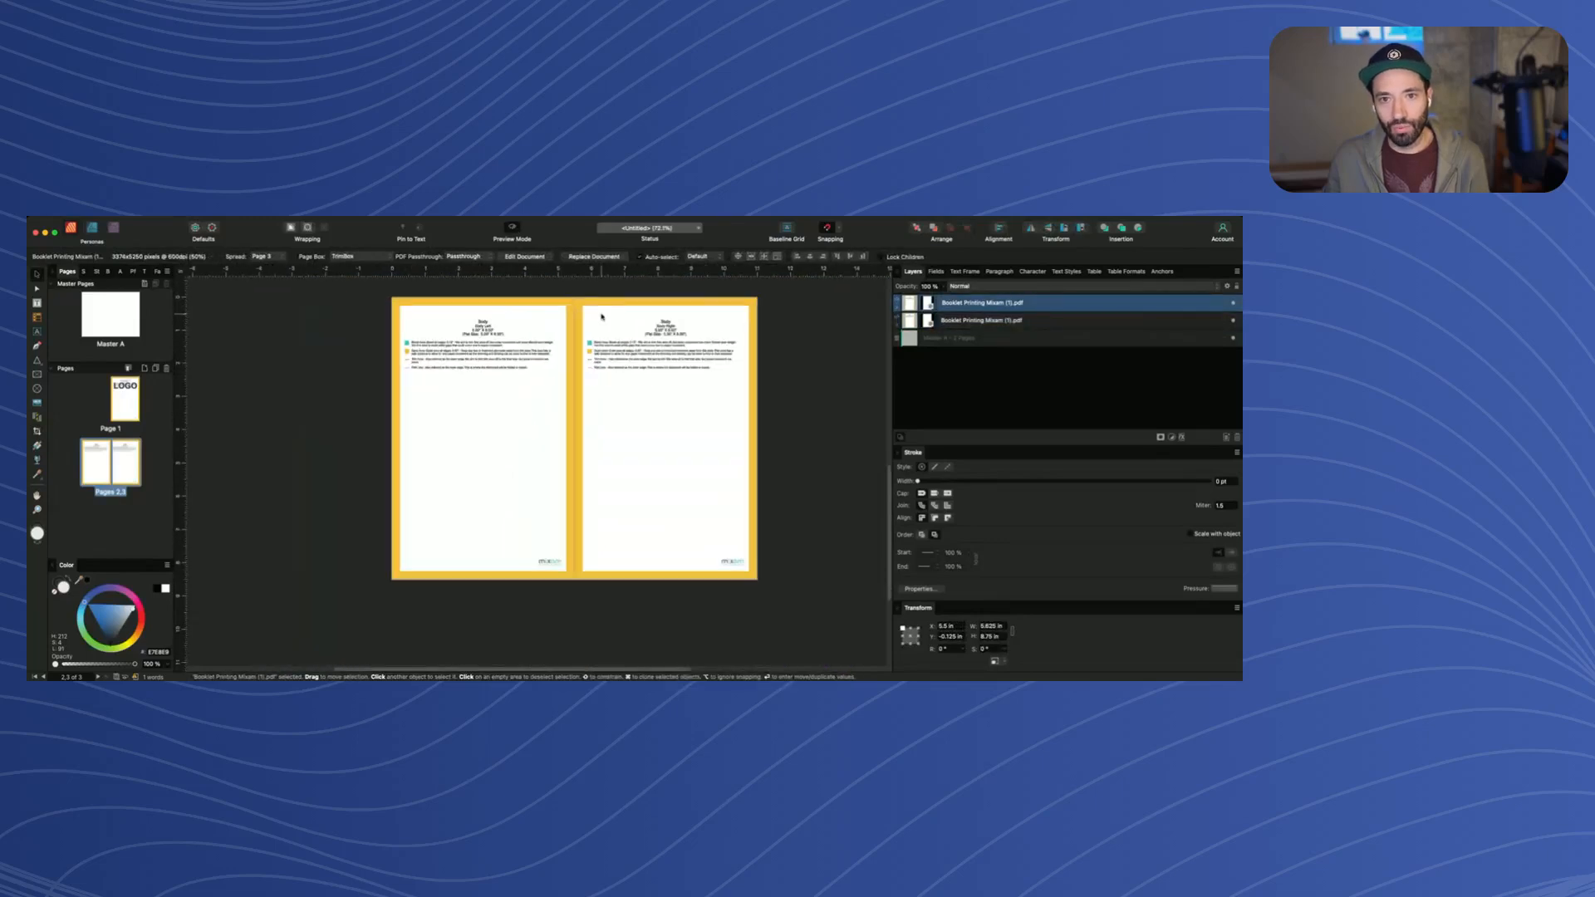
click(769, 498)
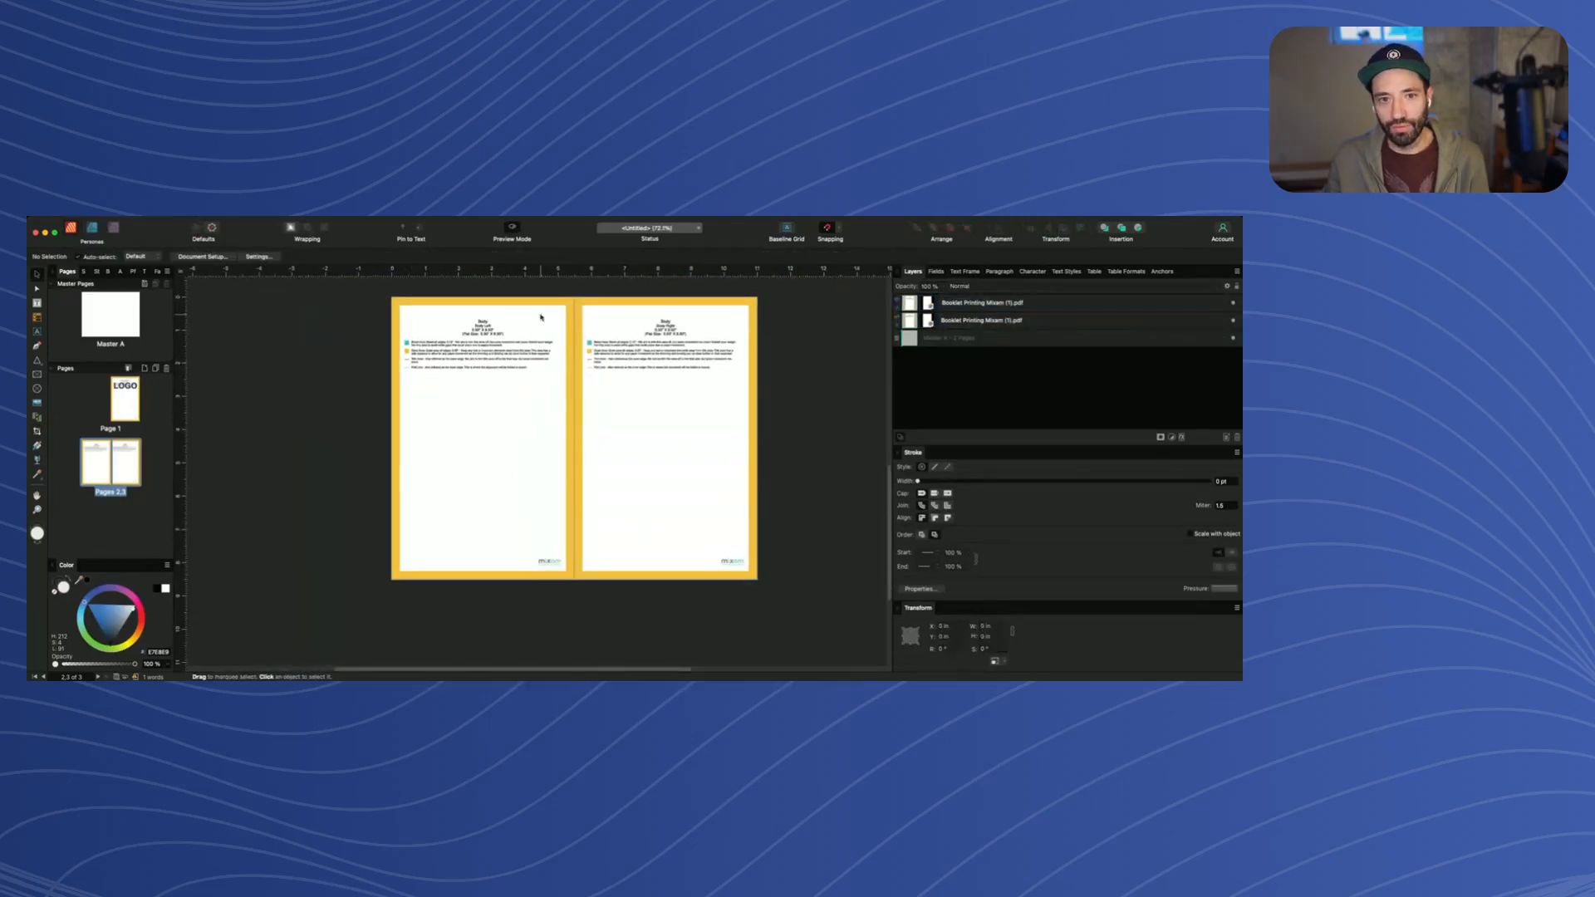
click(514, 228)
scroll(482, 294, up, 3)
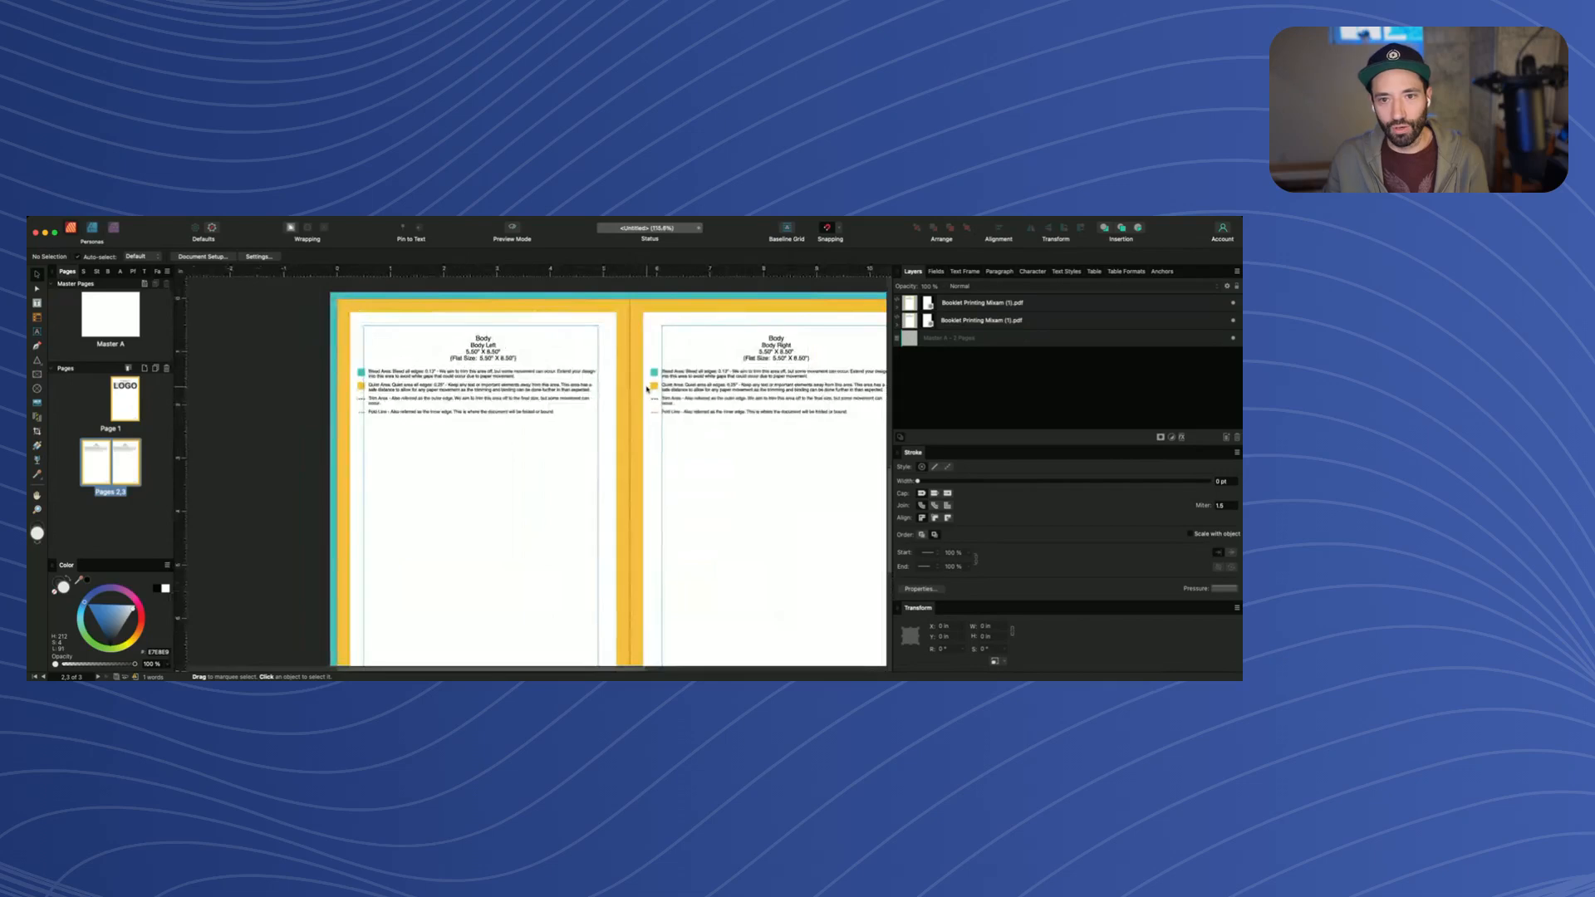
Hide both template PDFs on pages 2 and 3 so only the blank pages and margin guides show
click(1233, 320)
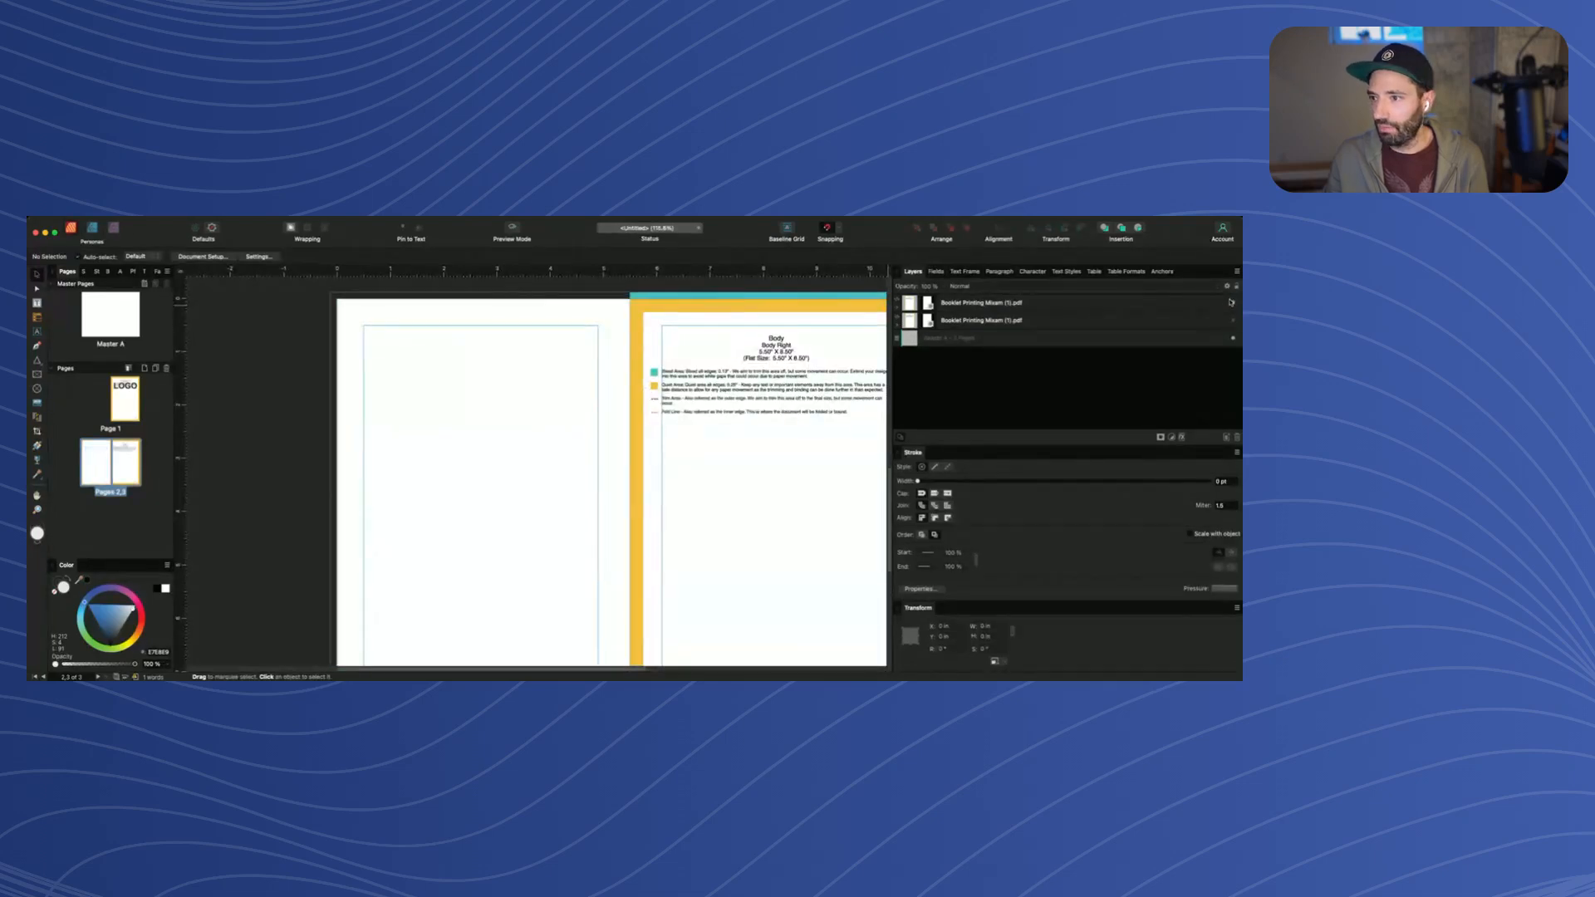
click(1233, 303)
scroll(649, 401, down, 3)
scroll(568, 363, up, 2)
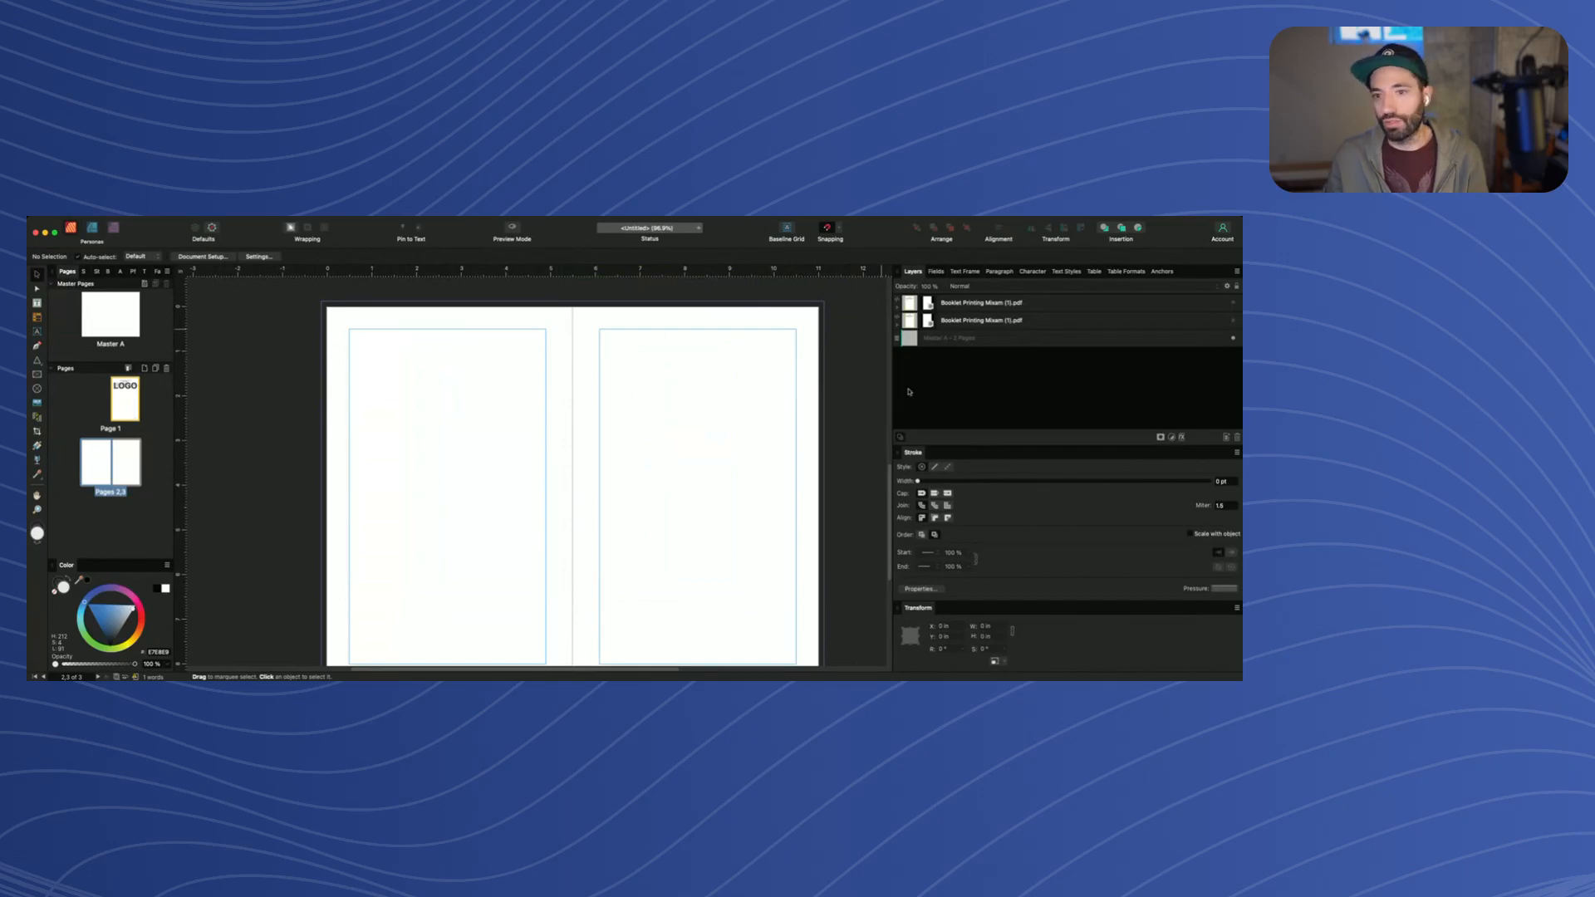
scroll(751, 502, down, 3)
scroll(681, 486, up, 2)
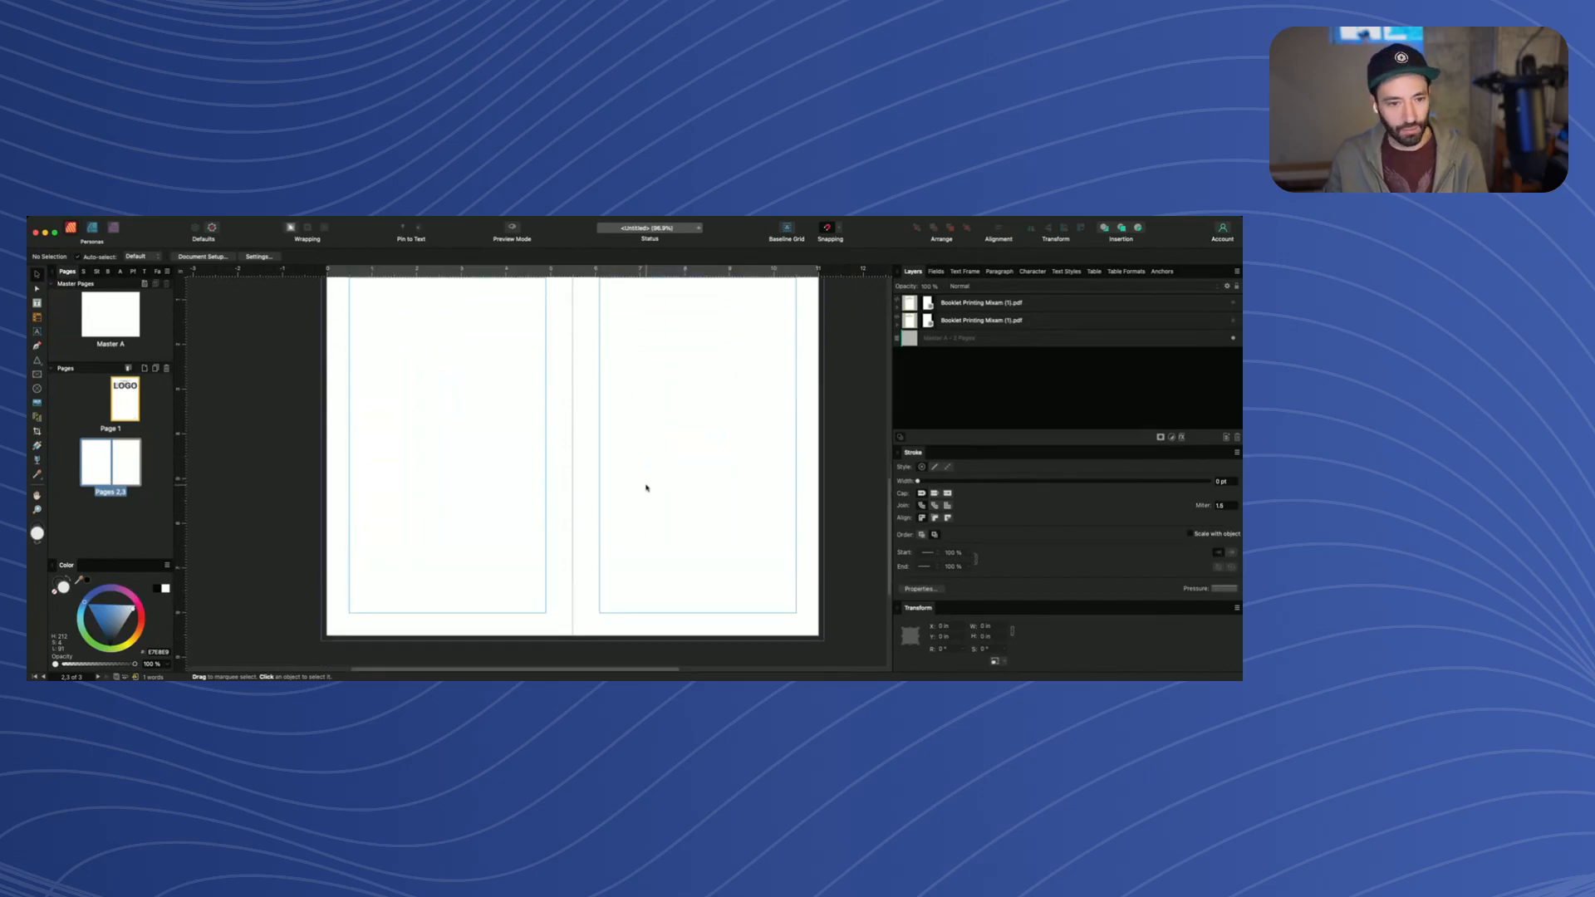
scroll(645, 489, down, 1)
scroll(633, 487, up, 1)
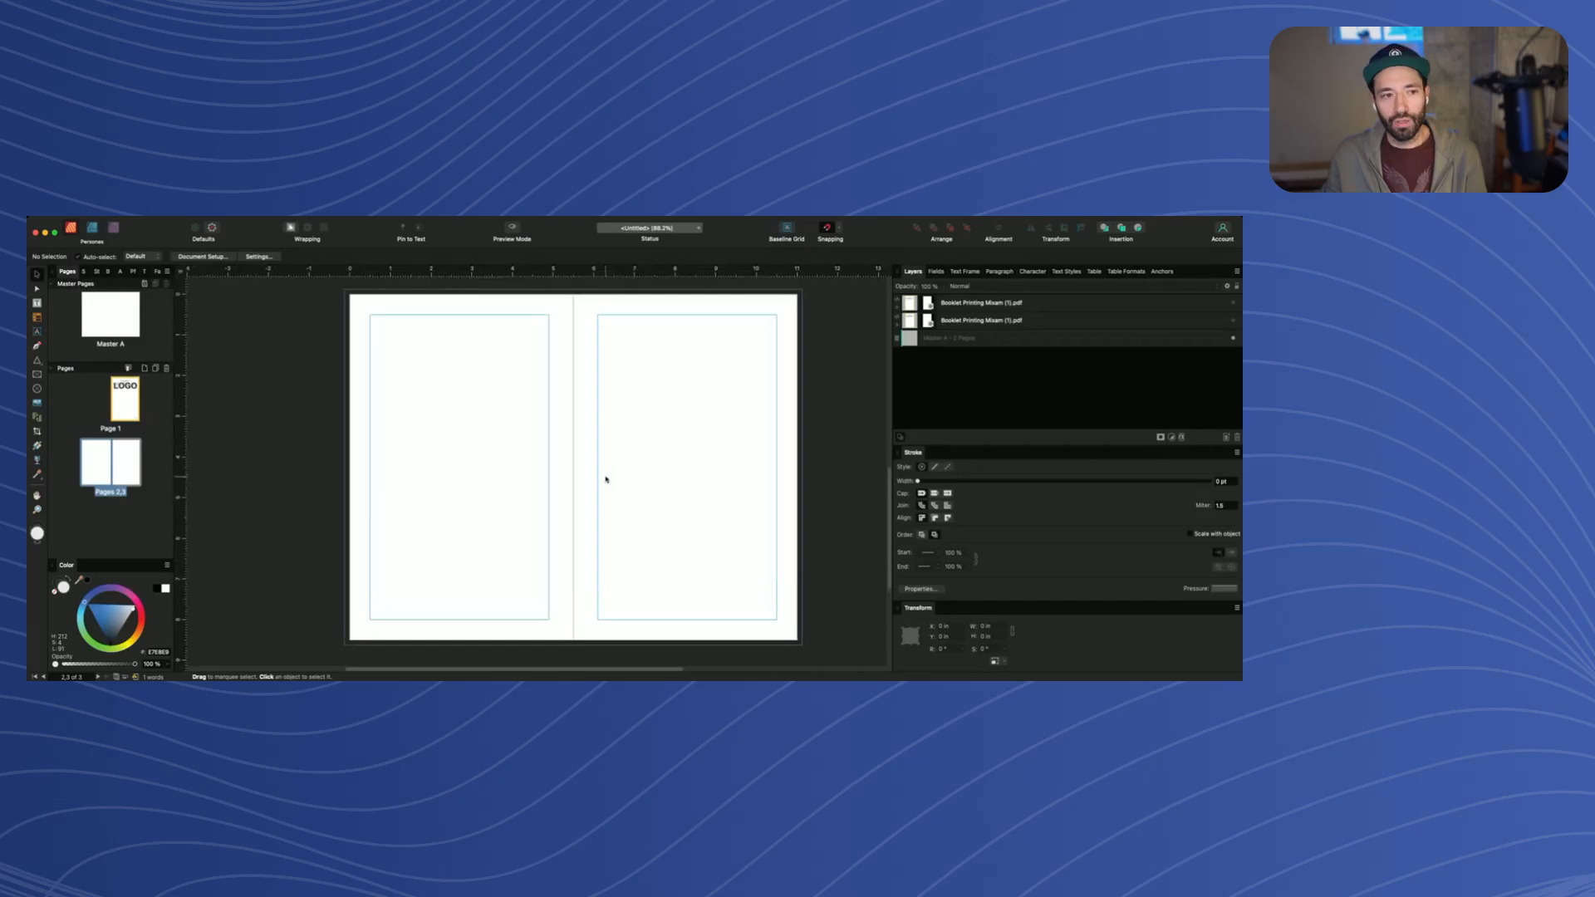
Hide the template PDF on page 1 and move the LOGO text down to the middle of the cover
double_click(124, 405)
click(637, 445)
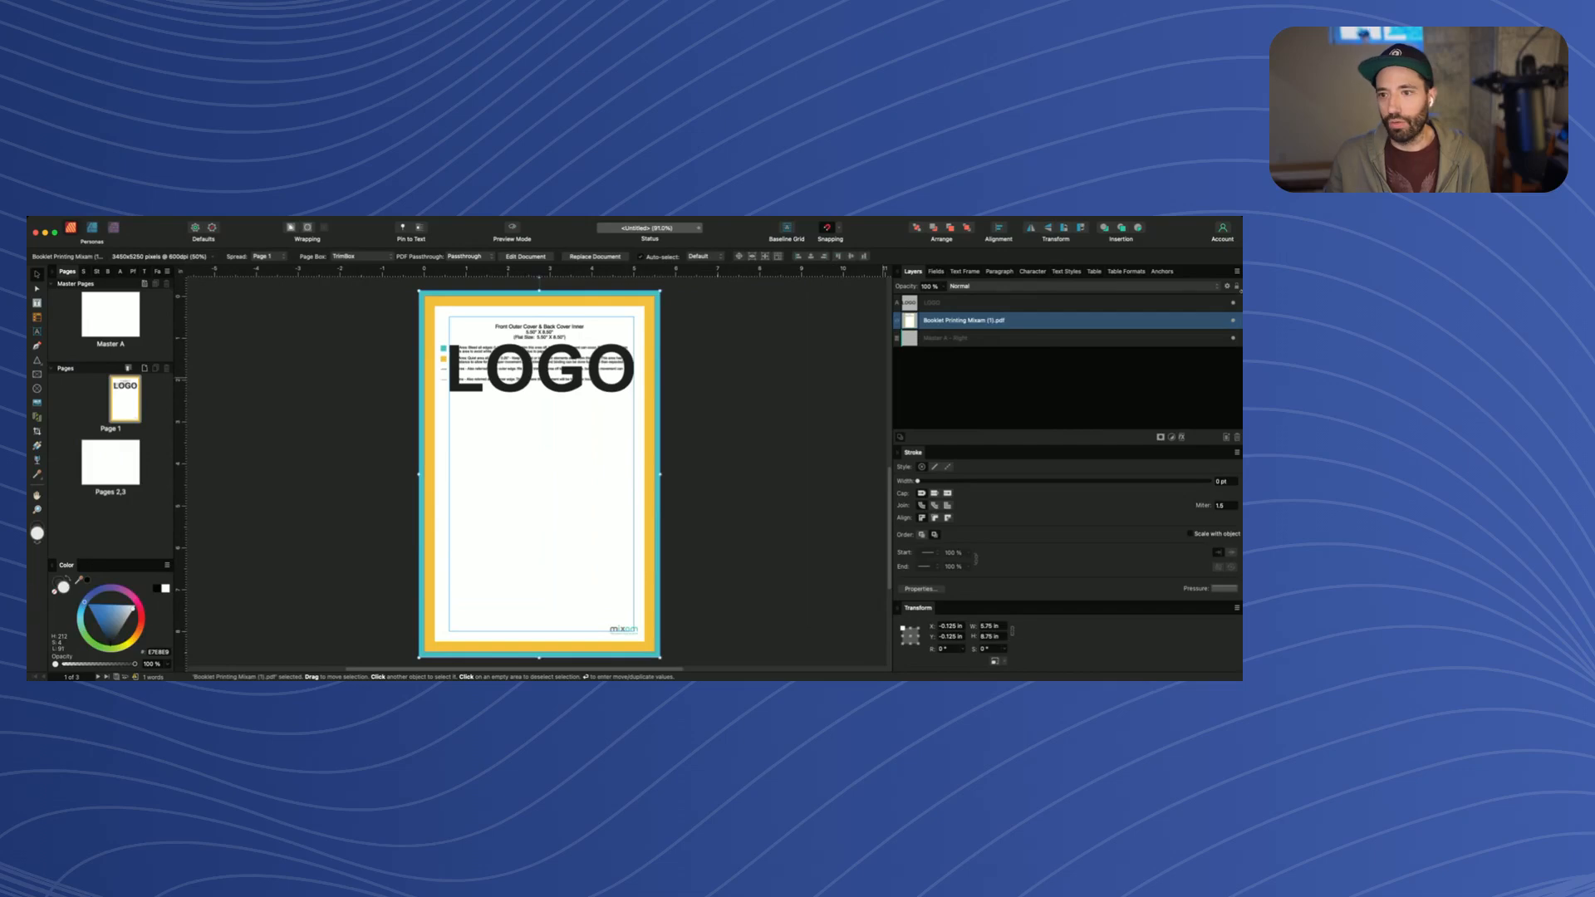
click(1228, 321)
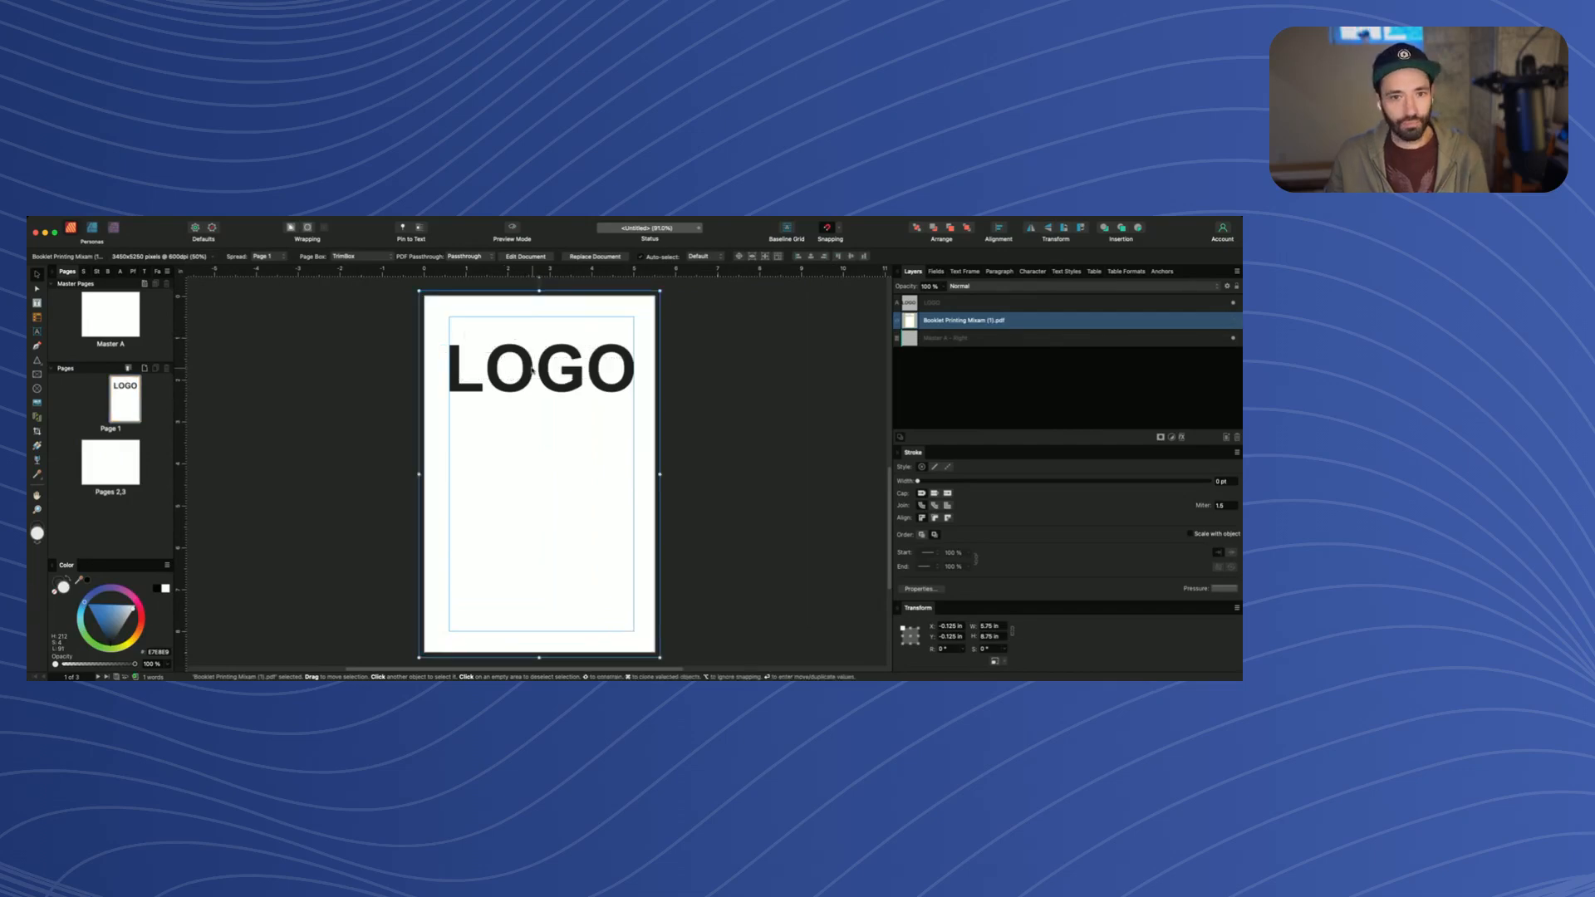
drag(532, 370, 535, 477)
click(665, 461)
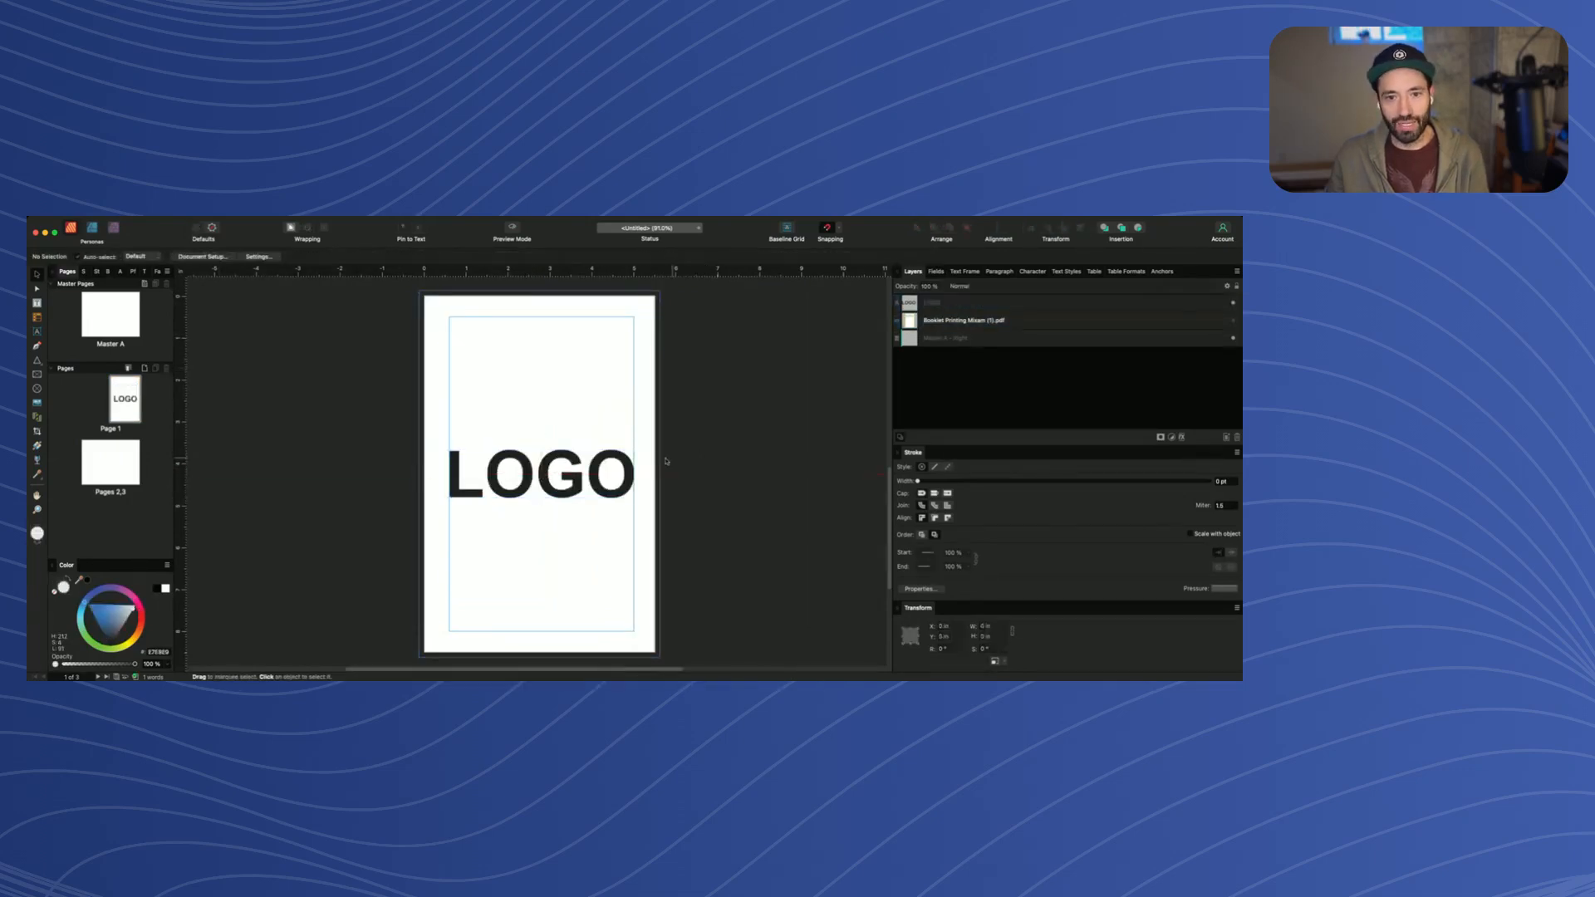
Return to the page 2–3 spread, widen the page thumbnail area and display the colour swatches there
scroll(665, 461, down, 10)
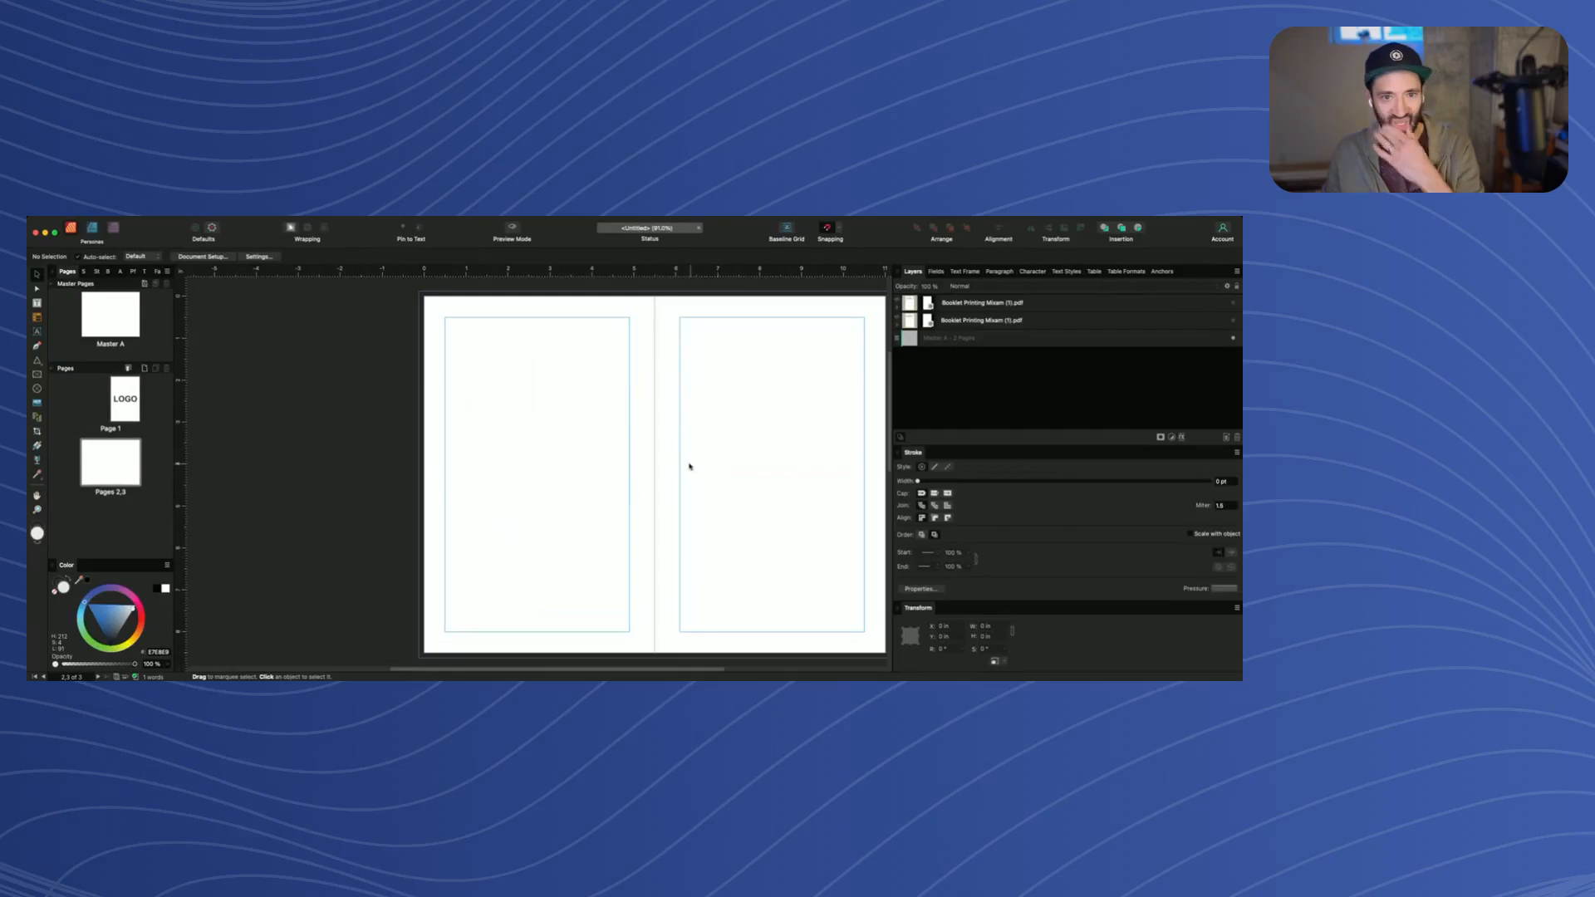
scroll(690, 466, right, 3)
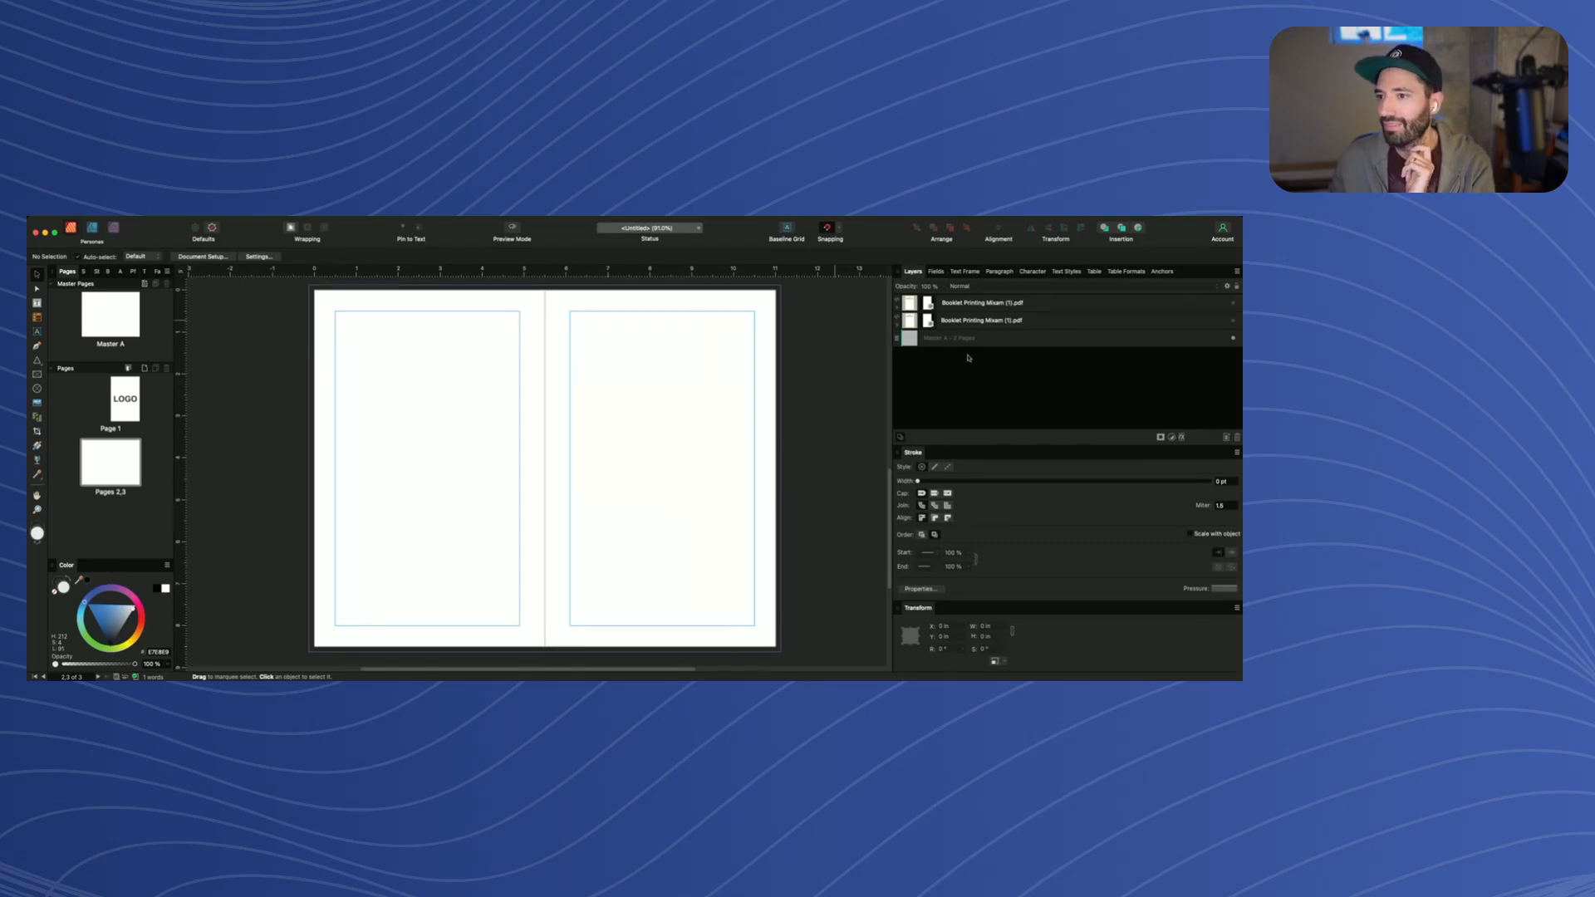
drag(181, 293, 306, 295)
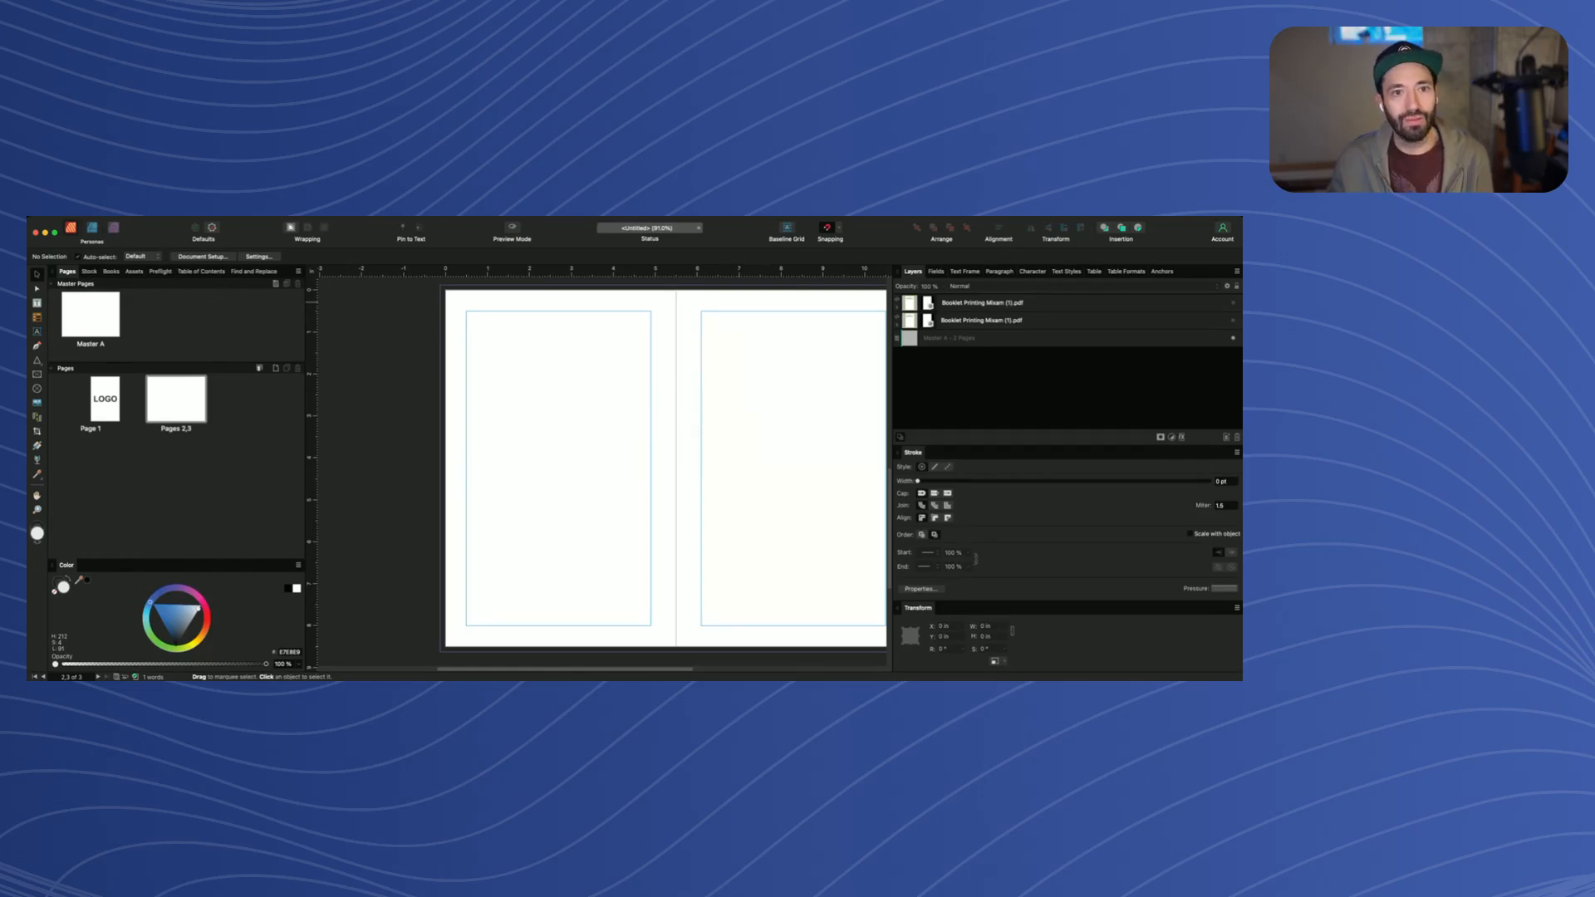
click(209, 378)
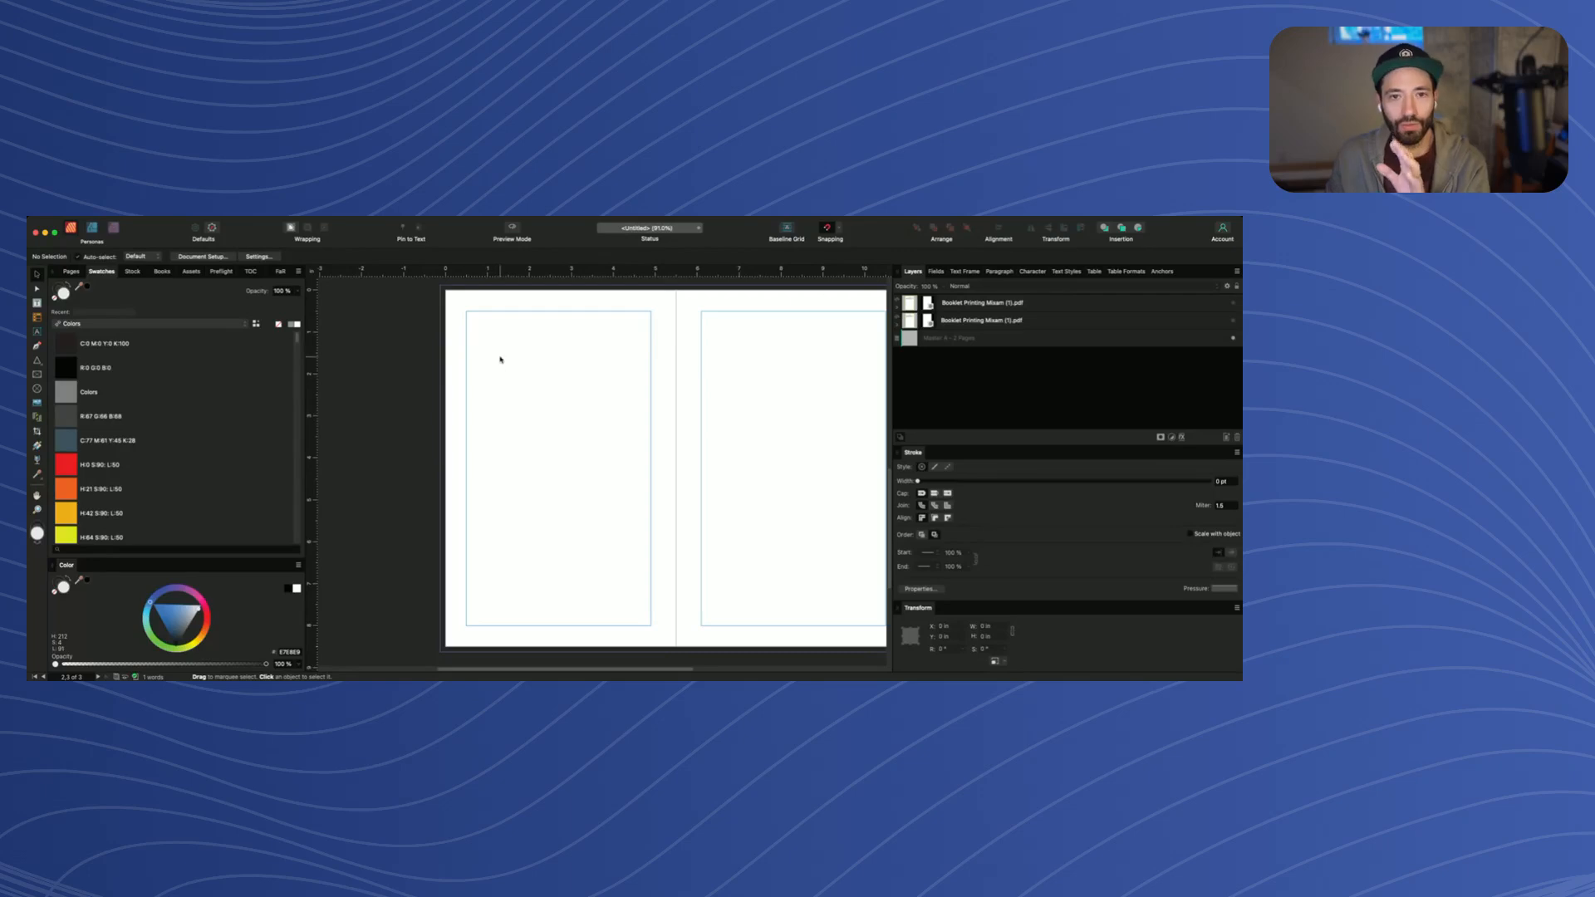
Add large art text reading "RP" near the top of page 2, inside the margins
key(t)
drag(478, 353, 605, 432)
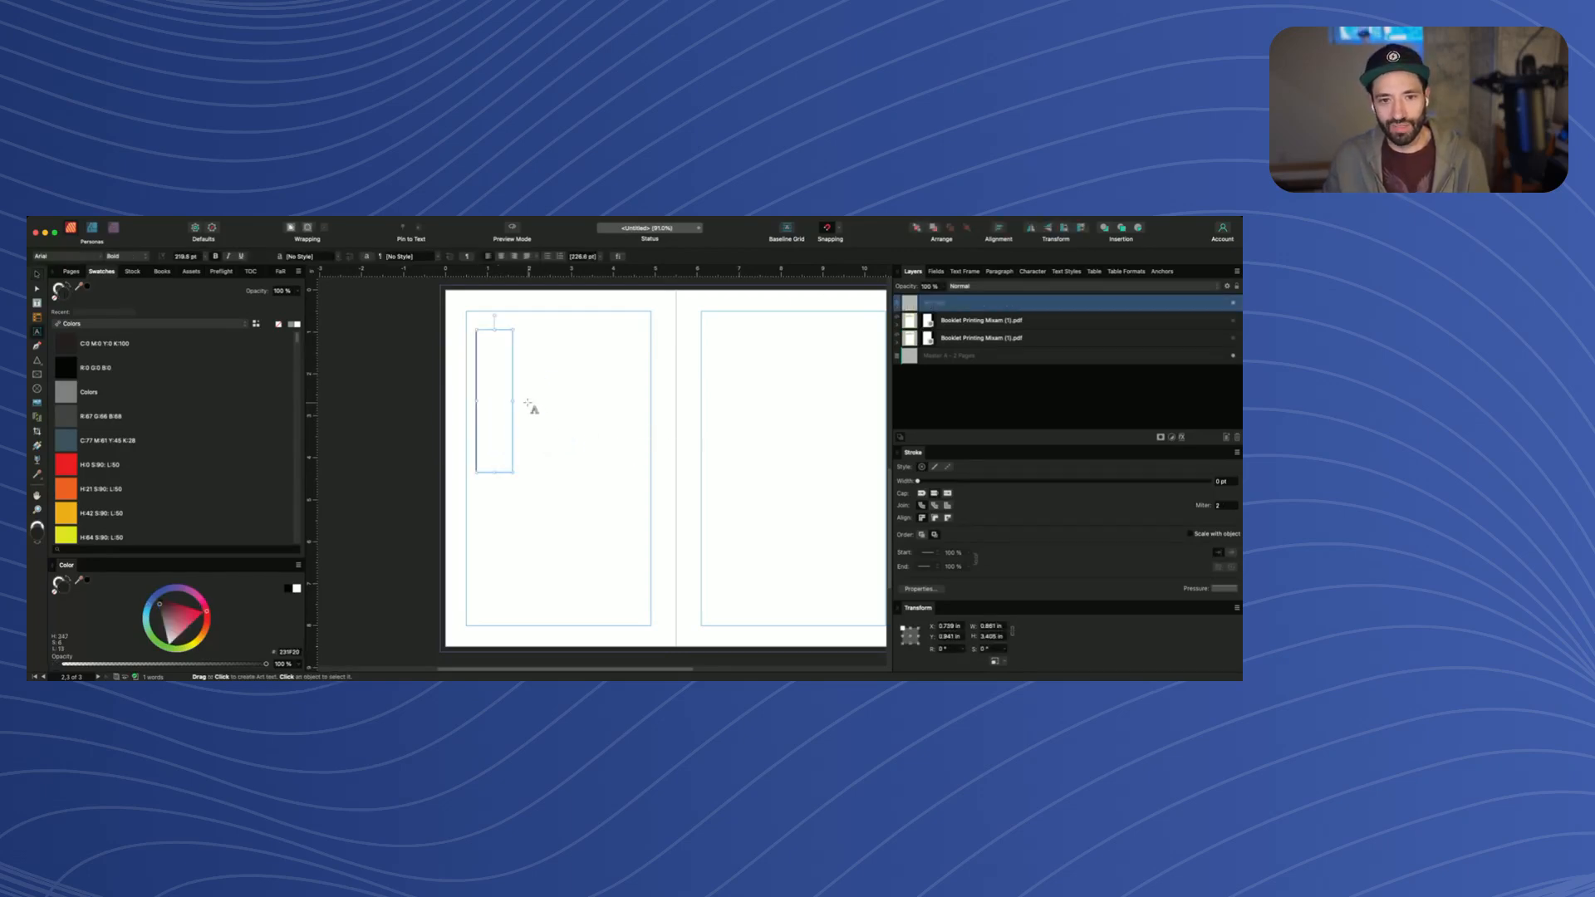
text(RP)
key(Escape)
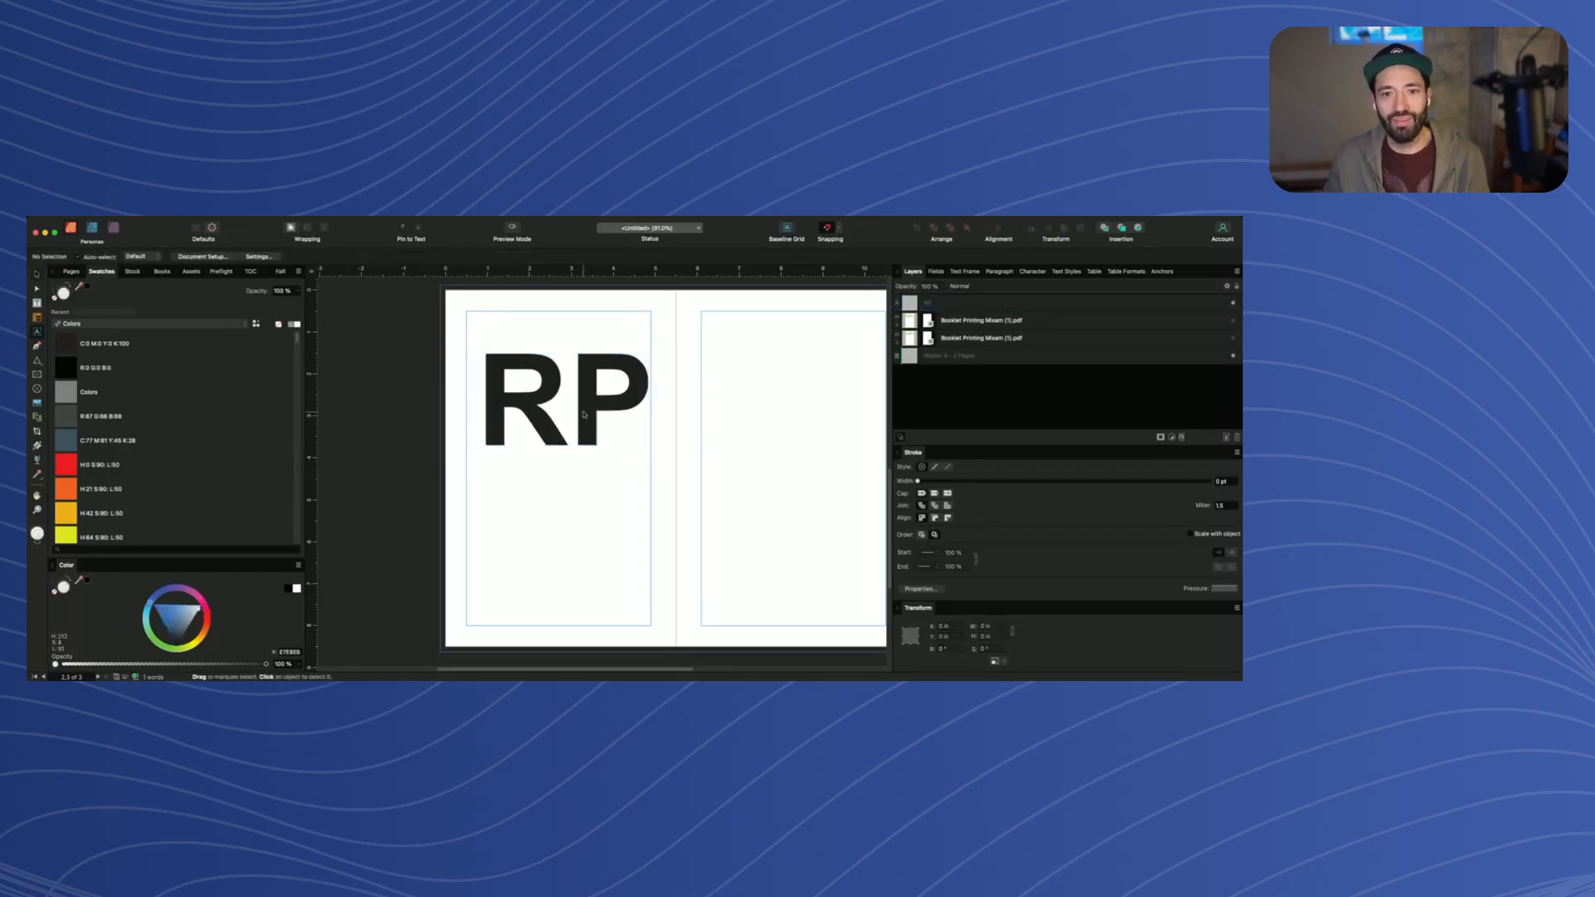
Centre the RP text within page 2's margins, try a red fill, and settle on black 000000
drag(599, 413, 610, 413)
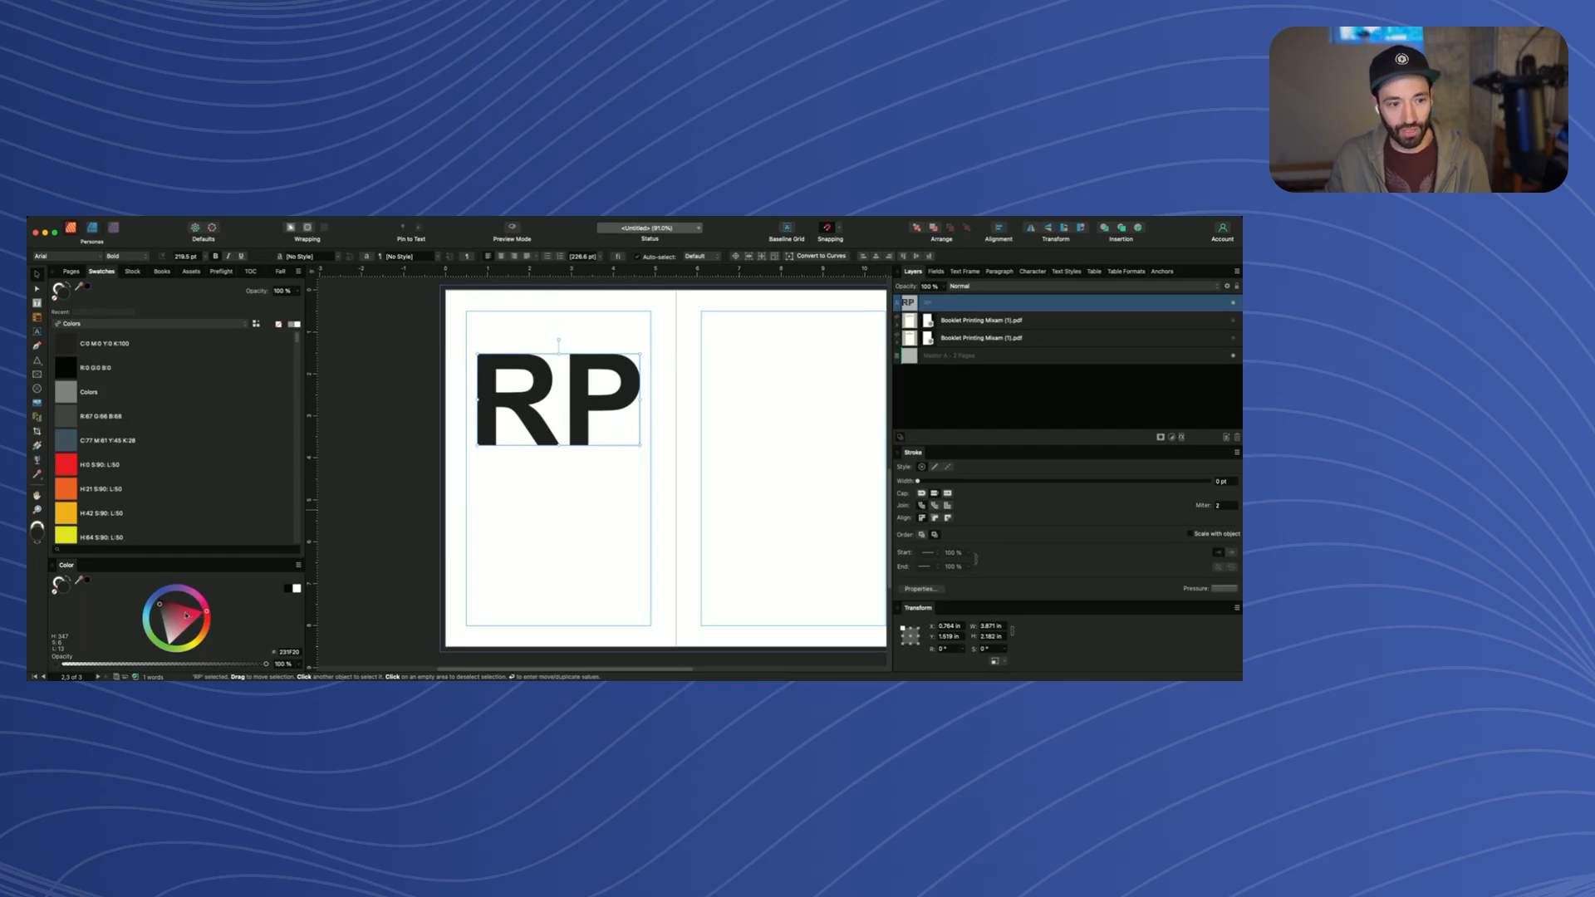
drag(185, 615, 328, 598)
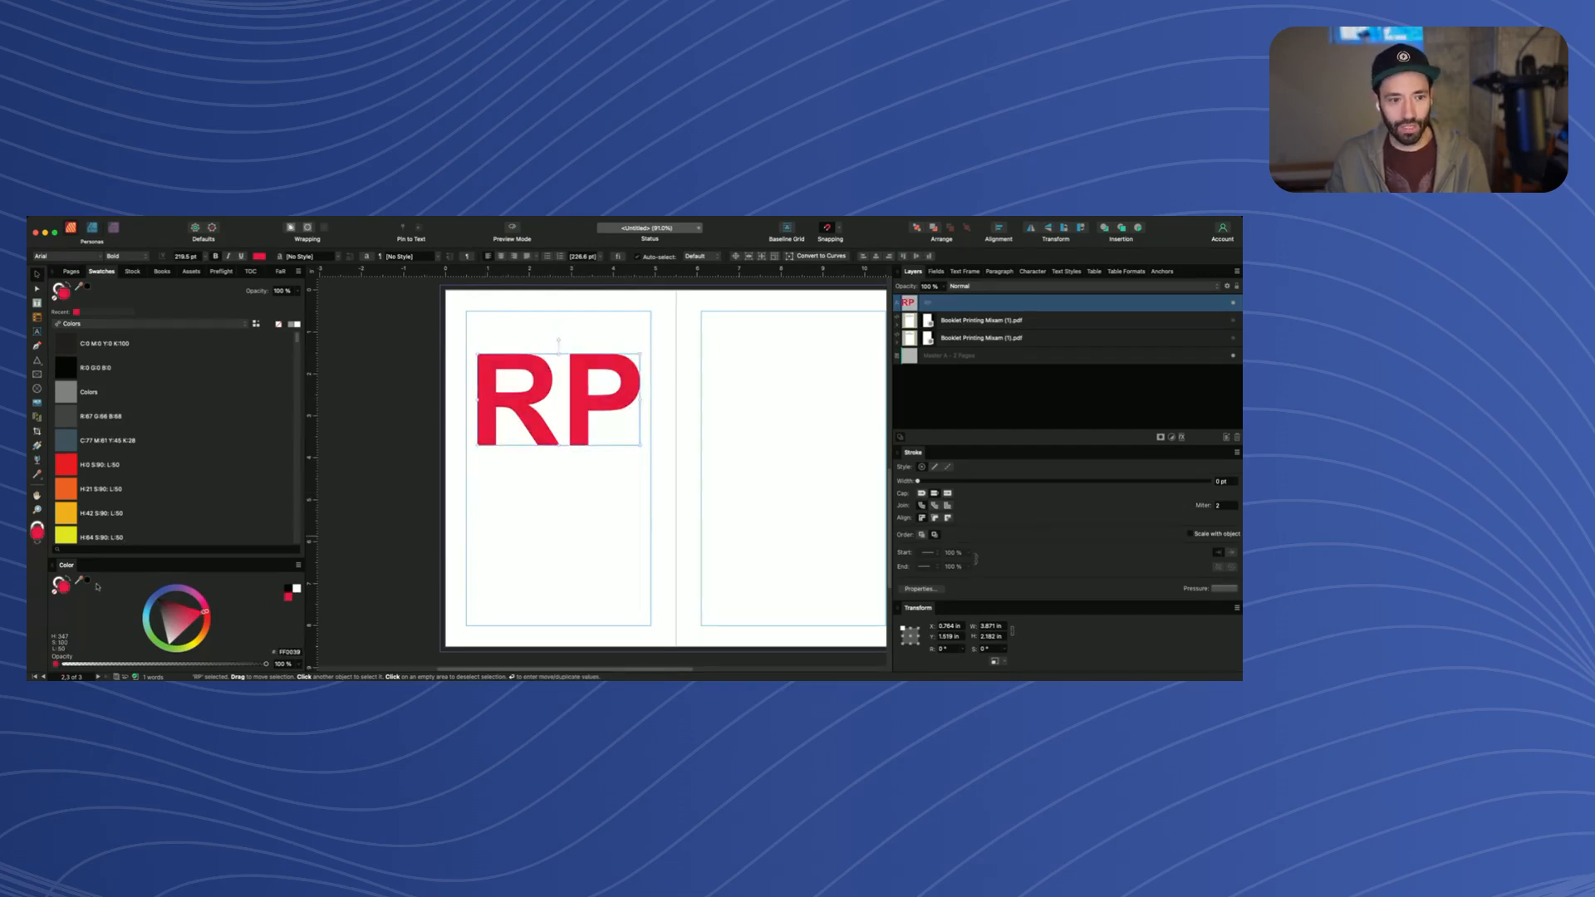
drag(190, 616, 155, 597)
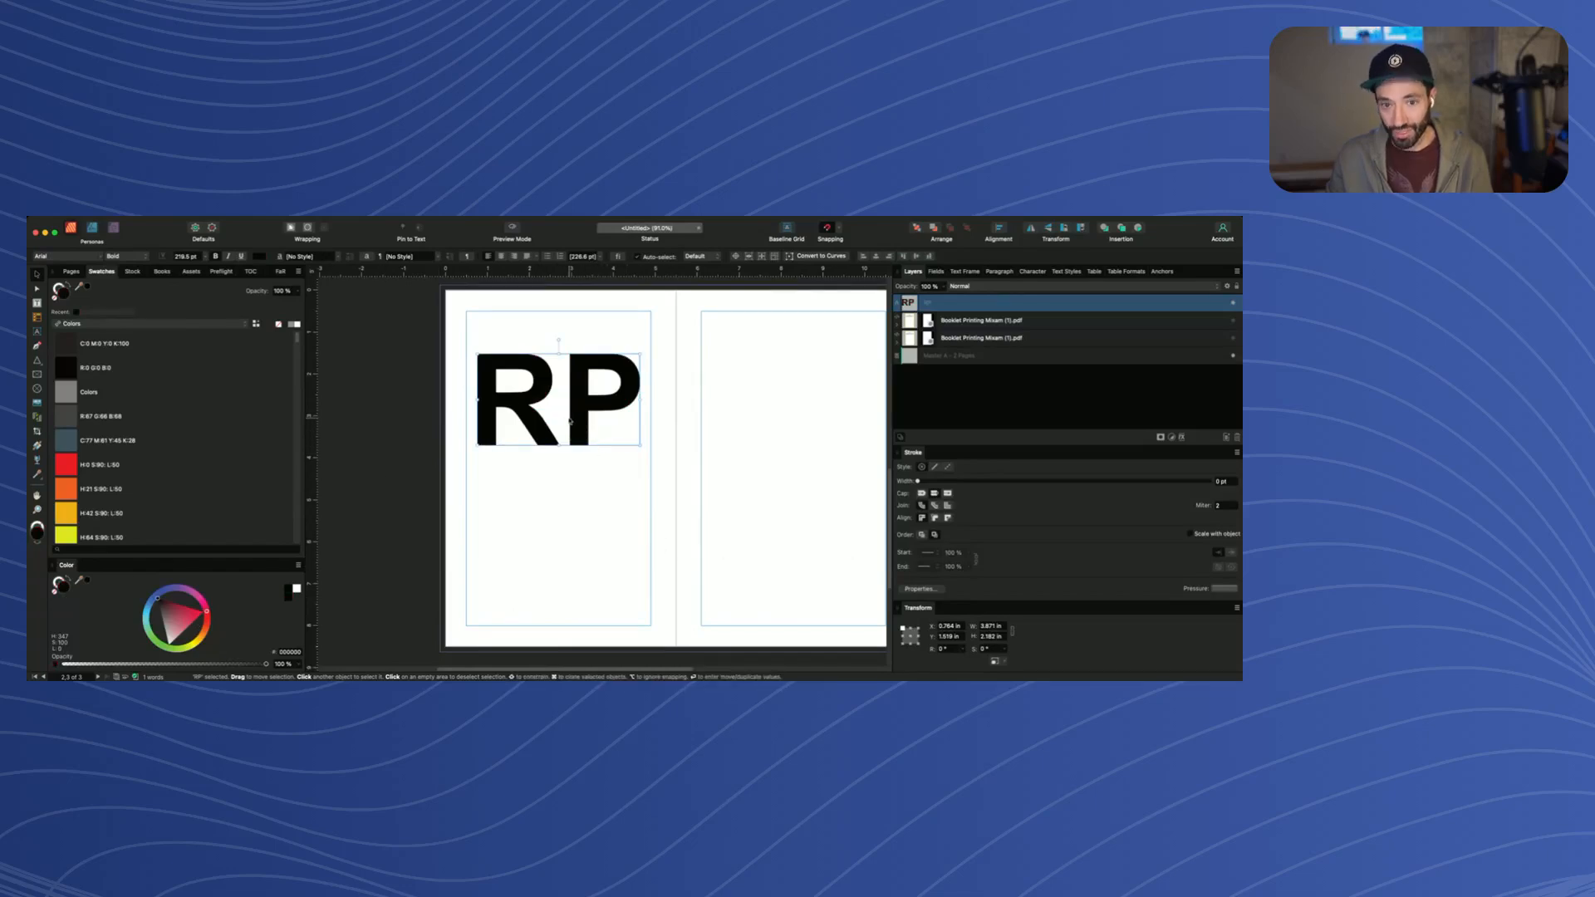
drag(569, 422, 574, 418)
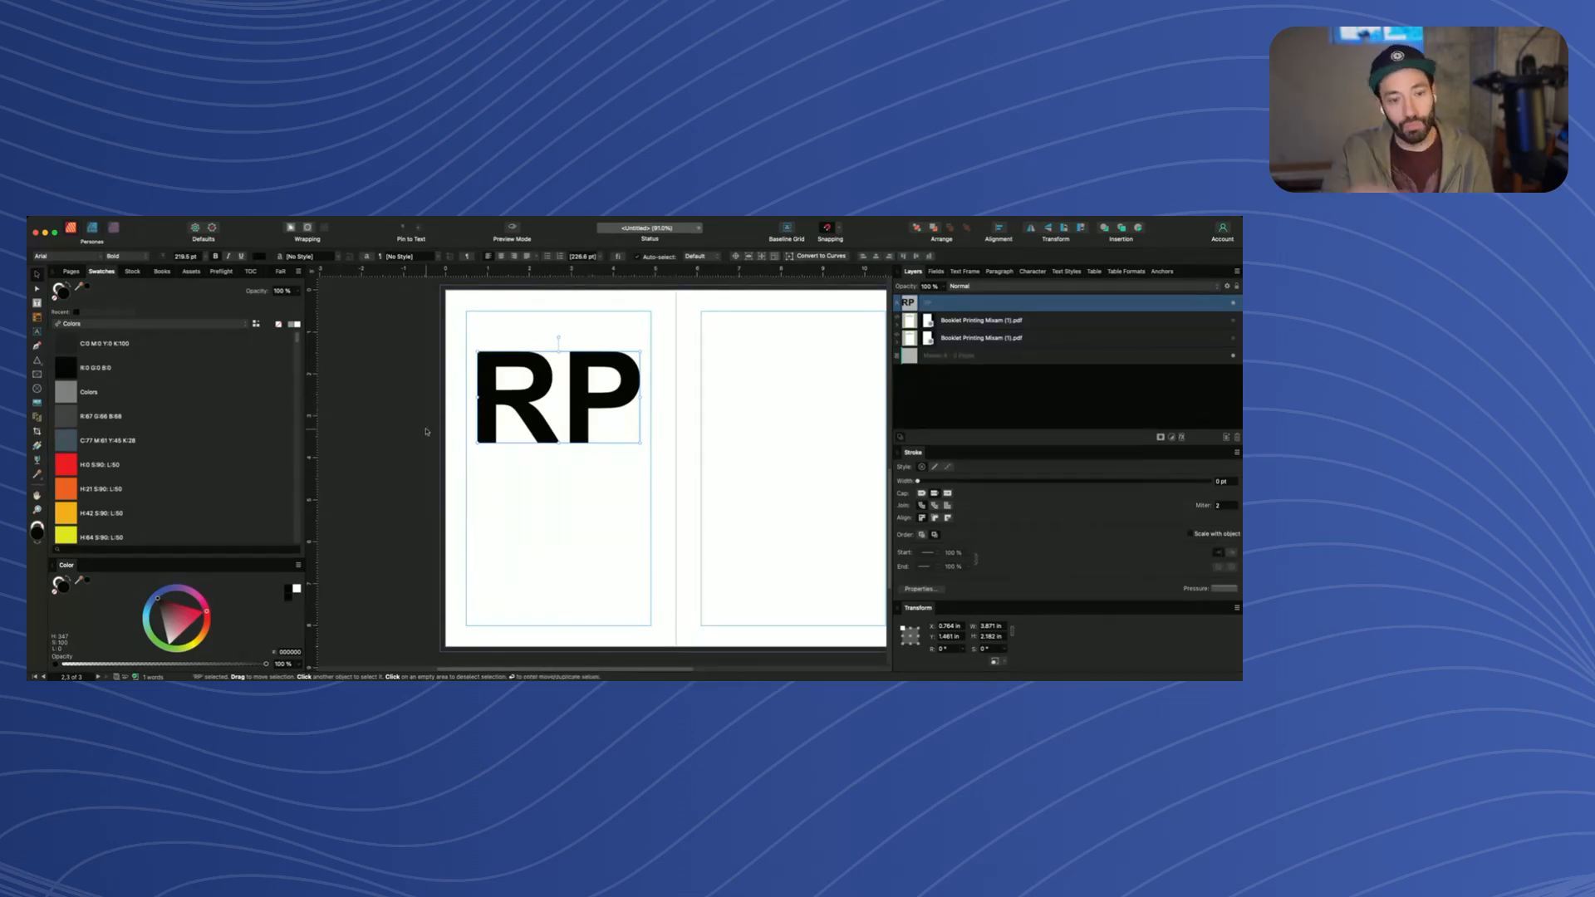
Create a colour palette named Main, add the text's black to it as a global colour and rename that swatch True Black
click(289, 655)
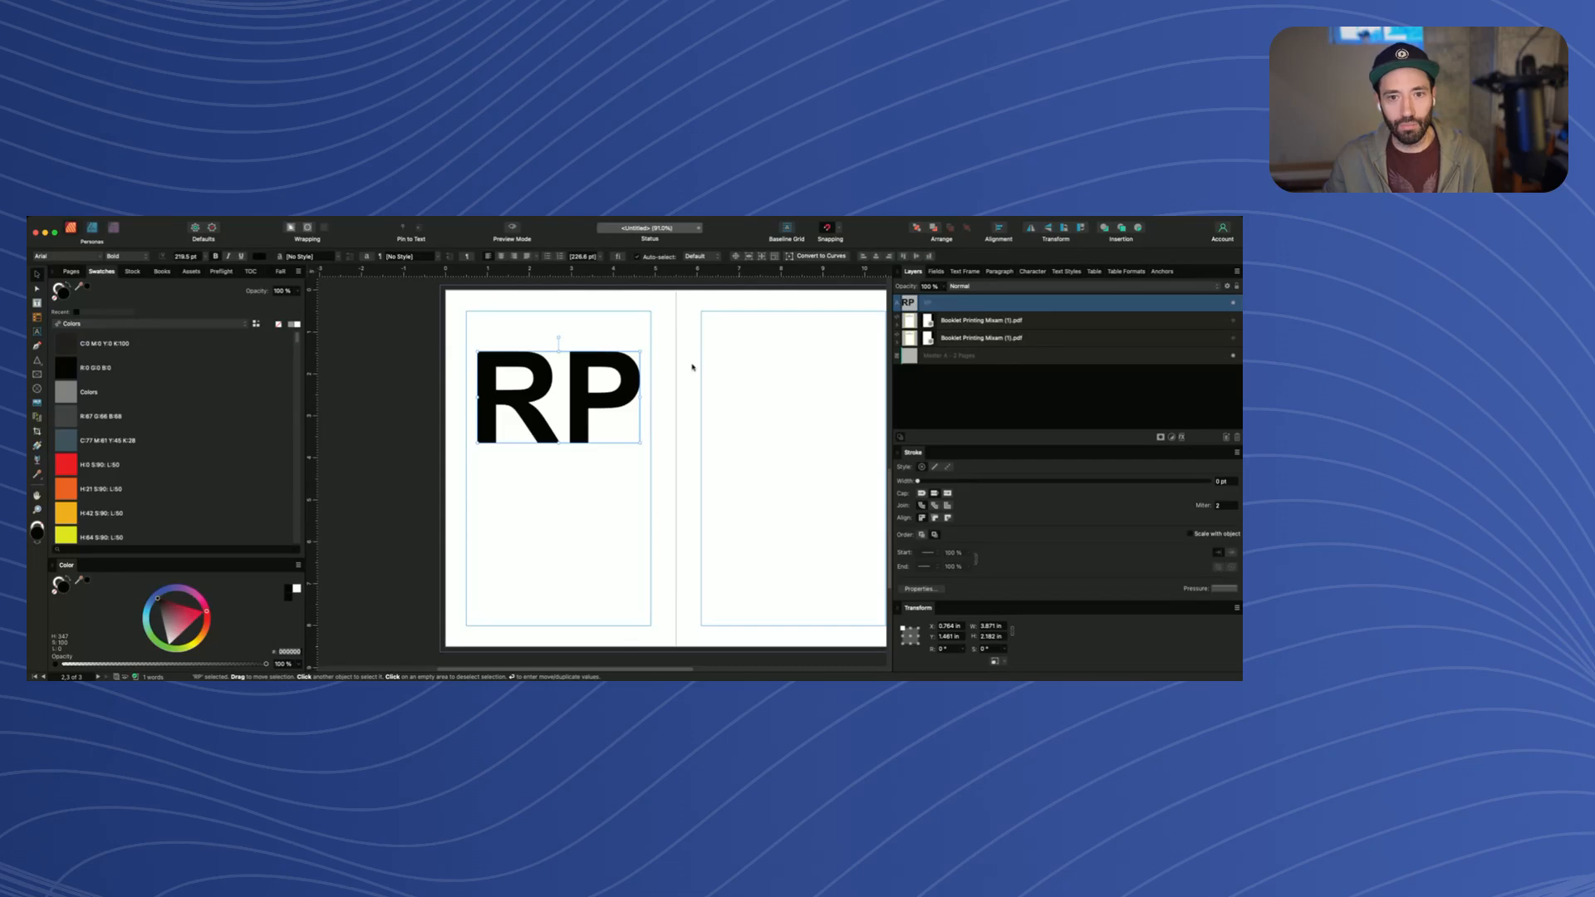
click(692, 367)
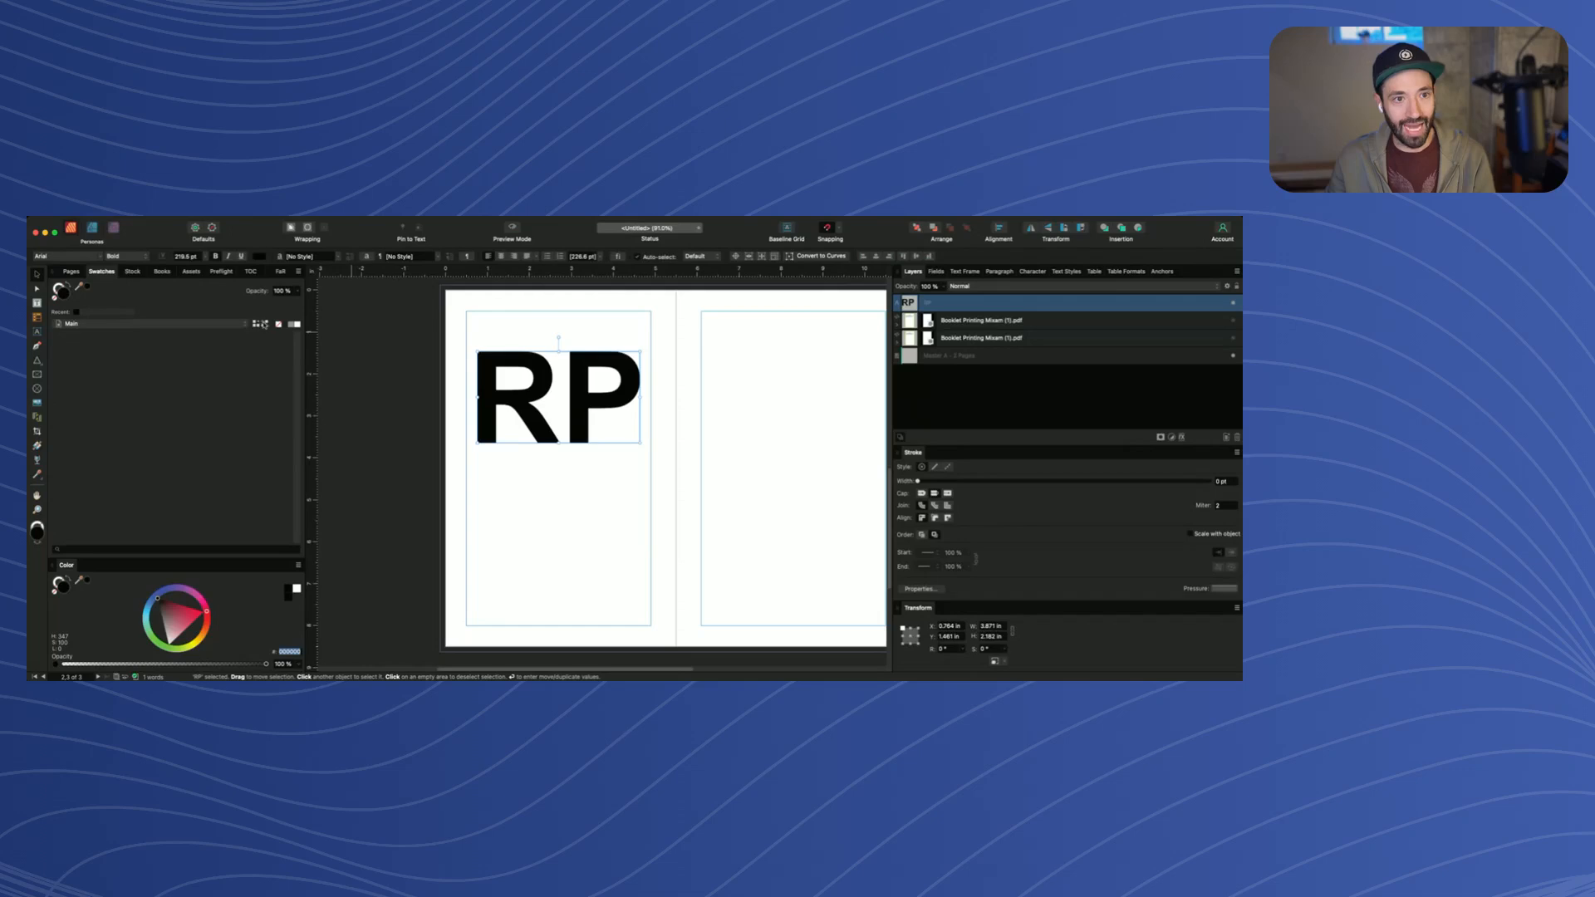
click(263, 324)
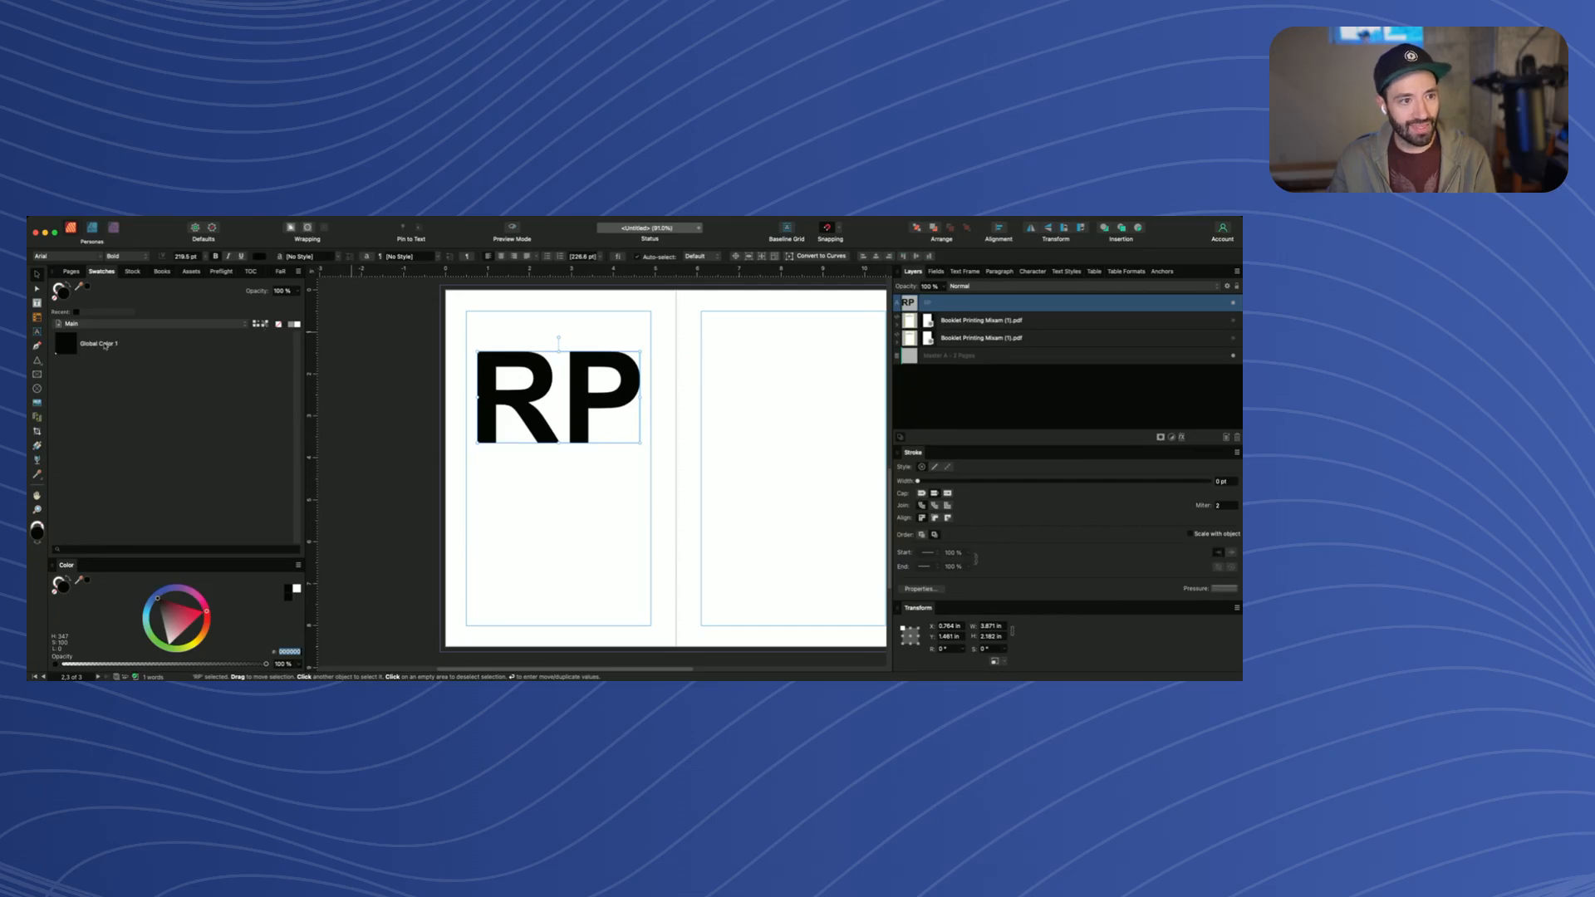
click(136, 351)
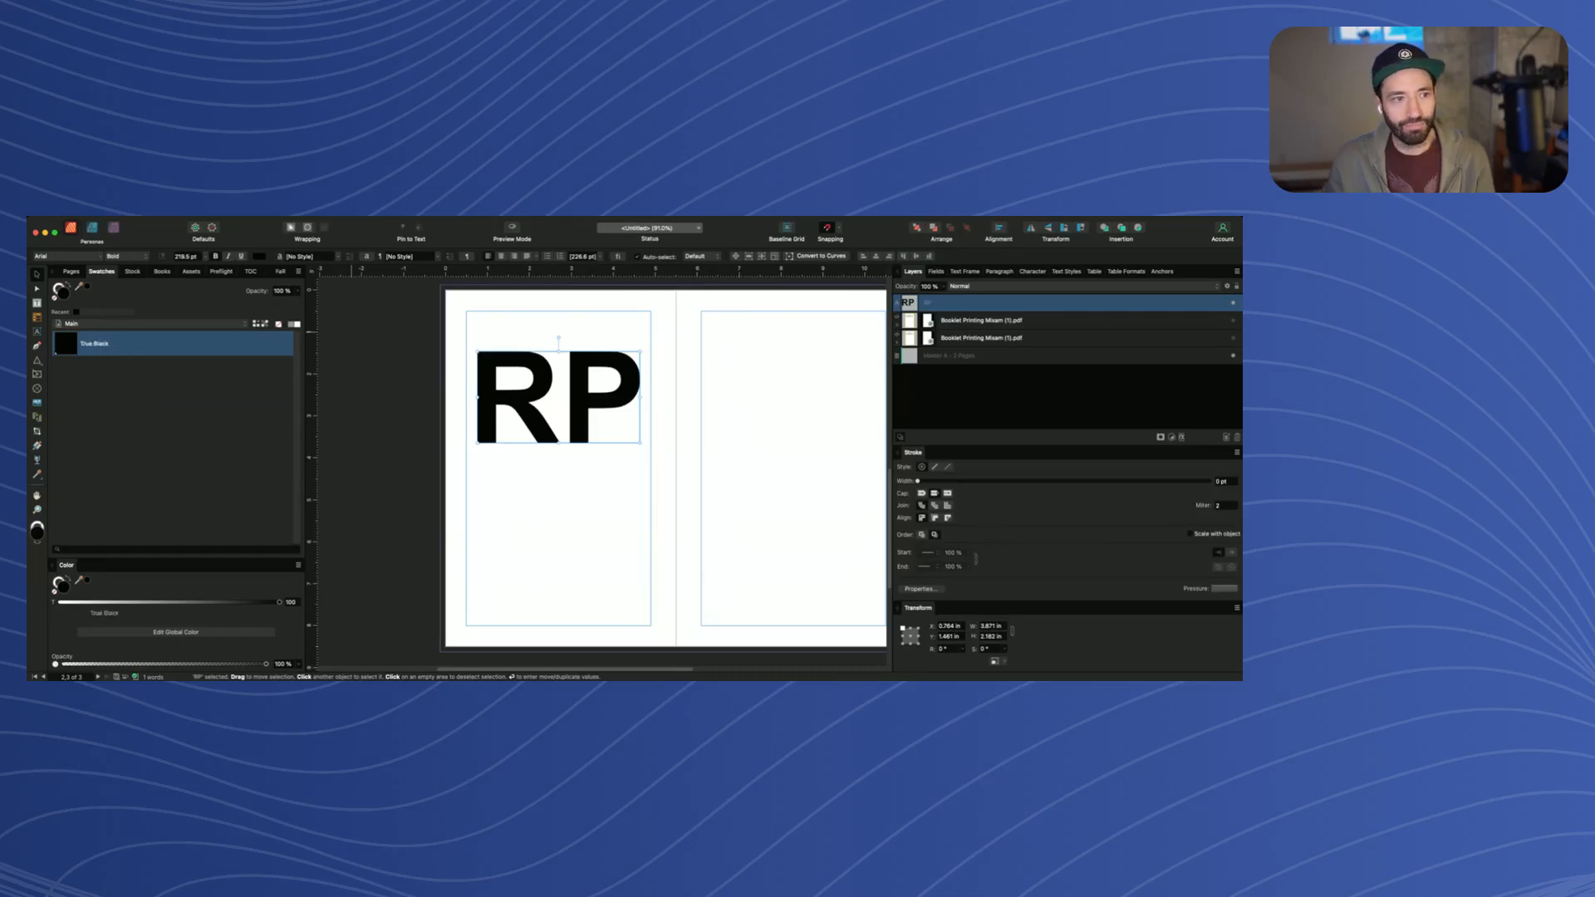
Edit the True Black global colour to remove cyan, magenta and yellow so that it uses only black ink
right_click(66, 343)
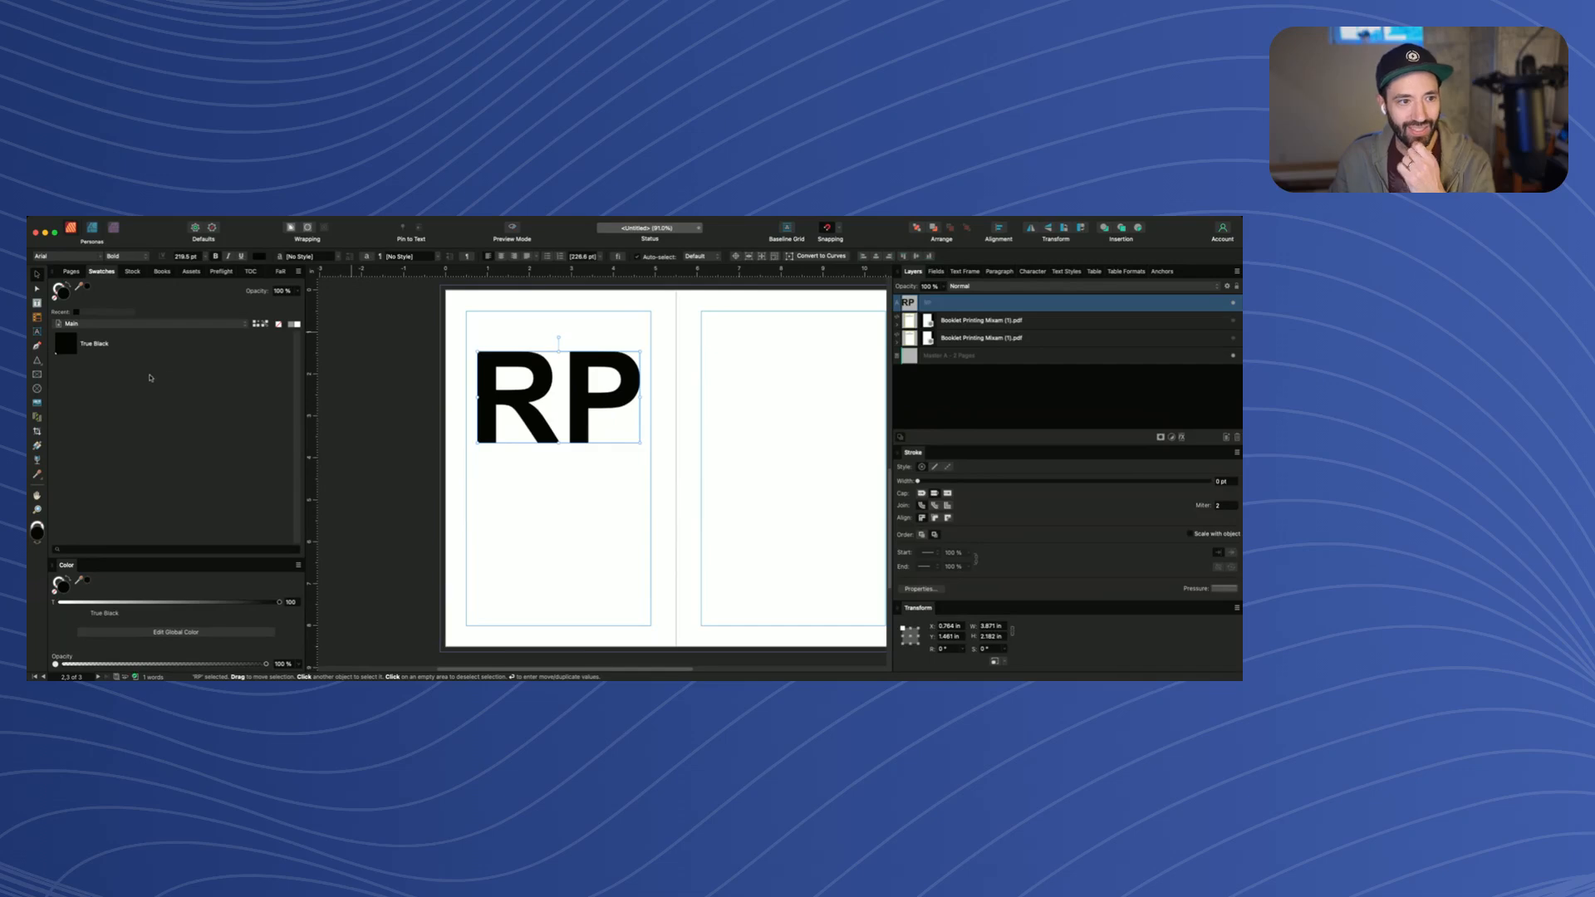
click(133, 344)
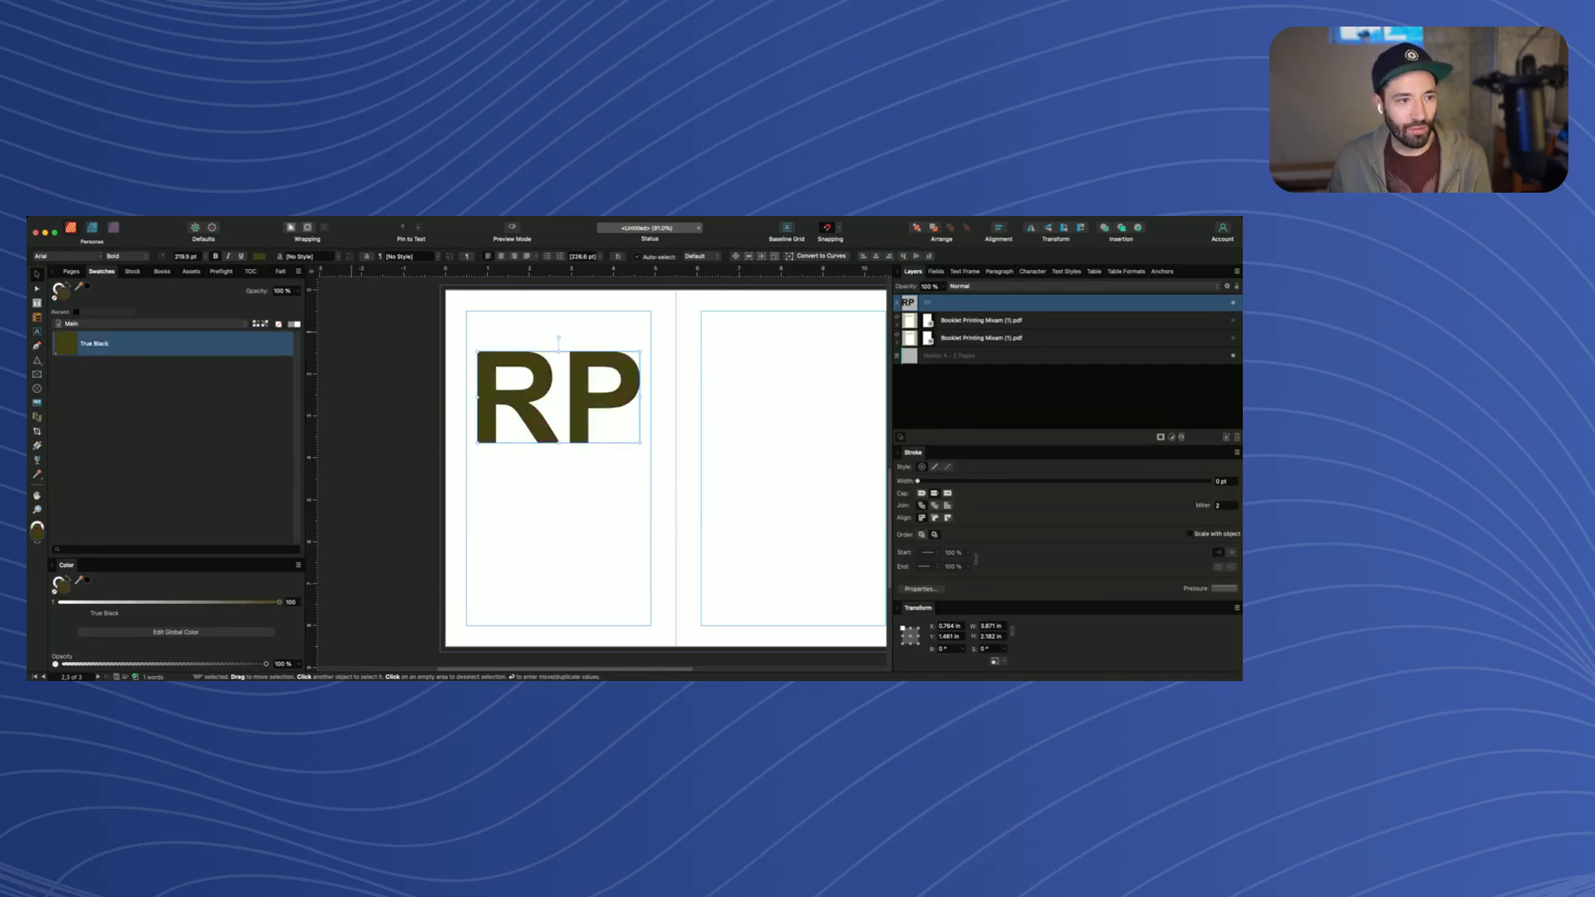
key(Tab)
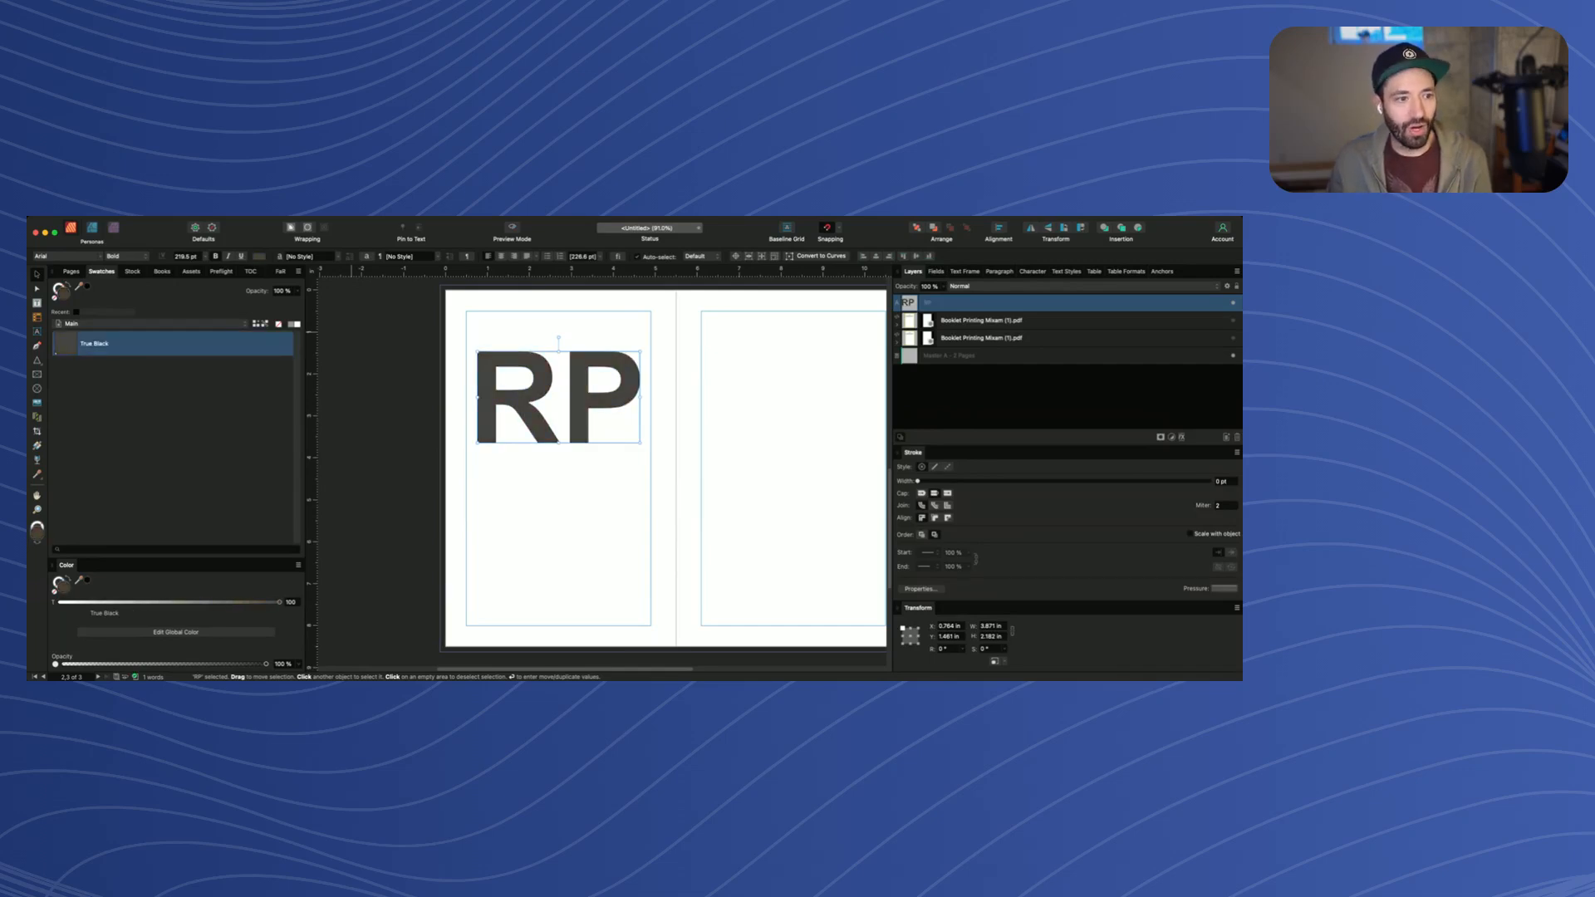
key(Tab)
click(134, 411)
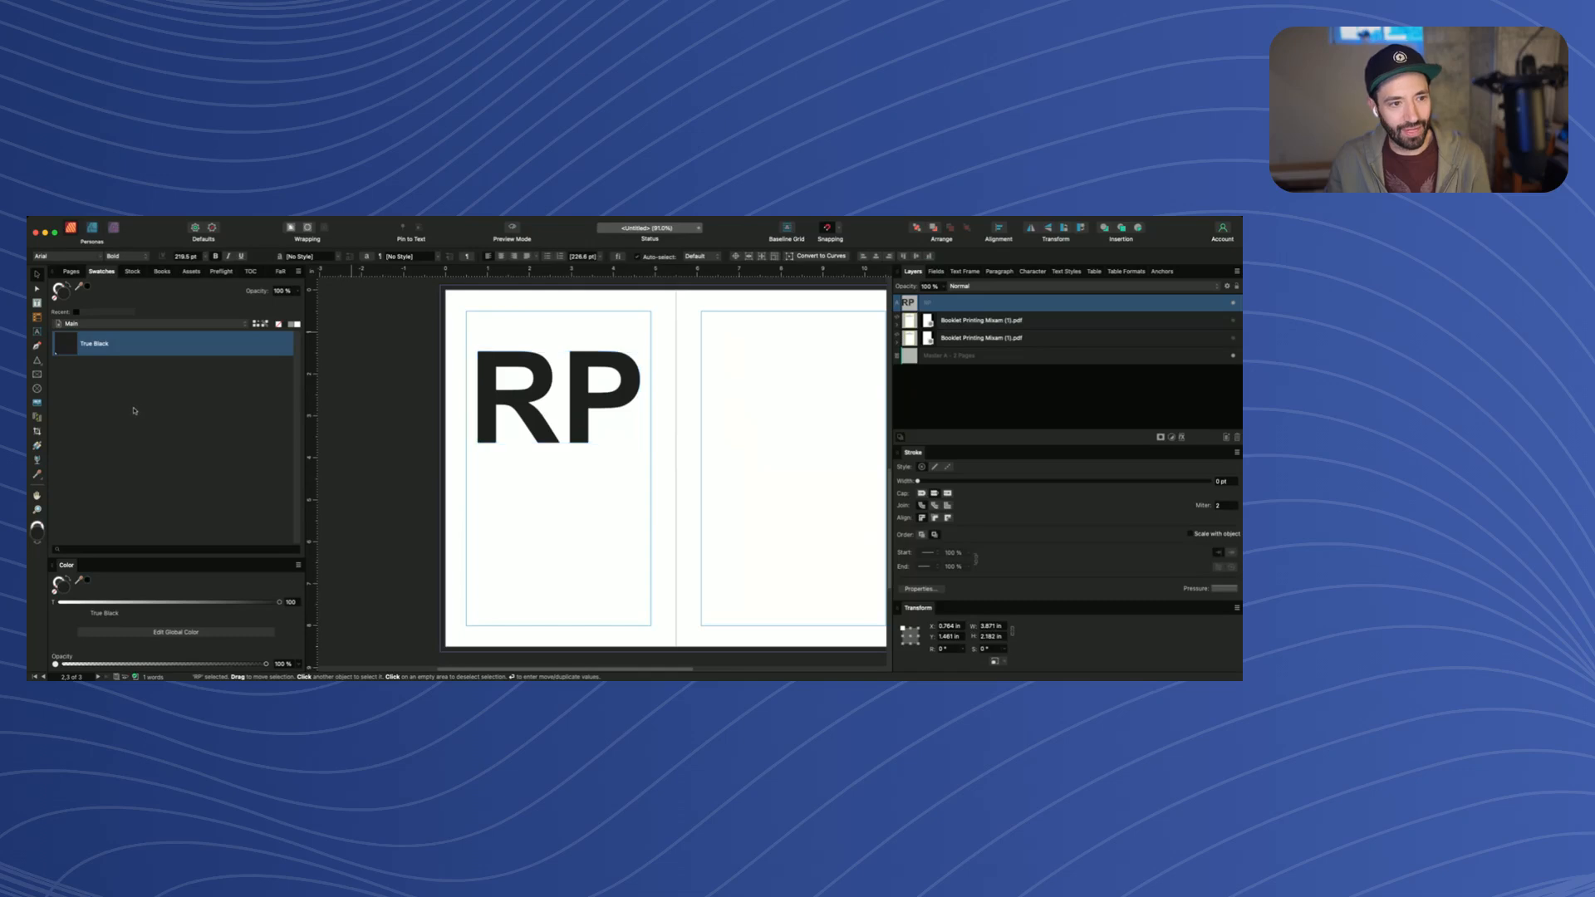
Shift the RP text slightly down and inward on page 2 and clear the selection
click(475, 407)
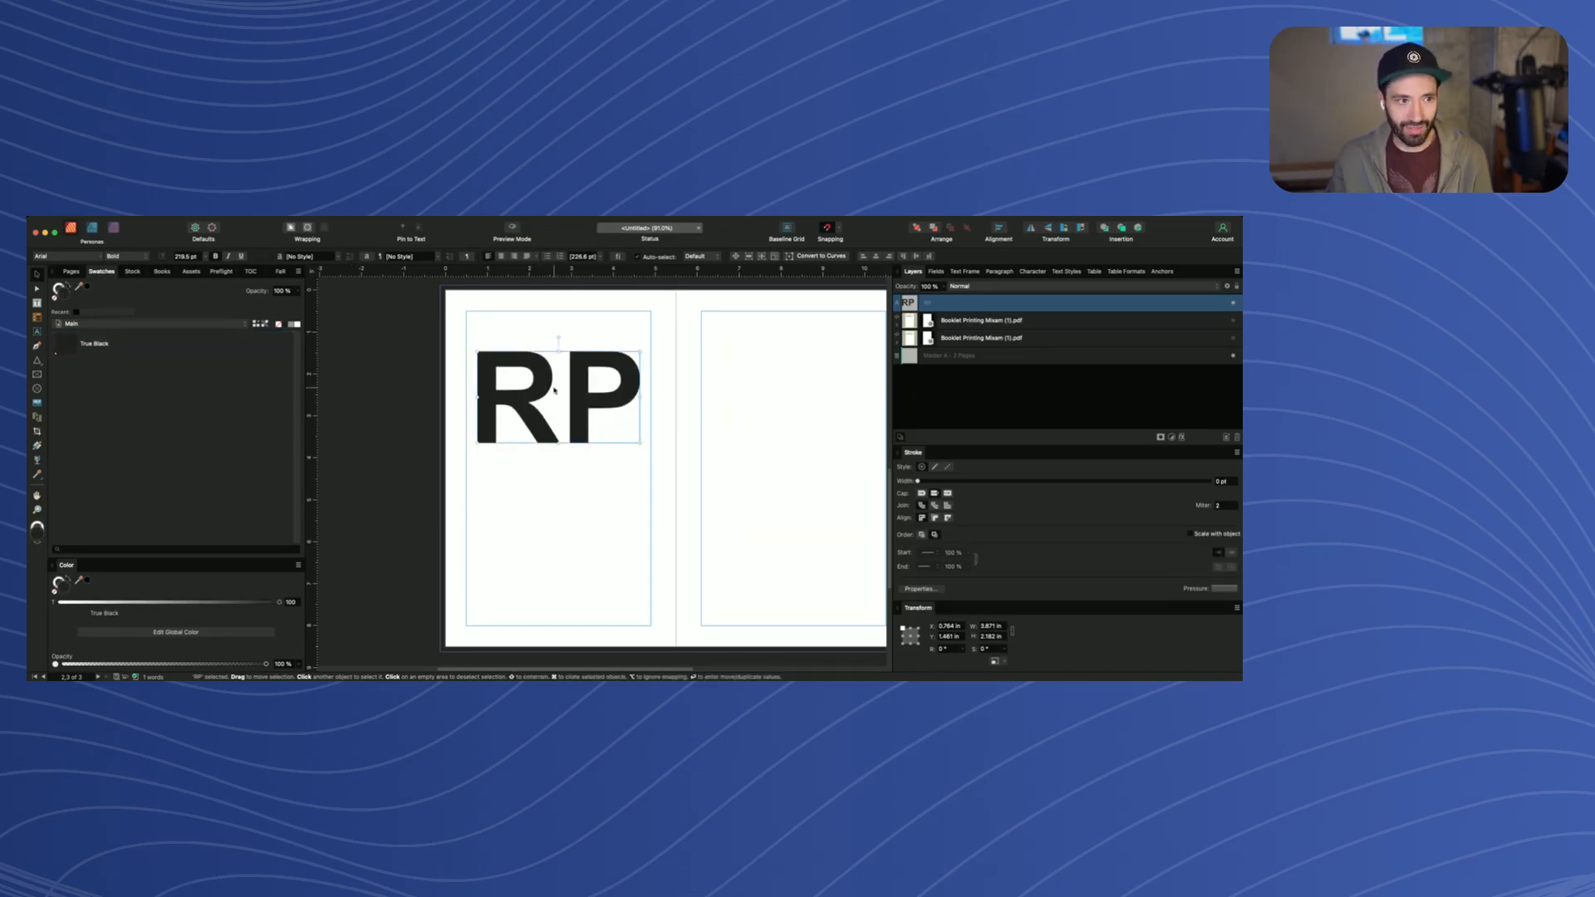
drag(559, 388, 569, 399)
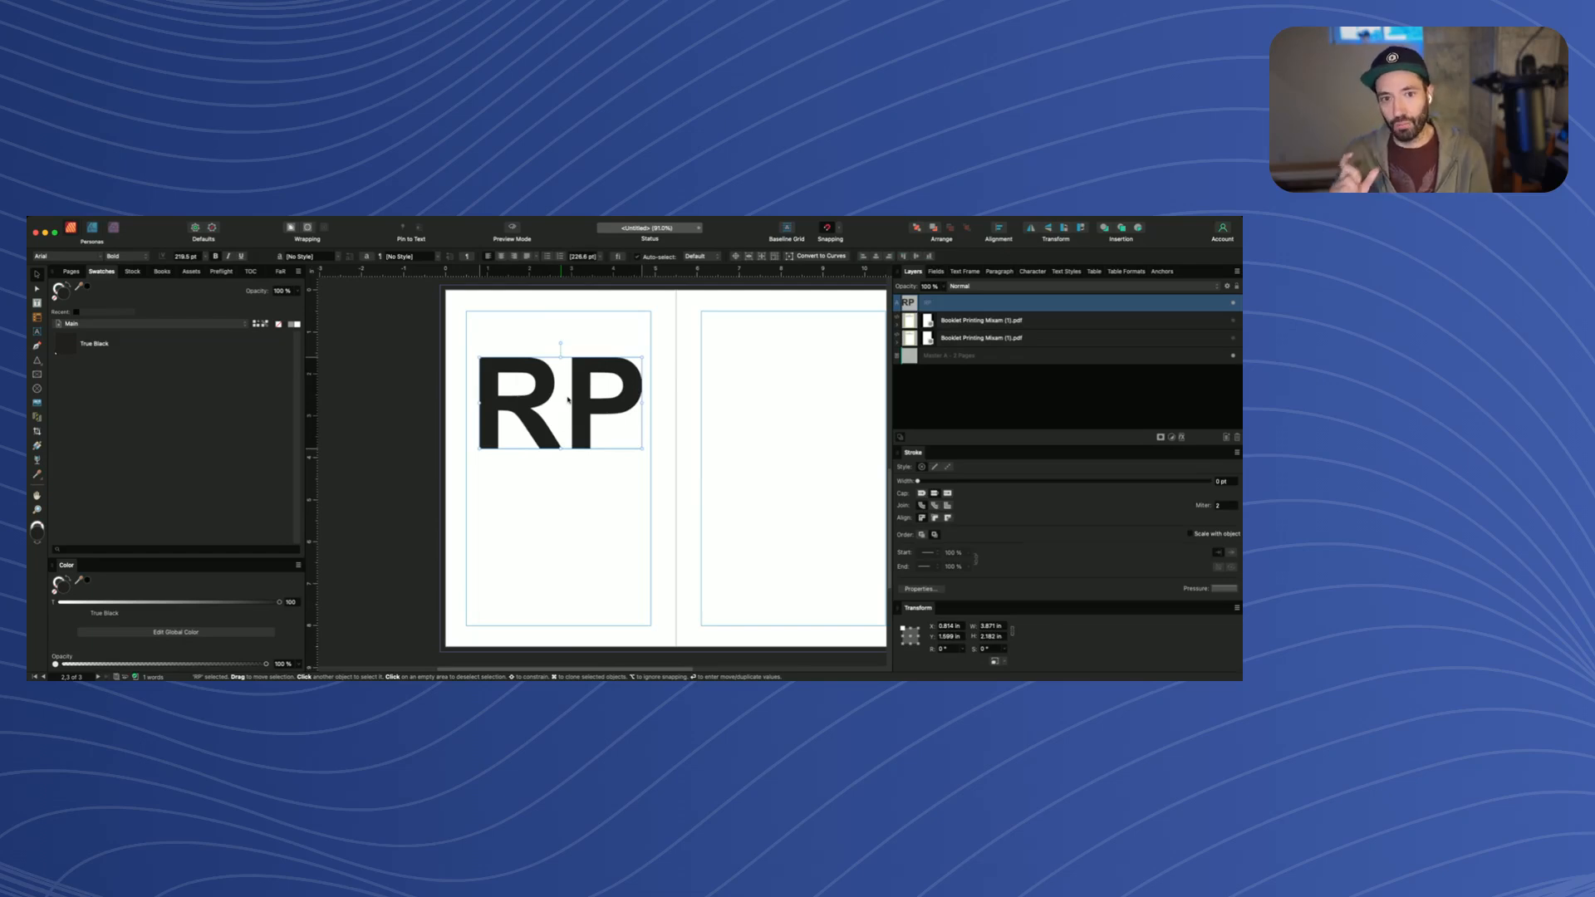
click(544, 510)
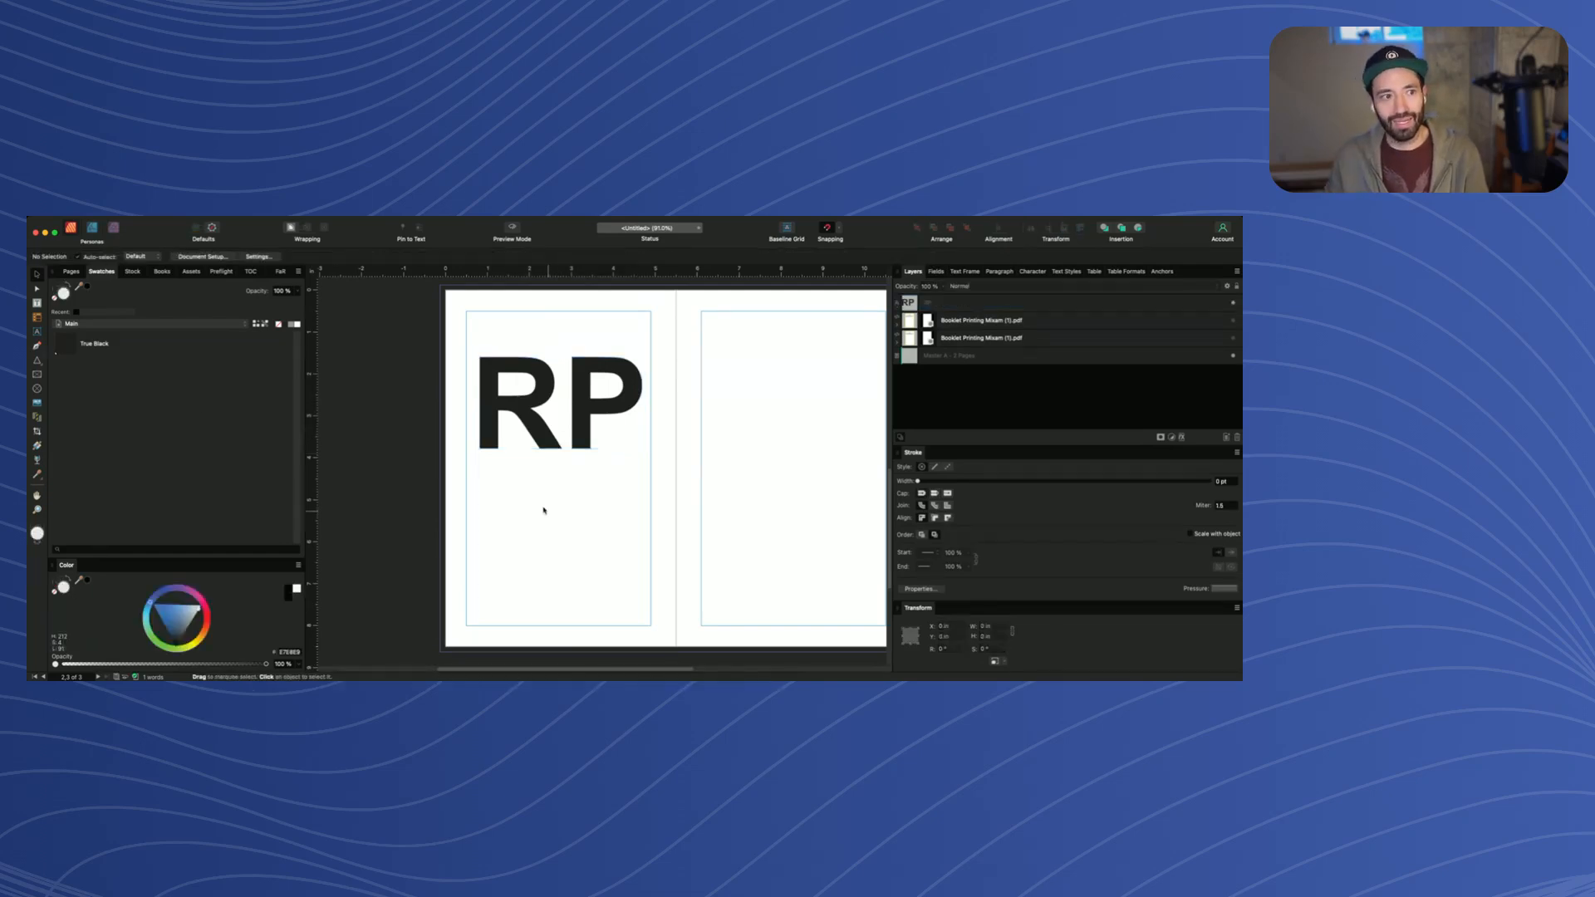
Draw a rectangle about 4.9 by 7.9 in covering most of page 2 and fill it with black
click(37, 360)
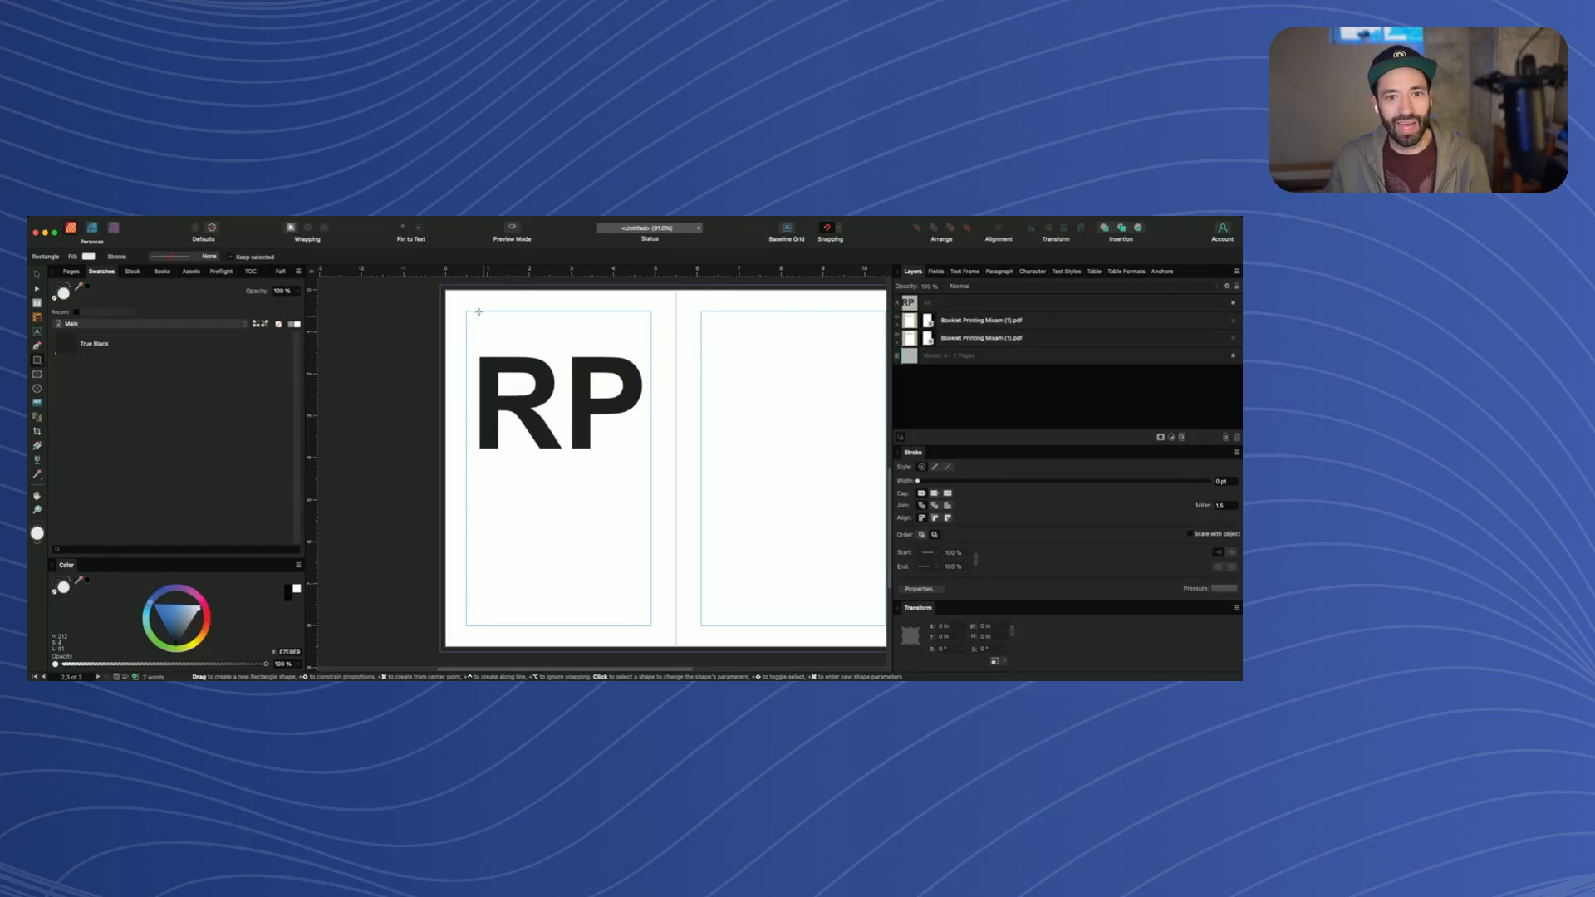
drag(456, 301, 662, 632)
click(89, 256)
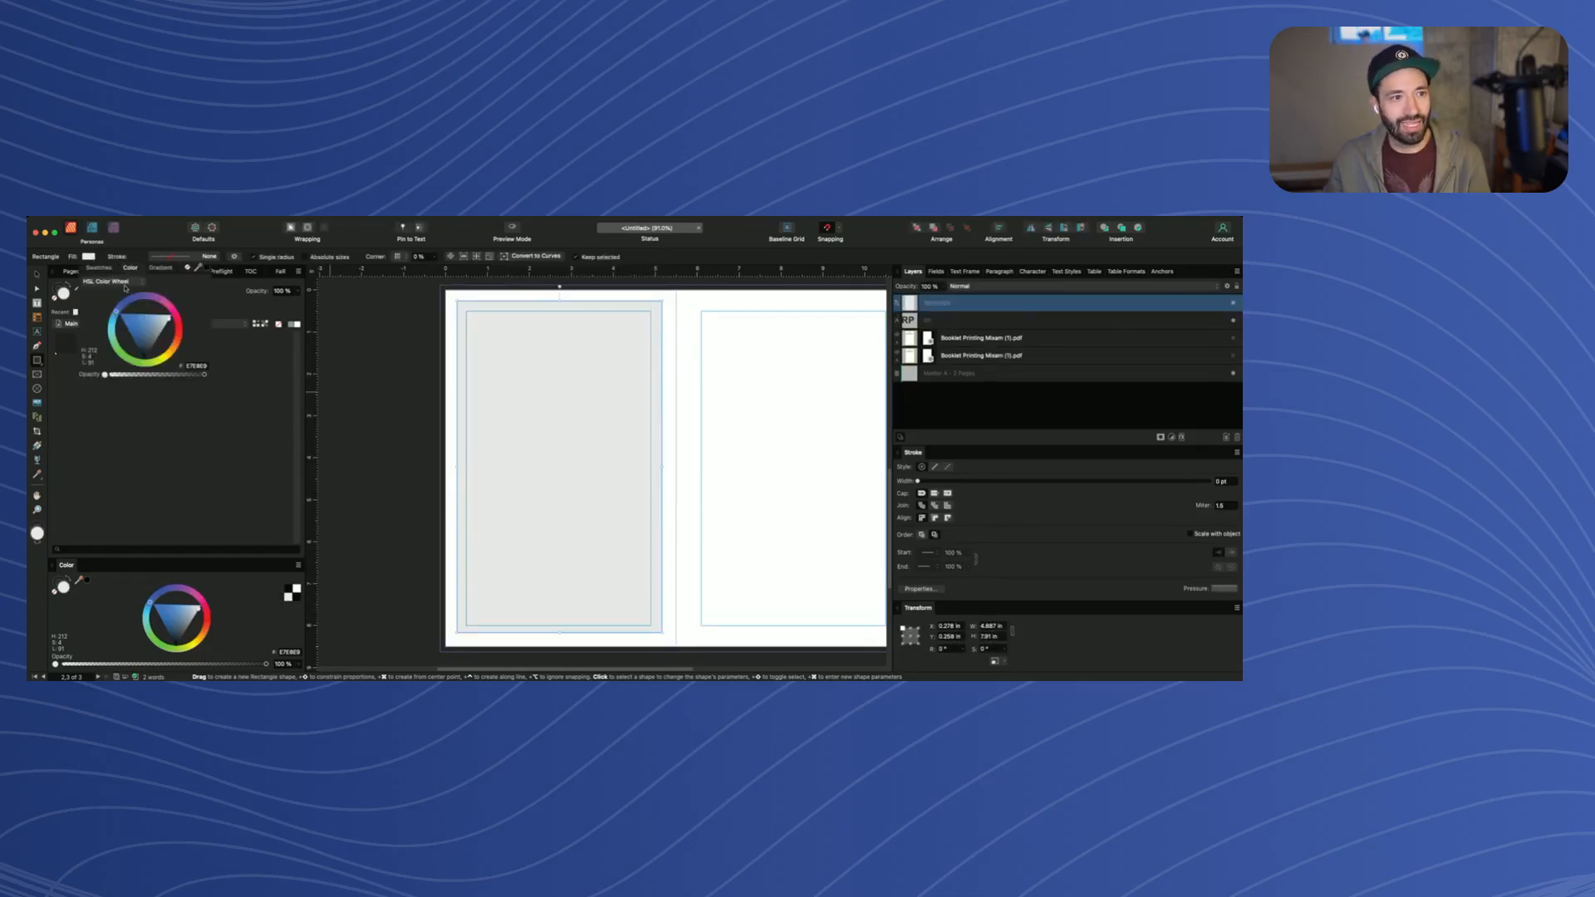
drag(146, 320, 219, 437)
click(336, 407)
key(v)
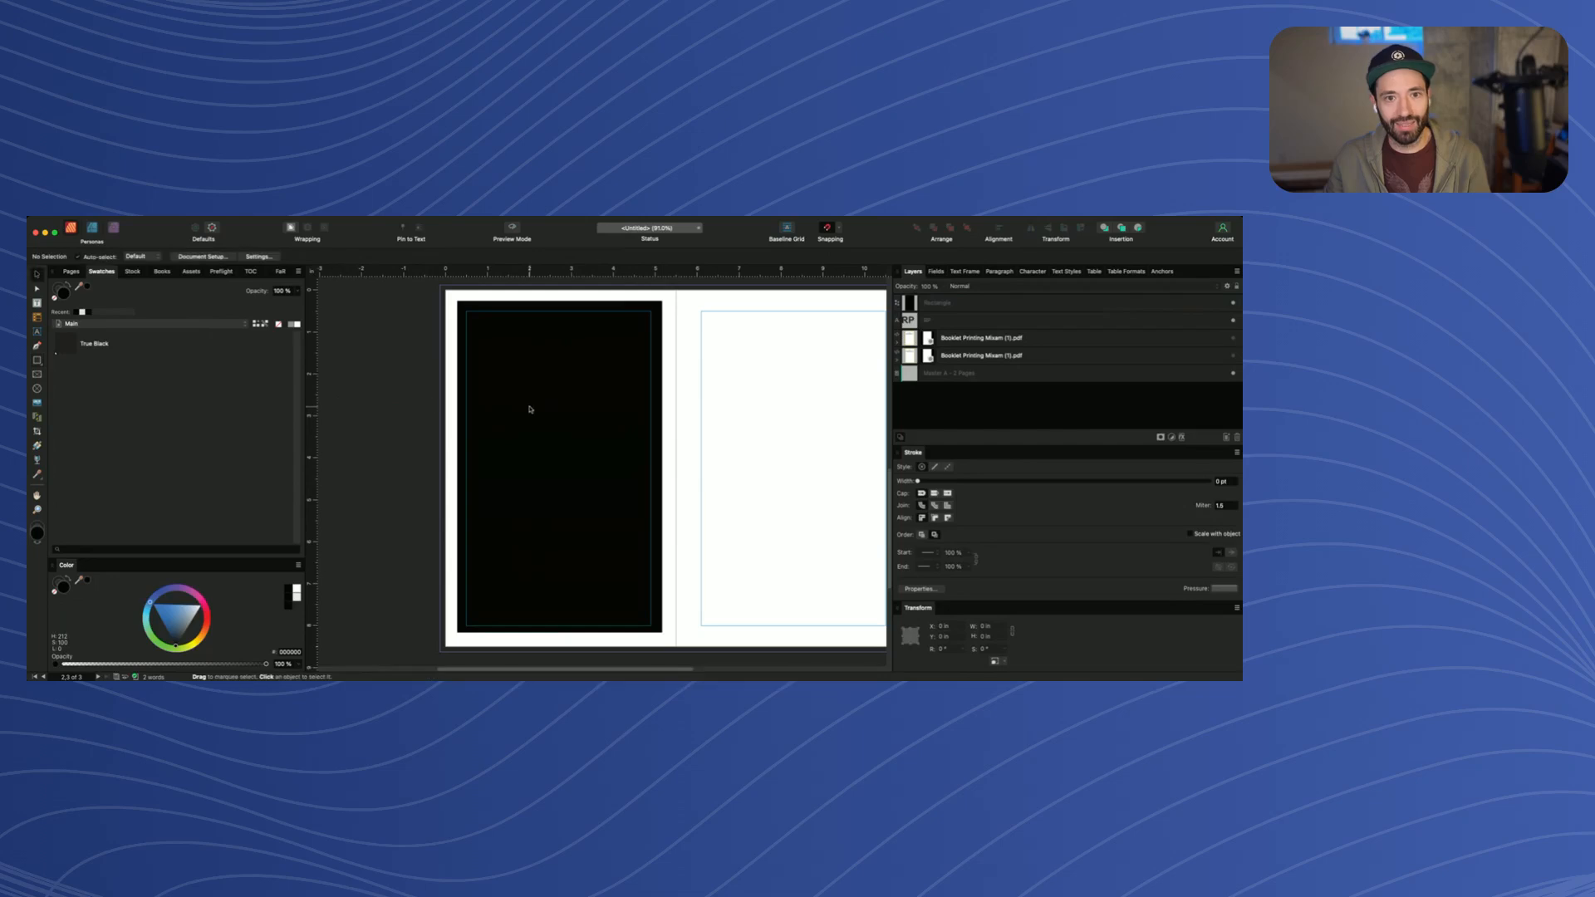
Bring the RP text in front of the black rectangle on page 2, colour it white and centre it across the page
click(531, 409)
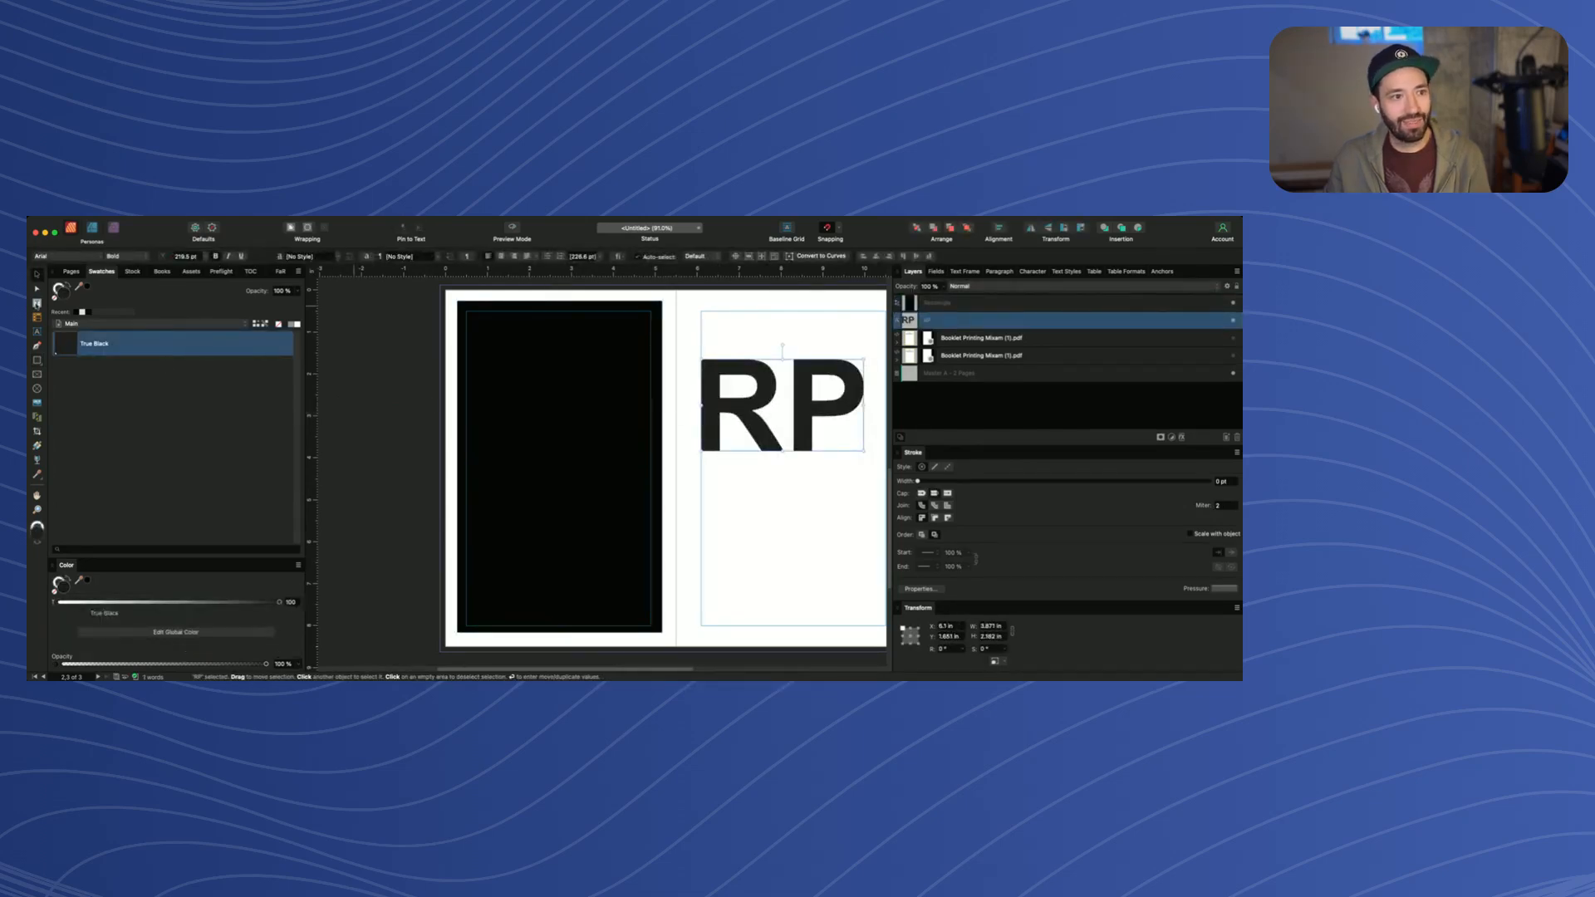
click(81, 311)
drag(744, 417, 580, 428)
key(super+shift+bracketright)
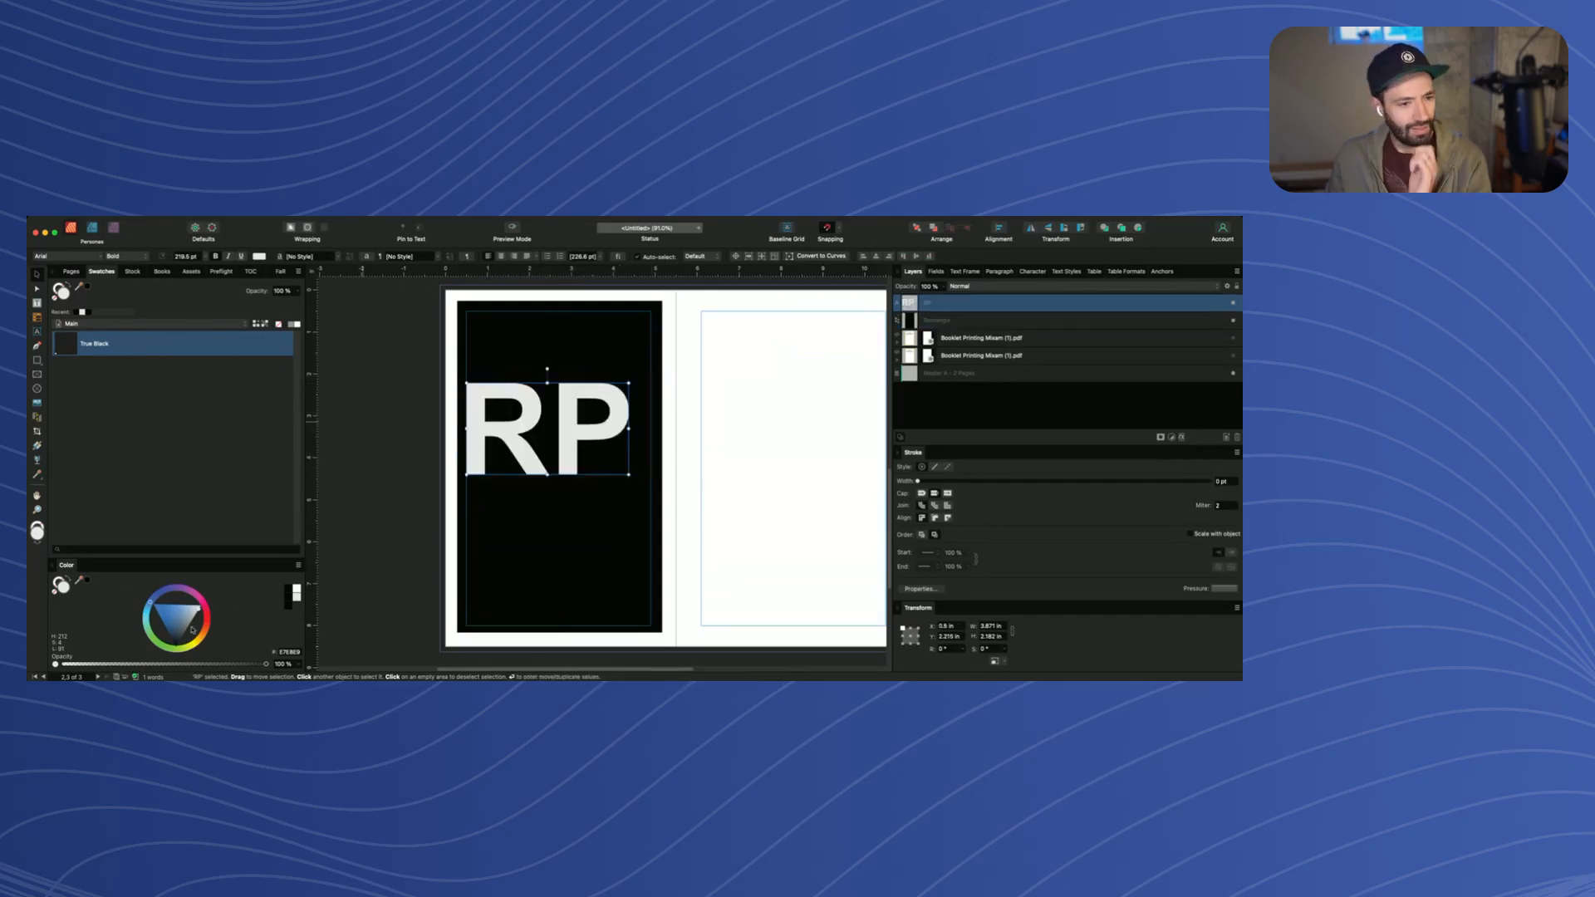
drag(555, 413, 567, 412)
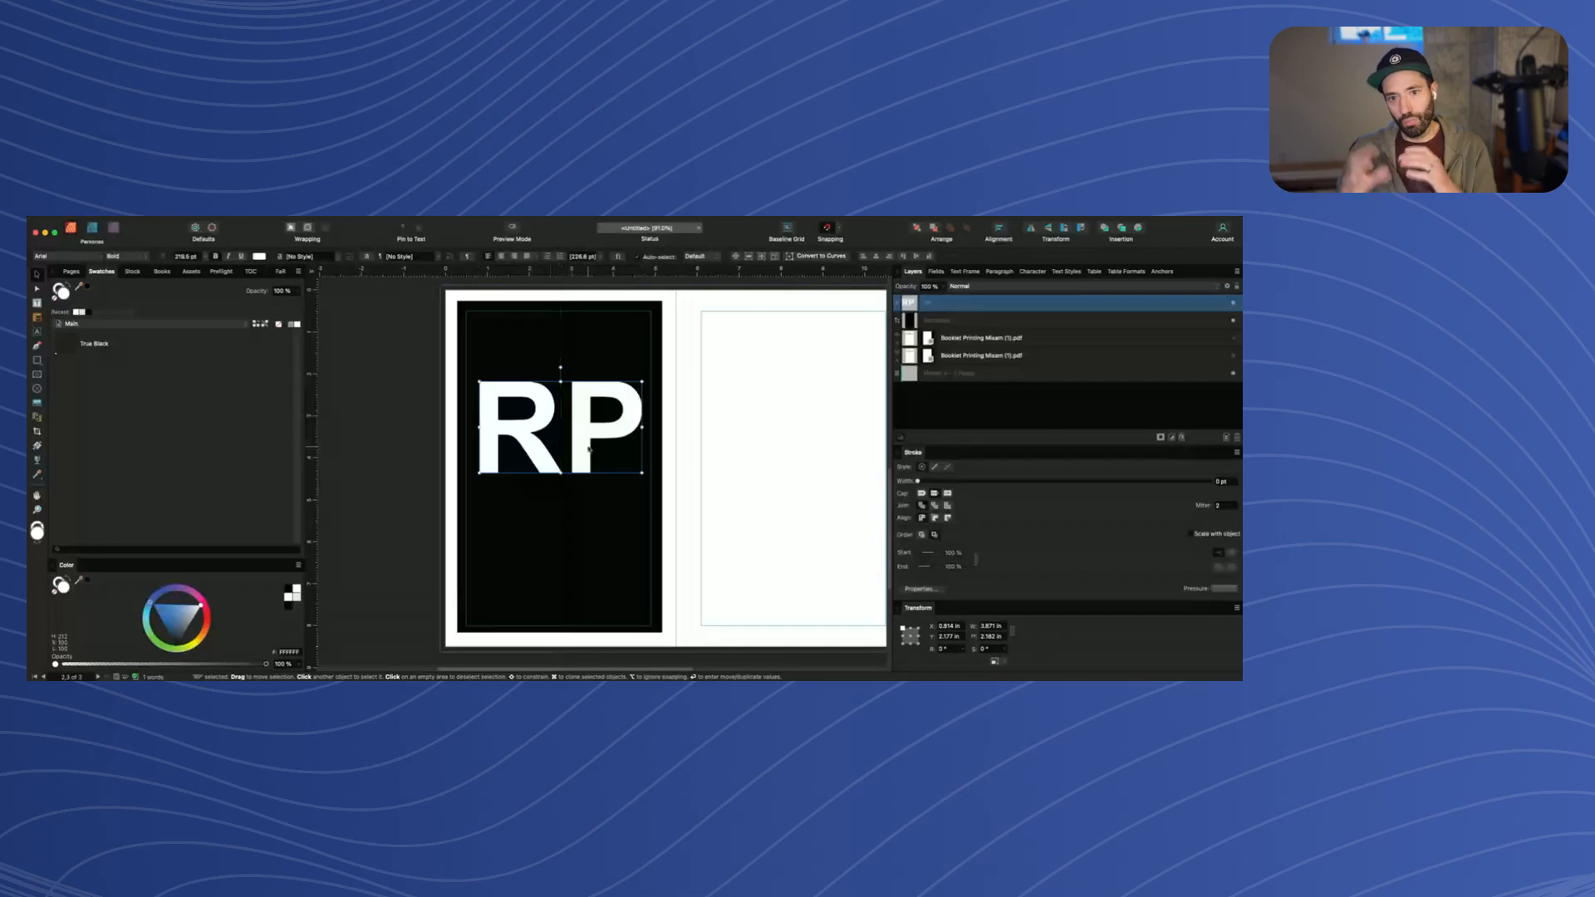
Examine the CMYK values of the rectangle's black fill, going through each ink channel
click(527, 315)
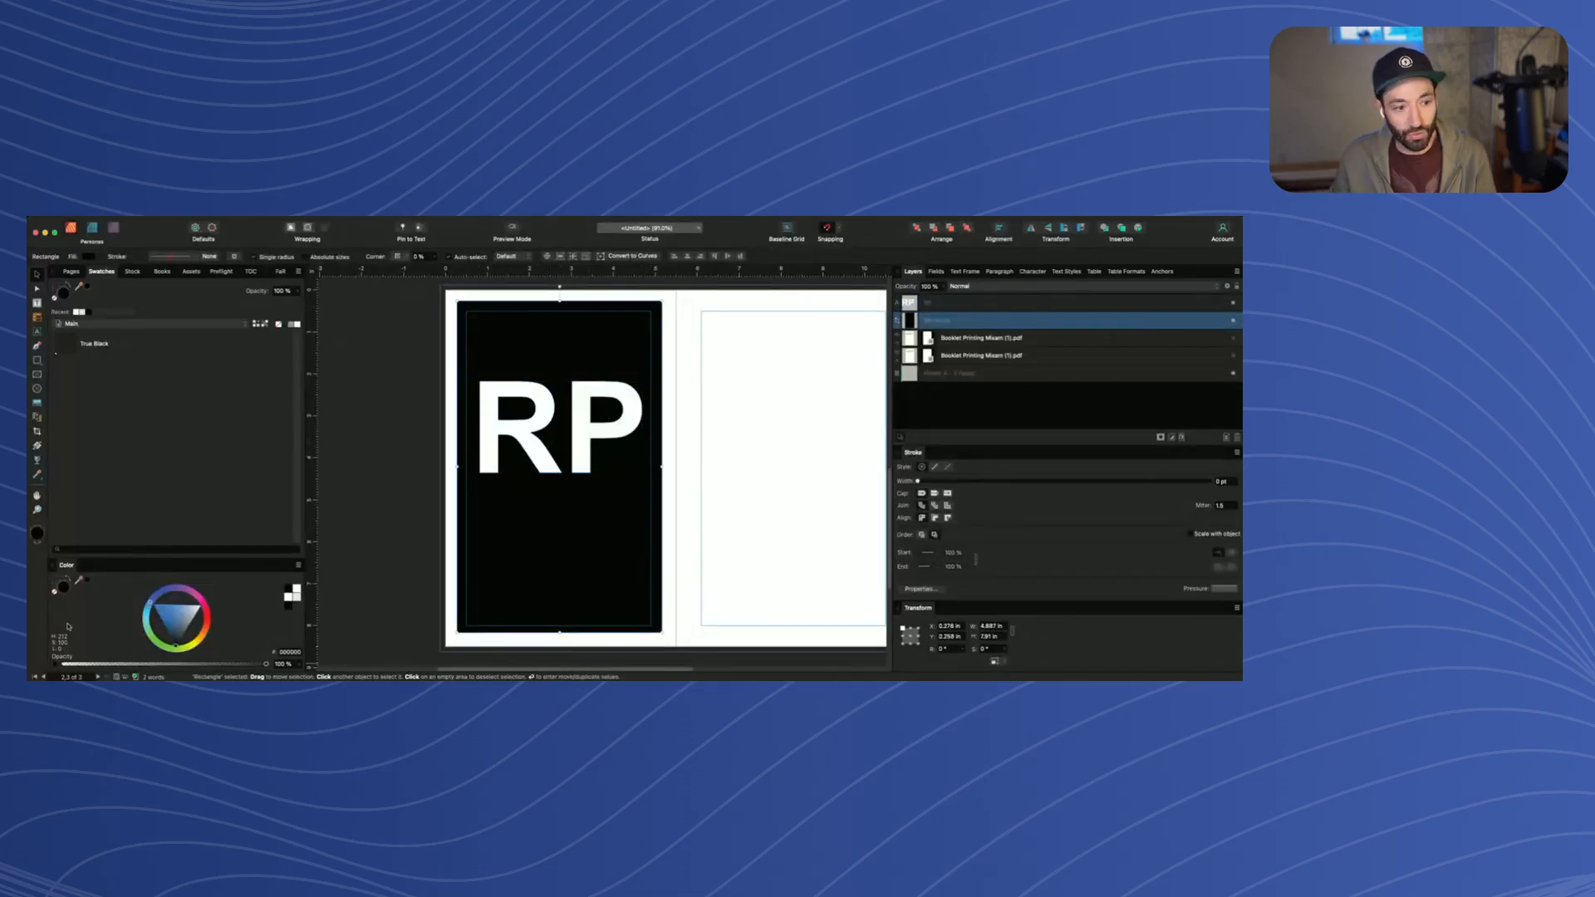
click(86, 258)
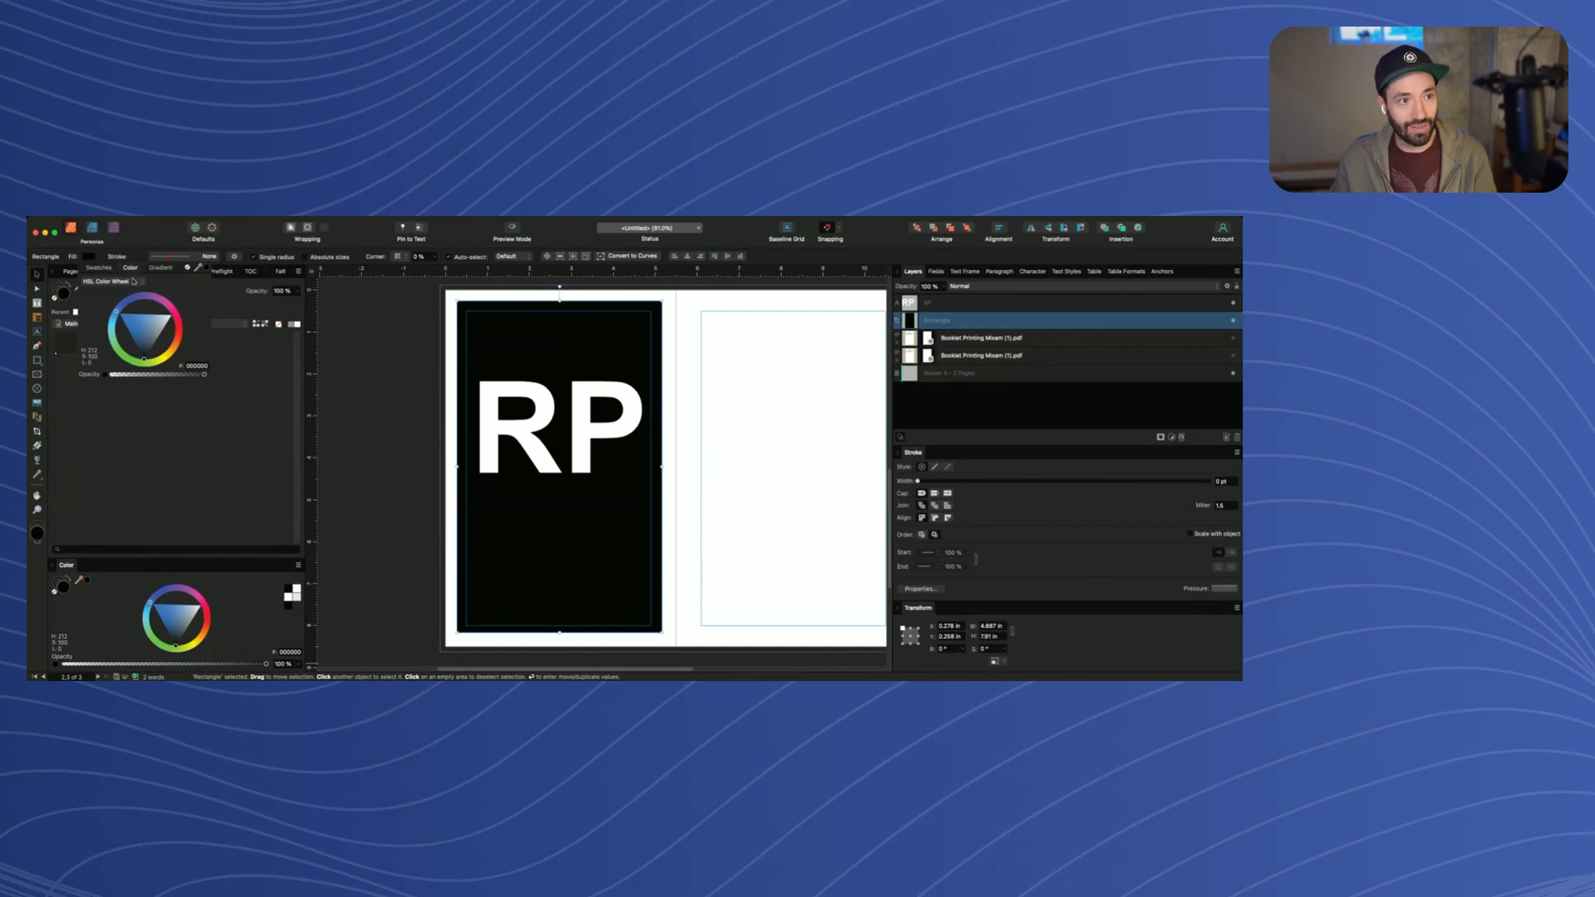
click(117, 260)
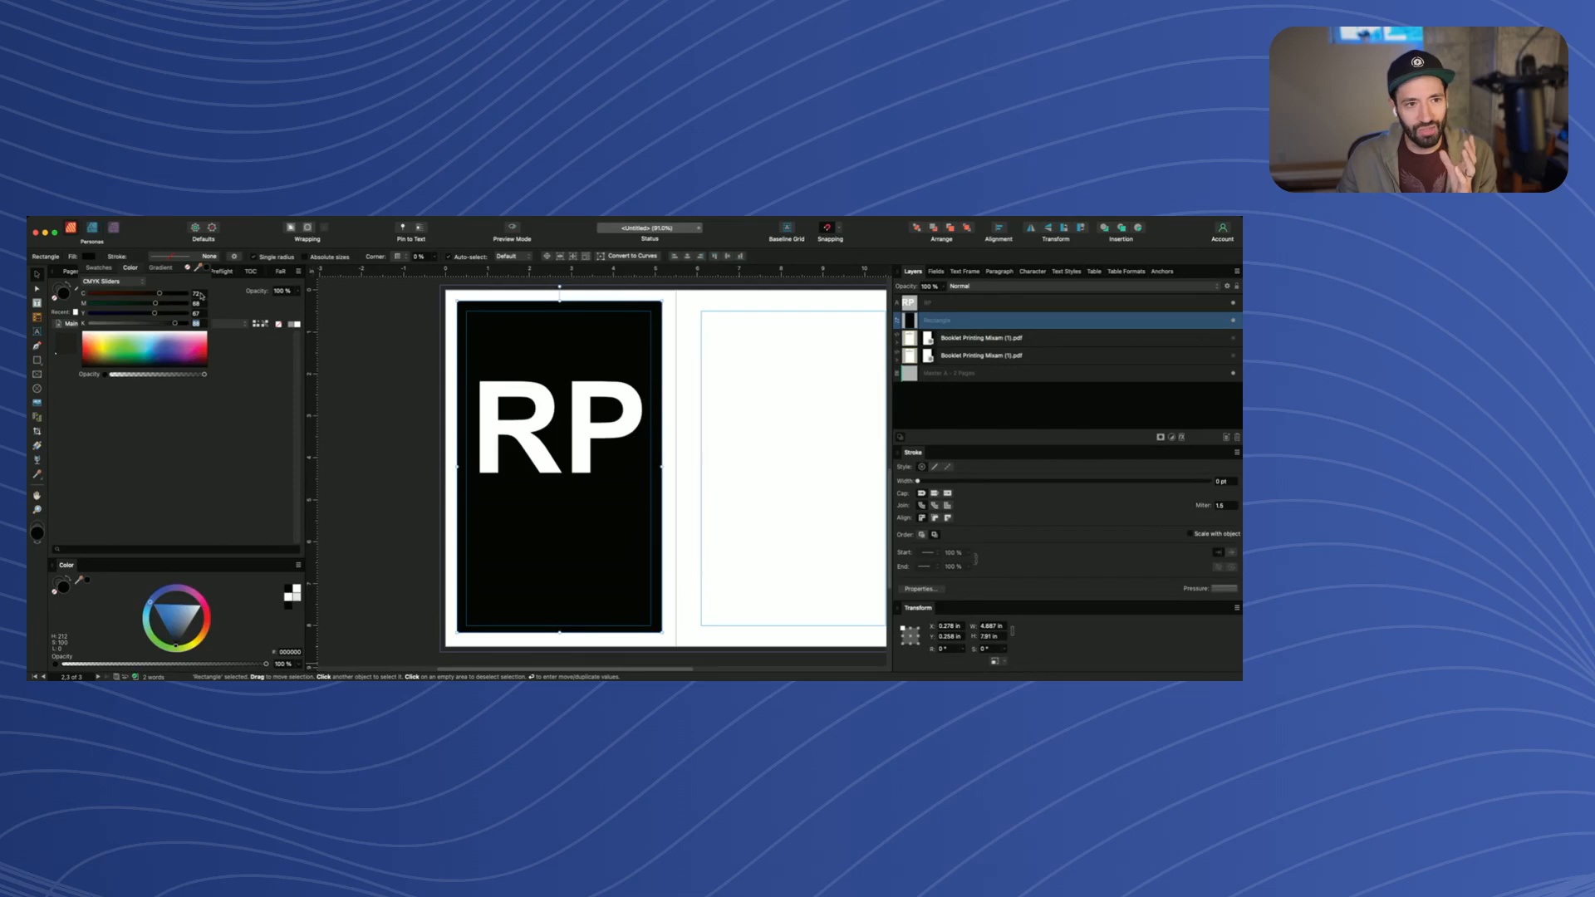
click(198, 294)
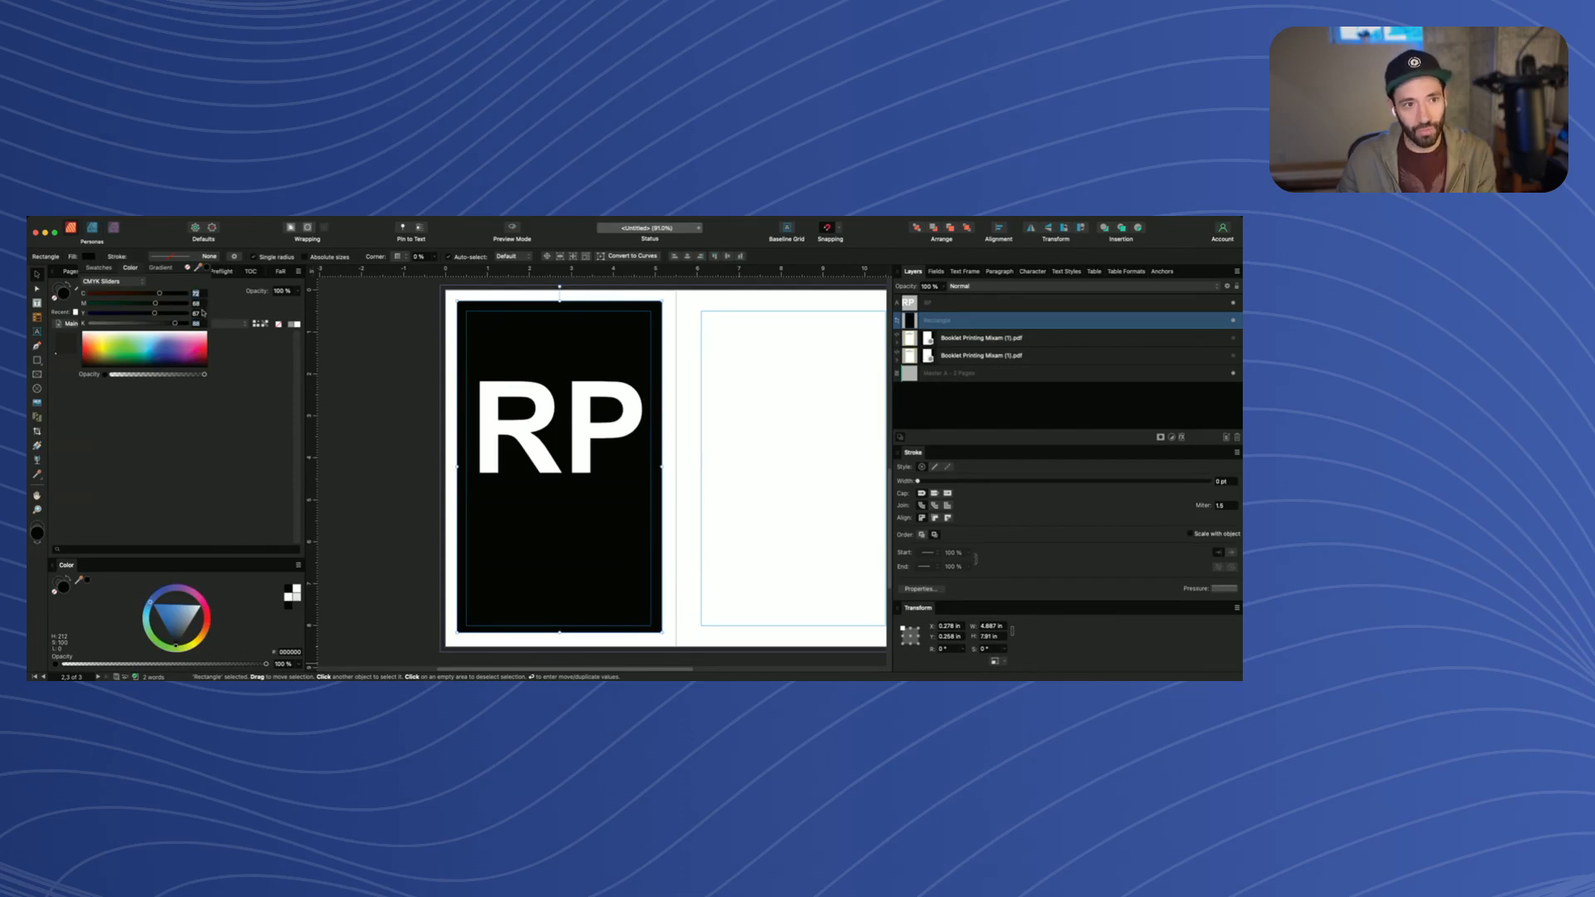
key(Tab)
click(200, 314)
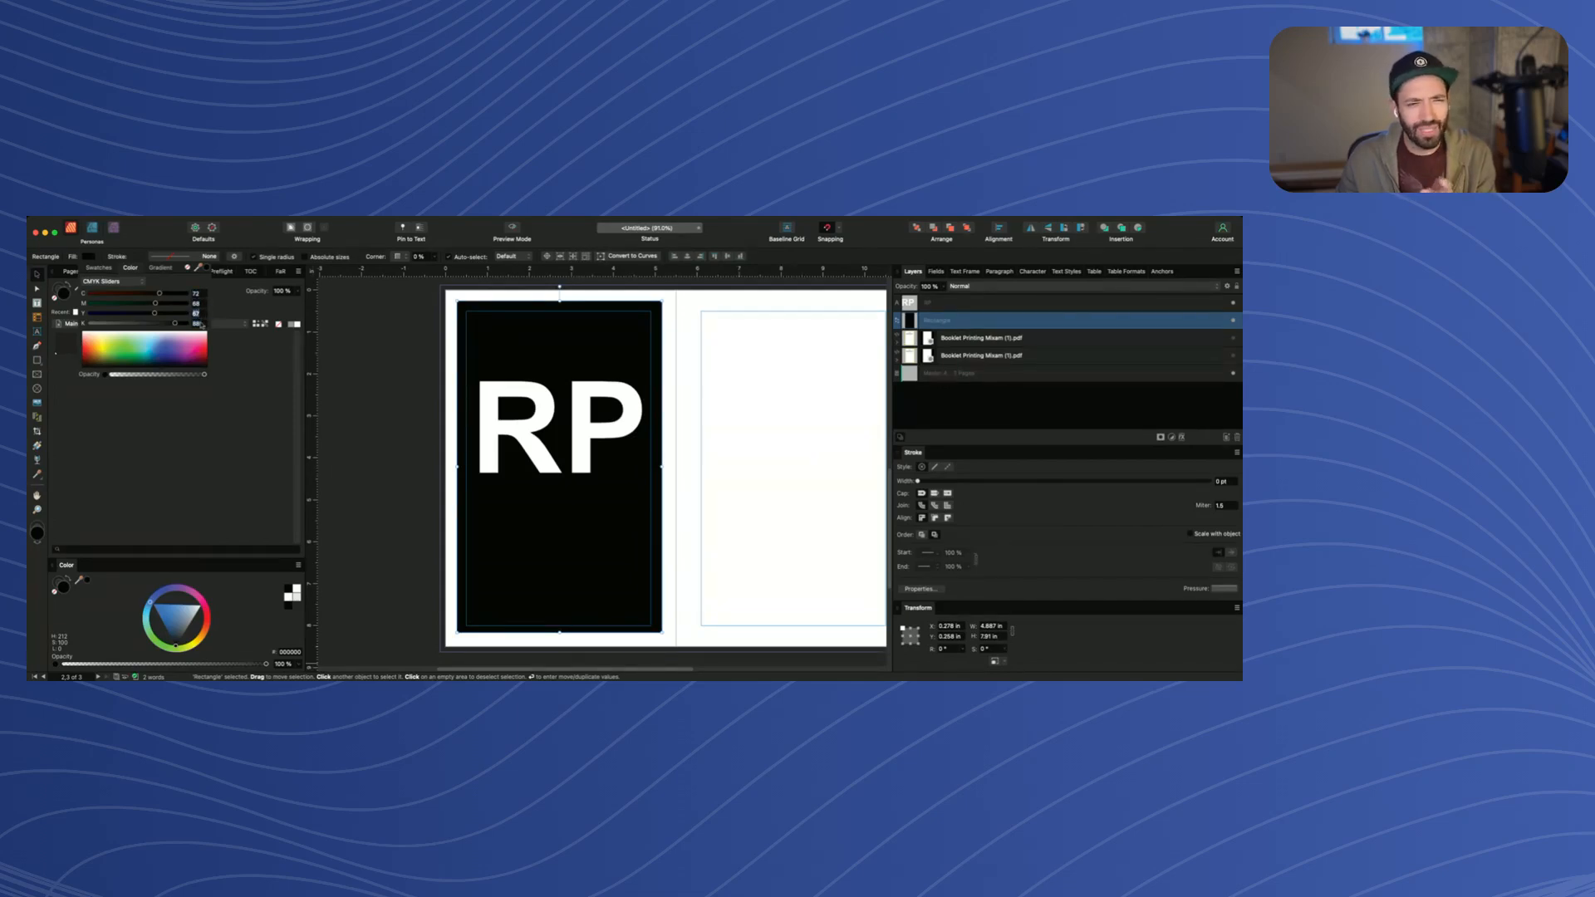
click(198, 323)
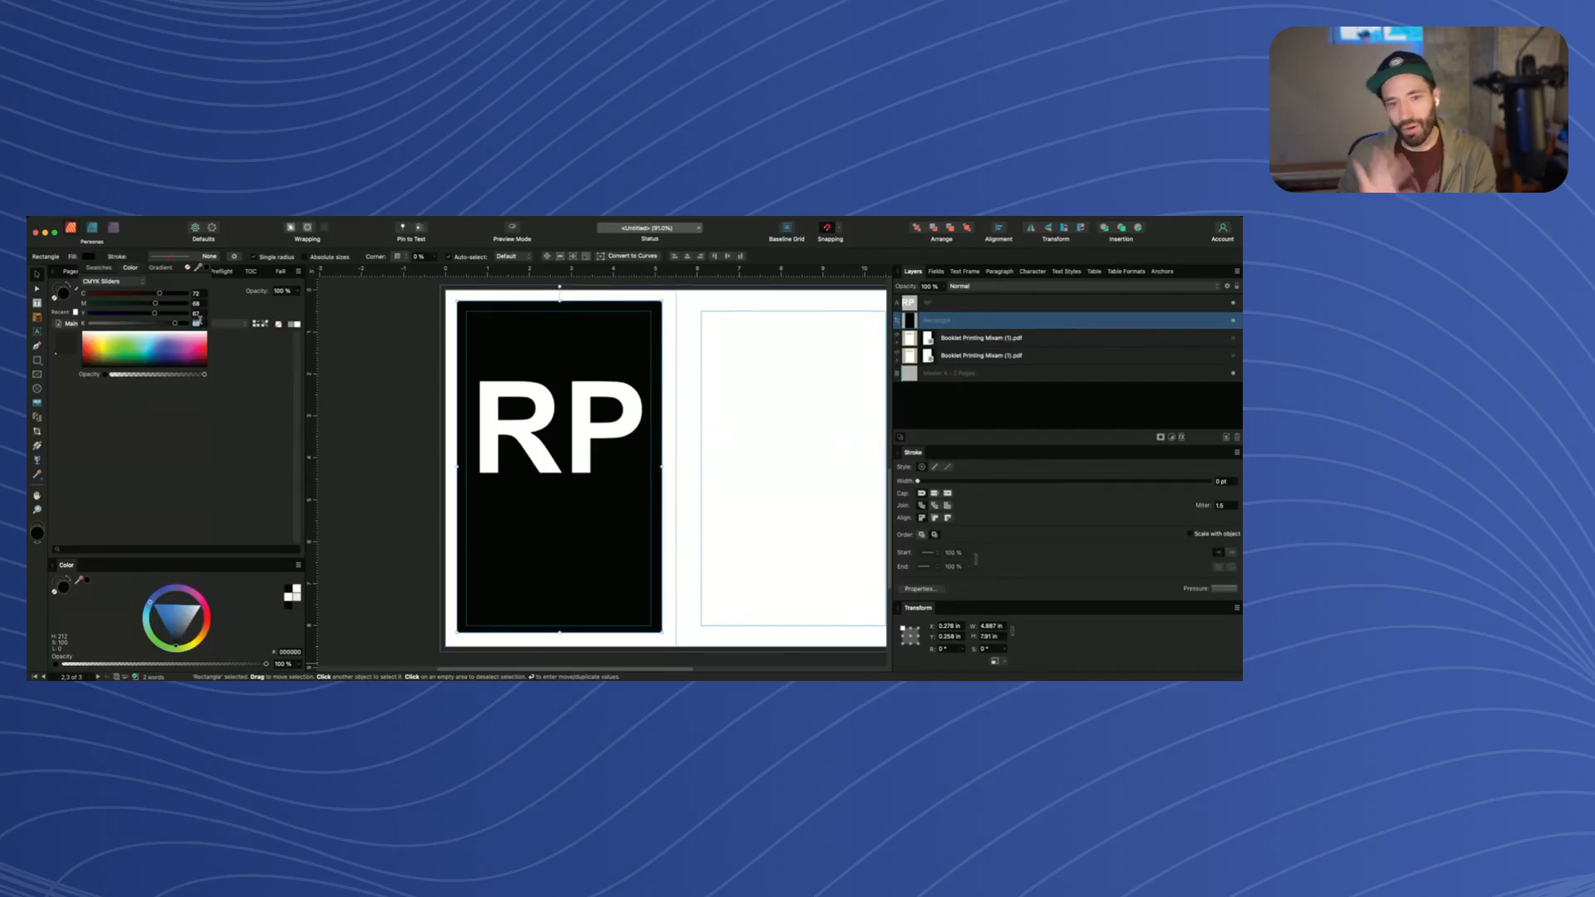
Scale the white RP text down to about 0.4 in wide and nudge it slightly down on the black rectangle
scroll(527, 406, up, 5)
click(511, 354)
scroll(527, 373, down, 7)
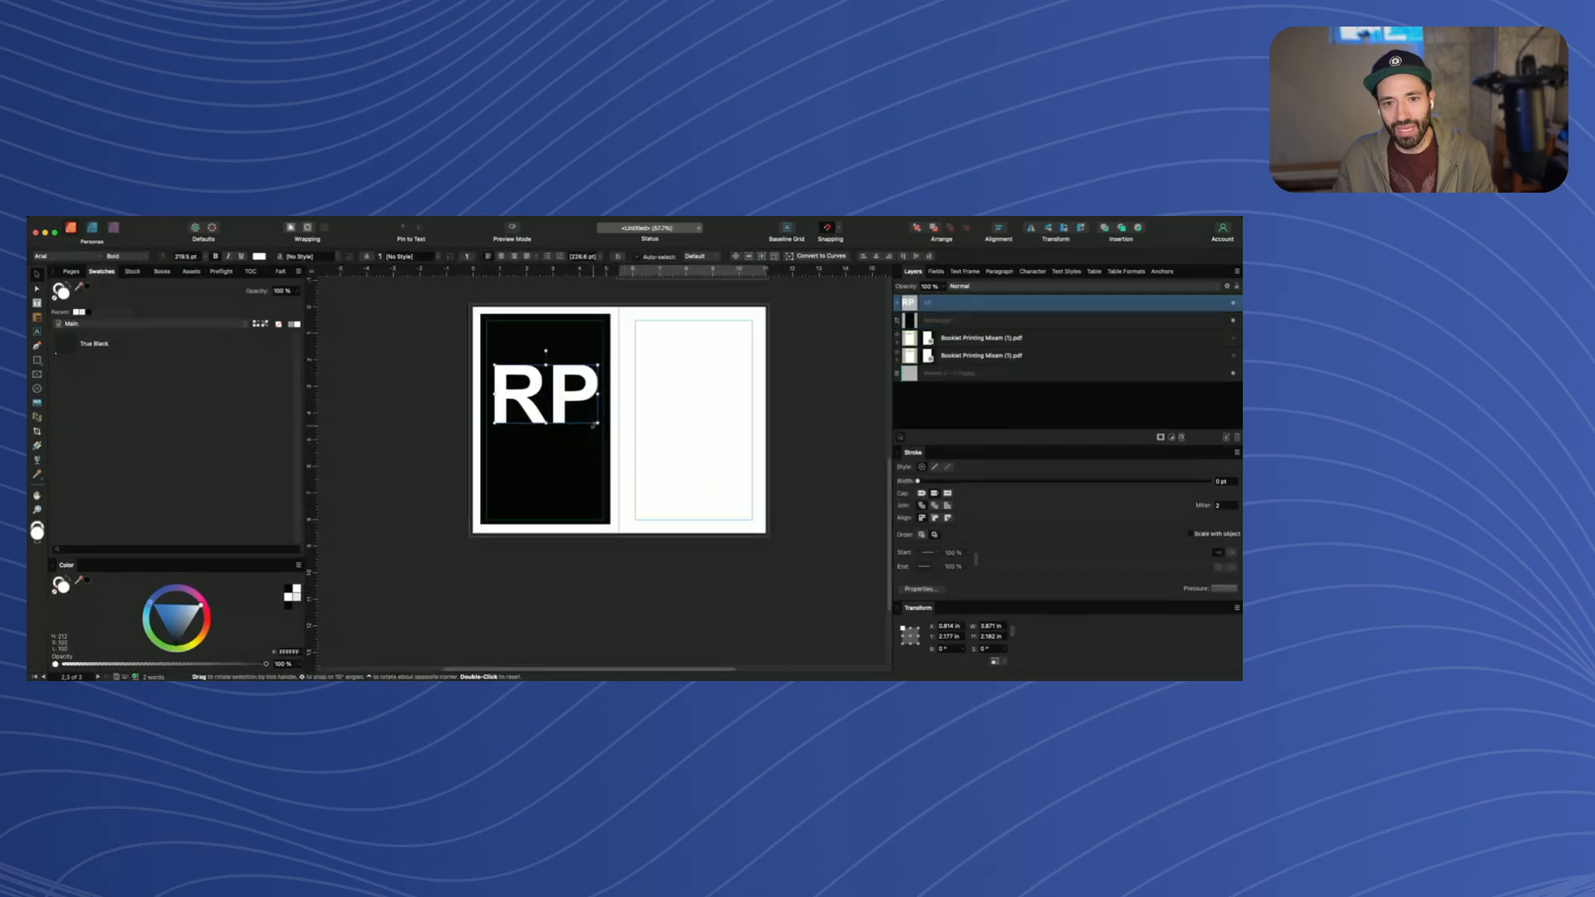
scroll(600, 421, up, 1)
mouse_move(599, 421)
mouse_down()
mouse_move(491, 363)
mouse_move(575, 402)
mouse_up()
scroll(492, 363, up, 10)
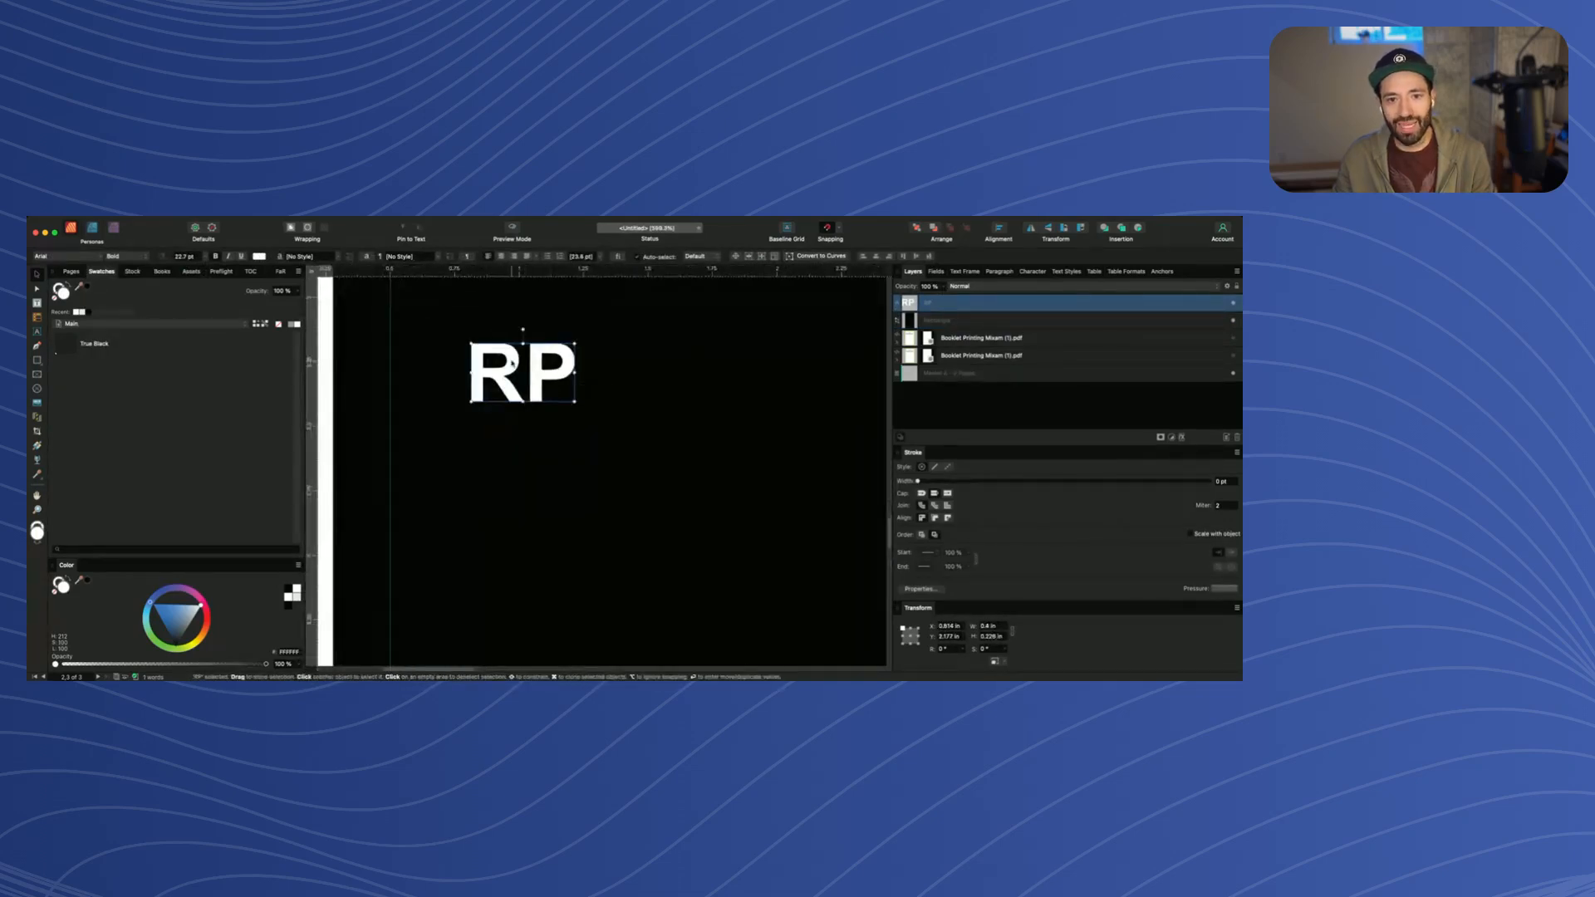
drag(491, 357, 500, 381)
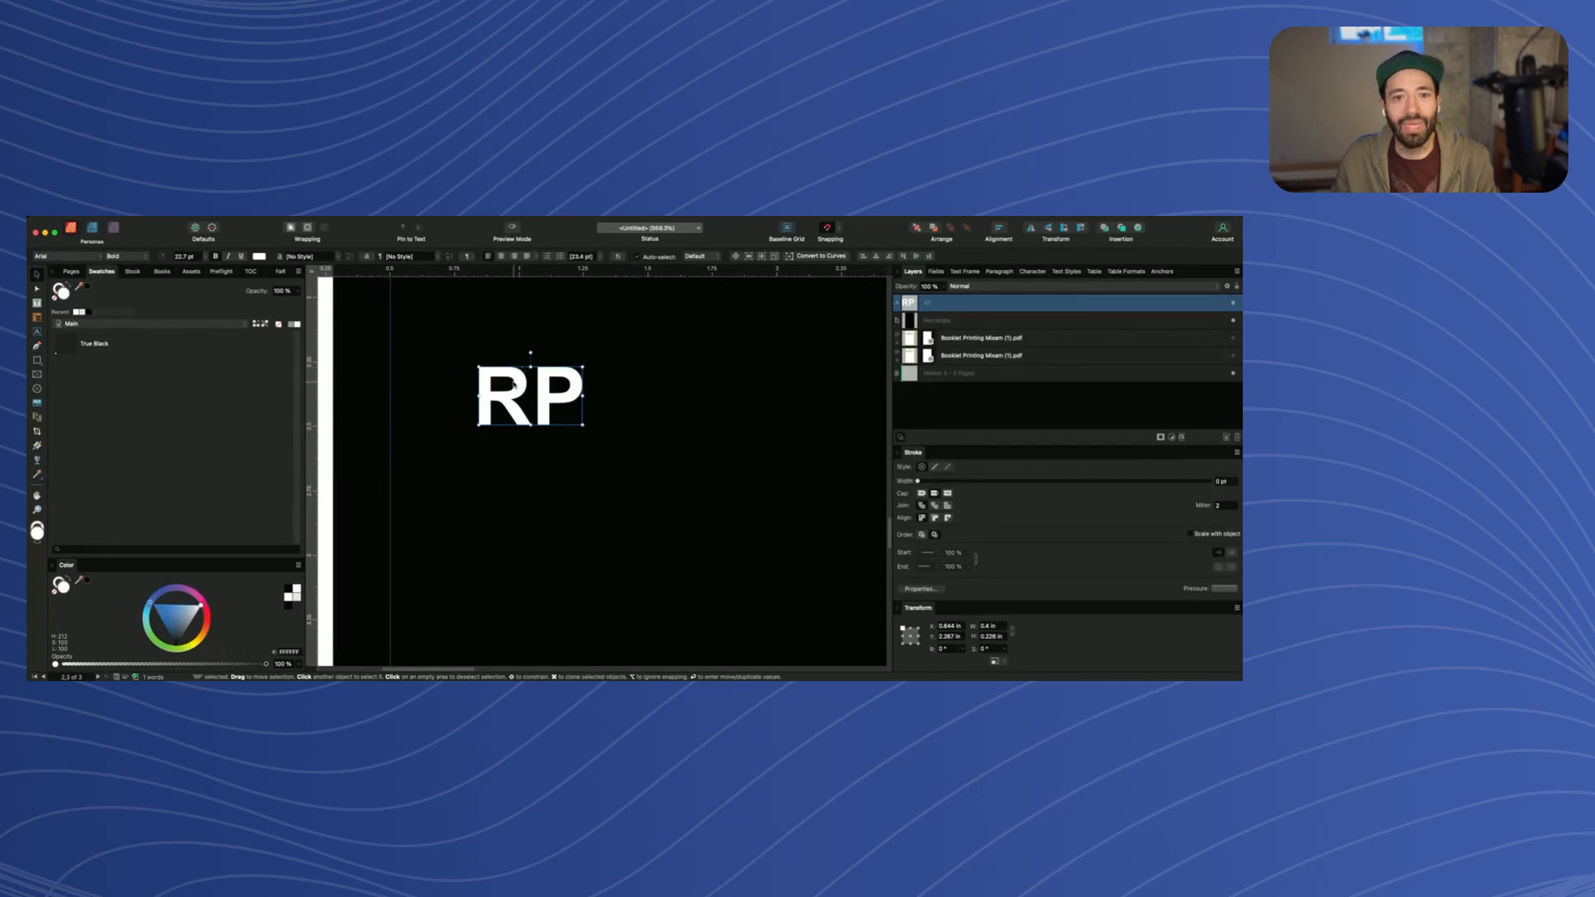
Fill the rectangle on page 2 with the True Black swatch and select the small RP text on it
key(t)
click(410, 353)
key(v)
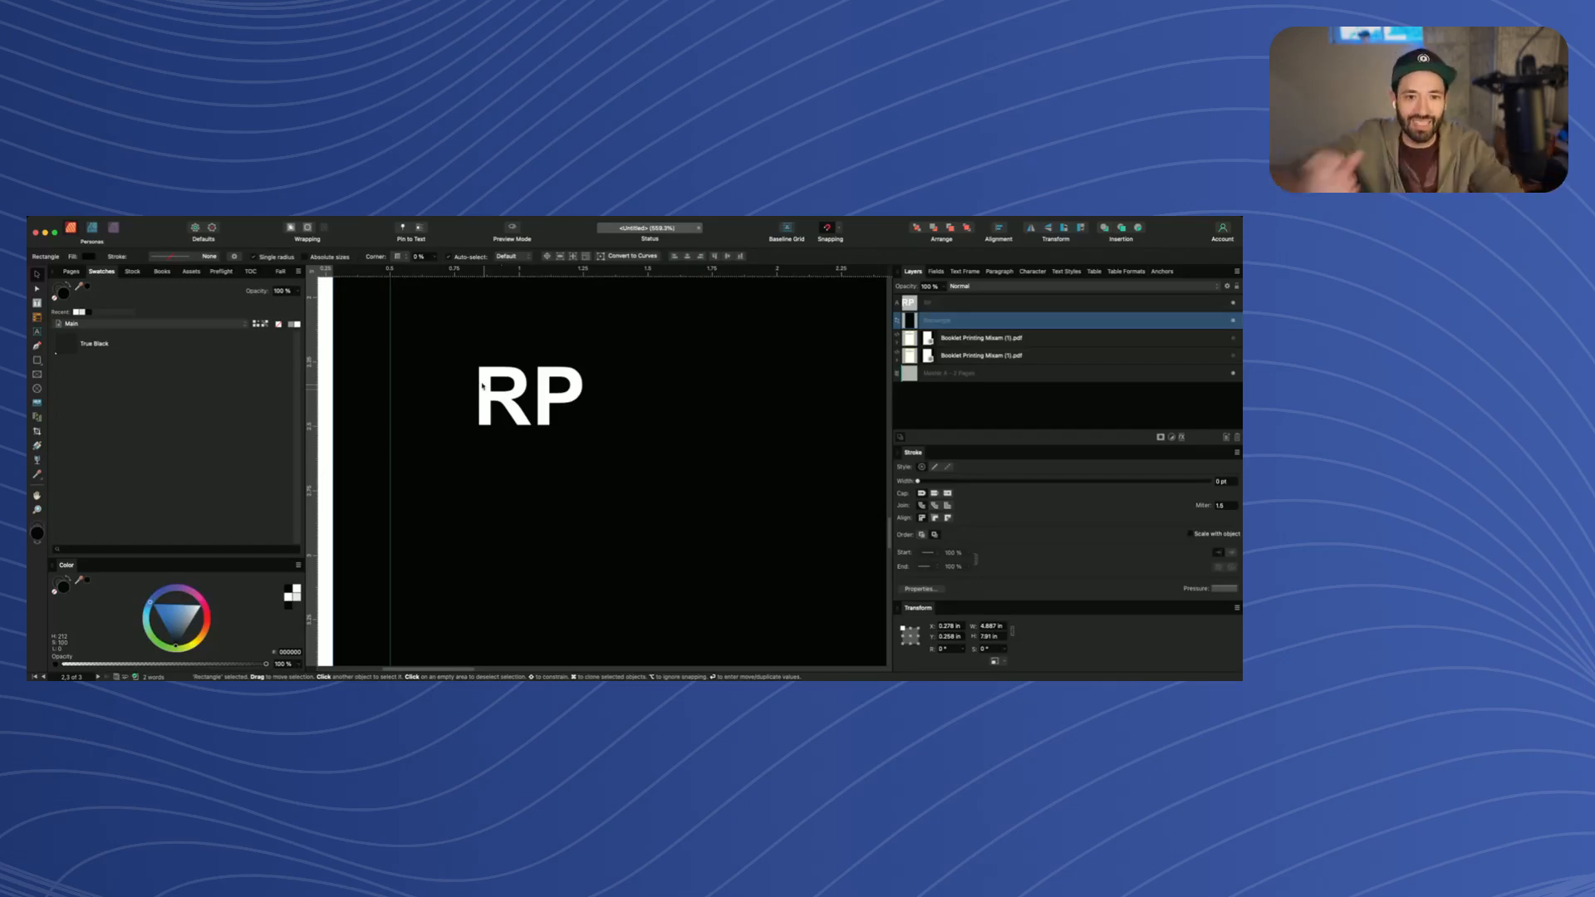
scroll(472, 396, down, 1)
scroll(472, 396, down, 5)
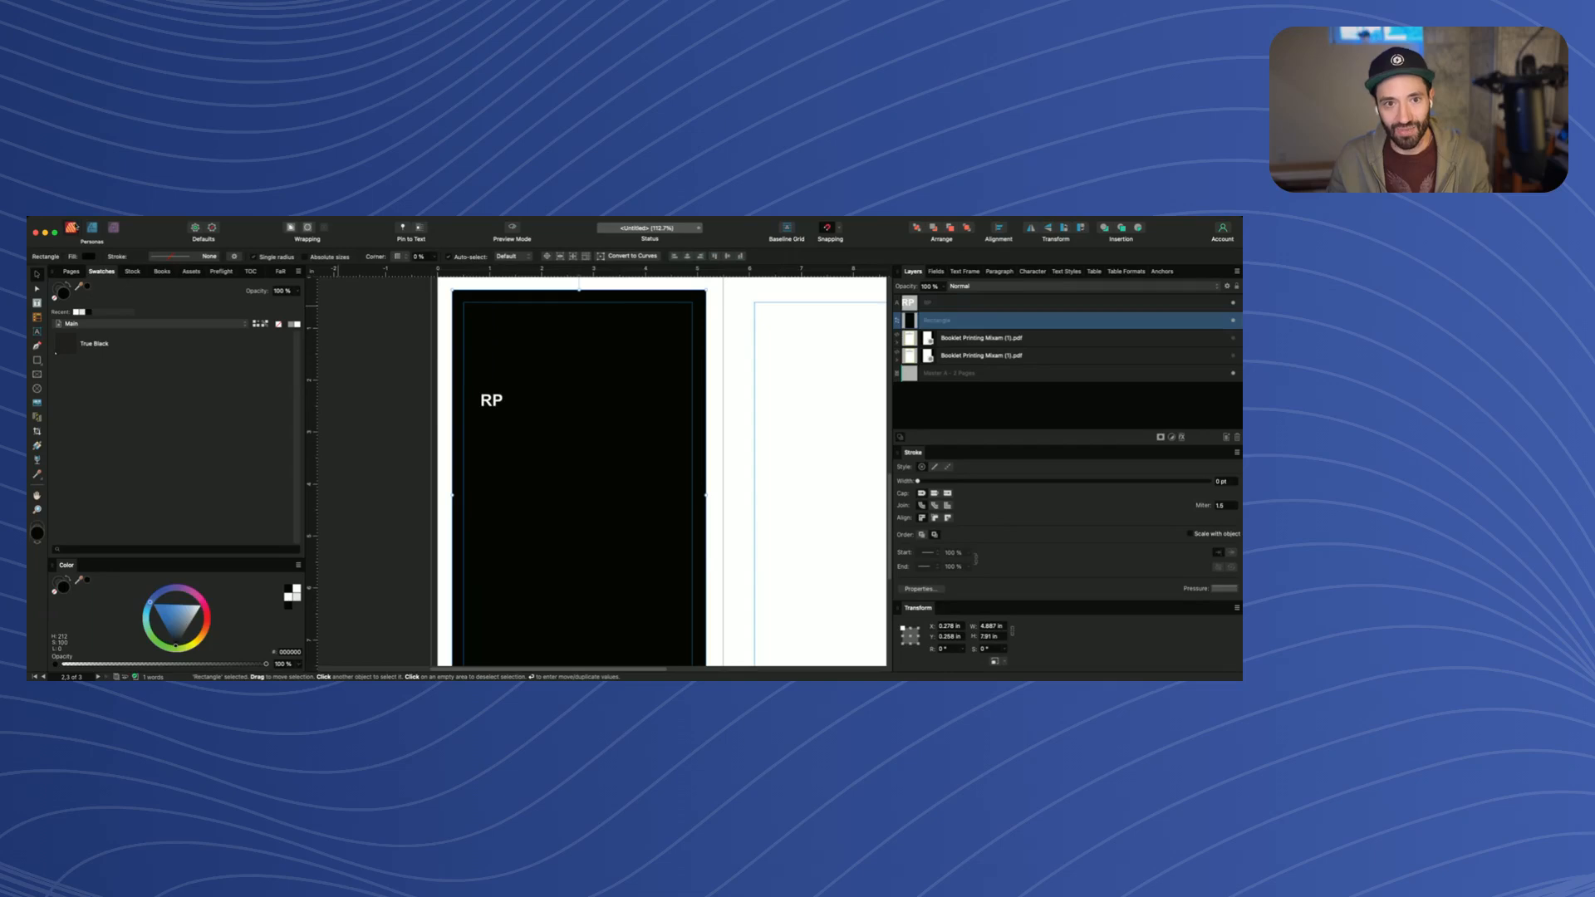
click(86, 257)
click(63, 369)
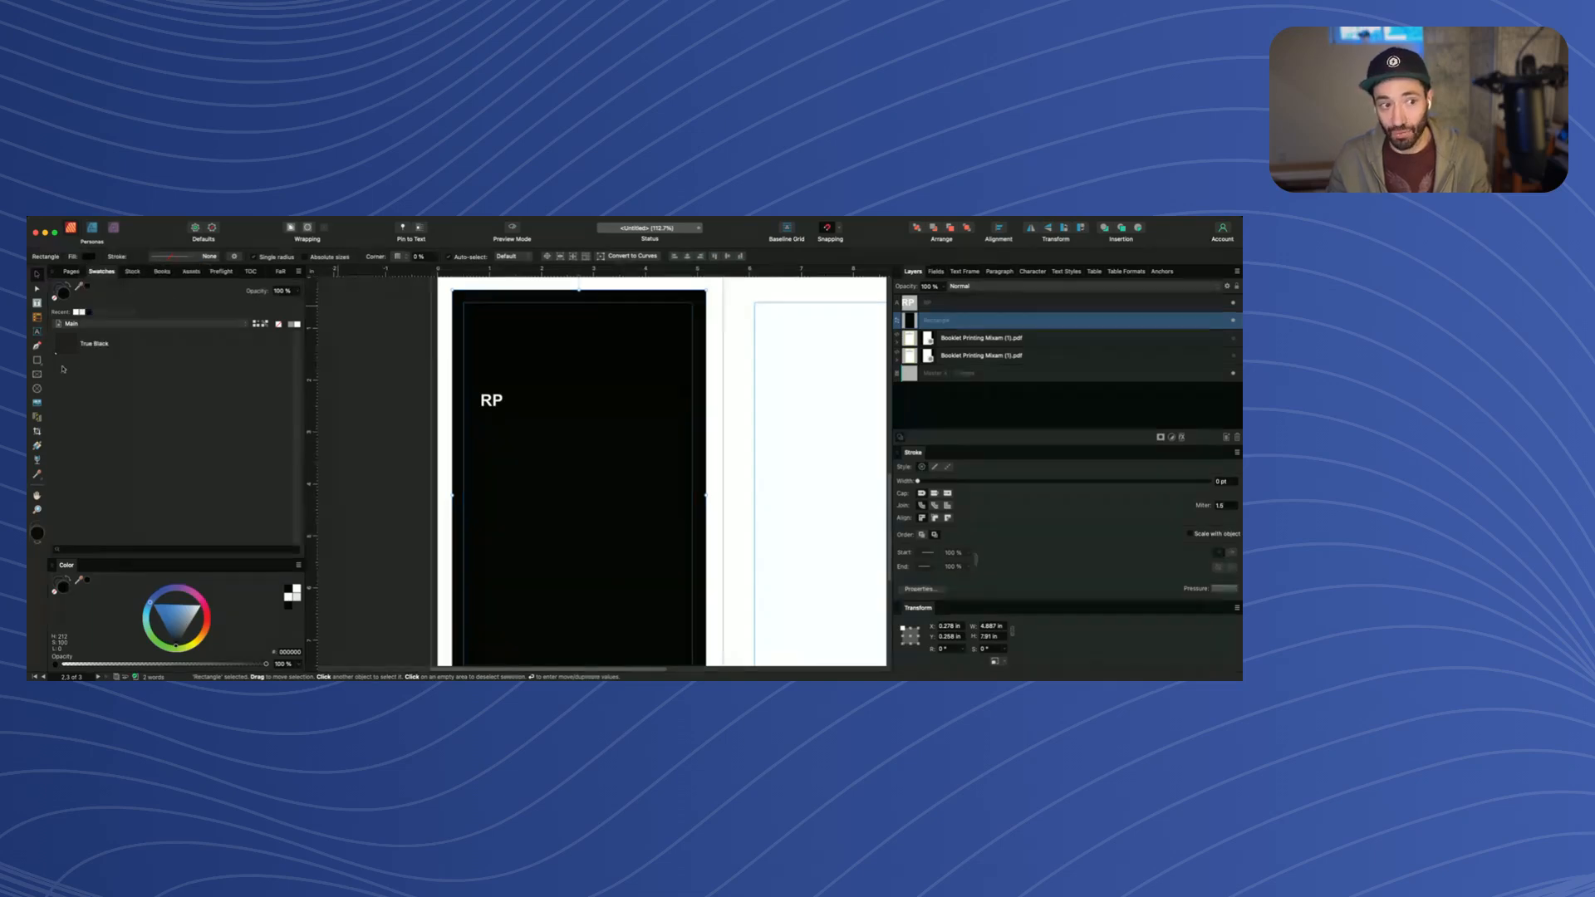
click(60, 344)
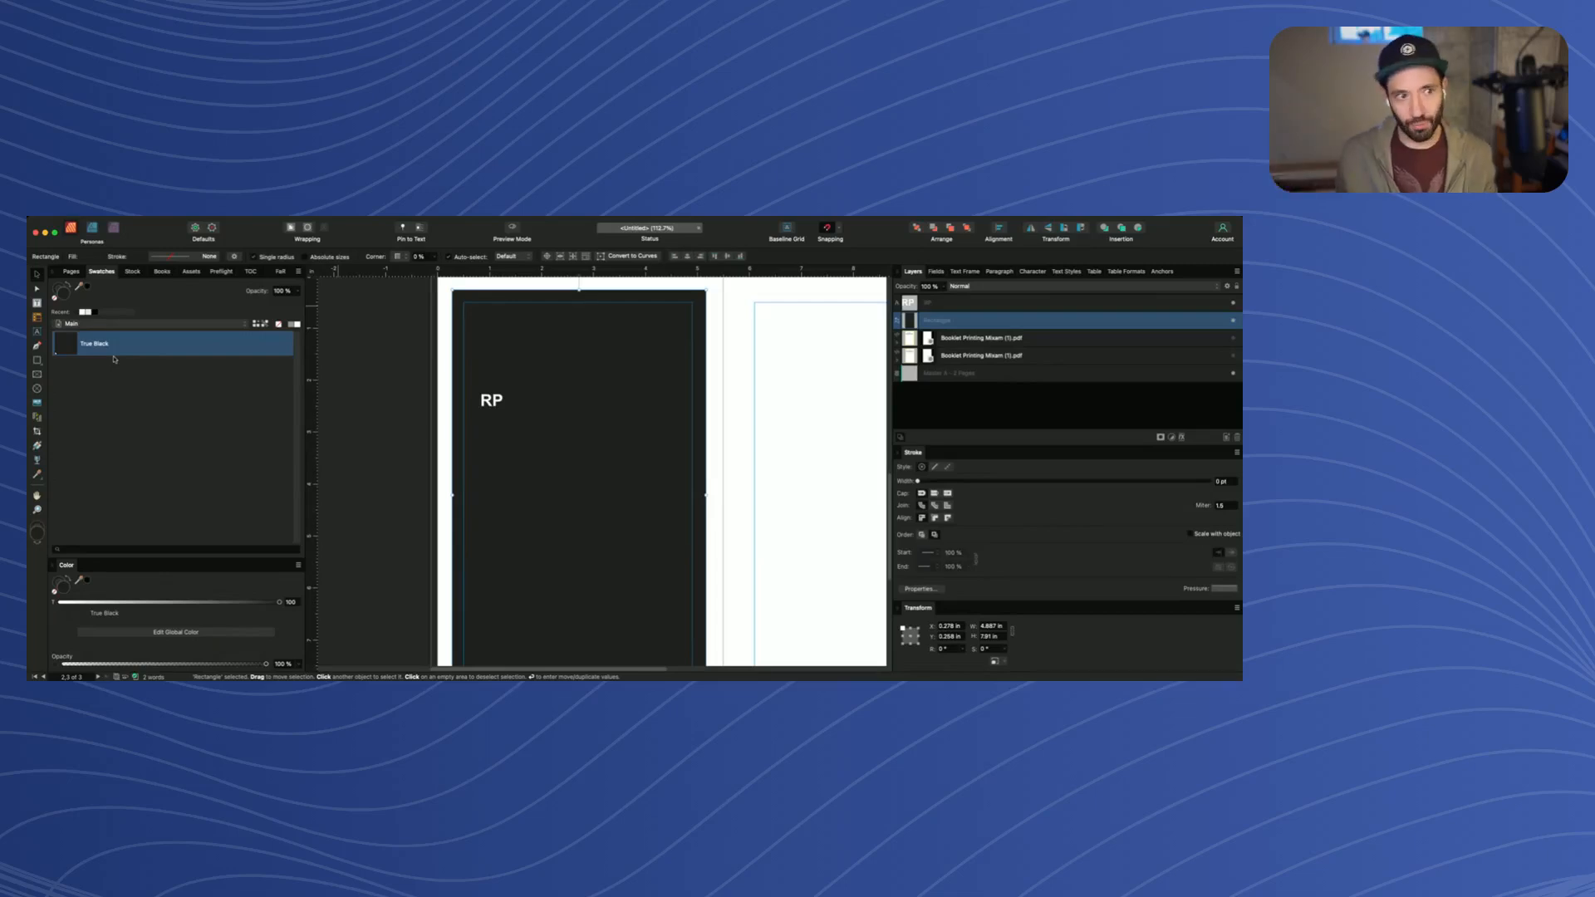
click(490, 400)
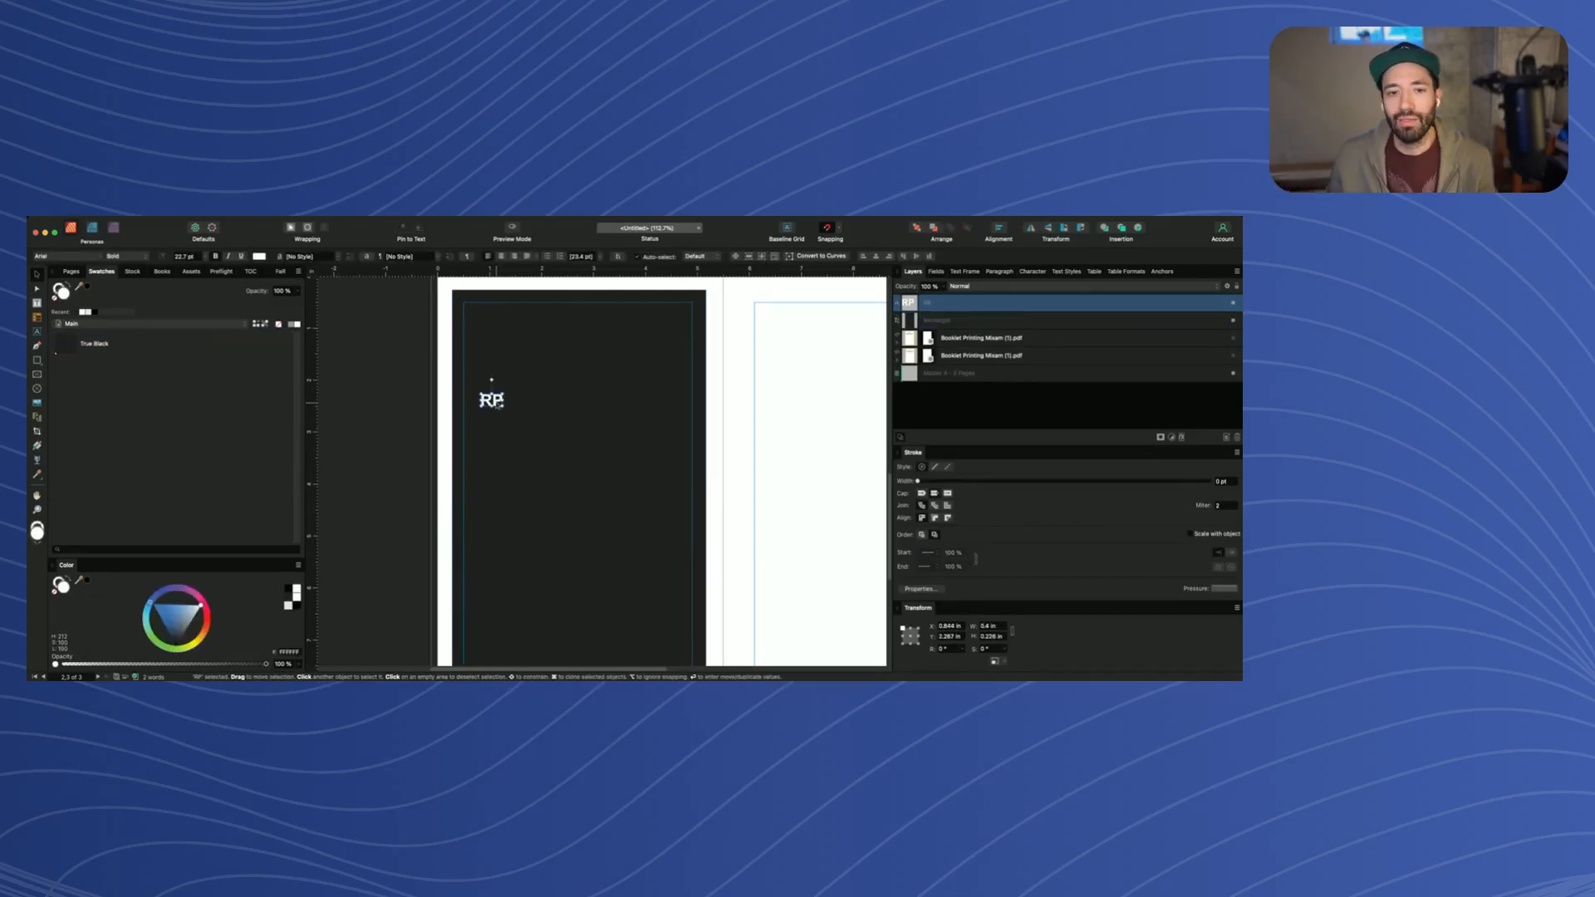
Delete the small RP text on page 2 and add a second global colour swatch, setting it to yellow
key(Delete)
click(575, 413)
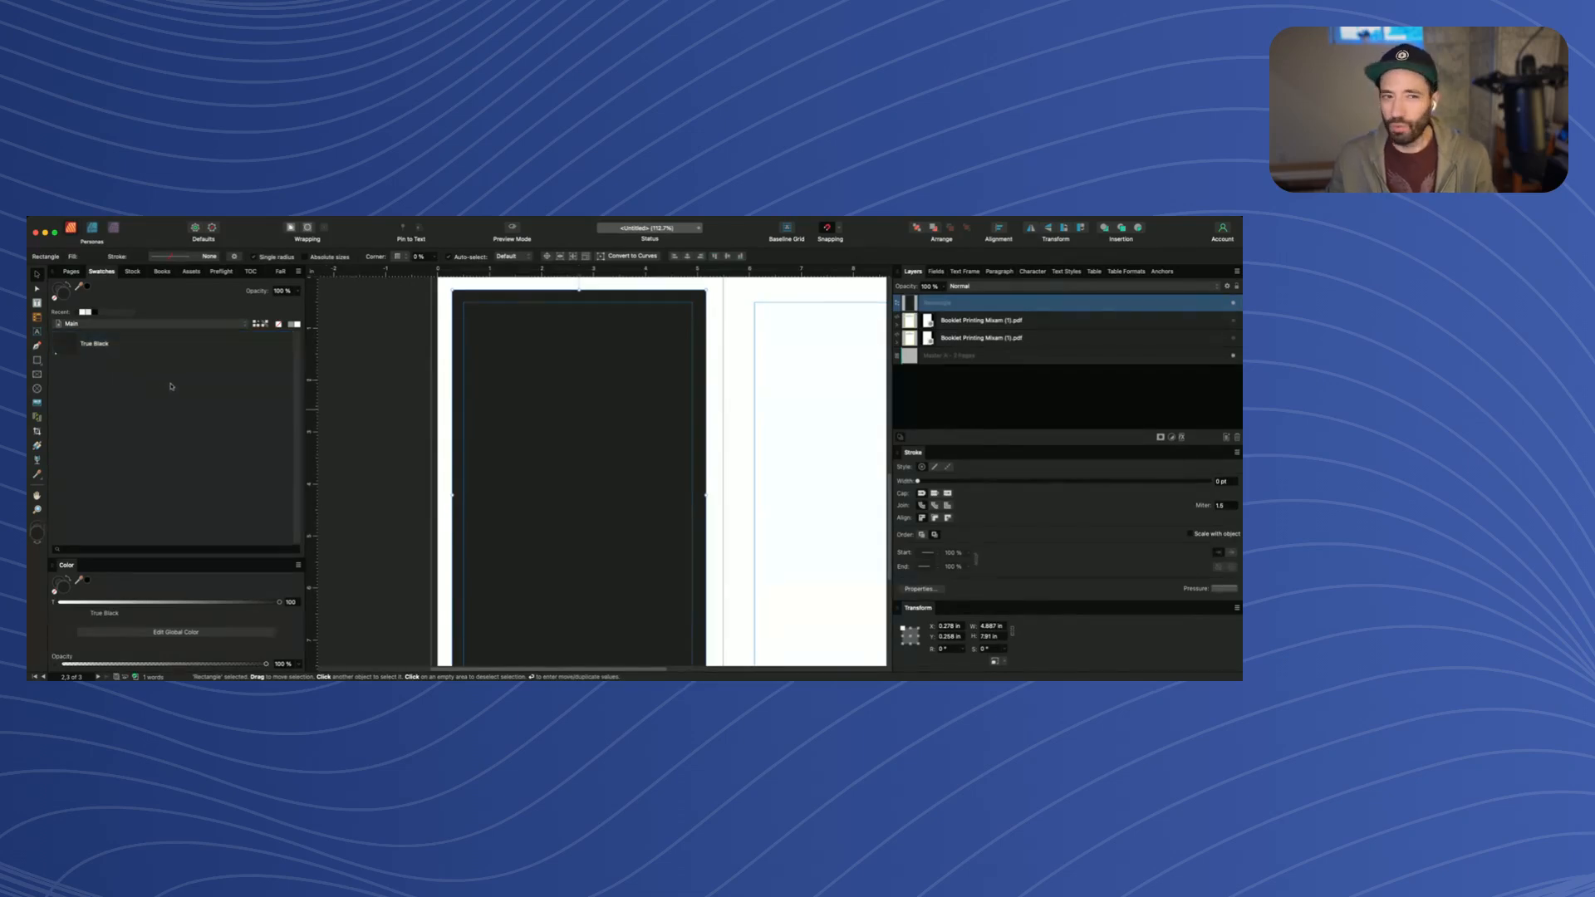
click(262, 323)
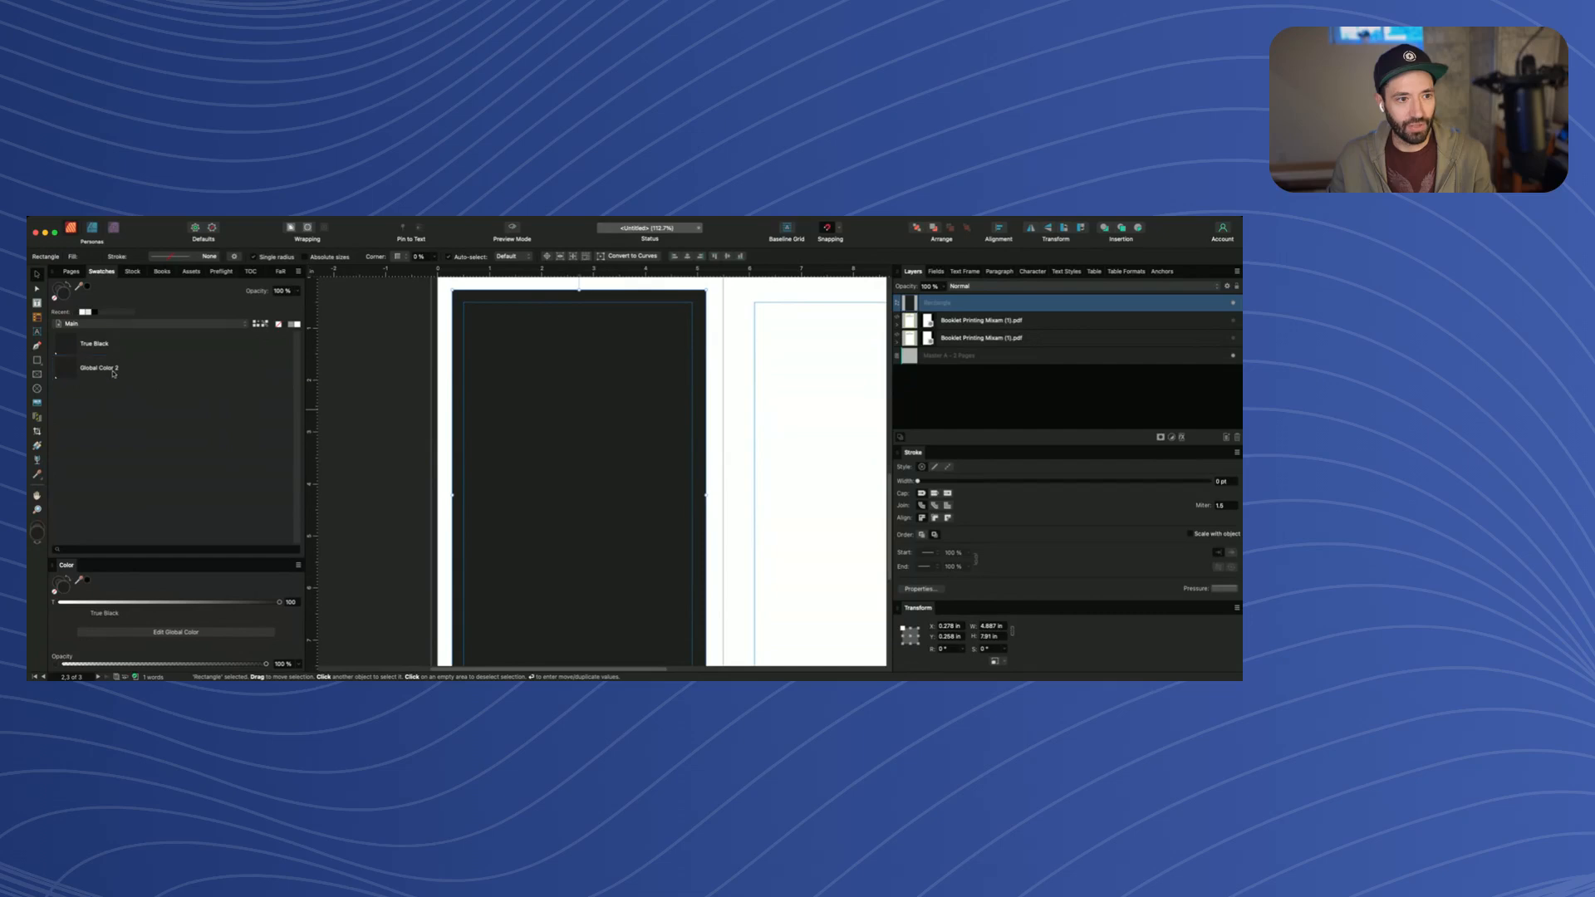
click(73, 467)
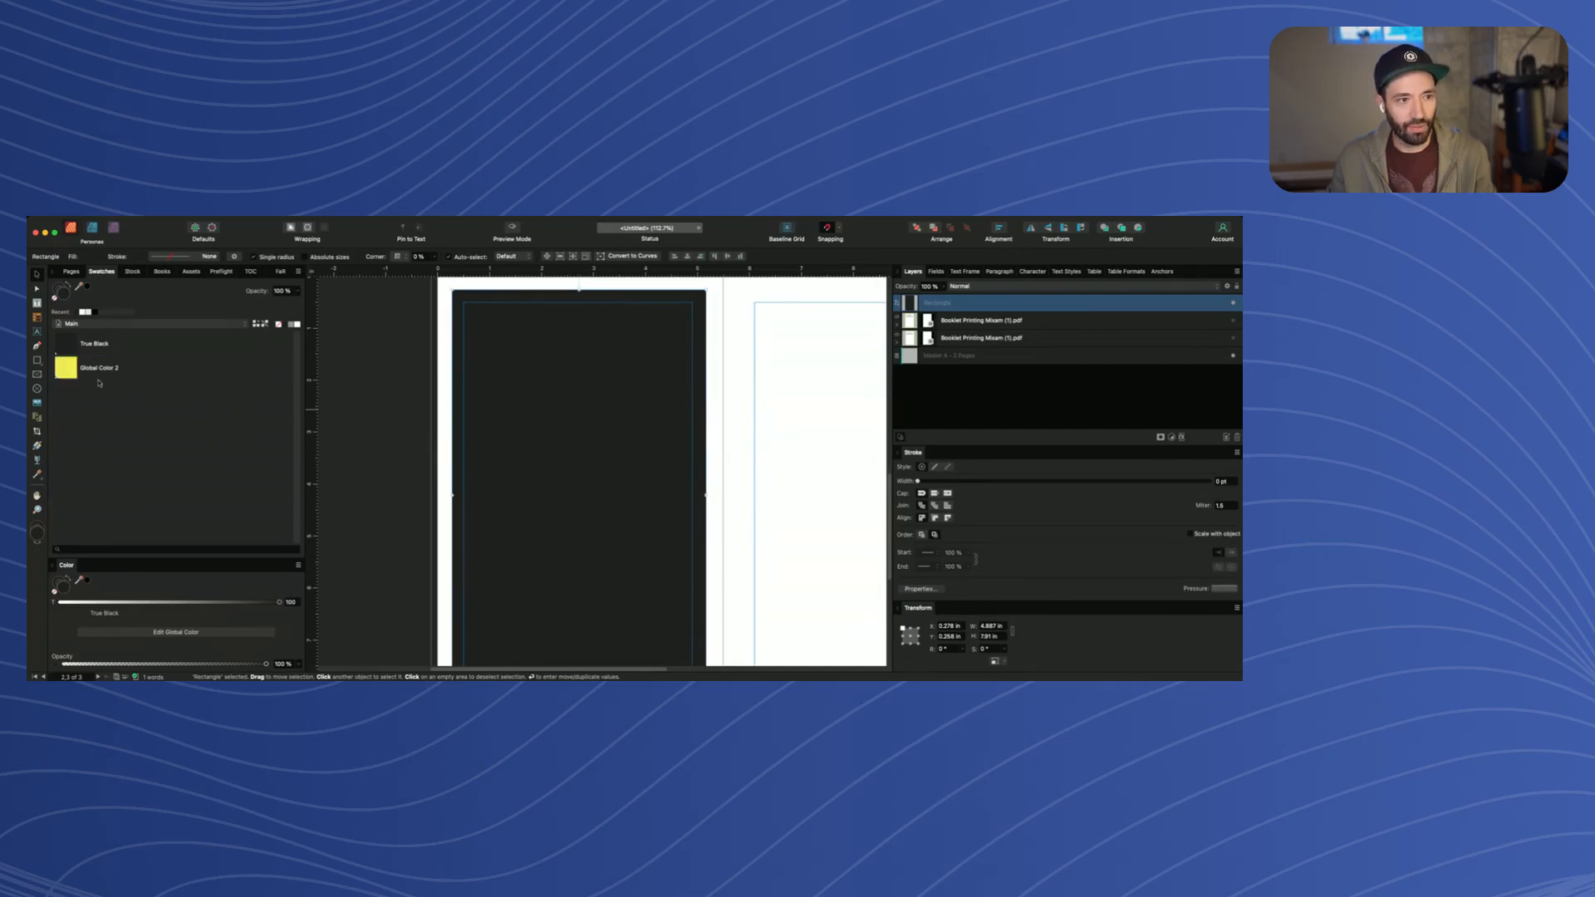
click(366, 390)
Add the art text "text", about 2.6 in wide, near the top of the black rectangle on page 2
key(t)
drag(491, 370, 587, 427)
text(y)
key(BackSpace)
text(text)
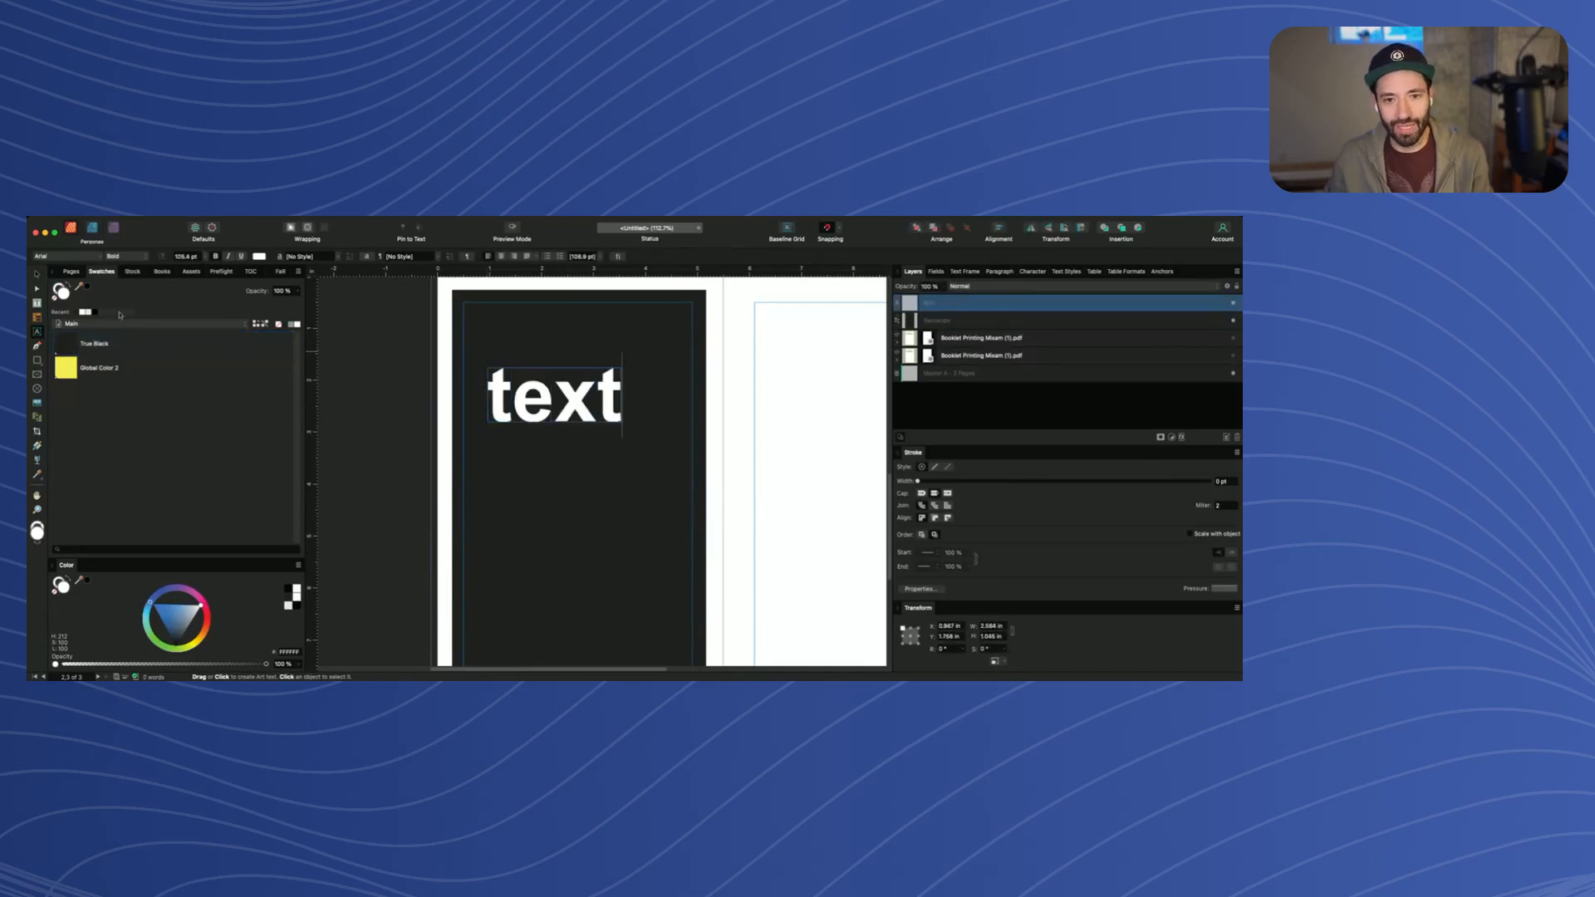
Colour the whole word "text" on page 2 with the yellow Global Color 2 swatch and deselect it
click(260, 256)
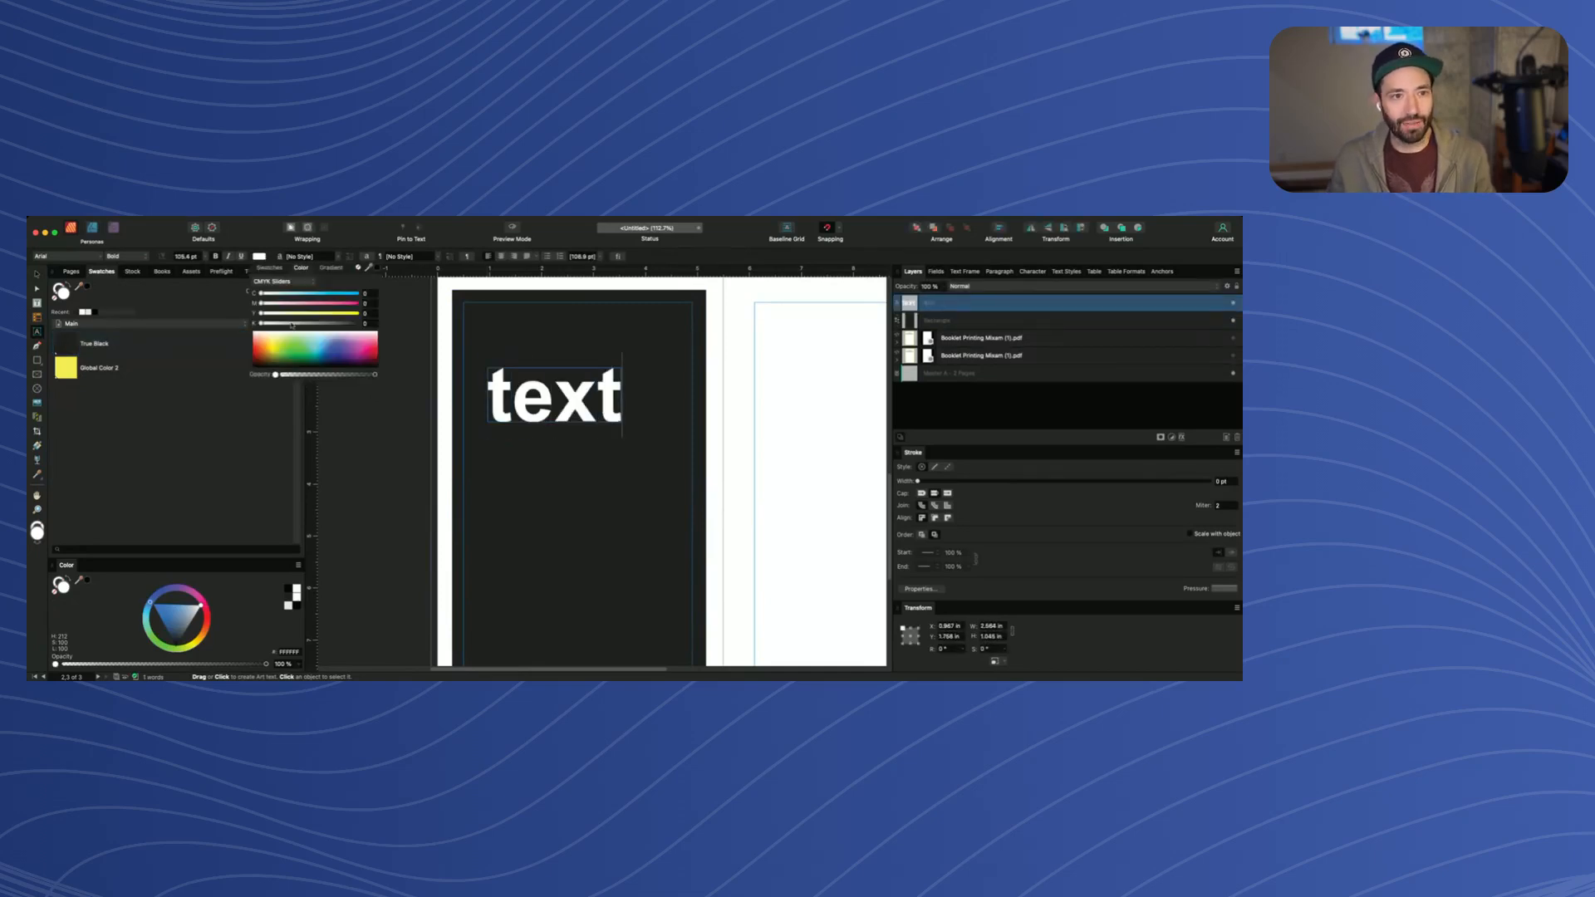
click(271, 268)
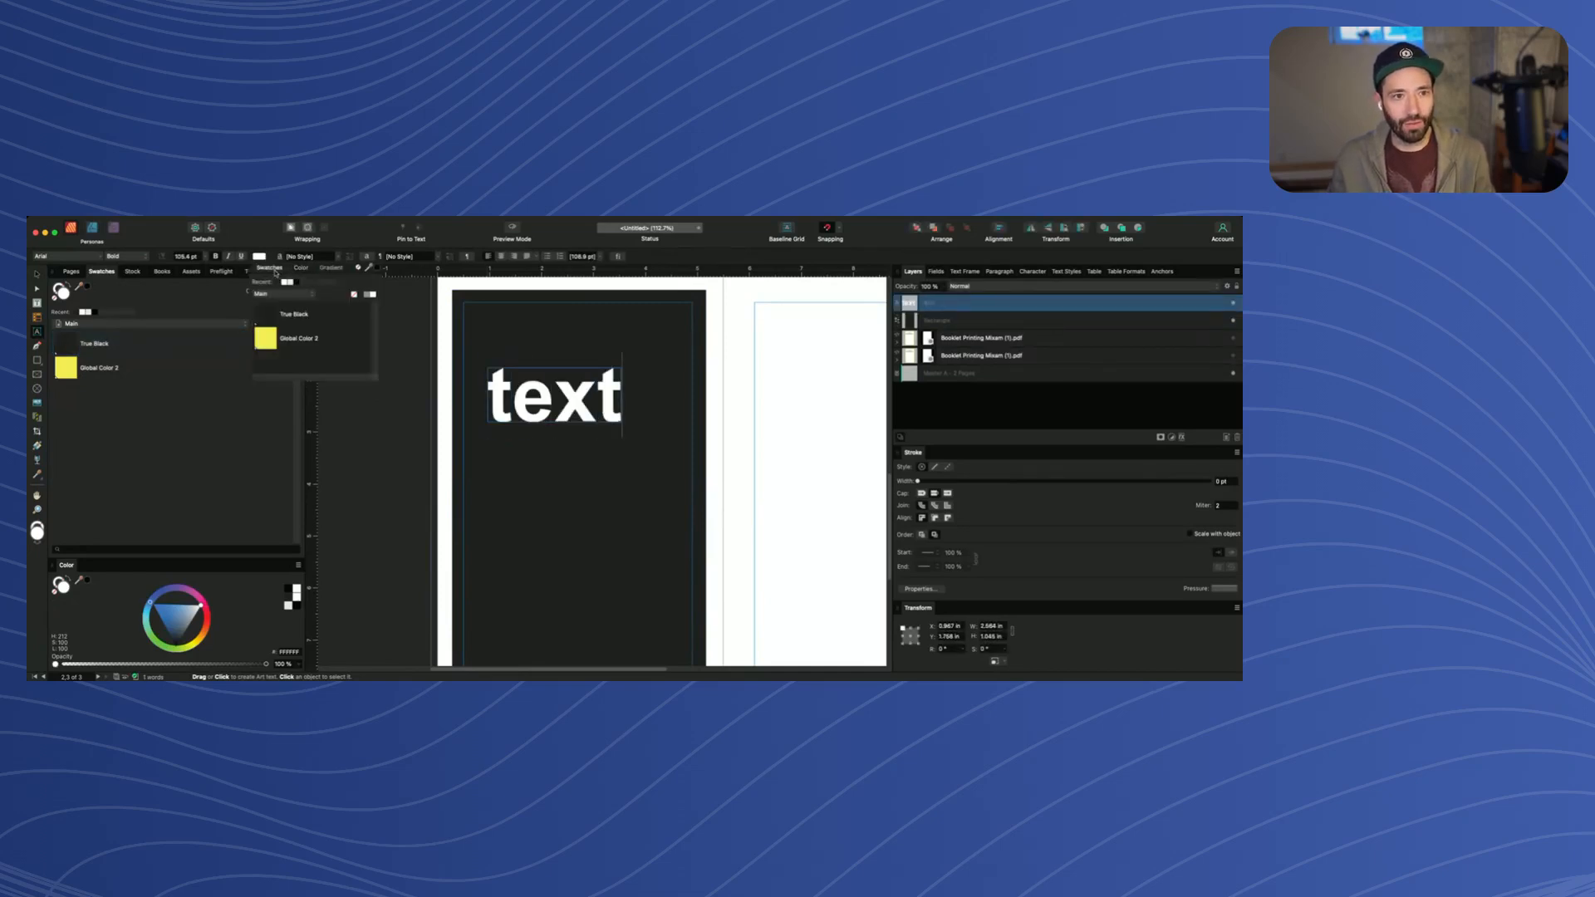
click(314, 339)
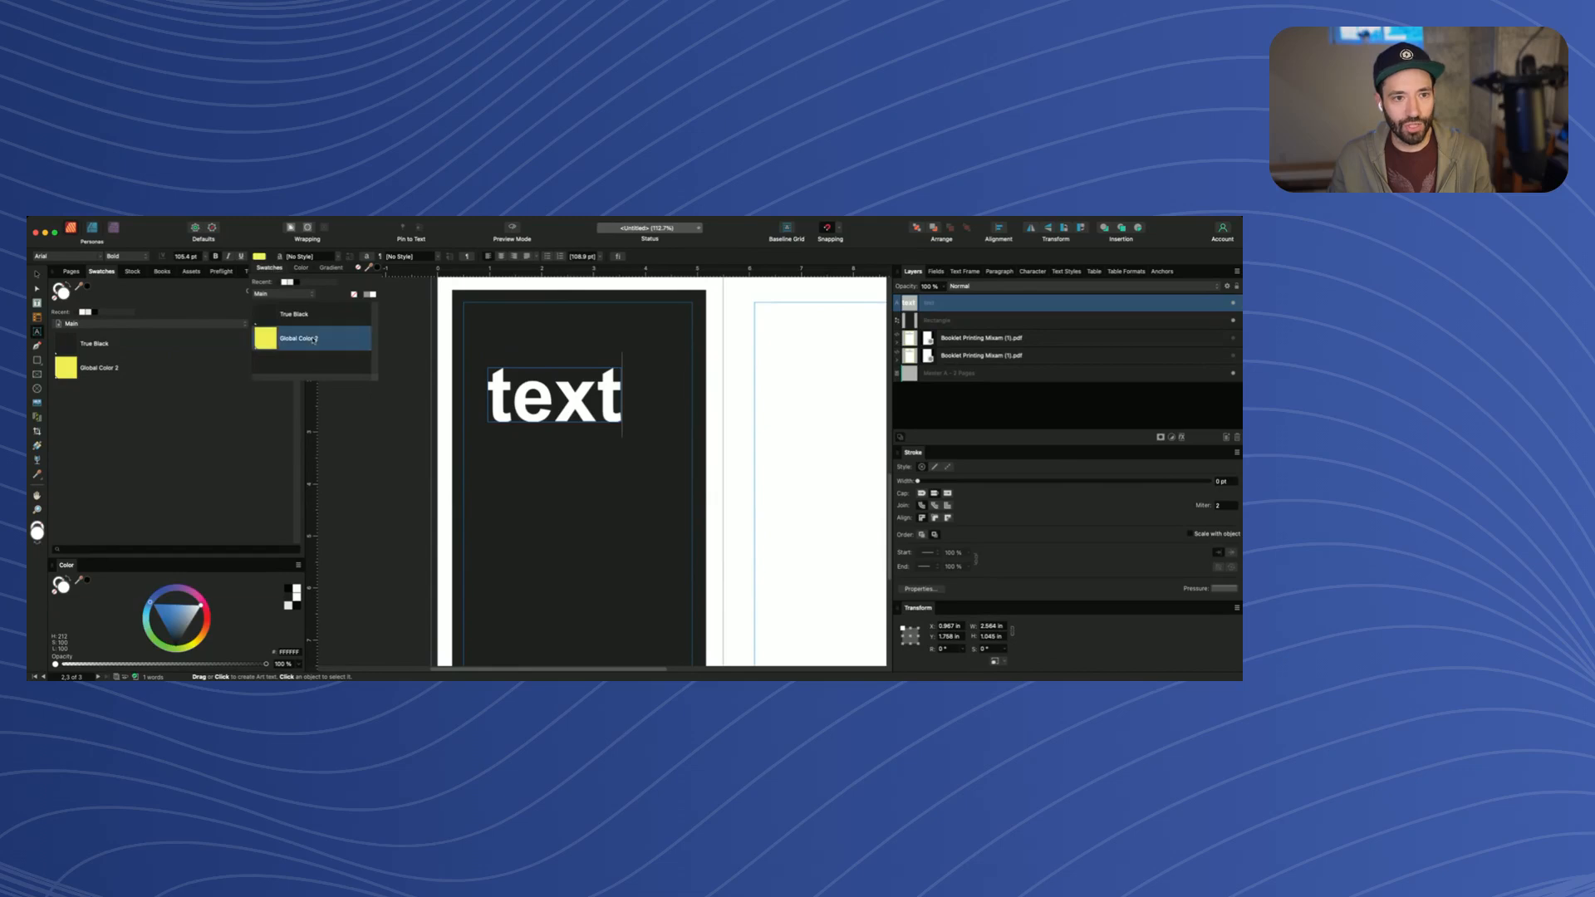
double_click(511, 379)
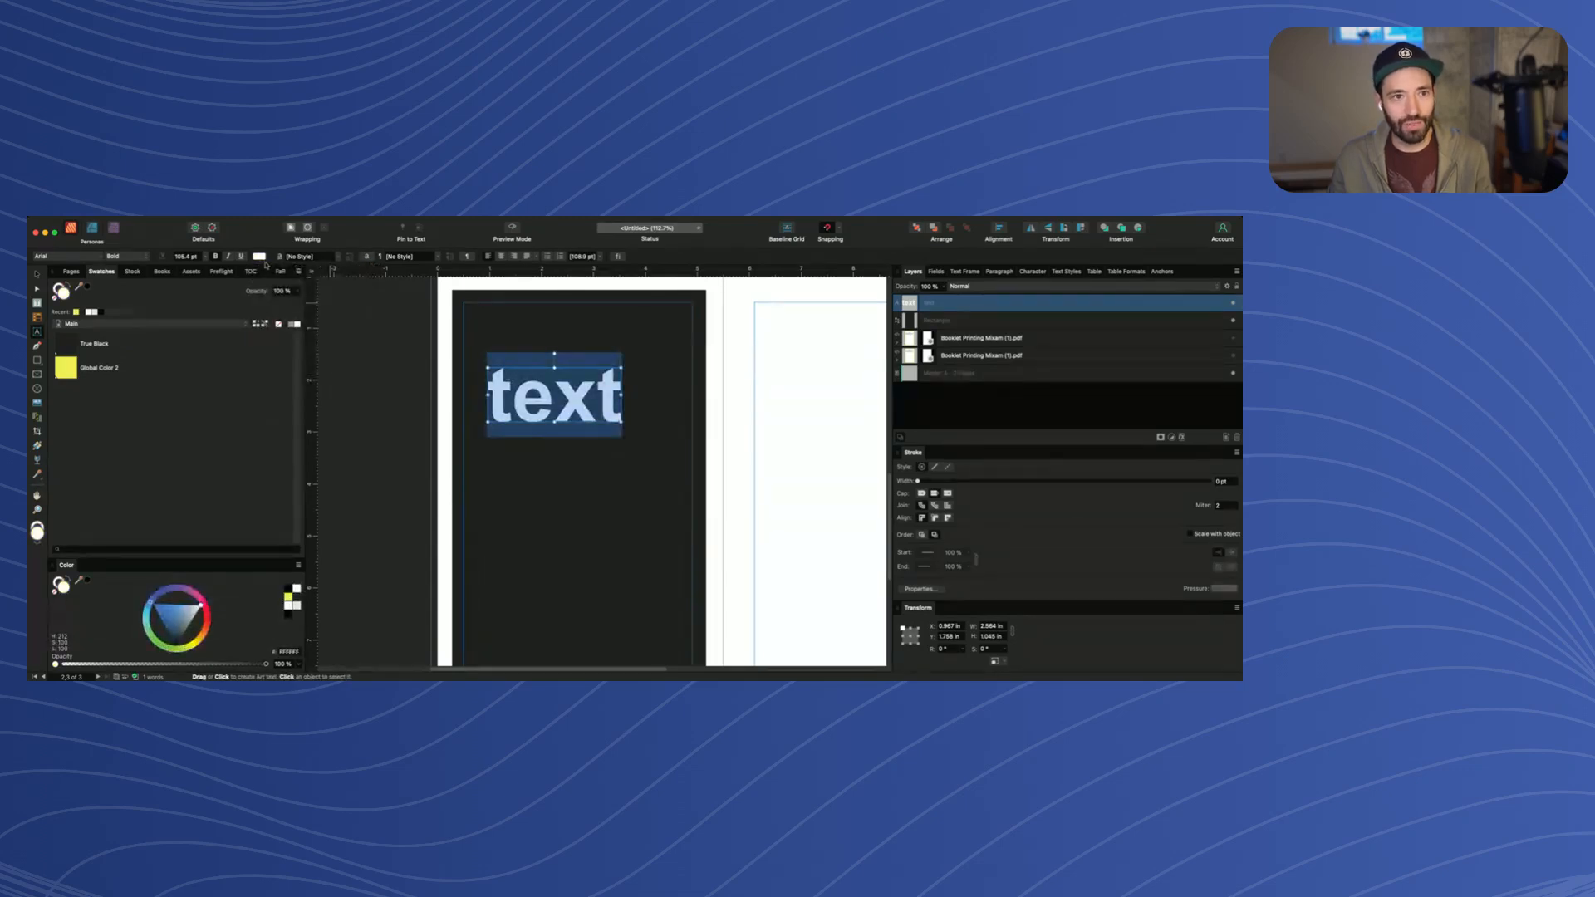
click(260, 257)
click(314, 339)
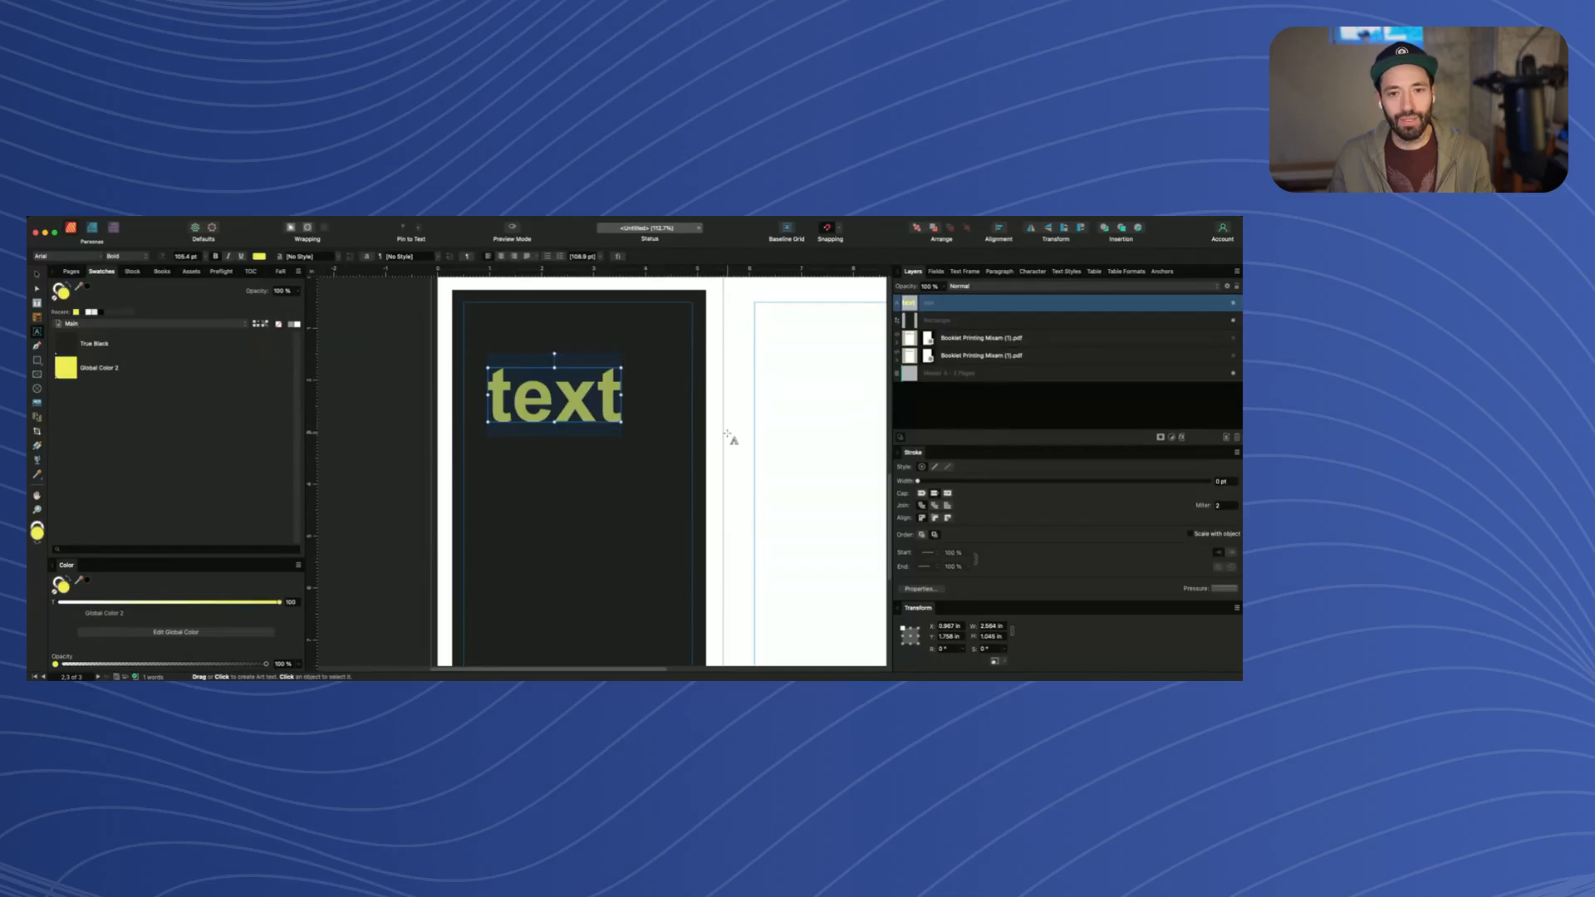
key(super+d)
key(v)
scroll(619, 402, up, 1)
scroll(619, 402, right, 1)
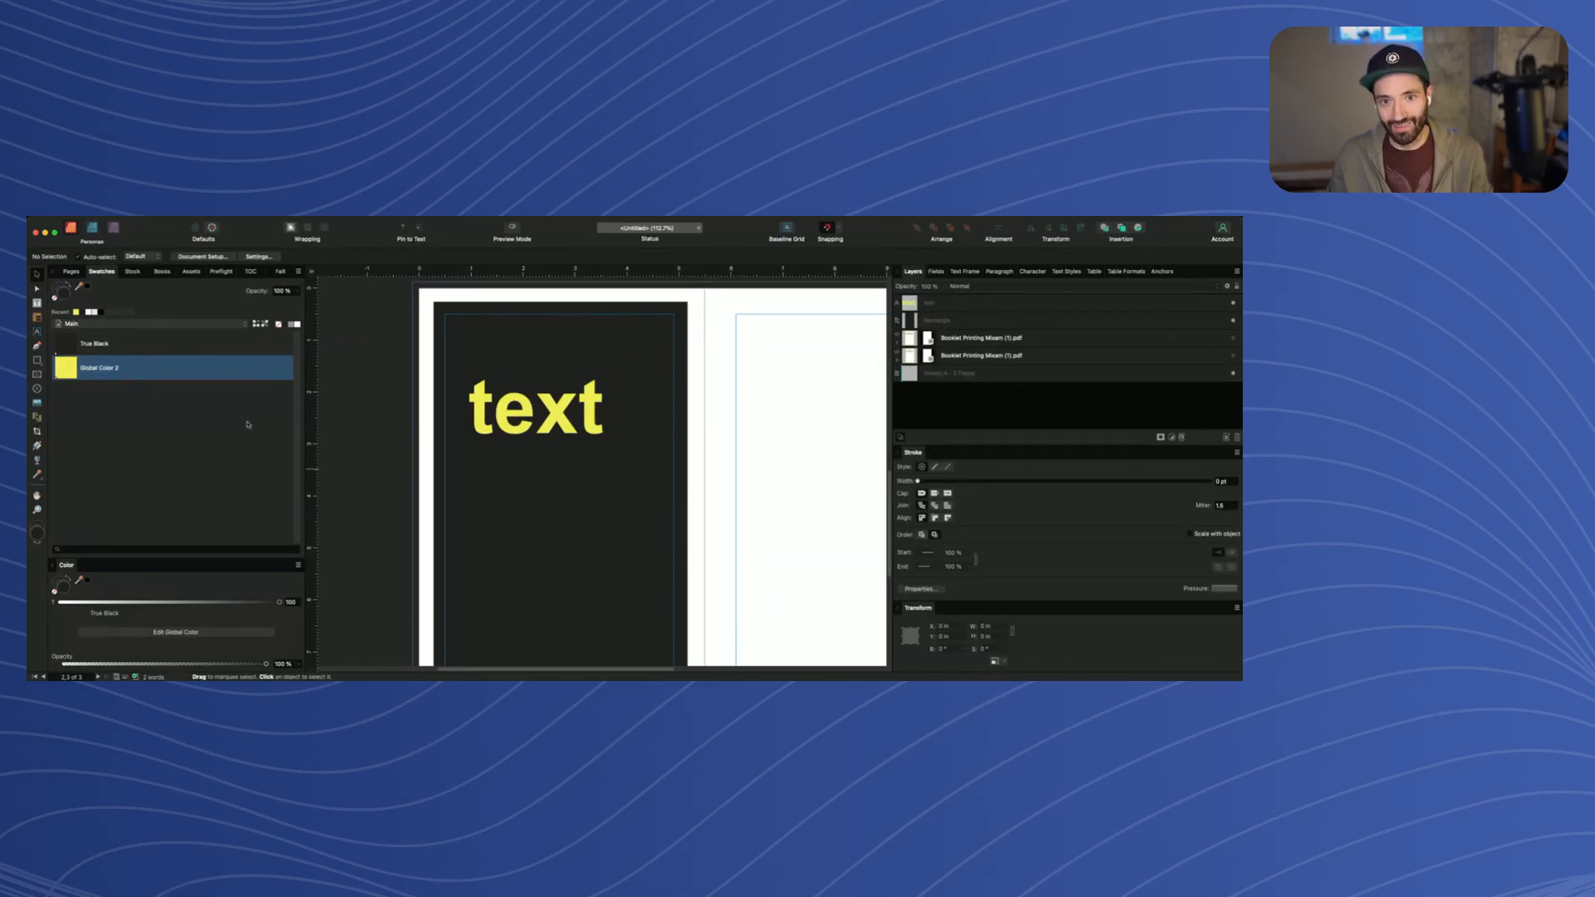
Draw a rectangle about 2.8 by 1.9 in on page 3 and fill it with the yellow Global Color 2 swatch
click(611, 465)
scroll(672, 439, down, 2)
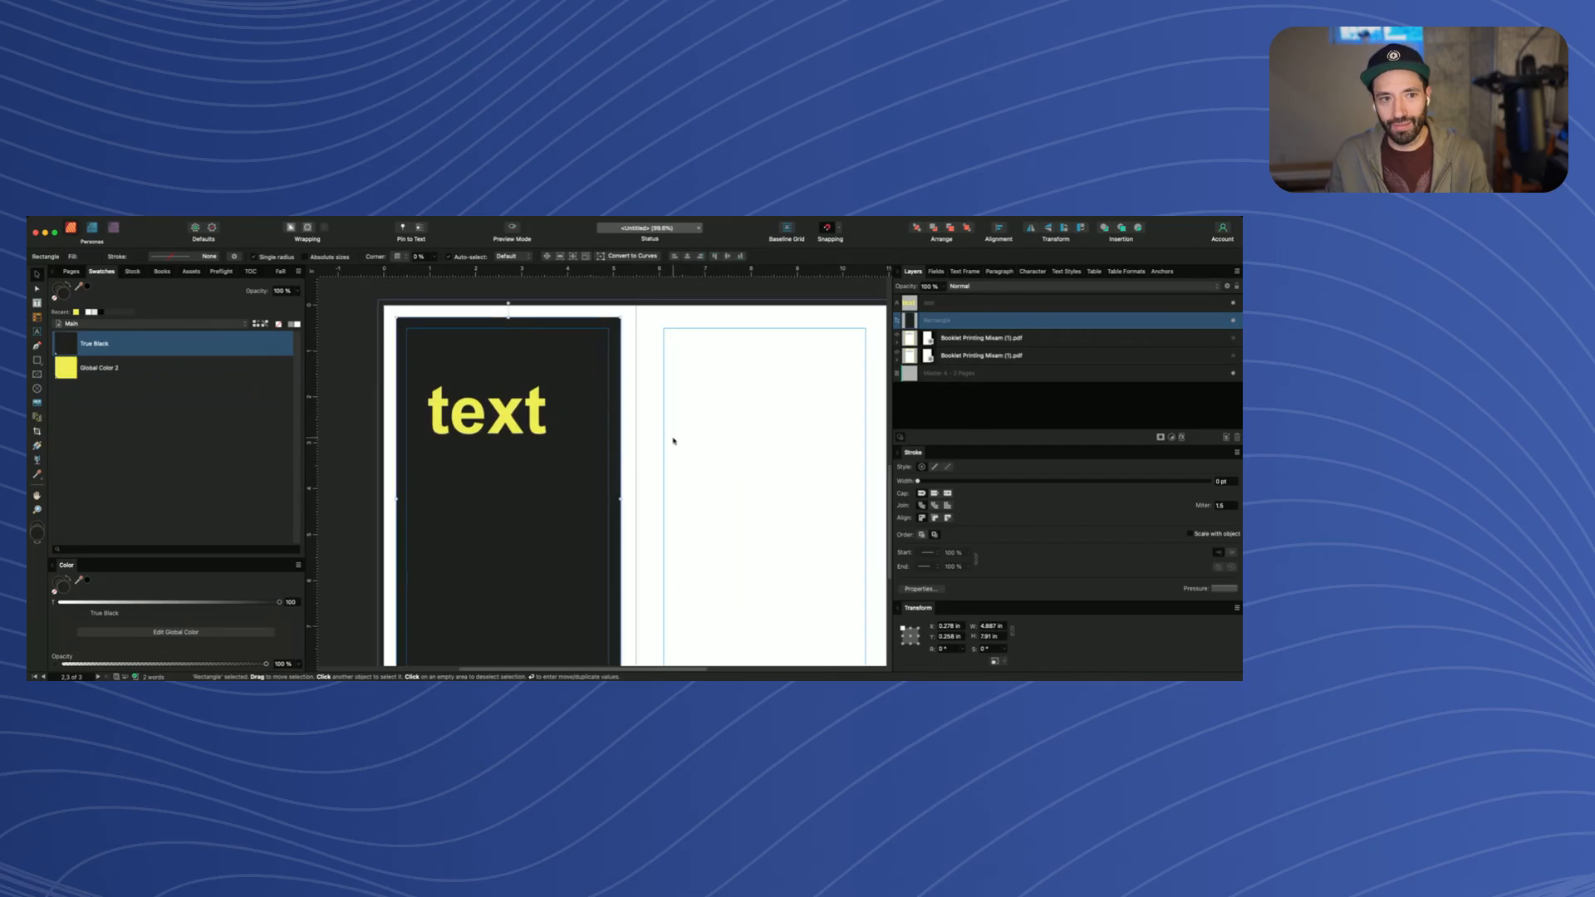
scroll(673, 441, right, 2)
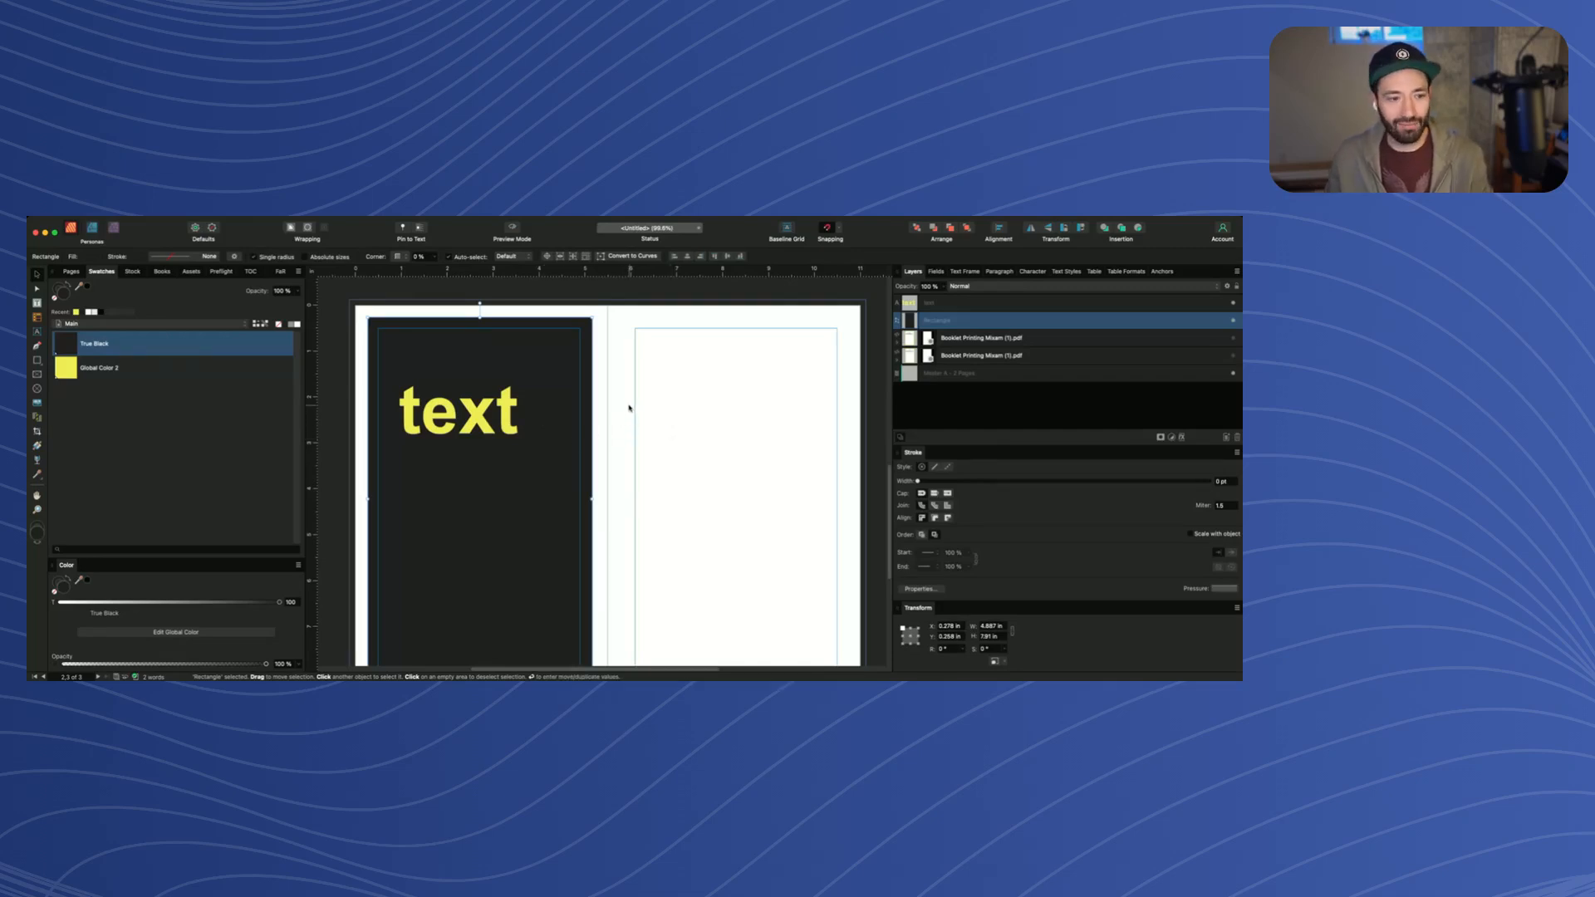
key(m)
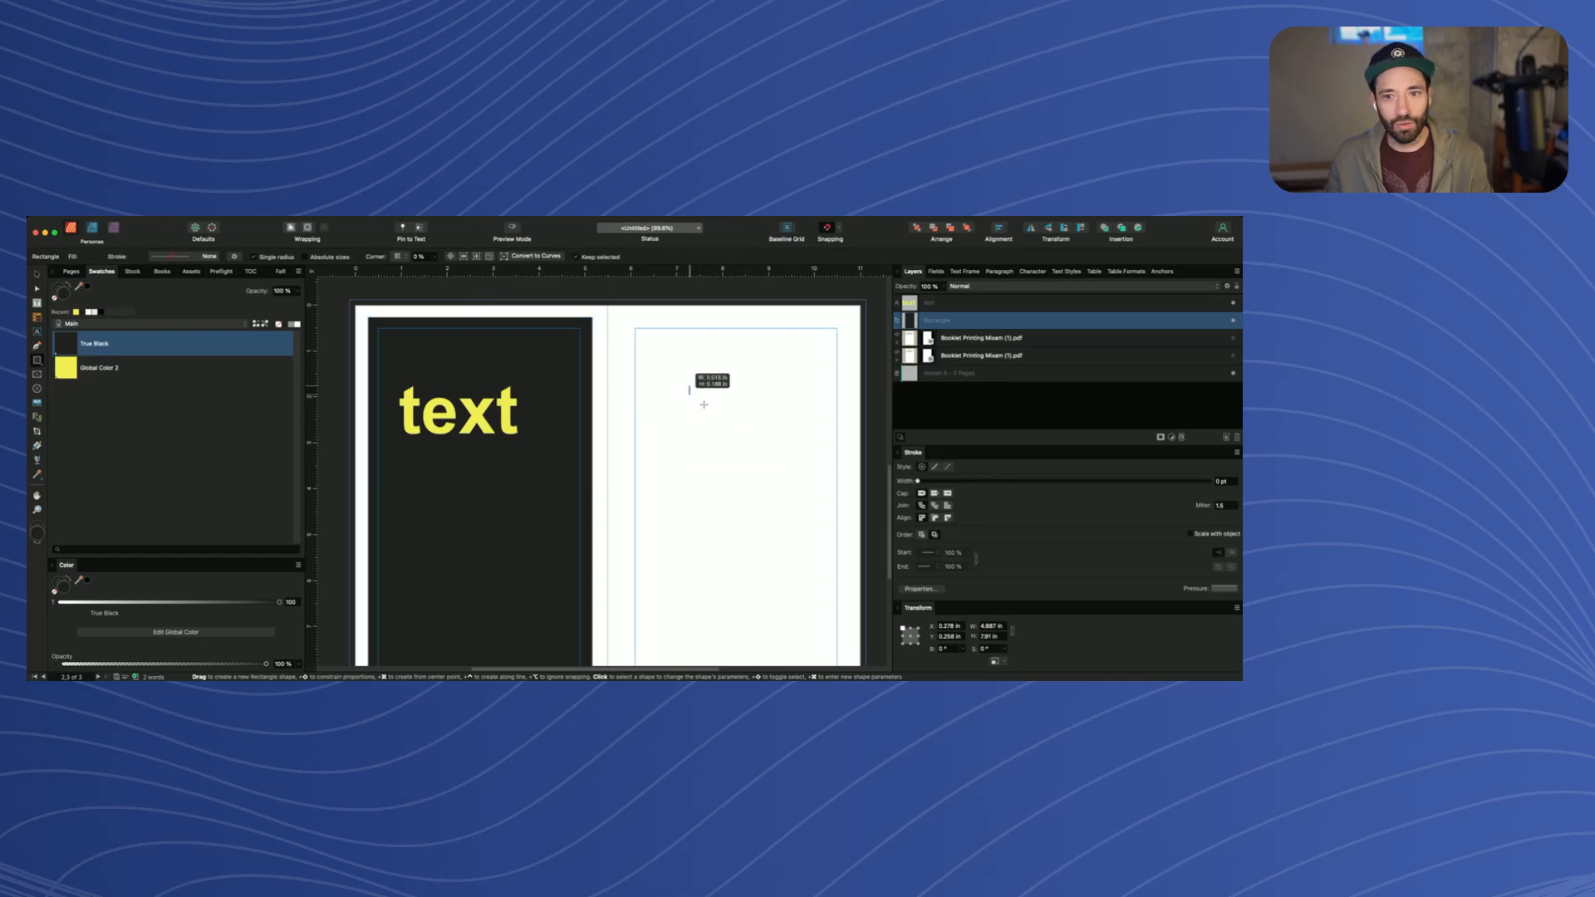
drag(689, 386, 819, 472)
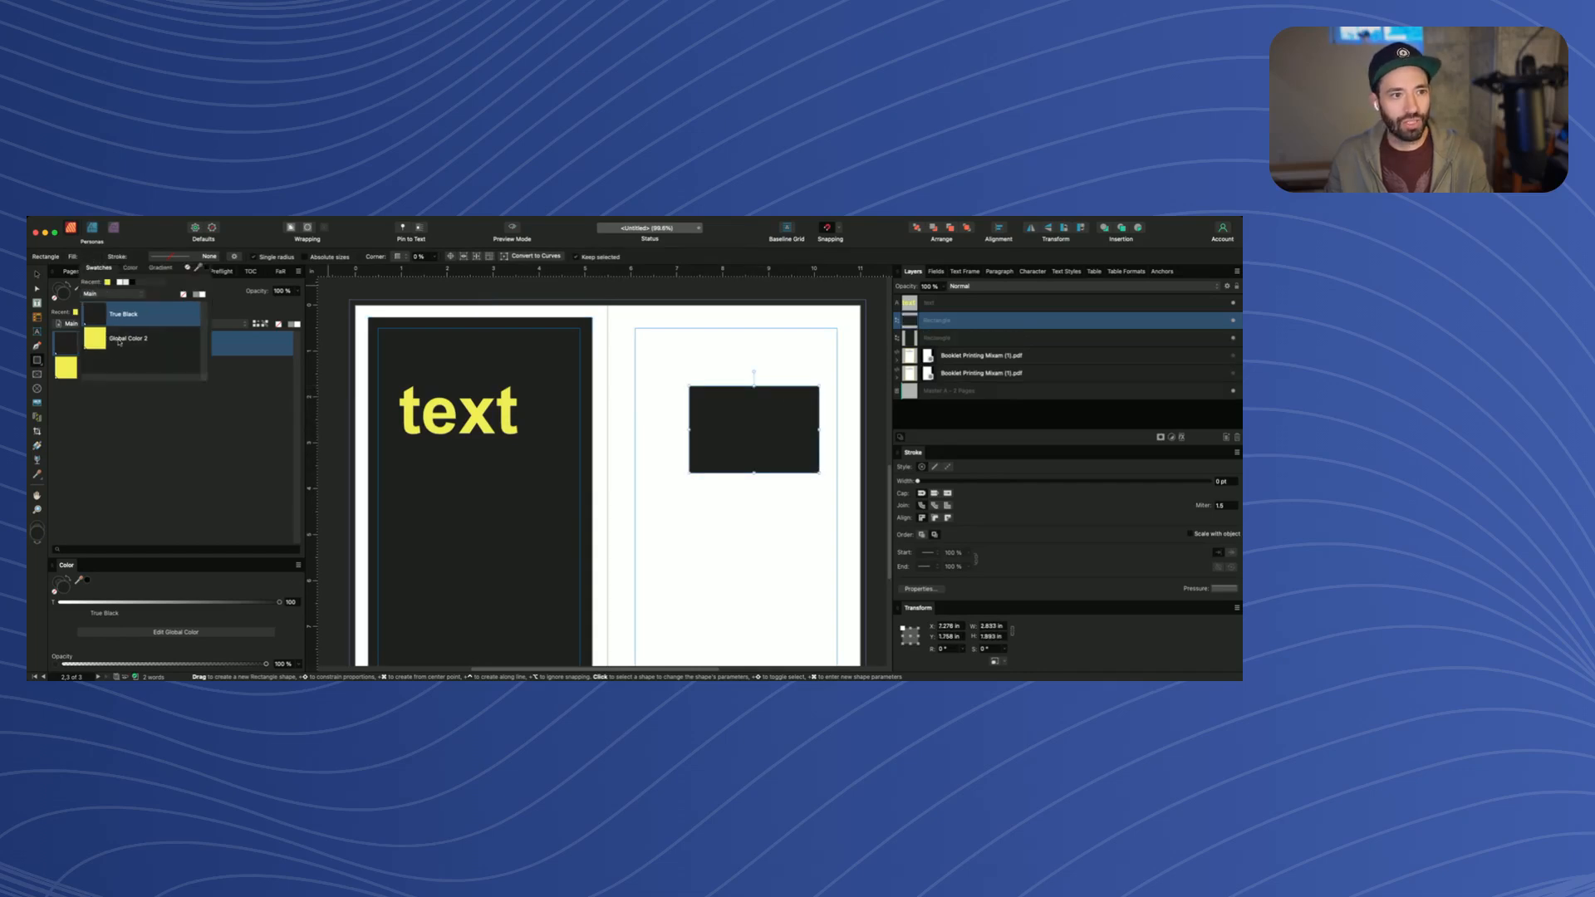
click(111, 370)
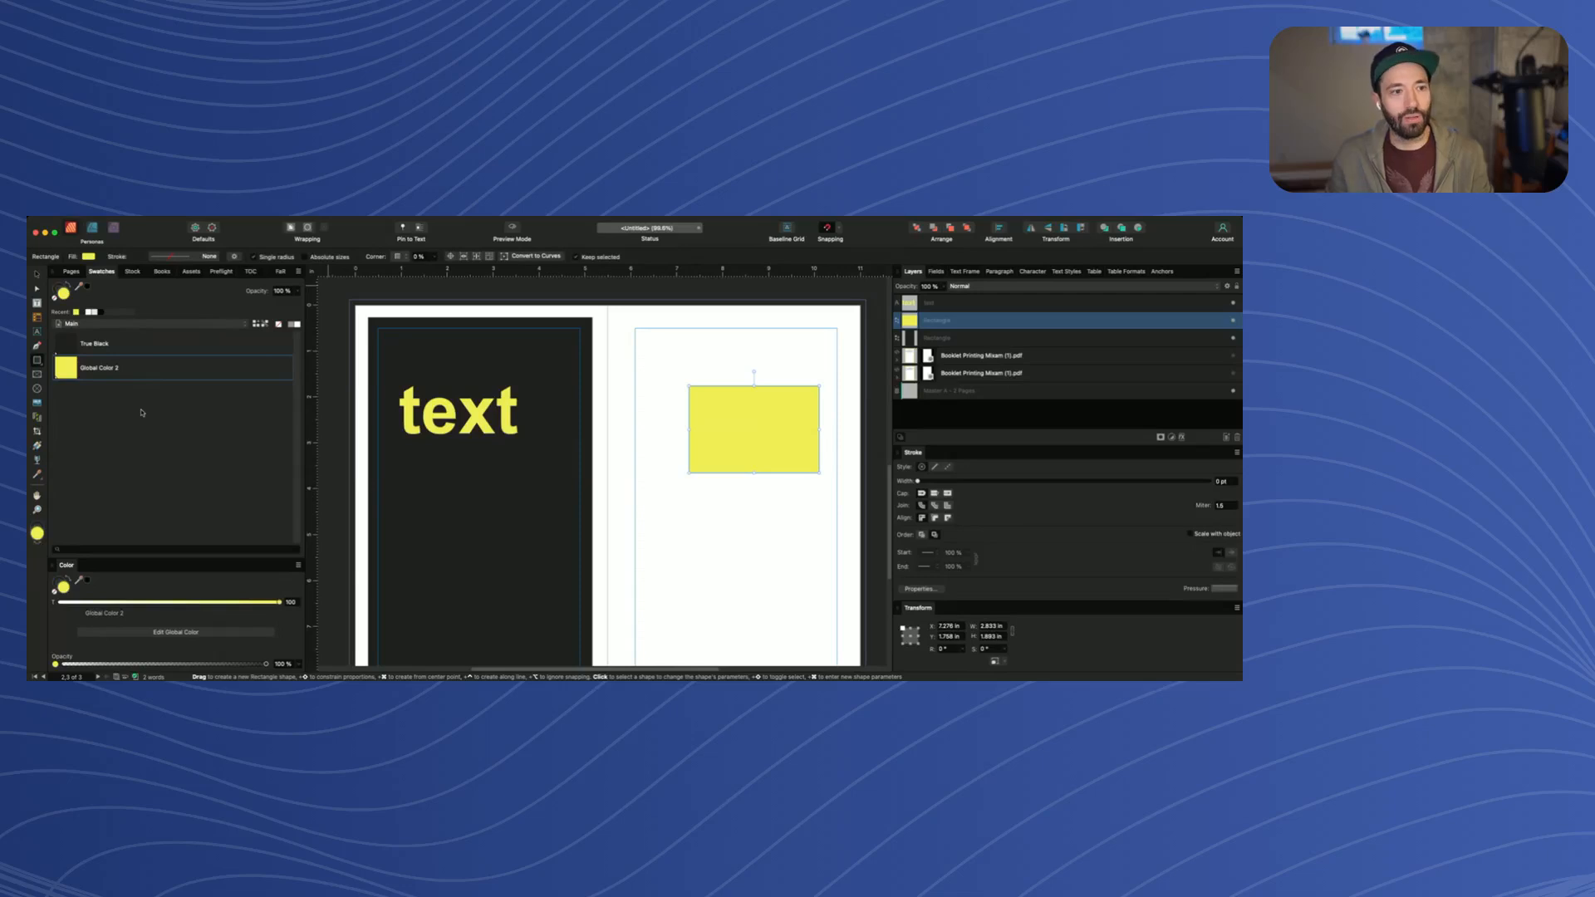
Rename the yellow global colour swatch as Primary
key(Return)
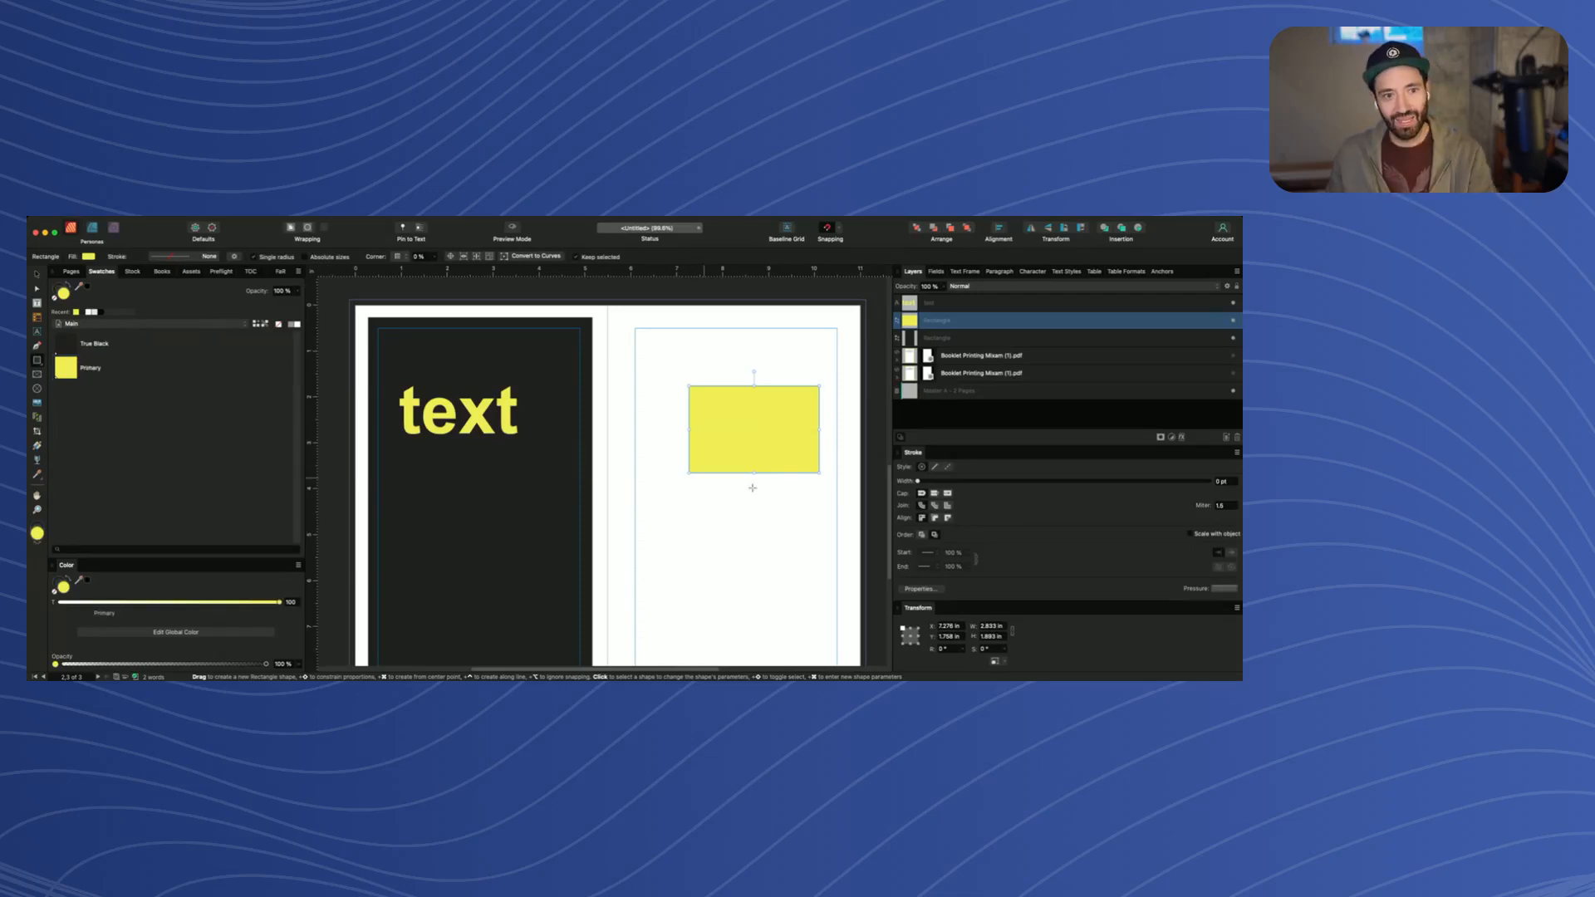
click(756, 491)
key(v)
Change the Primary global colour to pink so that the text and the page 3 rectangle both recolour
click(465, 414)
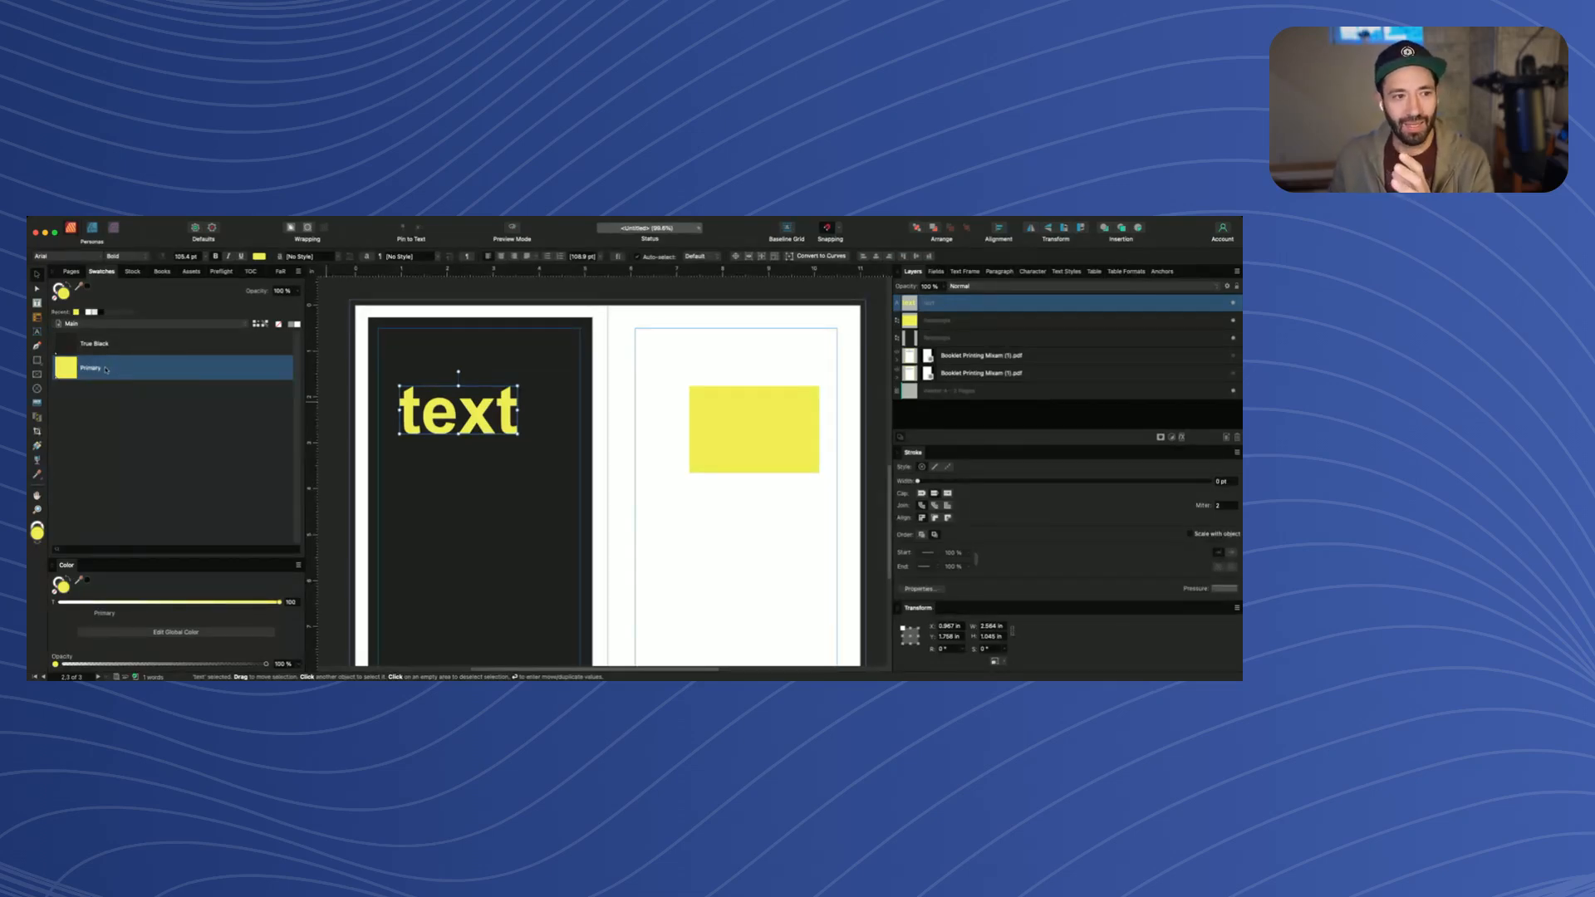
click(108, 370)
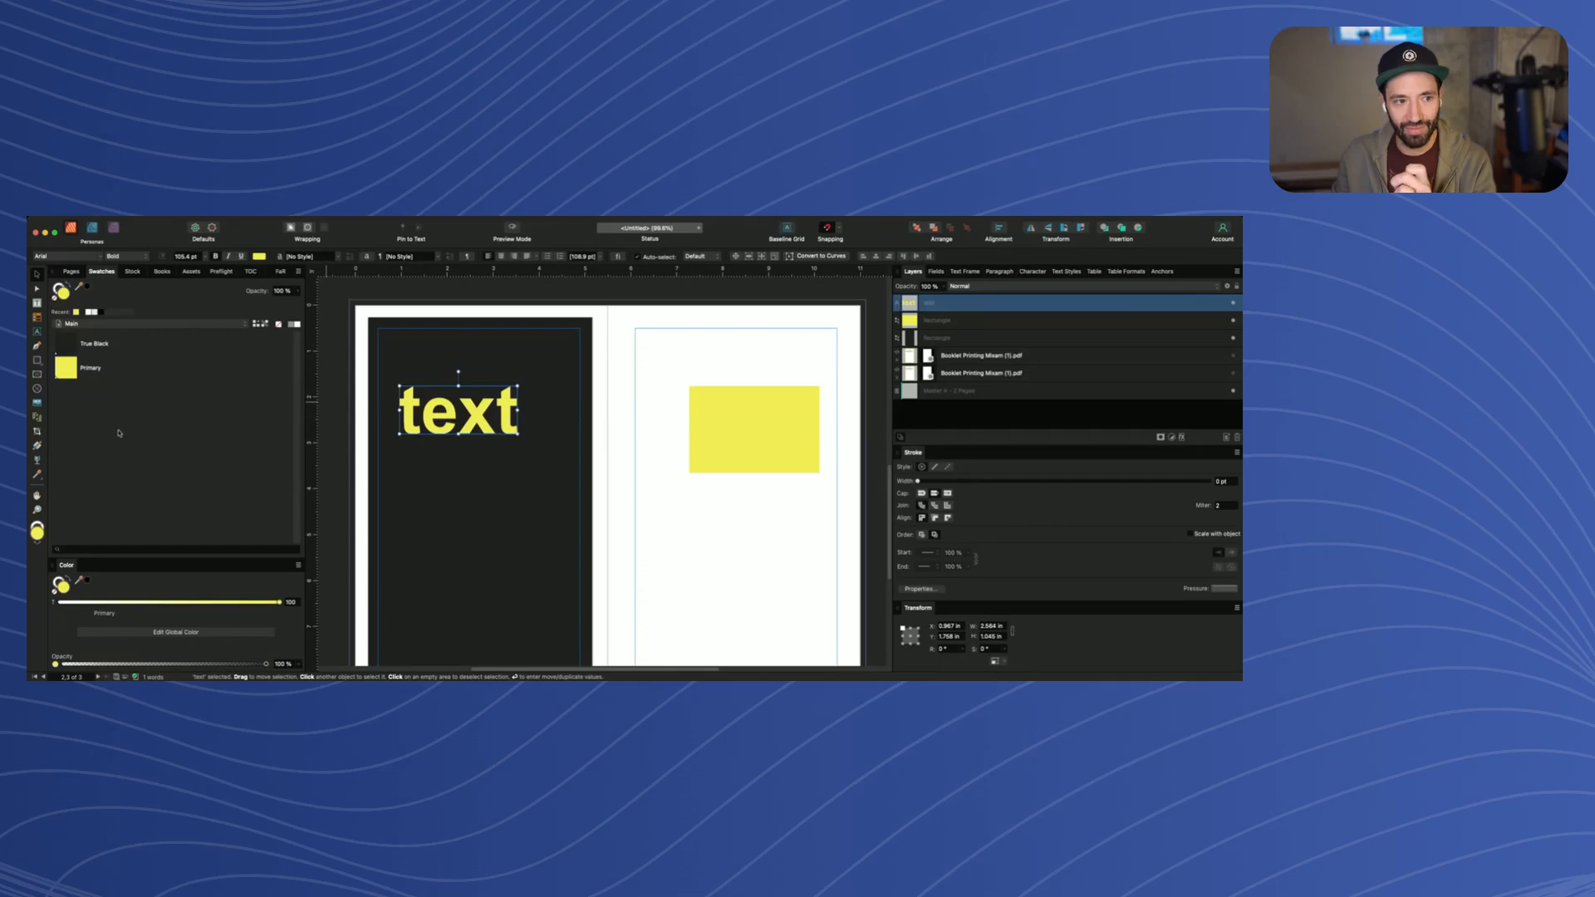
drag(86, 465, 140, 474)
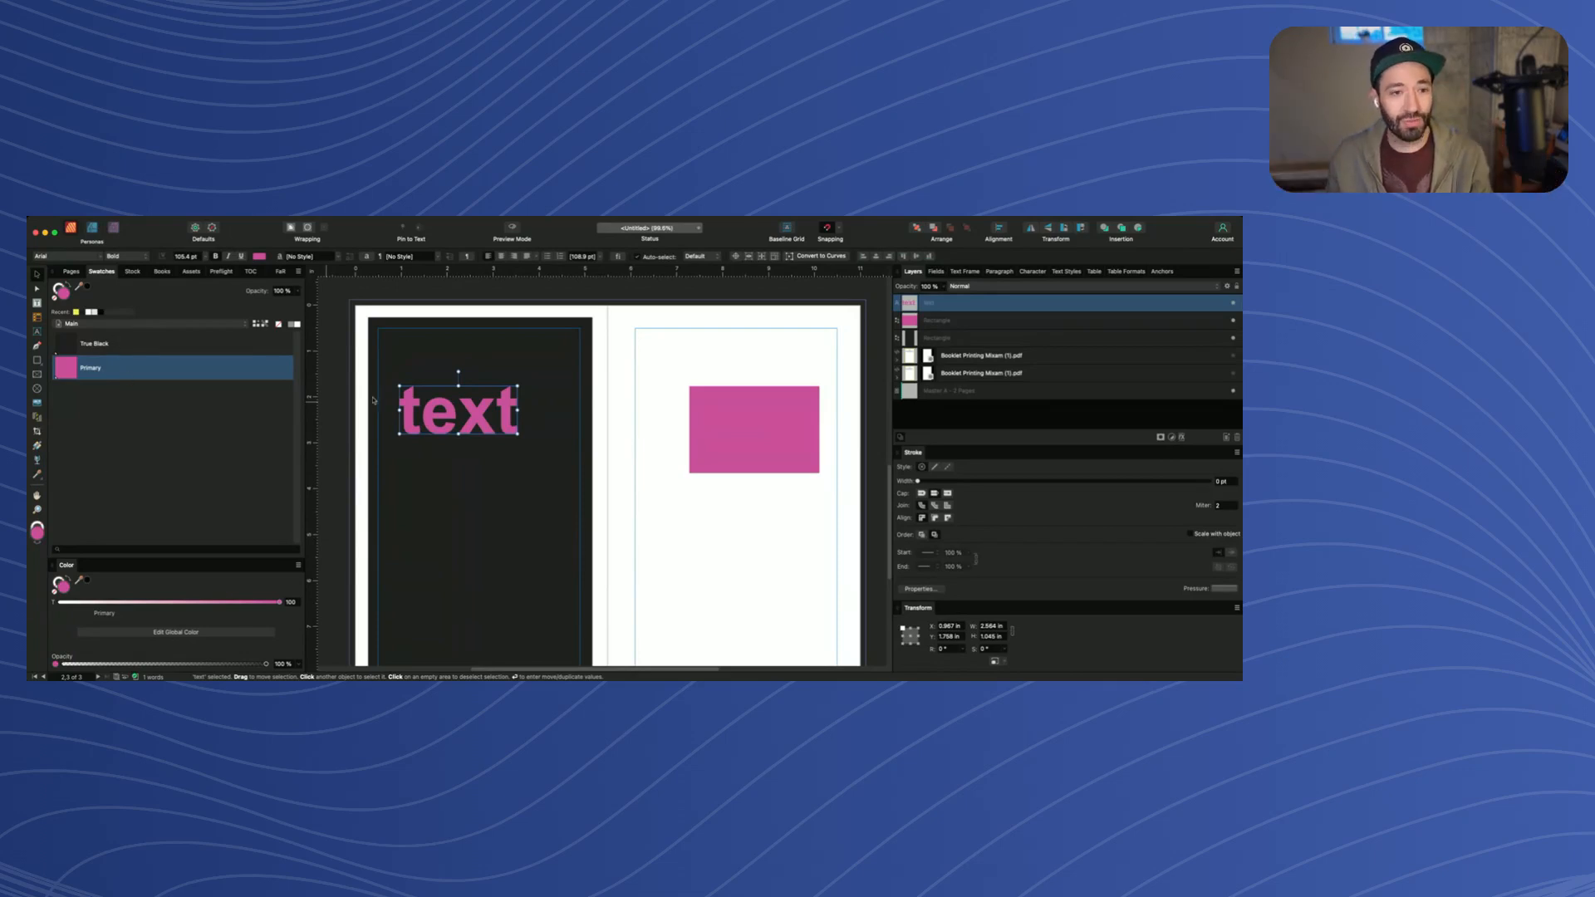
Change the True Black global colour used by the page 2 rectangle to red
click(539, 483)
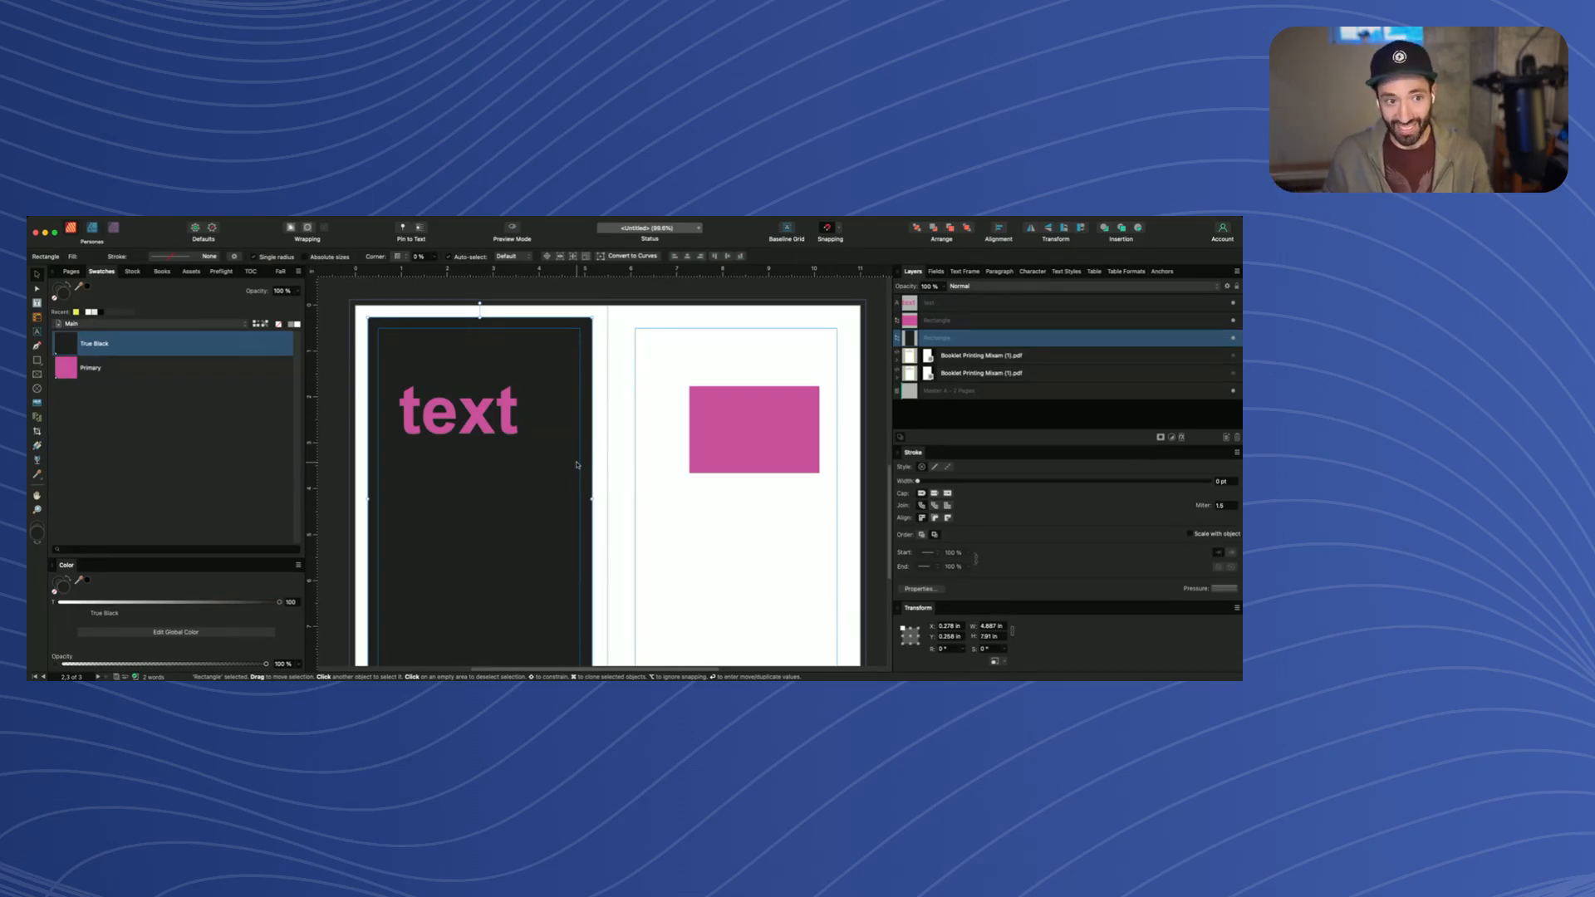
click(115, 345)
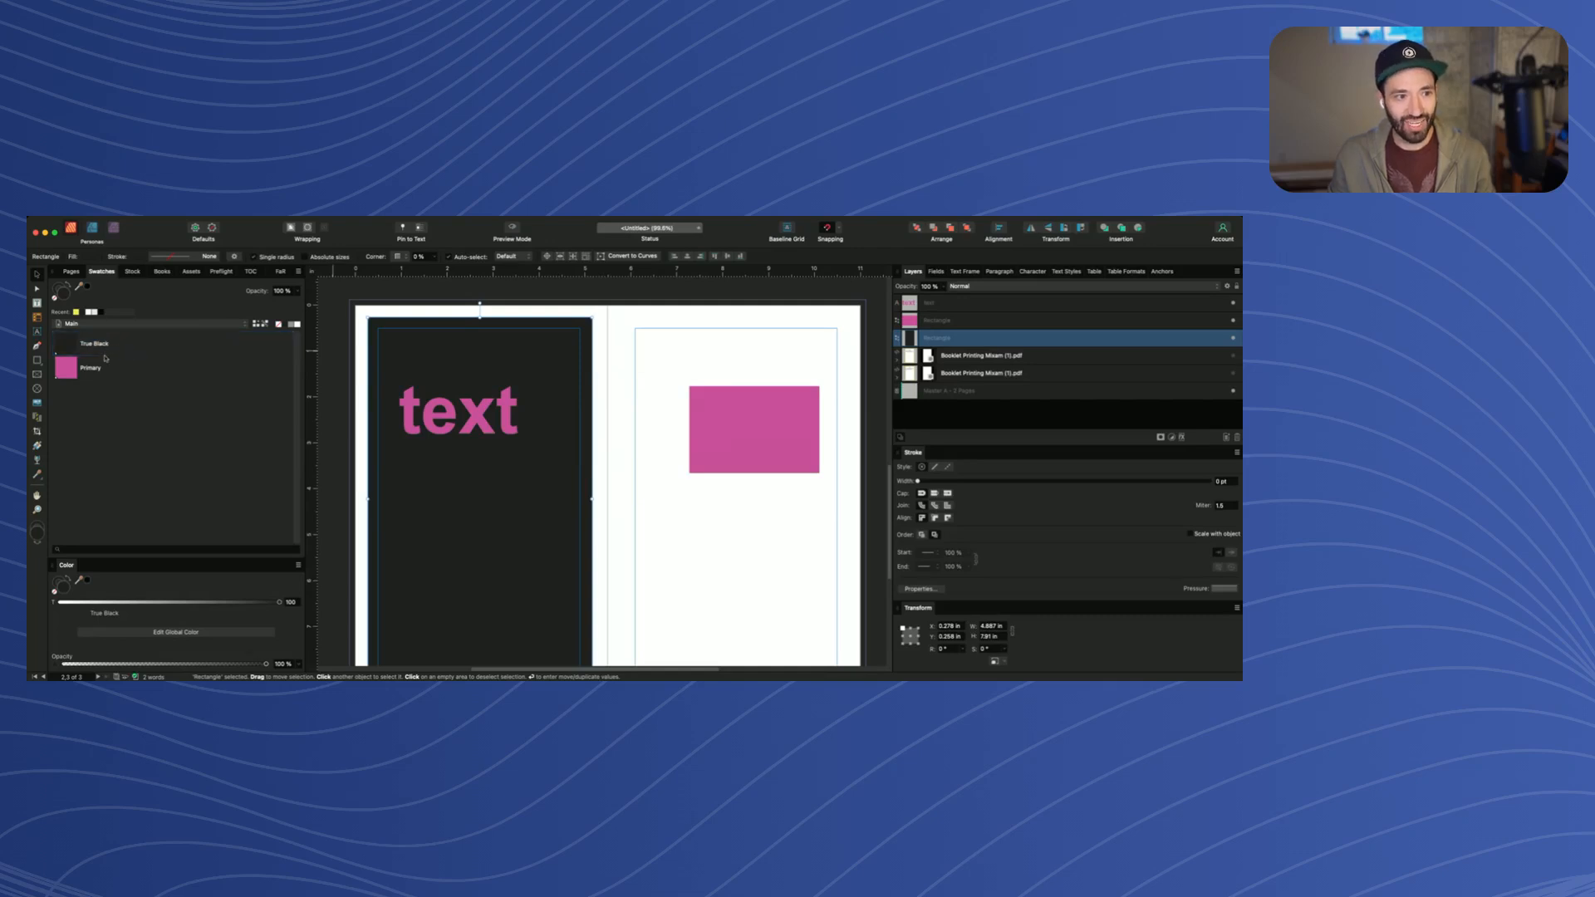
key(super+z)
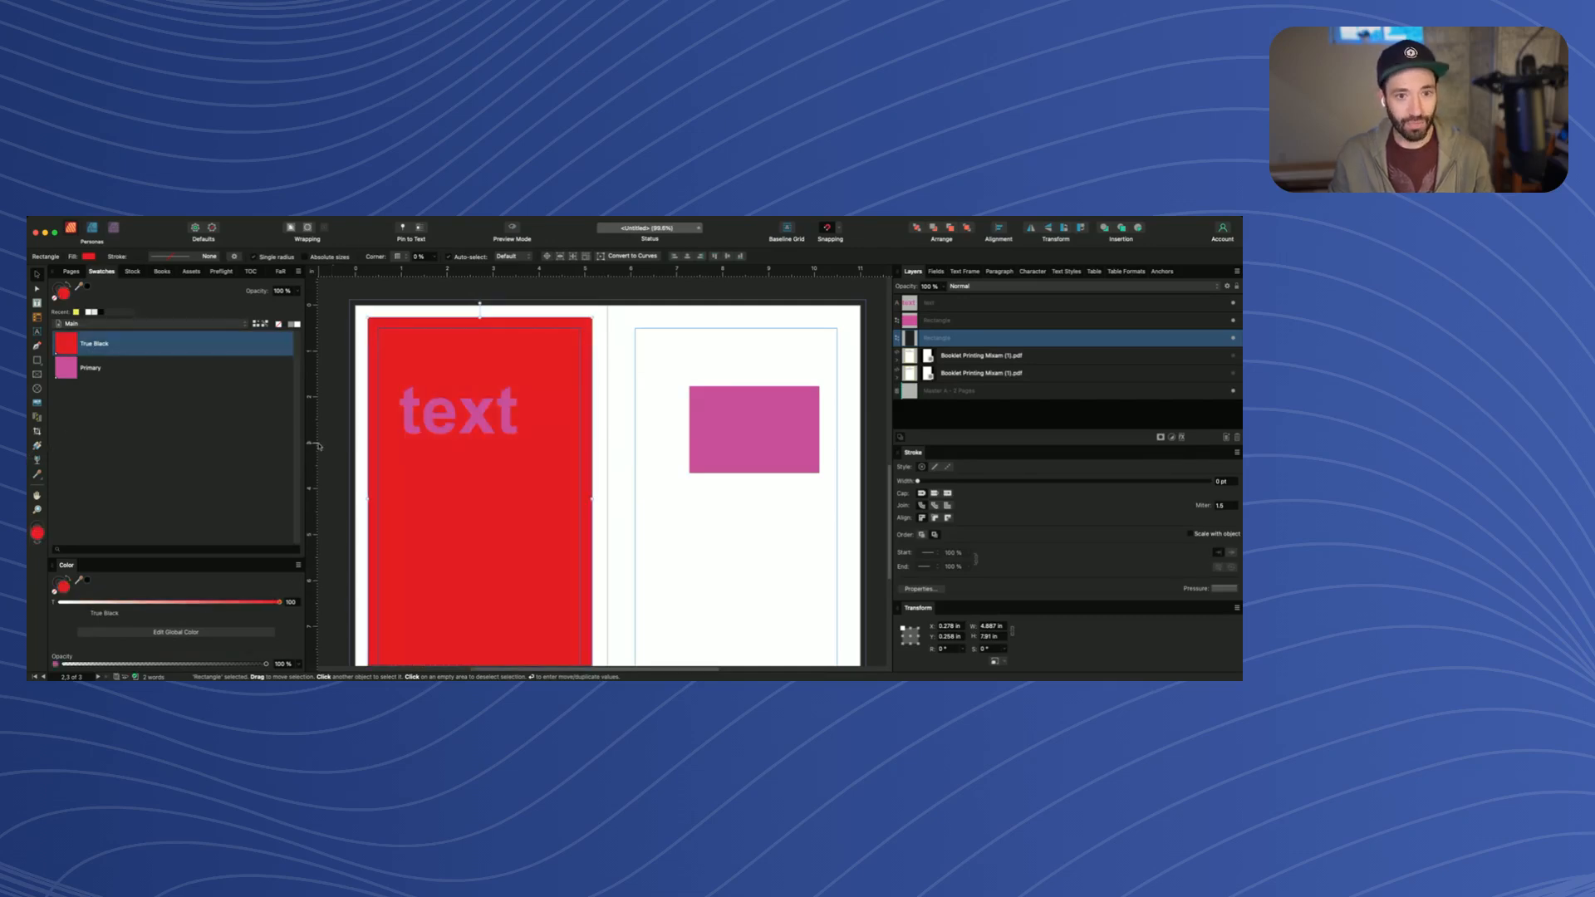
Undo the red edit of the True Black global colour
click(478, 404)
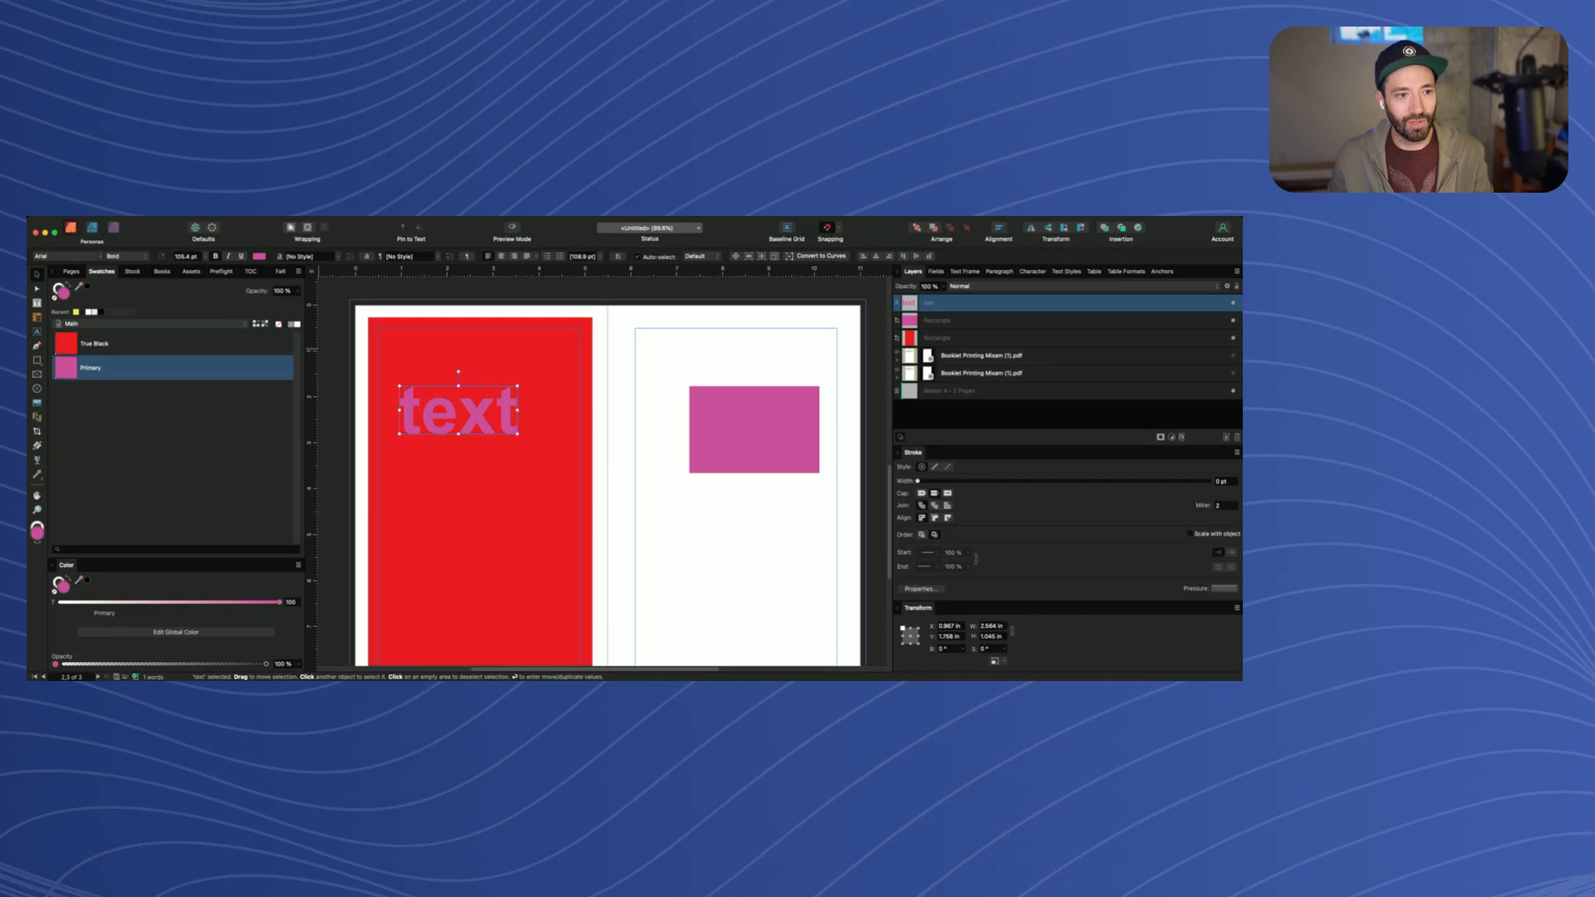
key(super+z)
key(super+z)
key(super+z)
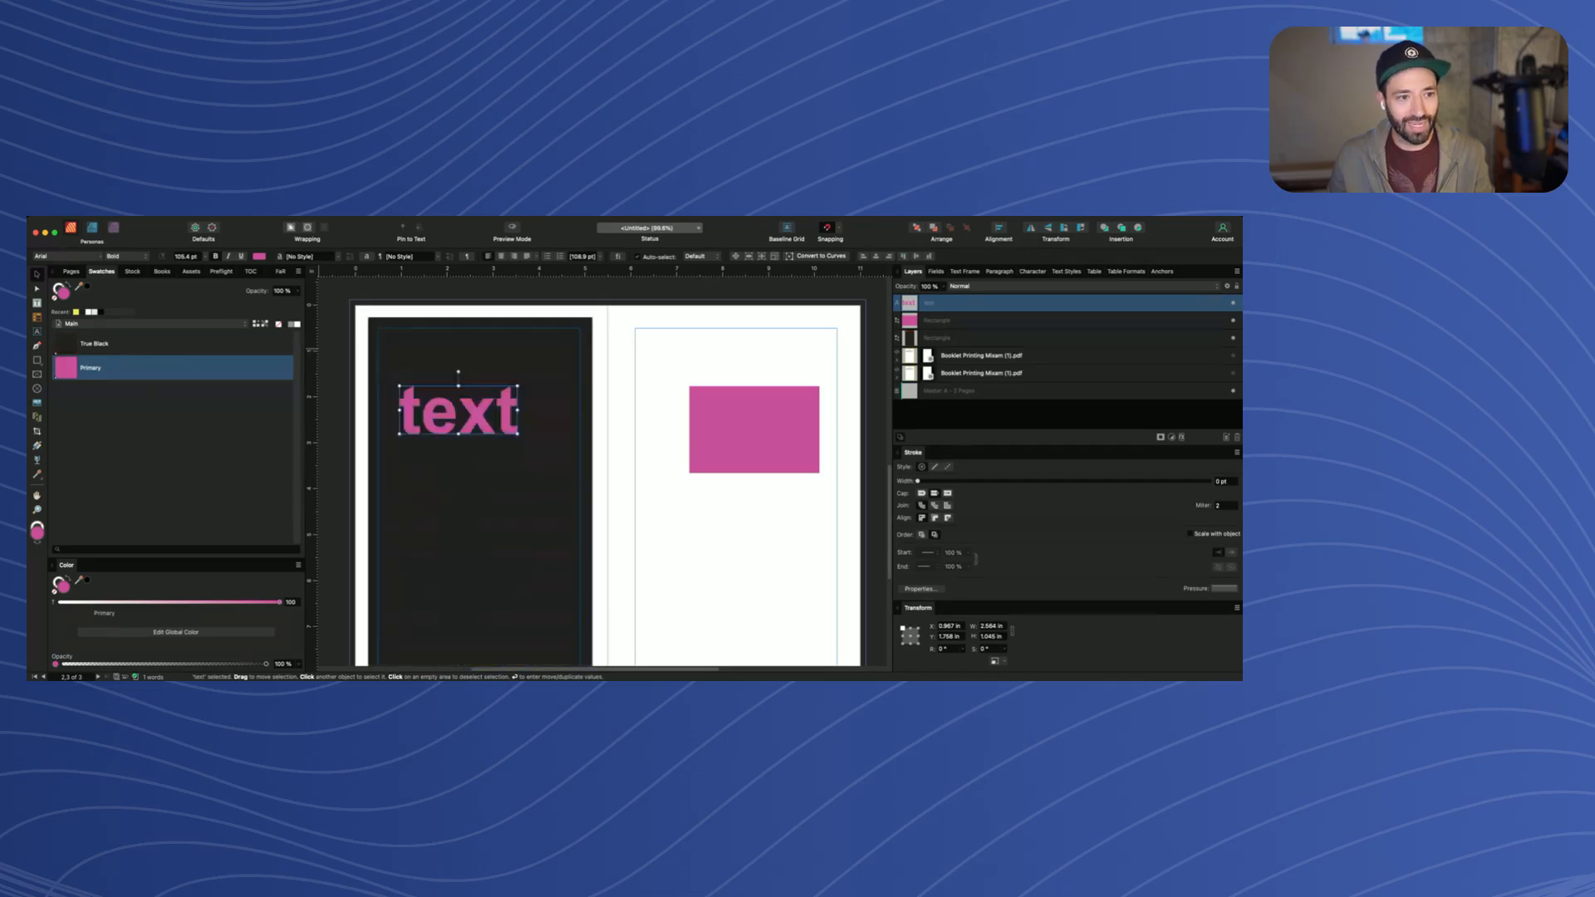
Set the Primary global colour to a bright yellow
click(648, 438)
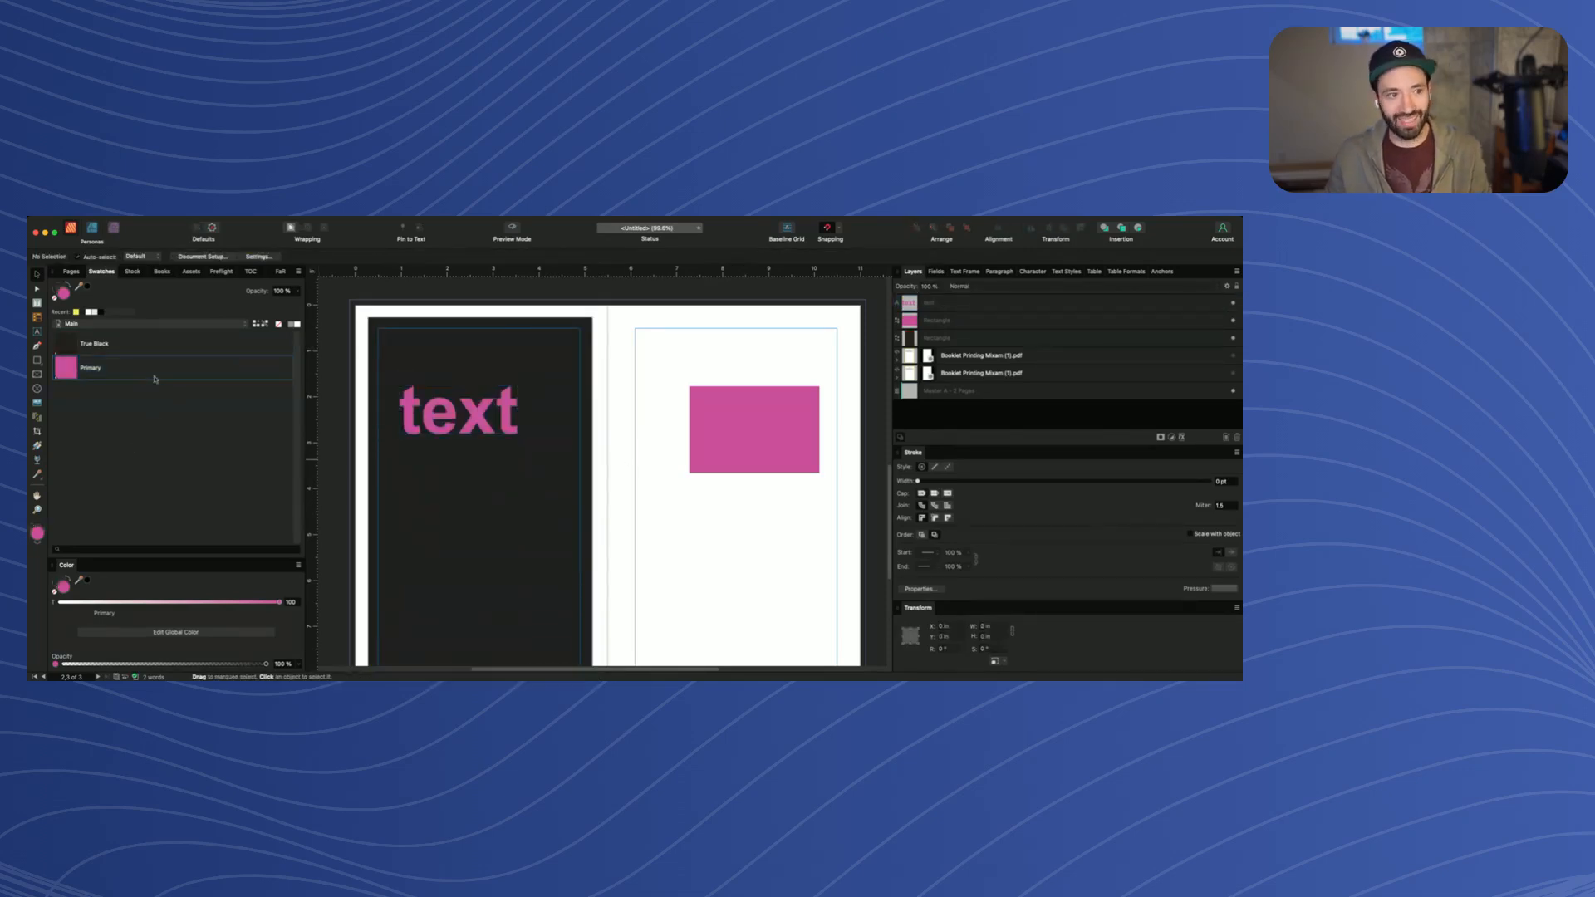
key(super+z)
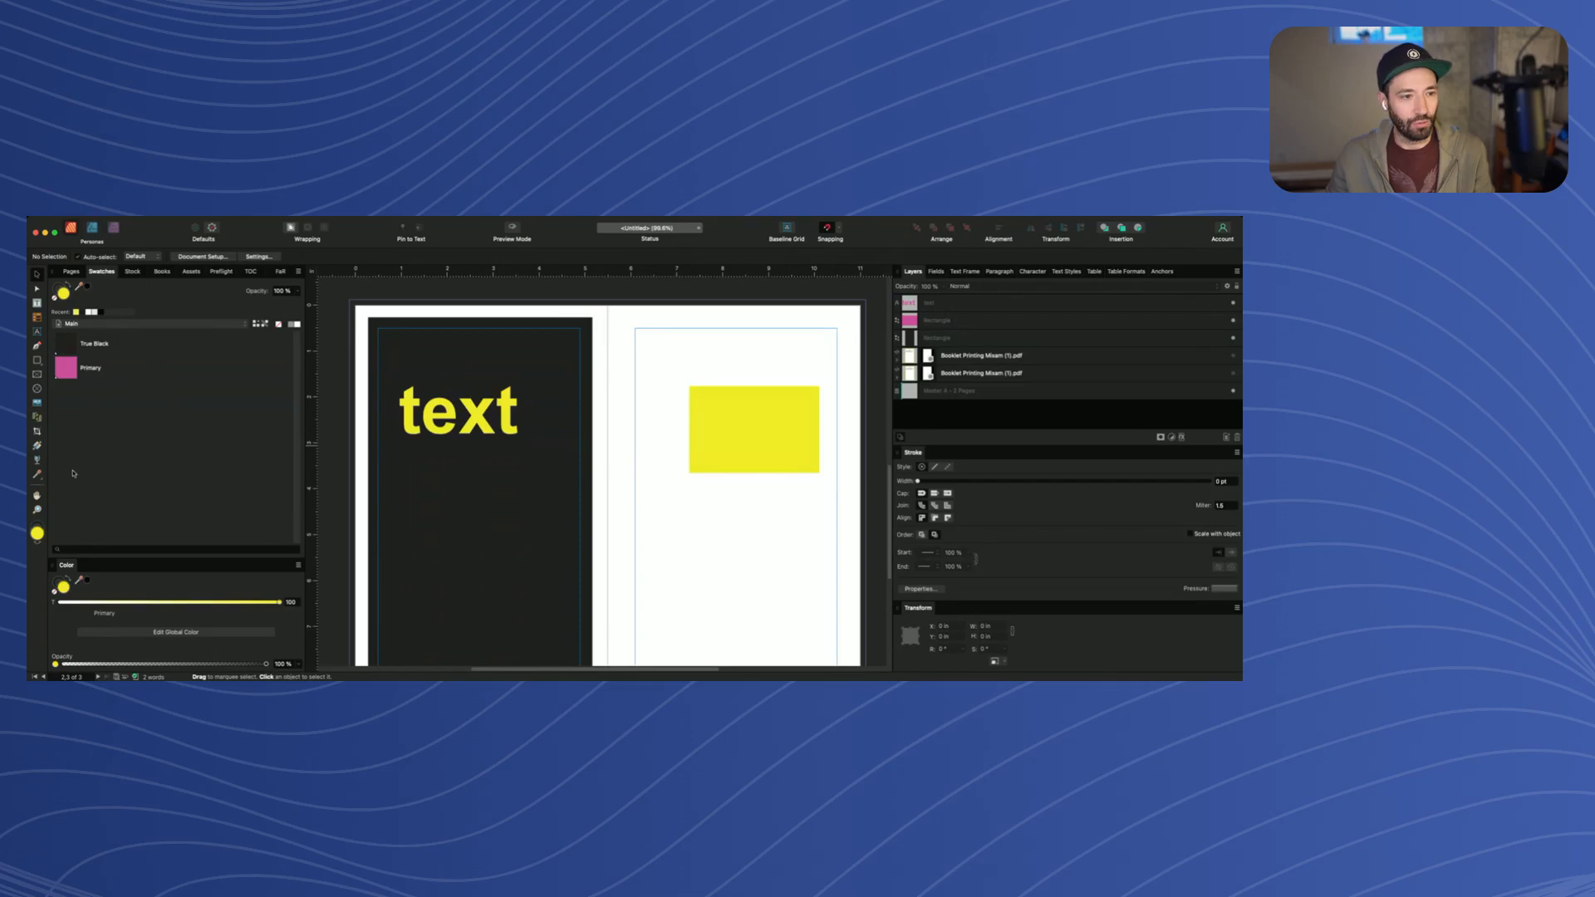
click(485, 516)
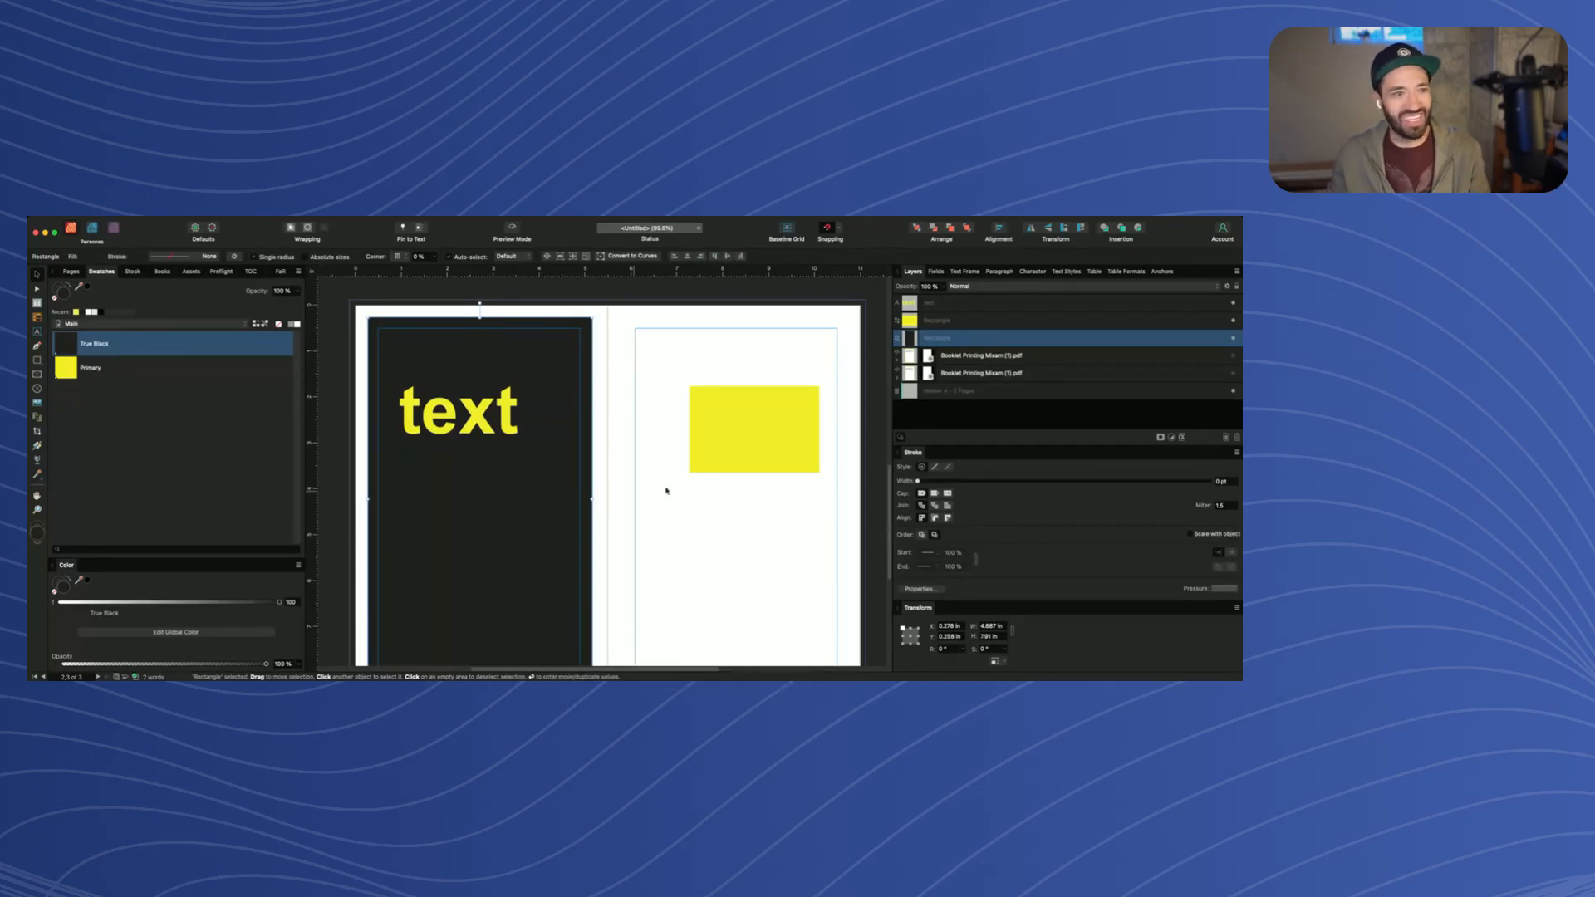
Delete the yellow rectangle on page 3 and the black rectangle on page 2, keeping the yellow text
click(698, 453)
key(Delete)
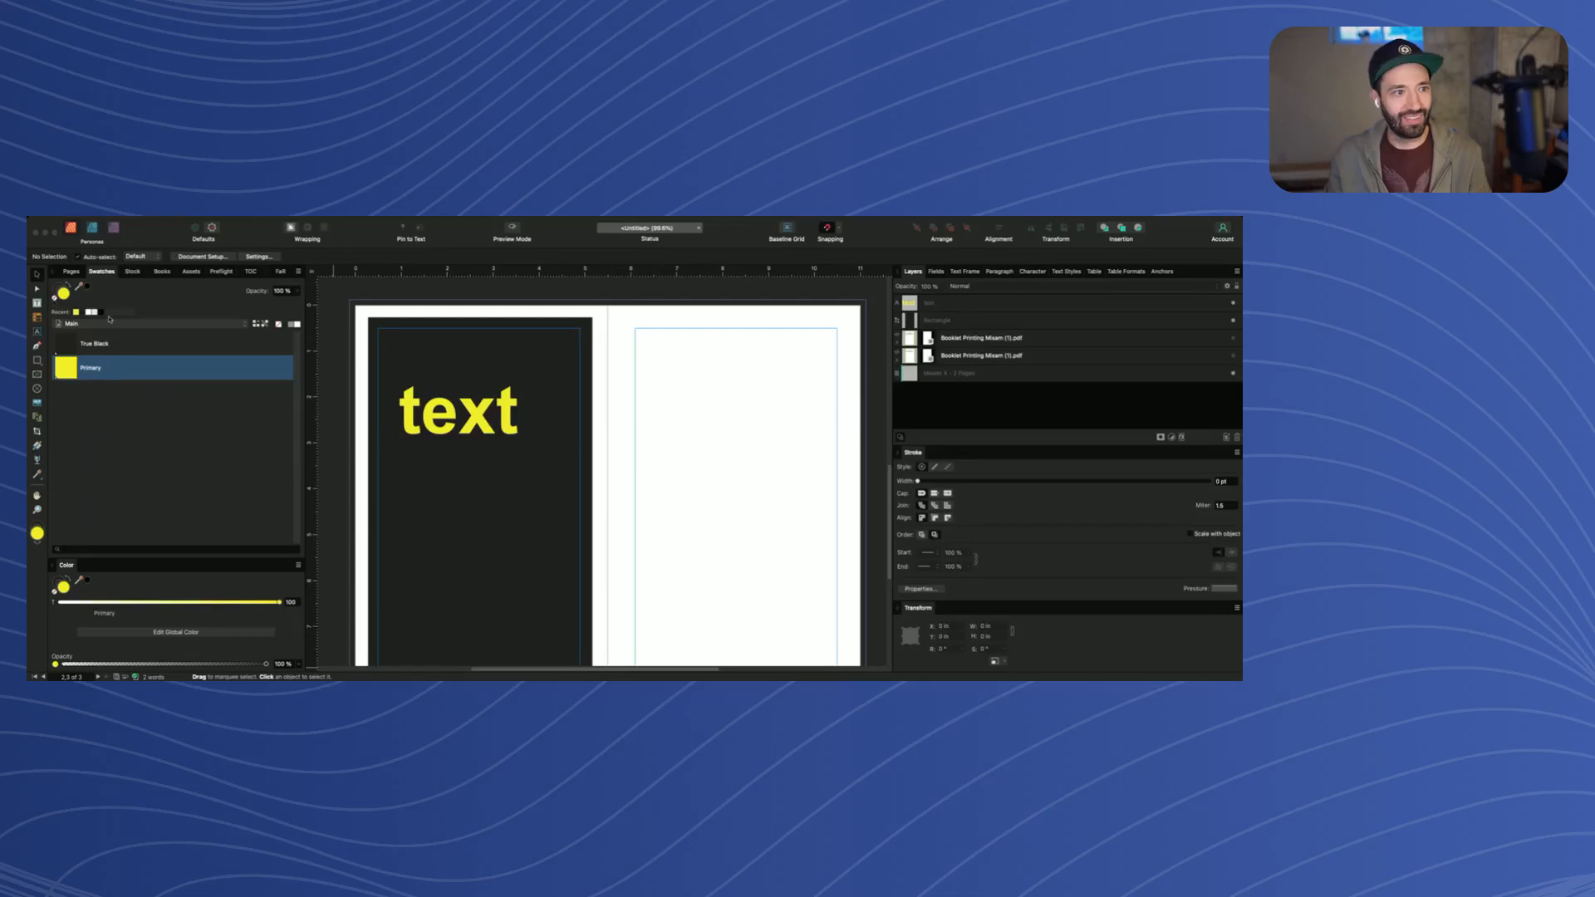
click(579, 505)
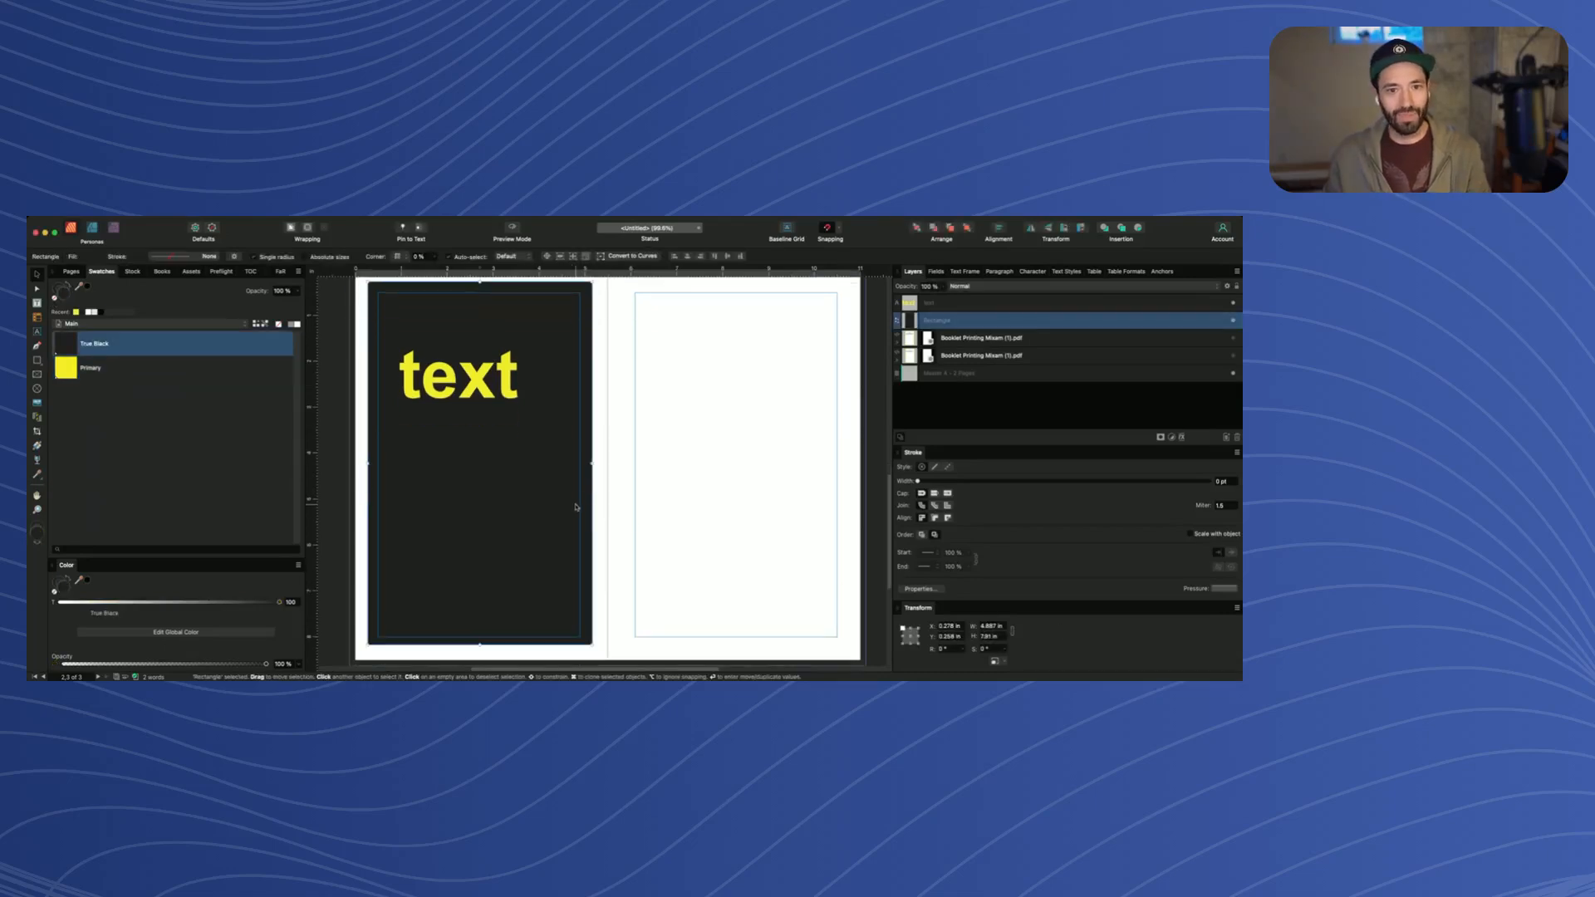
click(484, 393)
scroll(484, 396, down, 1)
scroll(498, 357, up, 2)
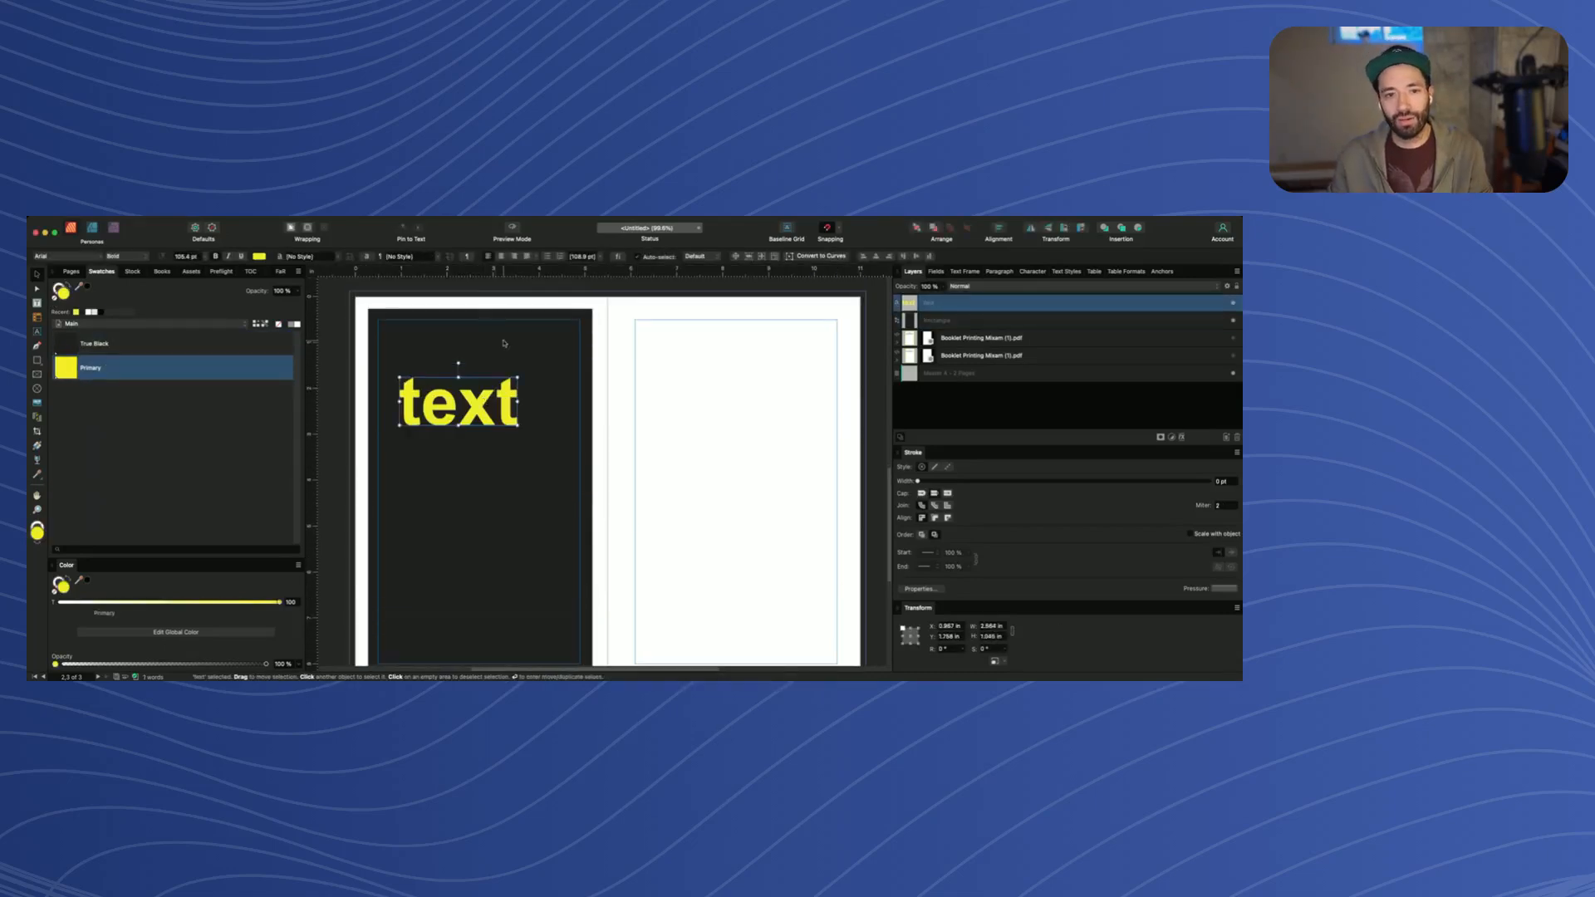
click(545, 371)
key(Delete)
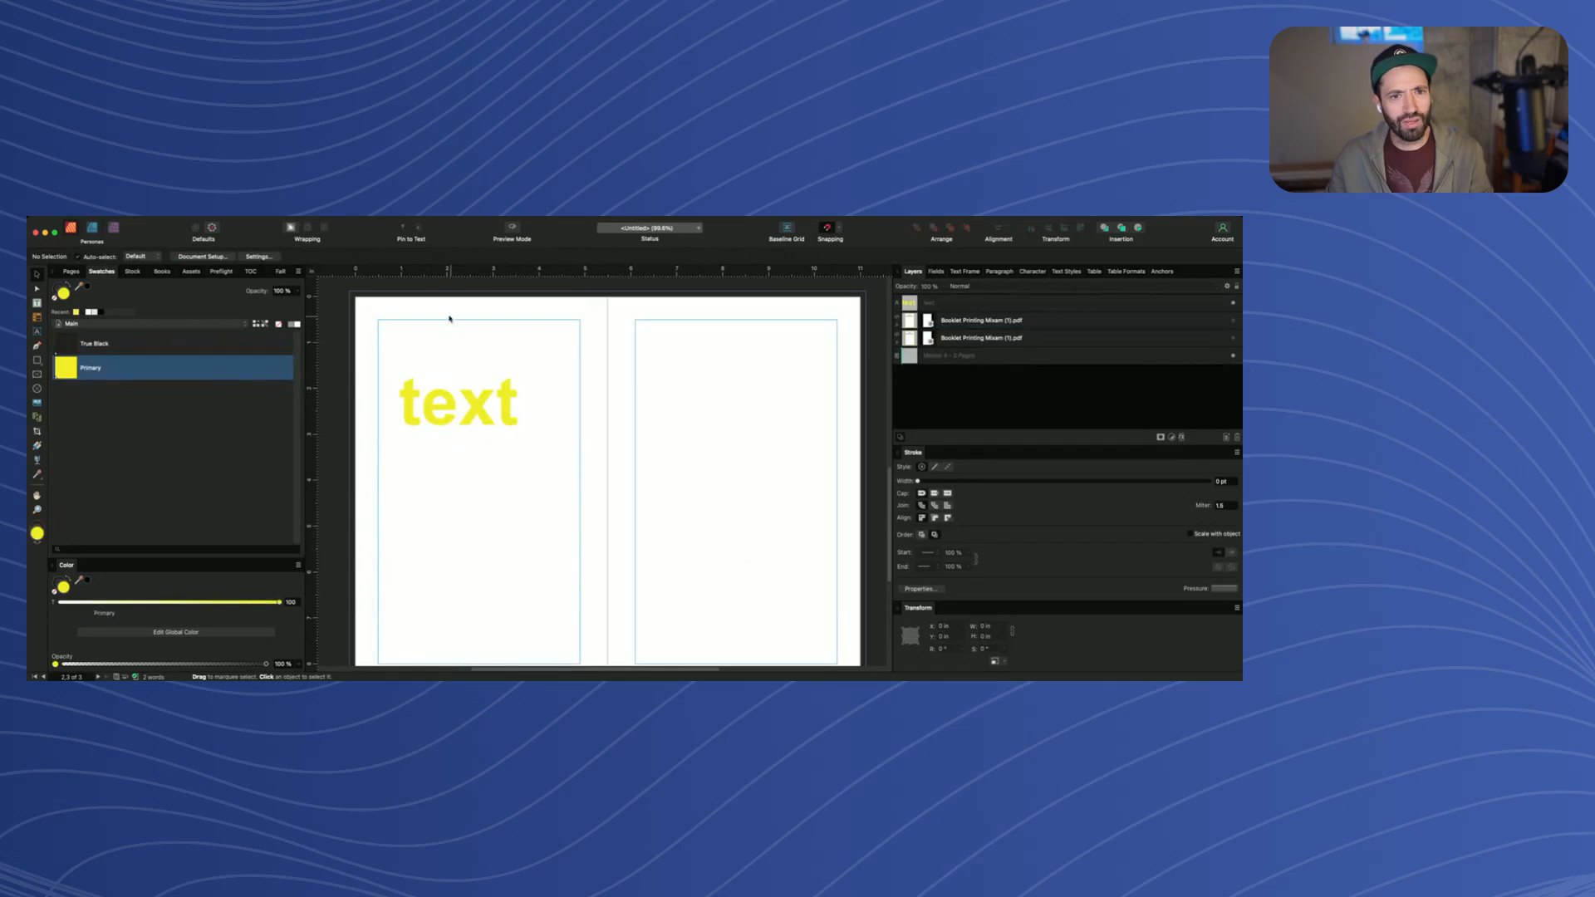
Check the page 2–3 spread in Preview Mode and open the Master A spread, with more room for the master pages list
click(508, 233)
click(509, 233)
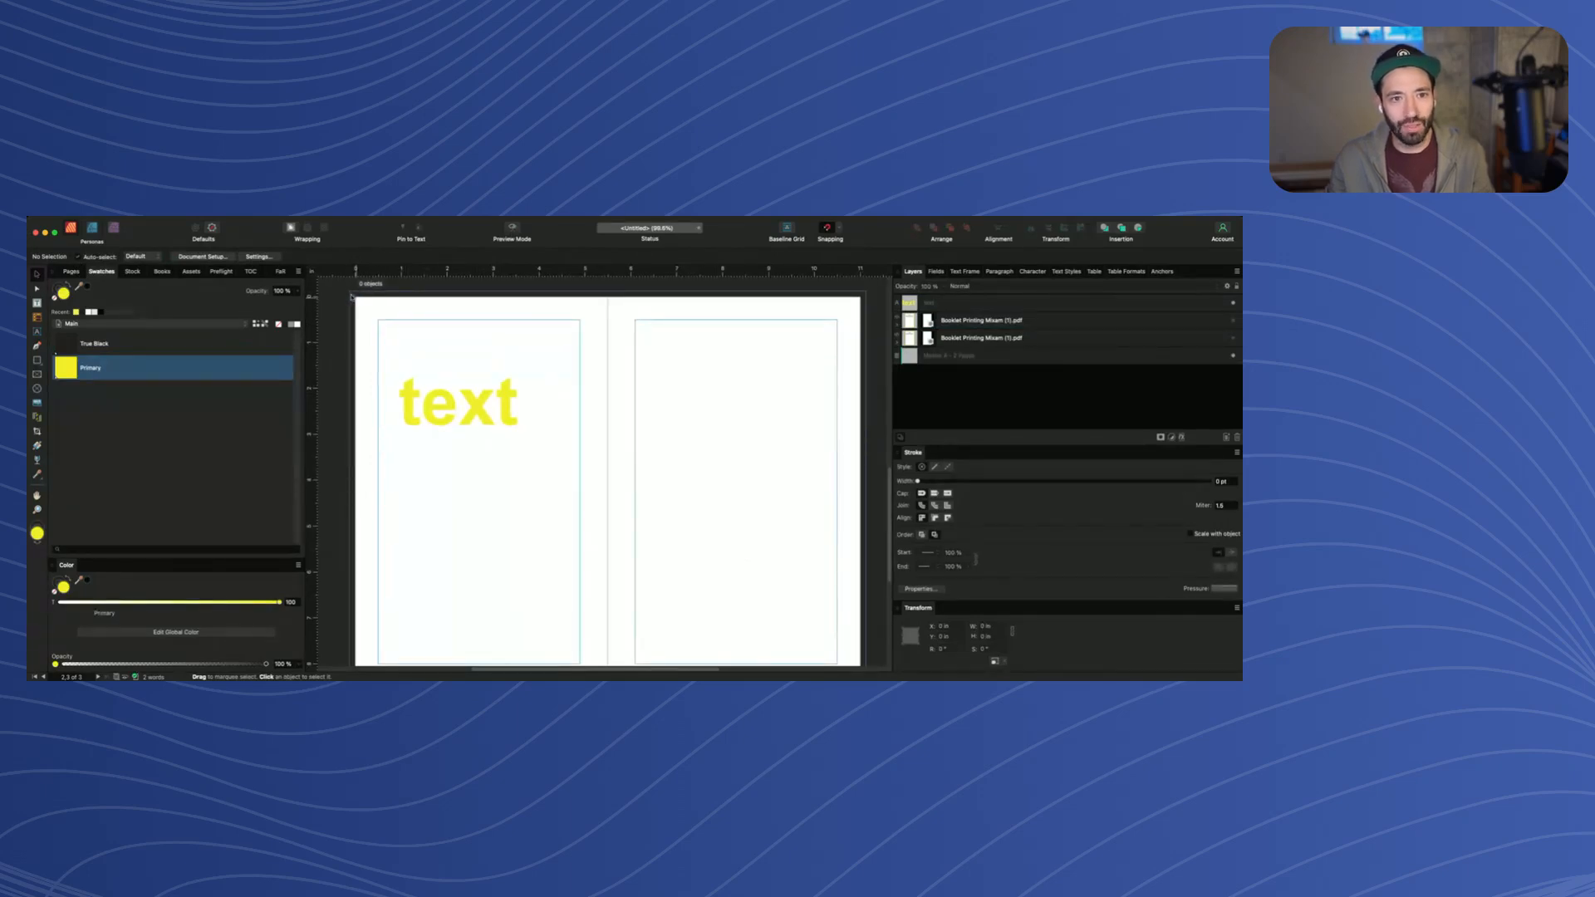
click(70, 272)
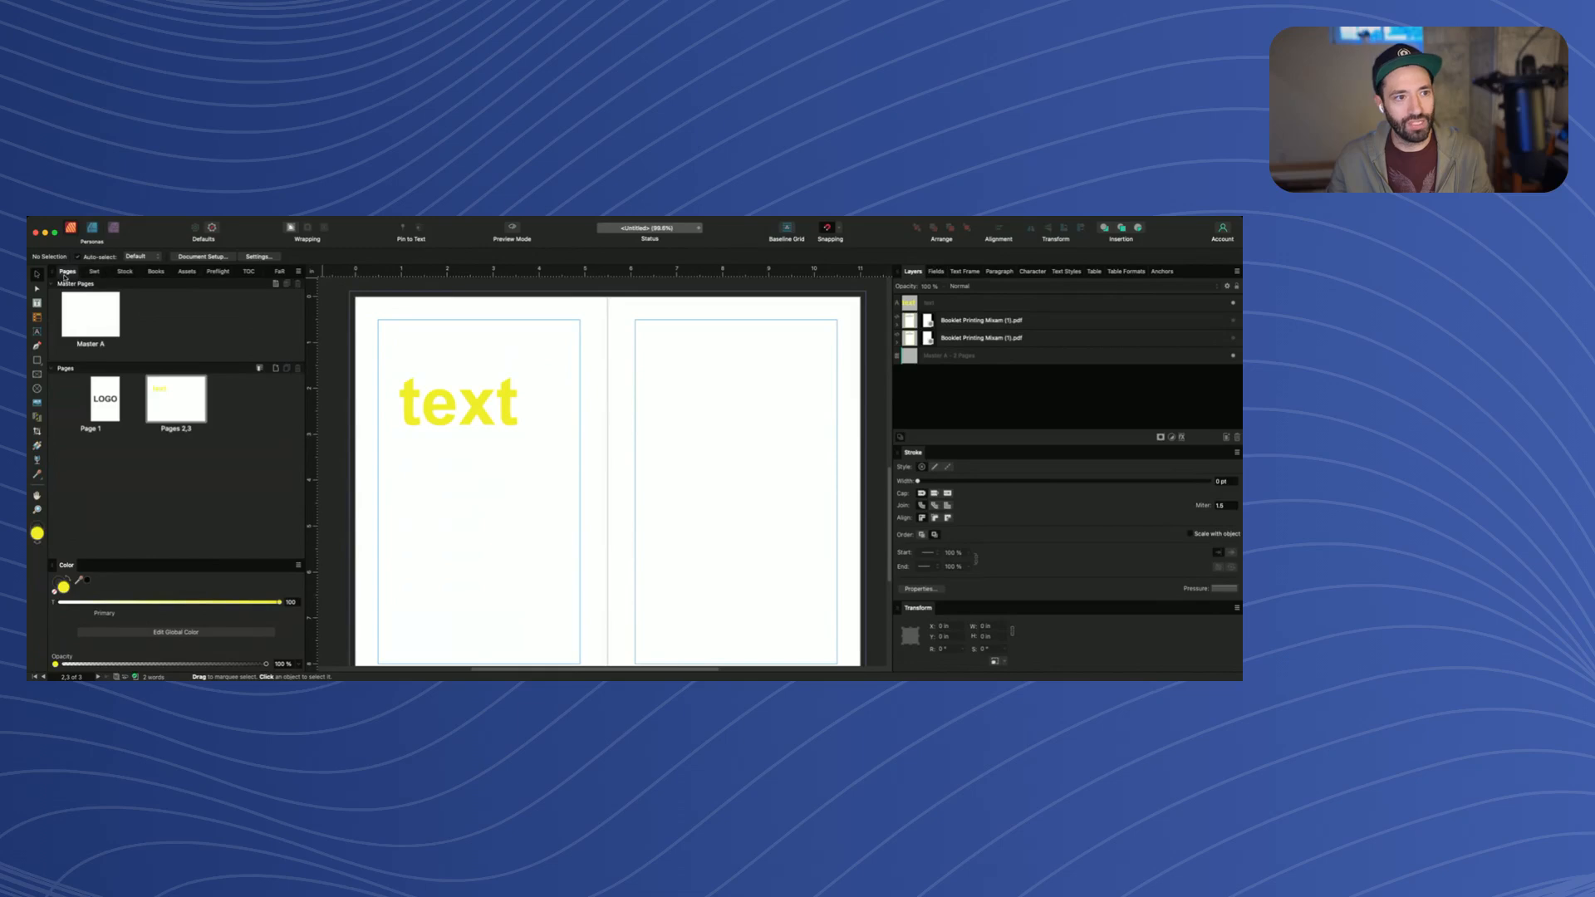
drag(109, 364, 113, 411)
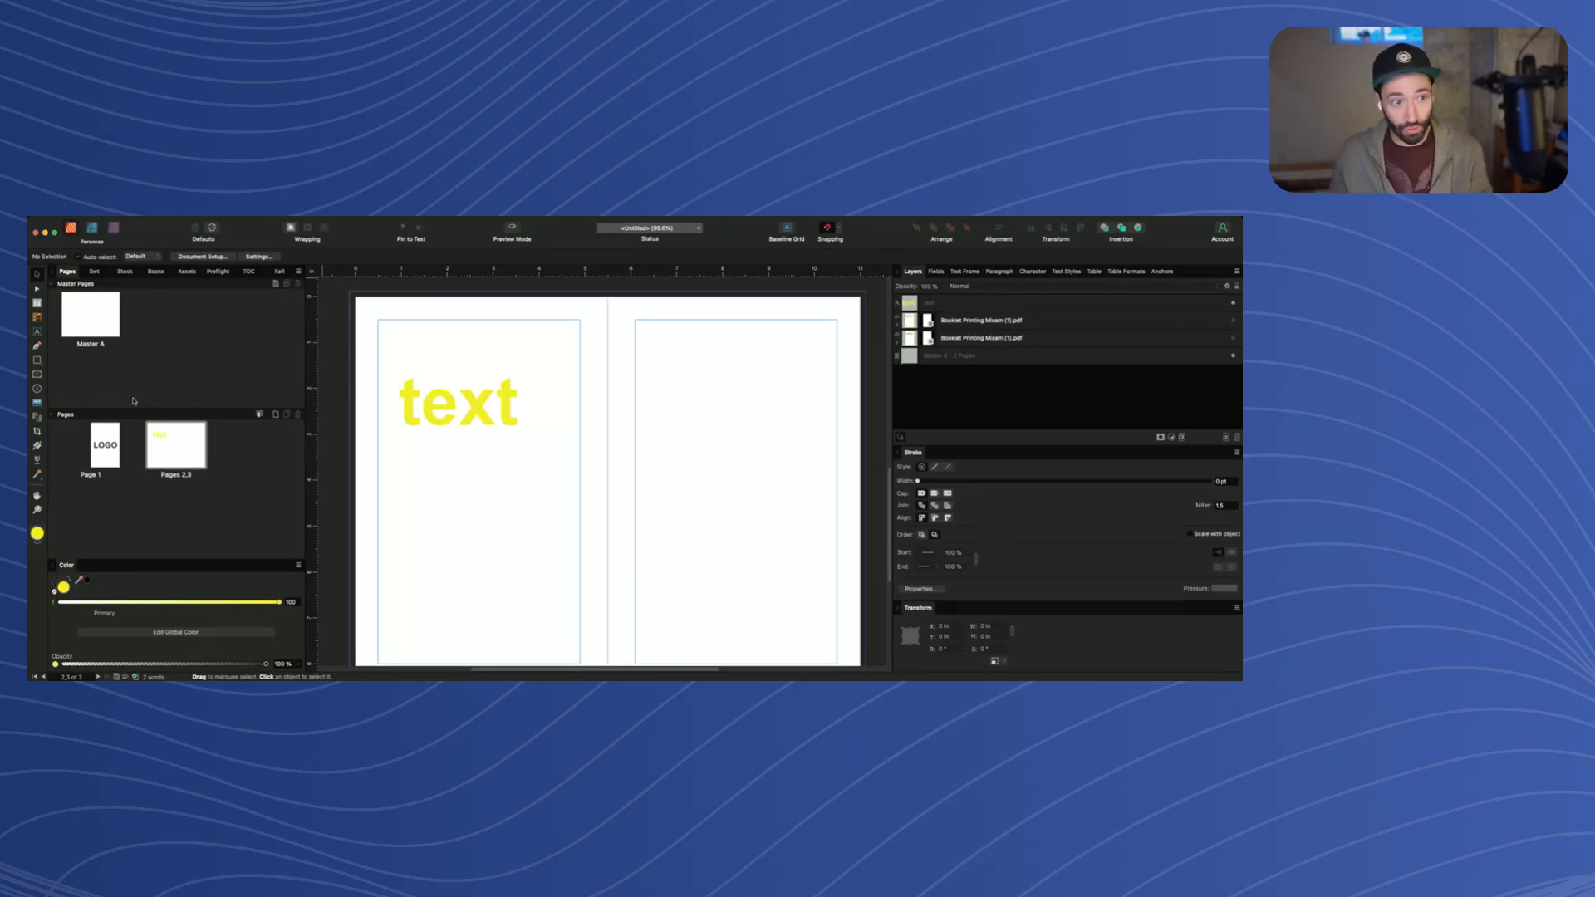
double_click(103, 312)
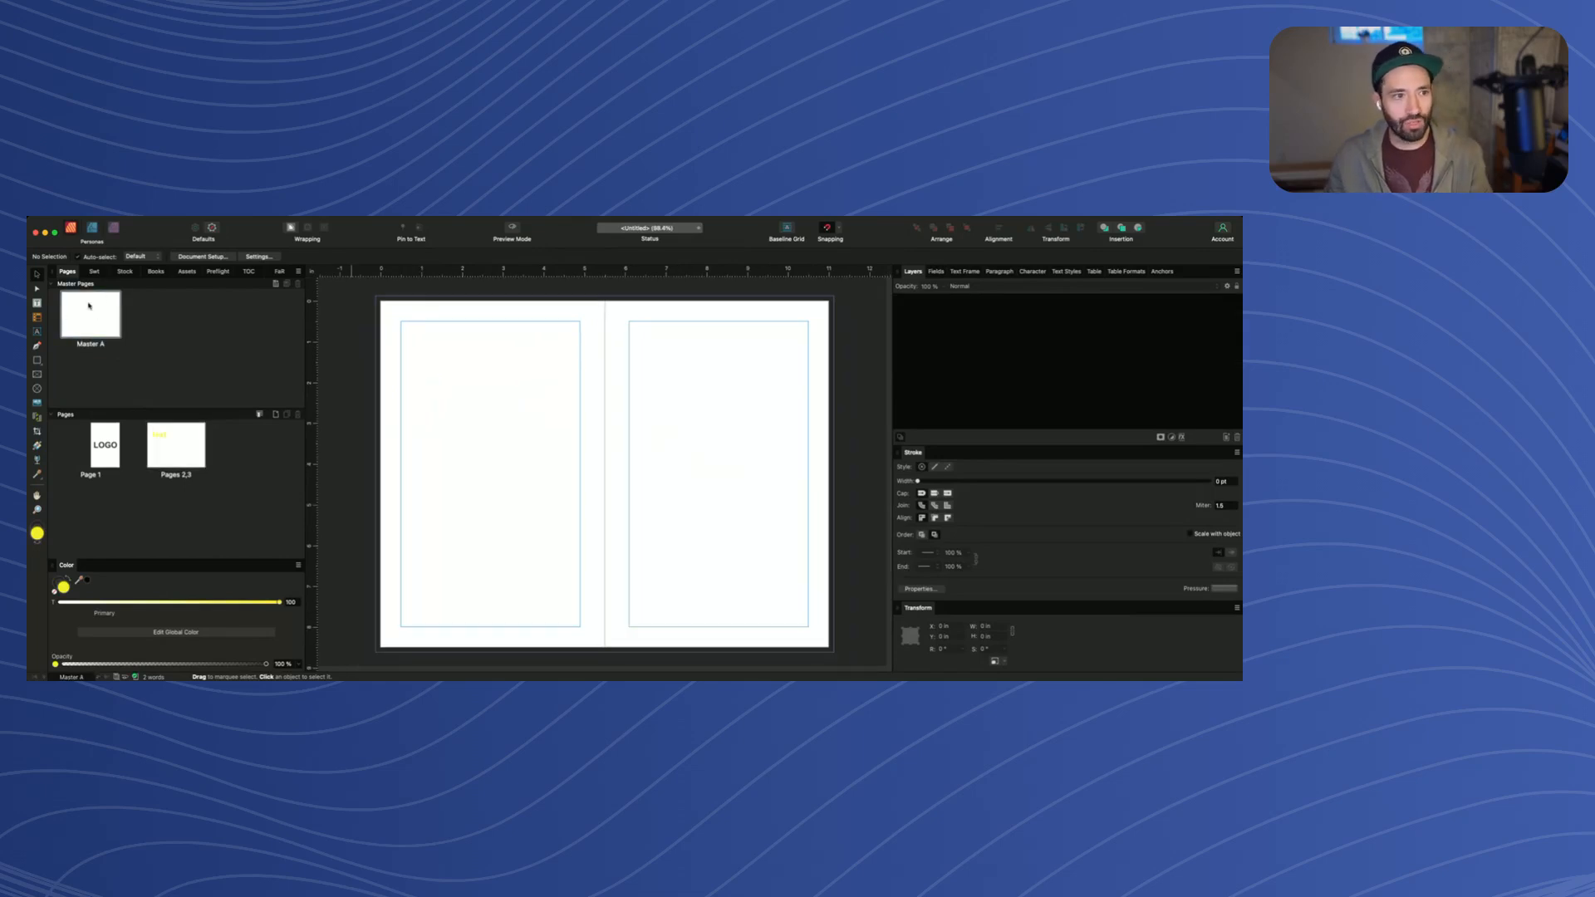
Rename the master page Master A as Main
double_click(91, 344)
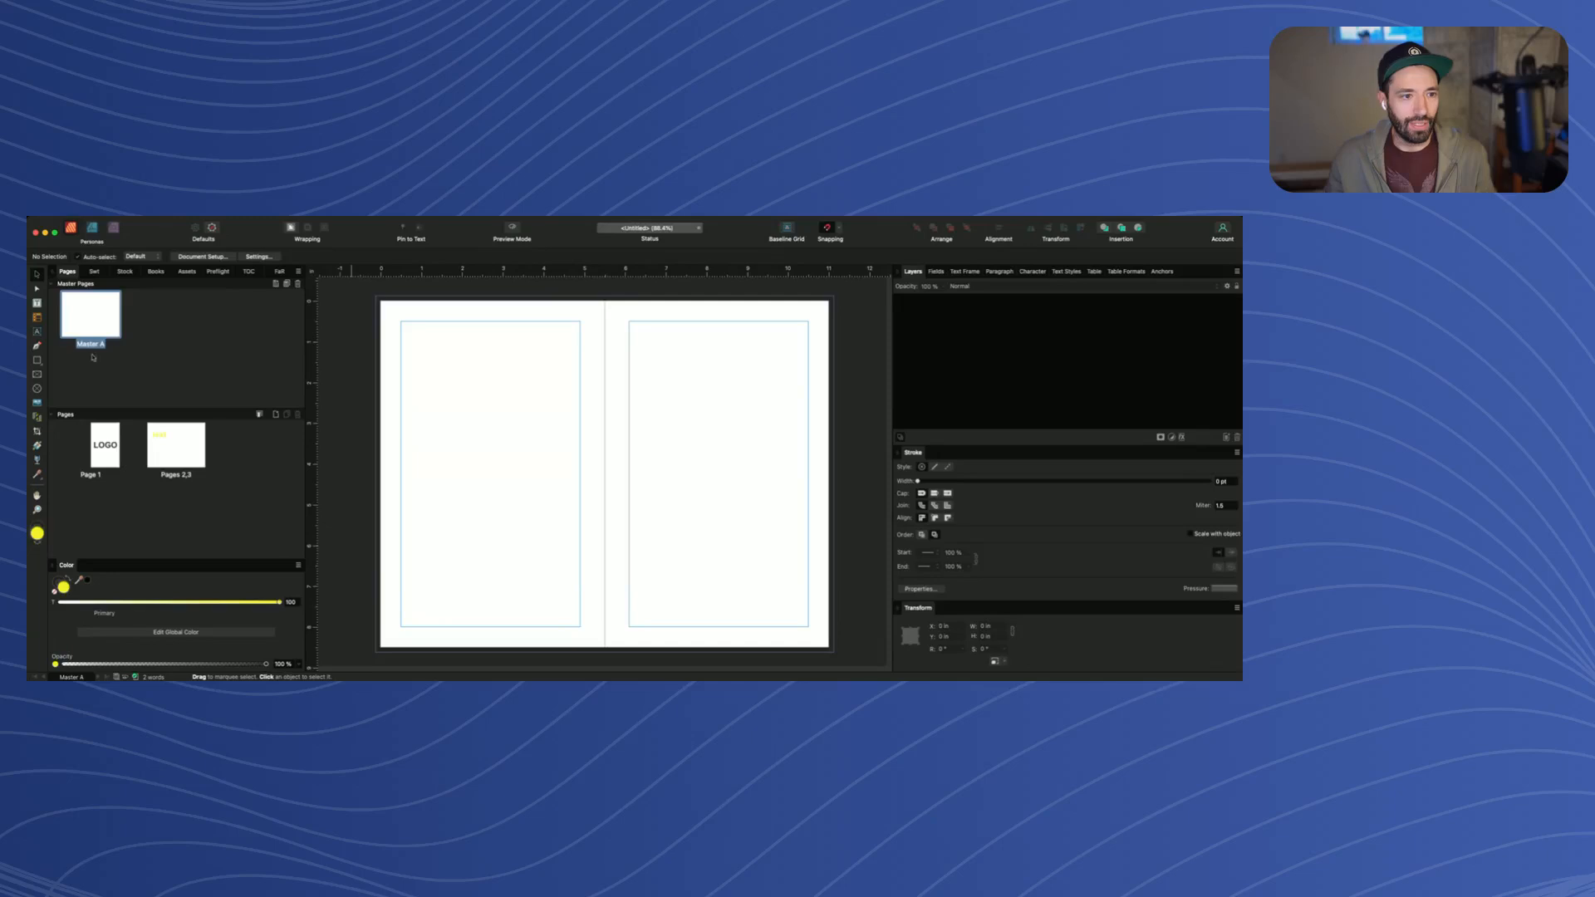
click(91, 346)
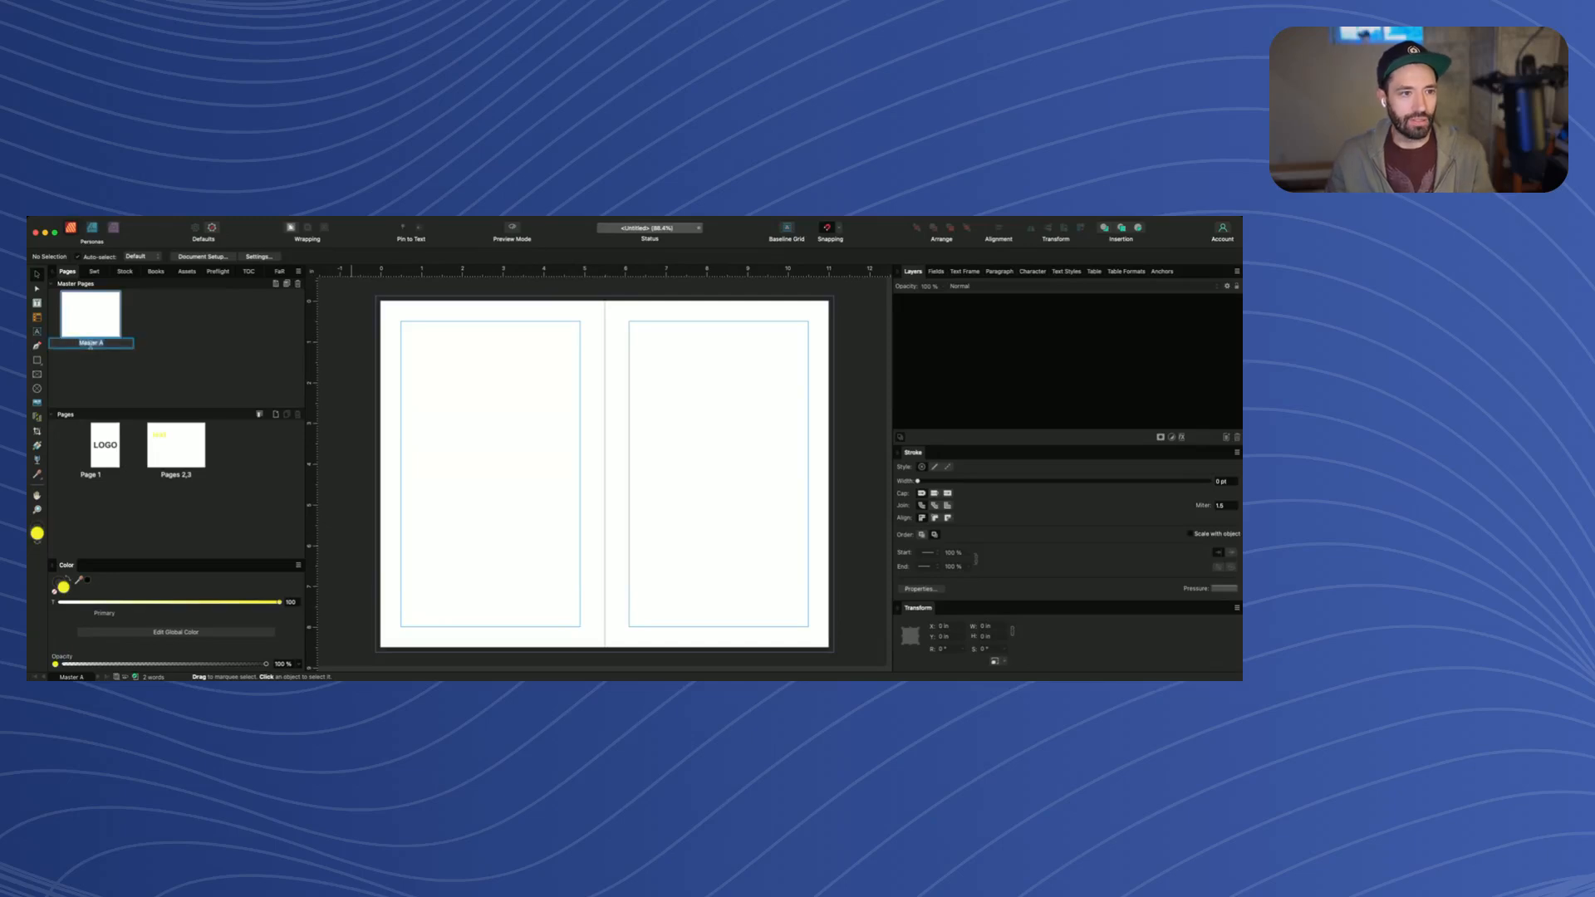
text(Name)
key(Return)
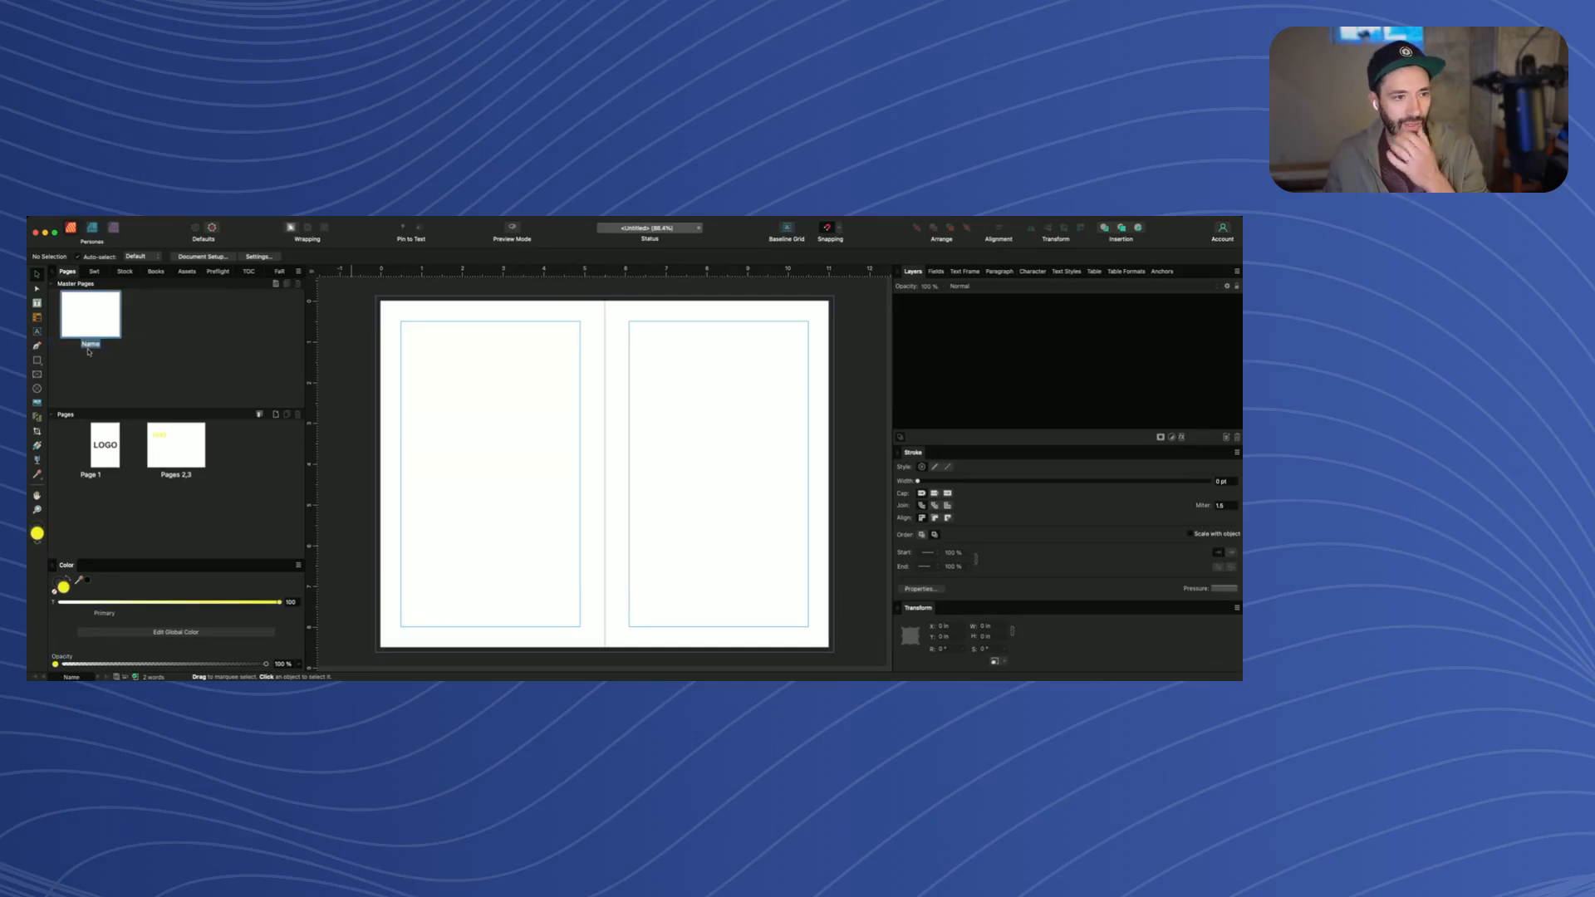
click(92, 345)
text(Main)
key(Return)
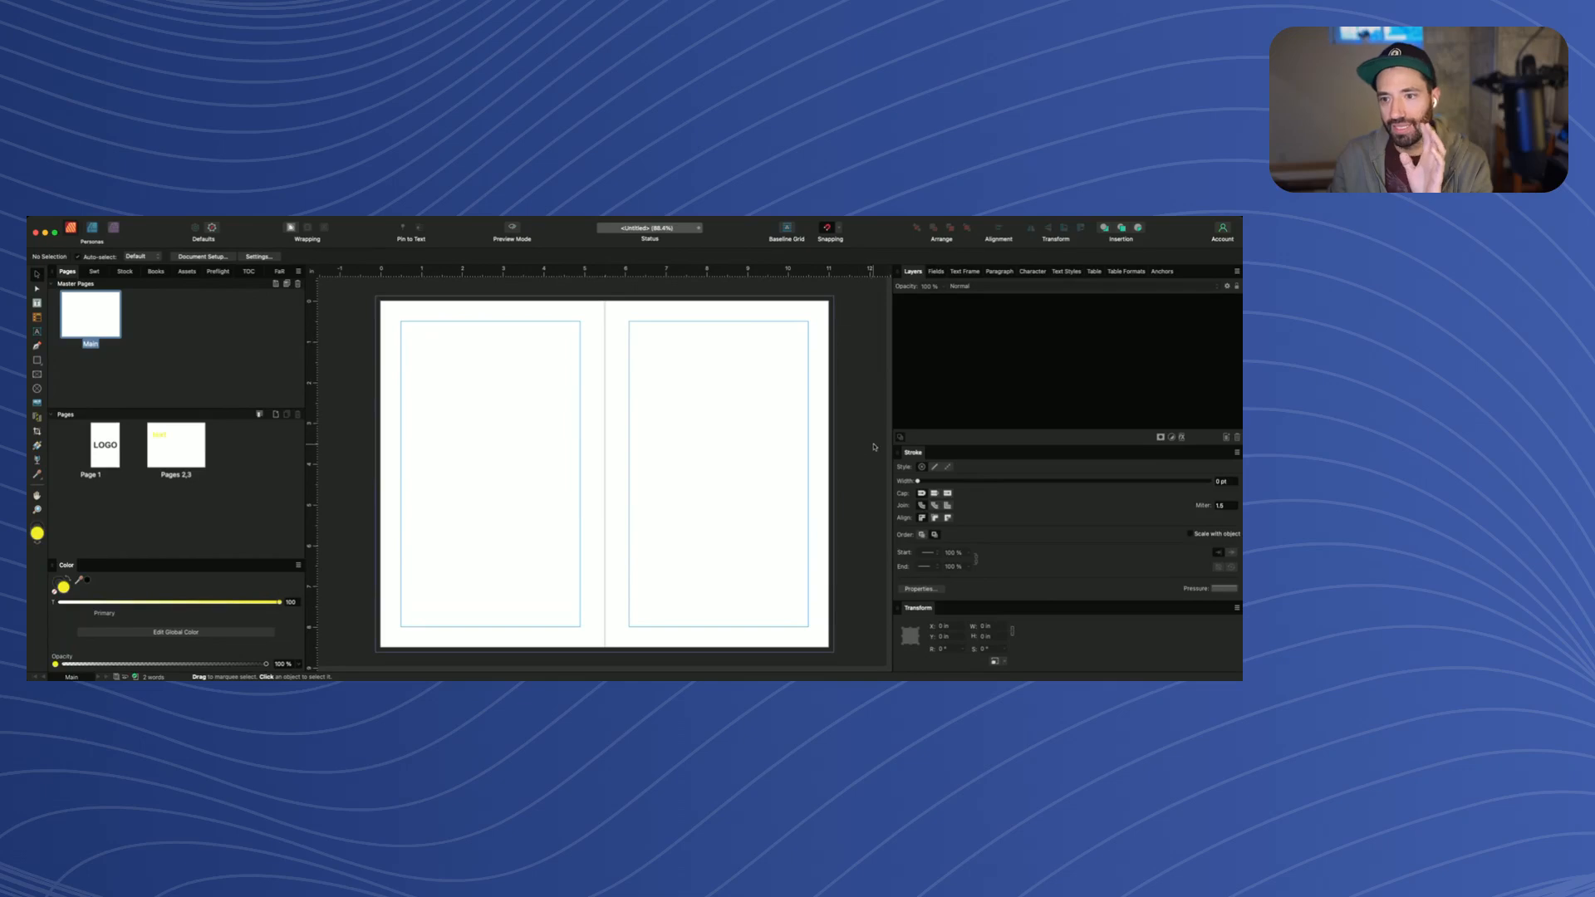
Draw a yellow rectangle of 11.25 by 8.75 in covering the whole Main master spread out to the bleed
drag(890, 448, 909, 441)
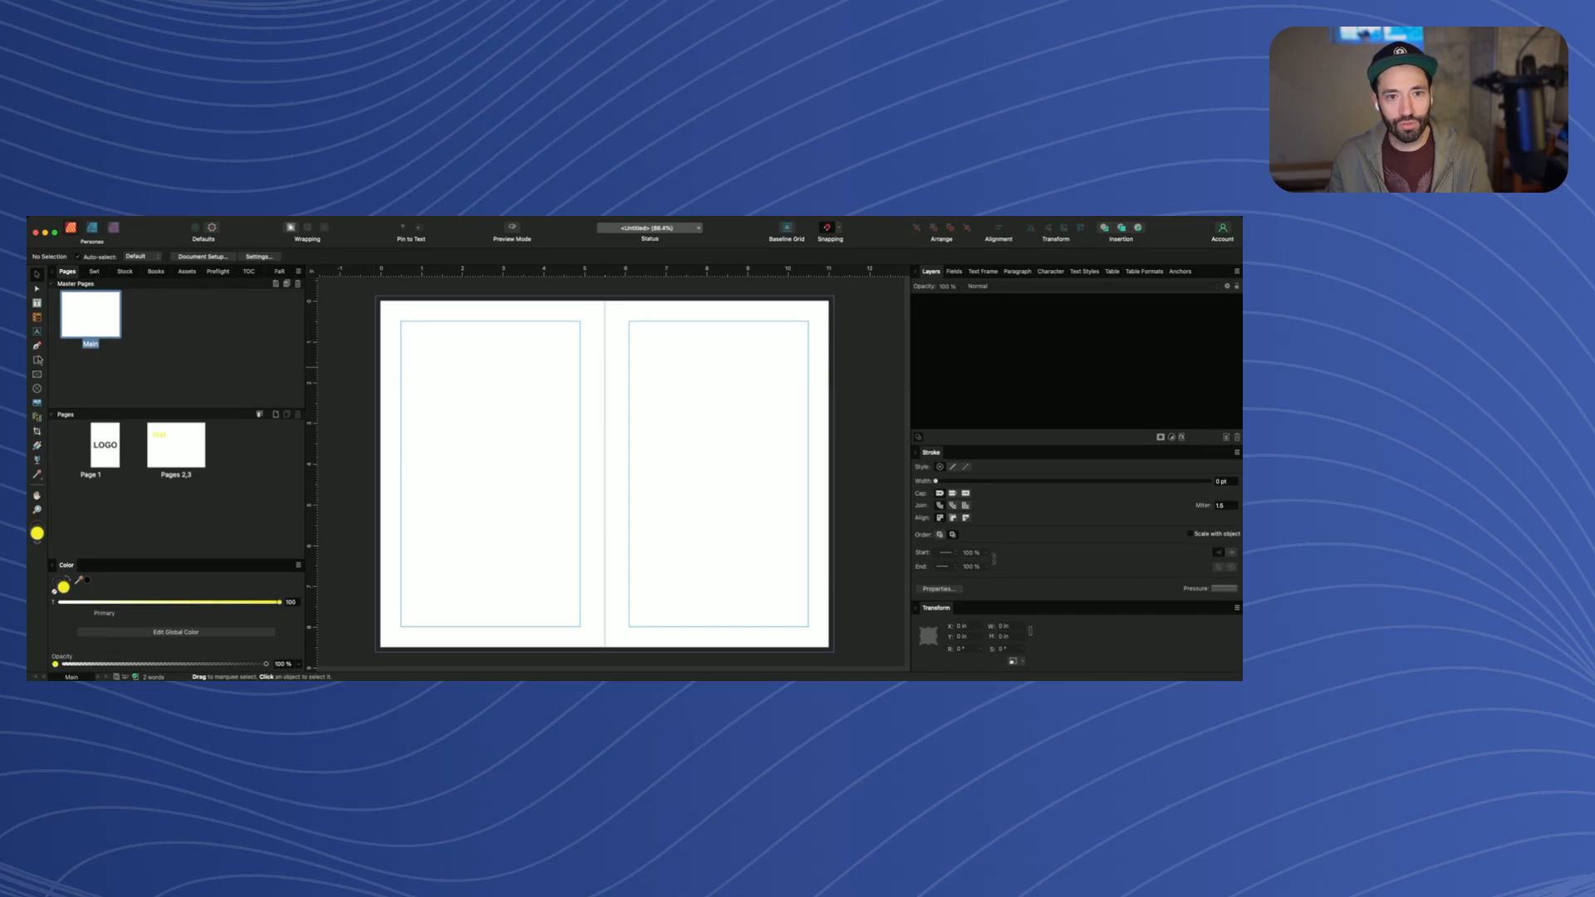
key(m)
mouse_move(375, 295)
mouse_down()
mouse_move(720, 516)
mouse_move(832, 651)
mouse_move(833, 633)
mouse_up()
click(861, 599)
key(v)
scroll(784, 518, up, 4)
click(709, 488)
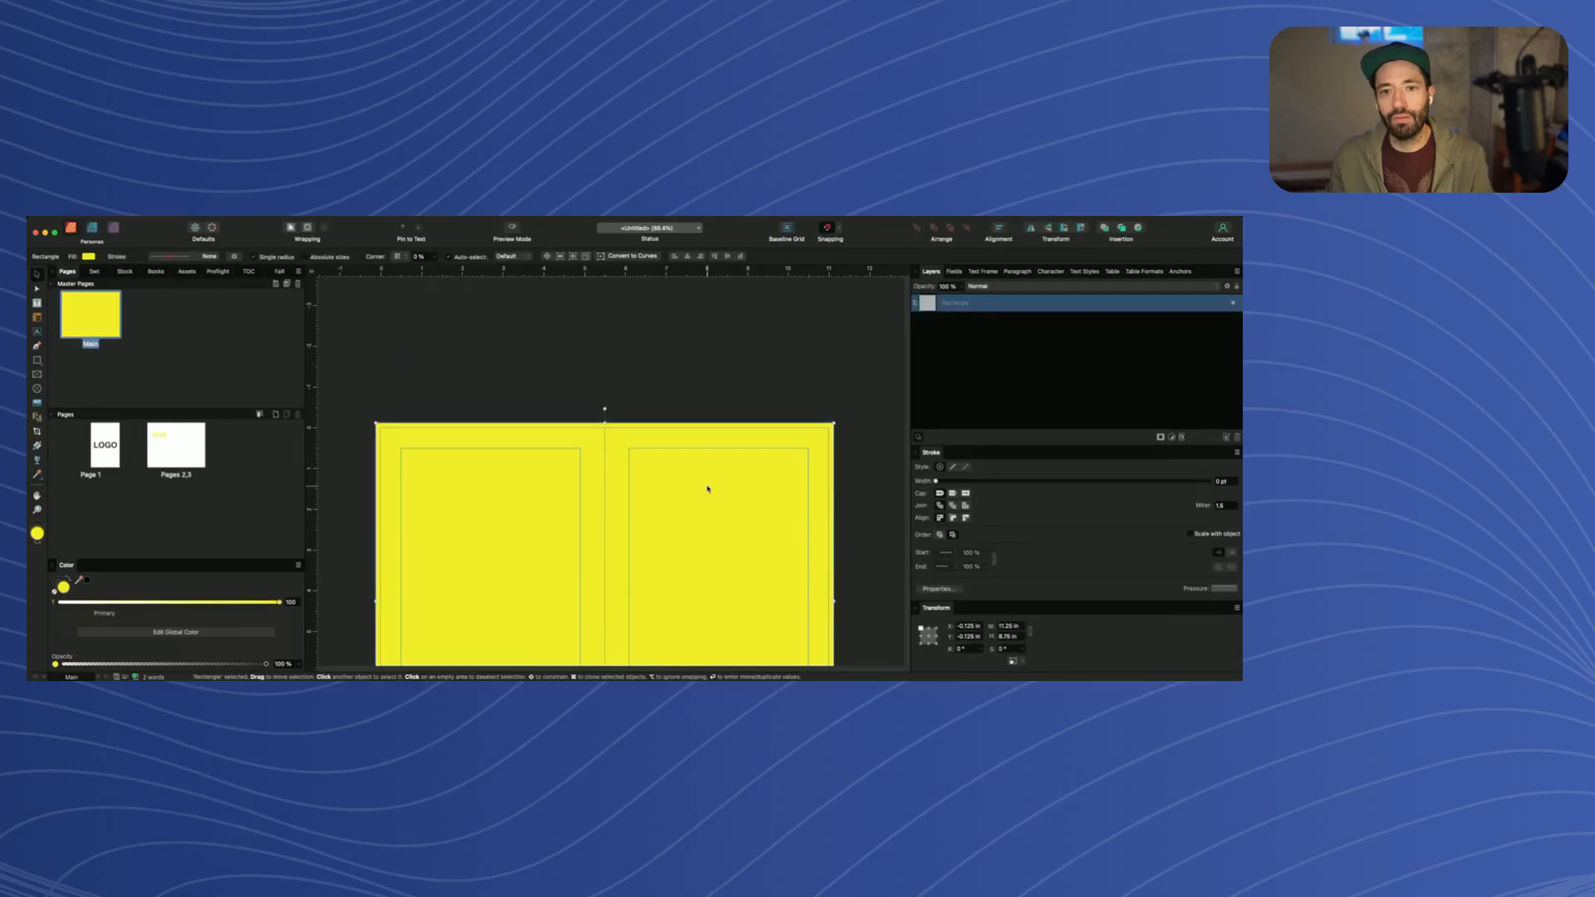
scroll(582, 448, down, 2)
scroll(748, 469, down, 1)
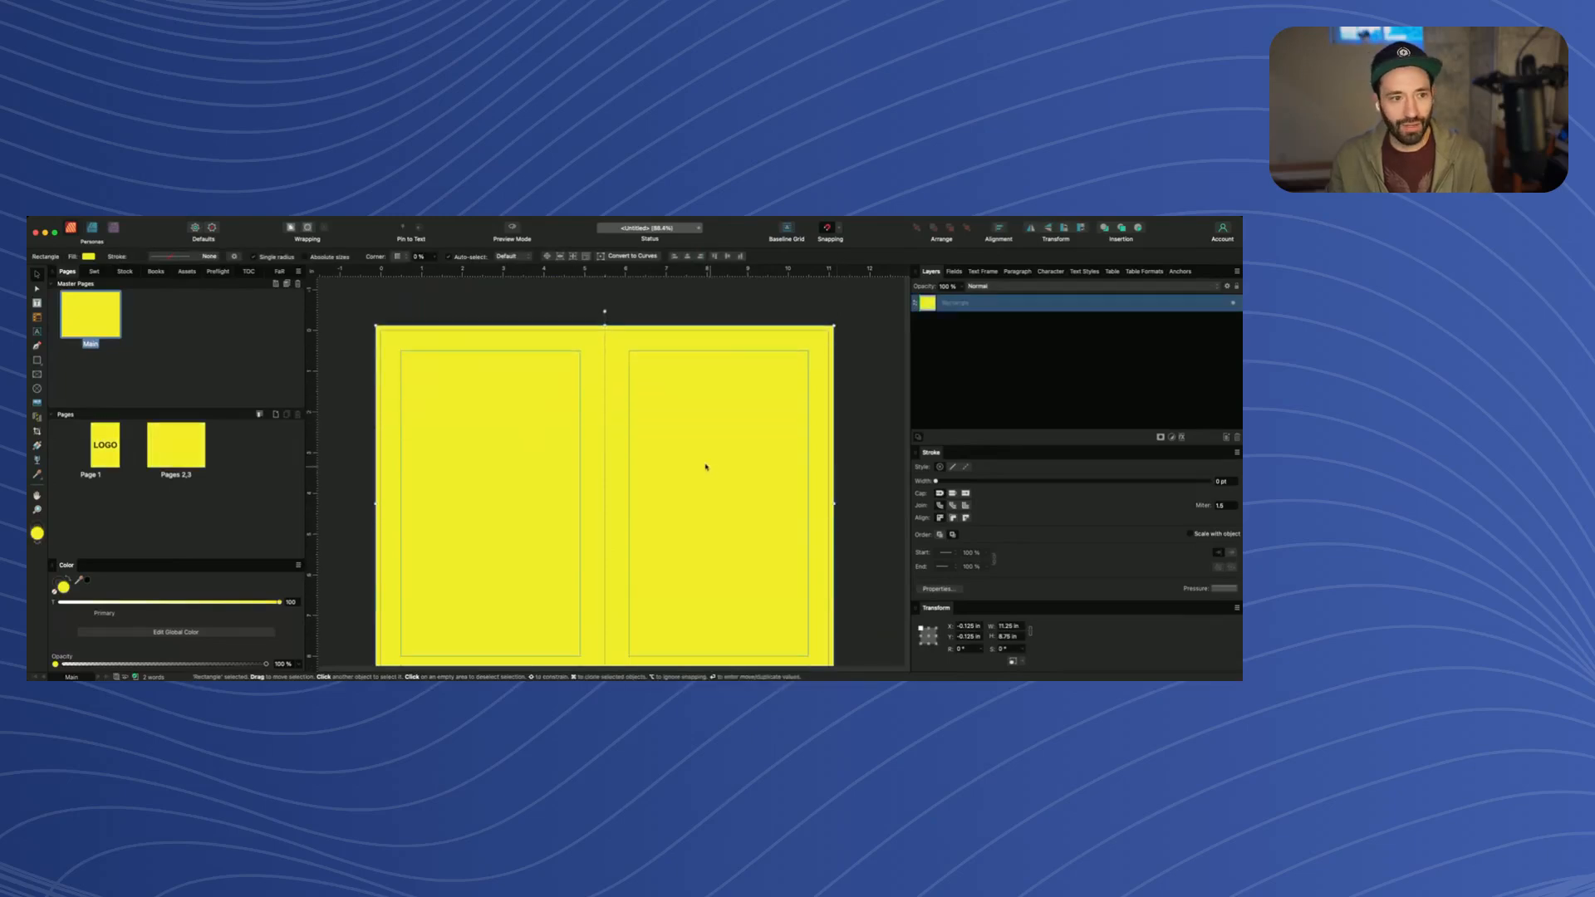
Check how the Main master's background appears on the page 2–3 spread, and return to the Main master
double_click(175, 446)
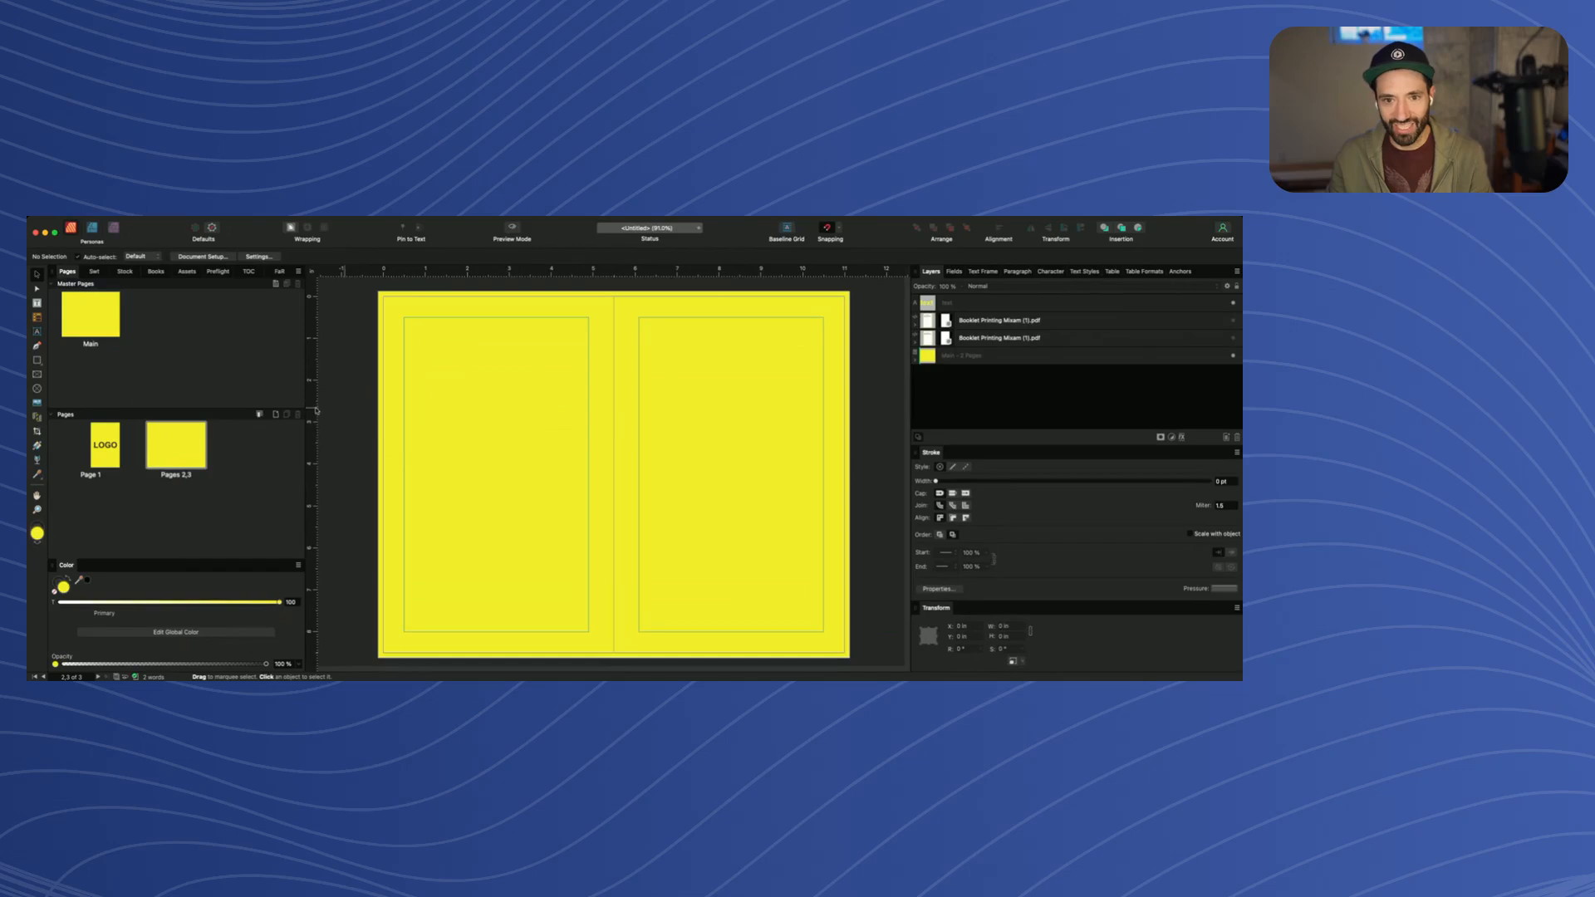
double_click(113, 330)
click(163, 444)
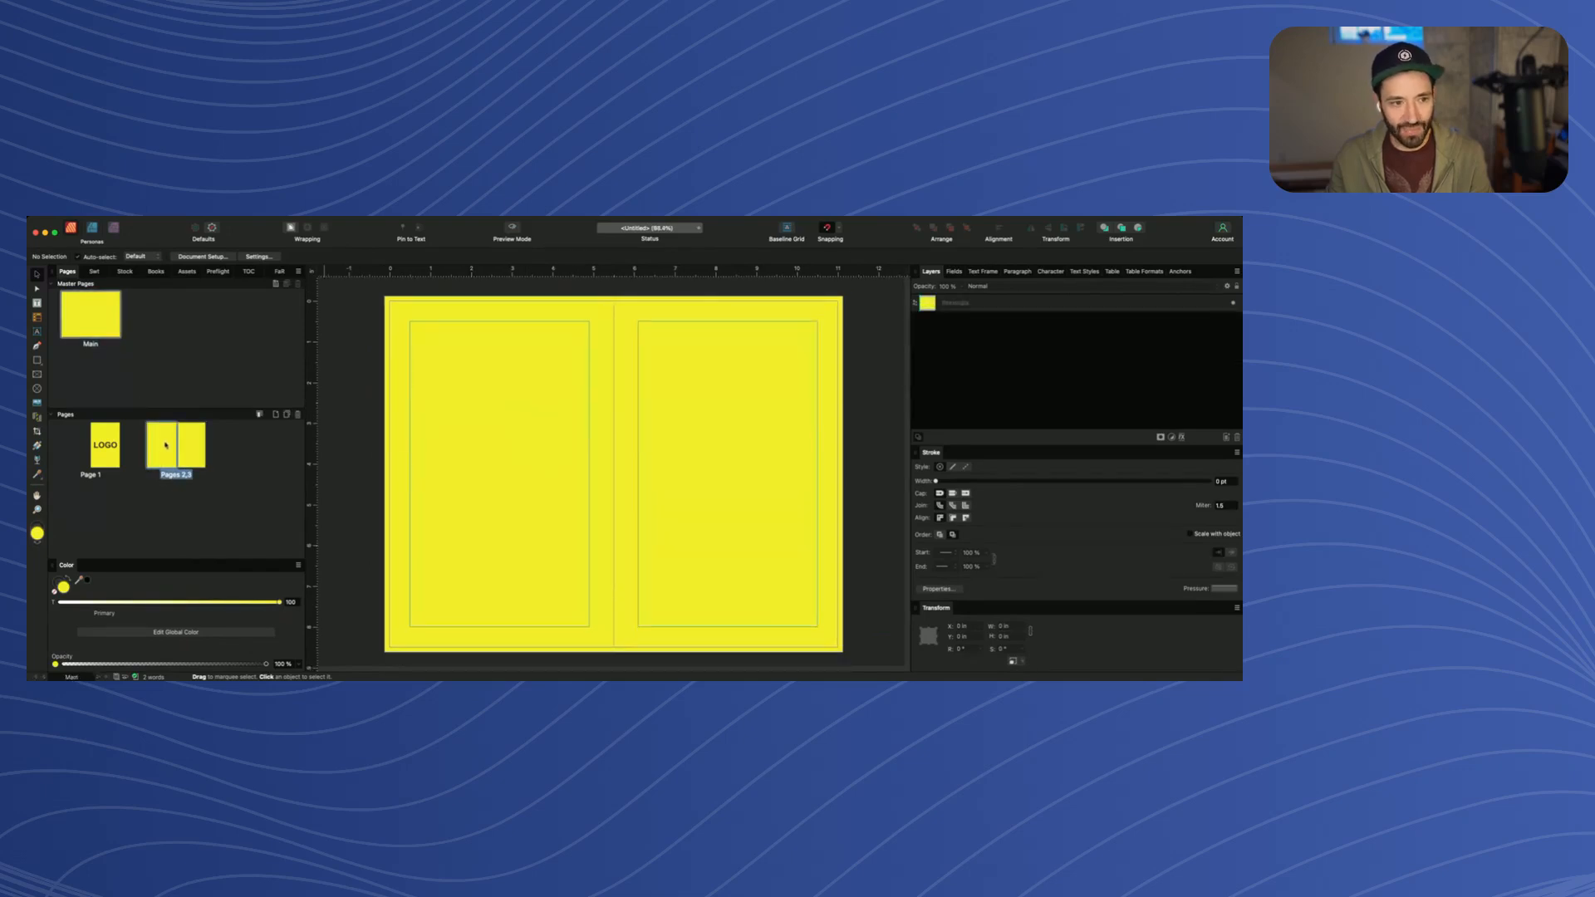
click(99, 321)
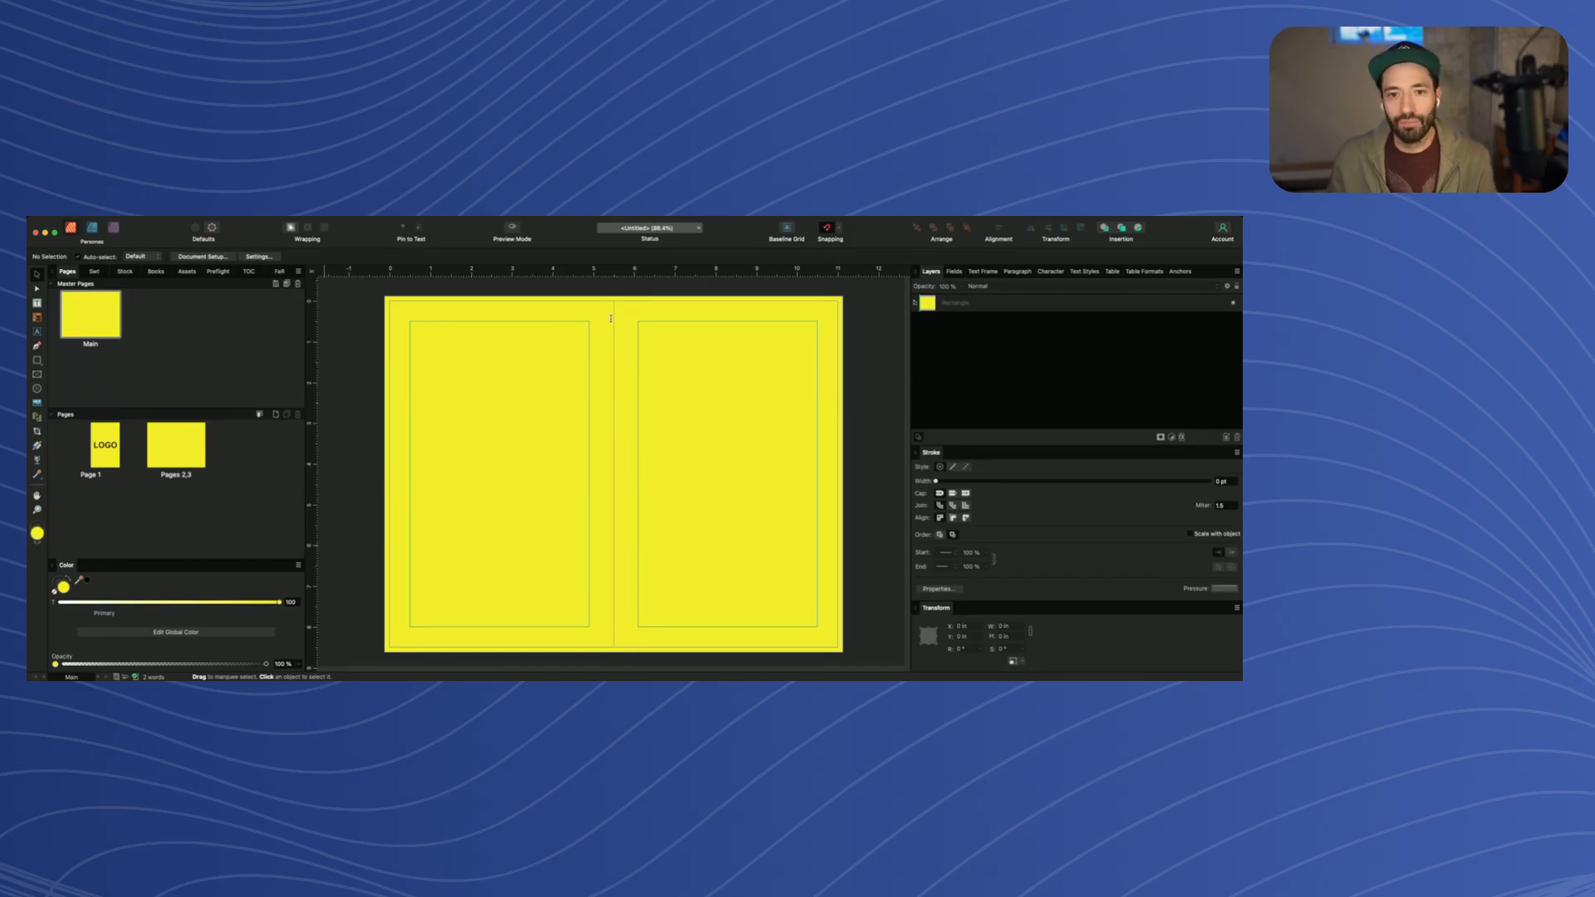
Add a second master page named Variant and draw an 11.25 by 8.75 in rectangle over its full spread and bleed
click(169, 326)
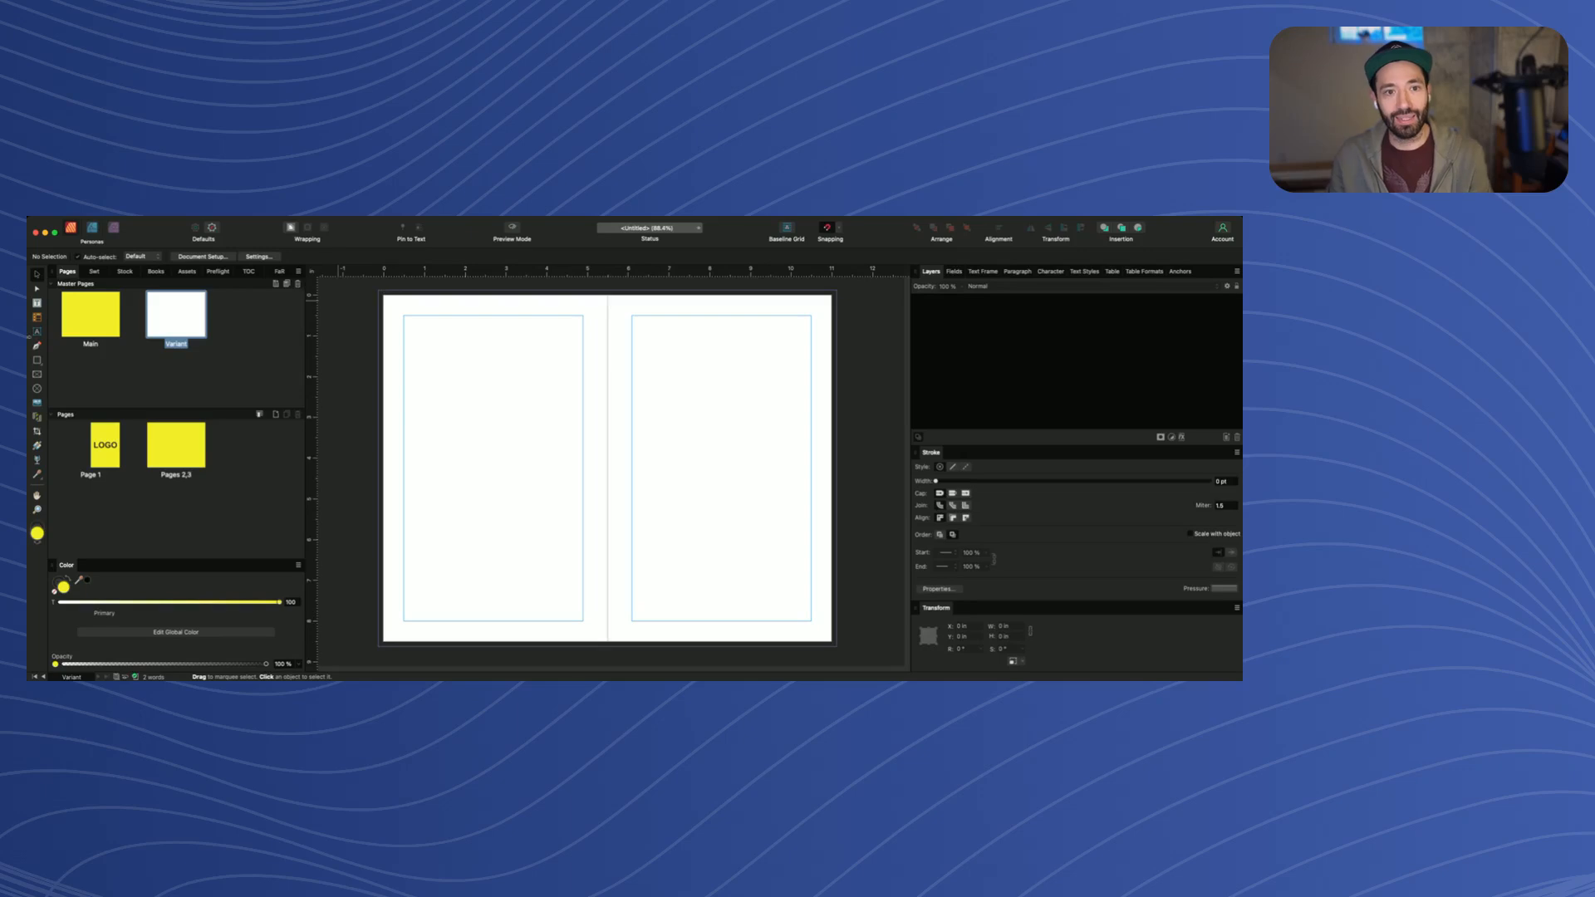
key(m)
drag(379, 291, 837, 646)
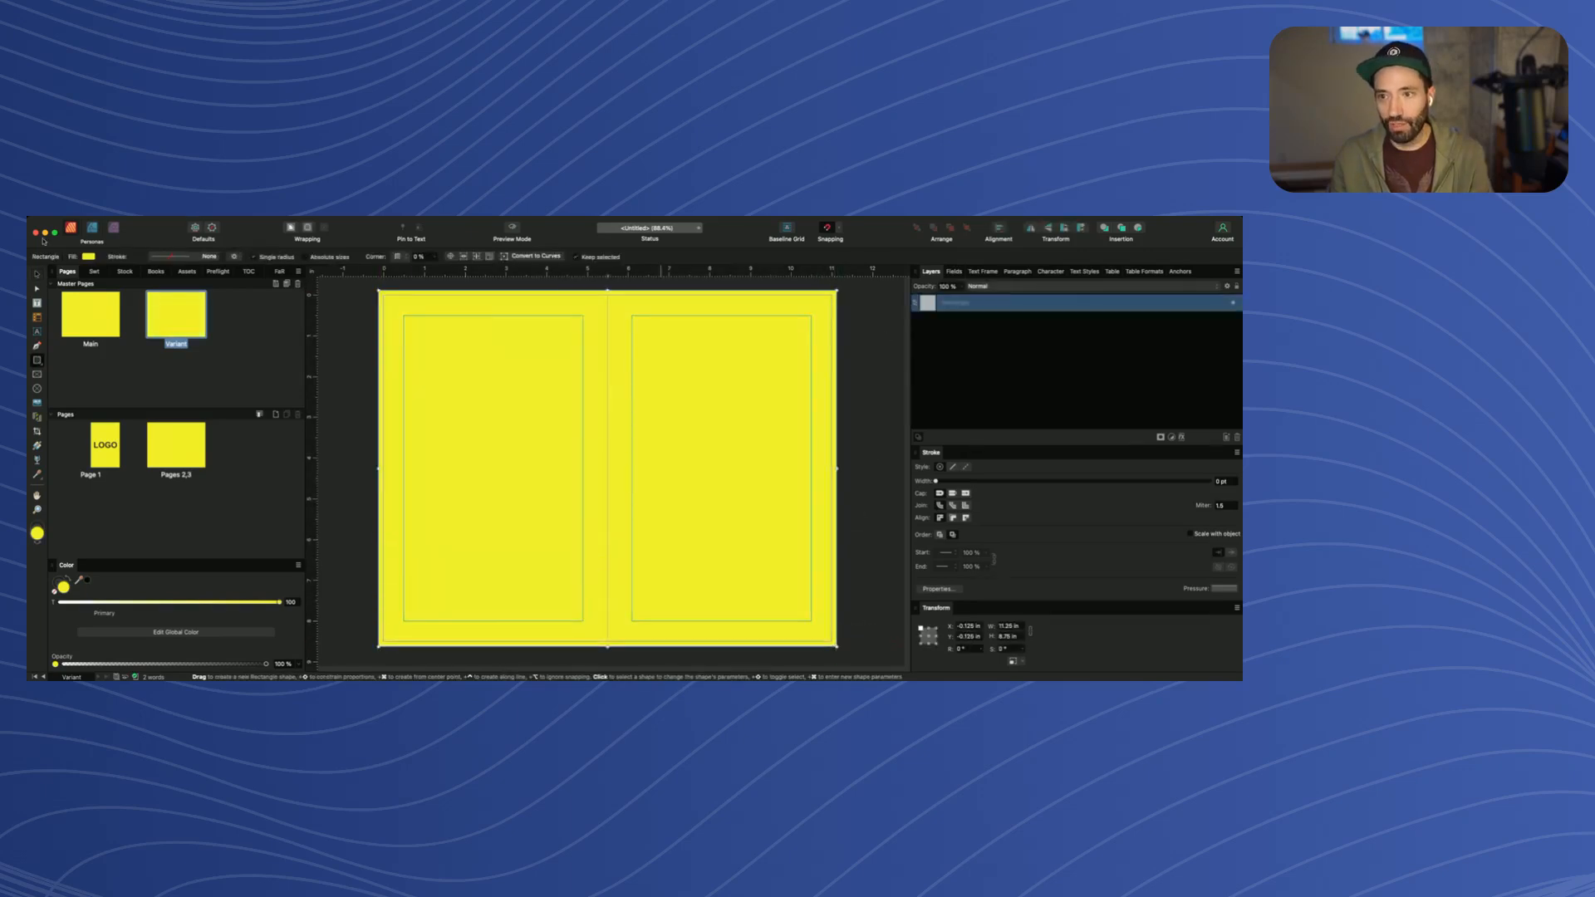
Fill the Variant master's full-spread rectangle with white
click(88, 257)
click(130, 268)
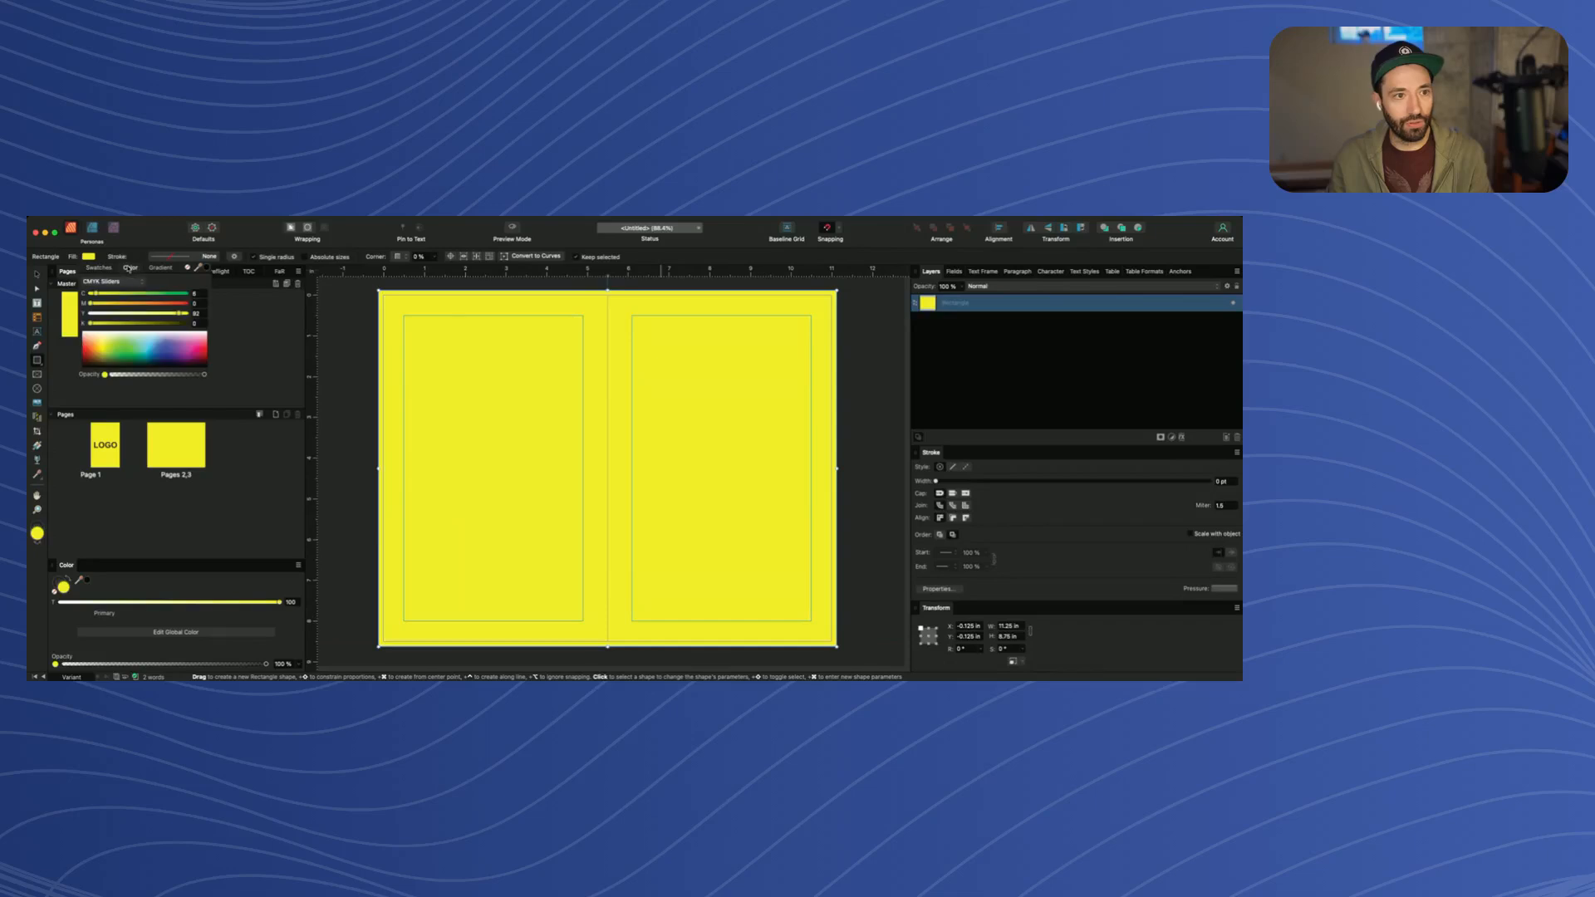
click(143, 333)
click(352, 316)
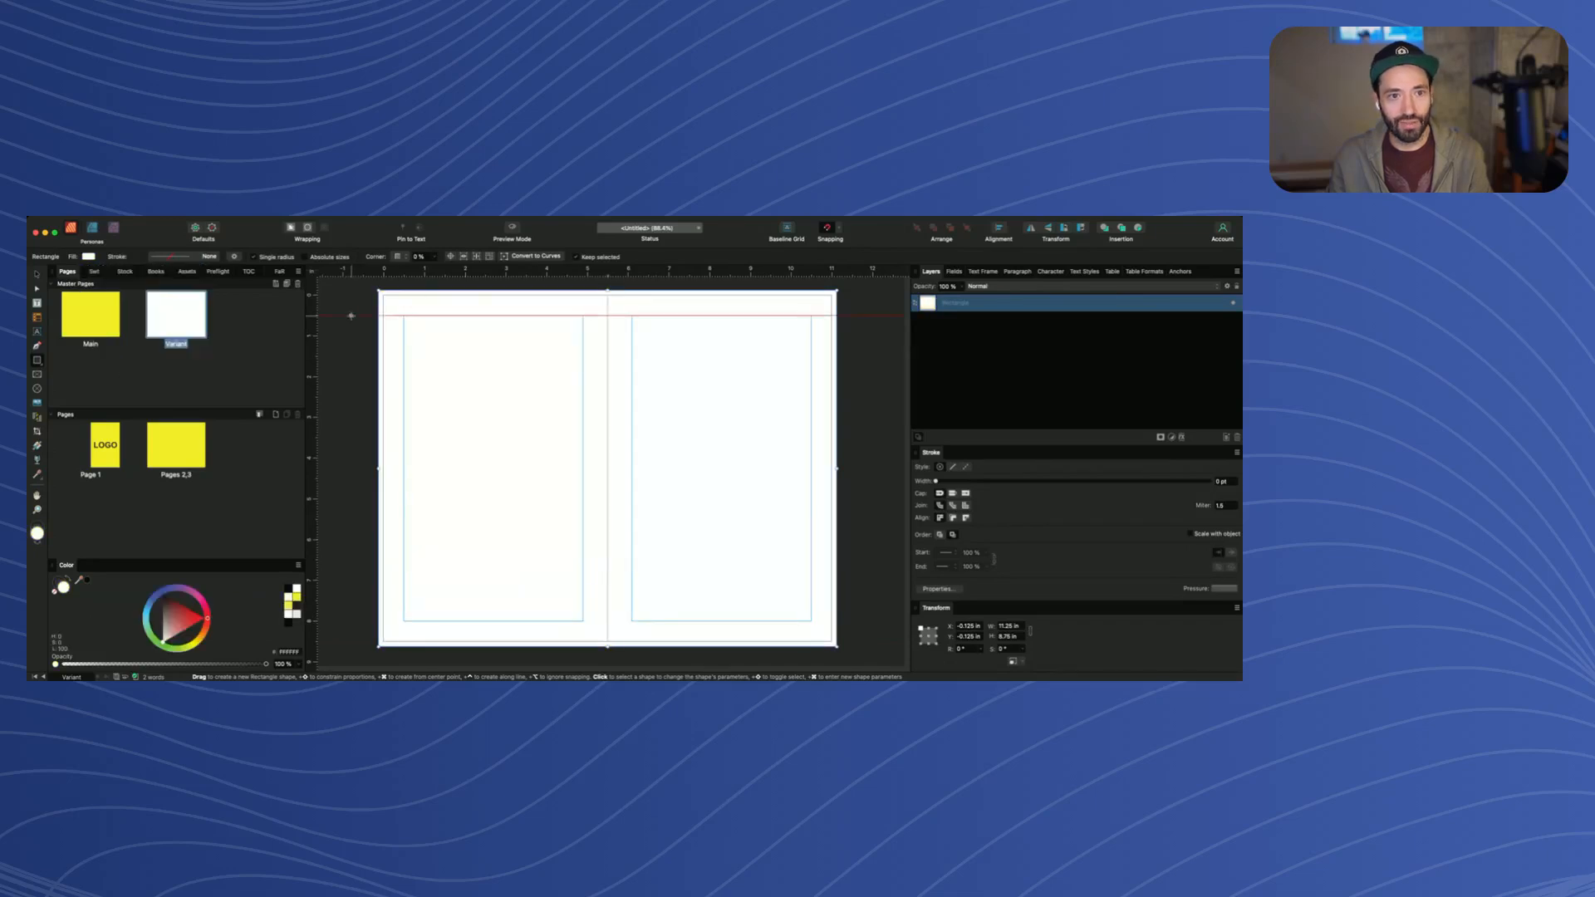
key(v)
click(350, 319)
click(173, 449)
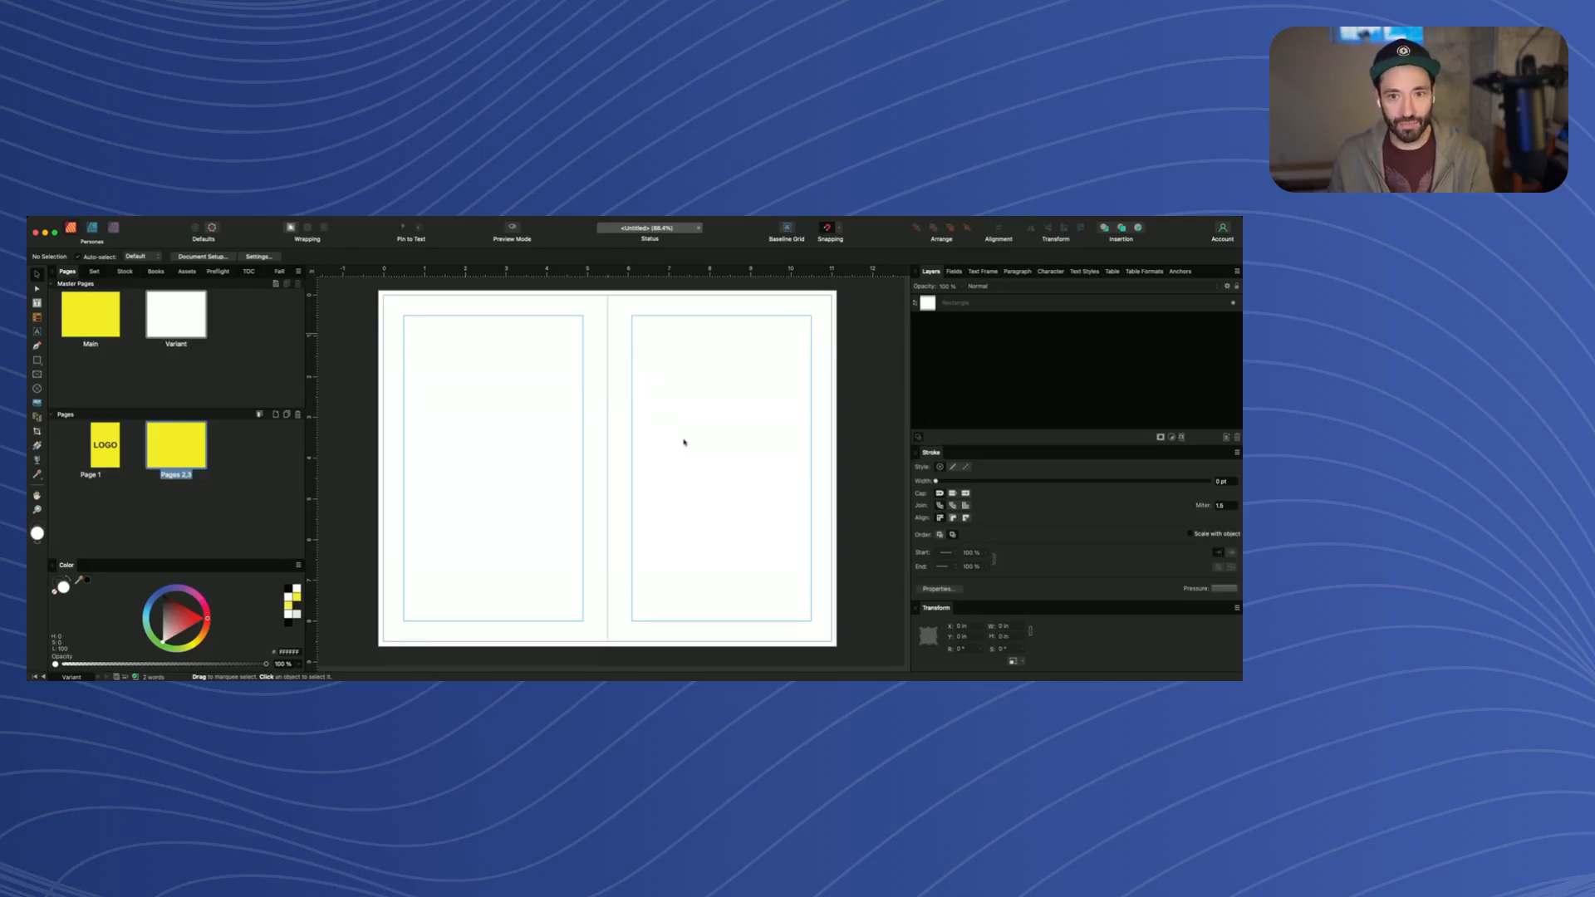
Add the art text "variant" across the upper part of the Variant master spread
key(t)
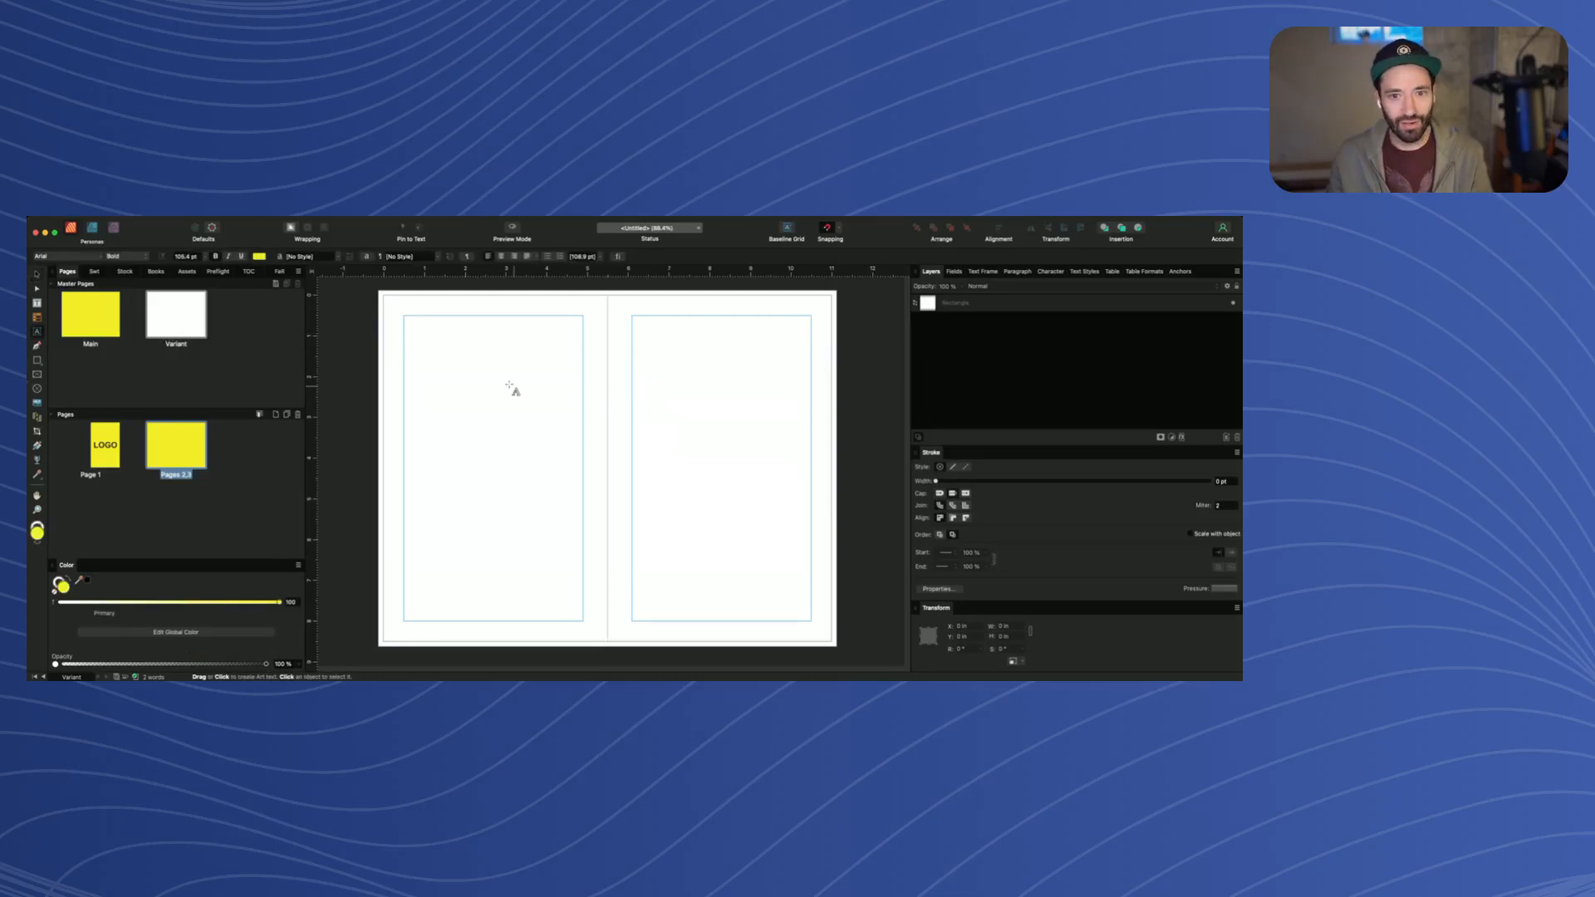
drag(459, 371, 522, 430)
text(a)
key(BackSpace)
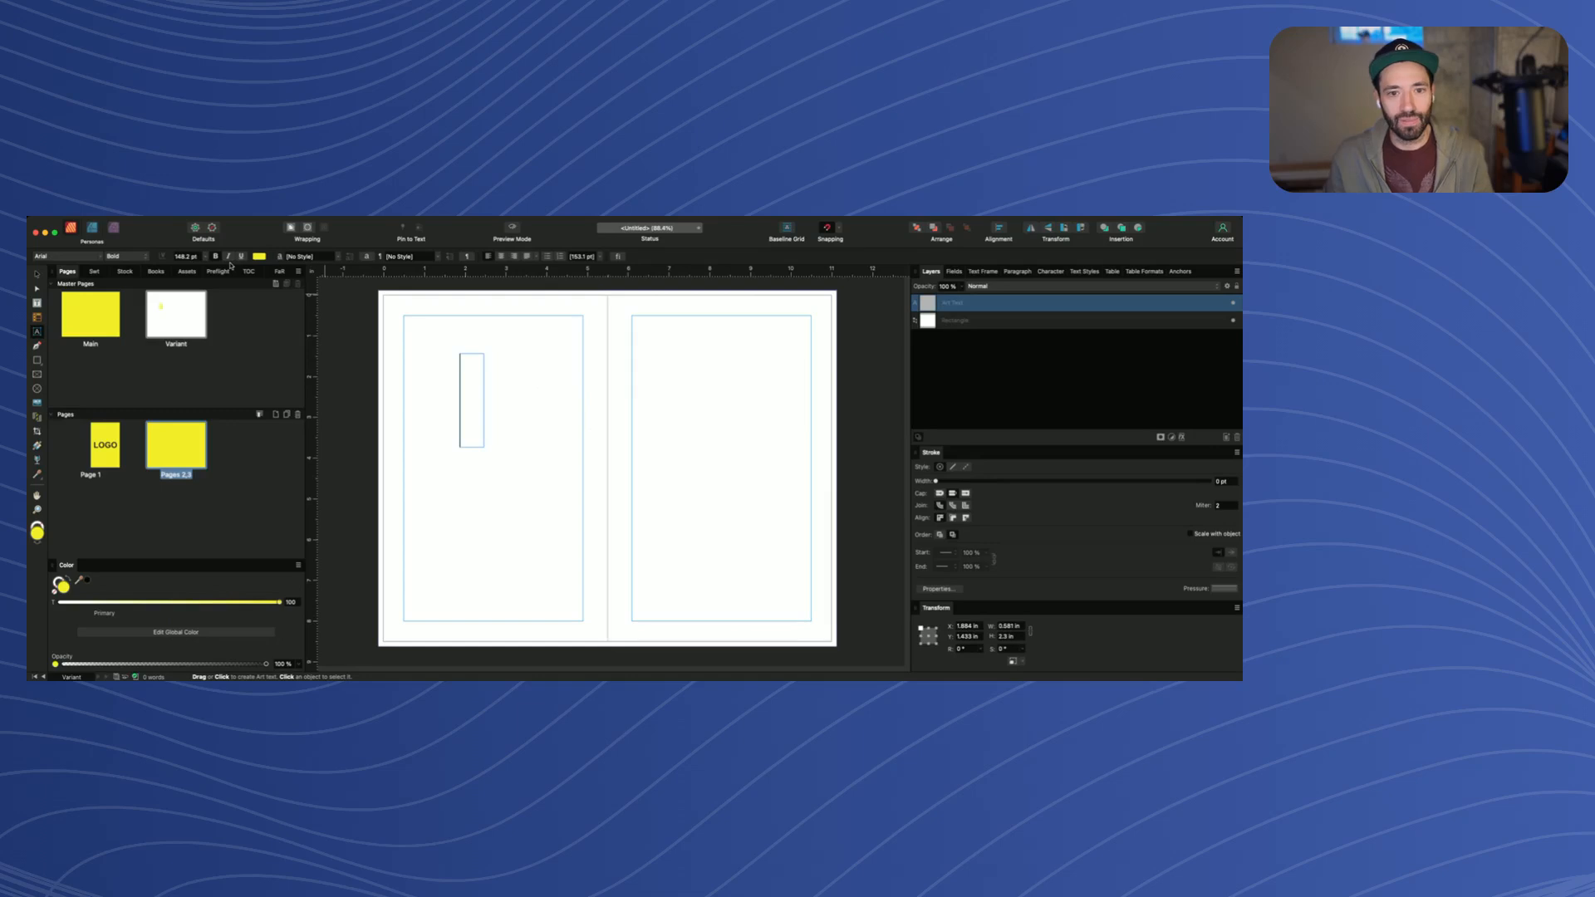
text(variant)
Set the "variant" text's fill to the True Black global colour
click(259, 258)
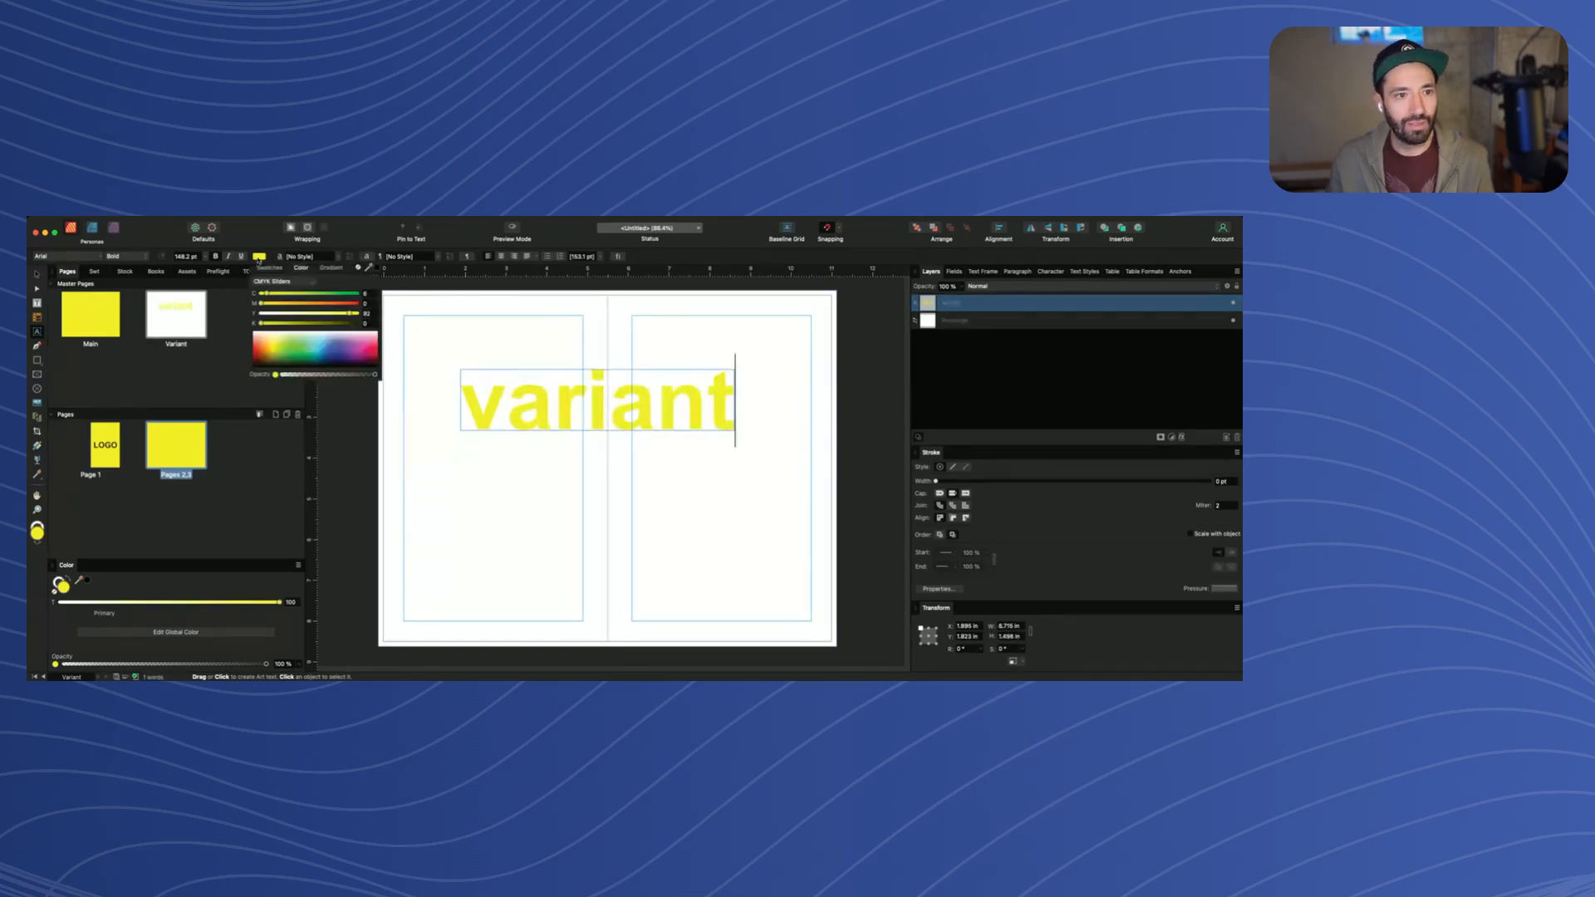
click(269, 267)
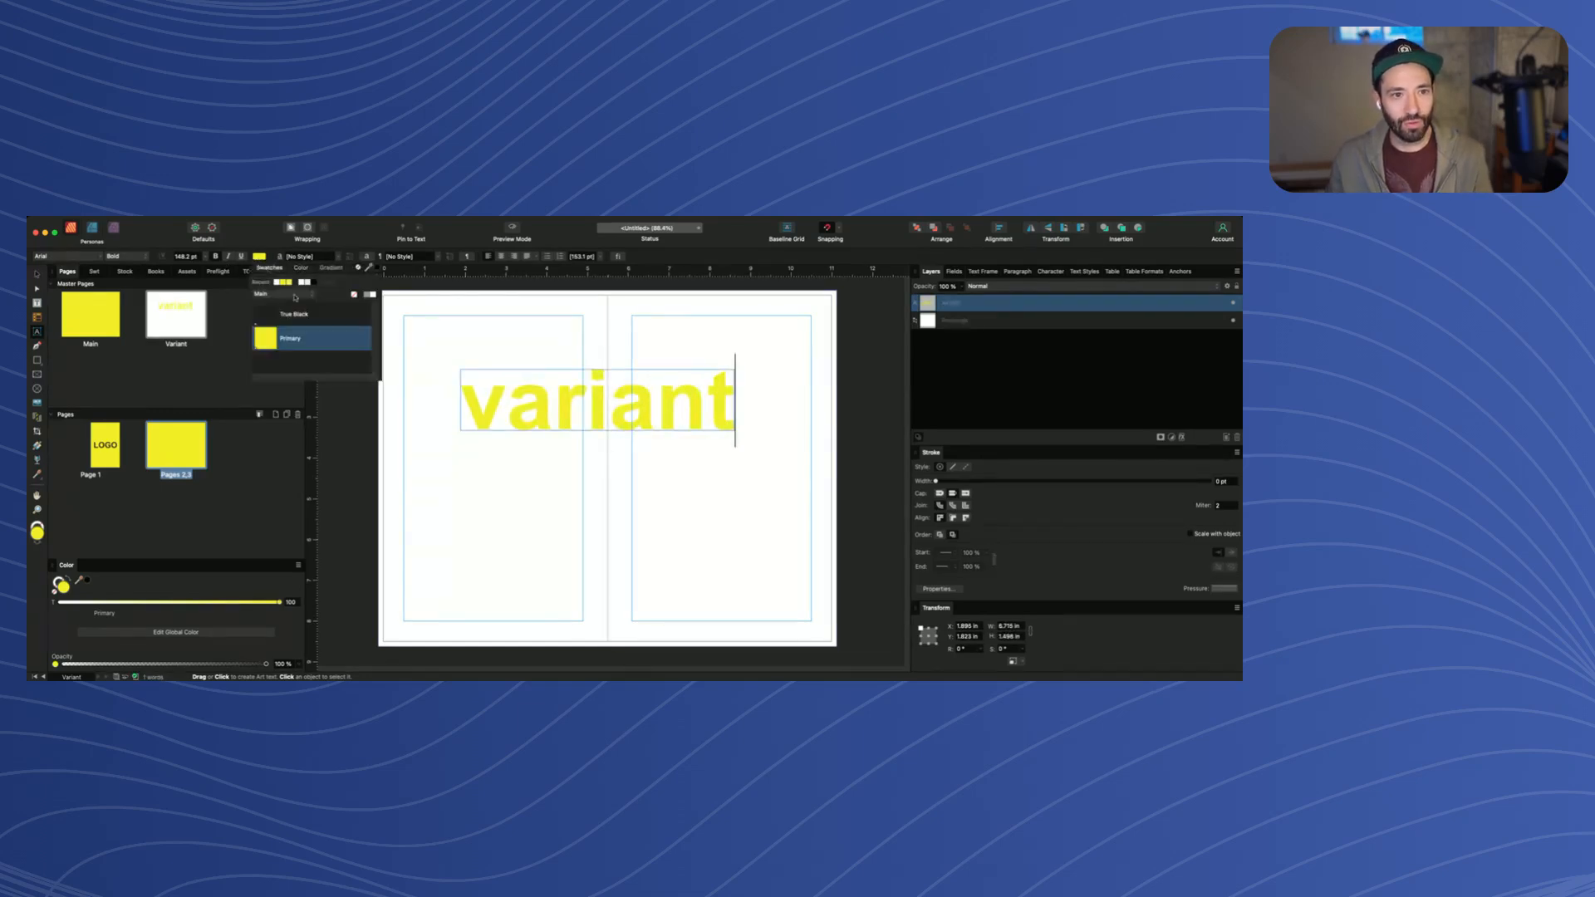
click(294, 314)
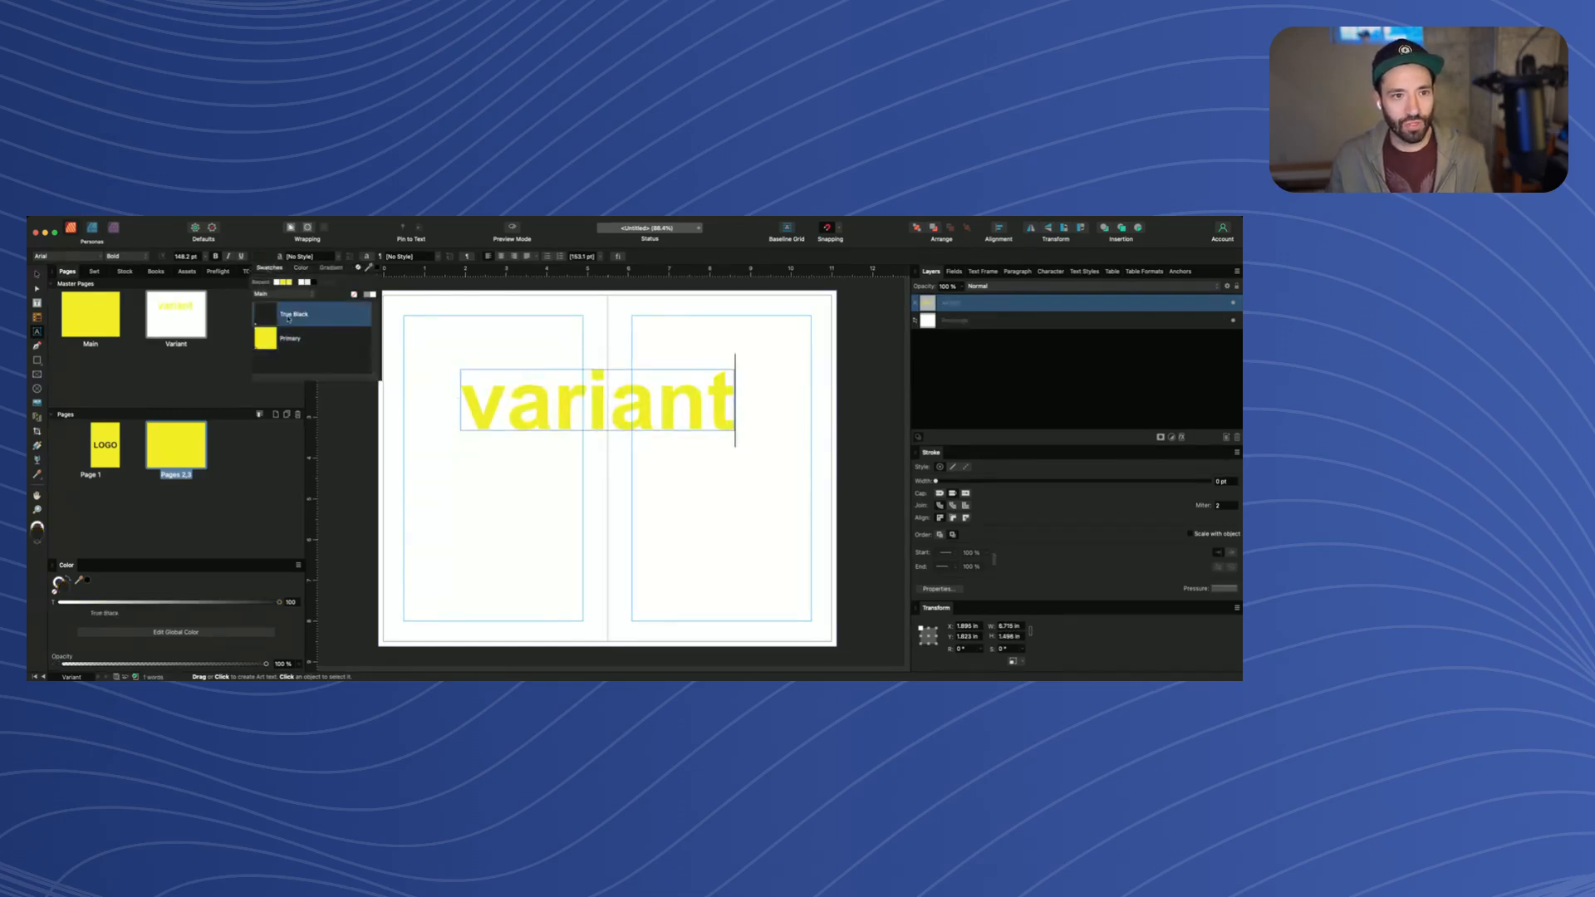
click(259, 257)
click(295, 313)
click(410, 431)
Shift the white rectangle sideways and the "variant" text slightly down on the Variant master, and hide the rectangle
super+click(413, 431)
drag(467, 426, 506, 438)
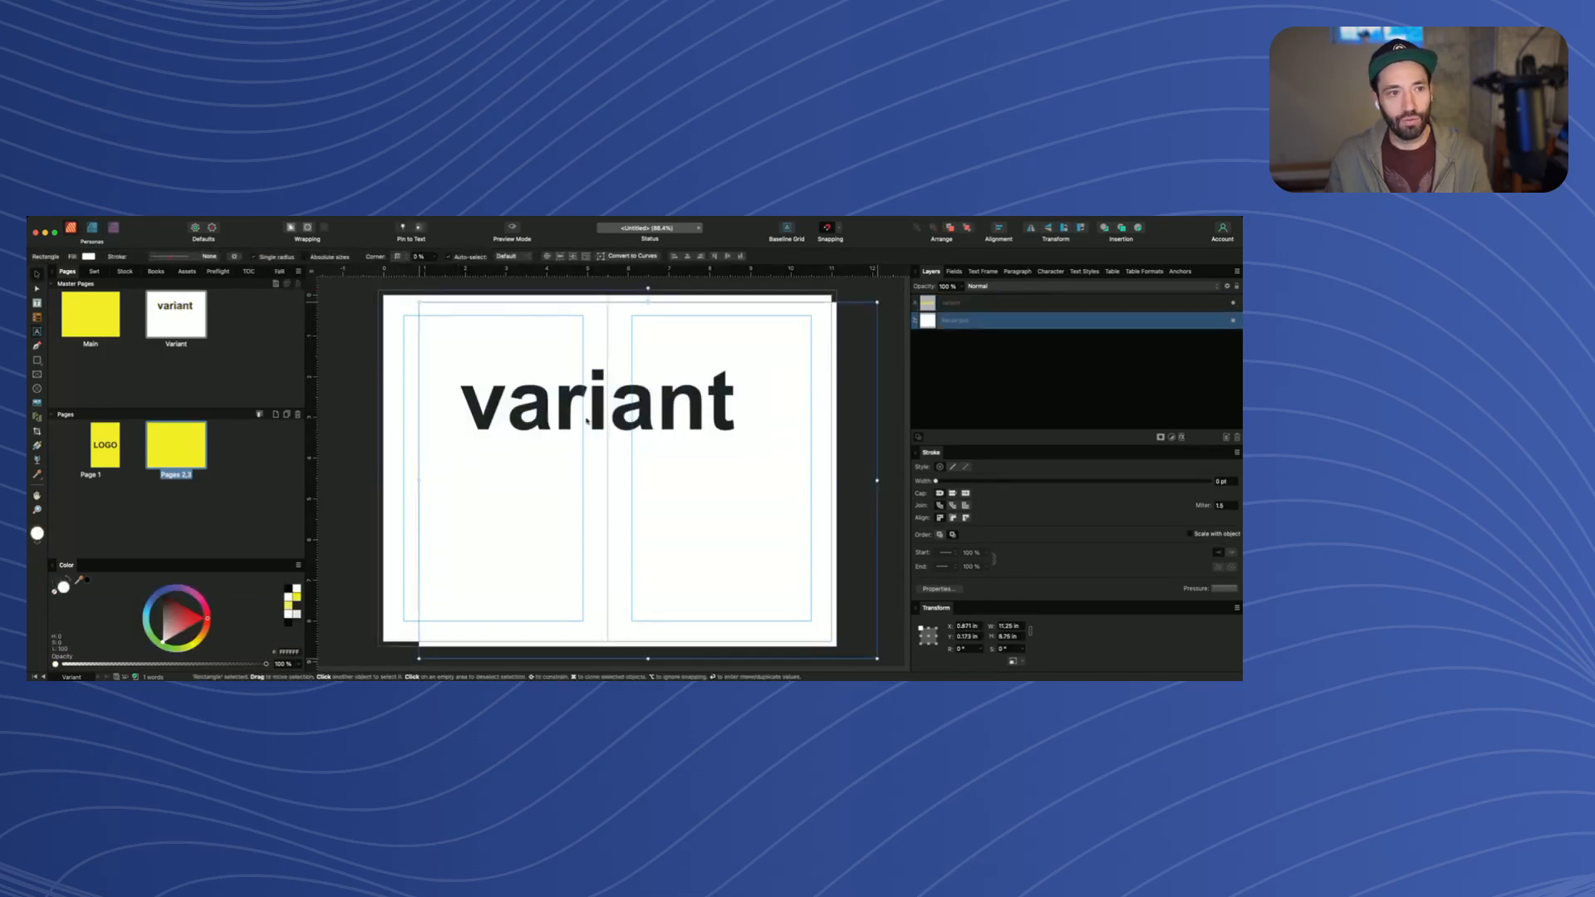
click(663, 405)
drag(664, 405, 669, 443)
click(1013, 323)
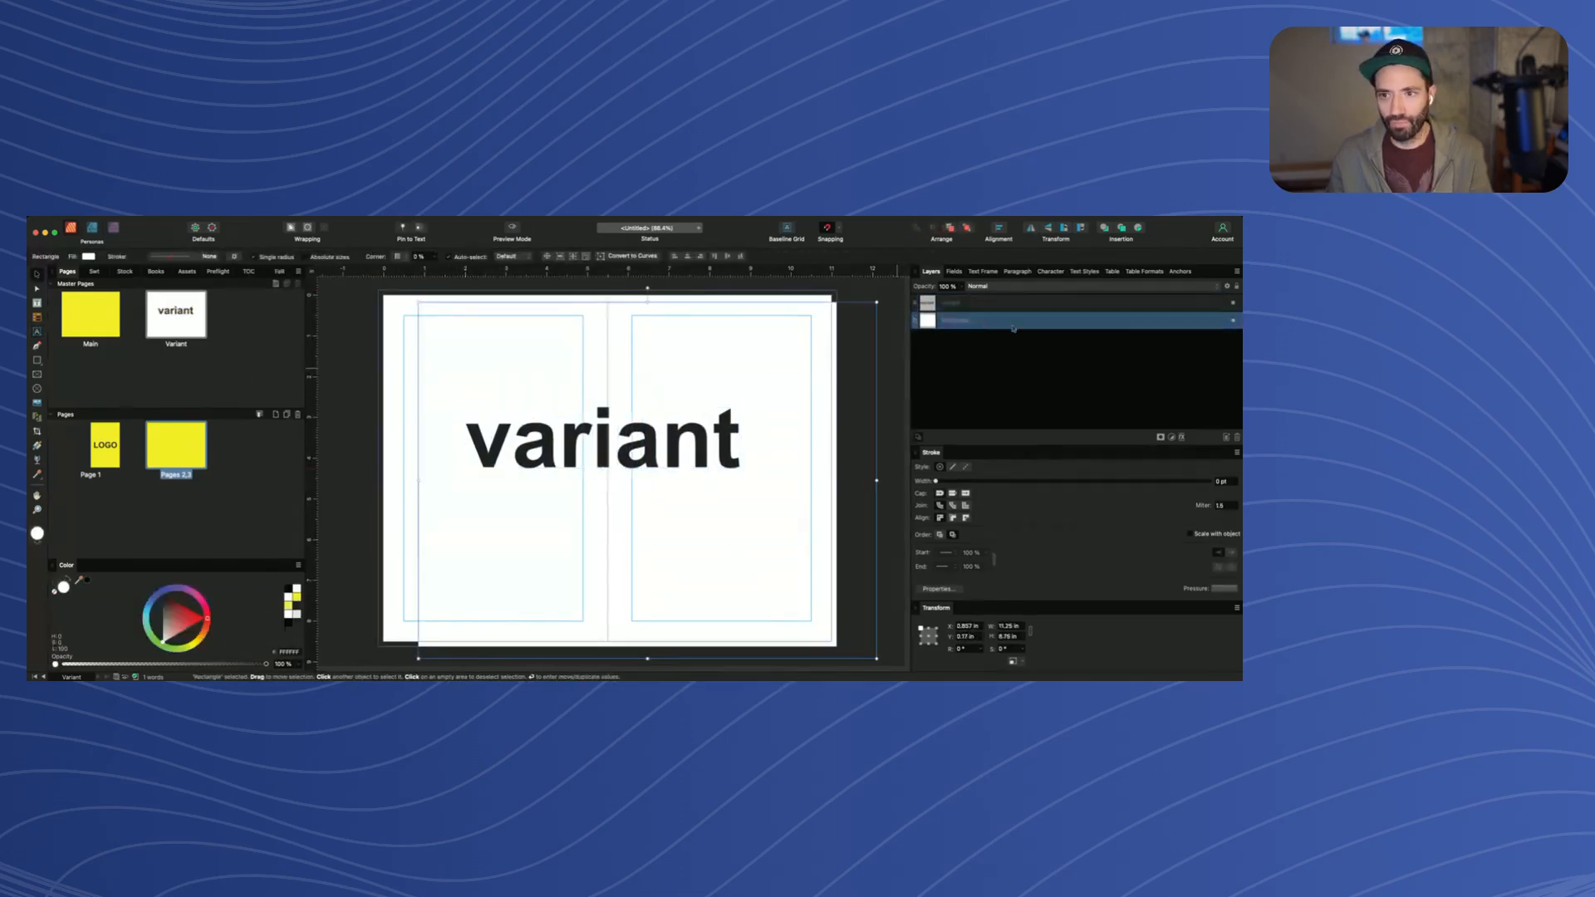
click(1233, 323)
click(338, 372)
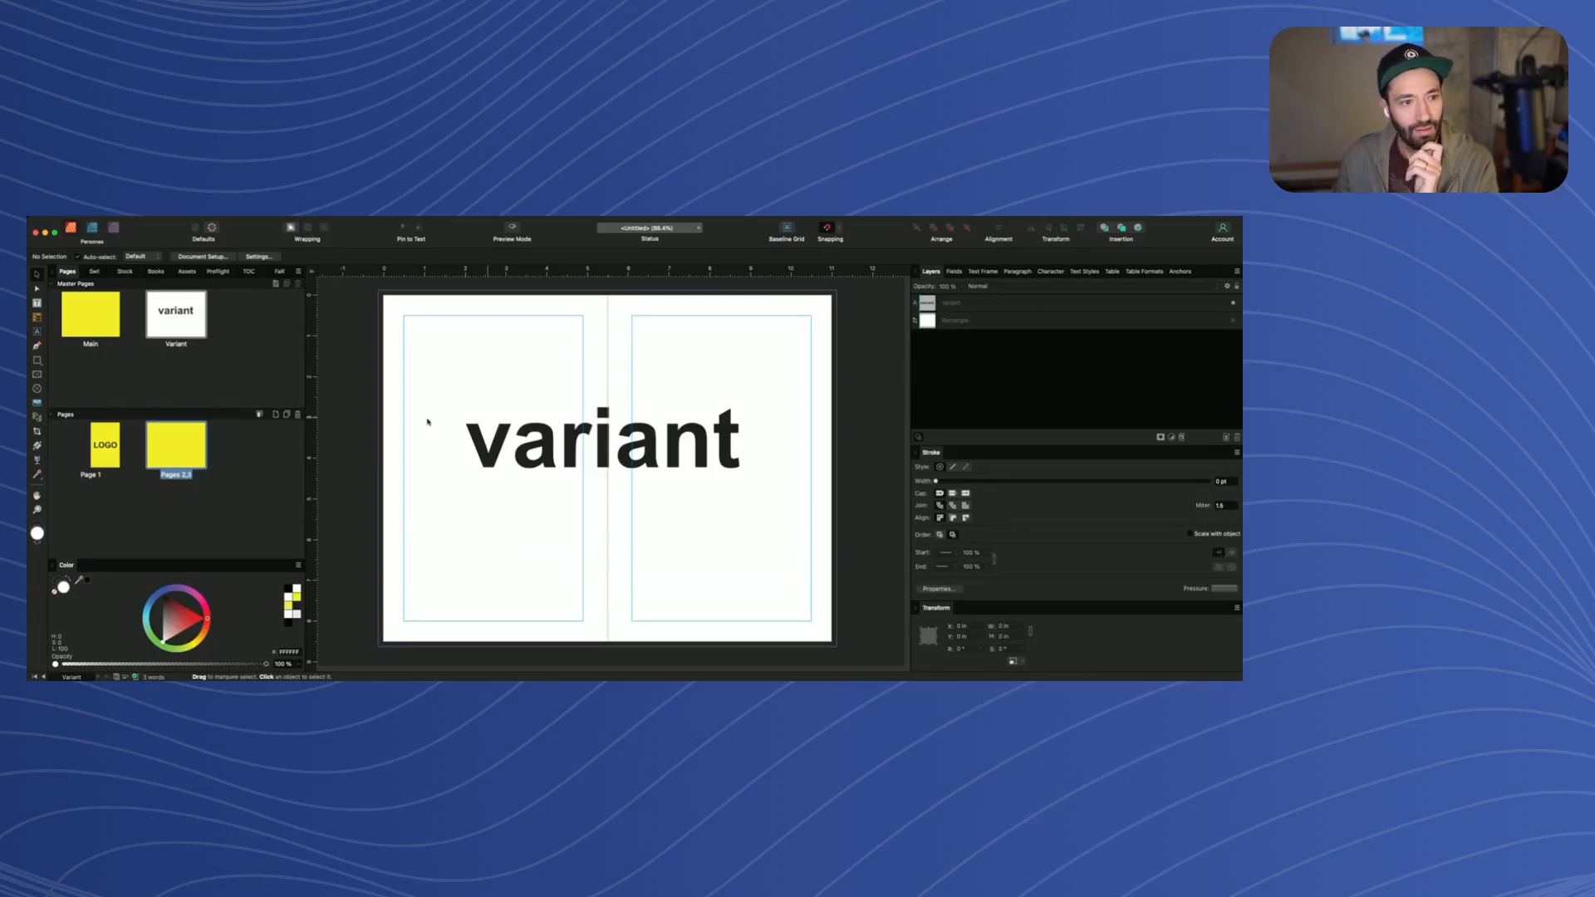
Apply the Variant master on top of Main on pages 2–3, and delete the spread's two booklet printing PDF layers
double_click(186, 453)
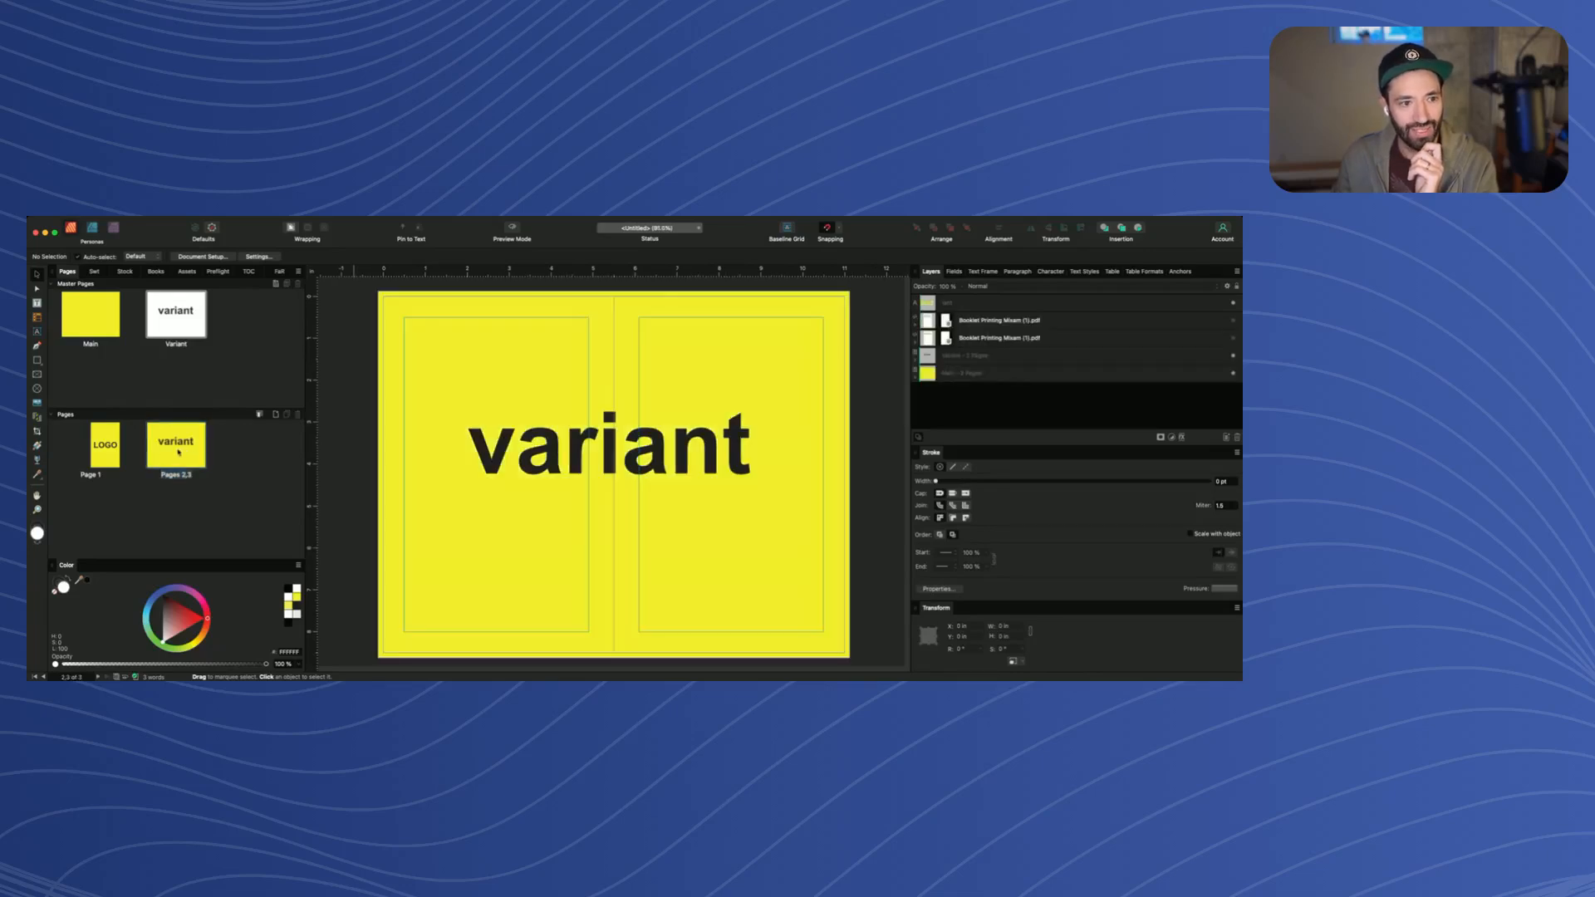
click(1019, 320)
shift+click(1024, 339)
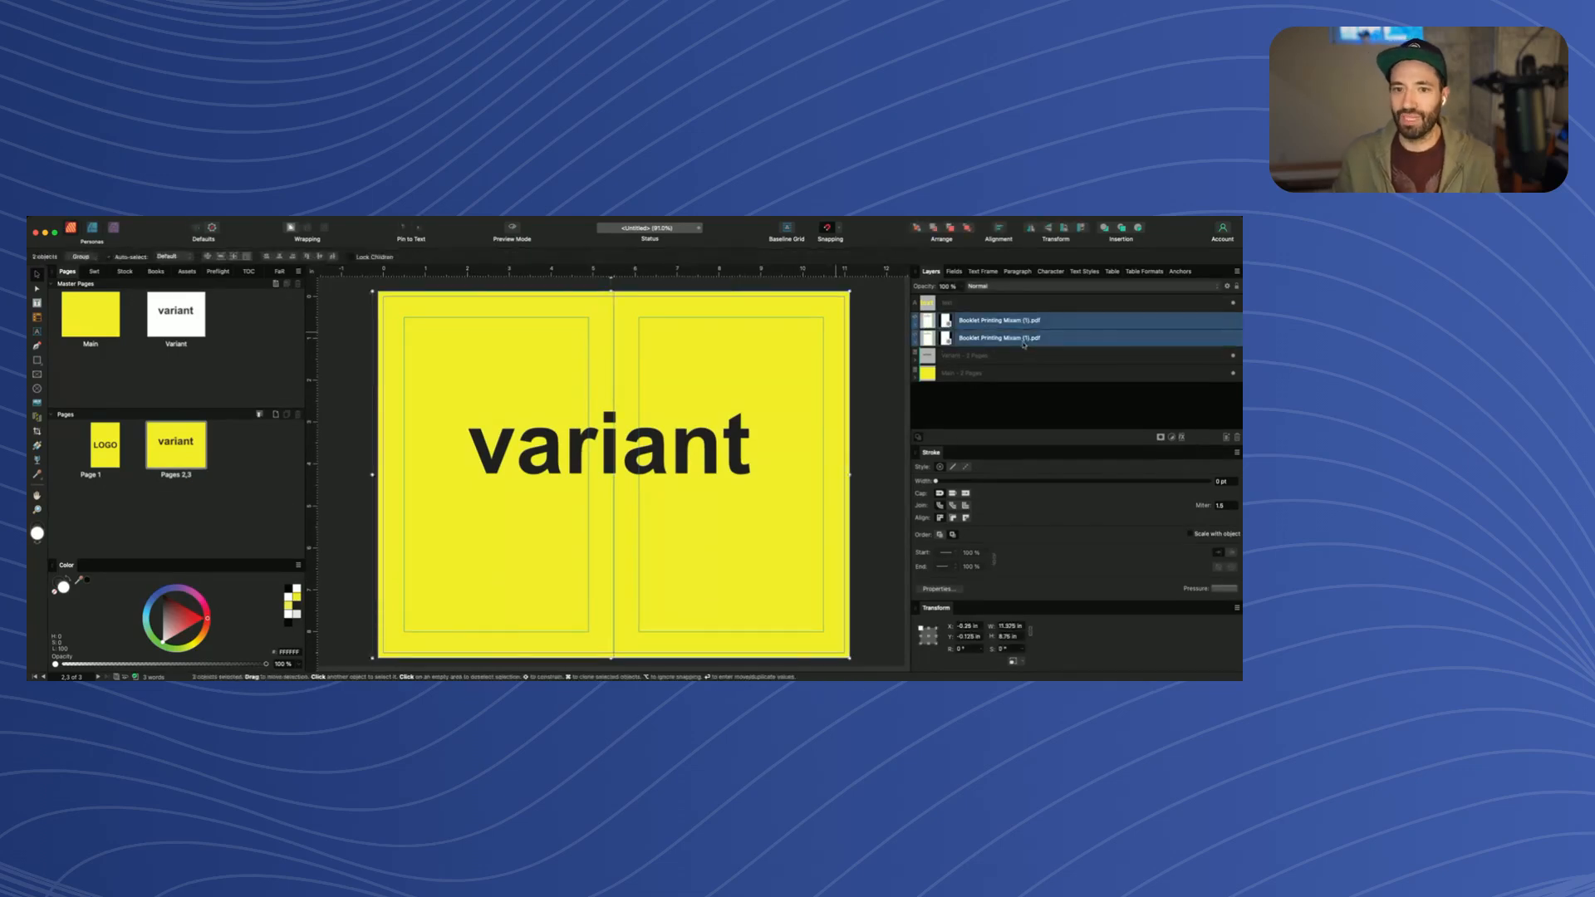
key(Delete)
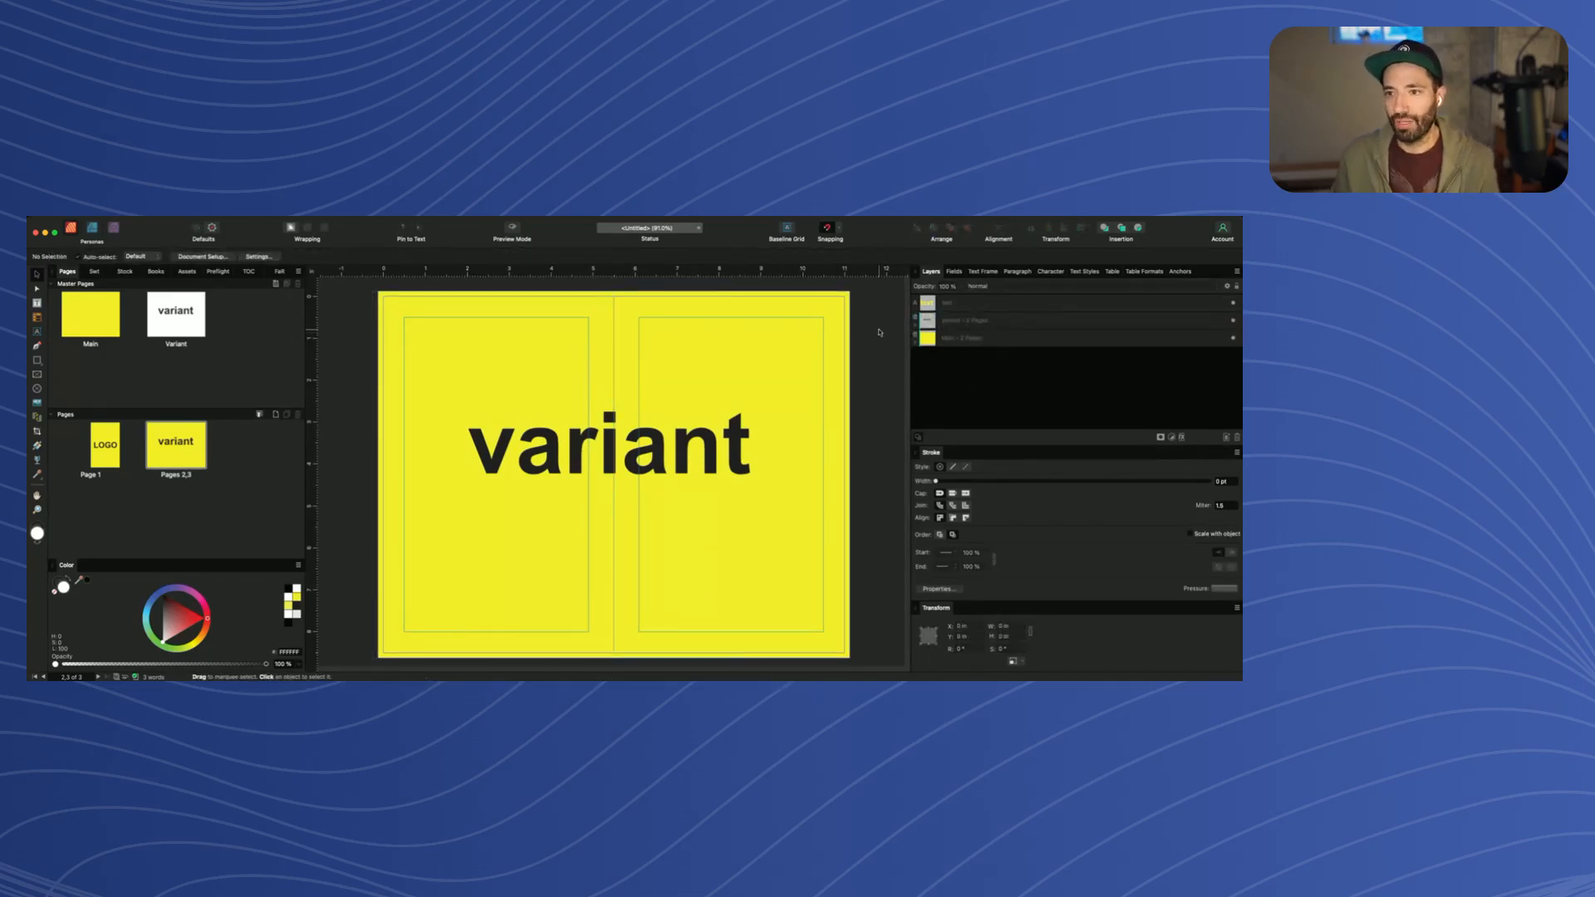
click(962, 339)
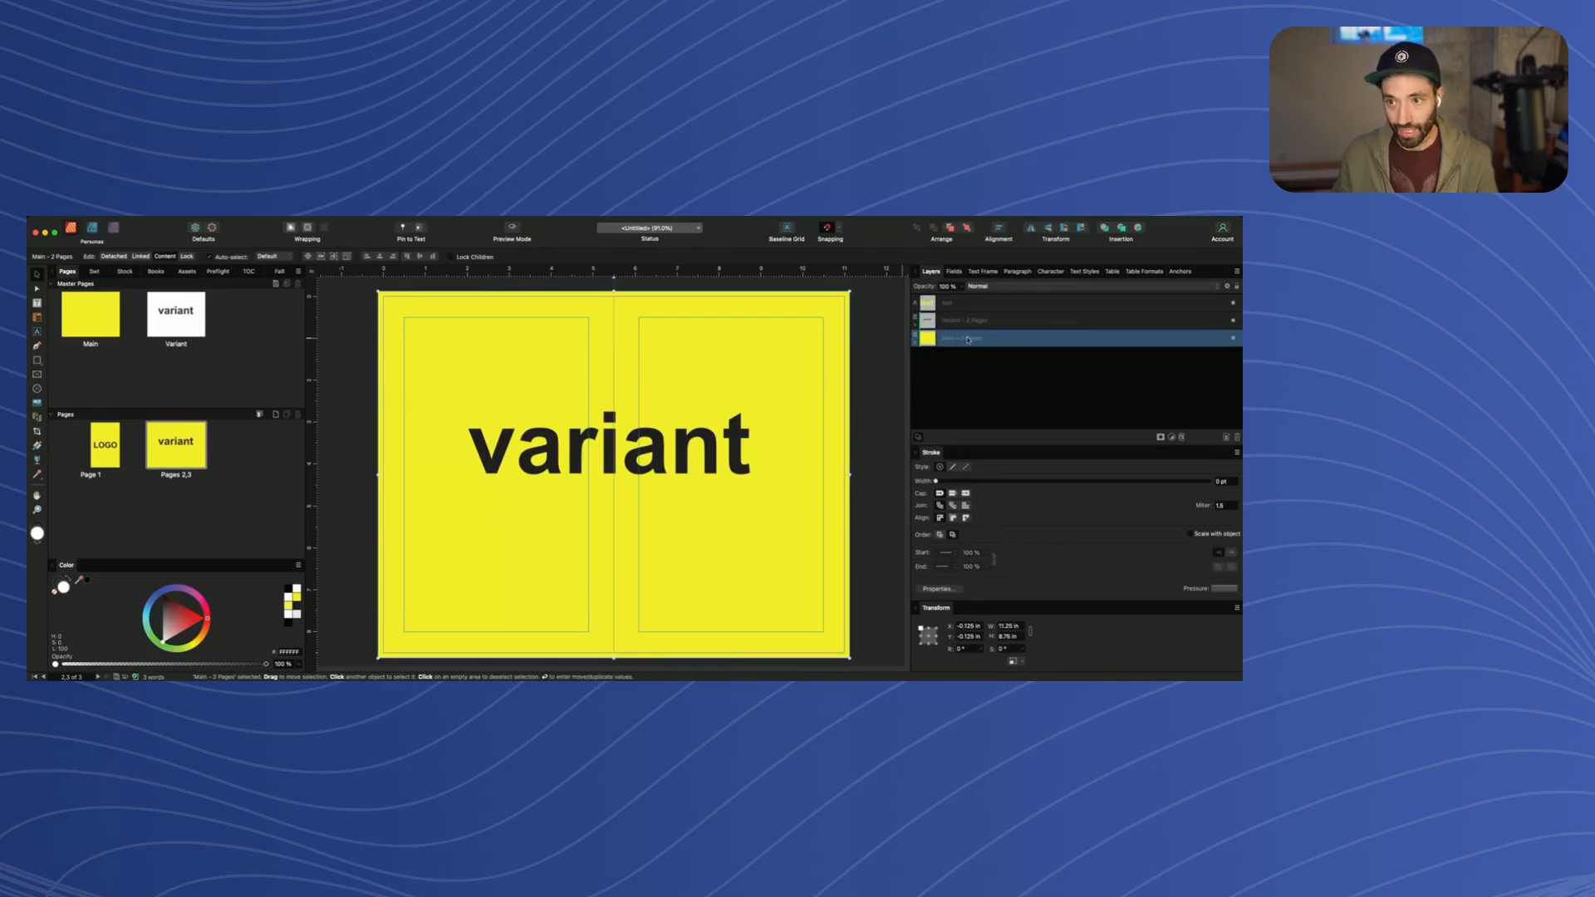
click(967, 323)
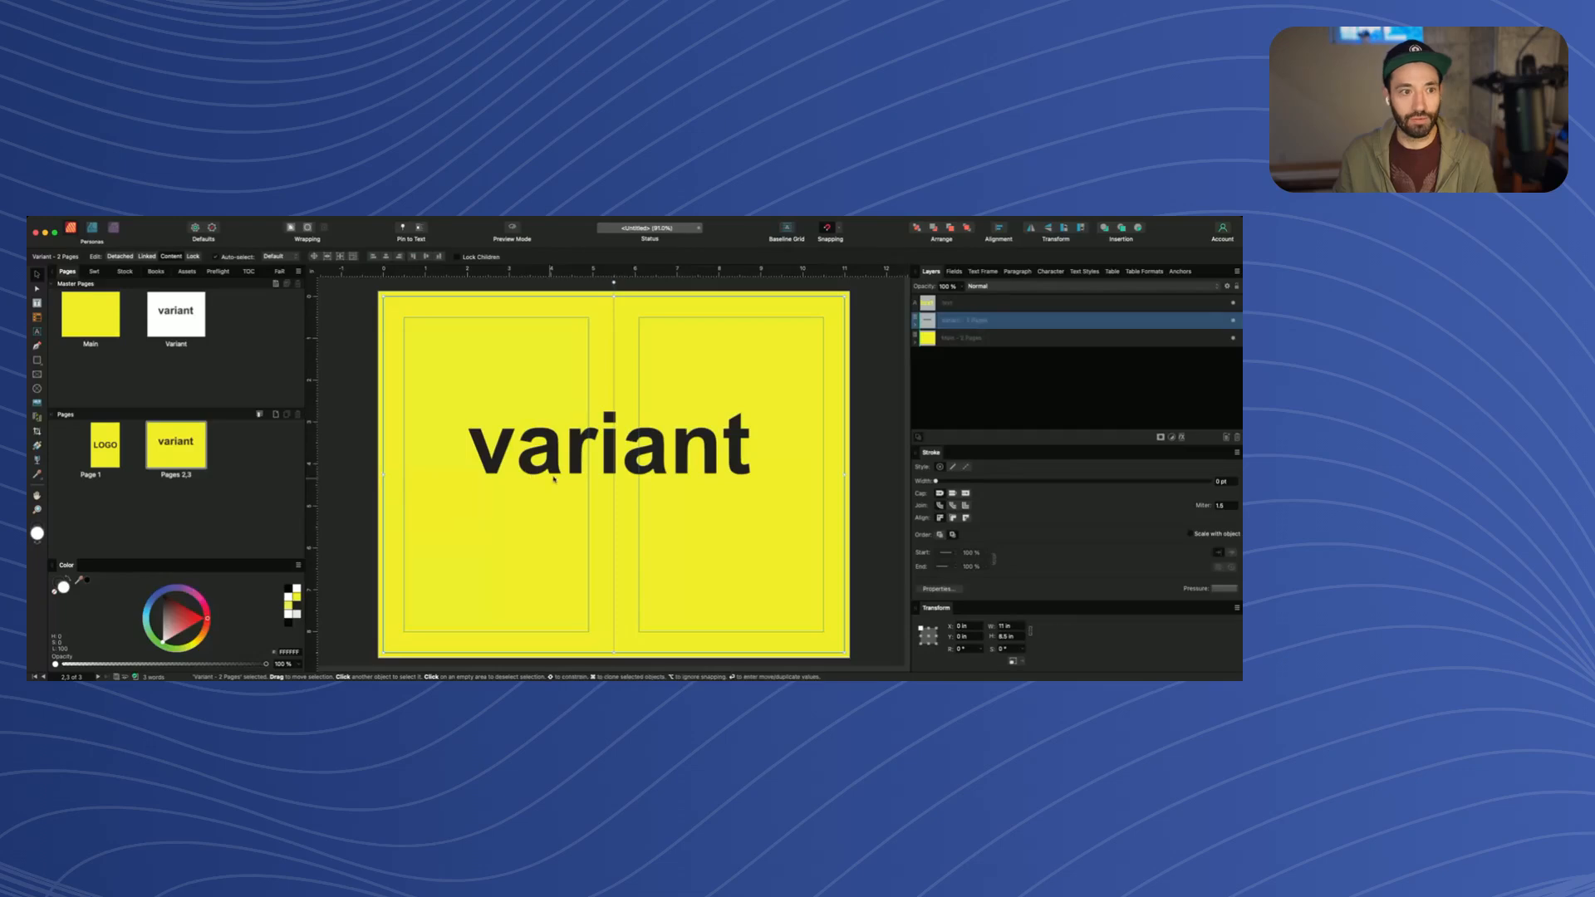
On the Variant master, shrink the "variant" text, replace it with "#", and place one at the lower outer margin corner of each page
double_click(169, 327)
click(580, 449)
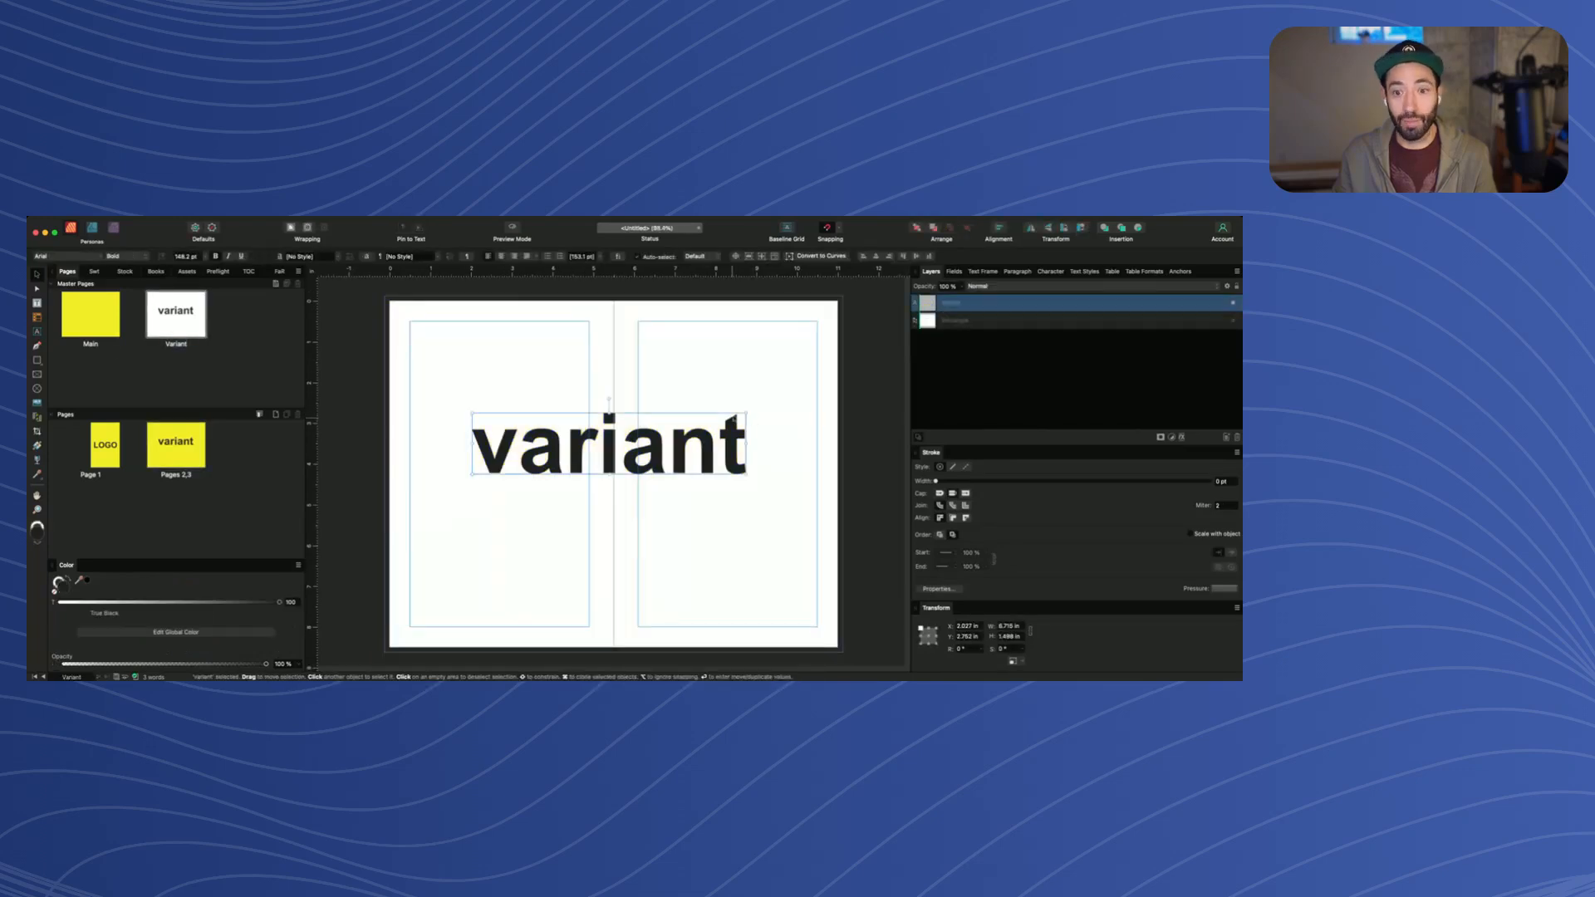
drag(748, 412, 814, 619)
key(super+a)
text(#)
key(Escape)
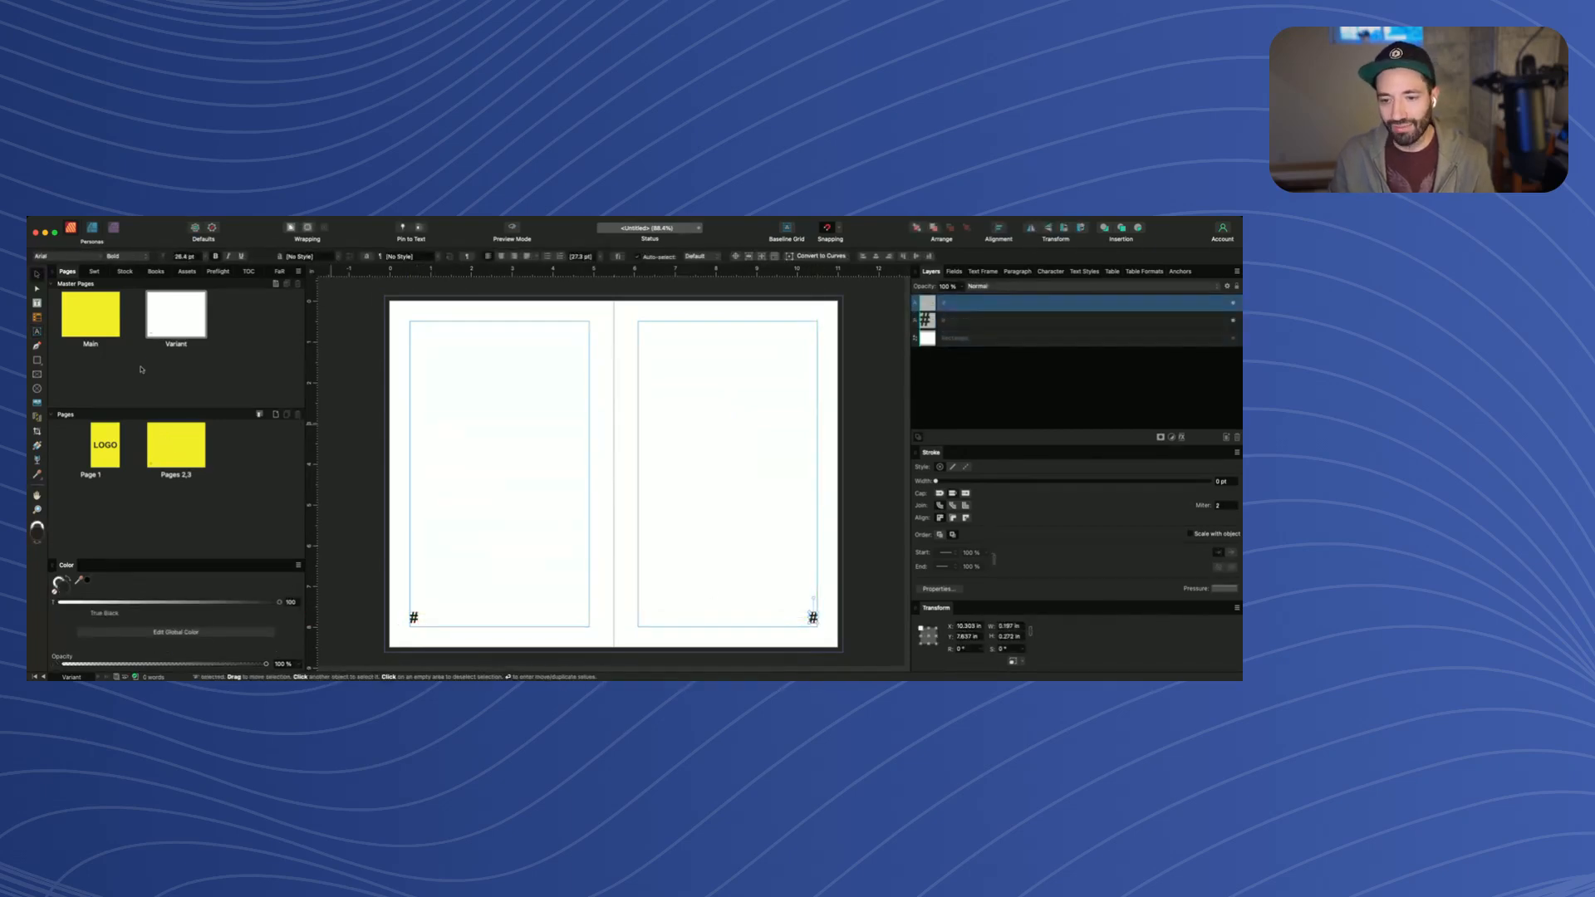
Inspect the "#" placeholders on the page 2–3 spread and the Variant and Main master layers applied to it
click(179, 414)
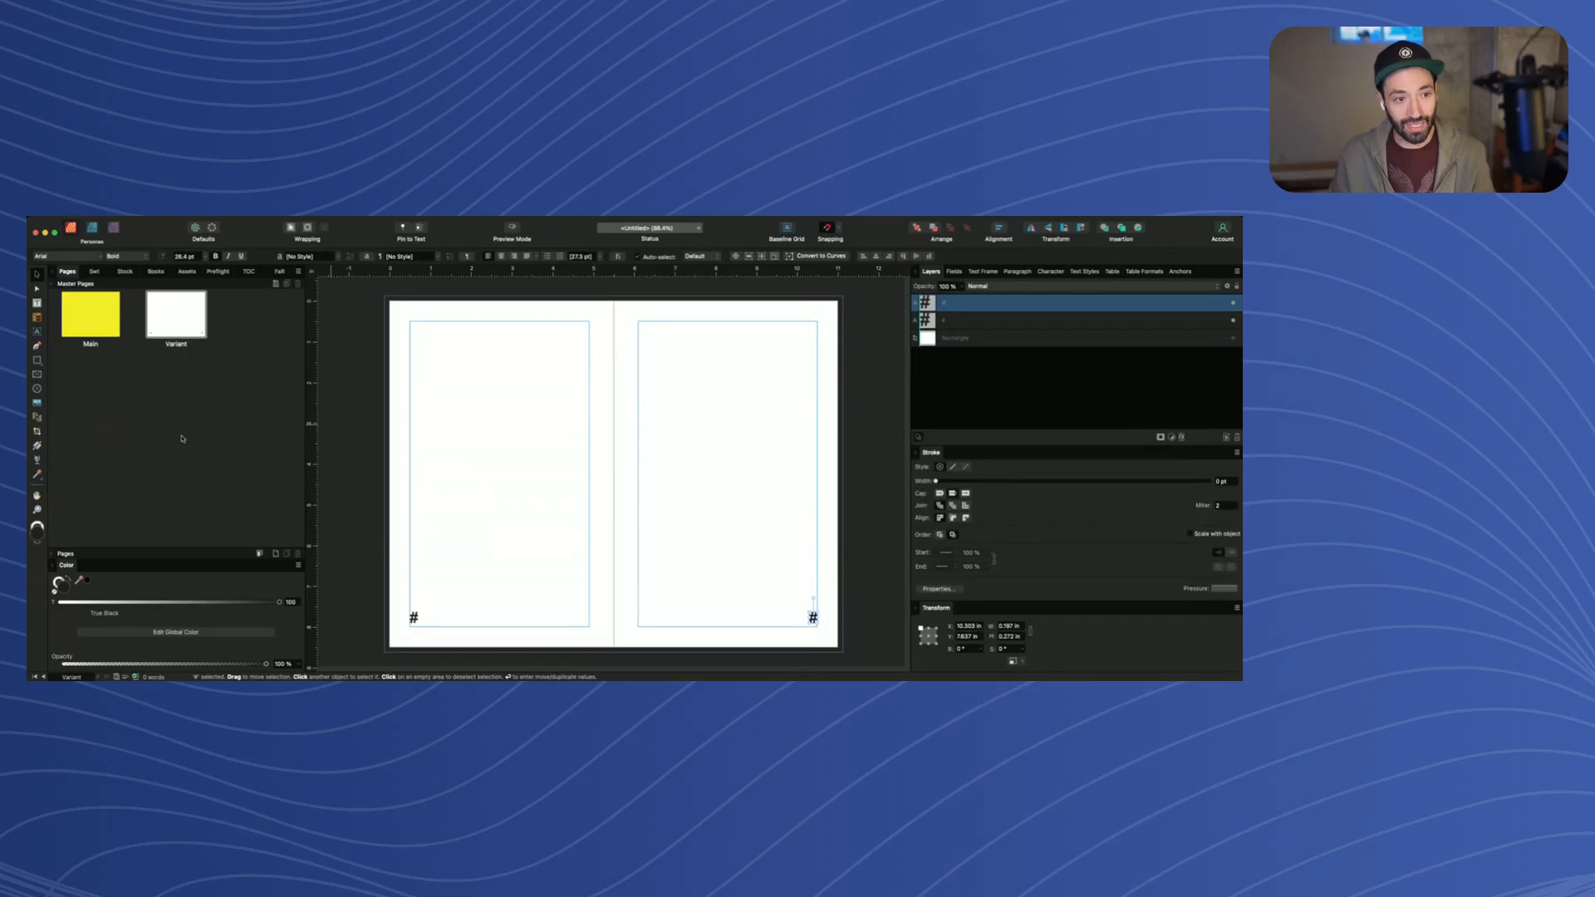
click(66, 553)
double_click(176, 444)
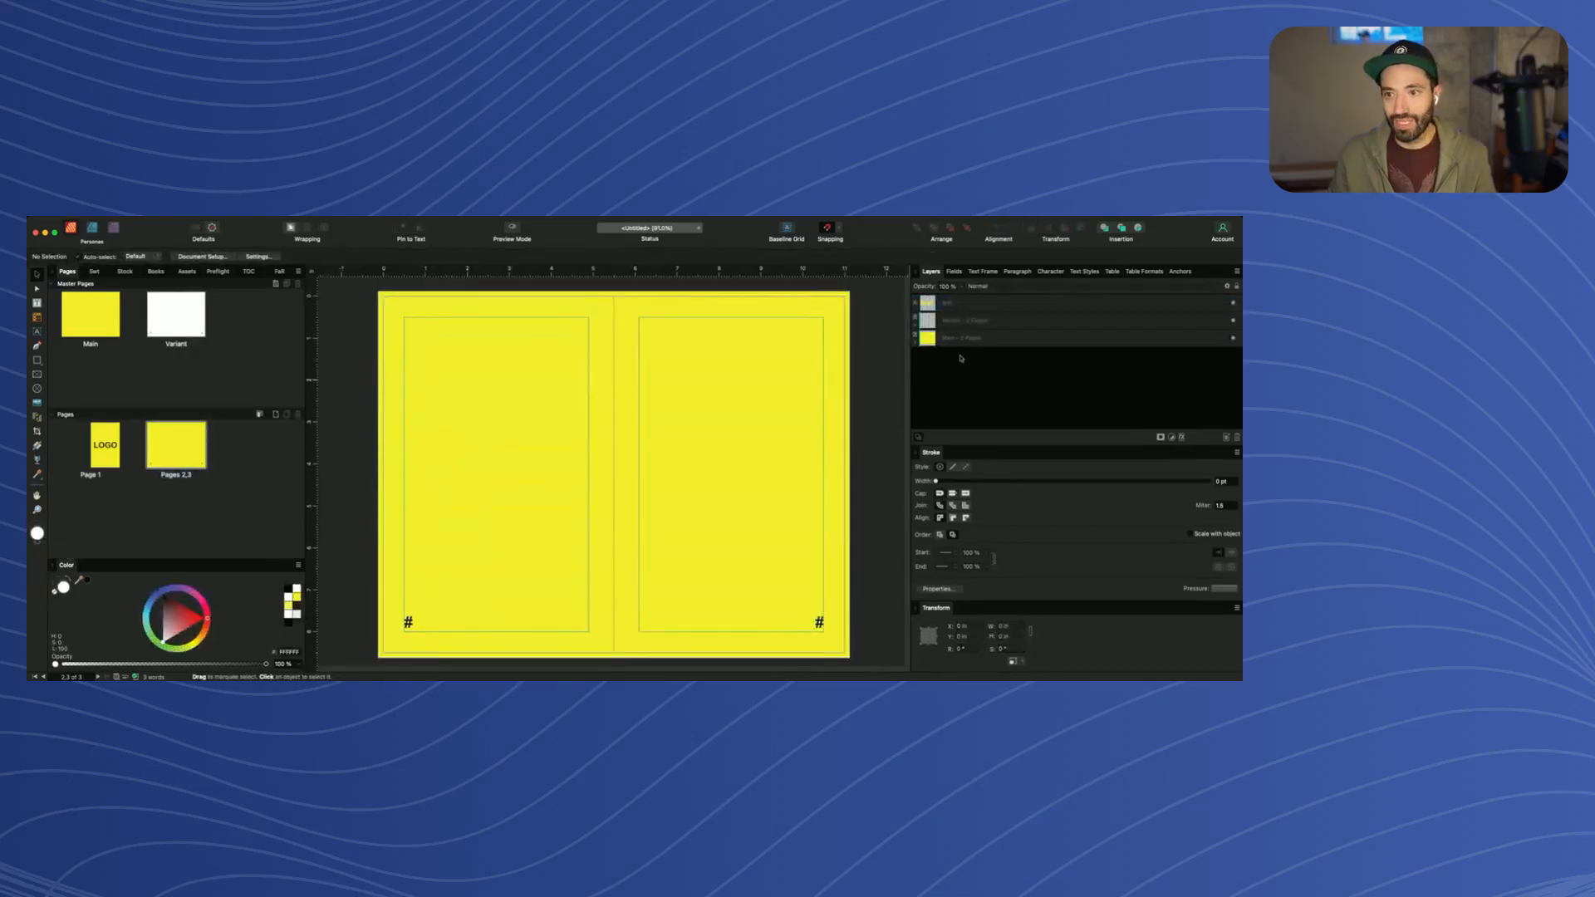
click(935, 321)
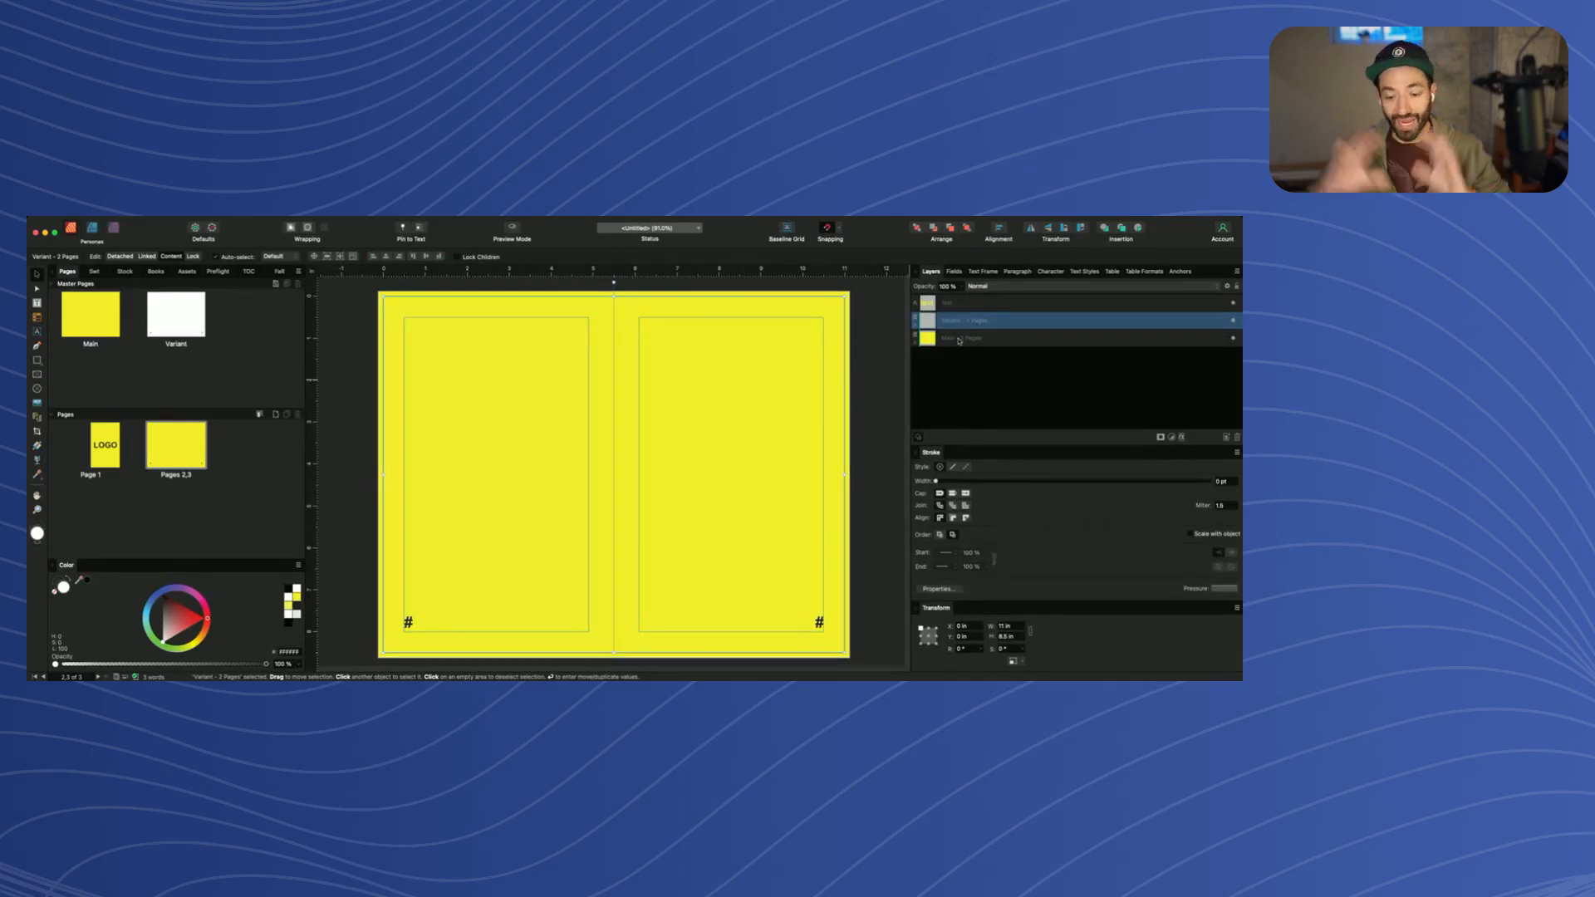
click(959, 341)
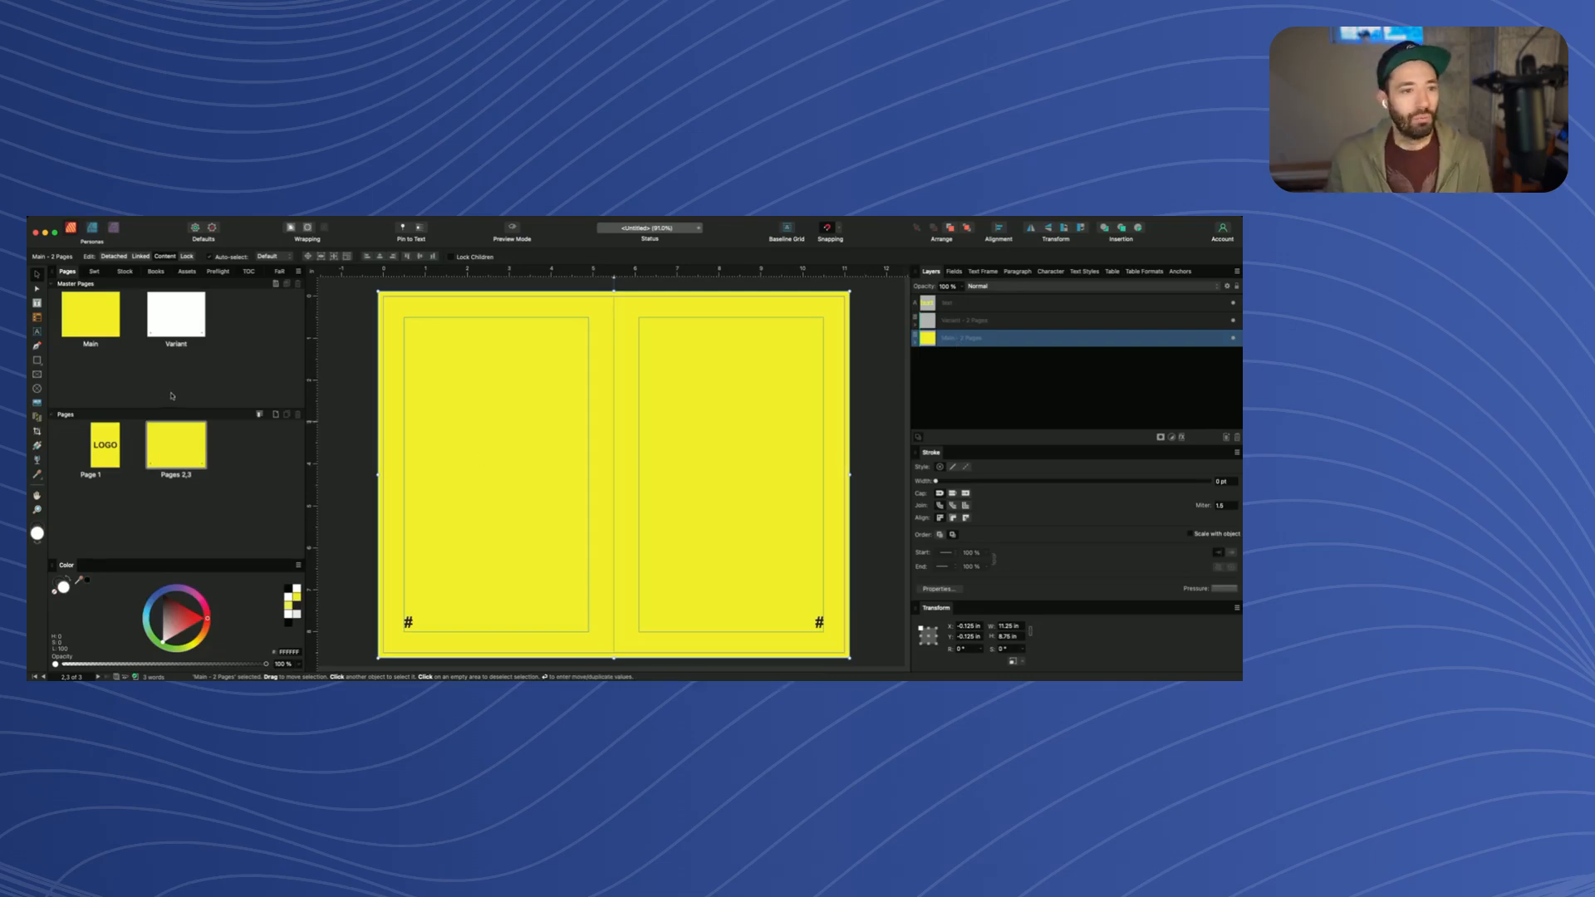
click(189, 324)
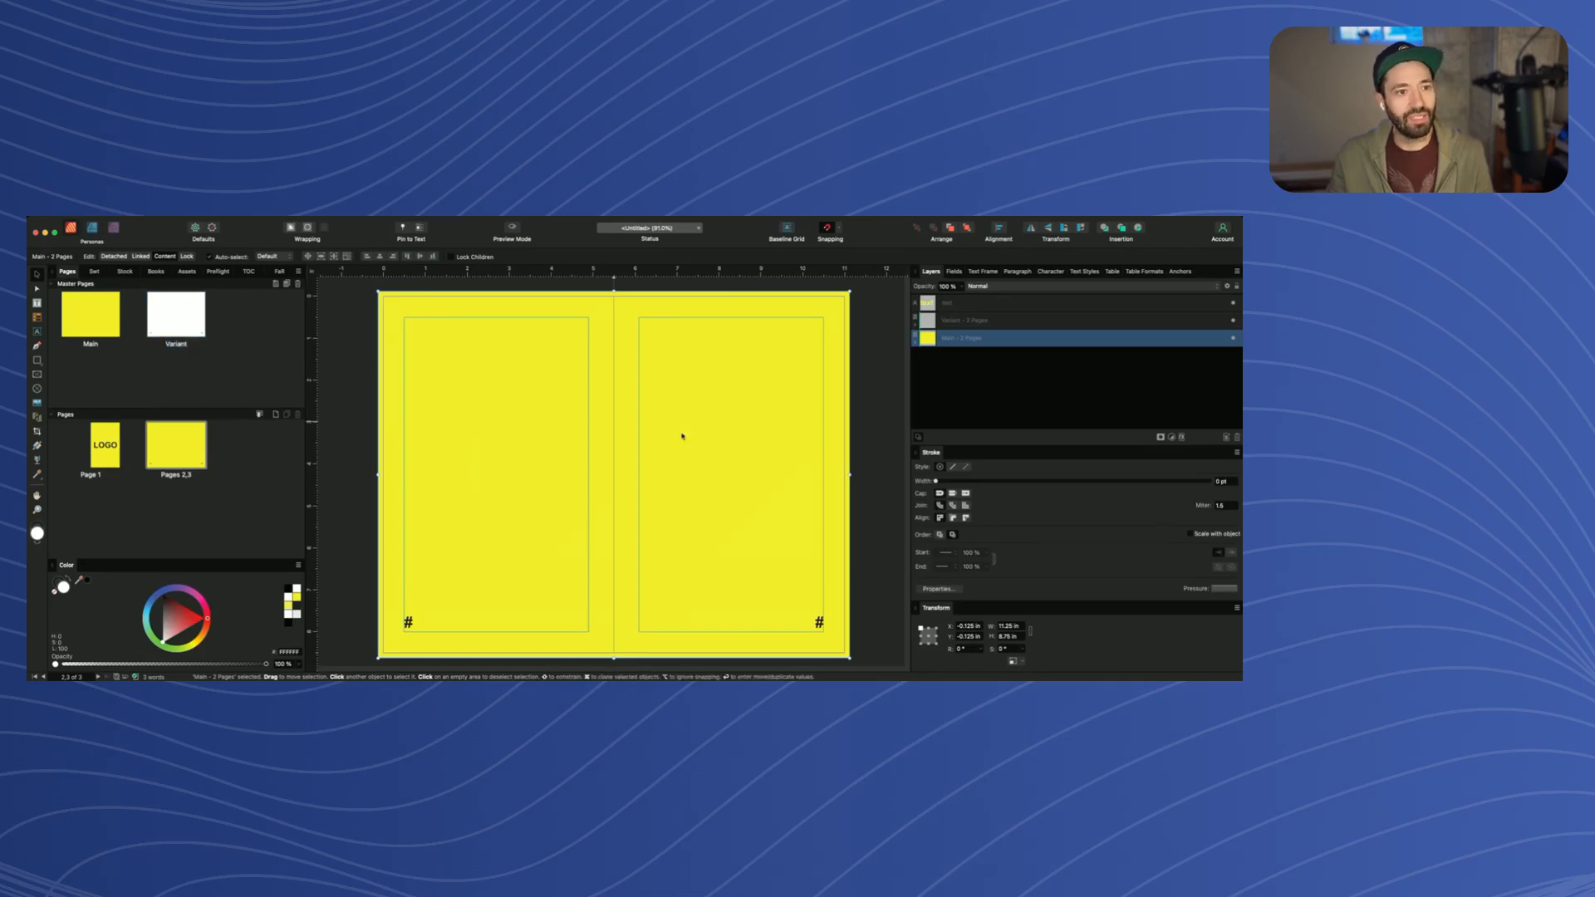
Delete the Variant master, open the Main master, and select its yellow background rectangle
key(Delete)
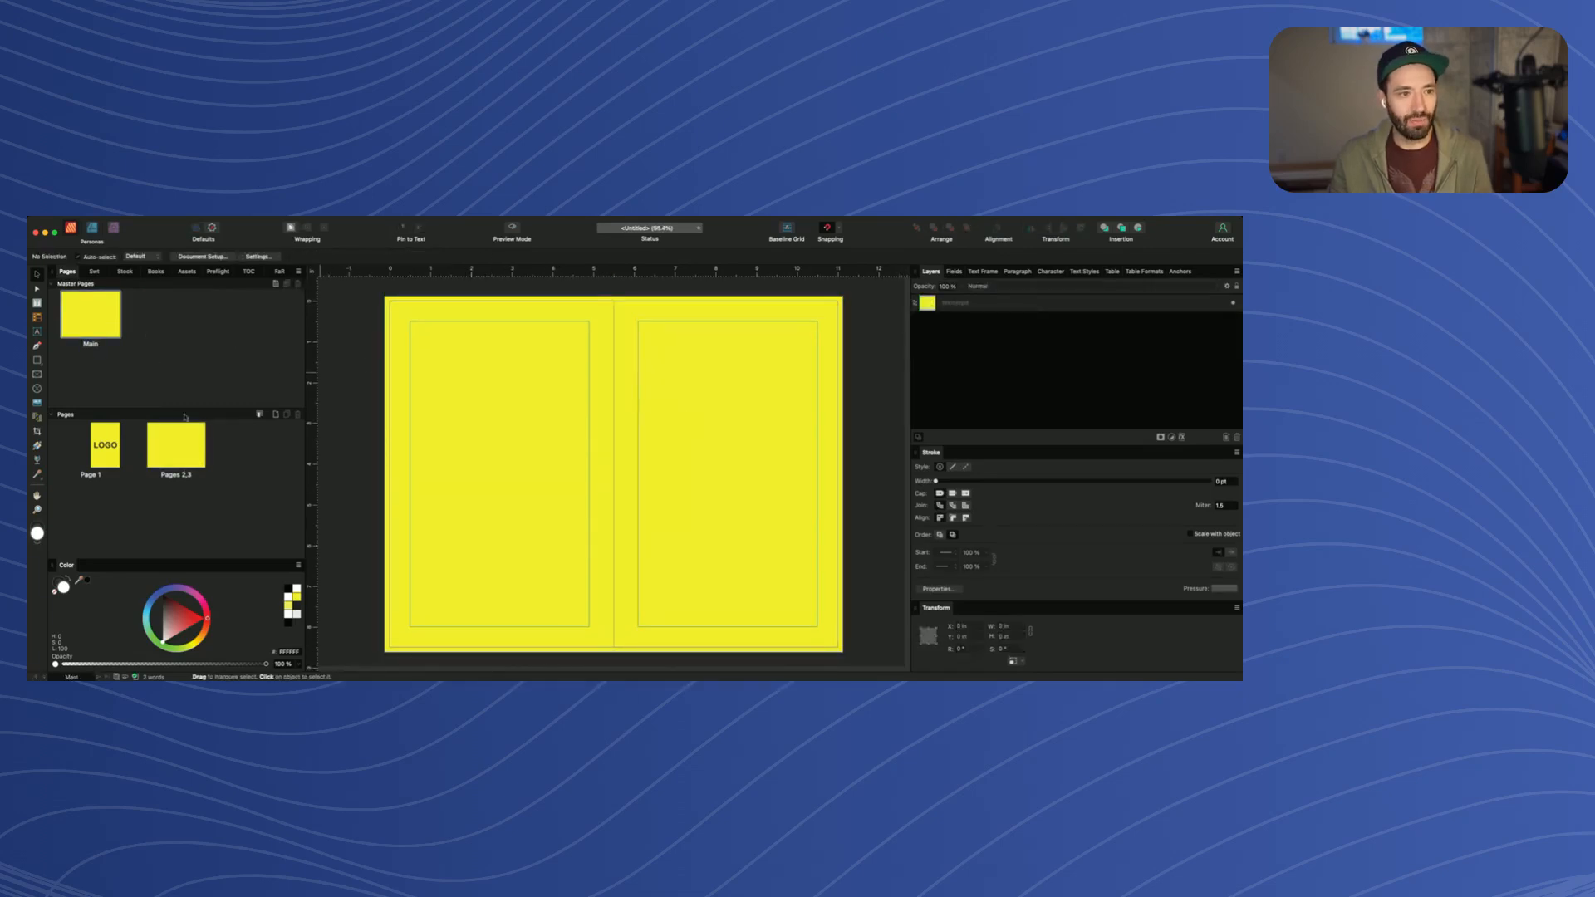
click(103, 329)
click(552, 399)
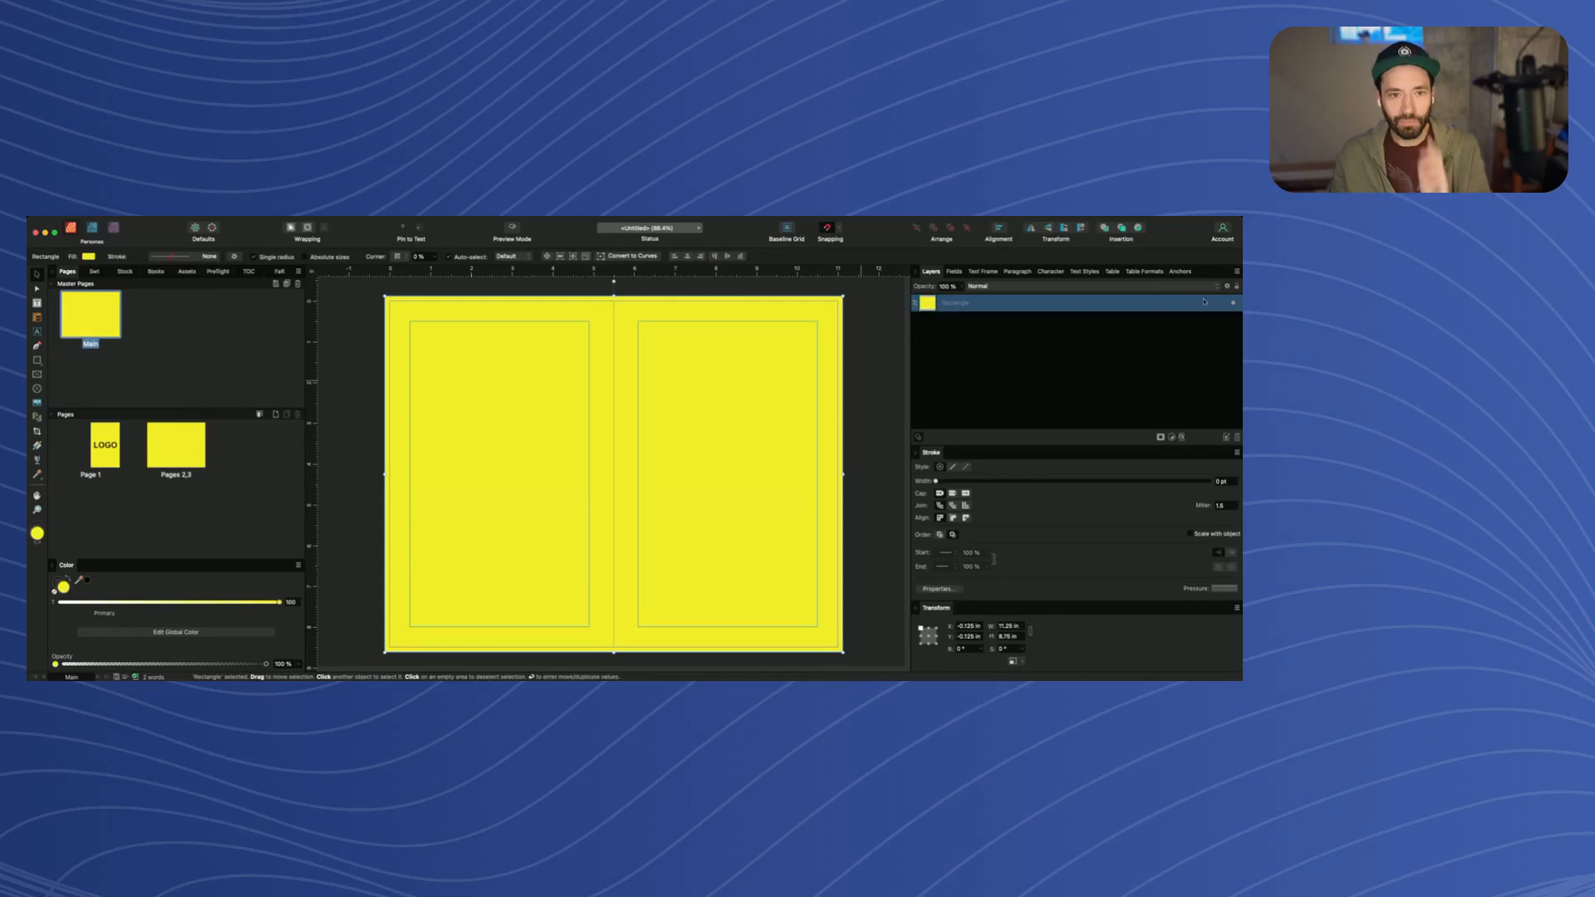
Add a global colour named "White" from the rectangle's fill on the Main master and change that swatch to white
click(87, 255)
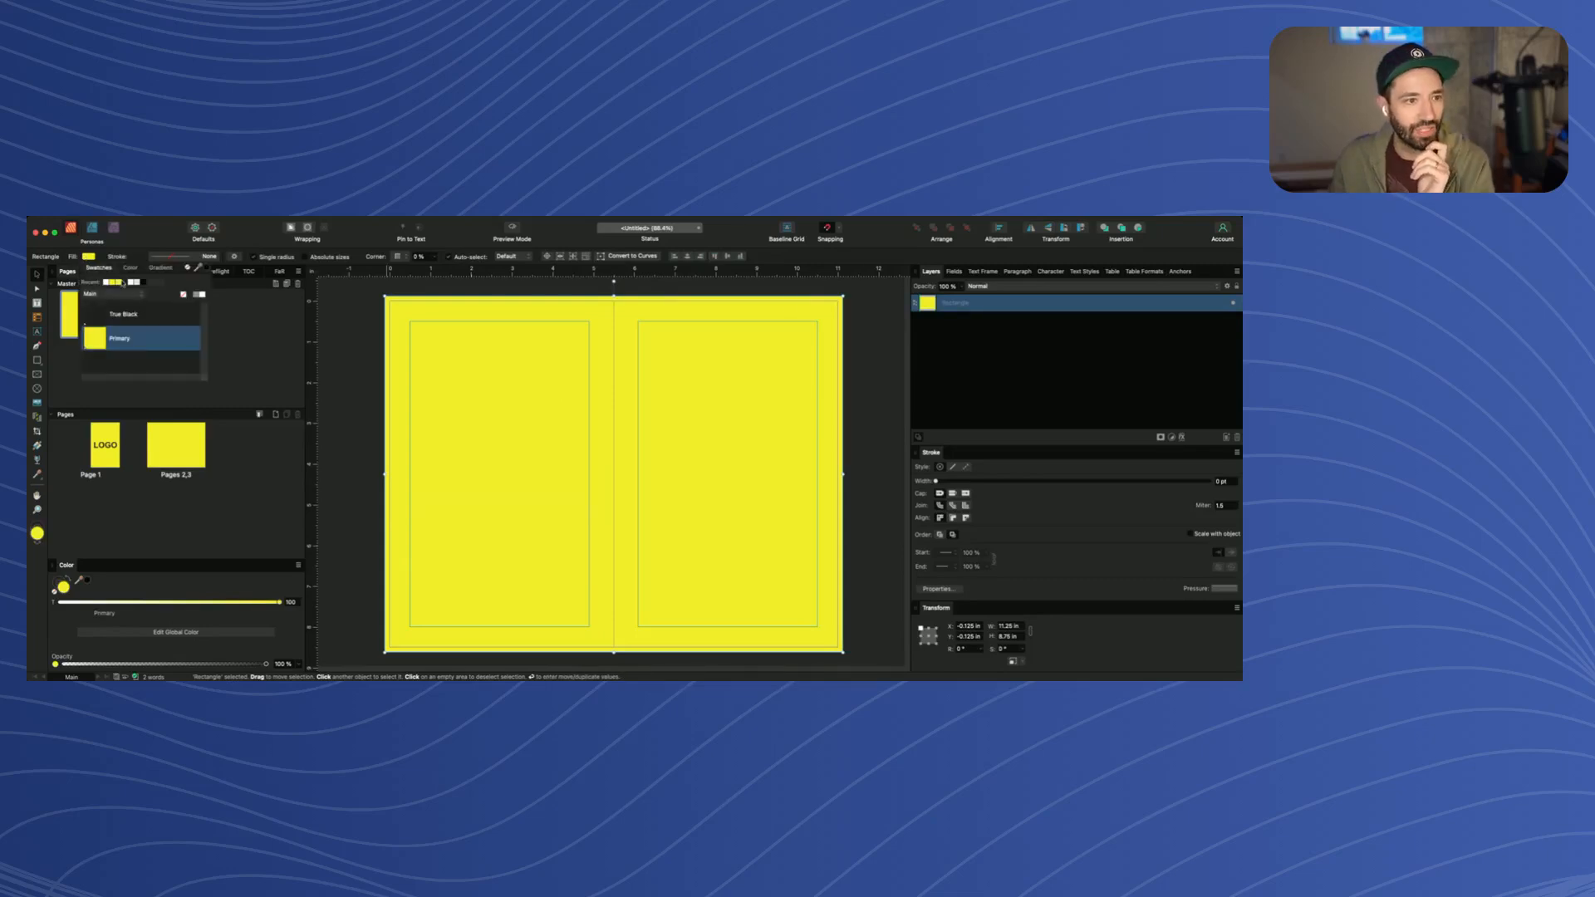
click(87, 255)
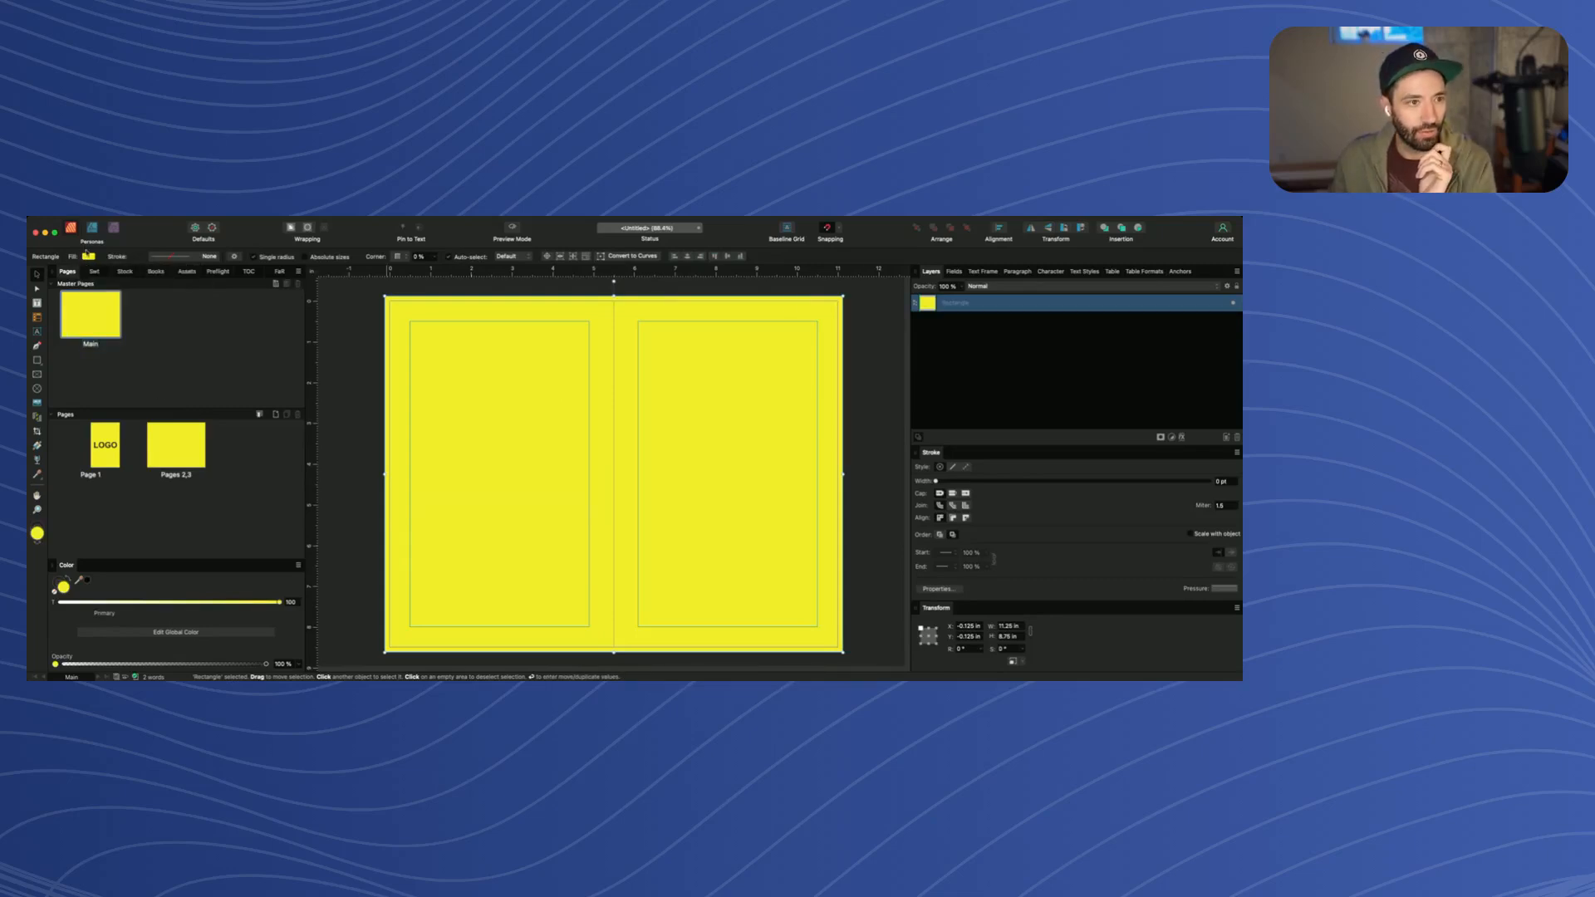
click(93, 273)
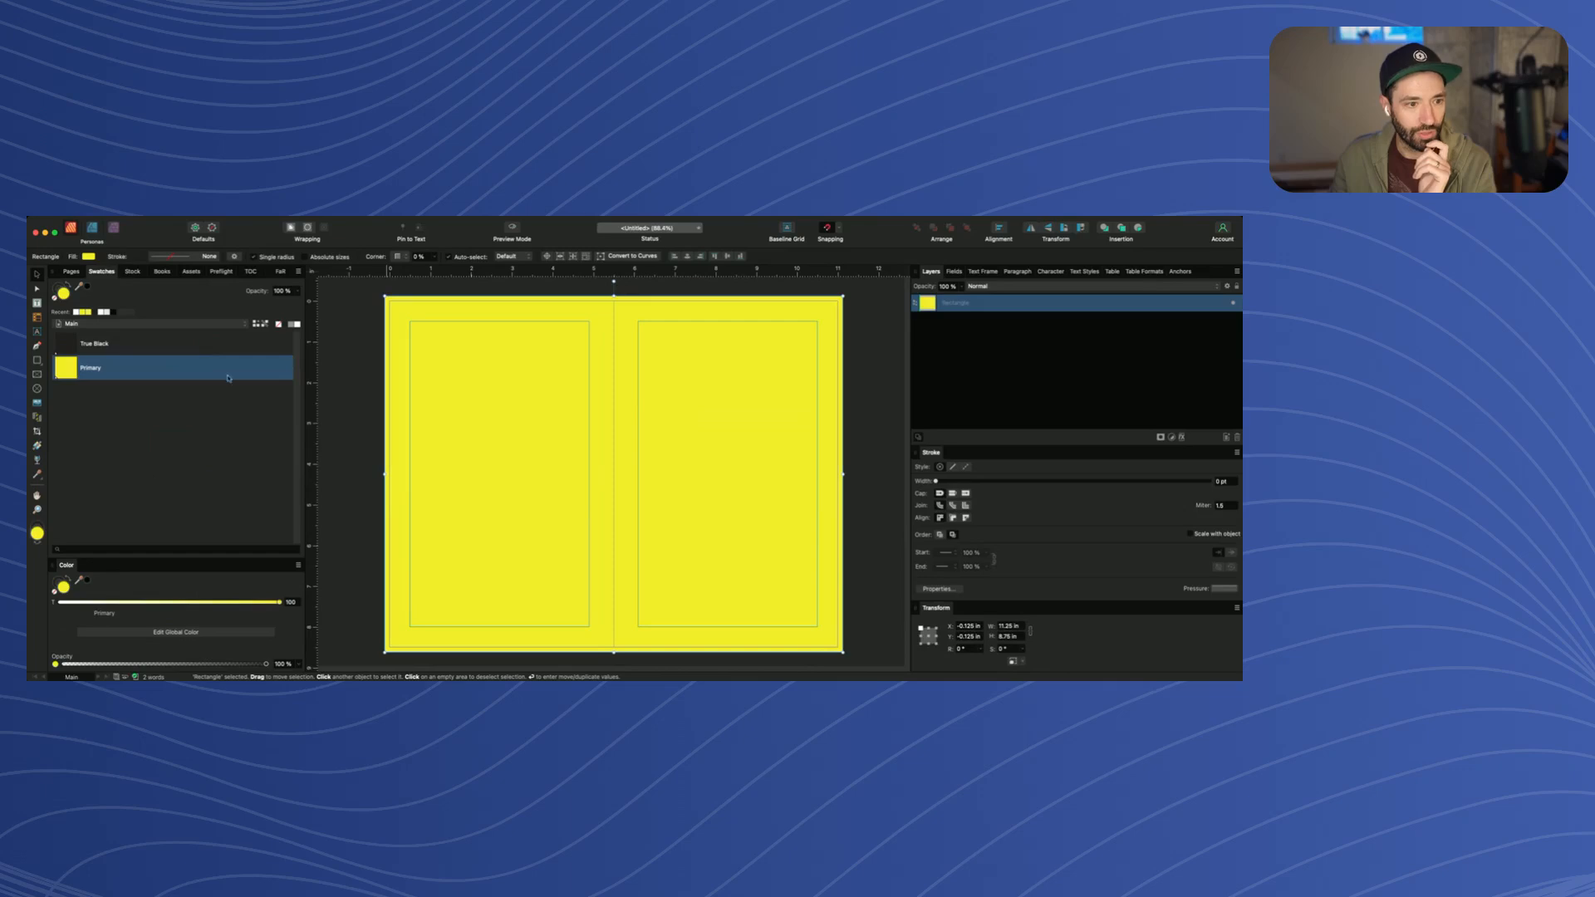
click(260, 324)
click(103, 400)
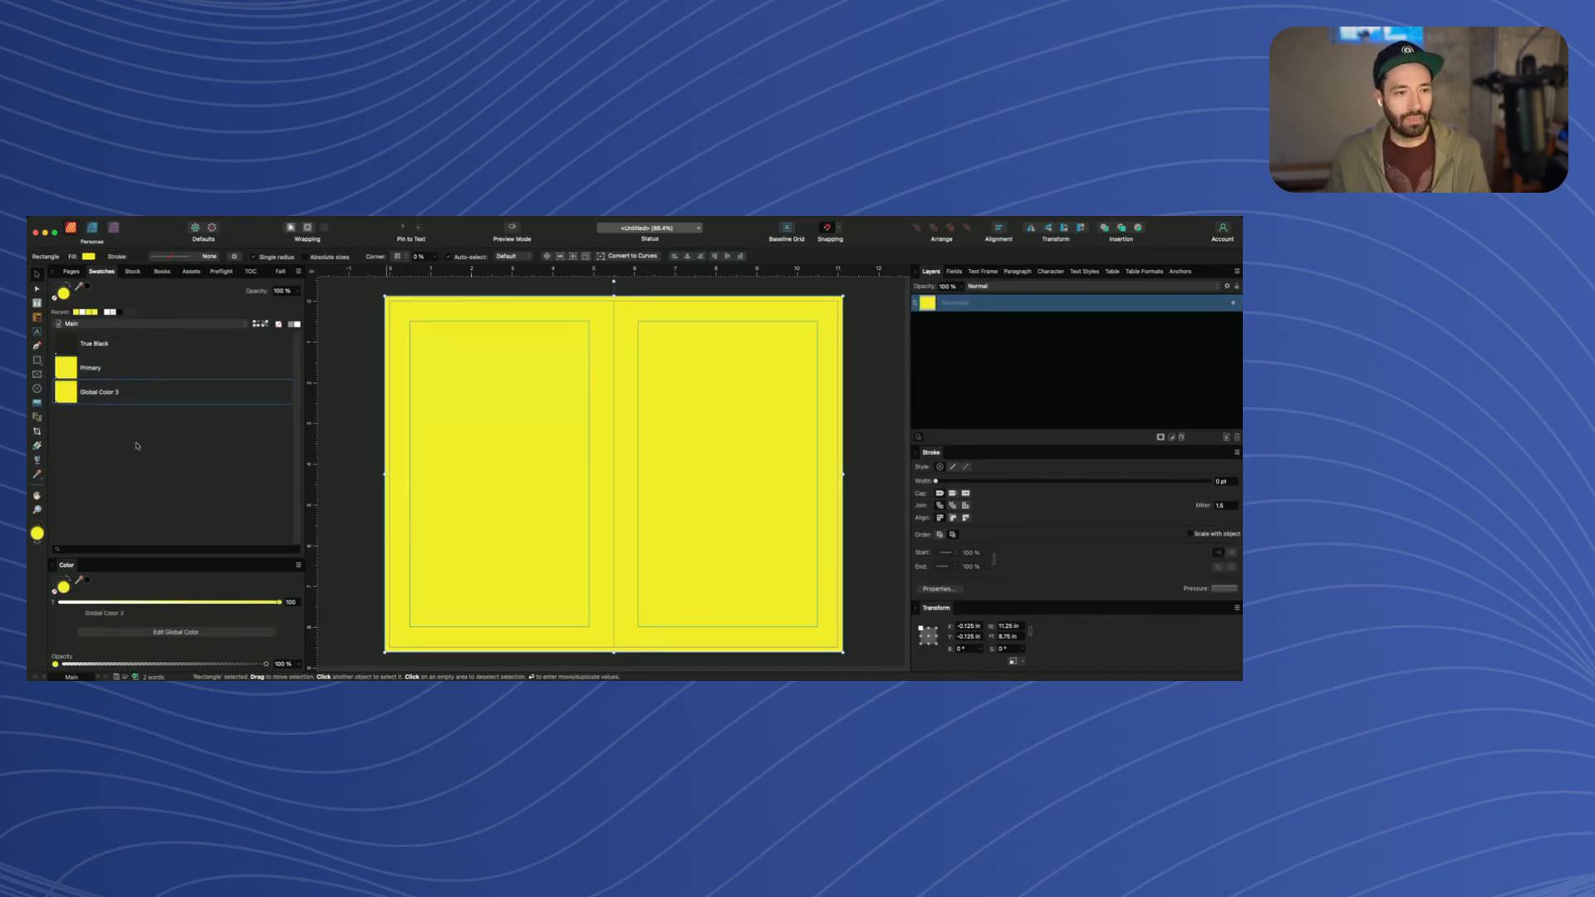
text(White)
key(Return)
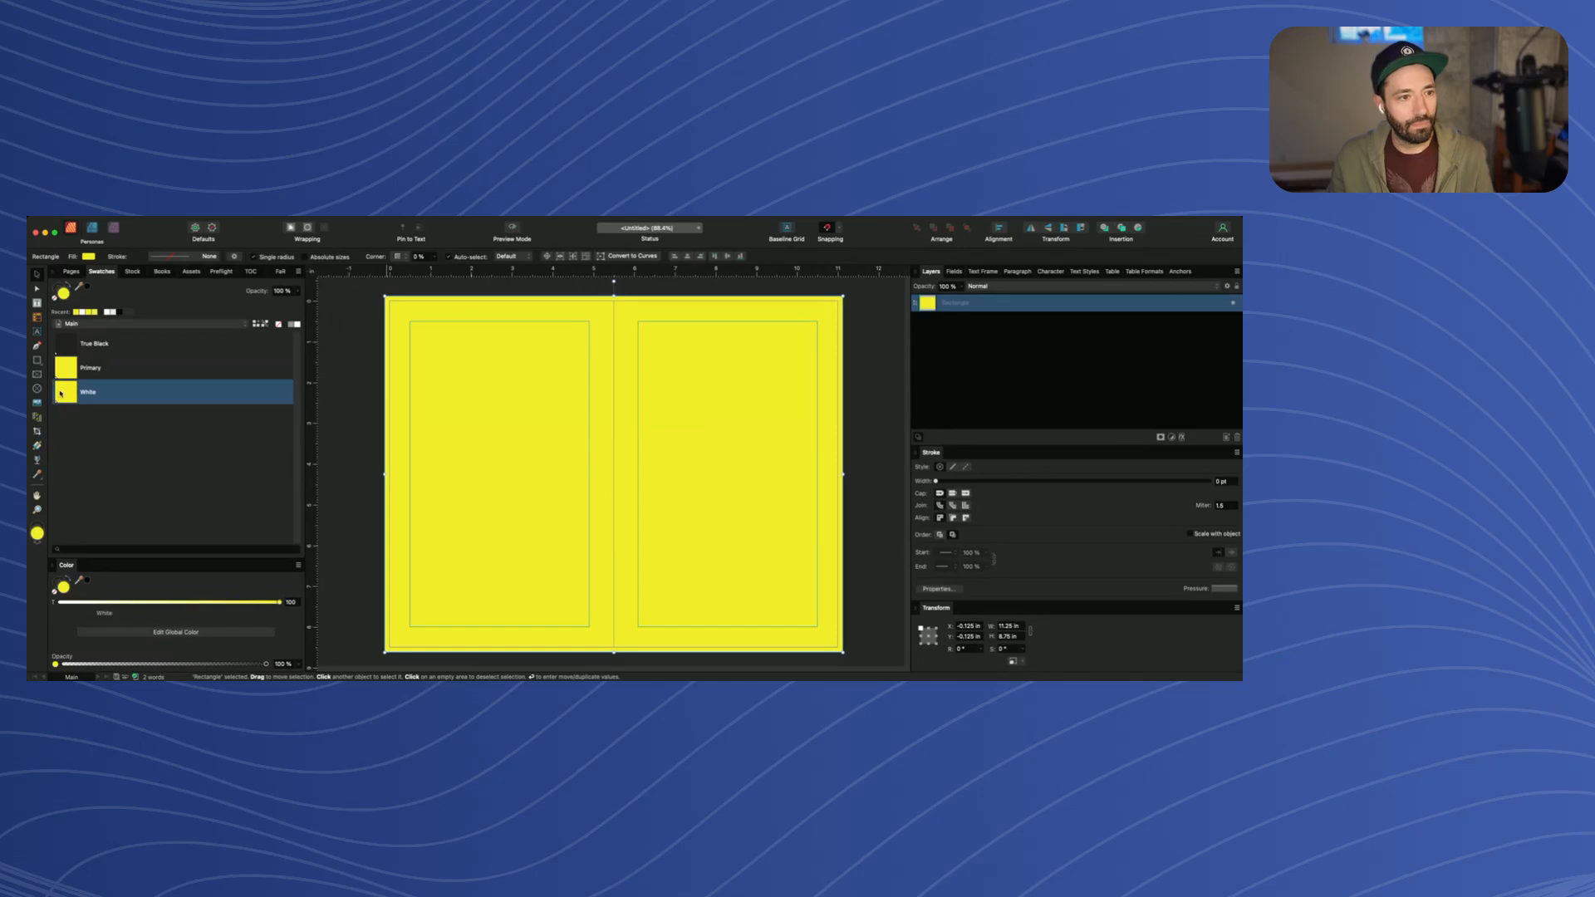
click(131, 417)
click(114, 400)
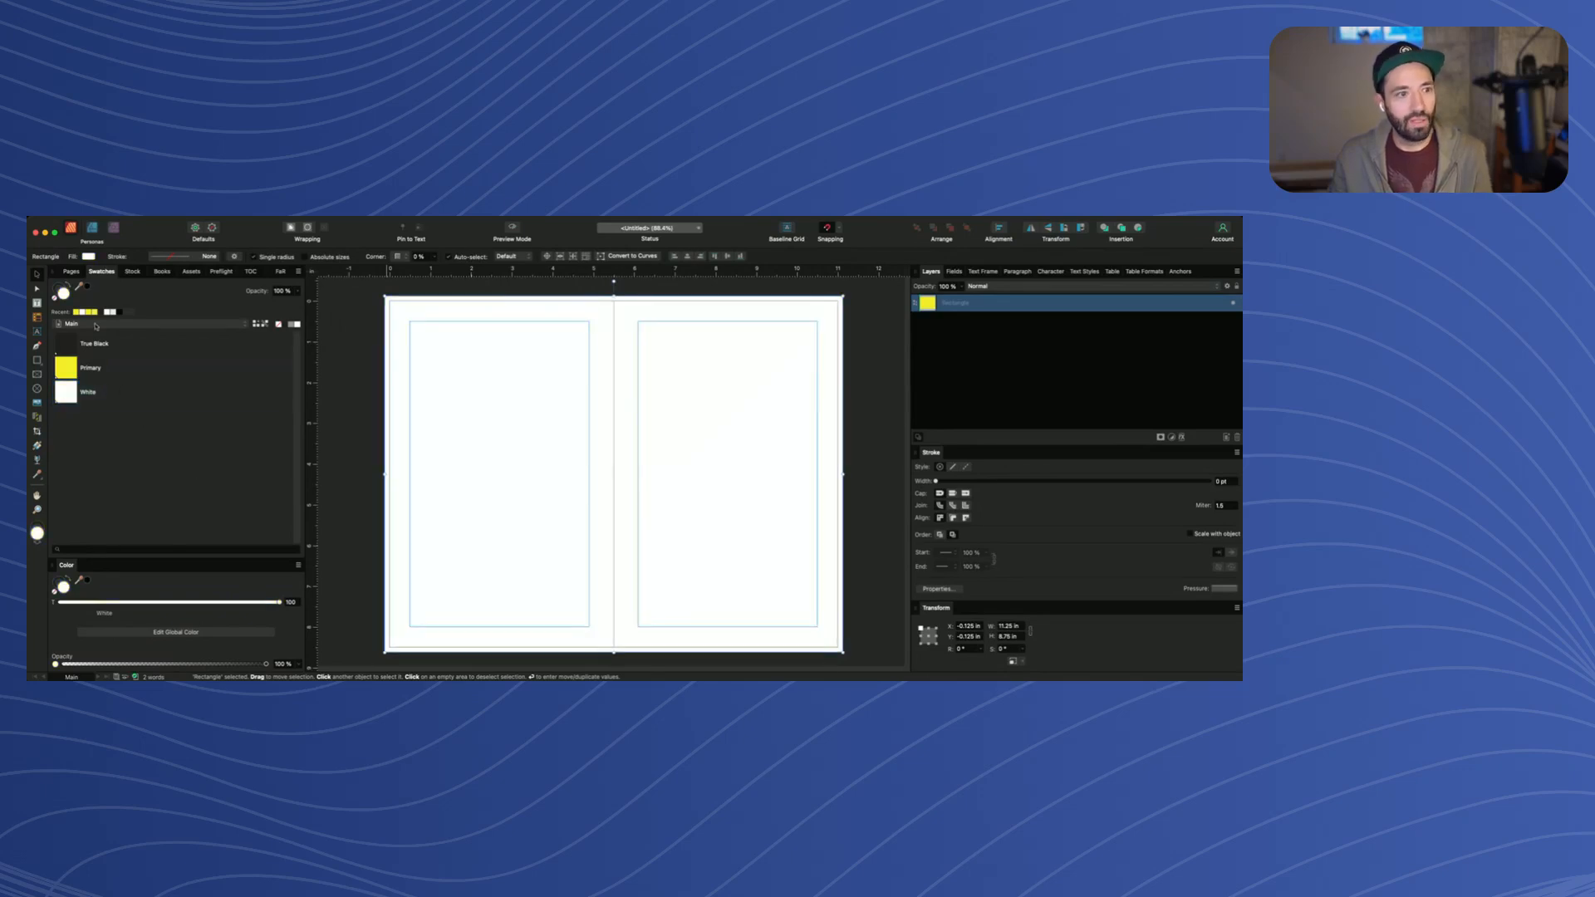
Delete the yellow "text" object from the page 2–3 spread
click(71, 271)
click(176, 445)
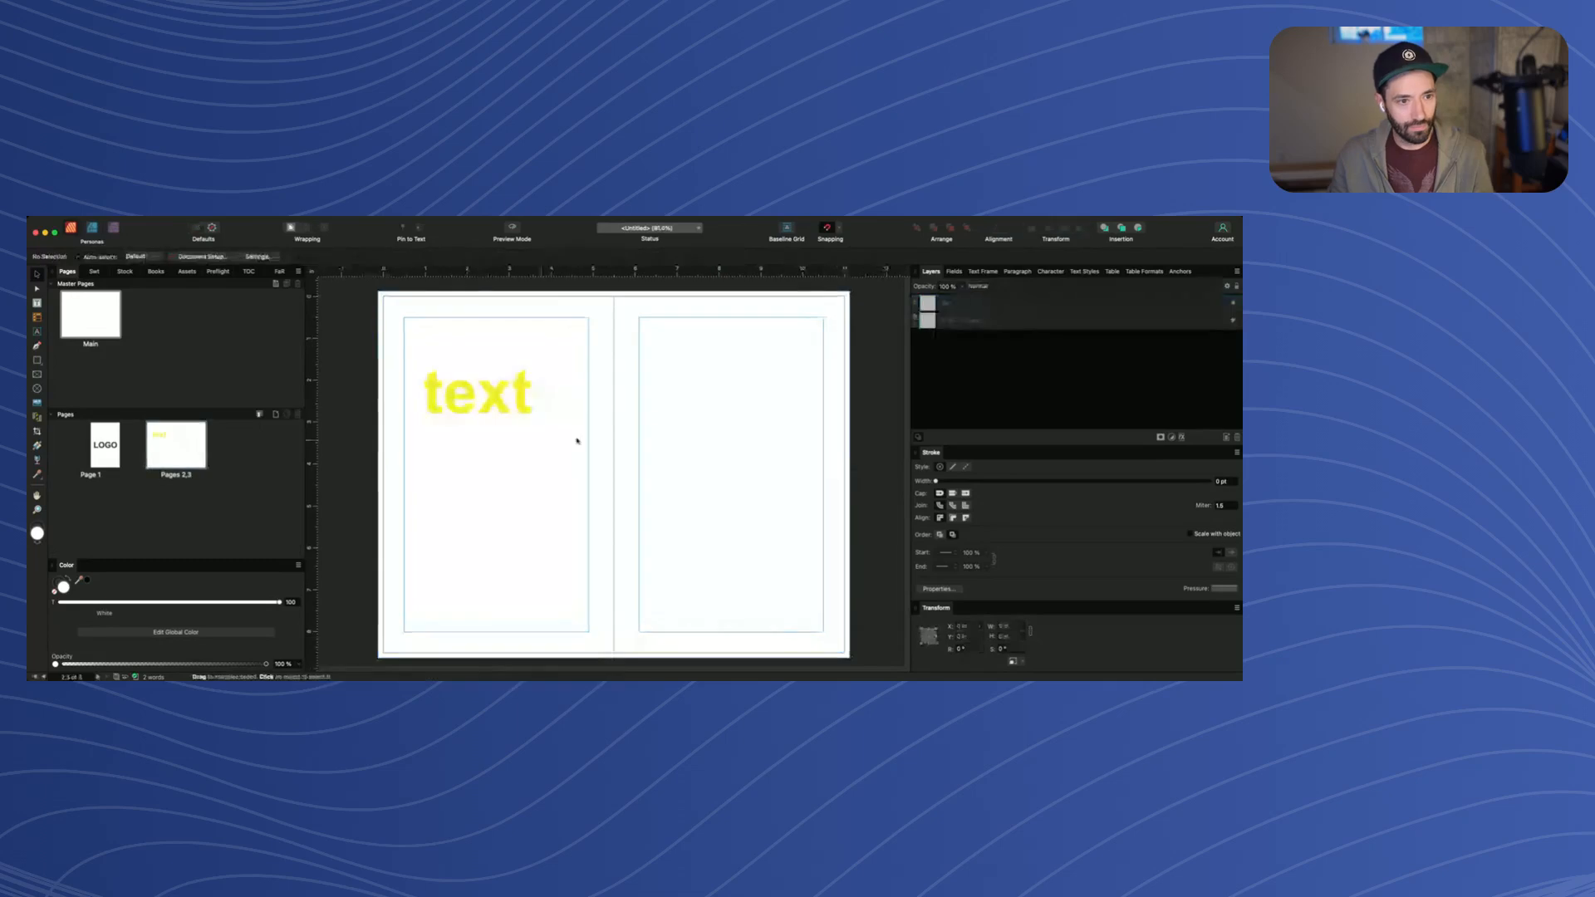
drag(473, 390, 451, 407)
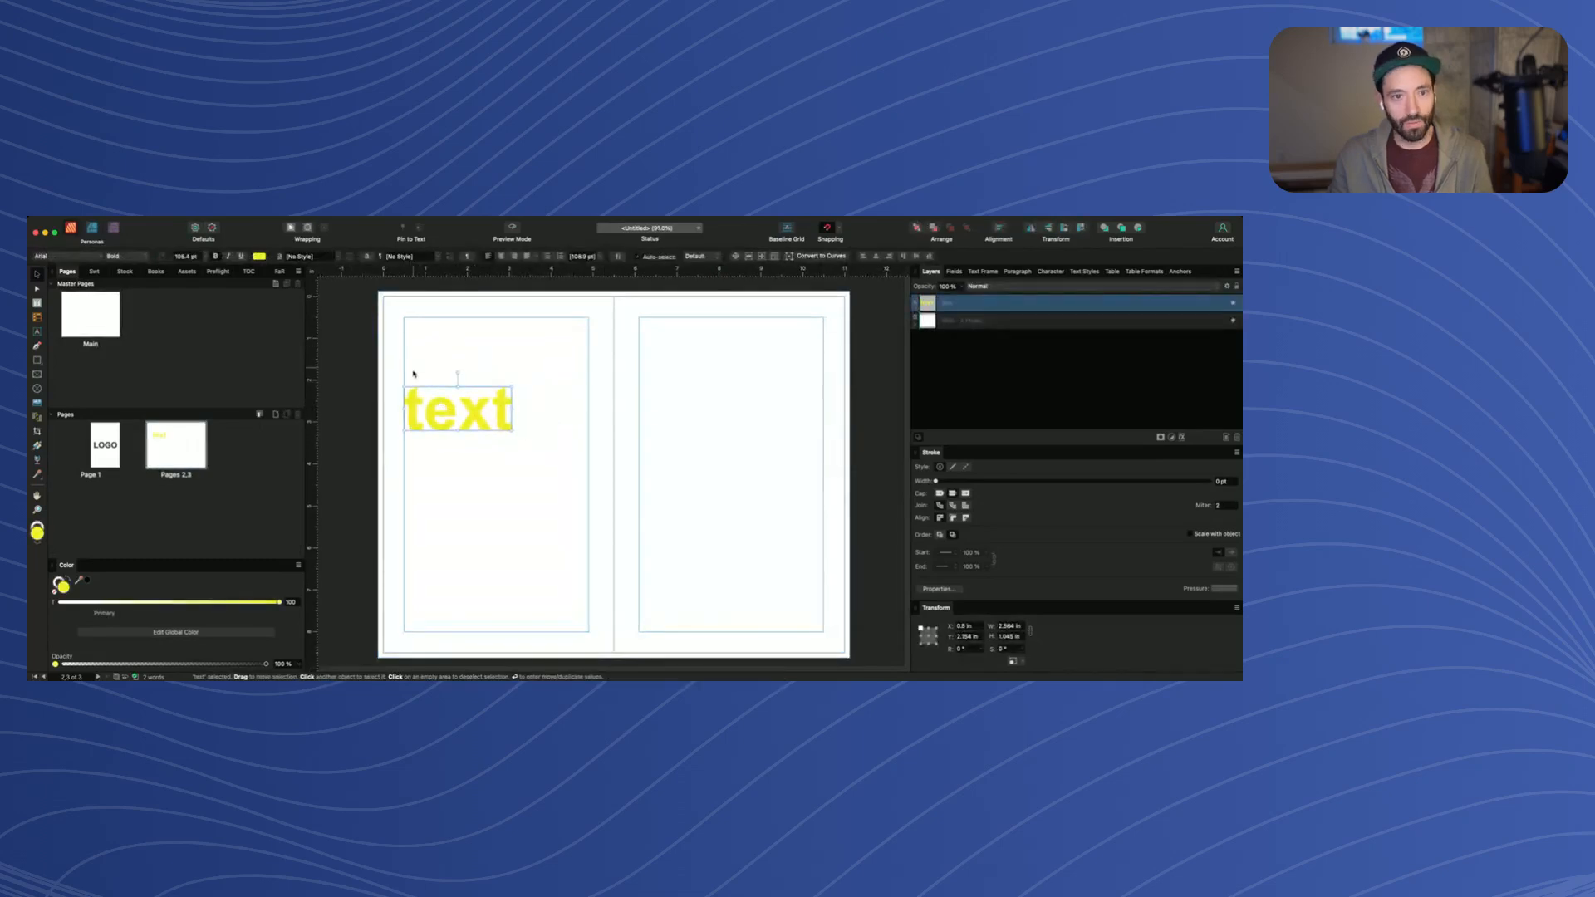
key(Delete)
Look over the LOGO cover page and the page 2–3 spread with the recoloured Main background
click(103, 446)
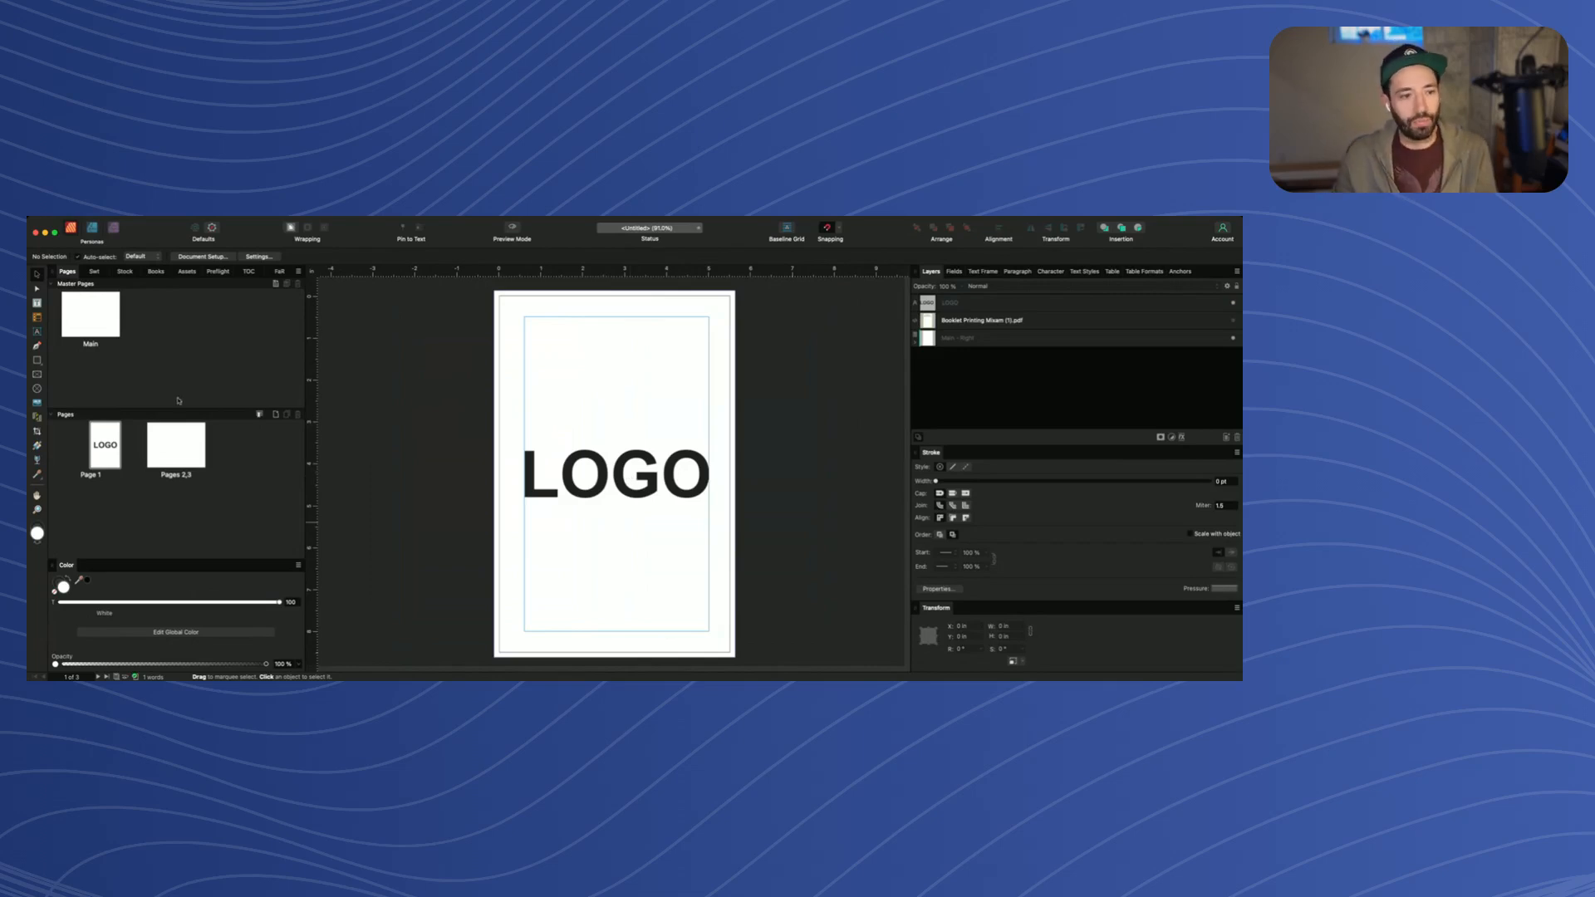
click(183, 438)
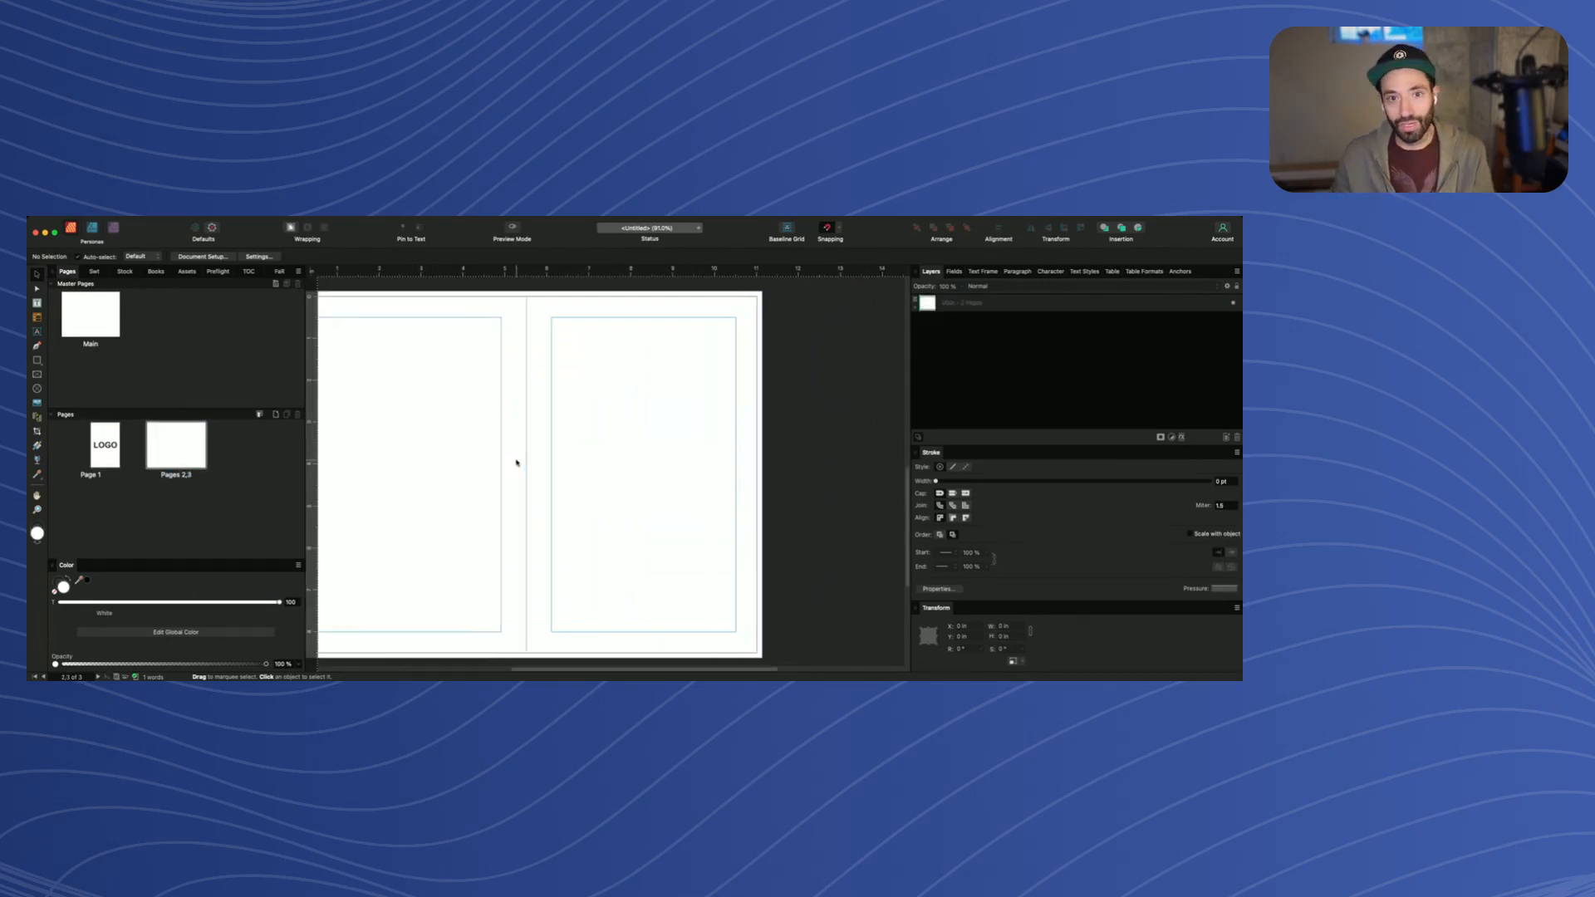
scroll(549, 454, left, 3)
scroll(549, 454, right, 3)
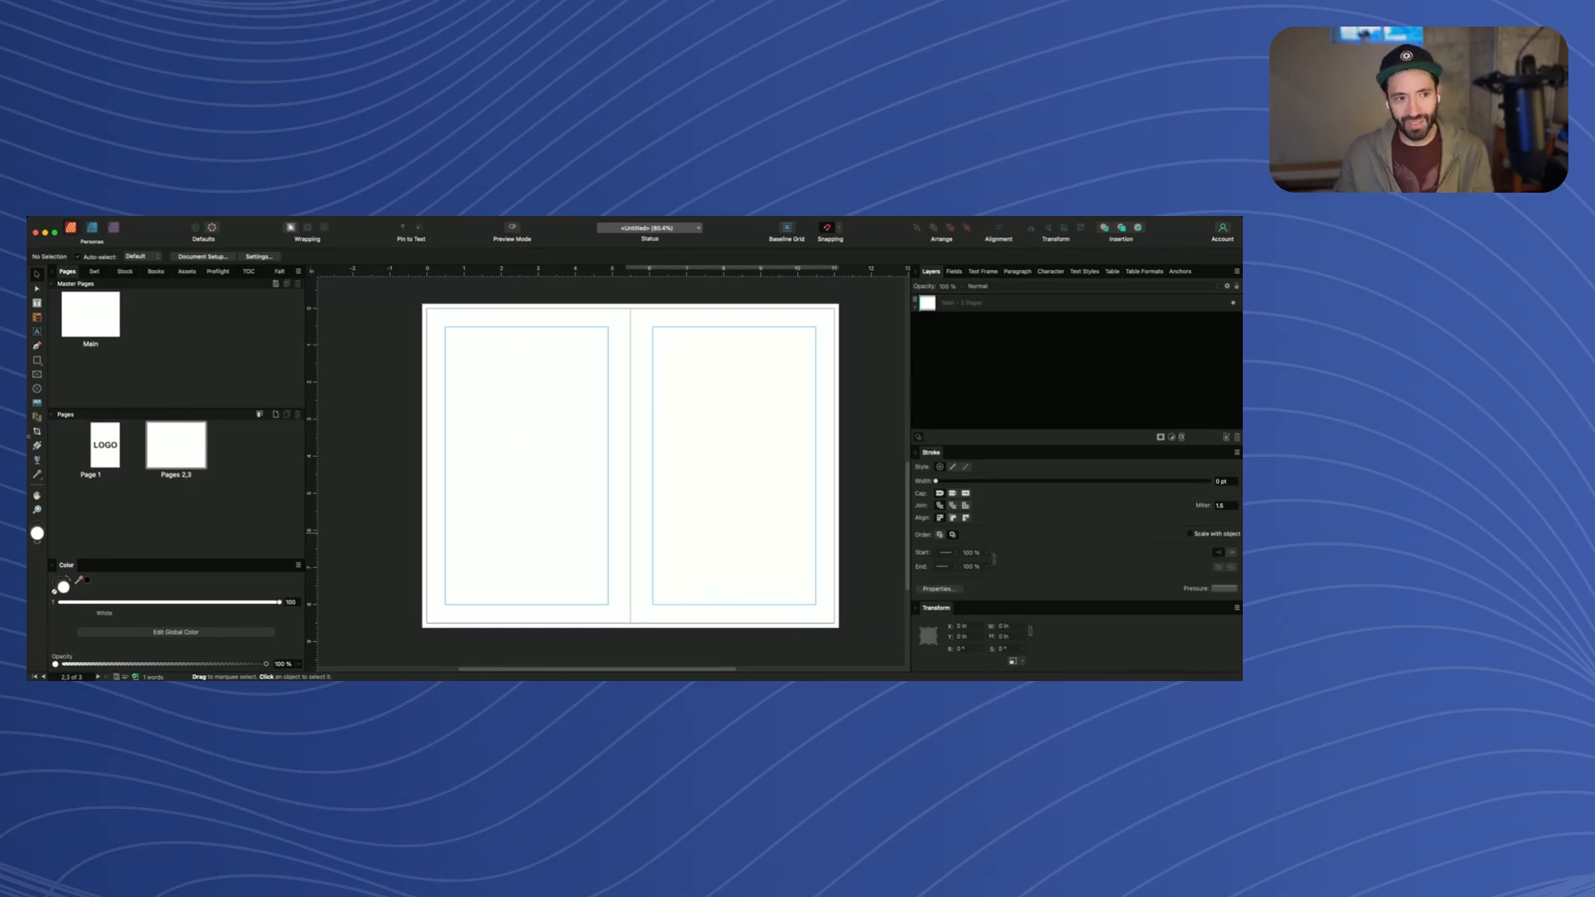
Add artistic text reading "asdasd" at the upper margin of page 2, spanning the 4.4 in between its side margins
key(t)
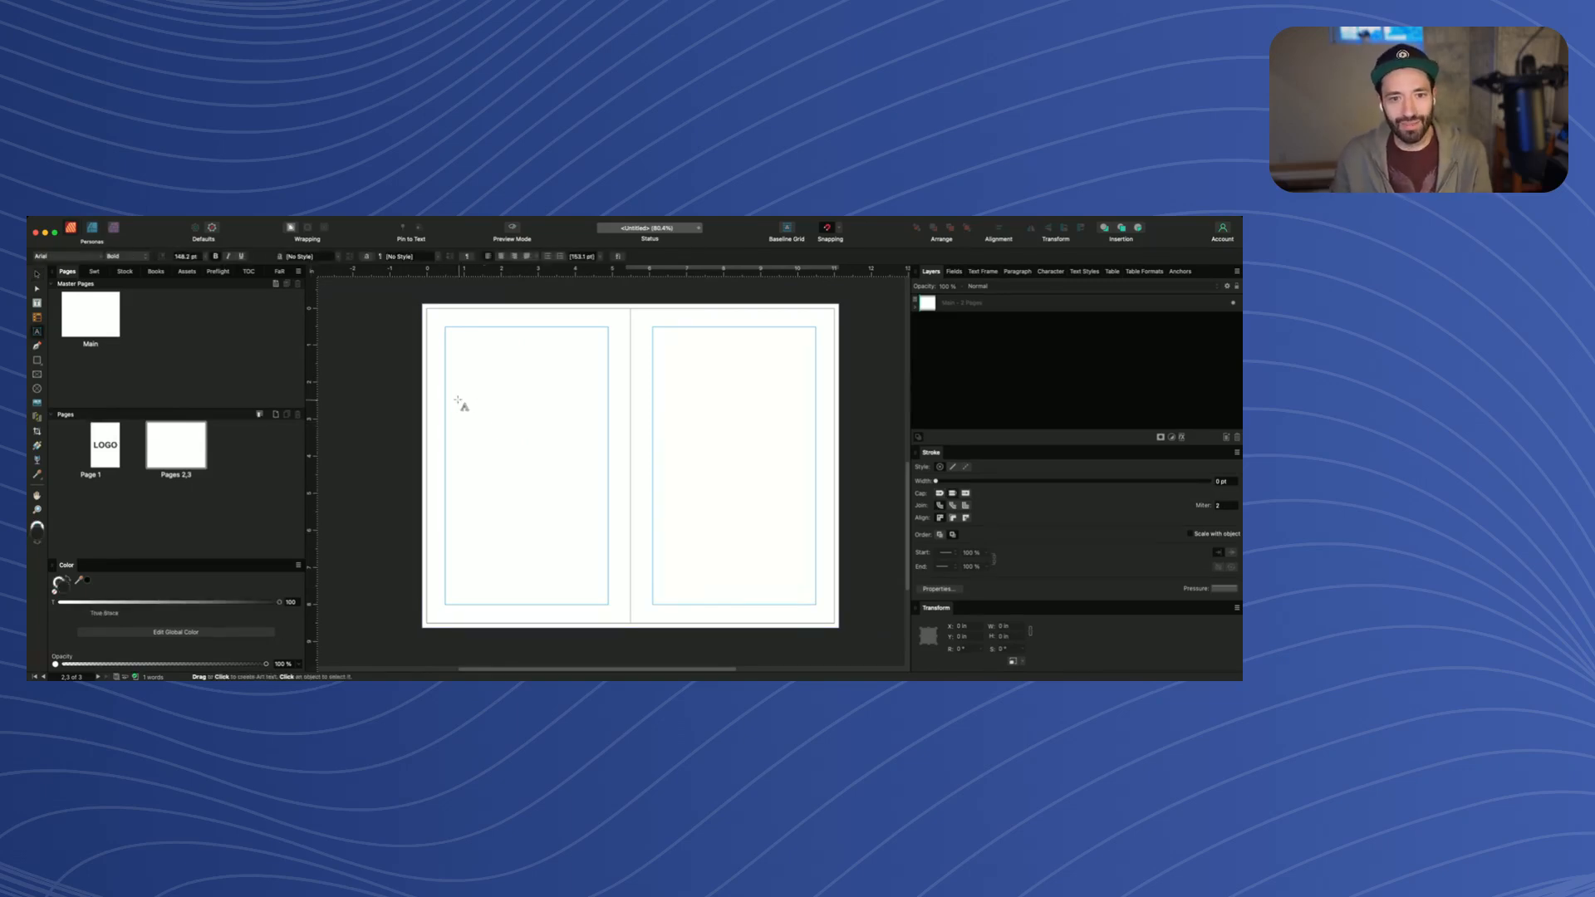
drag(456, 354, 609, 364)
text(asdasd)
key(Escape)
click(594, 394)
click(574, 352)
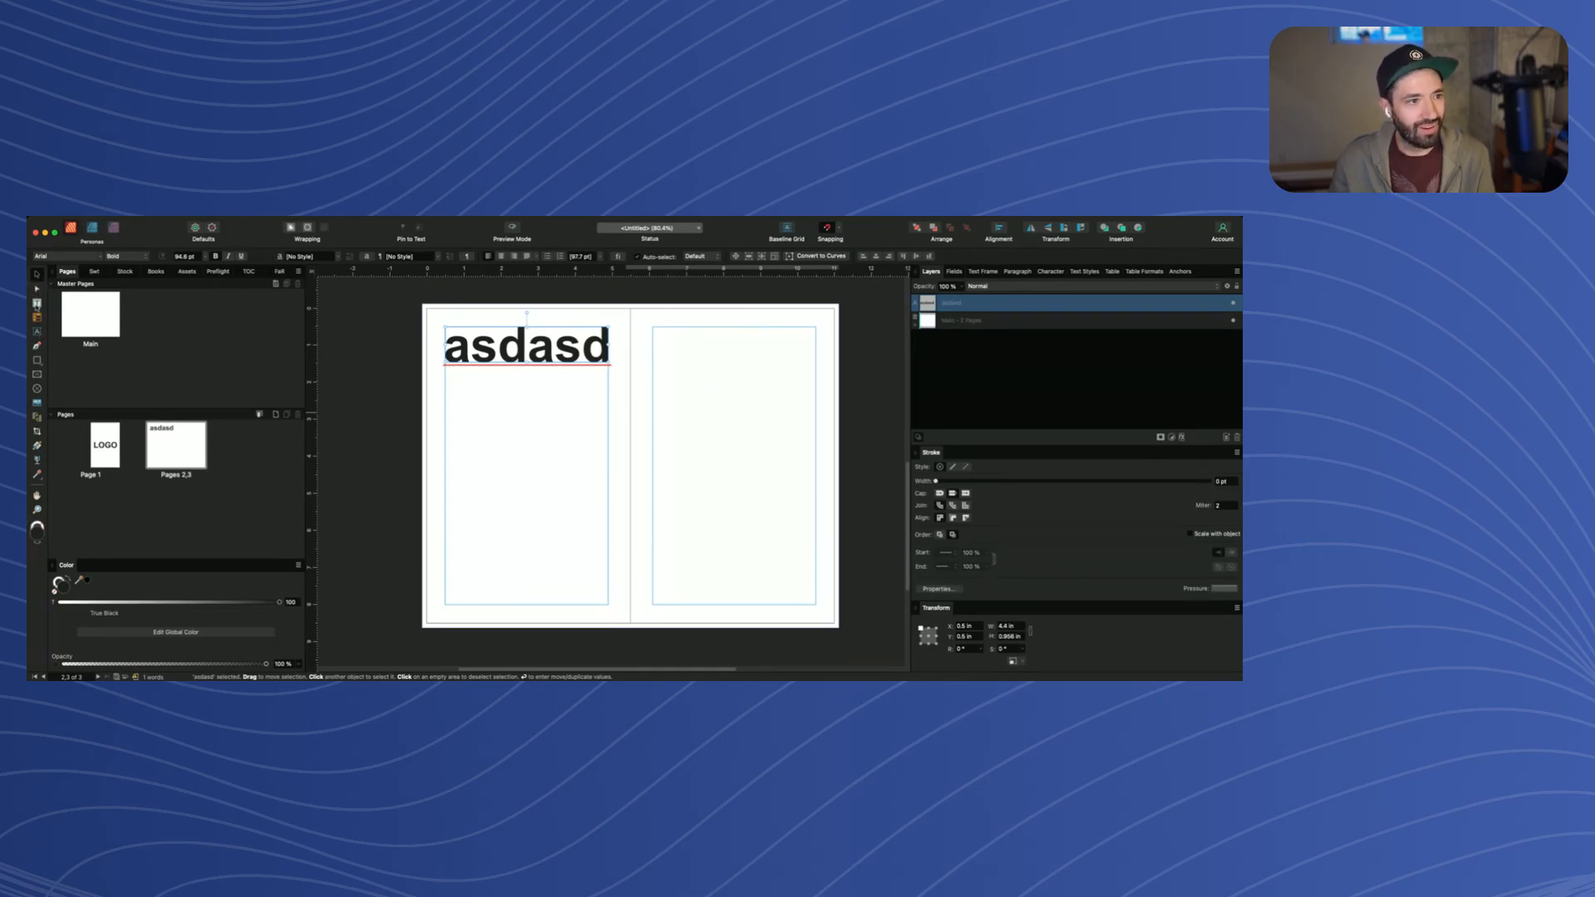
Scale the "asdasd" heading down proportionally to about 4.13 in wide
text(tt)
key(super+z)
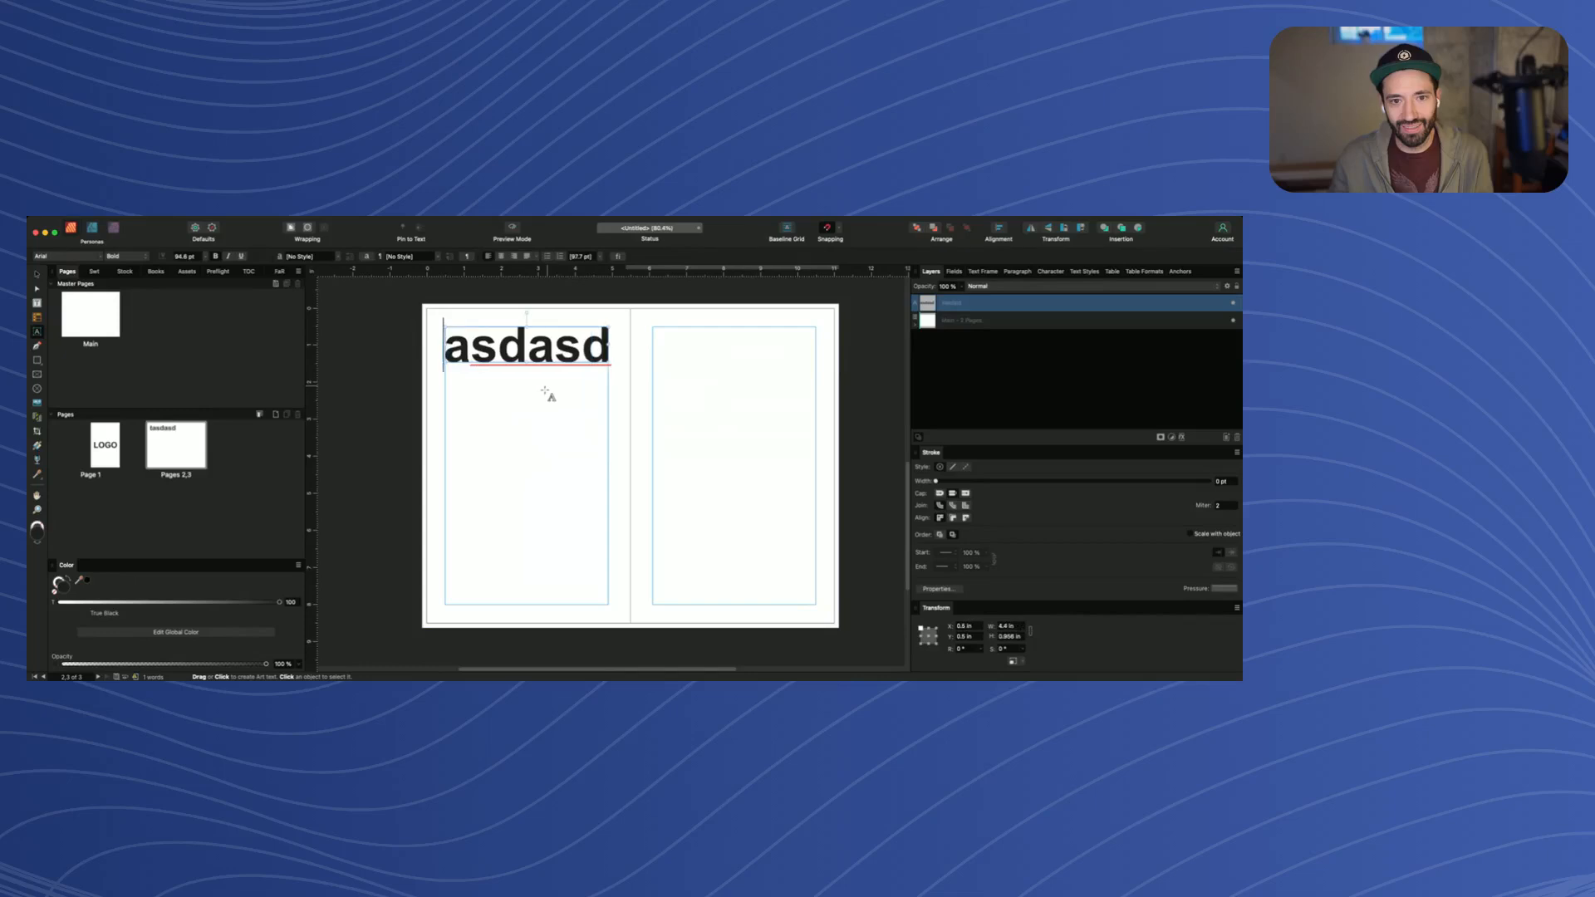
key(super+d)
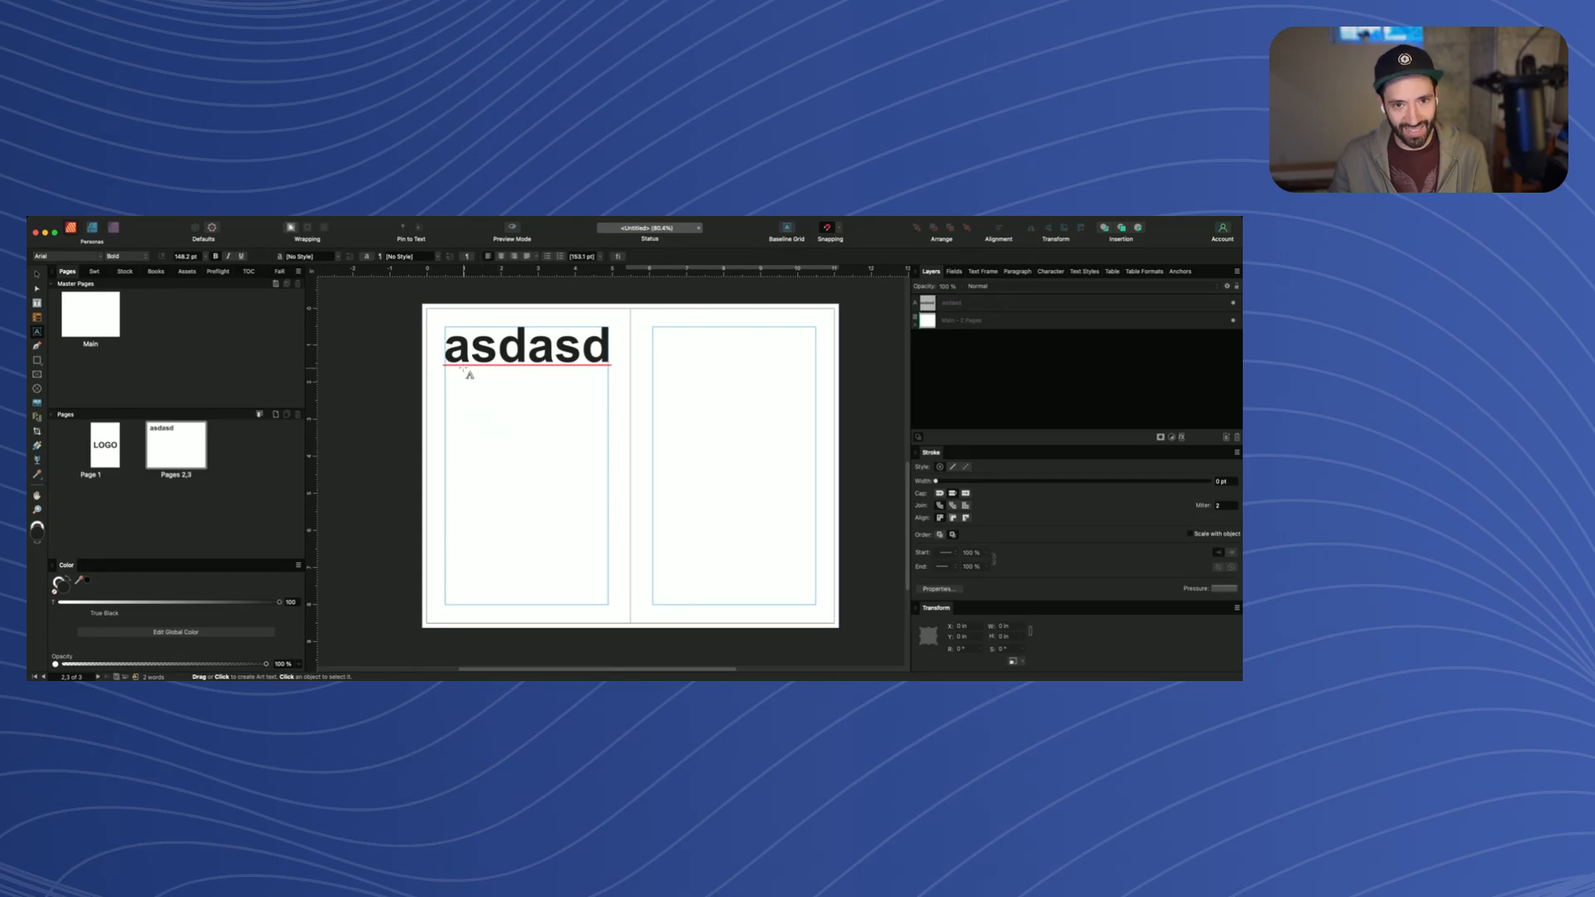
key(v)
click(489, 368)
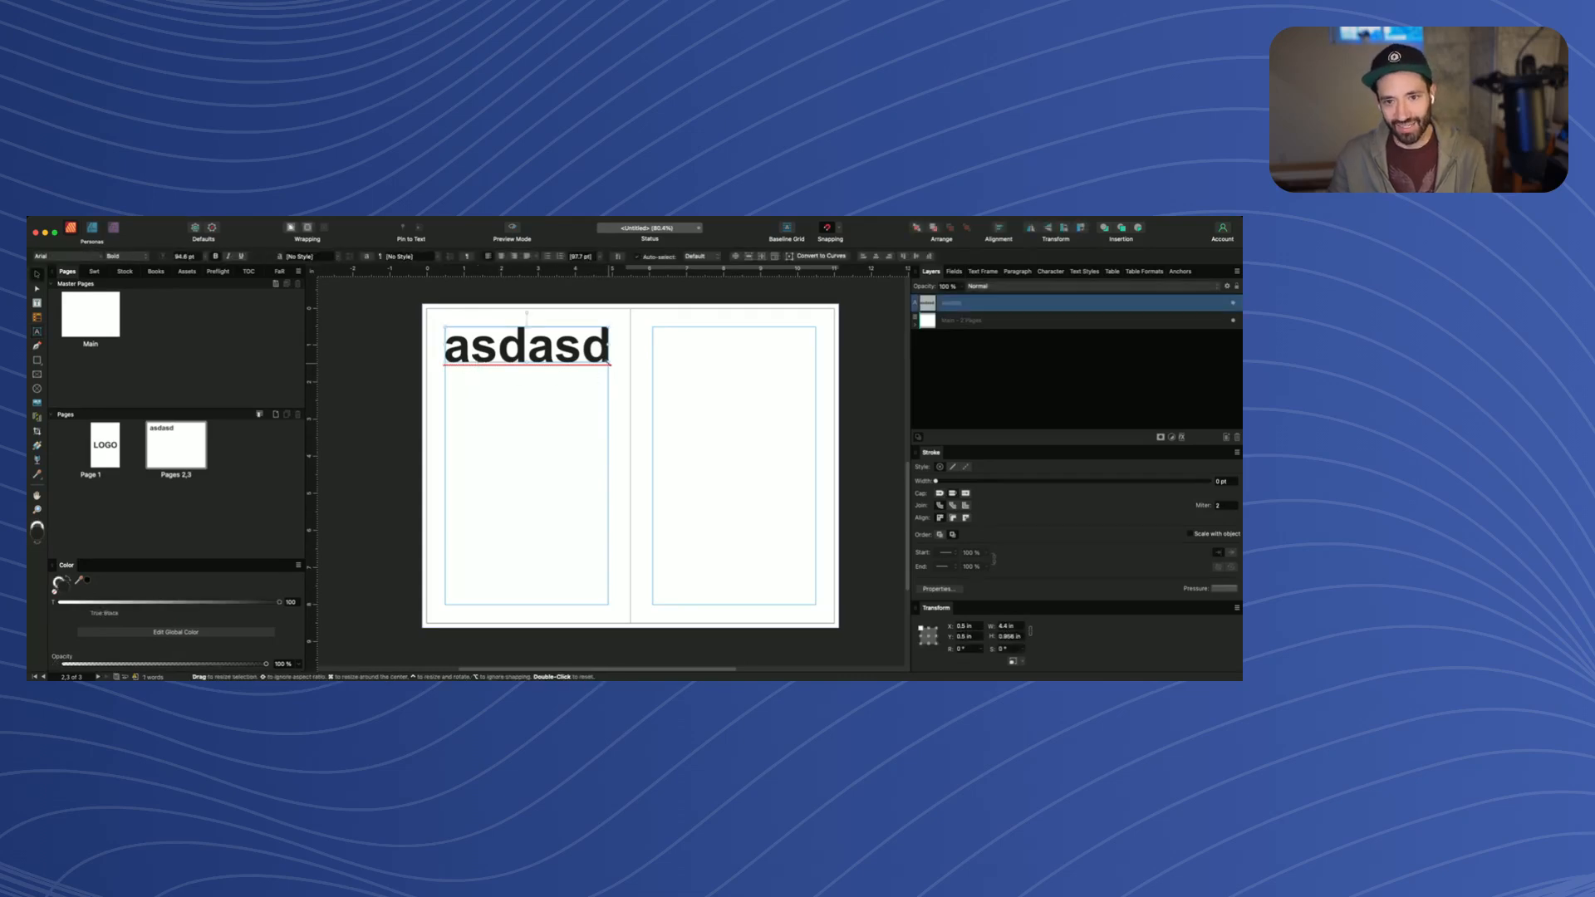
drag(611, 364, 573, 395)
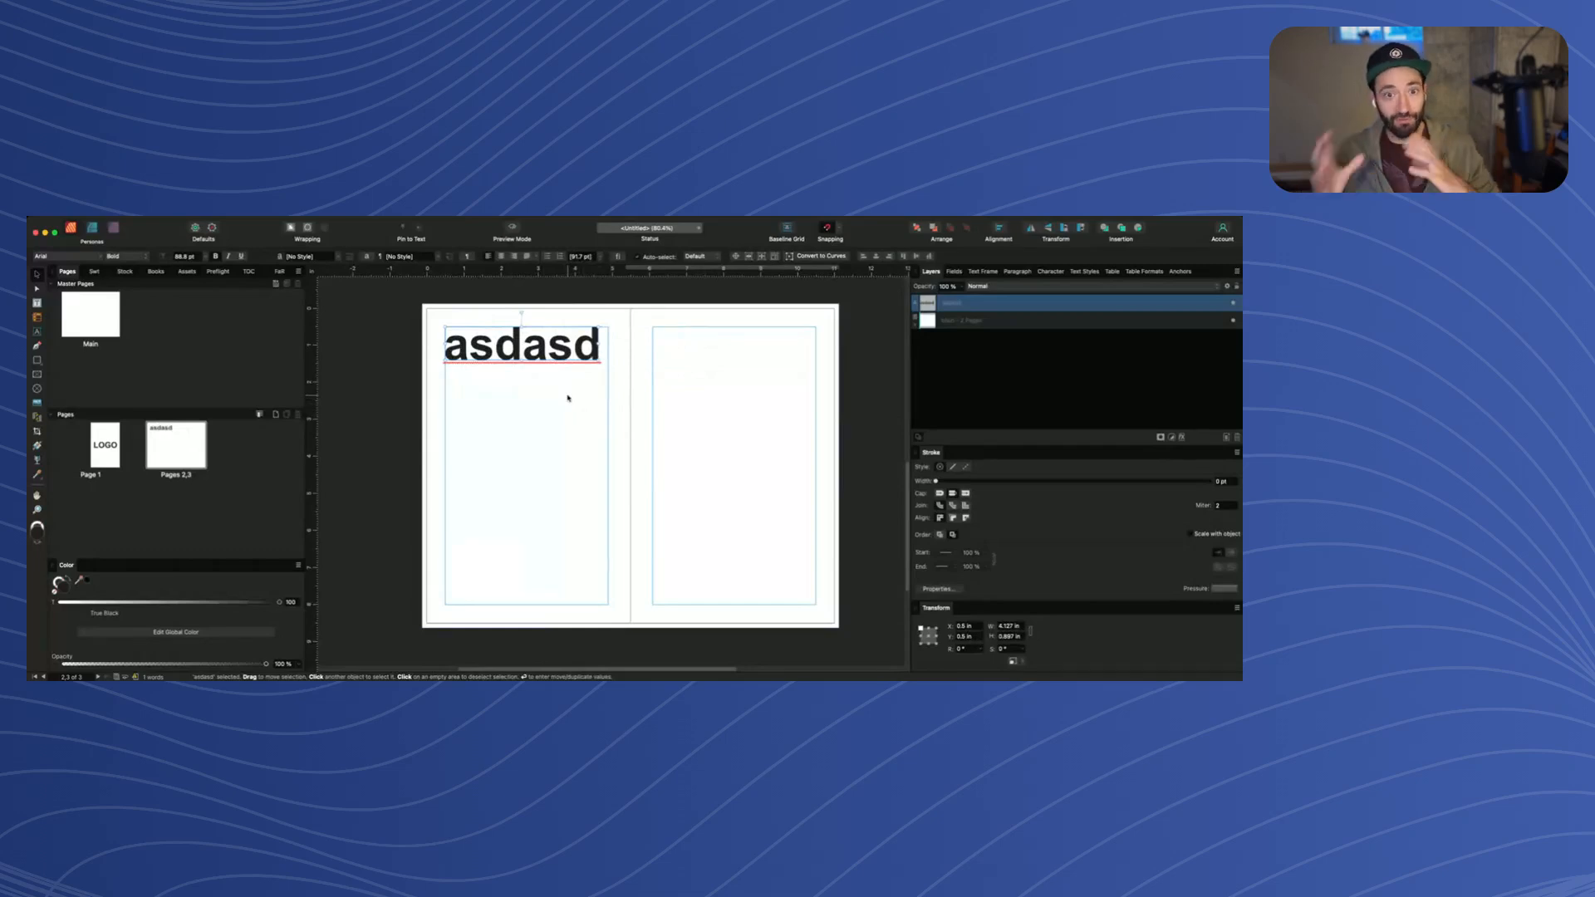
Draw a text frame about 2.8 by 2.0 in below the heading on page 2 and move it against the outer margin
text(t)
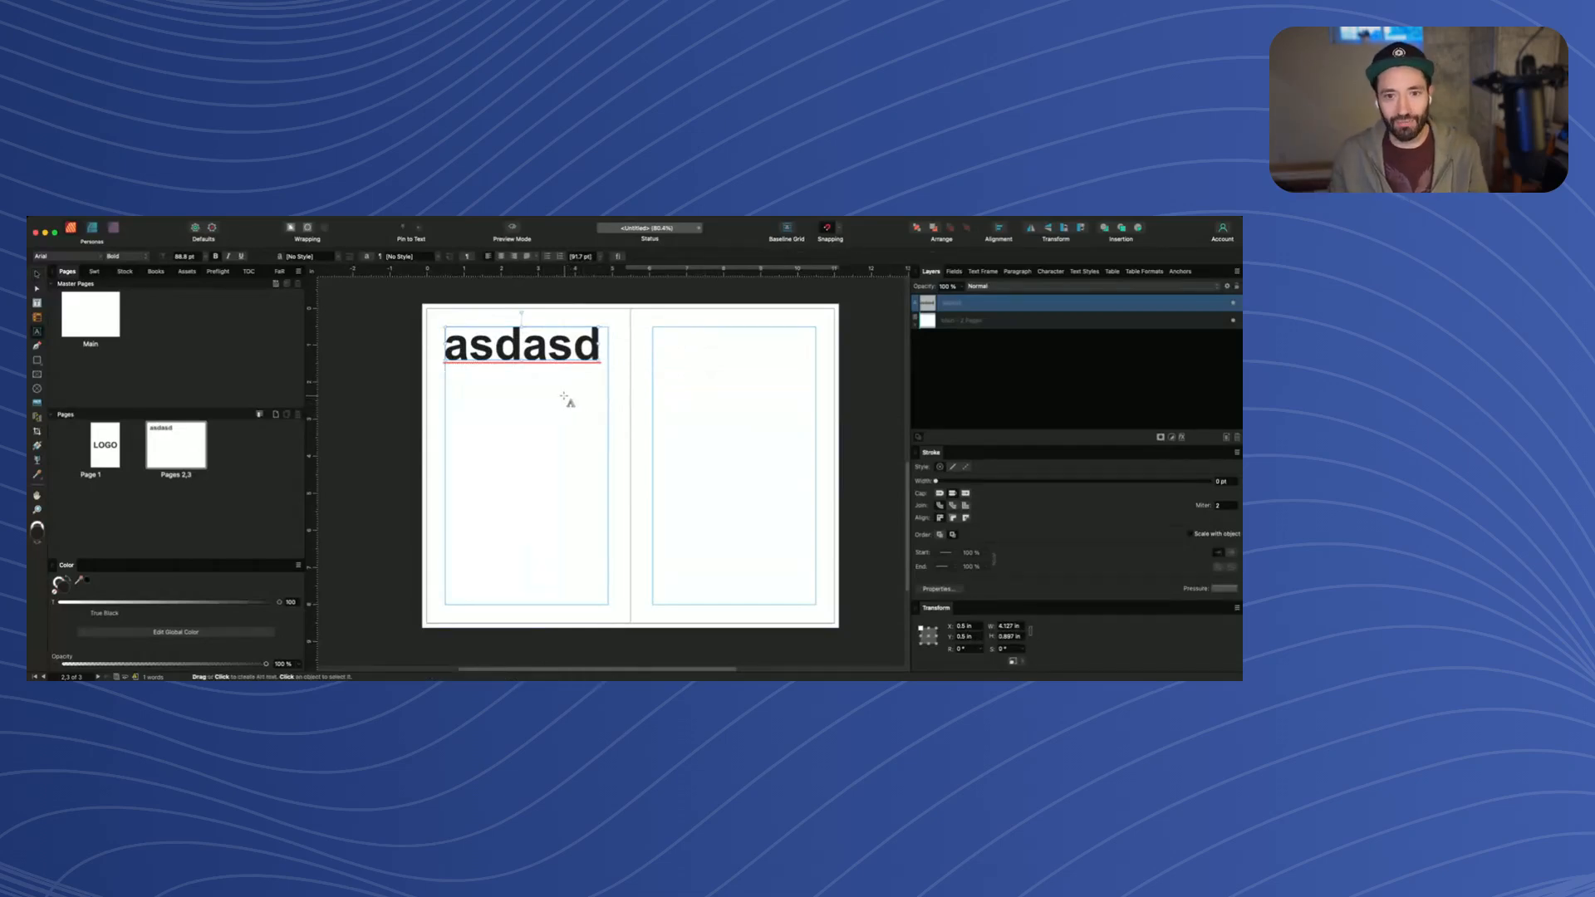
text(t)
key(Escape)
key(t)
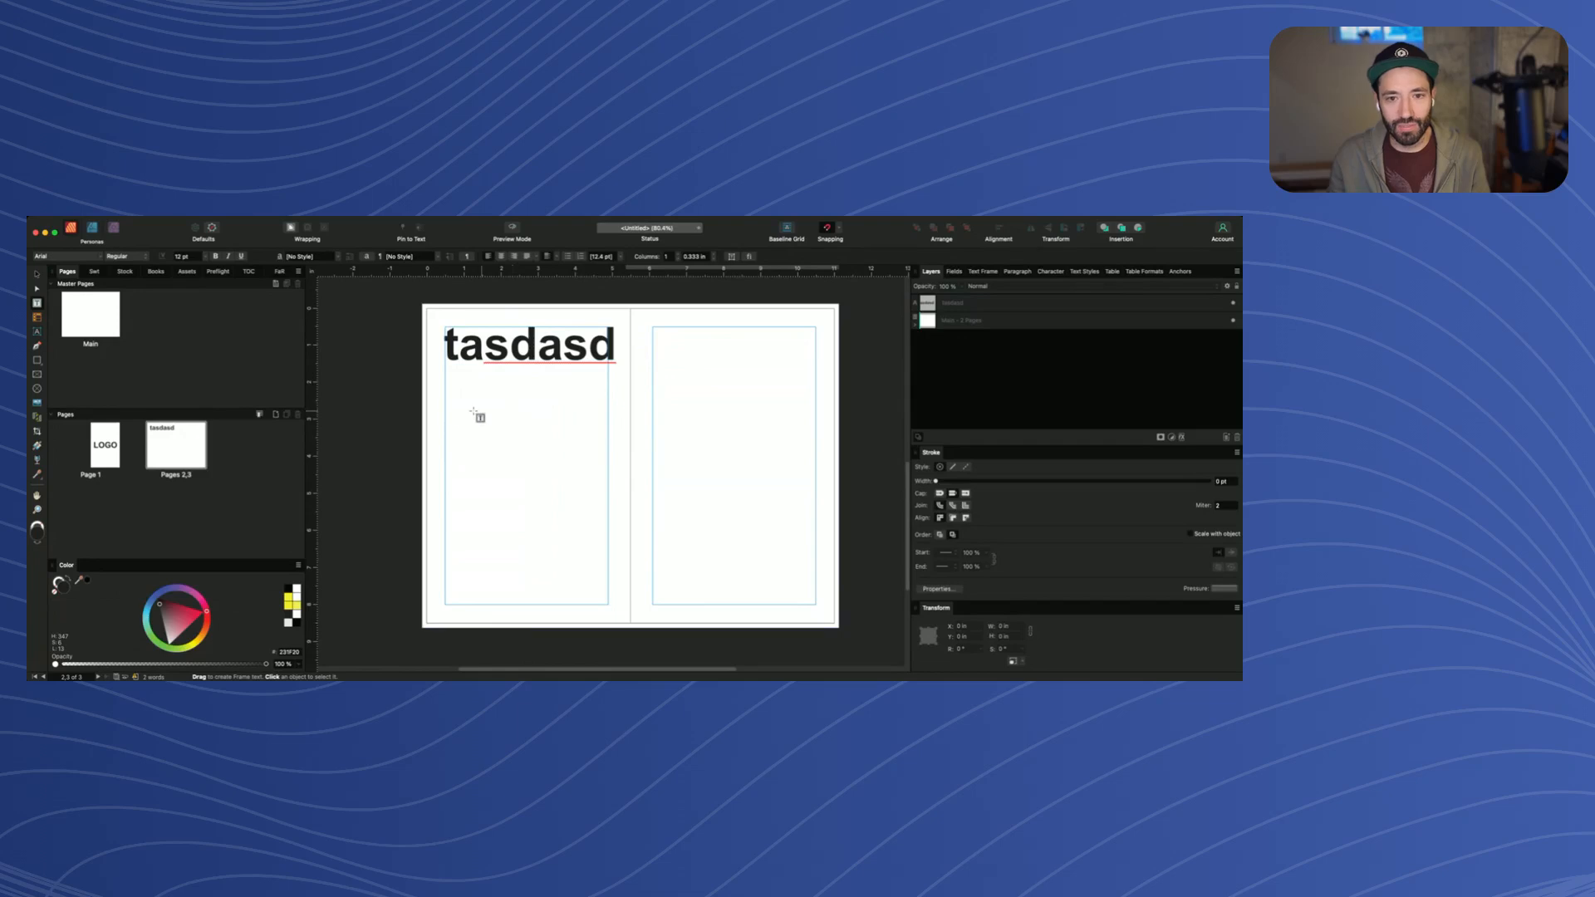
drag(452, 398, 556, 473)
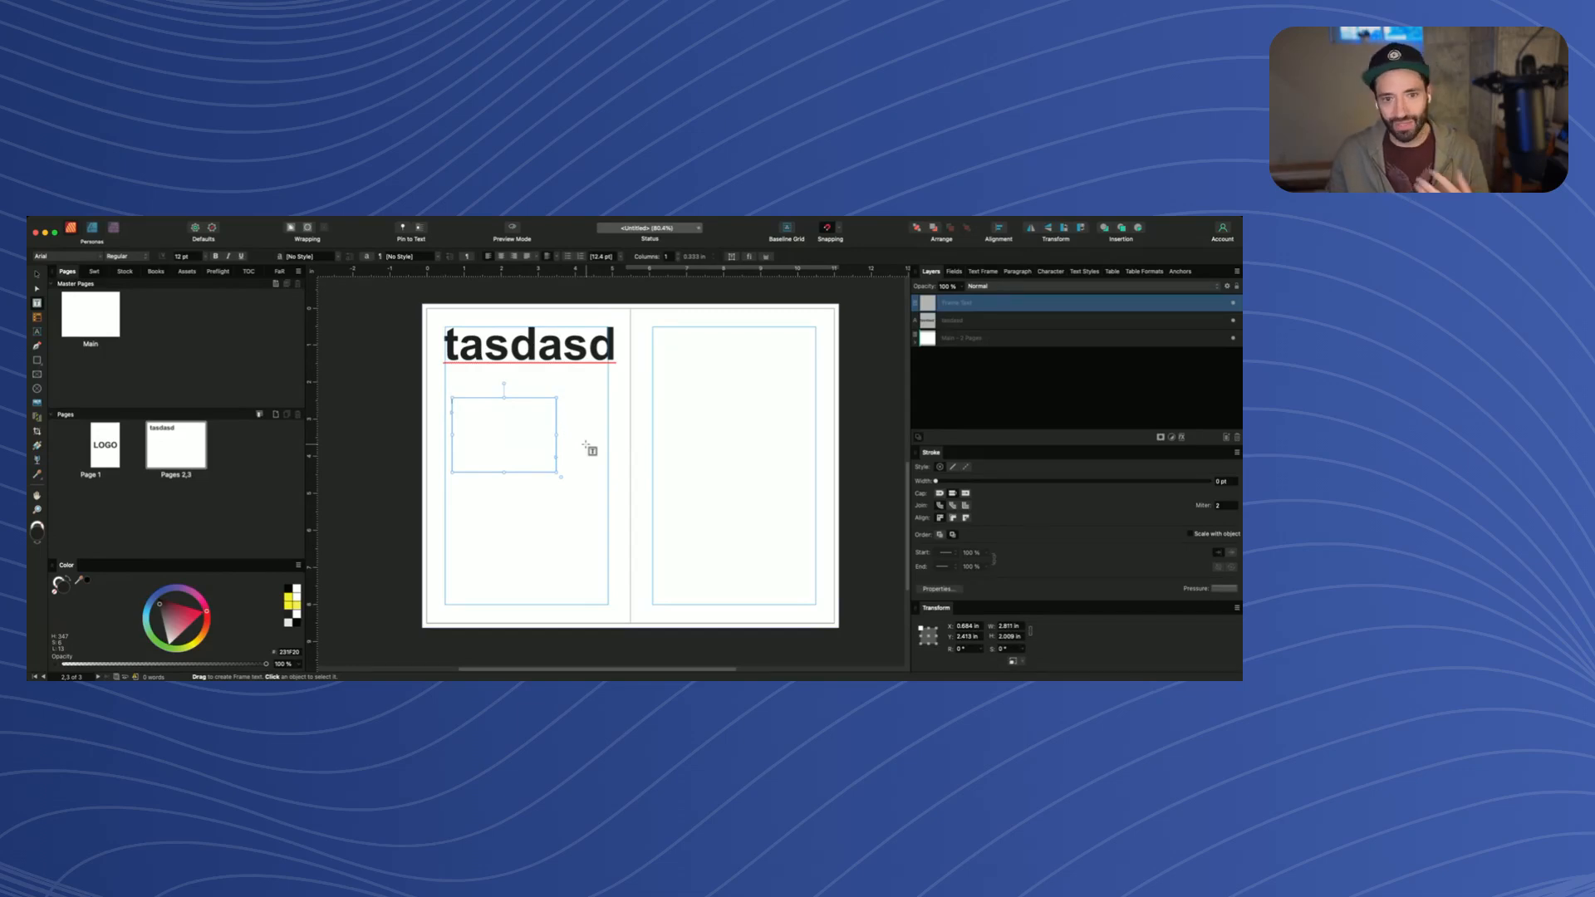
key(v)
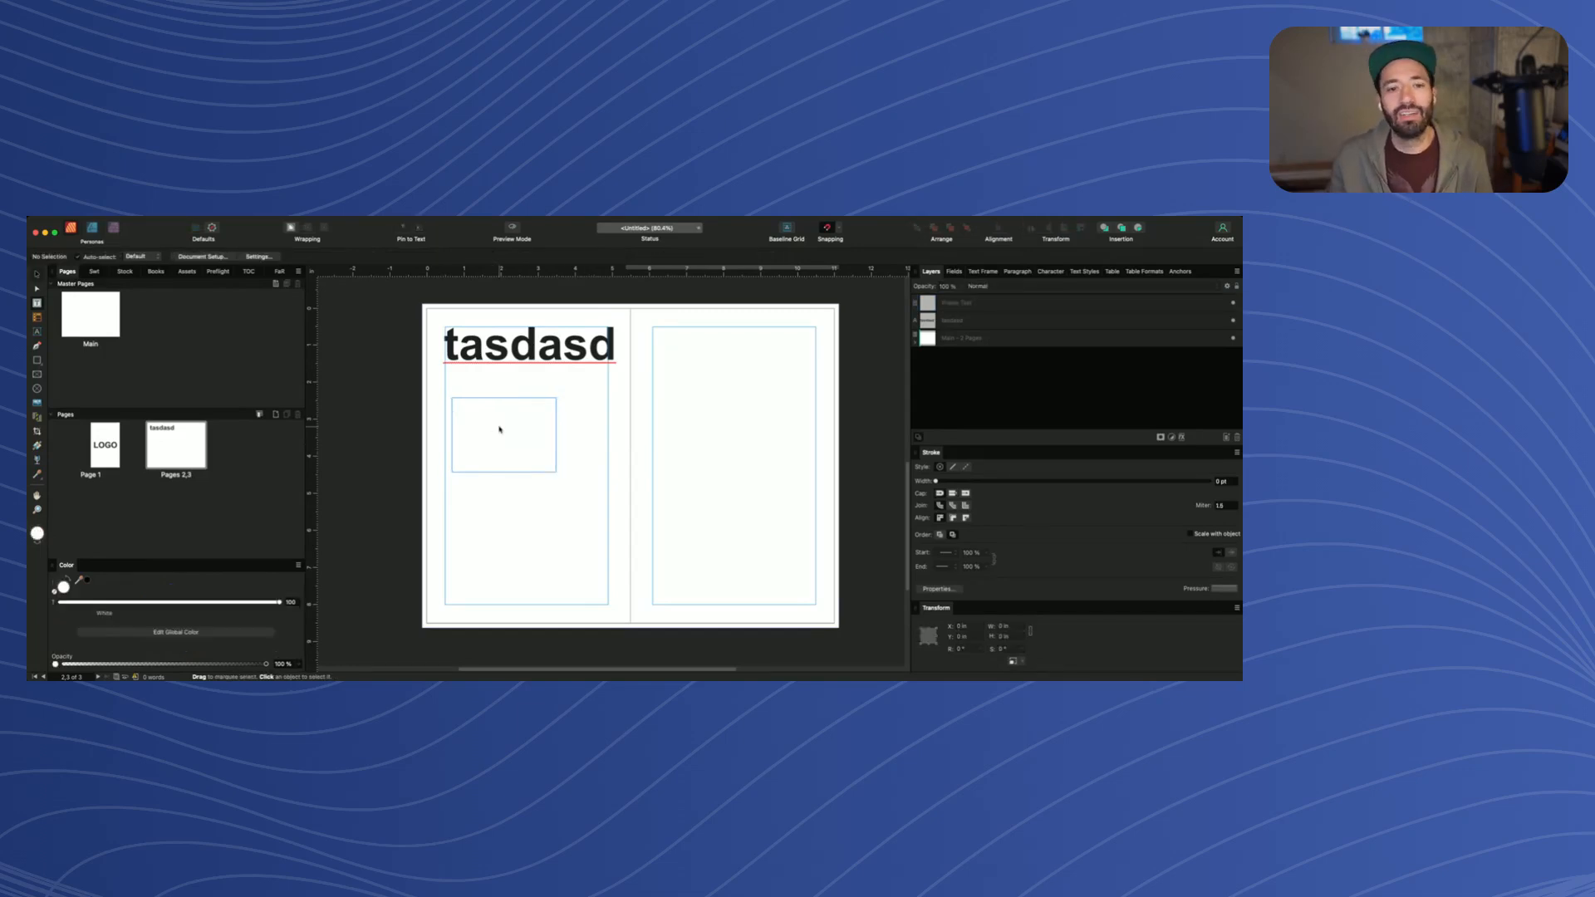
drag(512, 435, 500, 419)
Insert filler text in the frame and enlarge the frame to about 4.4 by 5.2 in, reaching the inner margin
double_click(500, 418)
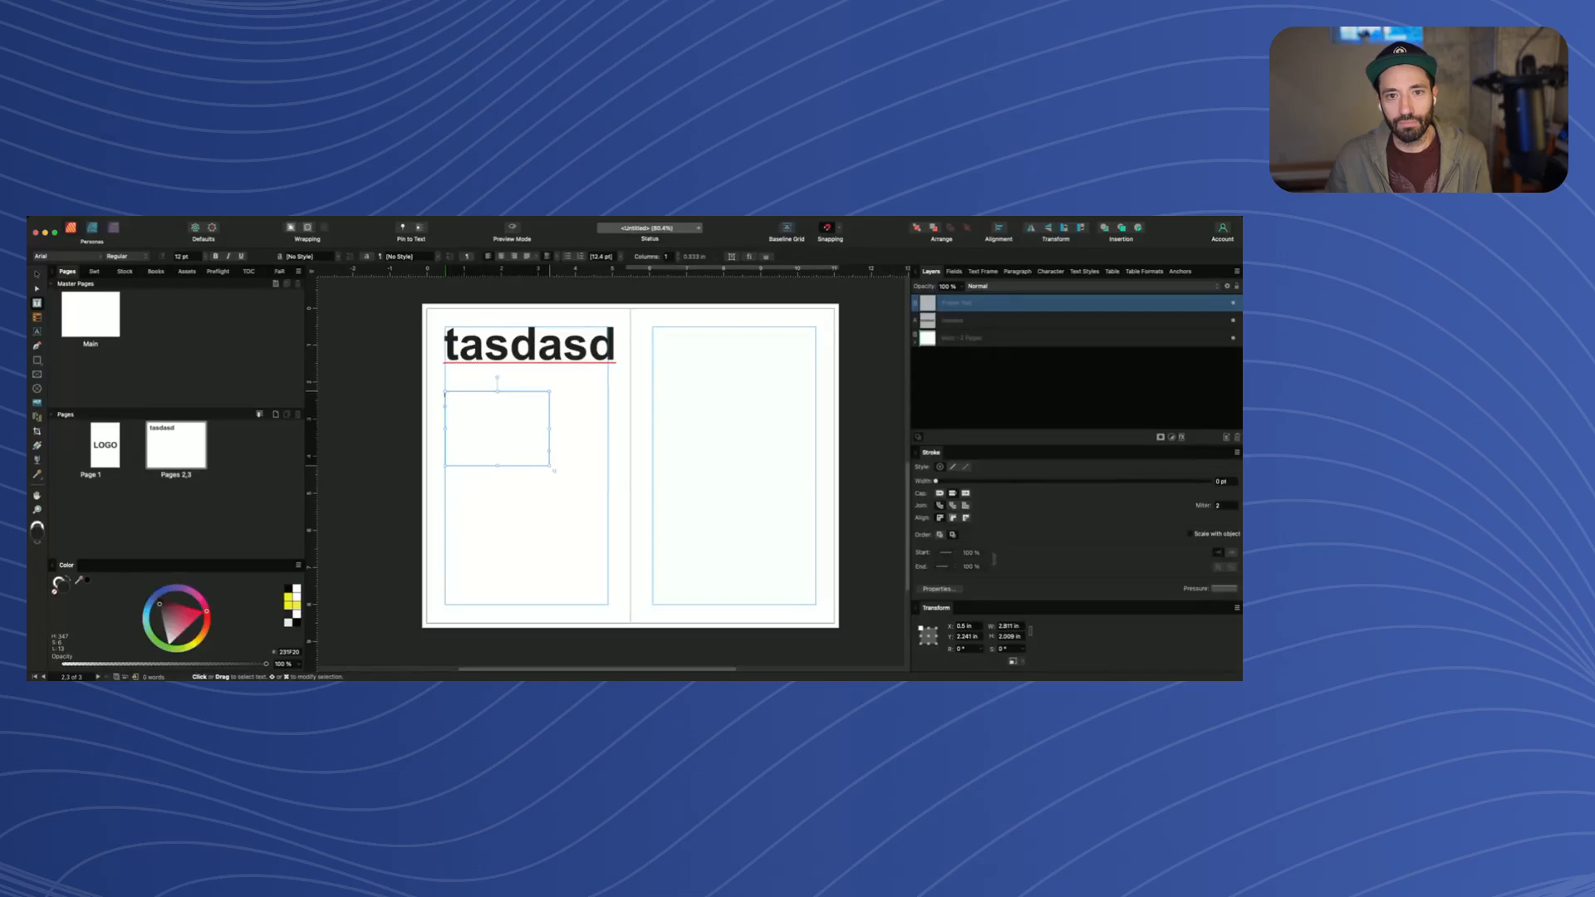
key(alt+shift+super+f)
drag(549, 465, 609, 586)
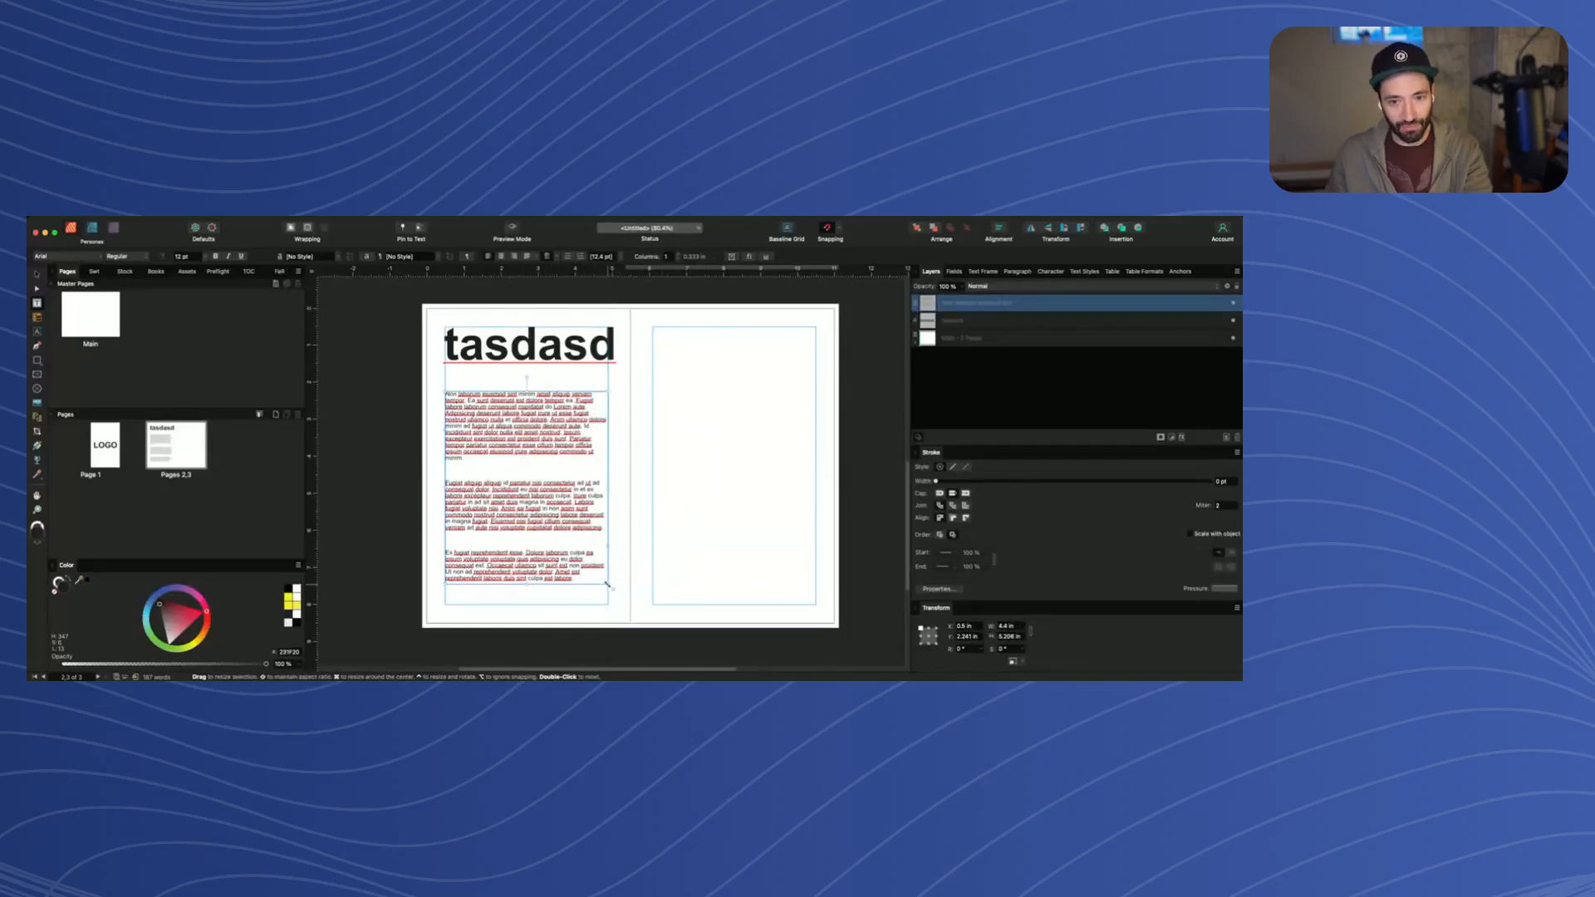
drag(608, 584, 604, 583)
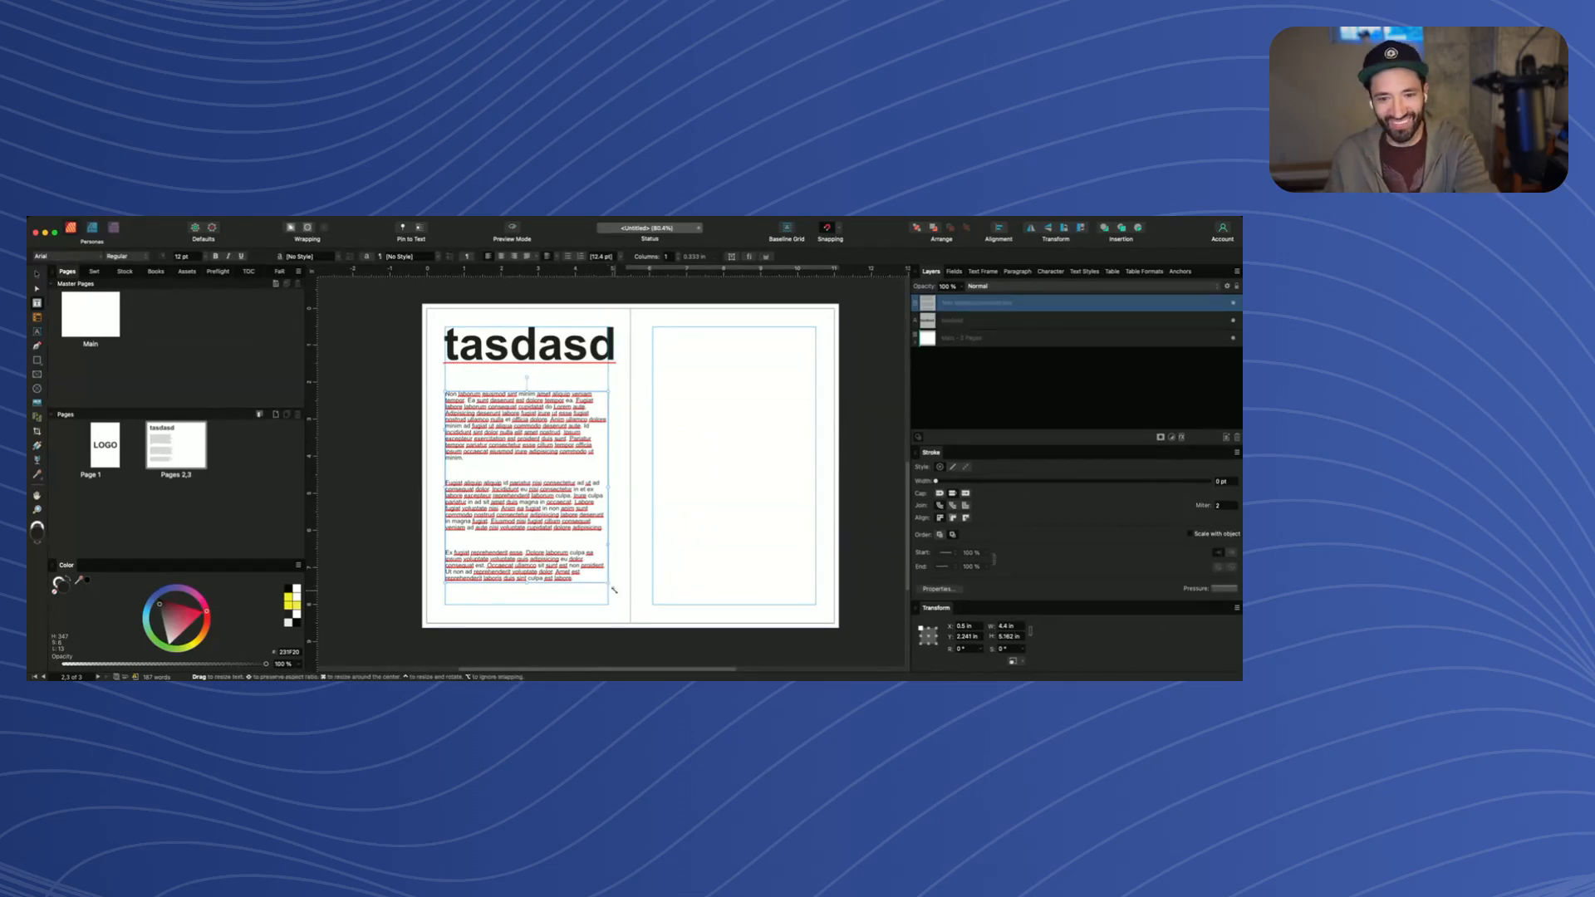
Try scaling the frame together with its text, undo it, and shorten the frame slightly from its lower edge
drag(612, 589, 731, 530)
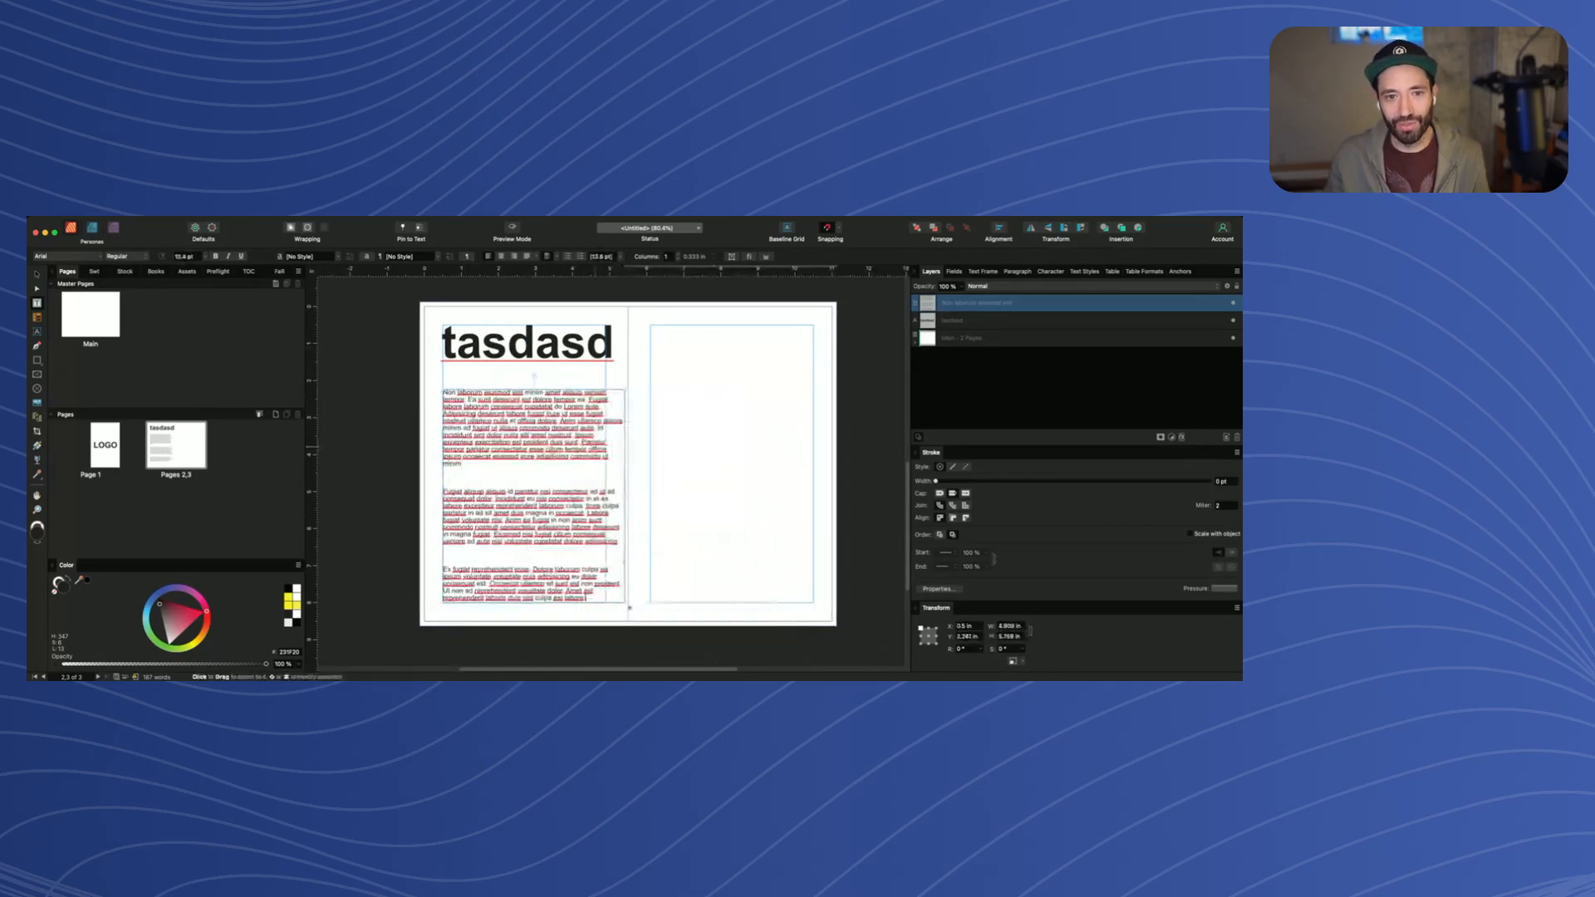
key(super+z)
mouse_move(611, 583)
mouse_down()
mouse_move(605, 542)
mouse_move(604, 570)
mouse_up()
click(629, 453)
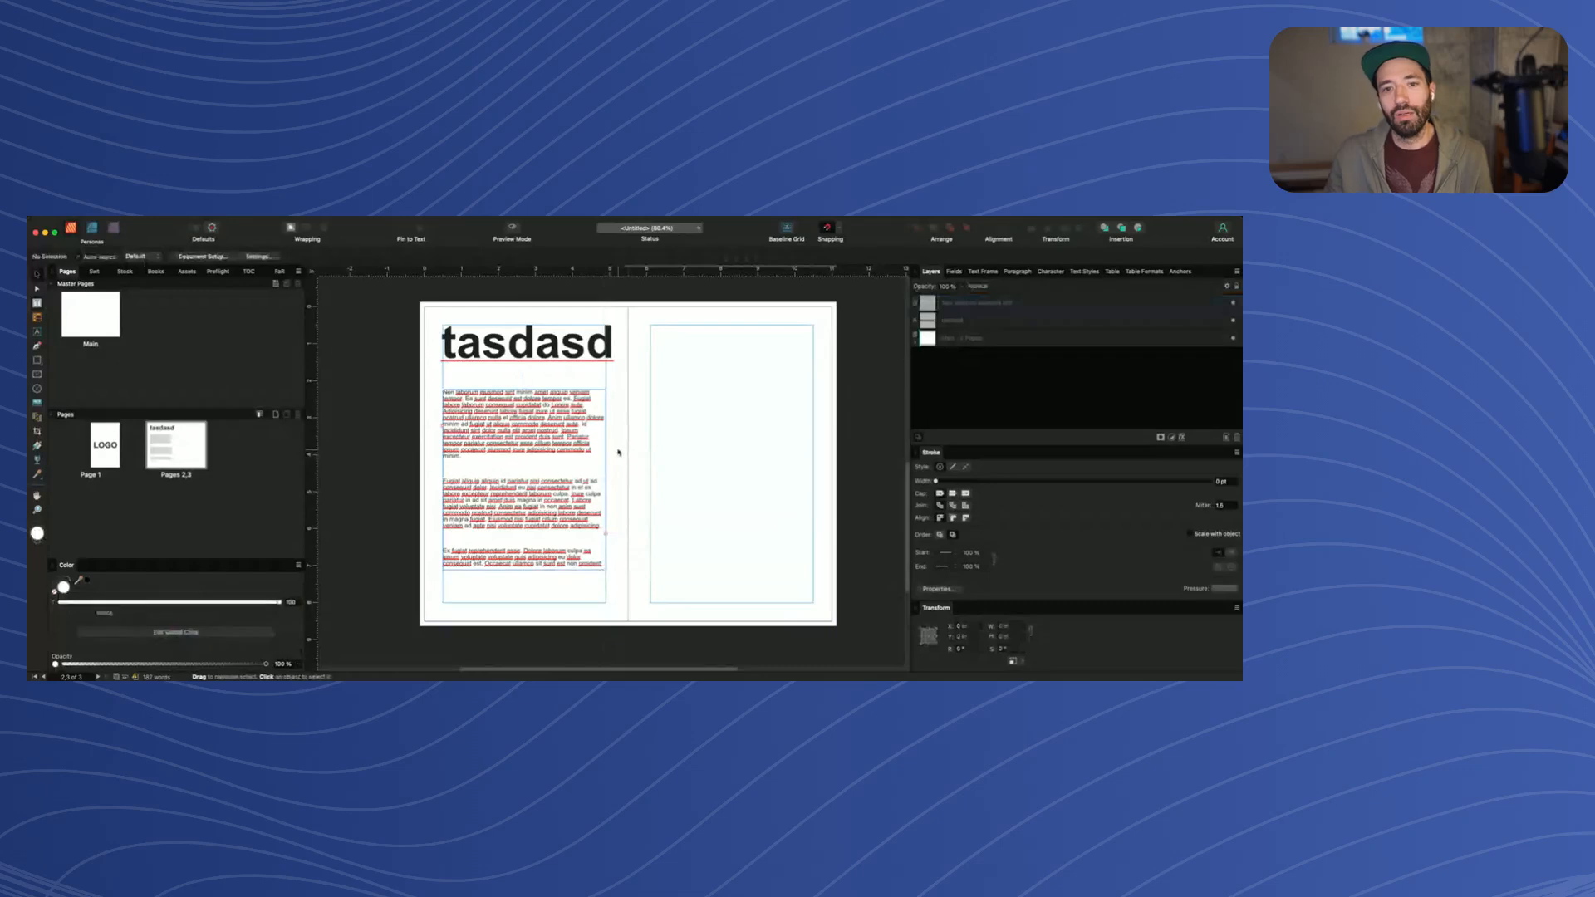
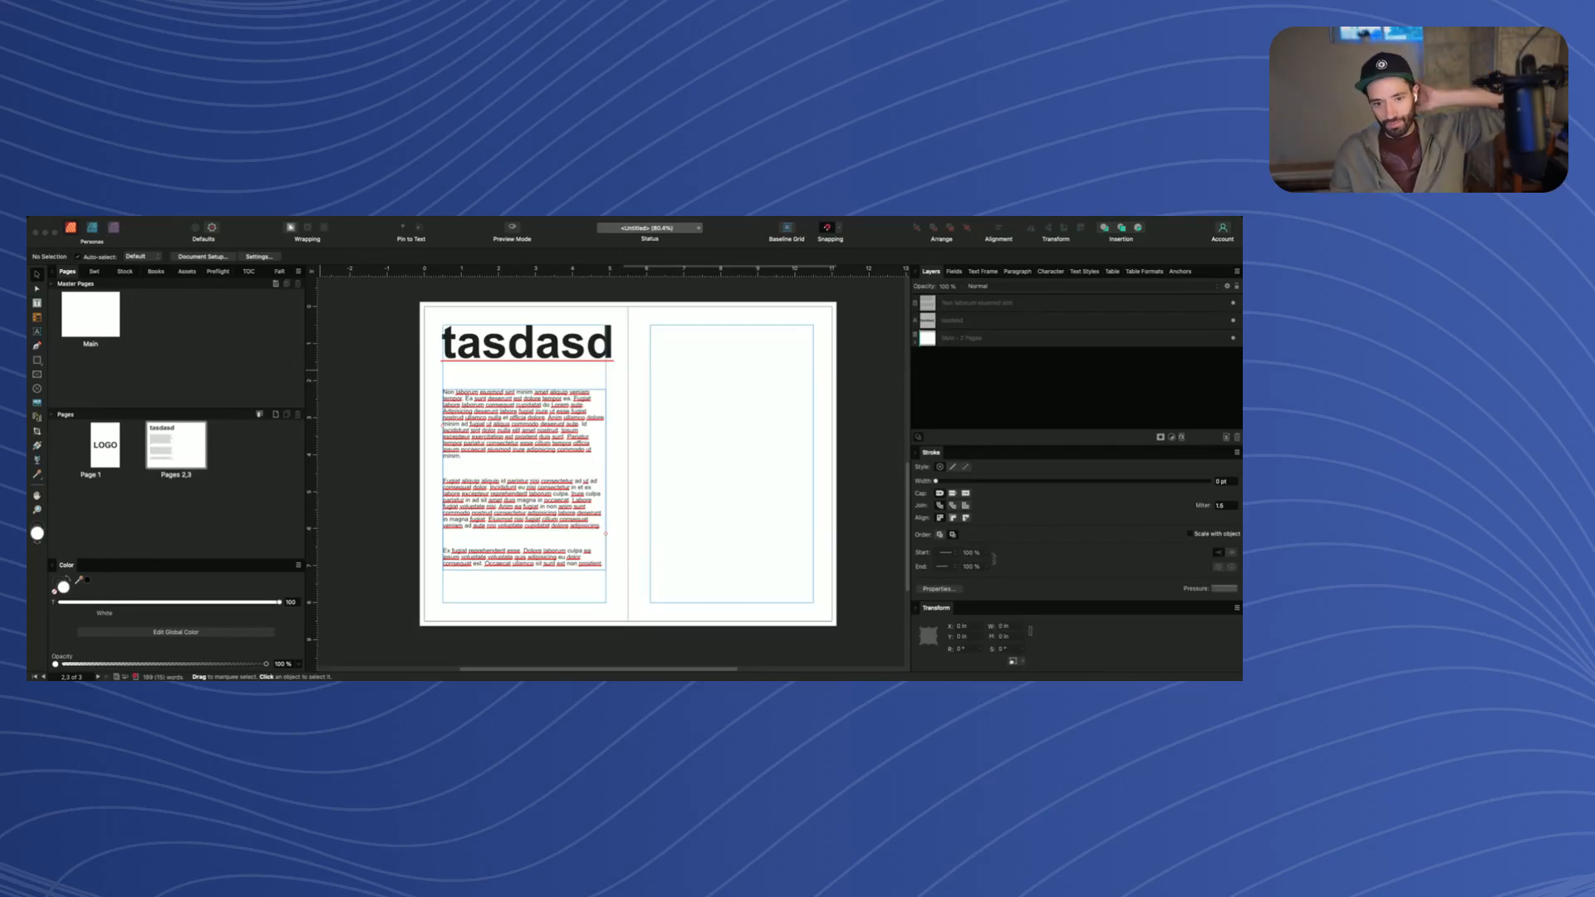
Bring up the list of text styles available in the document
click(534, 516)
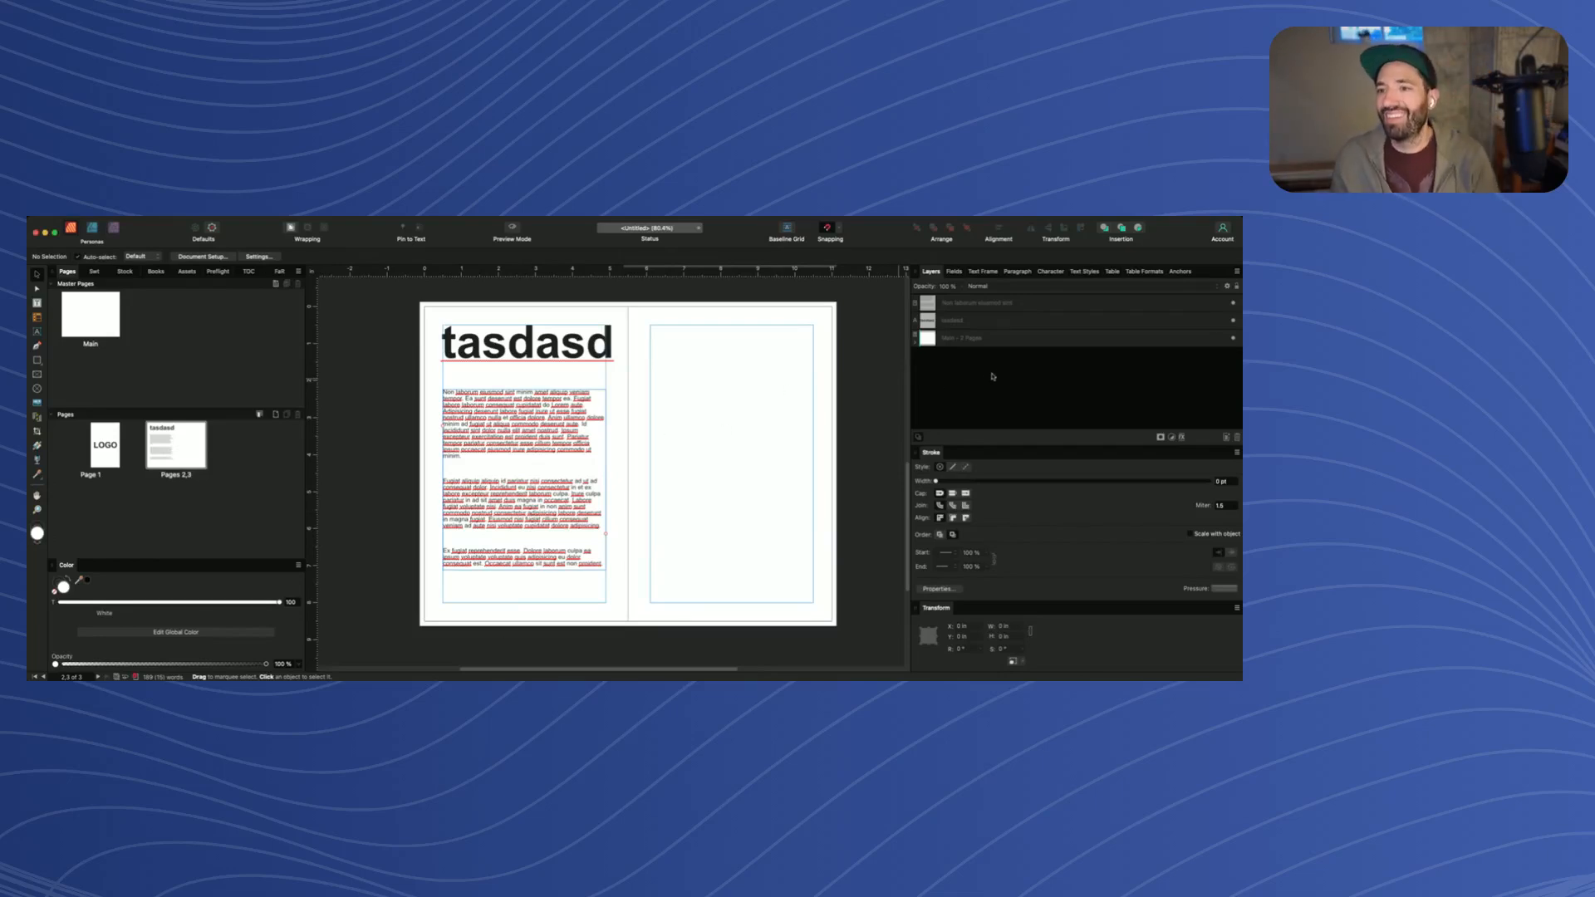
click(1077, 271)
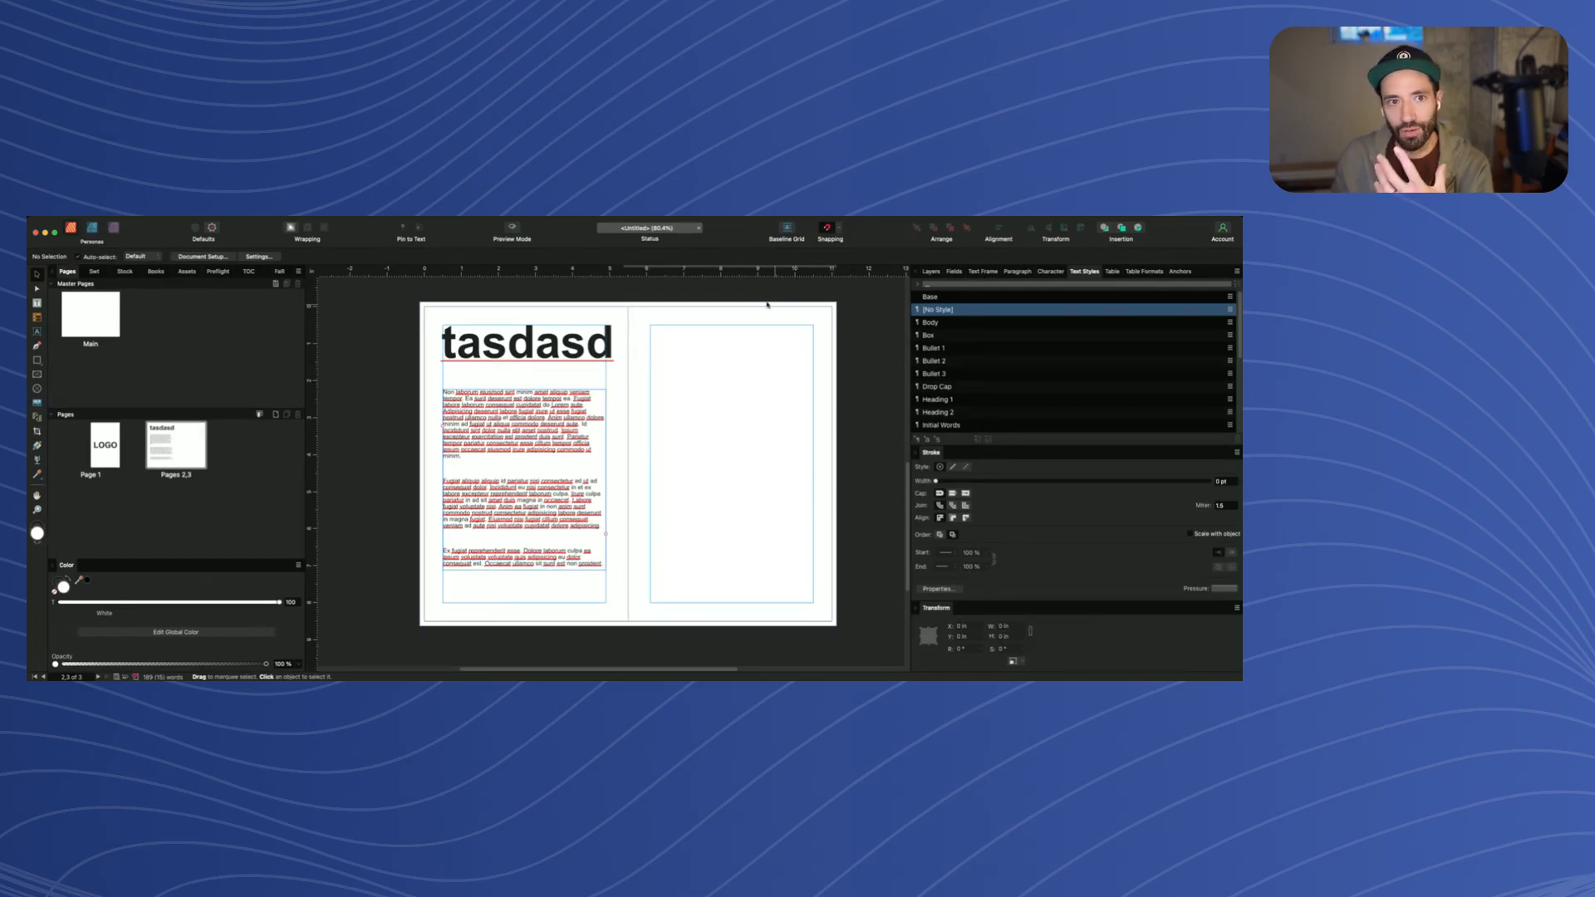
click(381, 222)
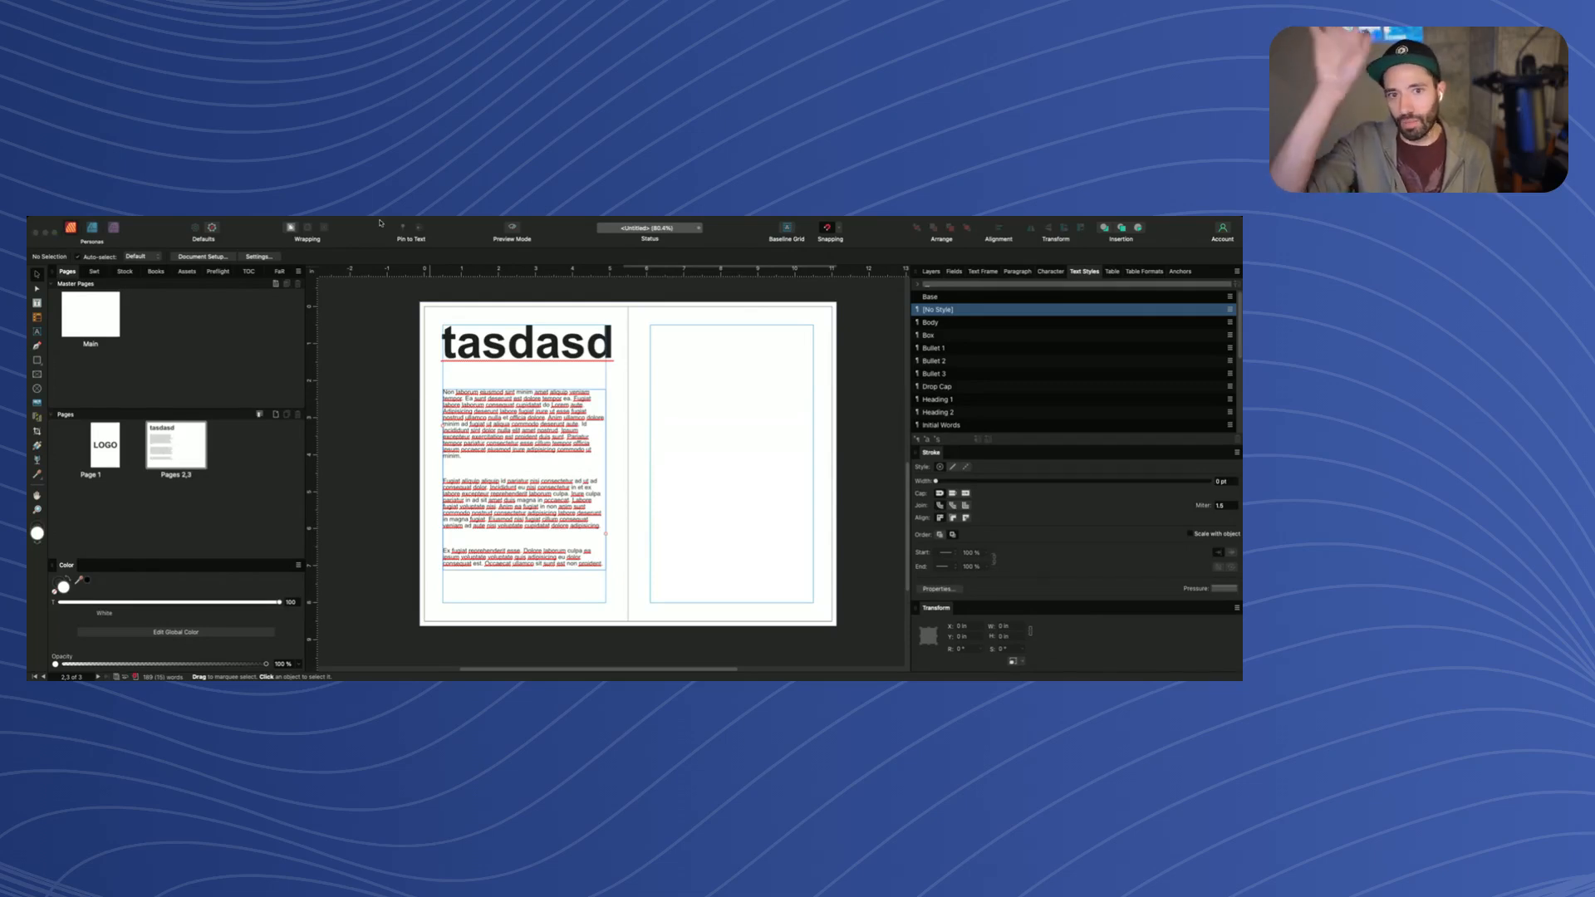
click(381, 222)
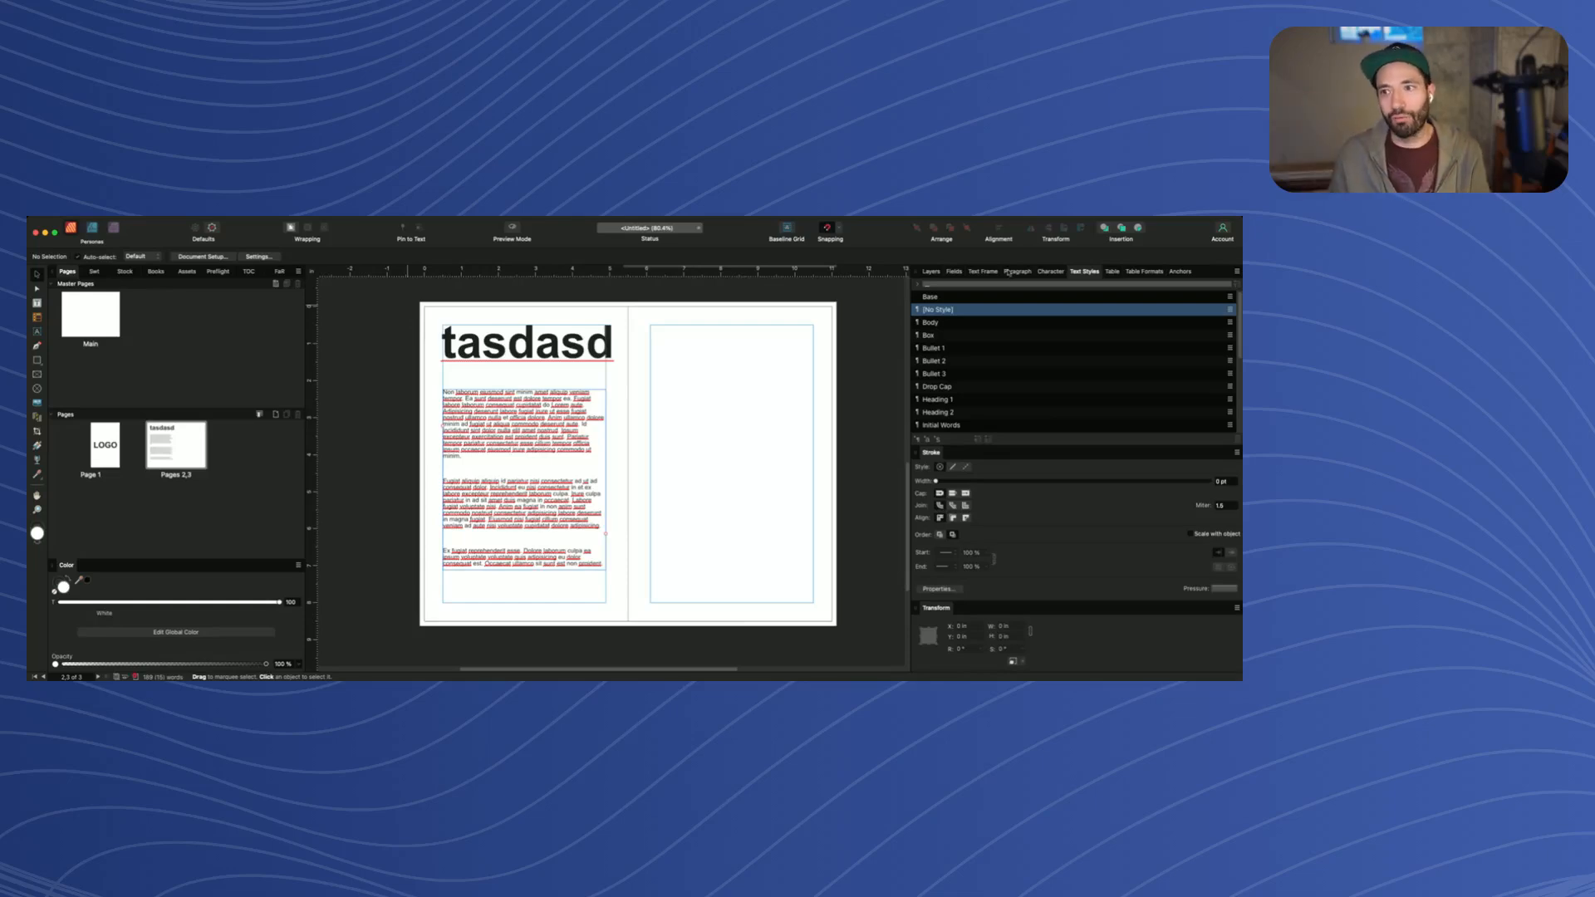
Delete the "tasdasd" heading and extend the filler text frame to the upper and lower margins of page 2
click(564, 342)
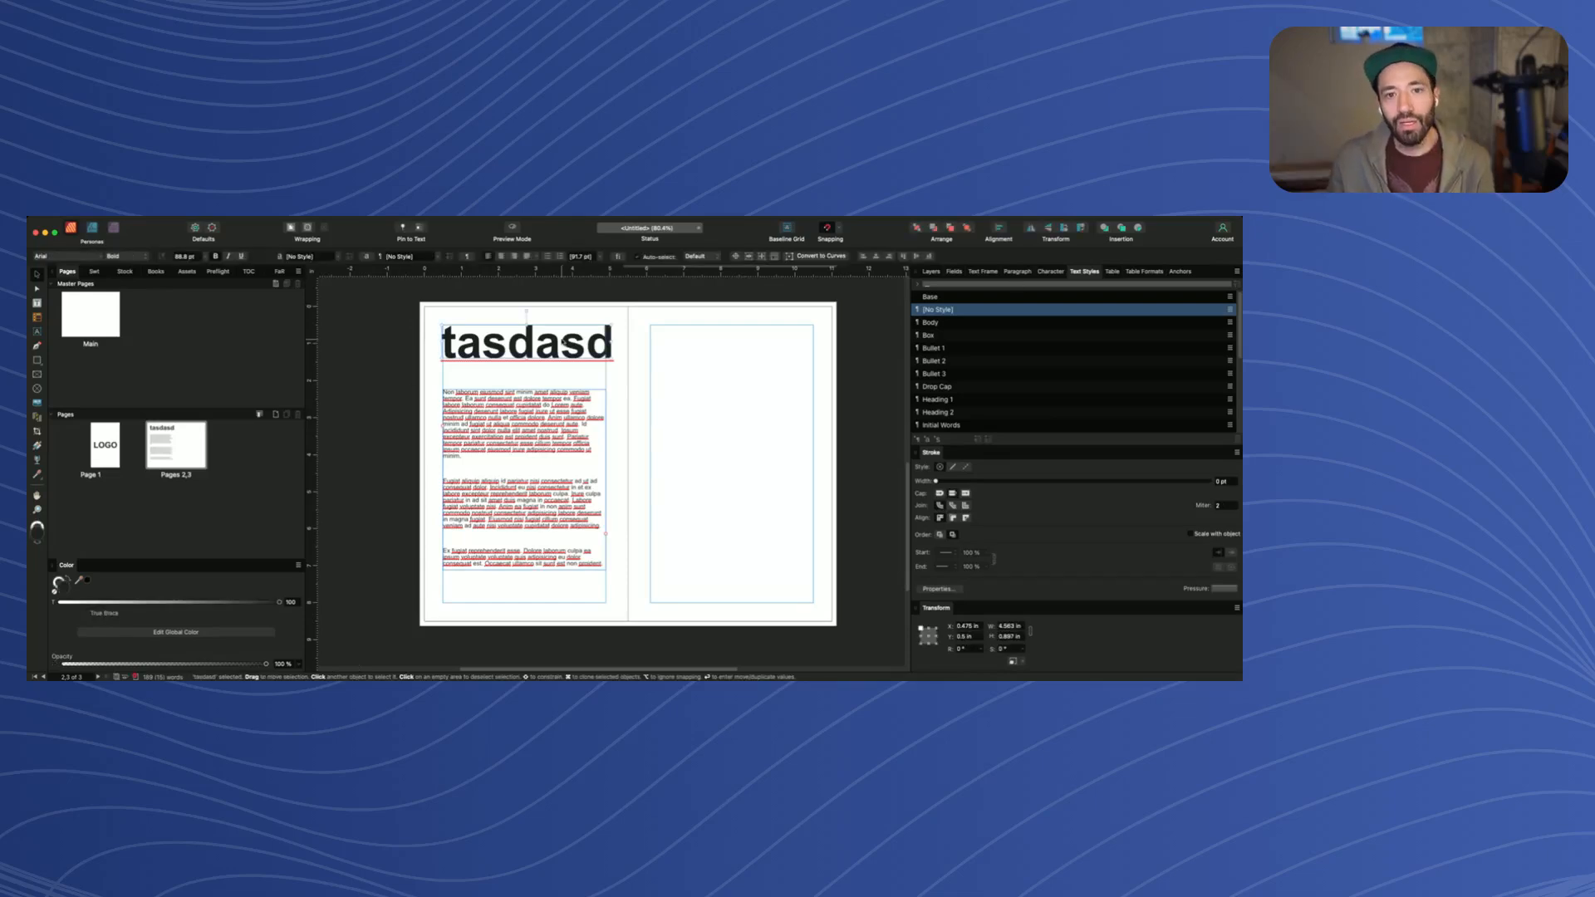
key(Delete)
drag(542, 447, 541, 381)
drag(525, 505, 525, 603)
click(623, 570)
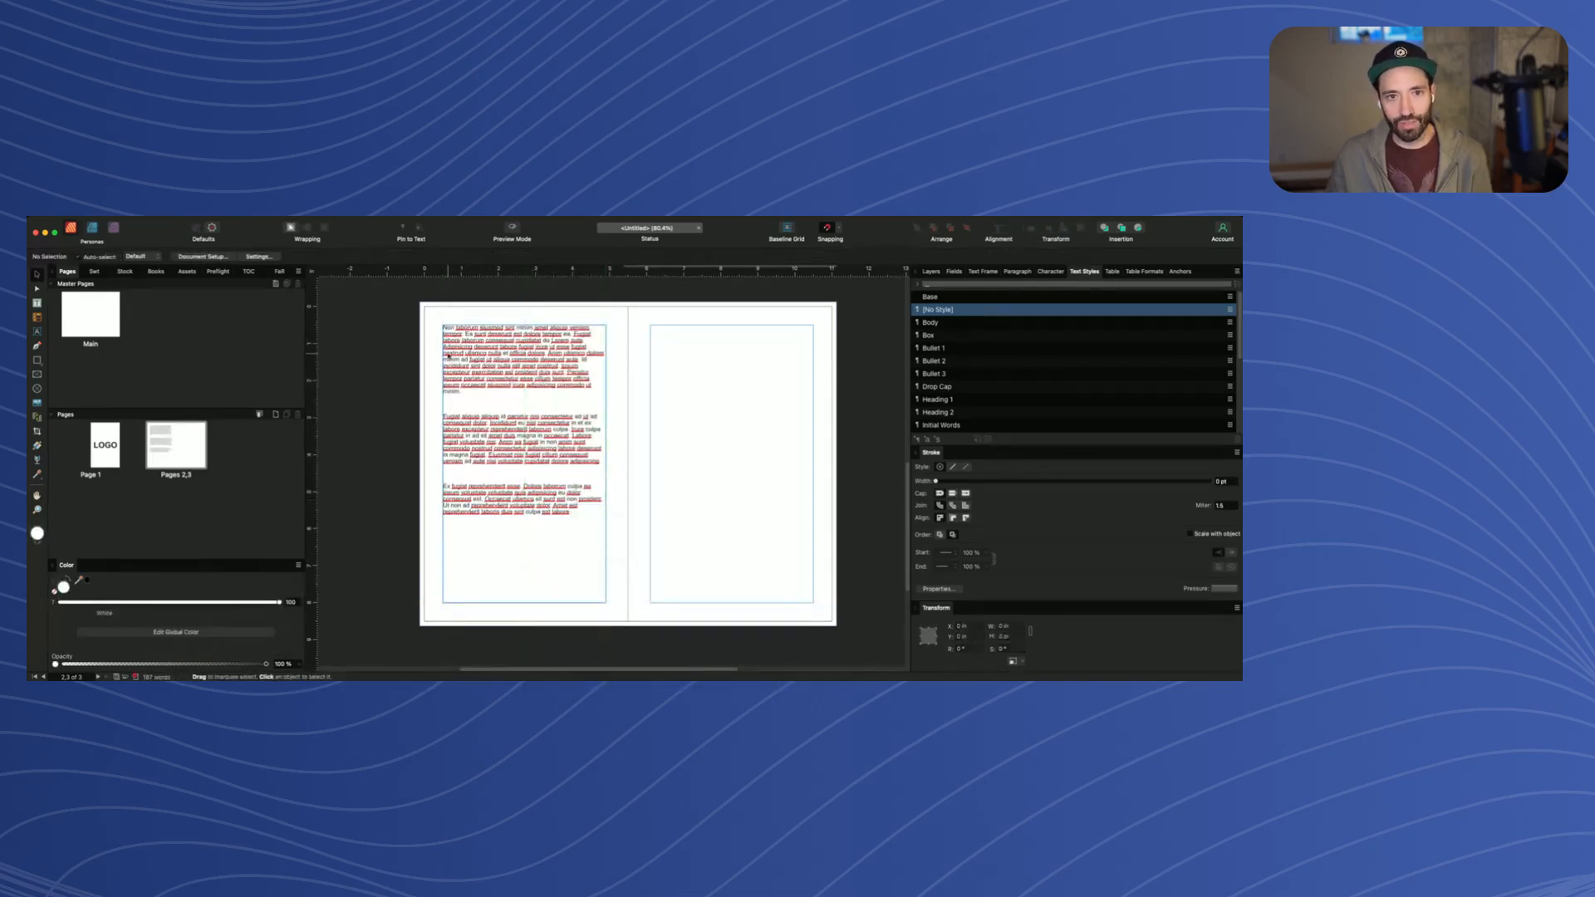
Examine how the filler text frame sits against page 2's margins, nudging the frame and returning it to its position
scroll(448, 356, up, 8)
scroll(449, 356, down, 5)
scroll(505, 348, right, 3)
scroll(505, 348, up, 1)
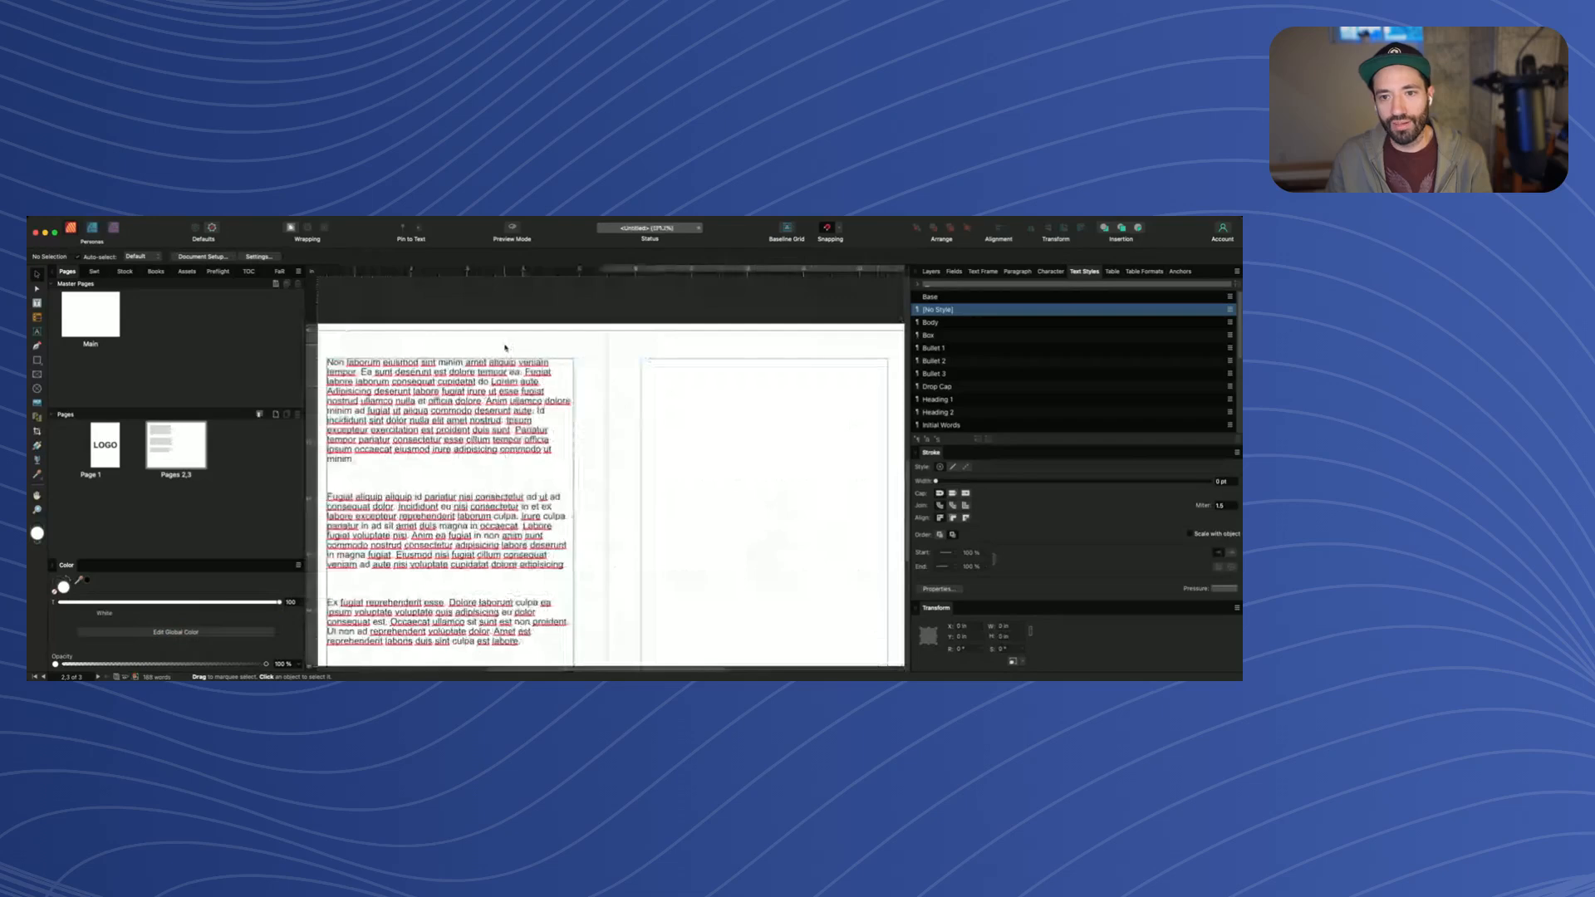
scroll(506, 348, left, 1)
scroll(567, 388, left, 3)
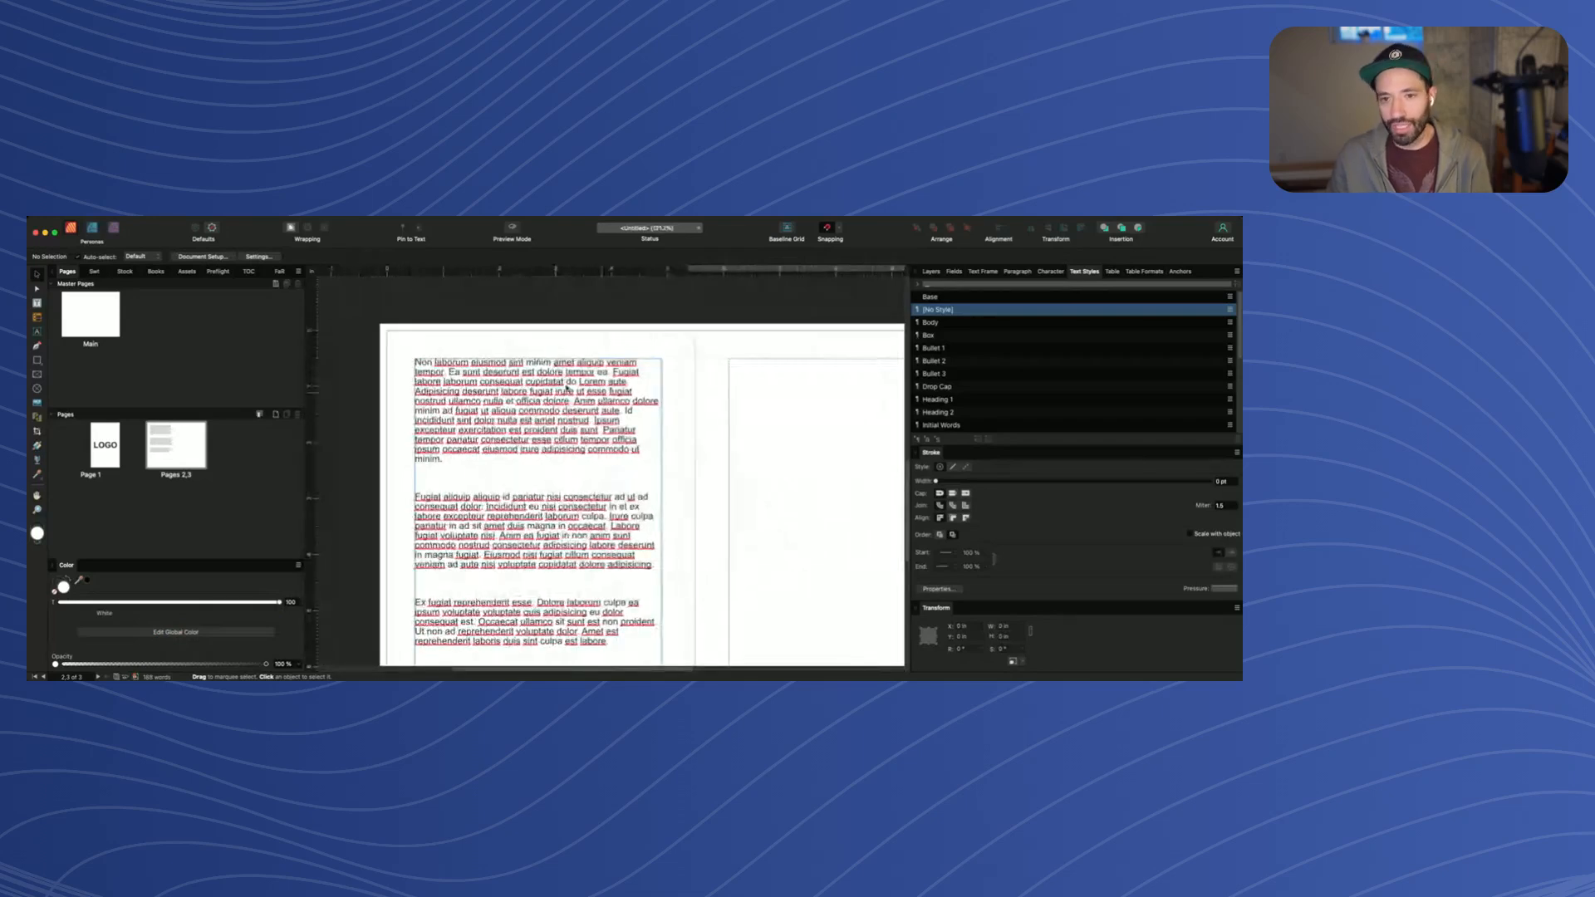
click(494, 384)
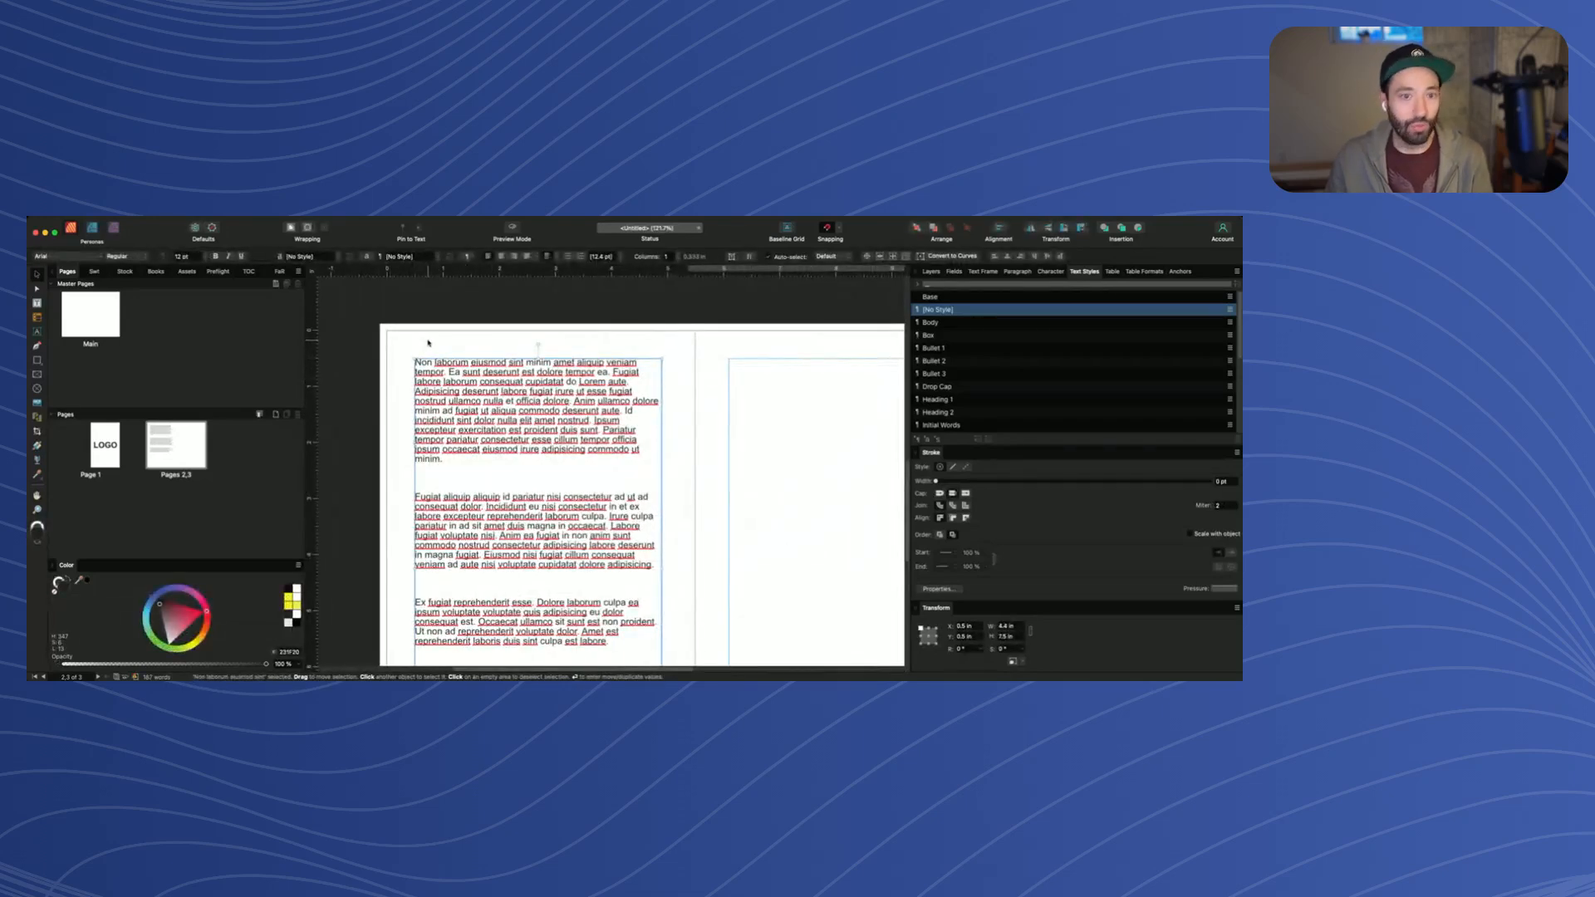
click(429, 343)
click(444, 404)
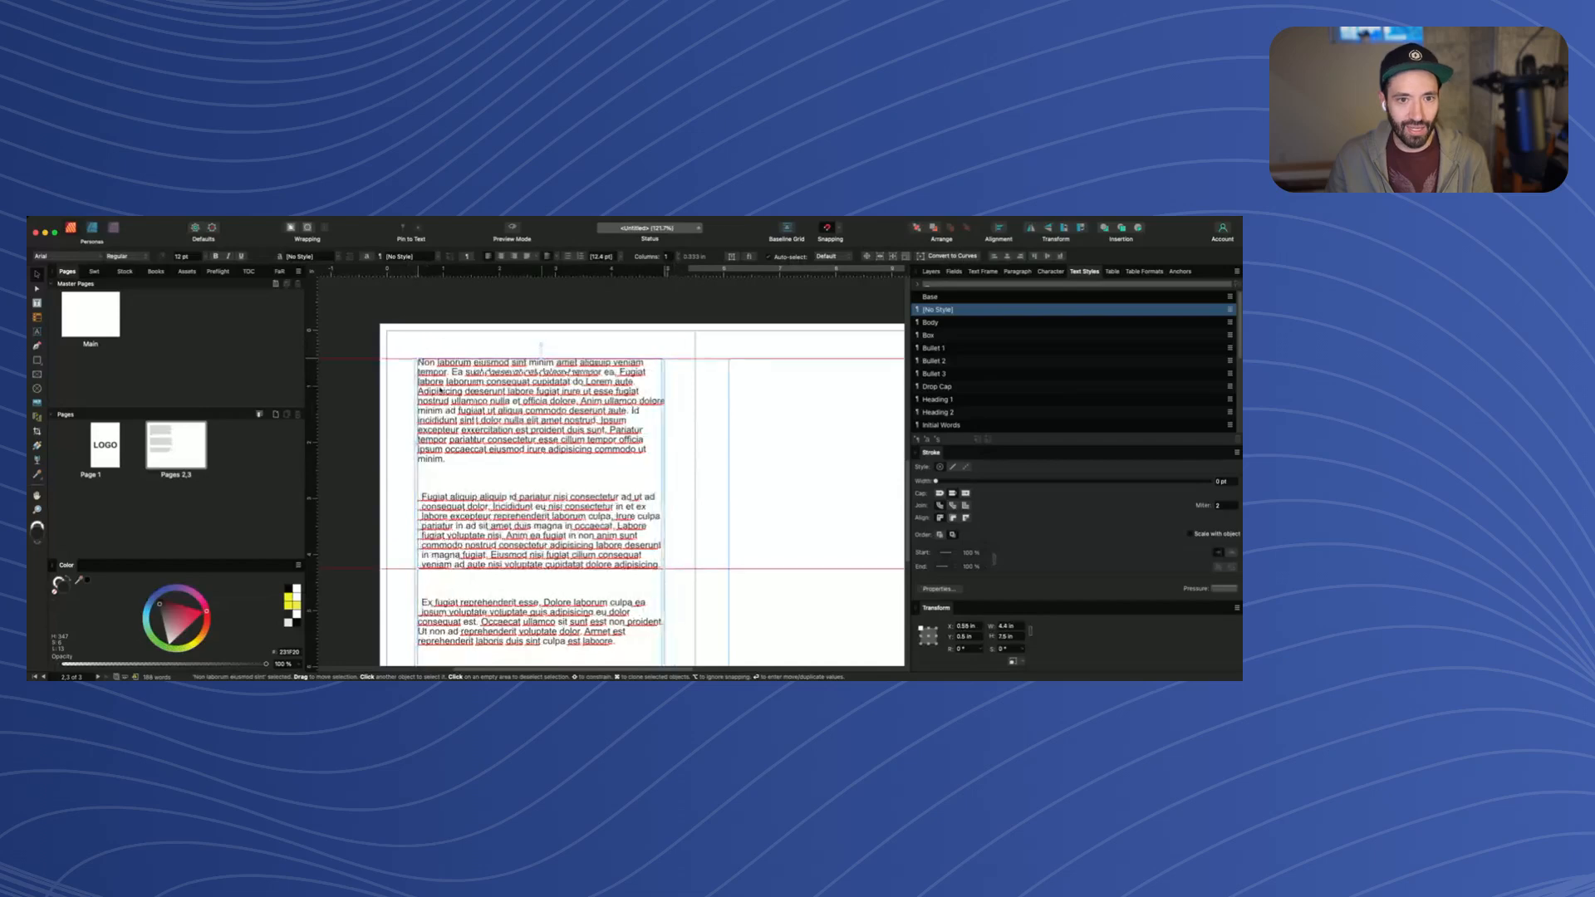
scroll(395, 399, down, 5)
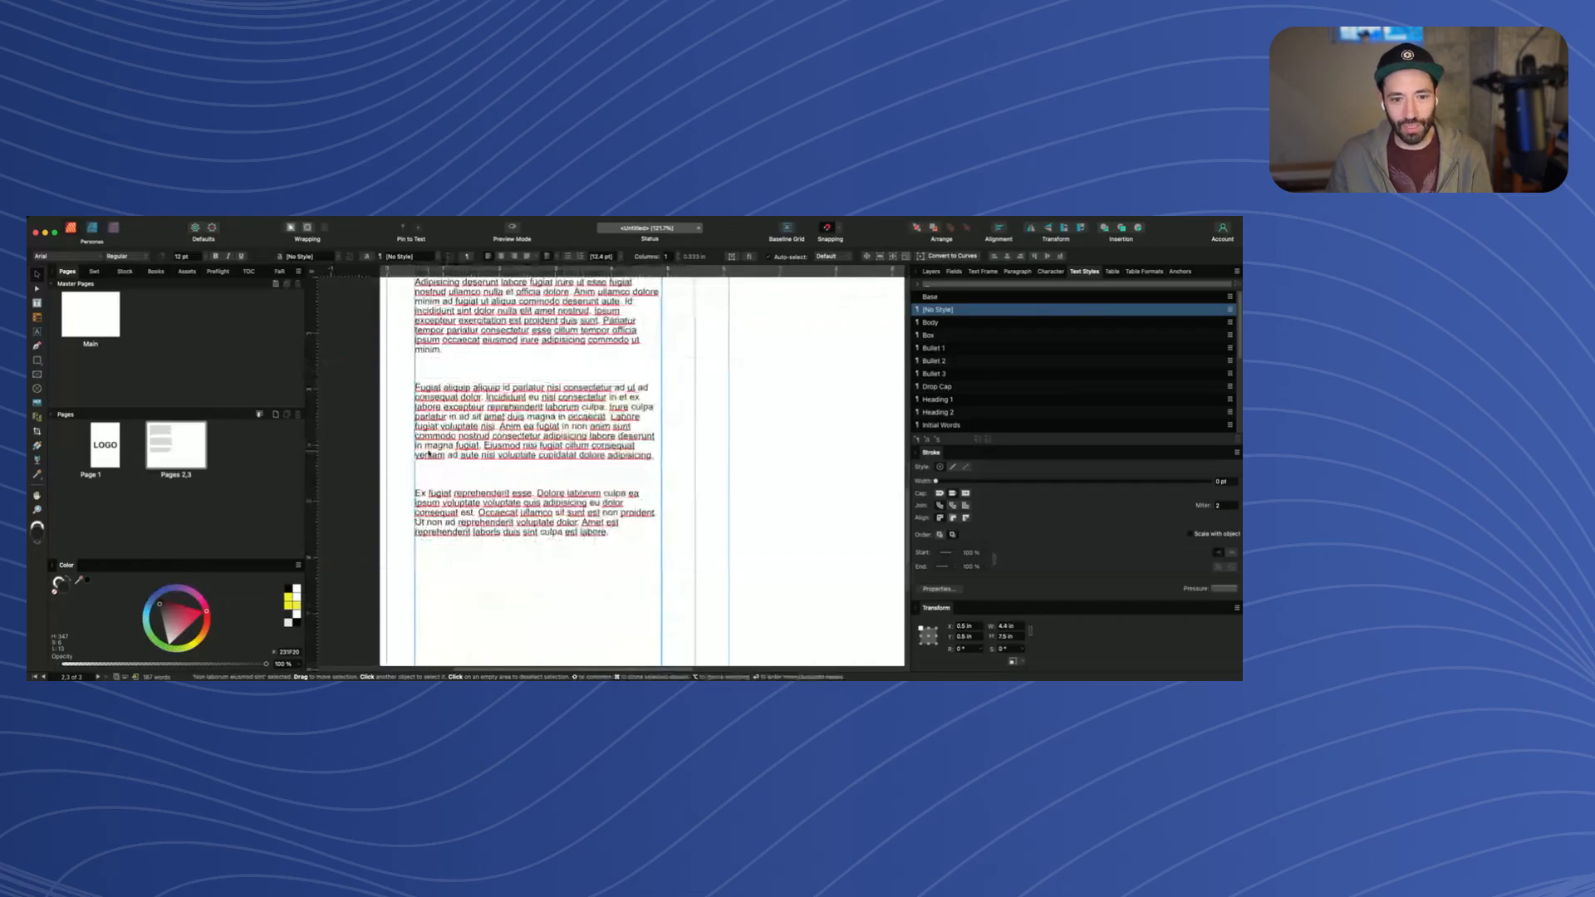
scroll(397, 455, up, 8)
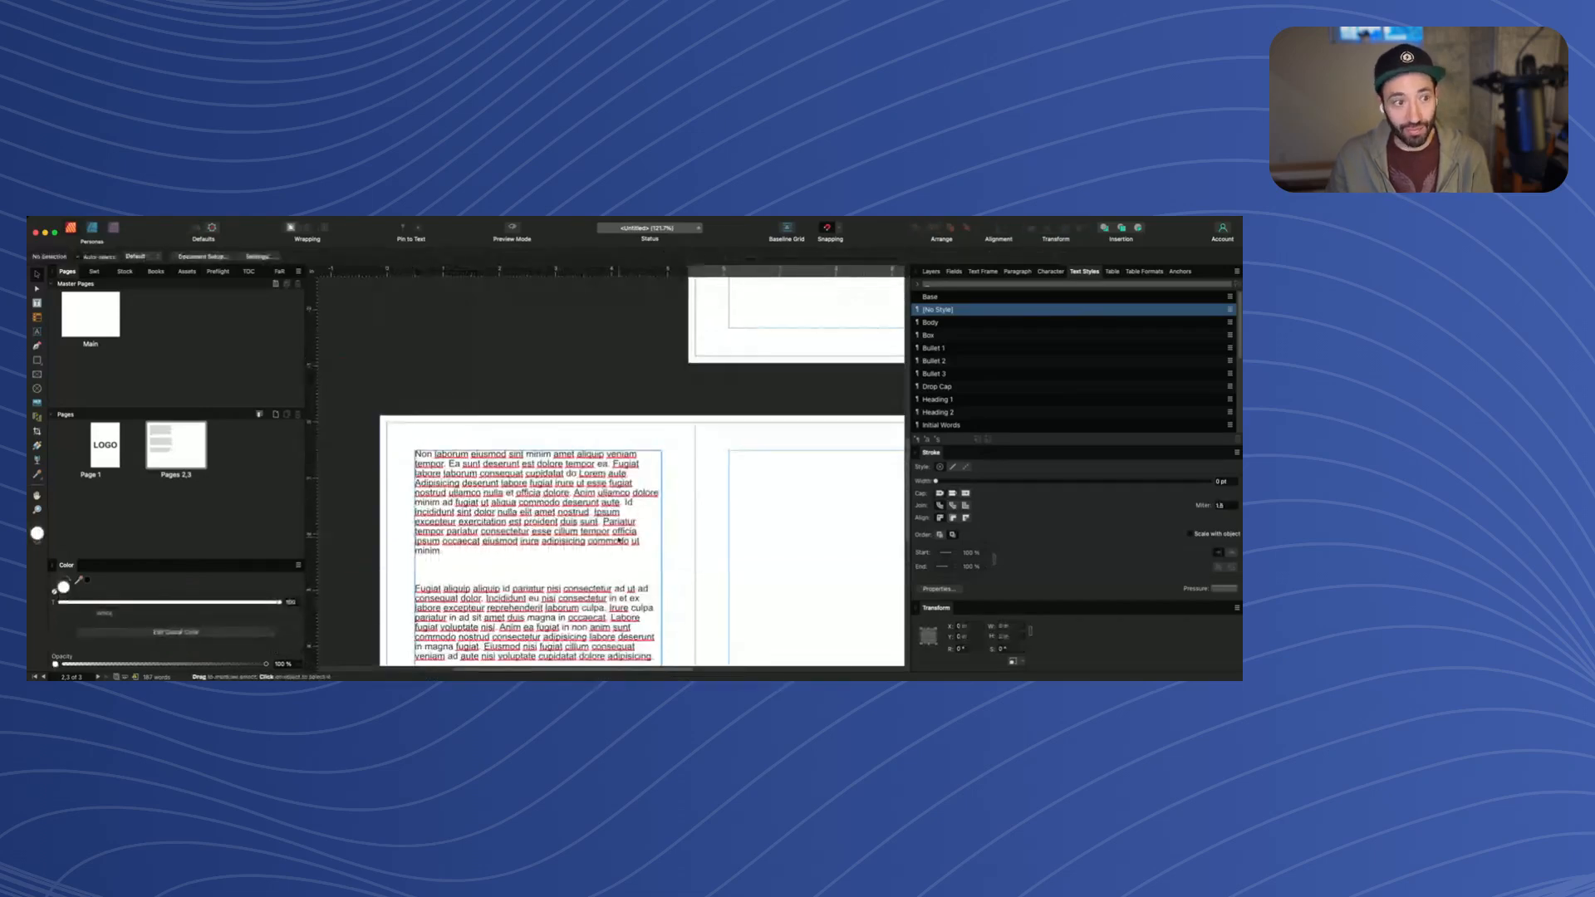
Draw a rectangle about 3.35 by 1.95 in near the top of page 3 and fill it with the Primary swatch
scroll(566, 433, down, 5)
scroll(566, 433, up, 2)
scroll(532, 425, right, 2)
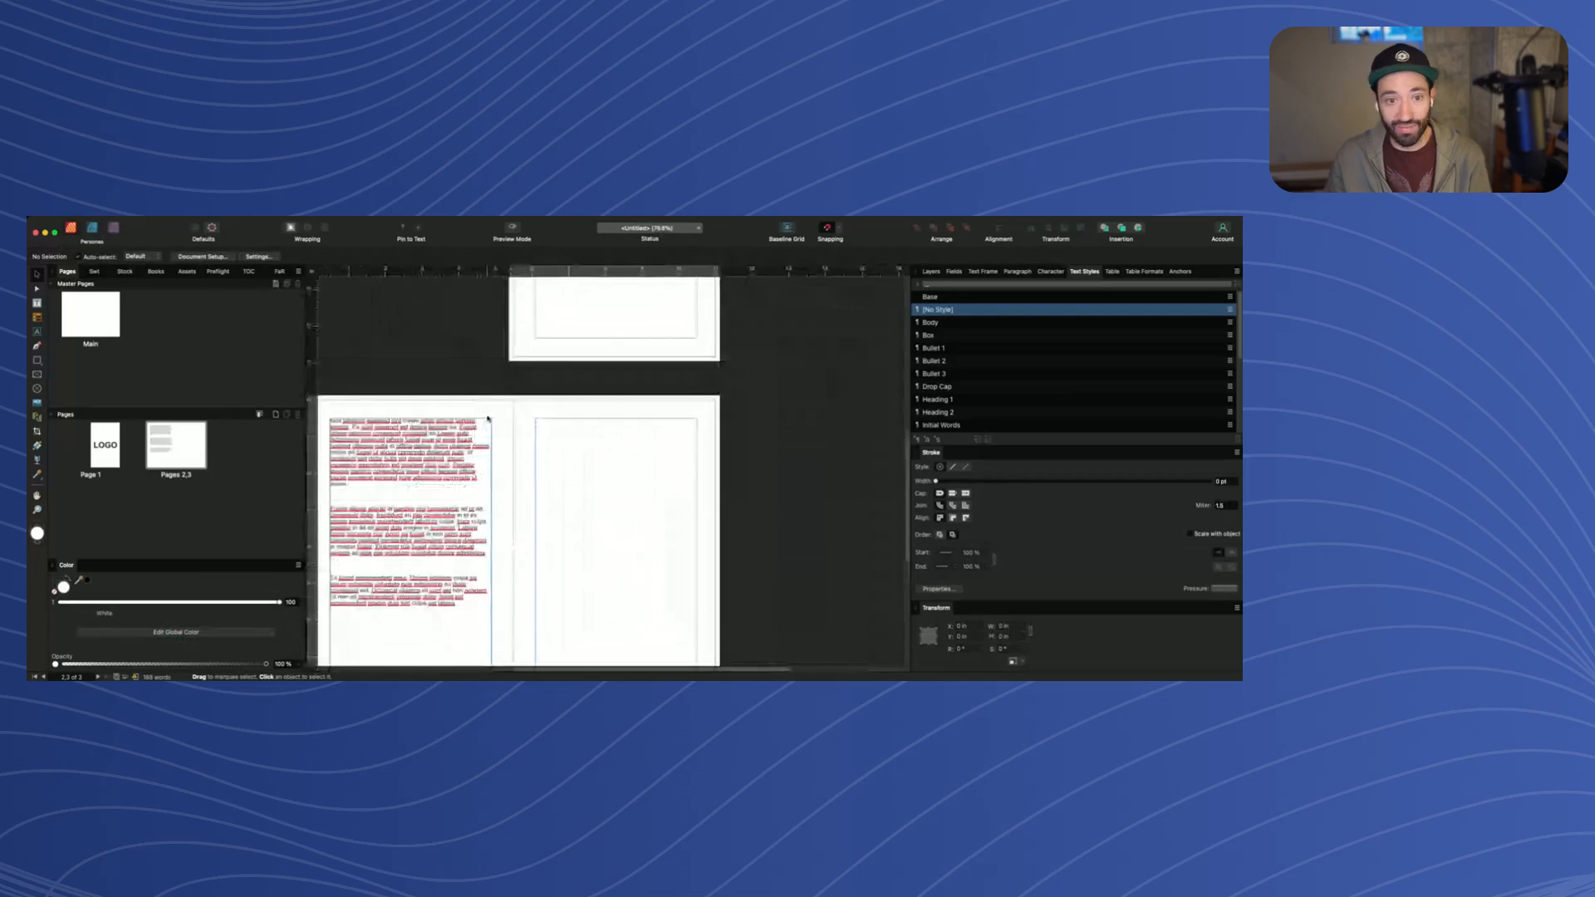
scroll(489, 418, left, 2)
key(m)
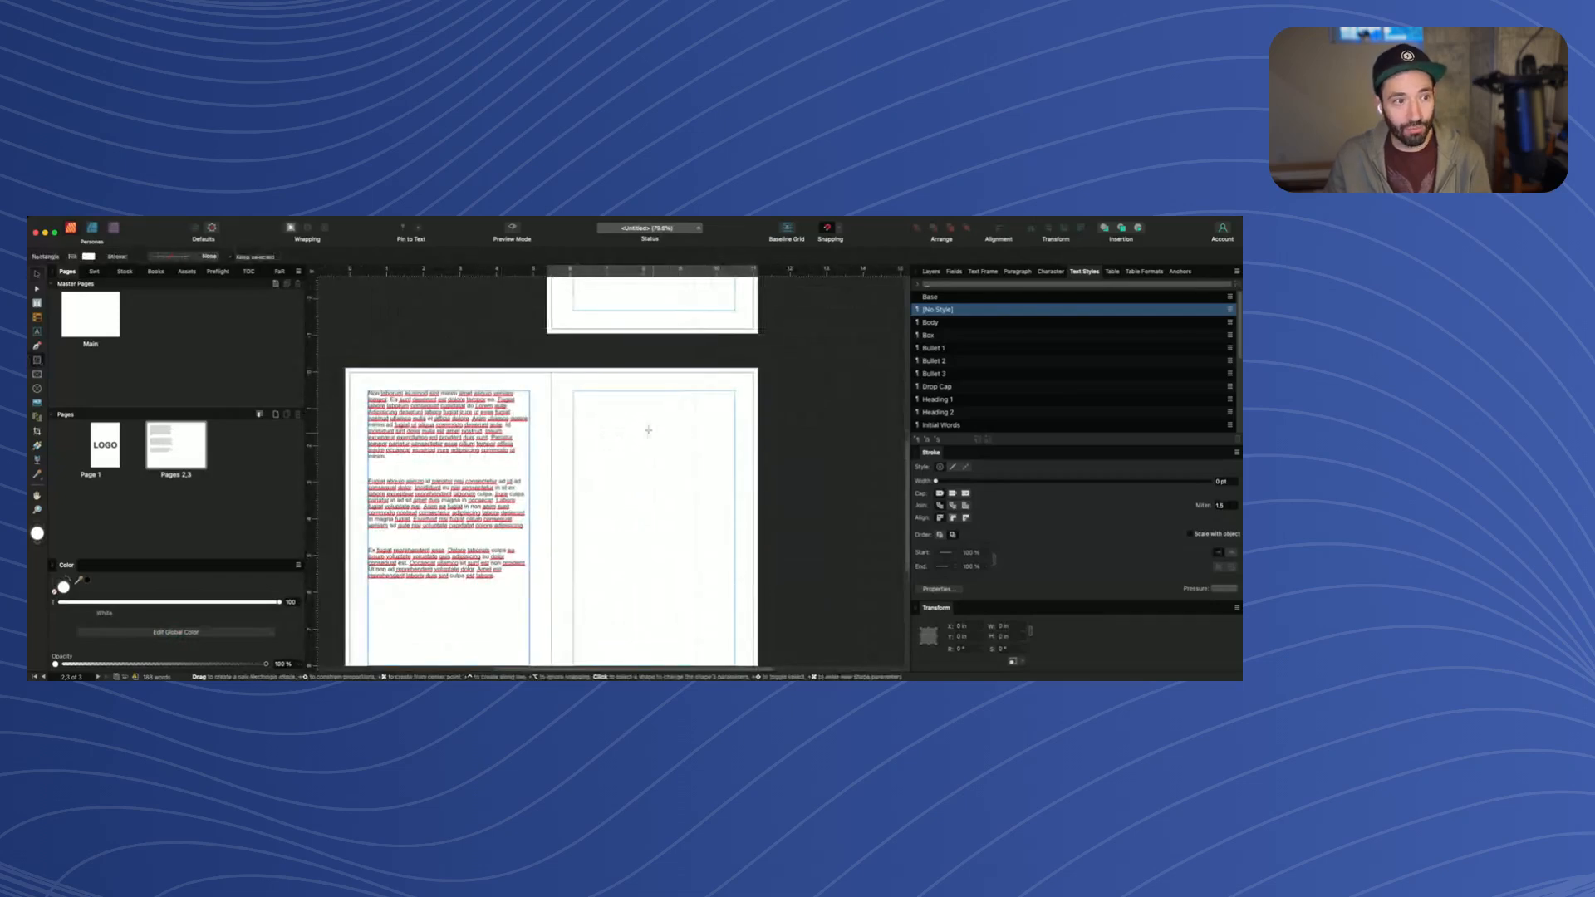
drag(573, 407, 696, 479)
click(89, 256)
click(118, 338)
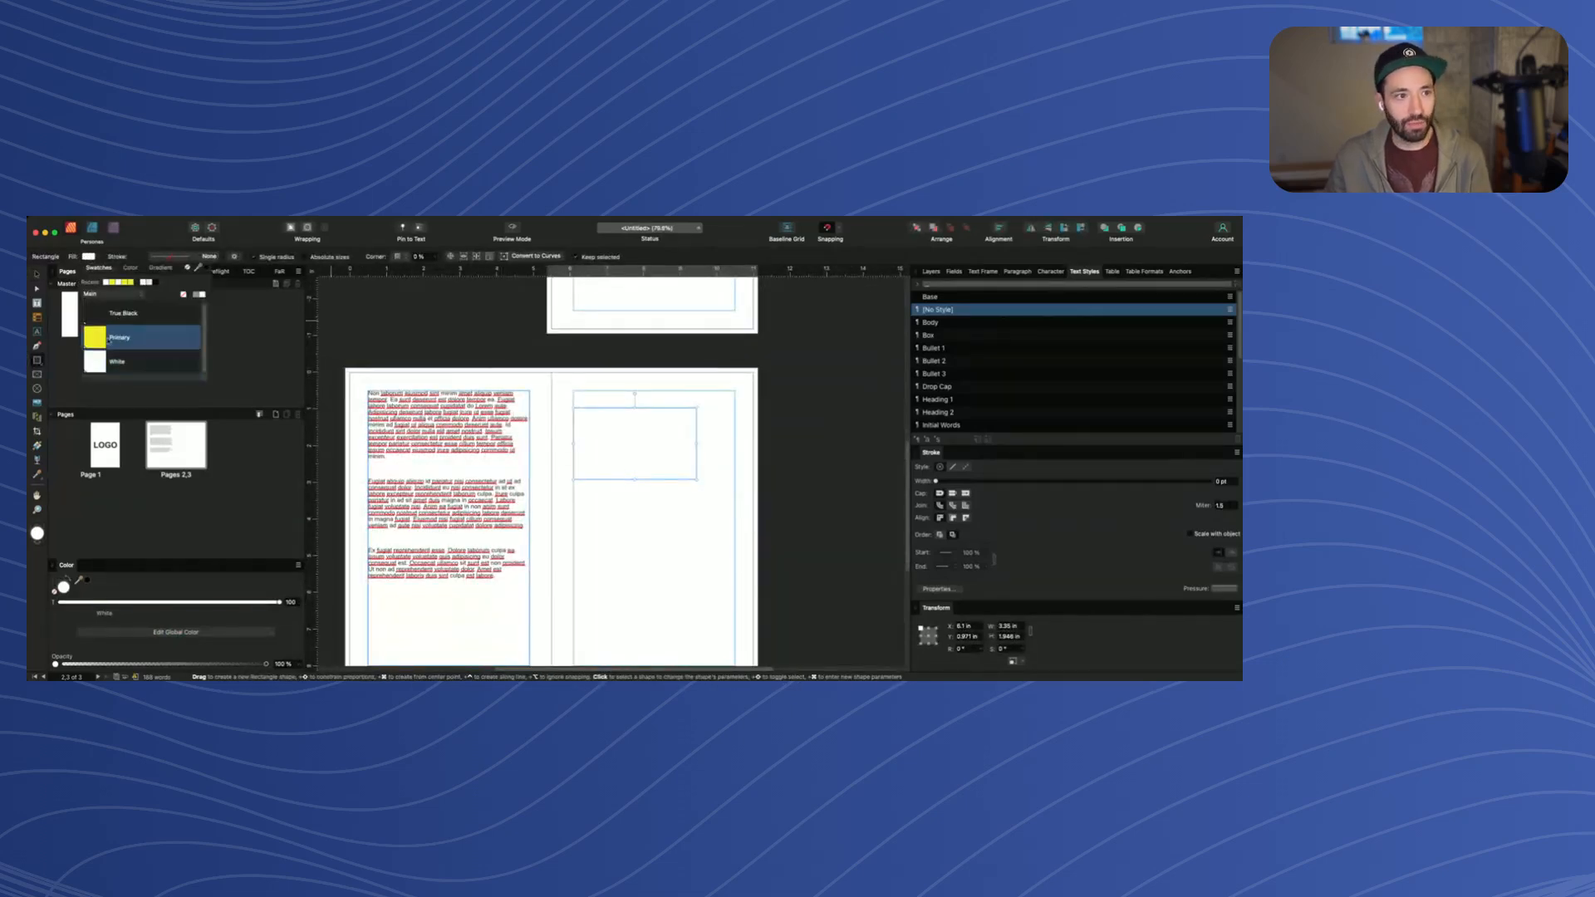
Move the yellow rectangle to page 2's upper-left trim corner at X 0, Y 0 and send it behind the text
key(v)
drag(659, 443, 432, 403)
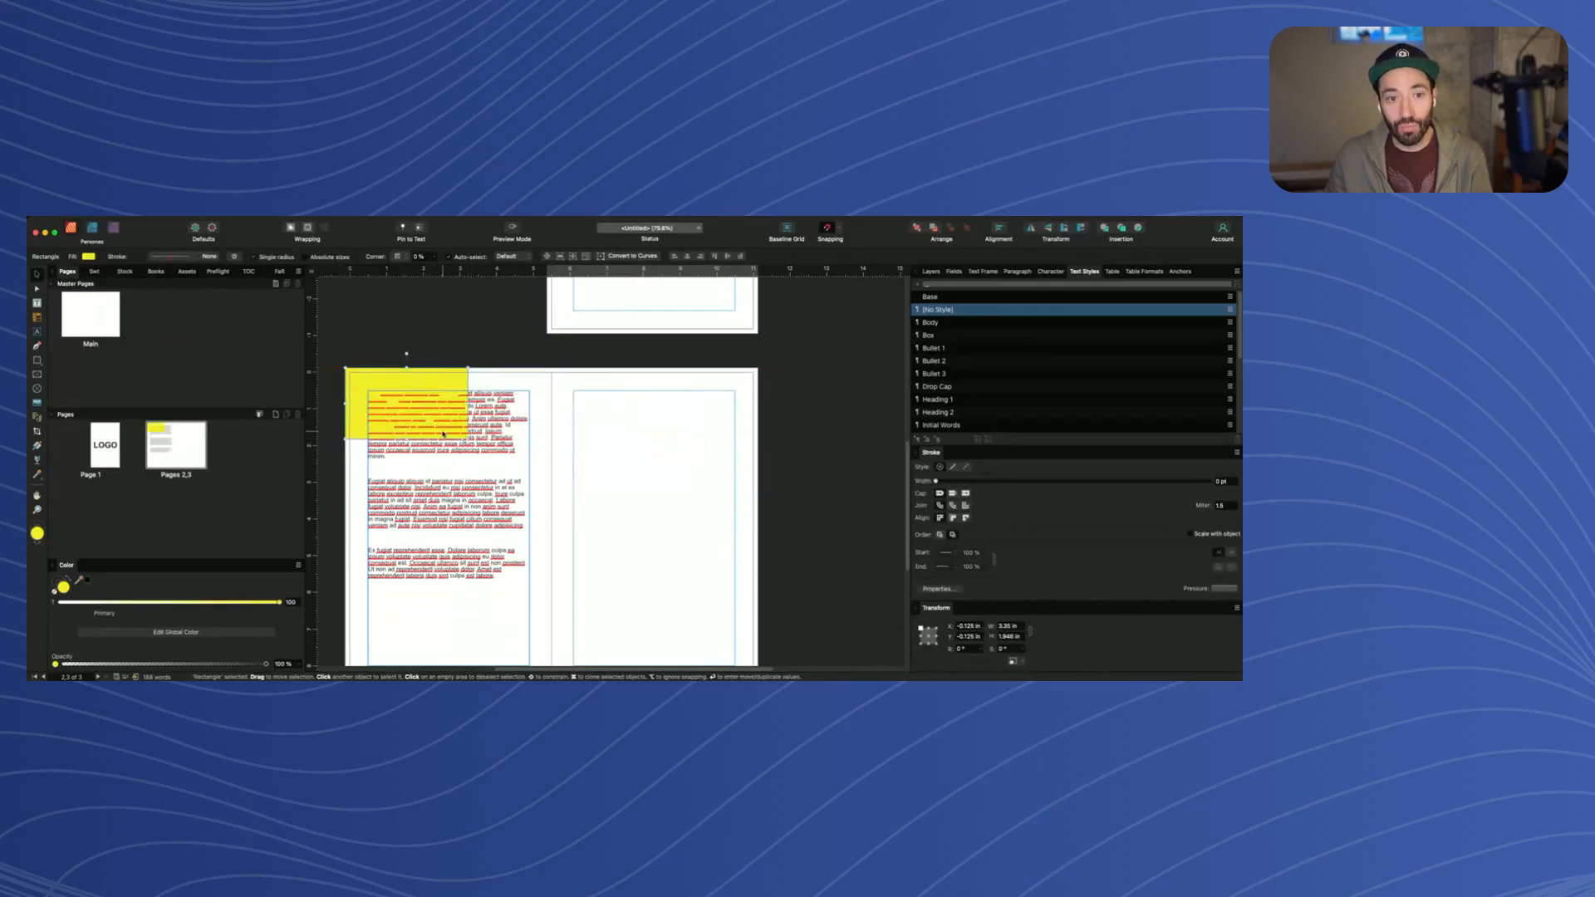
key(super+bracketleft)
scroll(442, 432, down, 3)
scroll(446, 407, left, 3)
scroll(448, 397, up, 2)
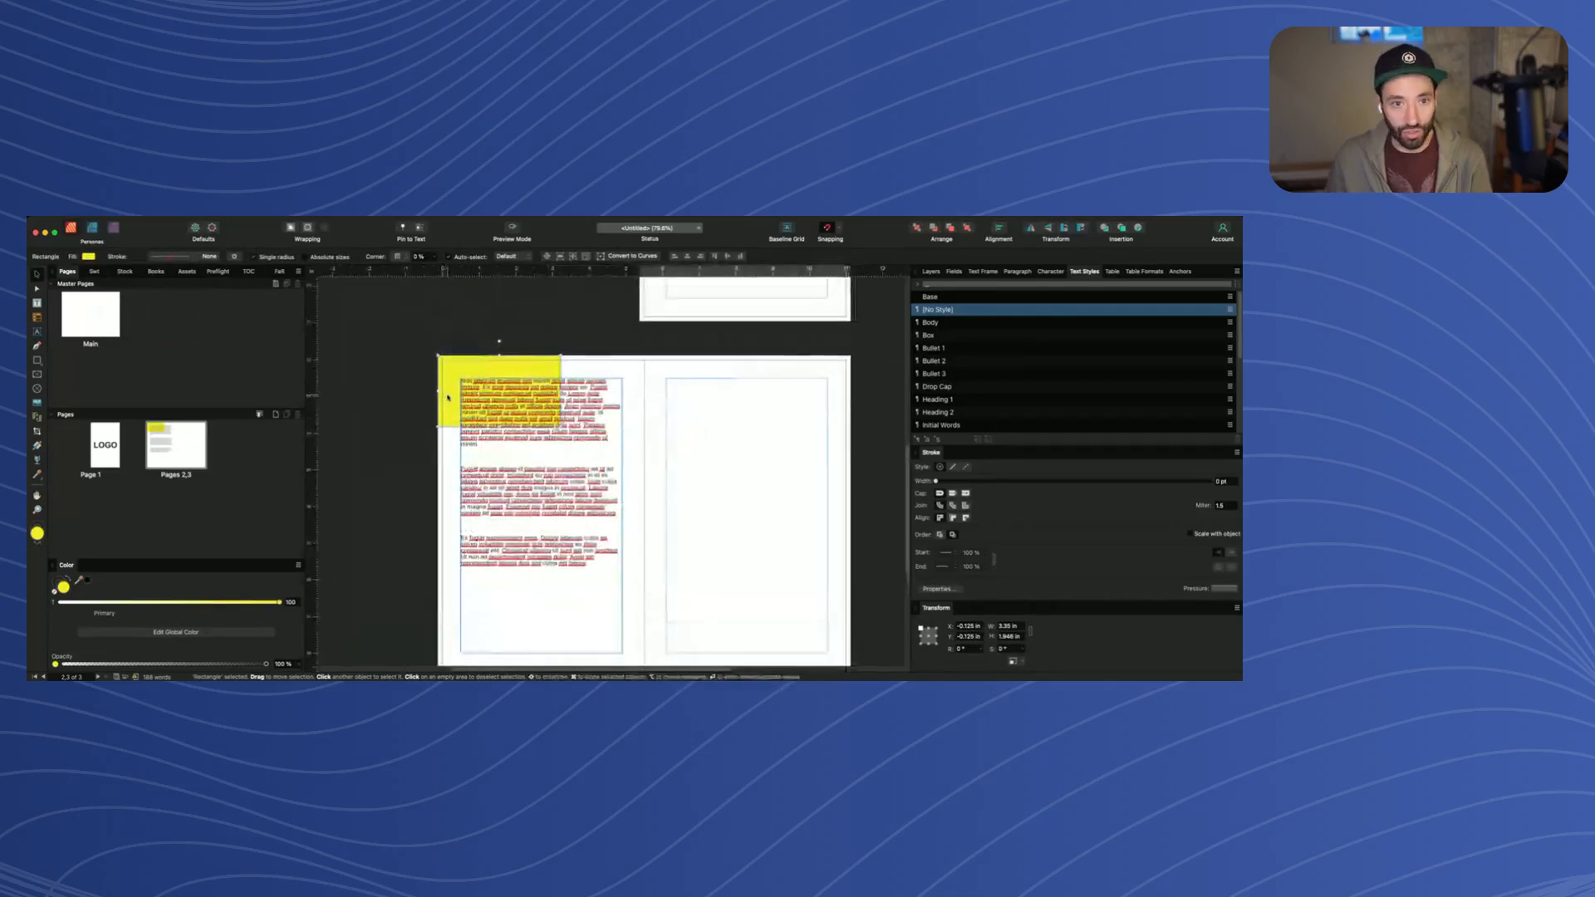
drag(455, 404, 458, 405)
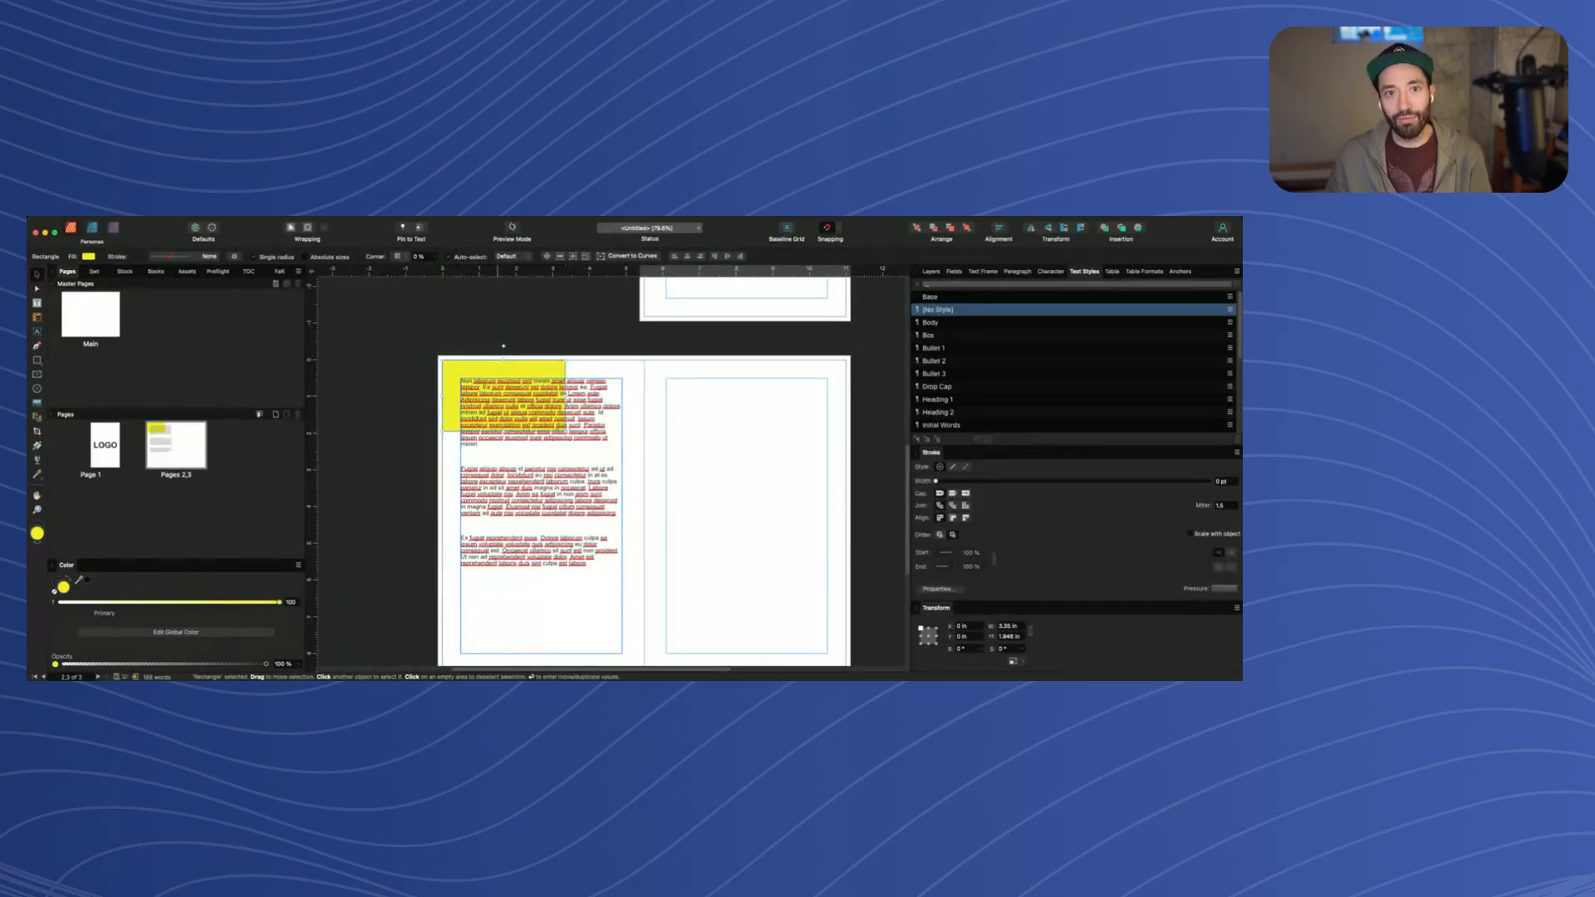
Preview the spread trimmed without guides or bleed, then return to the normal view
key(w)
click(529, 371)
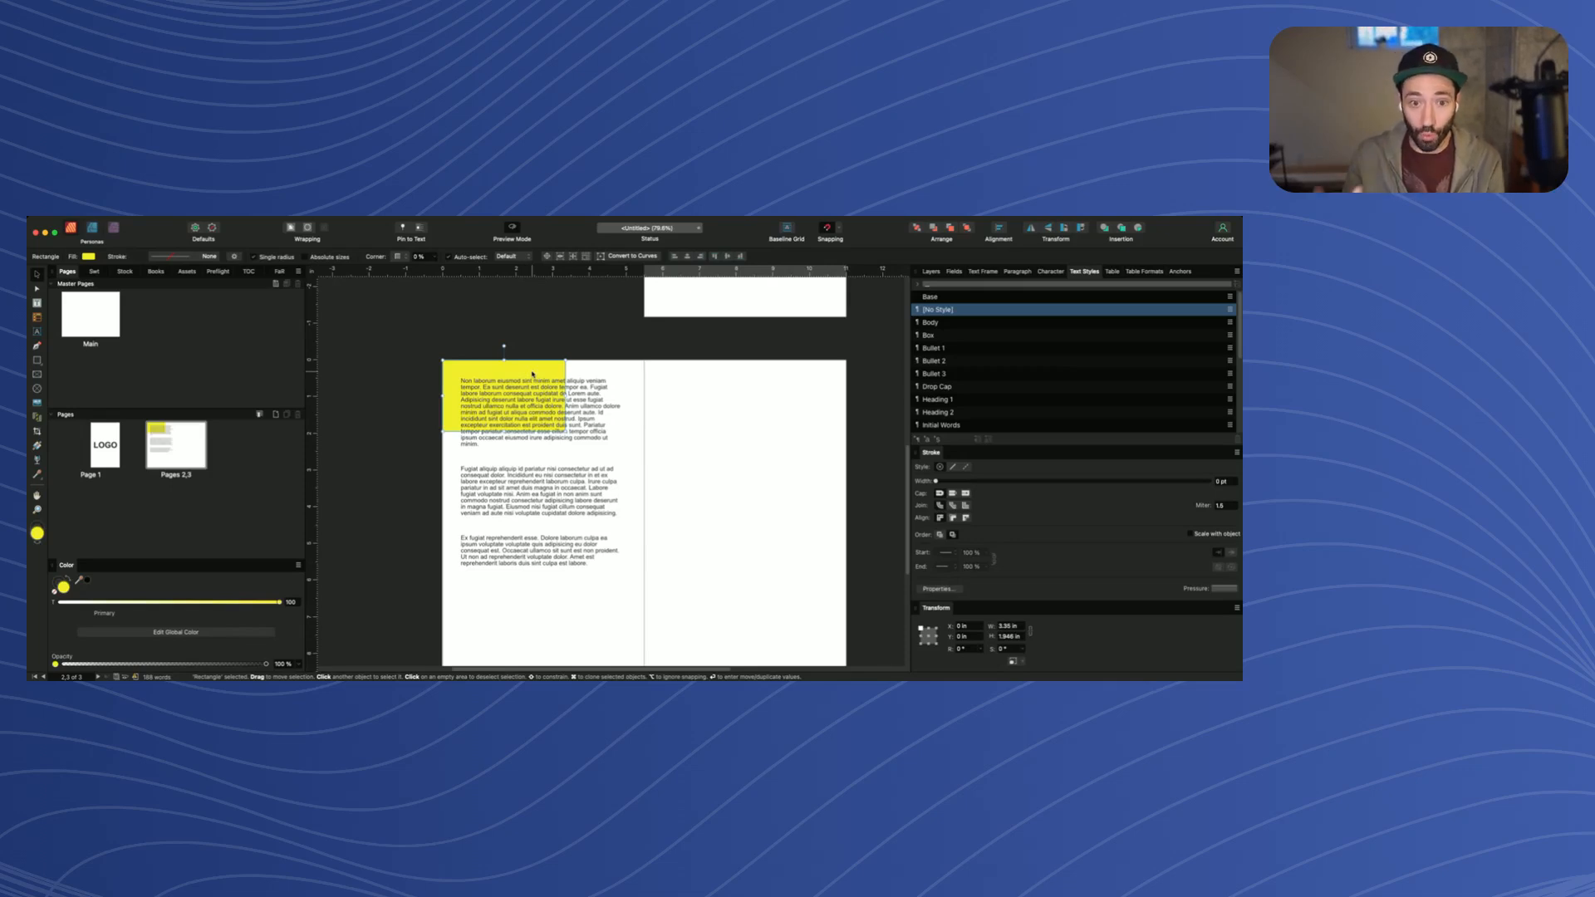
click(510, 228)
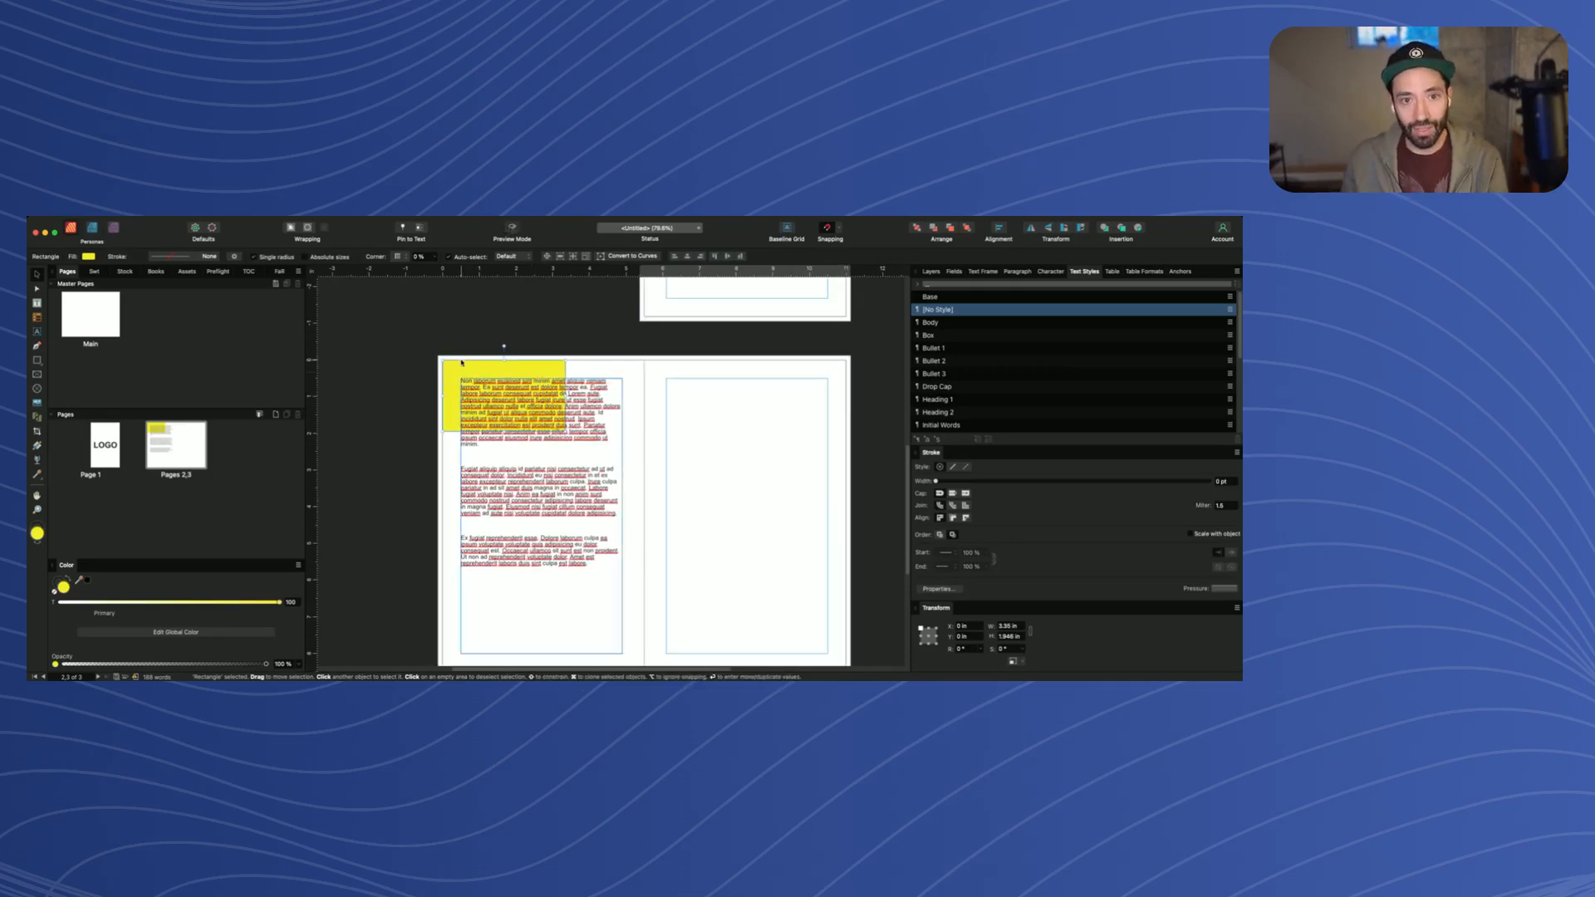
scroll(461, 362, up, 3)
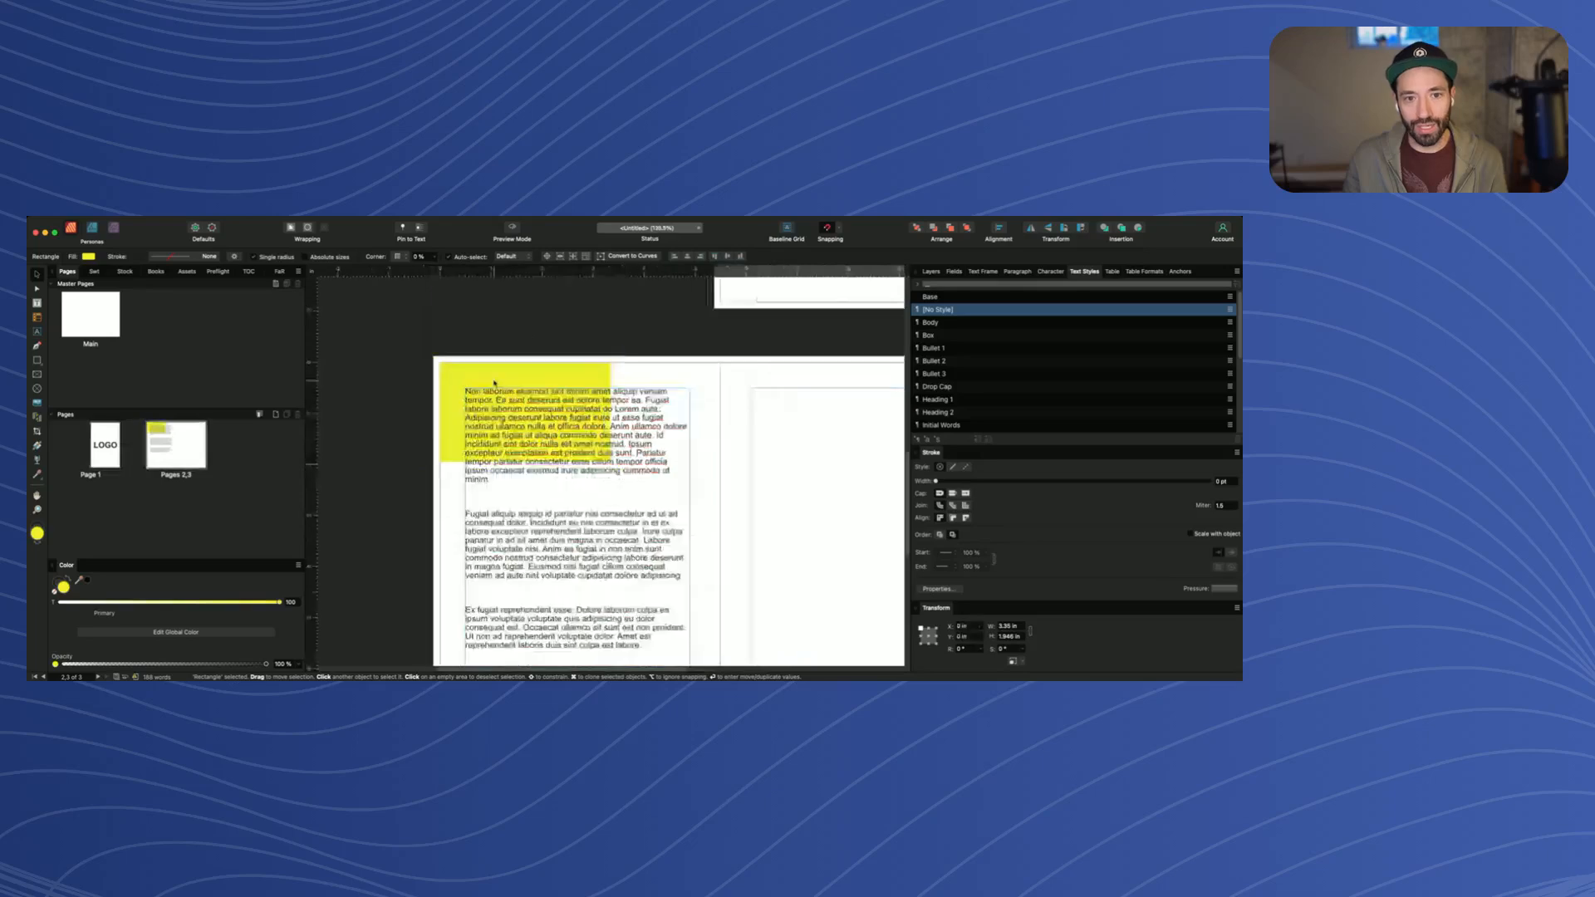
scroll(494, 383, down, 4)
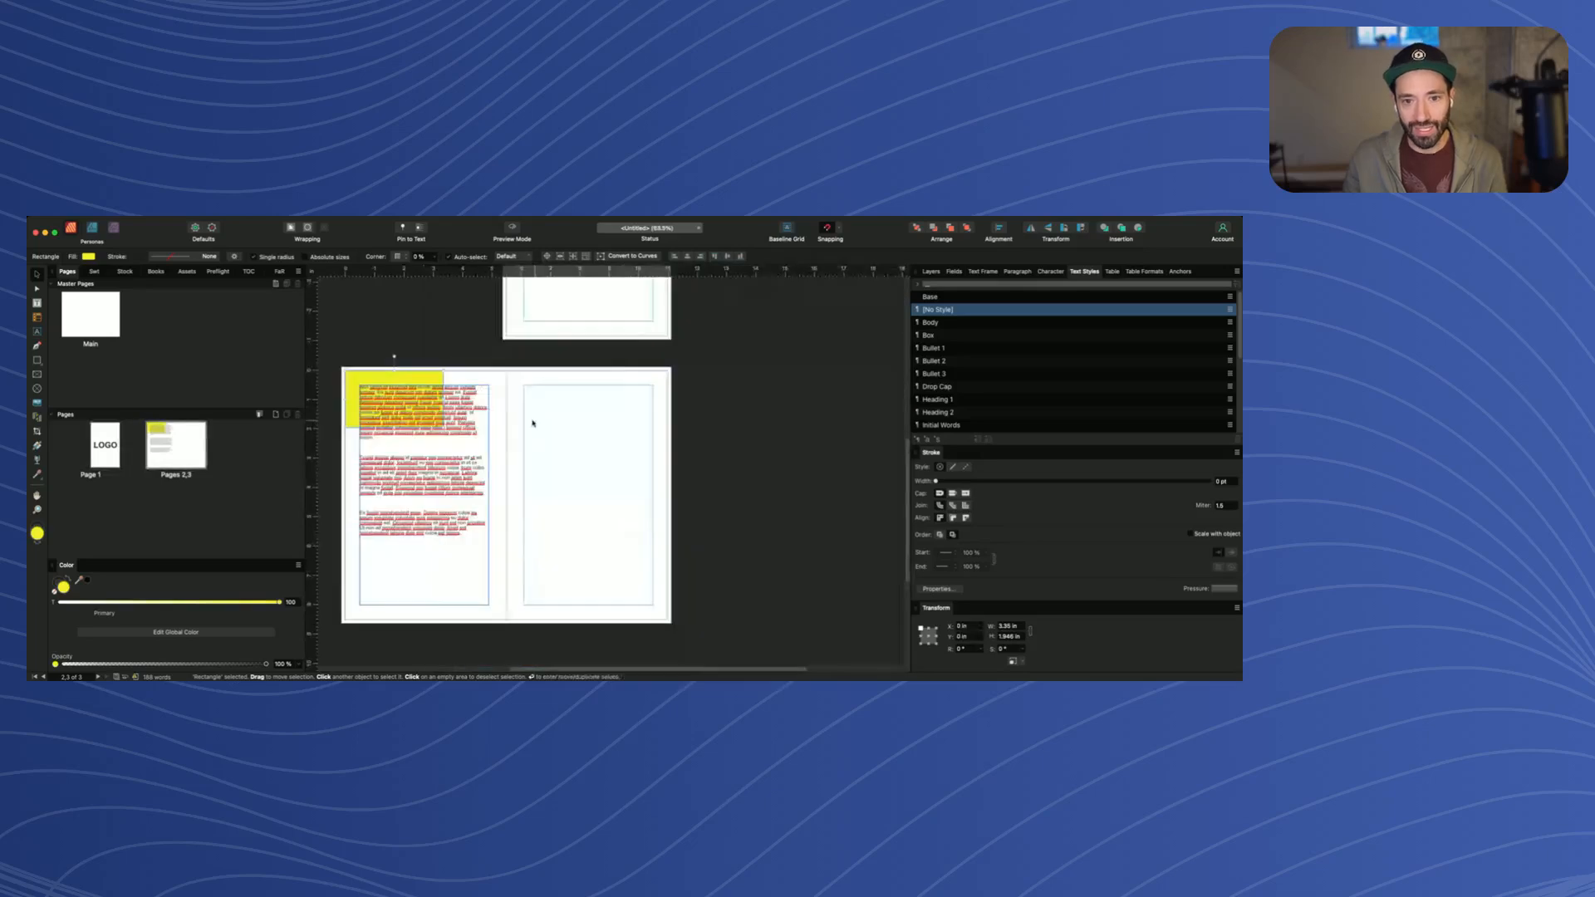
Enlarge the yellow rectangle to 11 by 8.5 in so it covers the whole spread, checking it in the trimmed preview
click(513, 228)
drag(443, 428, 667, 619)
scroll(647, 605, left, 4)
scroll(637, 491, right, 1)
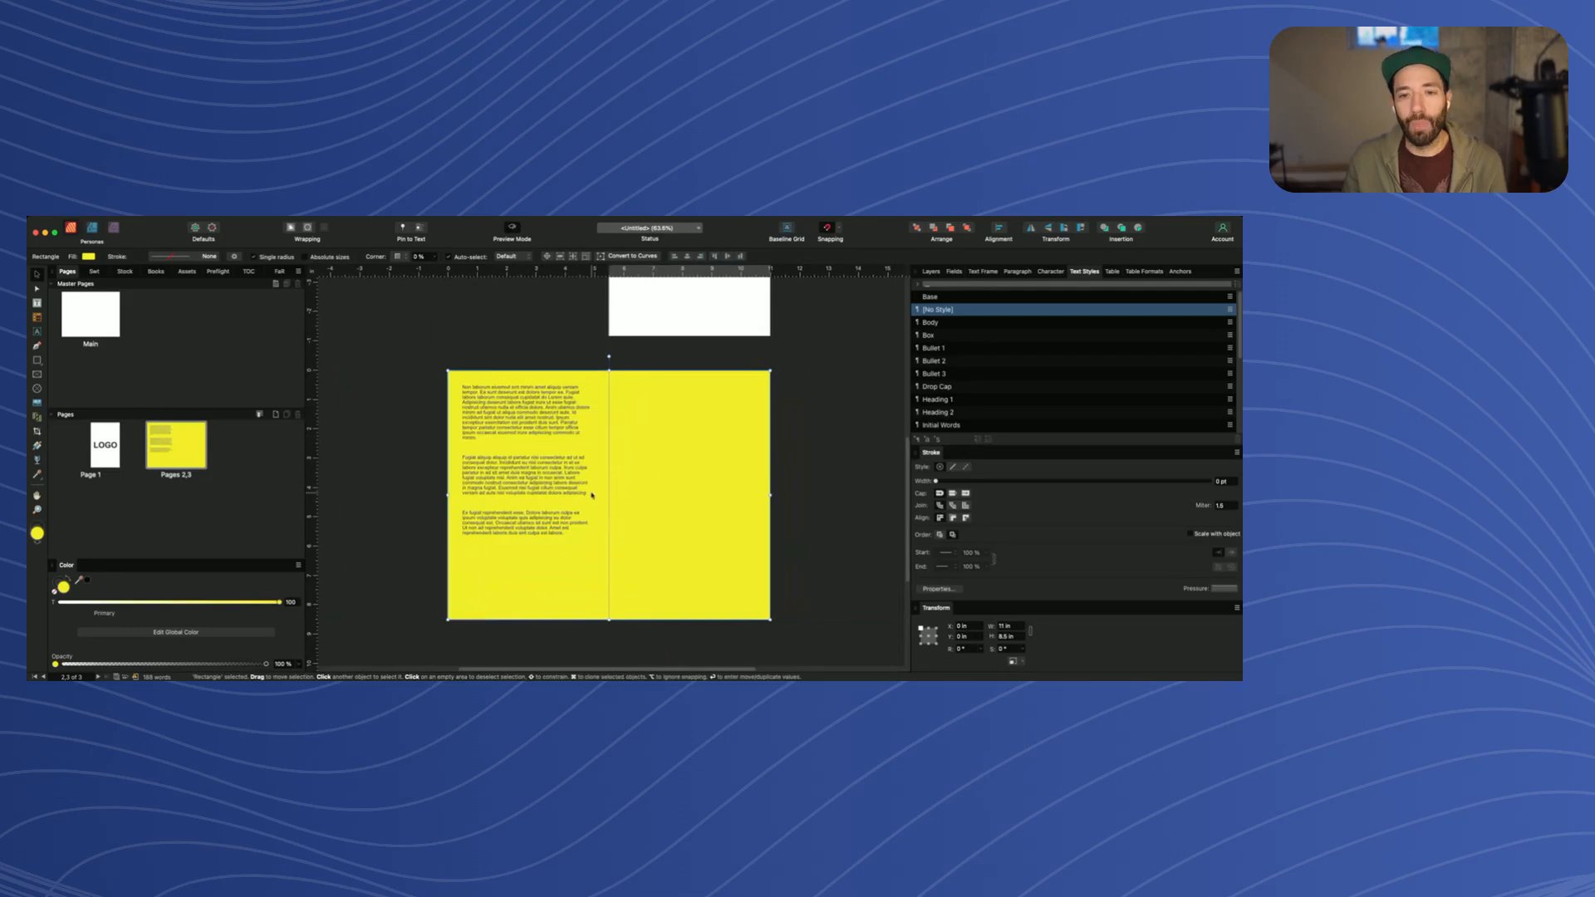
scroll(592, 495, up, 2)
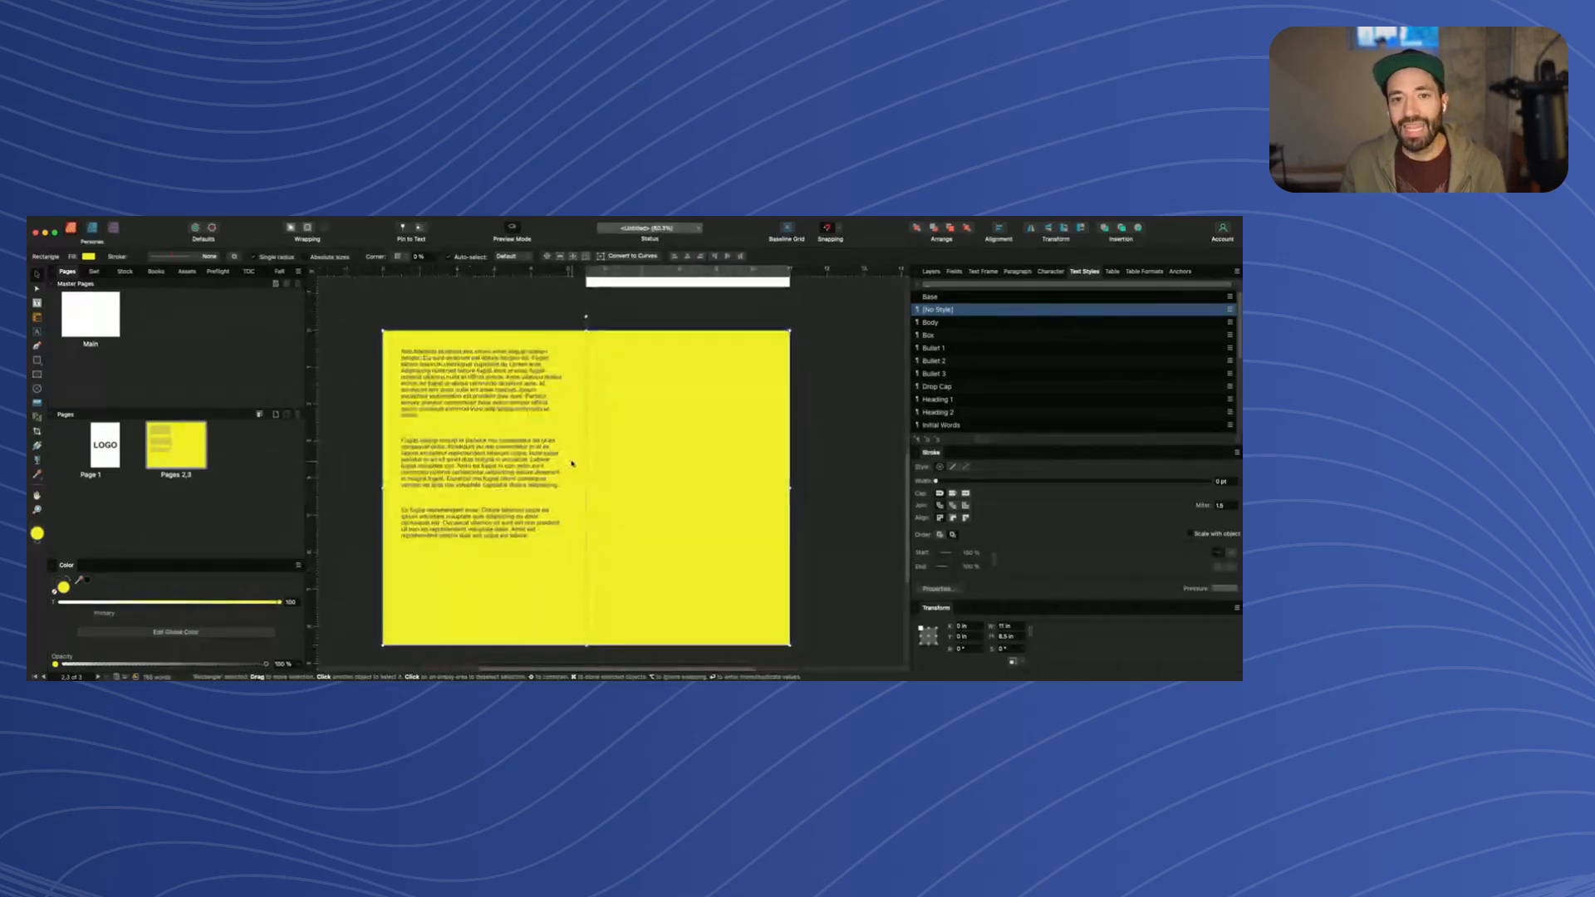
click(513, 229)
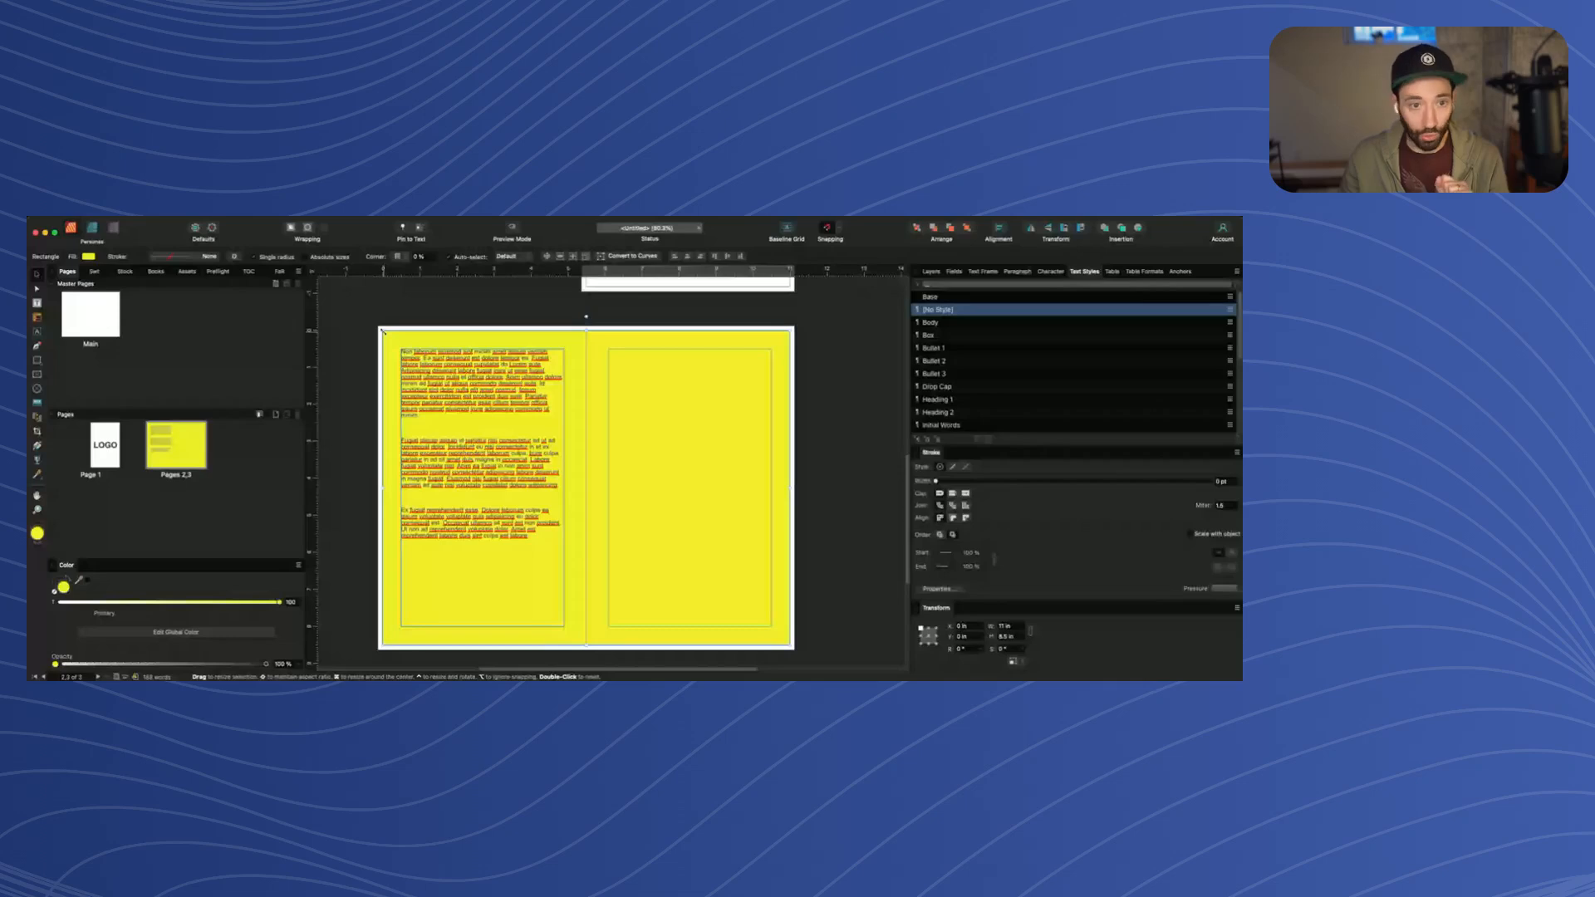
Extend the yellow background out to the bleed edge on all sides of the spread, making it 11.25 by 8.75 in
mouse_move(381, 329)
mouse_down()
mouse_move(393, 349)
mouse_move(386, 335)
mouse_up()
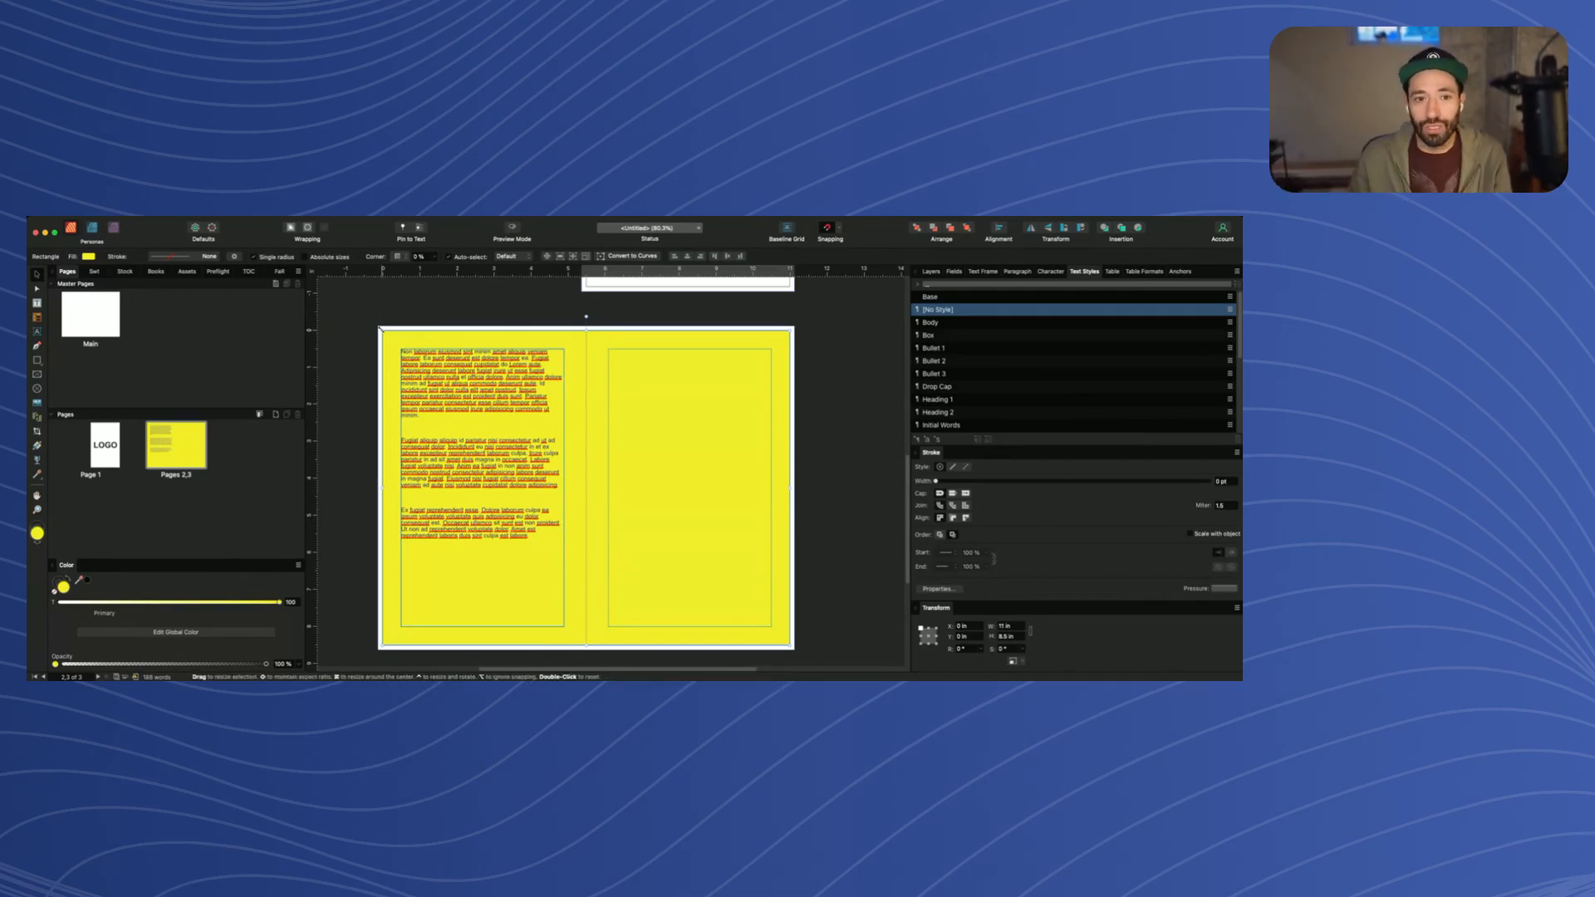
drag(385, 335, 381, 331)
drag(790, 326, 795, 326)
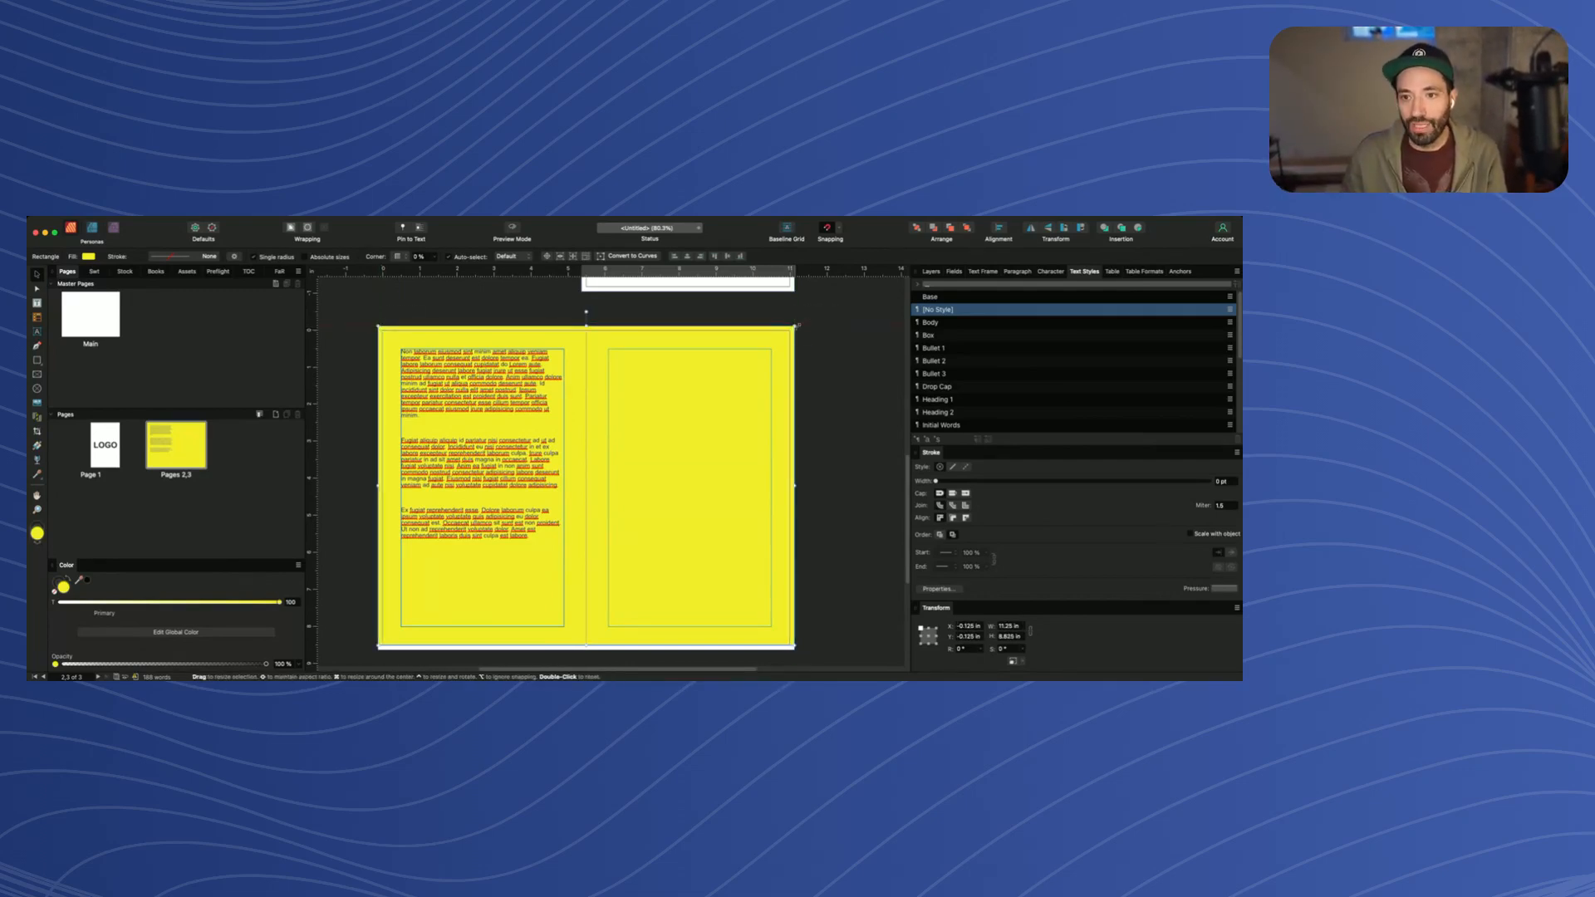
scroll(796, 332, down, 4)
scroll(795, 486, up, 5)
drag(783, 481, 784, 491)
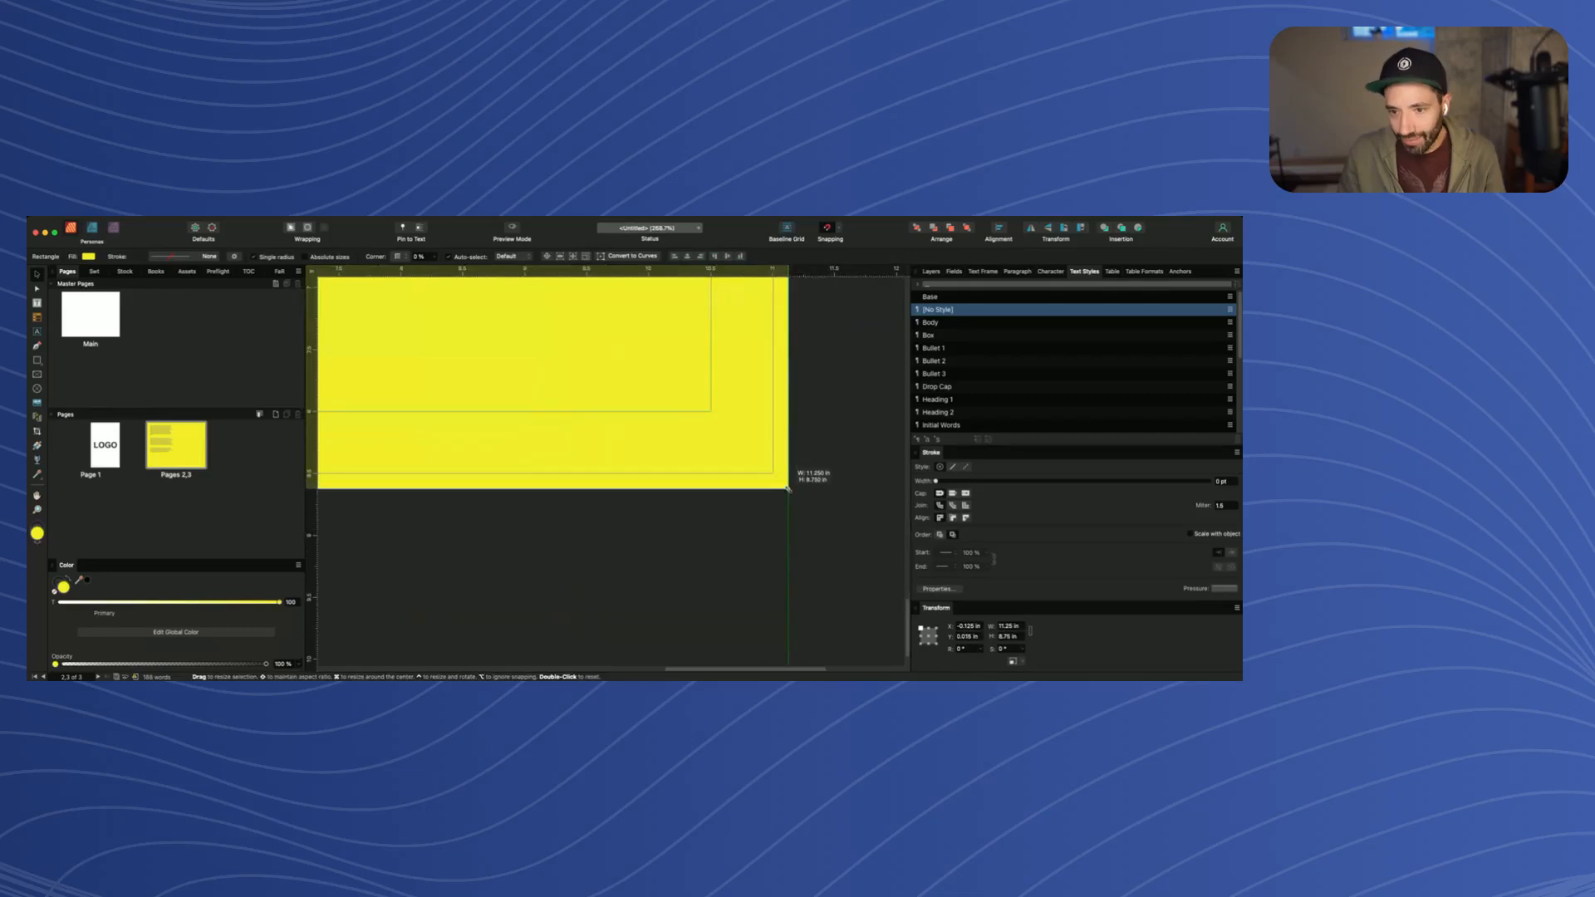
scroll(781, 489, up, 5)
scroll(779, 487, down, 10)
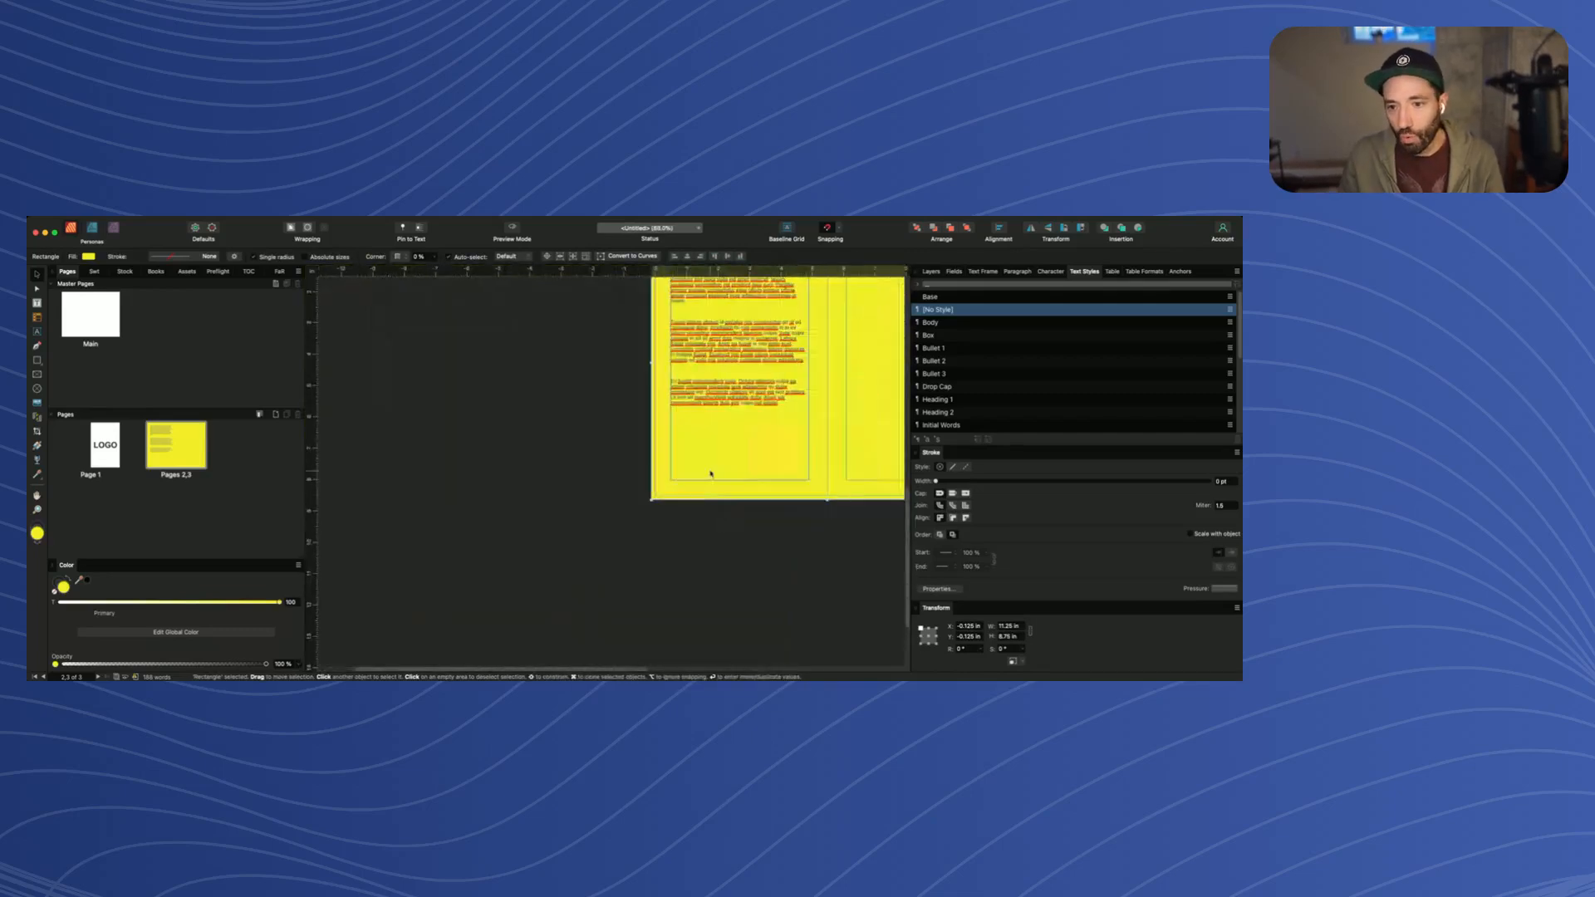
scroll(714, 416, down, 2)
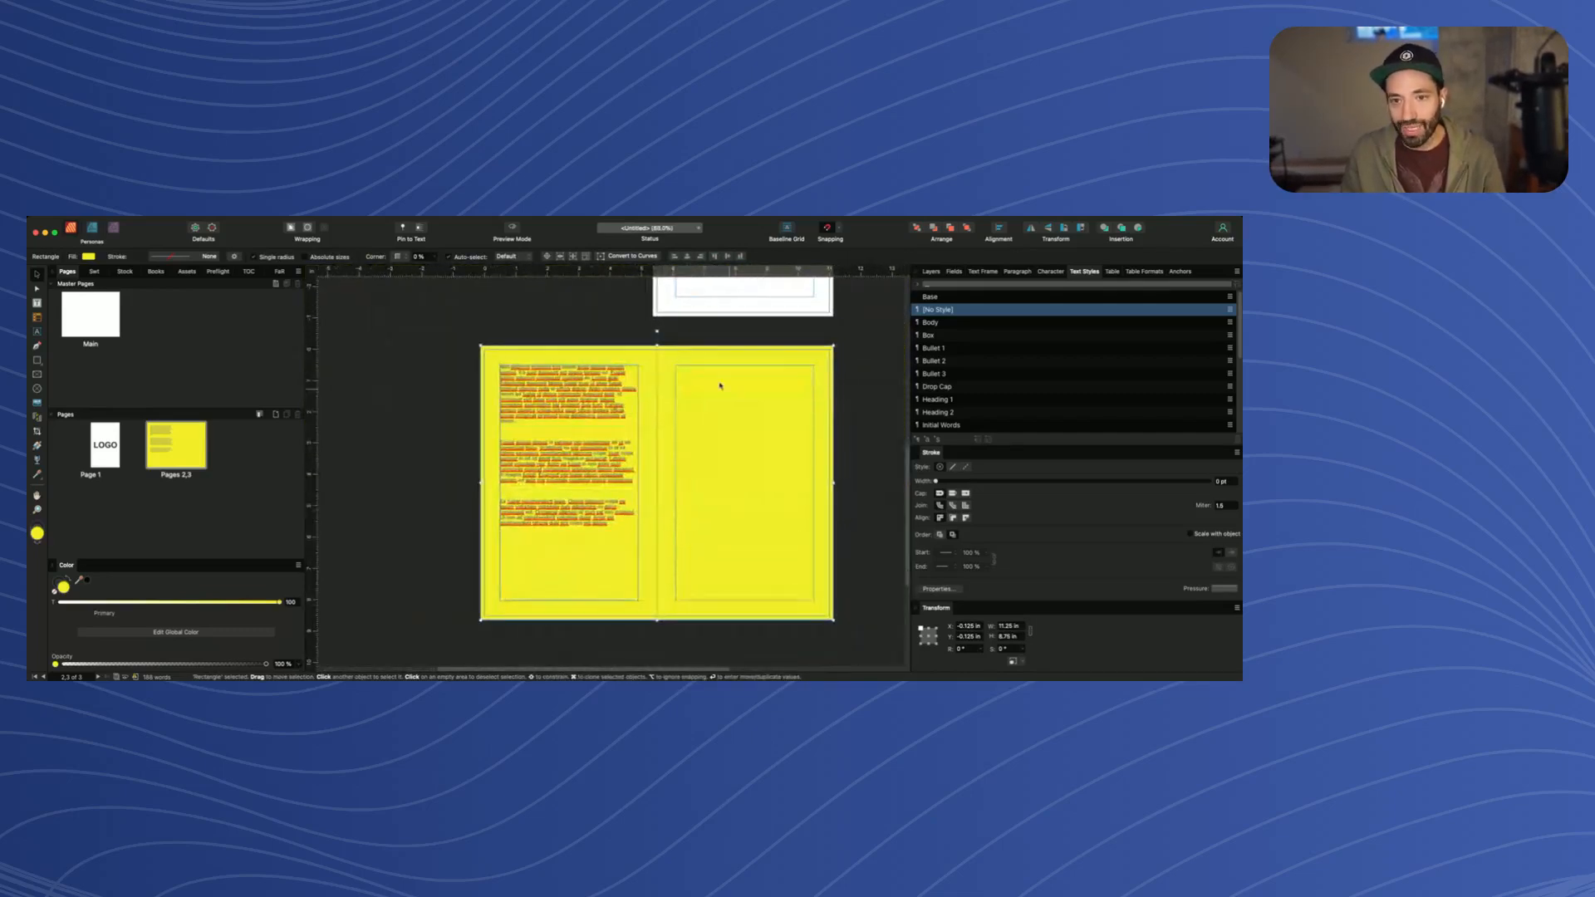
Examine the bleed area around the upper-left corner of page 2
key(t)
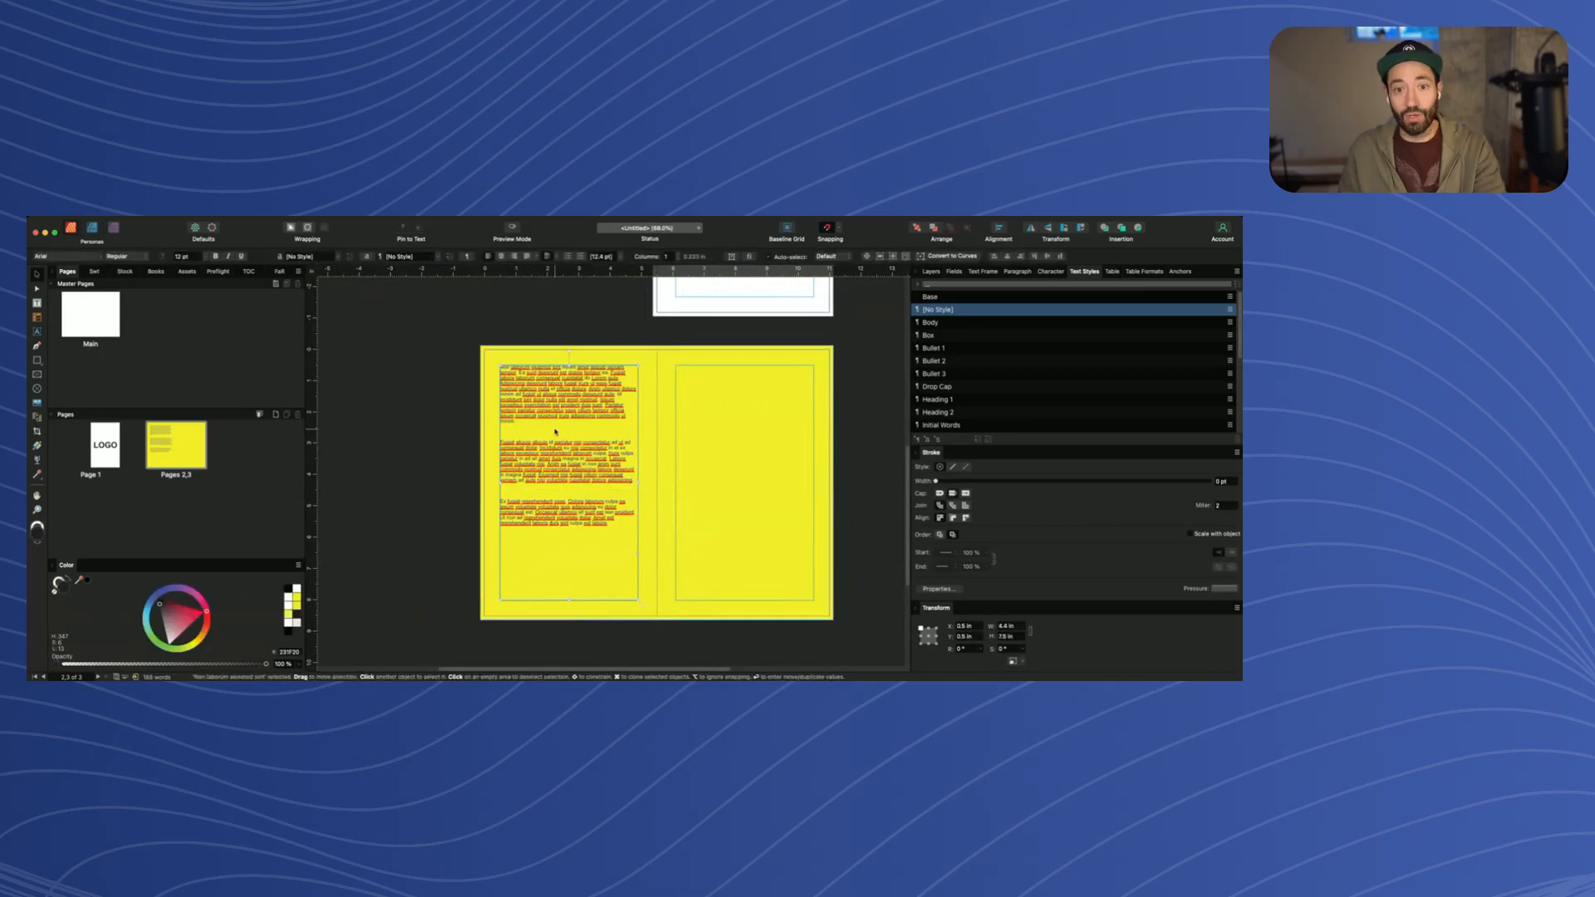
key(v)
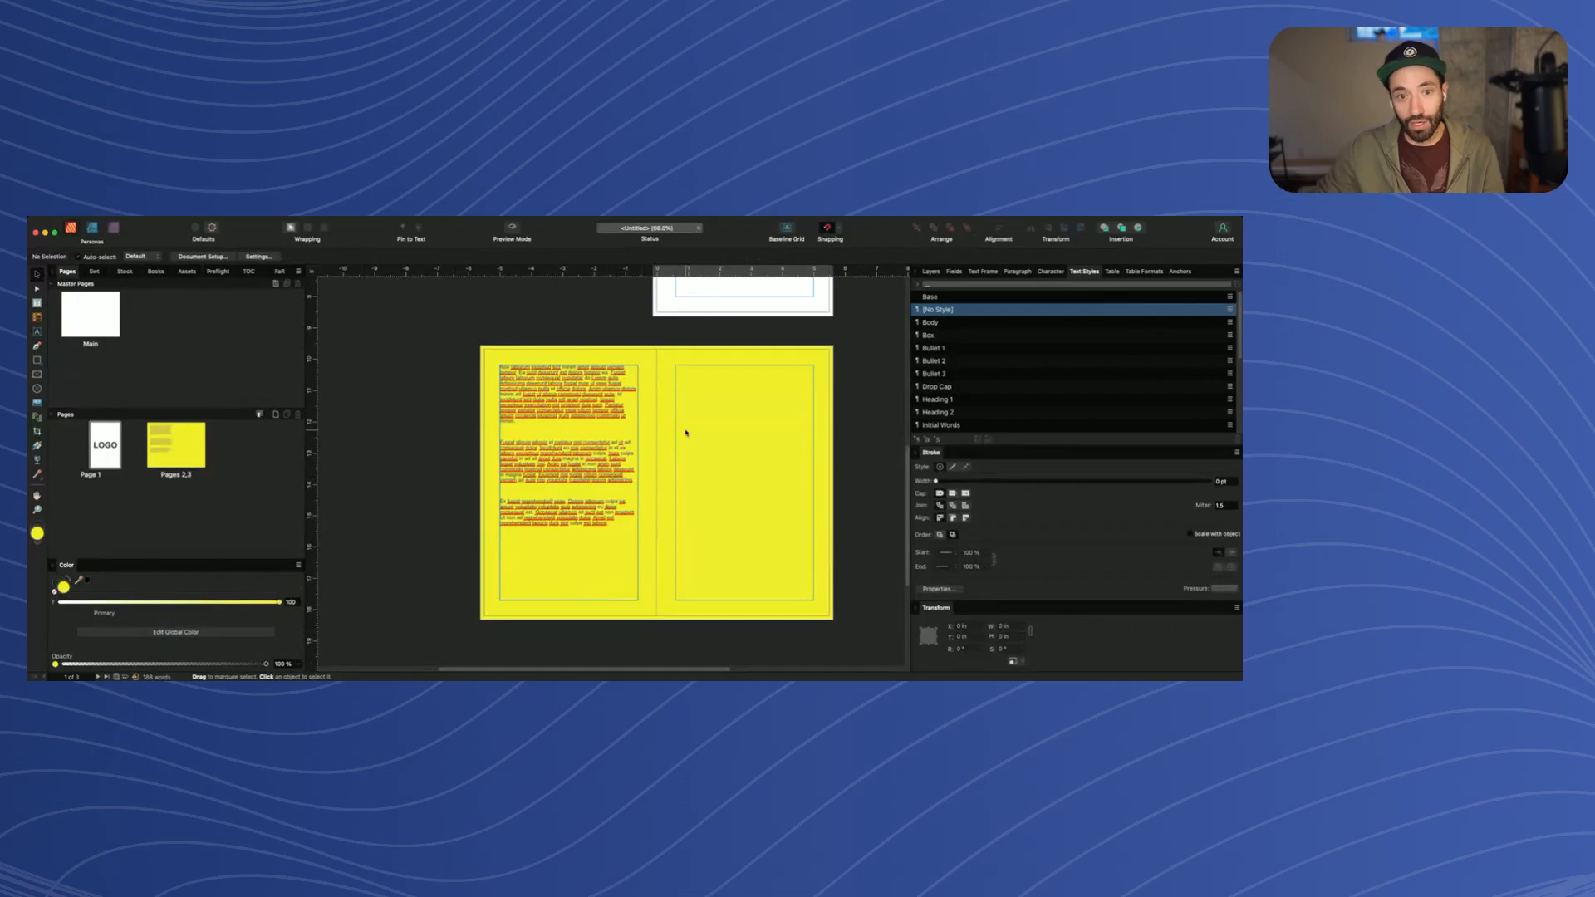
scroll(497, 350, up, 5)
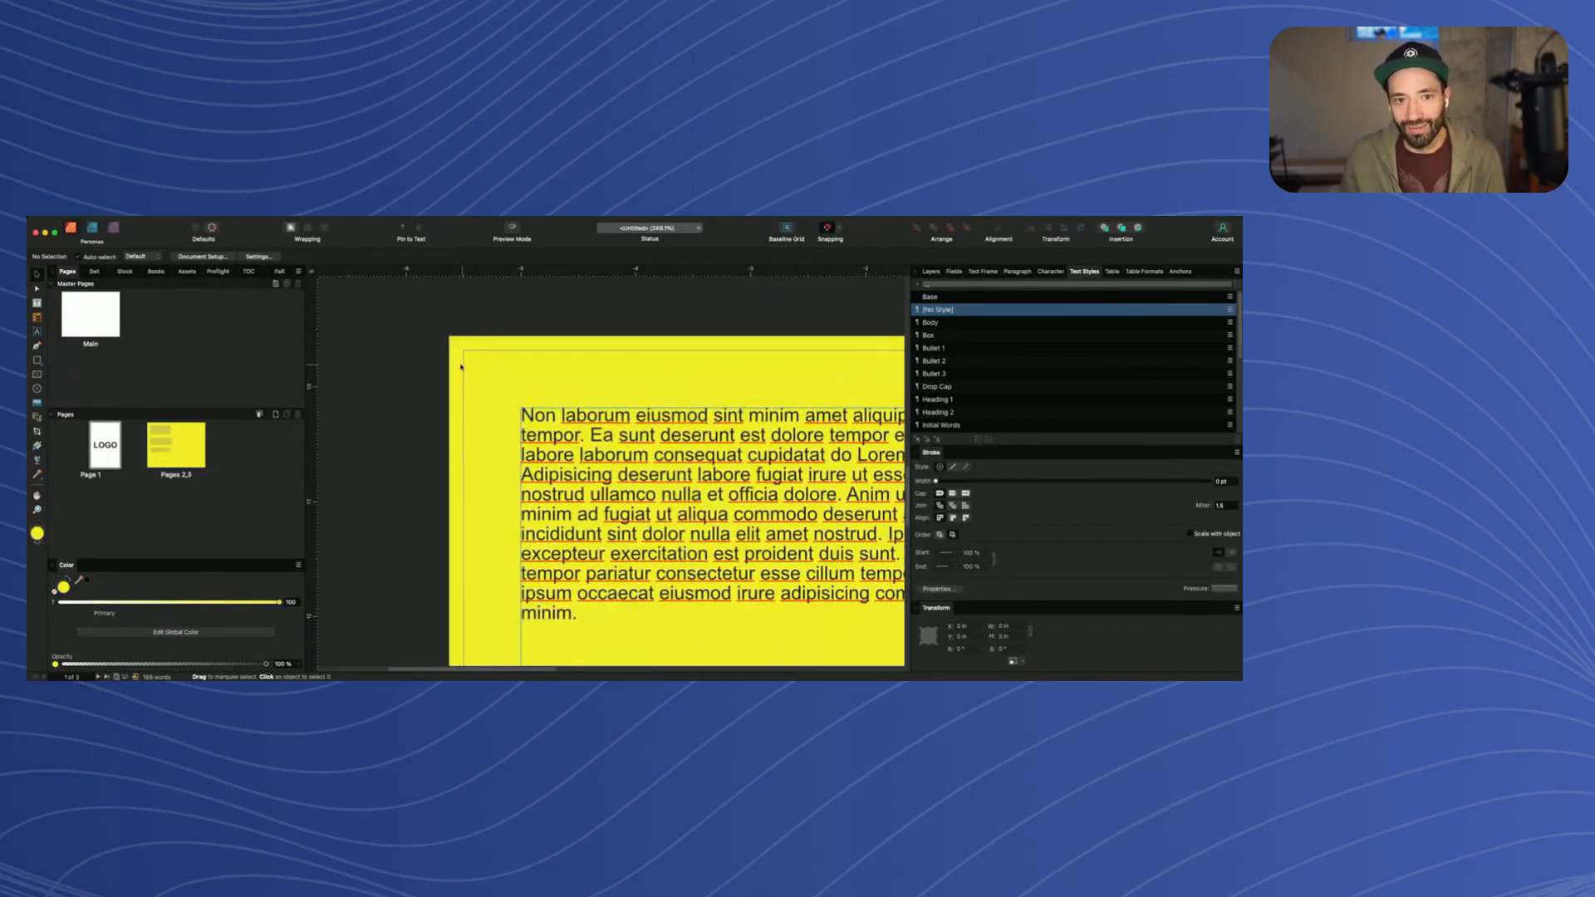
click(464, 359)
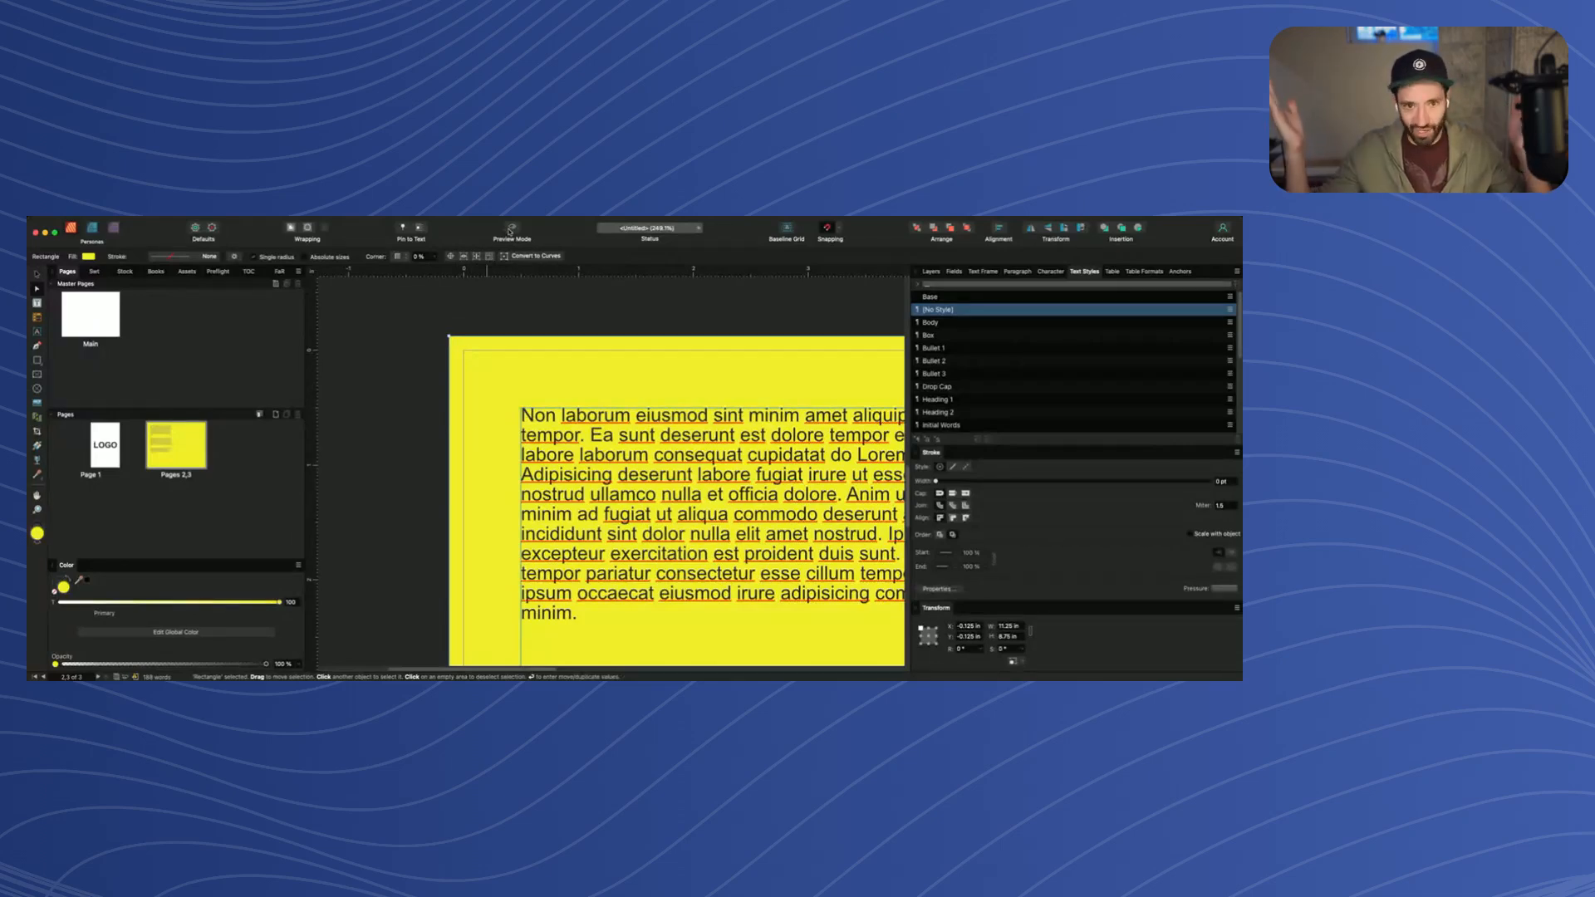
Draw a rectangular strip about 11.25 by 0.37 in along the spread's top edge, starting at the bleed corner
scroll(536, 349, down, 6)
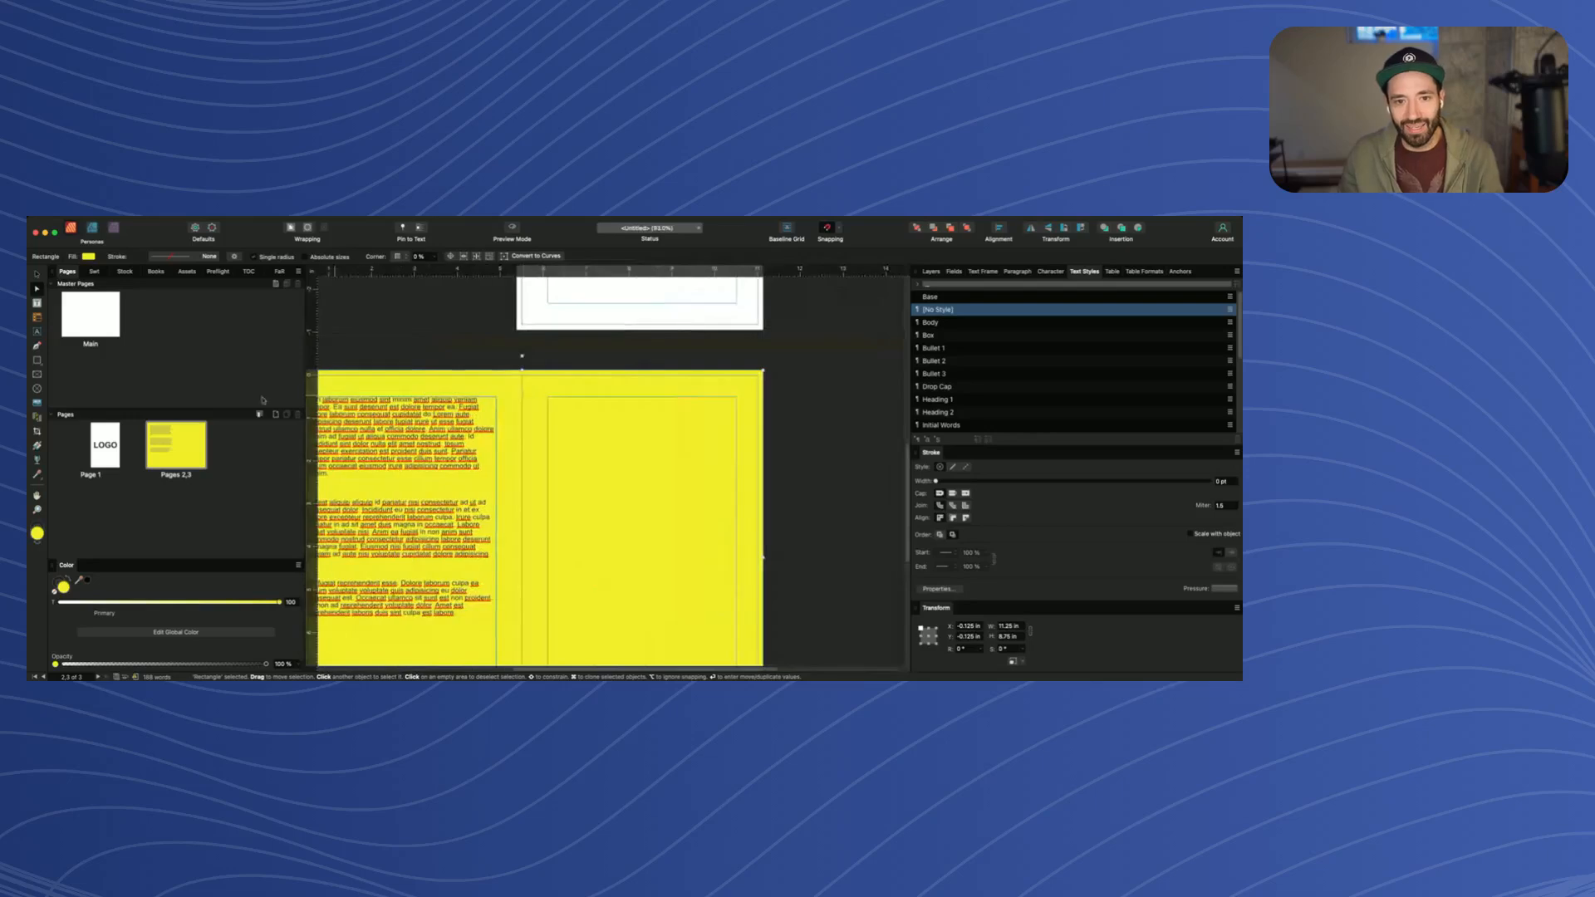
scroll(365, 399, left, 2)
click(37, 361)
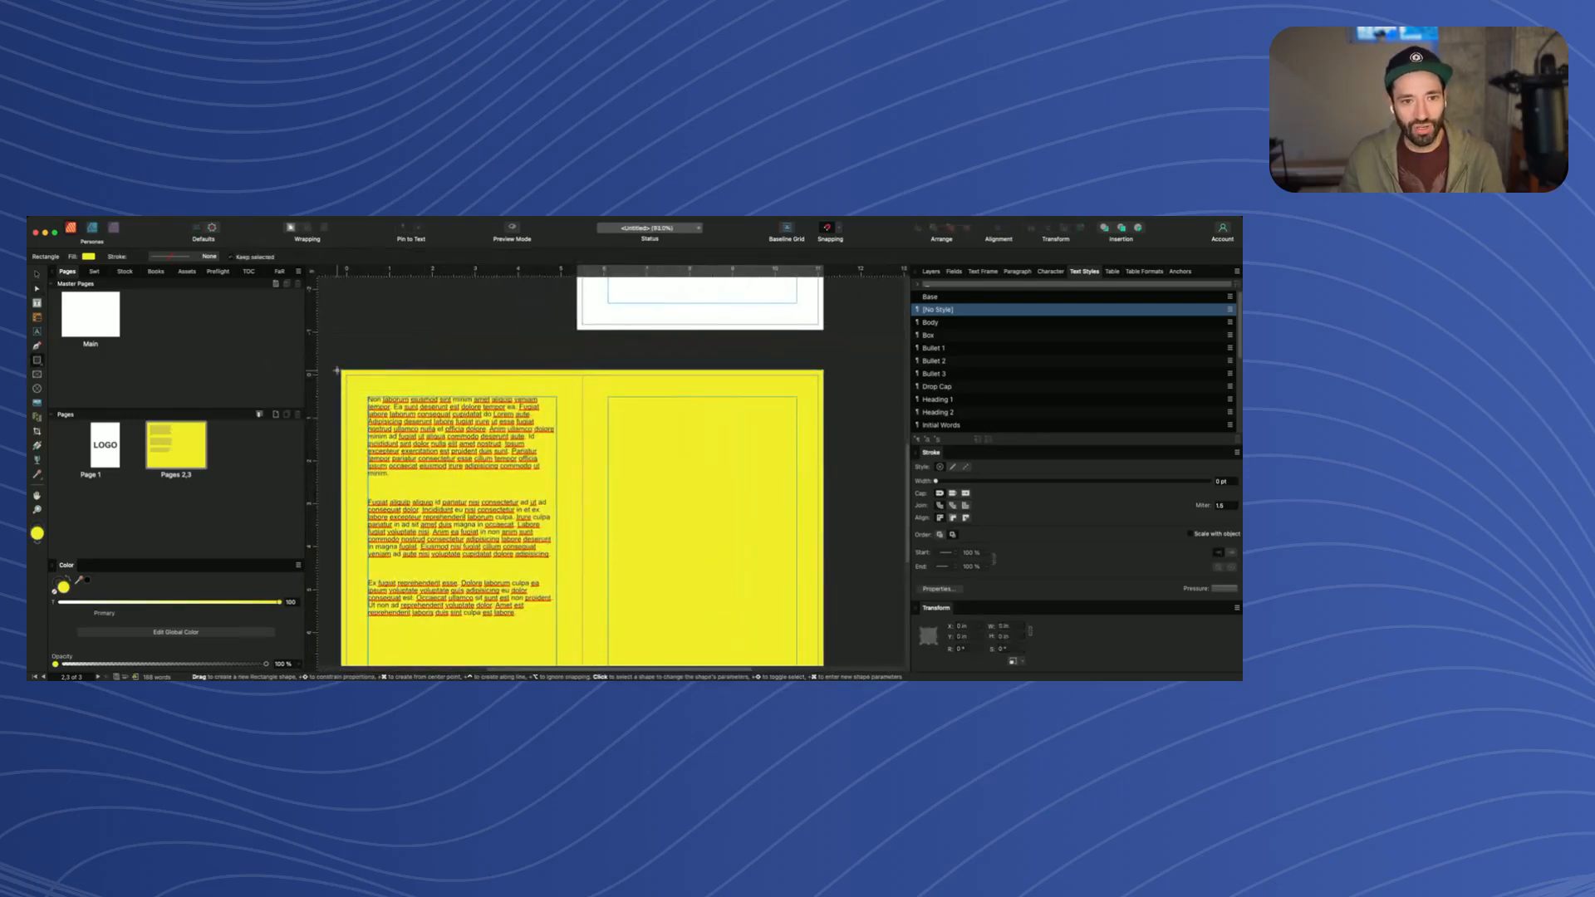
drag(342, 371, 825, 386)
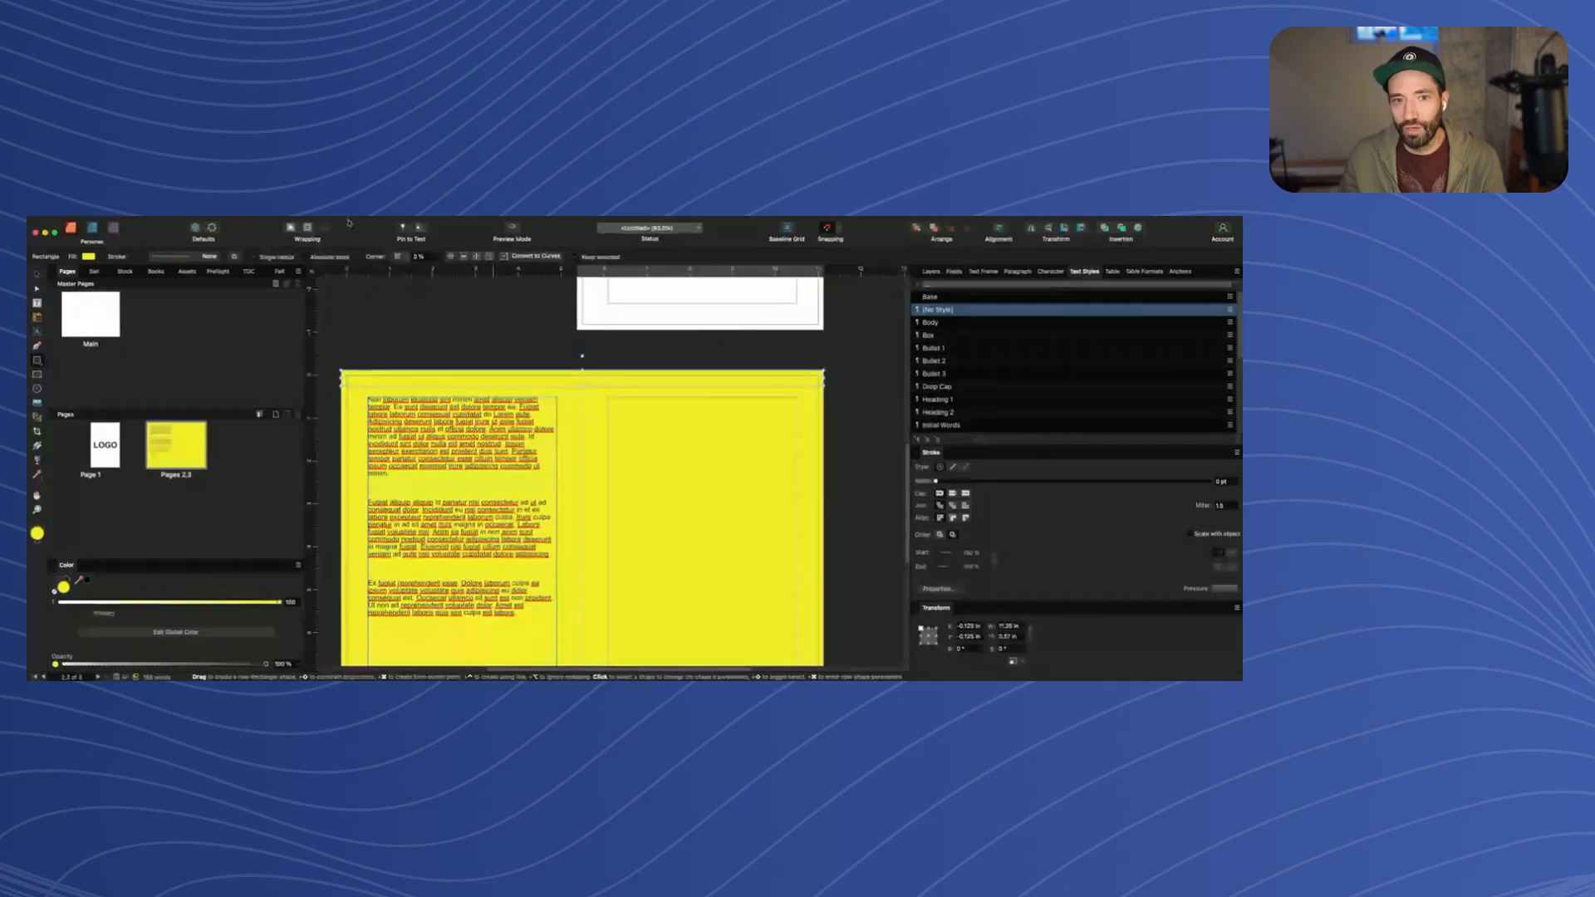
Fill the strip along the top of the spread with red and deselect it
click(88, 257)
click(131, 267)
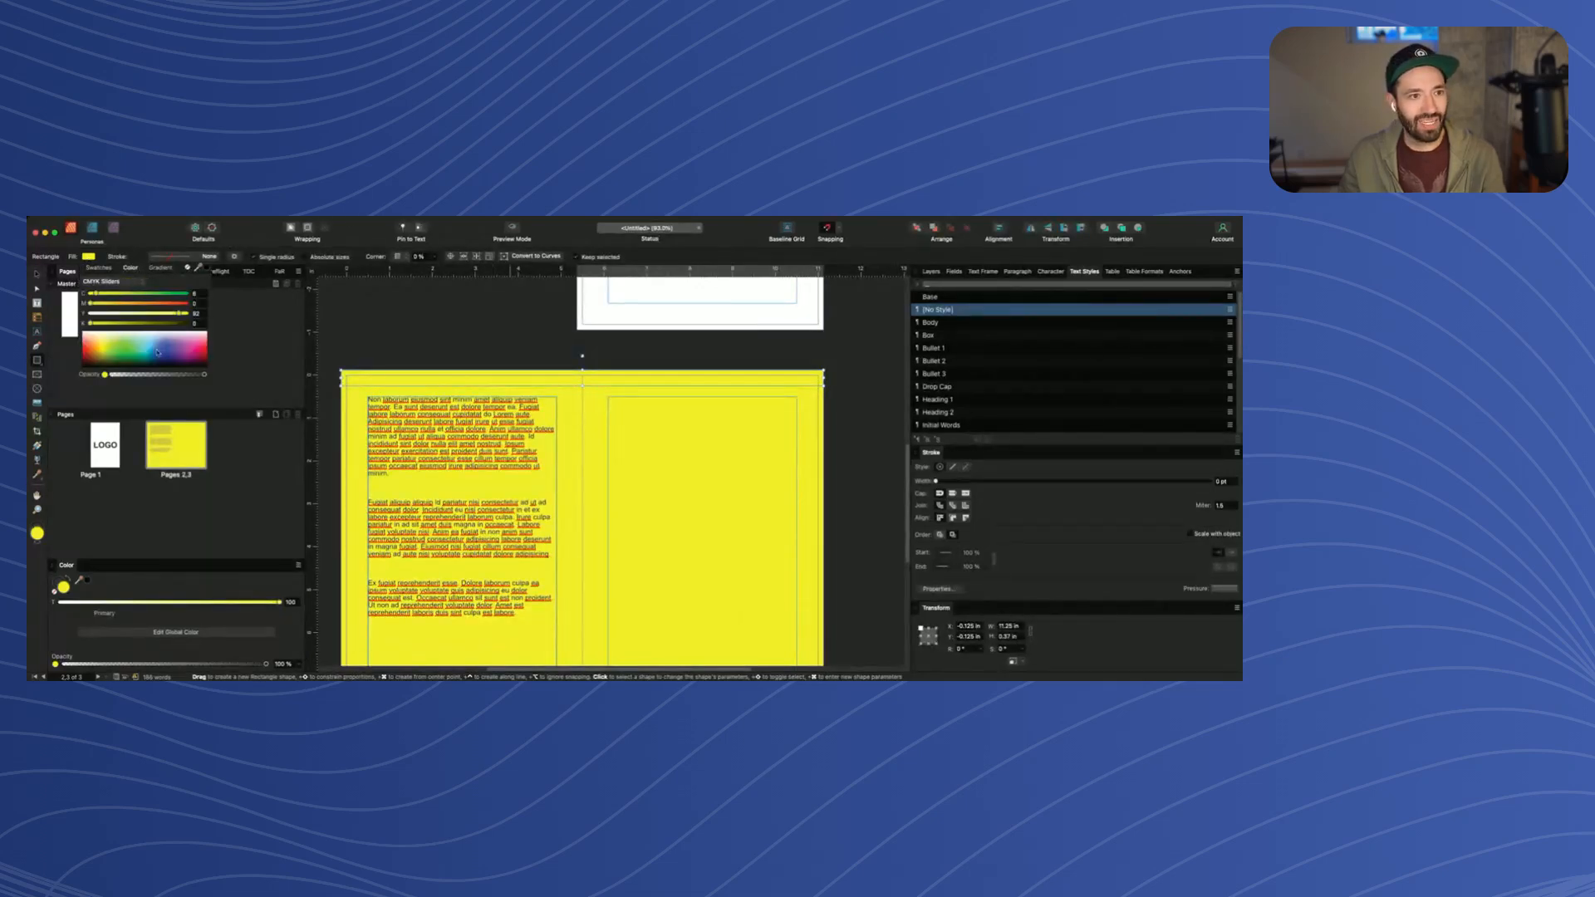
drag(96, 345, 84, 346)
click(377, 313)
key(v)
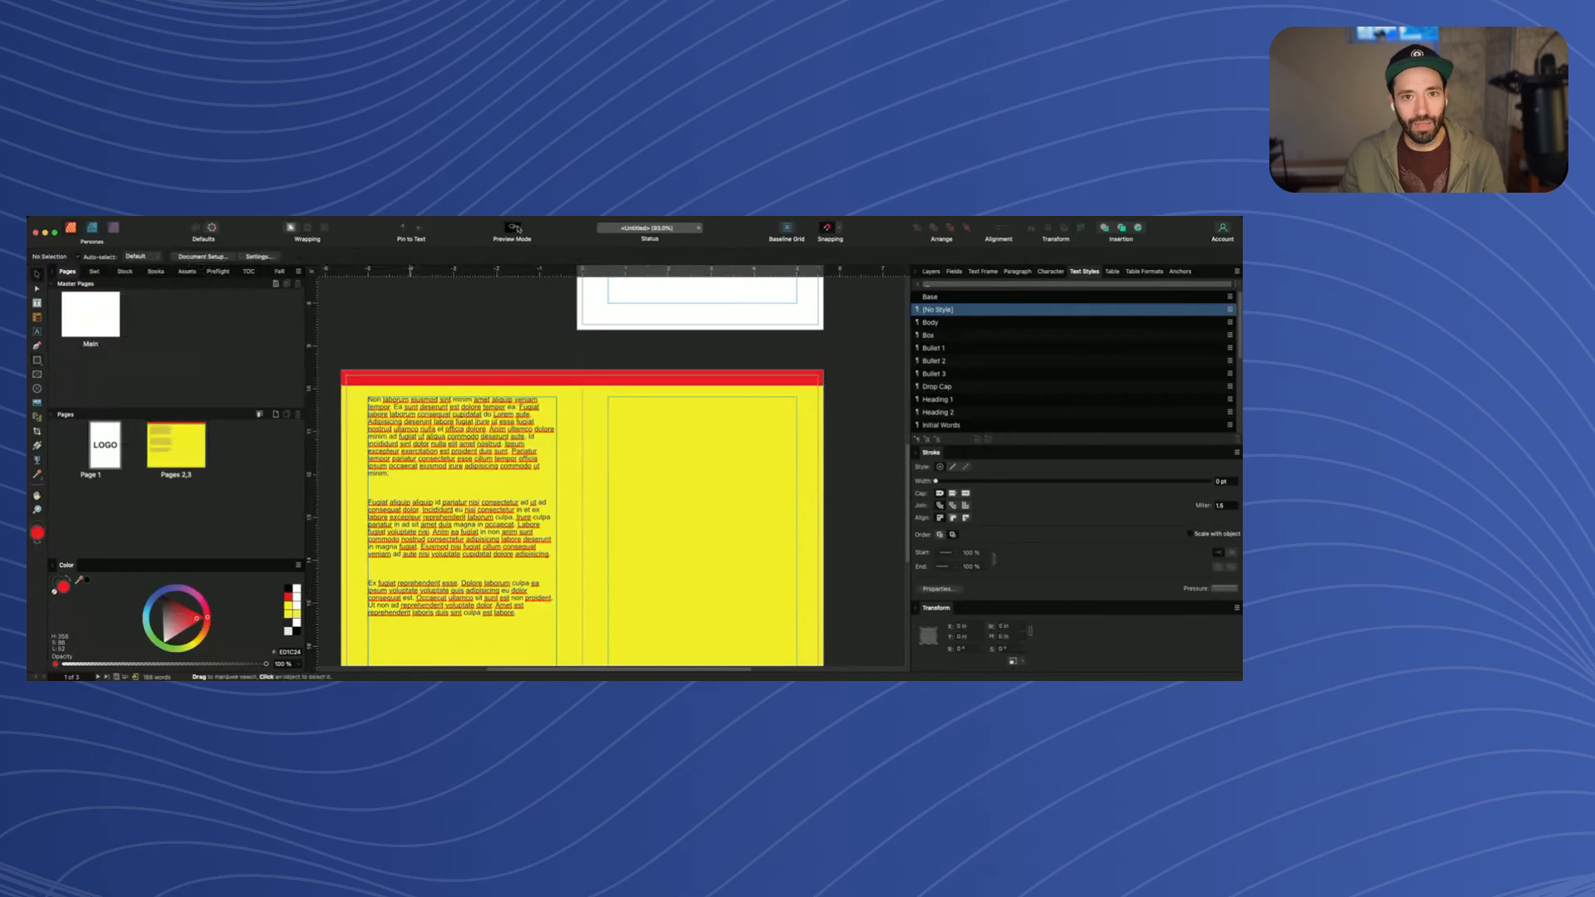
Switch to the trimmed preview and reduce the red strip's height to about 0.34 in from its lower edge
click(512, 227)
click(595, 369)
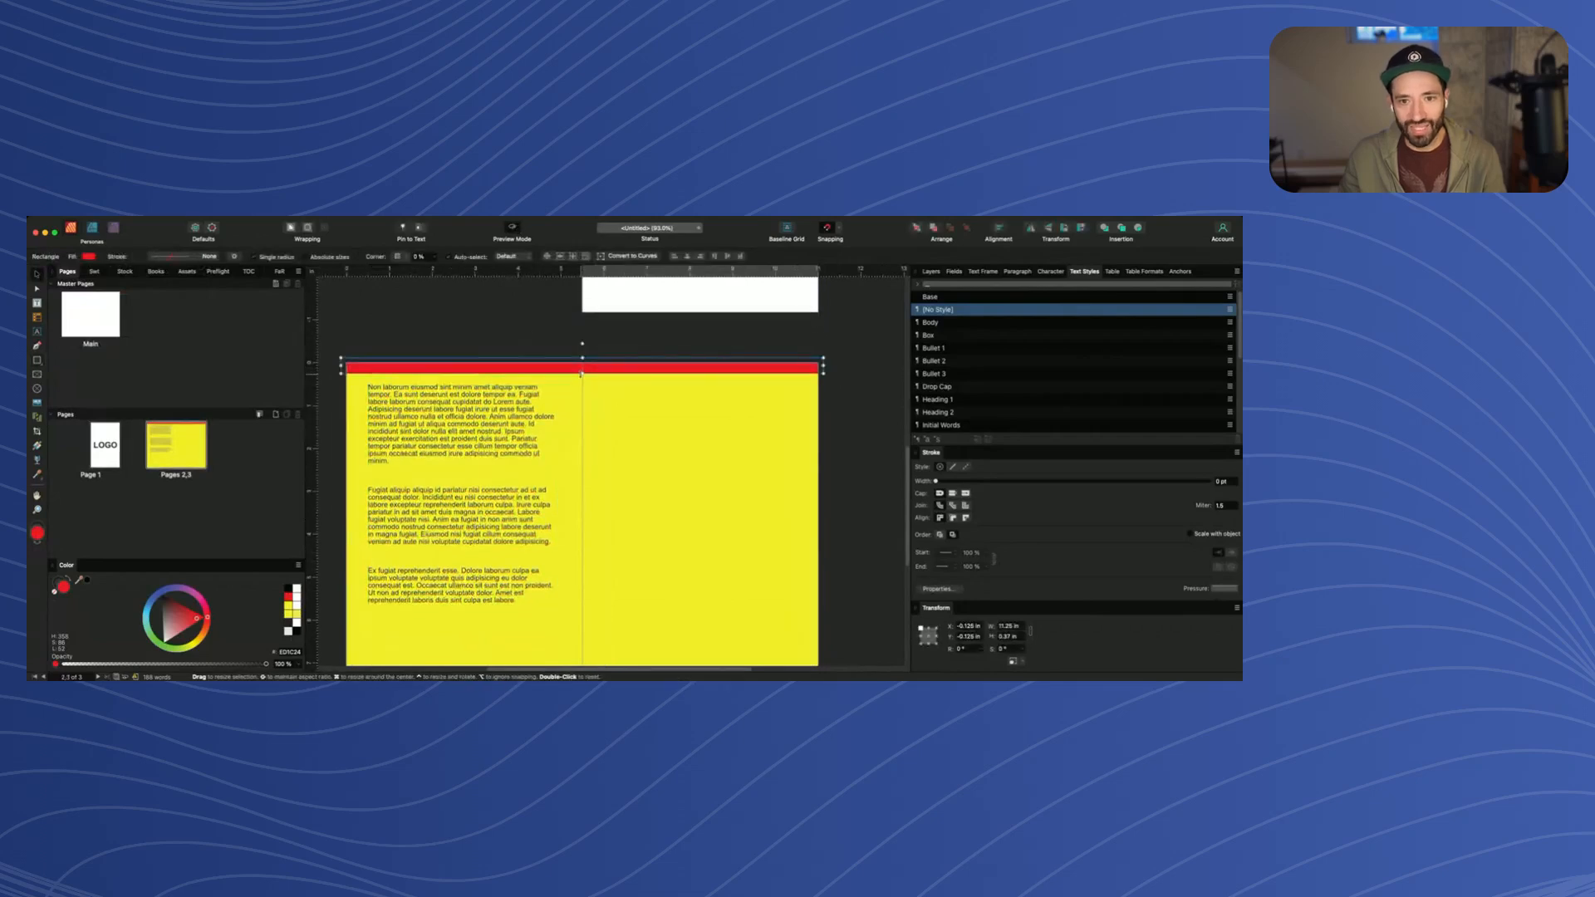
drag(580, 376, 584, 373)
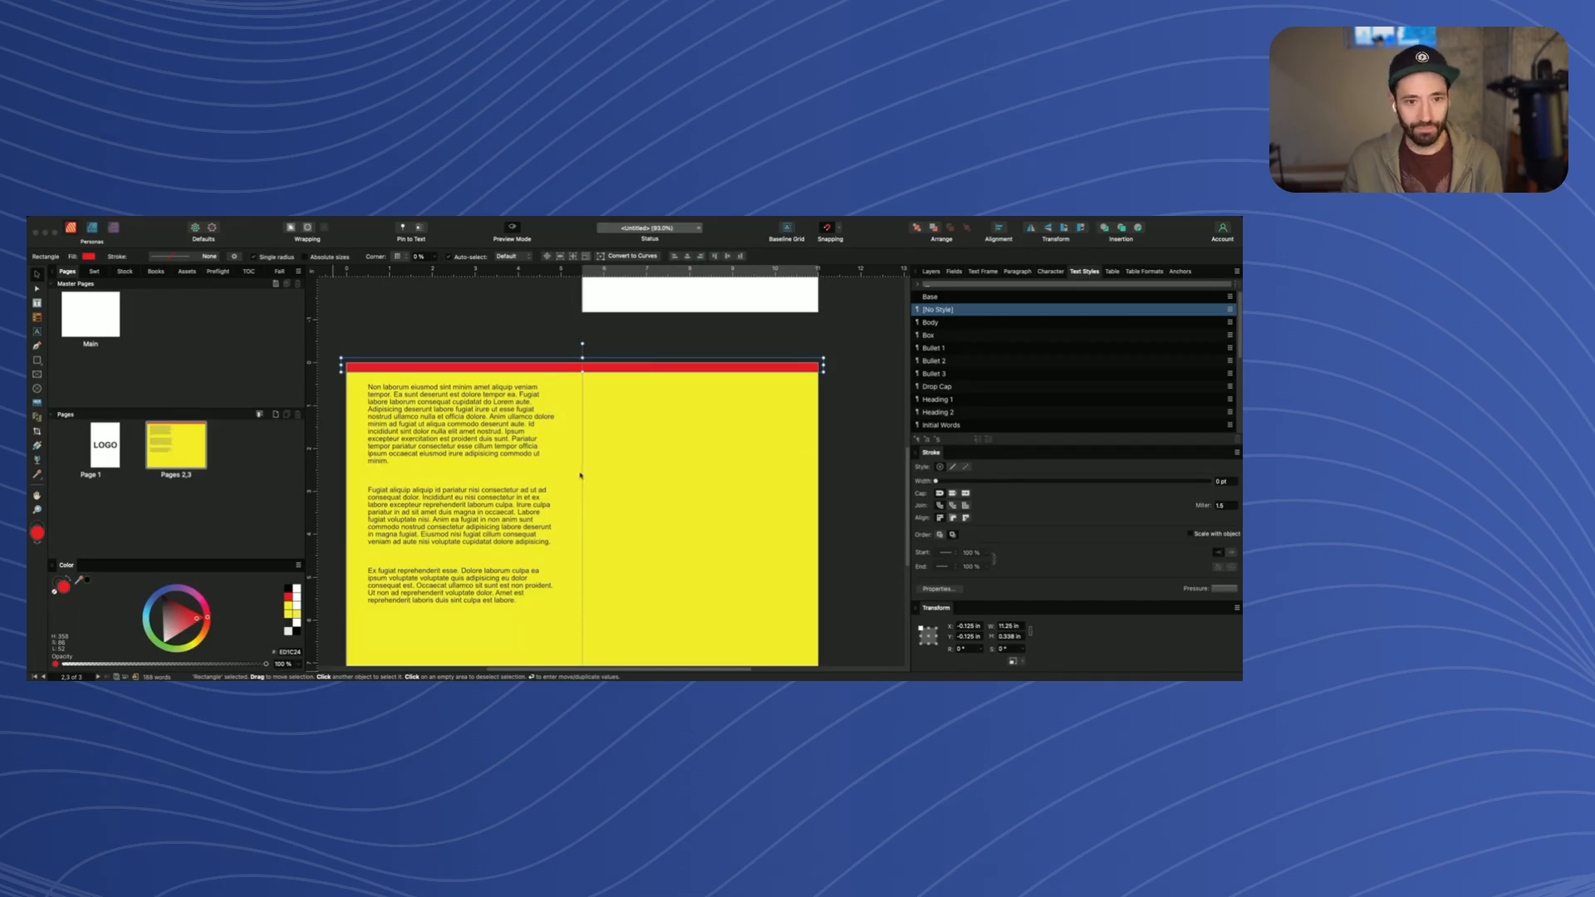
Delete the red strip and the yellow background rectangle from pages 2 and 3, and leave the trimmed preview
key(Delete)
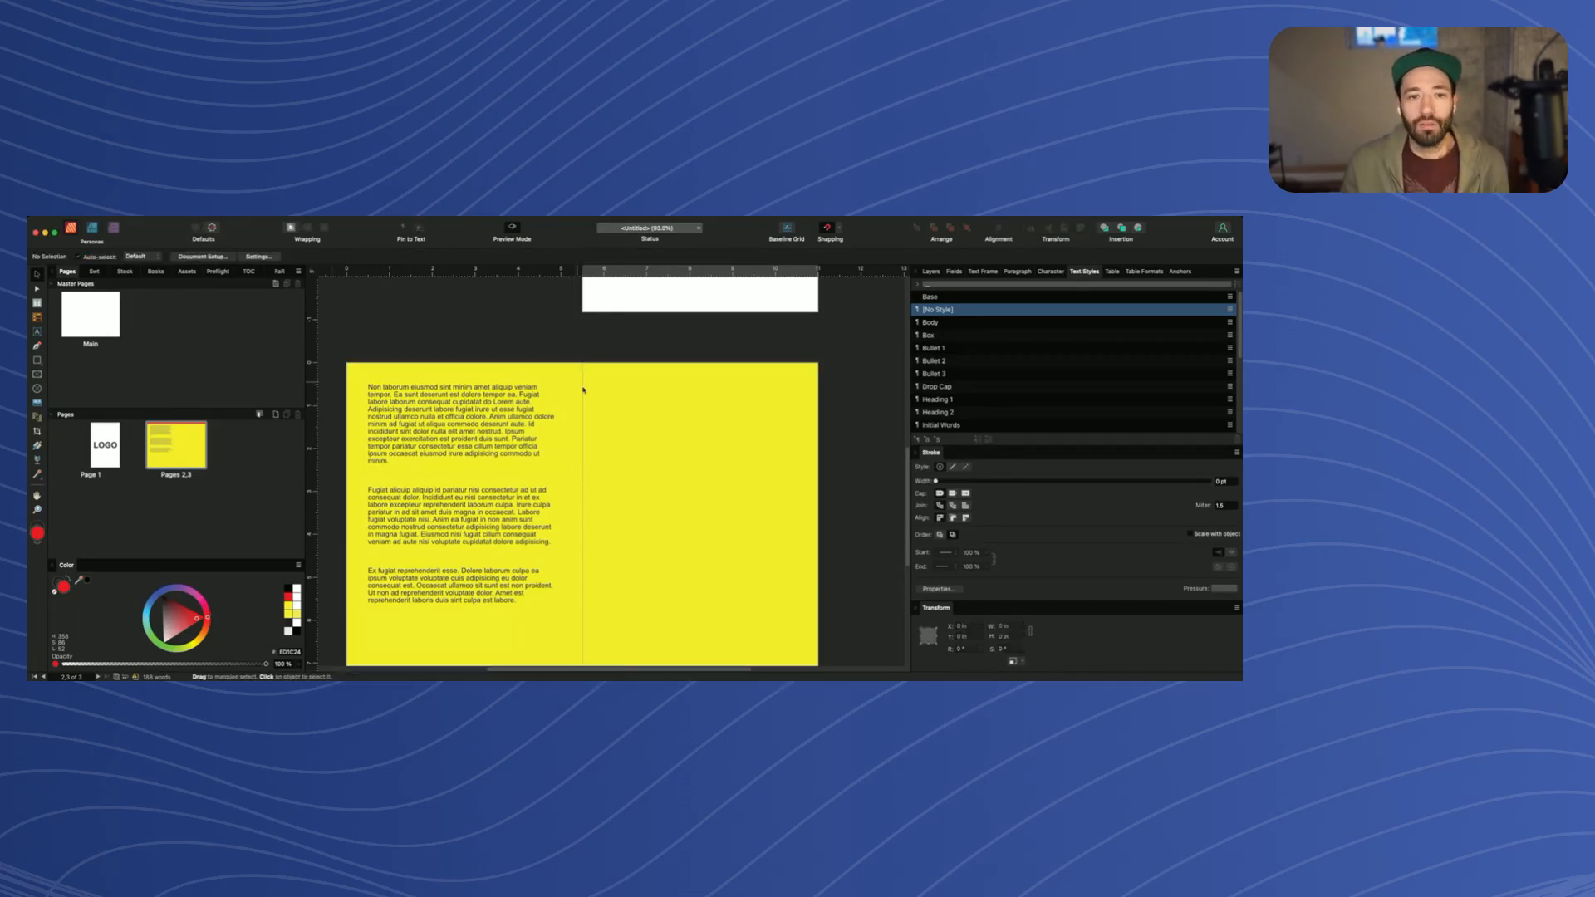
click(583, 390)
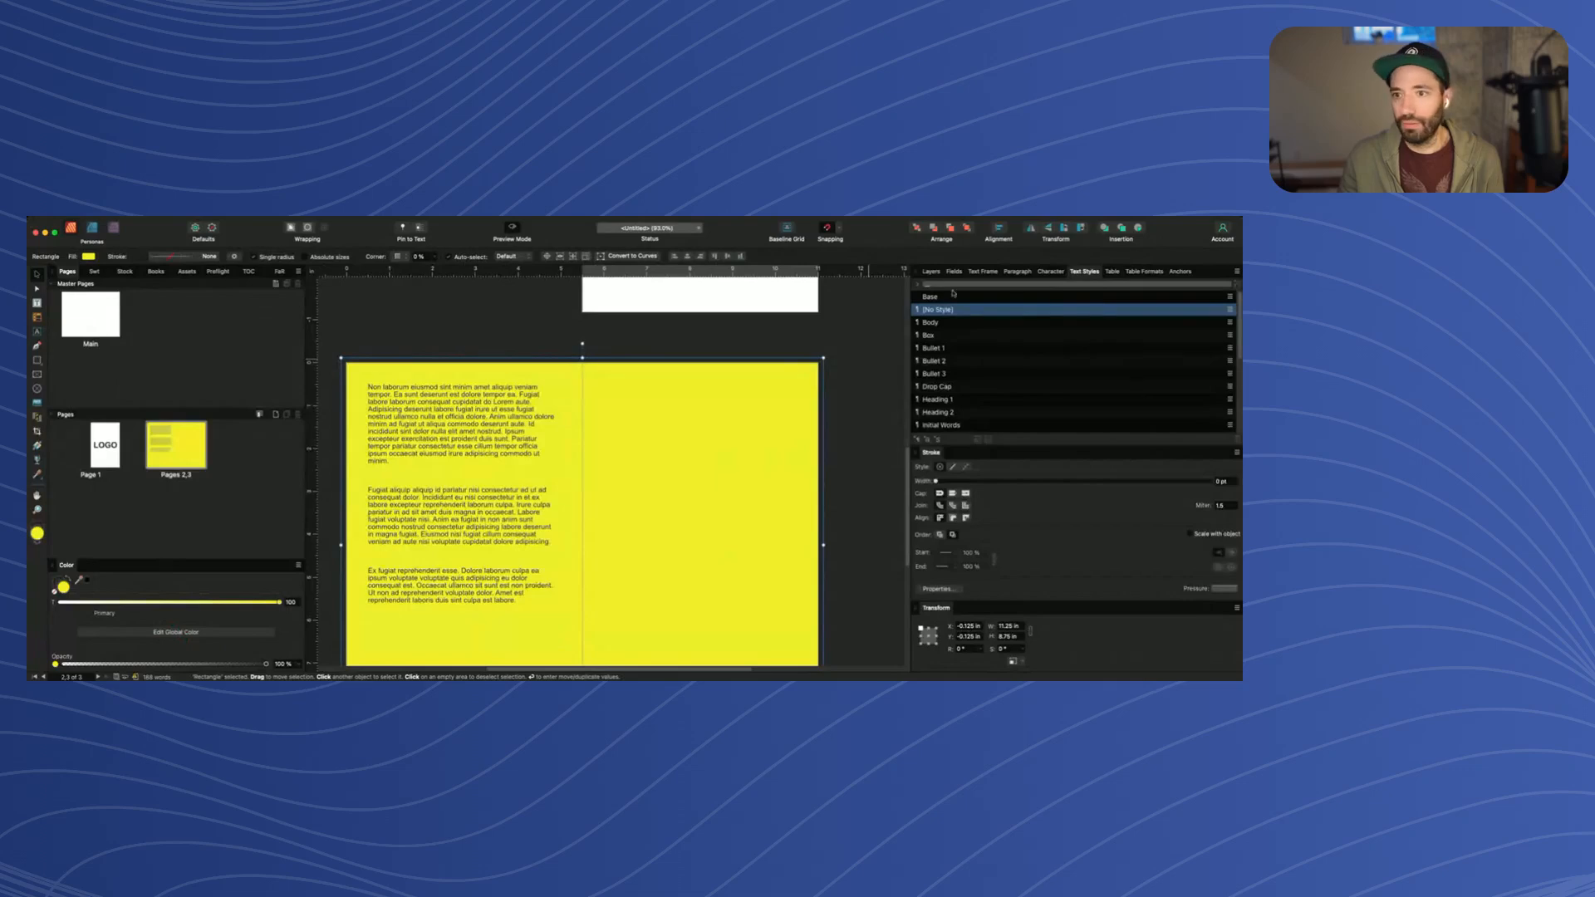
click(929, 271)
key(Delete)
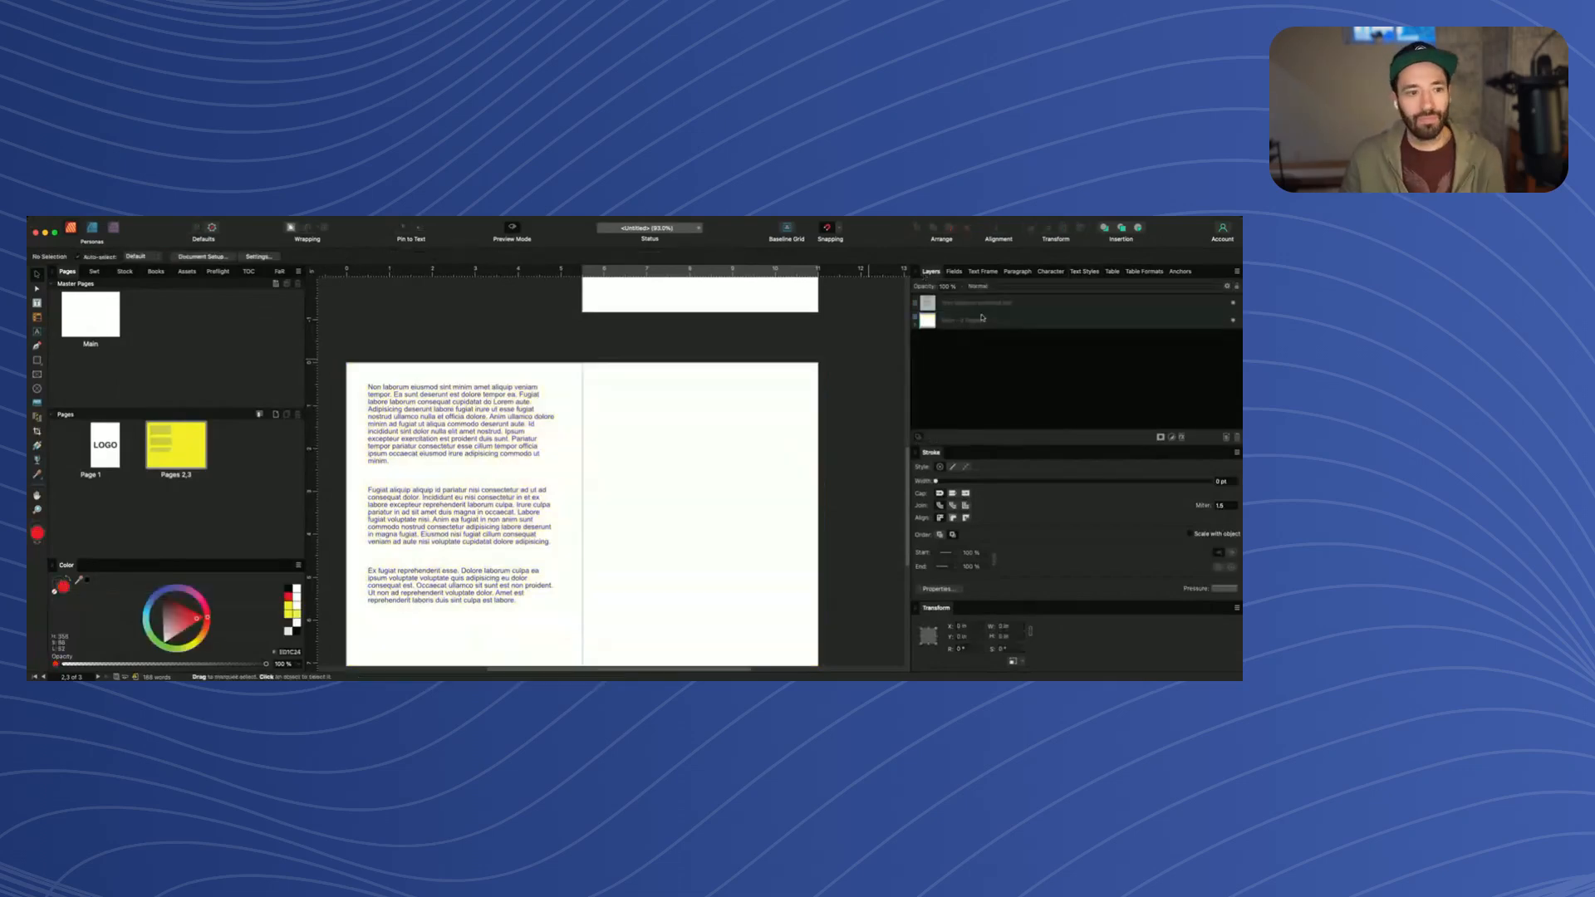
click(515, 224)
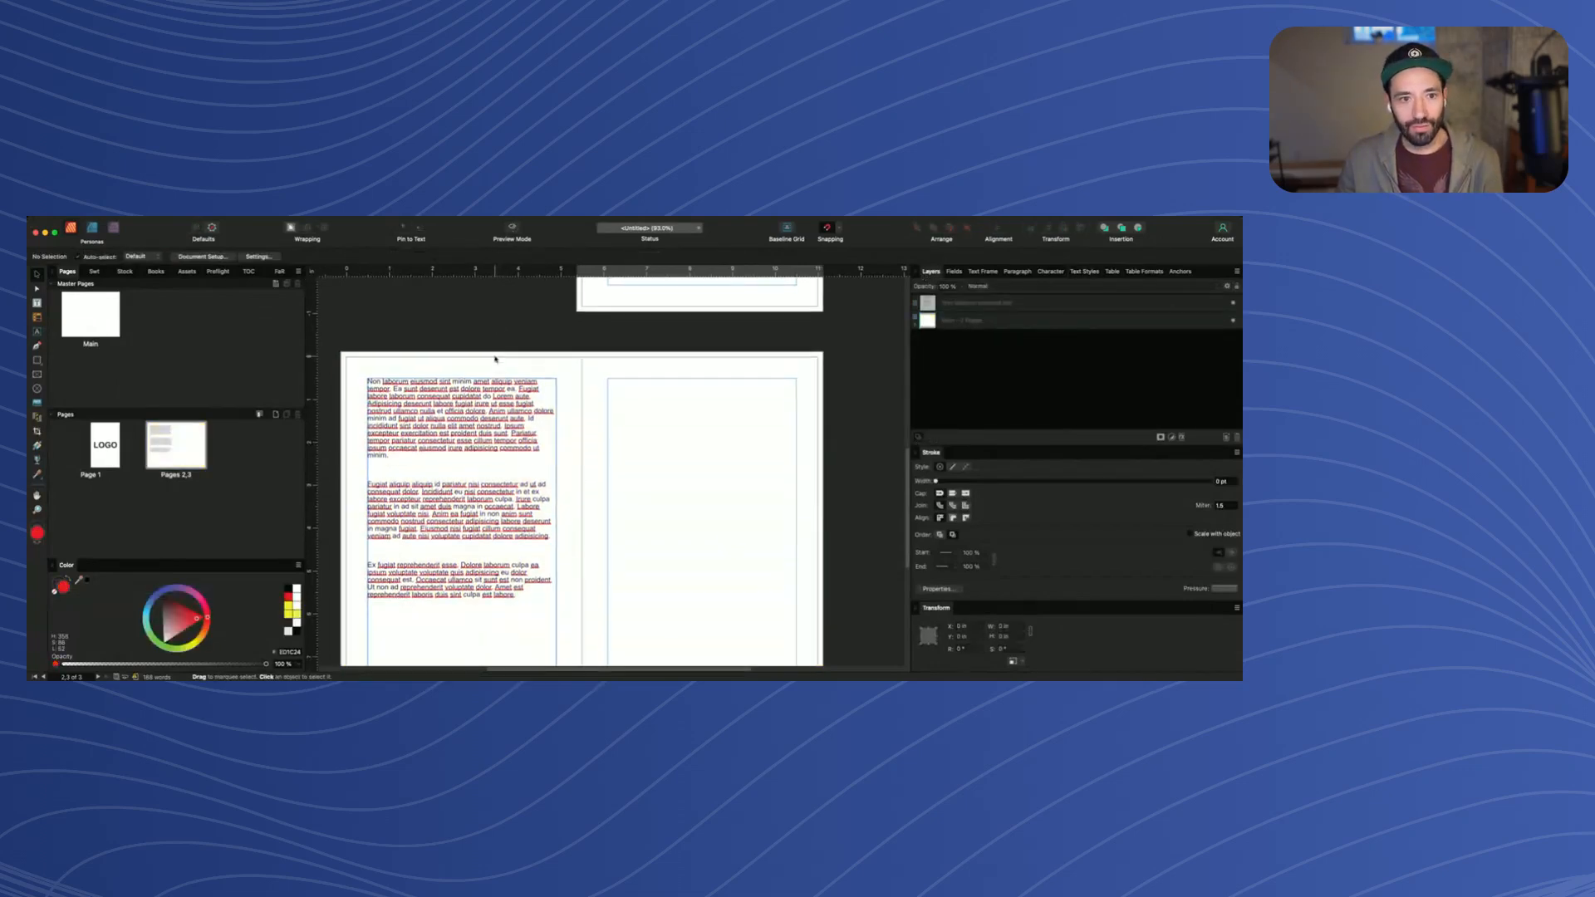
Place the text cursor in page 2's first paragraph and look through the available paragraph and character styles
scroll(540, 375, down, 1)
scroll(541, 375, up, 2)
scroll(541, 375, up, 4)
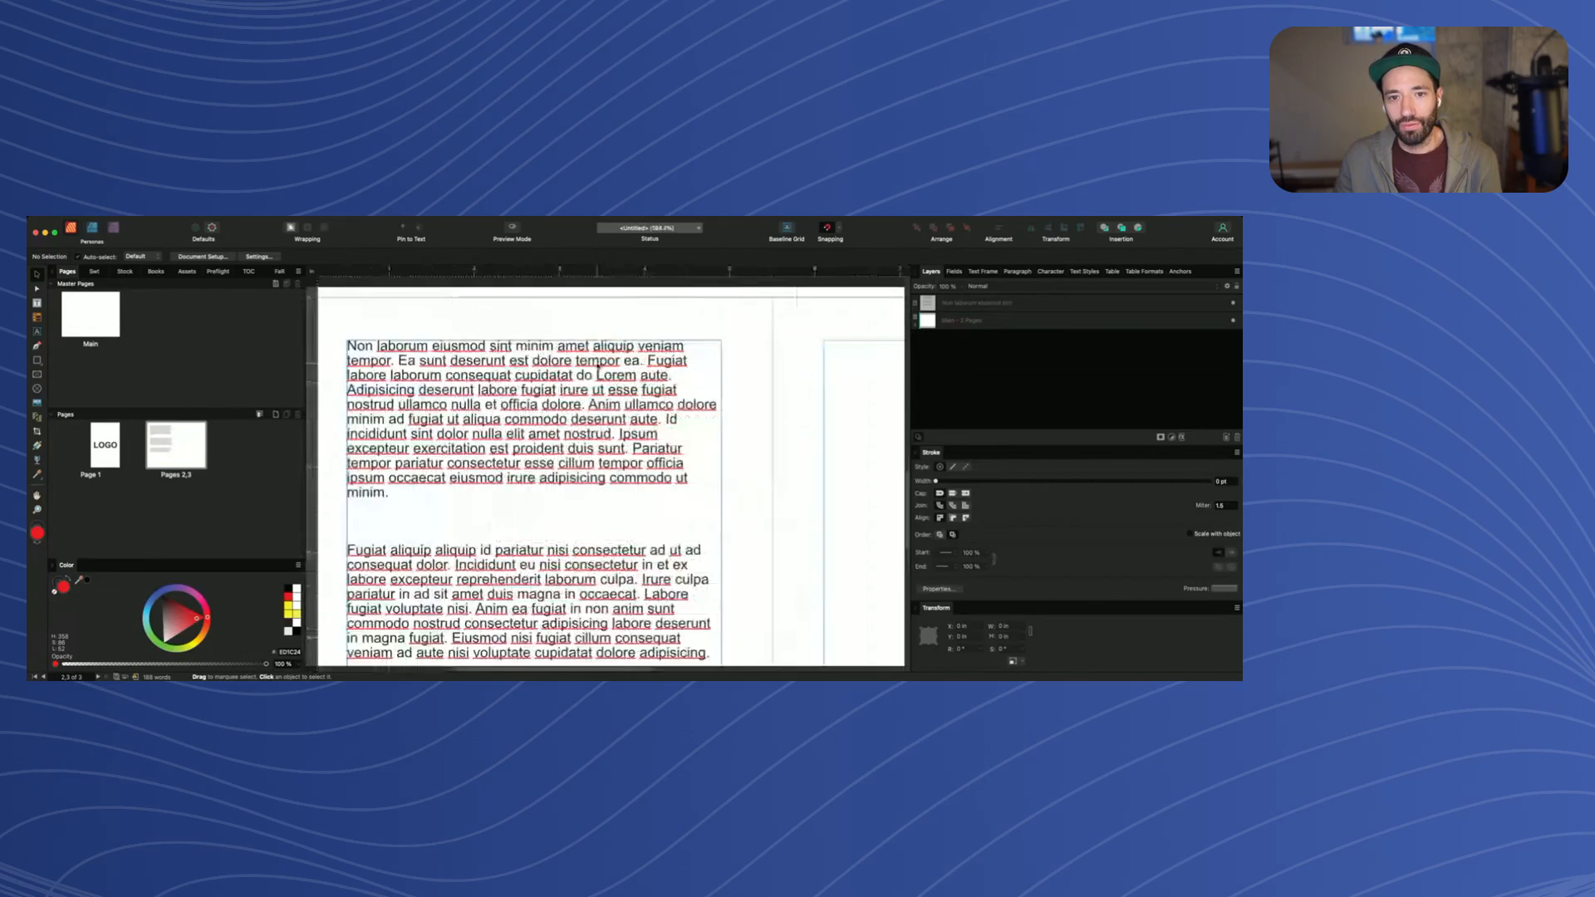
click(598, 365)
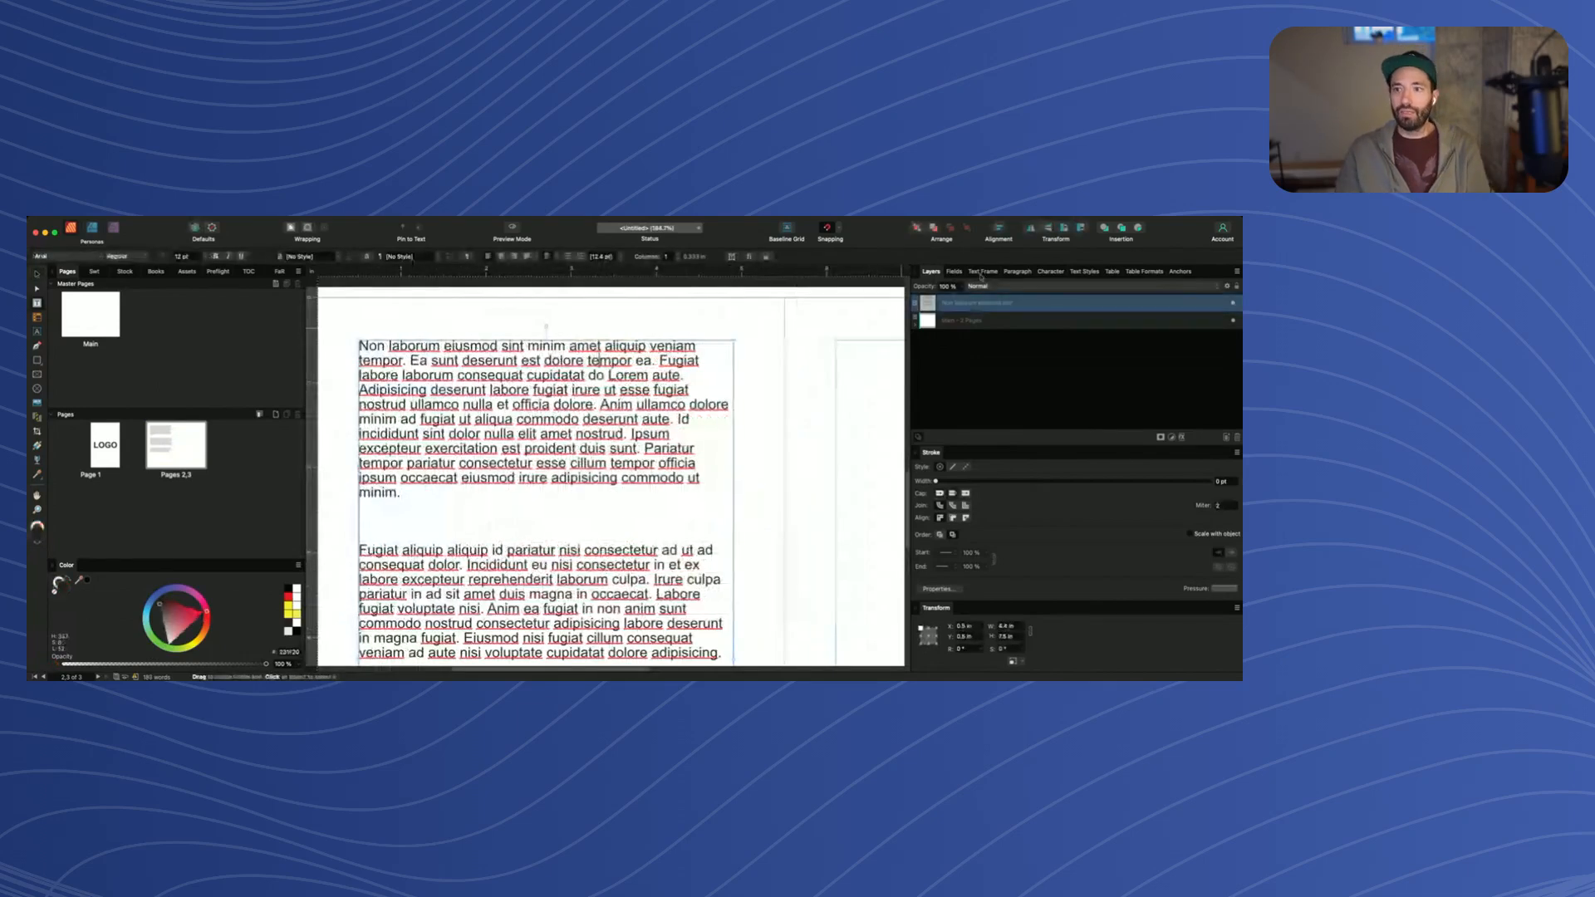
click(1084, 272)
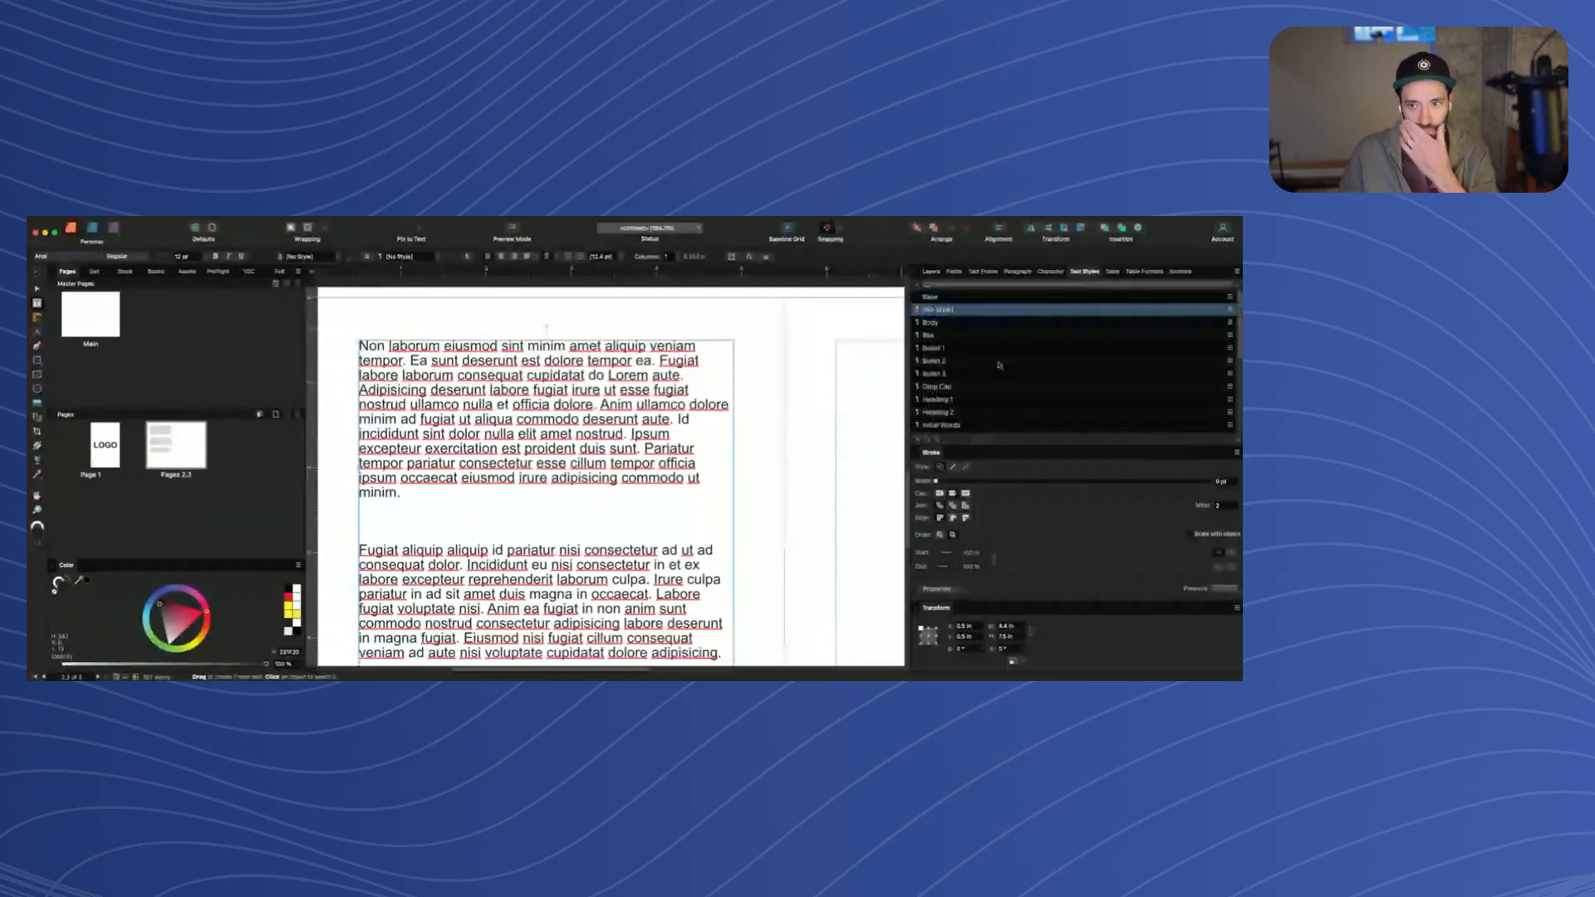
scroll(996, 382, down, 5)
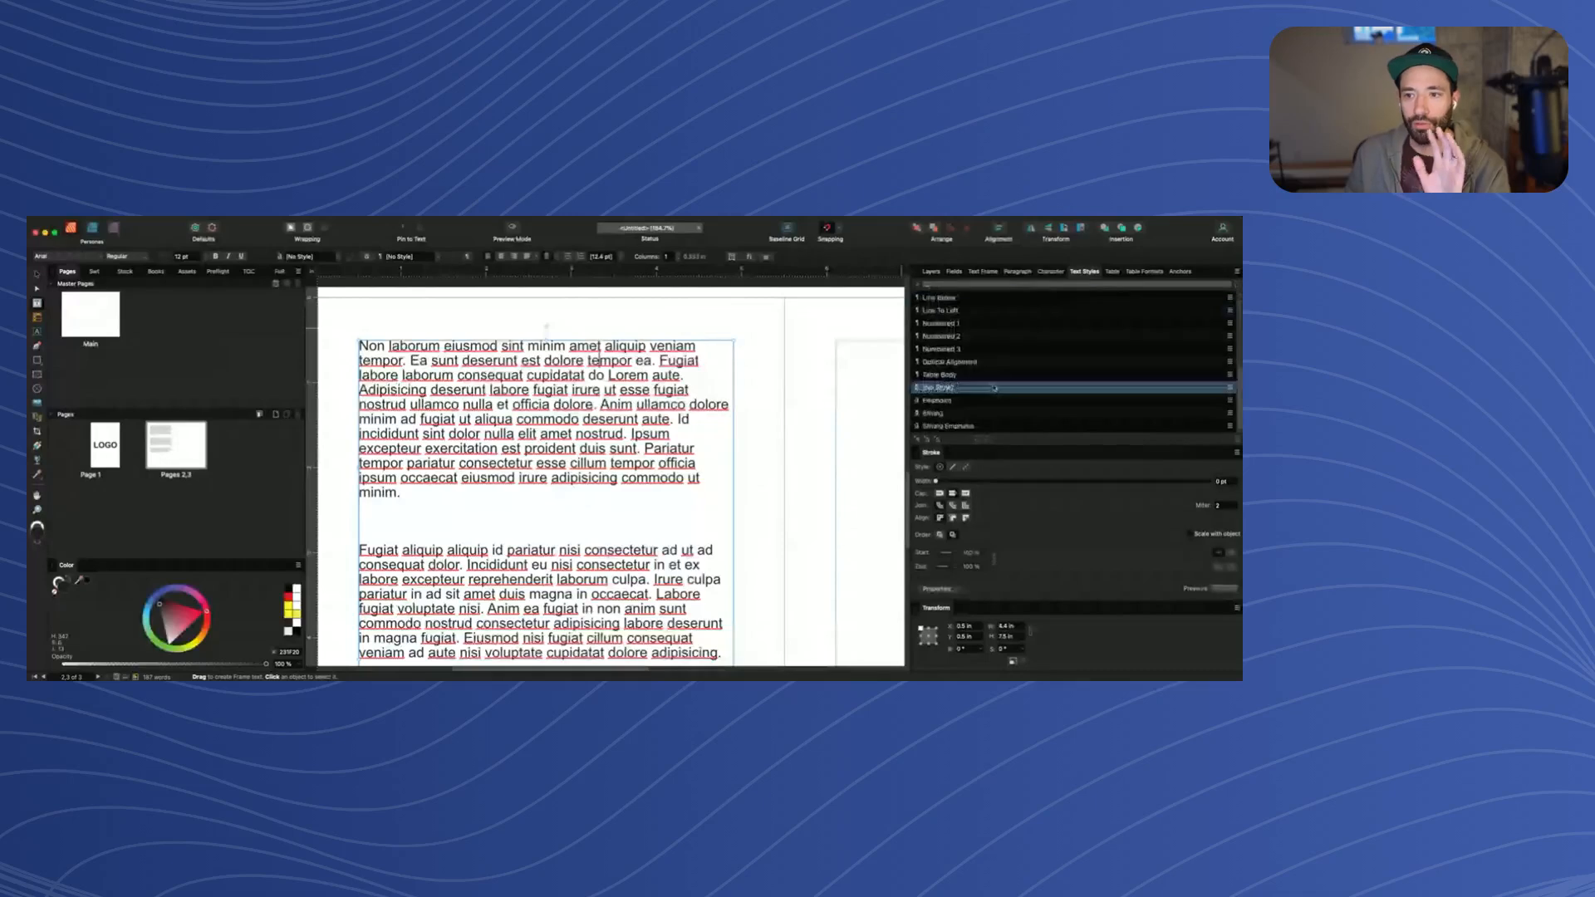
scroll(994, 388, up, 5)
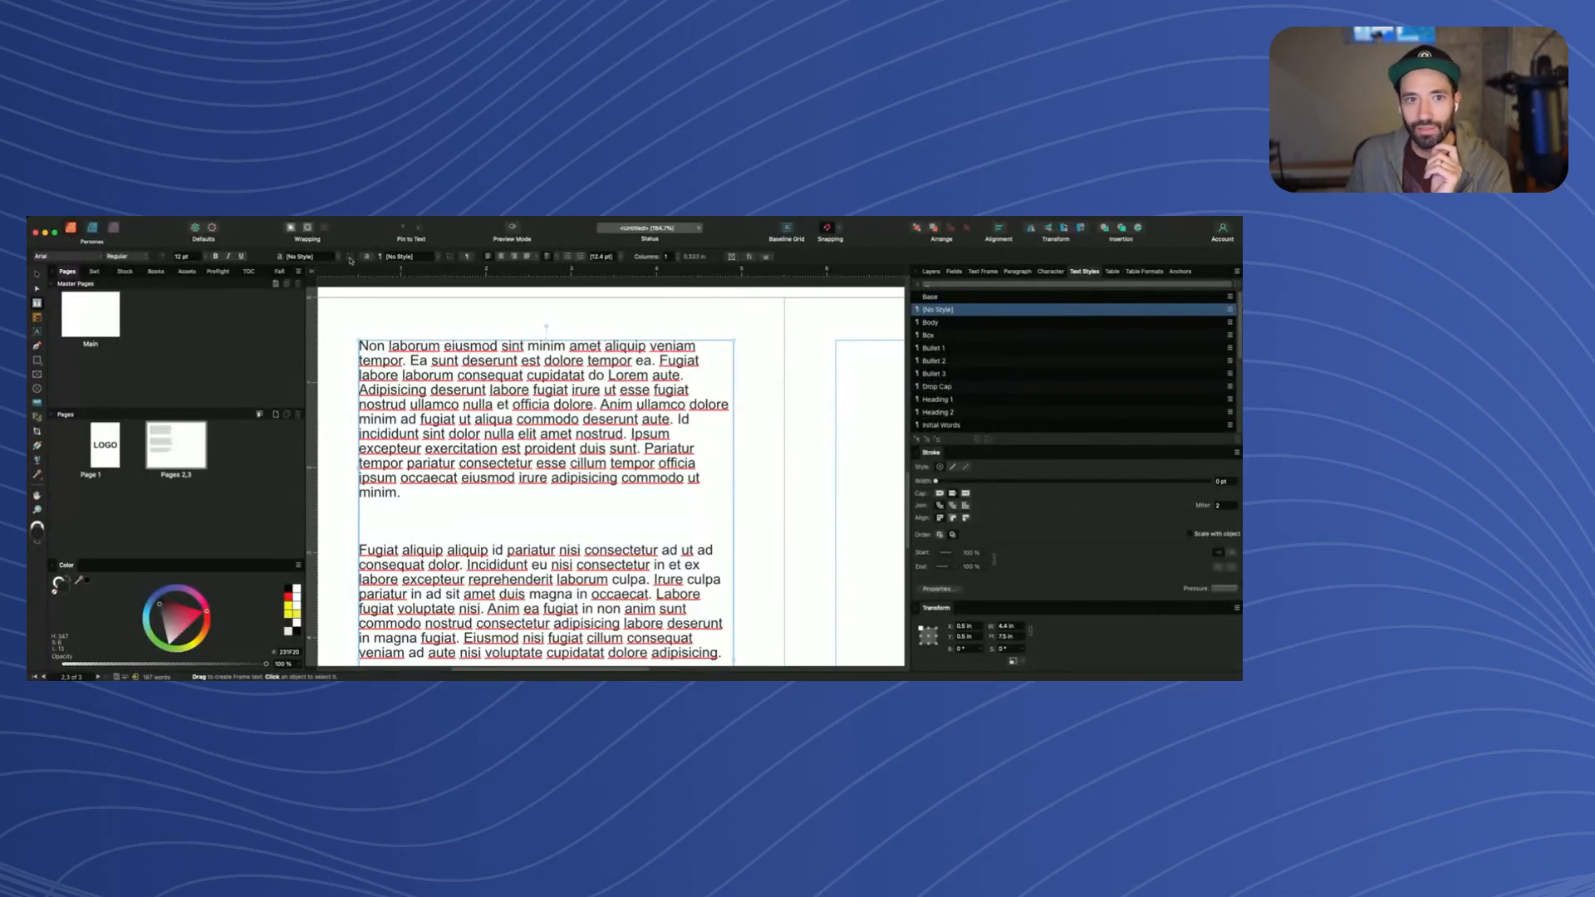
click(434, 257)
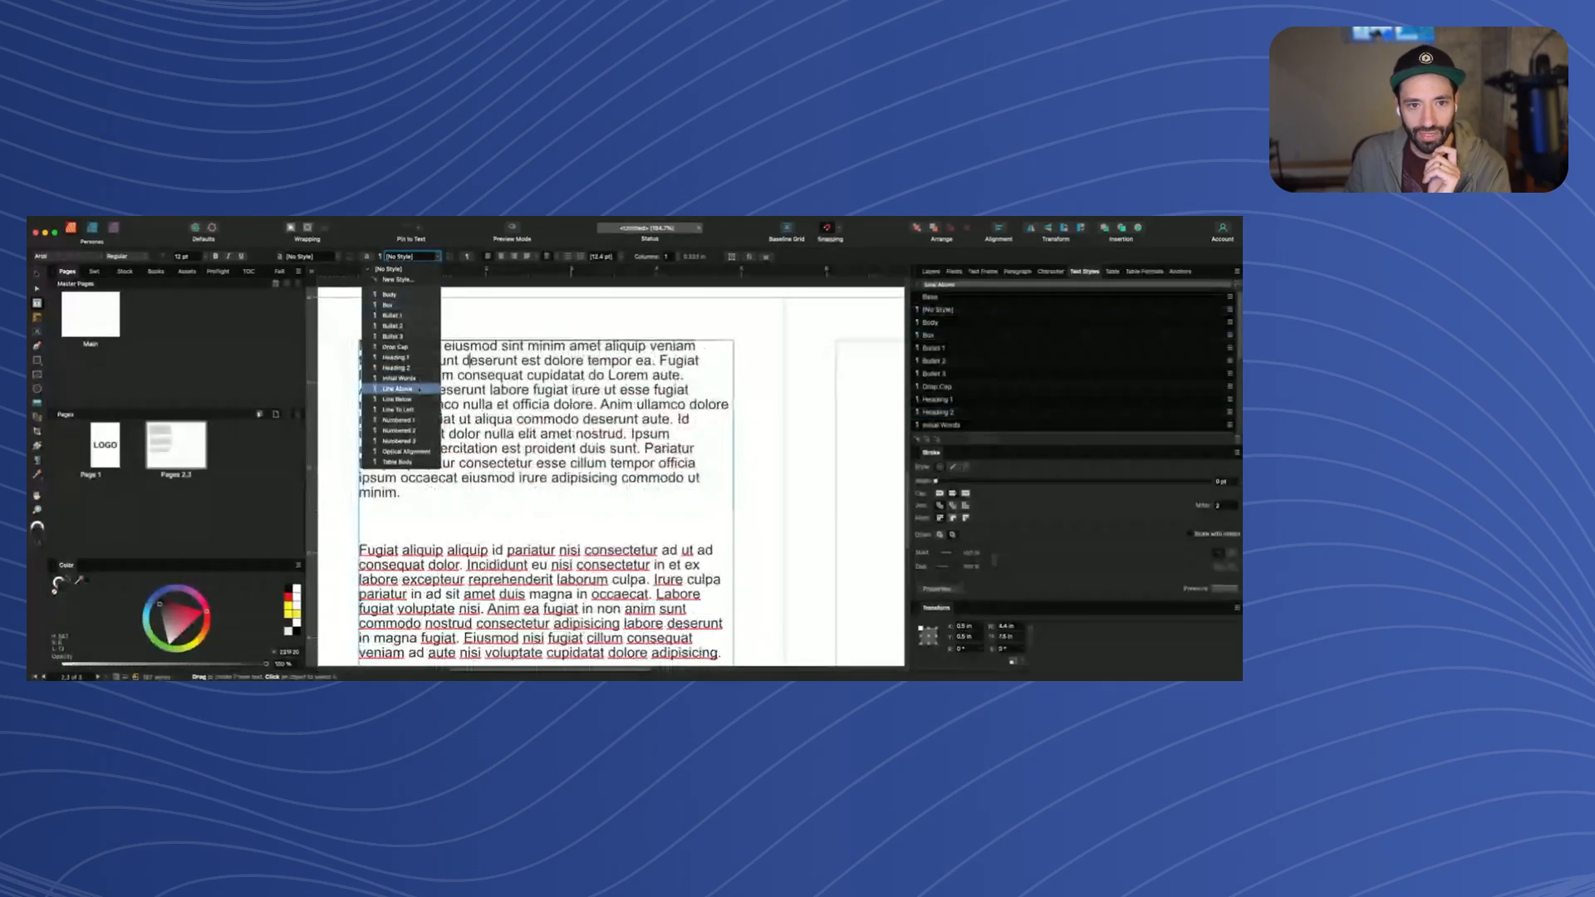
click(339, 257)
click(1048, 294)
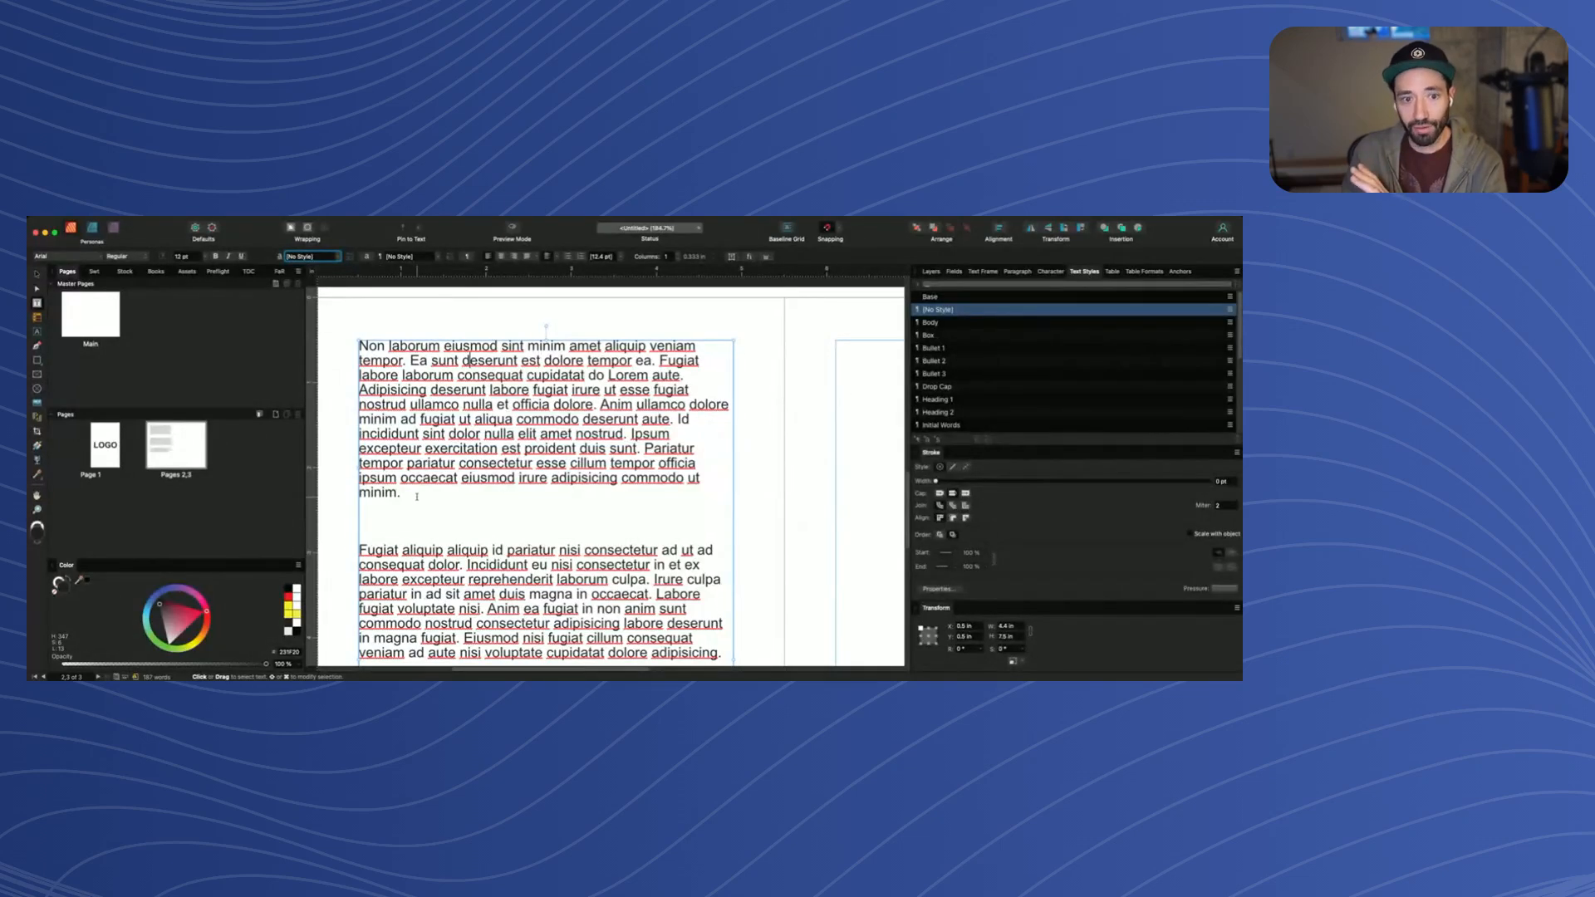
Try the Heading 1 style on the whole first paragraph of page 2, and undo it
drag(402, 493, 342, 345)
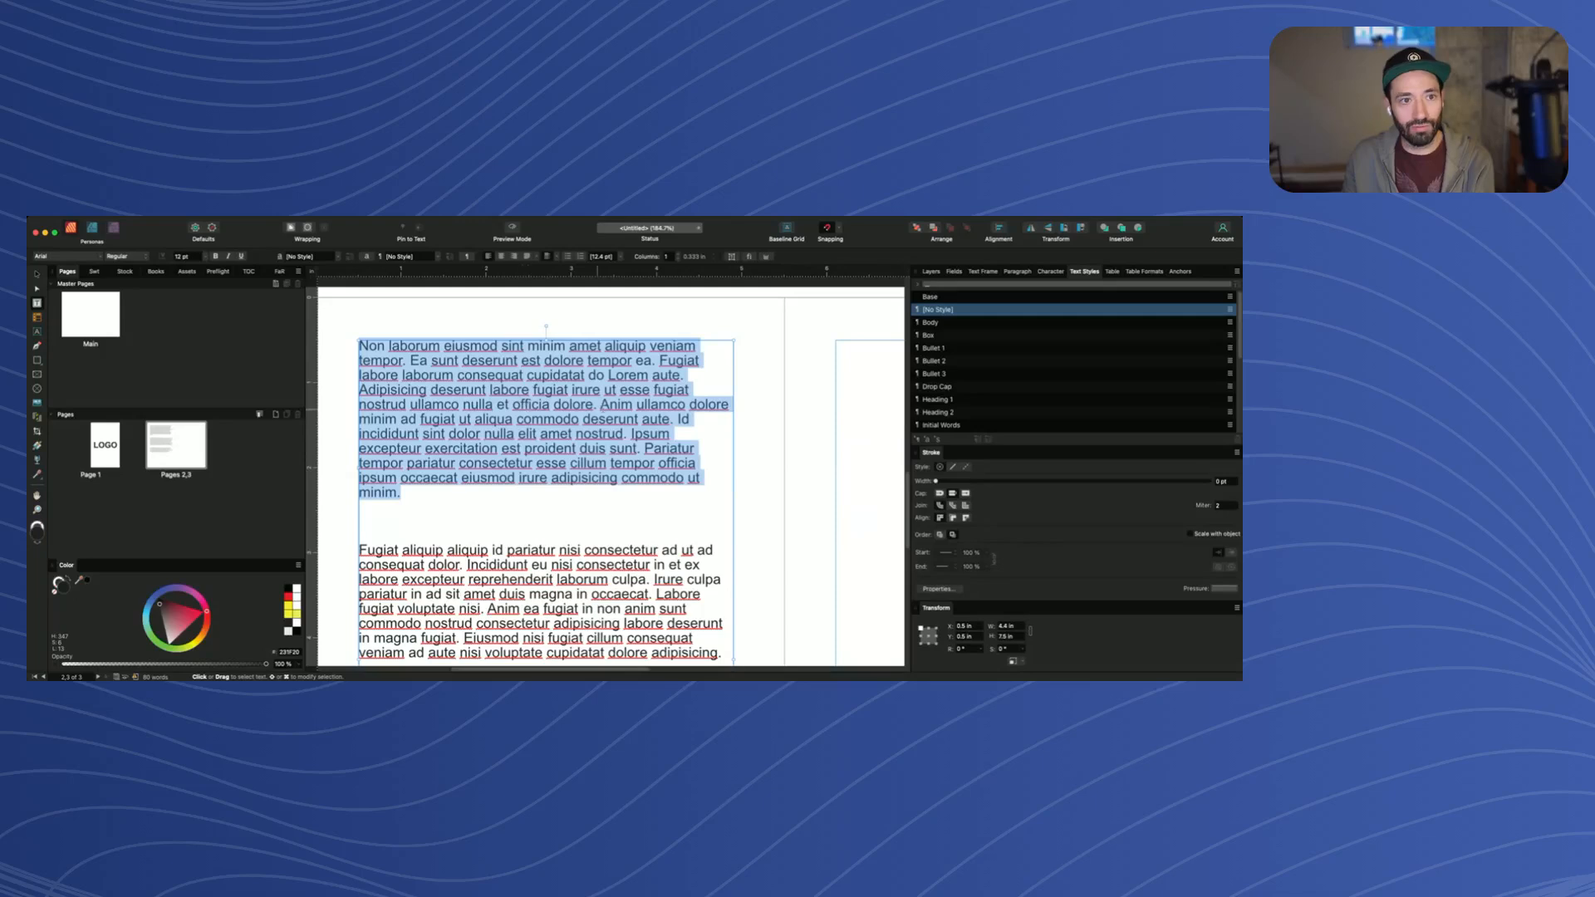
click(947, 402)
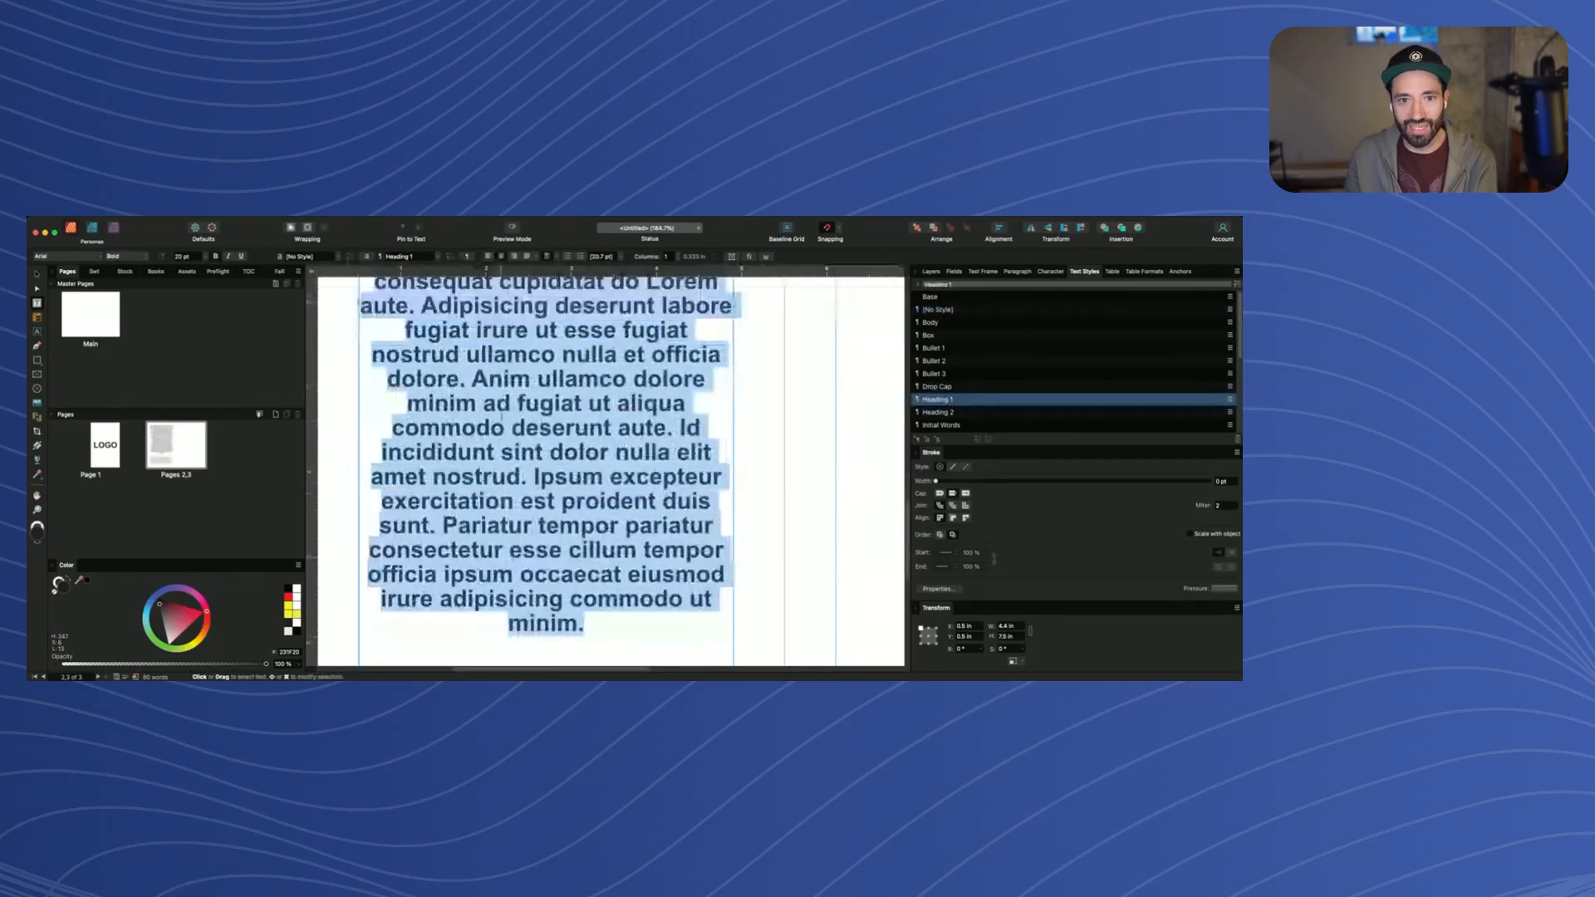
scroll(545, 366, up, 4)
key(super+z)
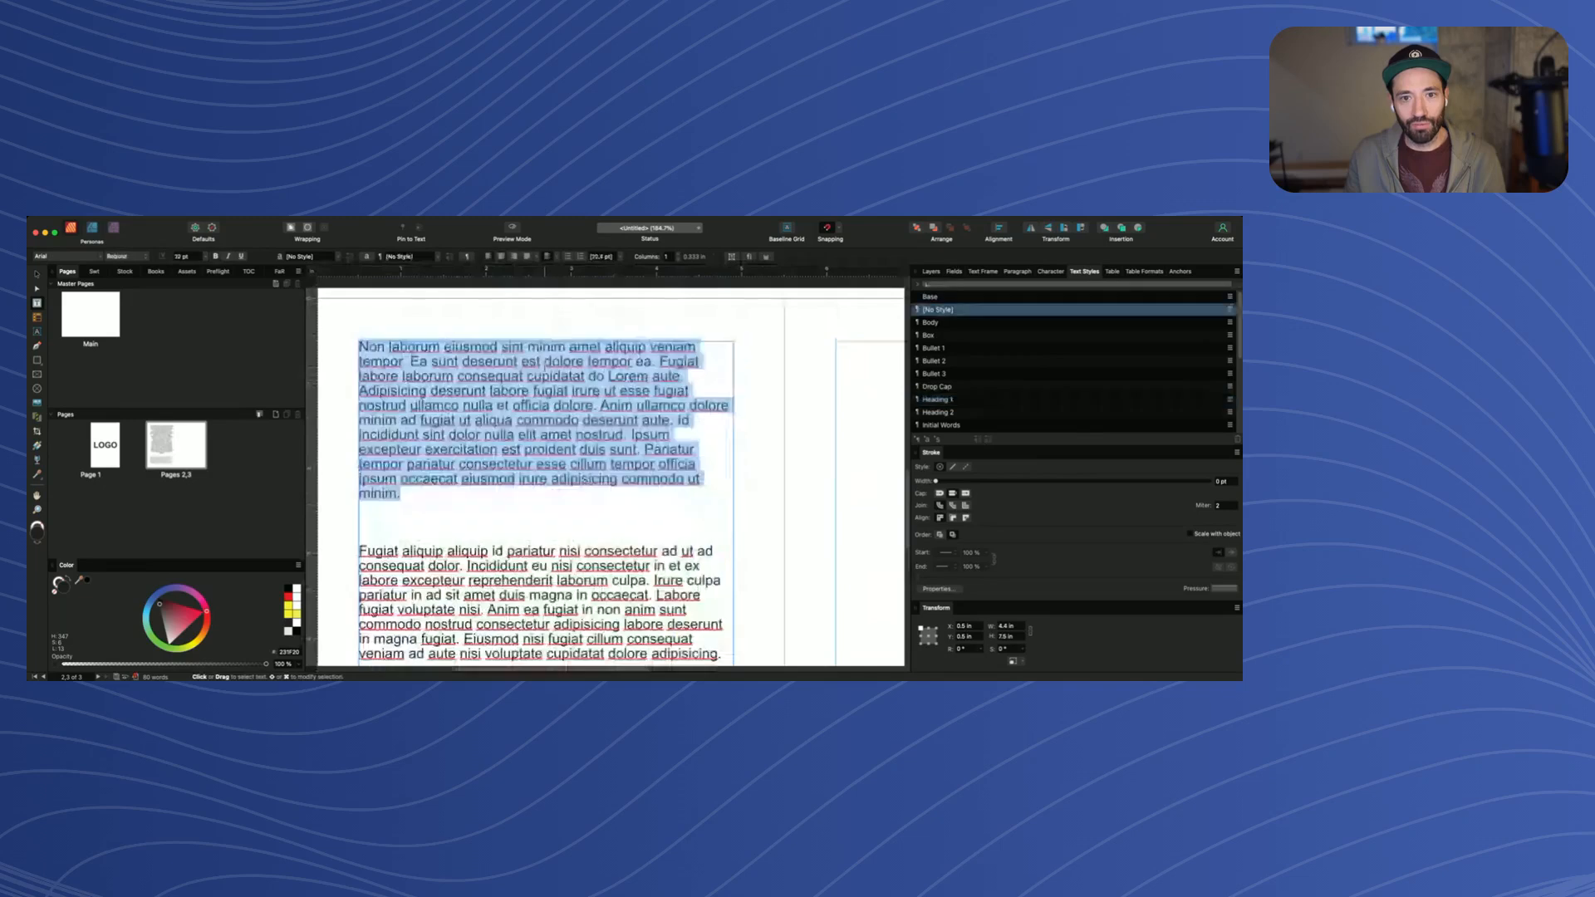
Split "Non laborum eiusmod sint" off as its own paragraph and apply the Heading 1 style to it
click(527, 347)
key(Return)
key(Return)
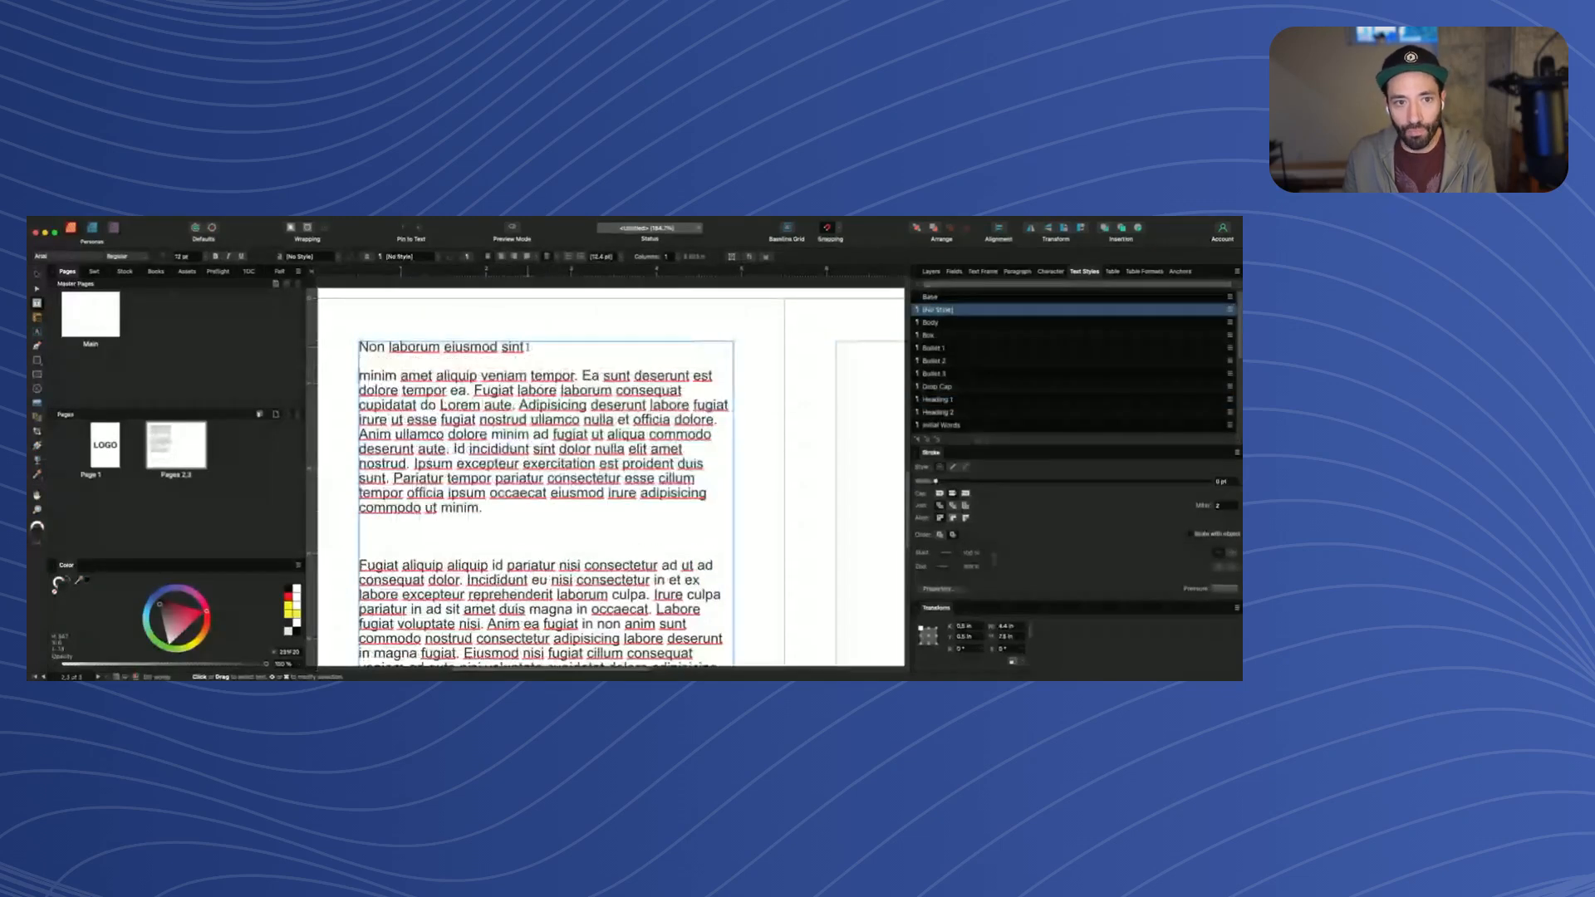
drag(493, 376, 505, 436)
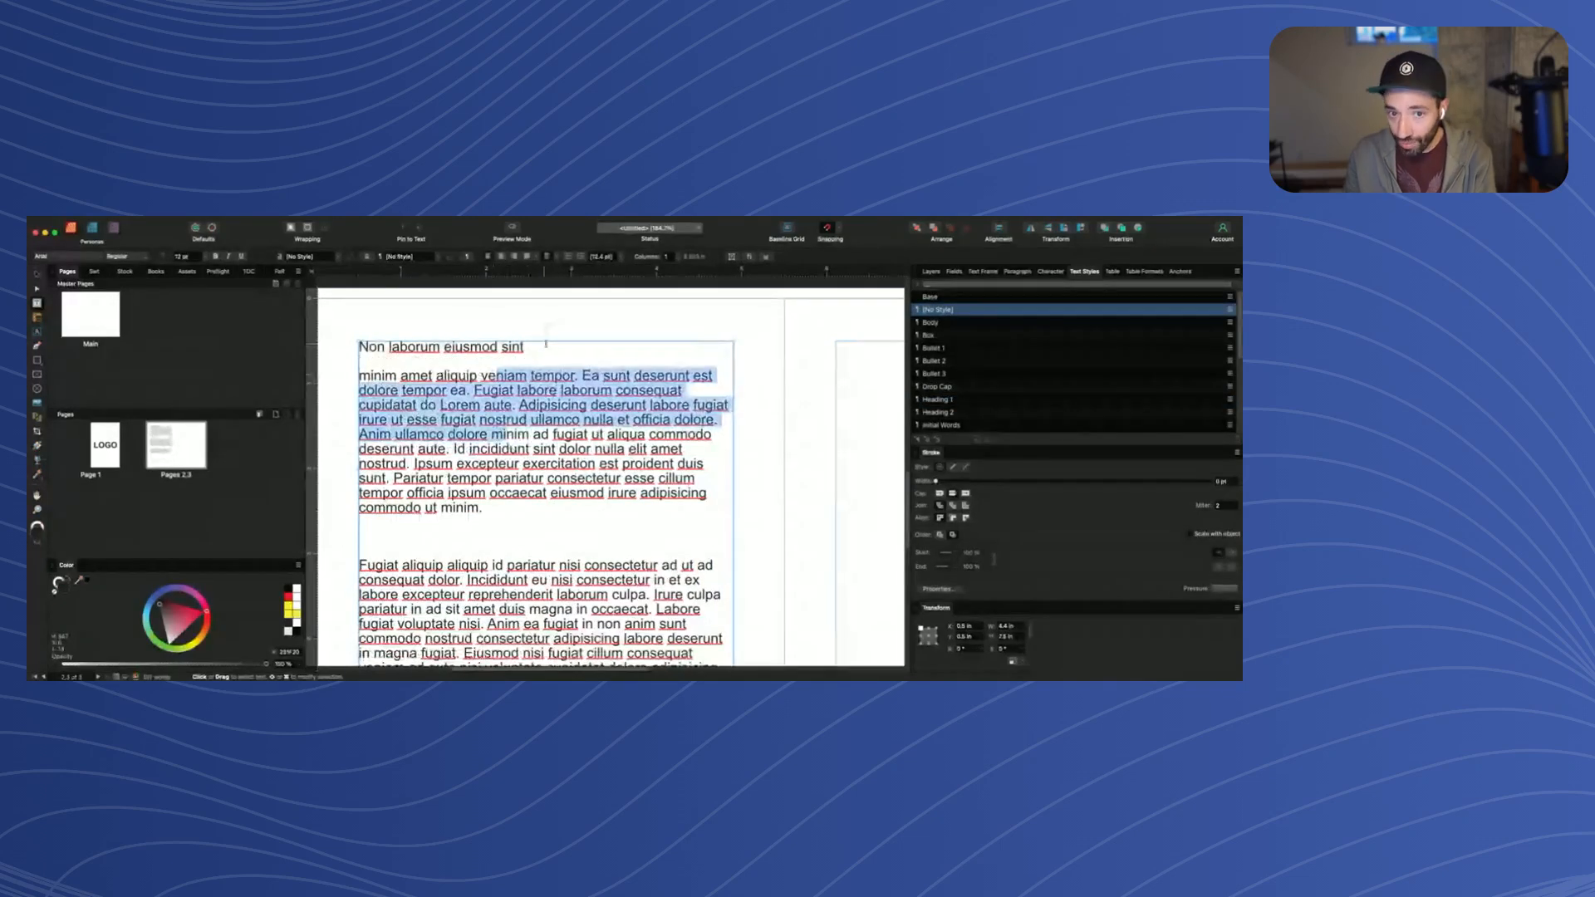
drag(528, 347, 359, 347)
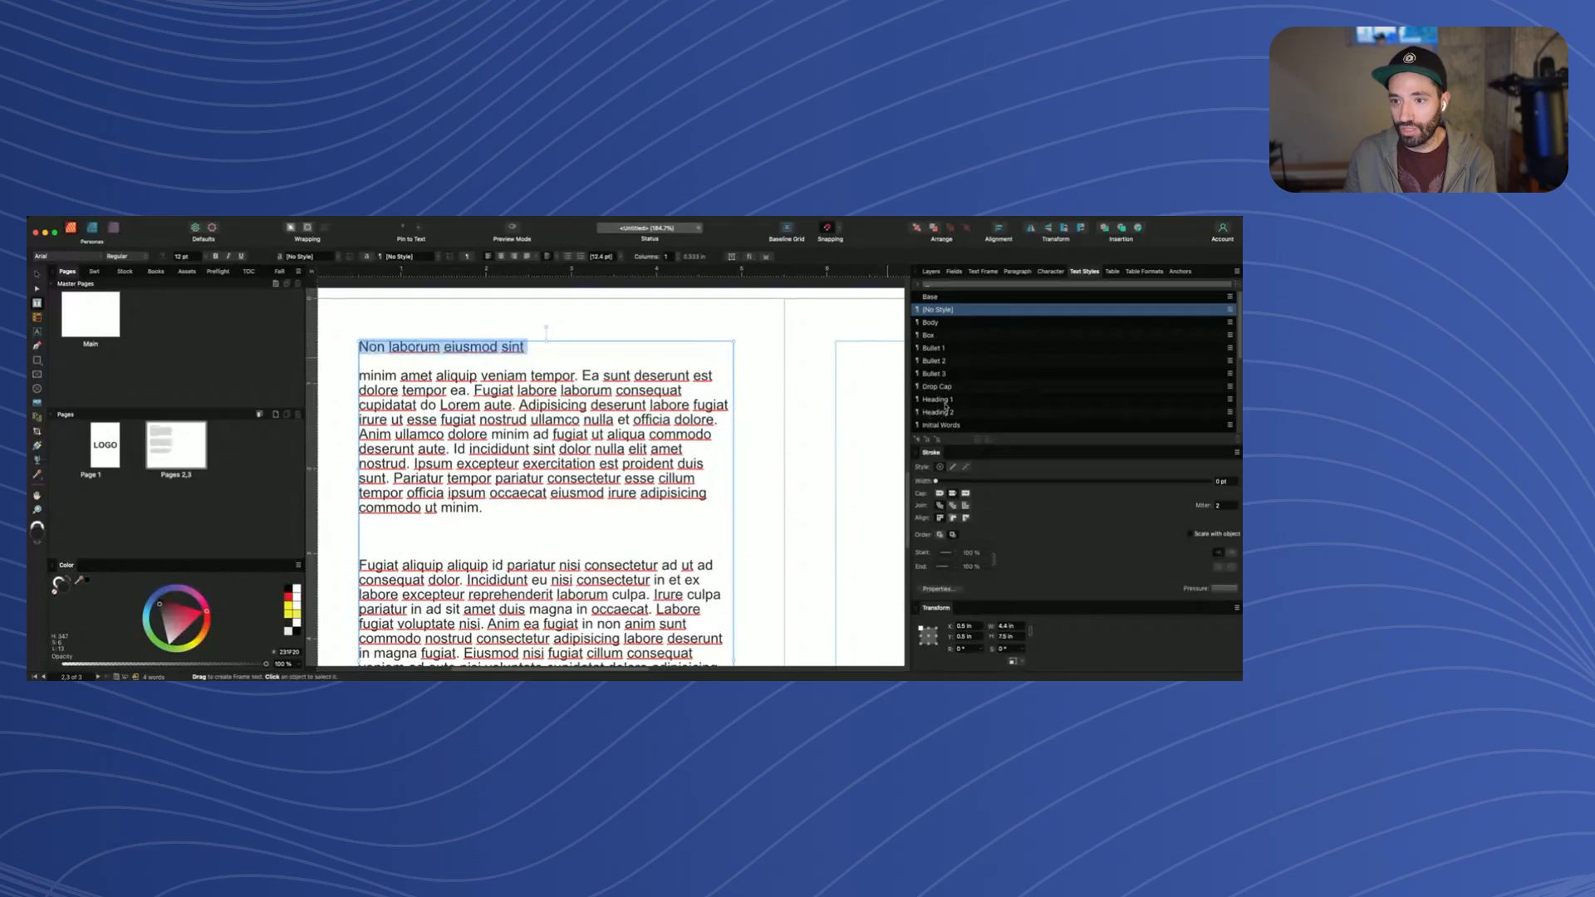
click(946, 406)
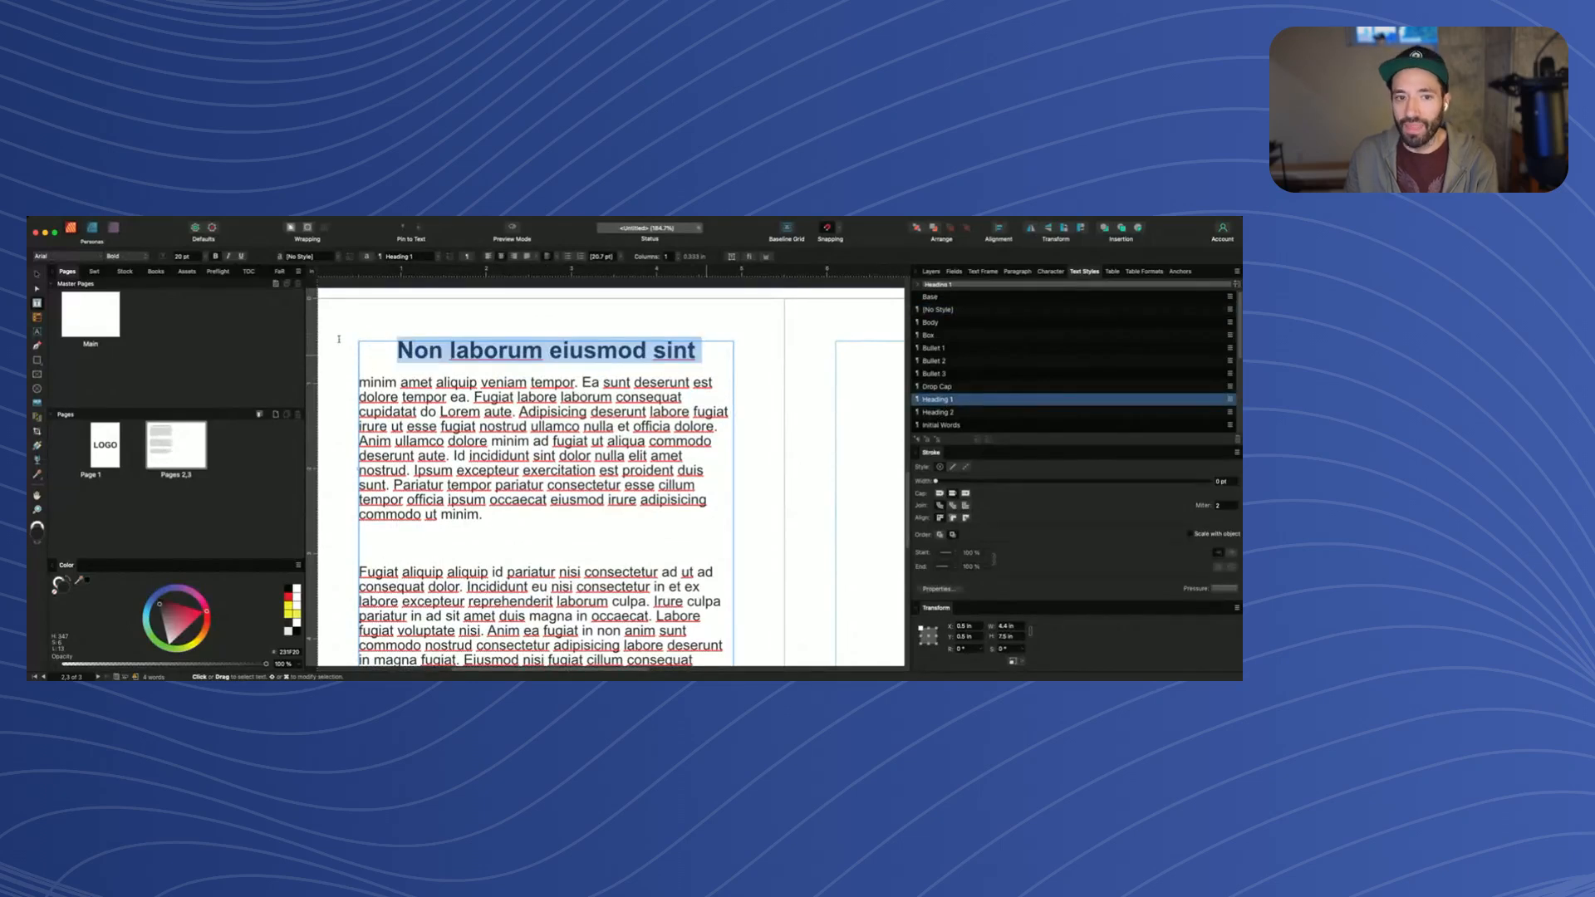
Apply the Strong character style to the word "tempor" in the paragraph below the heading
click(395, 382)
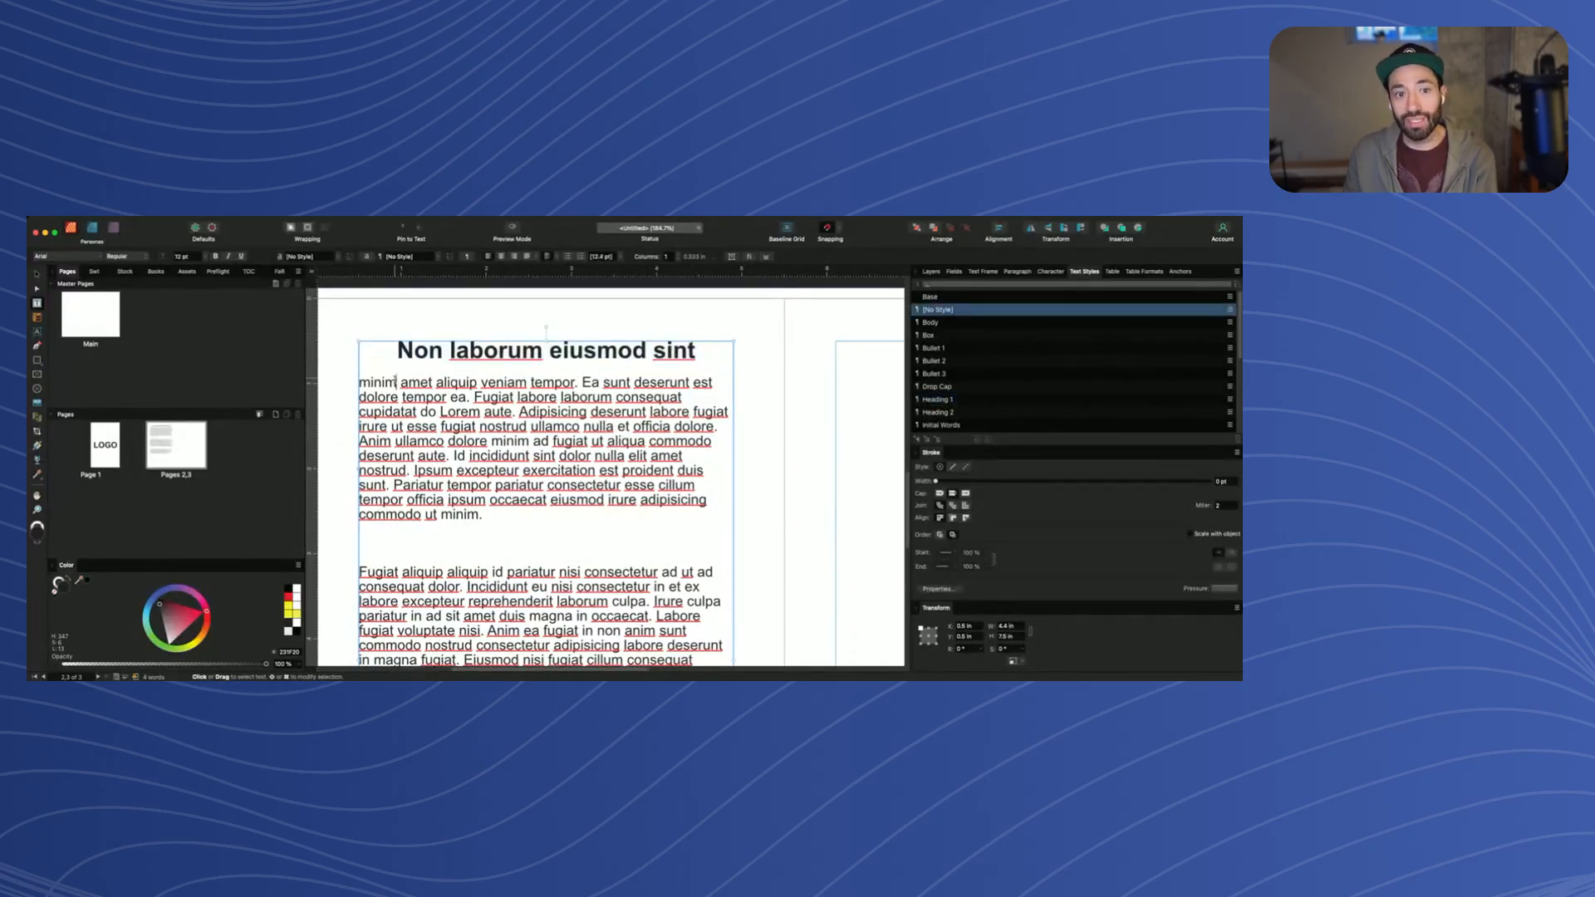
drag(396, 382, 511, 516)
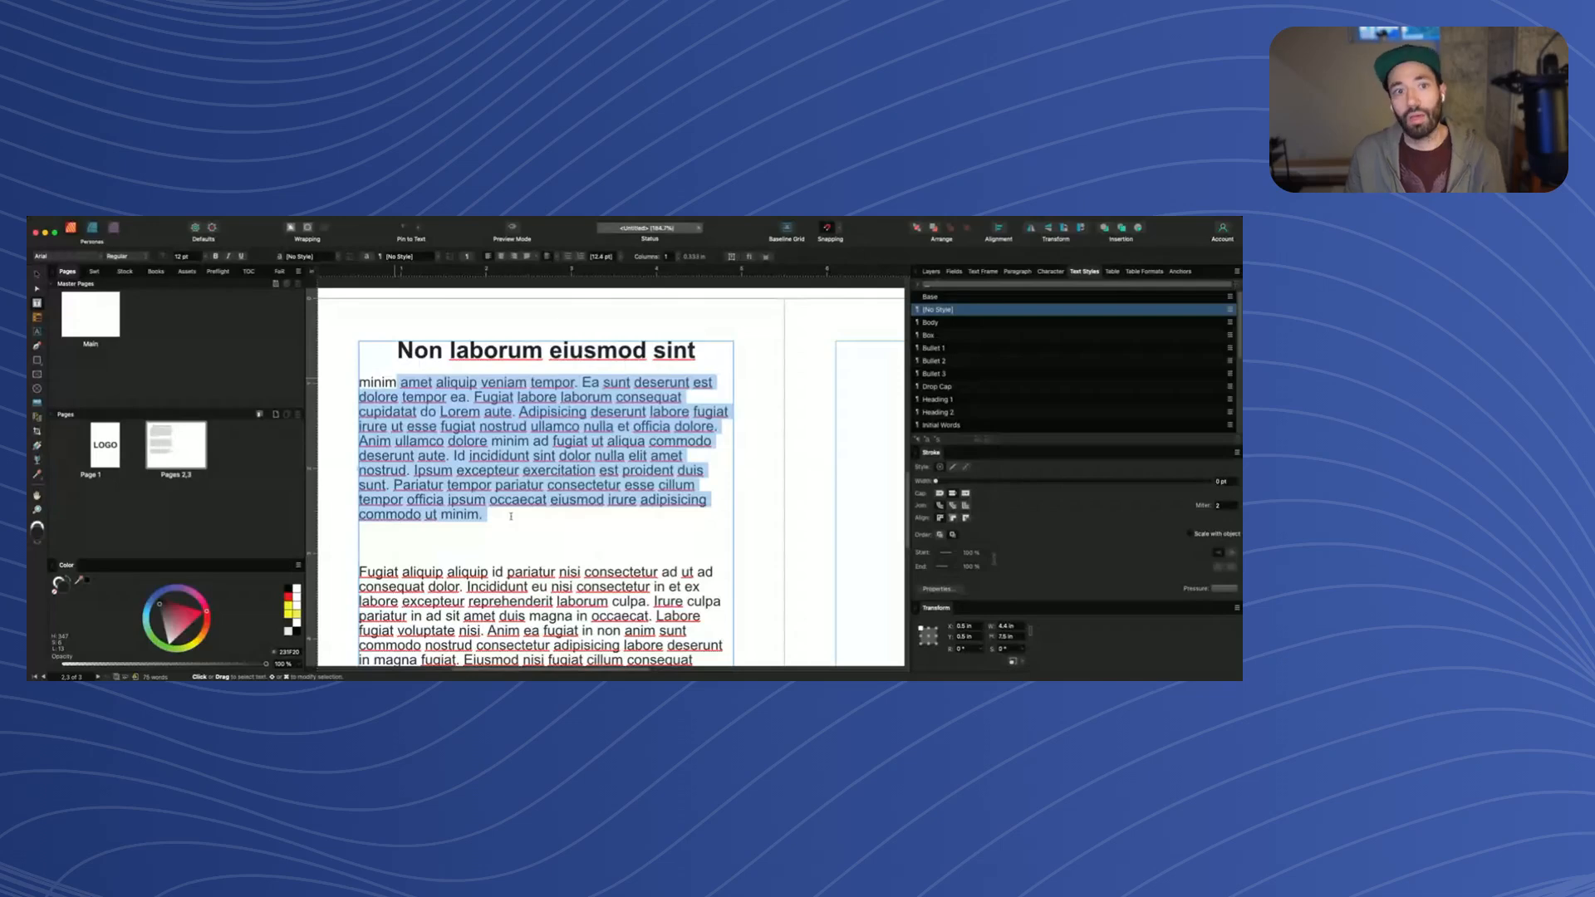
click(511, 517)
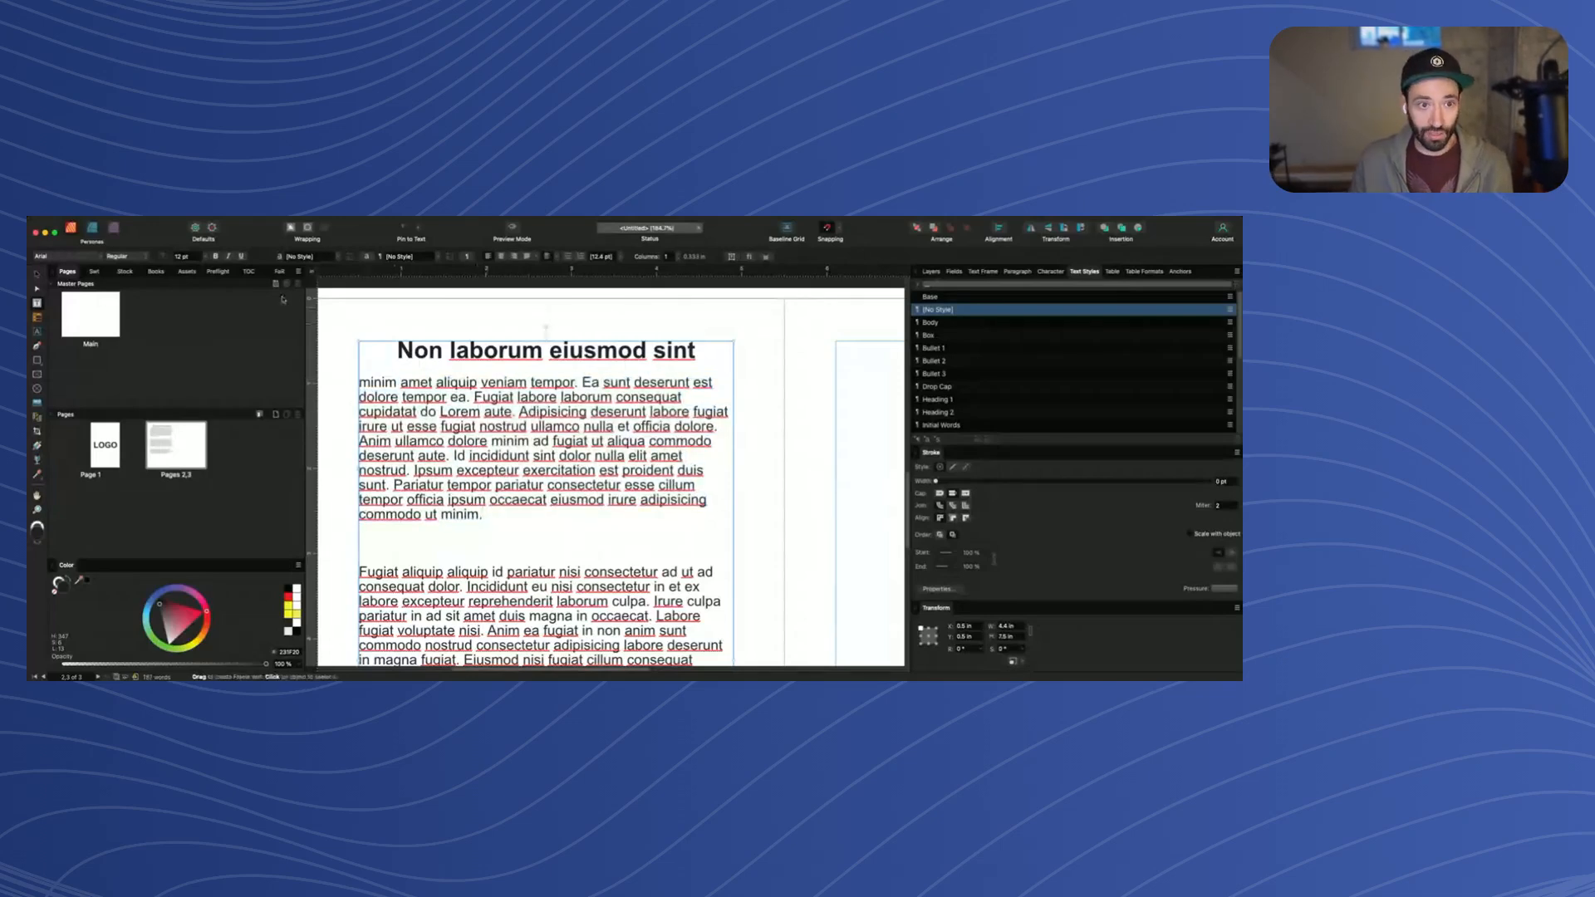
click(337, 258)
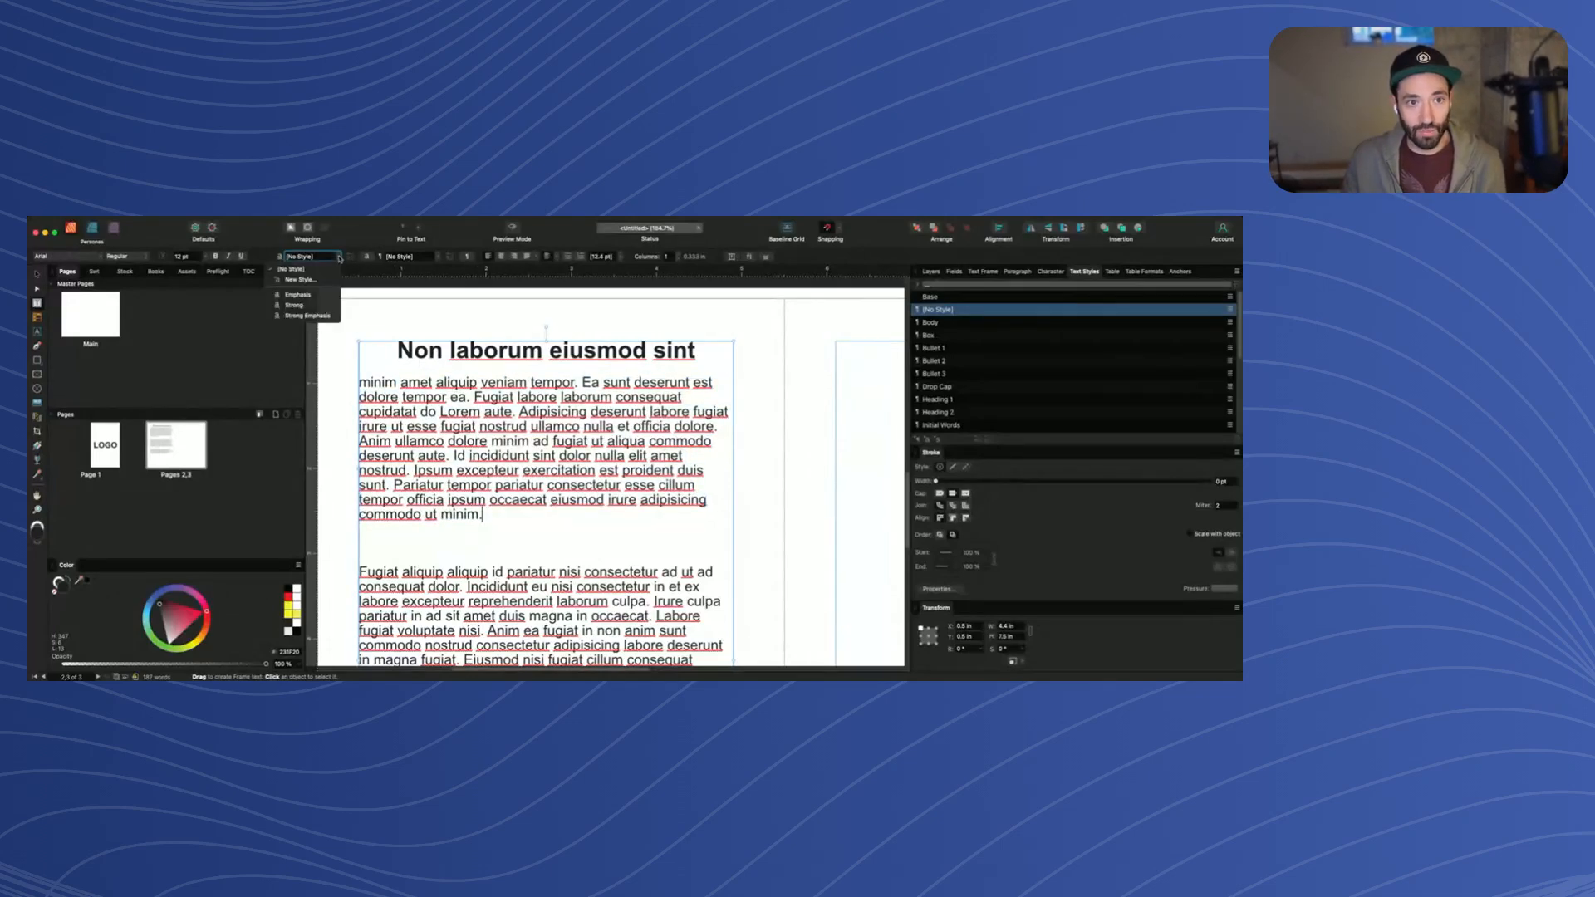
click(386, 252)
scroll(1043, 382, down, 5)
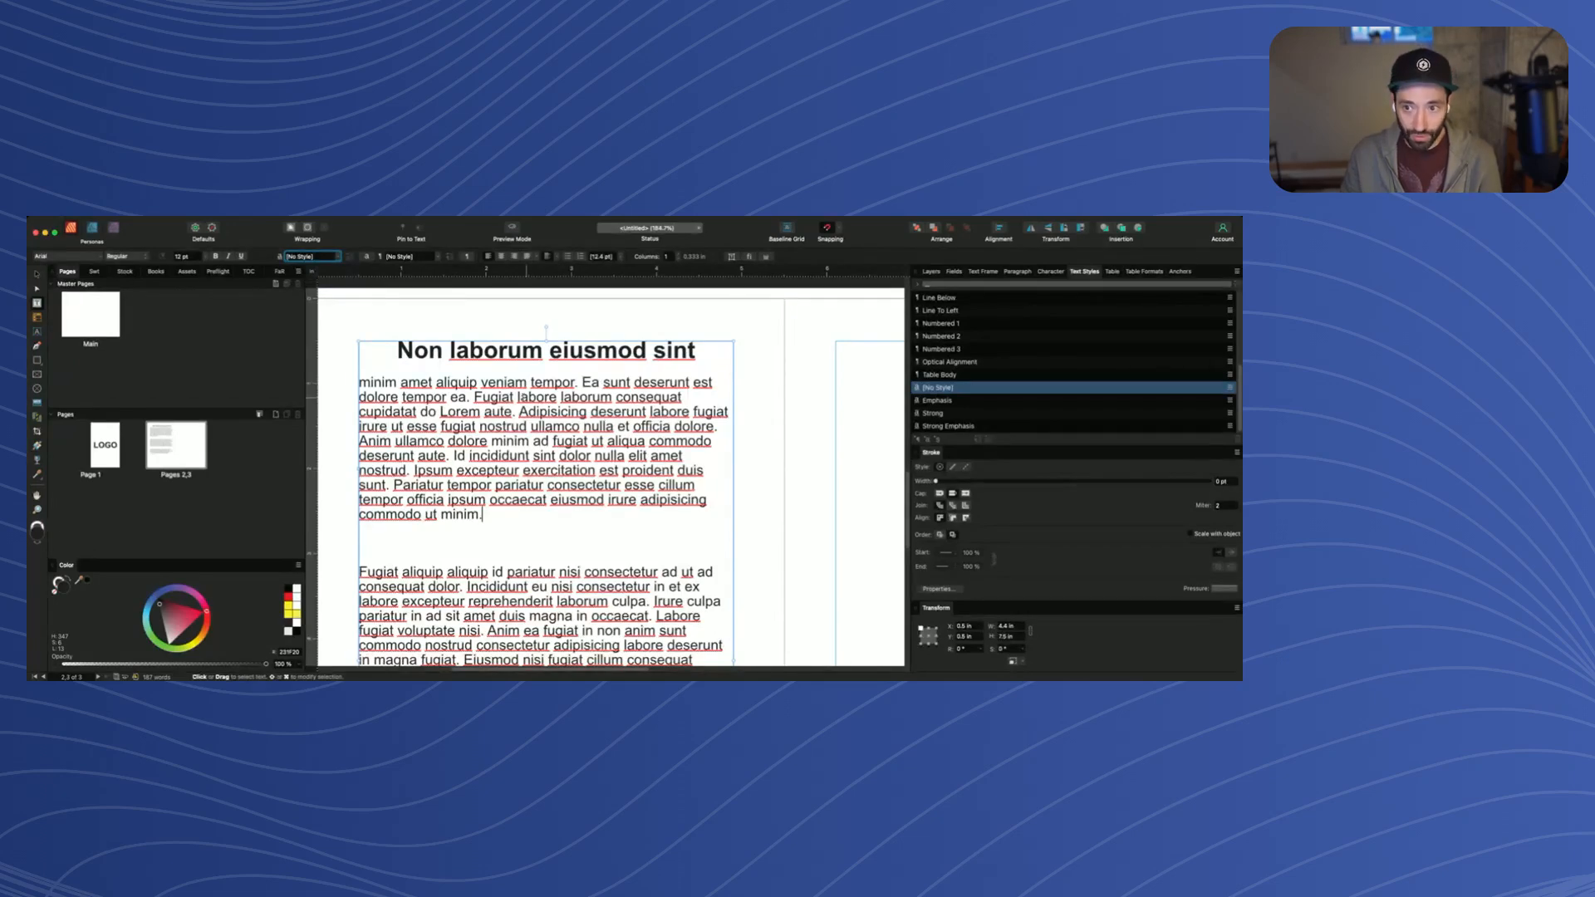
double_click(554, 382)
click(952, 414)
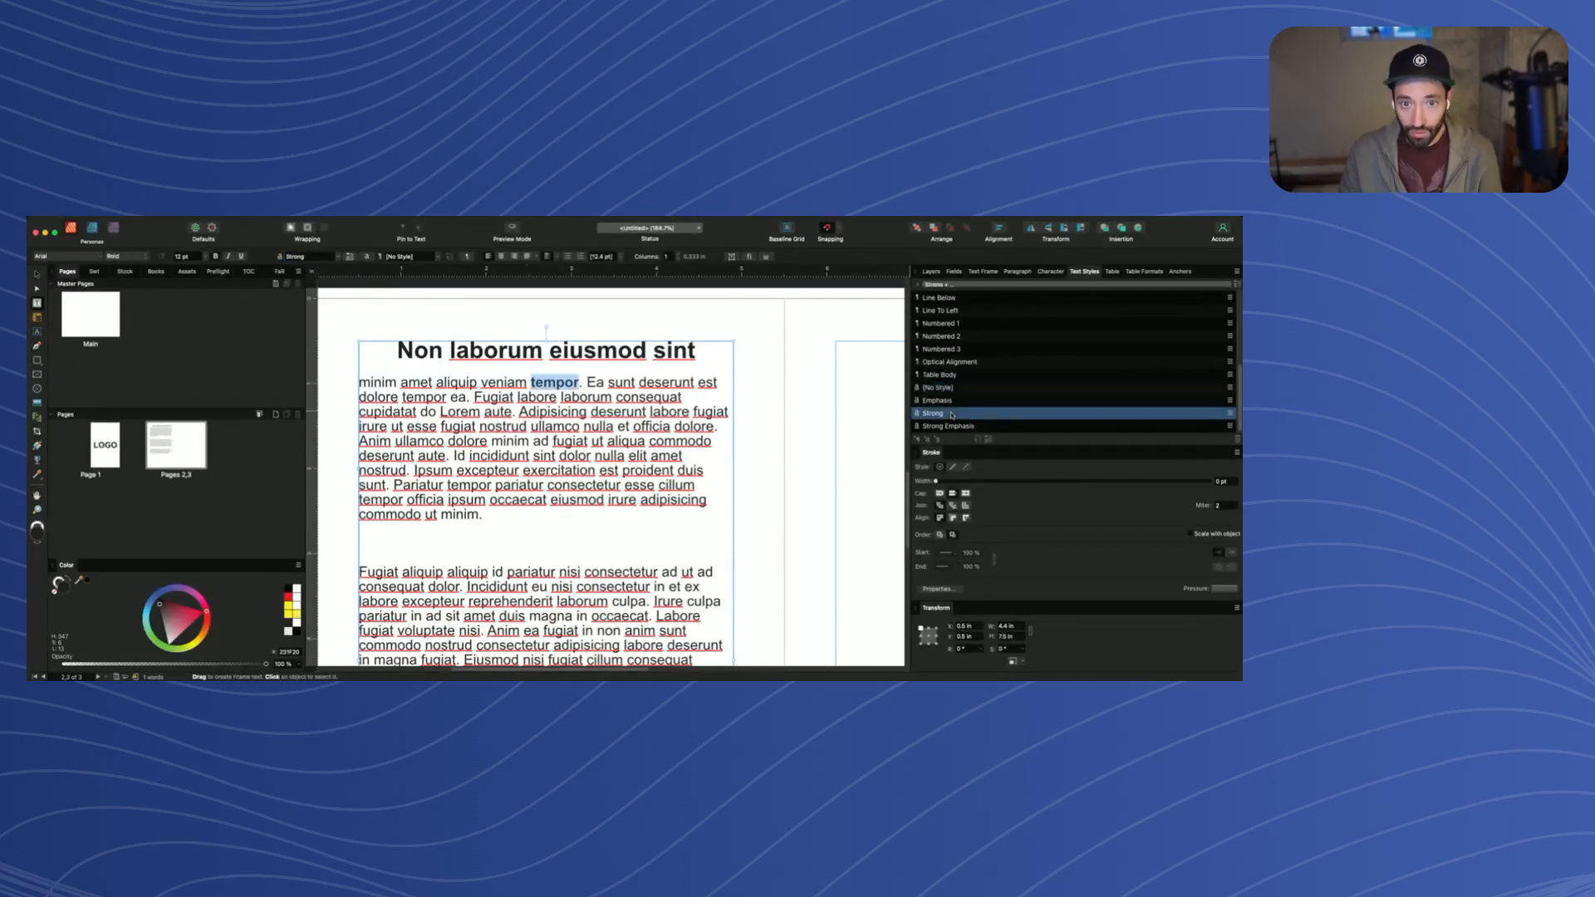
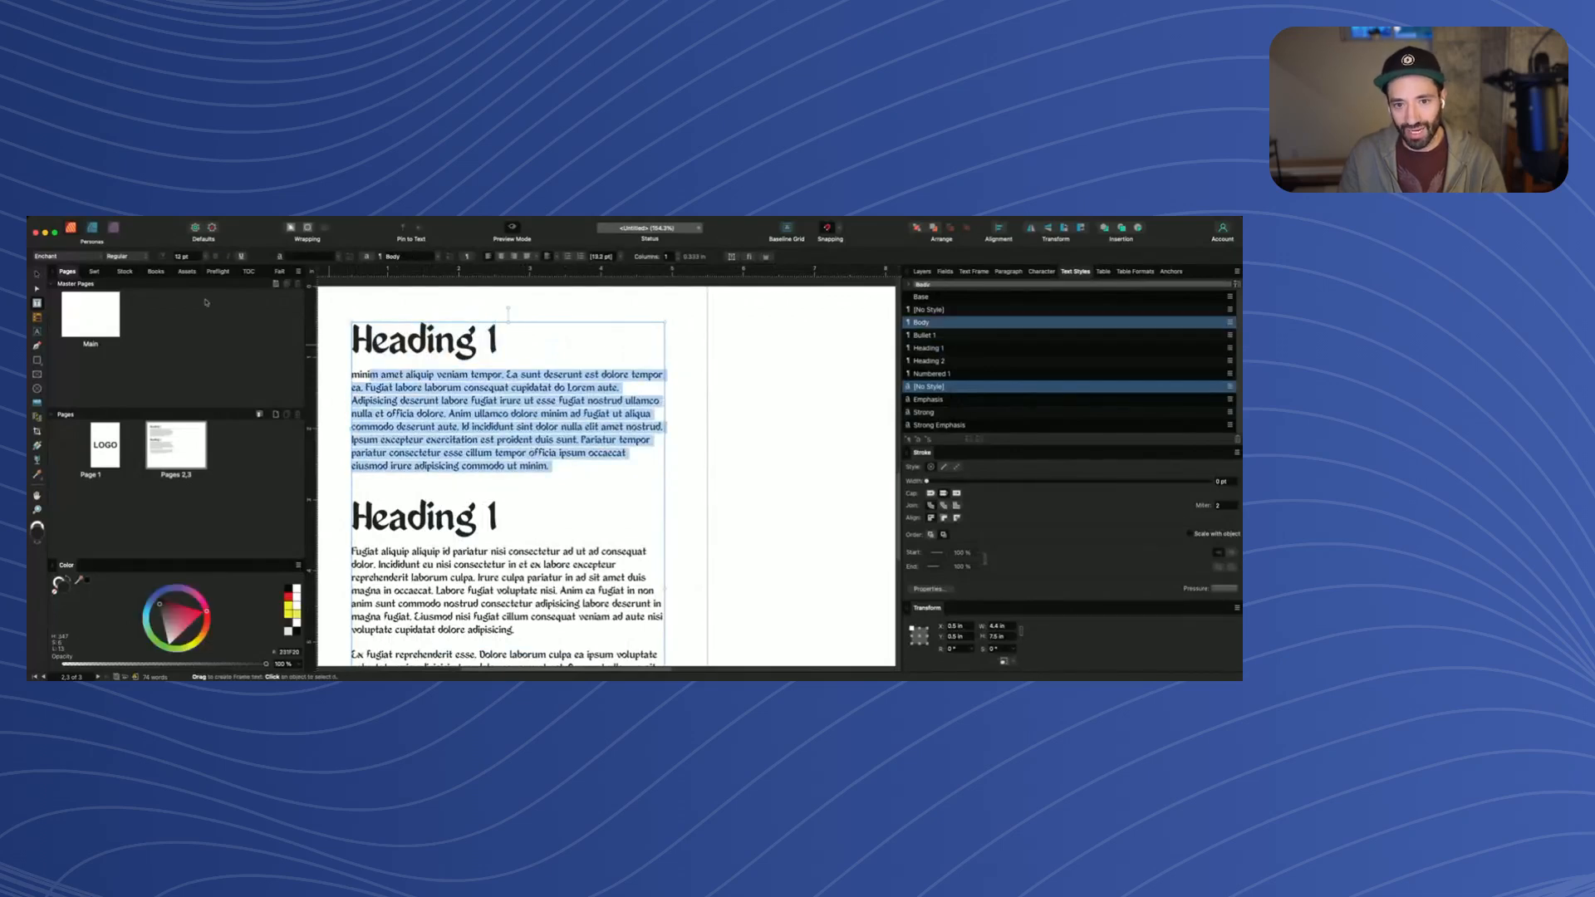
Open the font choices for the selected text of the first body paragraph
click(87, 257)
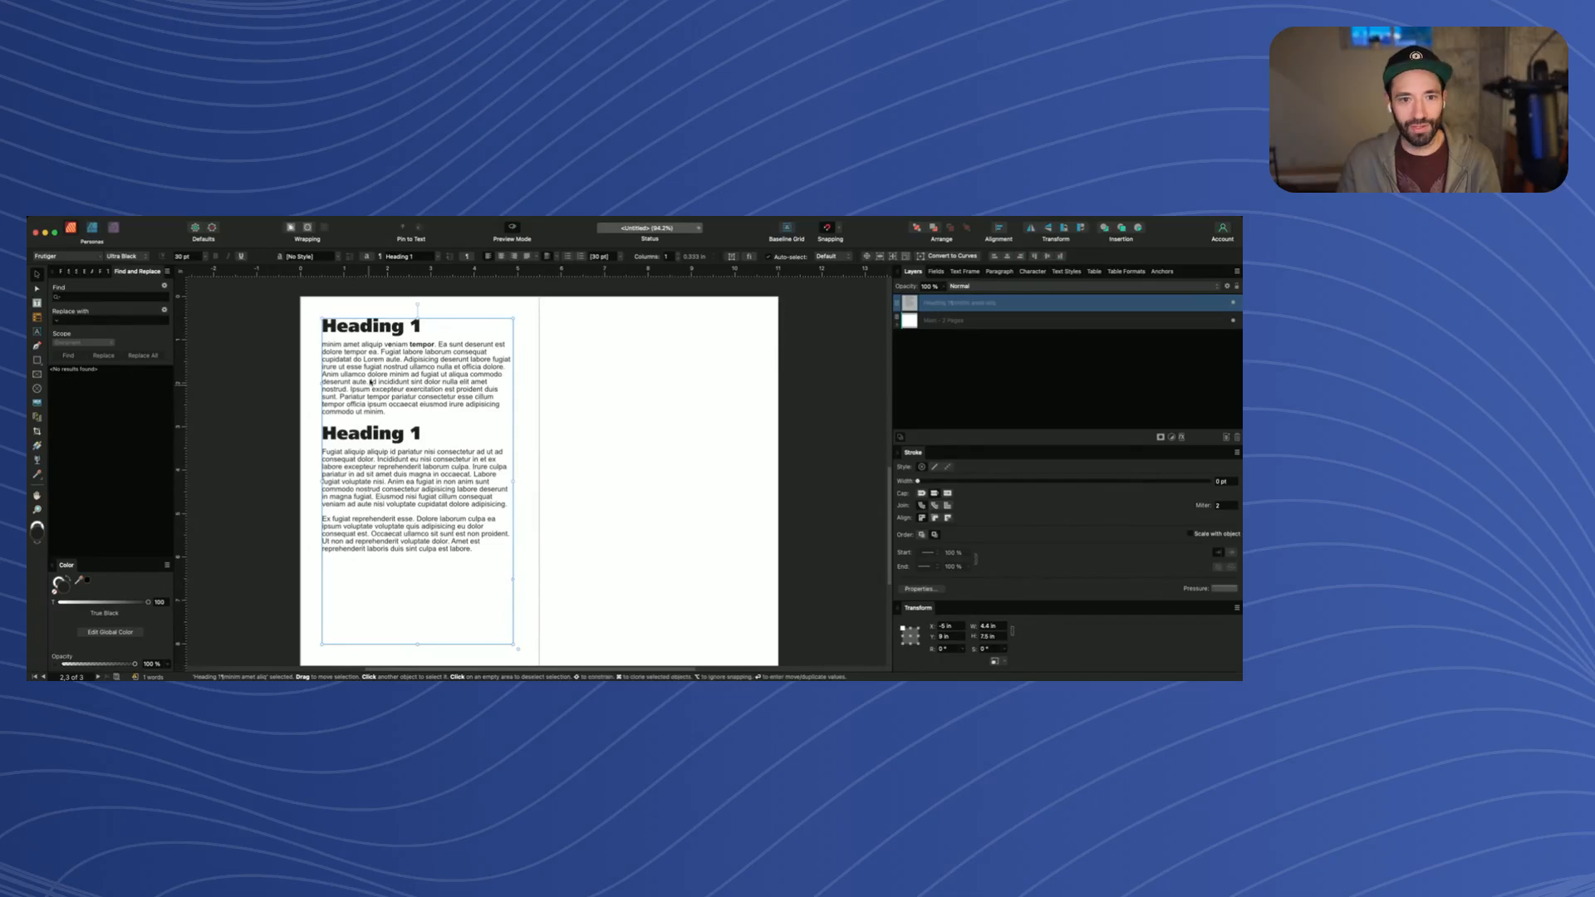
Set the font of the word "Heading" in page 2's first heading to Kingdom
scroll(333, 338, up, 4)
key(t)
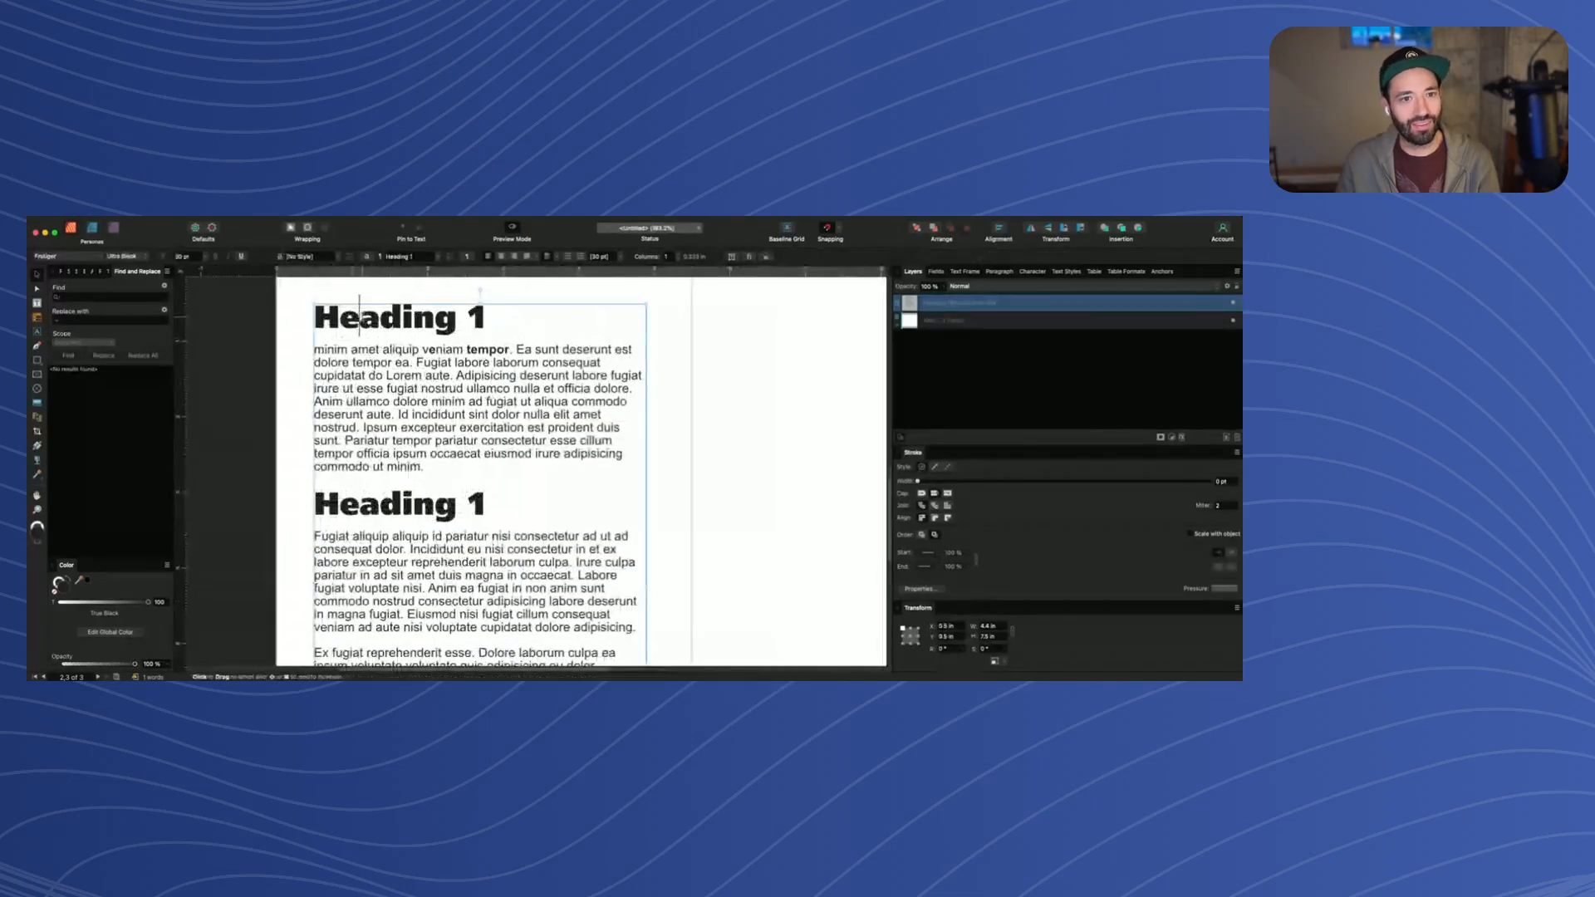
double_click(353, 317)
click(100, 257)
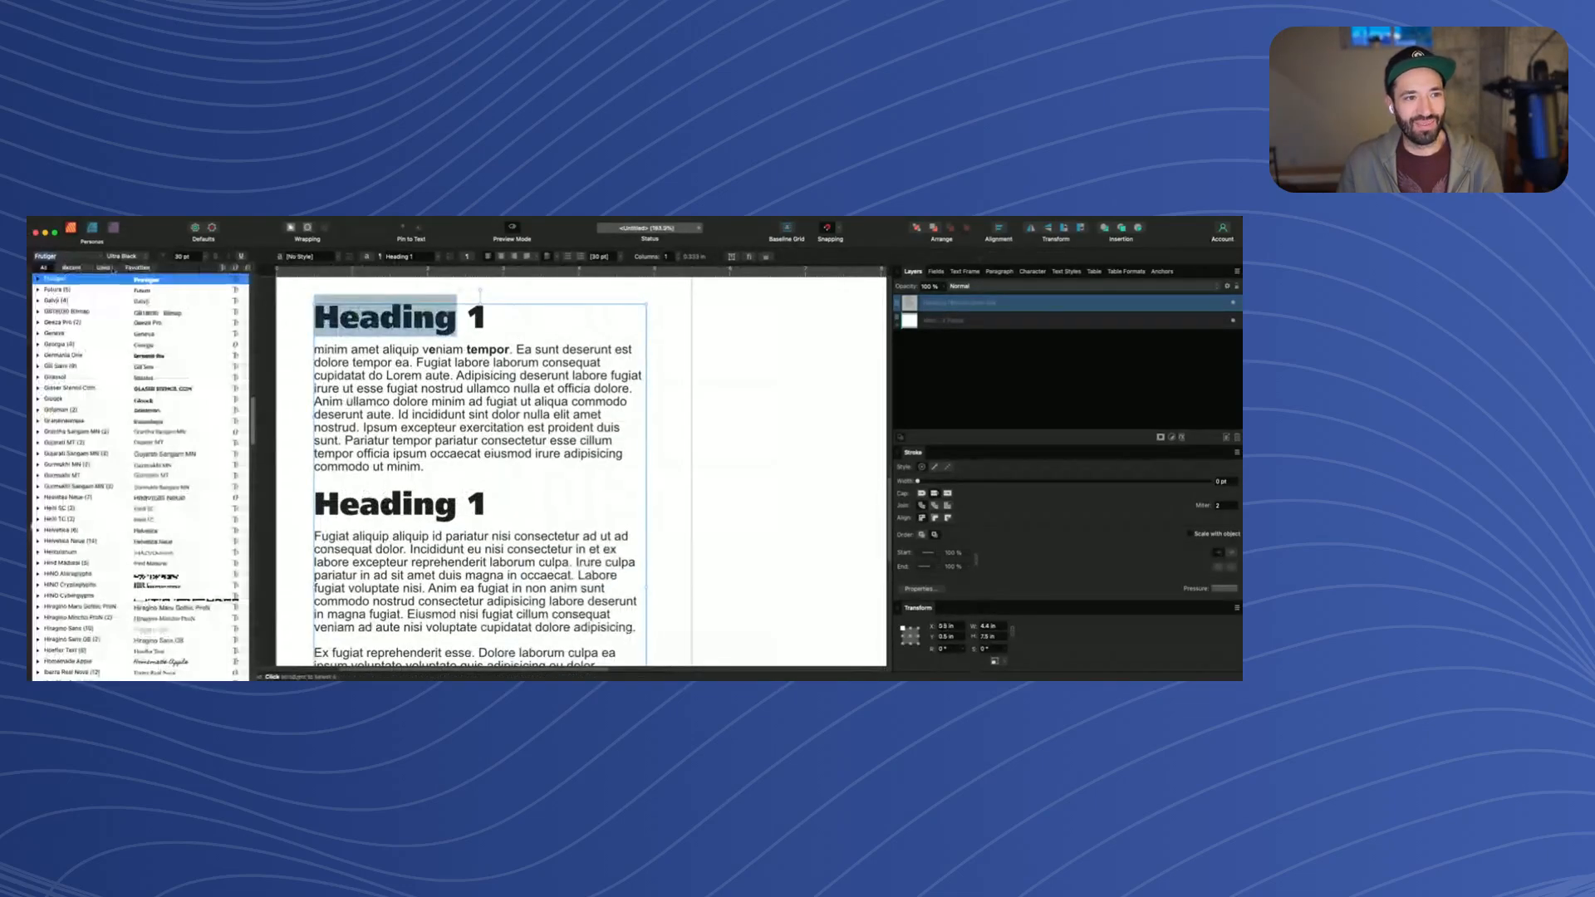
click(154, 280)
click(46, 256)
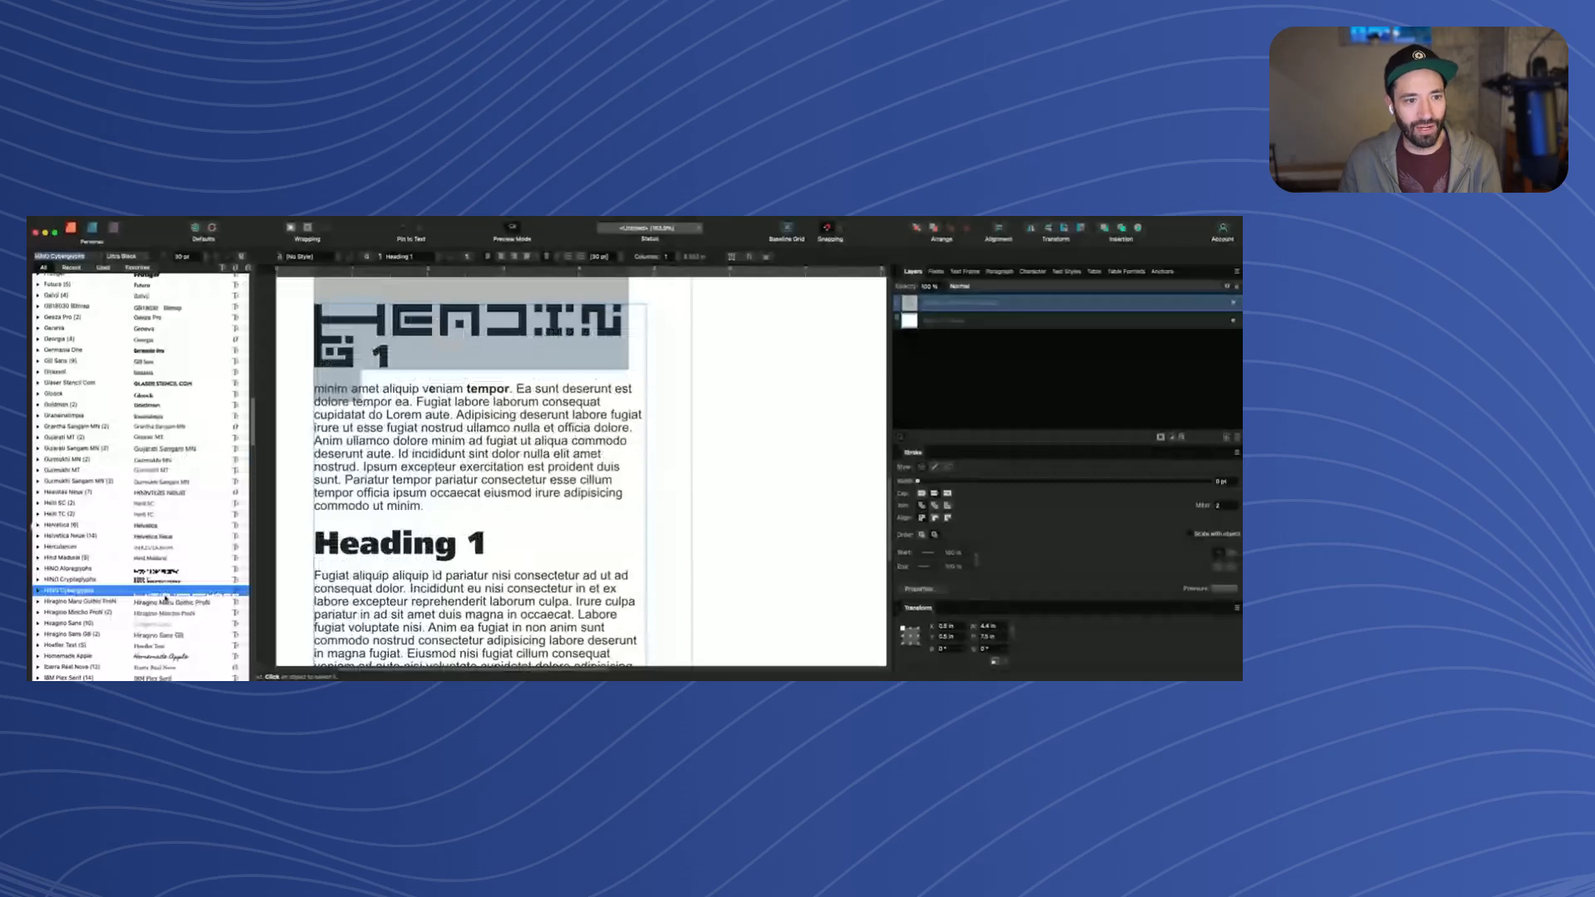
scroll(164, 597, down, 10)
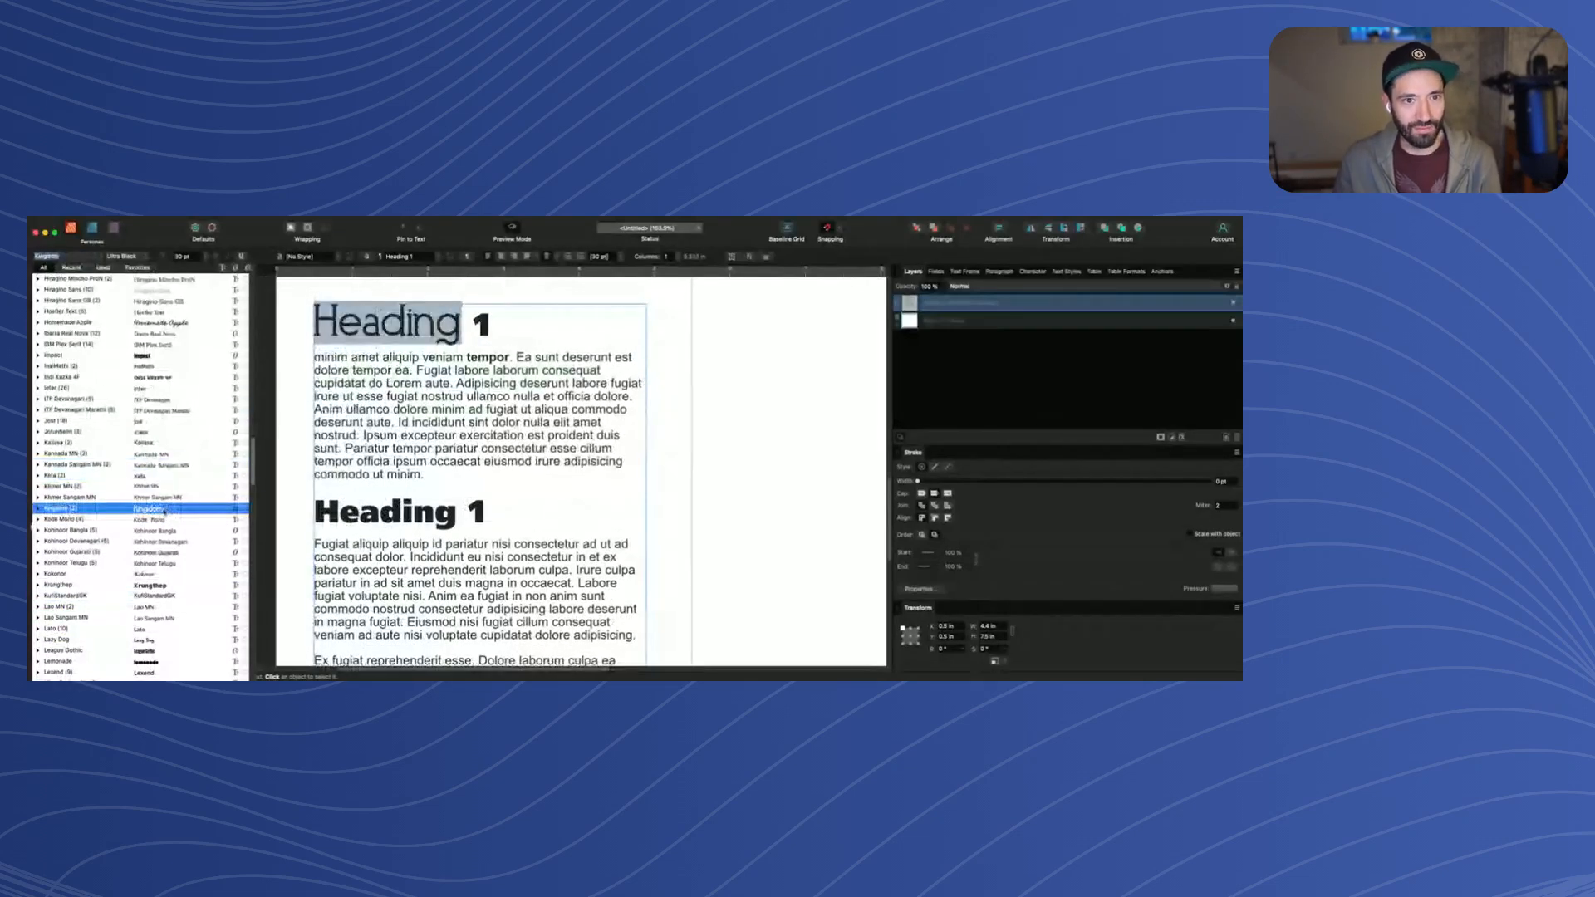
click(160, 509)
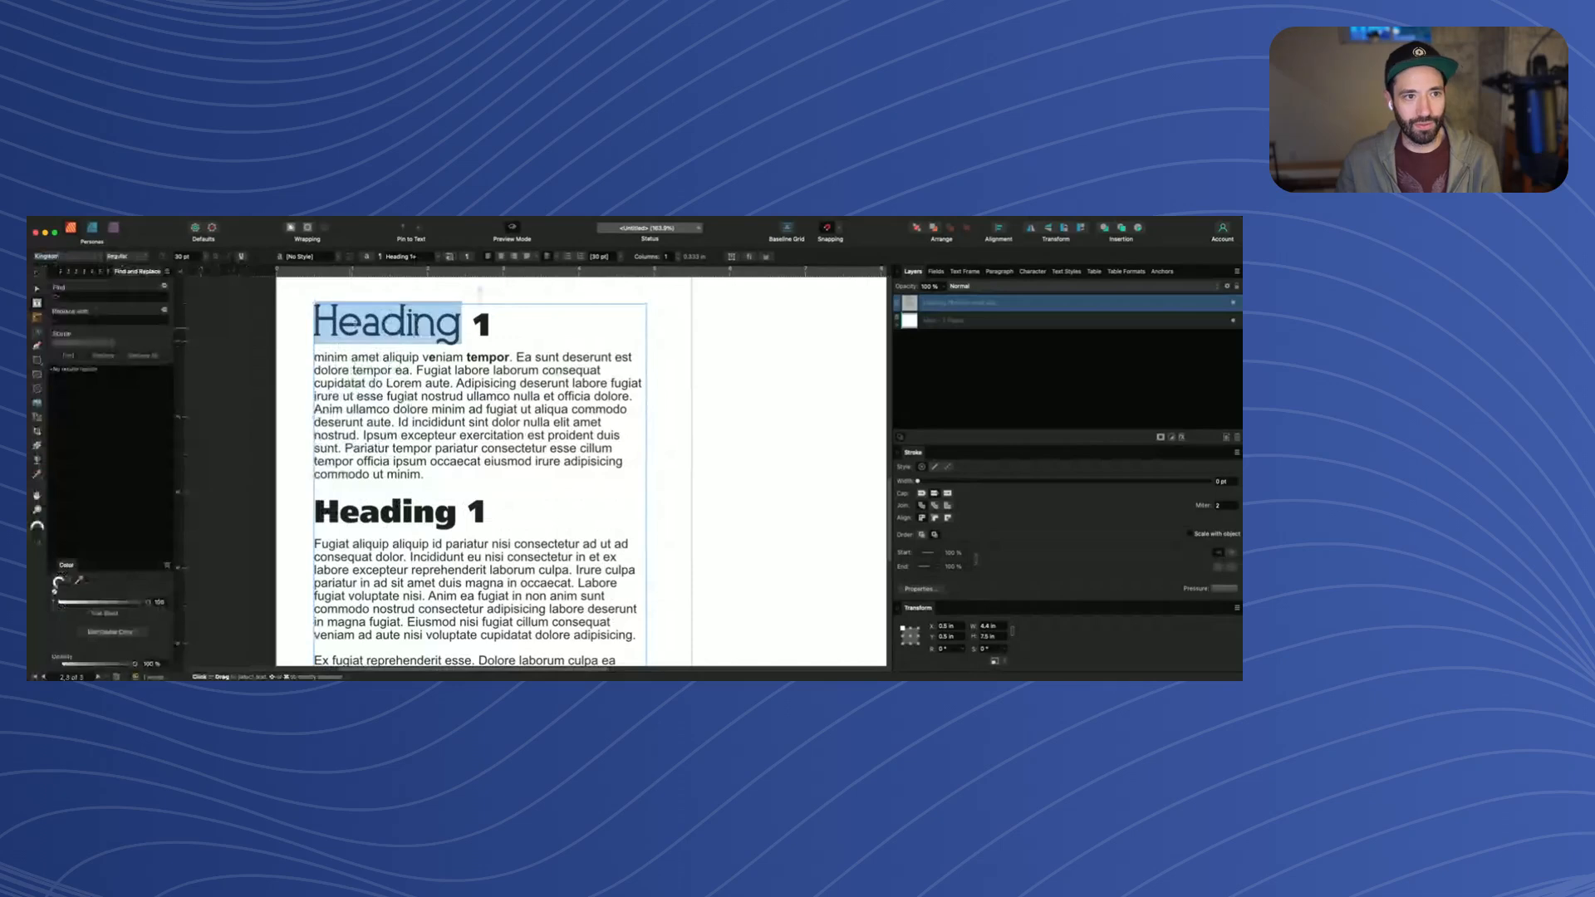
Update the Heading 1 style to match the restyled word, and delete the "1" from the first heading
click(456, 256)
drag(494, 325, 462, 324)
key(BackSpace)
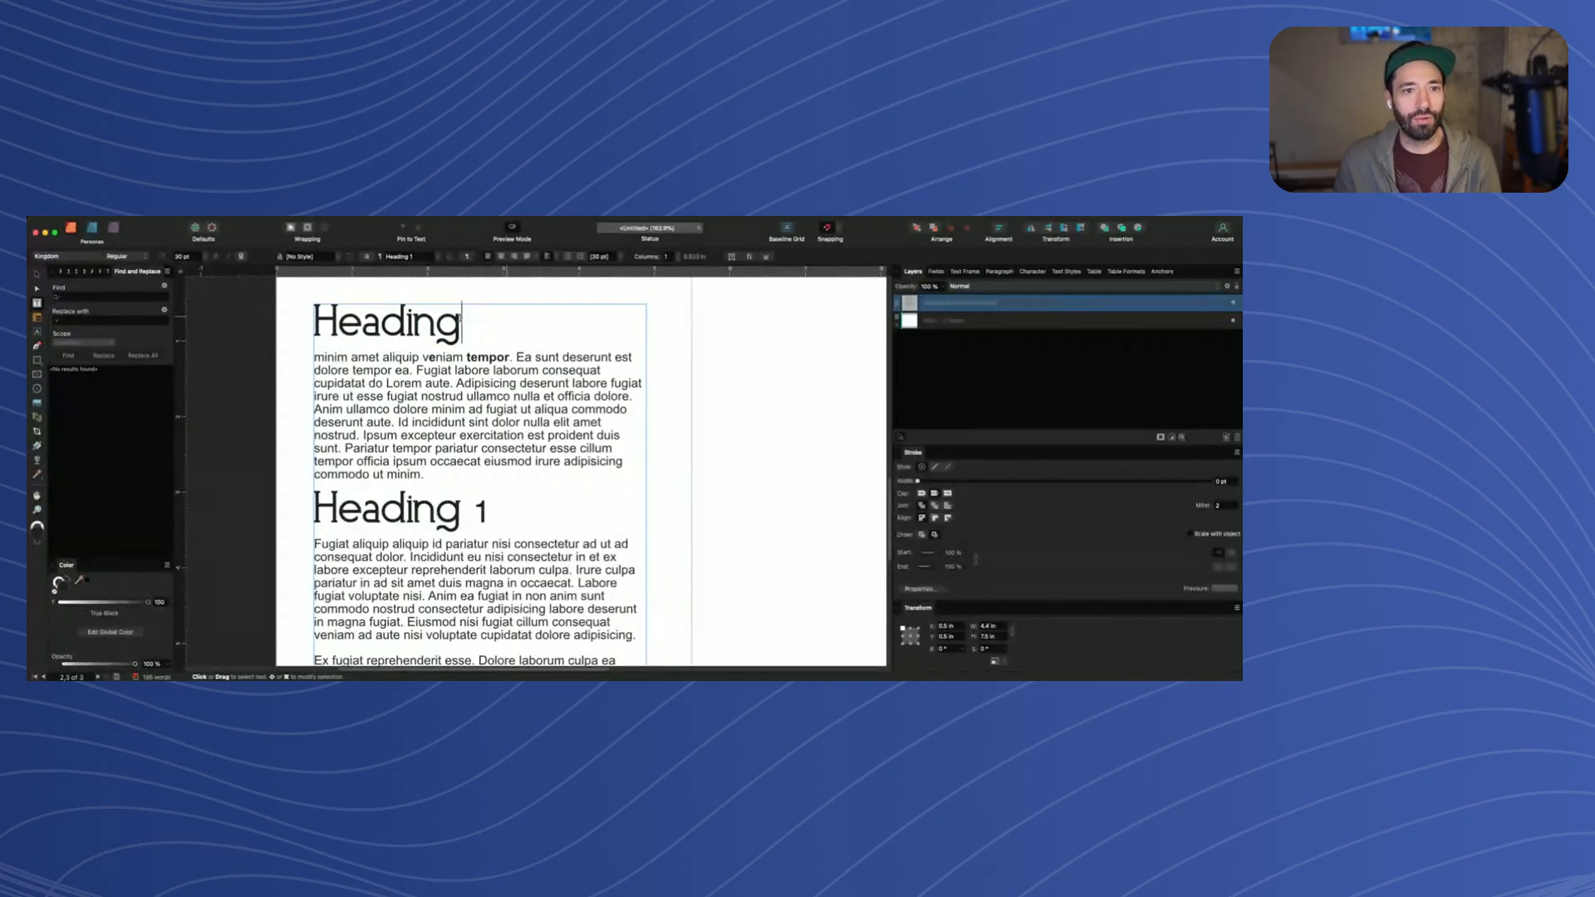
Change the font of the first body paragraph, under the top heading, to Jost
drag(461, 320, 453, 480)
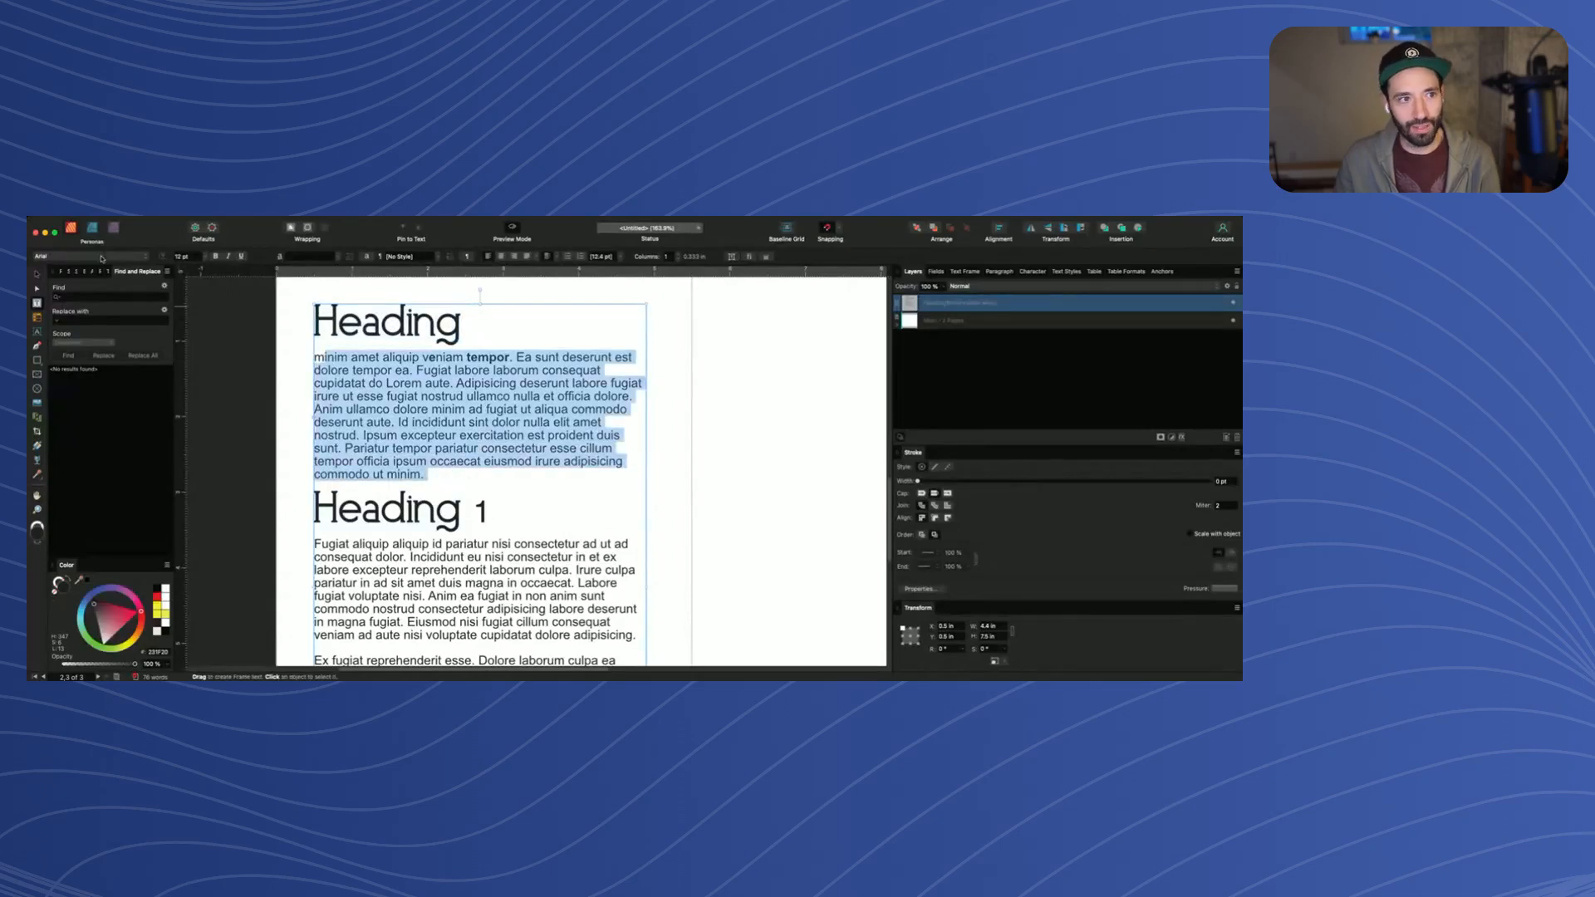
drag(459, 332, 287, 337)
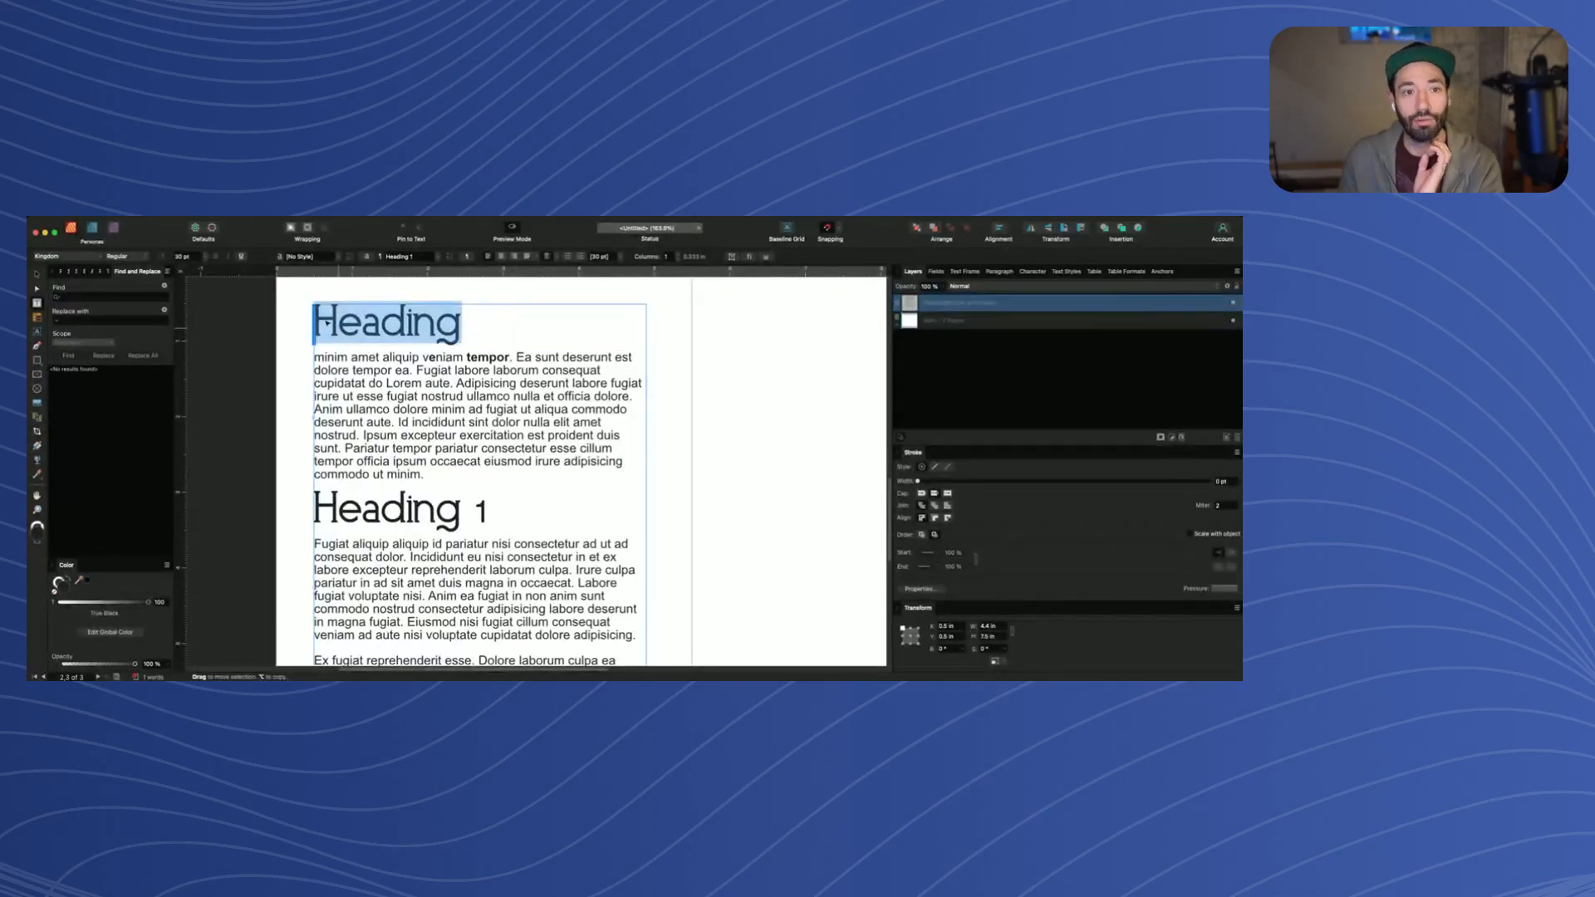
click(339, 324)
triple_click(432, 470)
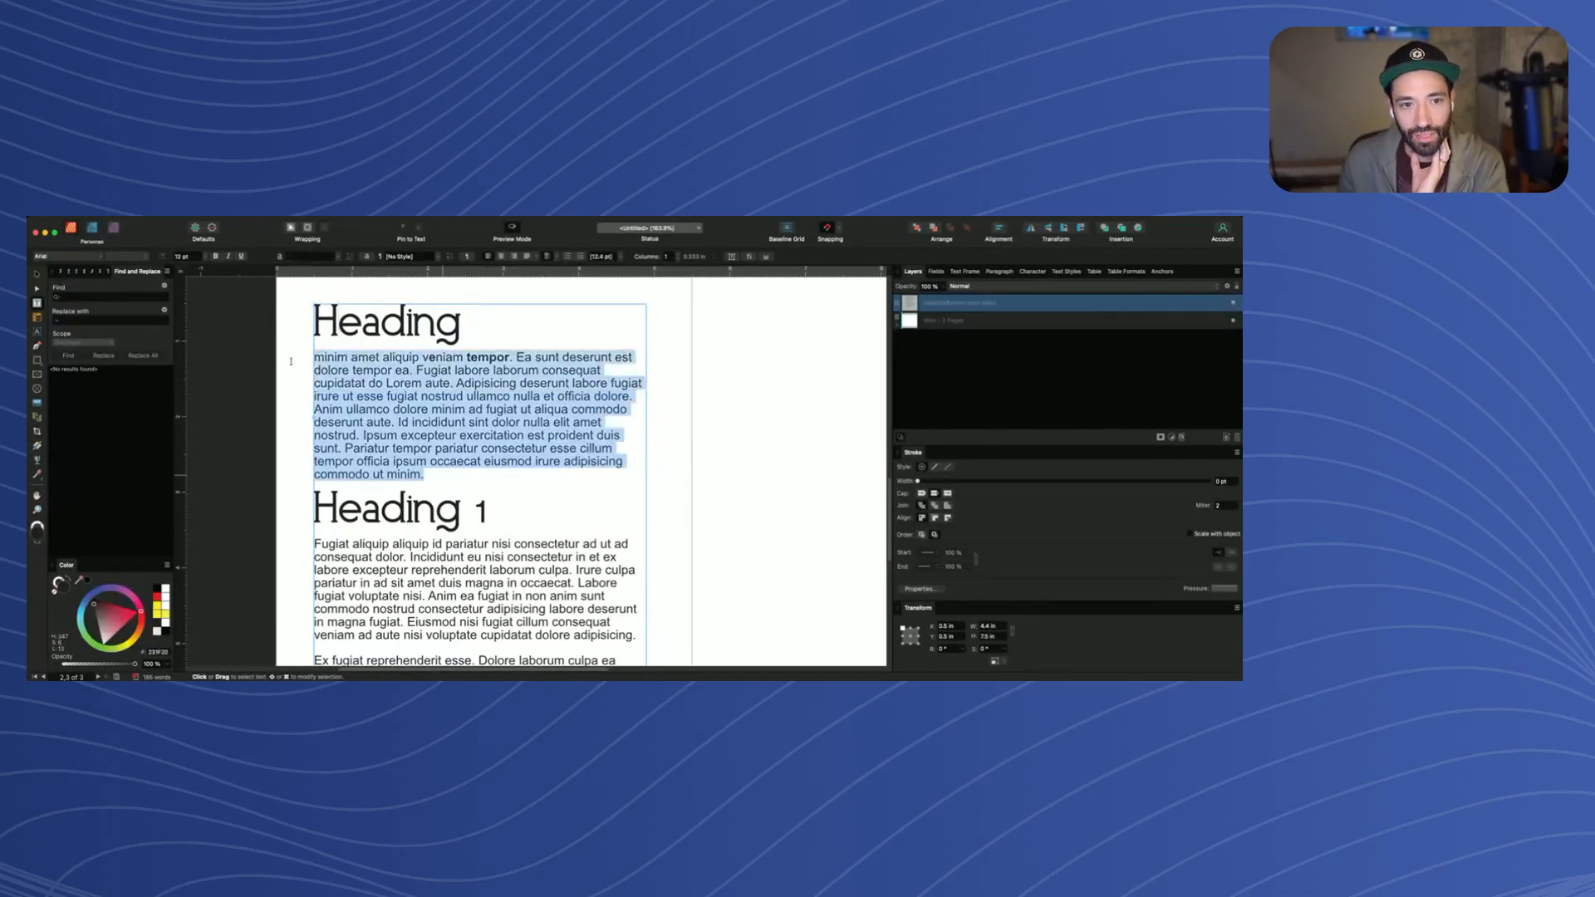
click(100, 255)
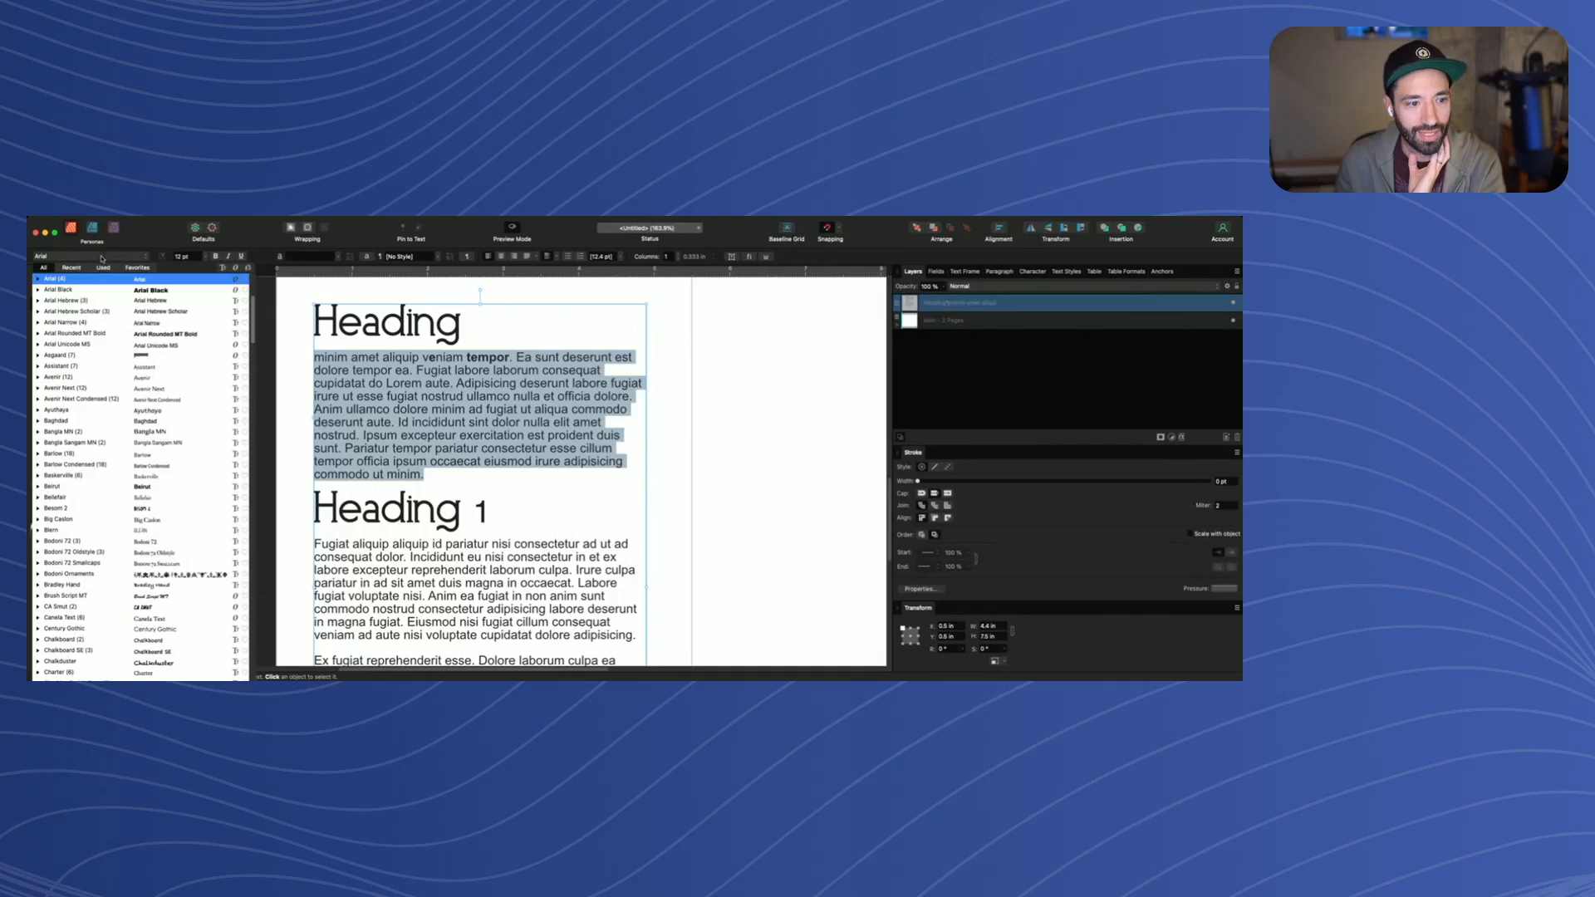
scroll(166, 520, down, 8)
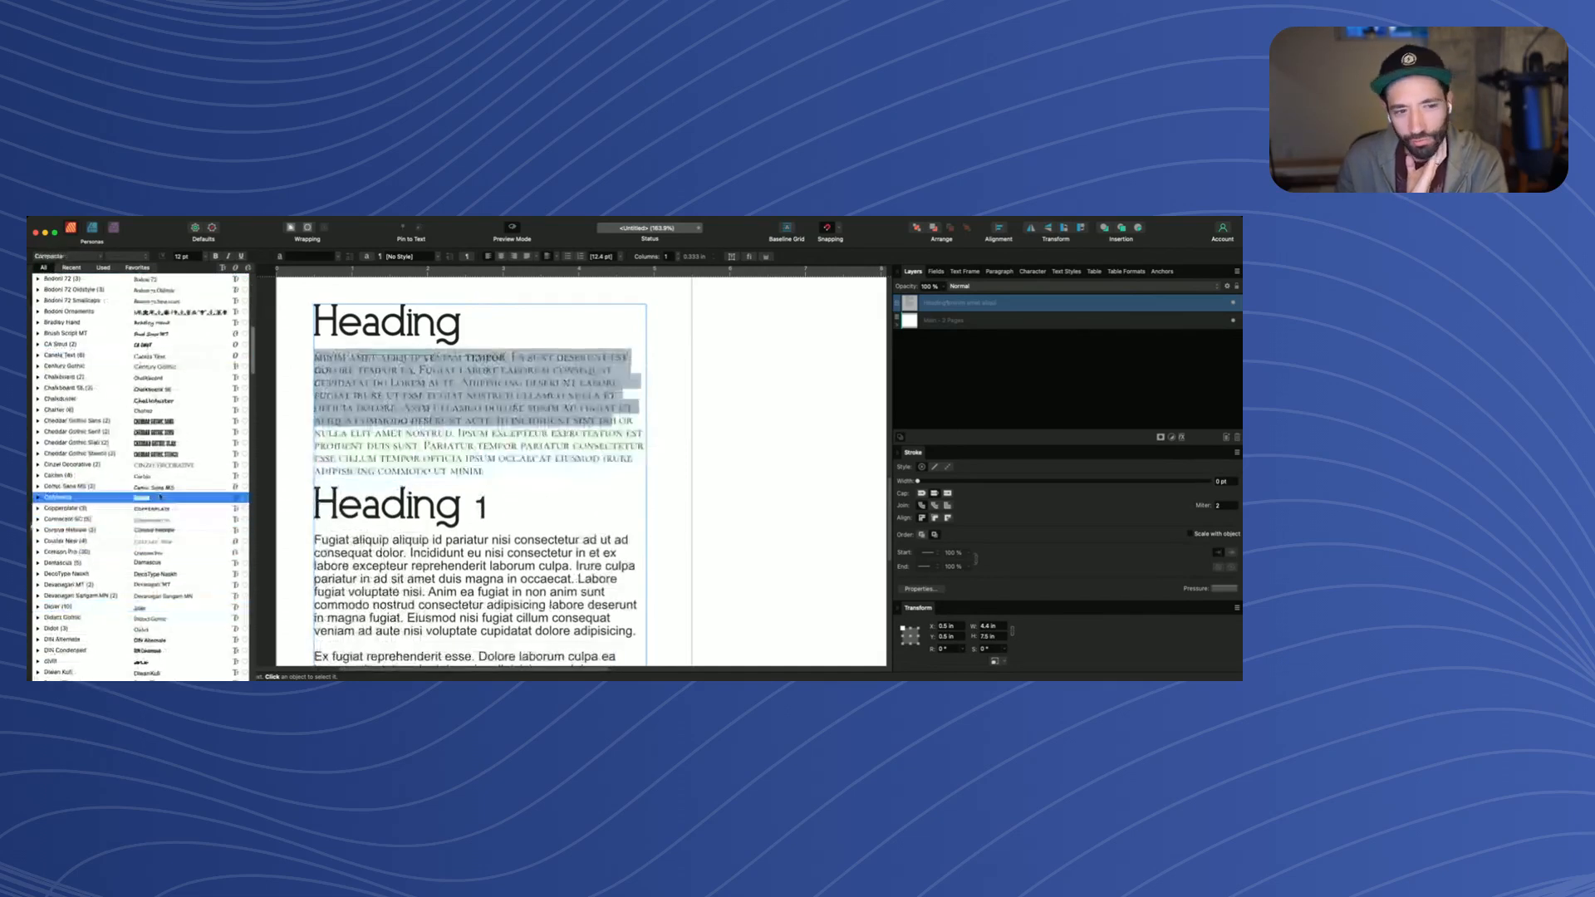
scroll(157, 489, down, 3)
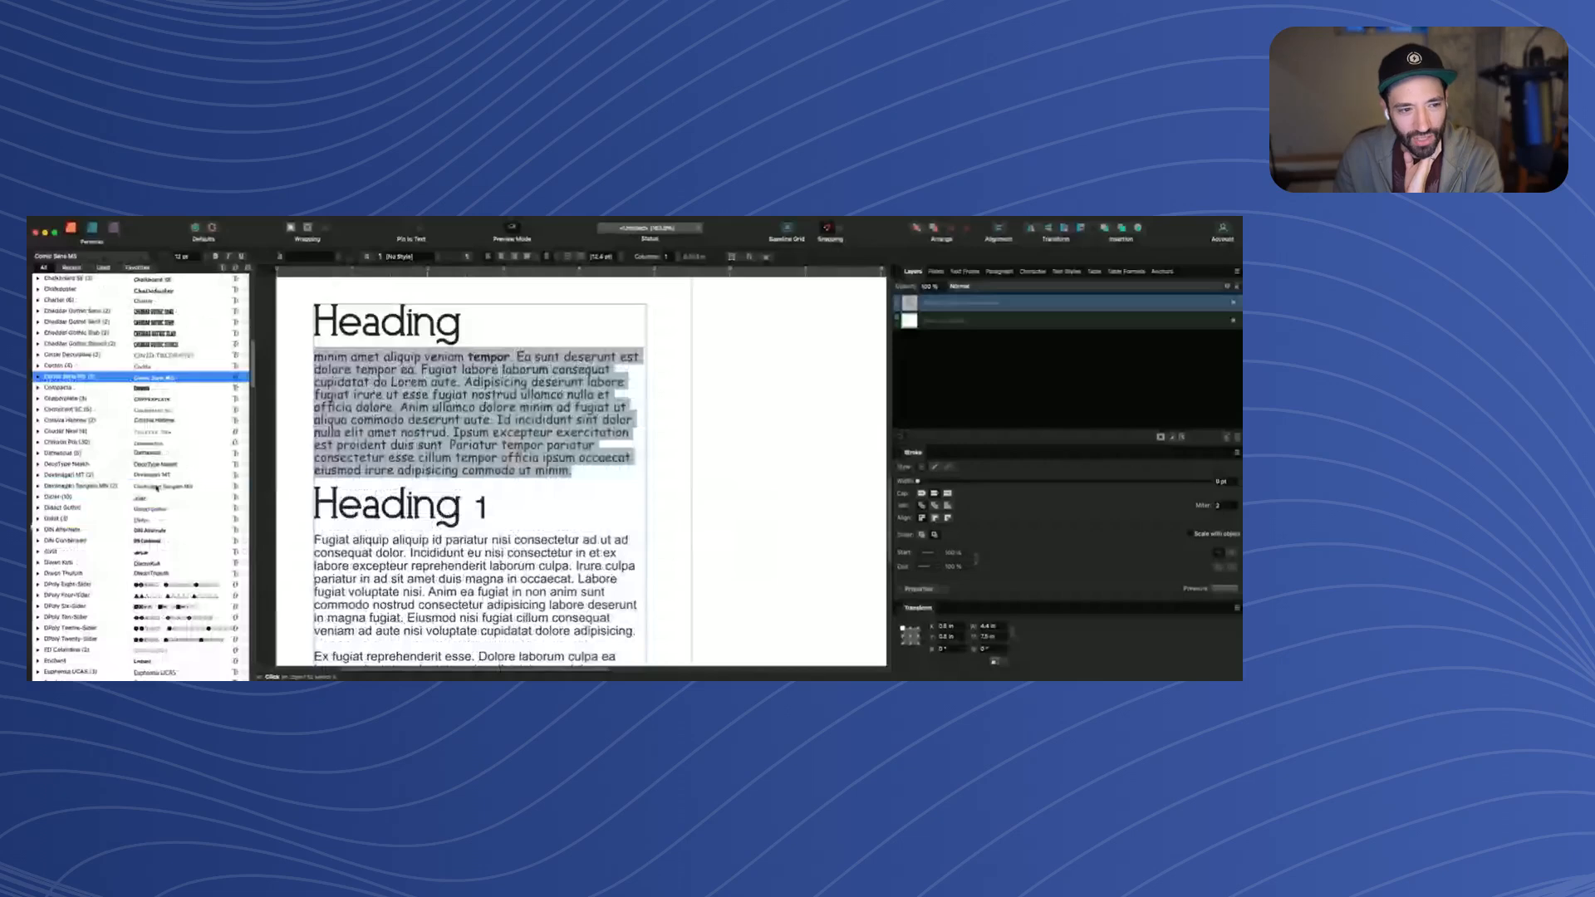
scroll(157, 489, down, 6)
scroll(162, 494, down, 5)
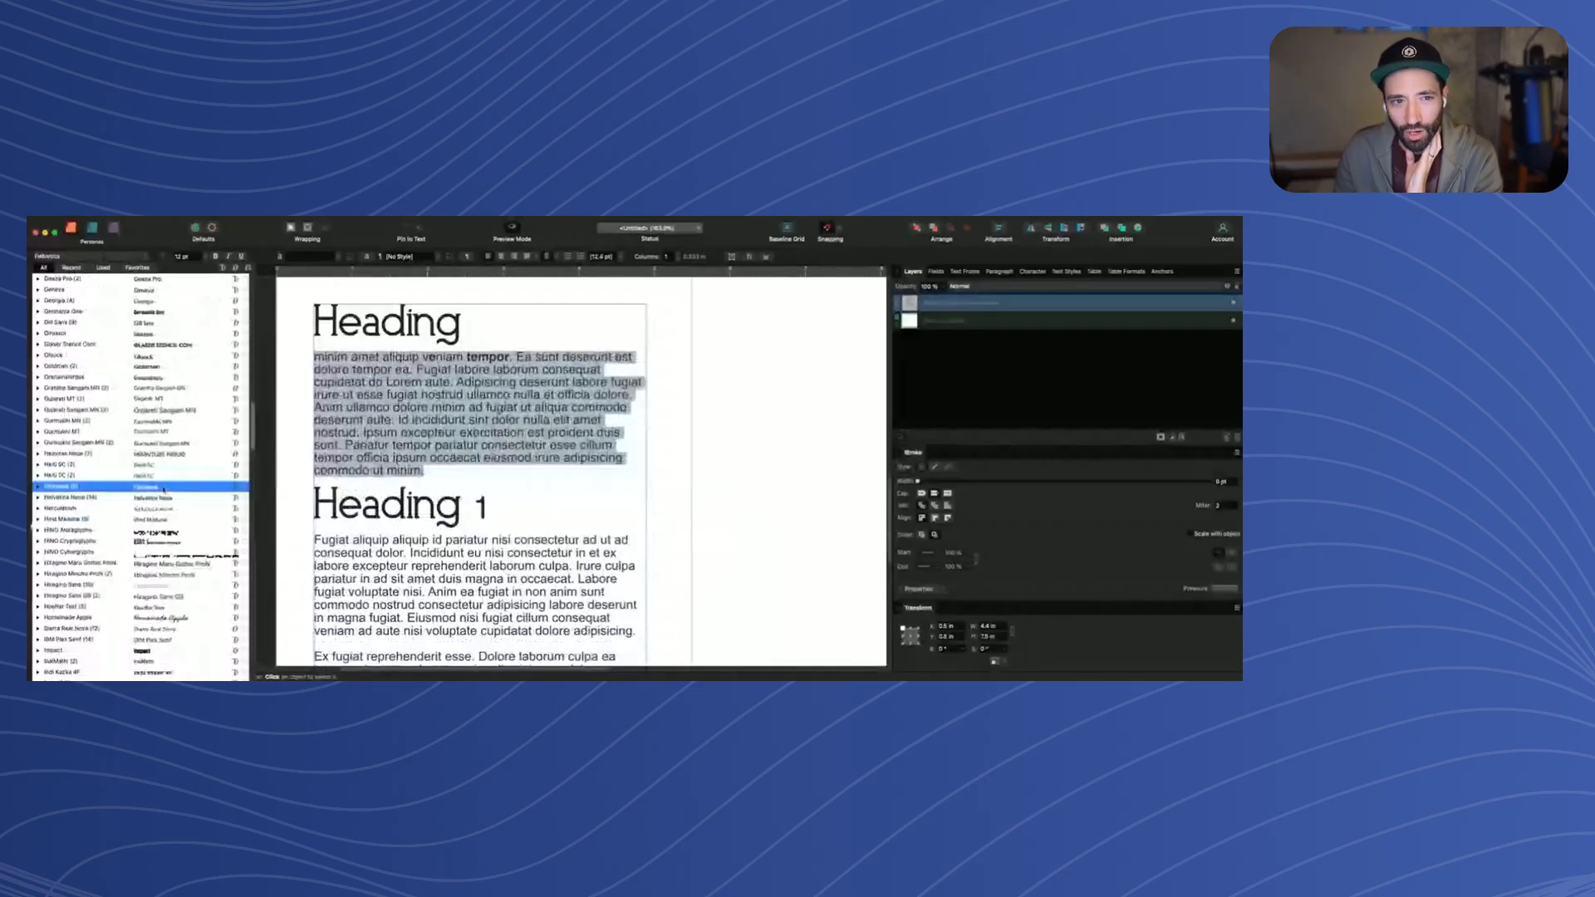
scroll(169, 519, down, 2)
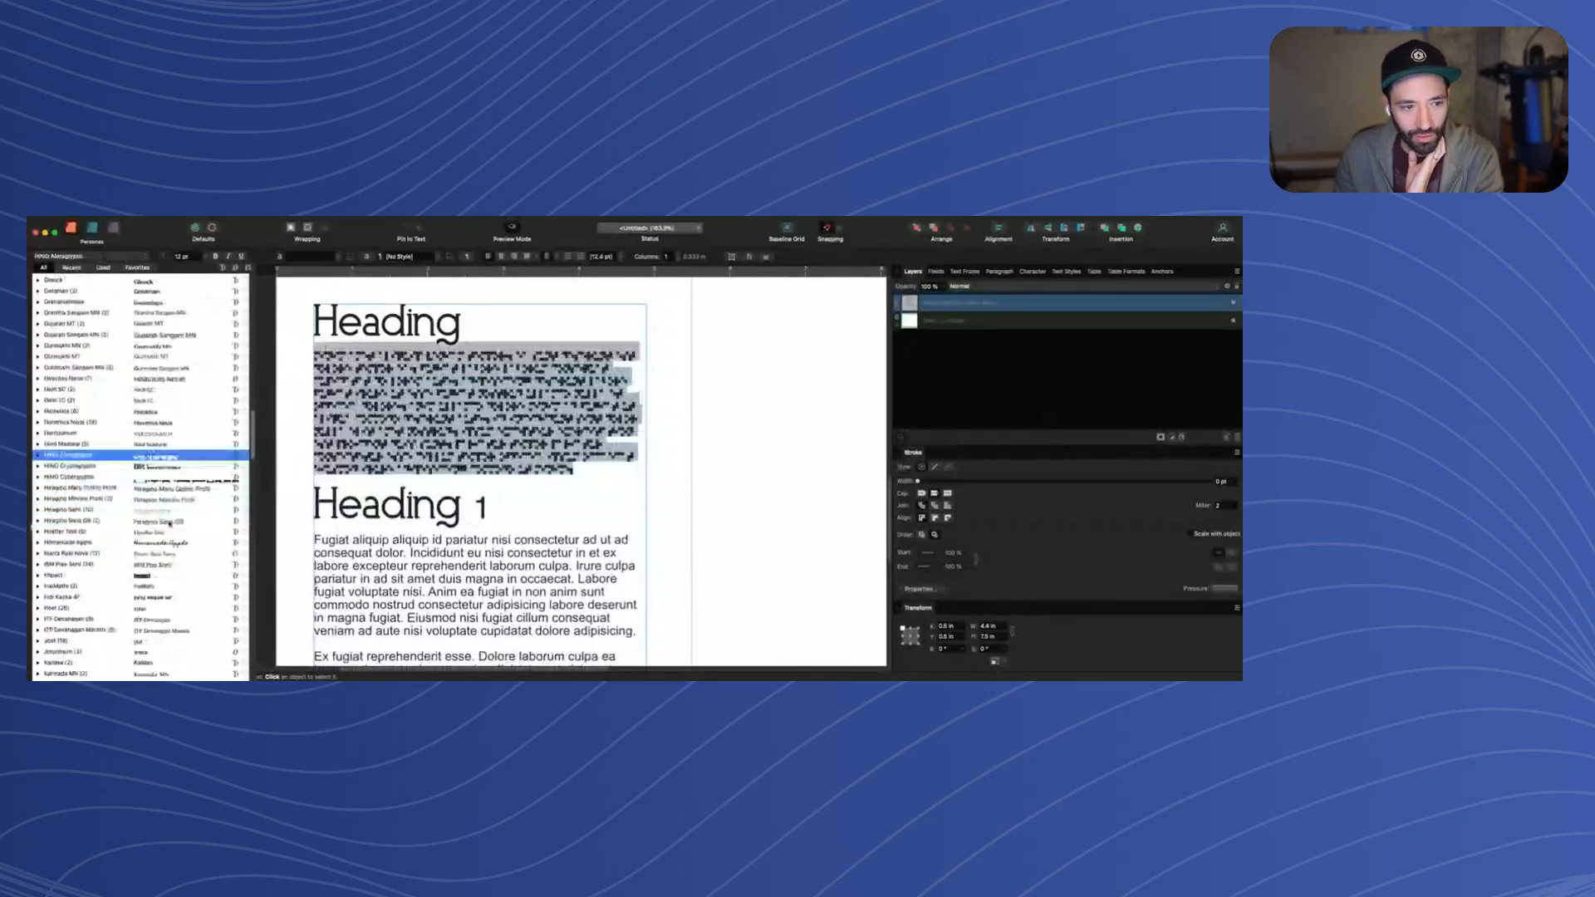
scroll(170, 523, down, 4)
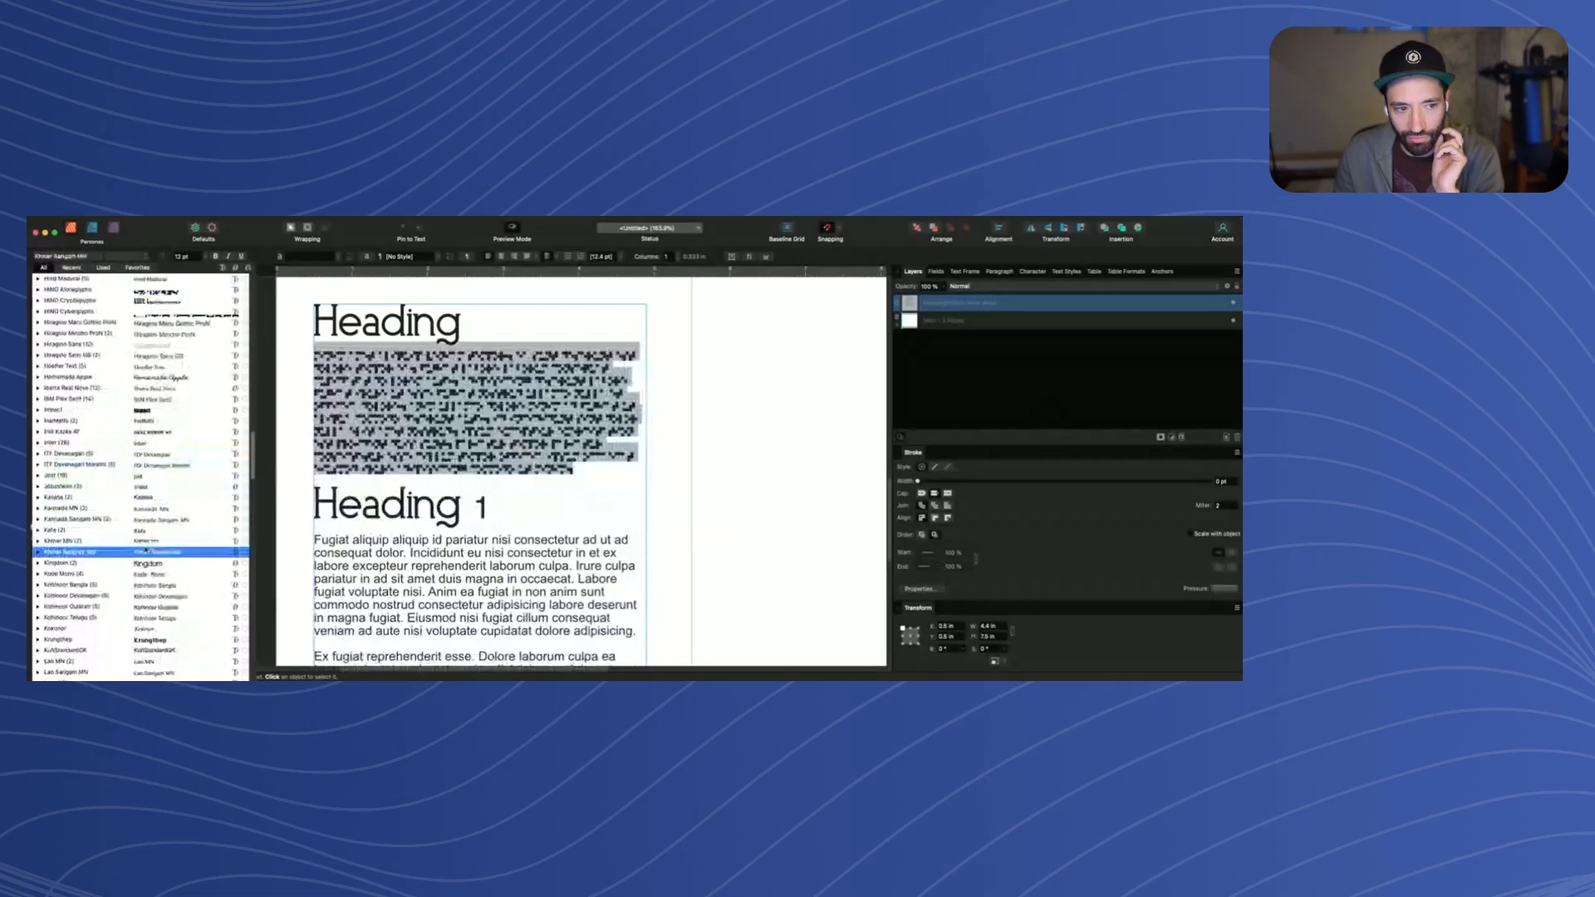
click(155, 479)
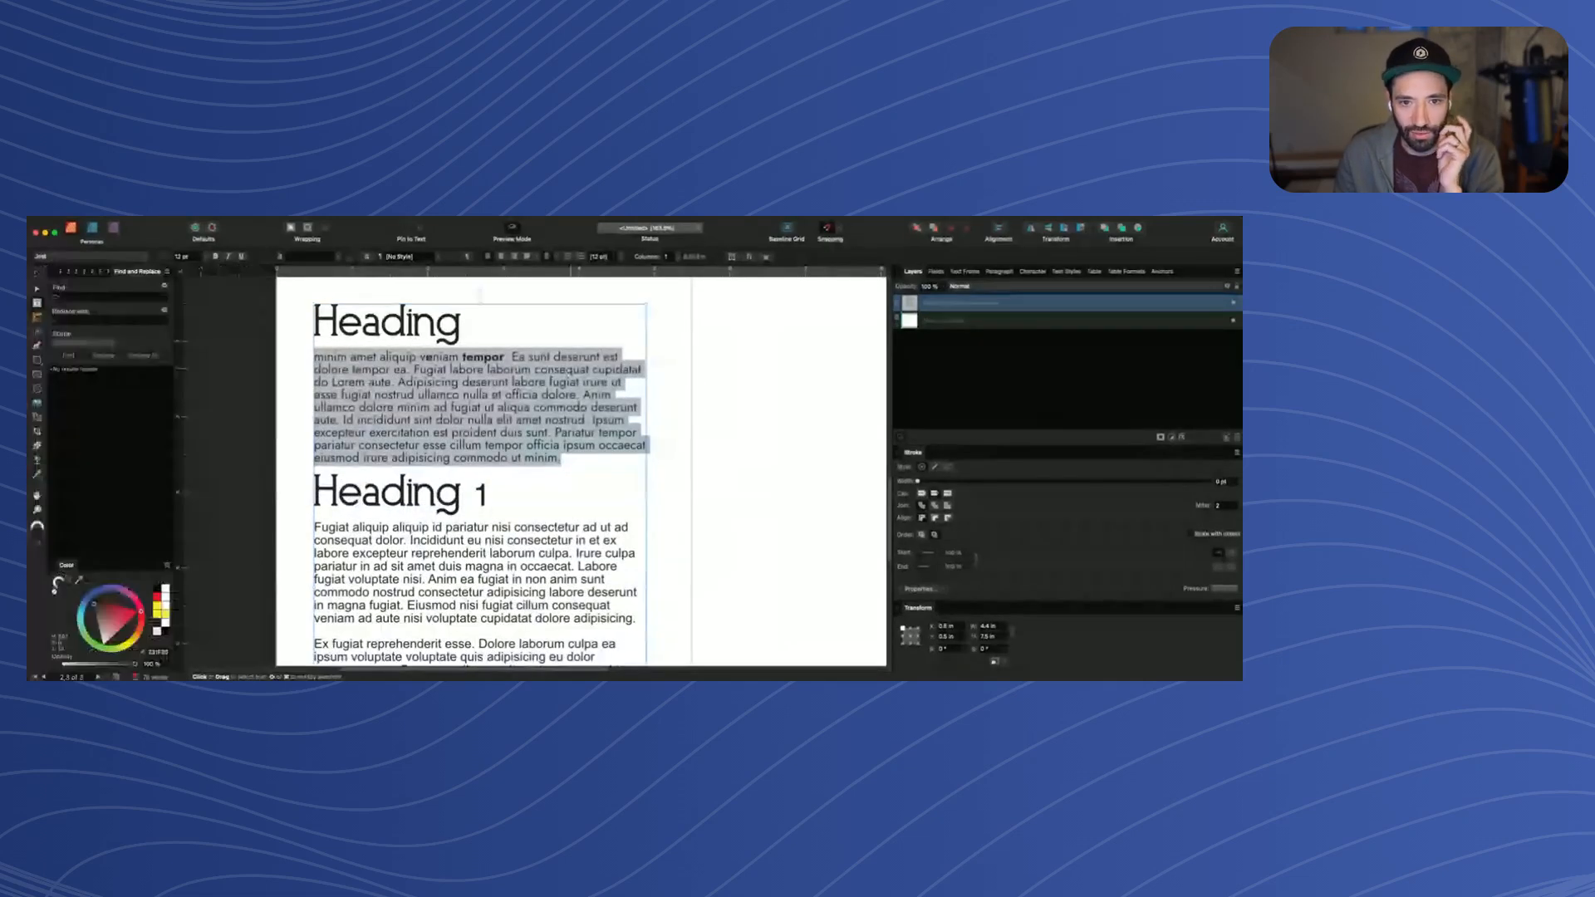
click(556, 394)
drag(560, 446, 454, 406)
click(454, 407)
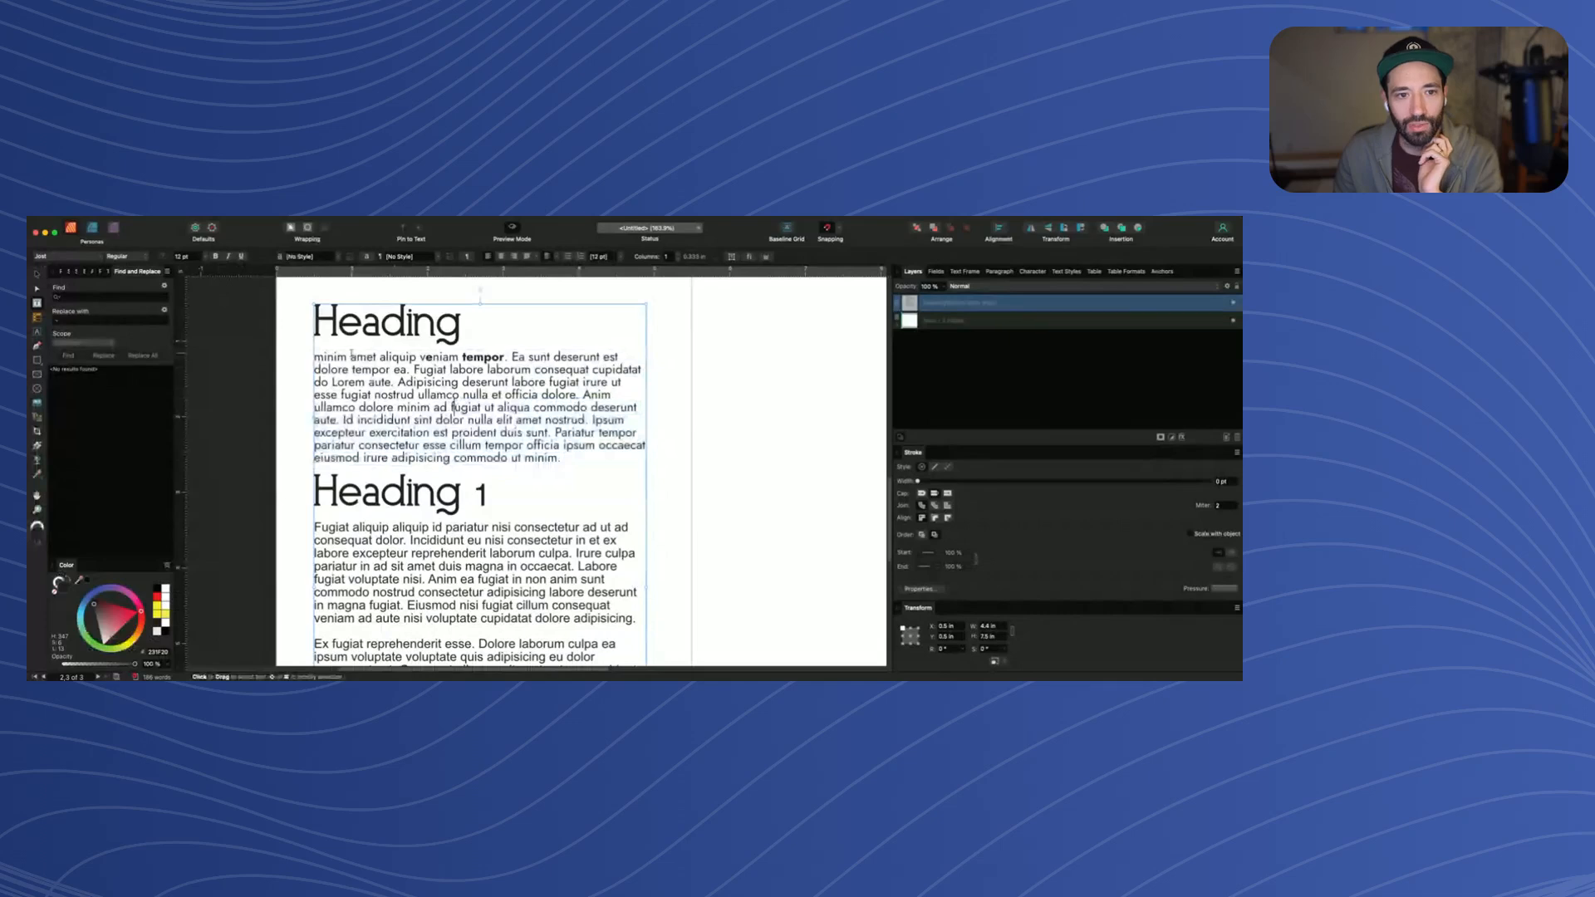
drag(316, 357, 432, 409)
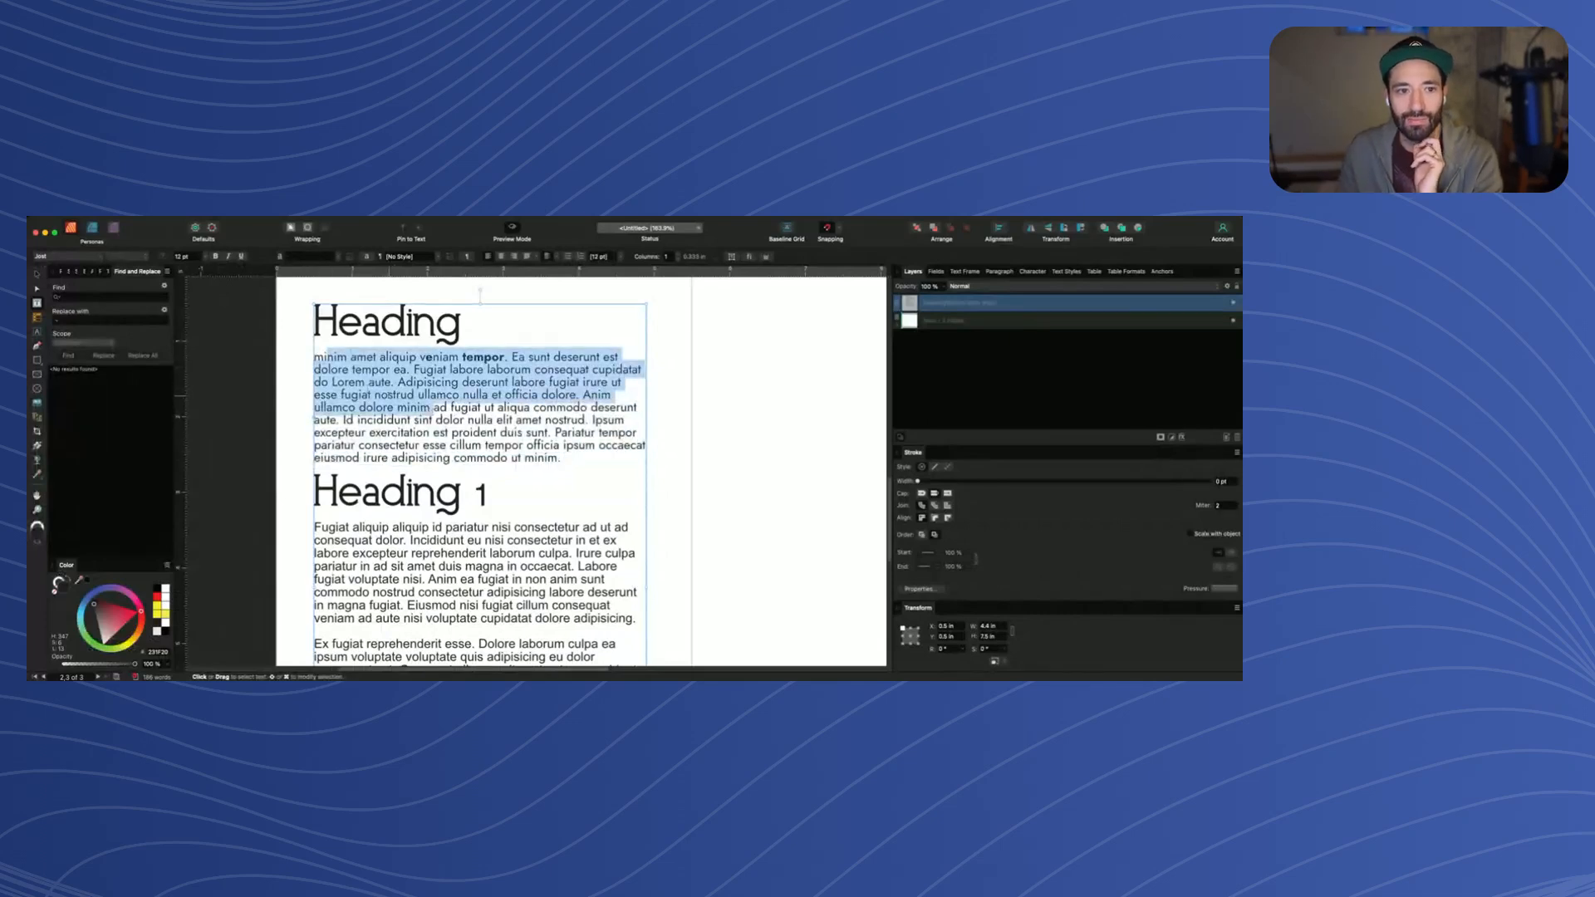
drag(312, 371, 515, 447)
drag(579, 459, 287, 372)
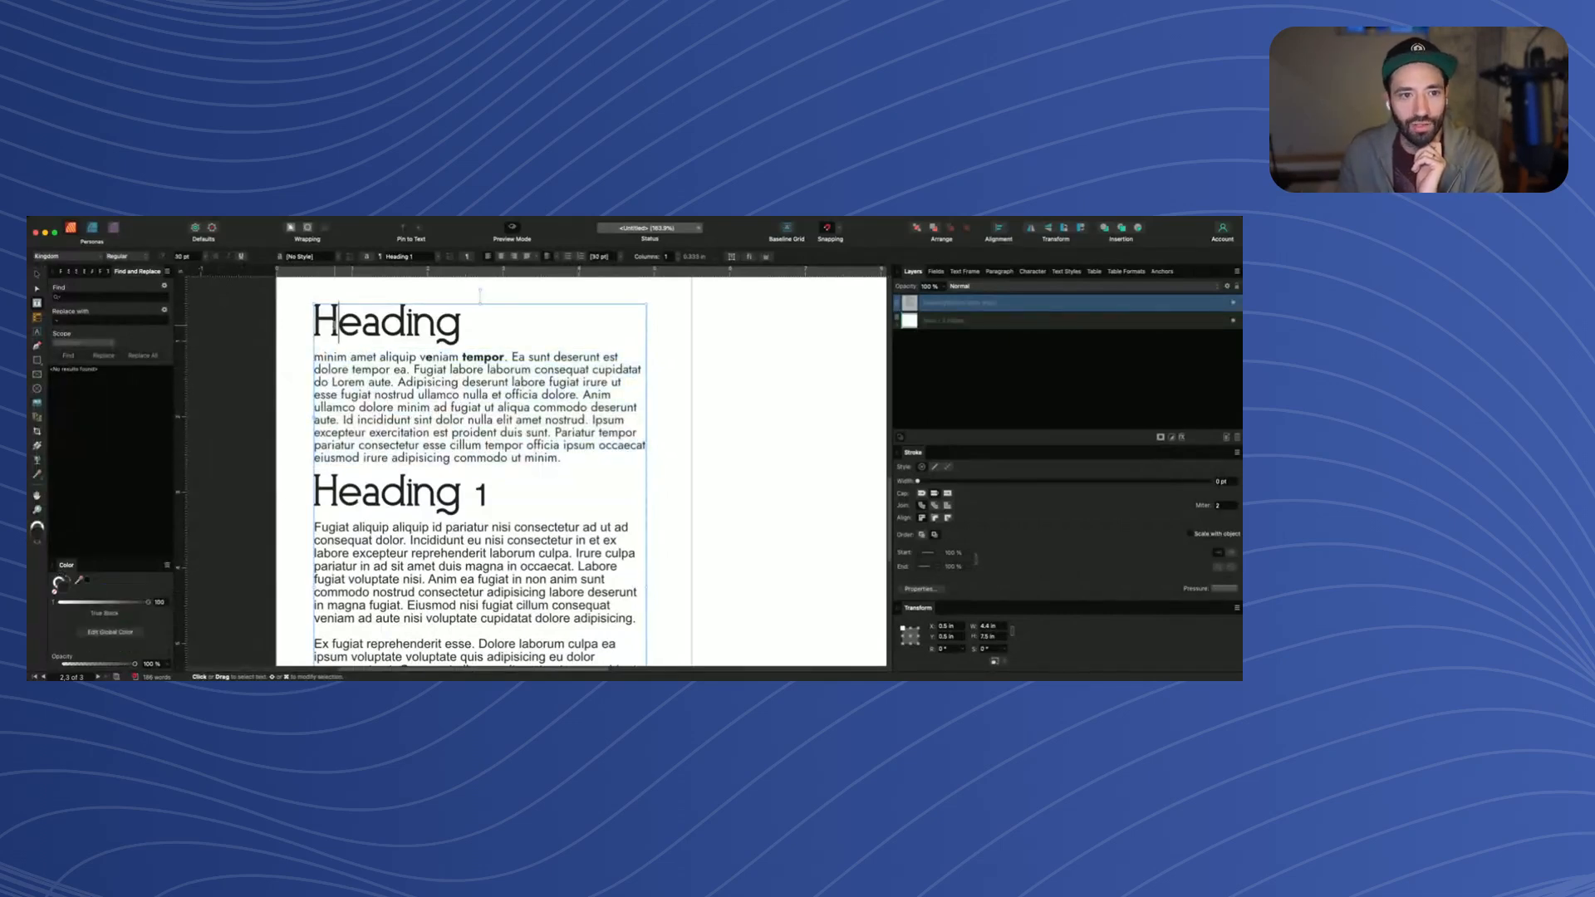
Change the top heading's font to Phosphate and update the Heading 1 paragraph style to match
double_click(319, 326)
click(81, 256)
scroll(146, 416, down, 10)
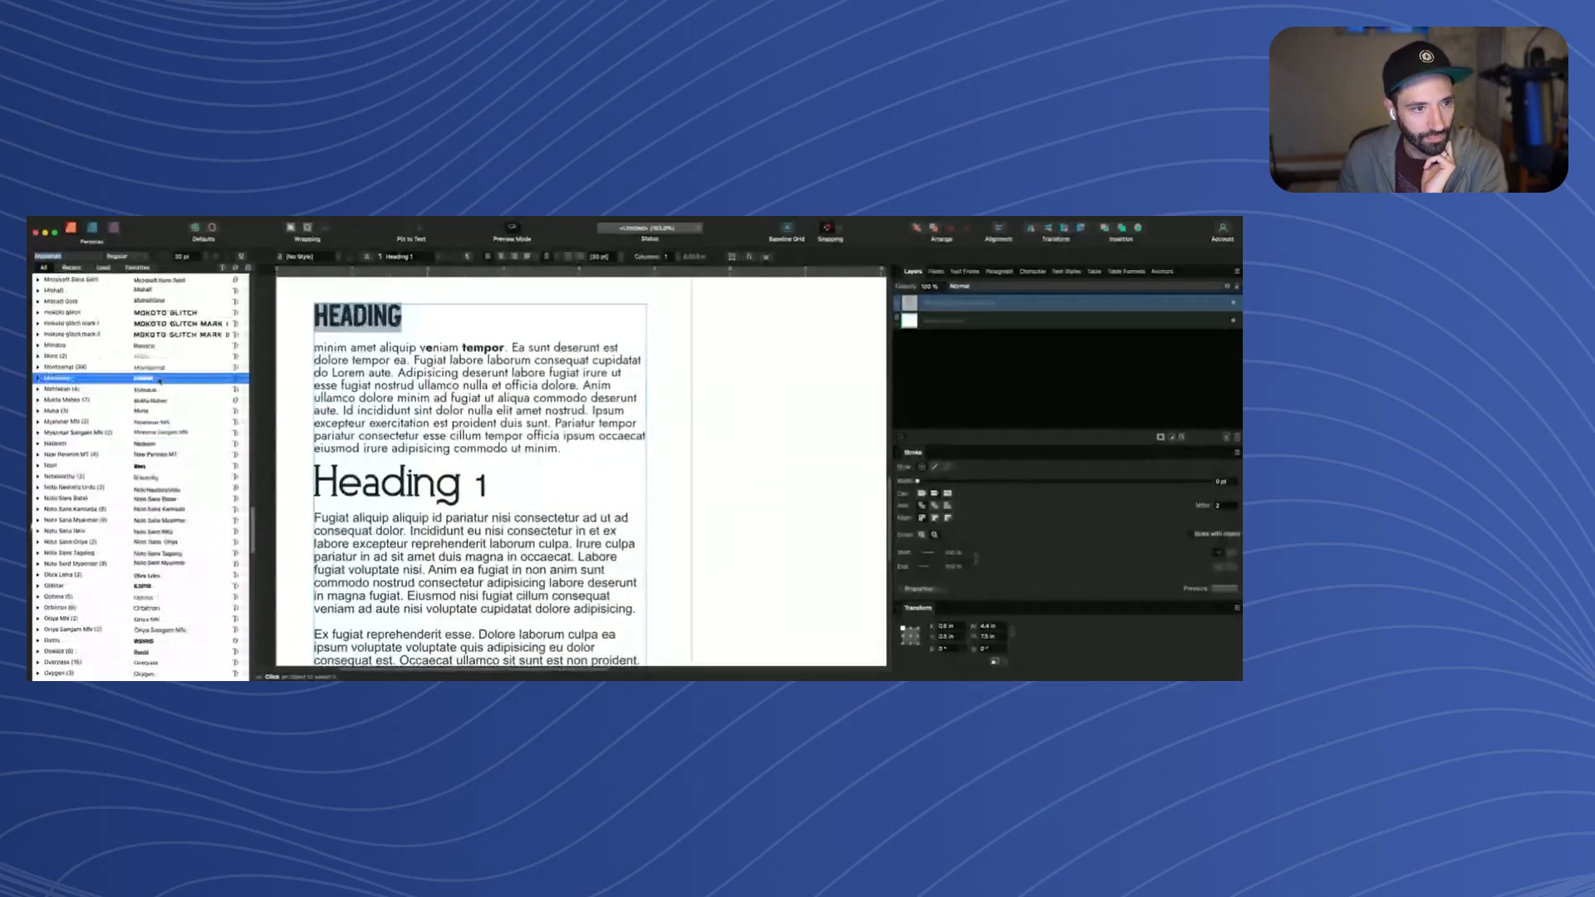
scroll(166, 442, down, 5)
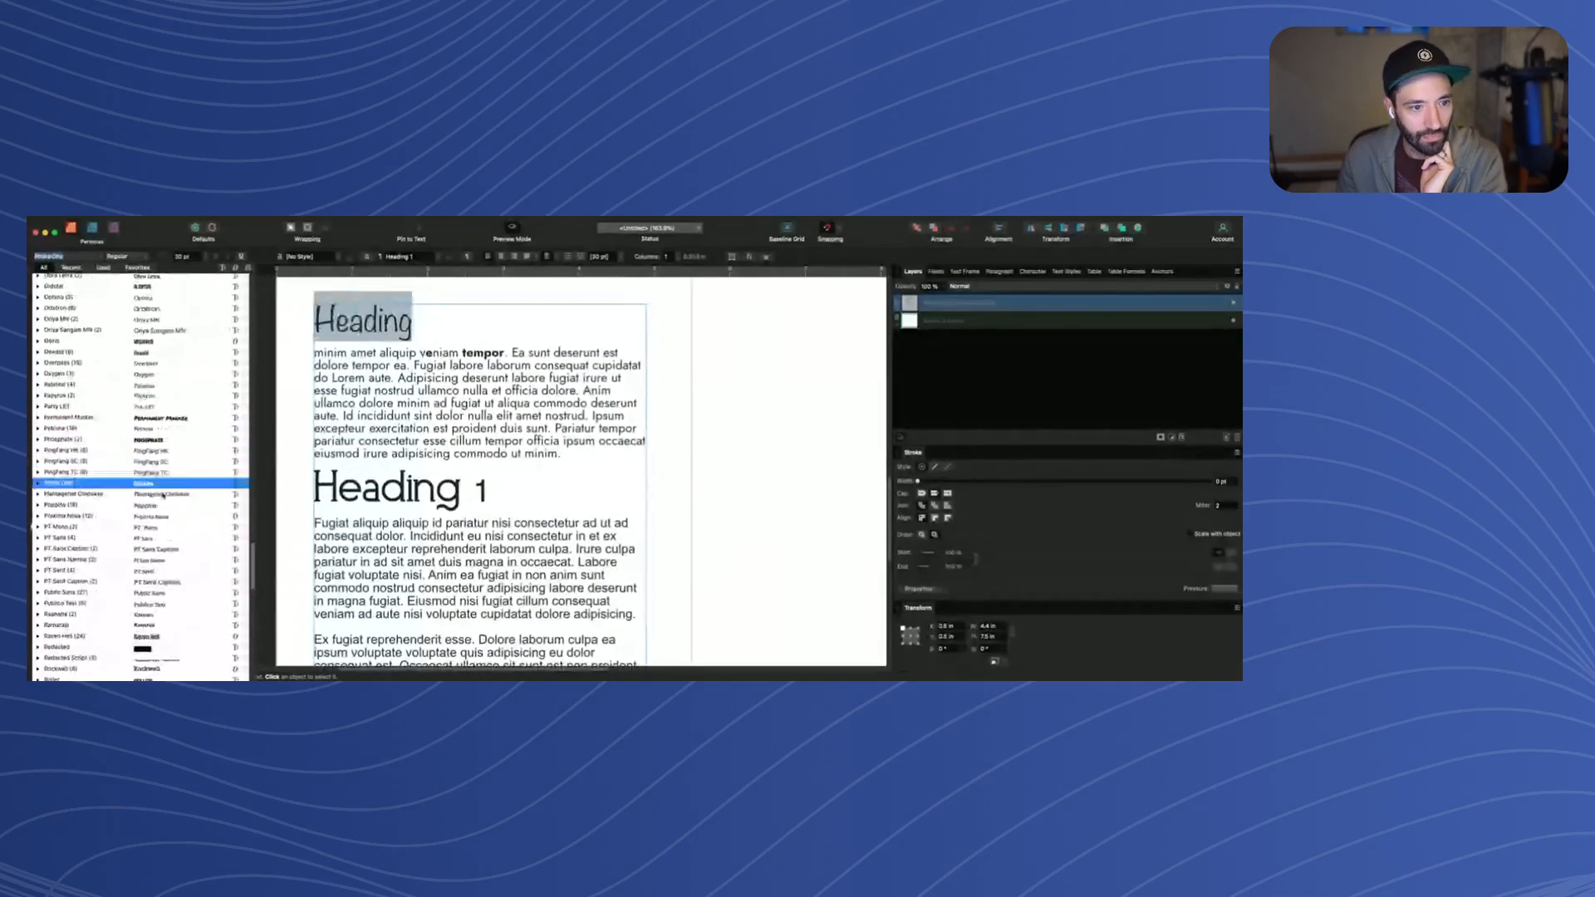
click(159, 446)
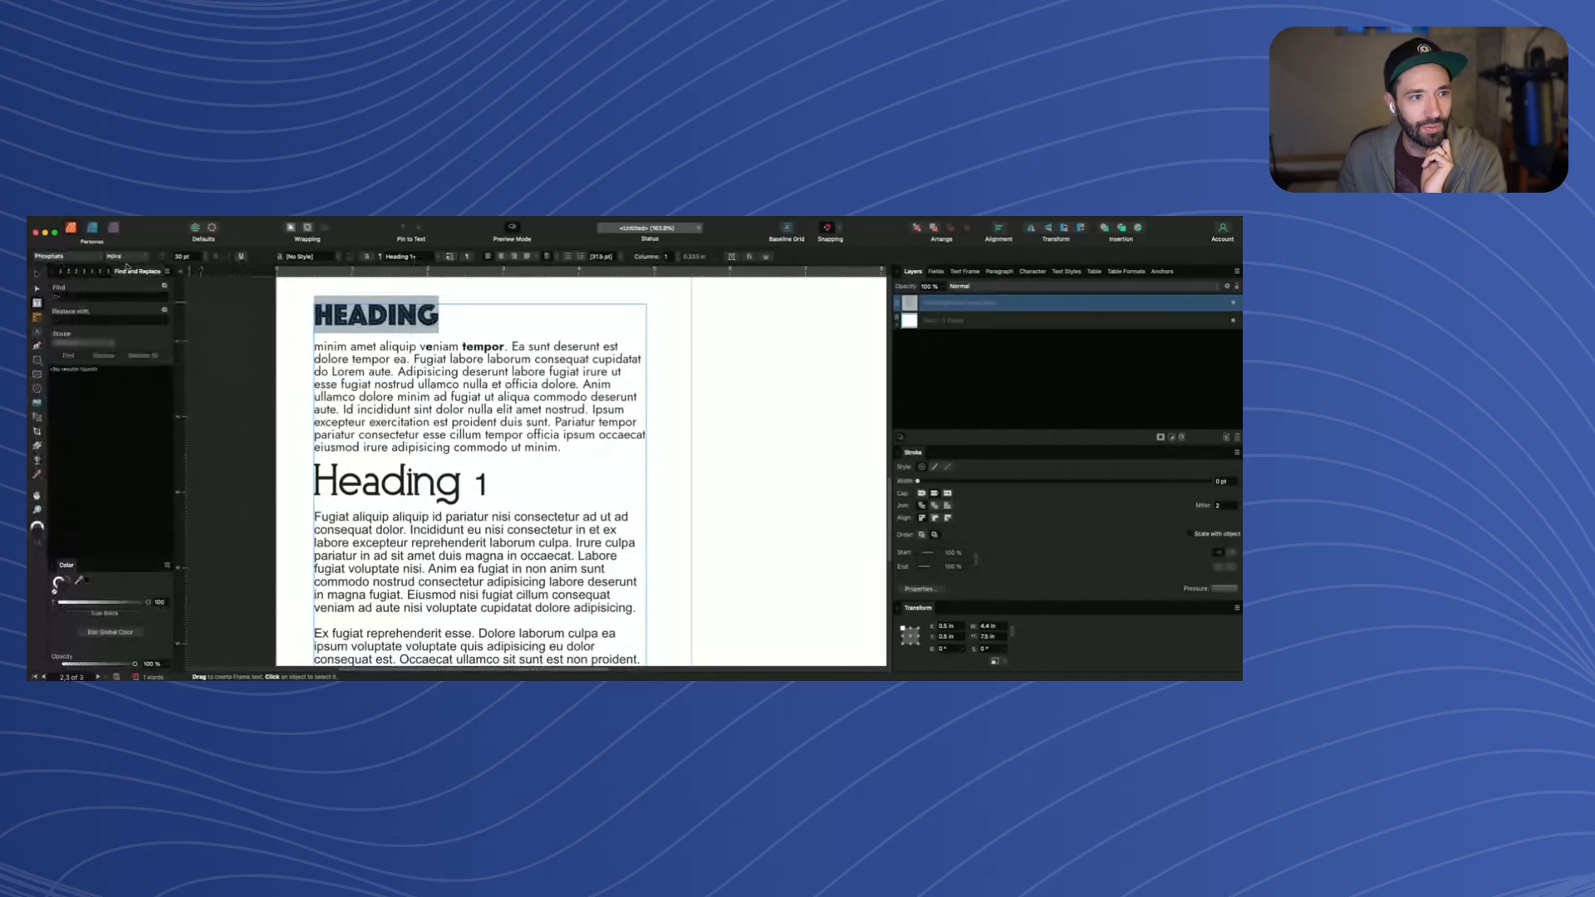
click(450, 256)
click(445, 394)
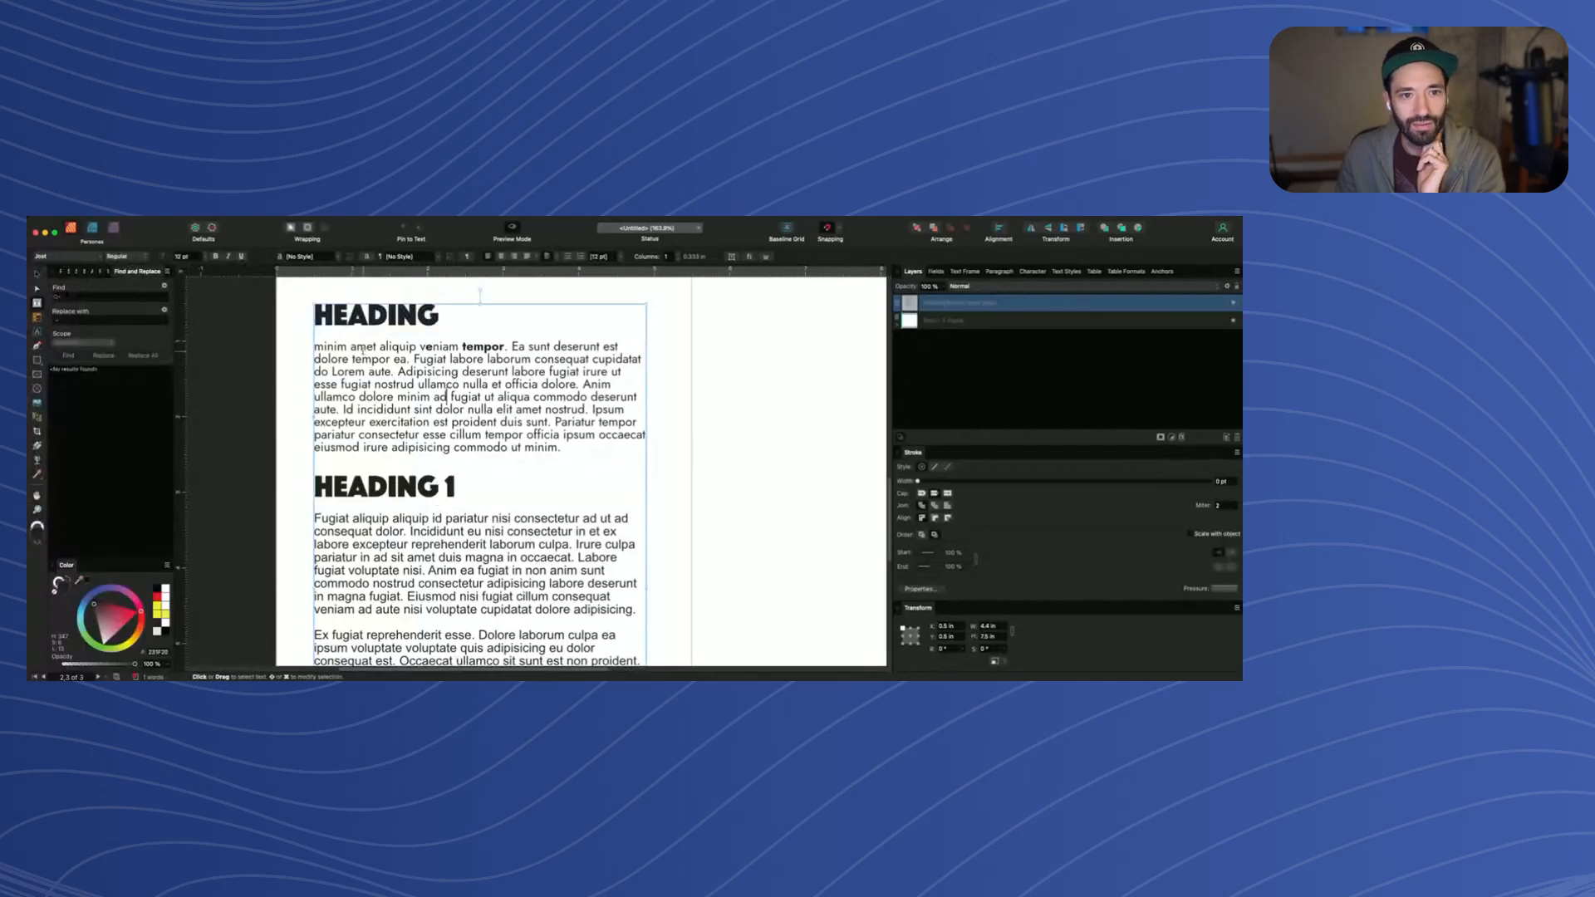
drag(333, 347, 384, 373)
click(384, 373)
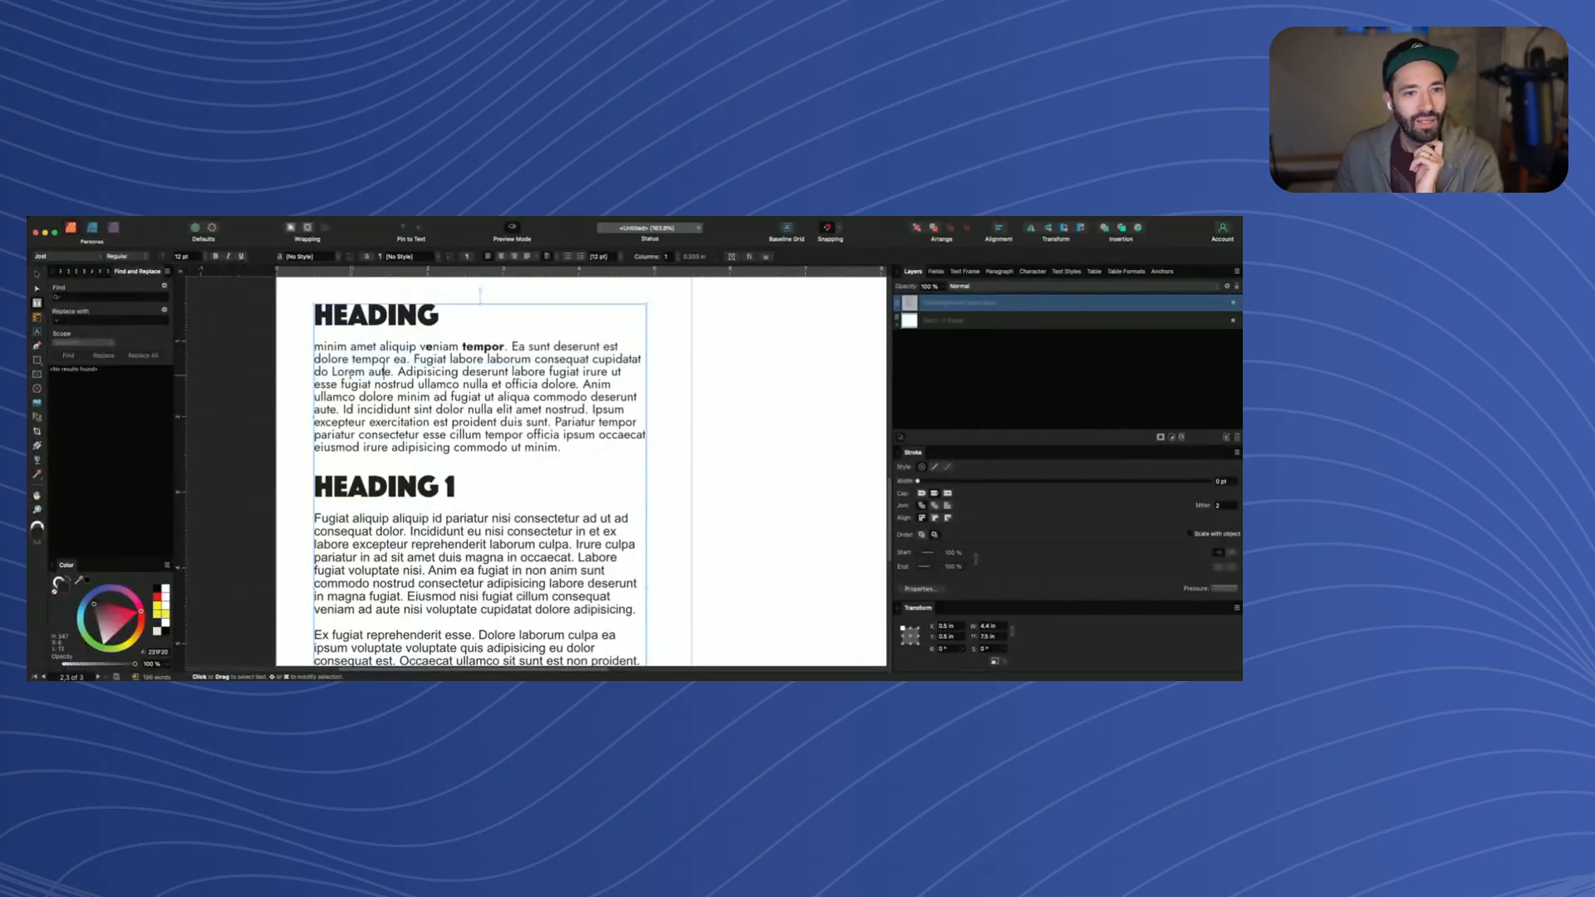
click(353, 318)
double_click(353, 319)
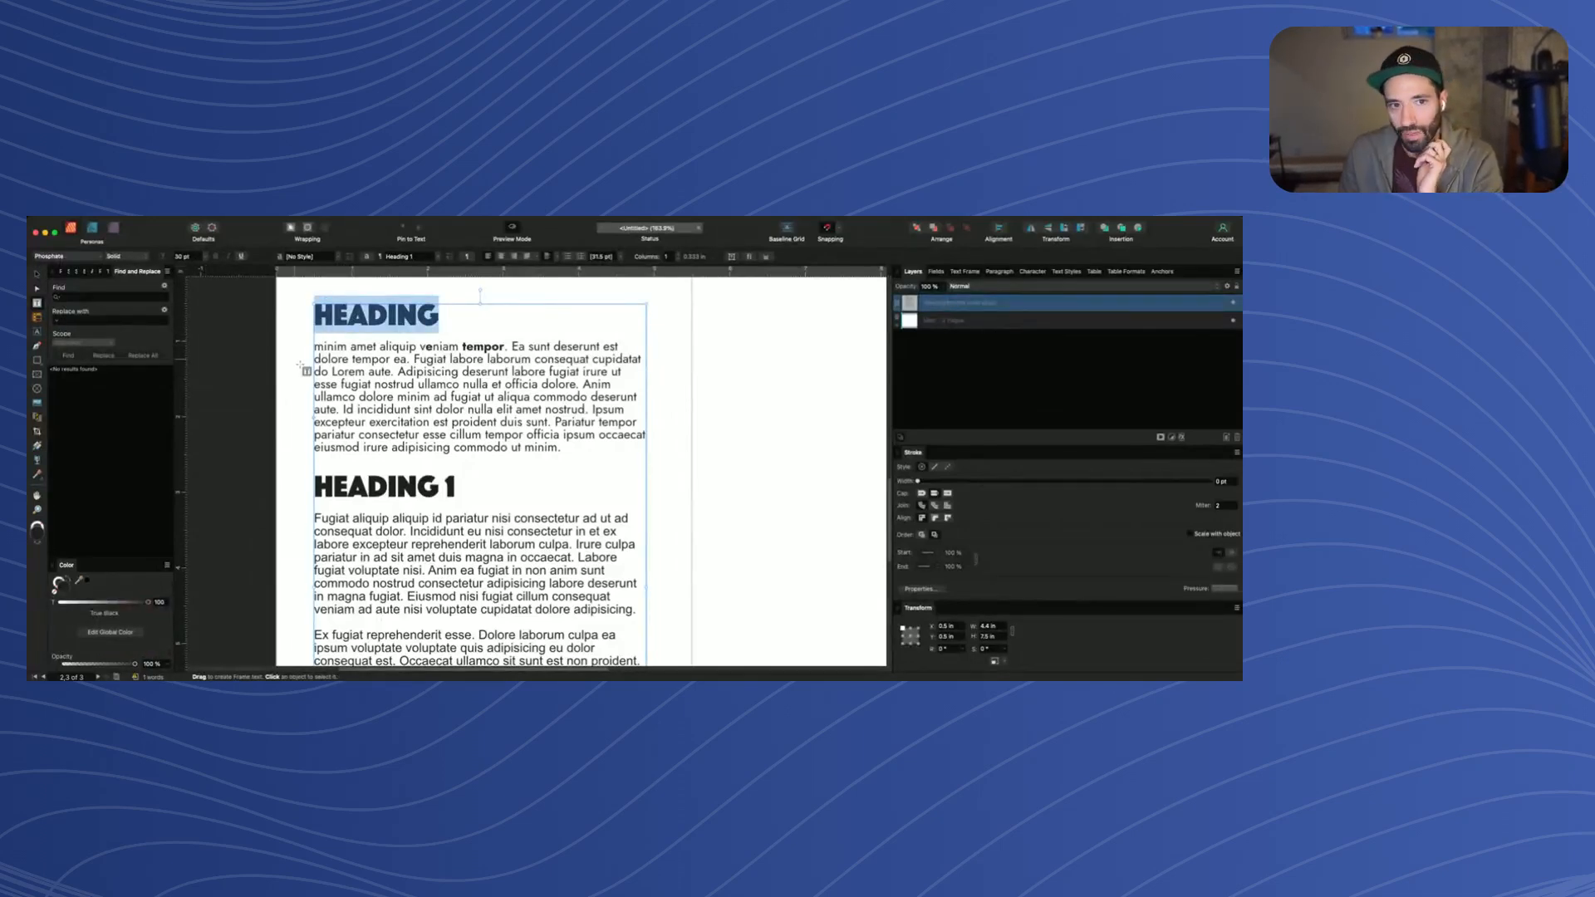
Add the number 1 to the end of the first heading on the page
scroll(338, 424, down, 1)
scroll(338, 423, up, 1)
scroll(338, 424, down, 5)
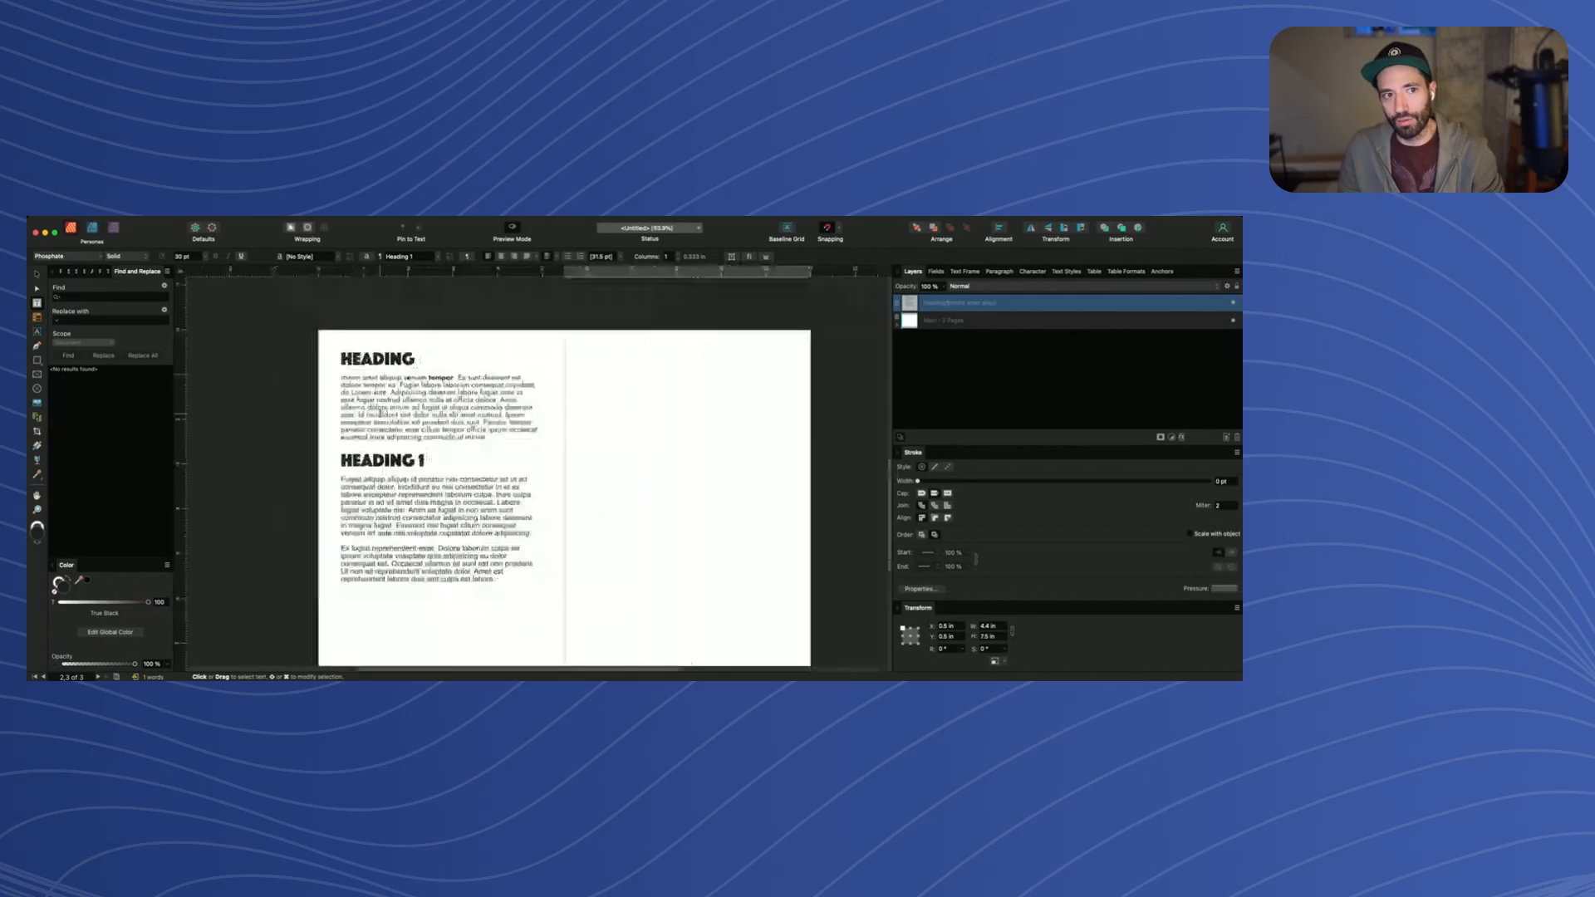
scroll(372, 373, up, 2)
click(383, 369)
text(1)
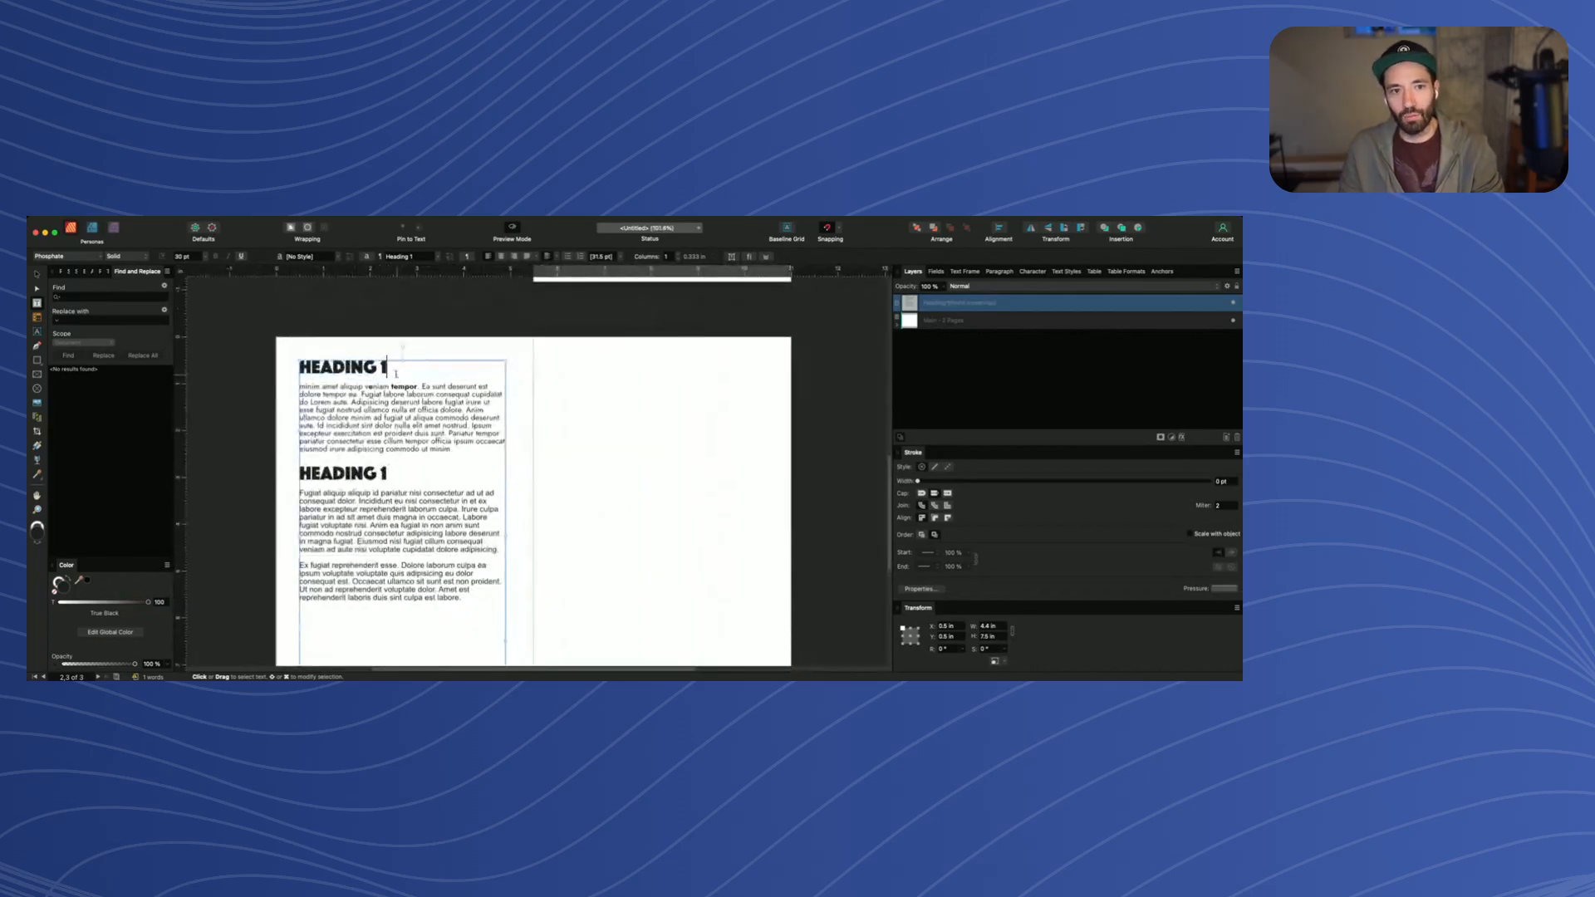
Set the first heading's font size to 48 pt and update the Heading 1 paragraph style with it
drag(406, 369, 297, 368)
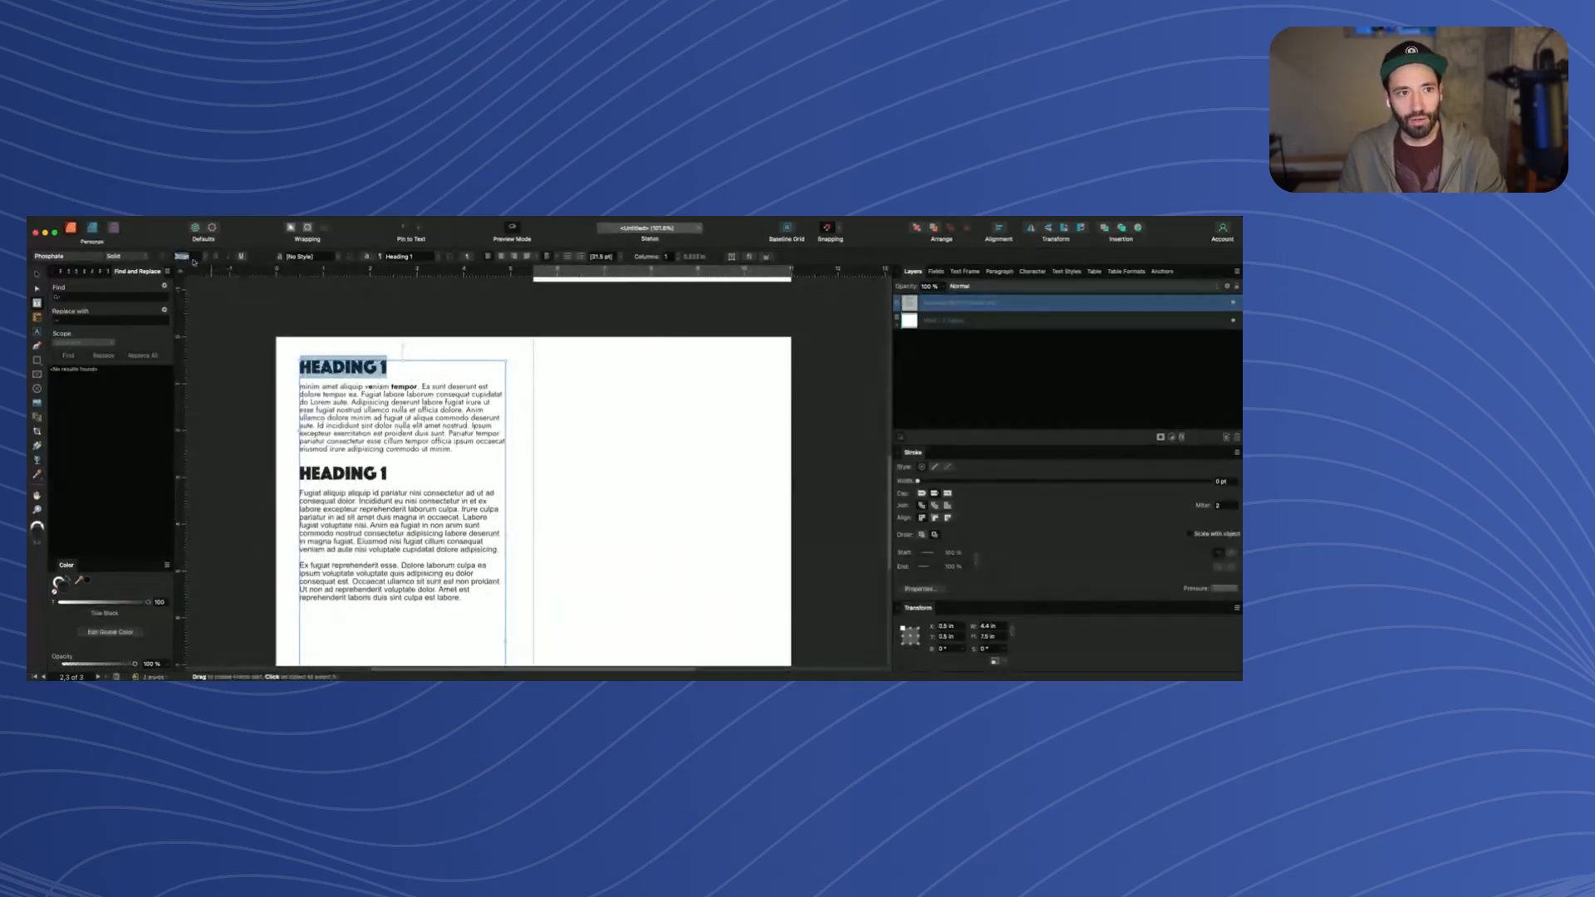
key(Return)
click(448, 257)
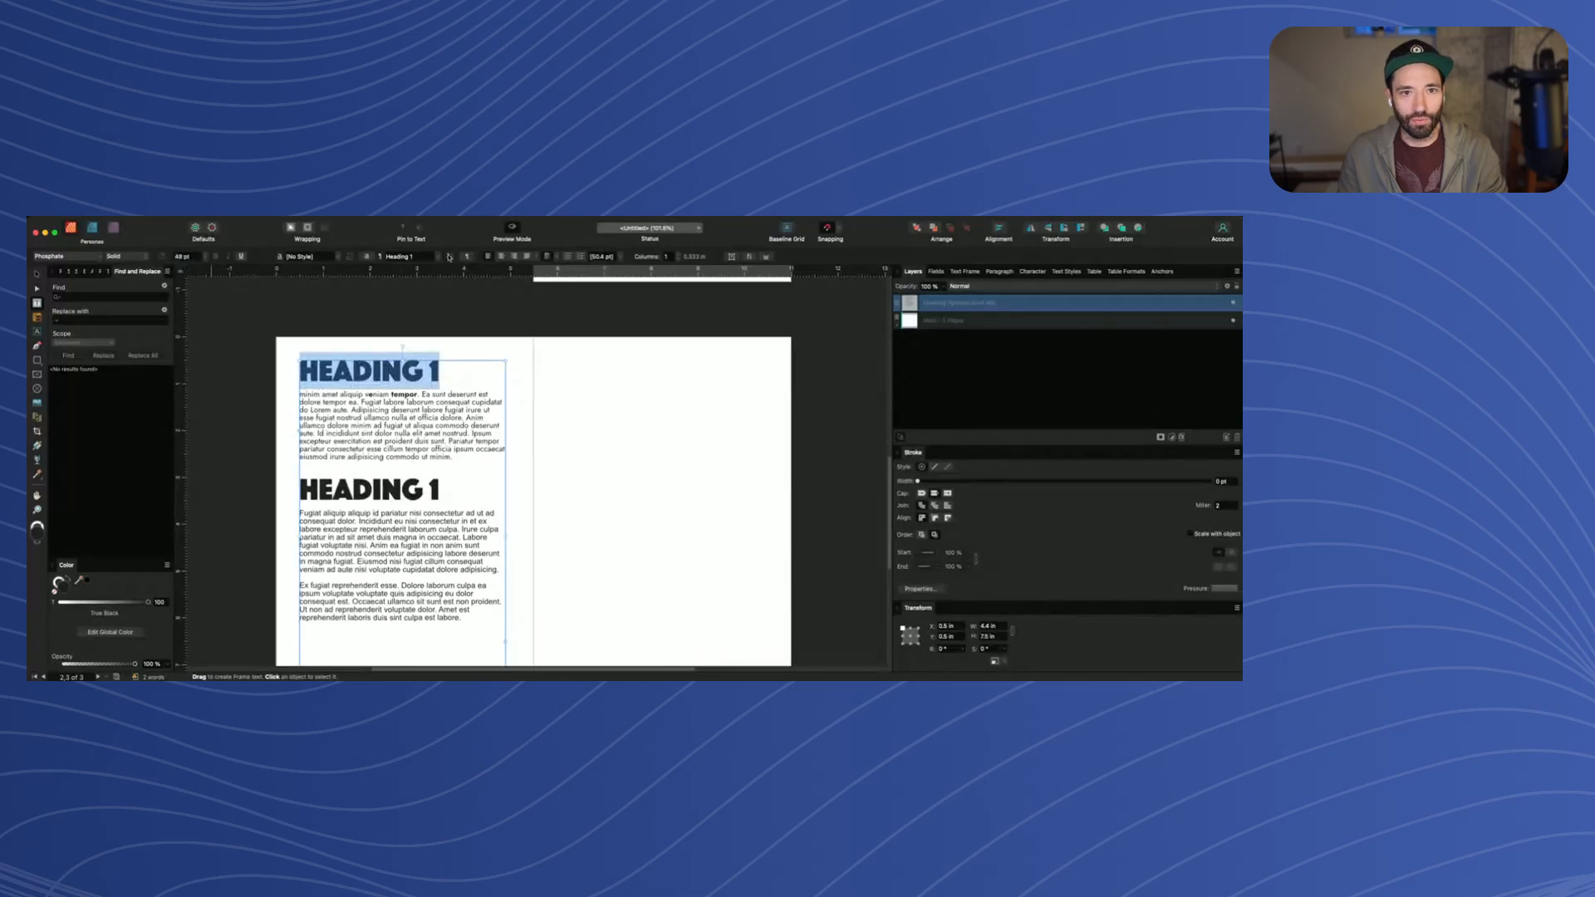
click(451, 370)
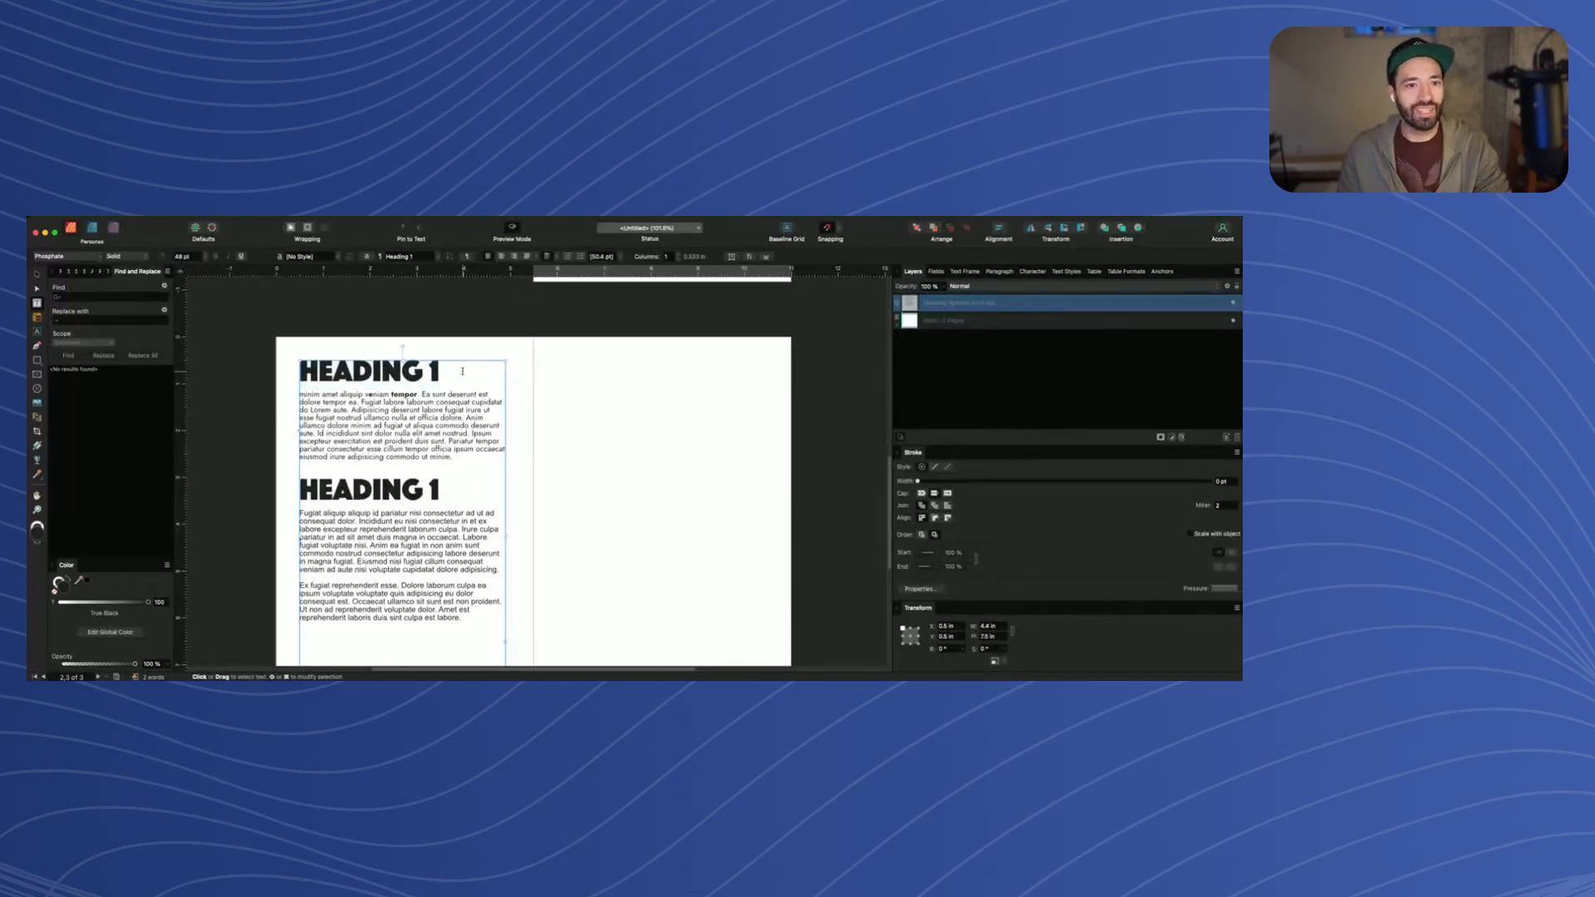
Extend the first heading with the words LINE BREAK
drag(453, 370, 300, 367)
mouse_move(457, 380)
mouse_down()
mouse_move(337, 376)
mouse_move(441, 378)
mouse_up()
text(LINE )
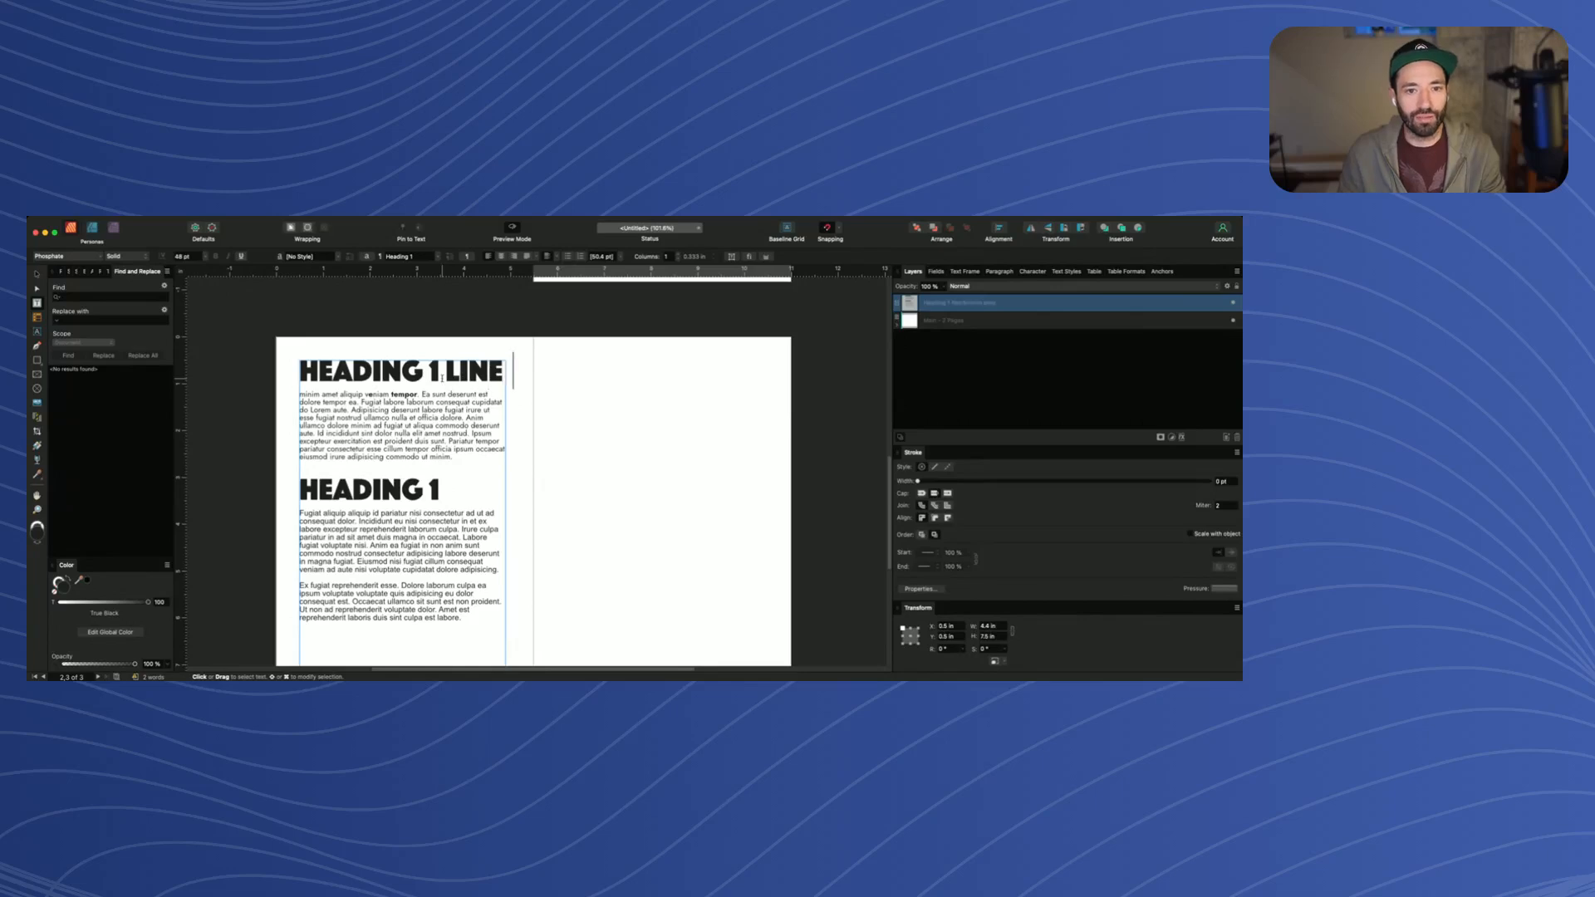
text(BREAK)
Set the font size of the whole HEADING 1 LINE BREAK text to 30 pt
drag(391, 405, 197, 343)
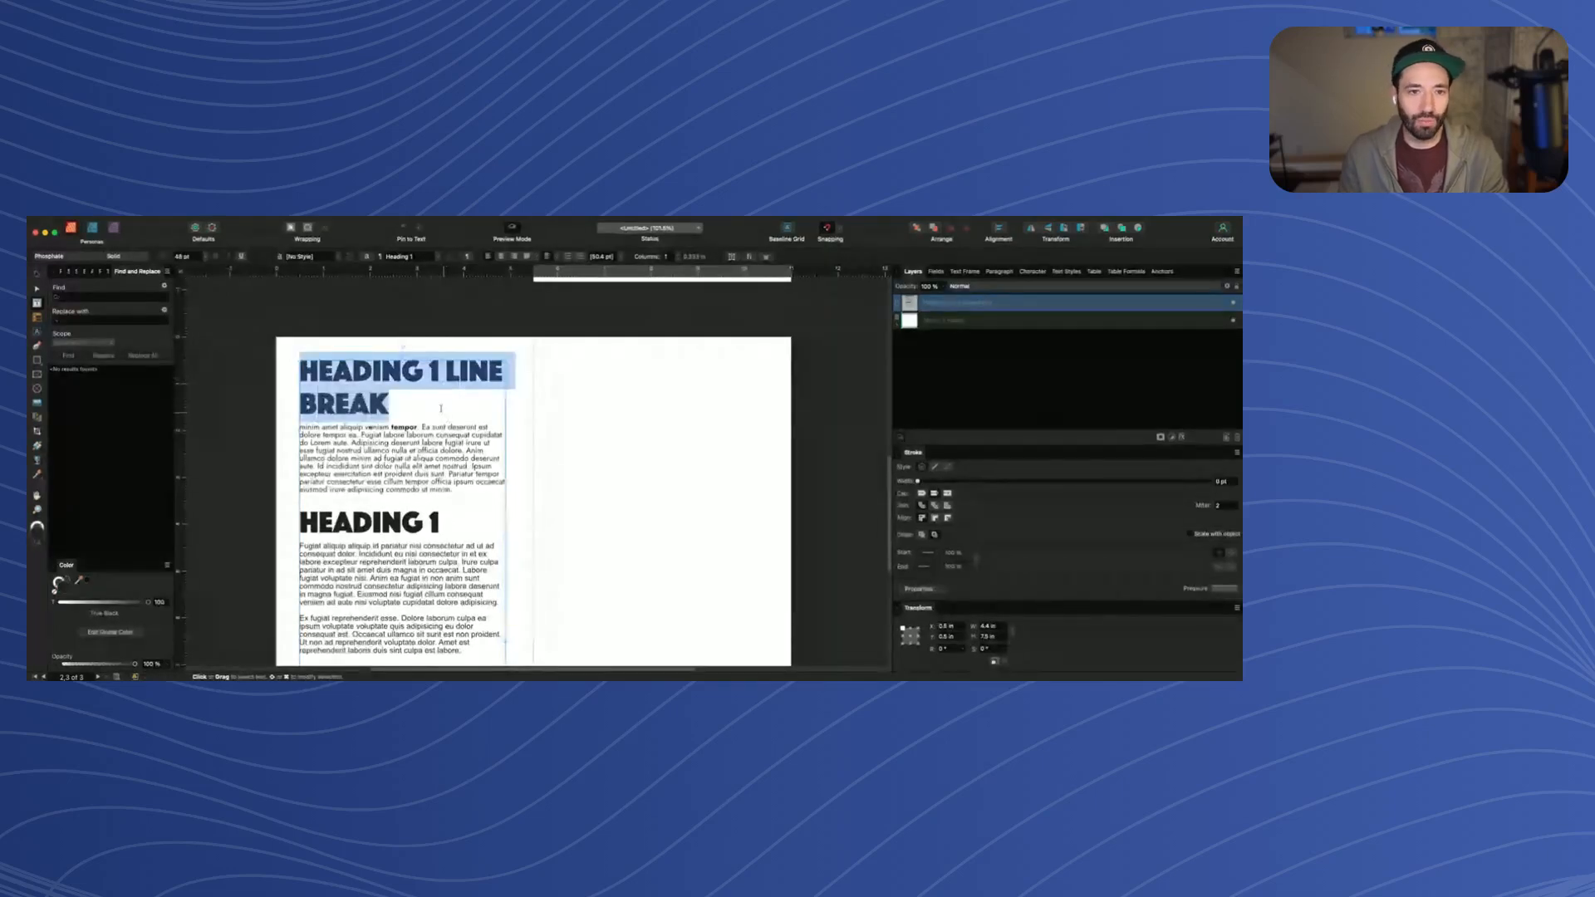
click(188, 259)
text(30)
key(Return)
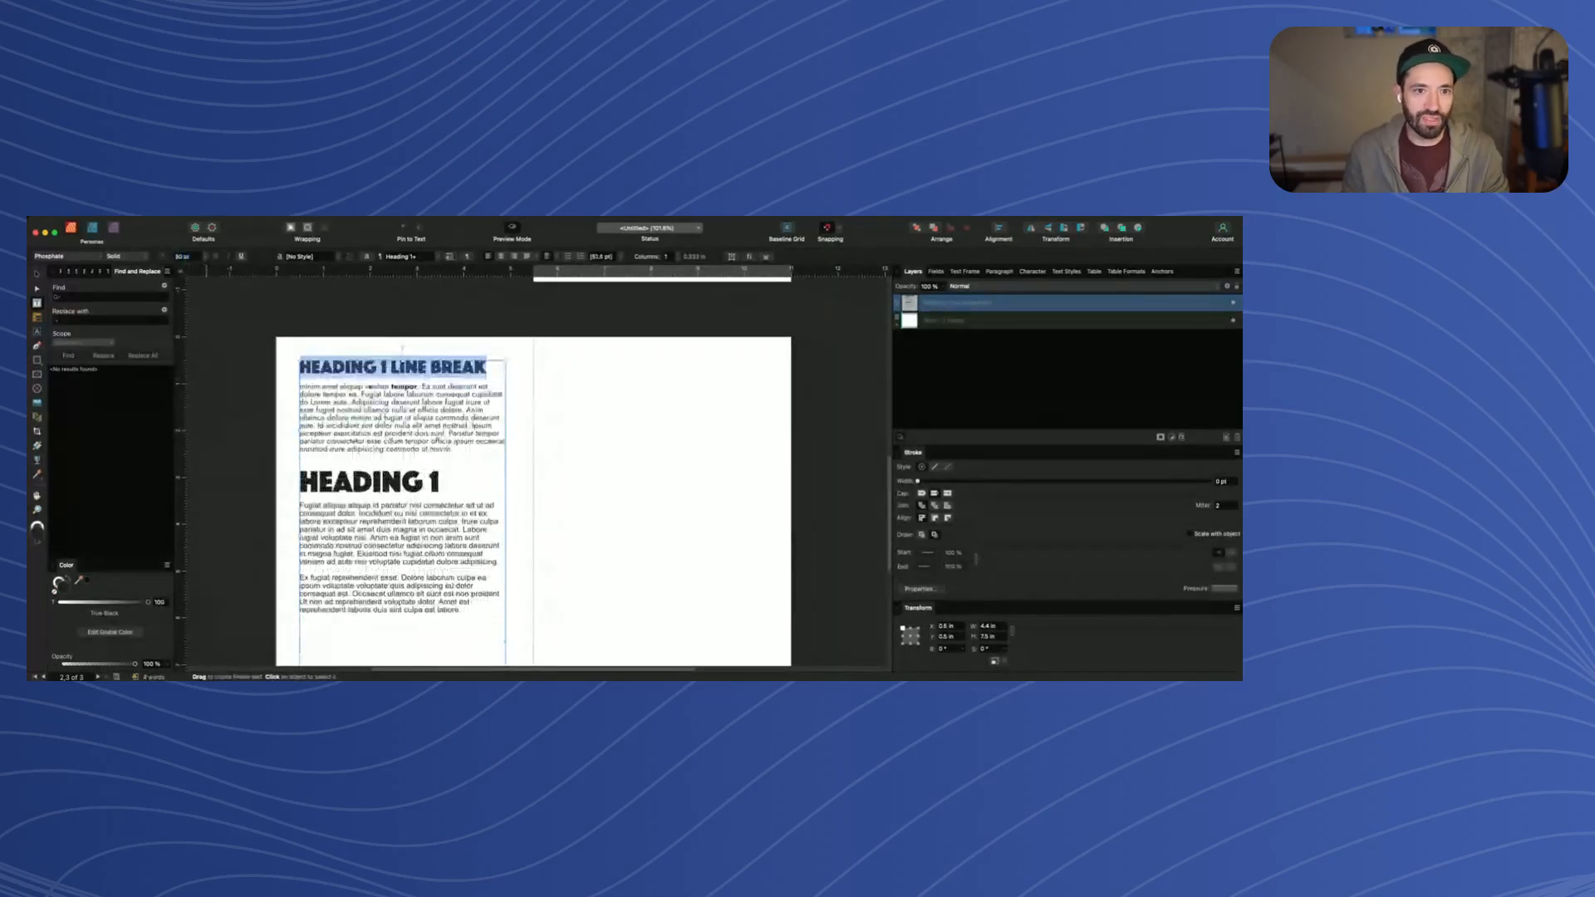
Delete part of the first heading, then undo that deletion and the 30 pt font size change
drag(364, 366, 497, 367)
click(363, 366)
key(BackSpace)
key(super+z)
key(super+z)
key(super+z)
key(super+z)
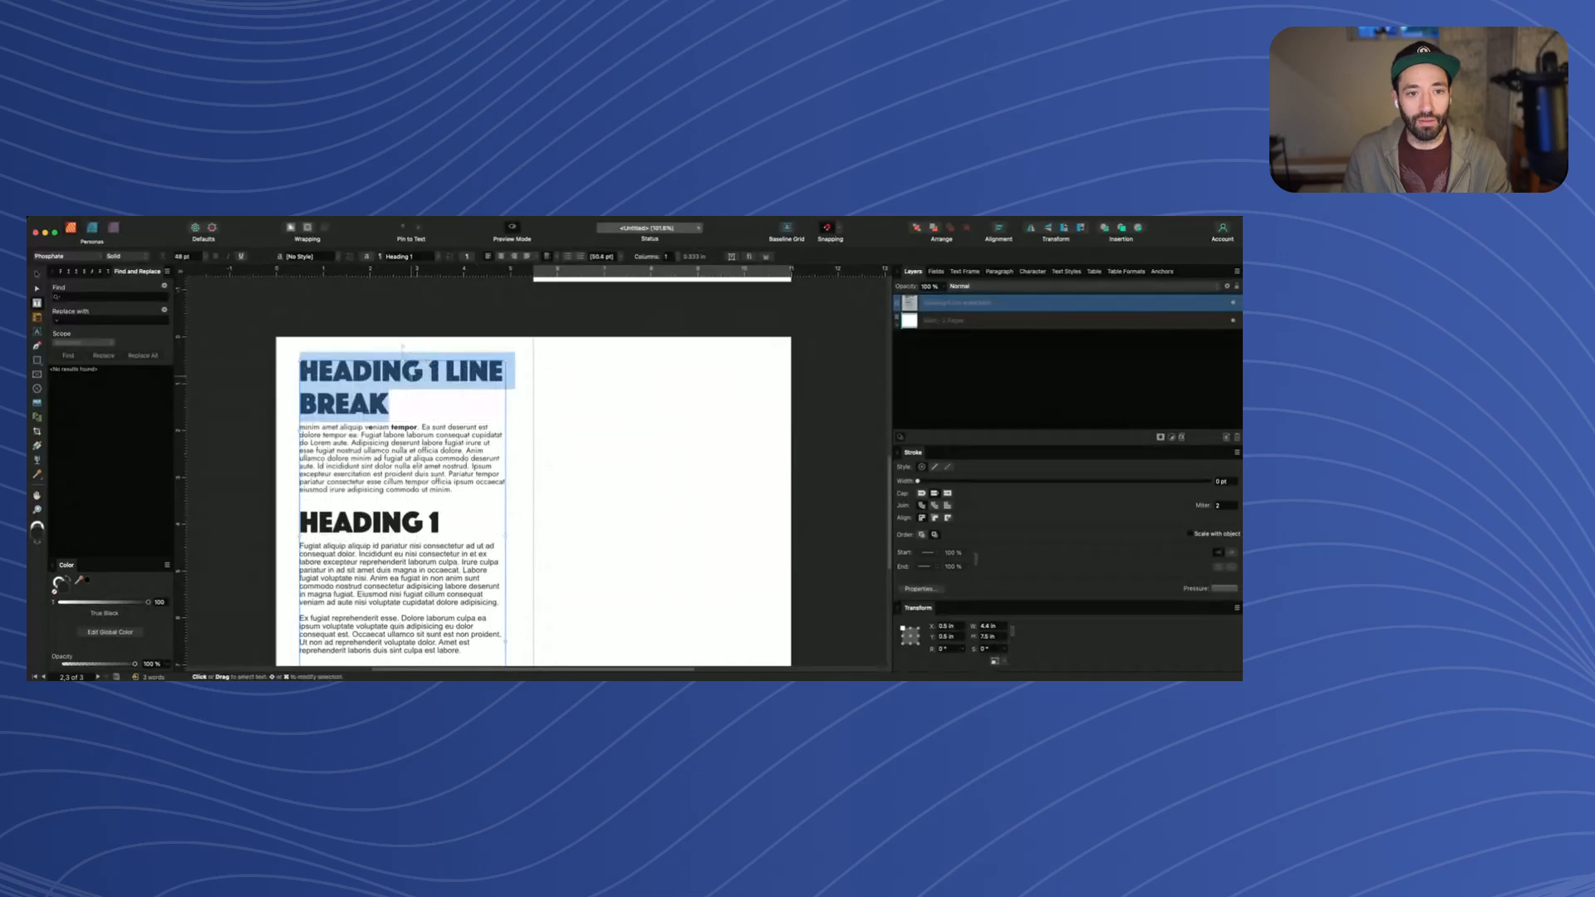
Undo the added LINE BREAK words in the first heading and deselect the text frame
drag(439, 371, 385, 378)
click(301, 370)
key(super+z)
click(402, 333)
scroll(426, 400, down, 1)
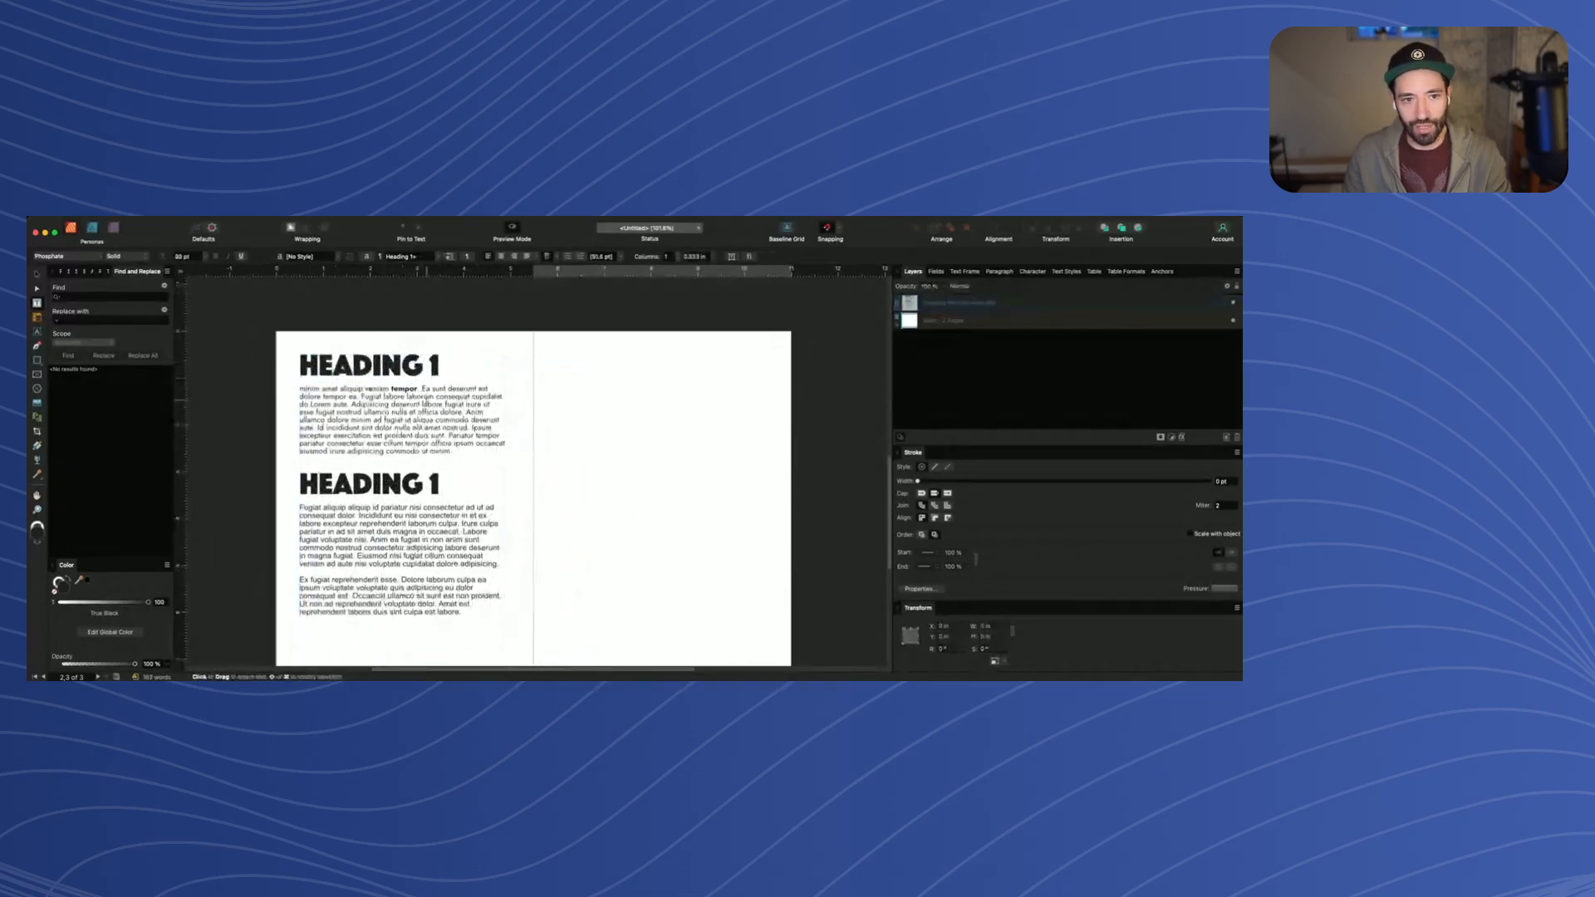
scroll(348, 385, up, 3)
double_click(331, 387)
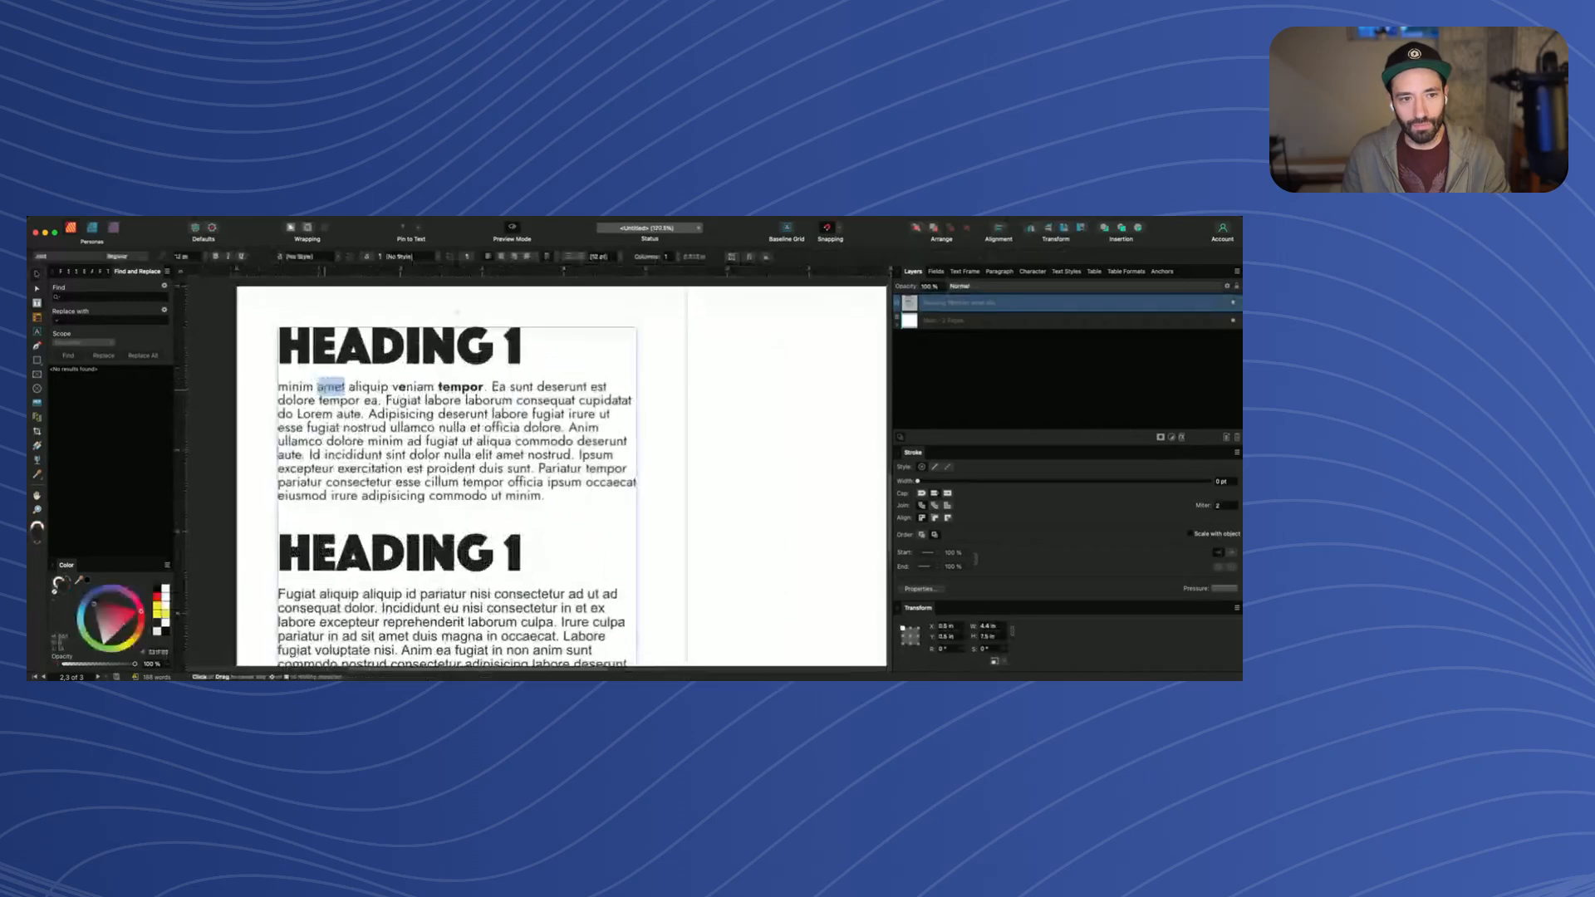
drag(321, 388, 364, 414)
click(363, 414)
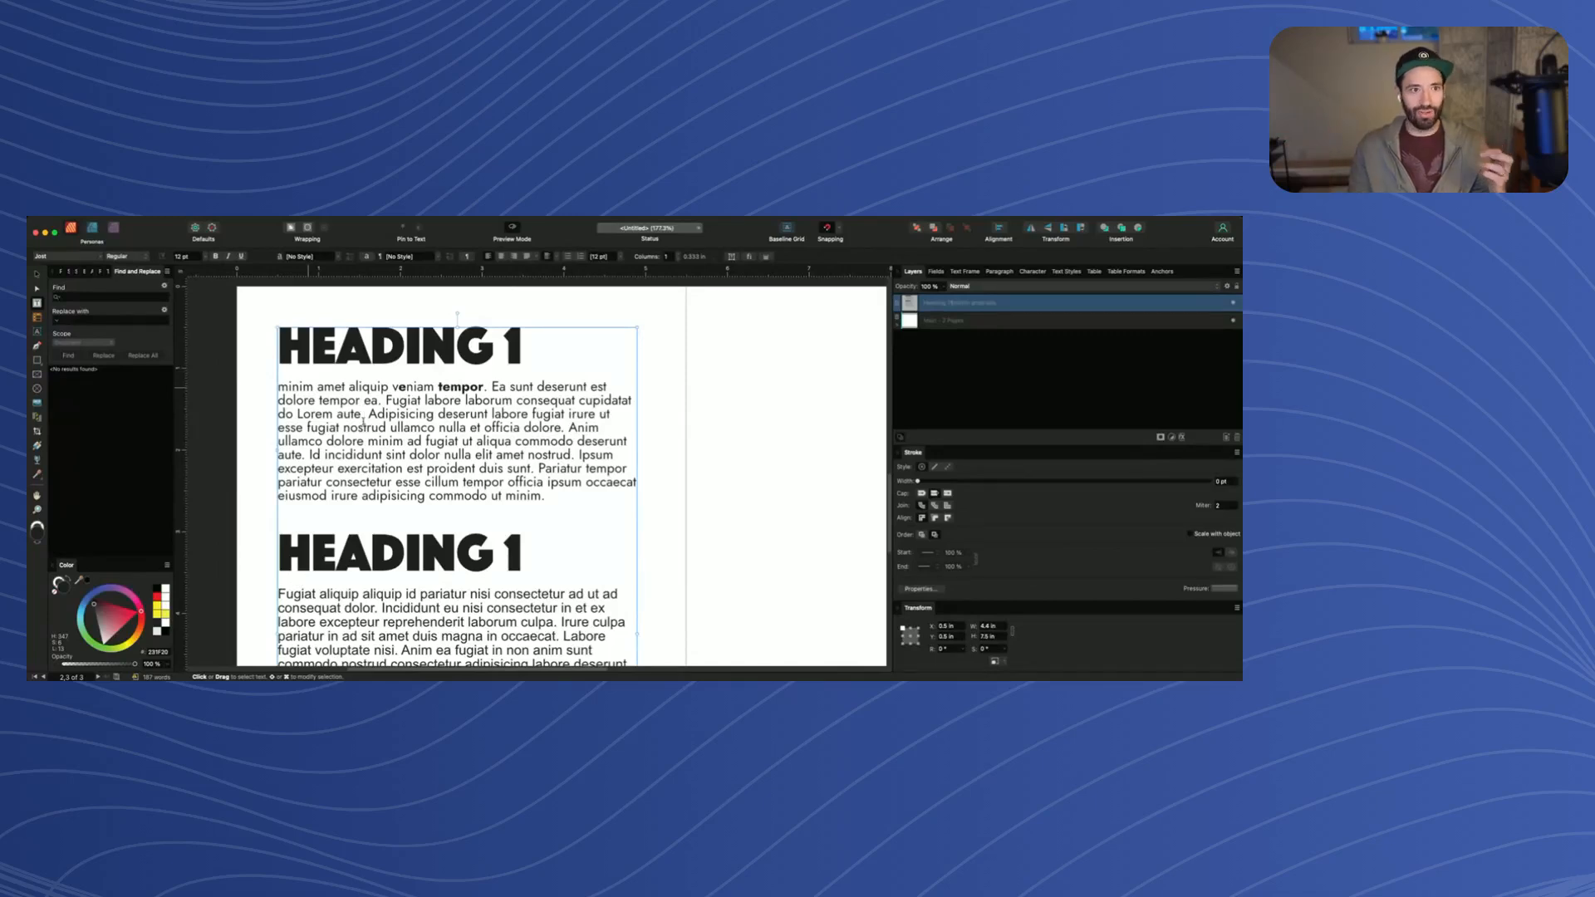
drag(545, 496, 272, 379)
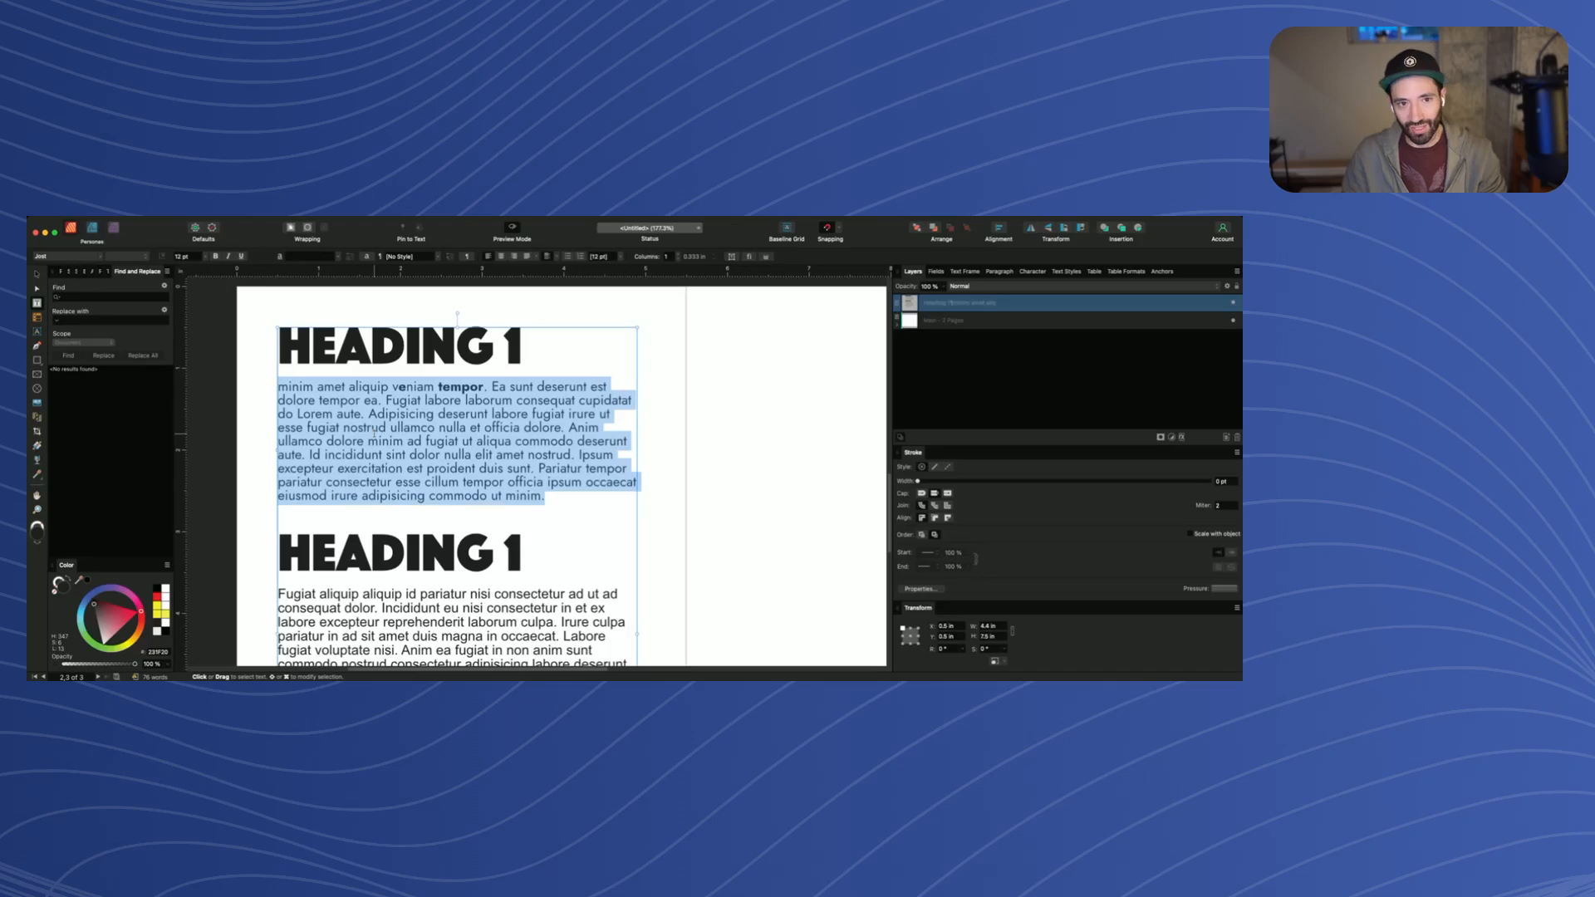
key(super+Tab)
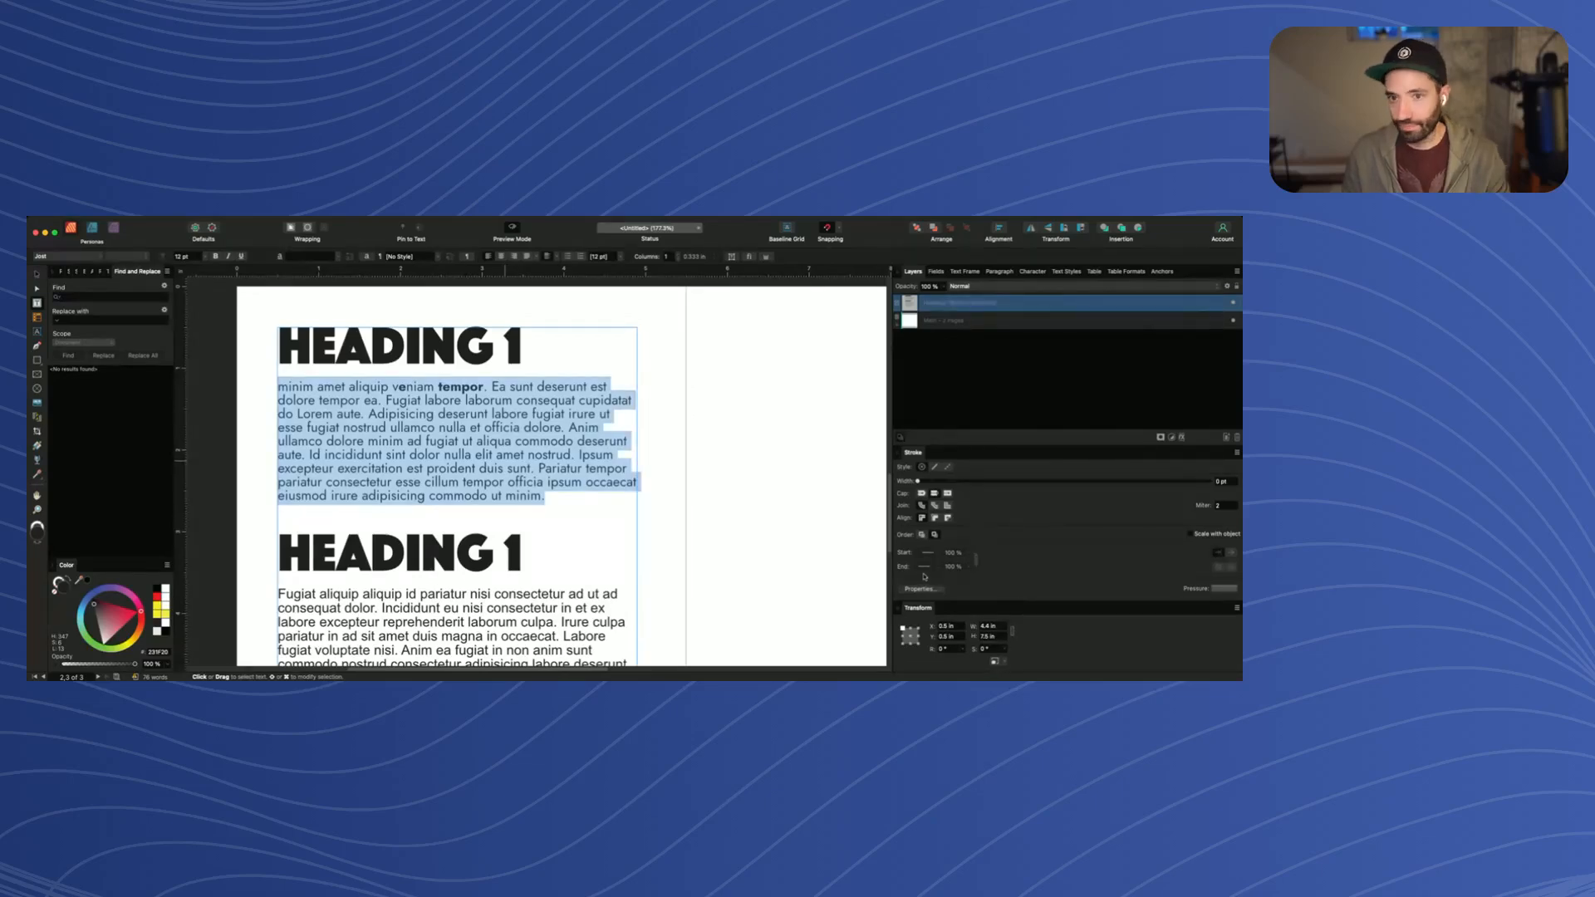
key(Escape)
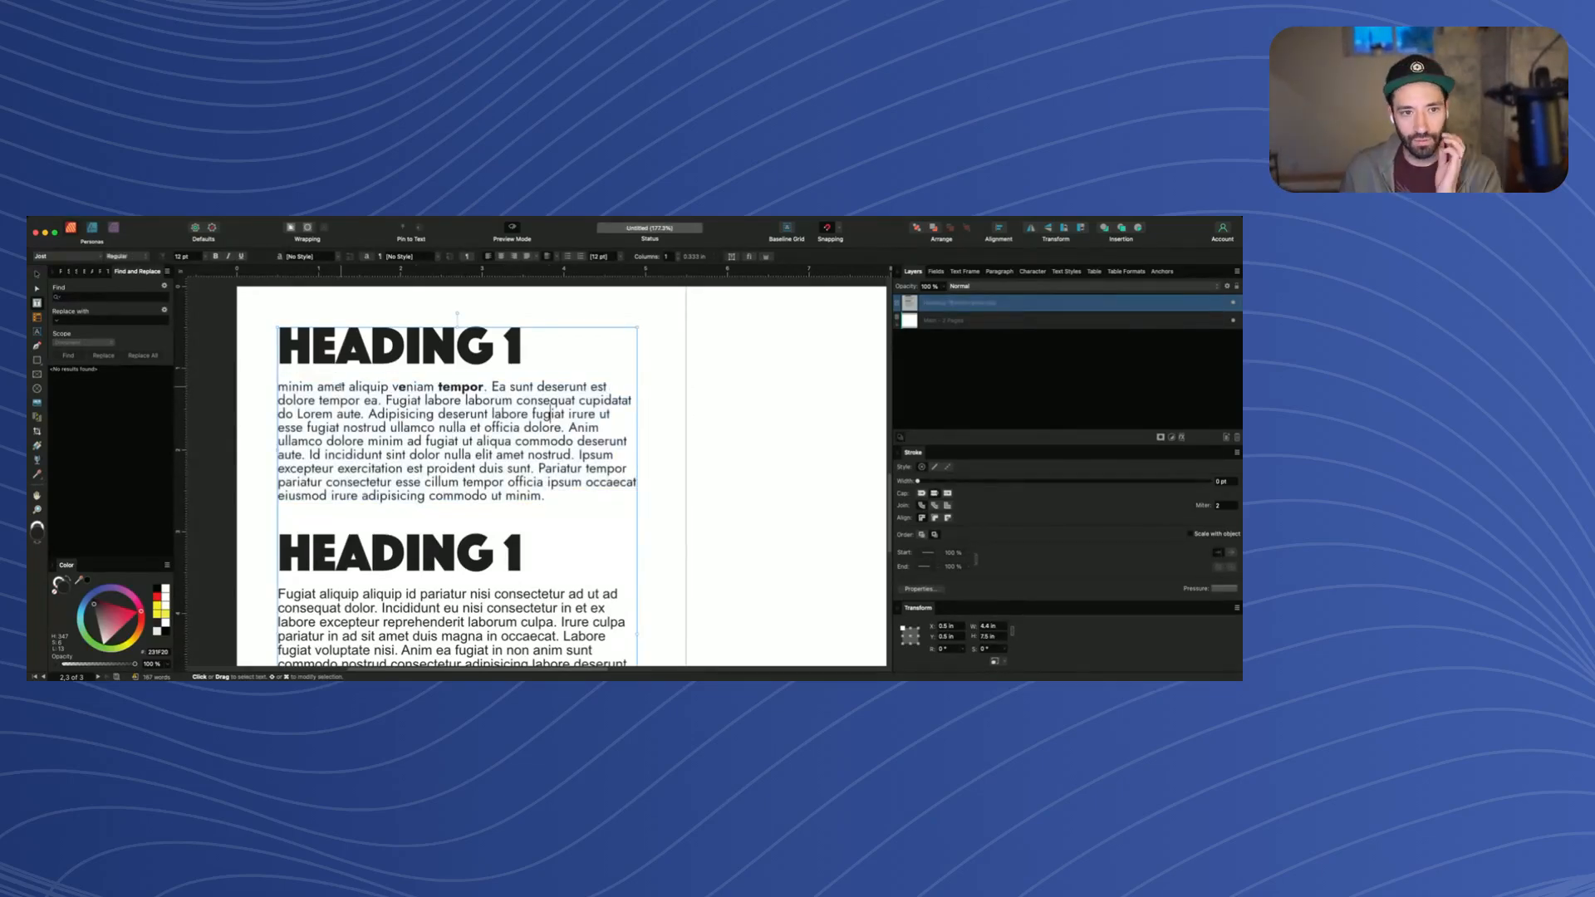
drag(316, 387, 462, 442)
click(553, 498)
drag(552, 498, 278, 387)
click(406, 399)
drag(403, 387, 434, 427)
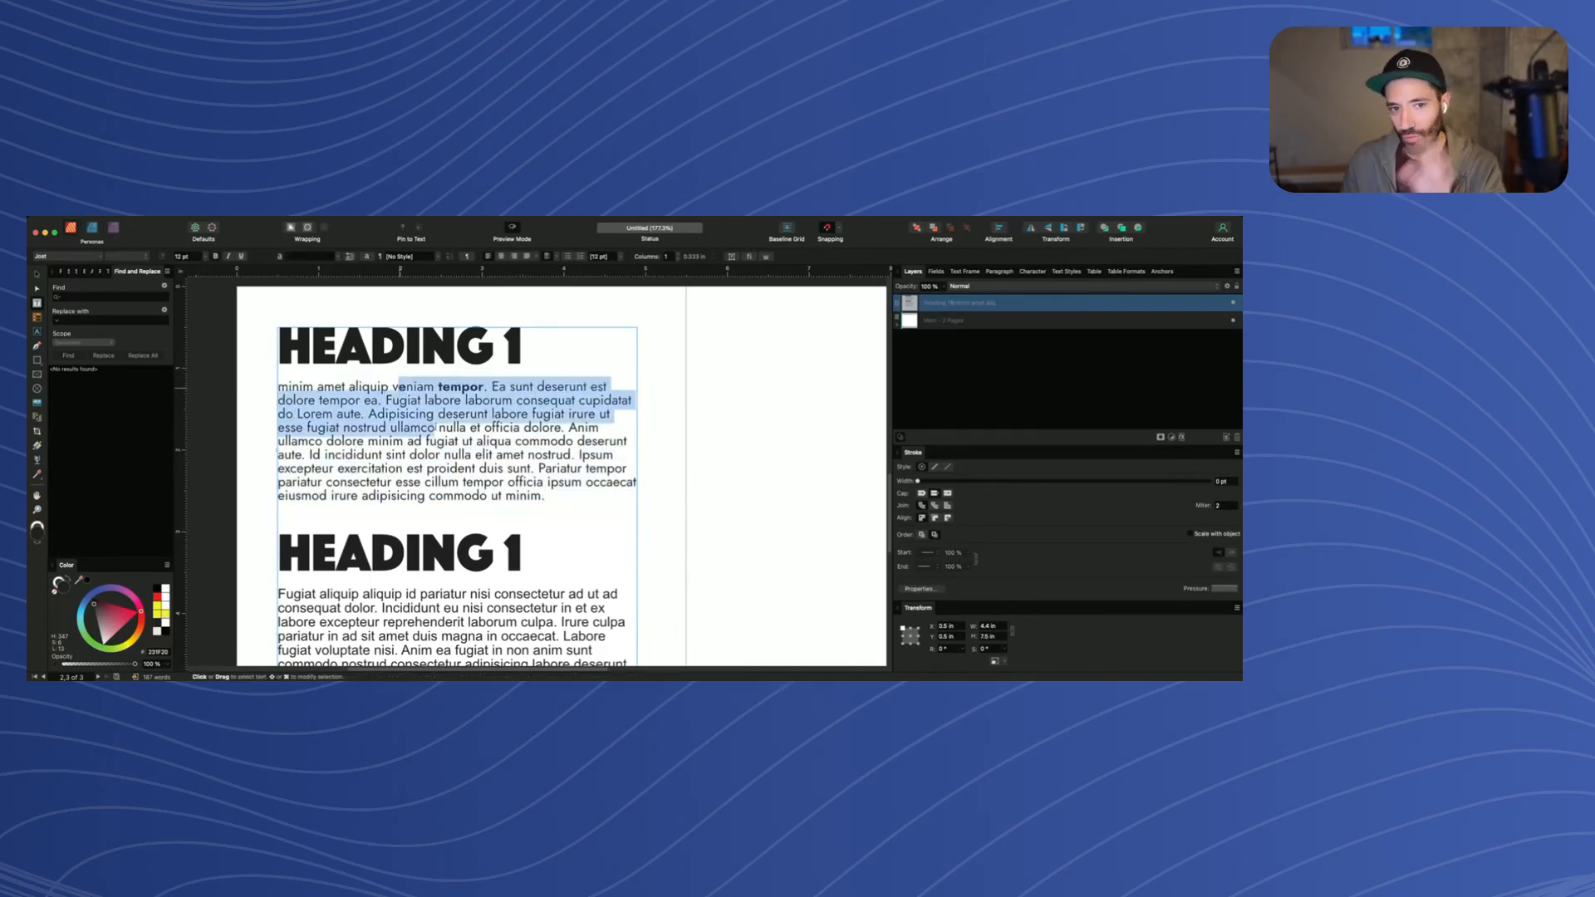
Set the font size of the paragraph beneath the first heading to 10 pt
click(435, 427)
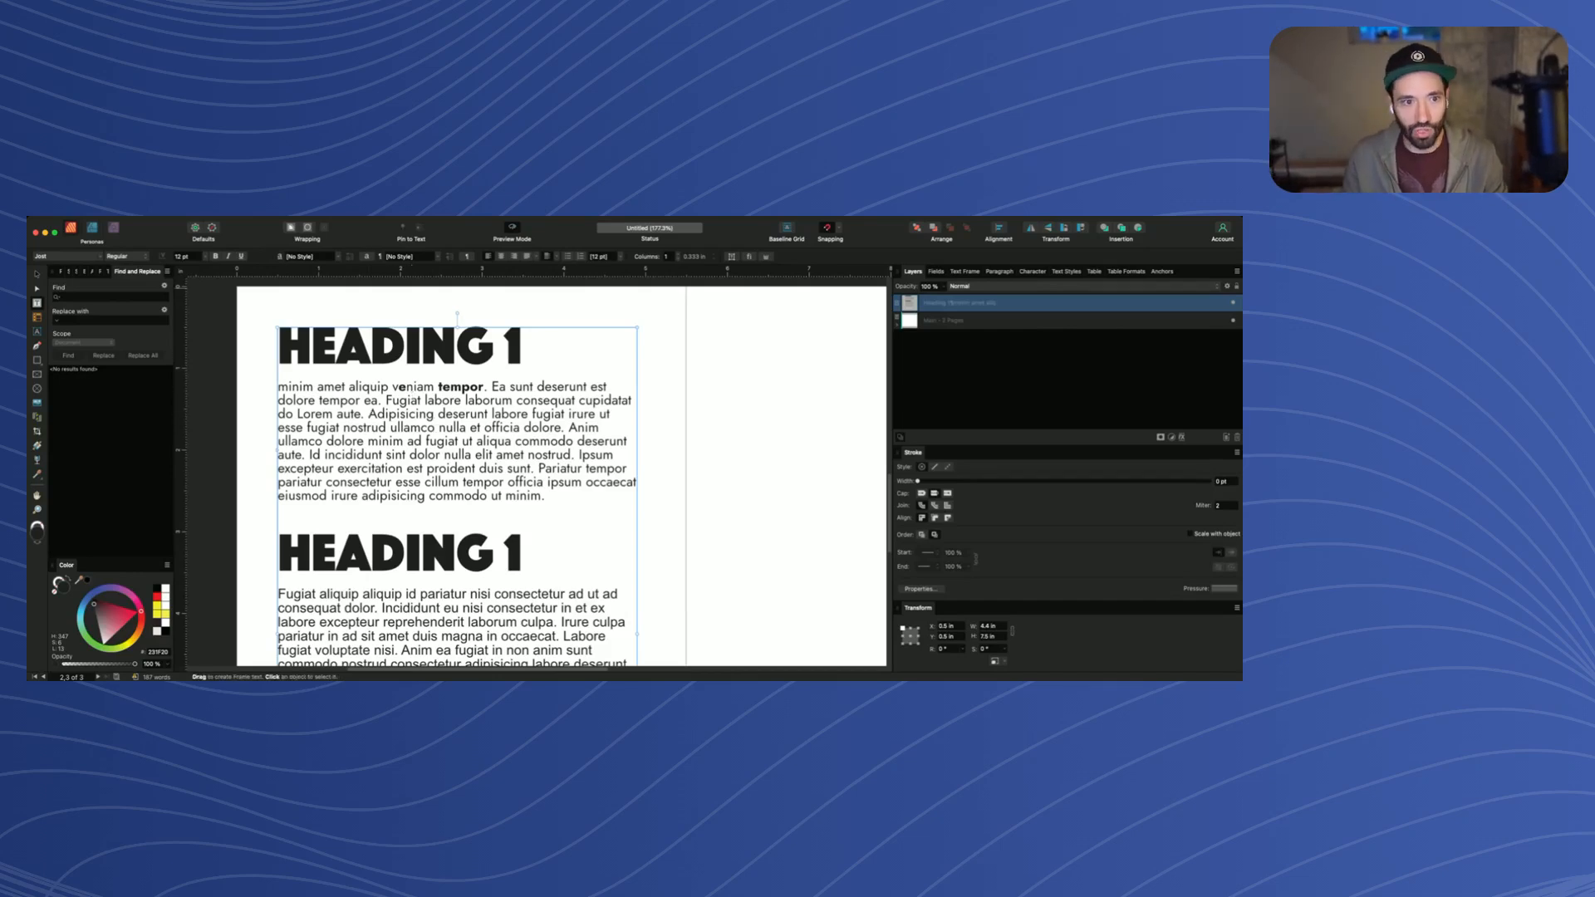
scroll(431, 408, down, 5)
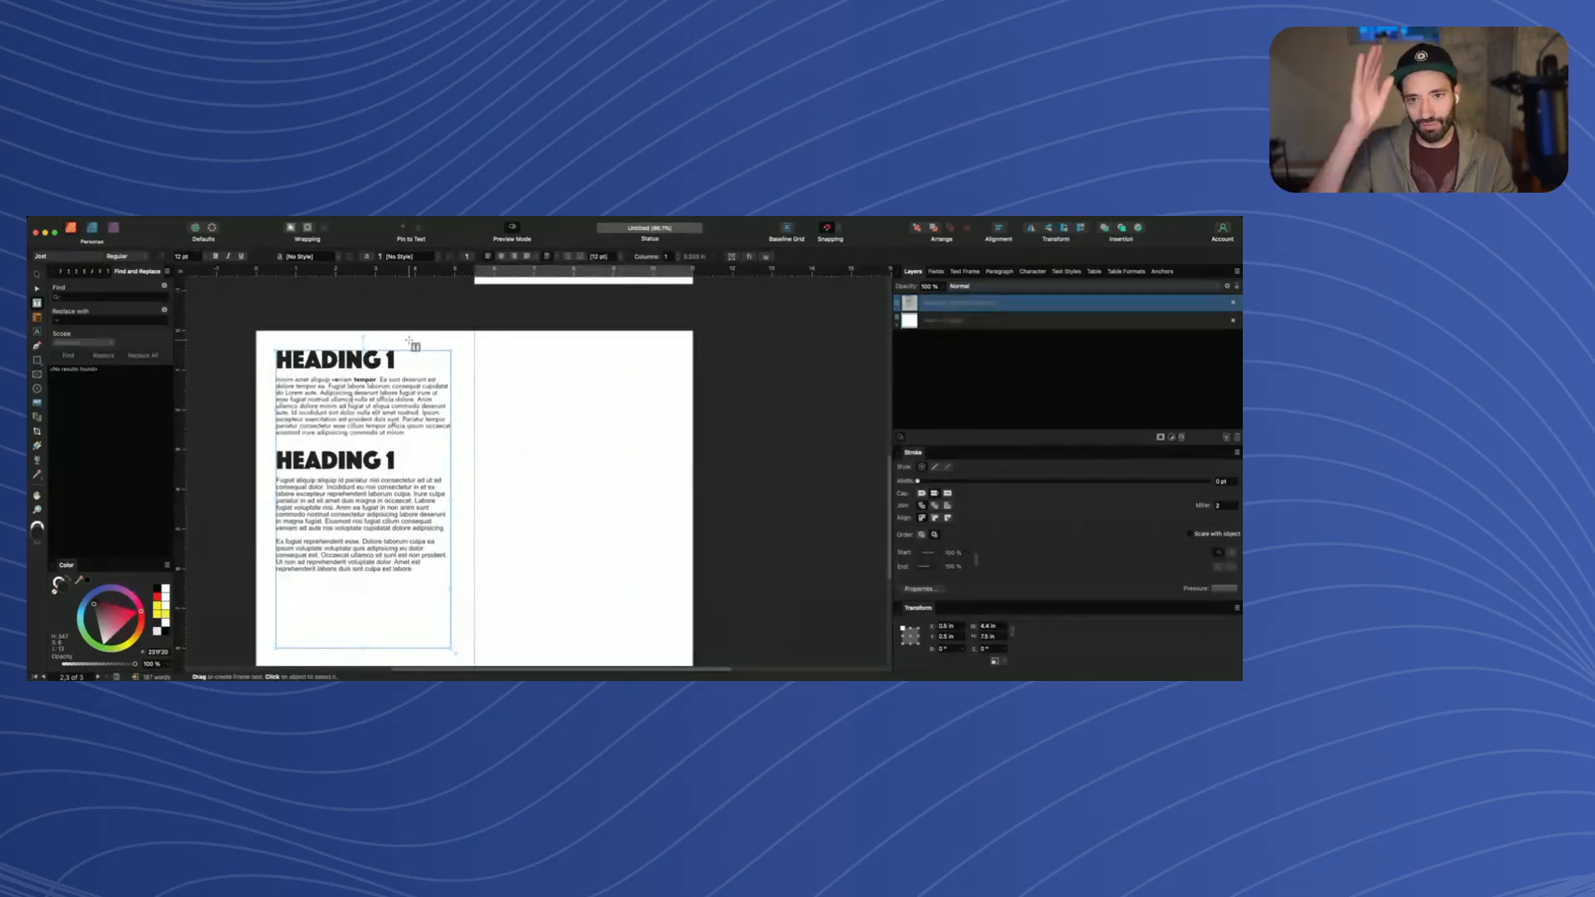
scroll(409, 341, up, 5)
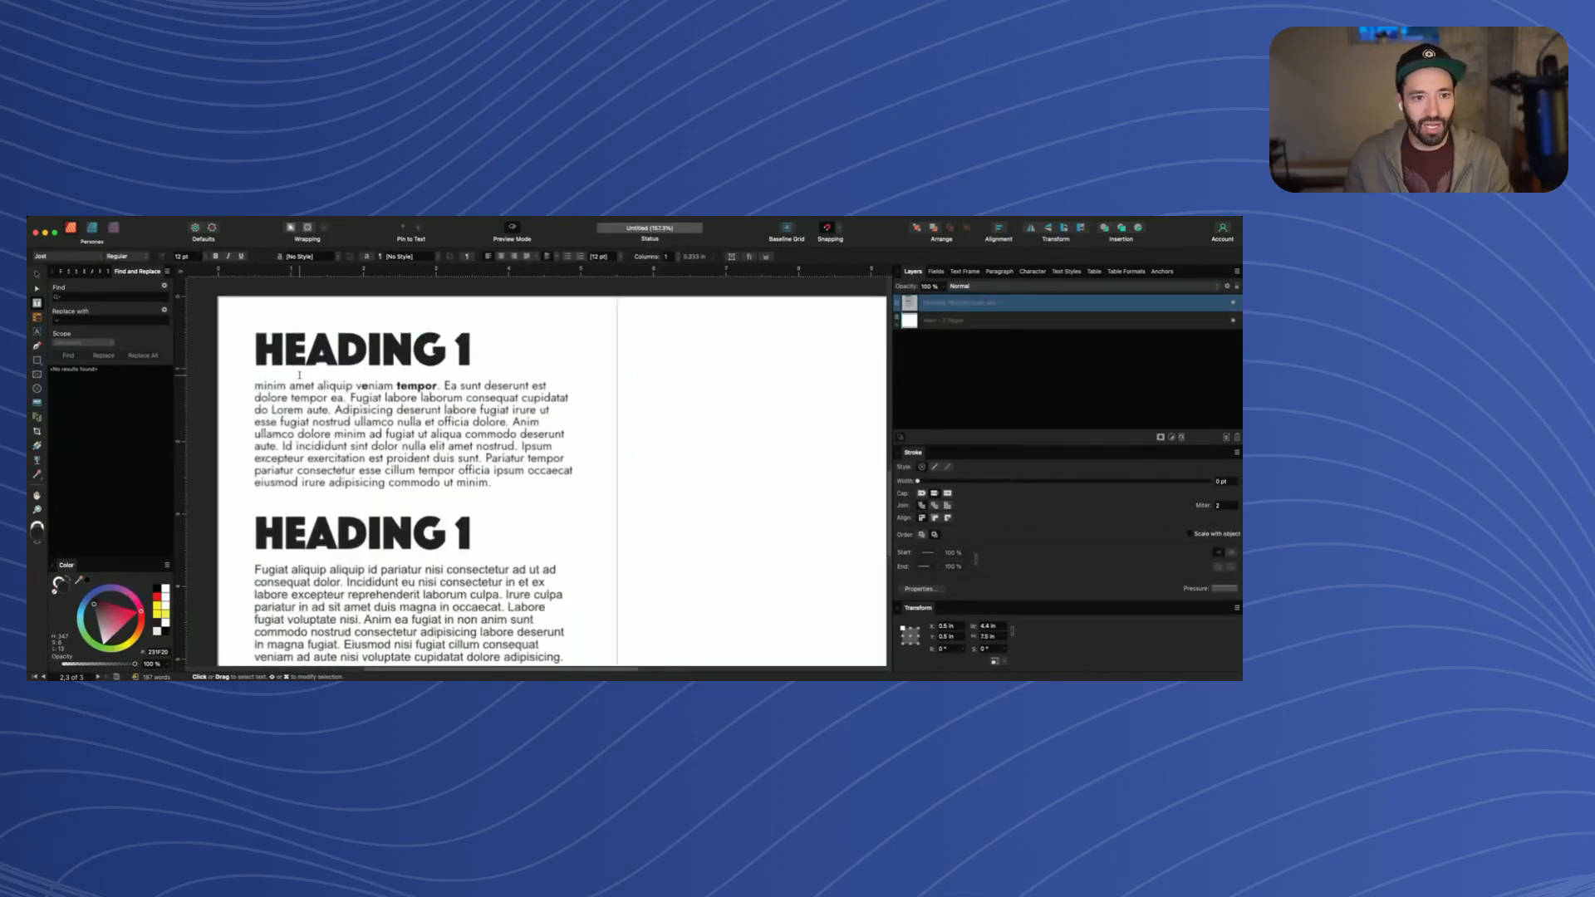
drag(258, 386, 489, 482)
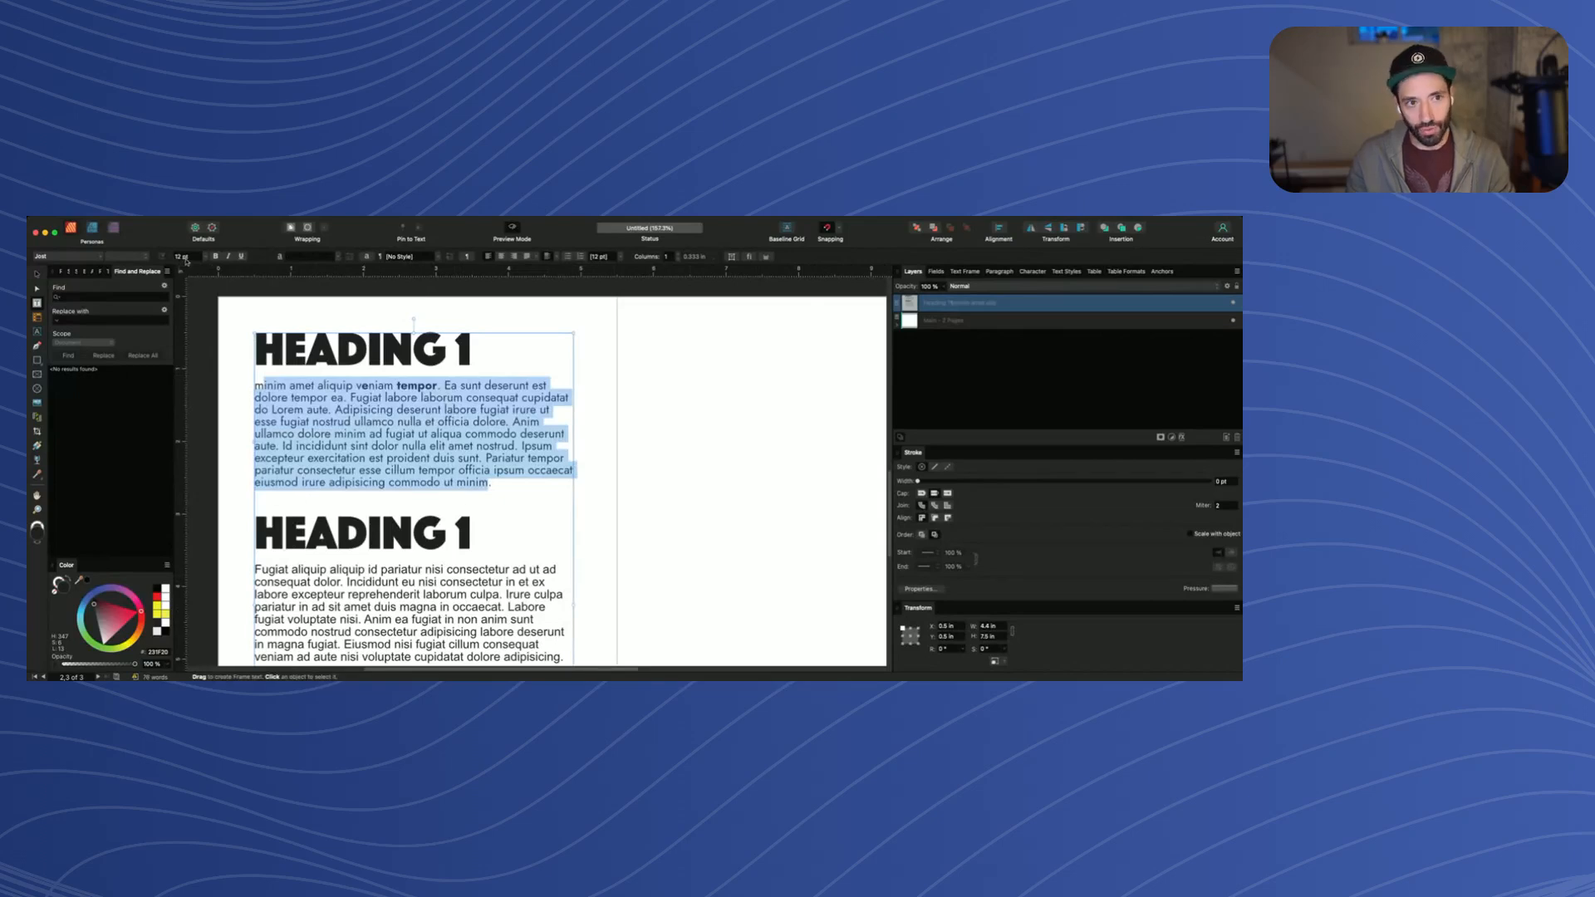
click(186, 261)
text(10)
key(Return)
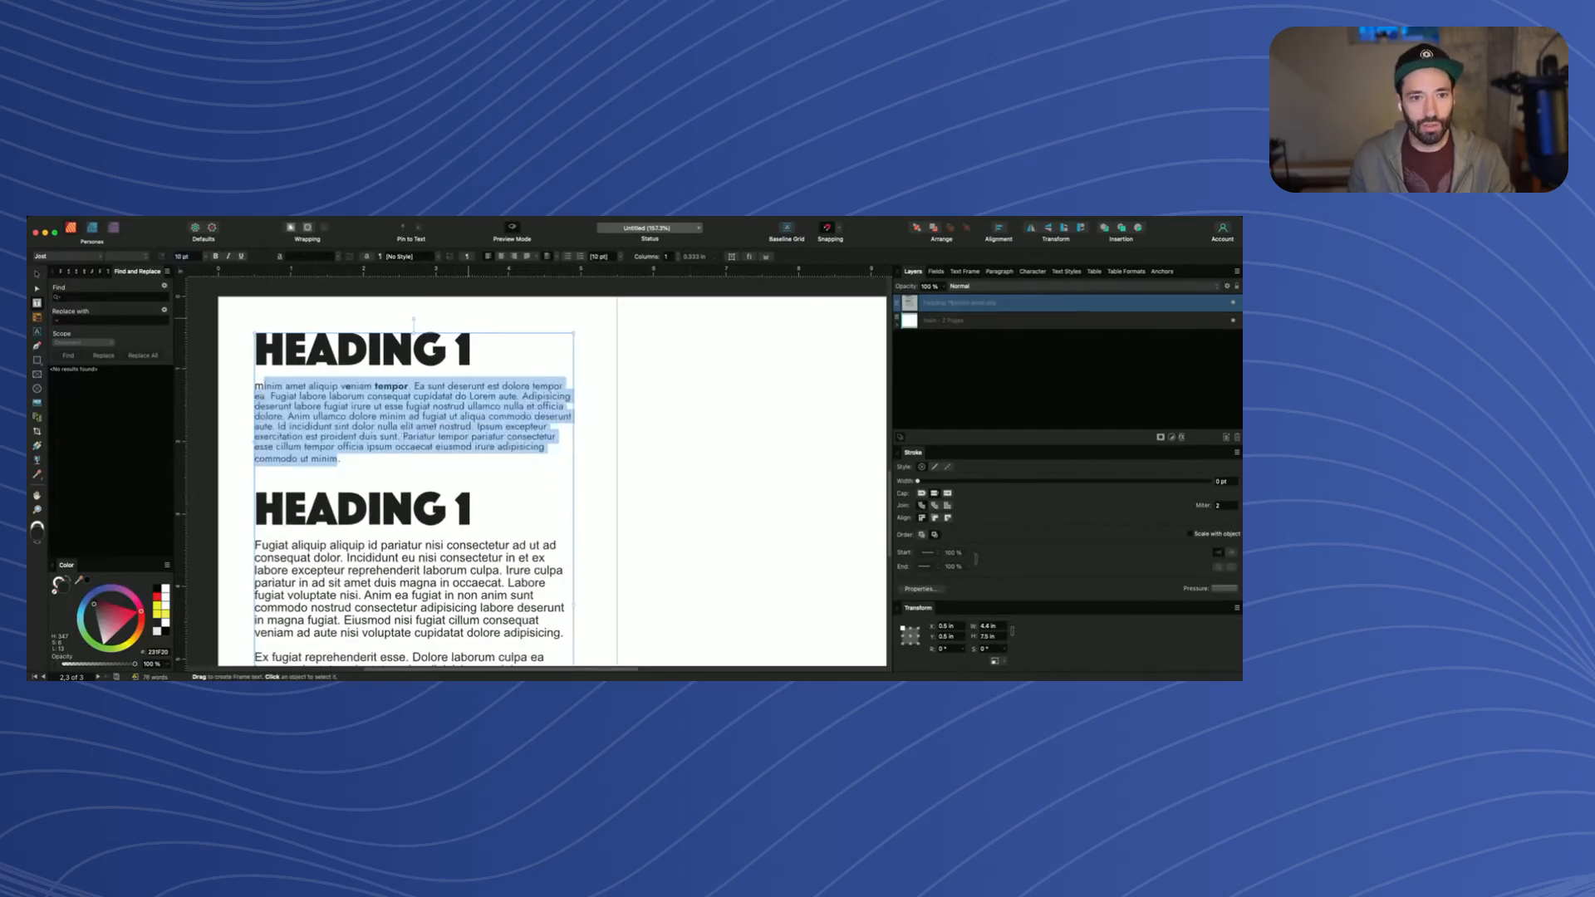
click(387, 396)
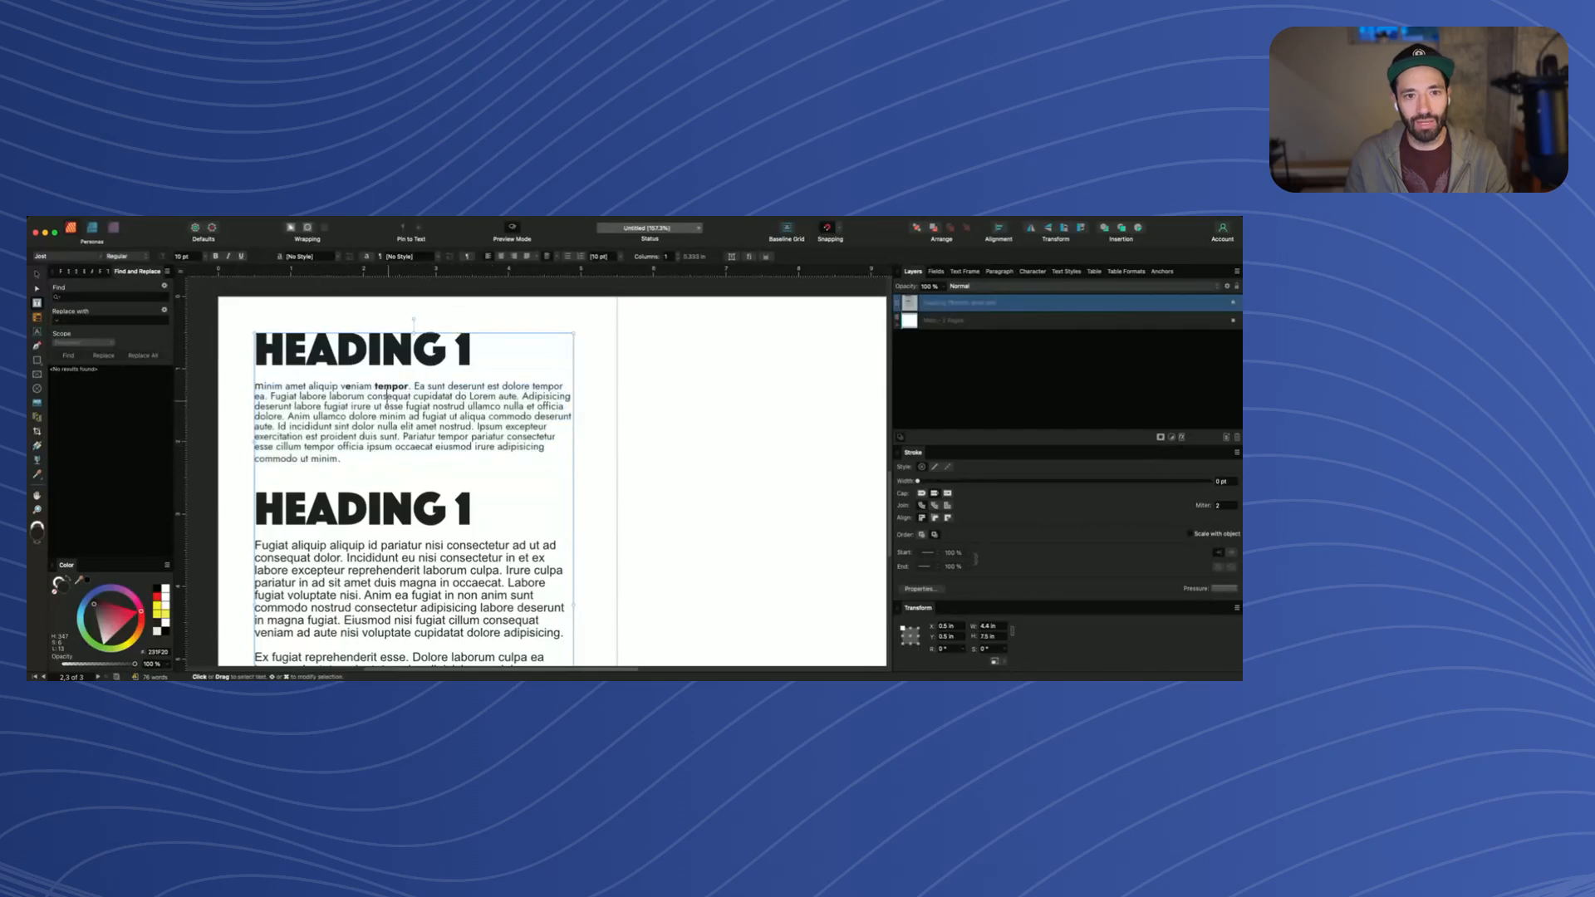
Select the words "labore laborum" in the first body paragraph and apply the Body paragraph style
drag(379, 397, 424, 397)
drag(298, 397, 377, 397)
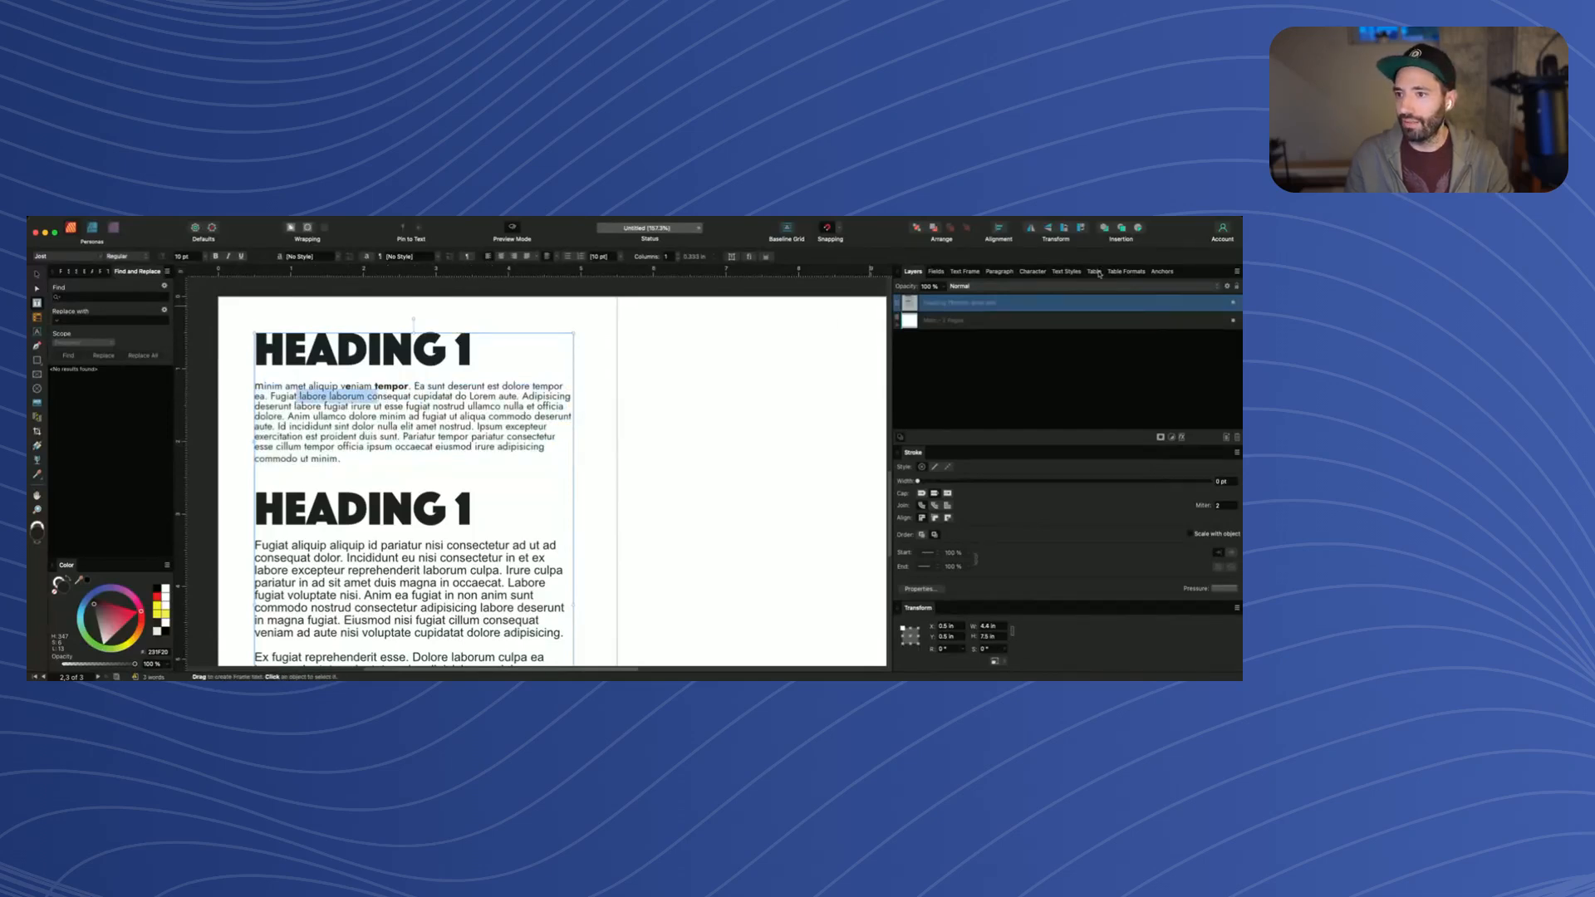
click(971, 272)
click(1001, 271)
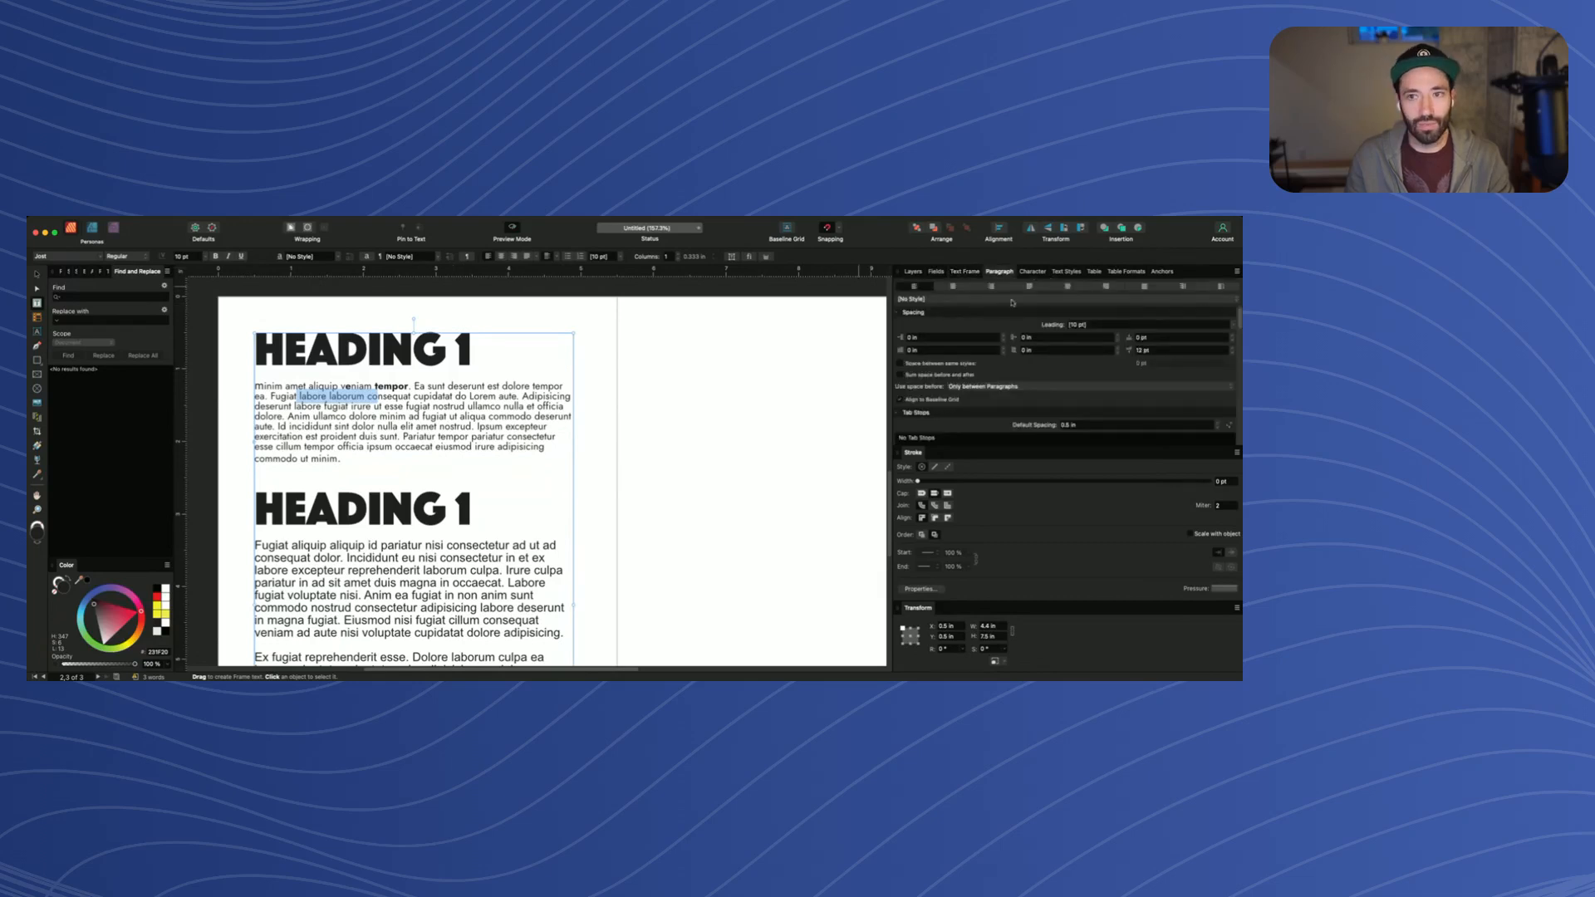
click(1066, 272)
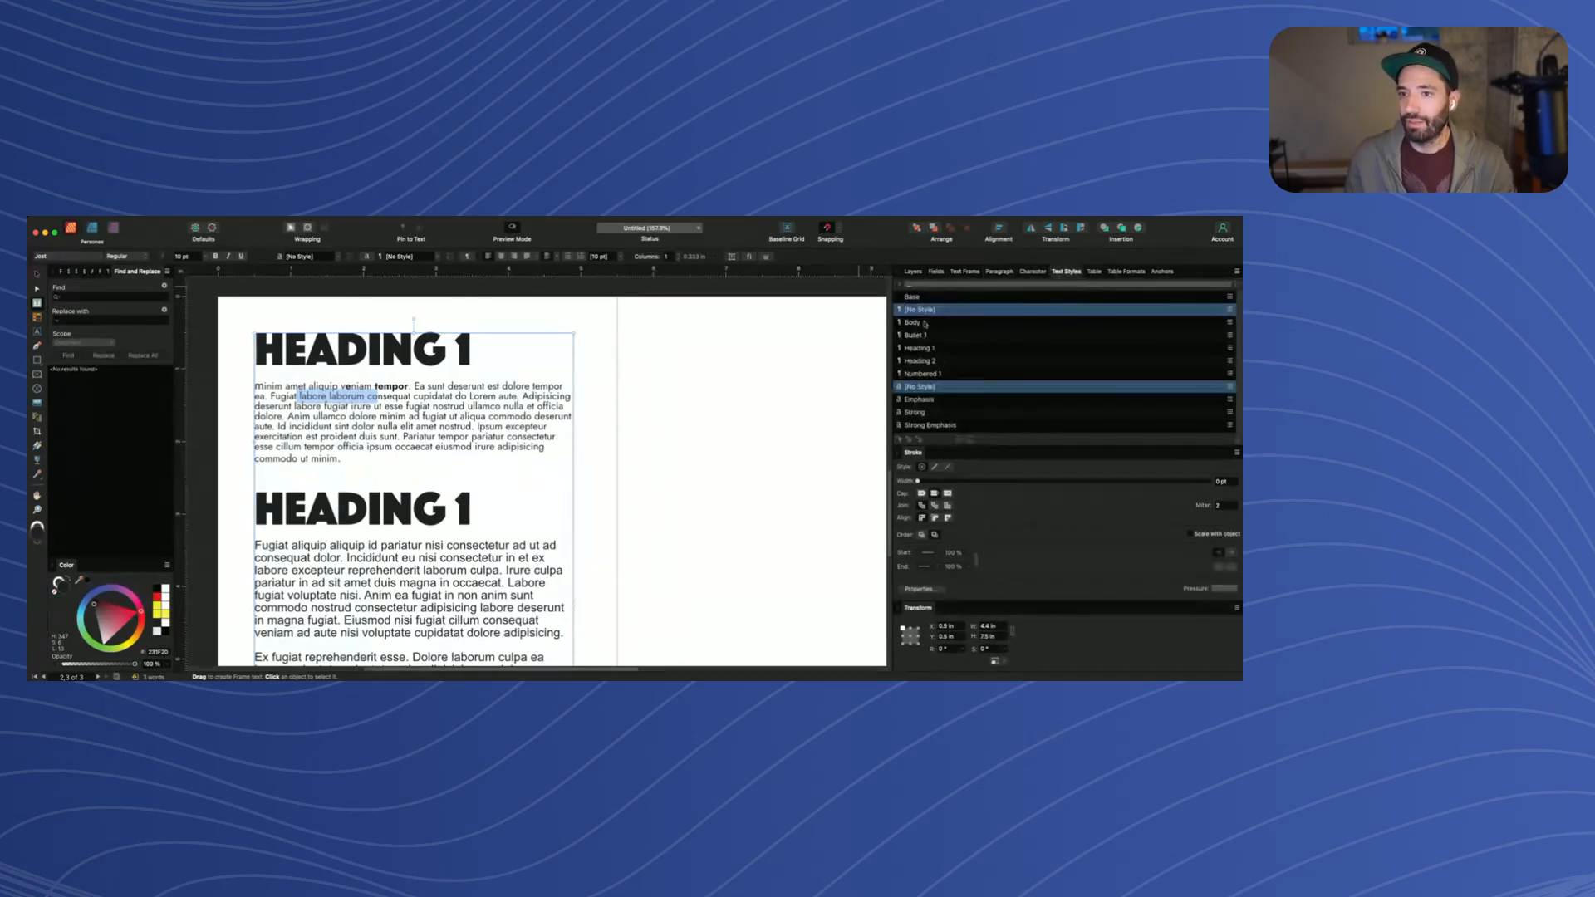
click(914, 323)
Set the selected body words to Jost at 10 pt and update the Body paragraph style from them
click(58, 257)
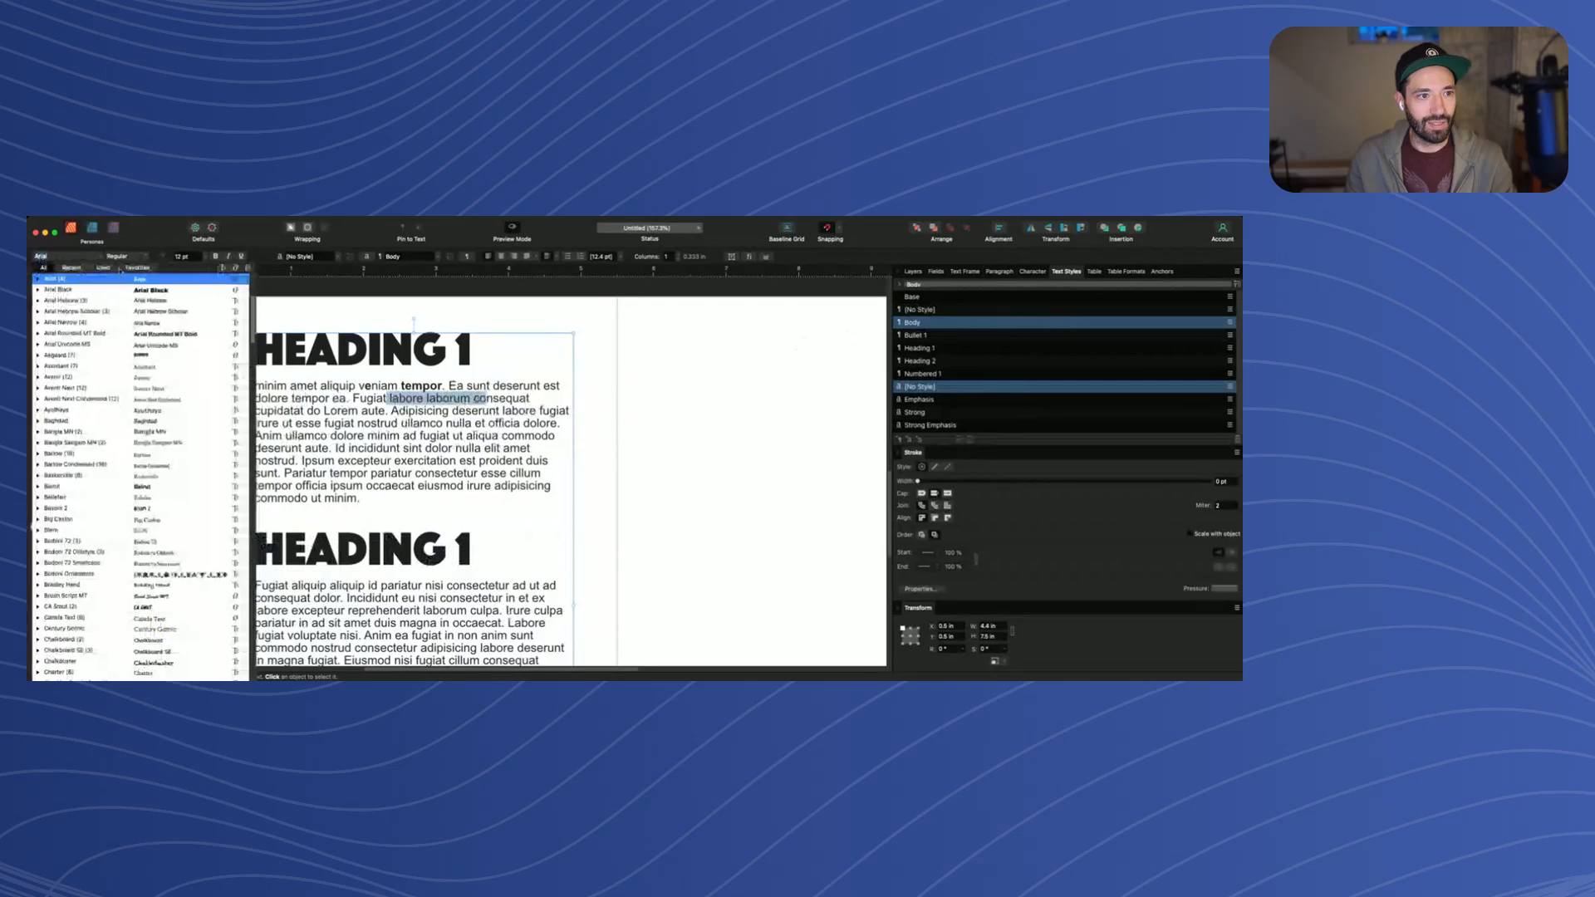
click(78, 267)
click(137, 289)
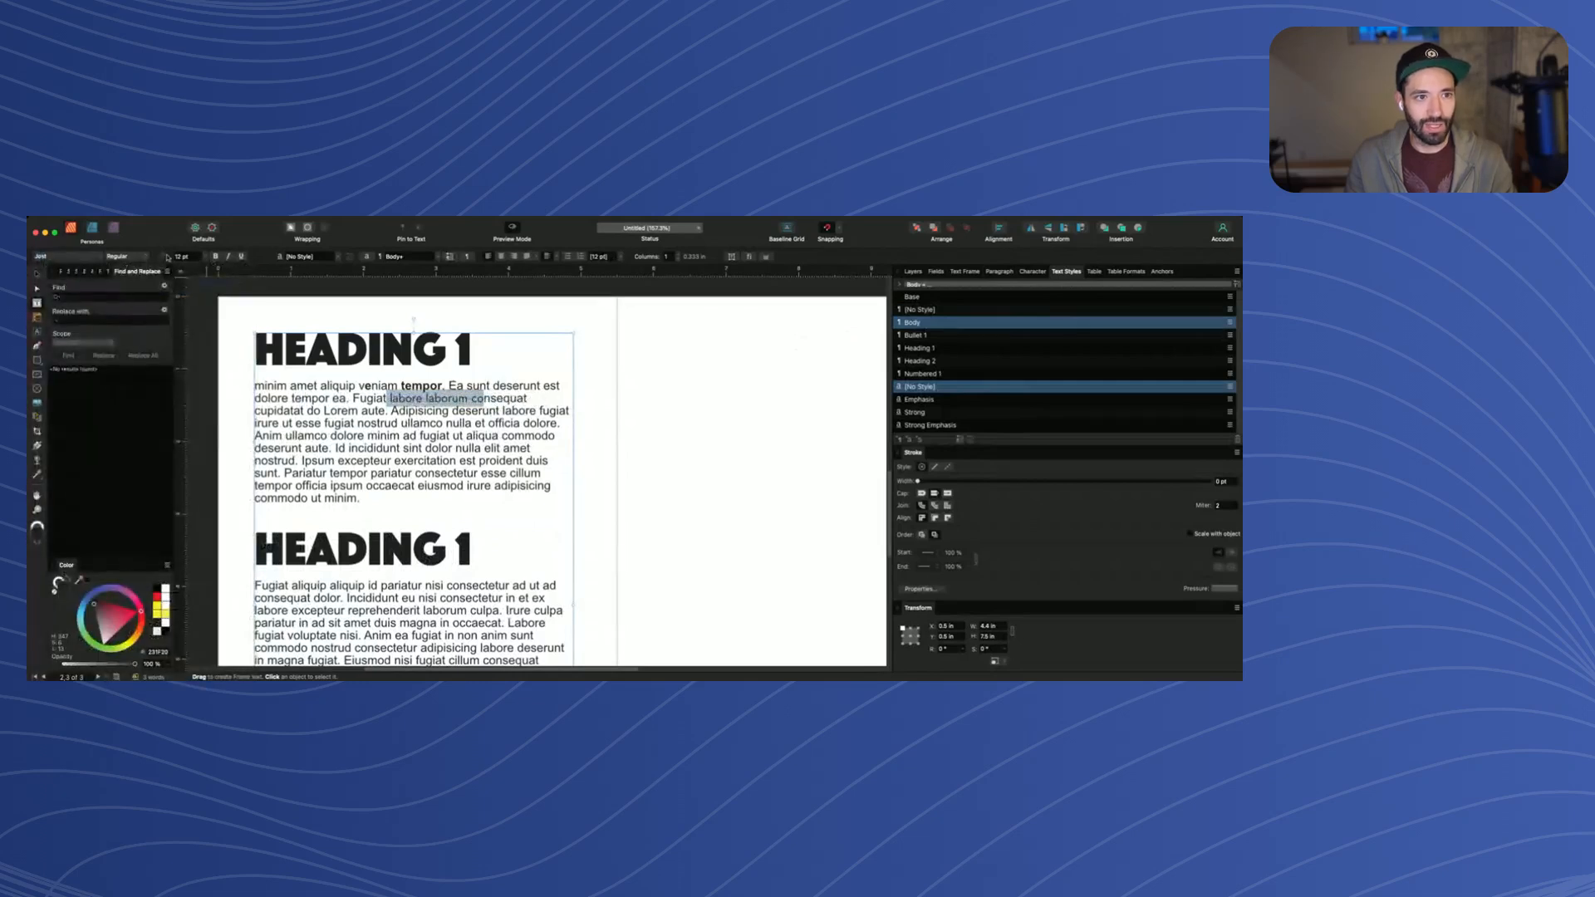
click(181, 256)
text(10)
key(Return)
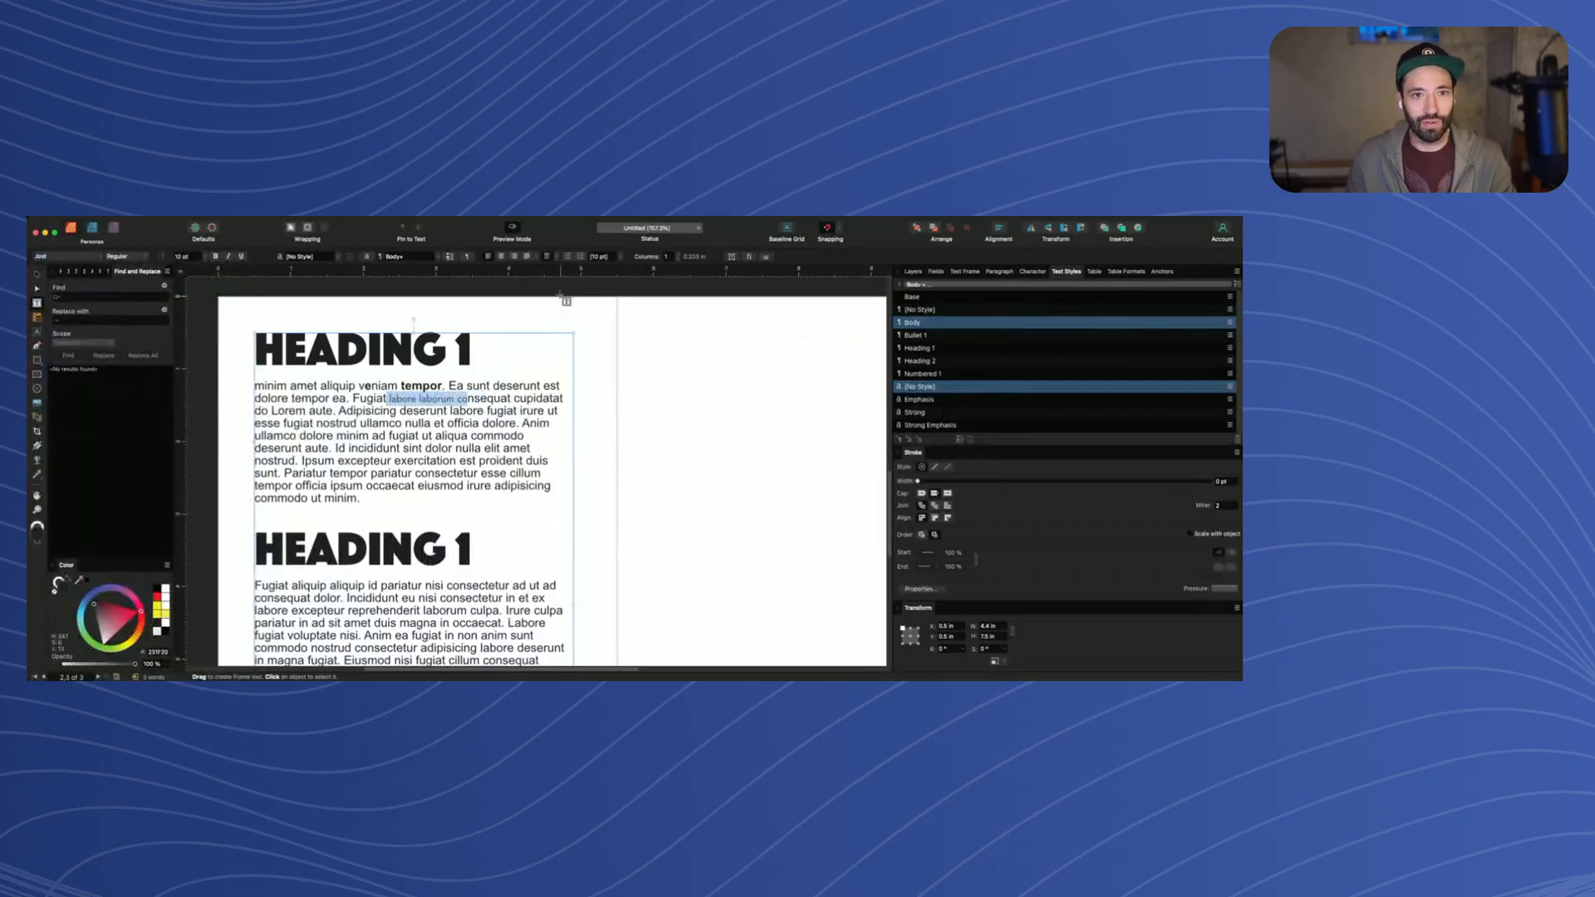
click(449, 257)
Apply the Body paragraph style to the two paragraphs beneath the second heading
drag(357, 444, 532, 575)
scroll(274, 404, down, 3)
click(913, 322)
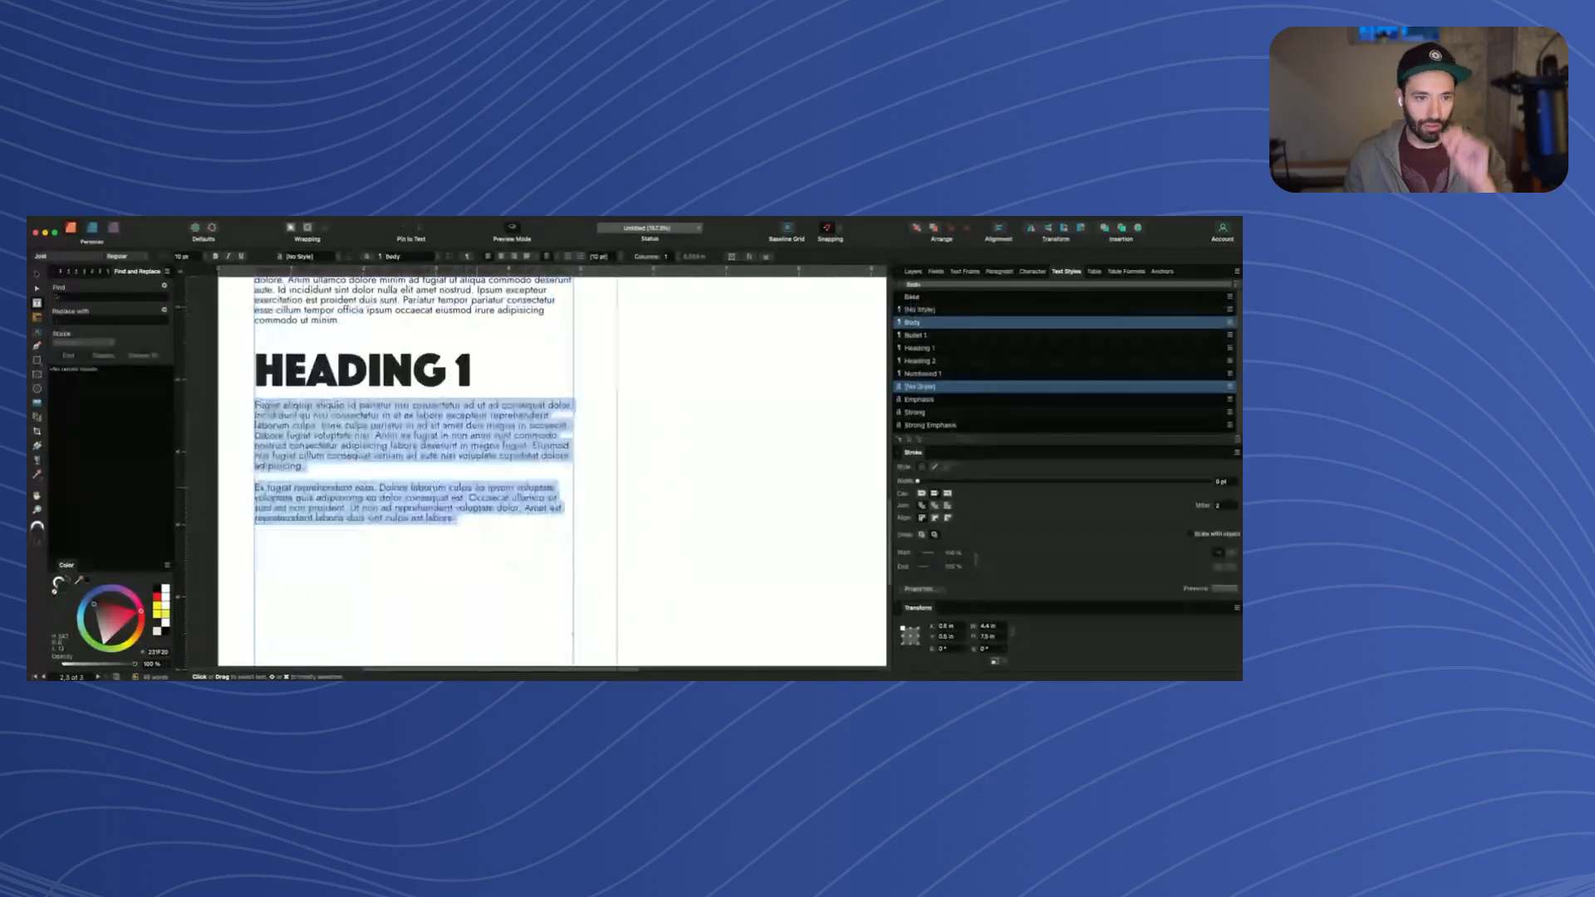
scroll(385, 498, up, 2)
click(384, 508)
scroll(384, 508, up, 2)
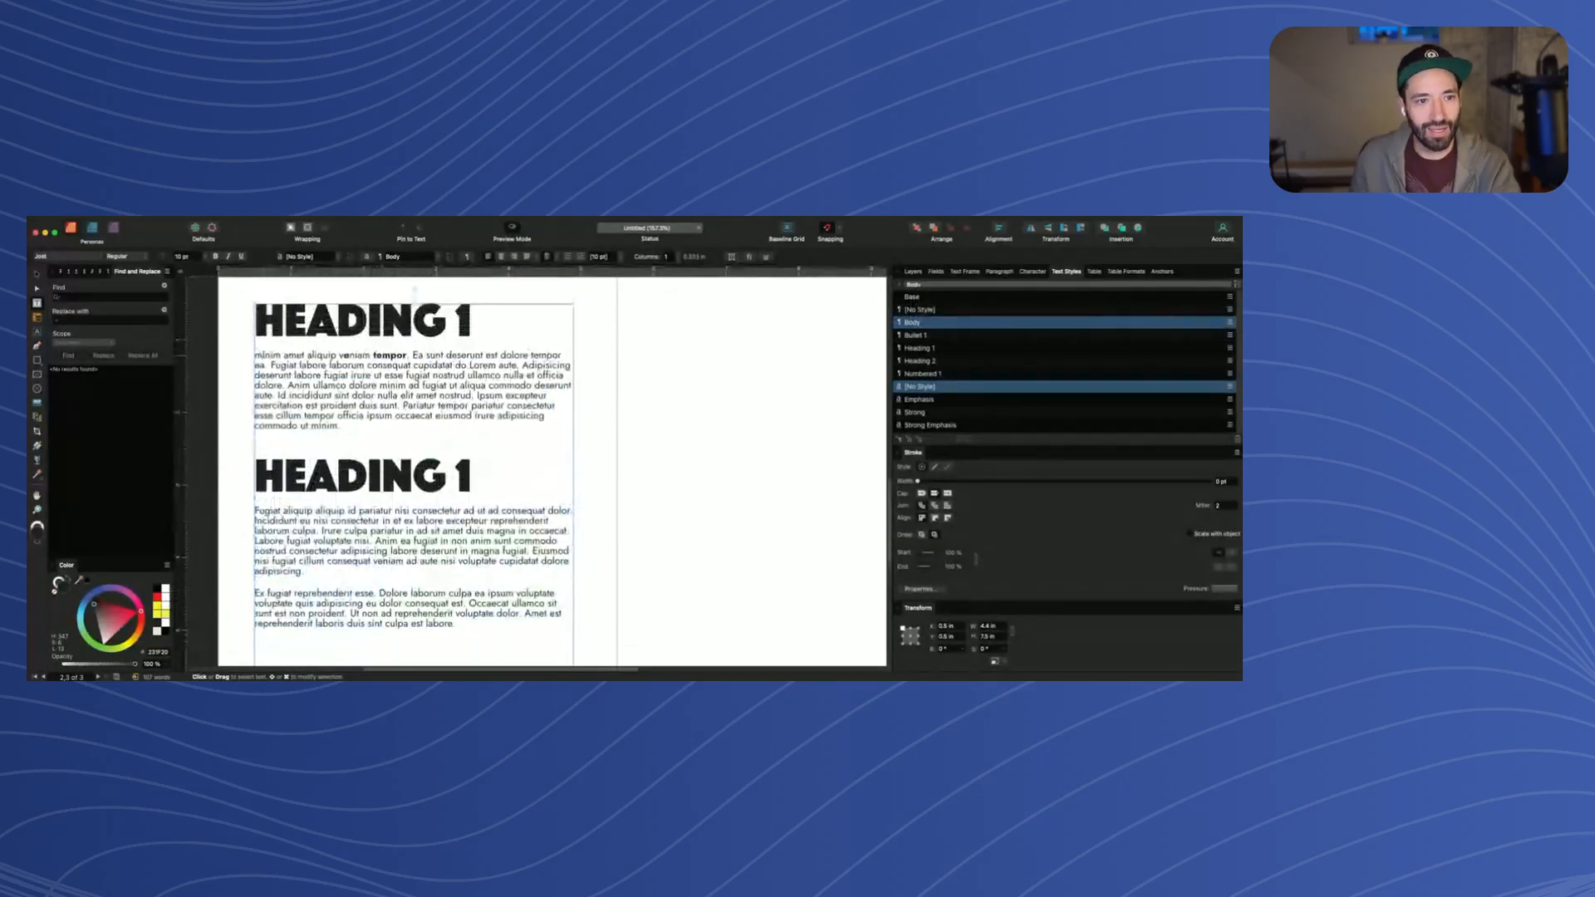
Capitalize the first body paragraph's opening word as "Minim" and paste two copies of that paragraph below it
double_click(268, 355)
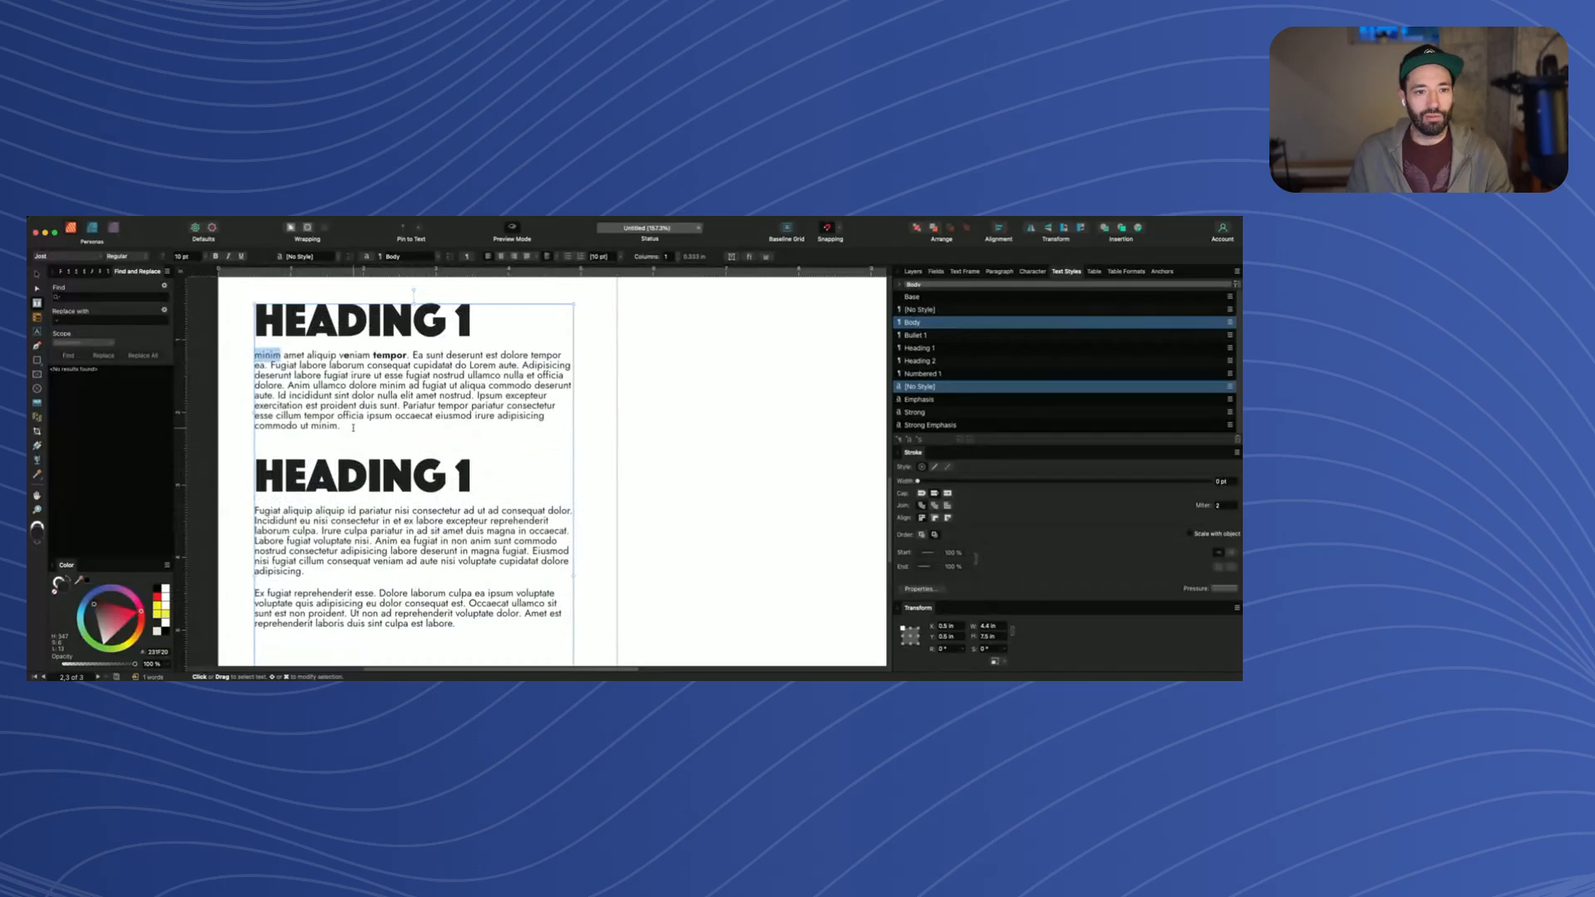
text(Minim)
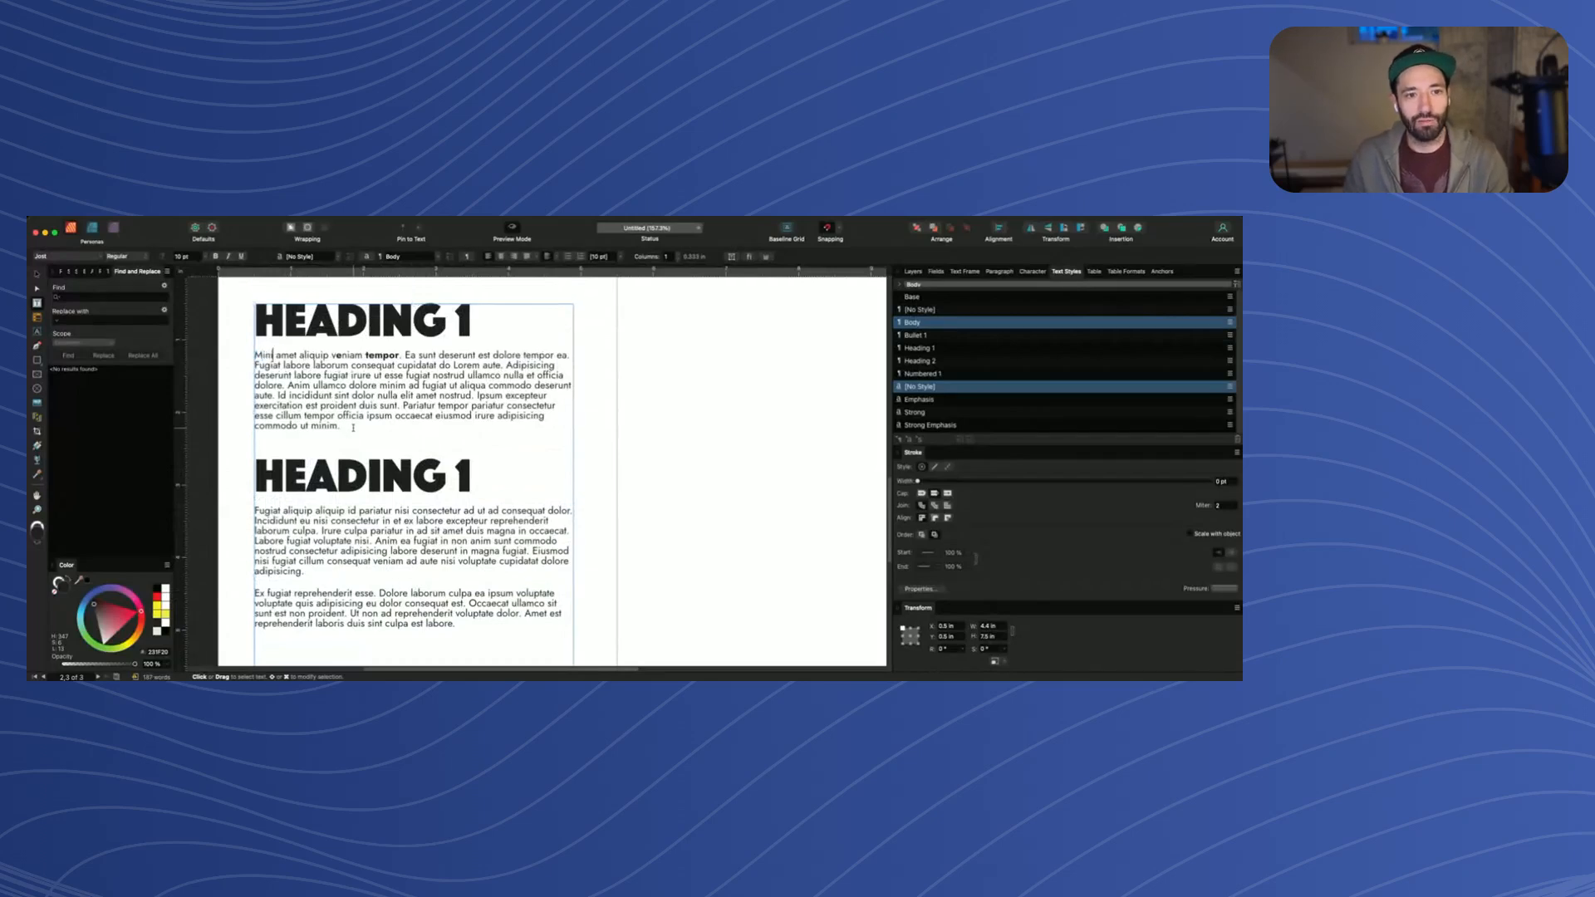
click(367, 431)
drag(366, 431, 252, 355)
key(super+c)
click(337, 439)
key(super+v)
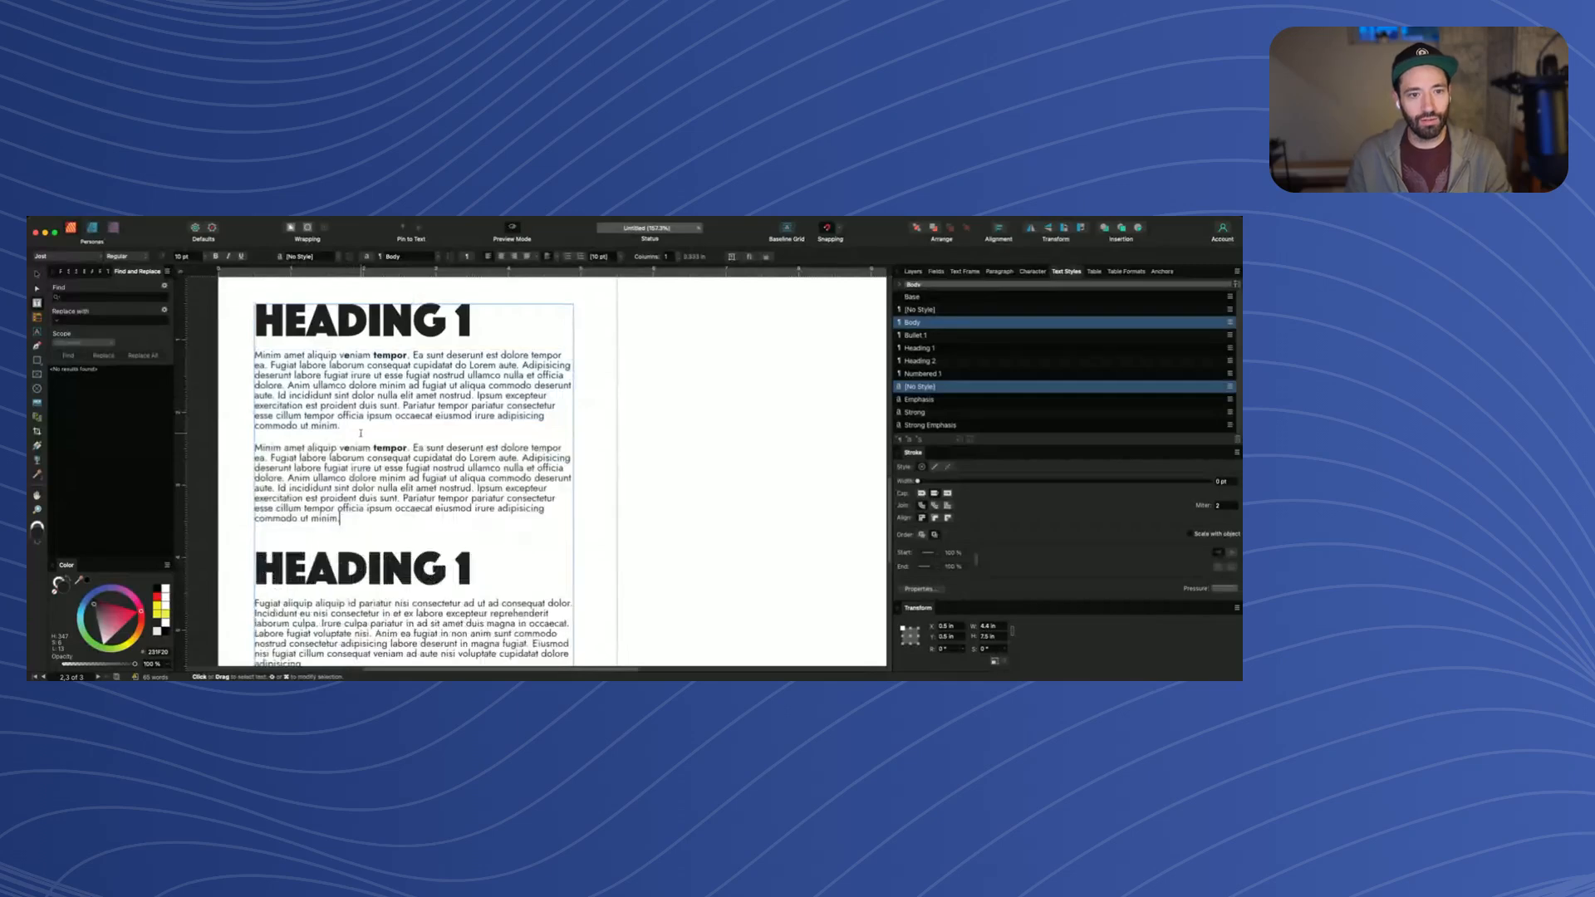
key(super+v)
scroll(337, 410, up, 1)
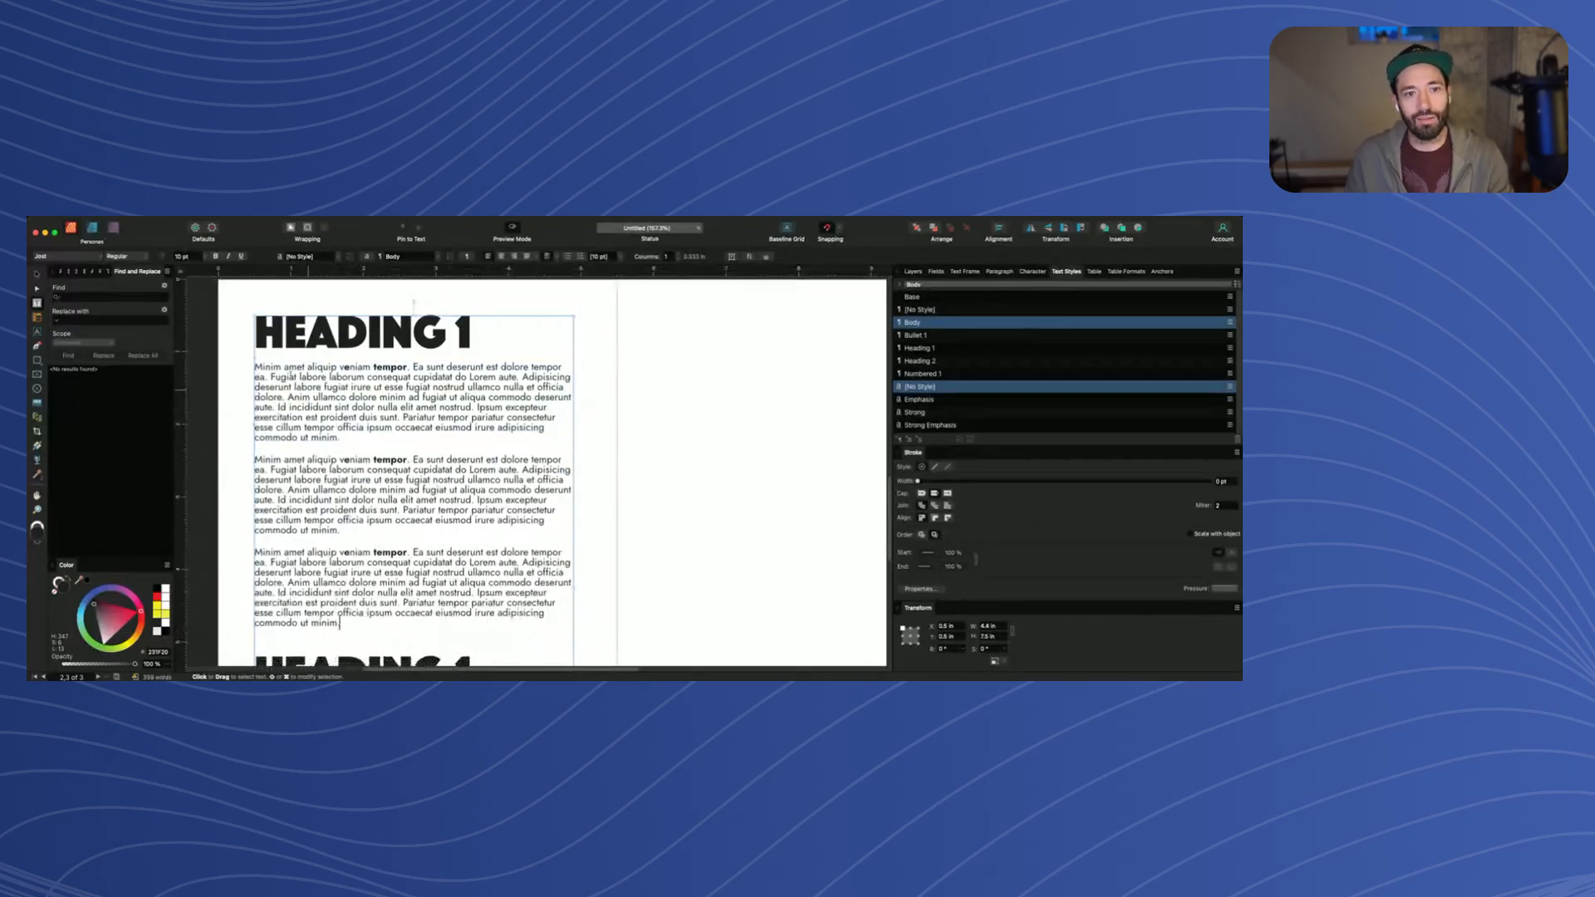
Examine the size and line spacing of the body text beneath the first heading up close
scroll(278, 366, up, 3)
scroll(277, 366, up, 2)
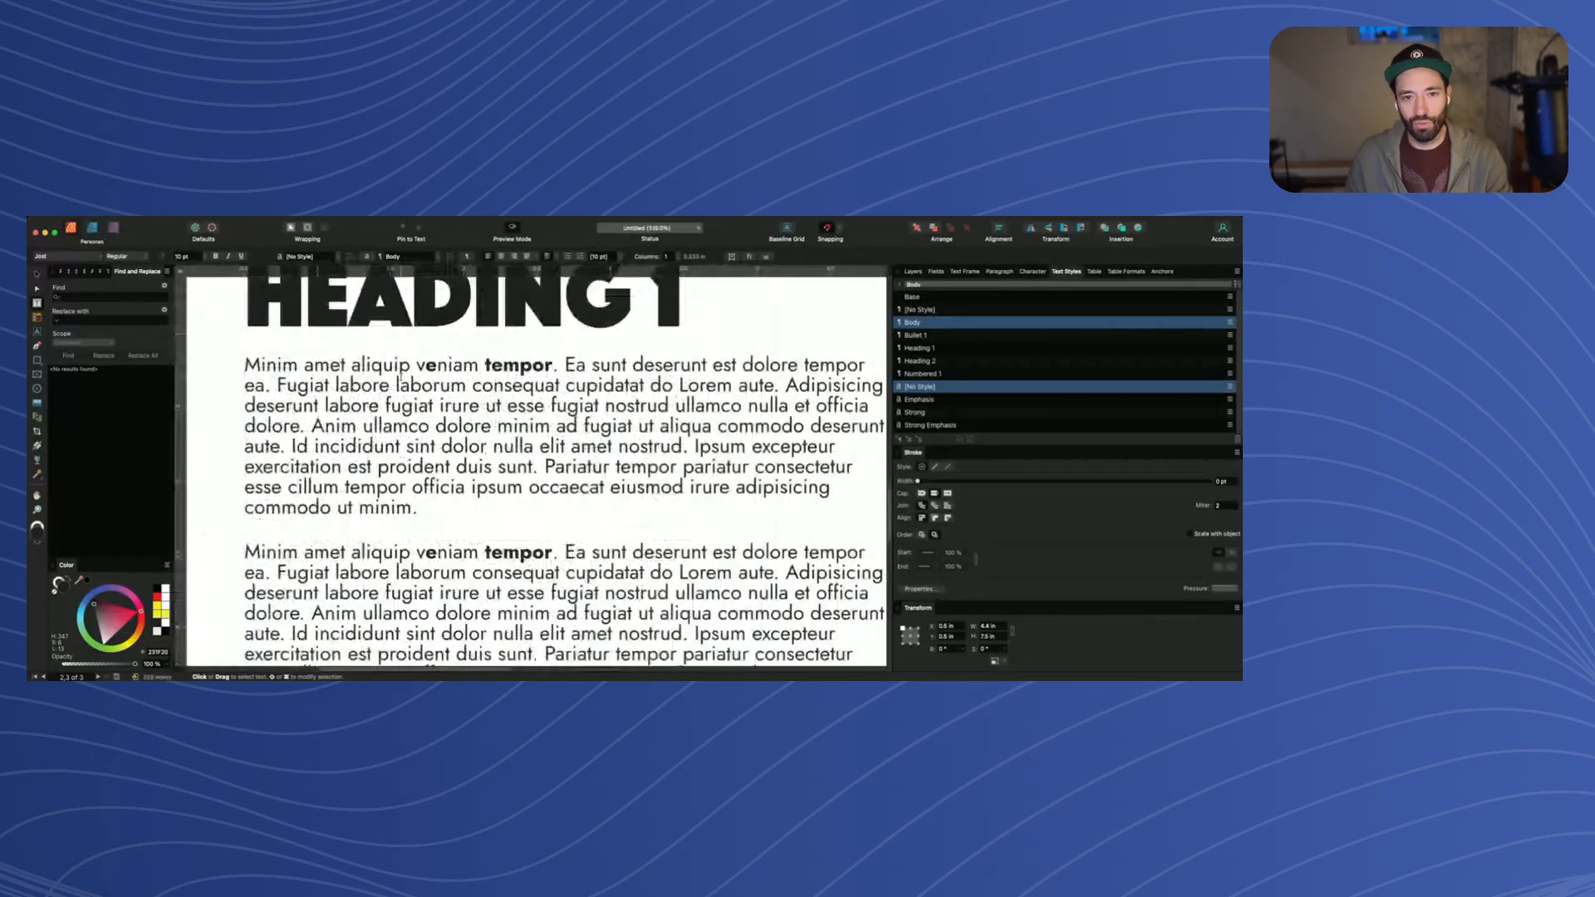
scroll(398, 384, down, 1)
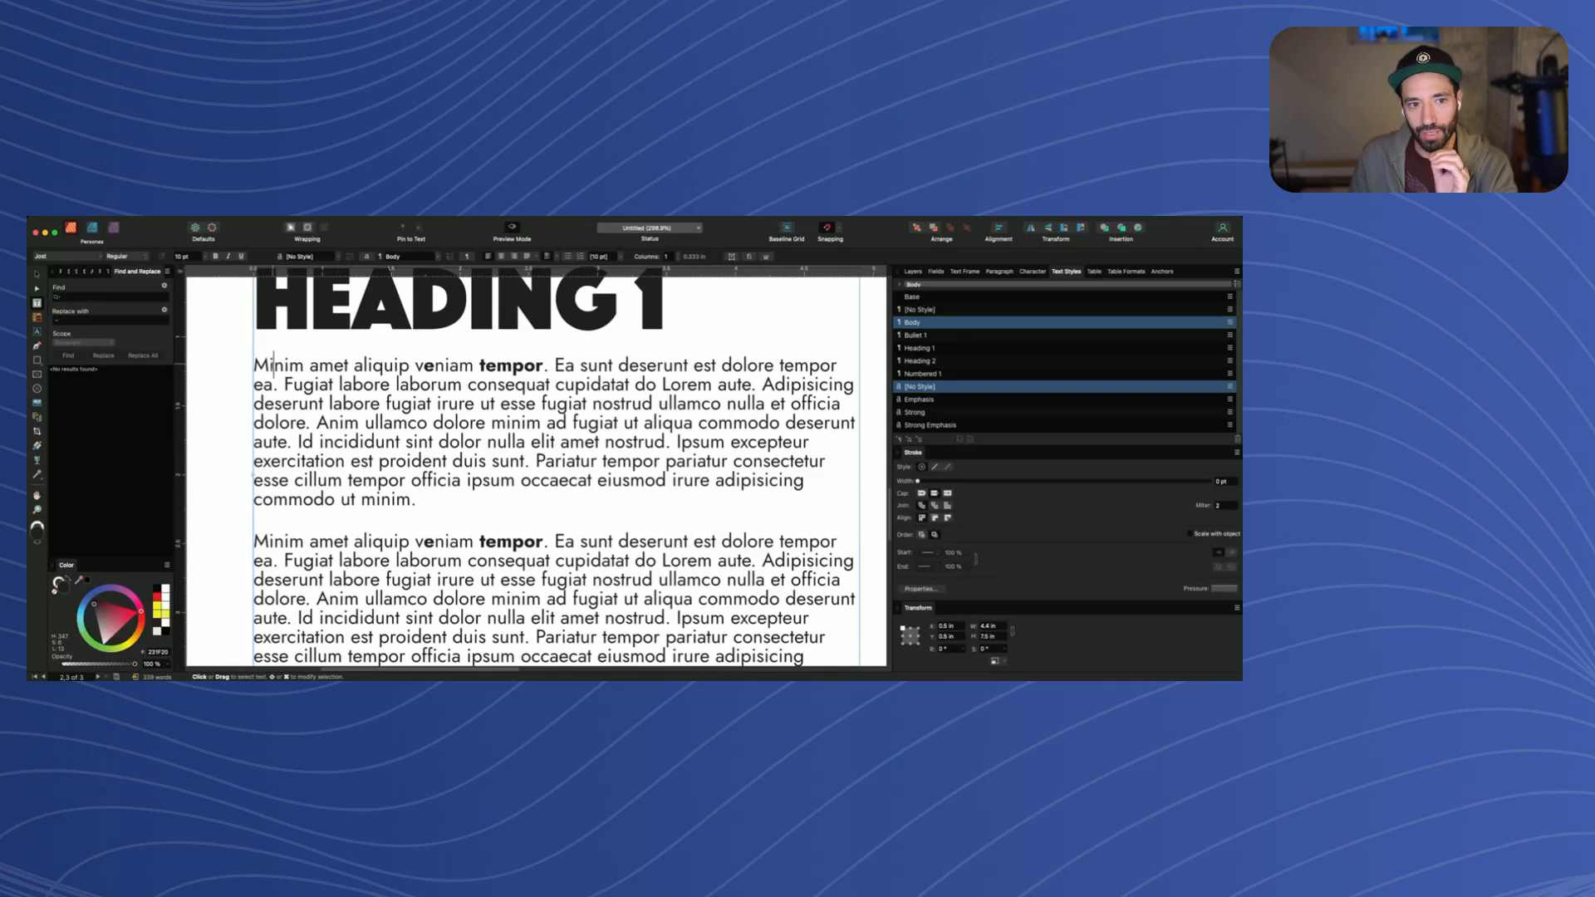
drag(272, 365, 382, 386)
drag(377, 480, 405, 637)
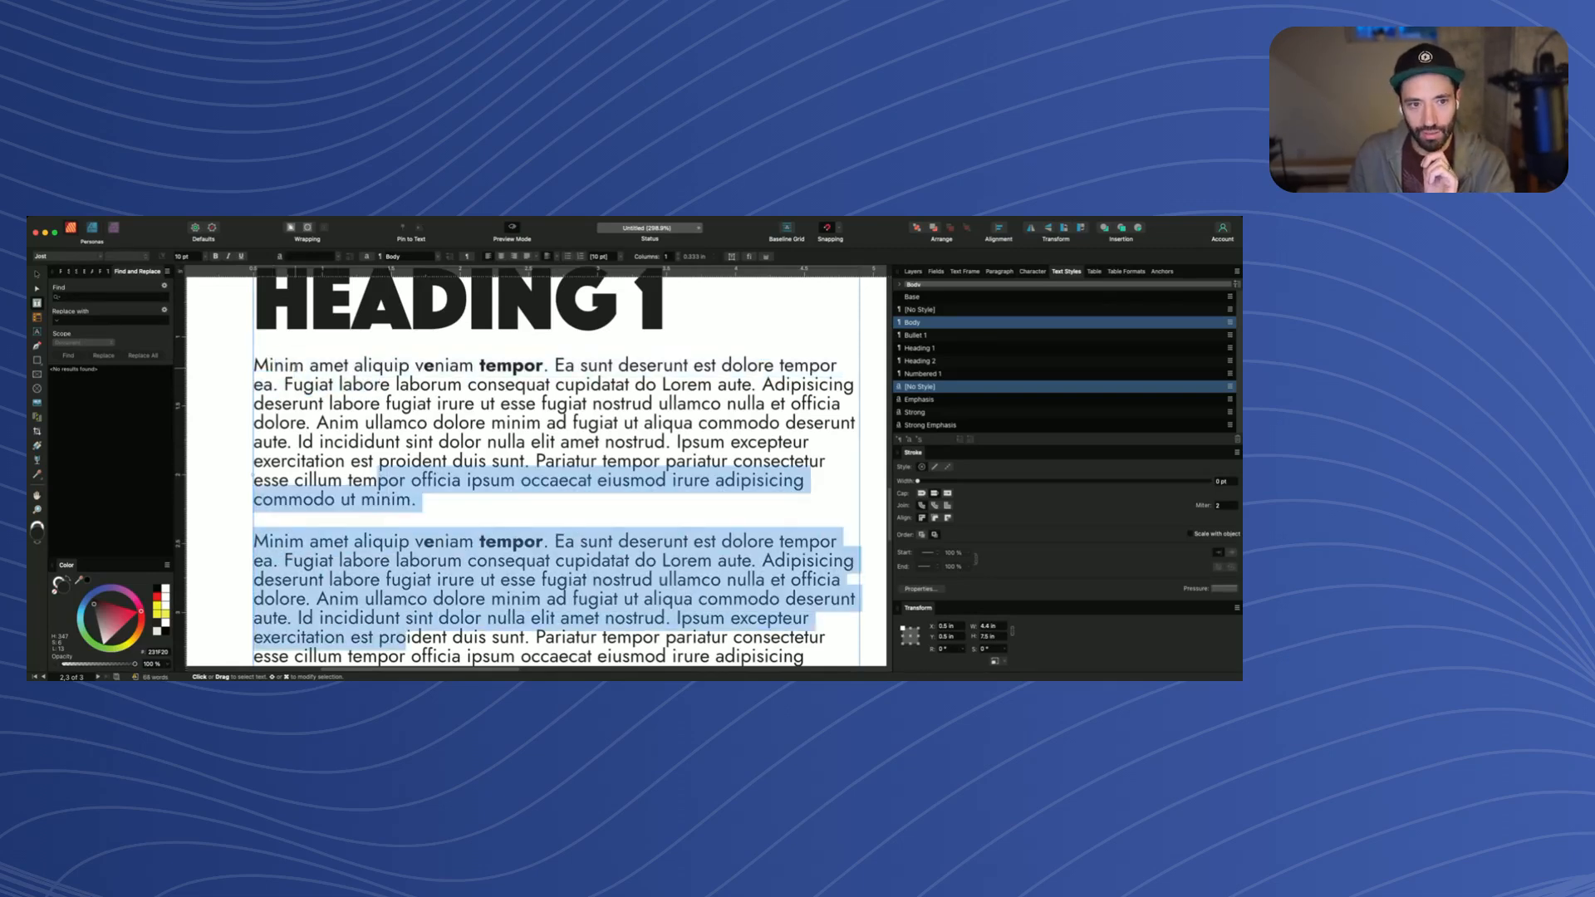
click(284, 366)
drag(283, 365, 393, 386)
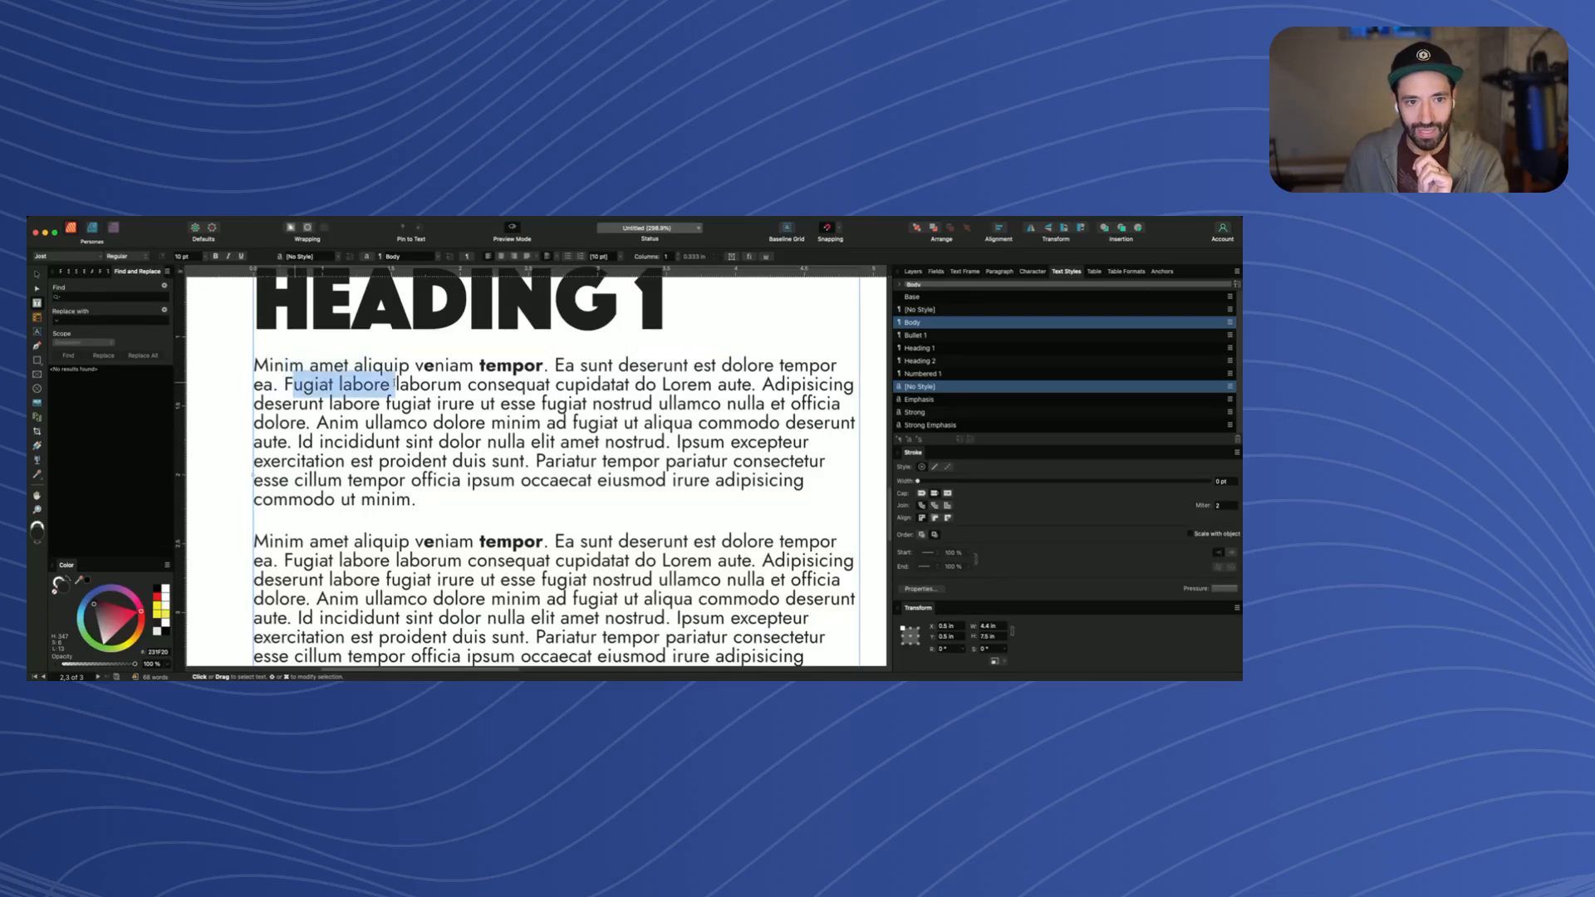
click(314, 367)
scroll(450, 395, down, 1)
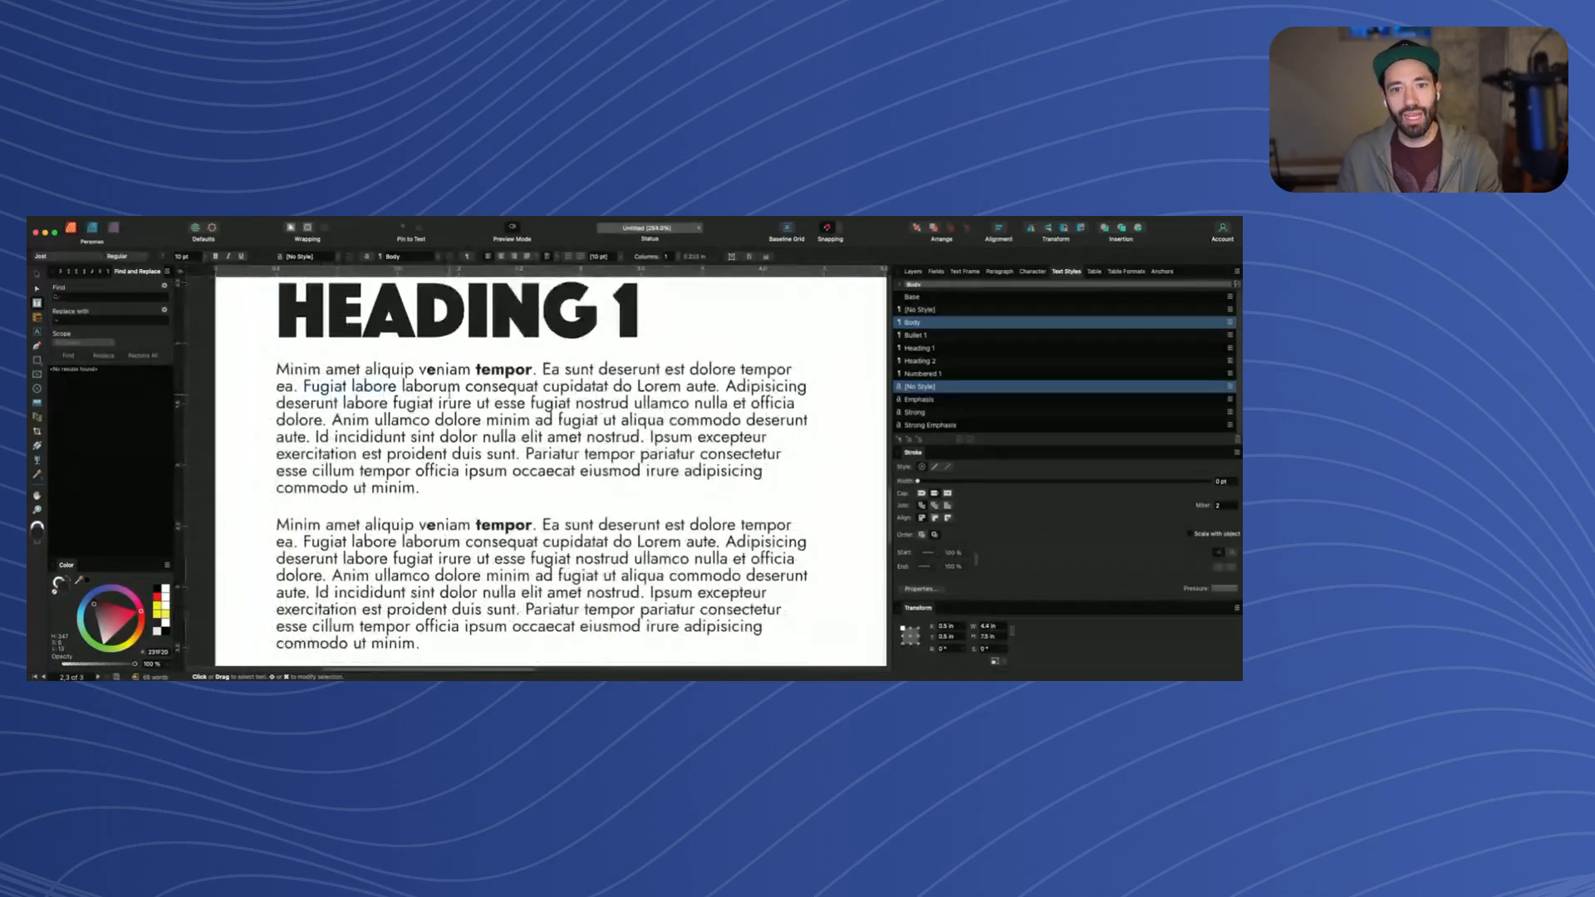
scroll(354, 382, down, 3)
drag(338, 374, 280, 372)
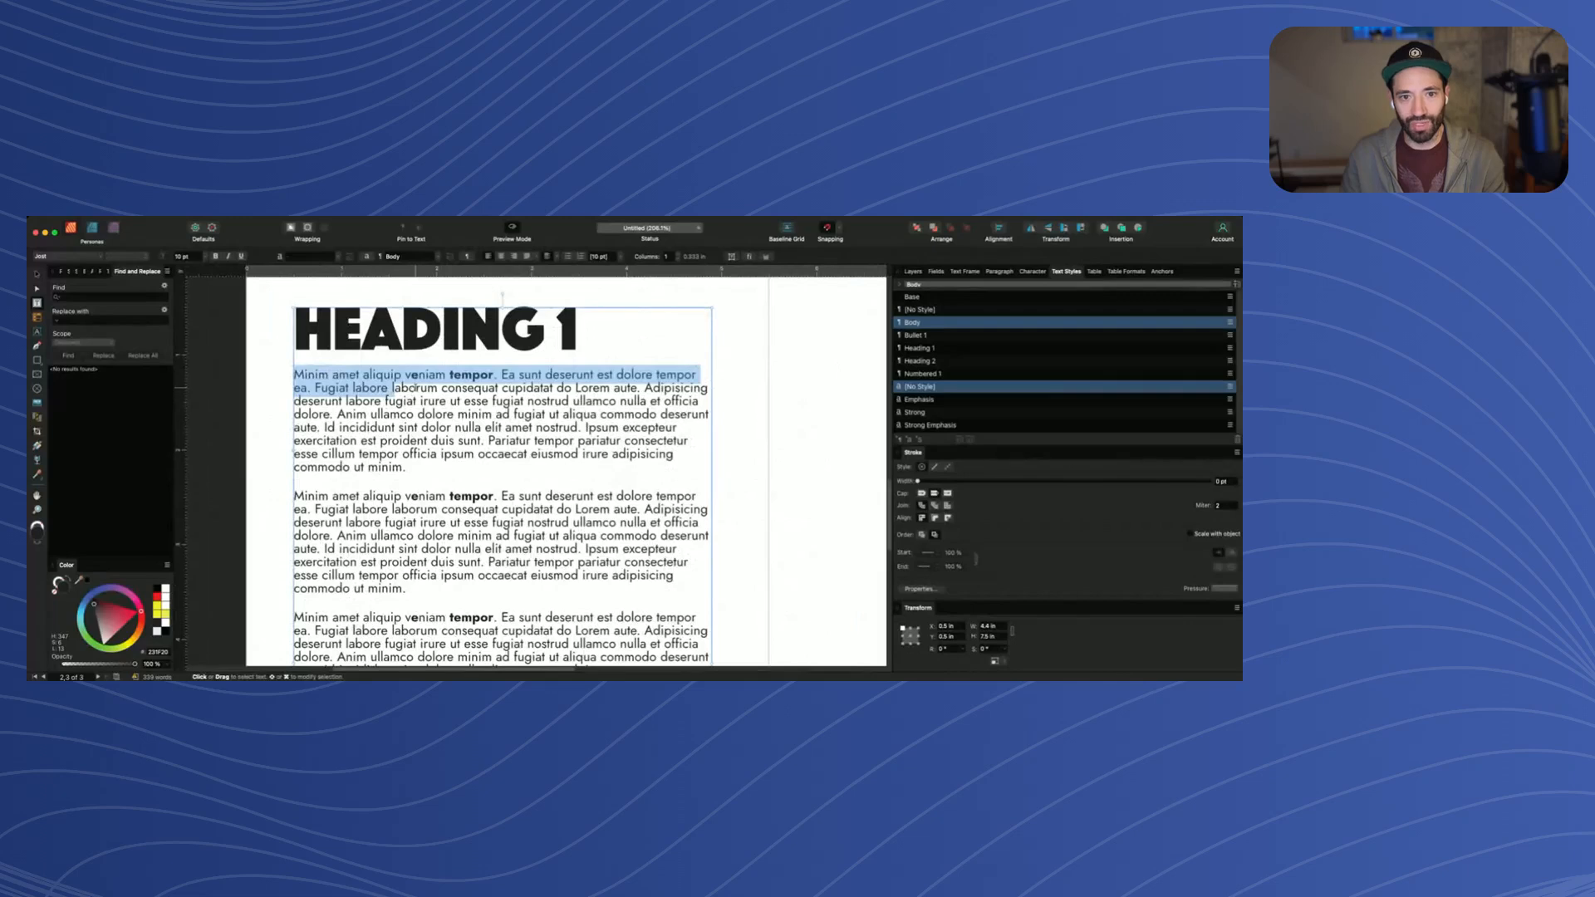
click(415, 388)
drag(414, 388, 333, 332)
click(466, 387)
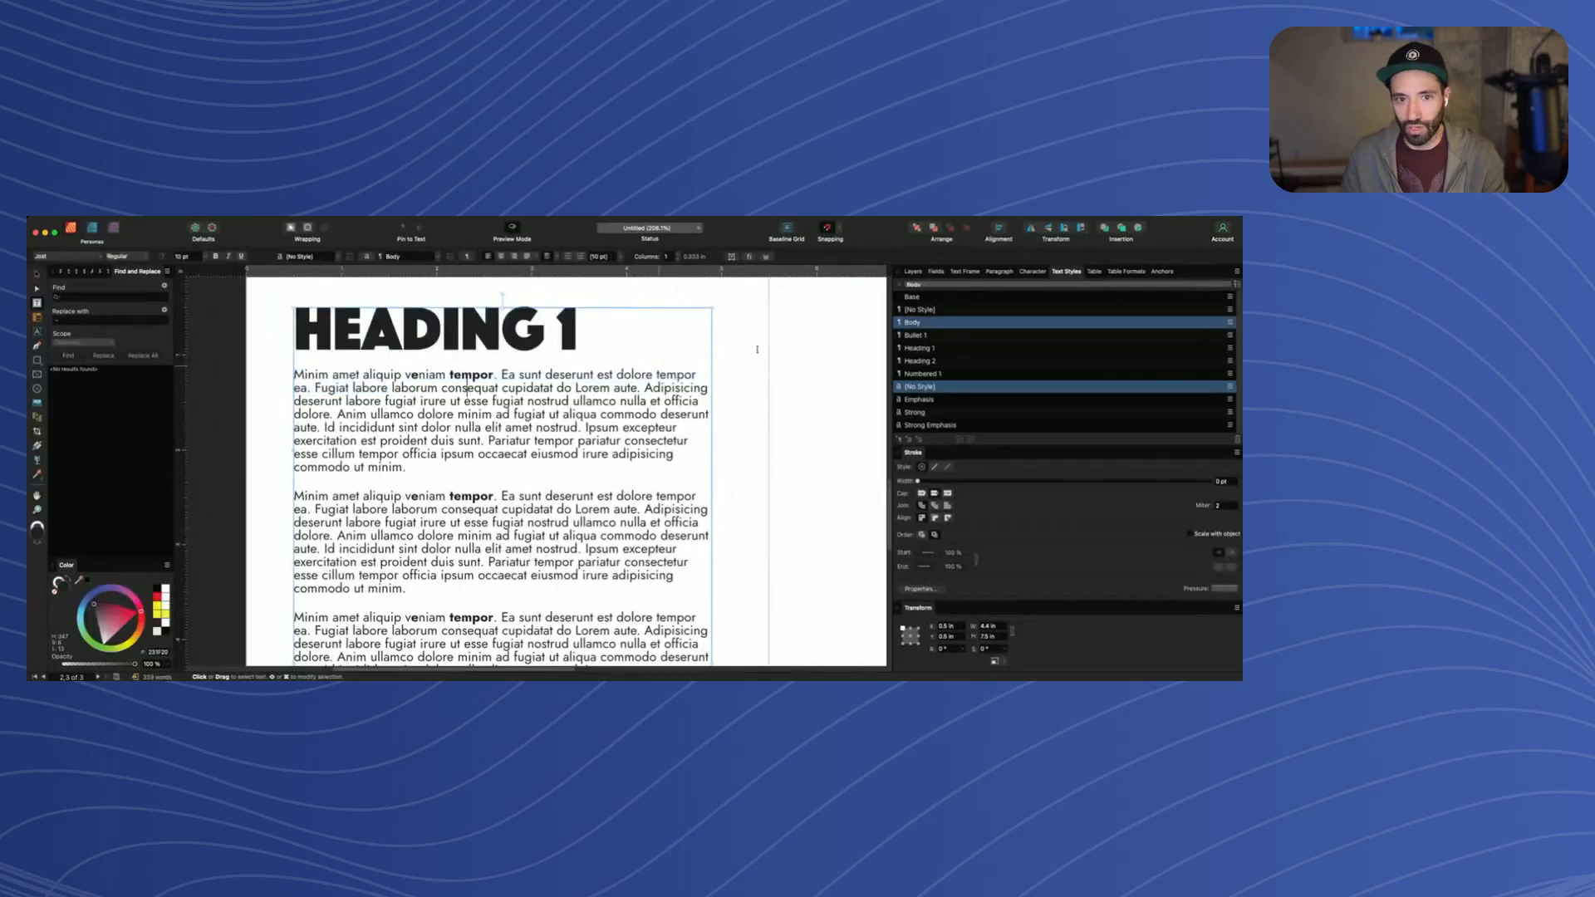
Select the whole first body paragraph and show its paragraph spacing settings
click(963, 270)
mouse_move(409, 467)
mouse_down()
mouse_move(294, 374)
mouse_move(407, 467)
mouse_up()
click(295, 373)
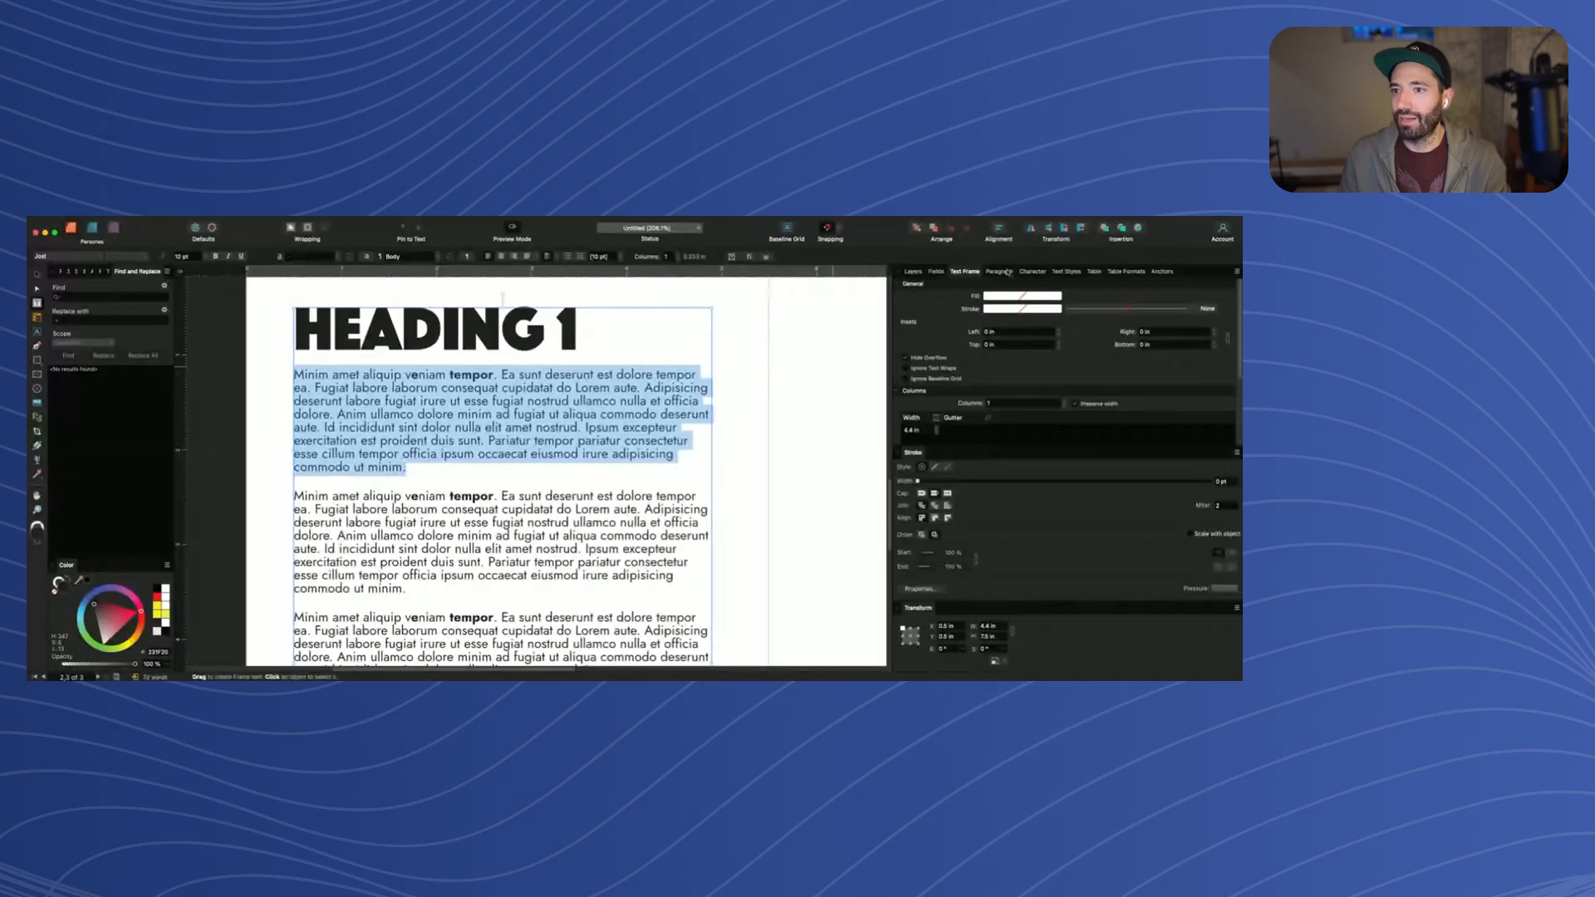
click(1001, 272)
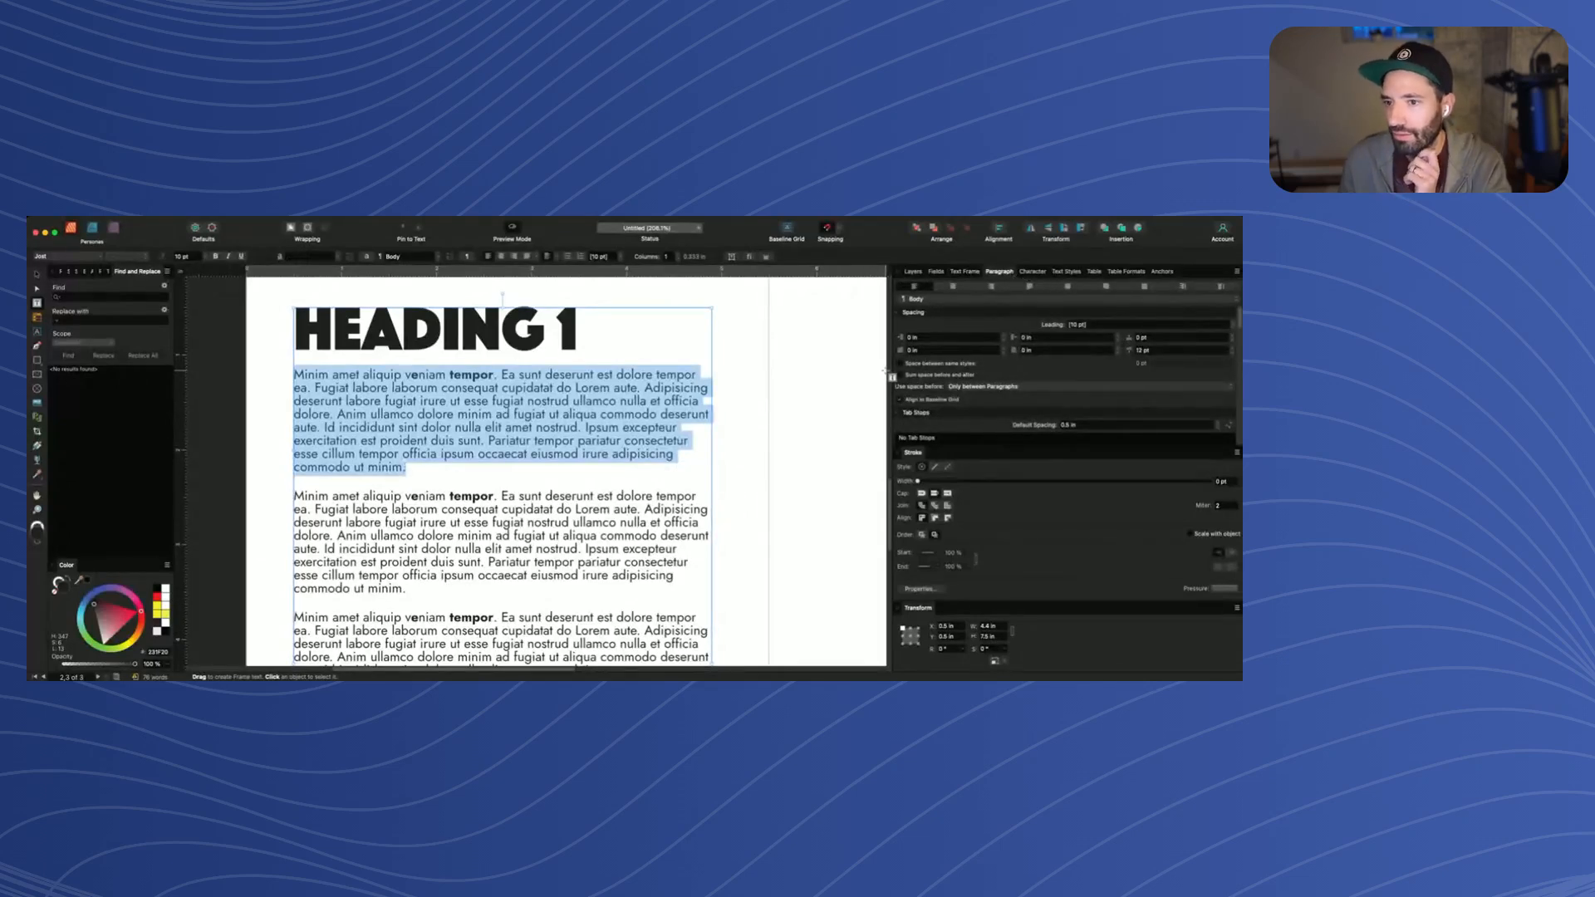
Narrow the docked settings area to enlarge the canvas and return to the Pages 2,3 spread
drag(890, 376, 994, 364)
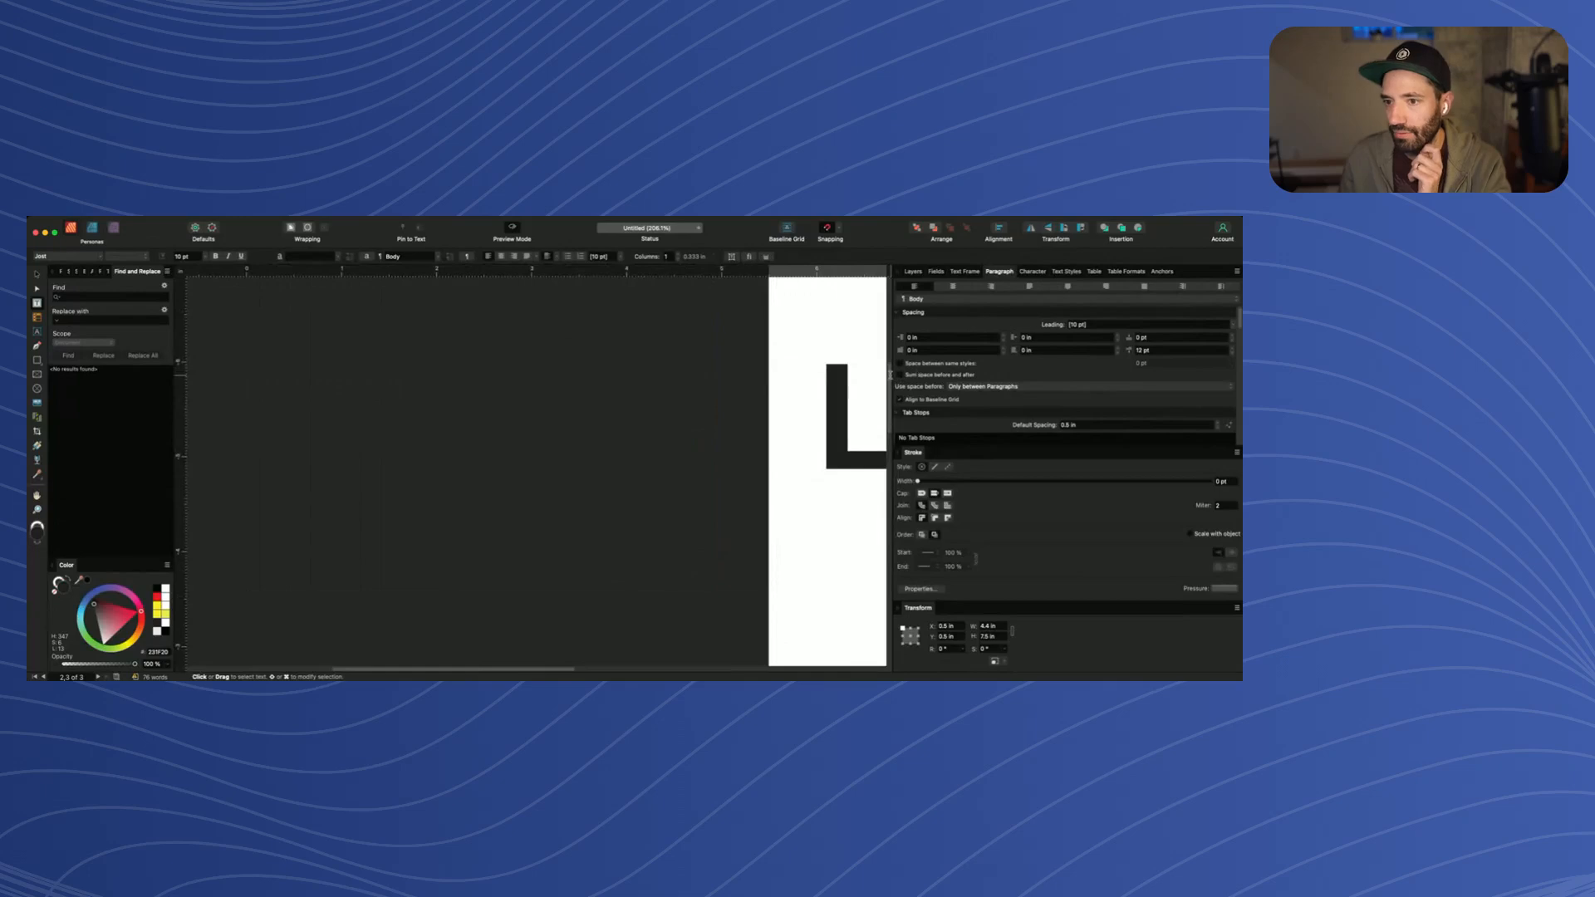
drag(893, 375, 1061, 376)
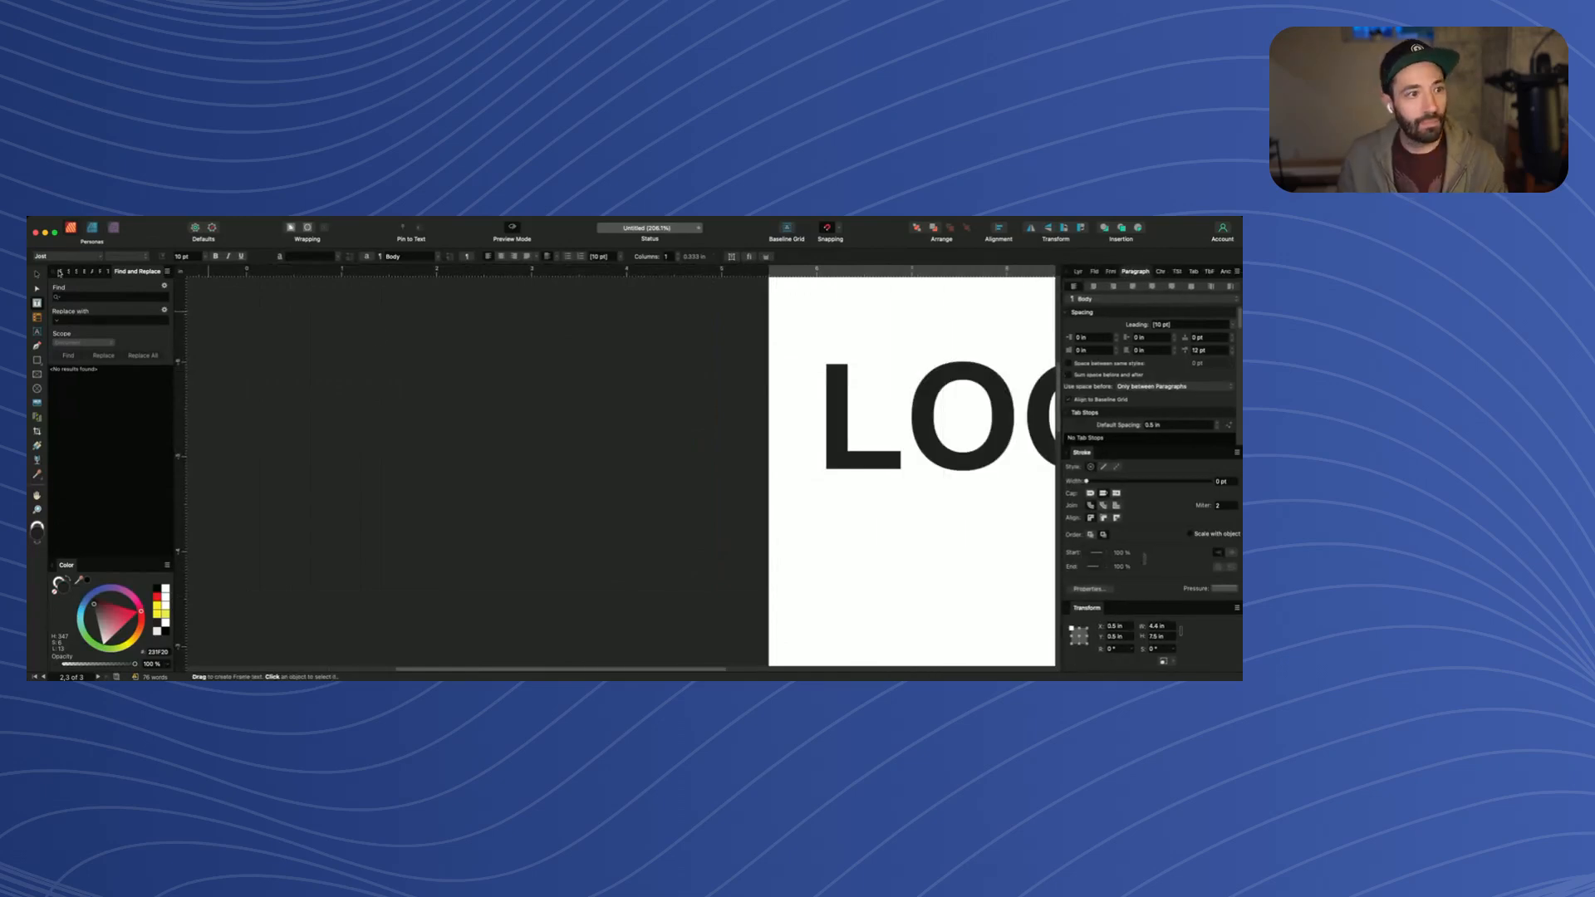
click(60, 271)
double_click(110, 462)
scroll(357, 392, up, 5)
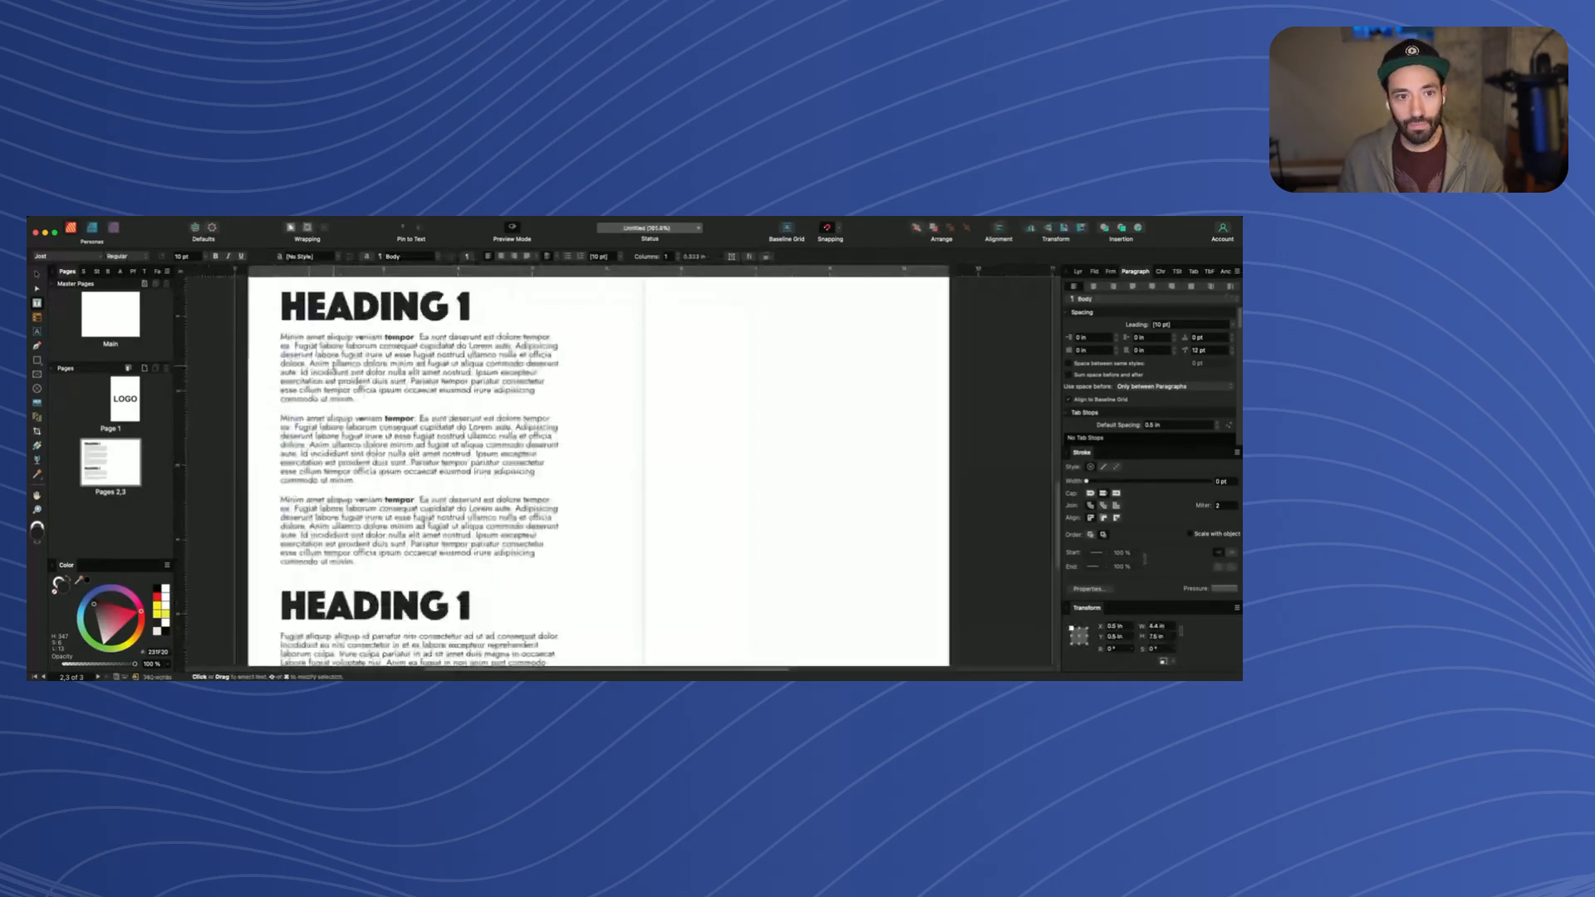
Select the first body paragraph and increase its leading to 11.3 pt
drag(360, 405, 250, 338)
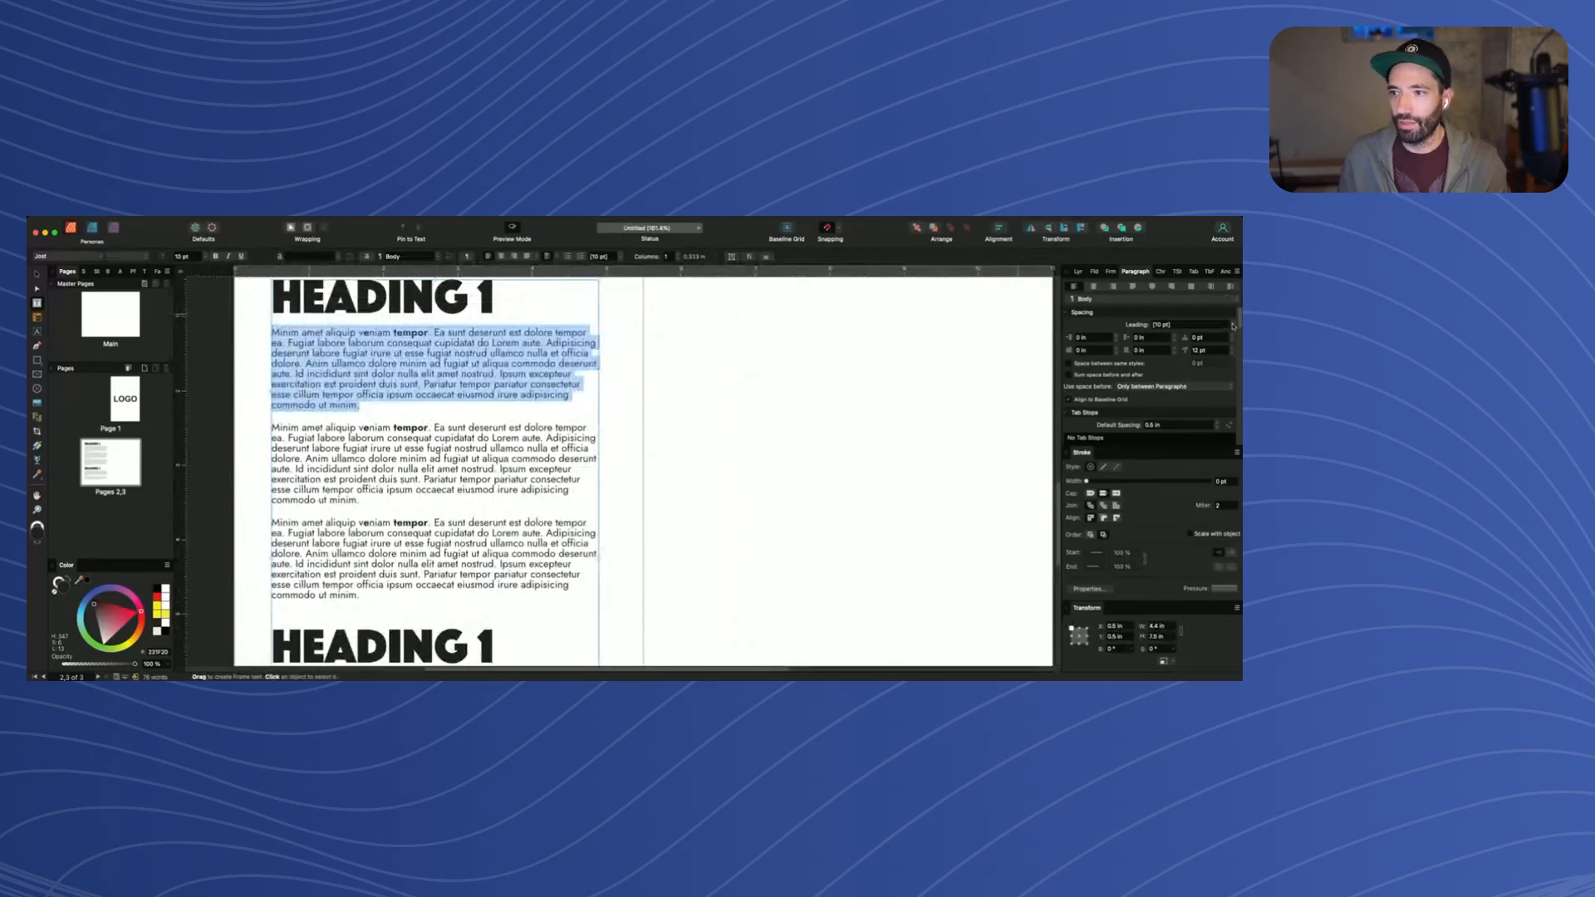
scroll(1176, 326, up, 2)
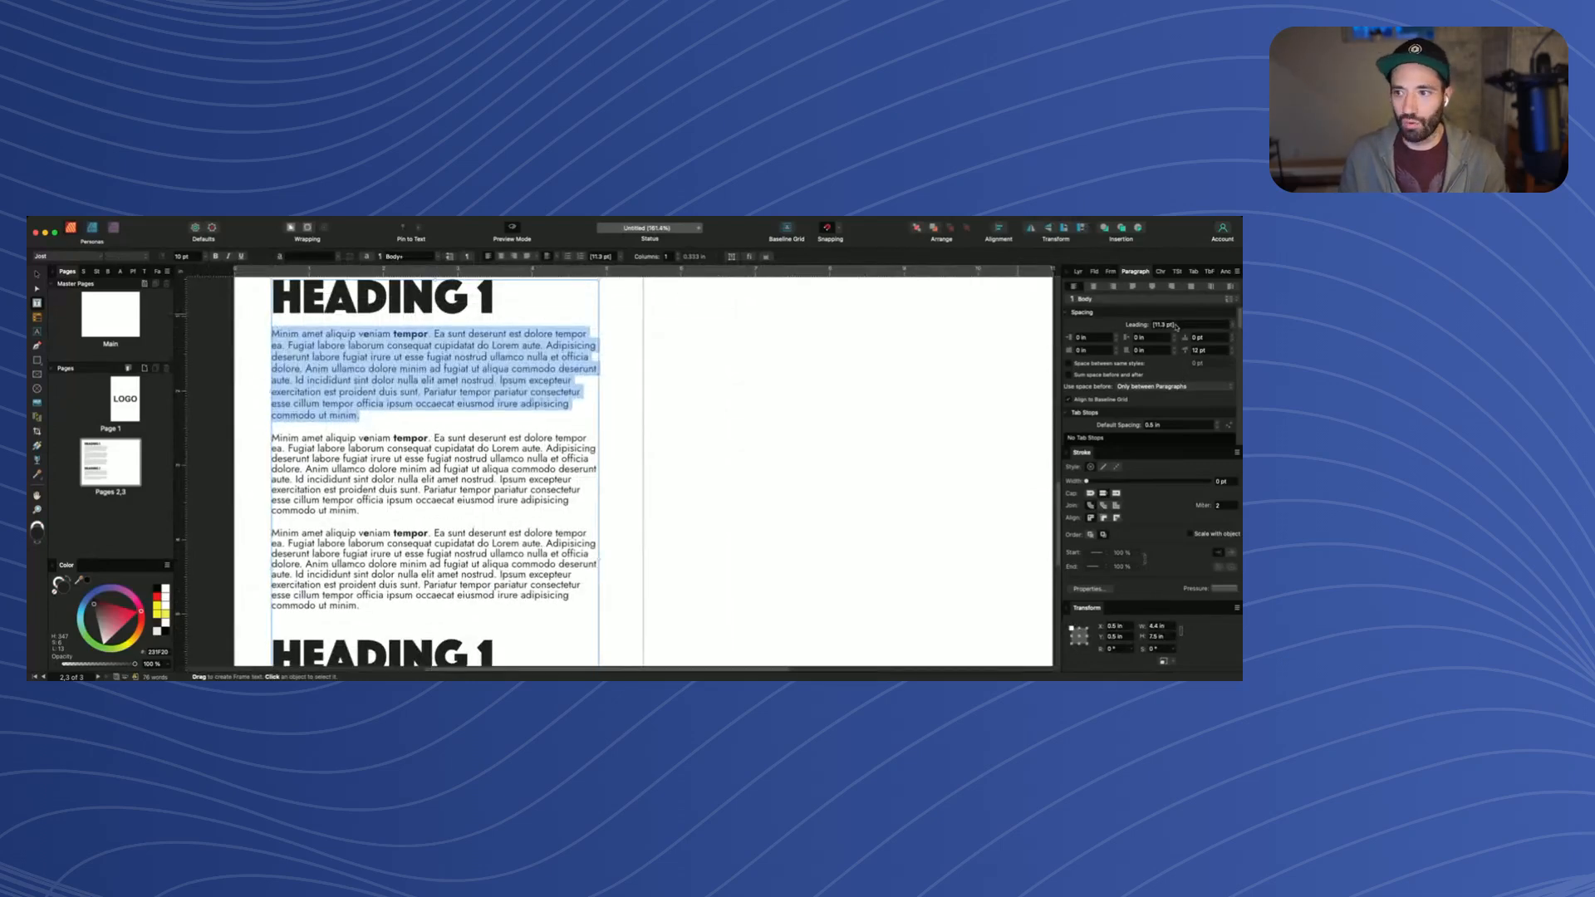
scroll(350, 342, left, 1)
scroll(349, 343, up, 2)
scroll(349, 343, up, 1)
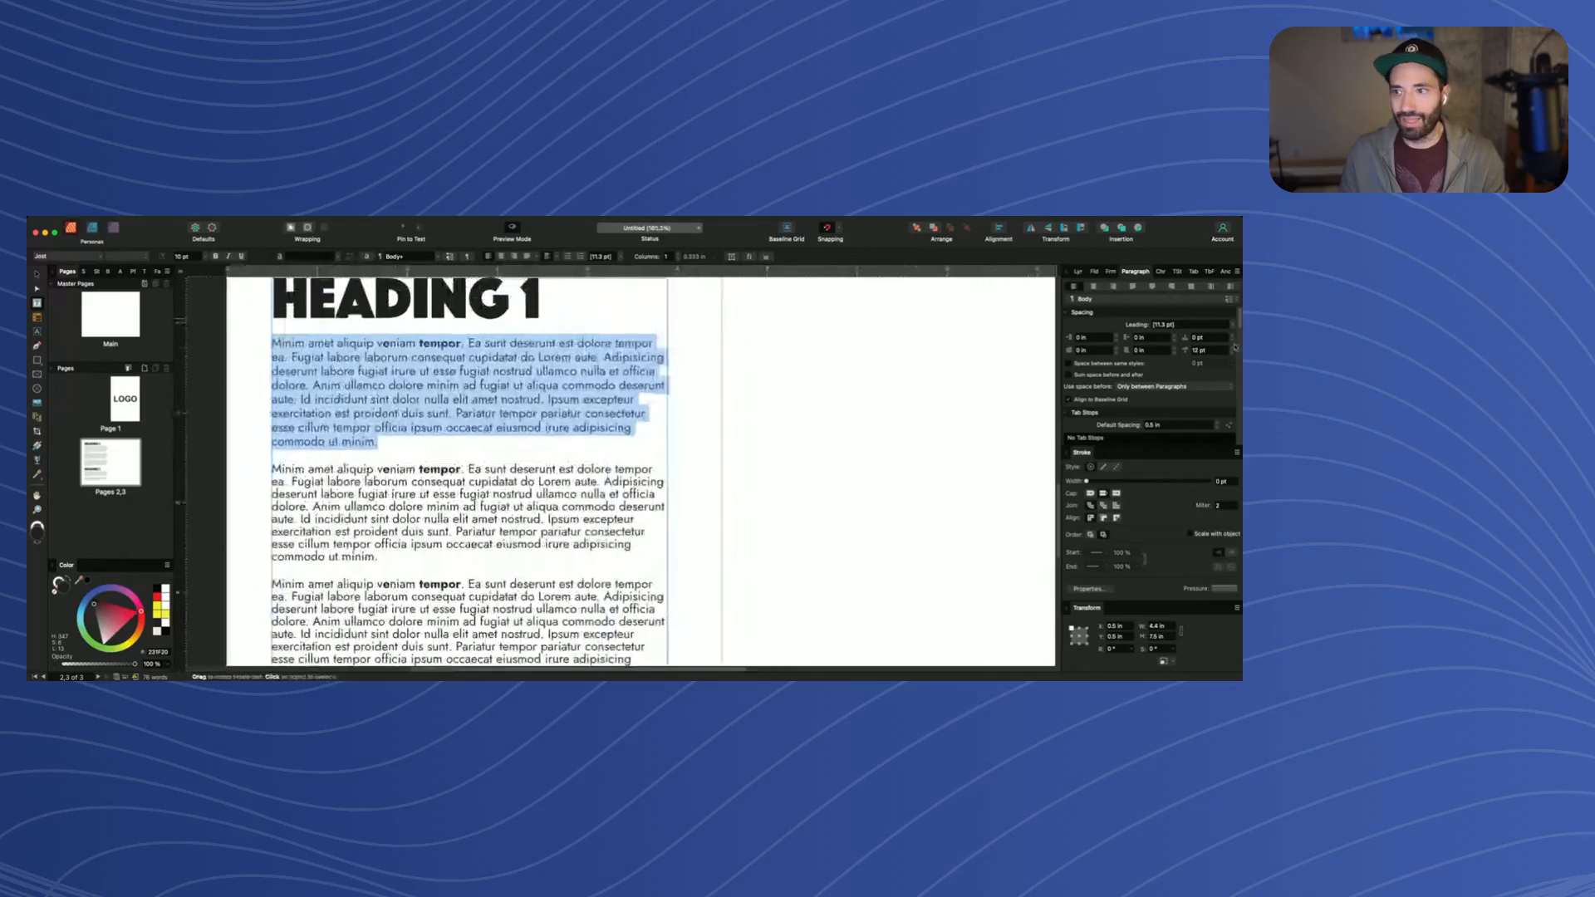
Switch the first body paragraph's leading to the Exactly option and set it to 5 pt
click(1226, 325)
click(1233, 325)
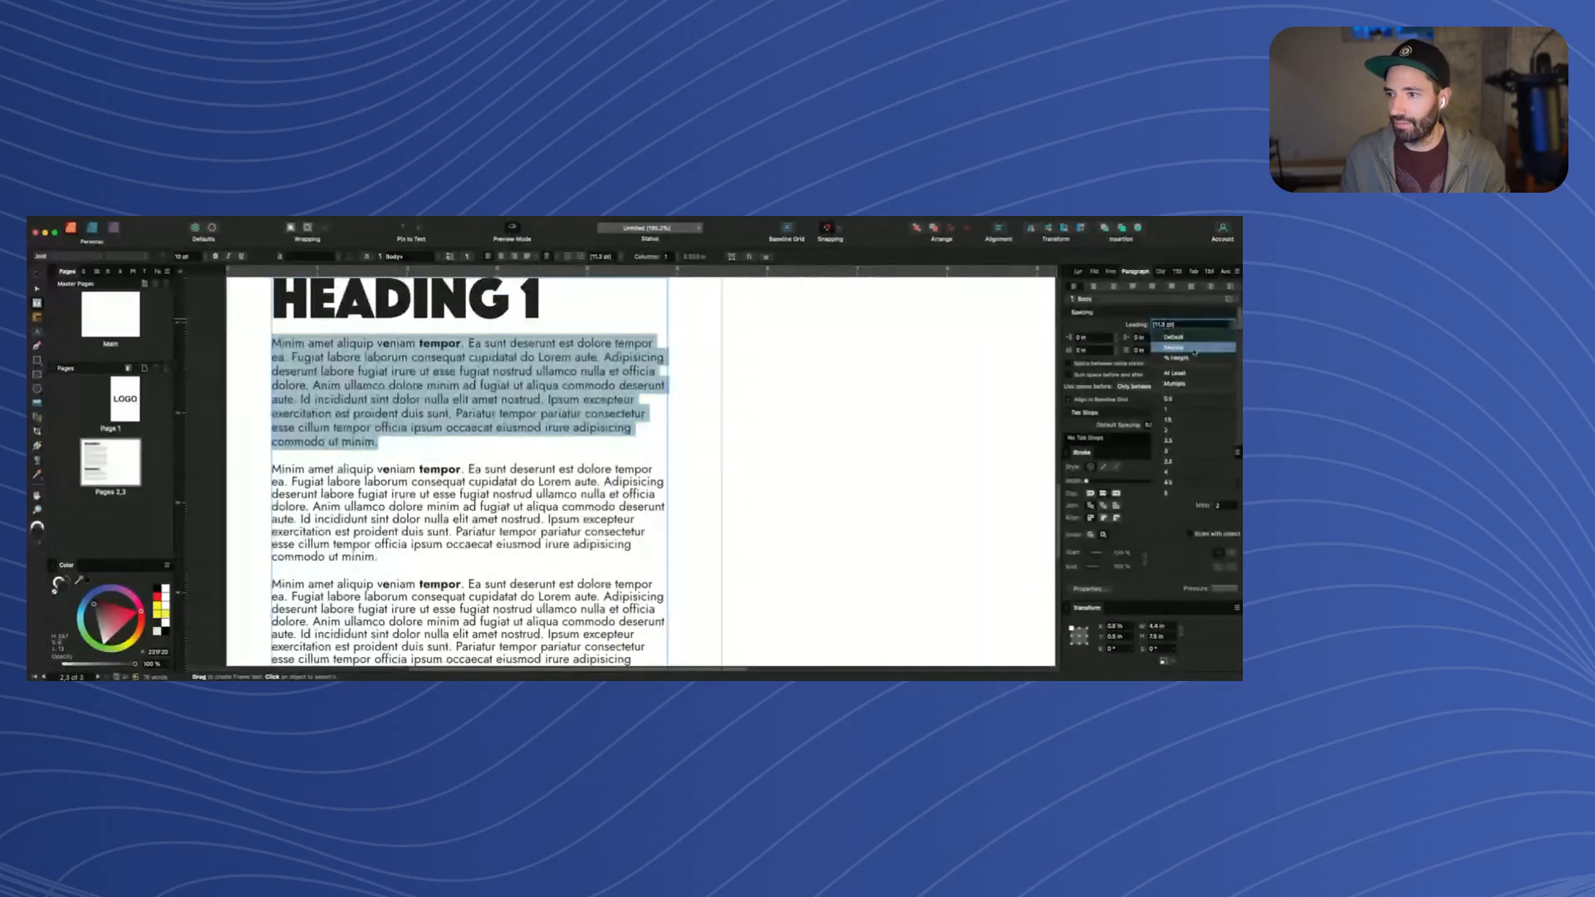
click(1178, 347)
click(1181, 325)
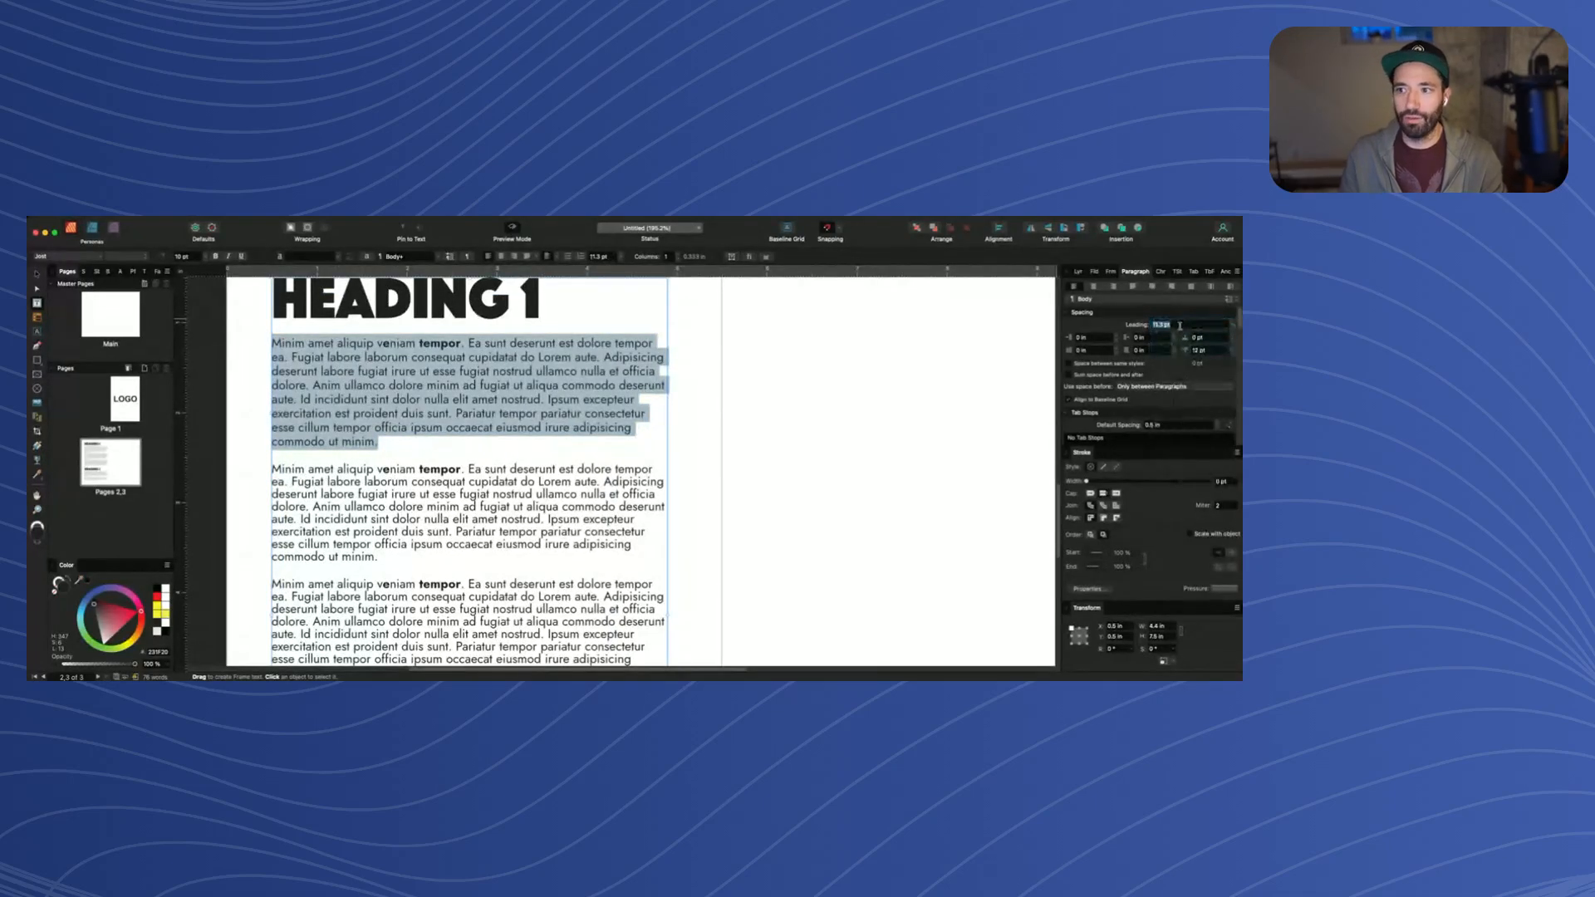
text(5)
key(Return)
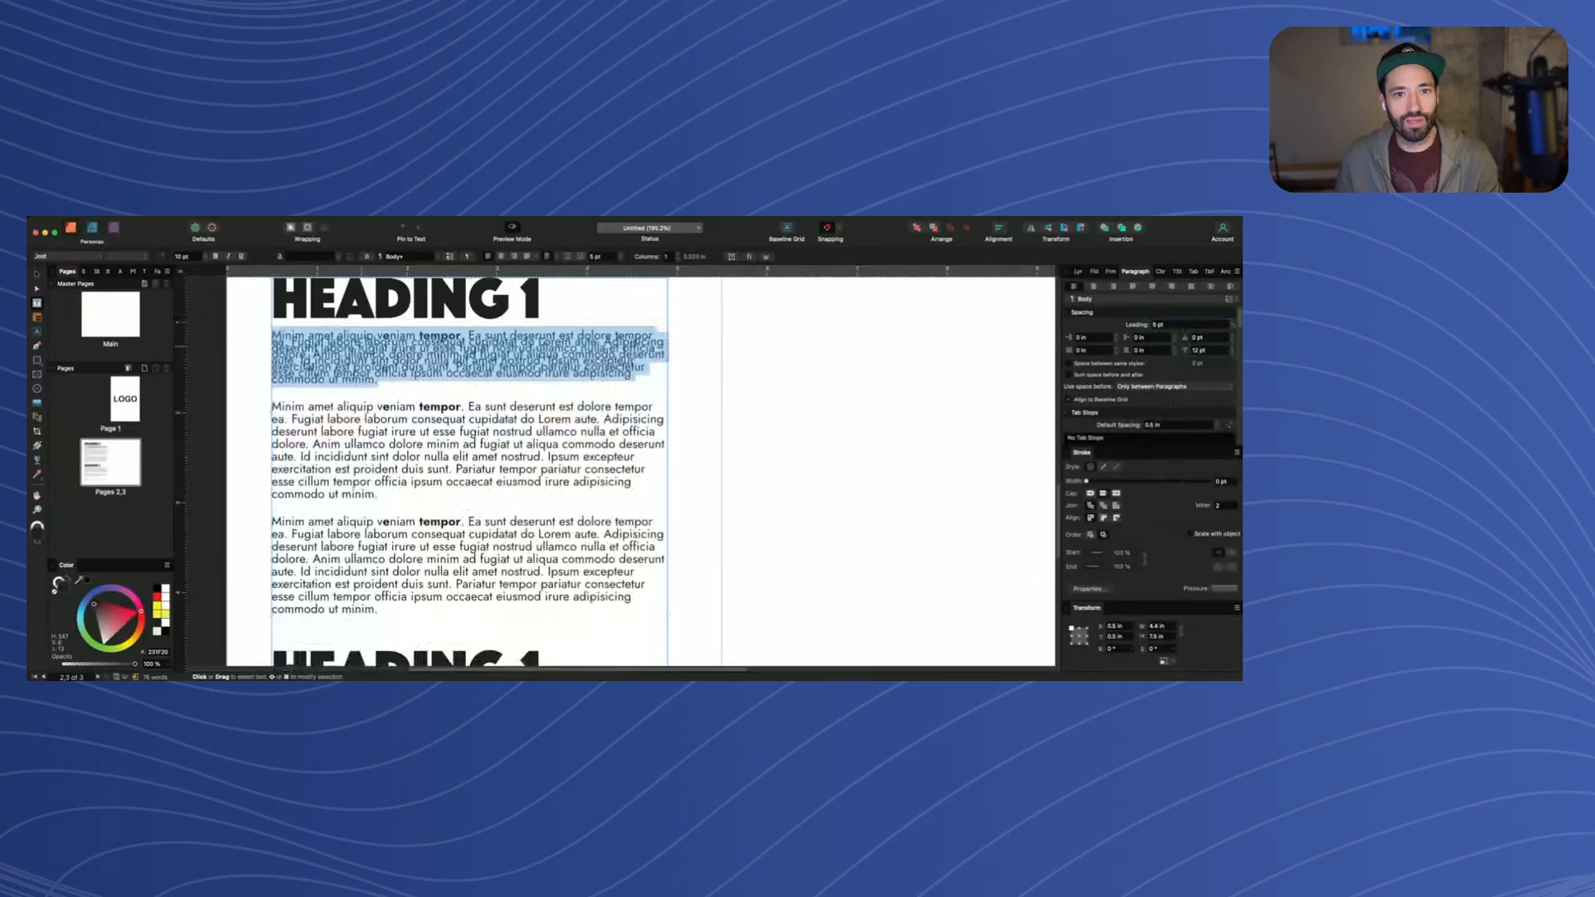
Set the first body paragraph's leading to 7 pt and inspect how tightly its lines sit
scroll(337, 349, up, 5)
click(1169, 325)
text(7)
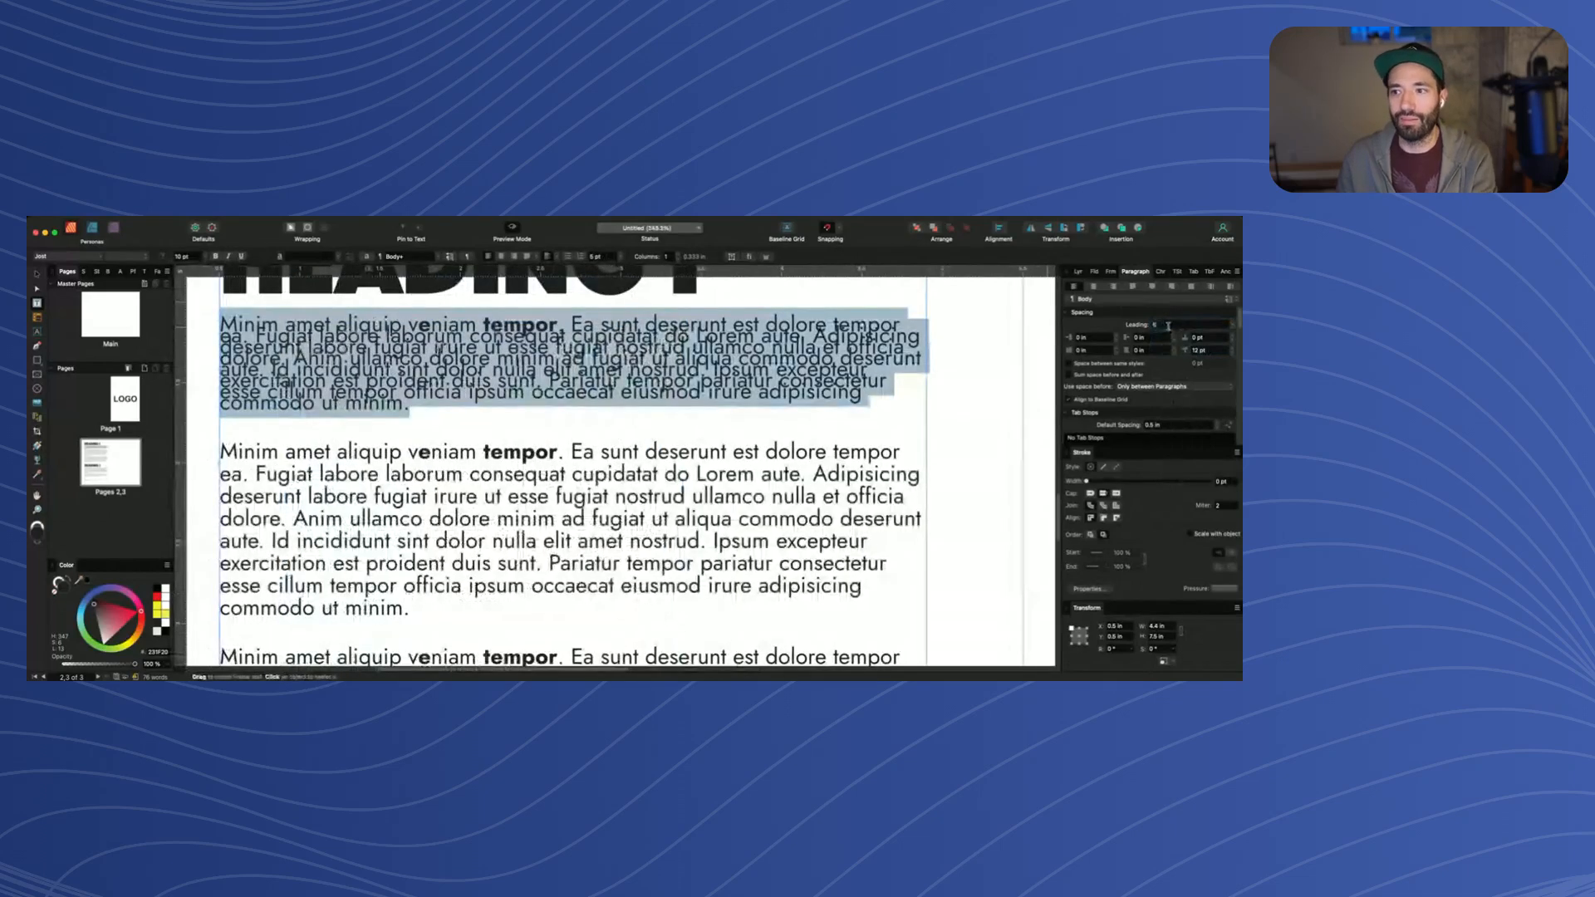
key(Return)
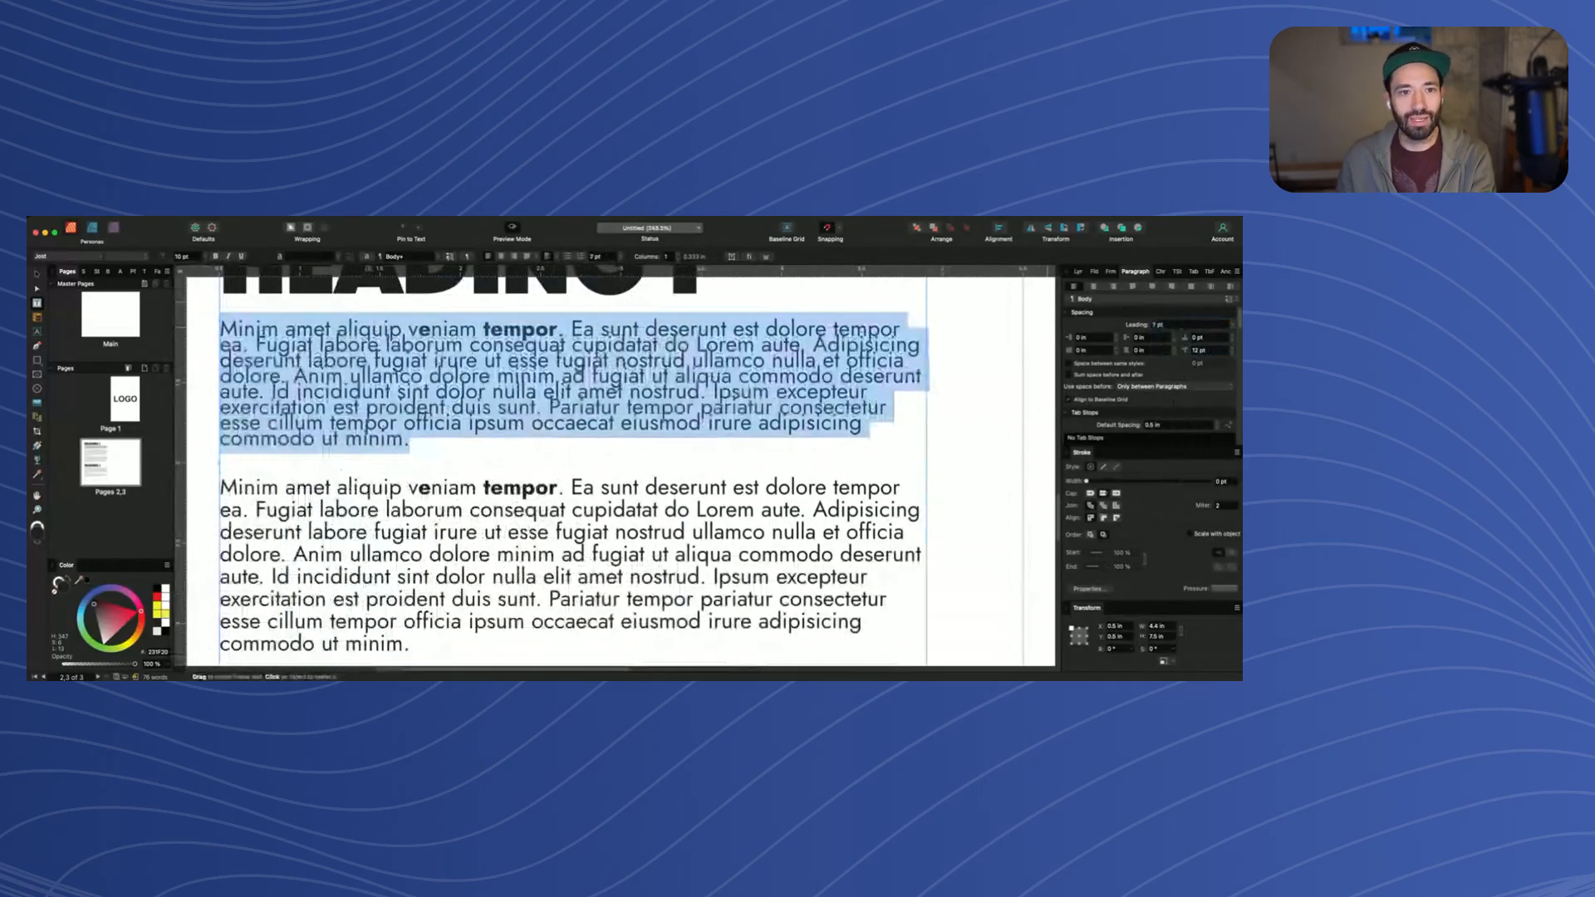
scroll(252, 352, up, 10)
scroll(383, 431, up, 3)
scroll(383, 431, left, 3)
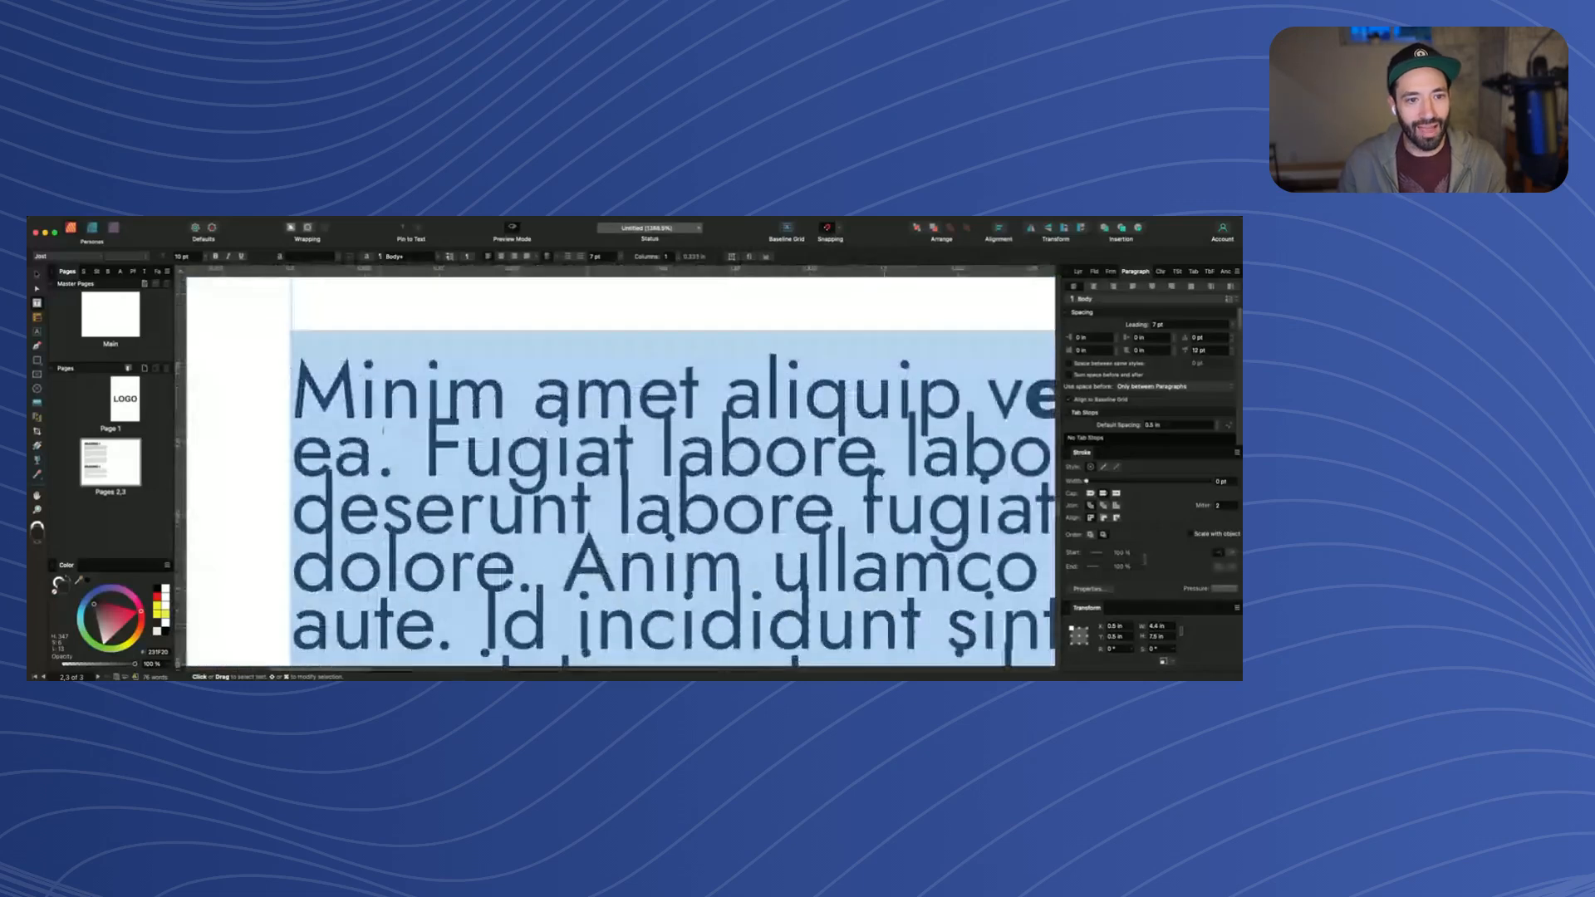
click(428, 432)
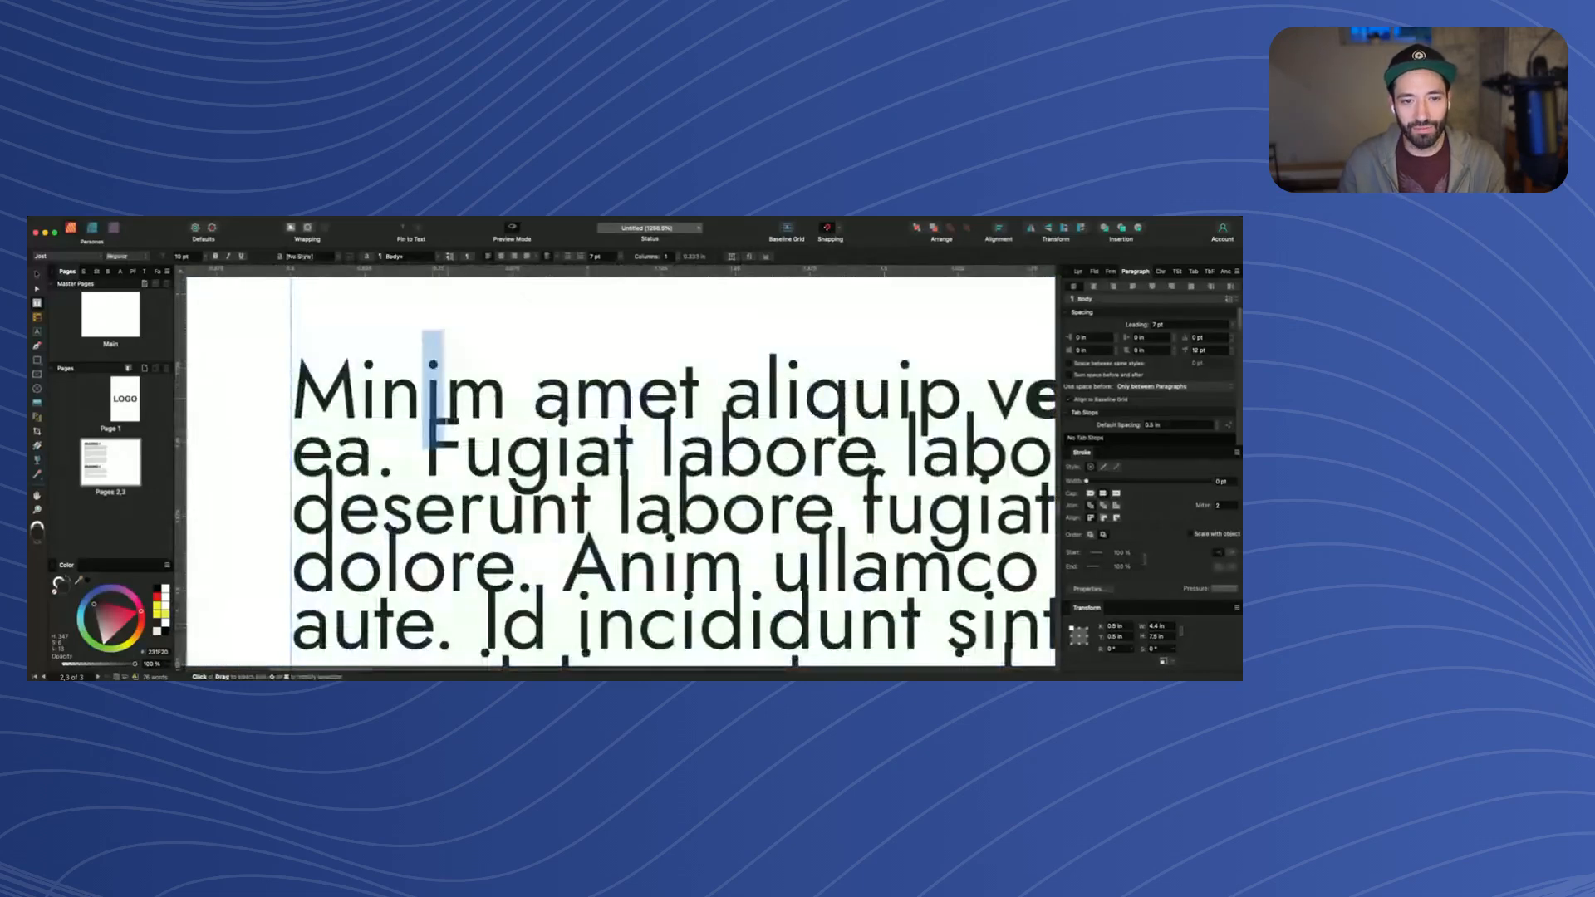
scroll(436, 430, down, 3)
scroll(436, 429, down, 4)
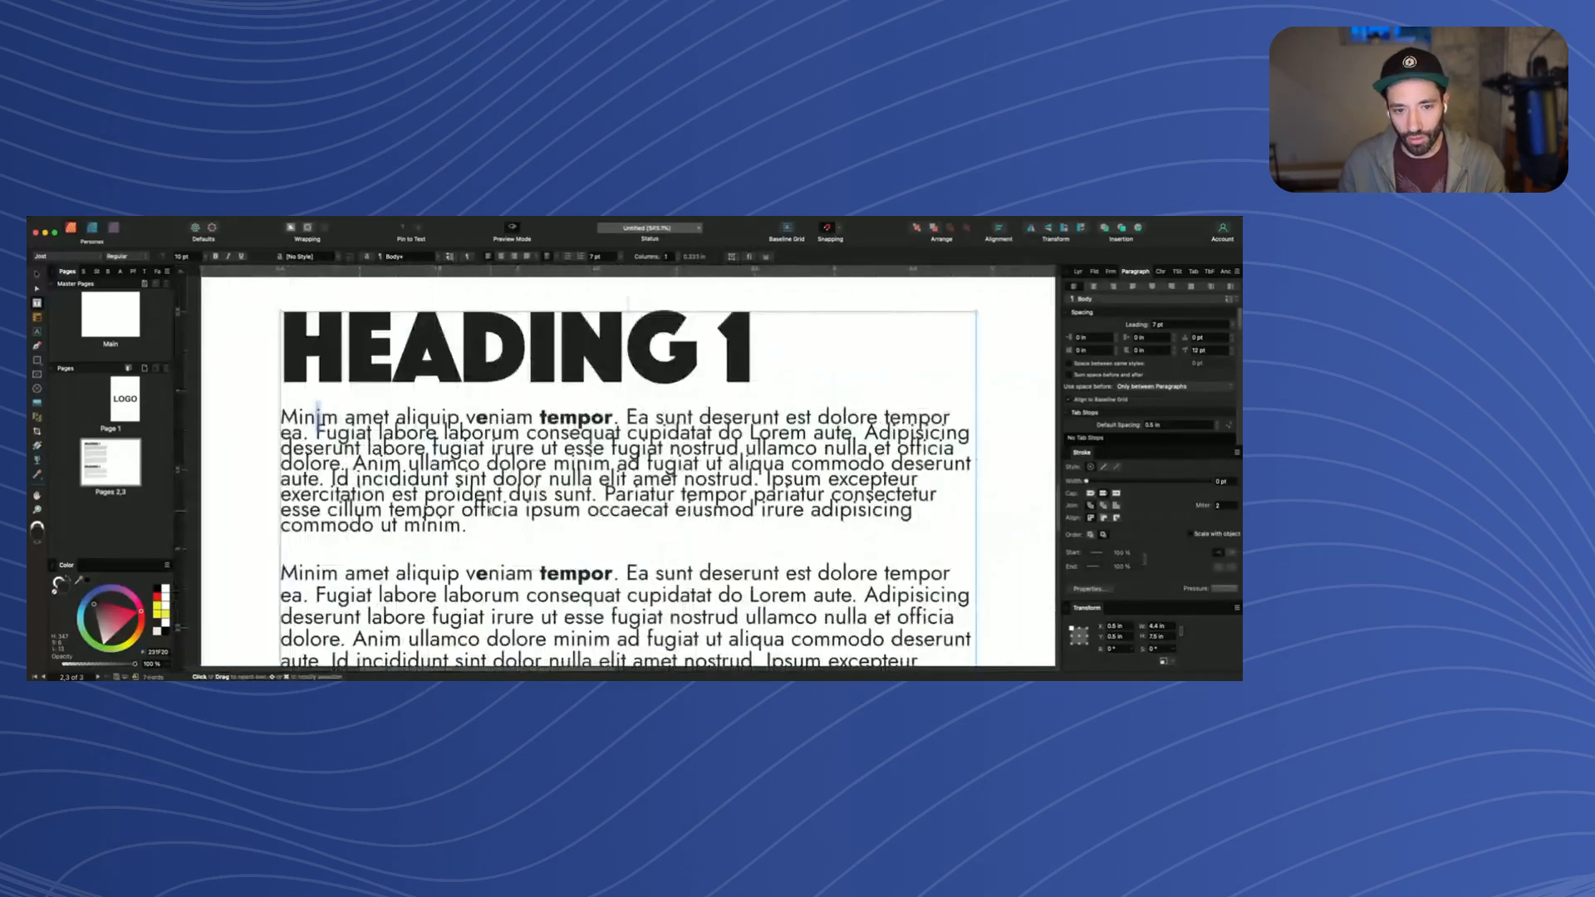
Select the whole first body paragraph and set its leading to 11.5 pt
drag(383, 463, 253, 424)
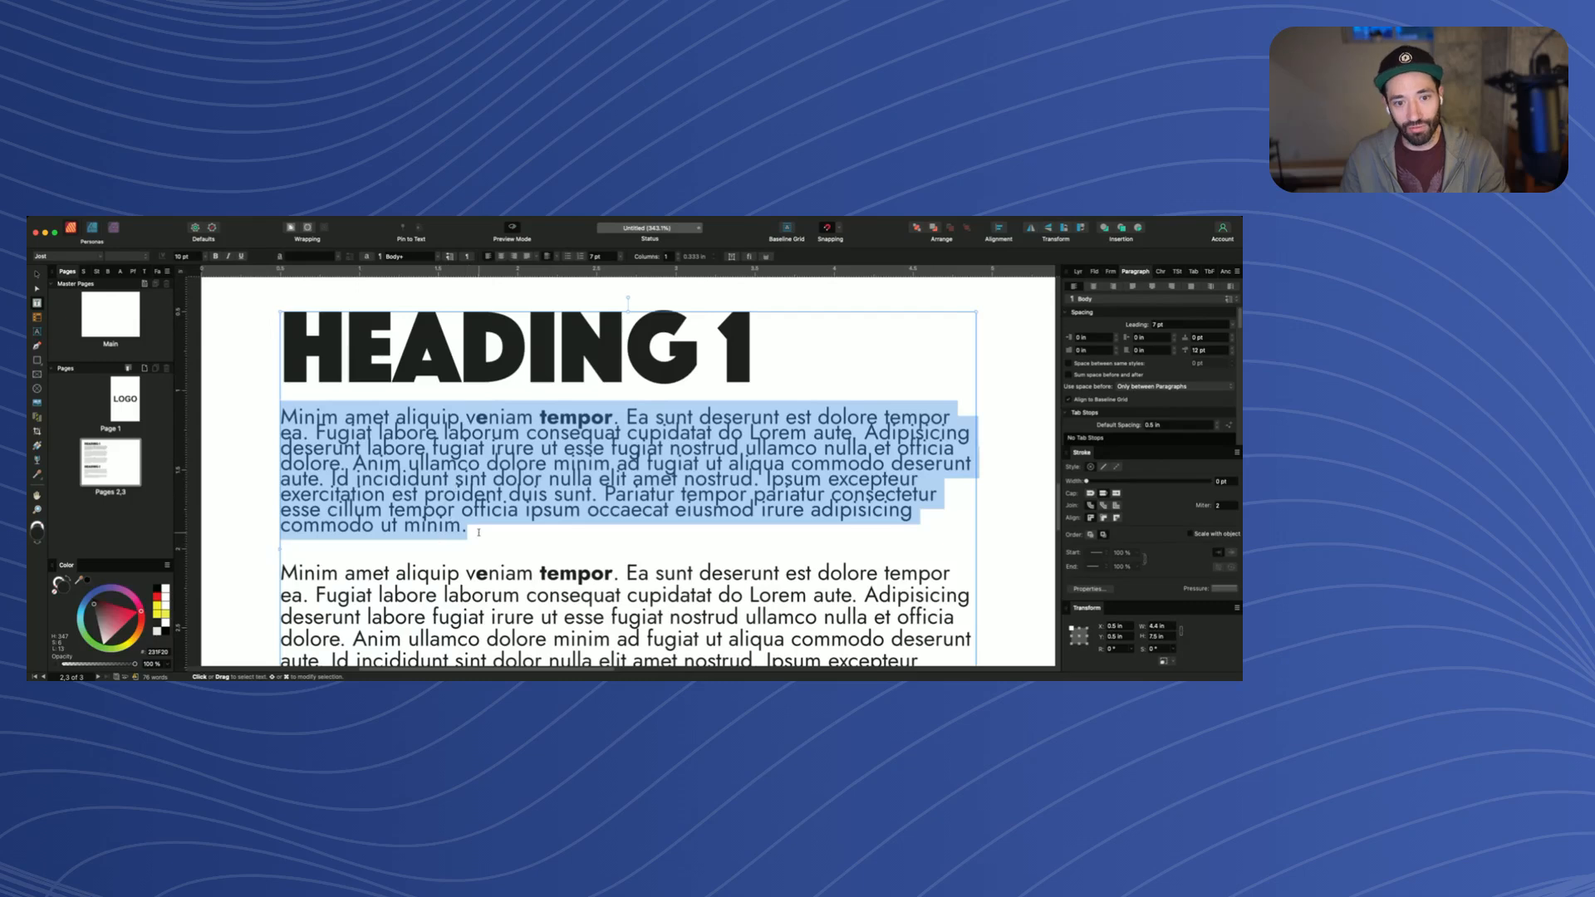
drag(479, 532, 281, 415)
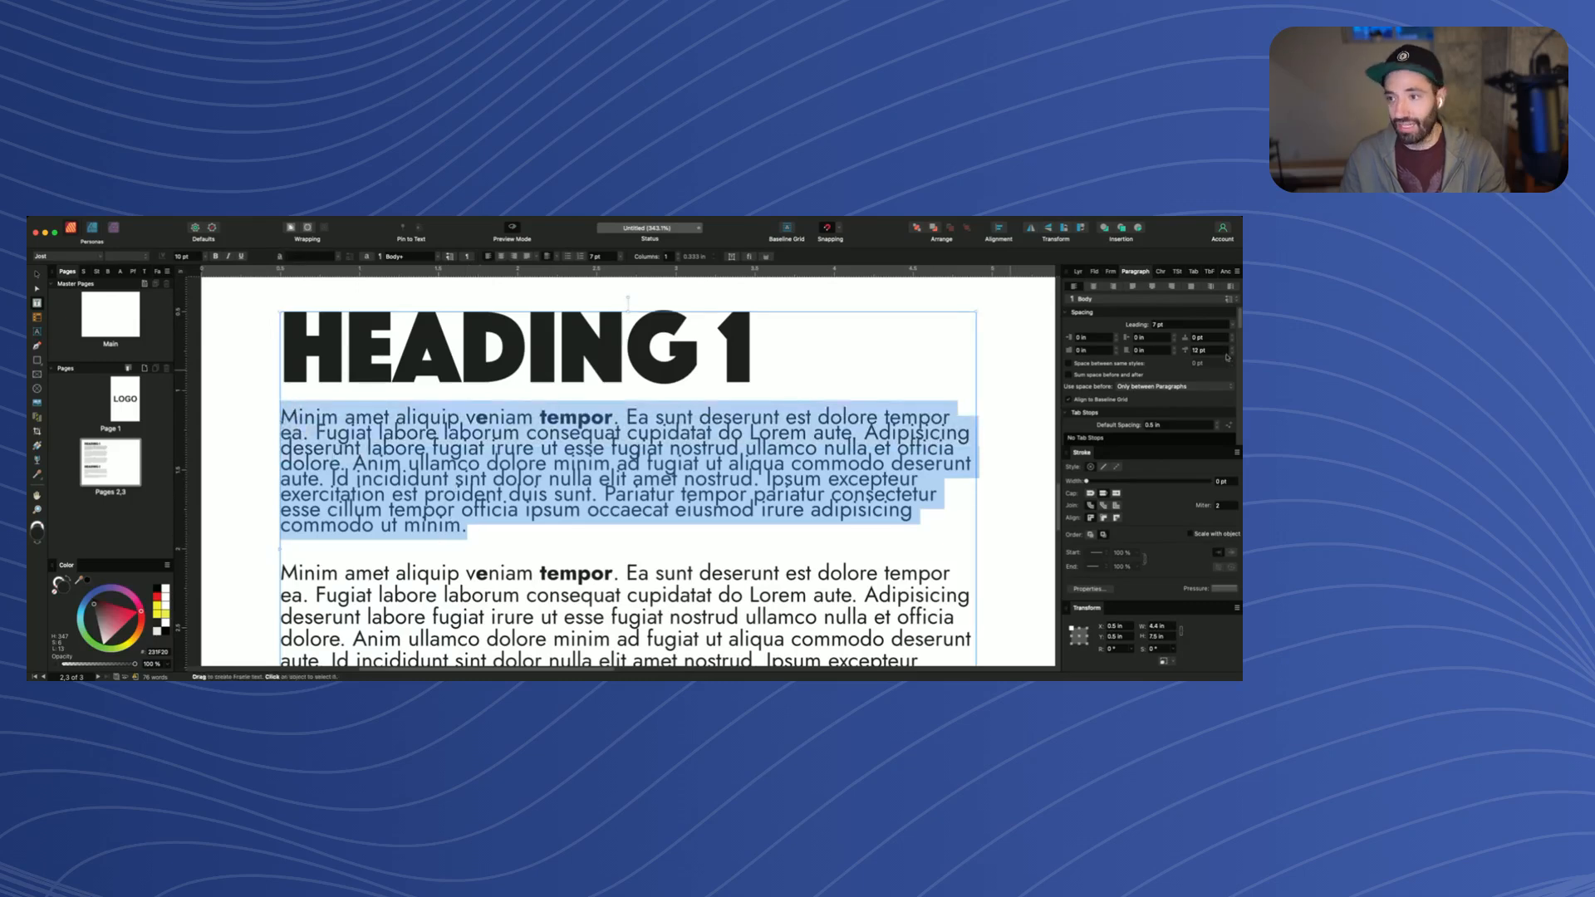
click(1185, 325)
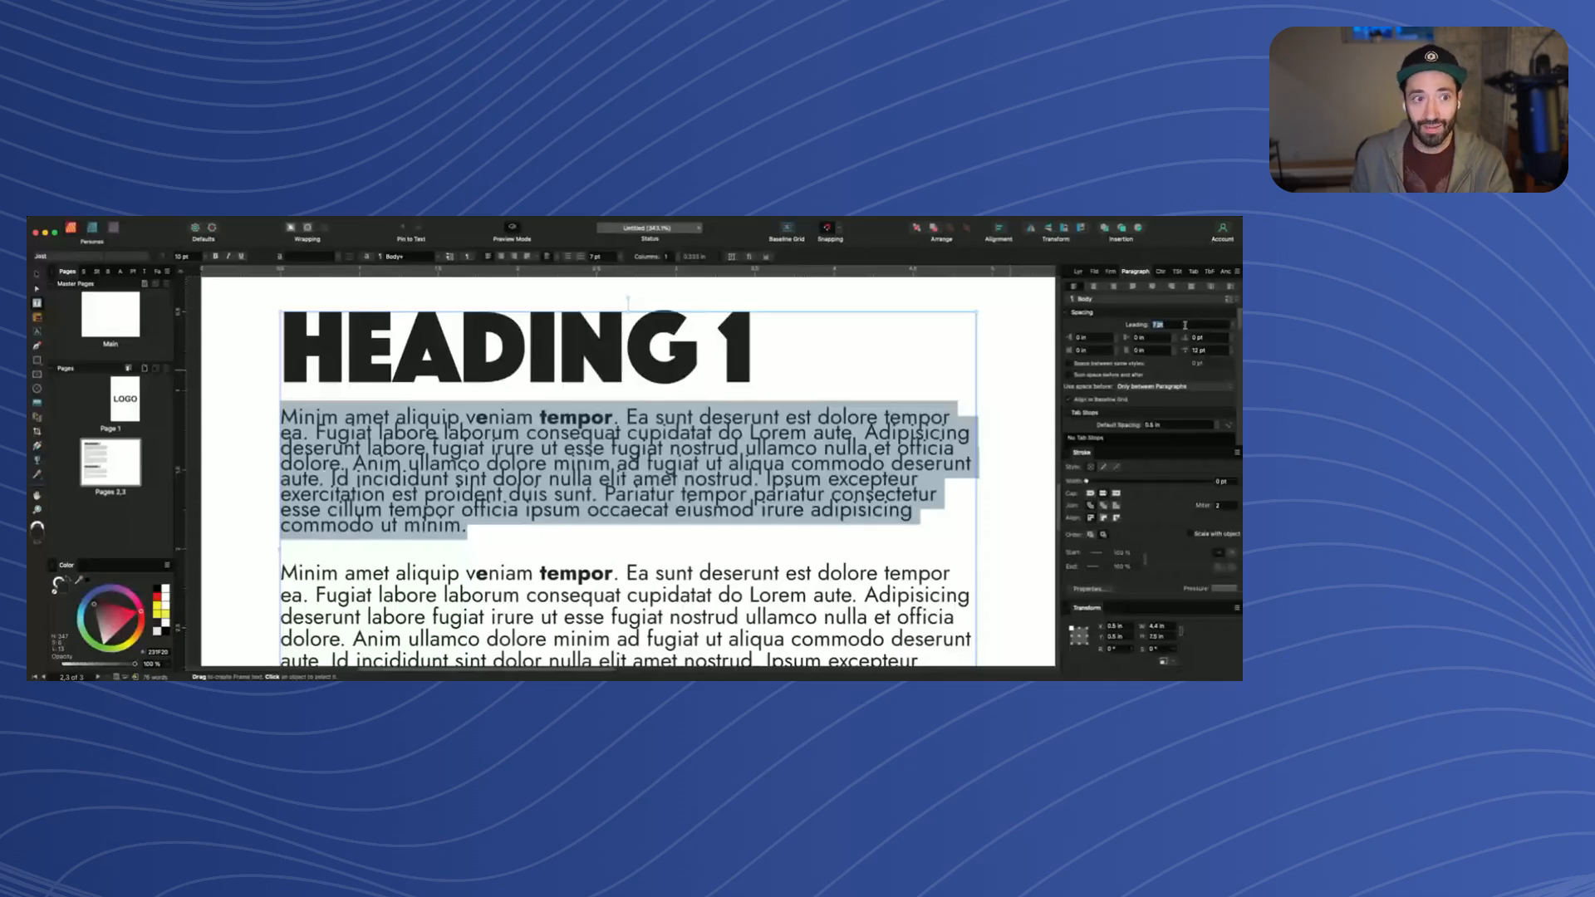
text(15)
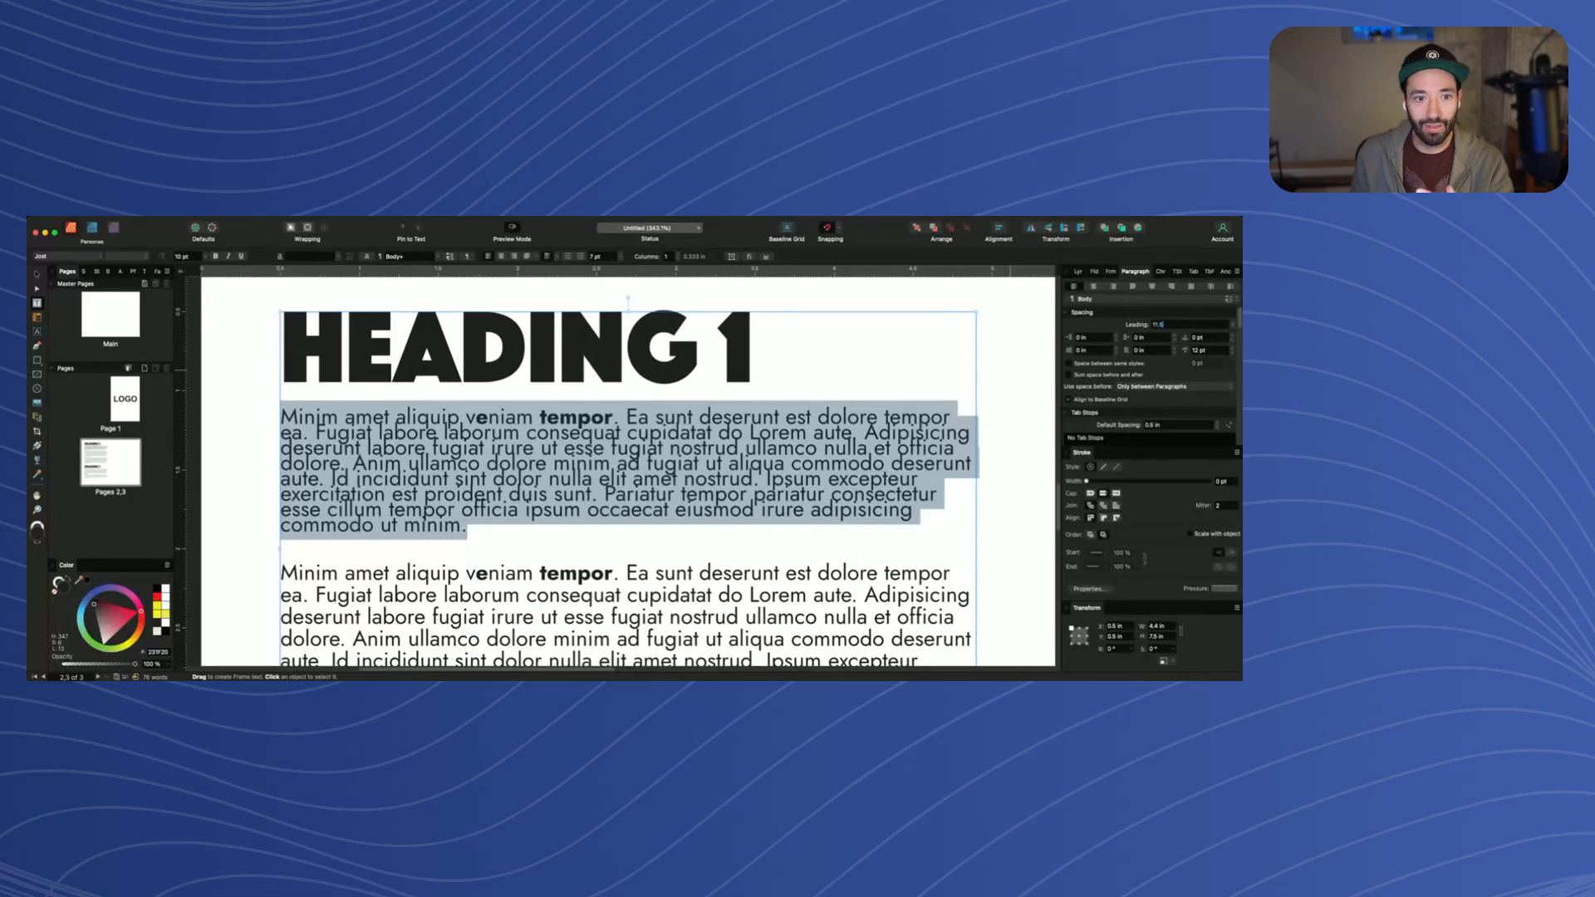
key(Return)
Update the Body paragraph style from the first paragraph so all body text takes its new leading
scroll(829, 463, down, 5)
scroll(829, 463, right, 1)
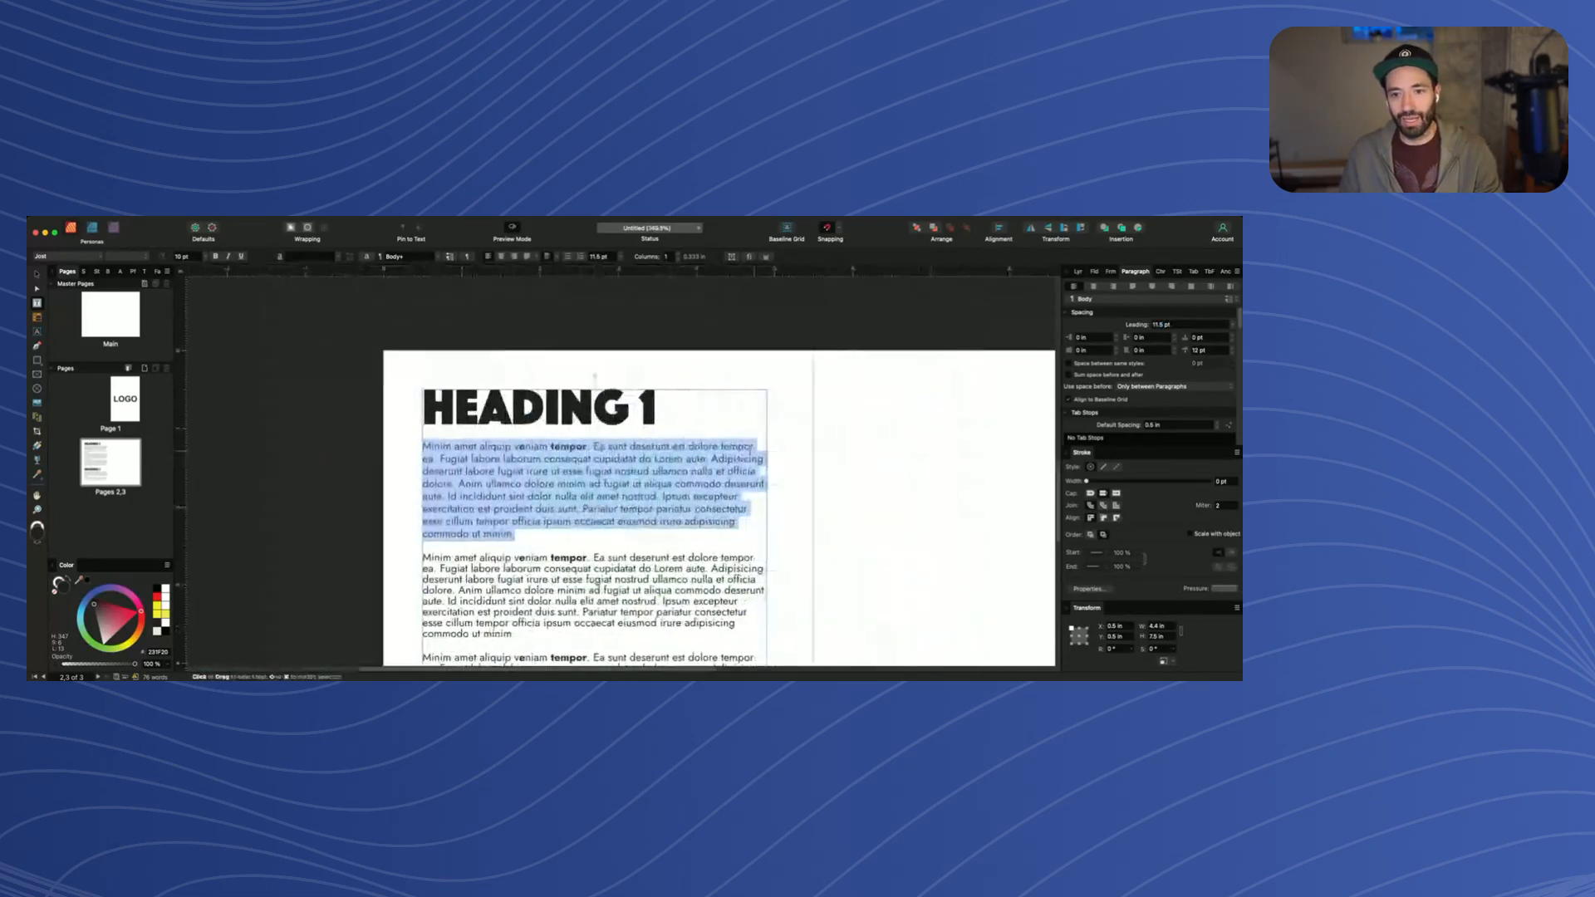
click(541, 459)
drag(540, 459, 508, 510)
click(474, 459)
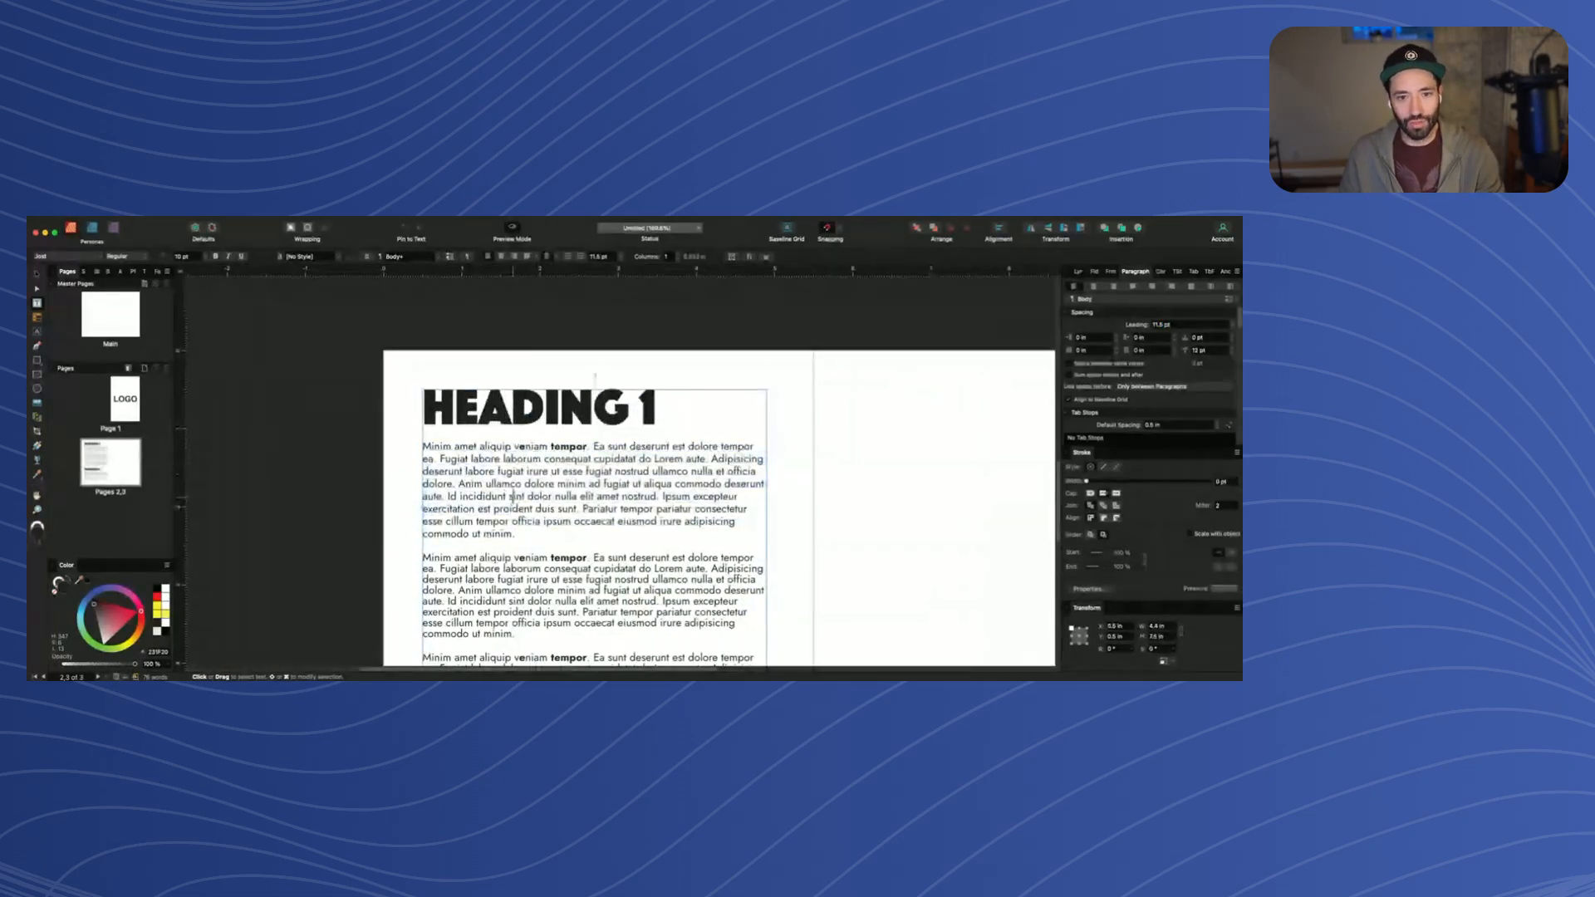
drag(475, 459, 513, 498)
scroll(589, 382, down, 4)
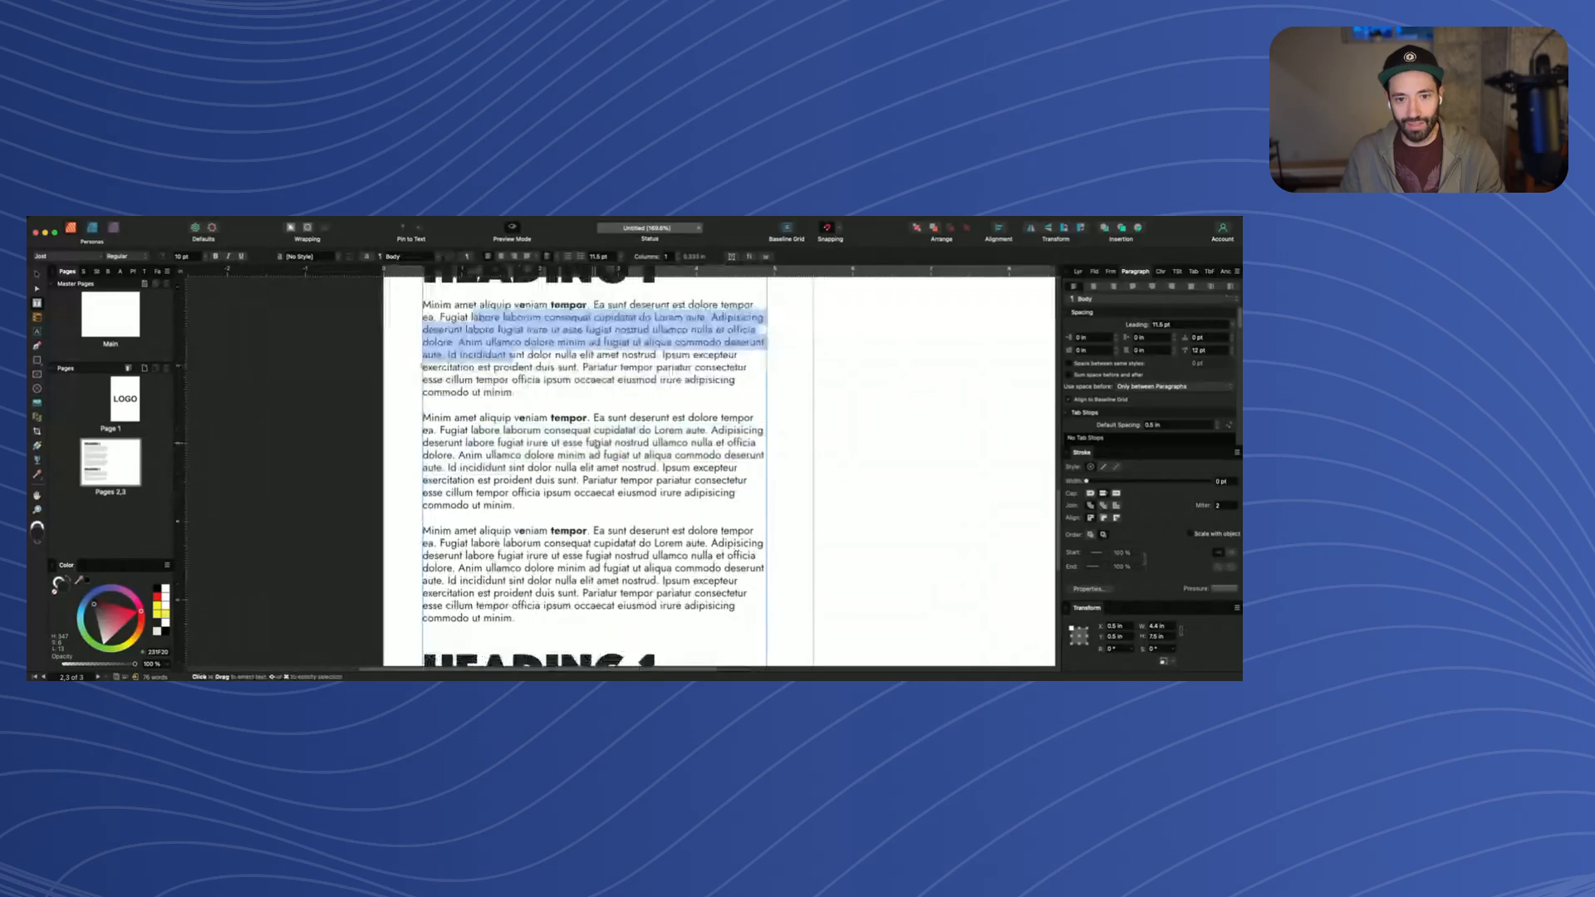
scroll(589, 382, left, 1)
scroll(589, 382, right, 4)
scroll(589, 383, up, 1)
Try 10 pt and 5 pt as the space after the first body paragraph
click(429, 387)
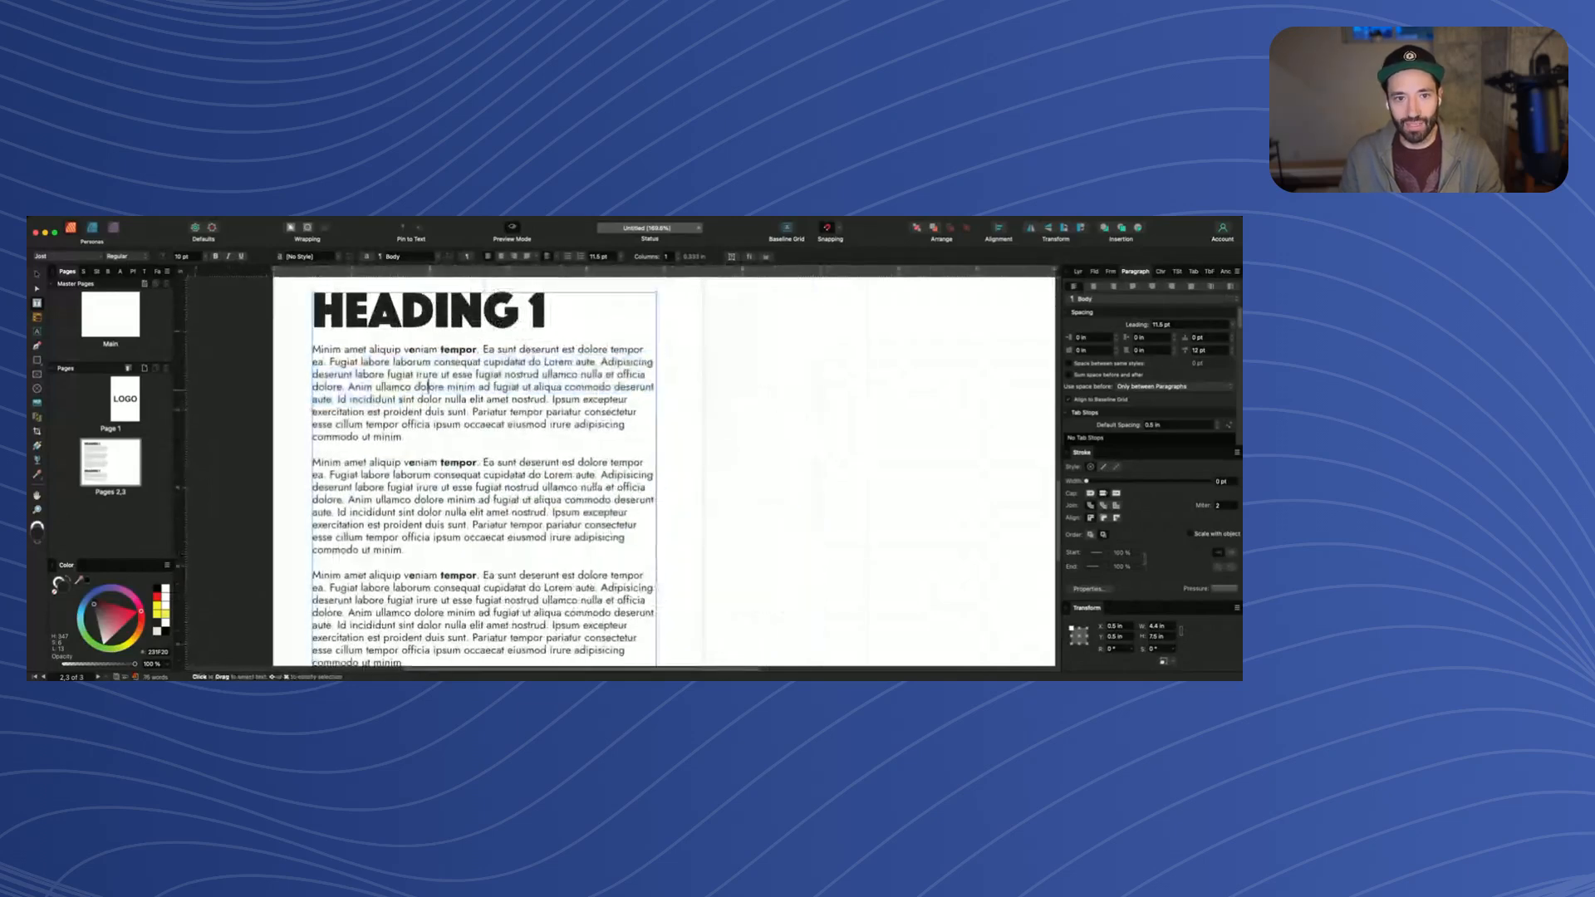
drag(405, 438, 386, 413)
click(403, 463)
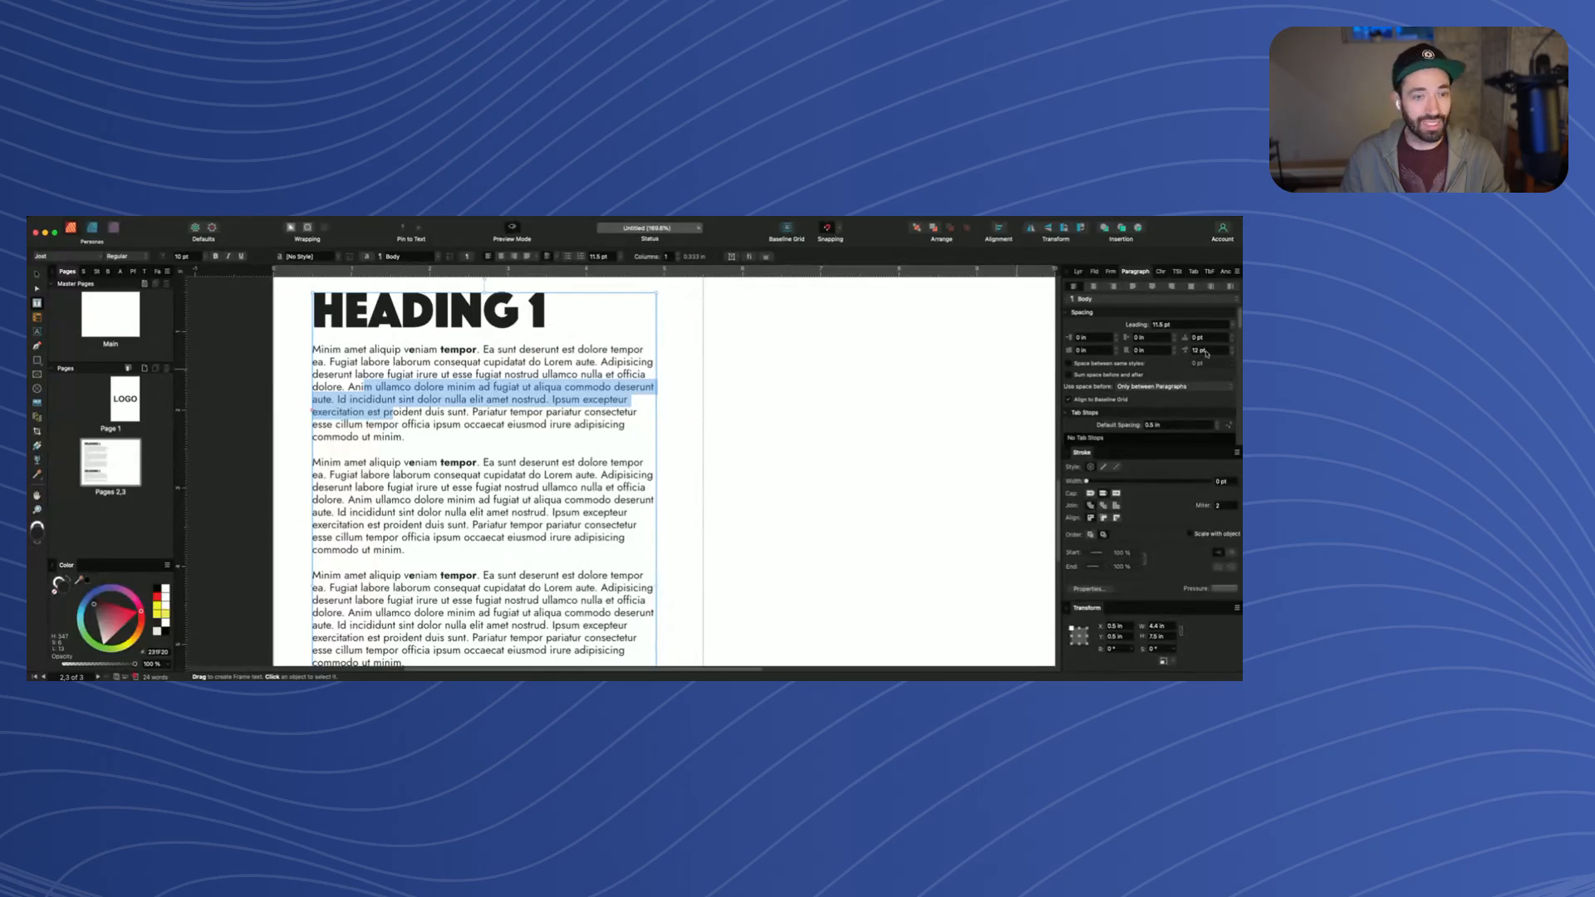
click(1218, 351)
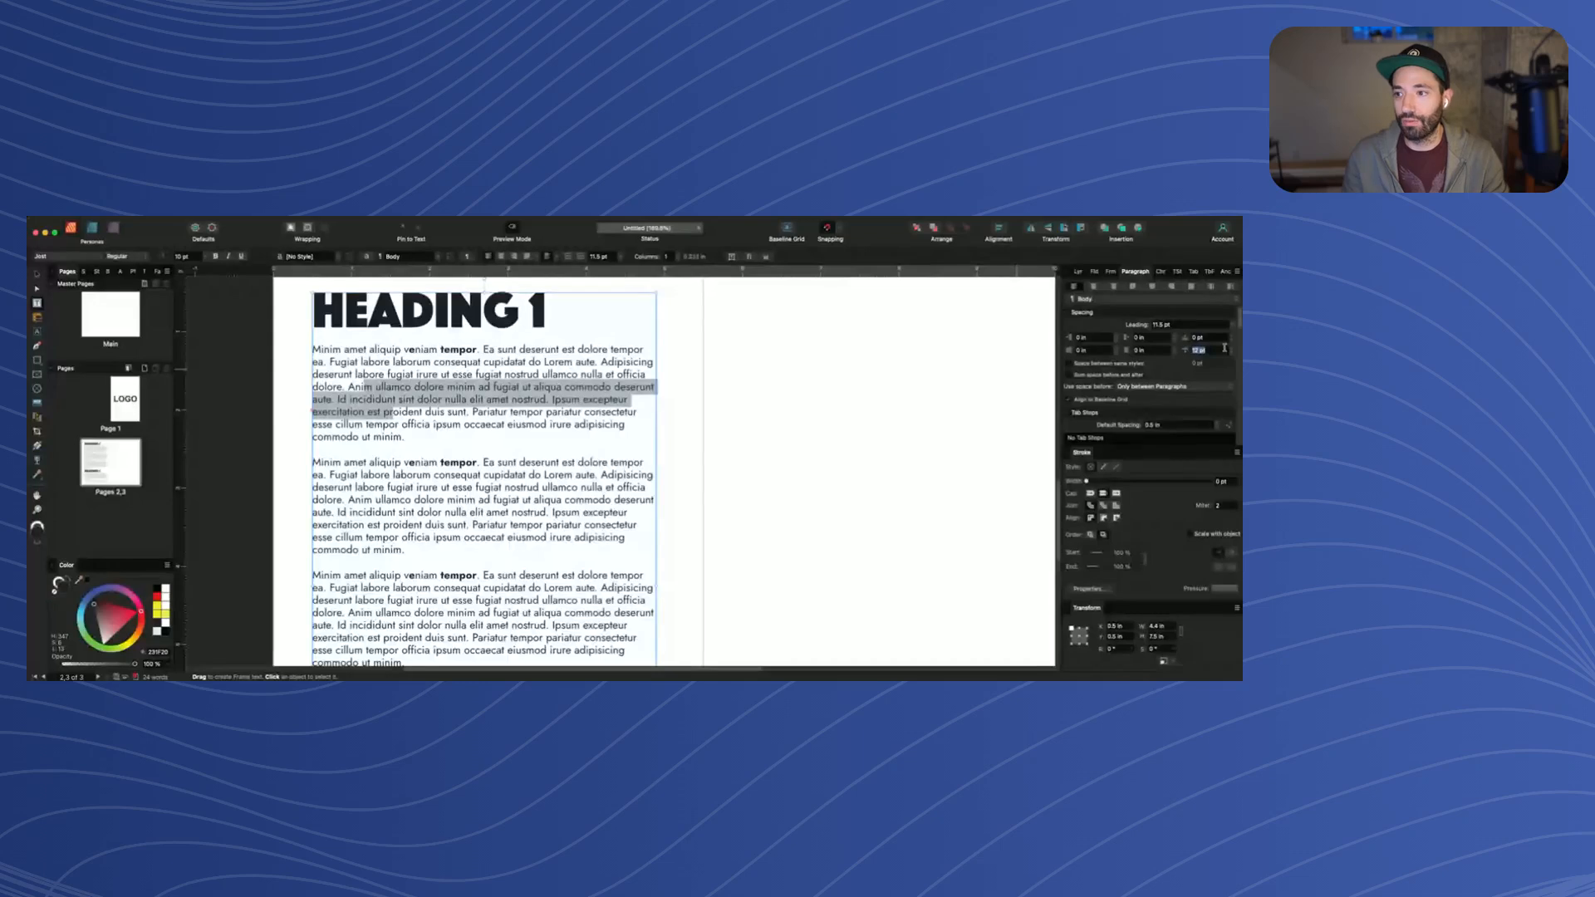
text(10)
key(Return)
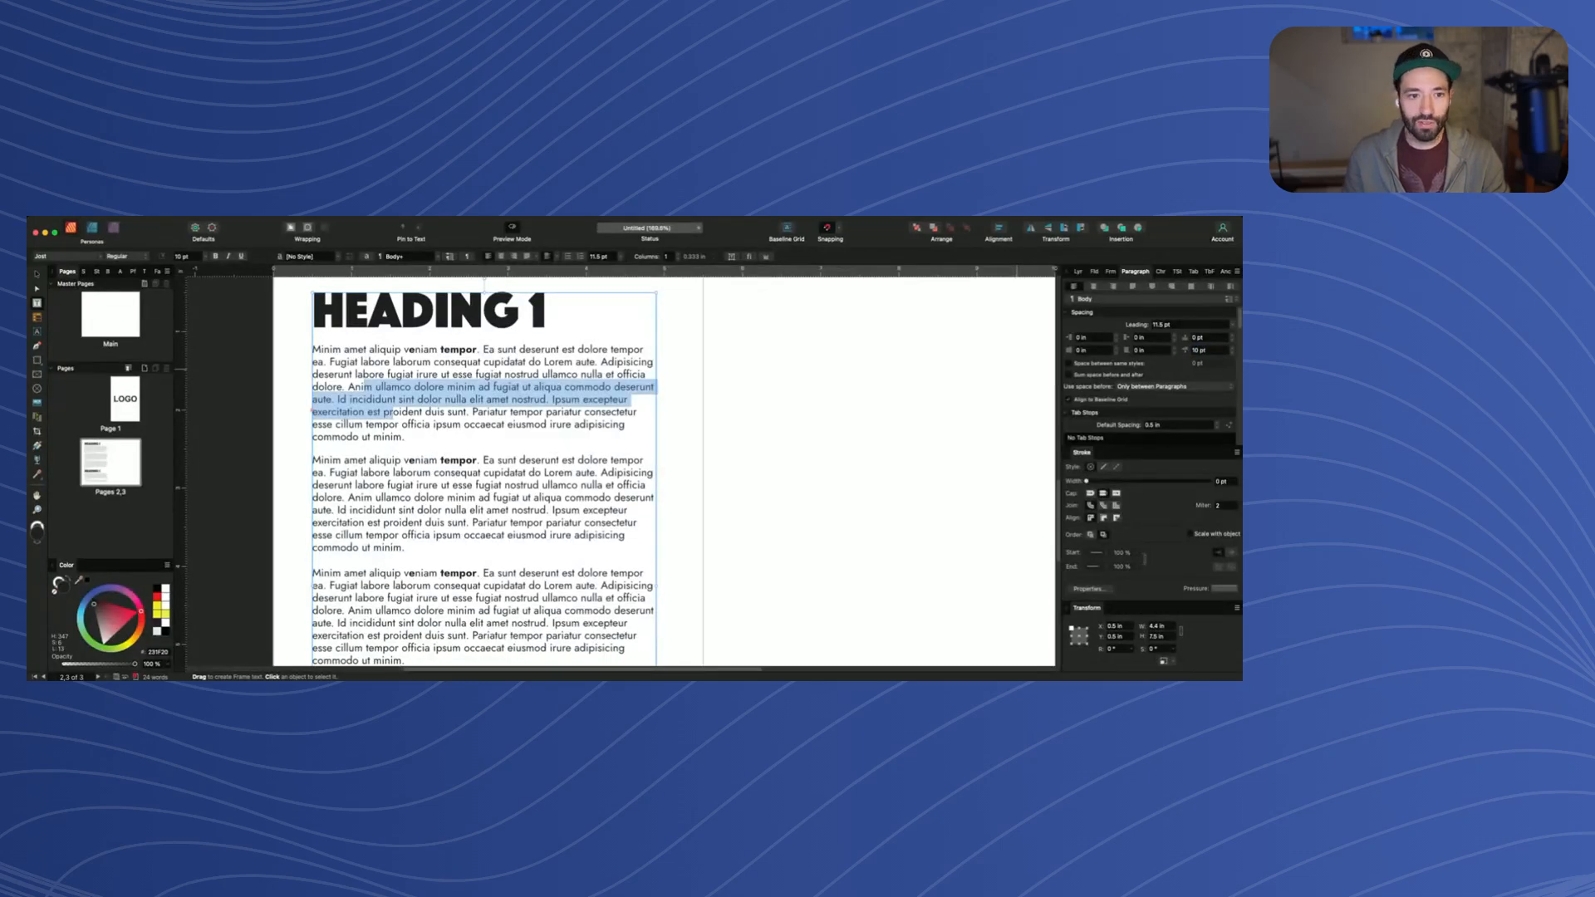
click(1217, 348)
text(5)
key(Return)
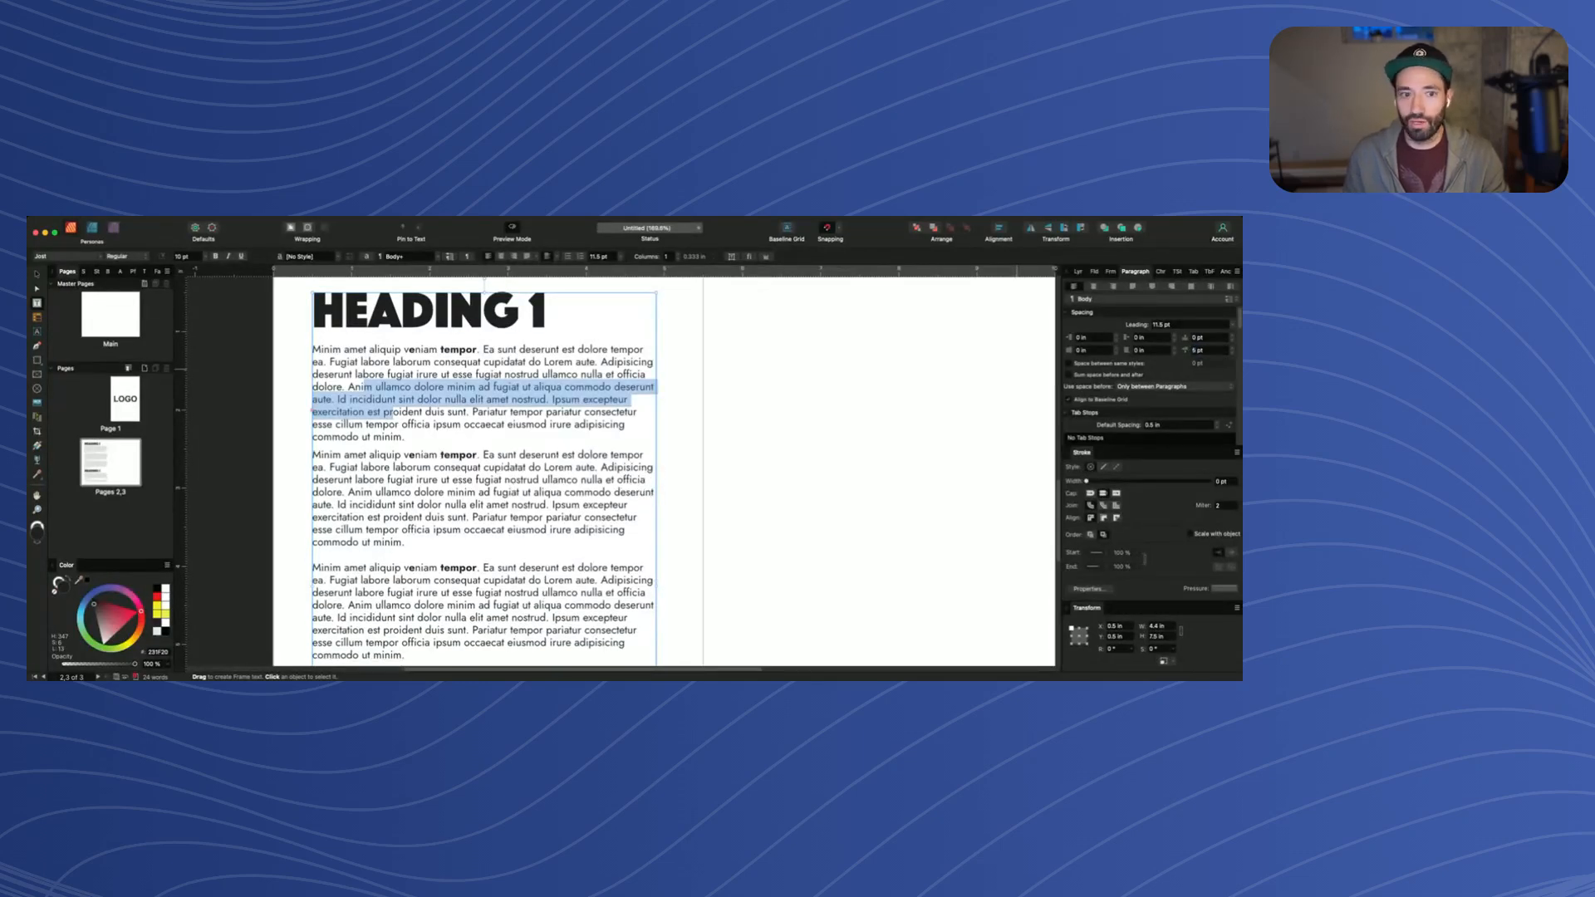
Set the space after the first body paragraph to 7.5 pt and update the Body paragraph style with it
click(1217, 350)
text(7.5)
key(Return)
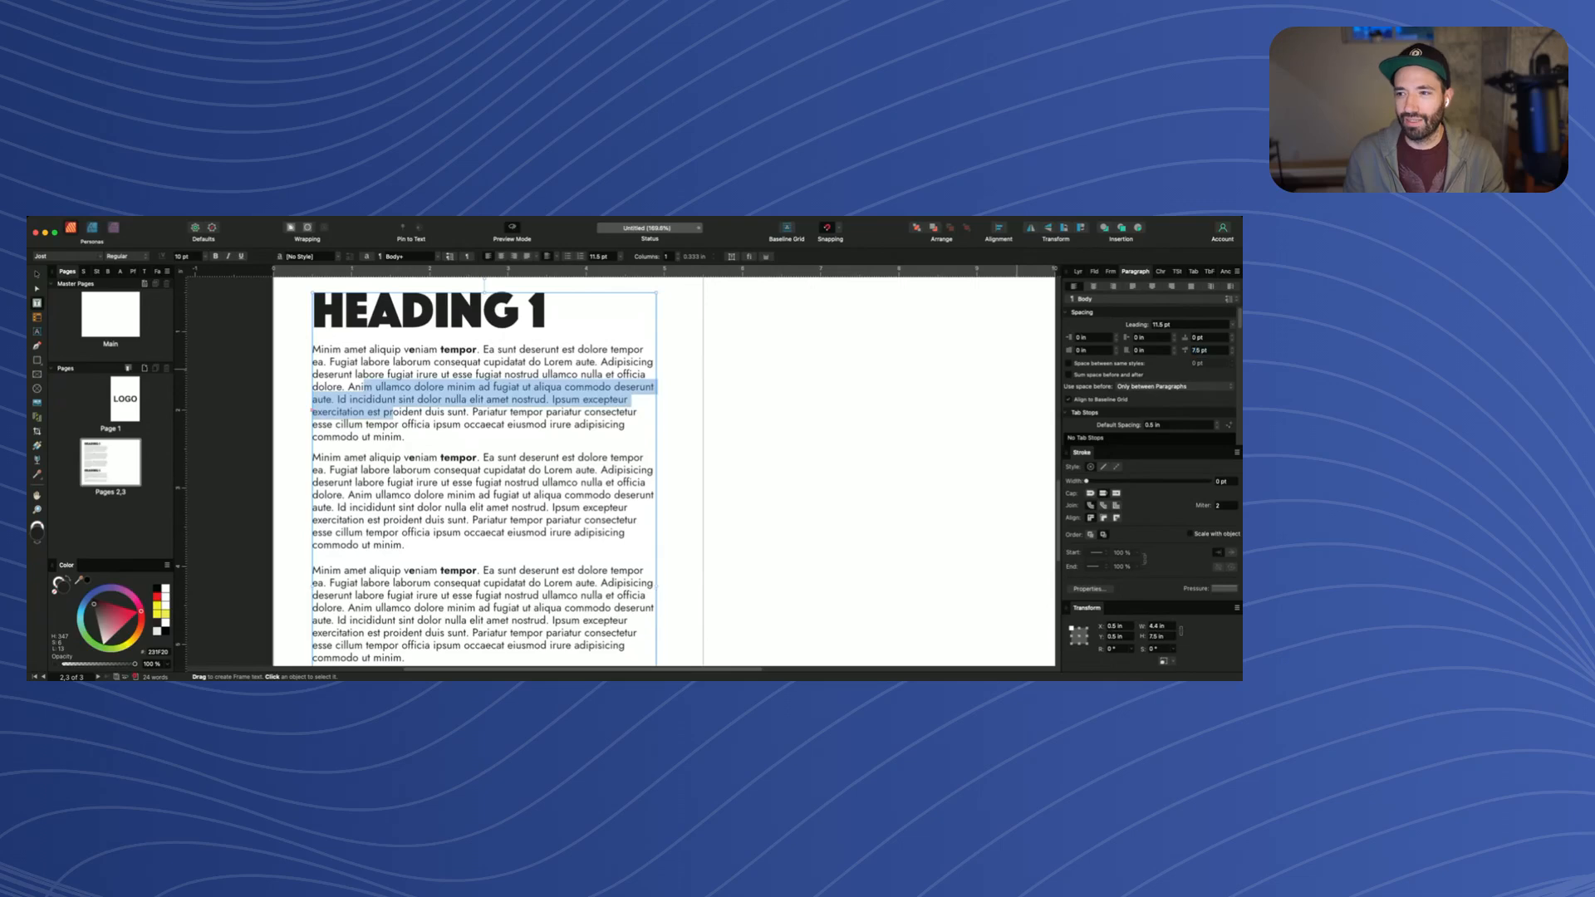
click(450, 256)
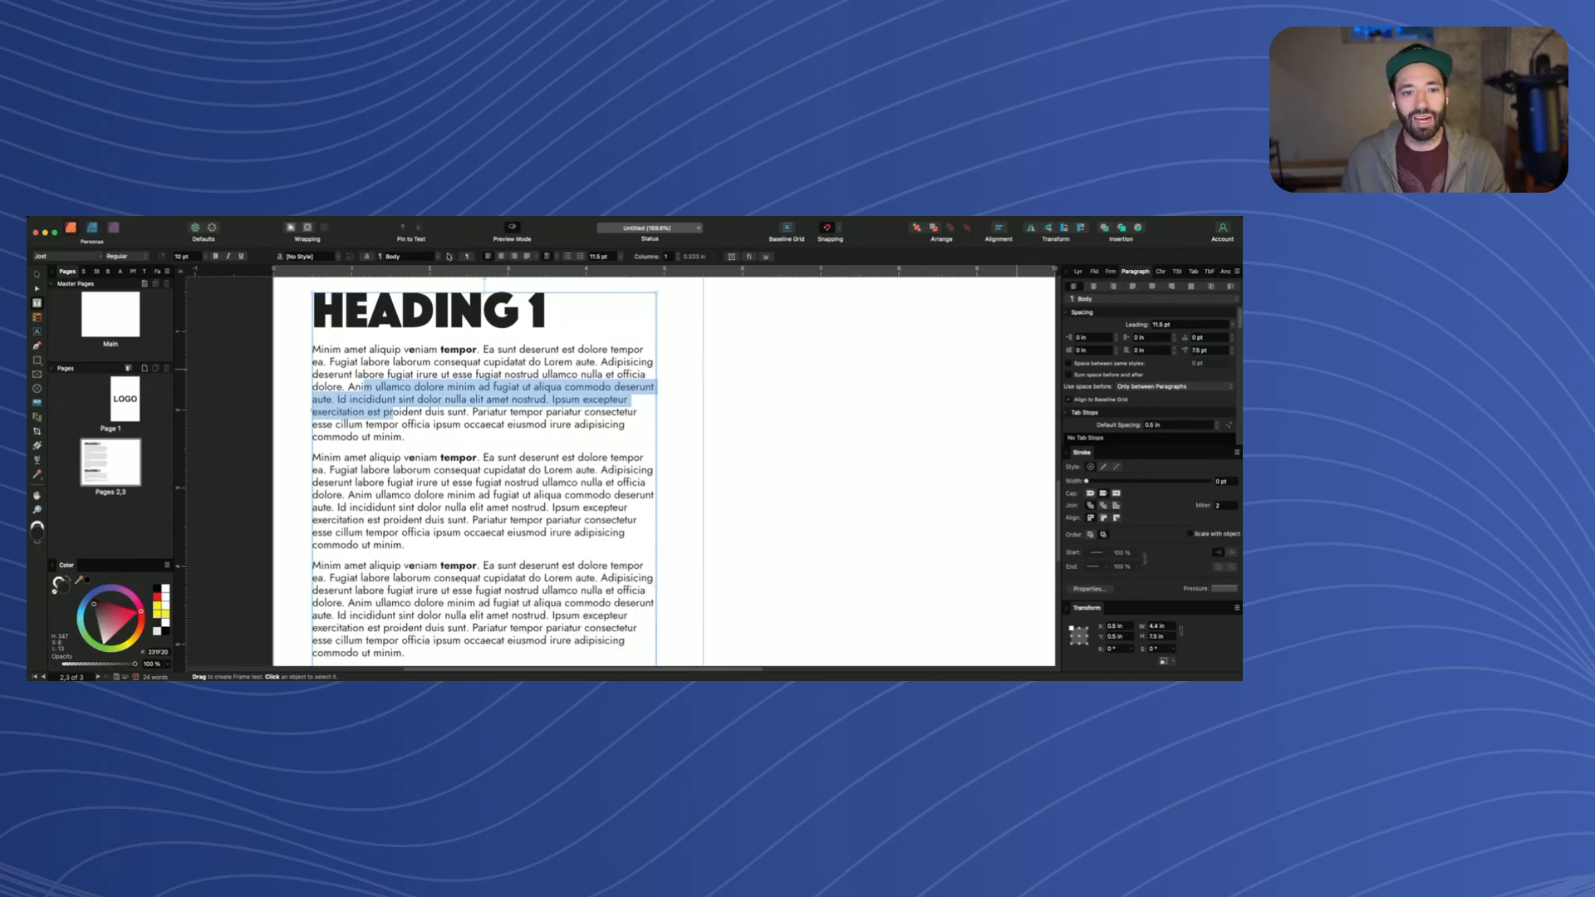
Deselect the text and review the restyled headings and body paragraphs on the spread
click(287, 433)
scroll(286, 433, down, 3)
scroll(287, 433, right, 1)
scroll(286, 434, left, 3)
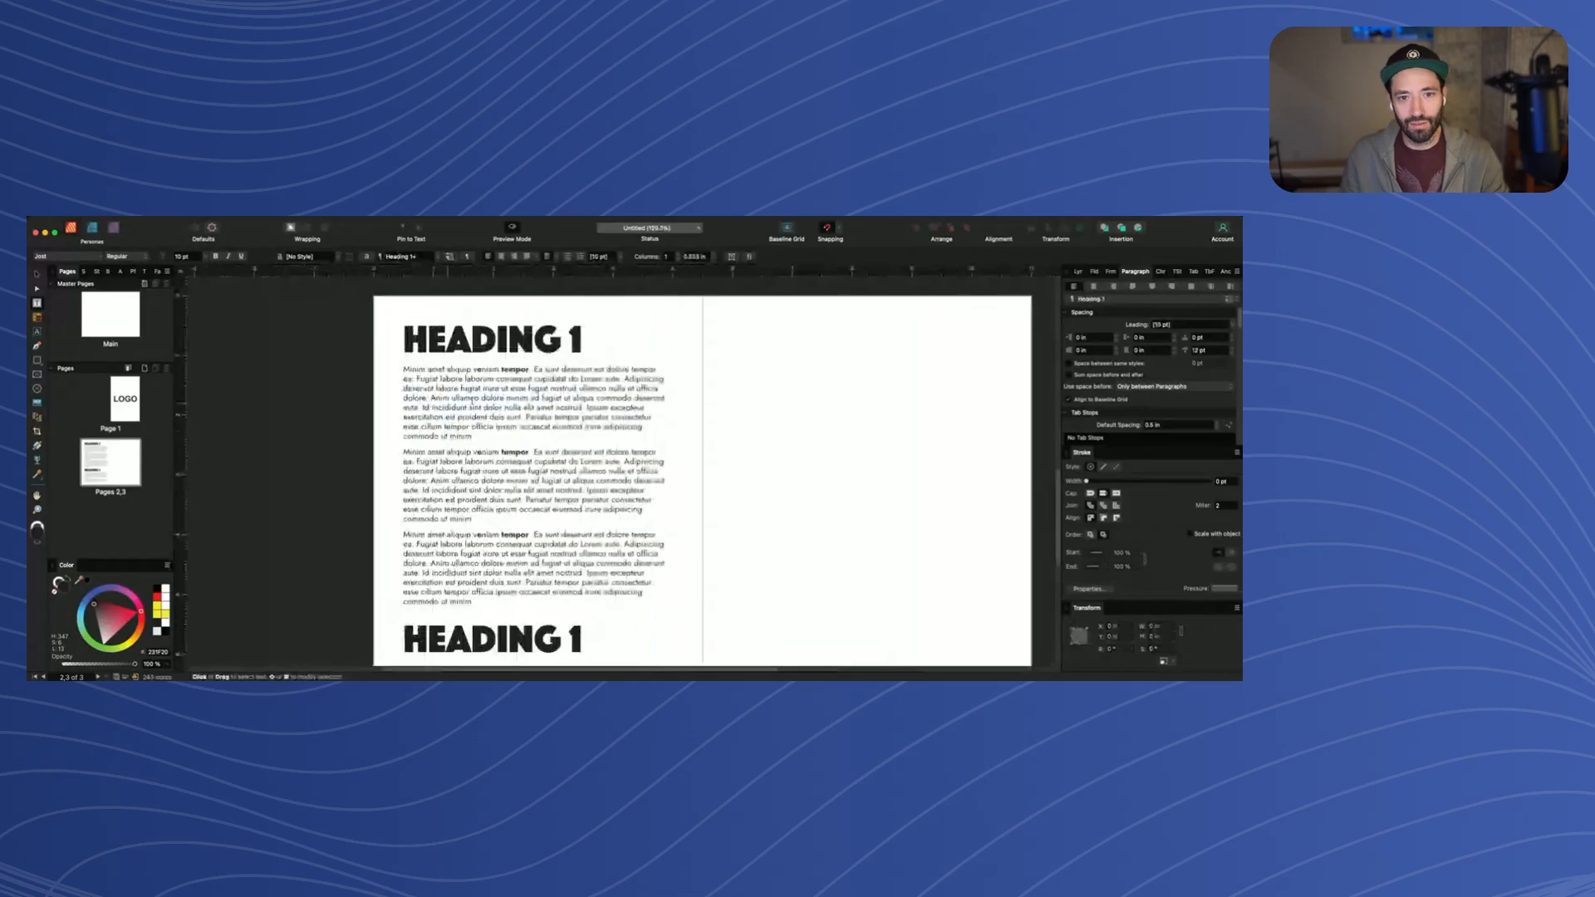
drag(452, 378, 523, 407)
click(388, 434)
key(v)
scroll(457, 388, up, 3)
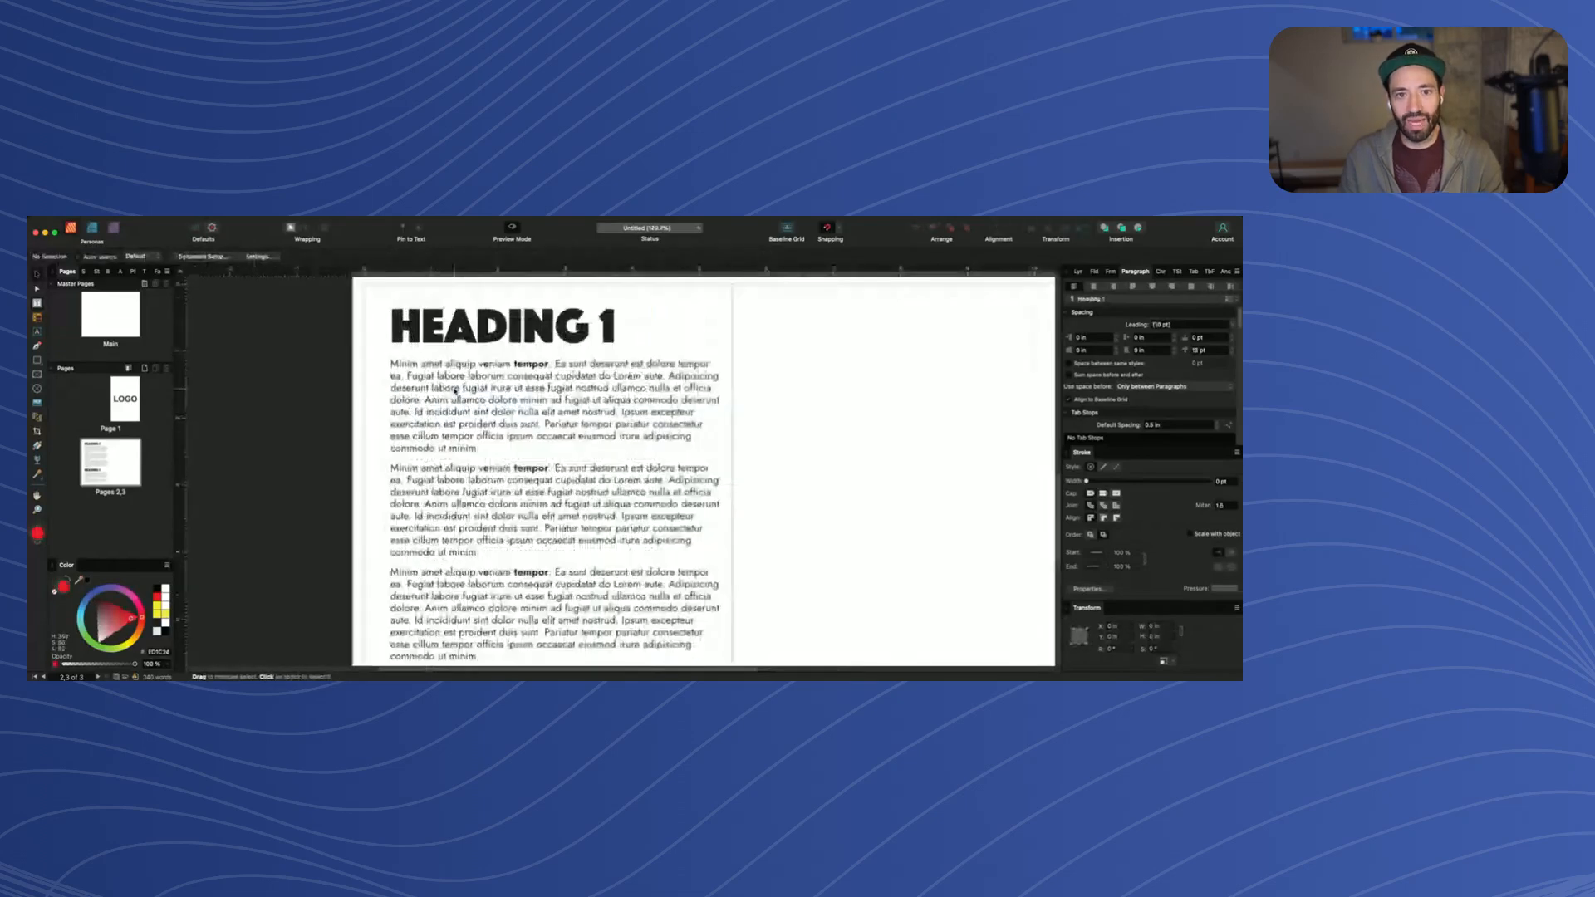
Select the word "Fugiat" in the first body paragraph and check the available character styles
double_click(464, 378)
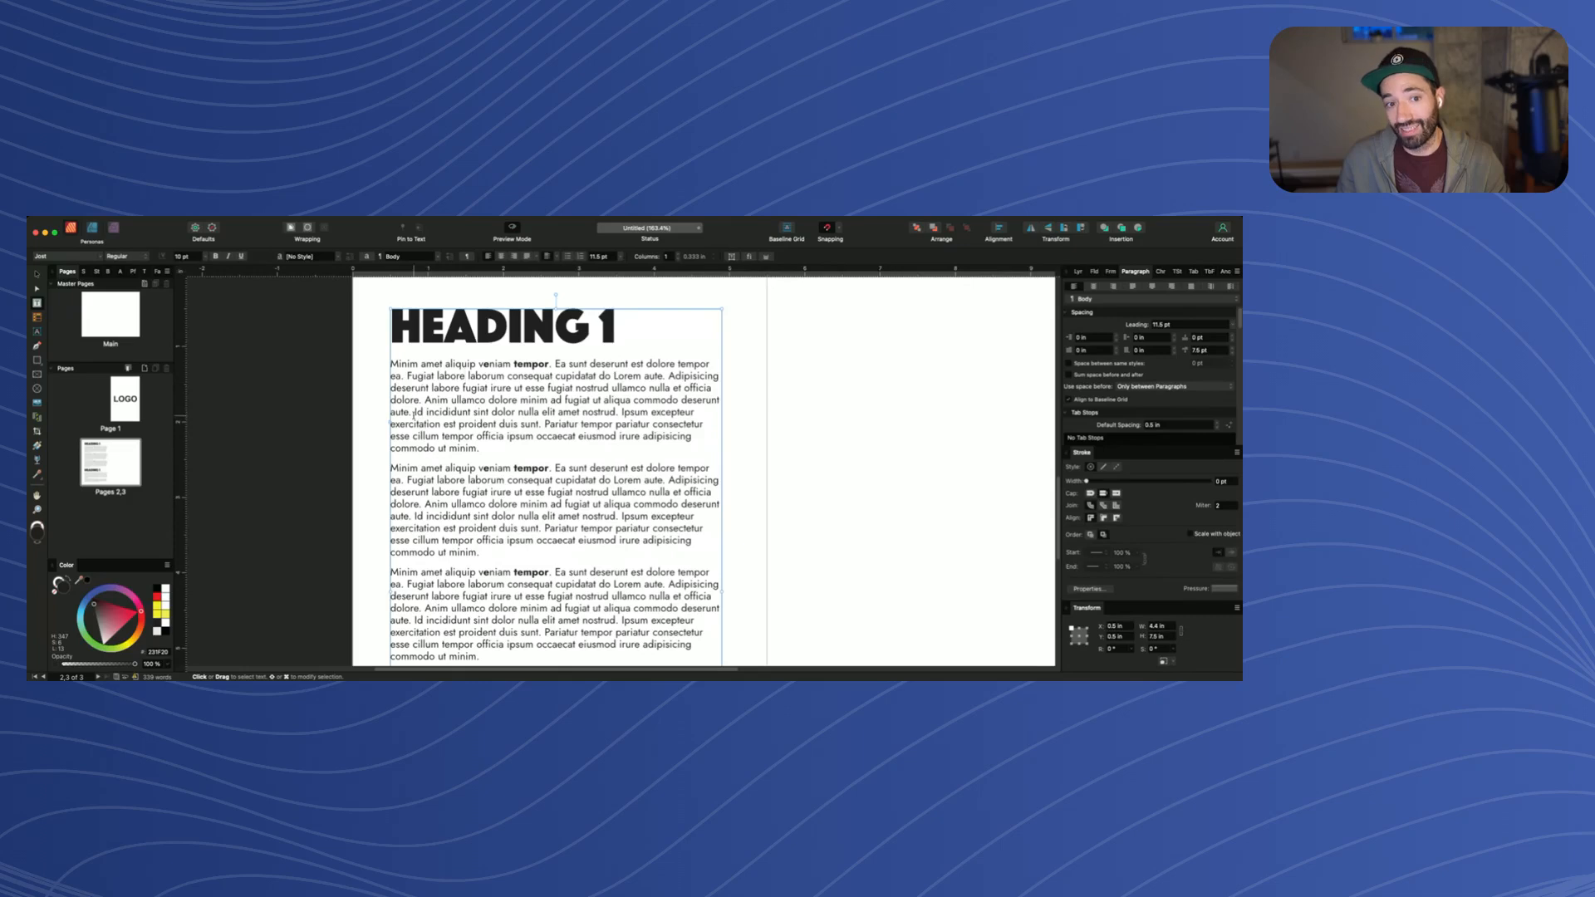
double_click(419, 376)
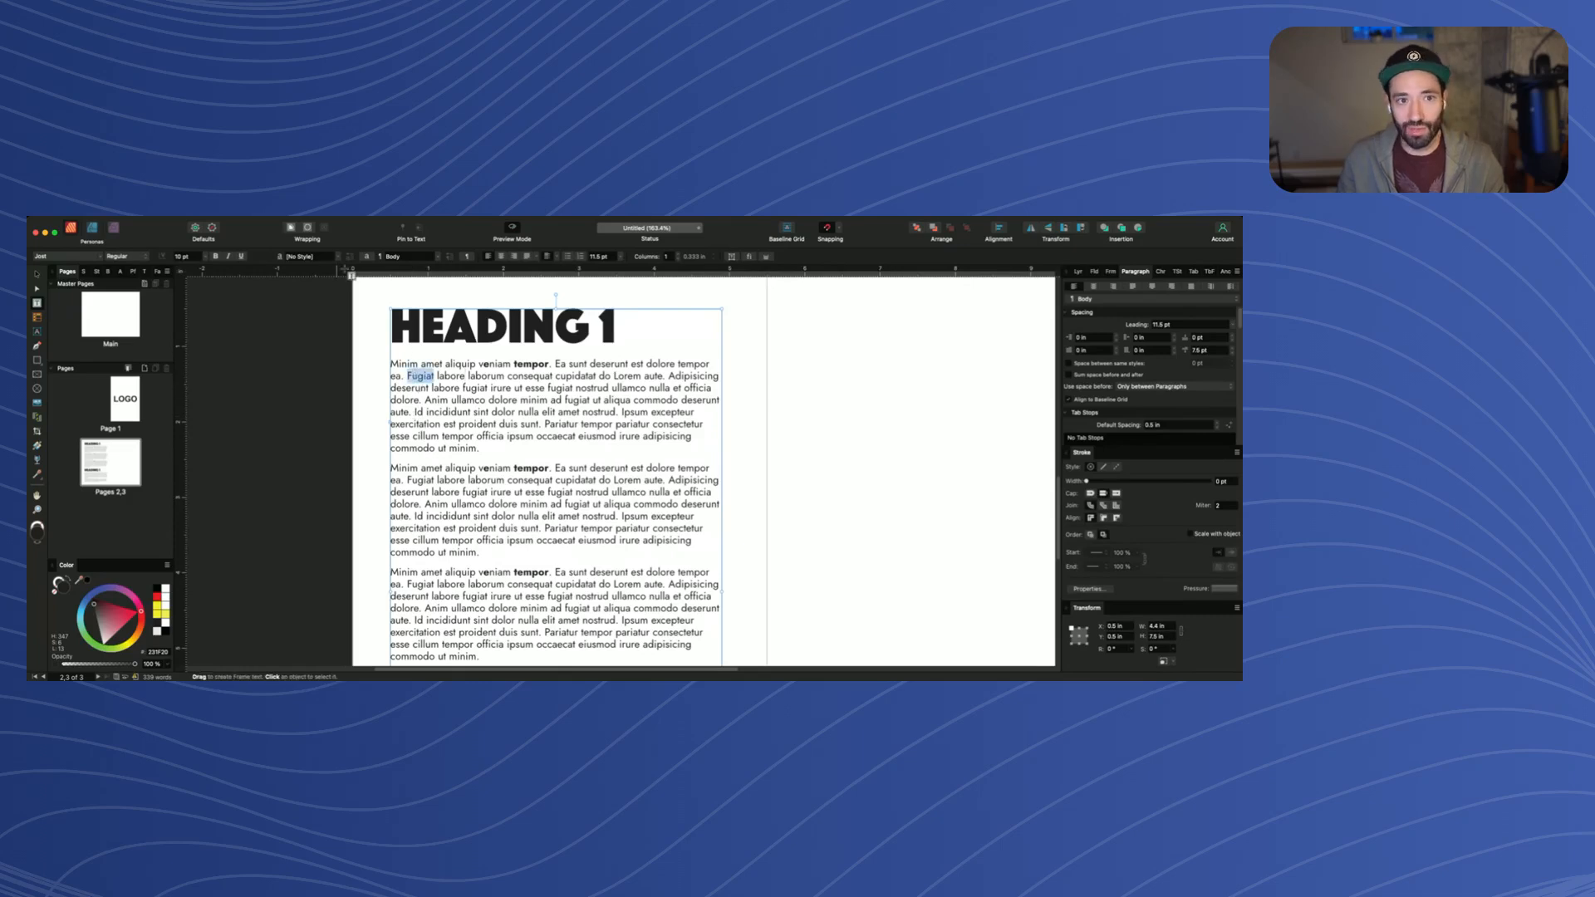
click(338, 258)
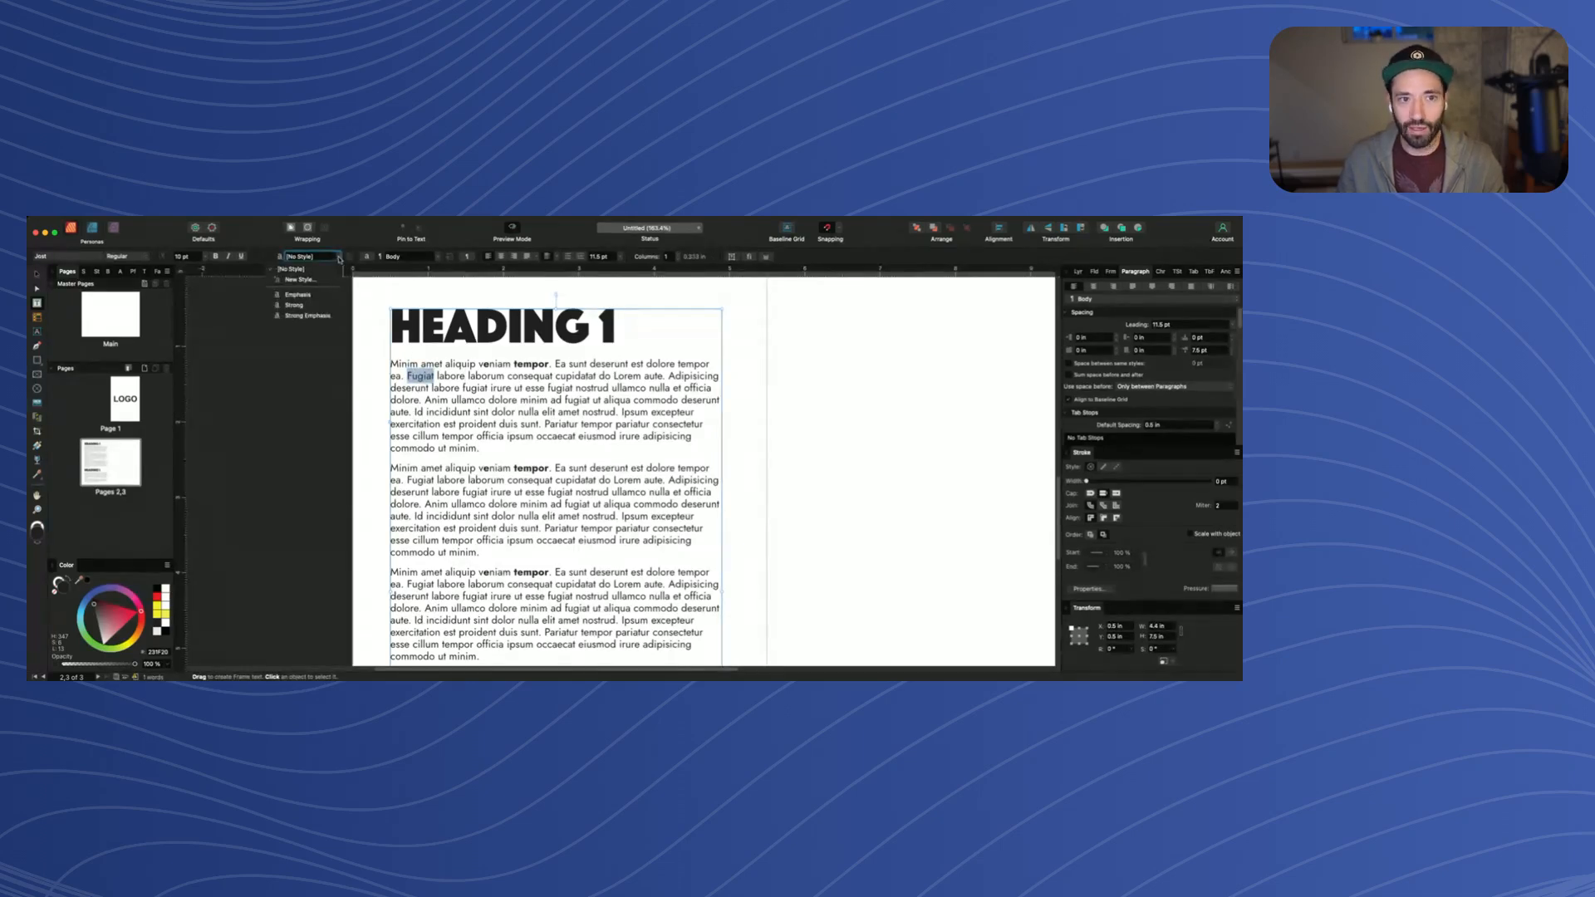
click(339, 260)
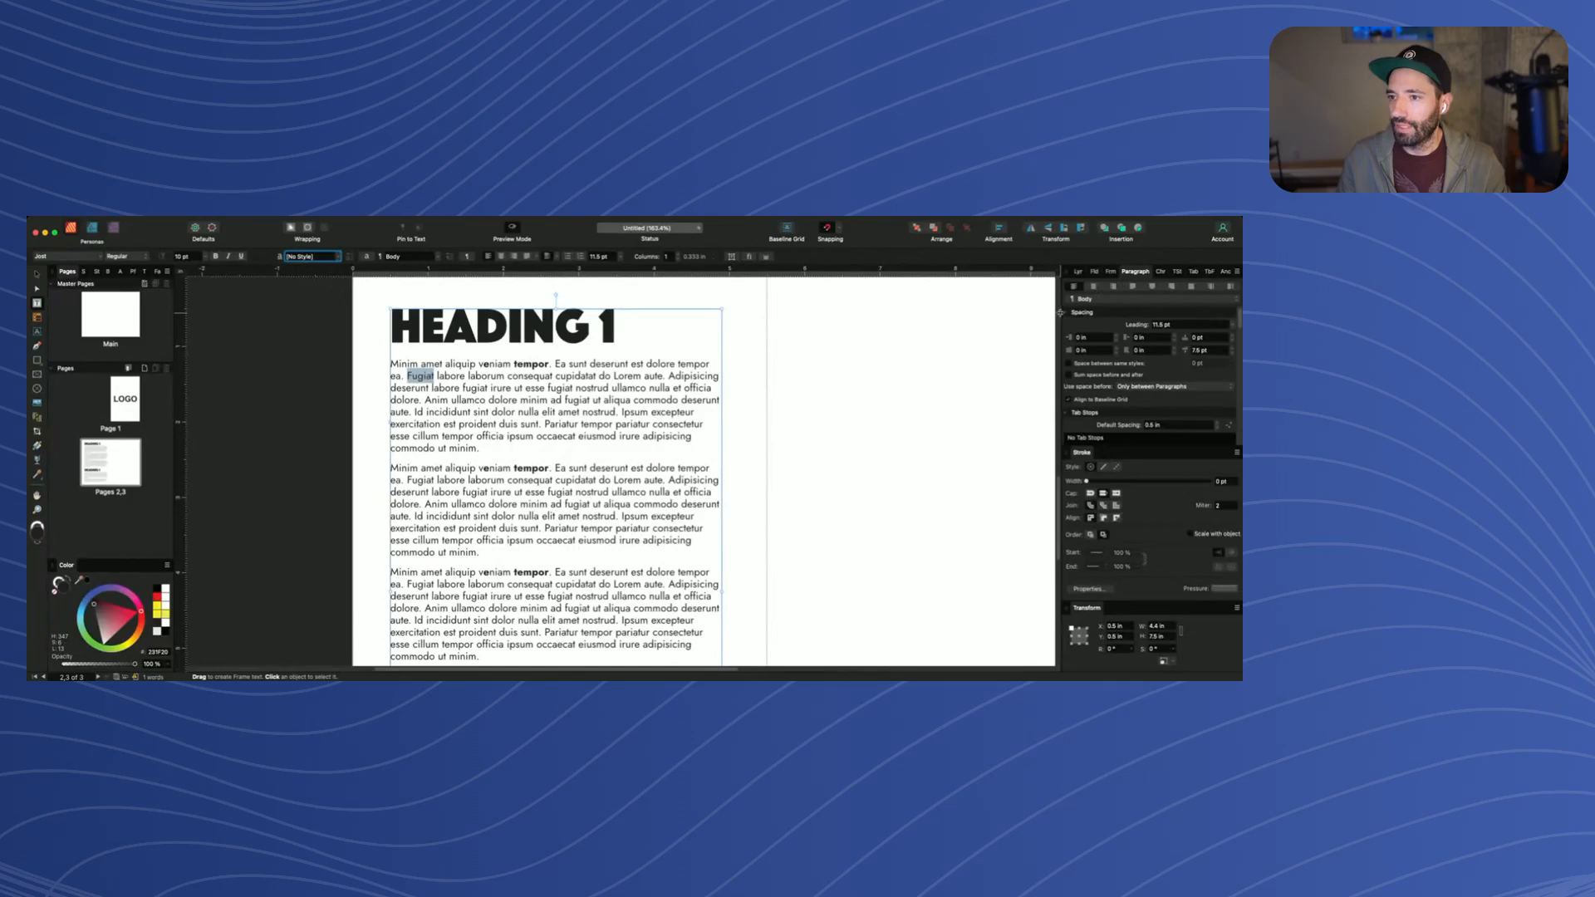
Enlarge the docked settings area and open the Strong character style for editing from the text styles
drag(1060, 313, 983, 313)
click(1136, 272)
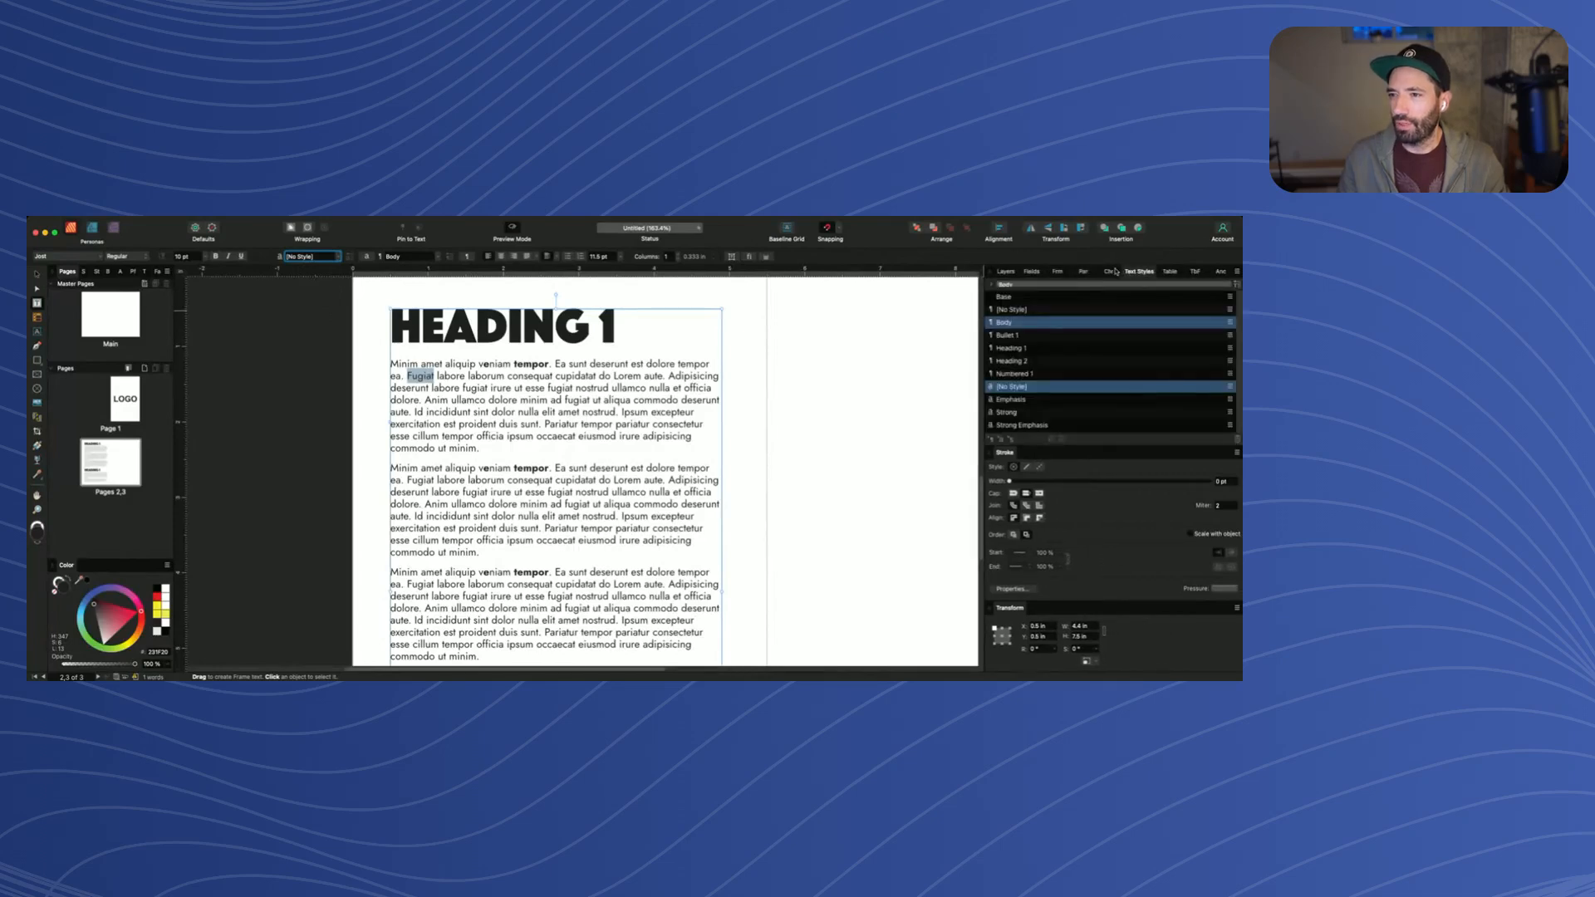
click(1013, 413)
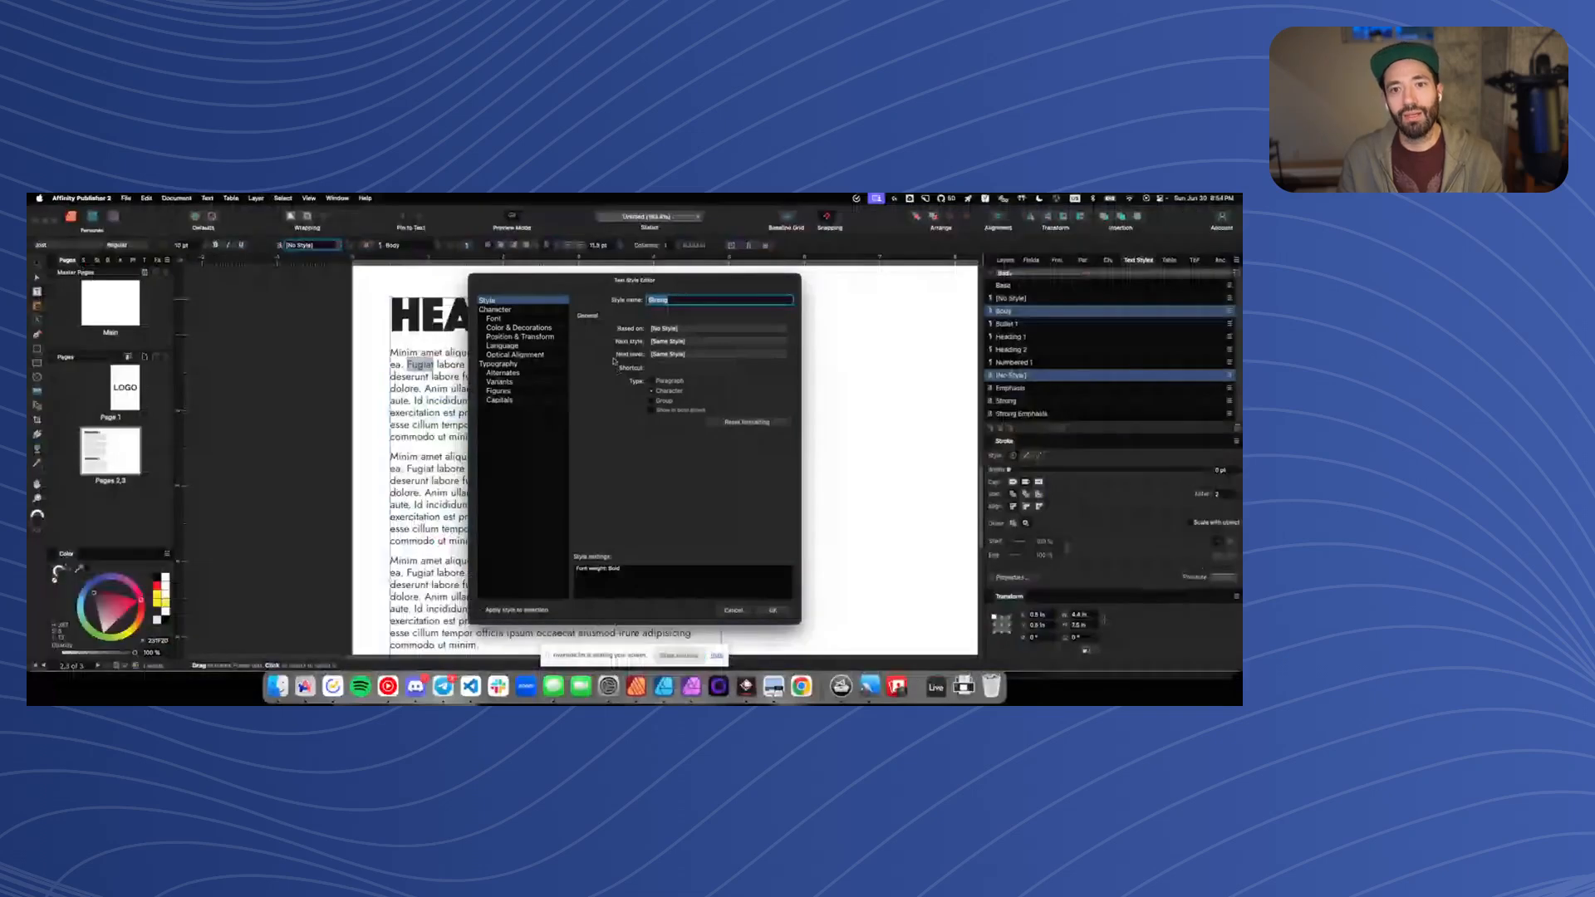
Move the style editor clear of the text and examine the Strong style's font weight setting
mouse_move(615, 361)
mouse_down()
mouse_move(605, 371)
mouse_move(621, 362)
mouse_up()
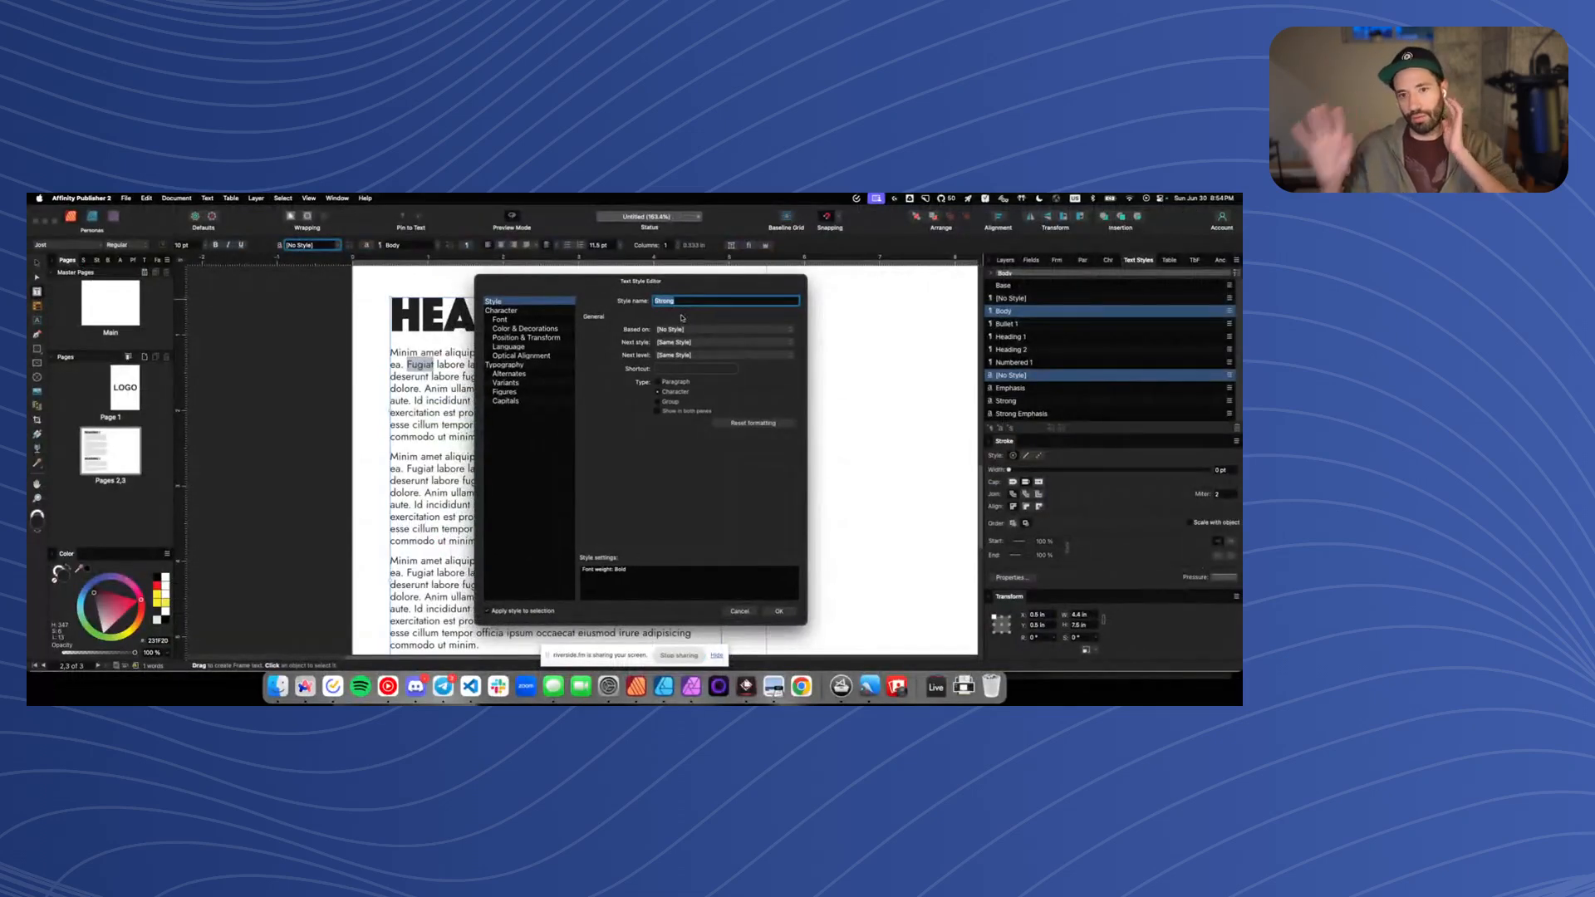
drag(509, 290, 633, 293)
click(637, 325)
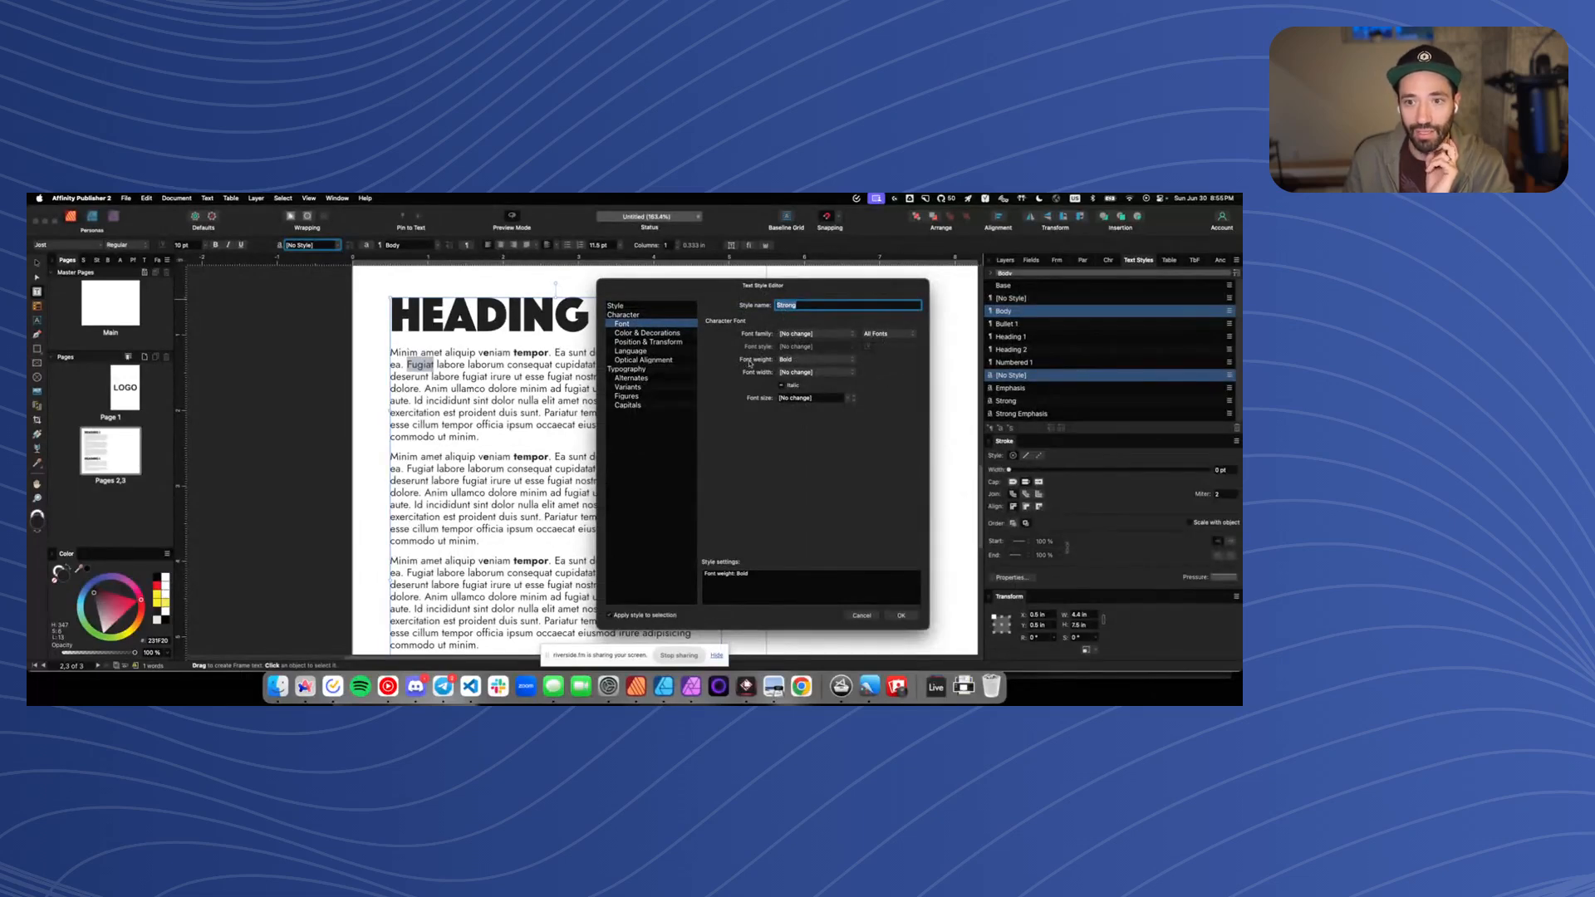
click(798, 361)
click(753, 366)
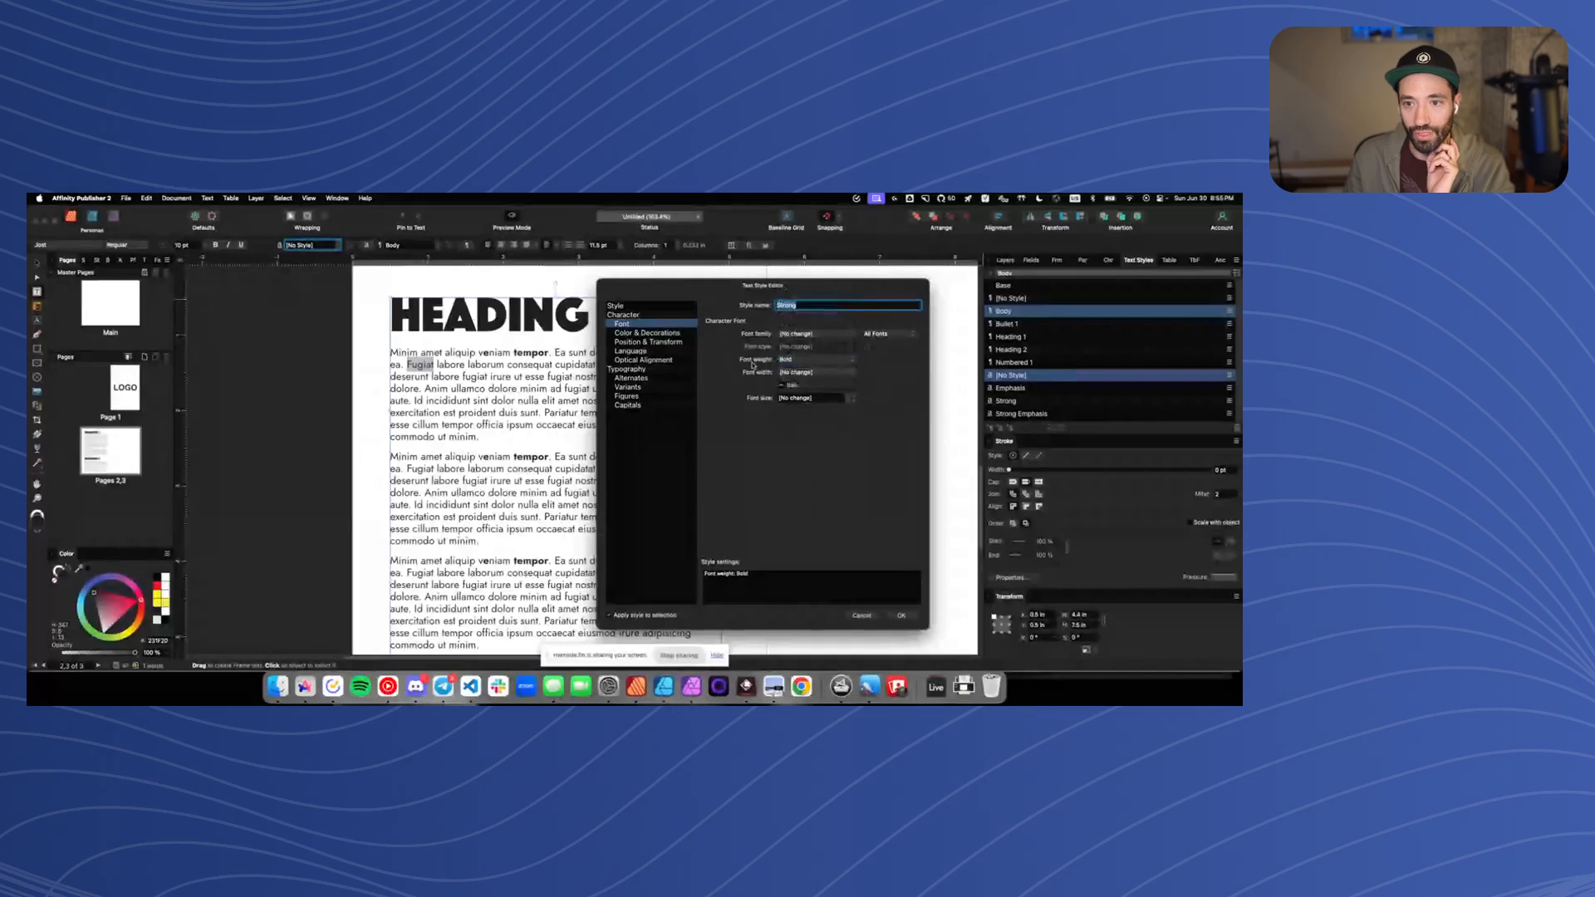
Assign Command+B as the shortcut for the Strong character style in its general settings
click(632, 306)
click(799, 373)
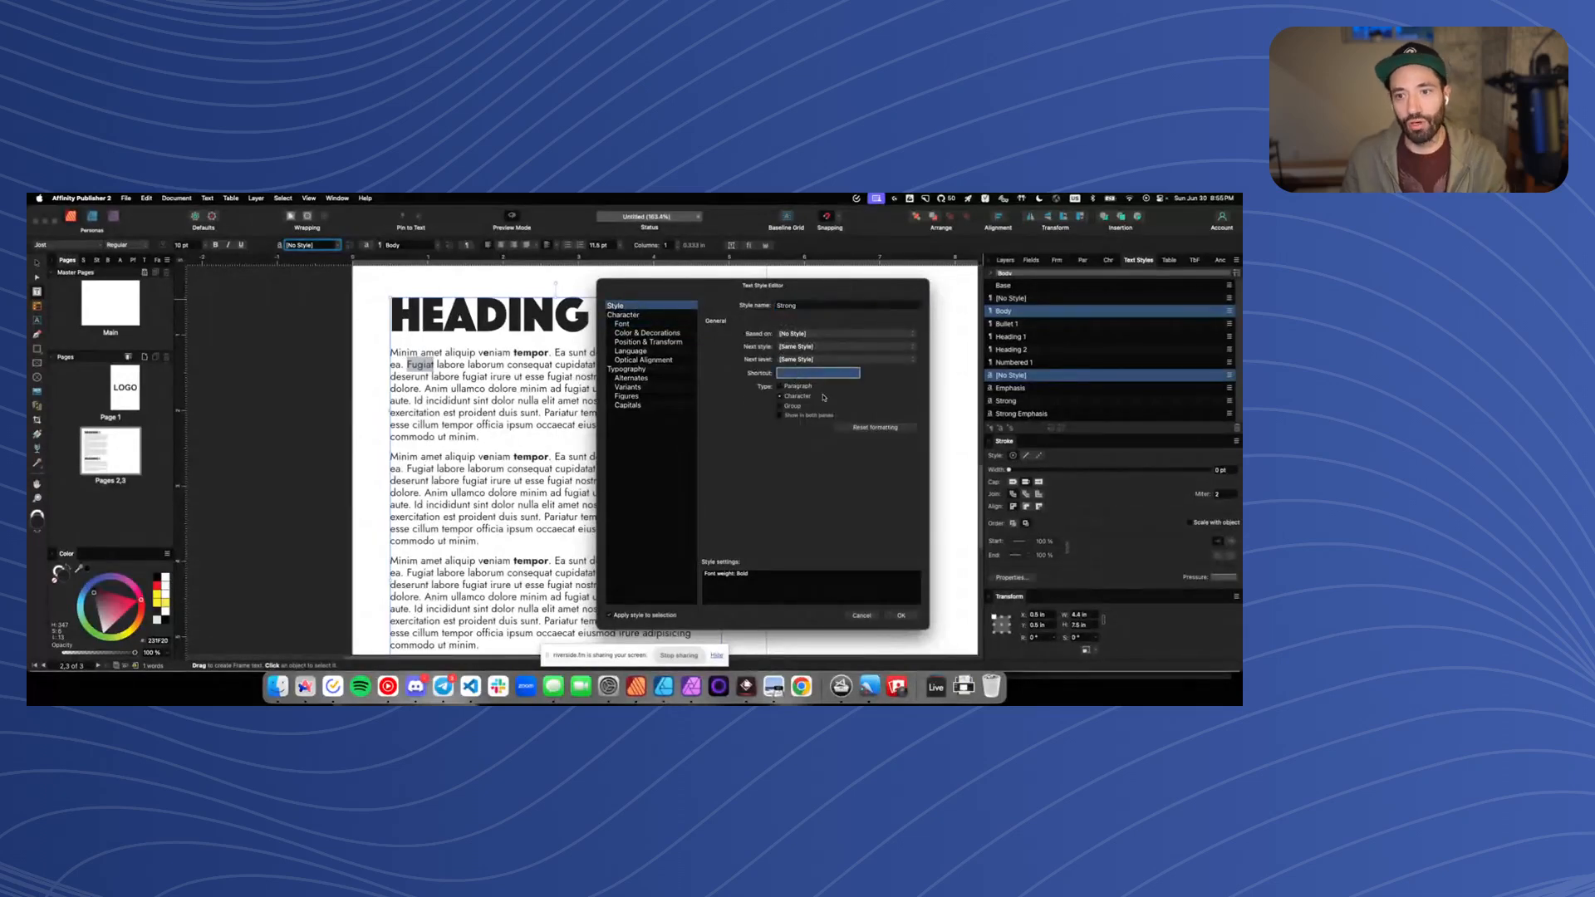
key(super+b)
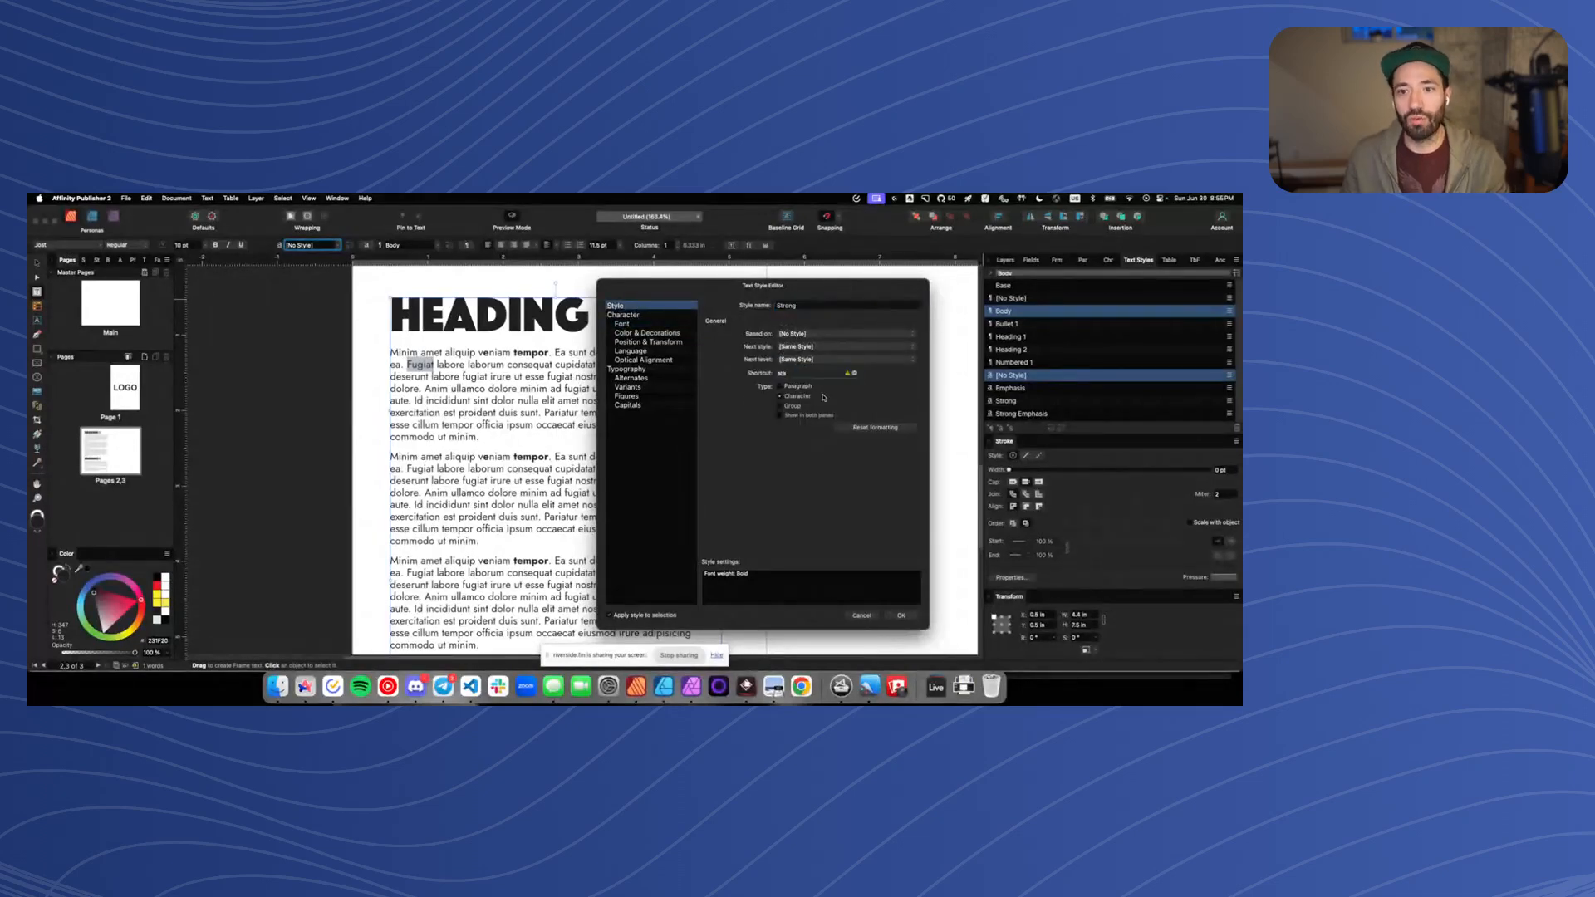
Save the Strong style's changes and try the style on the words "labore" and "ullamco" in the first body paragraph
click(899, 616)
double_click(446, 376)
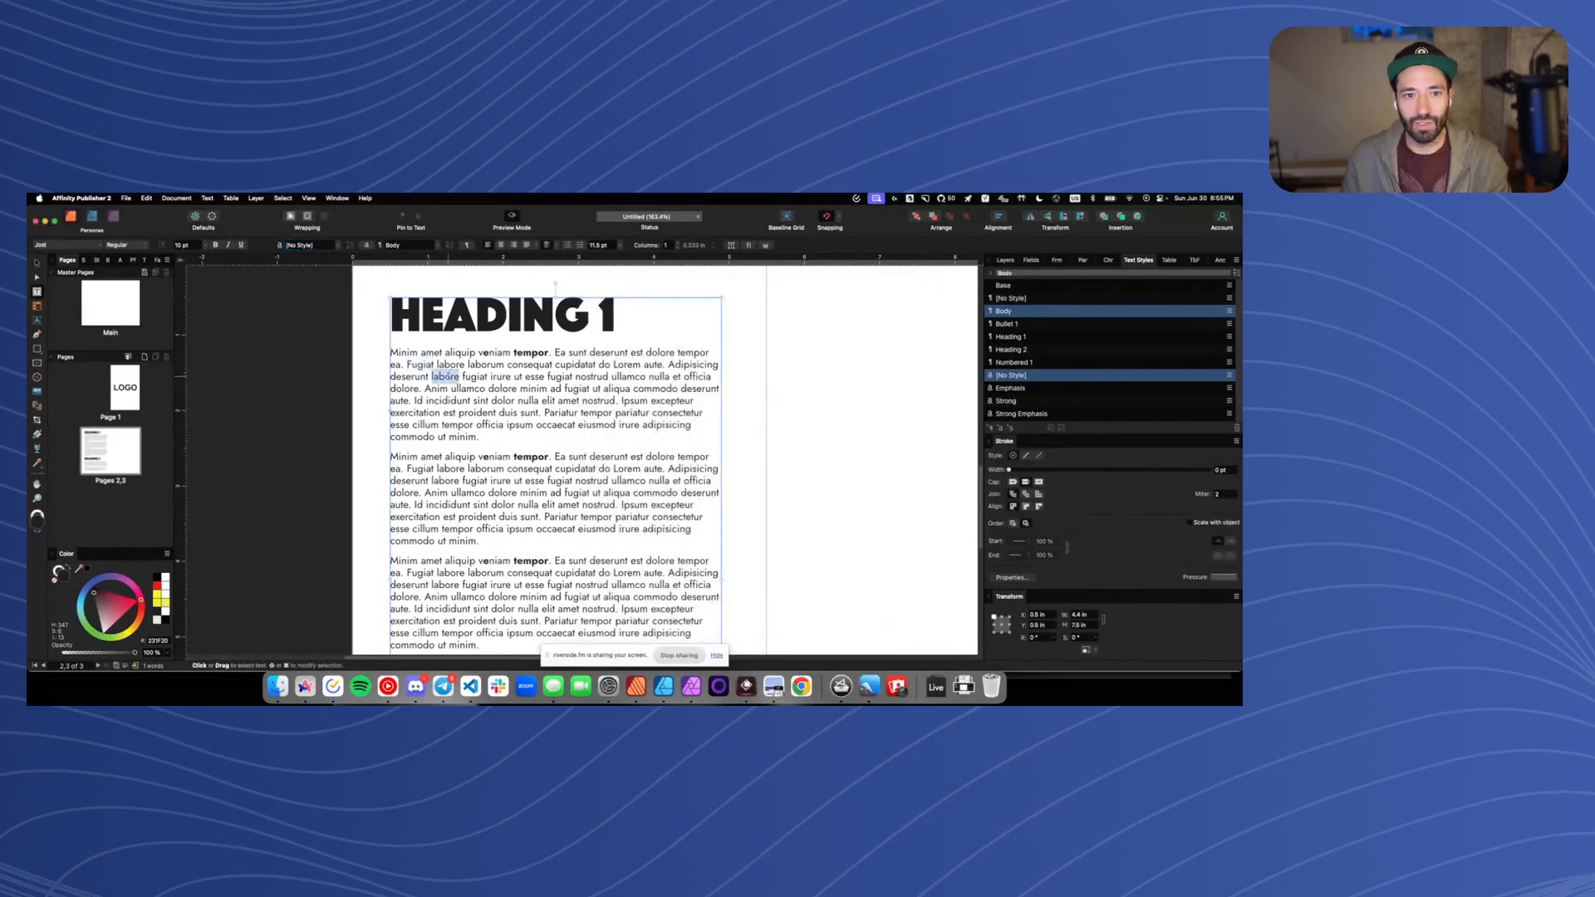
key(super+b)
double_click(469, 388)
key(super+b)
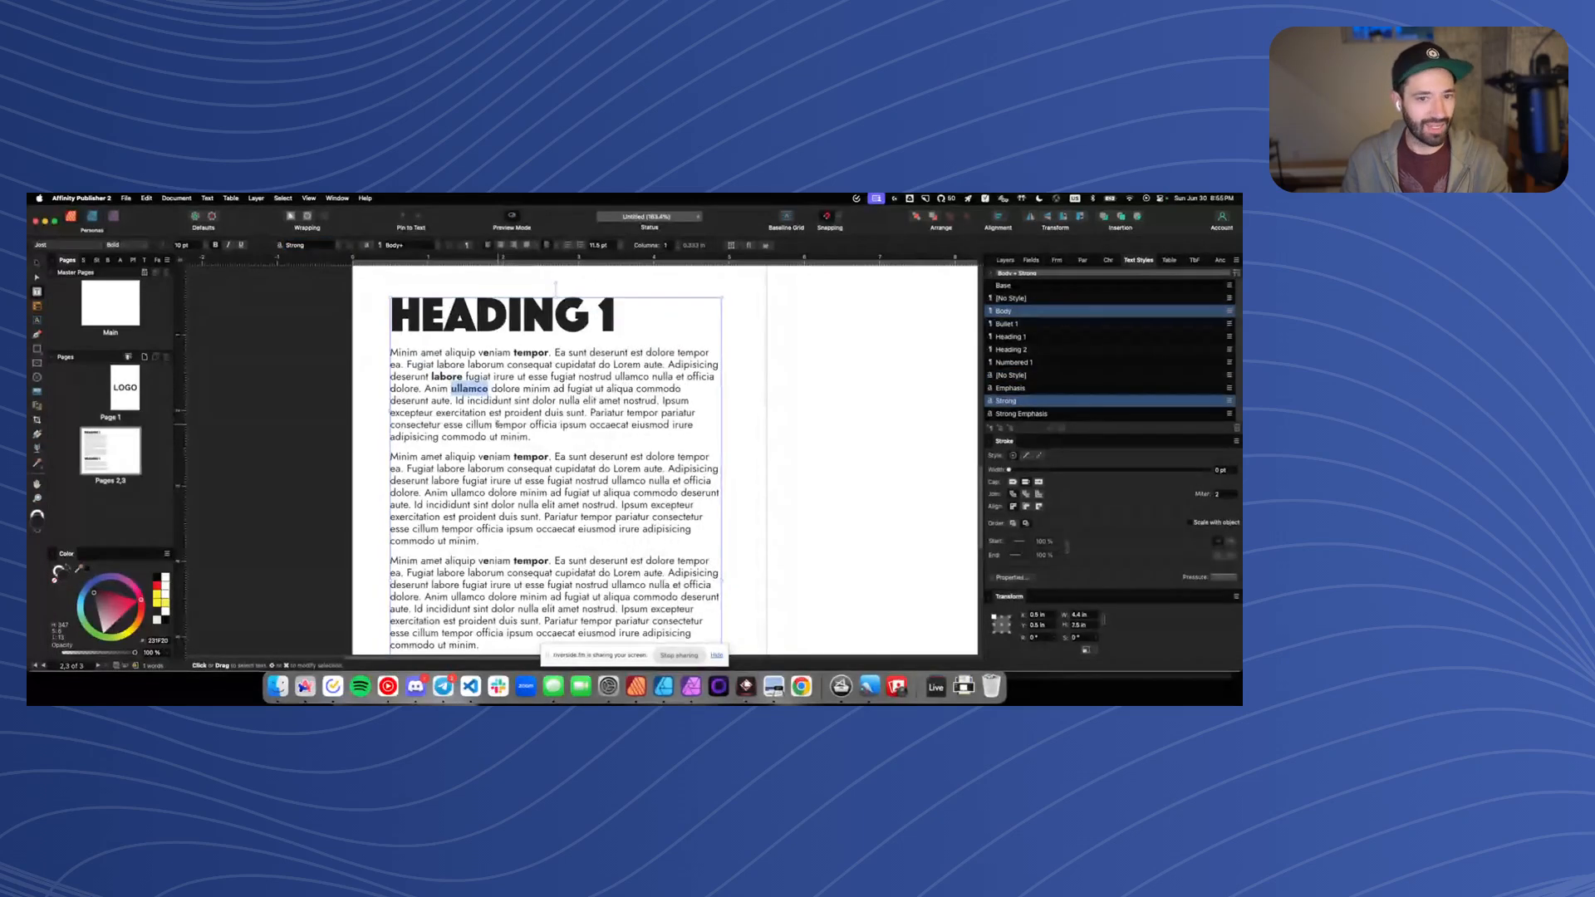
key(super+z)
key(super+z)
Clear the bold words from the three body paragraphs under the first heading by resetting their character style to [No Style]
drag(422, 316, 613, 315)
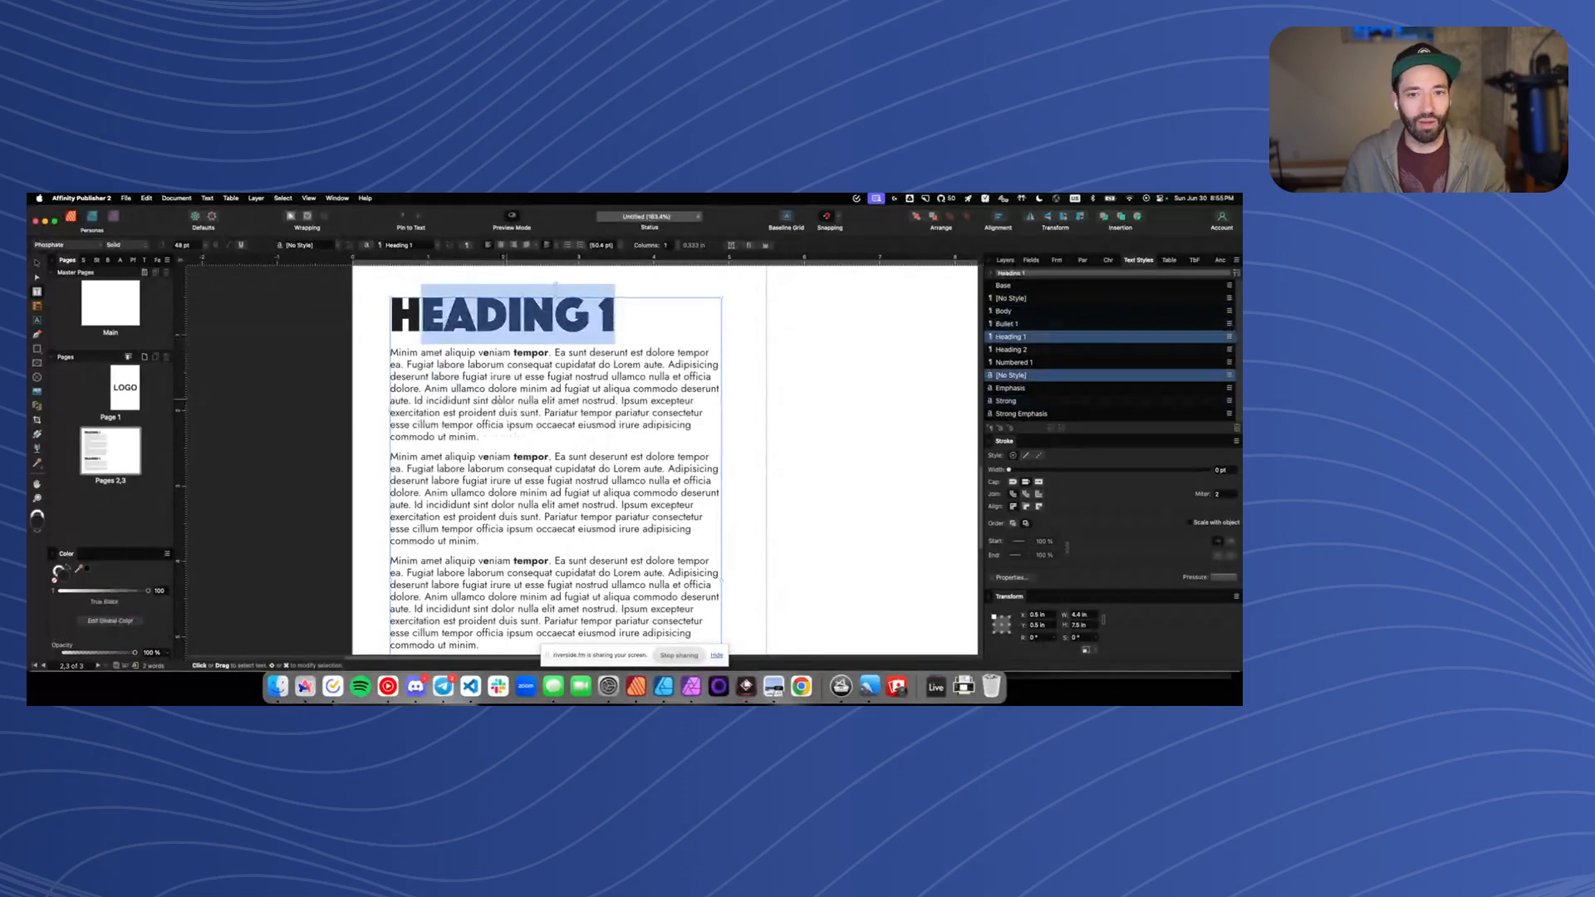
drag(500, 447, 382, 354)
key(super+b)
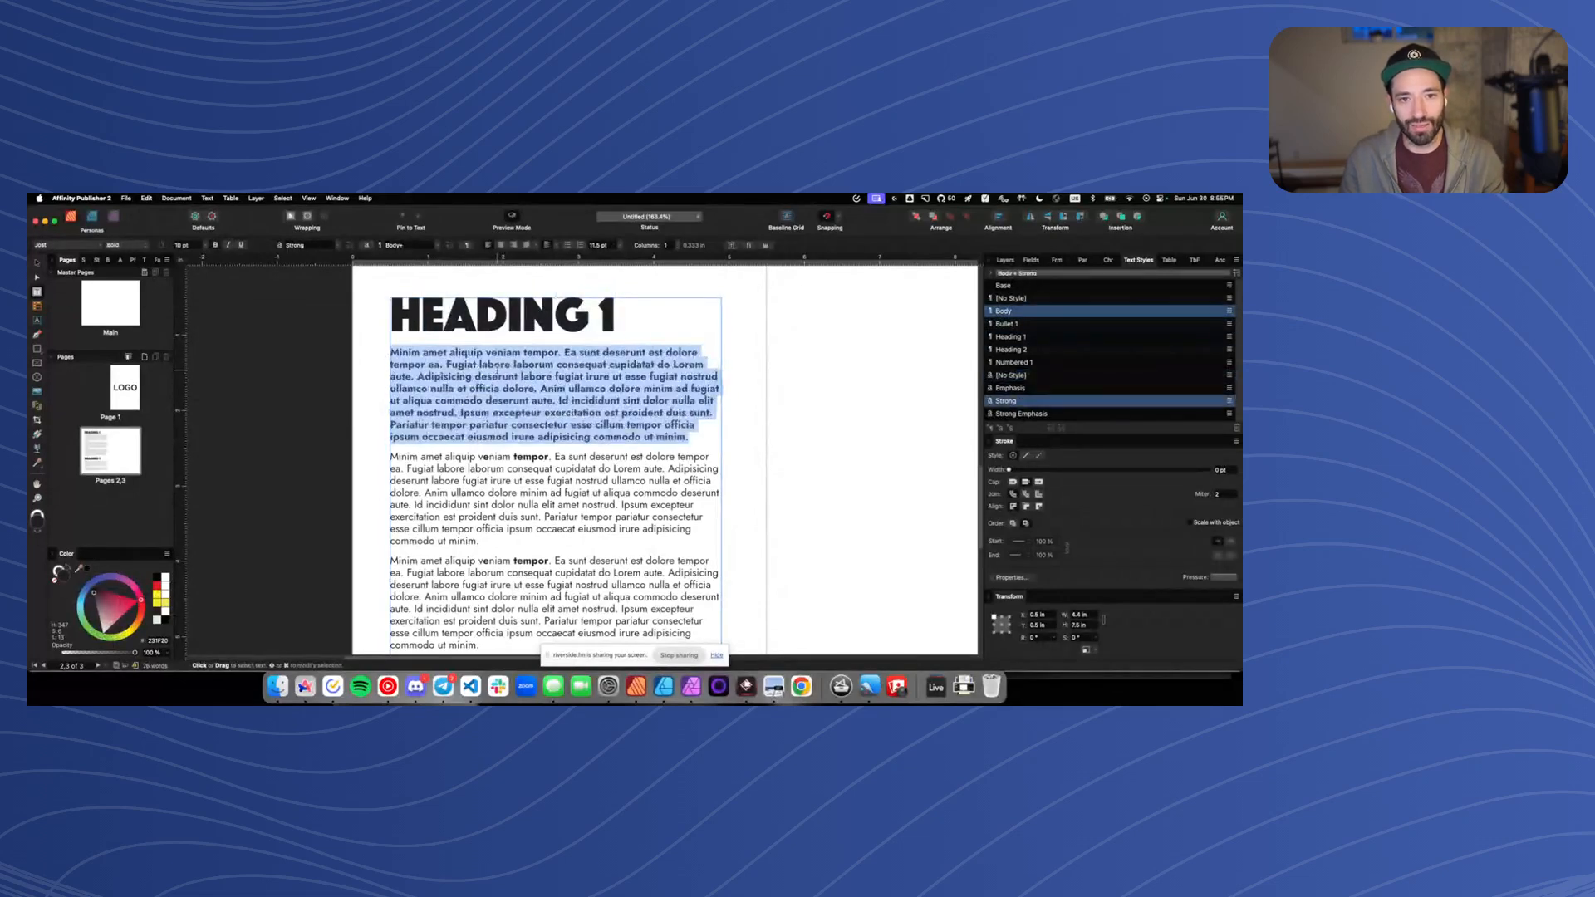
click(338, 245)
click(337, 257)
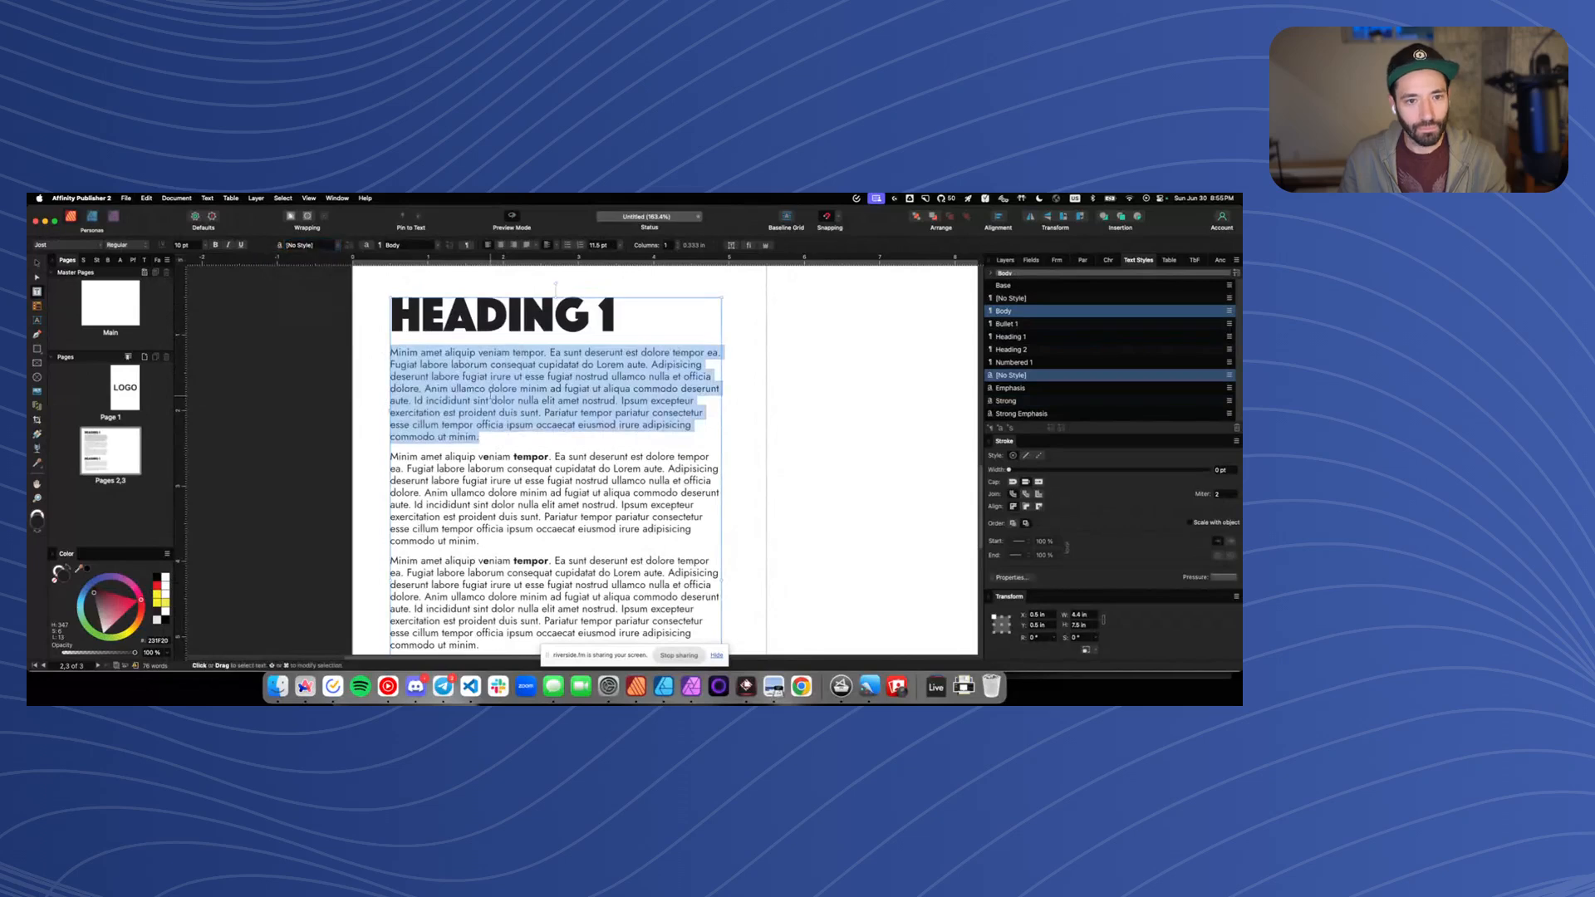
triple_click(525, 517)
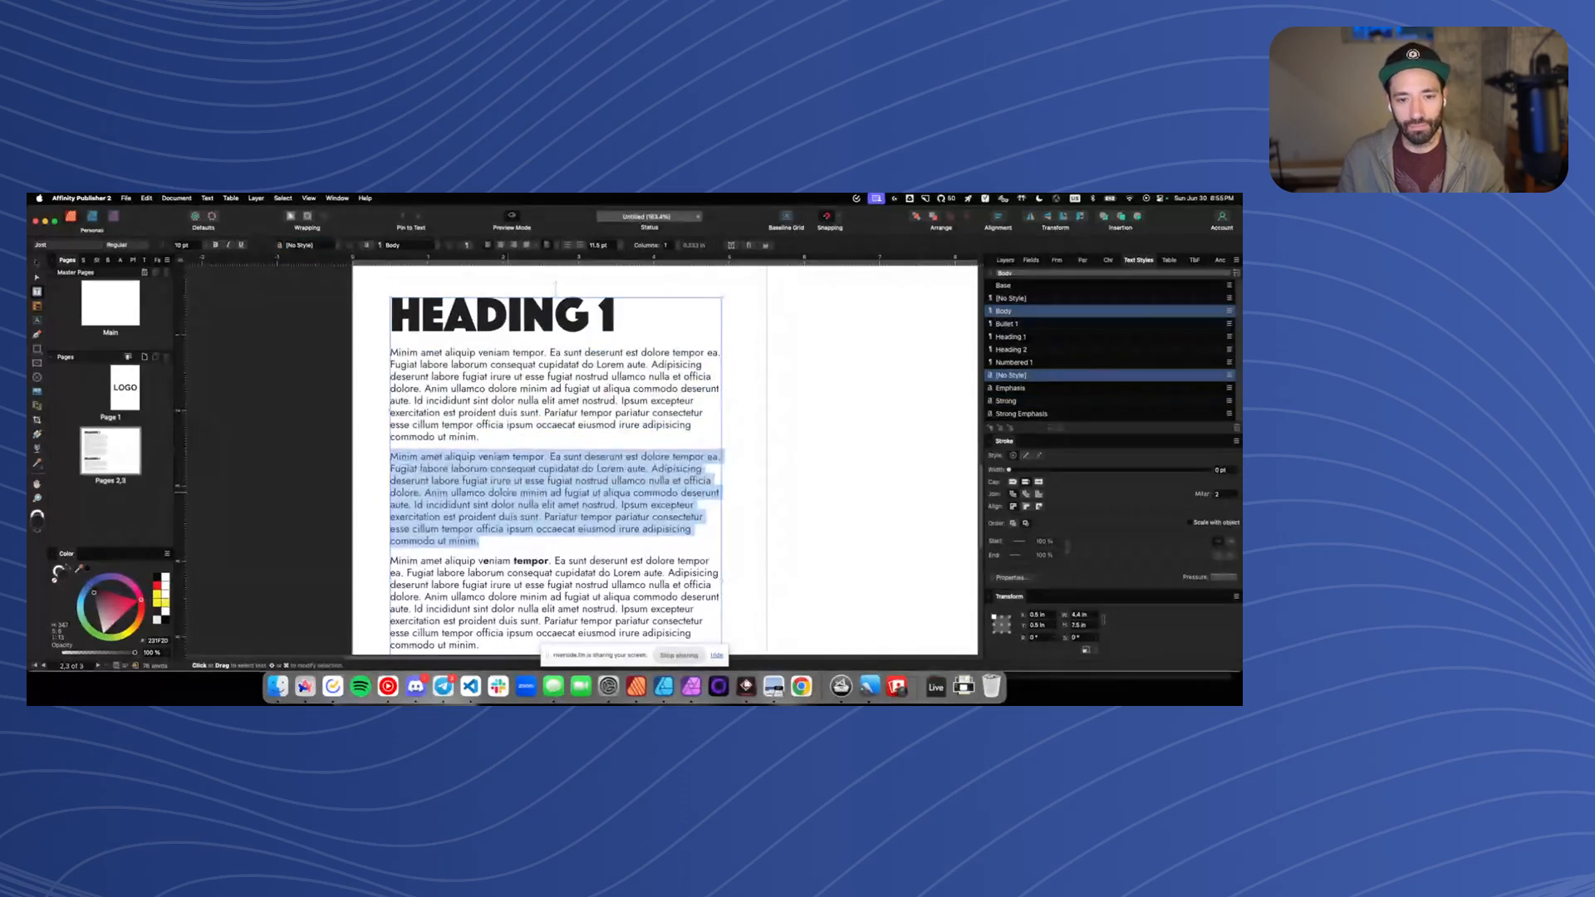
scroll(508, 491, down, 2)
triple_click(510, 553)
scroll(515, 532, up, 4)
Set the space after paragraph of the first HEADING 1 to 10 pt
click(623, 370)
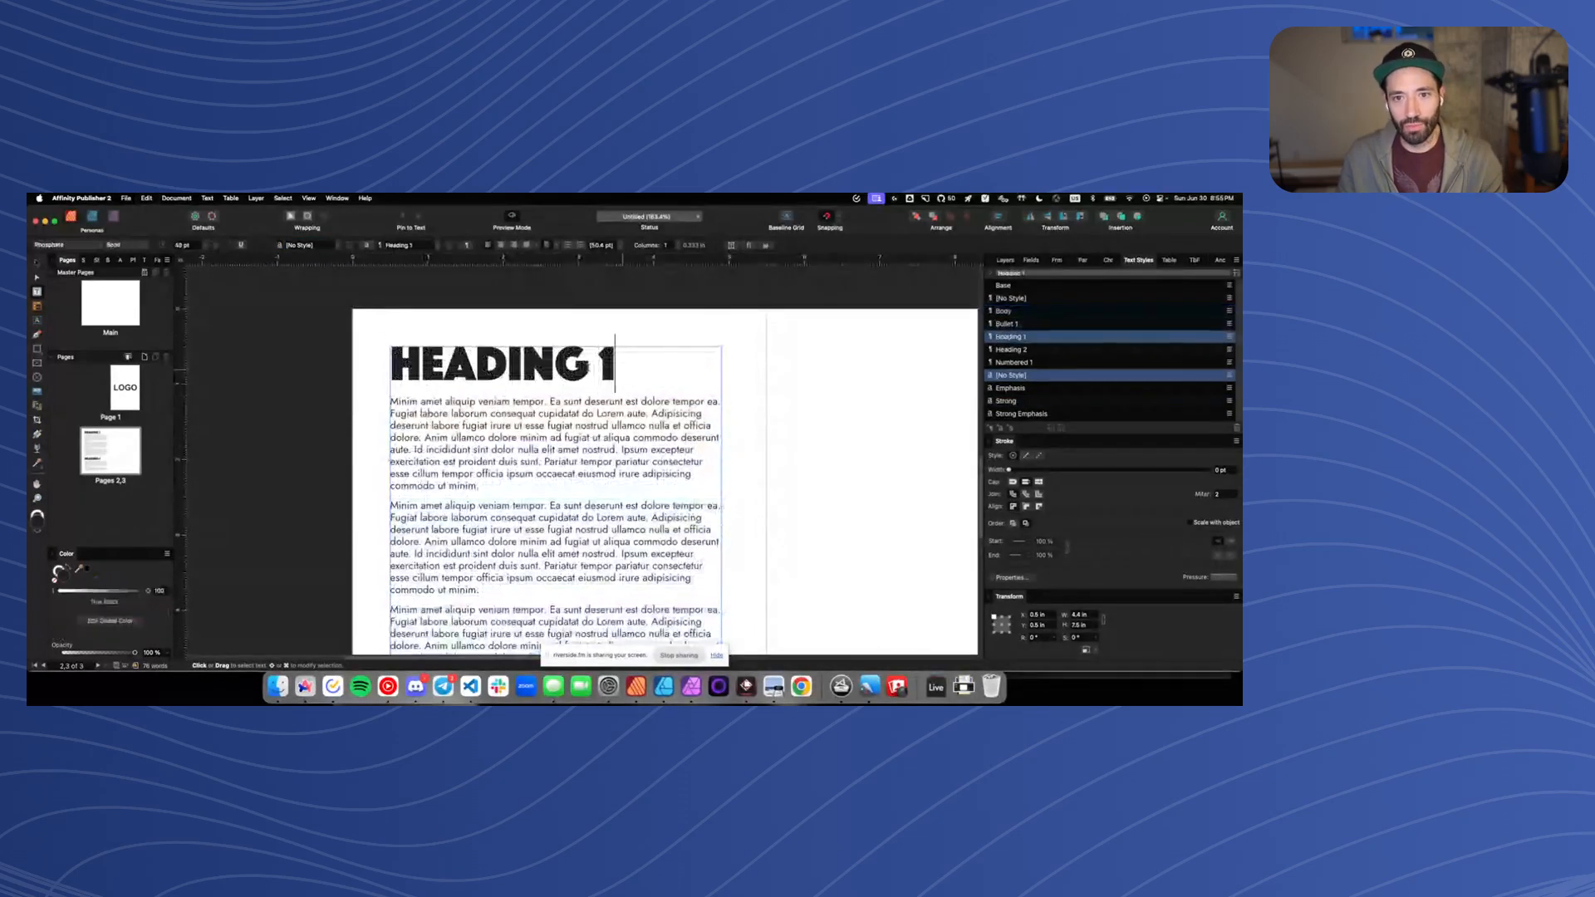
triple_click(615, 363)
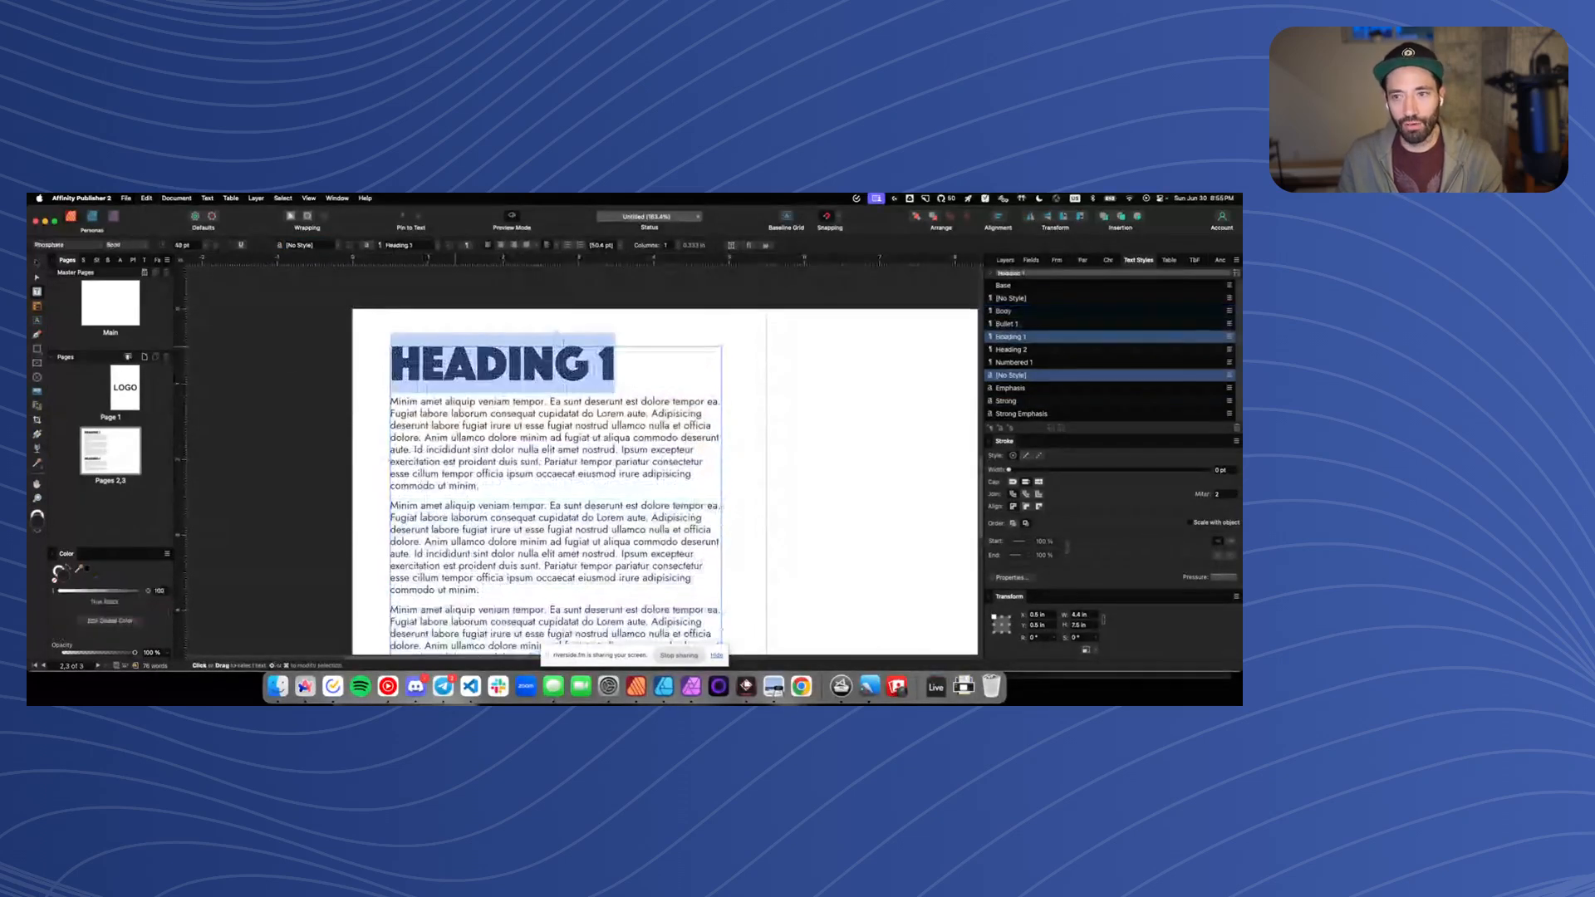
click(1082, 260)
click(1175, 339)
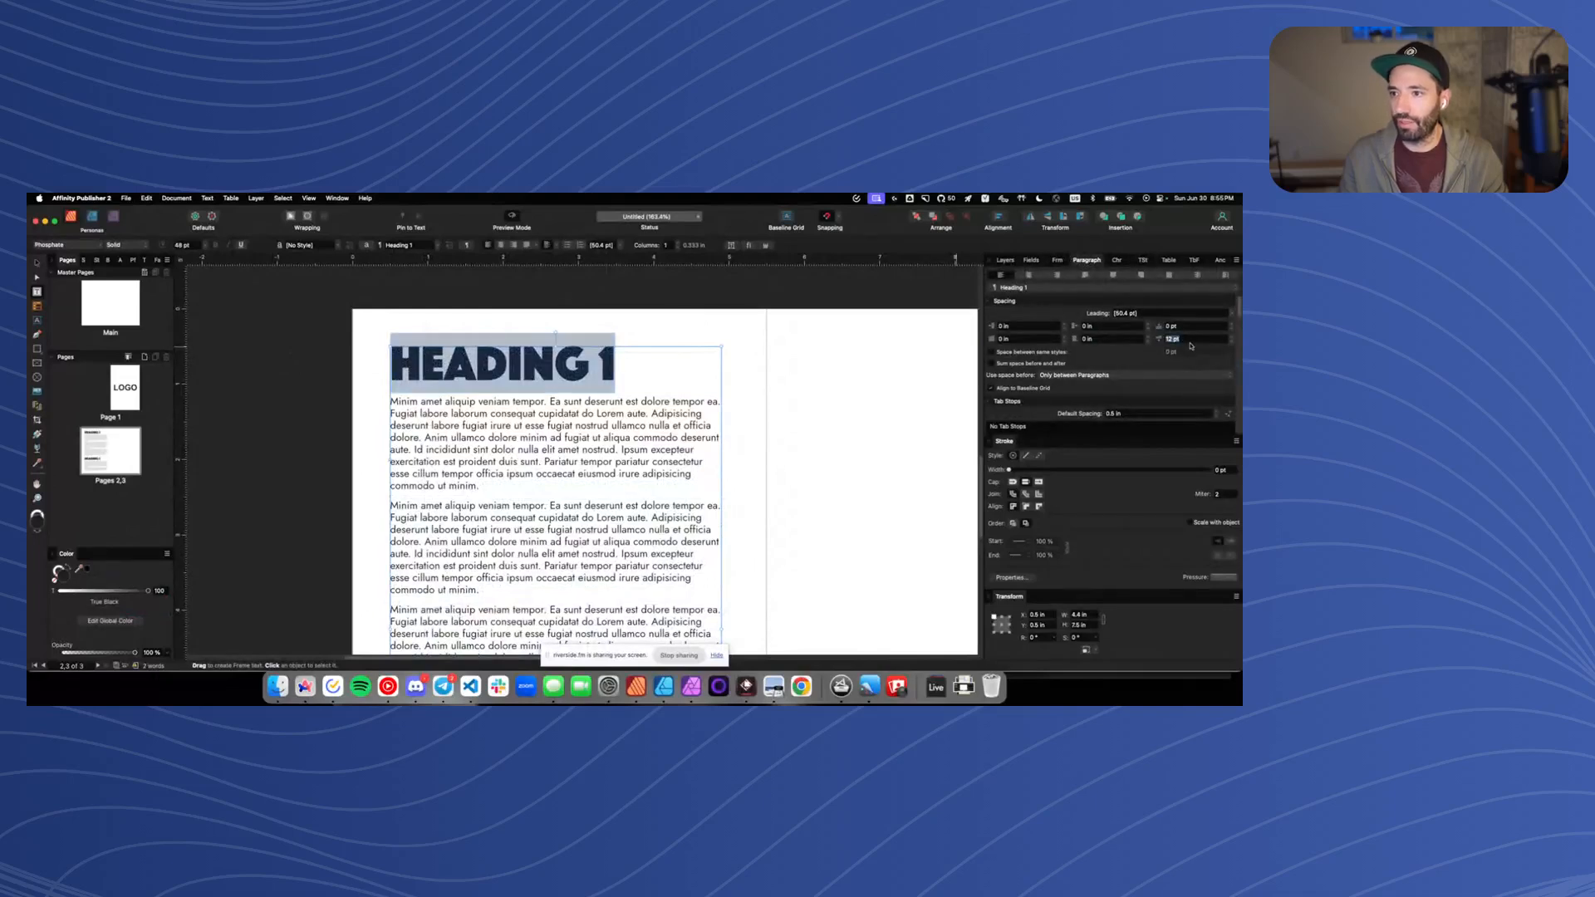
text(10)
key(Return)
click(1189, 340)
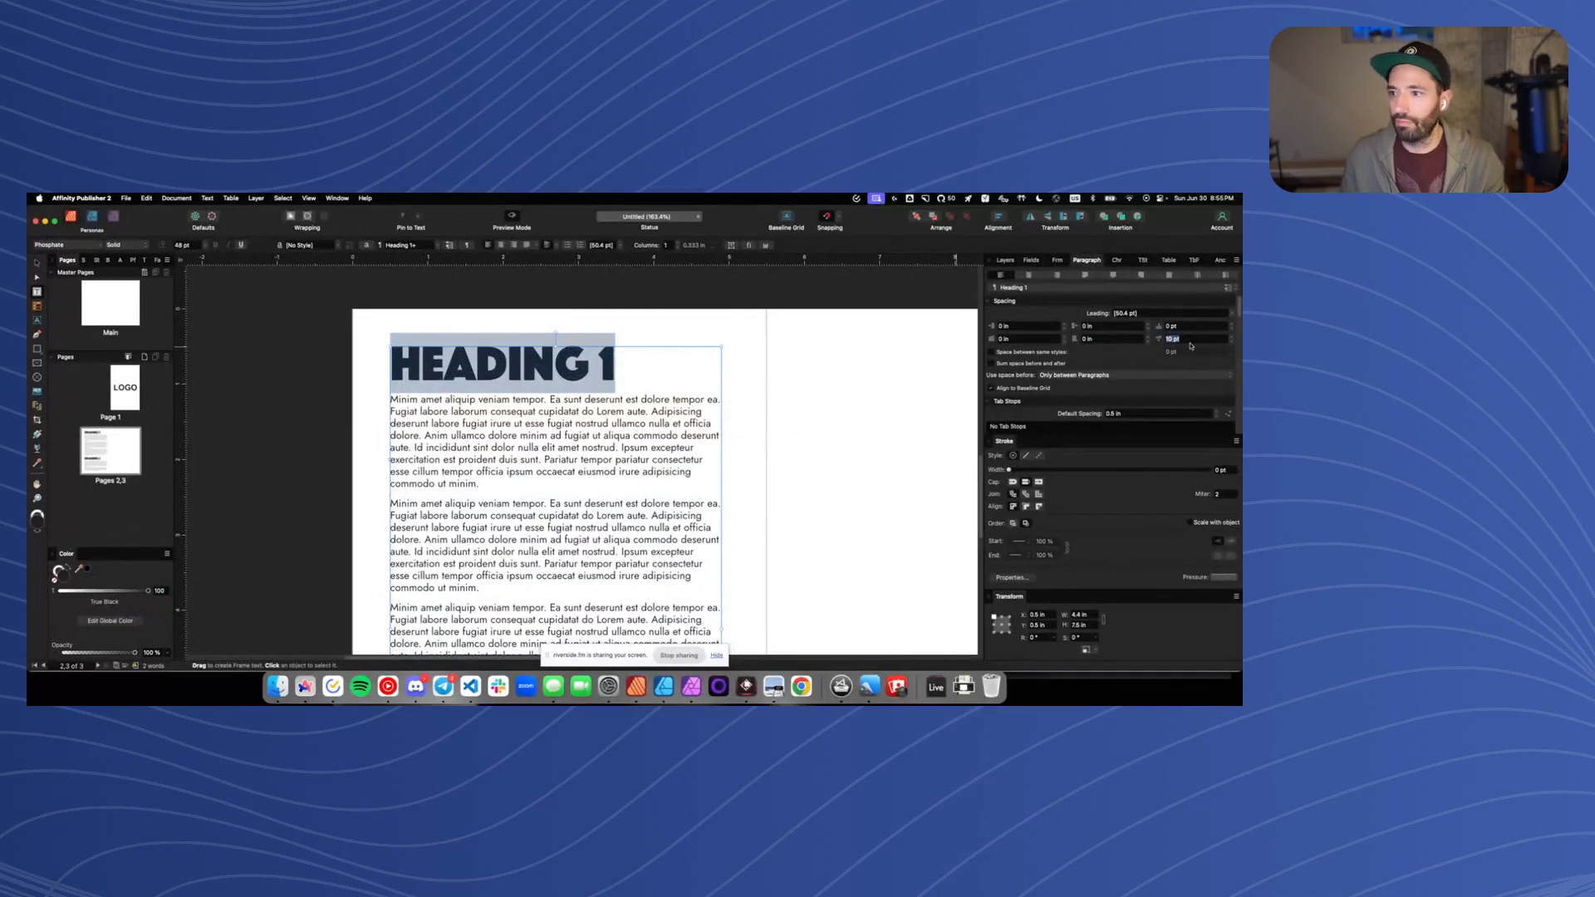
Duplicate the text of the first HEADING 1 within its own paragraph so the heading wraps onto two lines
scroll(450, 342, up, 5)
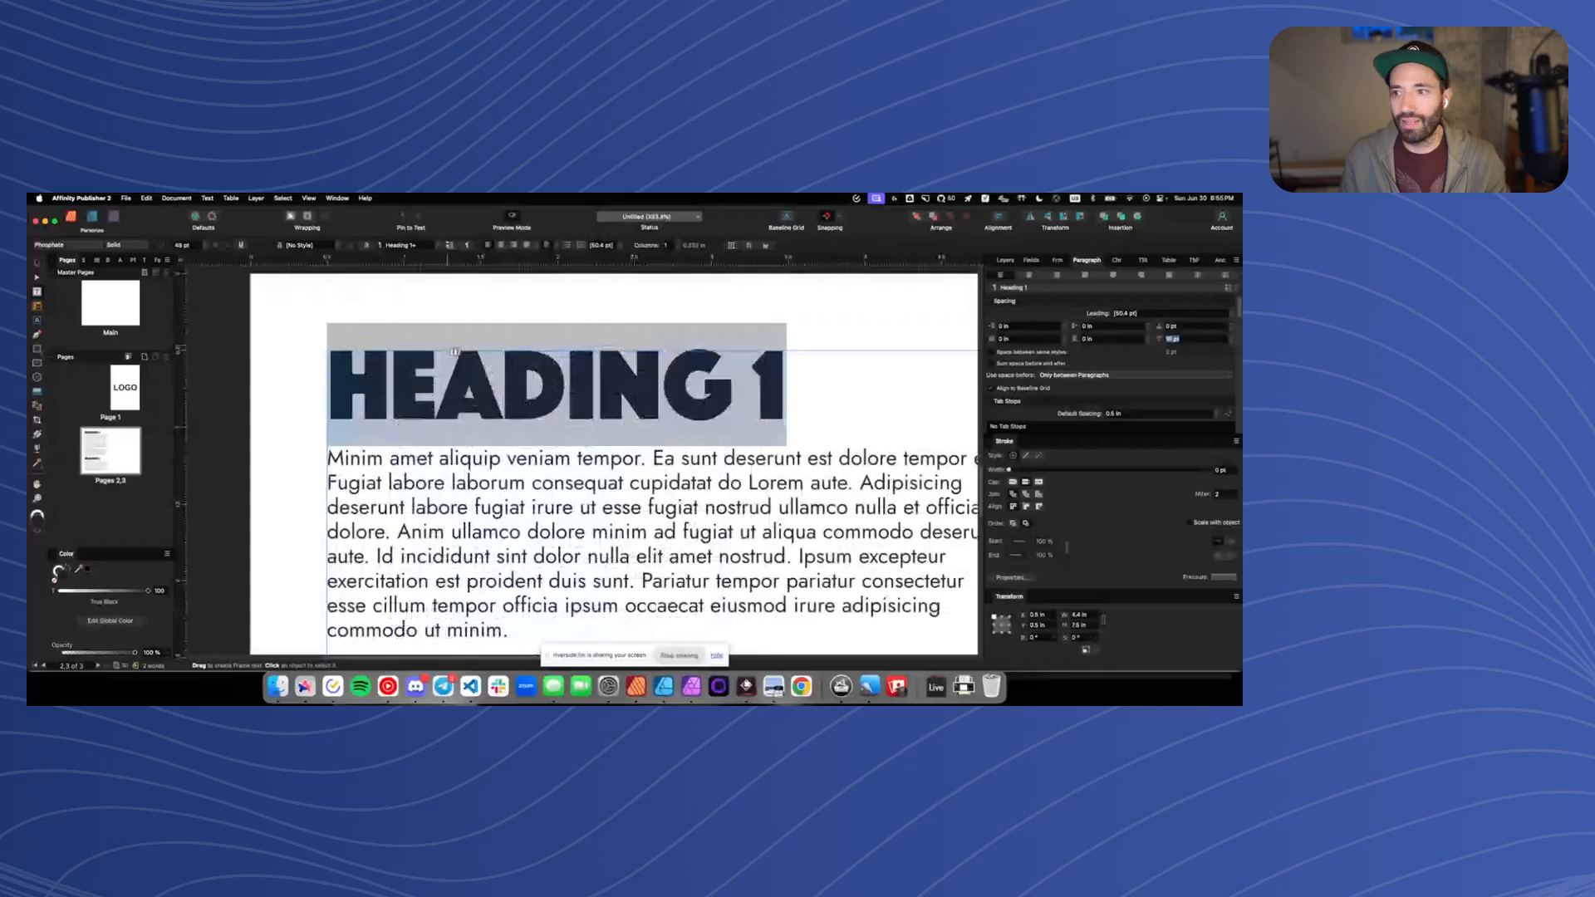
click(440, 384)
triple_click(639, 385)
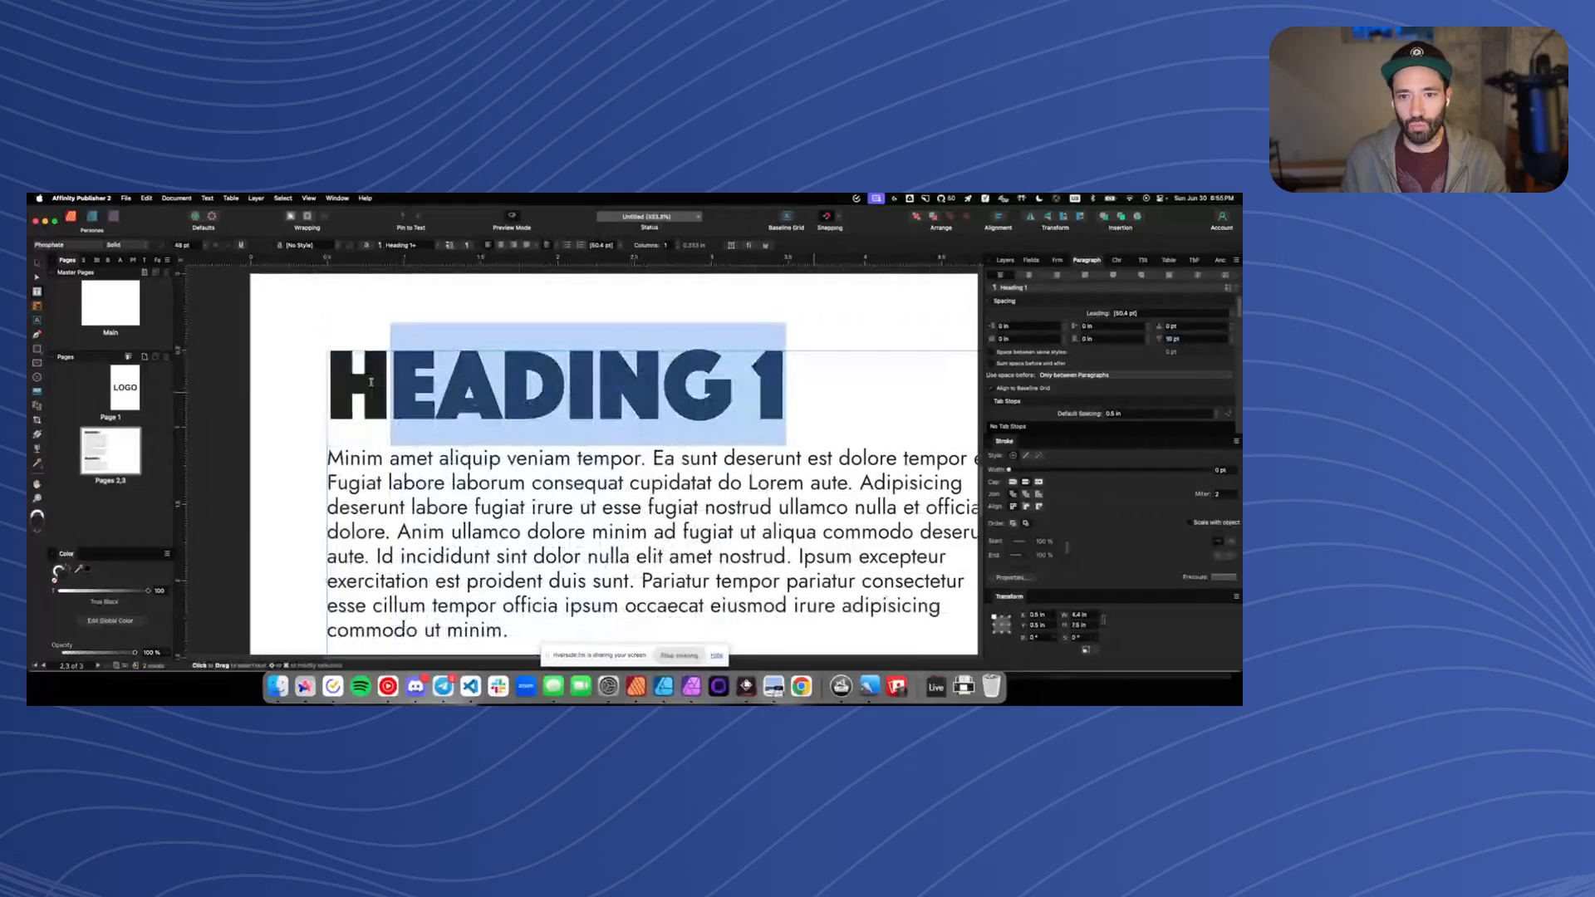
click(737, 383)
drag(791, 384, 199, 382)
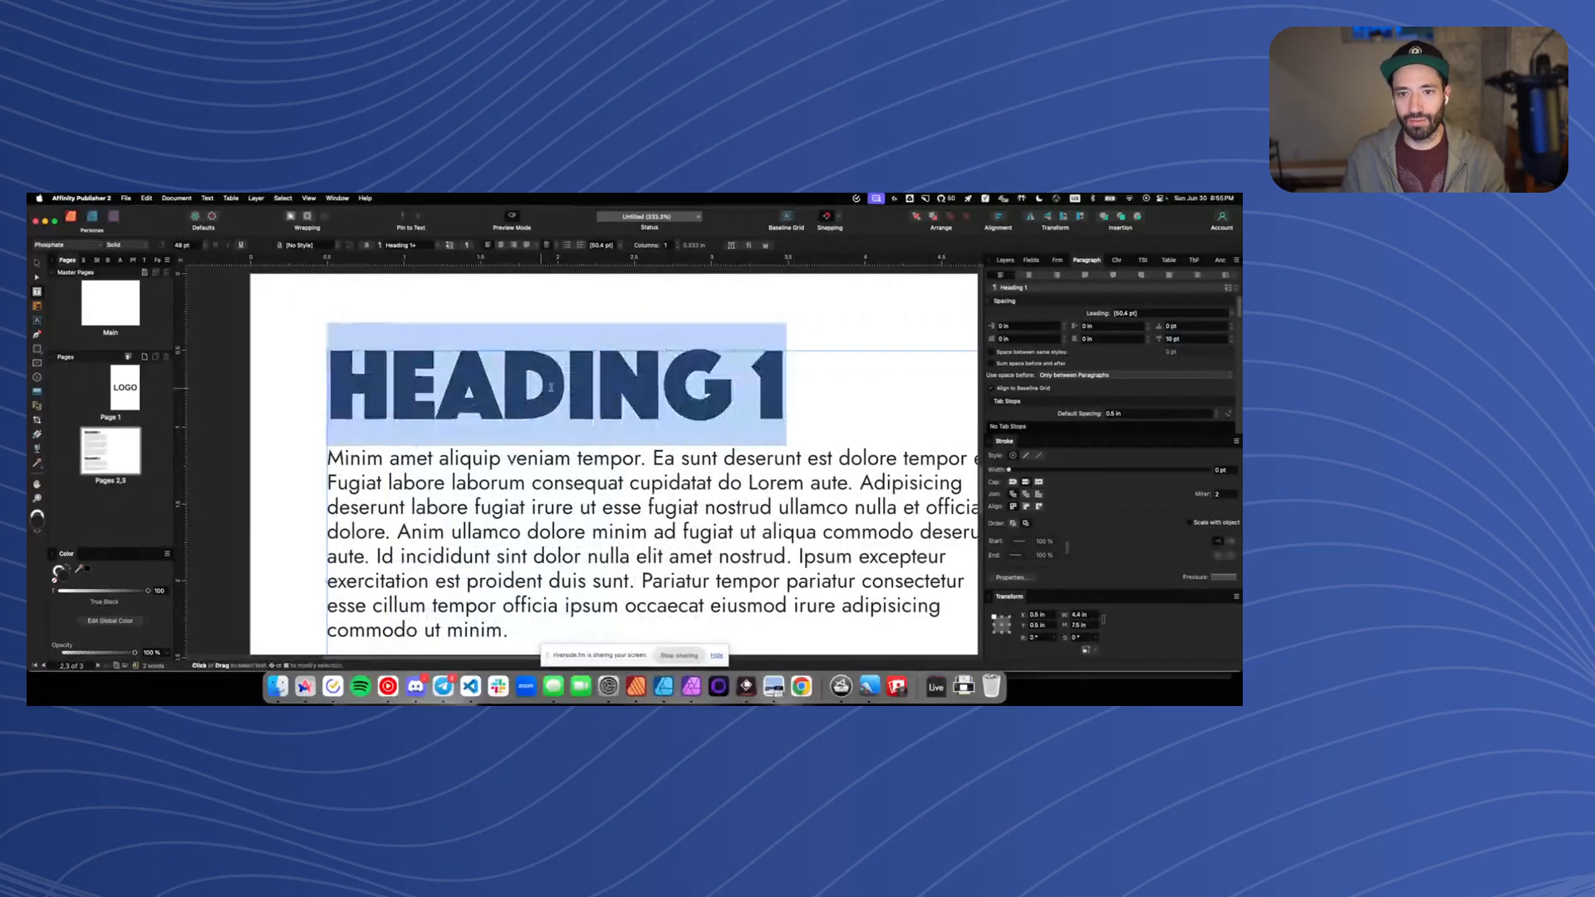
key(super+v)
key(super+v)
scroll(382, 386, down, 5)
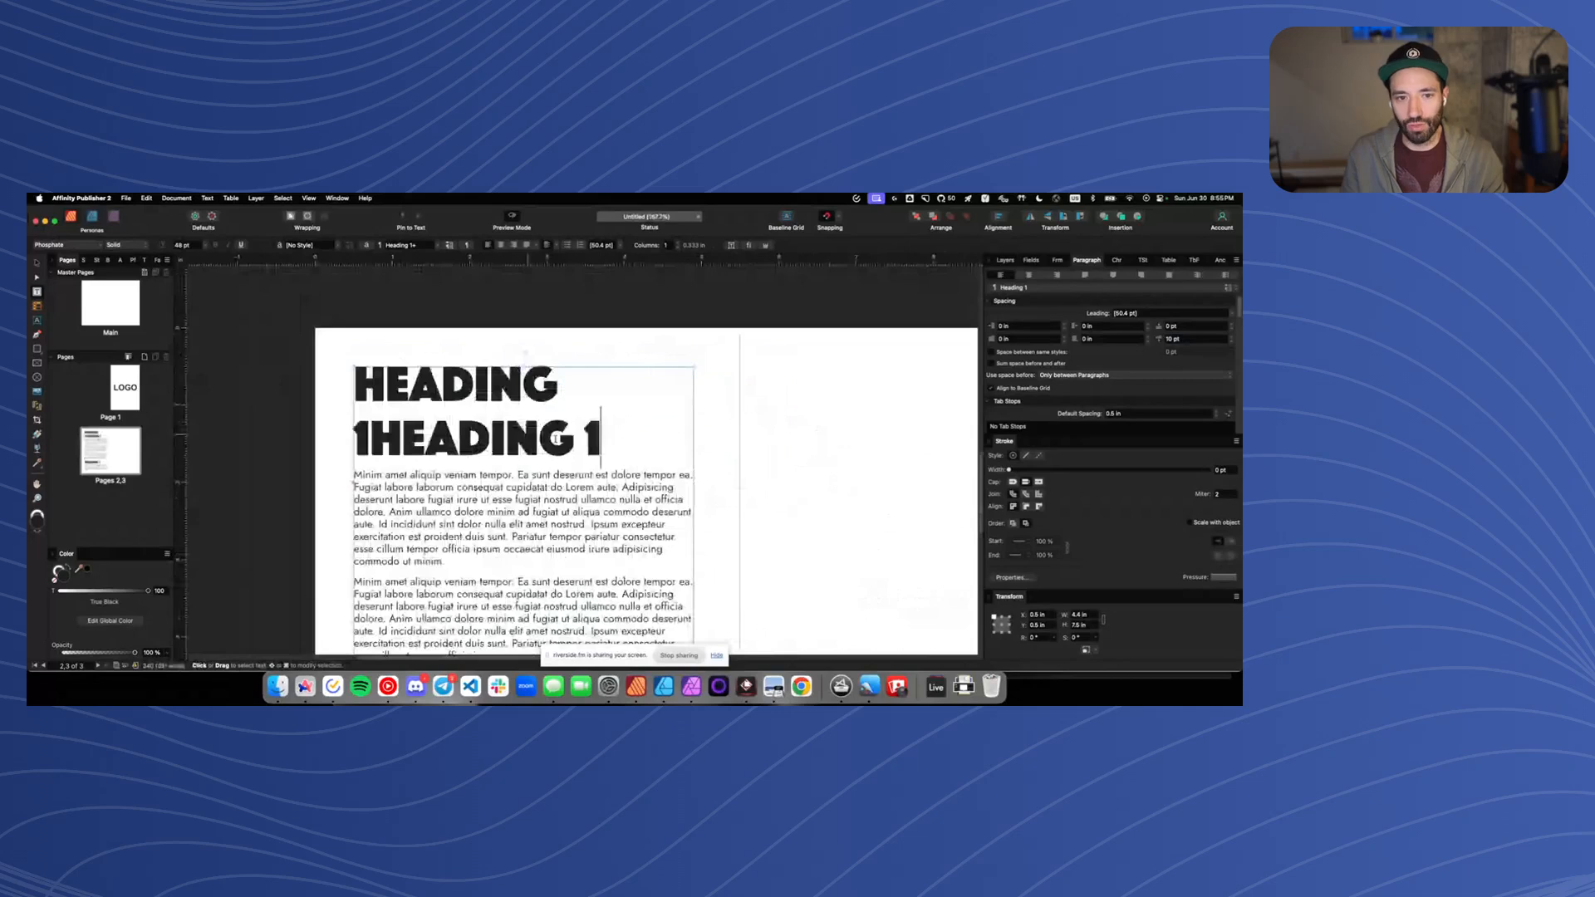
Select the two-line heading and choose % Height as its leading type
triple_click(556, 438)
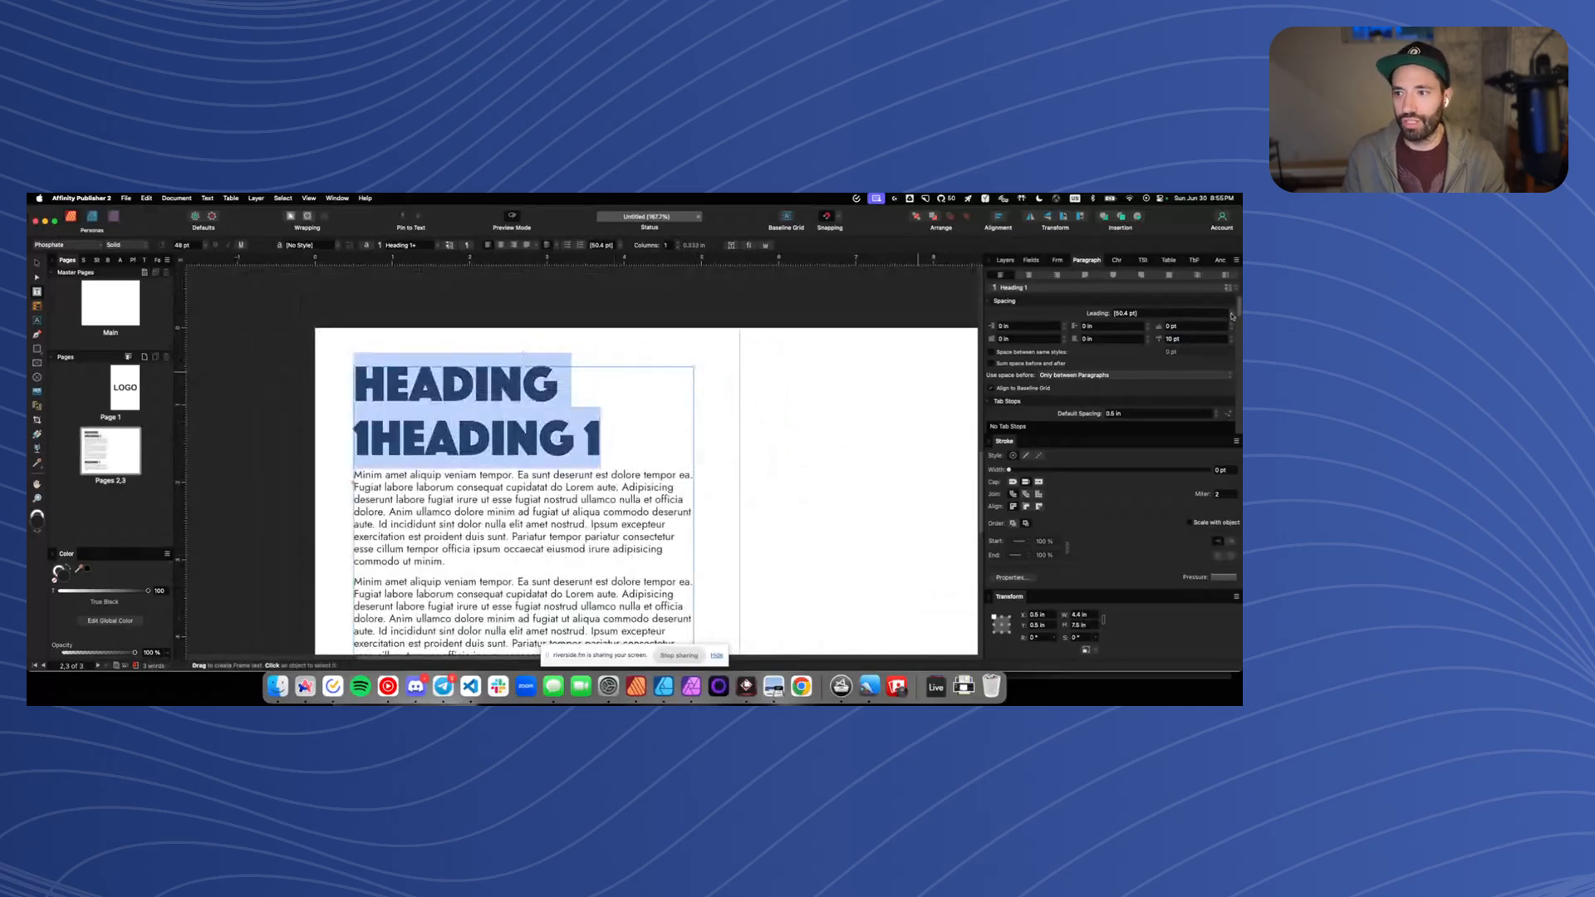
click(1233, 315)
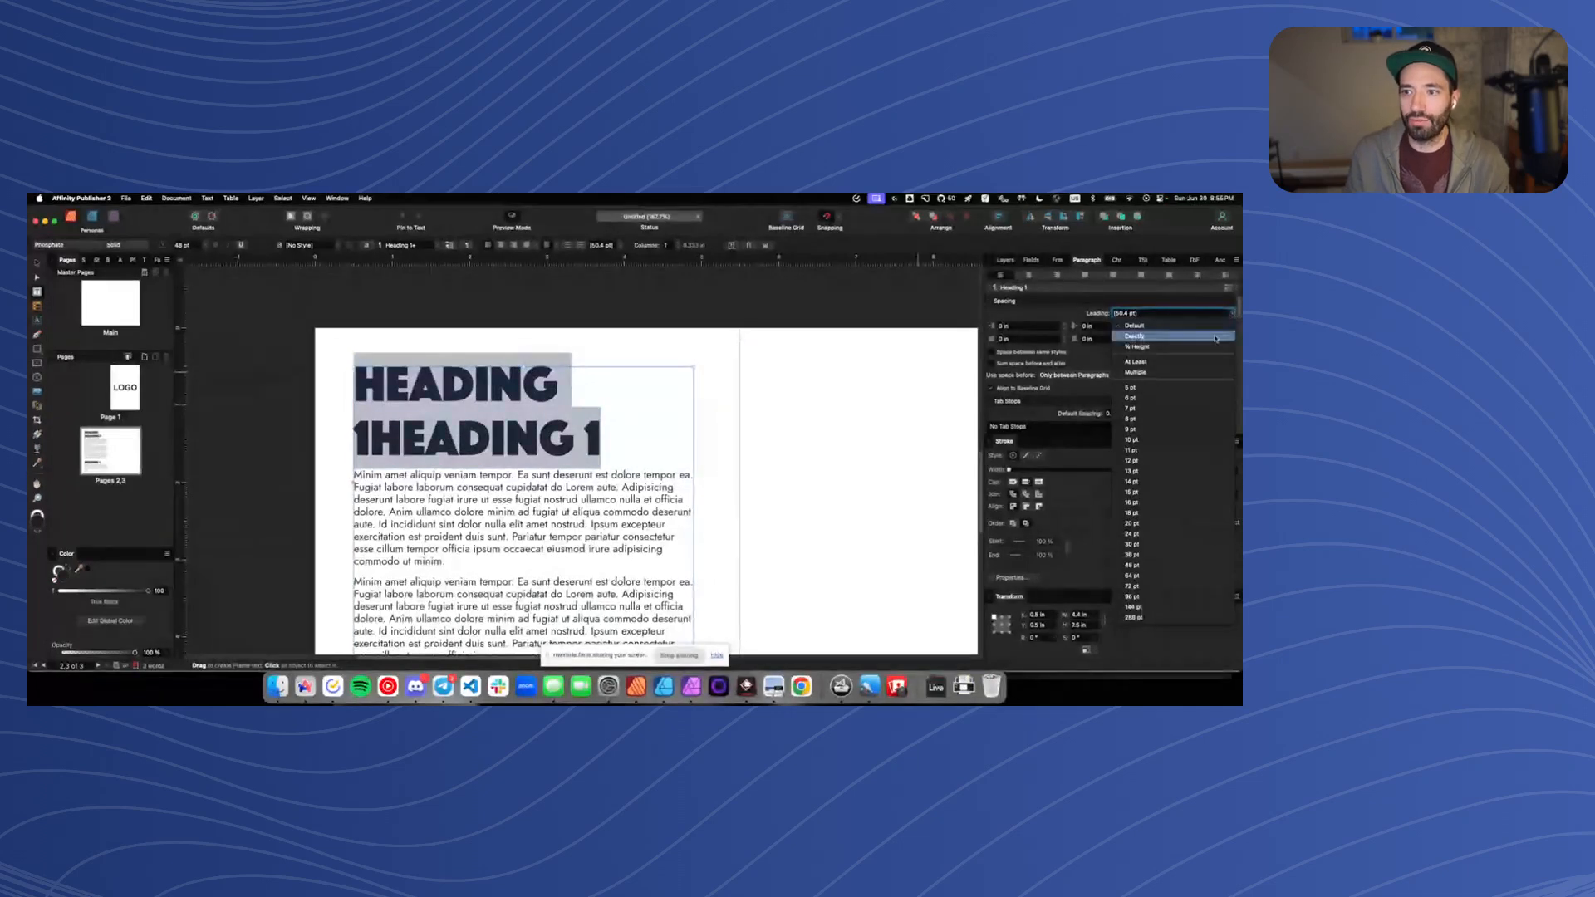
click(1146, 347)
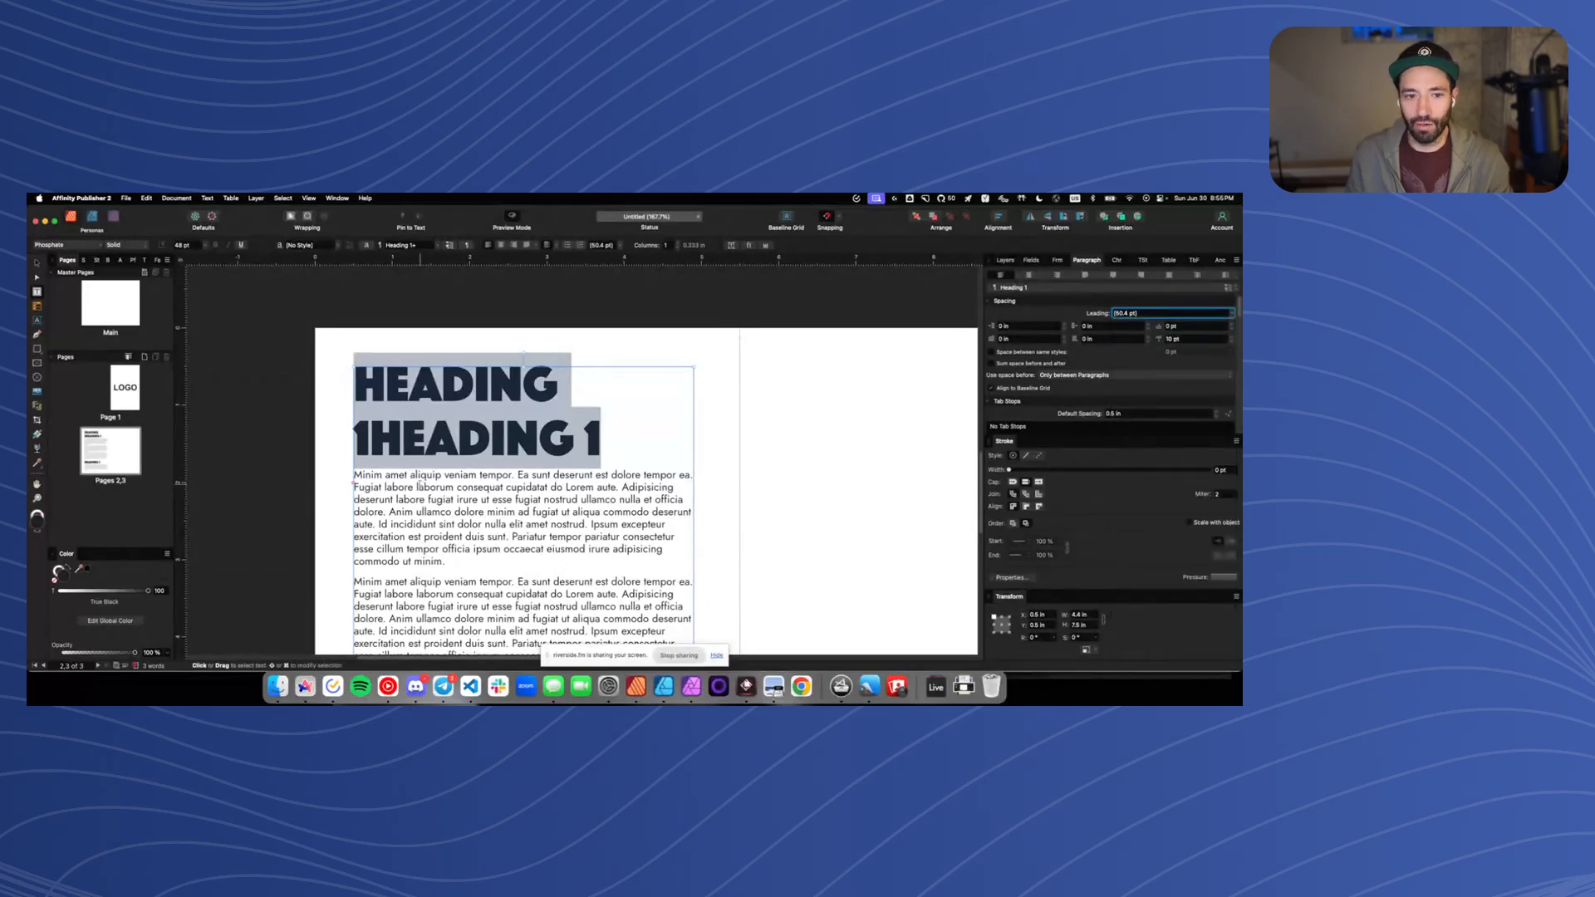
Set the body text's leading to 115 % using the % Height type and update the Body paragraph style
drag(459, 524, 411, 475)
click(1233, 315)
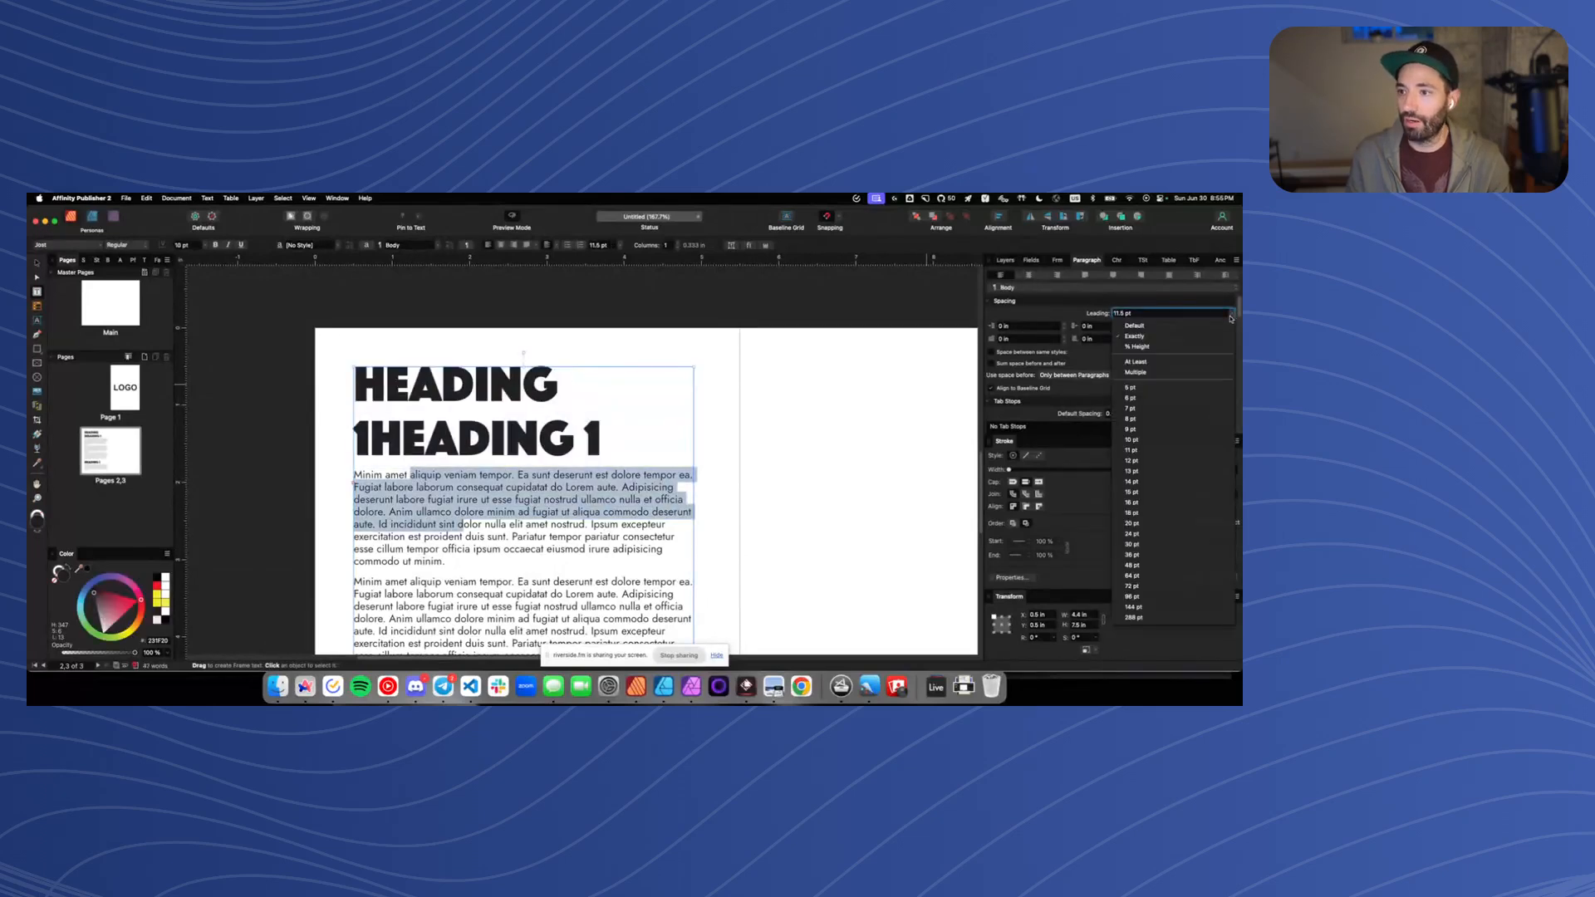
click(1138, 347)
click(1232, 315)
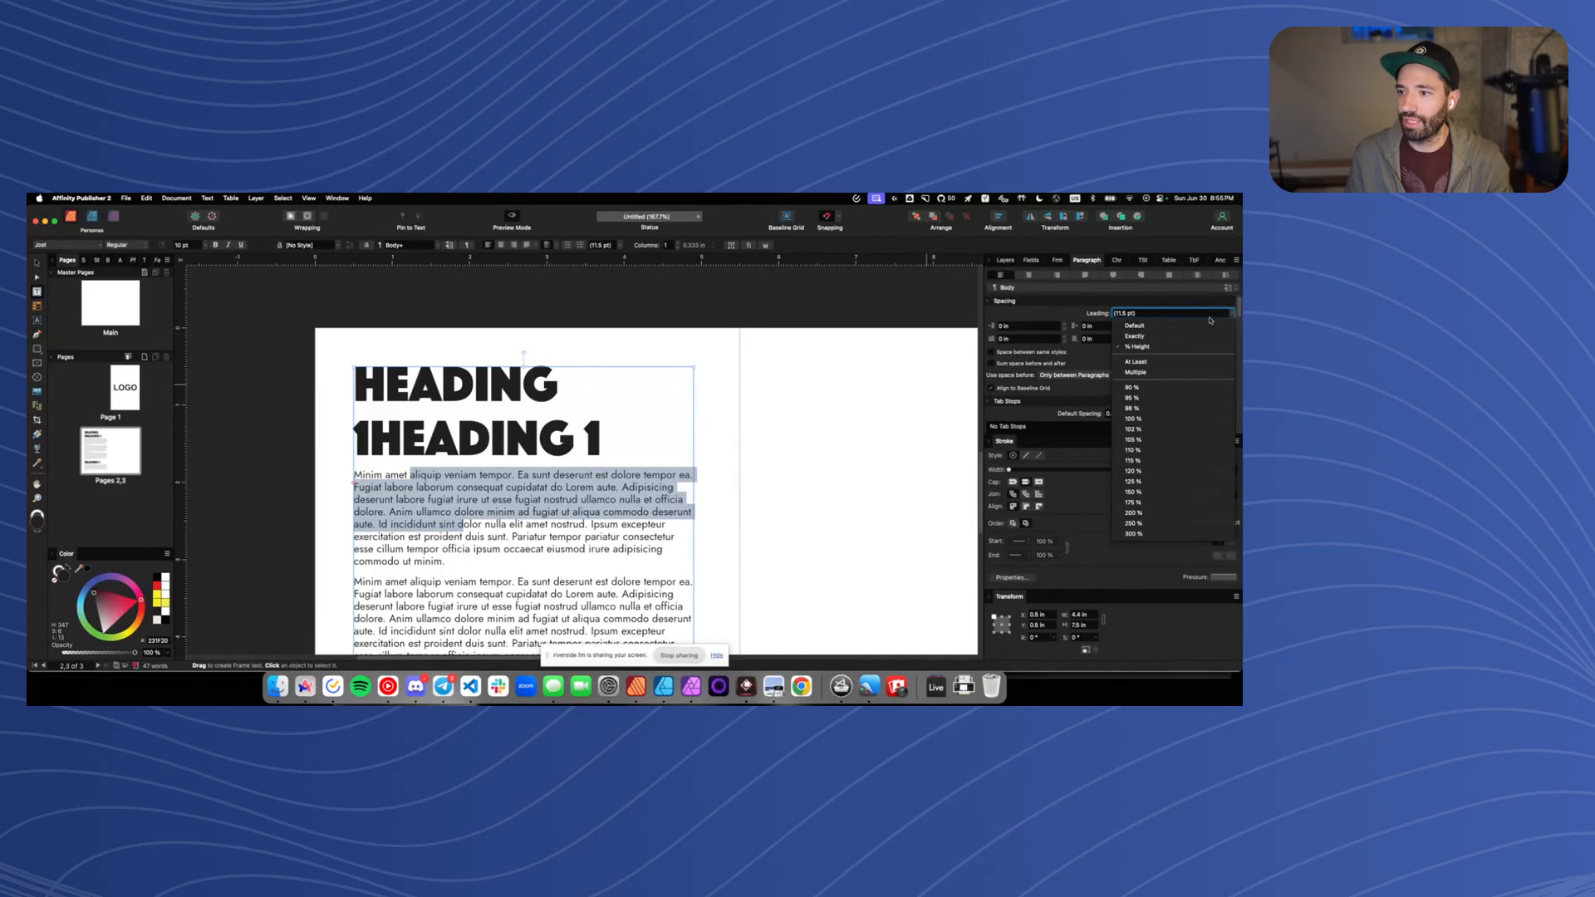
click(1138, 462)
scroll(466, 273, down, 5)
click(455, 368)
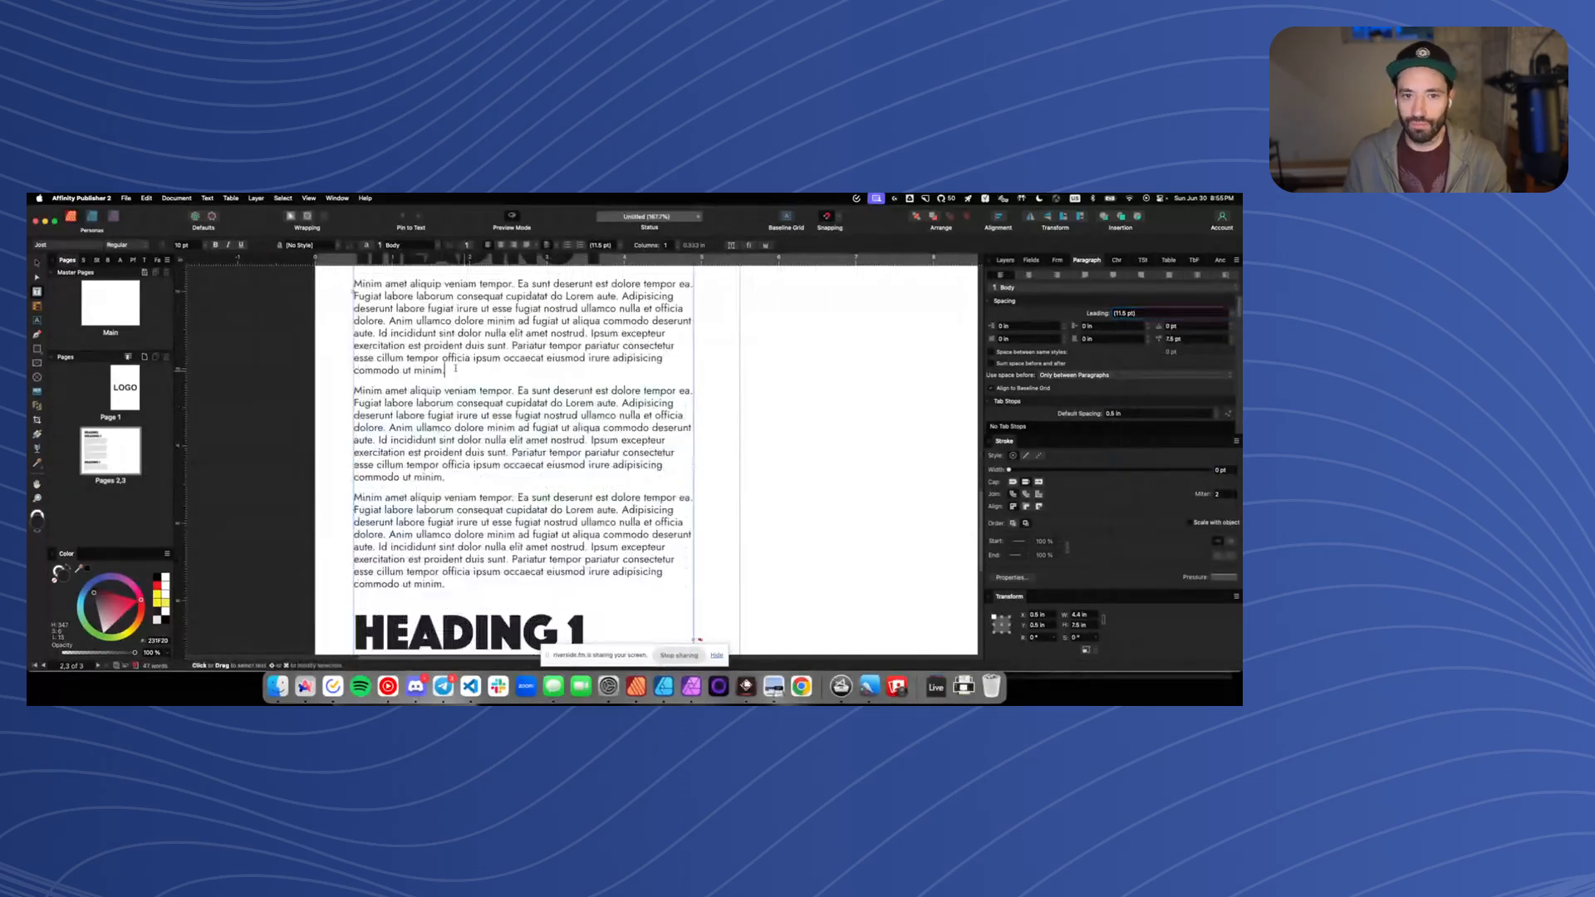
drag(455, 368, 387, 321)
Tighten the two-line heading's leading to 90 %
scroll(523, 457, up, 5)
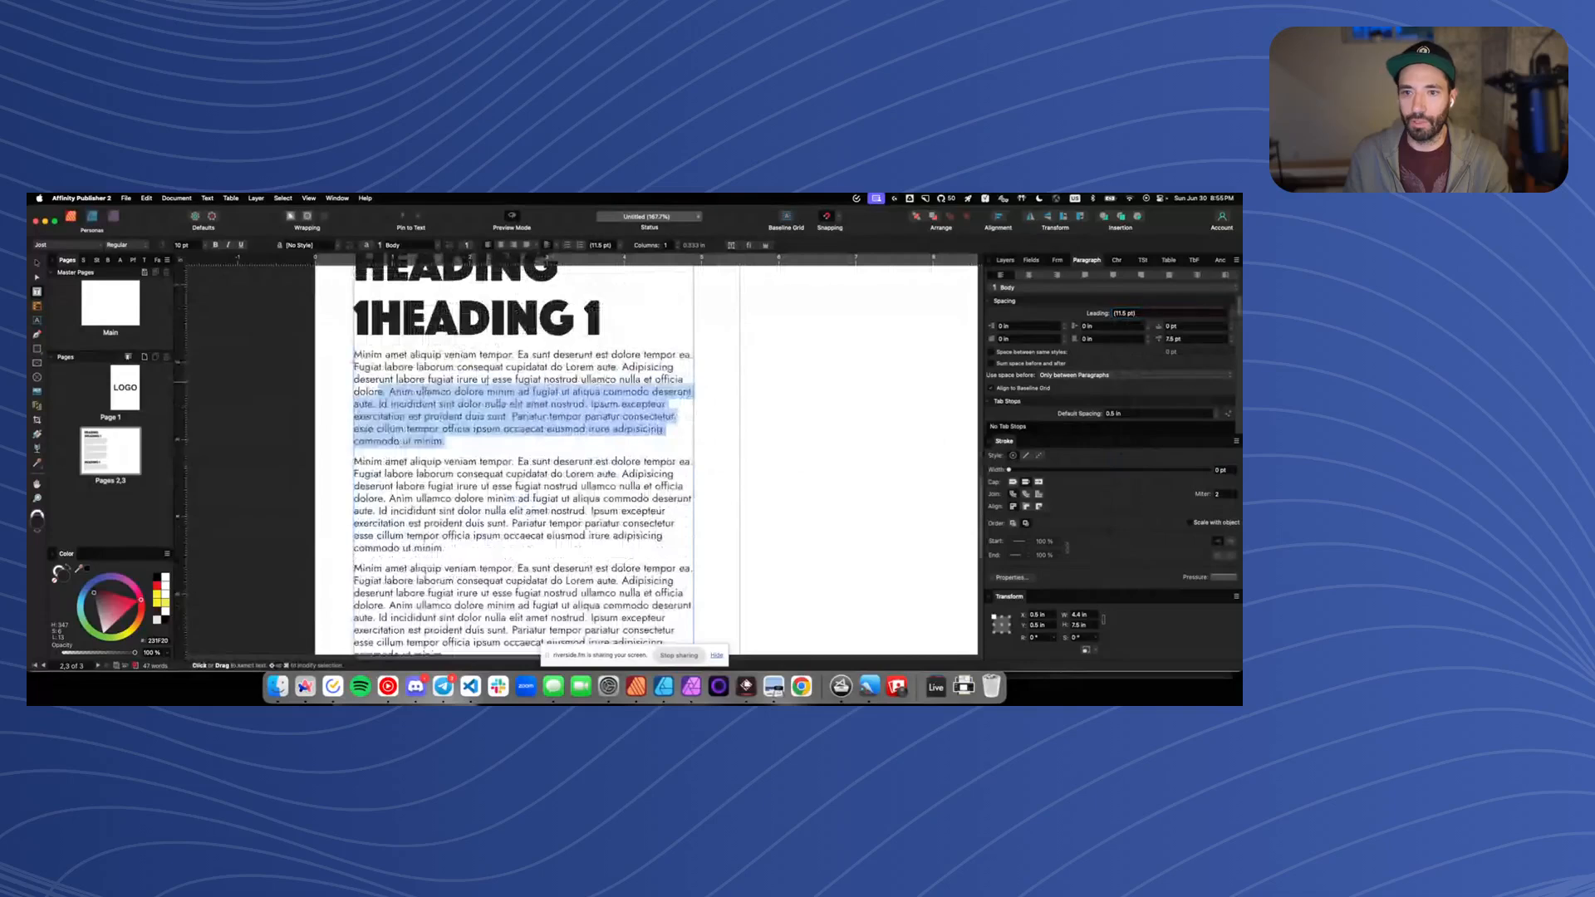
triple_click(641, 430)
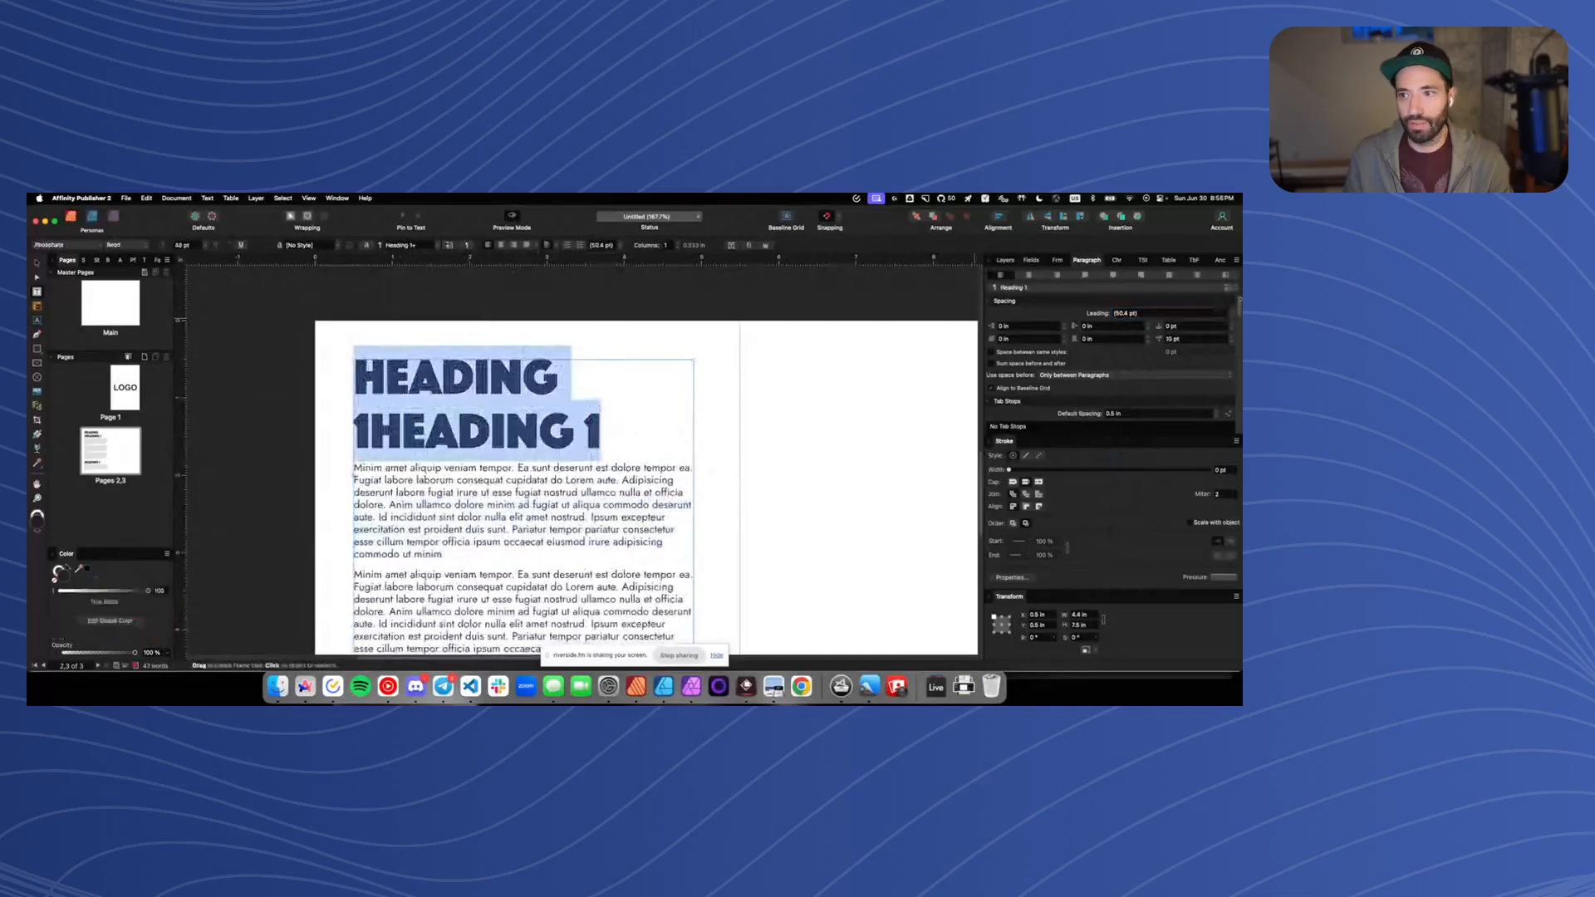
click(1225, 315)
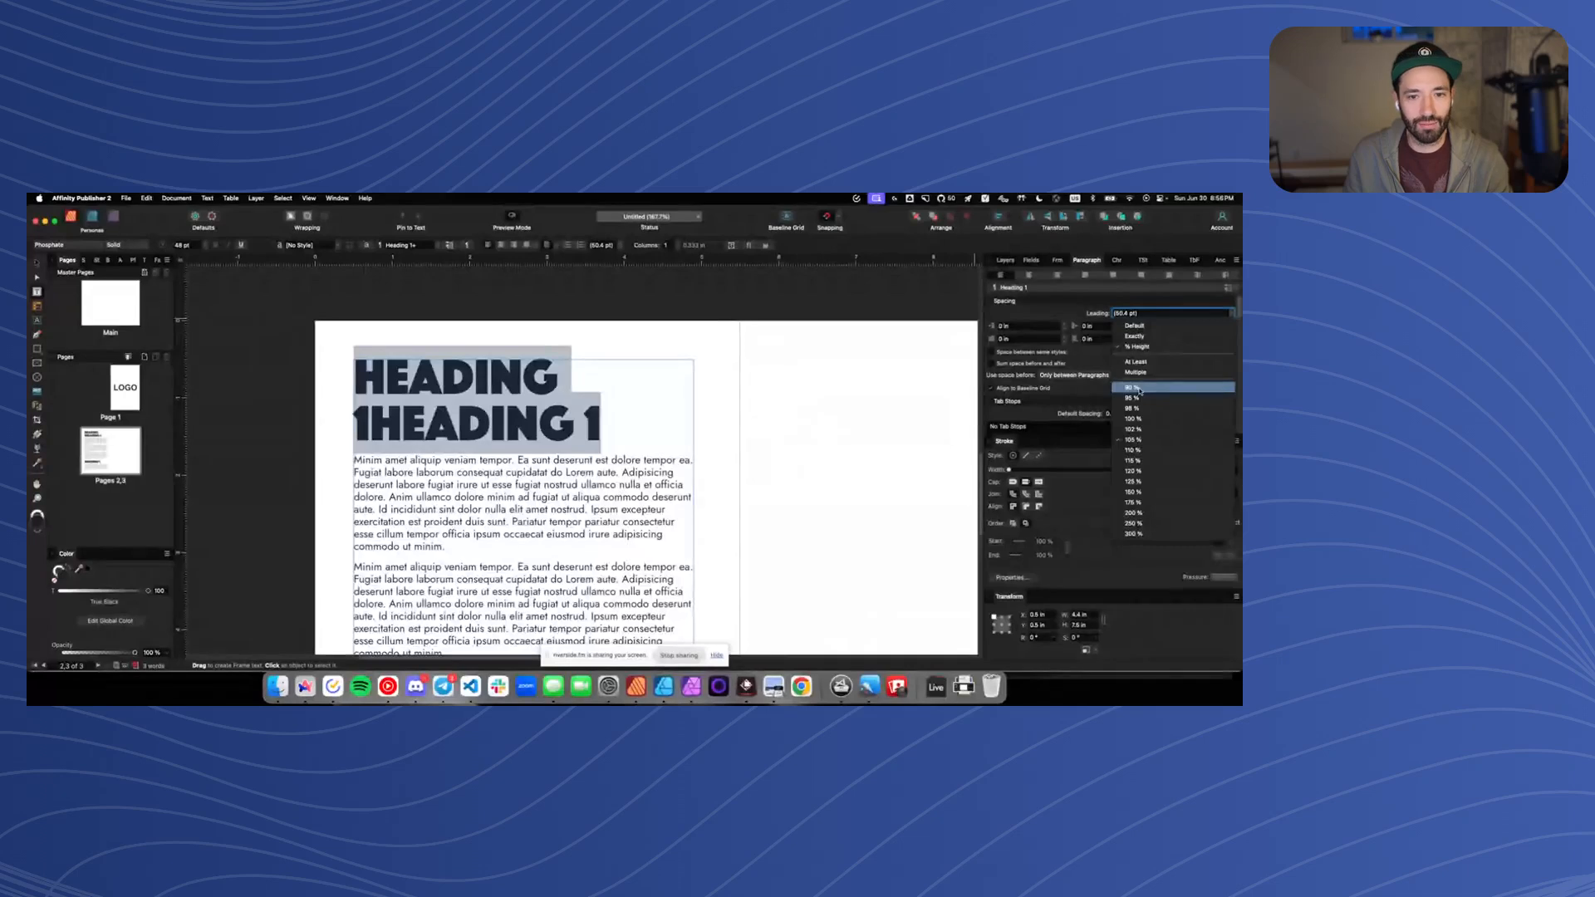
click(1138, 389)
Update the Heading 1 paragraph style with the tighter leading and remove the extra text so the heading reads "HEADING 1"
click(489, 424)
drag(583, 426, 473, 362)
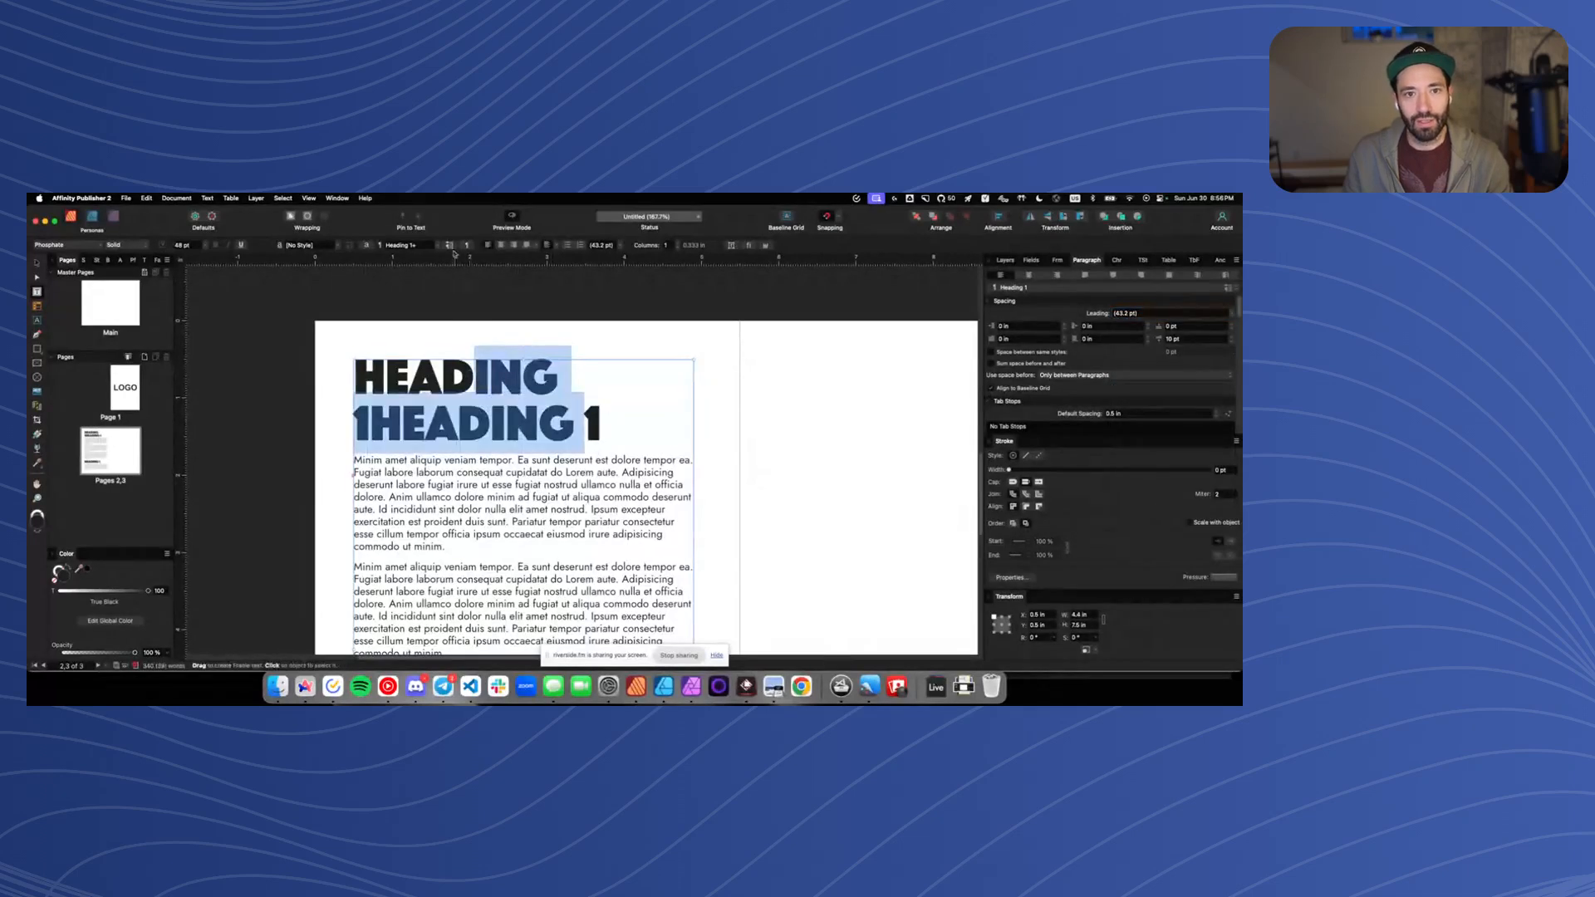
drag(624, 417, 584, 381)
text(1)
Reduce the heading's space after paragraph to 8 pt, update the Heading 1 style and deselect the text
click(383, 403)
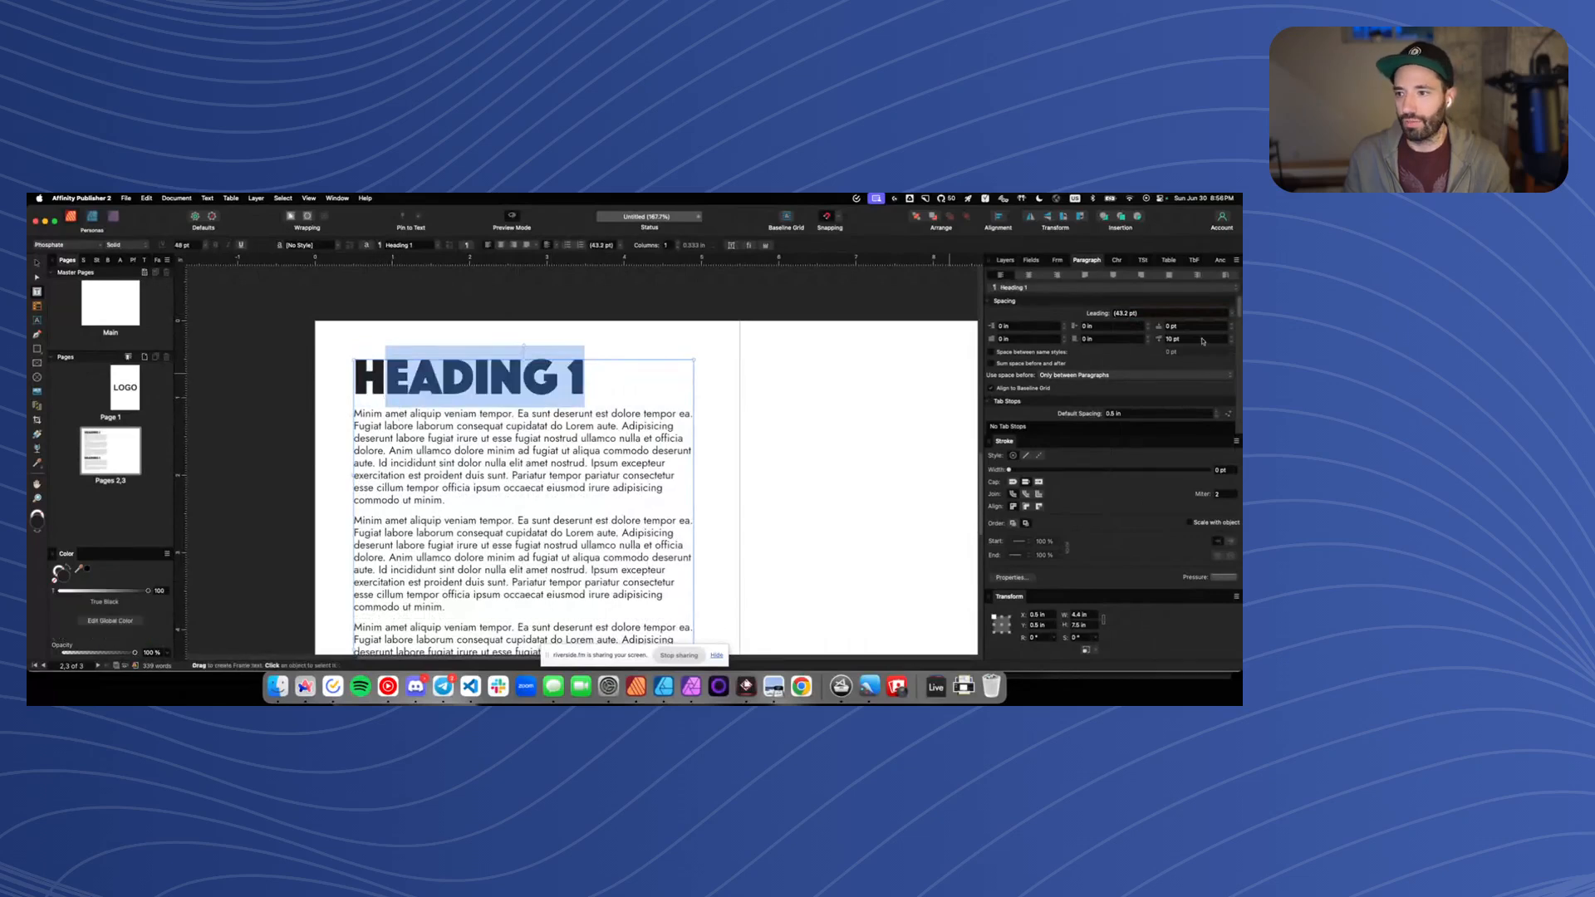
click(1231, 341)
click(1231, 342)
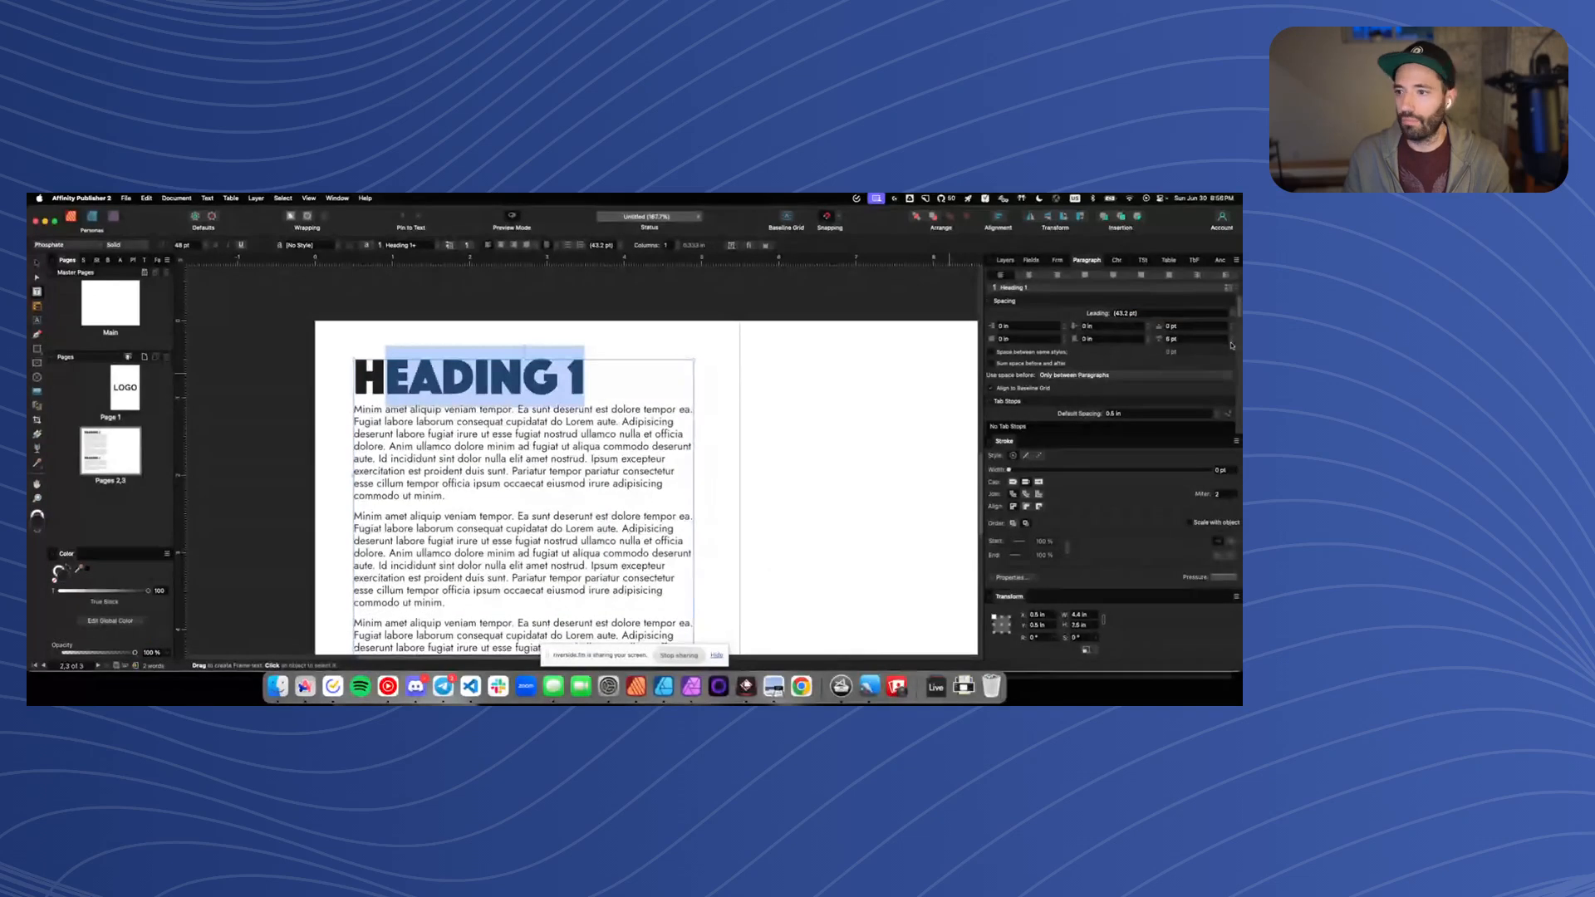
click(450, 245)
key(super+d)
scroll(512, 373, down, 1)
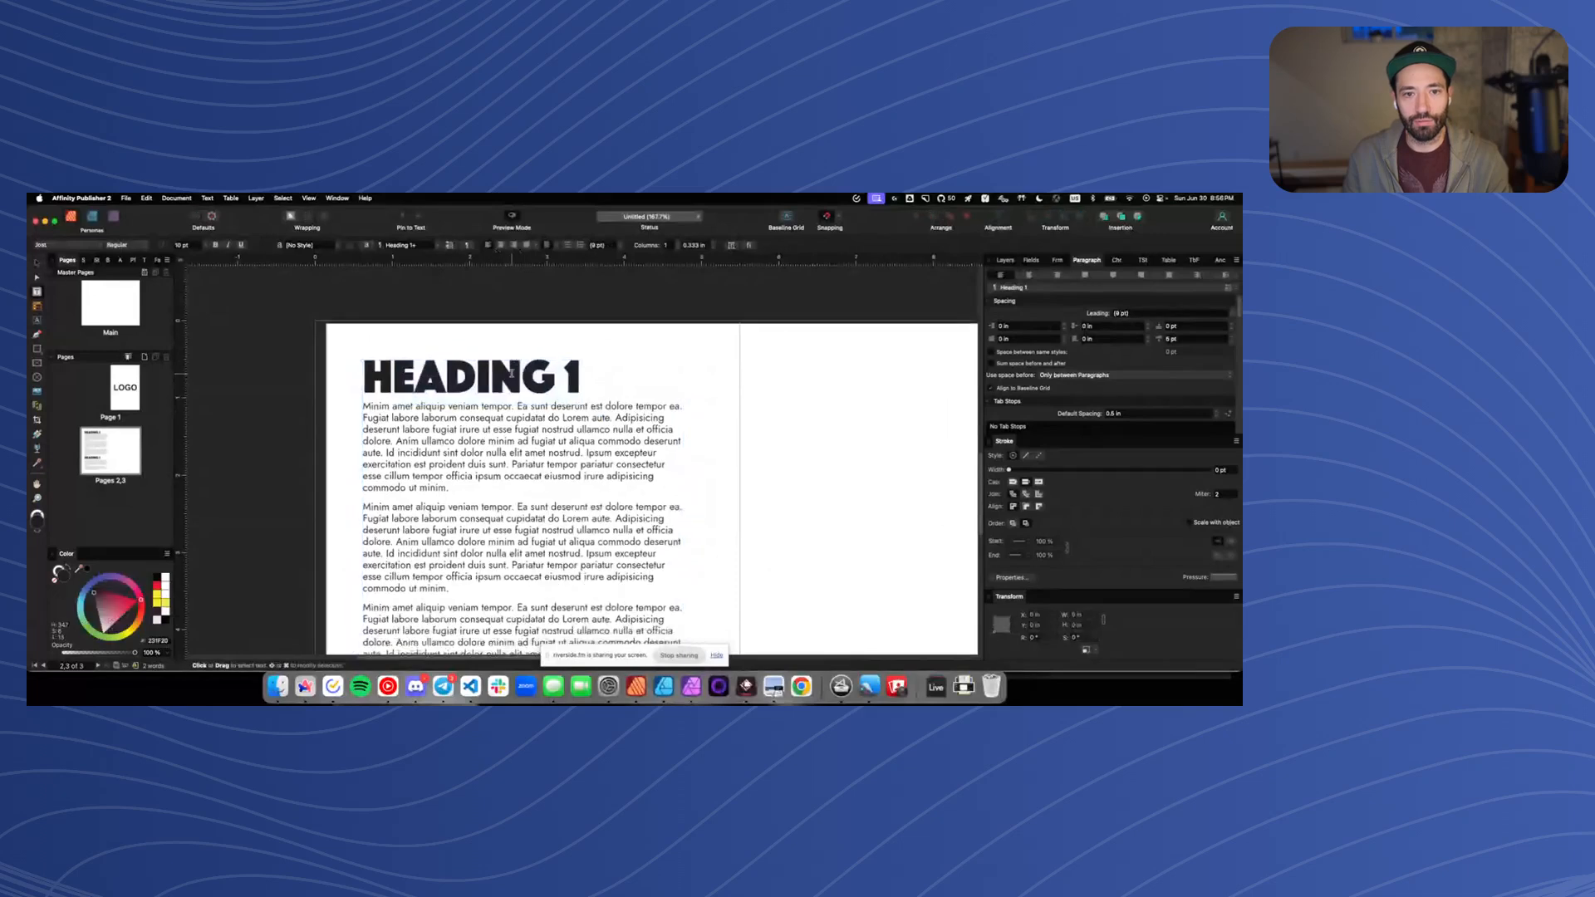
Duplicate the left page's text frame onto the facing right page at the same height
scroll(511, 373, down, 4)
key(v)
scroll(408, 407, down, 3)
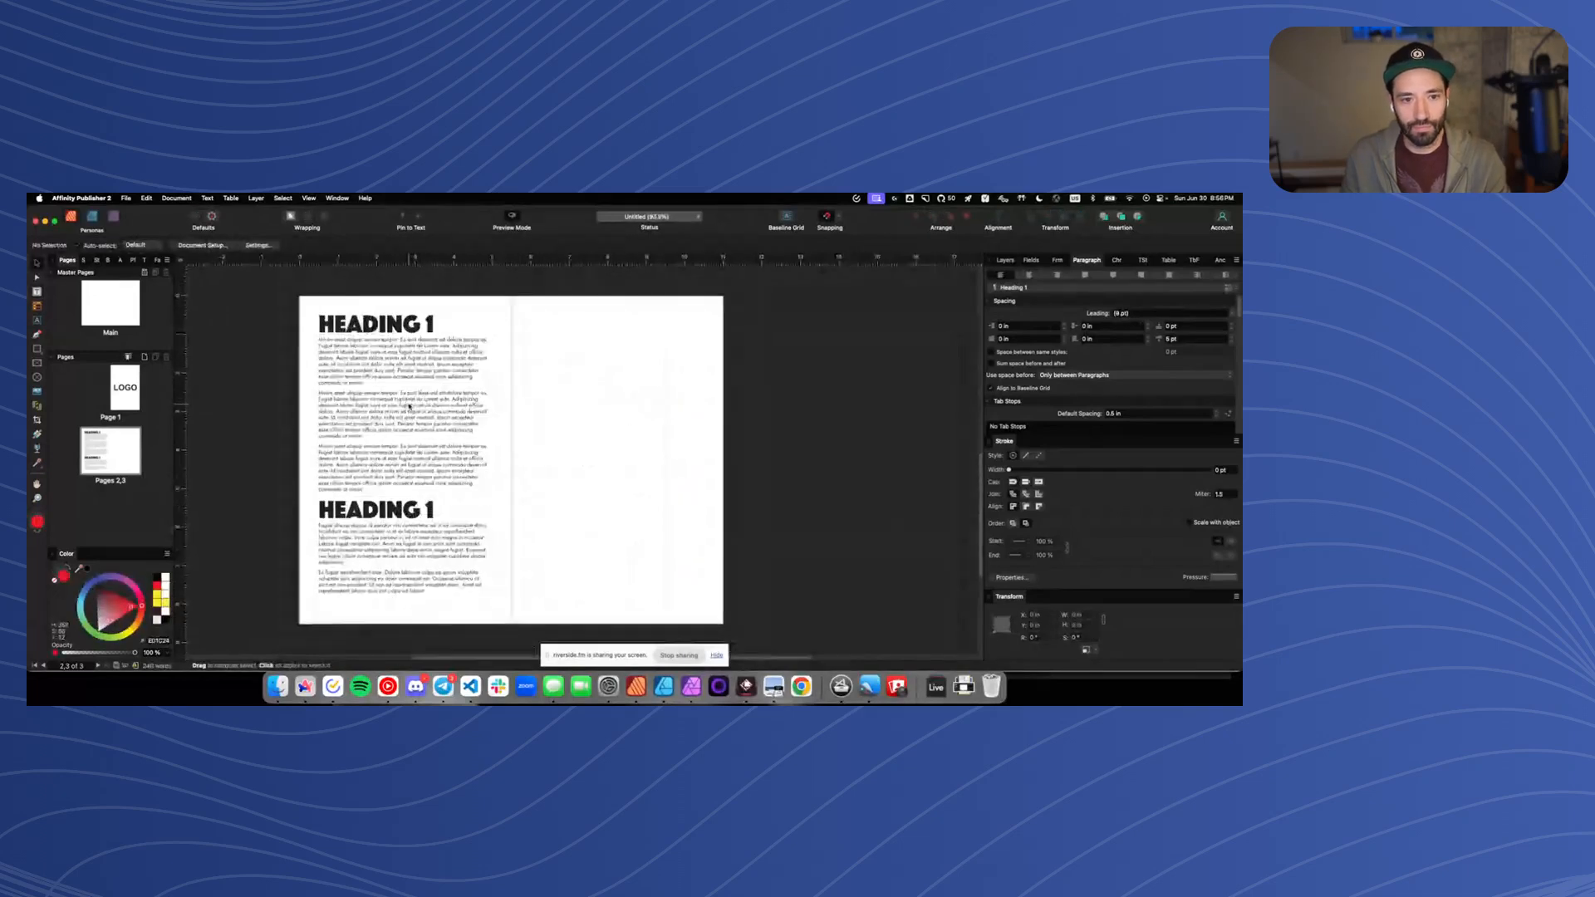
click(409, 406)
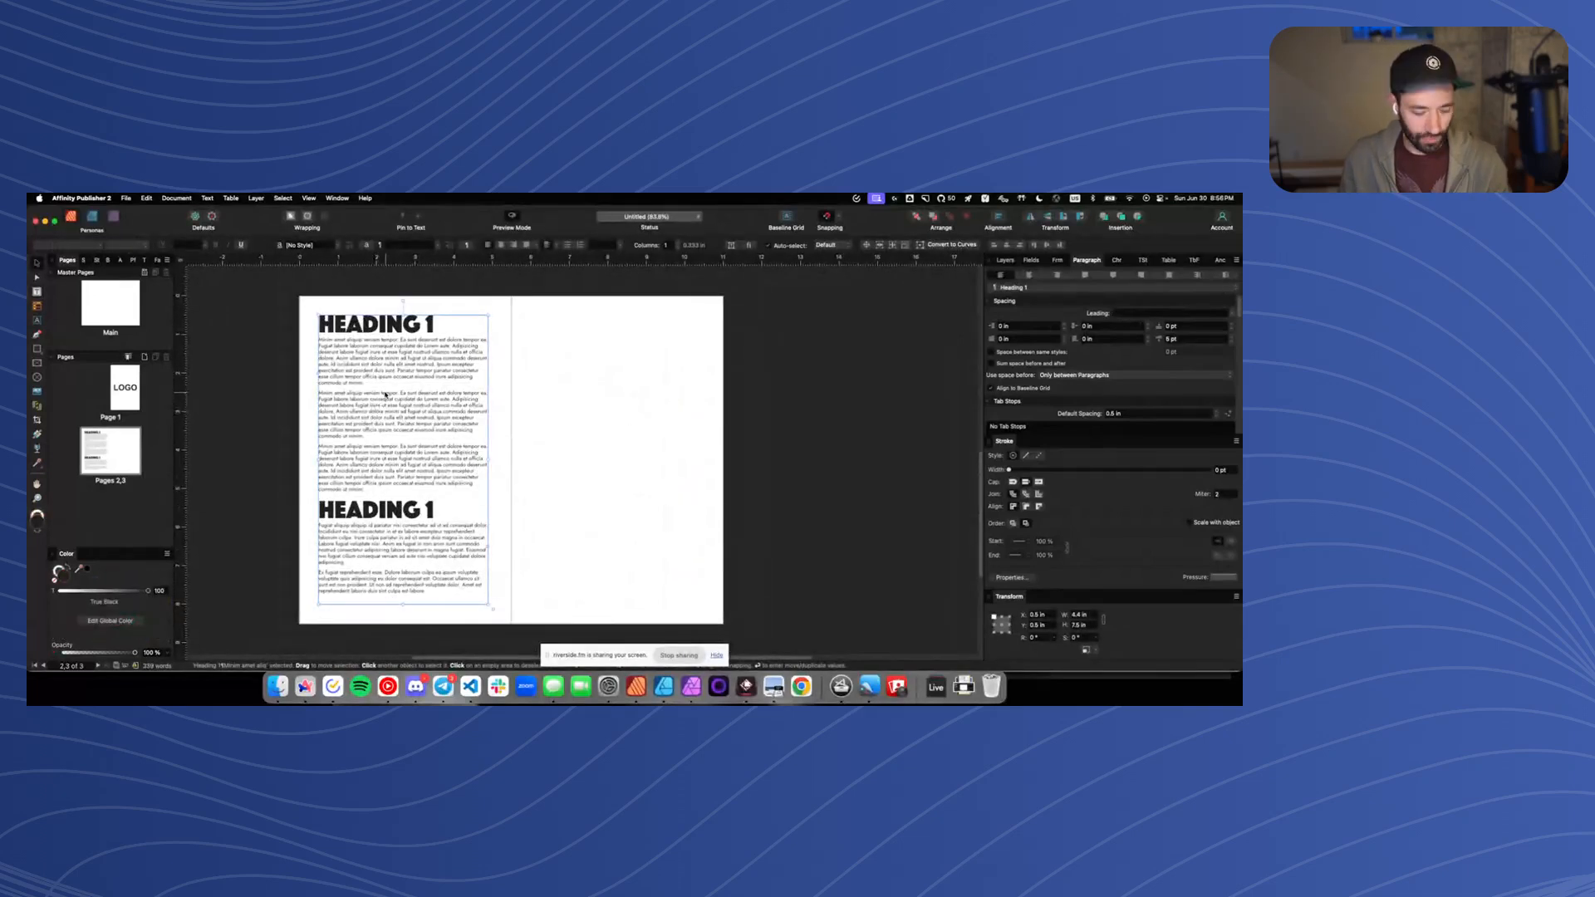
alt+drag(376, 401, 590, 401)
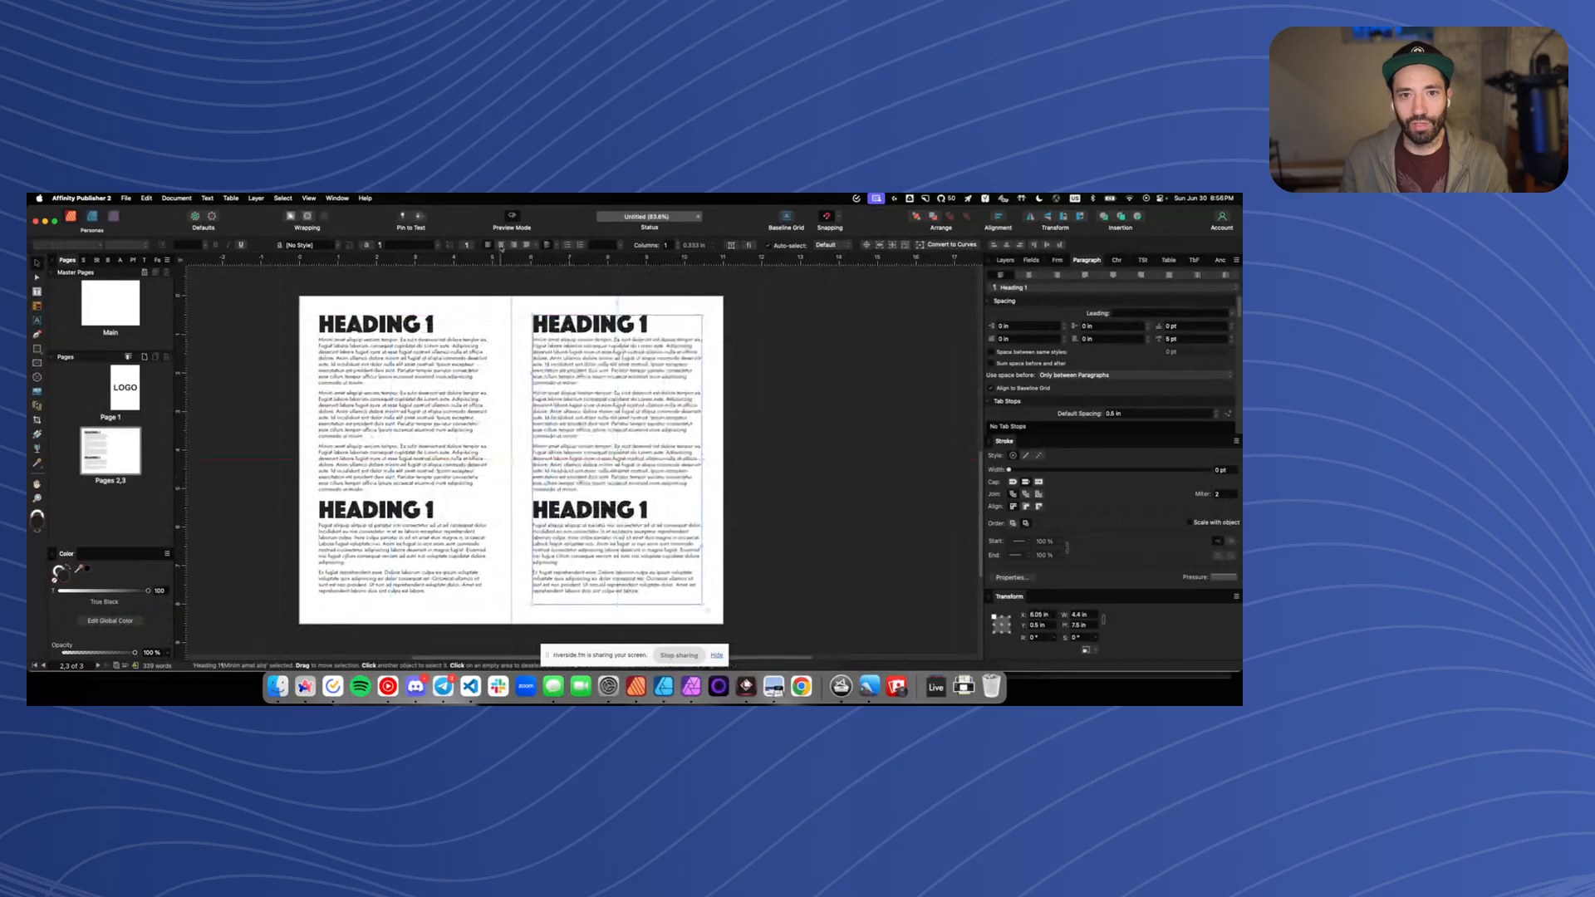
Leave preview mode, snap the duplicated frame to the right page's margins, and preview the finished spread
click(511, 220)
scroll(613, 355, up, 3)
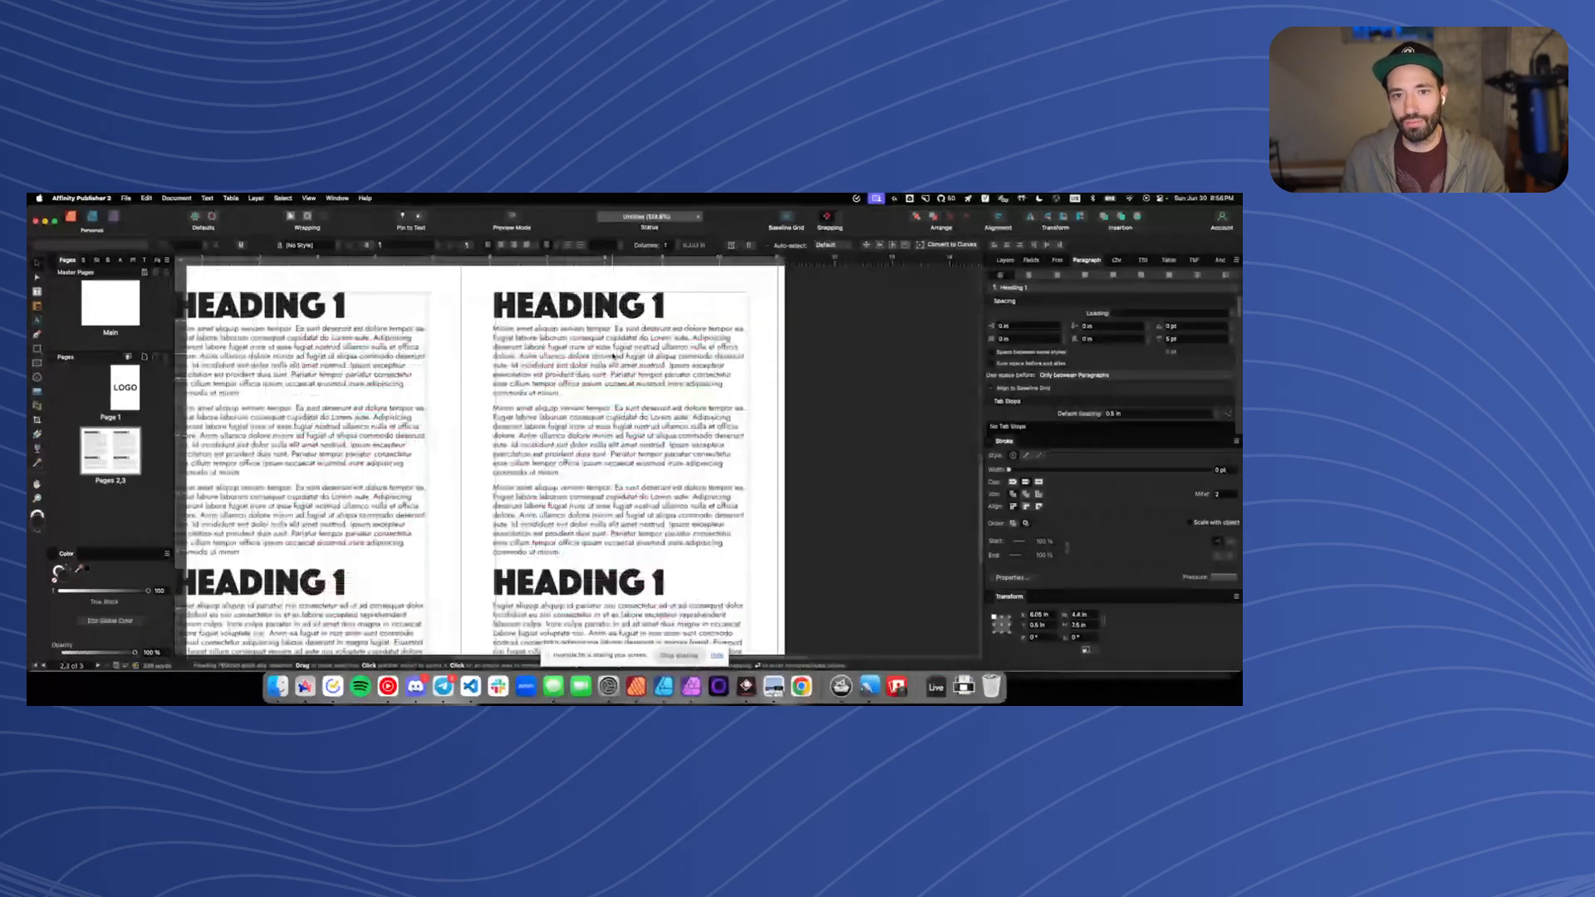
drag(614, 355, 612, 356)
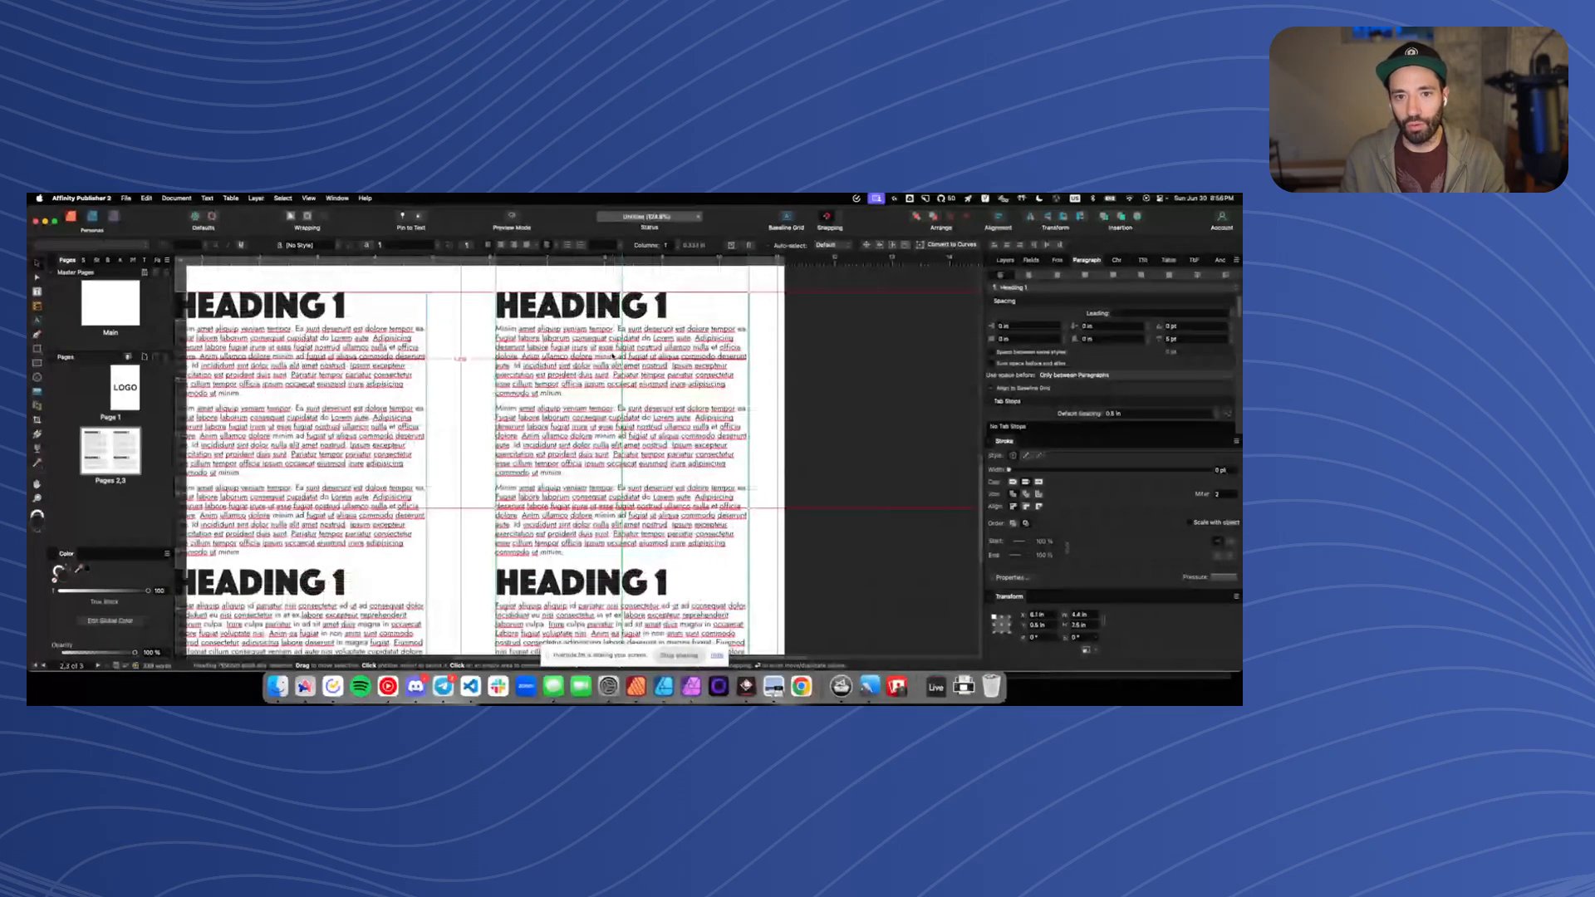
scroll(613, 356, down, 4)
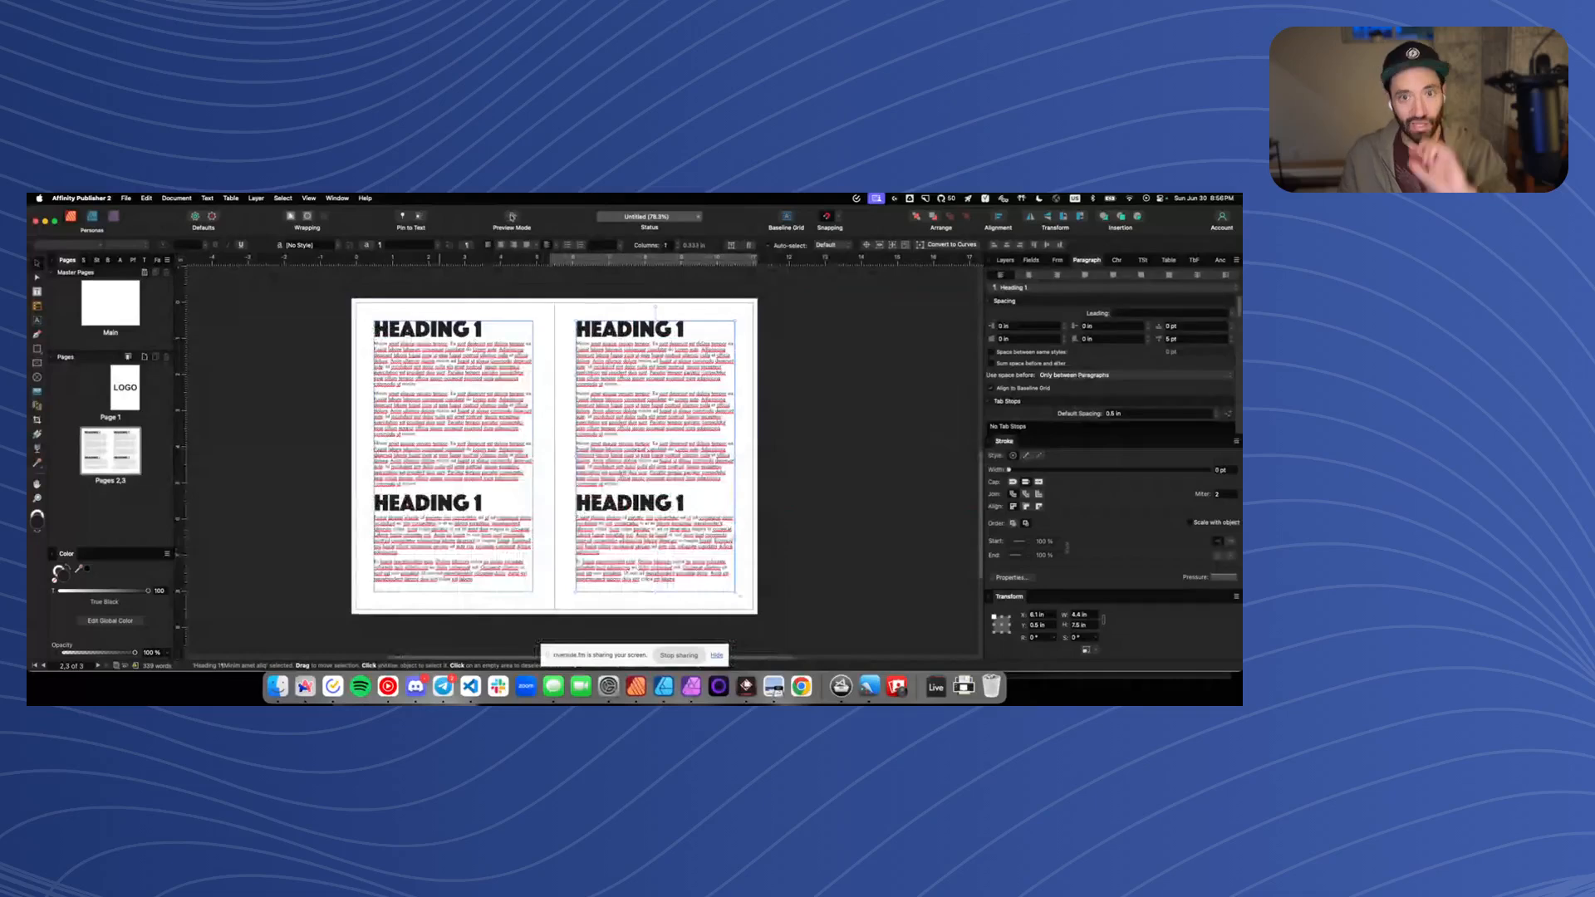
click(511, 218)
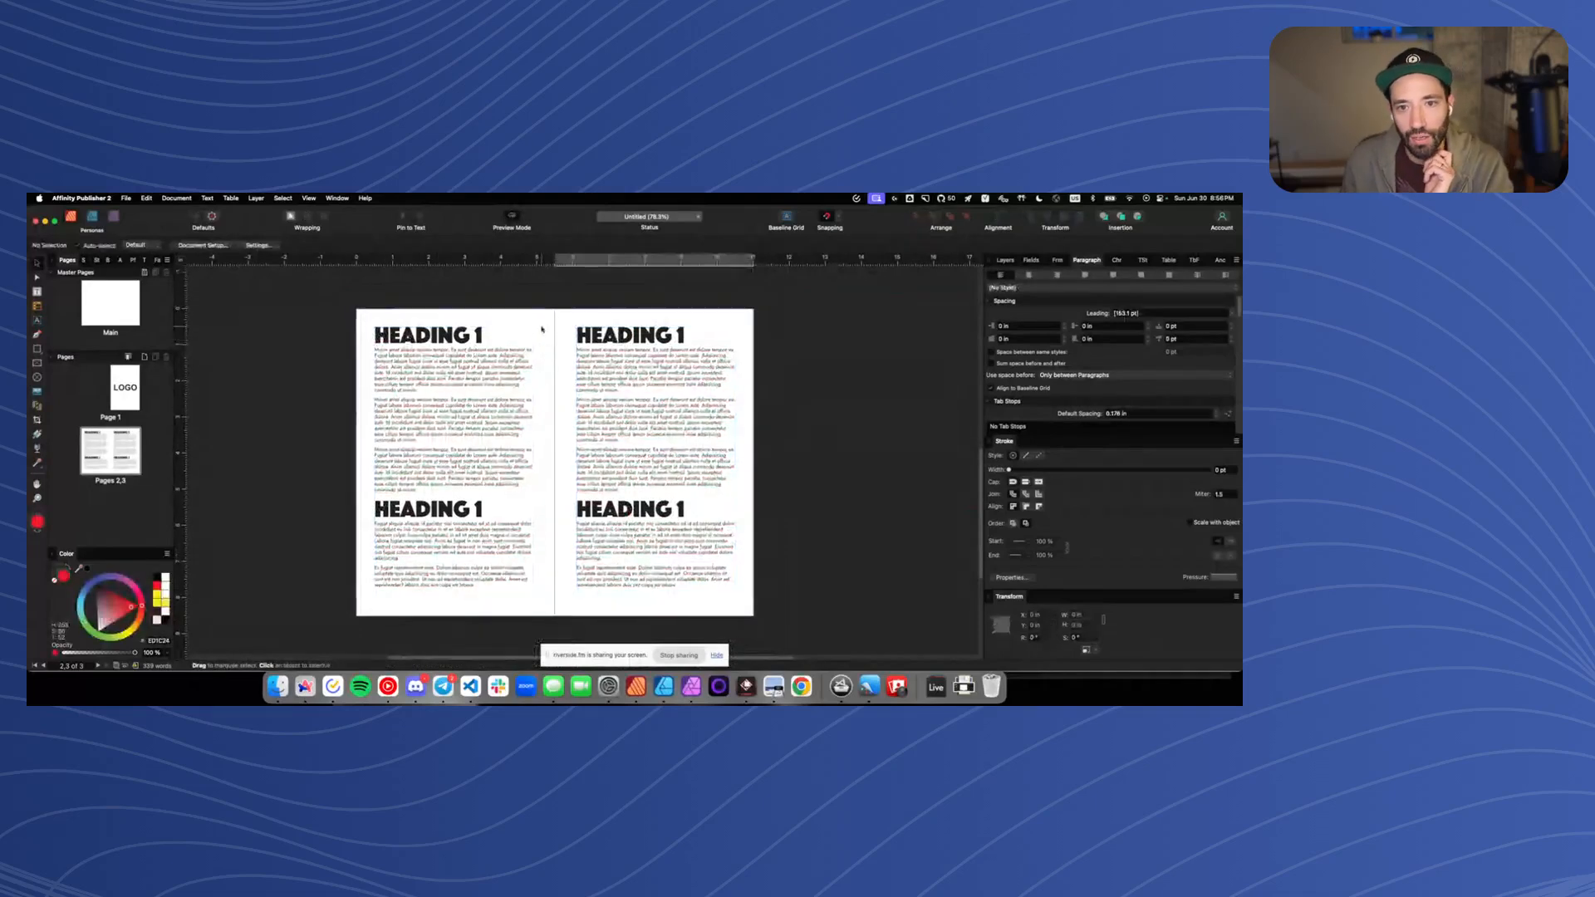
scroll(535, 353, down, 2)
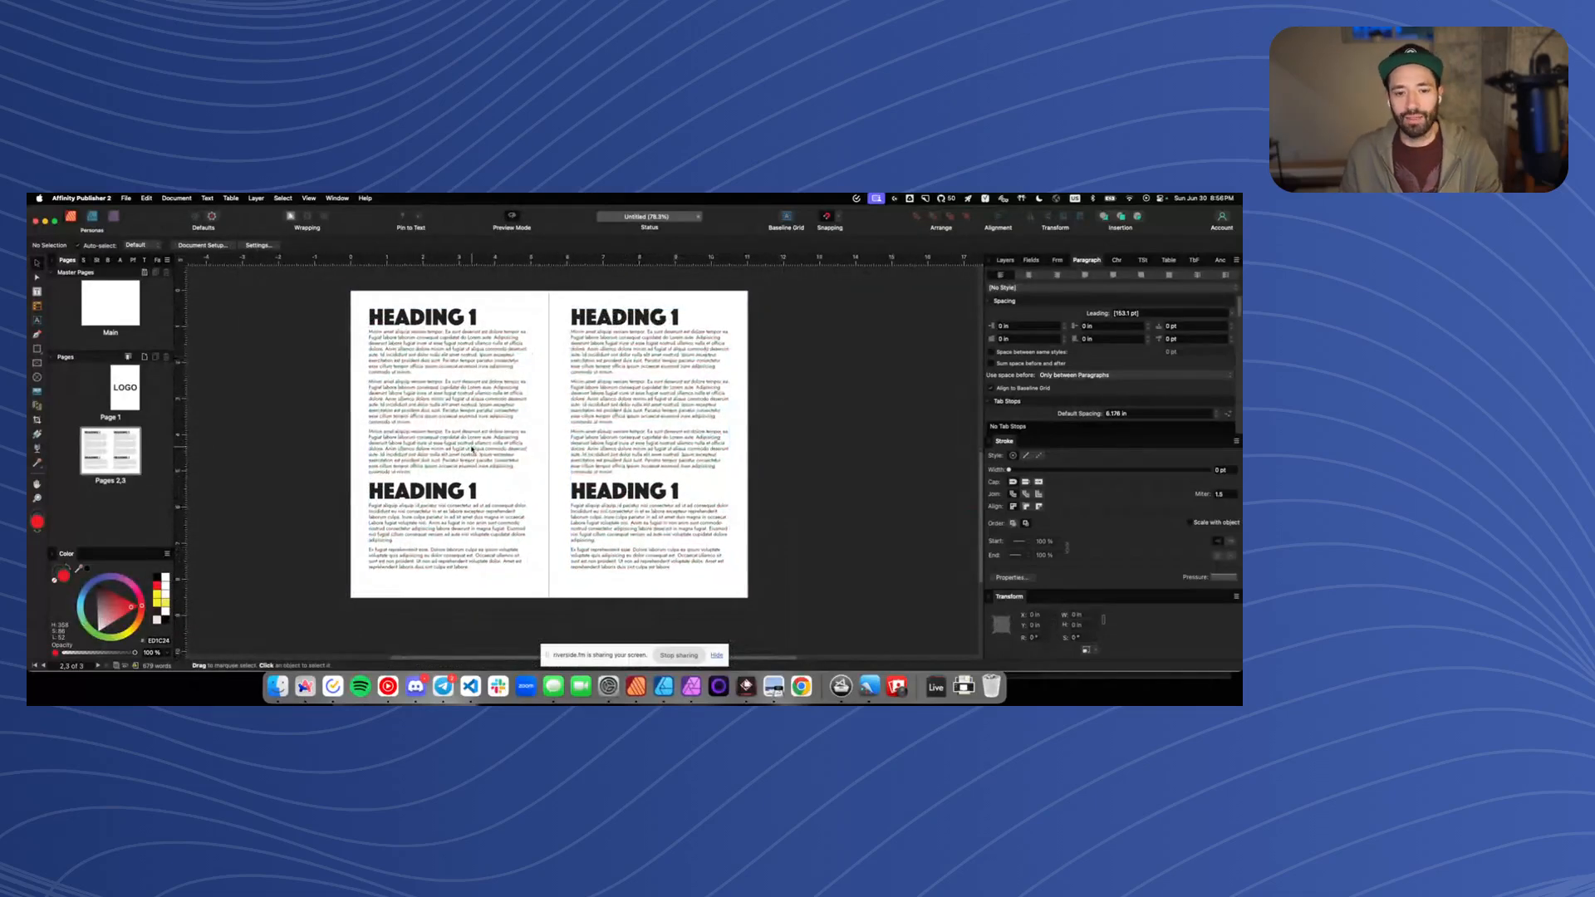
Switch to the Riverside studio window and check the live stream chat
scroll(462, 358, up, 4)
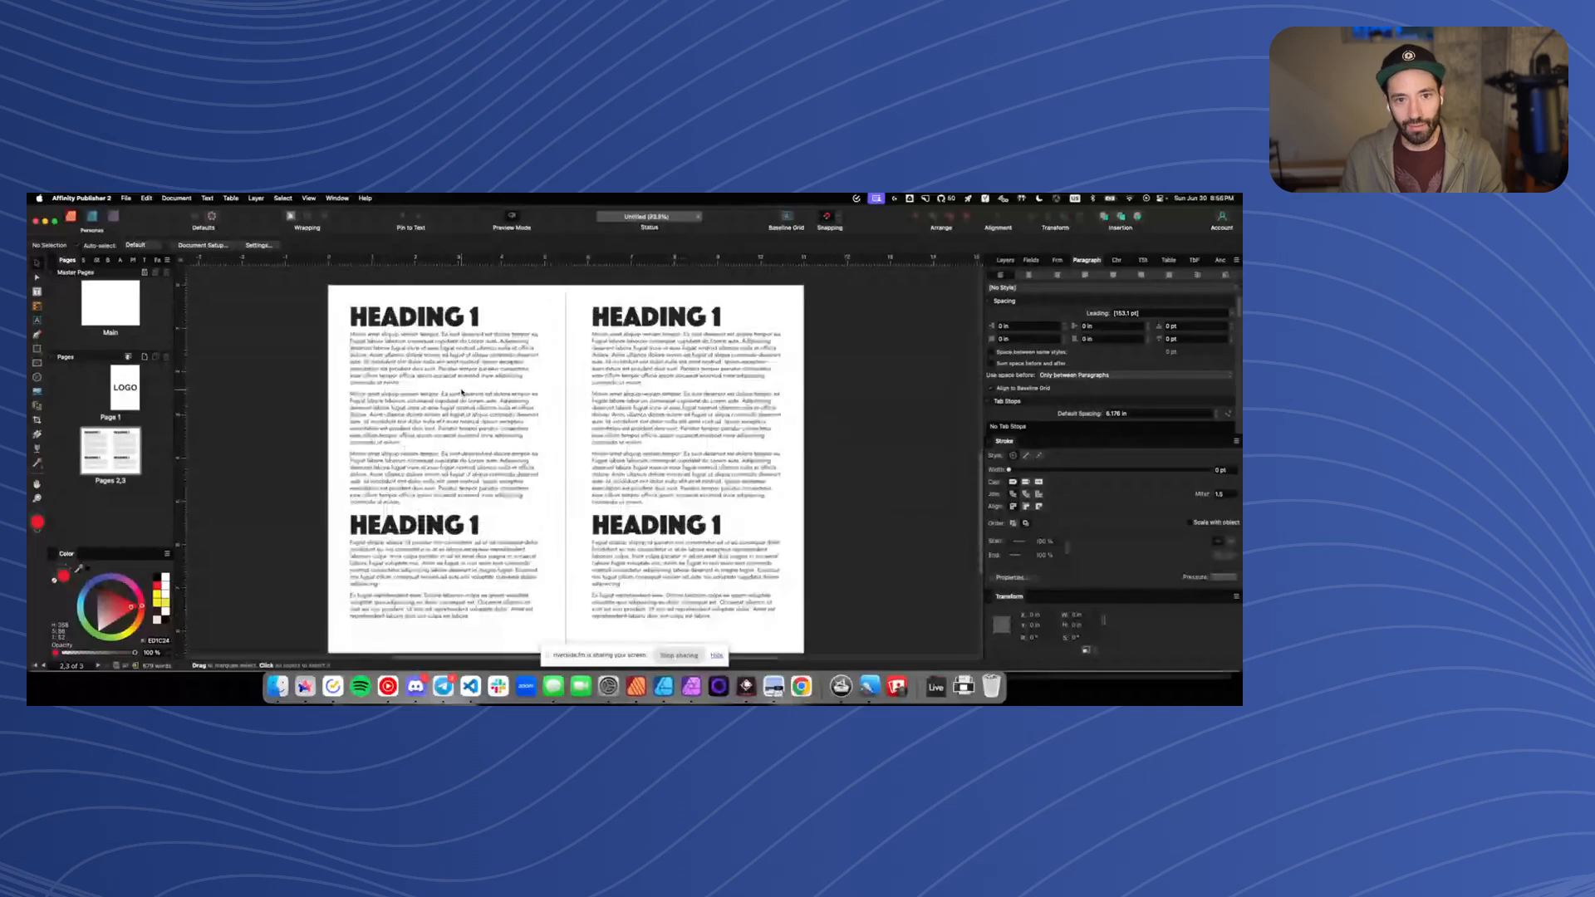
key(super+Tab)
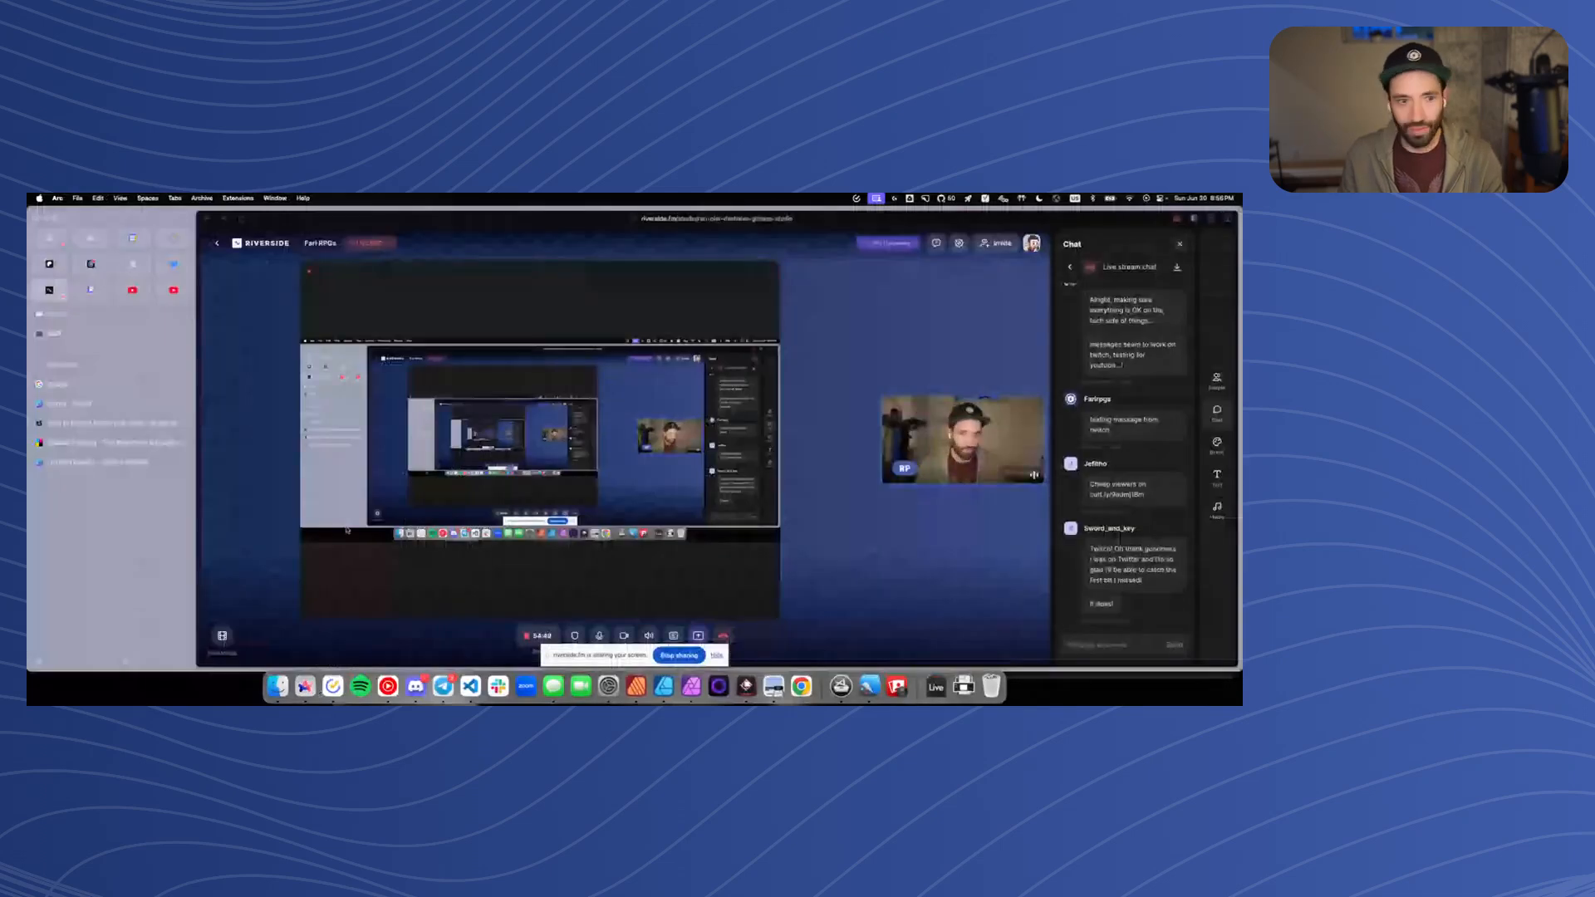
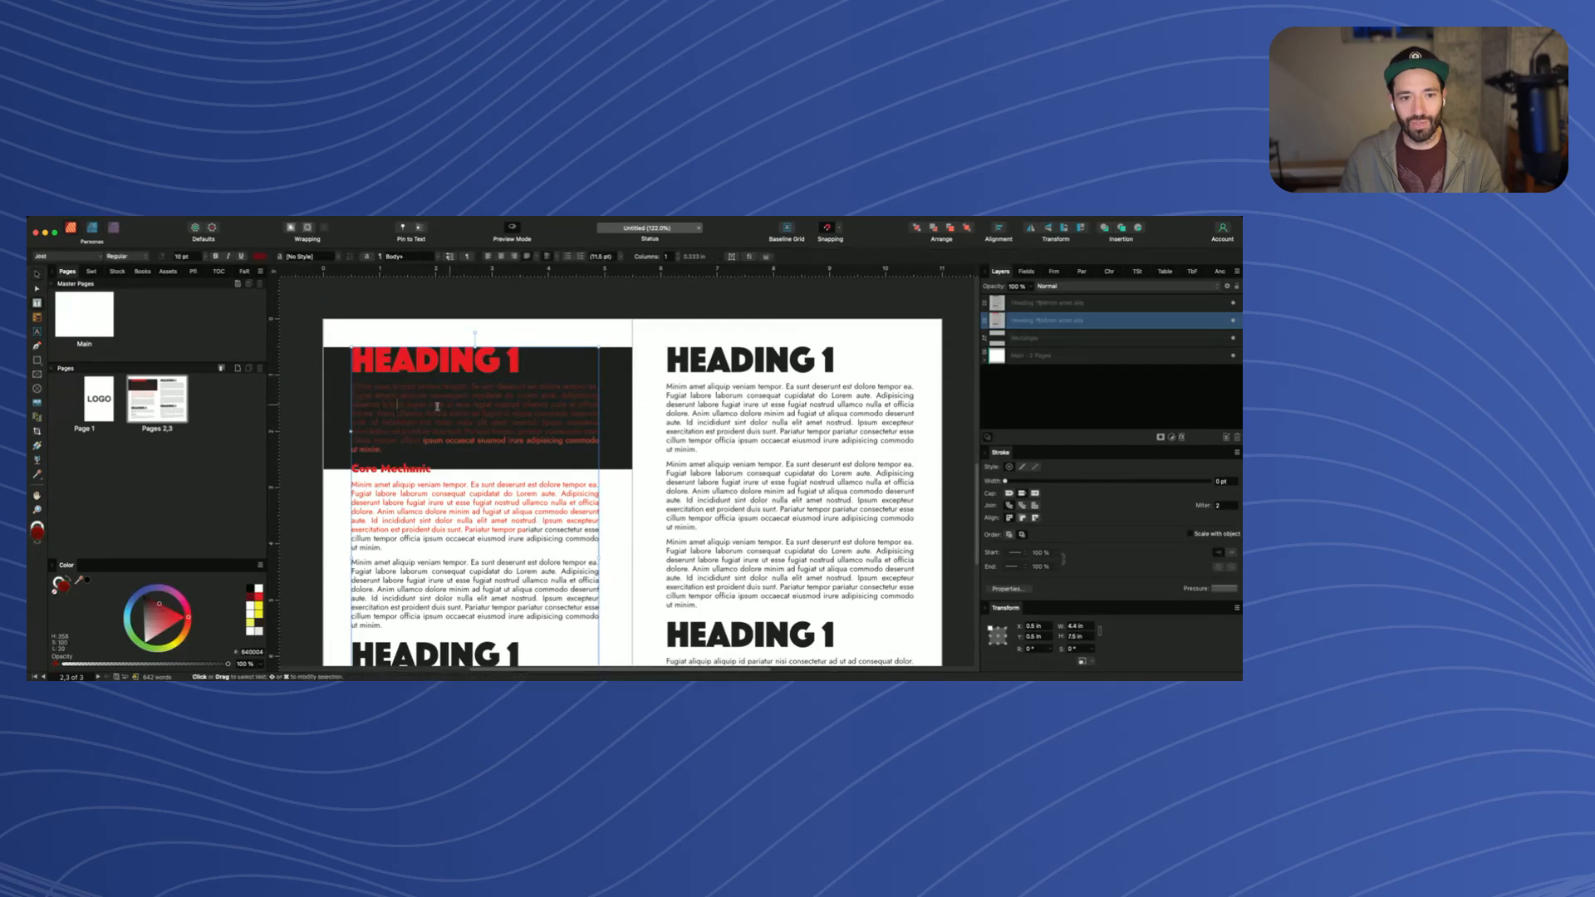
Recolour all text in the left page's frame to a dark red and deselect it
drag(353, 396, 419, 413)
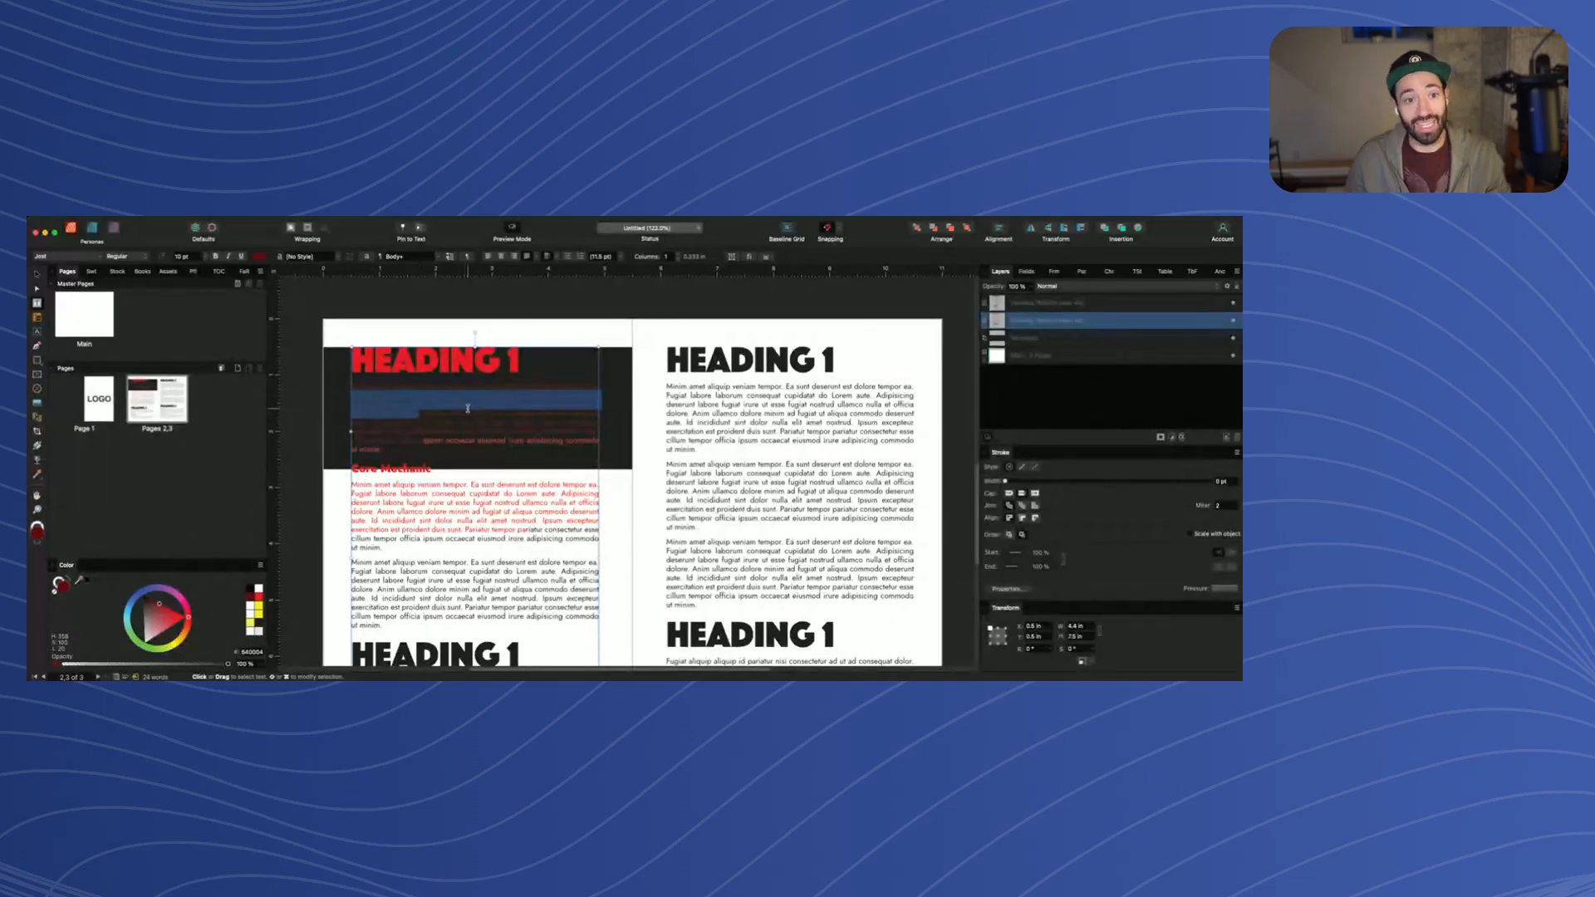
key(super+a)
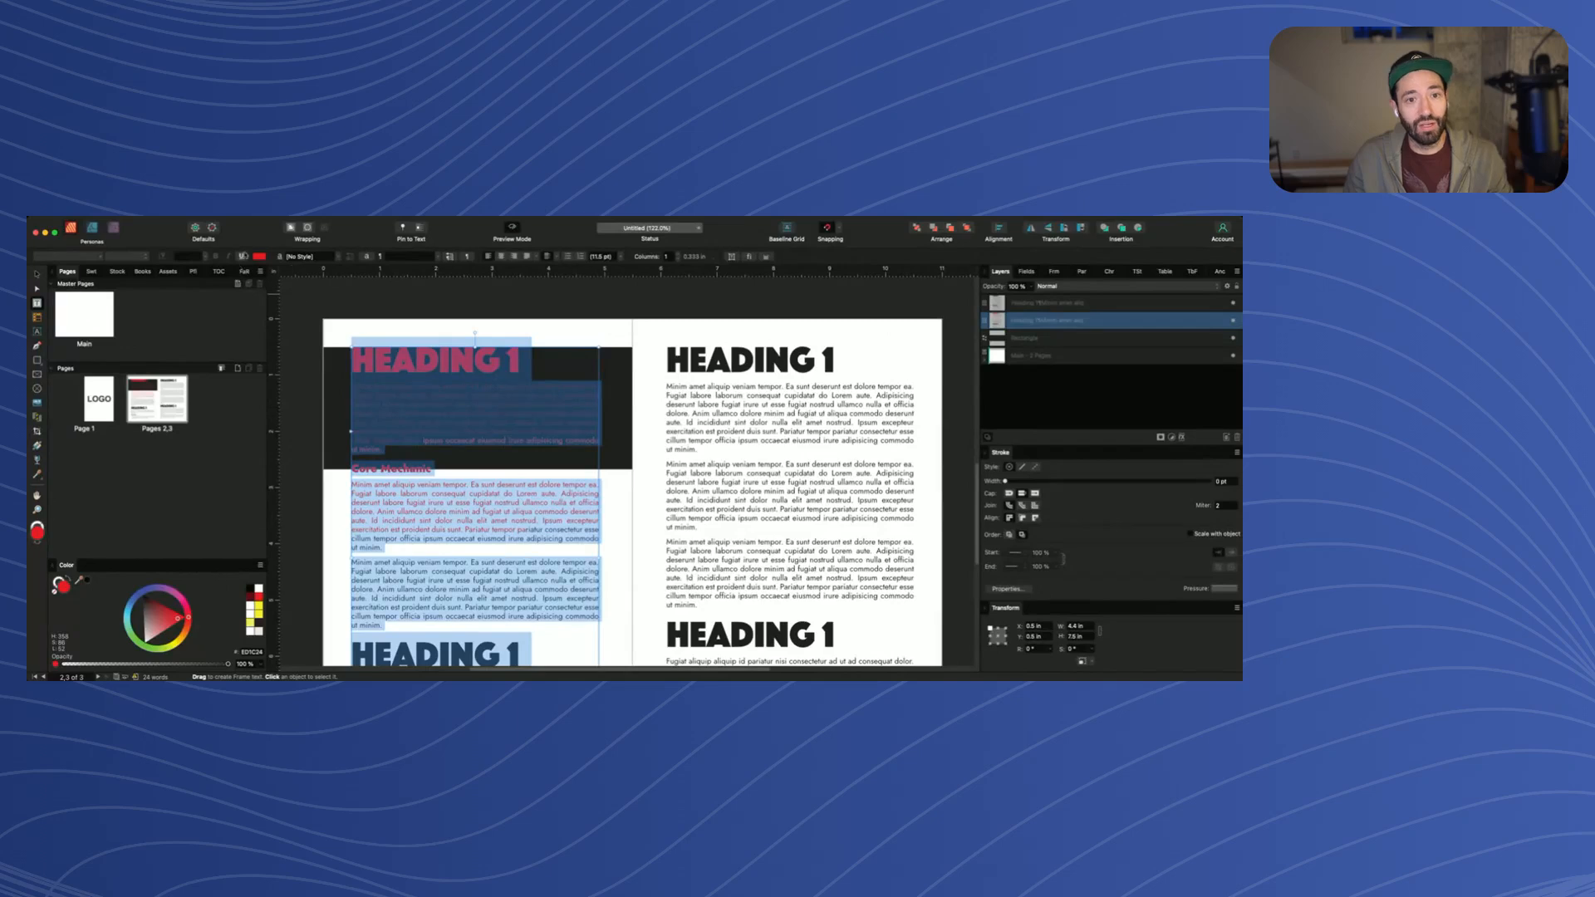
click(259, 257)
drag(336, 328, 321, 315)
click(449, 316)
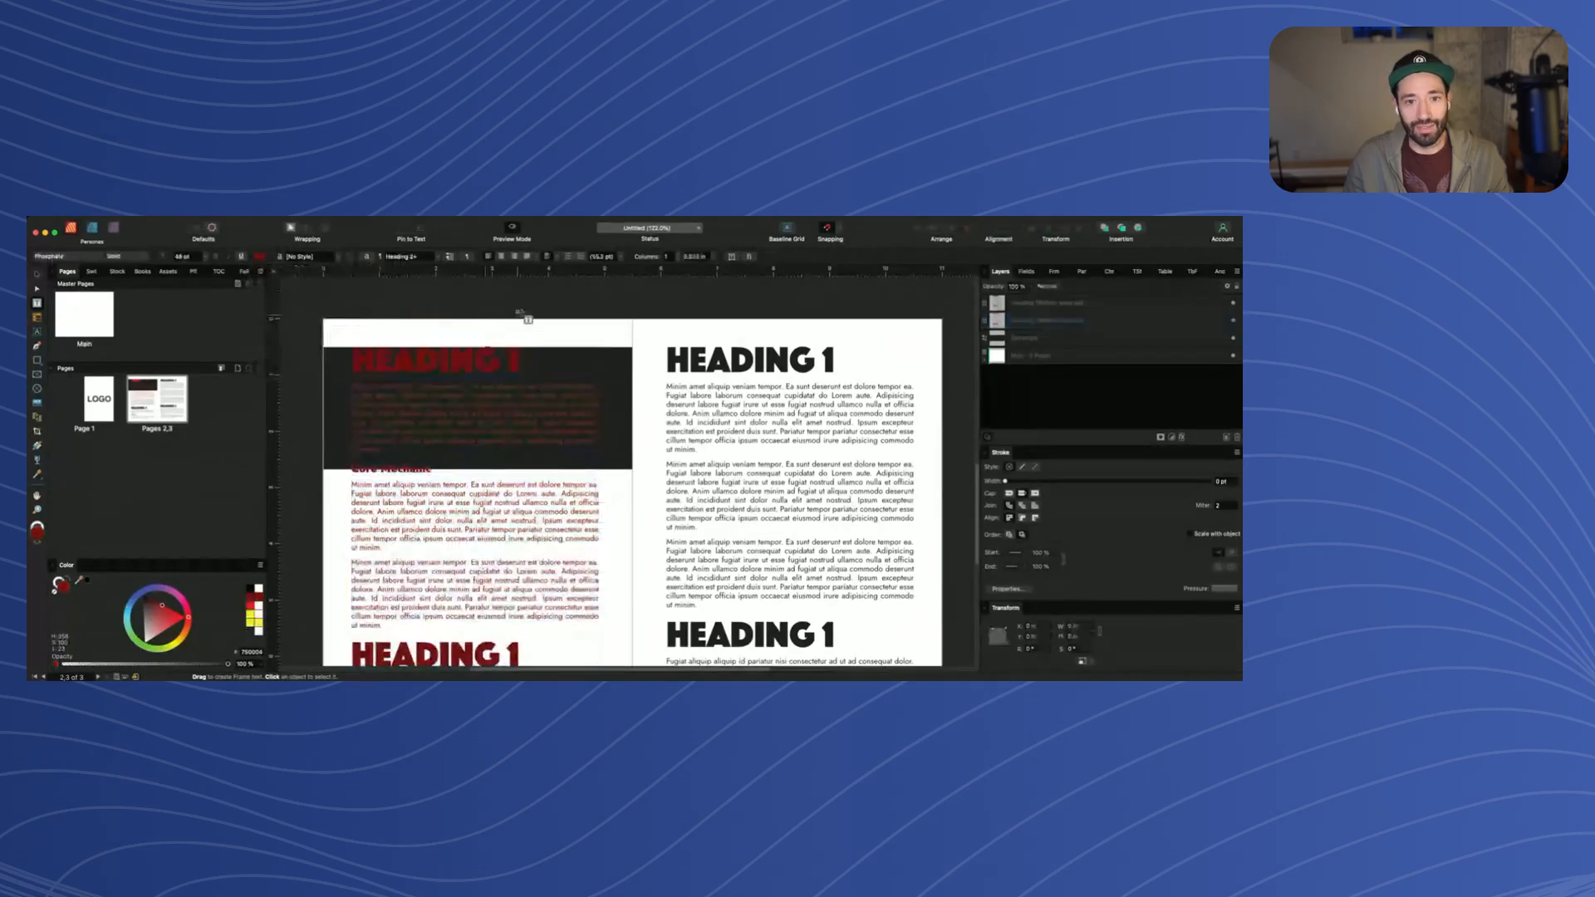
Enlarge the black rectangle to about 11.77 in wide by 8.37 in high and position it behind the text across both pages
key(v)
click(617, 359)
drag(477, 470, 478, 636)
scroll(525, 451, down, 3)
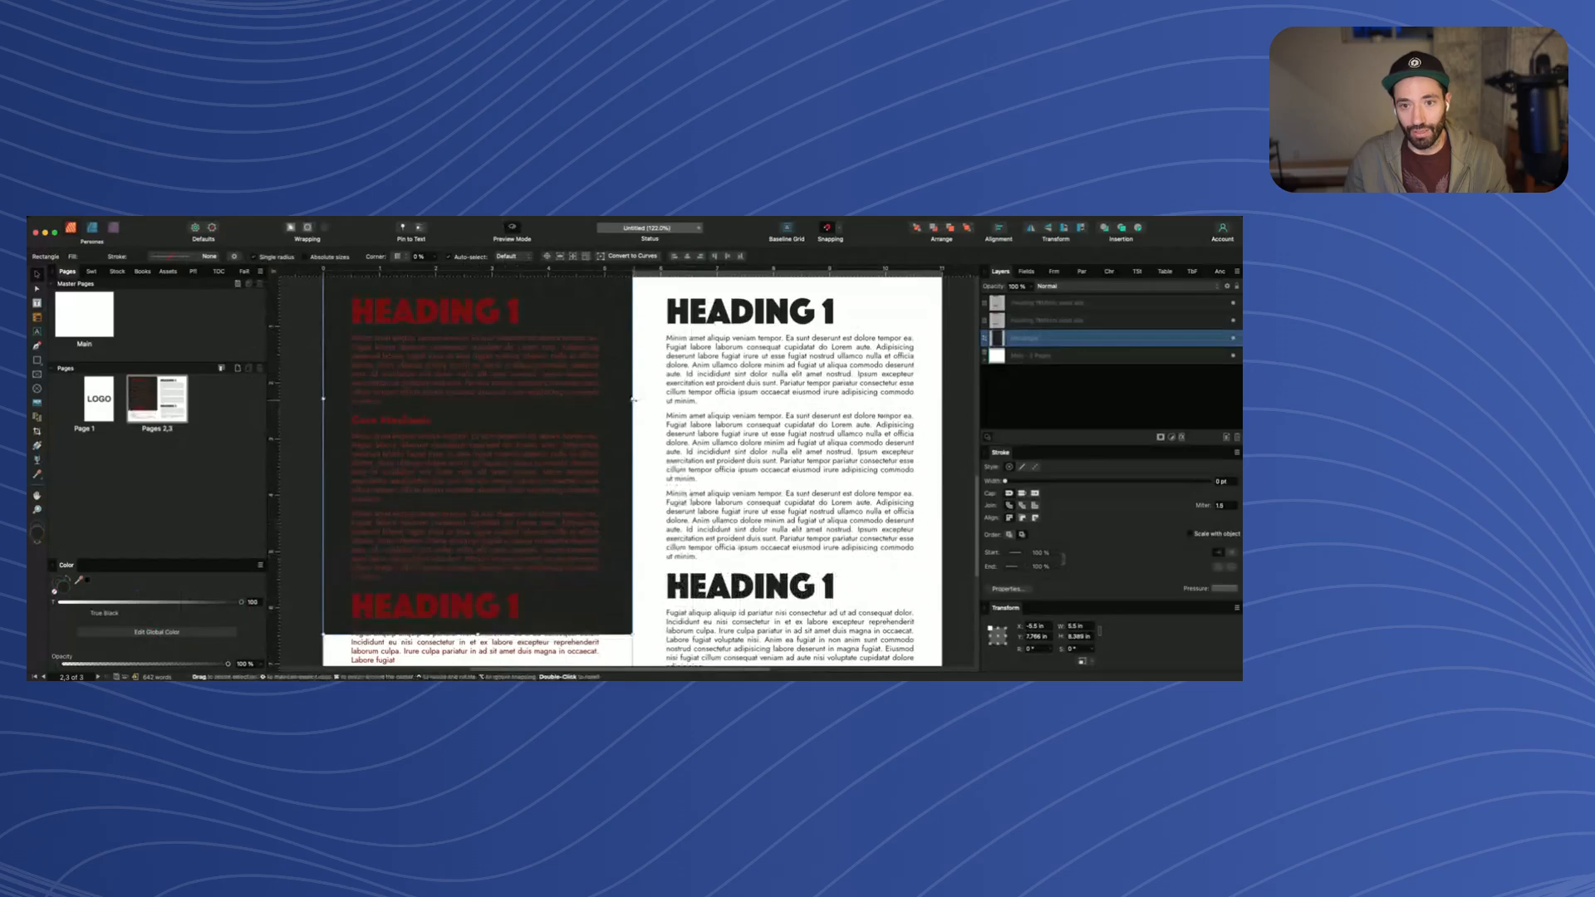
drag(635, 411, 987, 411)
scroll(493, 421, down, 2)
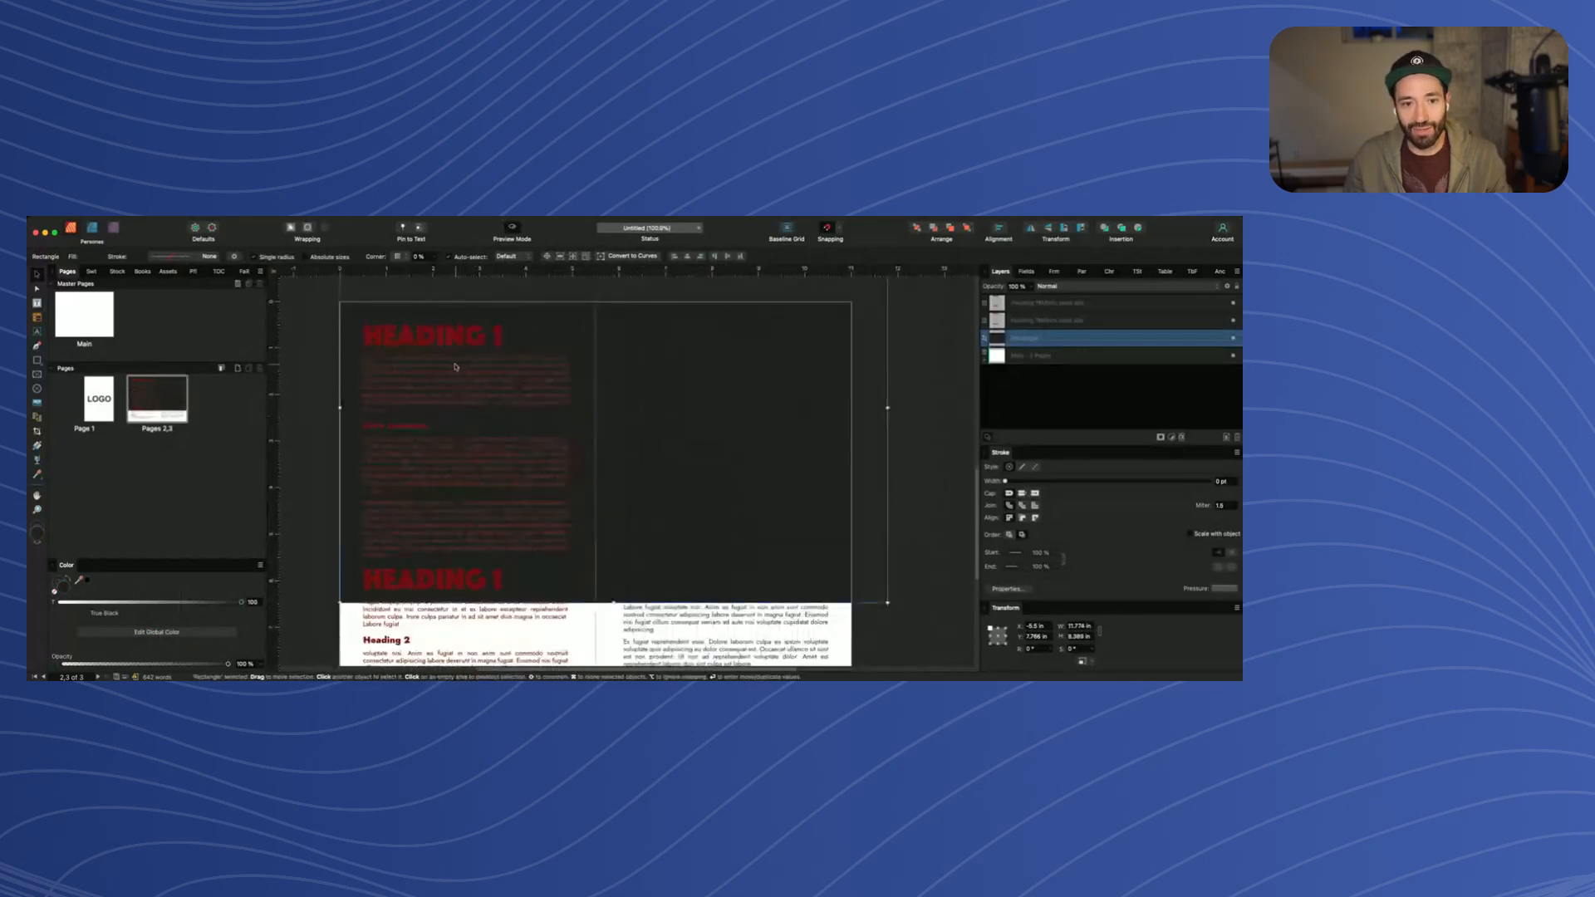
drag(615, 377, 616, 454)
Examine how legible the dark red headings and body text are against the black background
double_click(400, 353)
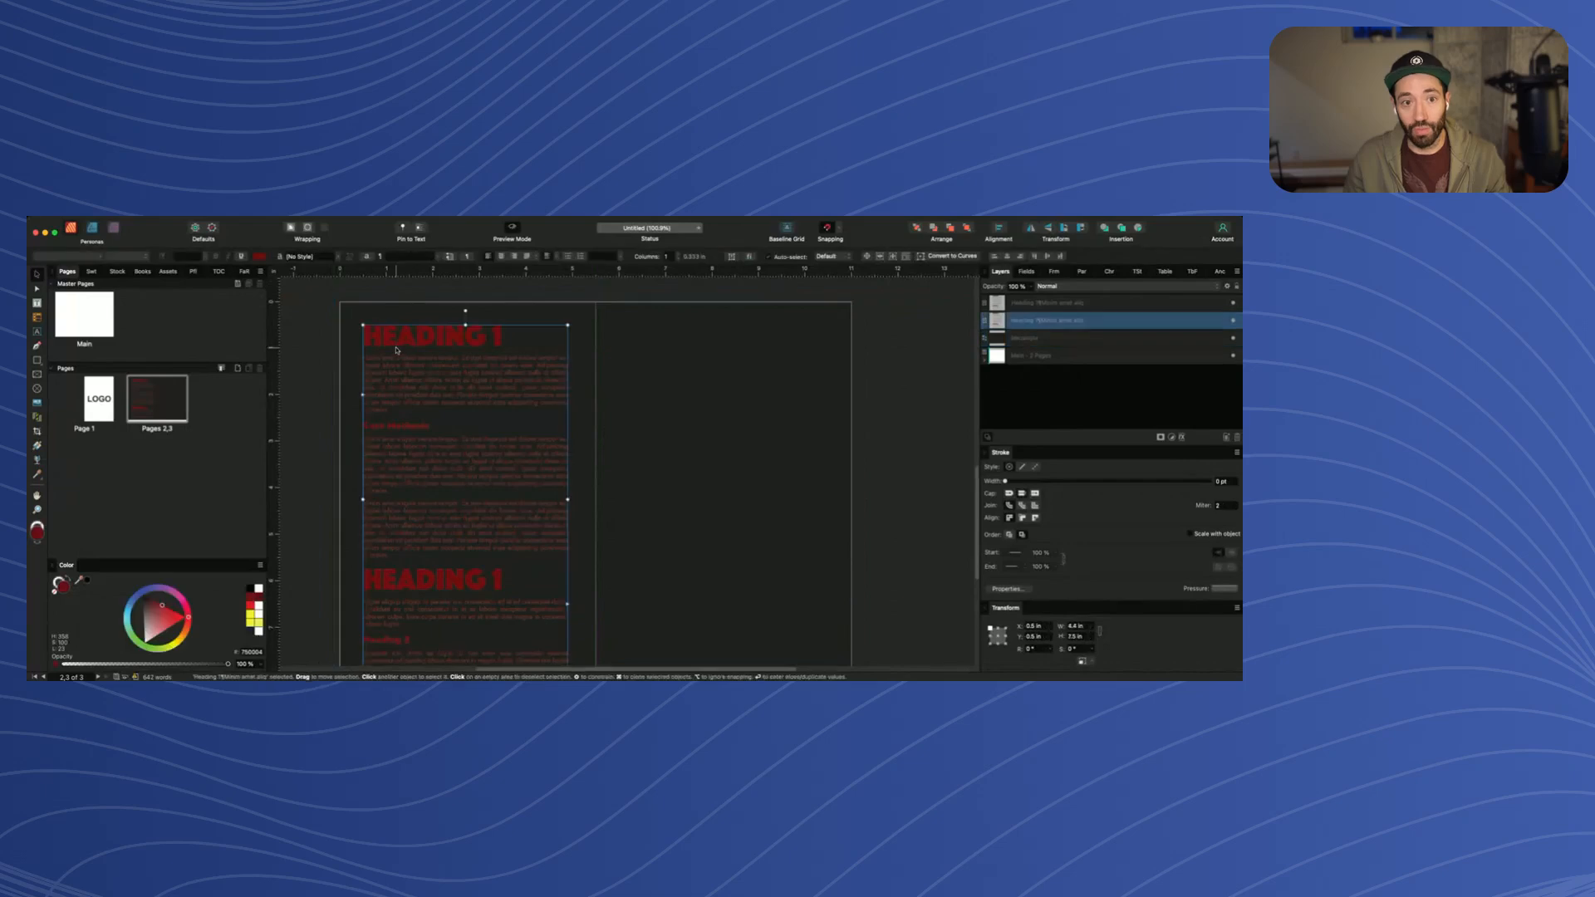
drag(365, 330, 475, 542)
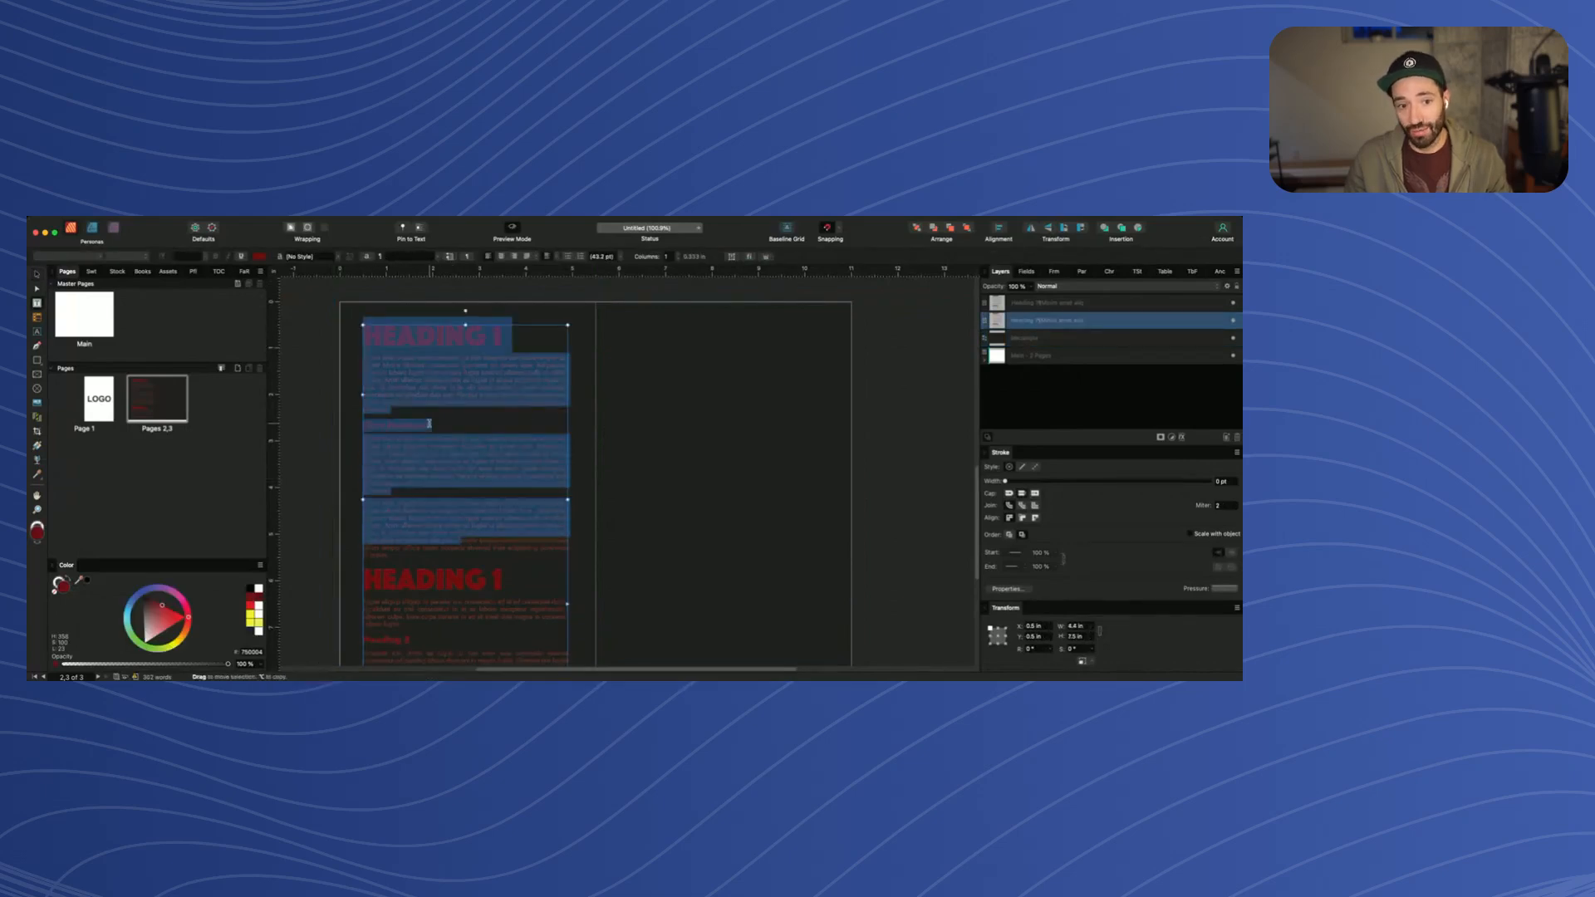
click(470, 433)
drag(460, 428, 373, 347)
scroll(396, 332, up, 10)
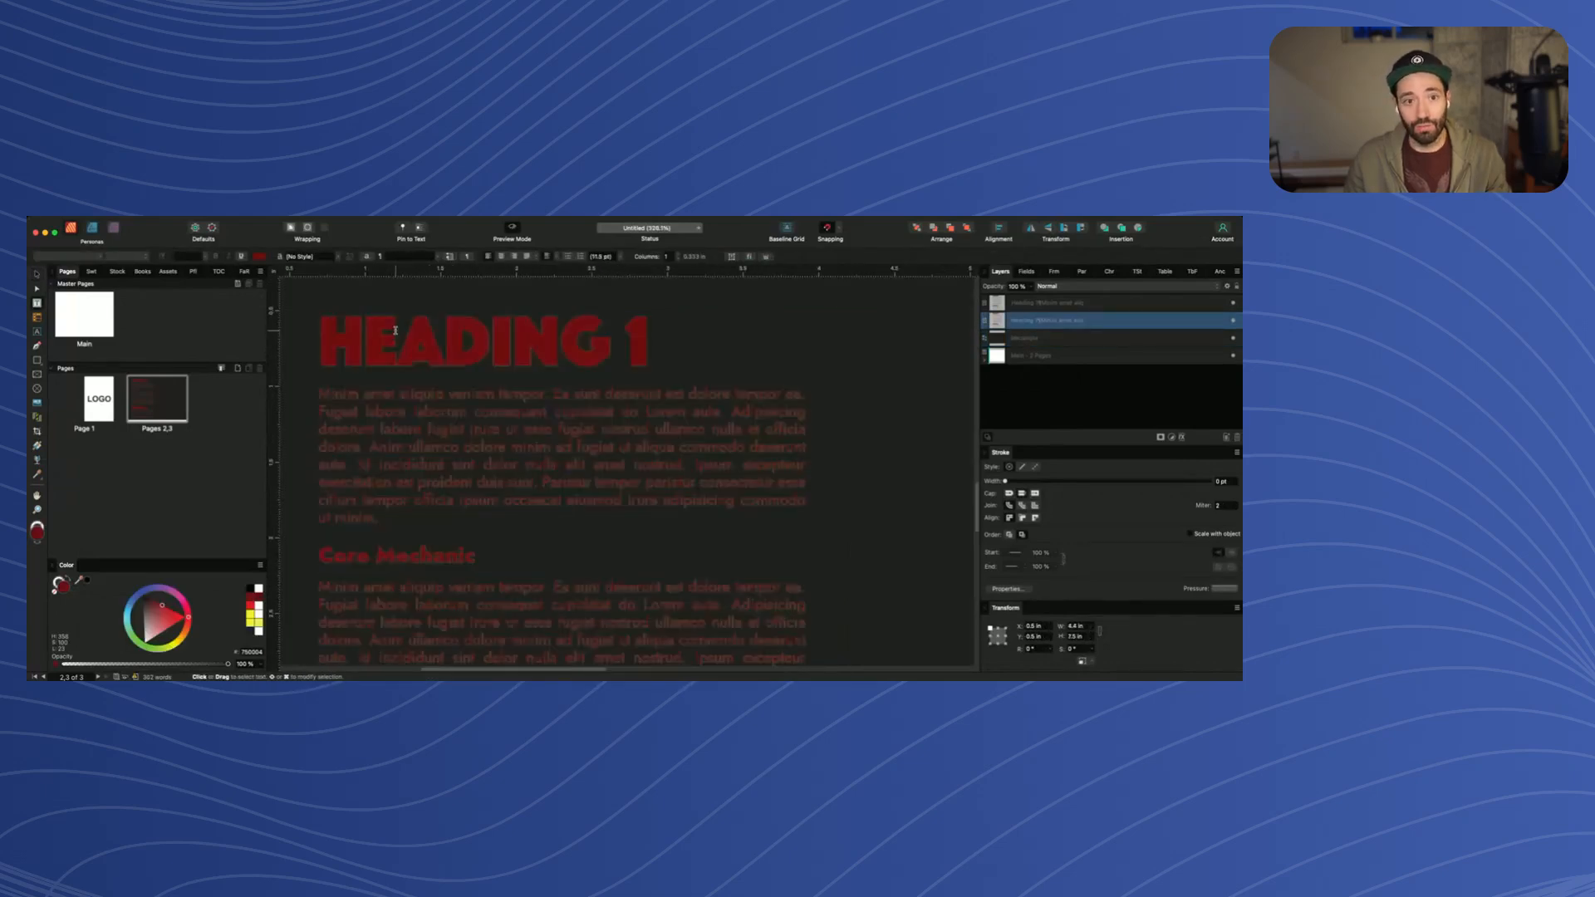
click(522, 428)
scroll(521, 428, down, 10)
click(331, 456)
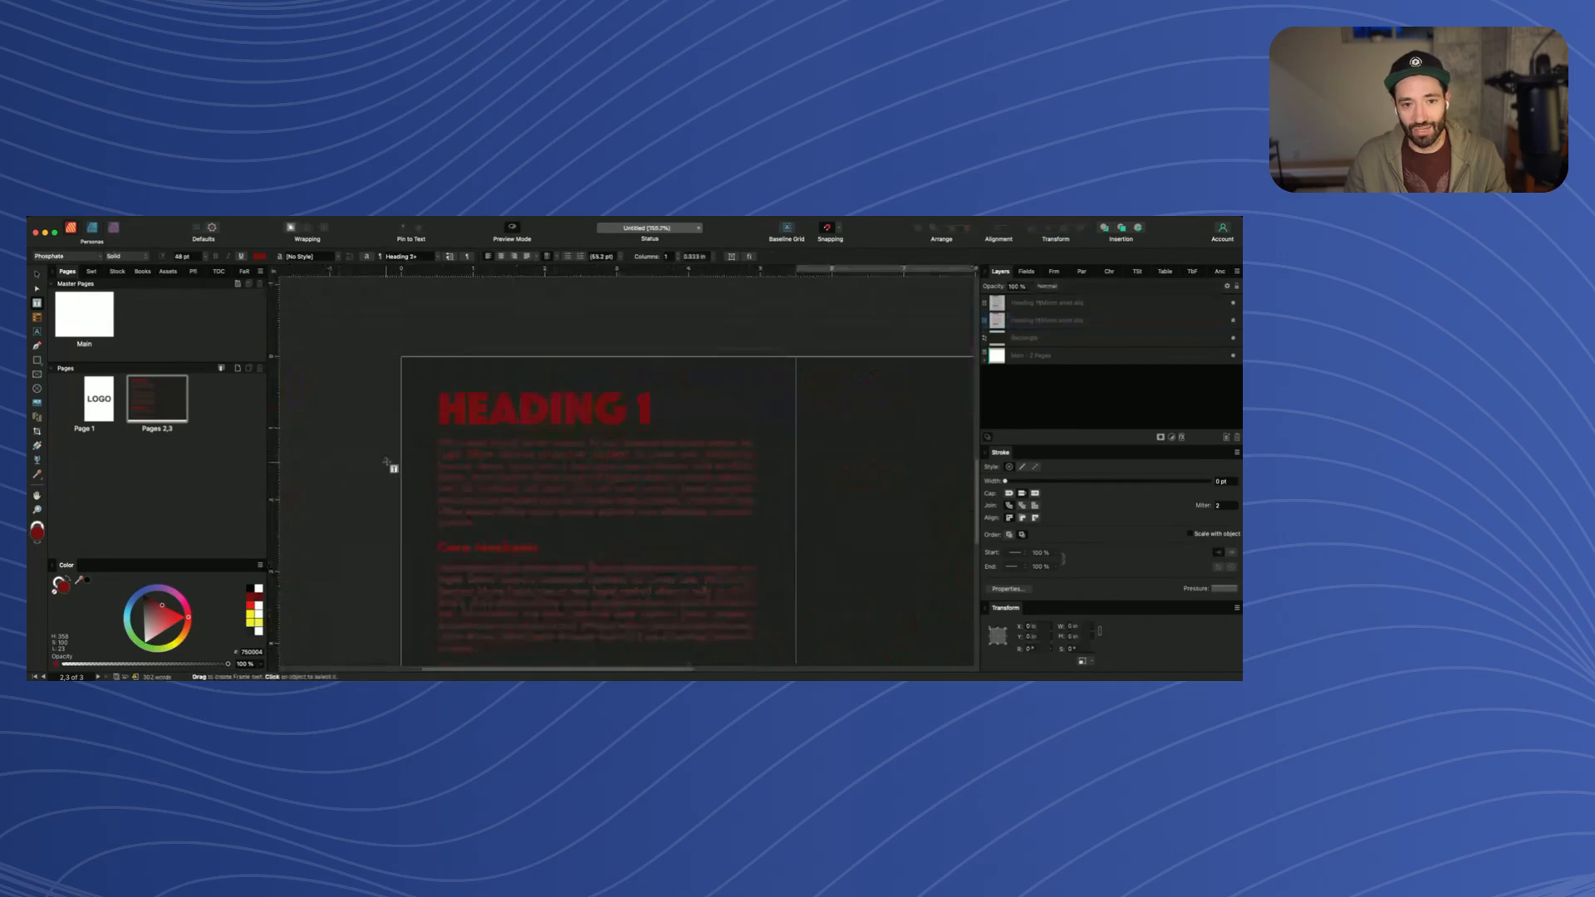
Recolour all text in the left page's frame bright red and deselect it
scroll(391, 466, down, 2)
key(v)
click(460, 416)
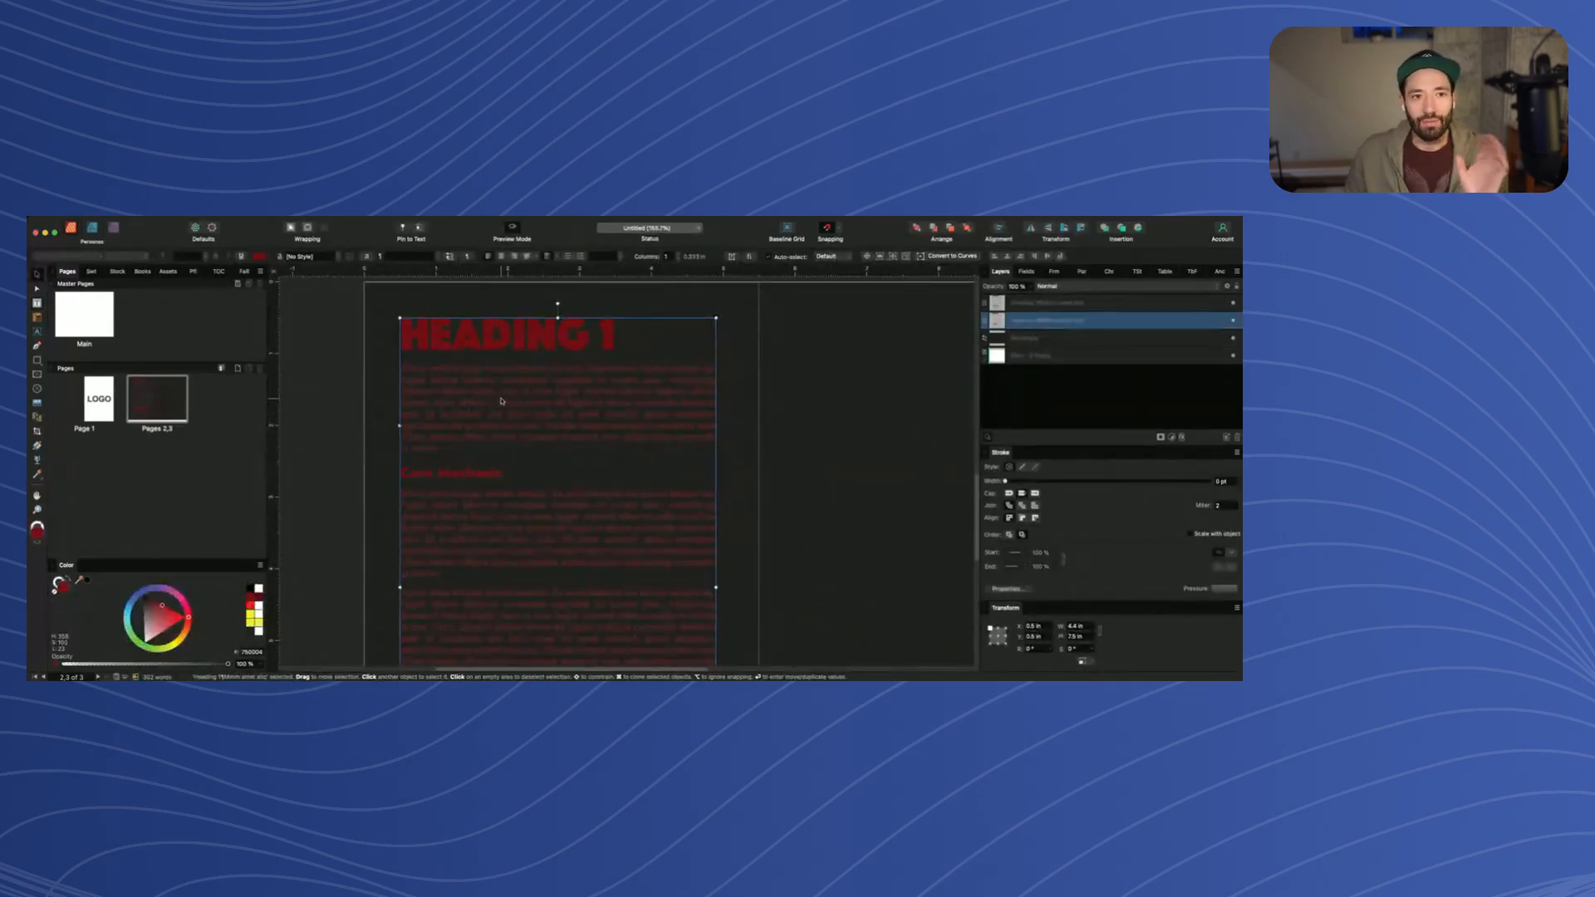
double_click(507, 402)
drag(462, 456, 379, 336)
click(260, 257)
click(455, 379)
key(super+a)
click(260, 257)
scroll(407, 358, down, 5)
scroll(399, 374, right, 1)
click(313, 465)
key(v)
Extend the black rectangle's bottom edge to make it 8.75 in high and centre the rectangle on the spread
scroll(388, 379, up, 4)
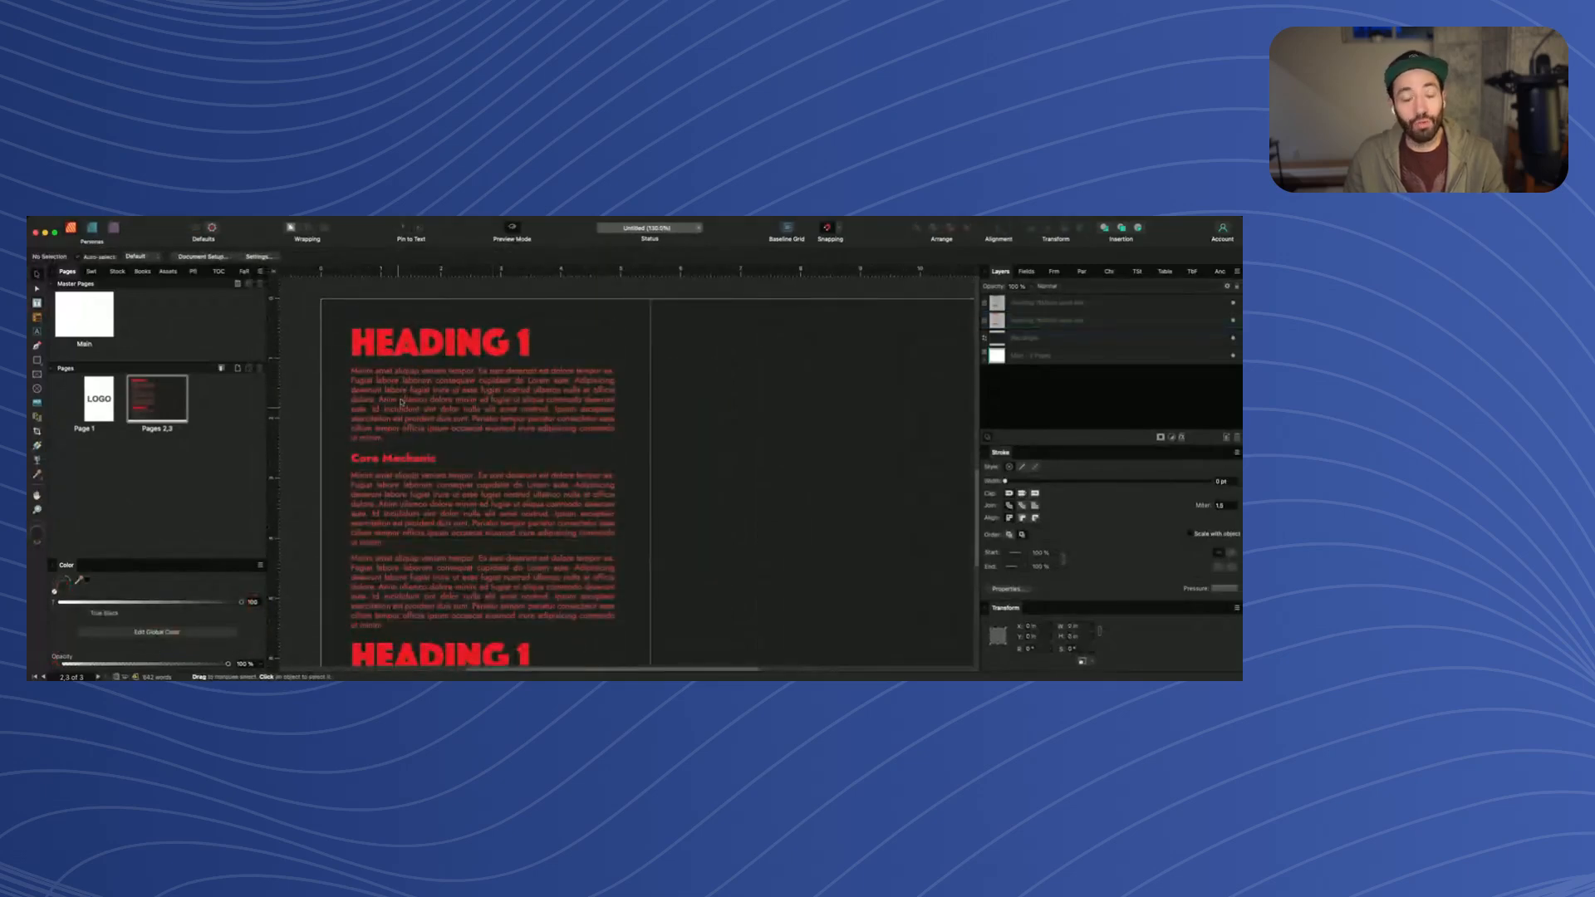
scroll(465, 416, down, 3)
scroll(537, 427, up, 2)
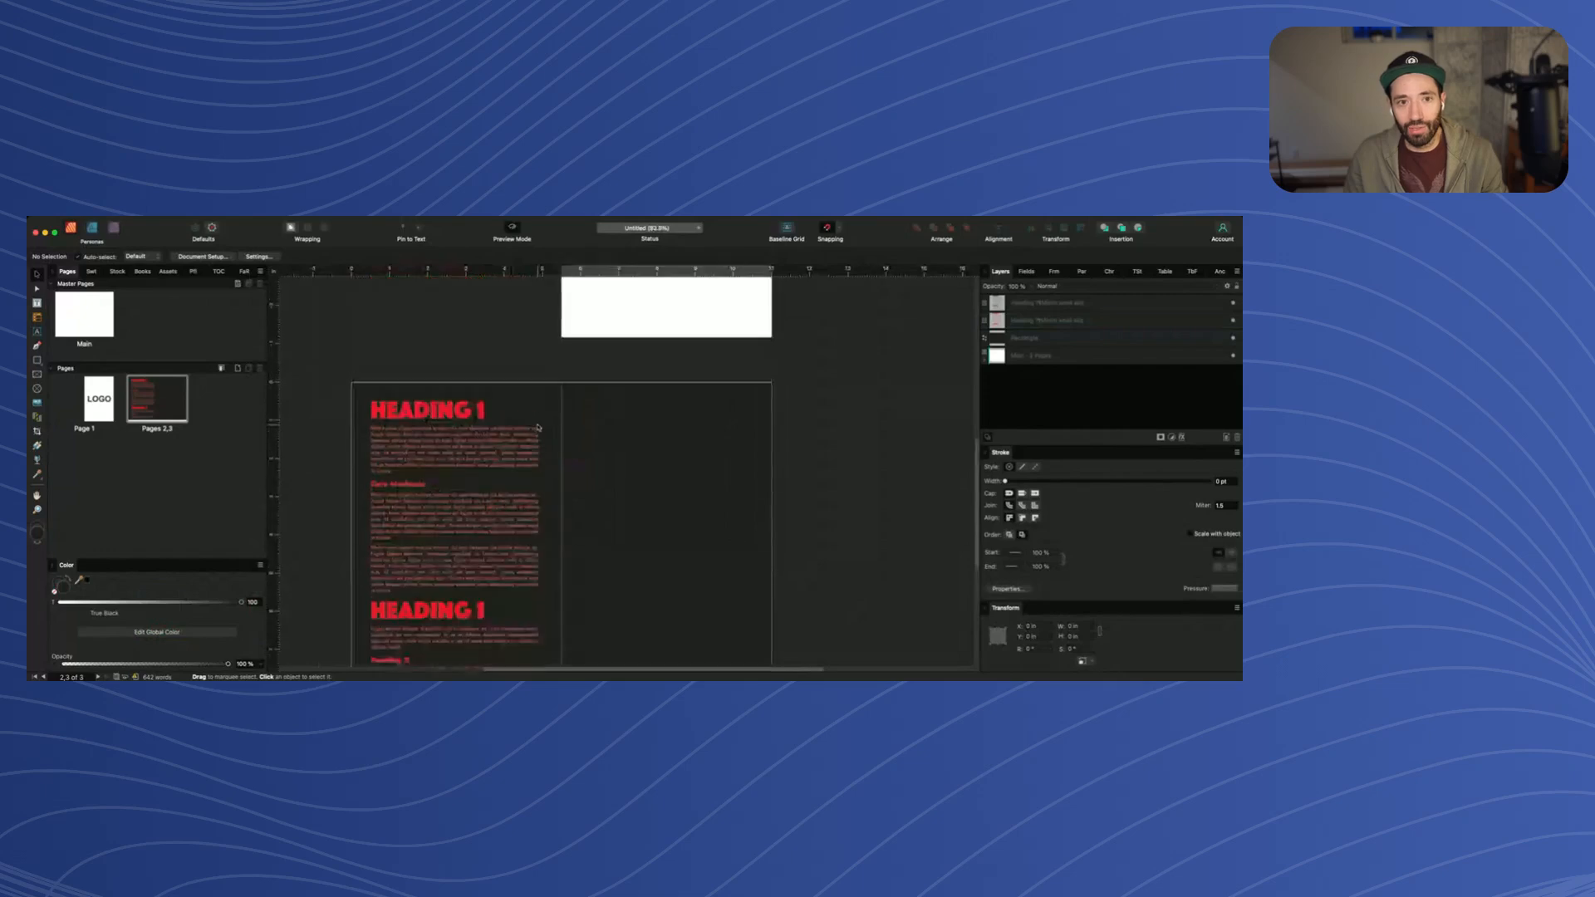
scroll(540, 424, down, 1)
scroll(557, 420, down, 2)
click(576, 413)
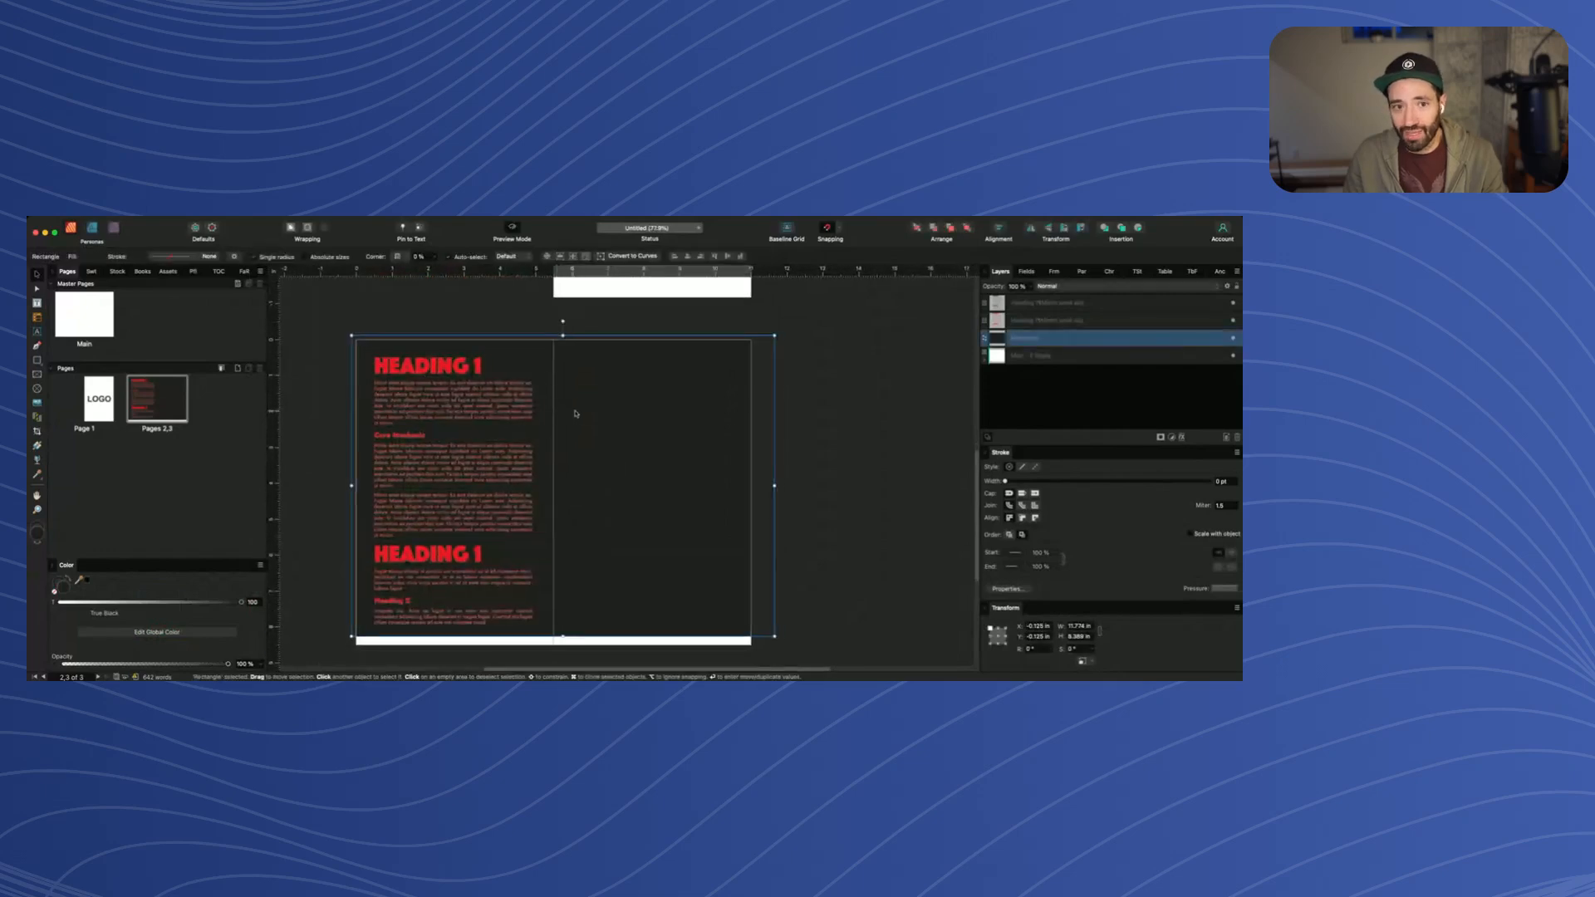
drag(562, 636, 562, 649)
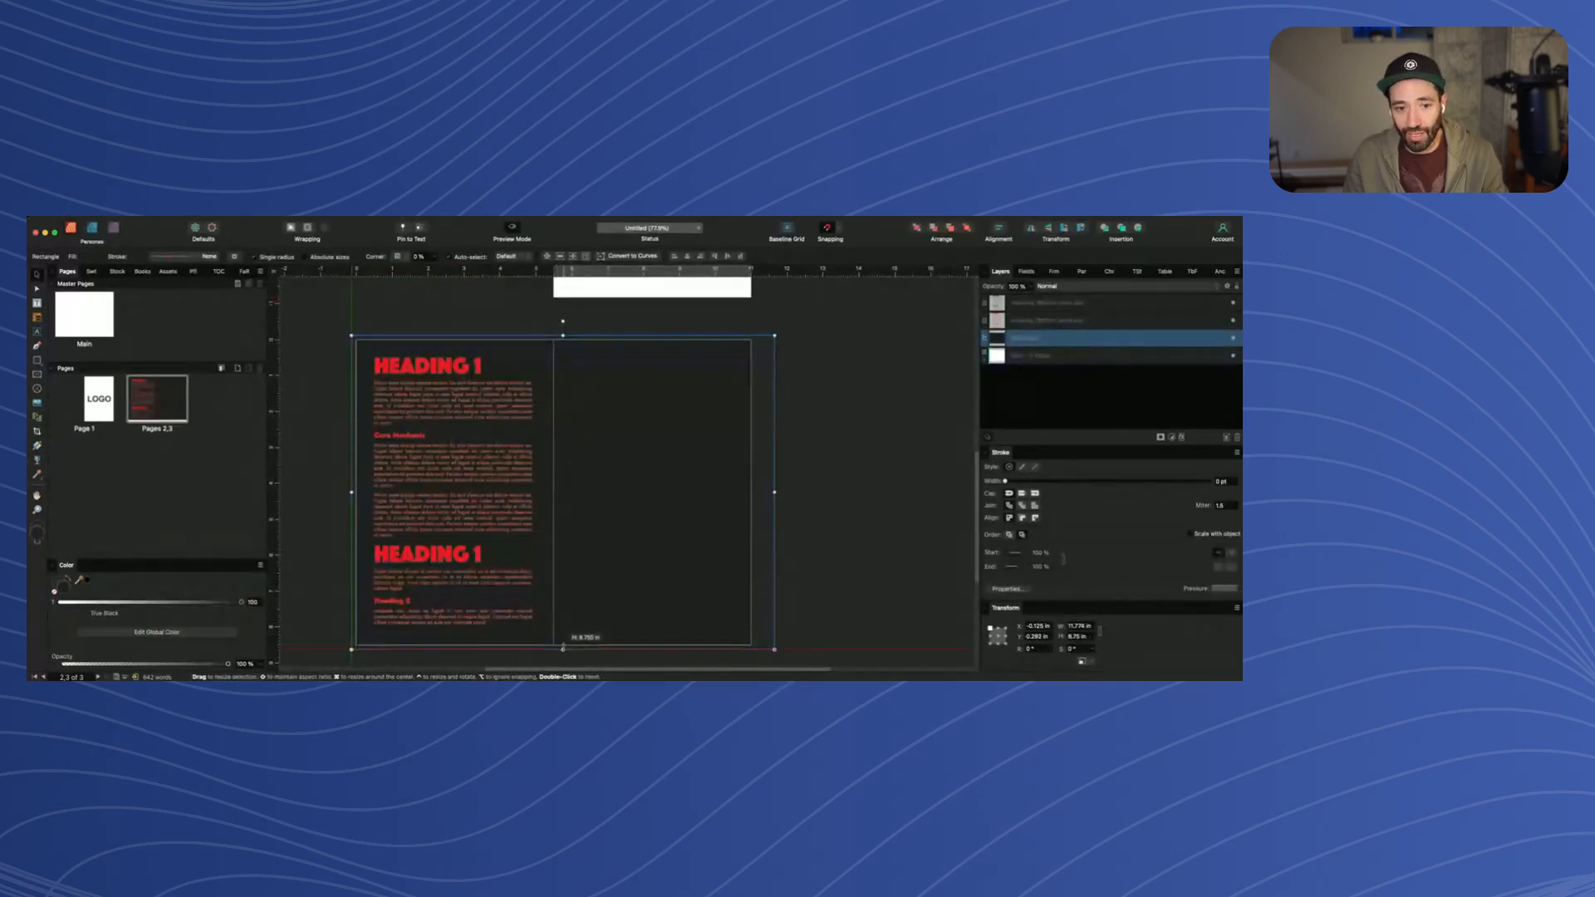
mouse_move(659, 598)
mouse_down()
mouse_move(631, 598)
mouse_move(649, 601)
mouse_up()
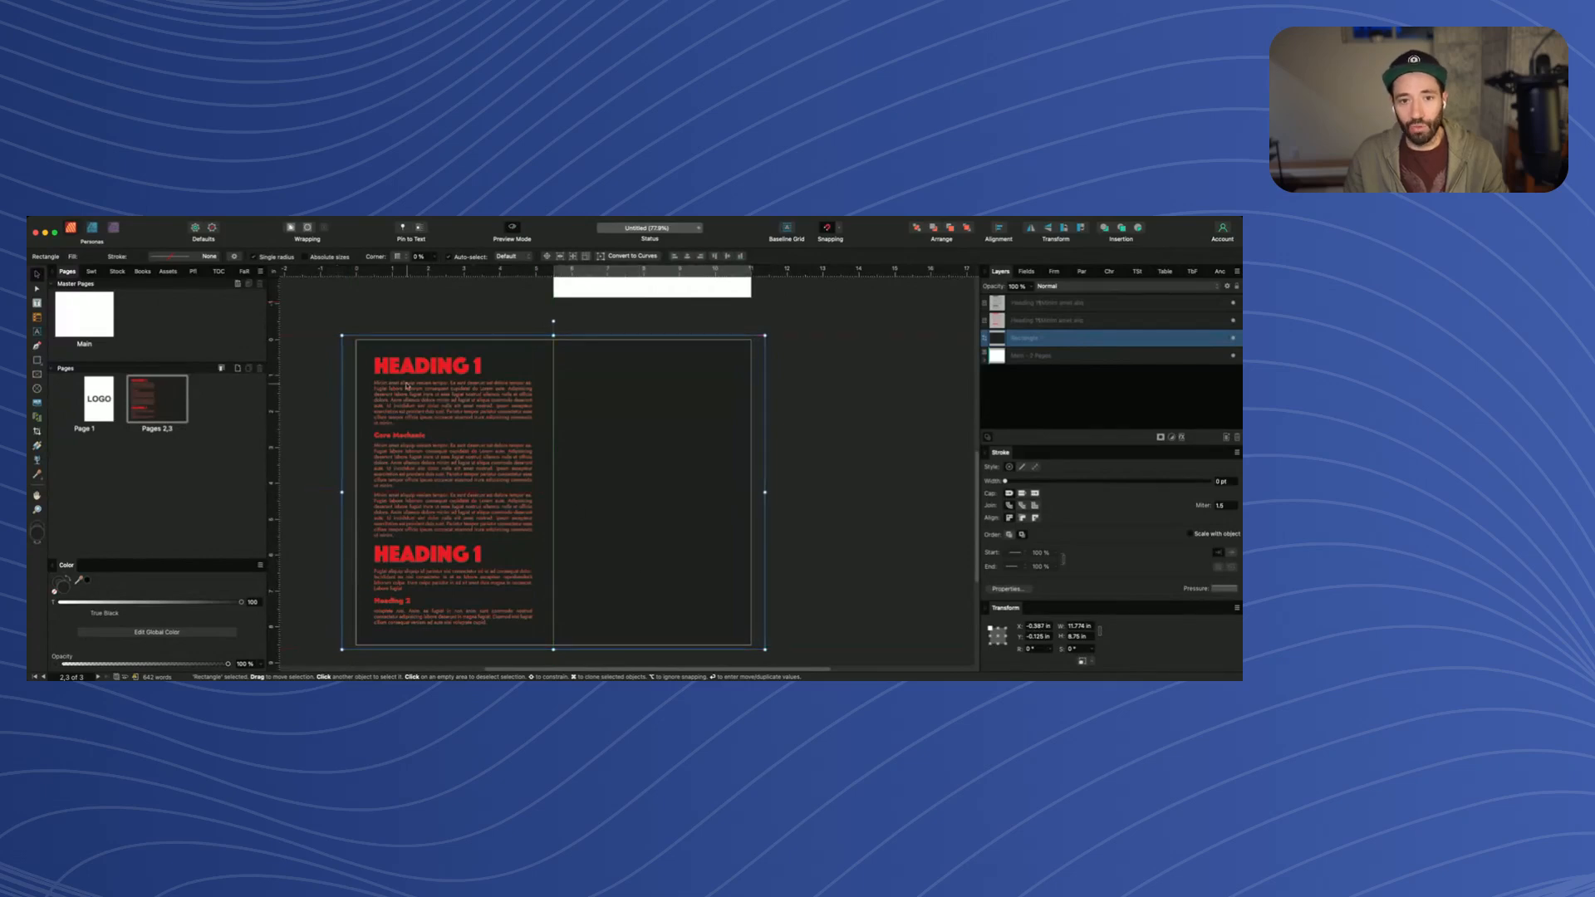
Inspect the bright red text on the black background and check the first heading's text settings
scroll(407, 385, up, 5)
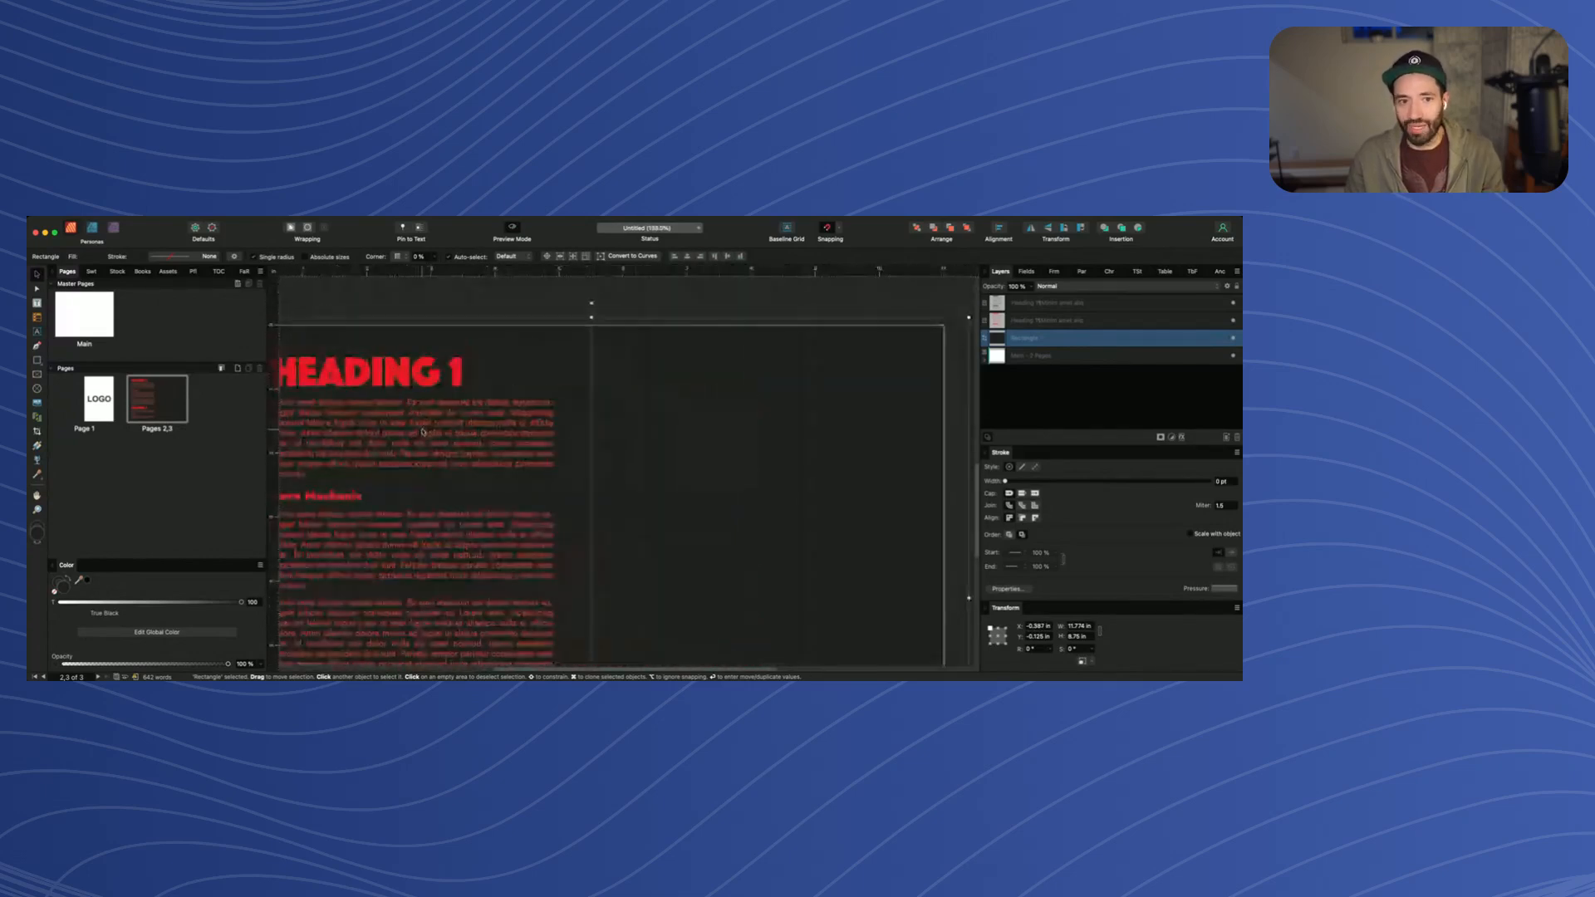
scroll(422, 431, down, 5)
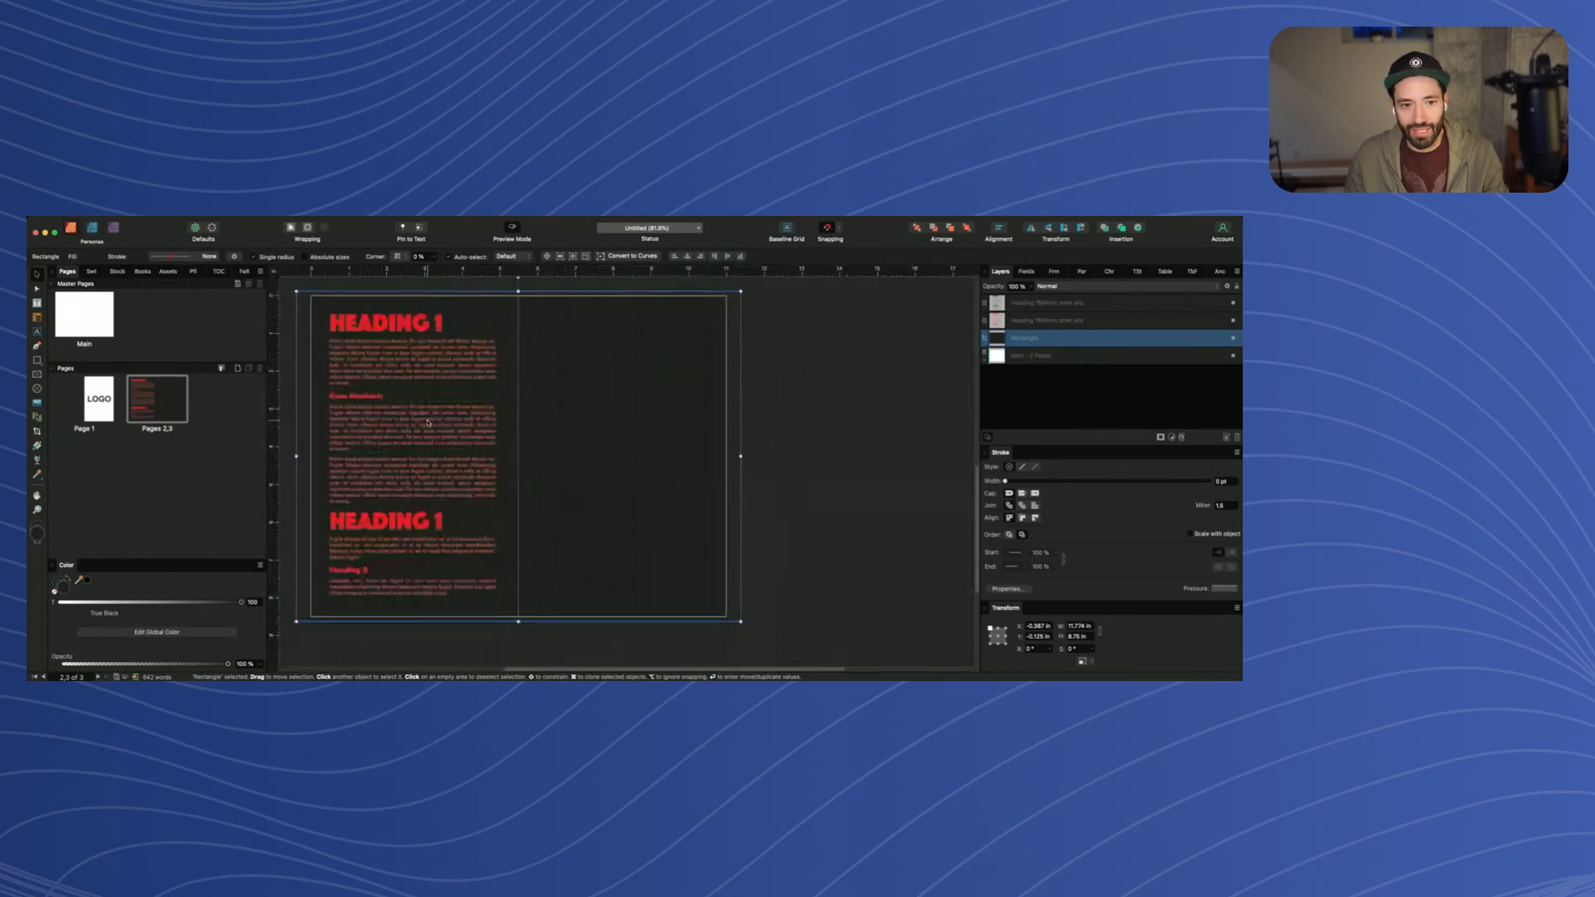
click(607, 368)
click(347, 330)
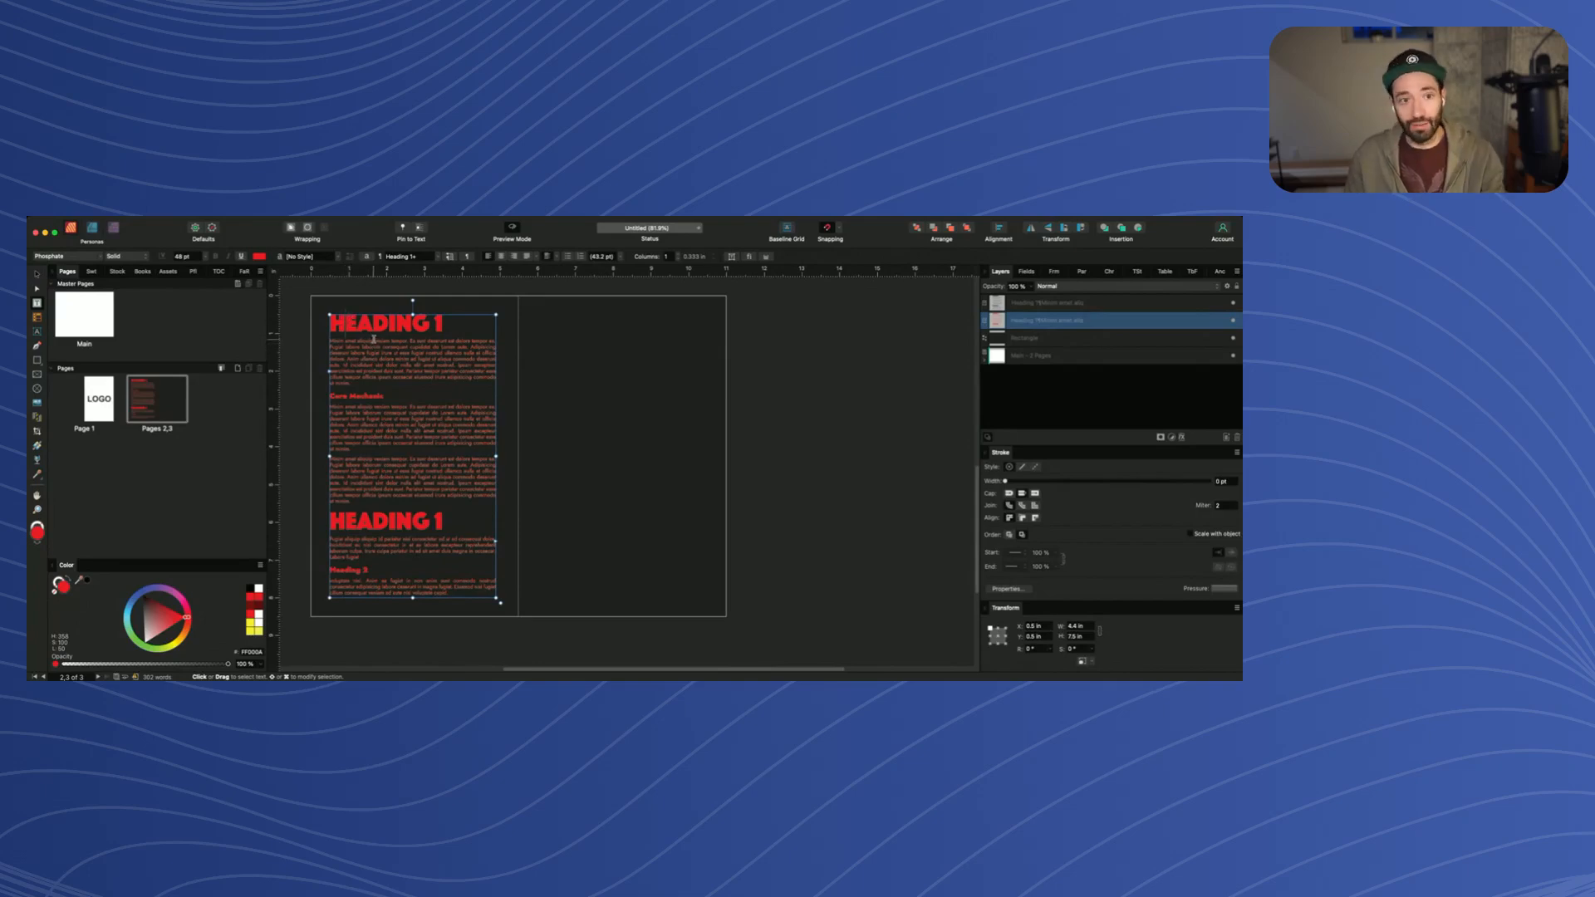
click(765, 378)
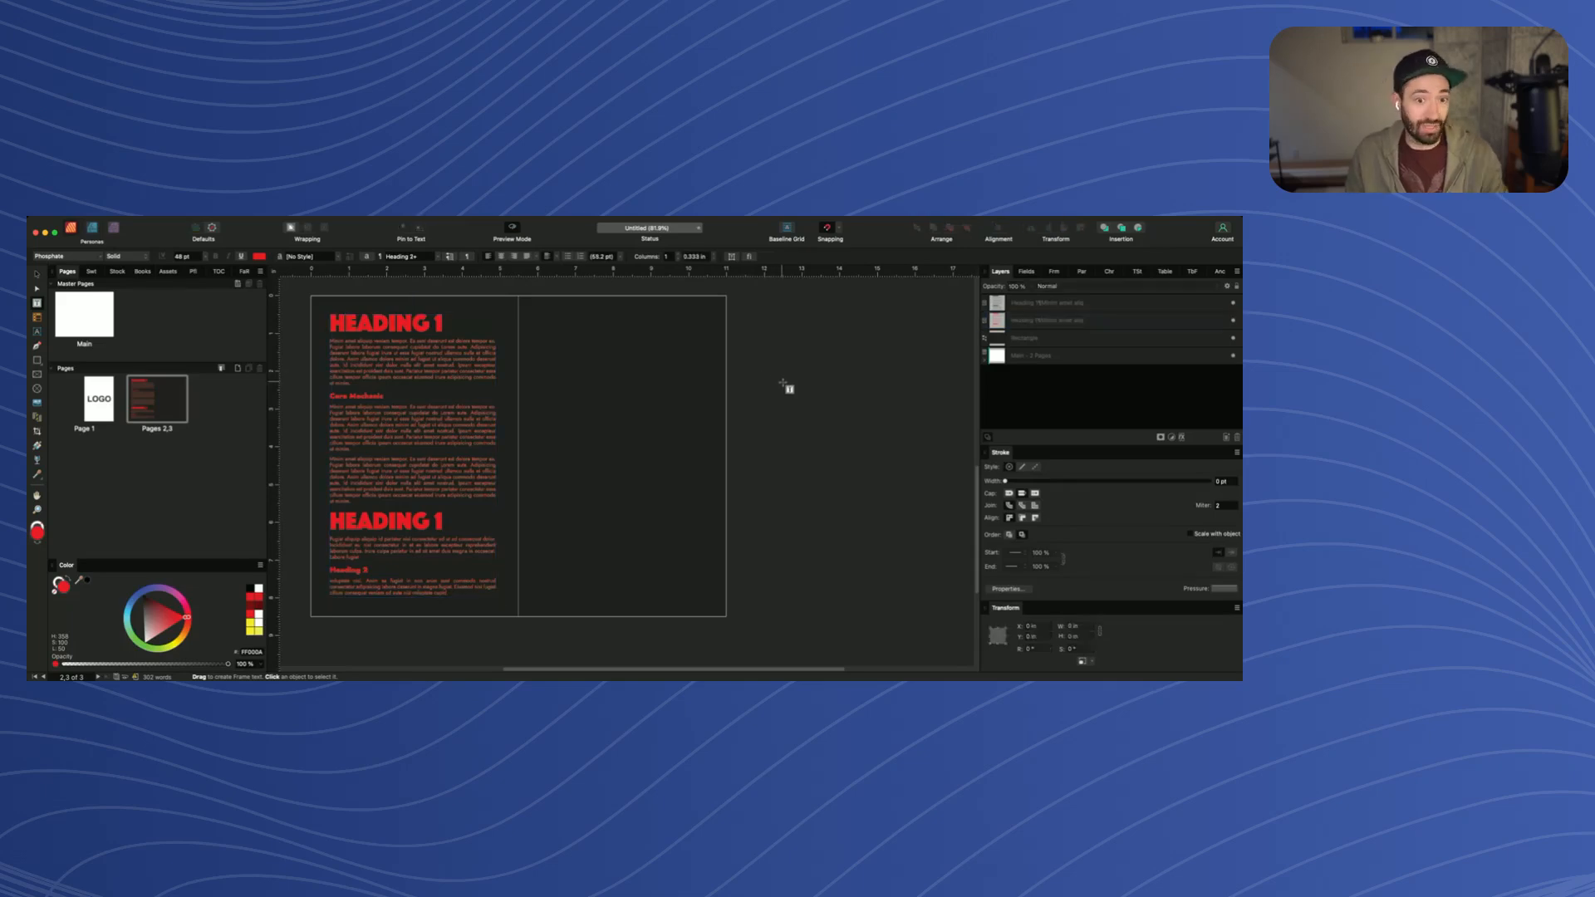
Recolour the right page's text frame to a bright pinkish red and deselect it
key(v)
click(547, 413)
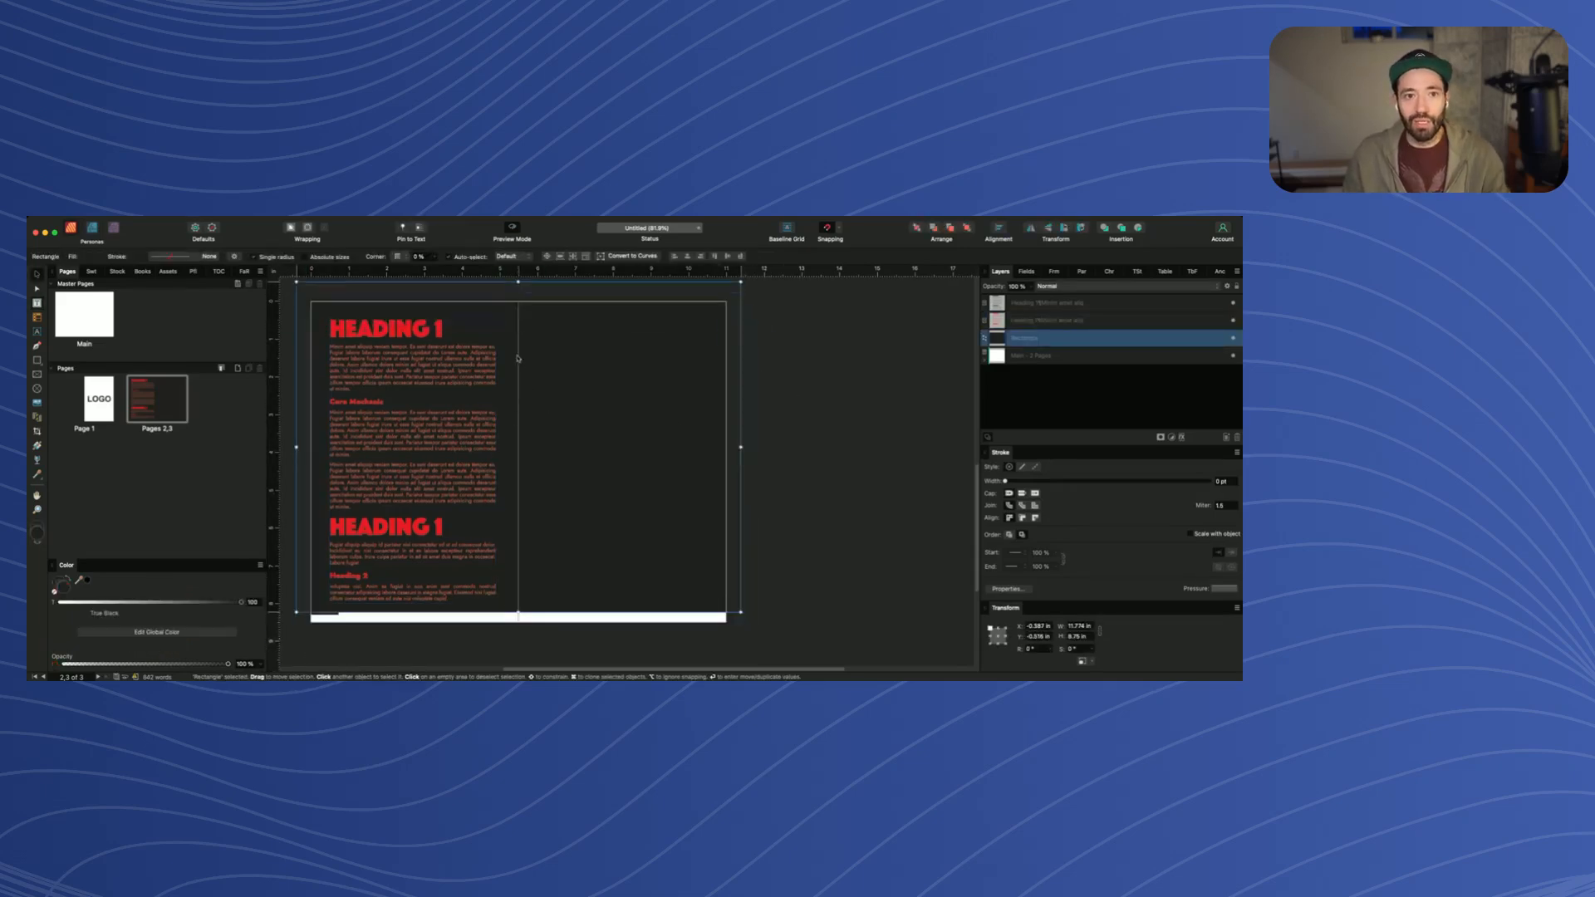
click(455, 354)
click(606, 369)
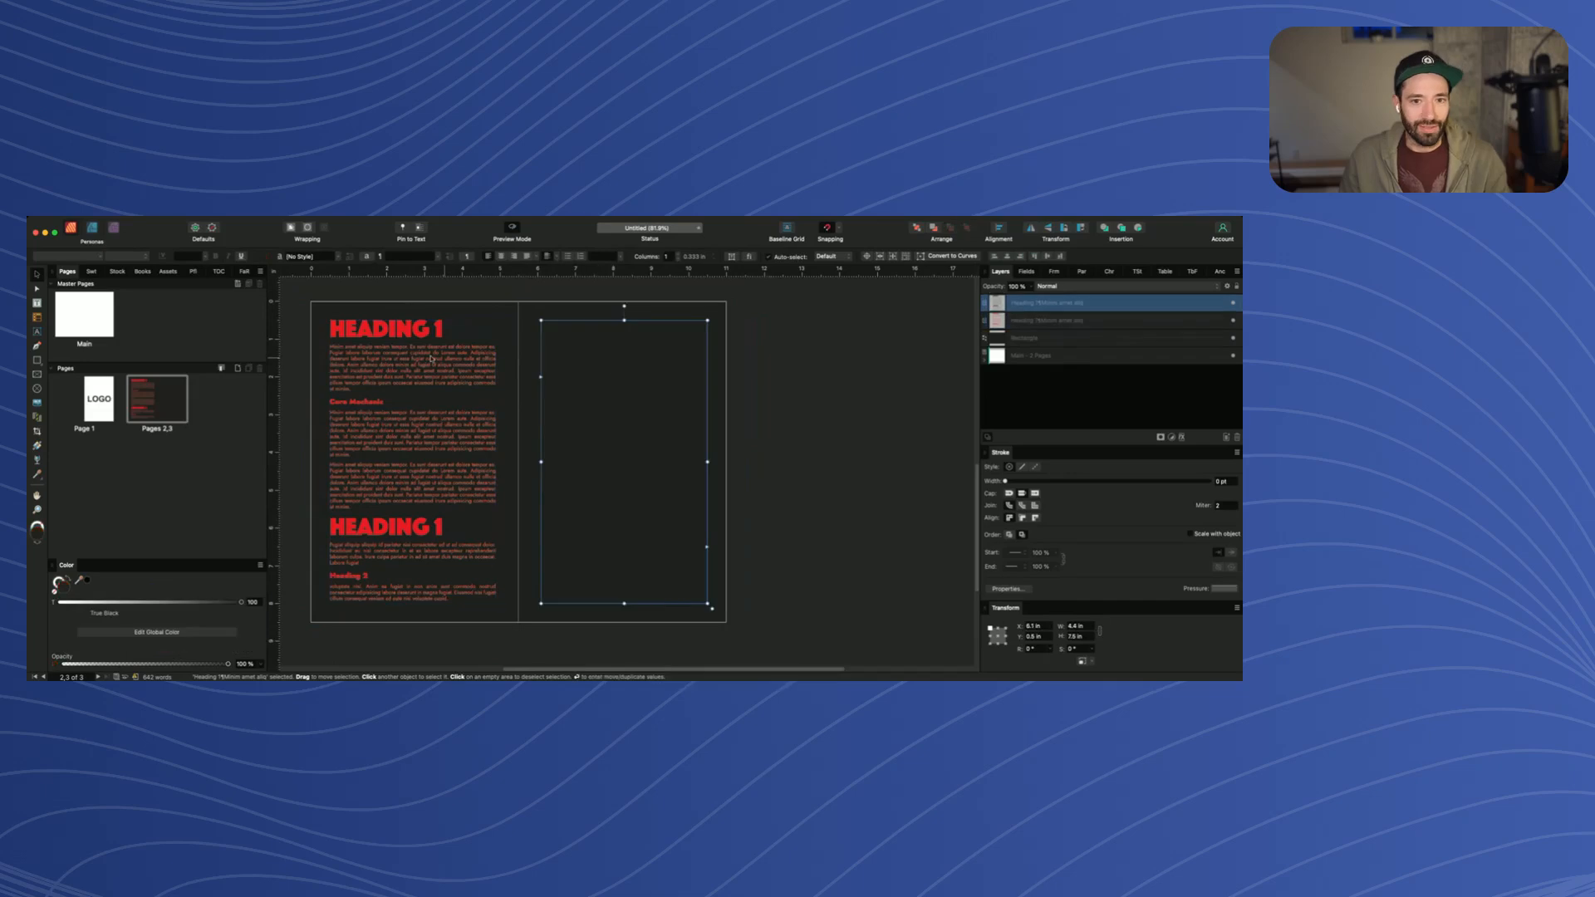
click(428, 357)
click(608, 360)
click(259, 256)
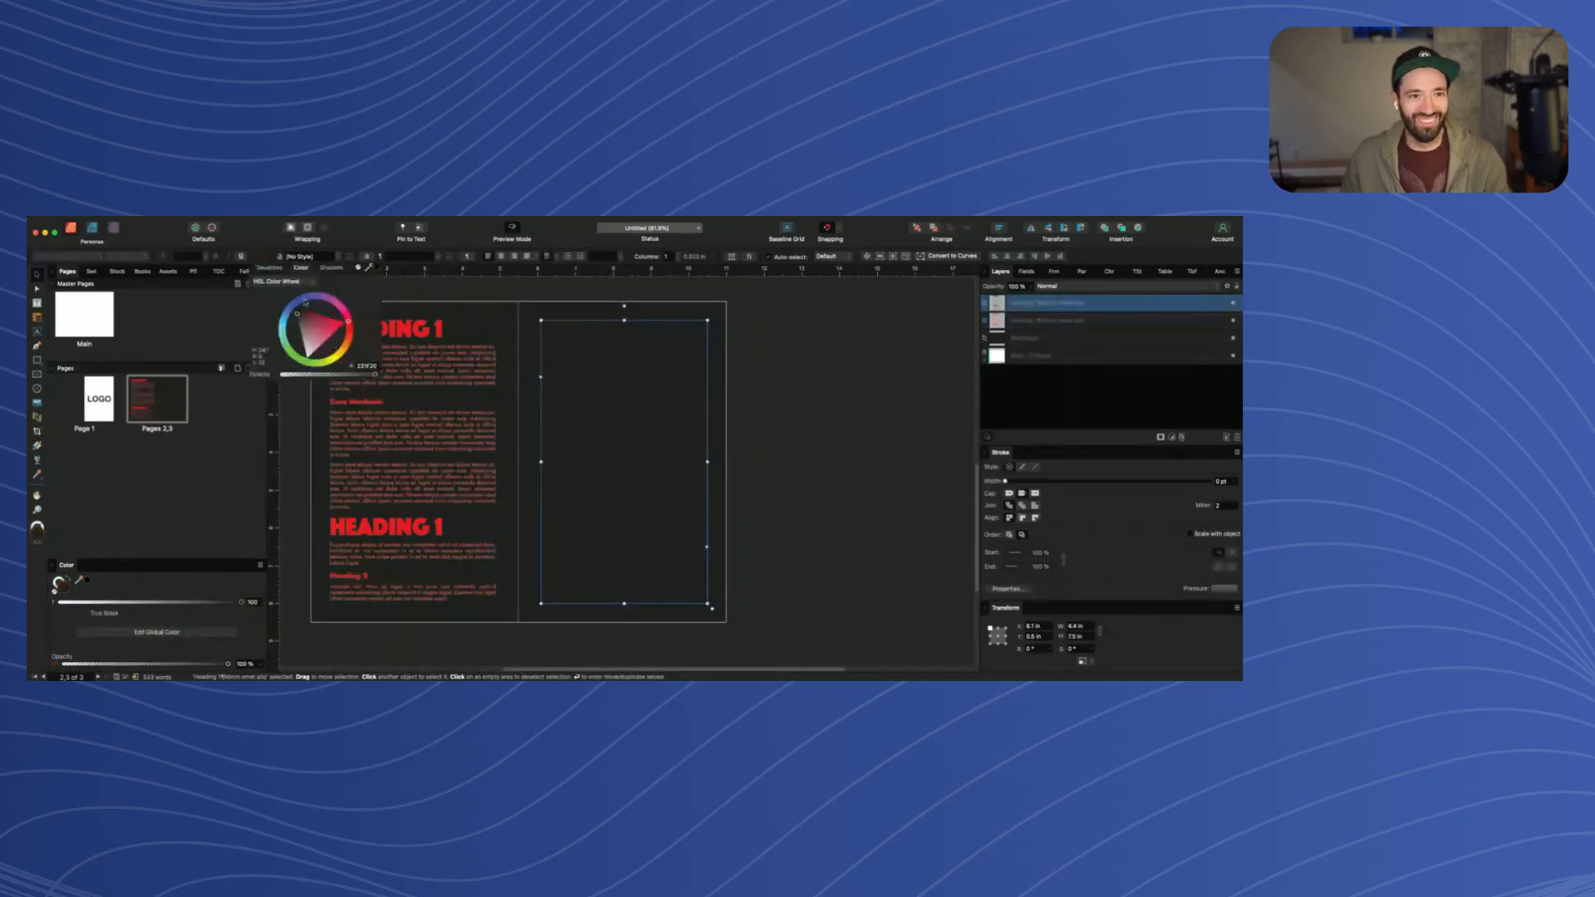
drag(350, 322, 355, 325)
click(855, 360)
Compare the contrast of the coloured text on both pages of the black spread
scroll(458, 371, up, 2)
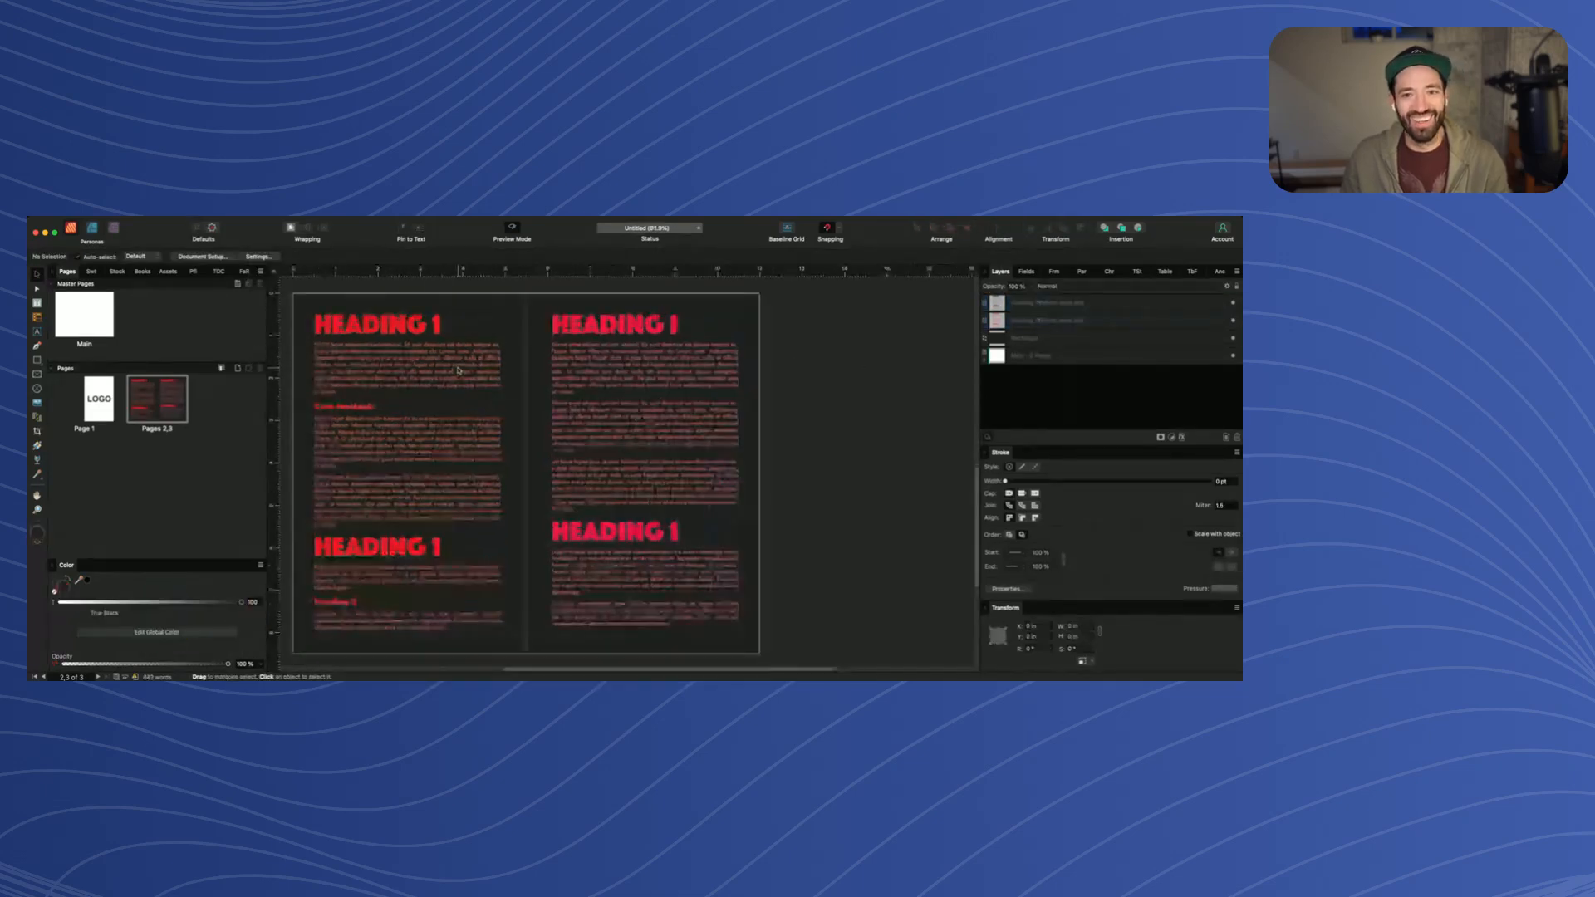
scroll(477, 368, left, 1)
scroll(479, 367, up, 2)
scroll(478, 366, down, 3)
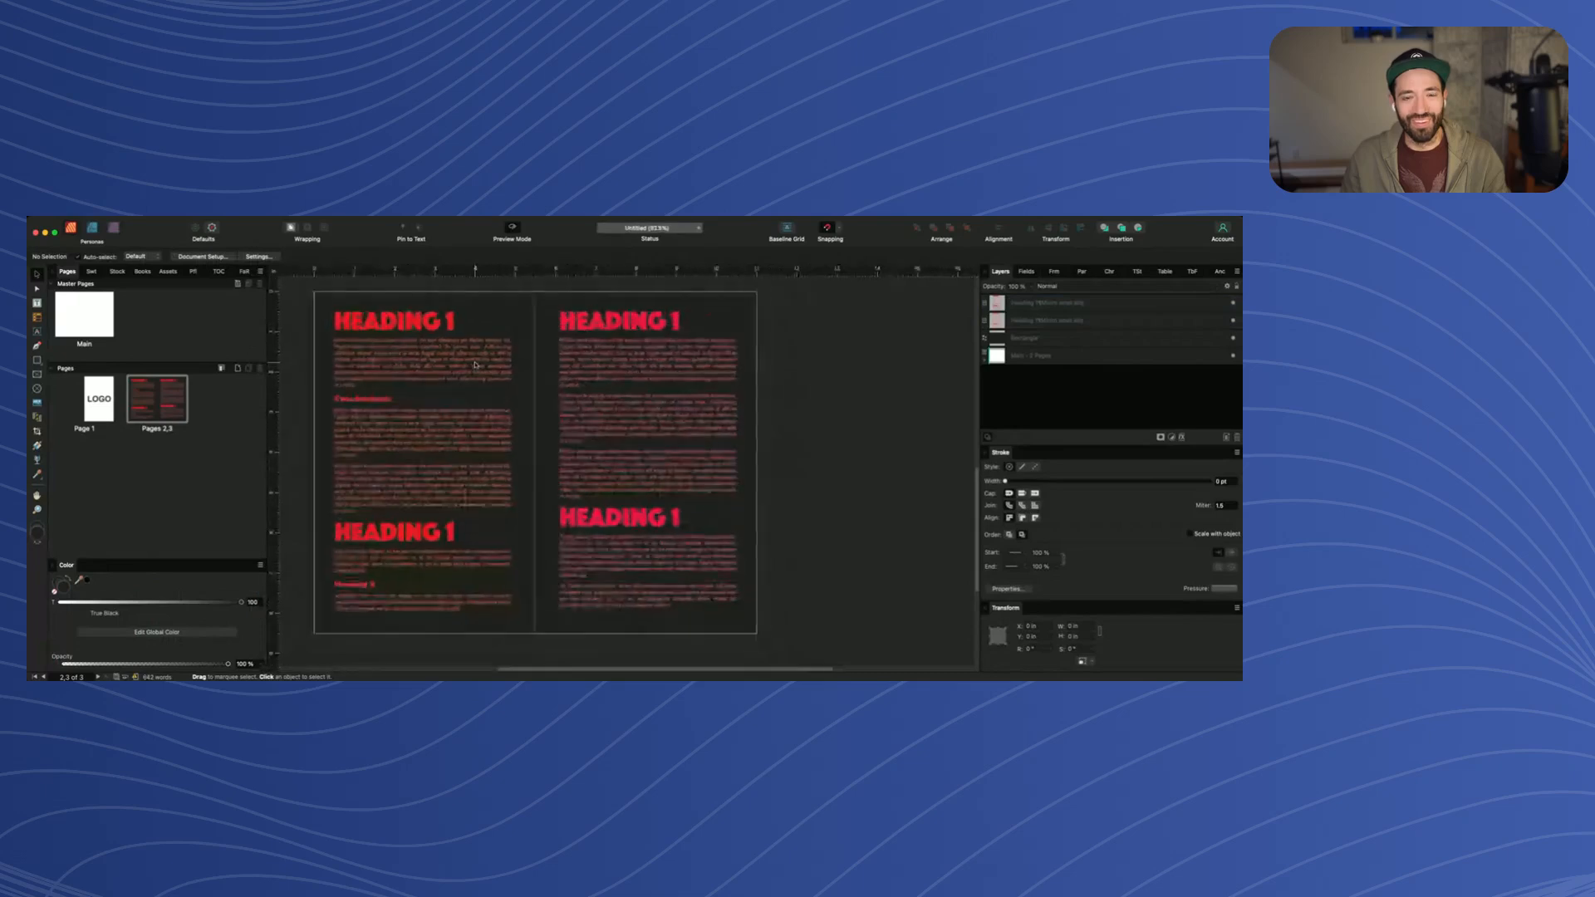
scroll(479, 366, left, 1)
click(427, 328)
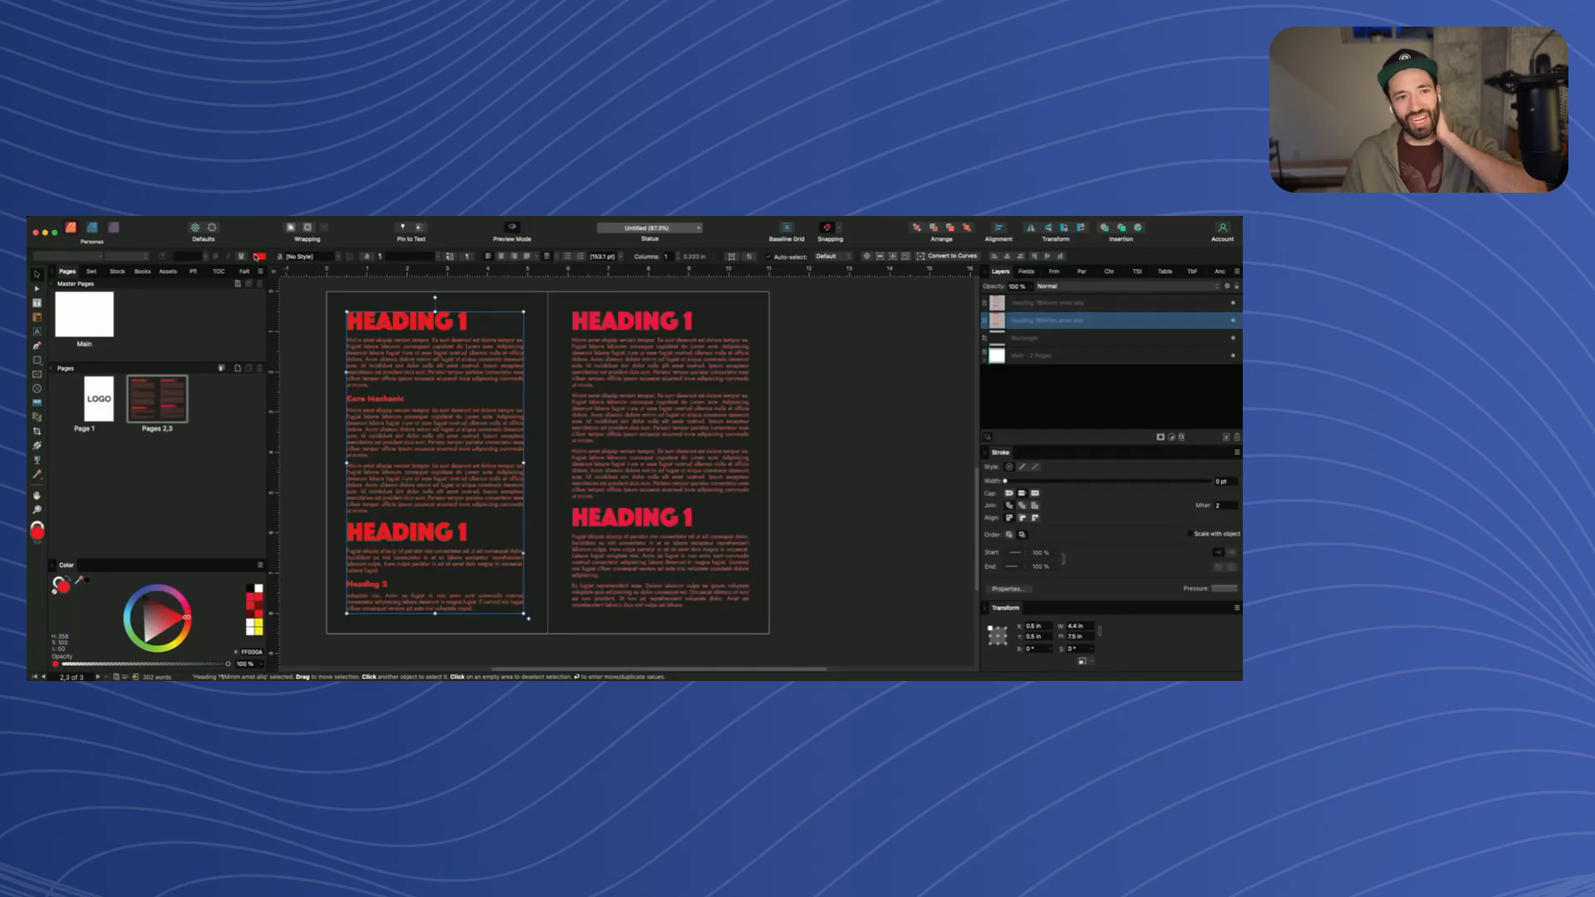
click(306, 315)
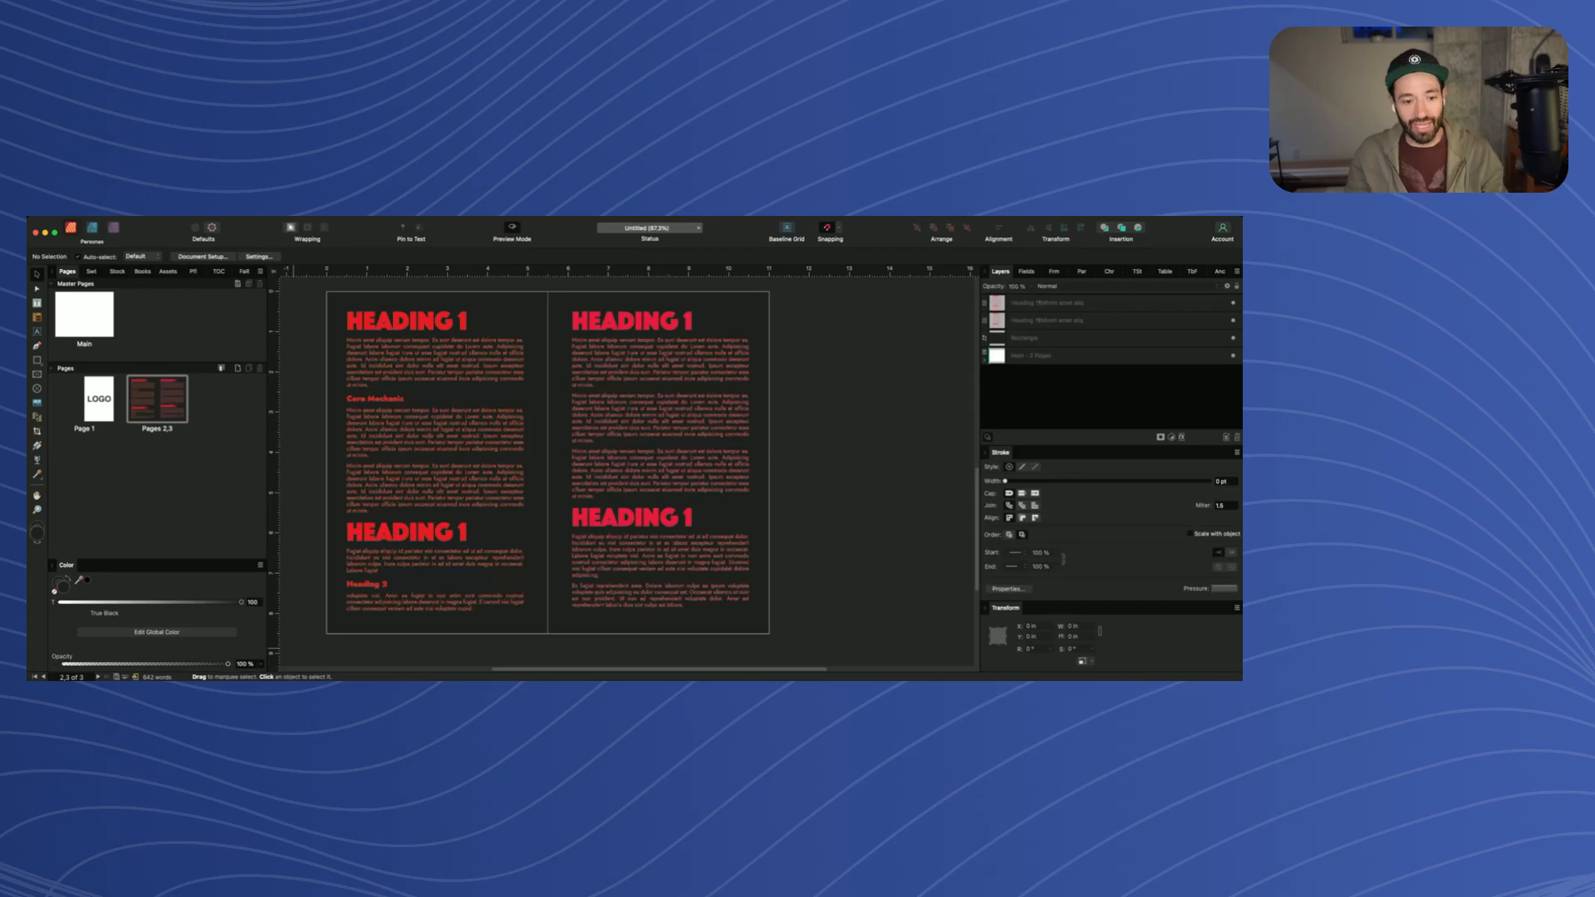
Switch to the Tailwind color palette in the browser and copy the HEX codes of the darkest indigo and the red just below 600
key(super+Tab)
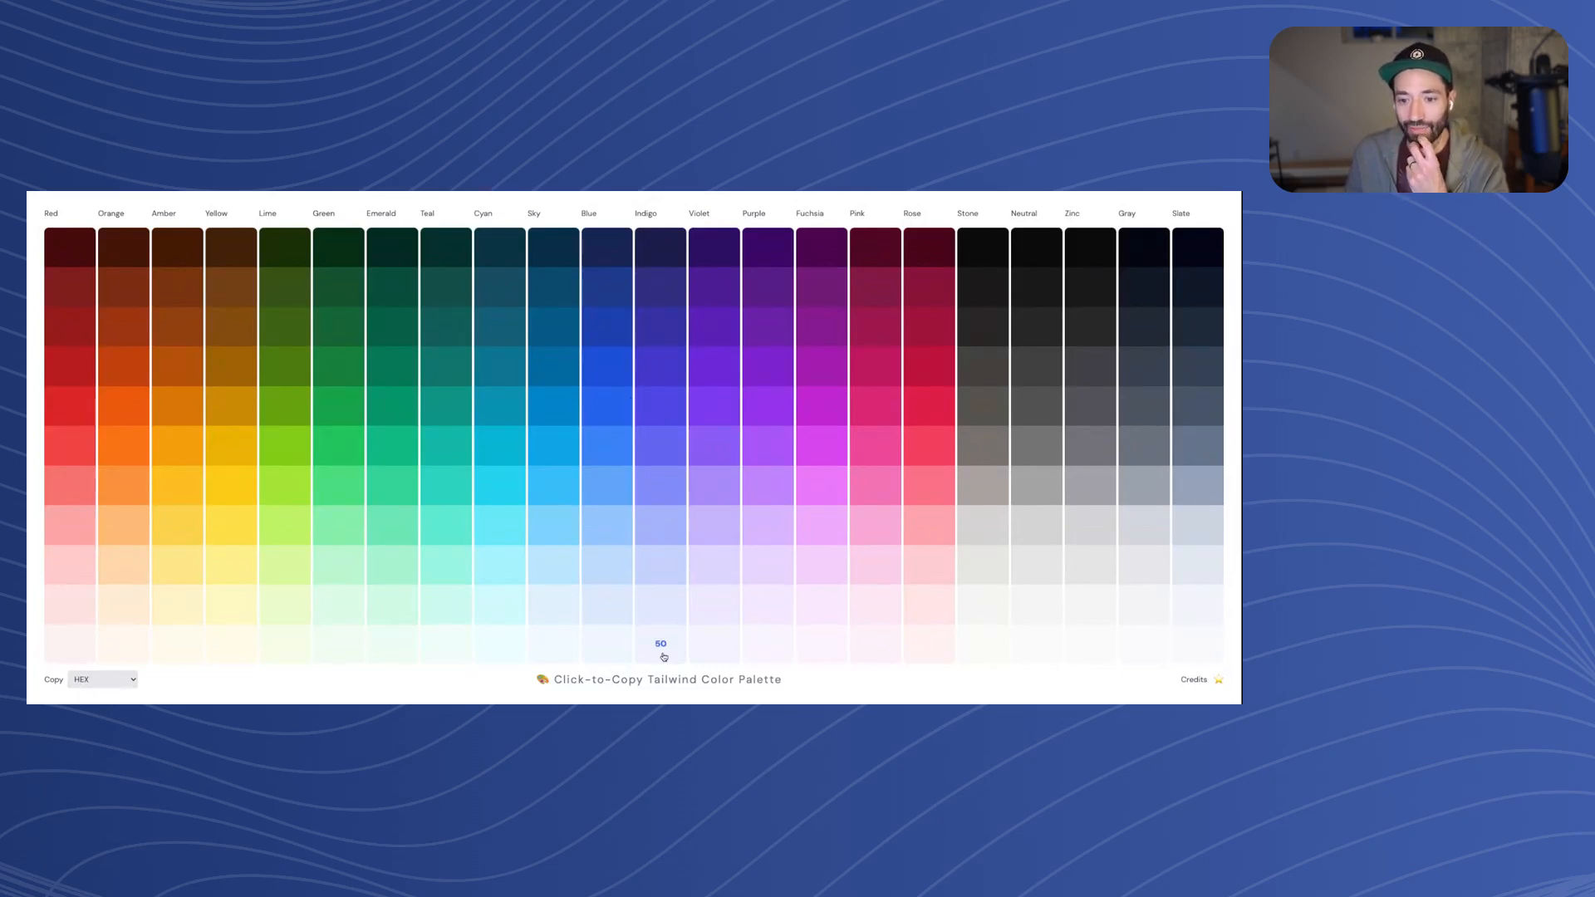
click(669, 254)
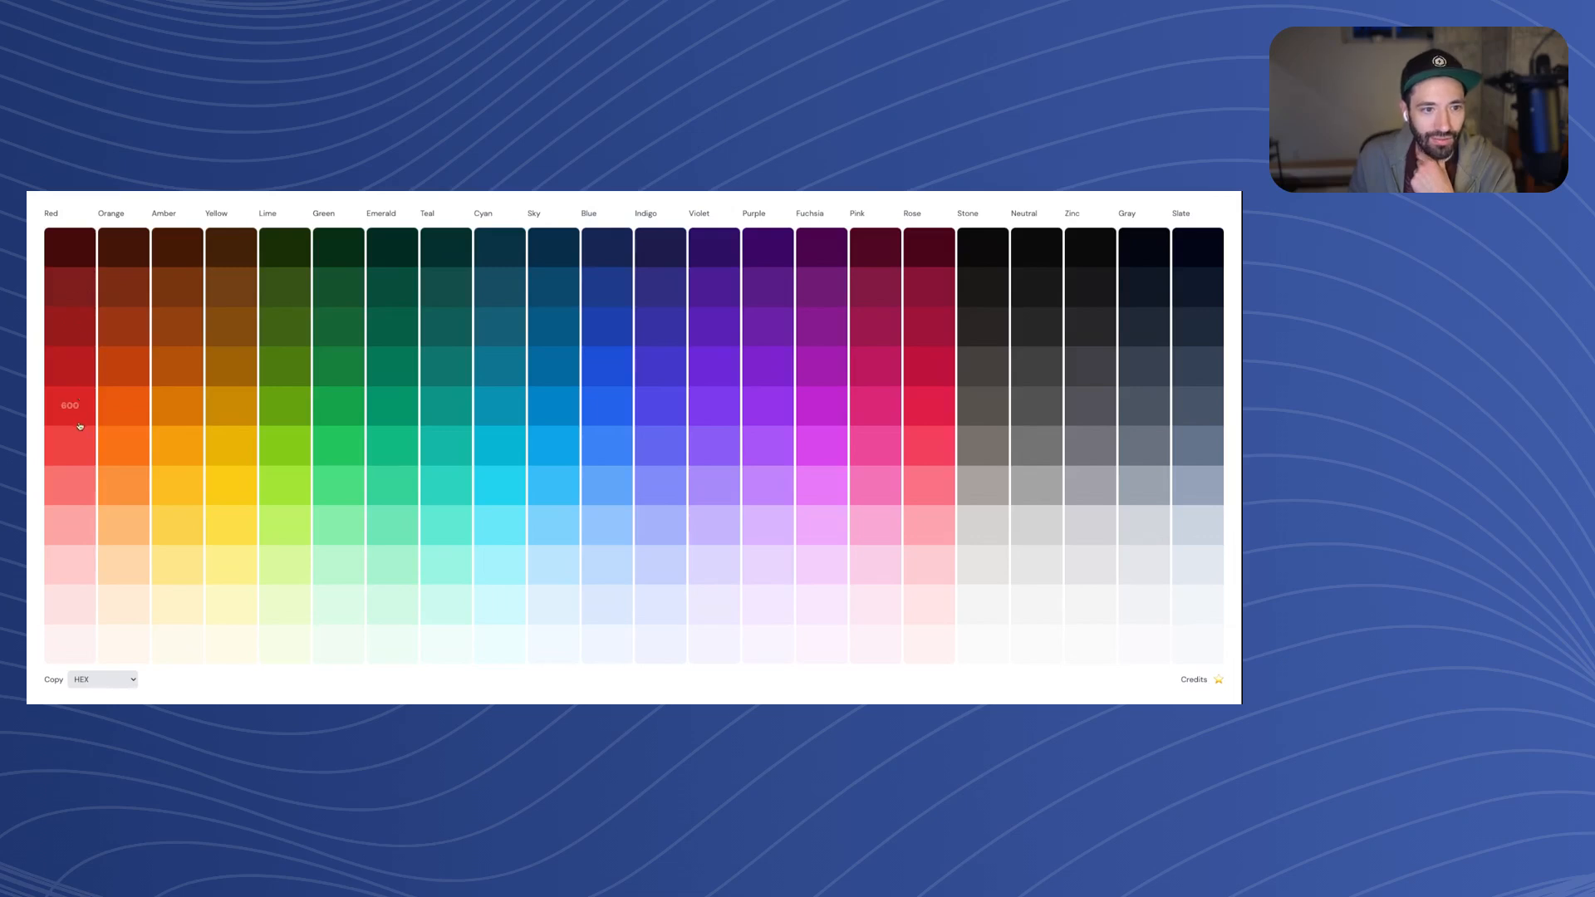
click(78, 452)
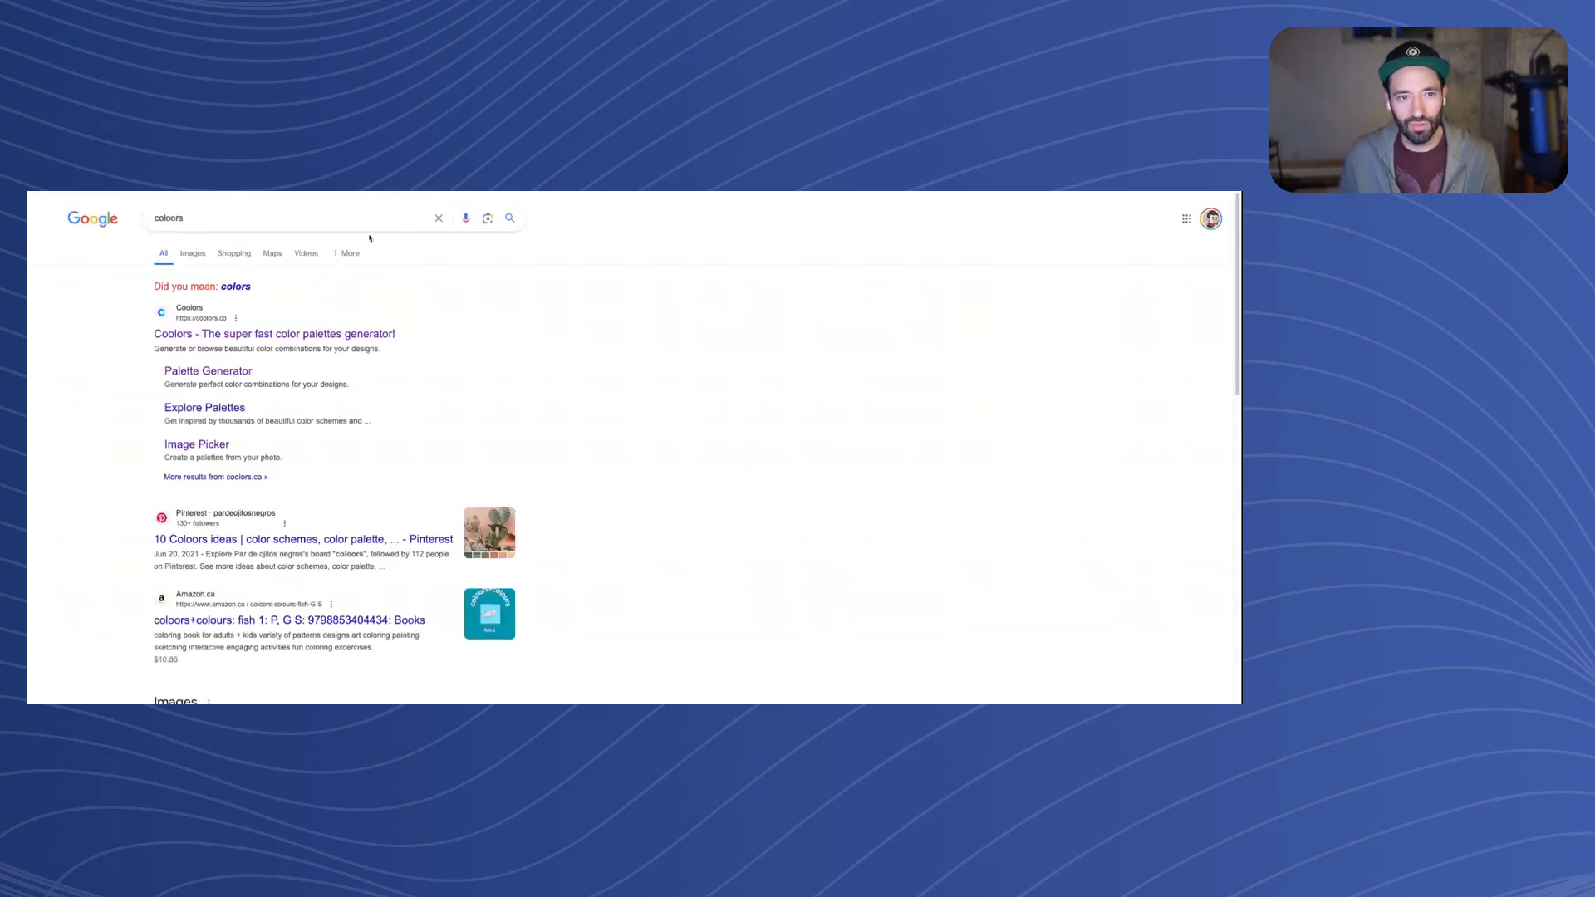
Open the Coolors site from the search results, dismiss its welcome message and start the palette generator
click(260, 333)
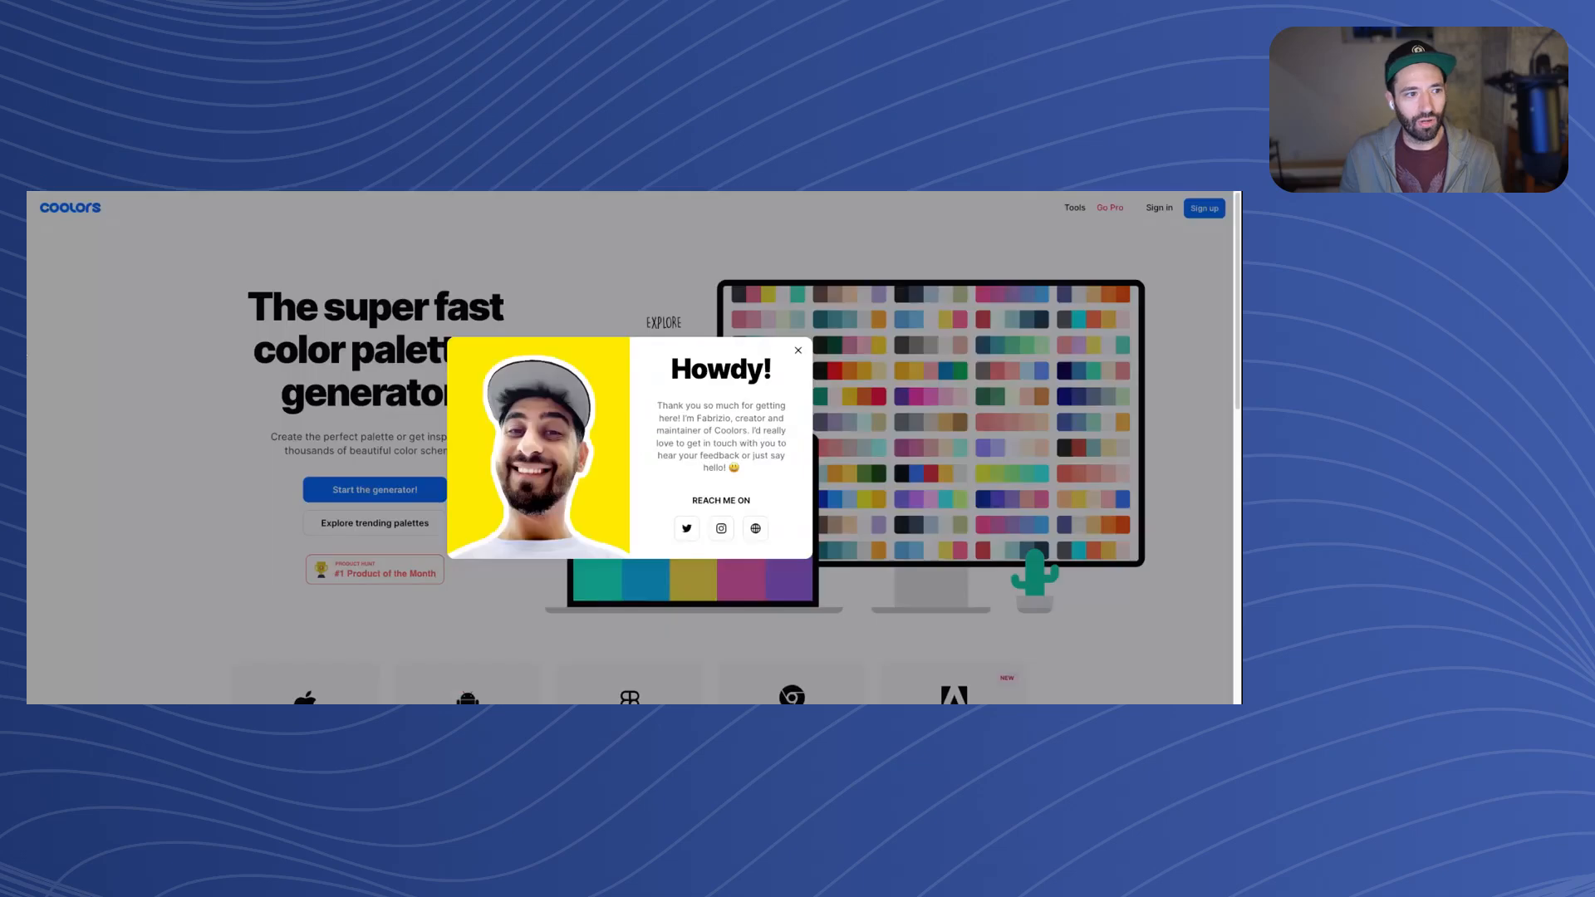
click(799, 352)
click(375, 489)
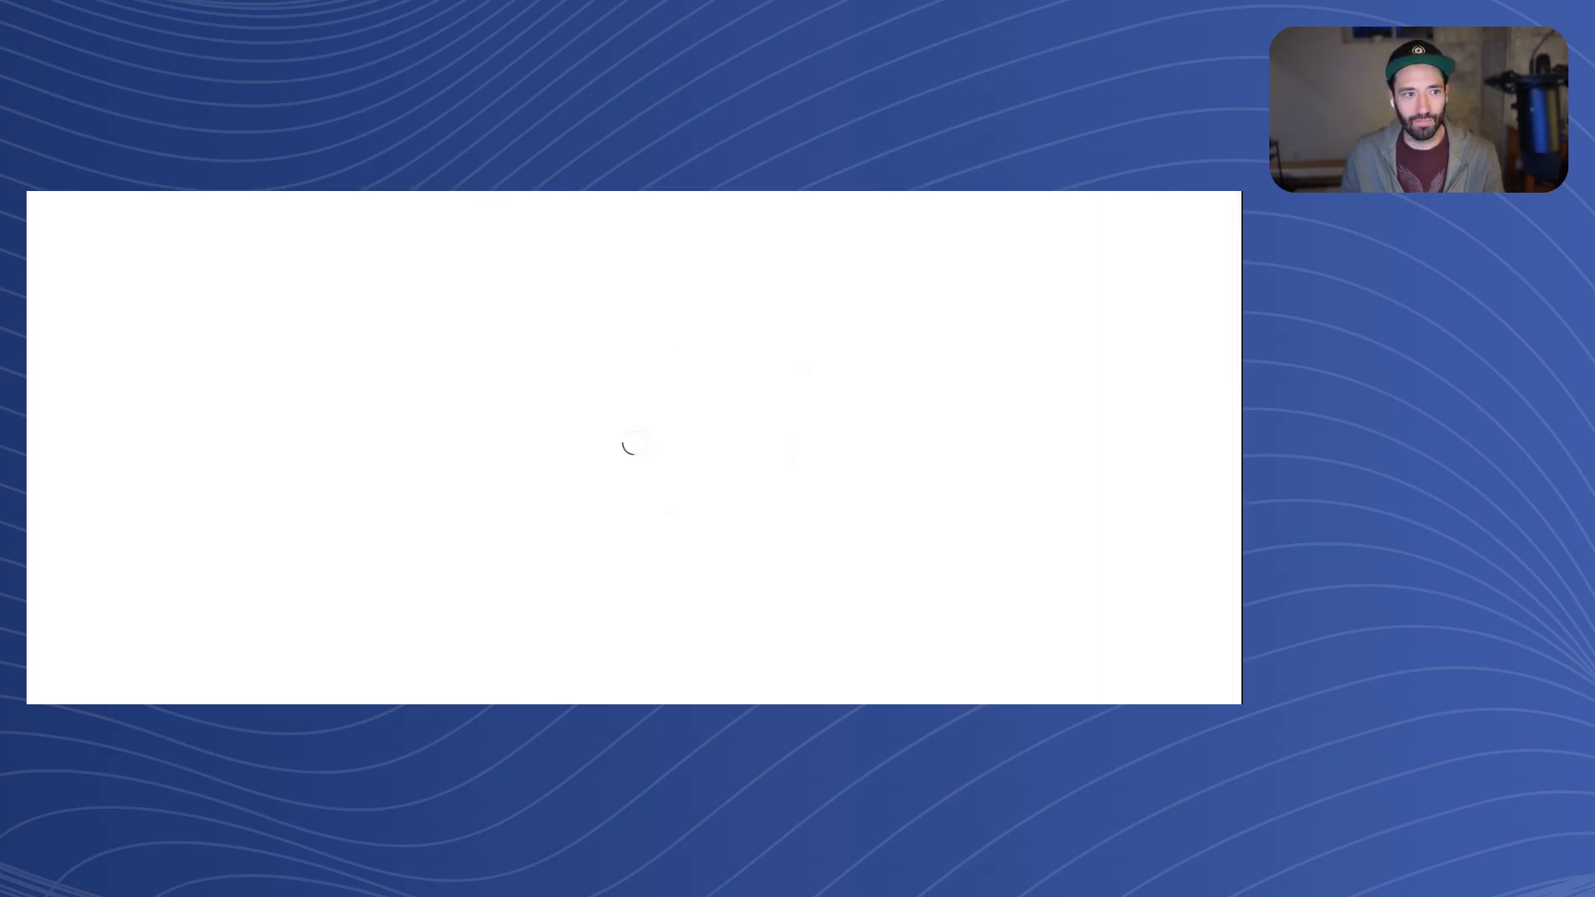
mouse_move(142, 498)
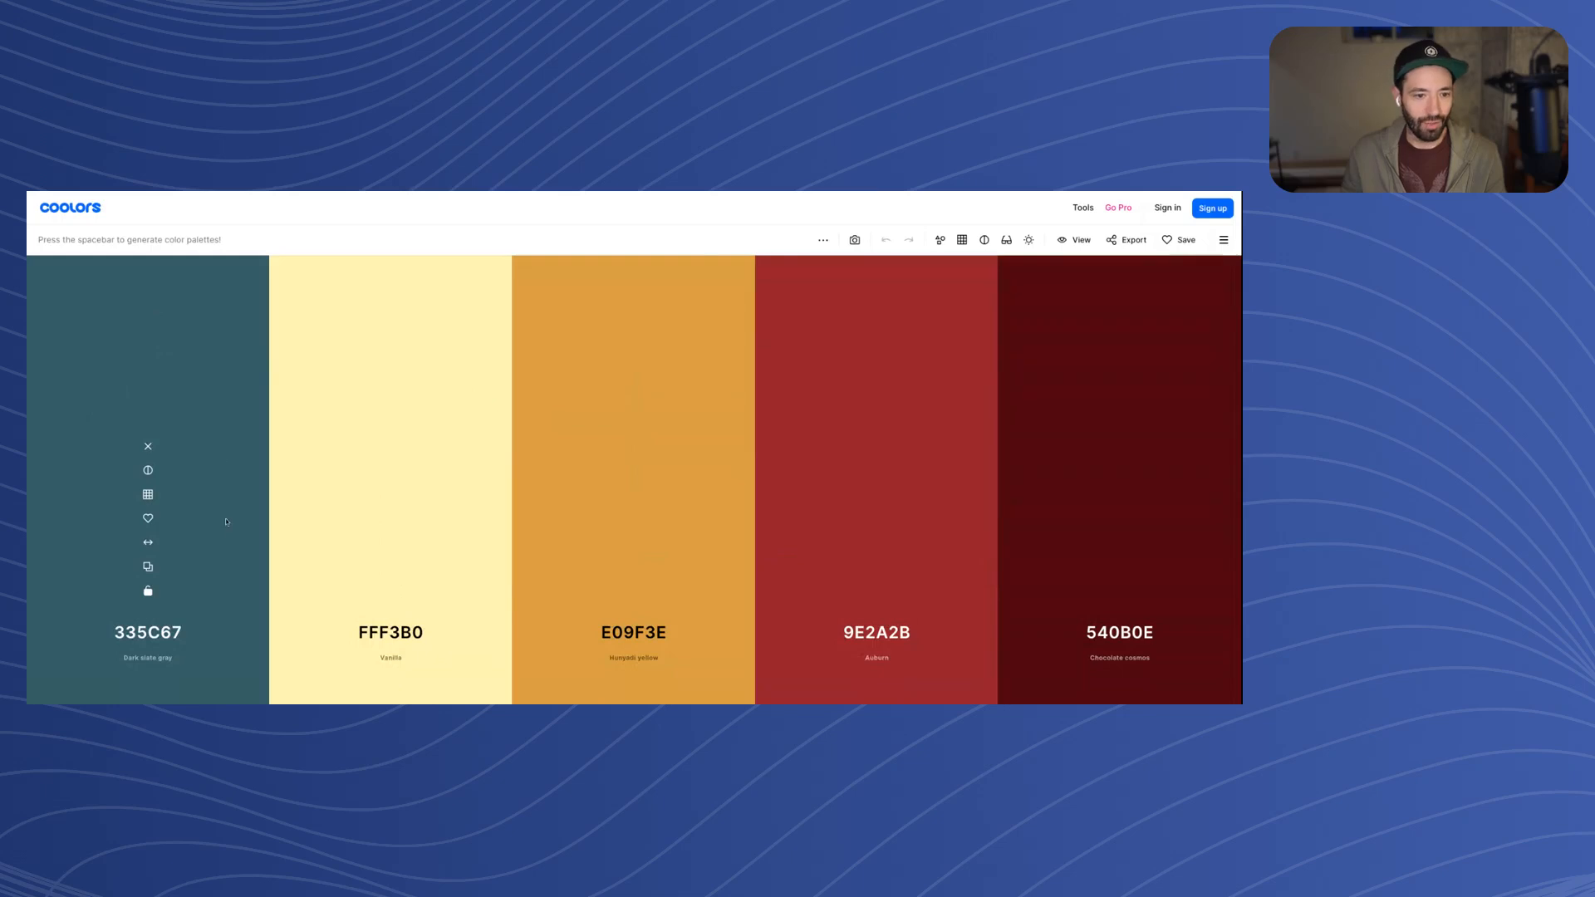
Generate random palettes until the first swatch is pale mint BFFFF1 and lock it
key(space)
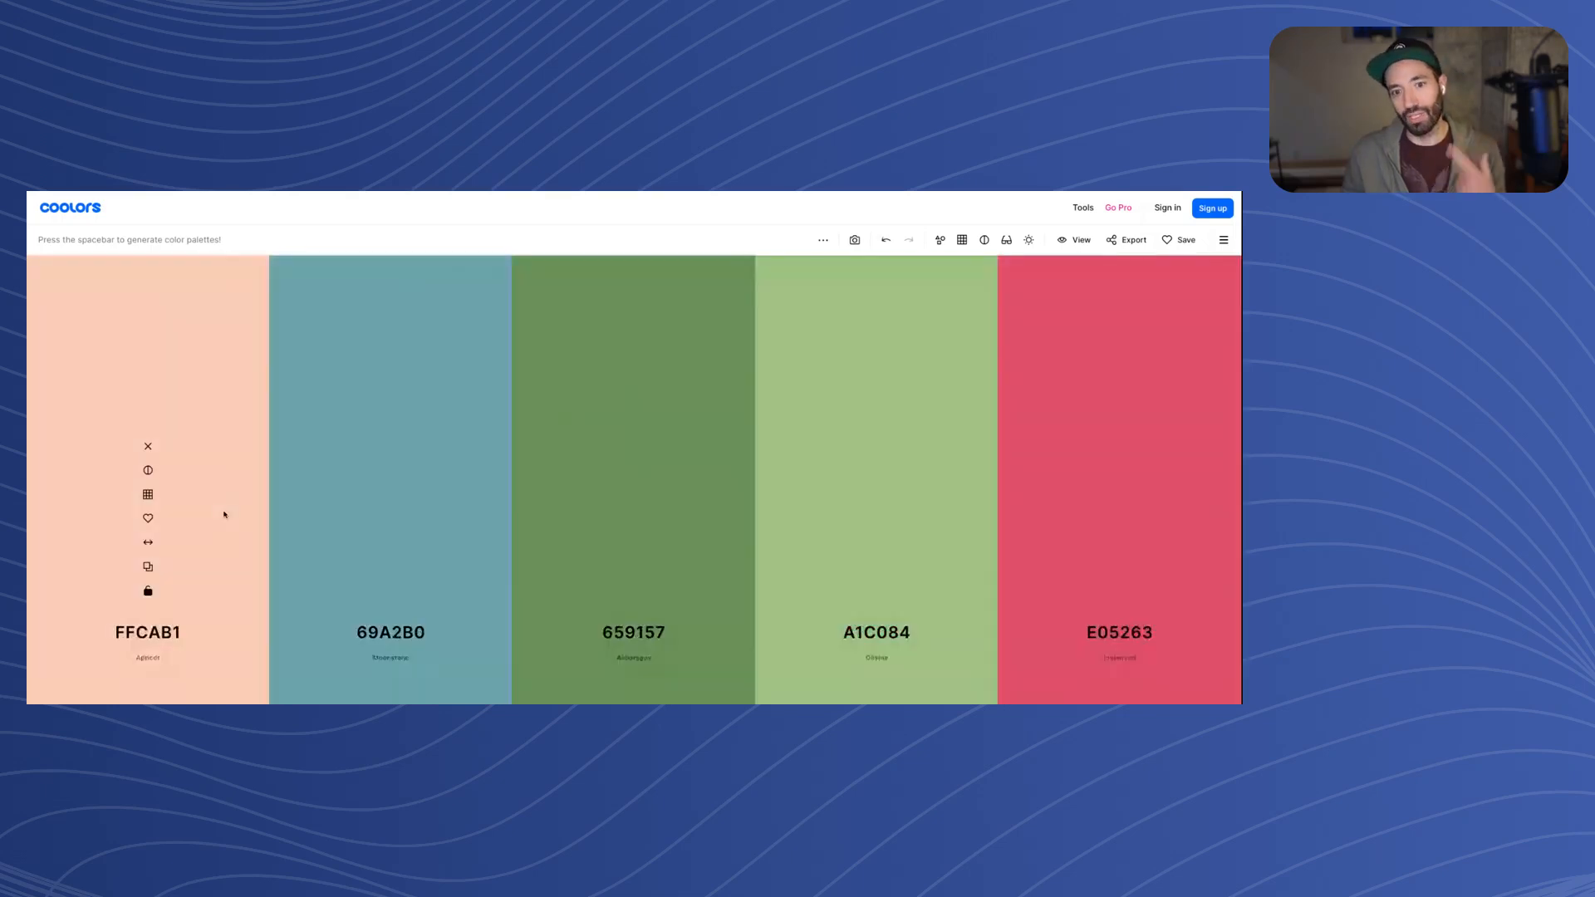
key(space)
key(space)
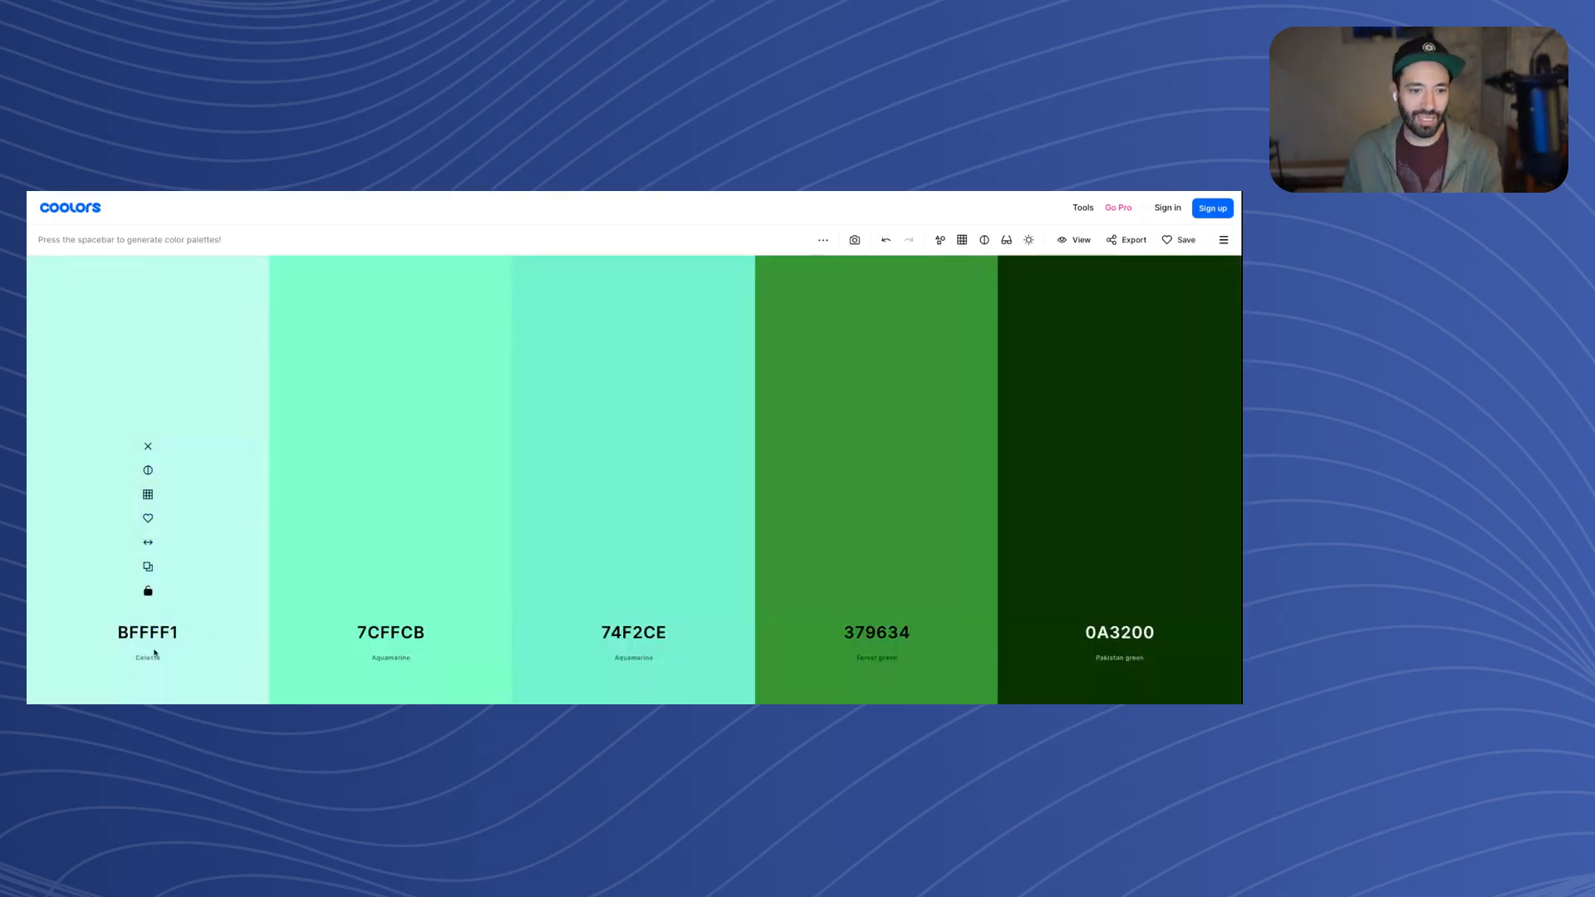
click(149, 591)
Generate more palettes, locking blue 7C99B4 as the second swatch and pink F896D8 as the fifth
key(space)
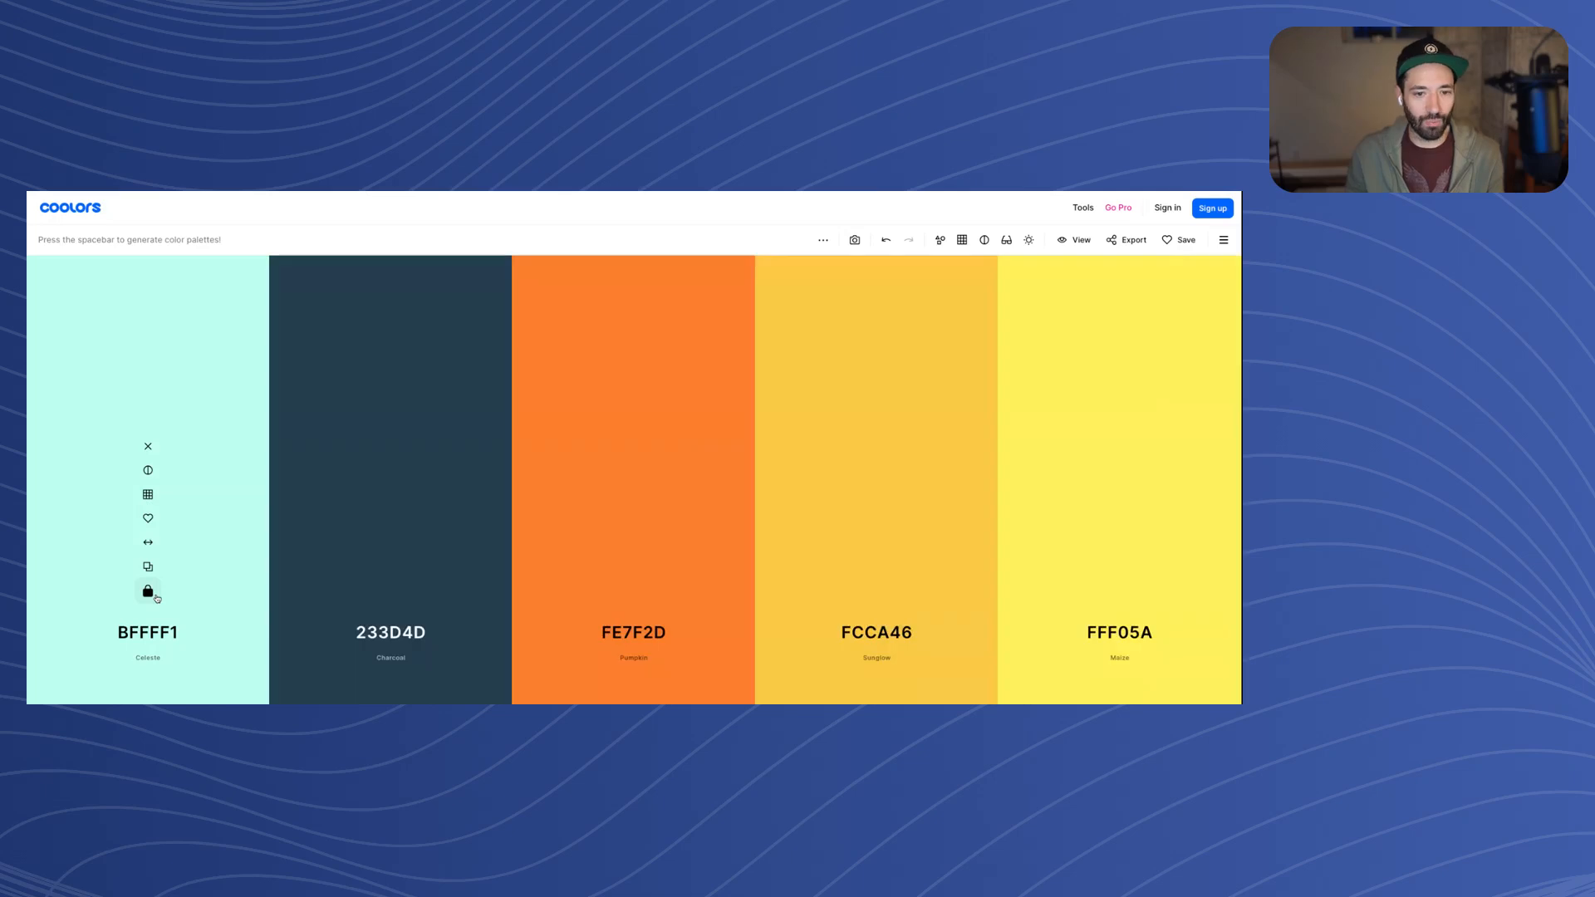
key(space)
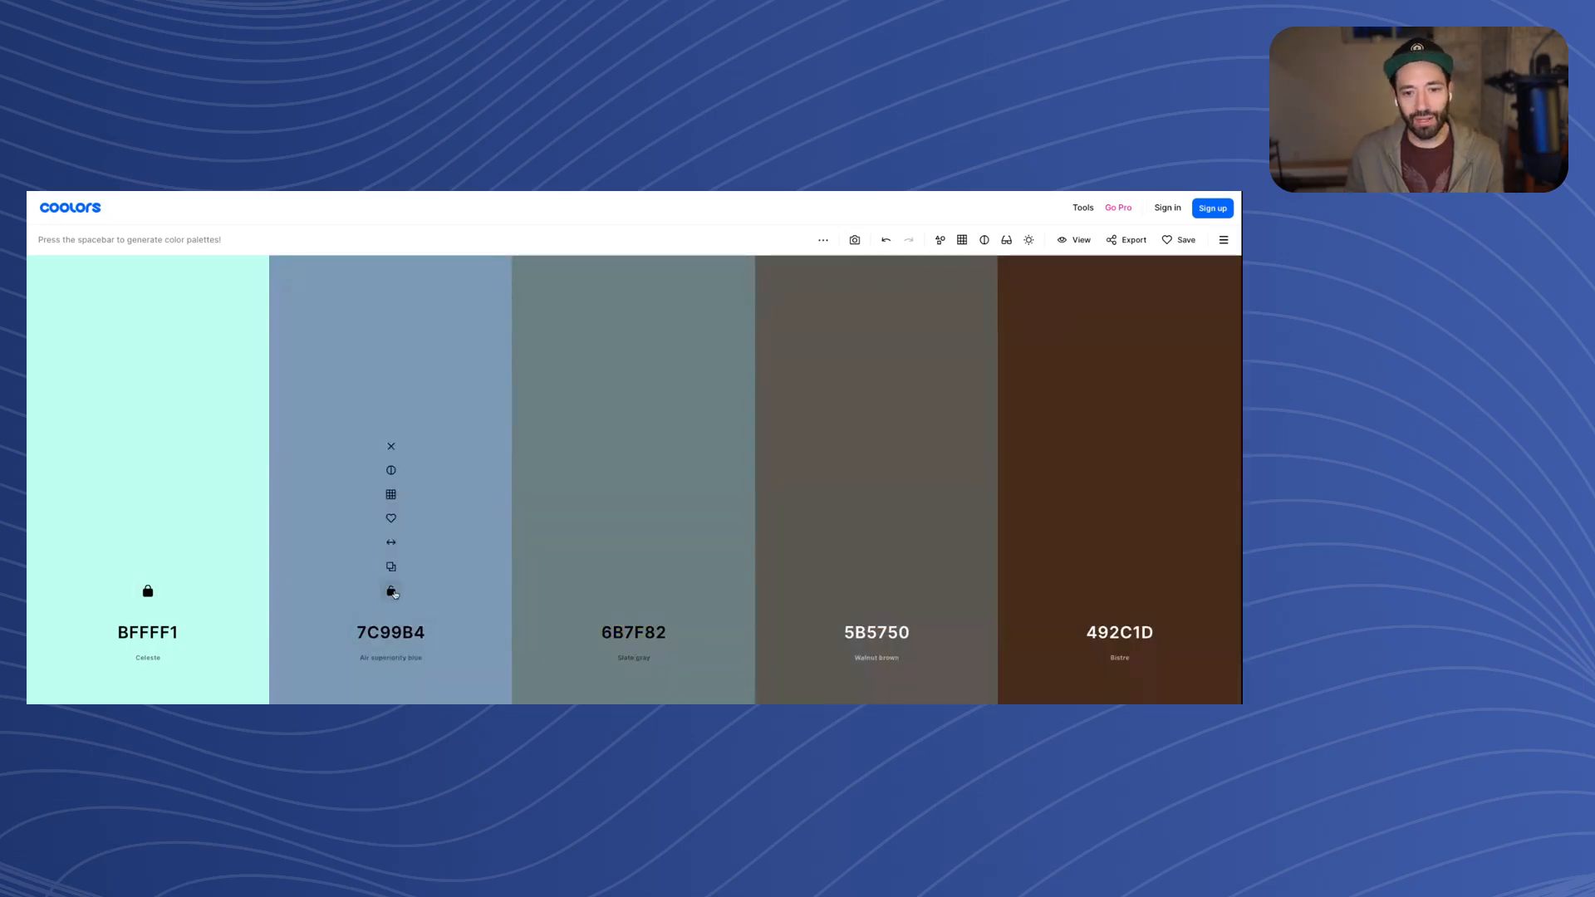
click(391, 591)
key(space)
key(space)
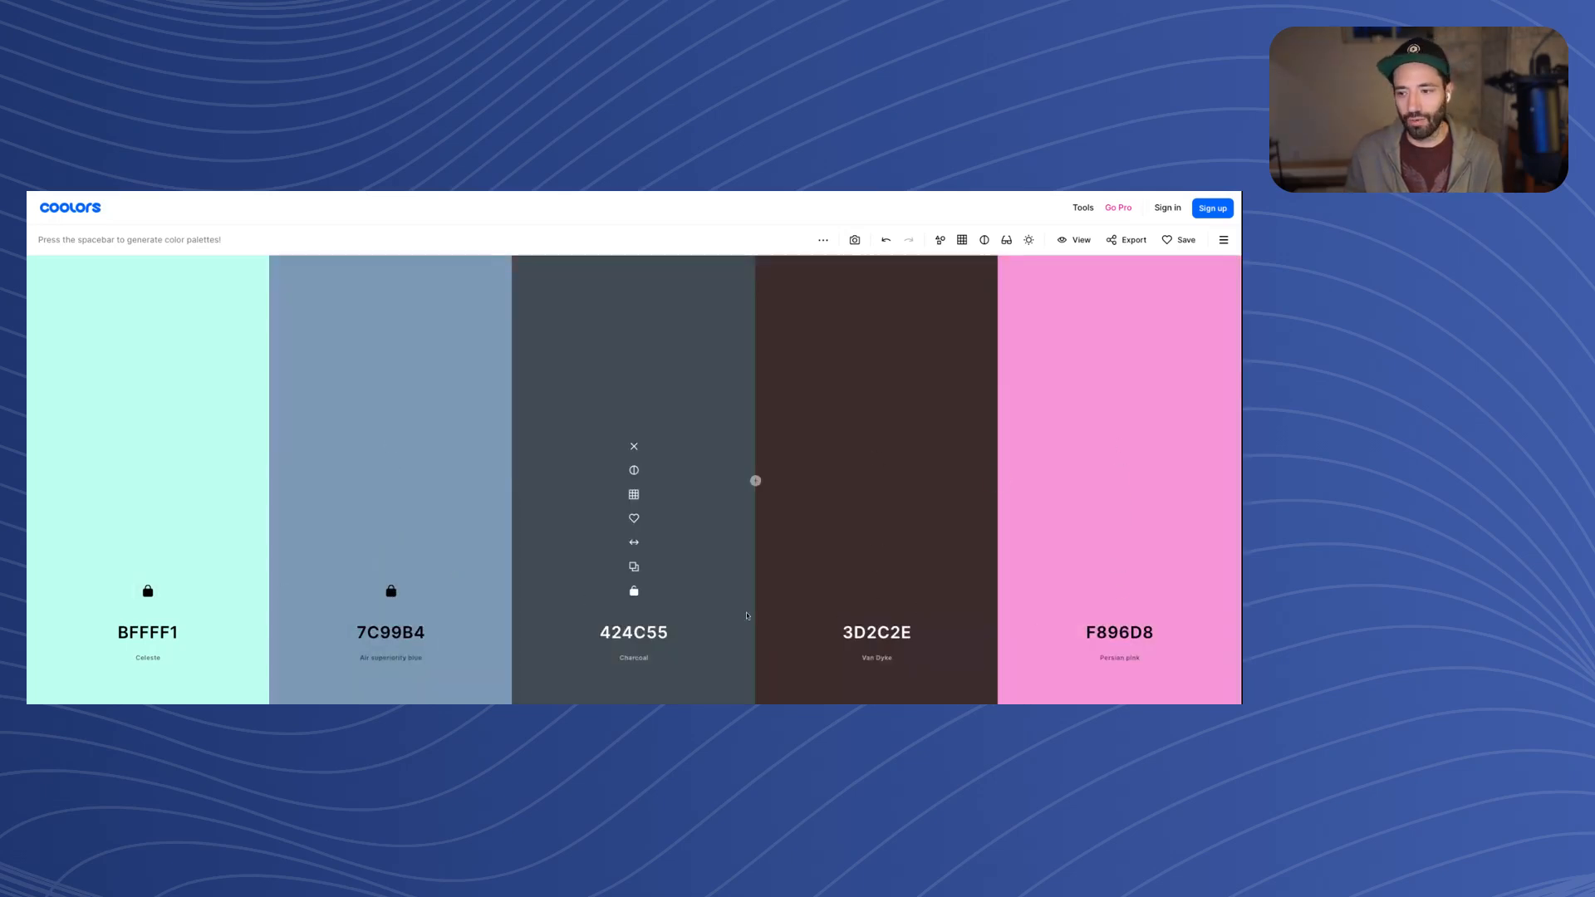
click(1120, 590)
Keep generating, locking black 07020D as the third swatch and orange E88D67 as the fourth
key(space)
key(space)
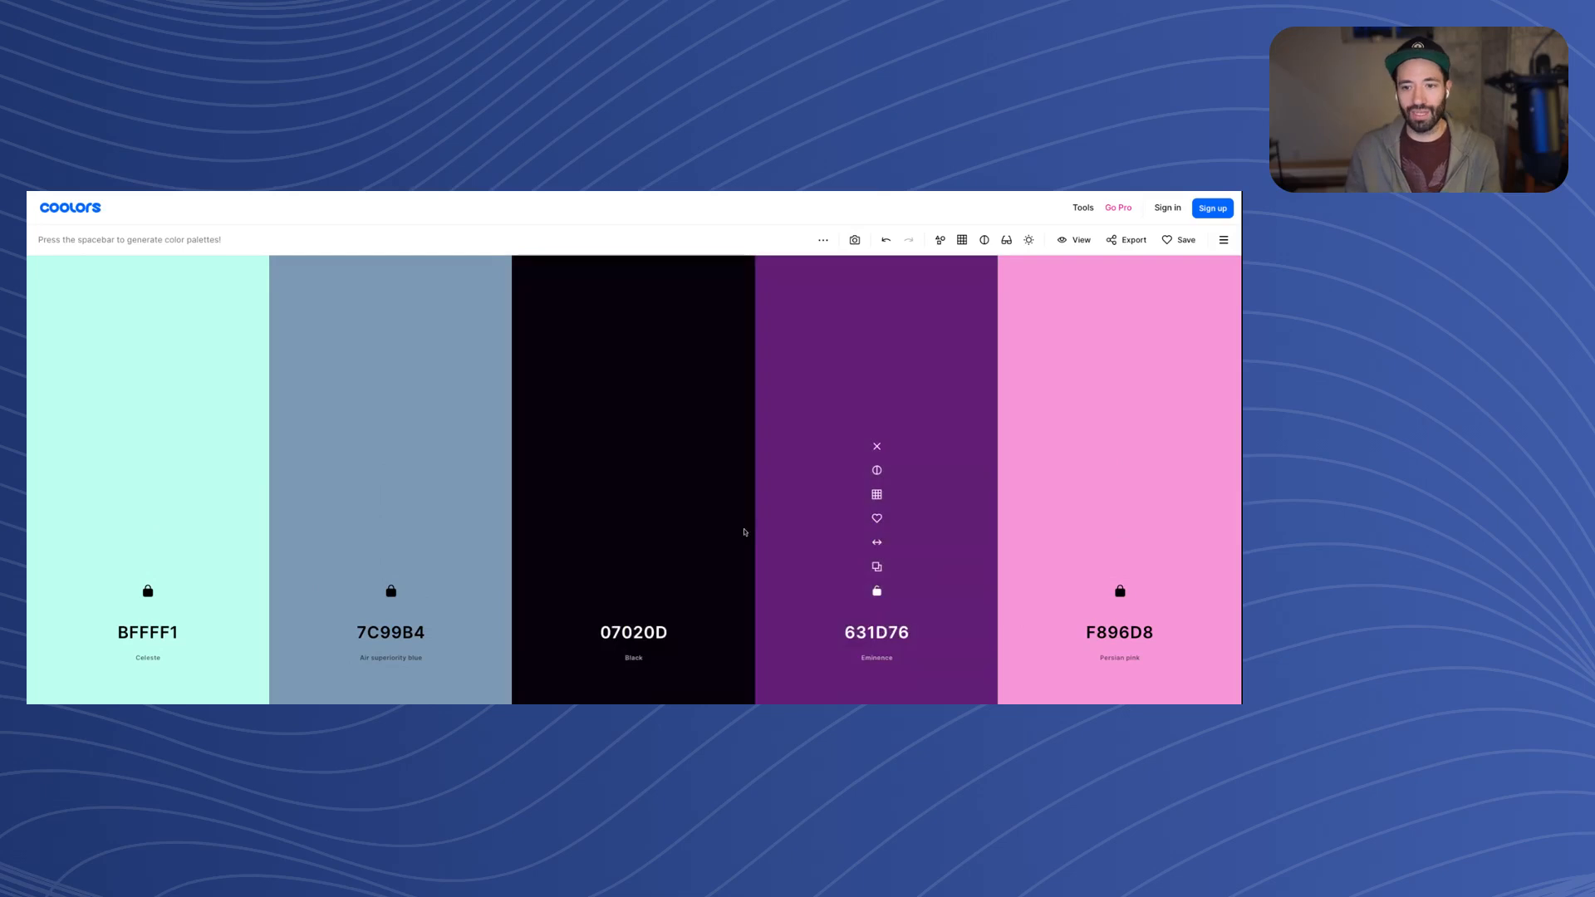
click(636, 591)
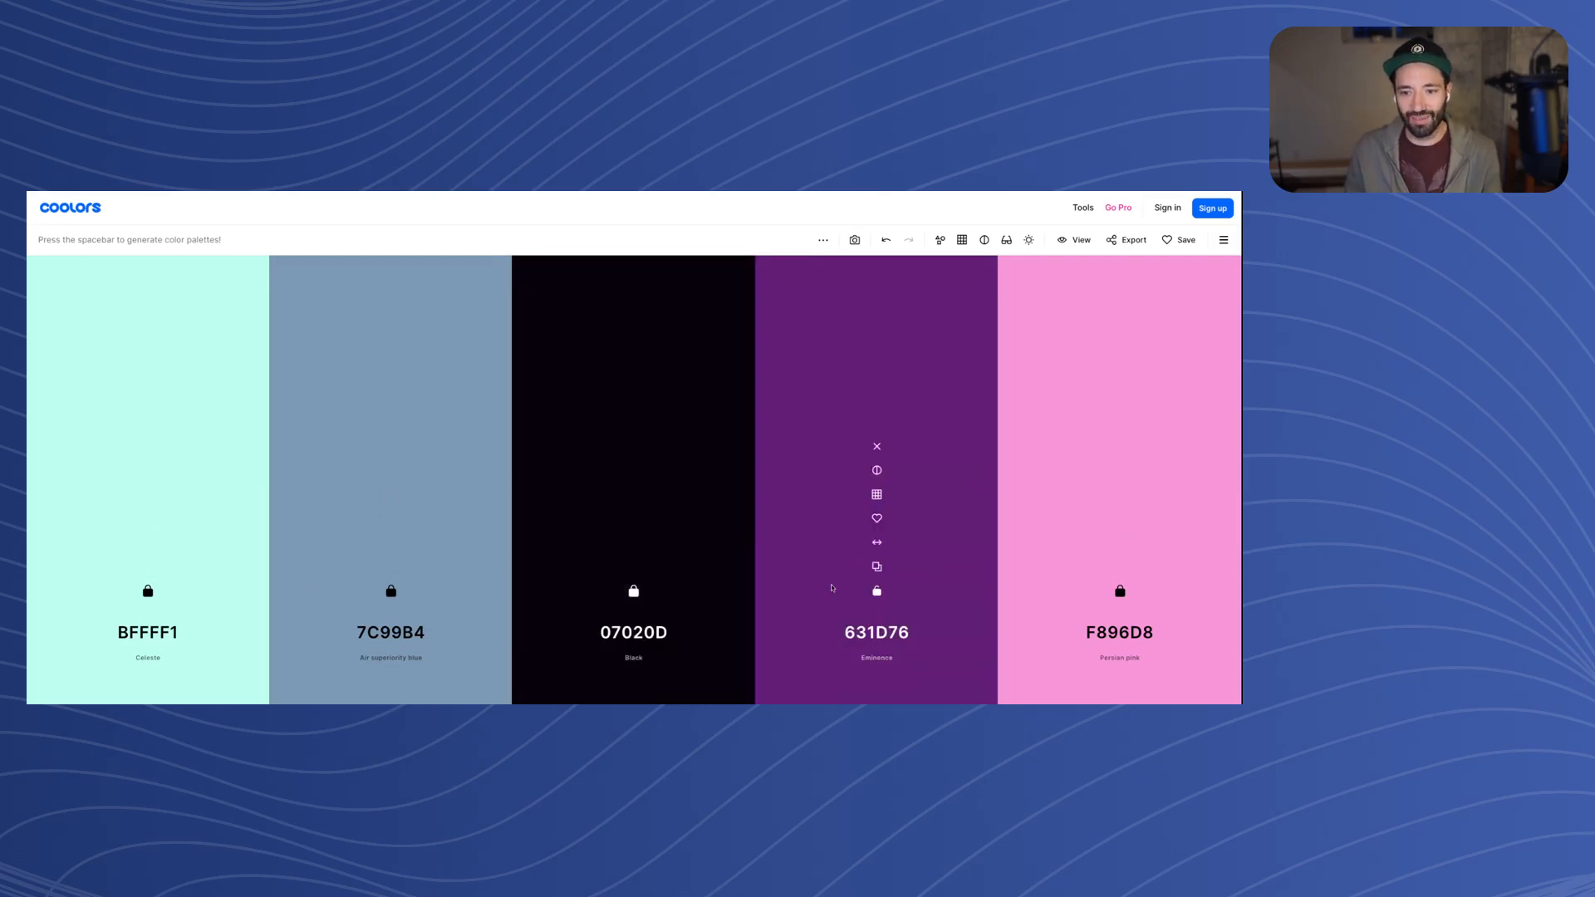
key(space)
key(space)
key(space)
key(space)
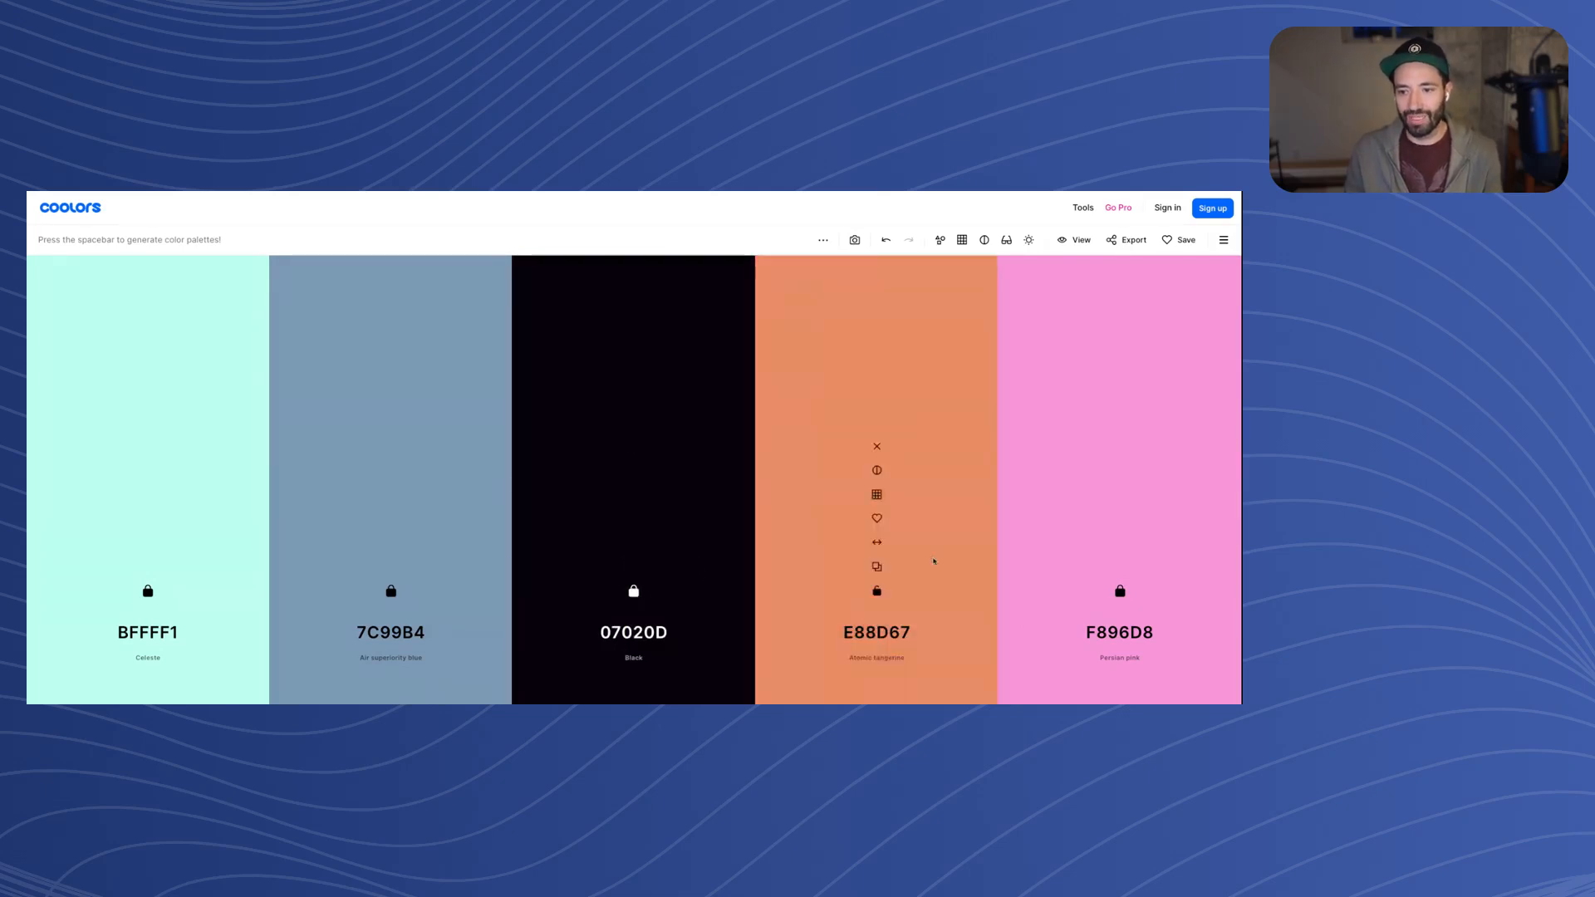
click(878, 592)
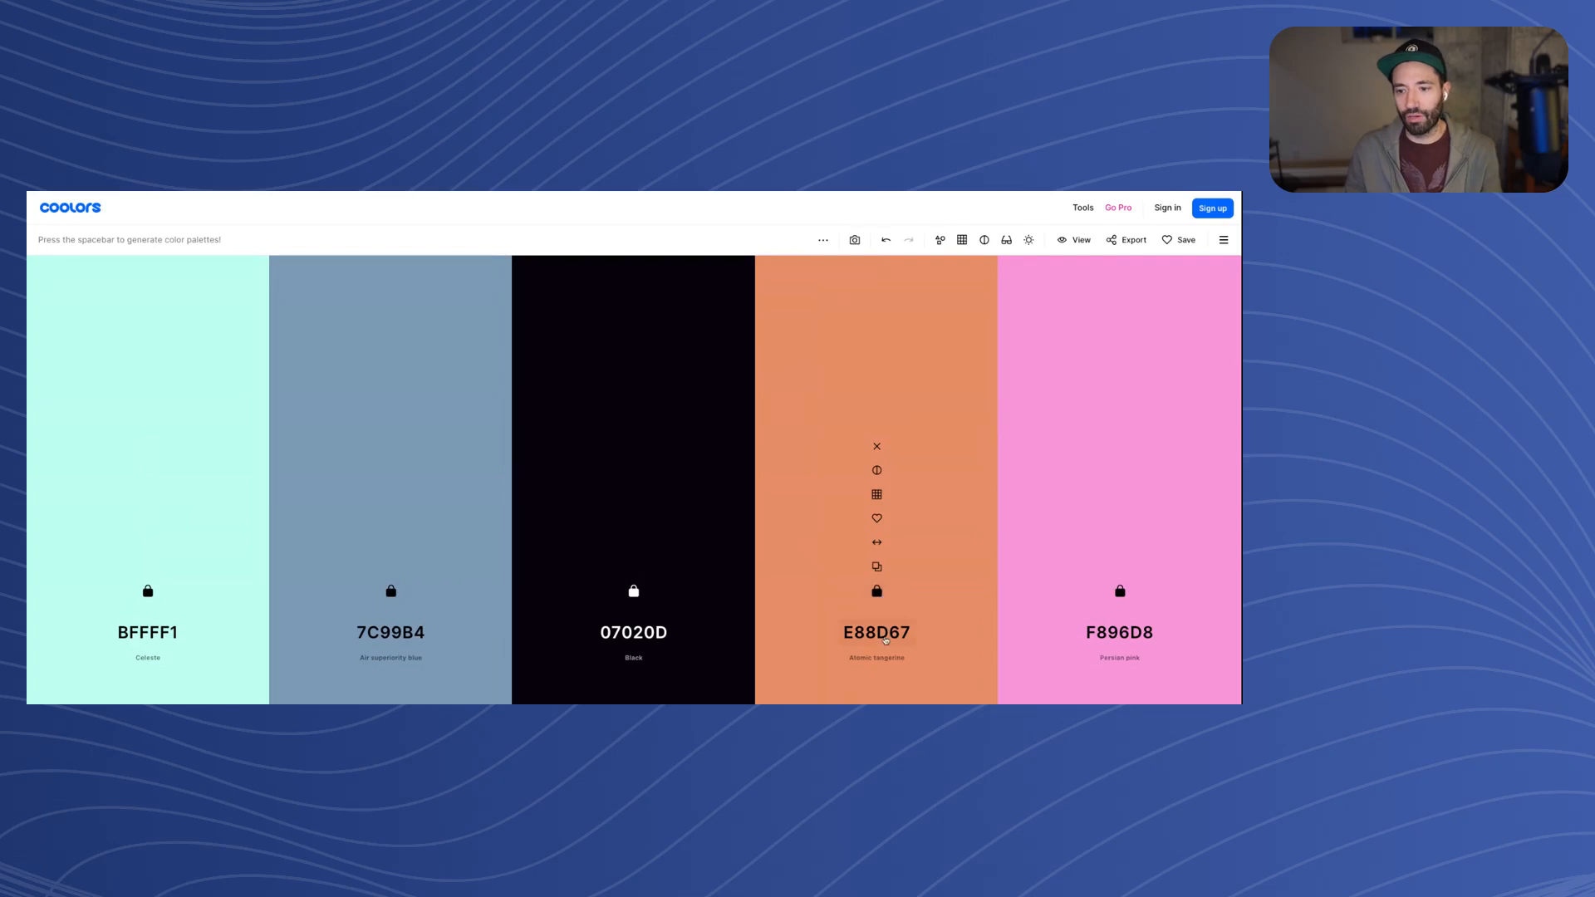
click(885, 640)
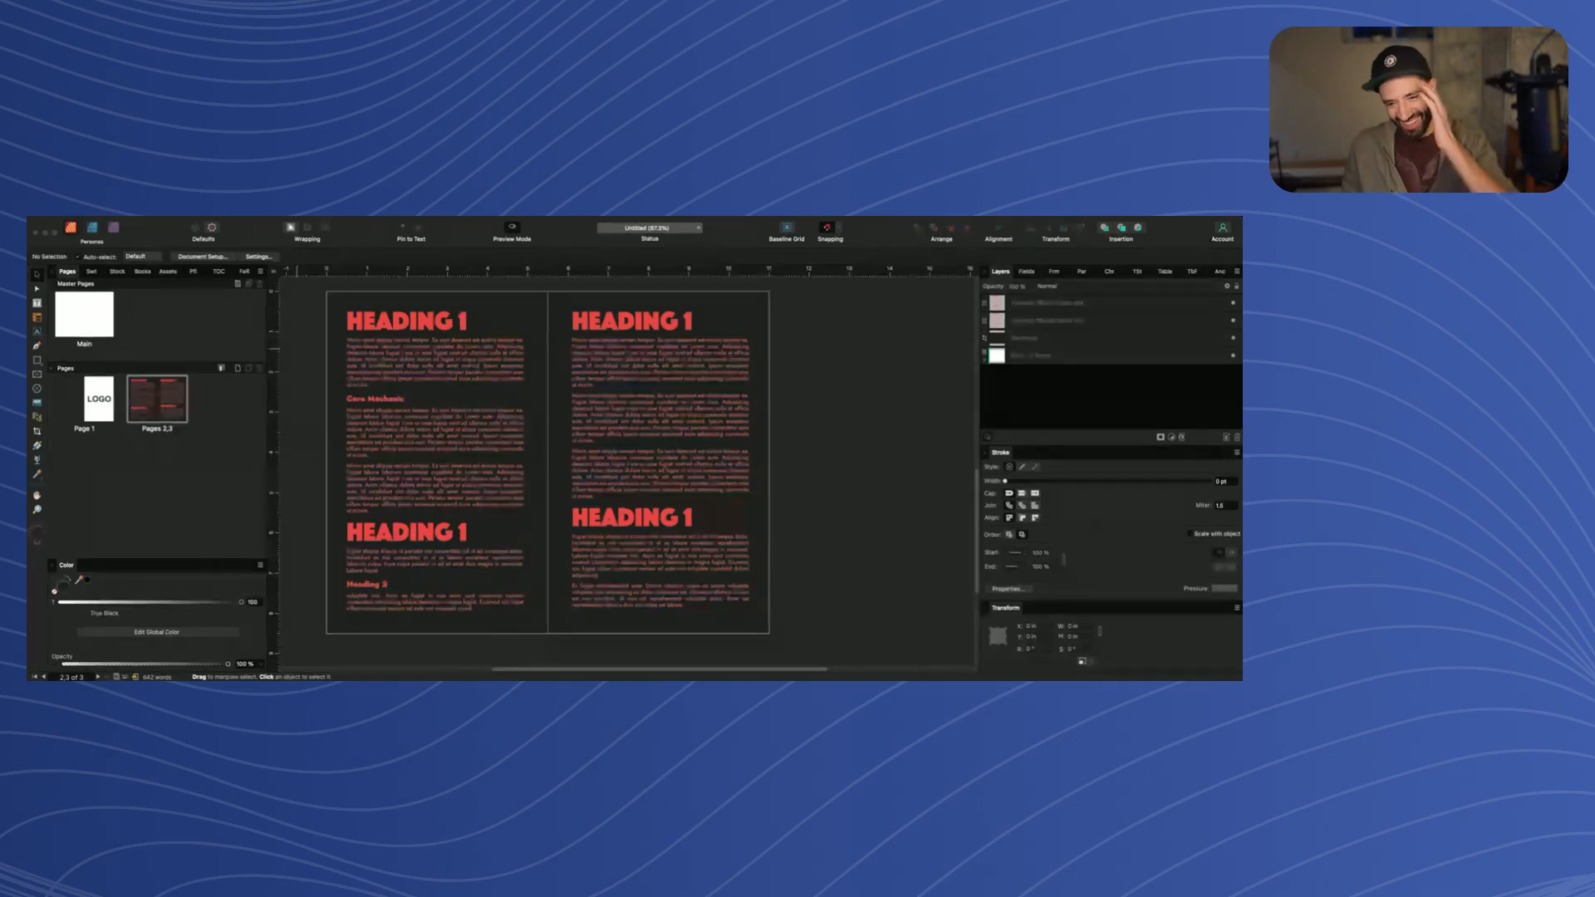
Switch back to Affinity Publisher and examine the red text frames against the black background of pages 2–3
double_click(364, 350)
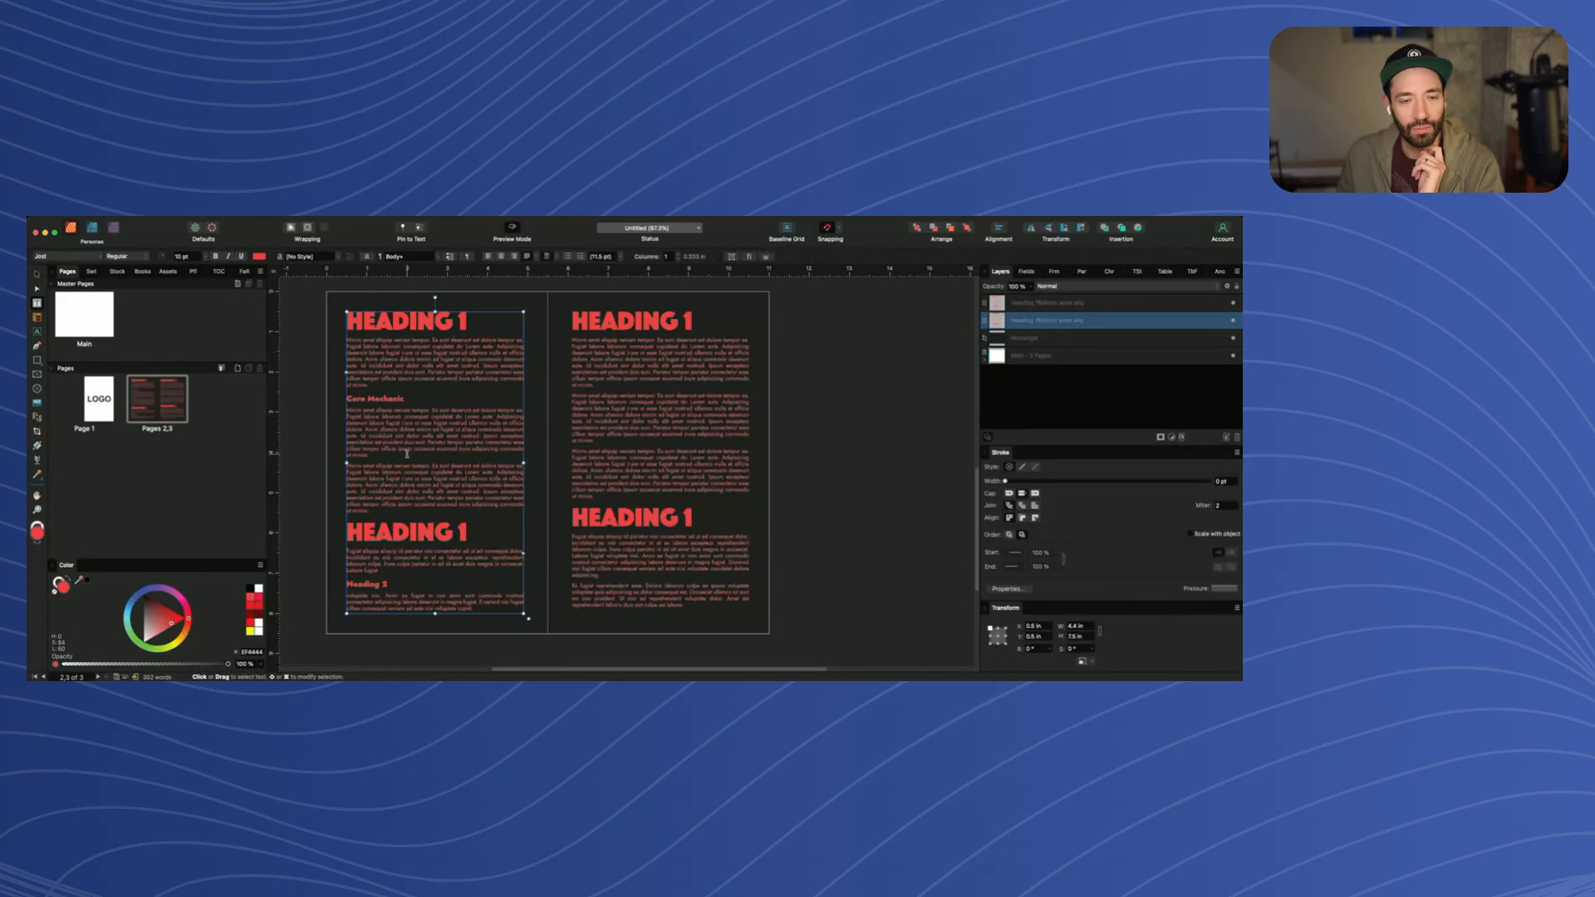
drag(407, 454, 384, 416)
click(385, 416)
scroll(384, 417, up, 1)
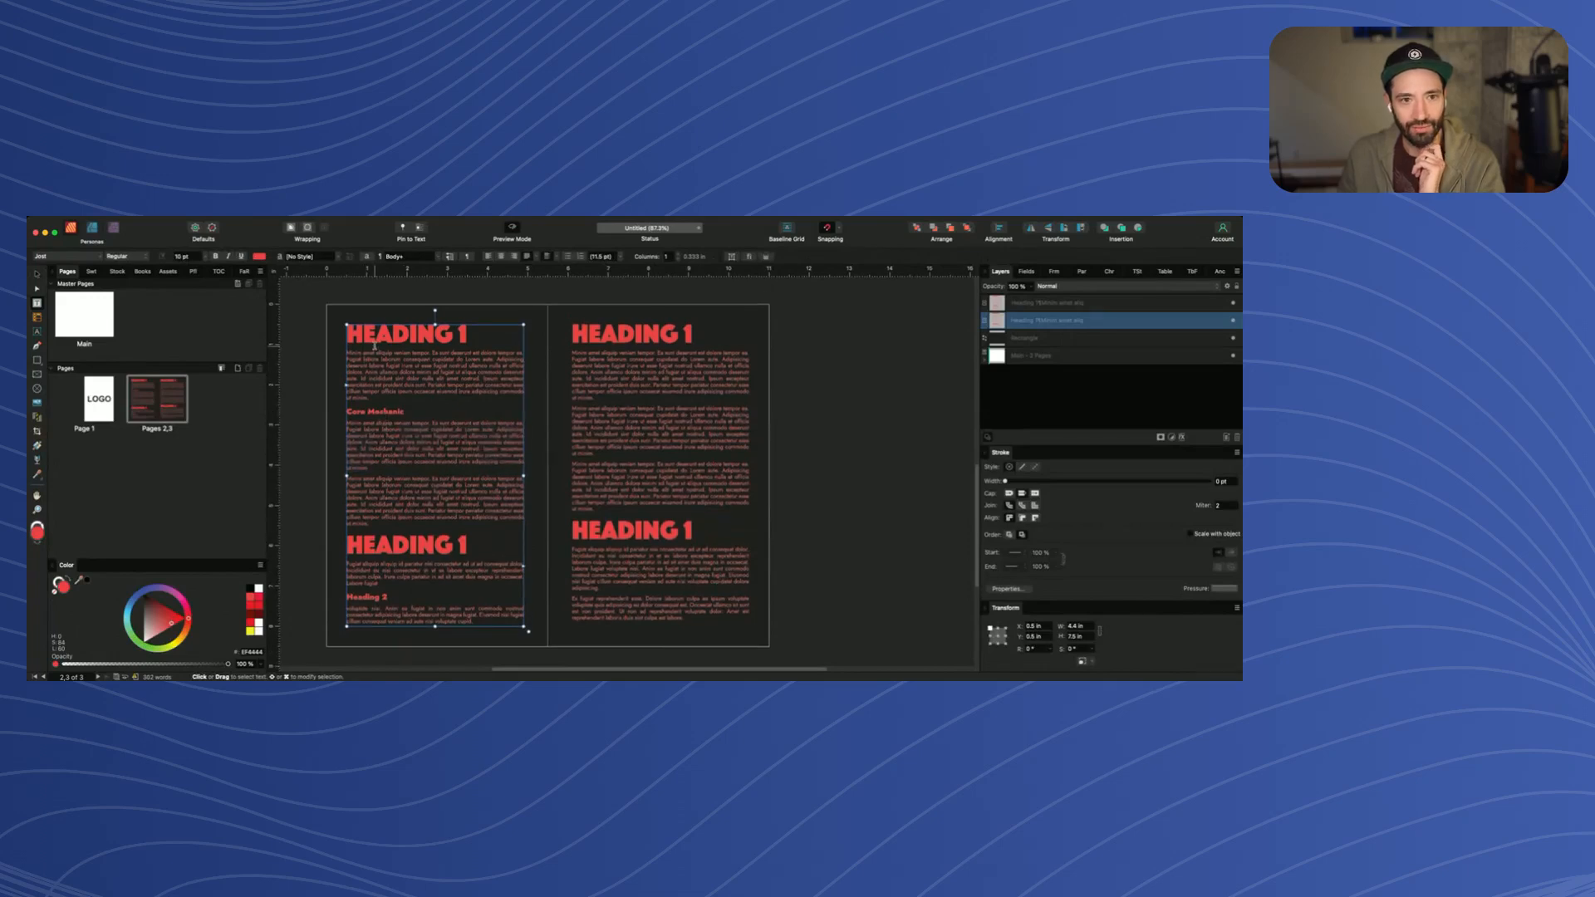
click(320, 342)
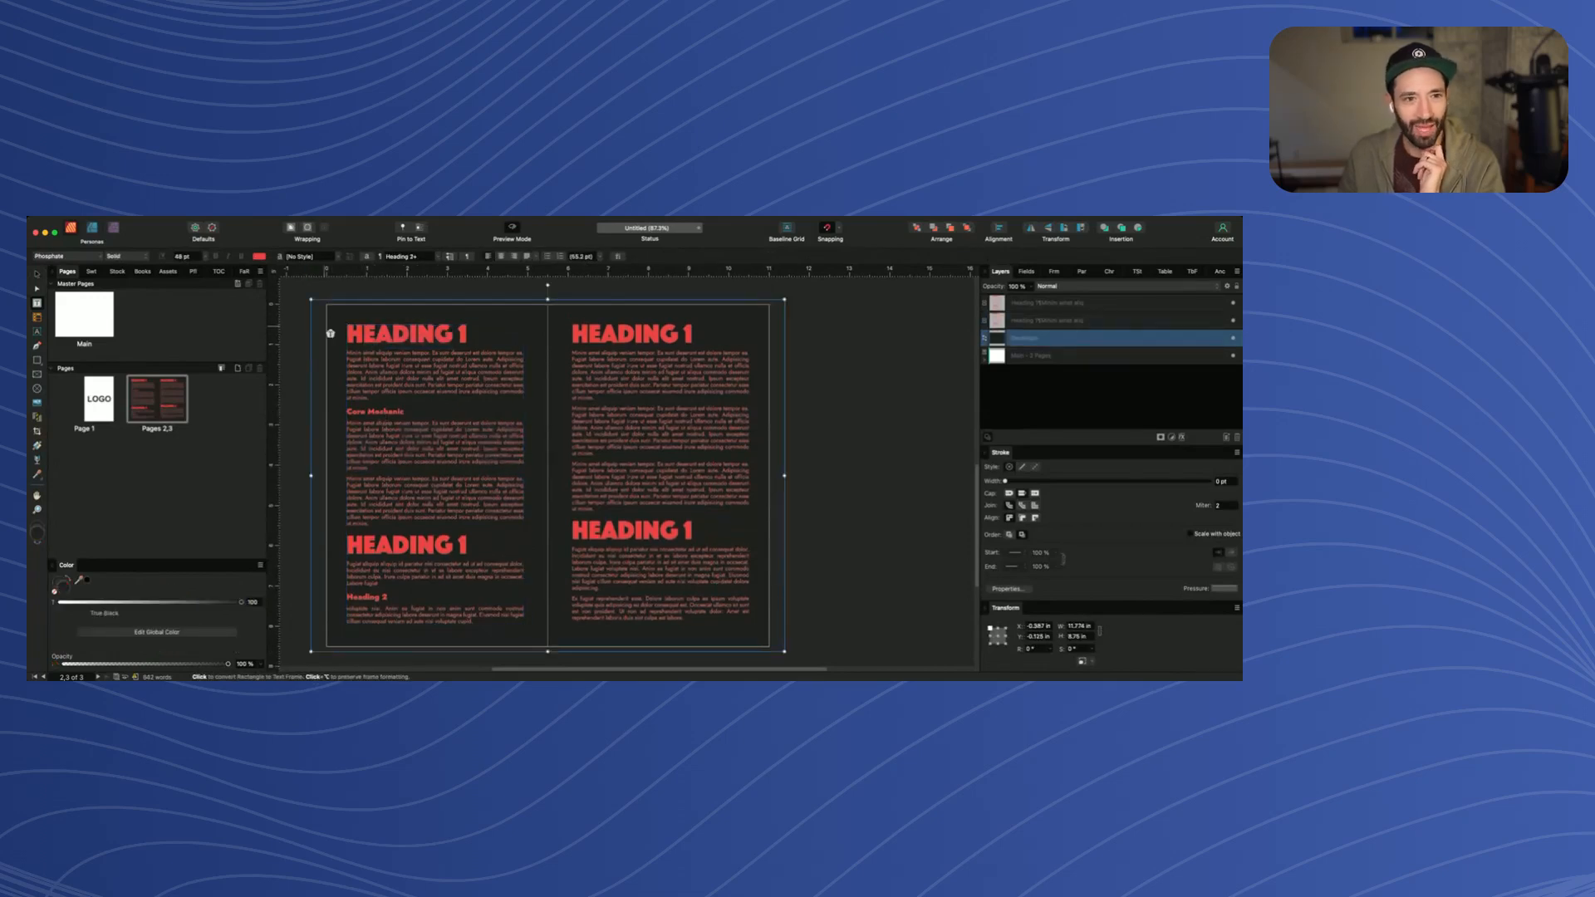
click(911, 413)
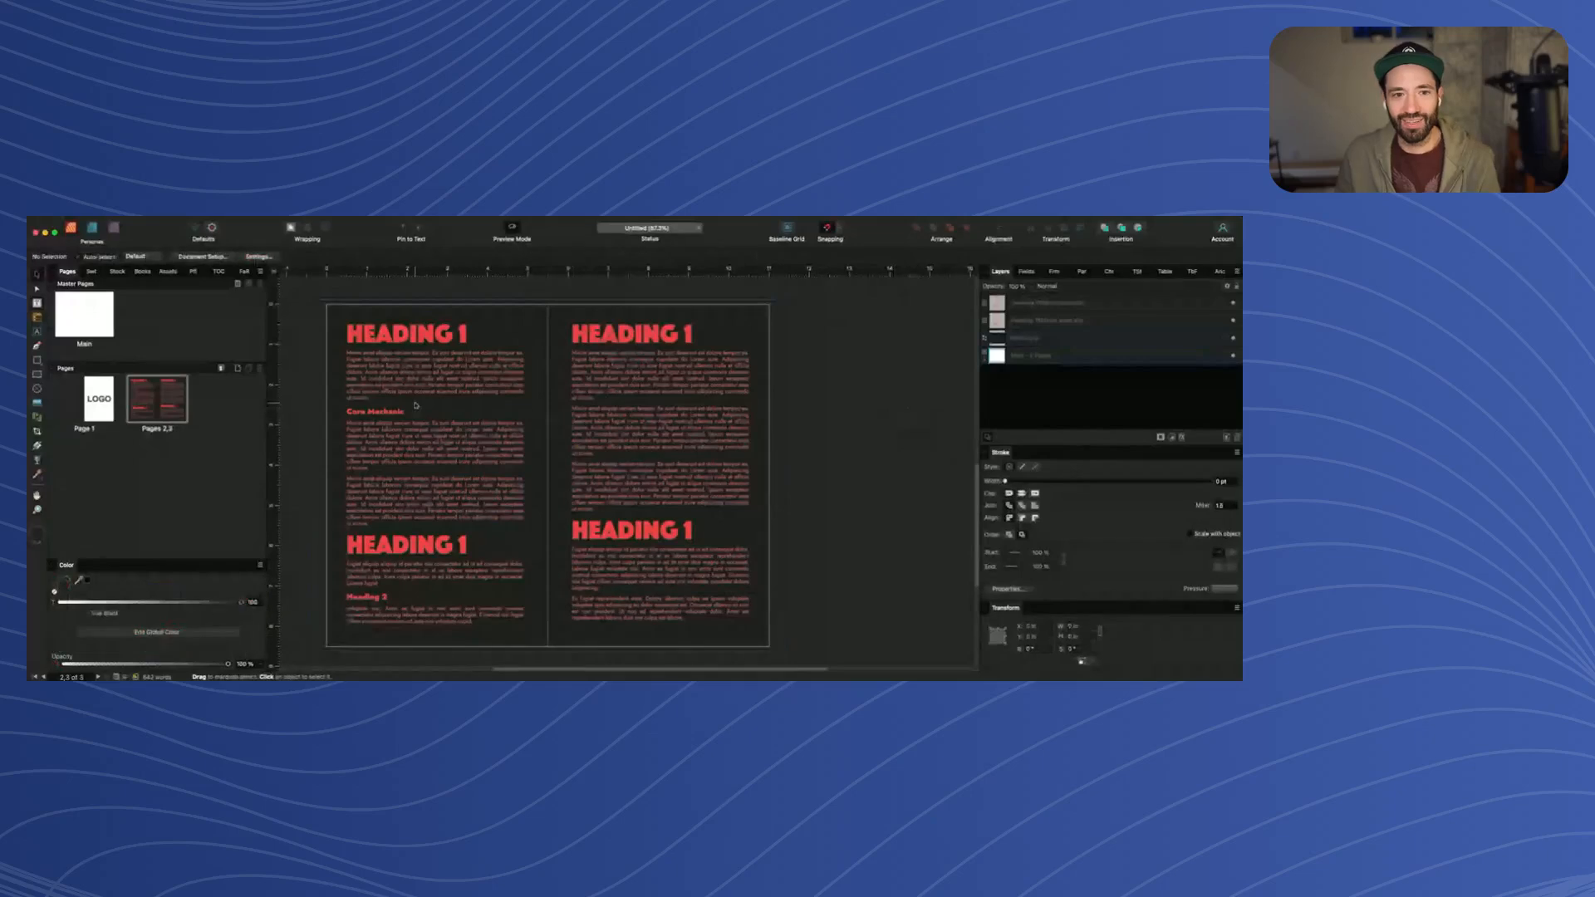
scroll(416, 405, up, 2)
scroll(417, 403, down, 4)
scroll(417, 403, left, 3)
scroll(425, 400, up, 4)
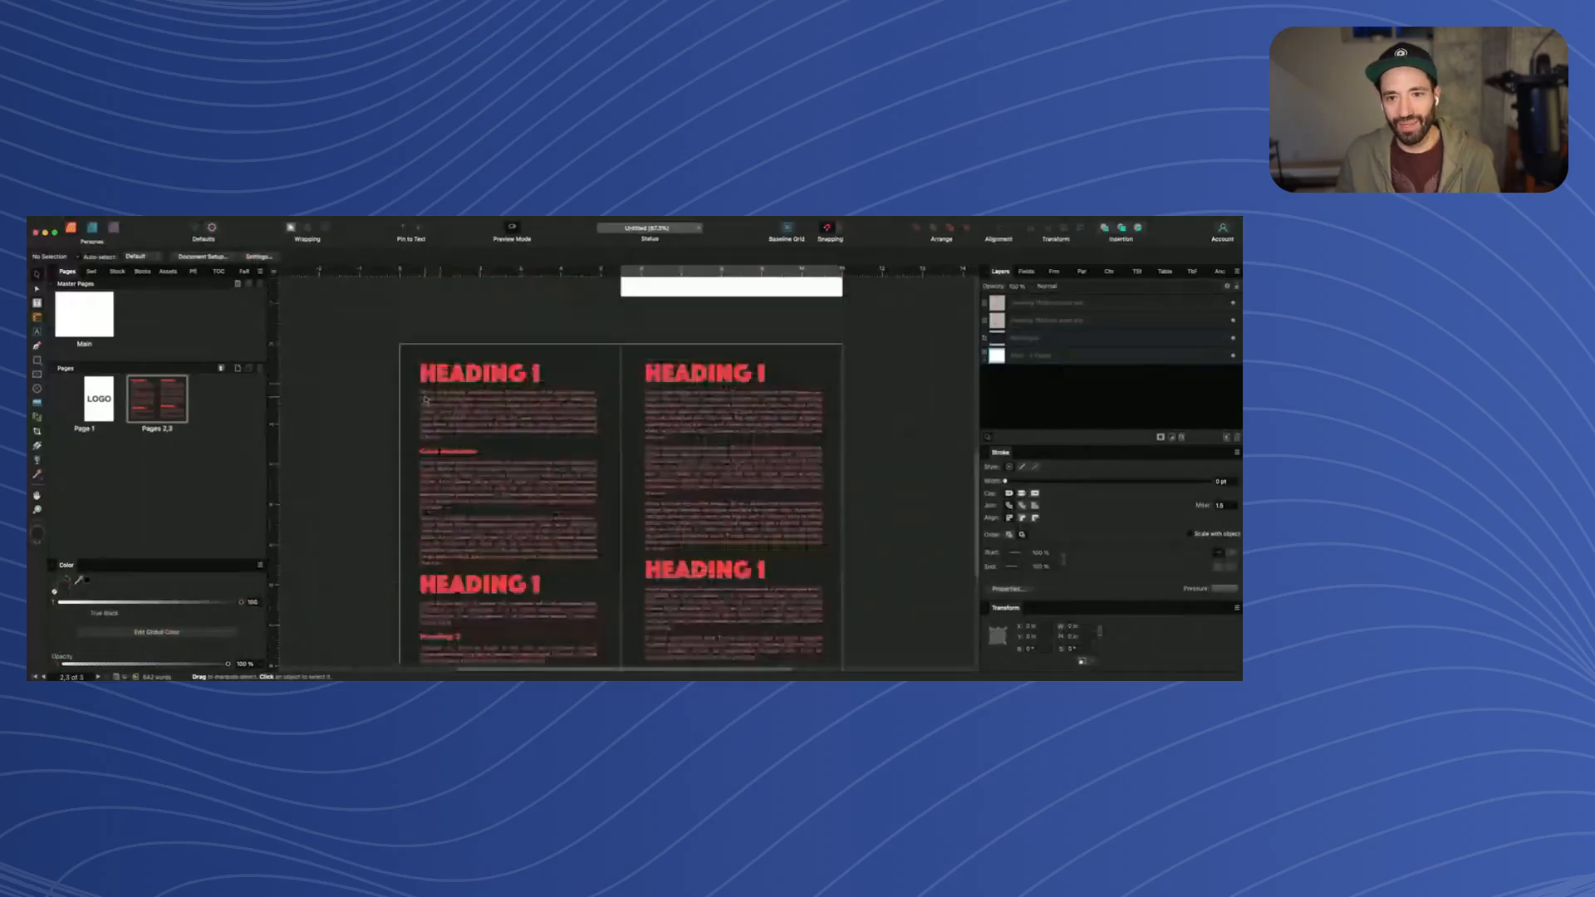
scroll(425, 399, down, 5)
scroll(426, 399, up, 2)
scroll(425, 399, right, 3)
With preview off, resize the black background rectangle to the left and right bleed edges, 11.25 in wide, then restore the preview
click(616, 391)
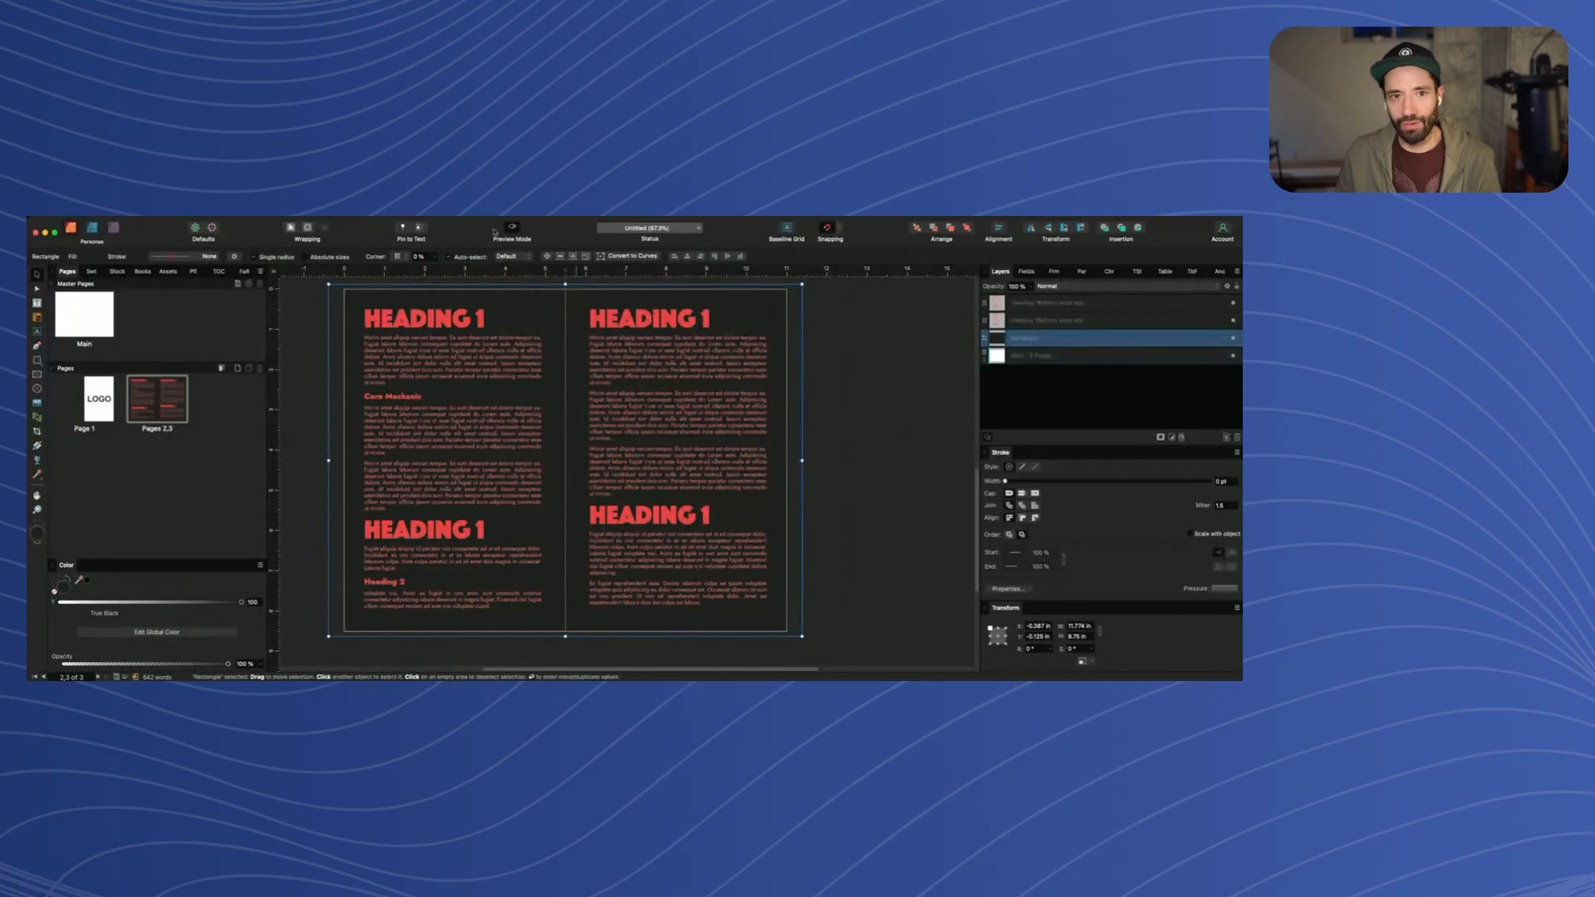
key(w)
drag(789, 461, 778, 461)
scroll(361, 497, up, 1)
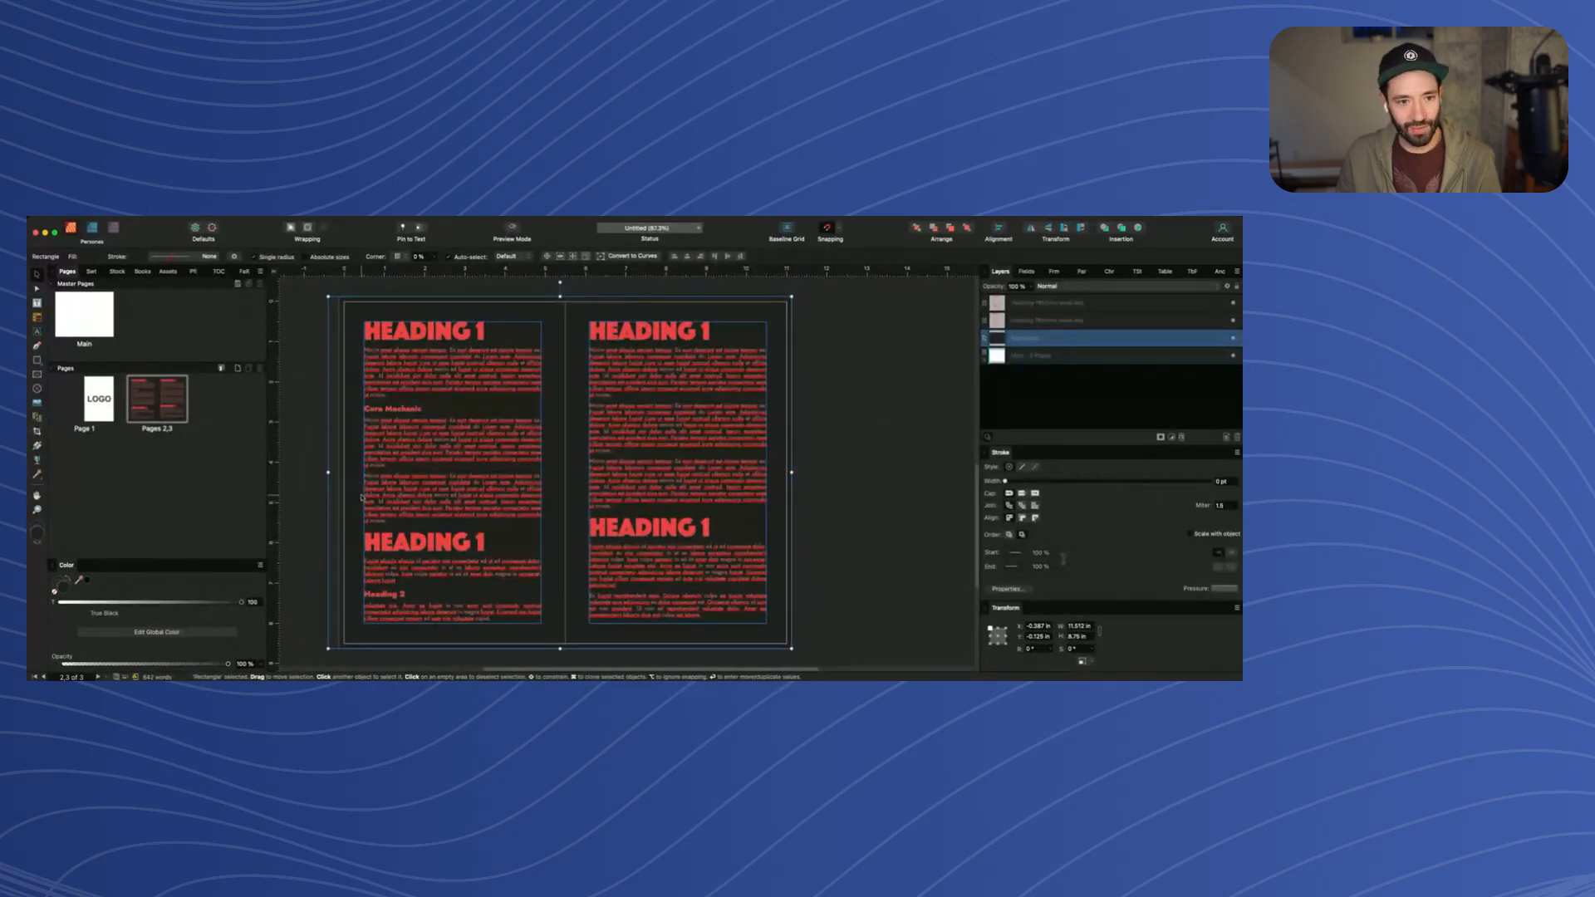
drag(328, 472, 339, 472)
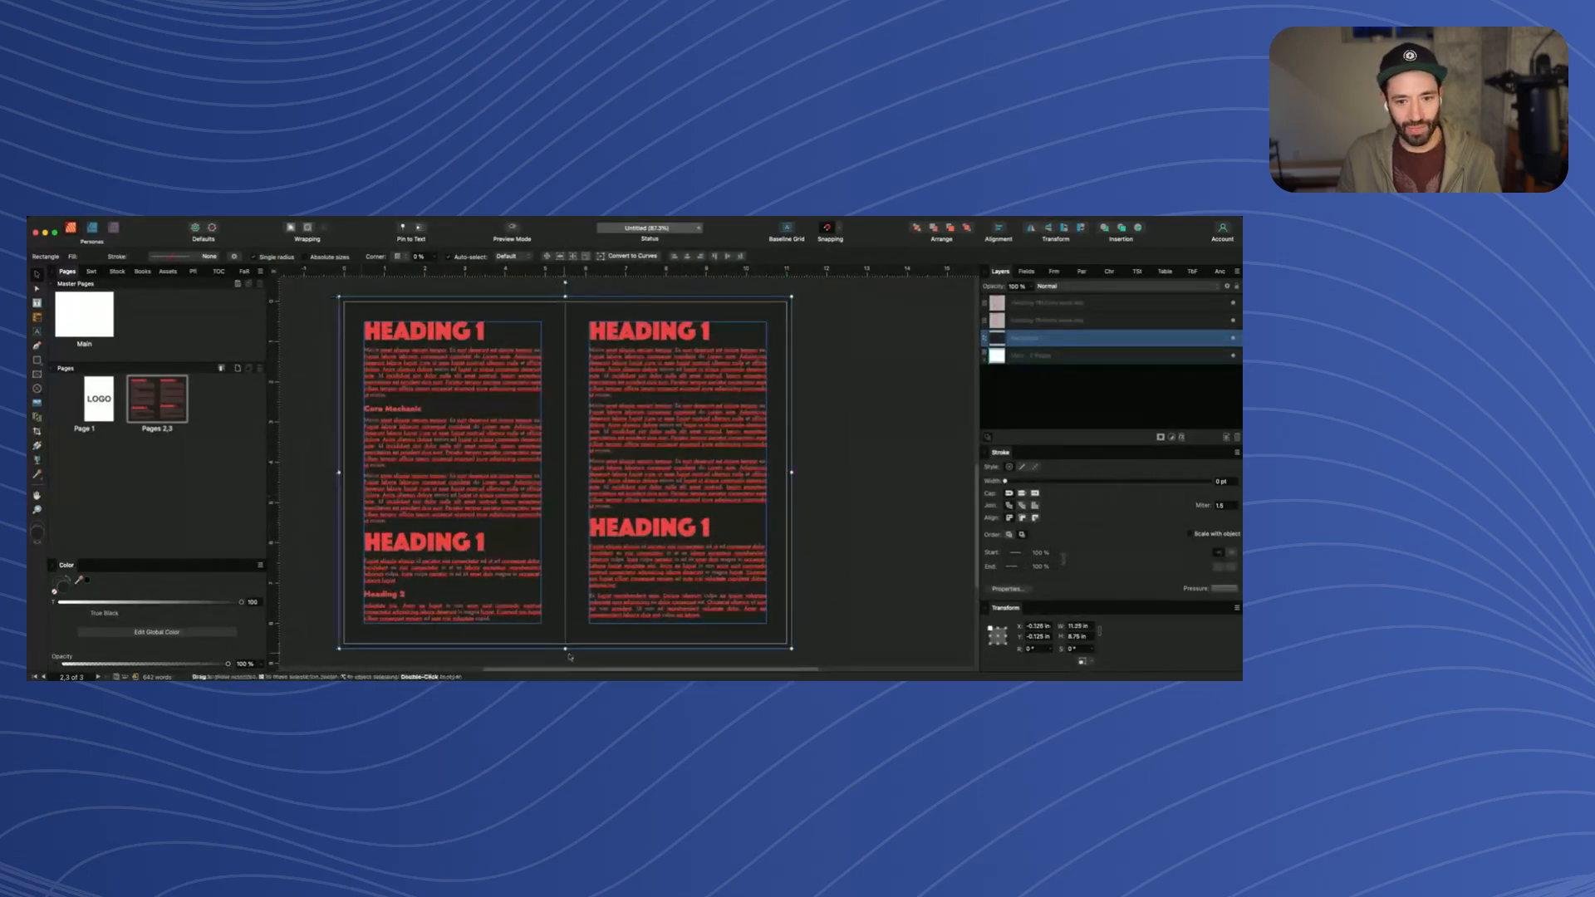
click(909, 448)
click(514, 228)
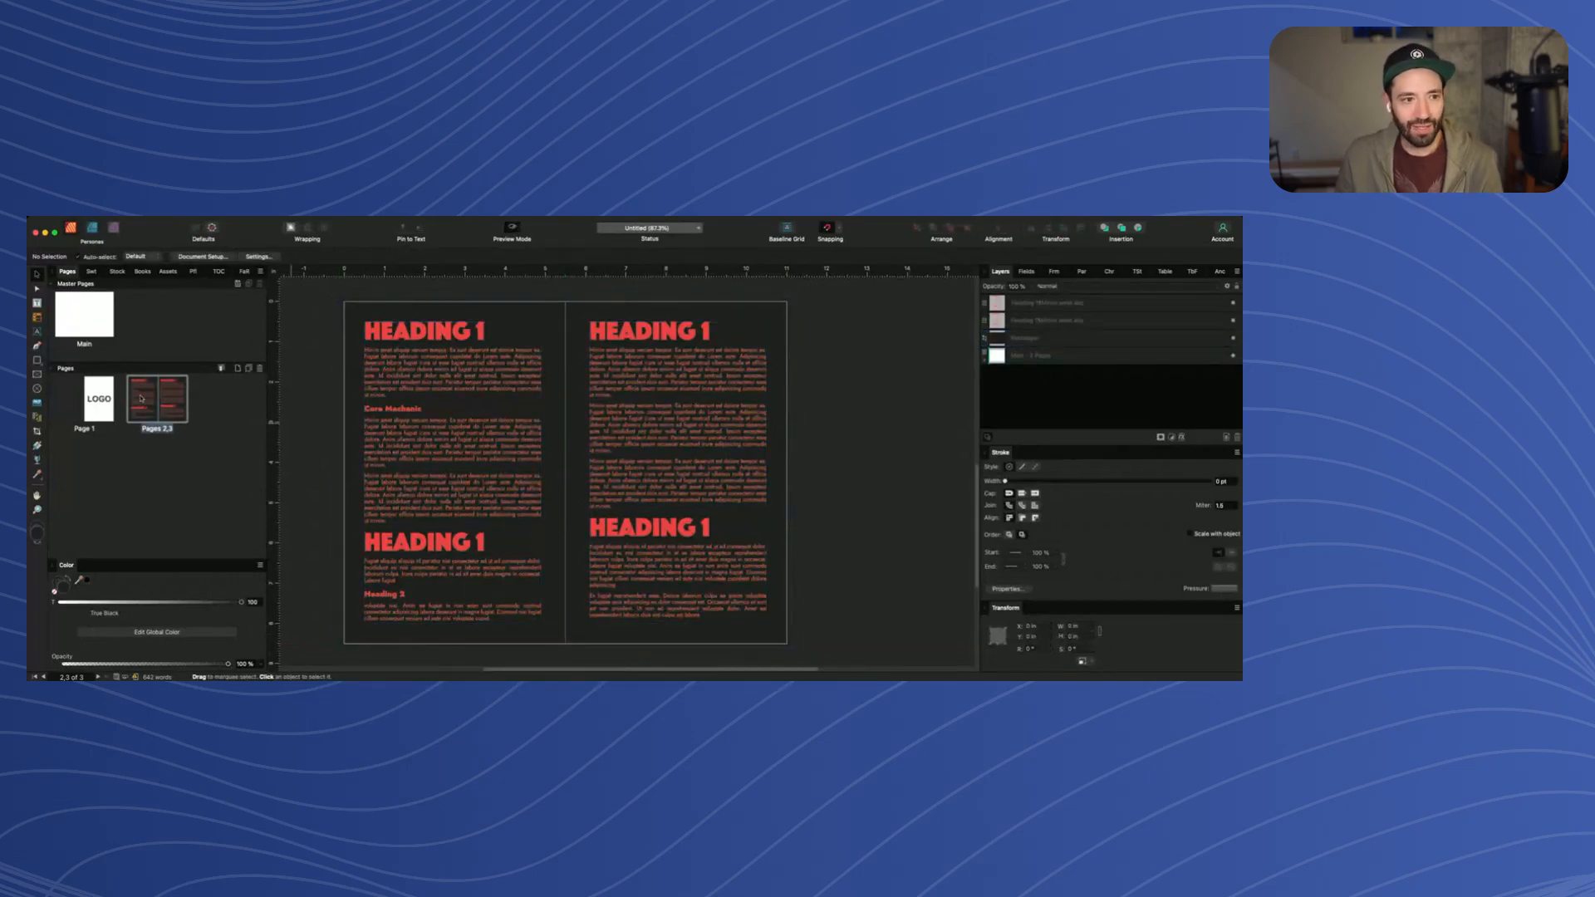
Duplicate the spread of pages 2–3 and return to the original spread
click(173, 397)
key(super+j)
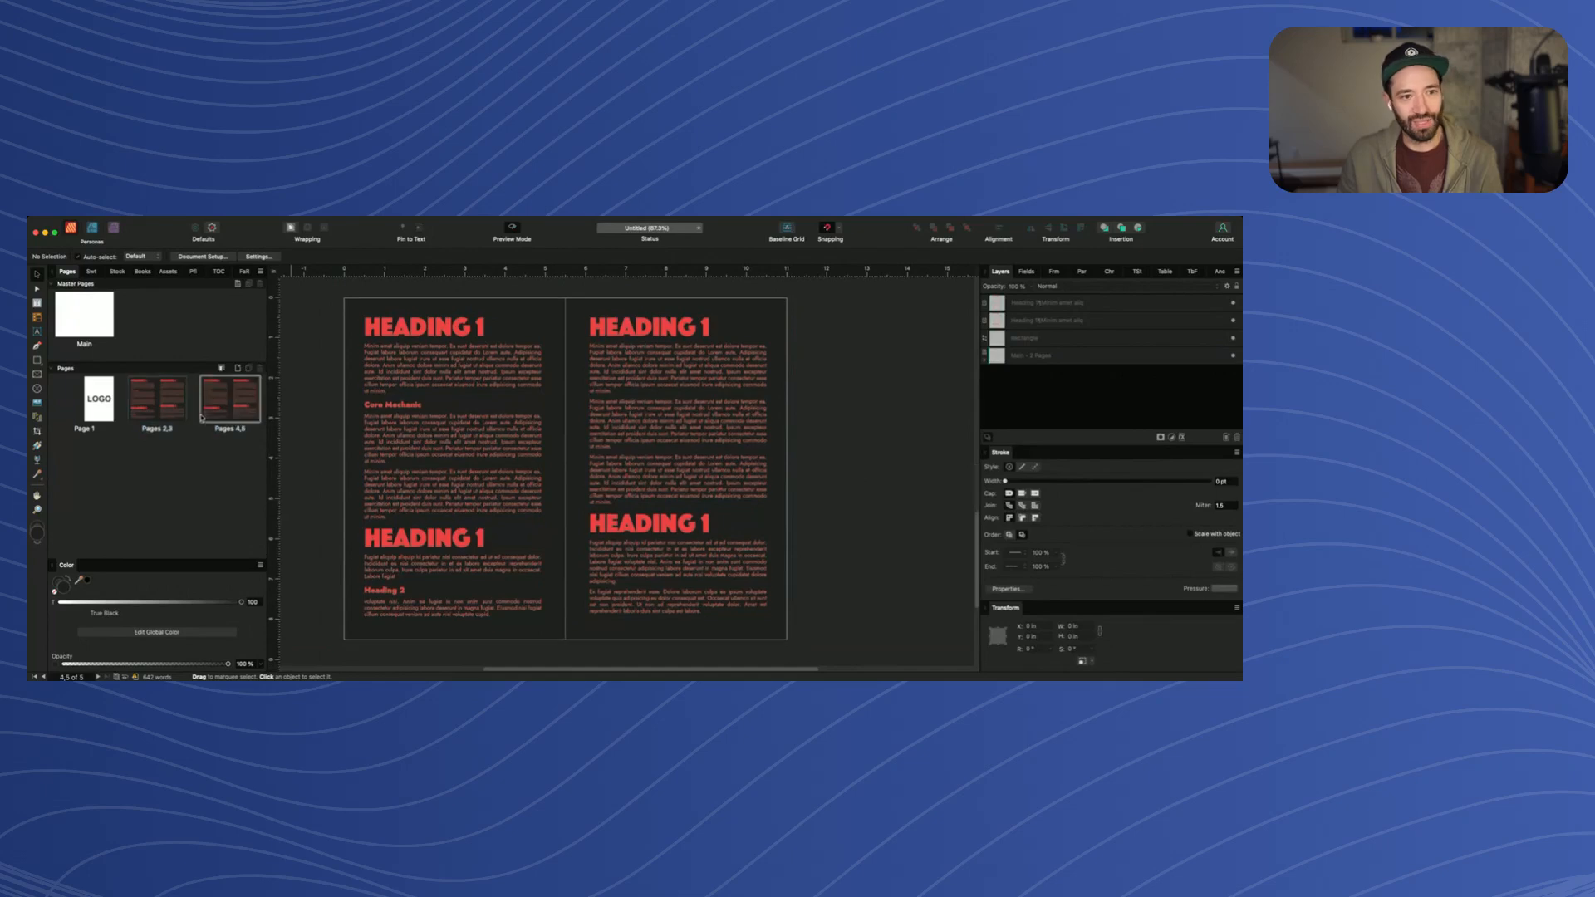
click(156, 397)
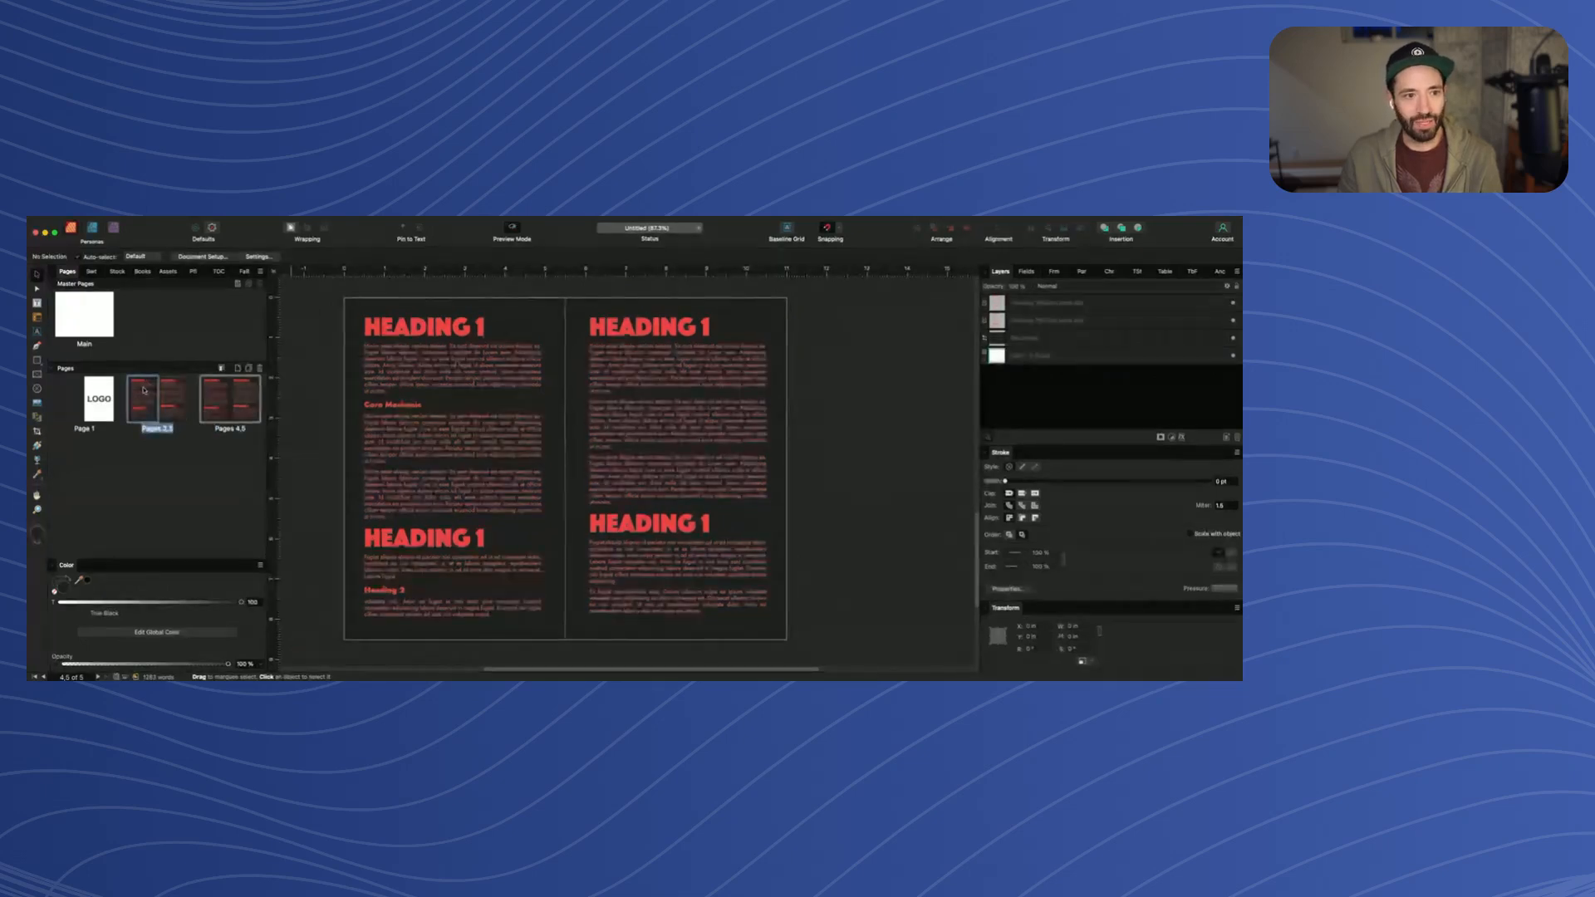
double_click(173, 394)
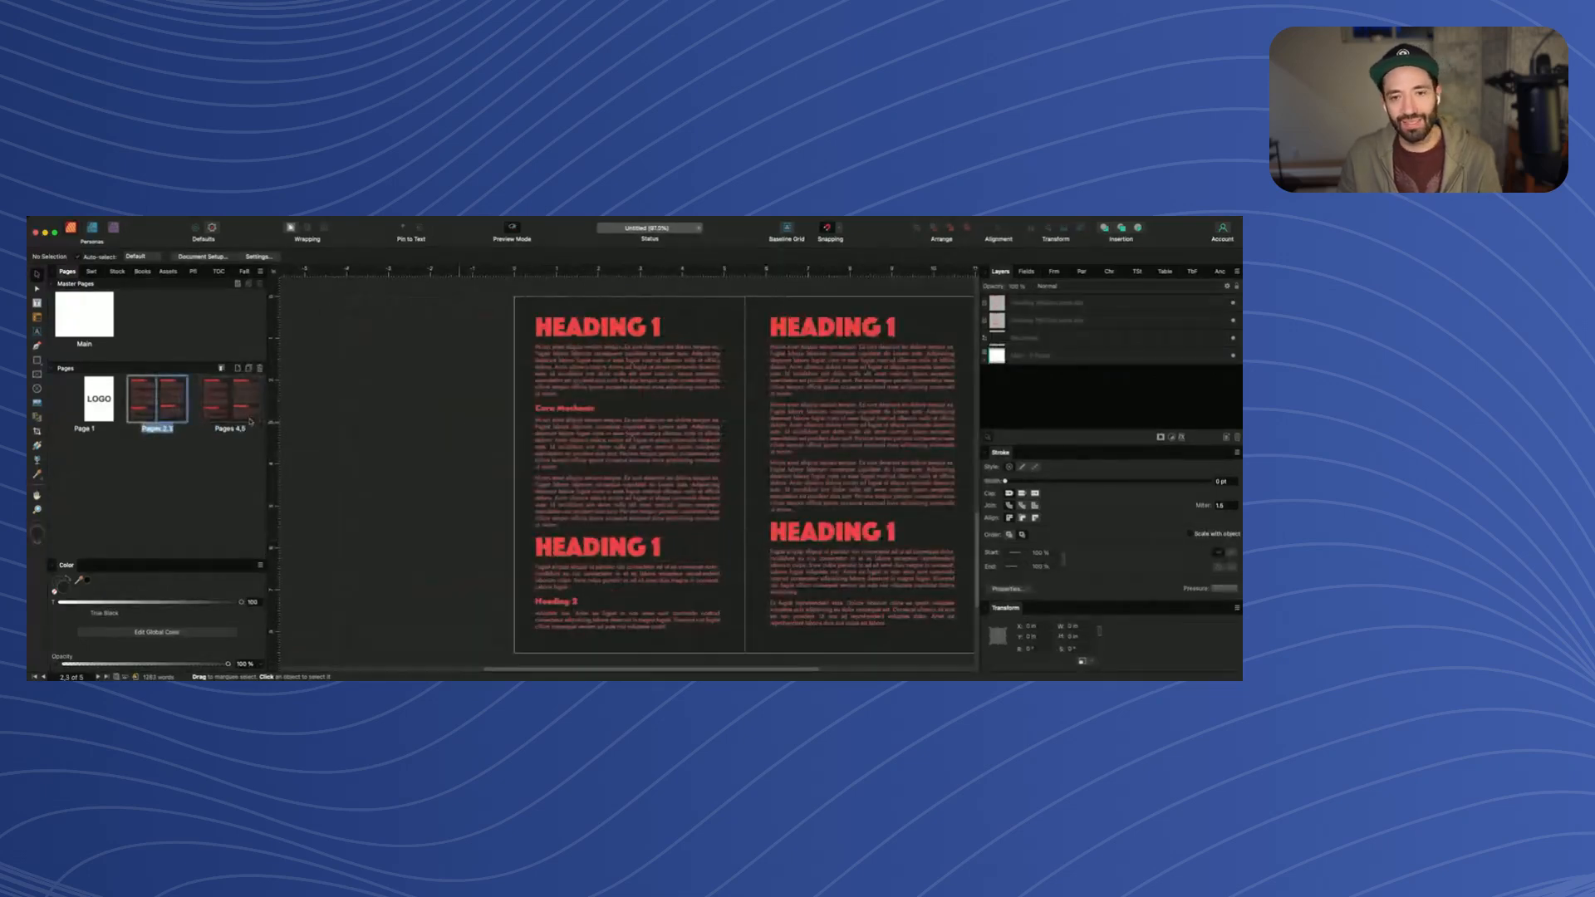
Delete the black background rectangle from pages 2–3
scroll(554, 419, right, 4)
scroll(554, 419, down, 6)
scroll(554, 418, up, 6)
scroll(554, 419, down, 5)
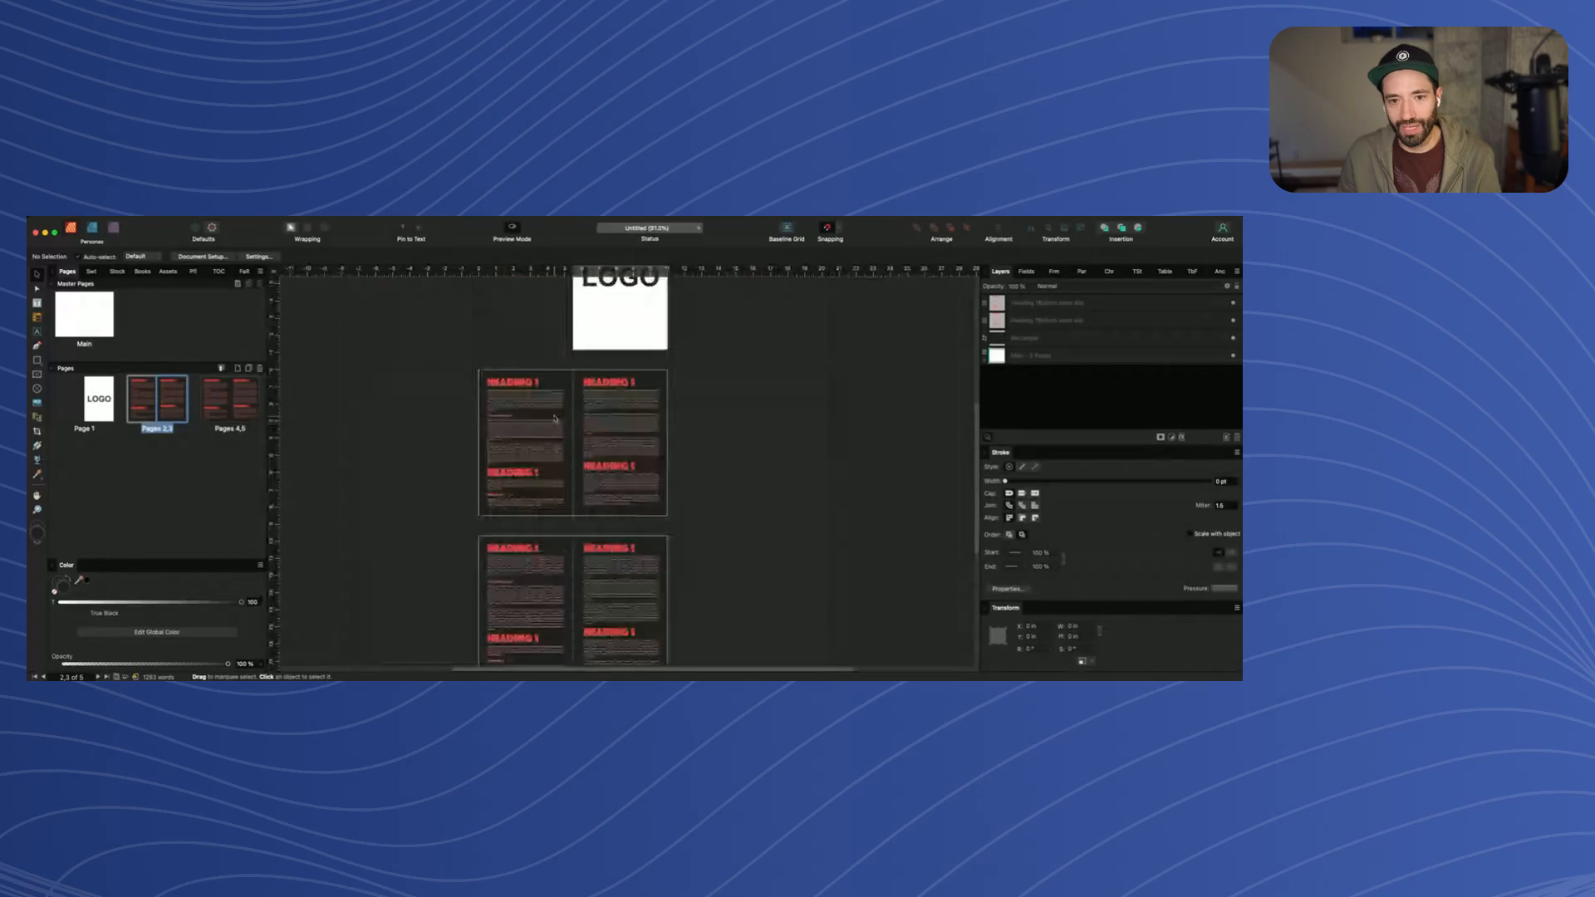
scroll(554, 419, up, 5)
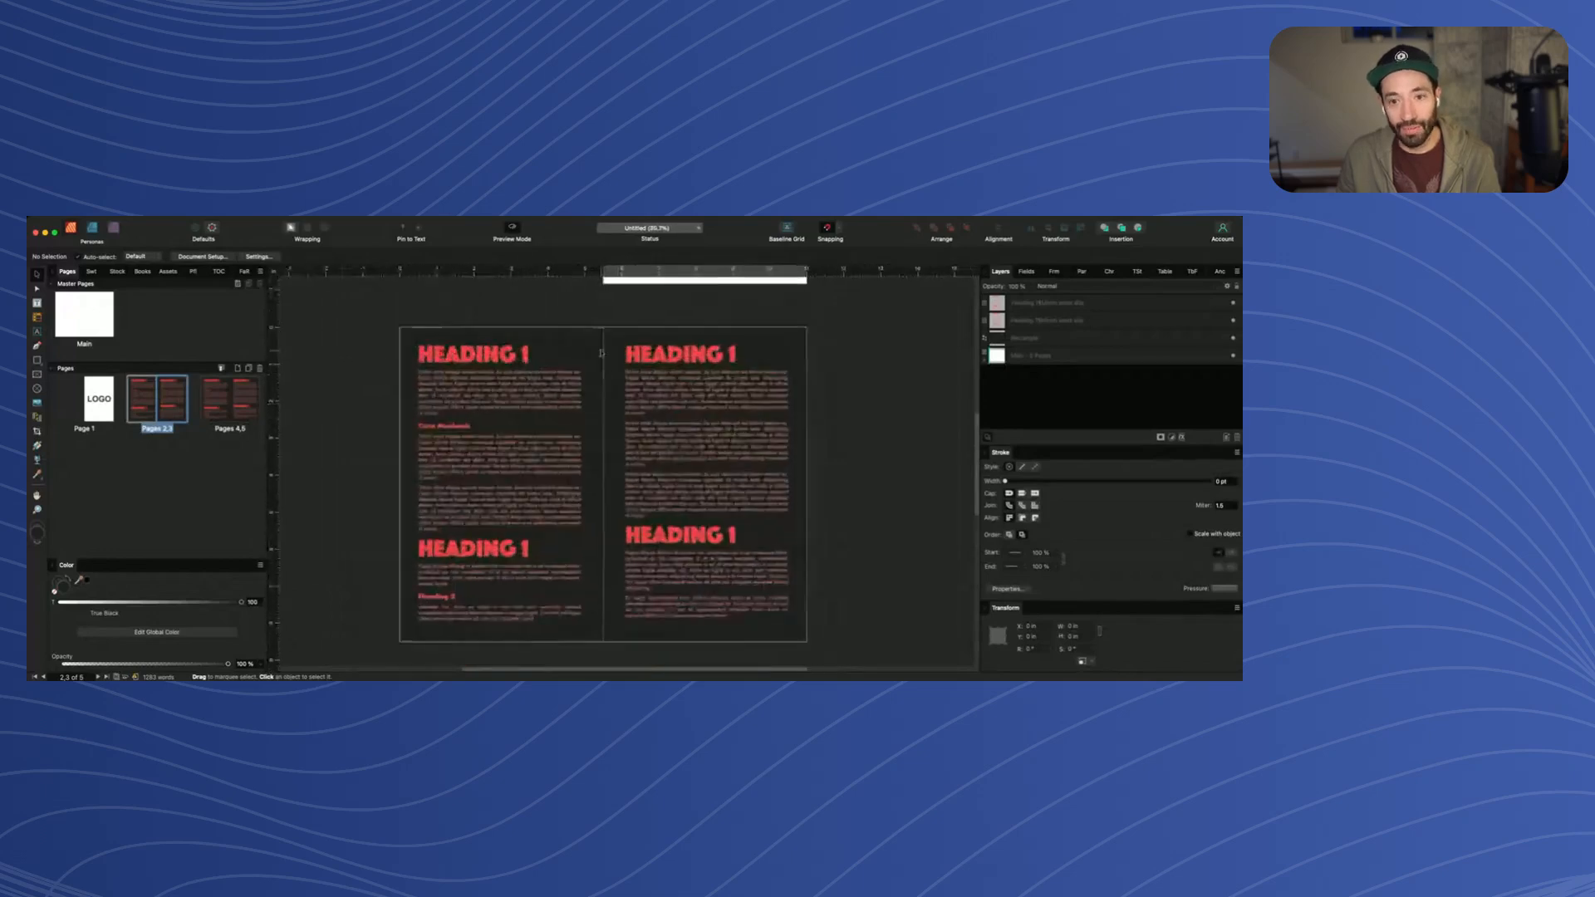
click(680, 364)
key(Delete)
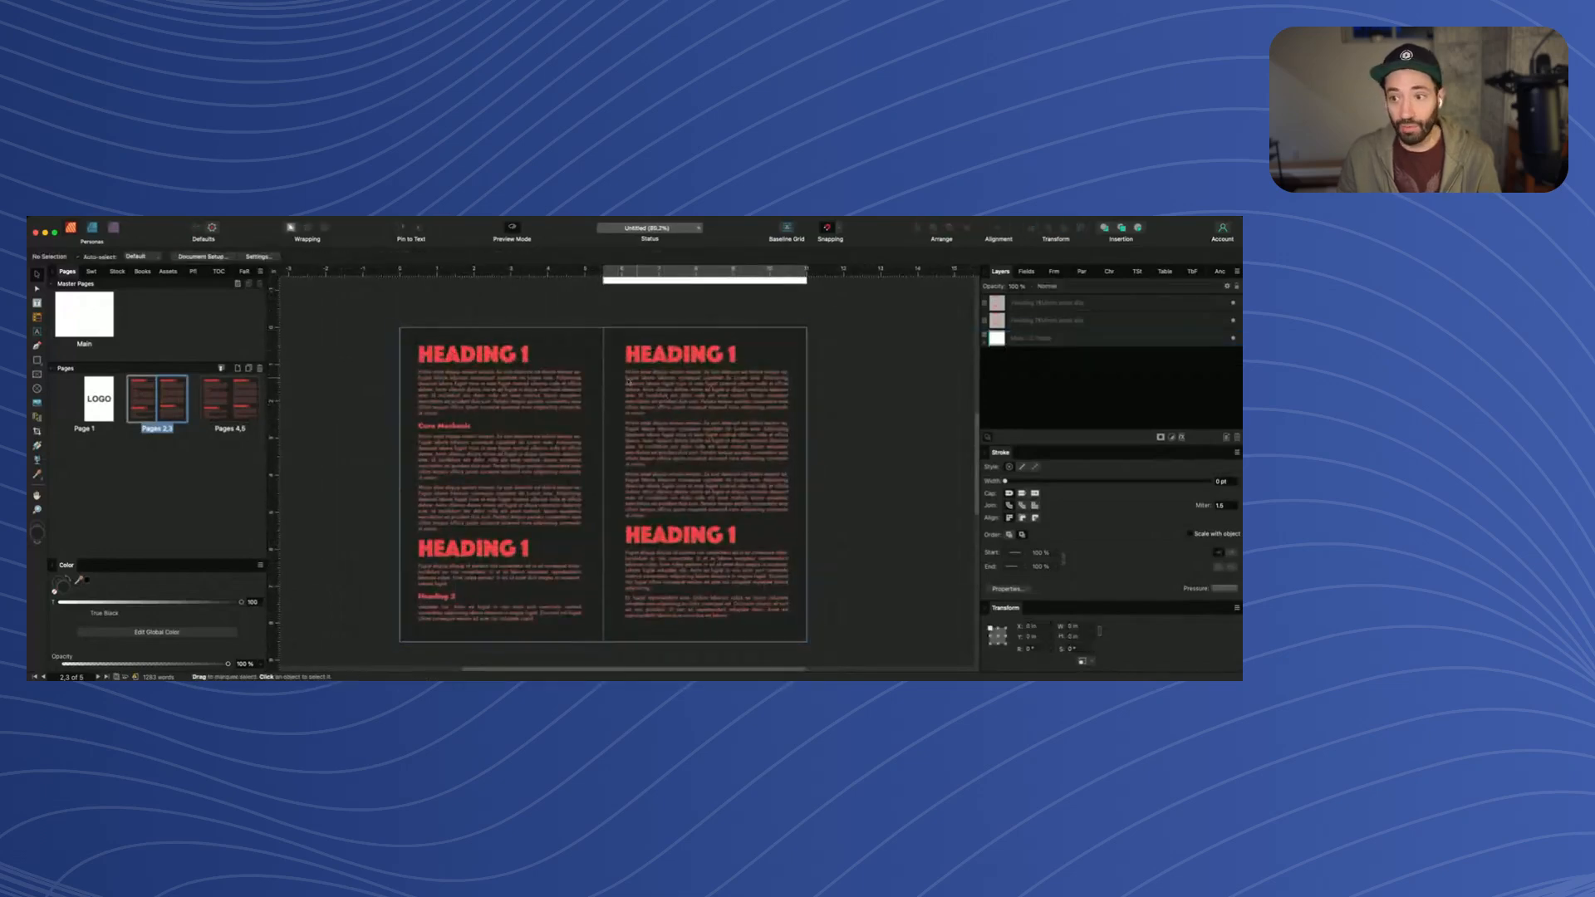
Recolour all text in the left page's frame on pages 2–3 with the True Black swatch
click(496, 365)
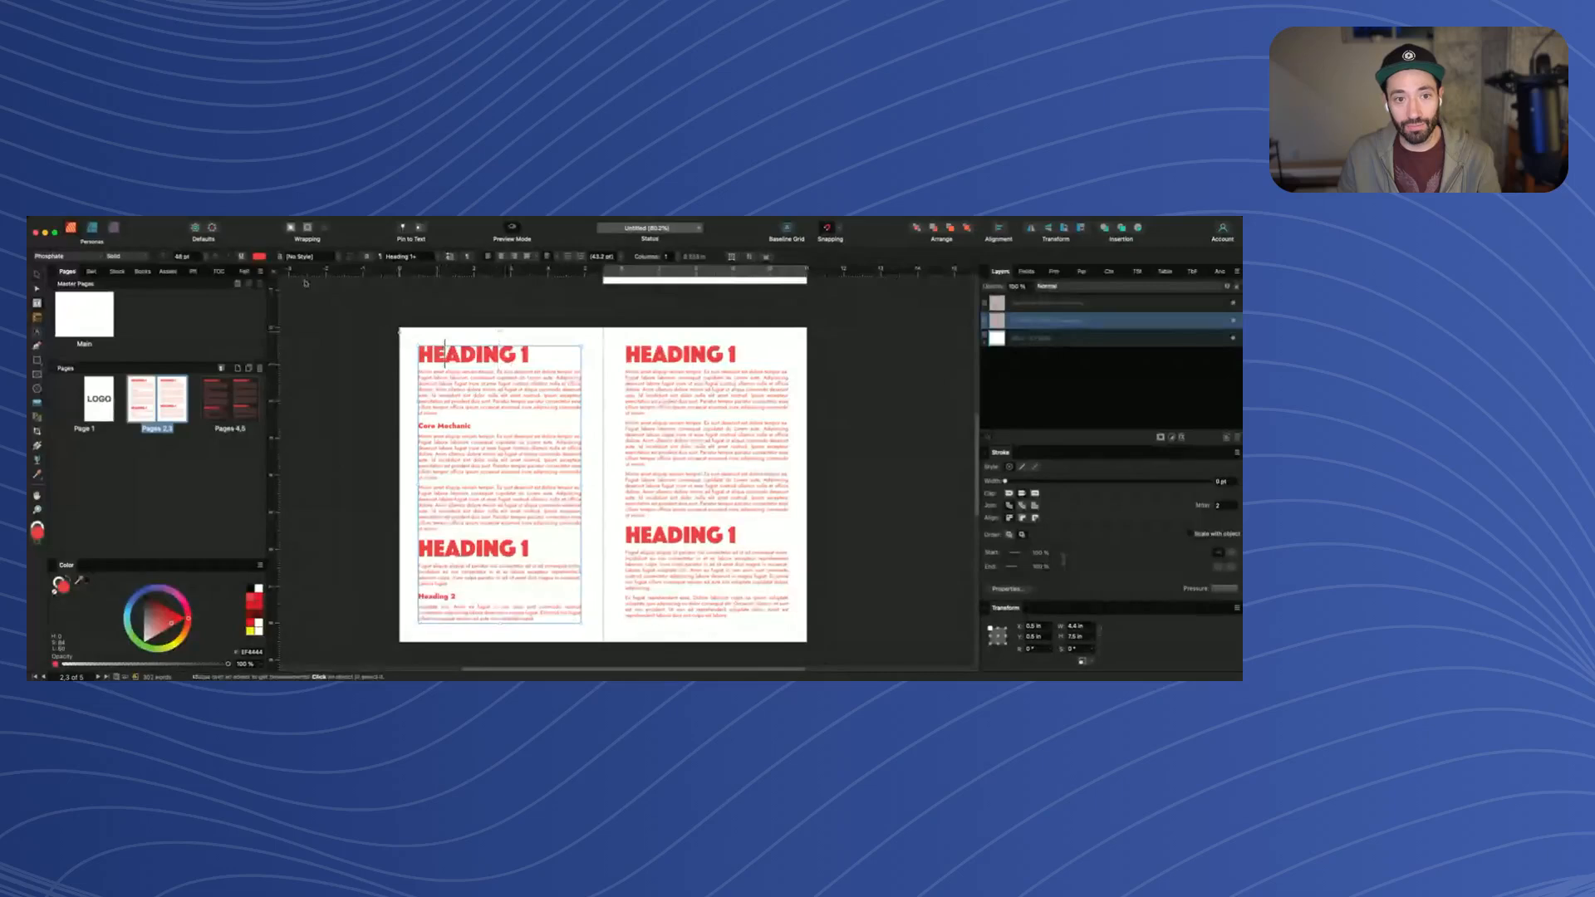
key(super+a)
click(259, 257)
click(270, 269)
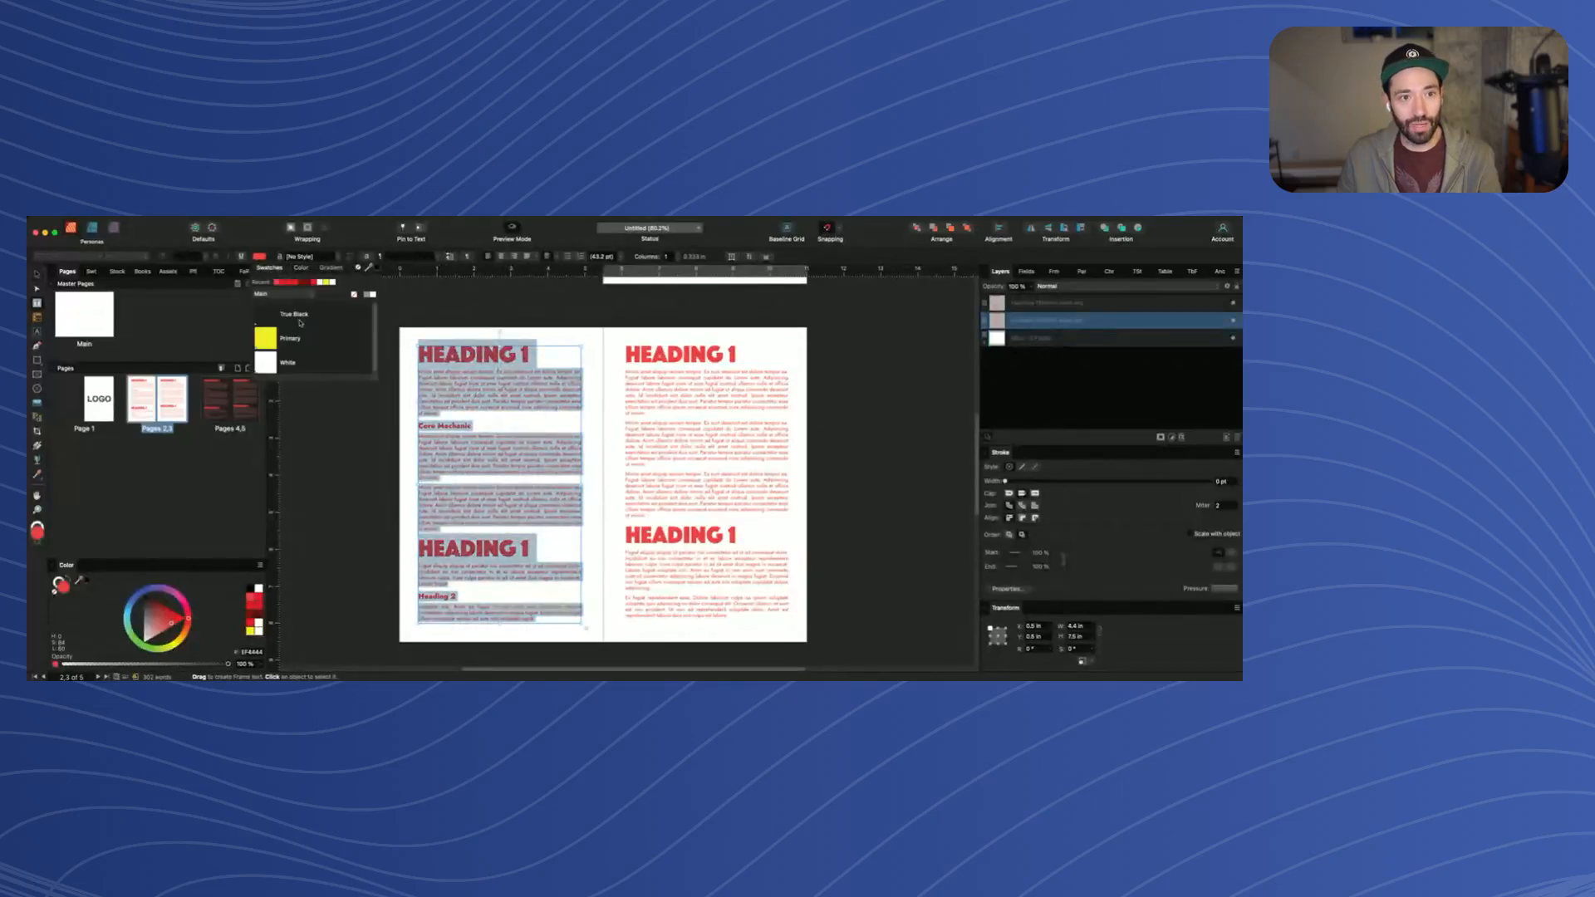
click(299, 313)
Recolour all text in the right page's frame on pages 2–3 True Black and deselect it
click(665, 422)
key(super+a)
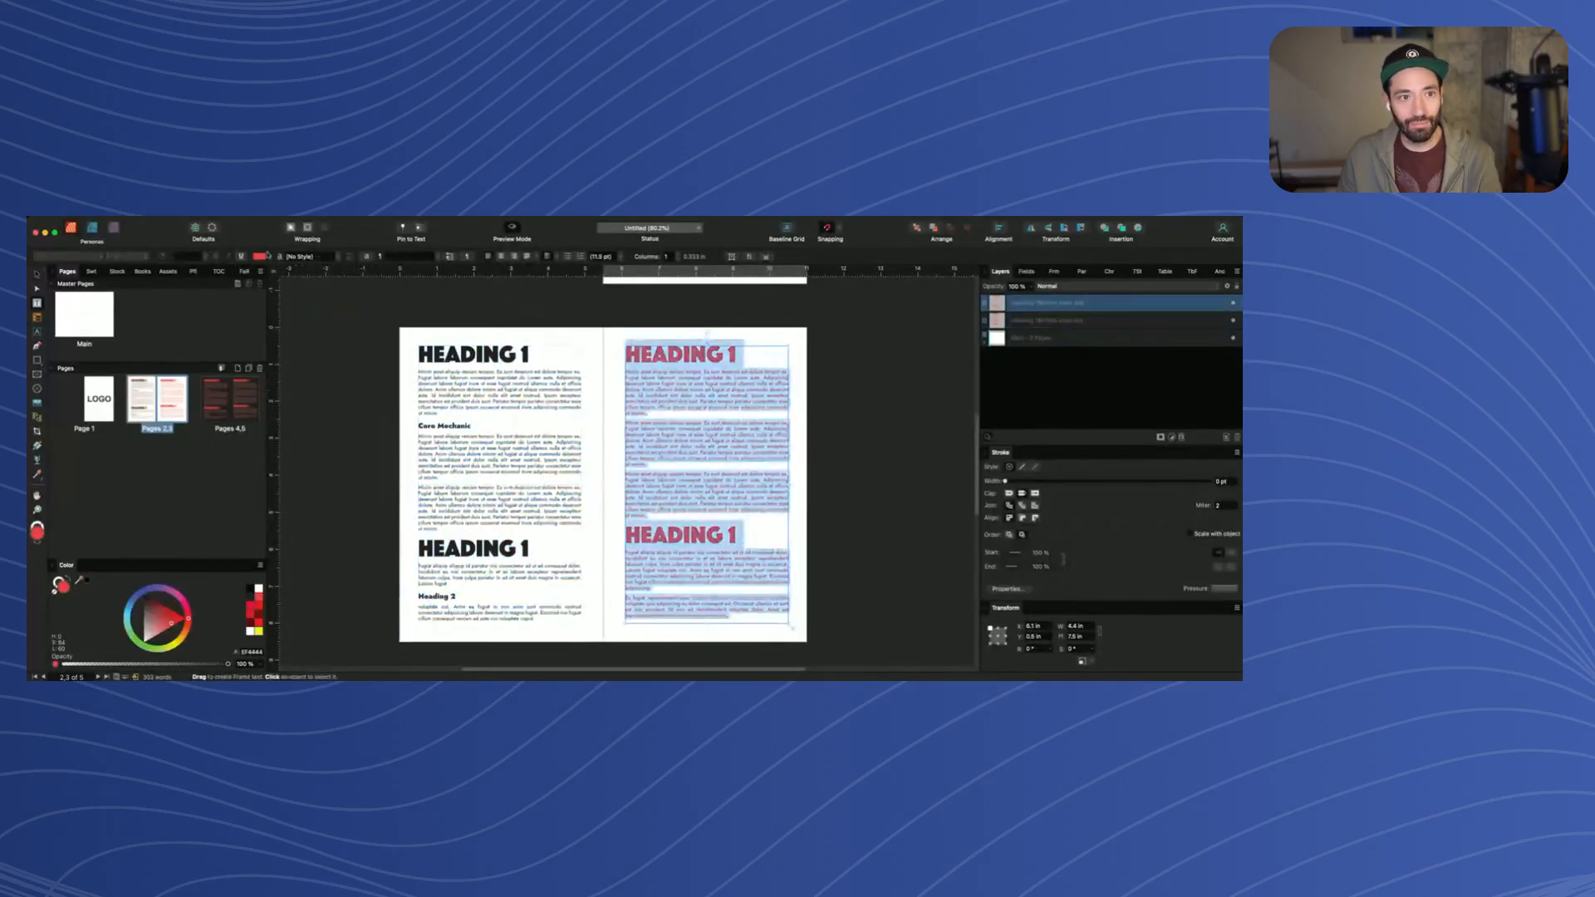
click(259, 258)
click(299, 314)
click(324, 471)
Copy the black background rectangle from pages 4–5 and paste it onto pages 2–3
scroll(402, 456, down, 1)
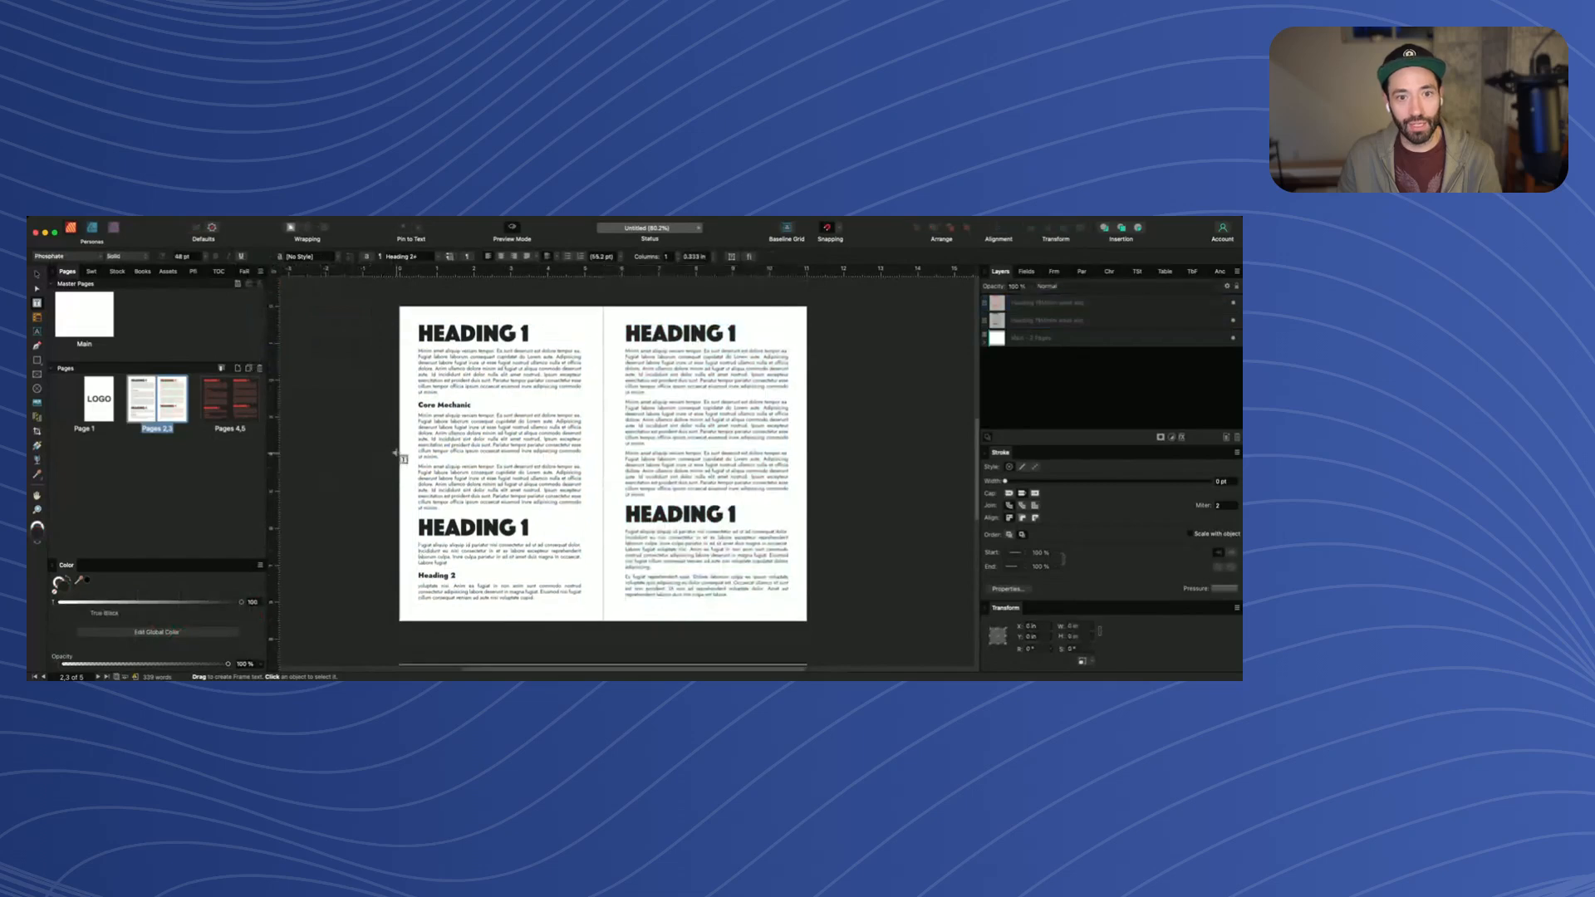
scroll(398, 453, right, 1)
scroll(397, 453, down, 3)
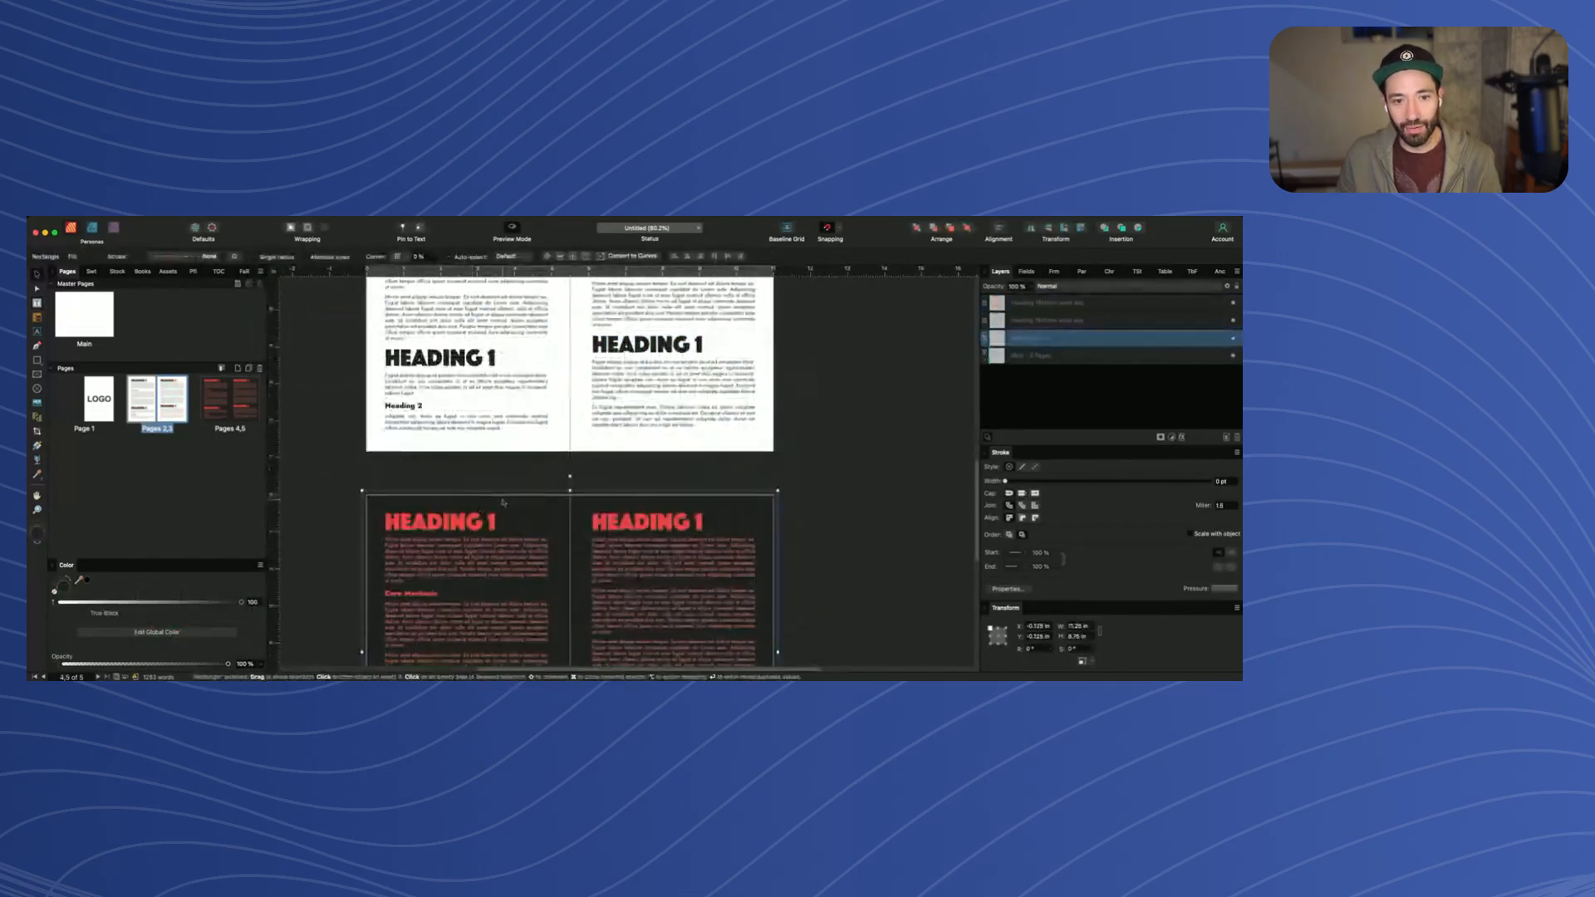
scroll(481, 457, up, 5)
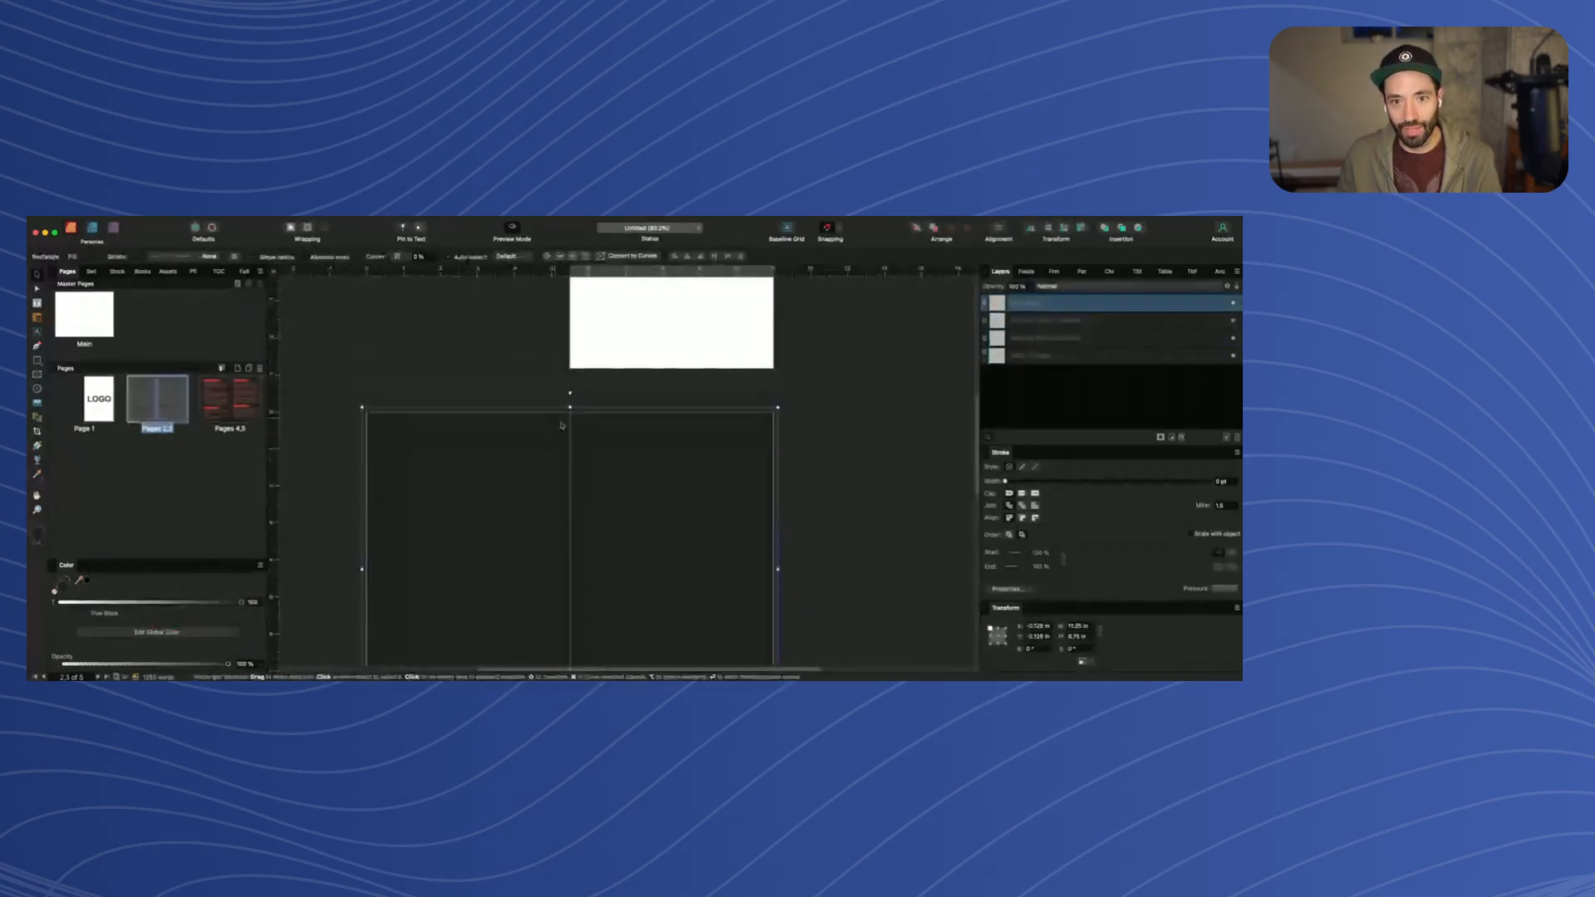
Shrink the pasted black rectangle's height to a thin strip along the top edge of pages 2–3
scroll(573, 465, down, 3)
drag(570, 587, 576, 390)
scroll(577, 395, up, 4)
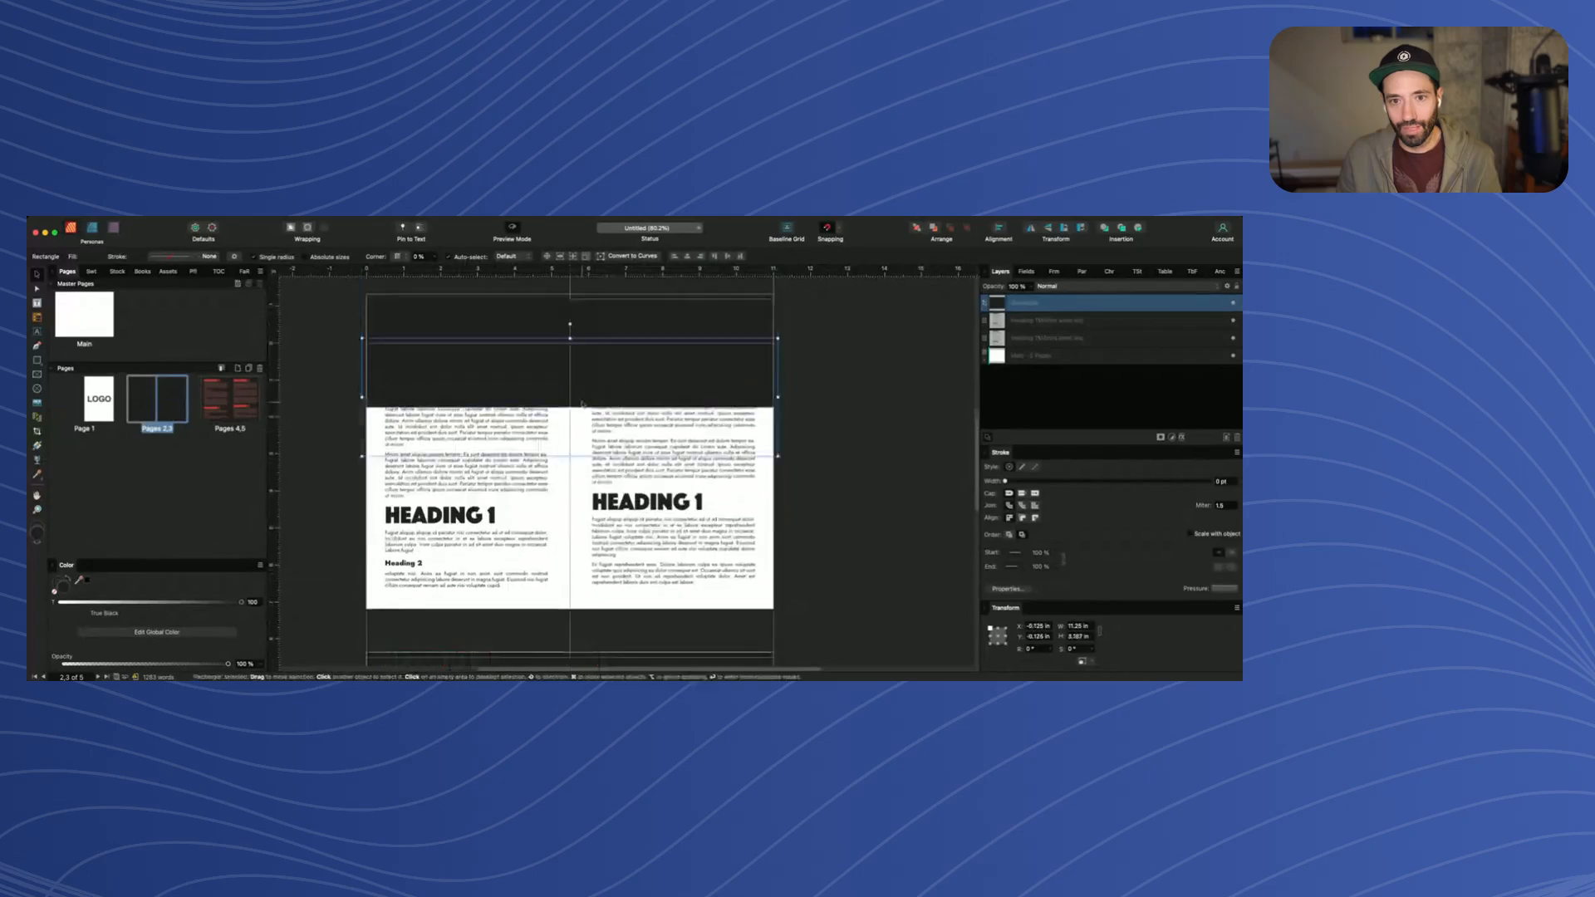
drag(574, 633, 578, 527)
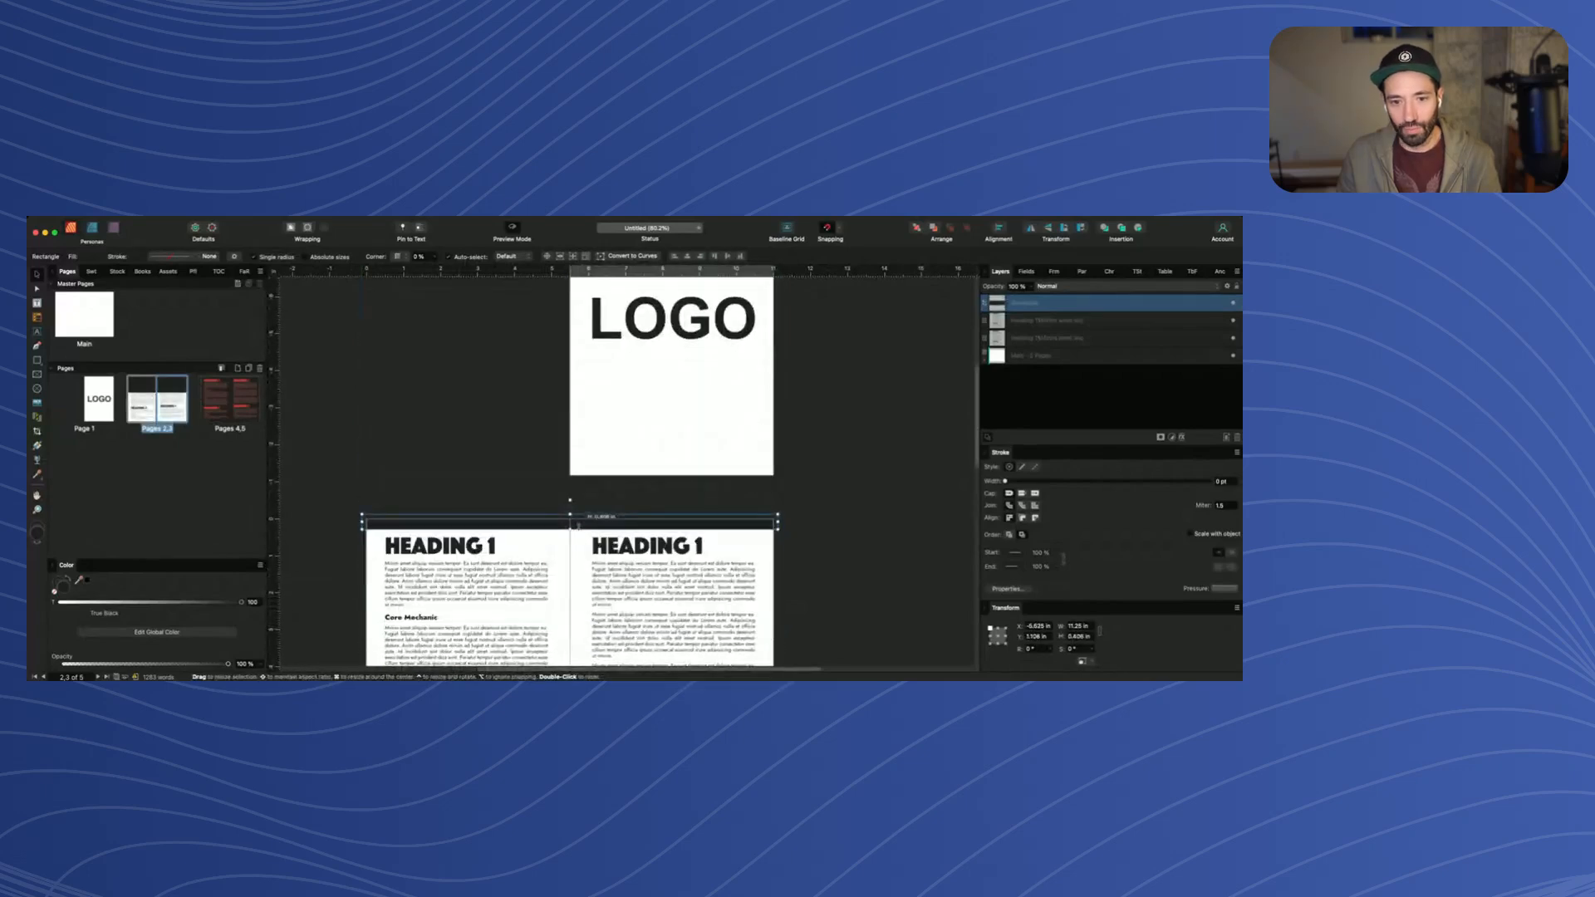
Duplicate the thin black strip to the bottom edge of pages 2–3, deselect it and review both spreads
scroll(578, 499, down, 4)
scroll(579, 332, down, 3)
drag(584, 300, 627, 612)
click(840, 535)
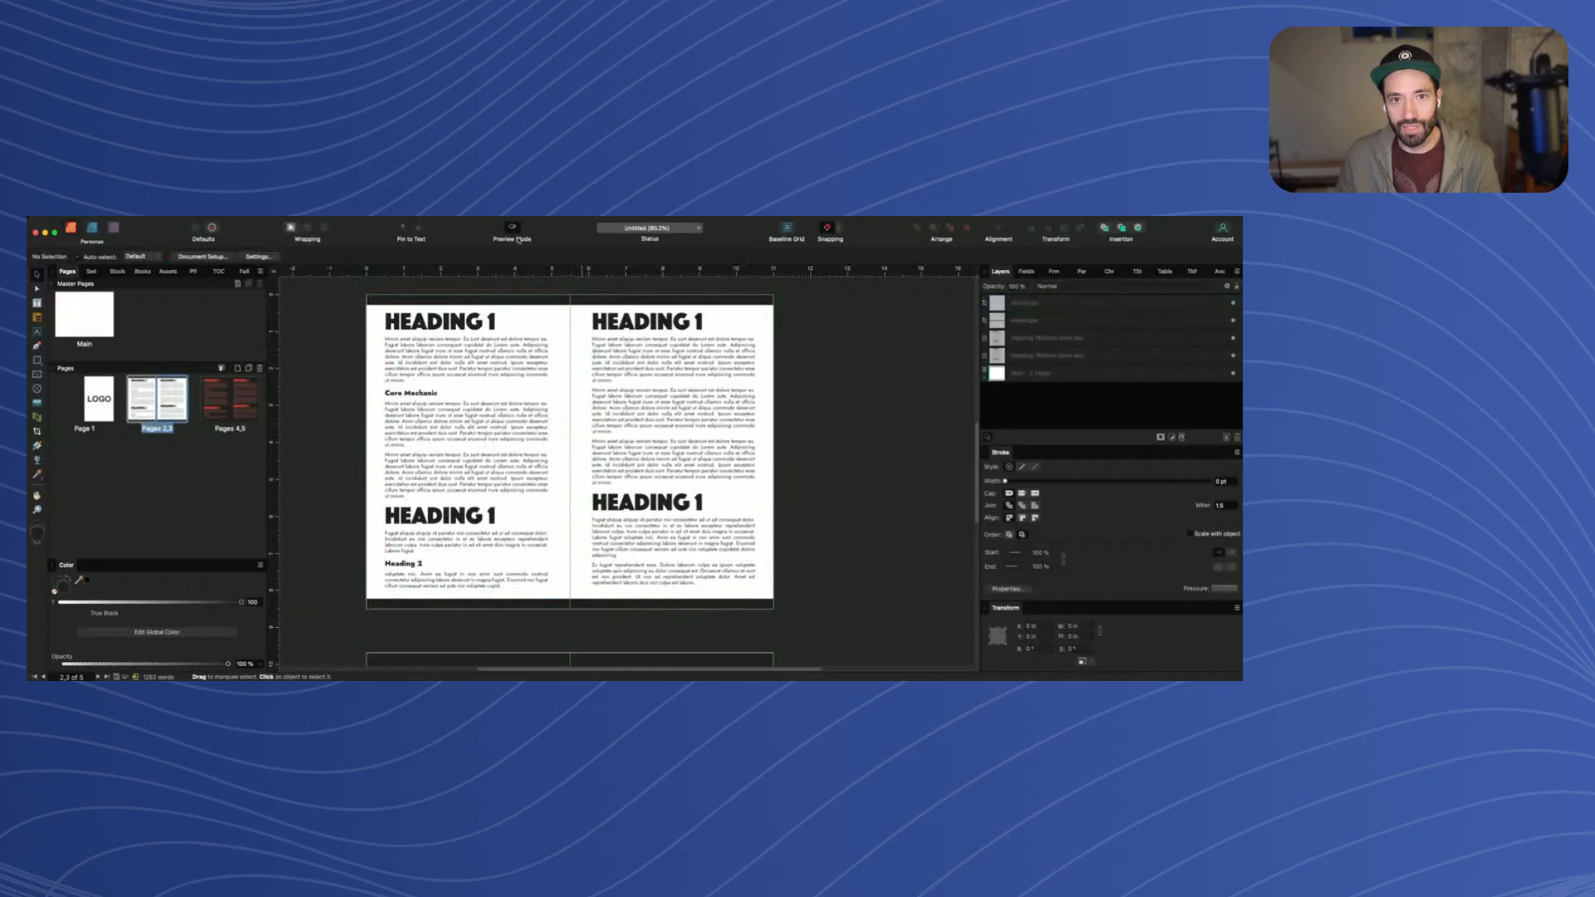
scroll(524, 362, up, 1)
scroll(520, 370, up, 2)
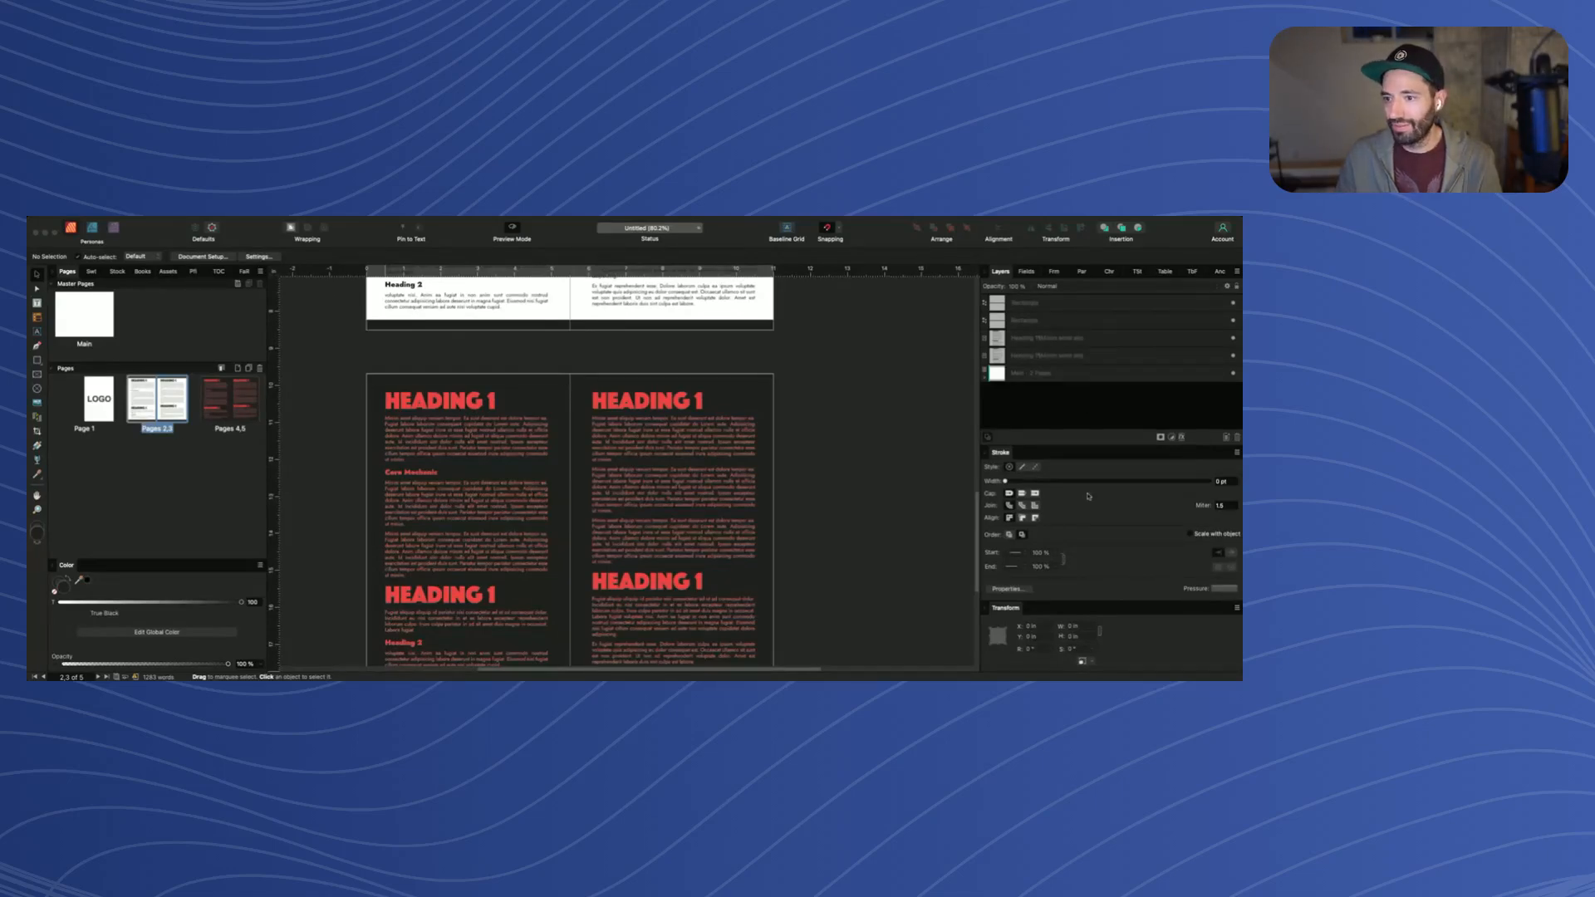
Paste the creature image onto pages 4–5, enlarge it to about 4.8 × 3.2 in and place it over the right page's text
click(590, 441)
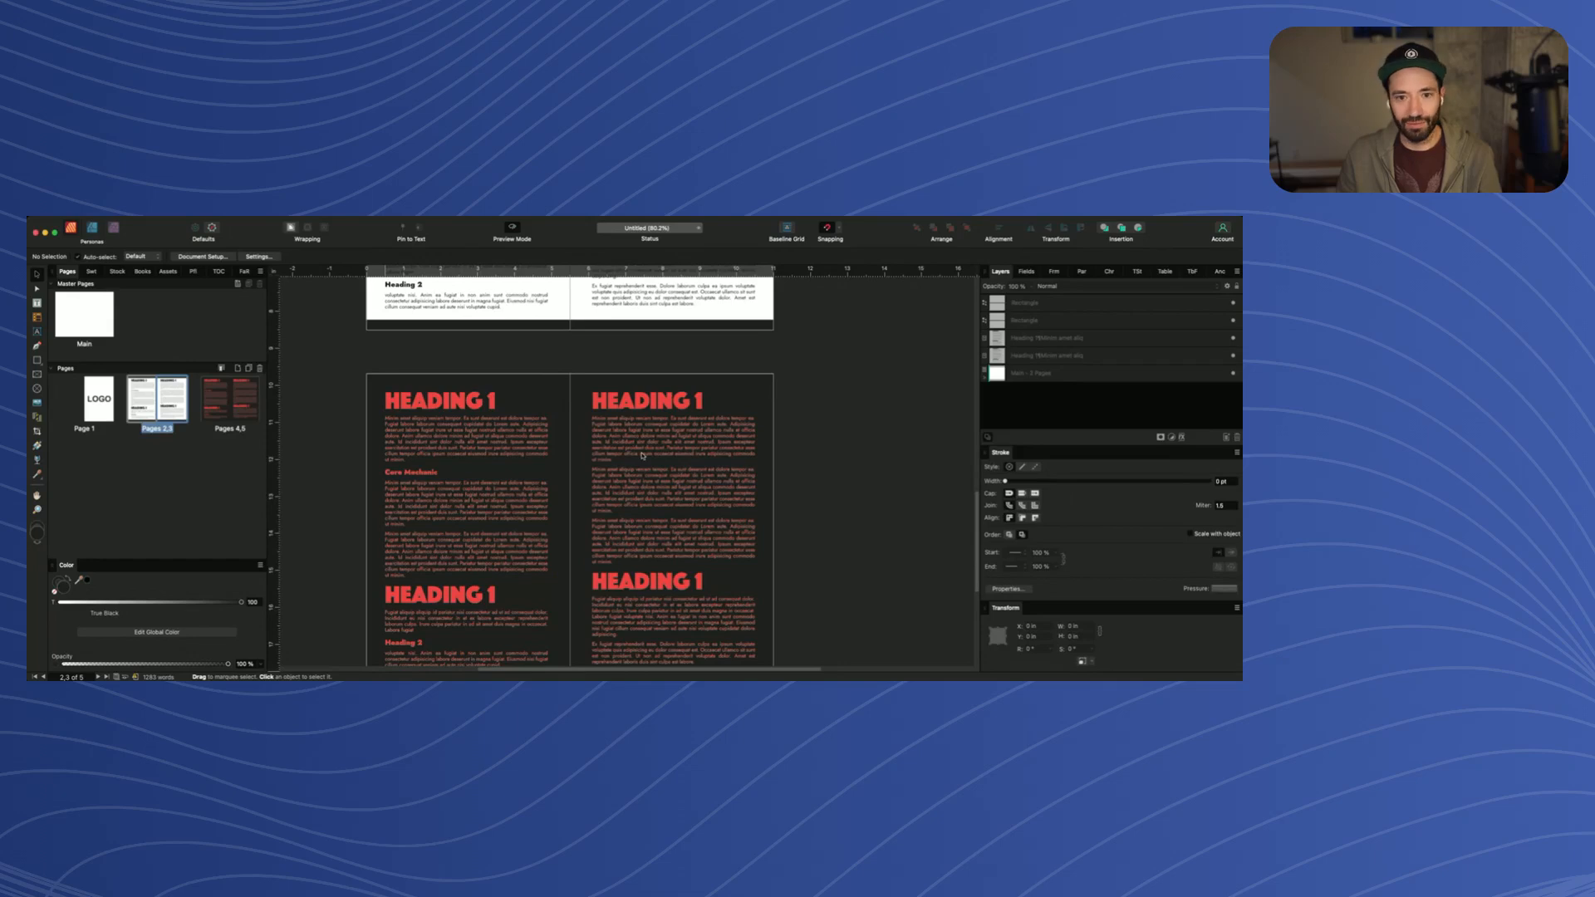
key(super+v)
drag(619, 468, 415, 382)
drag(486, 442, 709, 461)
scroll(510, 421, down, 3)
scroll(510, 421, up, 4)
scroll(681, 457, down, 4)
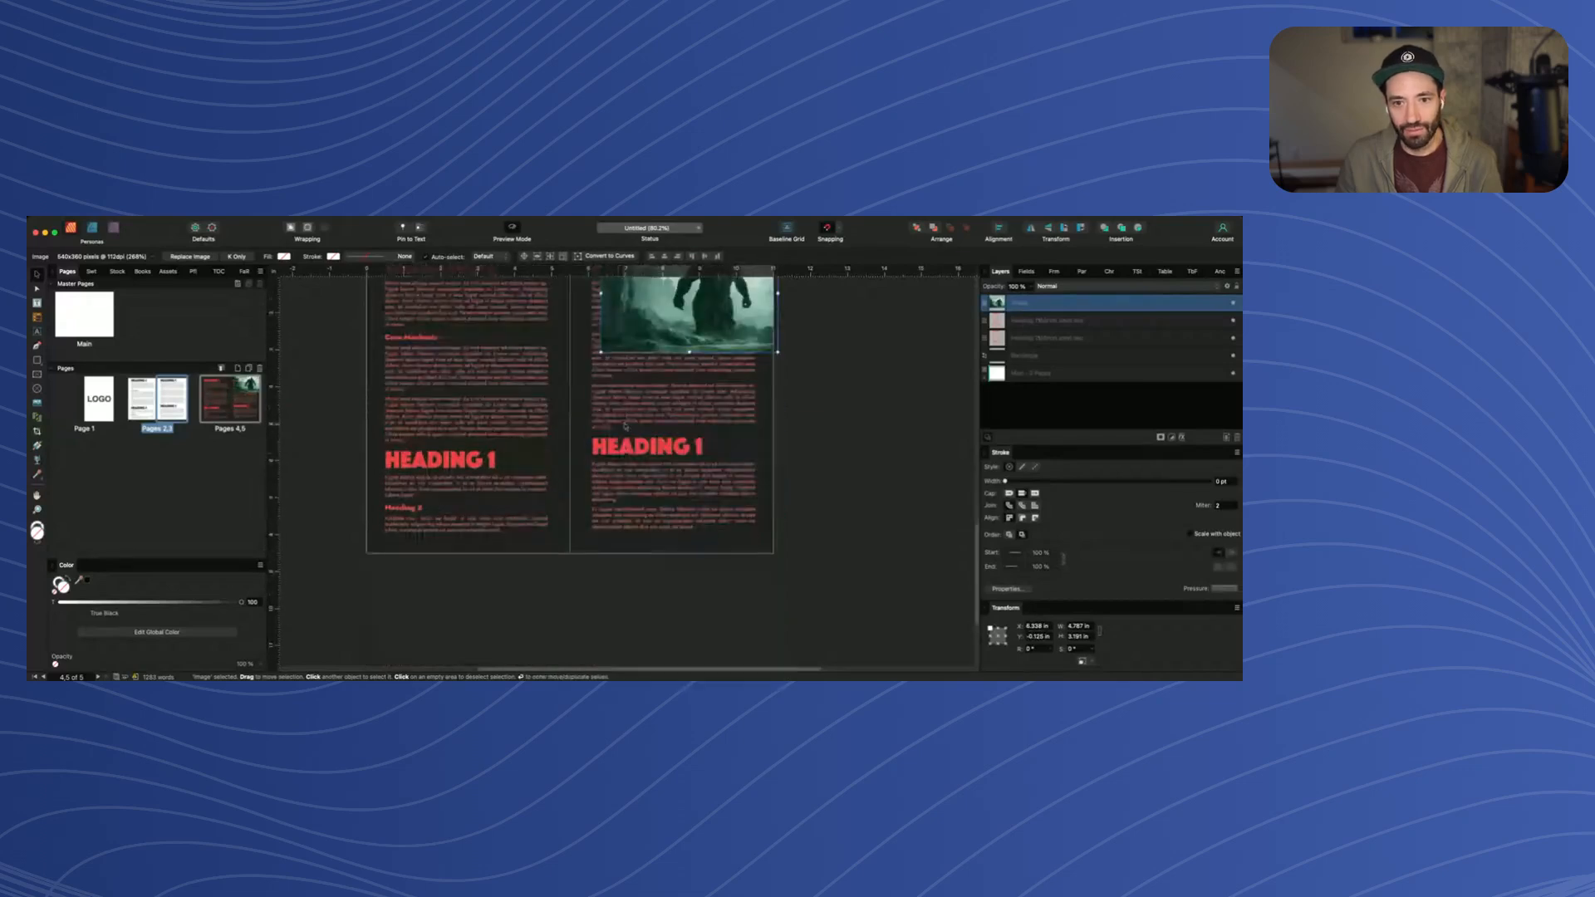
Delete the text frame on the right page of pages 4–5
click(641, 442)
key(Delete)
scroll(641, 442, up, 3)
click(641, 440)
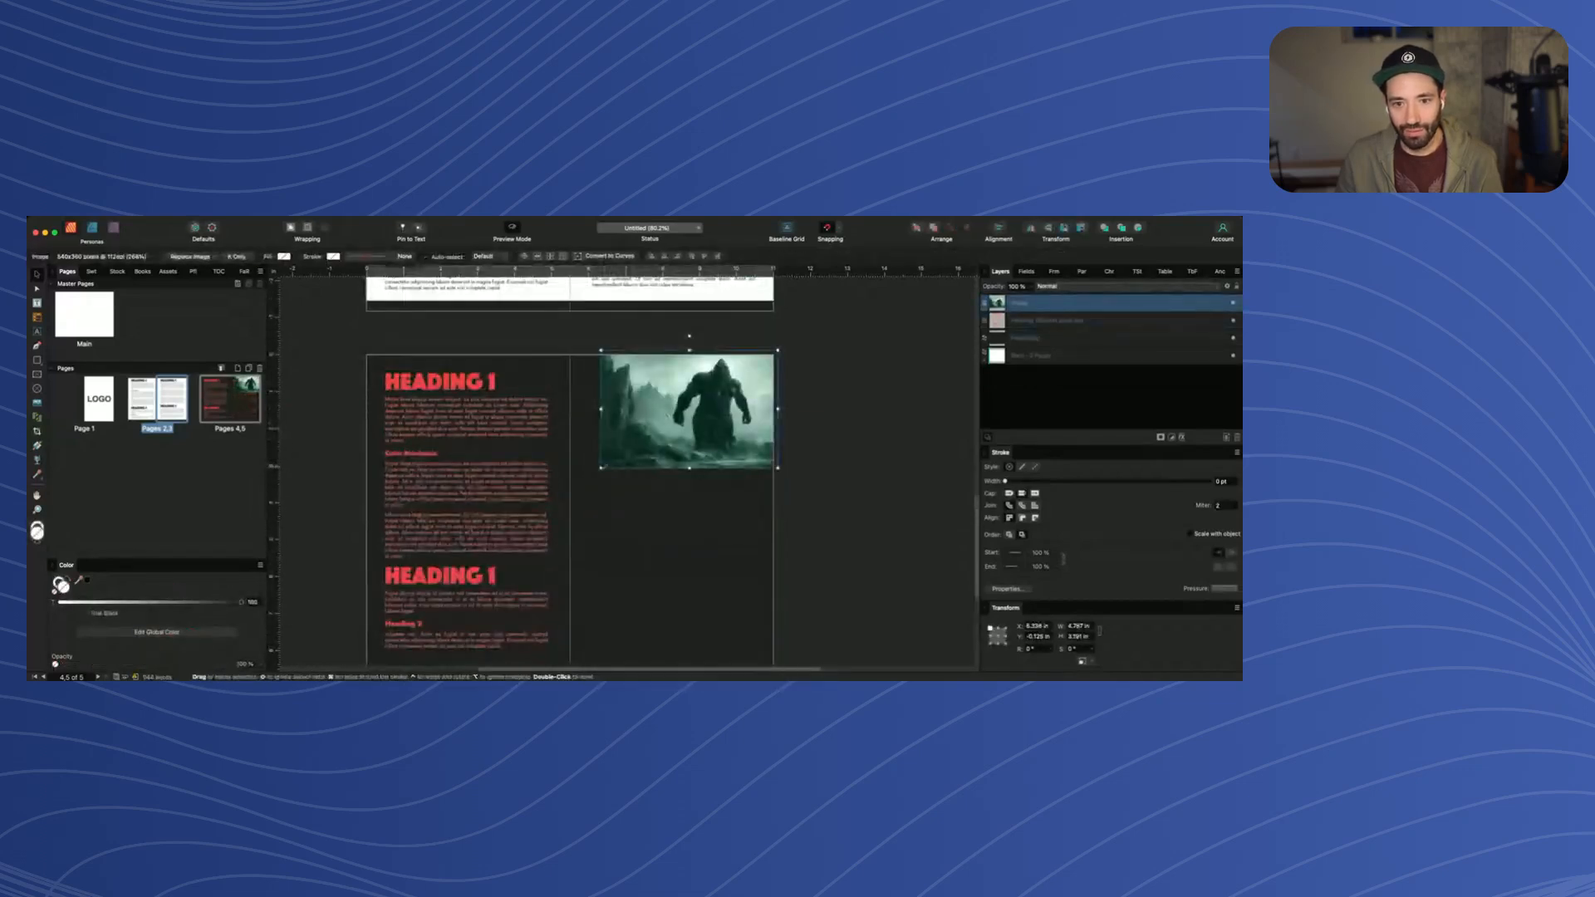
Enlarge the creature image to about 13.5 × 9 in to cover the right page and flip it horizontally, framing the creature there
drag(600, 469, 279, 654)
scroll(398, 515, down, 3)
drag(453, 459, 743, 459)
scroll(831, 374, up, 2)
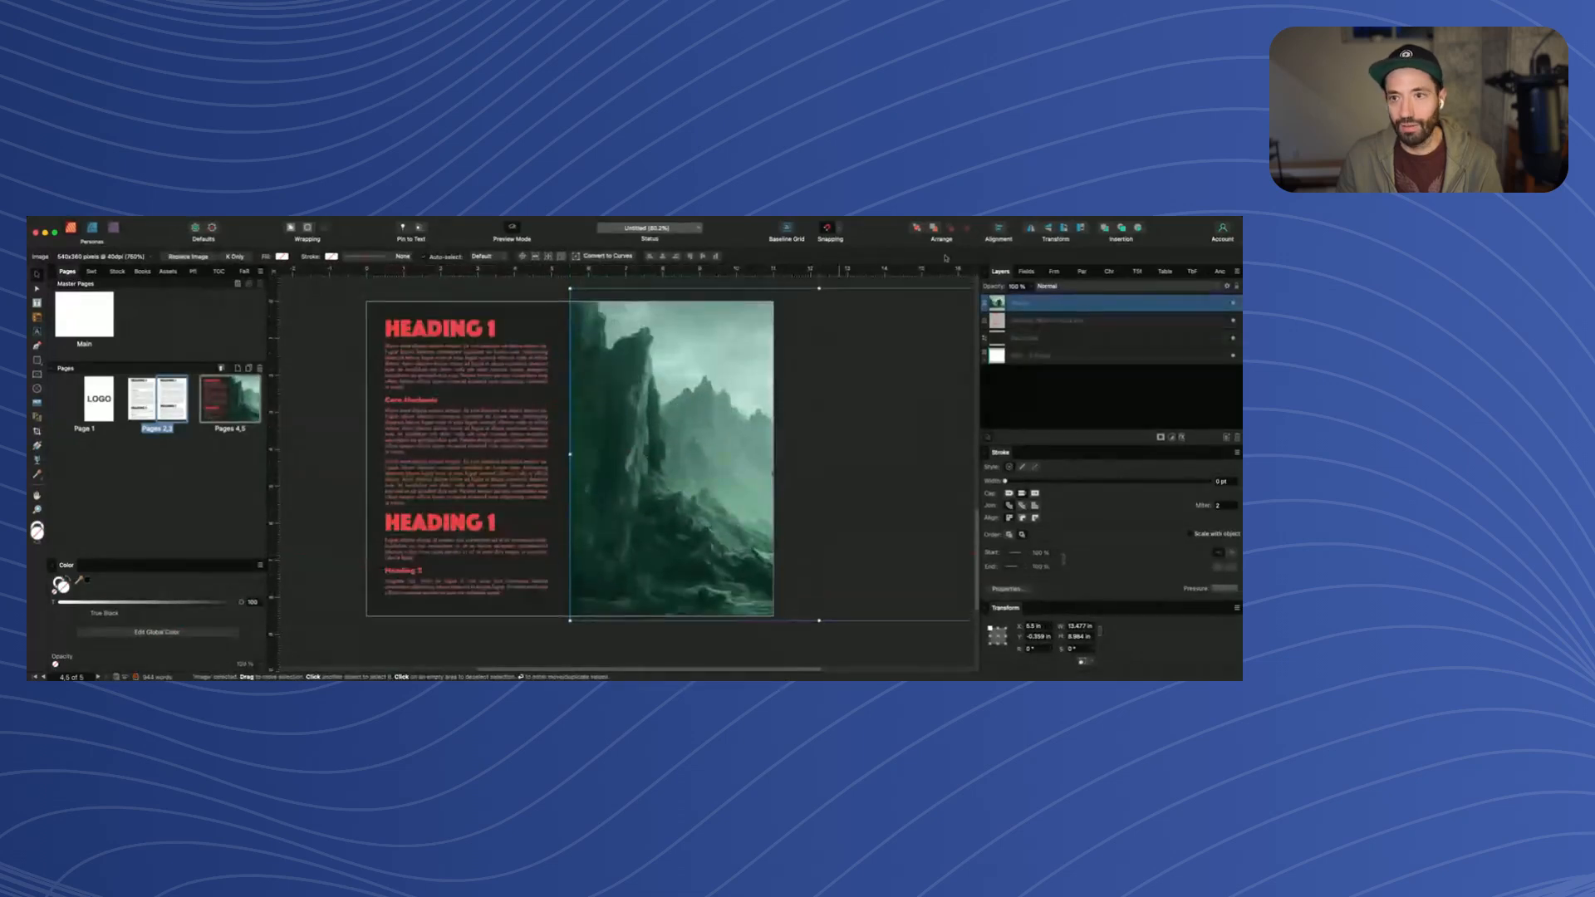
click(1032, 228)
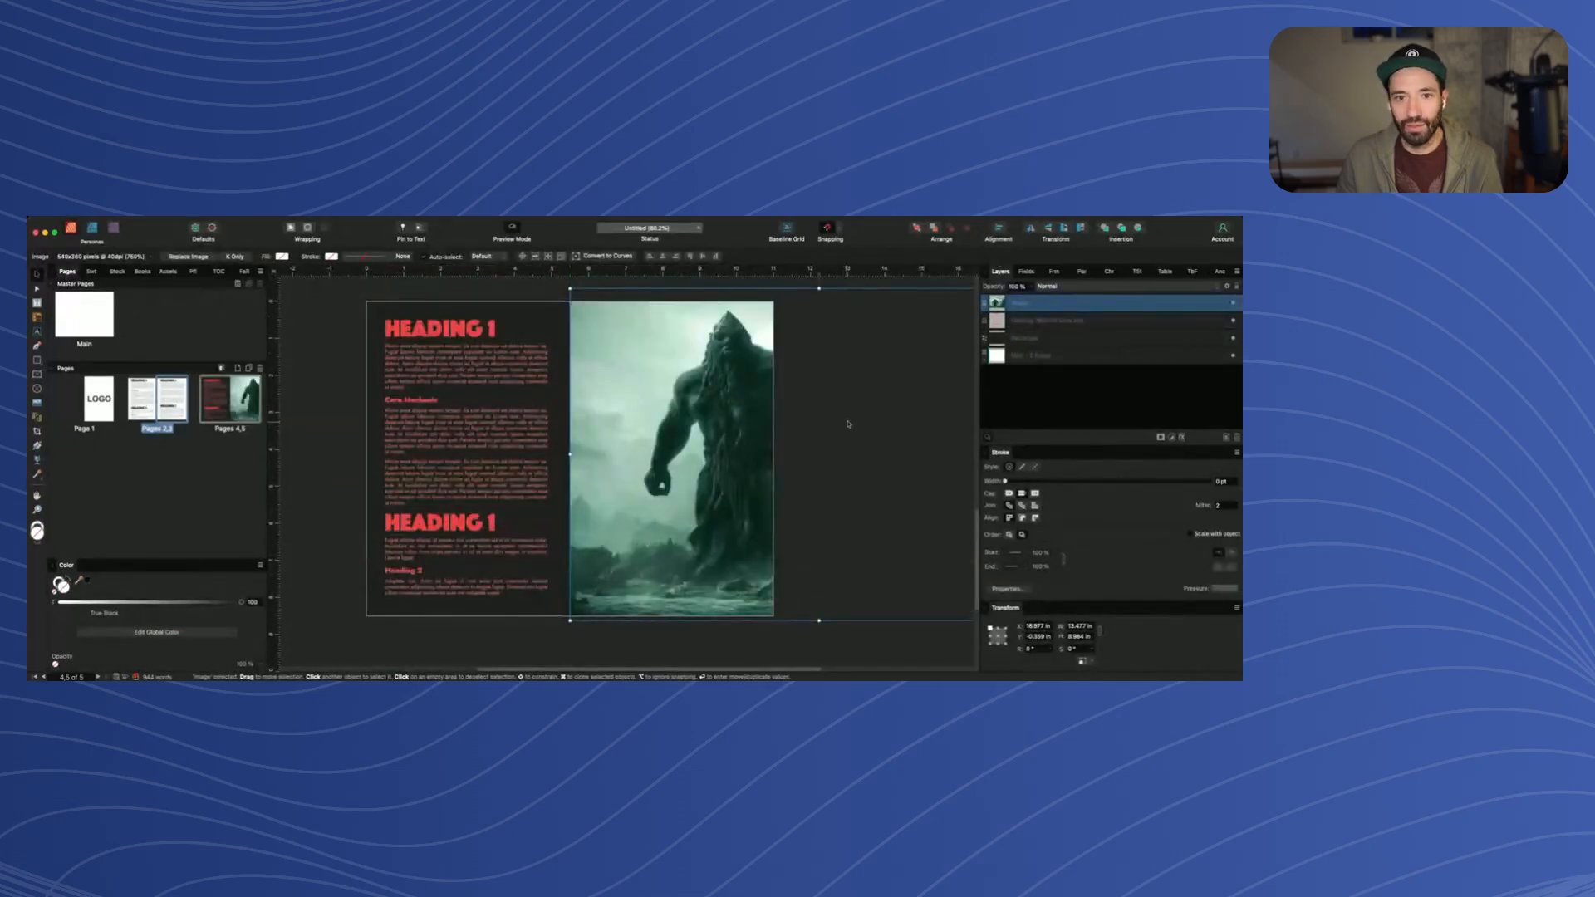
drag(849, 424, 835, 424)
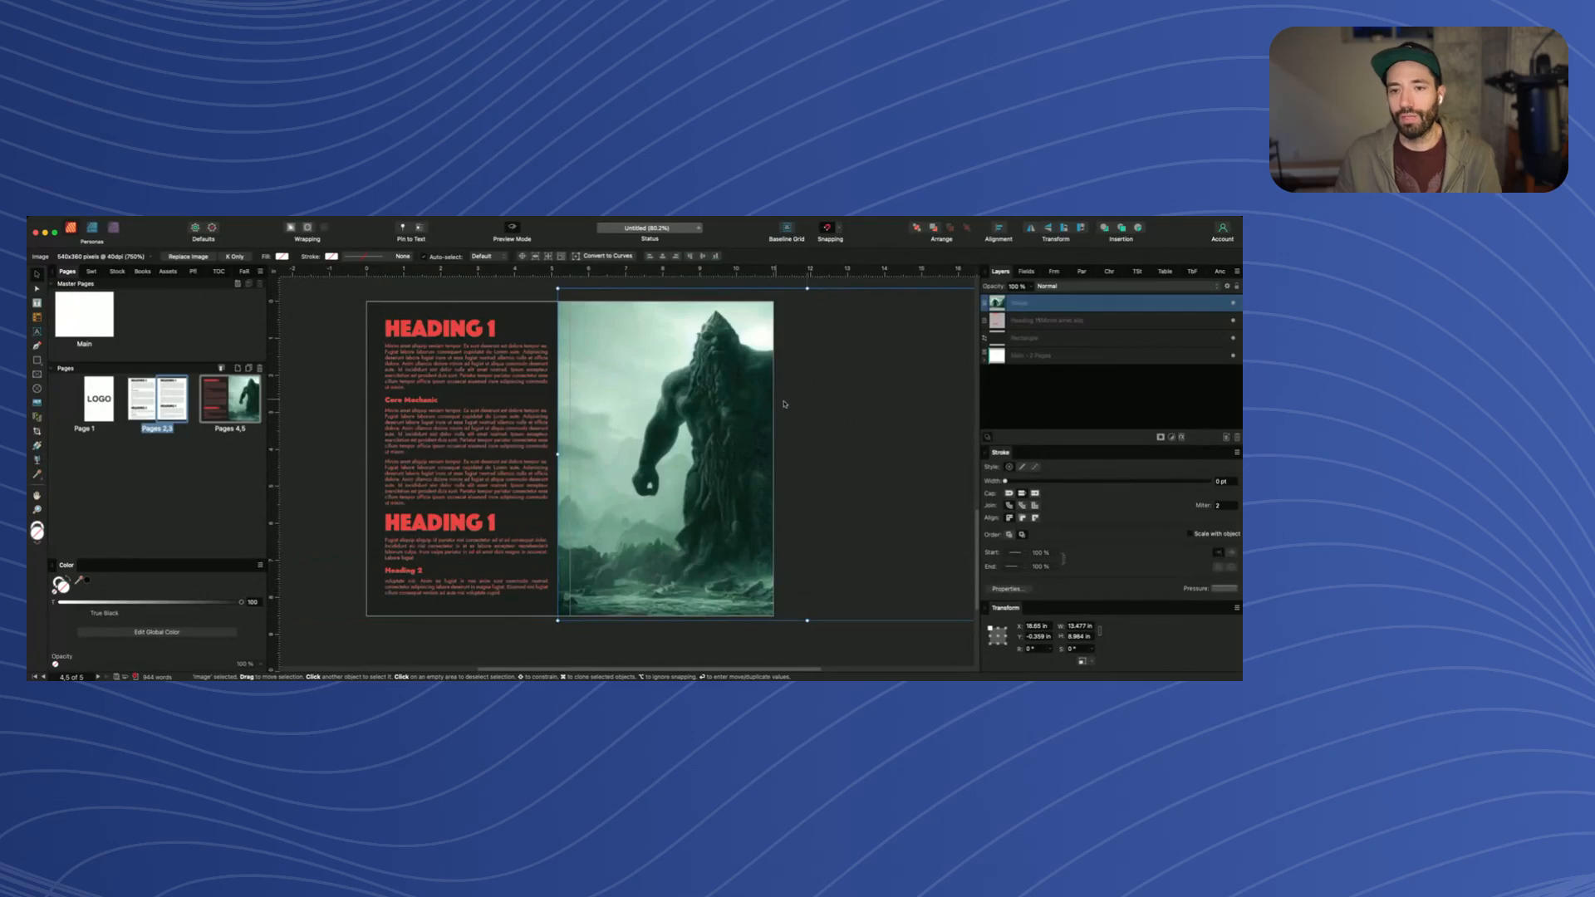
Tint the creature image with a semi-transparent red colour overlay and add a high-contrast Levels adjustment to it
click(362, 478)
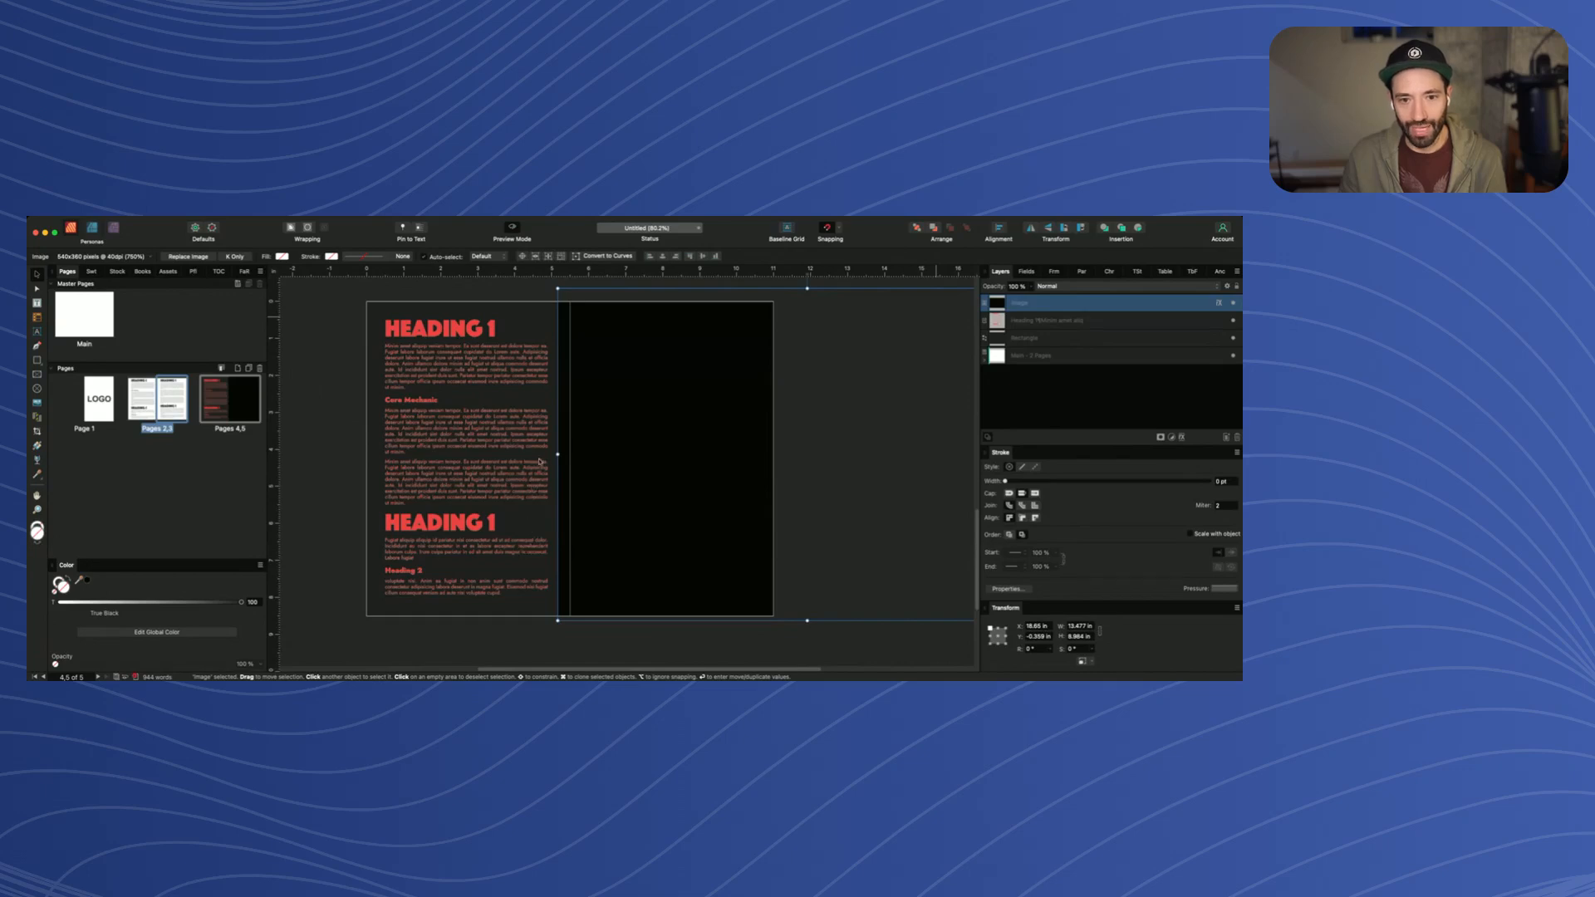
click(539, 465)
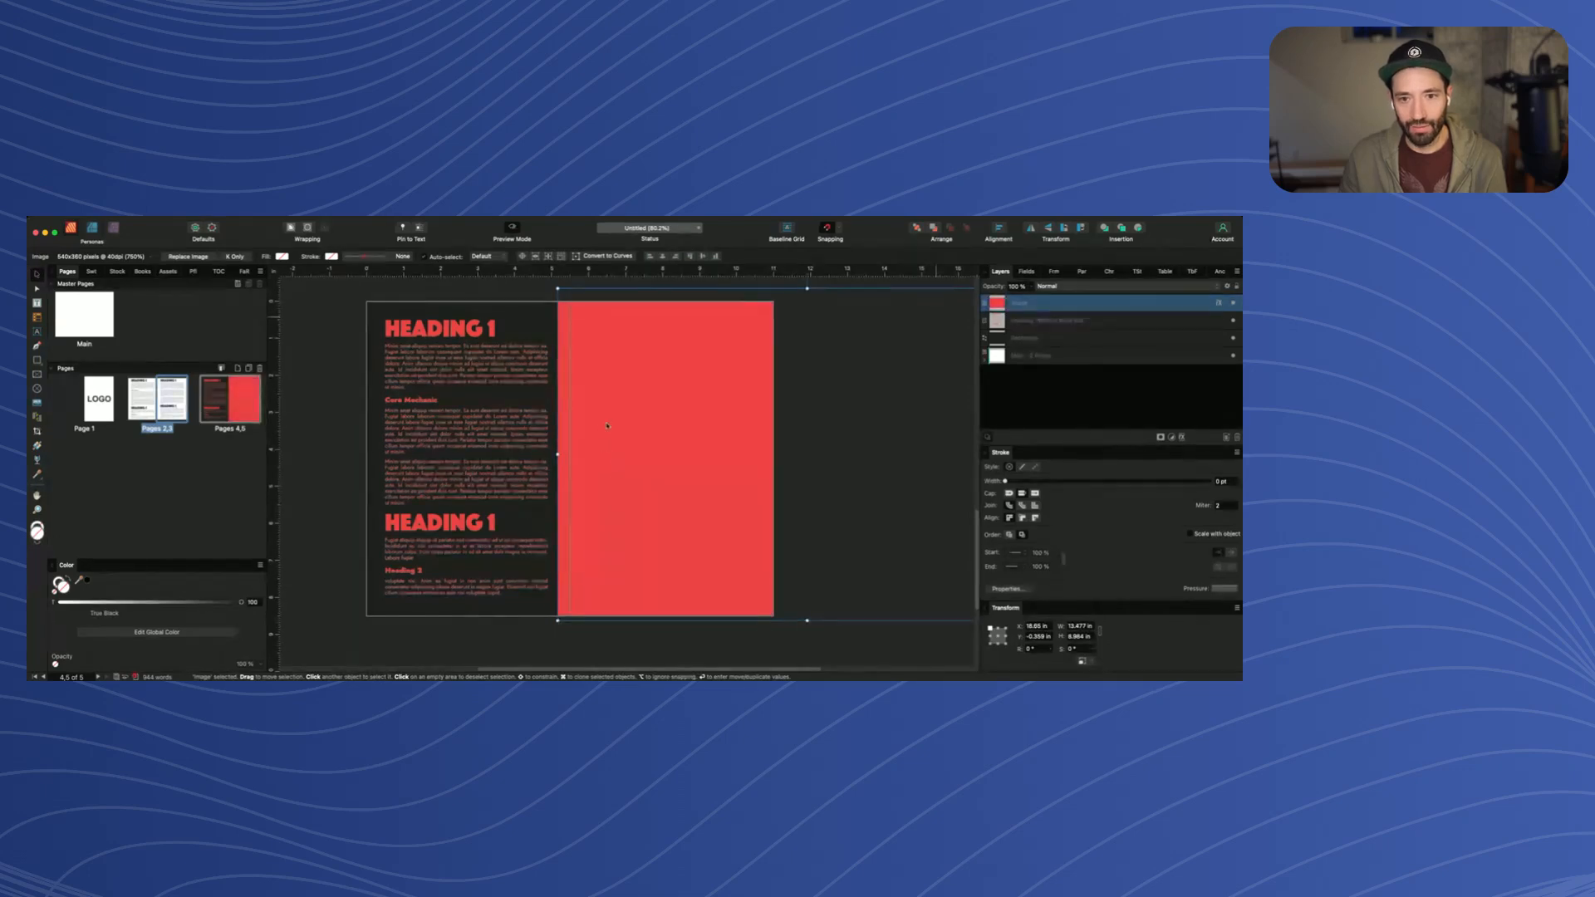
drag(607, 425, 549, 422)
click(360, 392)
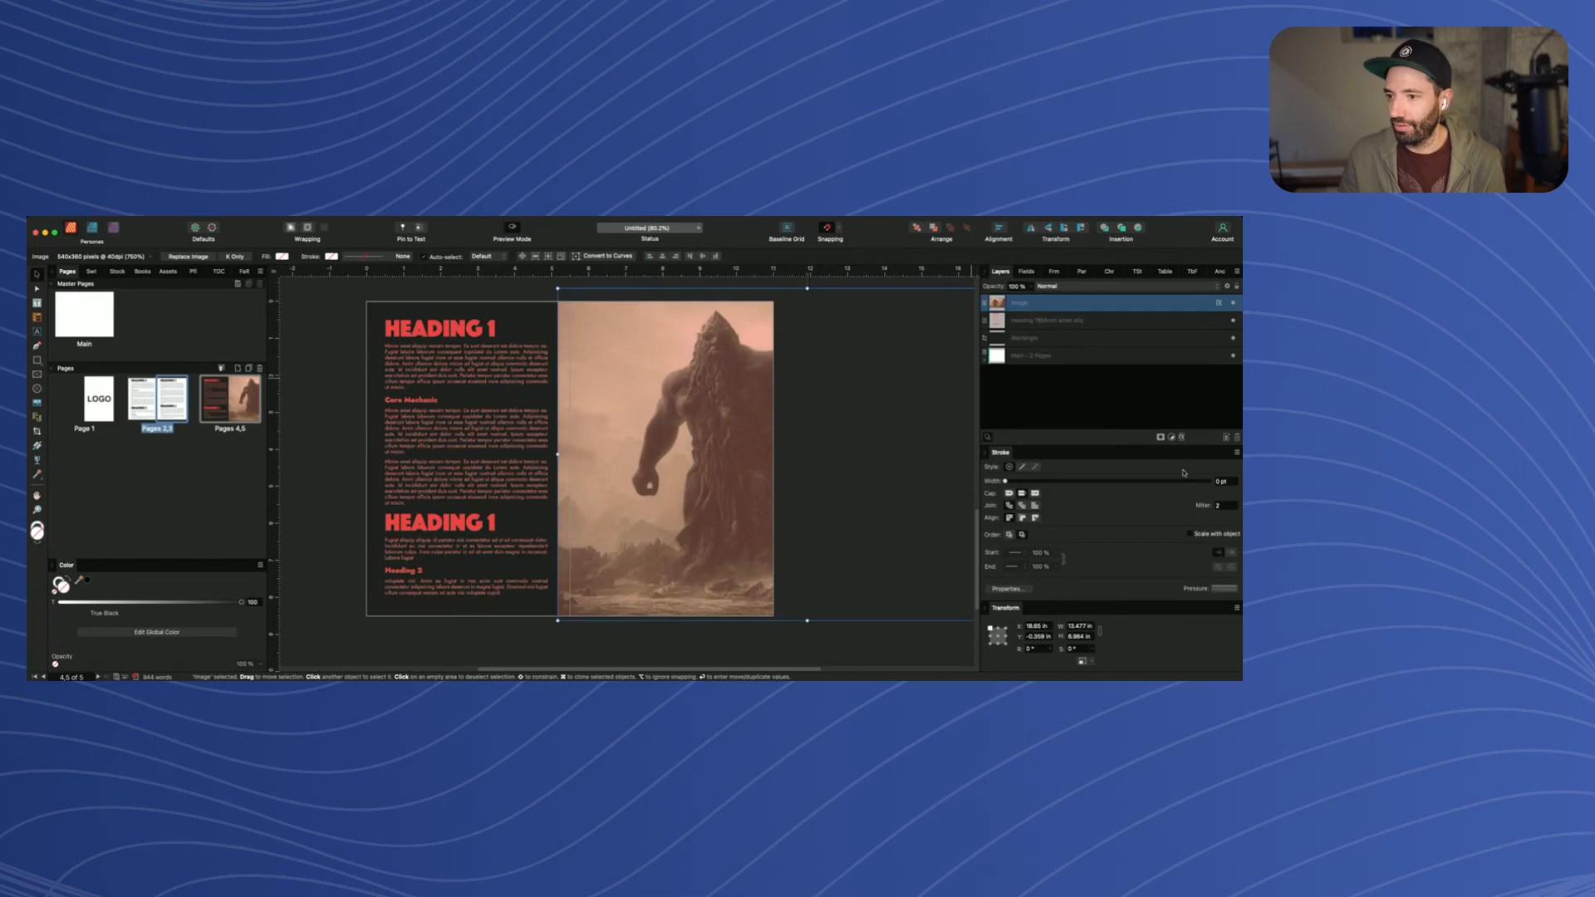
click(1172, 438)
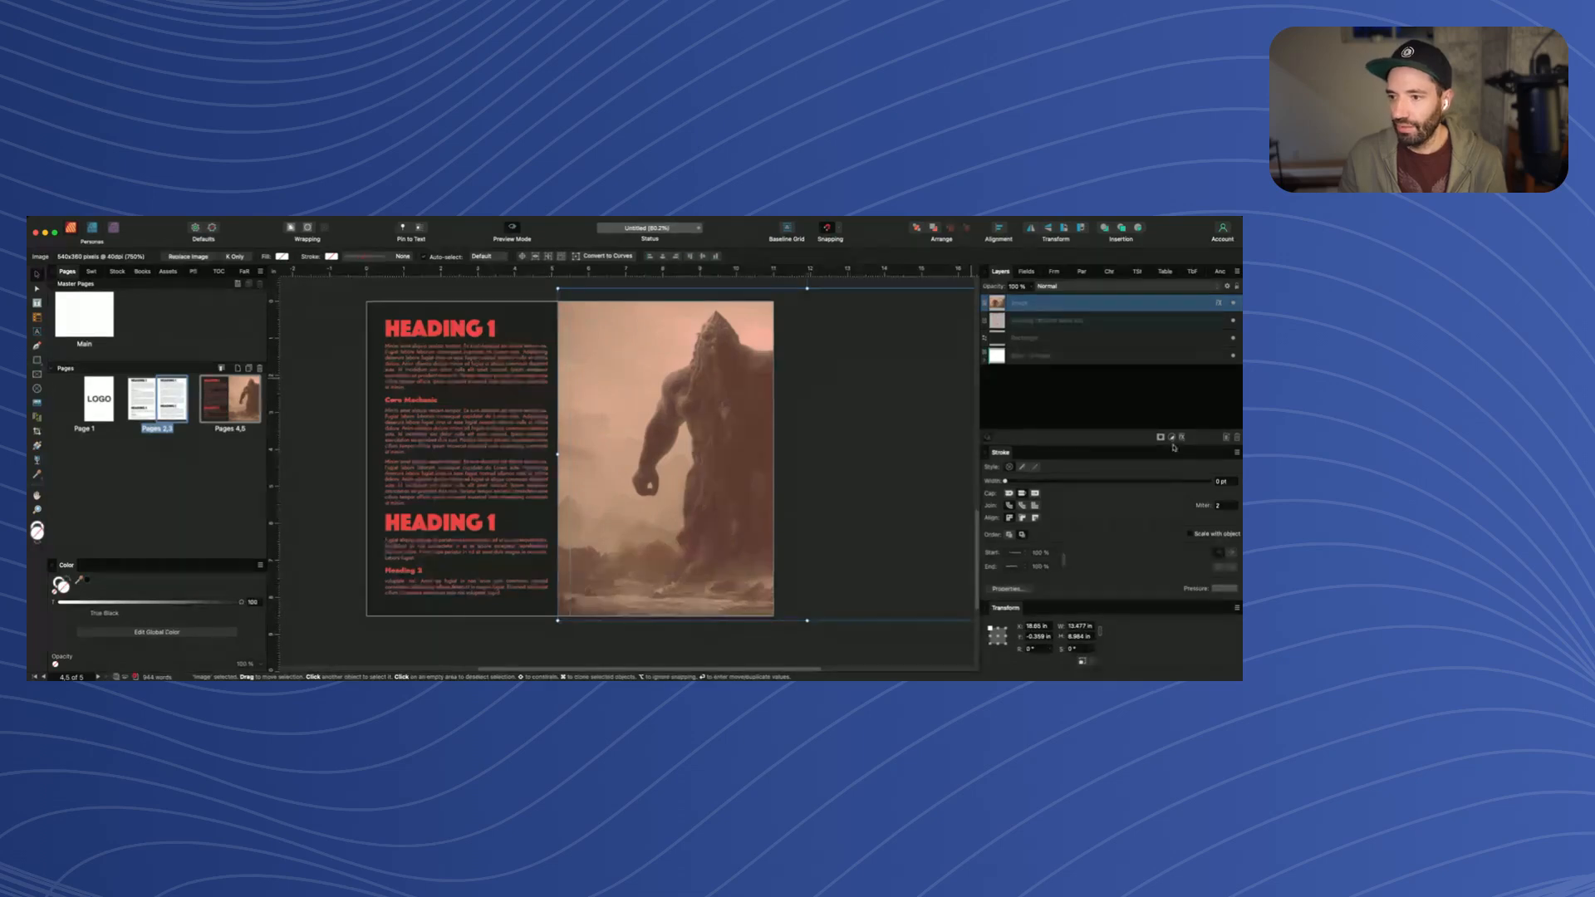
drag(788, 559, 838, 579)
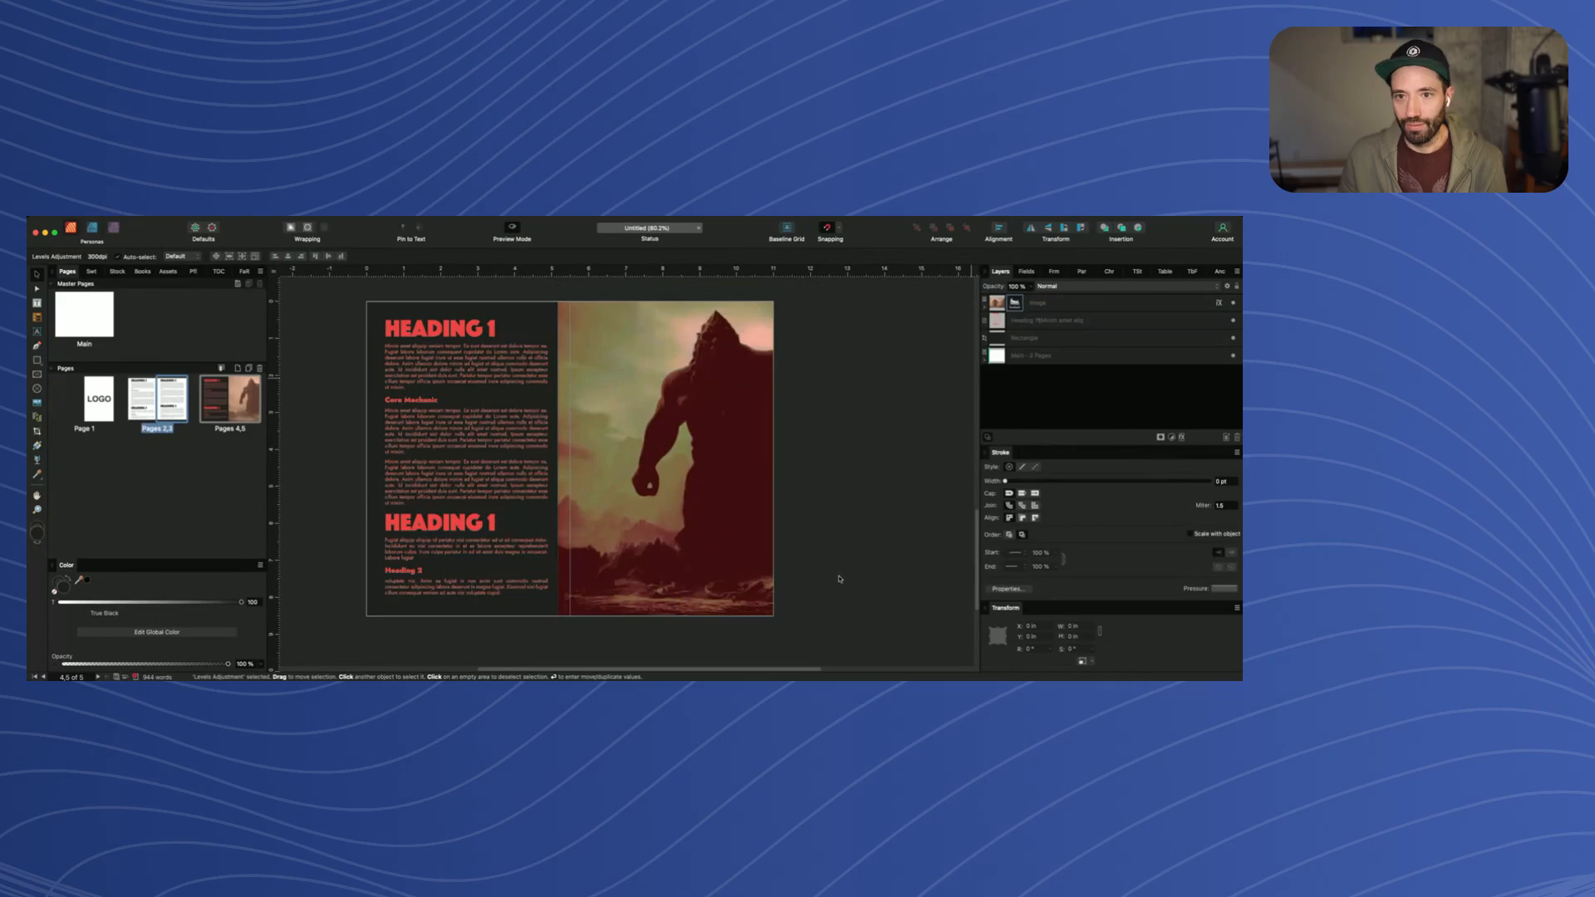
Fade the creature image into the black background at the spine with a linear transparency gradient and deselect it
click(651, 492)
key(y)
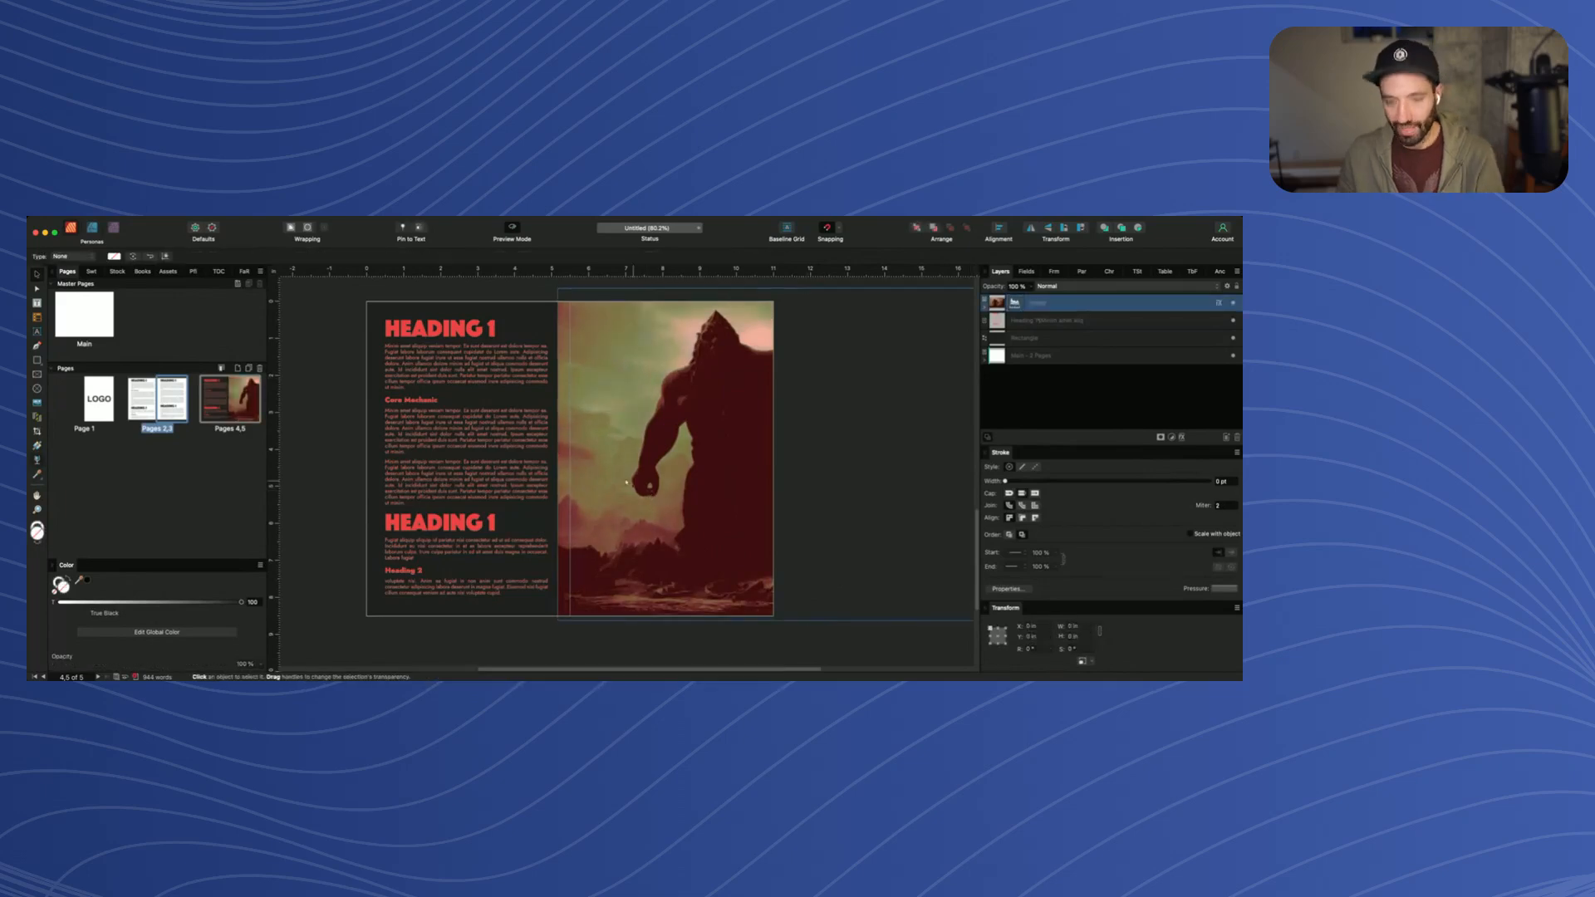
mouse_move(557, 457)
mouse_down()
mouse_move(647, 459)
mouse_move(558, 464)
mouse_up()
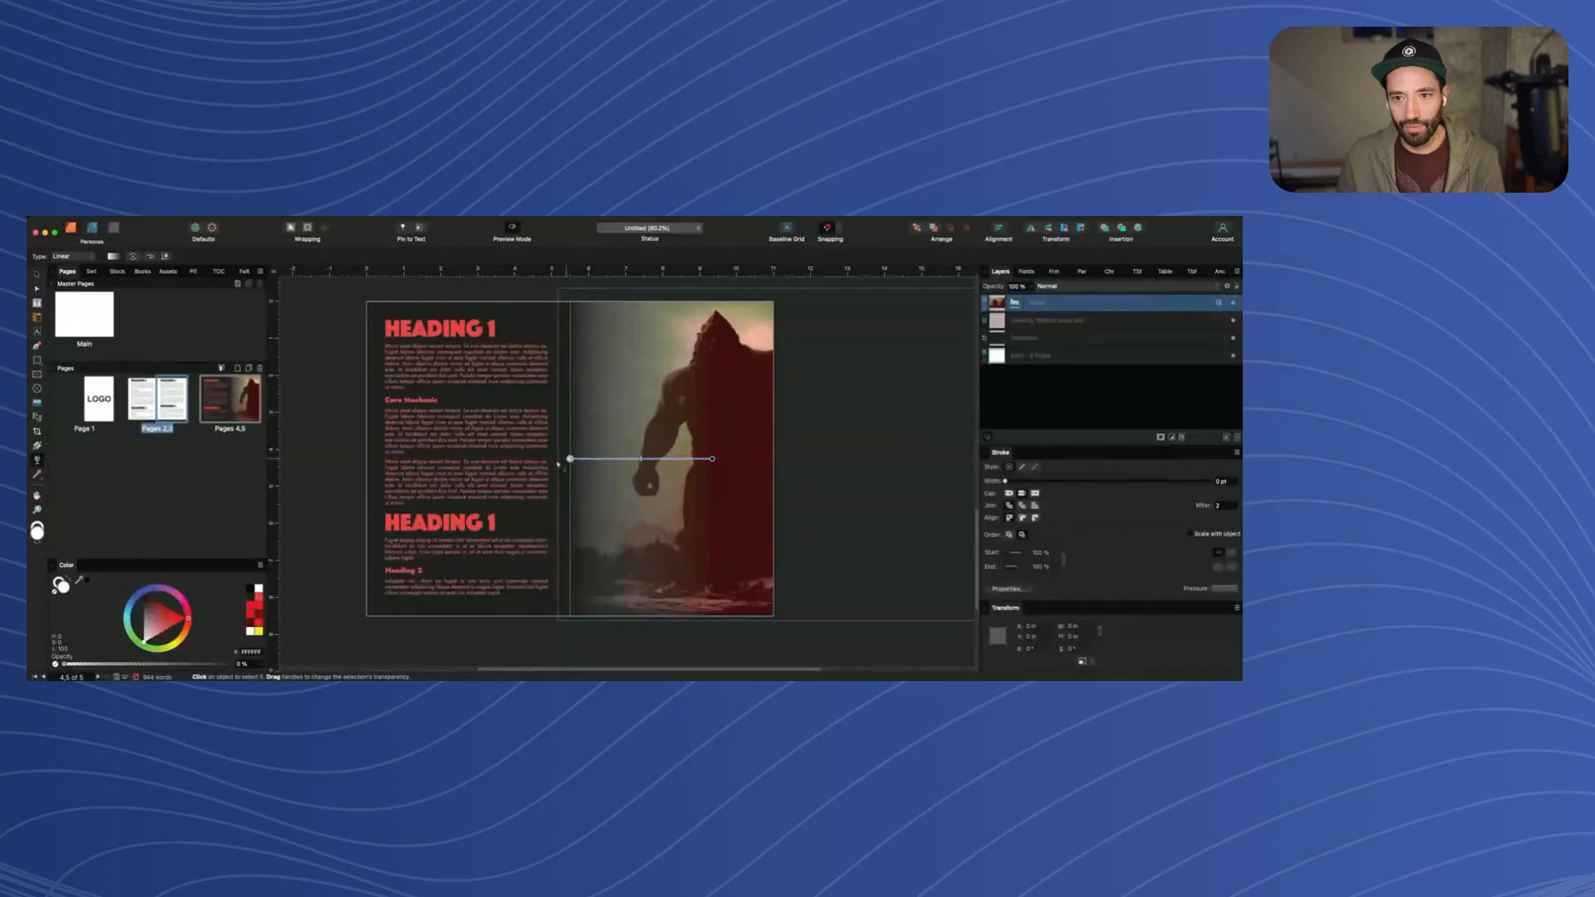
key(v)
click(312, 462)
Review the dark image spread on pages 4–5 against the white spread with black border strips on pages 2–3
scroll(360, 441, up, 1)
scroll(359, 441, left, 1)
scroll(492, 458, up, 1)
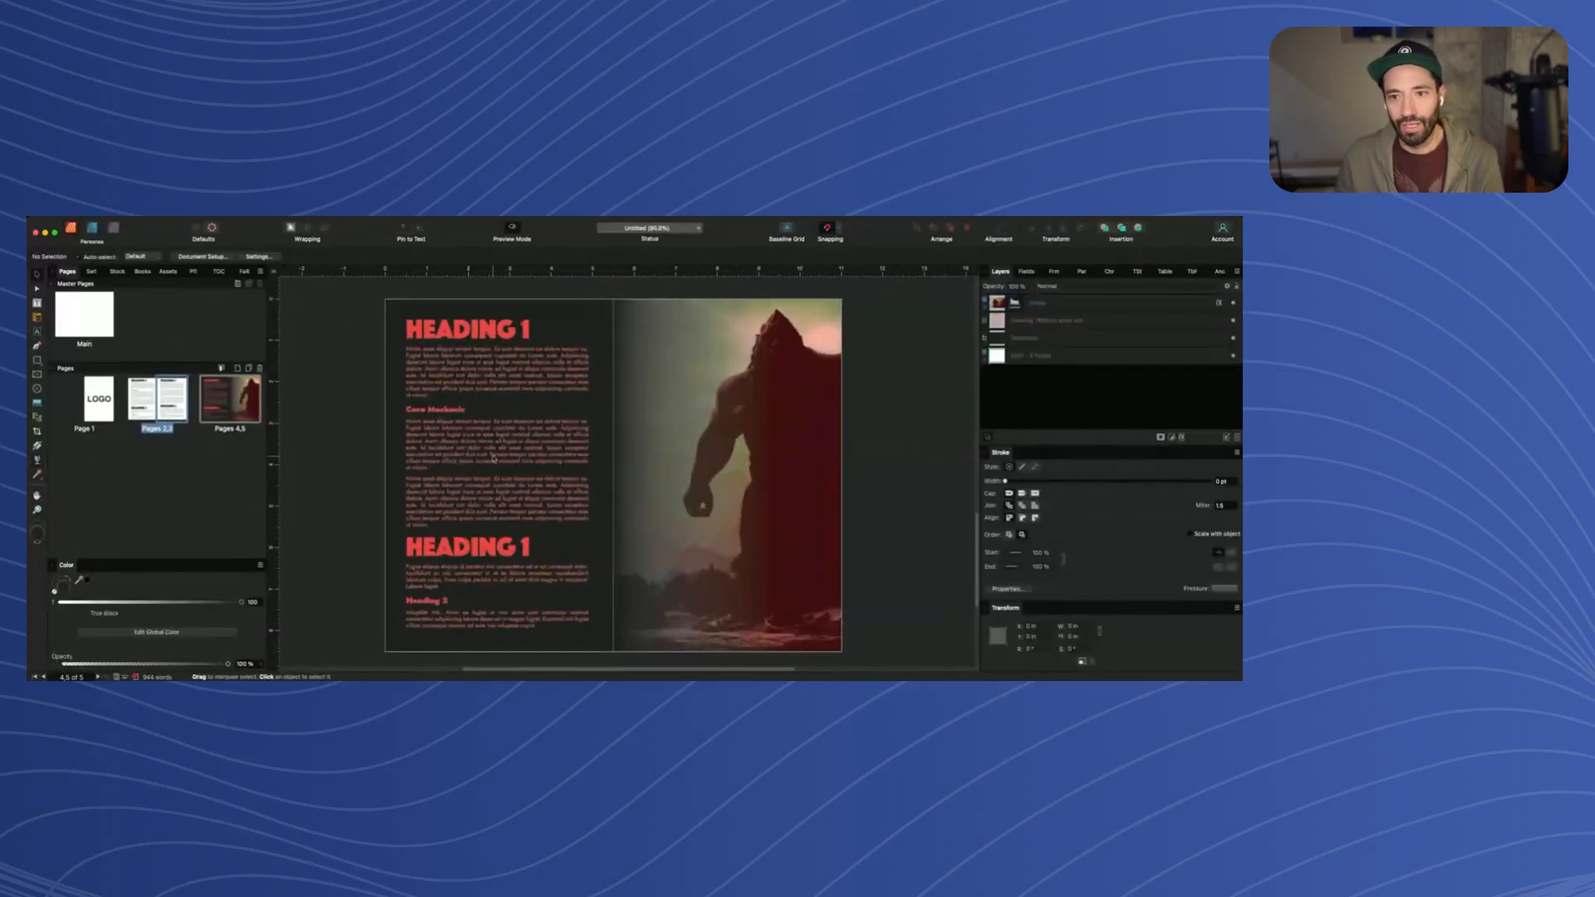
scroll(581, 441, up, 2)
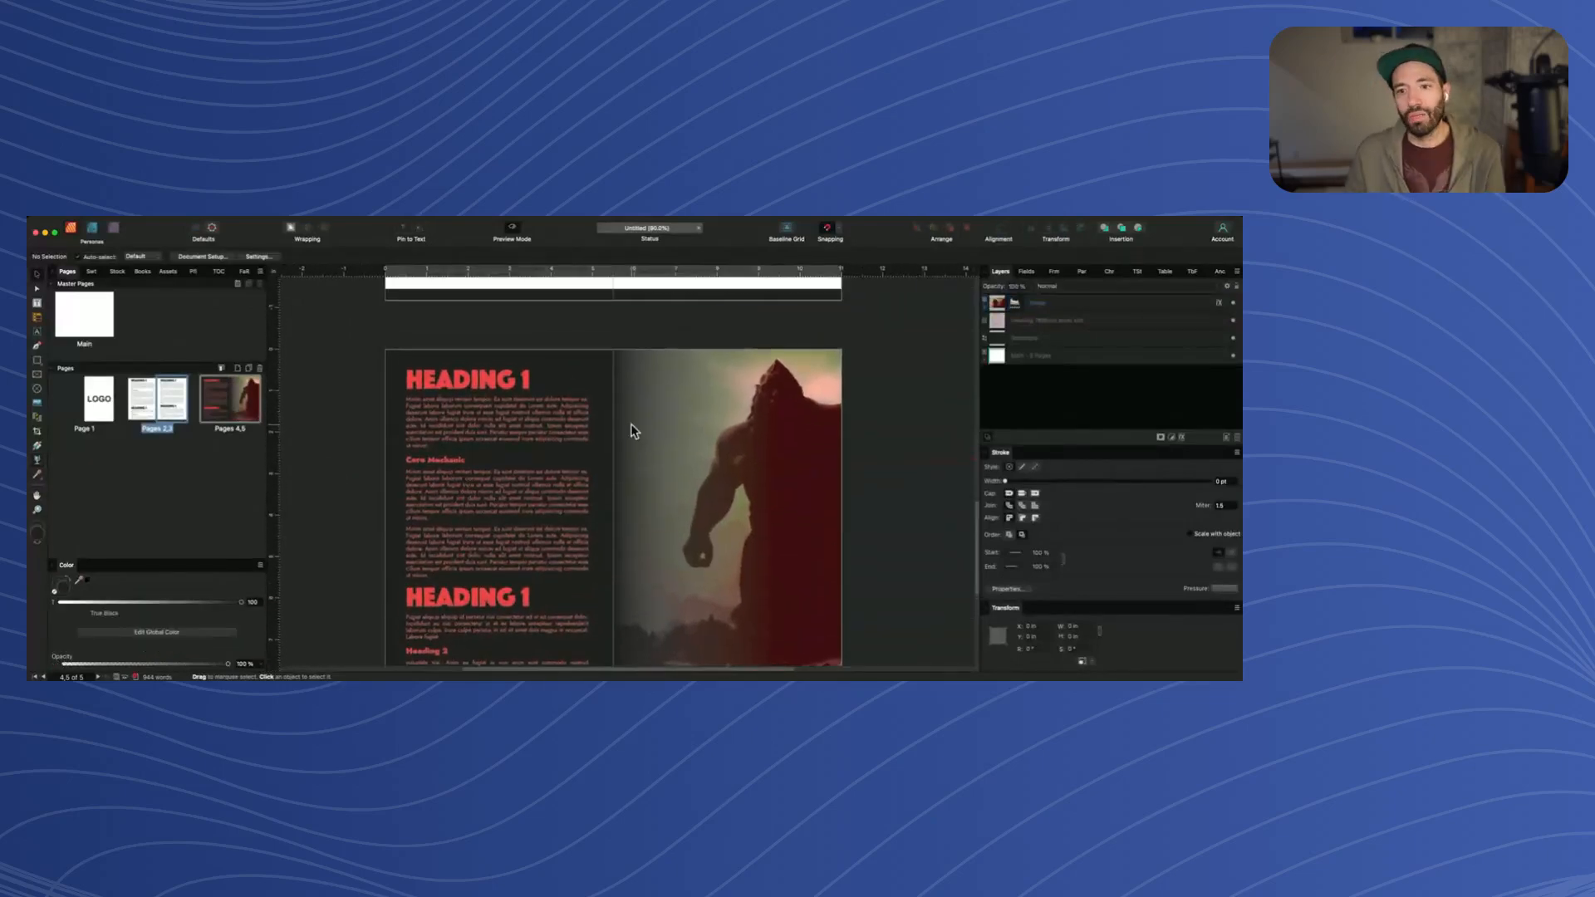
scroll(630, 429, up, 10)
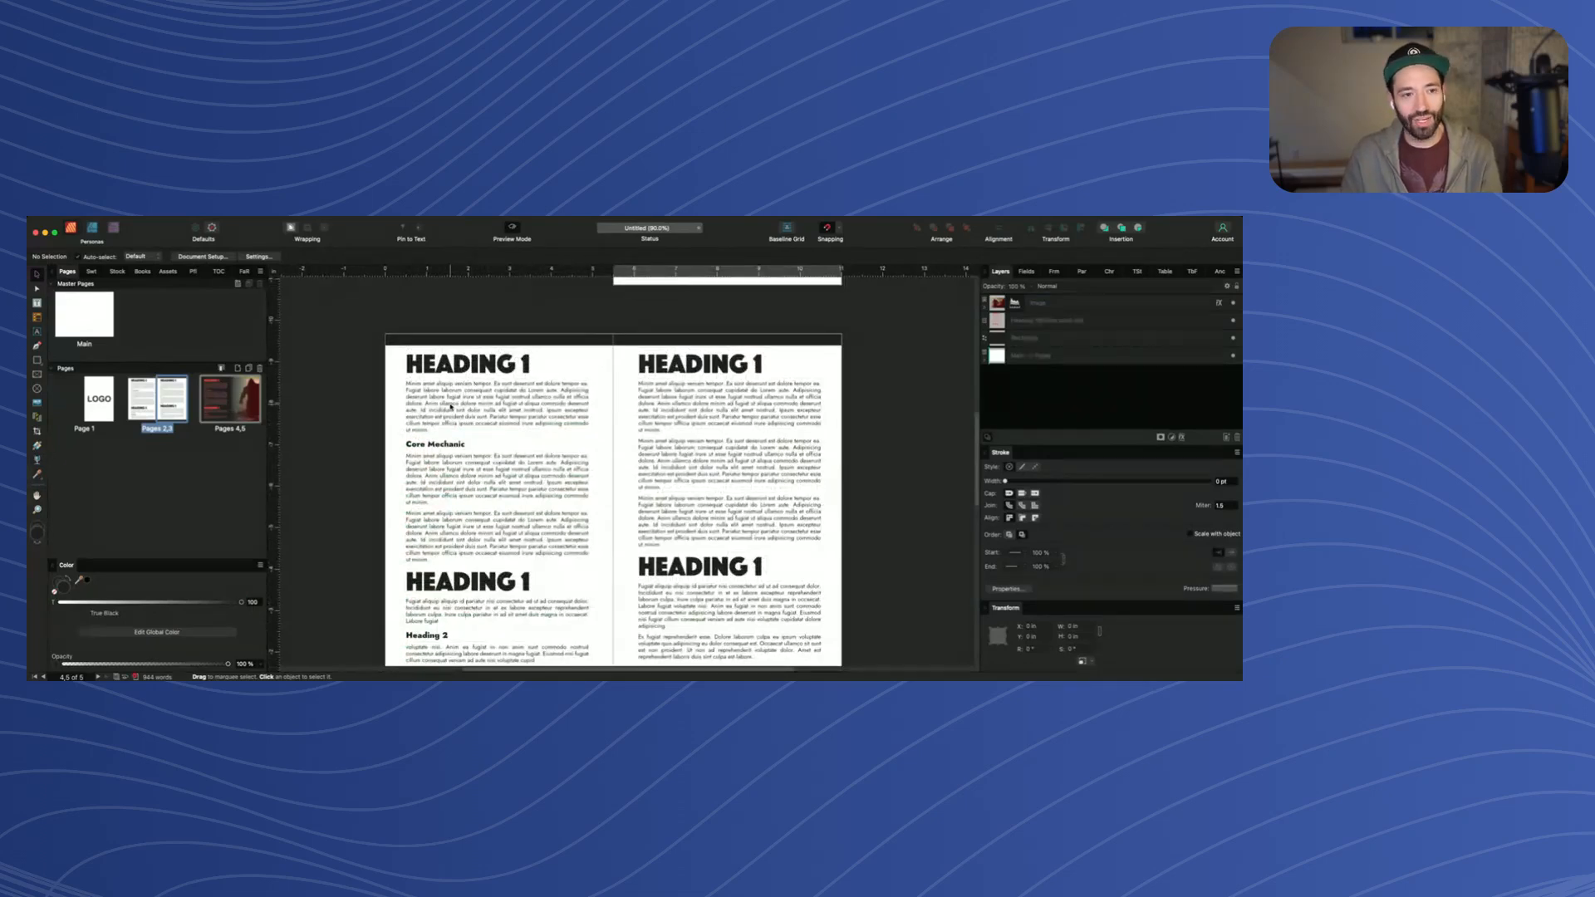
scroll(451, 406, down, 5)
scroll(455, 406, up, 5)
scroll(459, 406, down, 1)
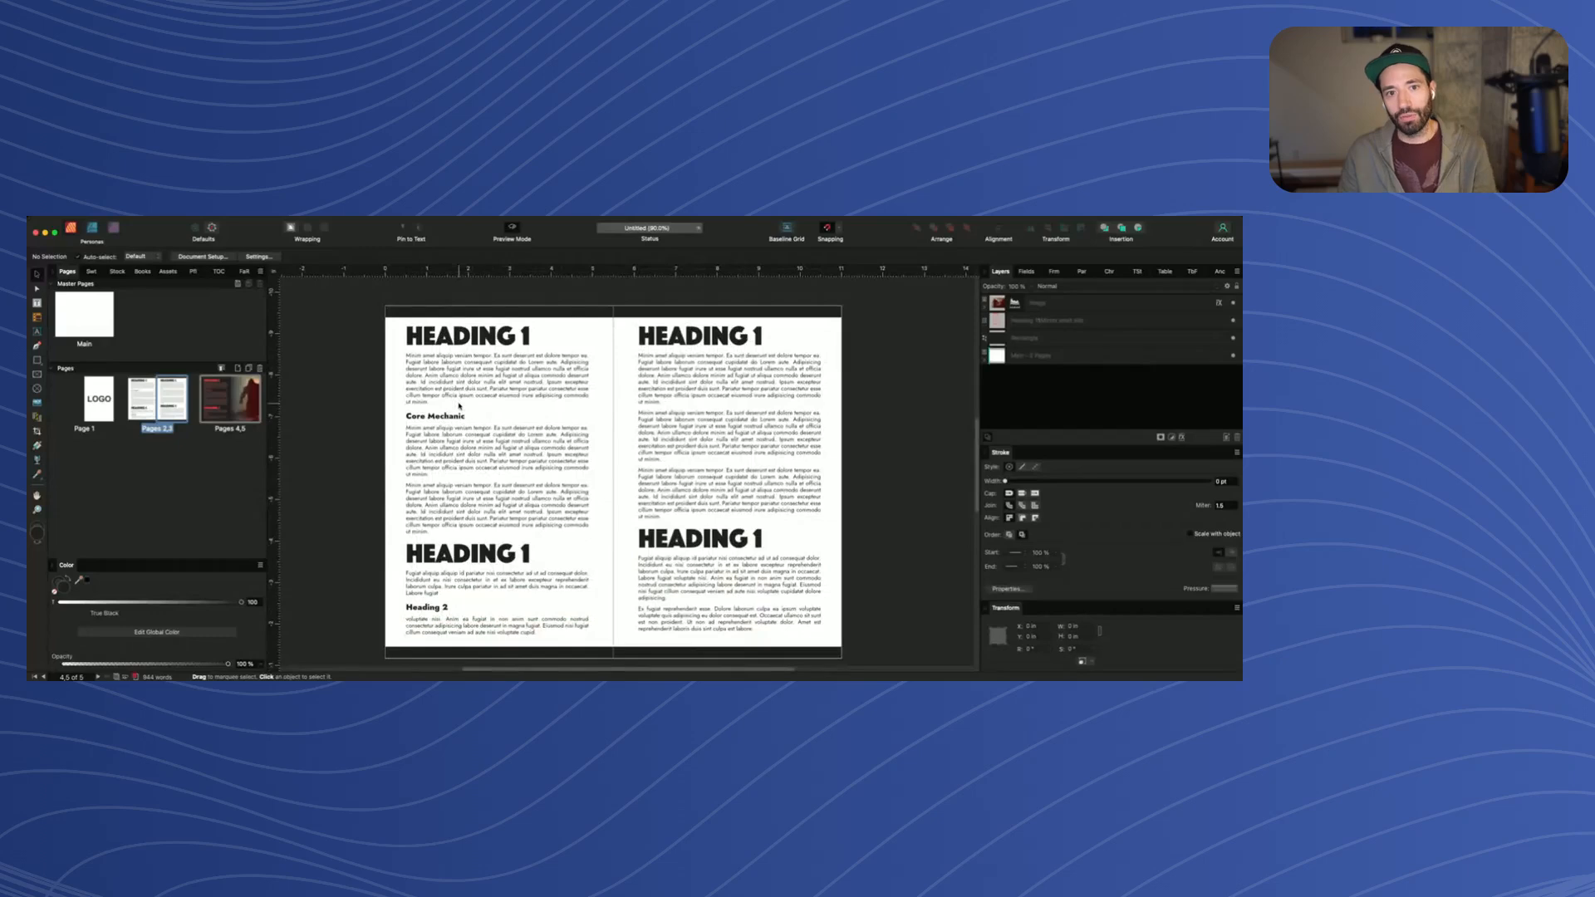
scroll(479, 428, down, 1)
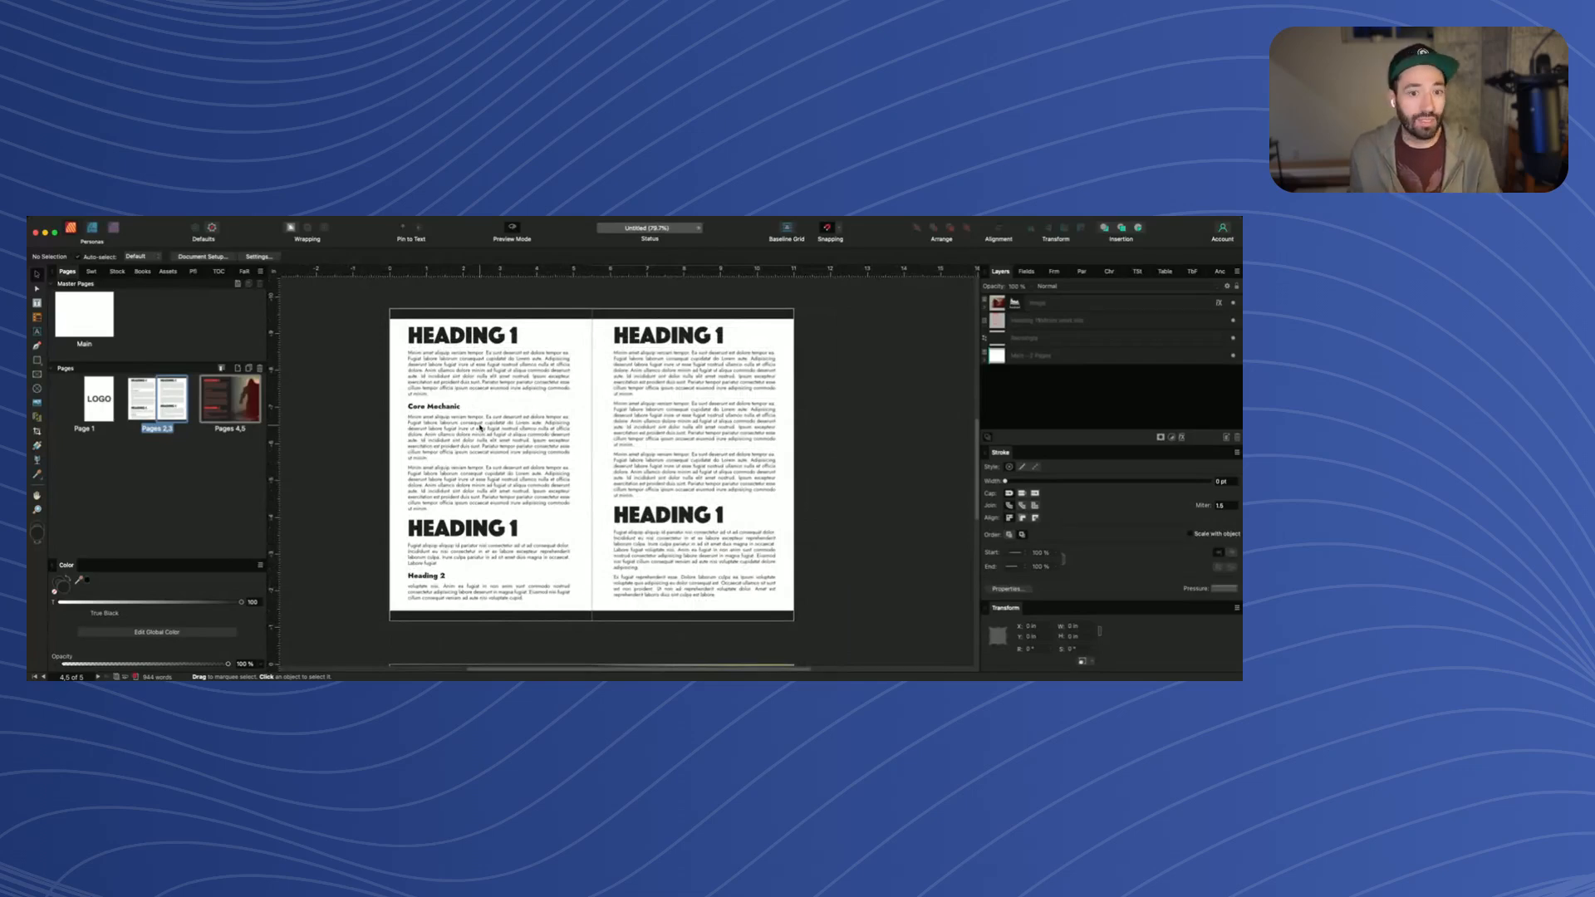
Duplicate the white spread on pages 2–3 twice
click(144, 397)
click(157, 402)
key(super+j)
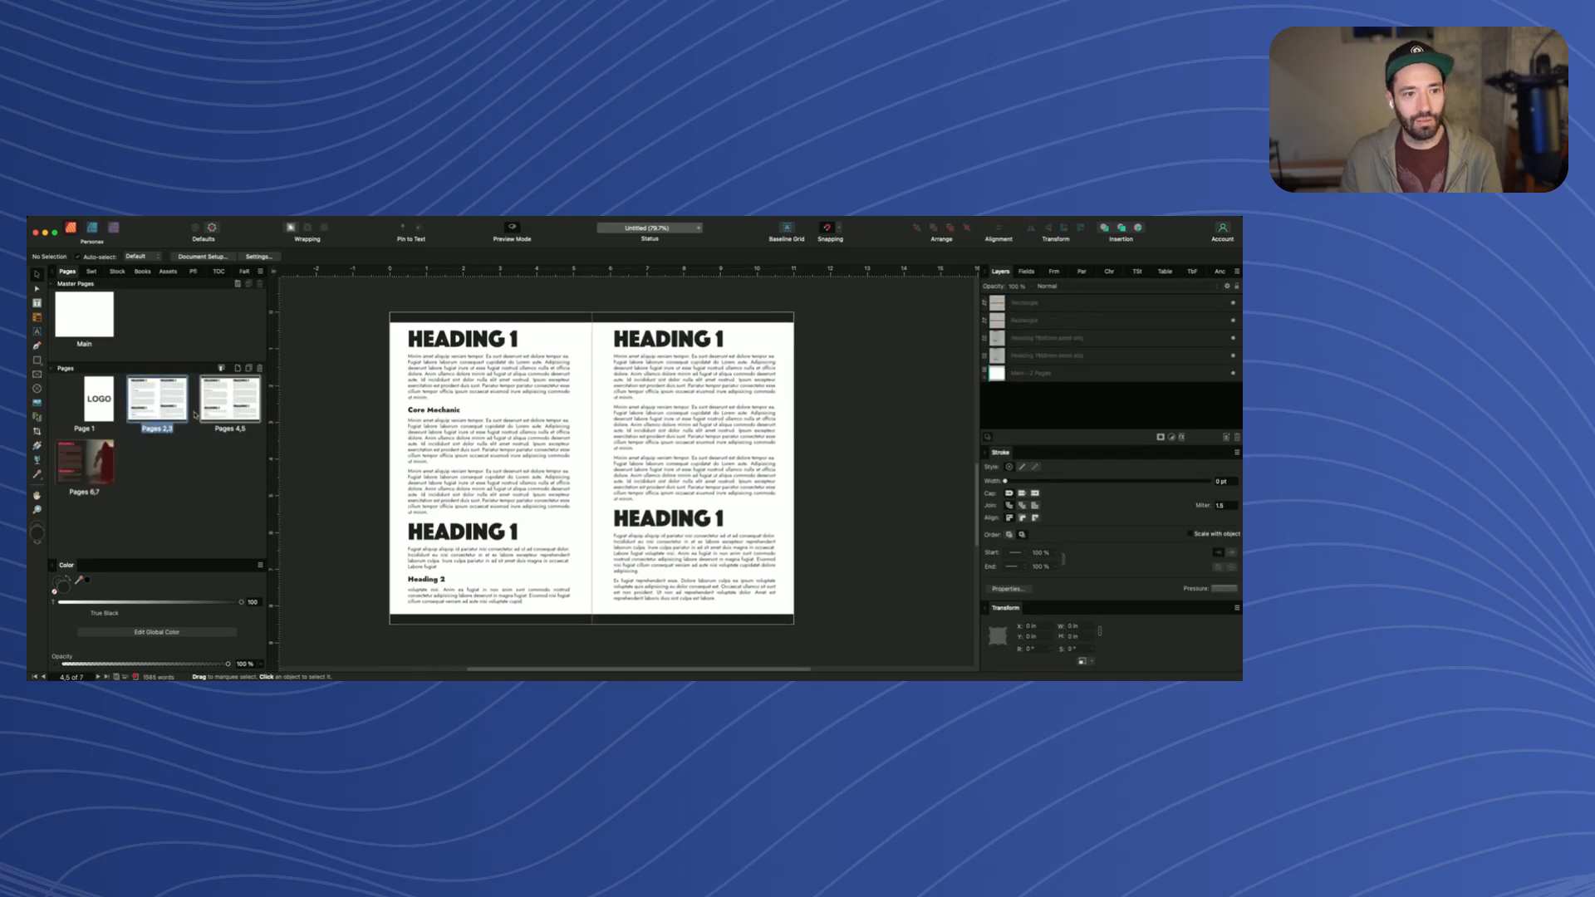
key(super+j)
Examine how the run of white spreads leads into the dark image spread on pages 8–9
scroll(463, 397, down, 5)
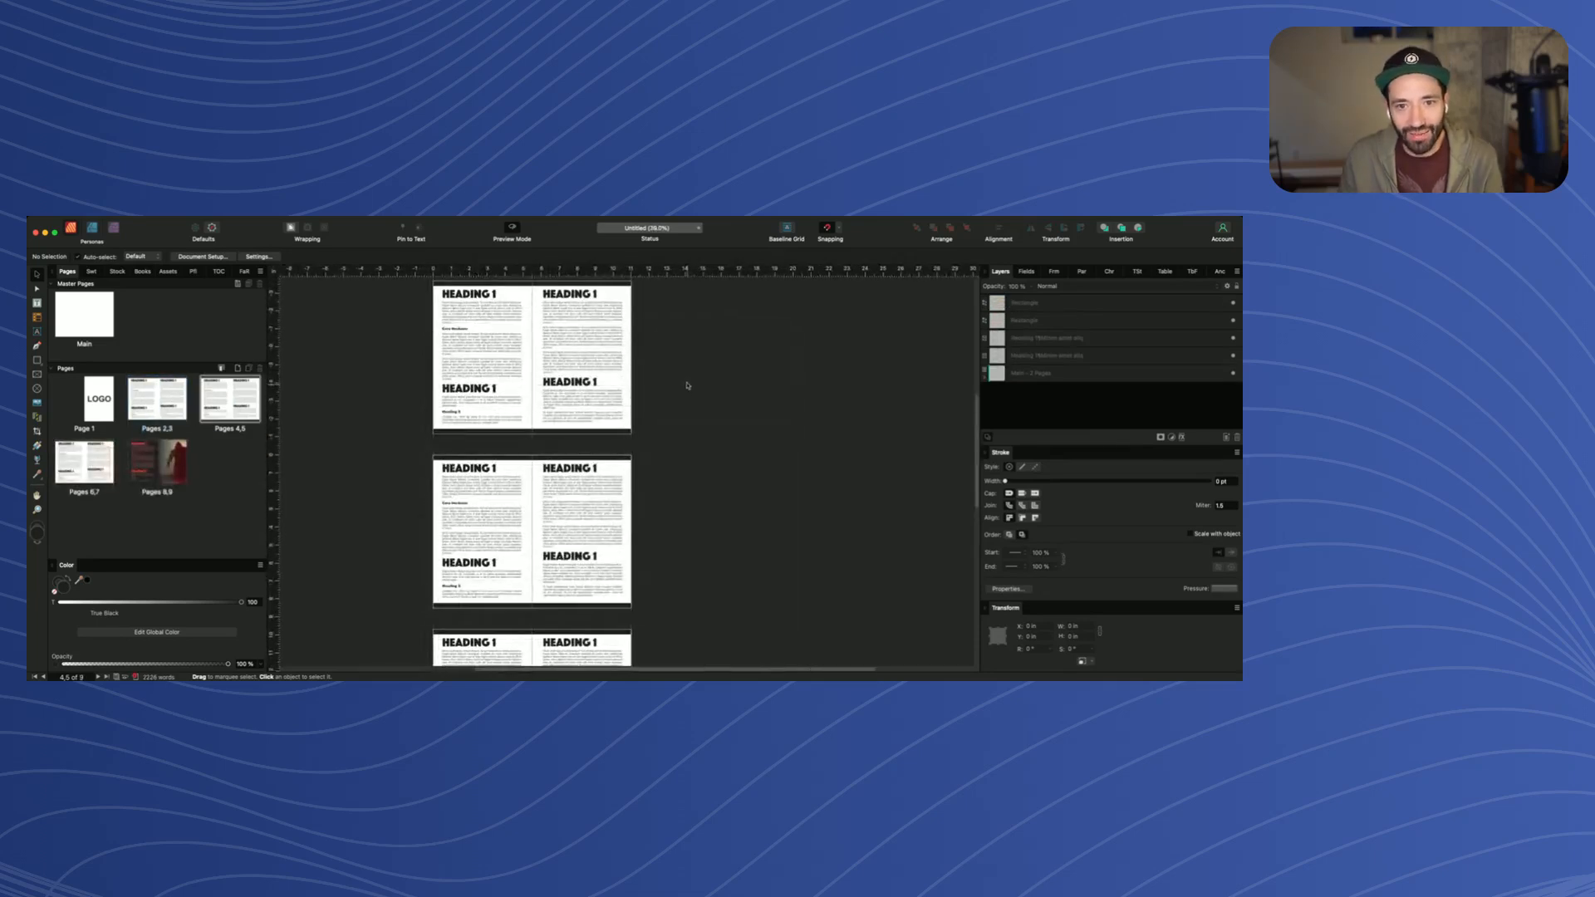
scroll(543, 354, up, 2)
scroll(543, 354, up, 6)
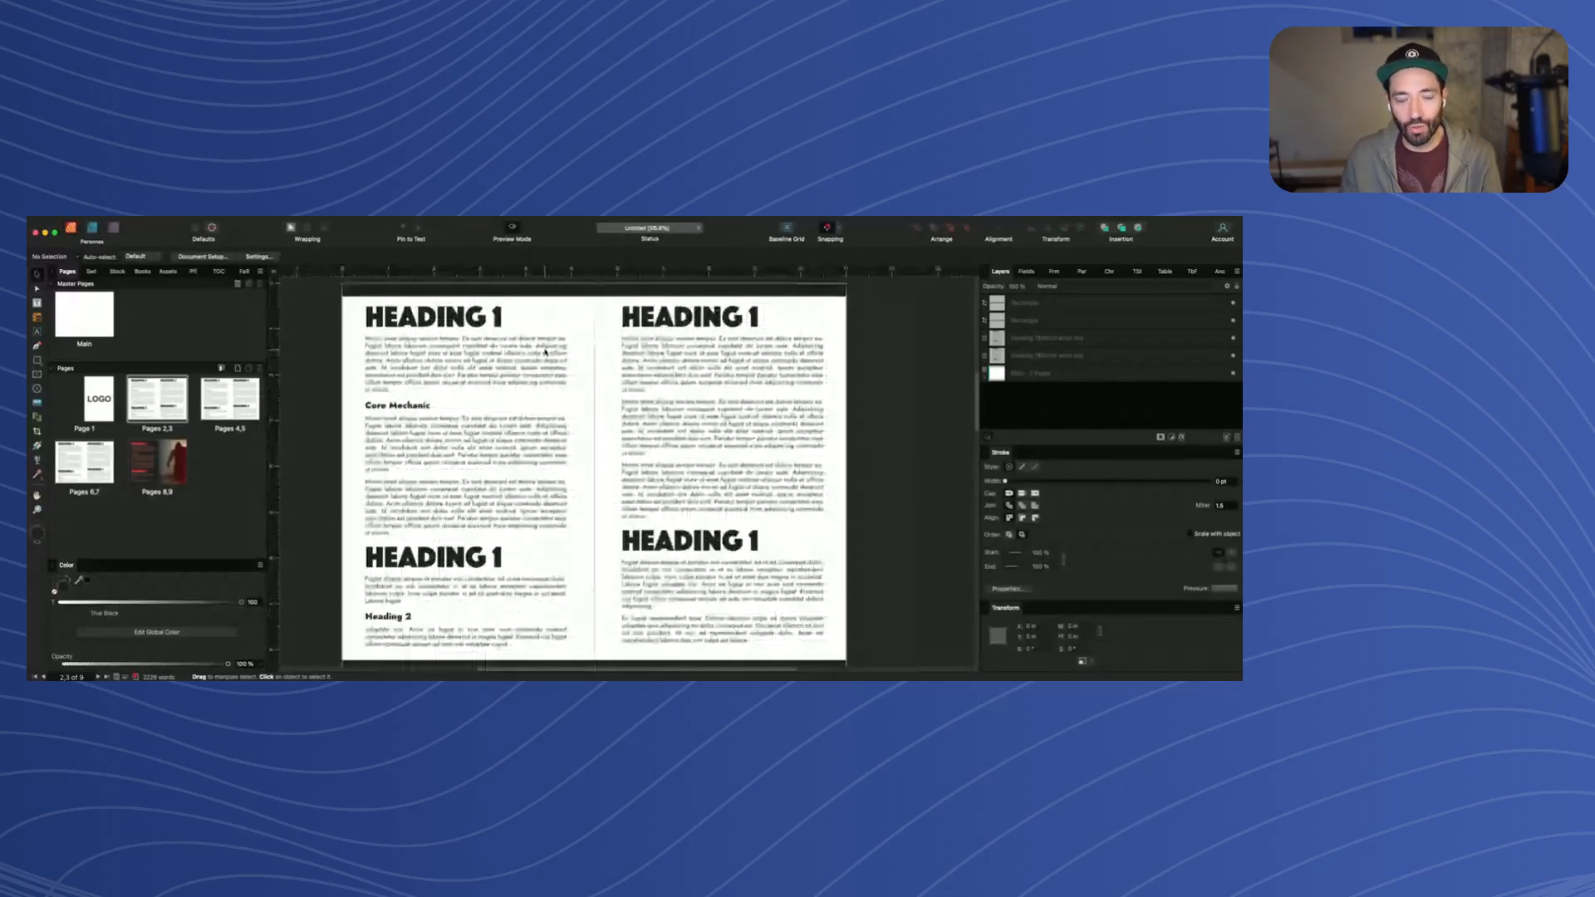
scroll(545, 353, down, 2)
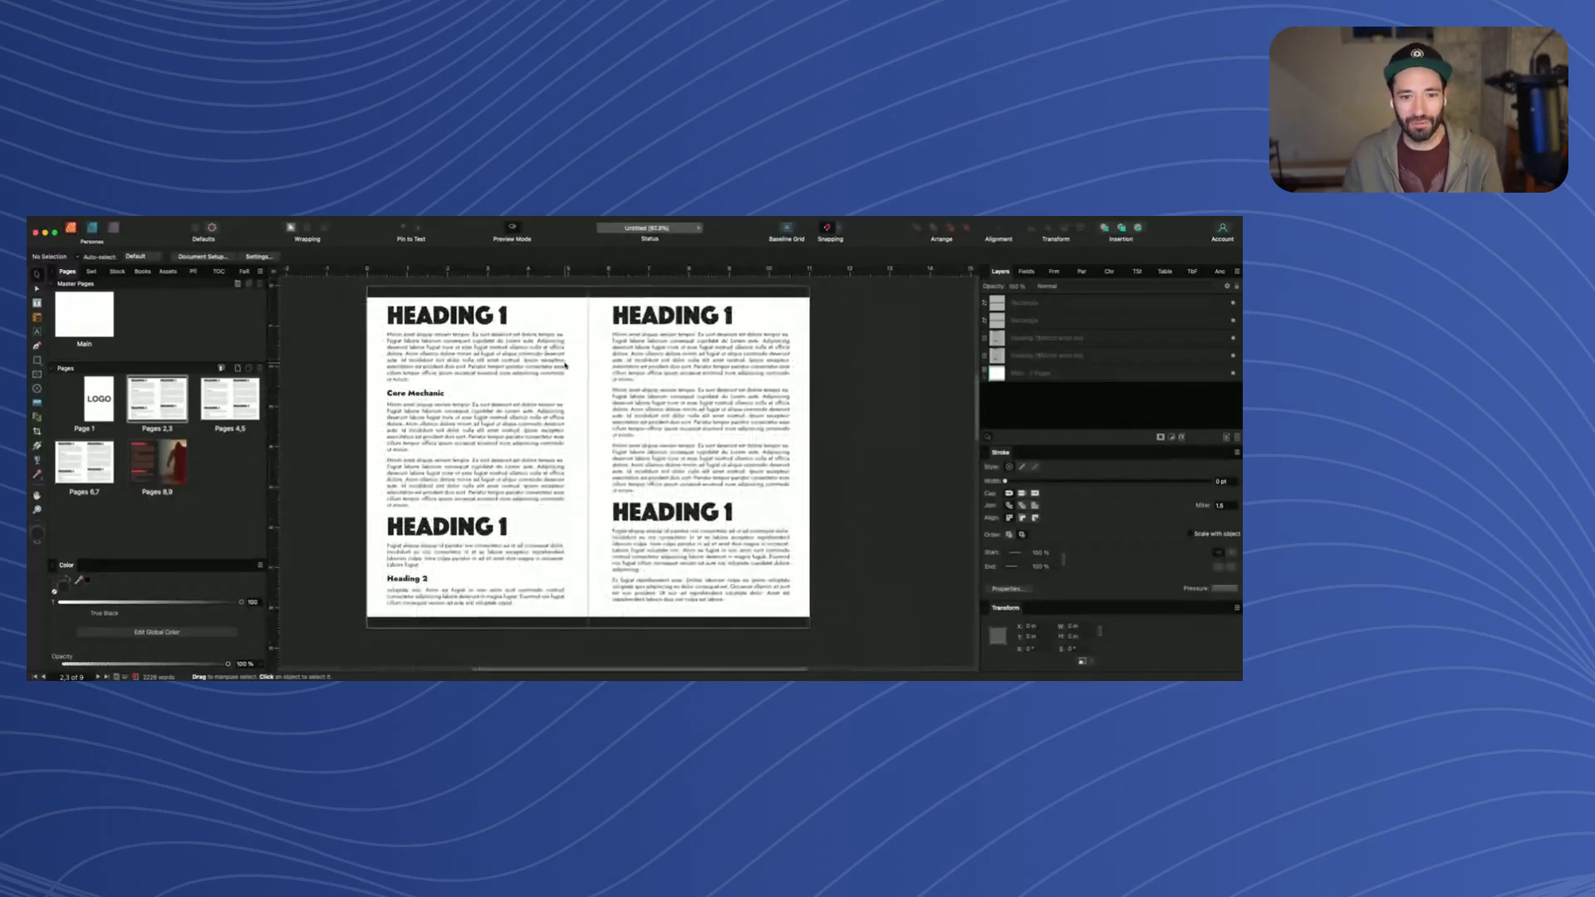
scroll(525, 525, up, 1)
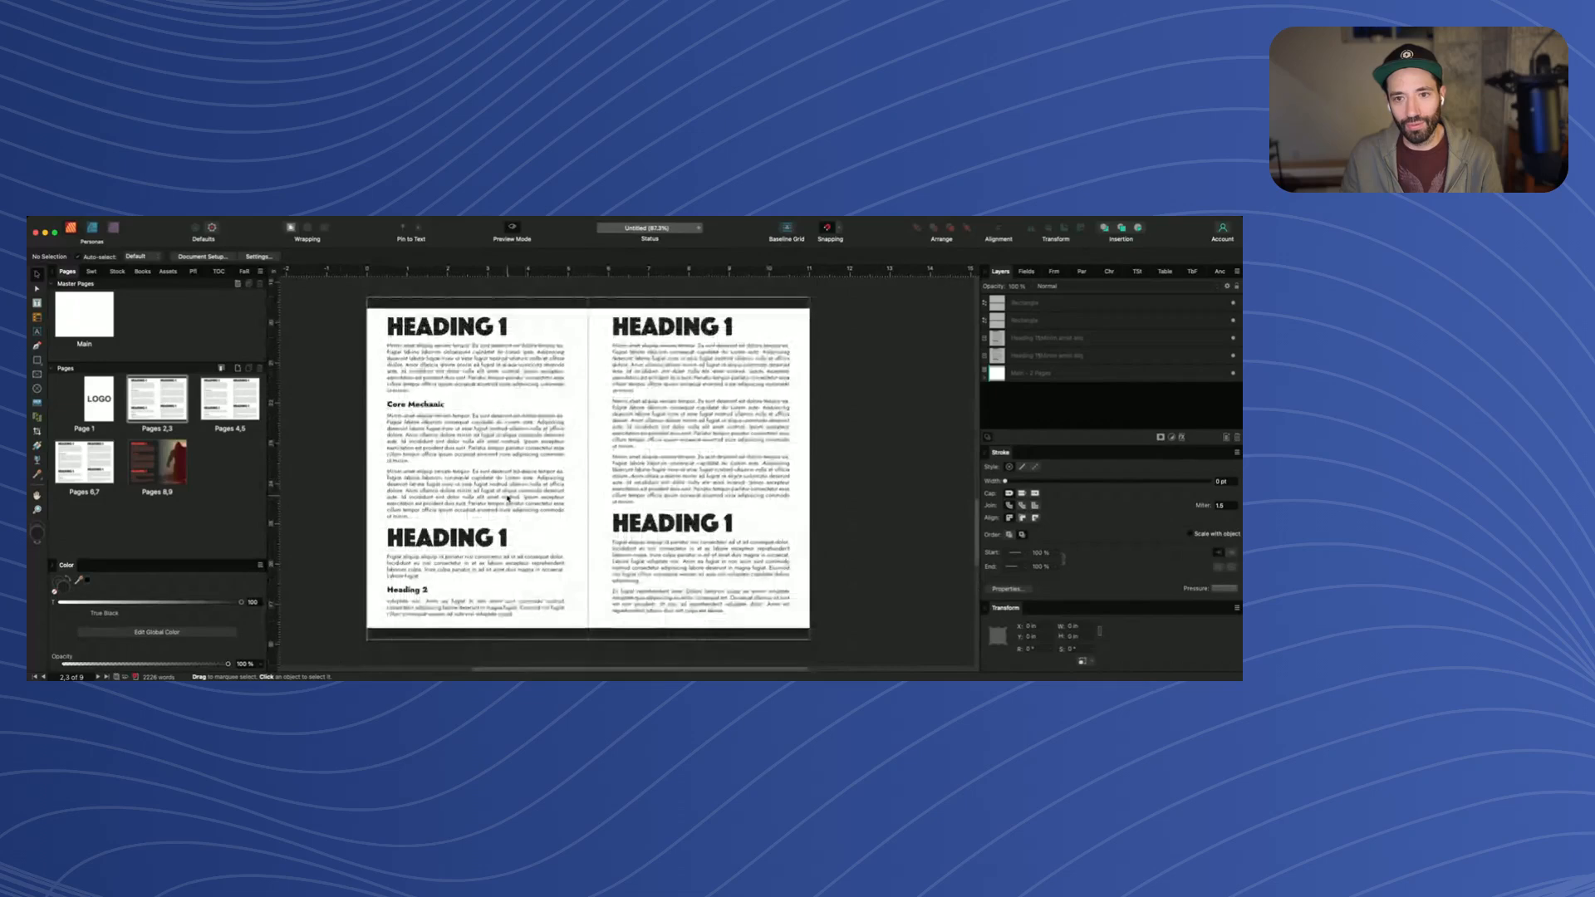
scroll(534, 479, down, 15)
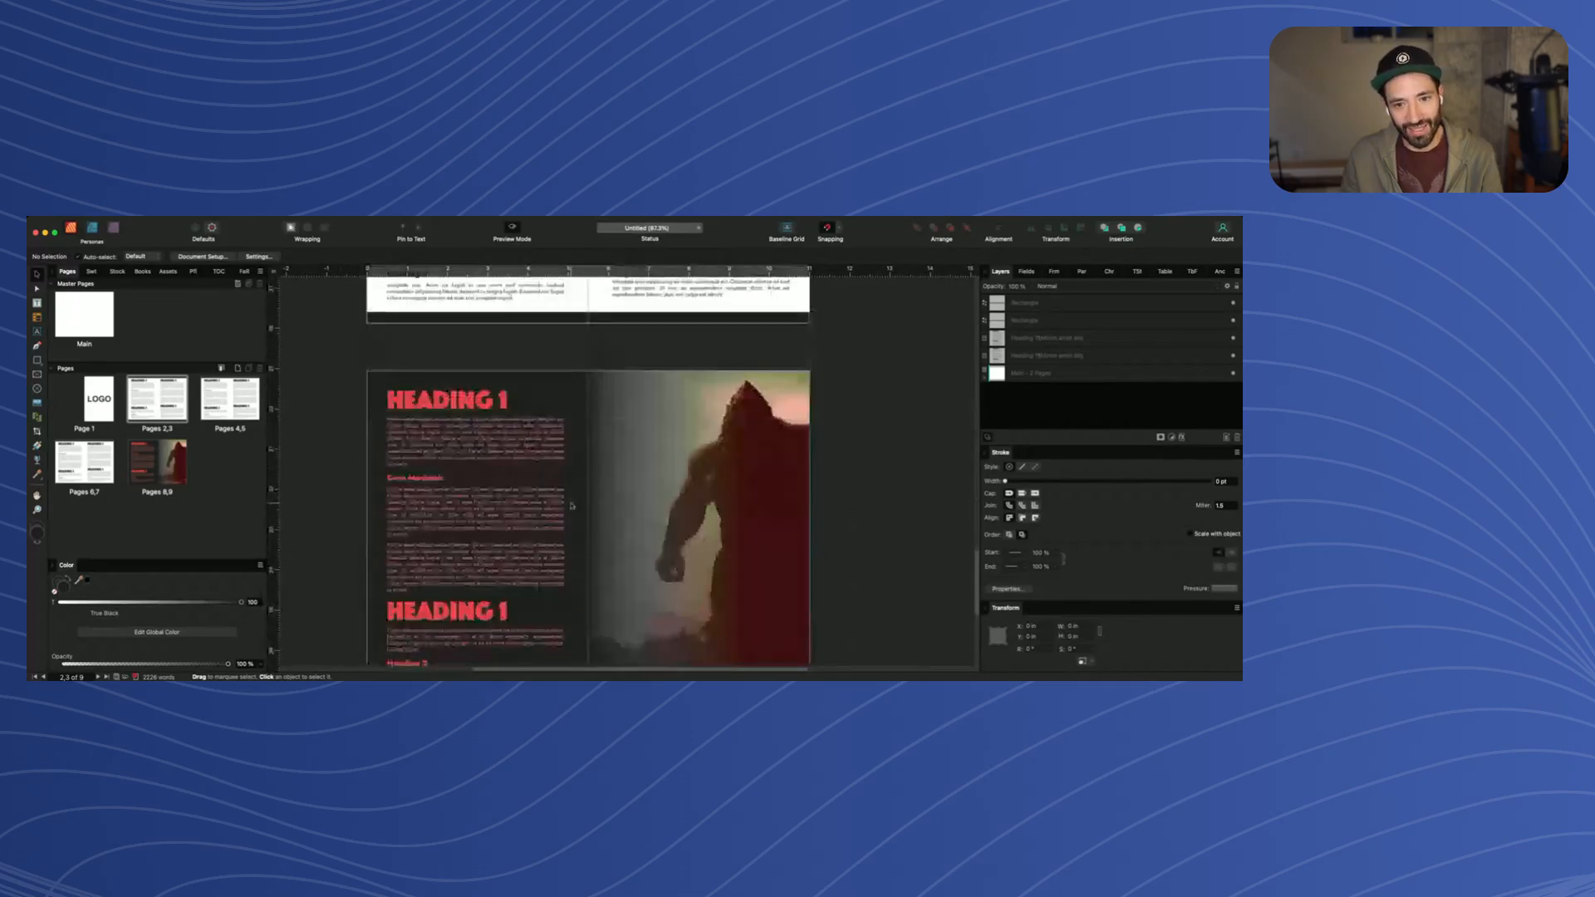
scroll(552, 458, up, 3)
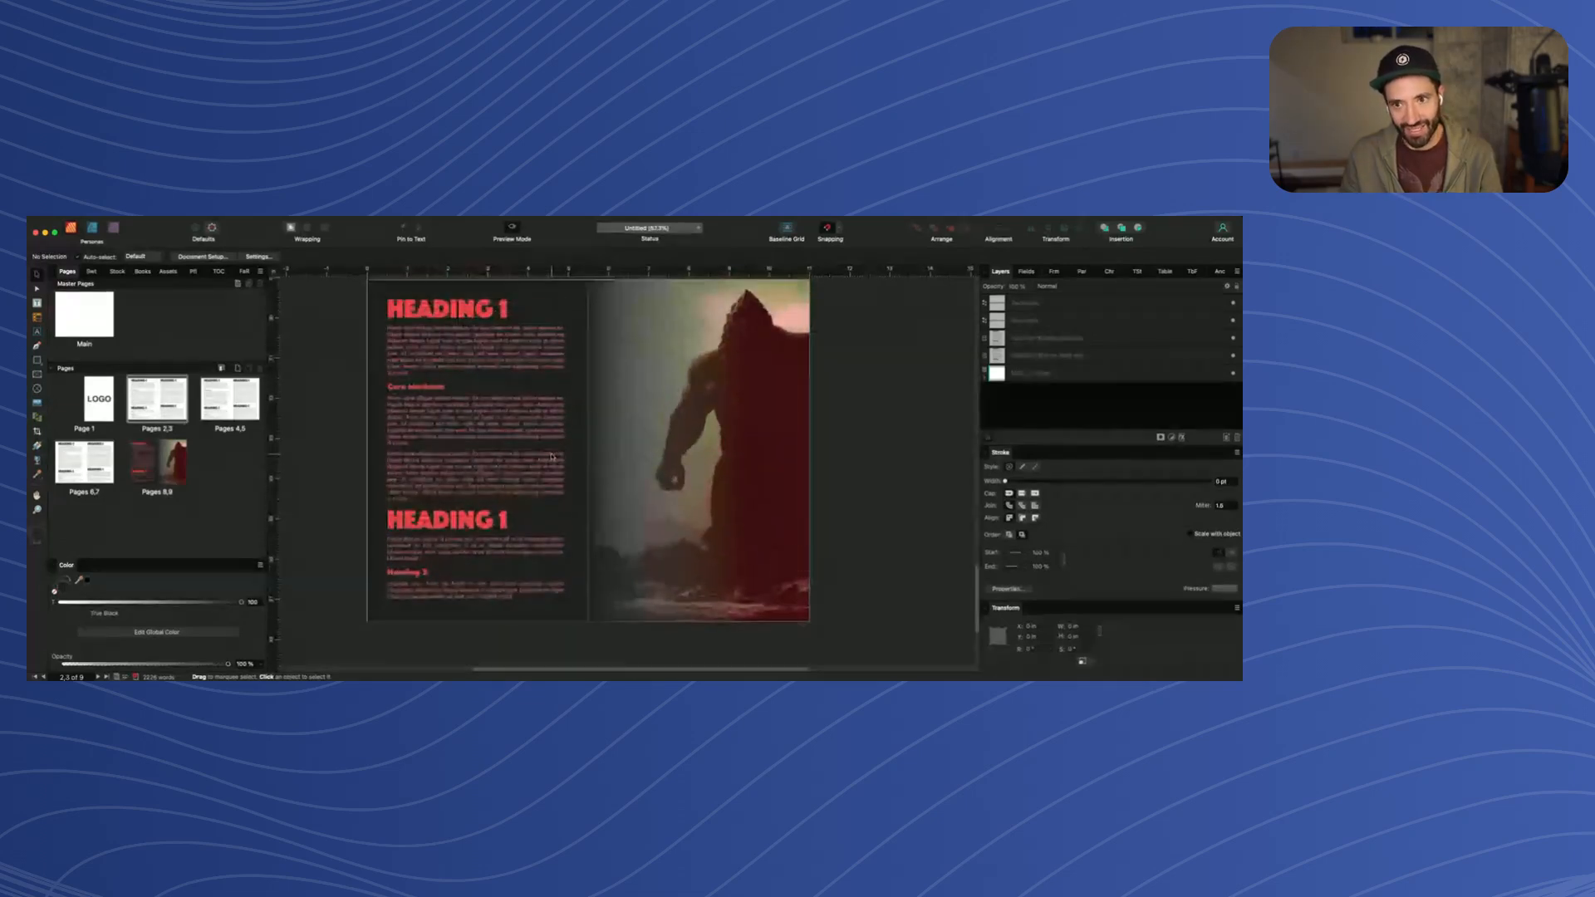
scroll(552, 458, up, 1)
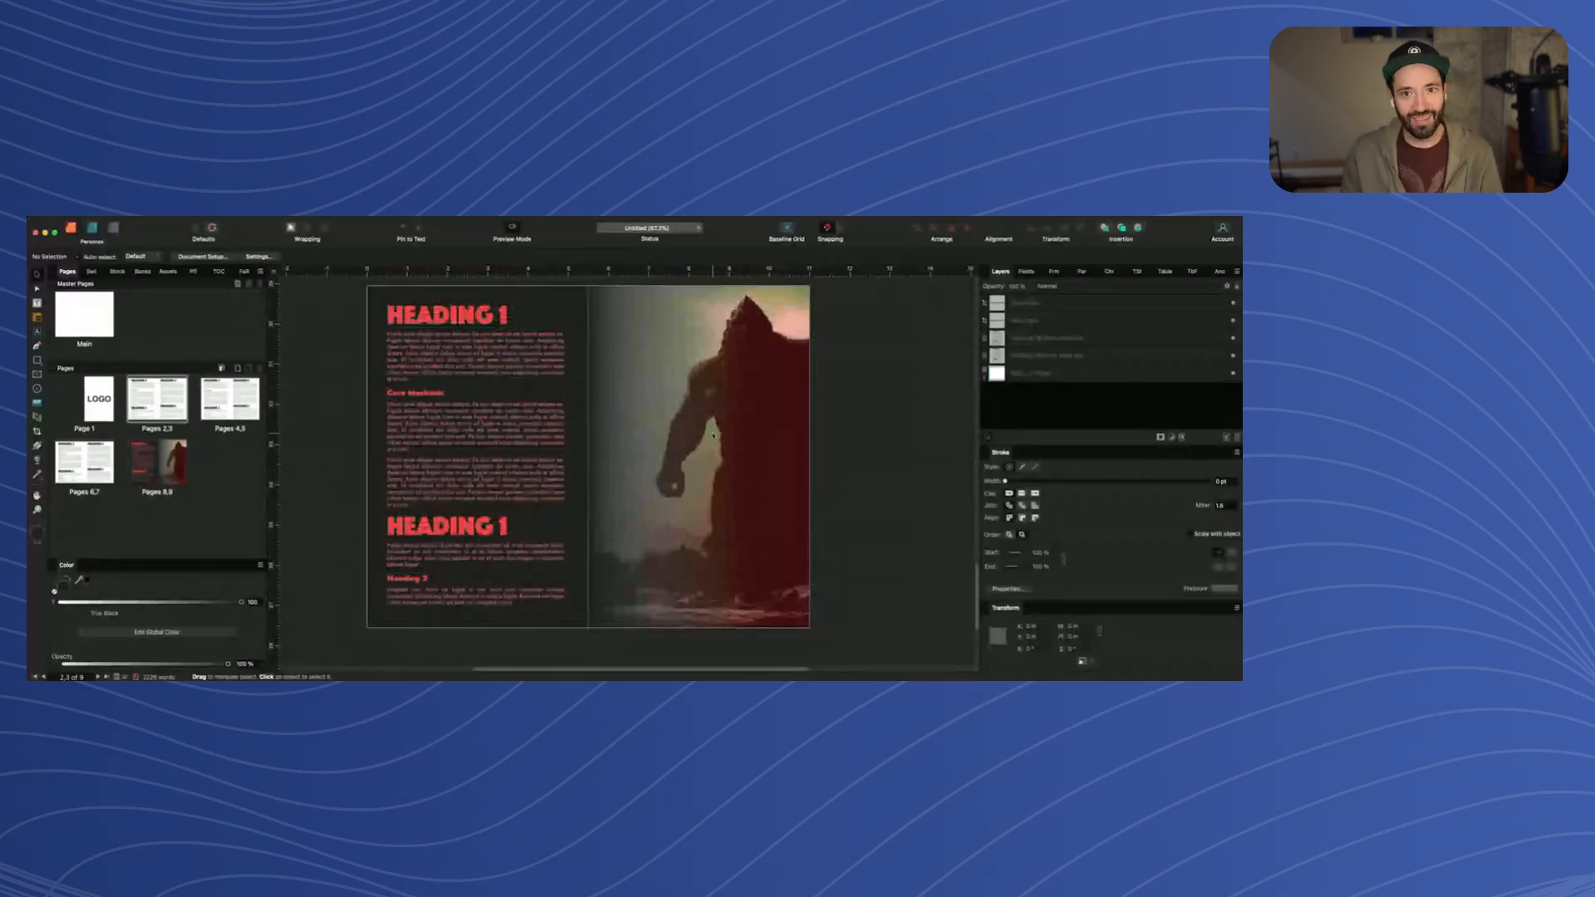
Add a Black & White adjustment to the creature image on pages 8–9 and select its nested Levels adjustment
click(713, 435)
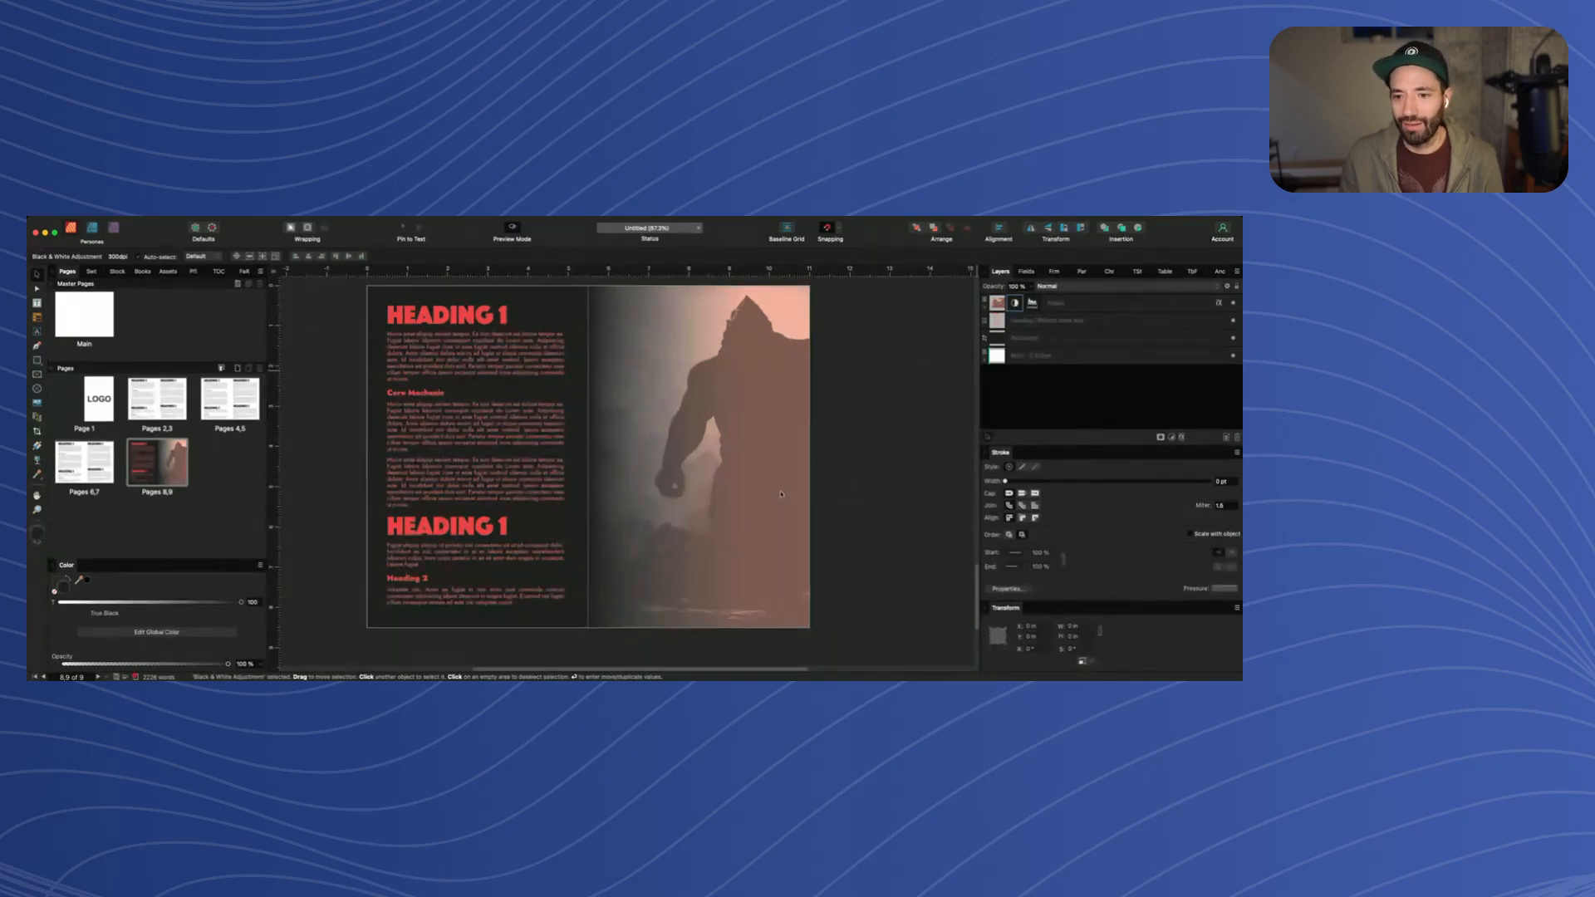
click(988, 304)
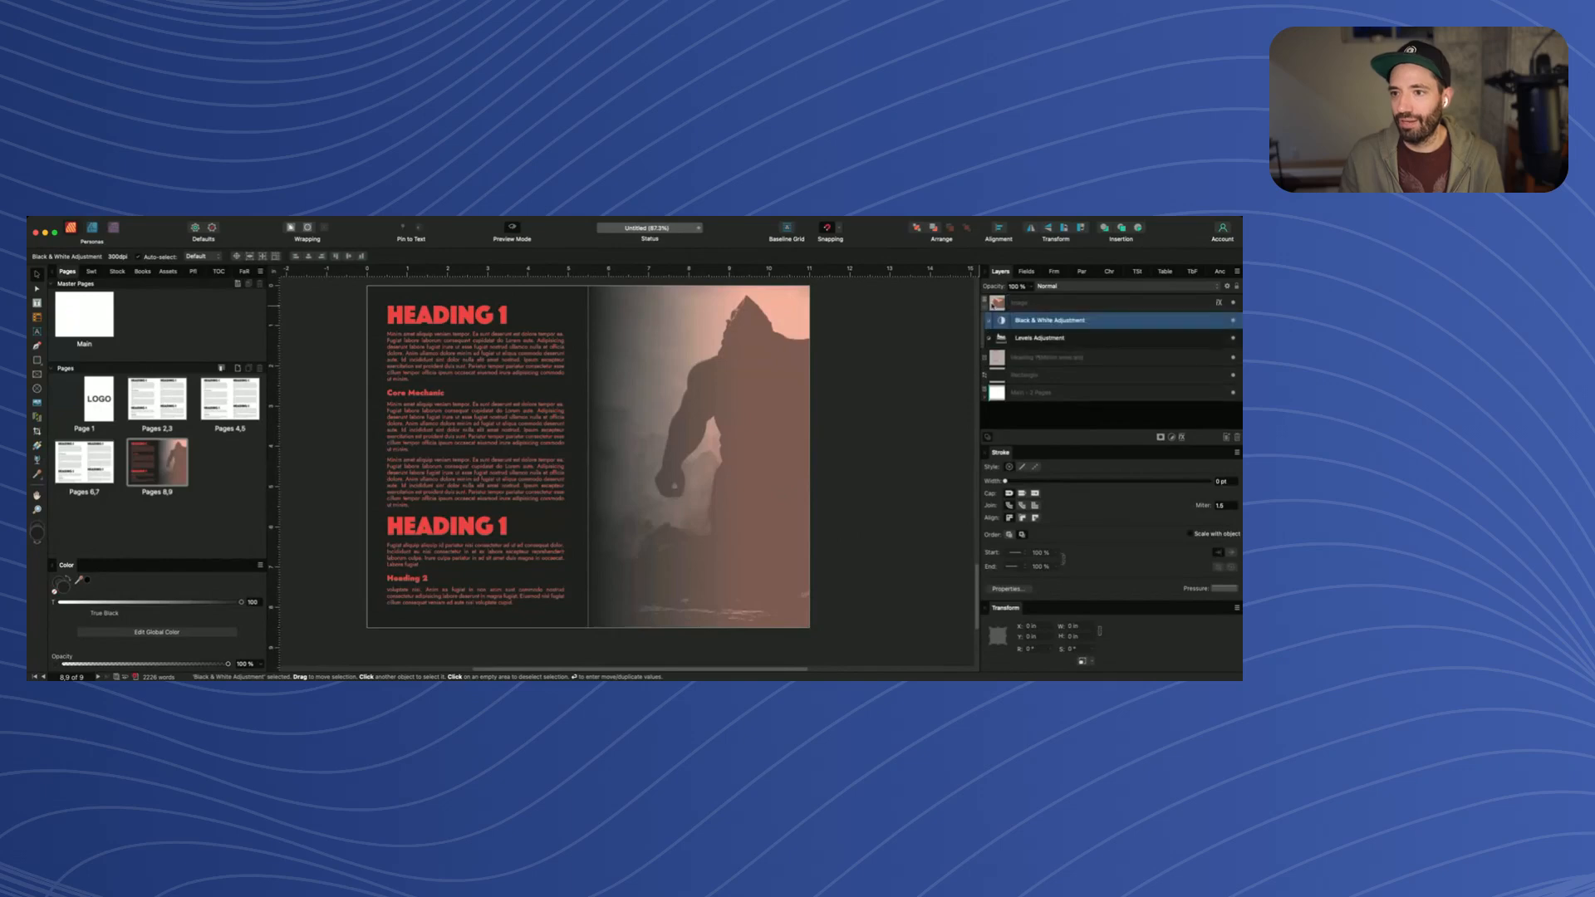
click(1007, 338)
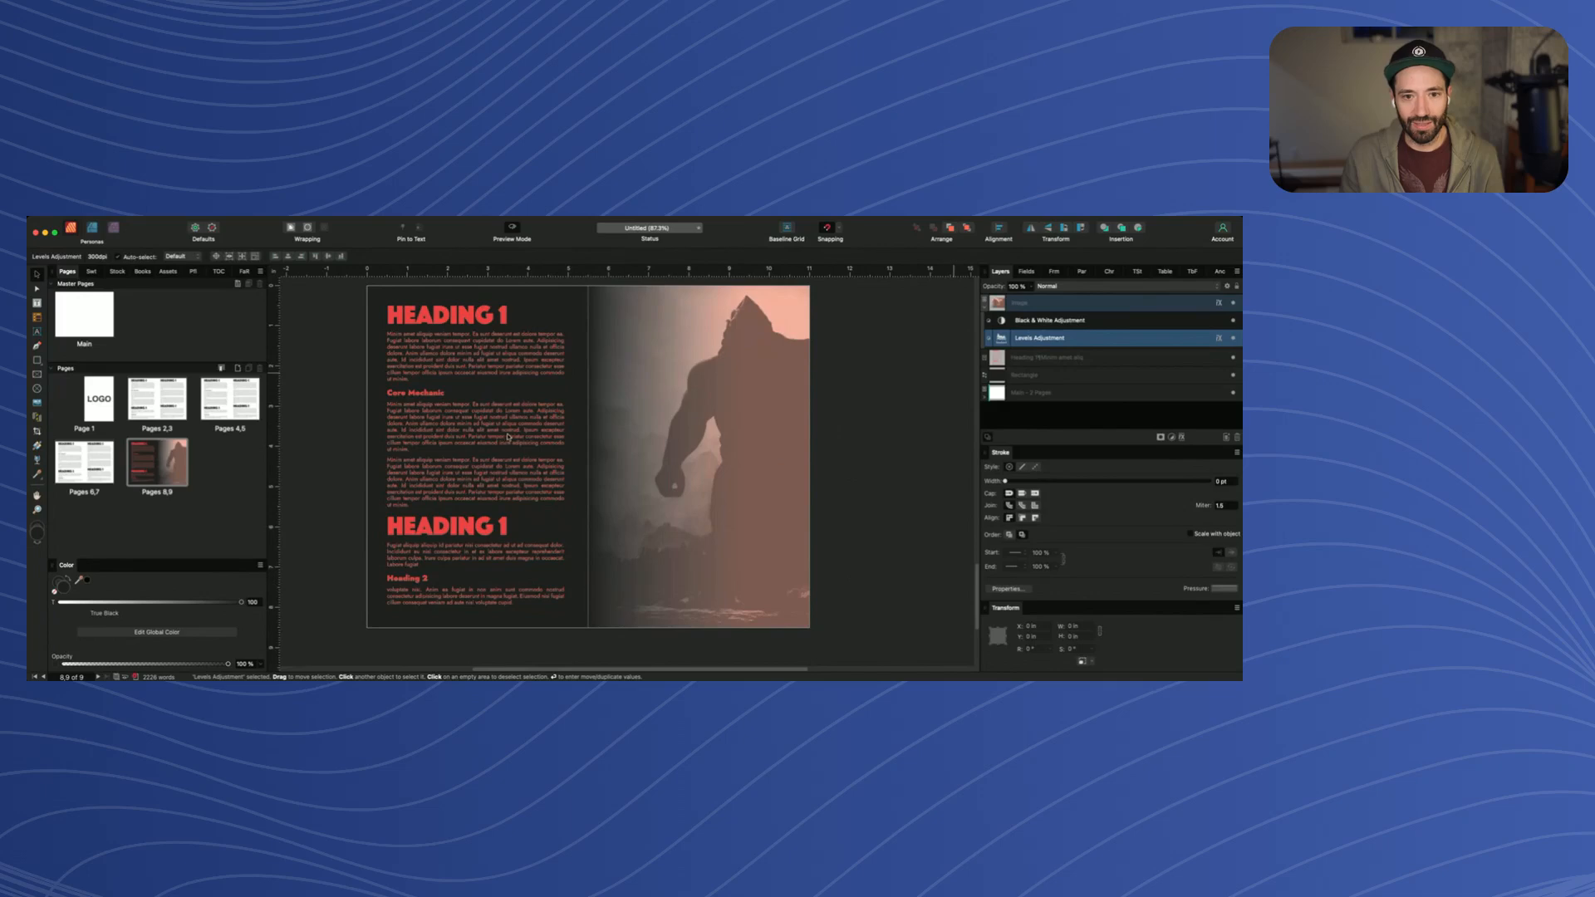
Adjust the strength of the creature image's red colour overlay and deselect the image
click(1009, 307)
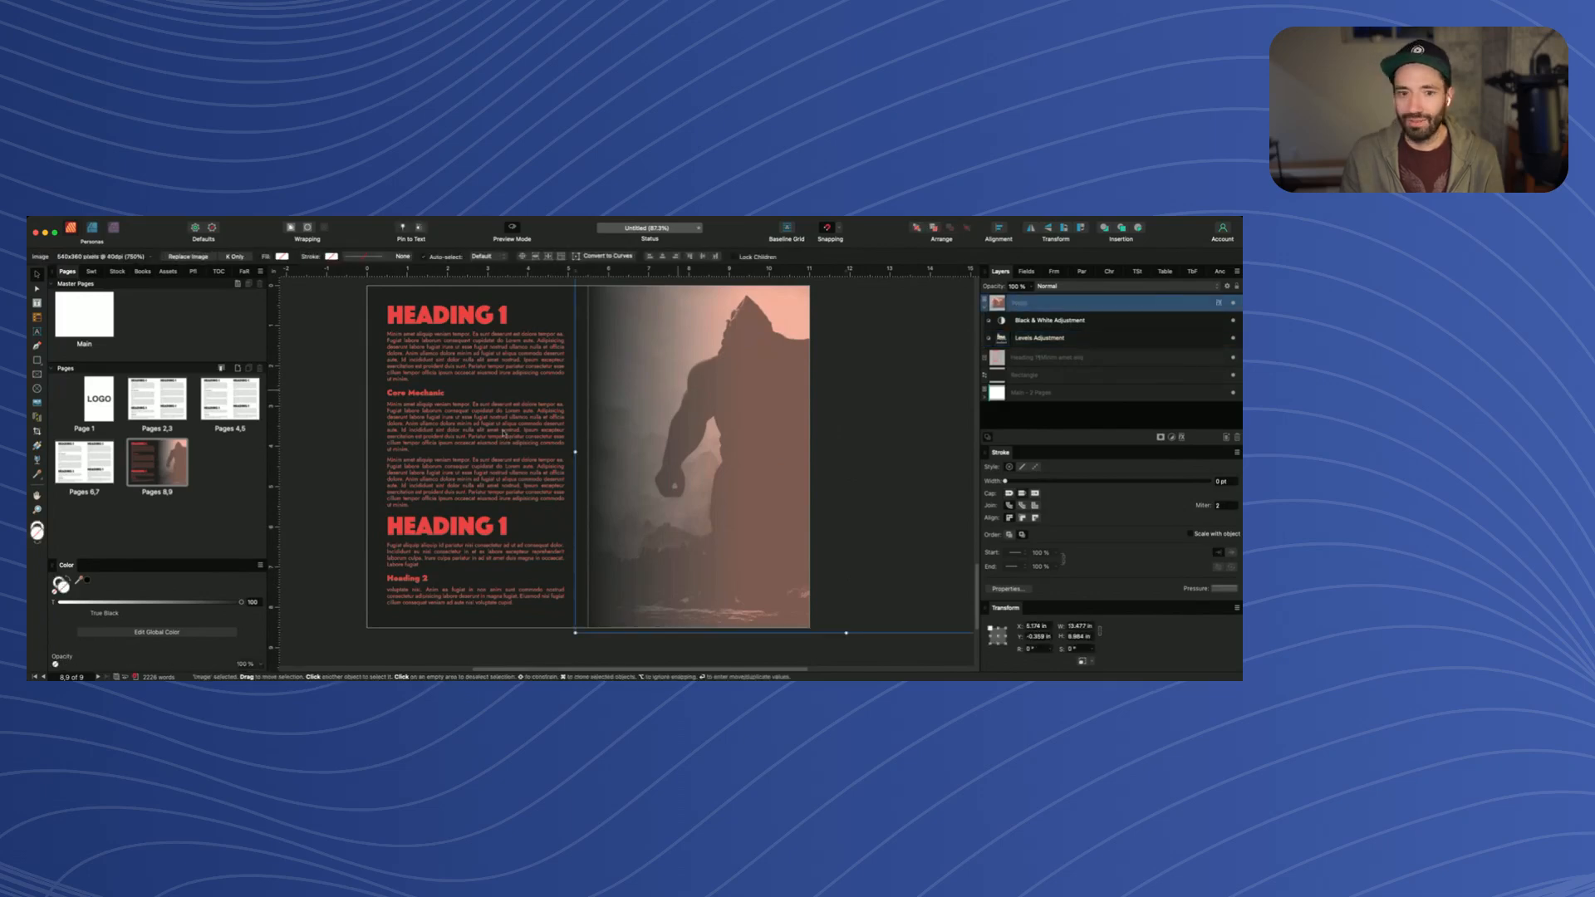
mouse_move(542, 425)
mouse_down()
mouse_move(583, 424)
mouse_move(532, 424)
mouse_up()
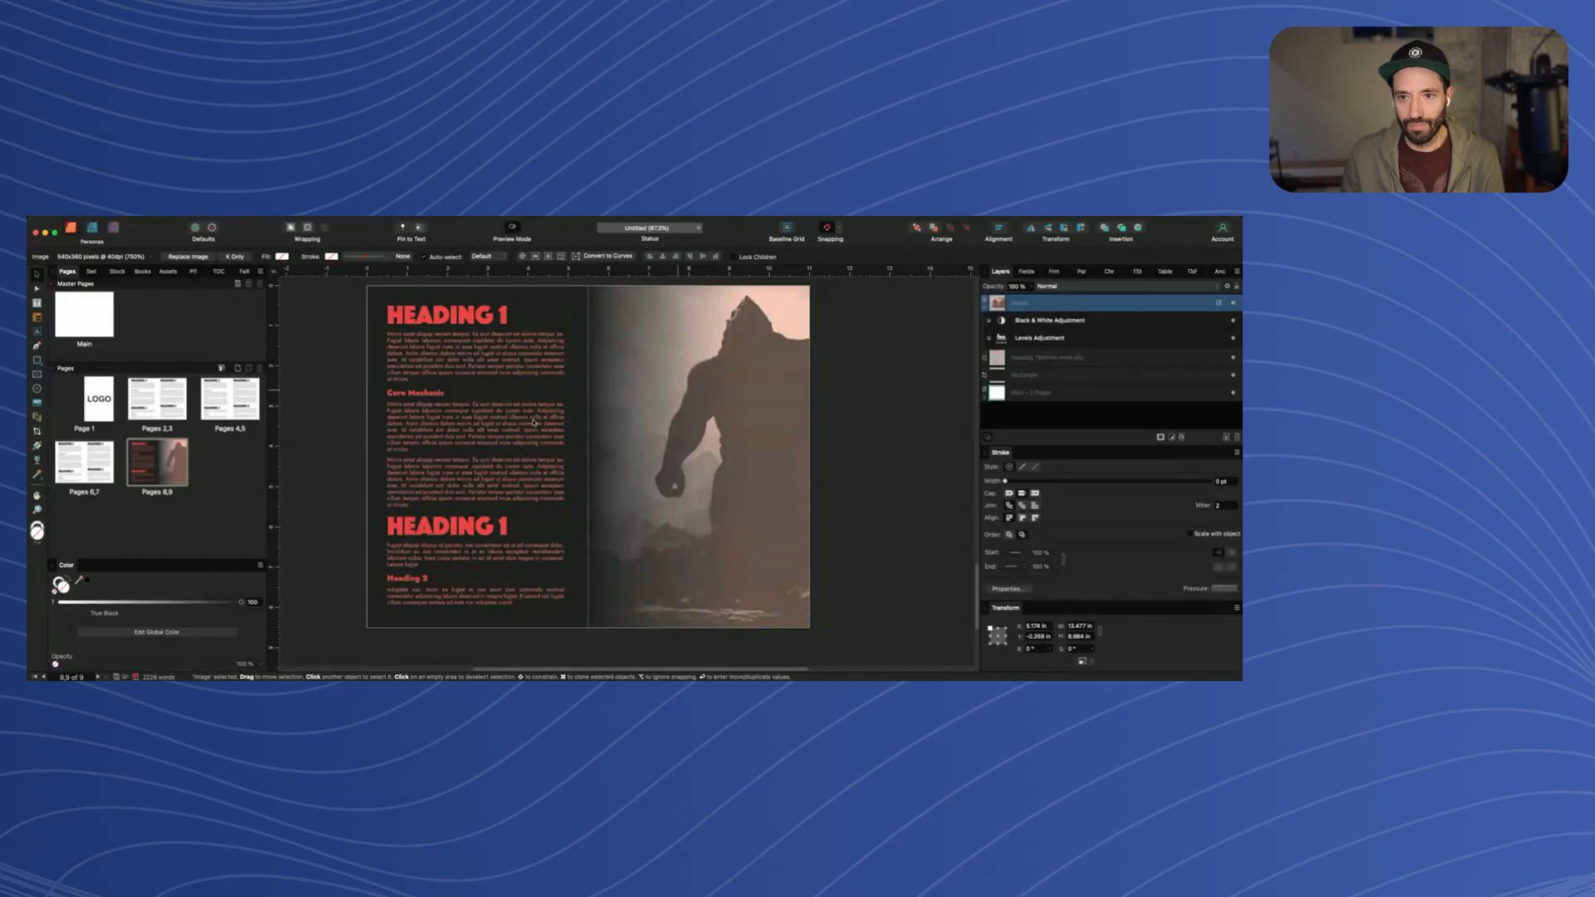
scroll(372, 396, up, 1)
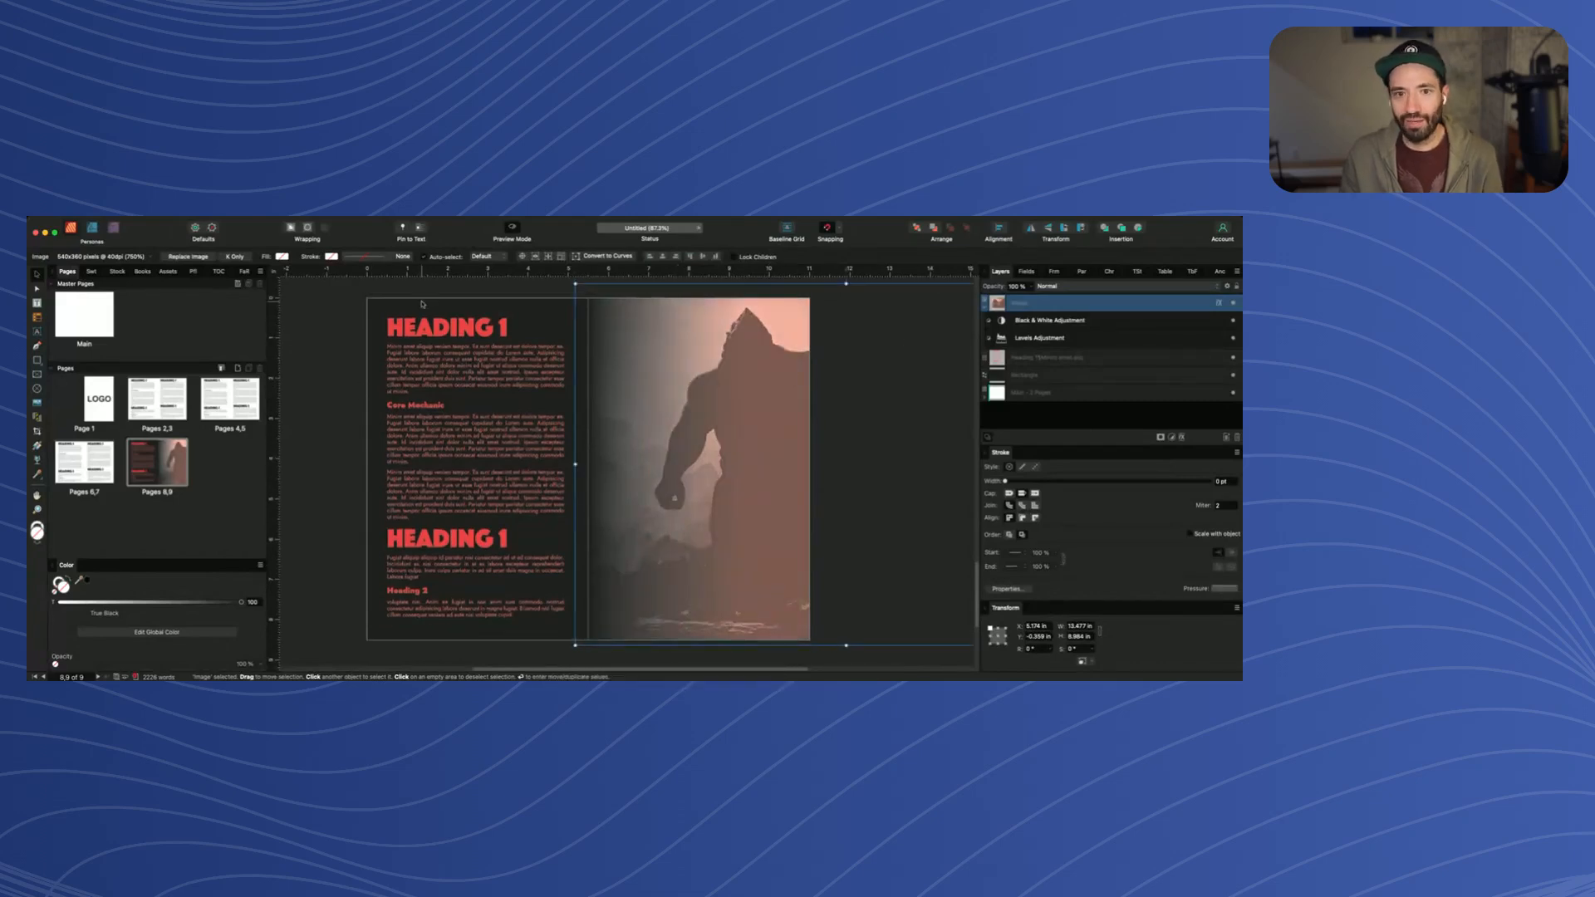
click(457, 306)
scroll(461, 308, down, 1)
scroll(527, 326, up, 1)
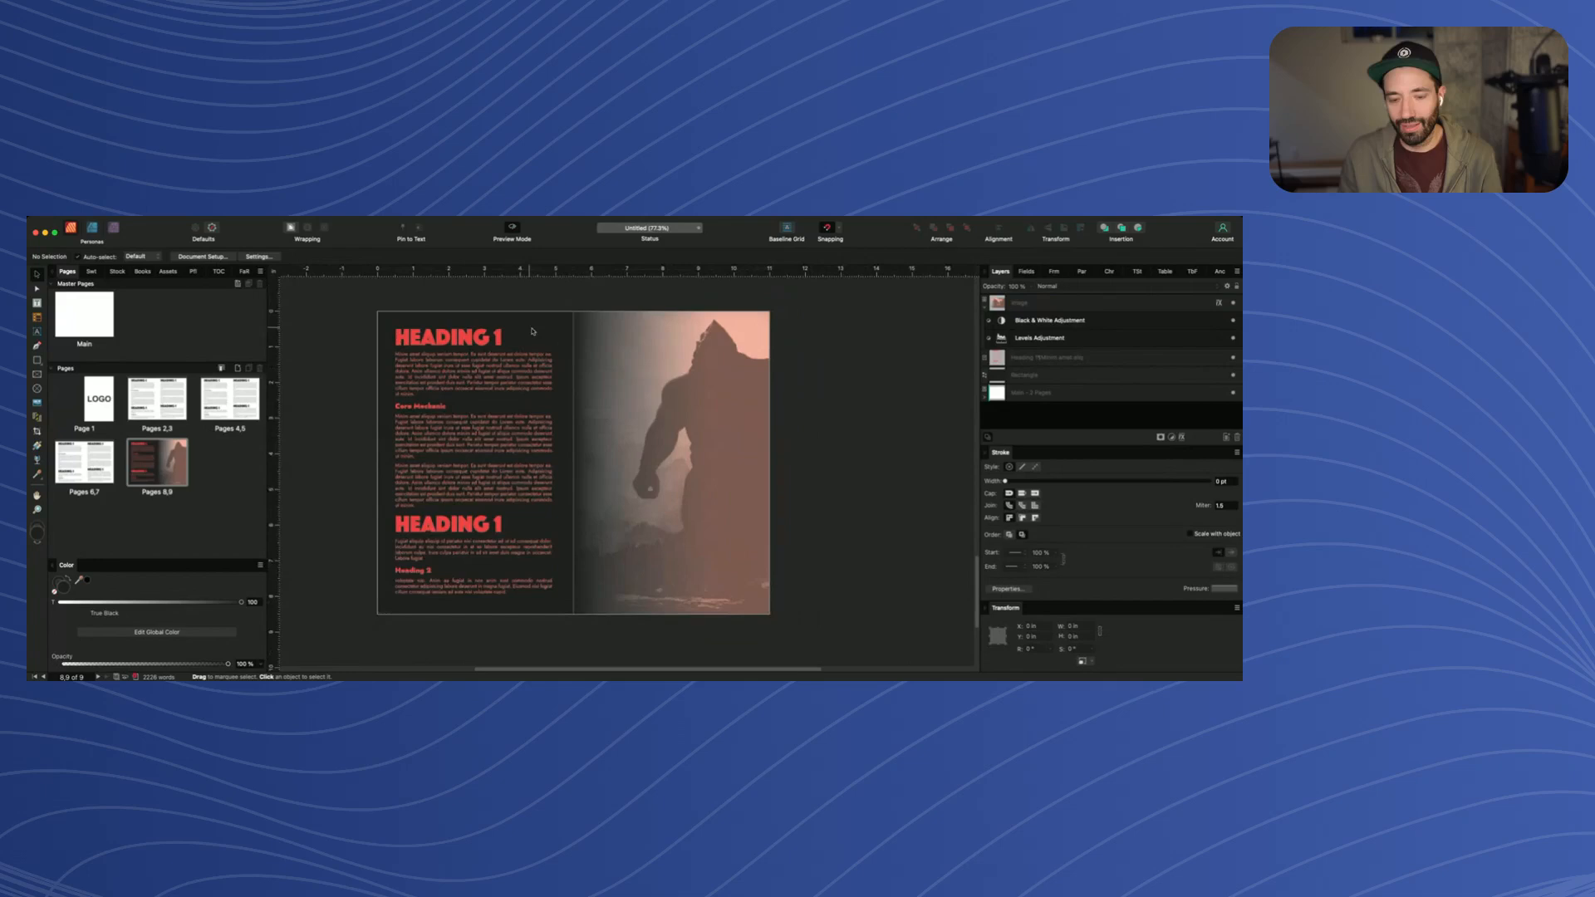
Draw a black rectangle about 5.625 × 8.75 in over the right page of pages 8–9, covering the creature image
click(37, 359)
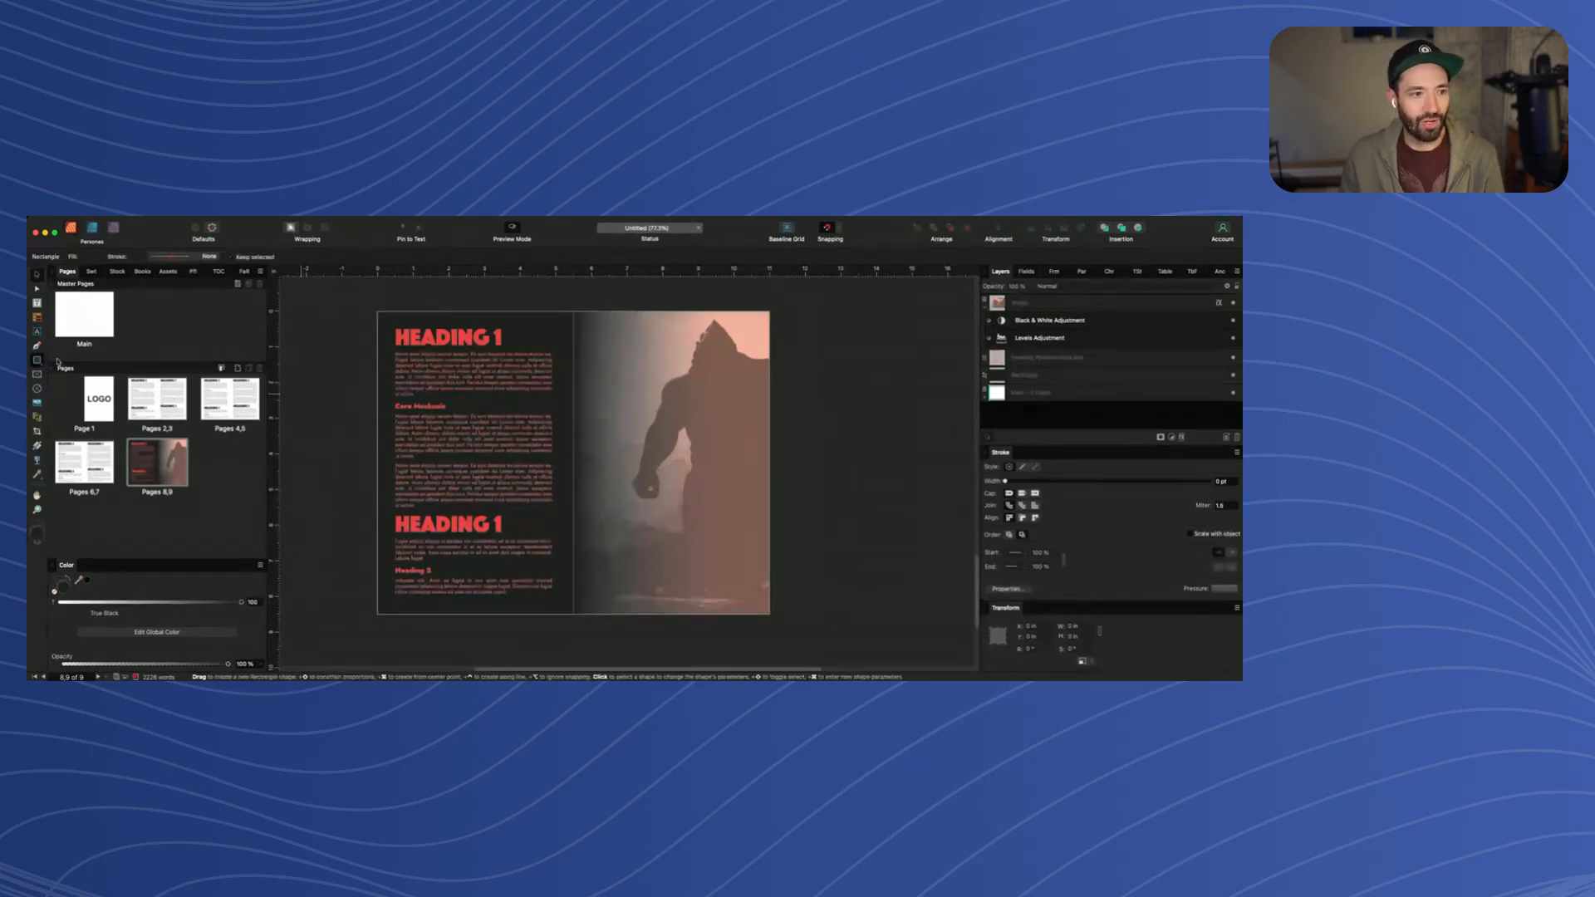
drag(573, 307, 773, 618)
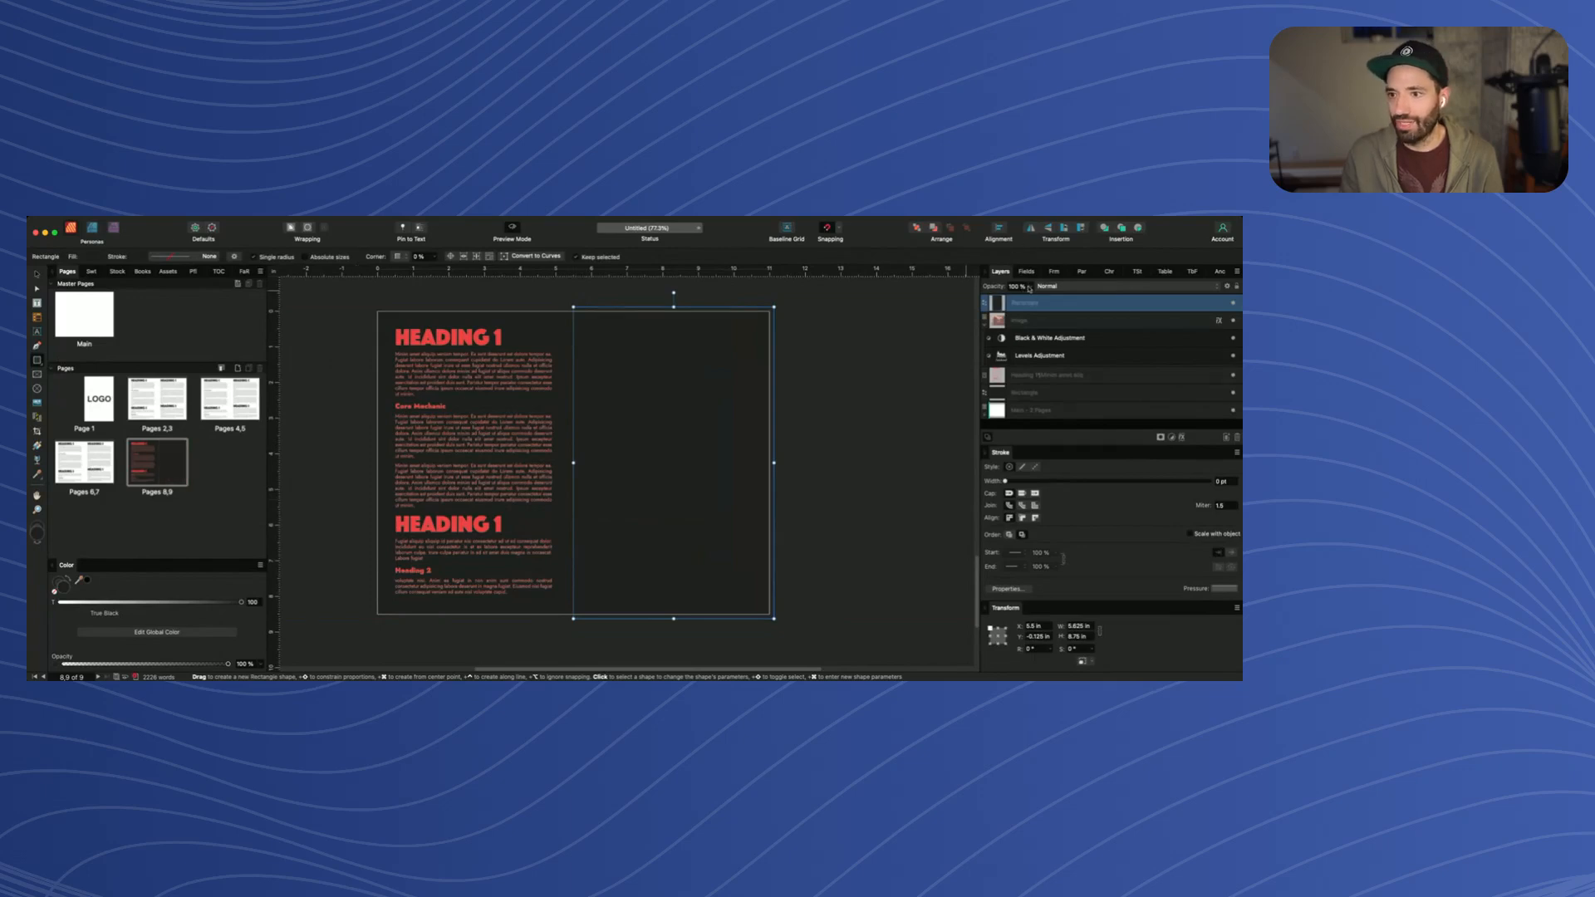
Reduce the black rectangle's opacity over the creature image and set its blend mode to Subtract, after trying Darken and Normal
click(1061, 288)
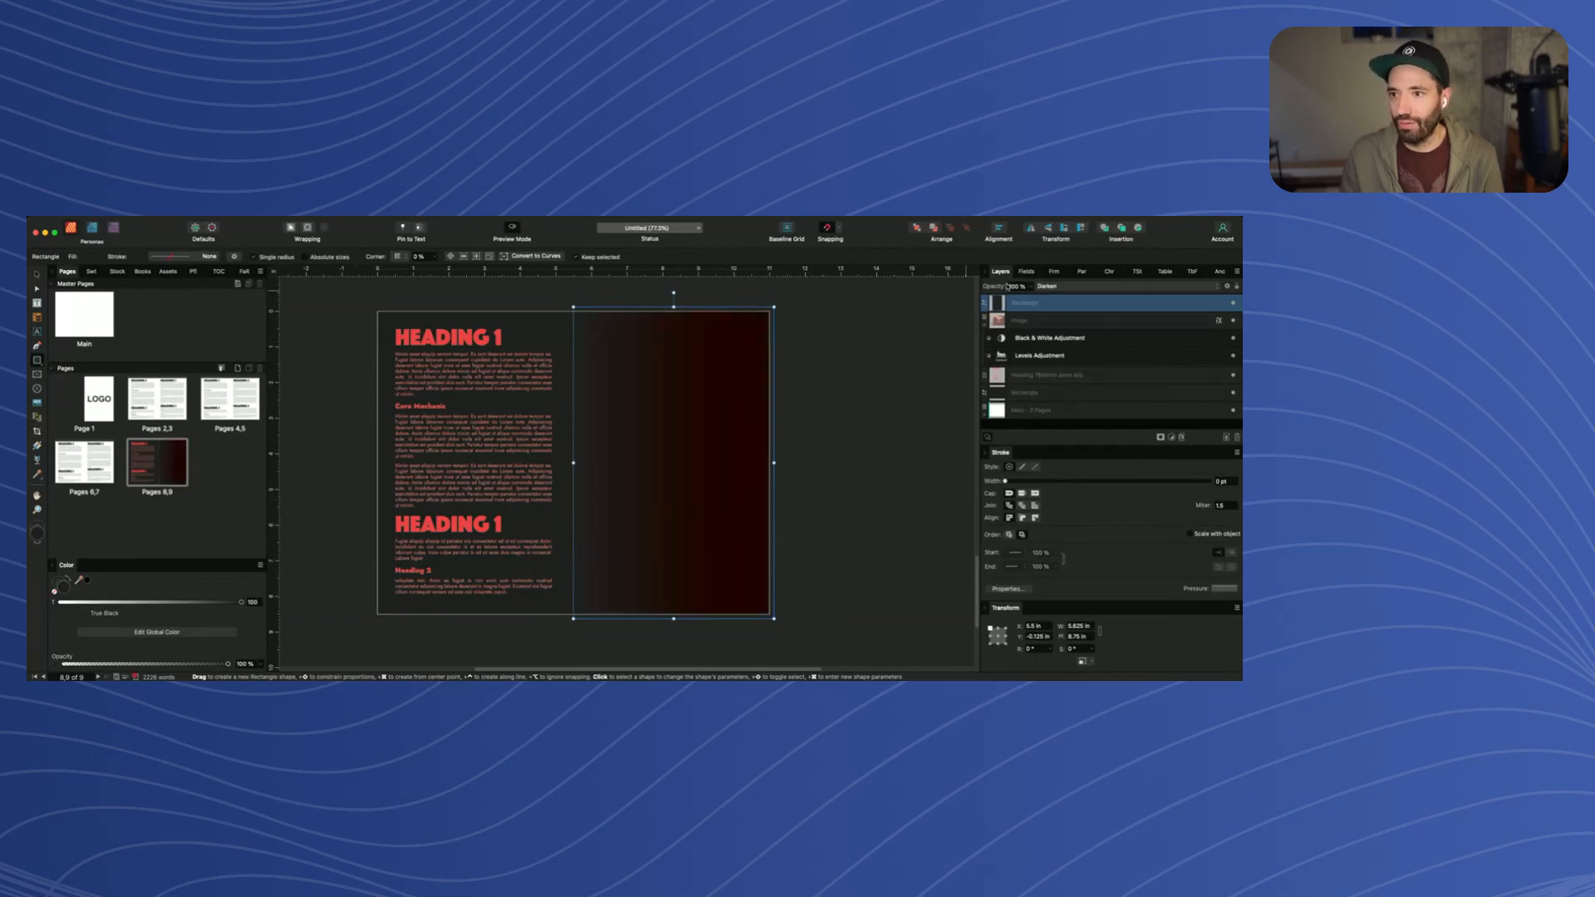
click(1031, 286)
drag(1032, 300, 1001, 300)
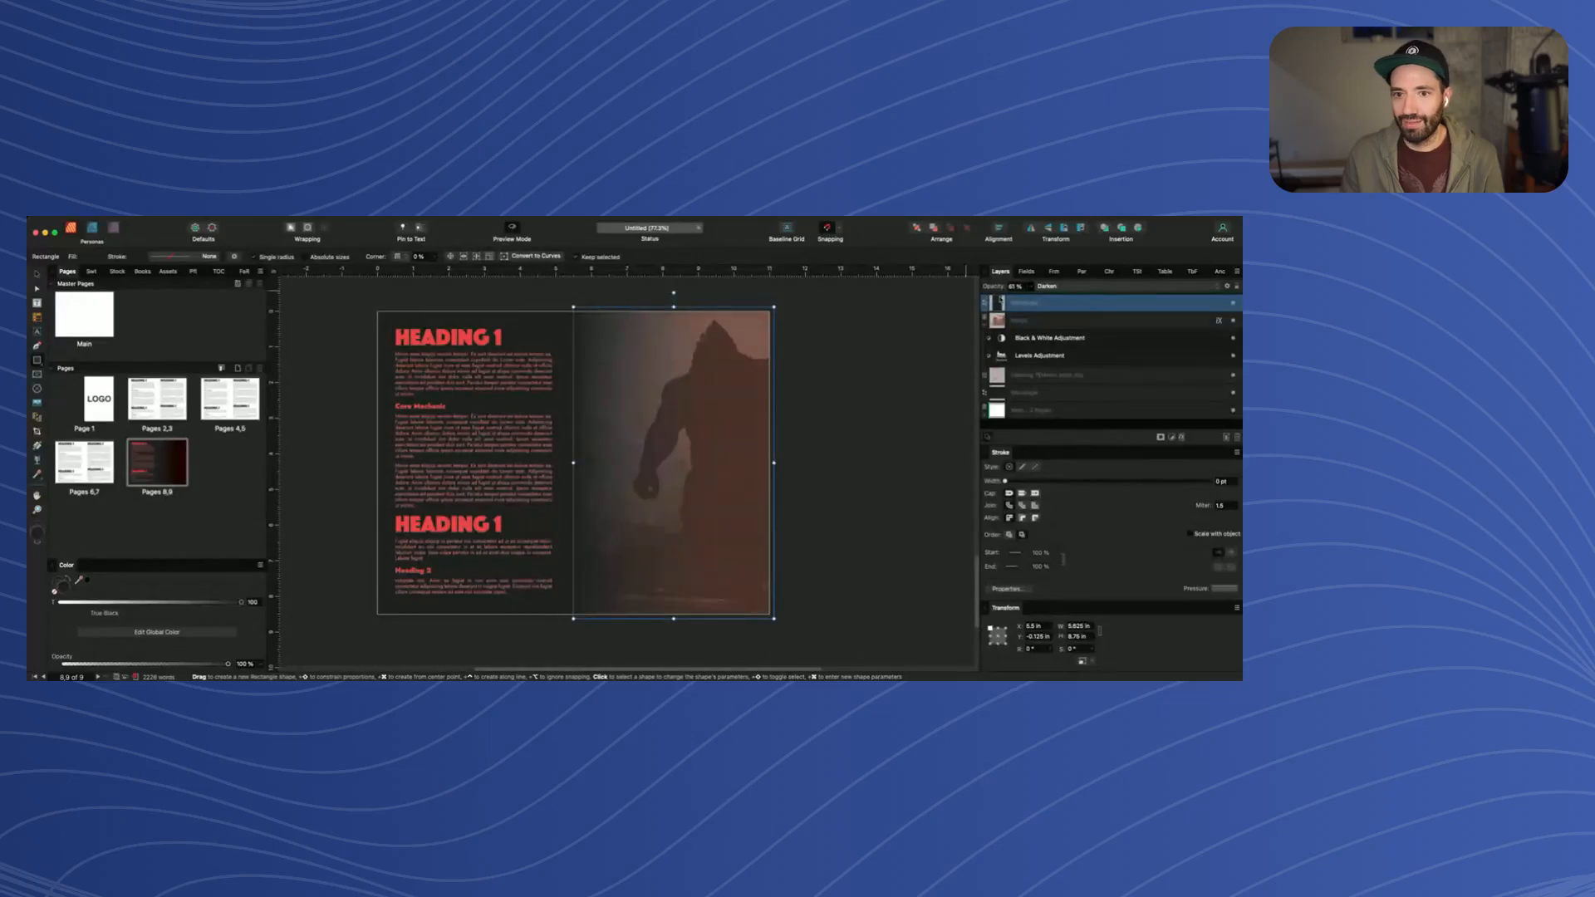
click(1053, 288)
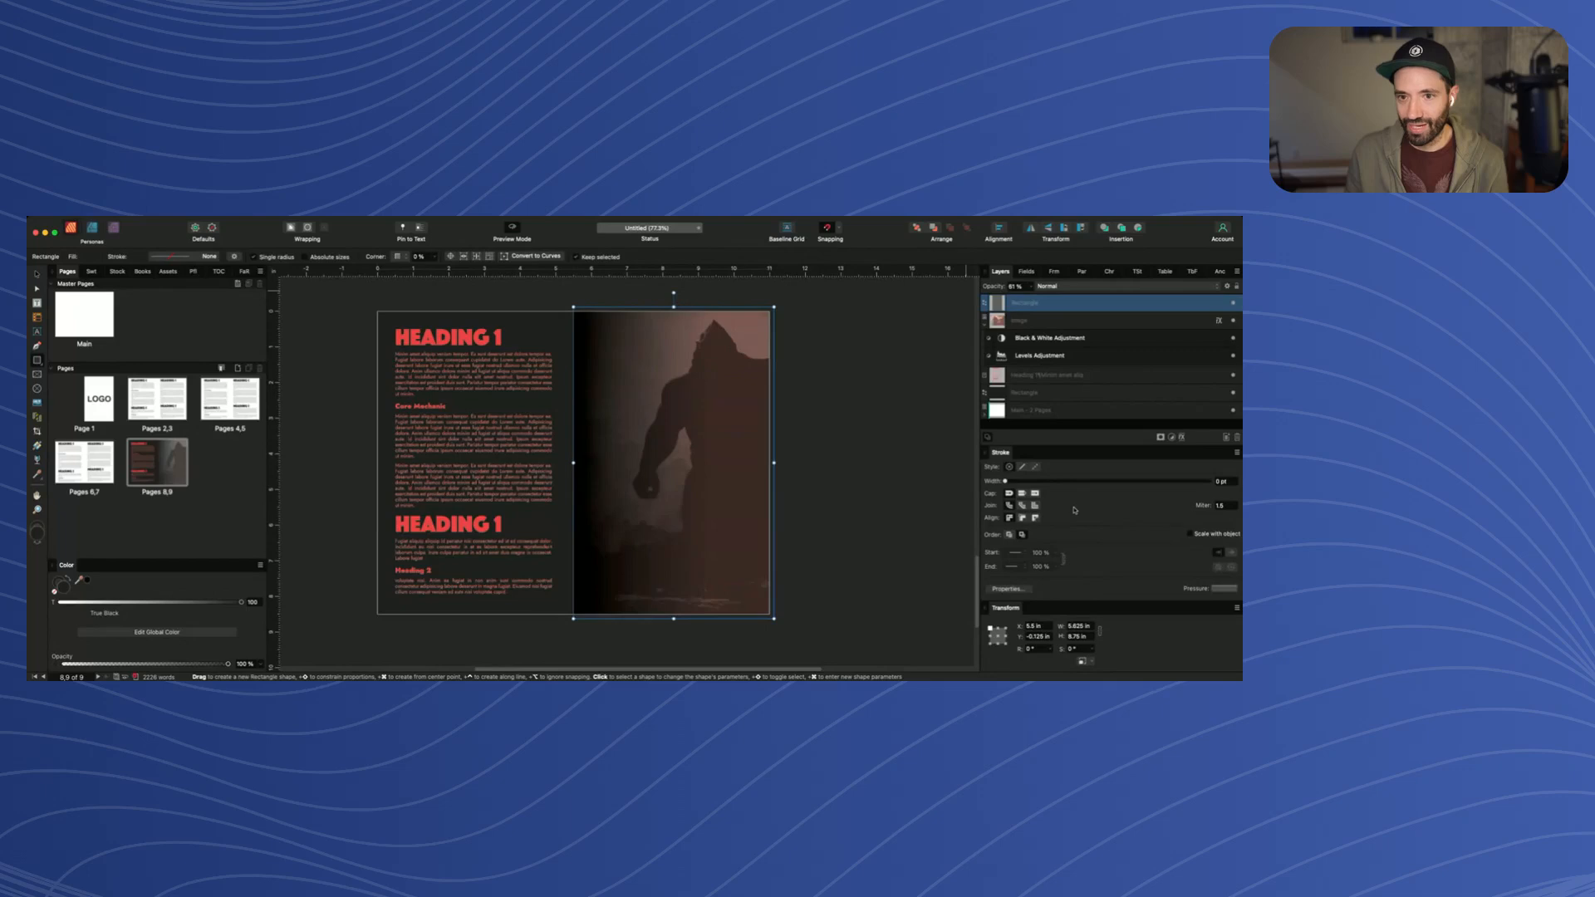
click(897, 399)
key(v)
click(466, 296)
scroll(563, 301, up, 4)
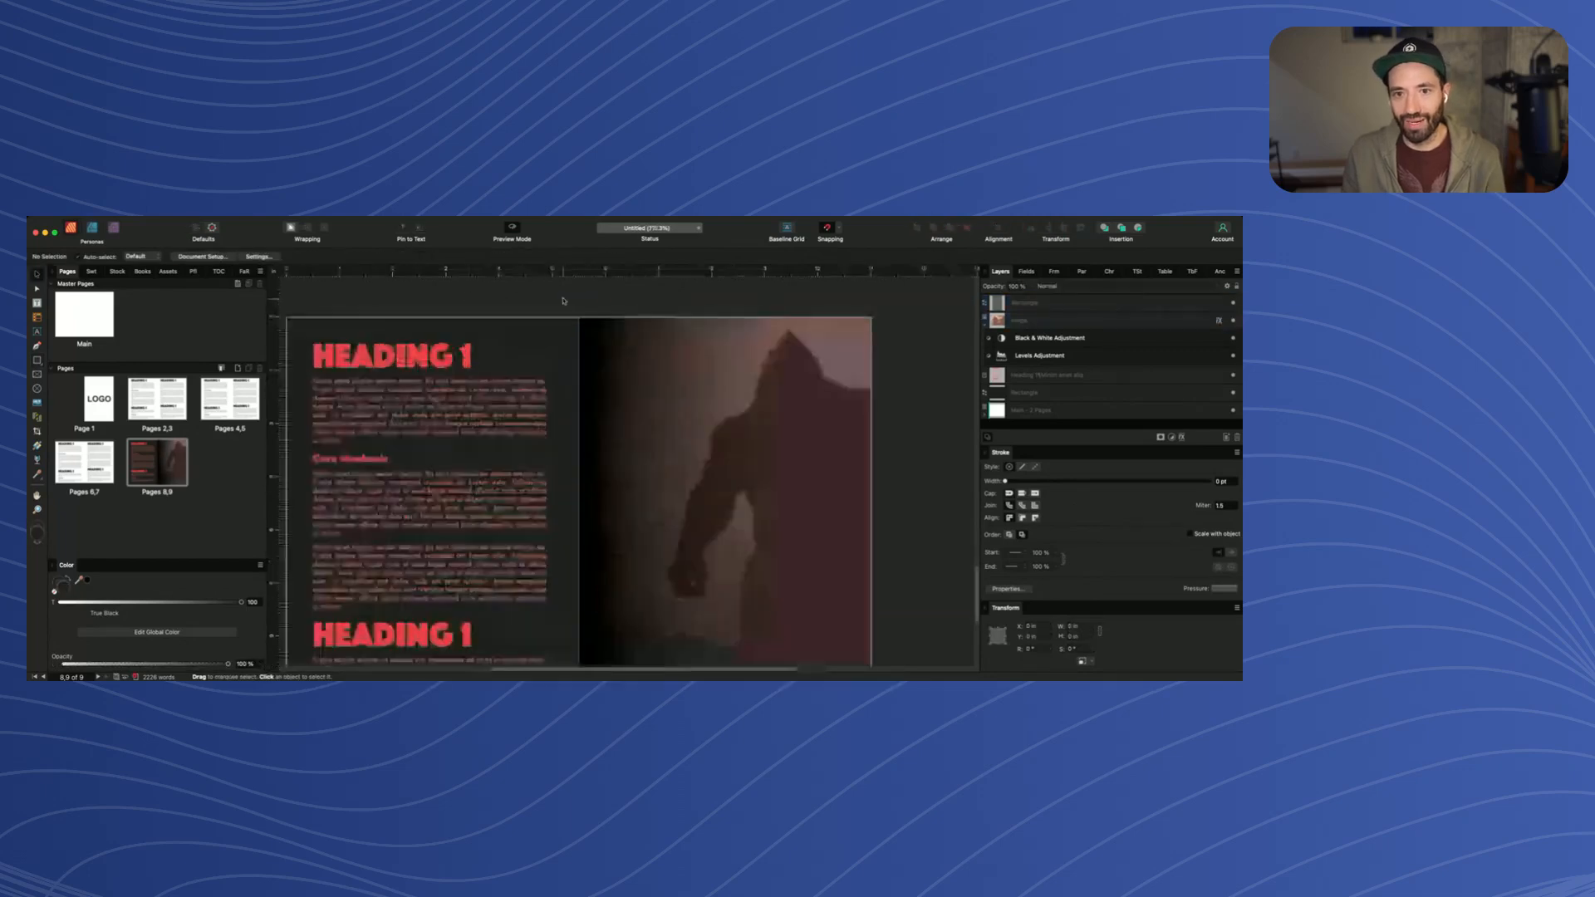
Try the Primary swatch as the overlay rectangle's fill, return it to True Black and deselect the rectangle
click(633, 365)
click(99, 255)
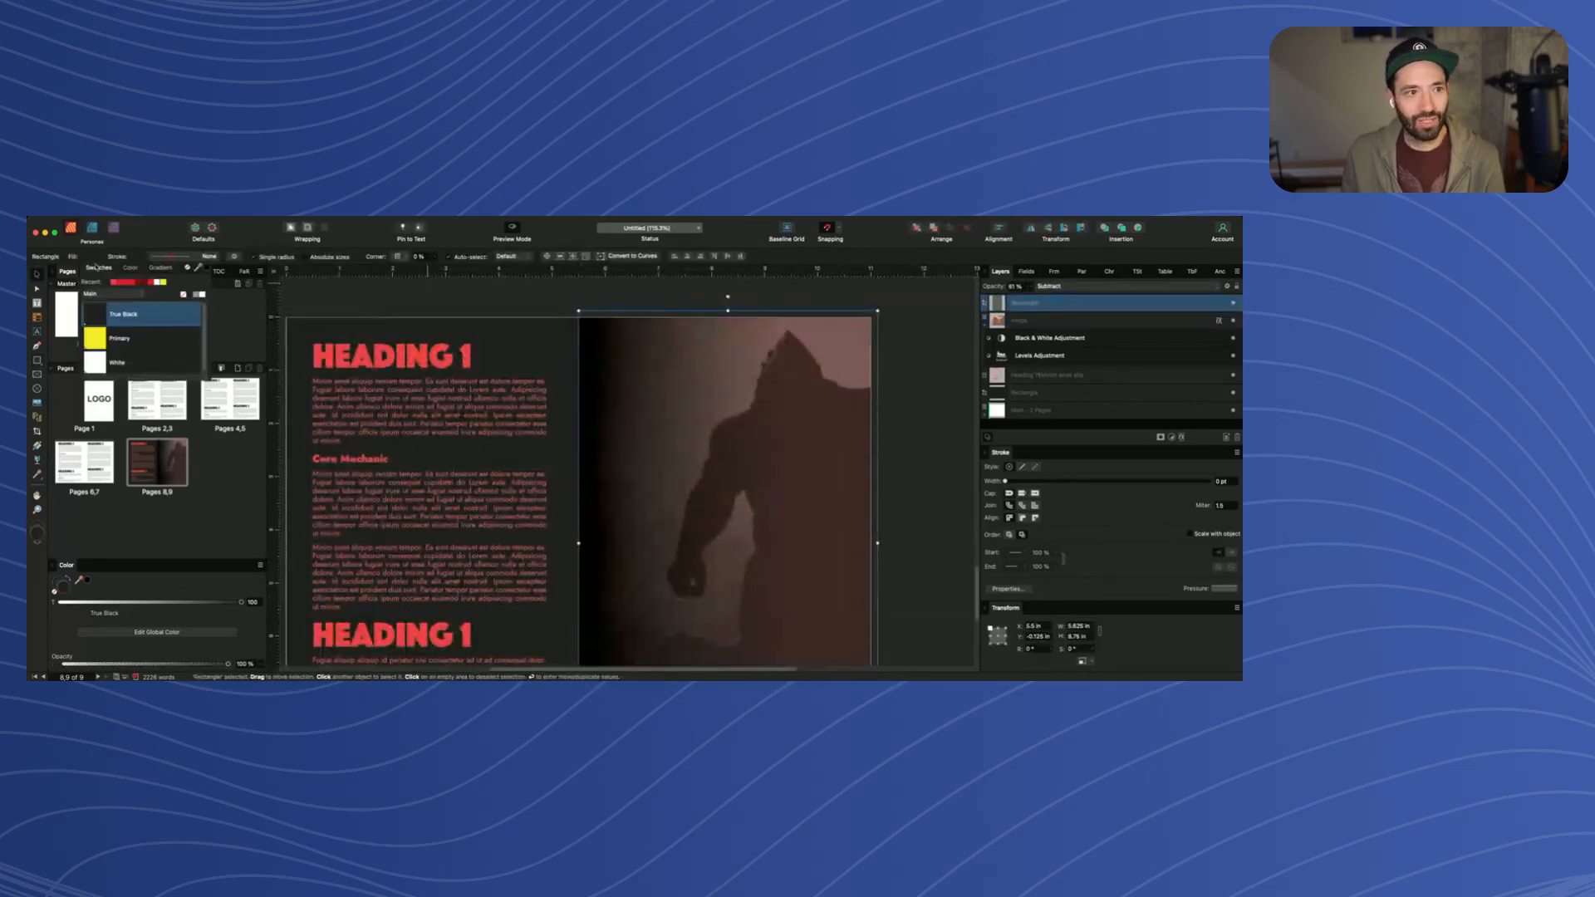
click(119, 340)
click(122, 316)
click(606, 293)
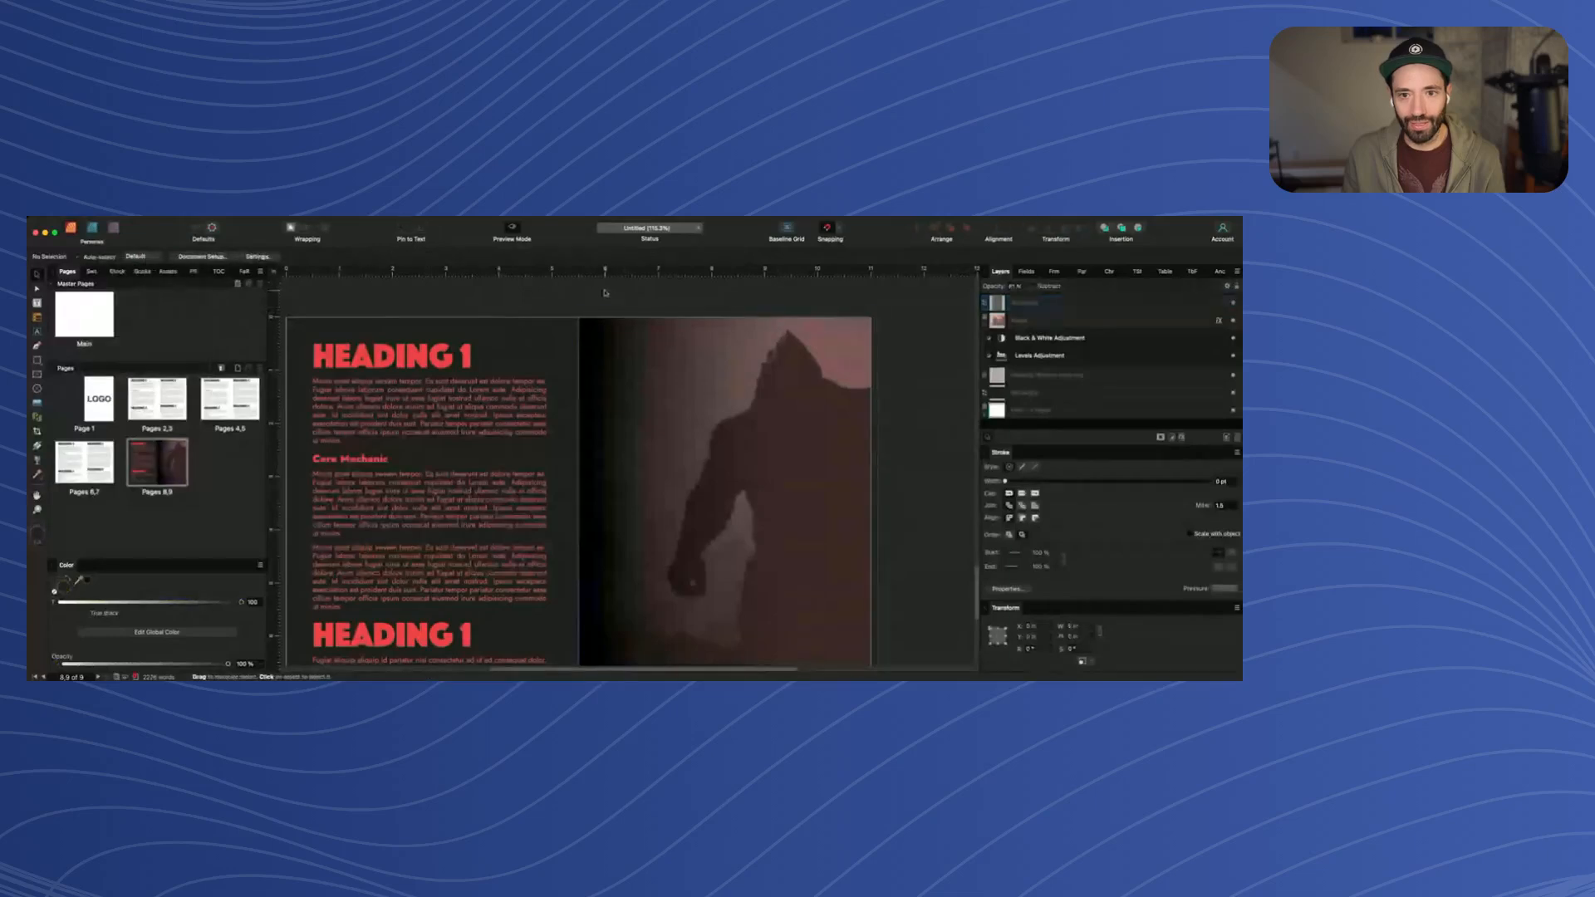
Extend the overlay rectangle across both pages of the 8–9 spread, making it about 11.25 in wide
scroll(534, 312, down, 3)
click(570, 378)
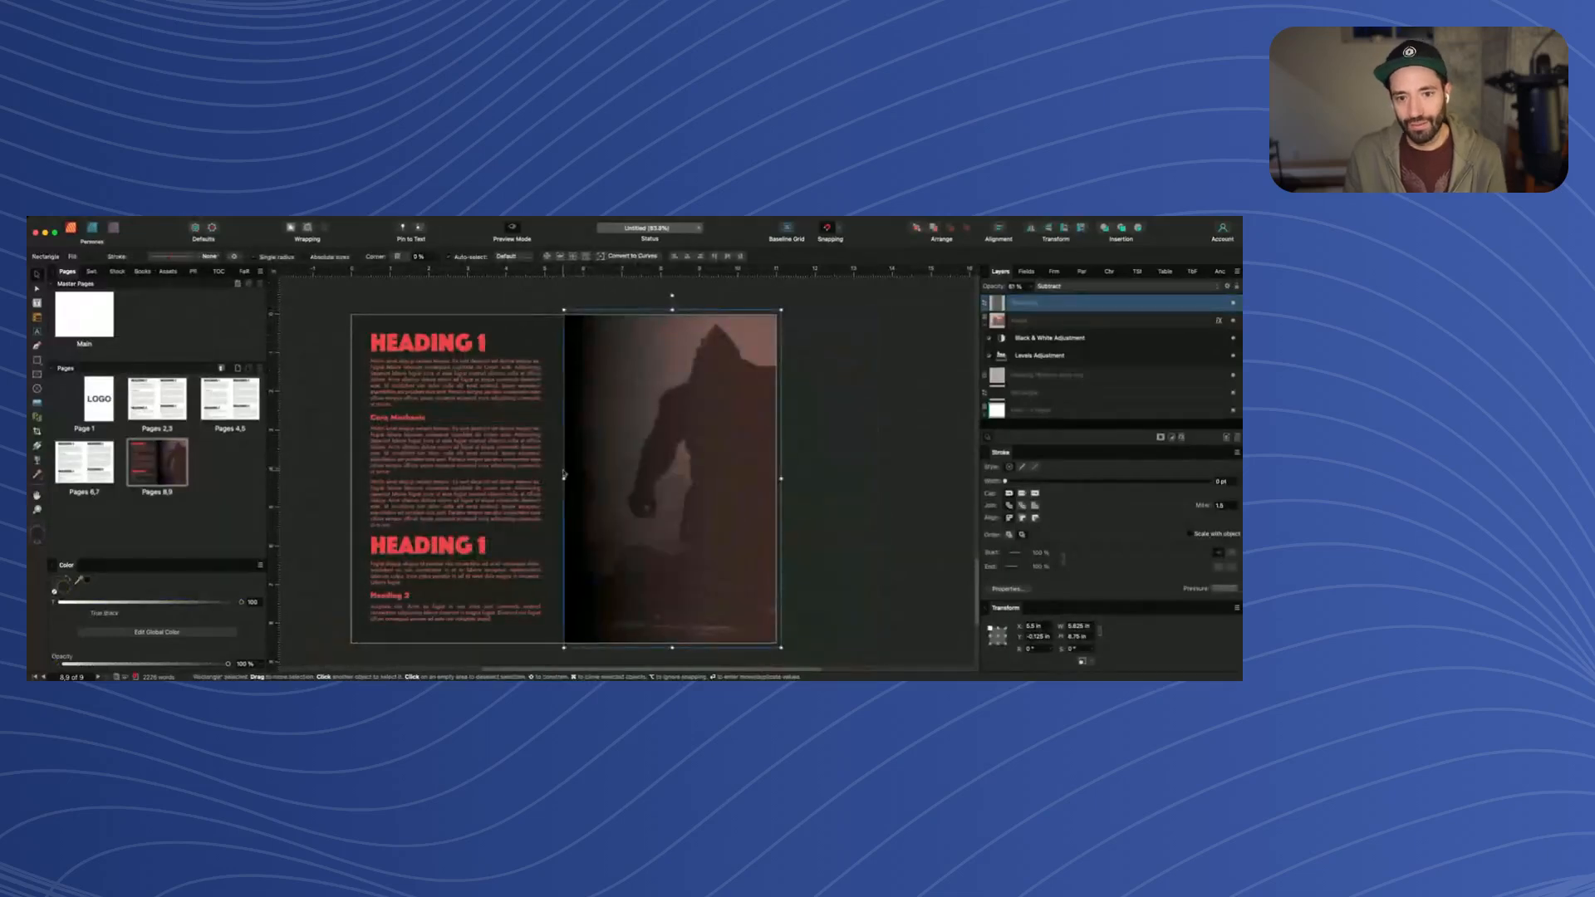
drag(564, 475, 346, 477)
Try sending the overlay rectangle back behind the creature image and the text frame, and undo the reordering
key(super+bracketleft)
key(super+bracketleft)
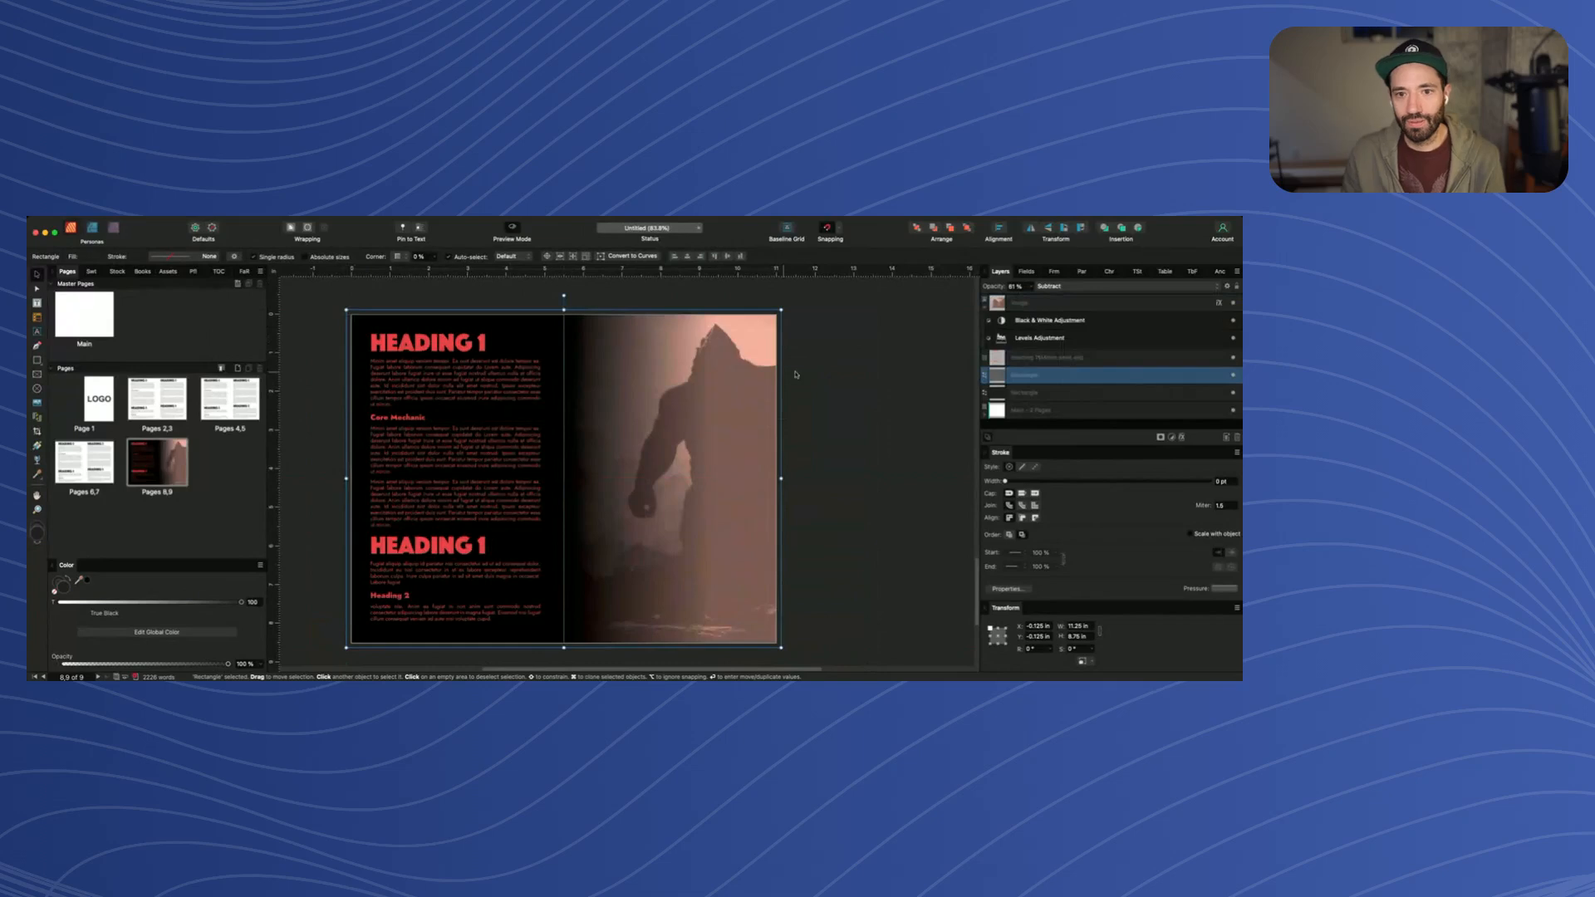
click(795, 375)
key(super+z)
key(super+z)
key(super+z)
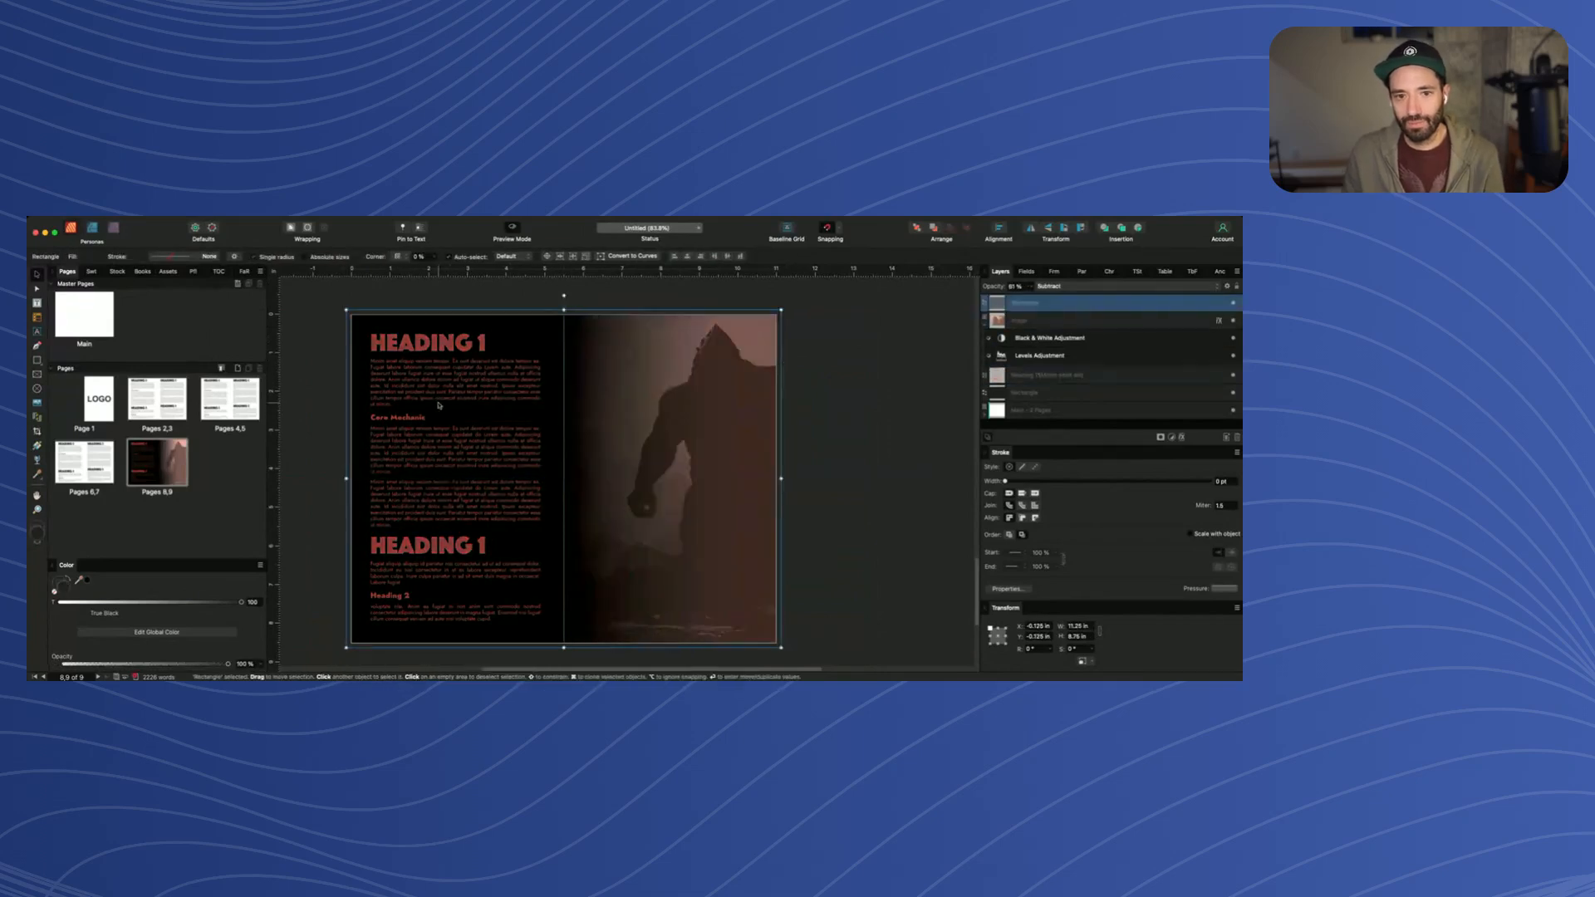
Bring the left page's text frame to the front, above the overlay rectangle, and deselect it
click(1002, 377)
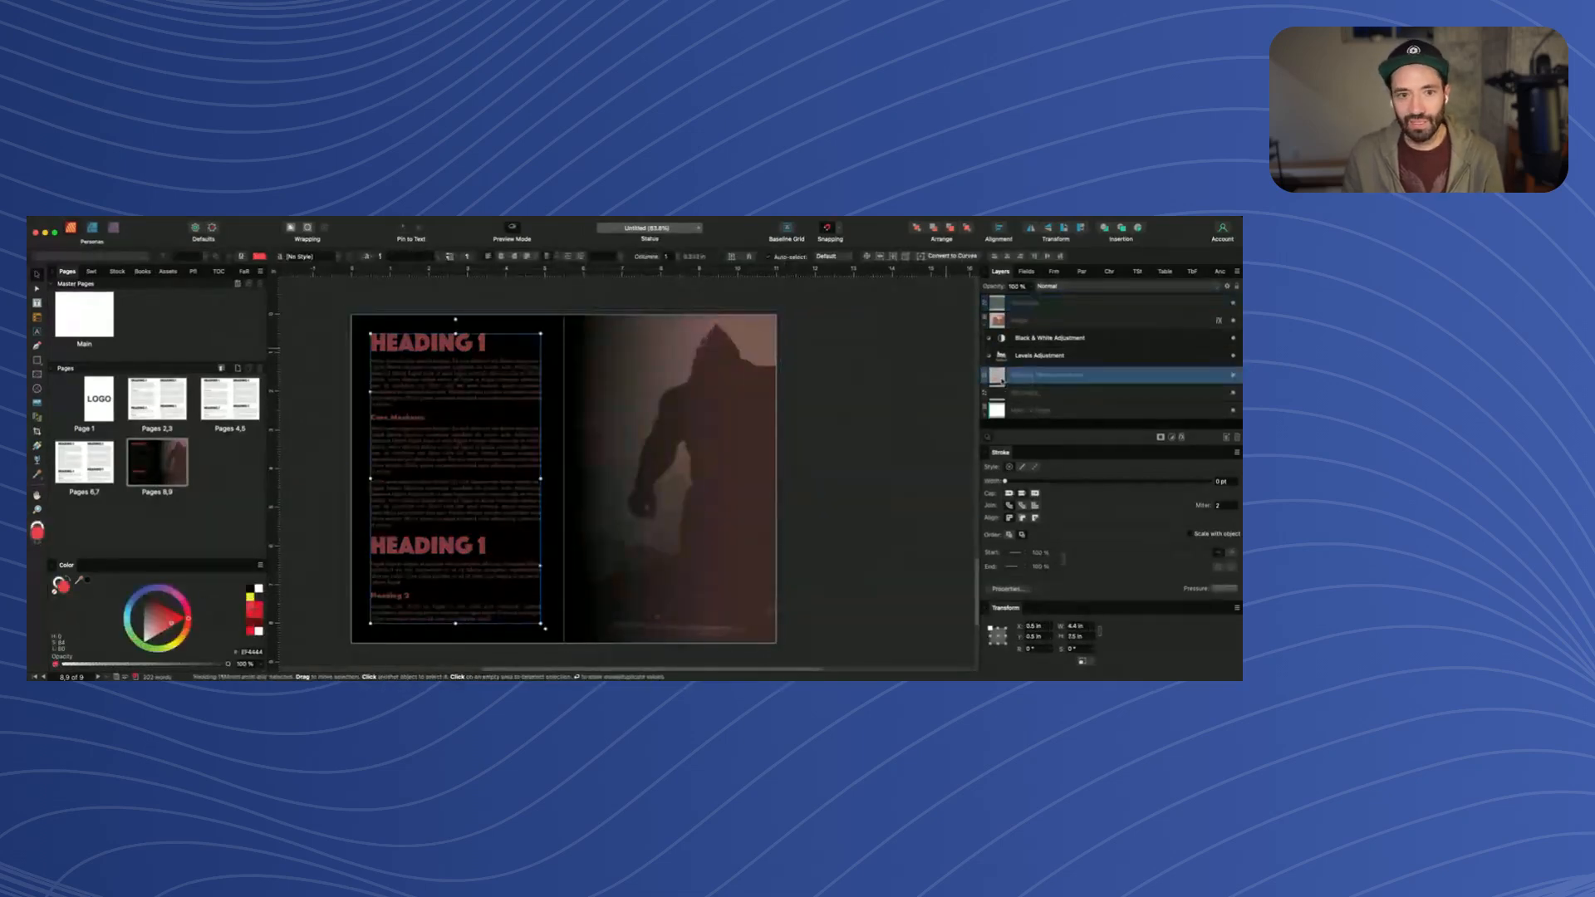
key(super+shift+bracketright)
click(864, 356)
scroll(865, 357, down, 1)
click(499, 294)
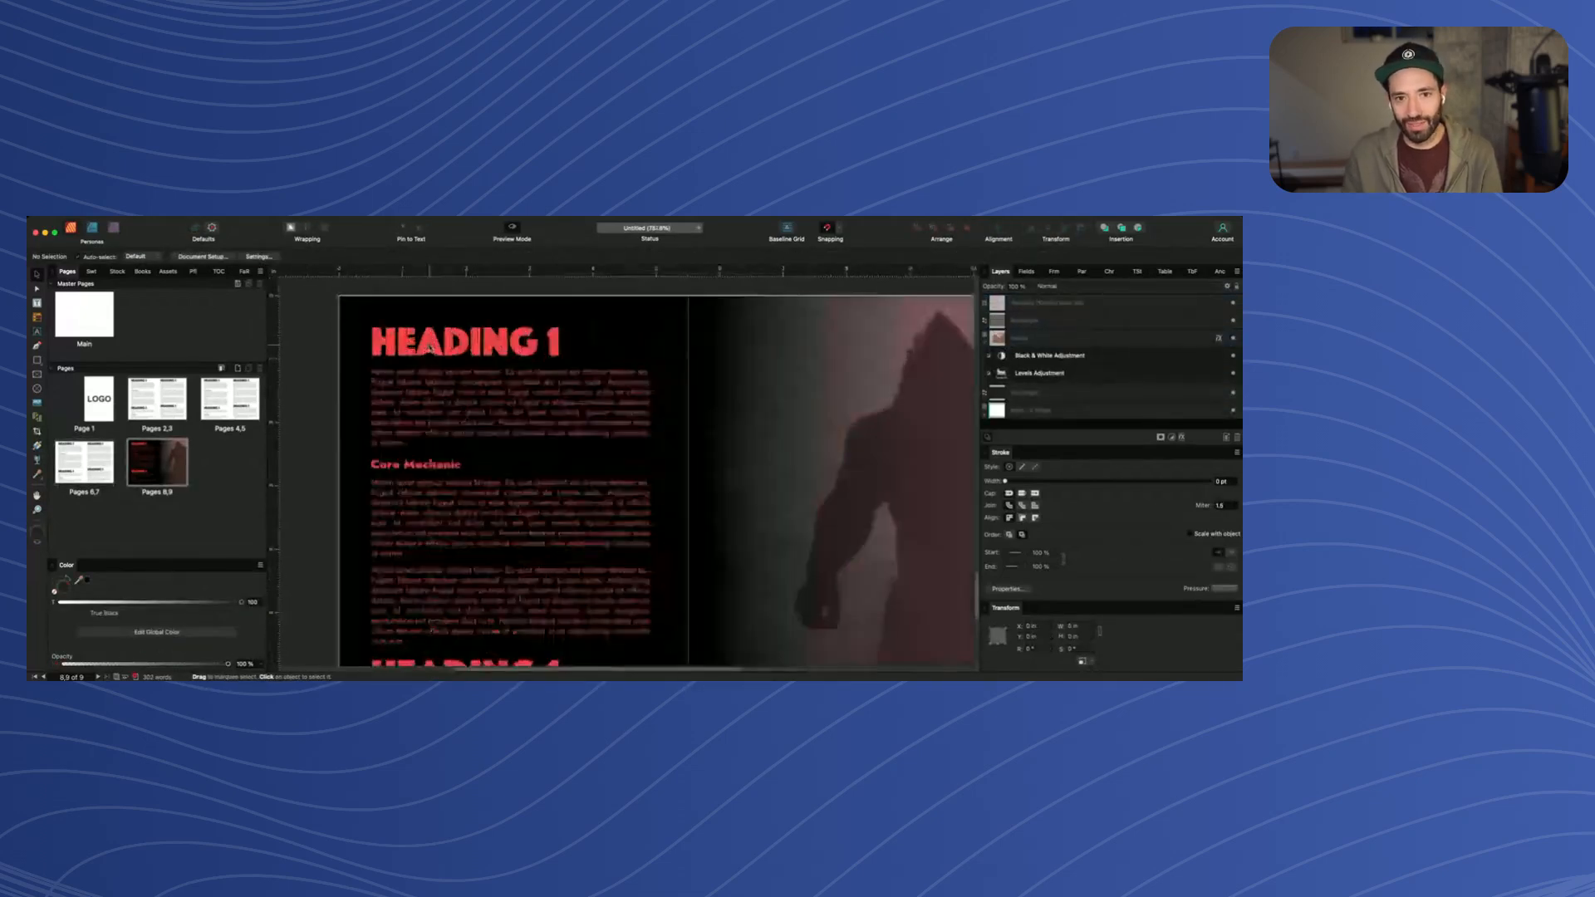
Narrow the overlay rectangle to about 5.625 in so it covers only the right page of the spread, and deselect it
click(462, 343)
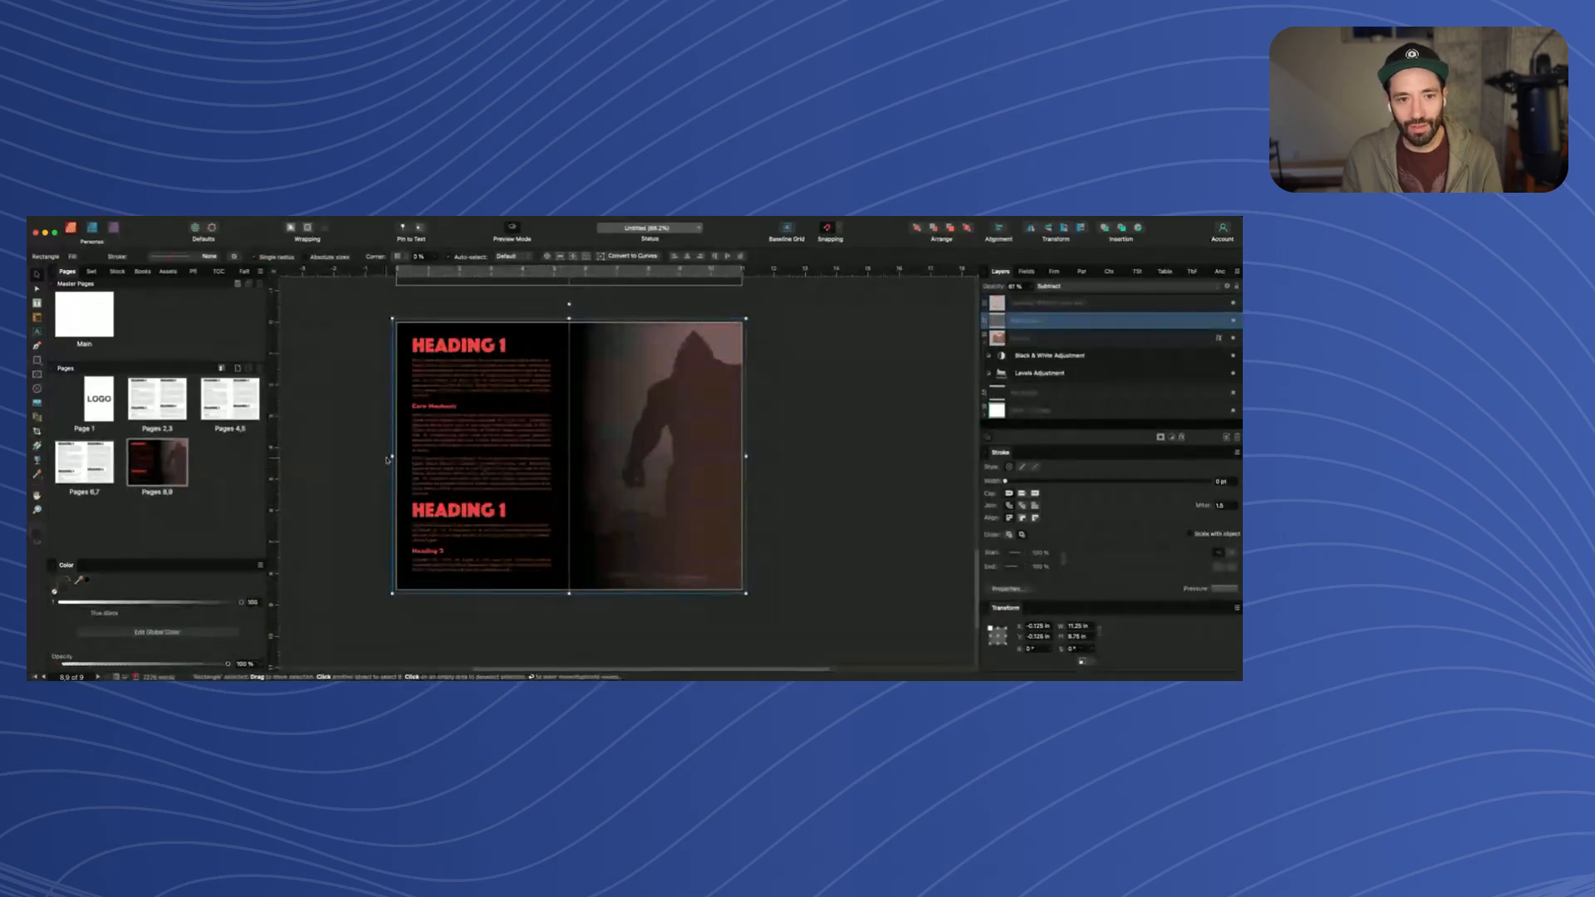
drag(393, 449, 569, 448)
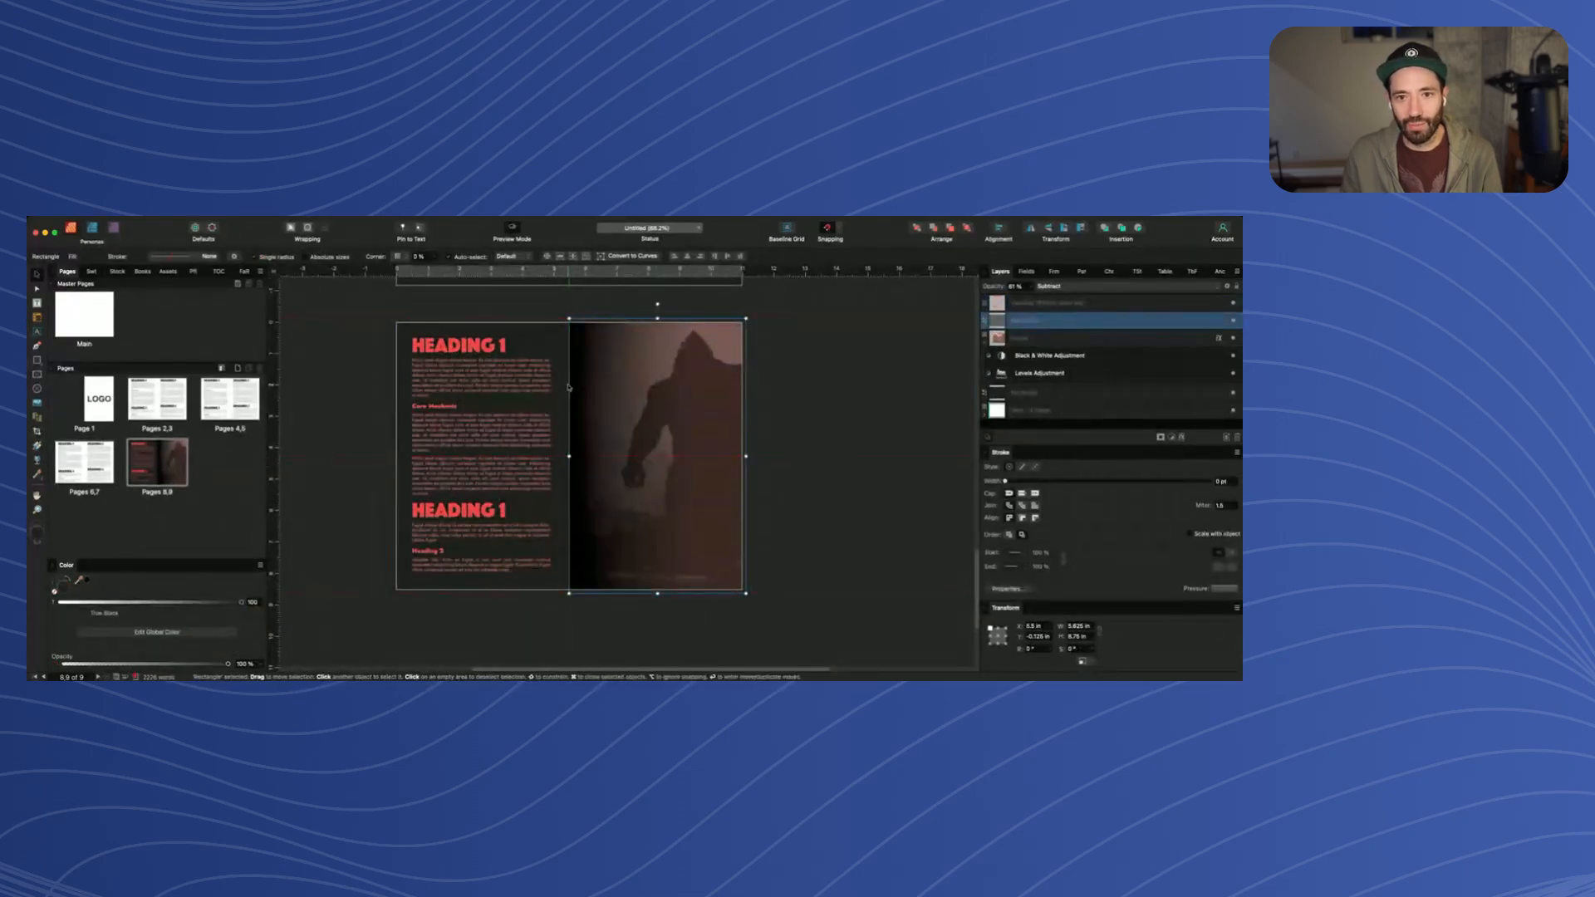
click(323, 323)
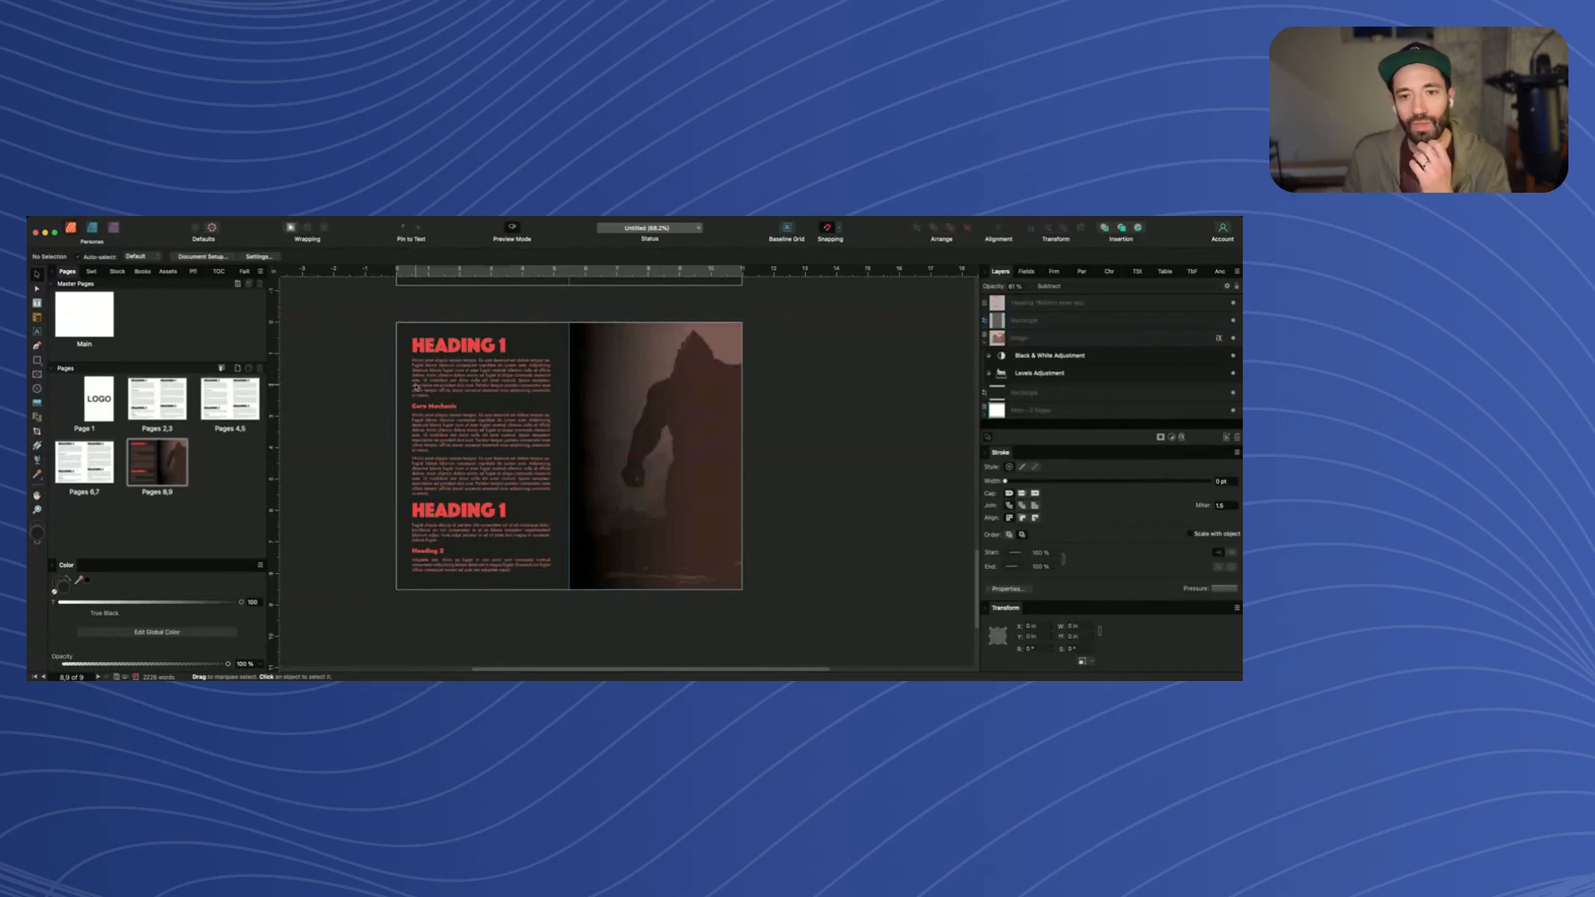
Compare the white spread on pages 6–7 with the dark creature spread on pages 8–9
scroll(418, 368, up, 8)
scroll(418, 368, down, 3)
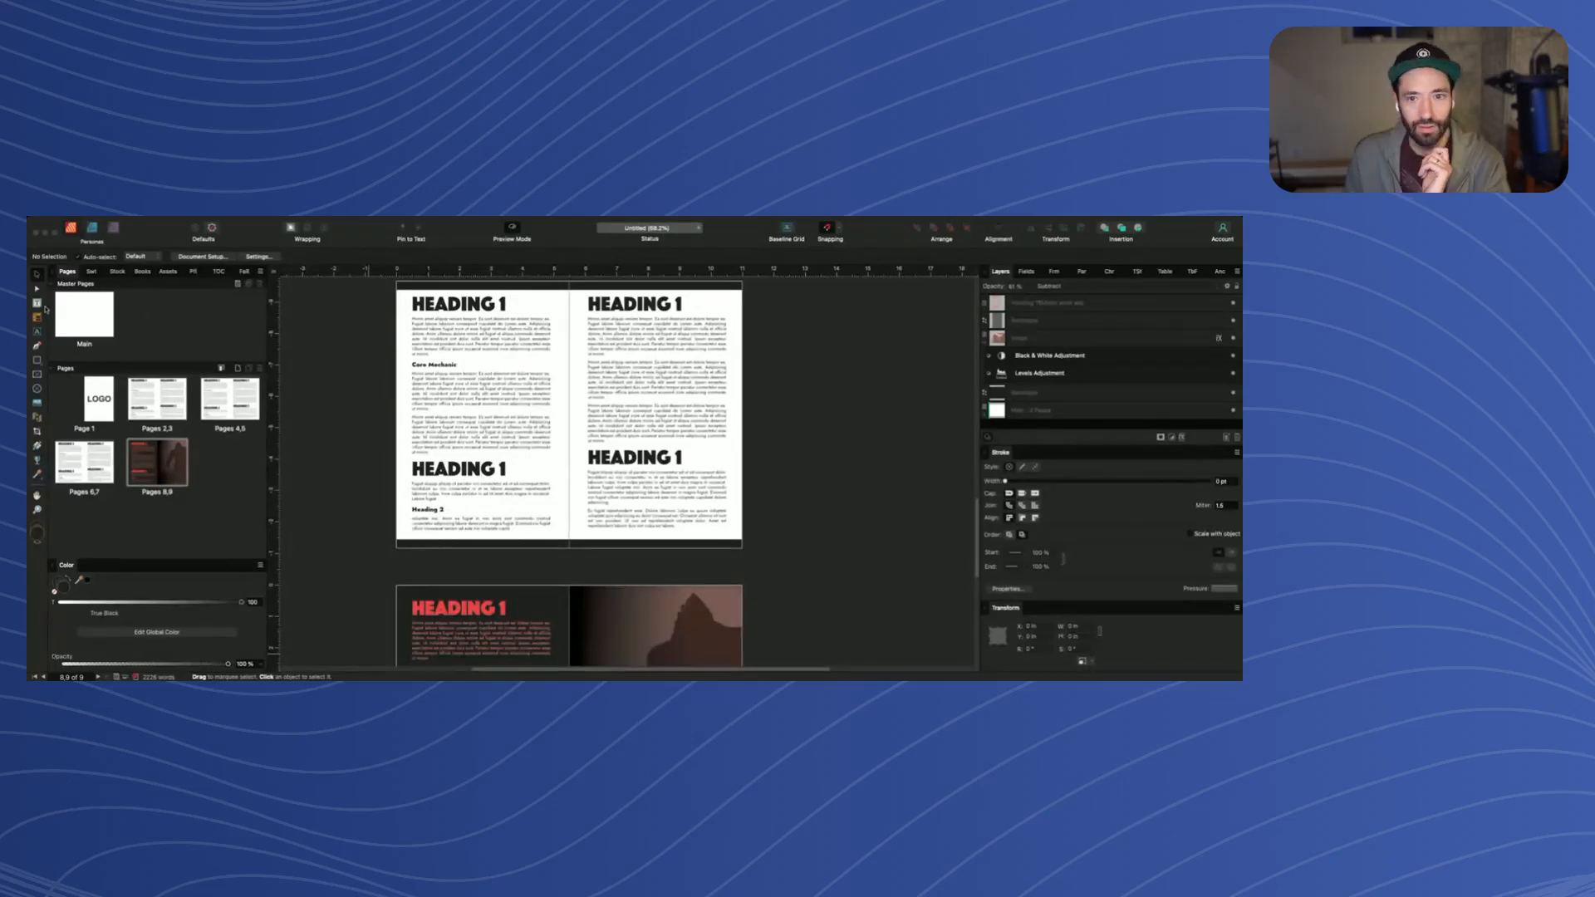
click(571, 443)
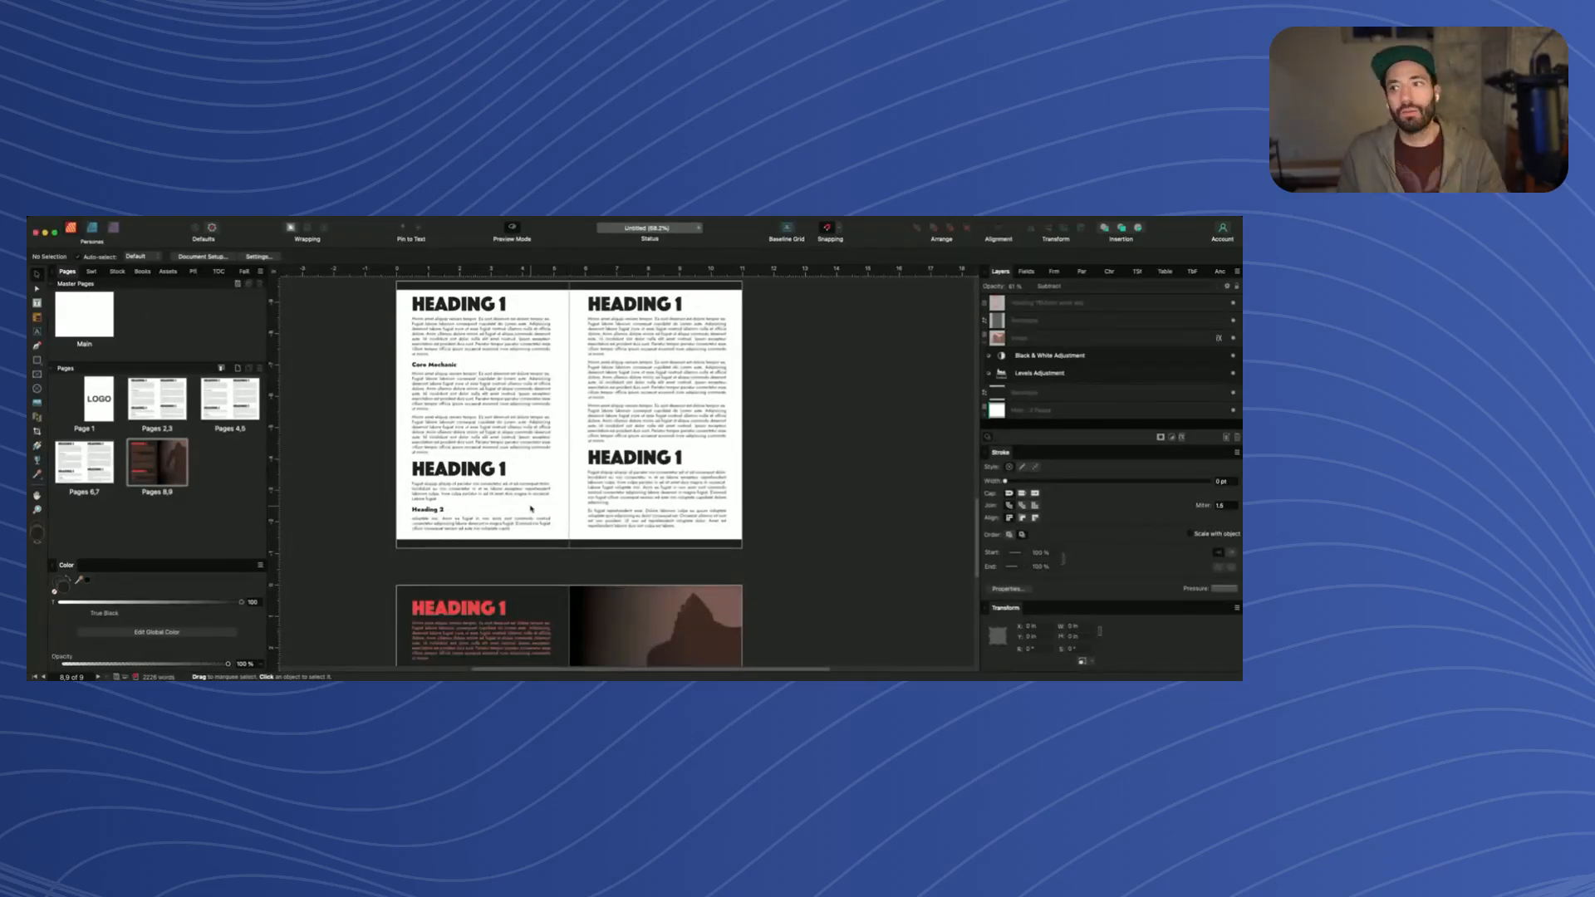
scroll(530, 508, down, 5)
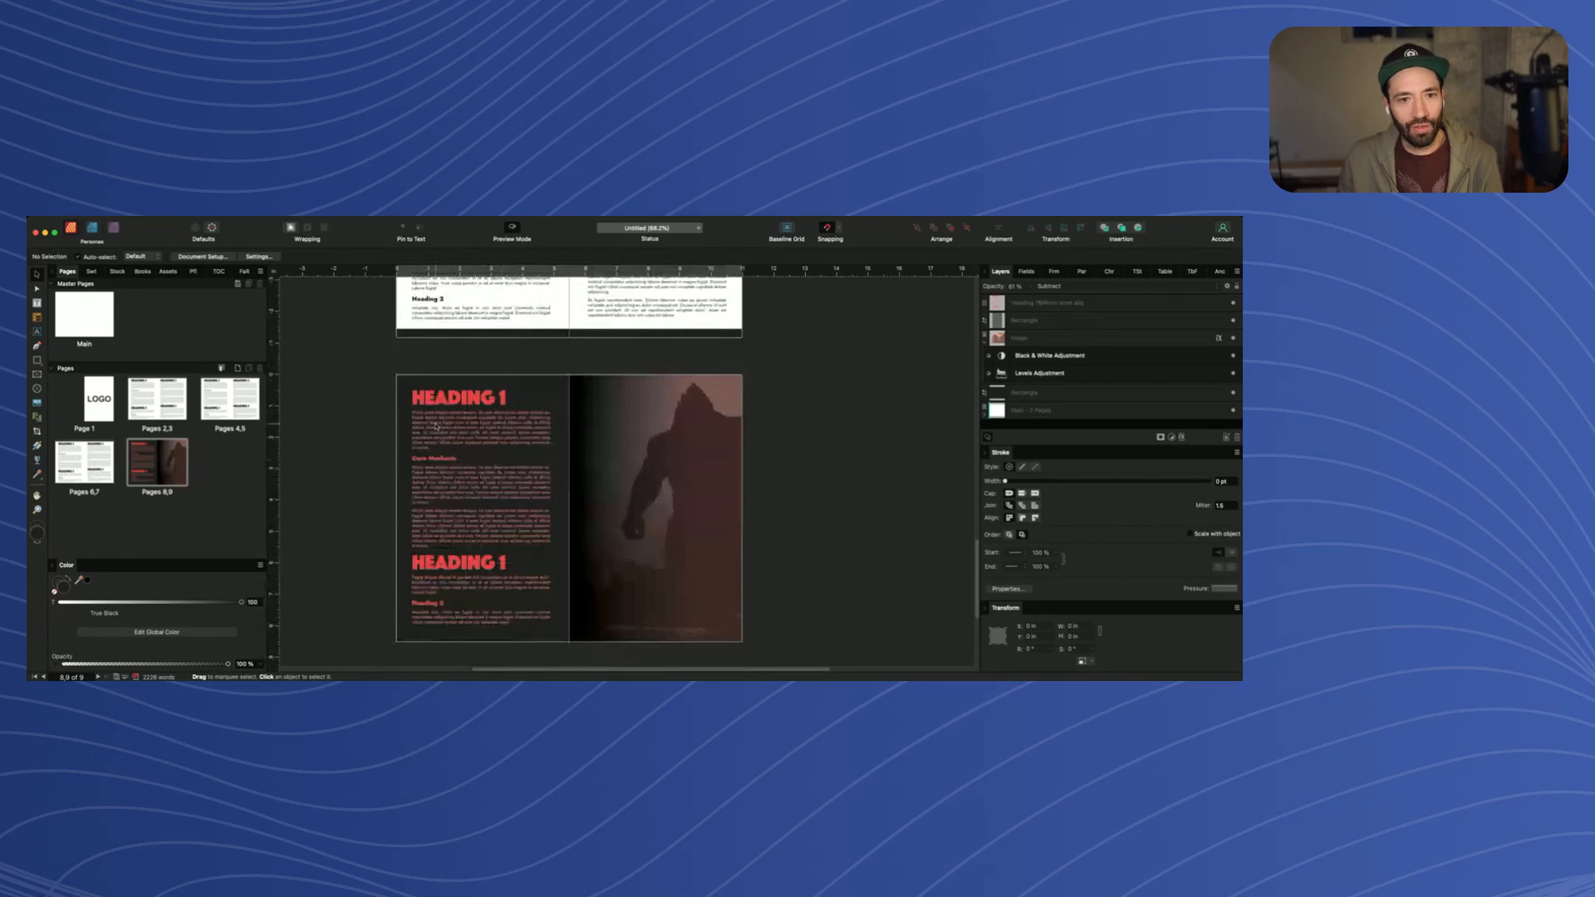
Add a new paragraph after the first Core Mechanic paragraph on the left page of pages 6–7 and apply the Bullet 1 text style
scroll(437, 426, up, 4)
scroll(431, 469, up, 5)
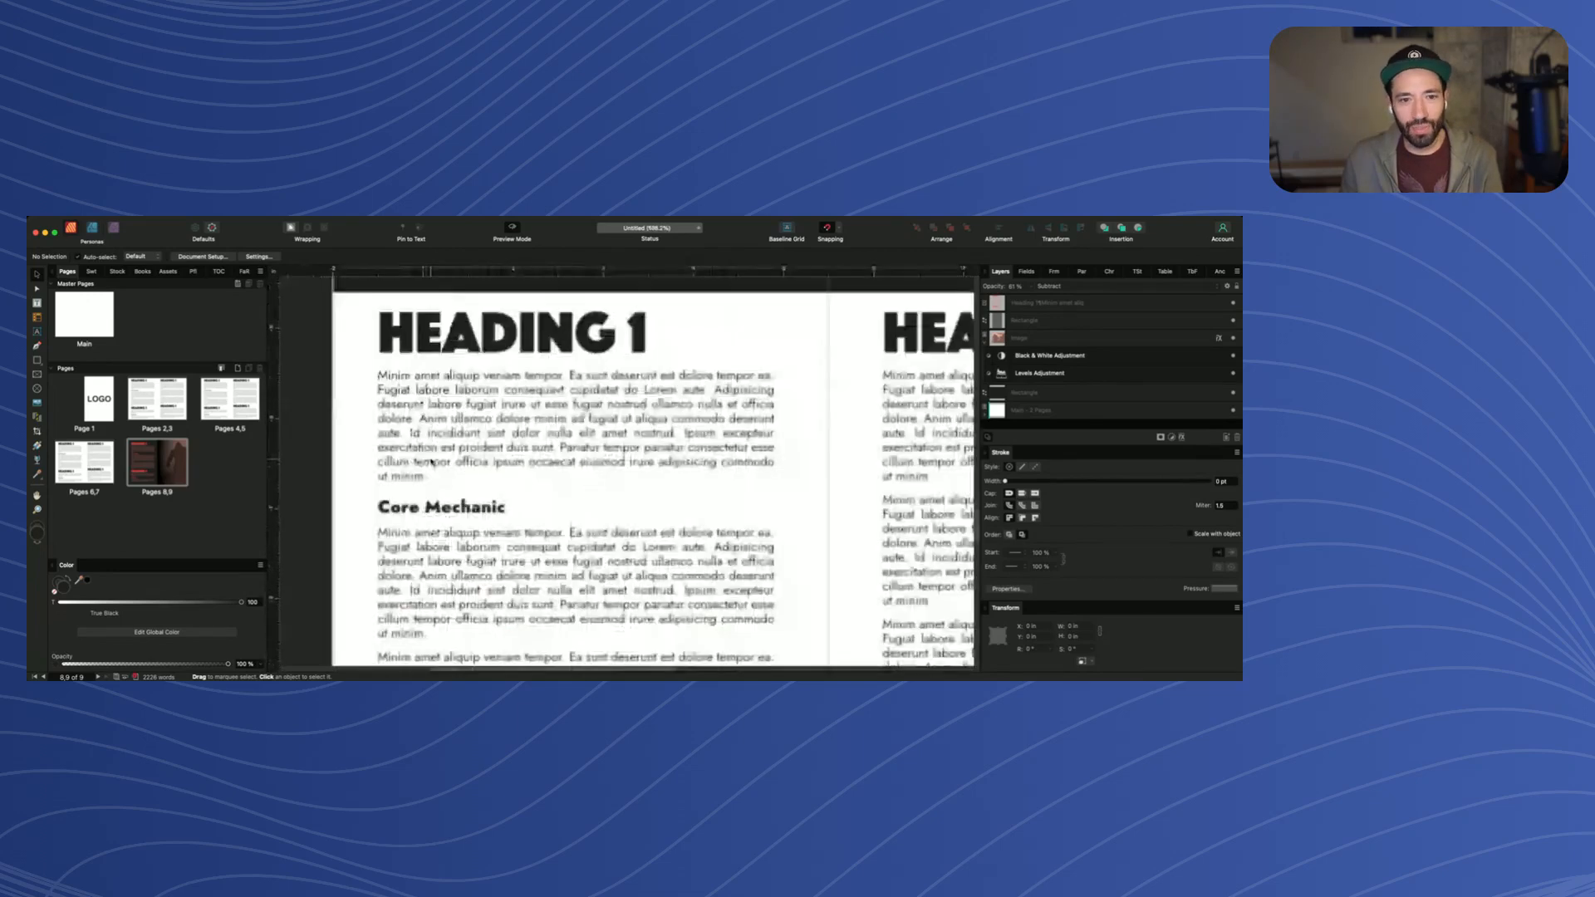
scroll(440, 457, down, 2)
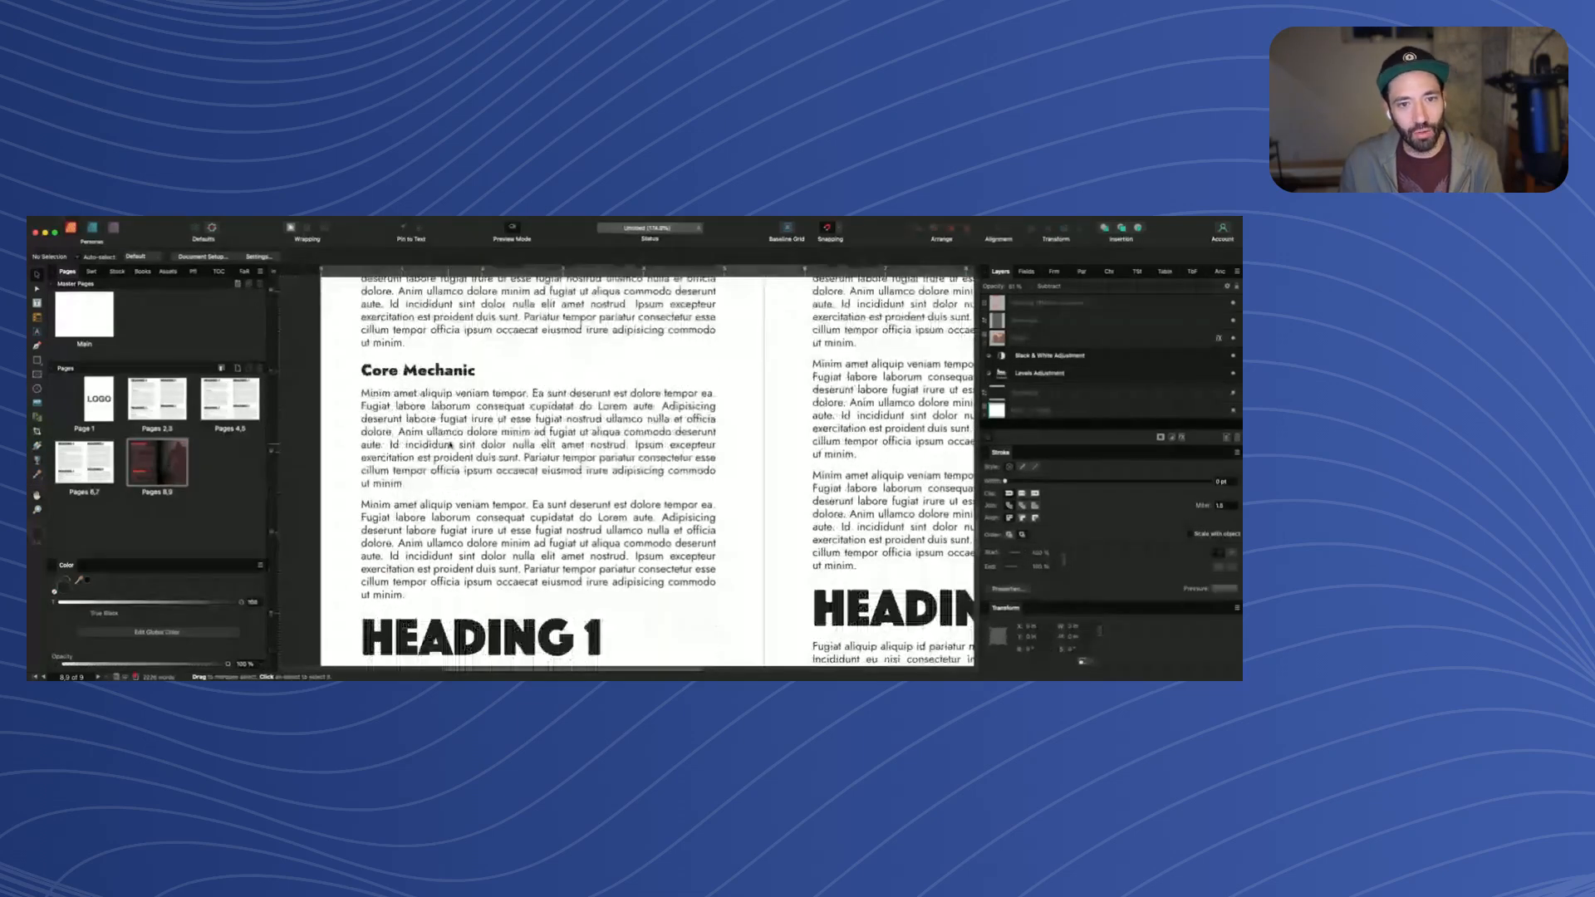
triple_click(450, 445)
click(408, 420)
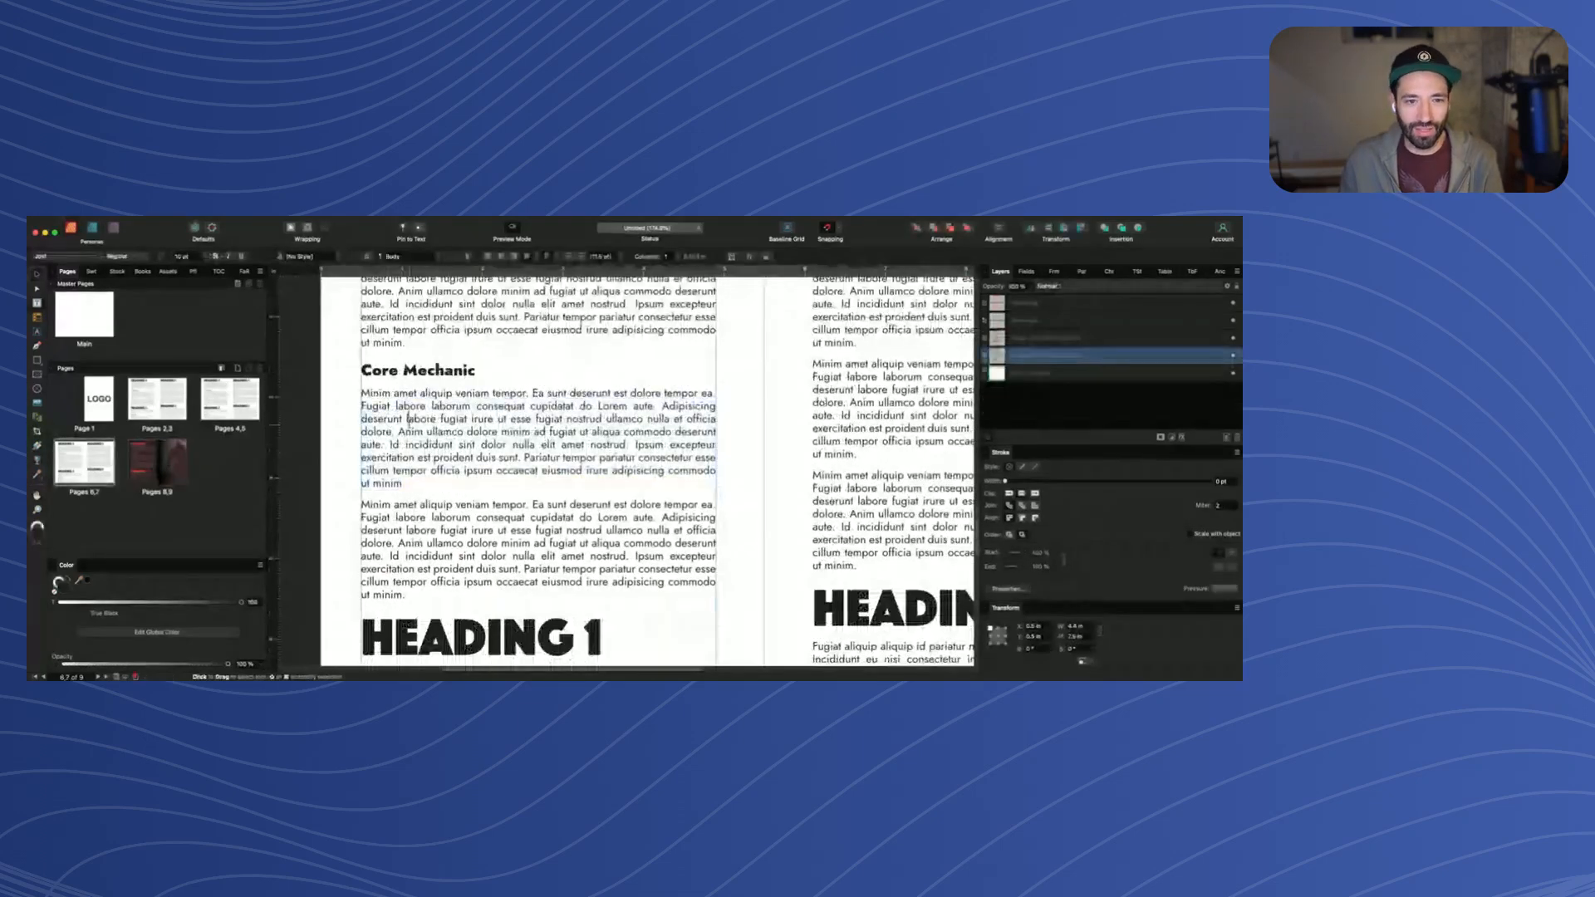
click(416, 484)
key(Return)
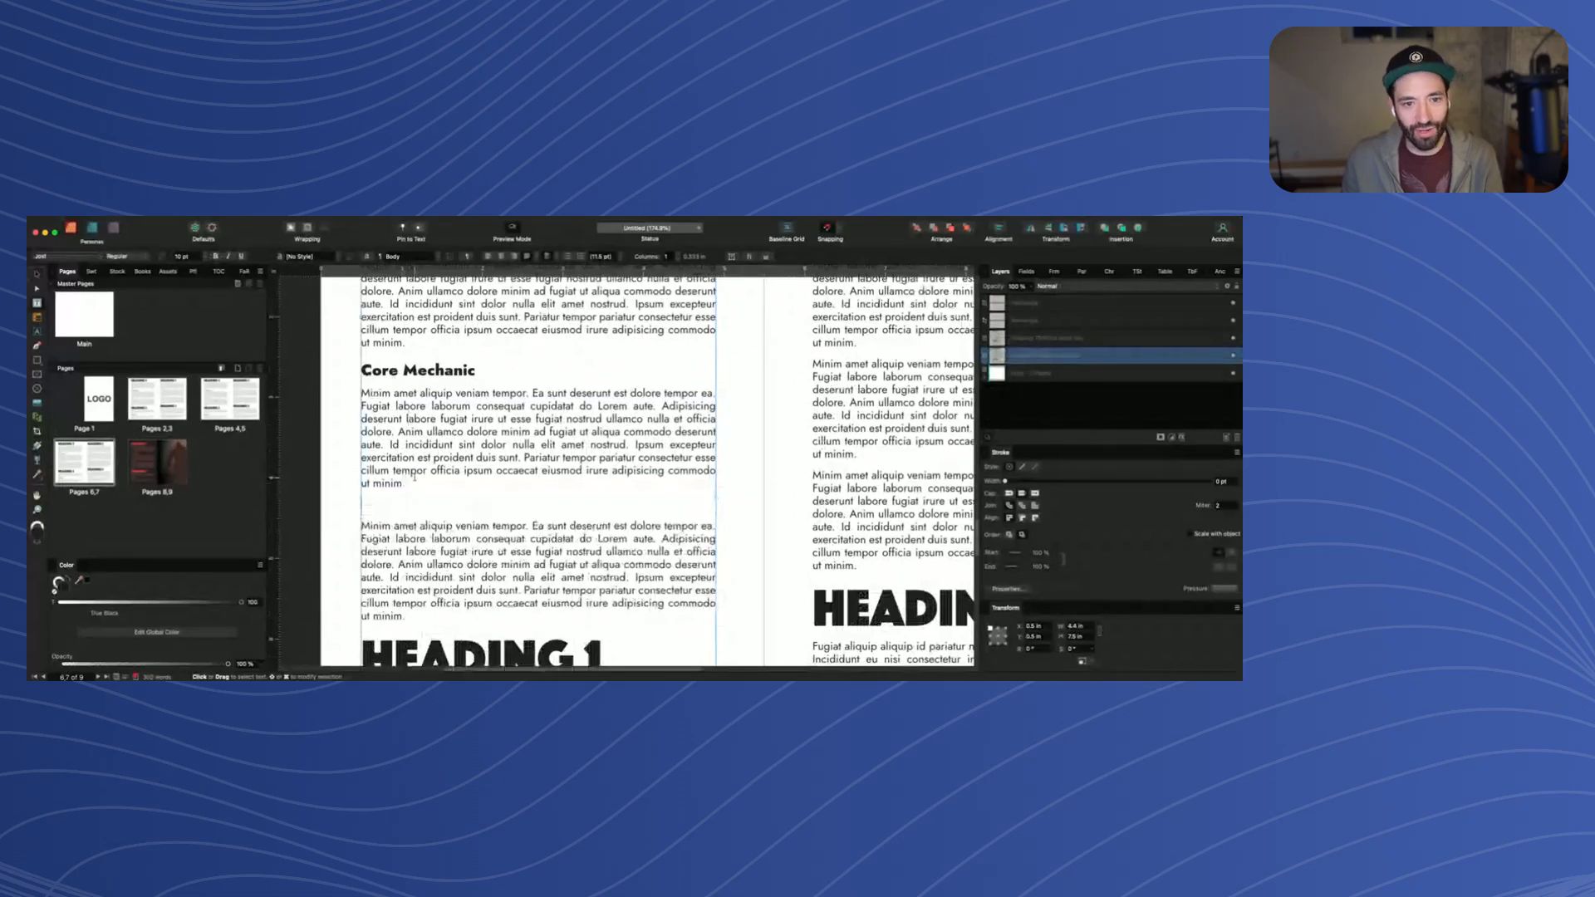
click(1083, 272)
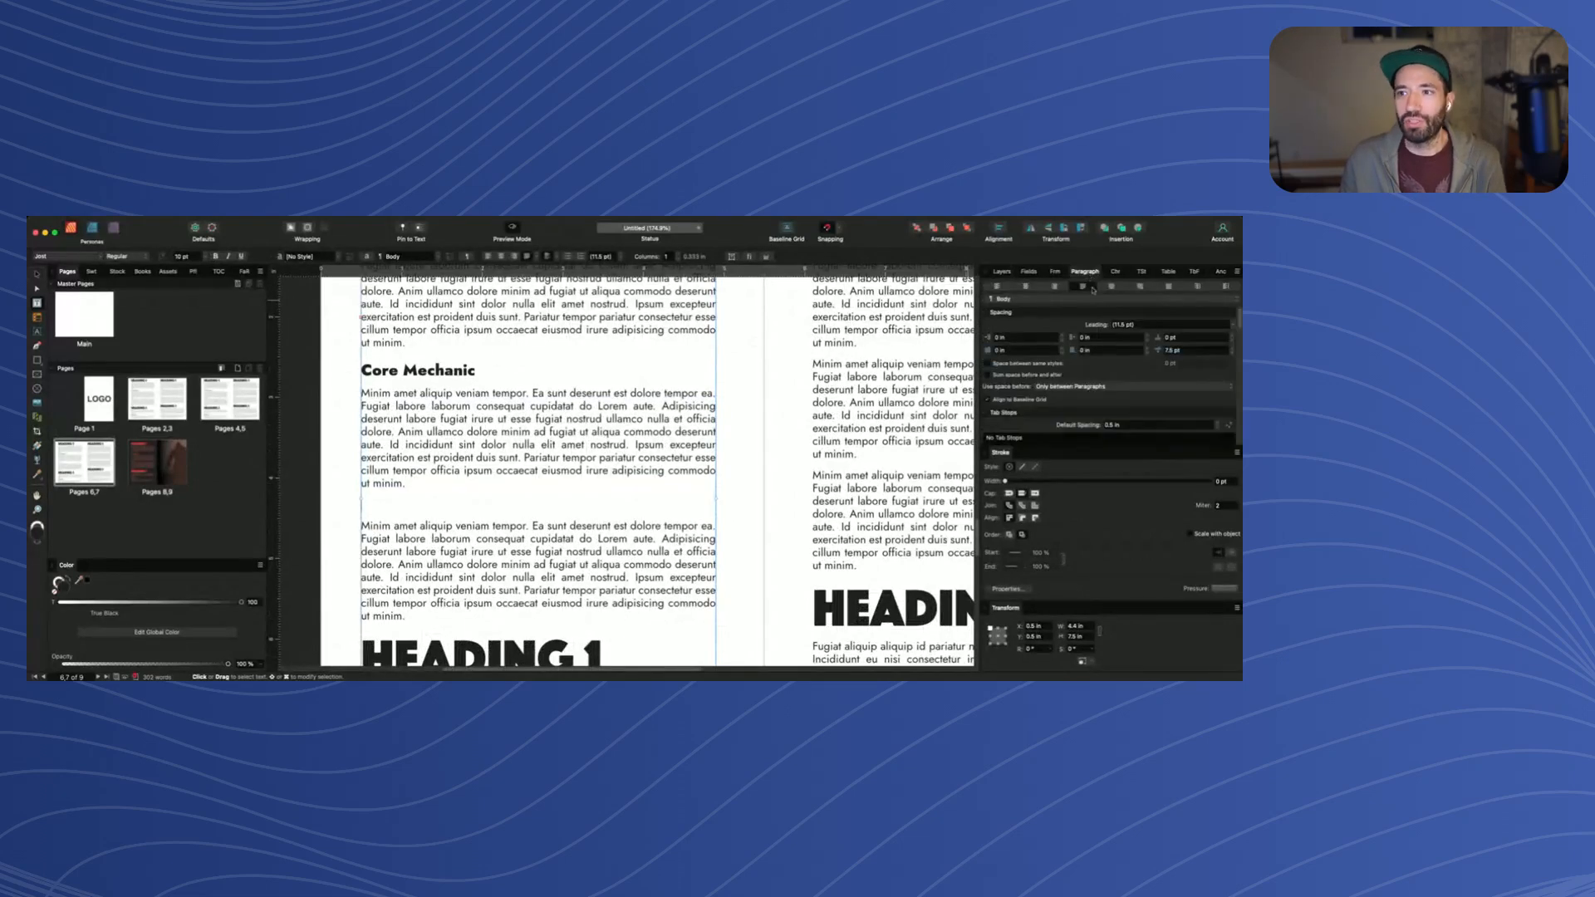
click(1130, 272)
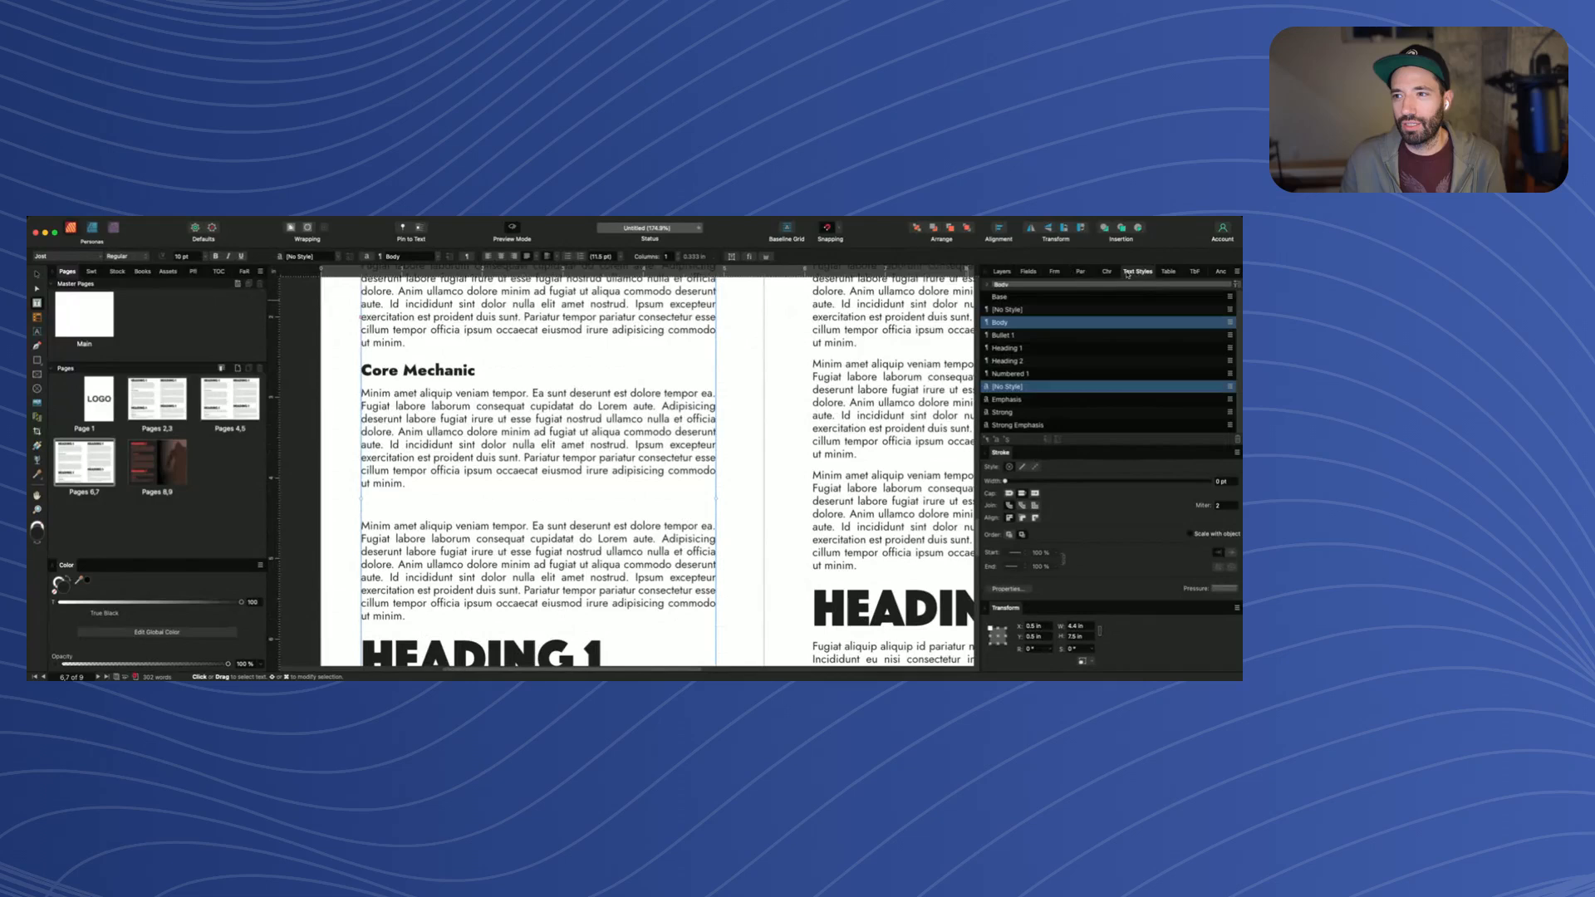
click(1021, 336)
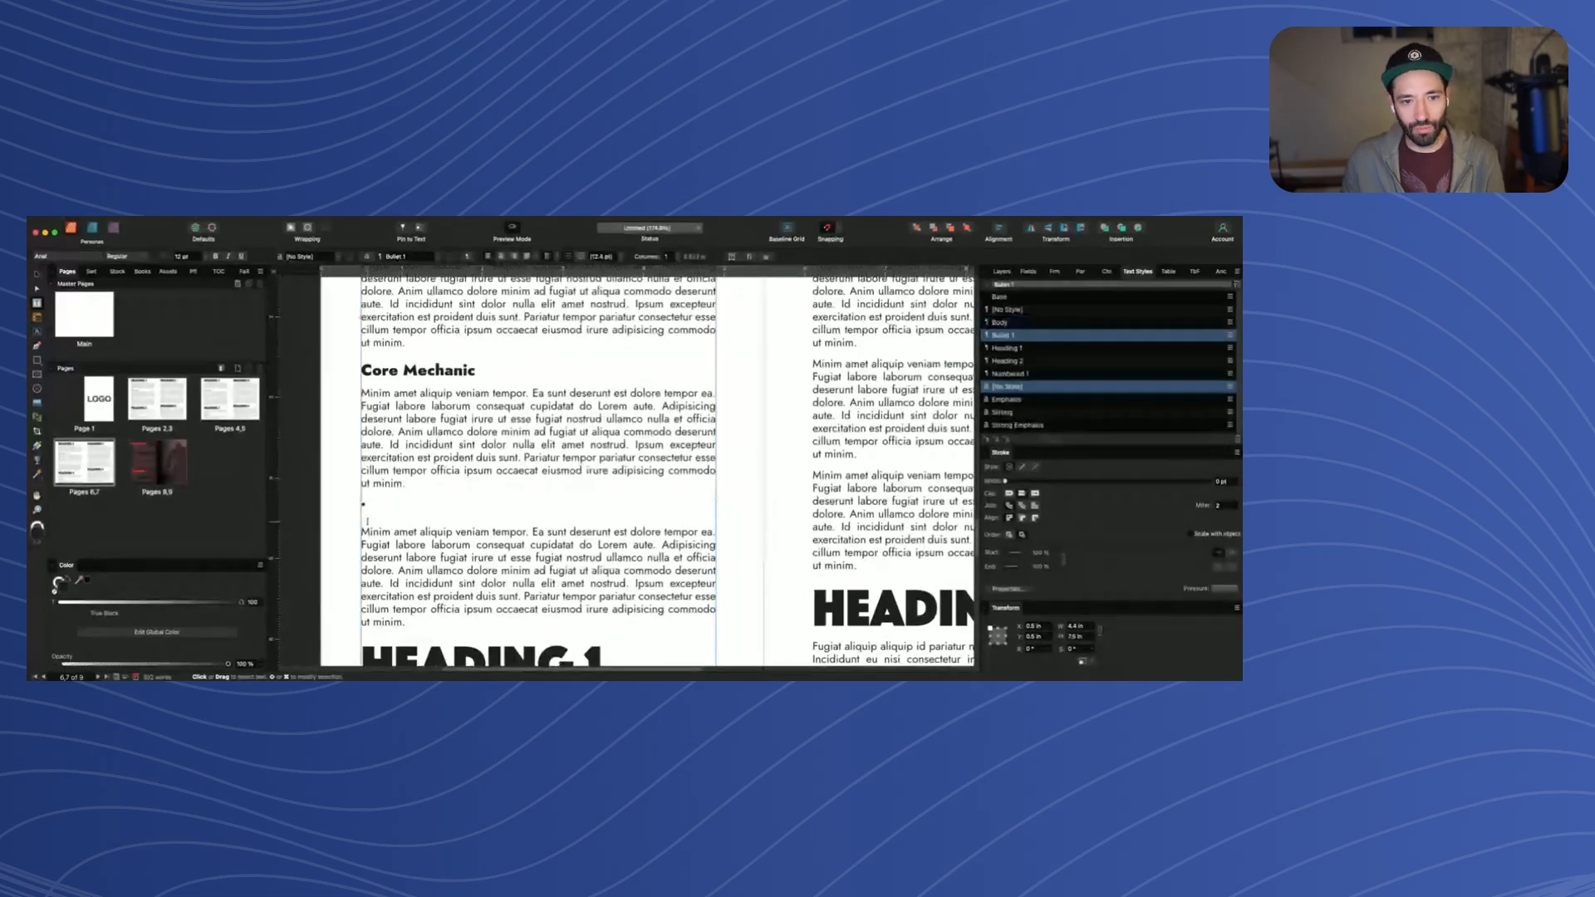
Enter three bulleted items reading "Bullet 1", "Bulelt 2" and "Bullet 3"
text(Bullet 1)
key(Return)
text(Bulelt 2)
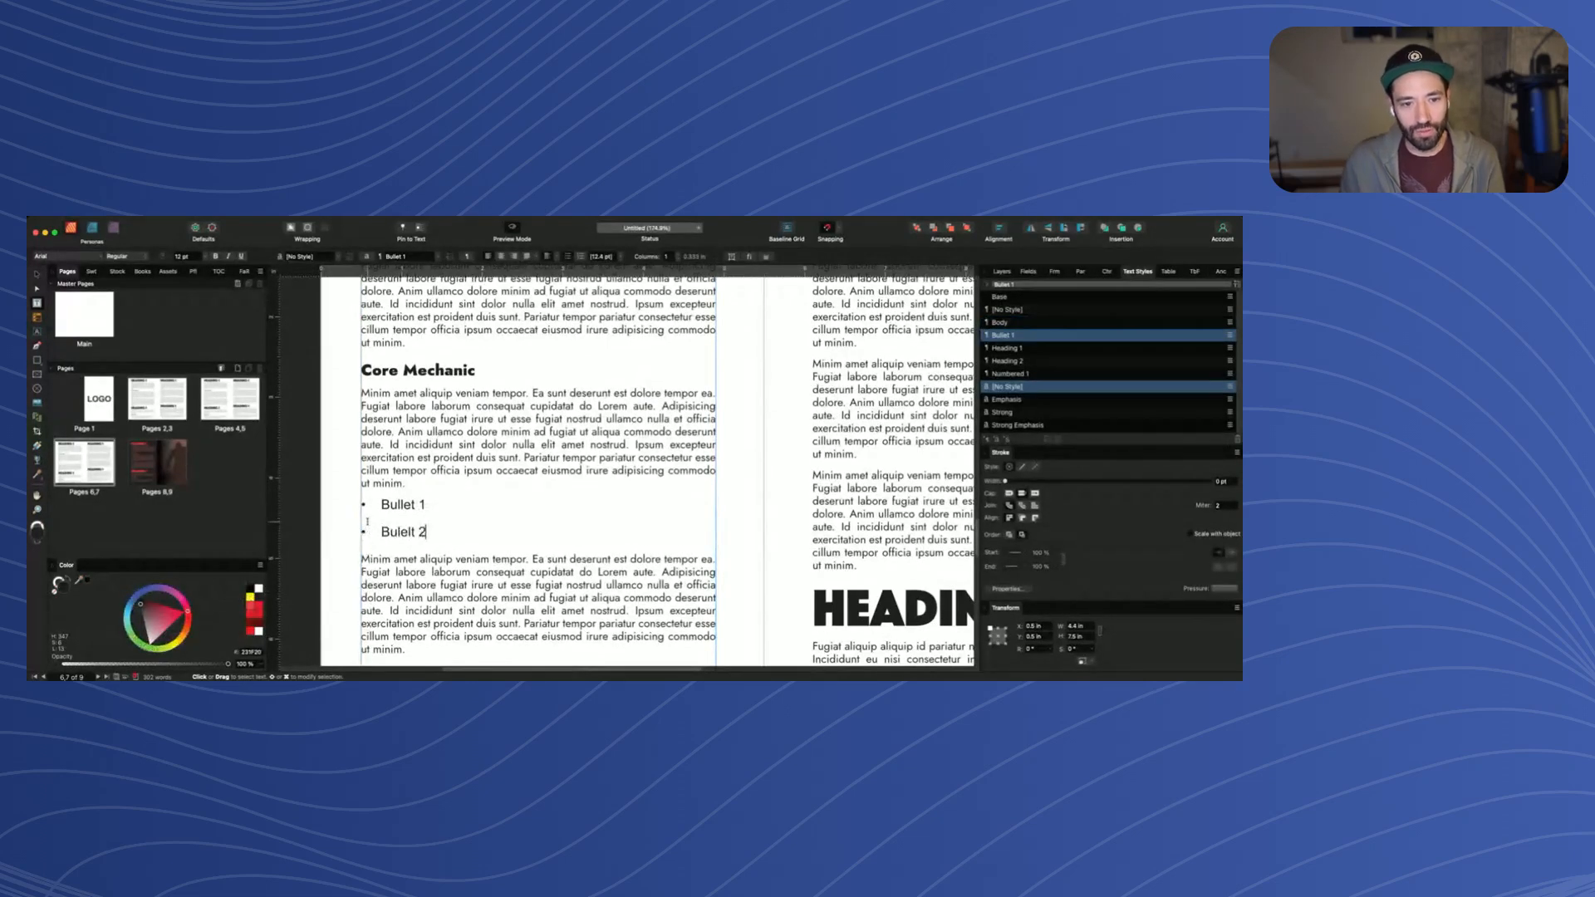
key(Return)
text(Bullet 3)
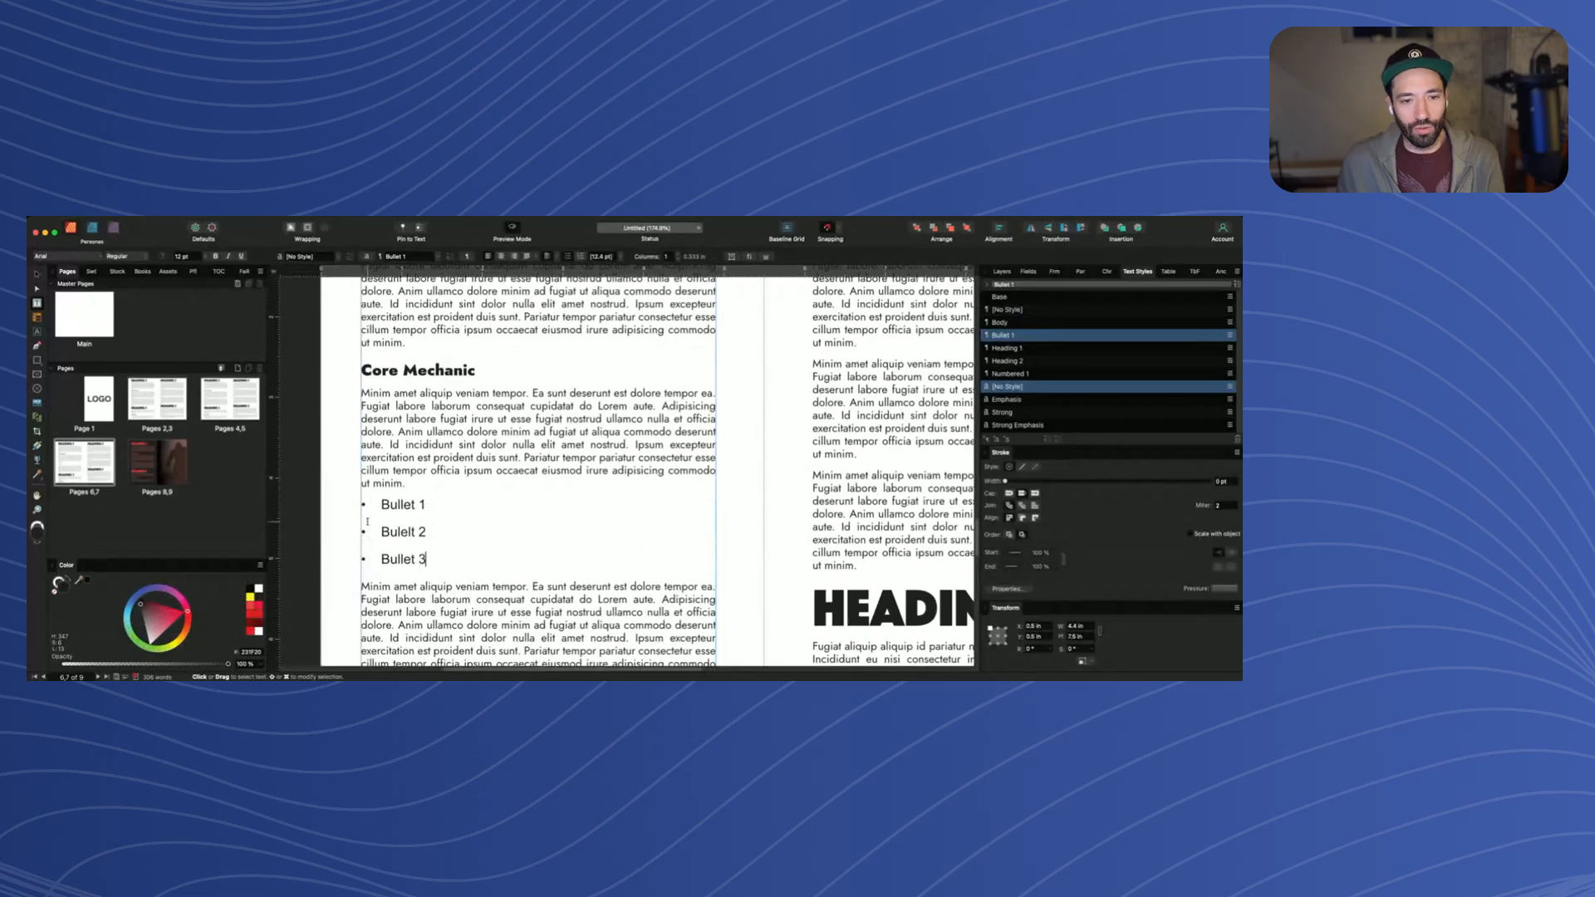
Correct the misspelled second list item to read "Bullet 2"
key(Up)
key(Up)
key(Left)
key(Down)
key(Left)
key(BackSpace)
key(BackSpace)
key(BackSpace)
text(let)
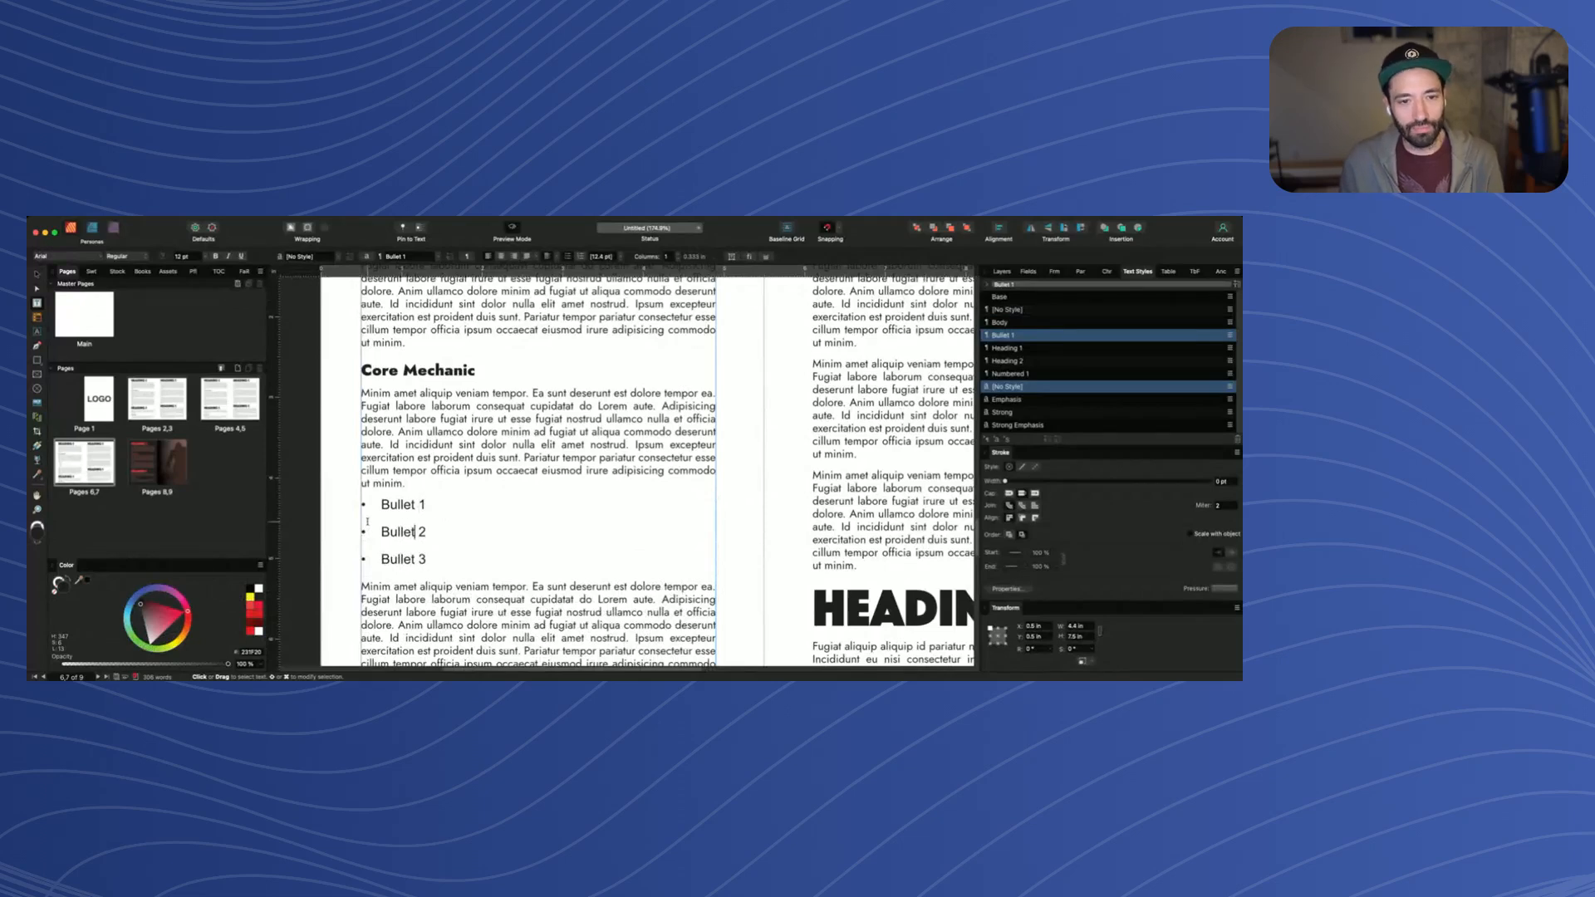
Check the body paragraph's font and set the three bulleted items to the matching Jost font
drag(449, 553, 299, 508)
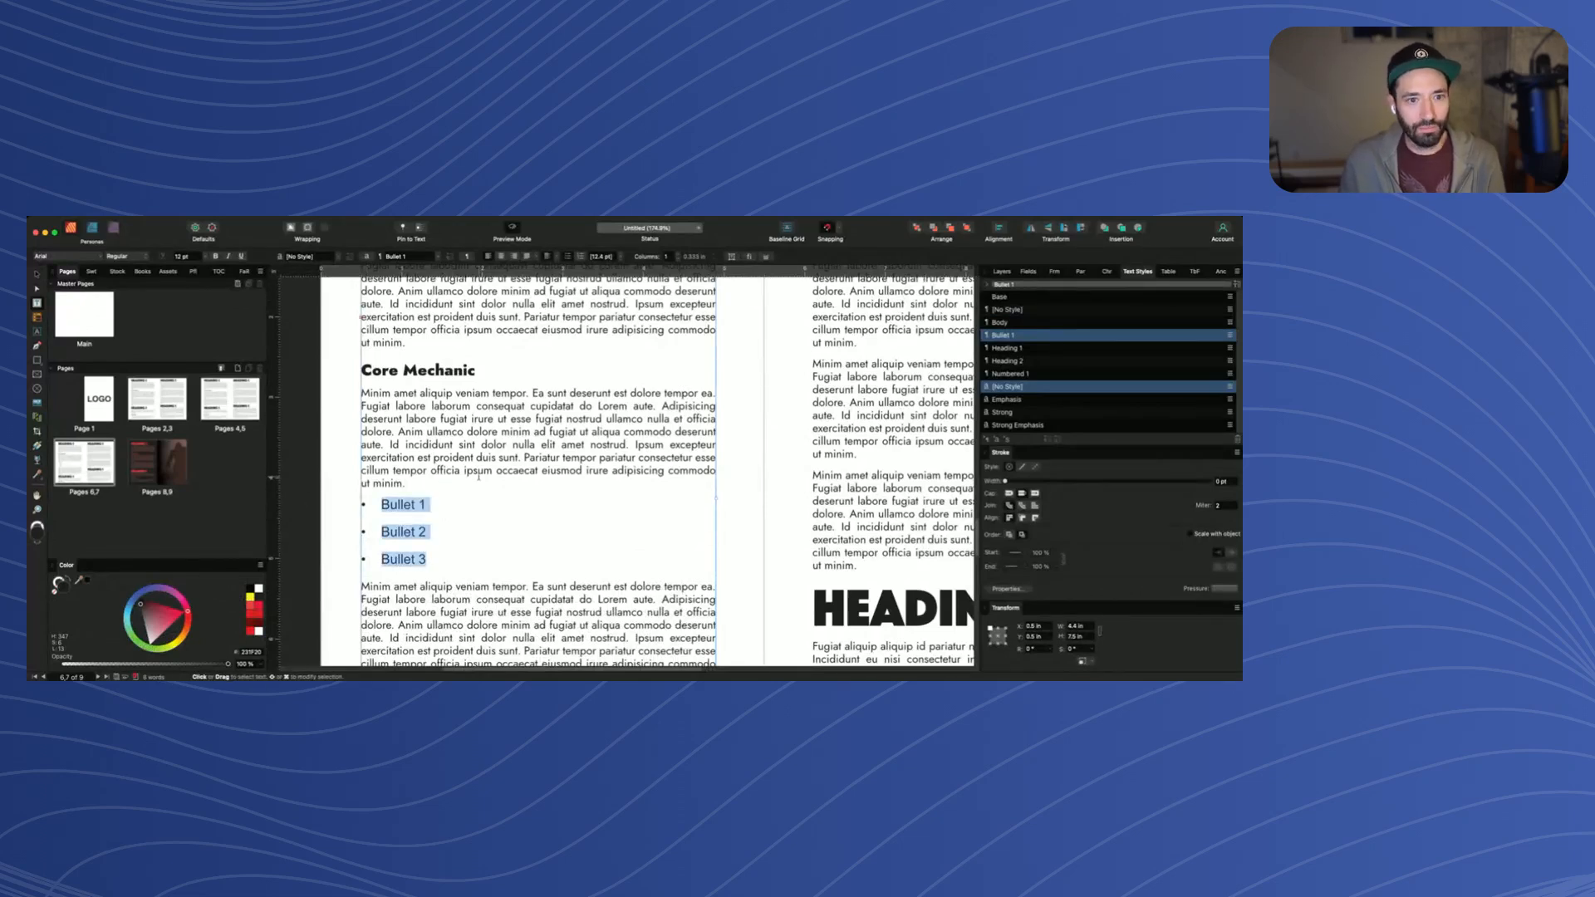
drag(430, 487, 360, 392)
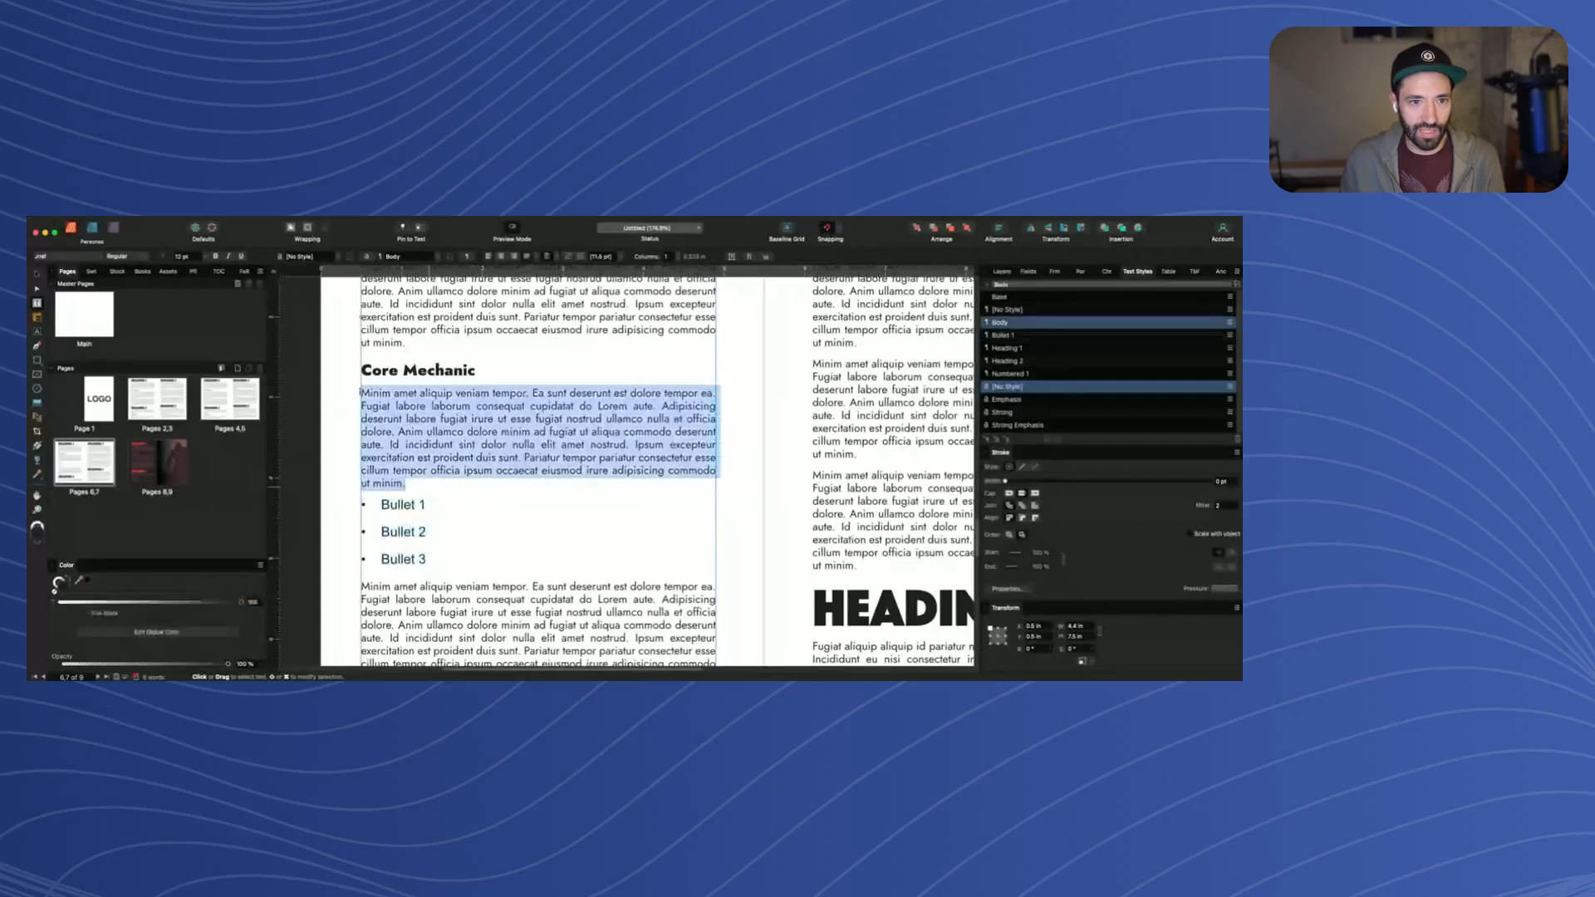
drag(440, 574, 362, 504)
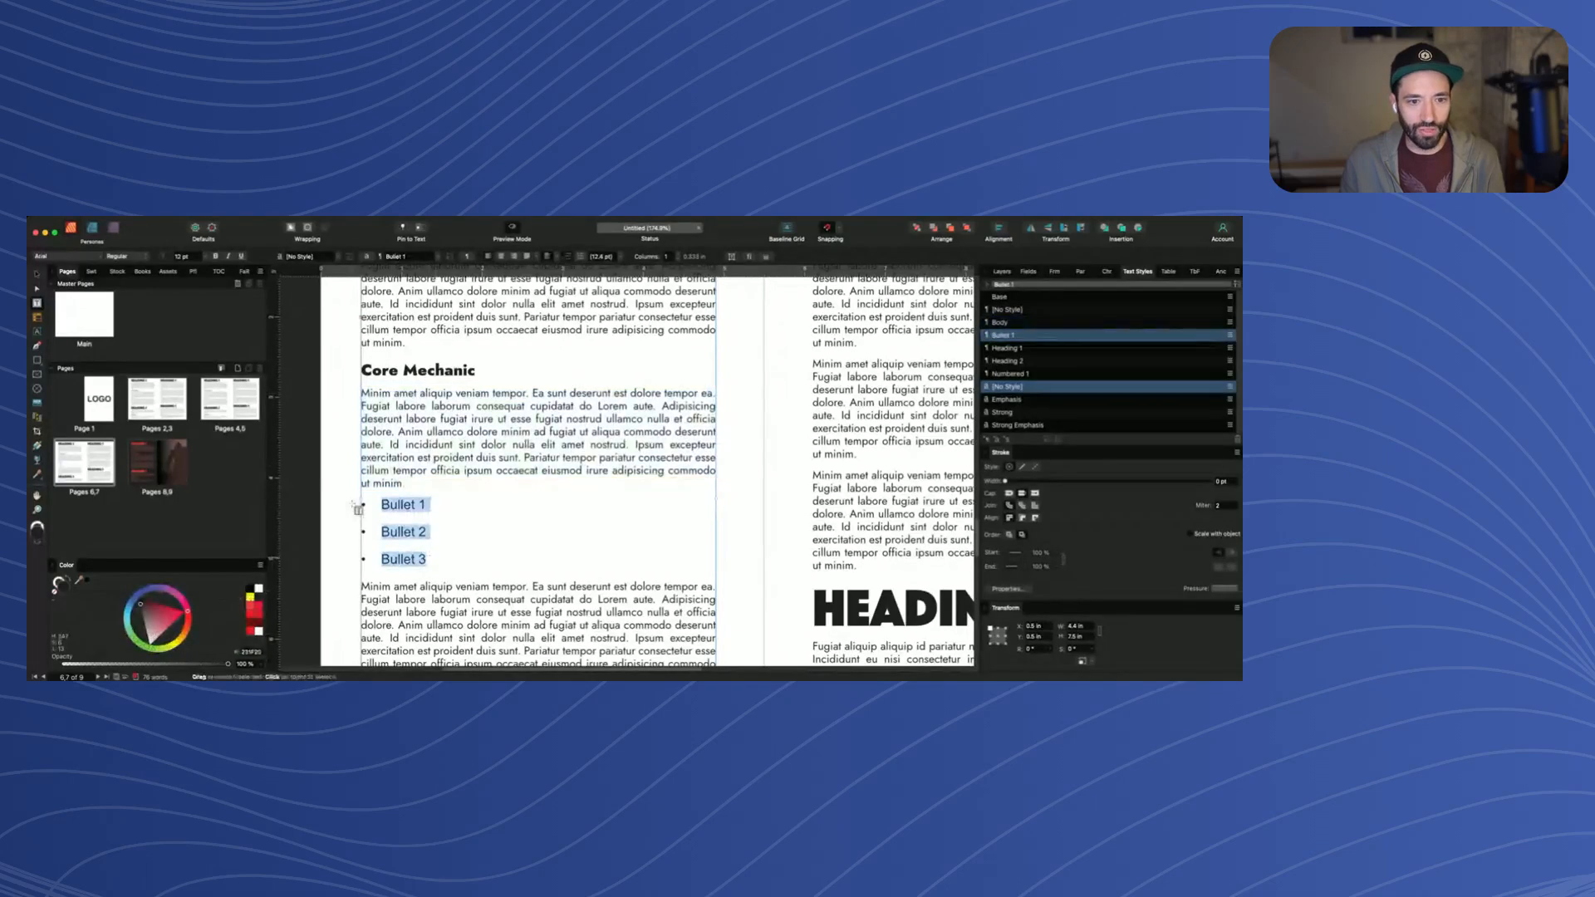
click(68, 256)
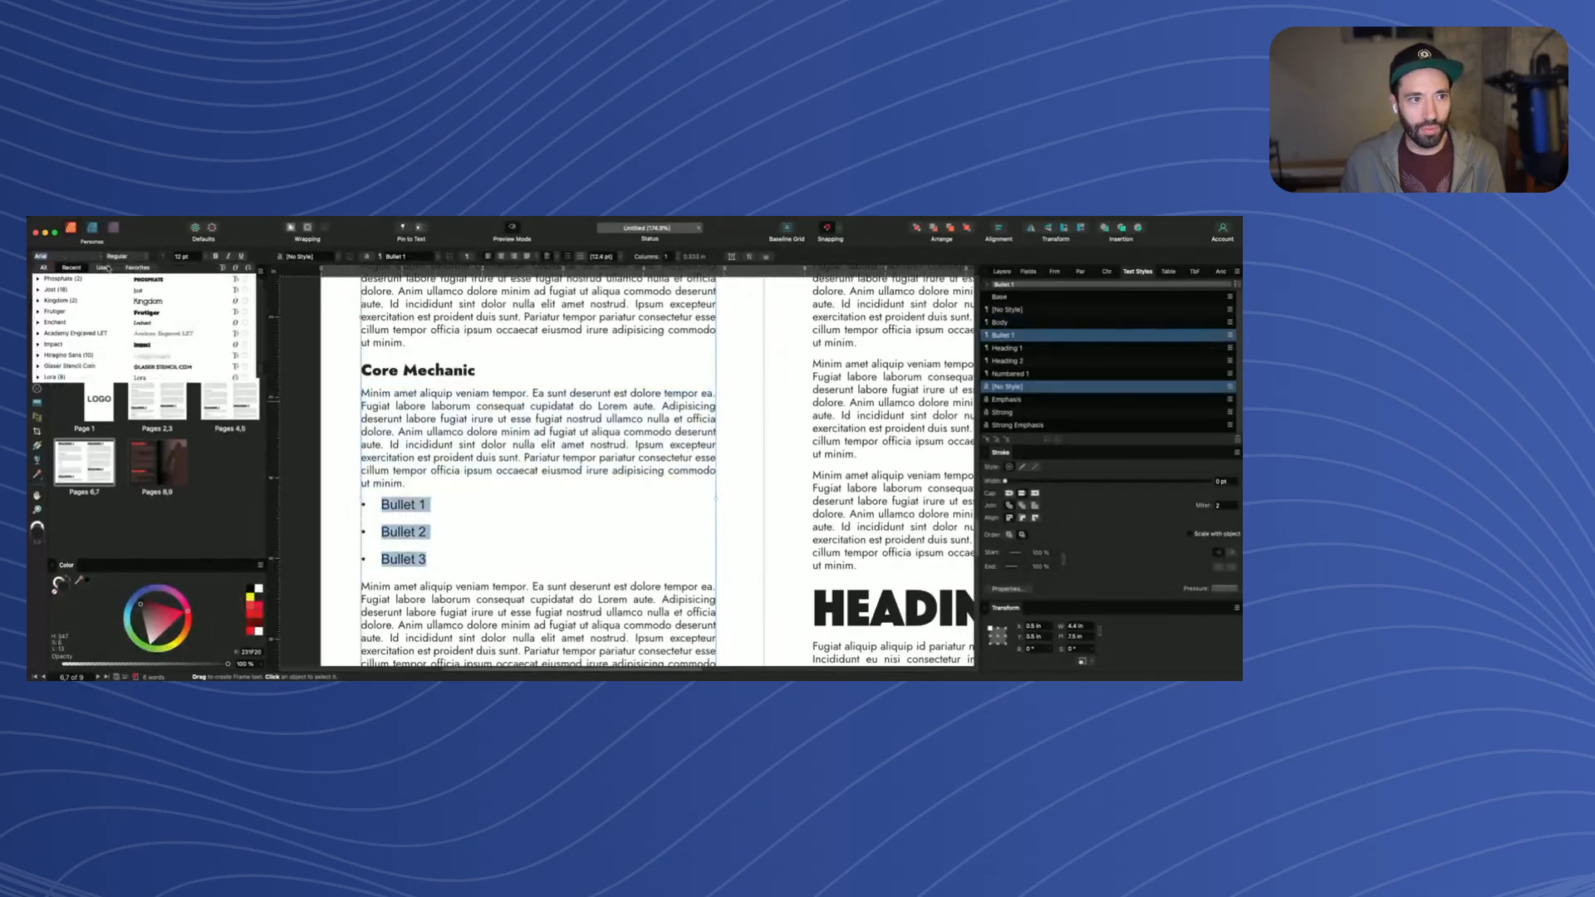
click(103, 268)
click(147, 300)
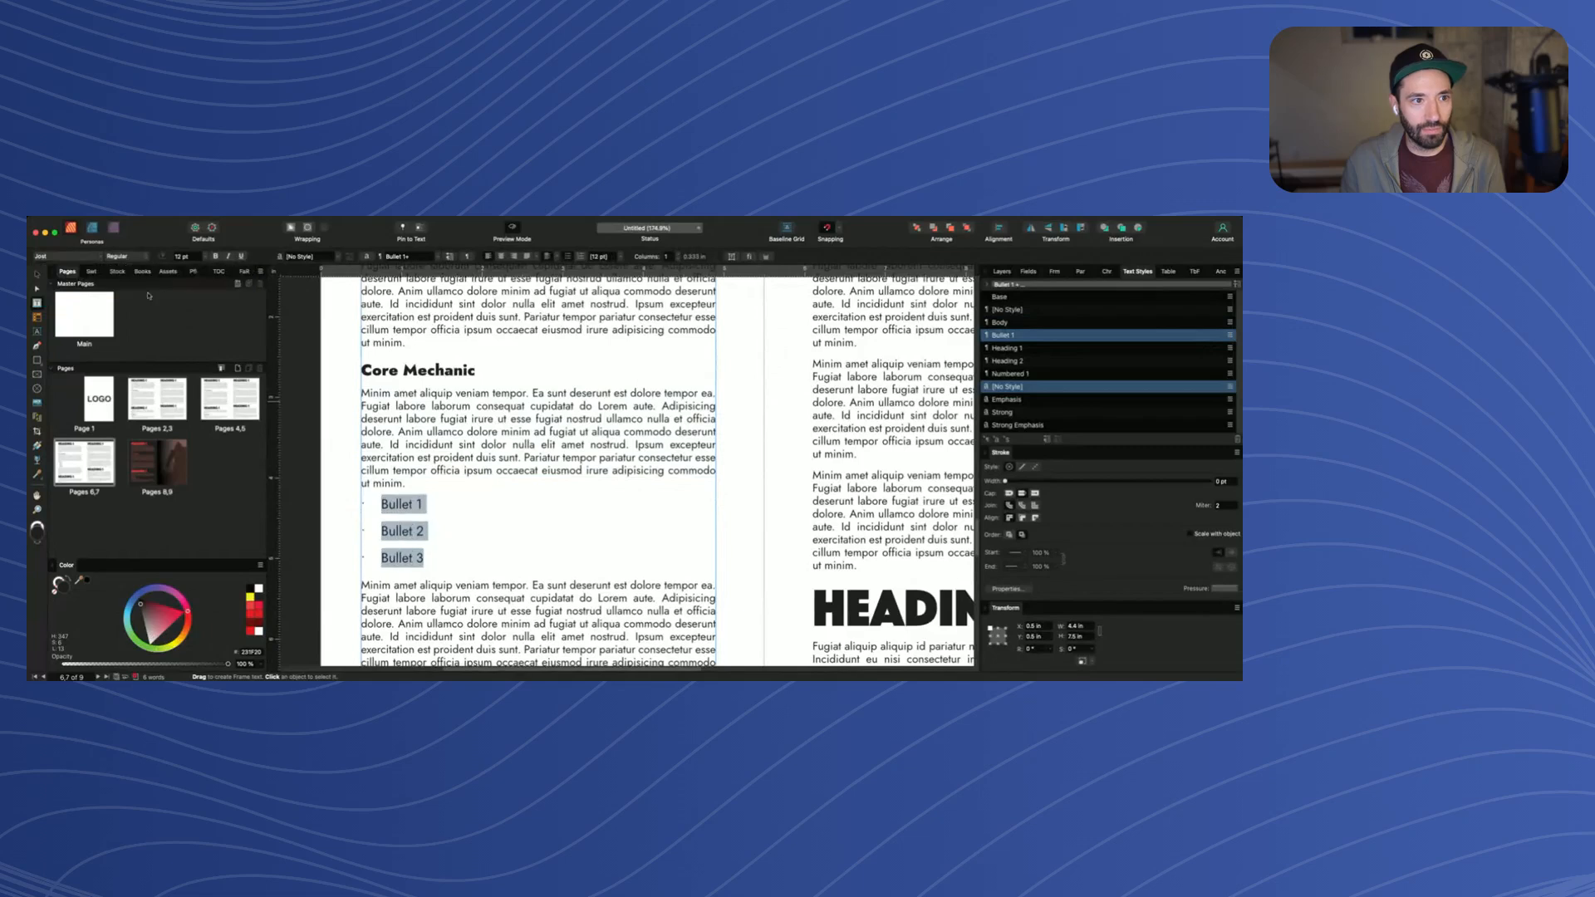
click(316, 370)
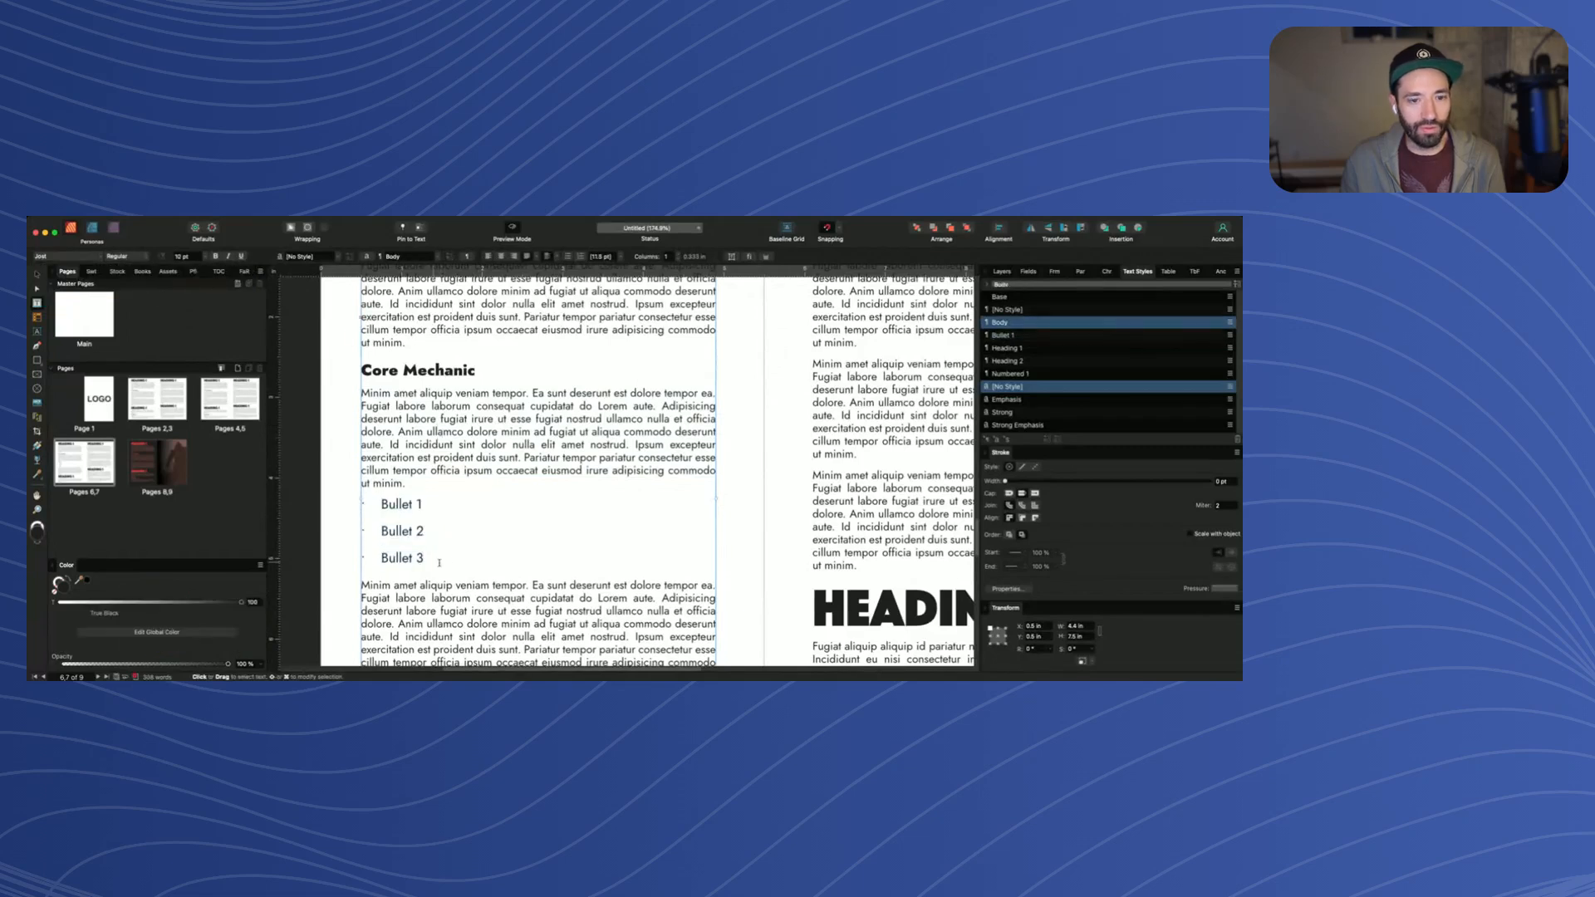
Set the font size of the three bulleted items to 10 pt
drag(438, 560, 369, 502)
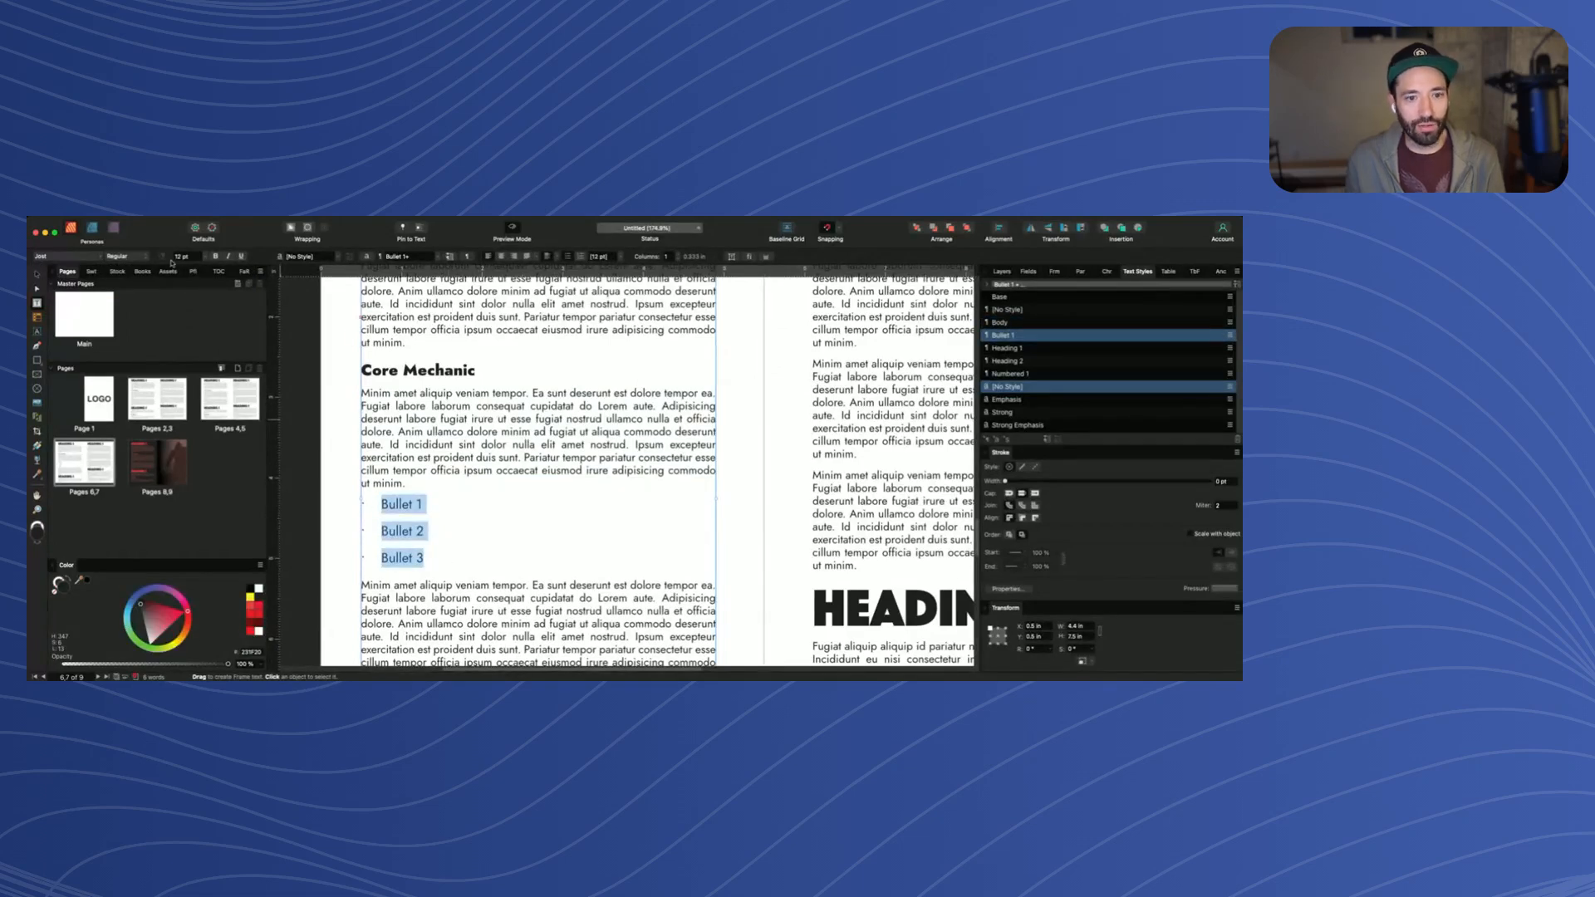
text(10)
key(Return)
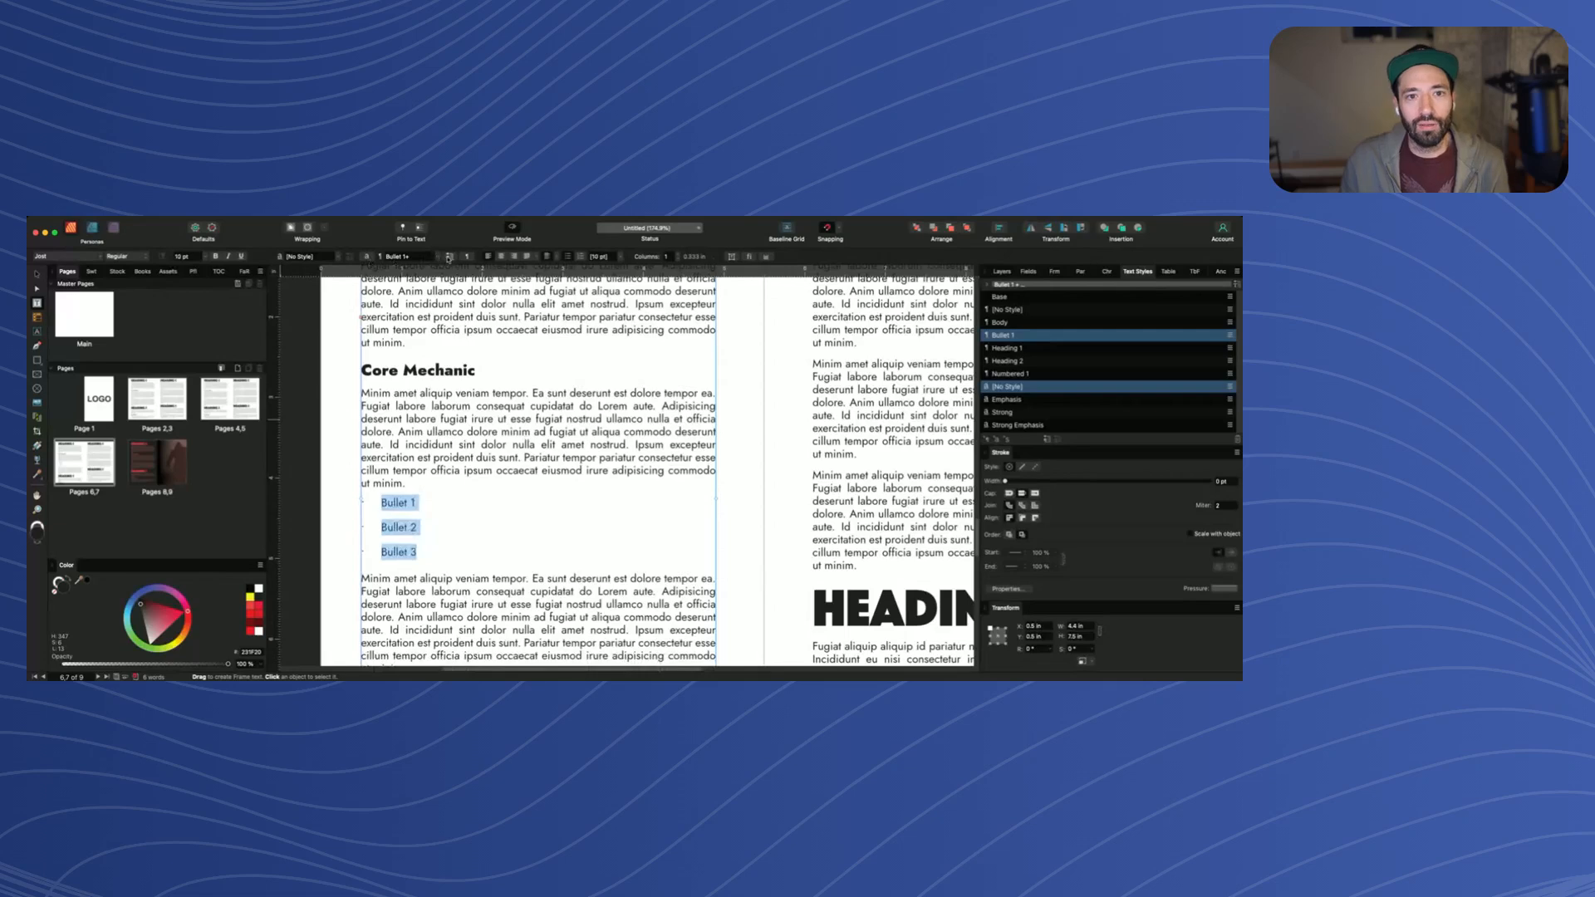
Update the Bullet 1 paragraph style with the formatting of the three bulleted items
click(450, 258)
click(406, 504)
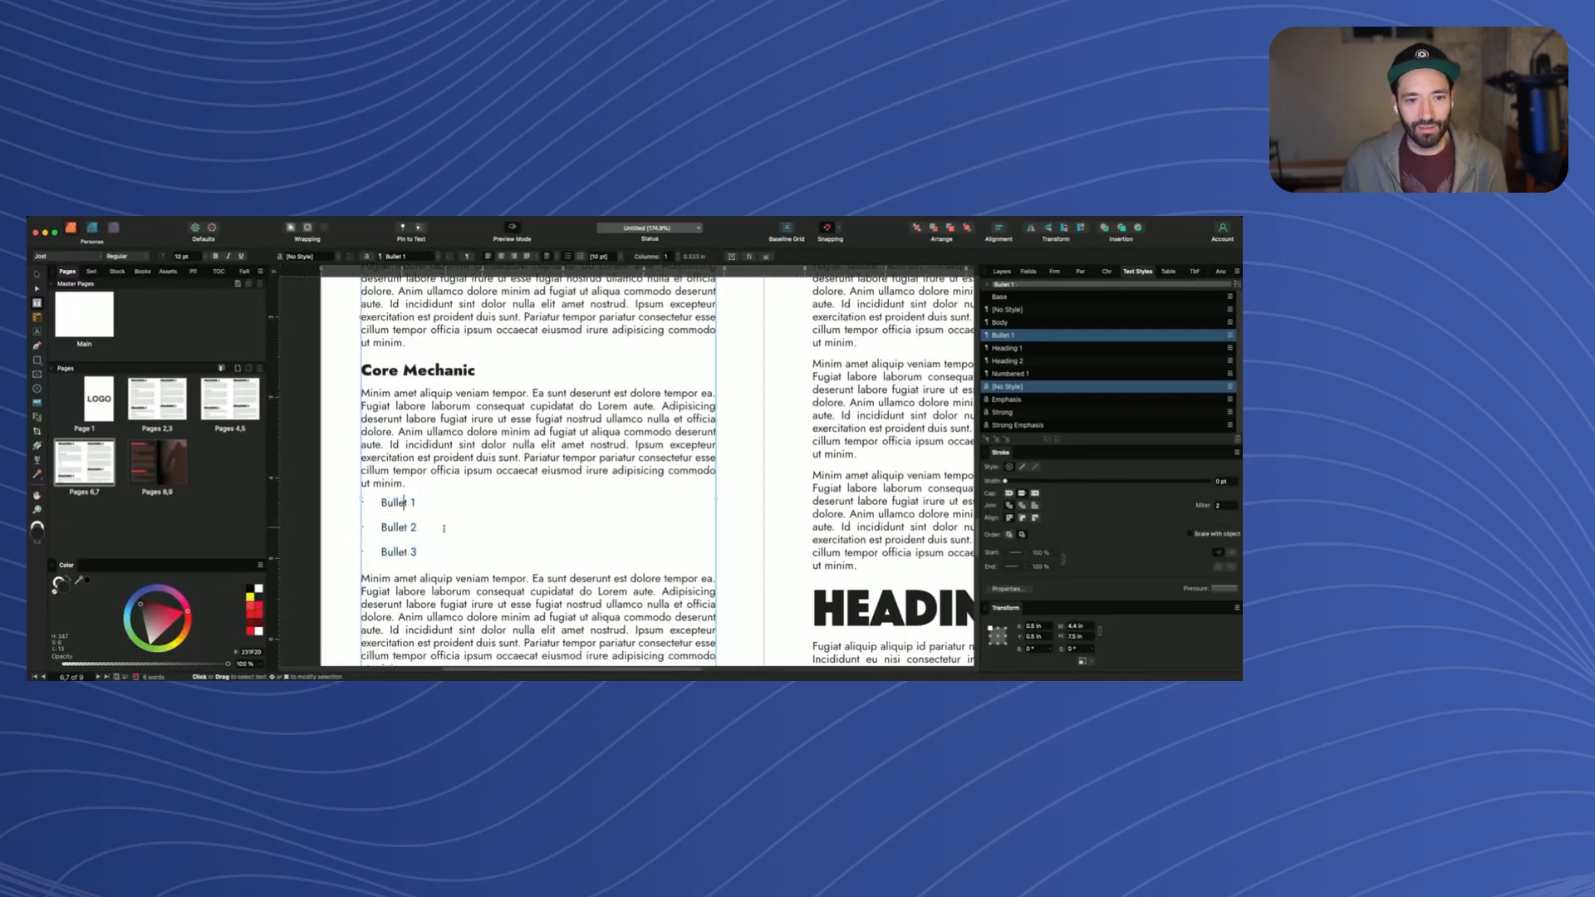
Try tightening the space after paragraph of the three bulleted items, testing 0 pt and 2 pt
drag(419, 552, 376, 508)
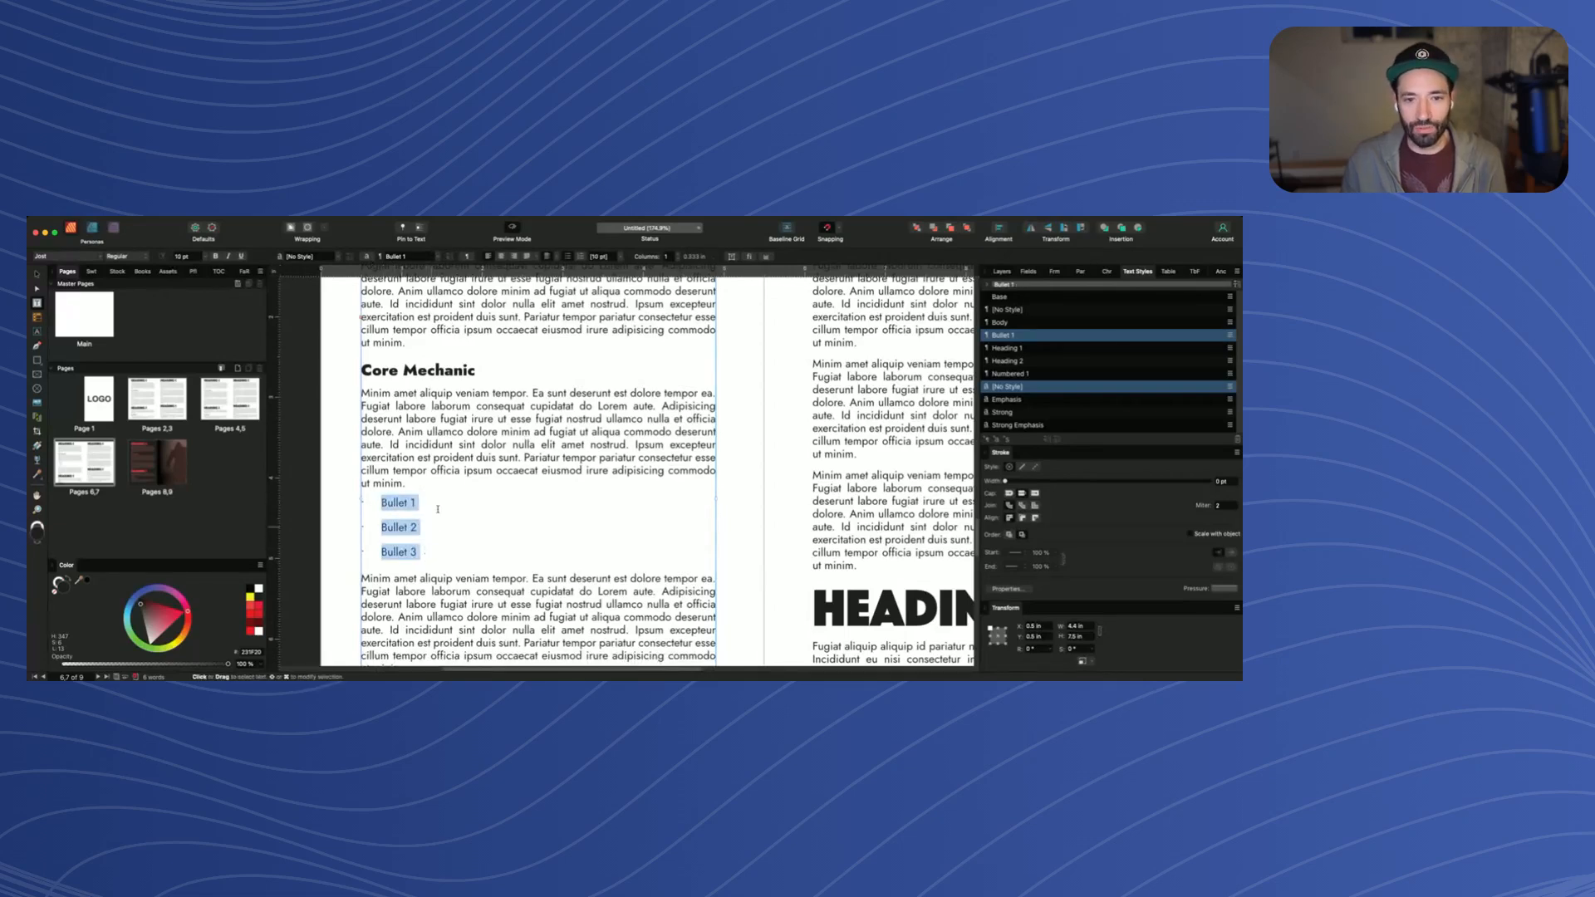
click(1079, 272)
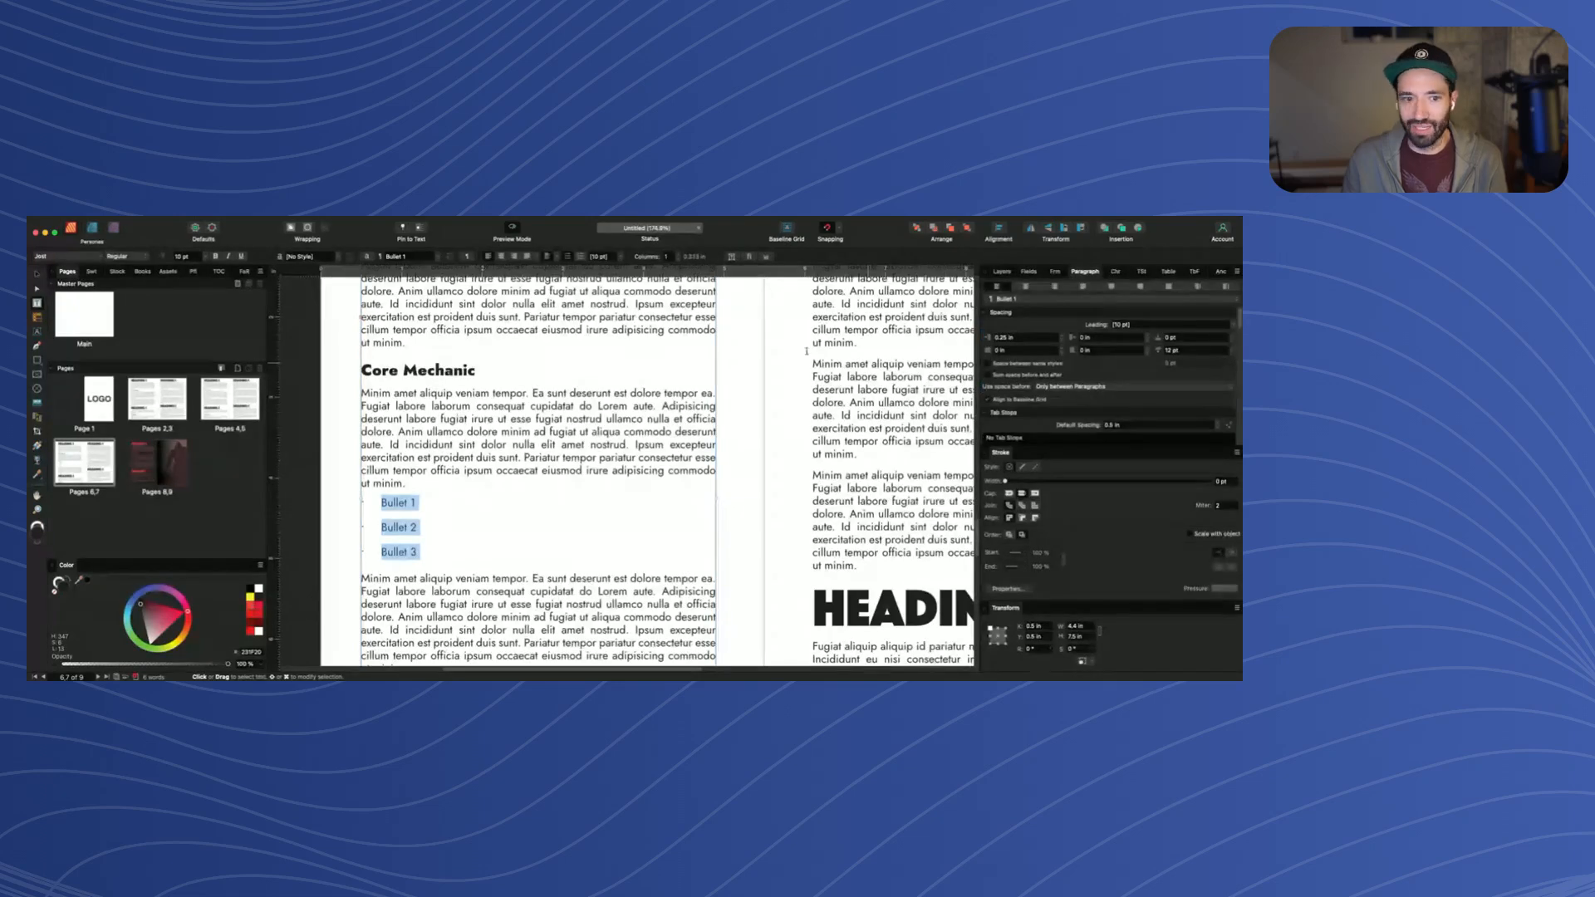
click(1231, 354)
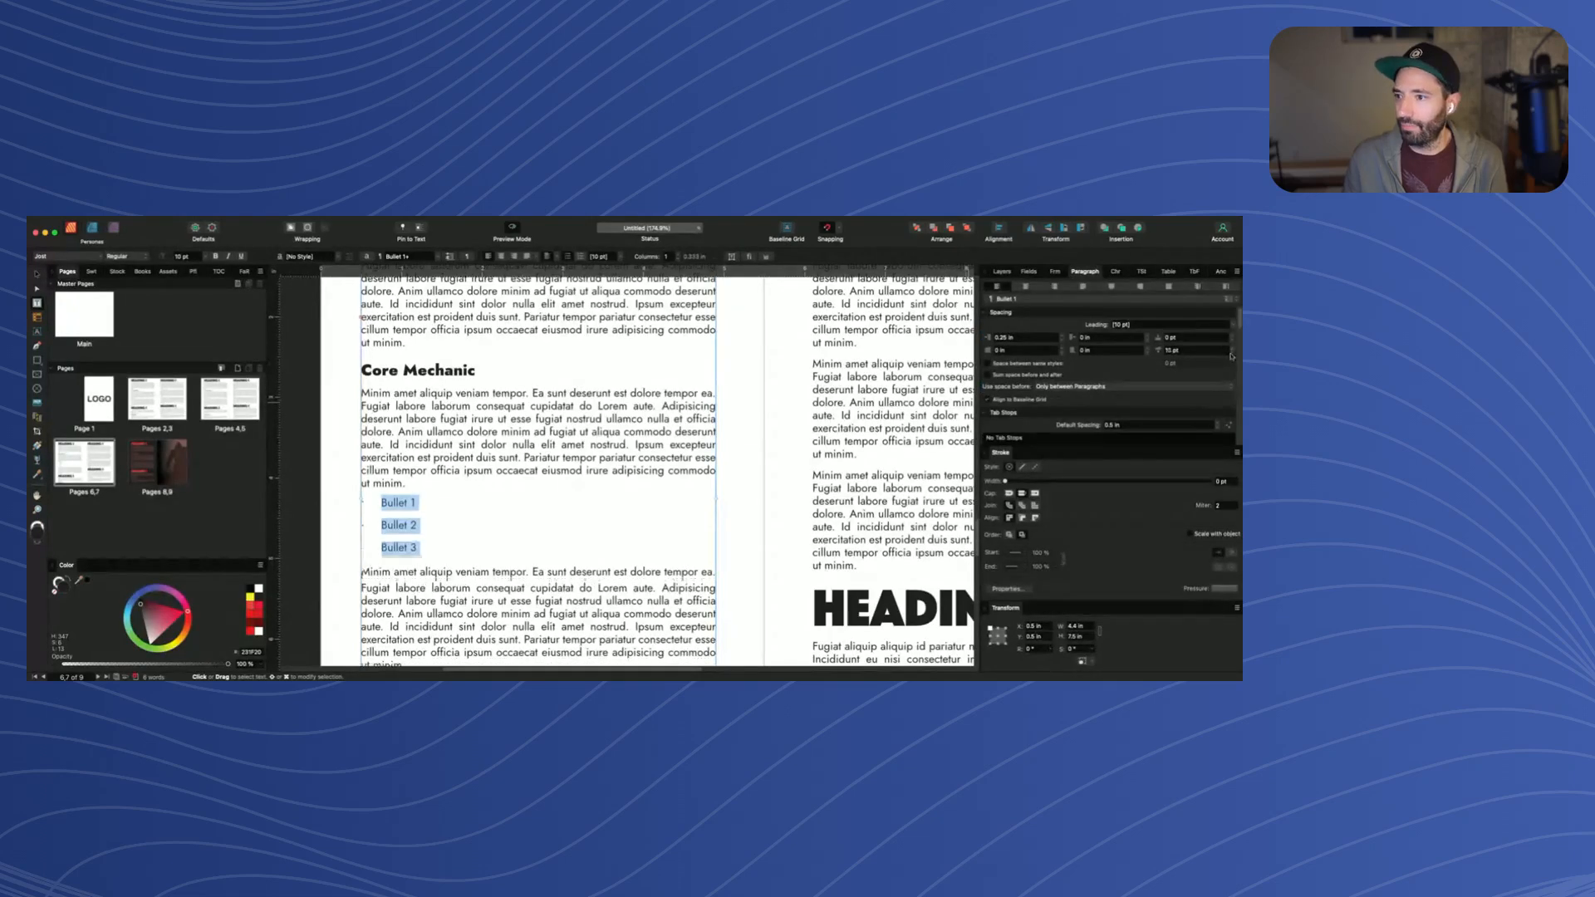
click(1231, 354)
click(1231, 354)
click(1231, 354)
click(1187, 350)
text(0)
key(Return)
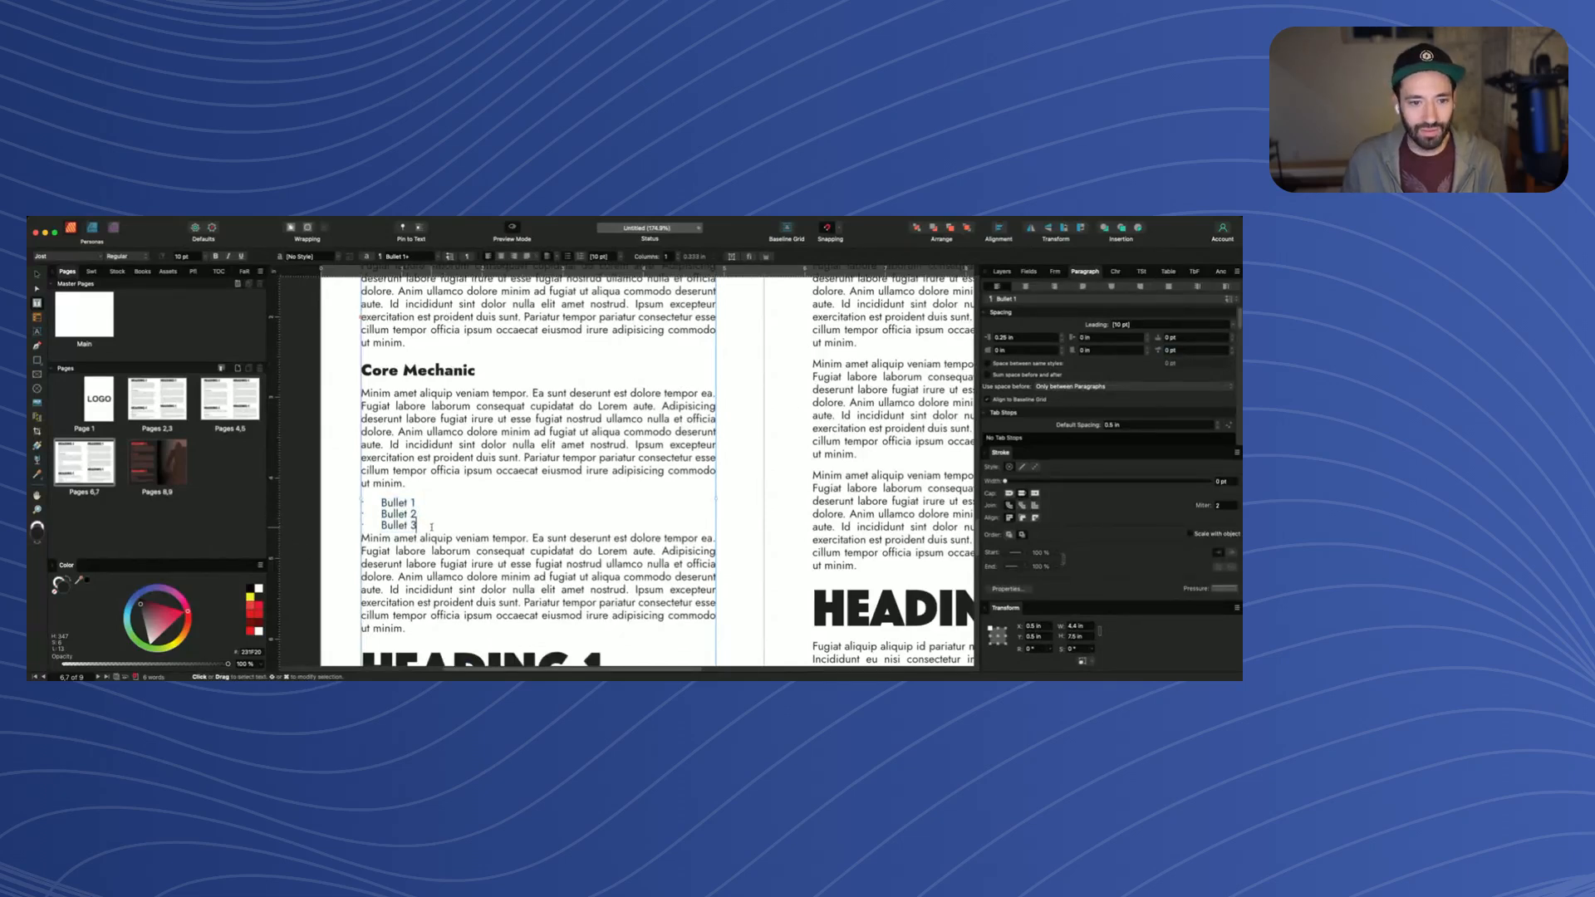
click(1232, 350)
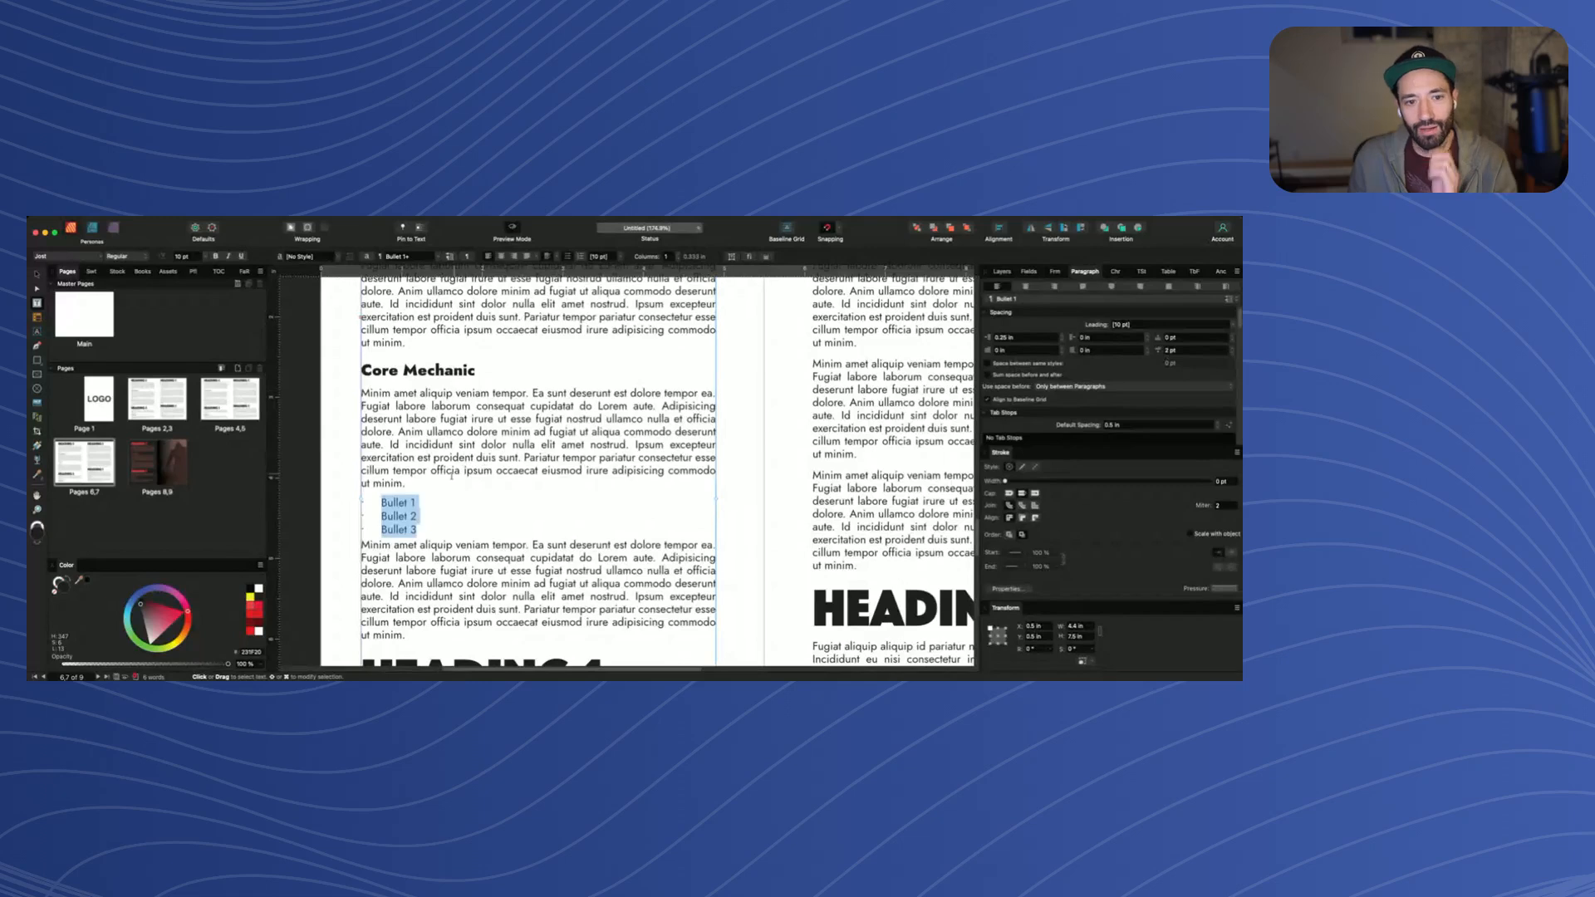
Check the body paragraph's spacing and set the three bulleted items' space after paragraph to 7.5 pt
drag(406, 484, 398, 431)
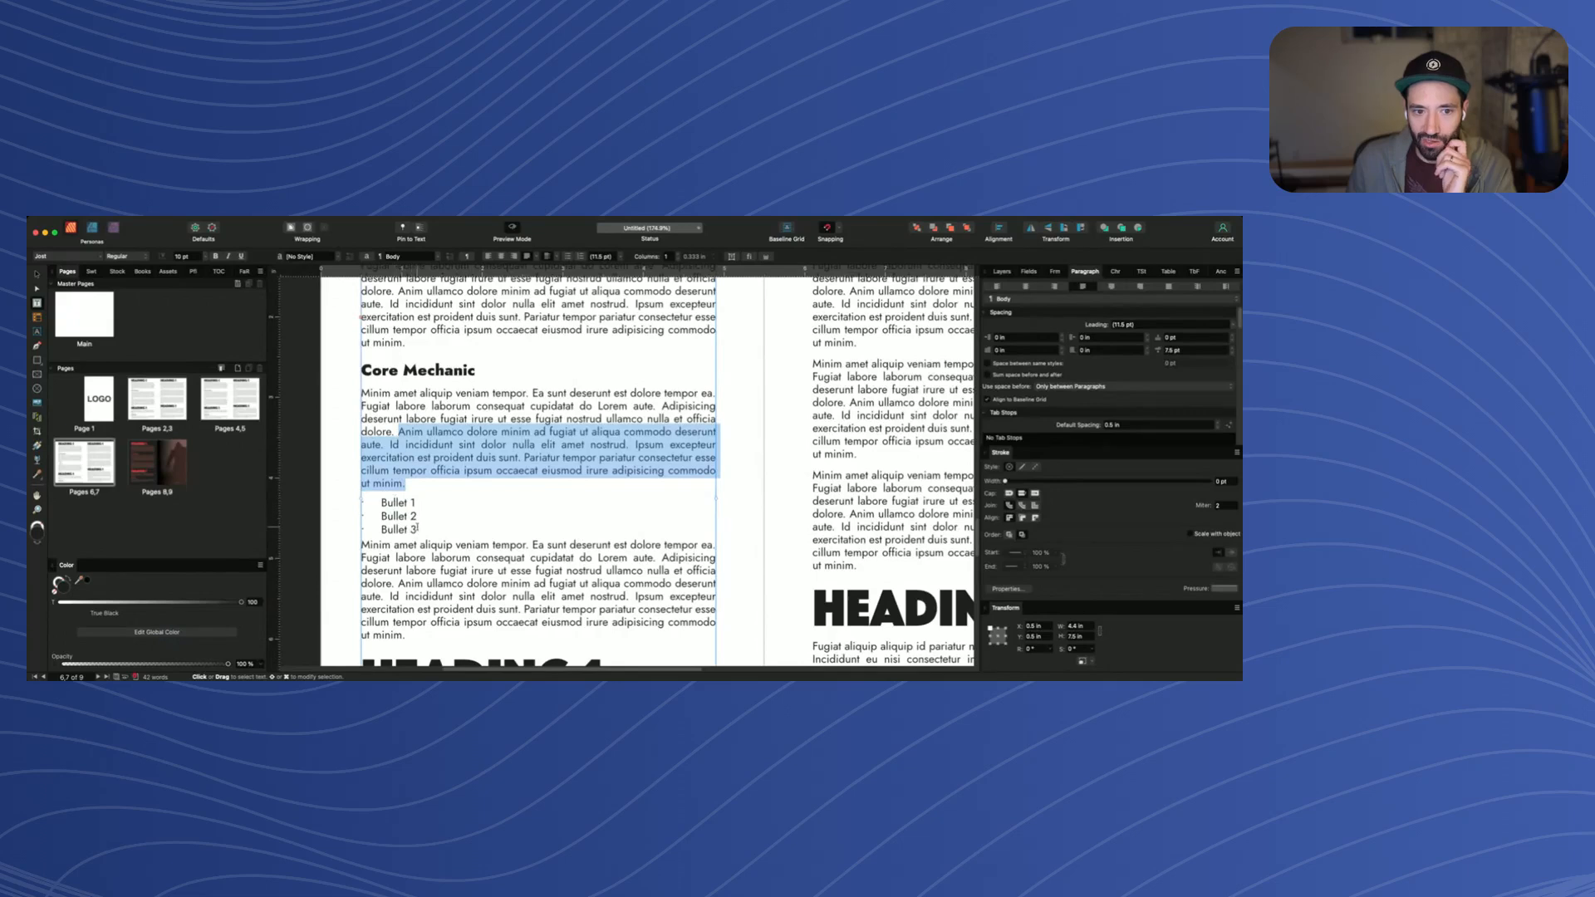
drag(417, 527, 369, 502)
click(1172, 350)
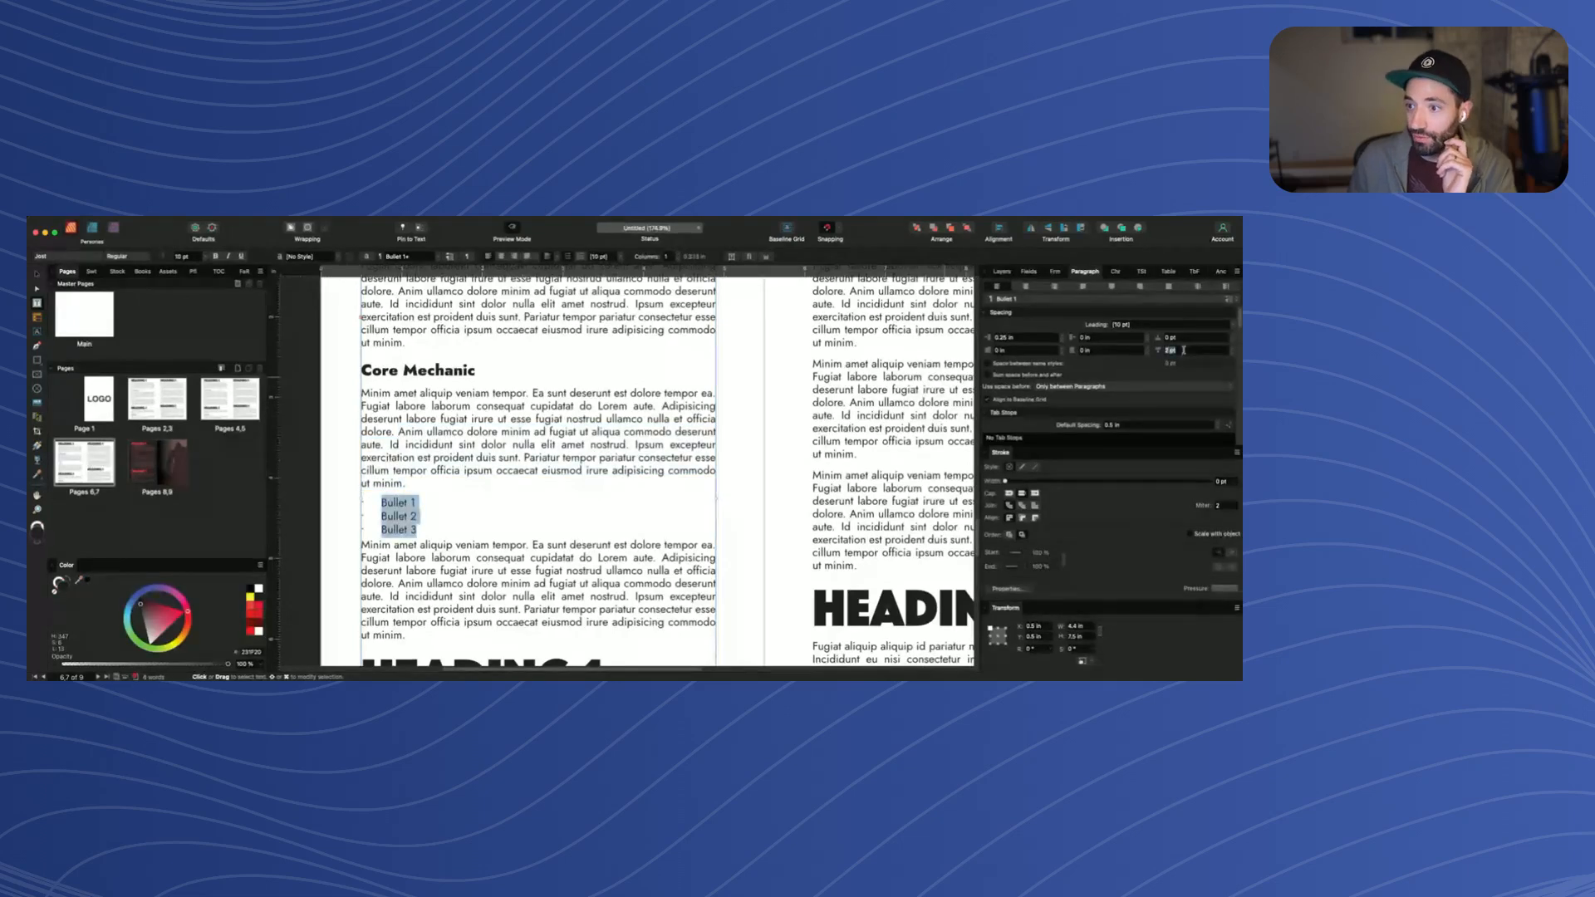
text(1)
key(Return)
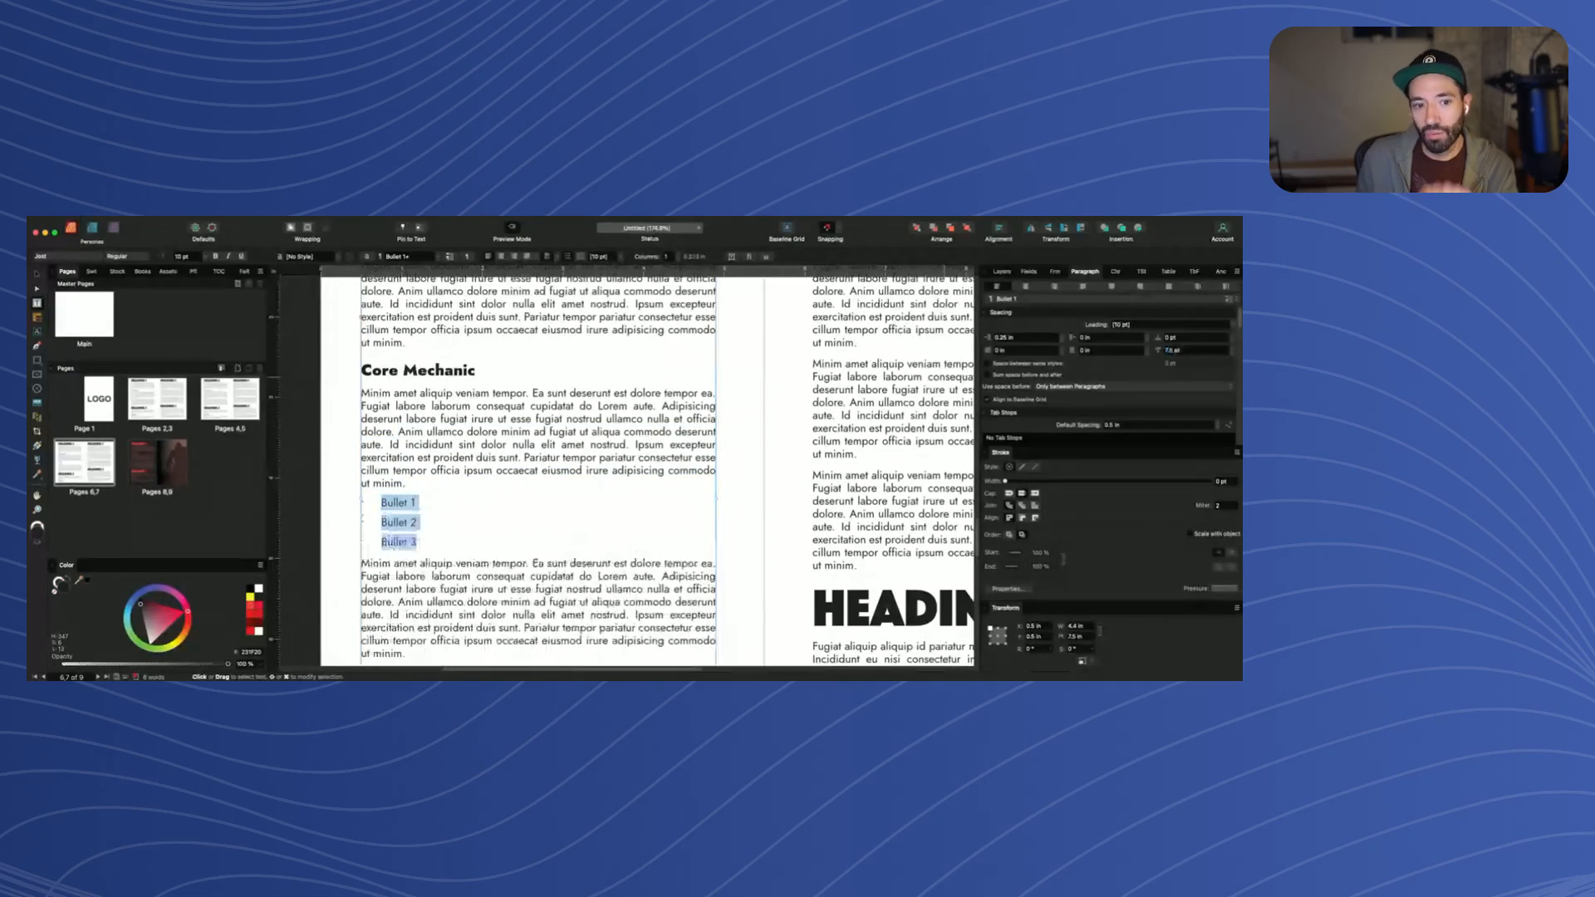
Enable space between same styles for the three bulleted items and set it to 2.5 pt
click(422, 531)
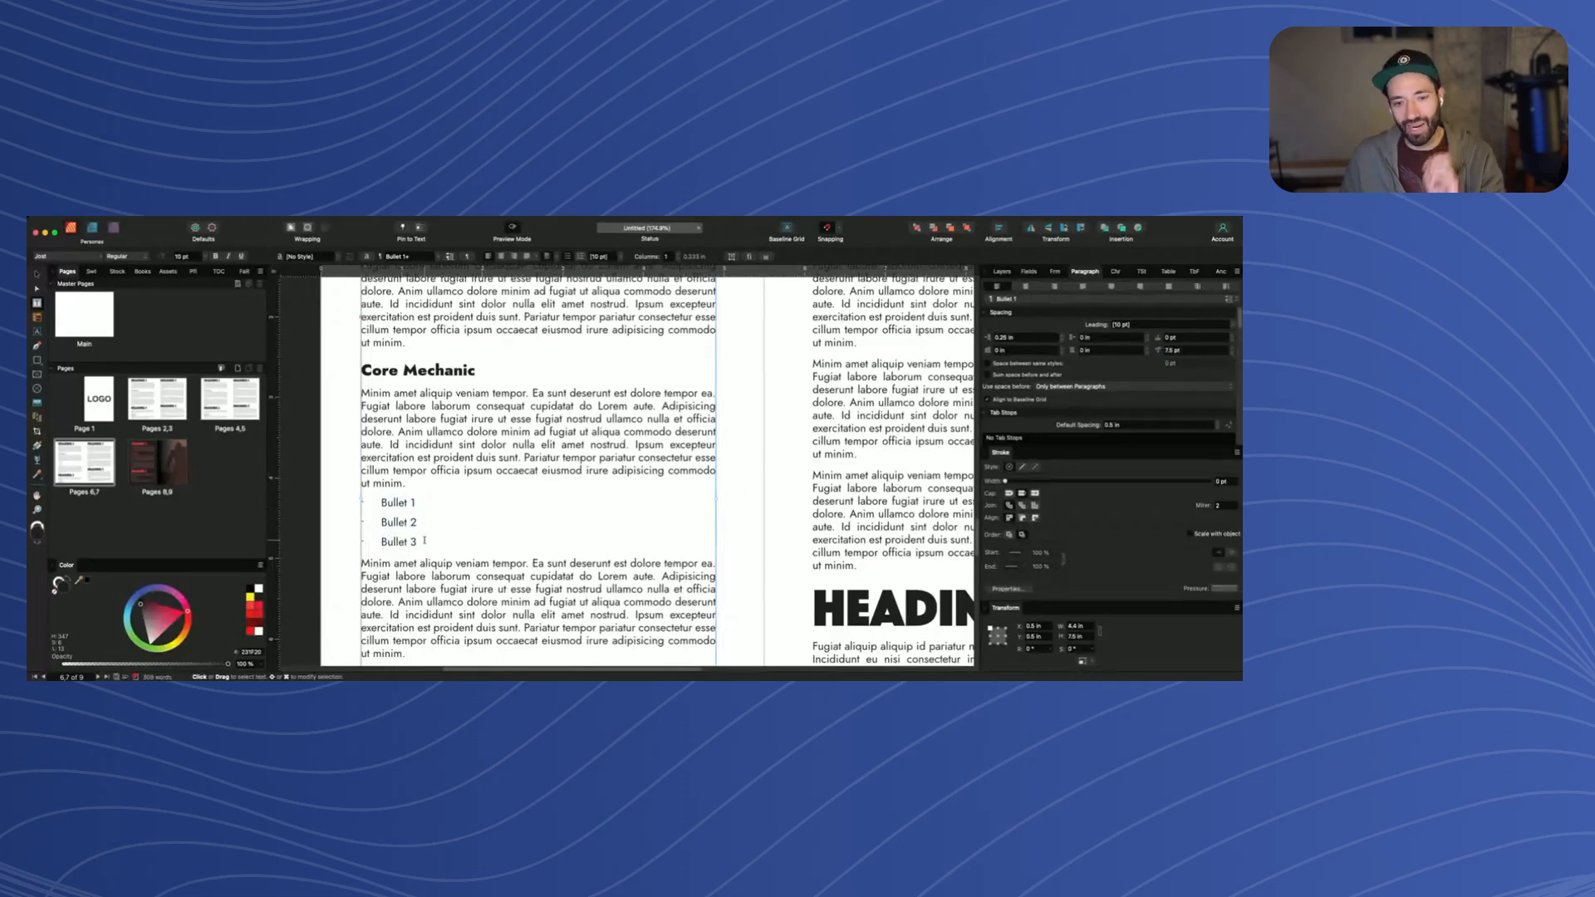
drag(424, 543, 365, 503)
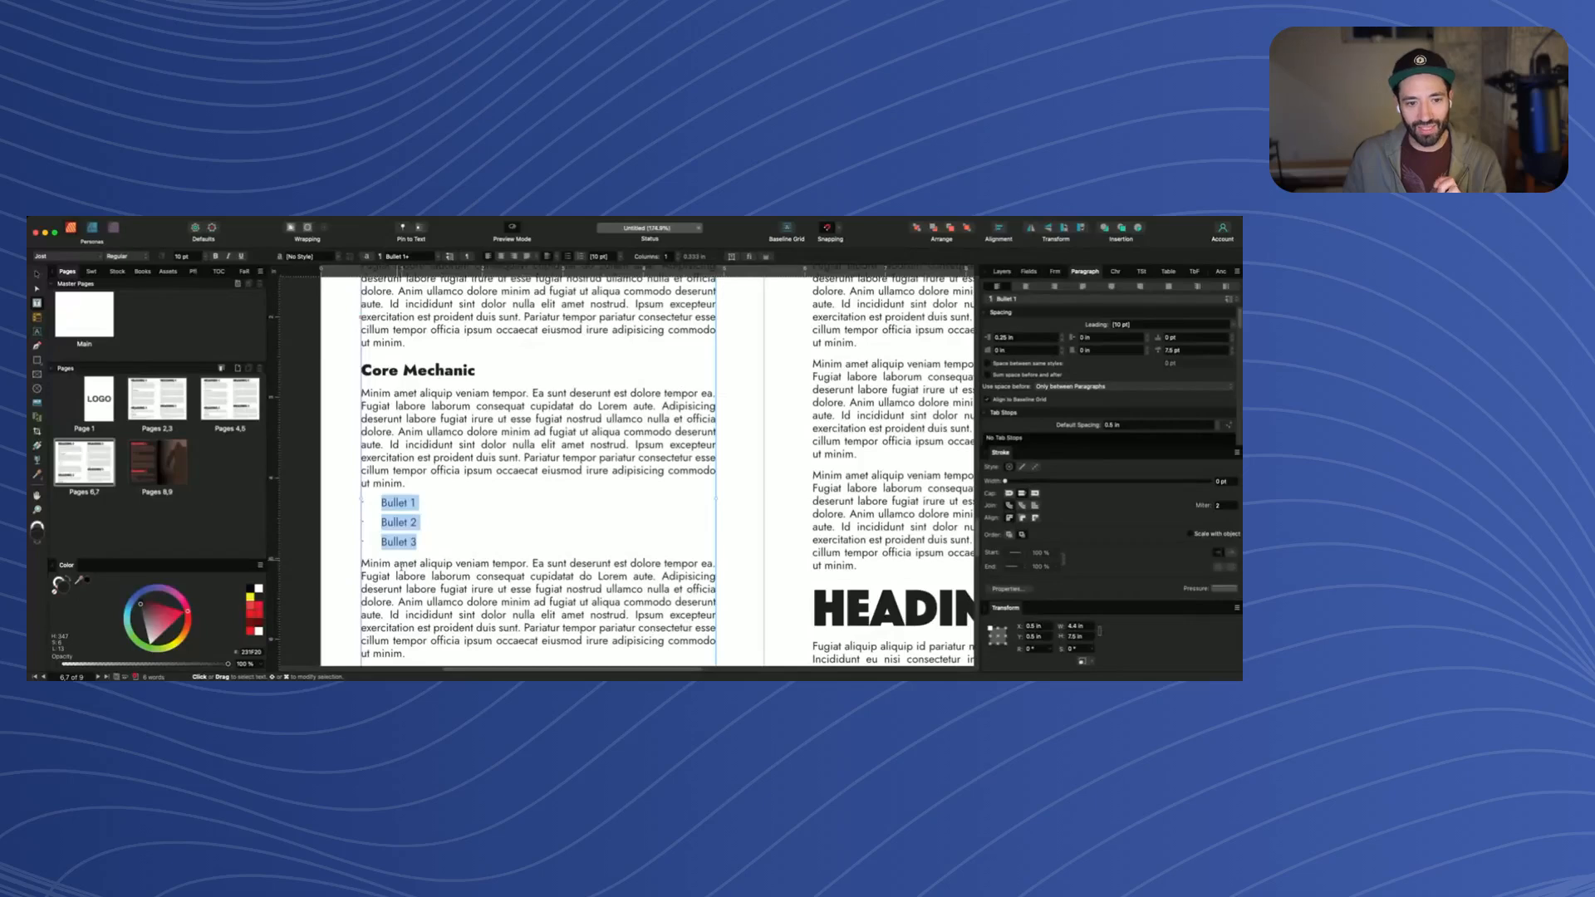
drag(401, 565, 356, 496)
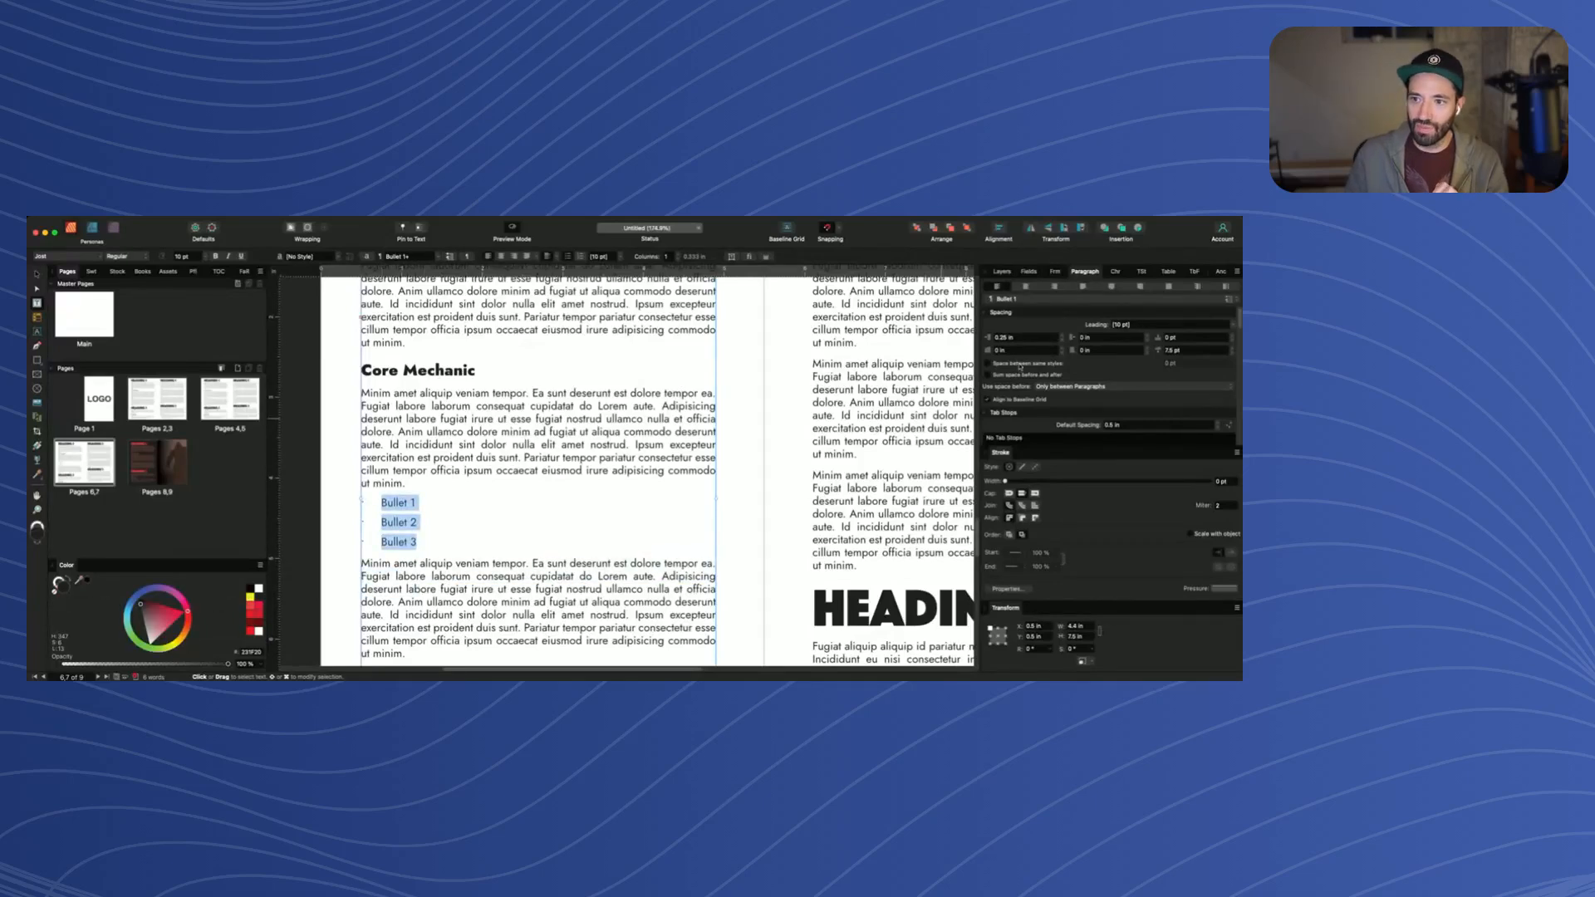
click(1023, 365)
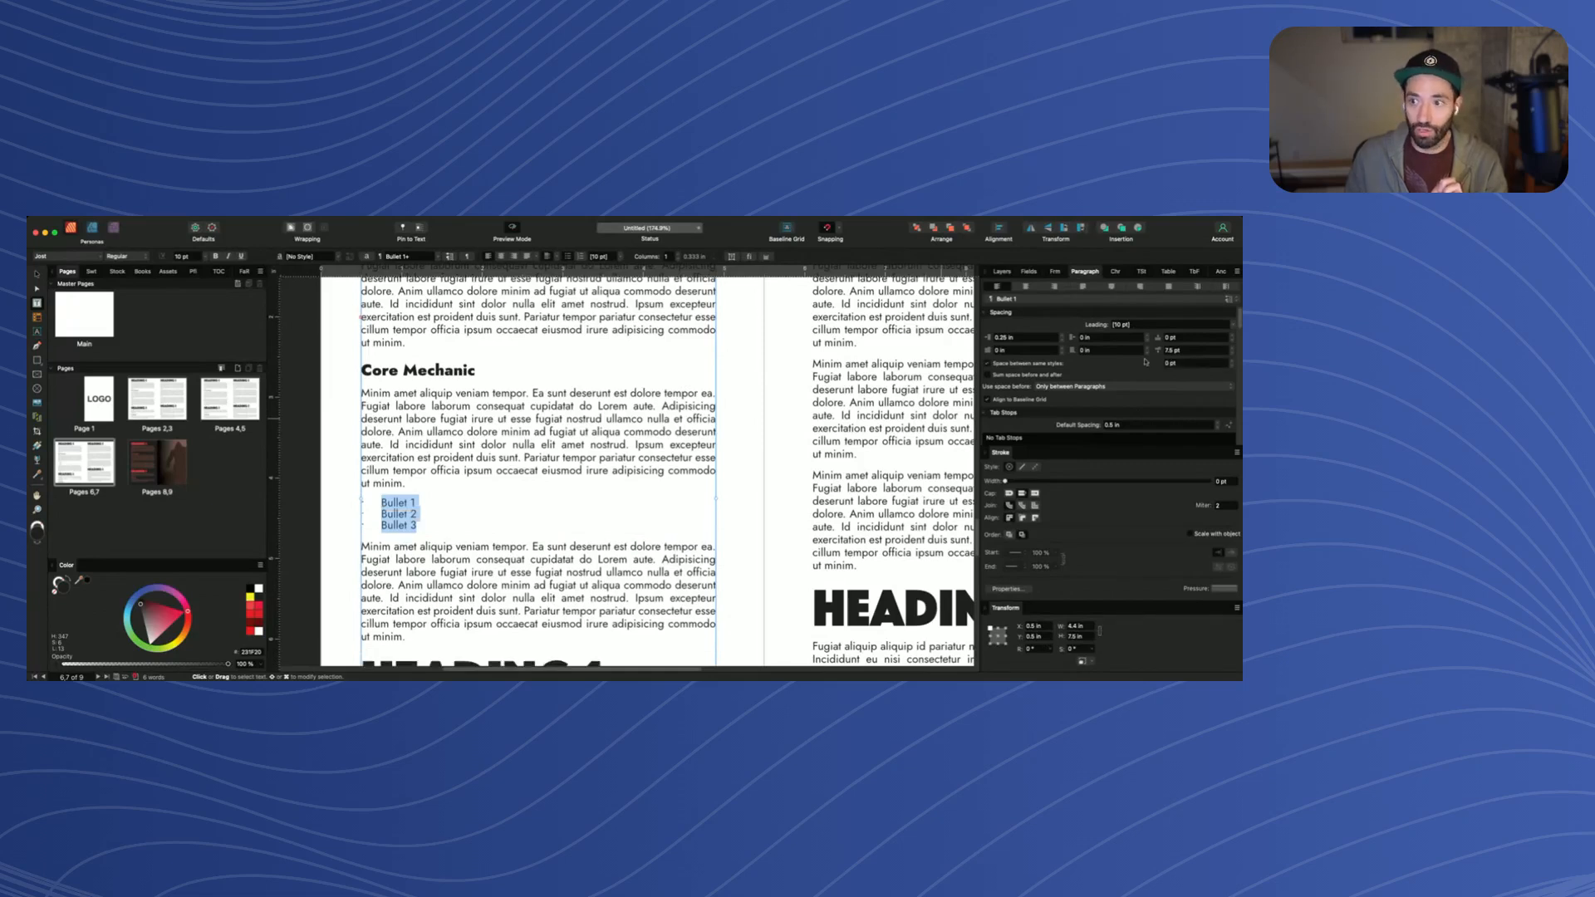
click(1186, 363)
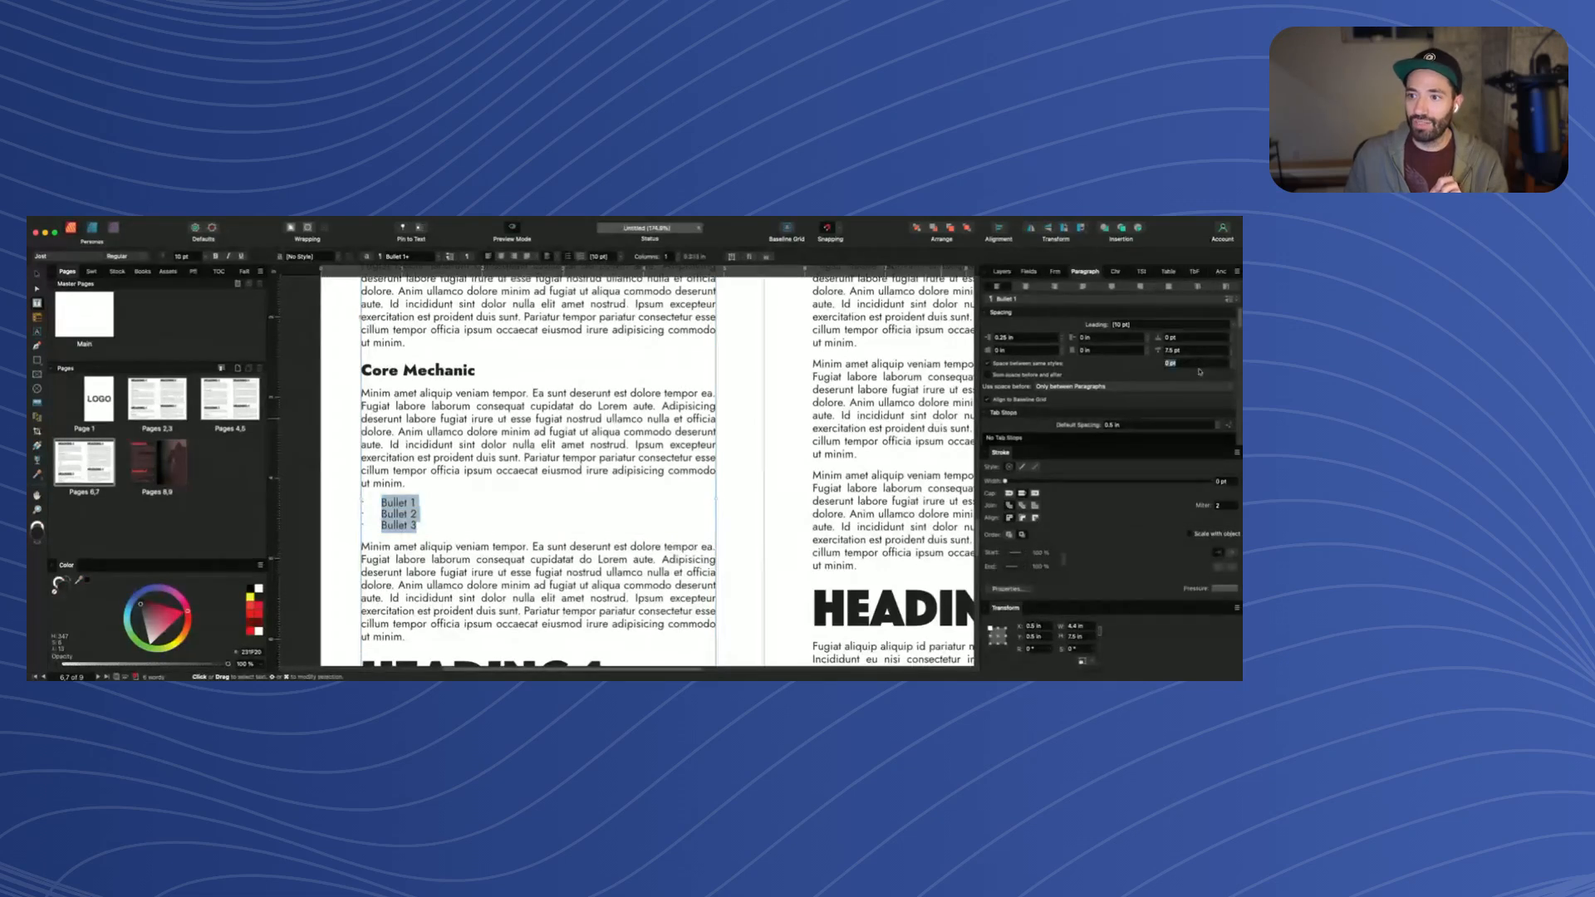
text(2.5)
key(Return)
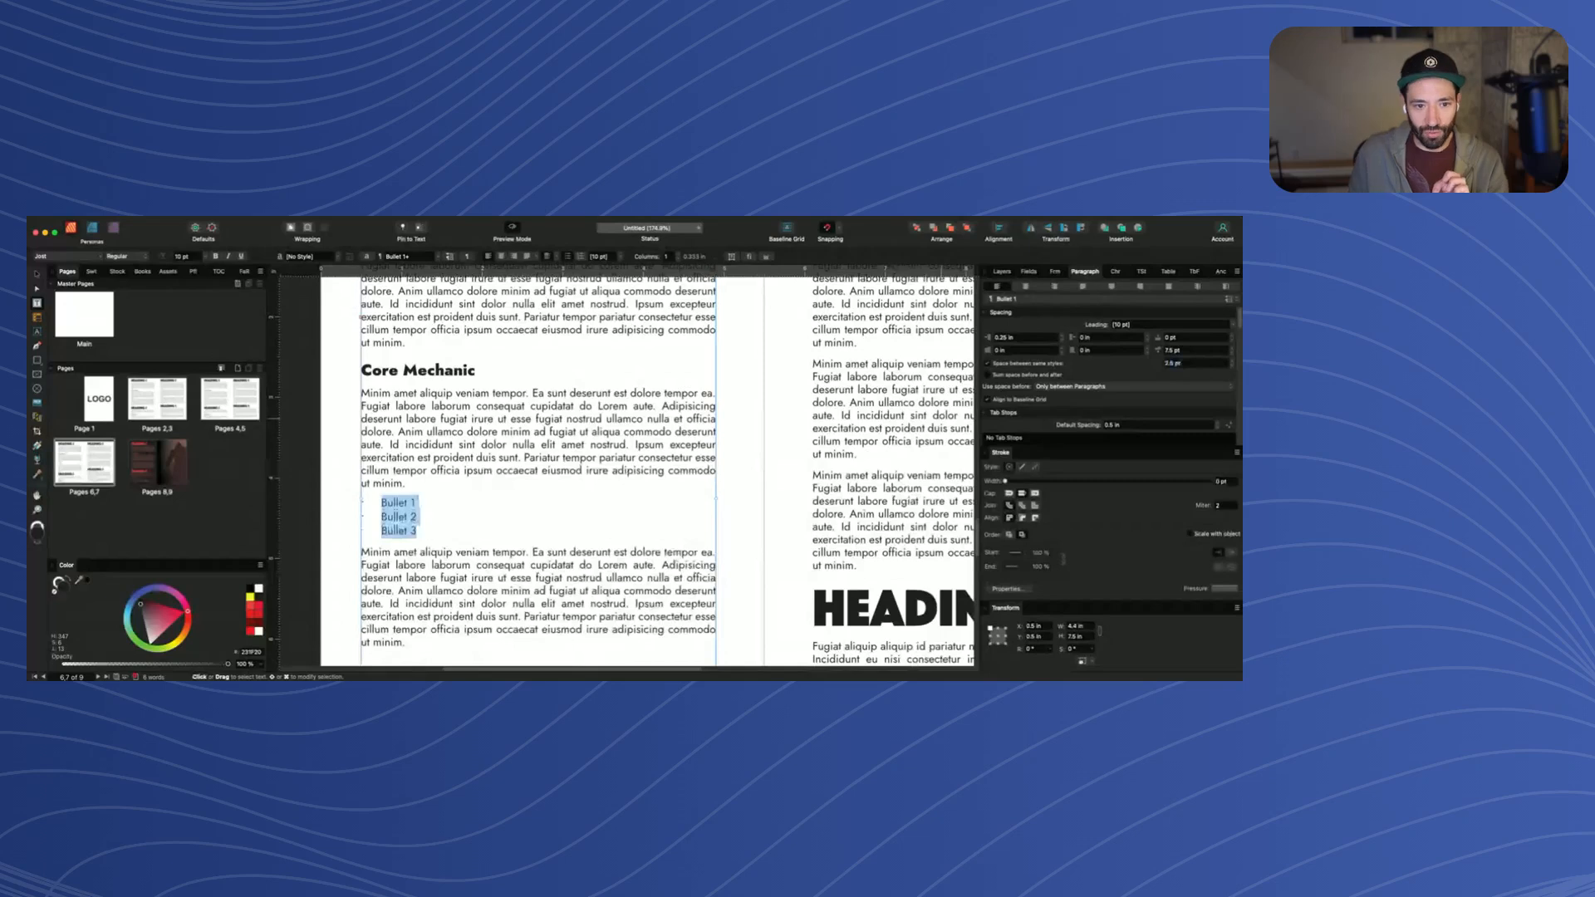
Reselect the three bulleted items and update the Bullet 1 style with their revised paragraph spacing
click(407, 503)
drag(378, 500, 436, 532)
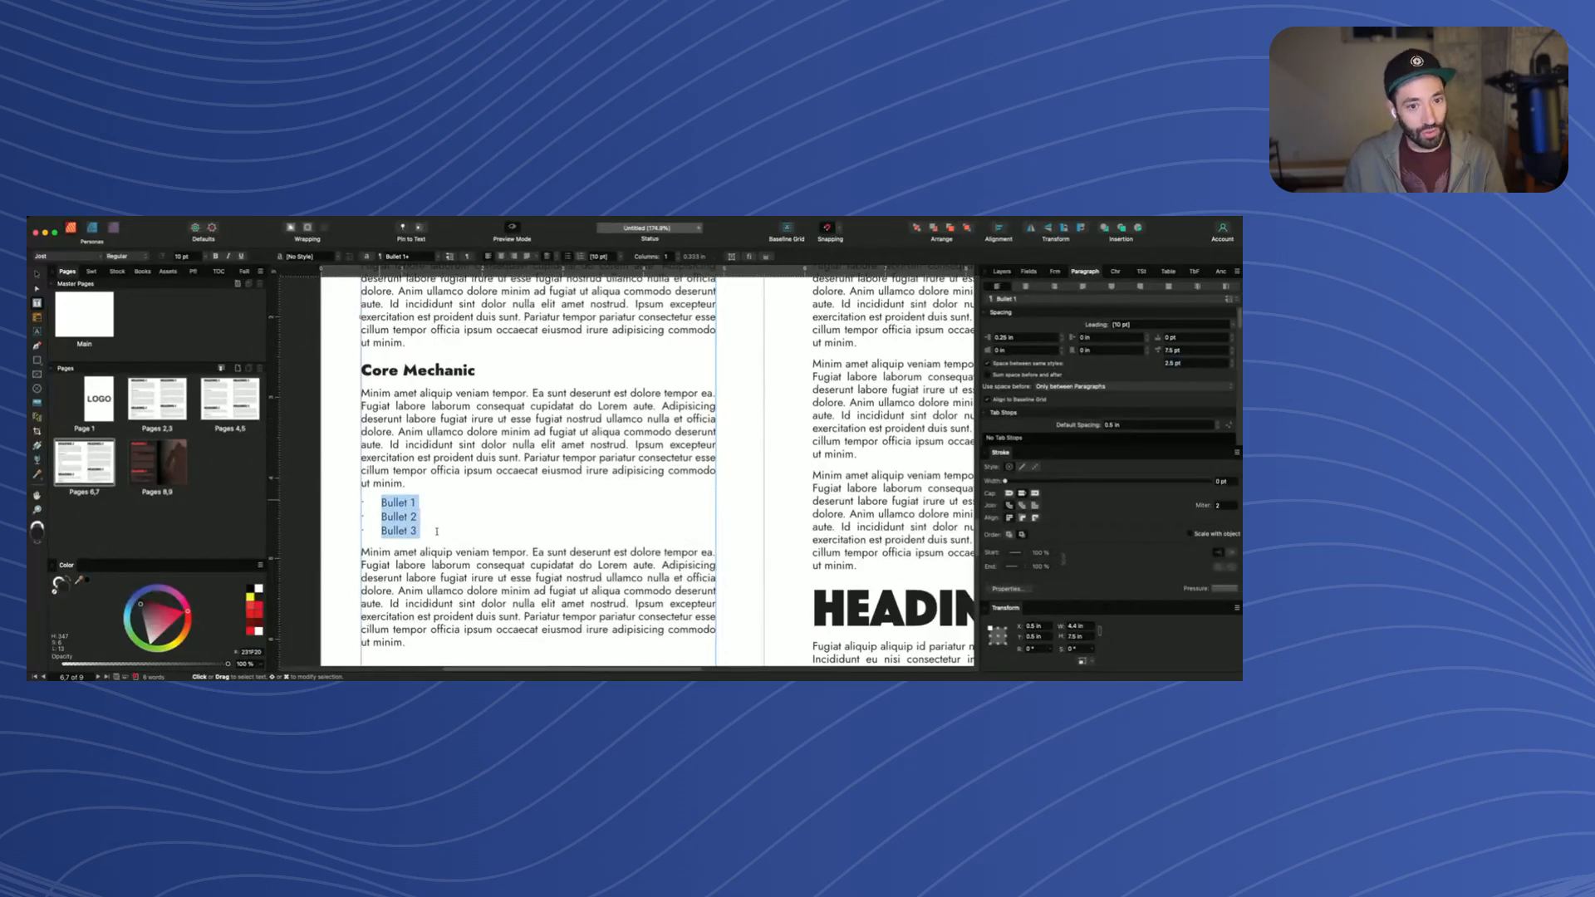
click(380, 531)
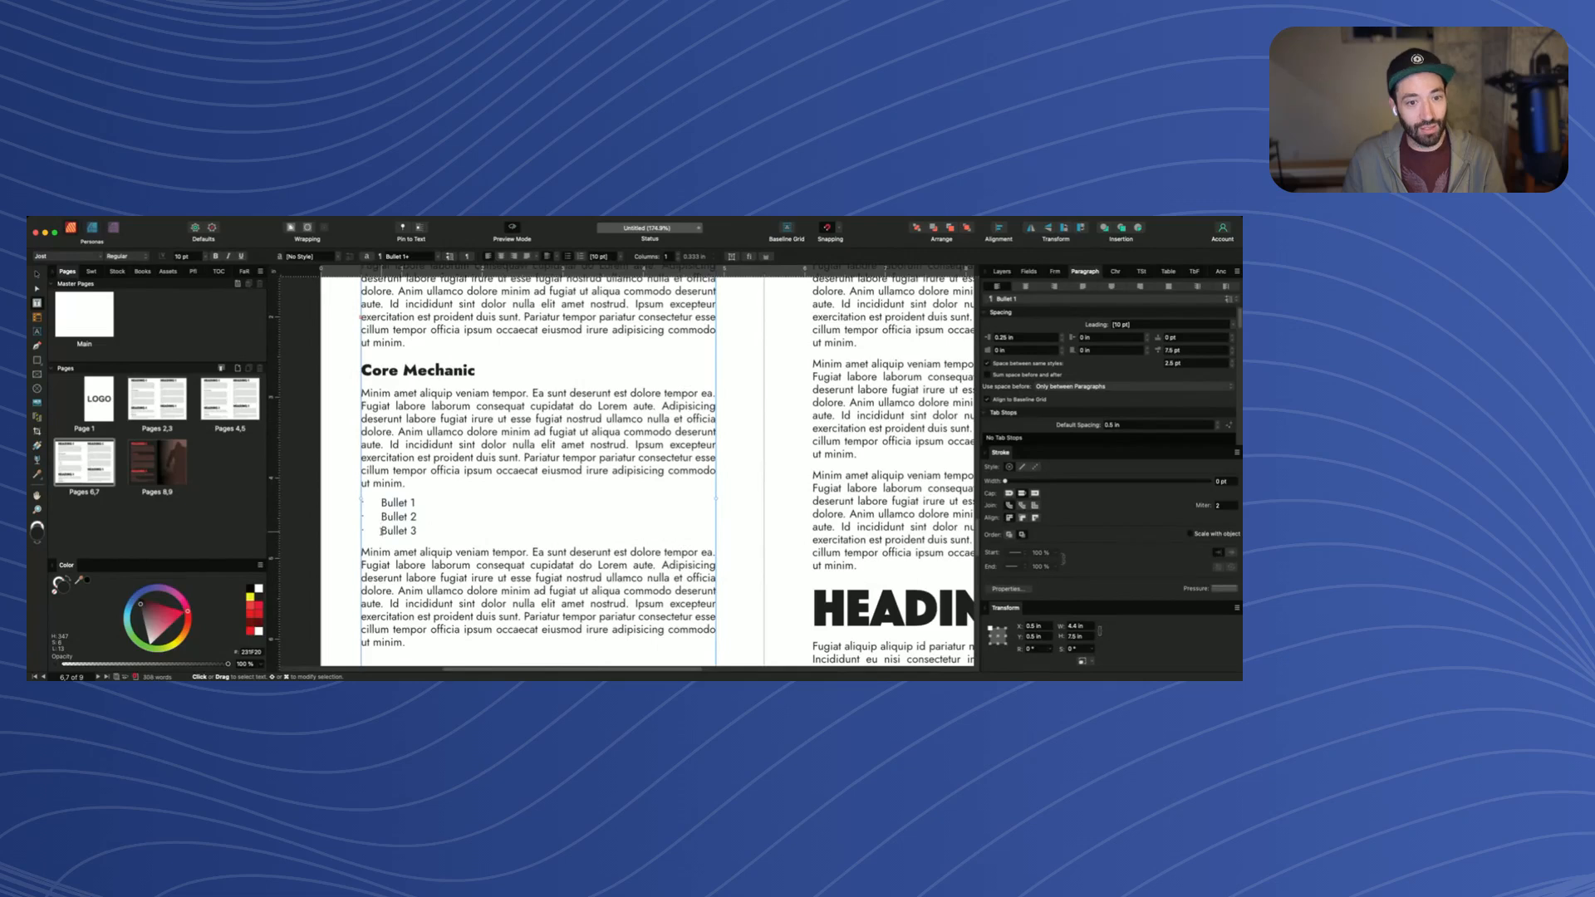
shift+click(428, 531)
drag(428, 531, 360, 503)
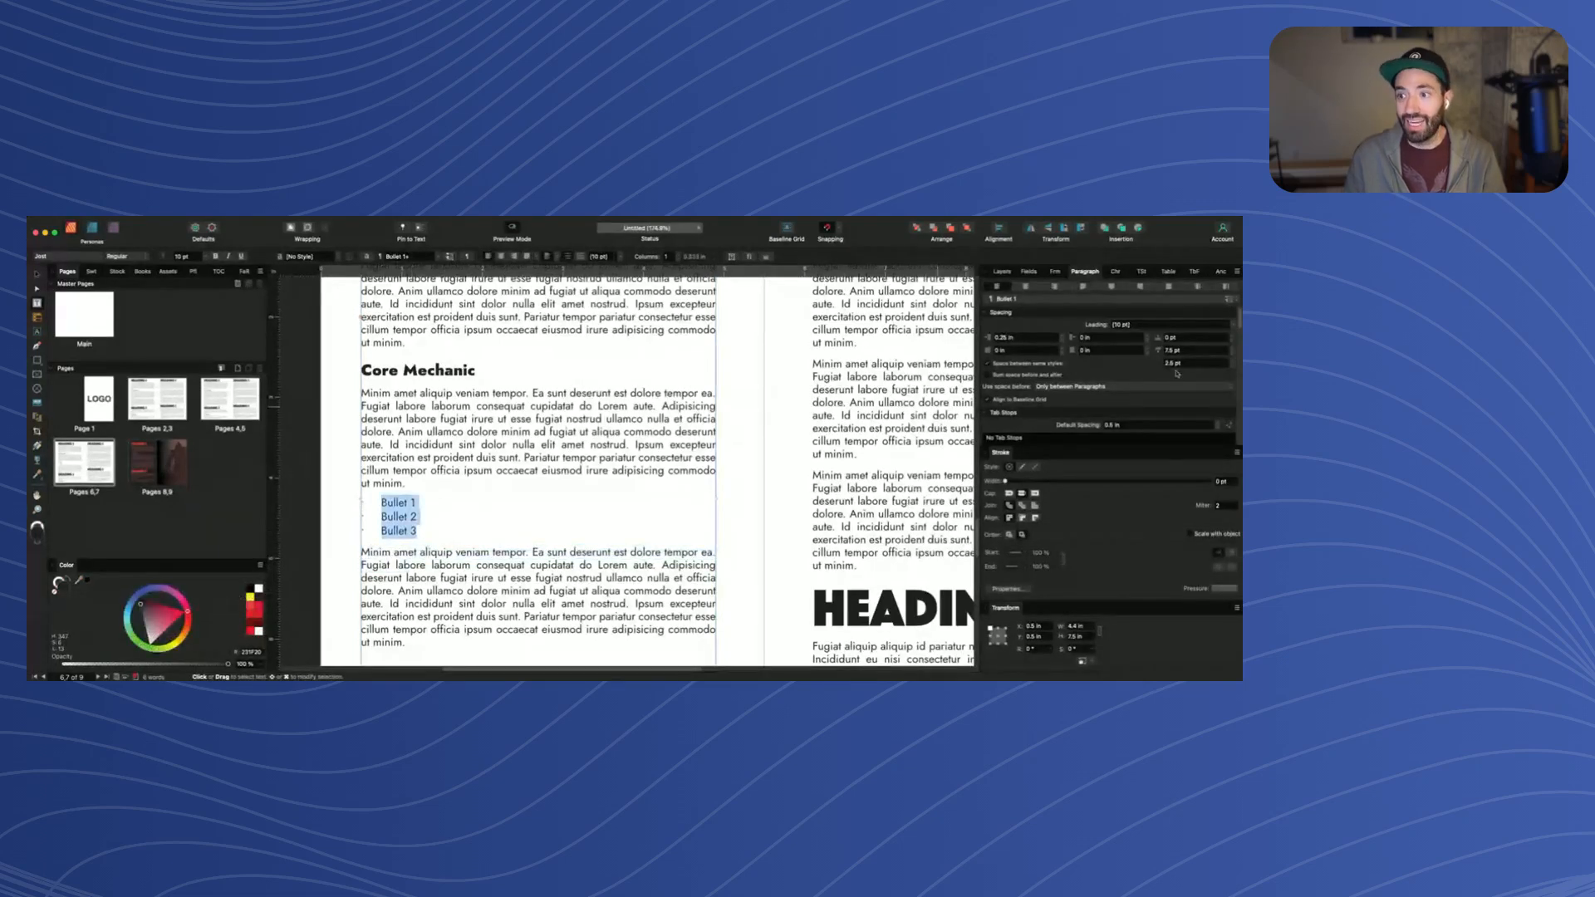
click(446, 261)
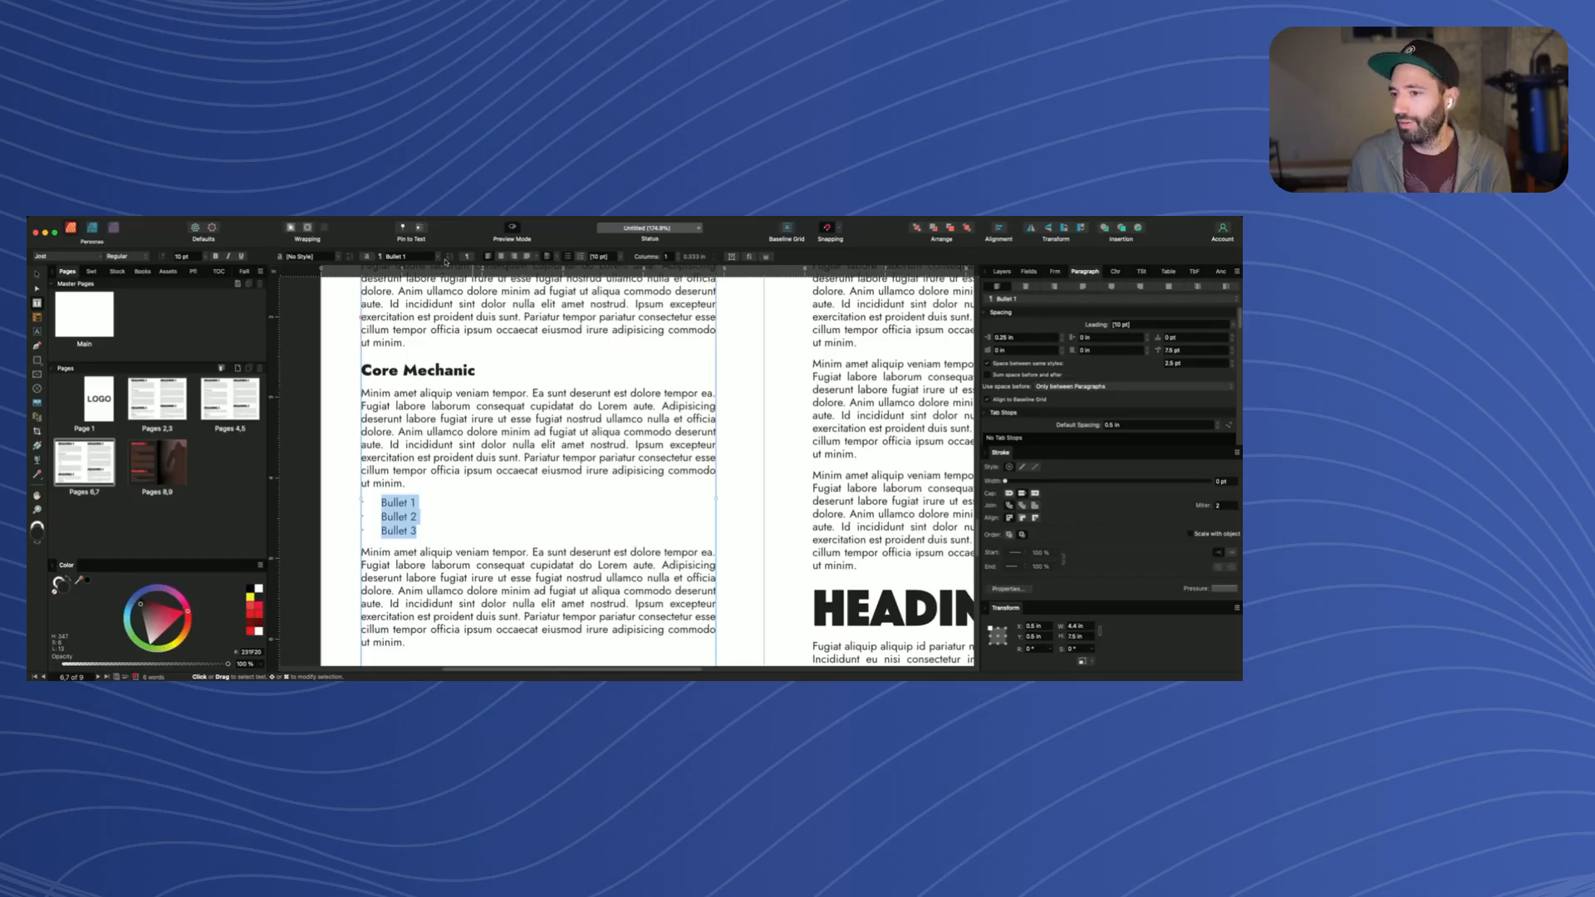
click(431, 517)
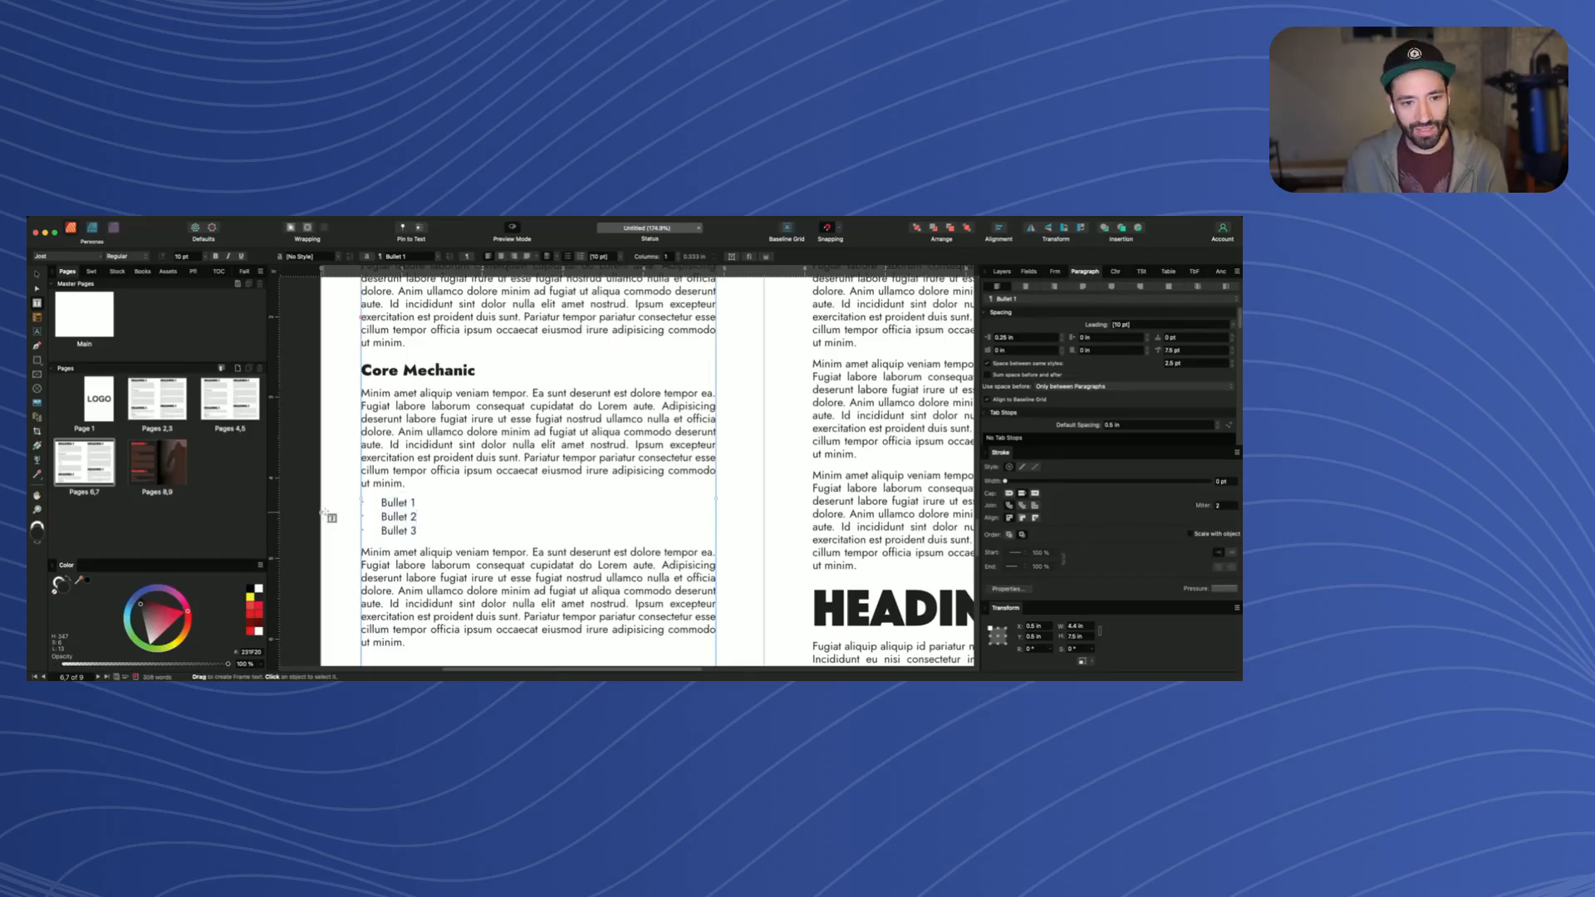
Place the cursor in the first list item and bring its Bullets and Numbering settings into view
scroll(341, 507, up, 5)
click(418, 493)
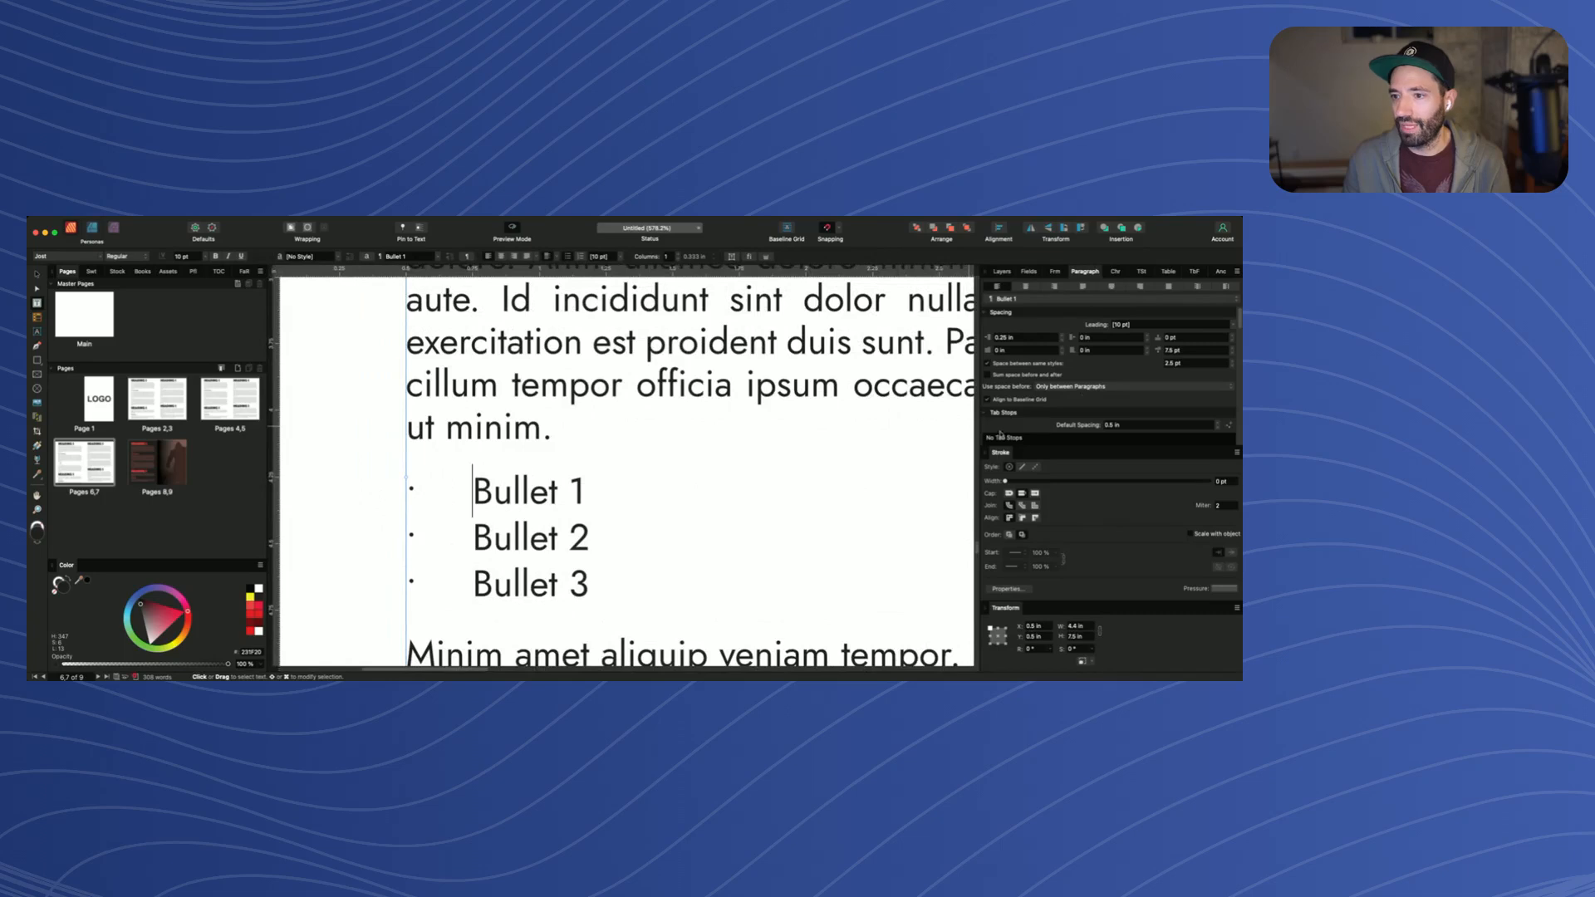
drag(1238, 324, 1239, 370)
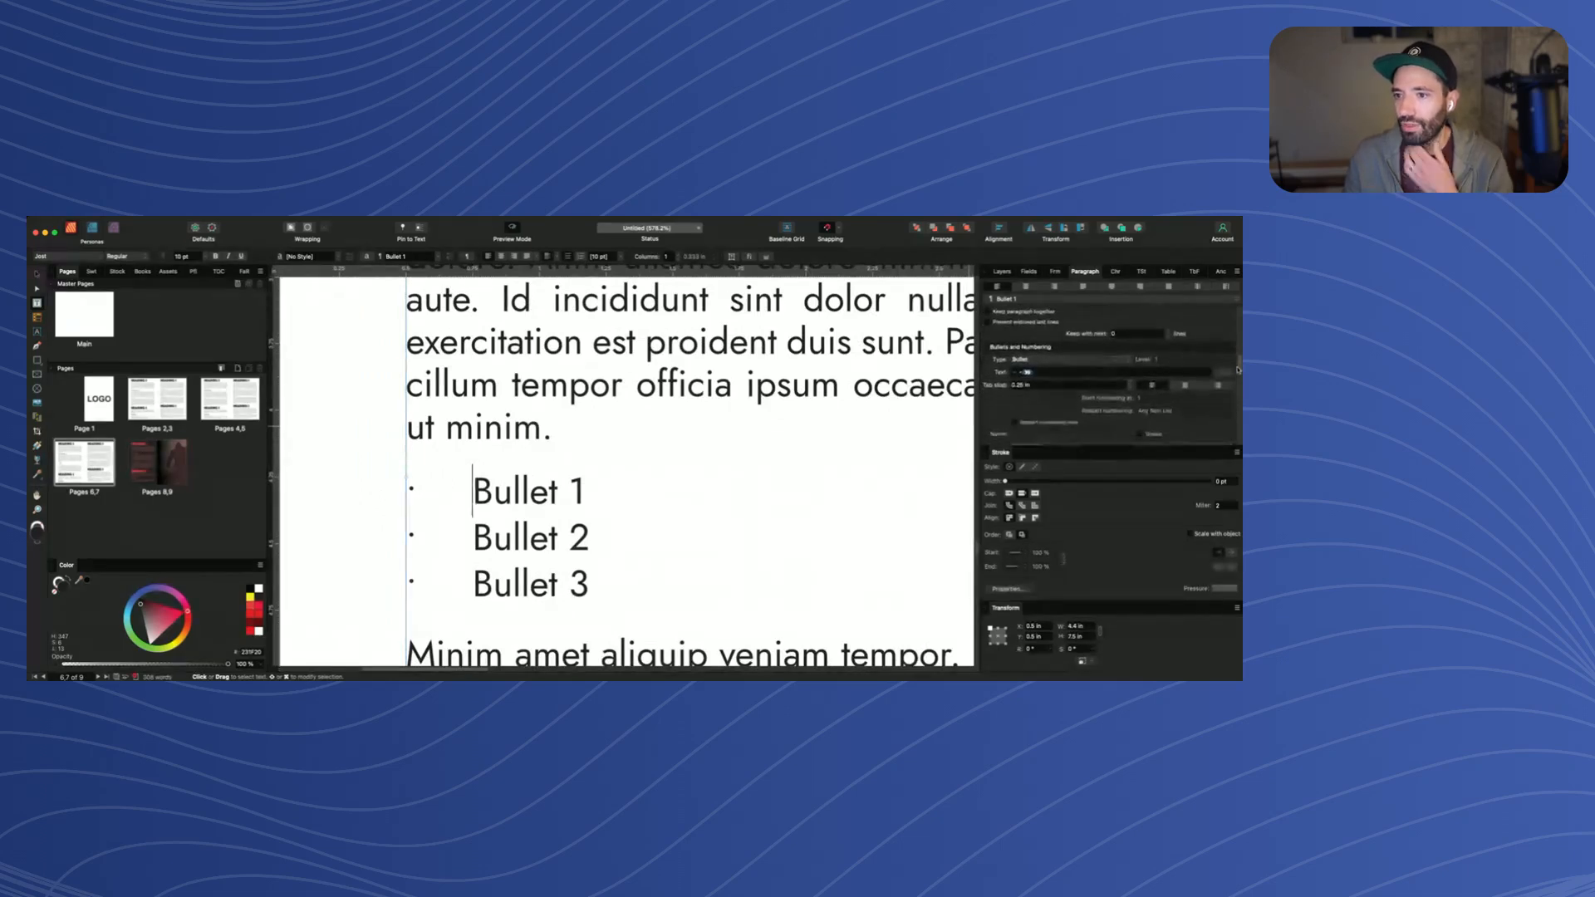
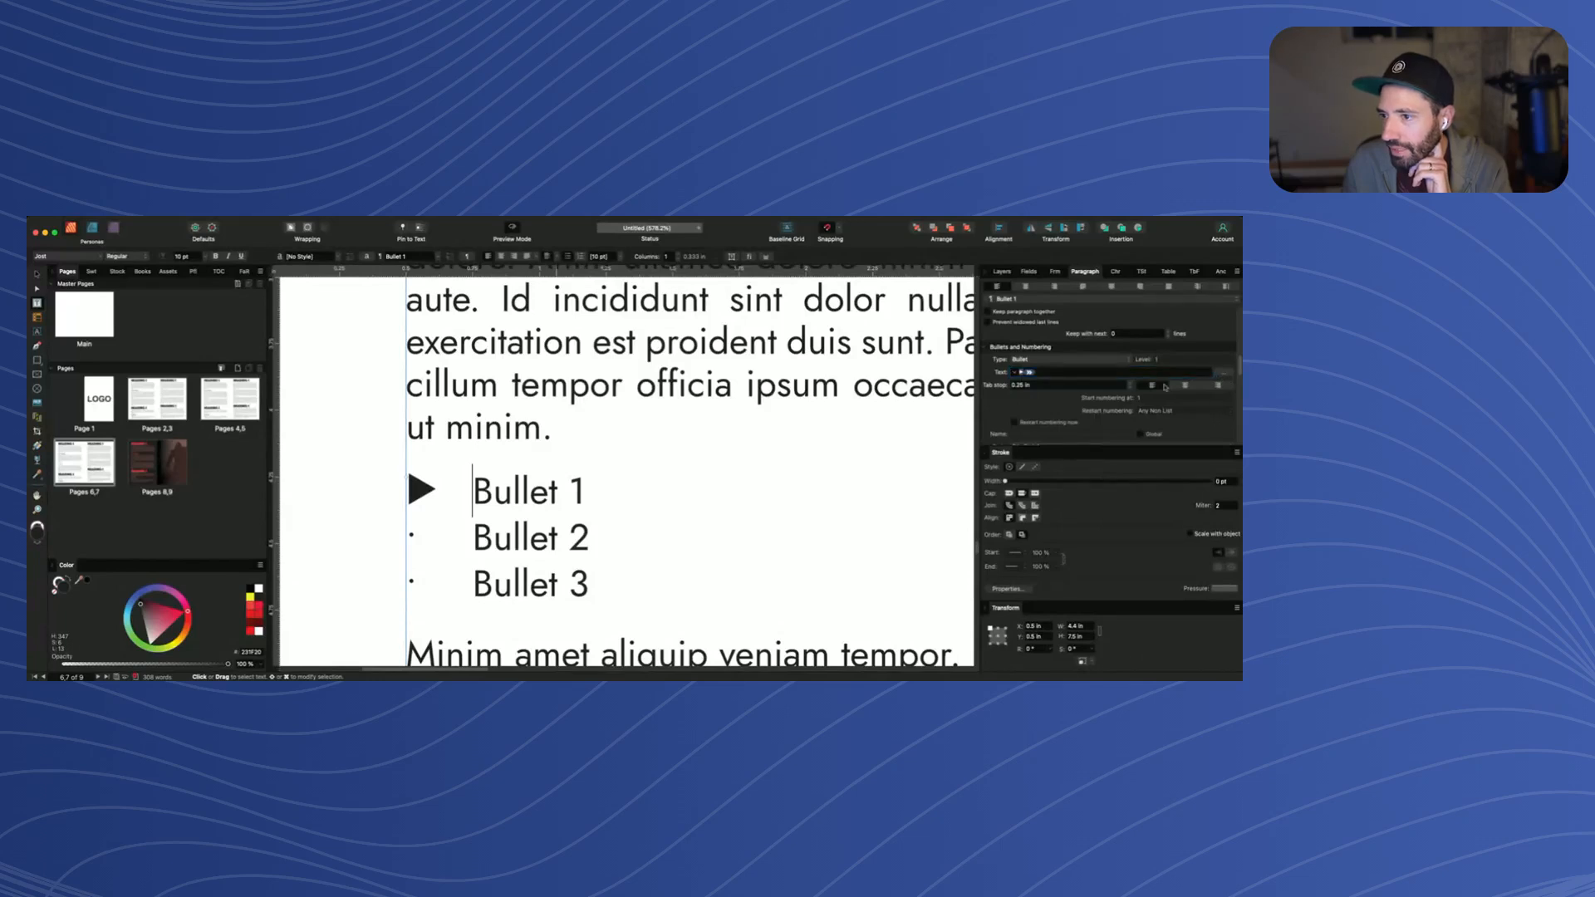
Undo the triangle bullet symbol on the first list item
key(super+z)
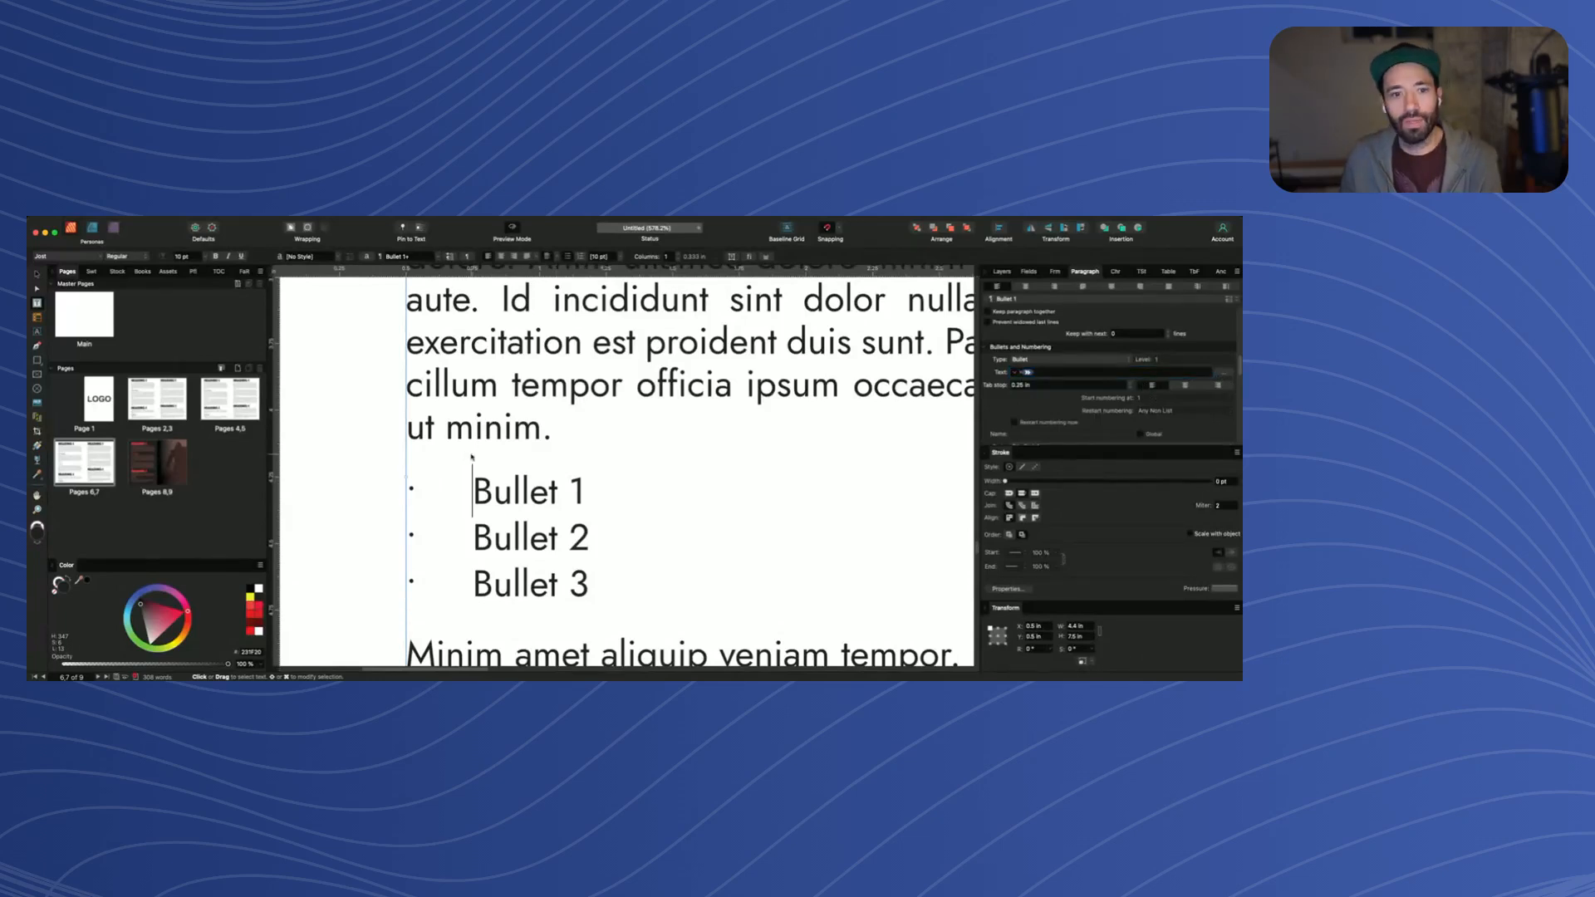
key(super+z)
key(super+z)
click(471, 490)
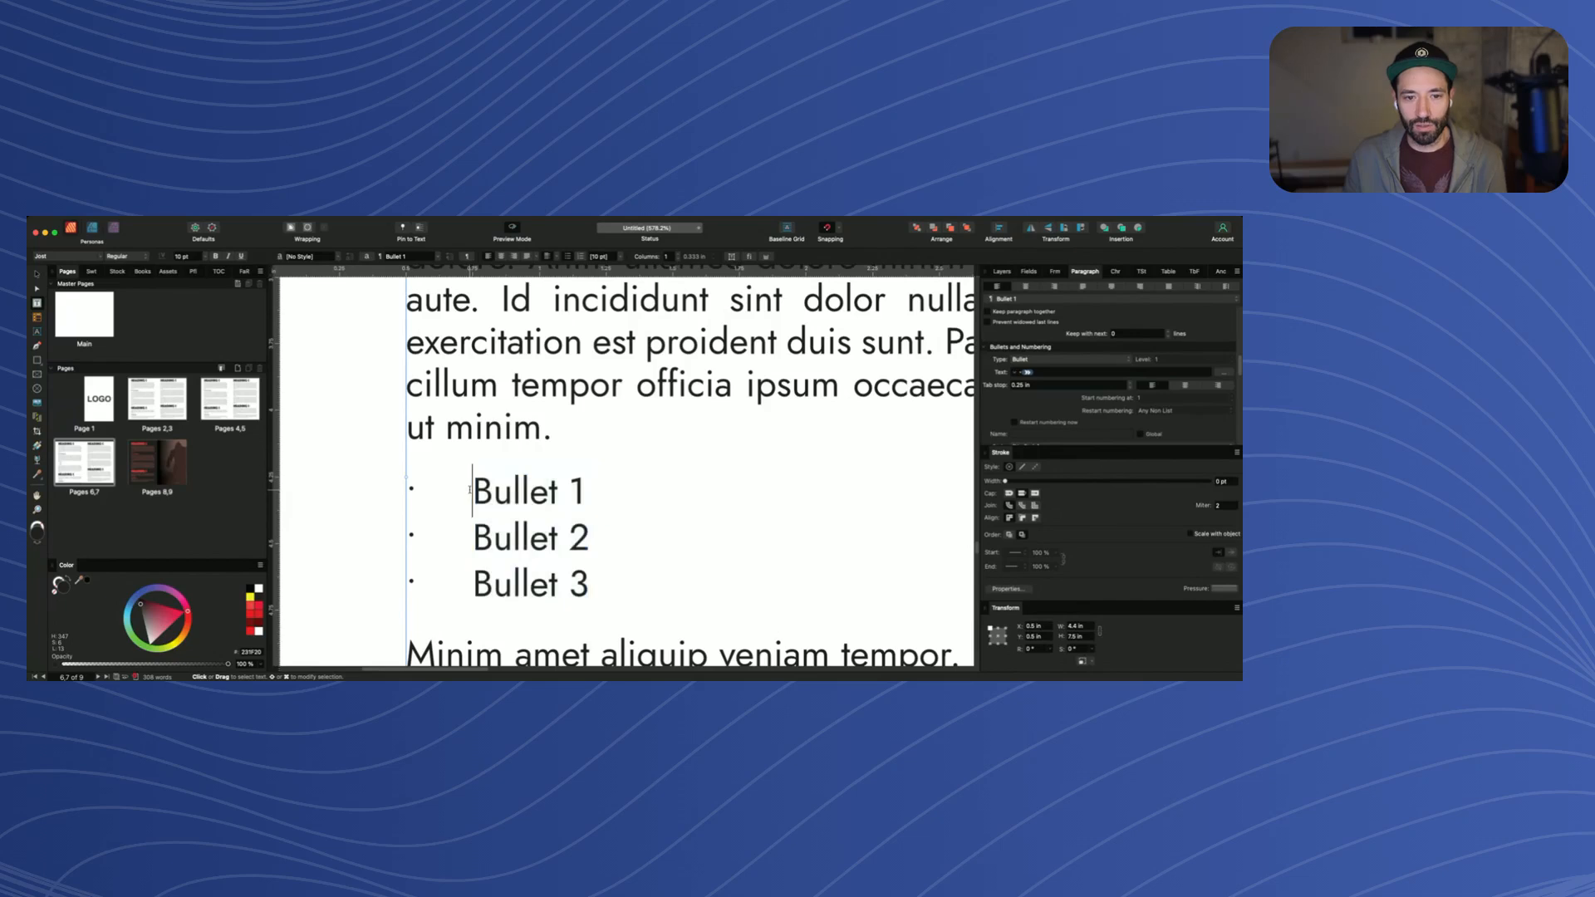
key(super+shift+z)
key(super+shift+z)
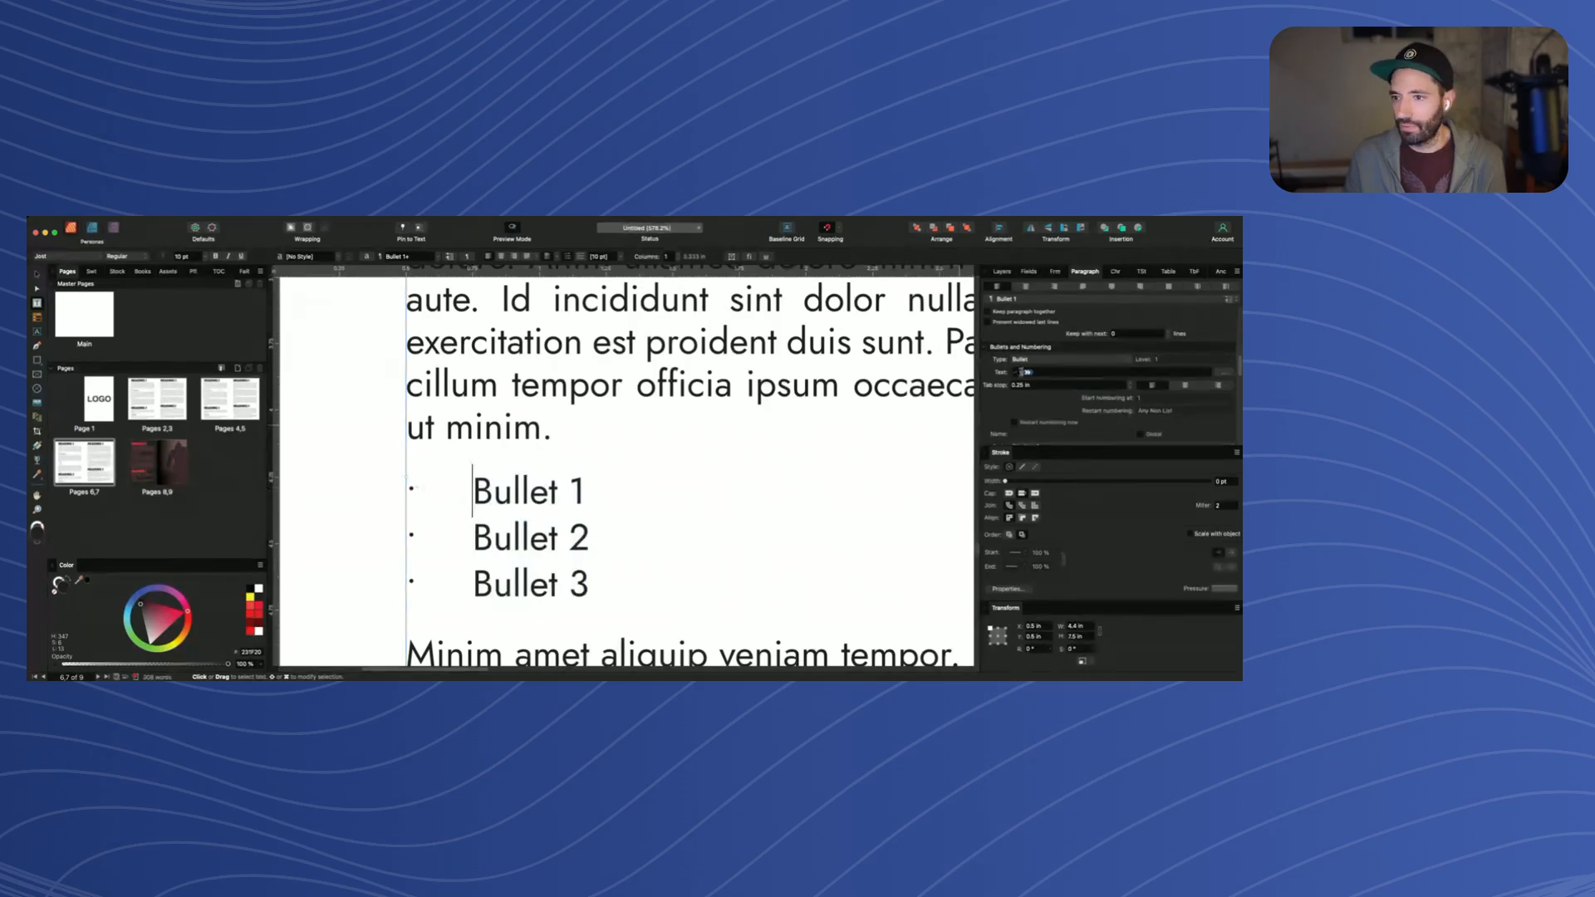
Replace the first list item's bullet symbol with a round "•"
click(1021, 372)
key(BackSpace)
key(Return)
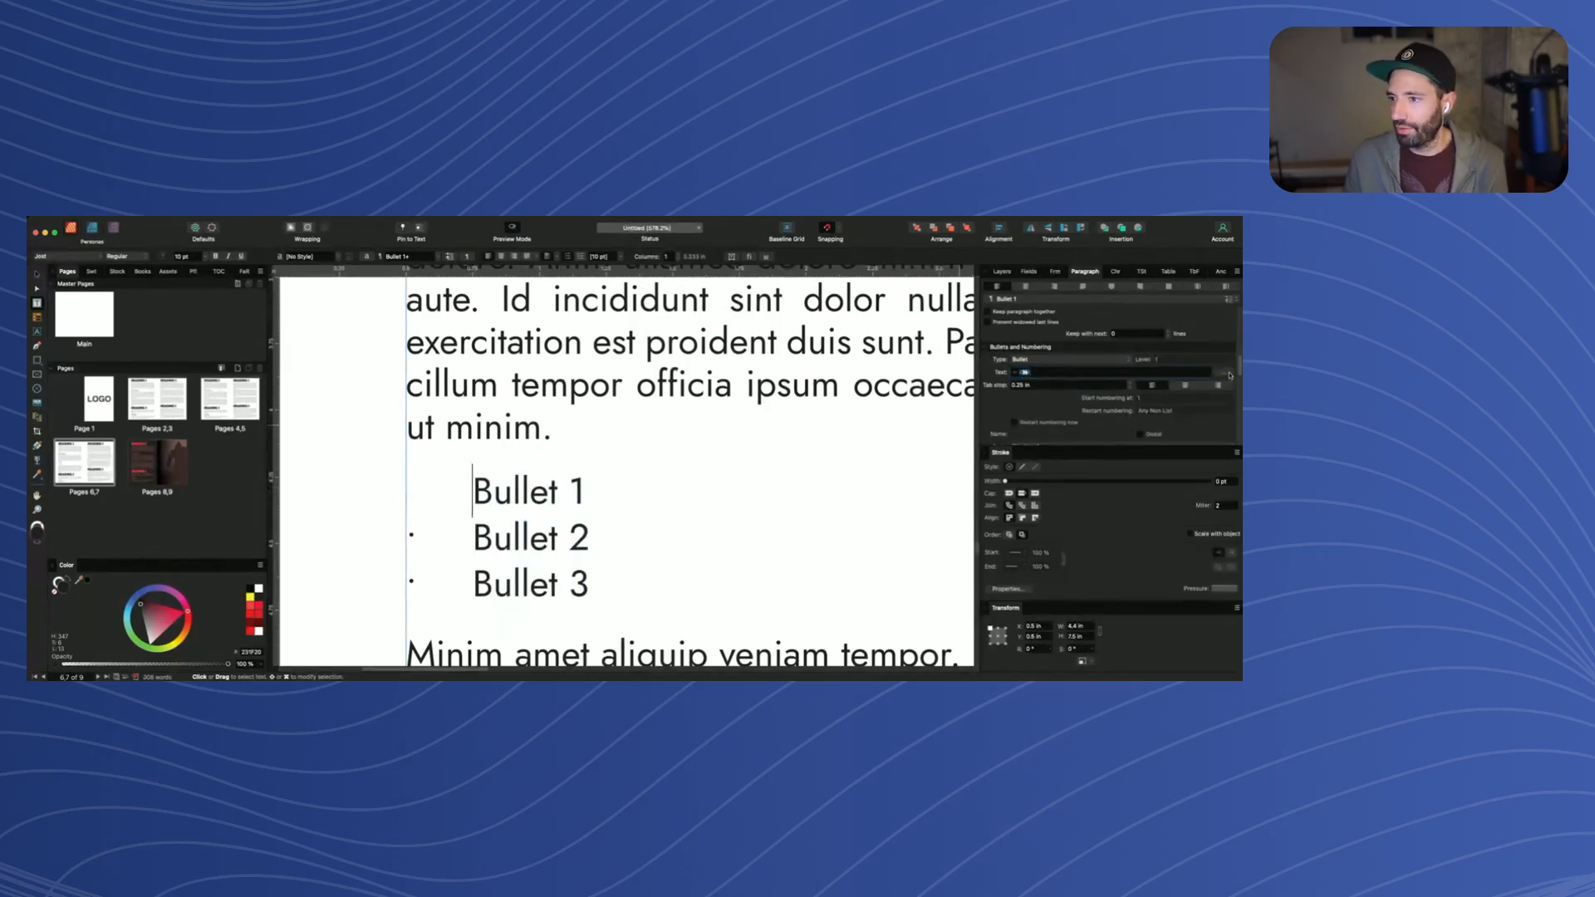
text(•)
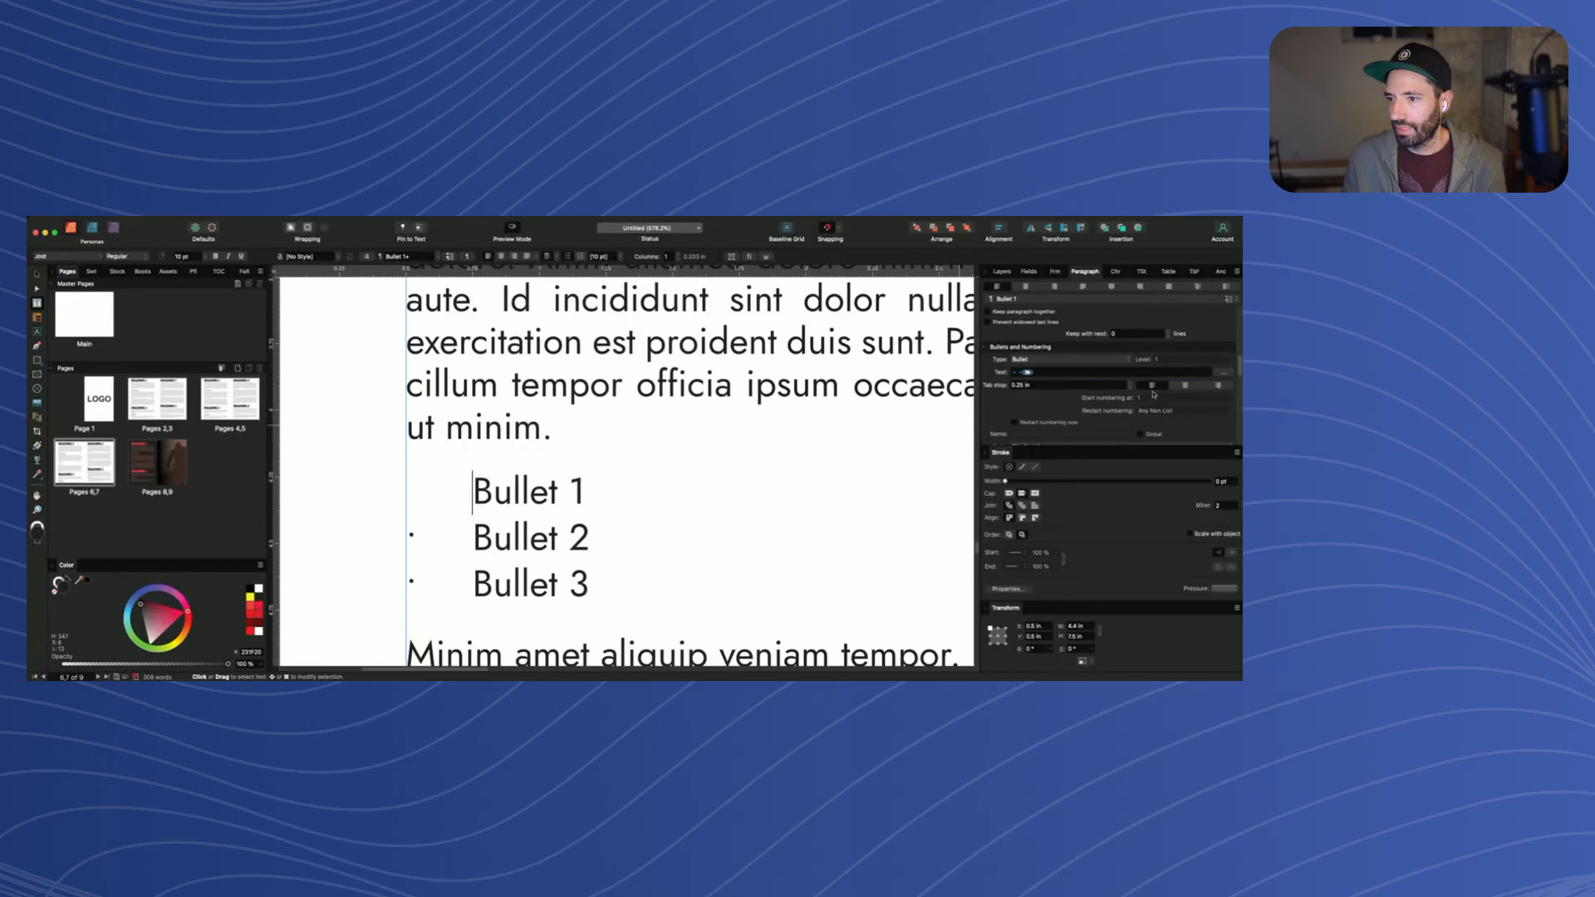
key(Return)
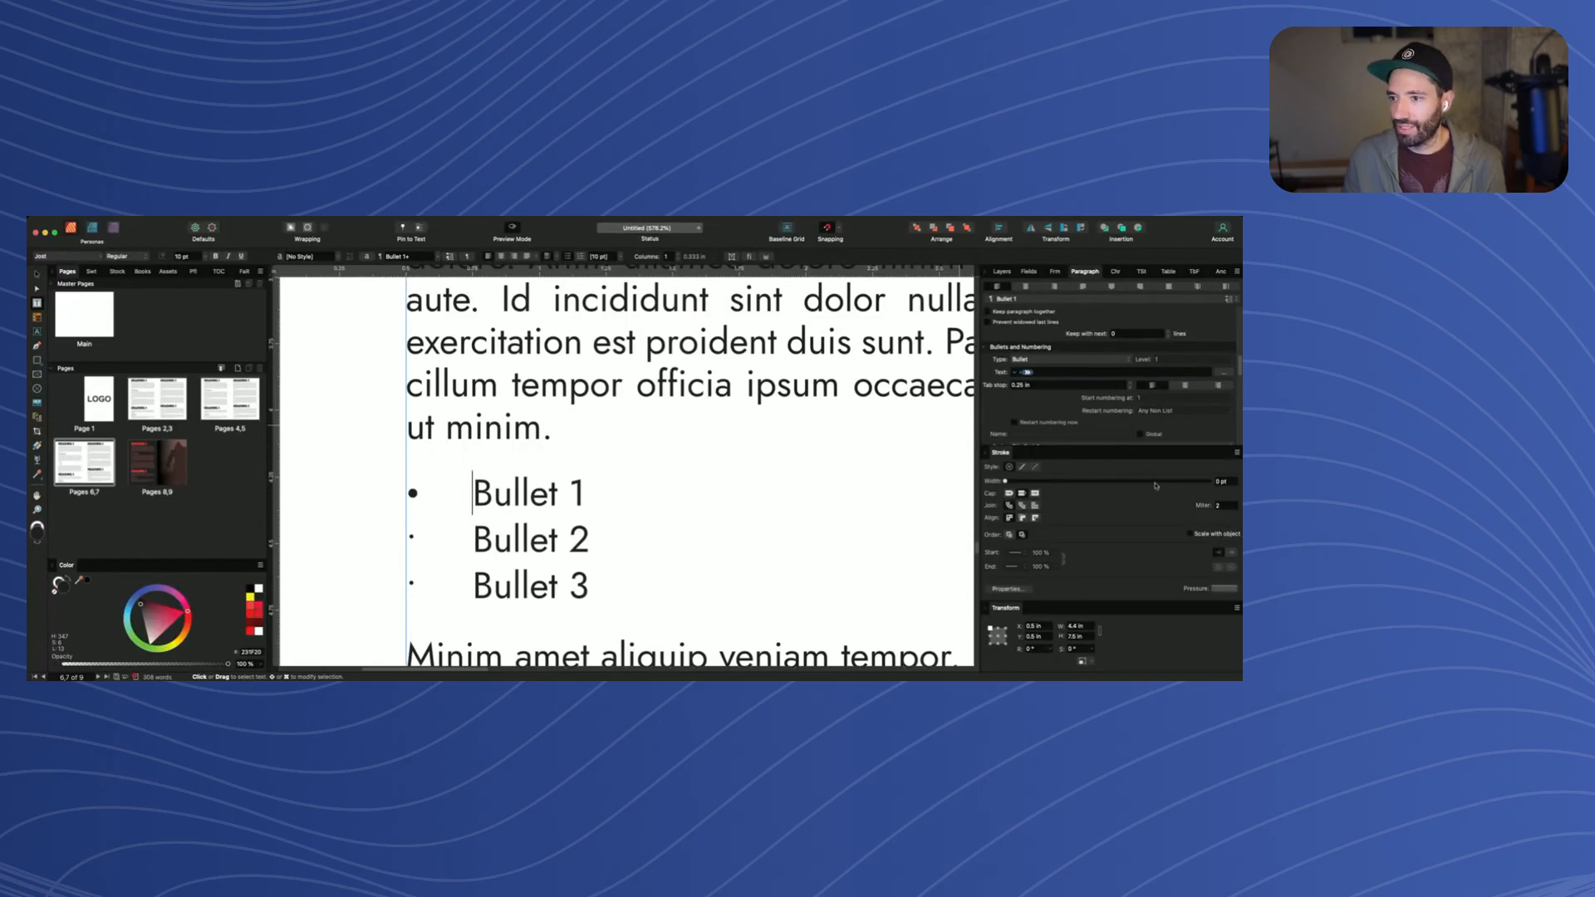
Try "»" as the bullet symbol of the first list item
key(Tab)
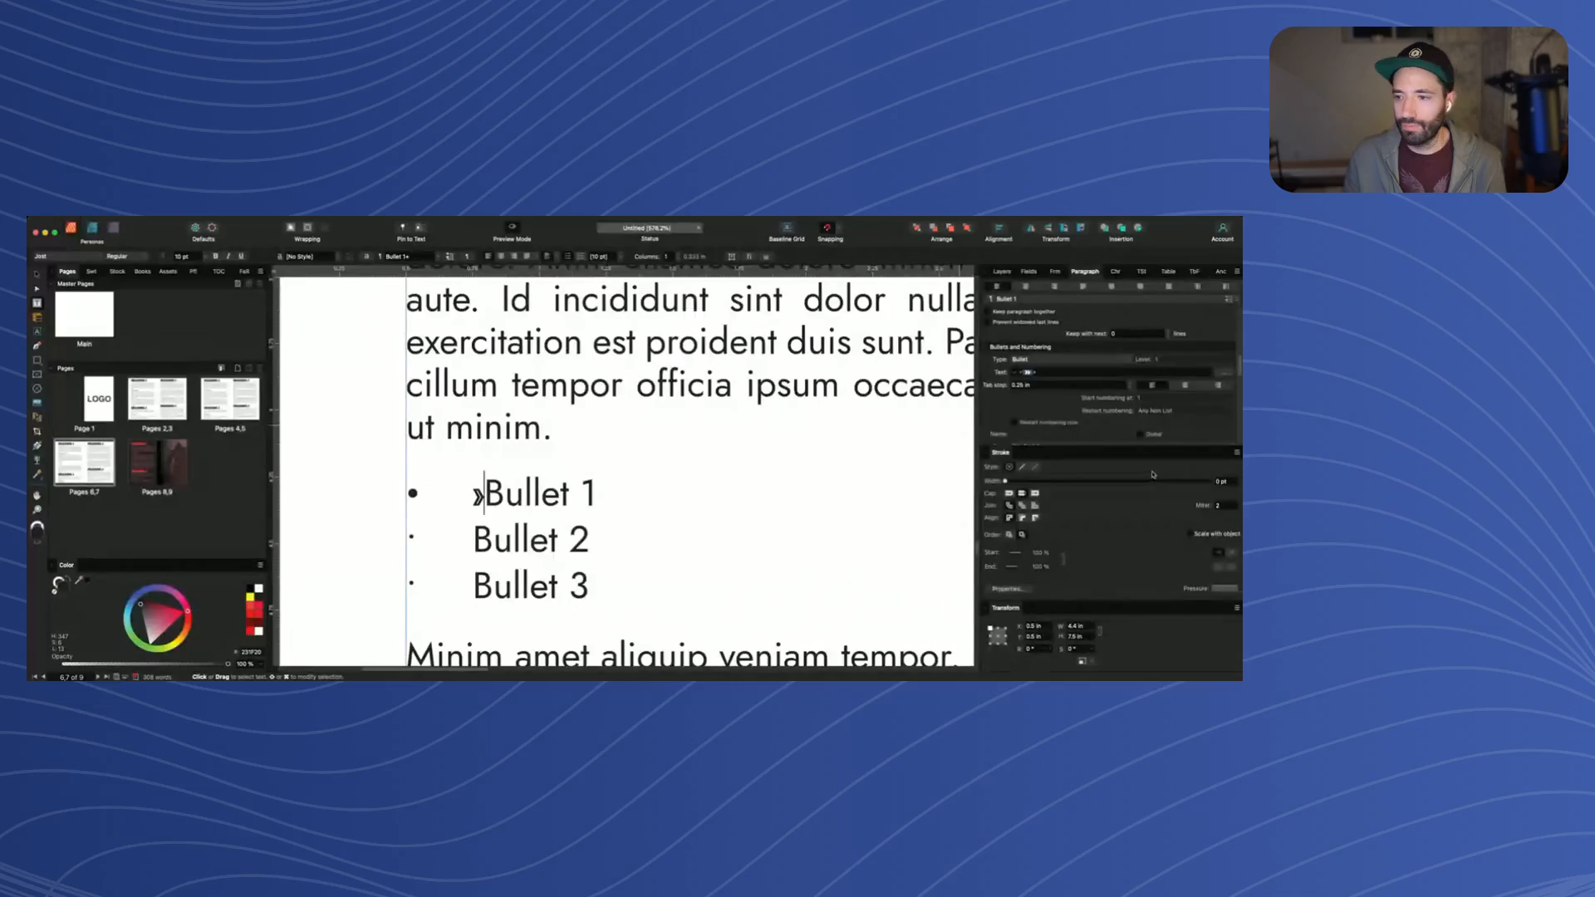
click(1045, 372)
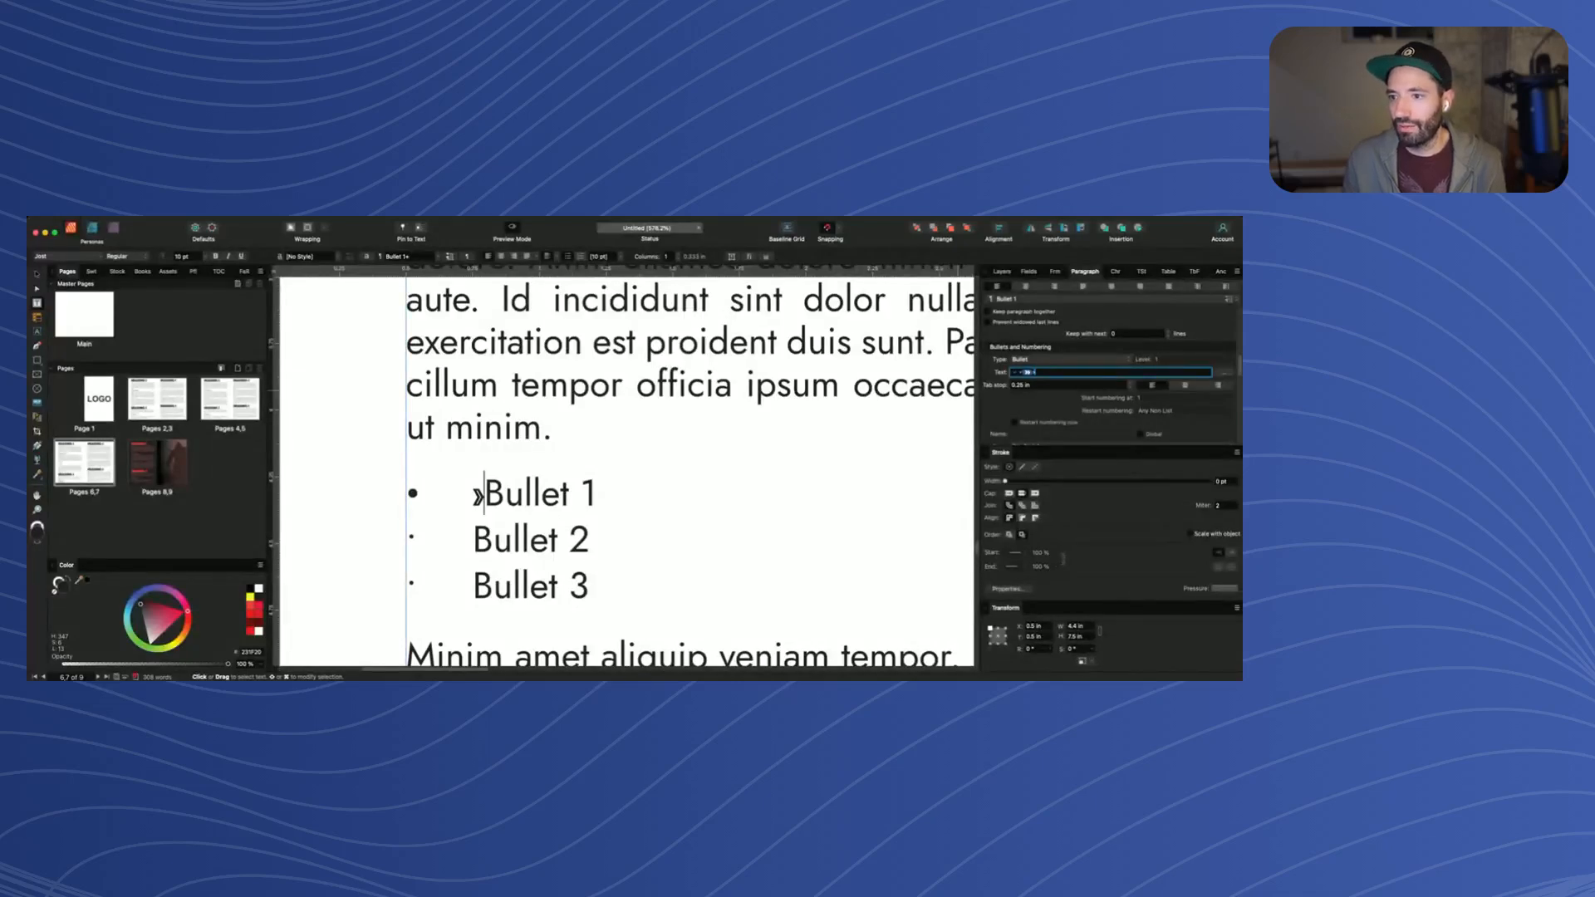
key(super+z)
key(BackSpace)
text(»)
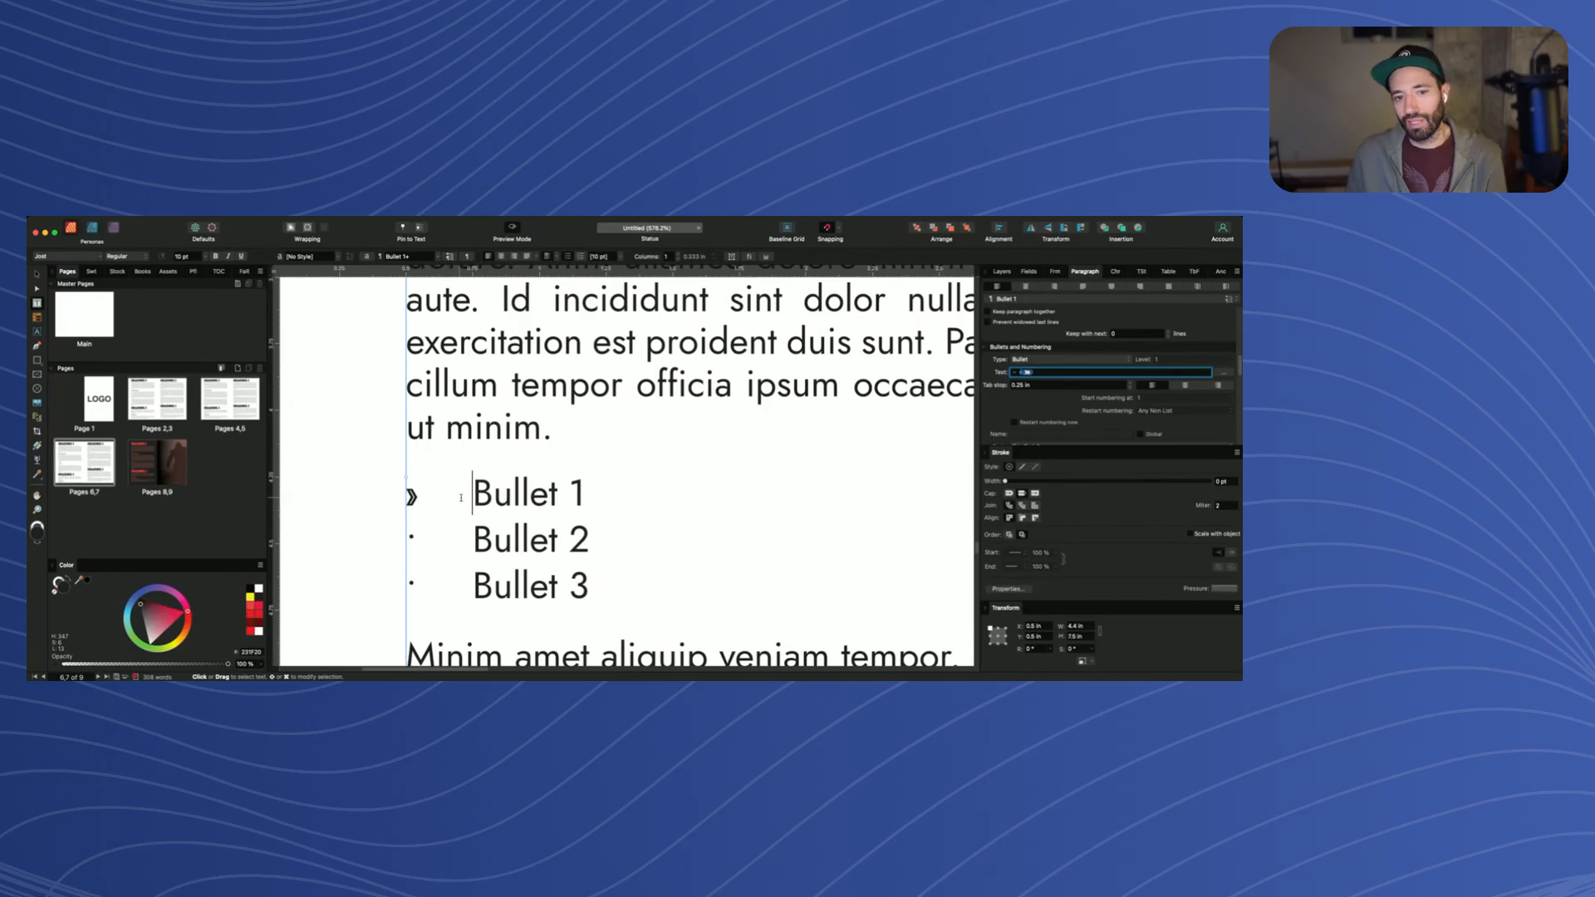
click(299, 499)
click(486, 492)
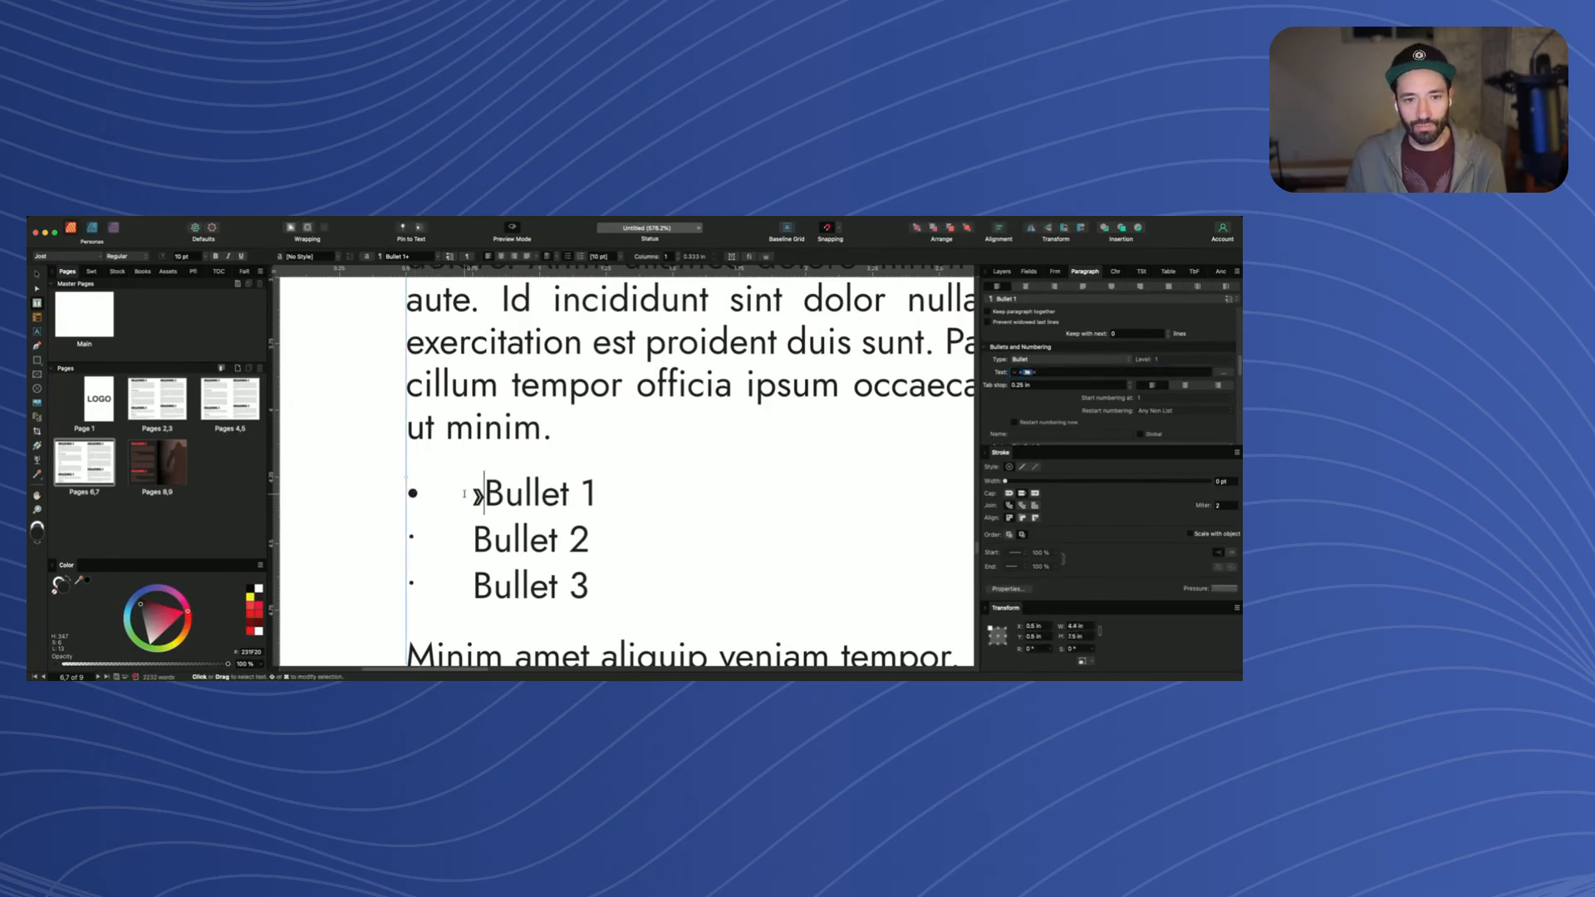
Change the bullet character of the first list item to »
click(1052, 372)
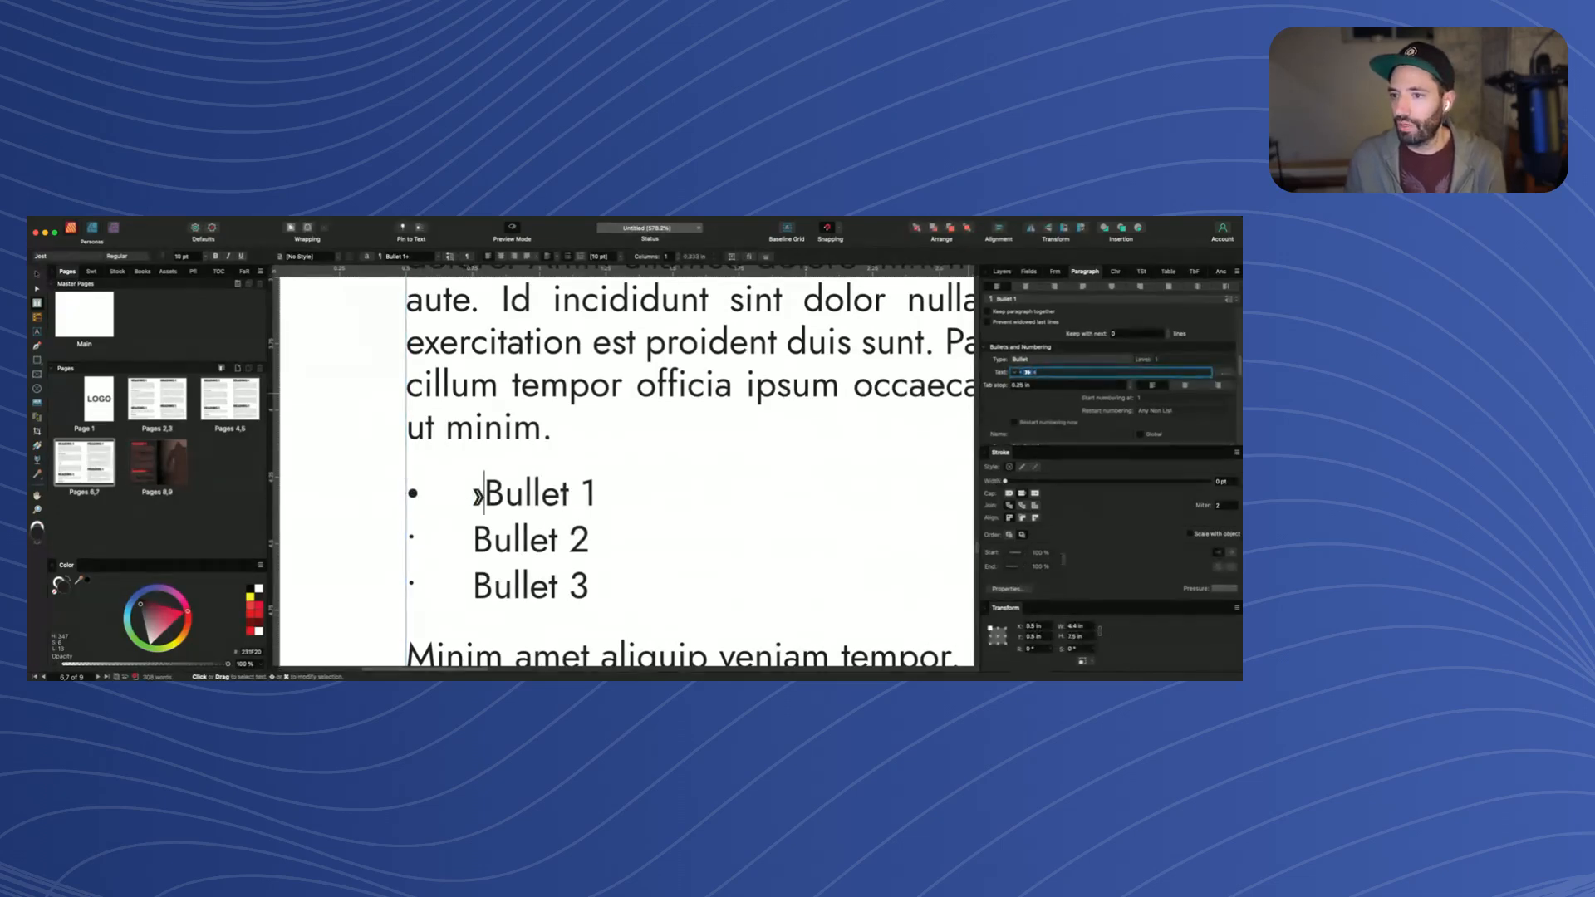
key(BackSpace)
key(BackSpace)
text(»)
key(Return)
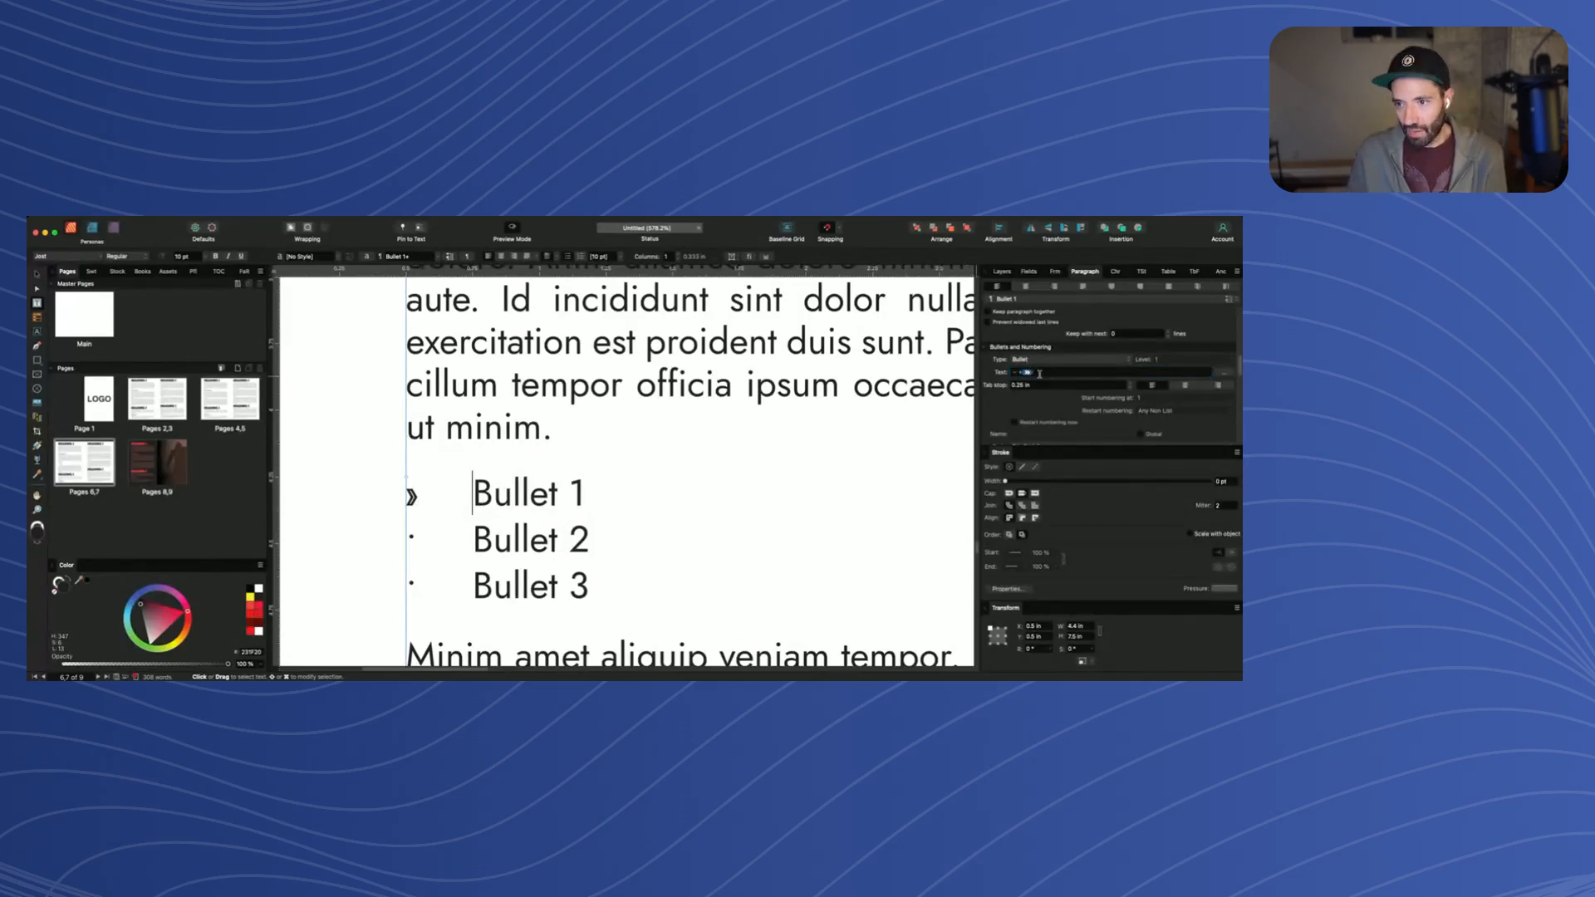
Set the first bullet's tab stop to 0.15 in and update the Bullet 1 paragraph style to match
scroll(471, 493, down, 5)
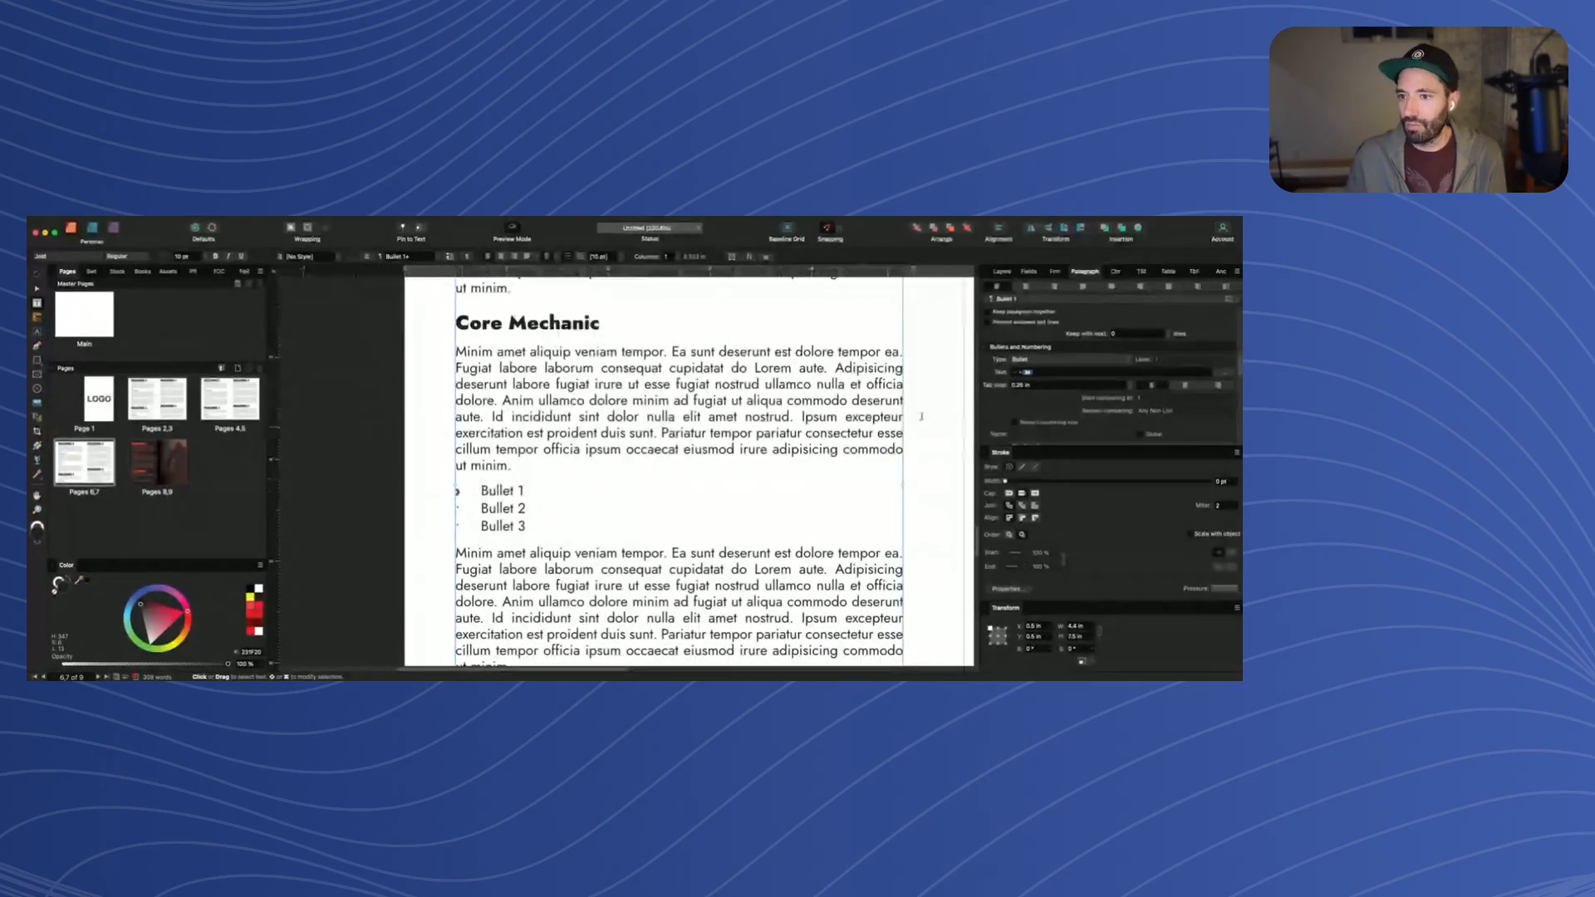
click(1053, 386)
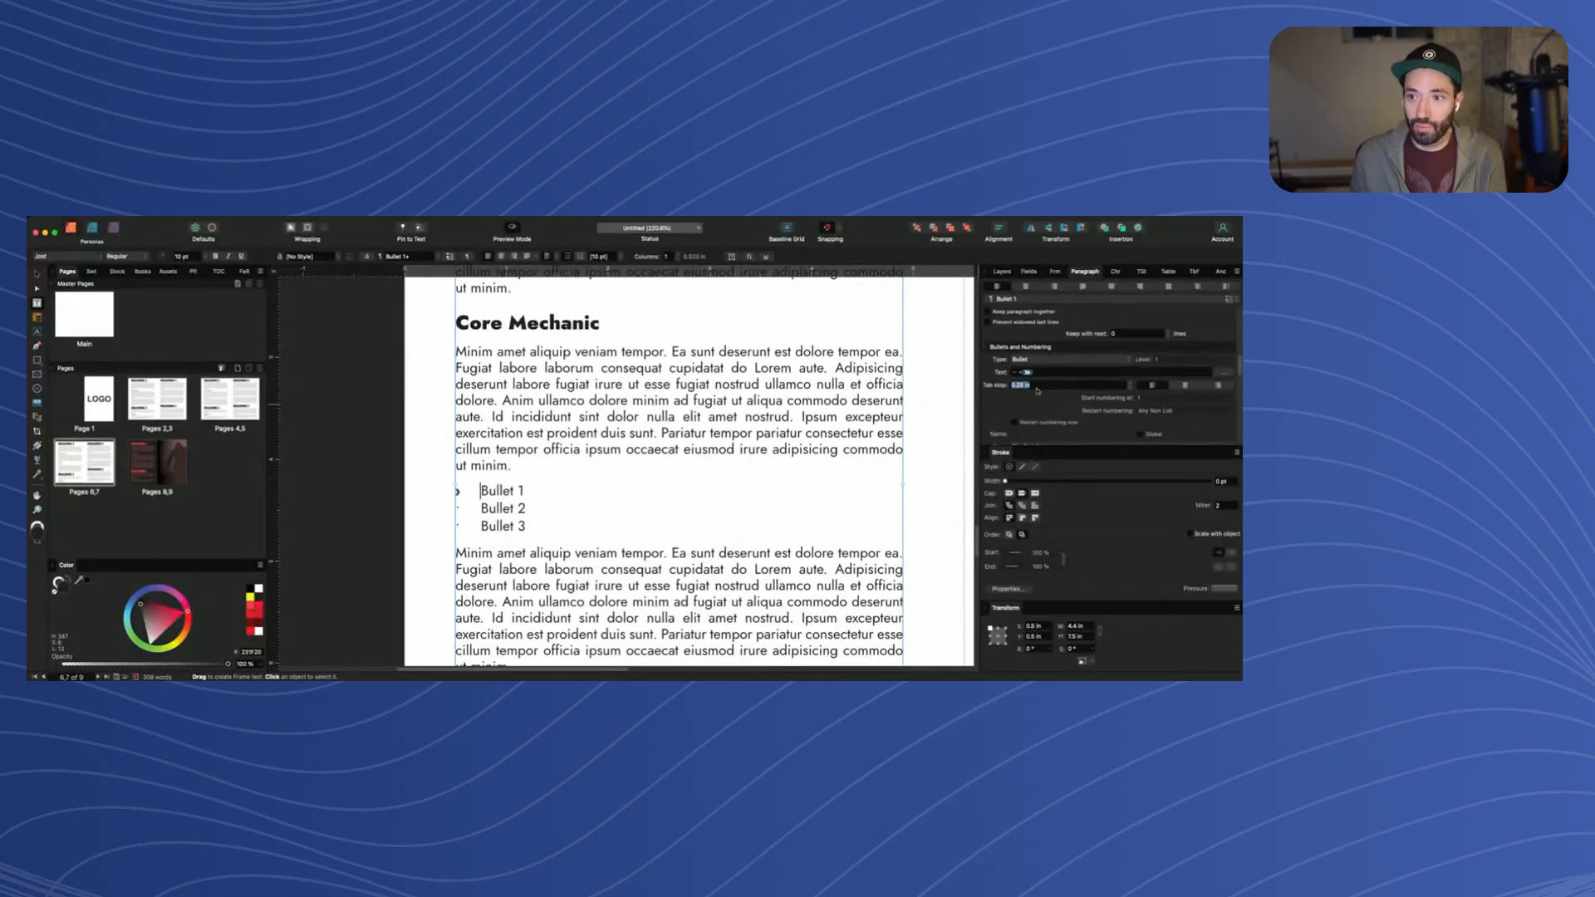
key(BackSpace)
key(Return)
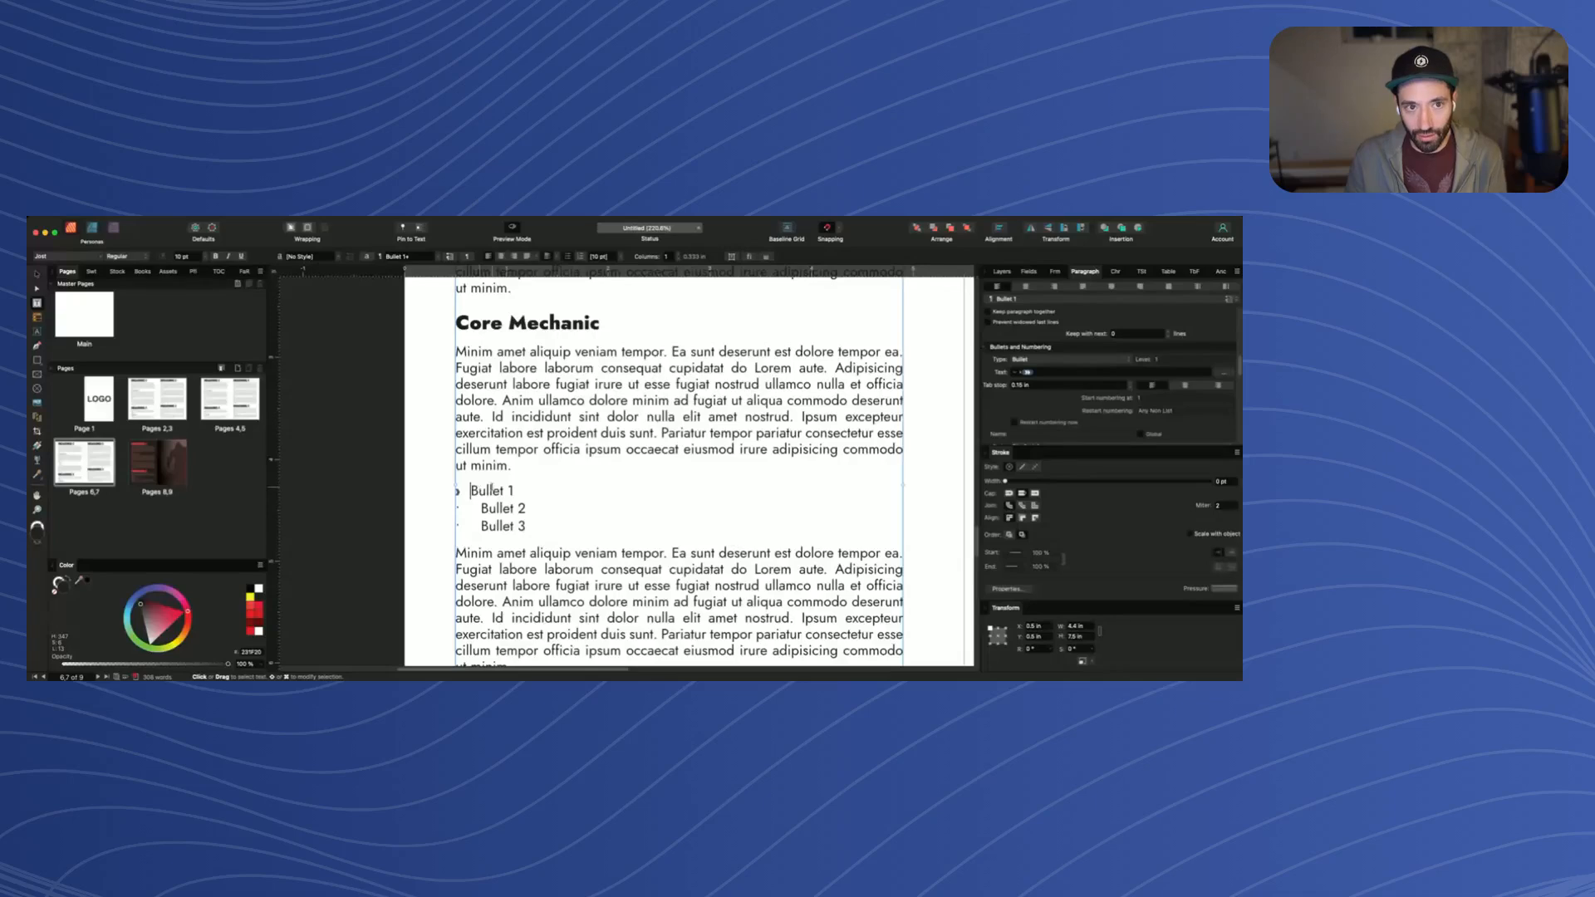
drag(491, 489, 435, 485)
click(450, 257)
Replace the first bullet's text with filler text and delete everything following the sentence that ends in "laborum ea."
click(537, 484)
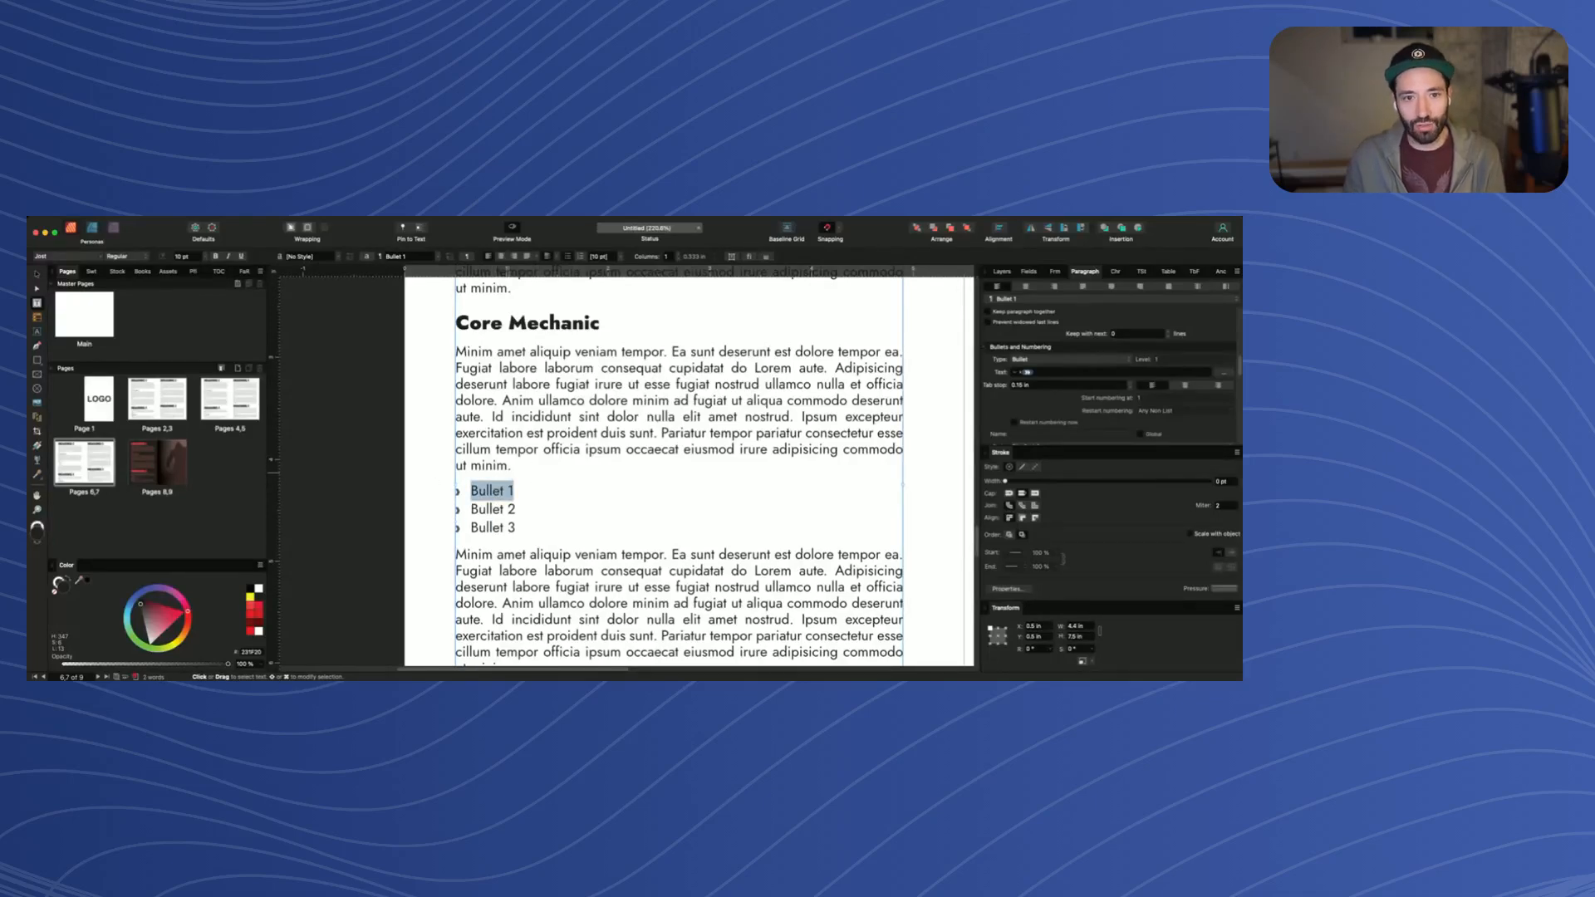
text(Eu sint consectetur qui irure do adipisicing. Est aliqua nulla Lorem ullamco. Minim ullamco dolor quis est nisi eu eu aute amet laborum ea. Eu commodo laborum sint cillum labore aliqua. Exercitation enim sunt exercitation sunt.)
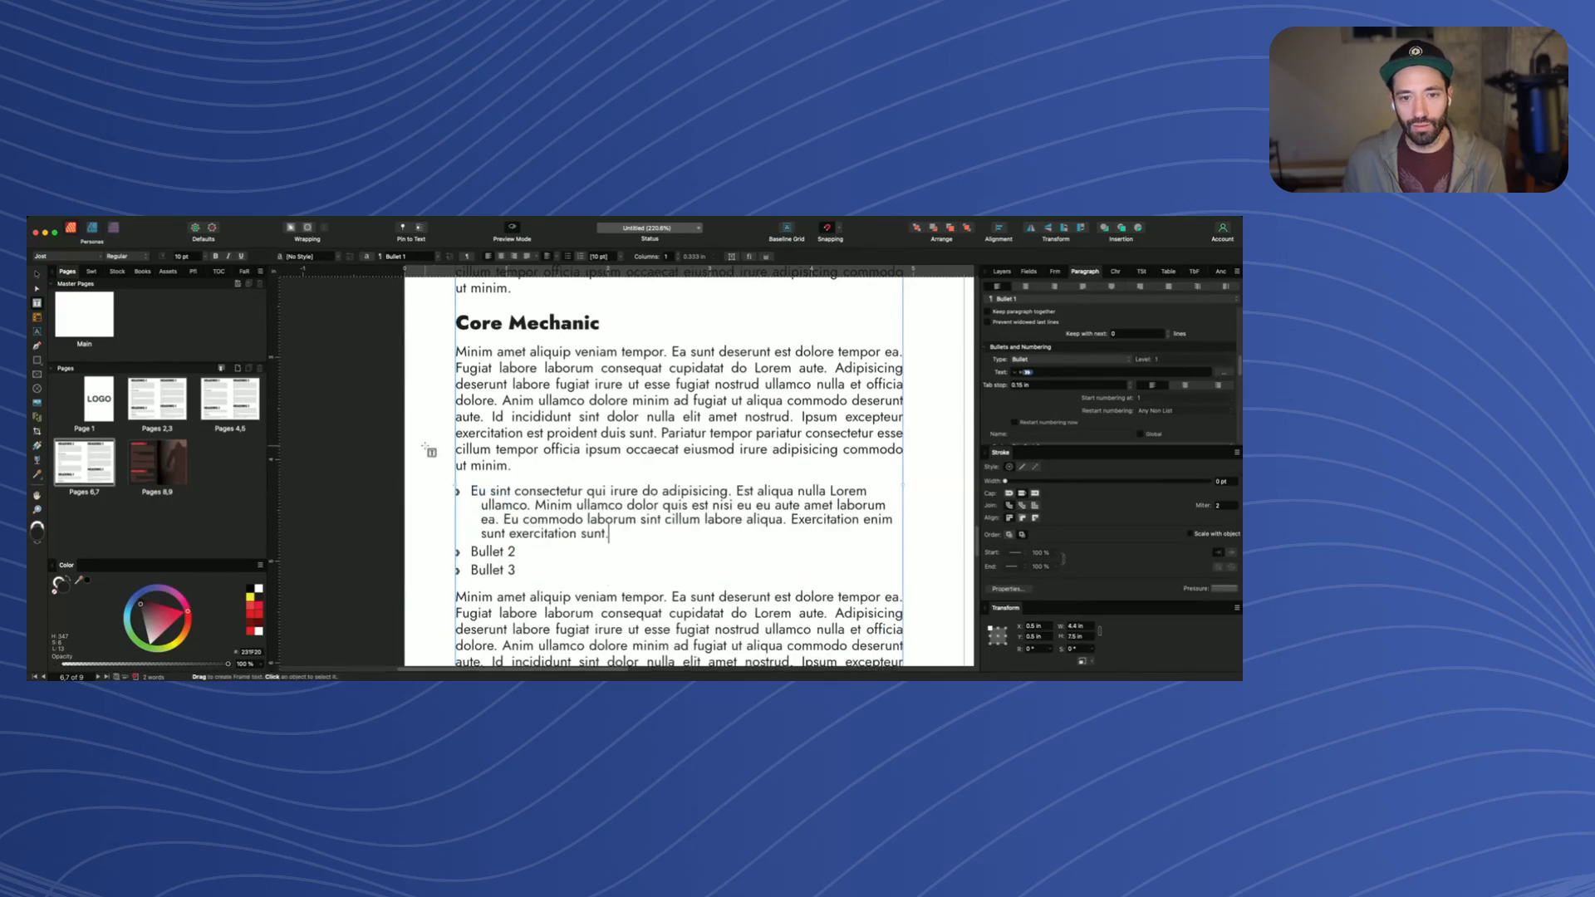
scroll(462, 503, up, 5)
drag(508, 483, 468, 483)
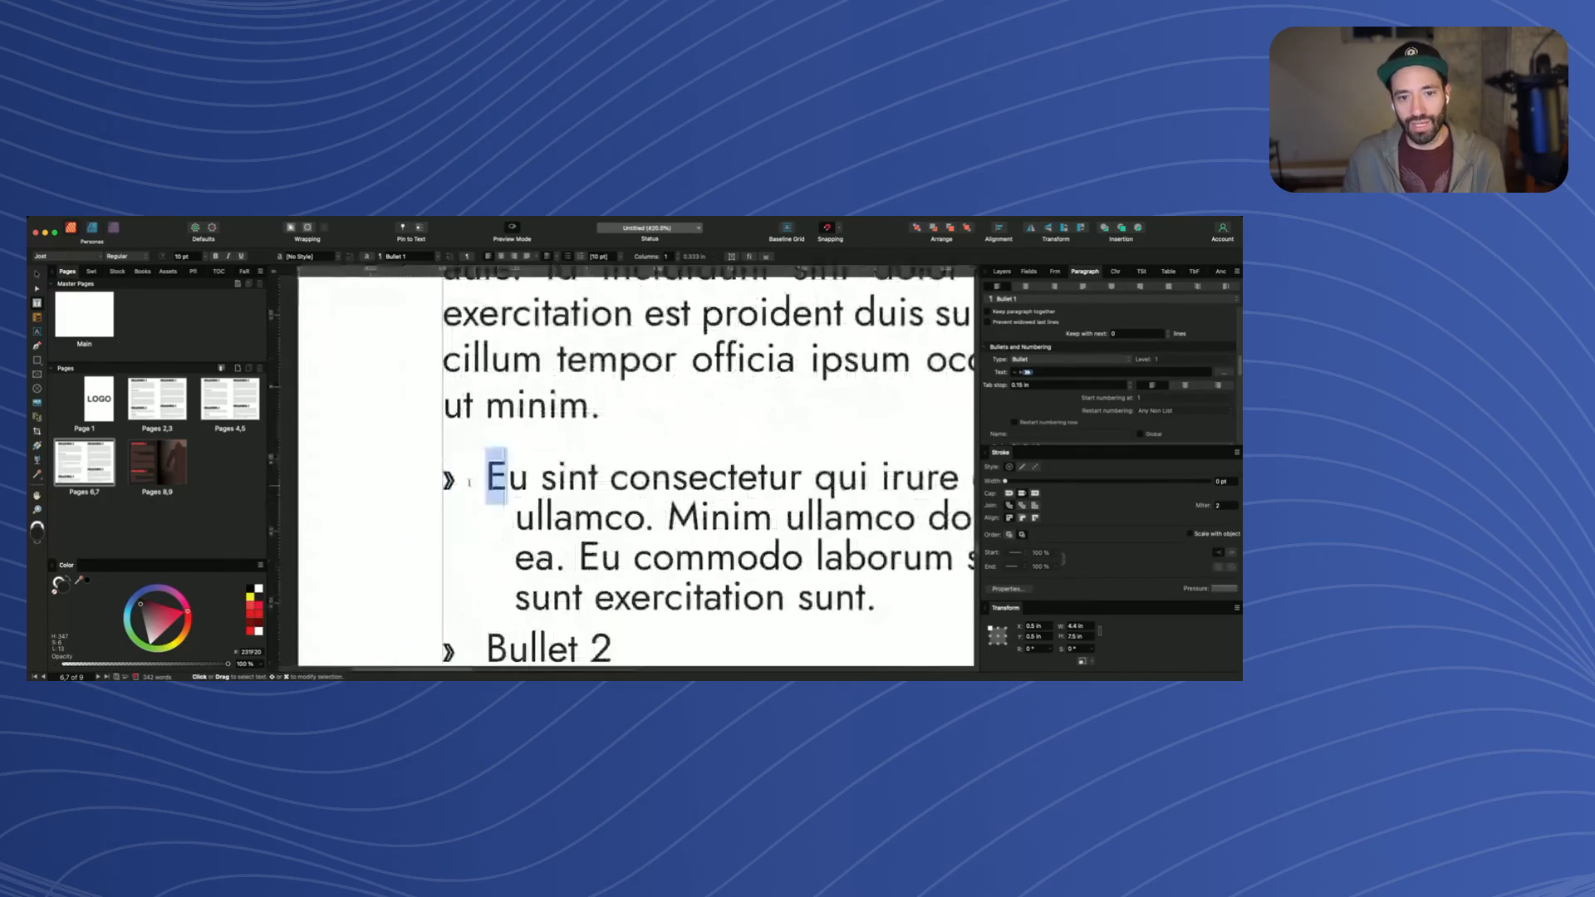
scroll(498, 494, down, 3)
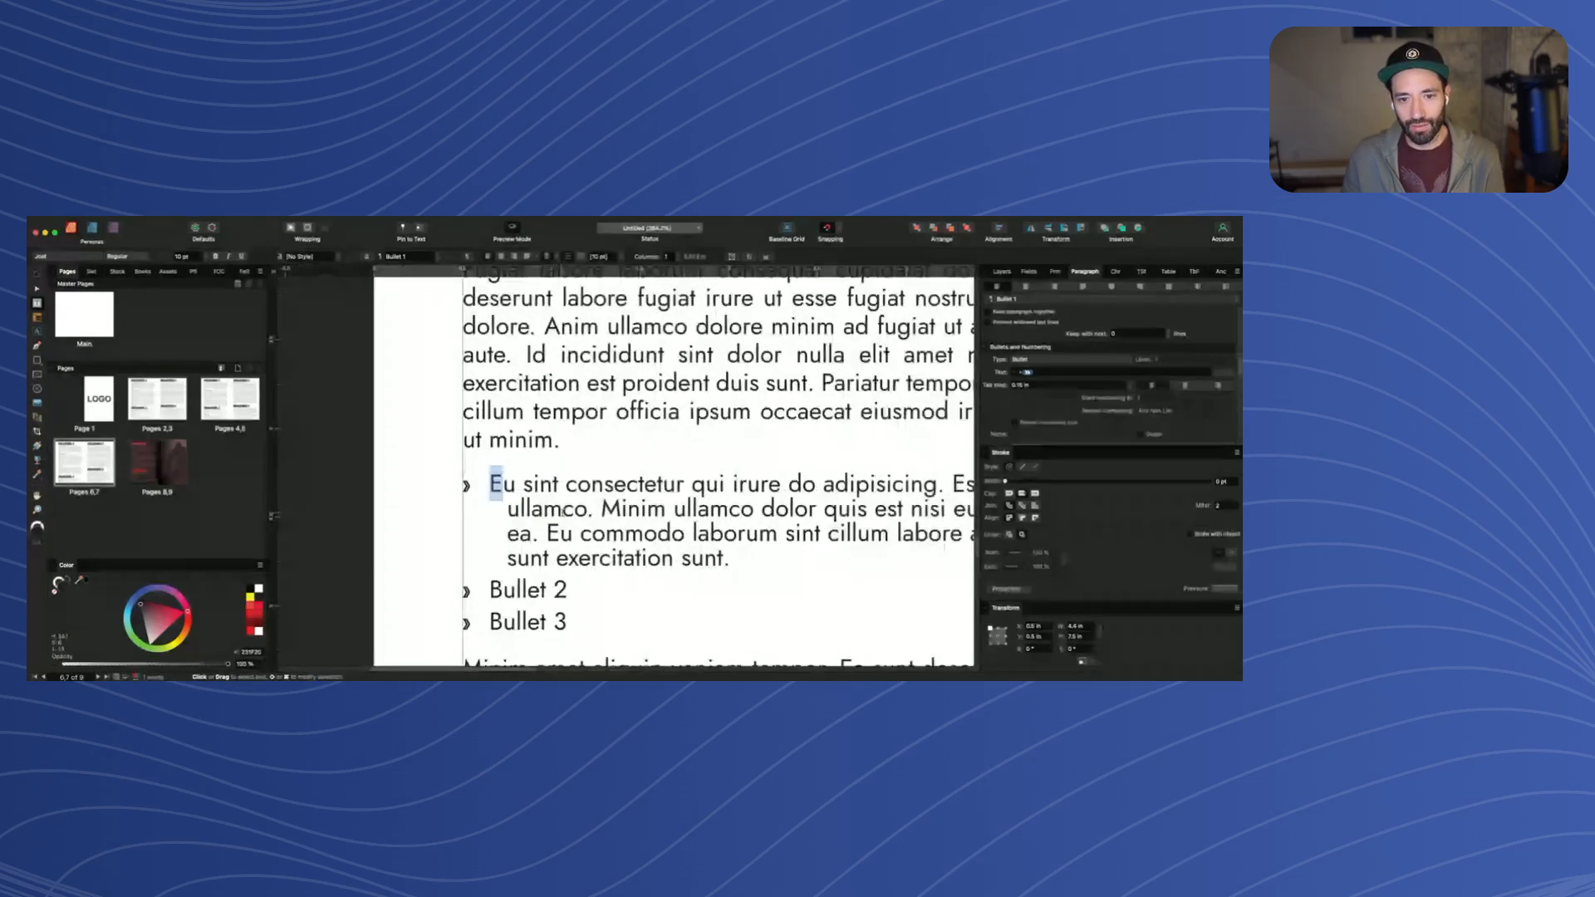
drag(544, 533, 730, 559)
key(BackSpace)
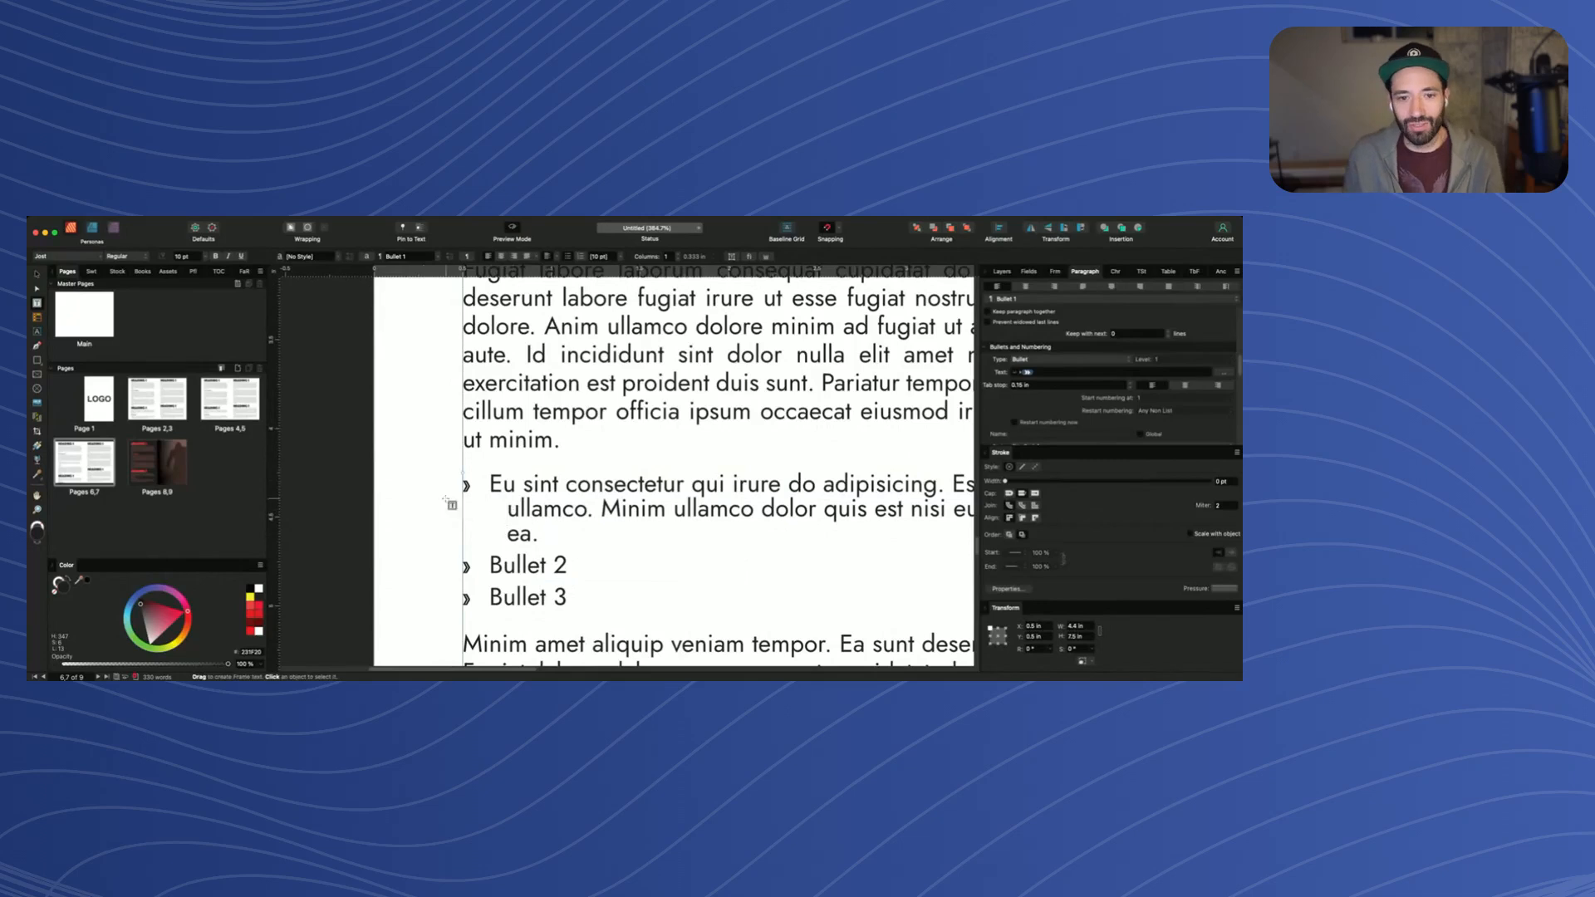
Select the first bullet's paragraph and set its left indent to 0.15 in
drag(563, 532, 430, 474)
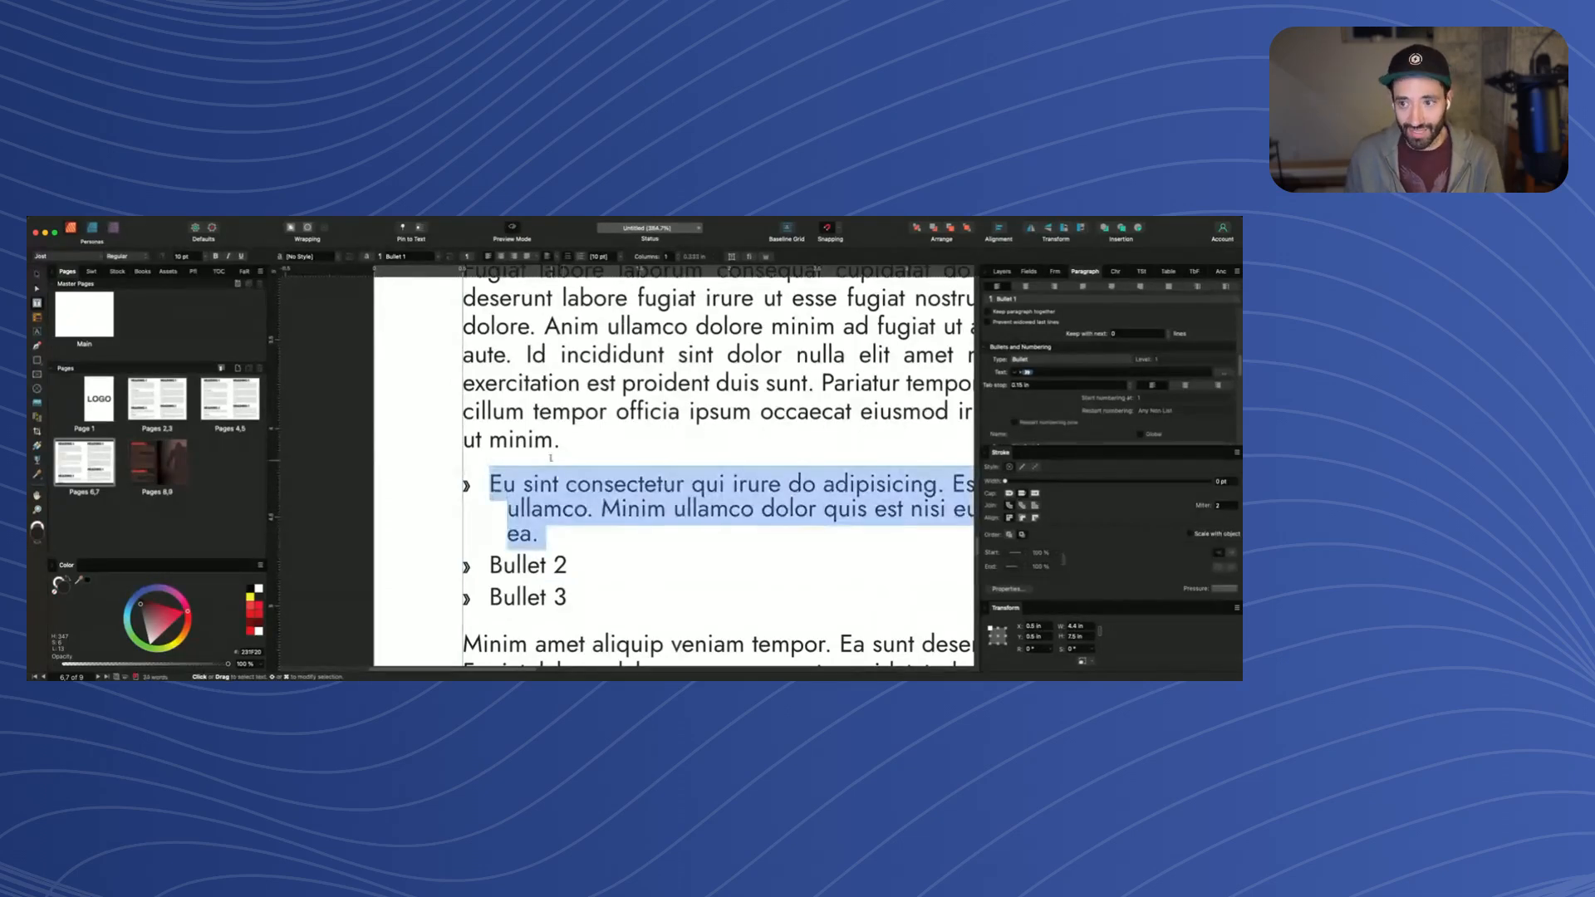
click(1037, 387)
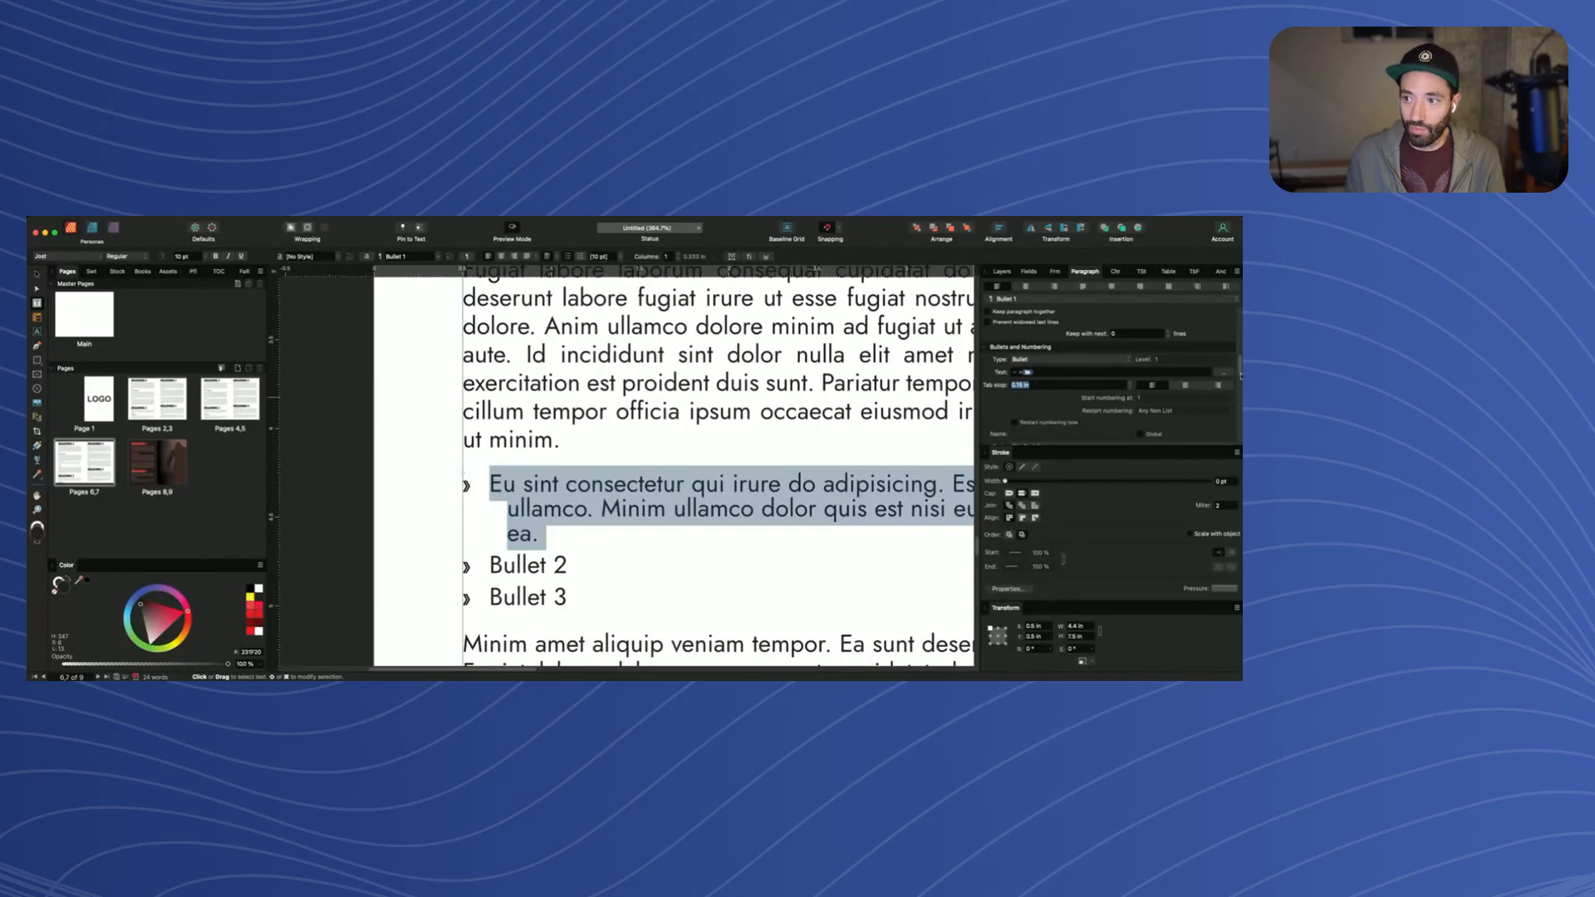
drag(1240, 375, 1237, 299)
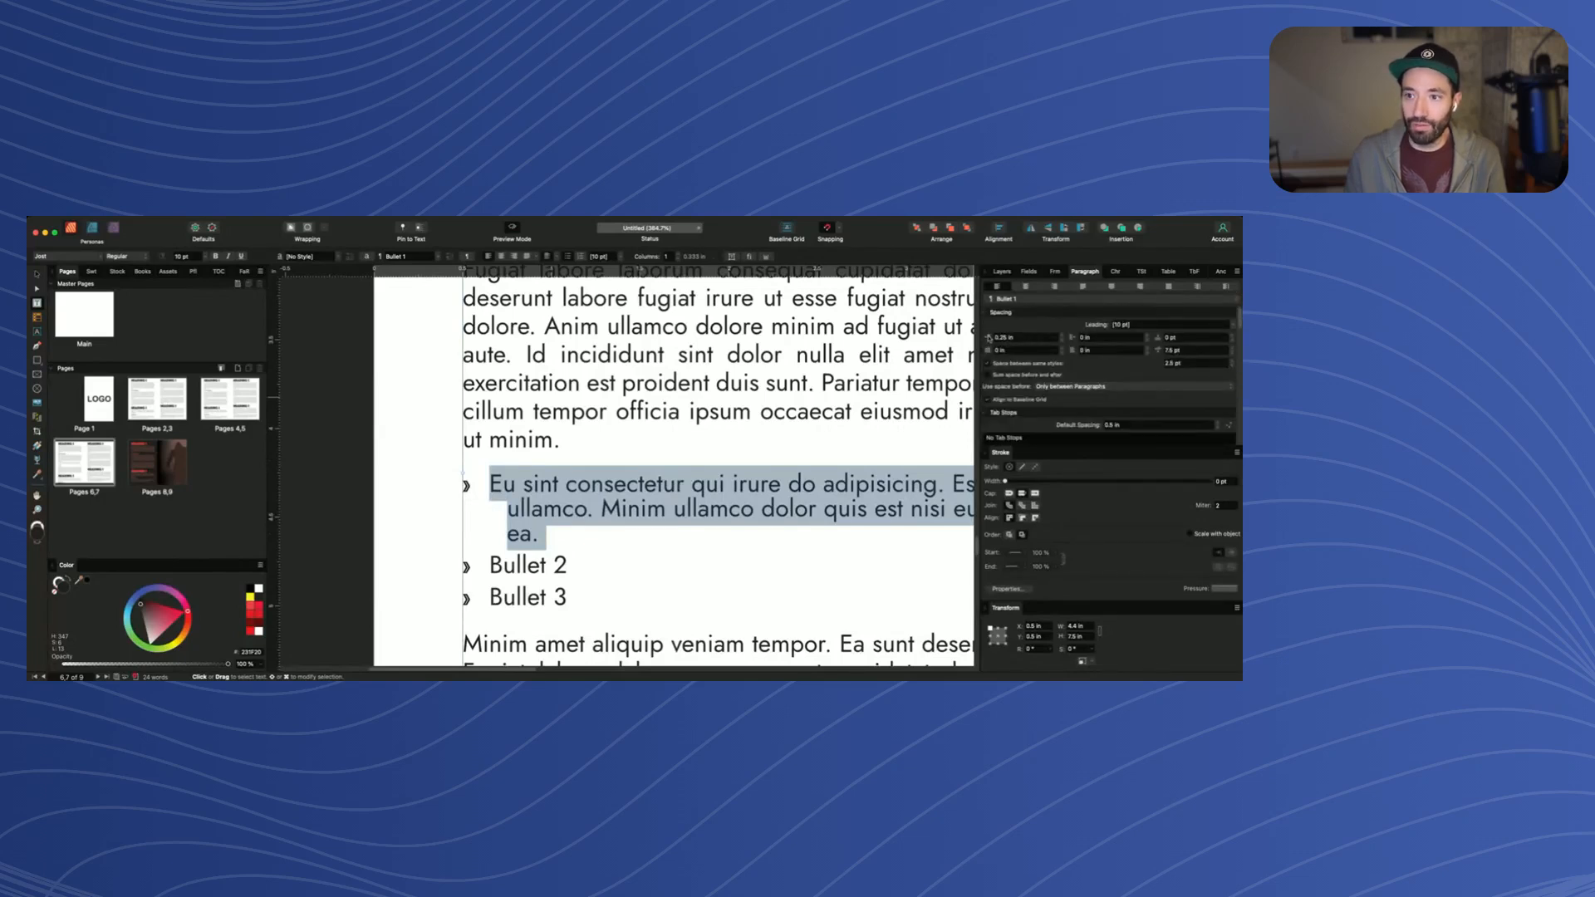
click(1012, 340)
text(.1)
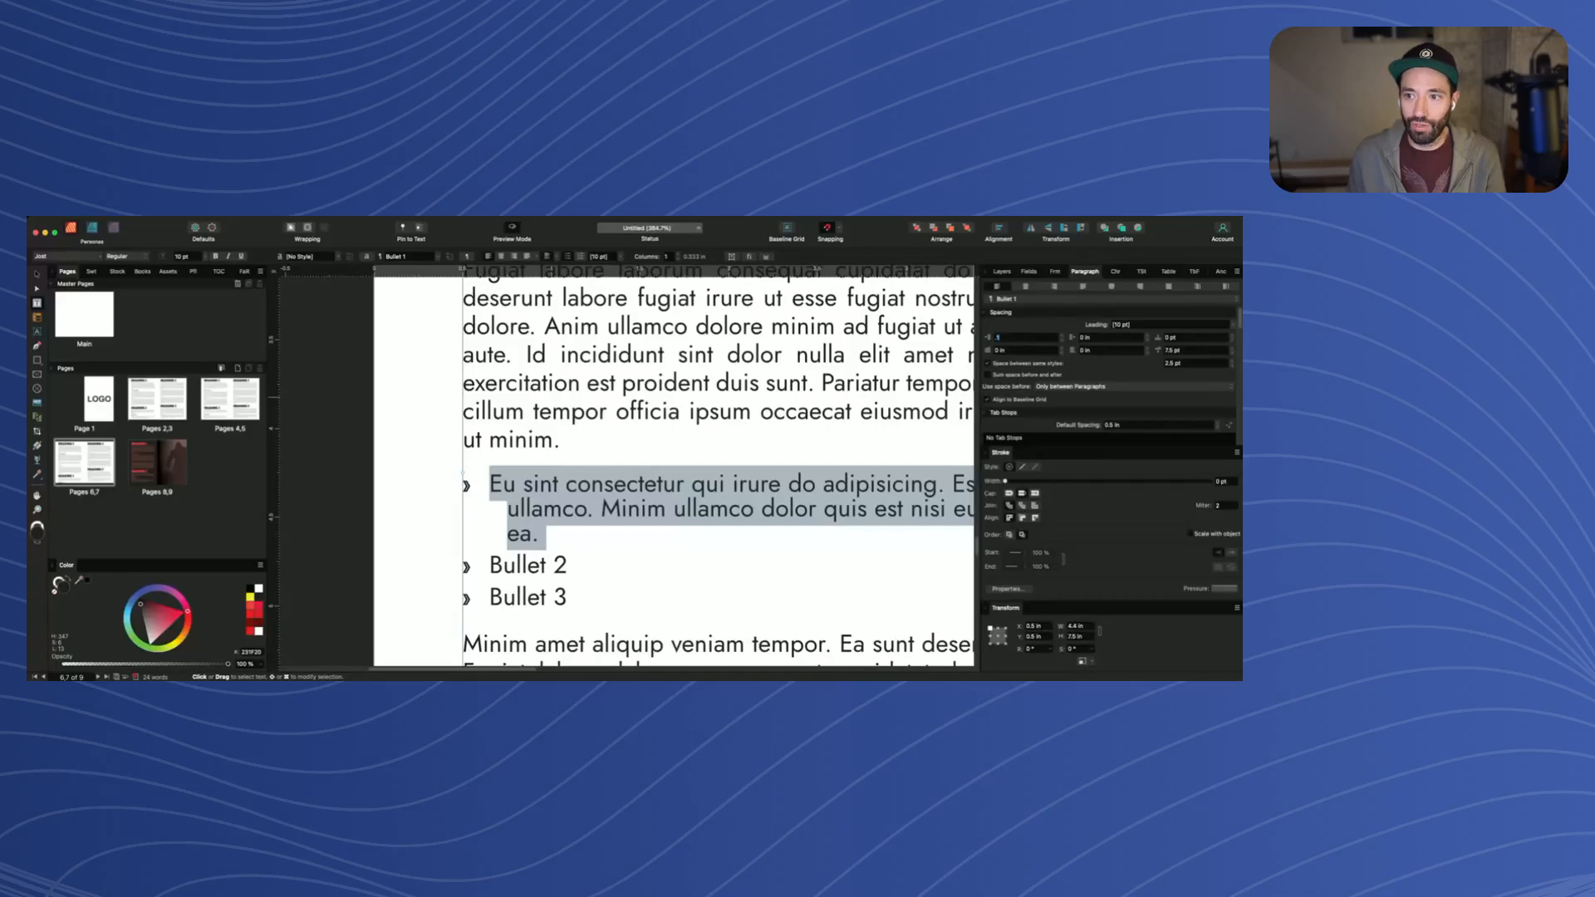
text(5)
key(Return)
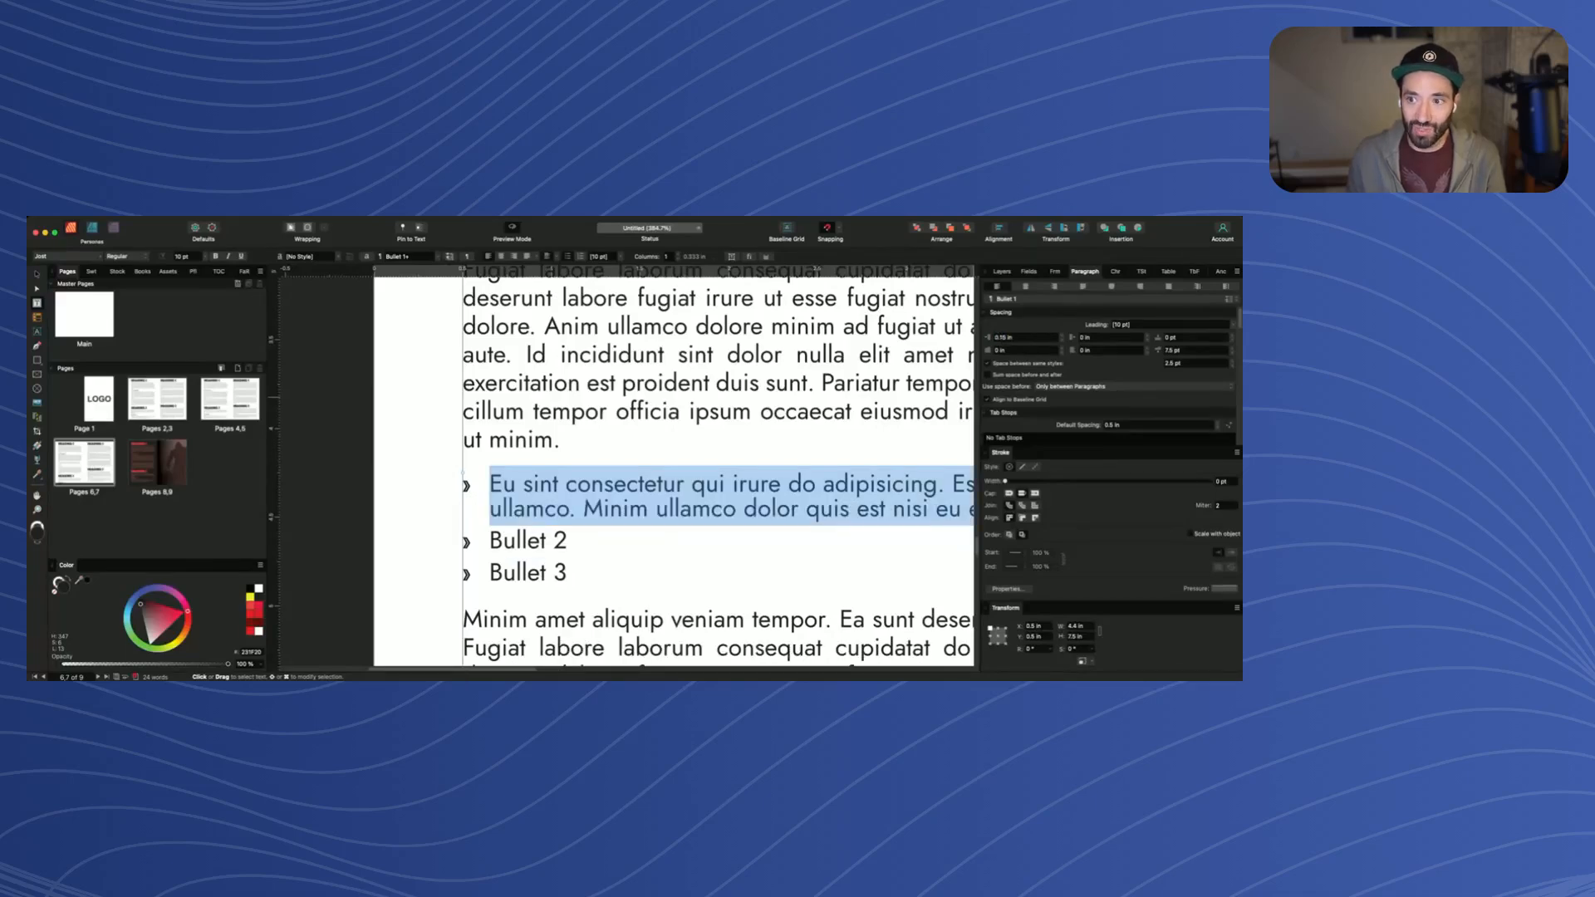
Try increasing the first bullet's first-line indent and left indent in small increments
click(1063, 349)
click(1062, 348)
click(1062, 348)
click(1063, 348)
click(1064, 336)
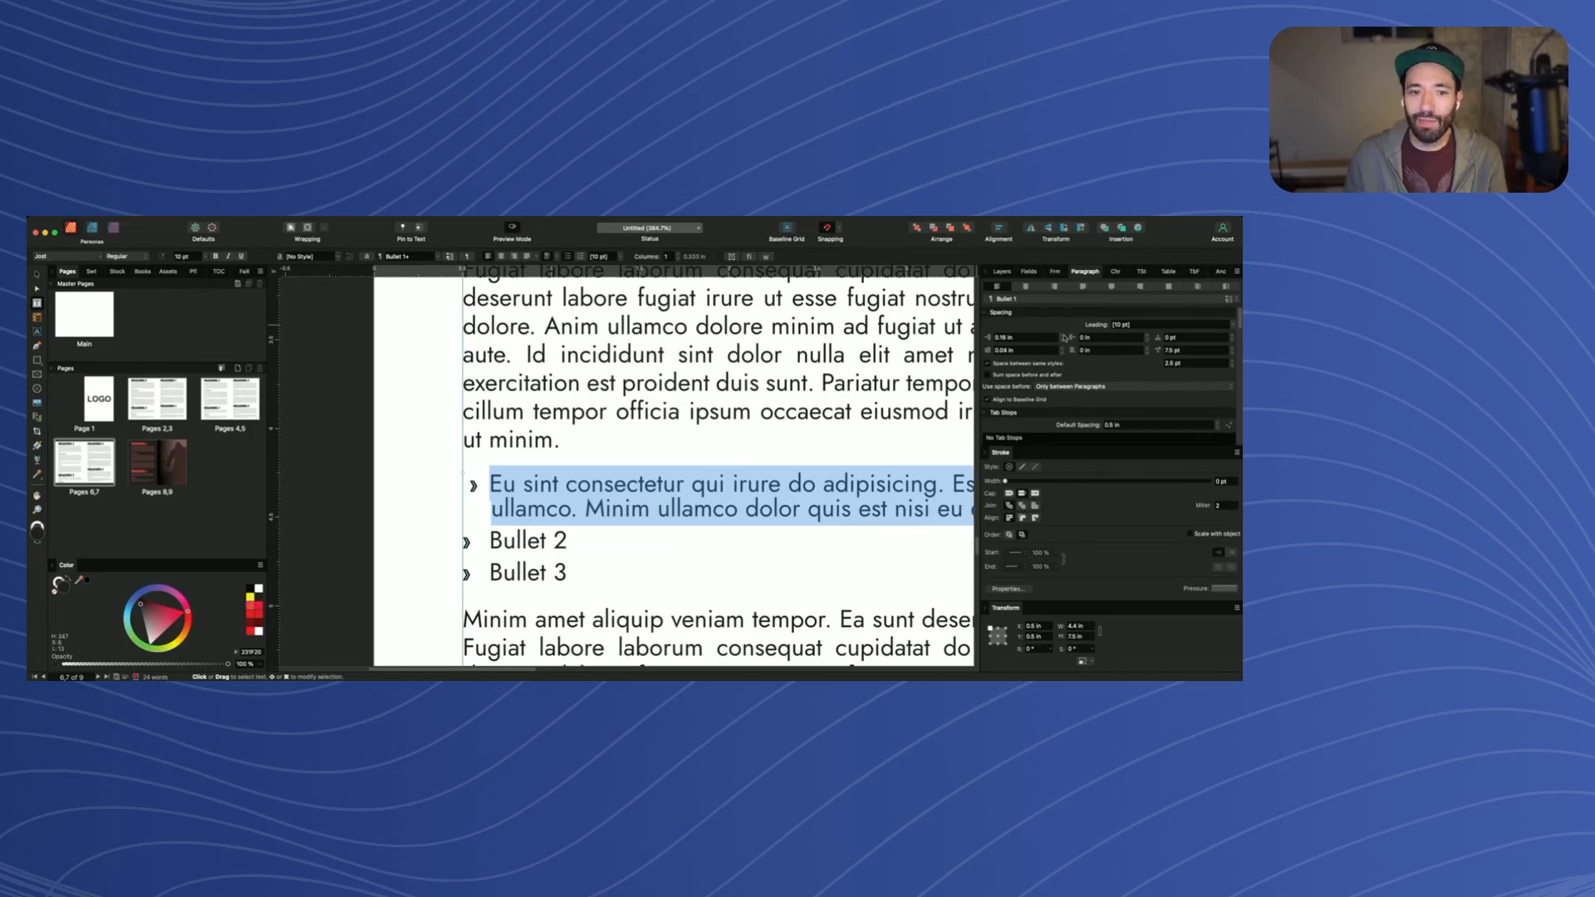
click(1065, 336)
click(1064, 336)
click(1064, 336)
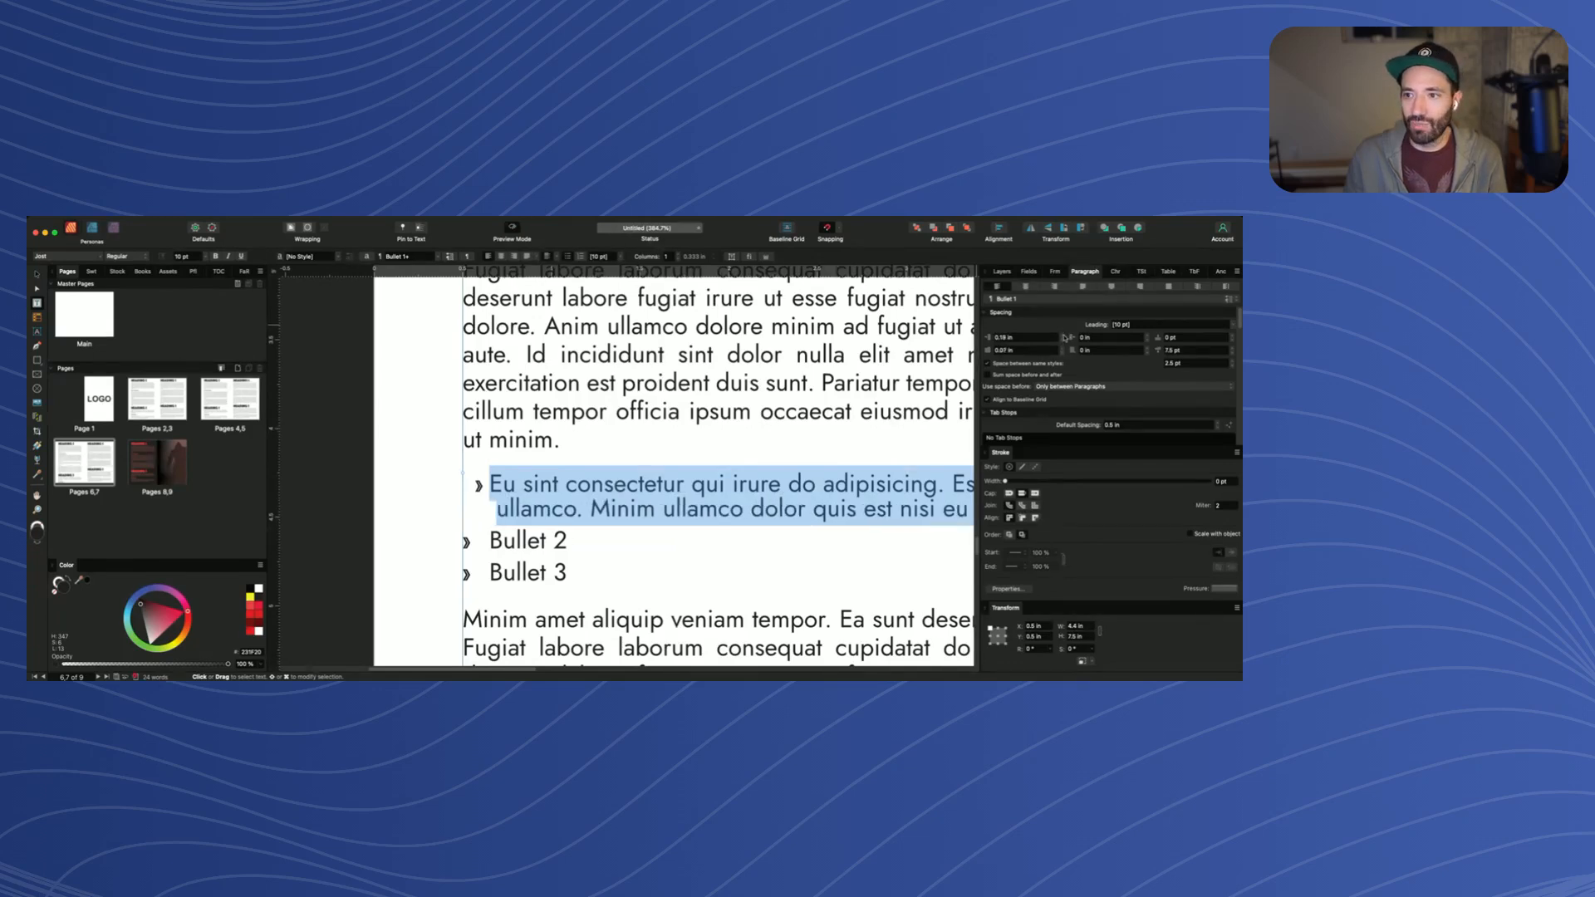
click(1064, 335)
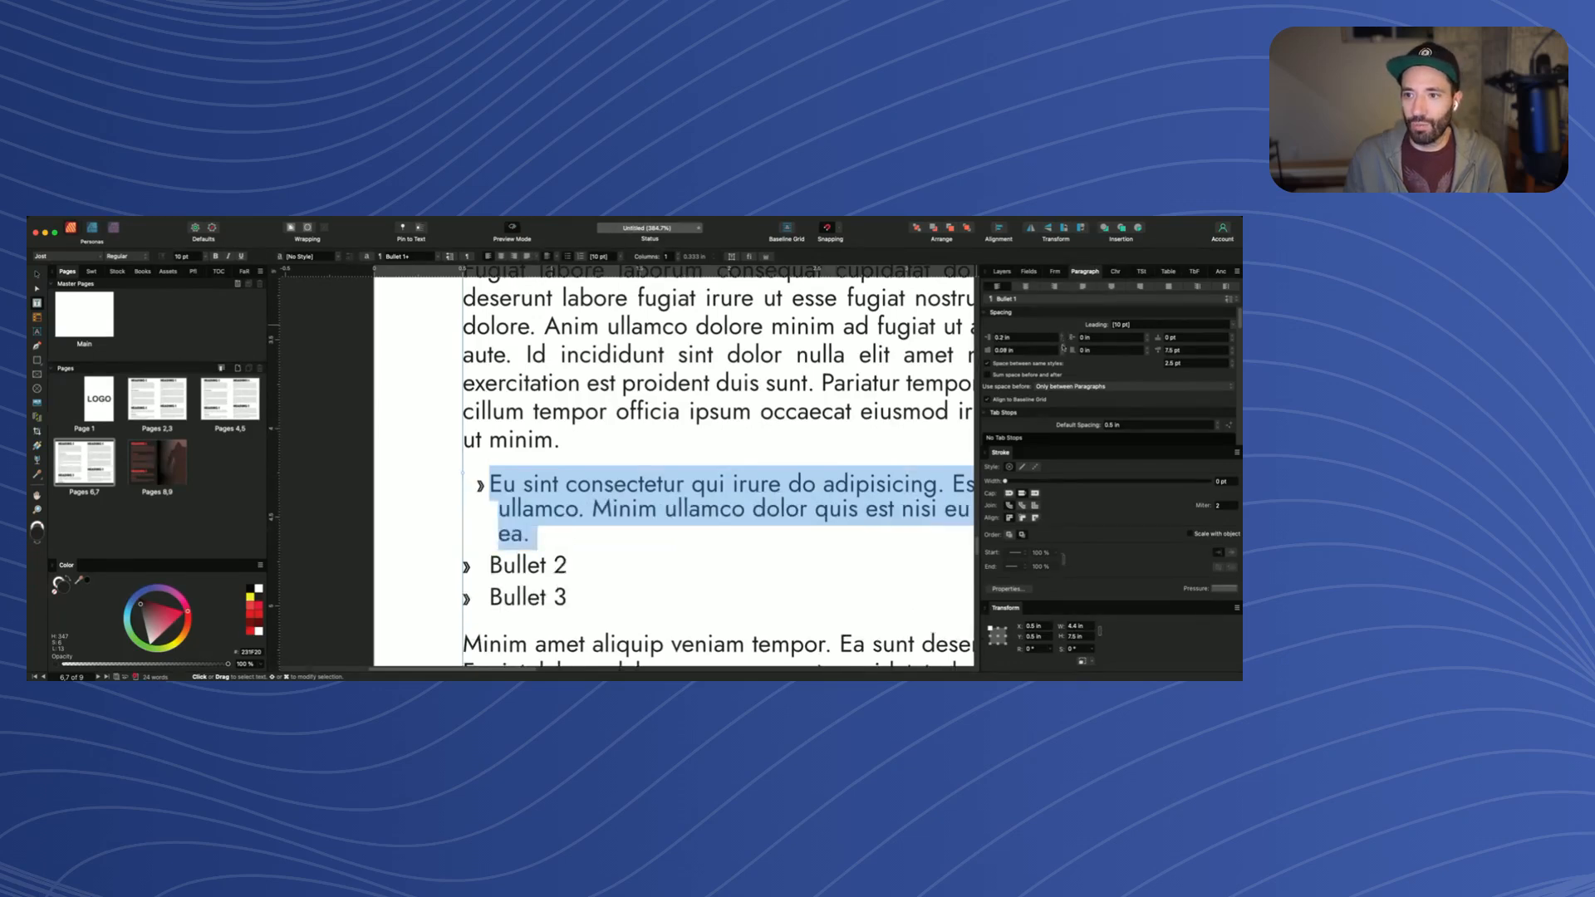
Set the first bullet's left indent to 0.15 in and its first-line indent to 0 in
click(1012, 338)
key(BackSpace)
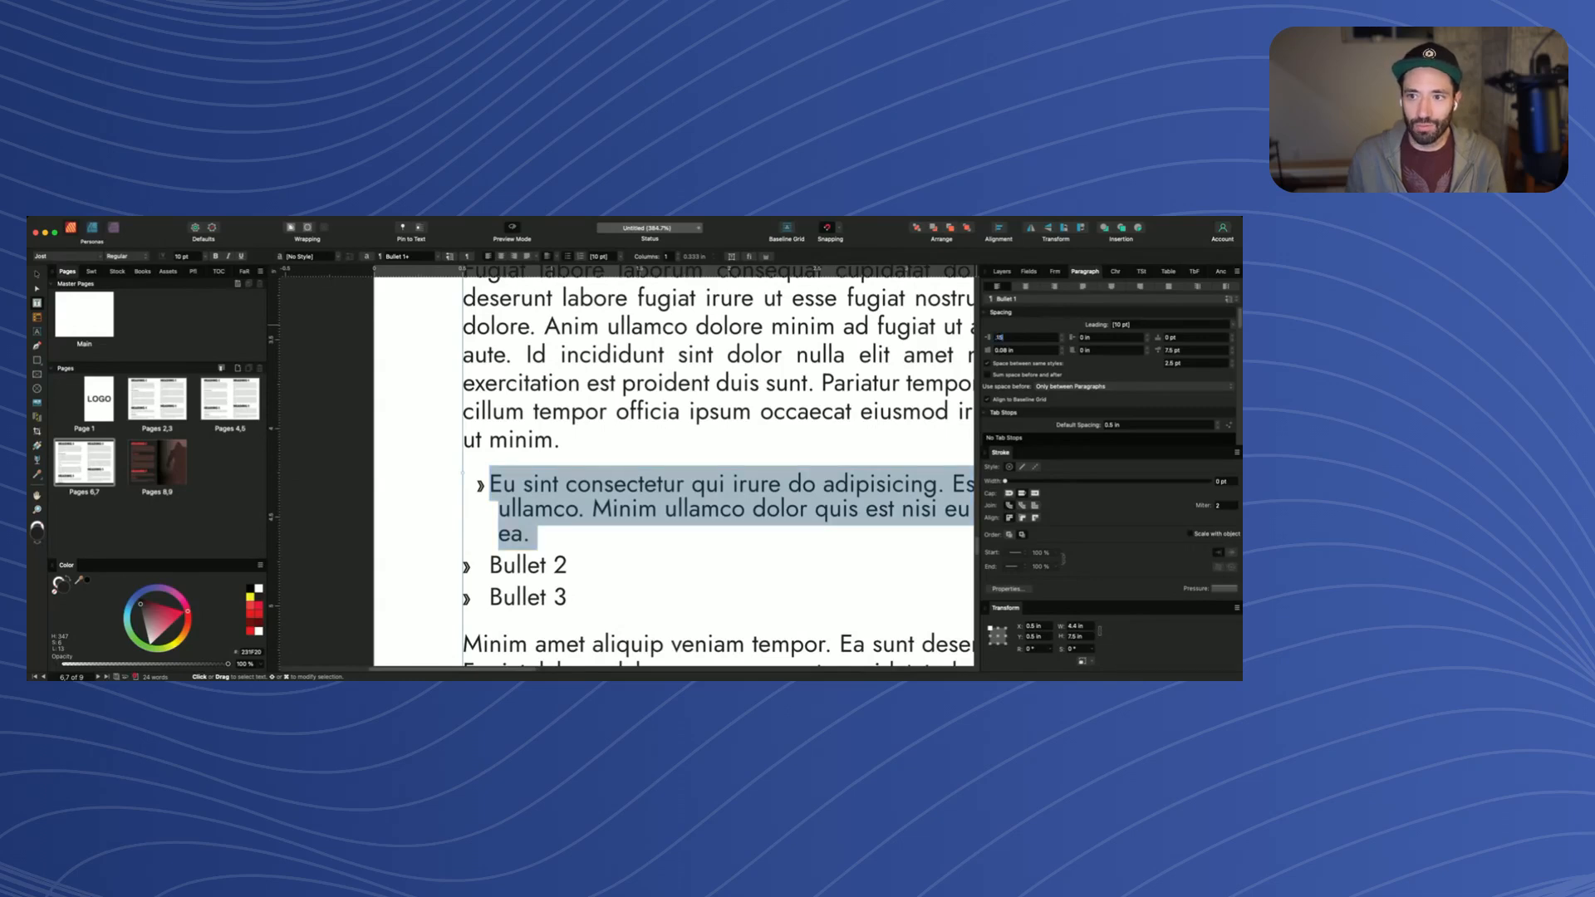
text(.15)
key(Return)
click(1021, 352)
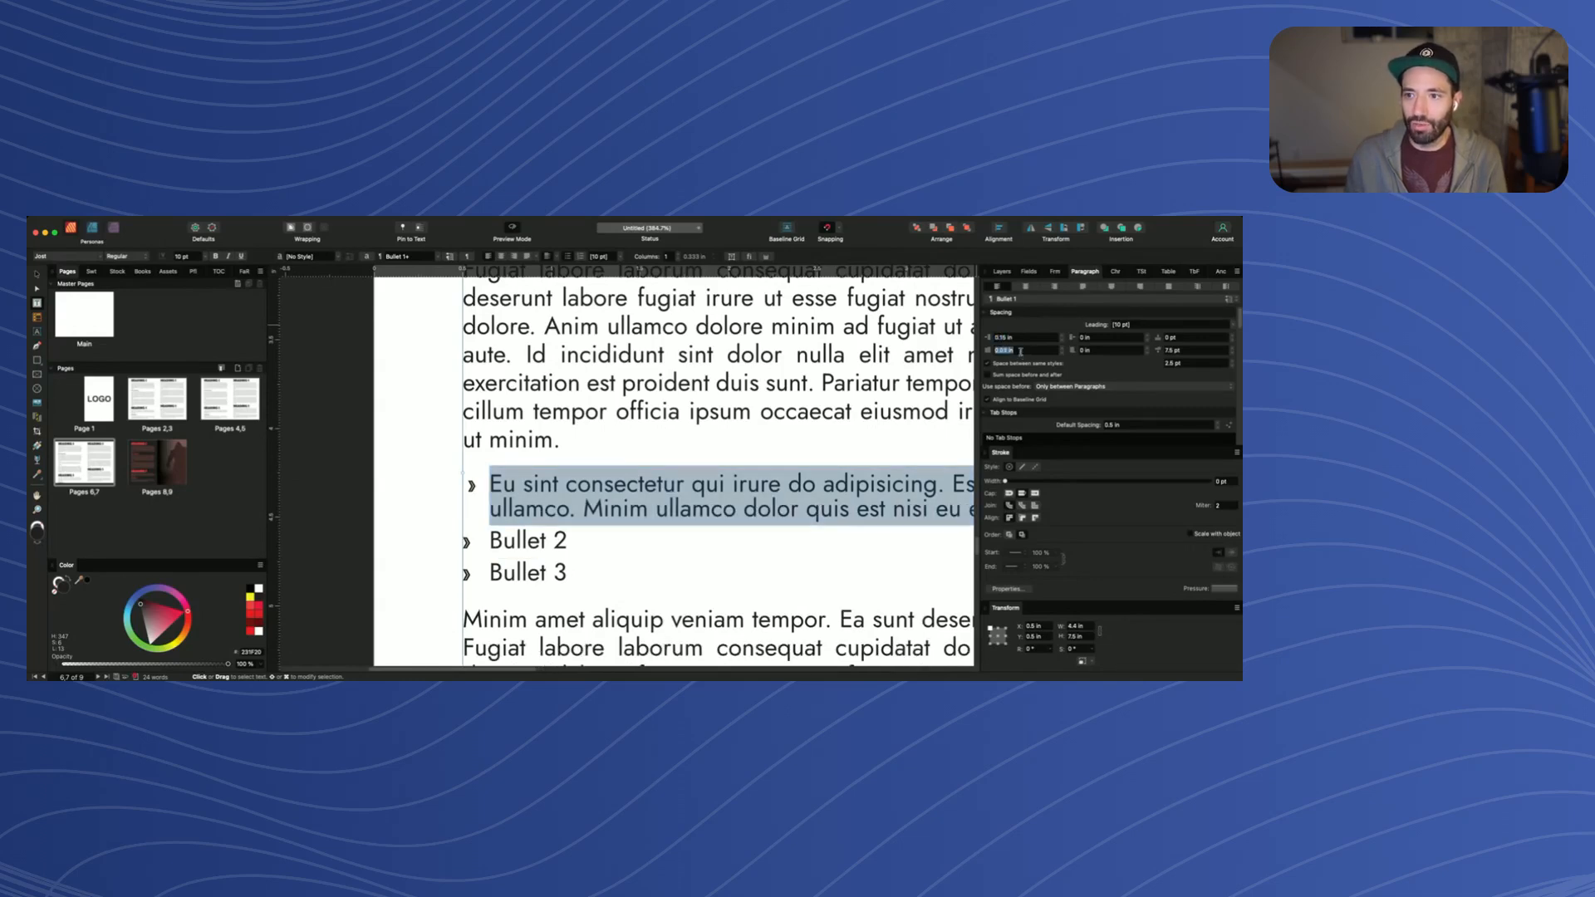
text(0)
key(Return)
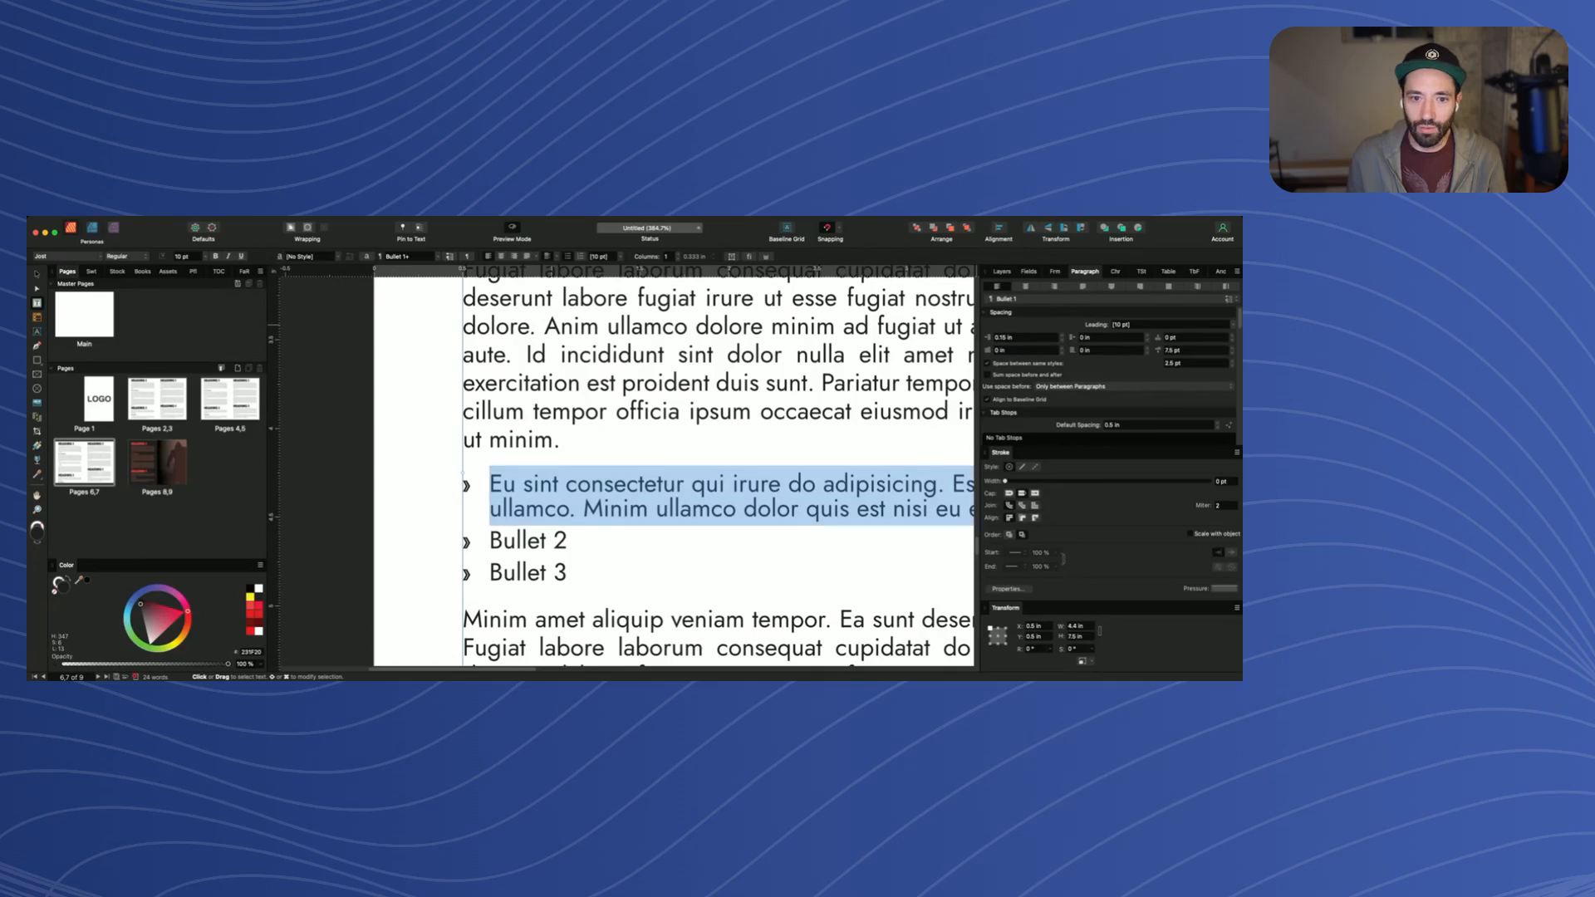
Update the Bullet 1 paragraph style with the new indents and deselect the text
click(450, 257)
scroll(489, 508, down, 5)
key(super+d)
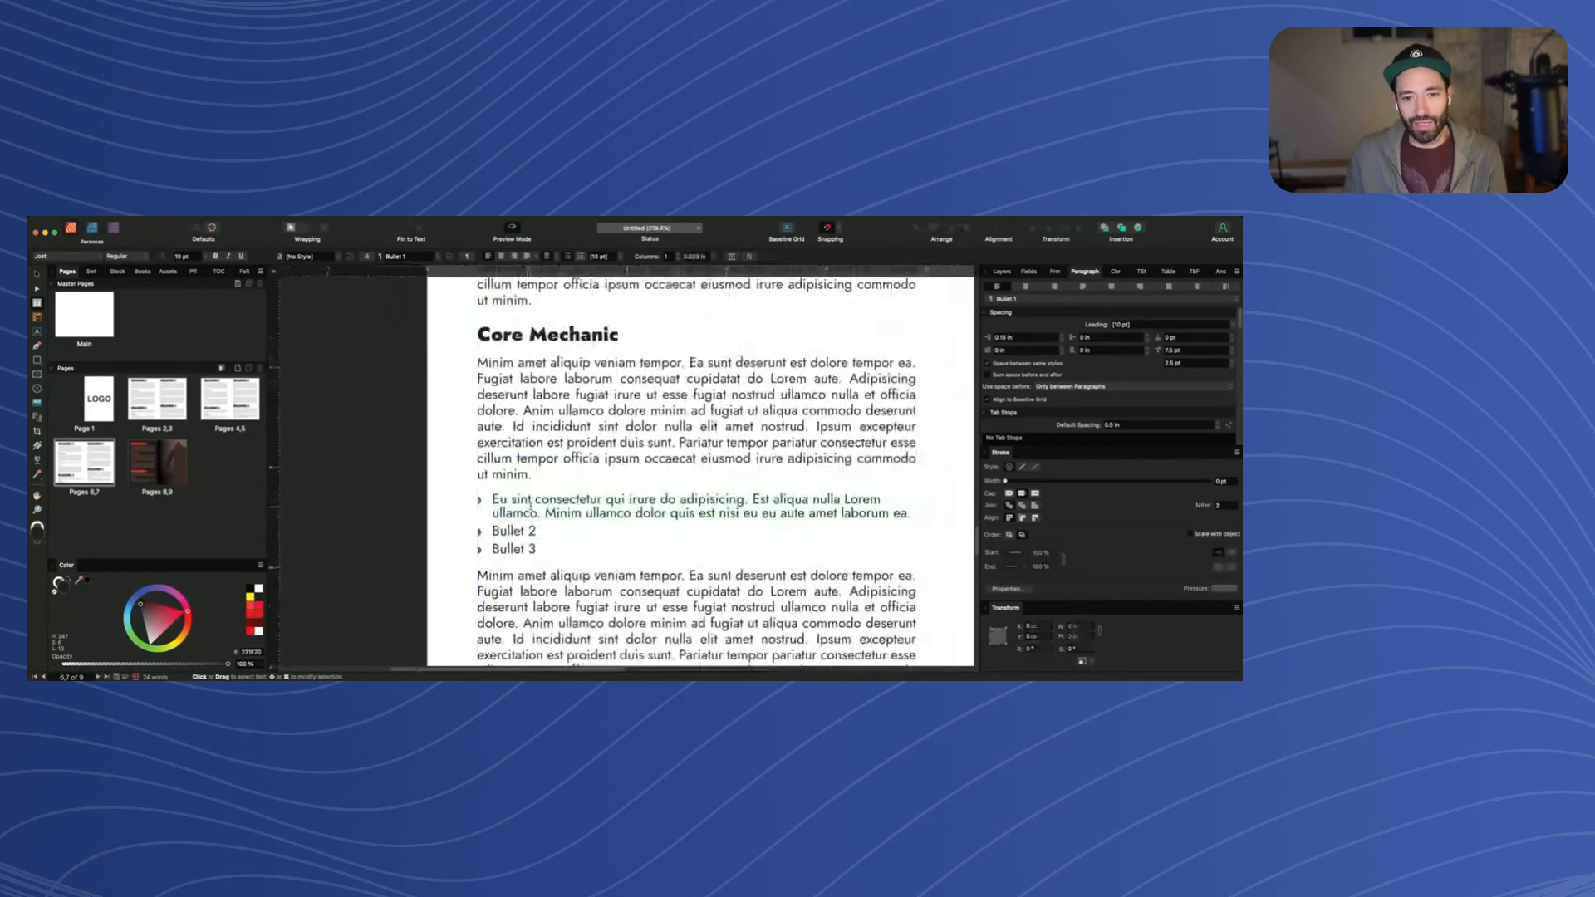
Examine how the first bullet's wrapped line aligns with the start of its first line
scroll(480, 499, right, 2)
drag(397, 500, 839, 512)
scroll(445, 508, up, 5)
click(373, 503)
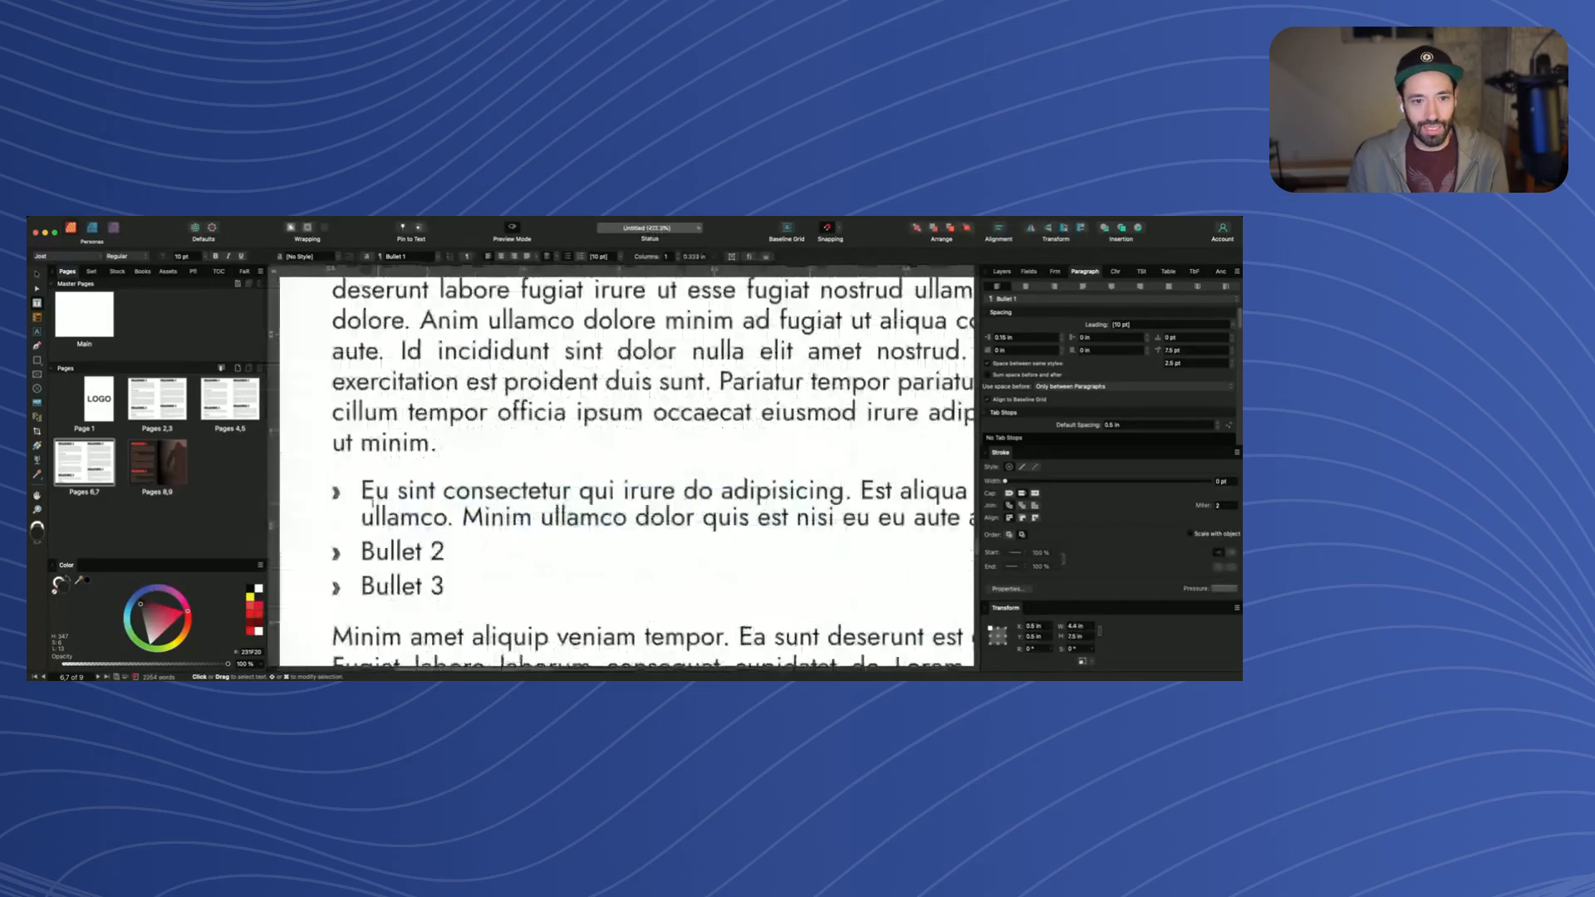
scroll(357, 502, up, 1)
drag(360, 501, 360, 519)
click(362, 521)
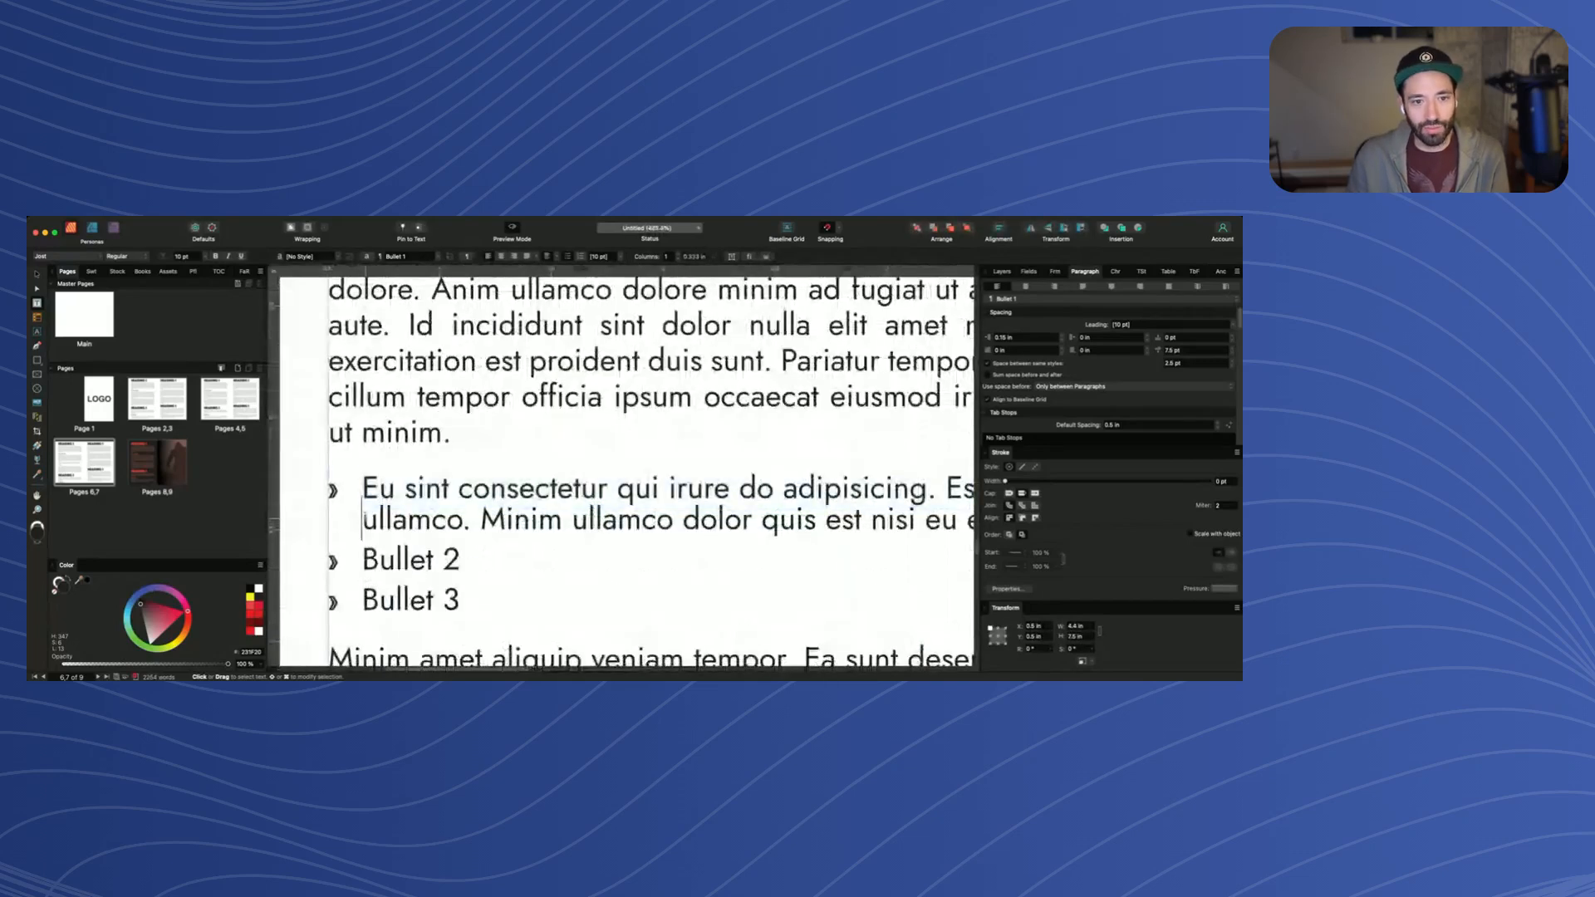
click(361, 490)
click(362, 521)
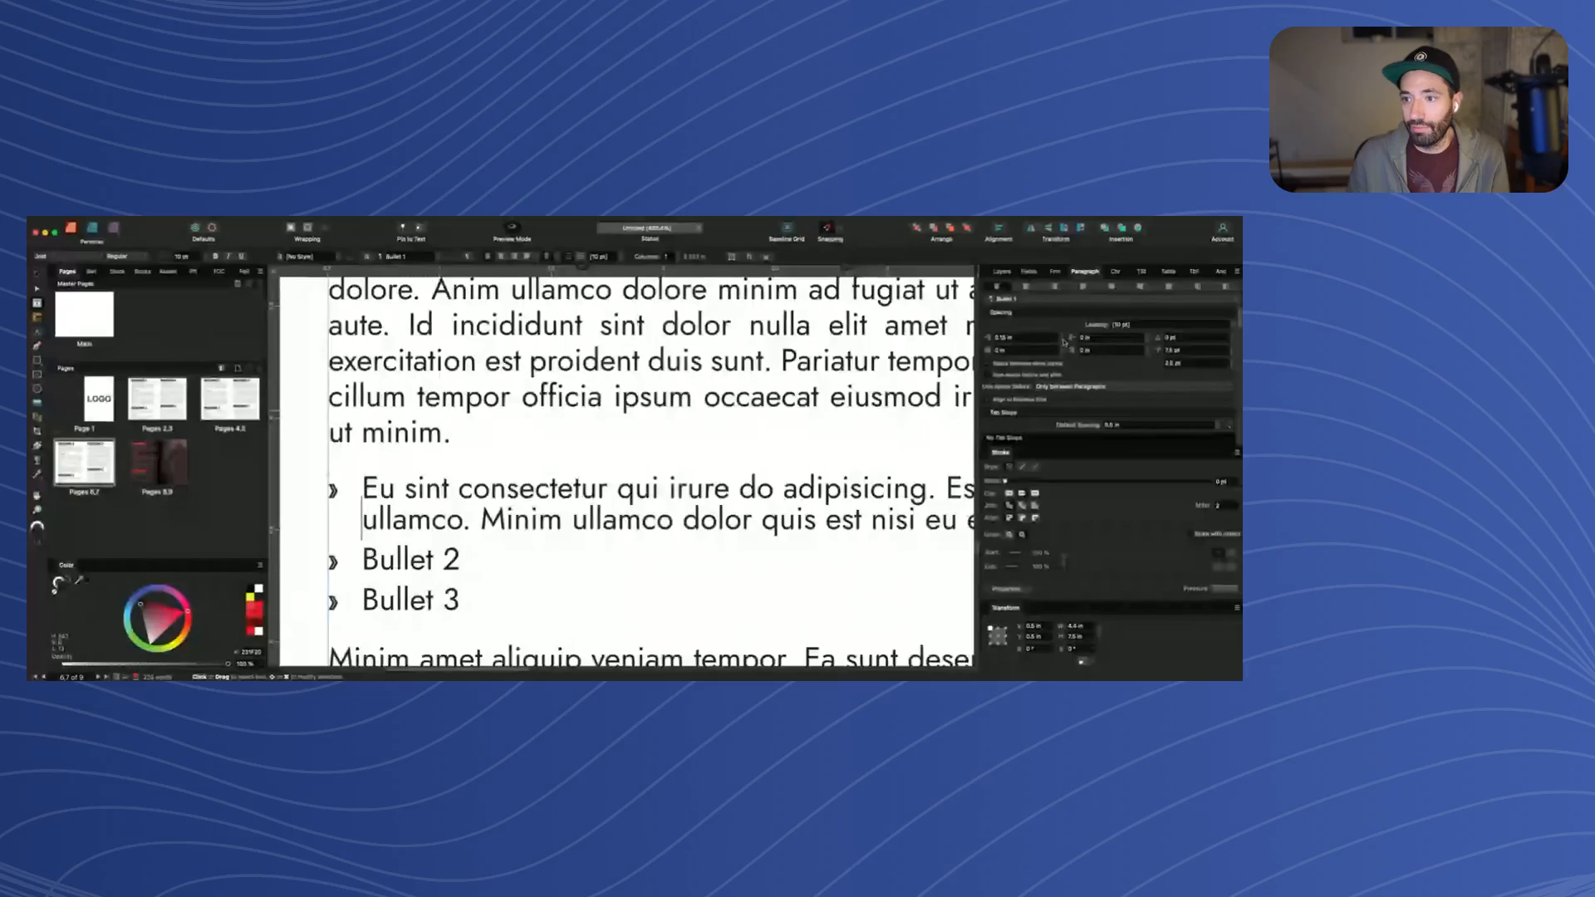
Try reducing the first bullet's left indent to 0 in, compare the line alignment, and undo the change
click(1063, 342)
click(1063, 342)
click(1064, 341)
click(1064, 342)
click(1063, 341)
click(1064, 342)
click(1063, 342)
click(1064, 342)
click(1063, 341)
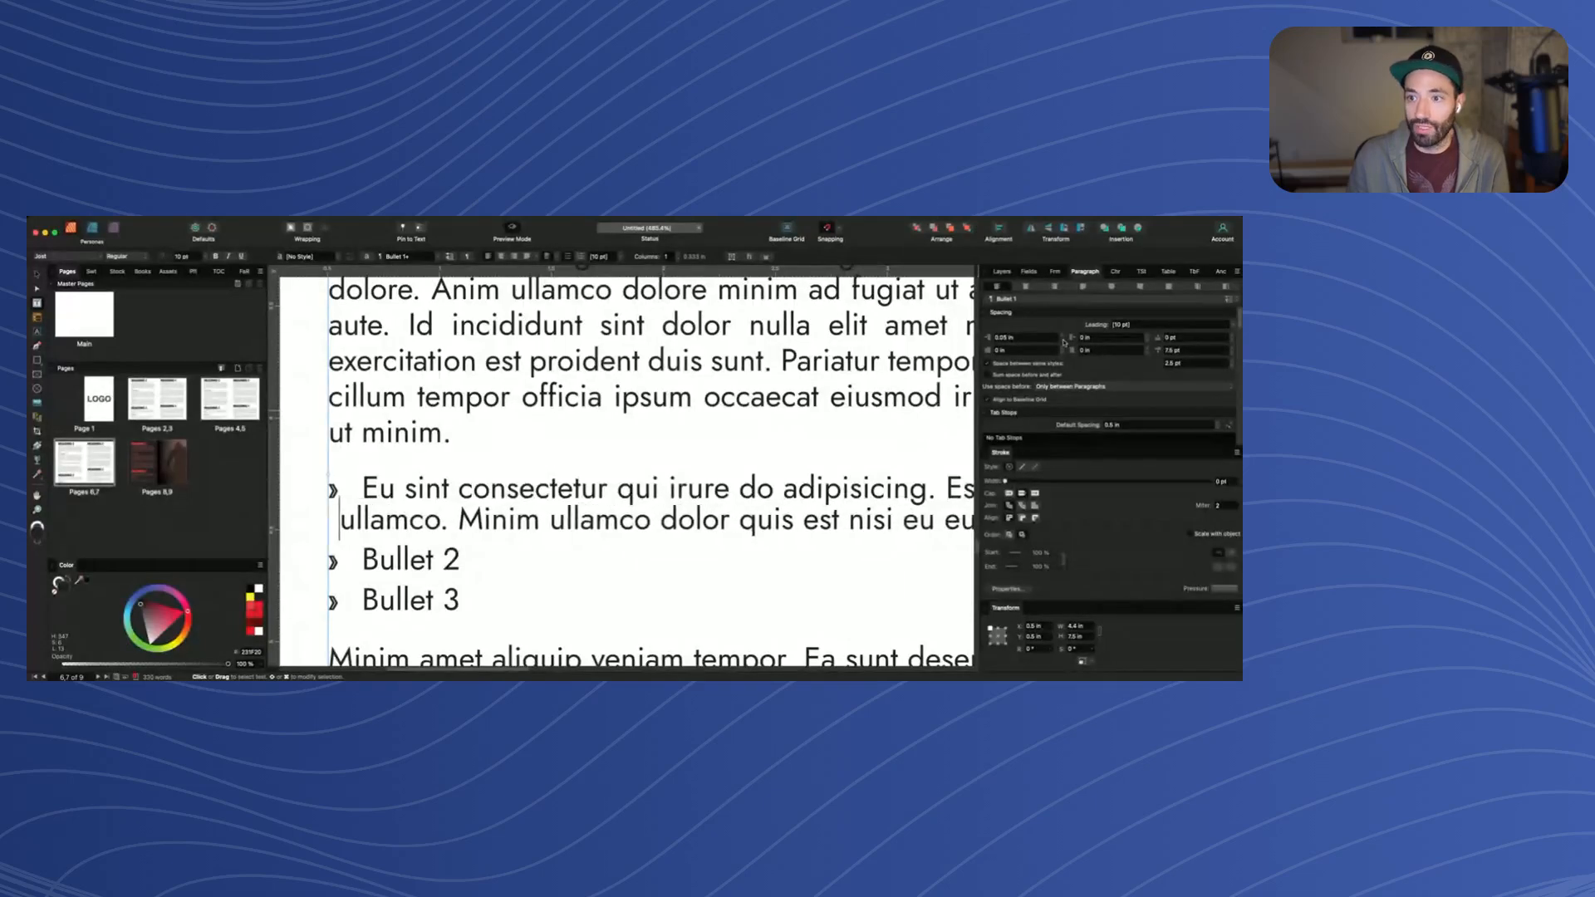
click(1064, 342)
click(1063, 342)
click(1063, 341)
click(1063, 341)
click(1064, 341)
click(1063, 341)
key(super+minus)
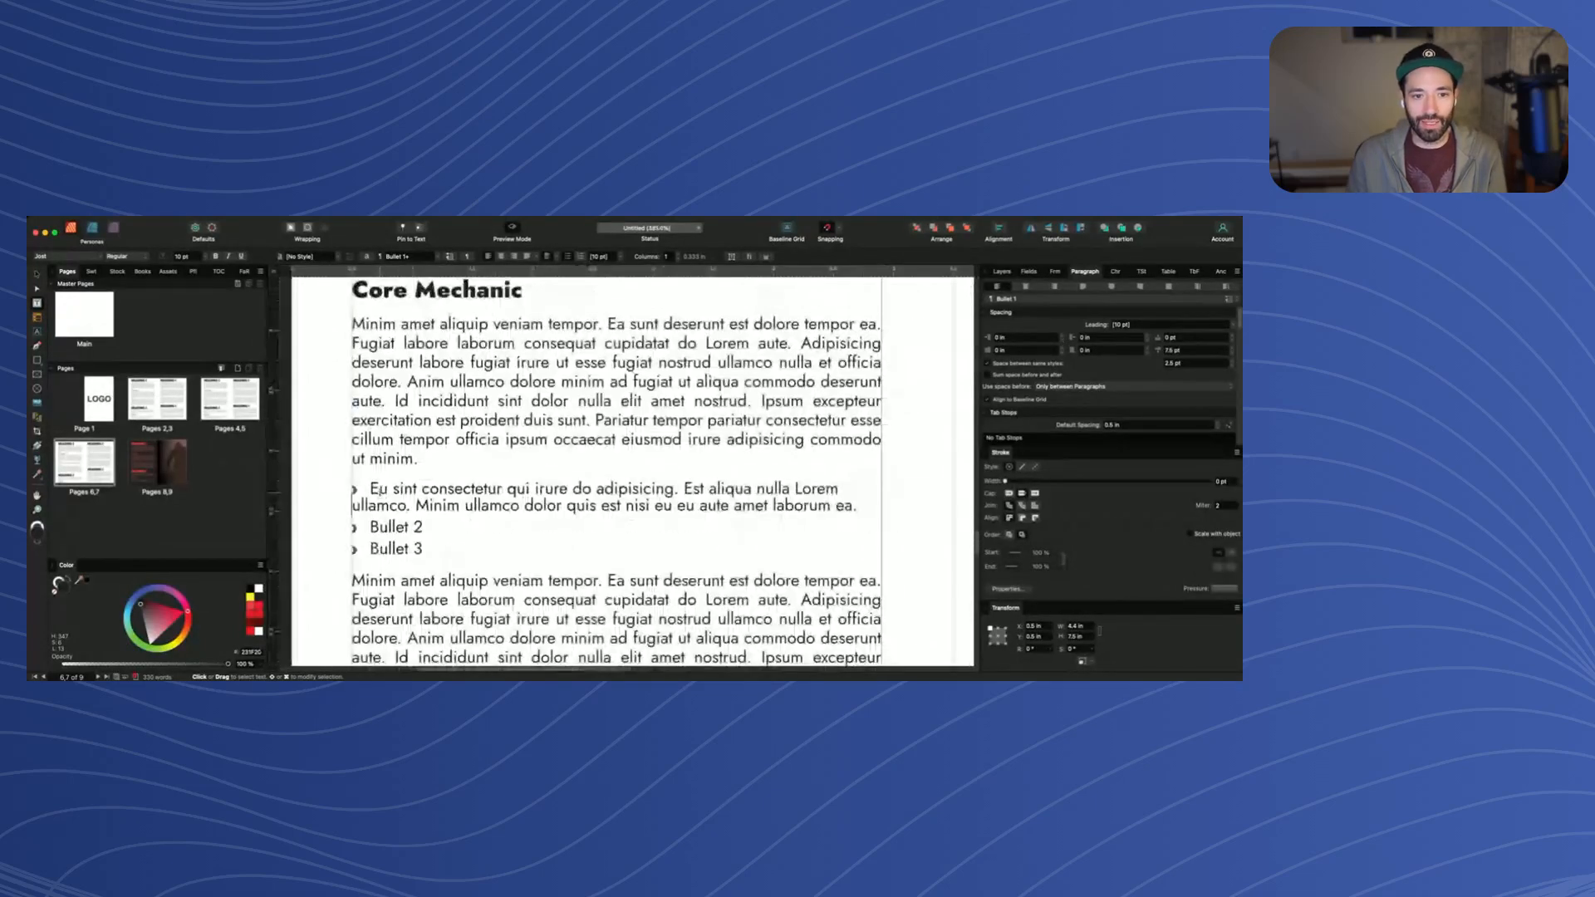
drag(370, 489, 502, 490)
double_click(380, 489)
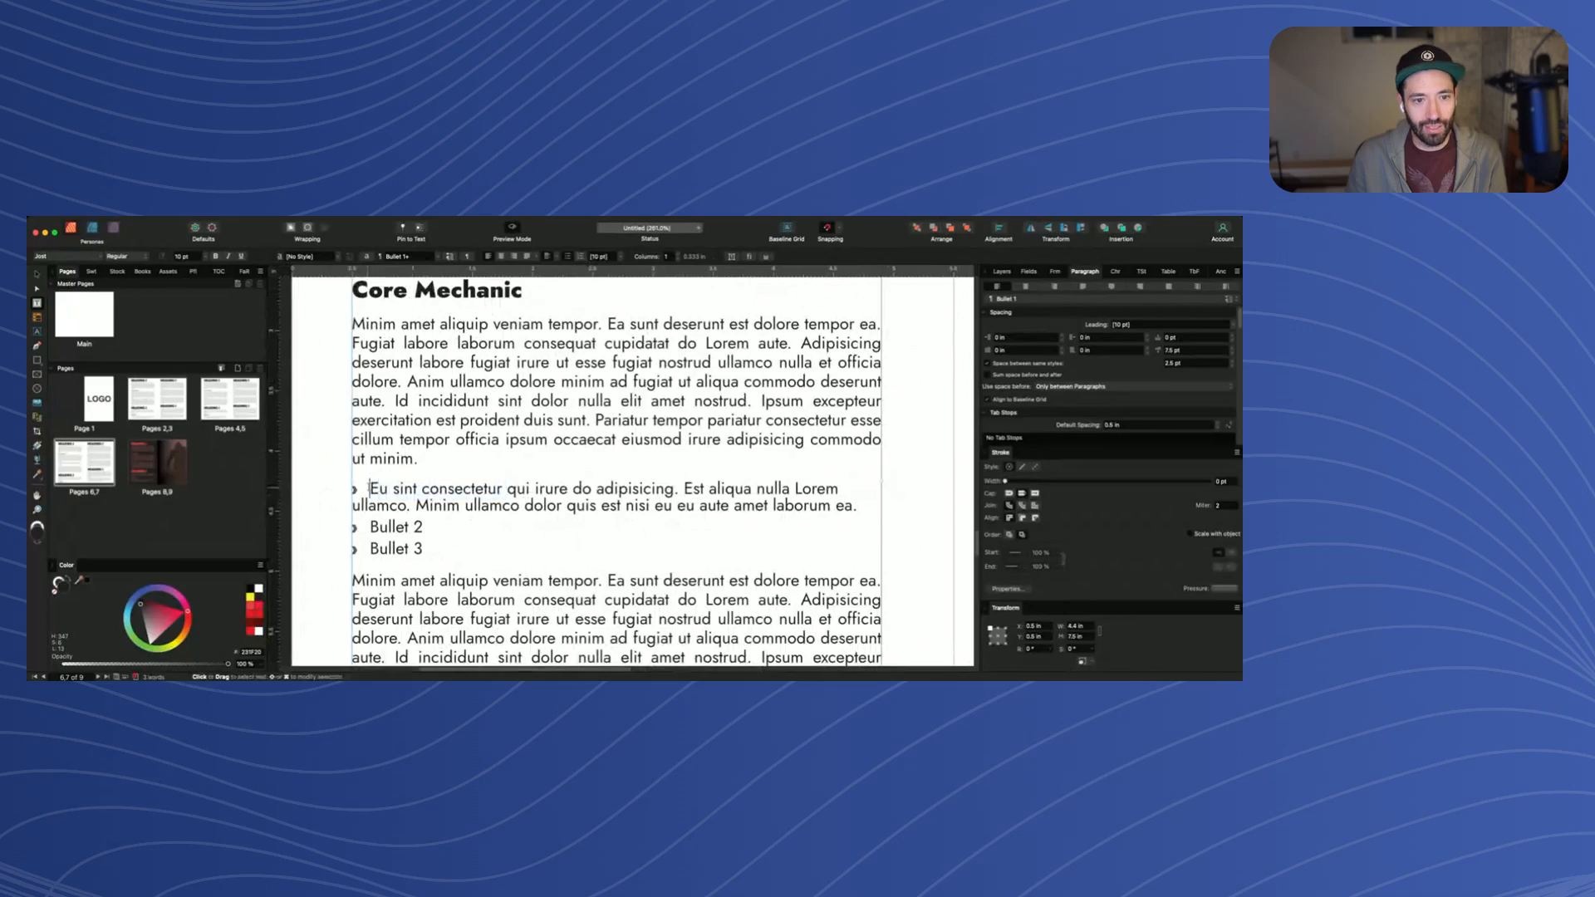
click(379, 489)
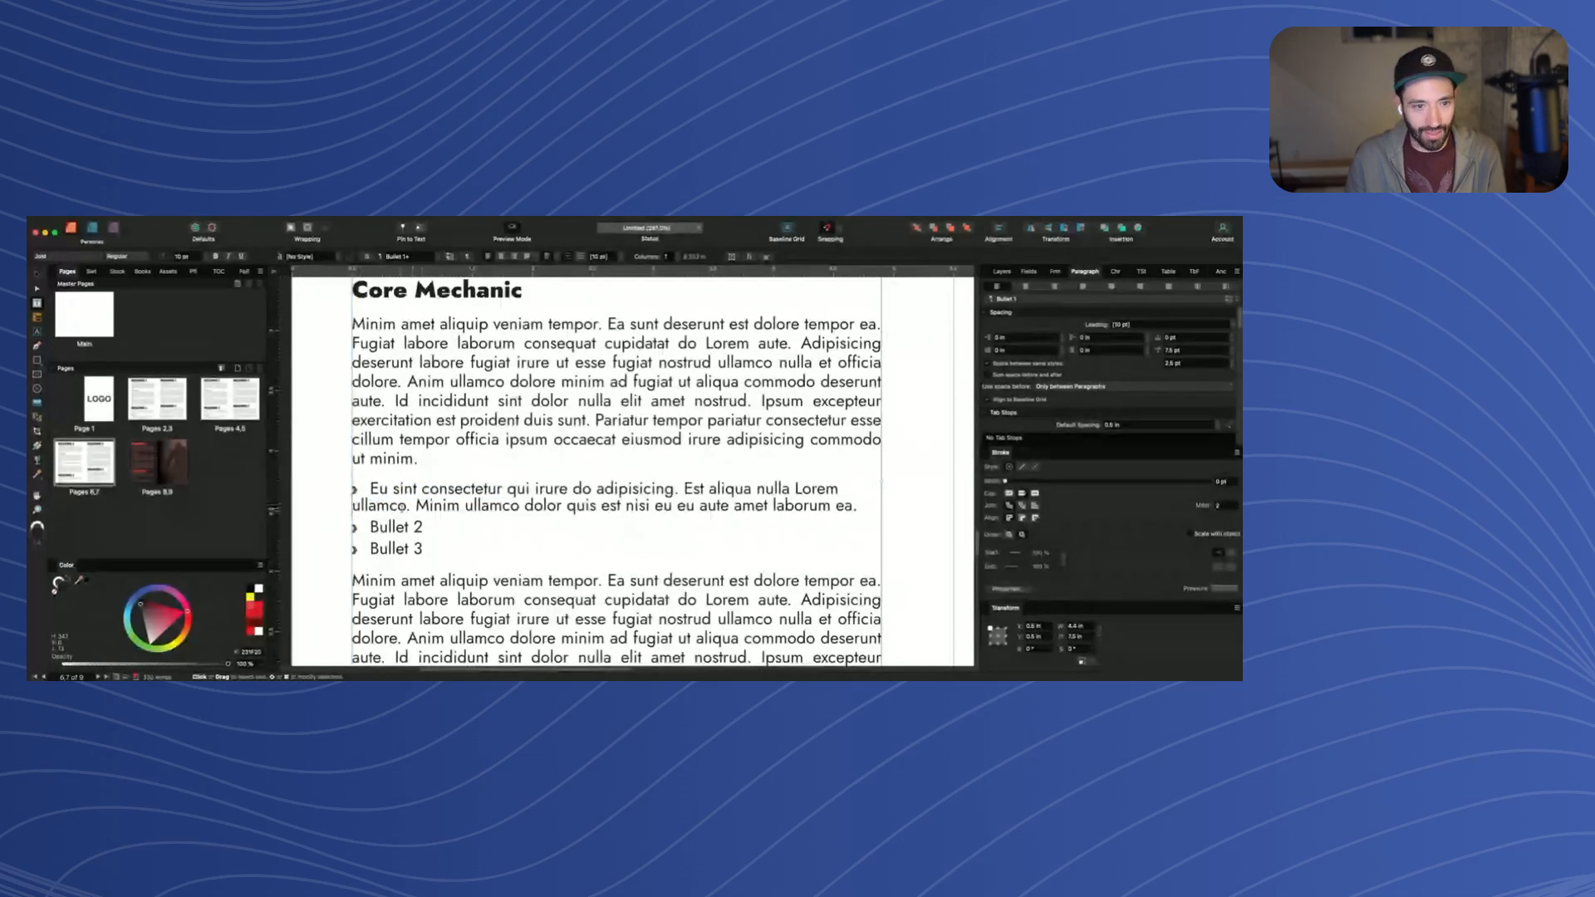
key(Tab)
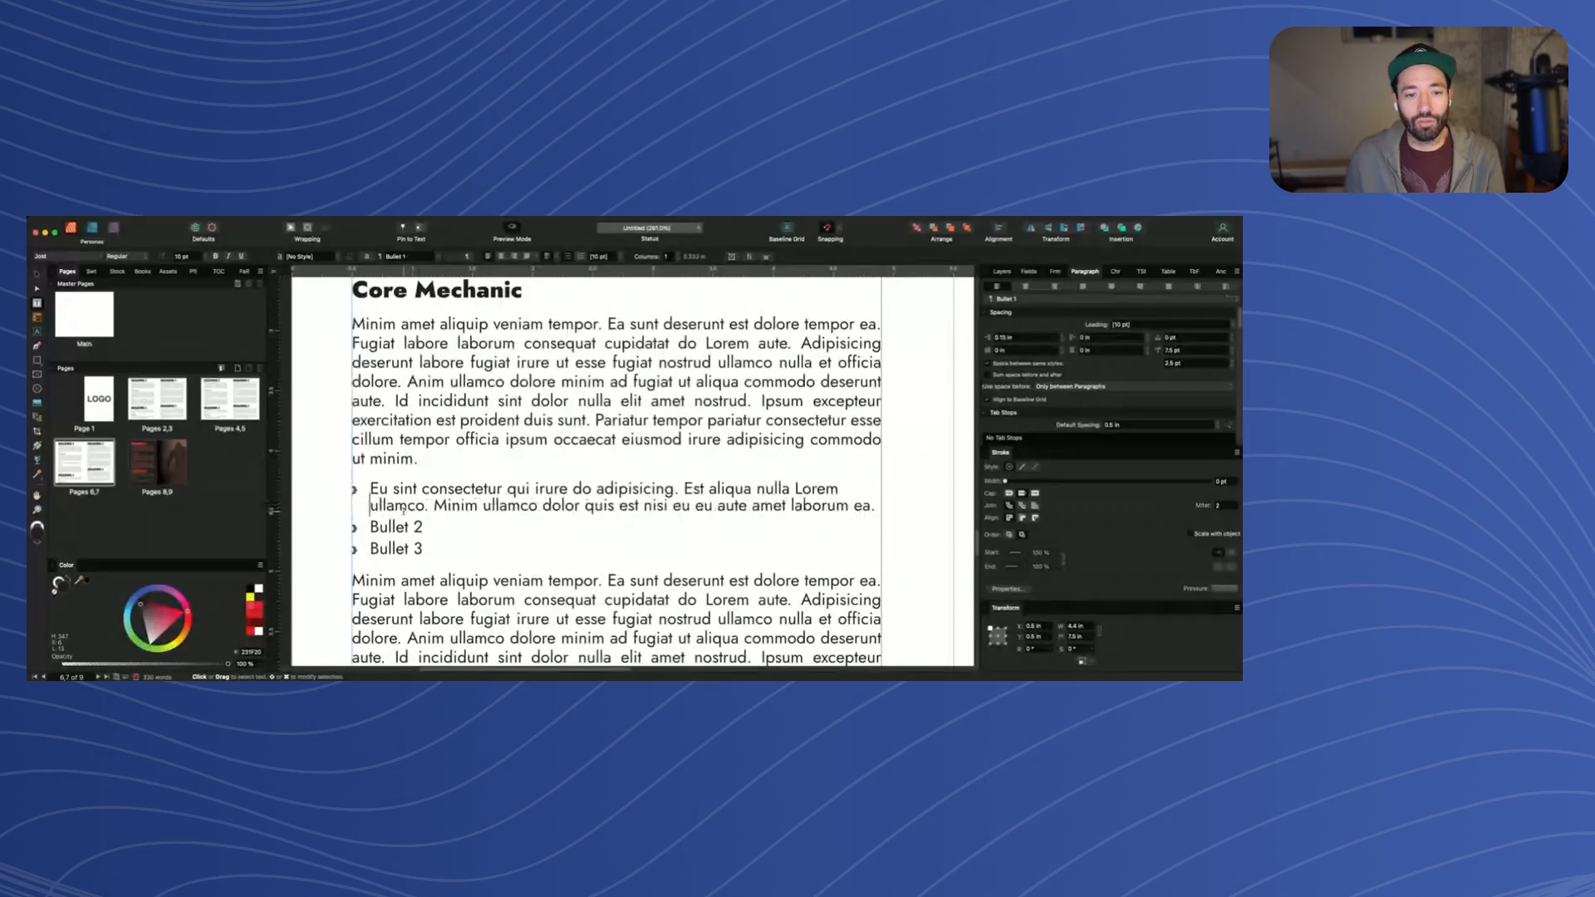
drag(376, 489, 408, 504)
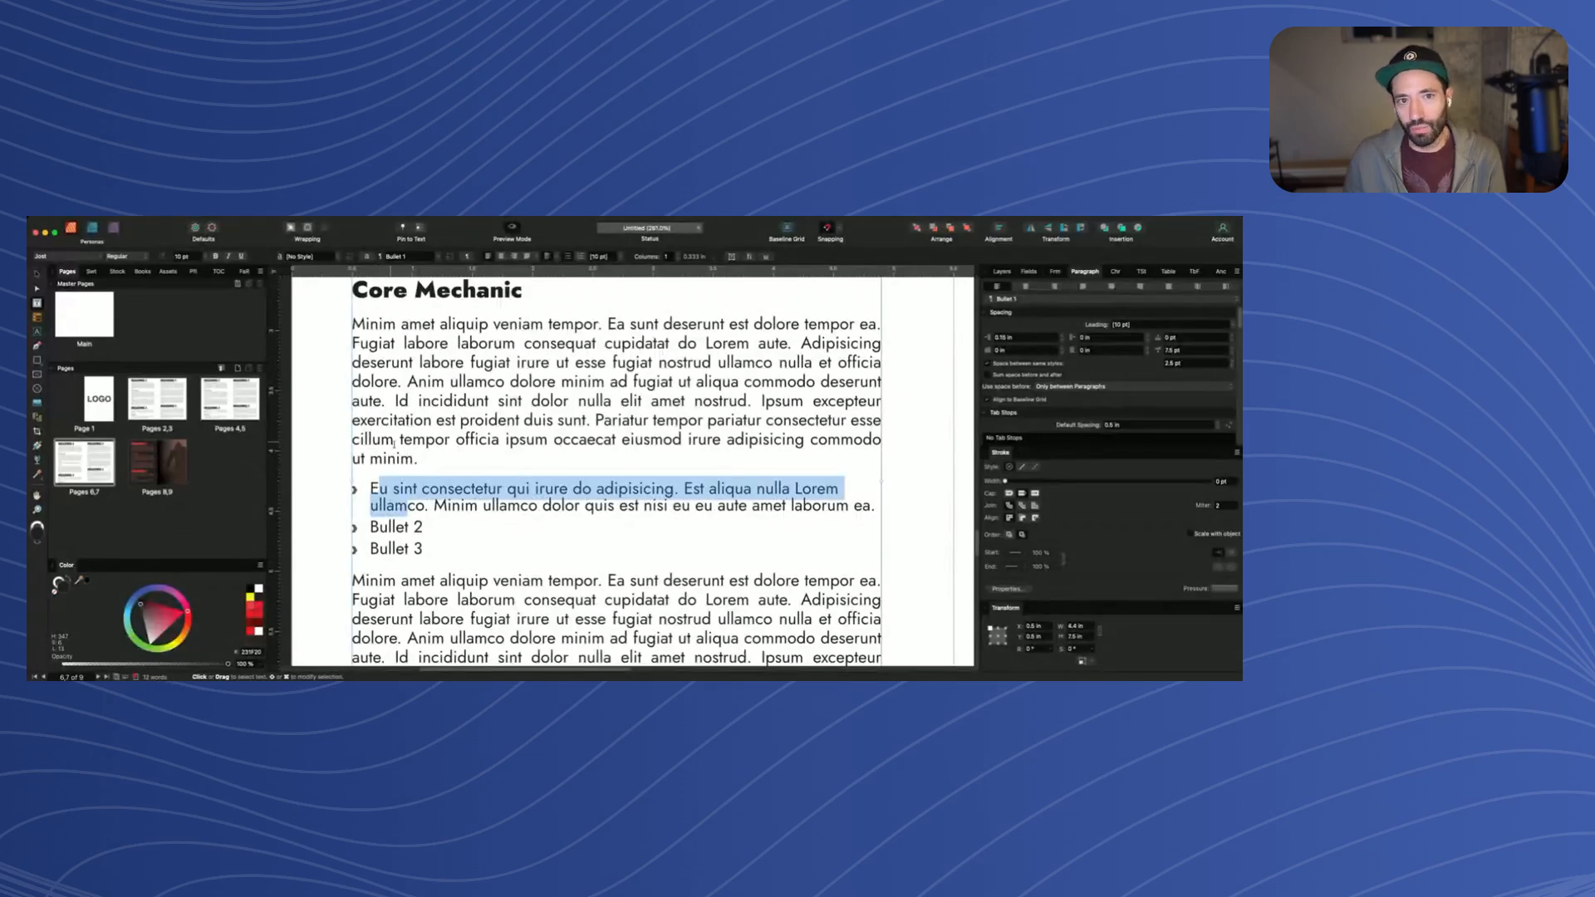
Replace the Bullet 2 and Bullet 3 text with the first bullet's opening text, copied up to the word "Minim"
scroll(415, 495, down, 1)
key(Escape)
scroll(440, 499, down, 1)
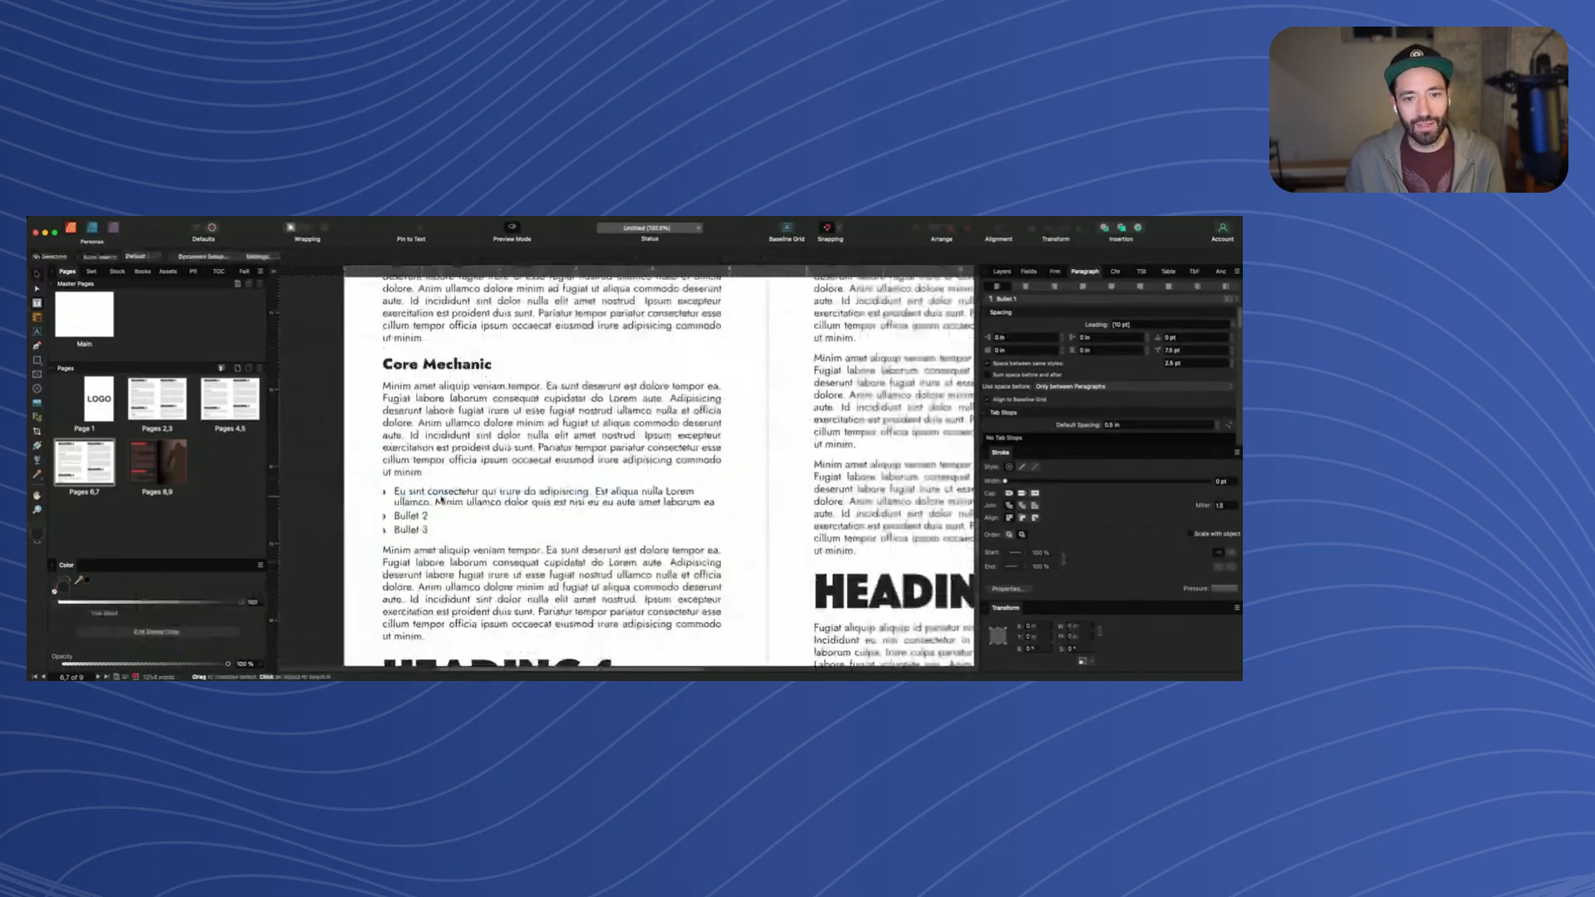
drag(441, 501, 394, 491)
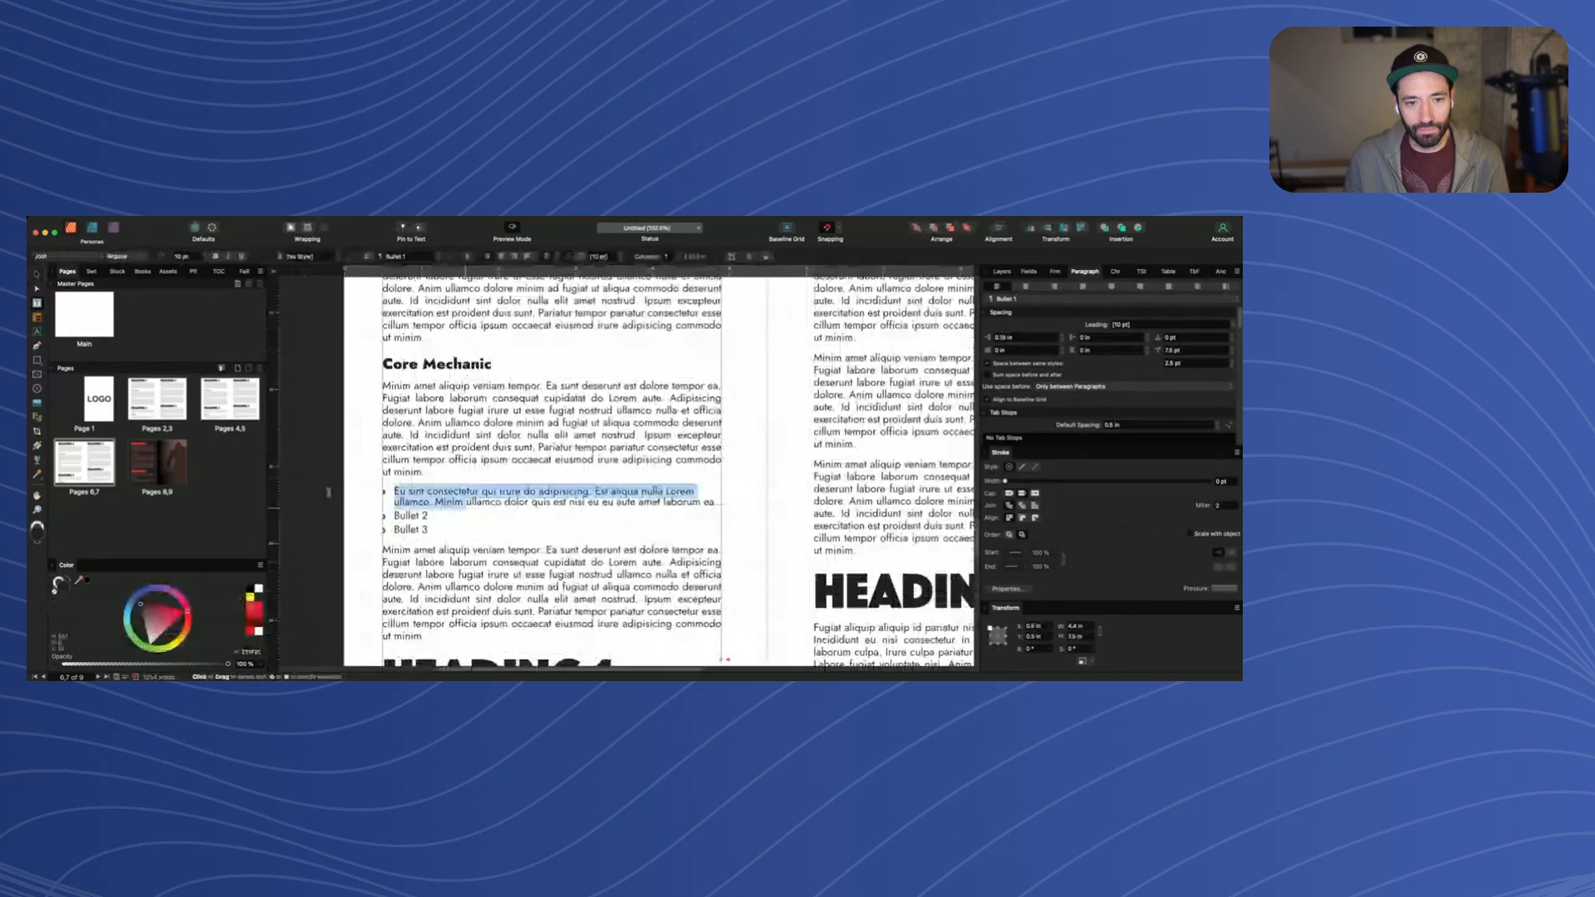
triple_click(424, 515)
text(Eu sint consectetur qui irure do adipisicing. Est aliqua nulla Lorem ullamco. Minim)
triple_click(432, 539)
text(Eu sint consectetur qui irure do adipisicing. Est aliqua nulla Lorem ullamco. Minim)
Review the finished bullet list on page 6 and look through the document's spreads from the logo page to pages 8–9
scroll(440, 538, down, 3)
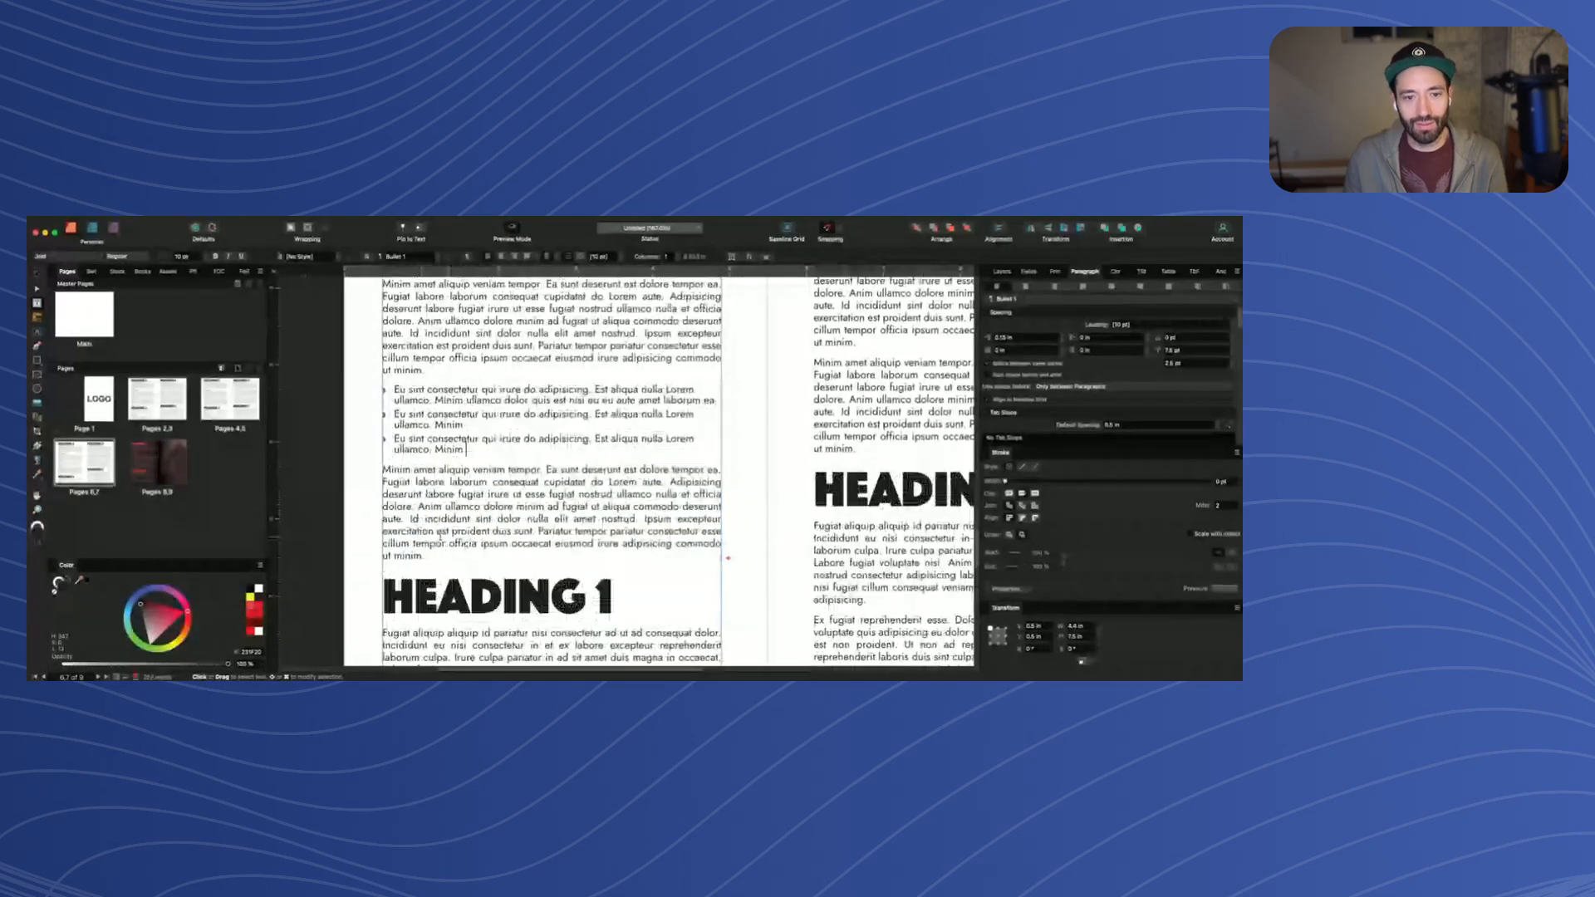
scroll(440, 537, down, 2)
click(536, 605)
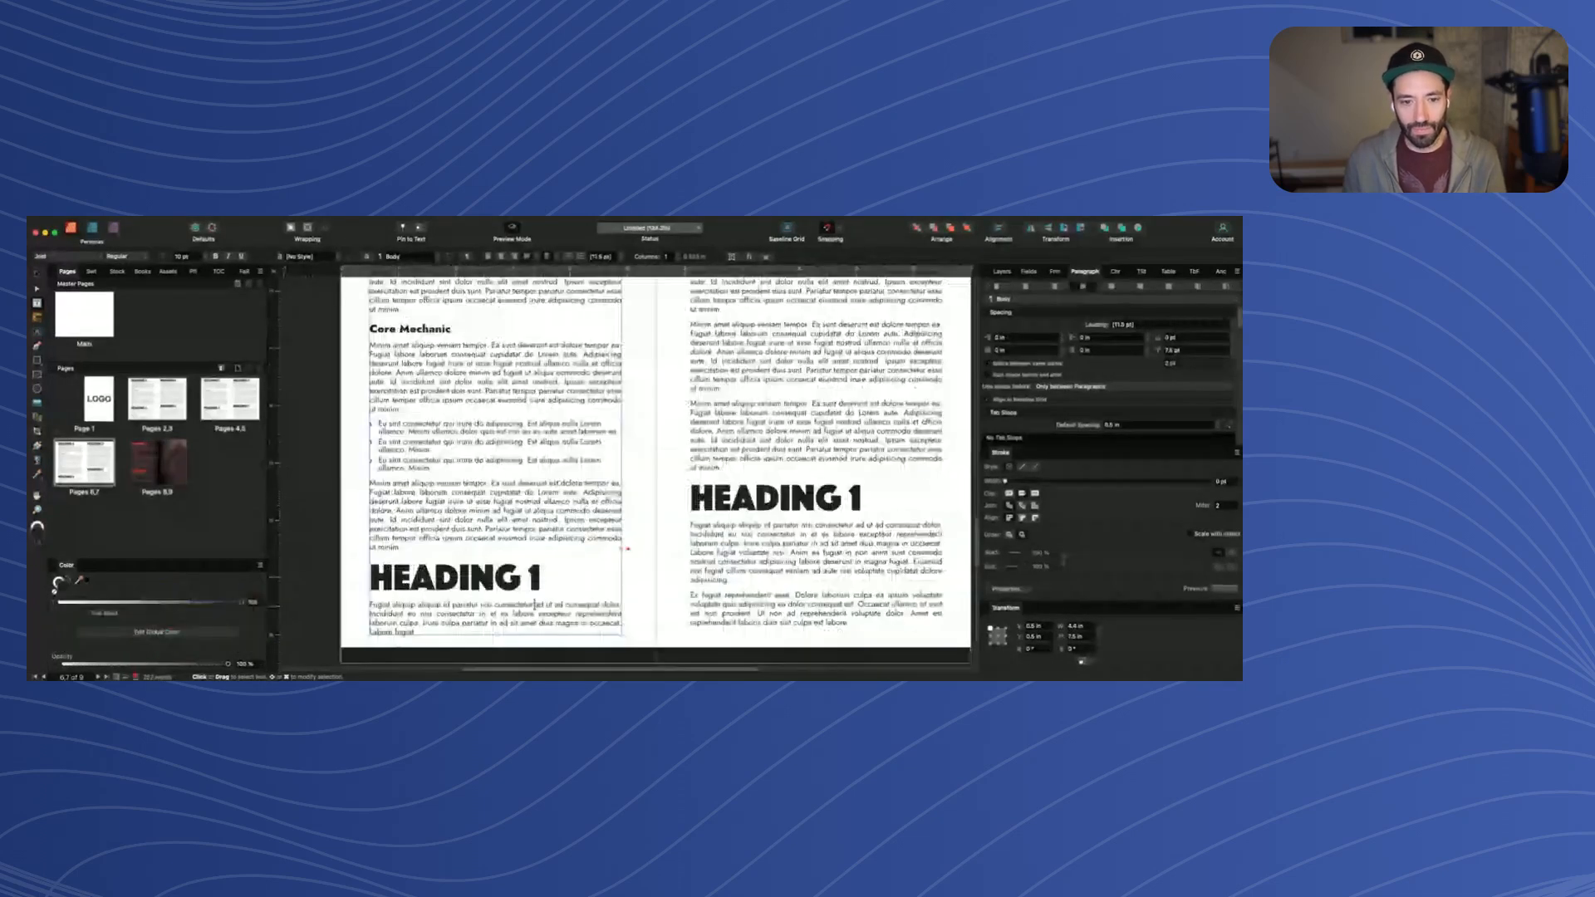
scroll(536, 605, up, 3)
scroll(534, 606, down, 5)
click(549, 562)
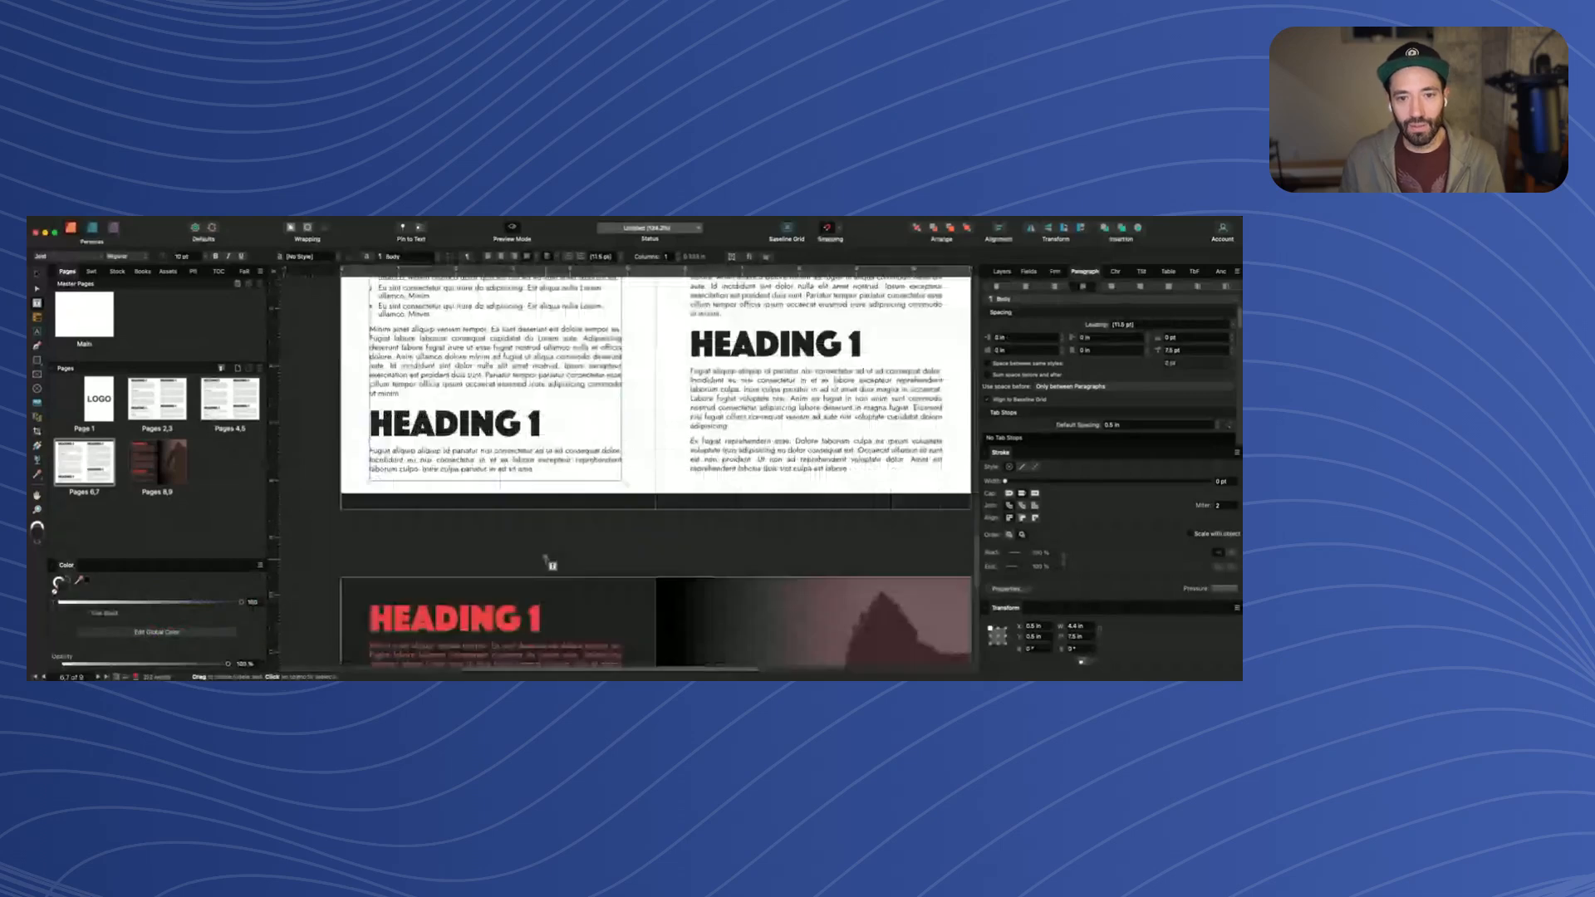
scroll(546, 561, down, 4)
scroll(557, 500, up, 6)
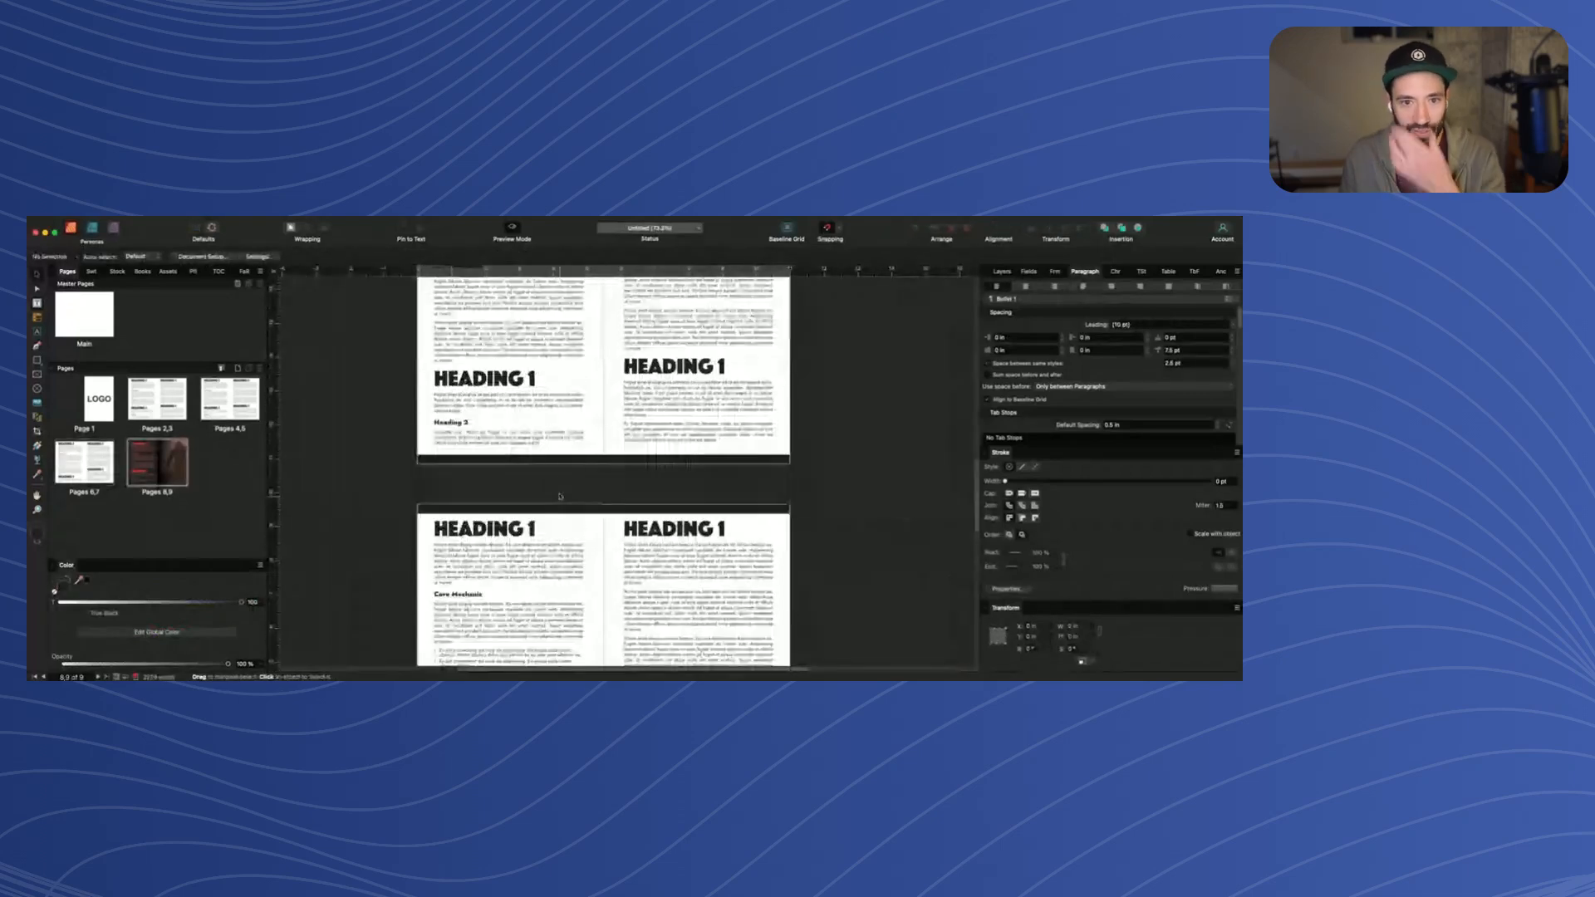
scroll(554, 480, up, 10)
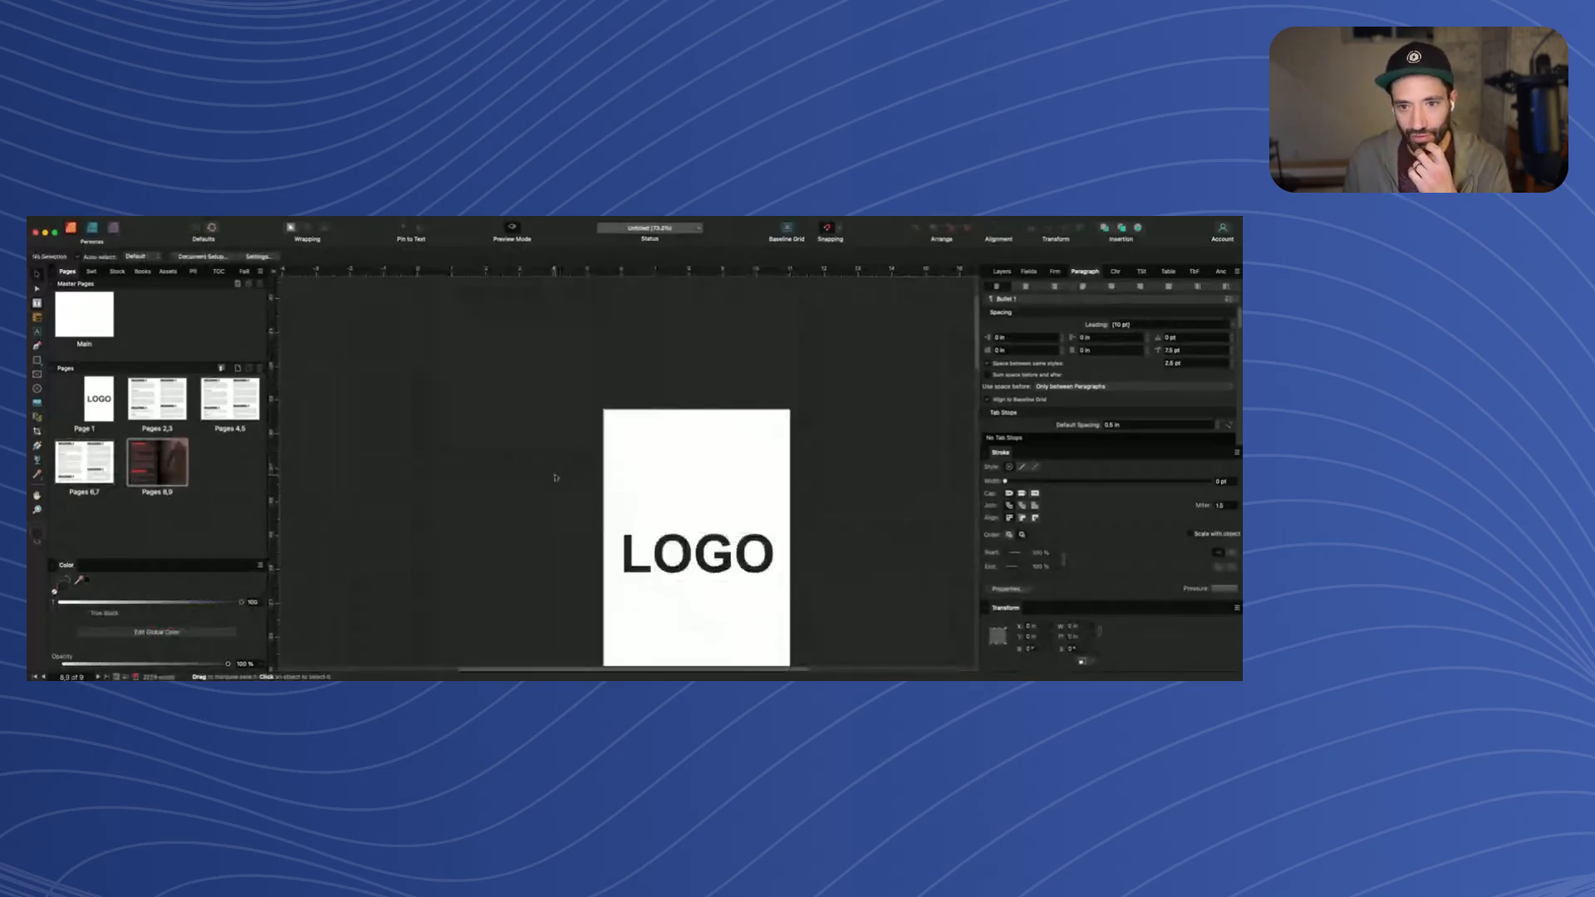
scroll(553, 477, down, 12)
scroll(555, 478, down, 6)
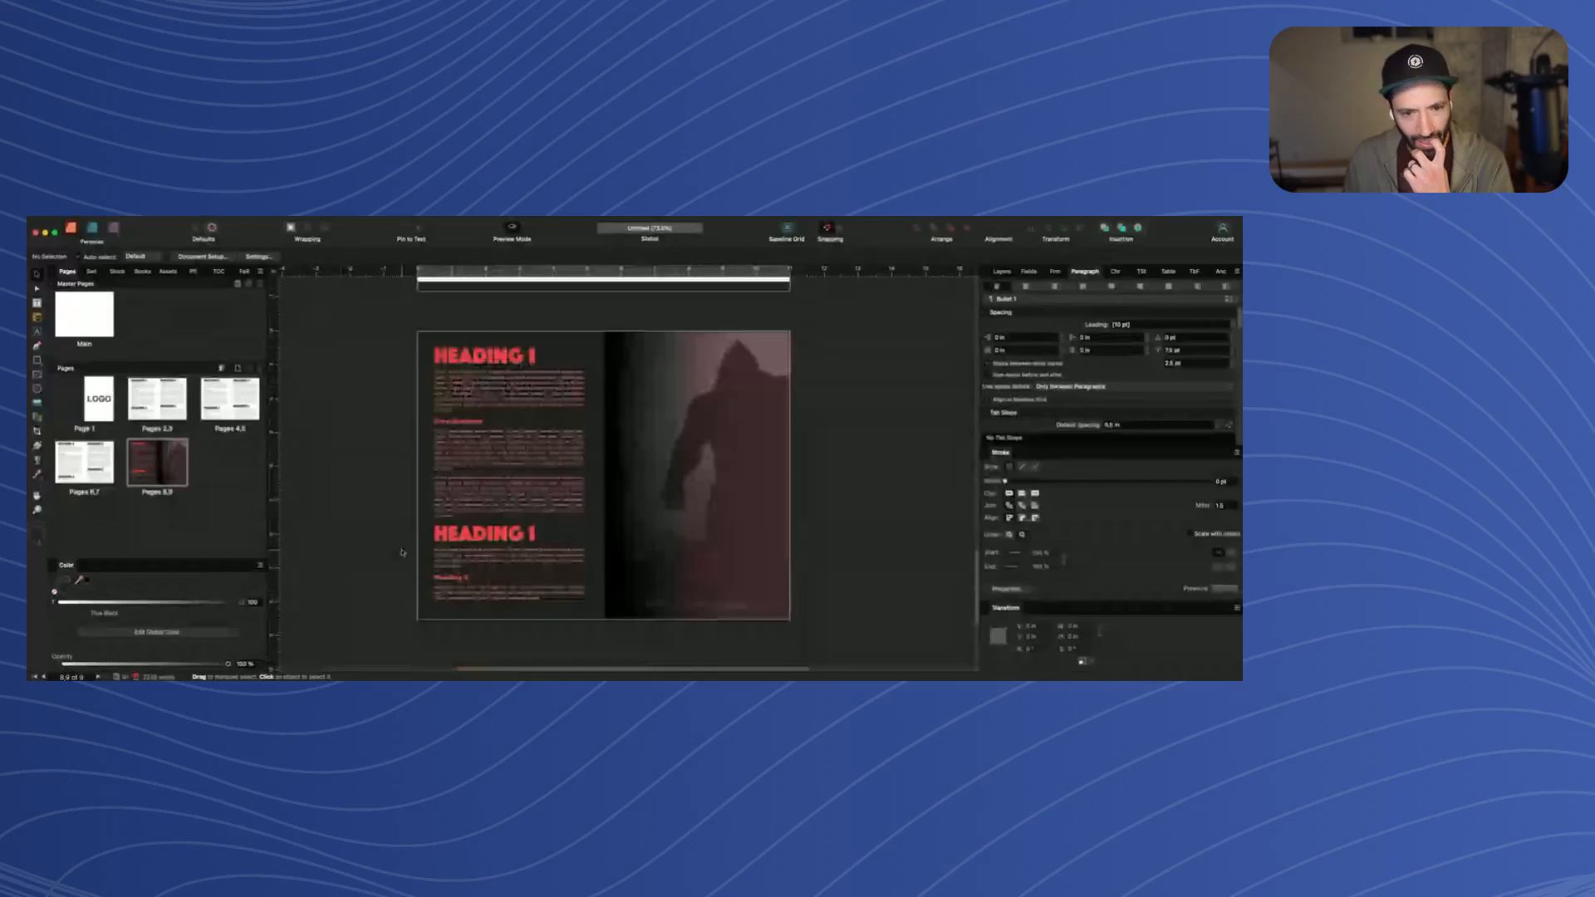
scroll(396, 506, up, 3)
Inspect the red text on page 8, selecting it from the heading through the body paragraphs
click(490, 540)
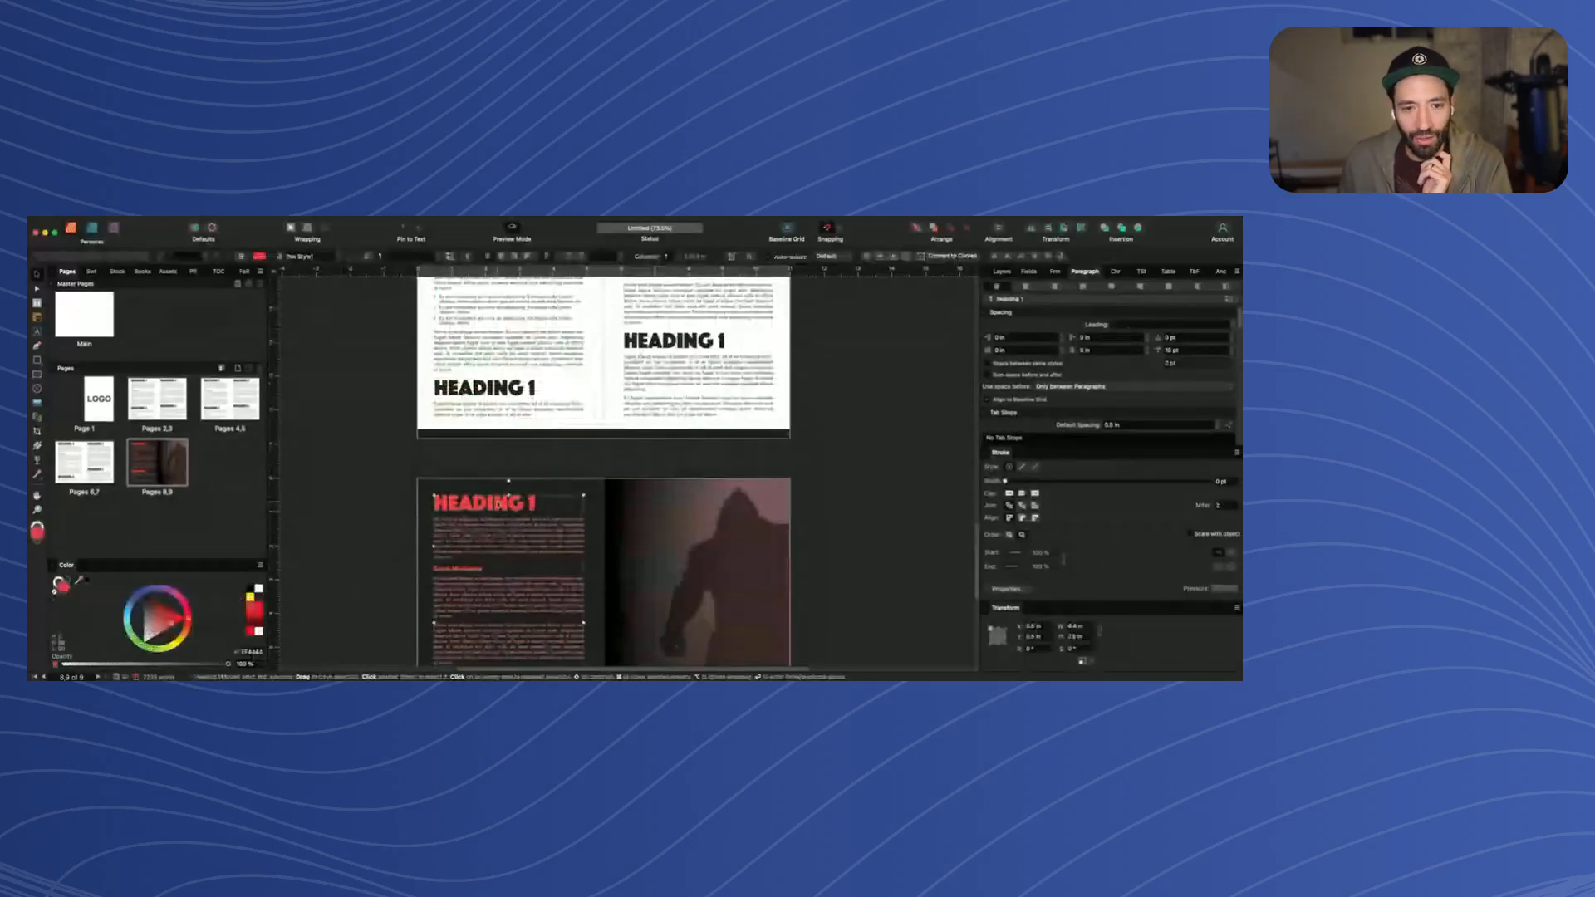
mouse_move(450, 504)
mouse_down()
mouse_move(539, 506)
mouse_move(447, 494)
mouse_up()
scroll(505, 475, up, 3)
click(462, 548)
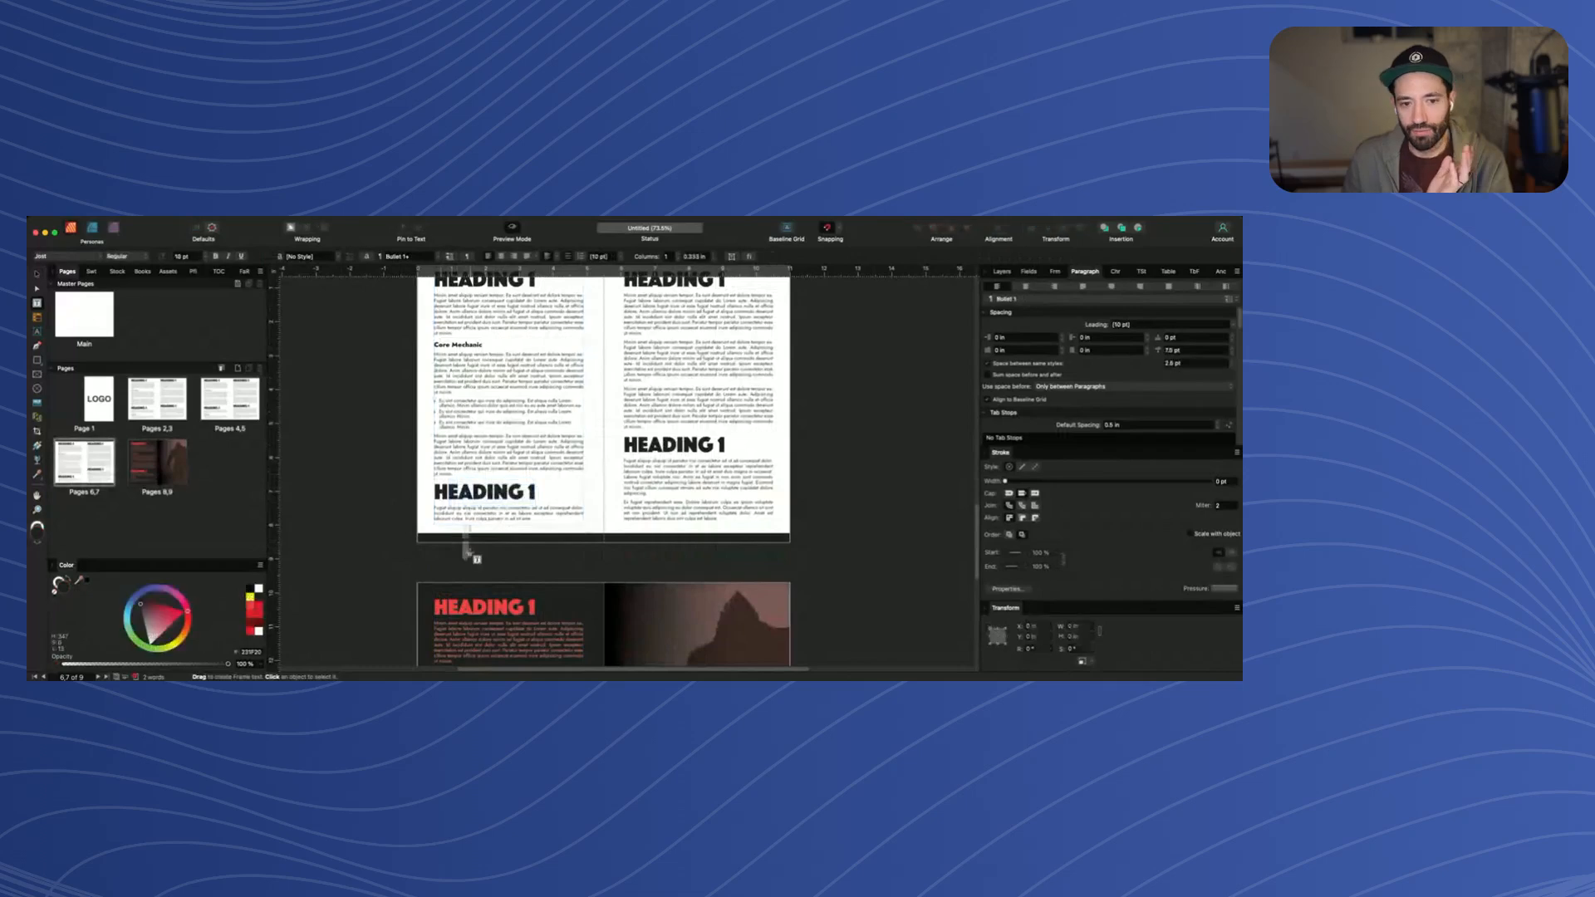
scroll(463, 515, down, 3)
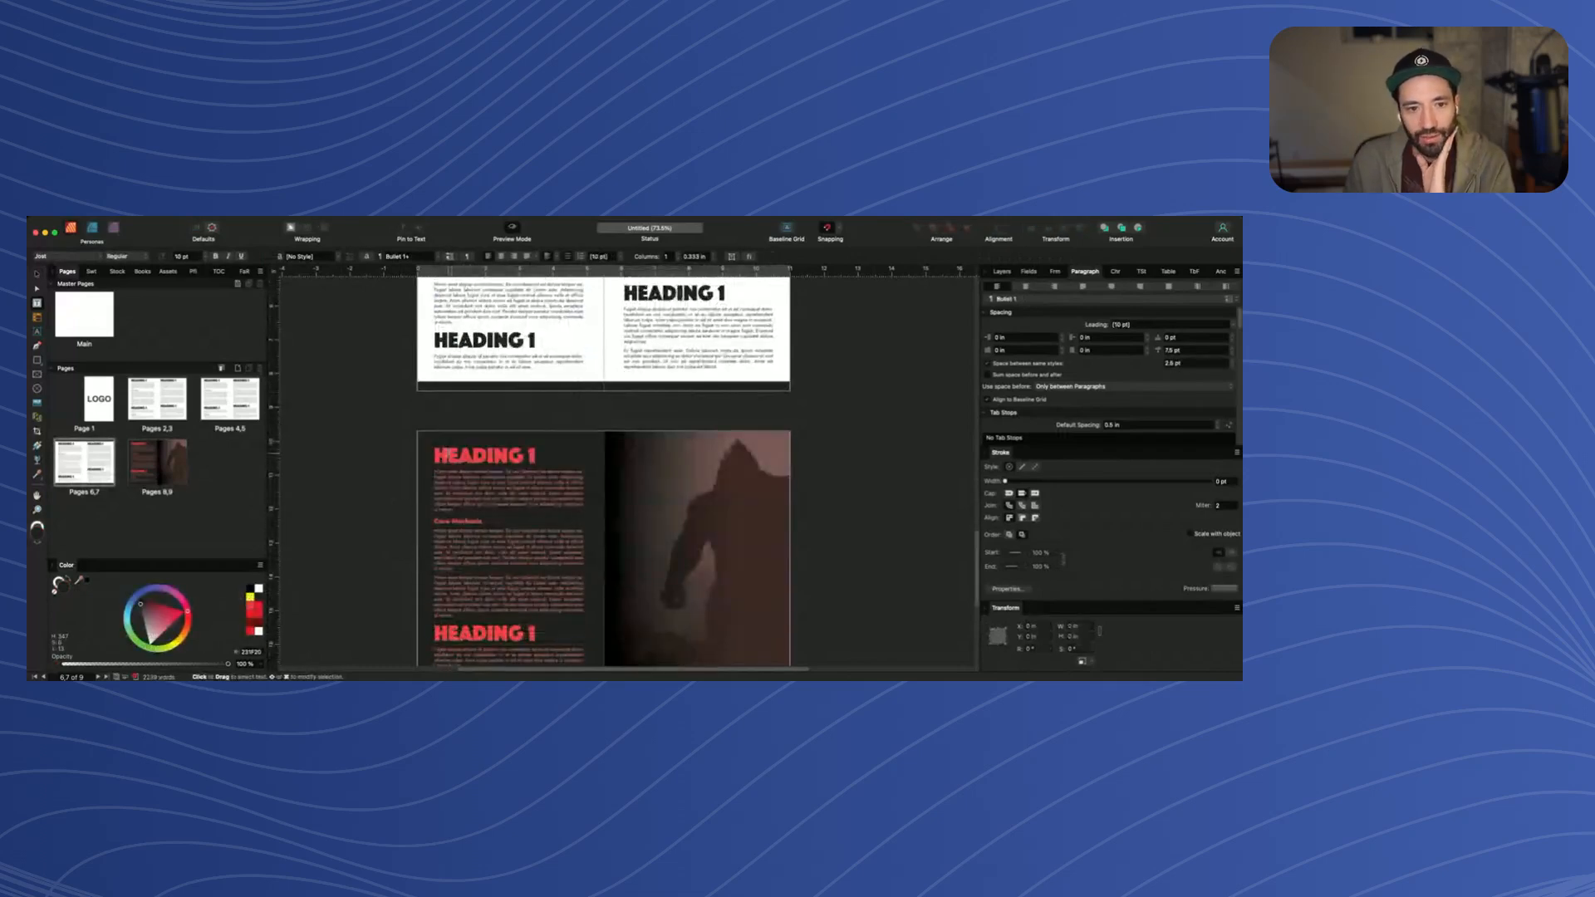
drag(443, 451, 563, 537)
drag(511, 611, 451, 462)
key(Escape)
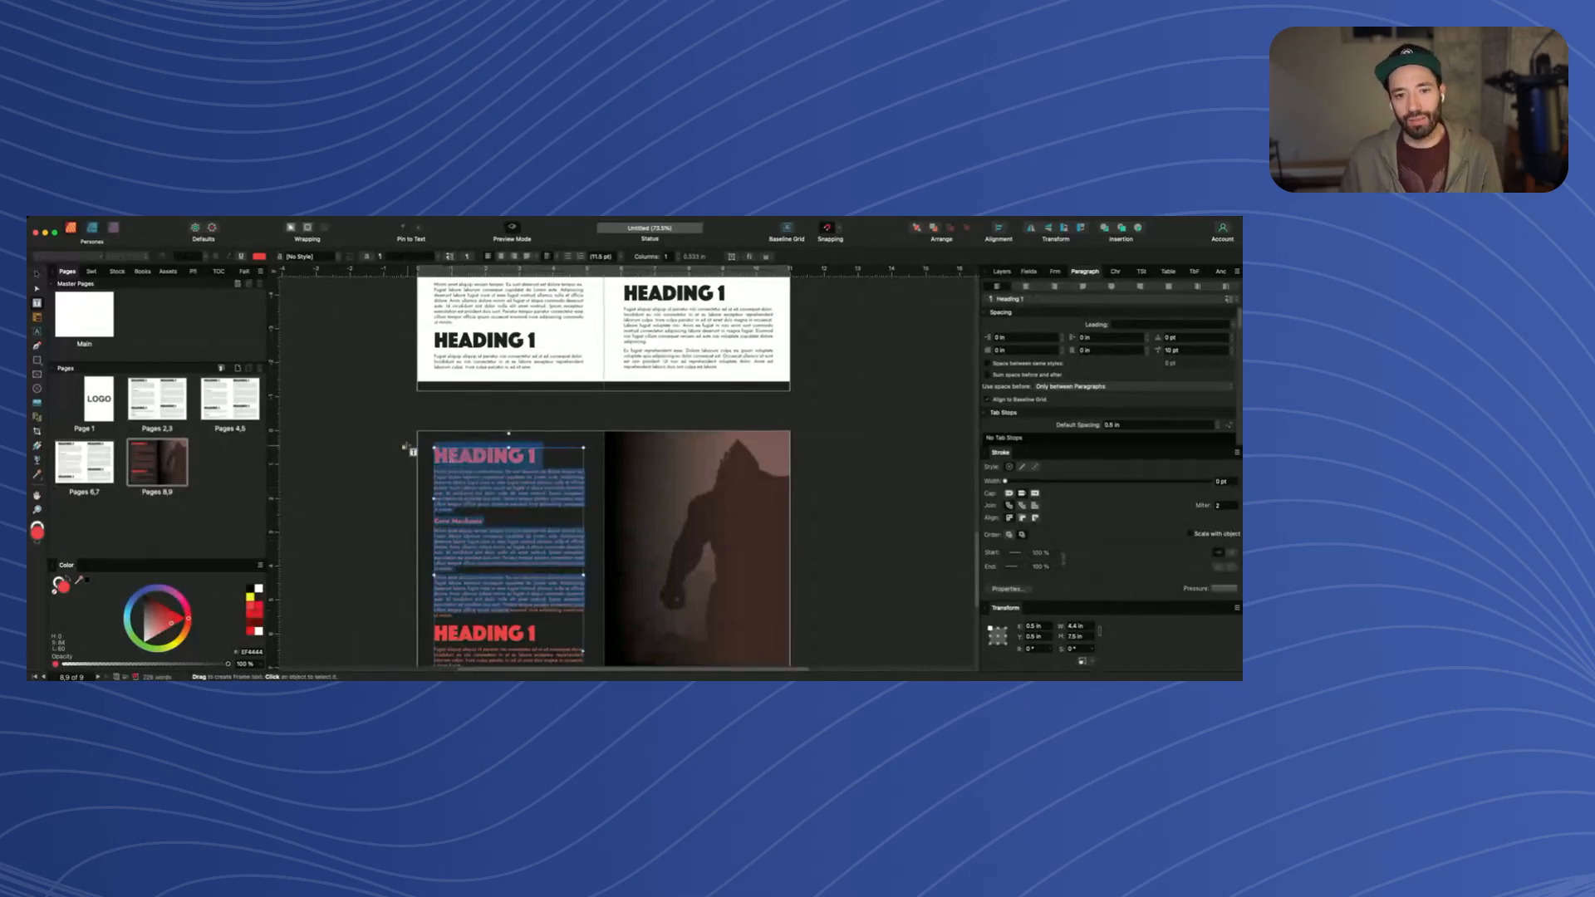
Apply the Primary swatch to the lower heading on page 6 and update the Heading 1 paragraph style with it
double_click(461, 338)
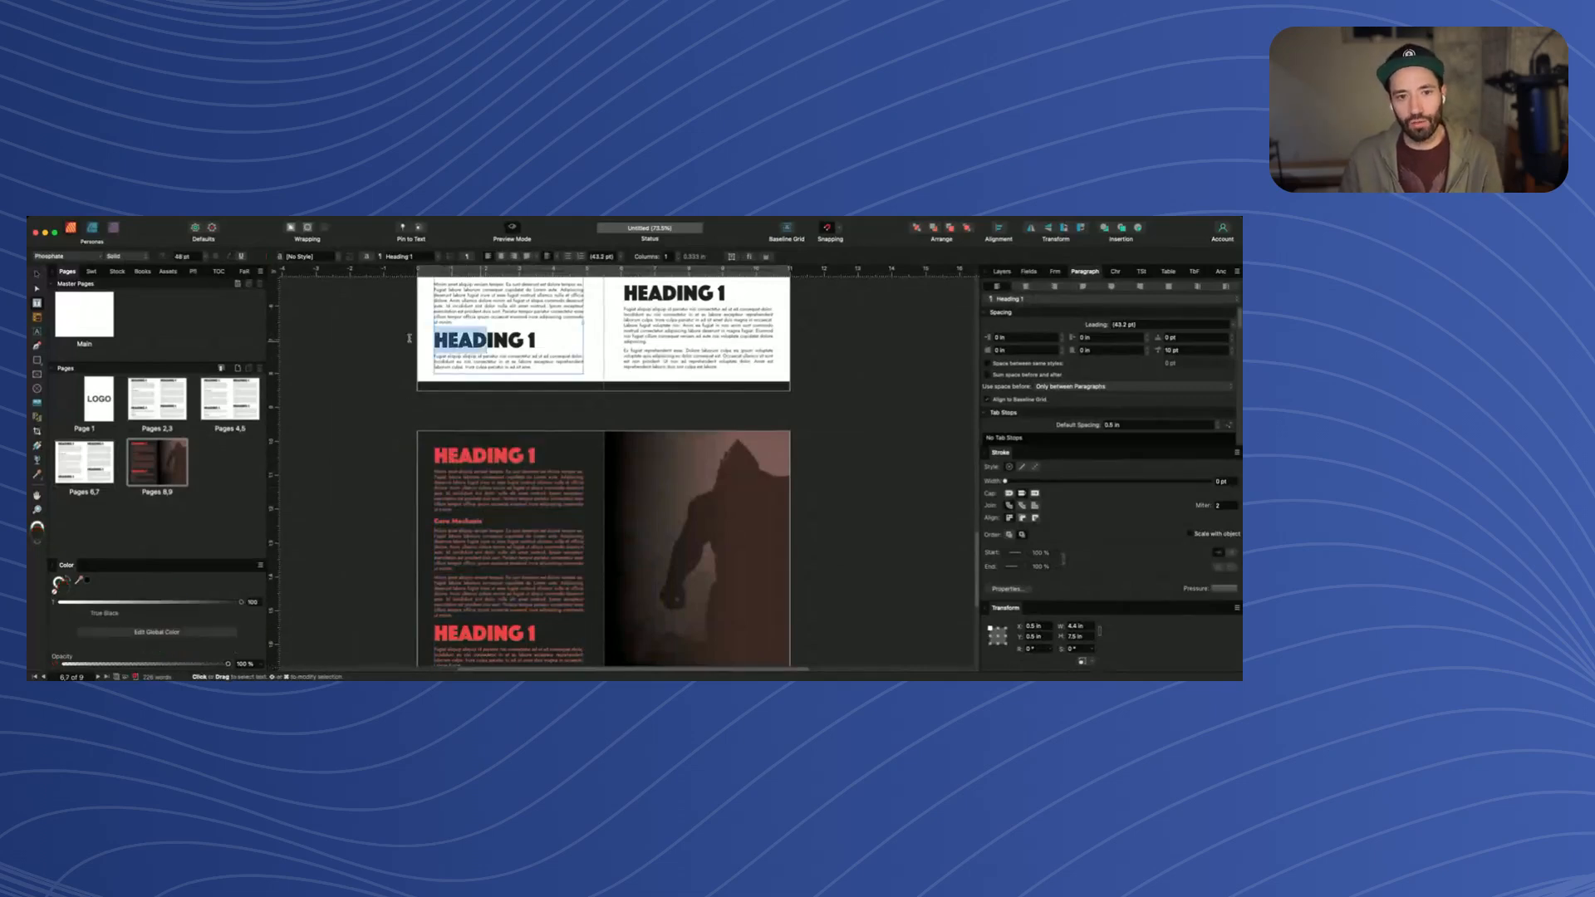
click(267, 258)
click(292, 344)
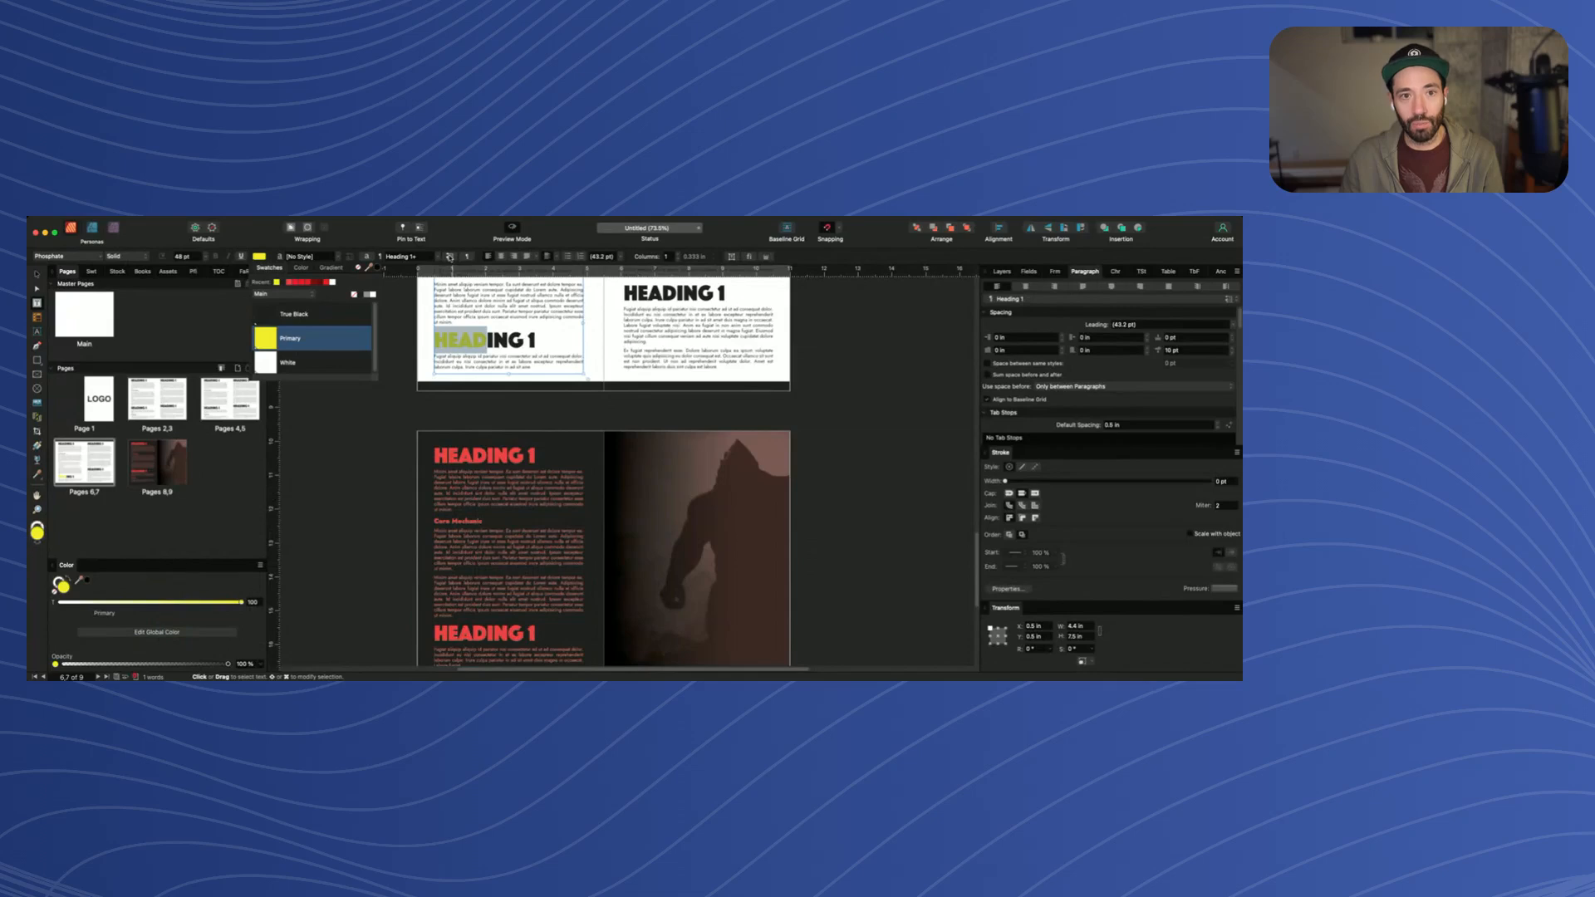
click(449, 257)
click(385, 362)
Compare the red top heading on page 8 with the yellow lower heading on page 6 by selecting each in turn
click(486, 465)
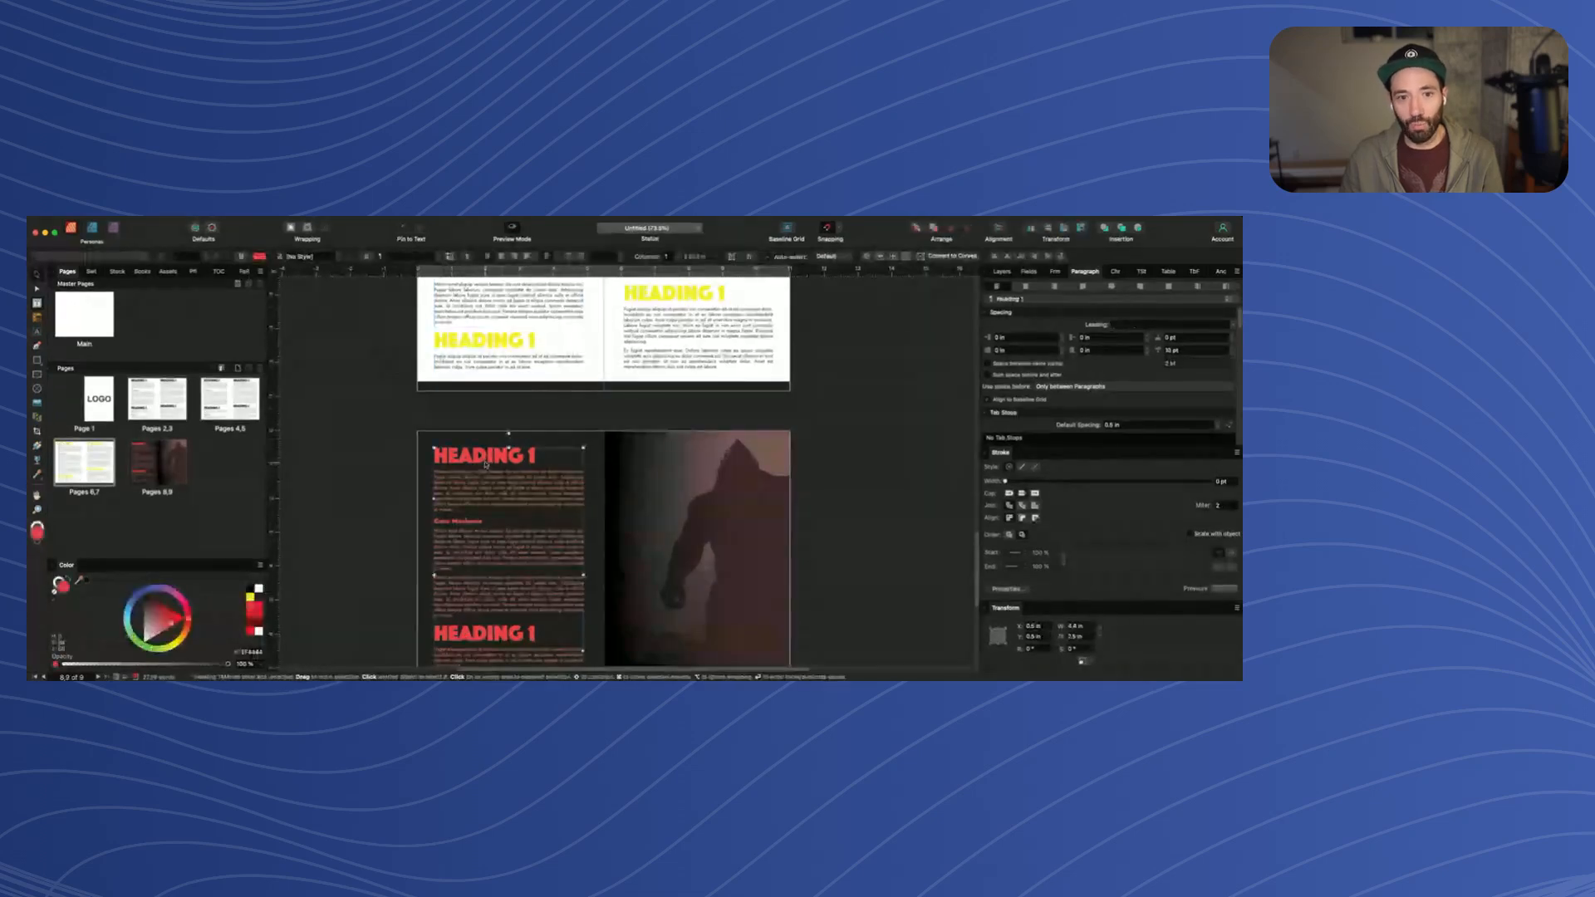
double_click(485, 463)
click(450, 455)
mouse_move(449, 455)
mouse_down()
mouse_move(542, 454)
mouse_move(433, 455)
mouse_up()
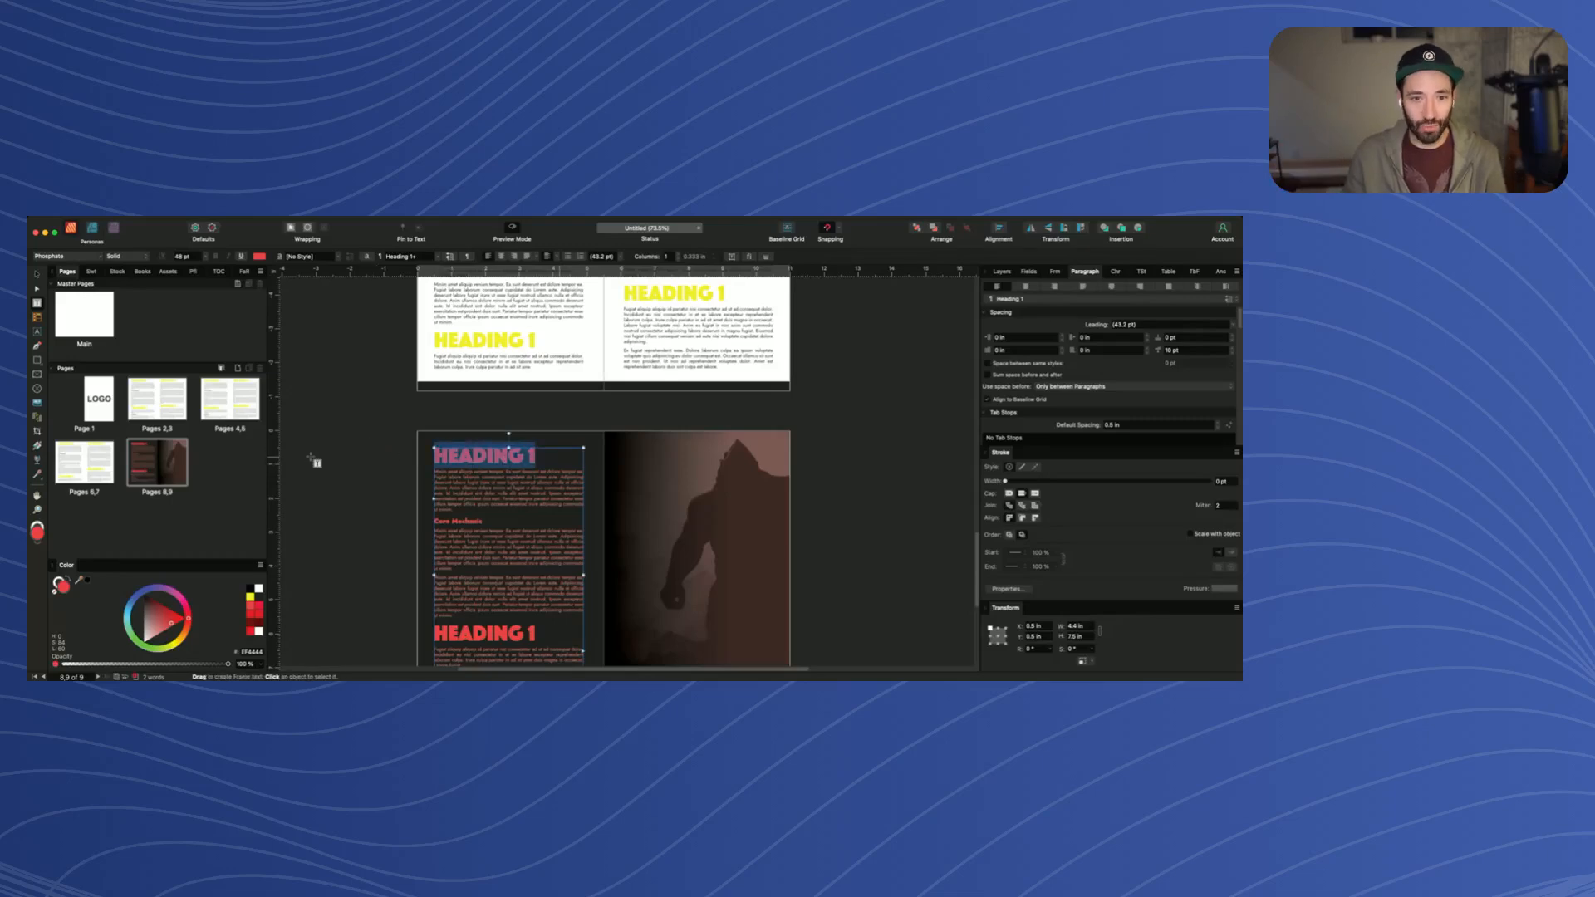
drag(571, 335, 364, 340)
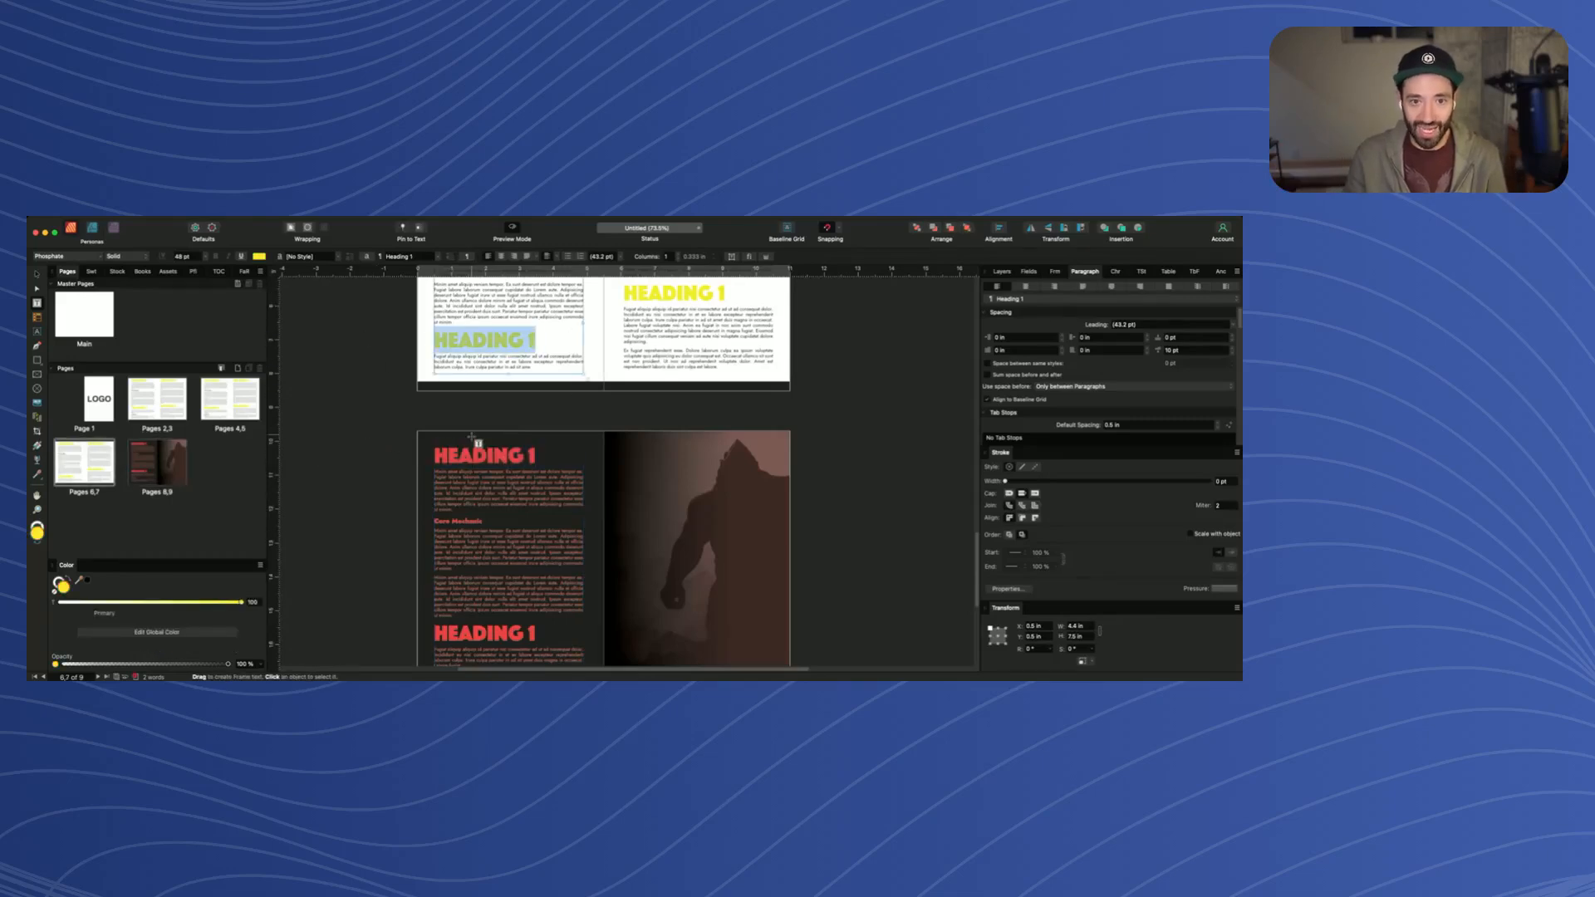
key(super+d)
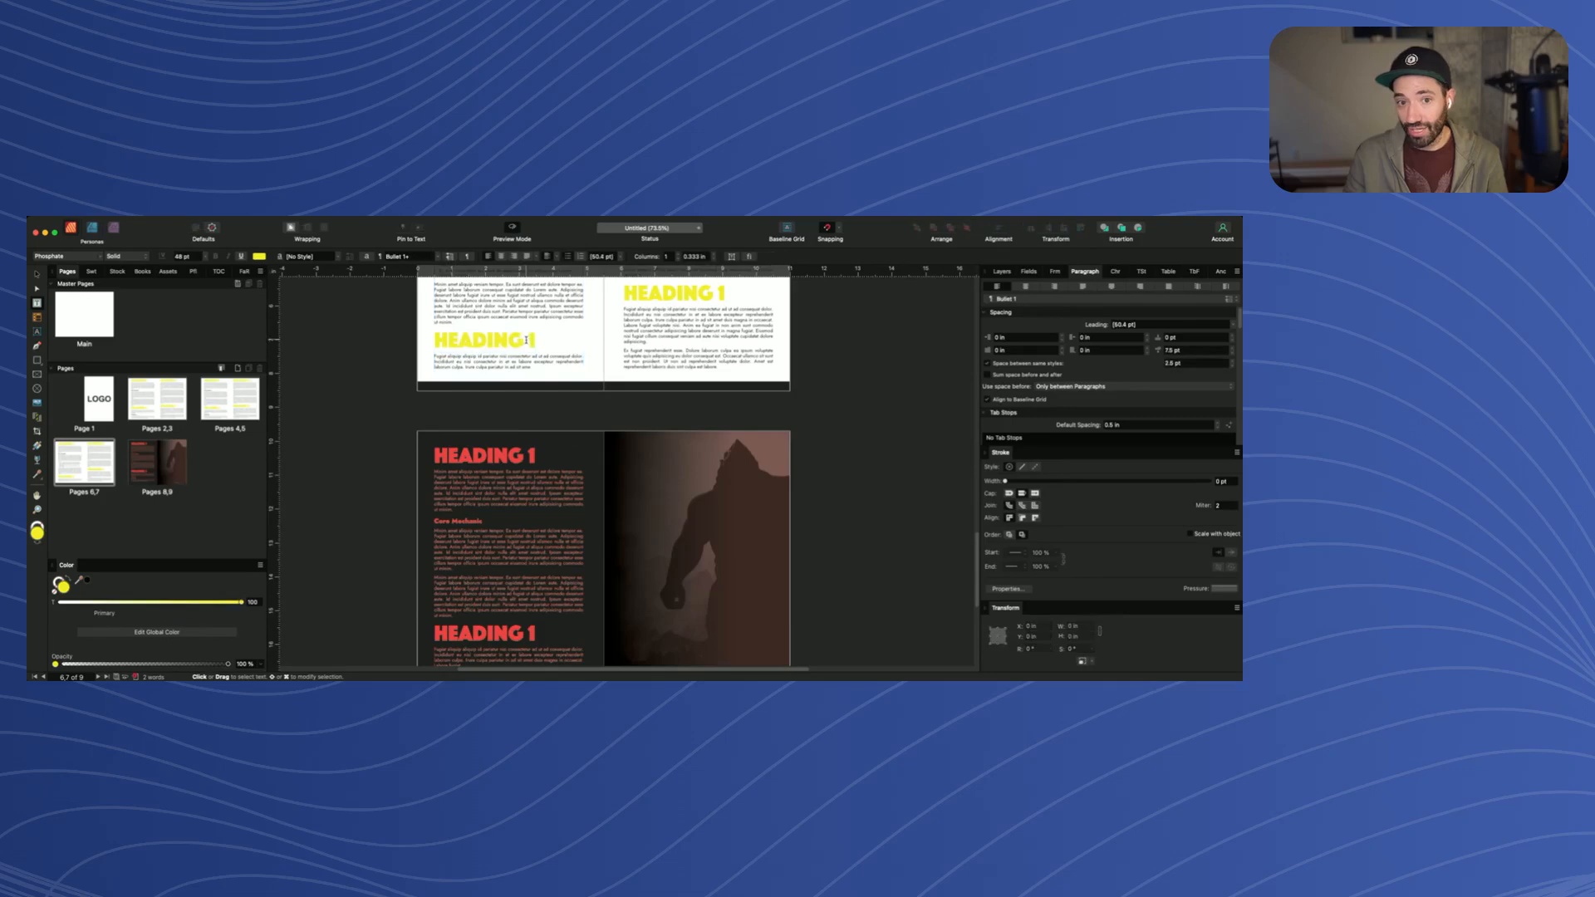
drag(548, 456, 416, 455)
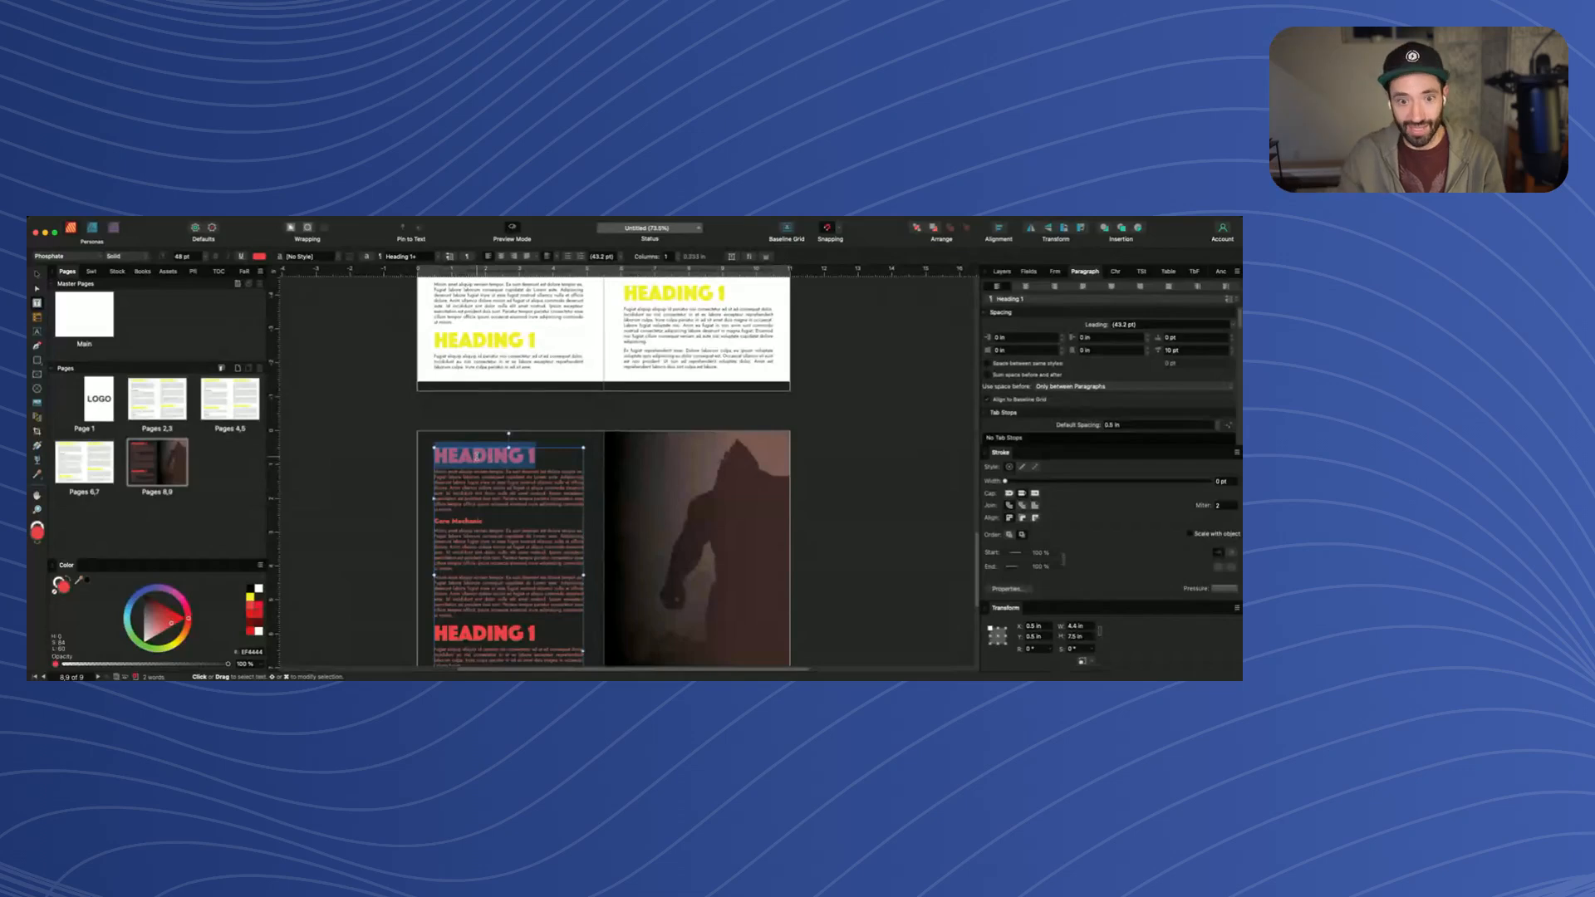
click(477, 456)
click(508, 341)
scroll(518, 363, up, 4)
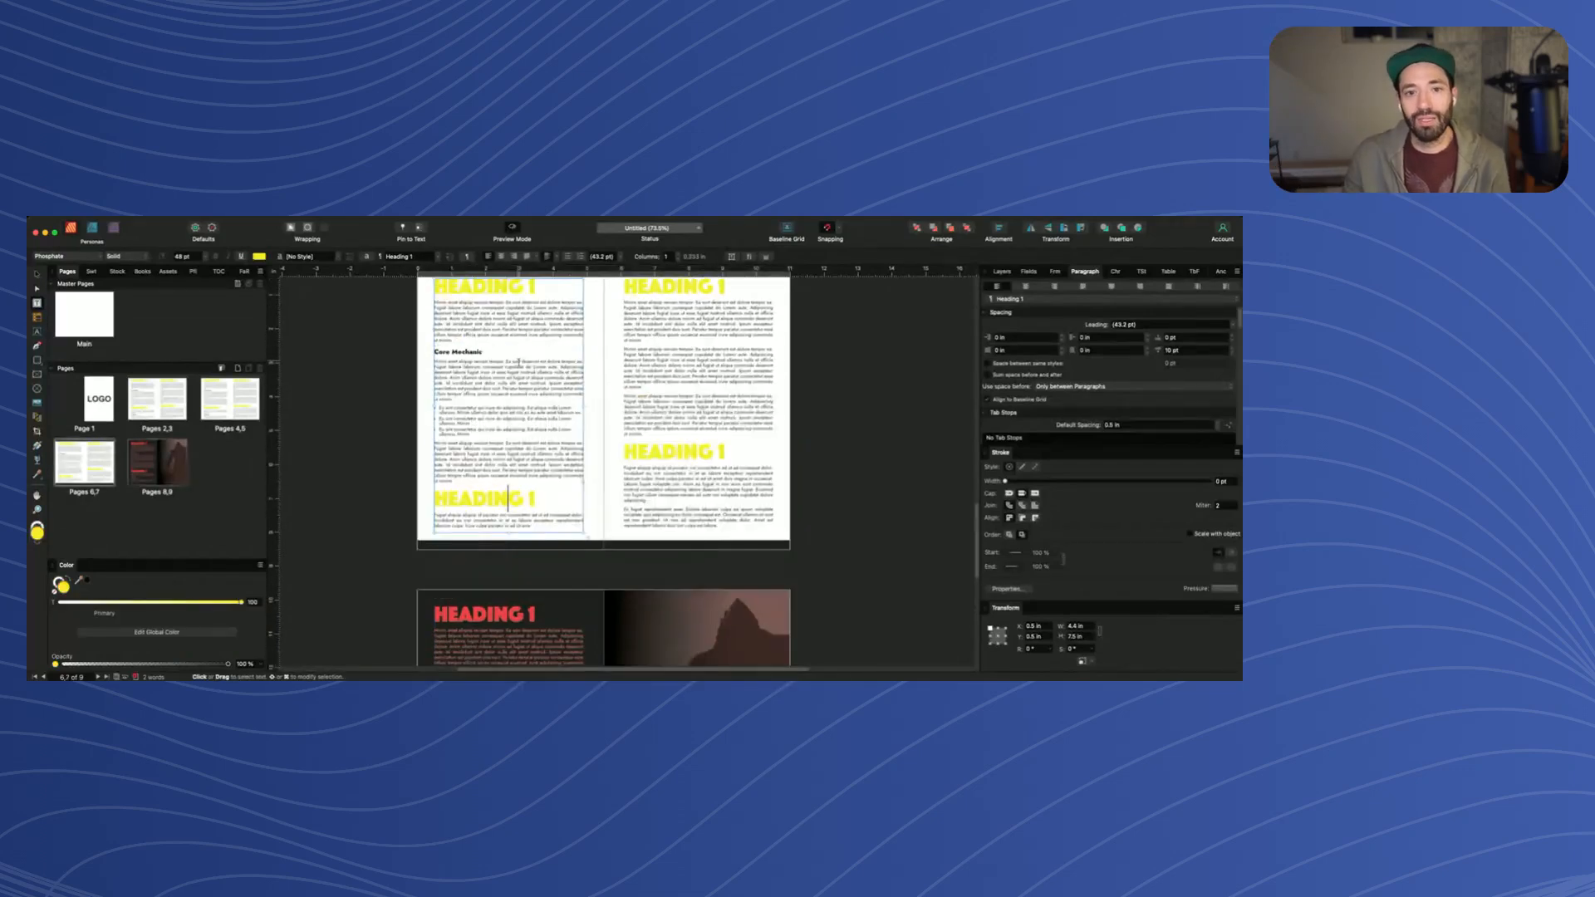
scroll(519, 363, down, 5)
Check which paragraph style is assigned to the red top heading on page 8
click(476, 411)
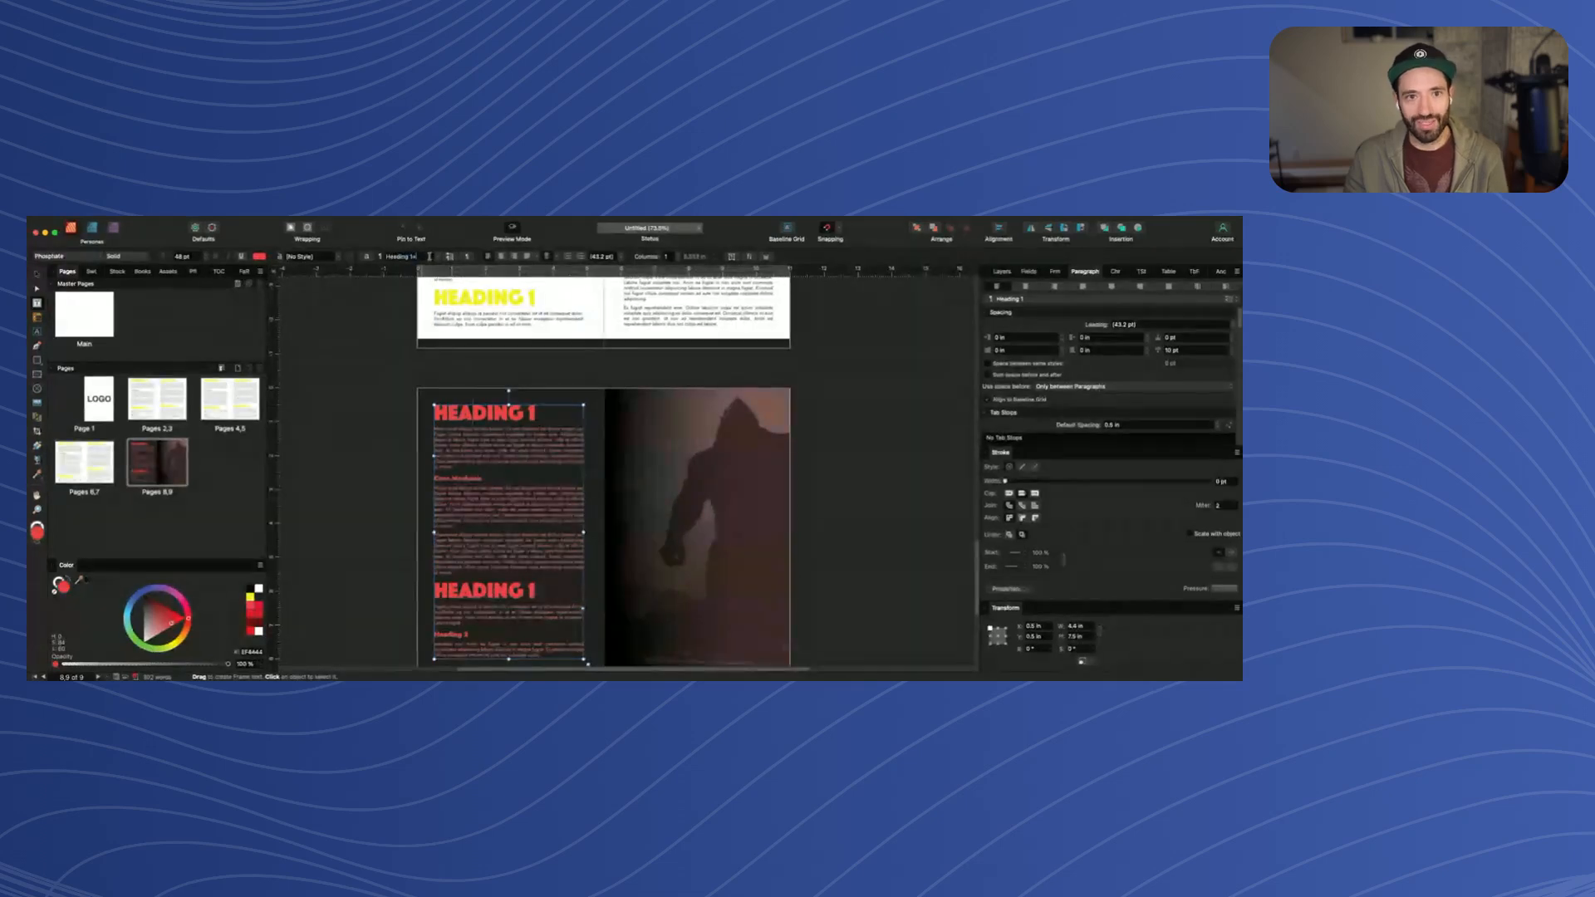
drag(431, 257, 384, 257)
click(444, 412)
drag(445, 412, 385, 416)
key(super+z)
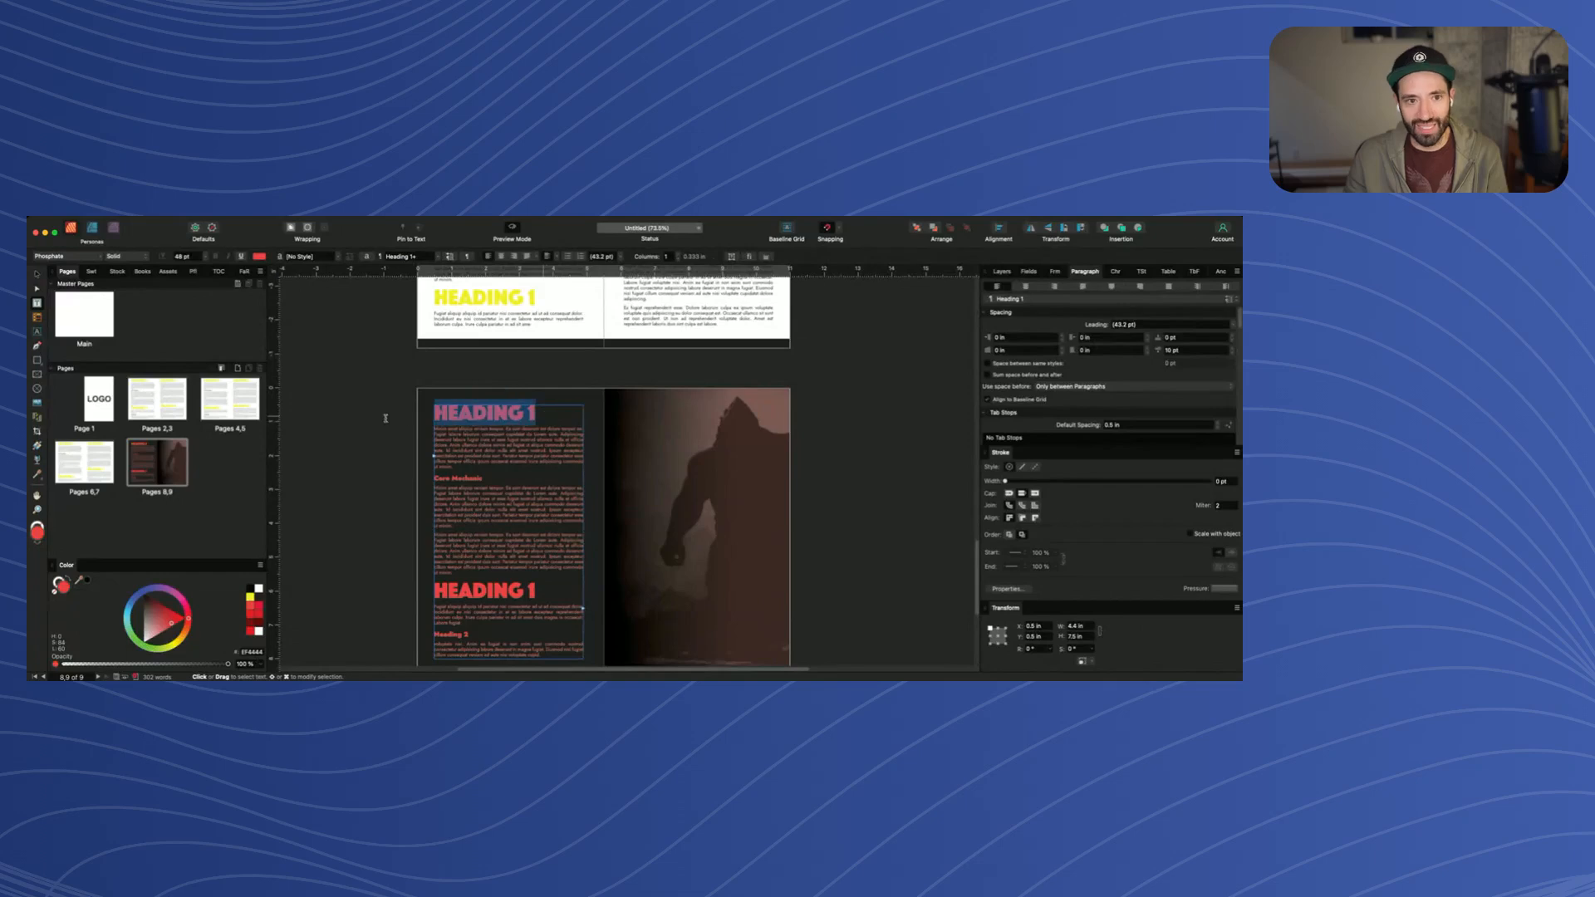
Reapply the Heading 1 paragraph style to the red top heading on page 8, clearing its color override
click(552, 420)
scroll(494, 430, up, 5)
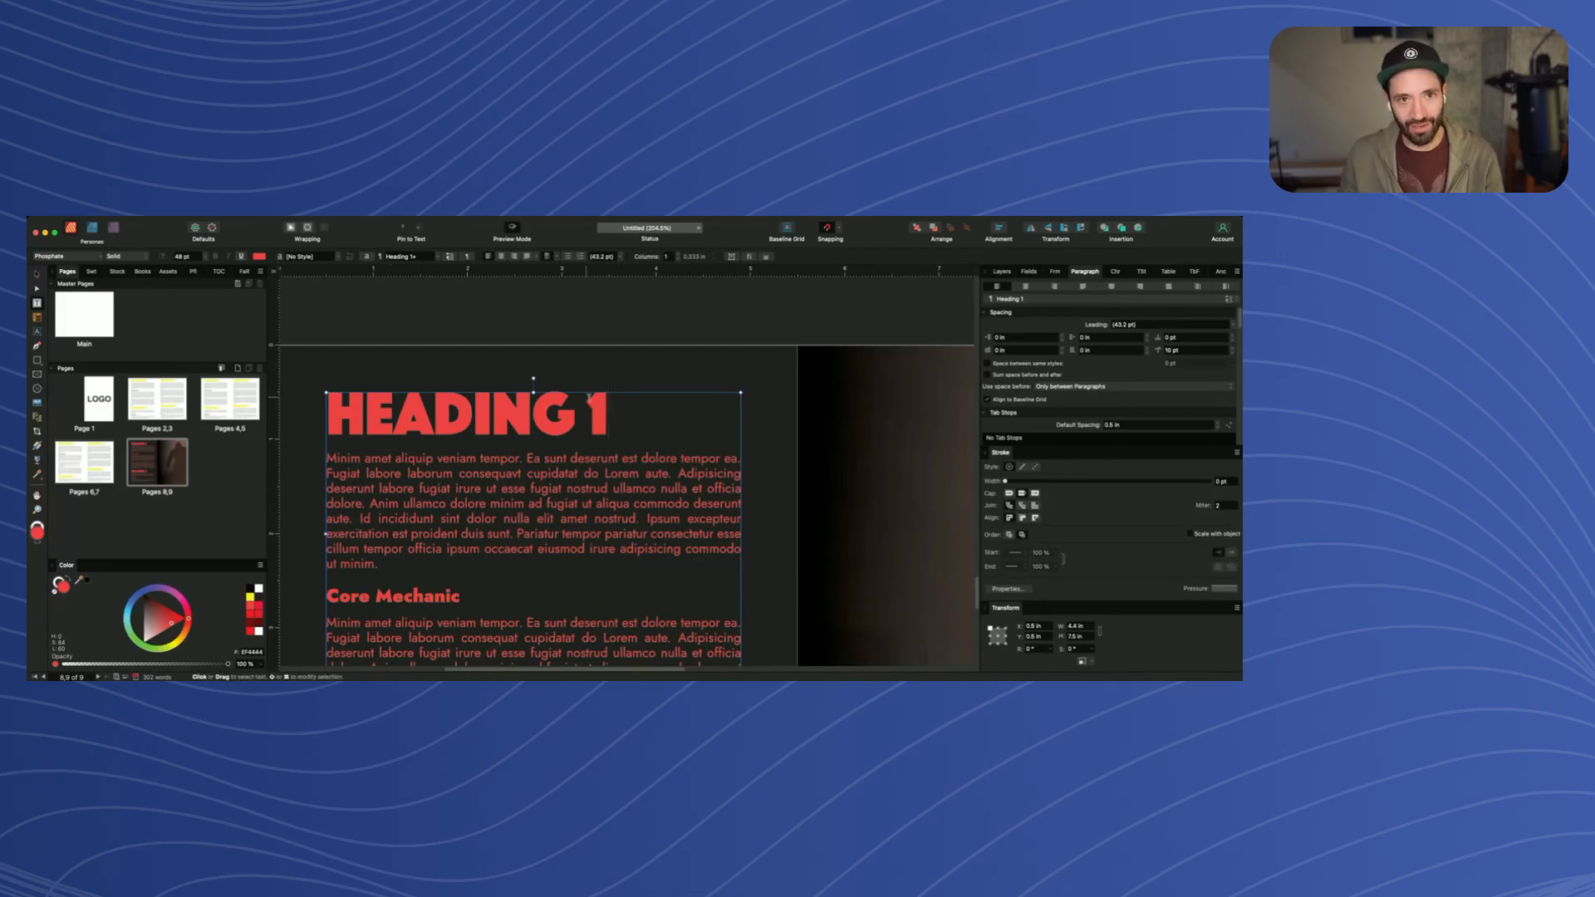
drag(610, 415, 326, 412)
scroll(480, 321, left, 1)
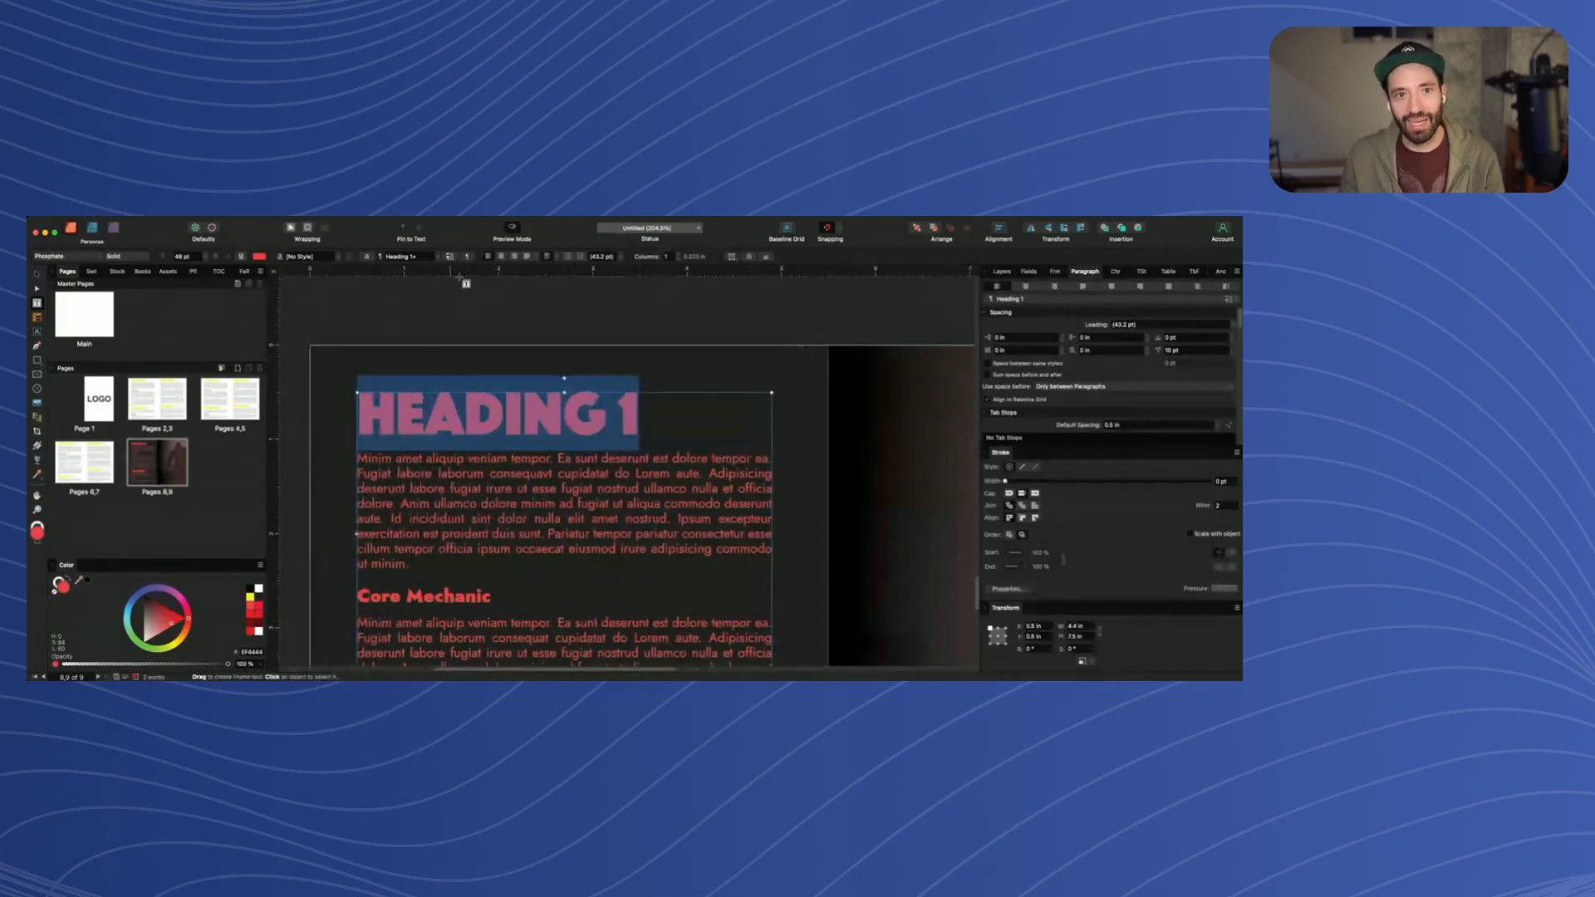
scroll(449, 378, up, 3)
click(420, 257)
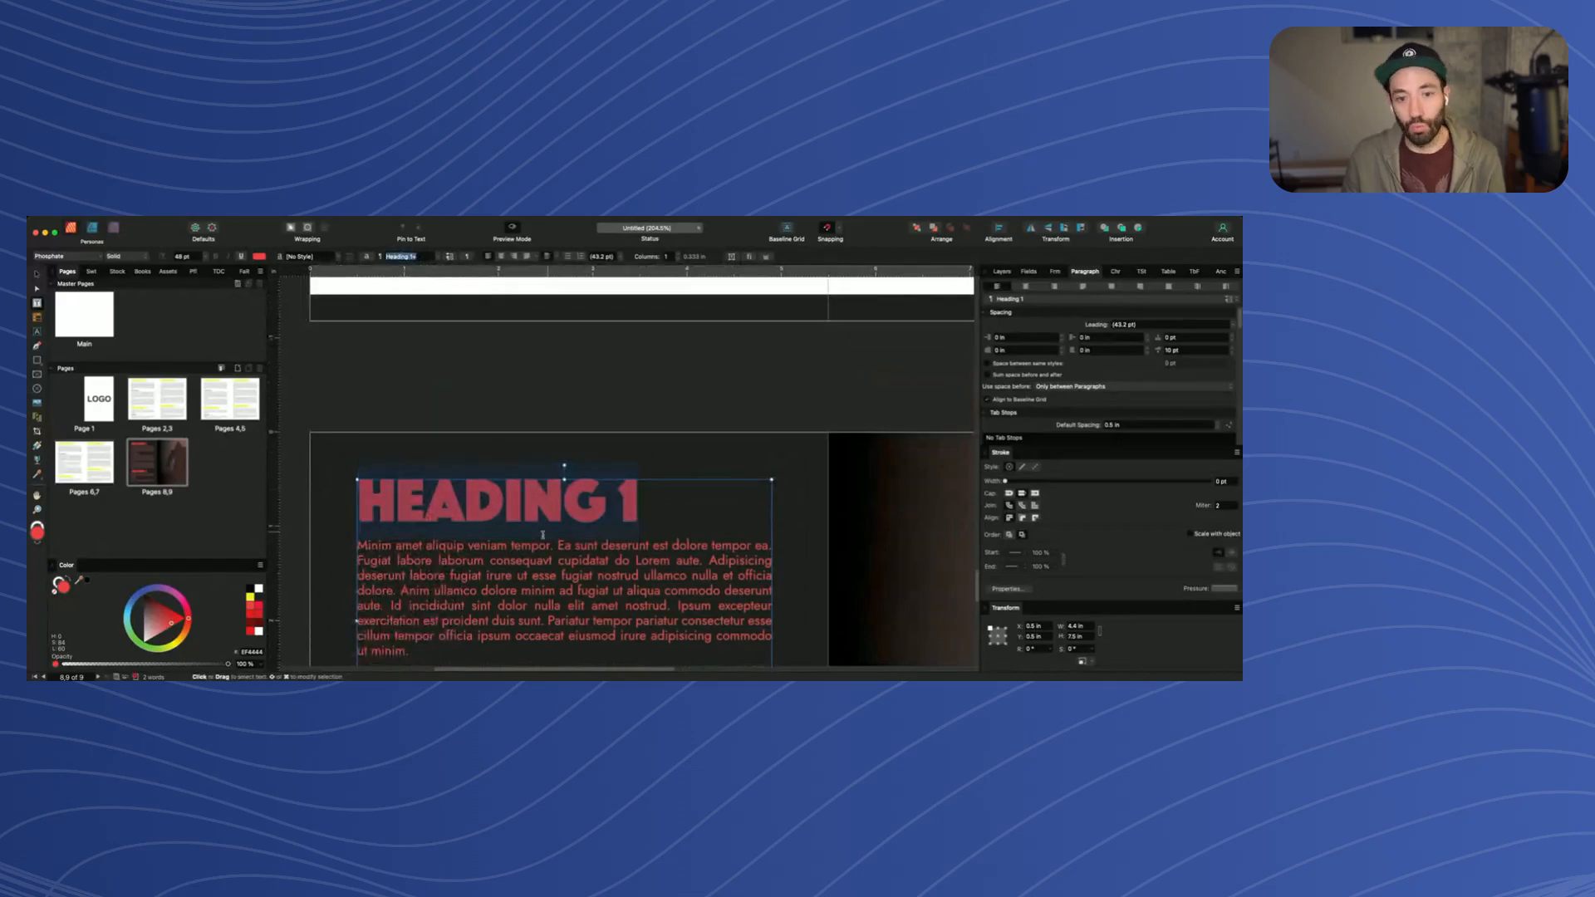
scroll(530, 500, down, 5)
click(533, 502)
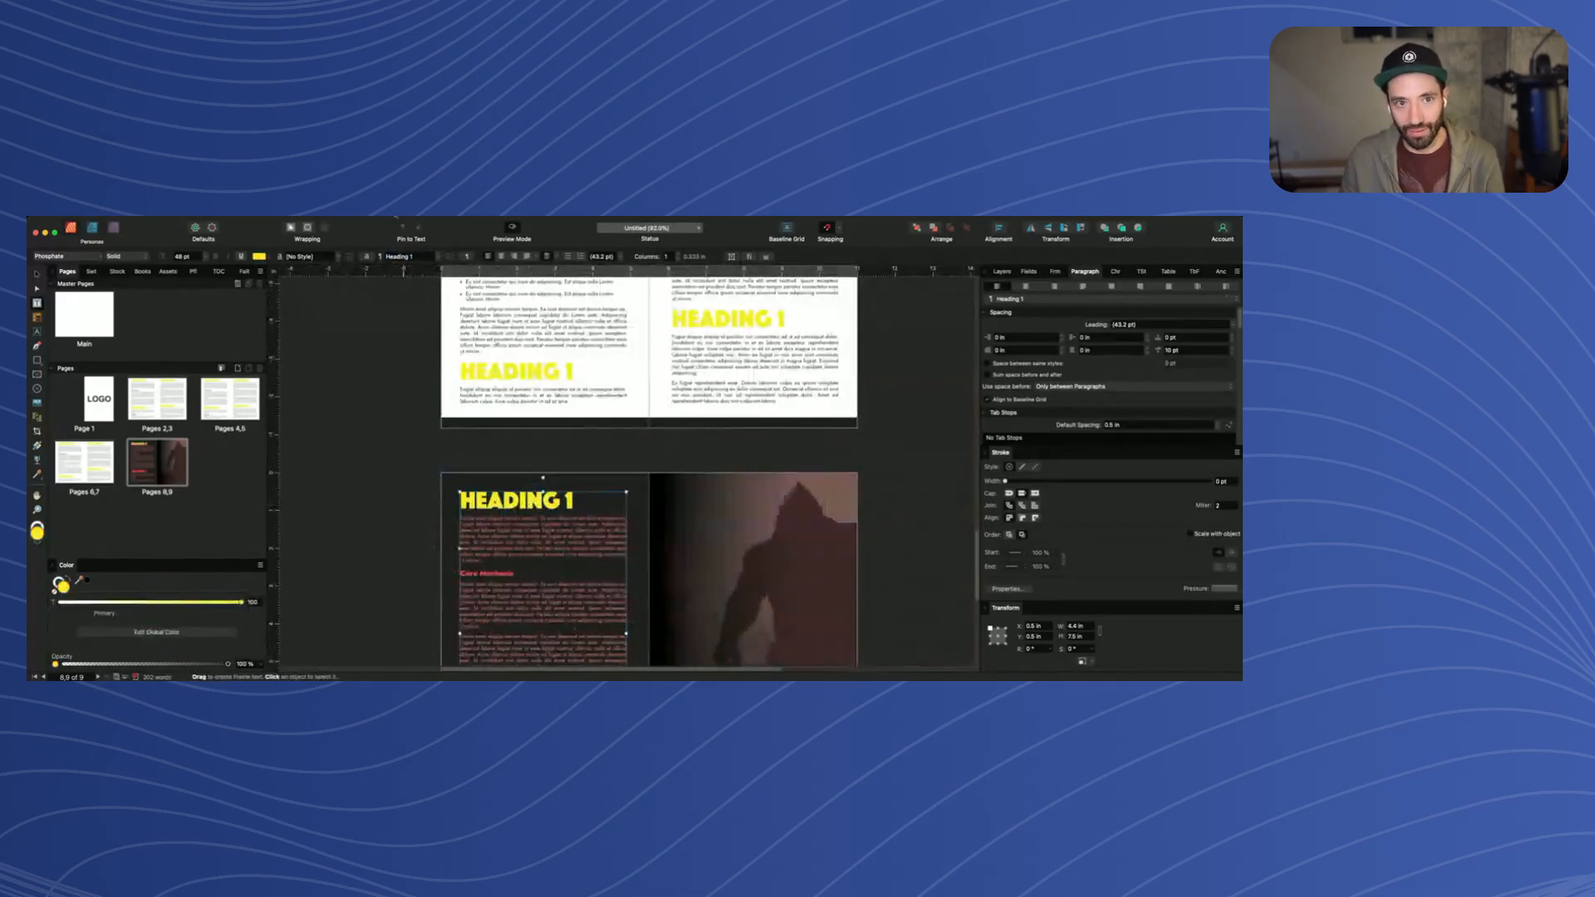
Reapply the Body style to the first paragraph below page 8's top heading and highlight the text to examine its color
scroll(536, 518, down, 3)
click(503, 407)
click(411, 256)
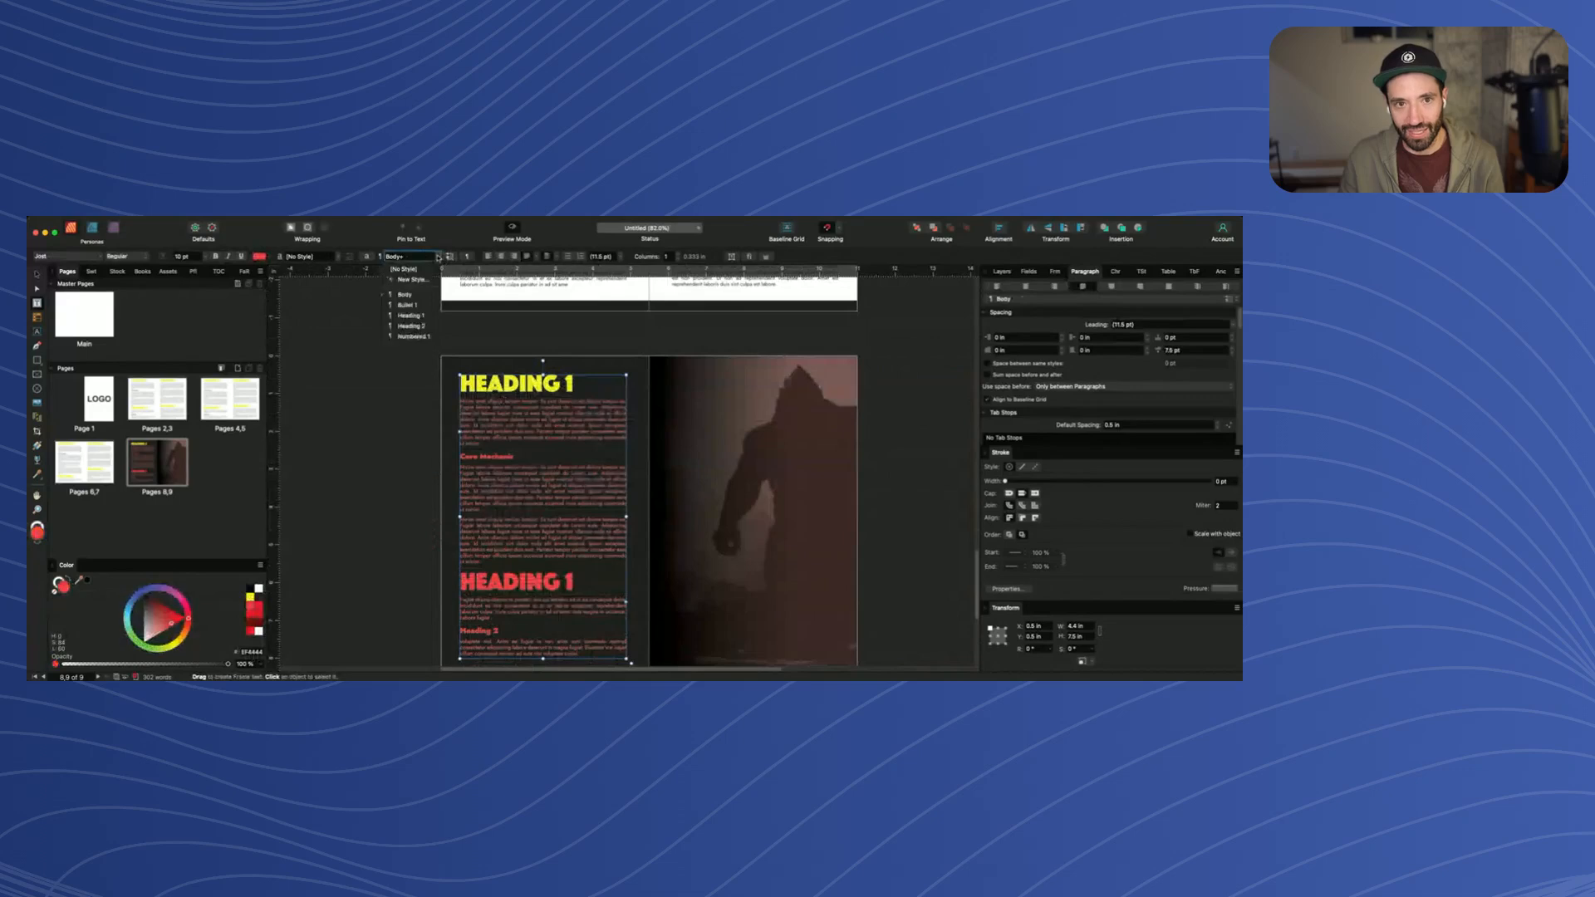
click(414, 296)
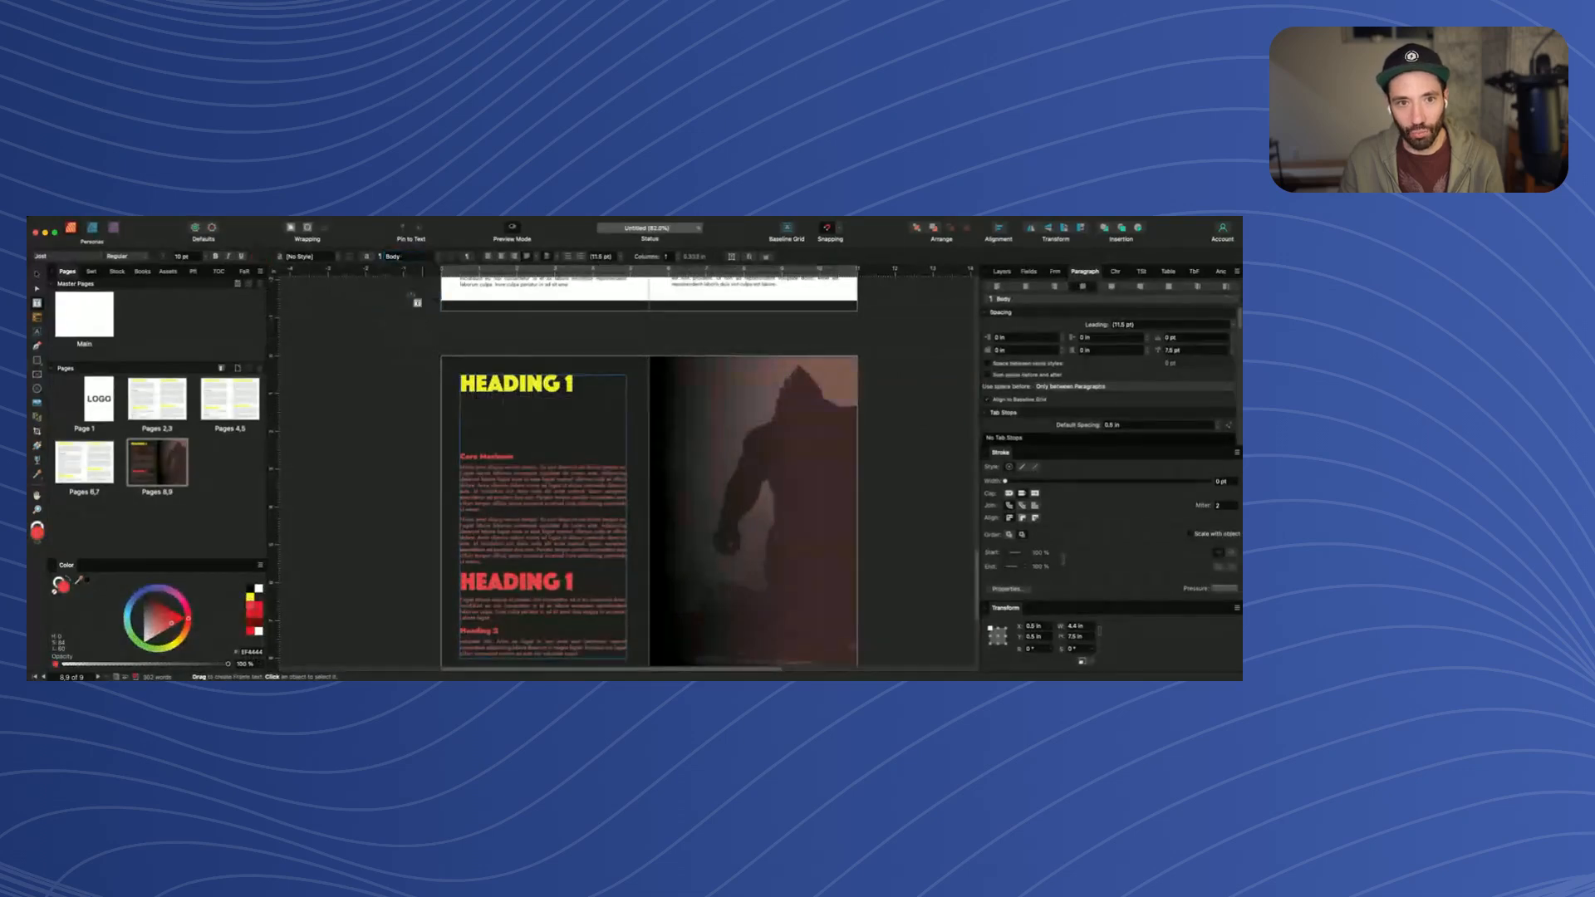
scroll(525, 405, up, 5)
drag(505, 499, 419, 394)
click(477, 402)
click(494, 445)
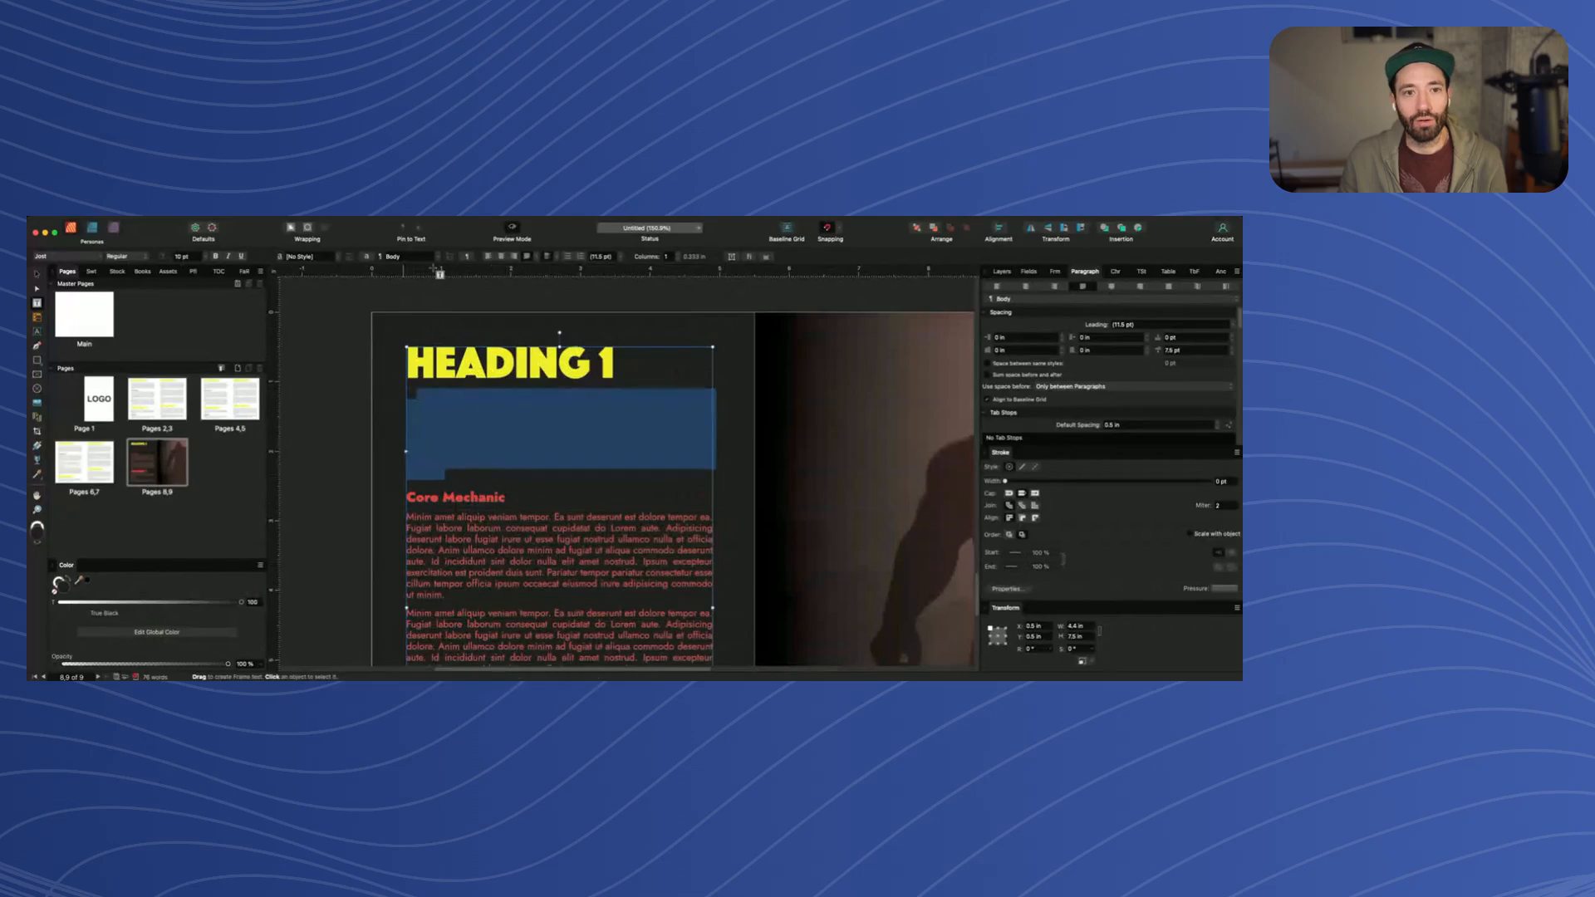
click(360, 402)
Undo the Body and Heading 1 style reapplications on page 8 and deselect the text
key(super+z)
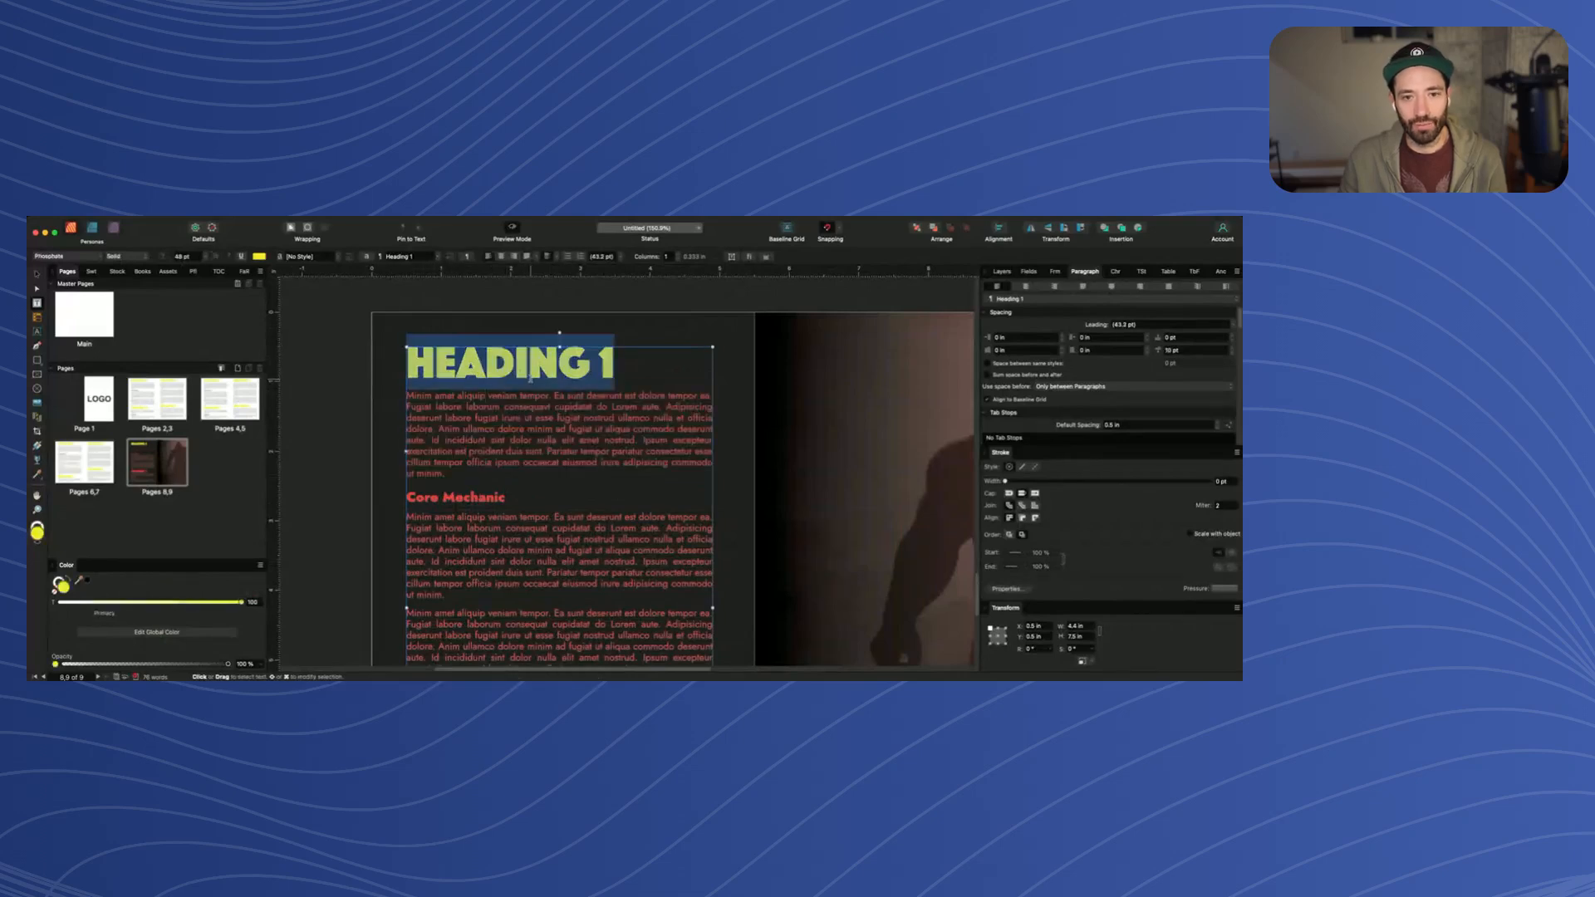
key(super+z)
click(348, 403)
key(v)
scroll(347, 403, down, 5)
scroll(349, 403, down, 1)
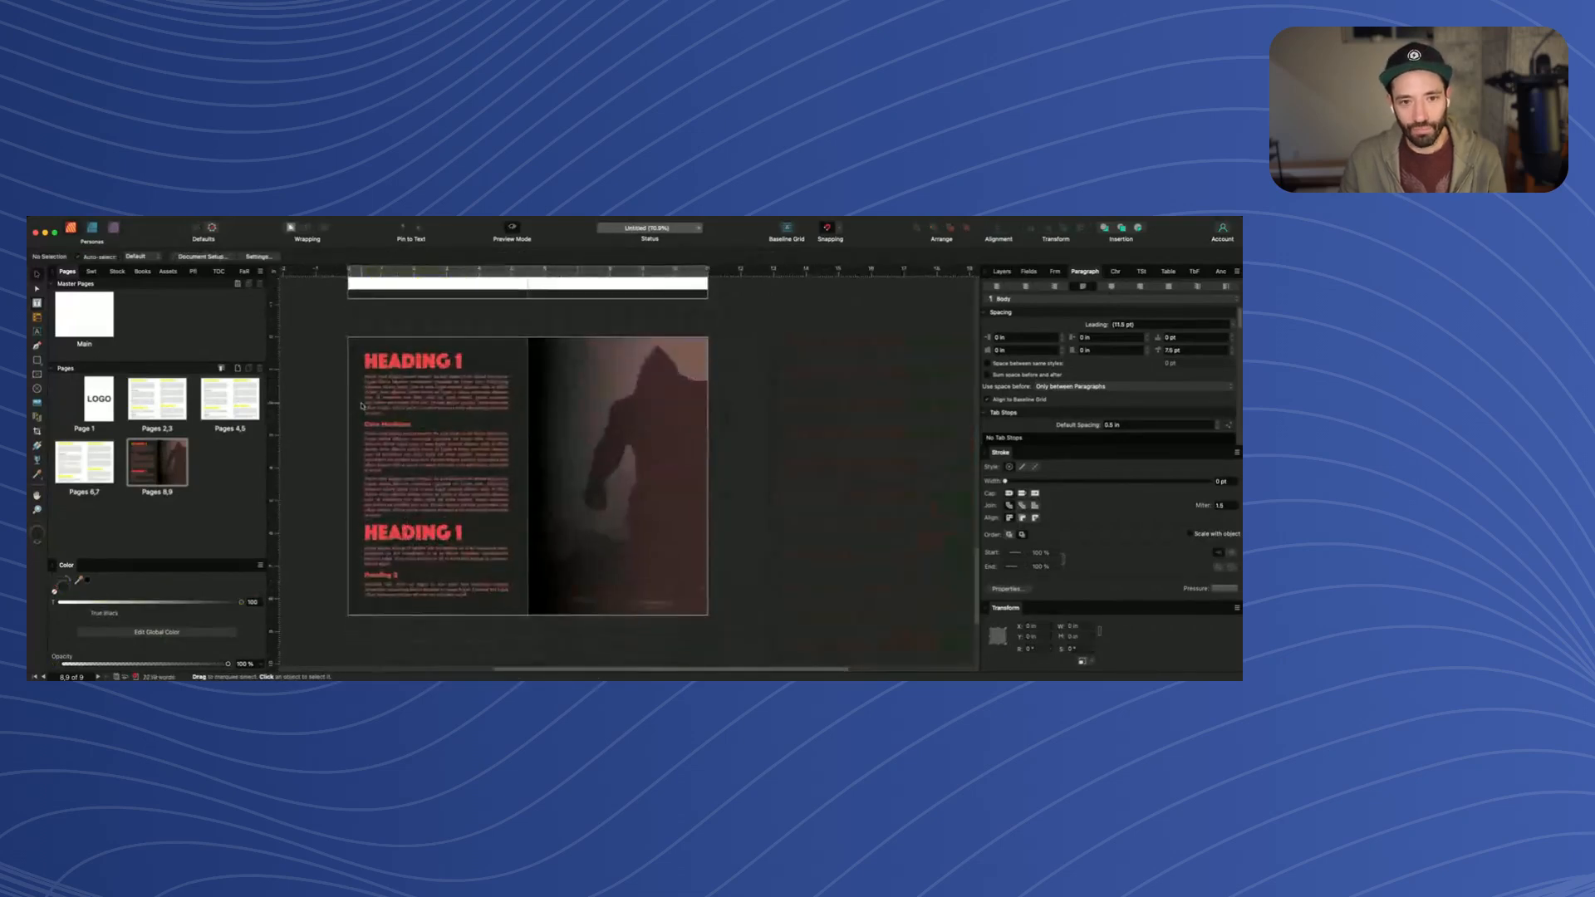
Apply the True Black swatch to page 2's top heading, update the Heading 1 paragraph style with it, and deselect the text
scroll(405, 436, up, 6)
scroll(450, 464, up, 10)
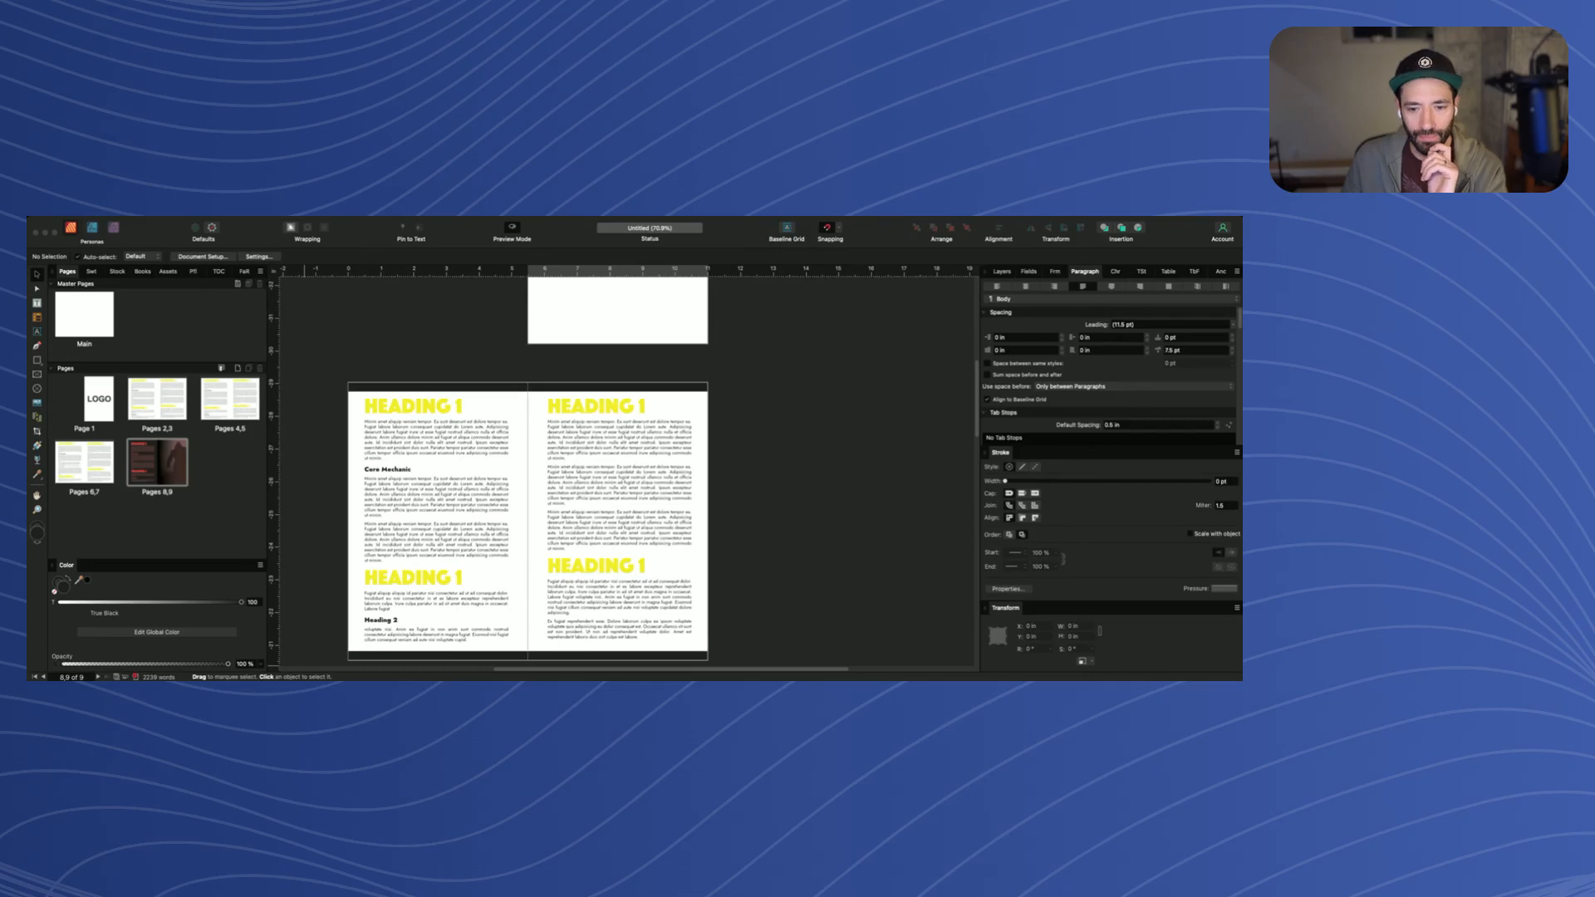
scroll(446, 491, down, 1)
double_click(411, 415)
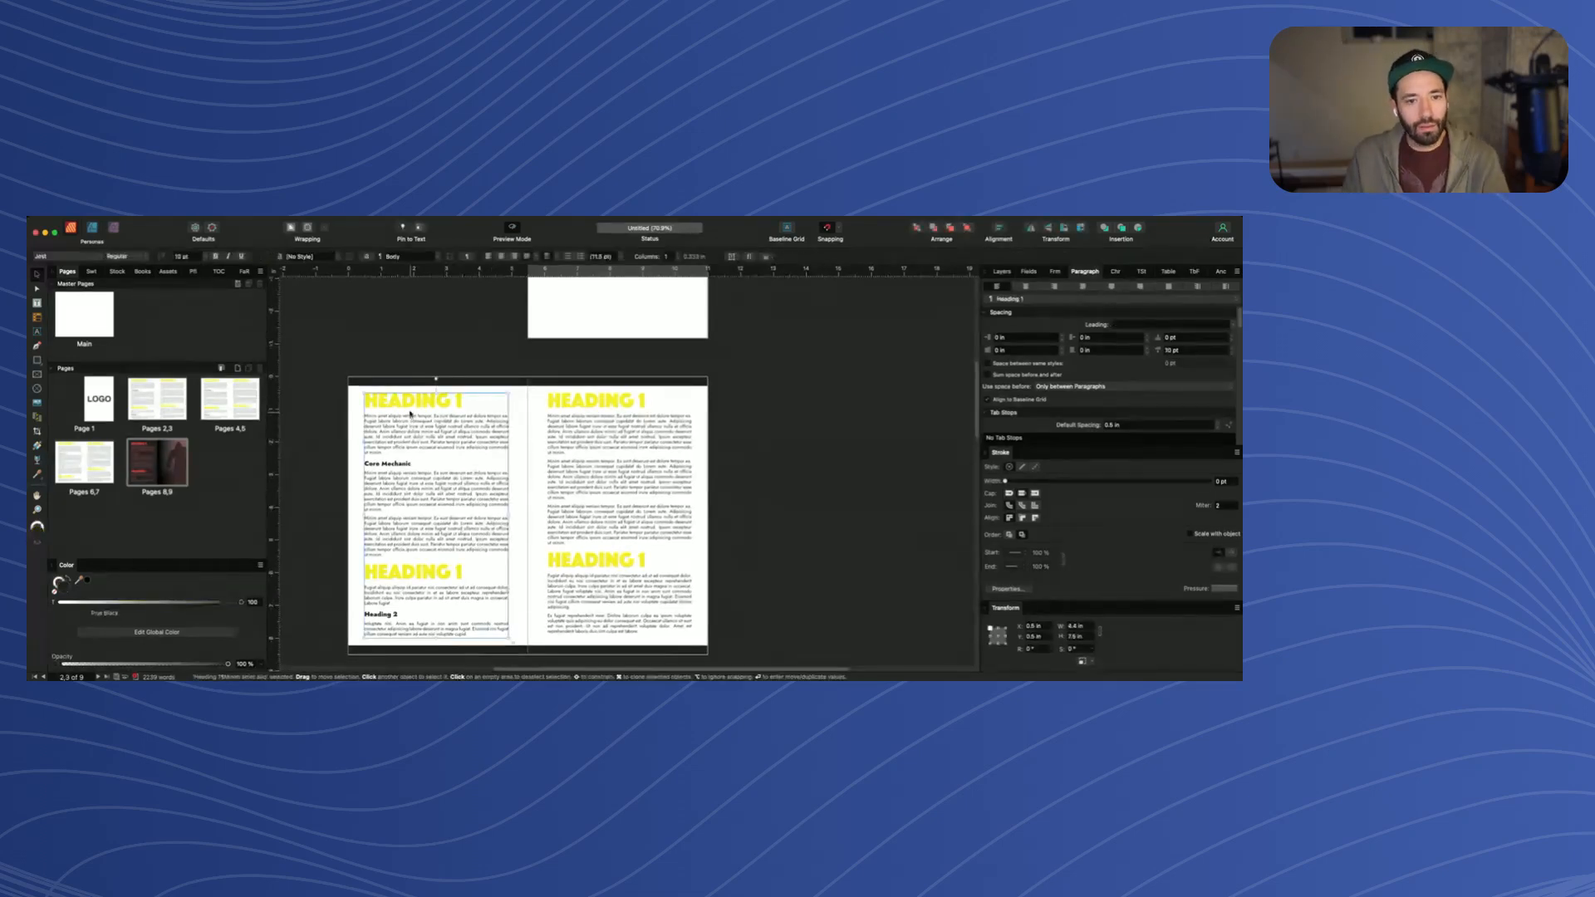
double_click(410, 404)
click(259, 257)
click(295, 313)
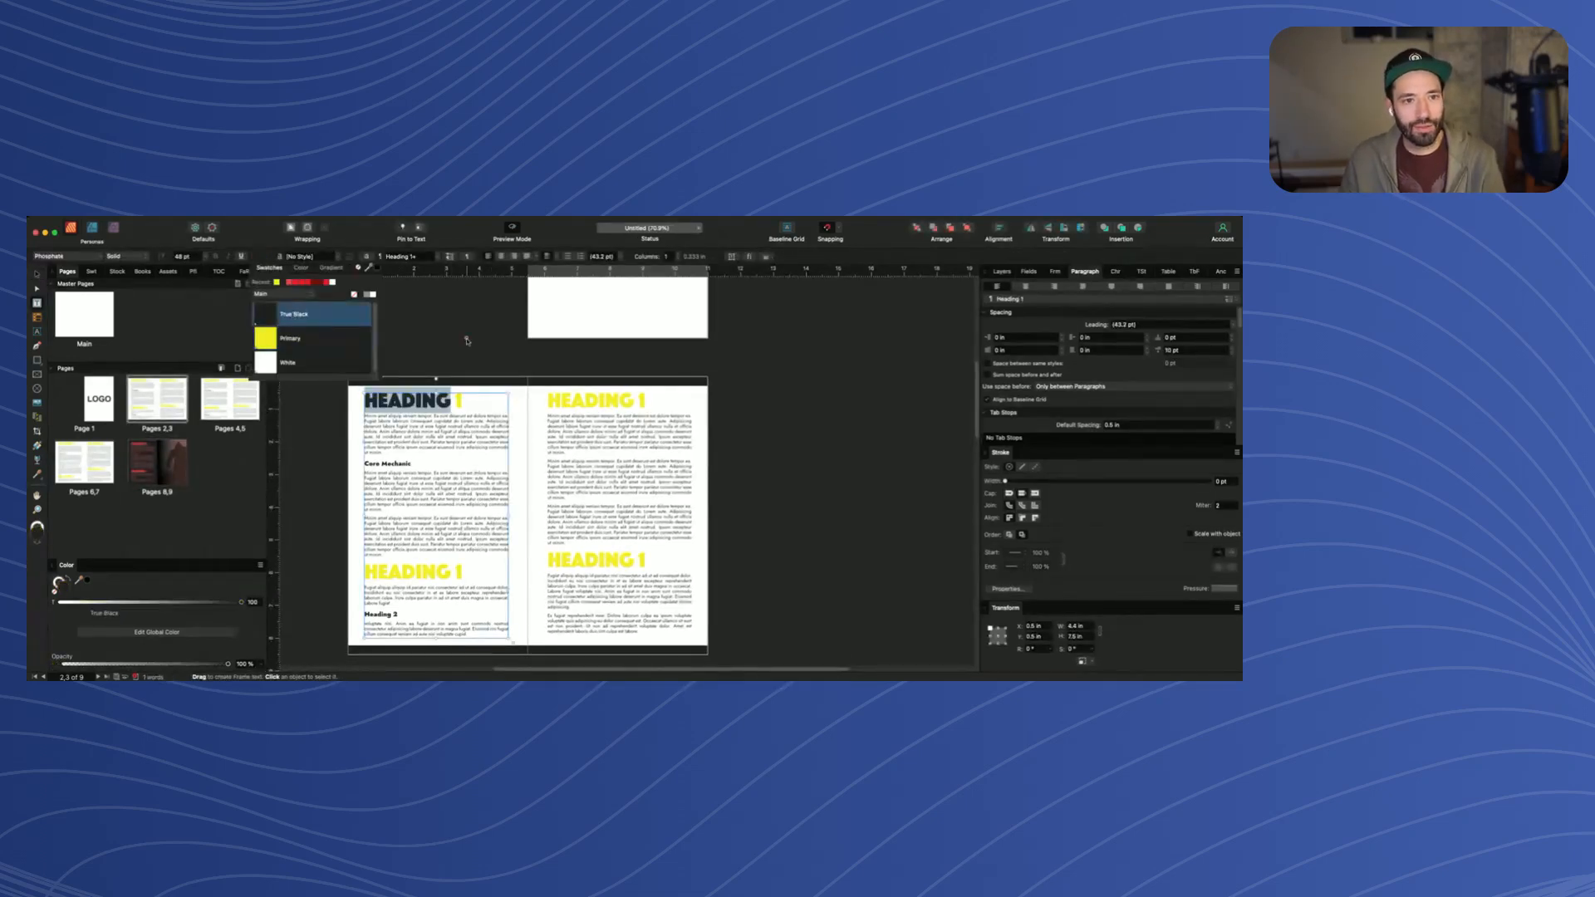
click(455, 348)
key(v)
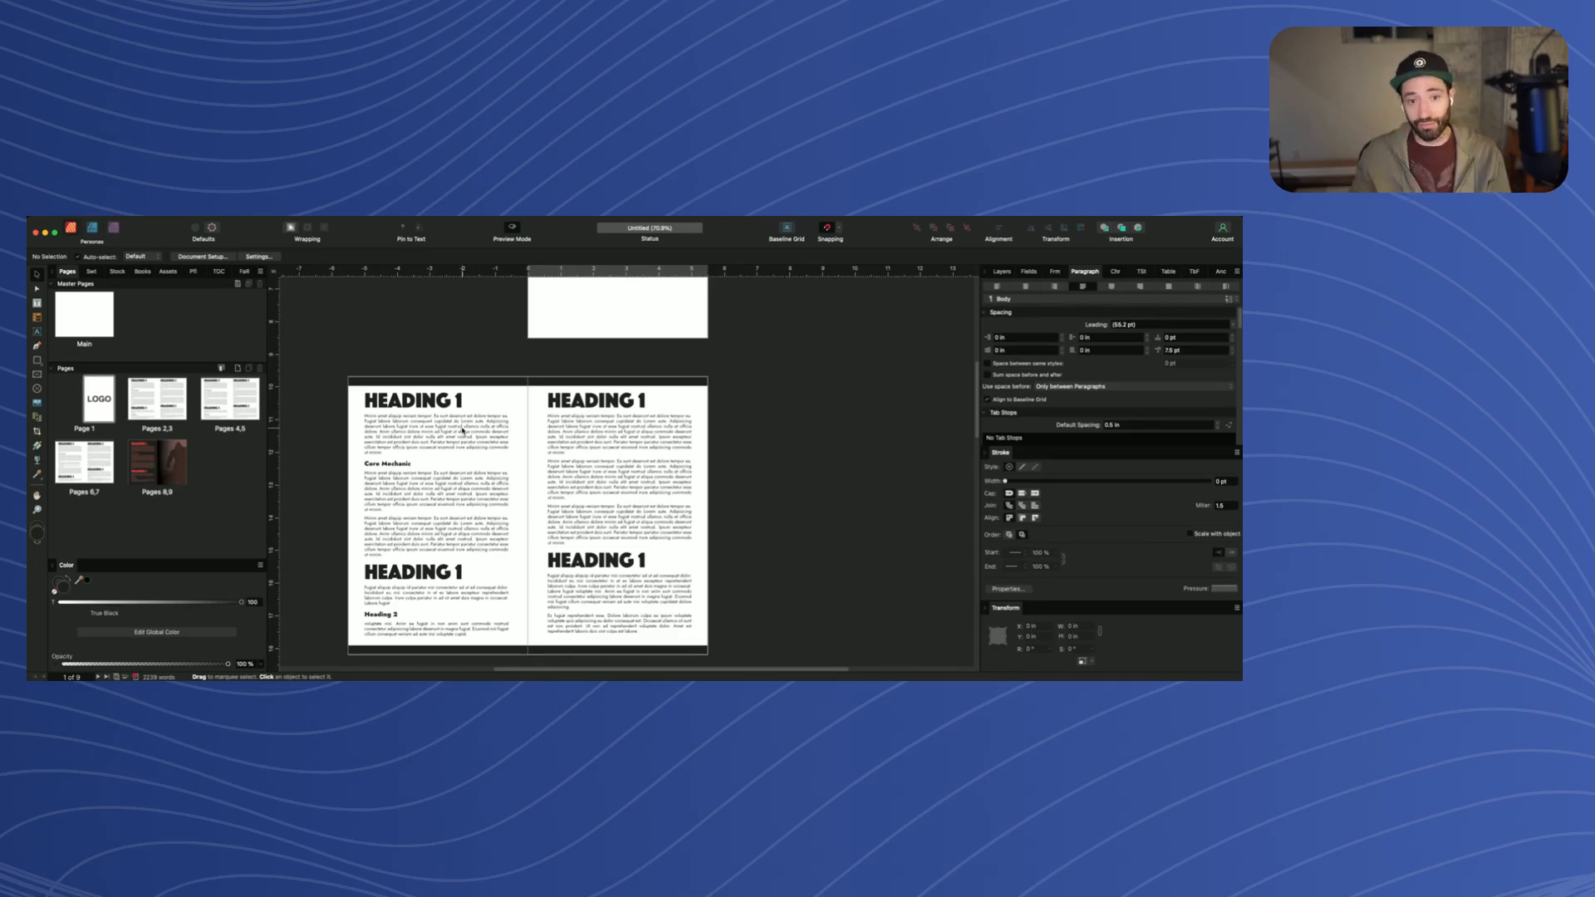
scroll(482, 444, up, 5)
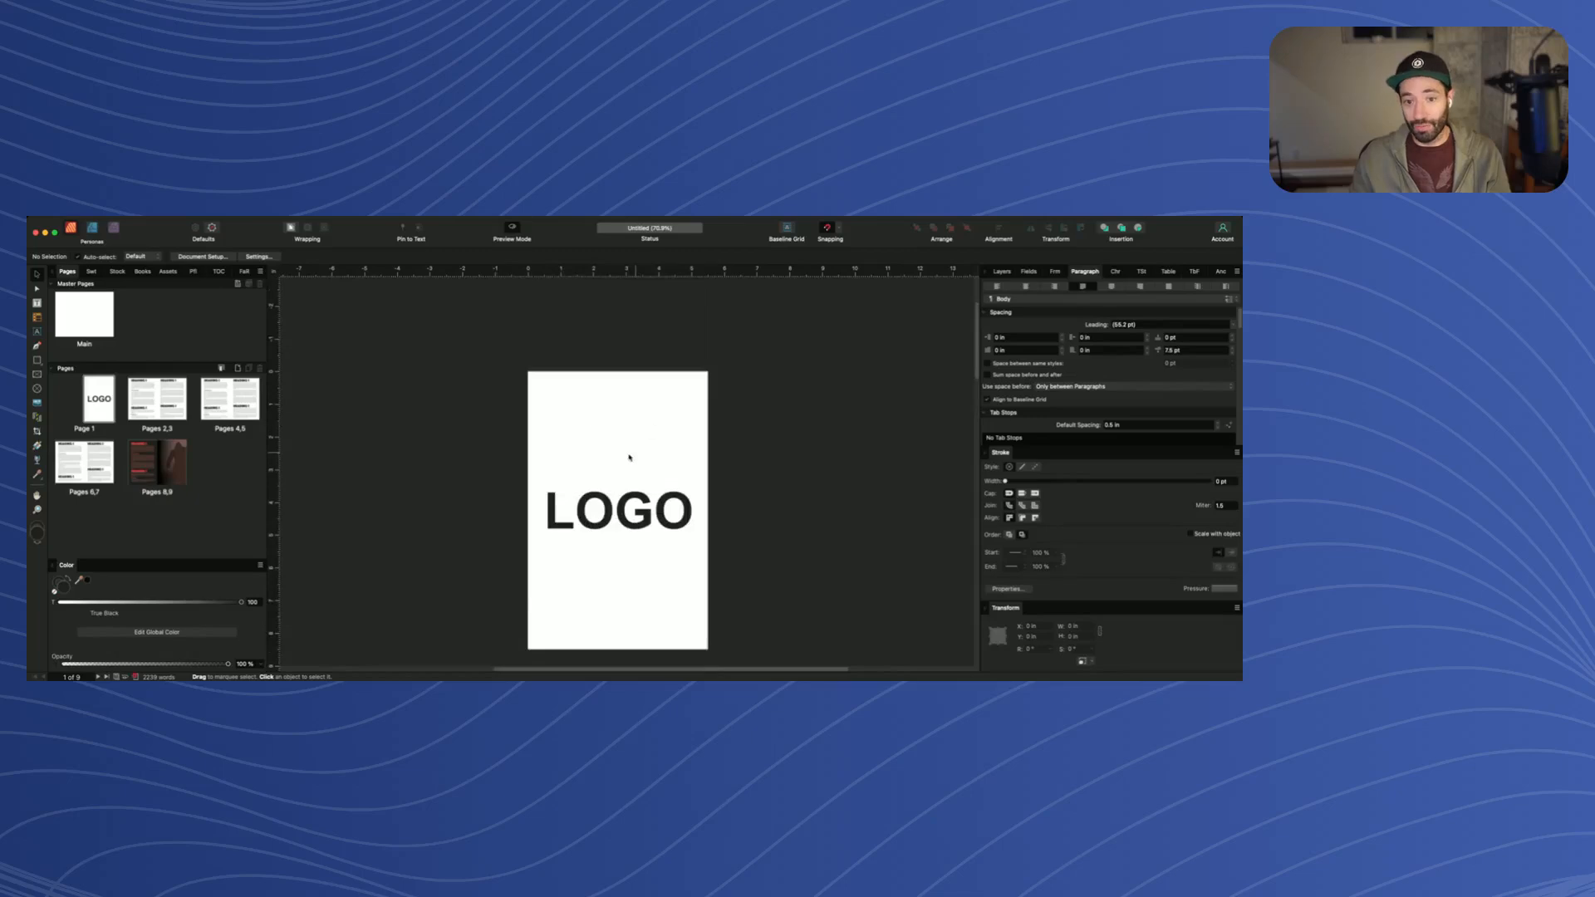
scroll(629, 456, down, 5)
scroll(605, 449, down, 10)
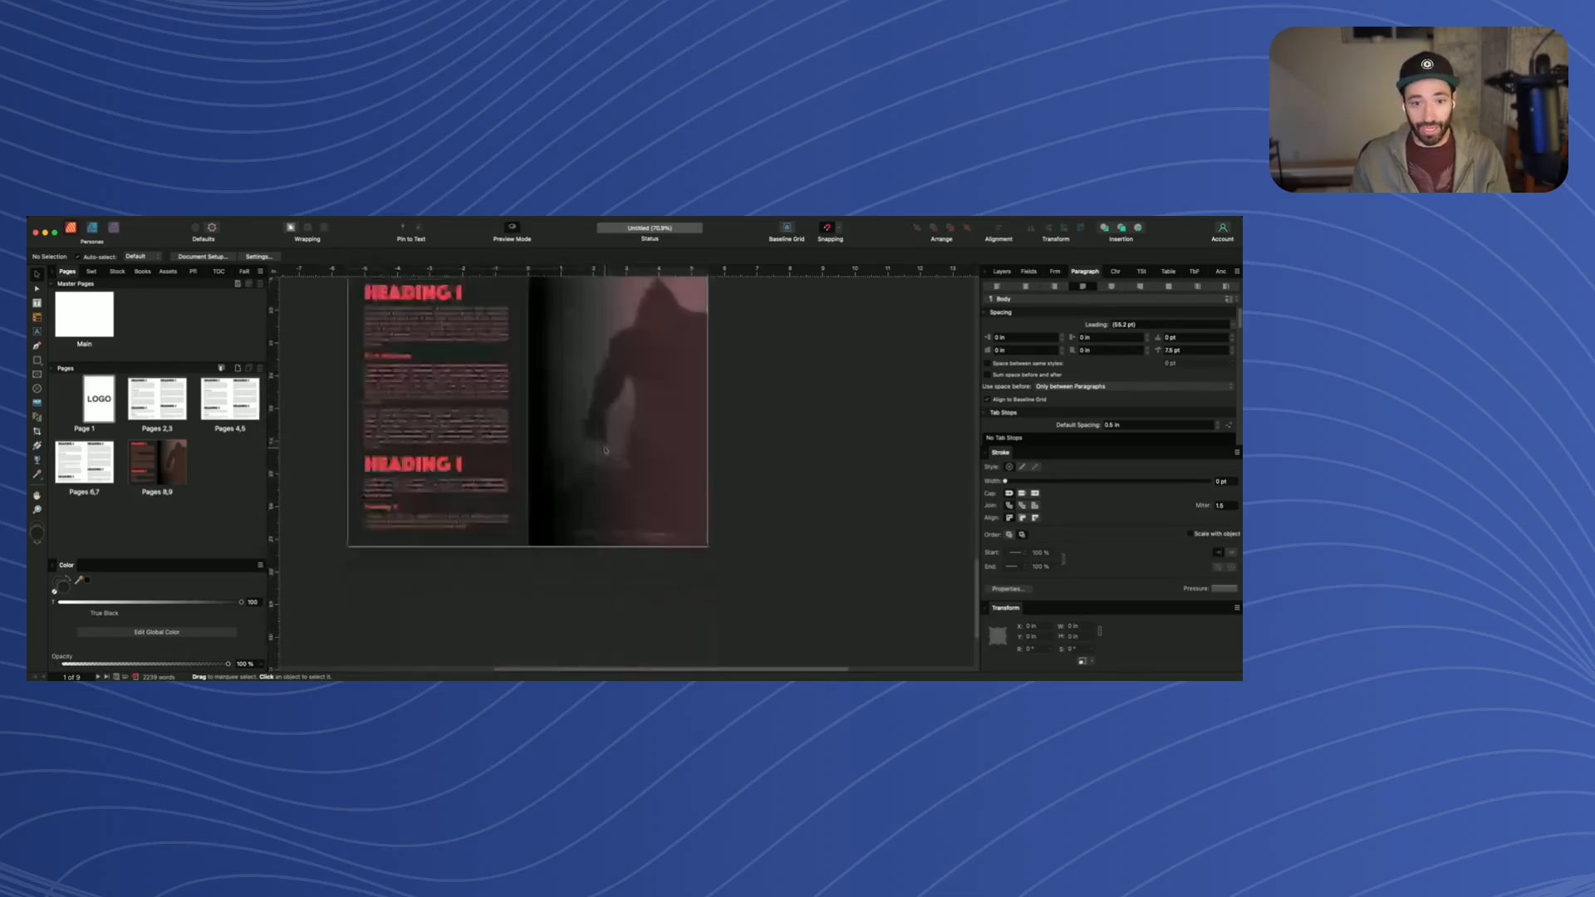
Look over the headings, body text and bullets across the spreads, and check pages 6–7 with Preview Mode off and on
scroll(605, 449, up, 15)
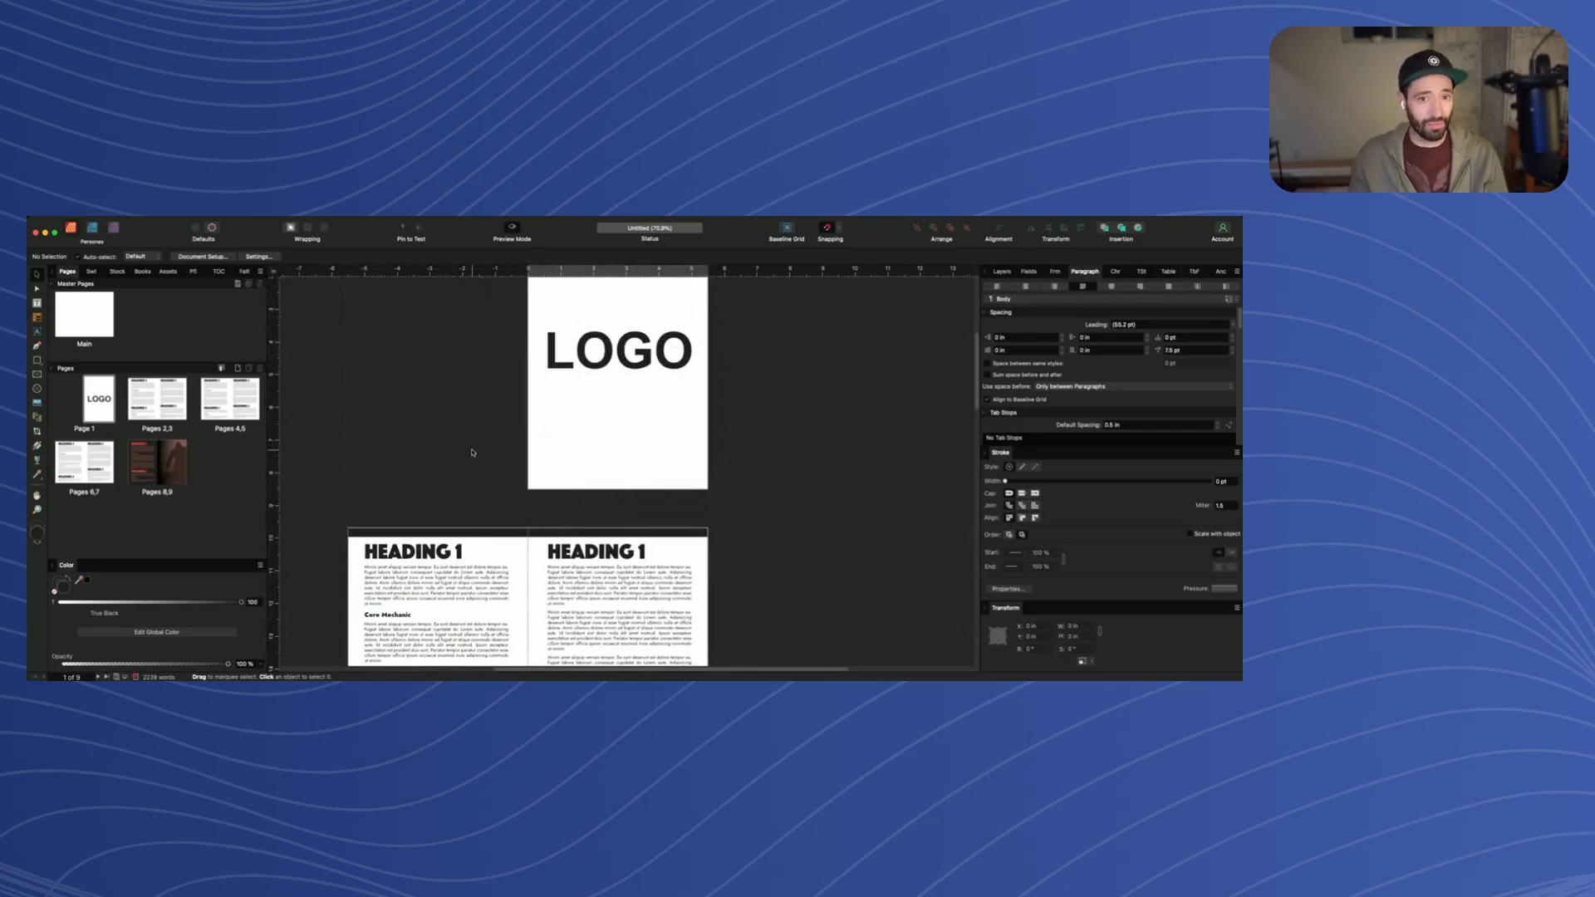
scroll(472, 452, down, 5)
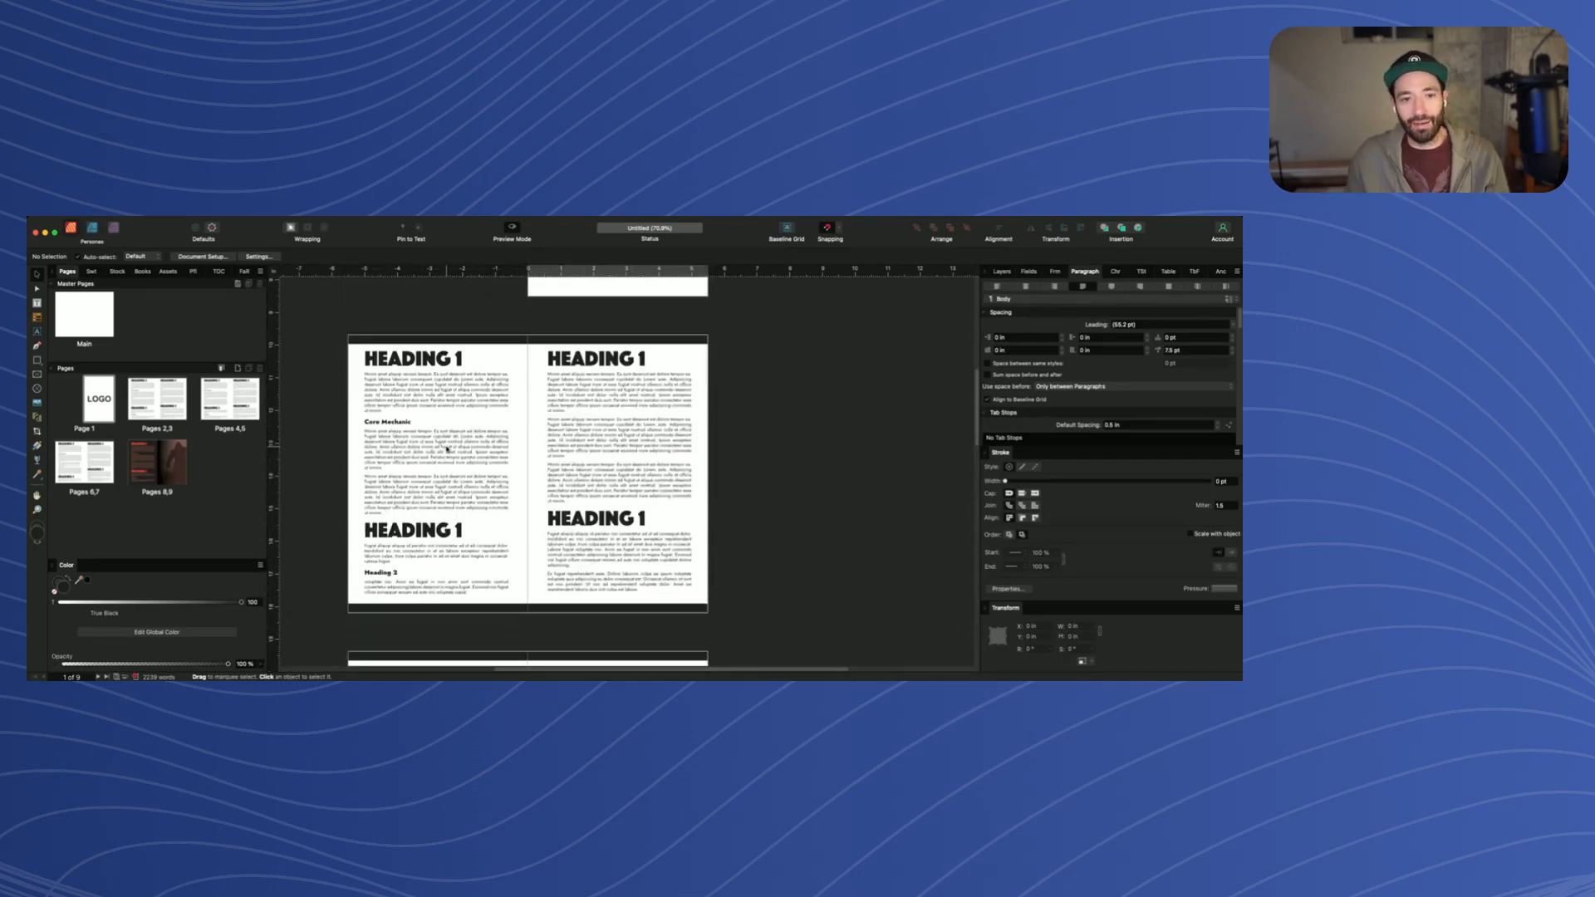
scroll(447, 450, down, 3)
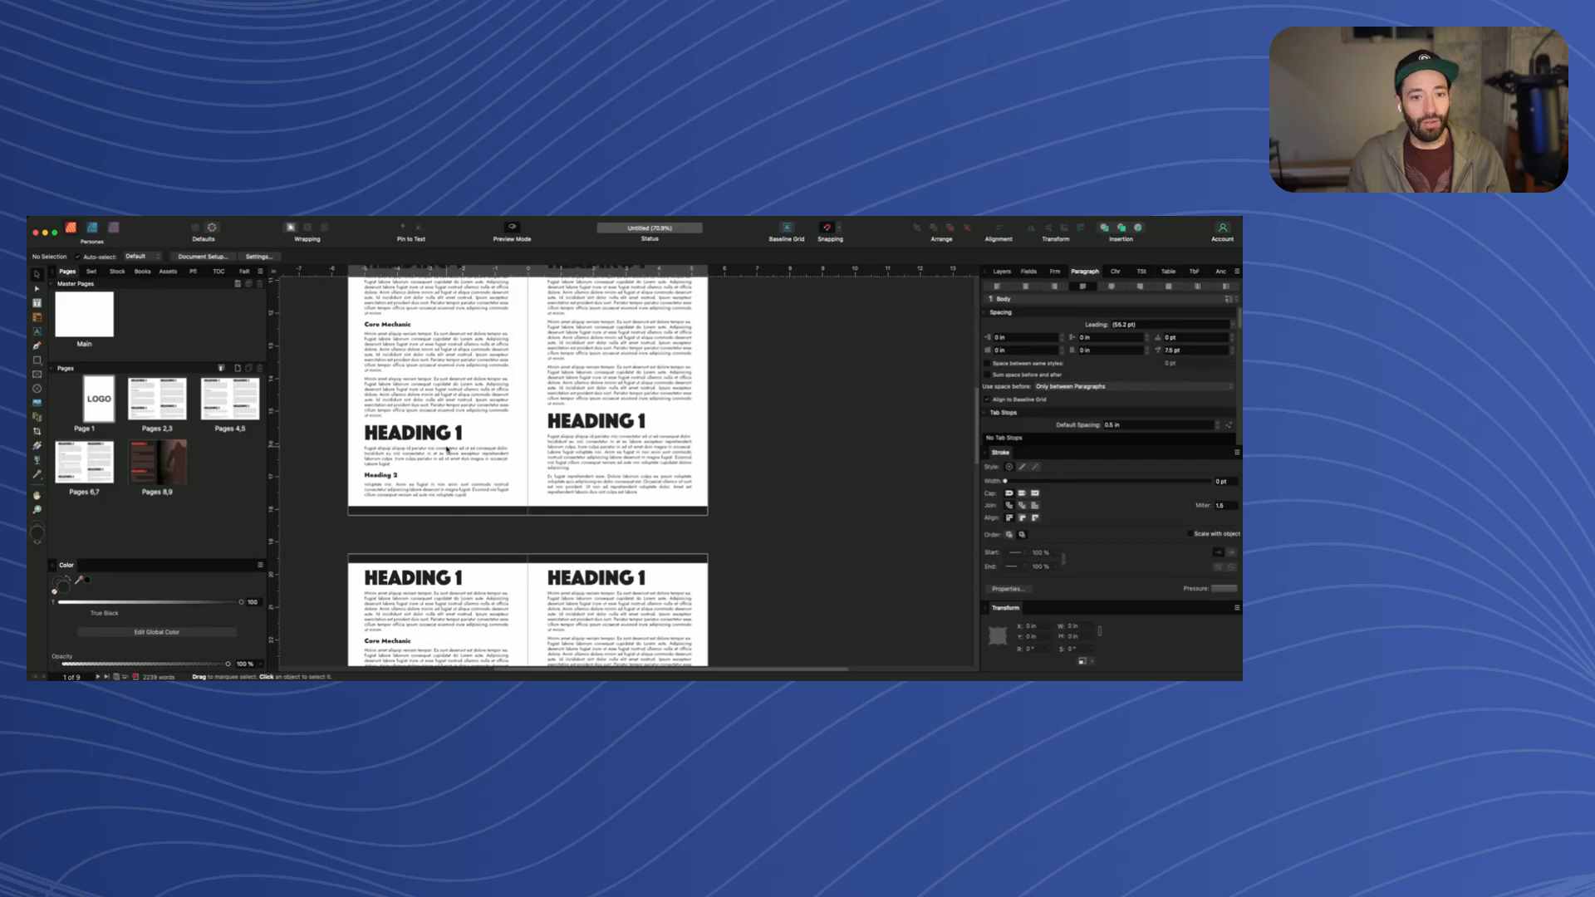
scroll(446, 450, down, 2)
scroll(446, 450, down, 5)
scroll(440, 437, up, 6)
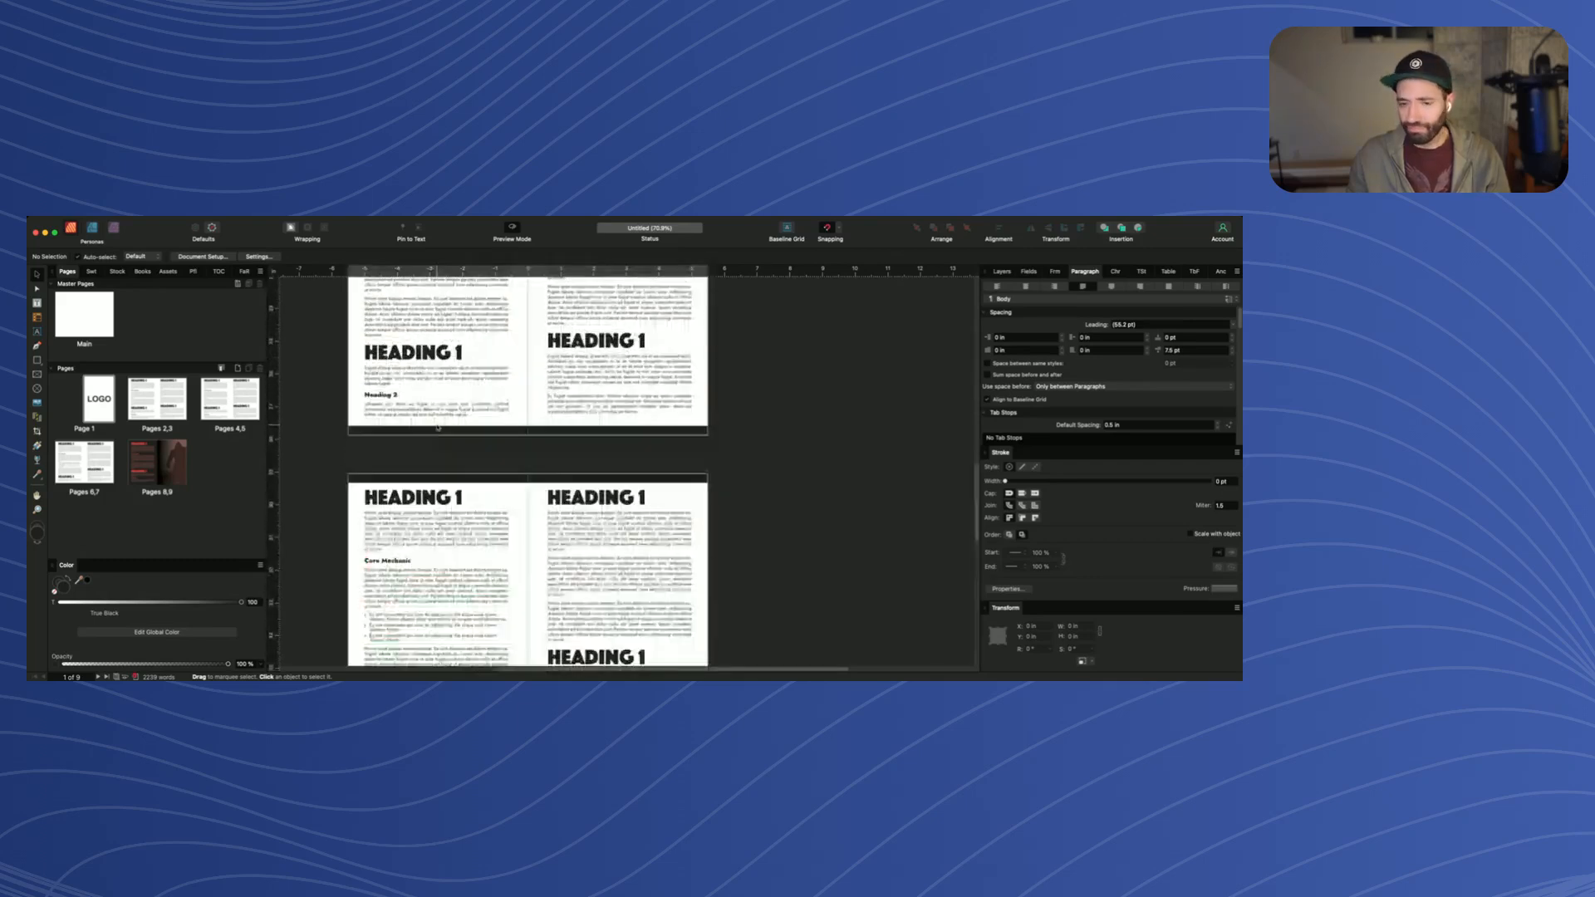
scroll(438, 428, up, 8)
scroll(437, 428, down, 10)
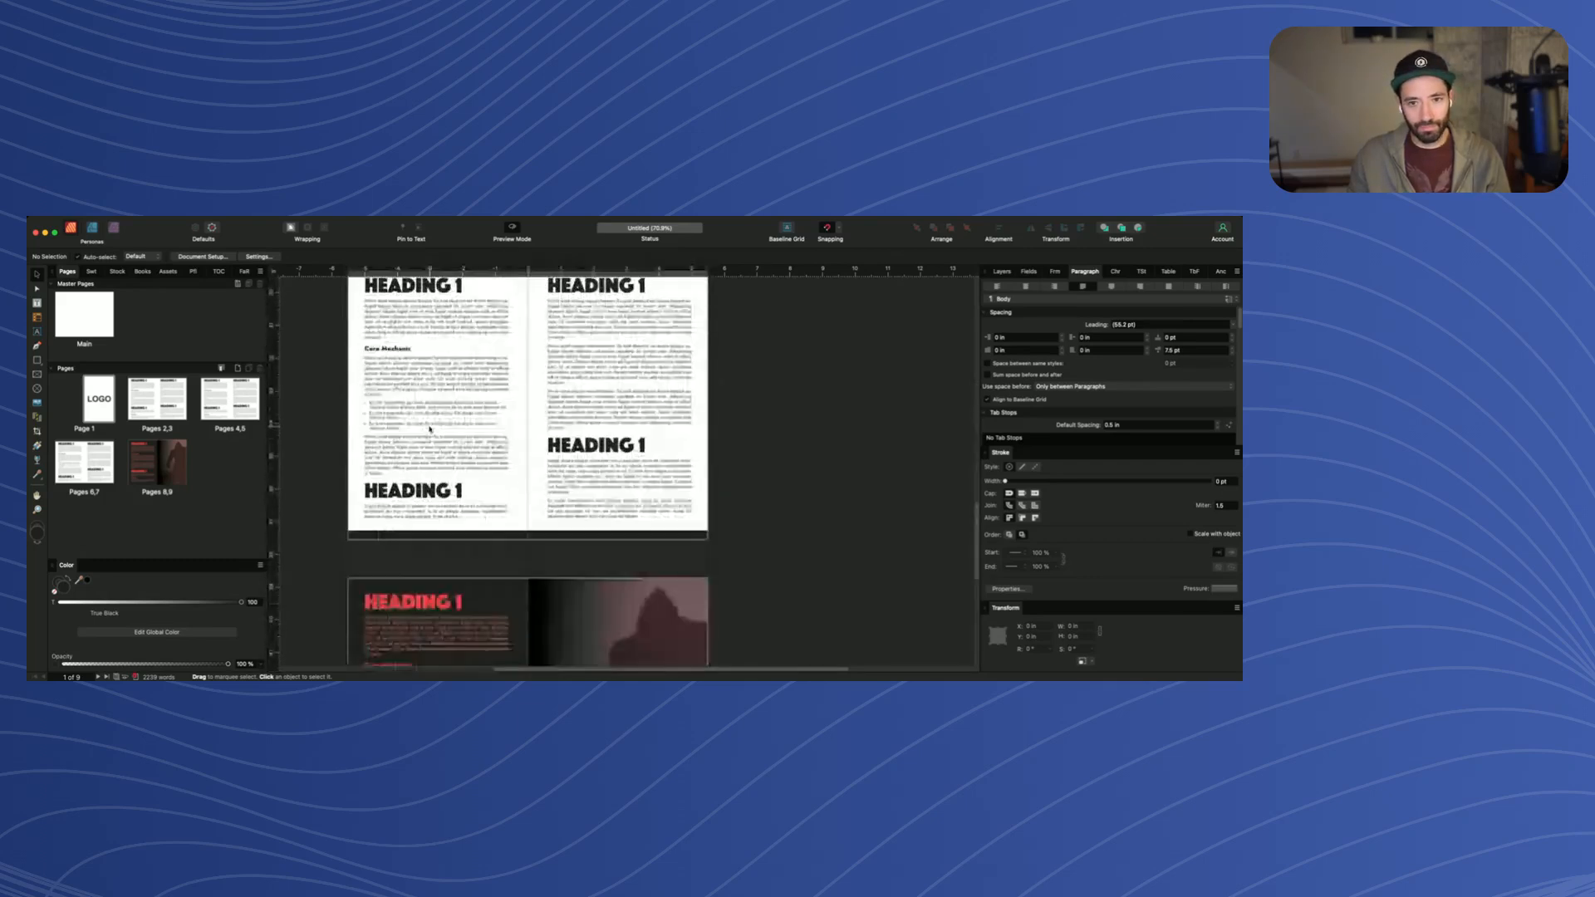
scroll(428, 430, up, 3)
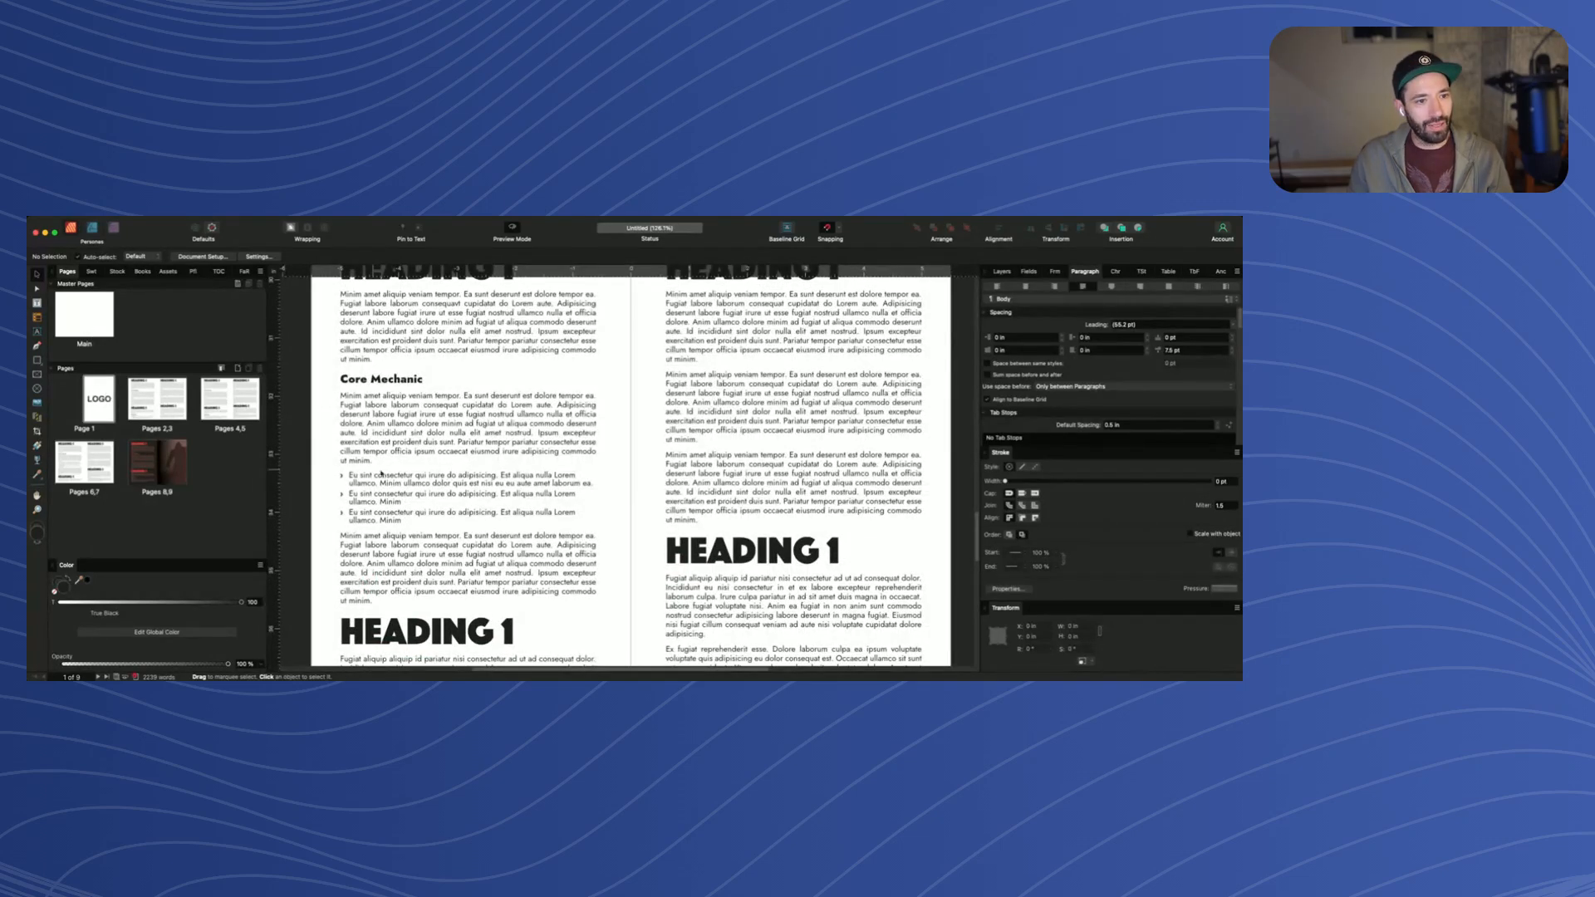
scroll(380, 474, down, 5)
scroll(380, 473, up, 4)
scroll(434, 464, down, 2)
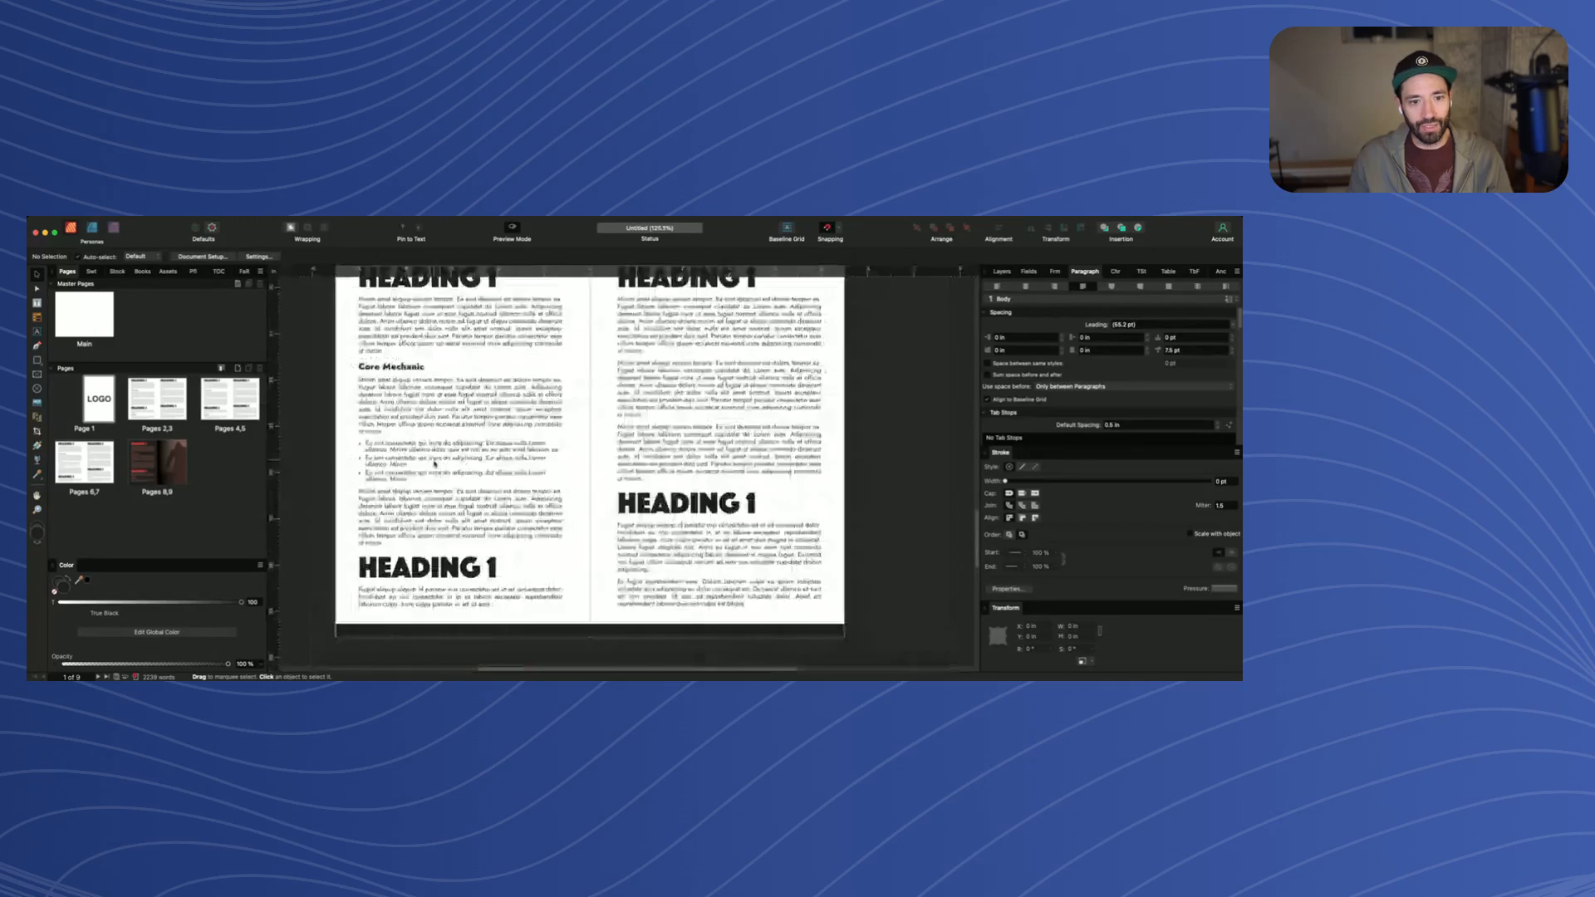
click(513, 229)
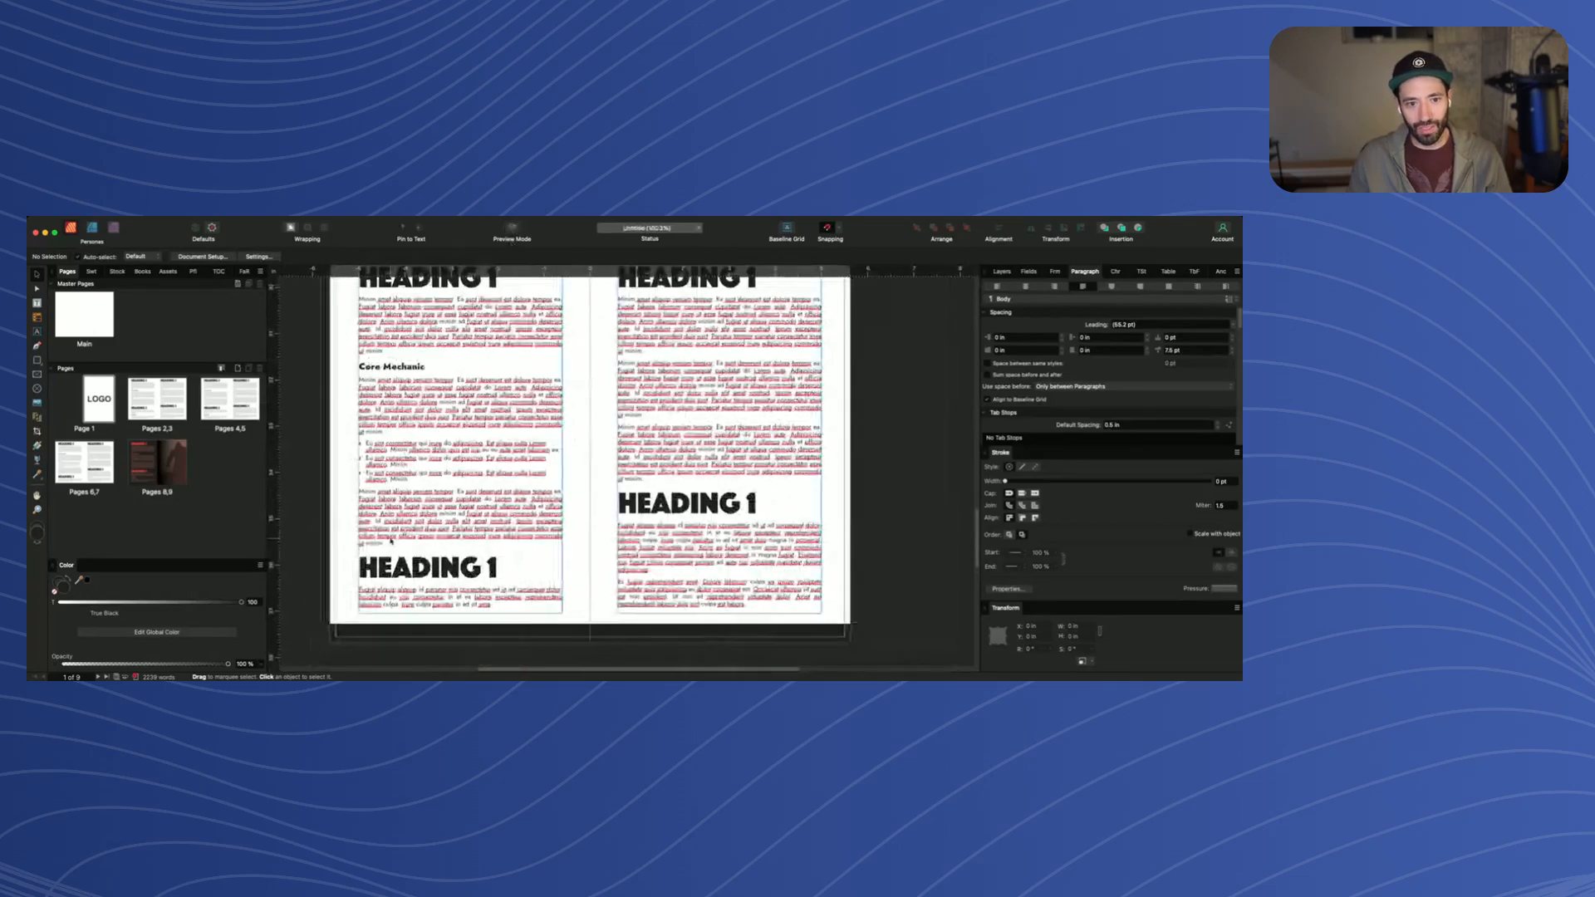
click(515, 230)
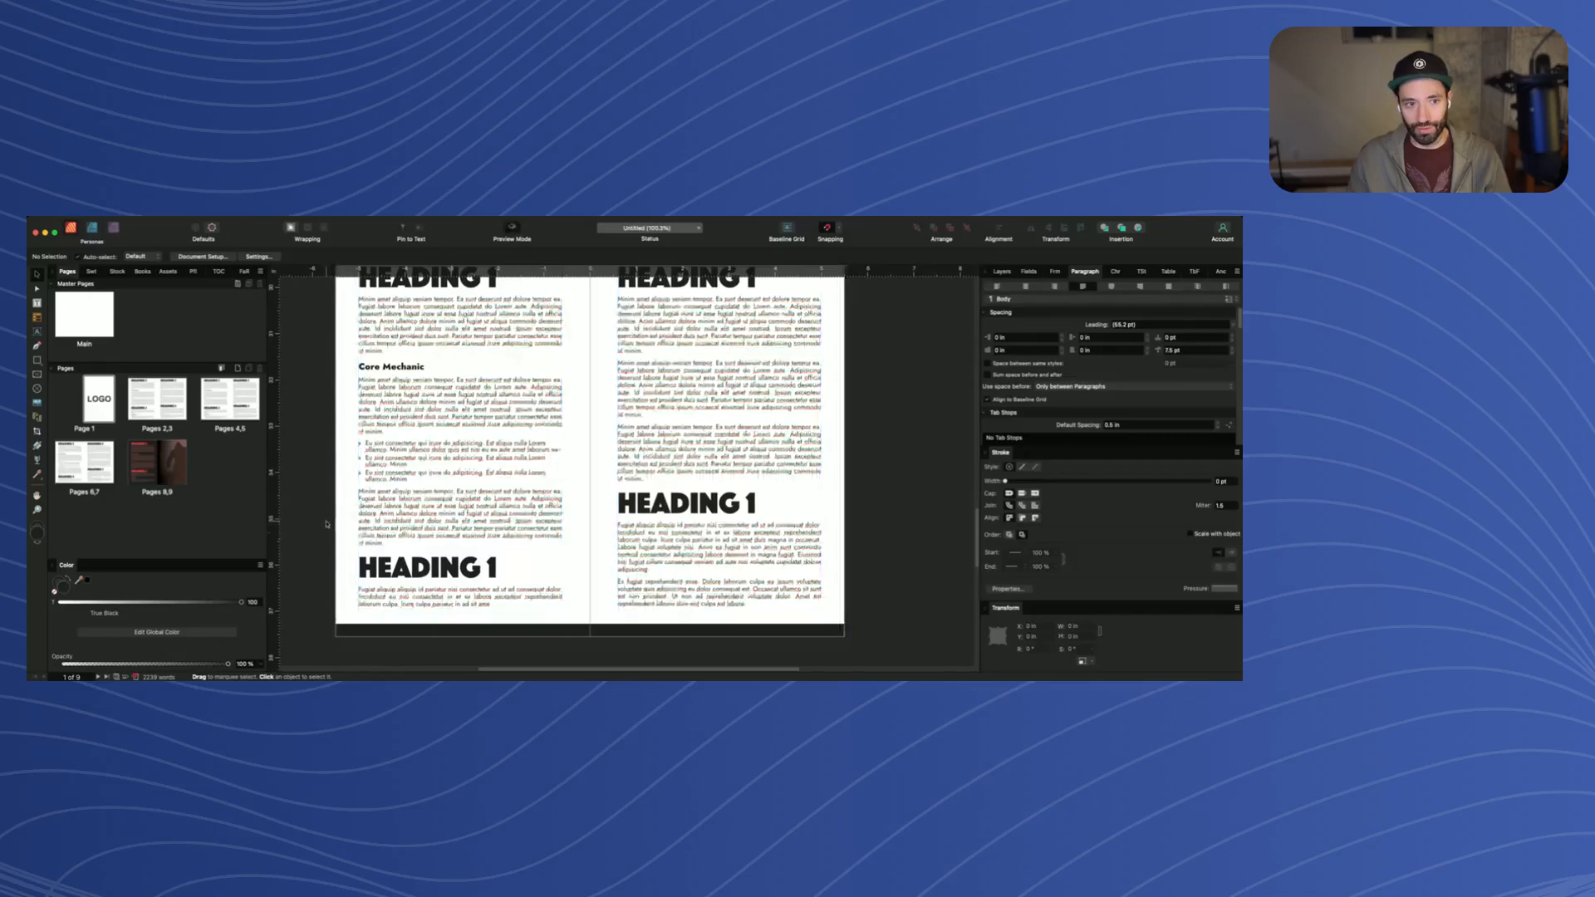
Add an artistic-text page number in page 6's black footer bar, using the Phosphate Inline font and the White swatch
key(t)
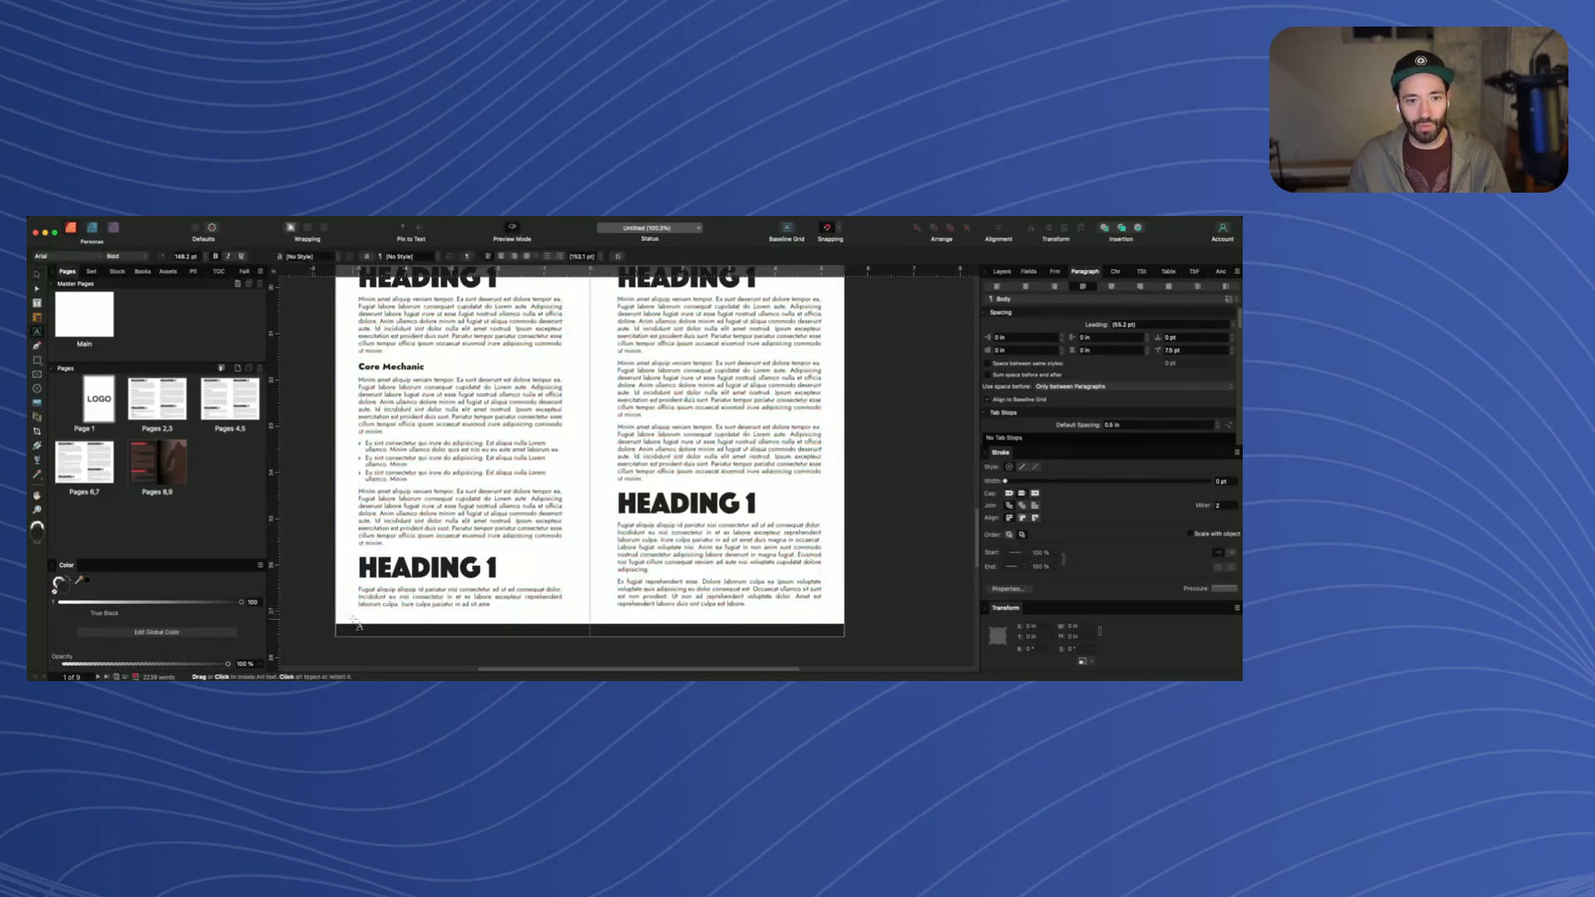
drag(359, 617, 359, 637)
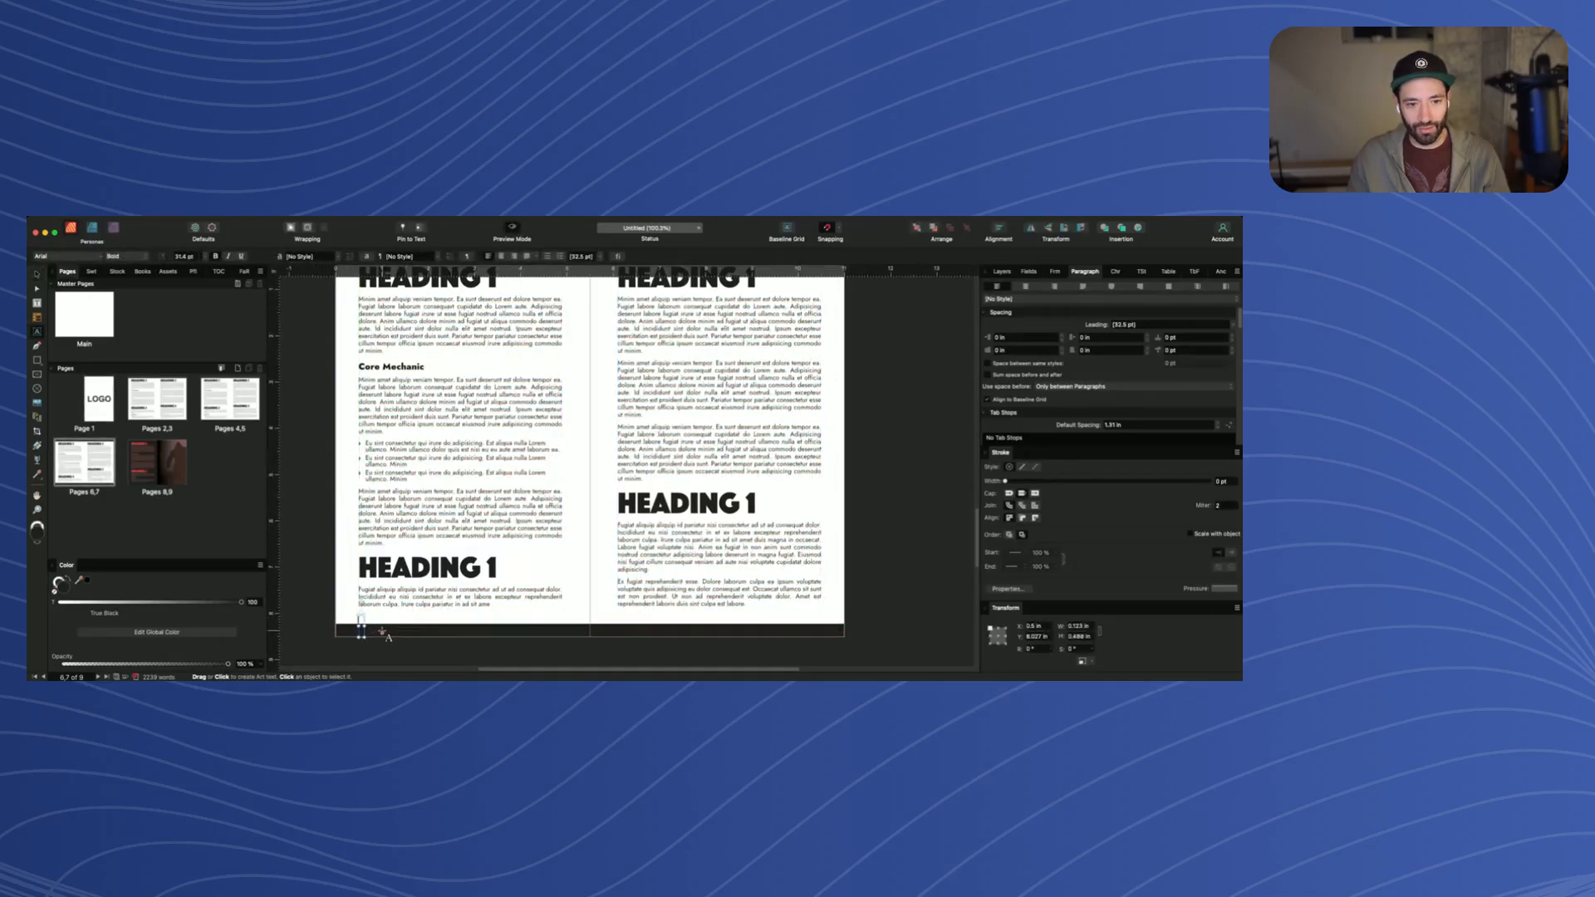
click(67, 256)
click(139, 276)
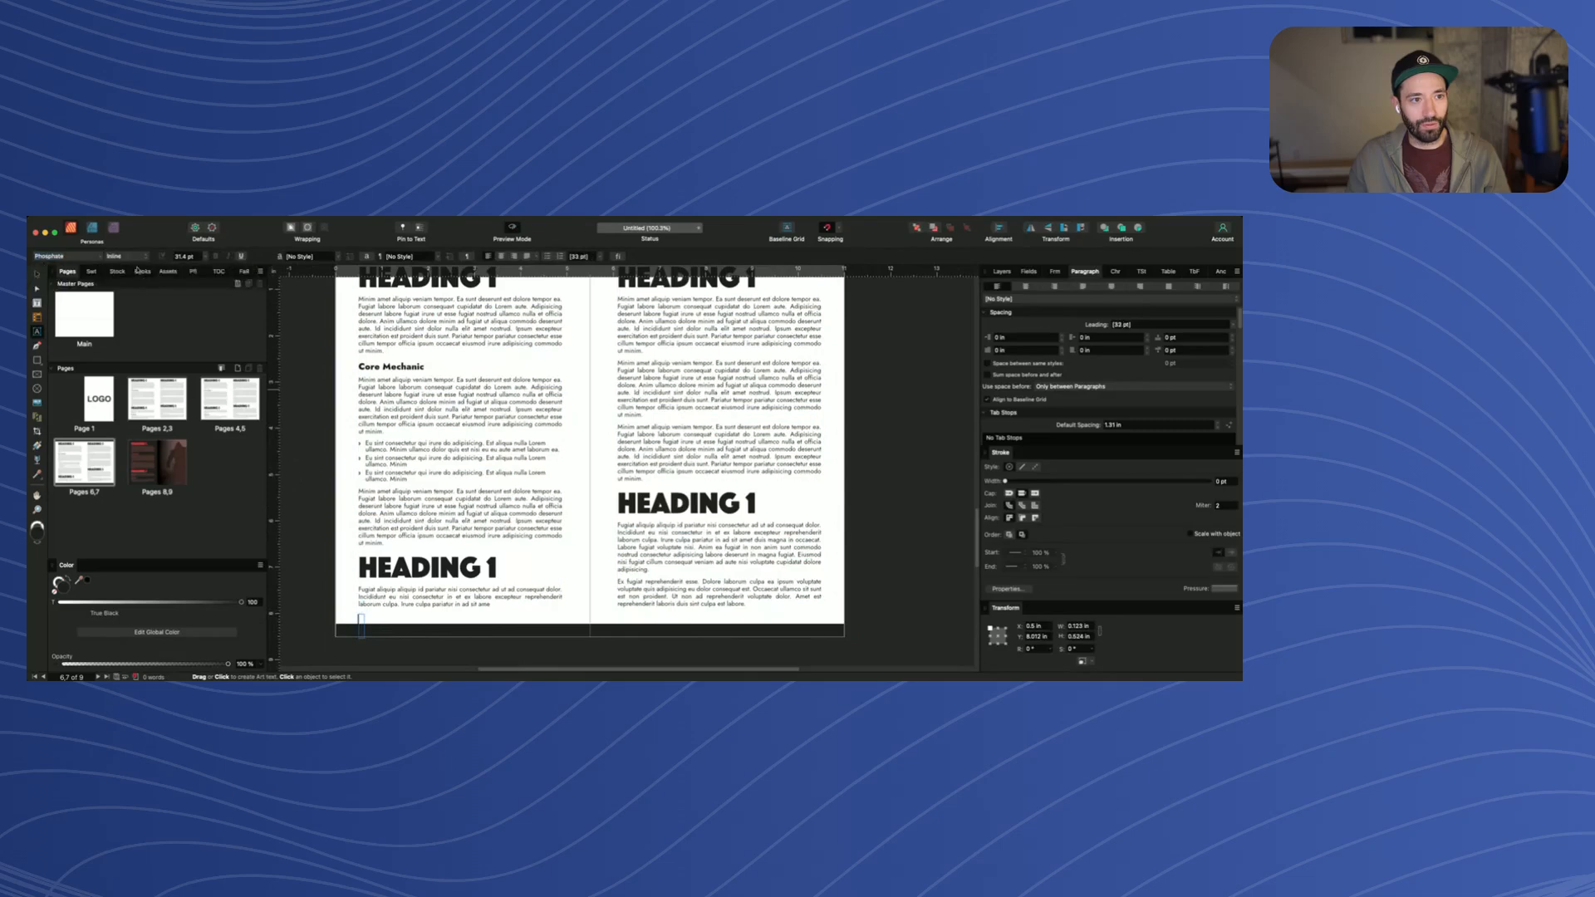
click(255, 257)
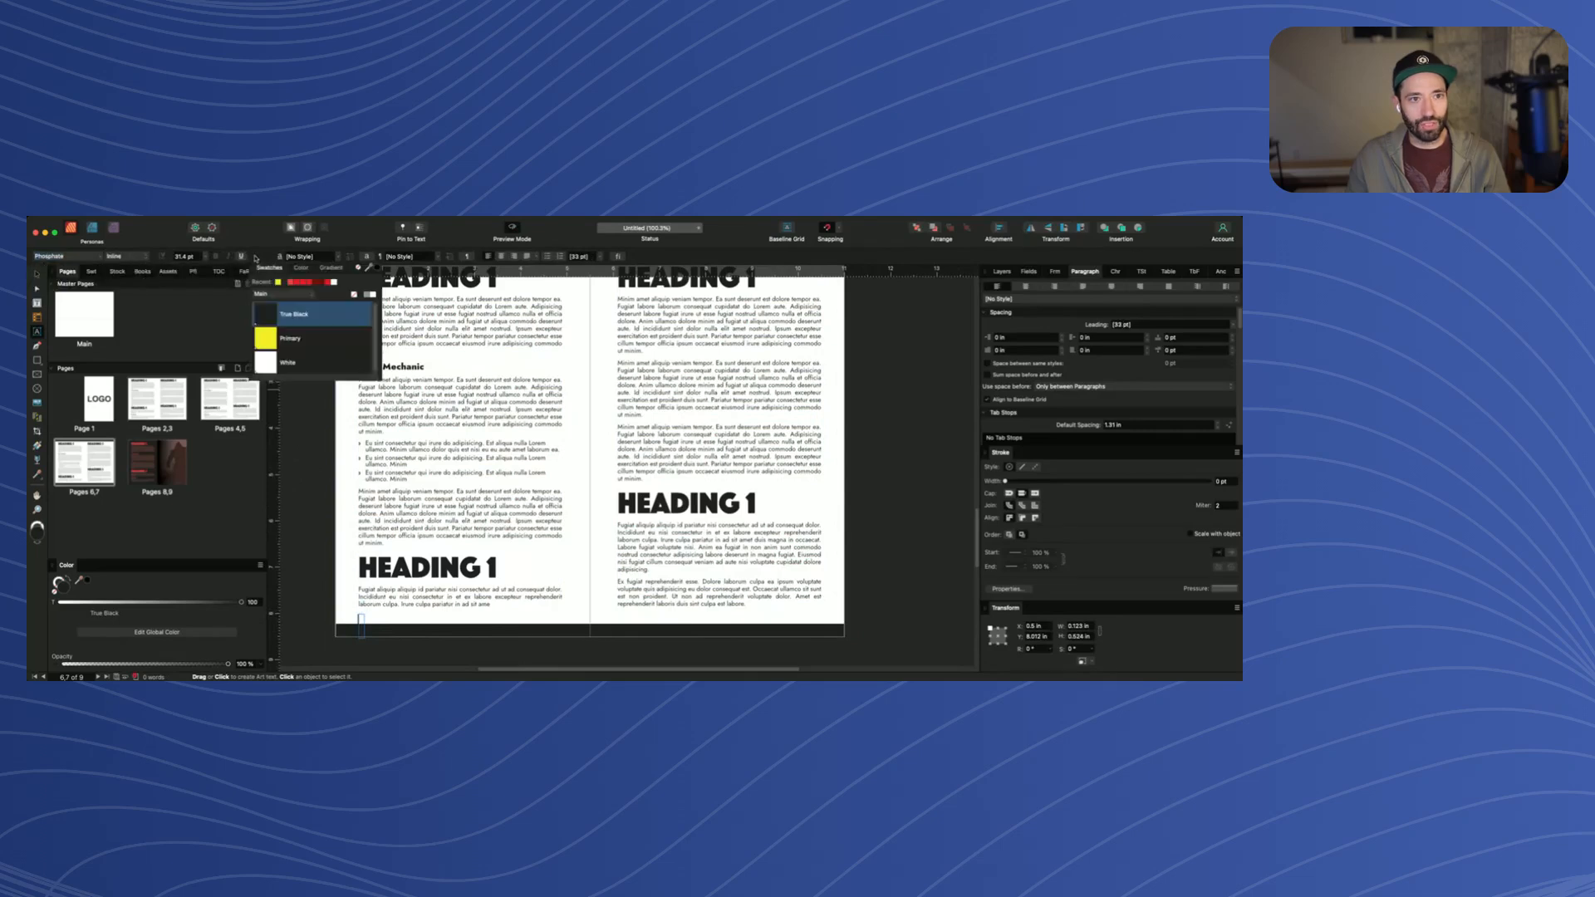
click(279, 366)
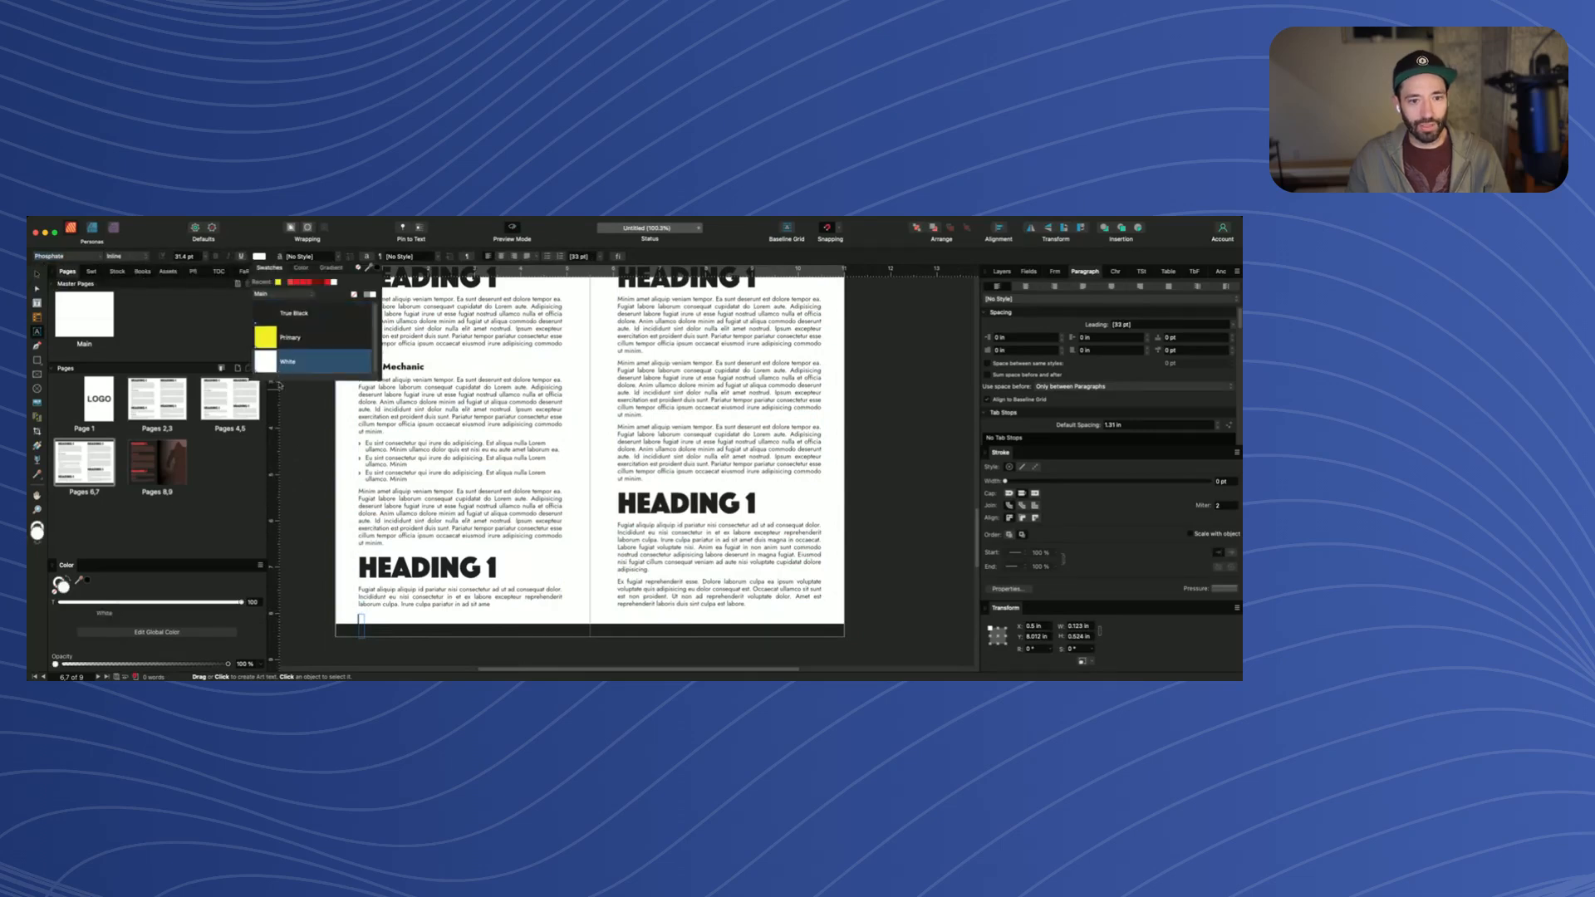
click(362, 634)
key(Escape)
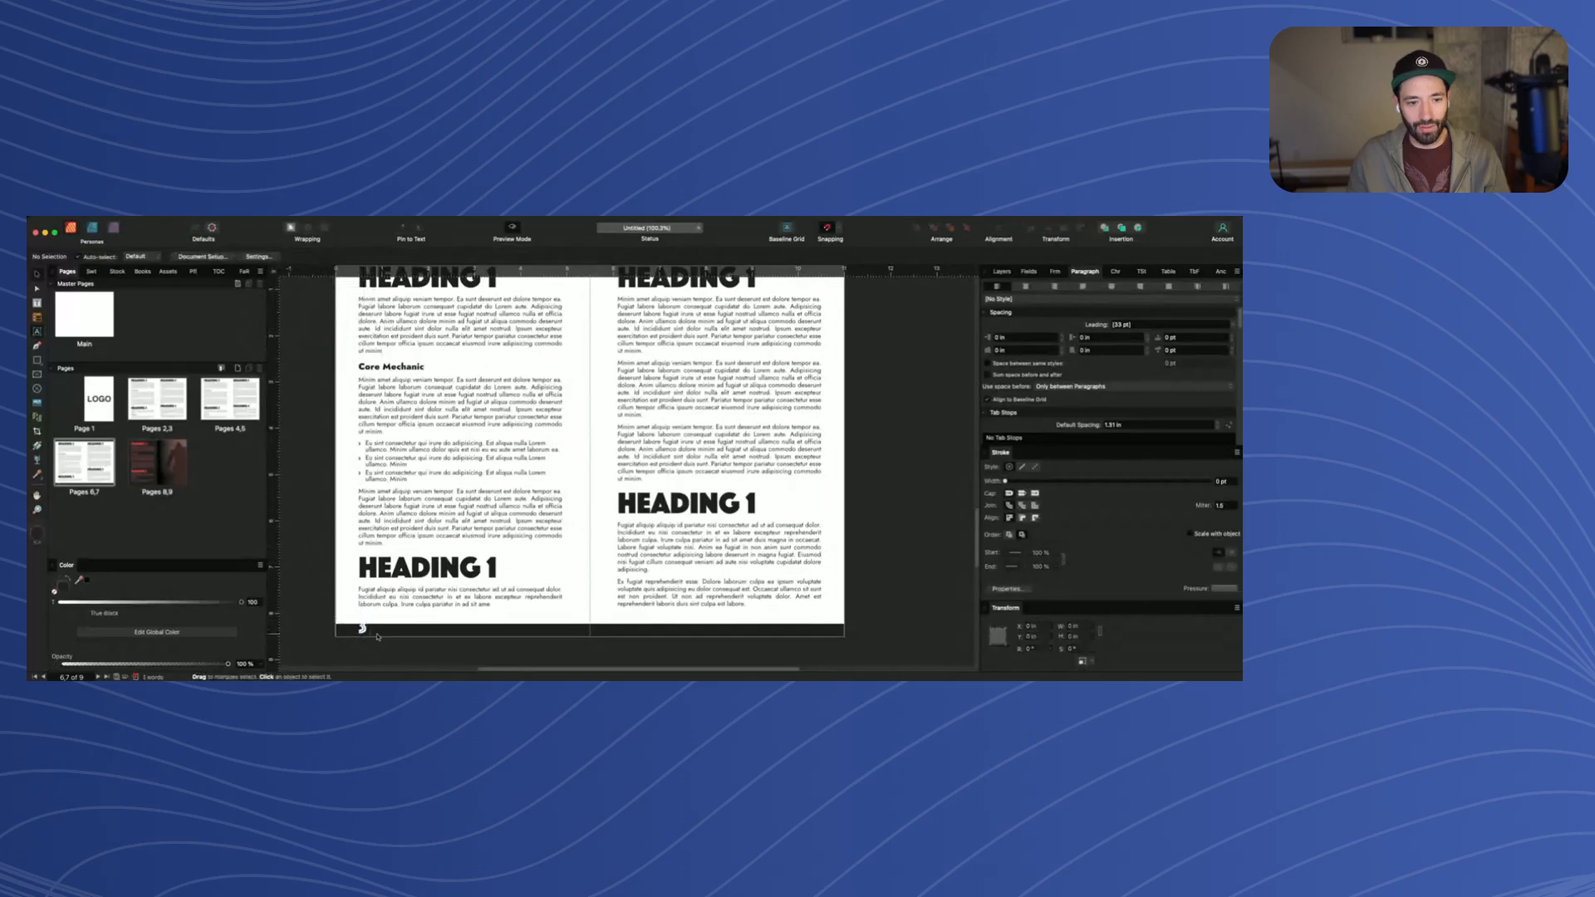
Scale the white page number down and reposition it inside page 6's footer bar, aligned with the body text's outer margin
drag(363, 627, 373, 622)
scroll(373, 622, down, 3)
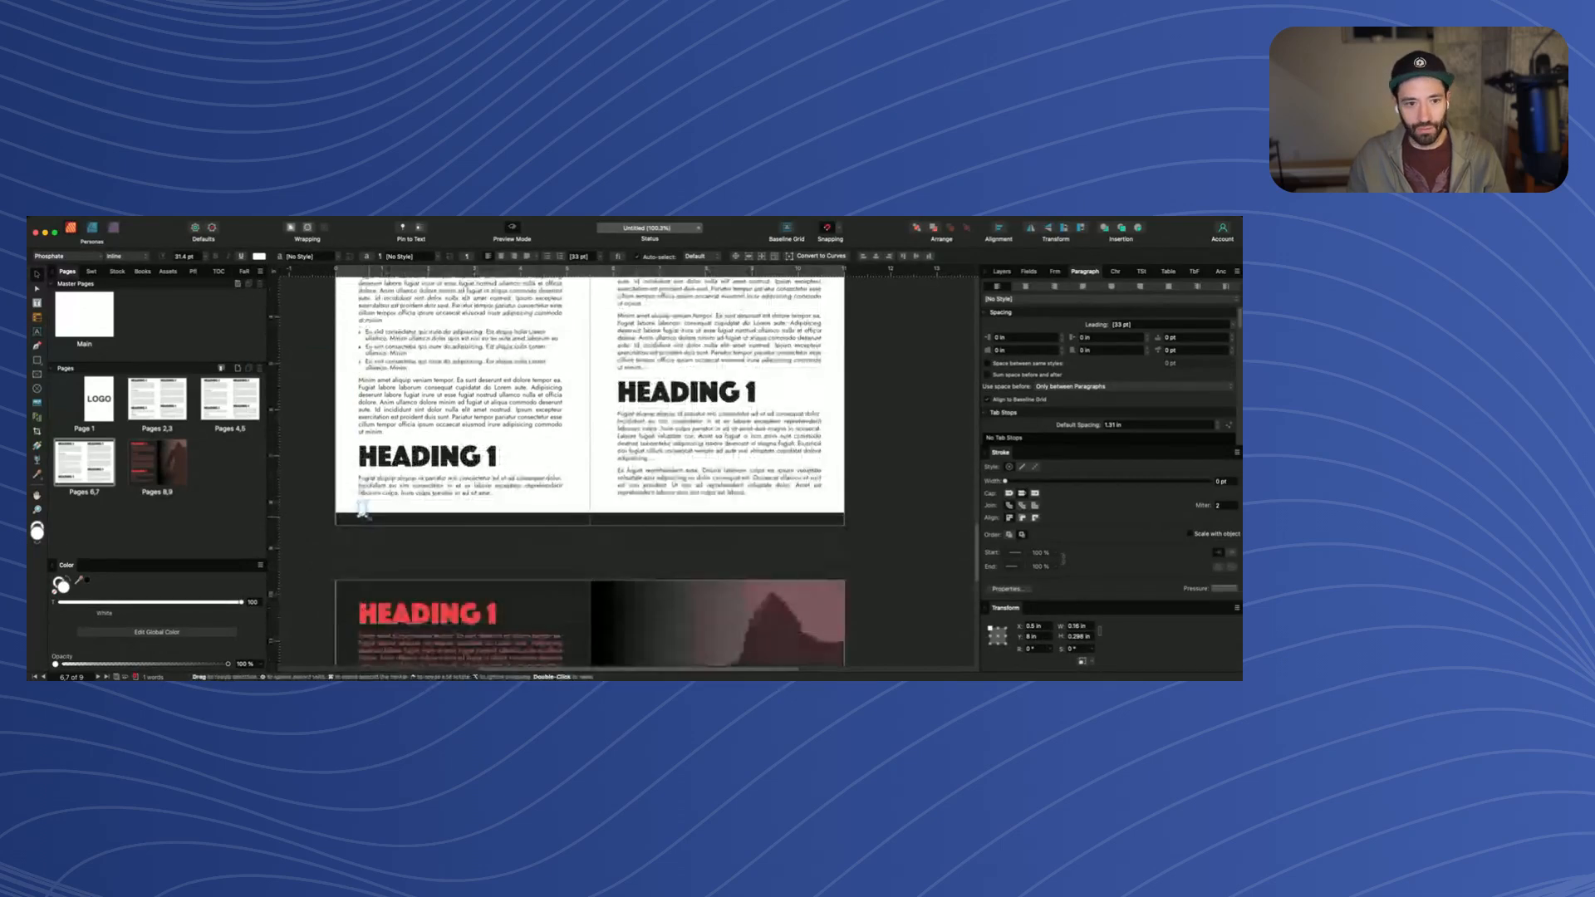
drag(371, 516, 365, 518)
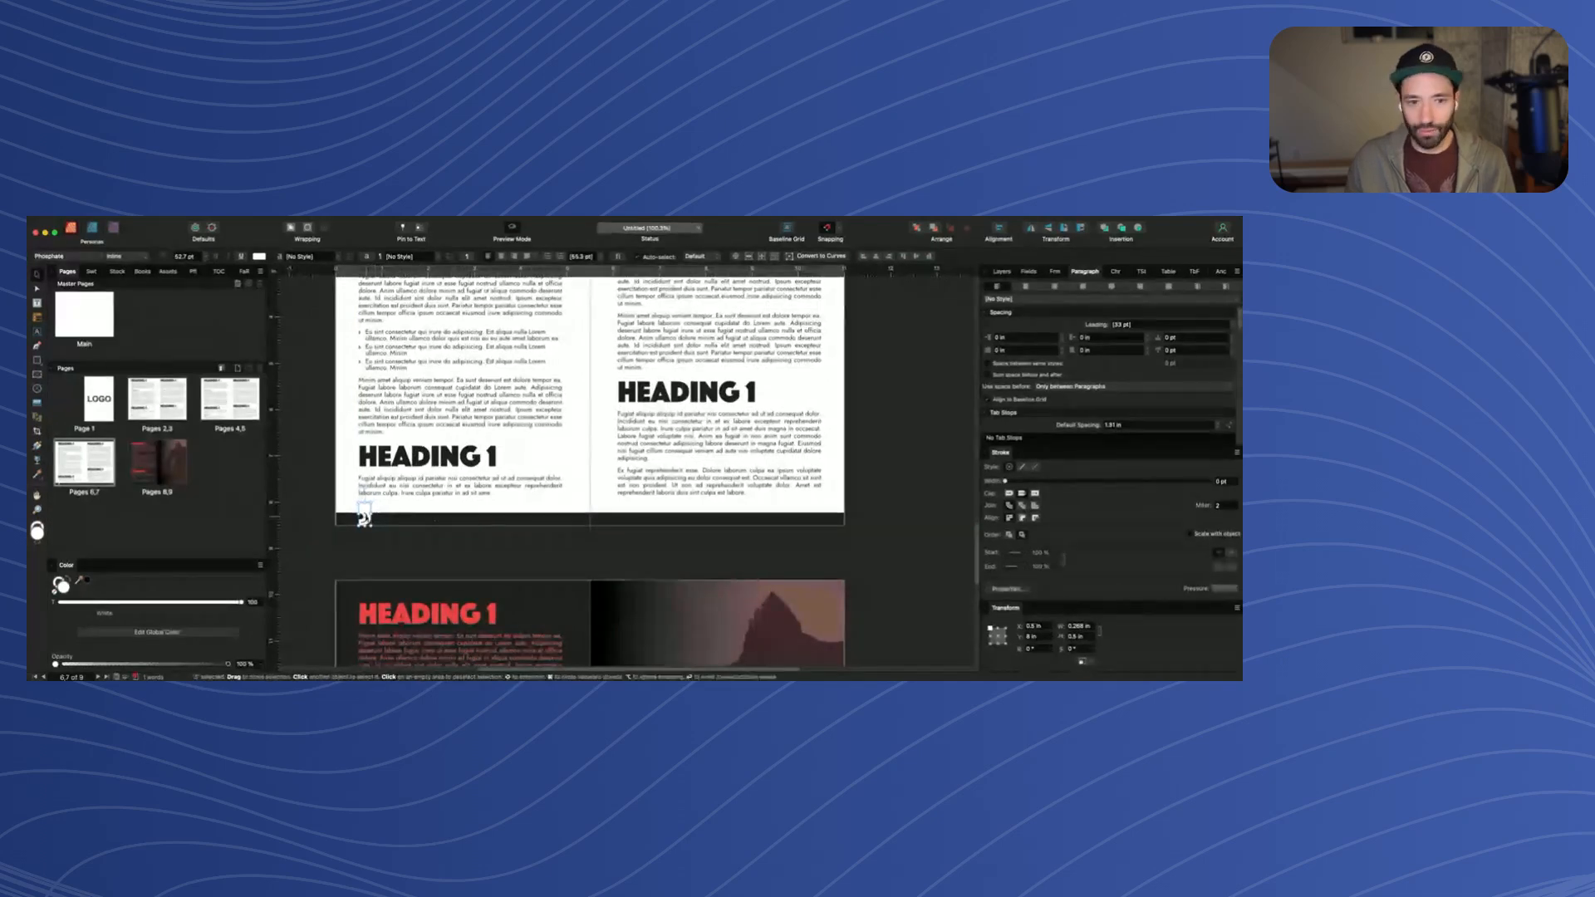
drag(365, 516, 362, 519)
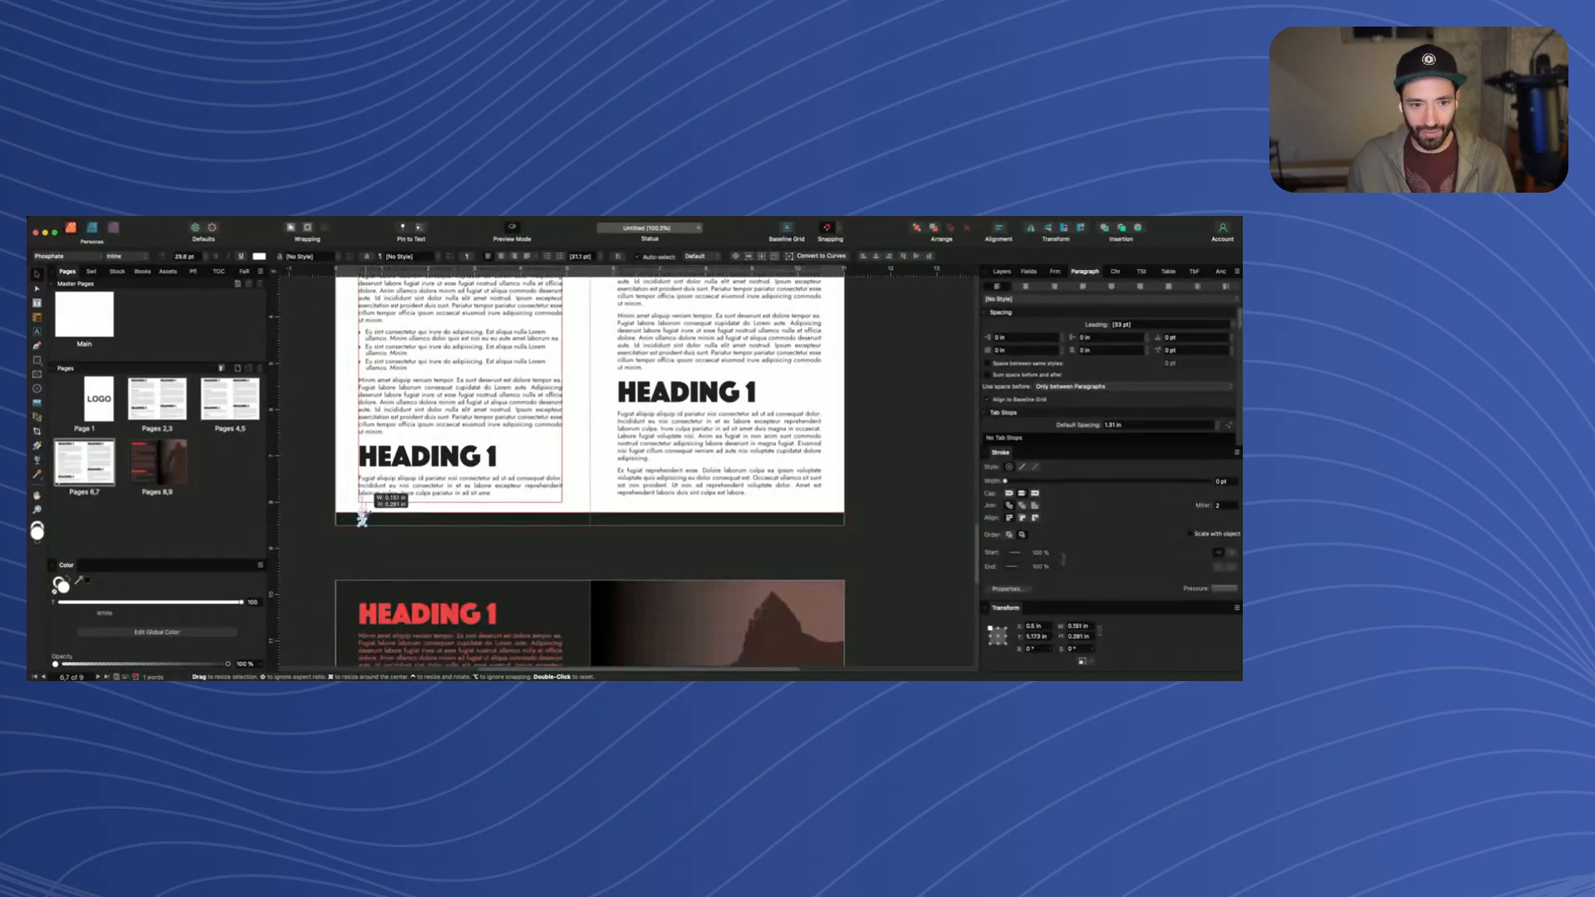
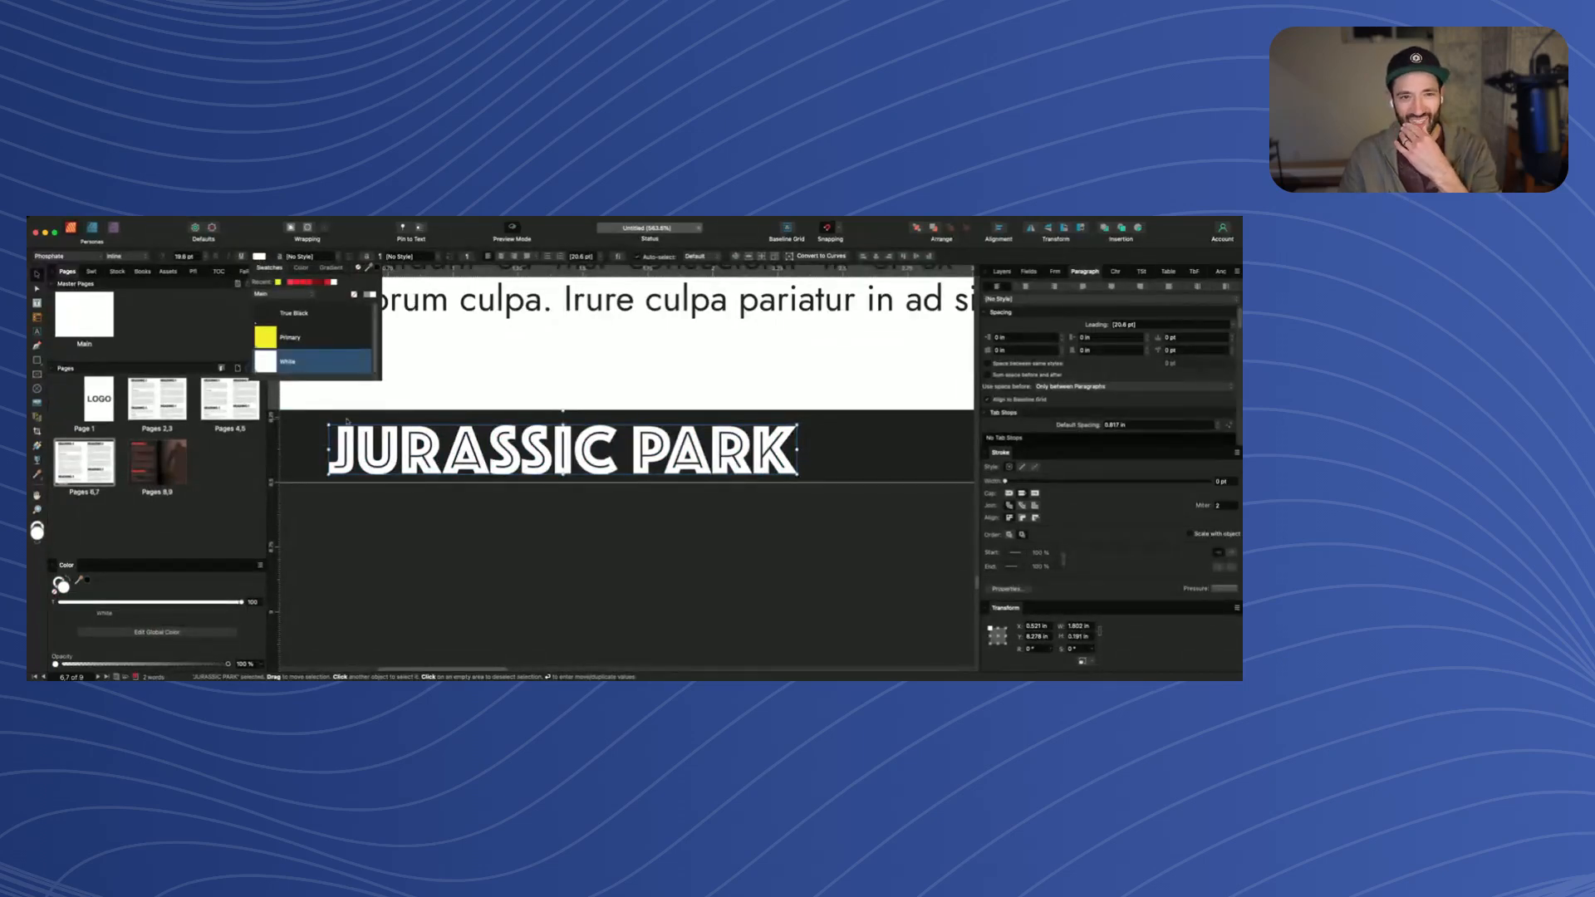
Set the font style of page 6's white JURASSIC PARK footer text to Solid
click(404, 524)
scroll(403, 521, down, 3)
double_click(422, 475)
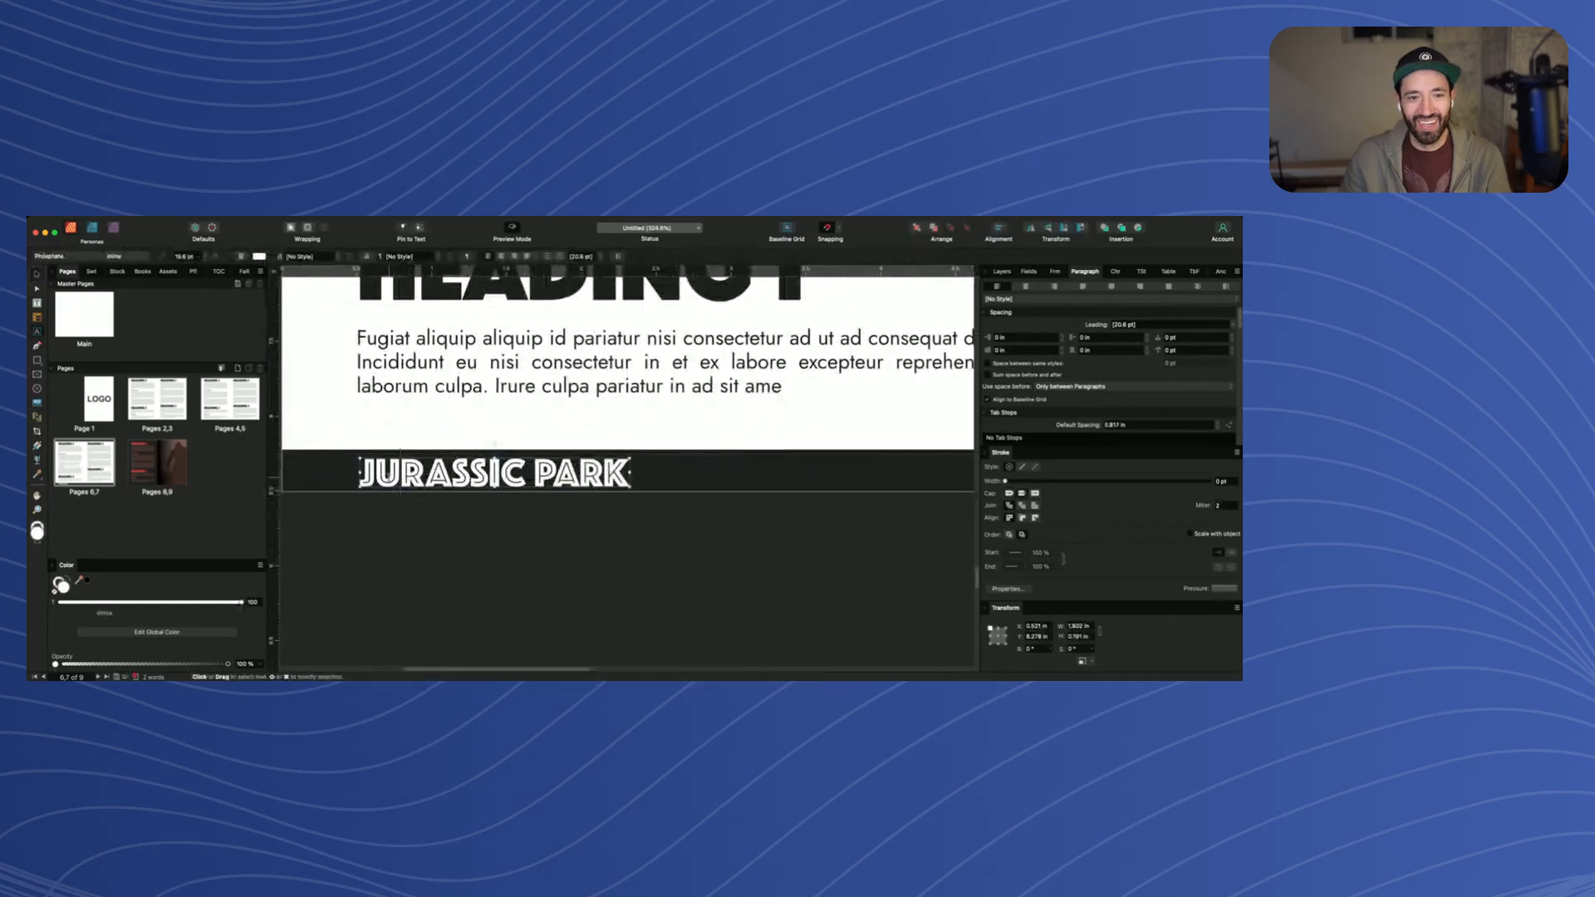
key(super+a)
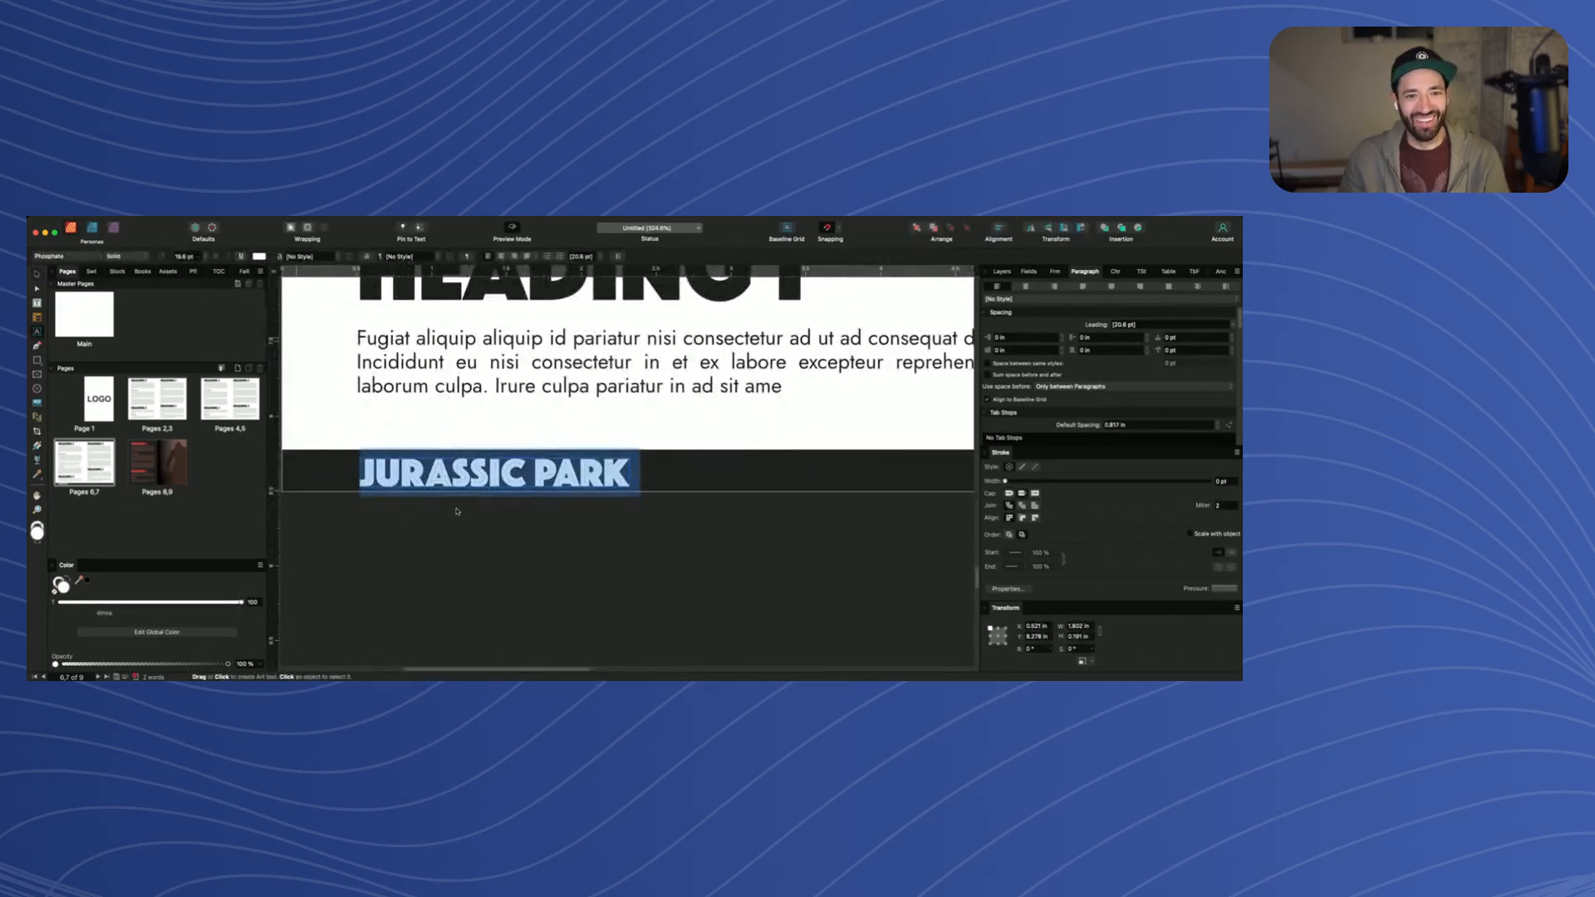
Replace the JURASSIC PARK footer text on page 6 with the number 2 and deselect it
click(417, 476)
double_click(417, 476)
text(3)
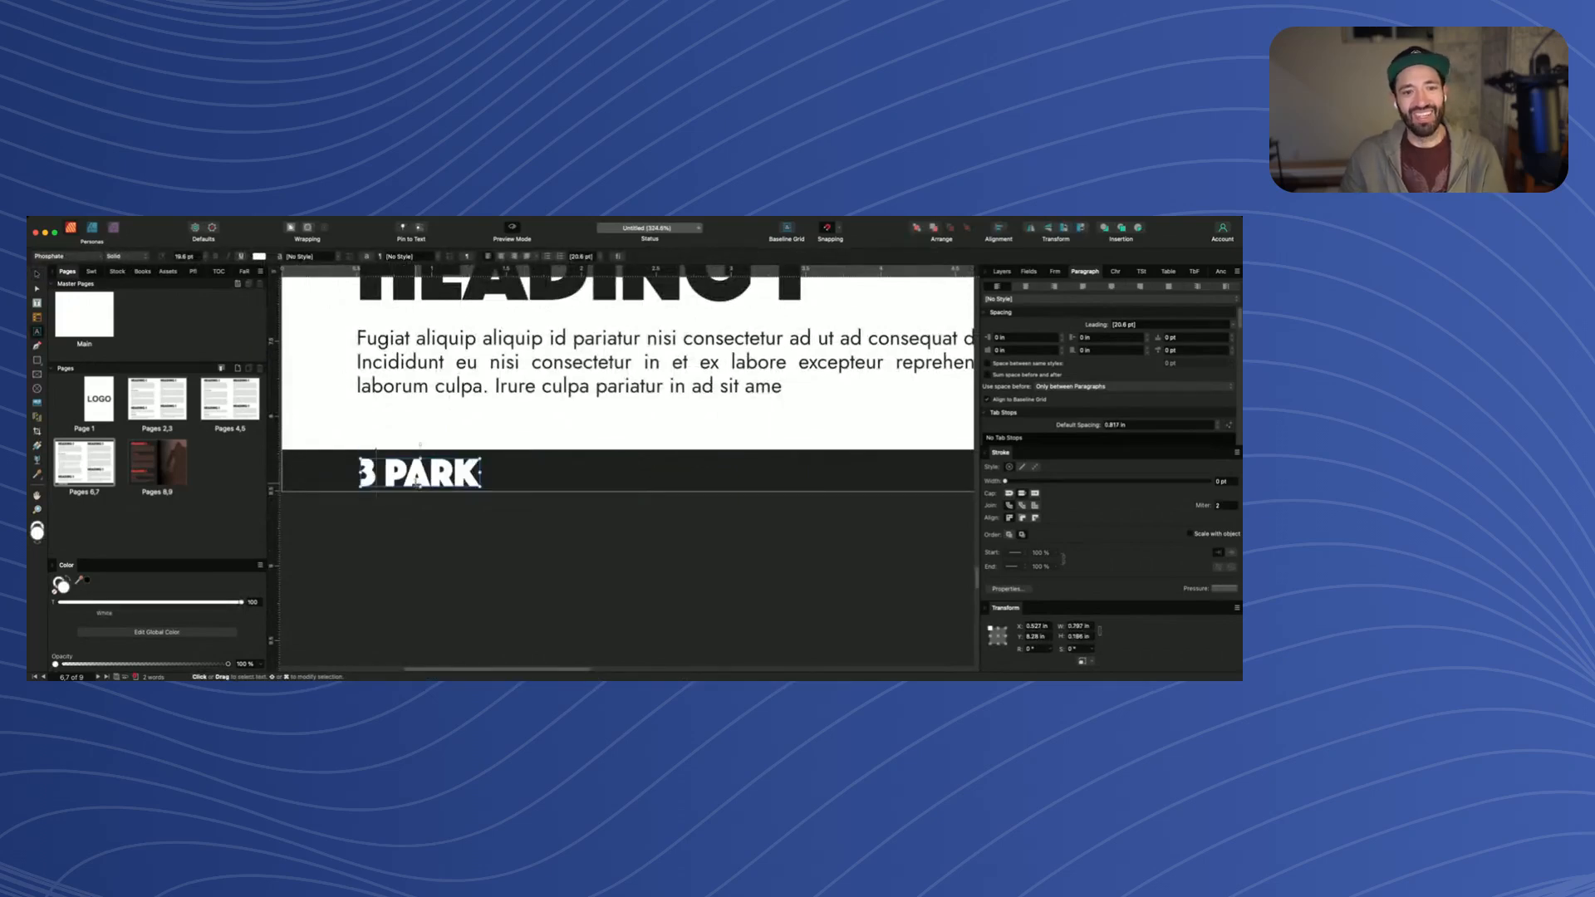
key(super+a)
text(2)
scroll(416, 498, down, 5)
click(420, 534)
scroll(406, 506, down, 2)
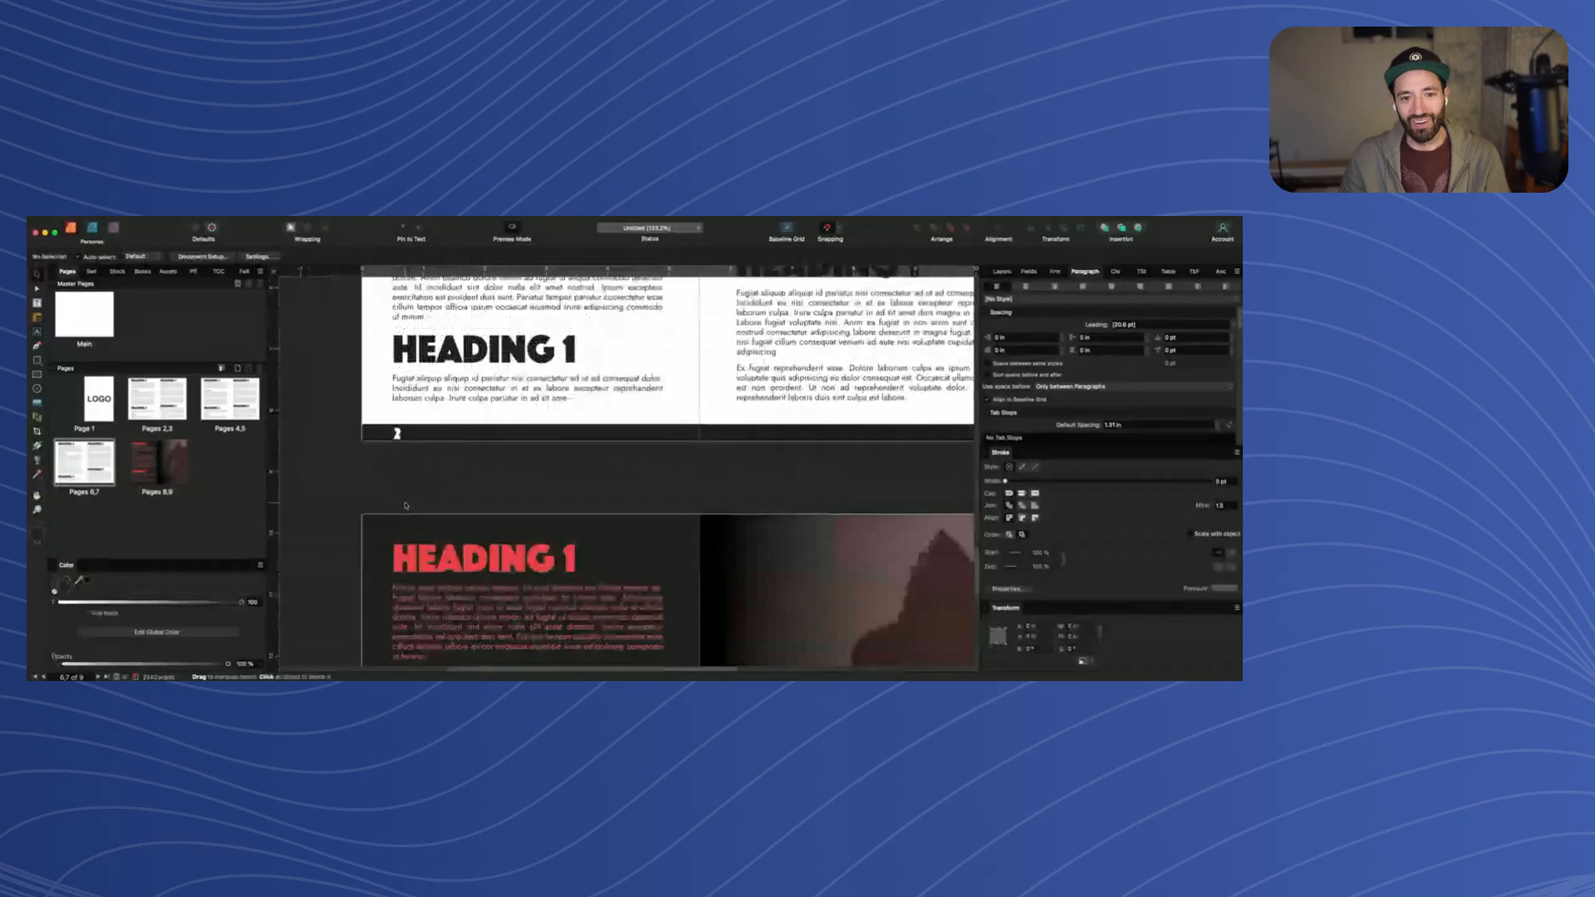
Duplicate the footer number 2 to the outer end of page 7's footer bar, change the copy to 3 and deselect it
scroll(405, 506, up, 3)
scroll(391, 532, down, 4)
click(359, 570)
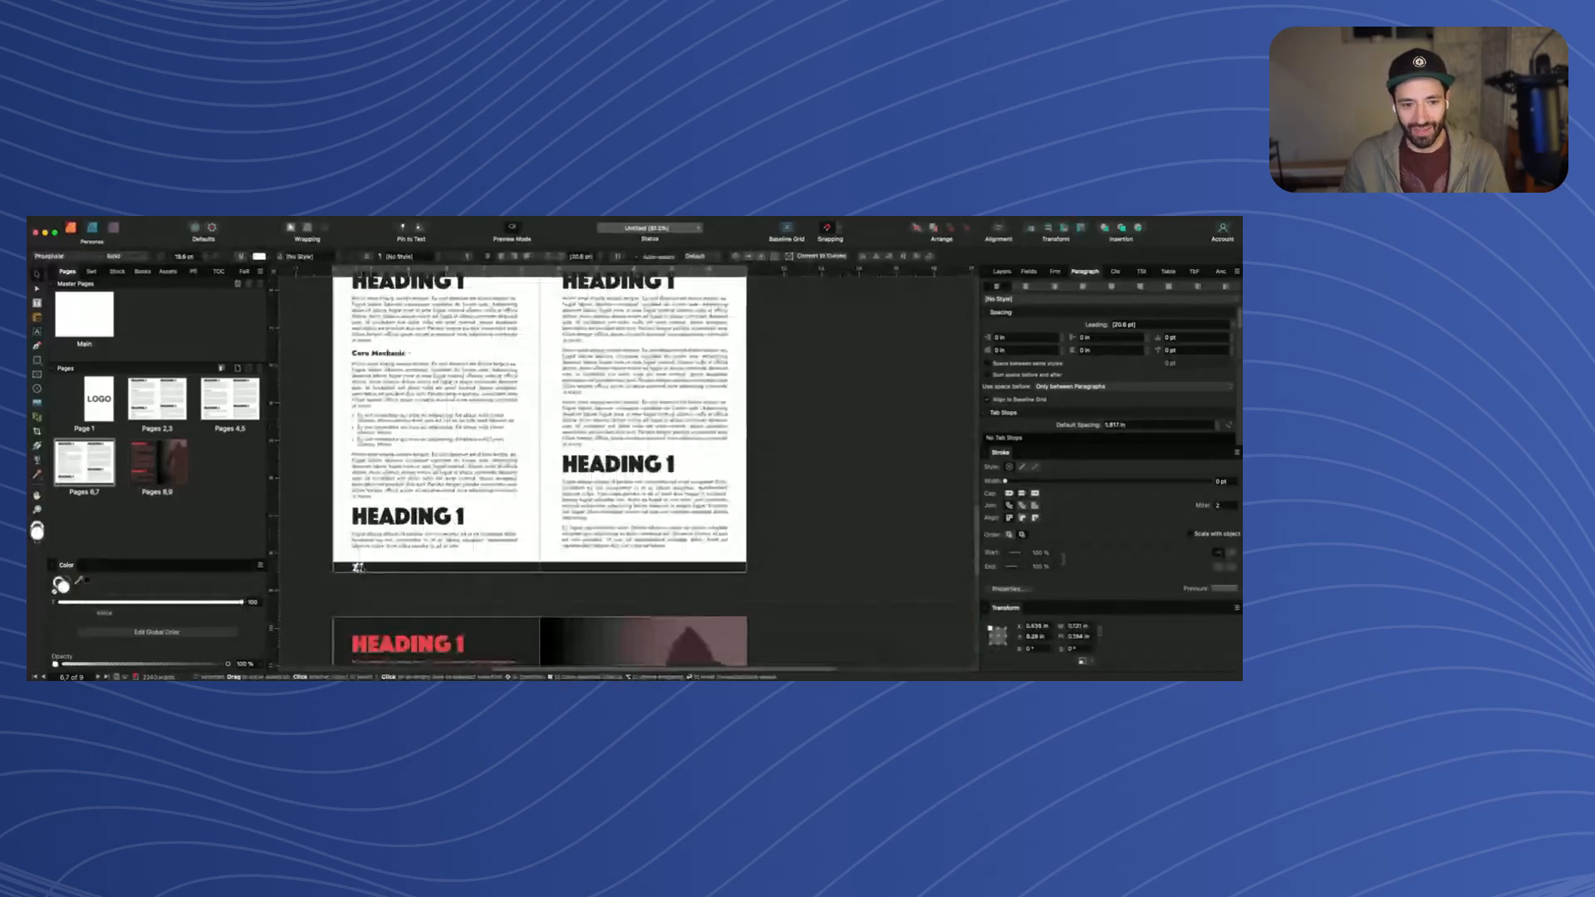
drag(359, 569, 728, 569)
double_click(726, 568)
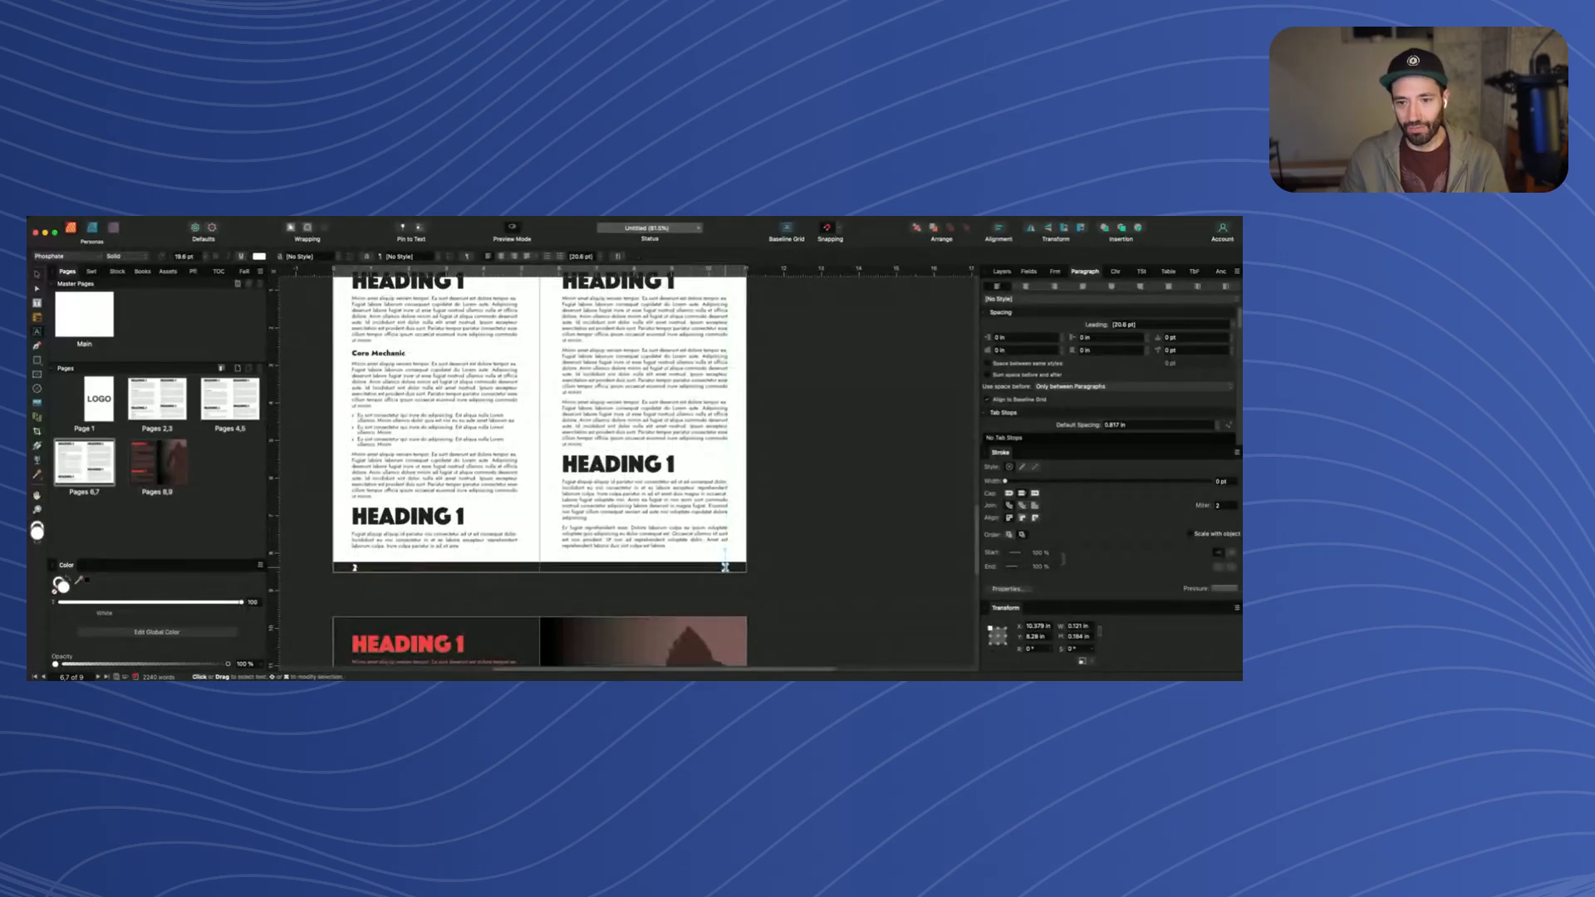
scroll(725, 568, up, 5)
text(3)
scroll(714, 619, down, 4)
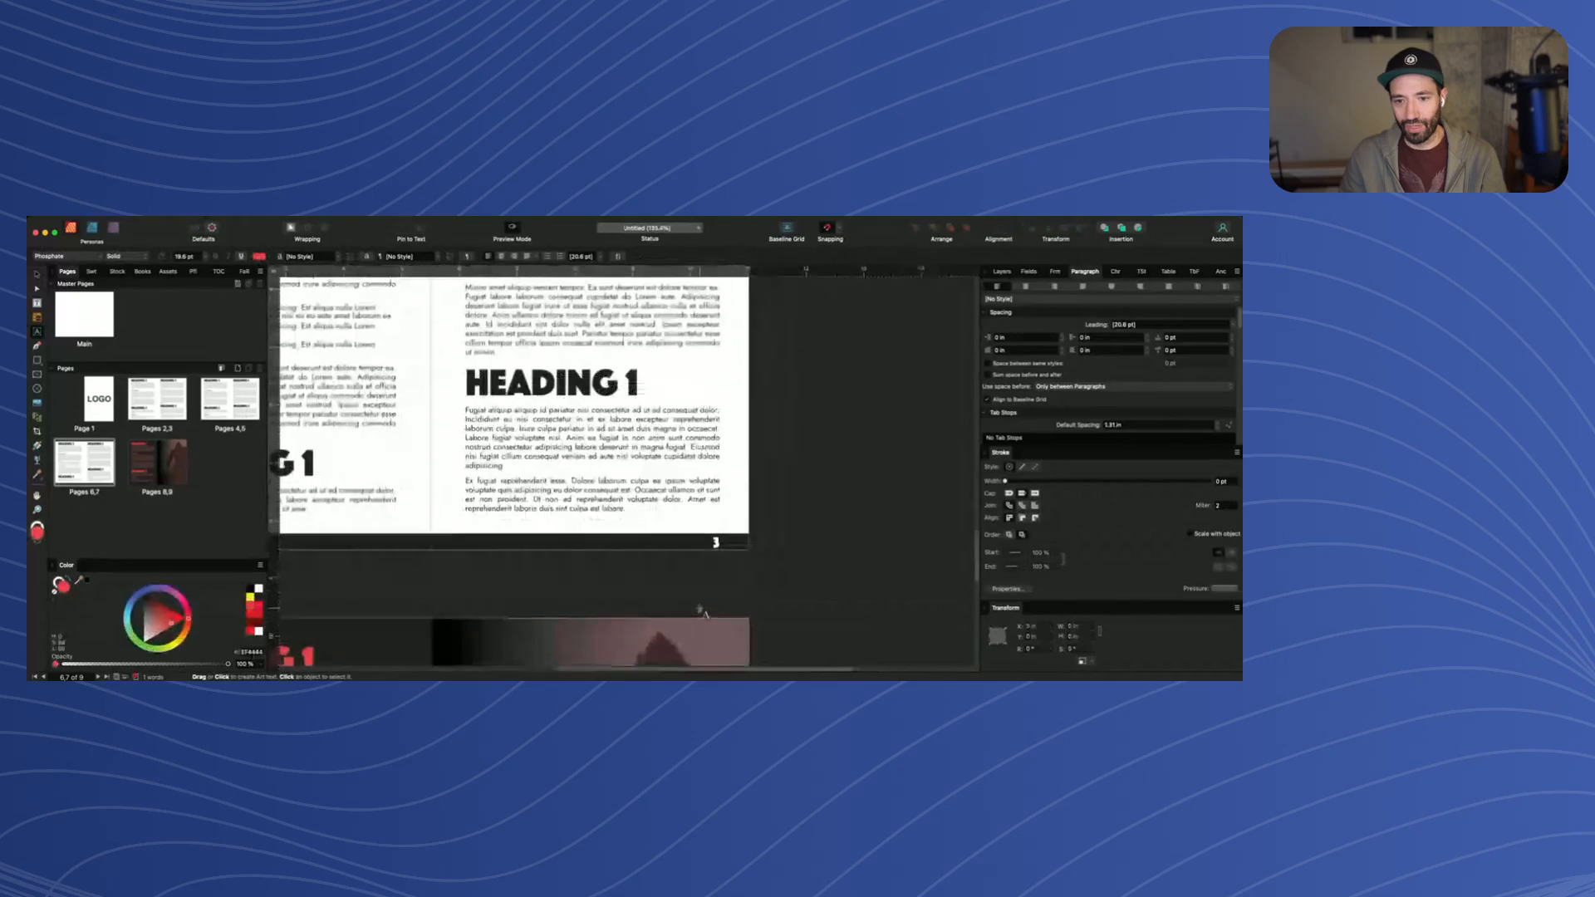
Cut both white page numbers from the footer of pages 6–7 and select the black footer rectangle
scroll(628, 565, left, 3)
scroll(629, 564, down, 1)
scroll(604, 549, right, 2)
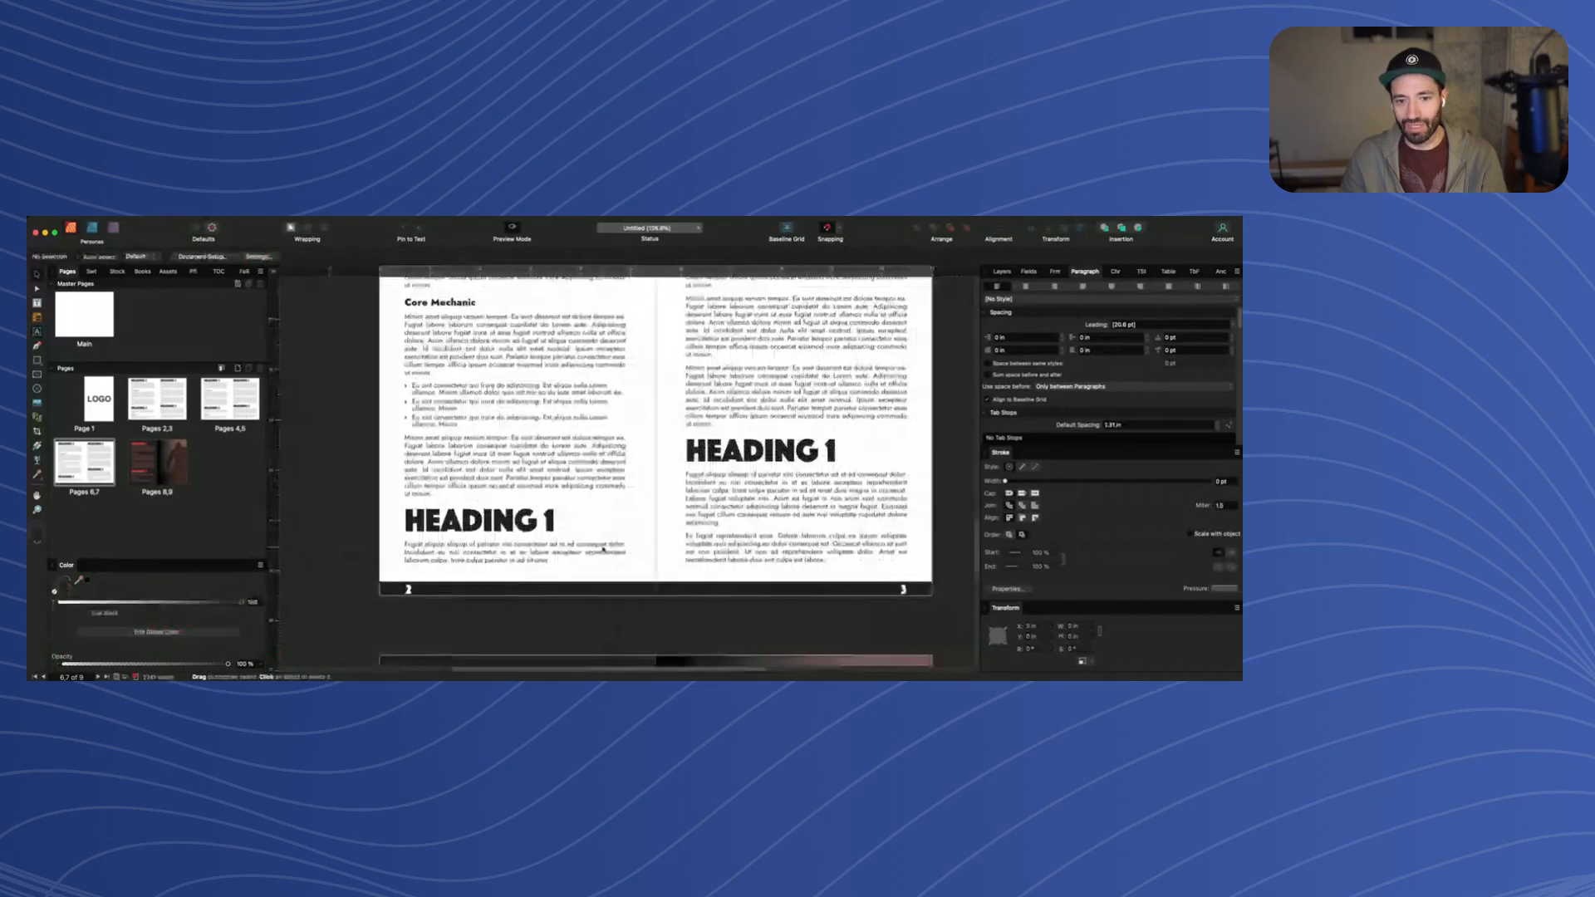
scroll(604, 549, up, 2)
scroll(605, 557, right, 1)
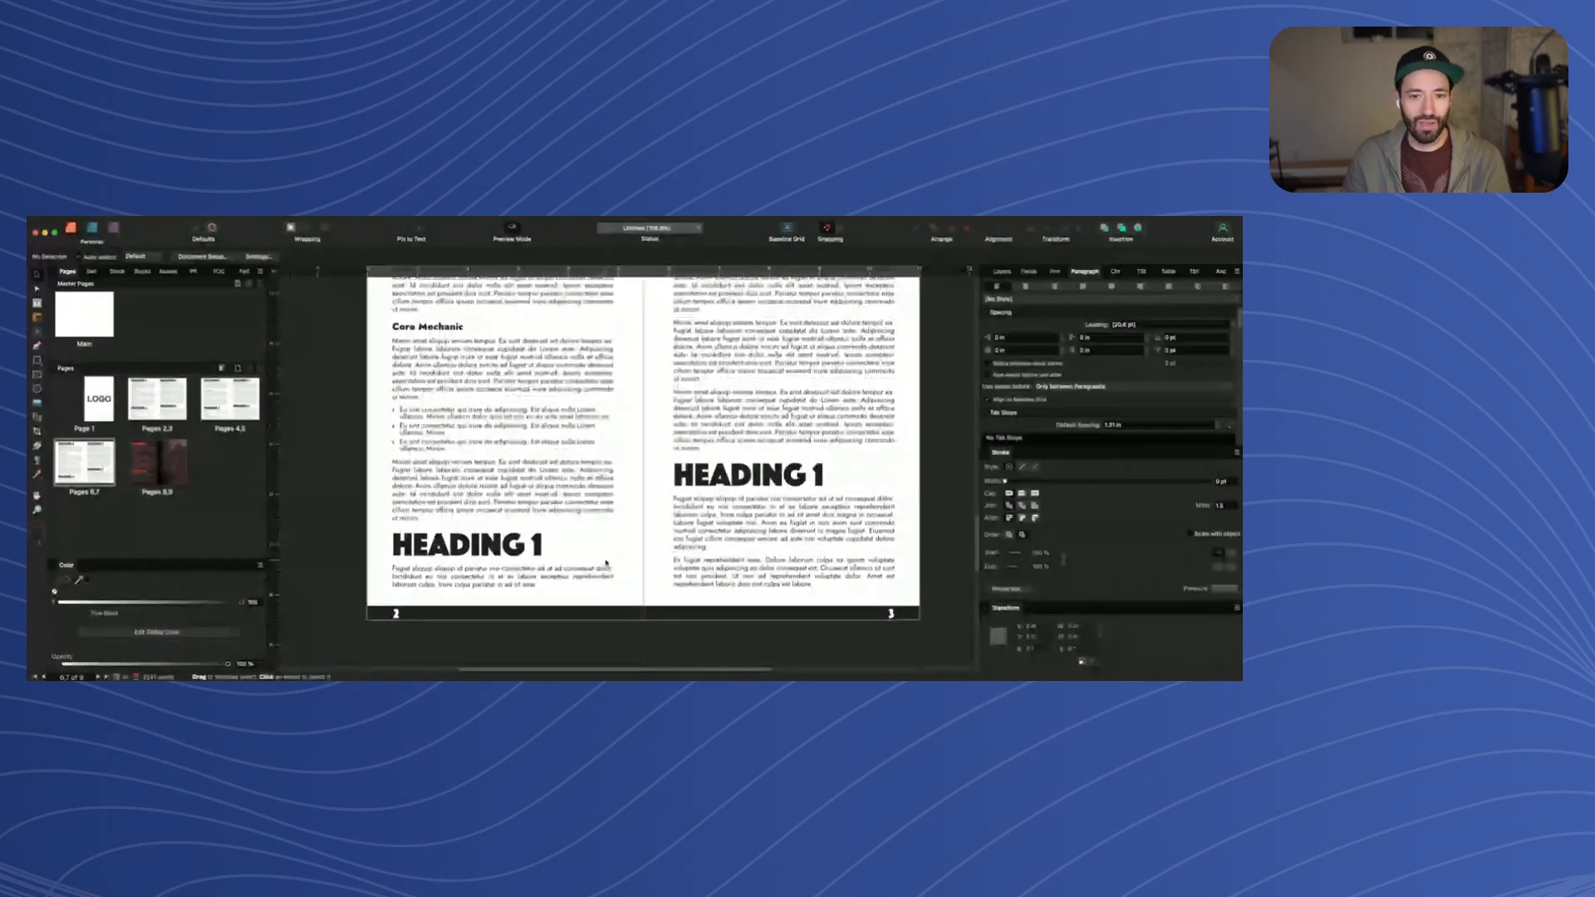
scroll(536, 595, up, 1)
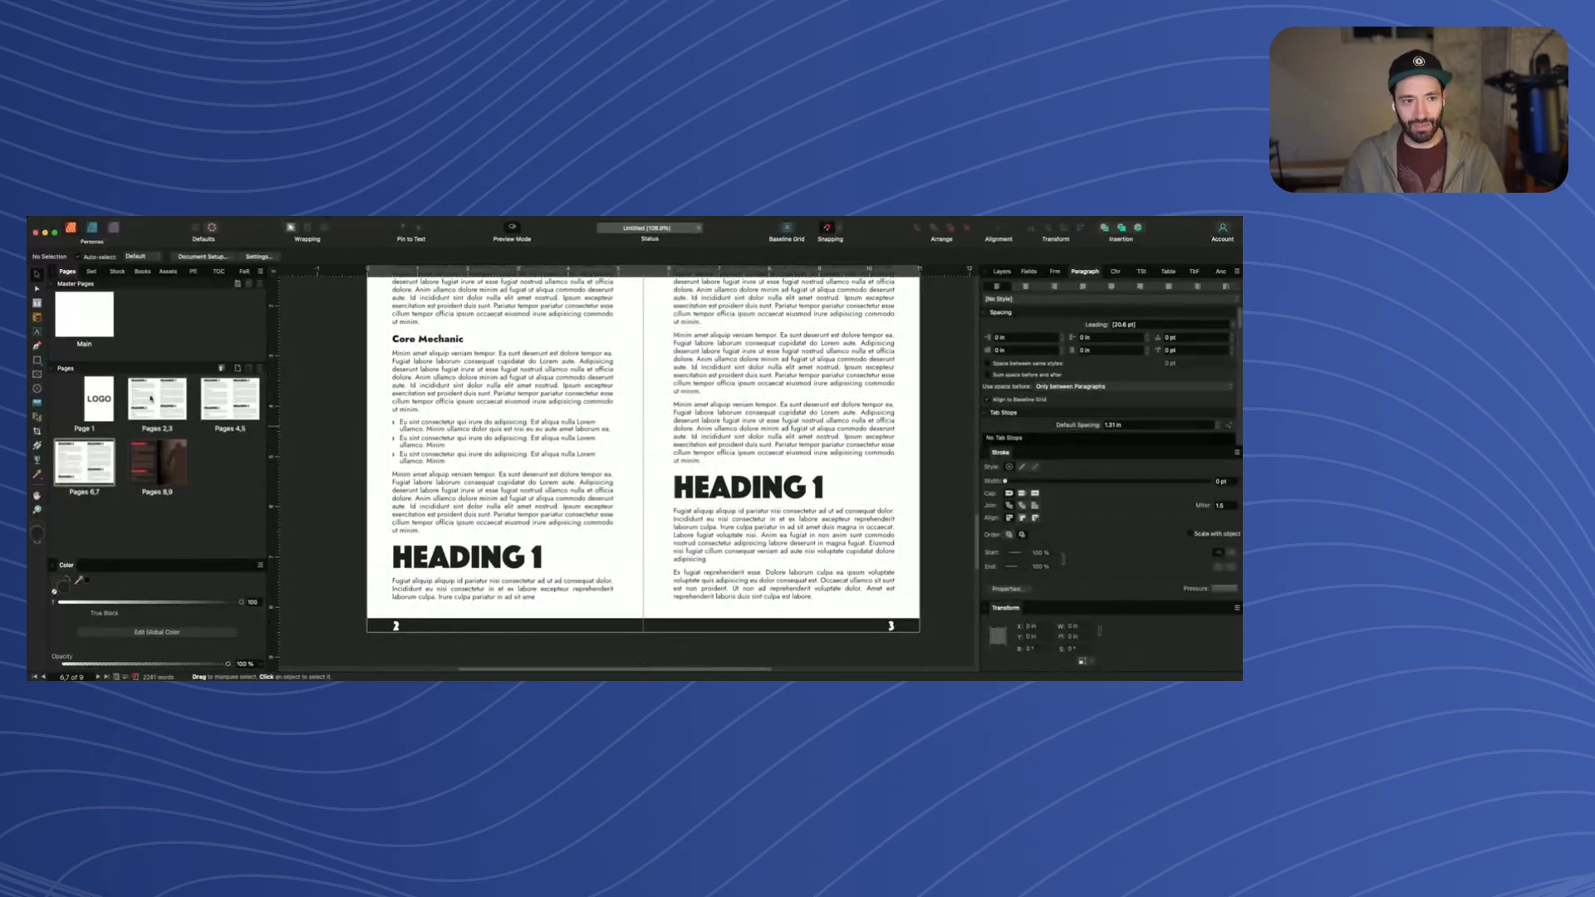
scroll(581, 527, down, 2)
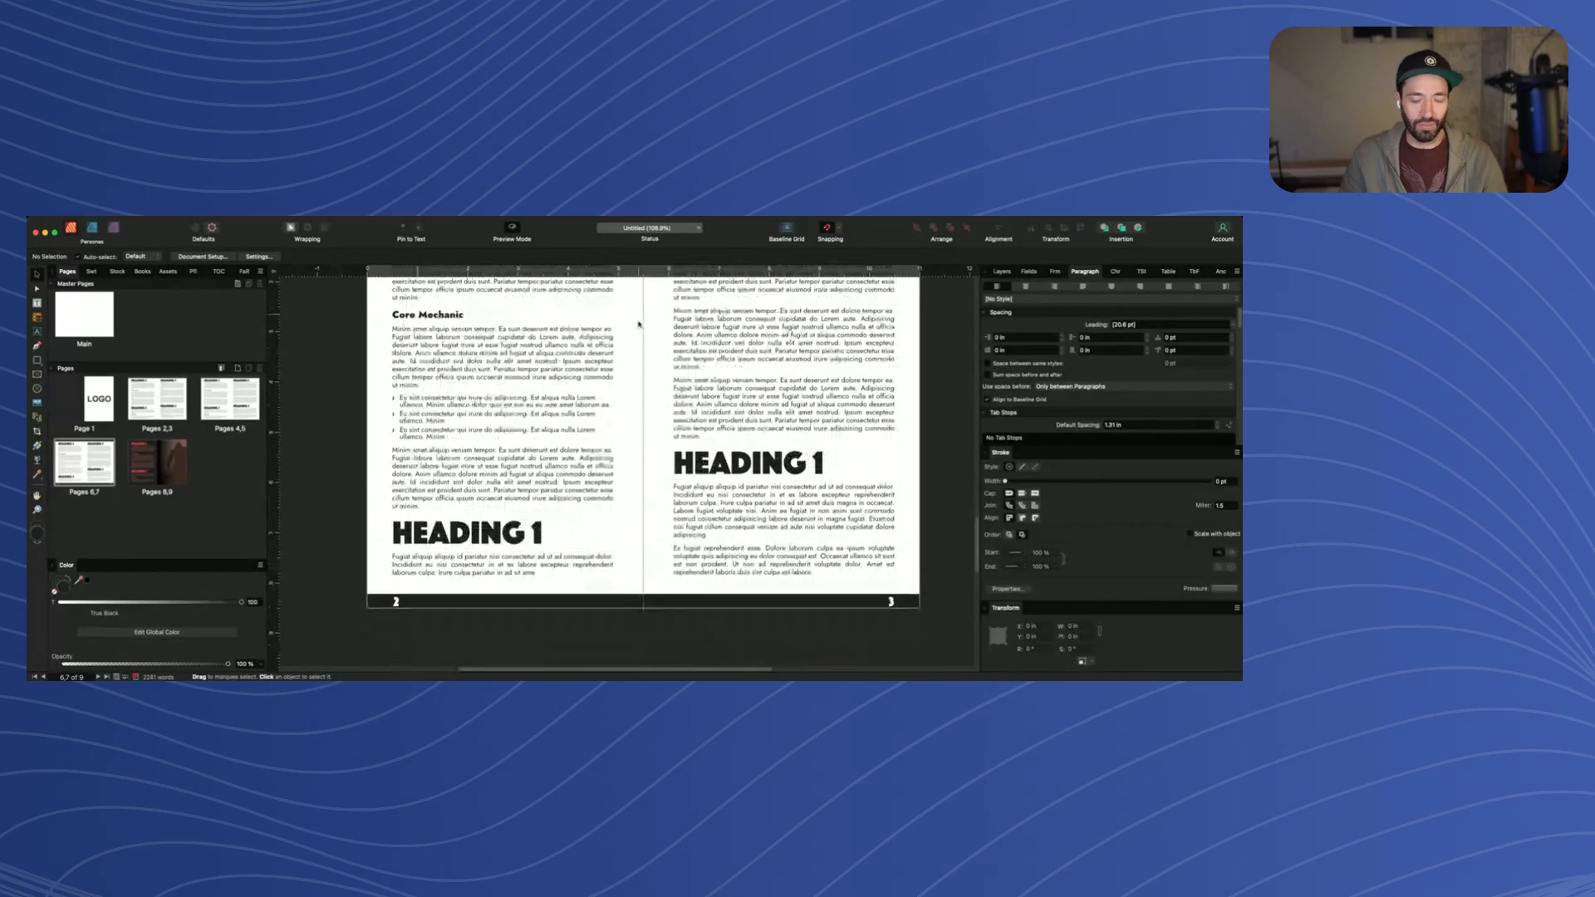
click(395, 601)
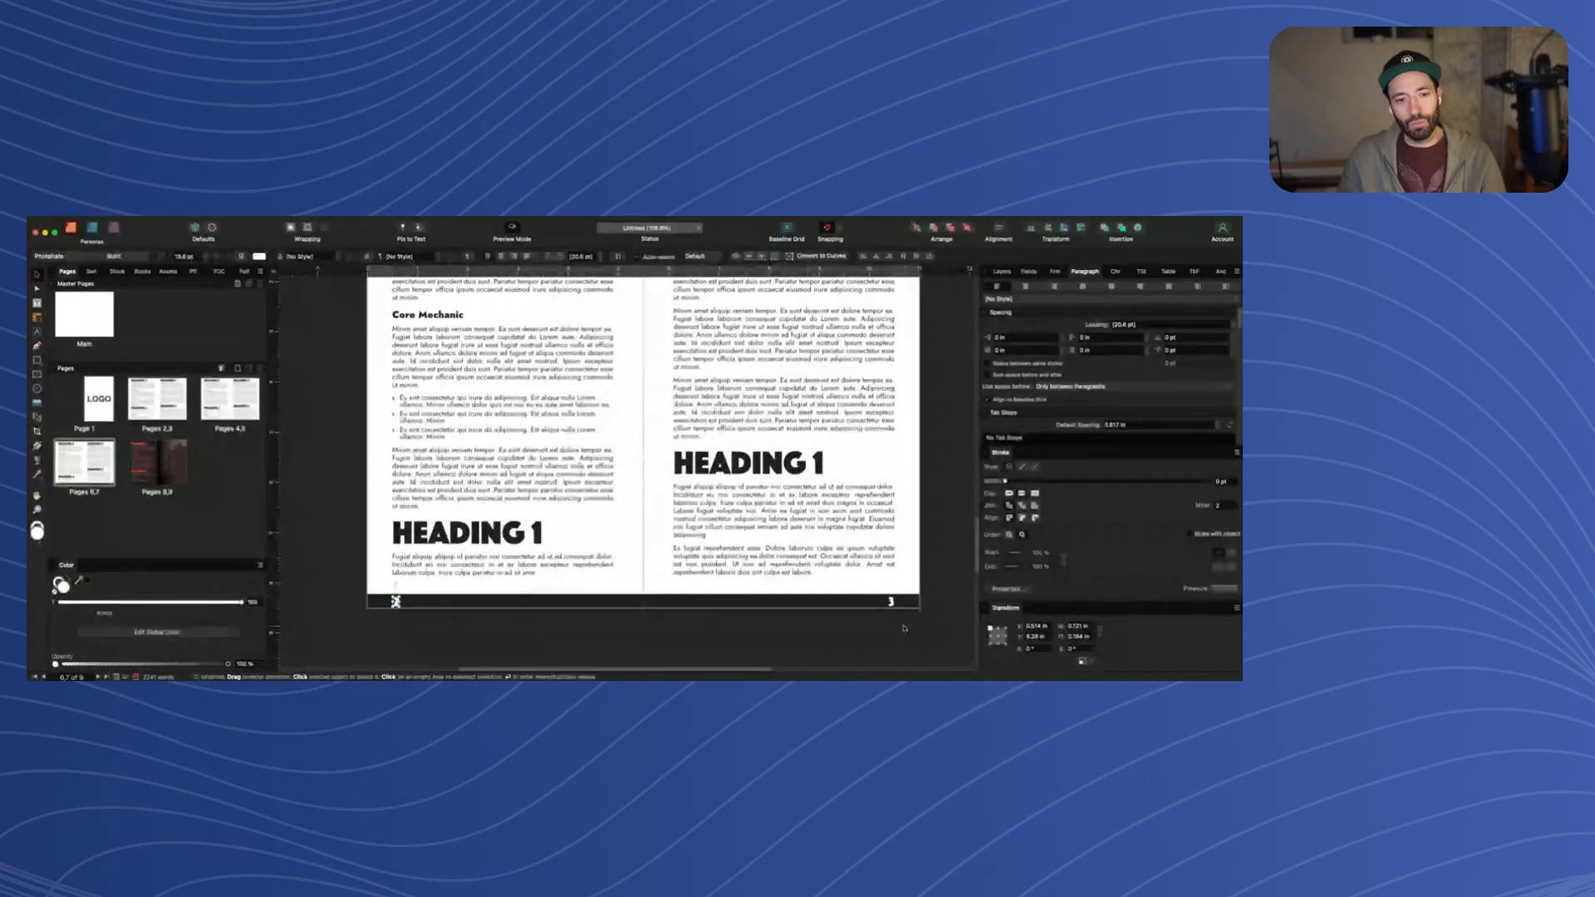
click(532, 602)
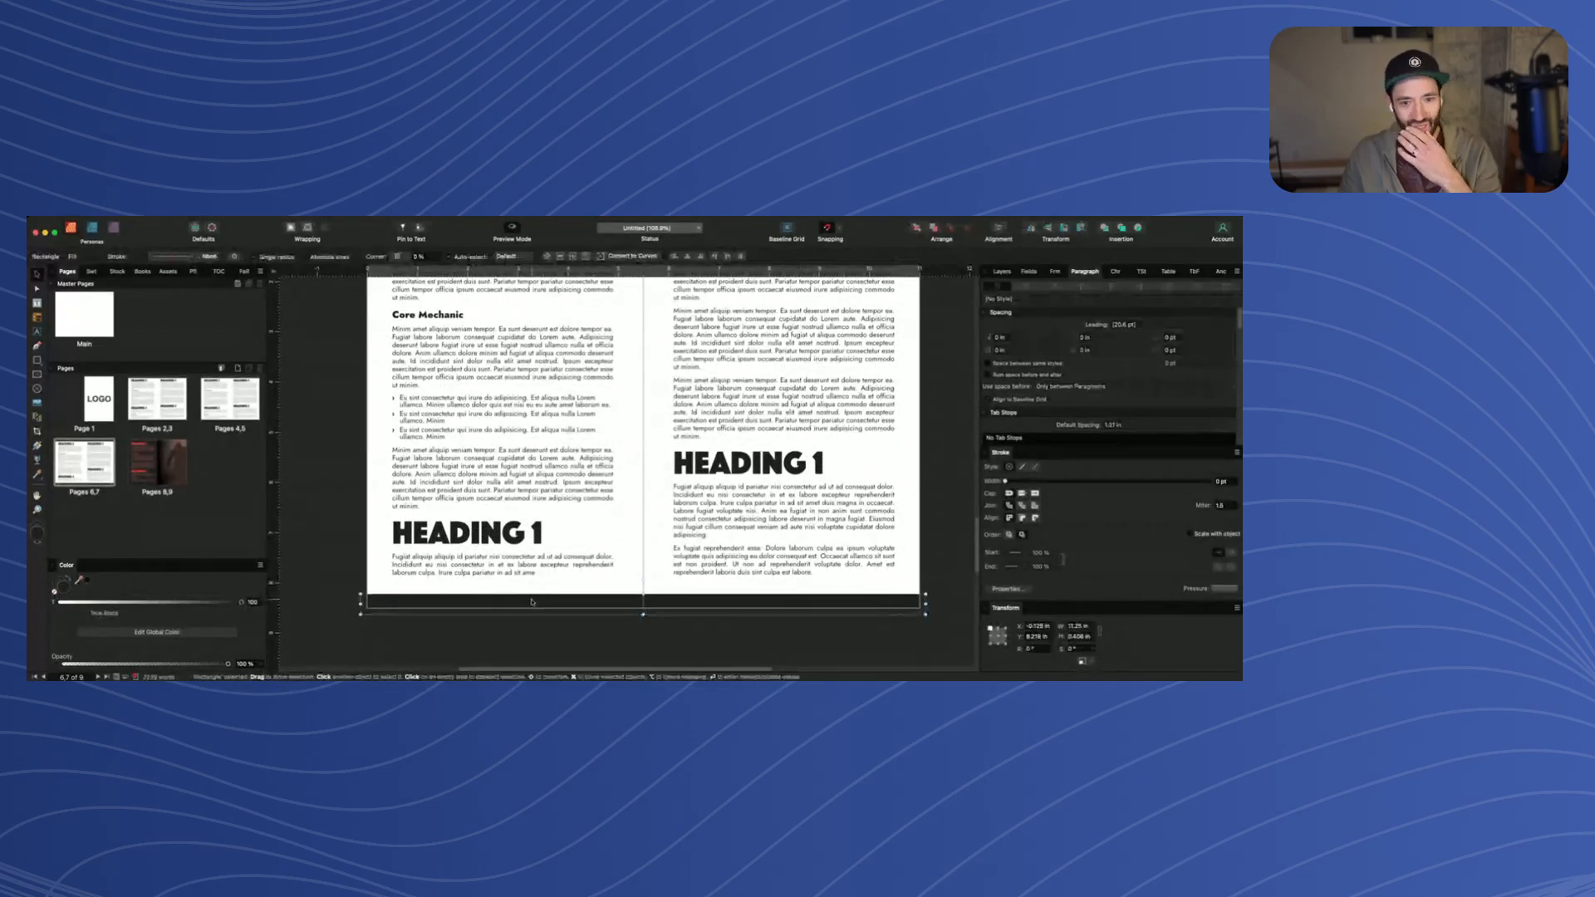
Open the Main master page and paste the two white page numbers at the same footer position as on the spread
scroll(559, 552, down, 5)
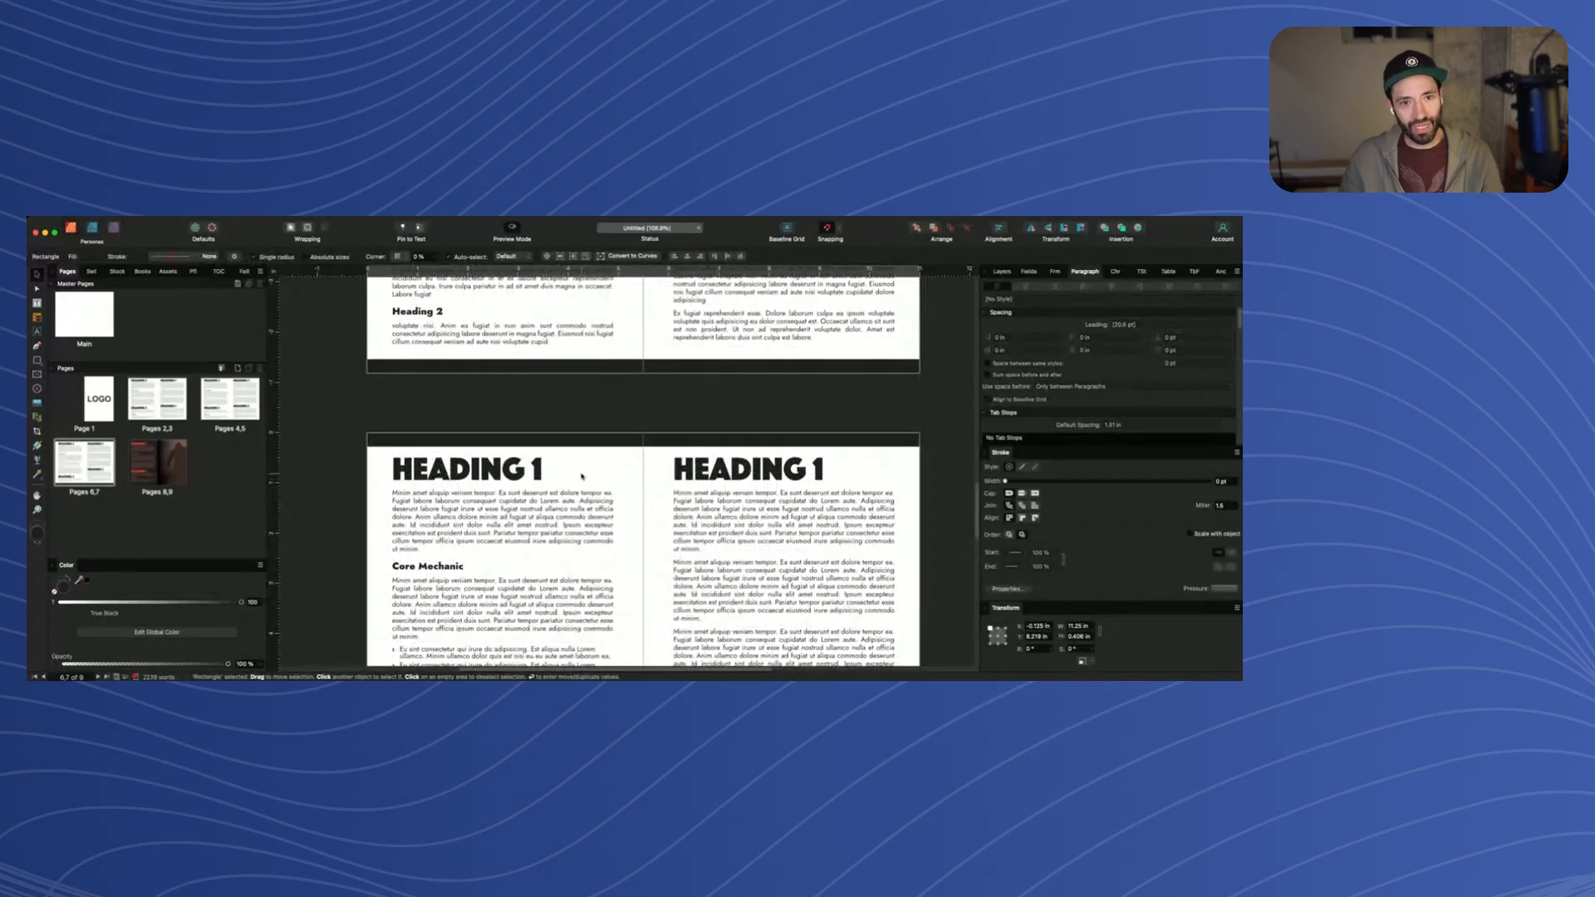
scroll(581, 476, down, 5)
scroll(579, 509, down, 5)
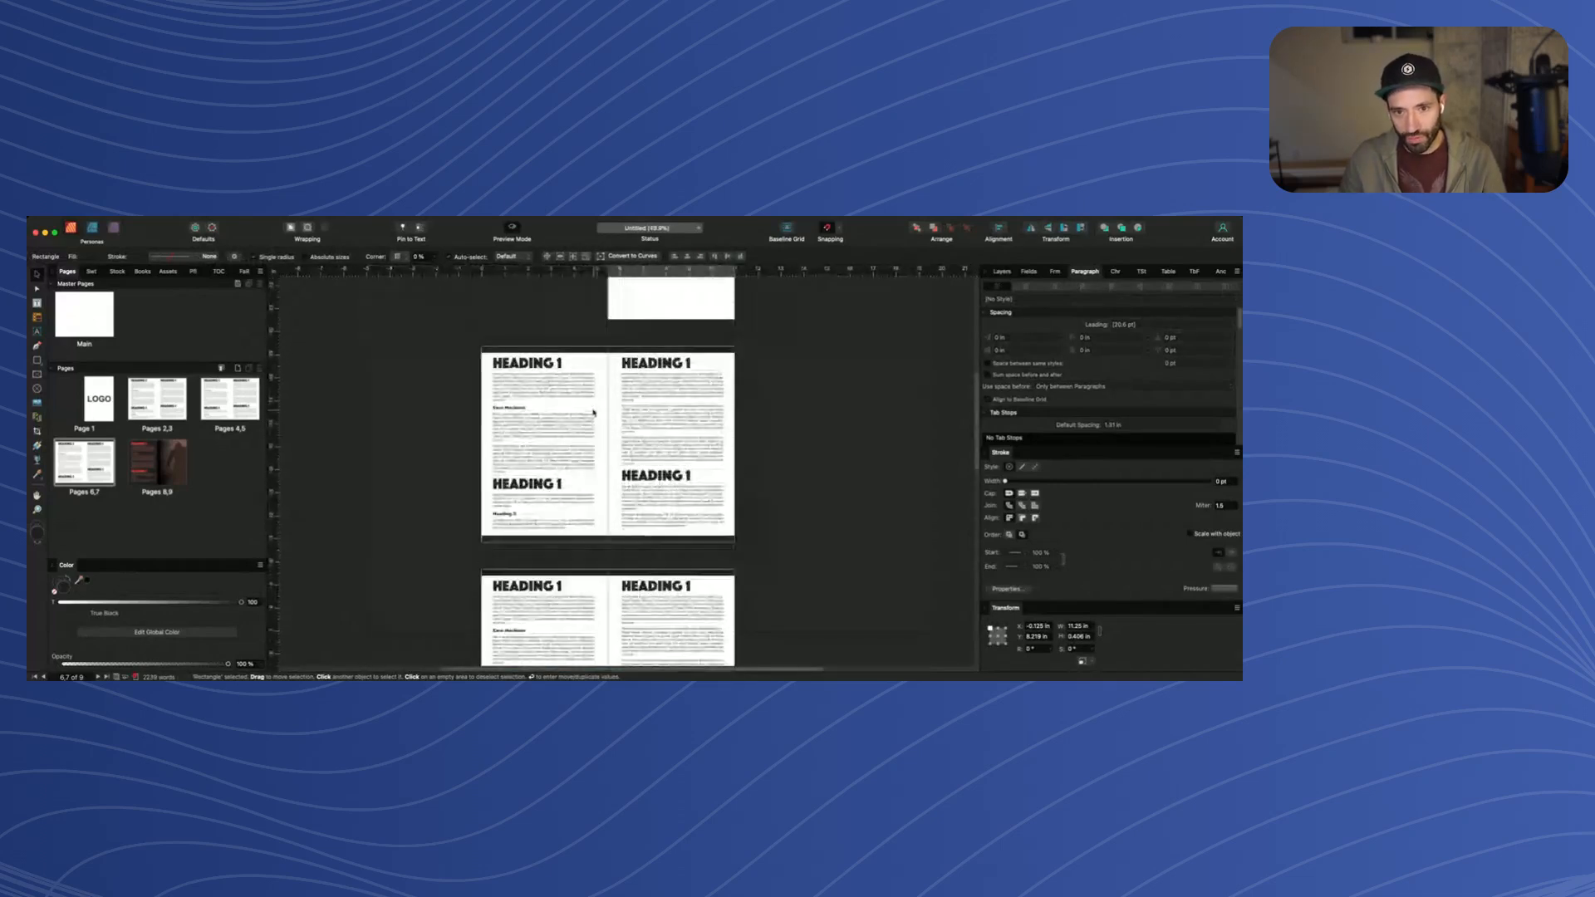
double_click(88, 316)
key(super+a)
drag(502, 647, 506, 634)
key(super+z)
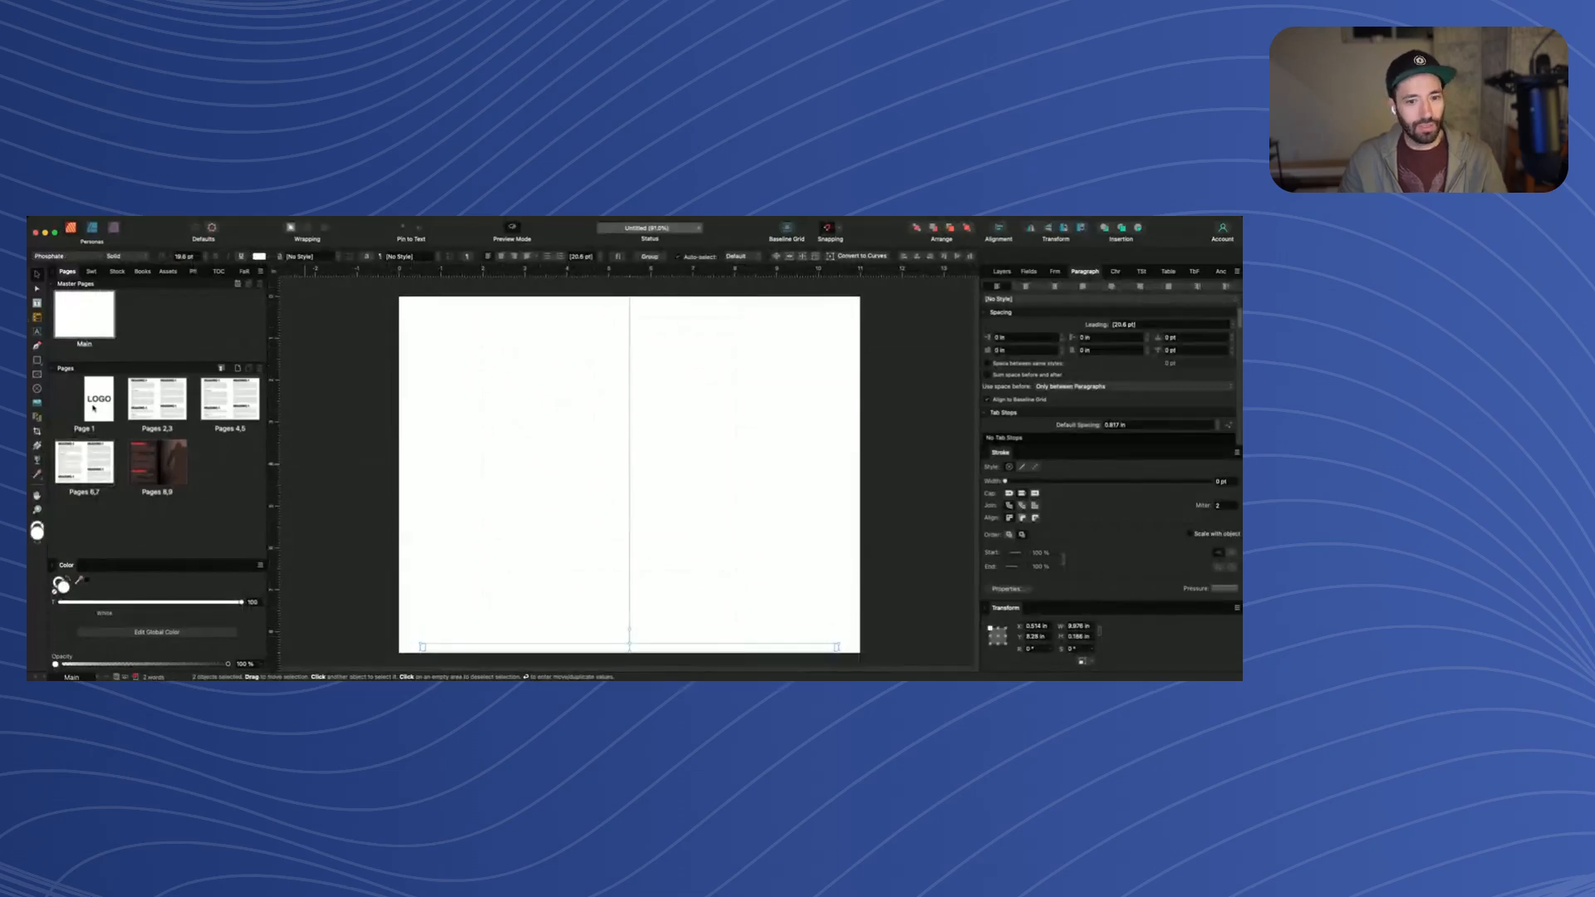
Cut the header and footer bars with their background from pages 2–3, and delete the bars from pages 4–5 and 6–7
double_click(159, 400)
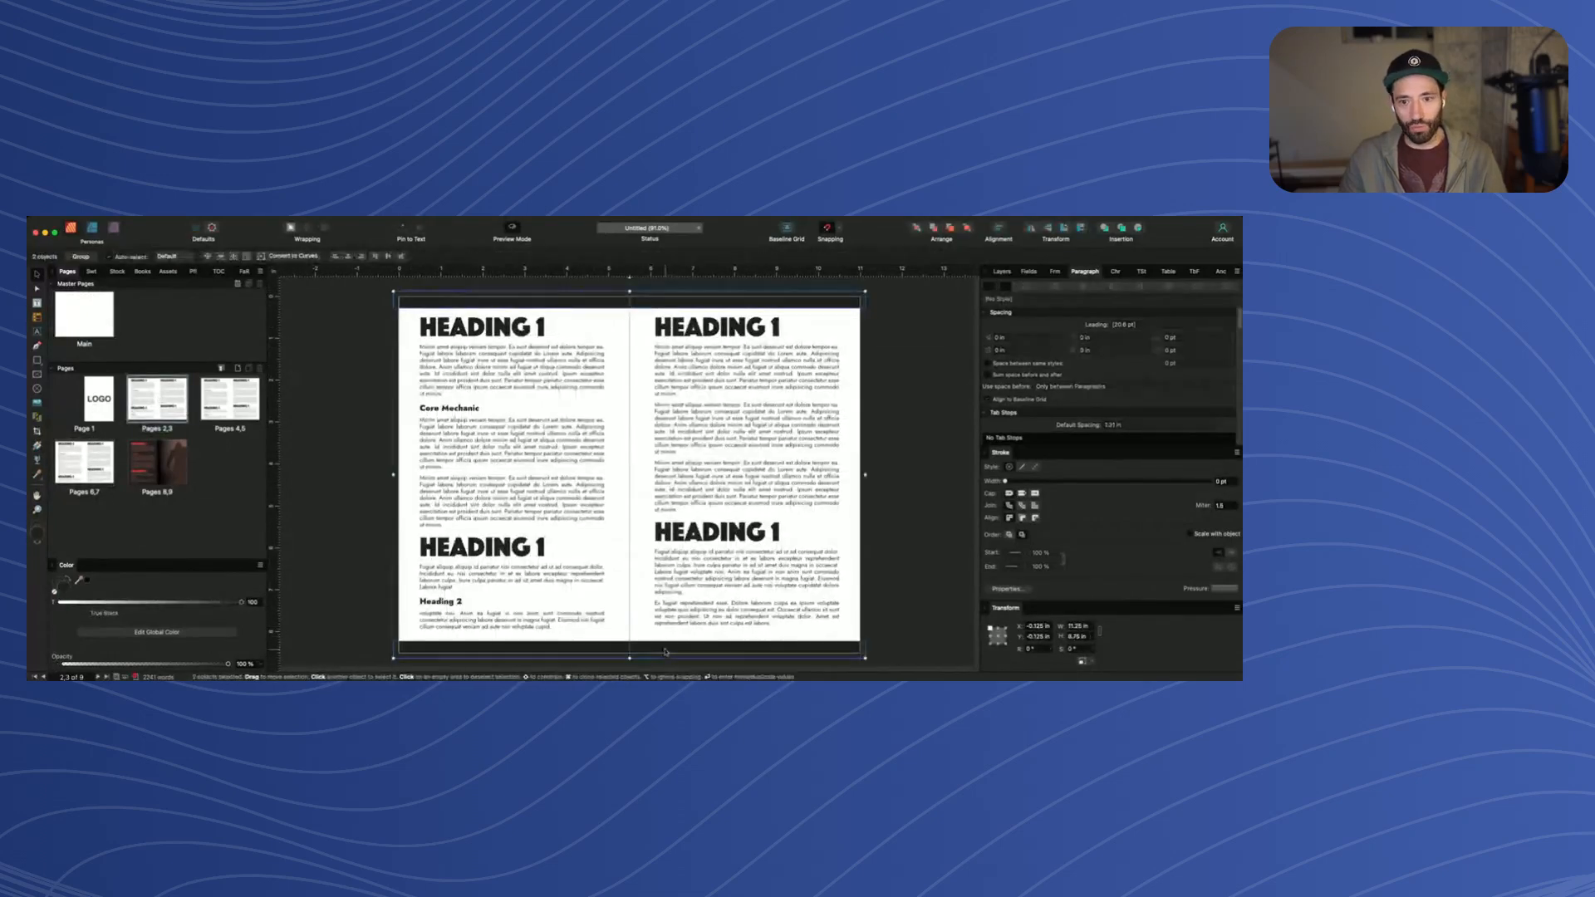
double_click(219, 413)
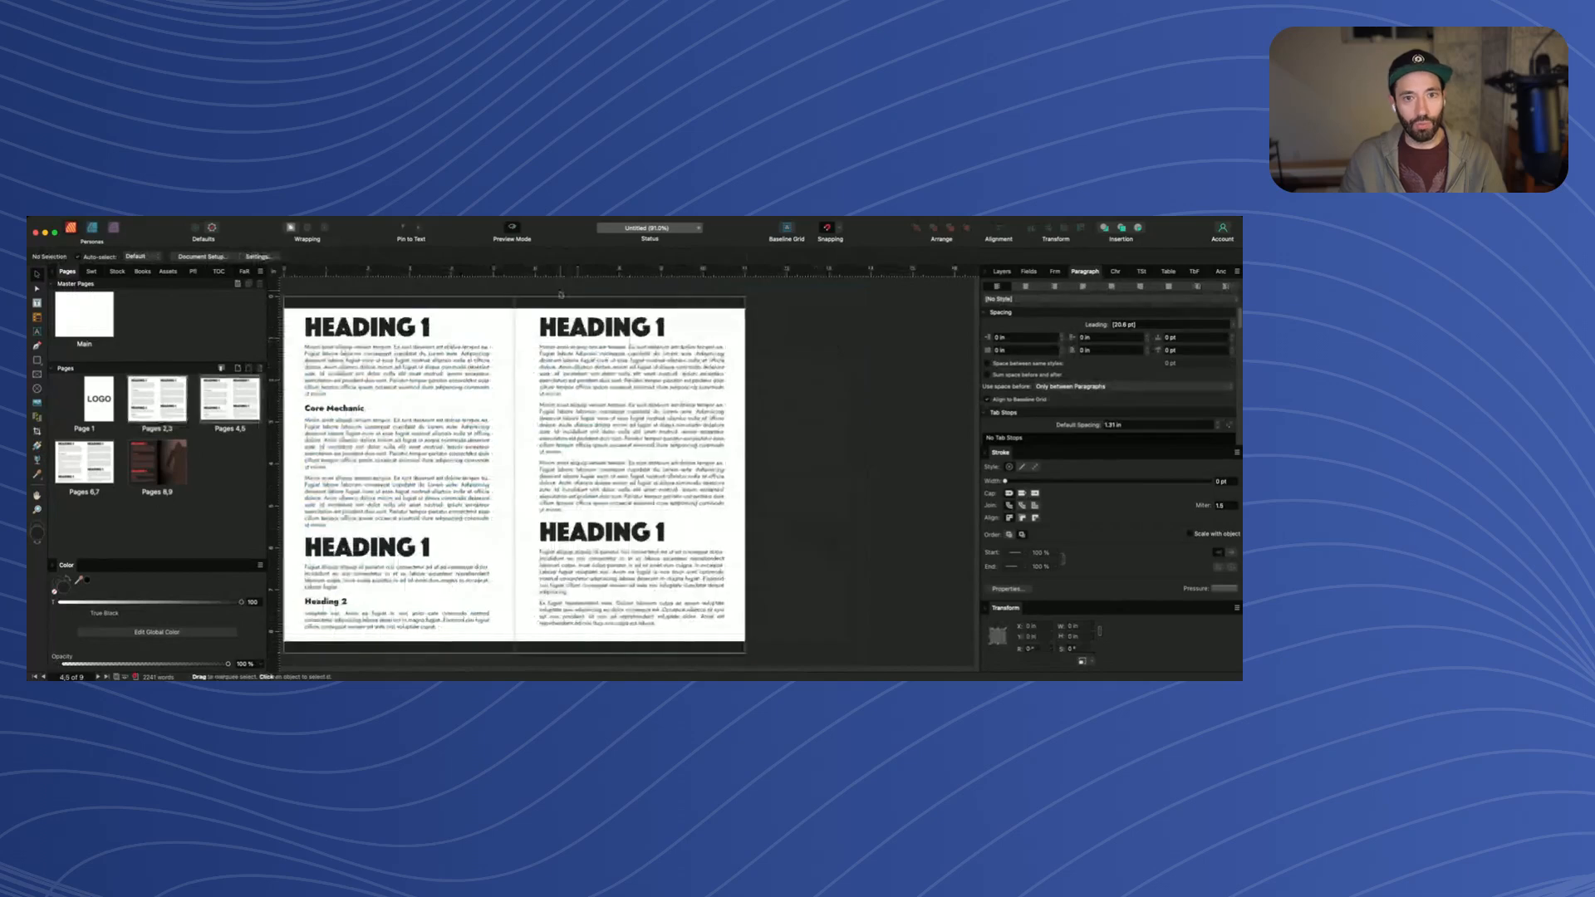
double_click(84, 461)
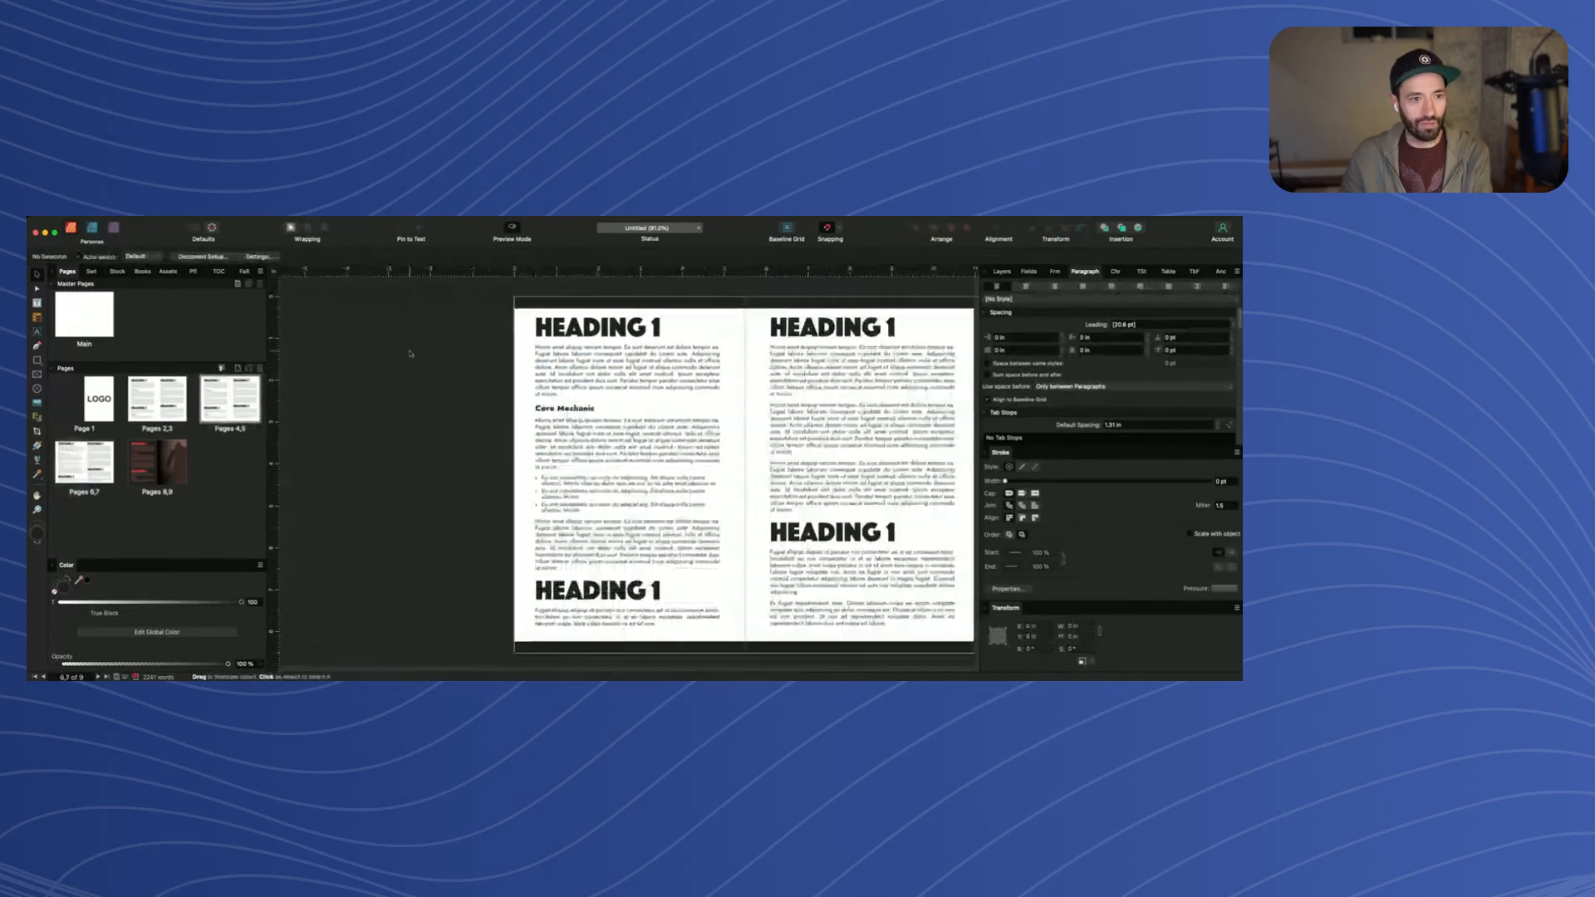
key(Delete)
click(735, 648)
key(Delete)
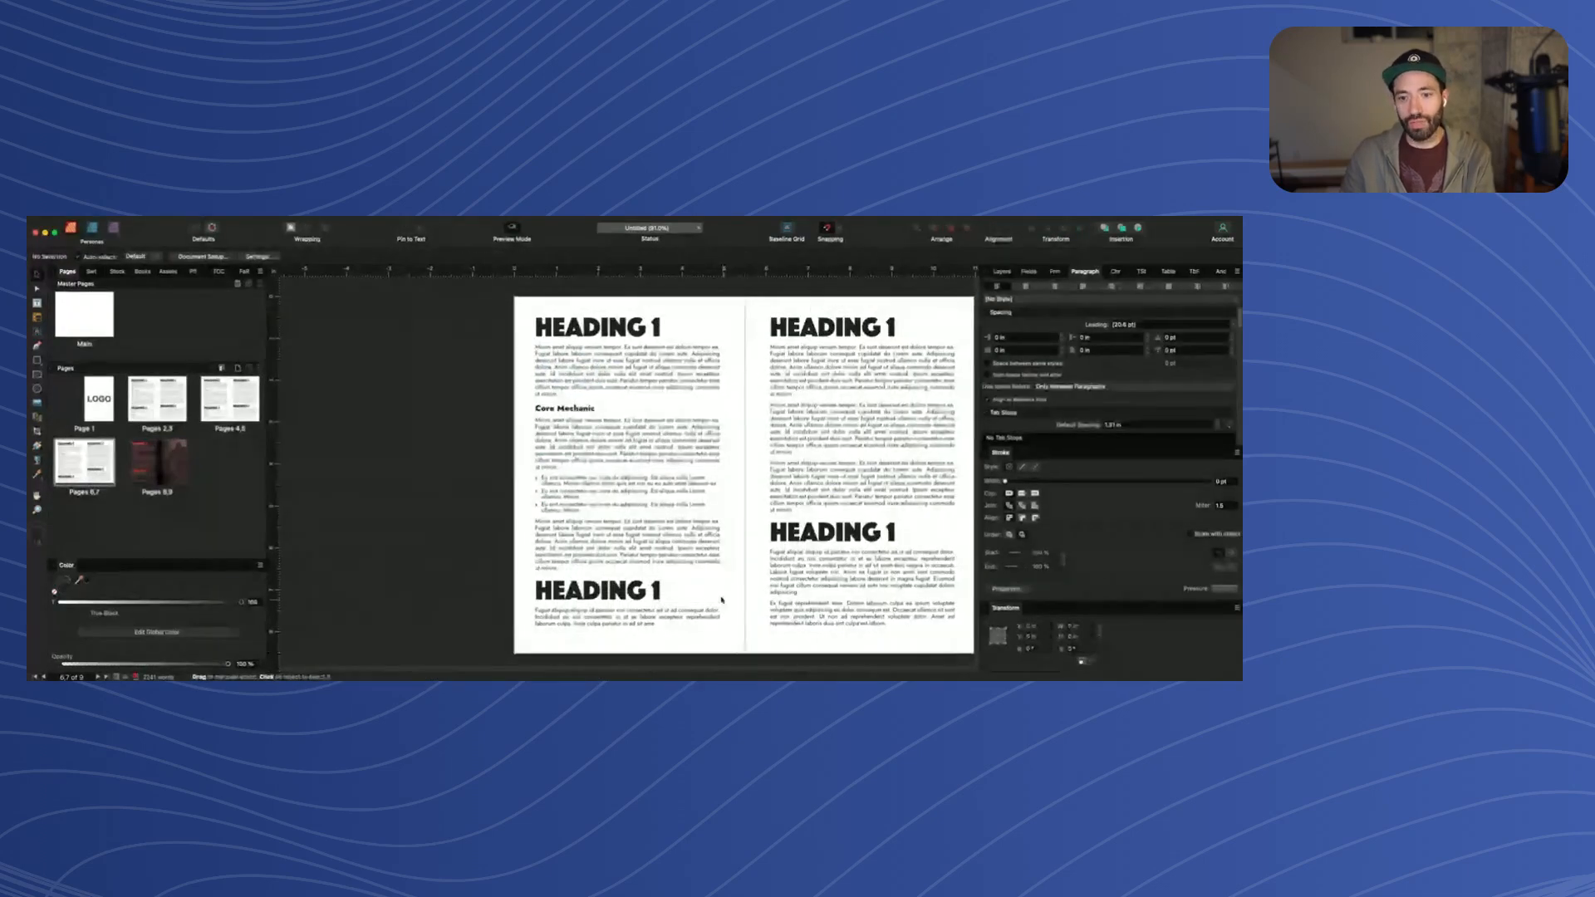
Place the black bars and white background rectangle on the Main master page and send them behind the page numbers
double_click(75, 322)
key(super+a)
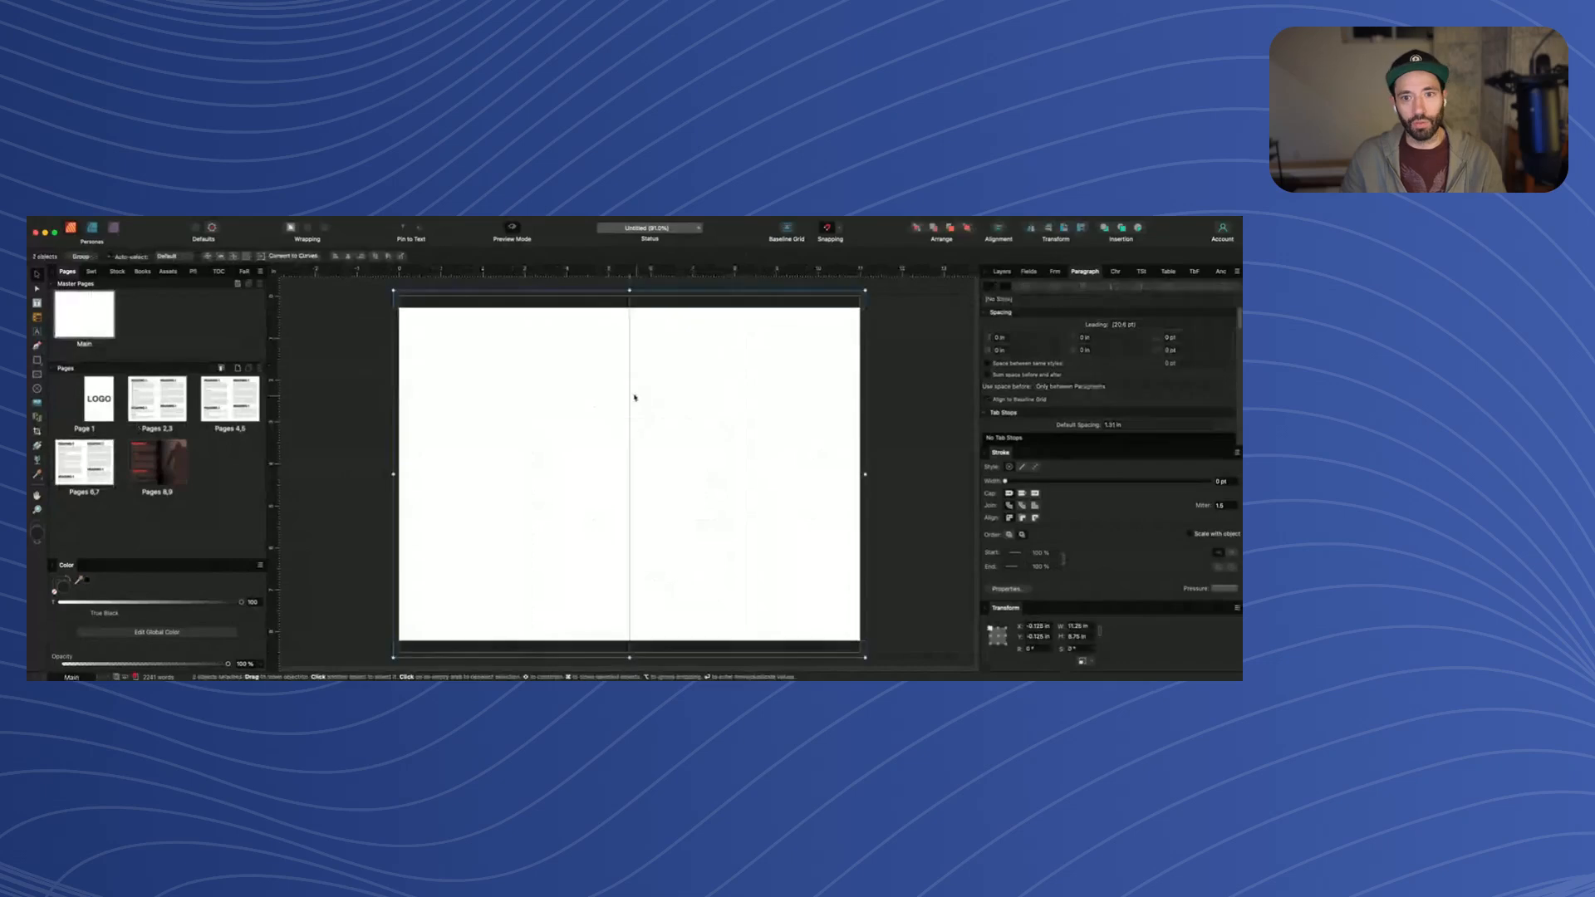
key(super+shift+bracketleft)
key(super+bracketright)
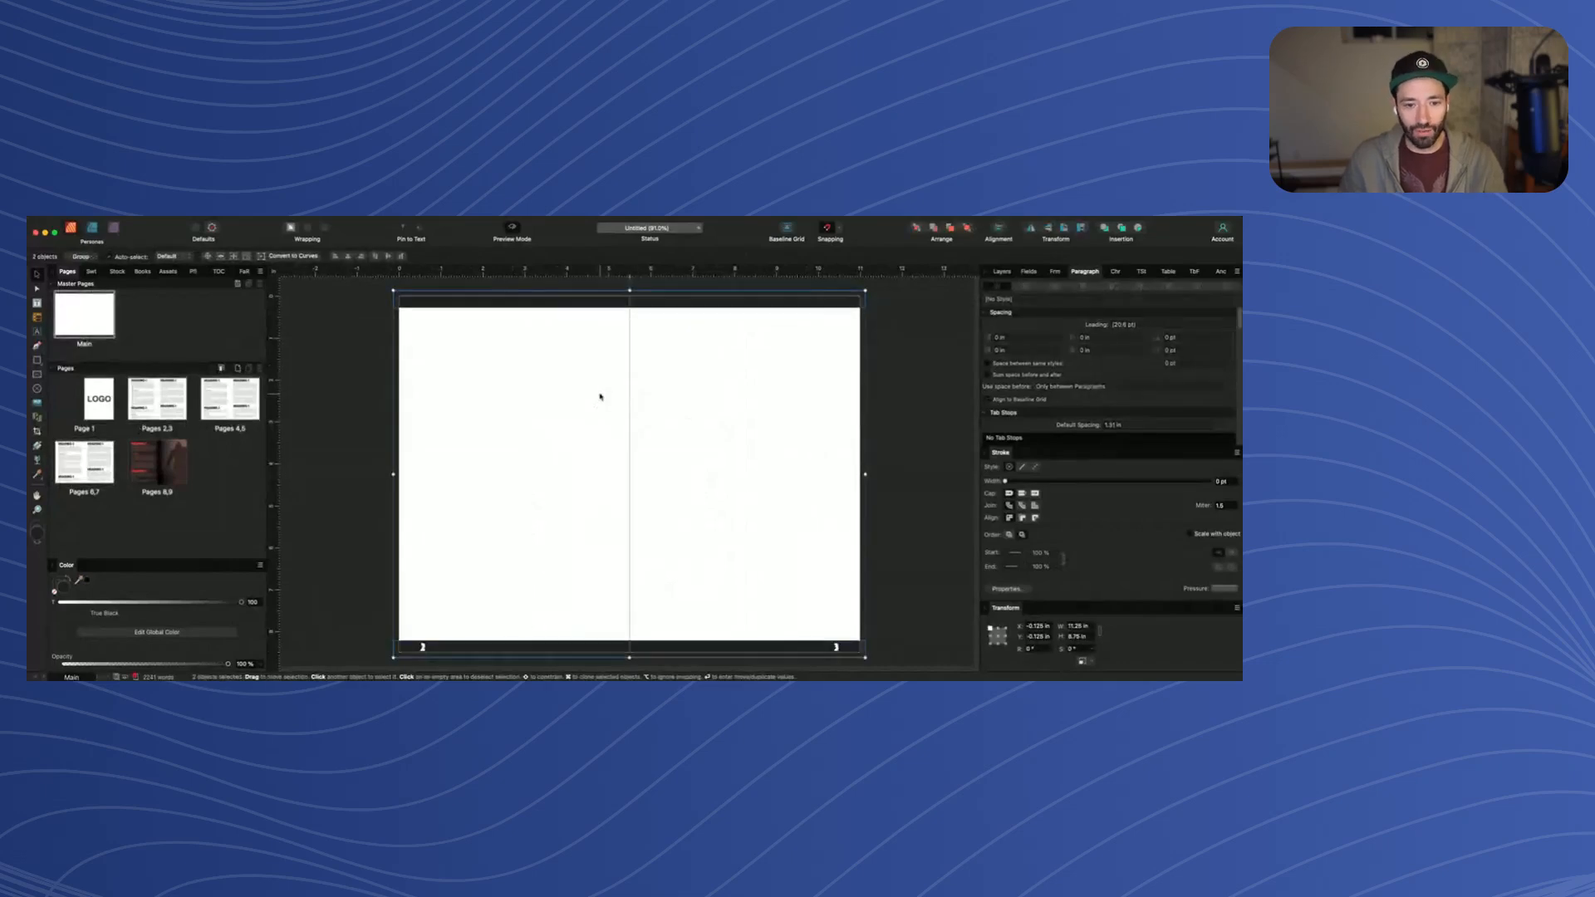
Examine the Main master's rectangles, their bleed beyond the page edges and the footer numbers with preview mode off
click(643, 471)
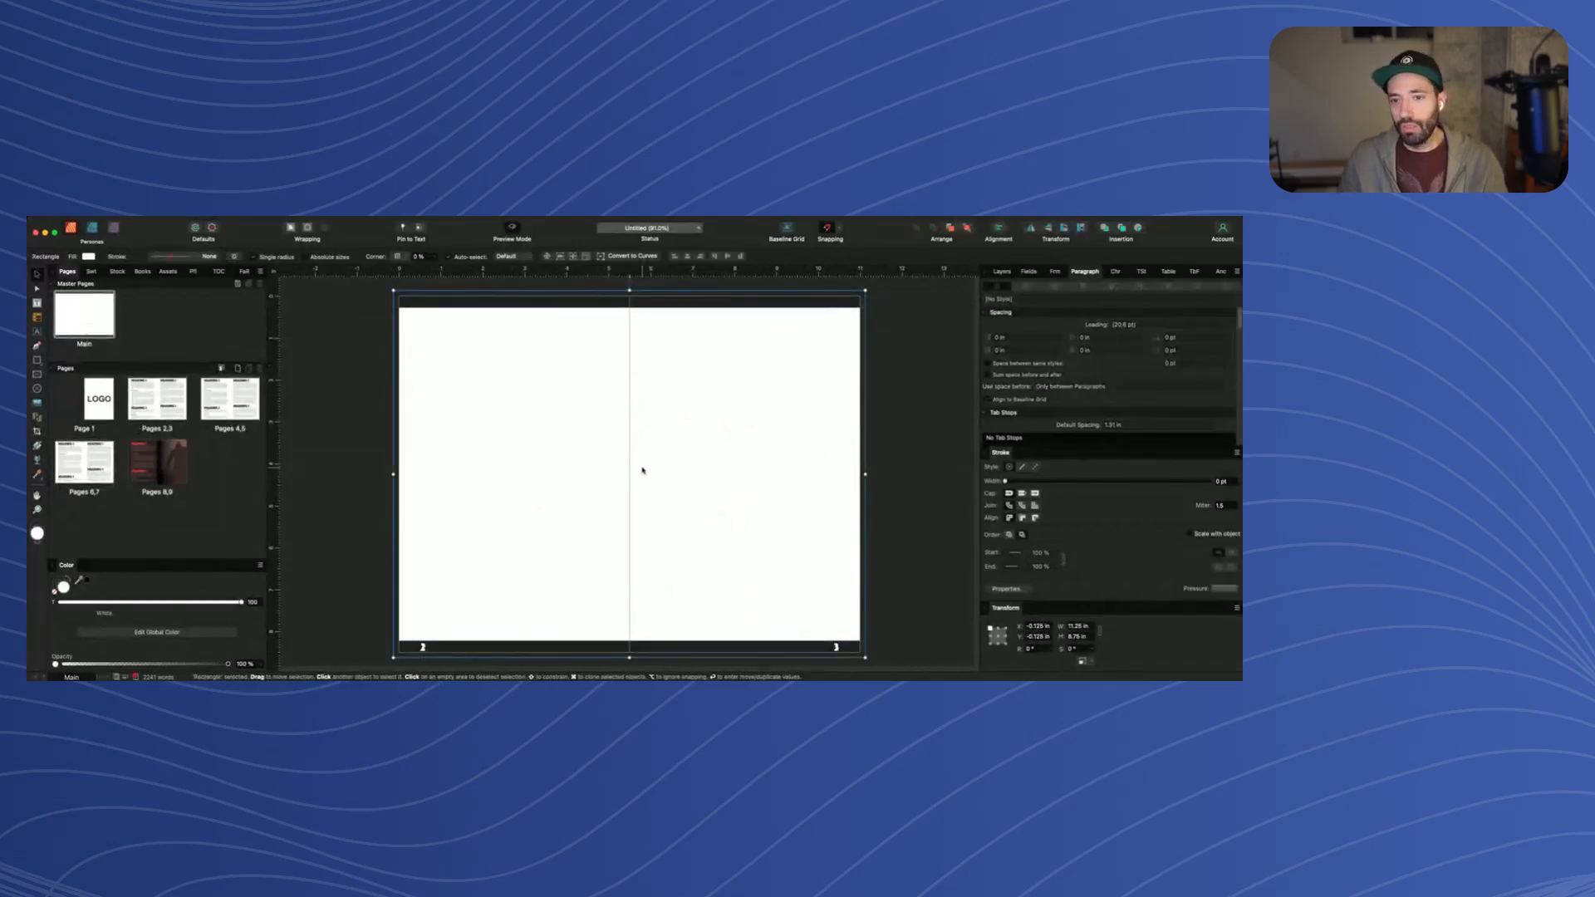
click(631, 303)
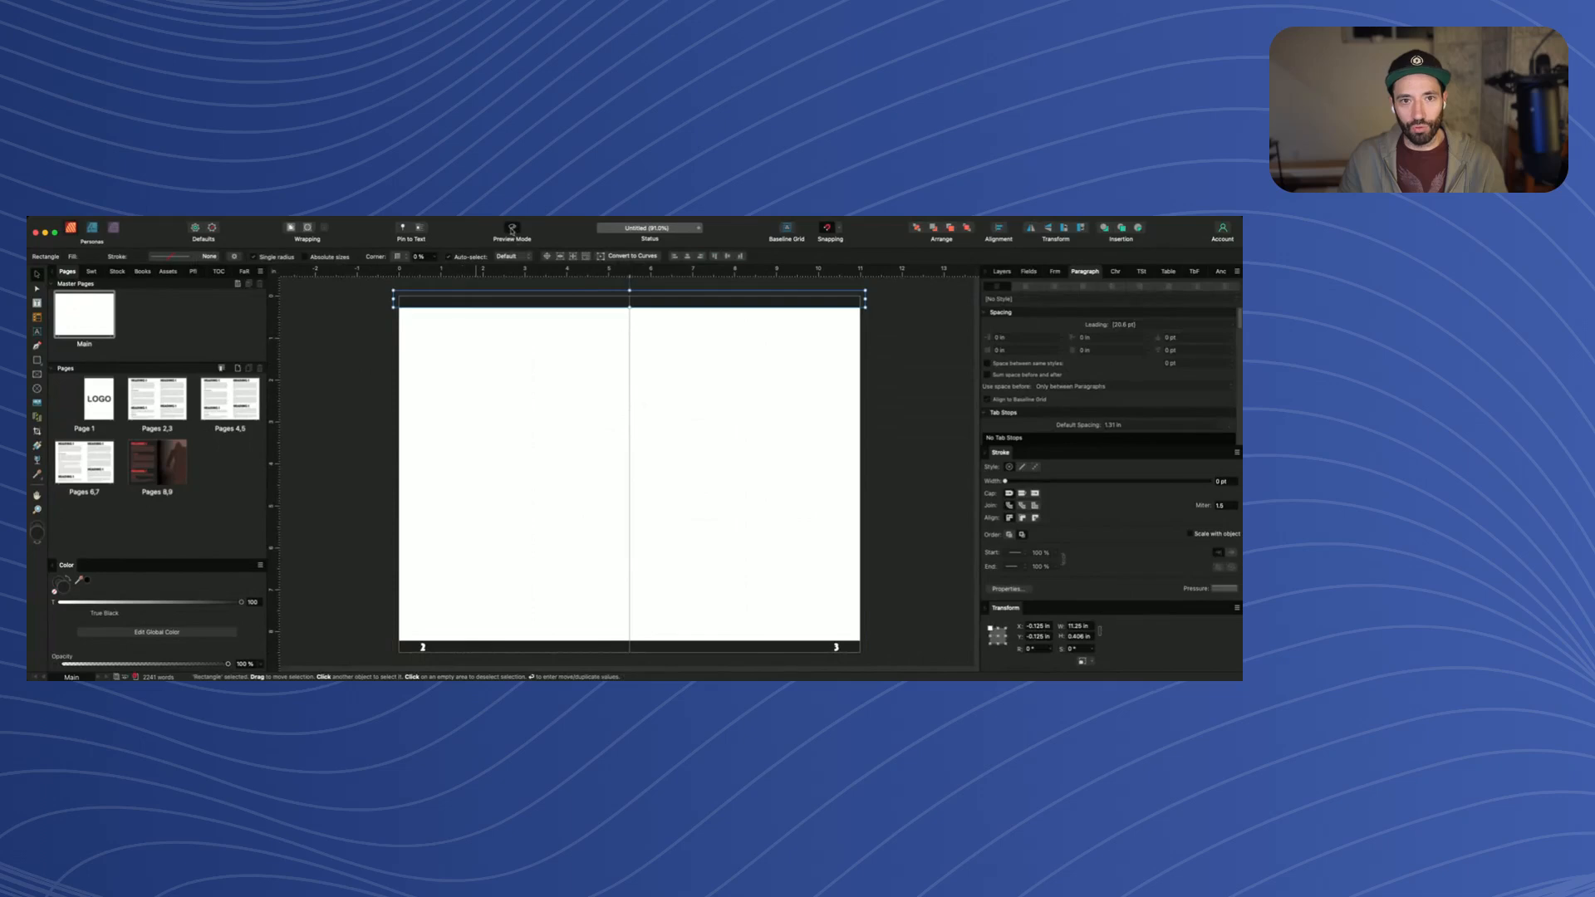
click(512, 231)
scroll(384, 288, up, 5)
mouse_move(412, 325)
mouse_down()
mouse_move(426, 332)
mouse_move(400, 329)
mouse_move(413, 329)
mouse_up()
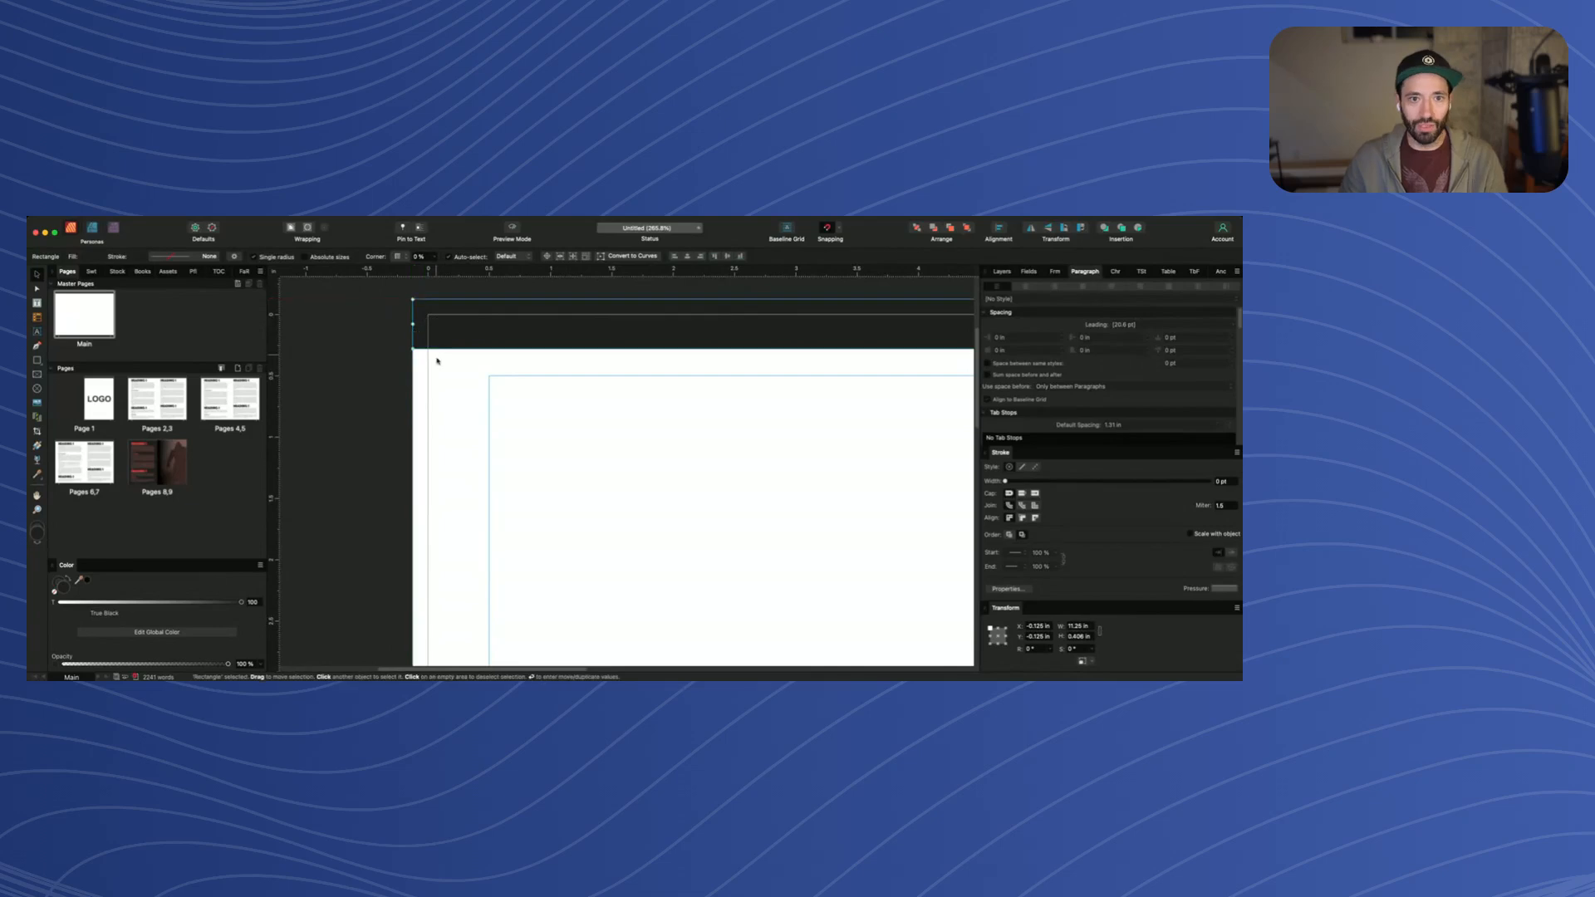
scroll(437, 361, down, 5)
scroll(532, 384, left, 3)
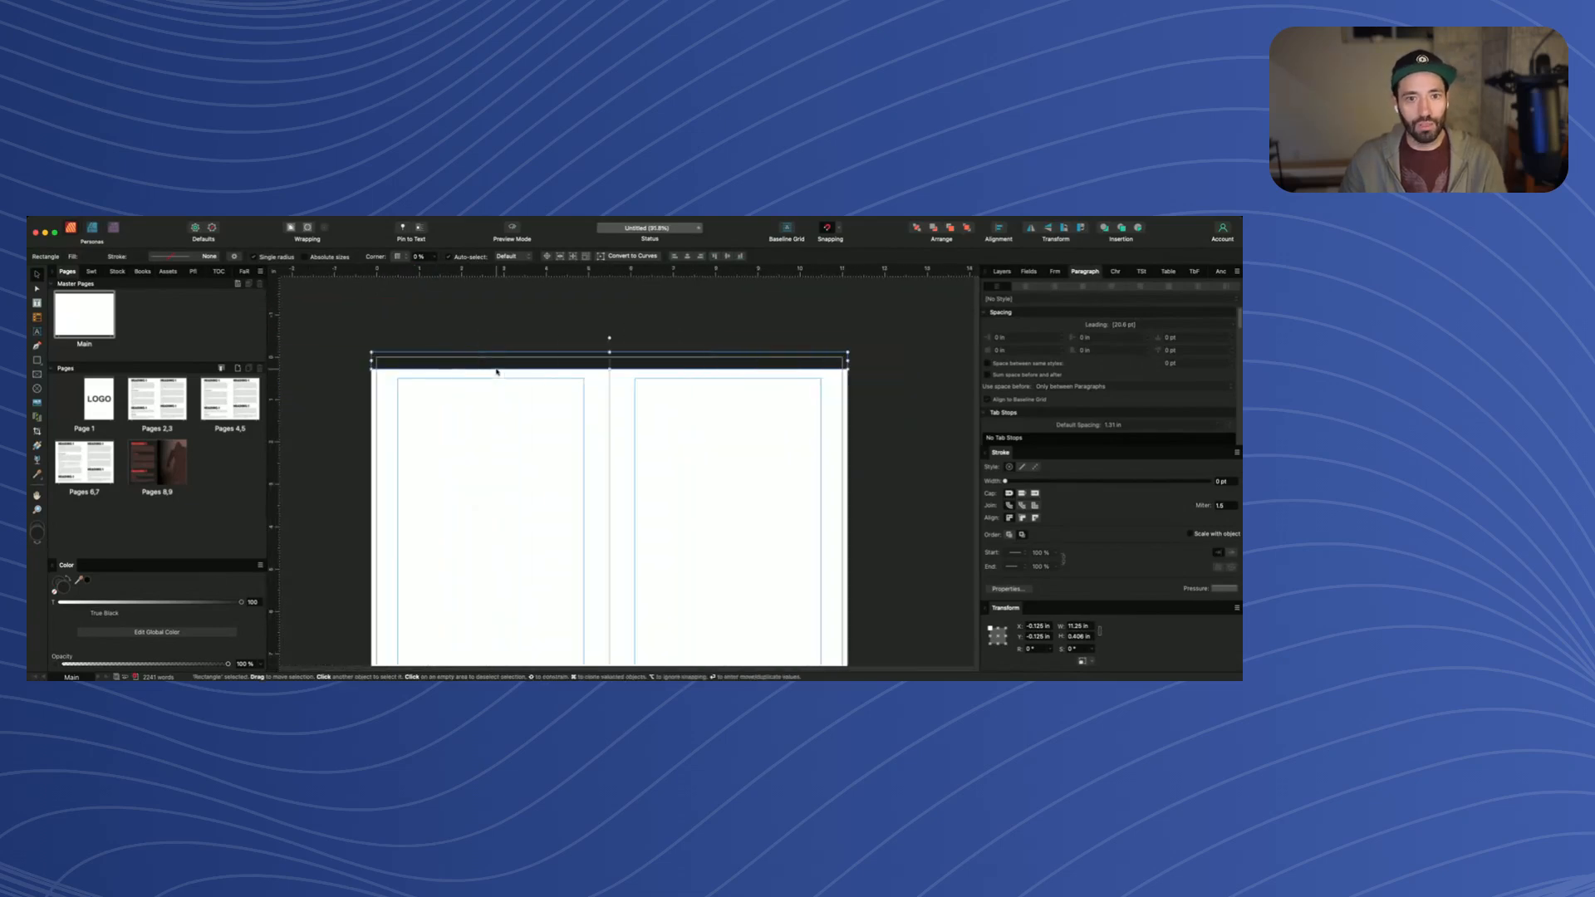
scroll(571, 400, down, 5)
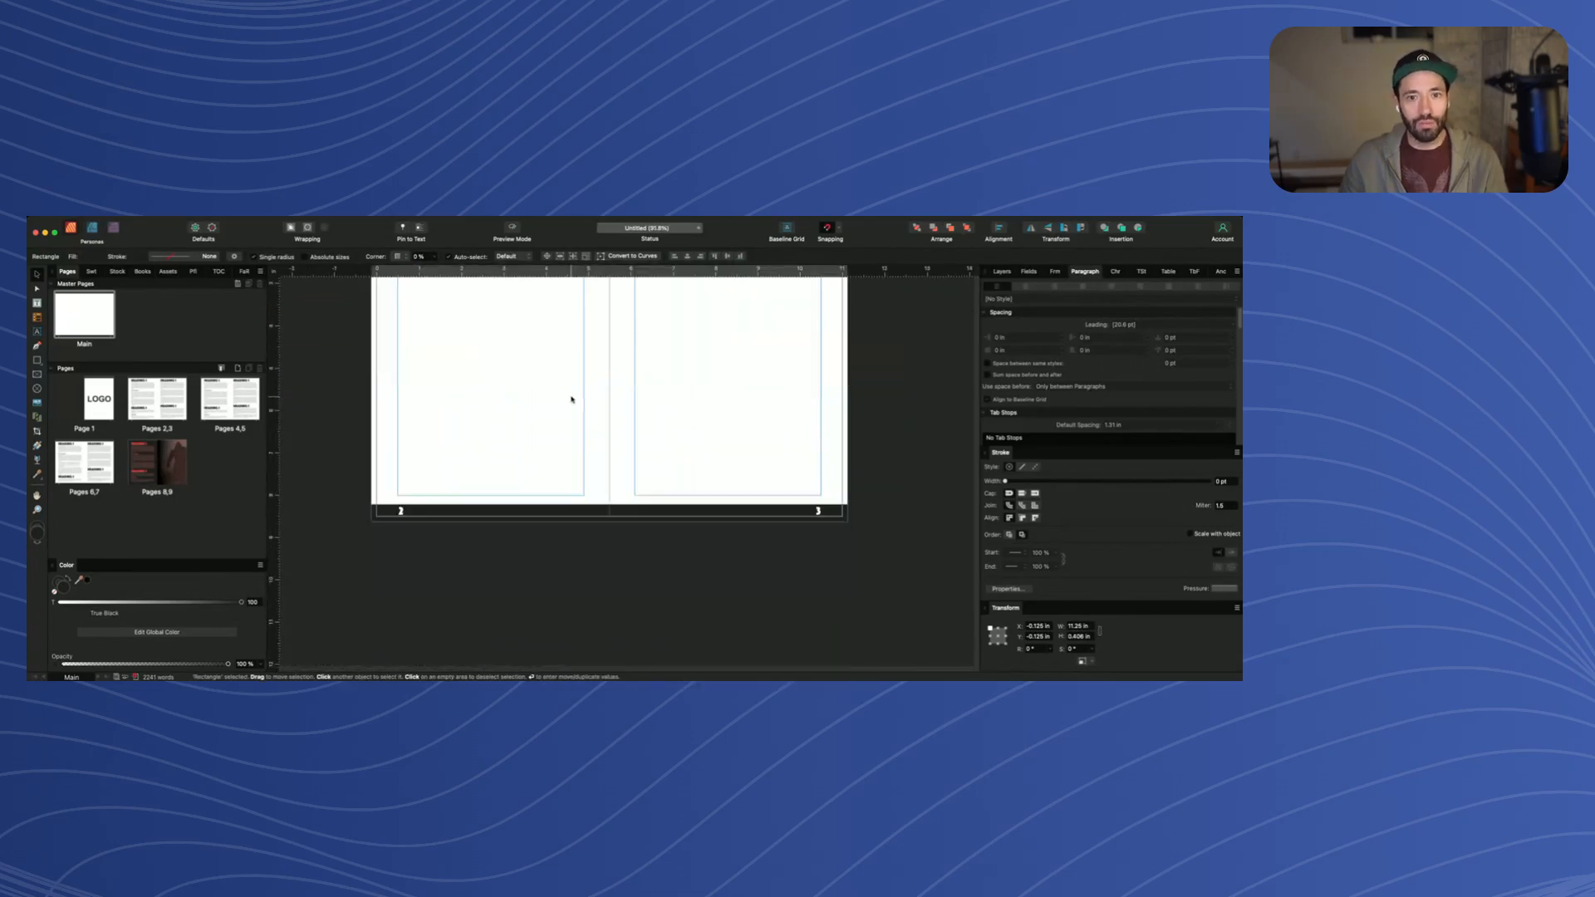
double_click(819, 511)
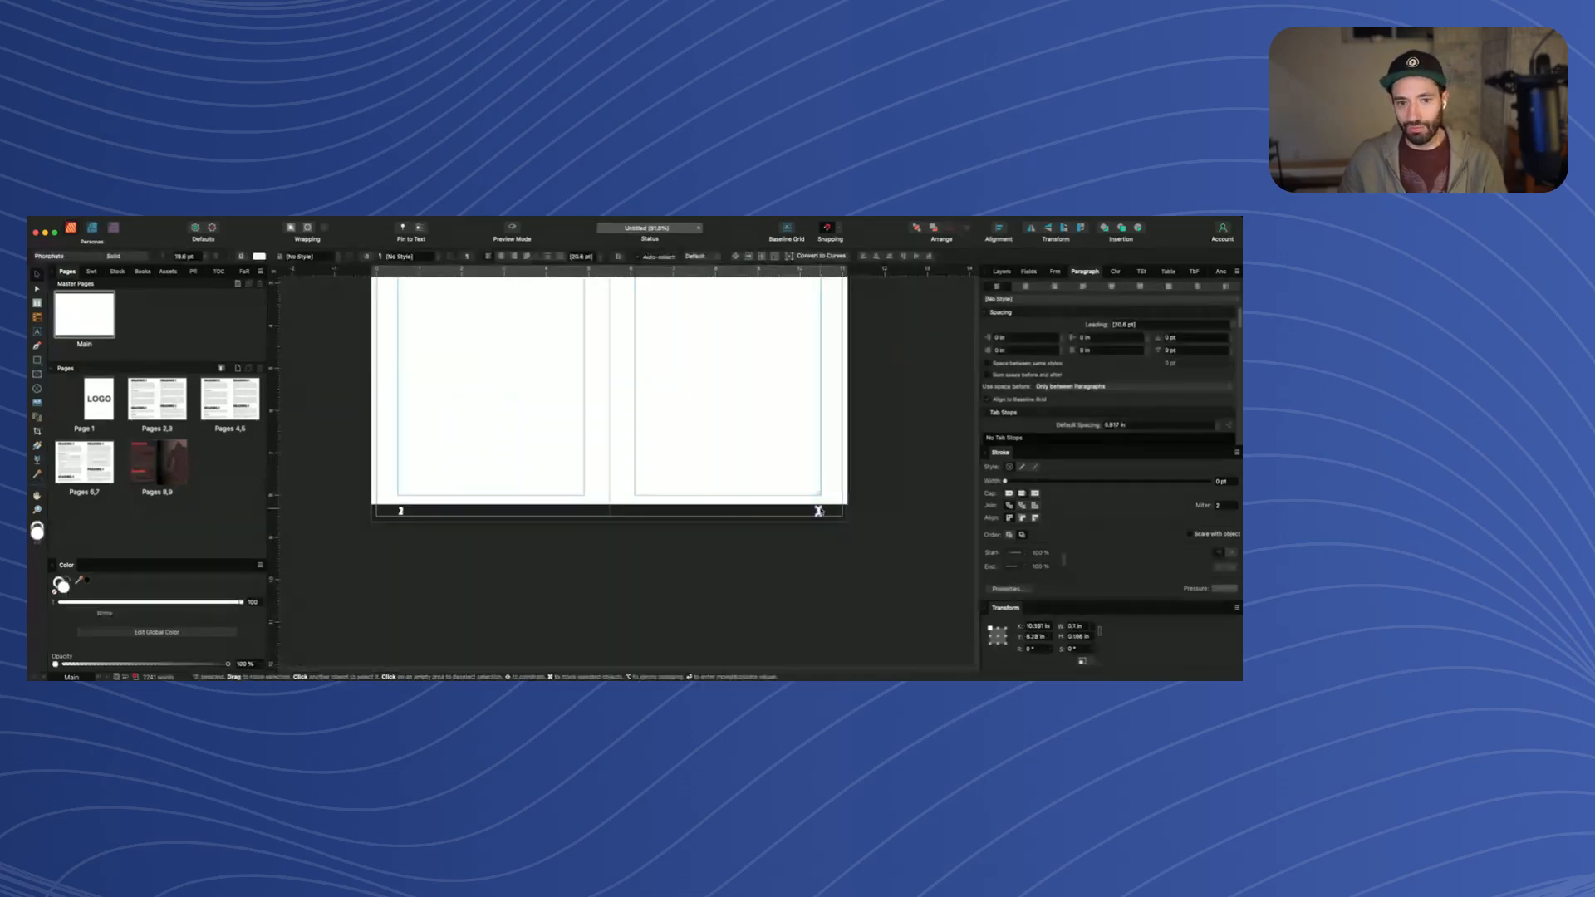
Restore preview mode and check how the master's bars and footer numbers appear on the spreads from pages 2–3 to 8–9
click(159, 404)
click(509, 229)
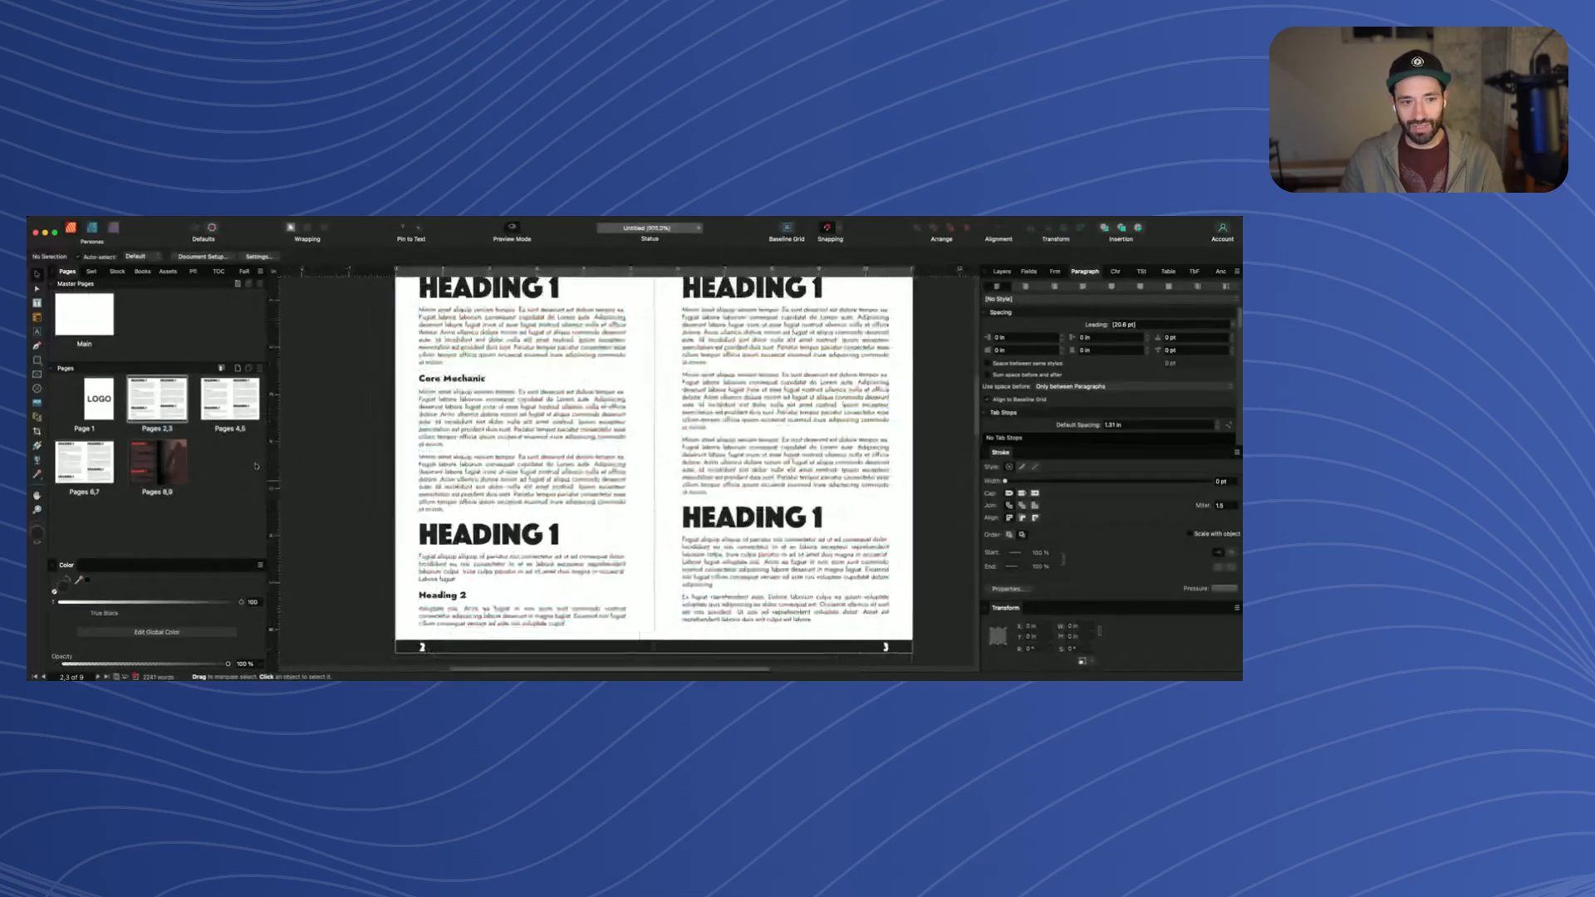
click(228, 397)
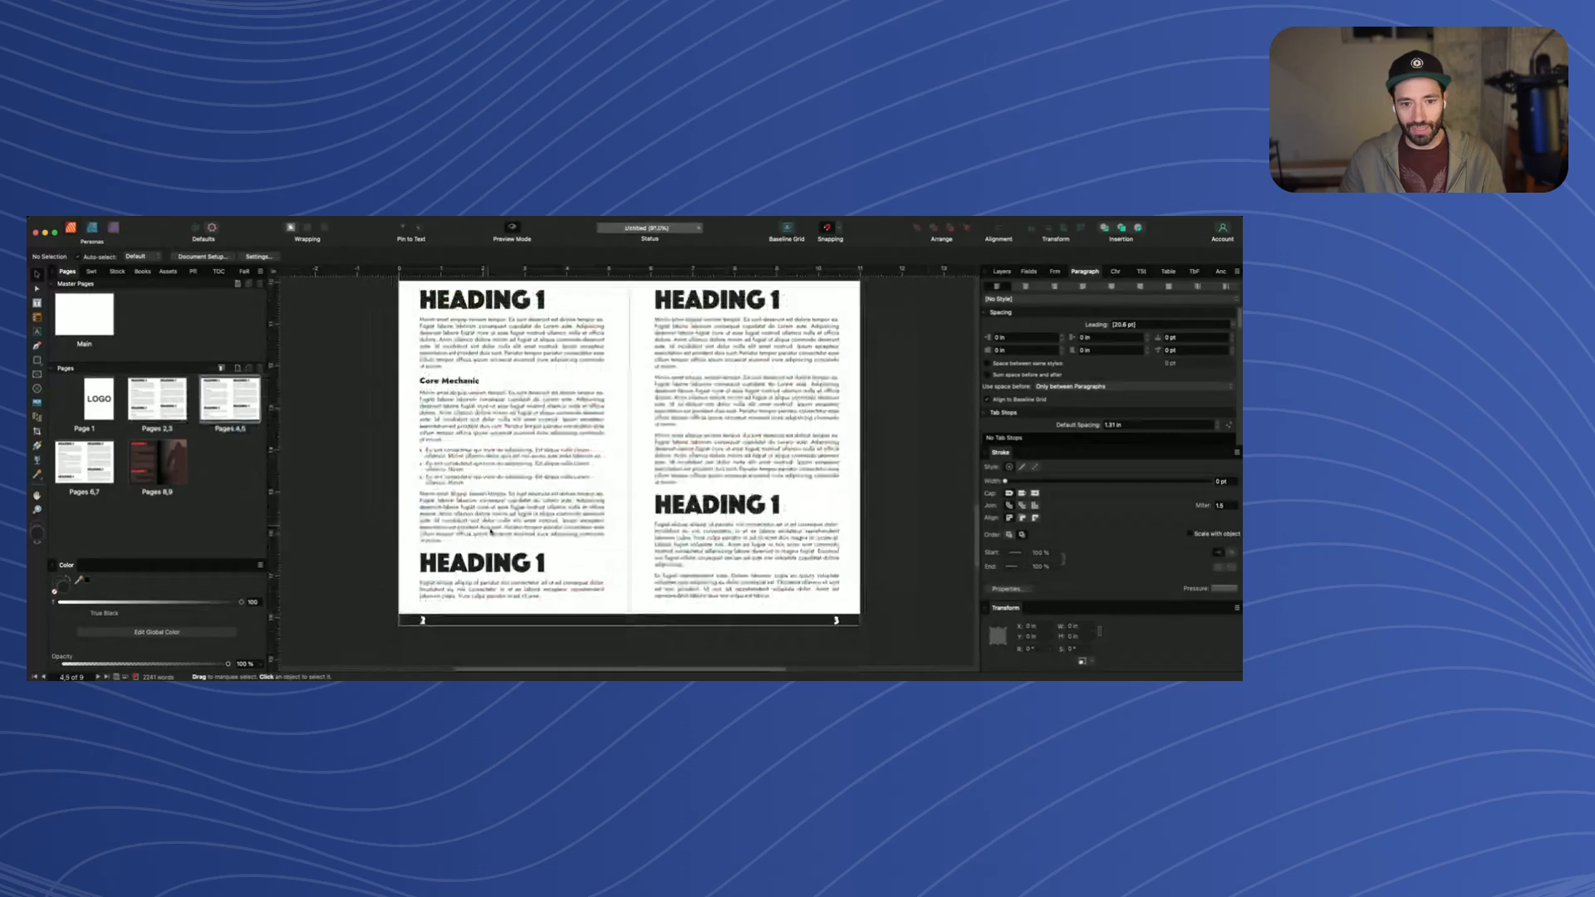
scroll(491, 531, down, 15)
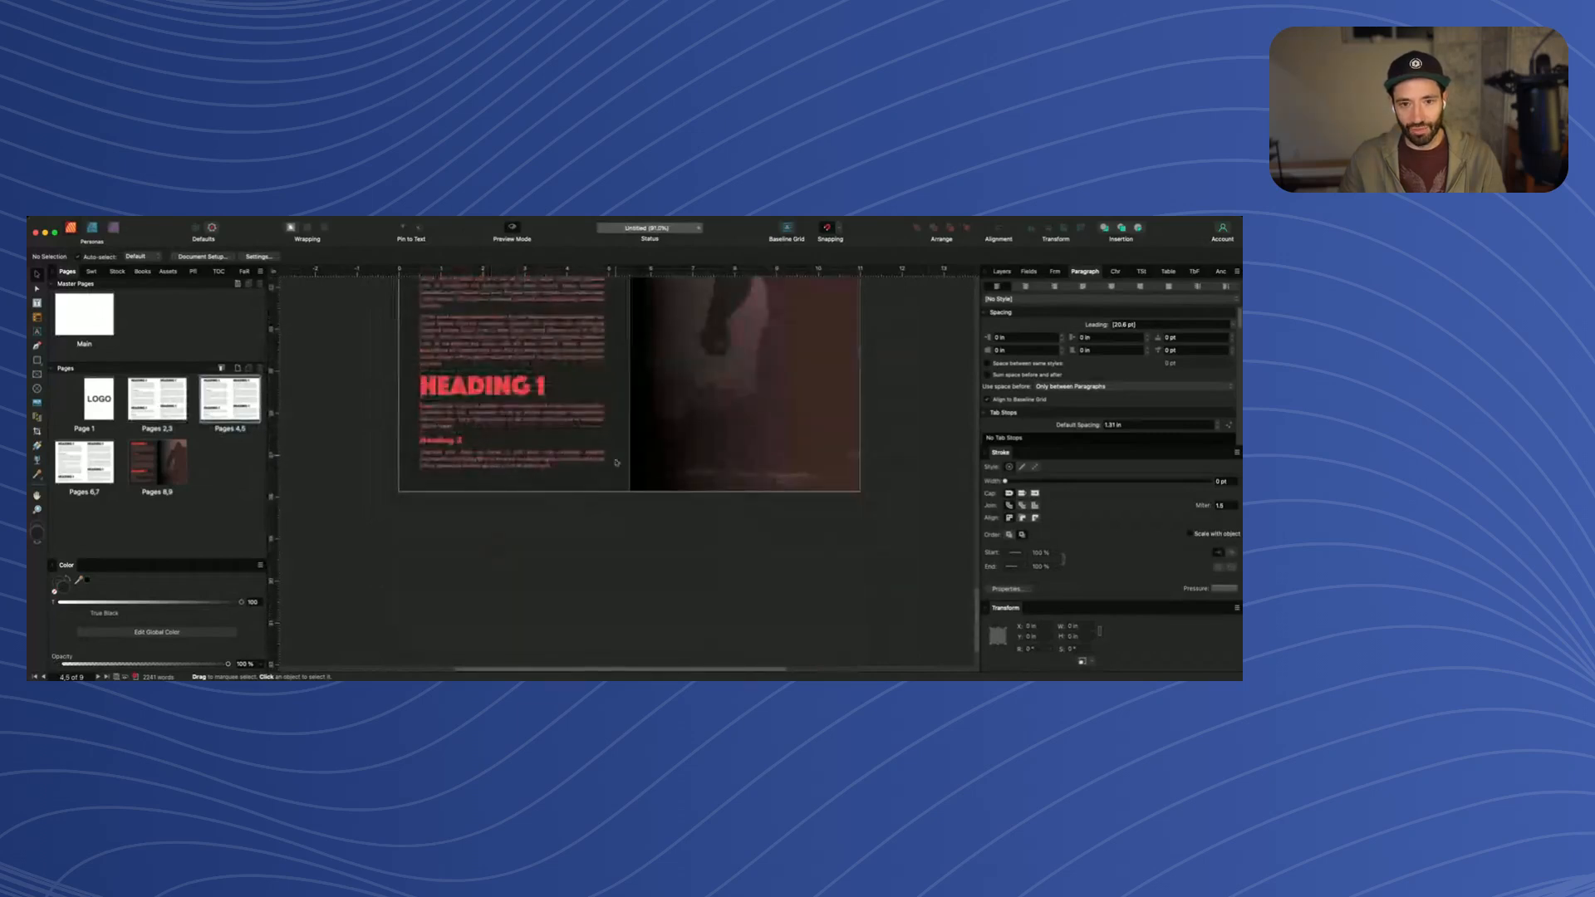
click(1002, 271)
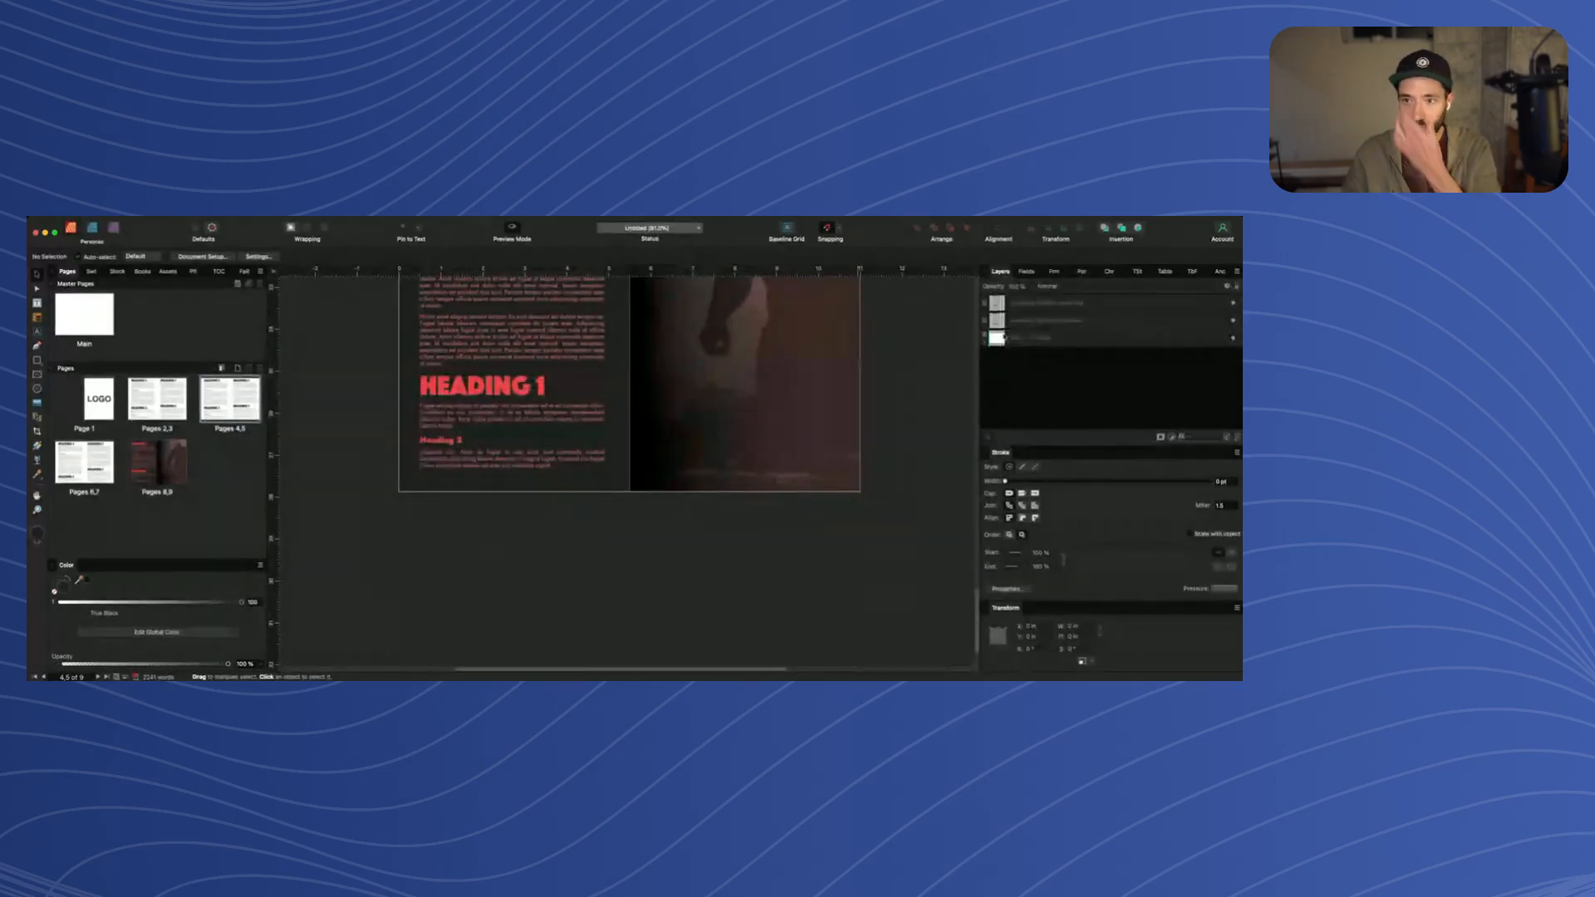
scroll(534, 445, up, 5)
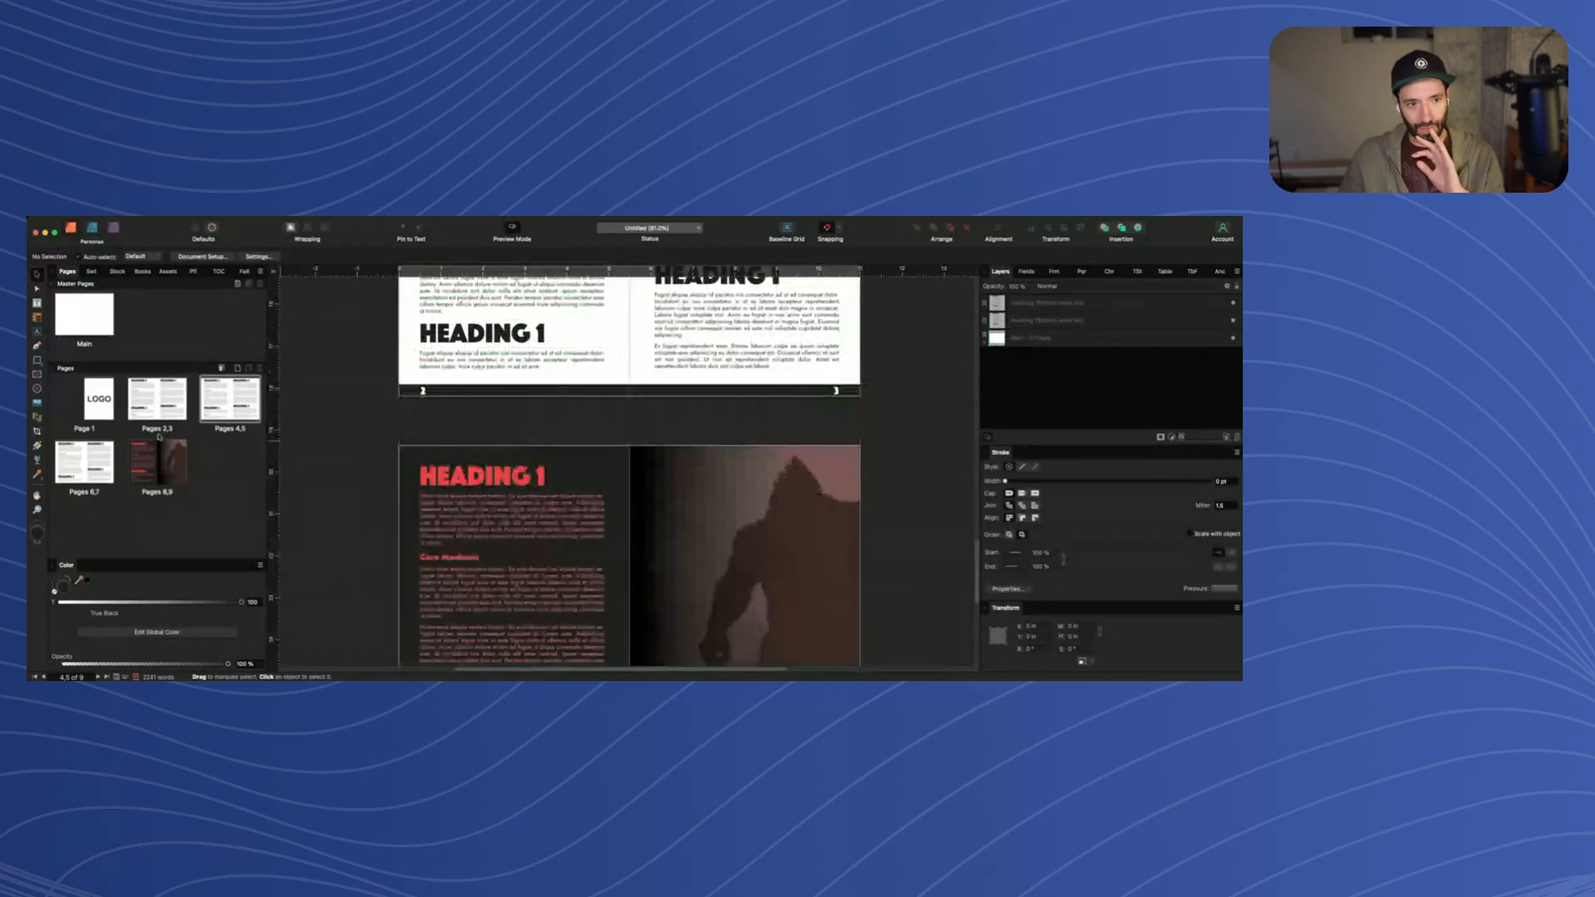
scroll(490, 414, up, 5)
scroll(480, 414, down, 8)
Try cutting the black background rectangle from pages 8–9, and undo the cut
click(483, 415)
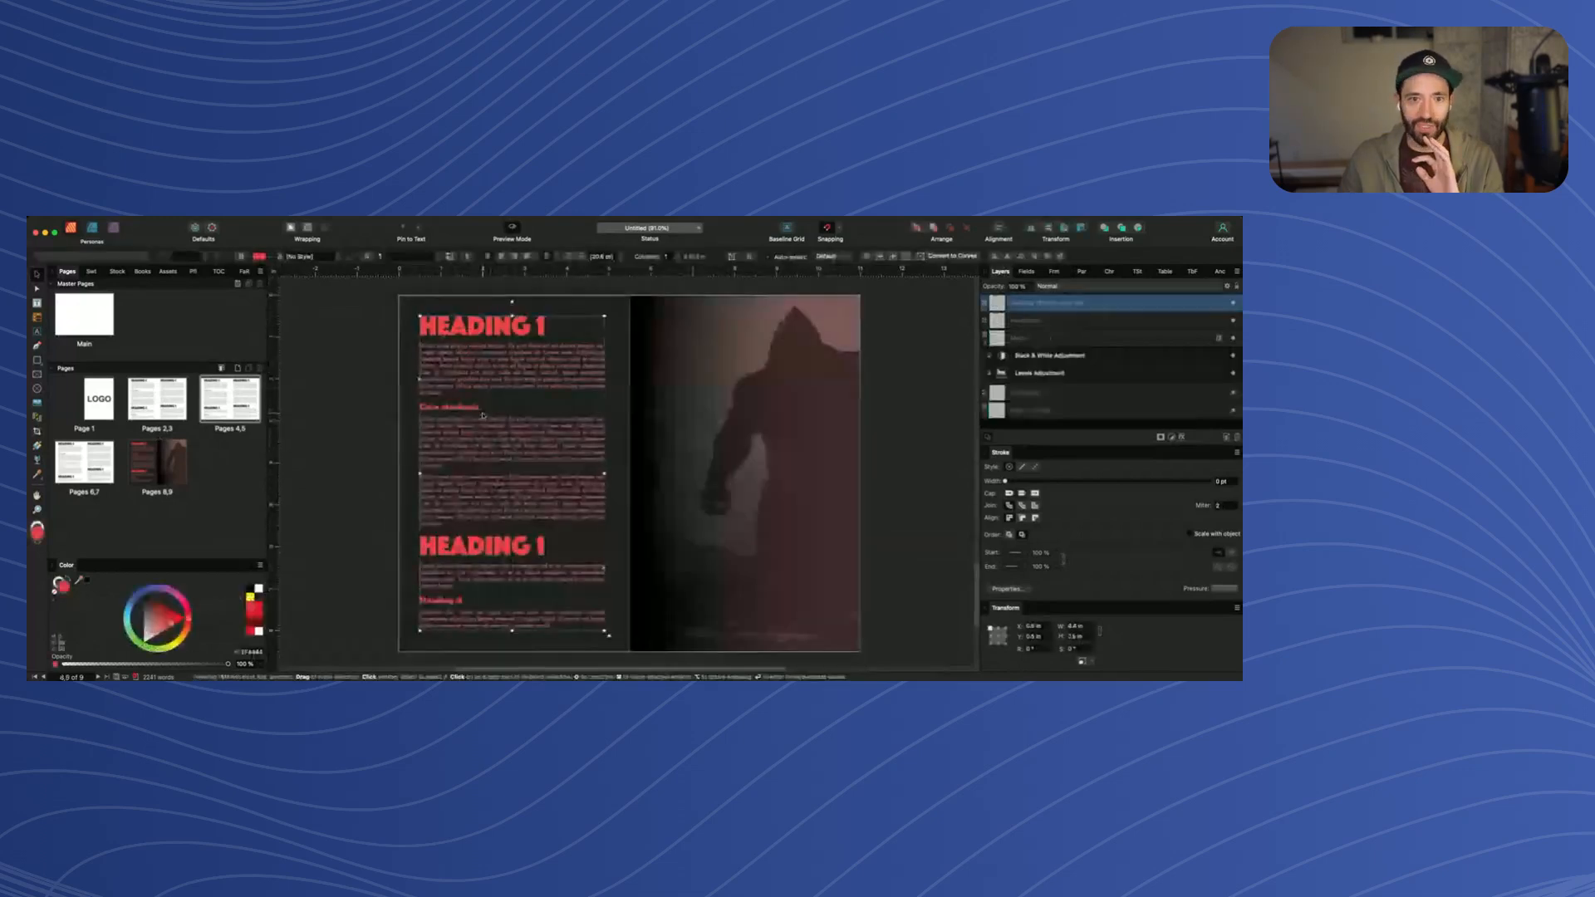
click(1008, 394)
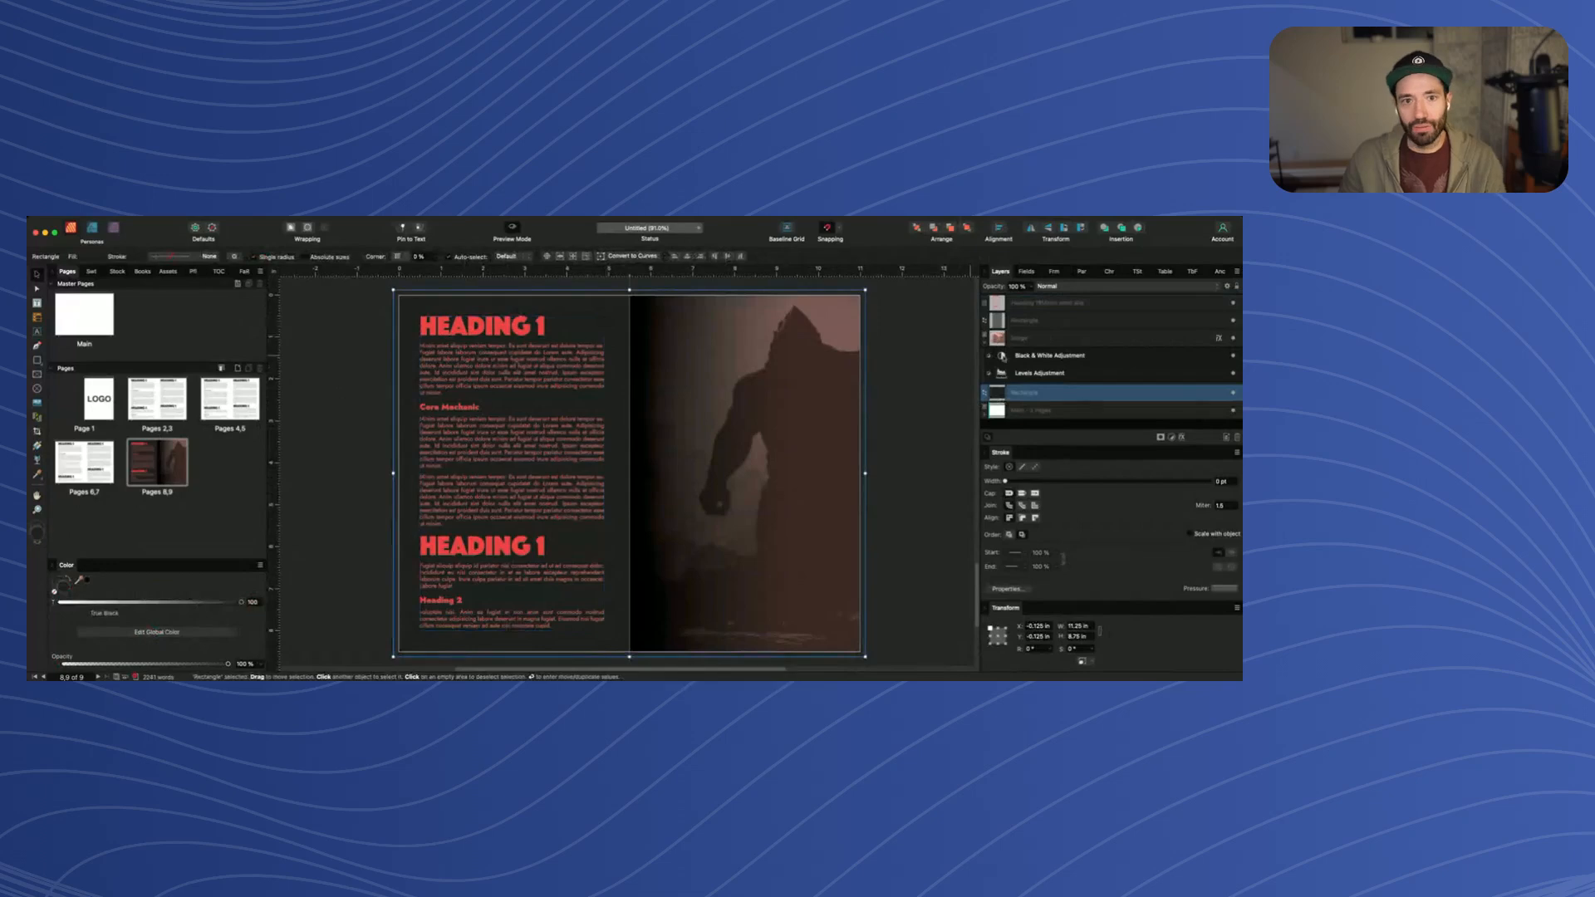
key(super+x)
key(super+z)
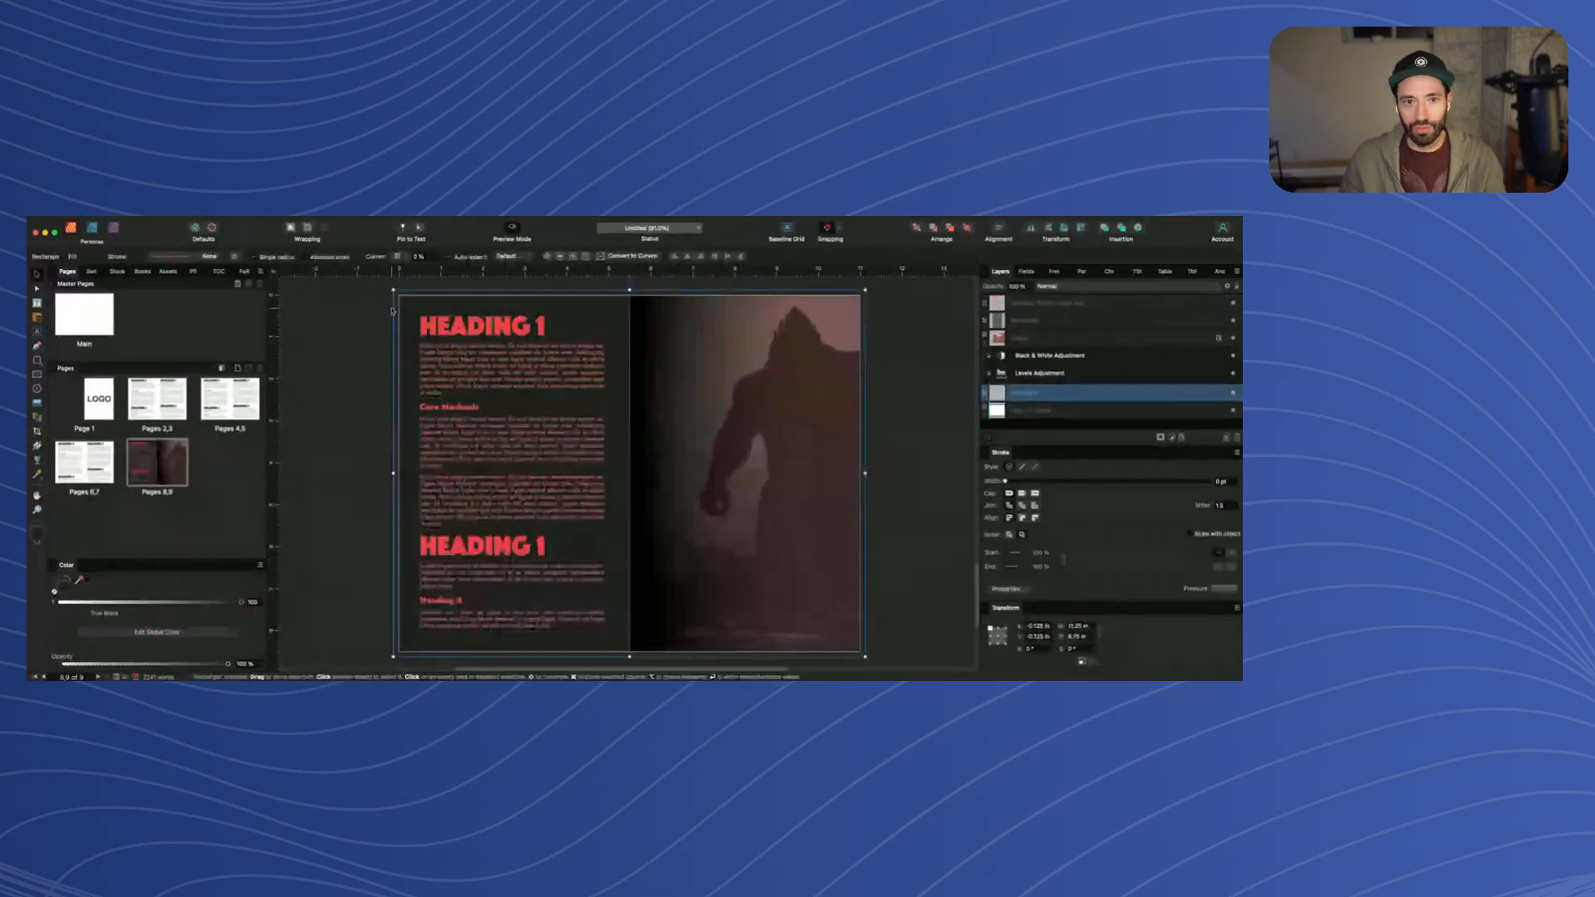
mouse_move(412, 314)
mouse_down()
mouse_move(433, 316)
mouse_move(419, 332)
mouse_move(413, 315)
mouse_up()
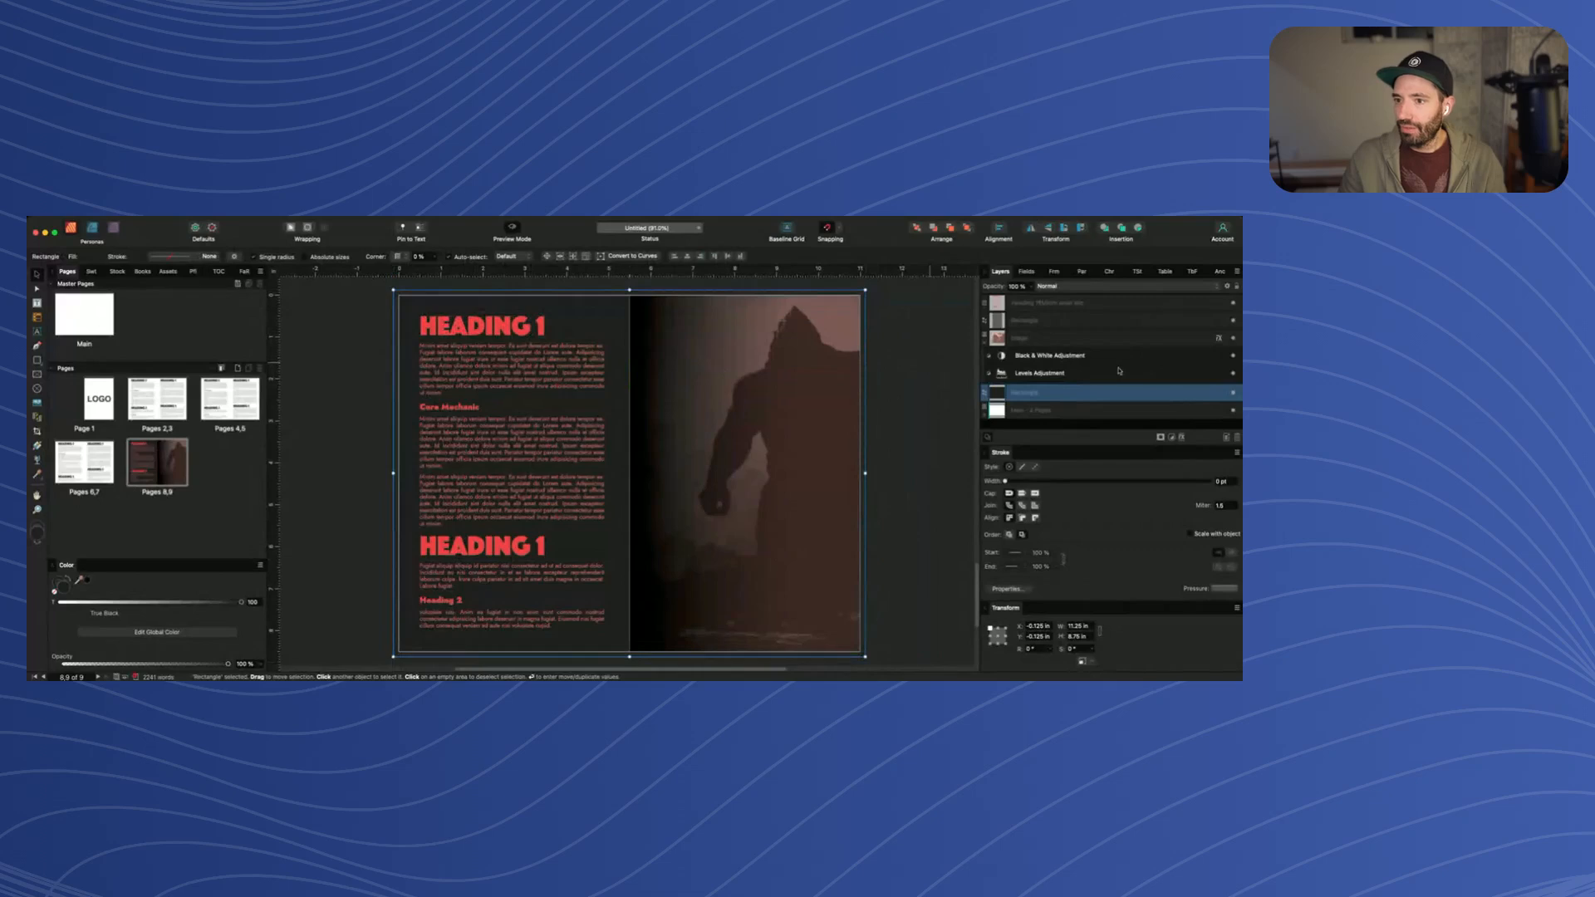
Compare the Main master with the background layer of pages 8–9, and add a blank two-page master named Pagination
double_click(98, 315)
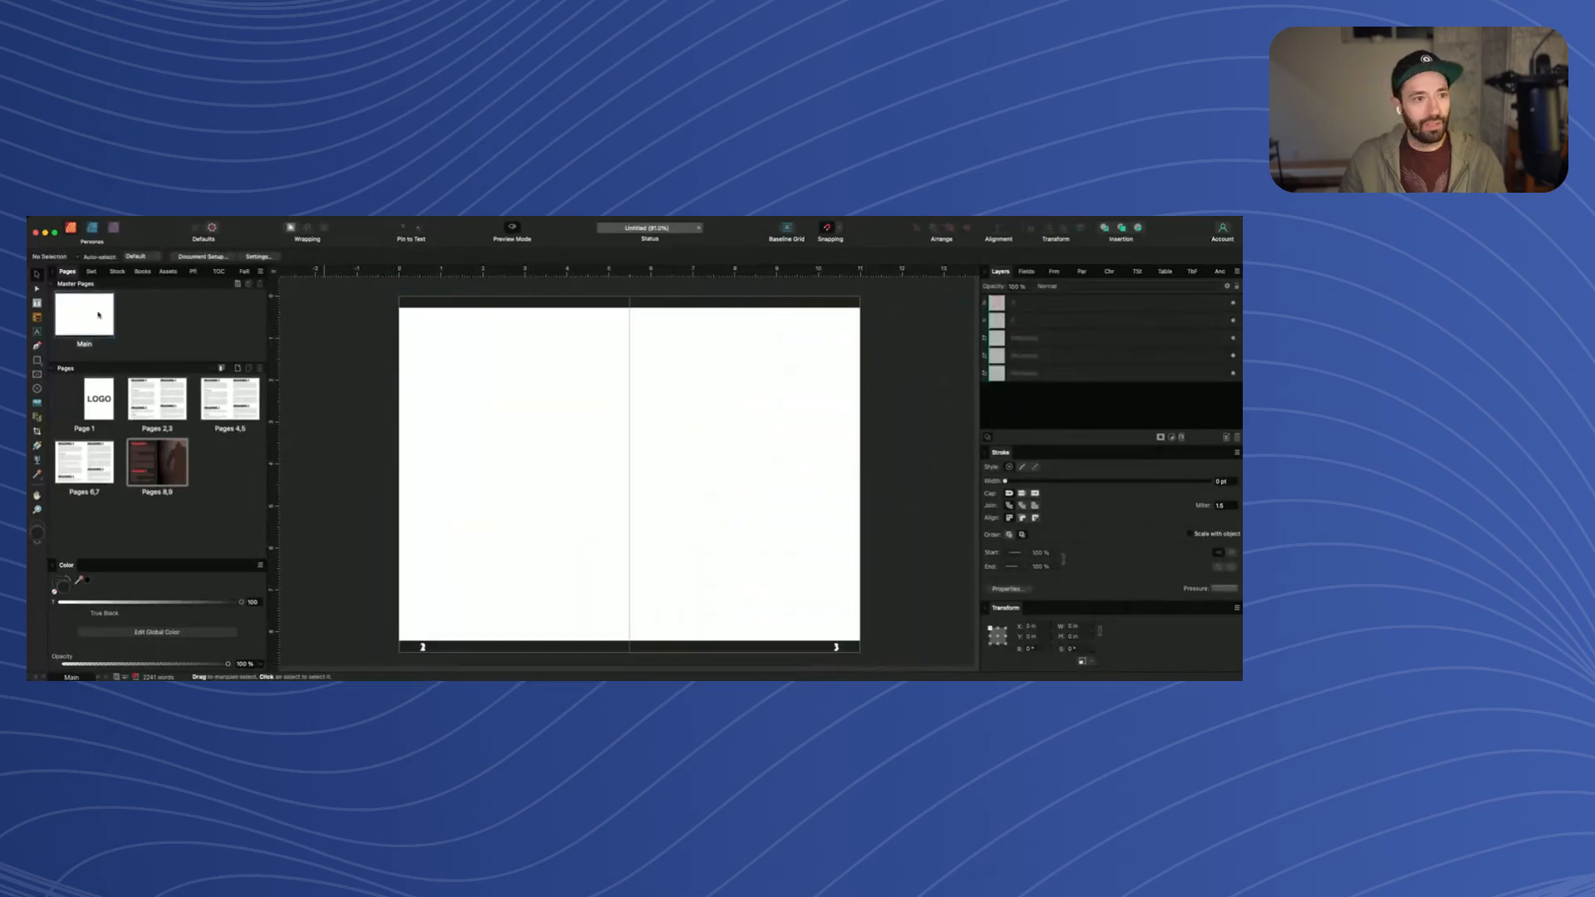
double_click(158, 463)
click(997, 392)
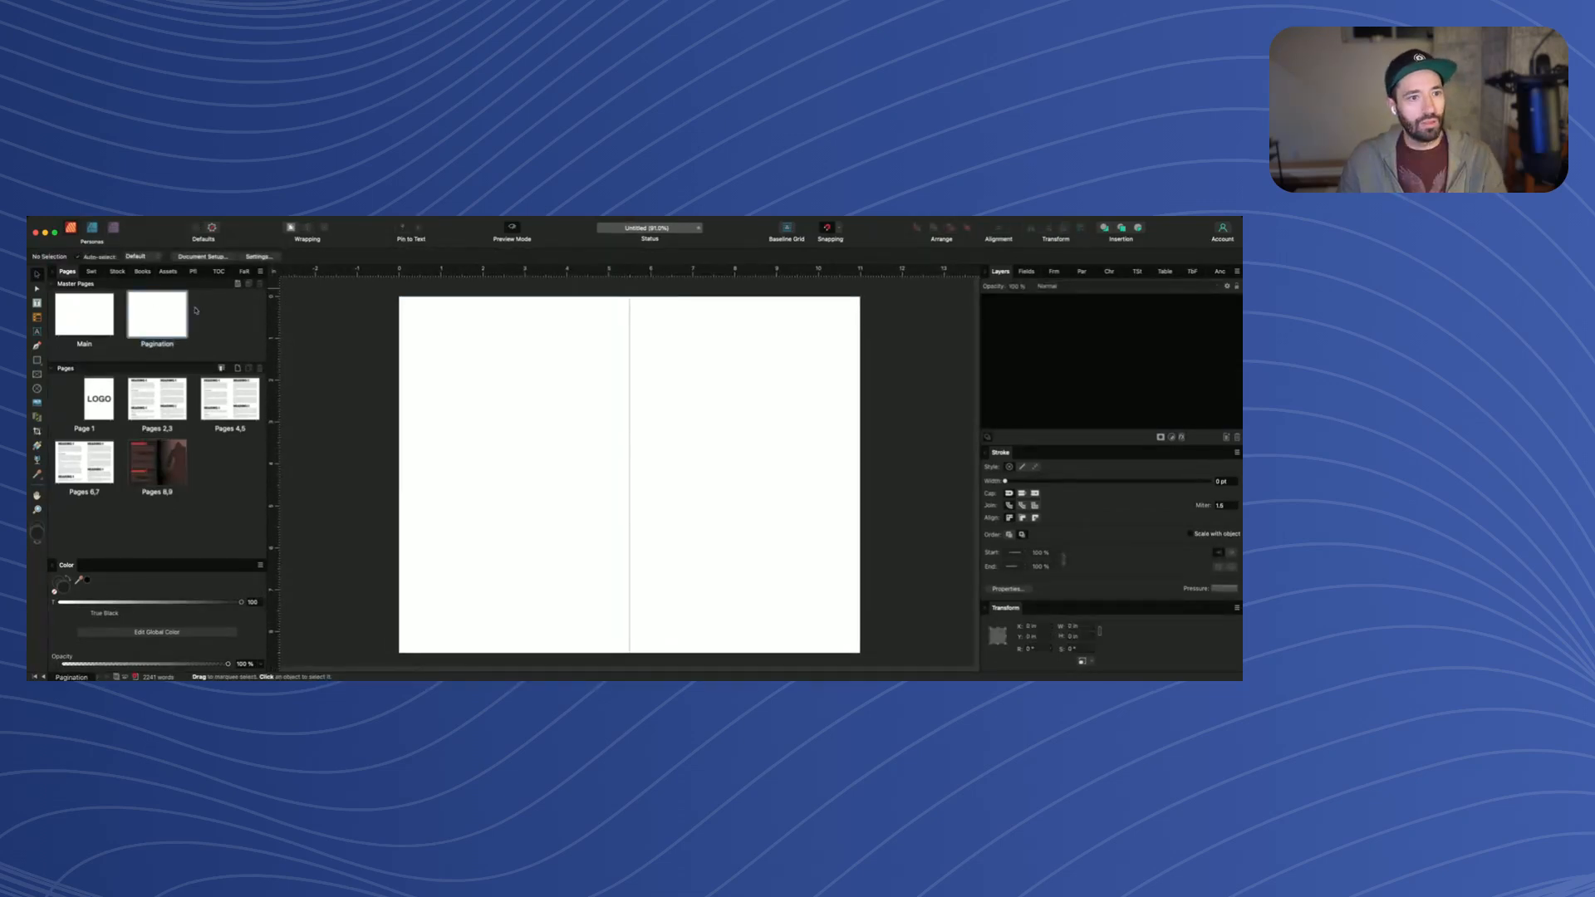
Cut the two white page numbers from the Main master's footer, paste them onto the Pagination master and group them
click(84, 327)
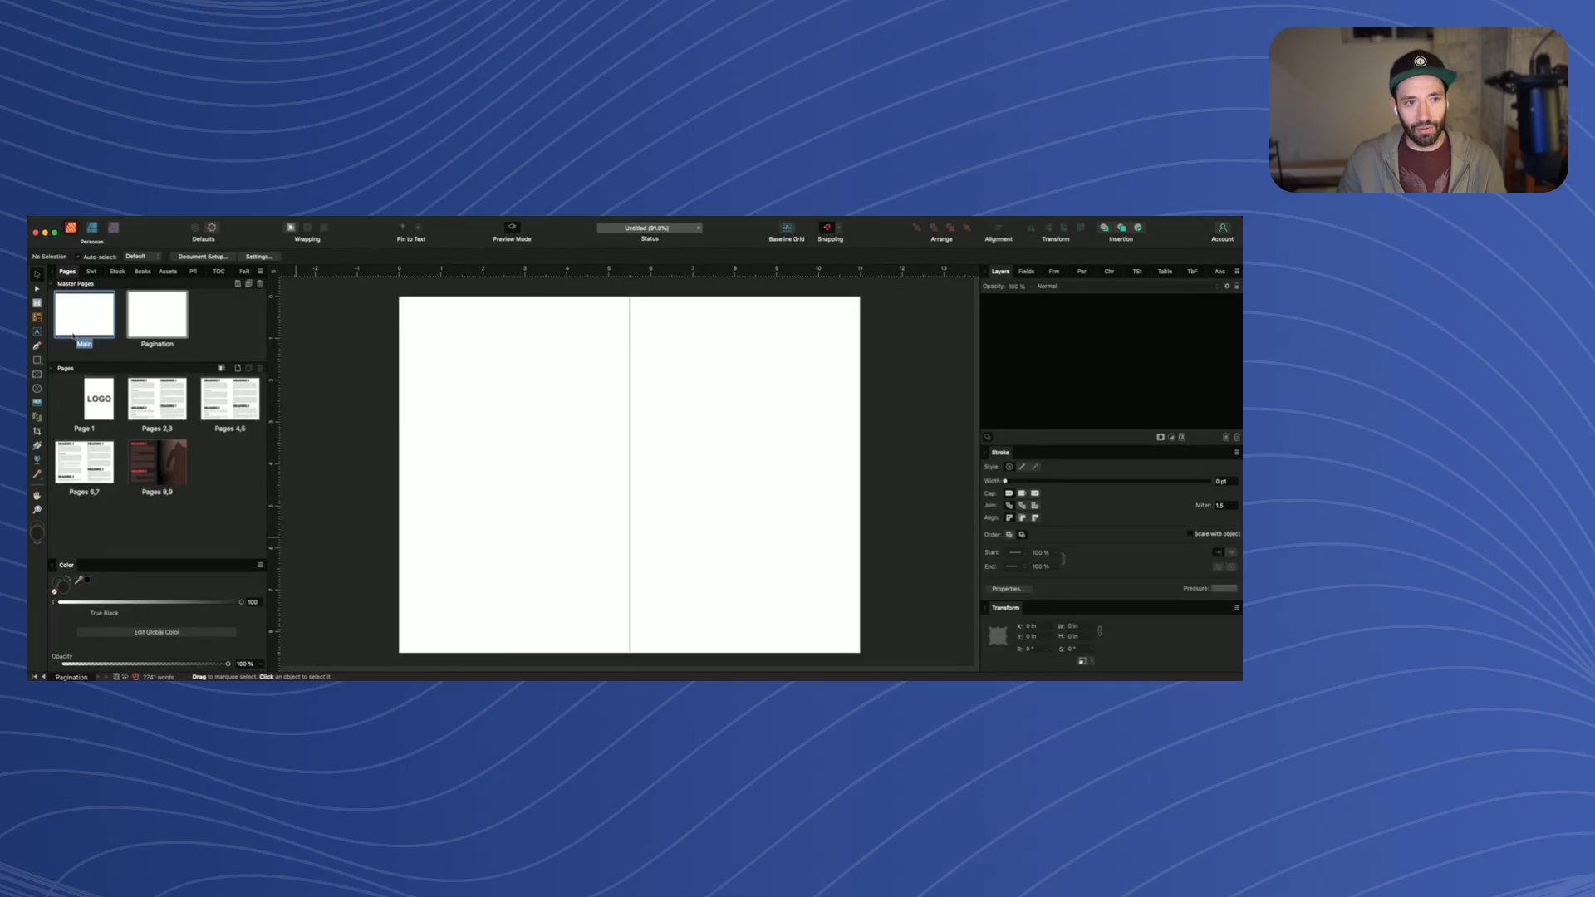
drag(74, 337, 416, 570)
click(423, 646)
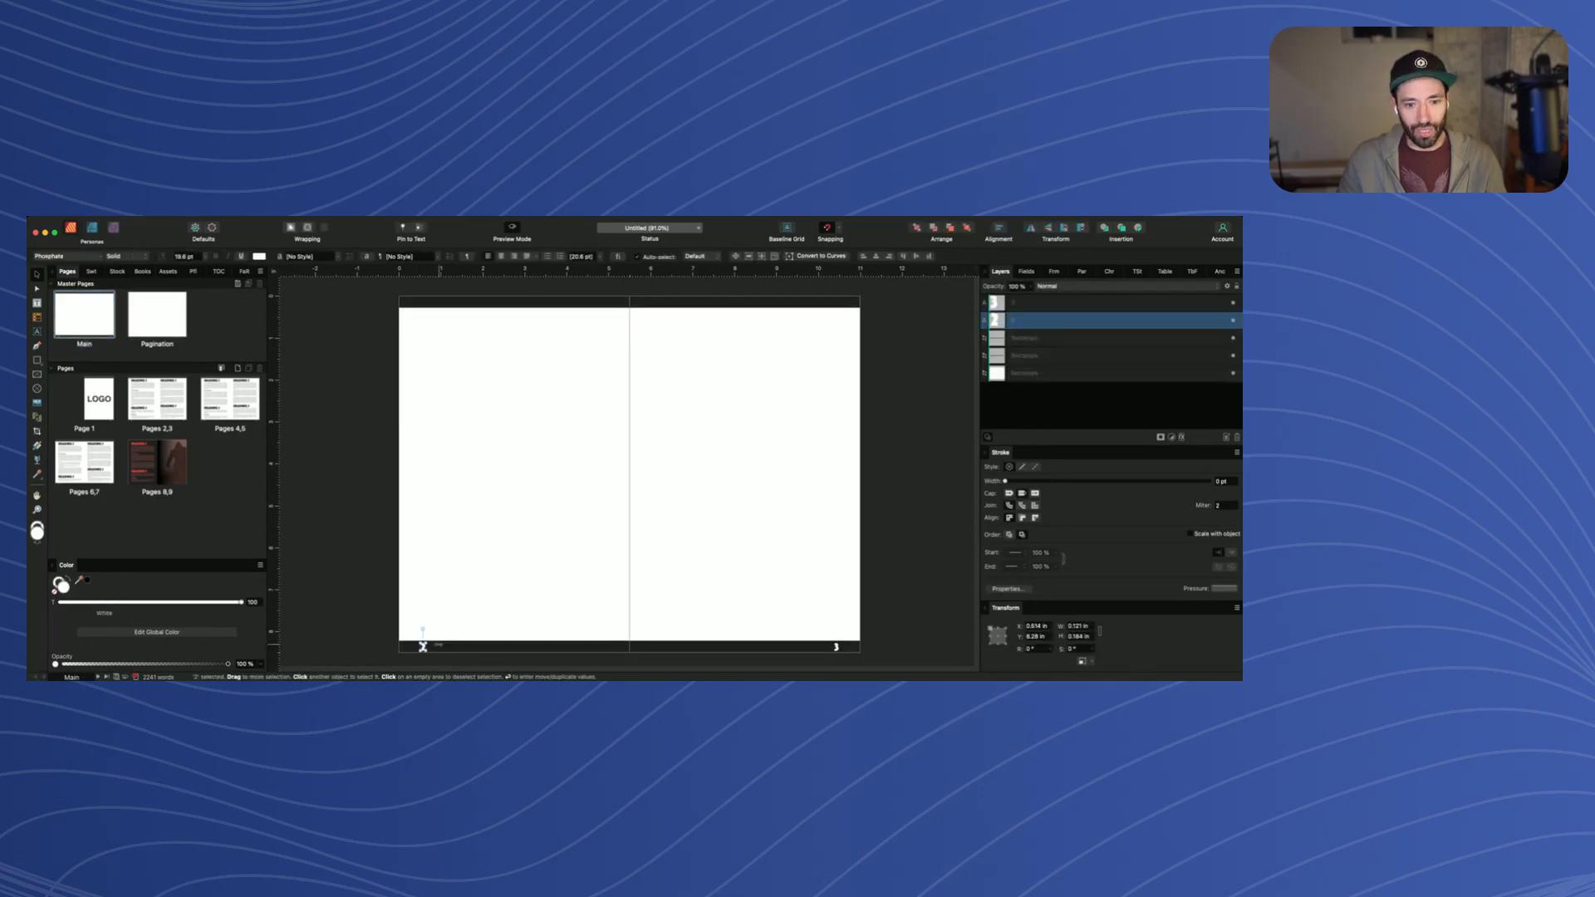
shift+click(836, 649)
key(super+x)
double_click(164, 310)
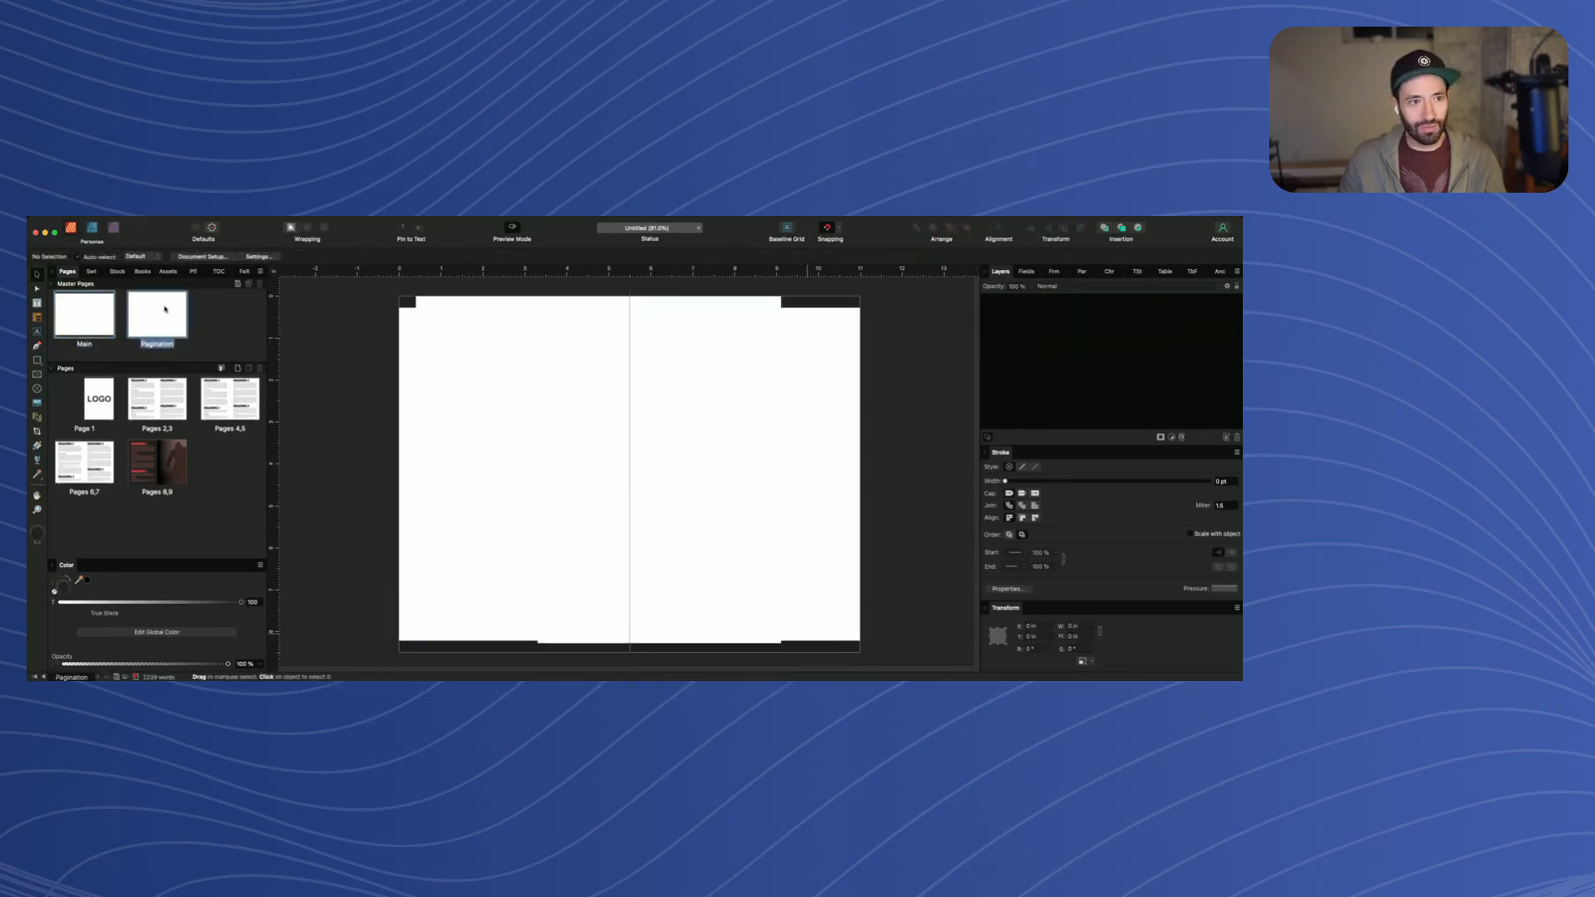
key(super+v)
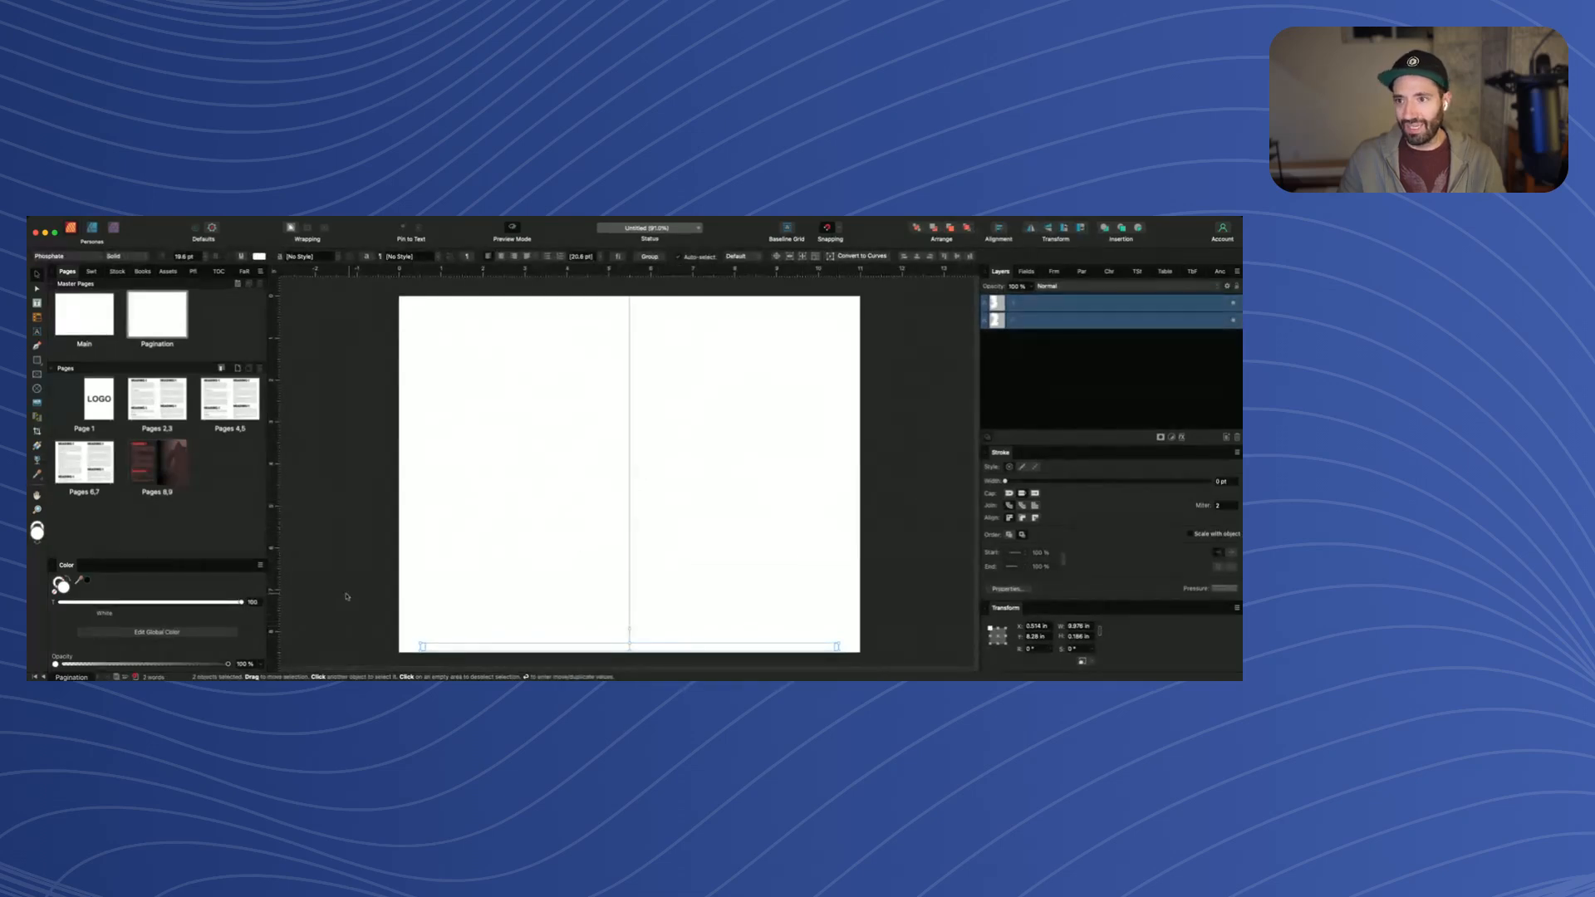
key(super+g)
drag(326, 553, 940, 666)
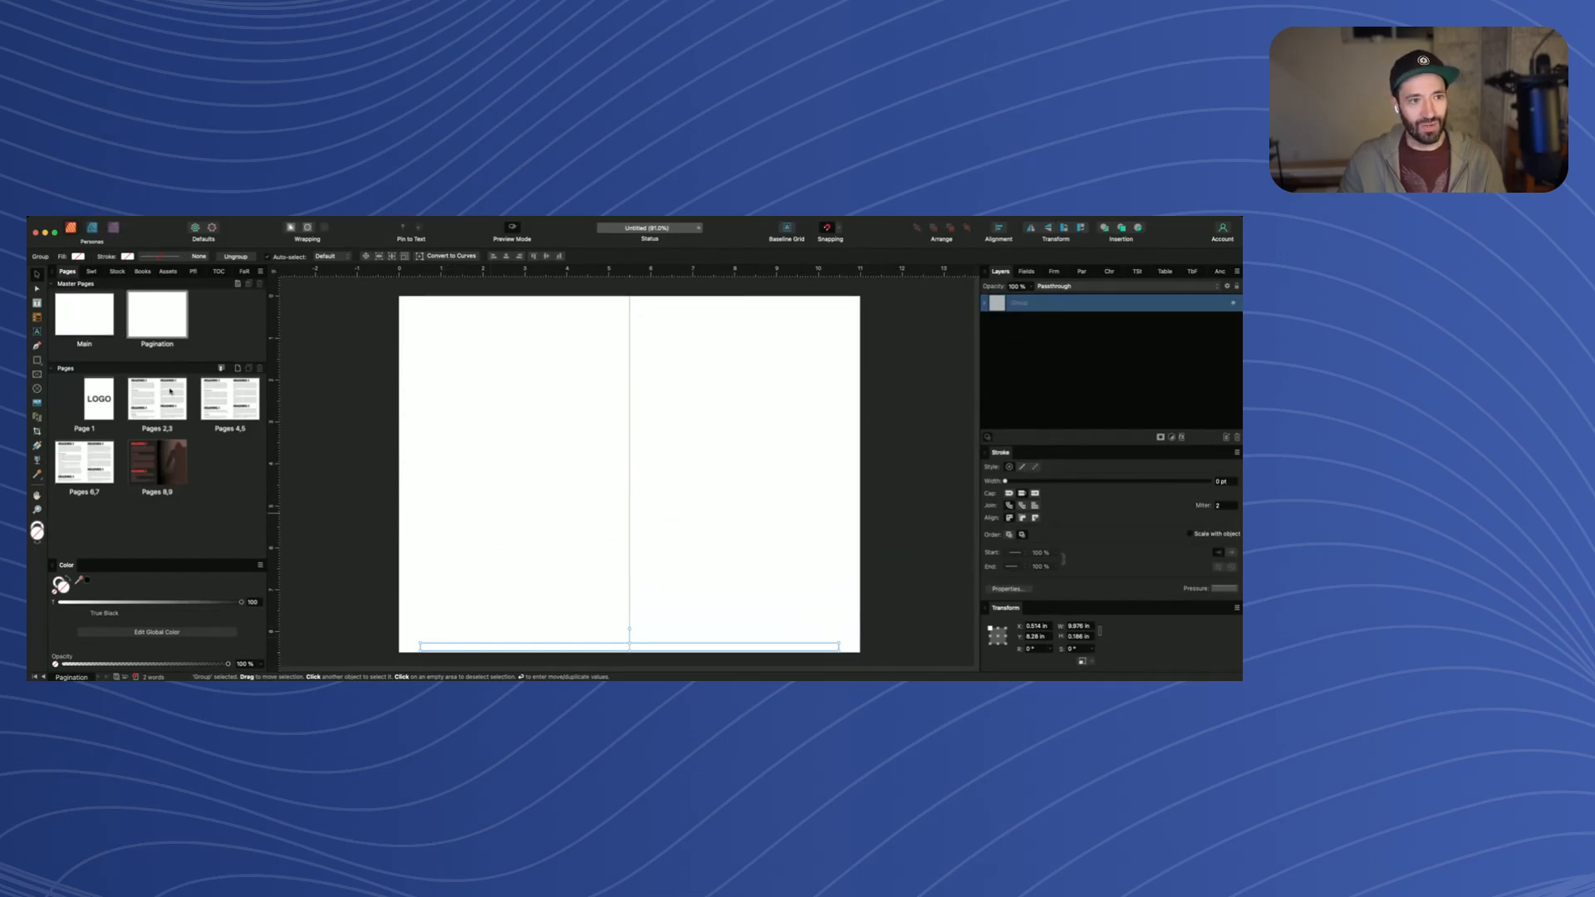
Apply the Pagination master page to the Main master page
click(91, 329)
click(157, 401)
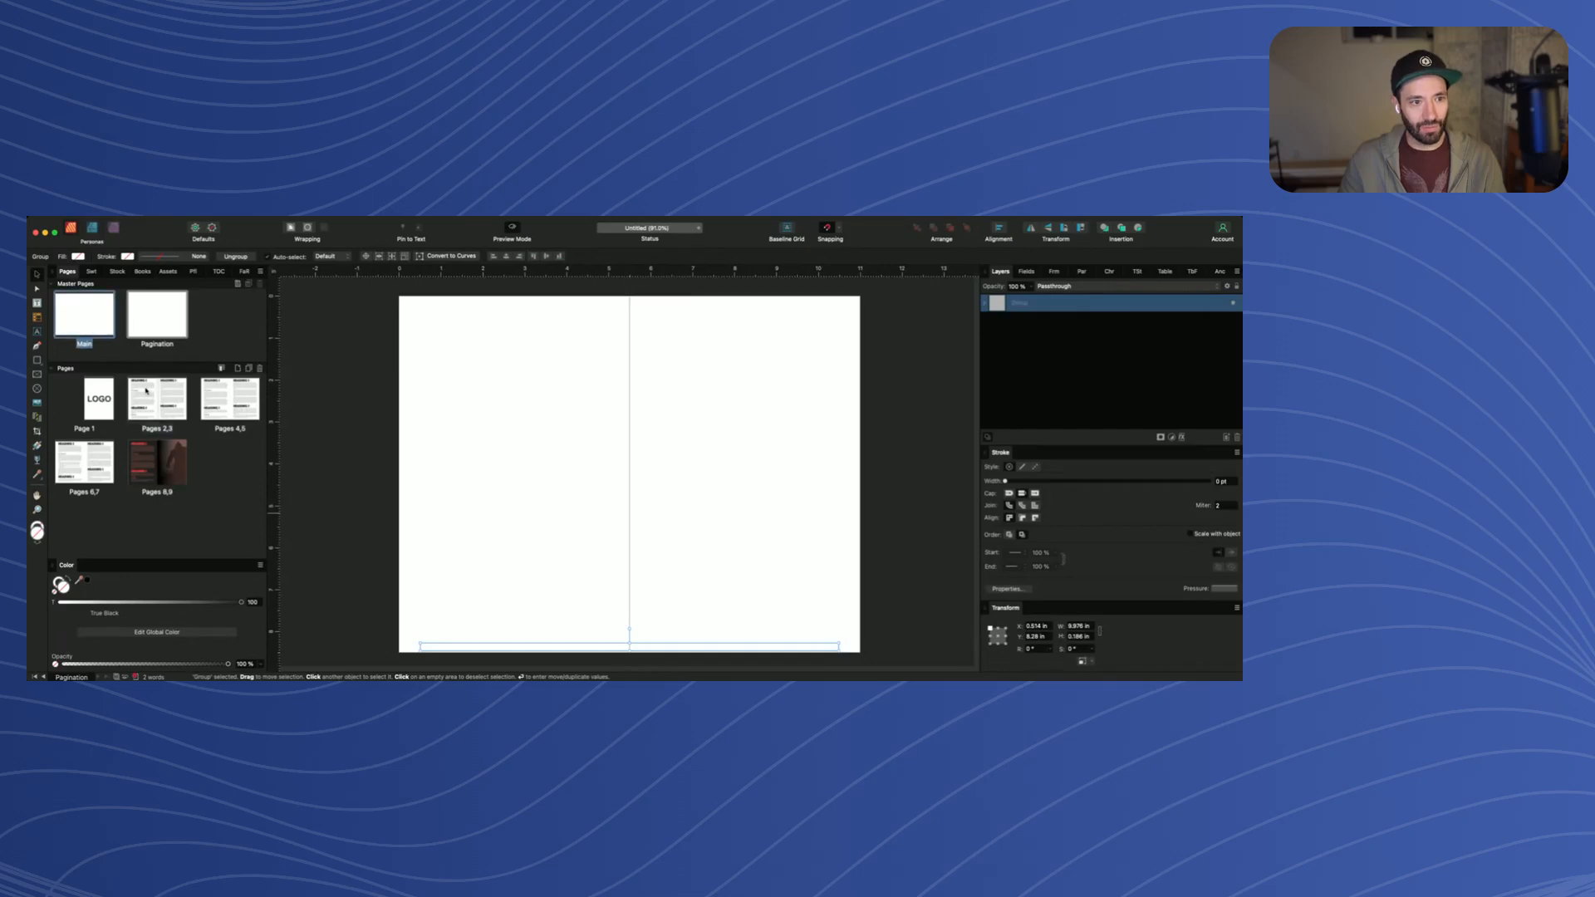
shift+click(107, 472)
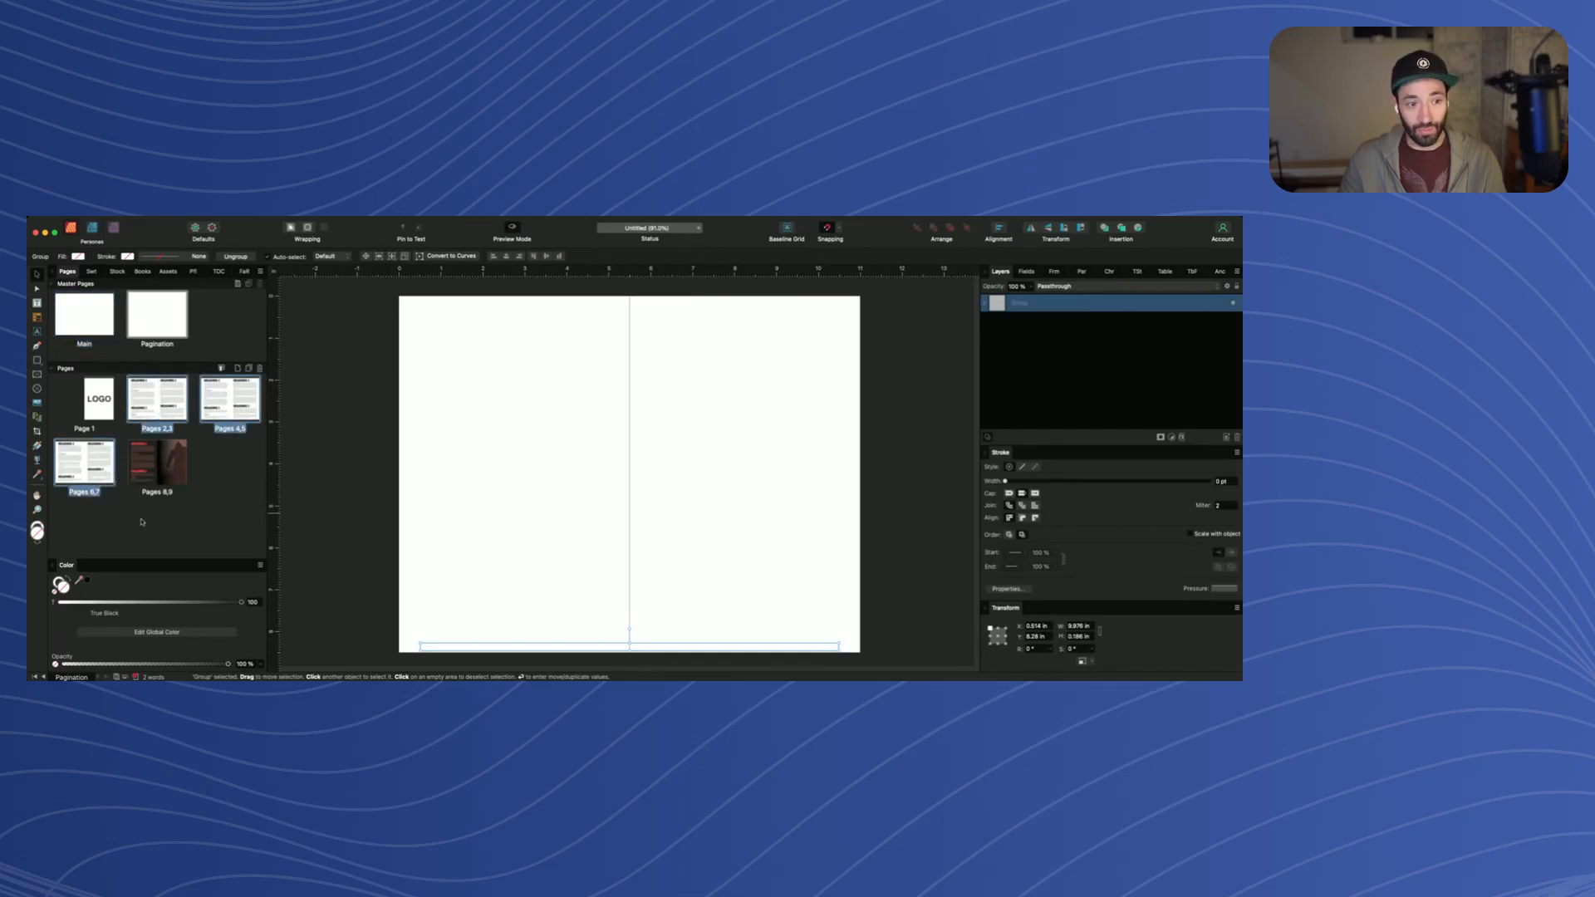
click(91, 314)
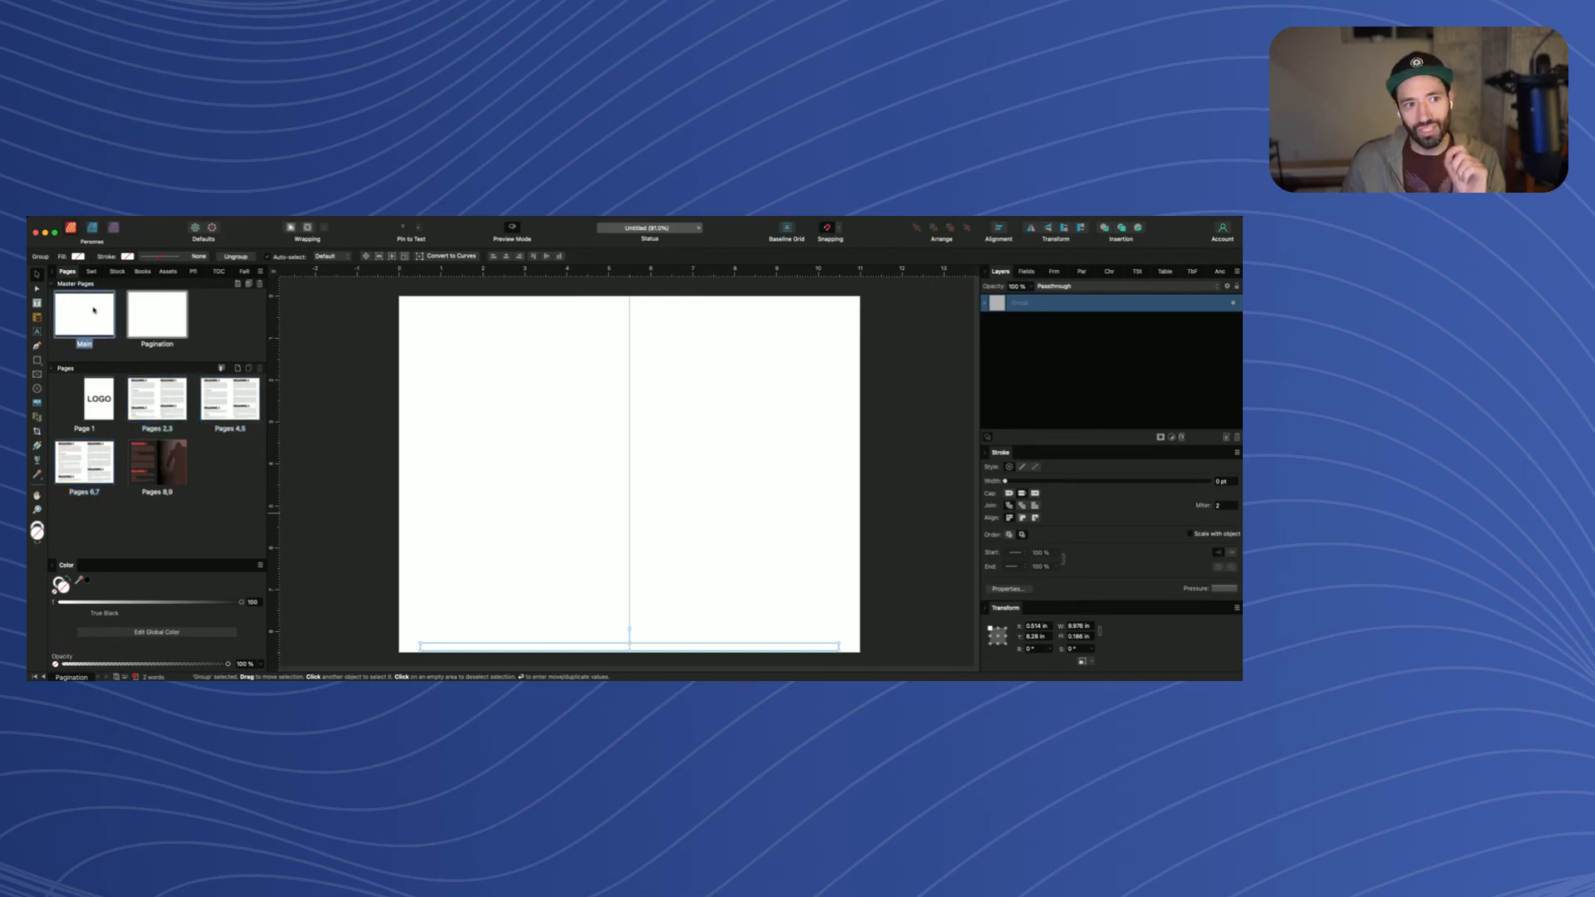
click(246, 374)
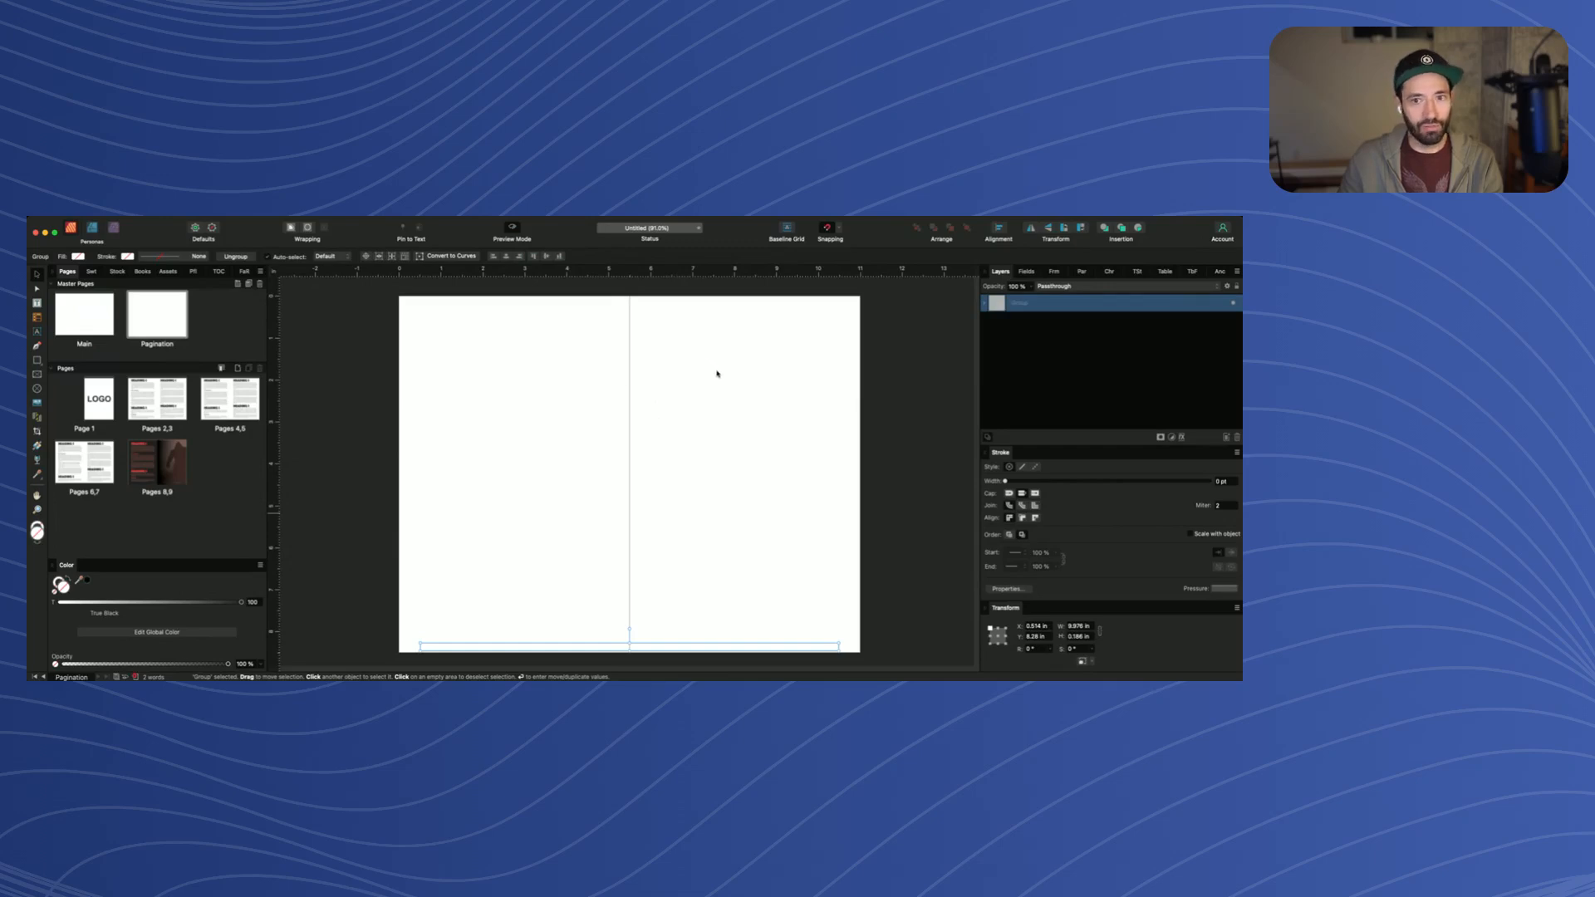
Open the Main master and move its Pagination layer forward above the white background rectangle
double_click(85, 328)
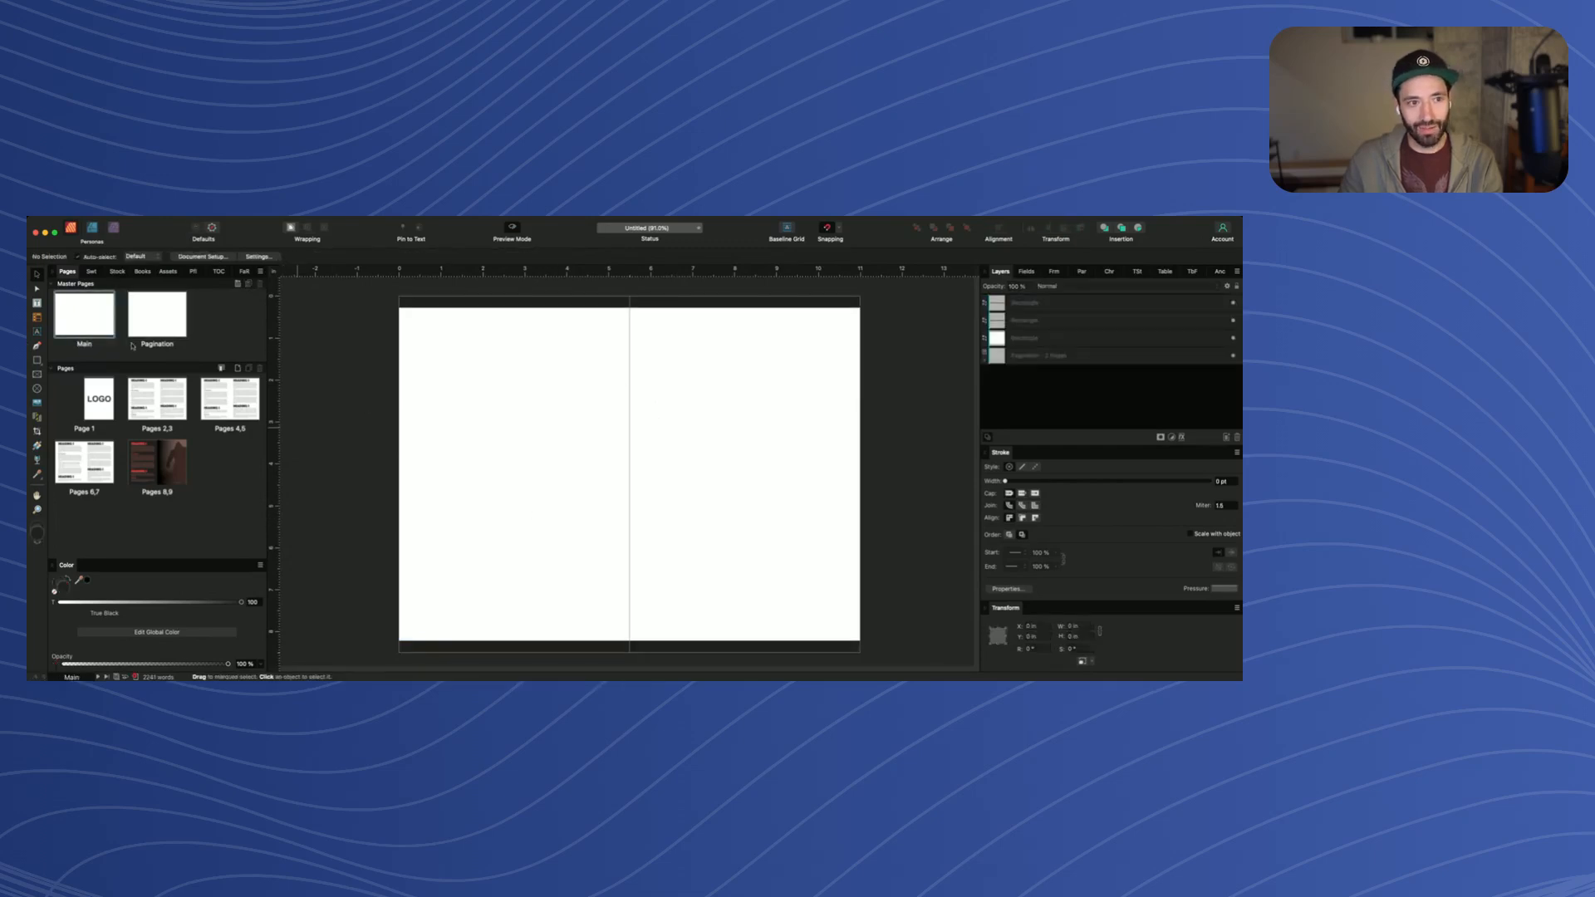
click(1046, 357)
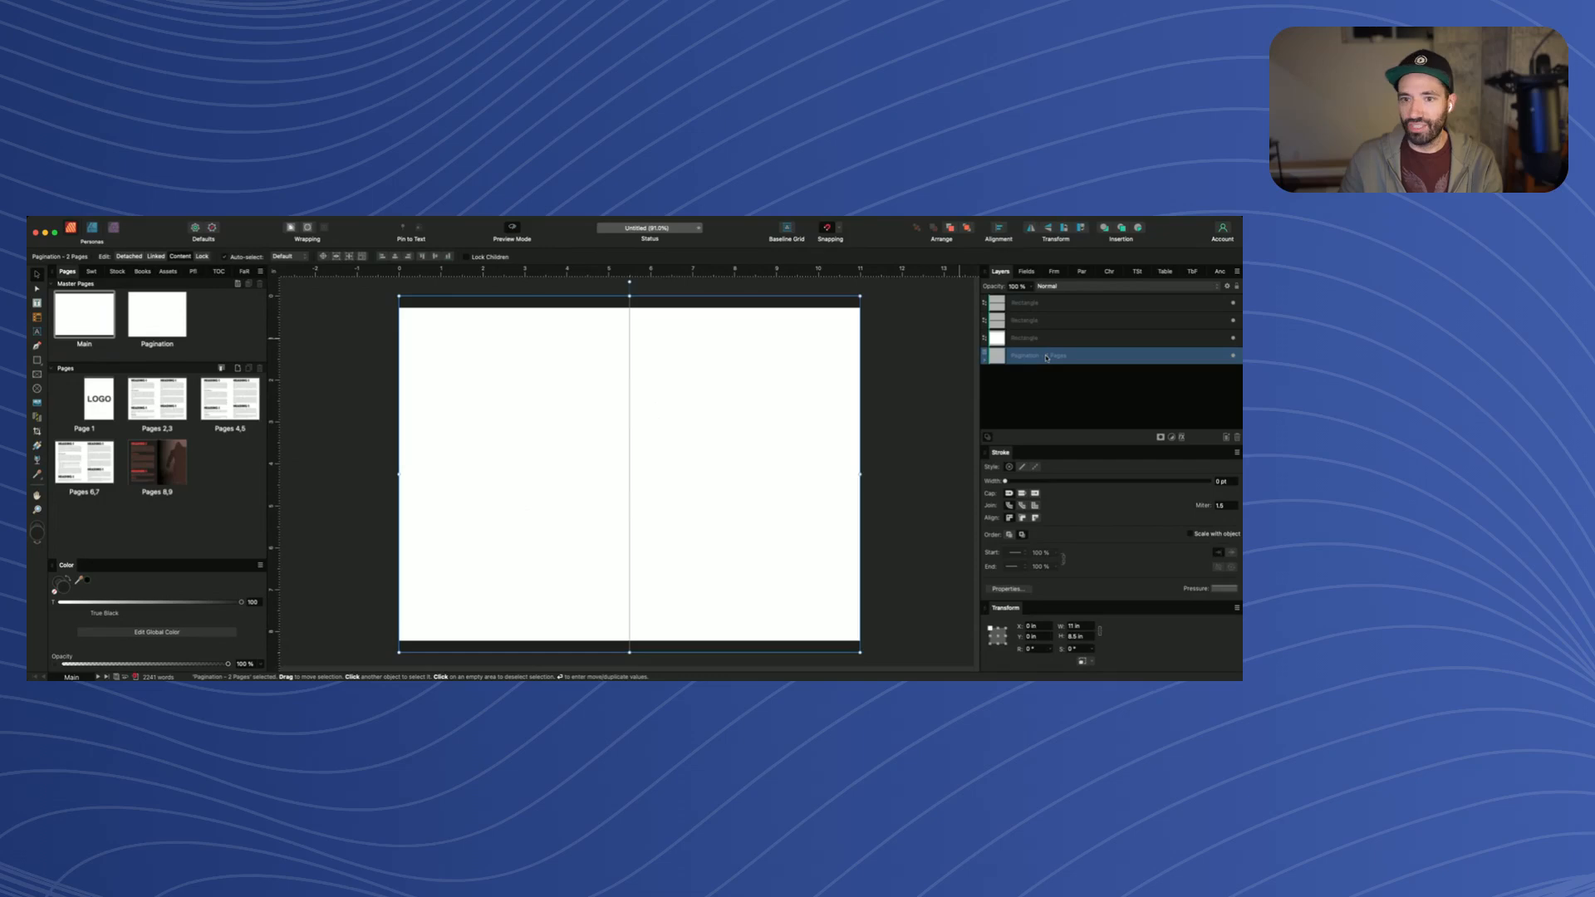
key(super+bracketright)
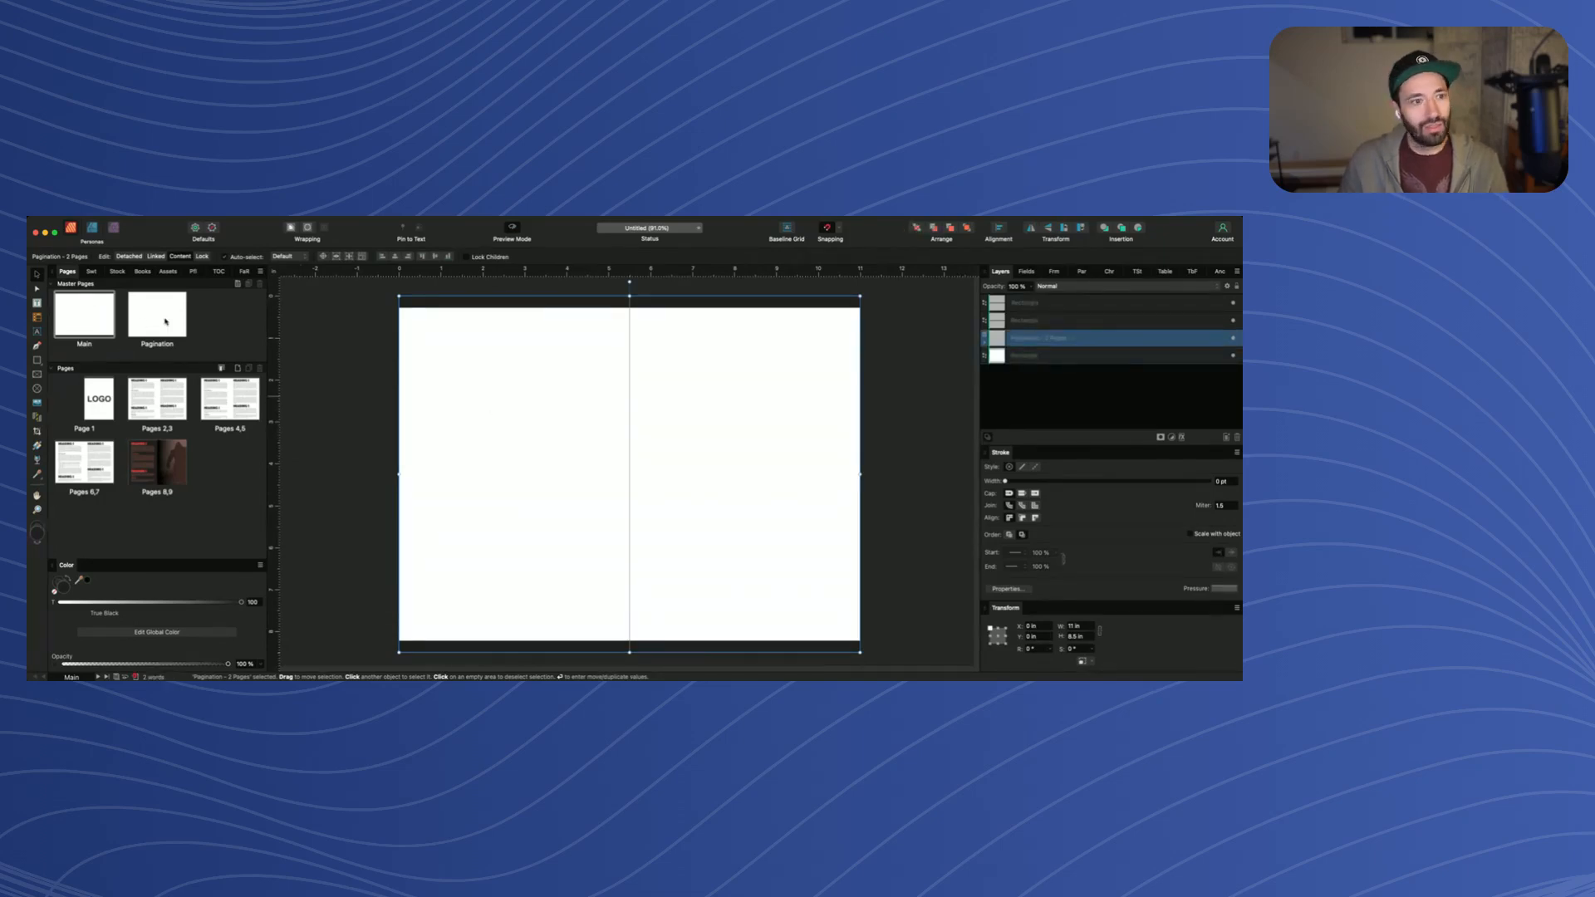
Bring the Pagination layer forward to the front of the Main master's stack, above both black bars
key(super+bracketright)
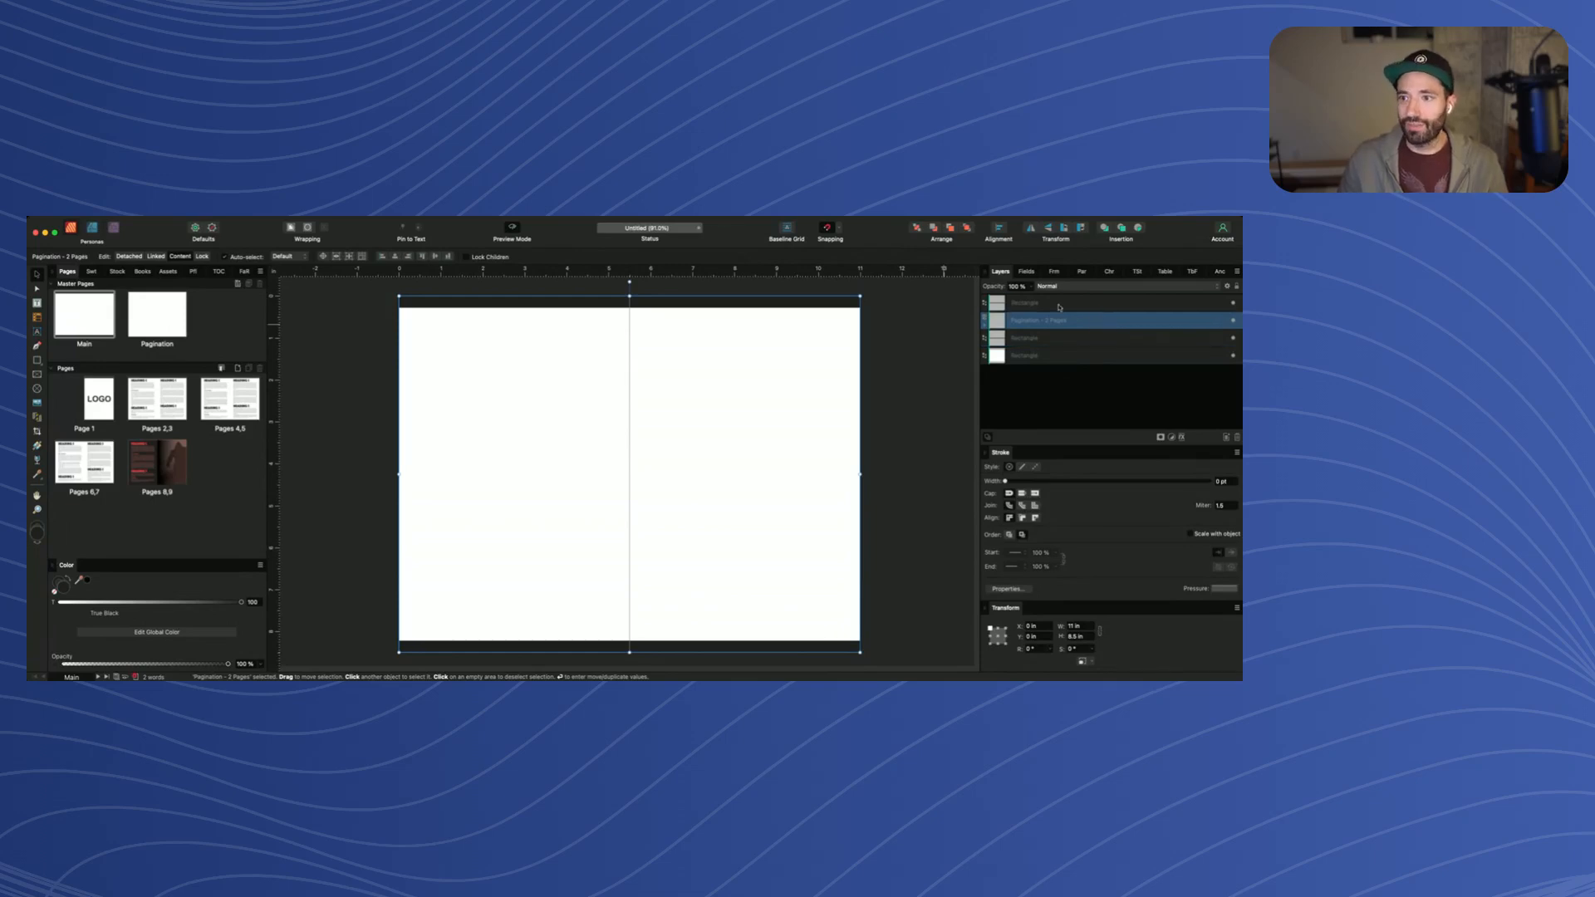
key(super+bracketright)
click(876, 404)
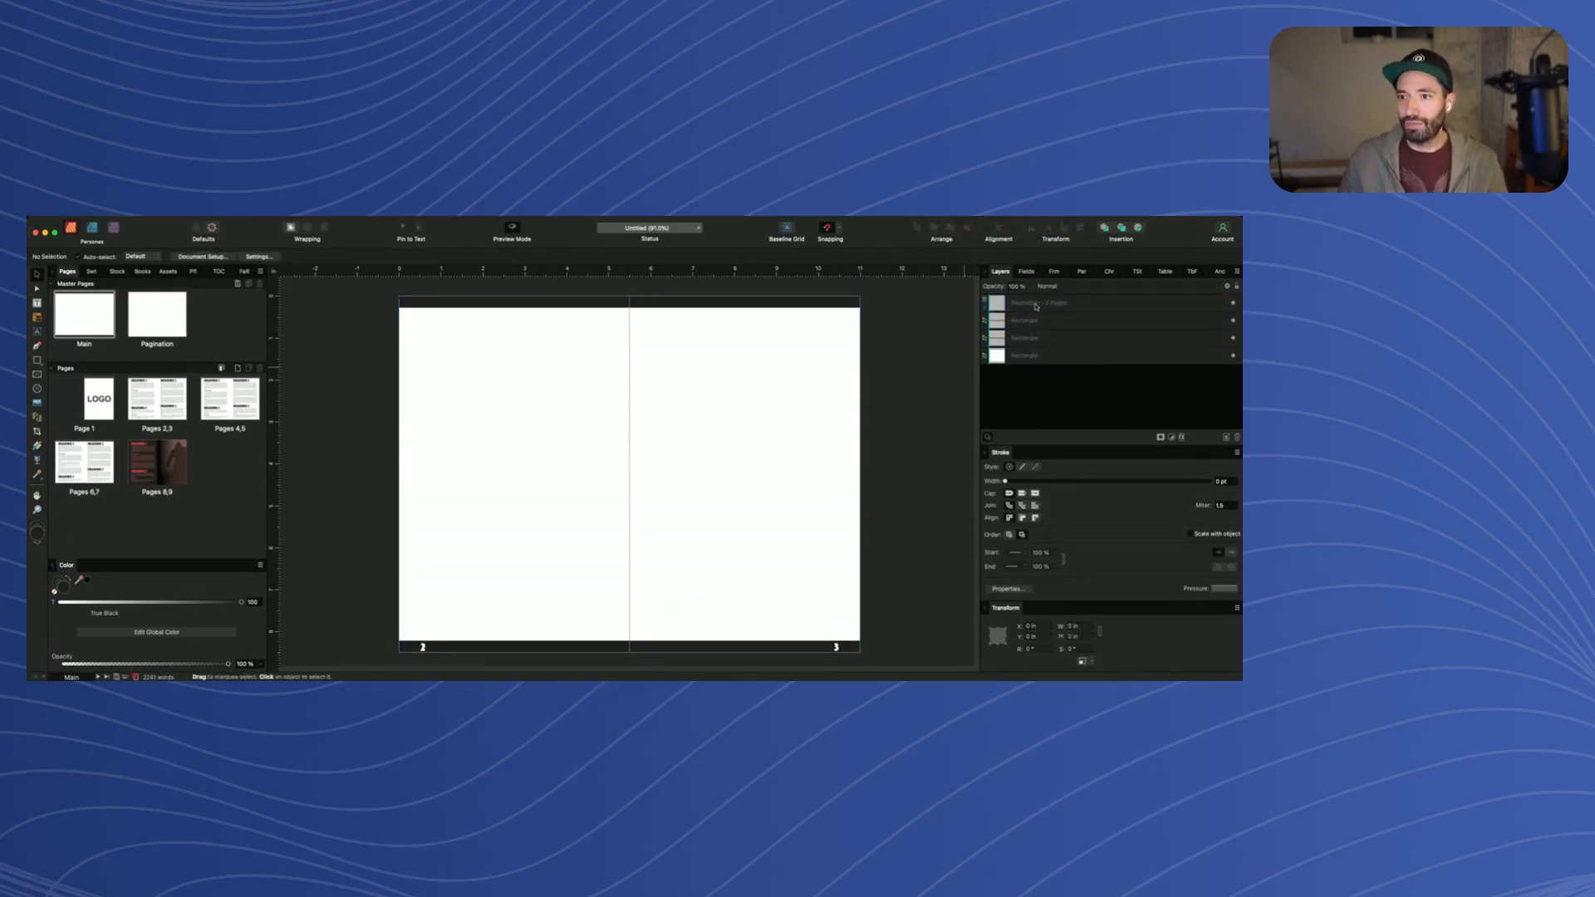
Rename the Main master's footer bar rectangle as bottom and its header bar rectangle as top
click(1028, 322)
double_click(1028, 322)
text(bottom)
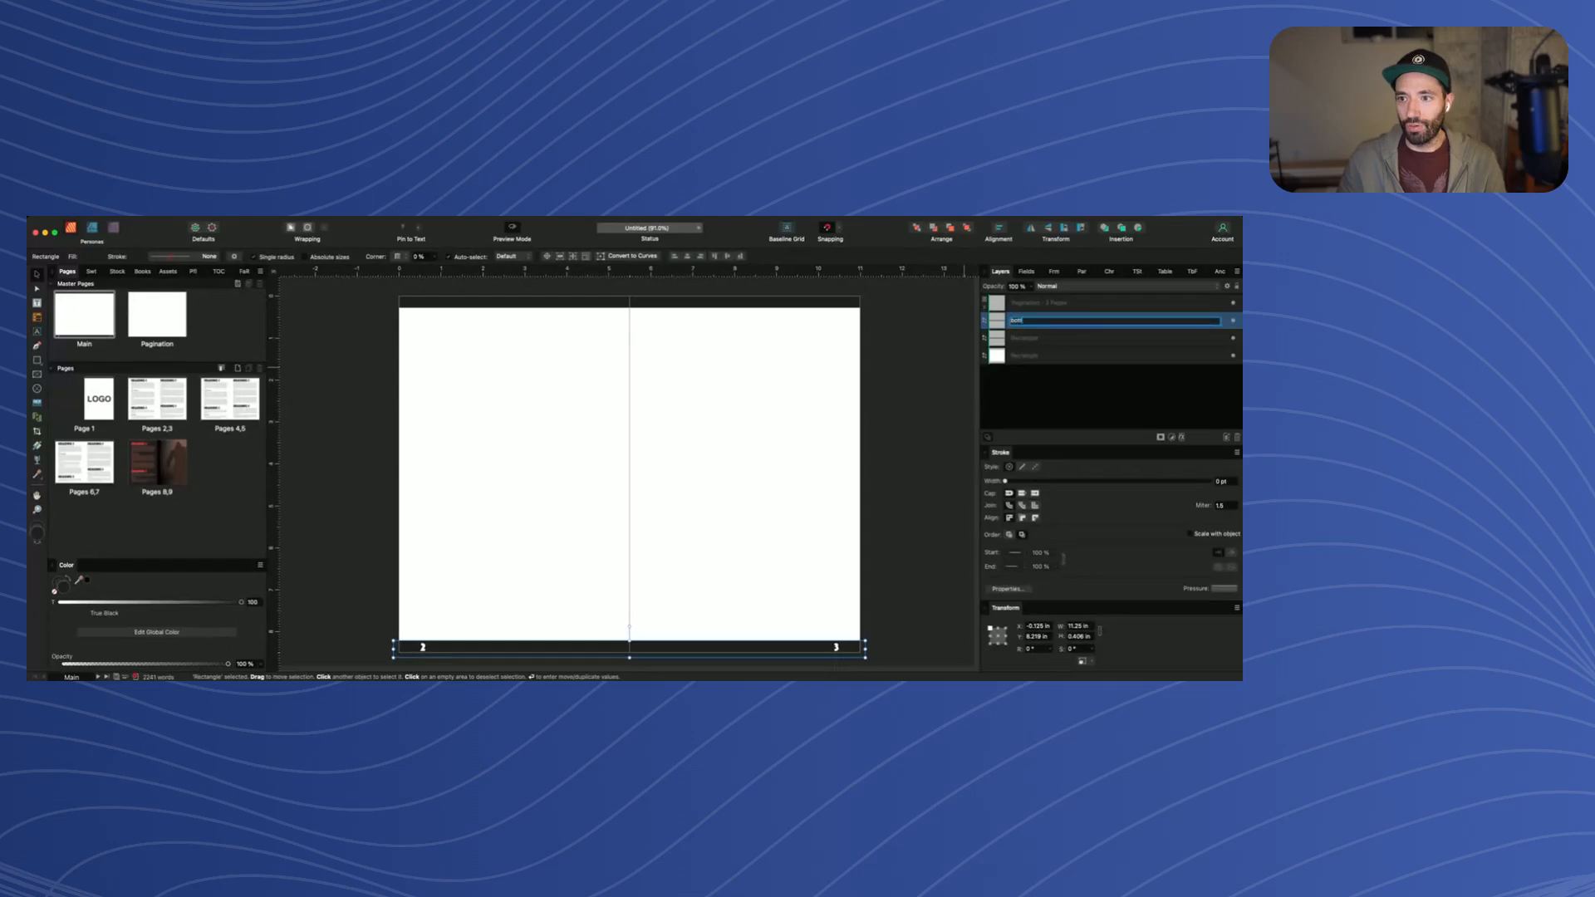
key(Return)
click(1027, 339)
double_click(1026, 339)
text(top)
key(Return)
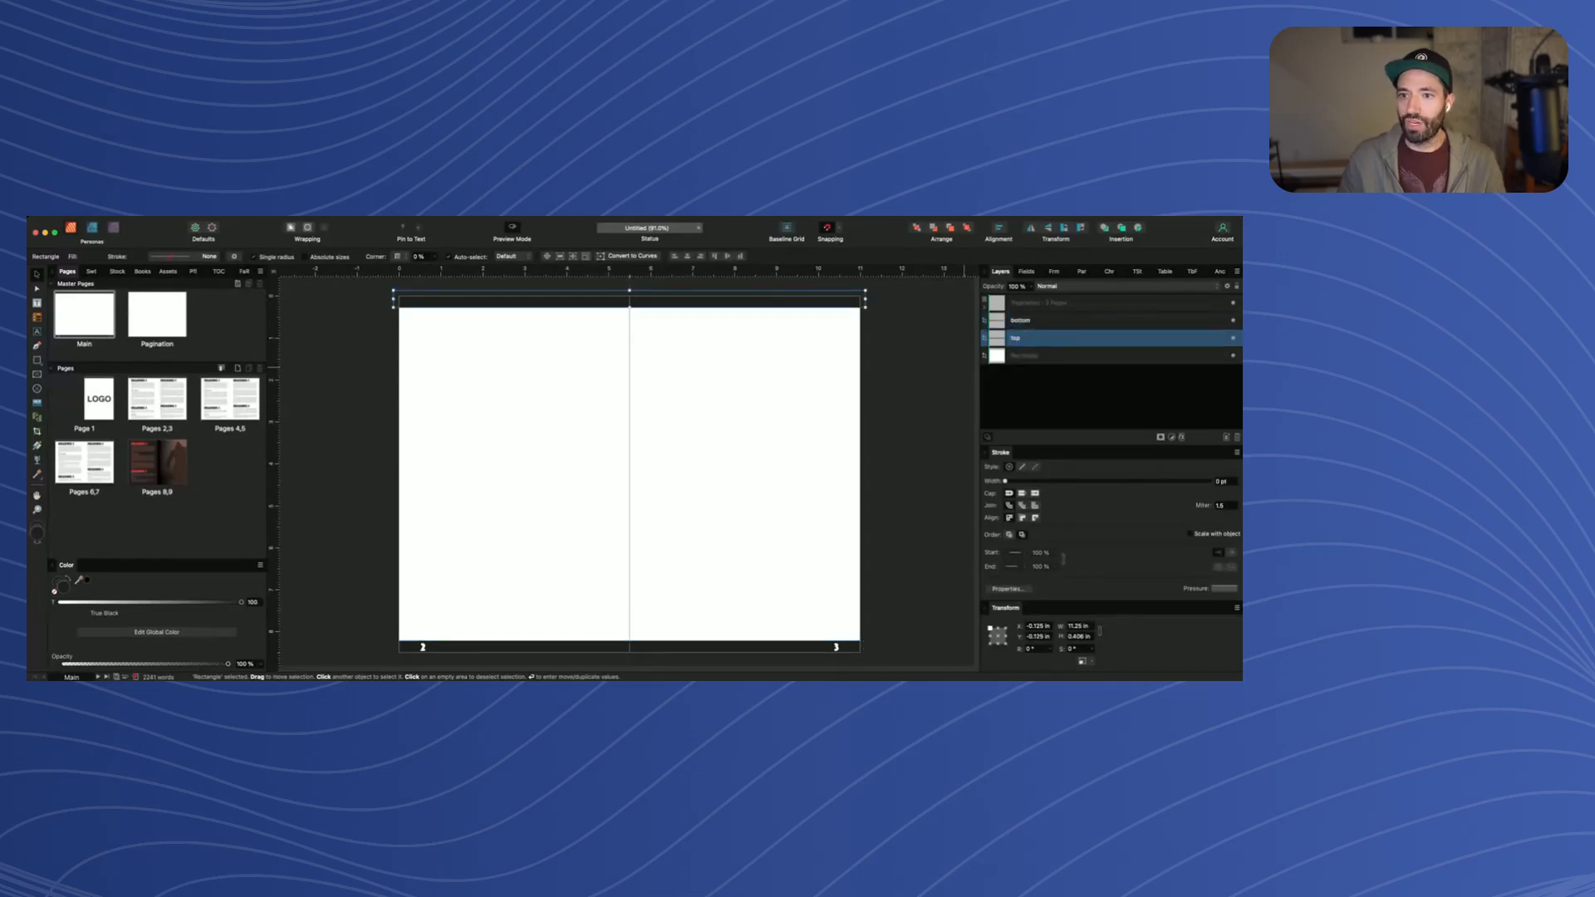
Compare the footer of pages 2,3 with the Pagination layer and bottom bar on the Main master
click(1032, 303)
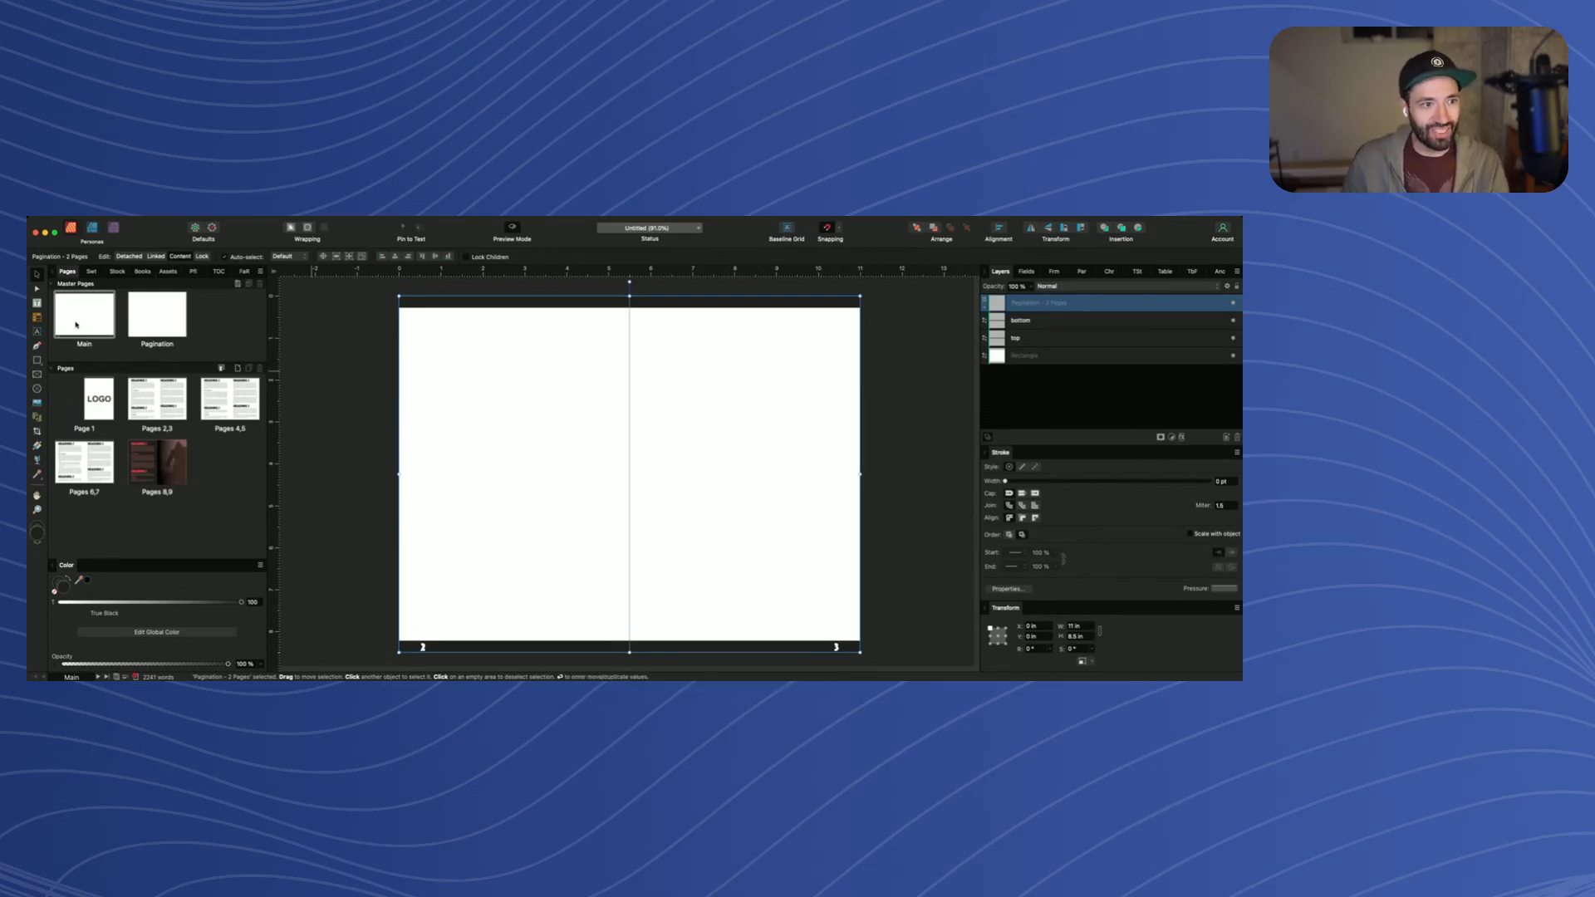
double_click(158, 407)
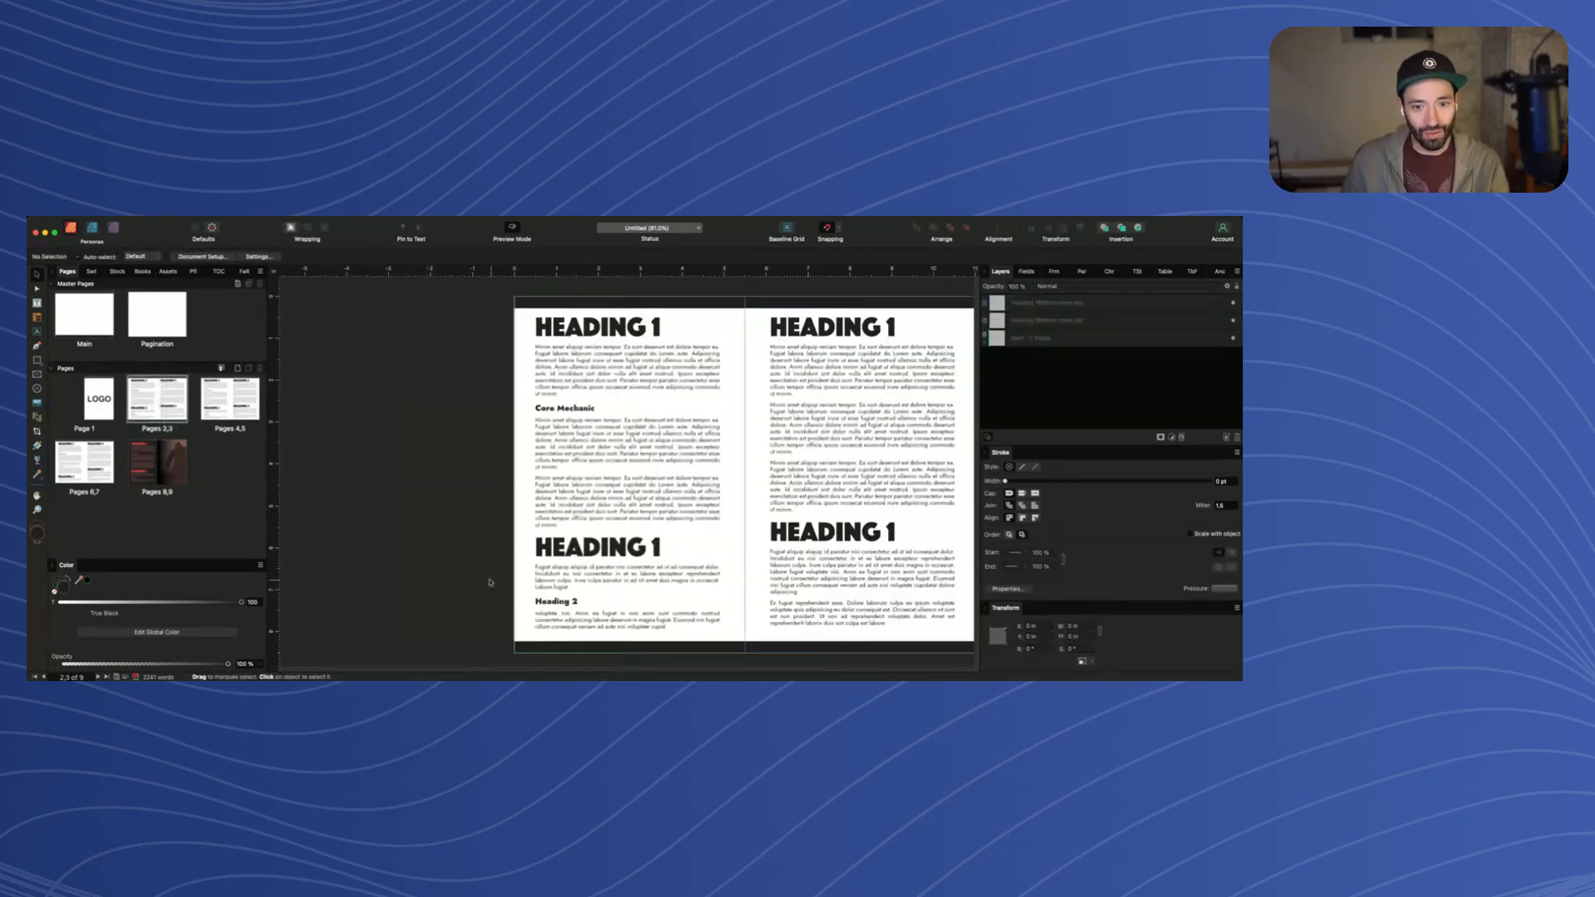
scroll(509, 410, right, 3)
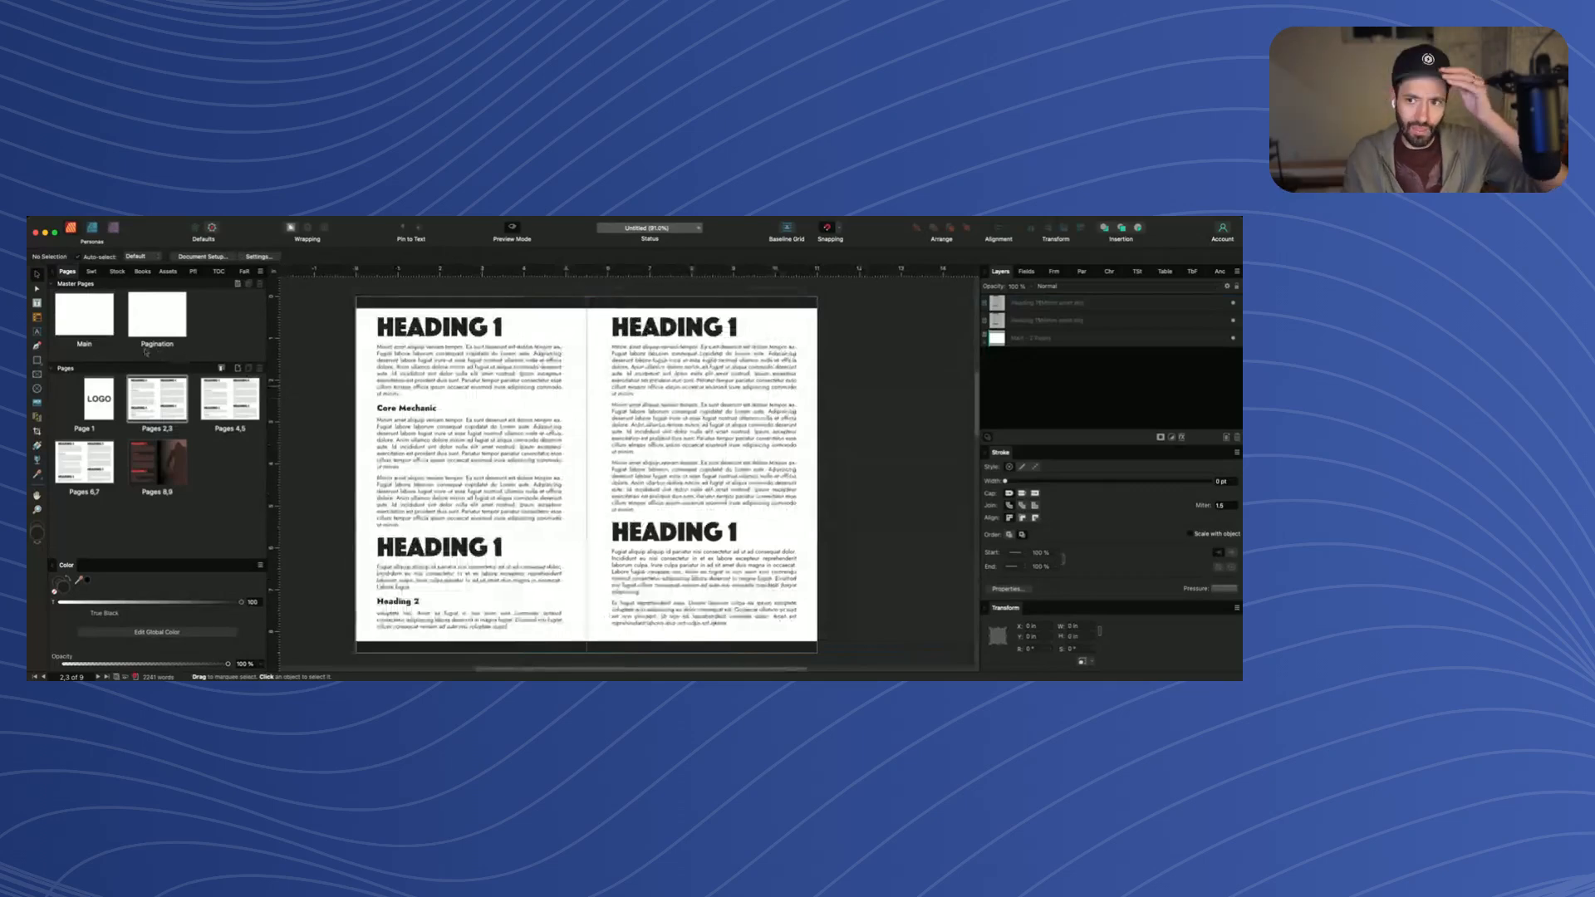
click(79, 310)
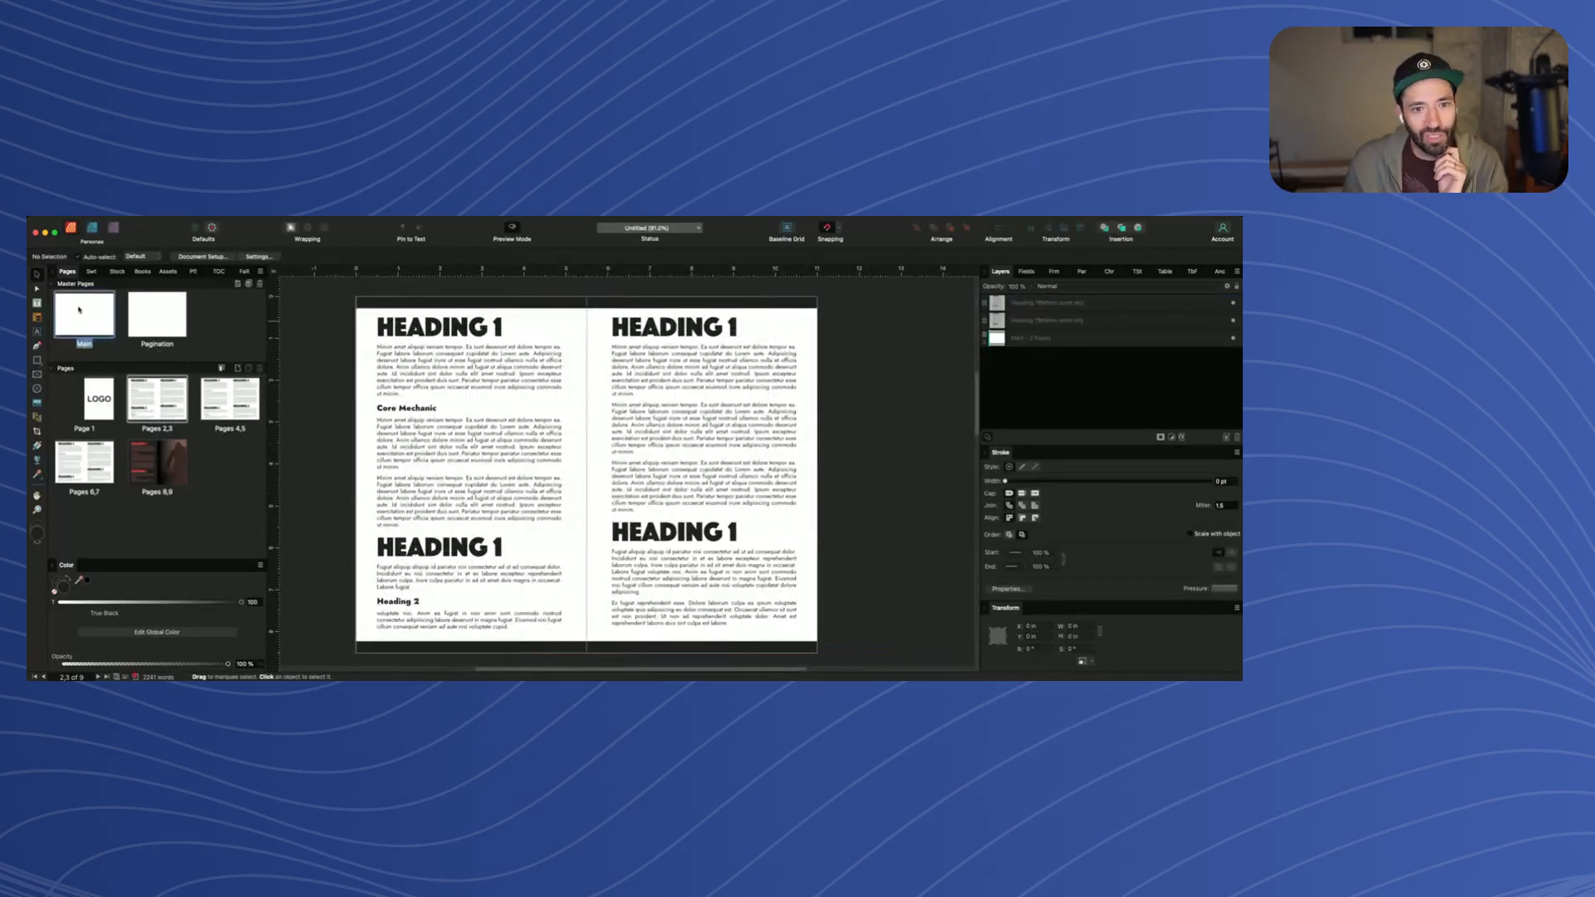
double_click(79, 310)
click(465, 647)
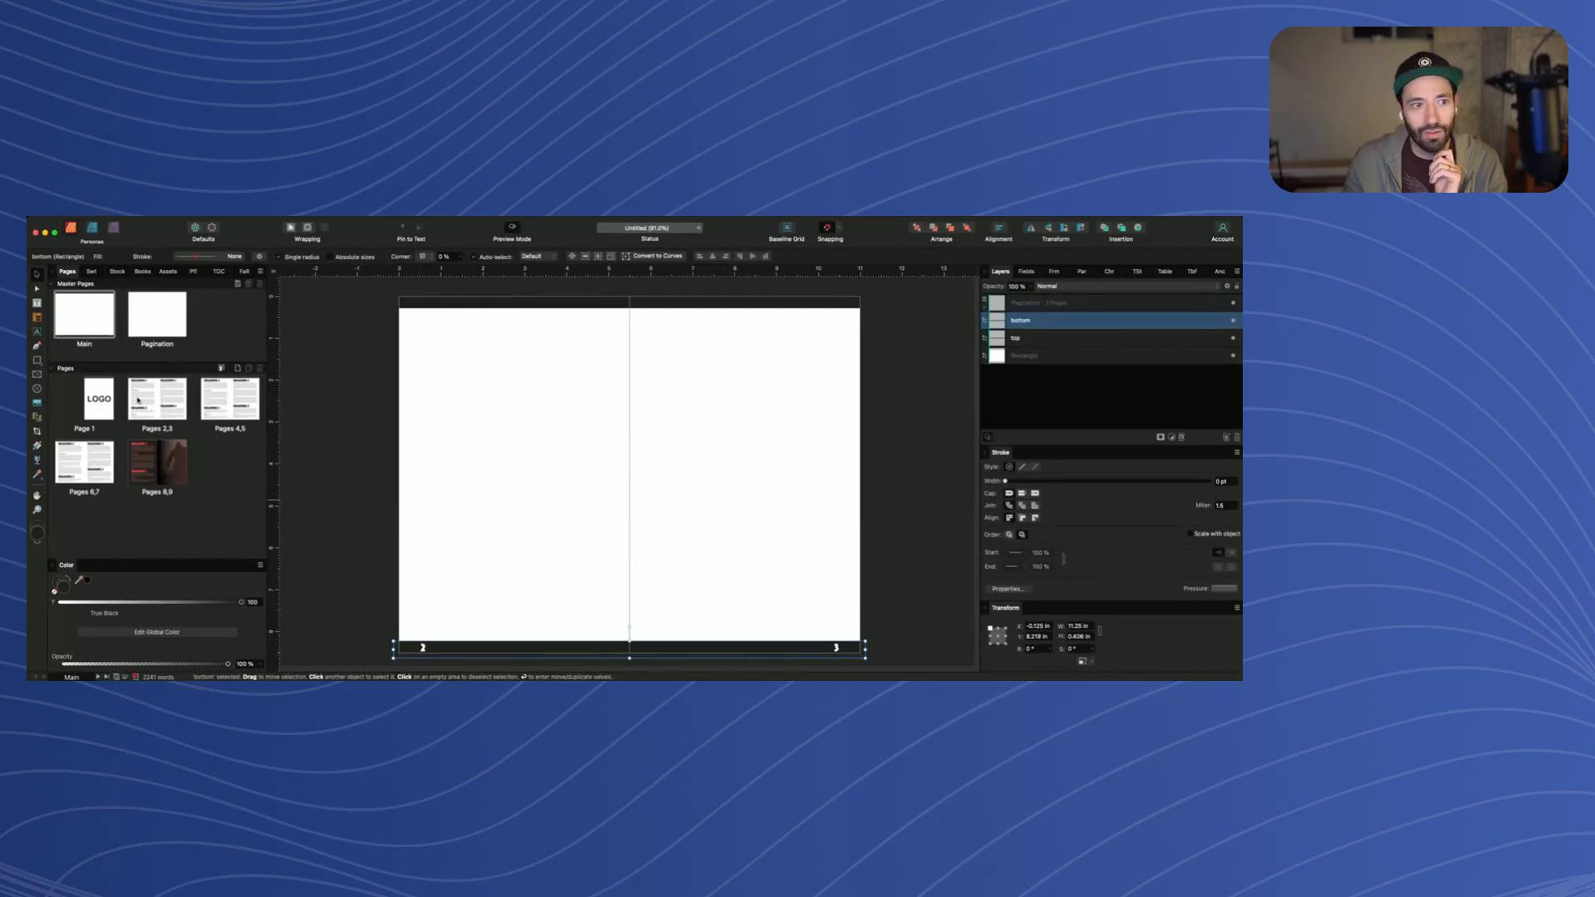
Select the spreads from pages 2,3 to 6,7, and open pages 2,3 to check their footer numbers
click(140, 400)
shift+click(88, 463)
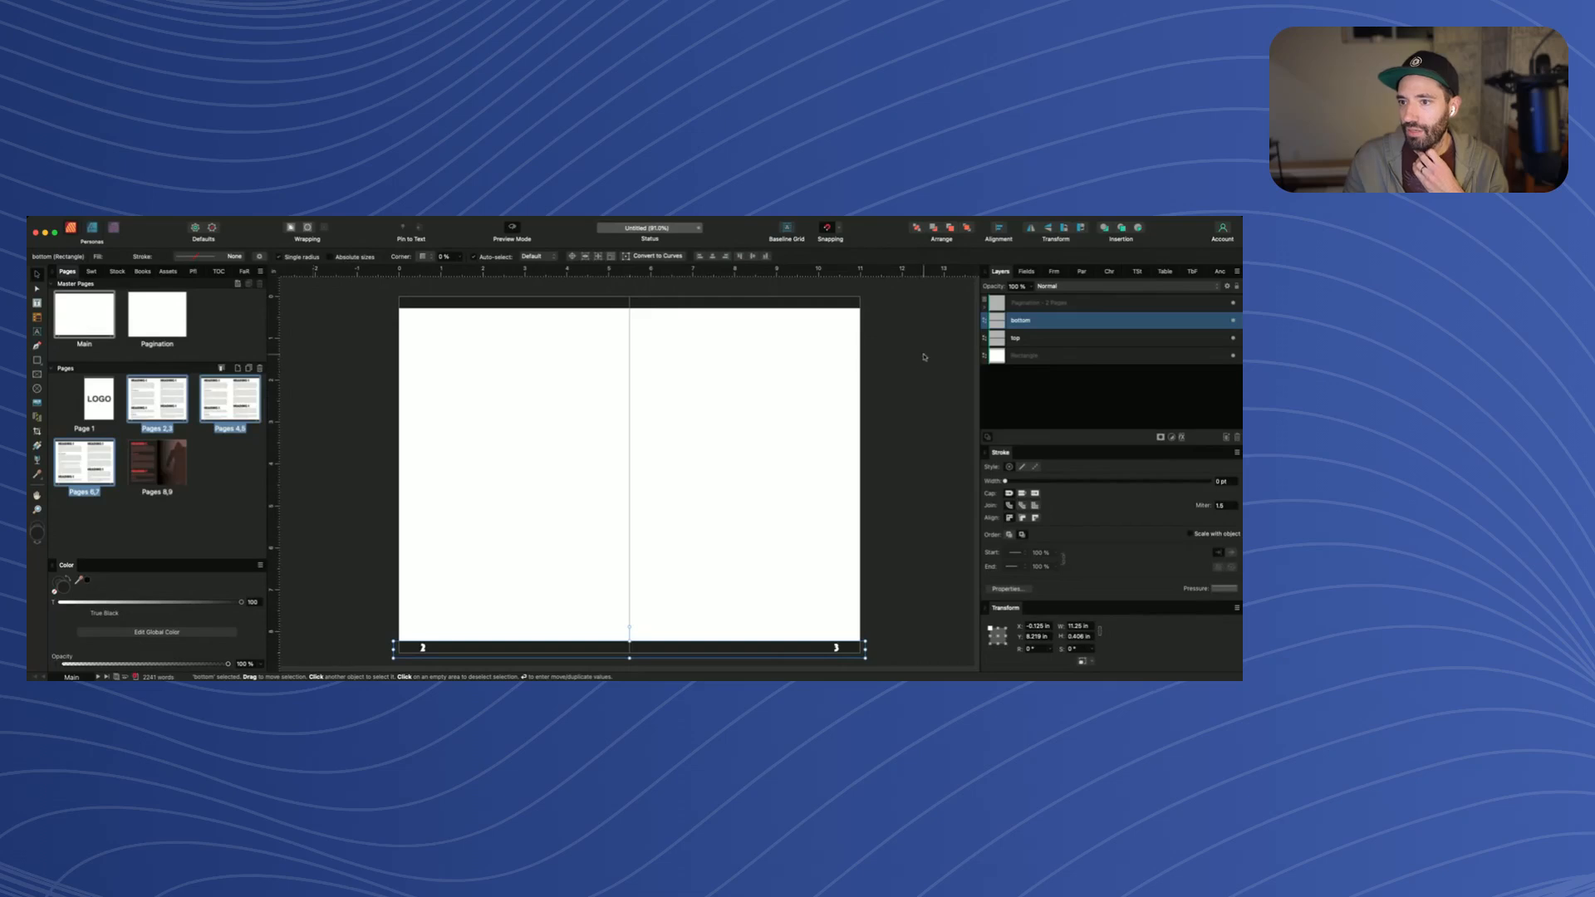
click(814, 374)
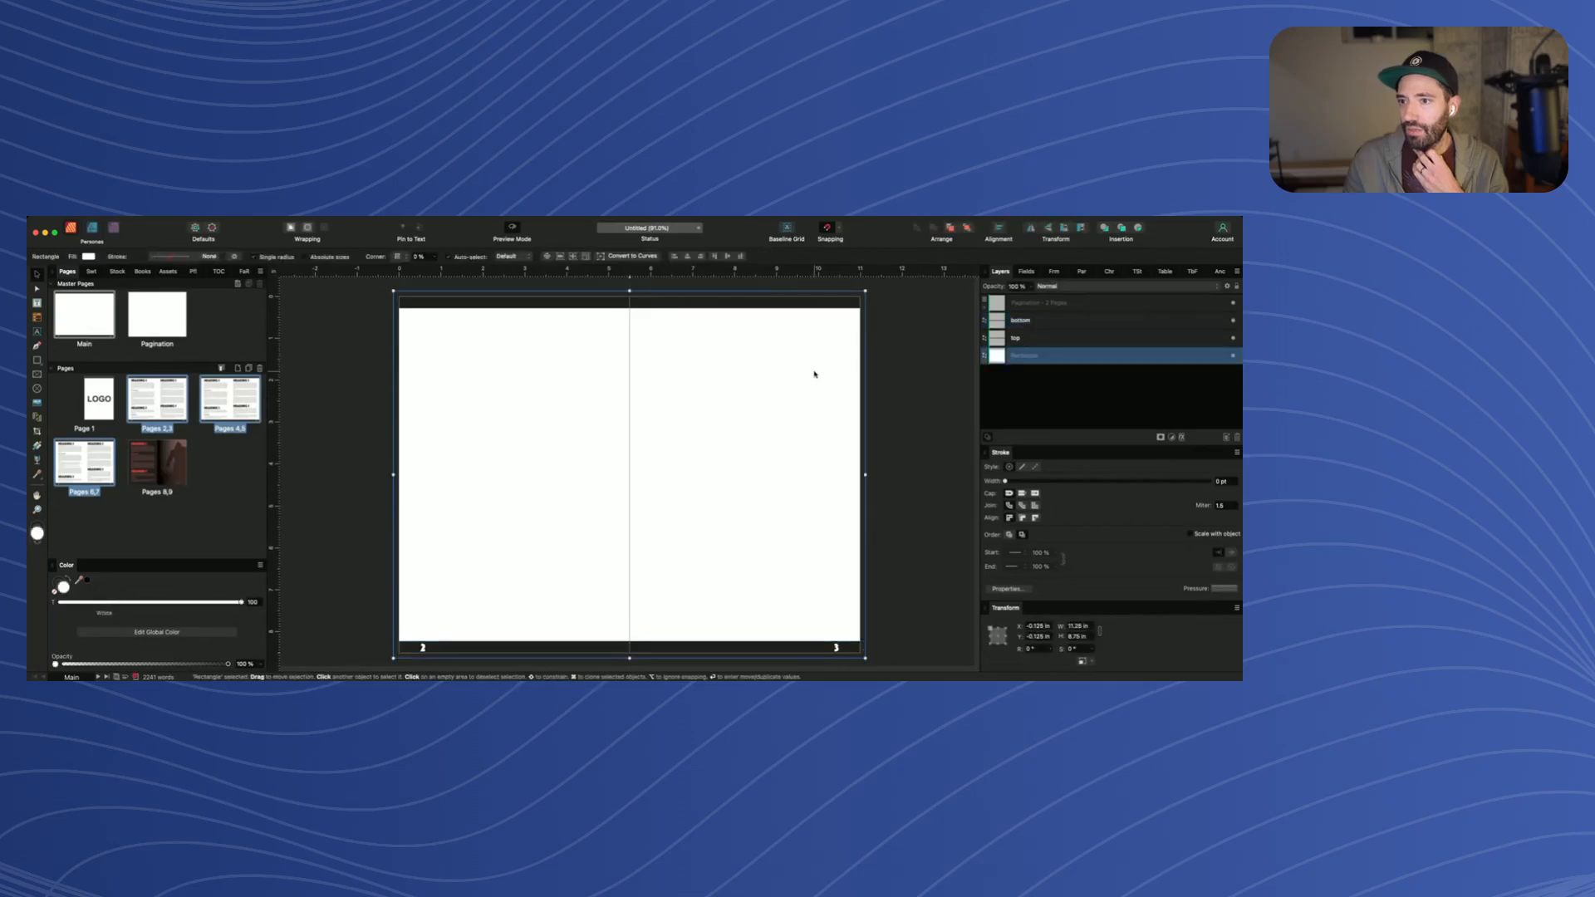
double_click(141, 405)
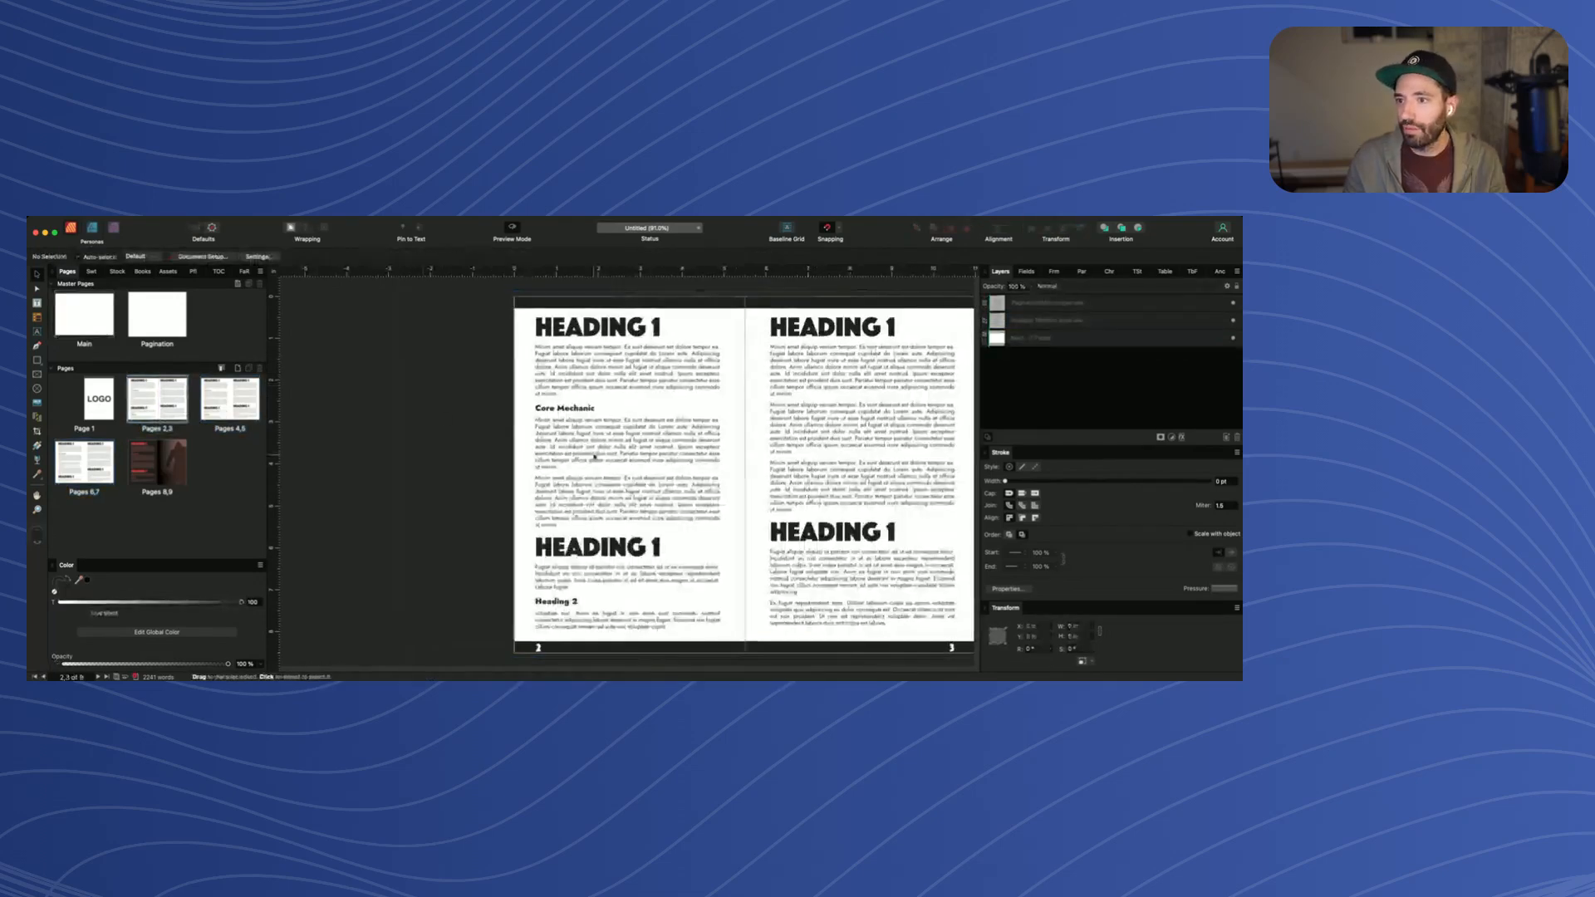
scroll(594, 456, right, 3)
scroll(548, 446, down, 3)
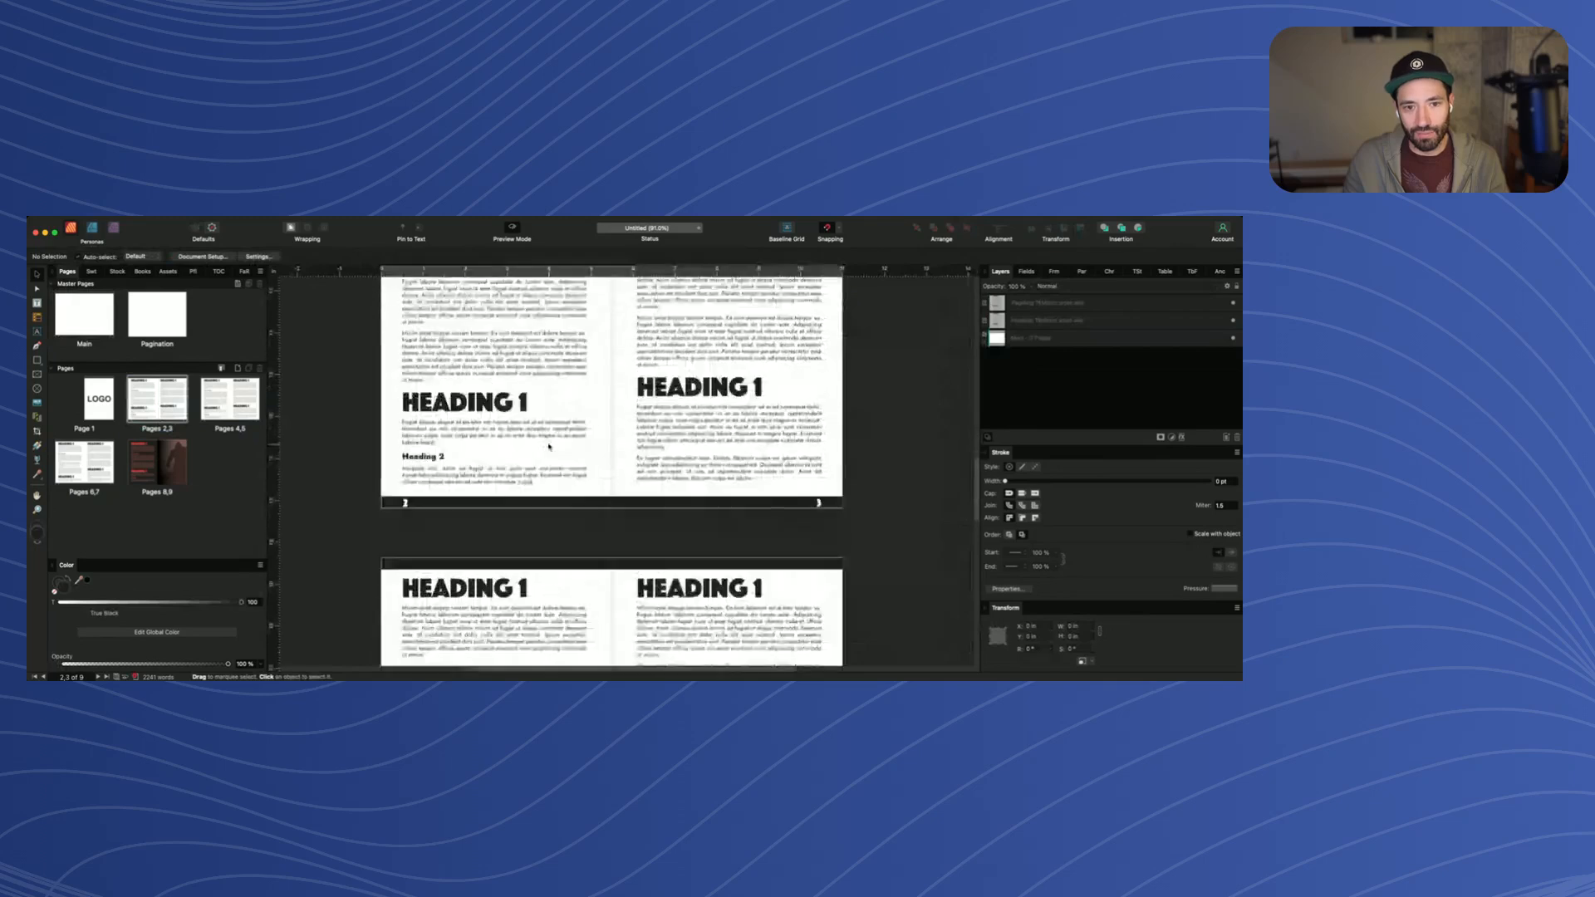
Select the left footer number on pages 4,5 and examine it within the nested master layers
click(407, 502)
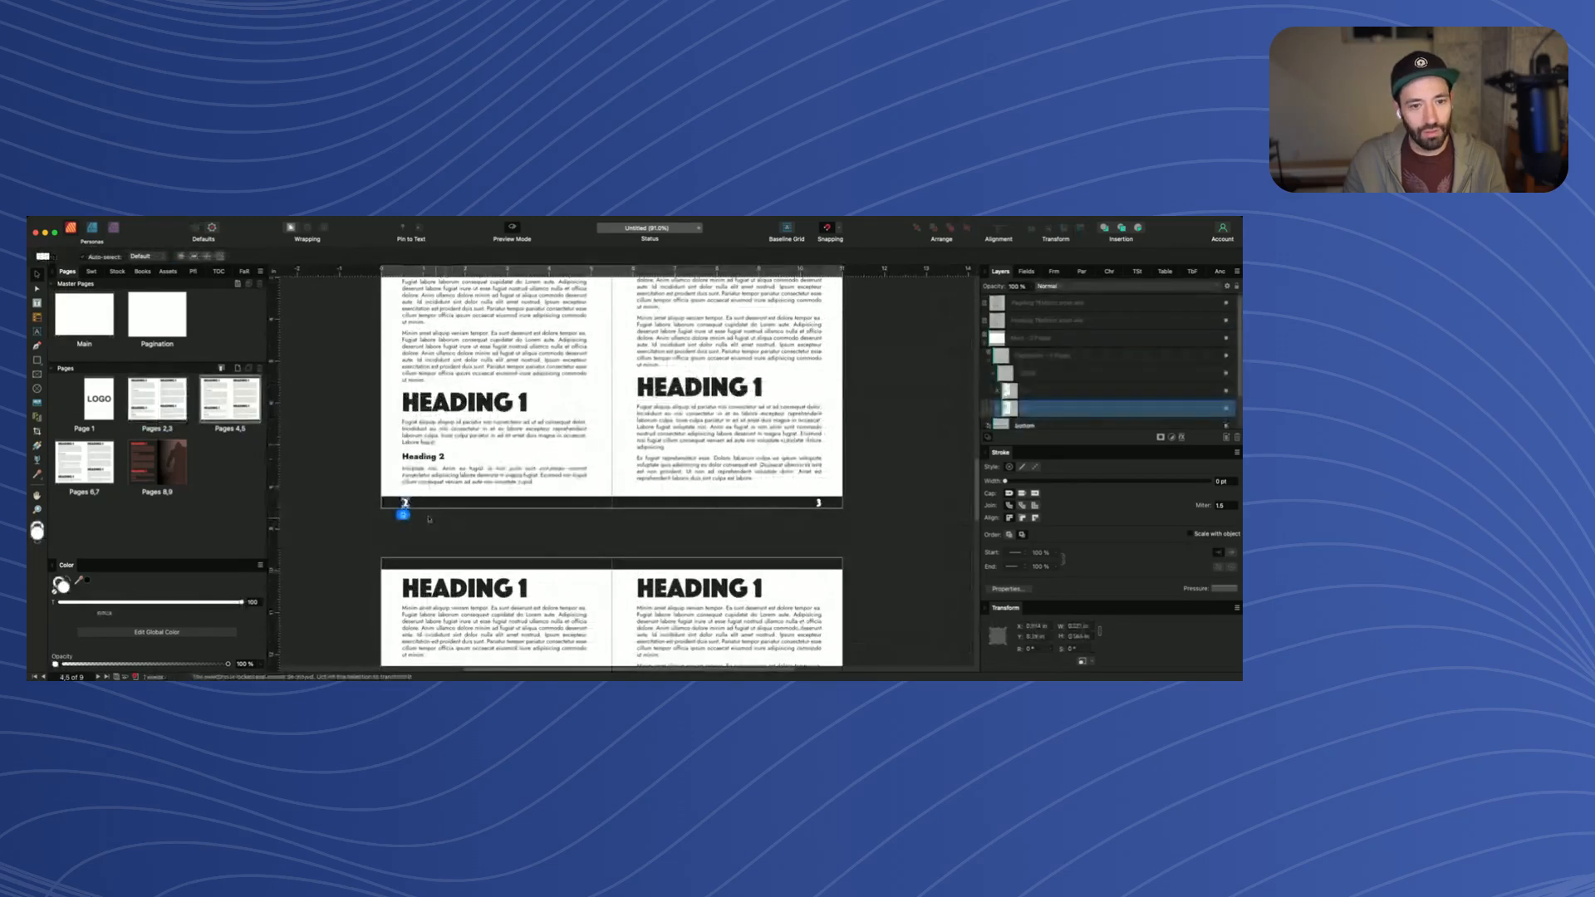
scroll(393, 503, up, 5)
scroll(444, 504, up, 8)
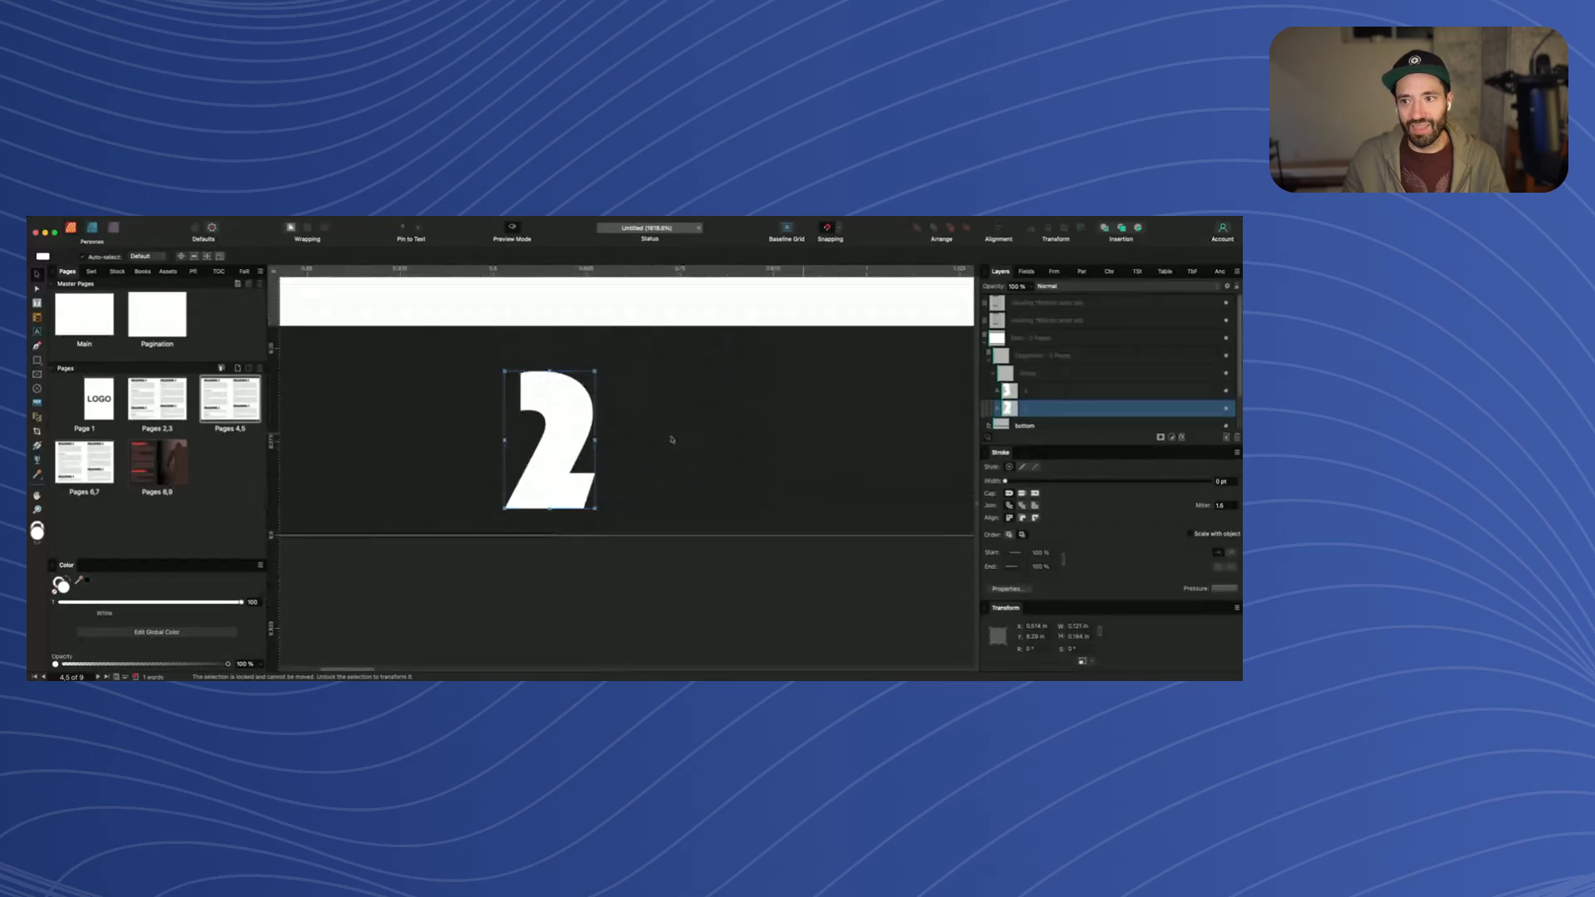
click(989, 339)
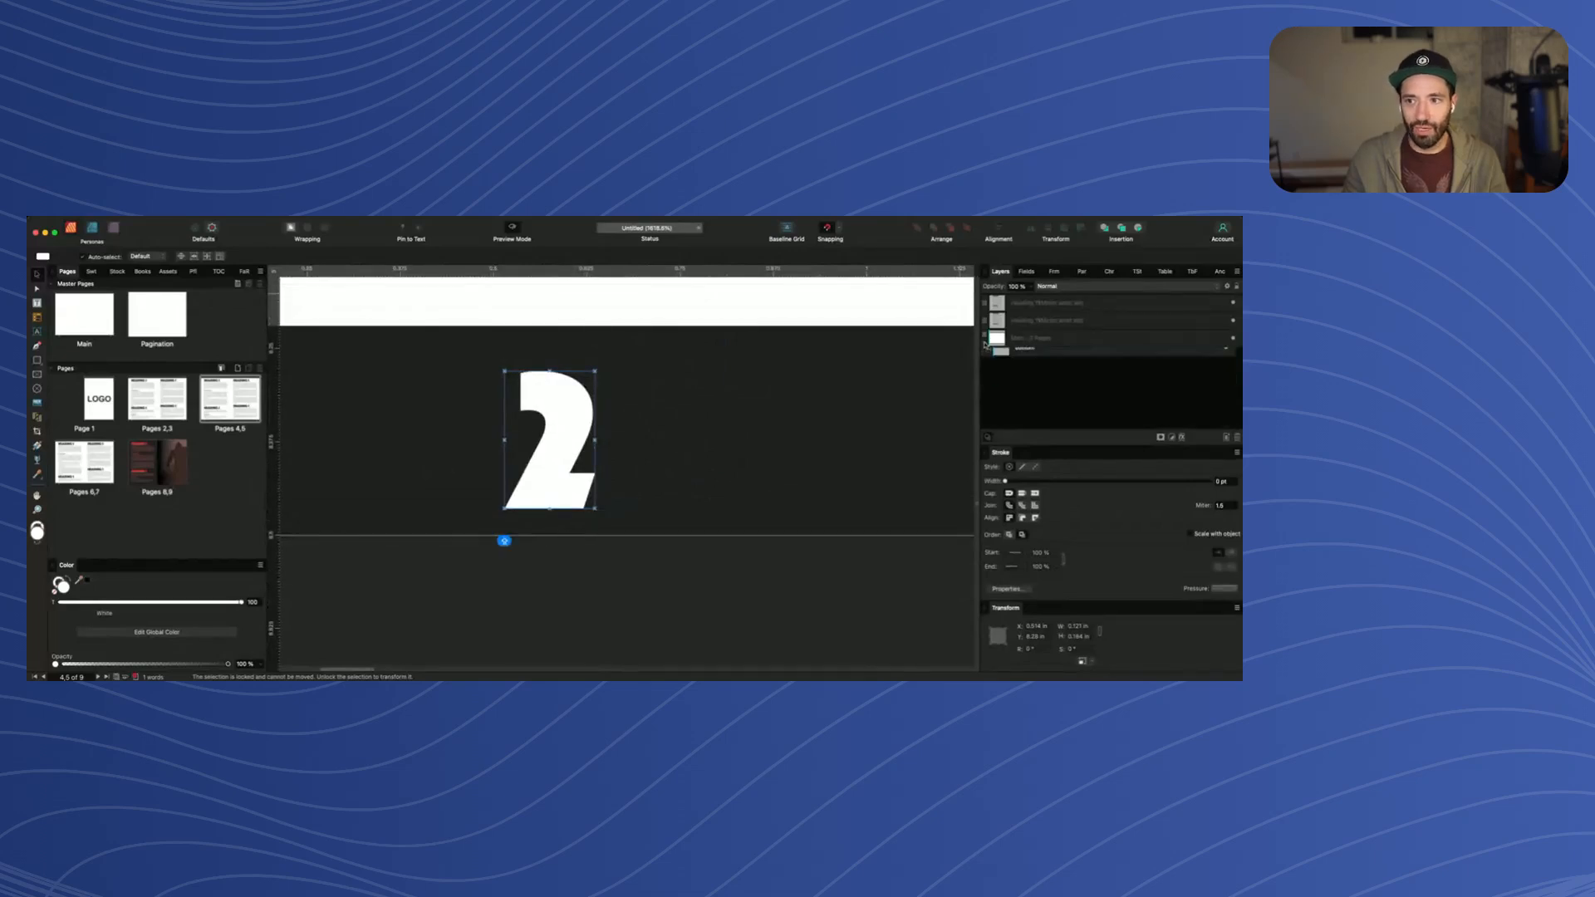
scroll(568, 447, up, 1)
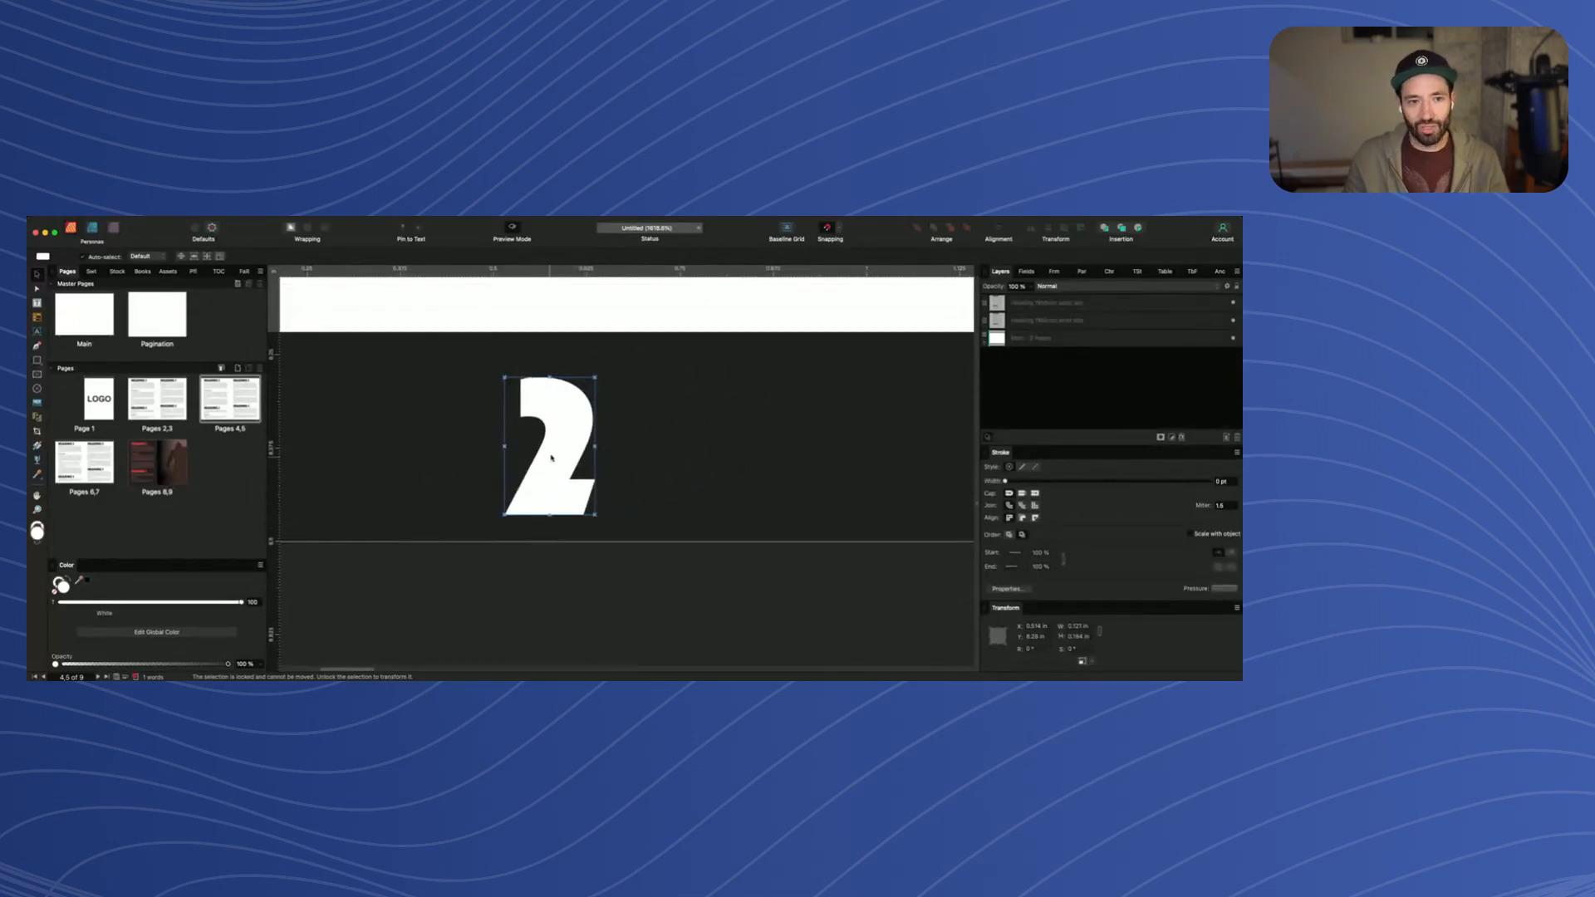
scroll(555, 465, down, 5)
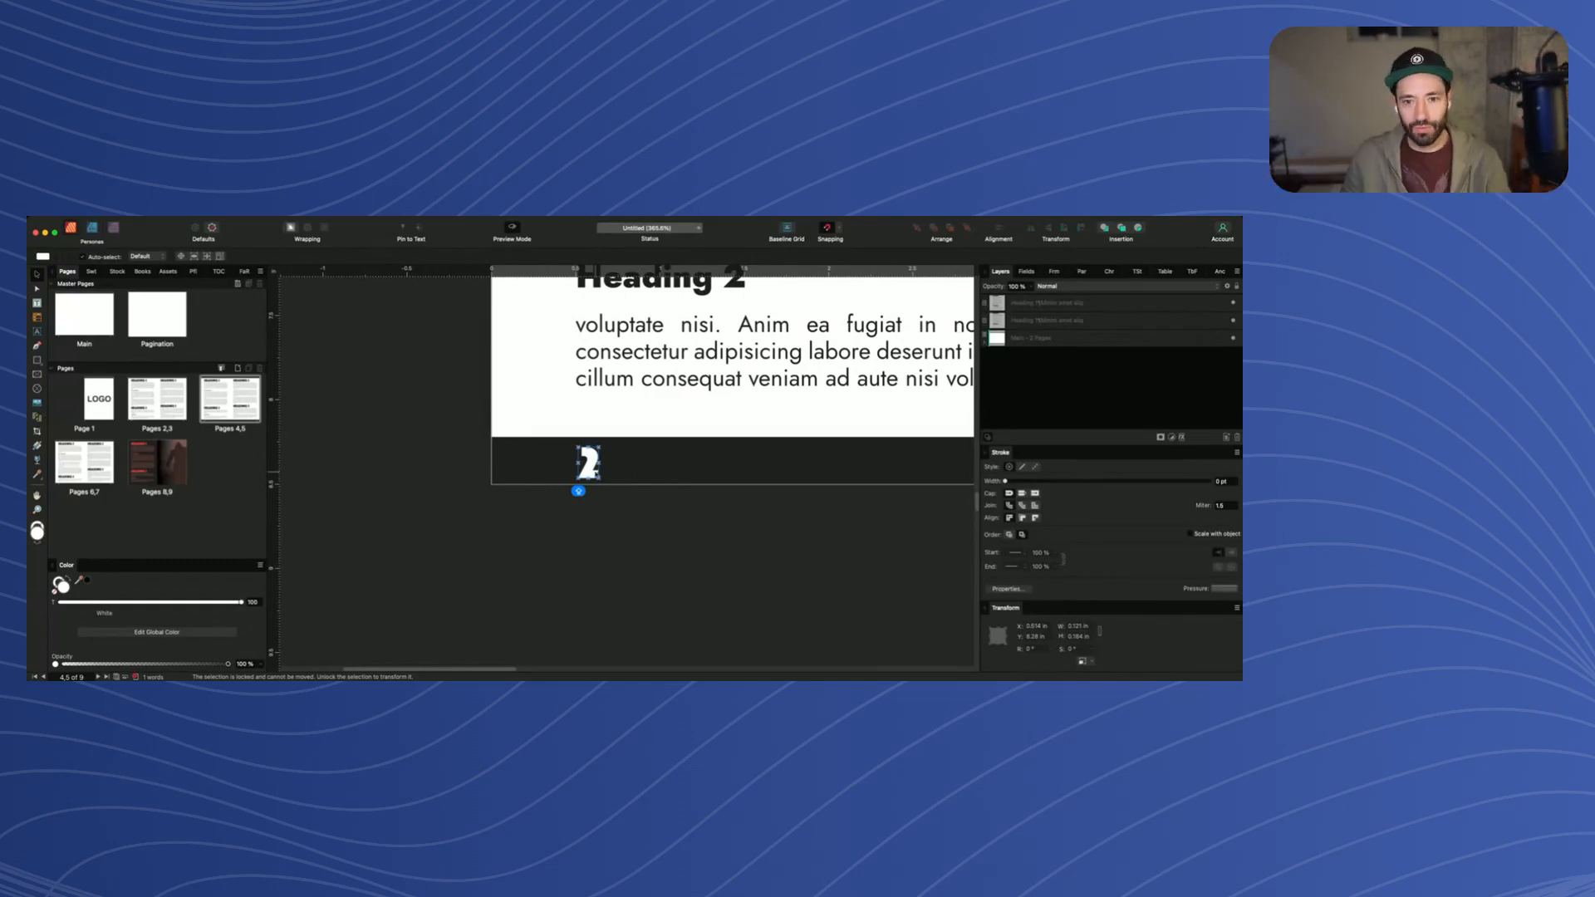
scroll(588, 448, up, 5)
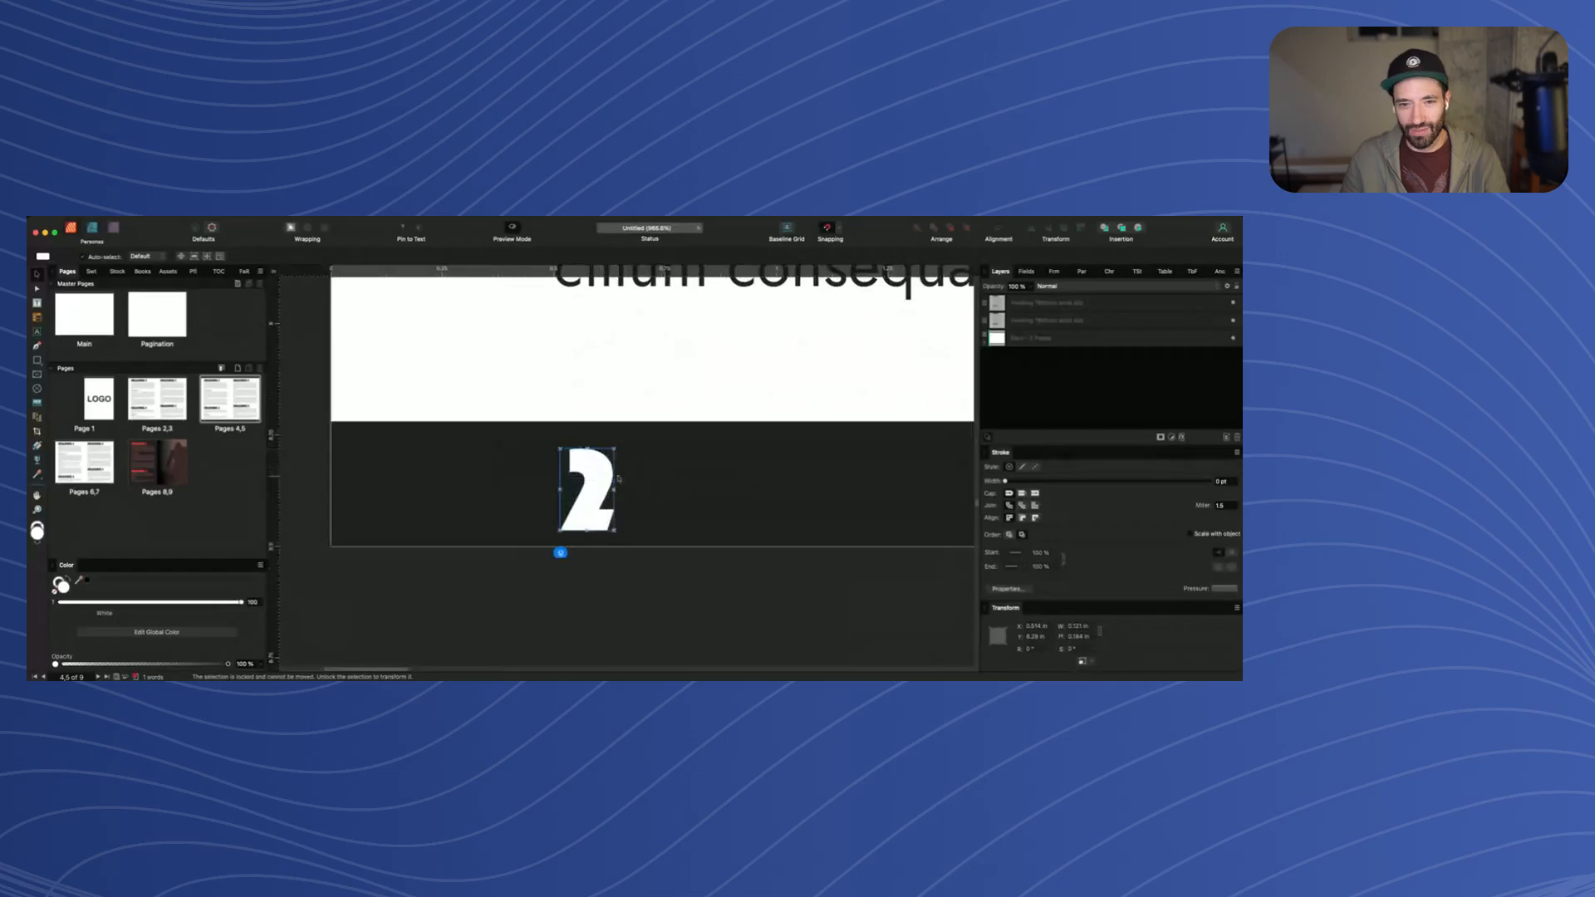
Replace the left footer number on pages 4,5 with 333333 and compare it with the other spreads' footers
double_click(593, 473)
text(333333)
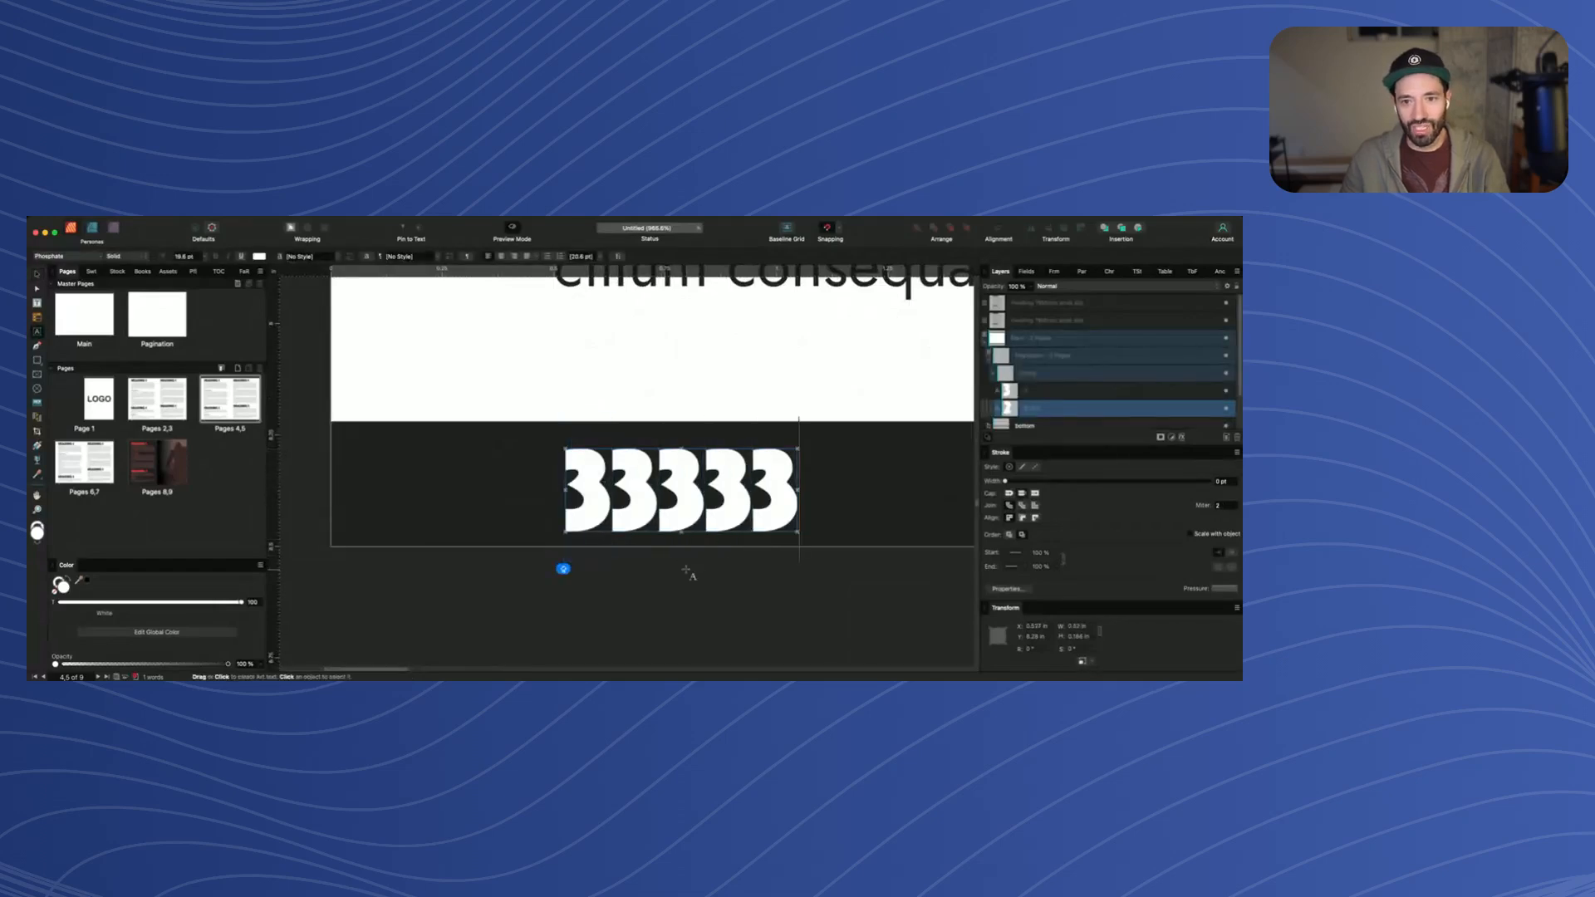
key(Escape)
scroll(669, 498, down, 10)
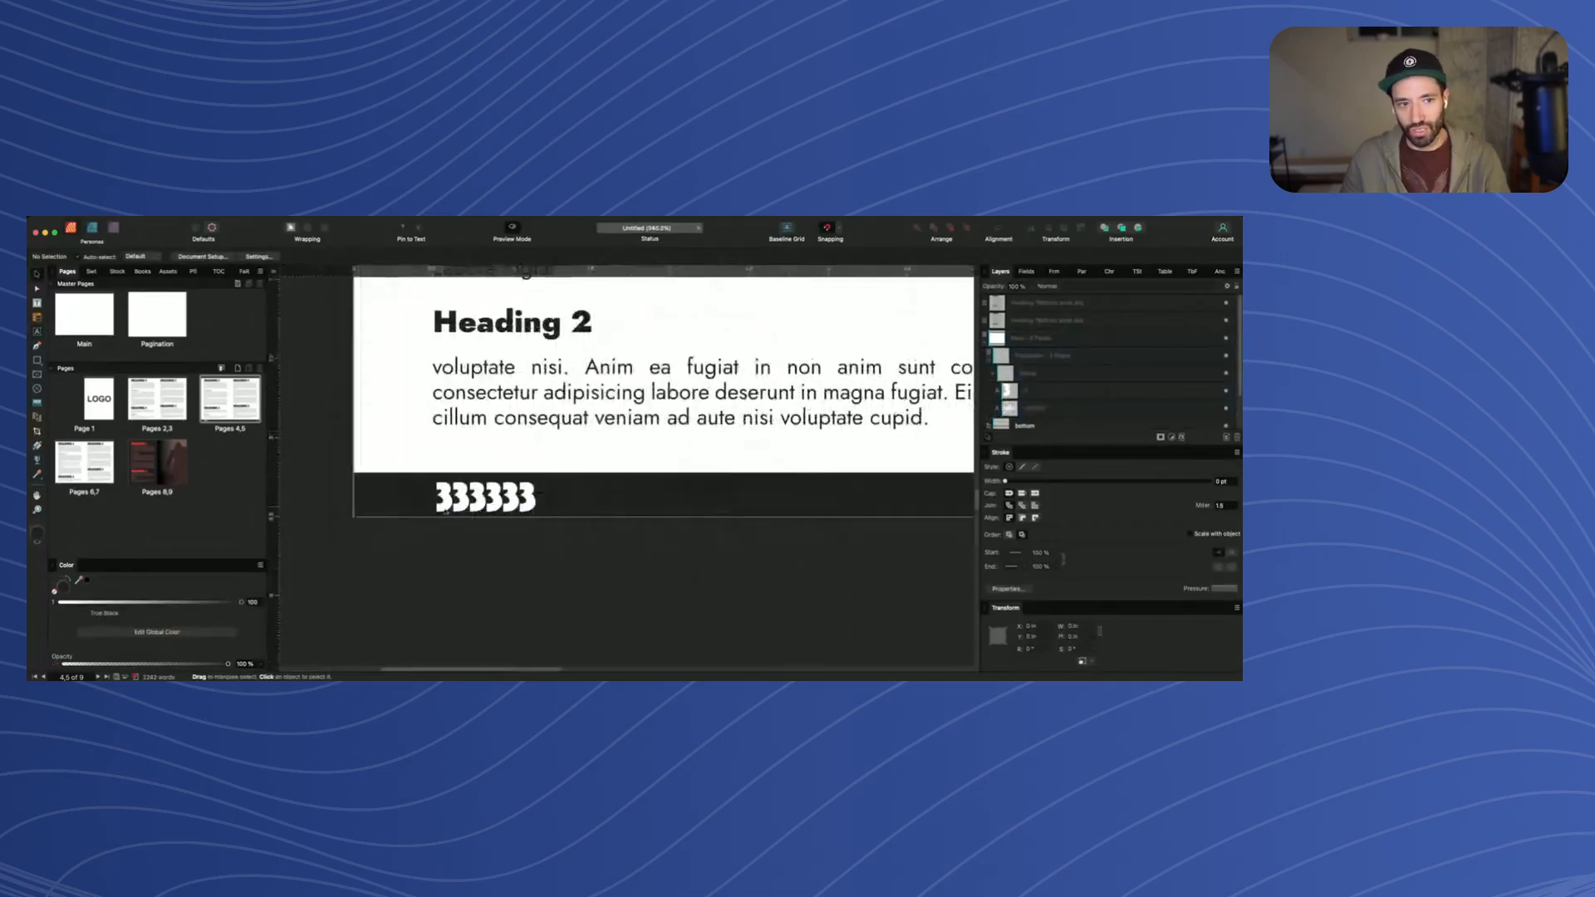
scroll(479, 513, down, 10)
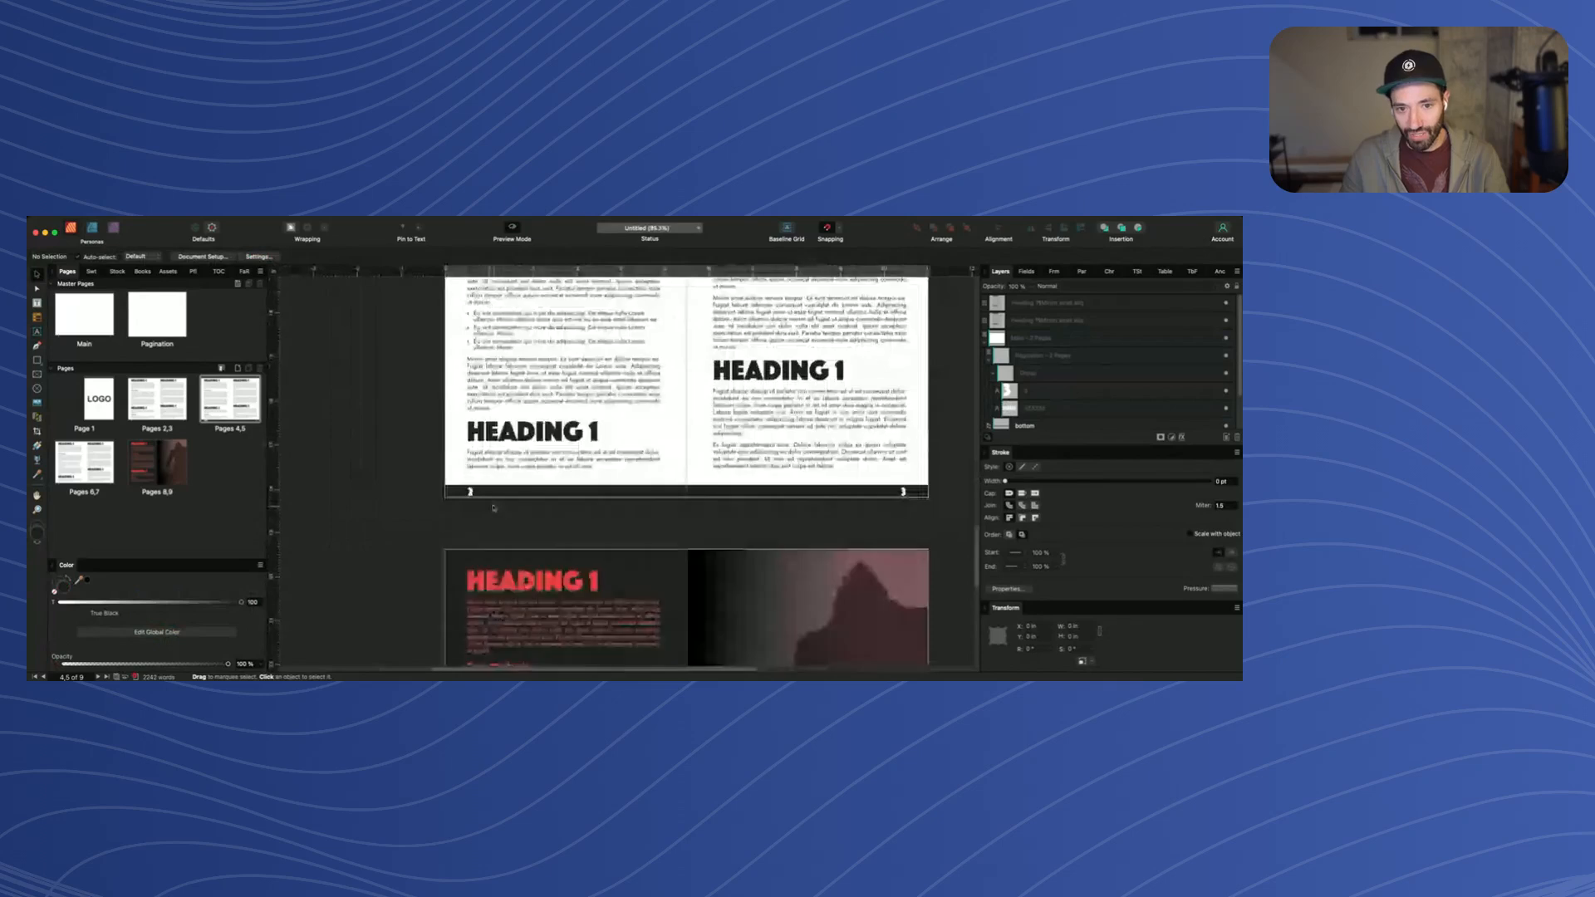
scroll(471, 492, up, 5)
scroll(434, 431, up, 10)
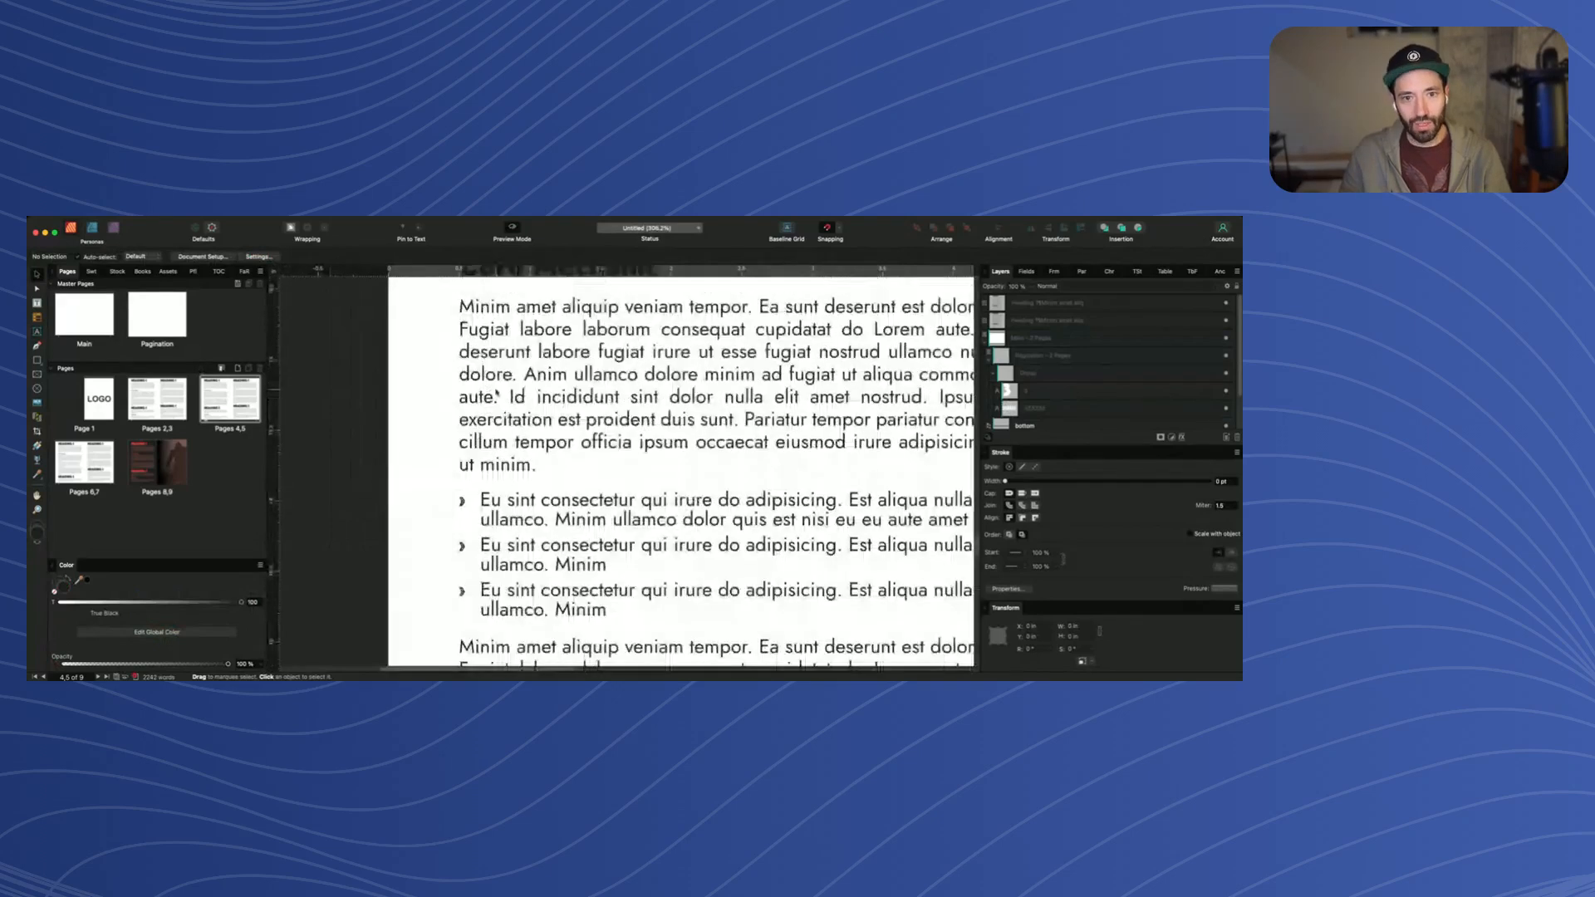
click(498, 441)
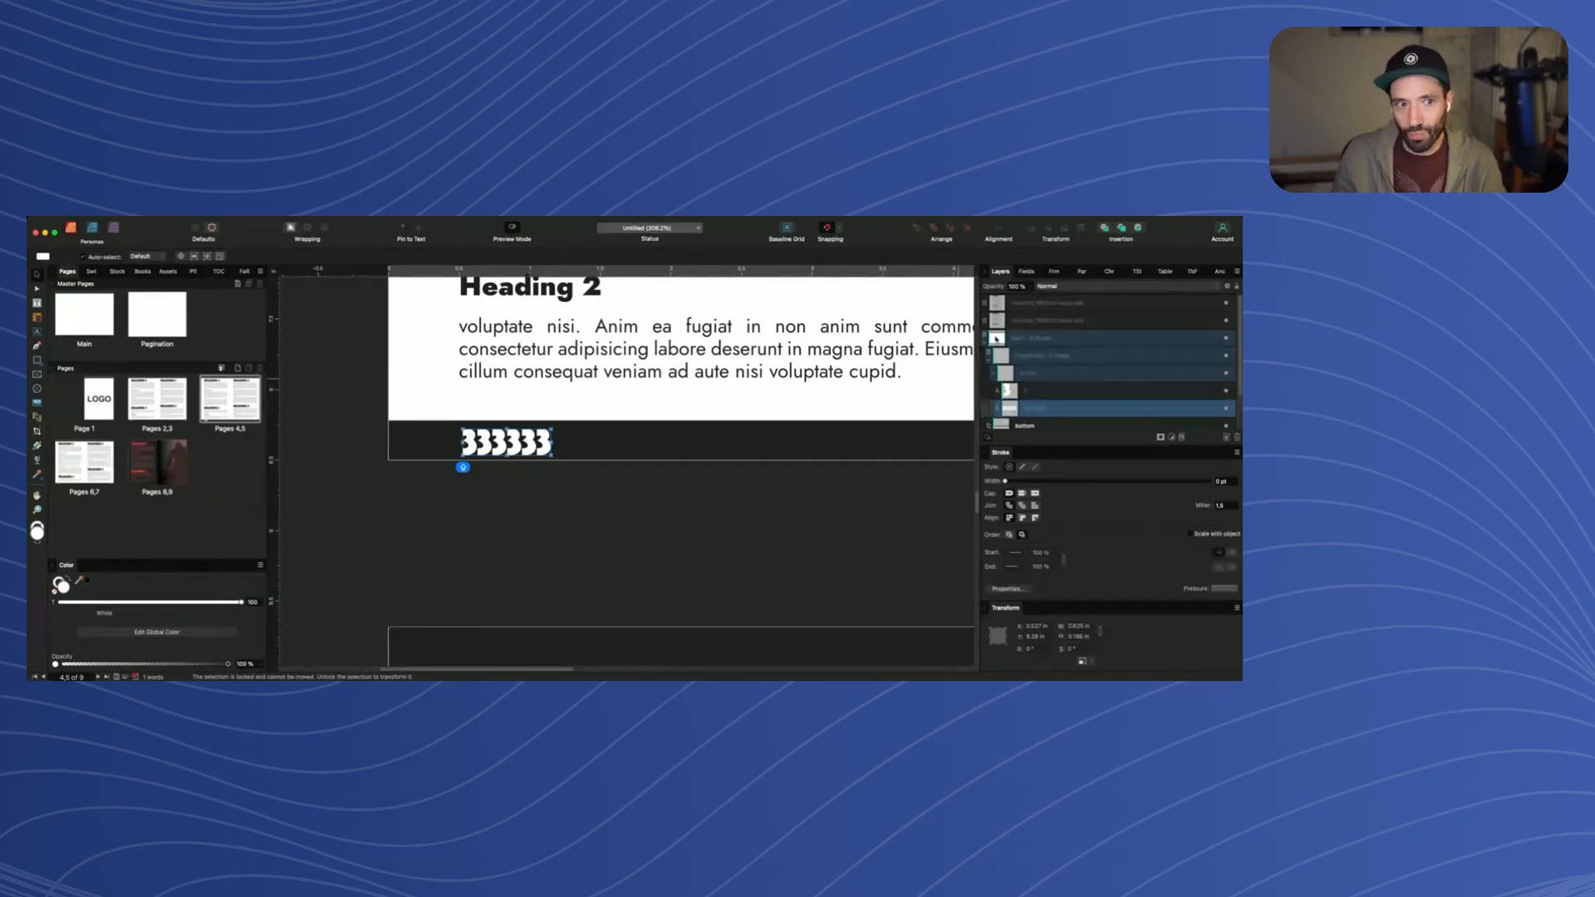
Recolor the left page number on the Pagination master from the recent red swatches
double_click(157, 314)
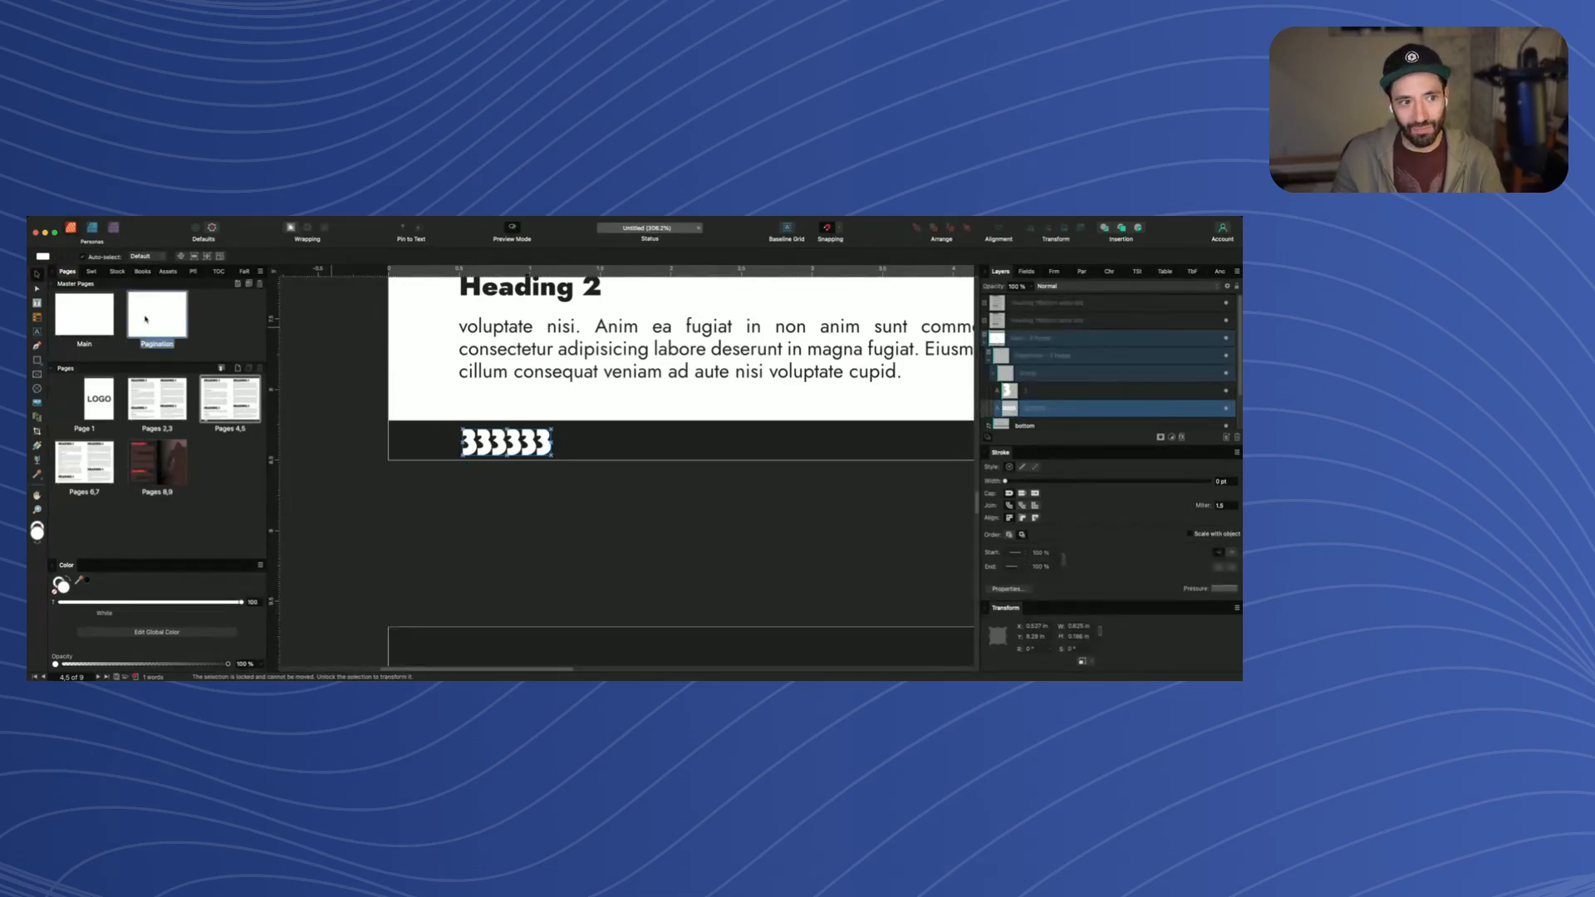
click(423, 648)
click(430, 649)
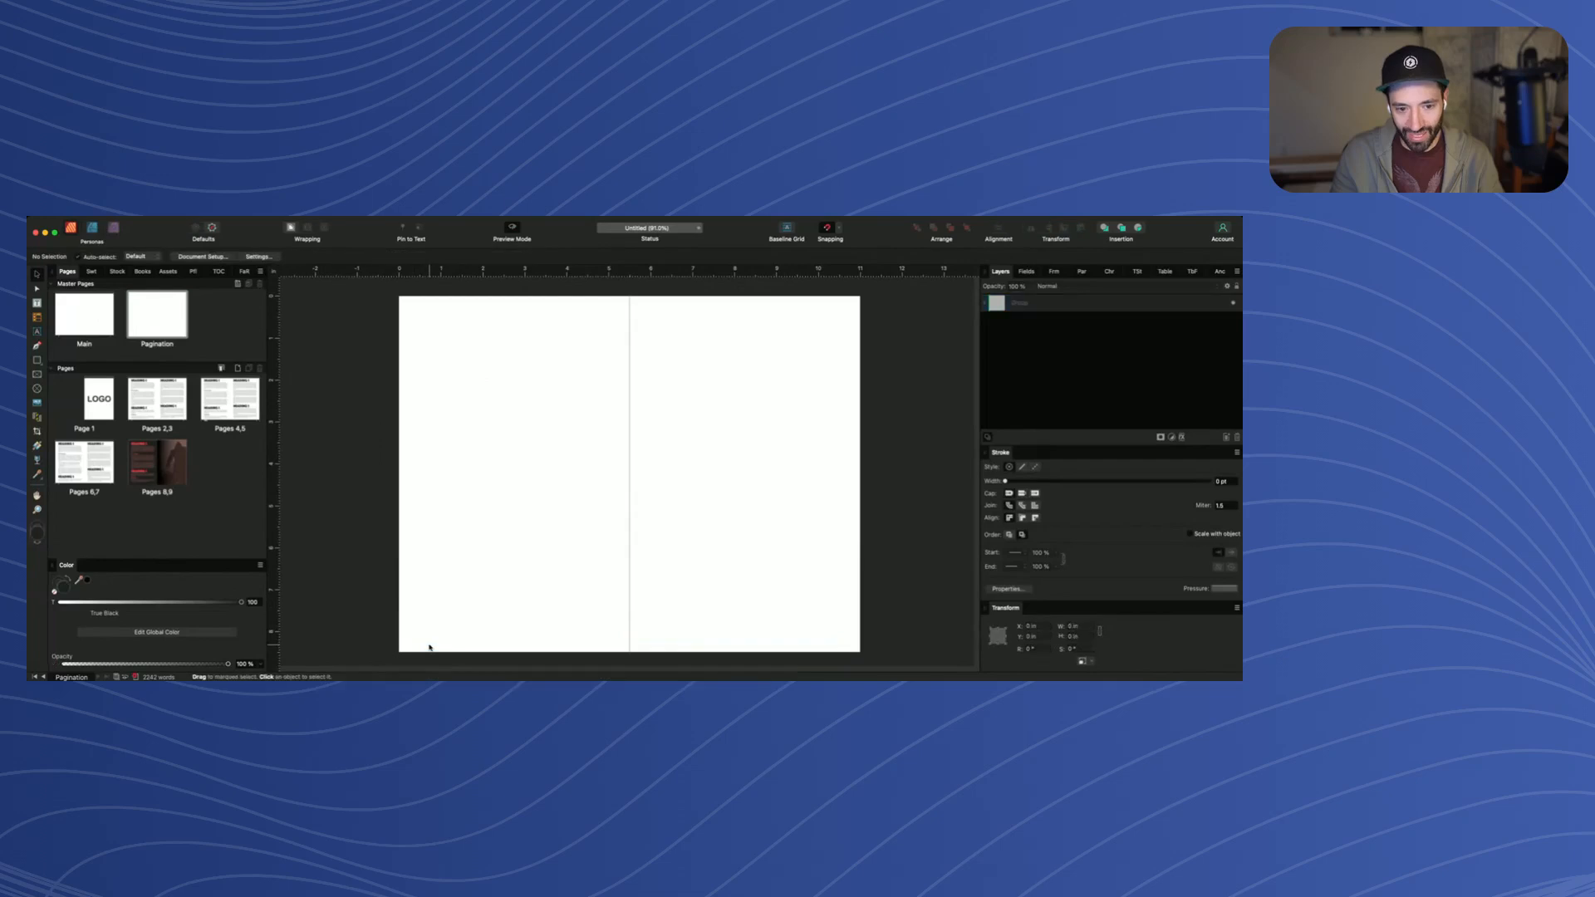
double_click(423, 647)
scroll(424, 646, up, 10)
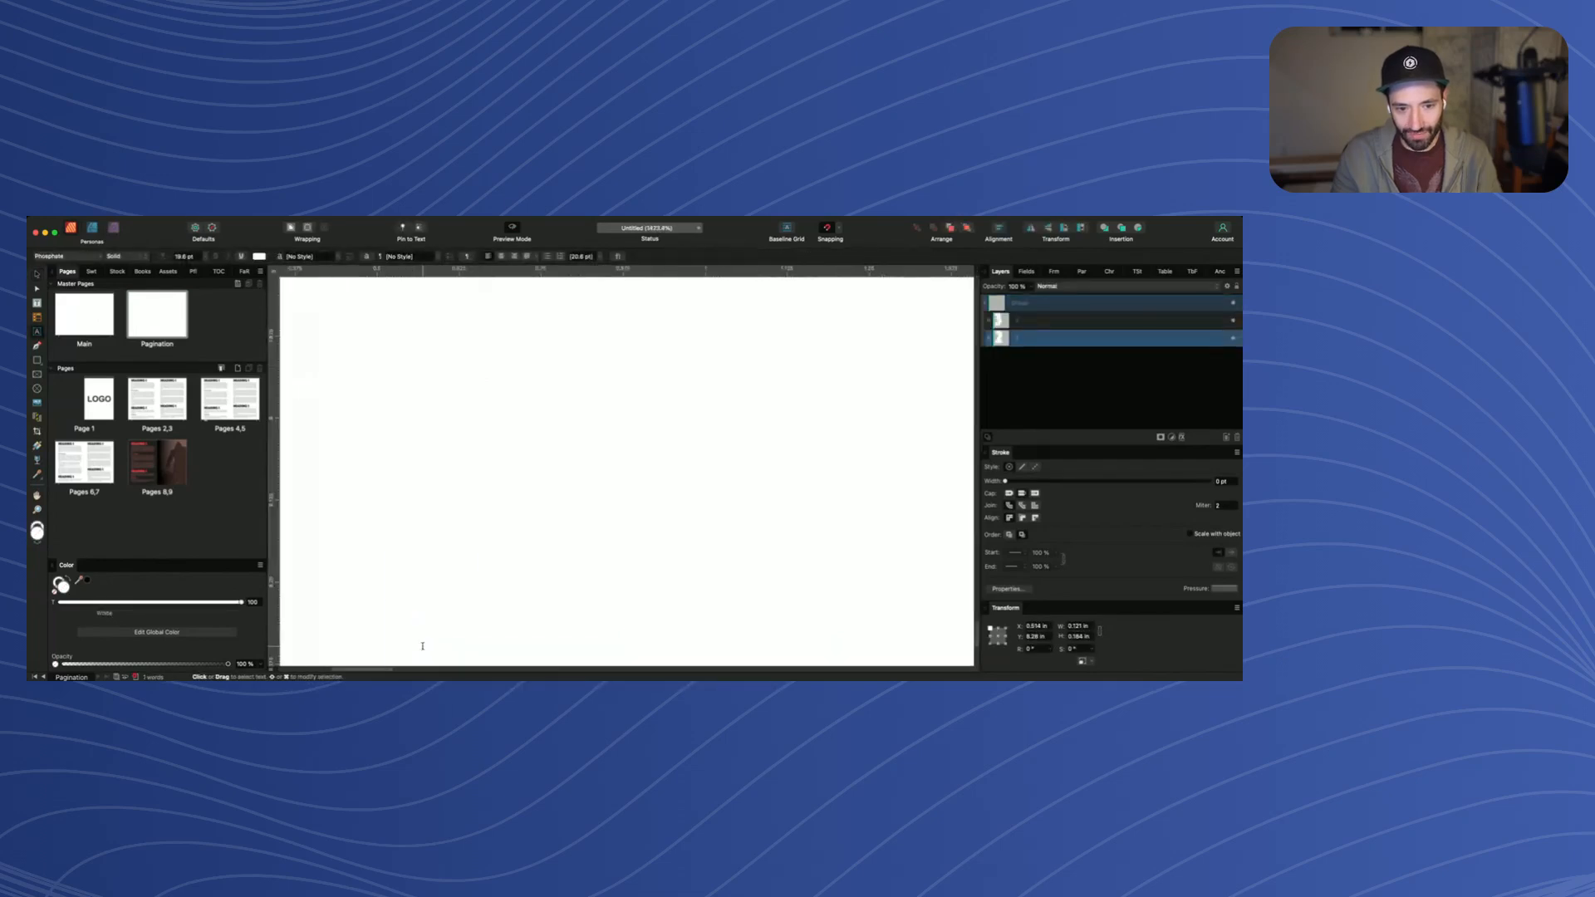
scroll(411, 505, down, 5)
scroll(405, 499, up, 2)
key(t)
click(259, 256)
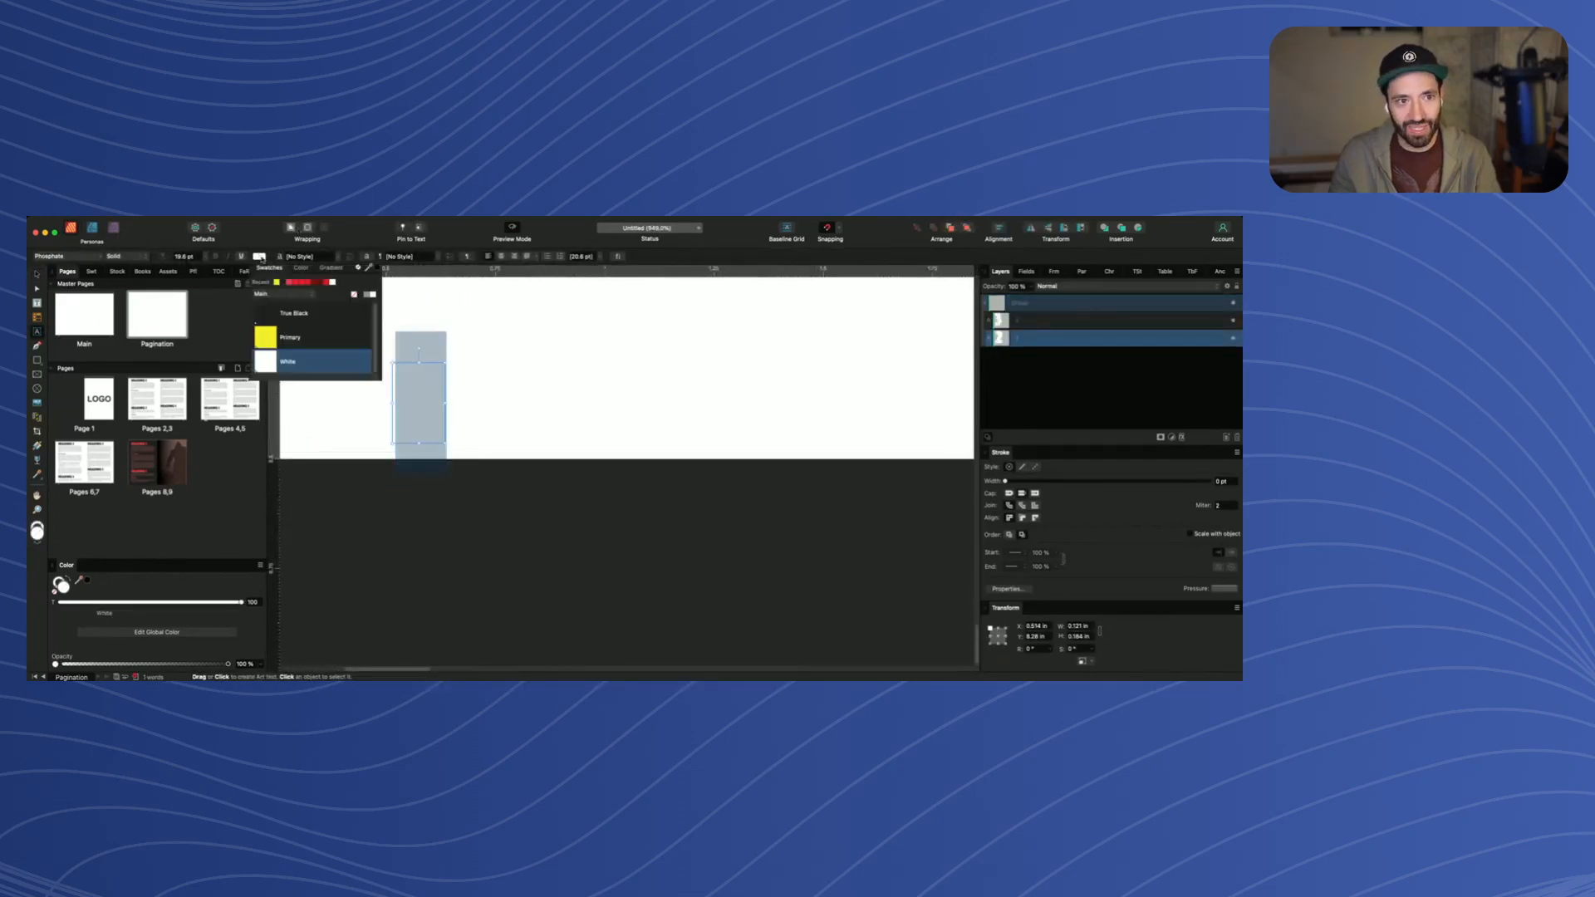
click(291, 283)
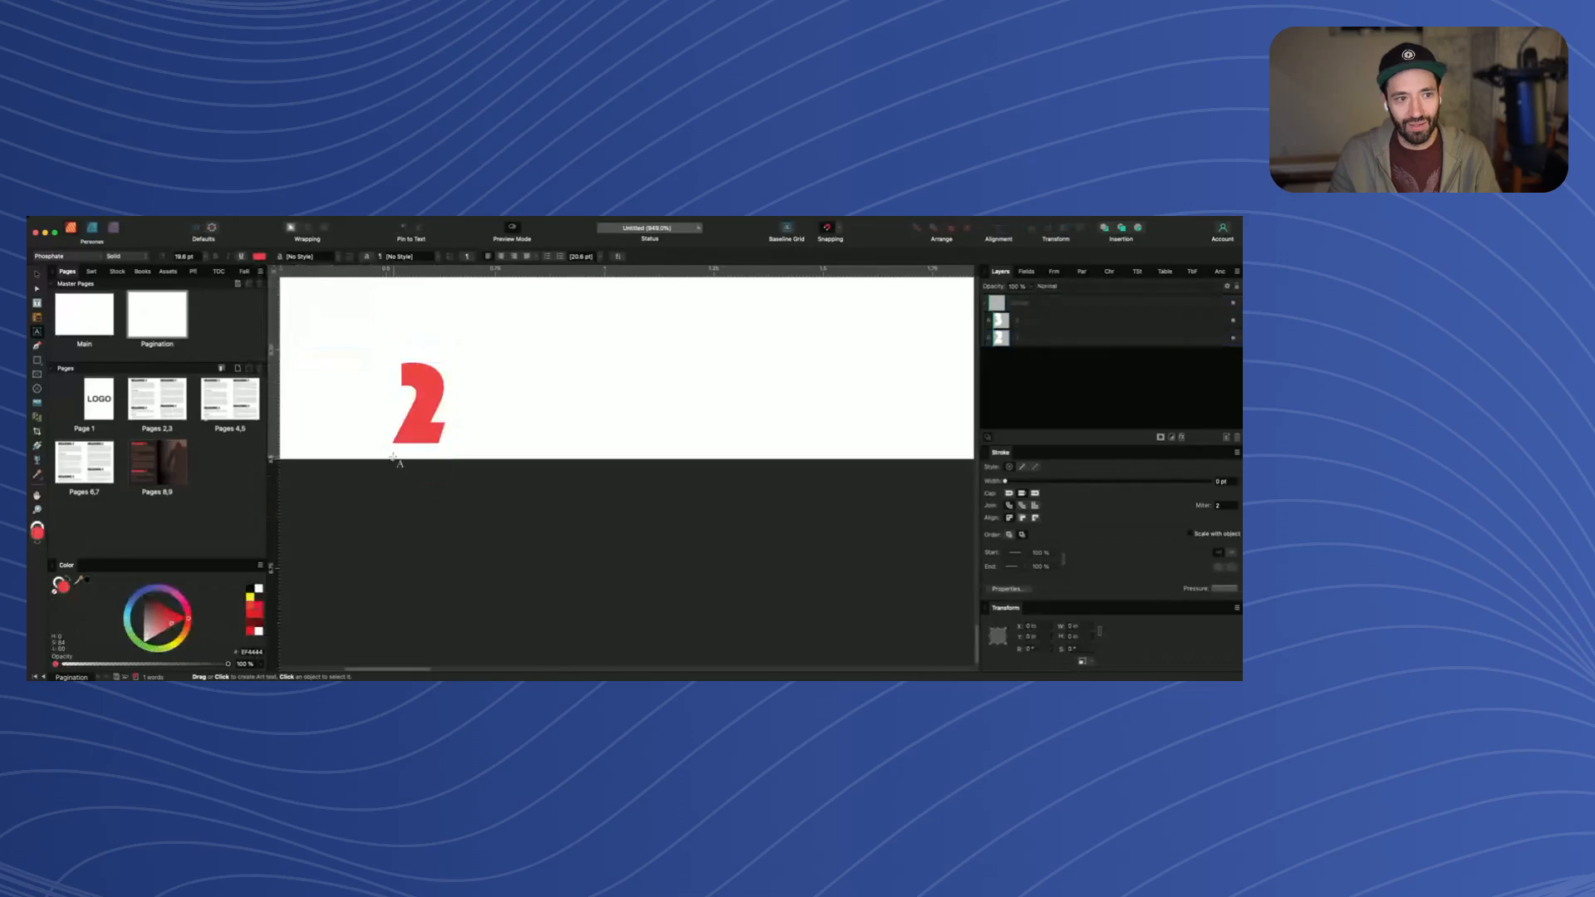
key(Escape)
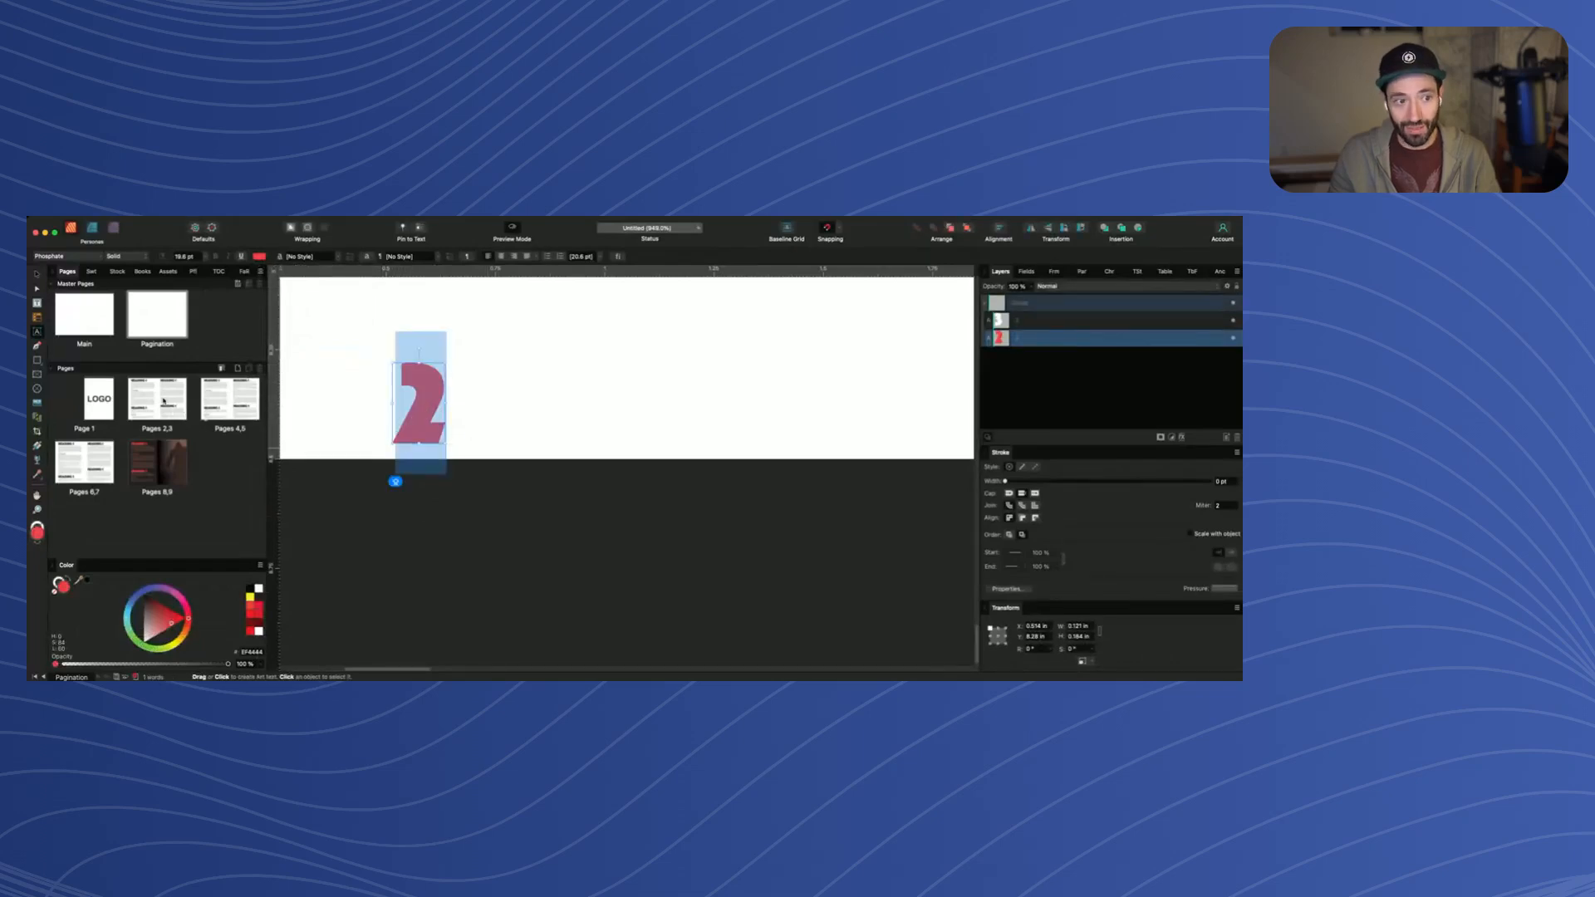
Check the recolored left page number on the Main master, the Pagination master and pages 2,3 onward
double_click(88, 339)
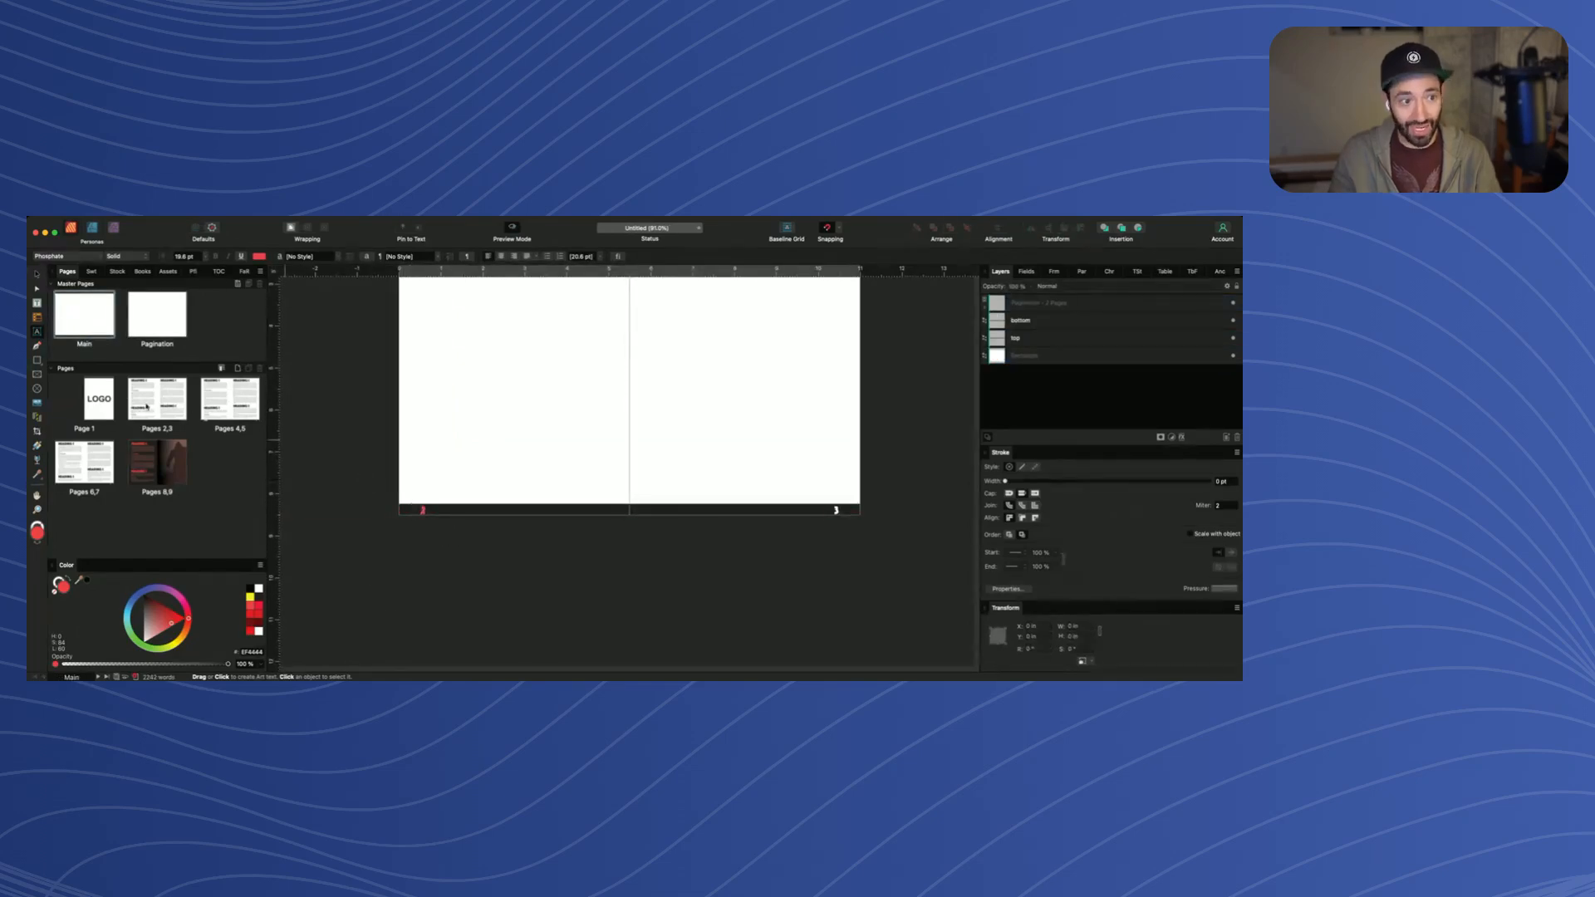
double_click(165, 310)
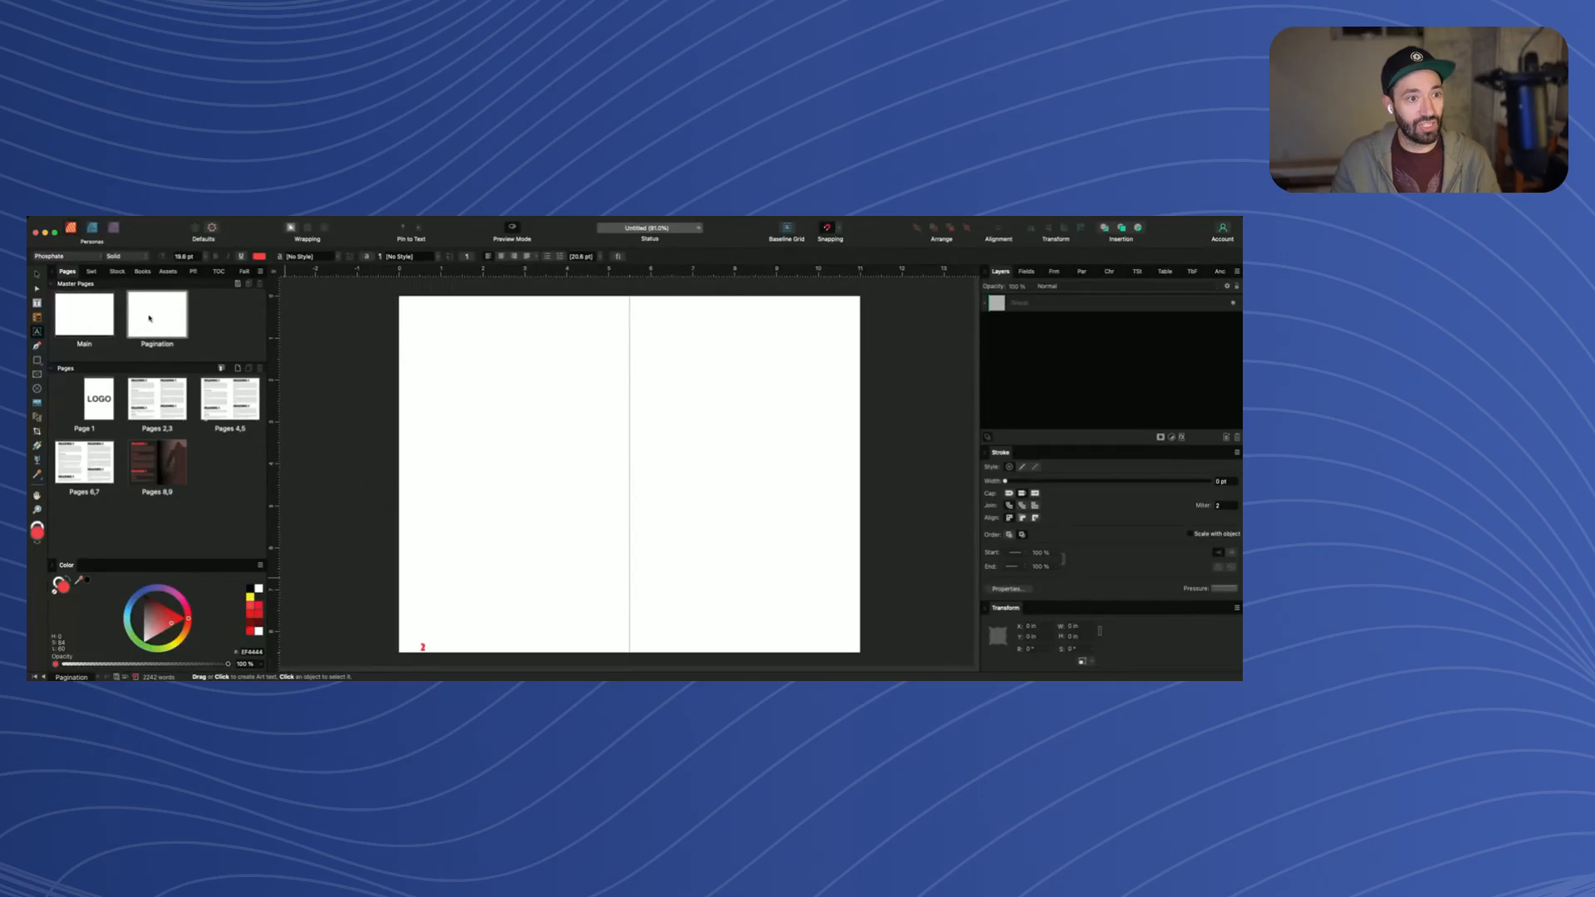
scroll(471, 604, down, 4)
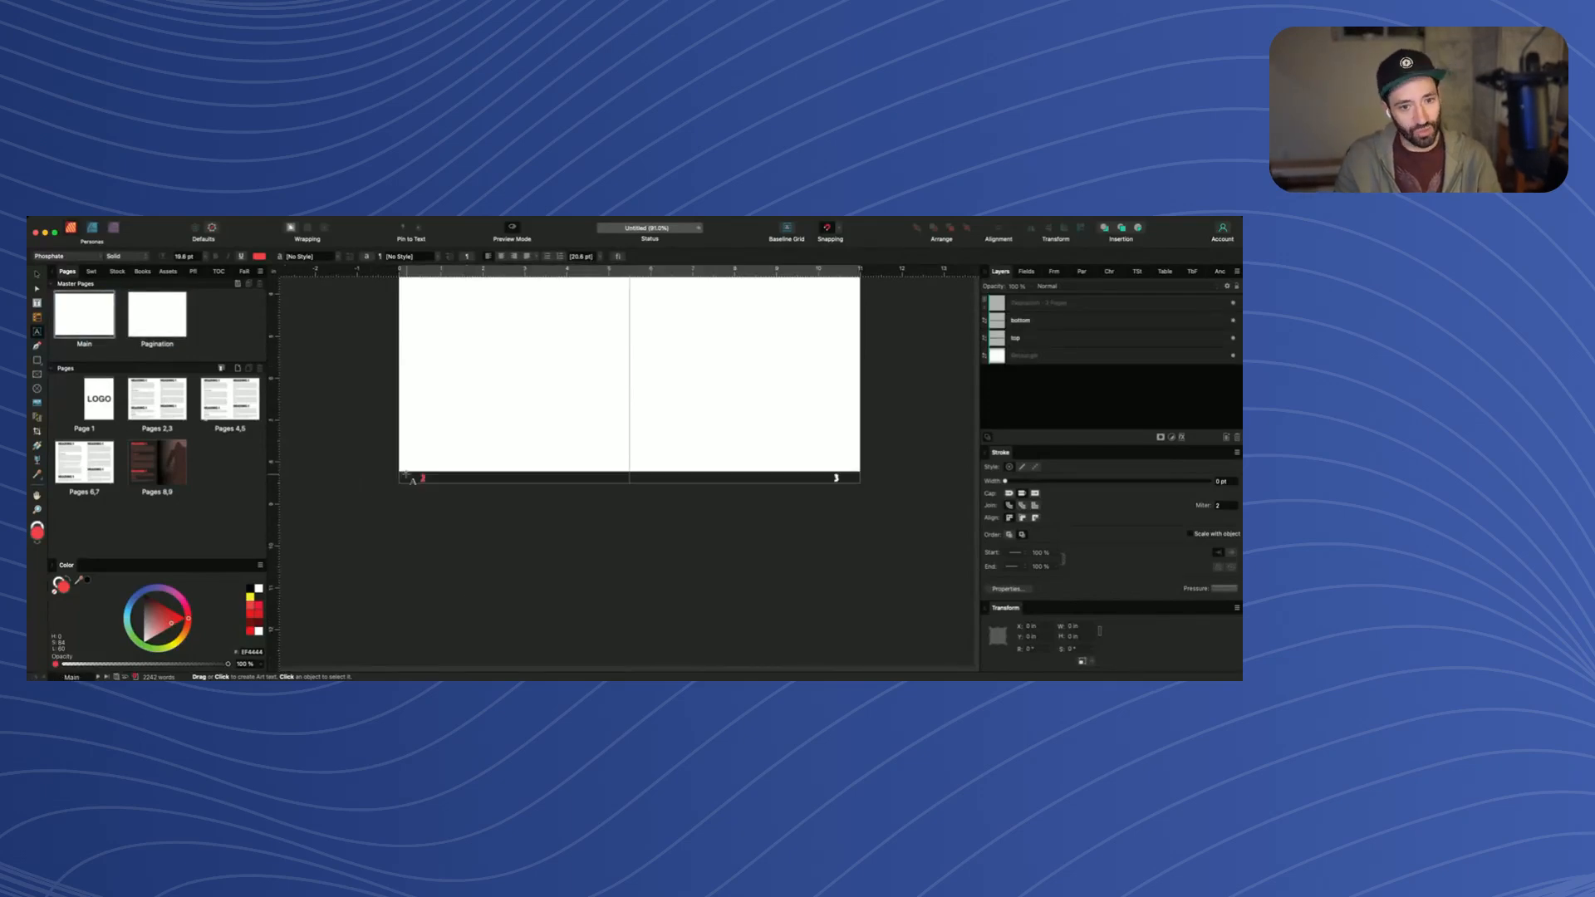
key(v)
double_click(157, 404)
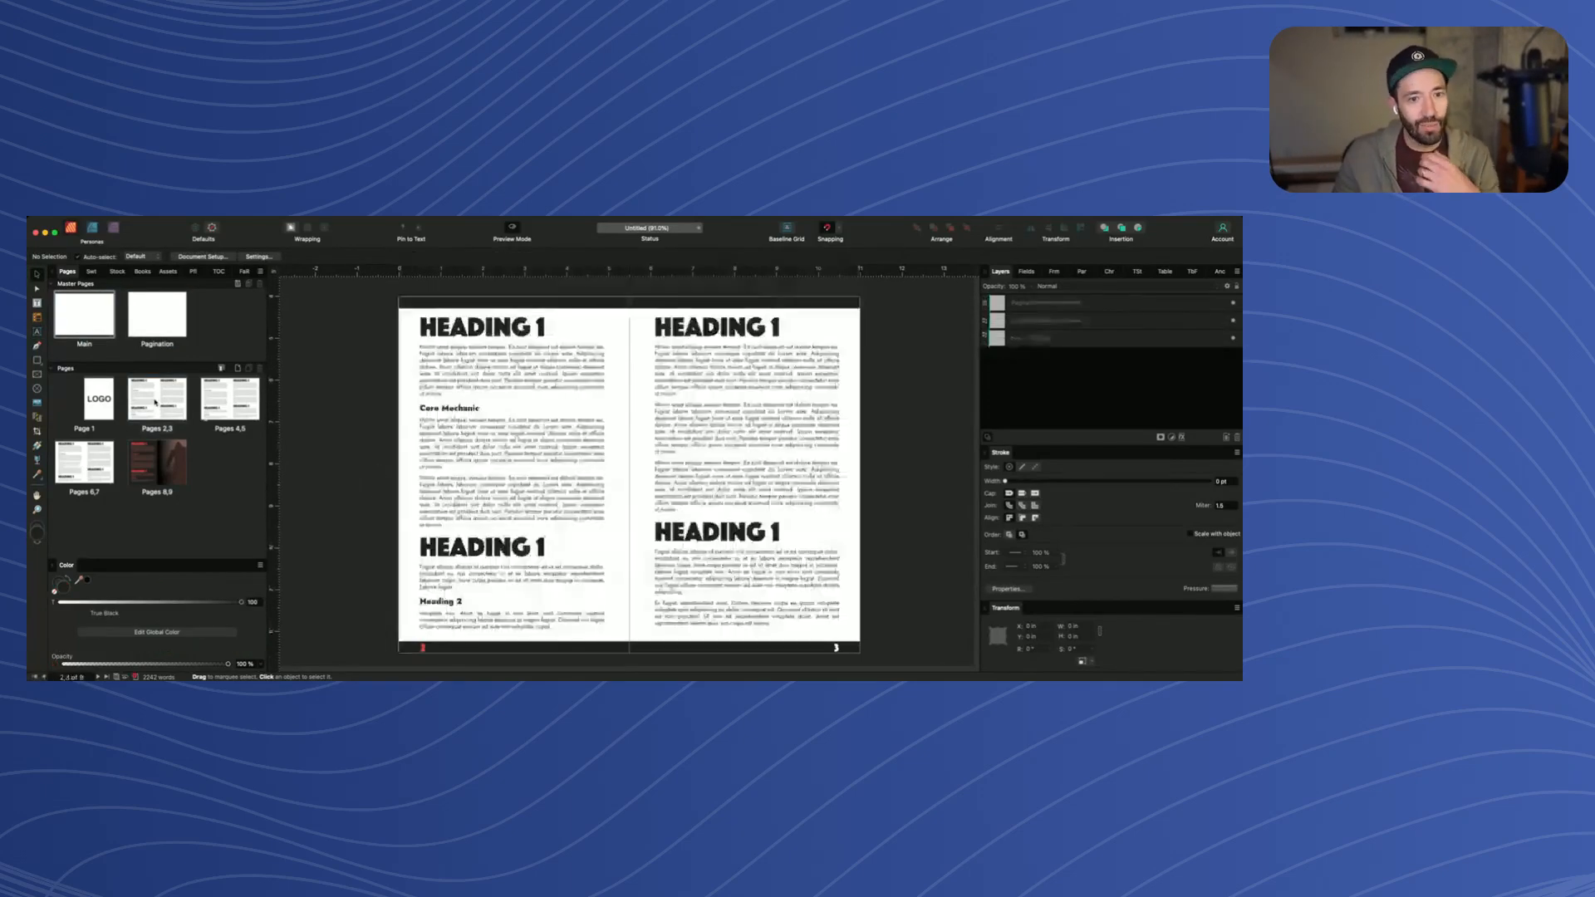
scroll(424, 540, down, 6)
scroll(424, 540, down, 8)
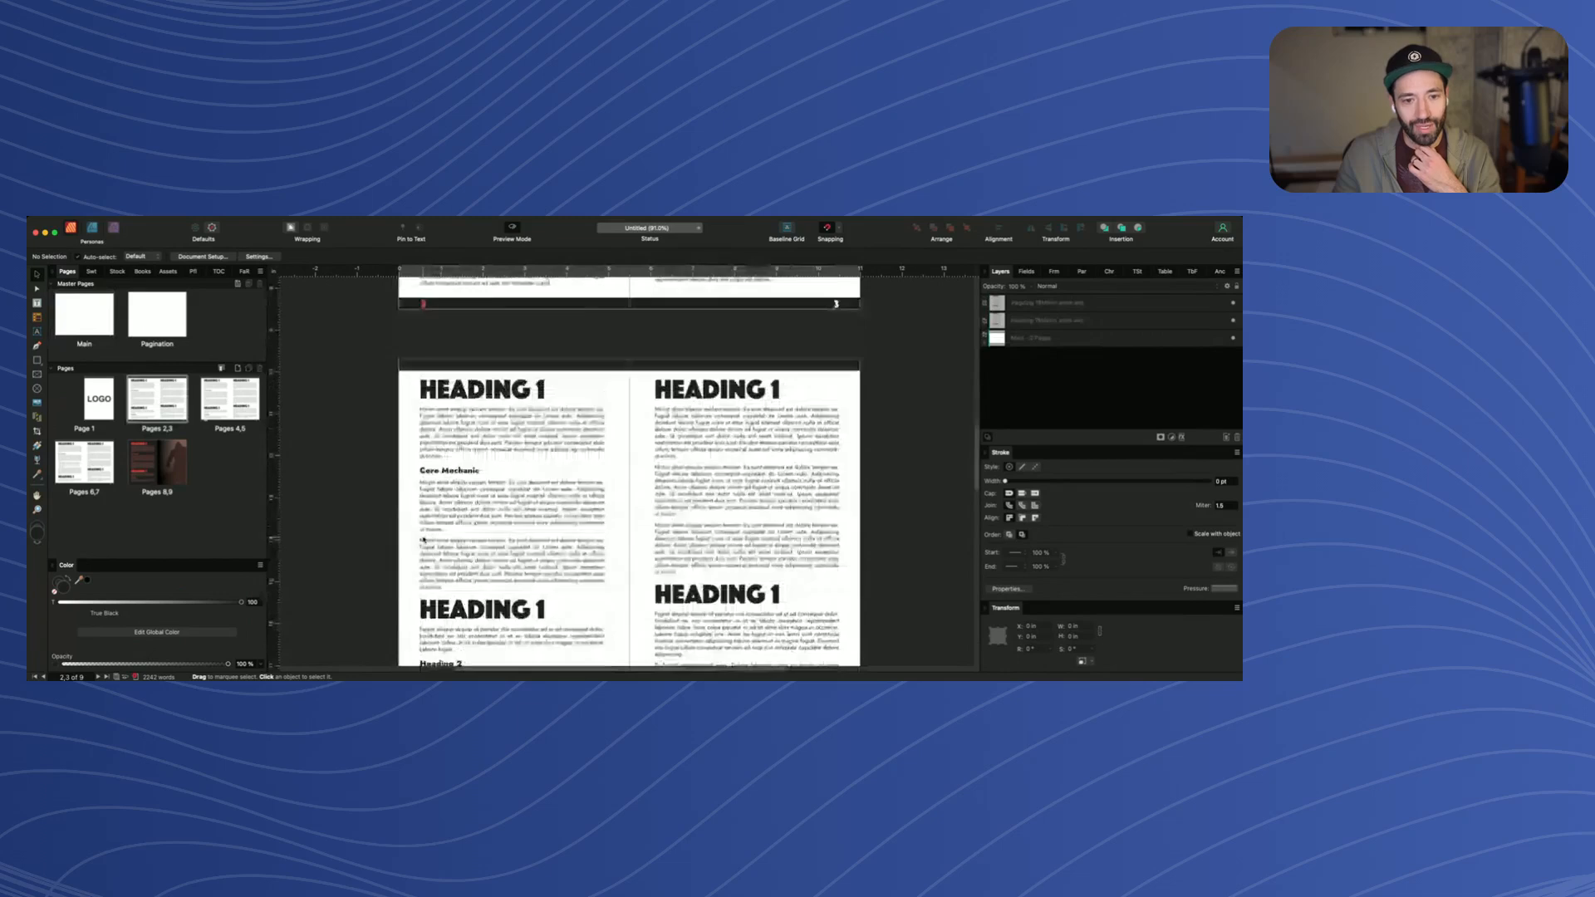
Select the overridden left footer number on pages 4,5 and restore it to the Pagination master's version
click(424, 482)
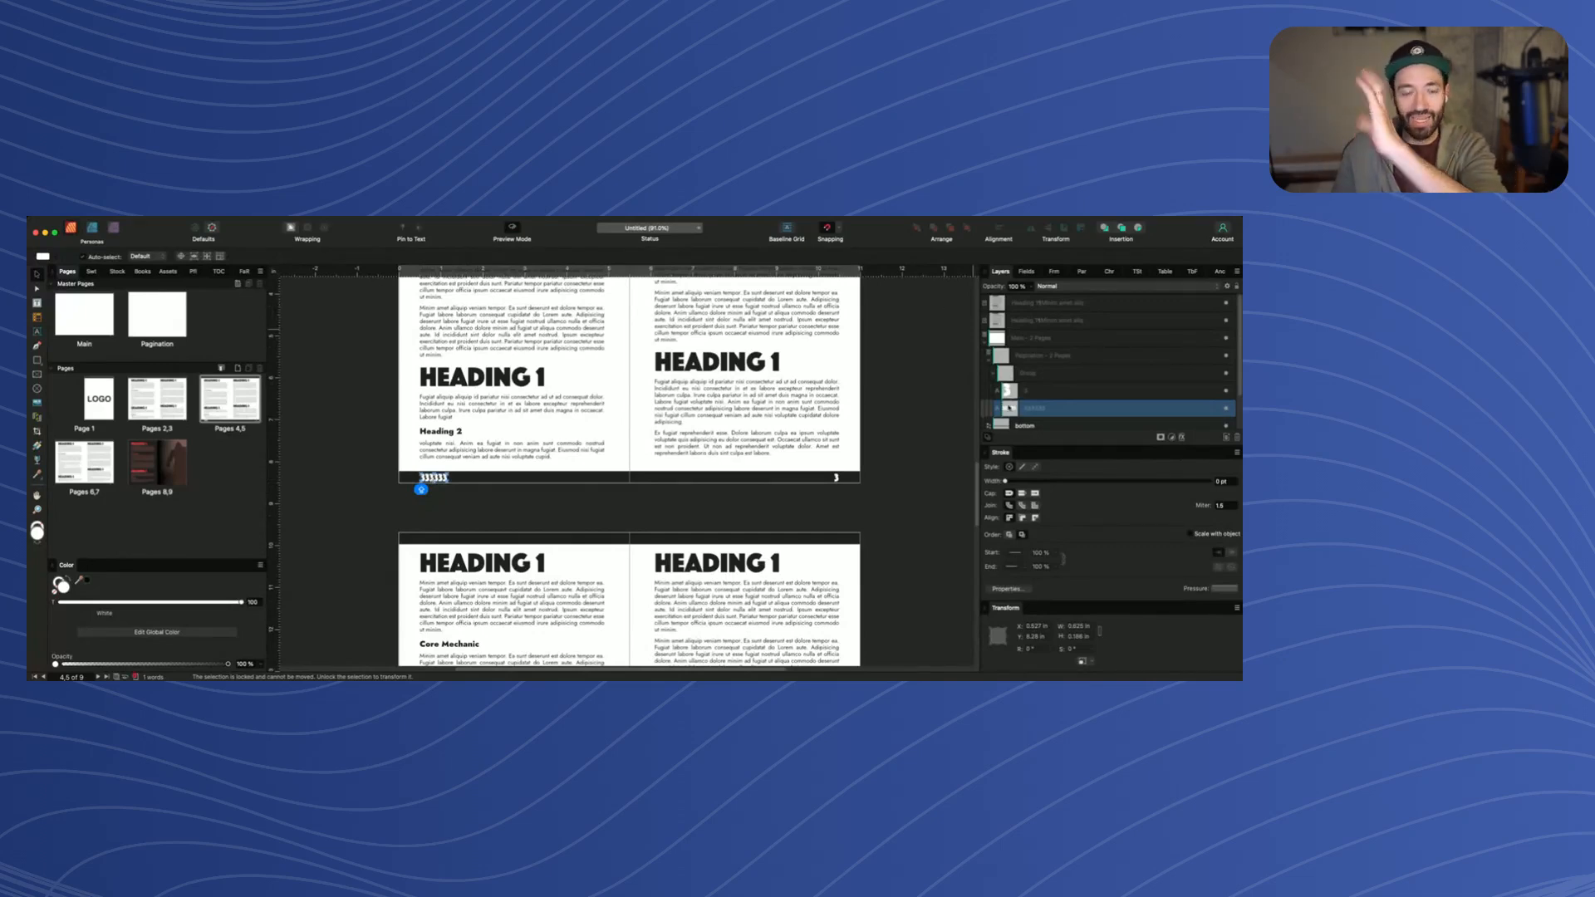
click(1022, 408)
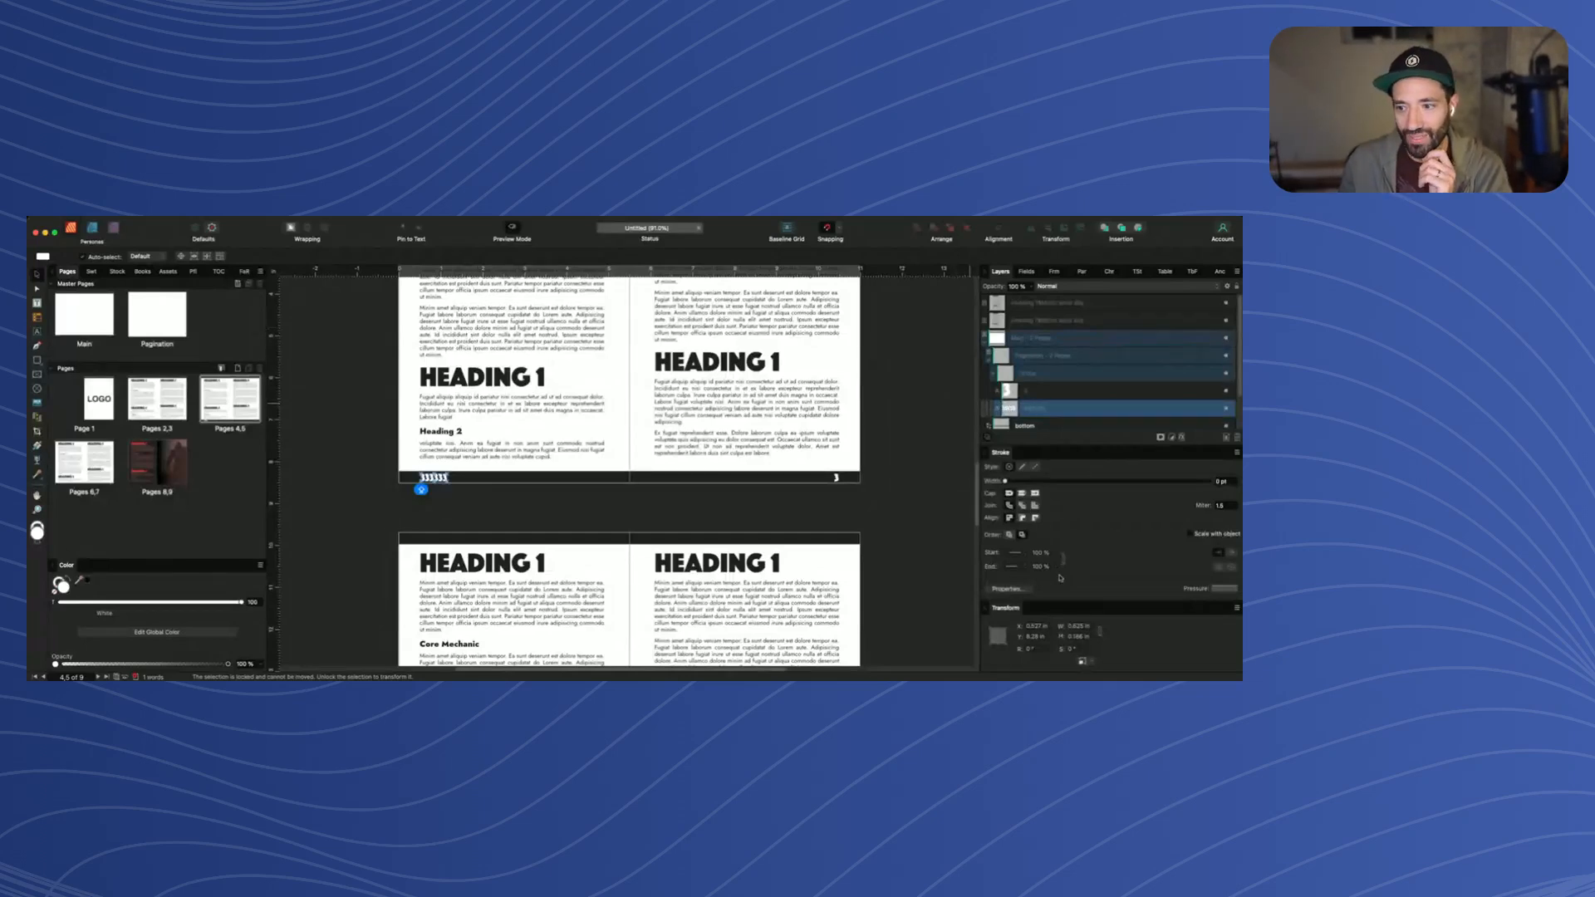
click(235, 401)
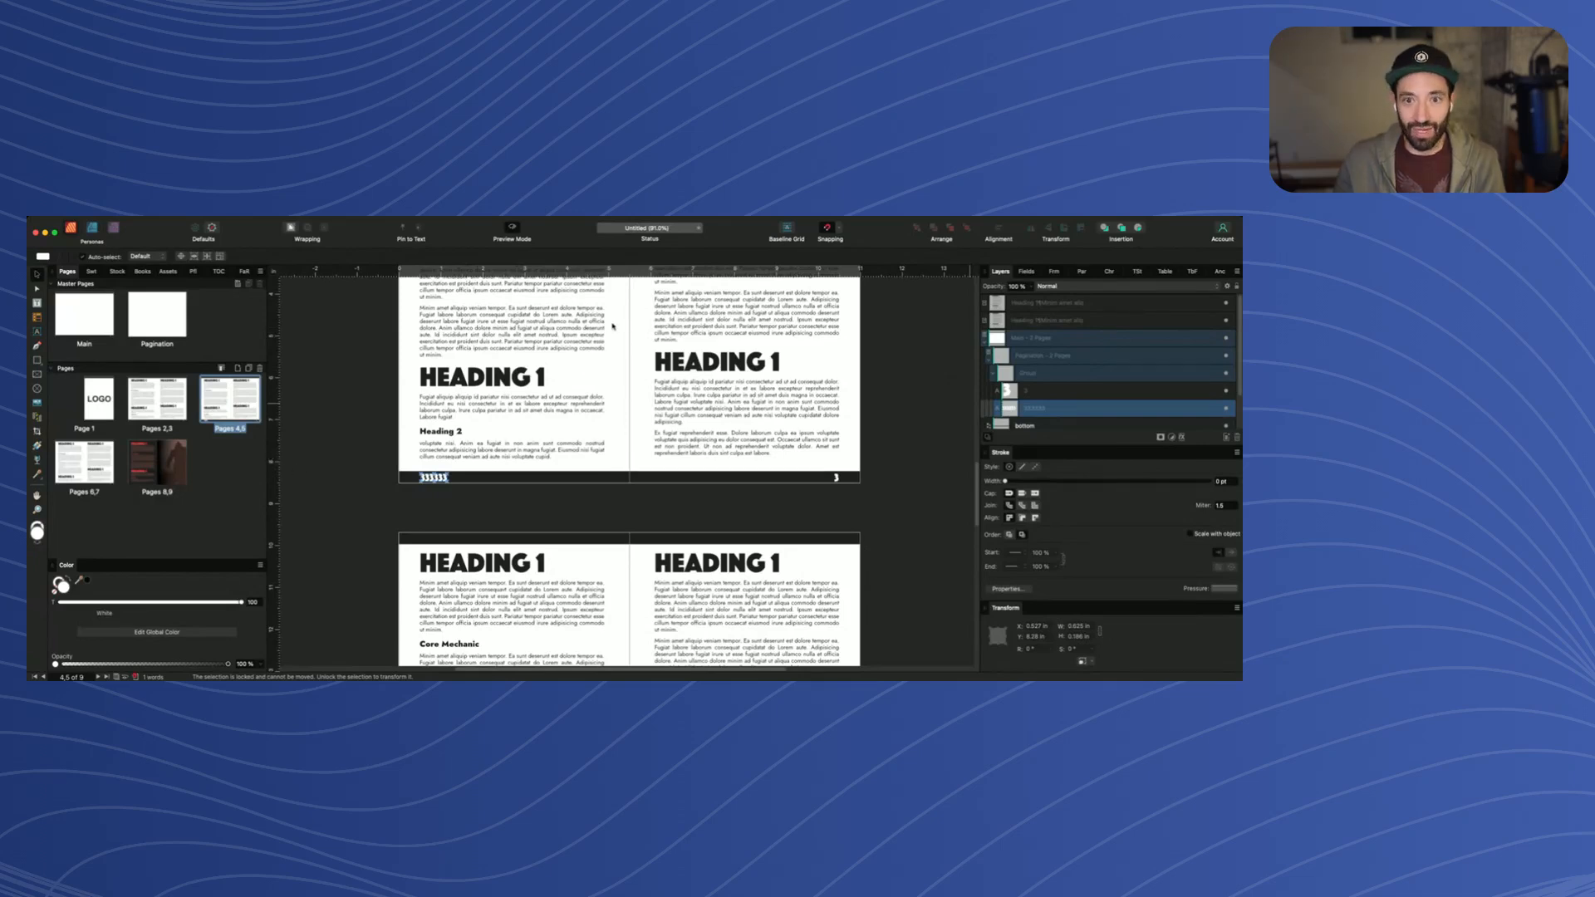
double_click(210, 404)
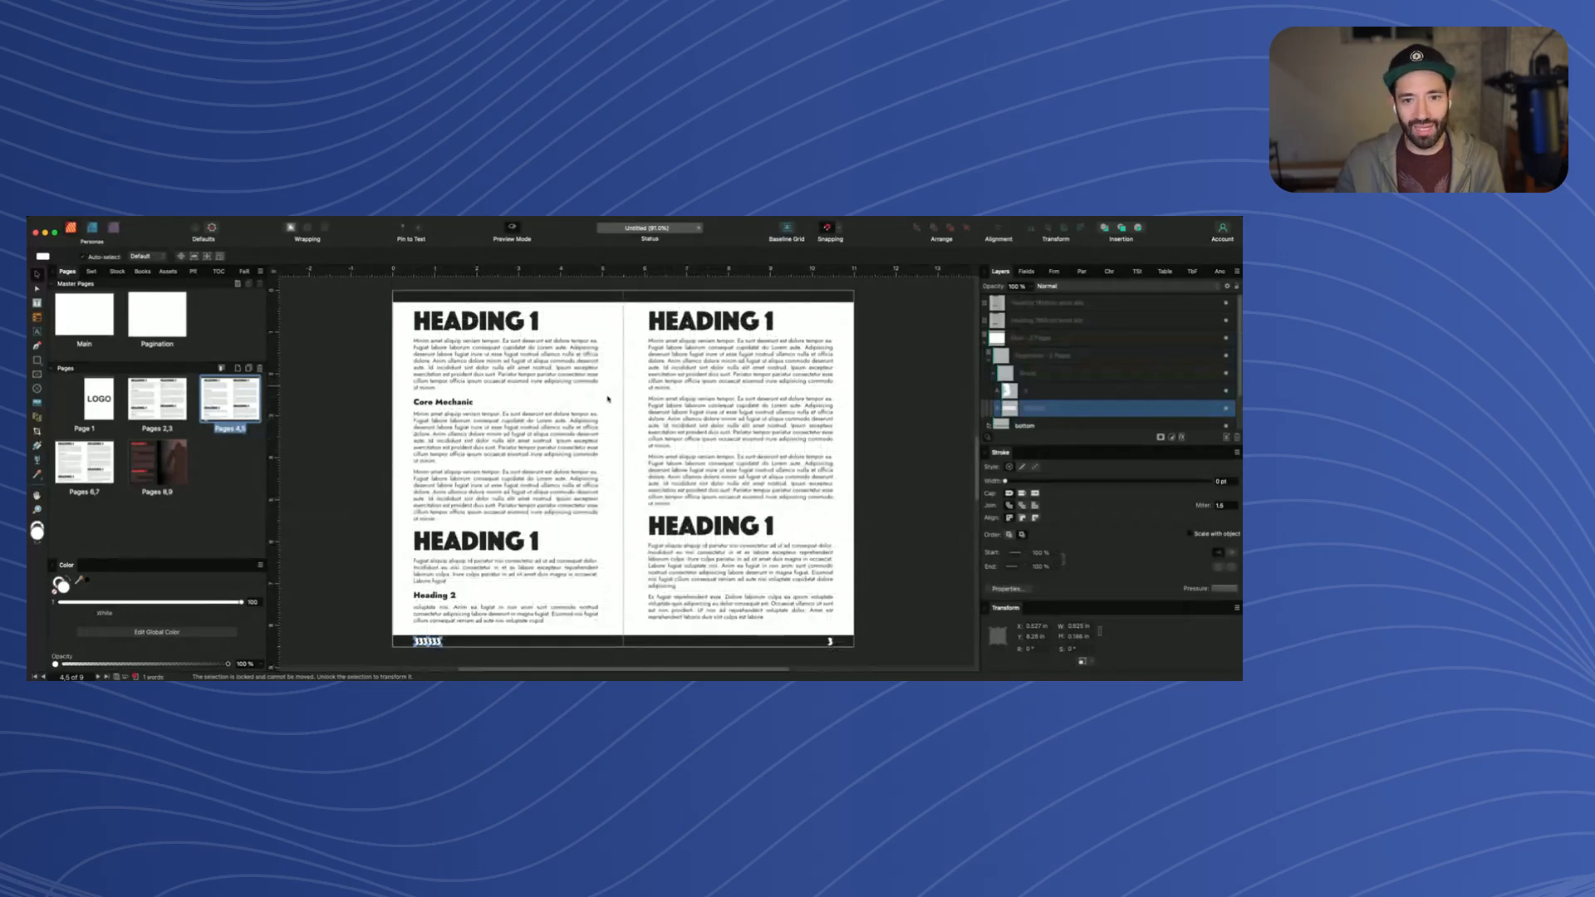
click(707, 438)
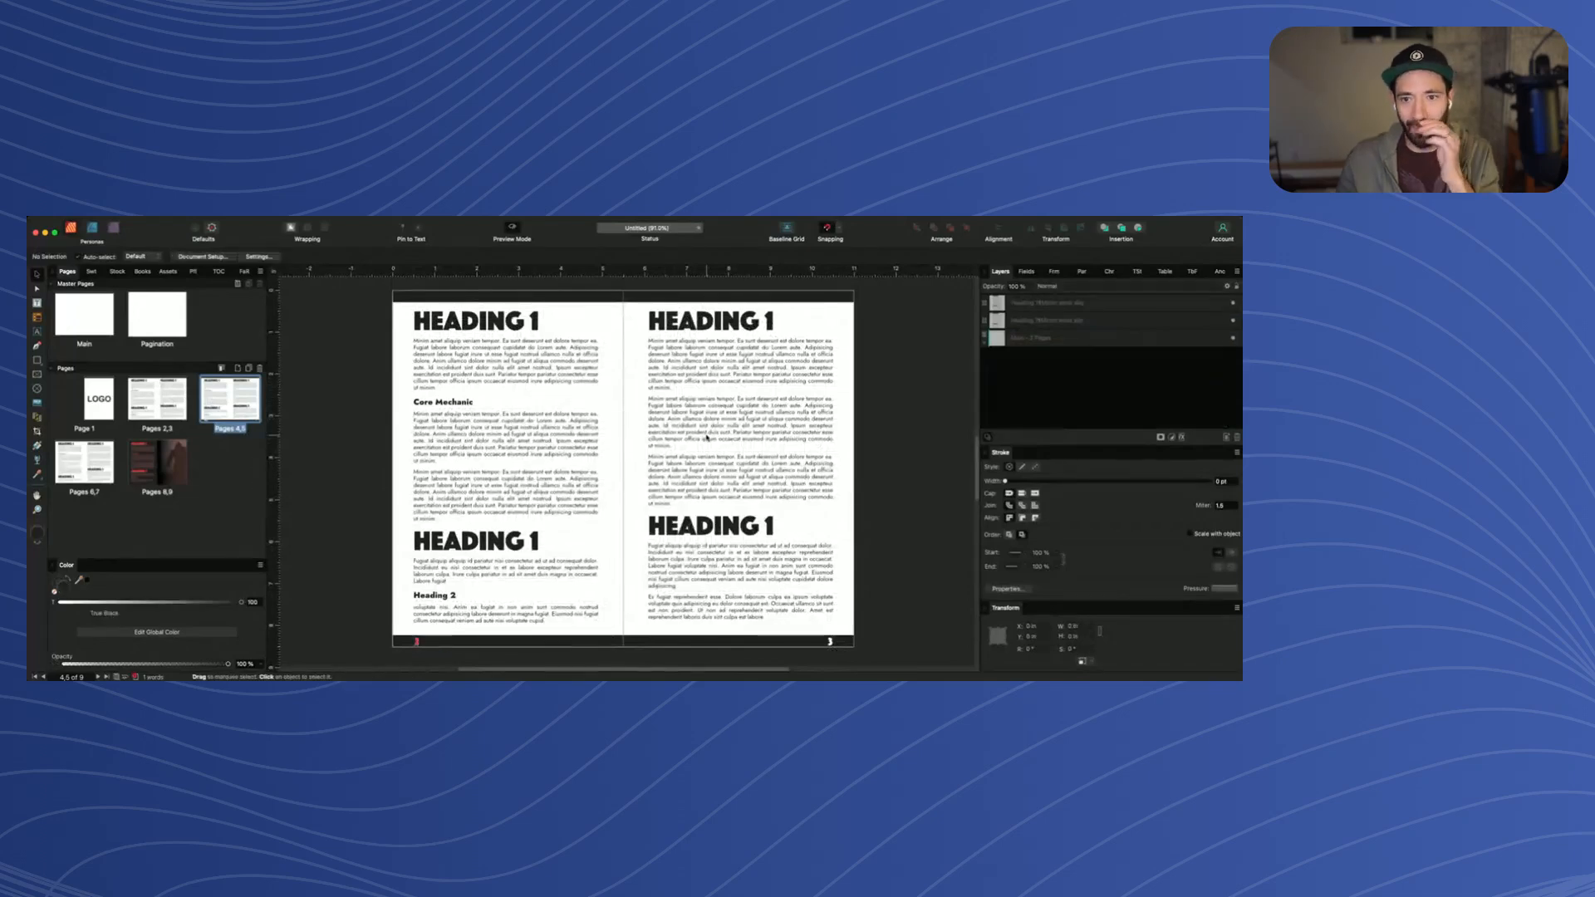
Examine the restored left footer number on pages 4,5 up close and within the whole spread
scroll(463, 622, down, 2)
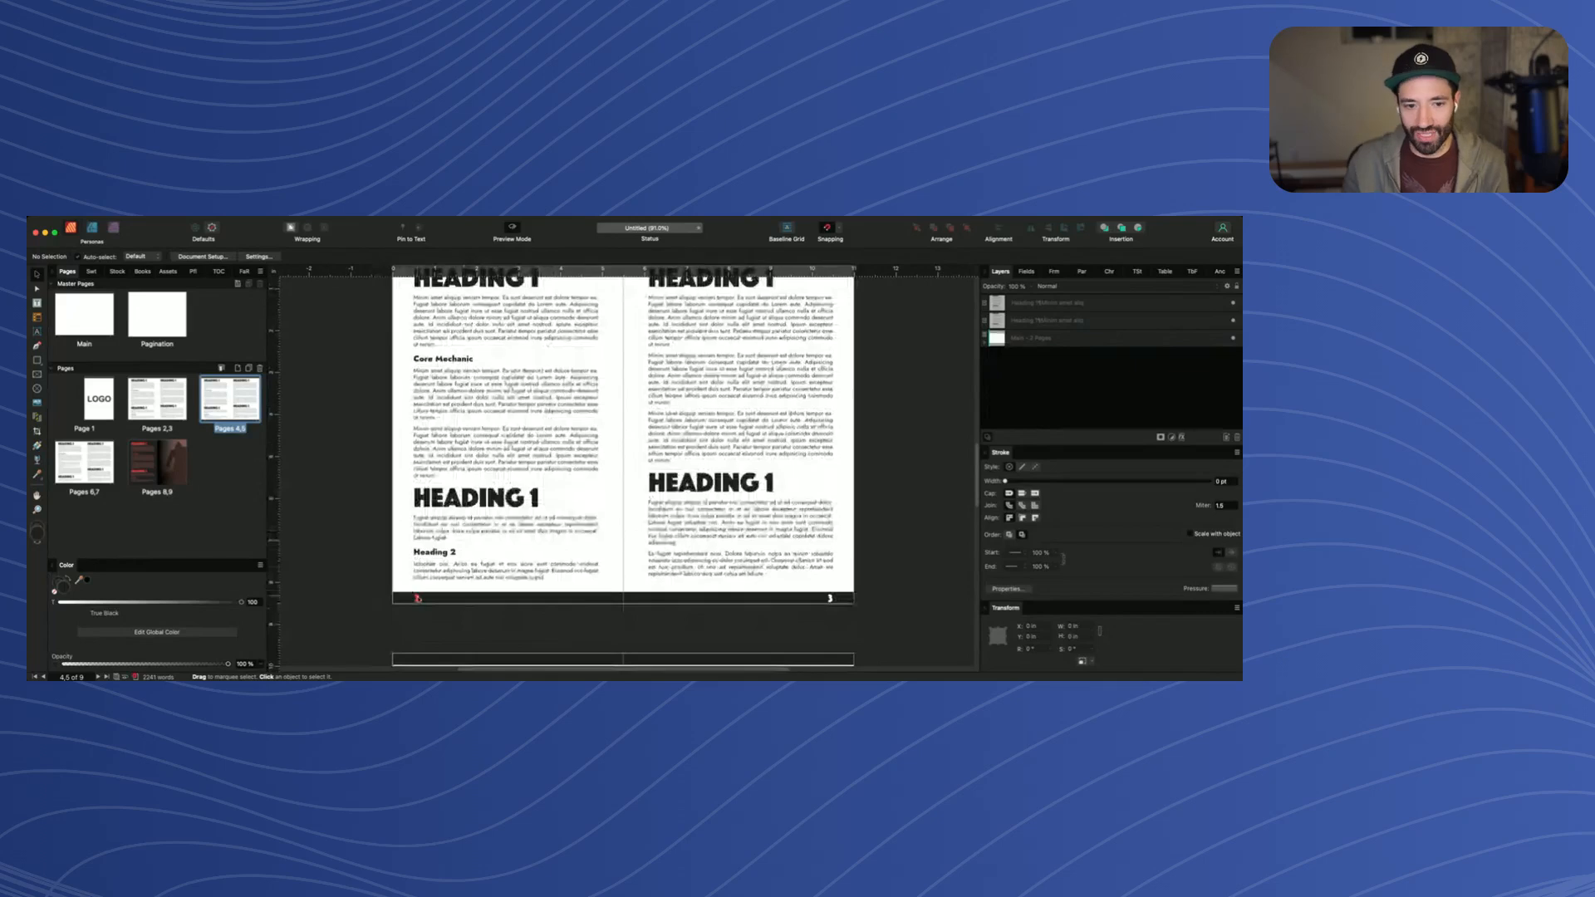
click(418, 598)
scroll(380, 603, up, 10)
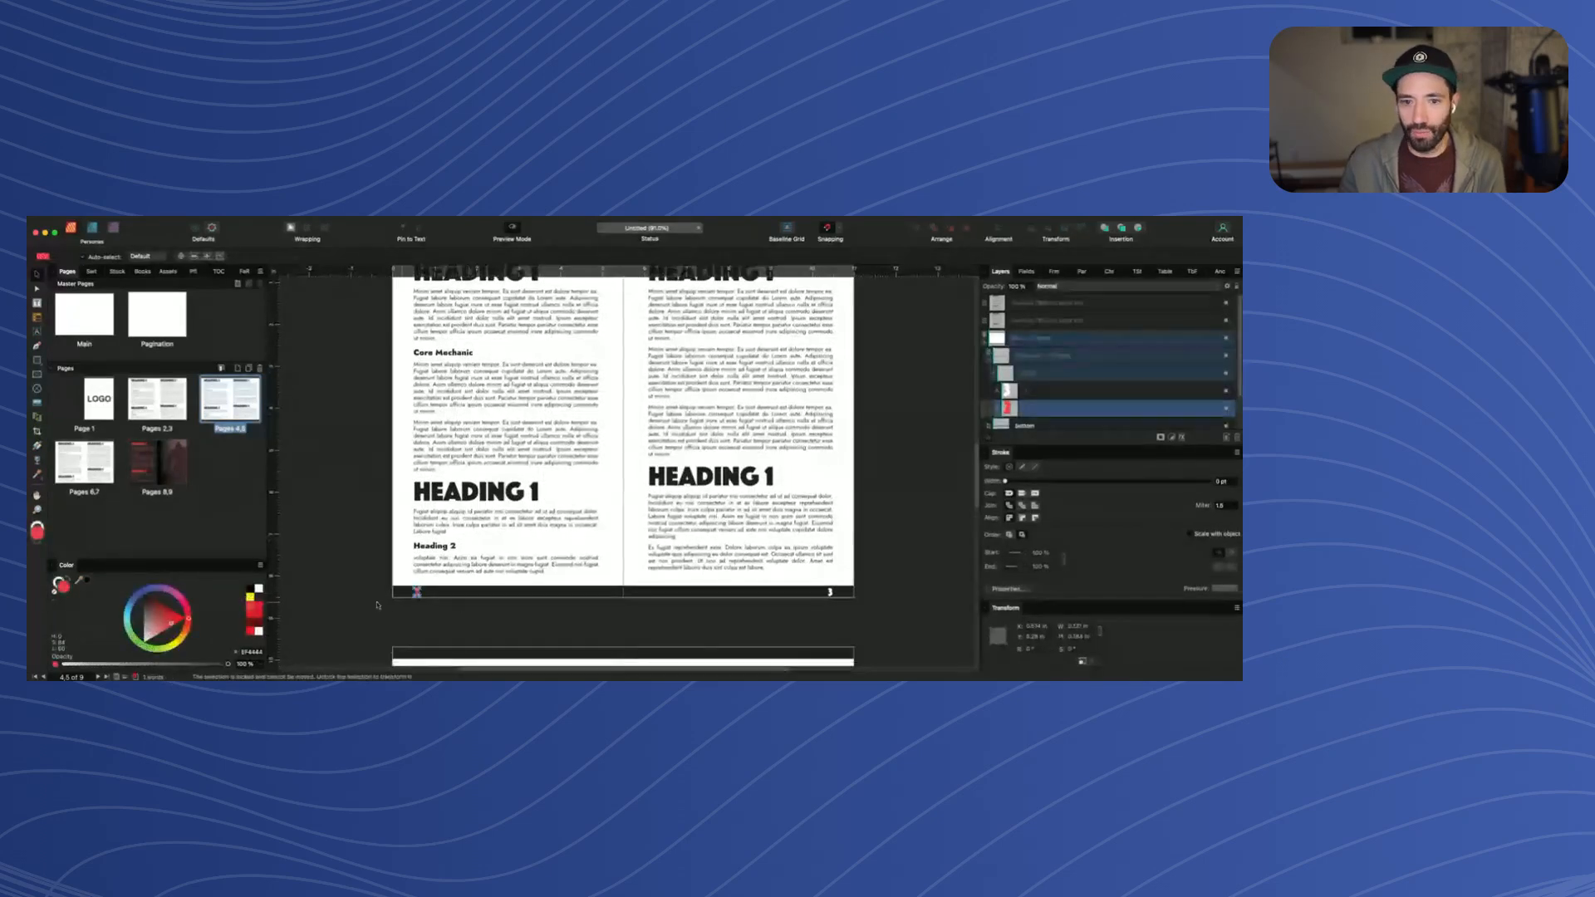
scroll(547, 504, right, 5)
scroll(548, 504, down, 3)
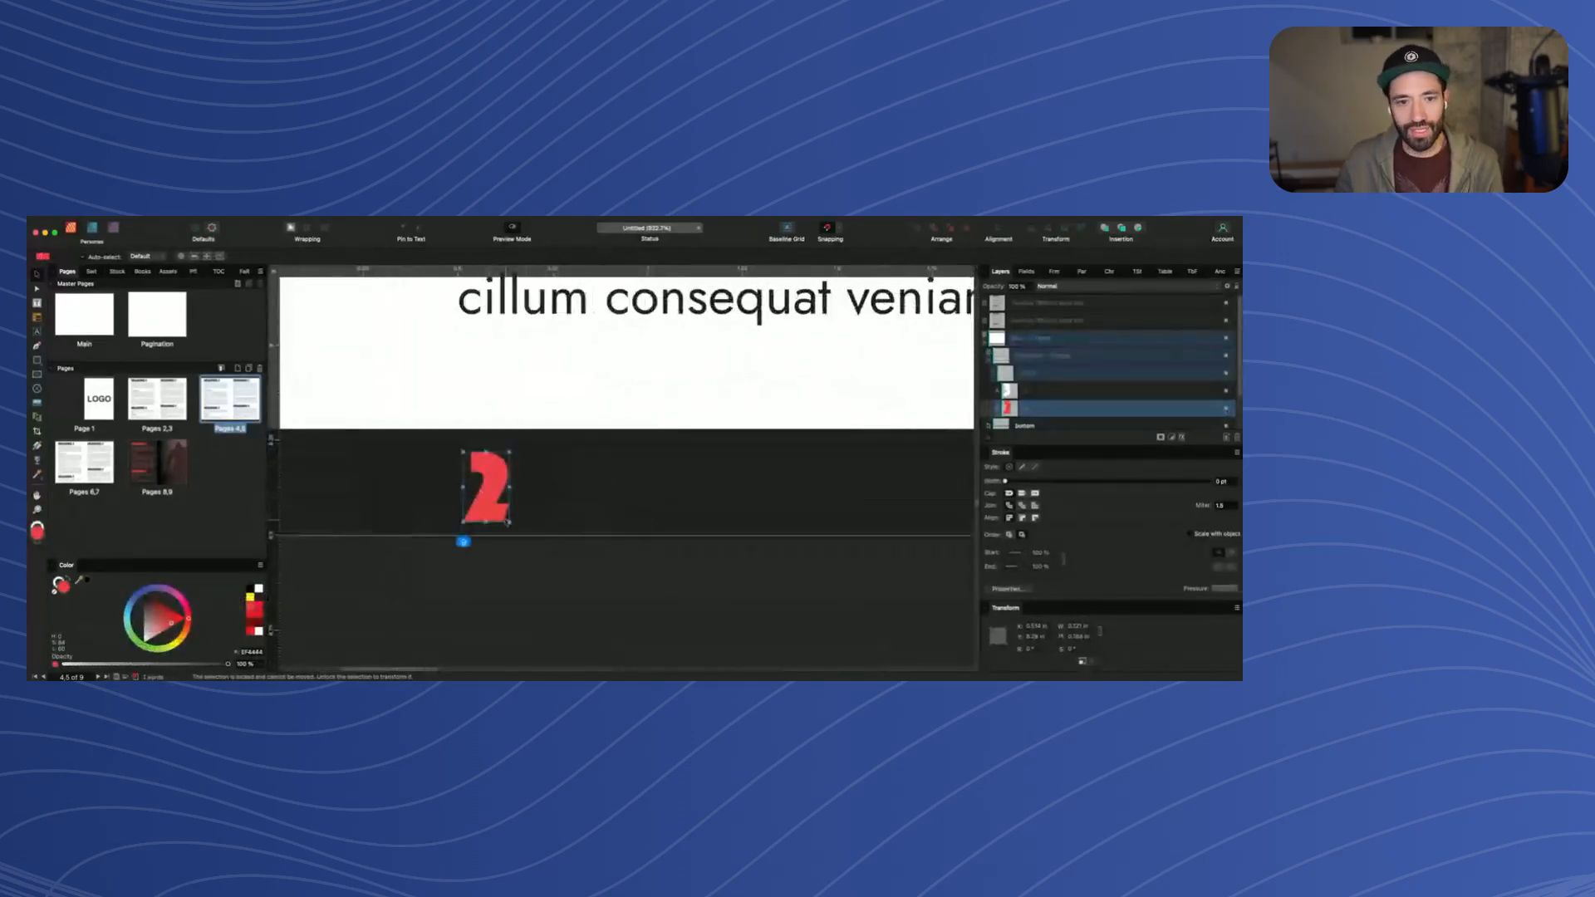
scroll(524, 476, down, 7)
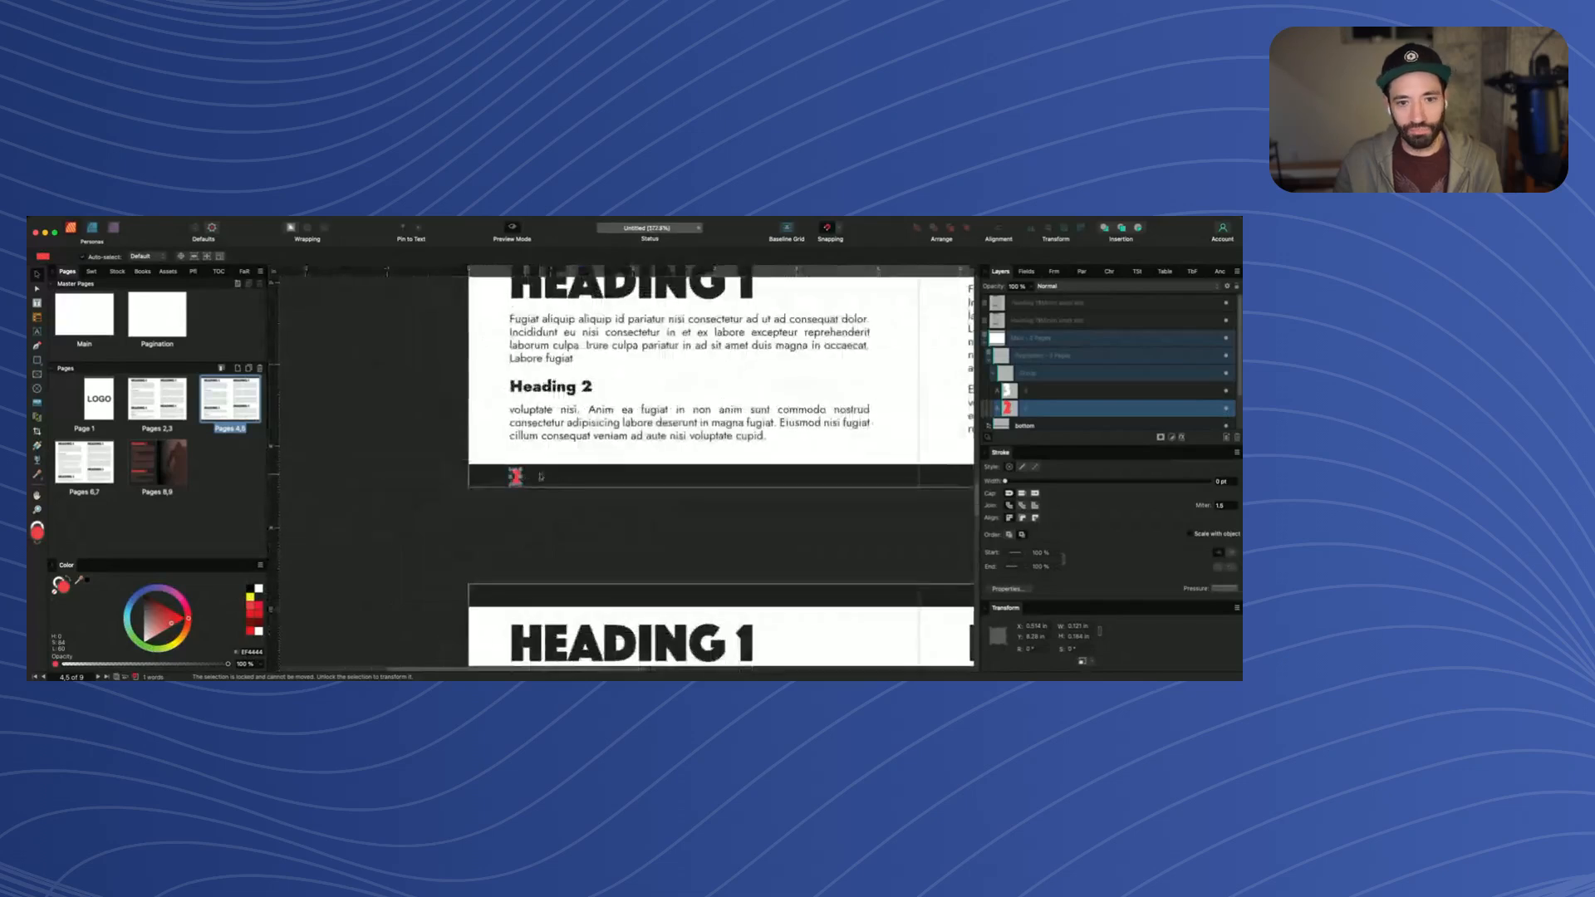
scroll(533, 483, up, 3)
scroll(533, 483, right, 6)
scroll(533, 483, down, 4)
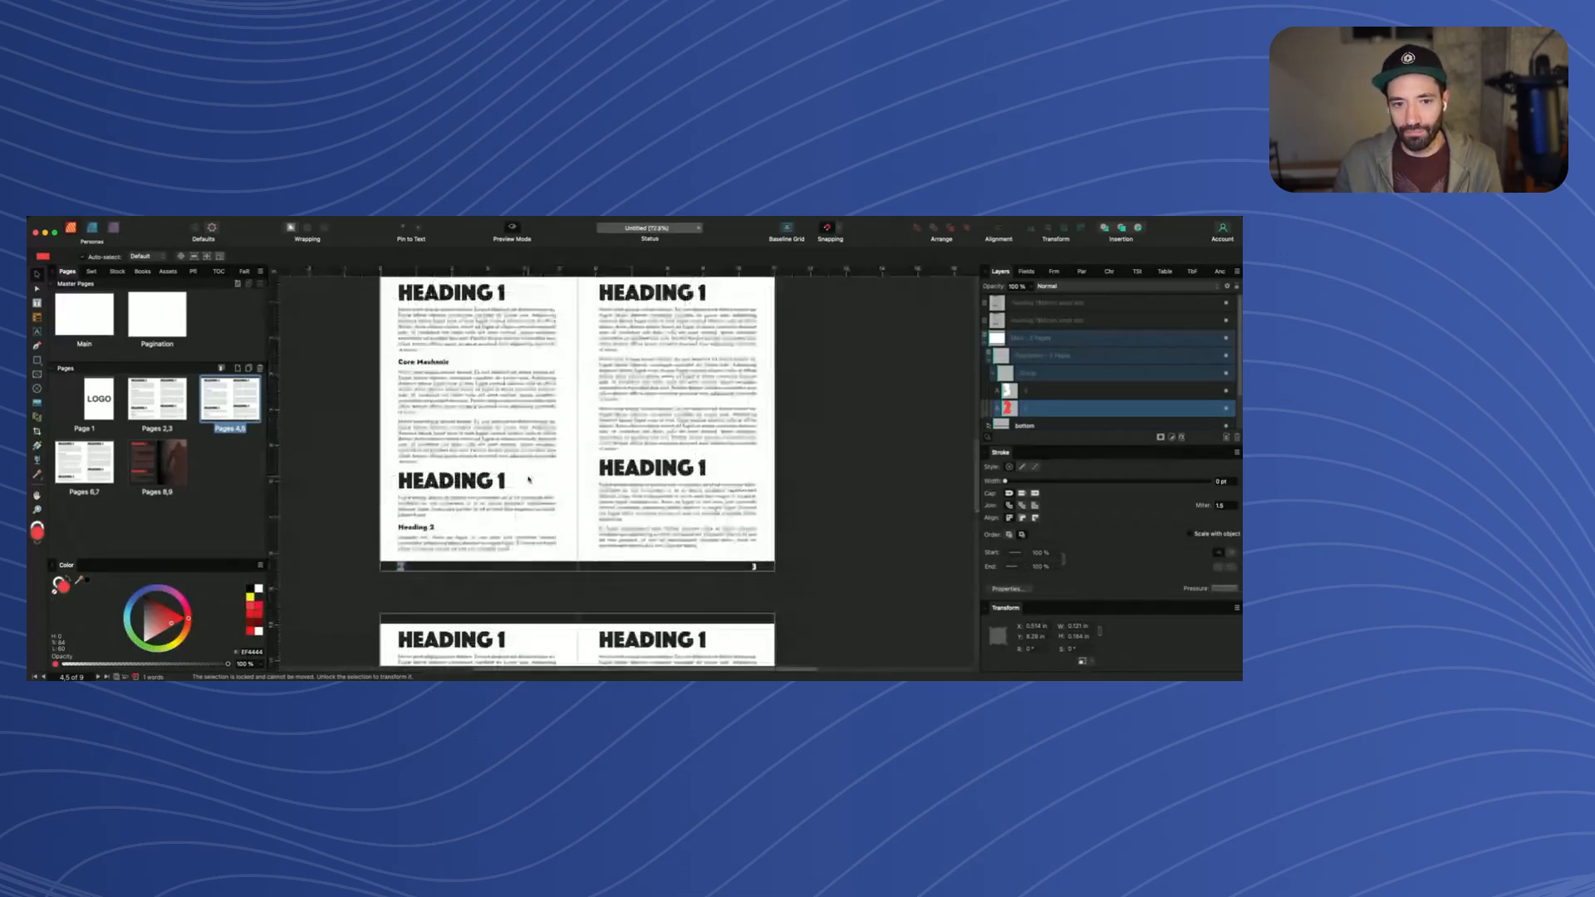
scroll(529, 480, up, 1)
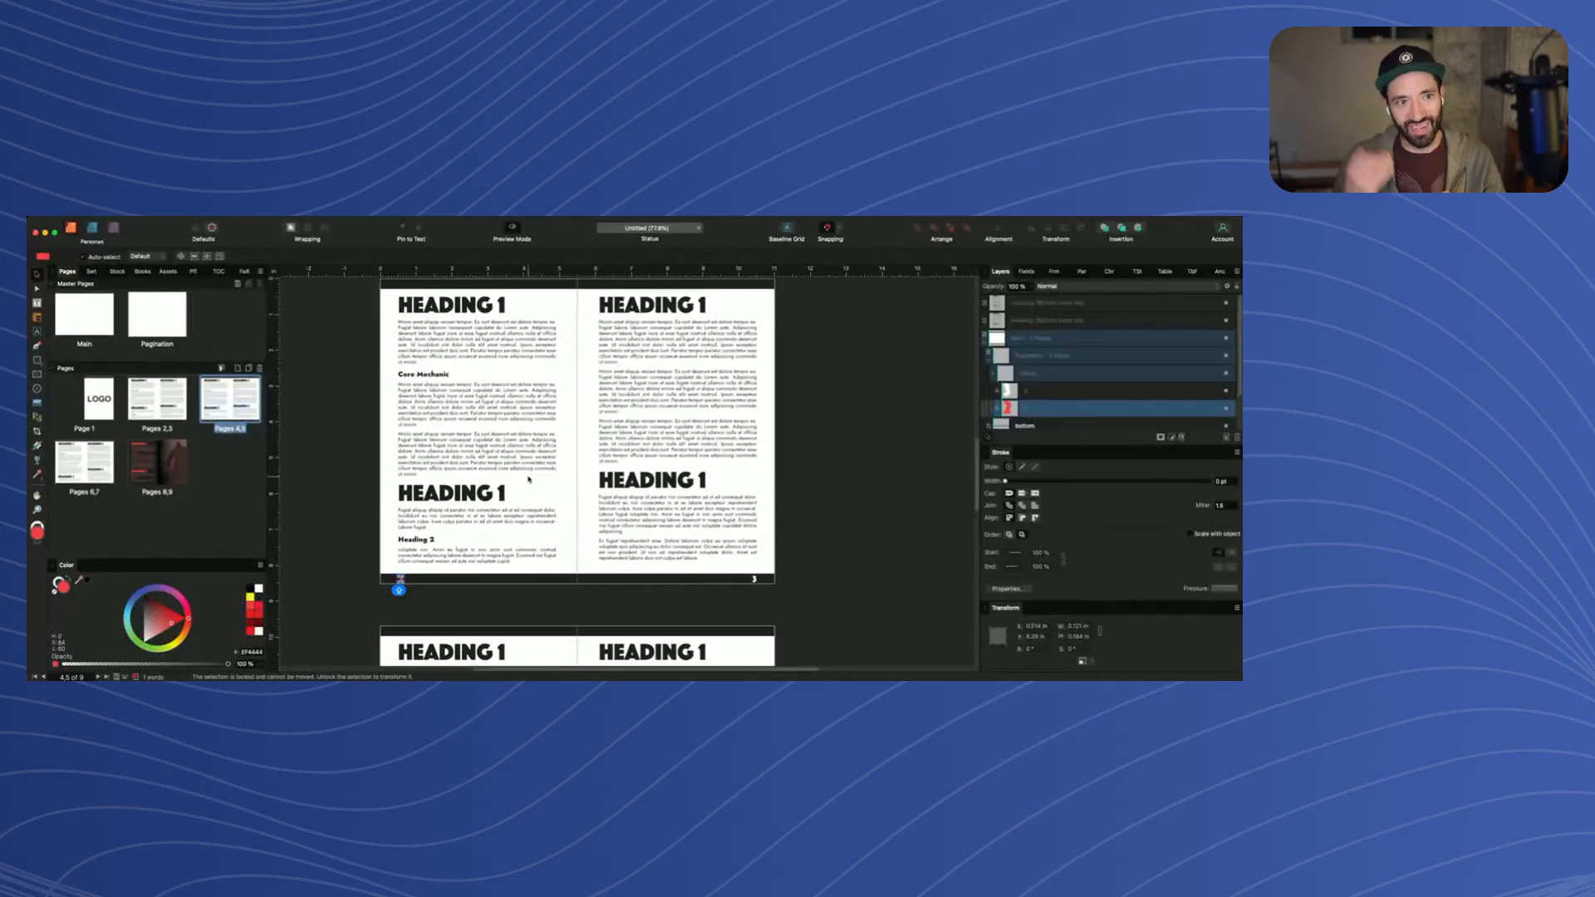
Recolor the left page number on the Pagination master with the White swatch
double_click(147, 315)
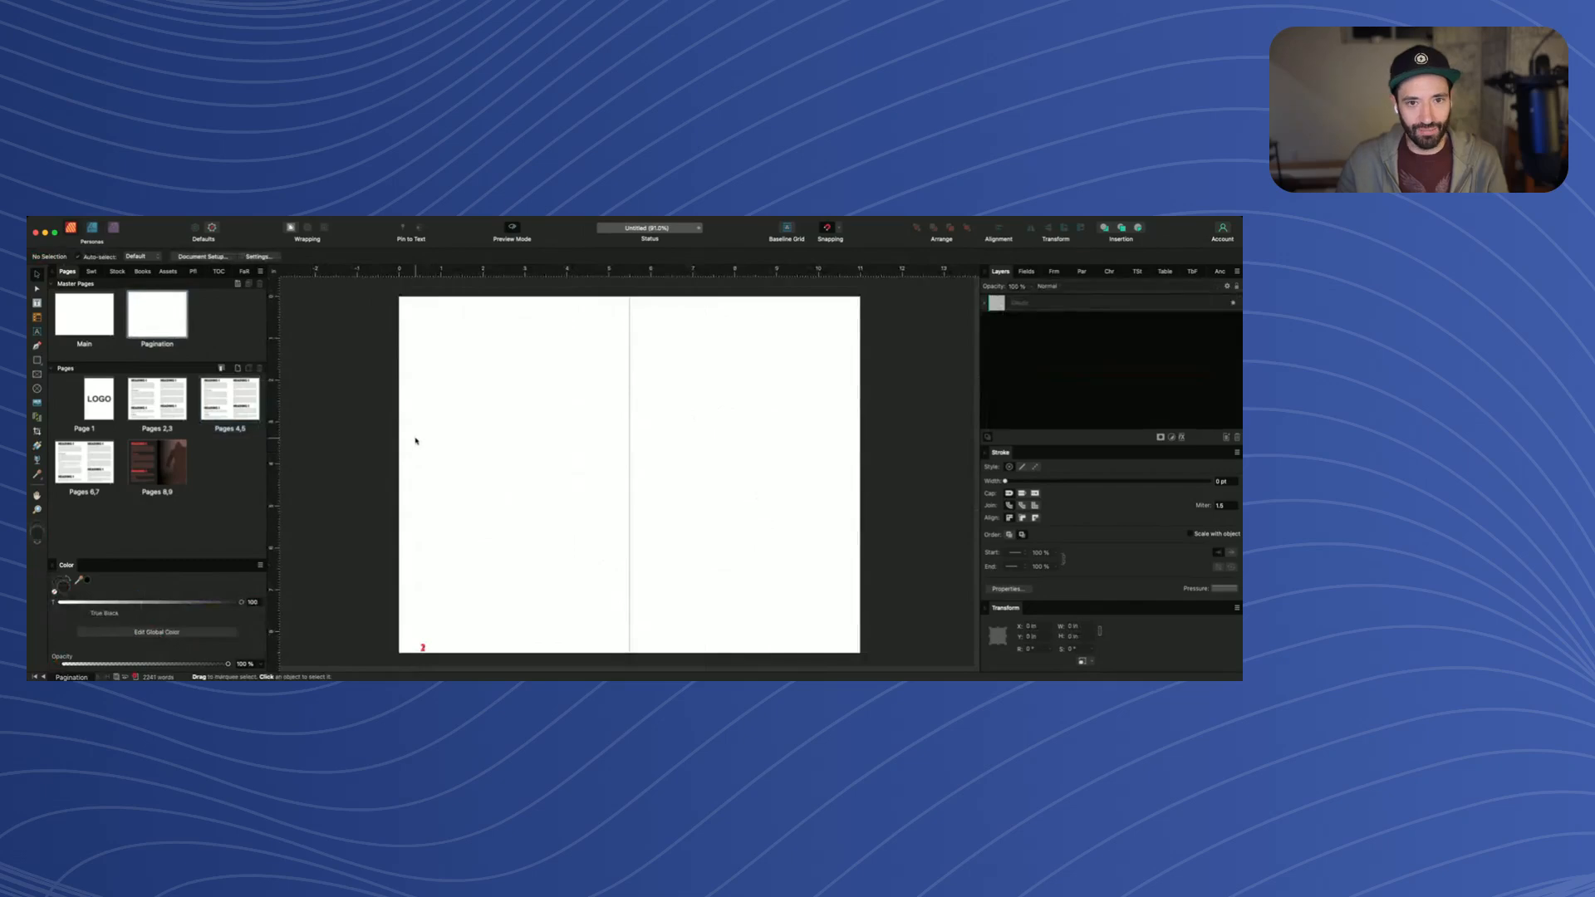
scroll(363, 544, down, 1)
drag(306, 537, 745, 632)
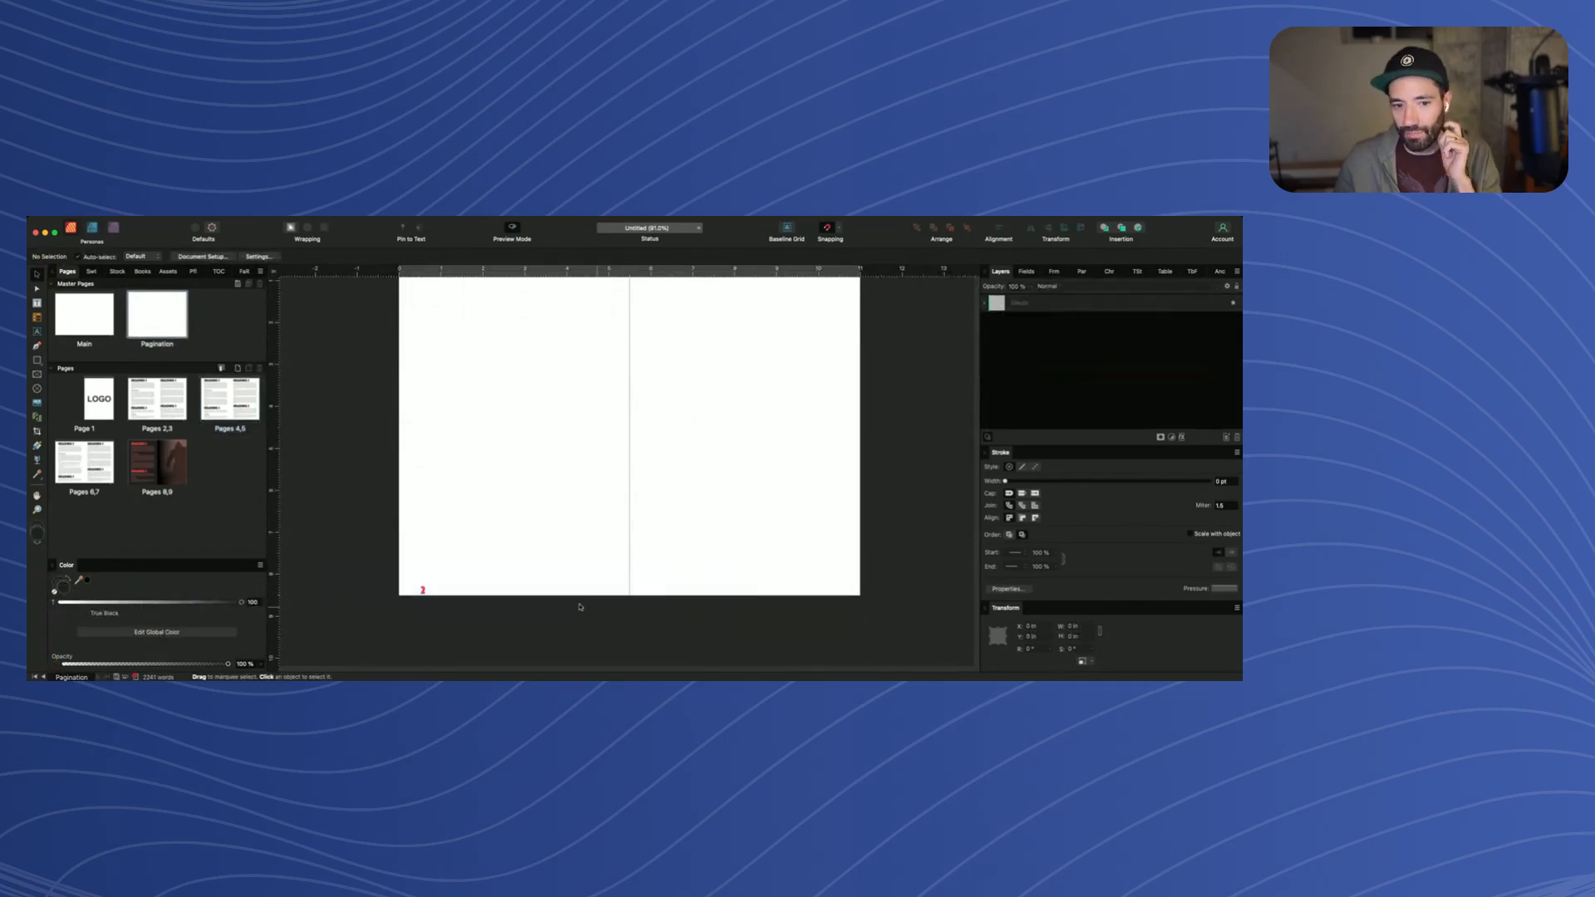
click(423, 591)
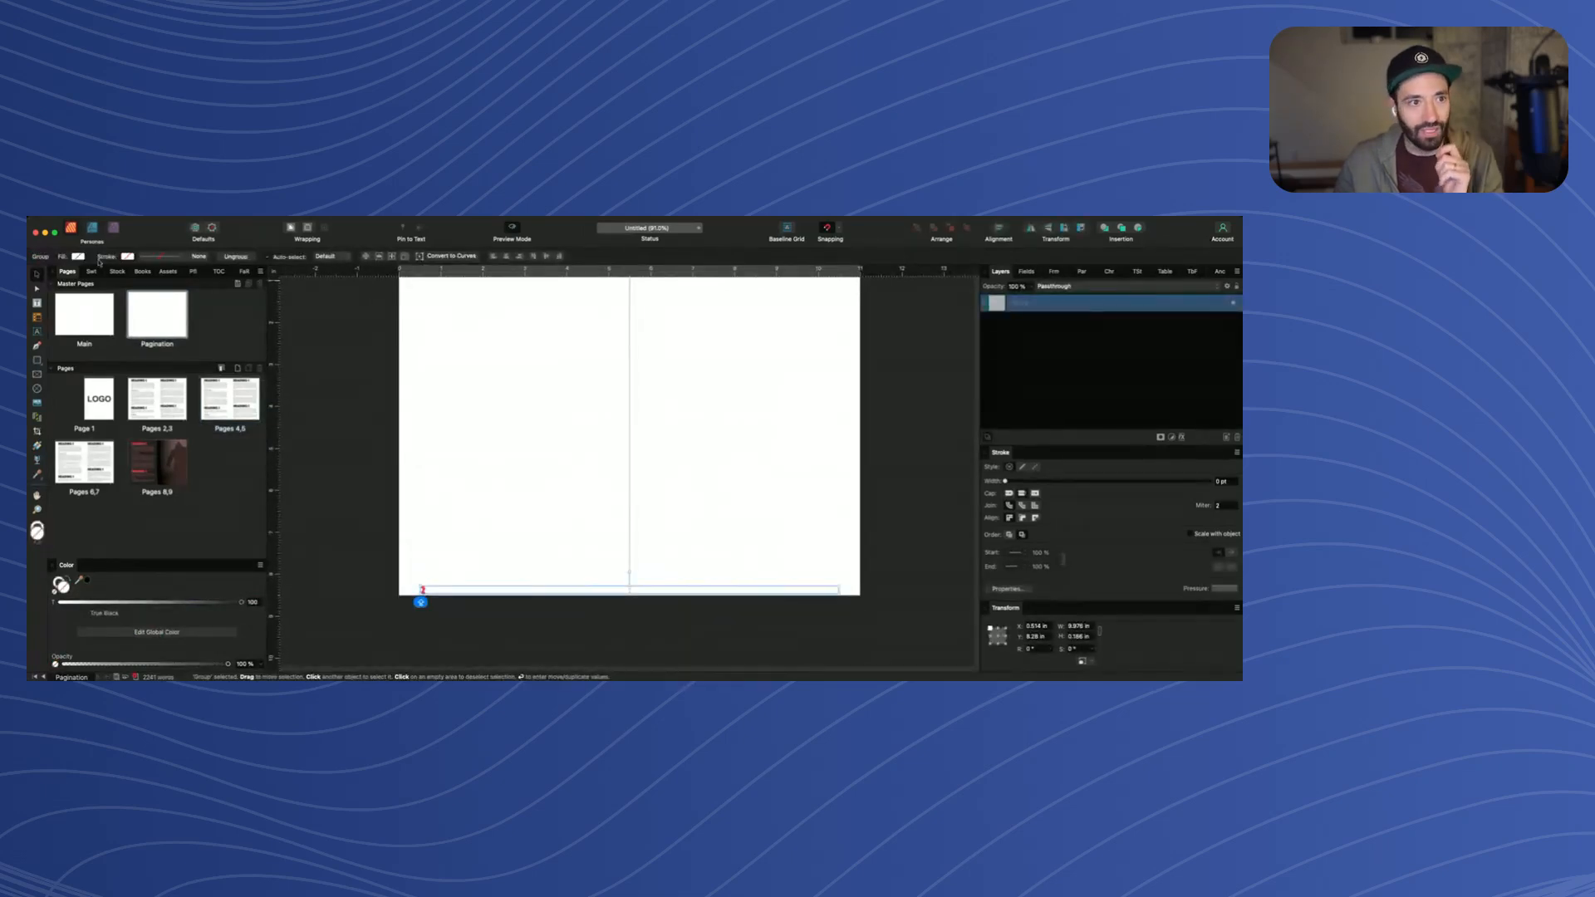
click(80, 257)
double_click(423, 591)
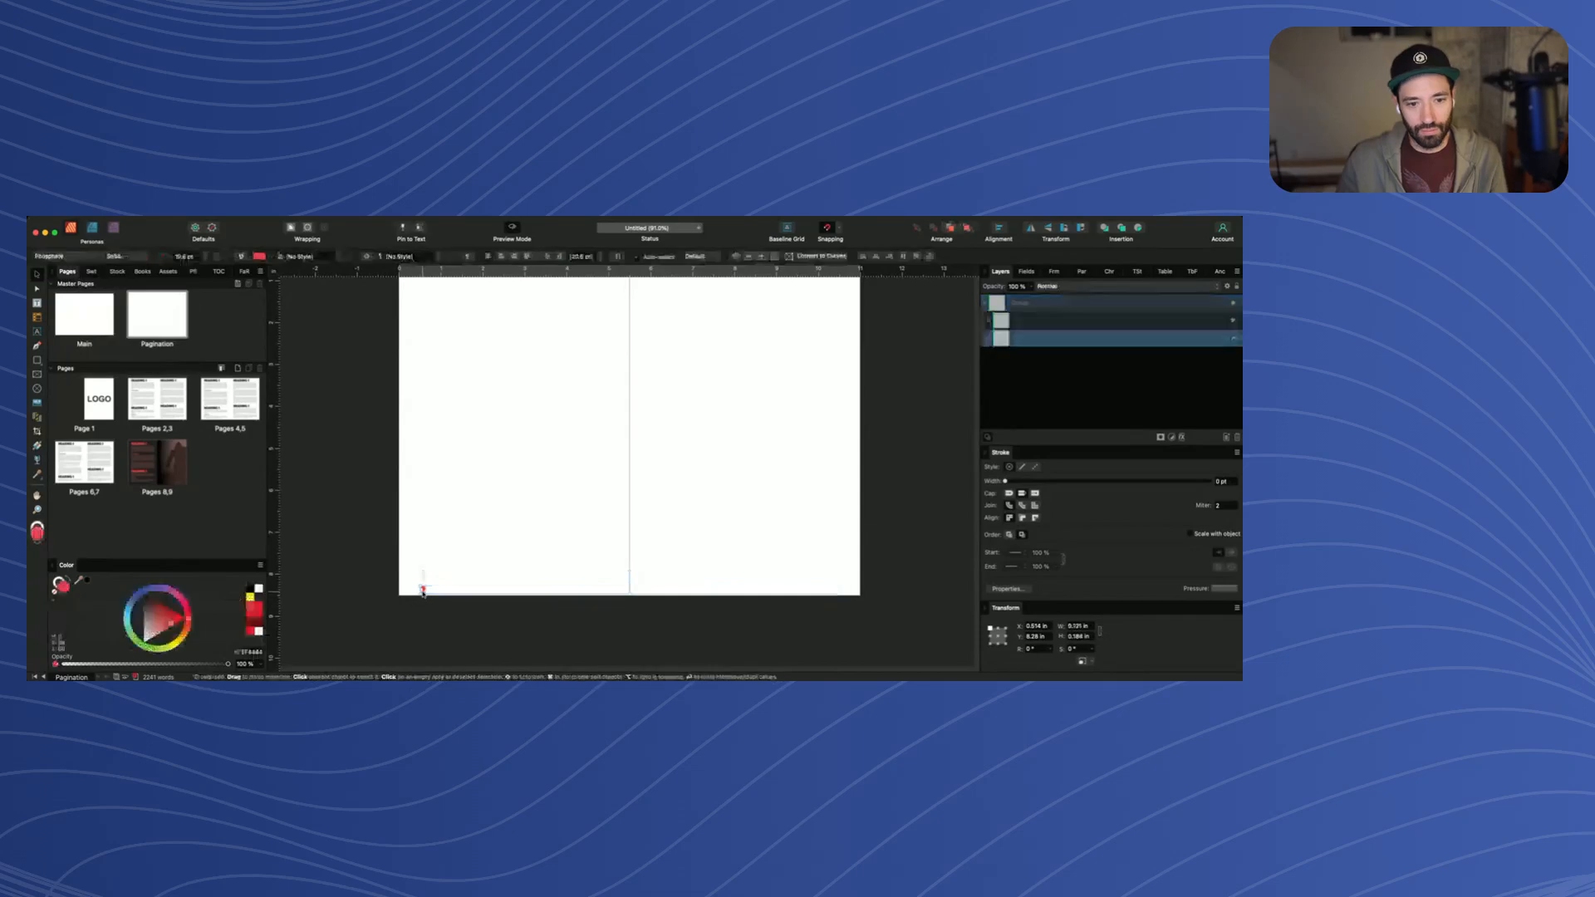
click(263, 256)
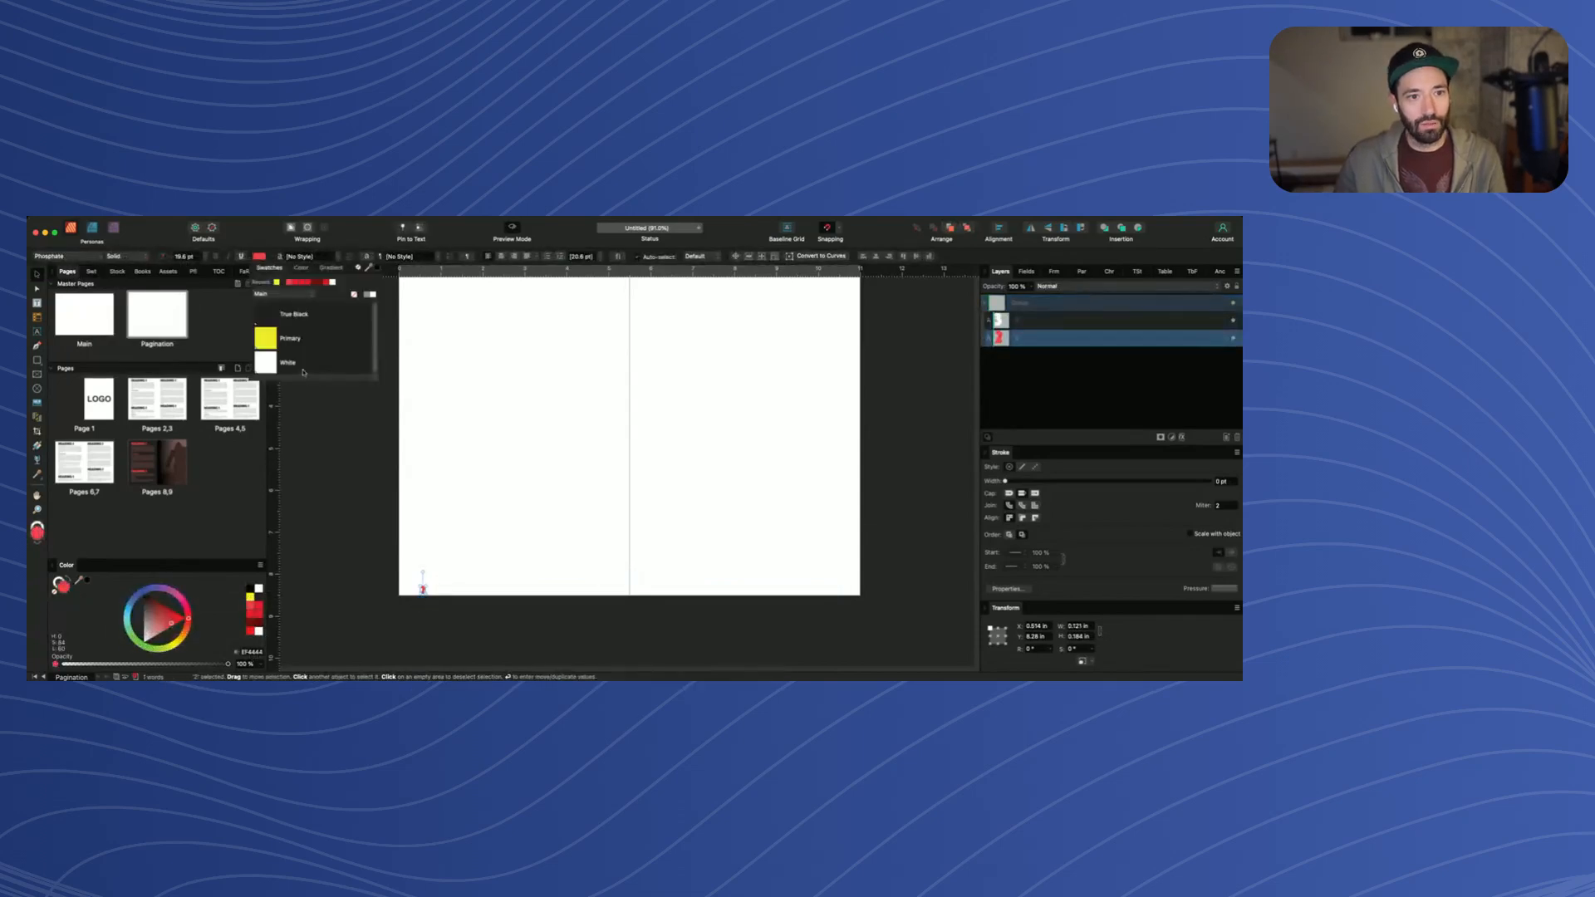
click(345, 457)
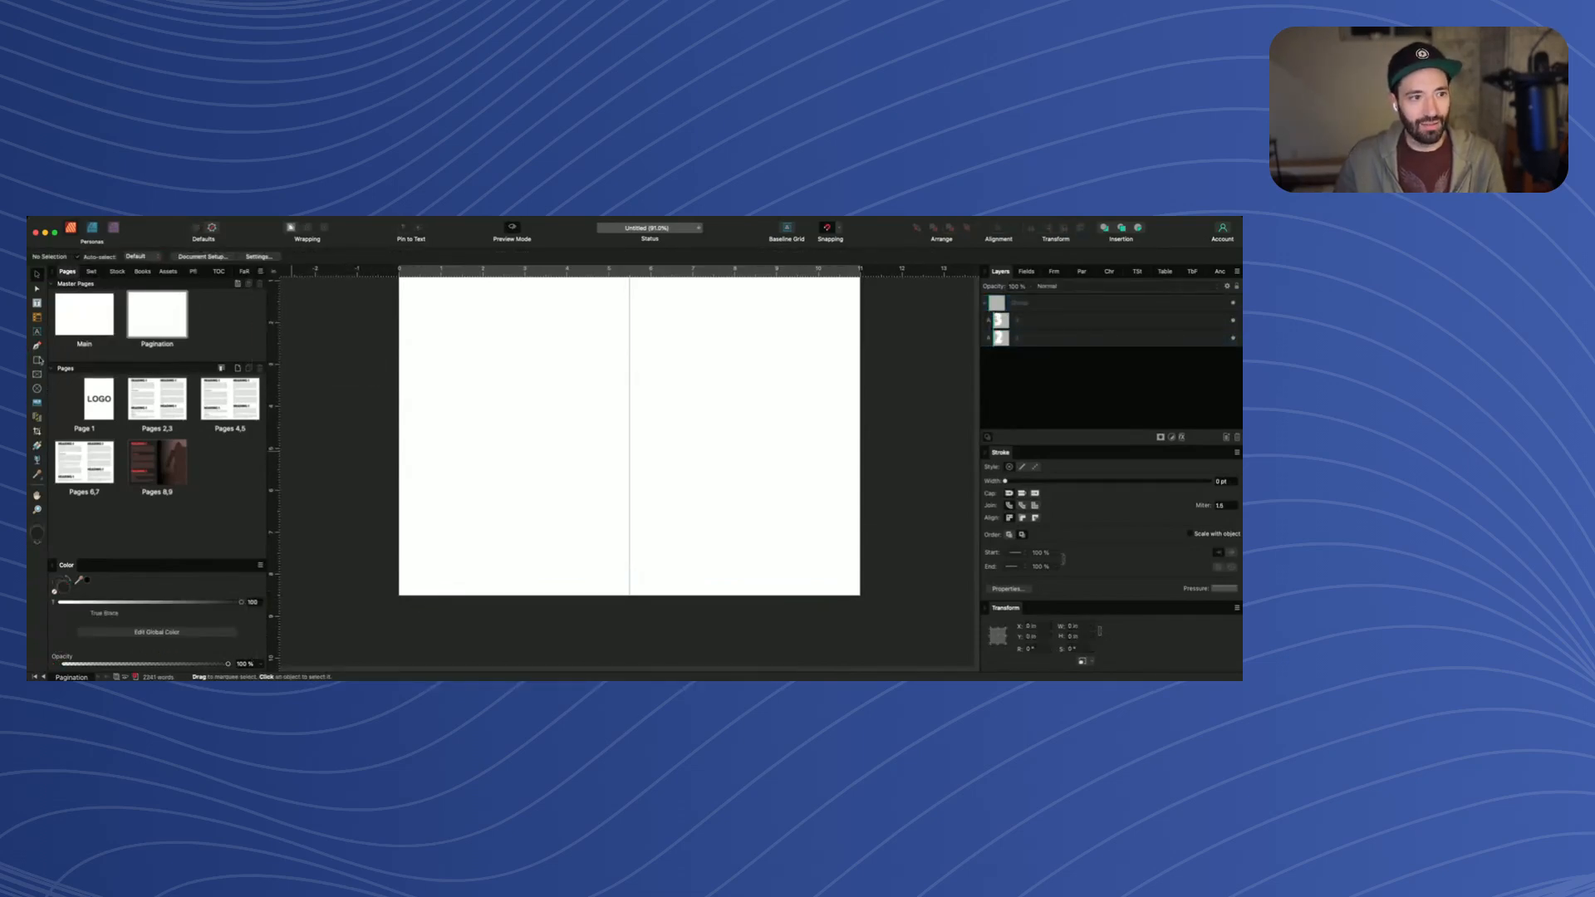
Draw a black rectangle about 16 × 3.8 in across the lower part of the Pagination master spread, behind the page numbers
key(m)
drag(298, 471, 970, 627)
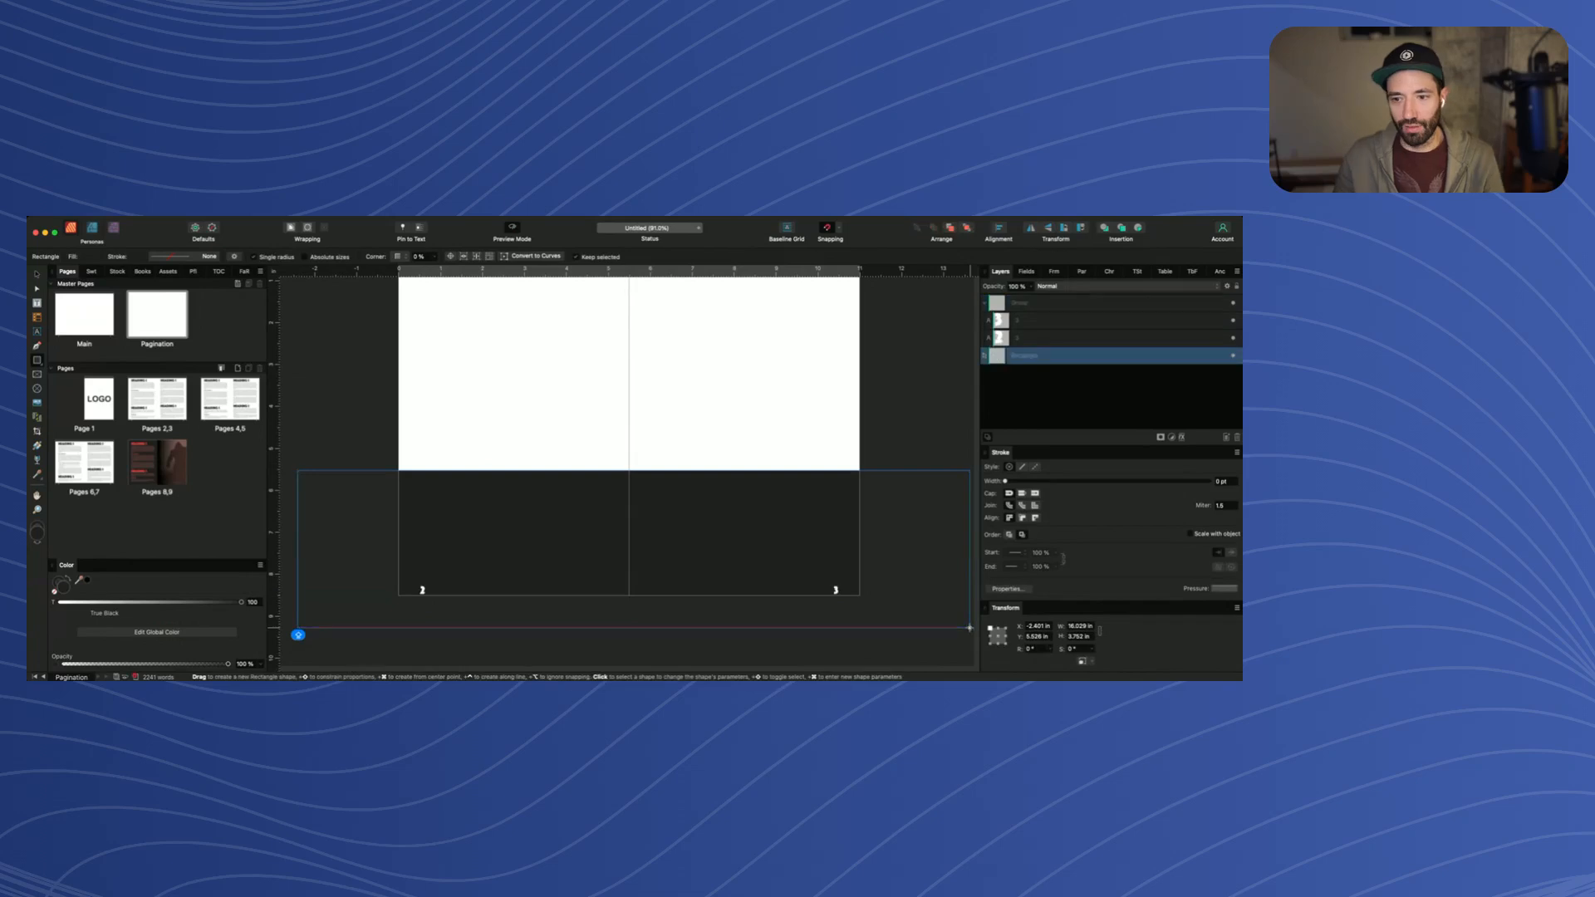
key(v)
click(903, 441)
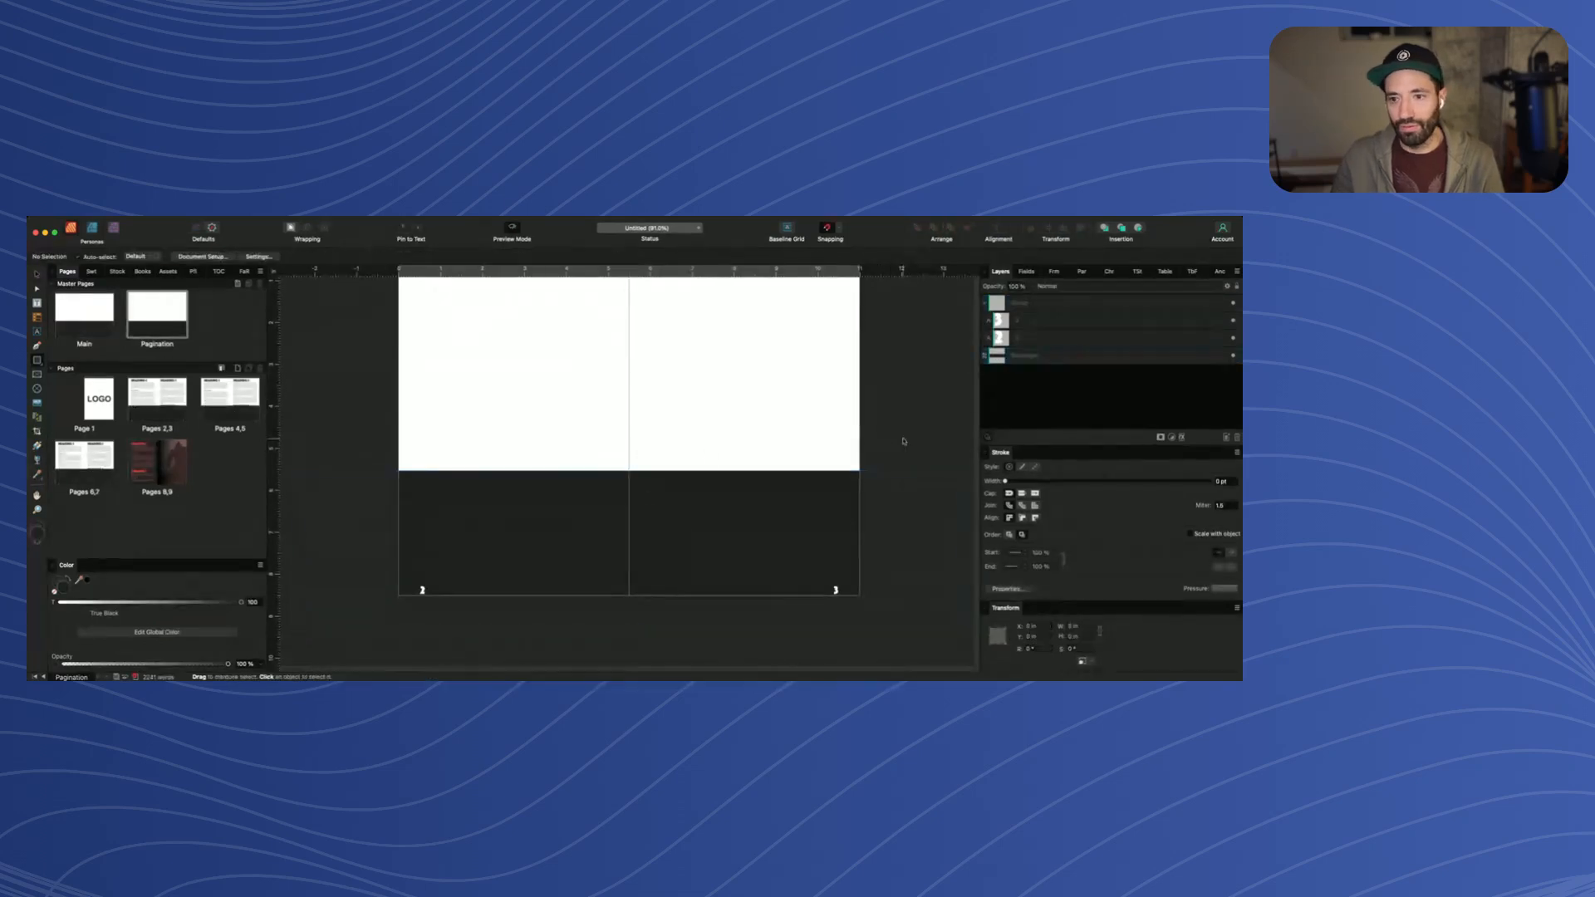
Turn off Preview Mode and replace the left footer number on the Pagination master with an automatic Page Number field
scroll(854, 463, down, 1)
scroll(811, 477, right, 2)
scroll(810, 477, down, 2)
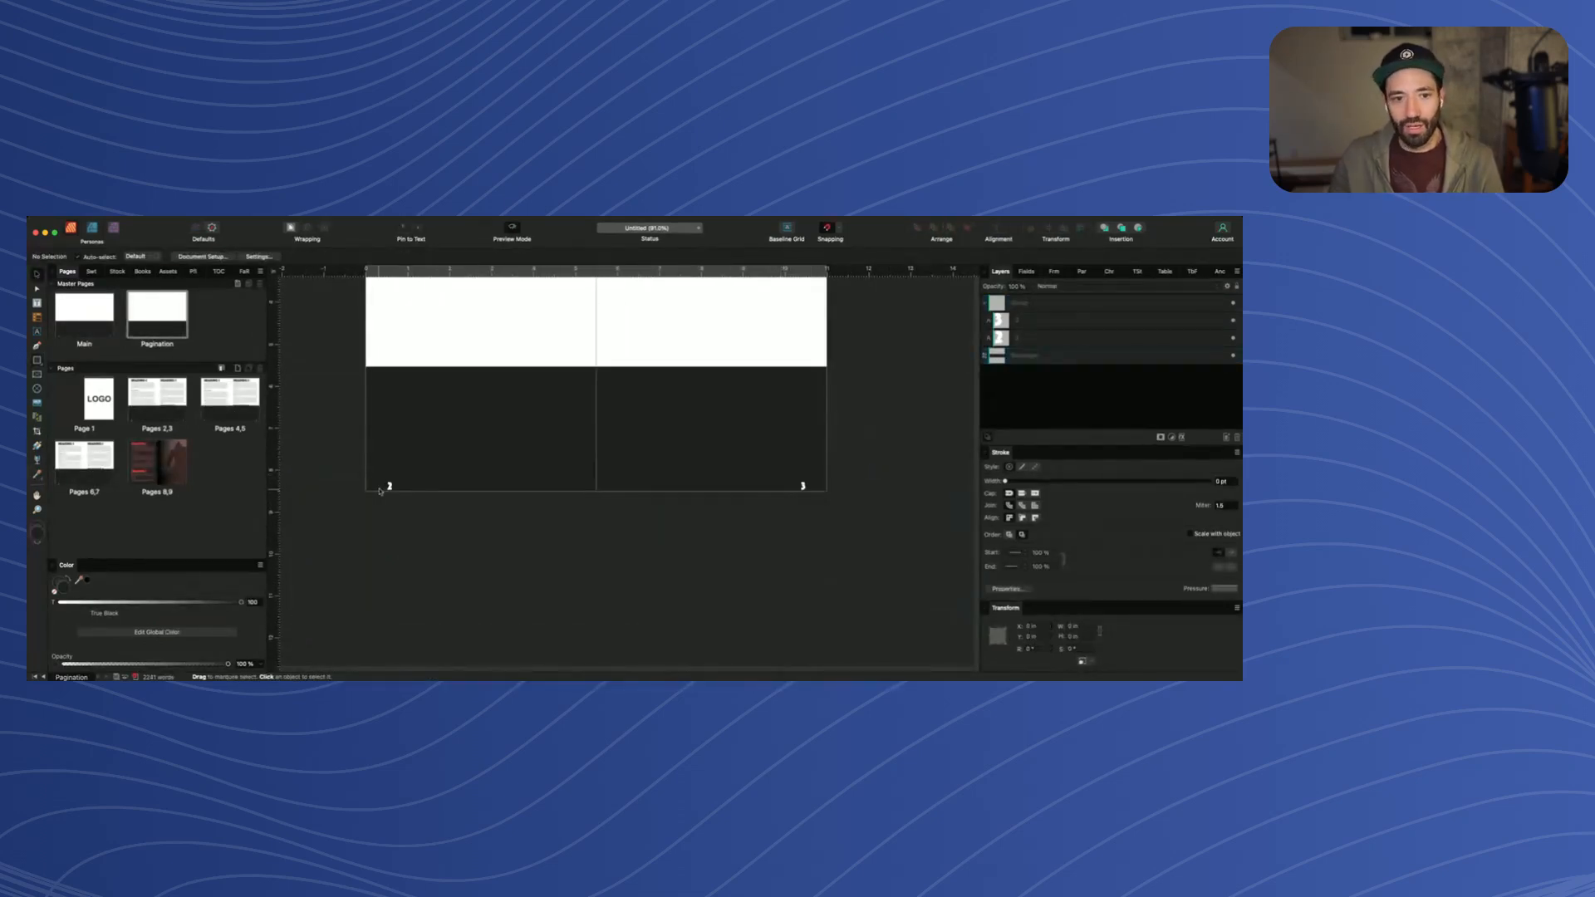
click(384, 488)
click(513, 228)
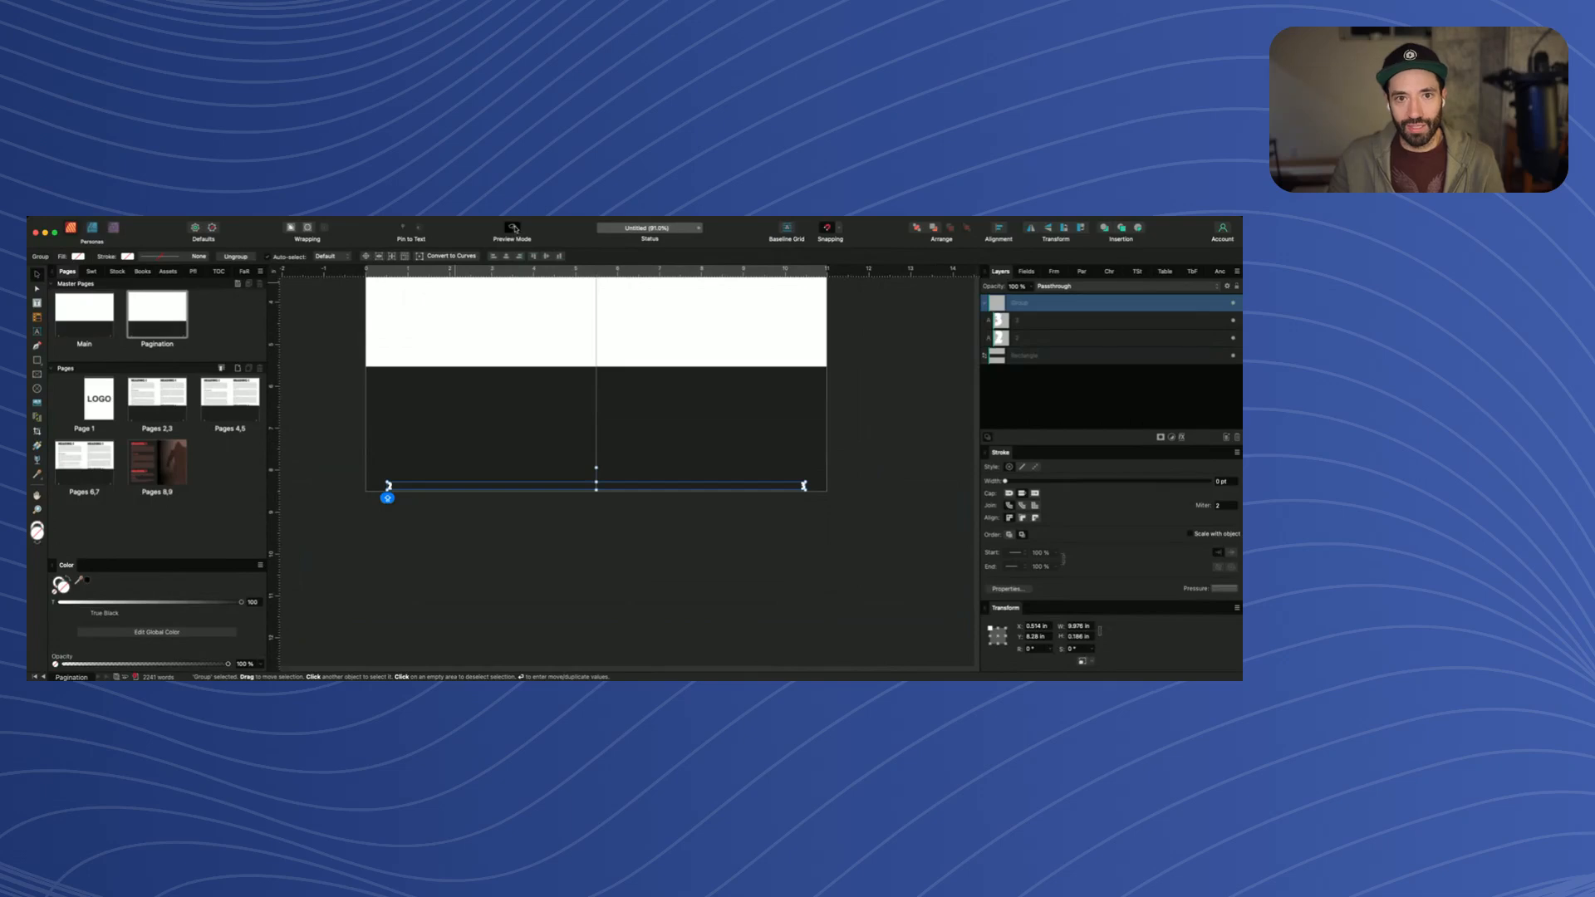
scroll(391, 505, up, 3)
scroll(407, 512, up, 5)
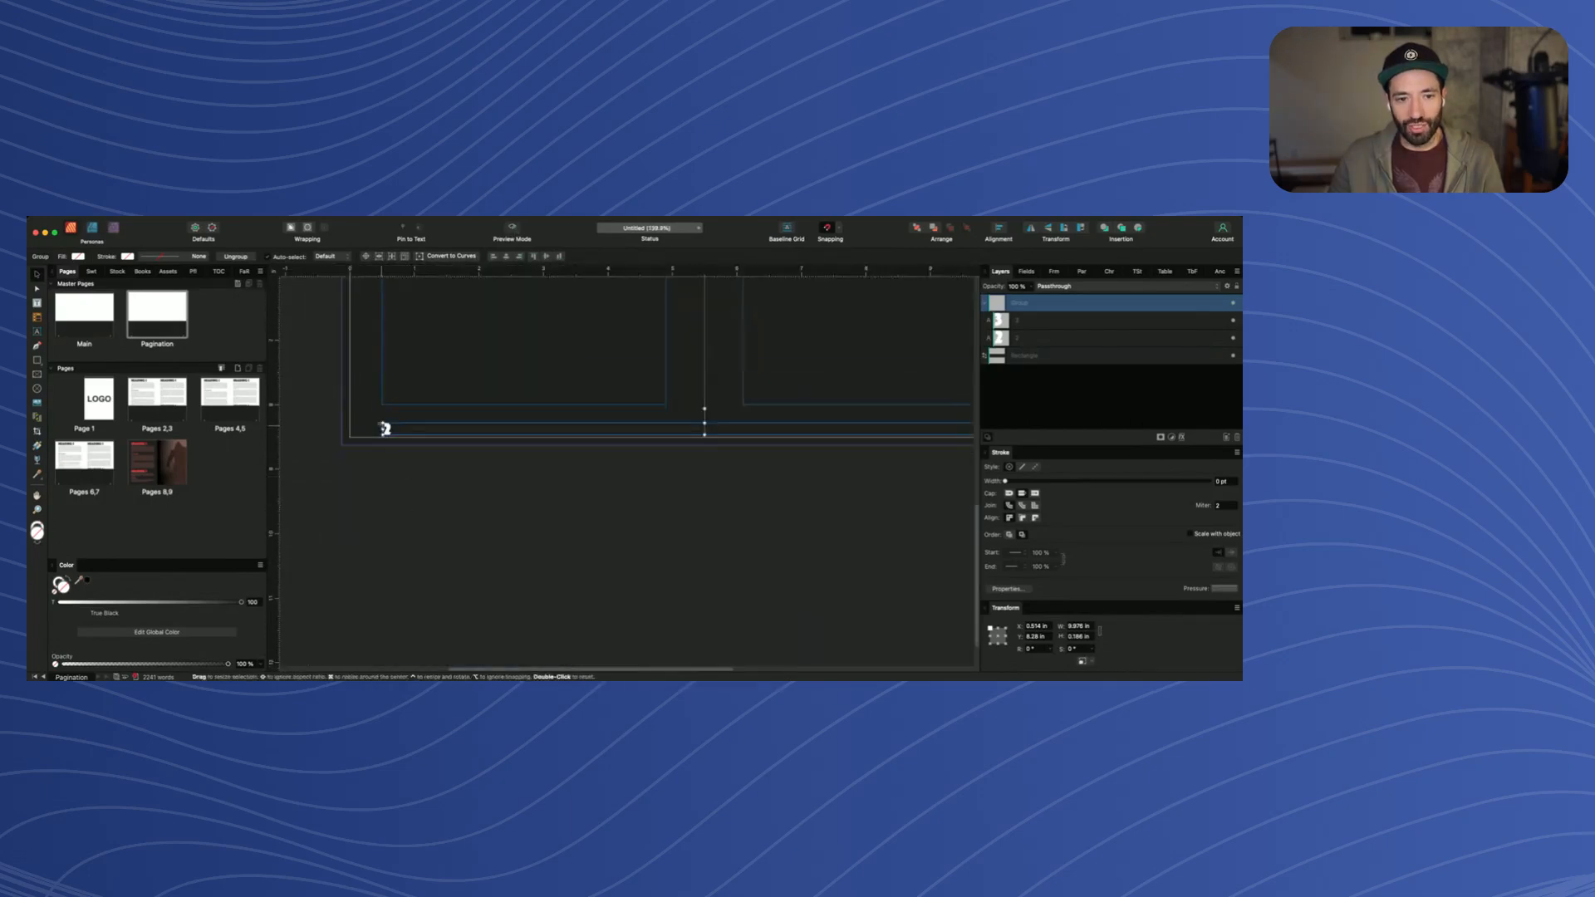
double_click(405, 435)
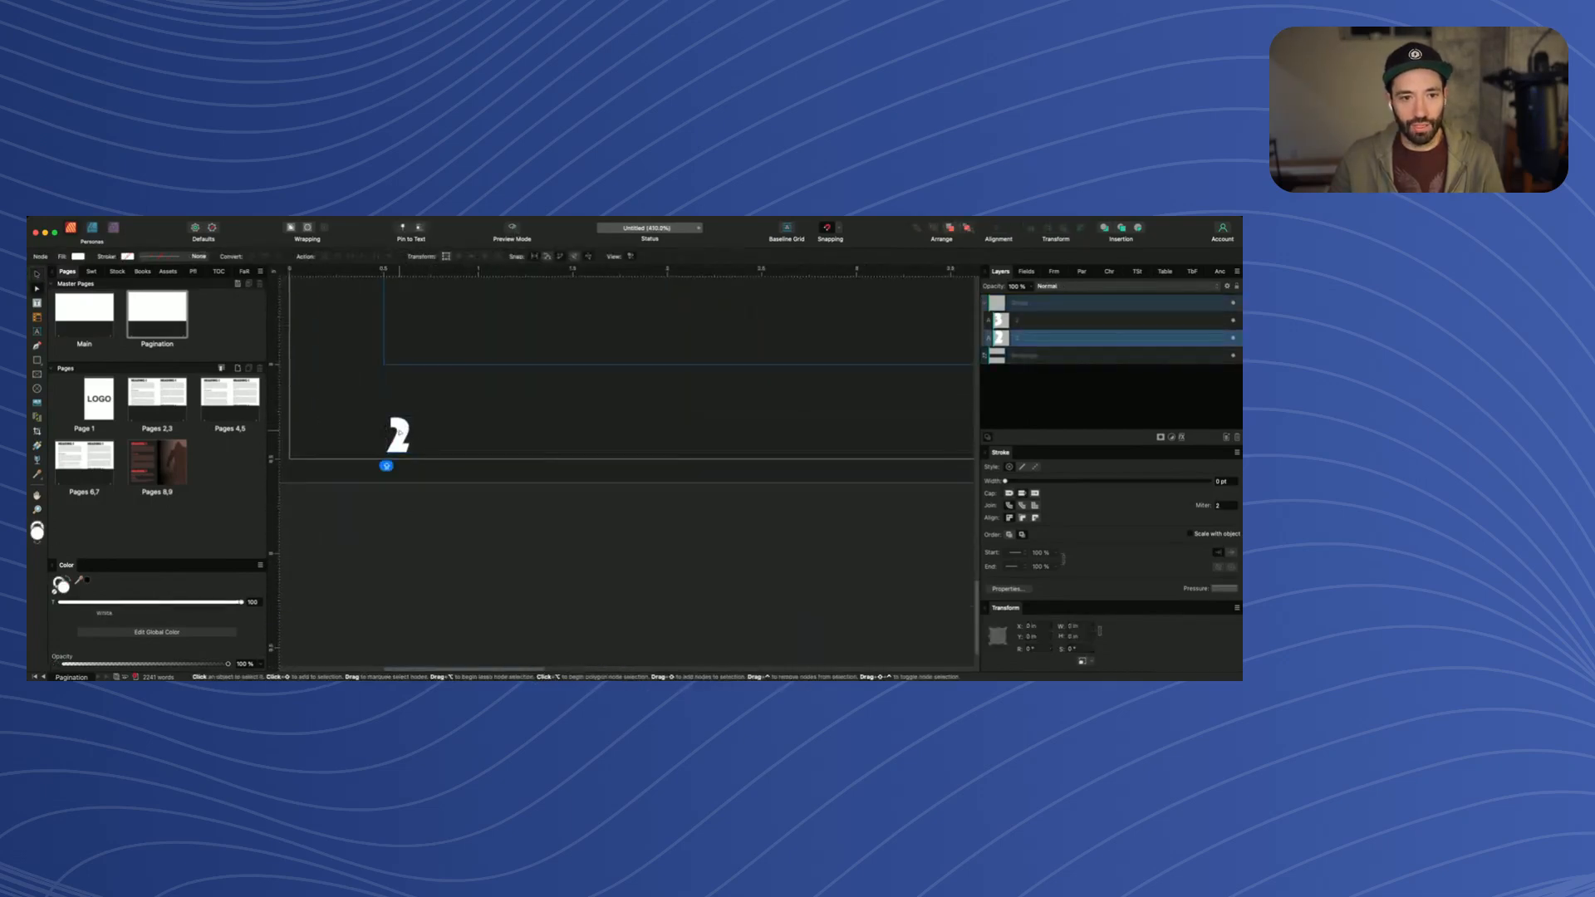
double_click(402, 433)
double_click(401, 430)
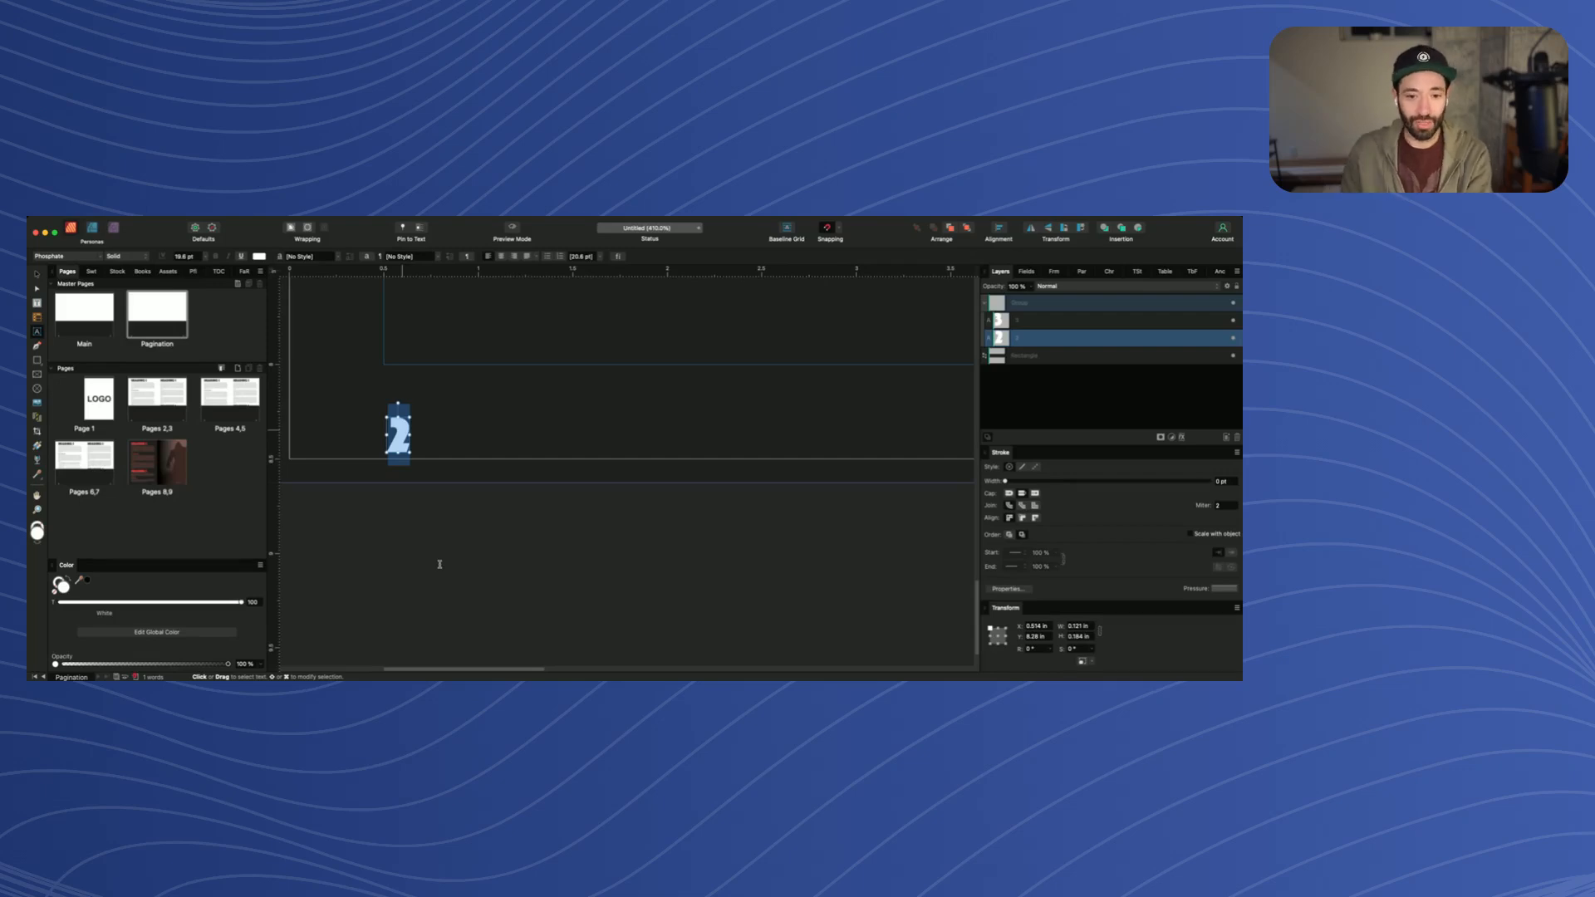
key(alt+shift+super+n)
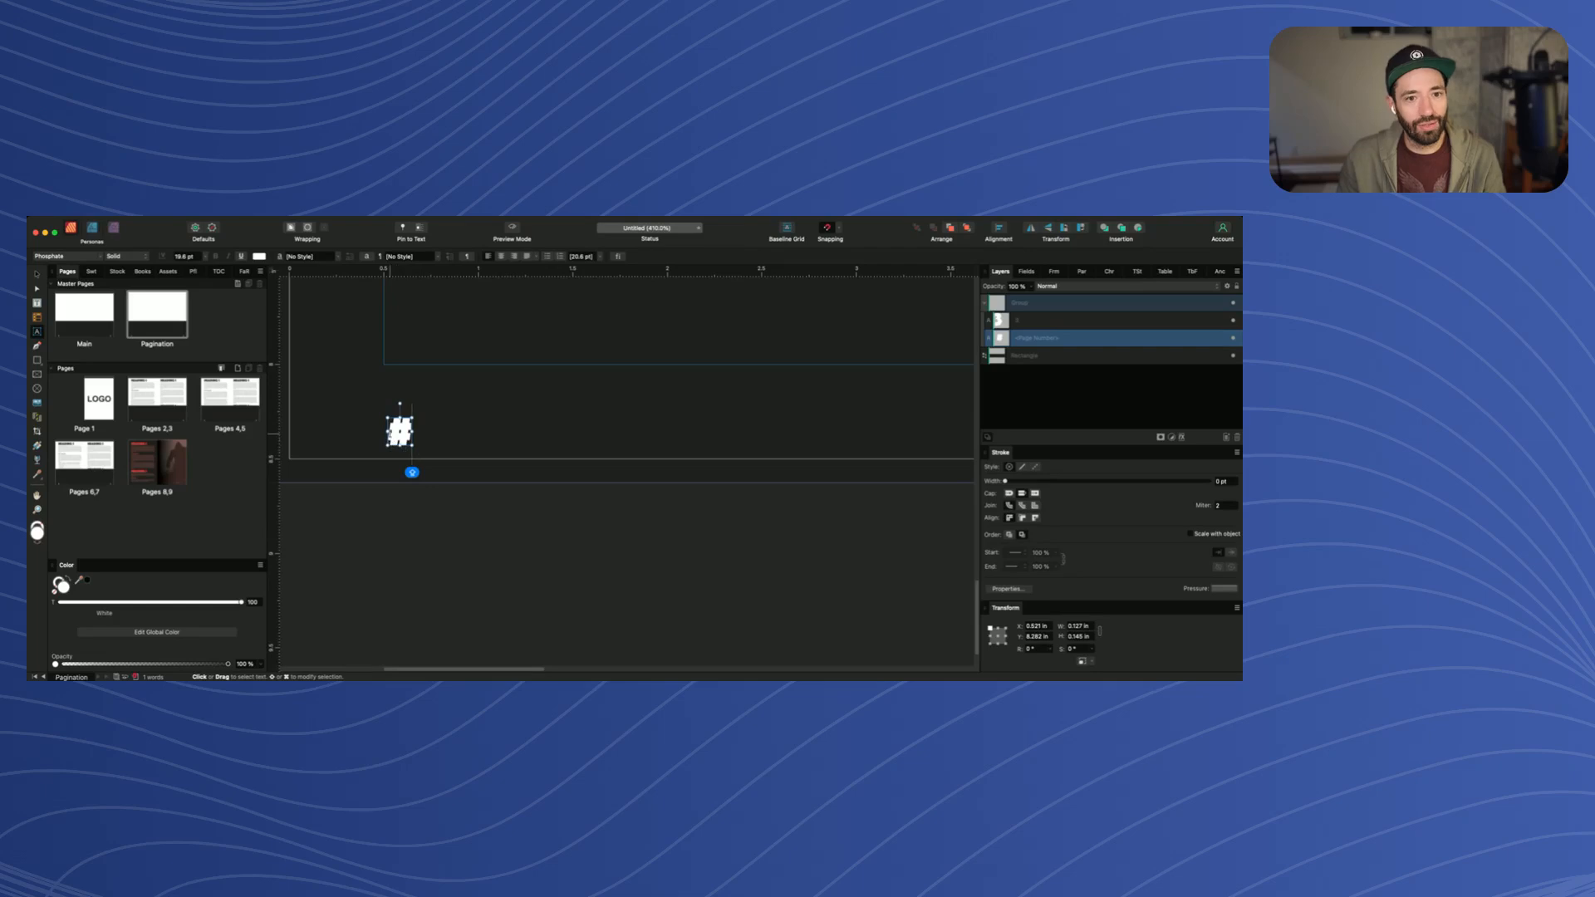
Copy the Page Number field and paste it over the right footer number on the Pagination master
drag(390, 435, 417, 433)
key(super+c)
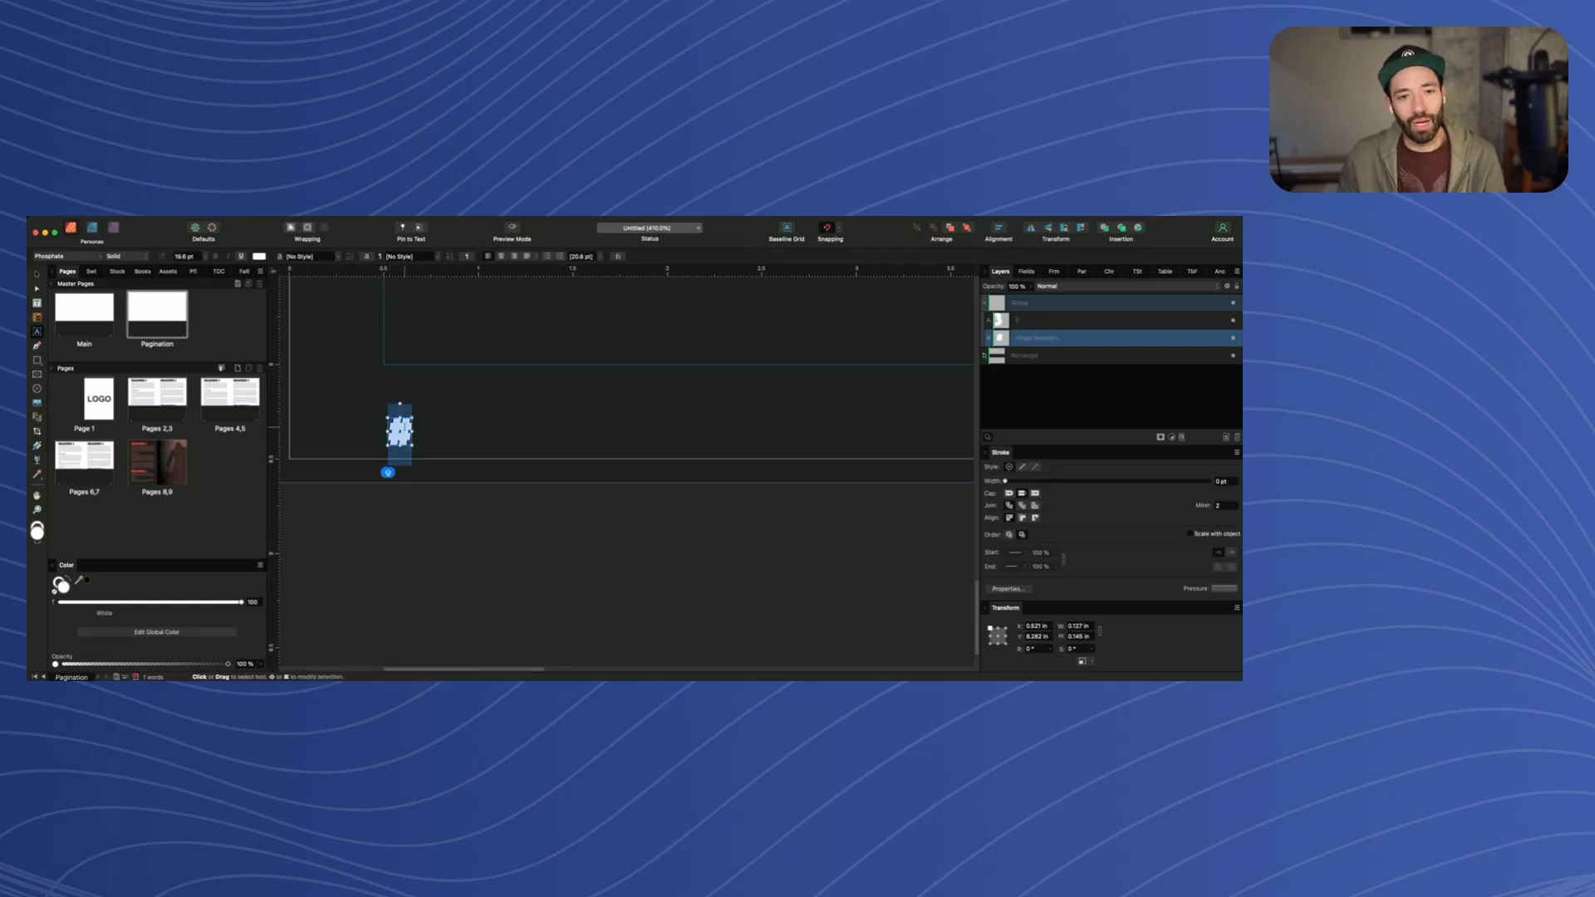
scroll(404, 500, down, 5)
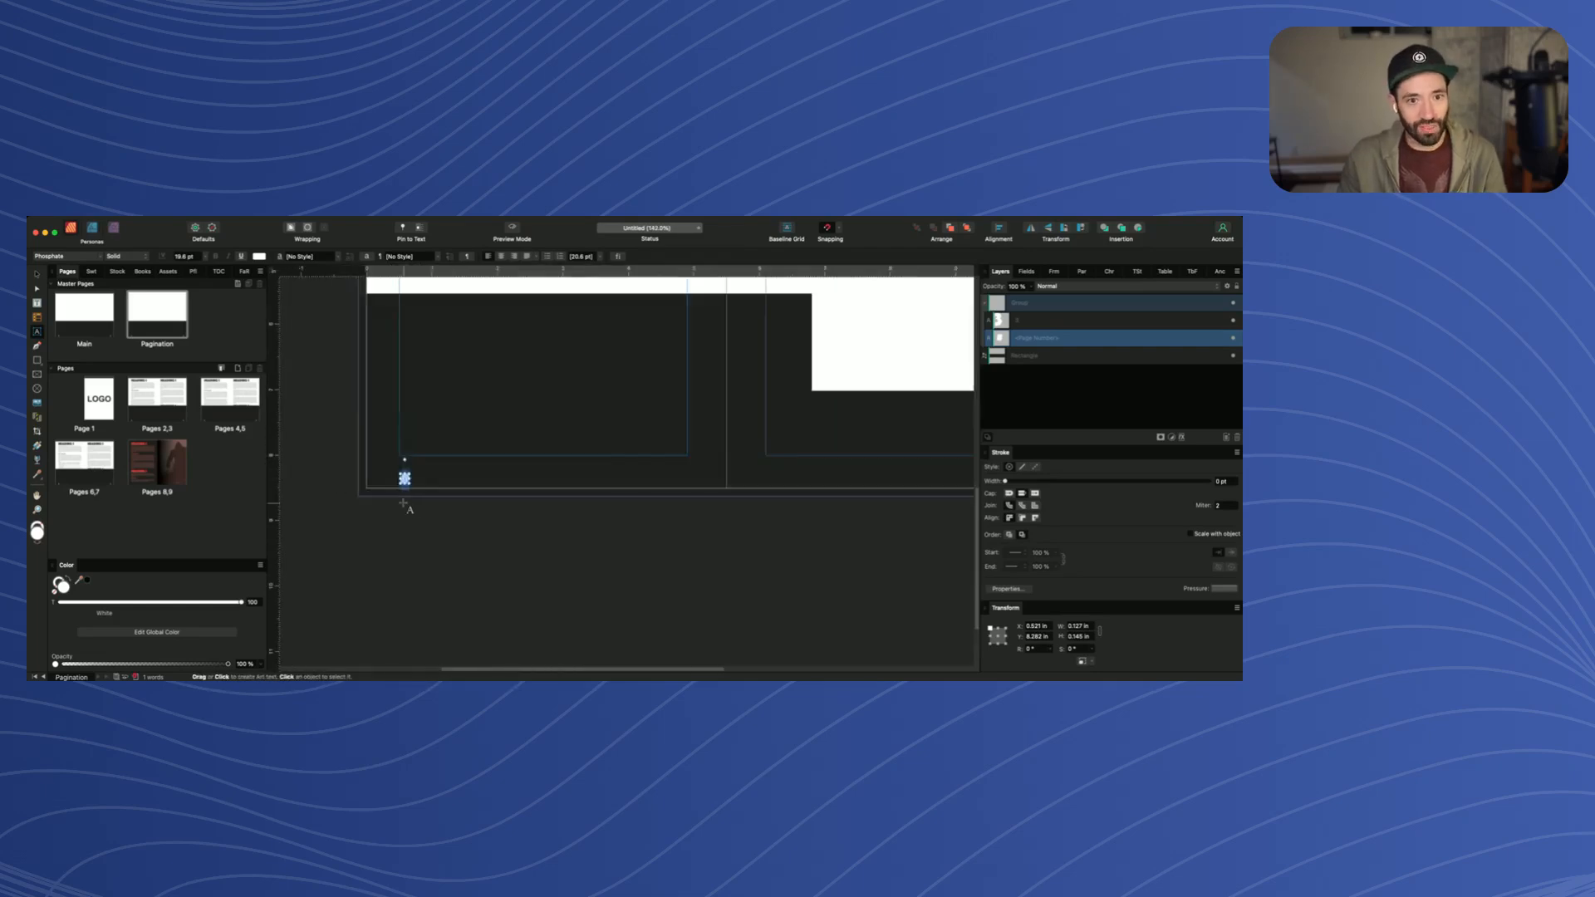
scroll(409, 507, right, 10)
scroll(451, 476, up, 6)
scroll(375, 473, left, 5)
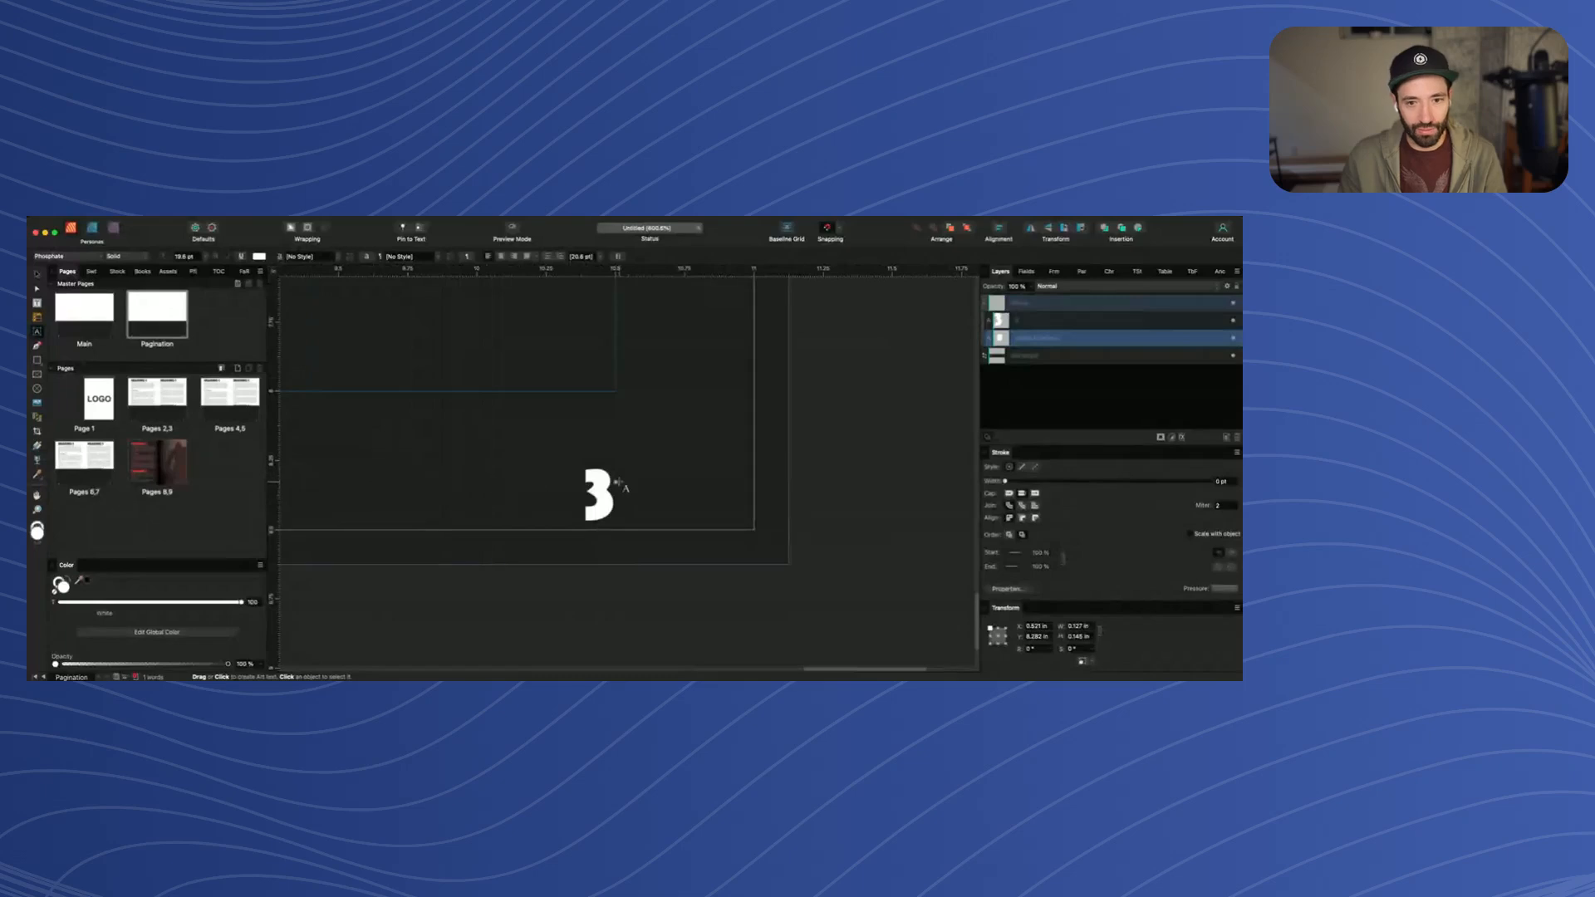
drag(621, 485, 571, 492)
key(super+v)
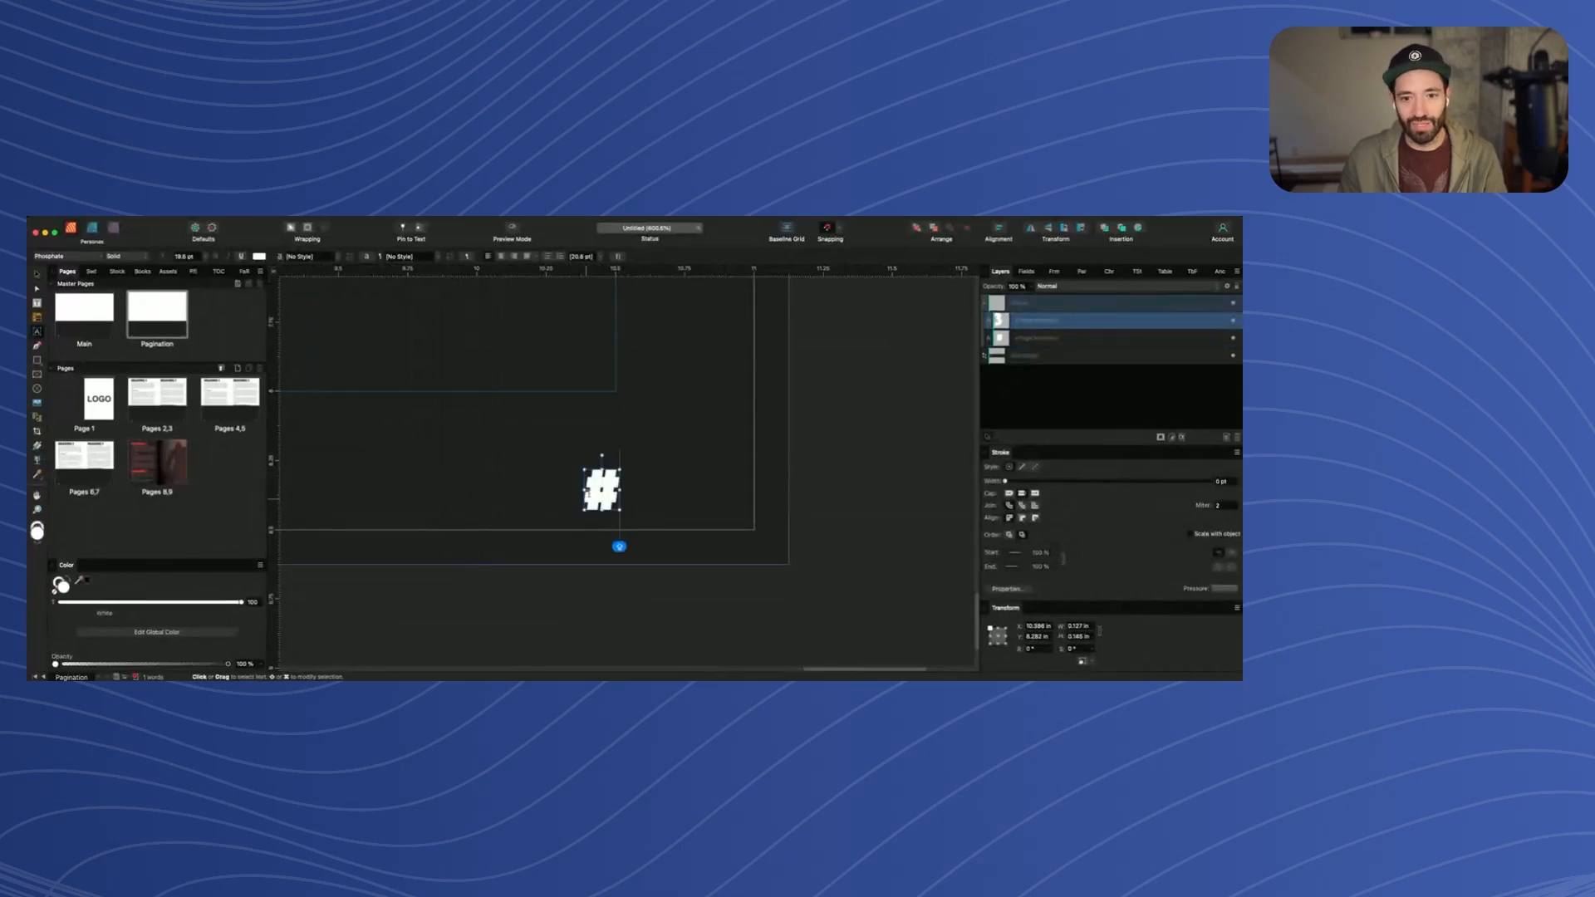
scroll(595, 523, down, 10)
key(Escape)
click(665, 520)
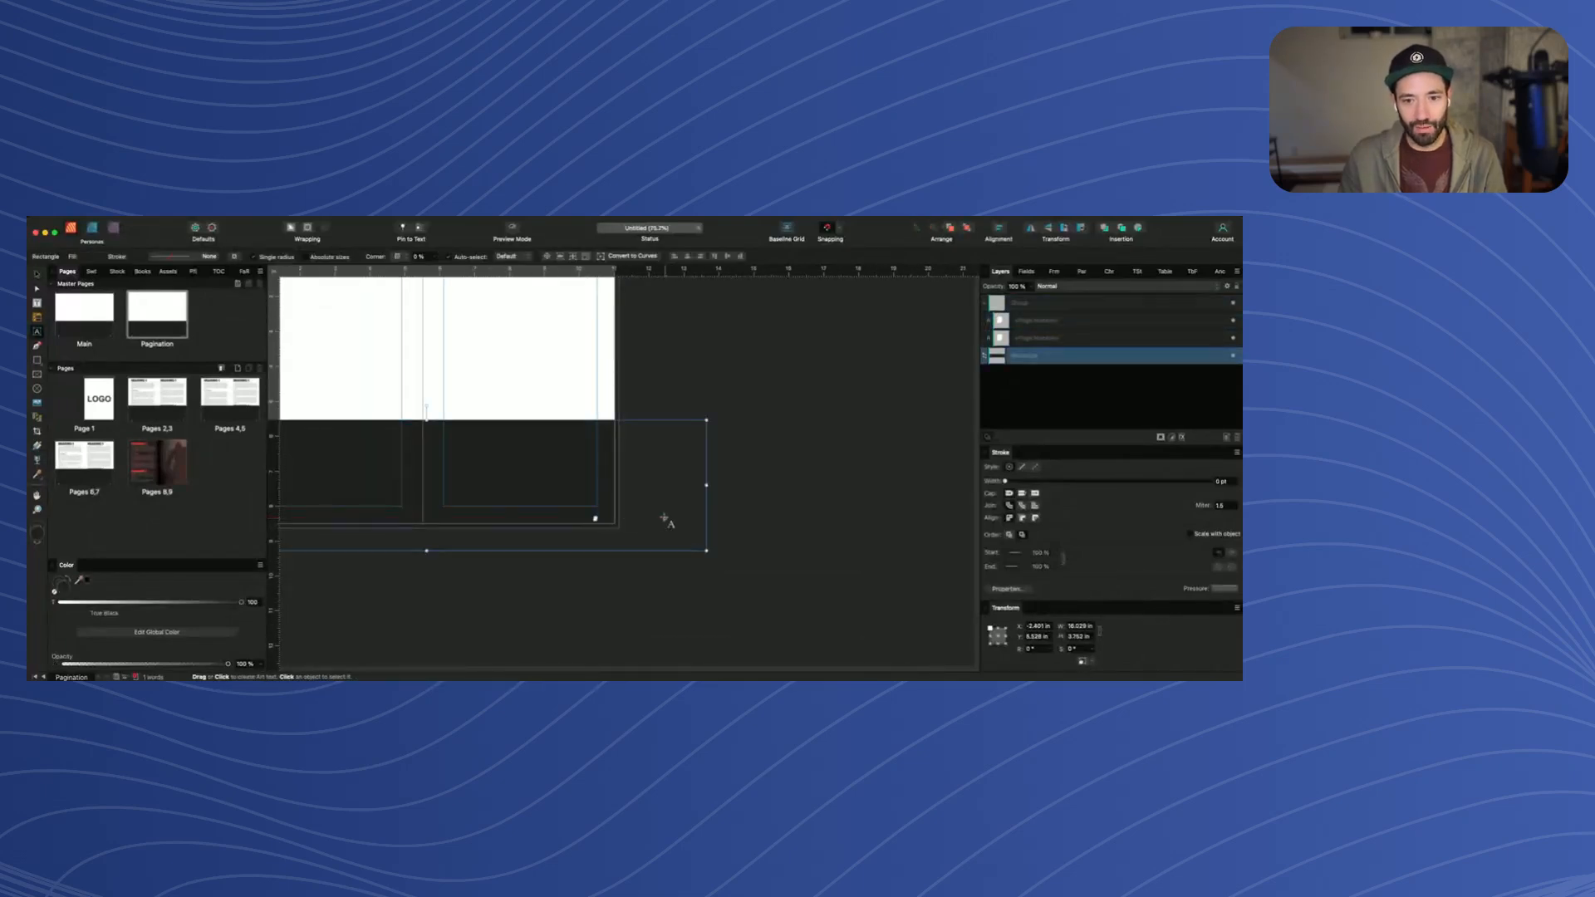
Check the automatic page numbers and black footer area on the spreads from pages 2,3 through pages 8,9
scroll(625, 518, left, 3)
double_click(157, 400)
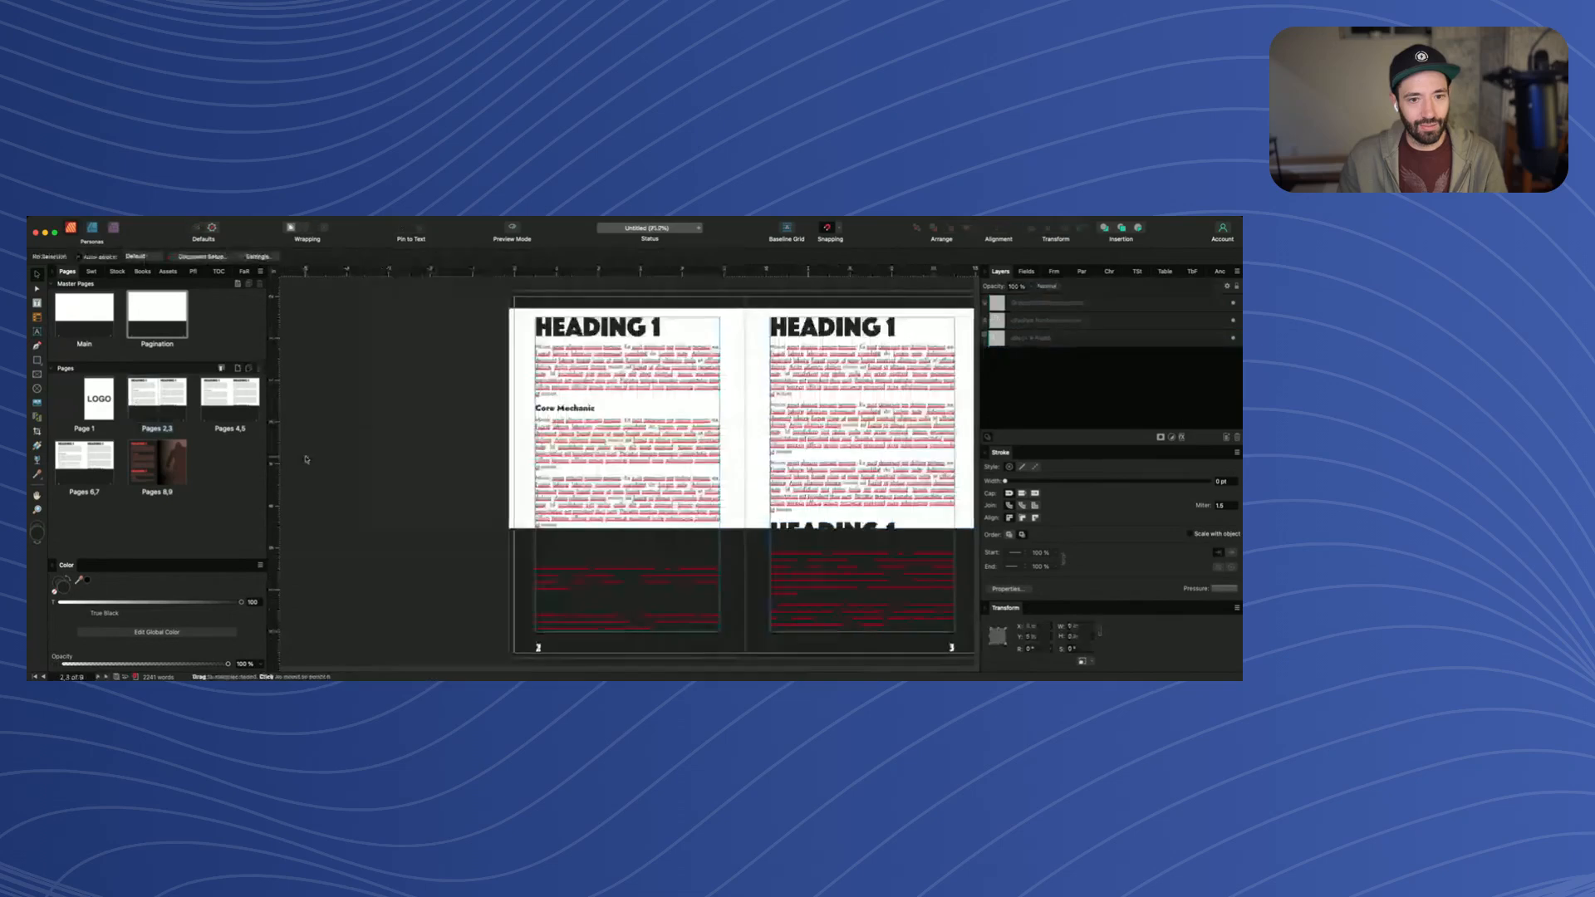
scroll(547, 521, right, 4)
scroll(380, 498, down, 5)
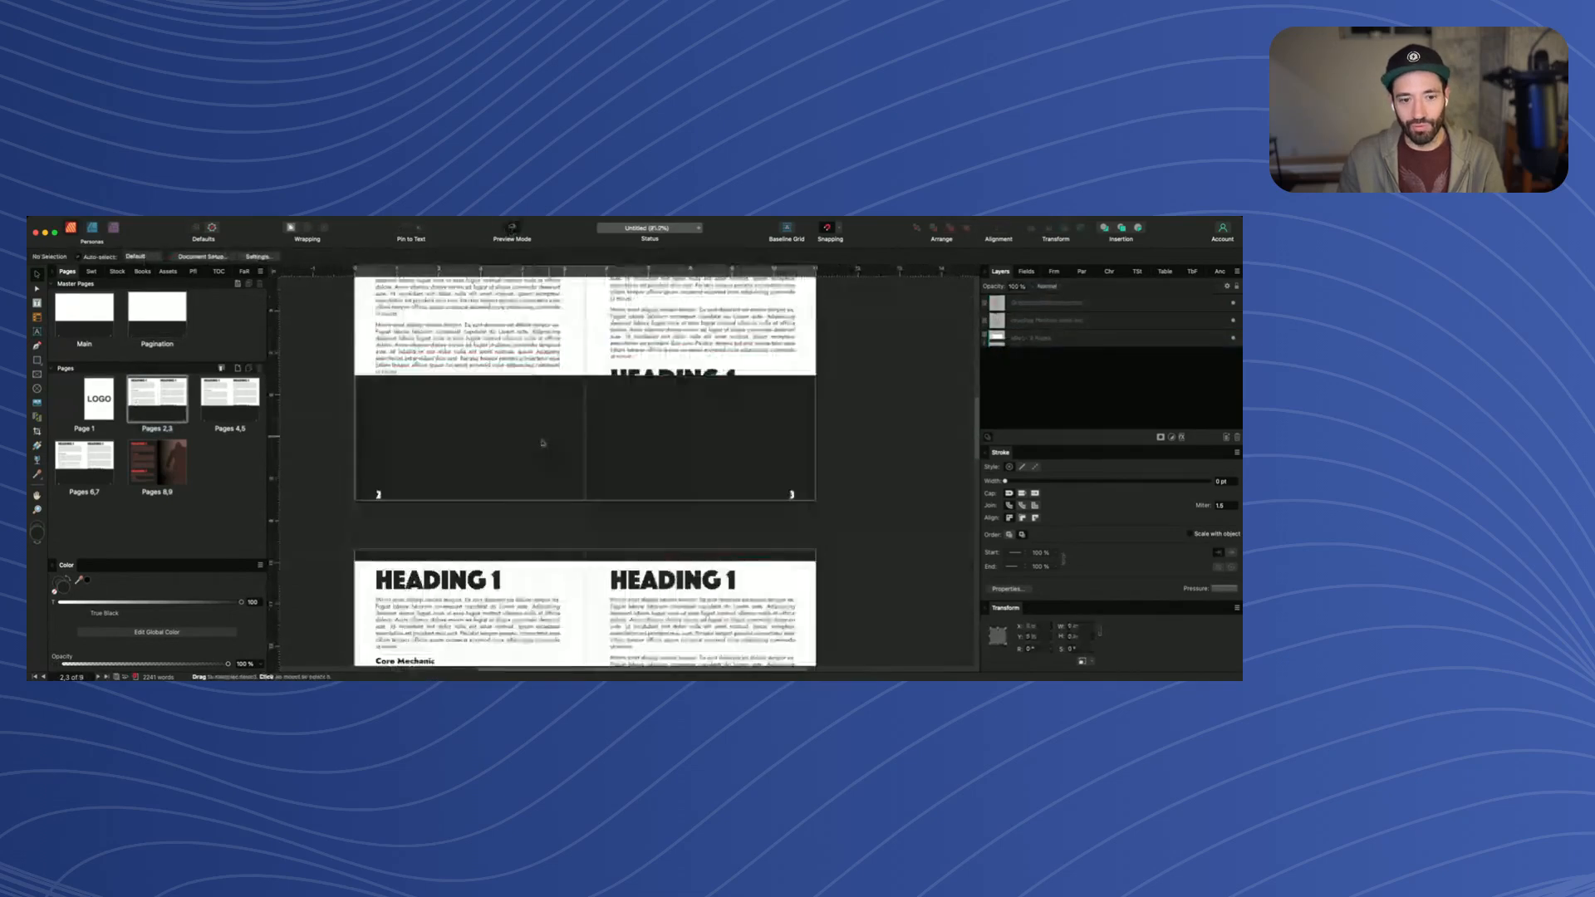
scroll(753, 496, down, 10)
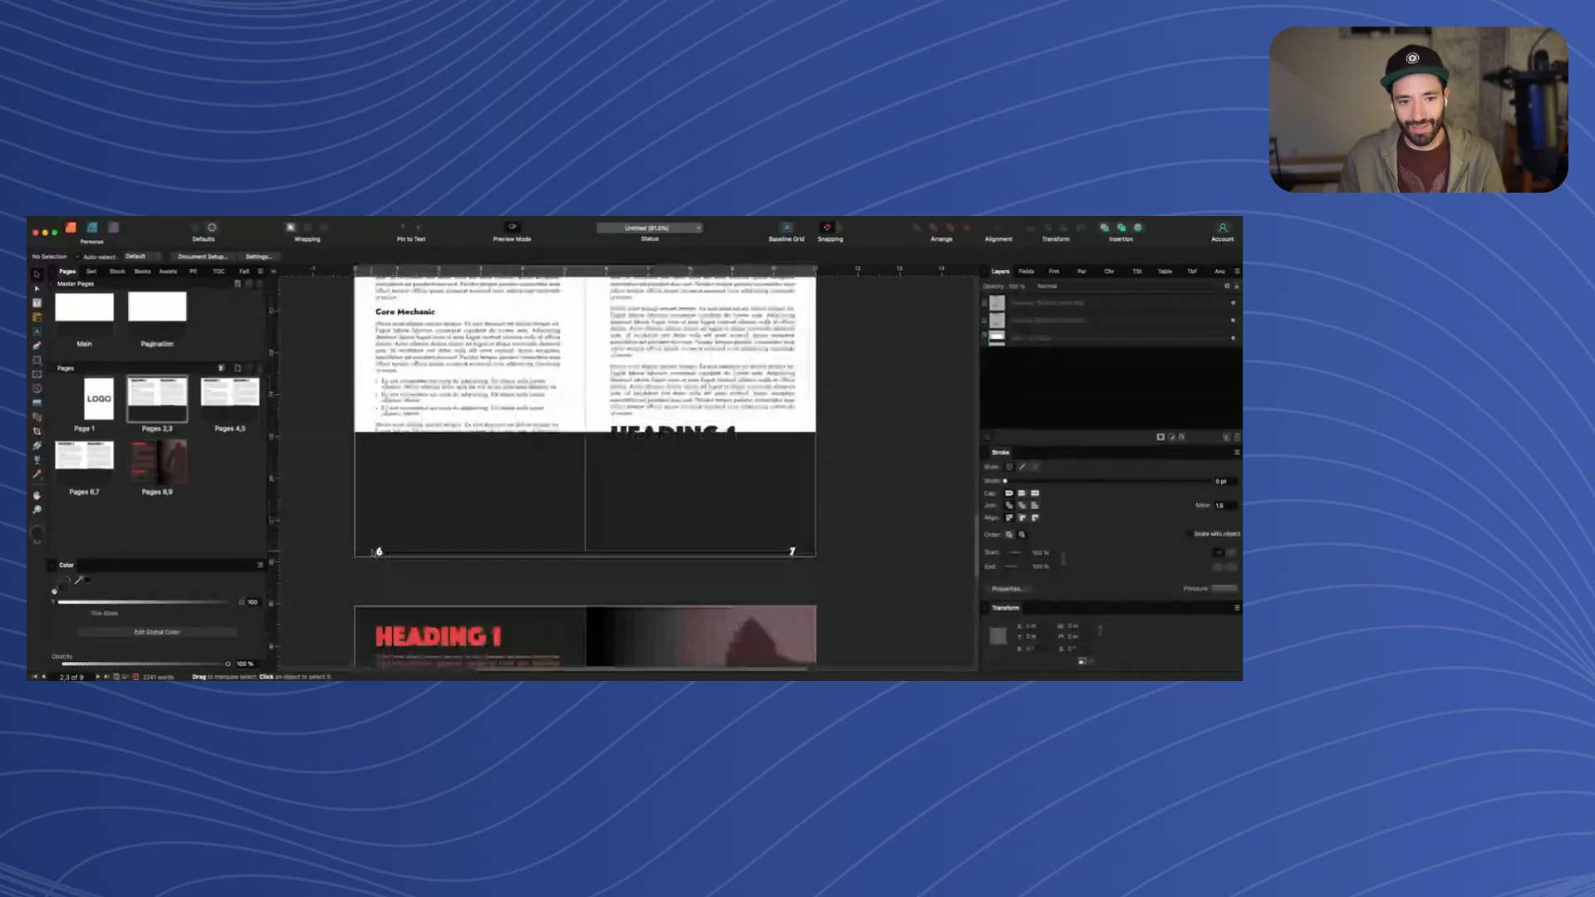
scroll(761, 562, down, 5)
scroll(557, 585, up, 1)
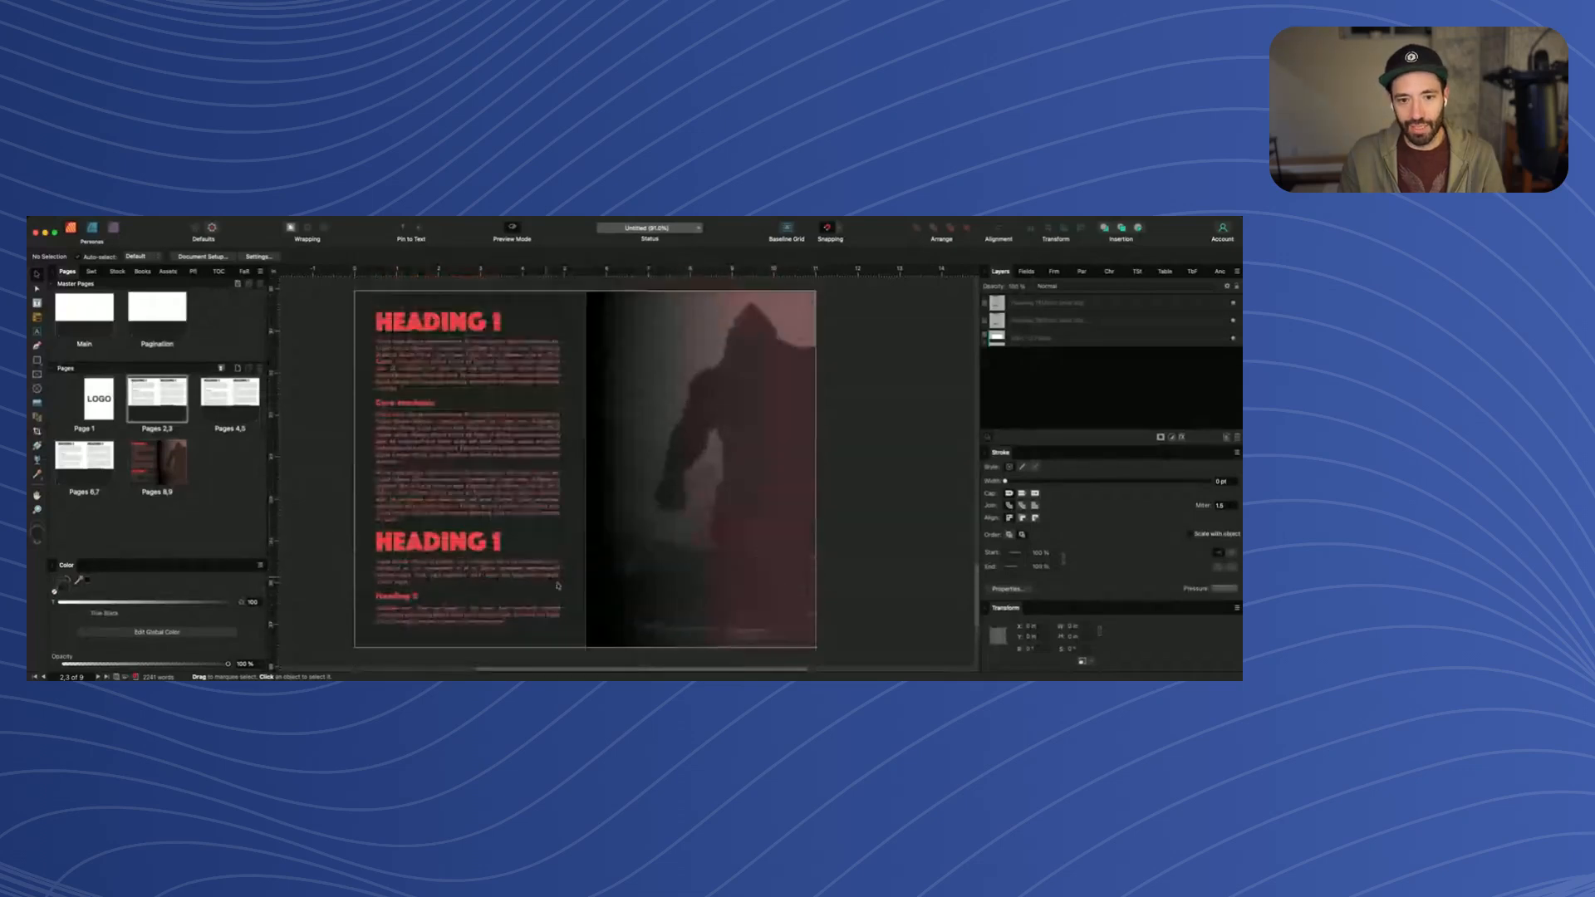
click(577, 621)
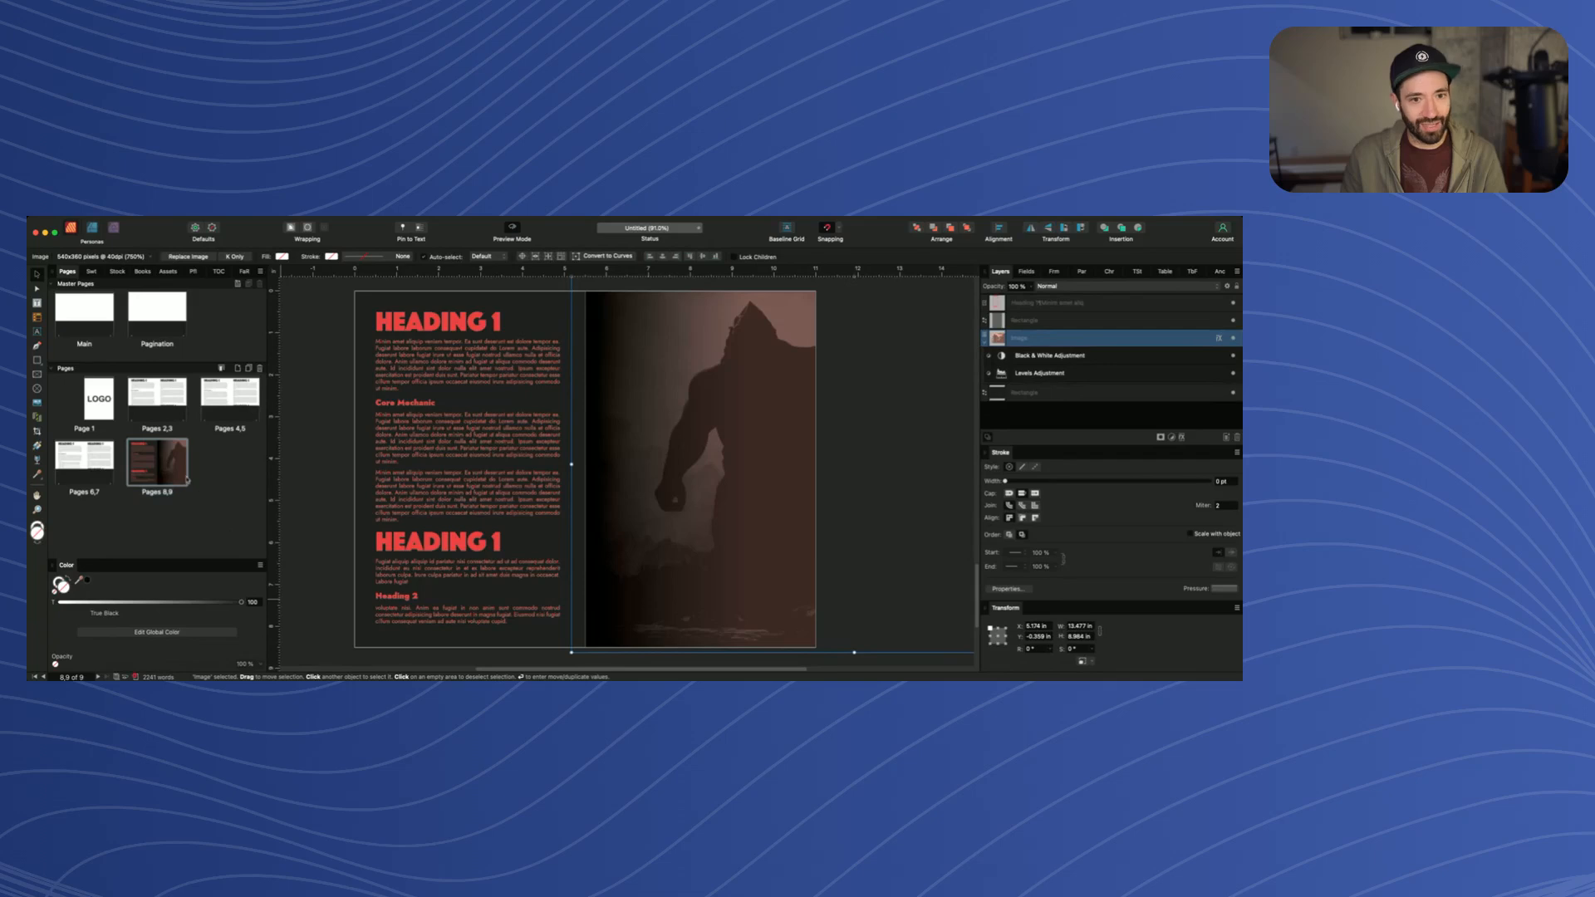
On pages 8,9, move the Pagination layer up the stack above the image and its overlay rectangle, below the text frame
click(176, 462)
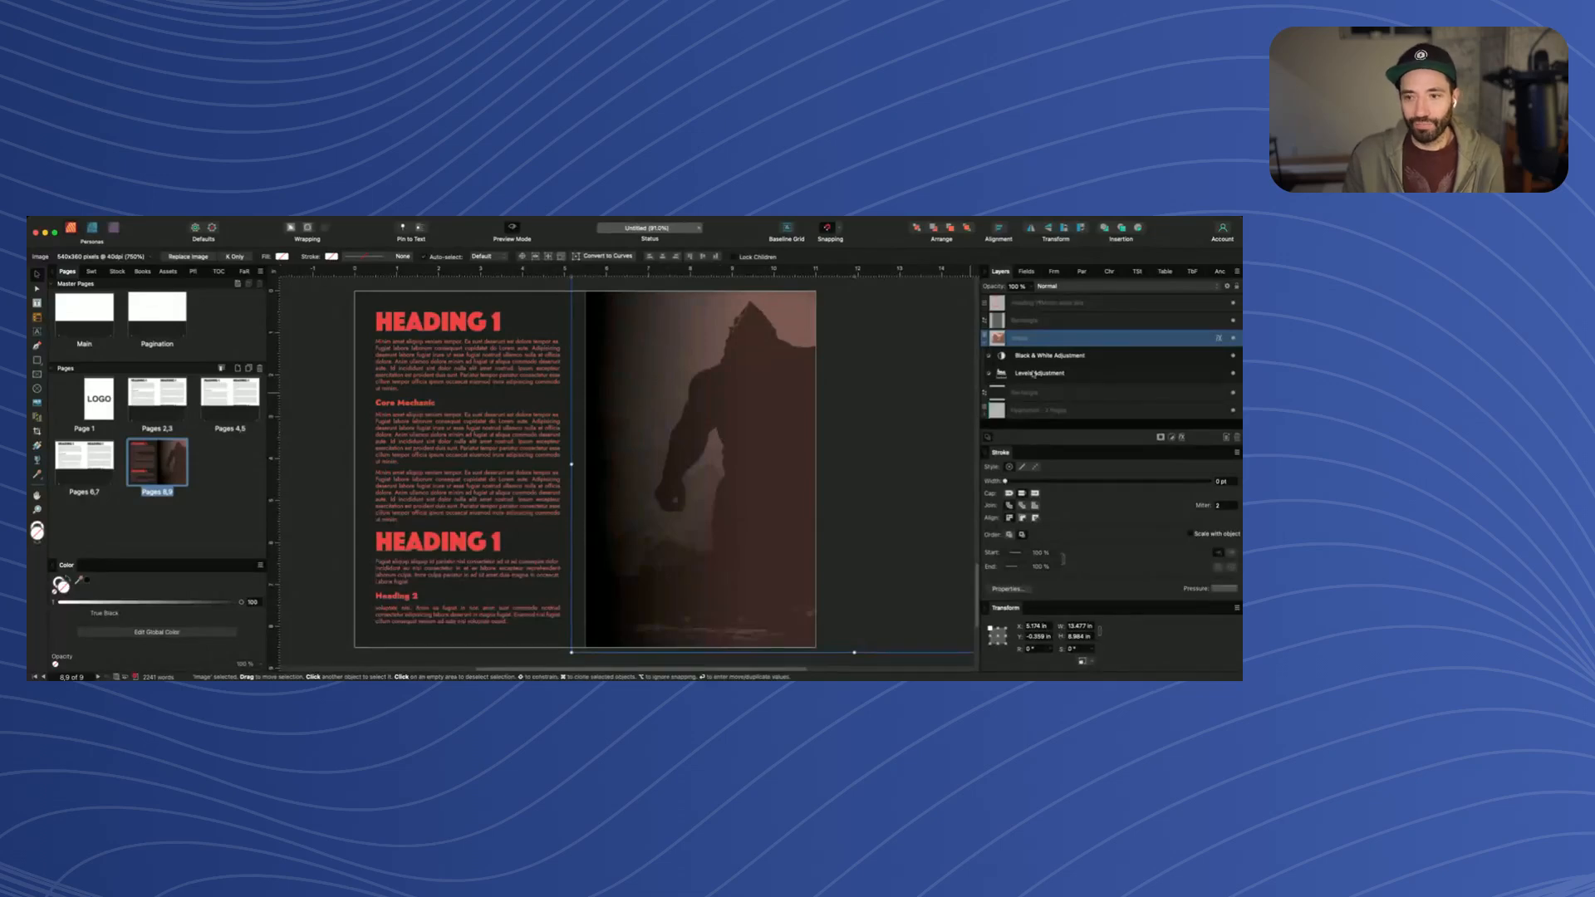
click(1005, 412)
key(super+bracketright)
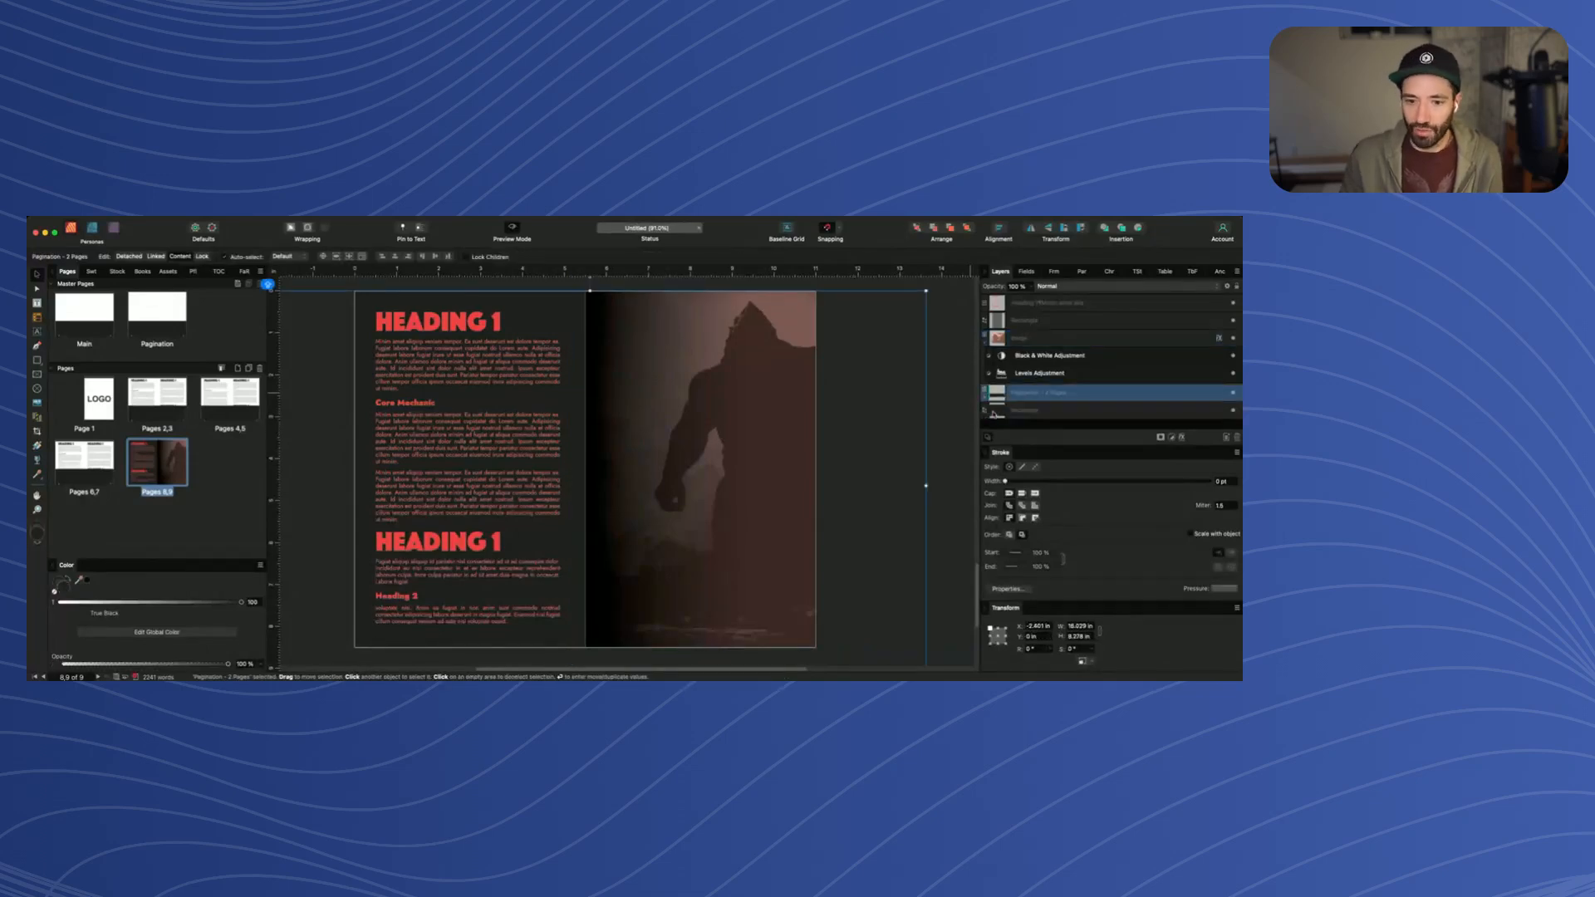
key(super+bracketright)
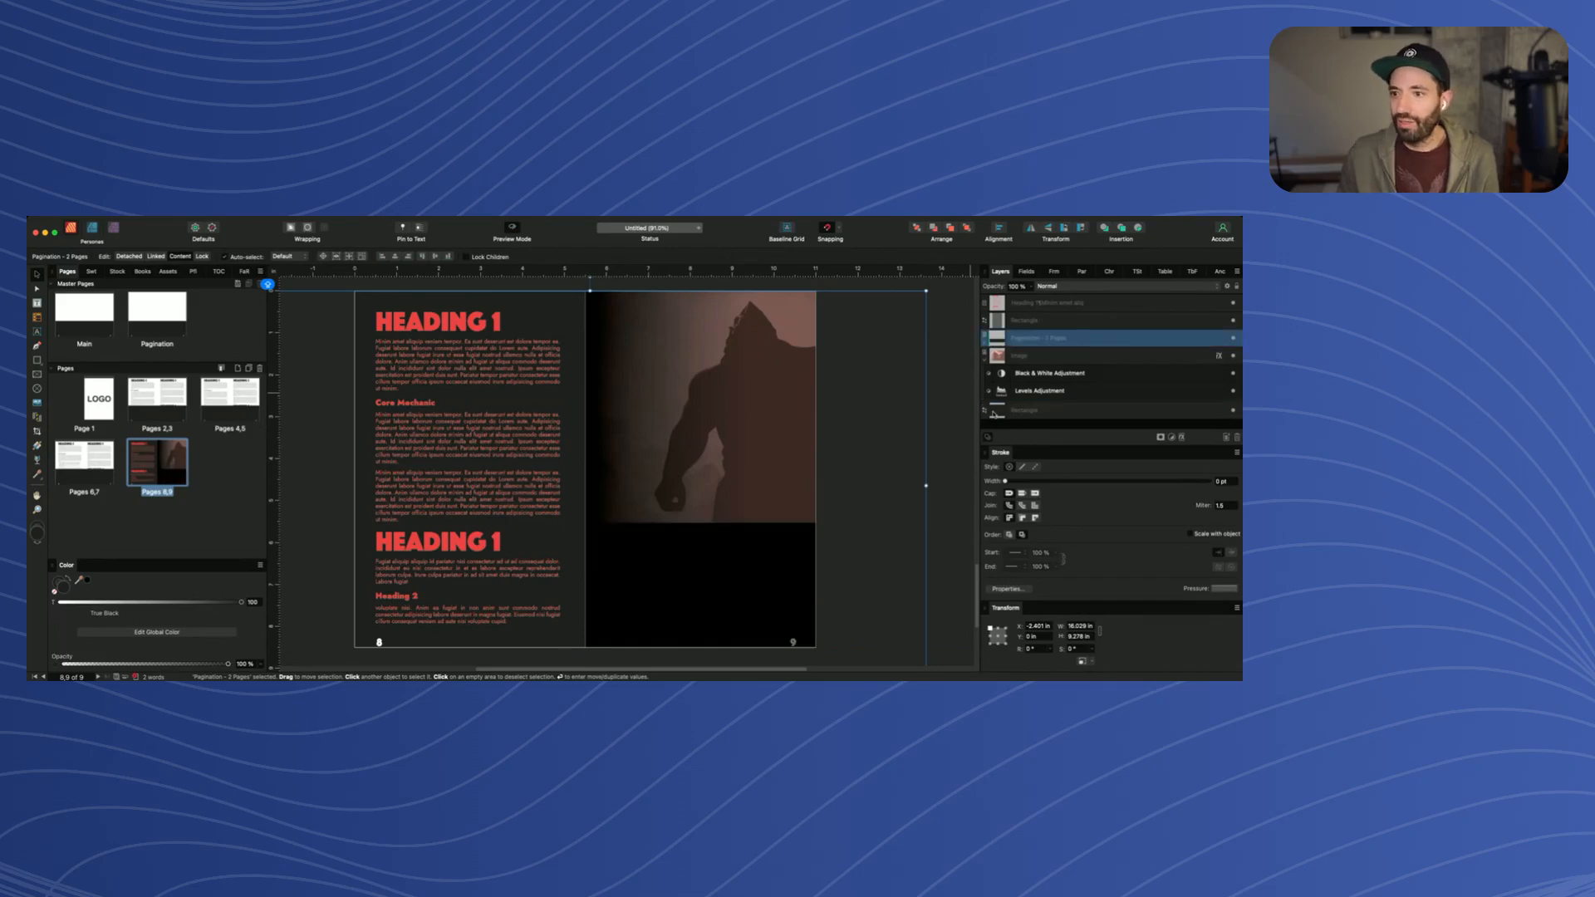
key(super+bracketright)
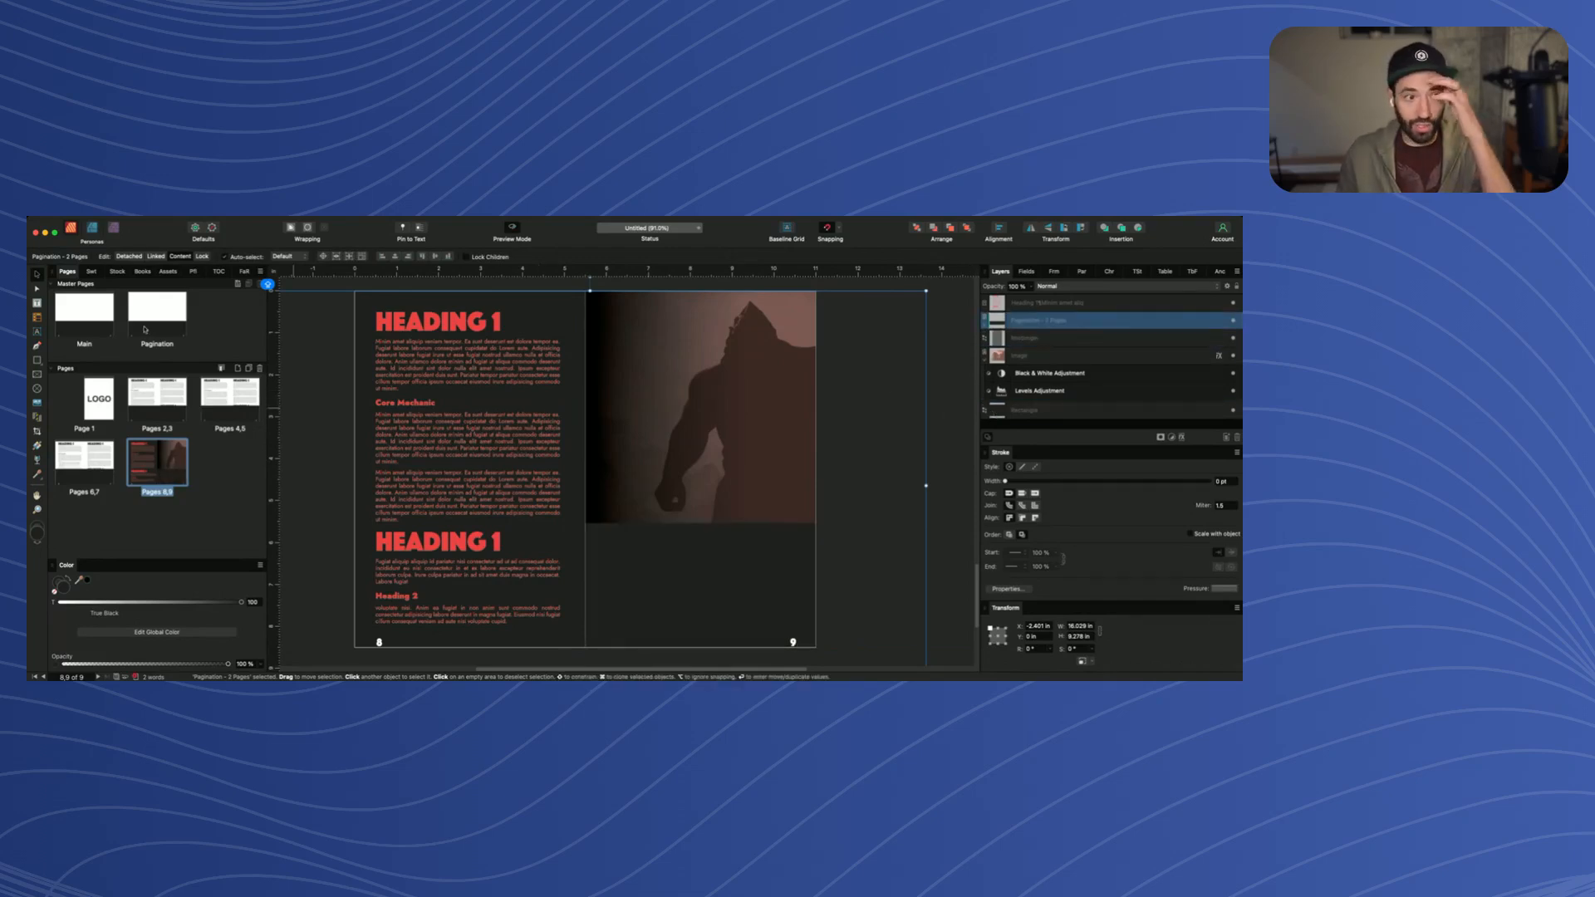
Delete the black rectangle from the Pagination master and review the footers on the spreads from pages 2,3 to 8,9
double_click(158, 320)
click(575, 549)
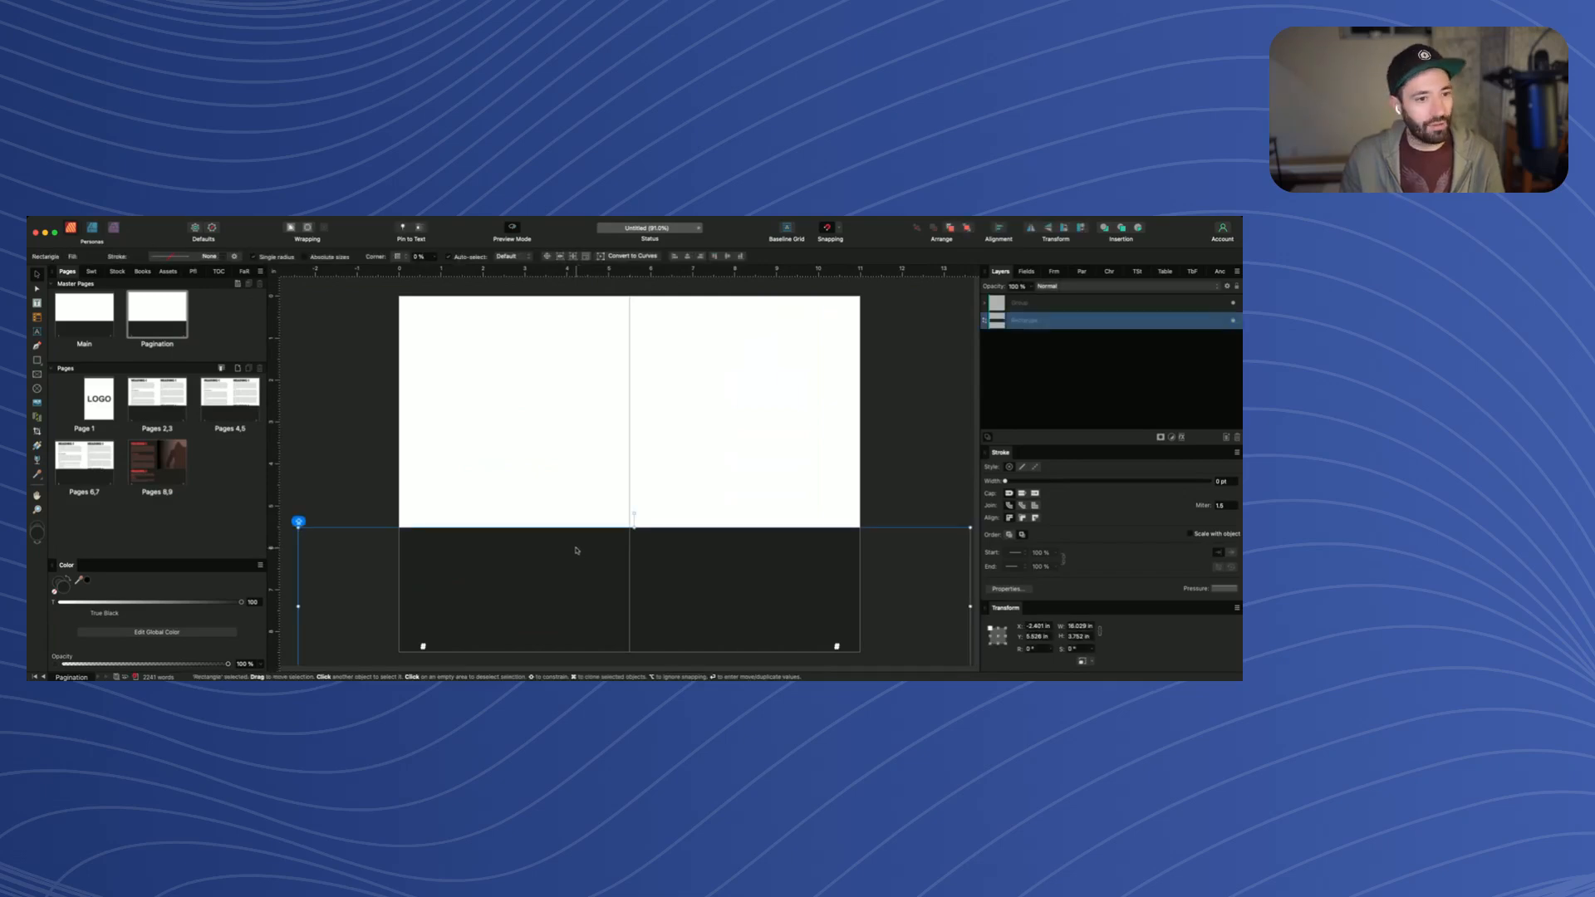
key(Delete)
double_click(158, 402)
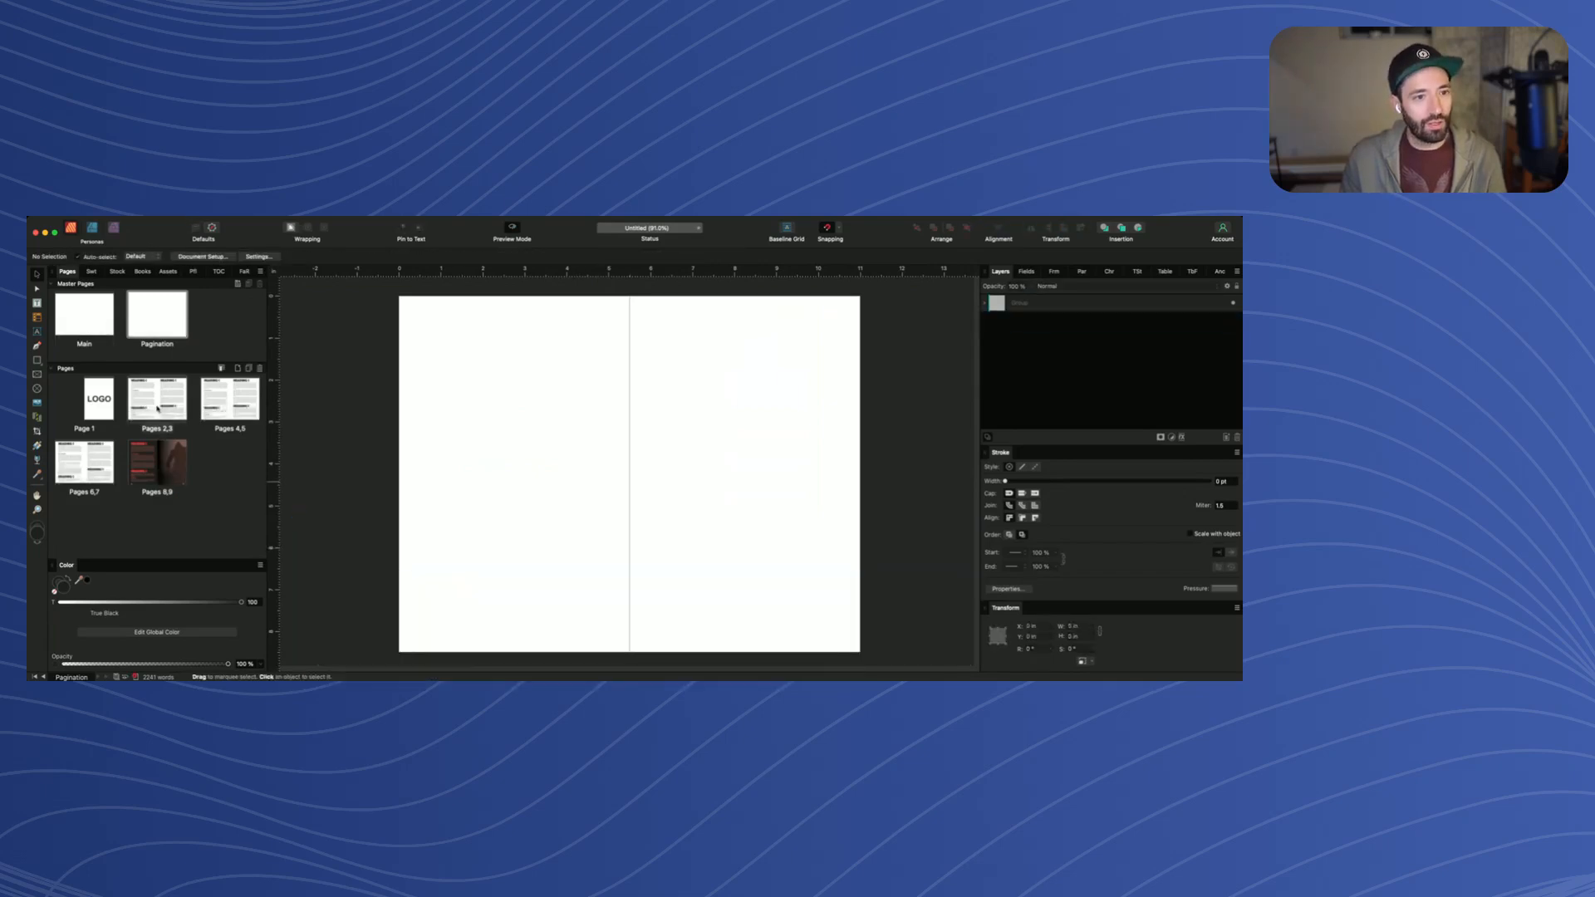
scroll(519, 533, down, 5)
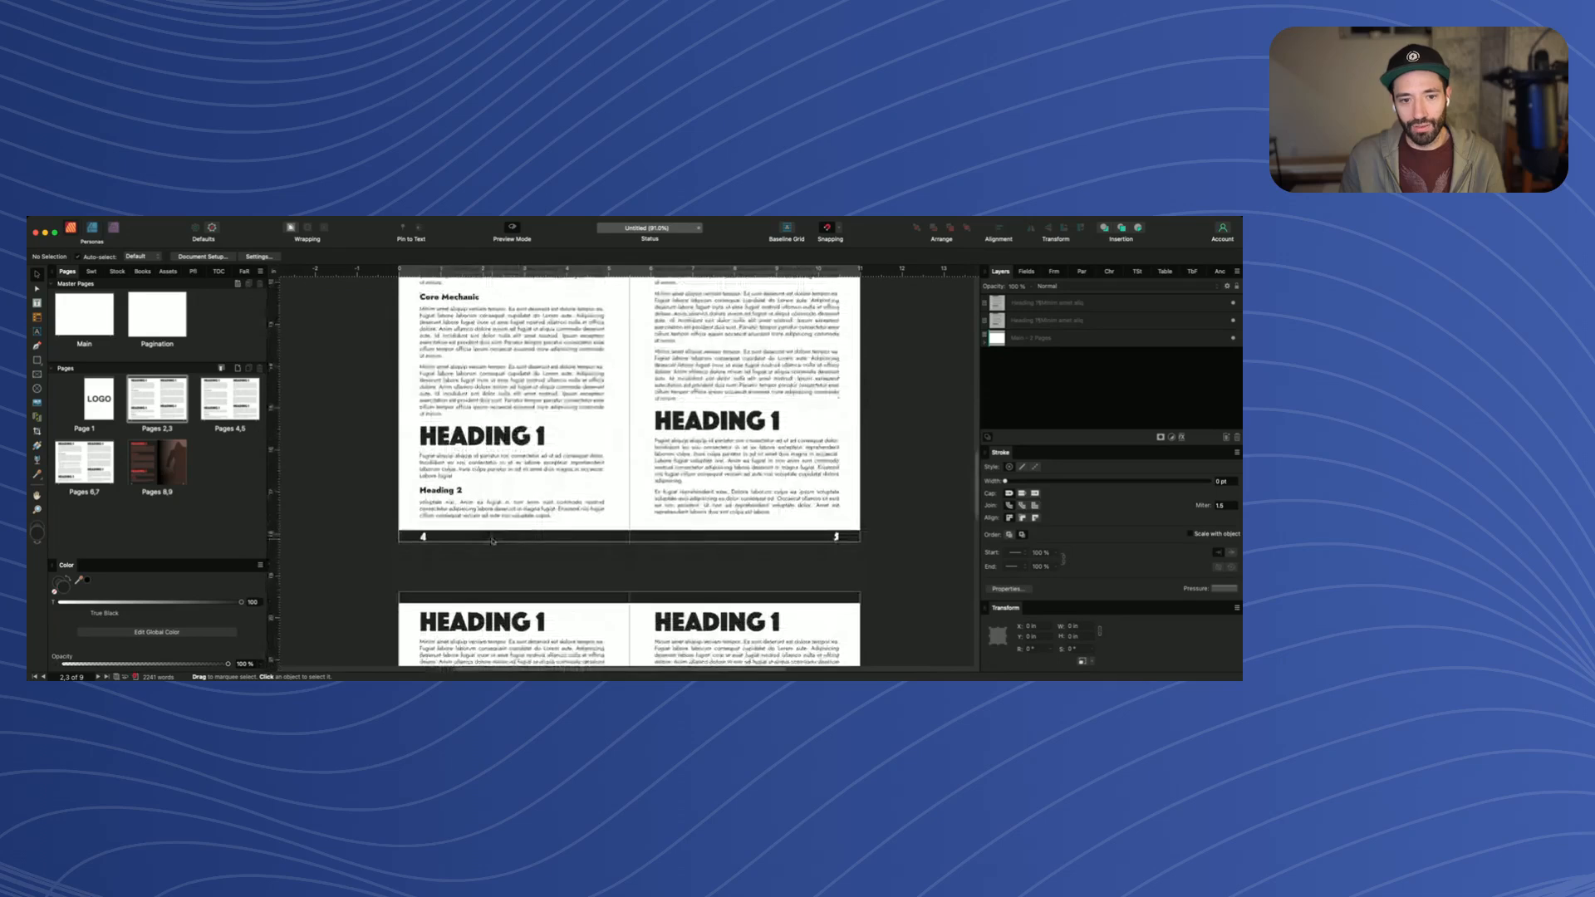
scroll(520, 534, down, 10)
scroll(459, 601, down, 2)
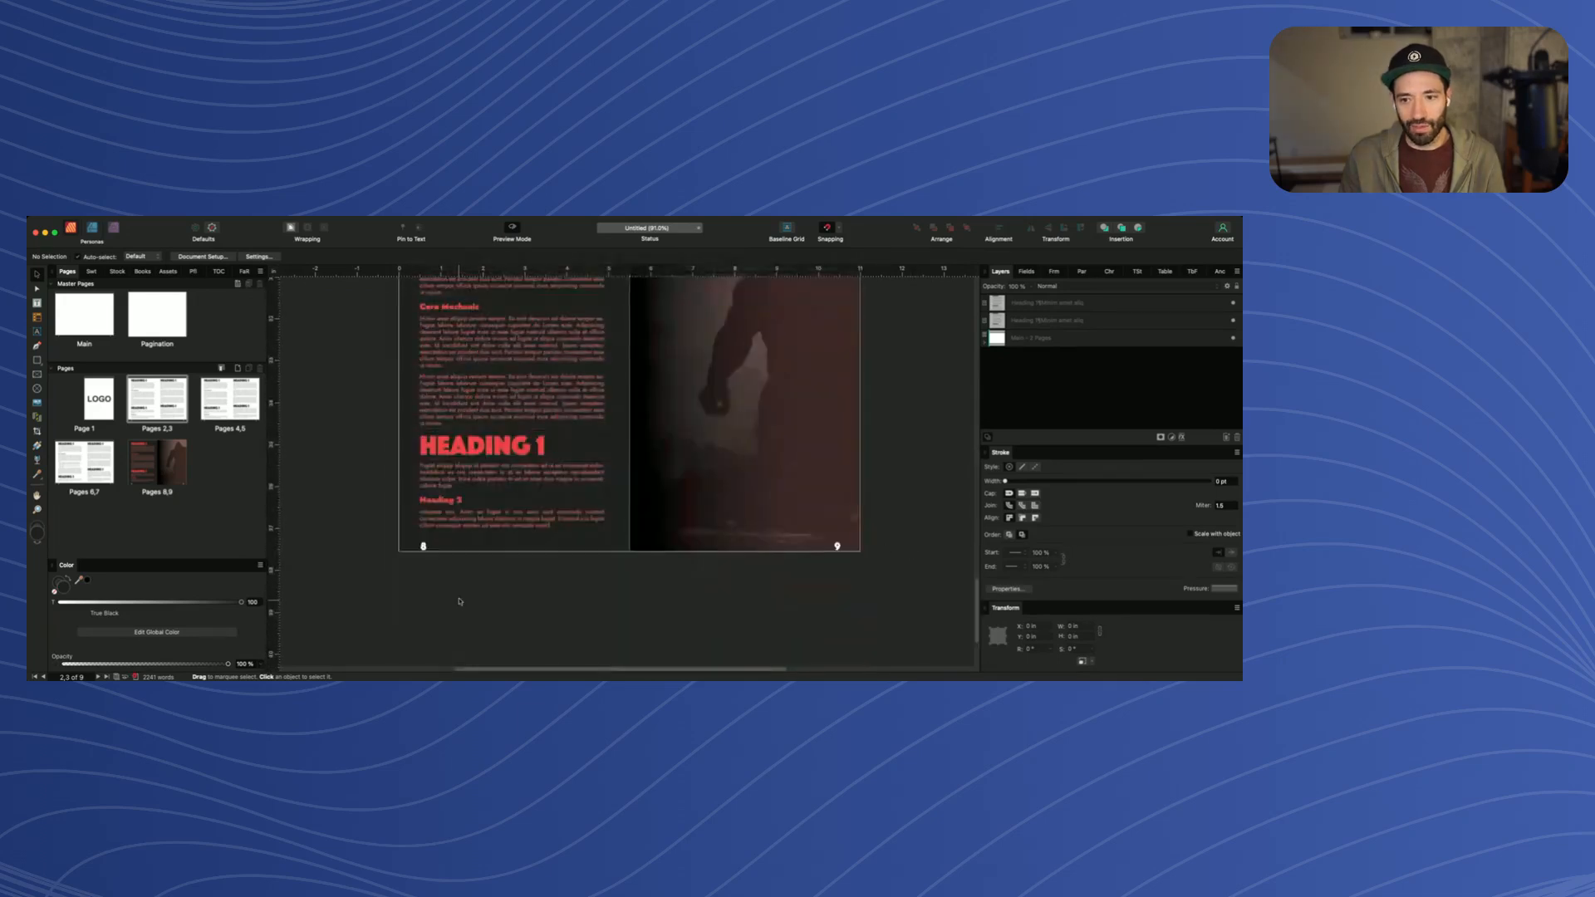
scroll(759, 389, up, 2)
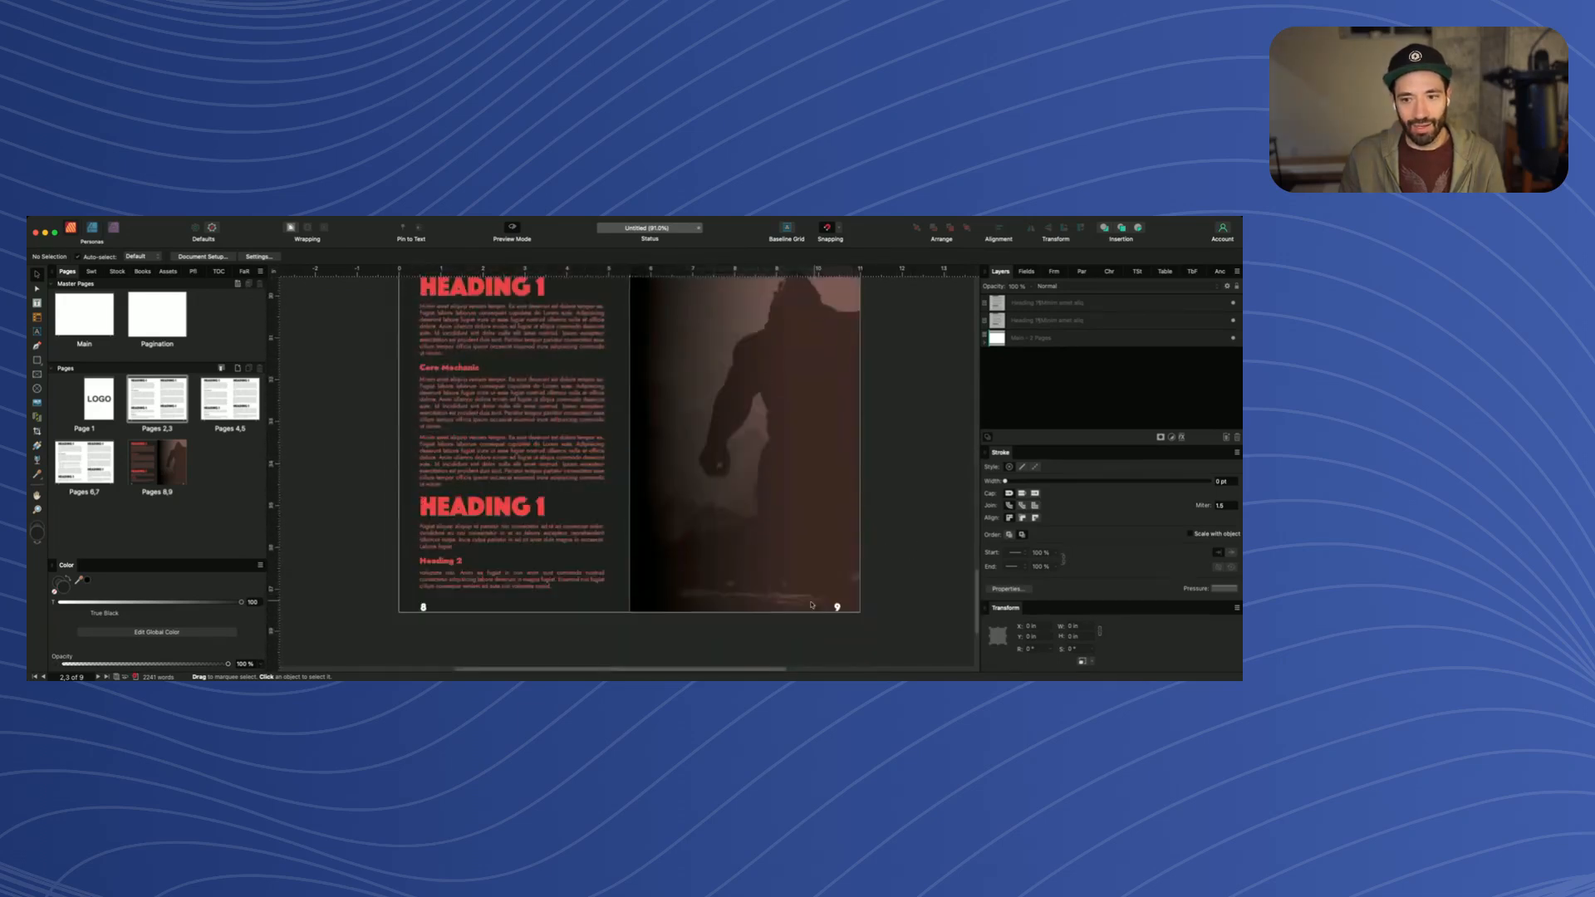
Select the Pagination layer on pages 8,9, try it at 50% opacity and return it to 100%
click(1000, 342)
click(388, 525)
click(462, 534)
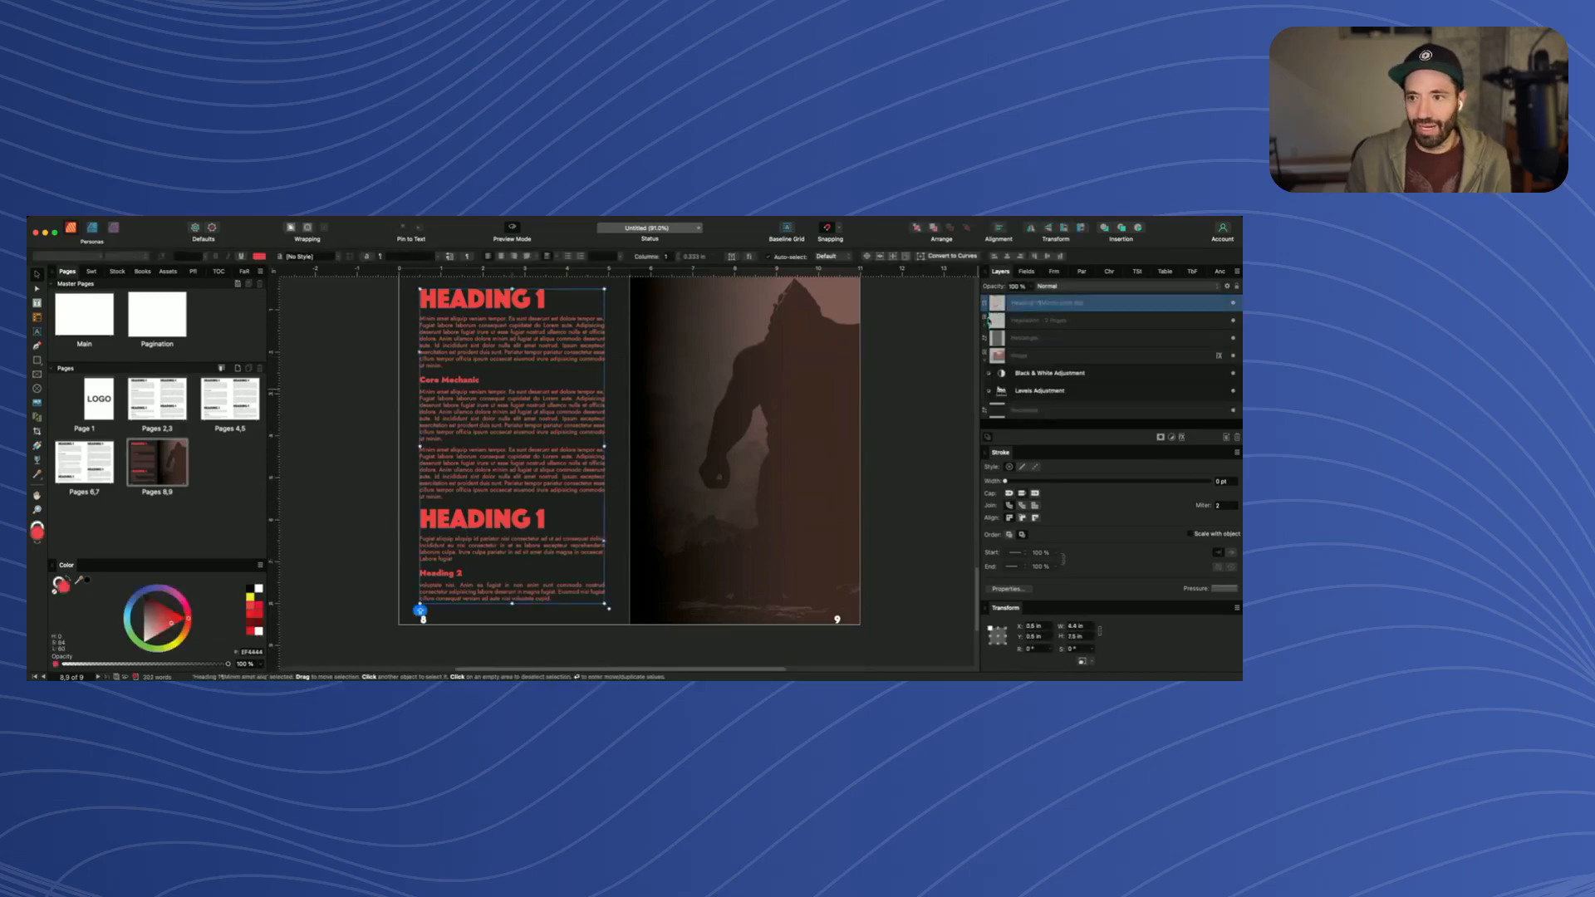
click(998, 323)
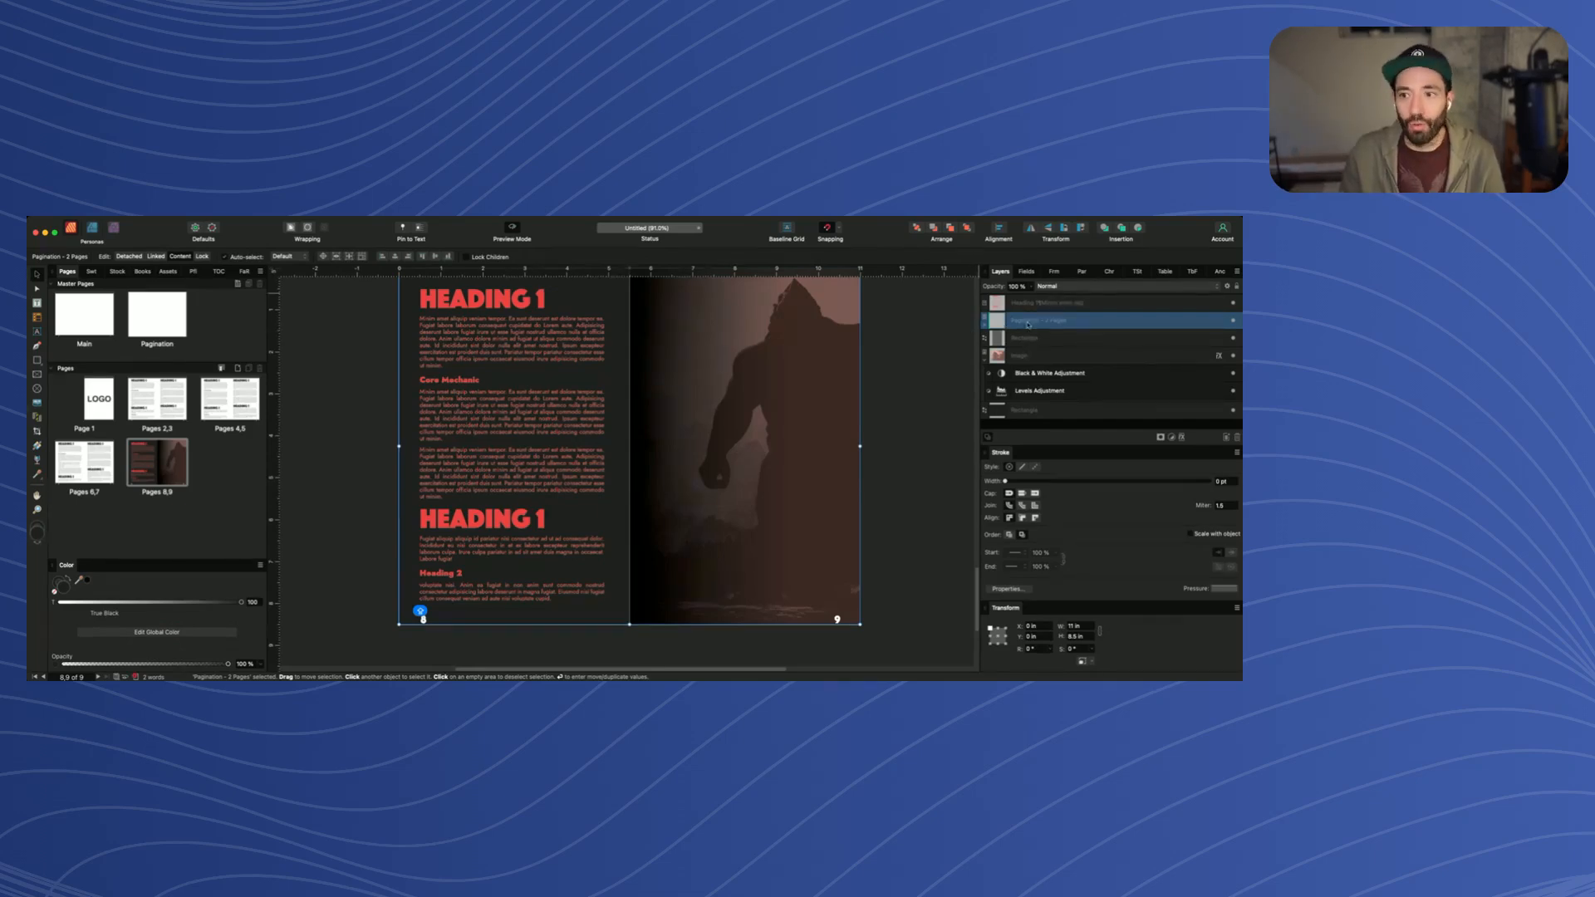
drag(1030, 288, 988, 301)
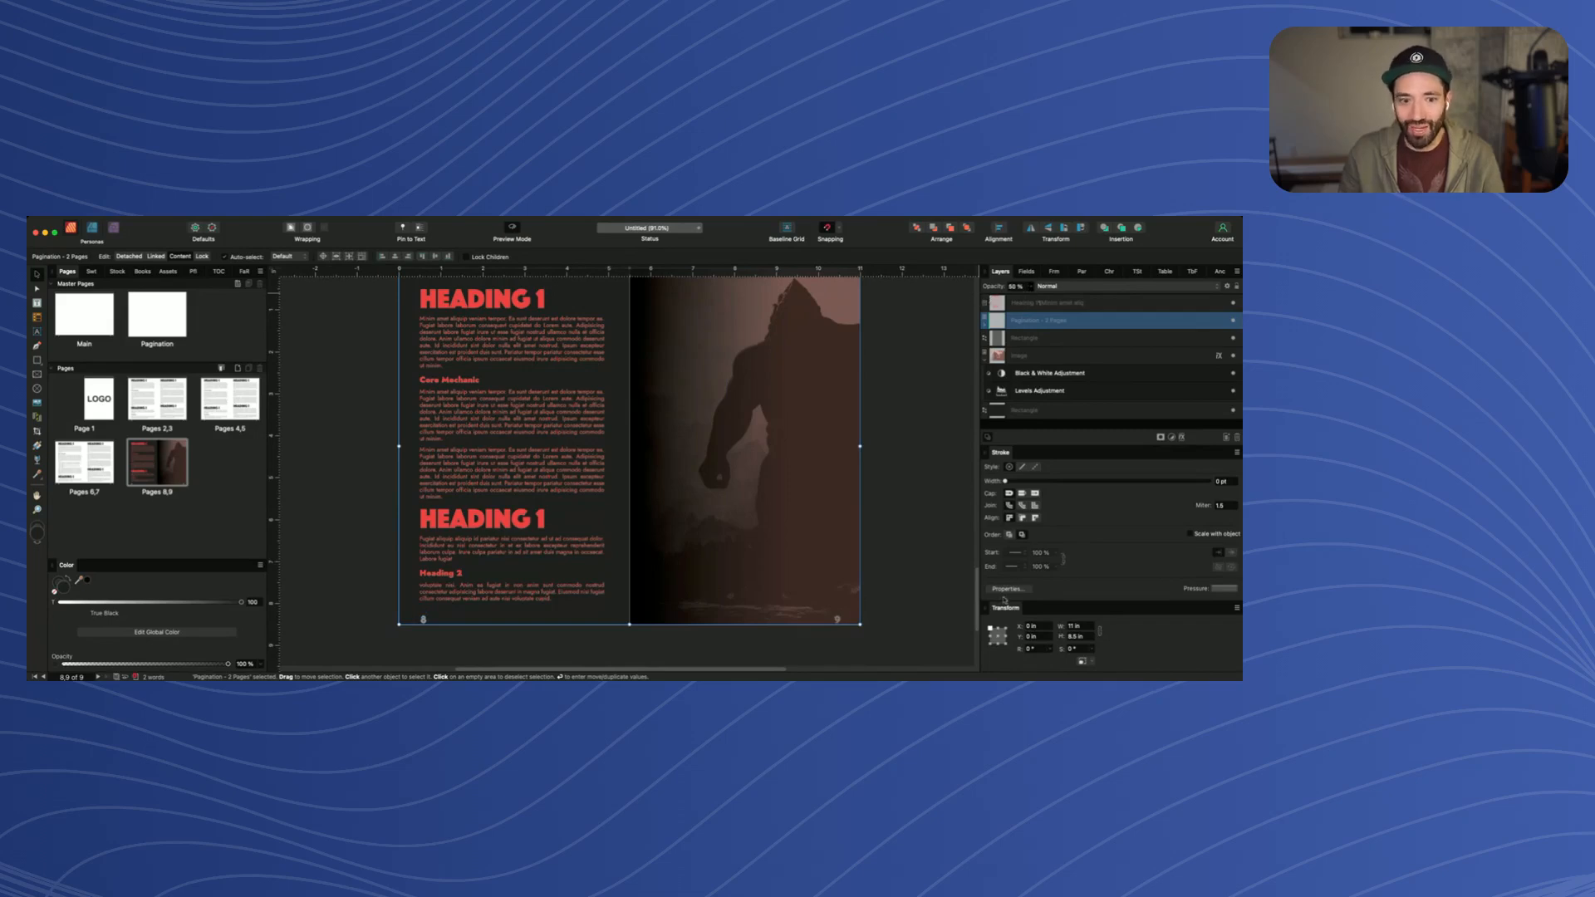
click(1015, 287)
text(100)
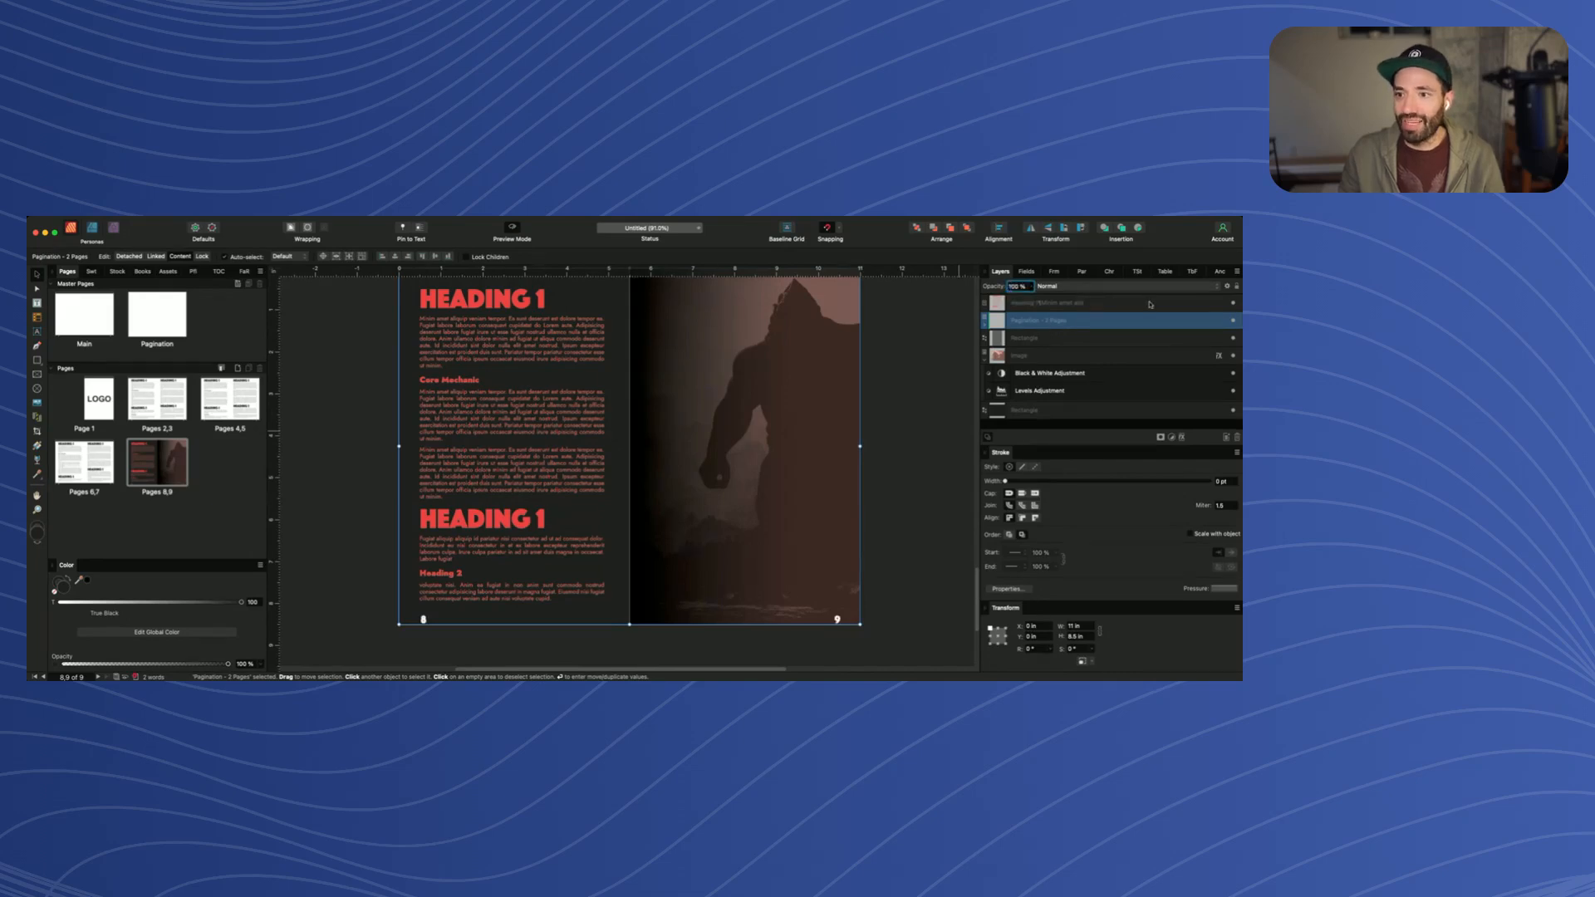
Set the opacity of the Pagination layer on pages 8,9 to 80% and clear the selection
scroll(654, 563, up, 3)
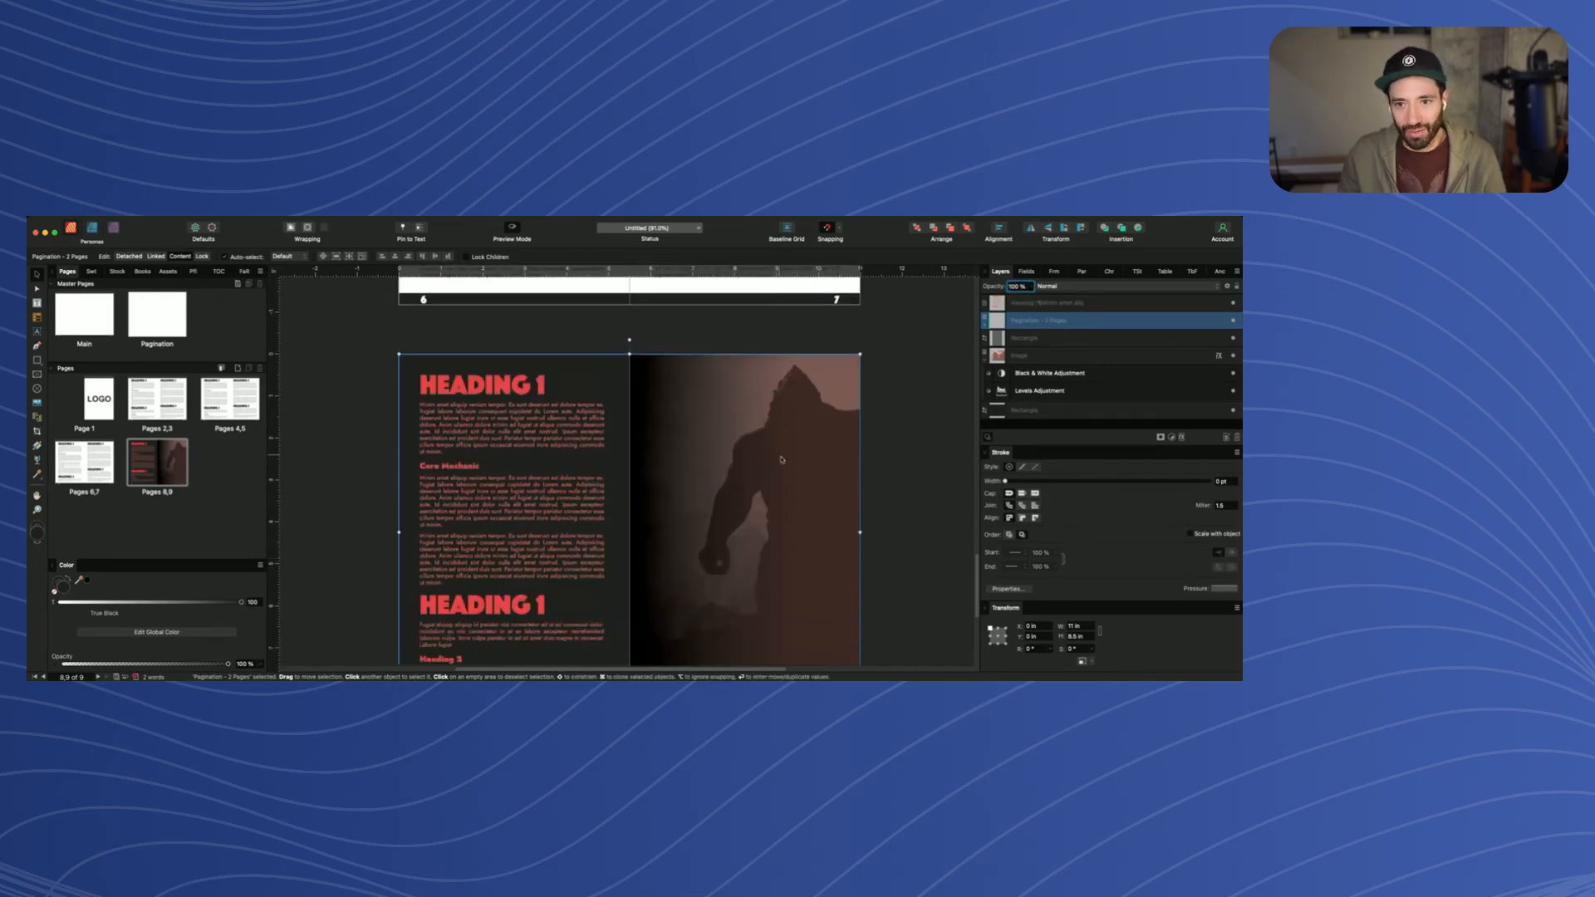
scroll(637, 457, down, 3)
scroll(636, 455, up, 1)
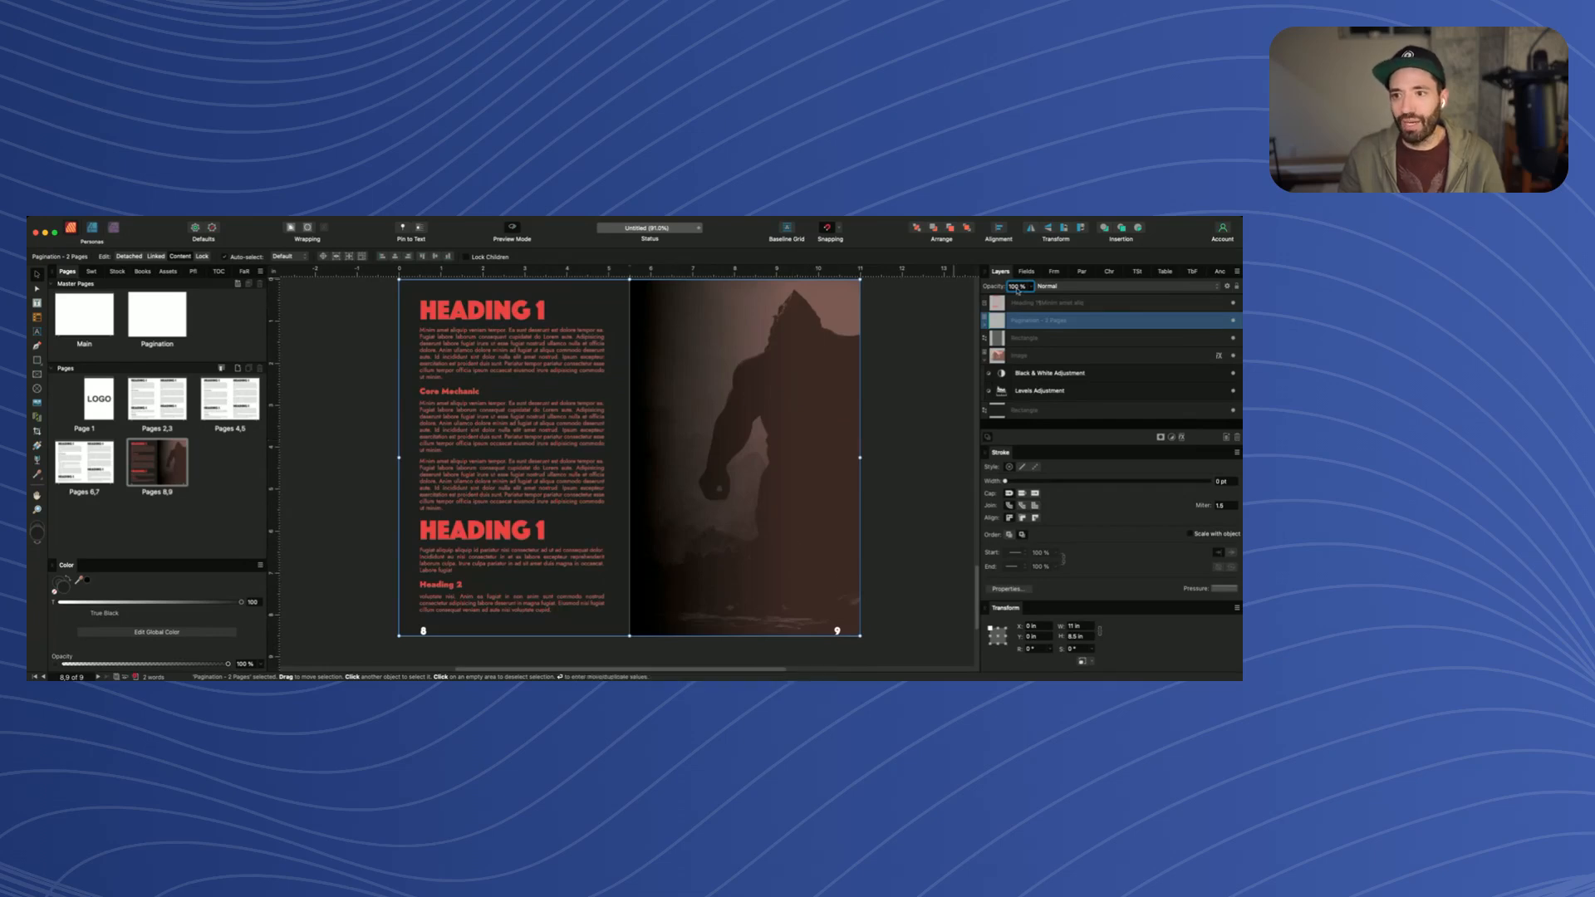
text(80)
key(Return)
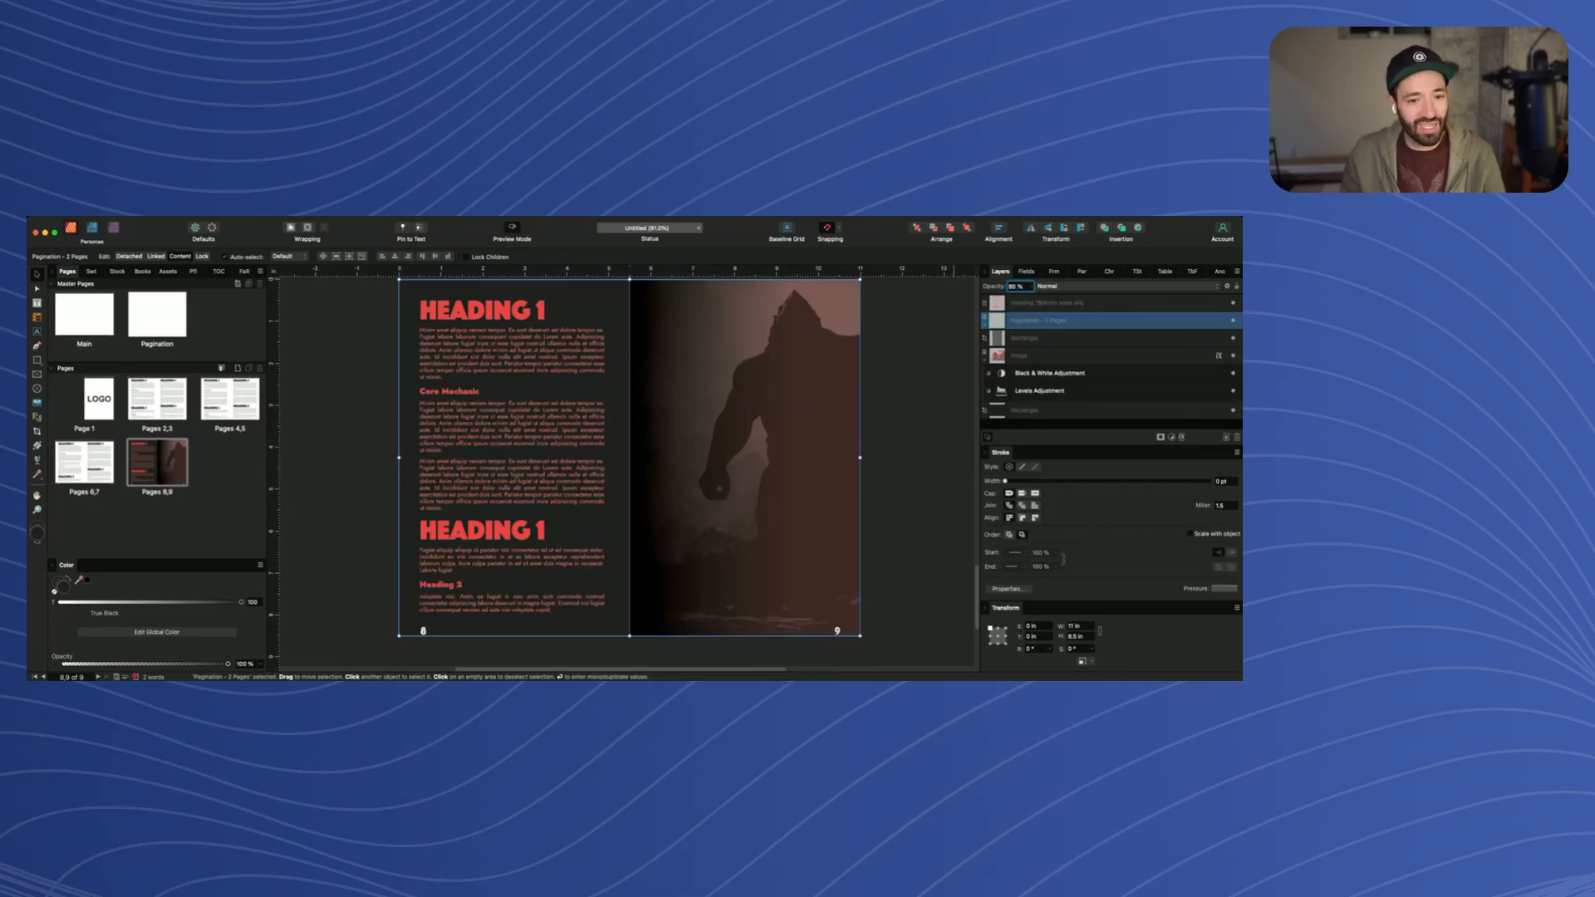
click(937, 438)
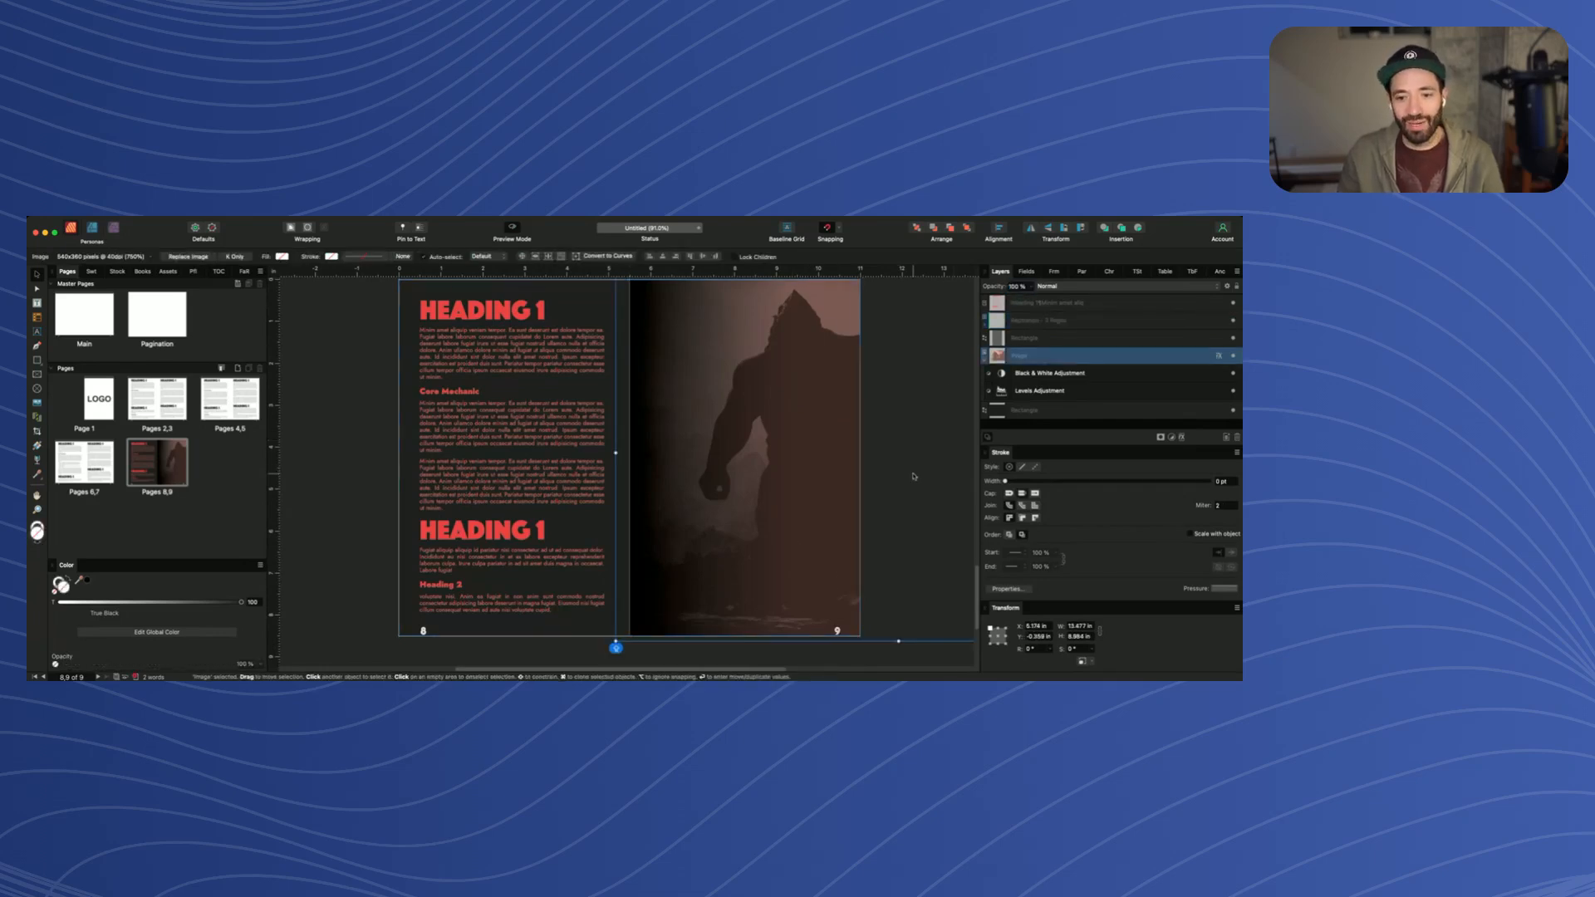
click(333, 505)
scroll(548, 528, up, 1)
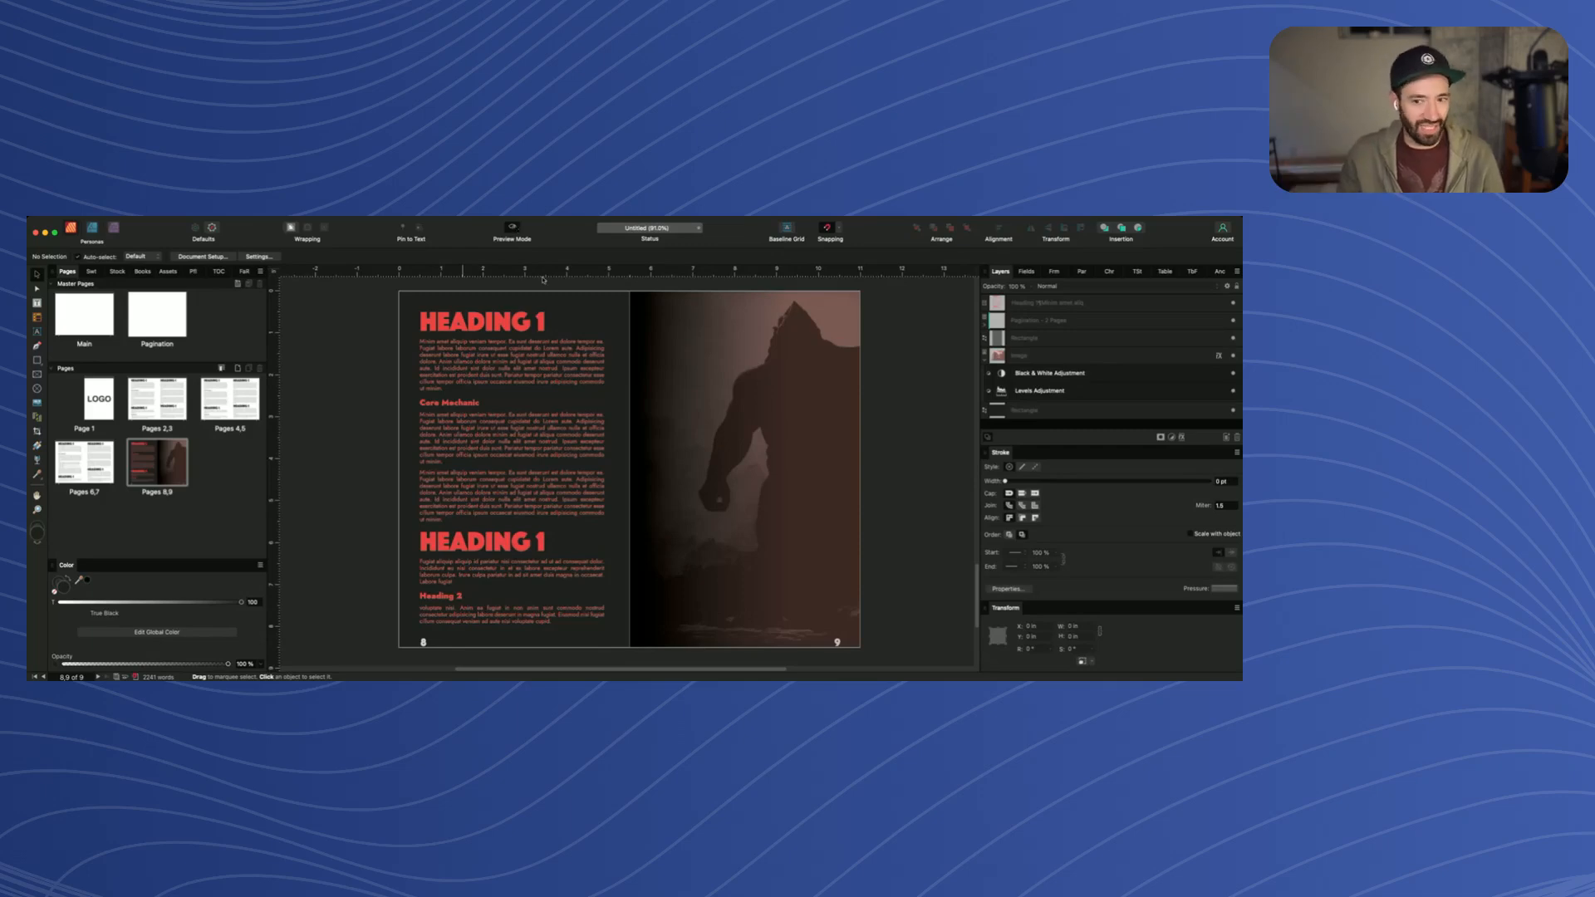
Turn off Preview Mode and select the inherited page number in the footer of page 8
click(514, 229)
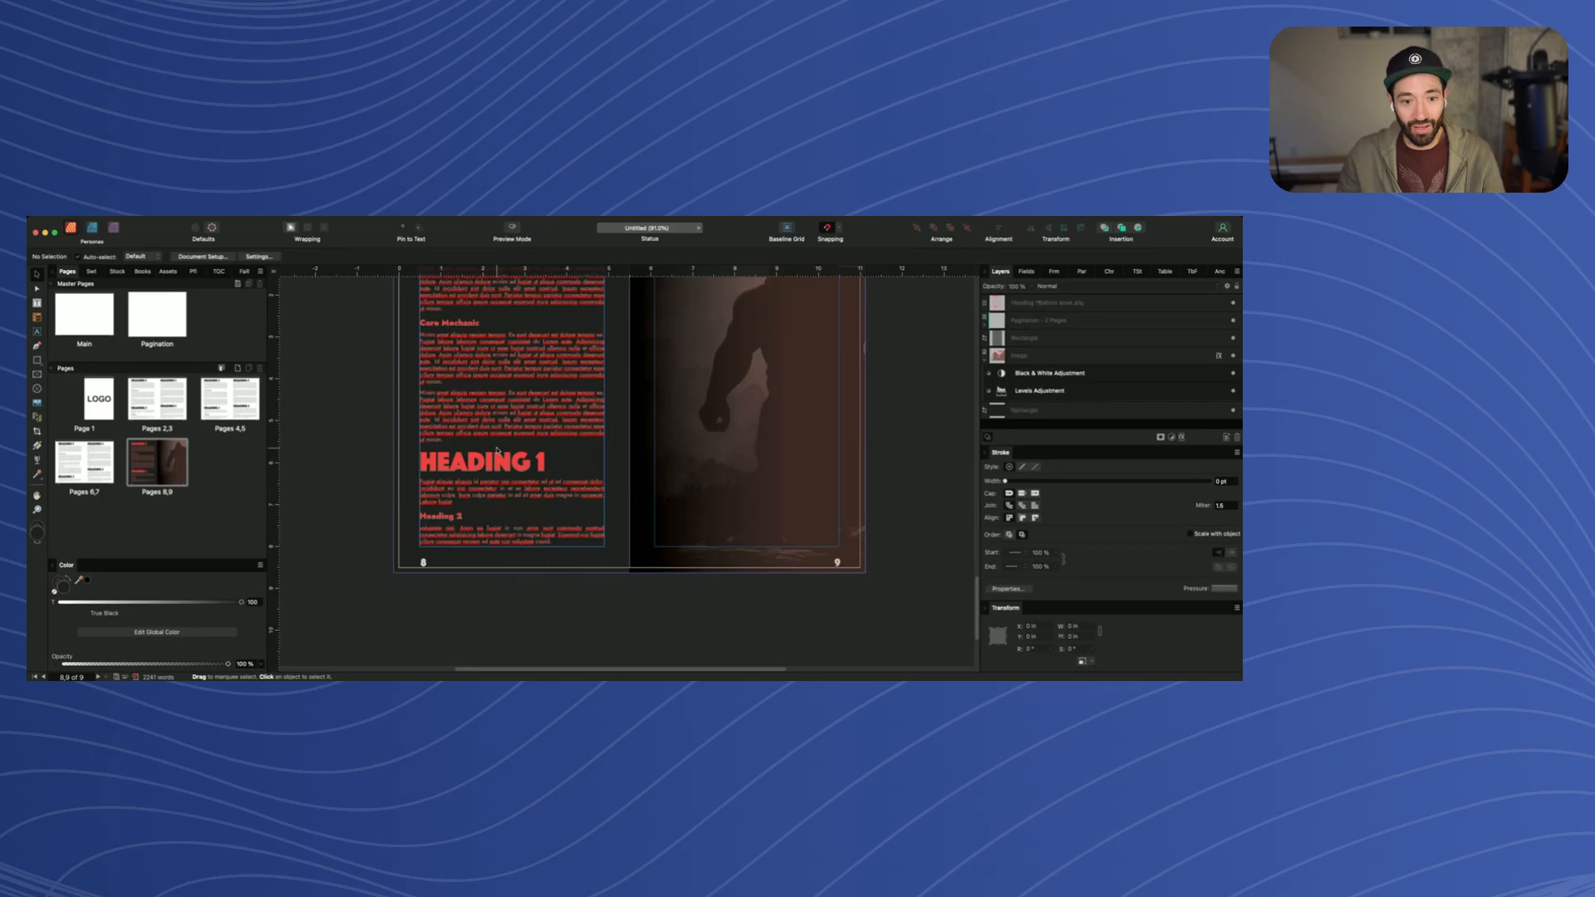
double_click(425, 562)
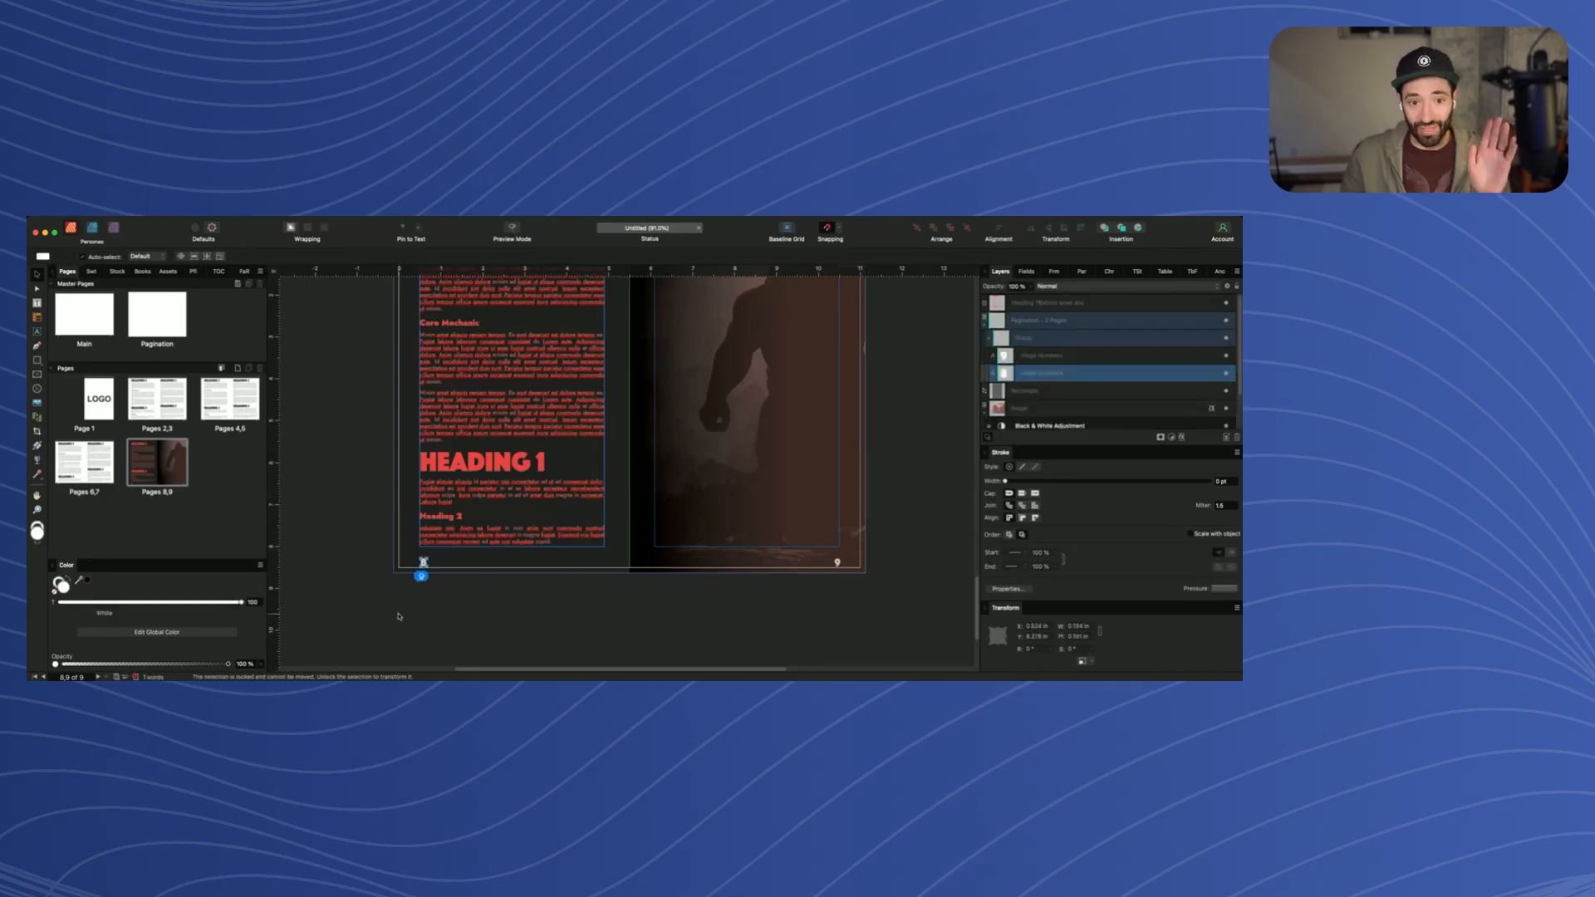
scroll(397, 617, up, 5)
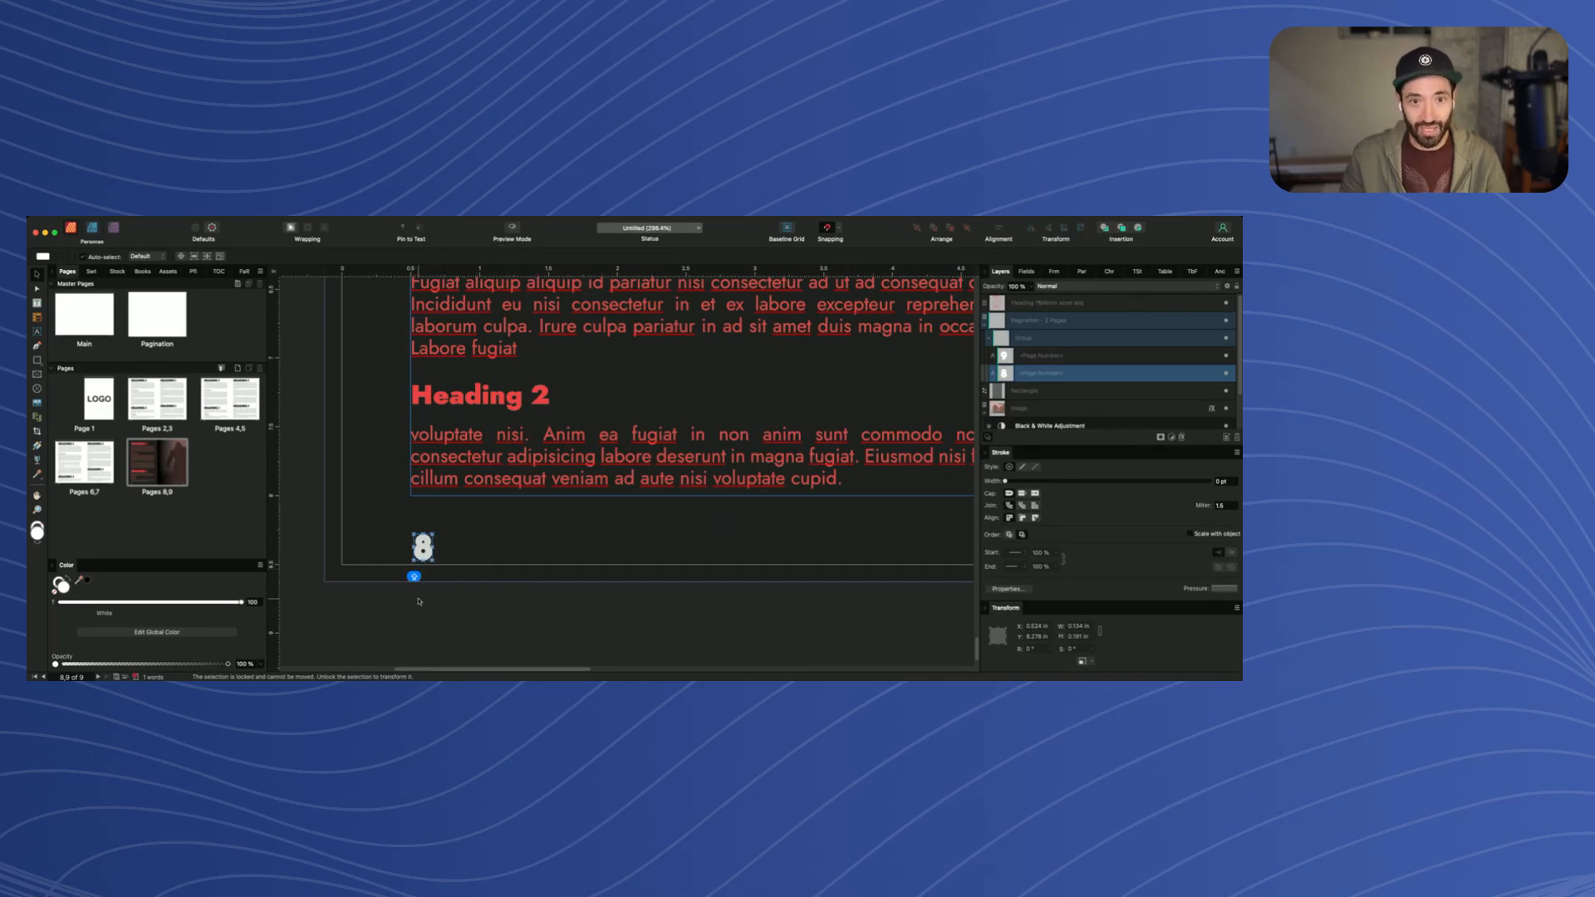
click(413, 502)
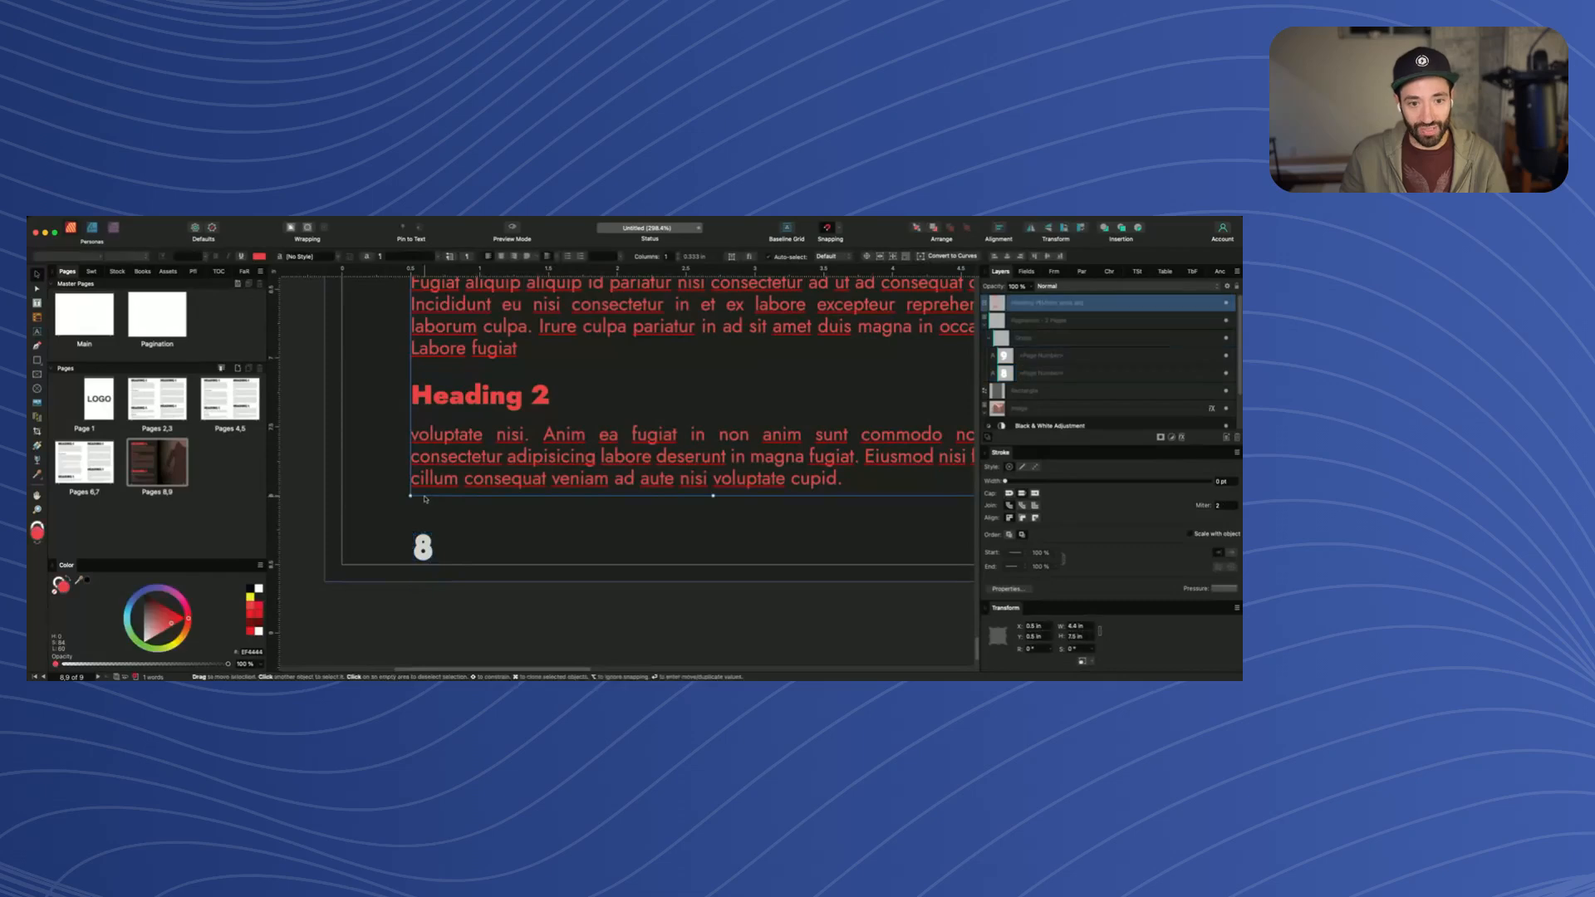
click(416, 560)
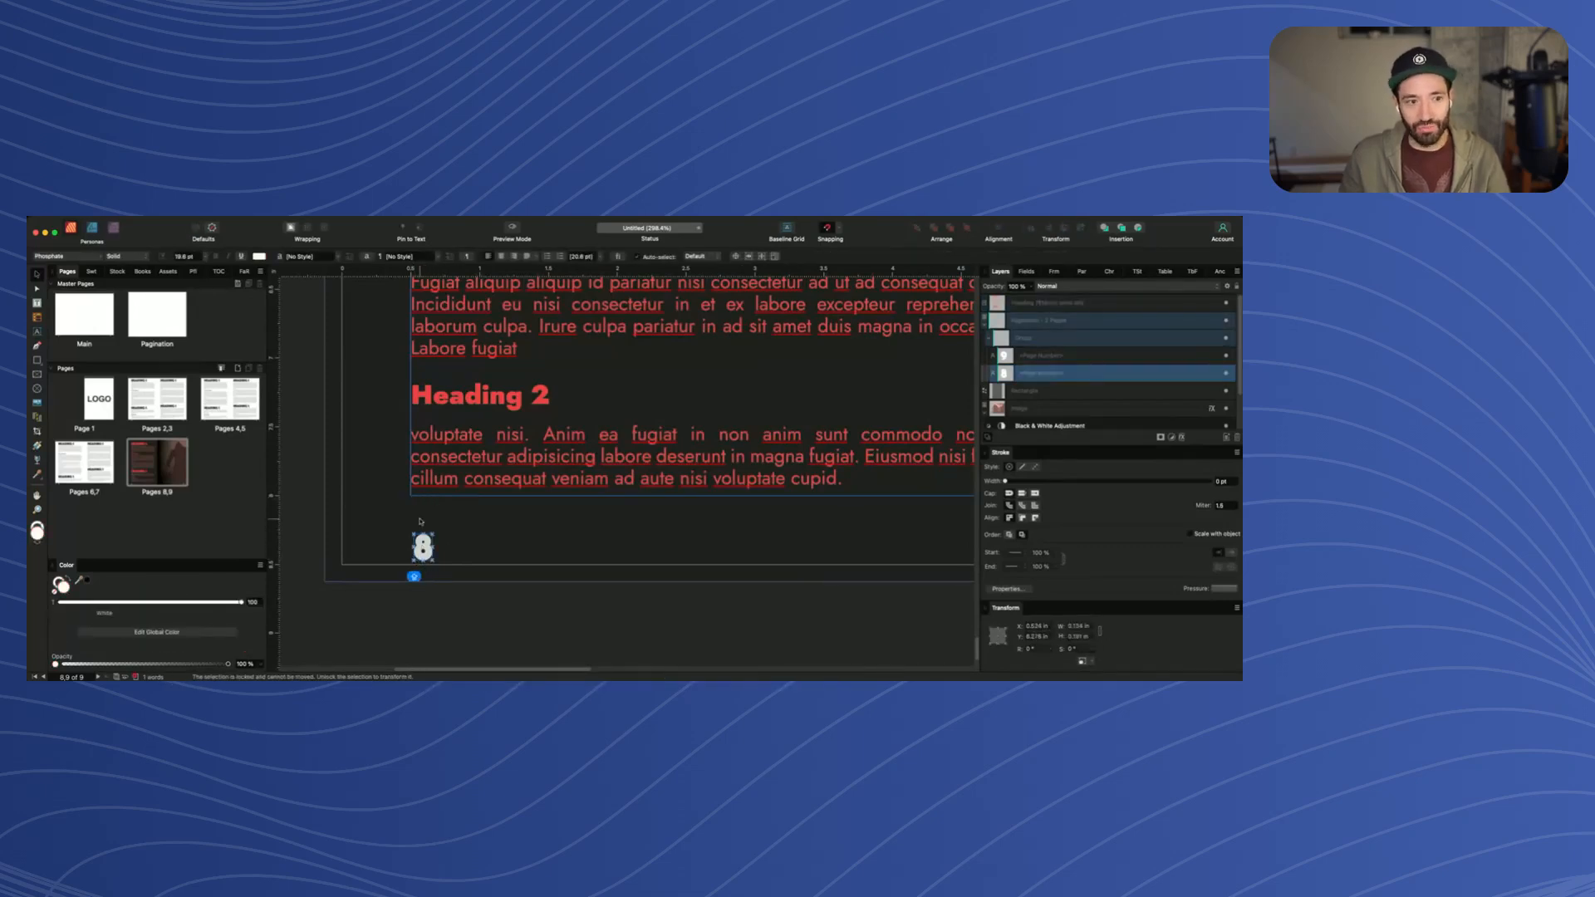
Open the Main master and select the nested page number in its left footer
double_click(104, 326)
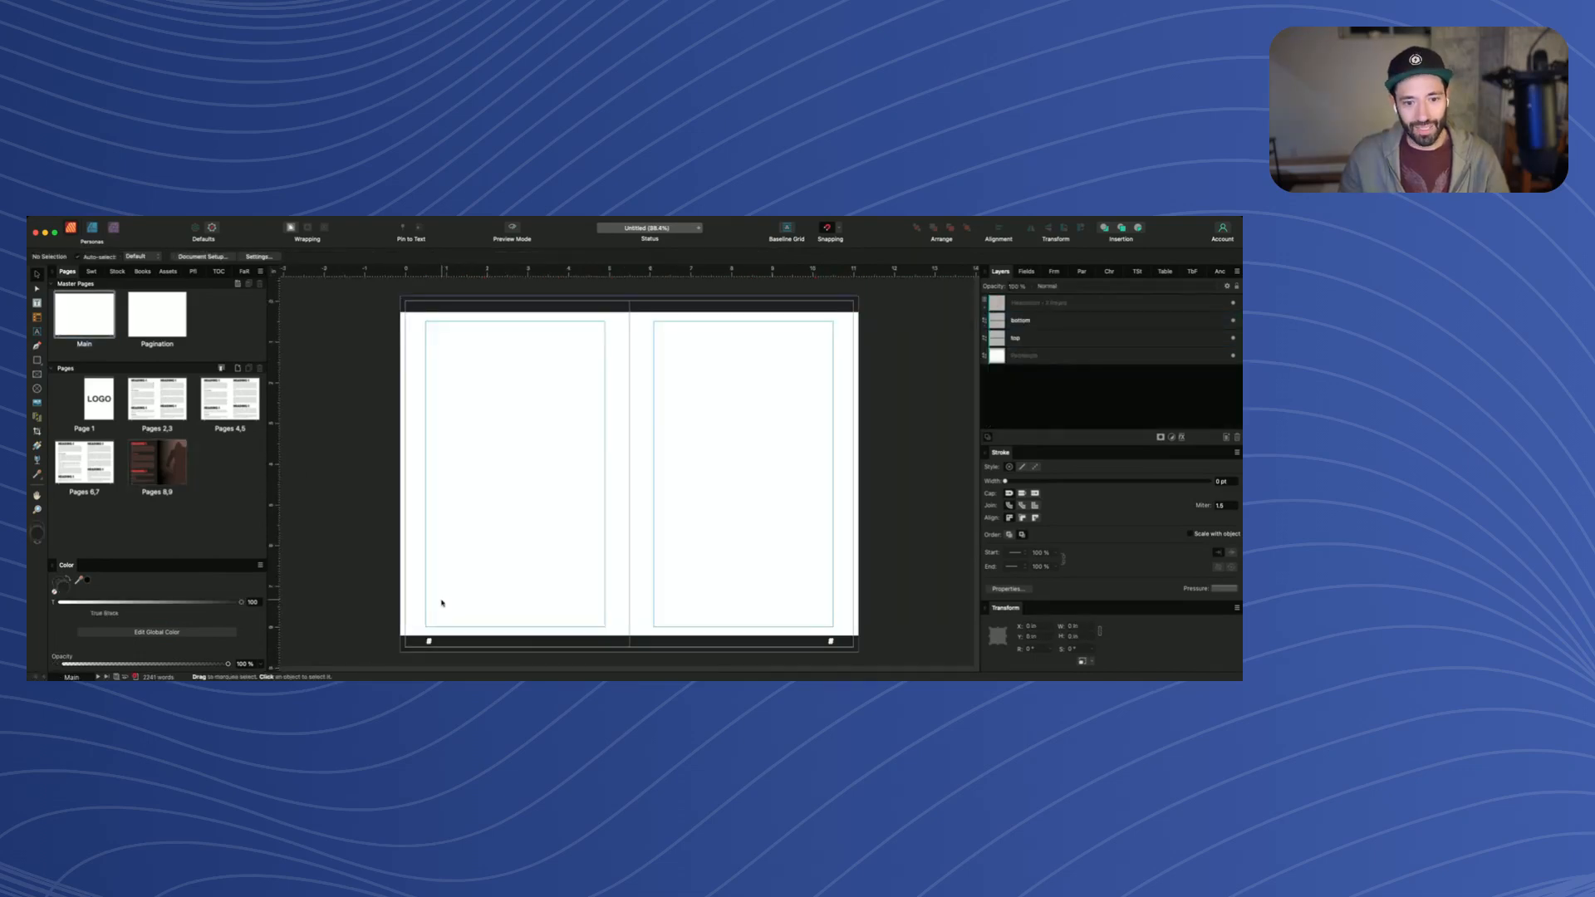
scroll(435, 554, up, 3)
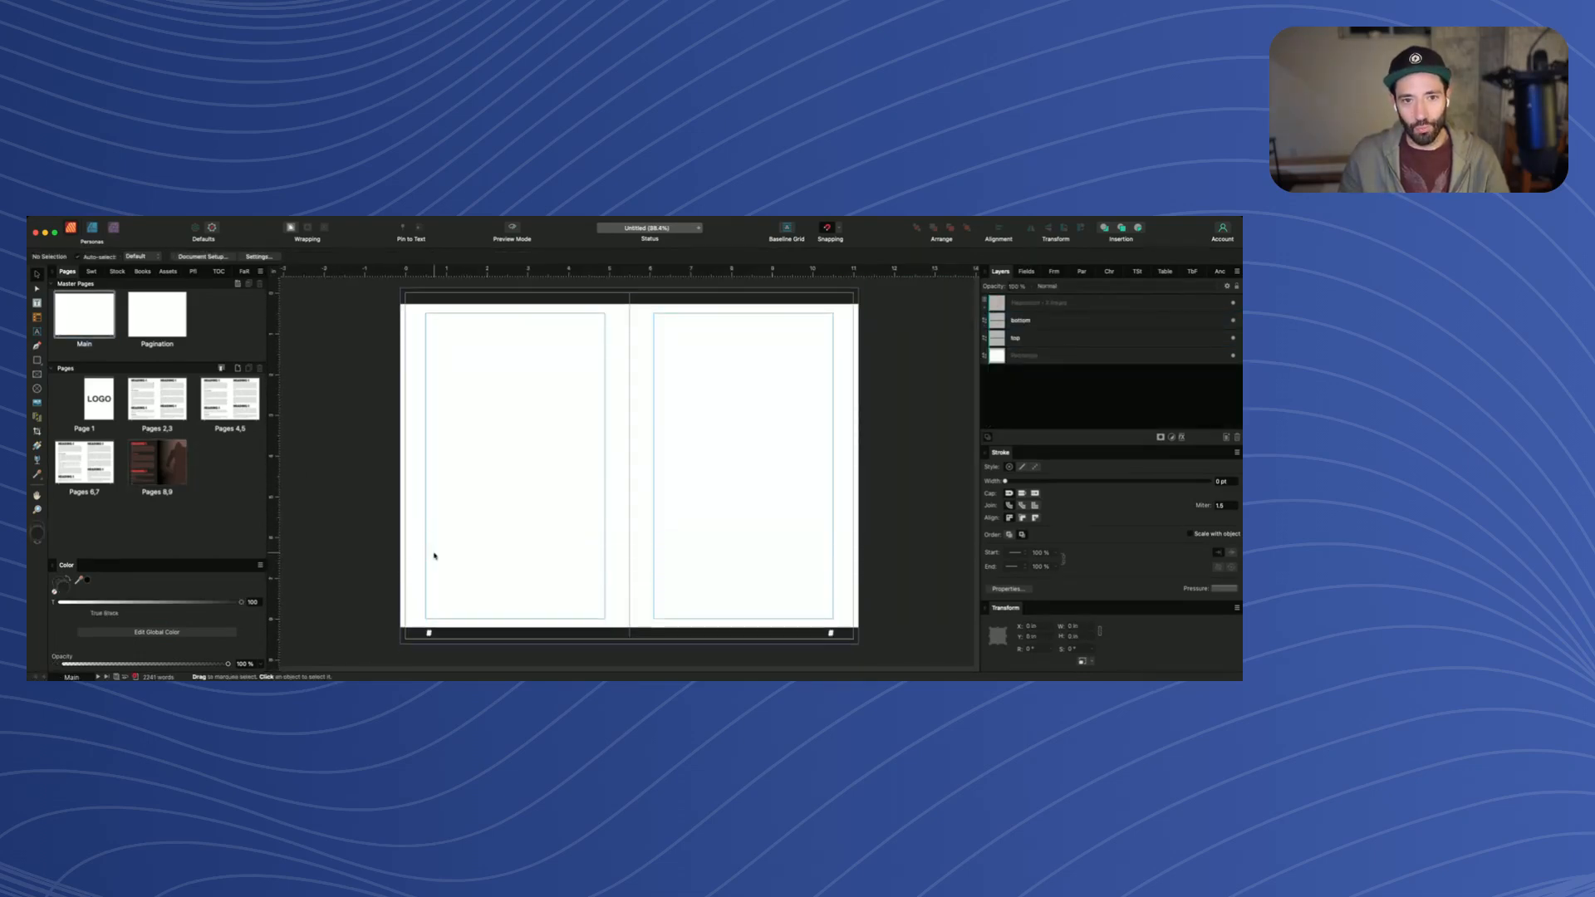
scroll(434, 555, down, 4)
click(428, 526)
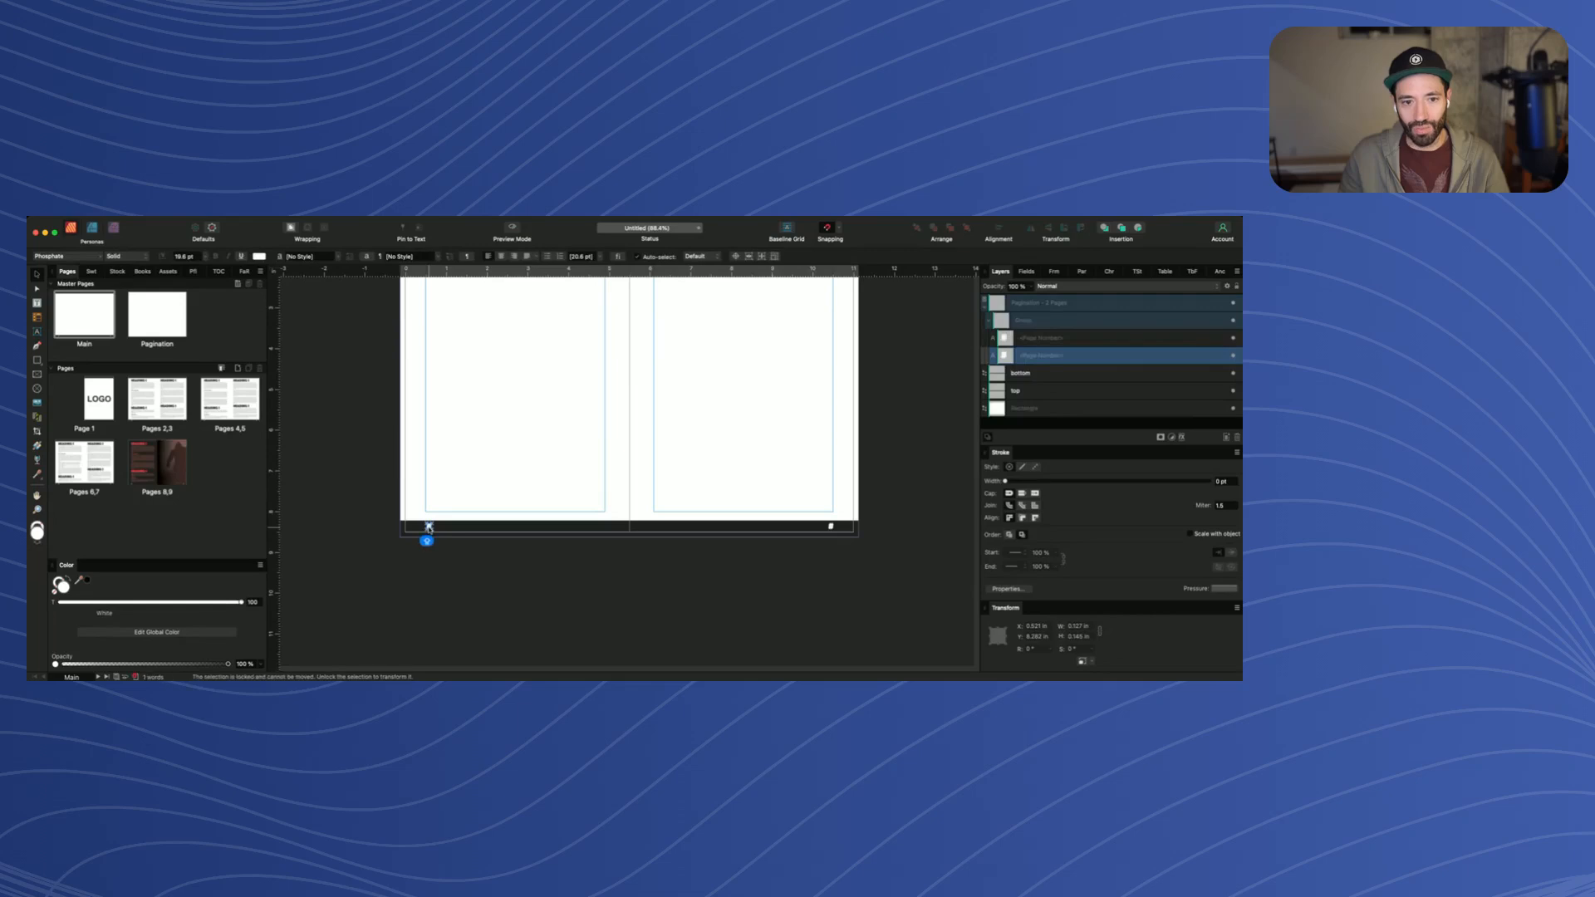
On the Pagination master, move the left page number to X 0.5 in, Y 8 in and the right one to X 10.386 in, Y 8 in
double_click(149, 310)
drag(403, 612, 891, 651)
scroll(430, 605, up, 5)
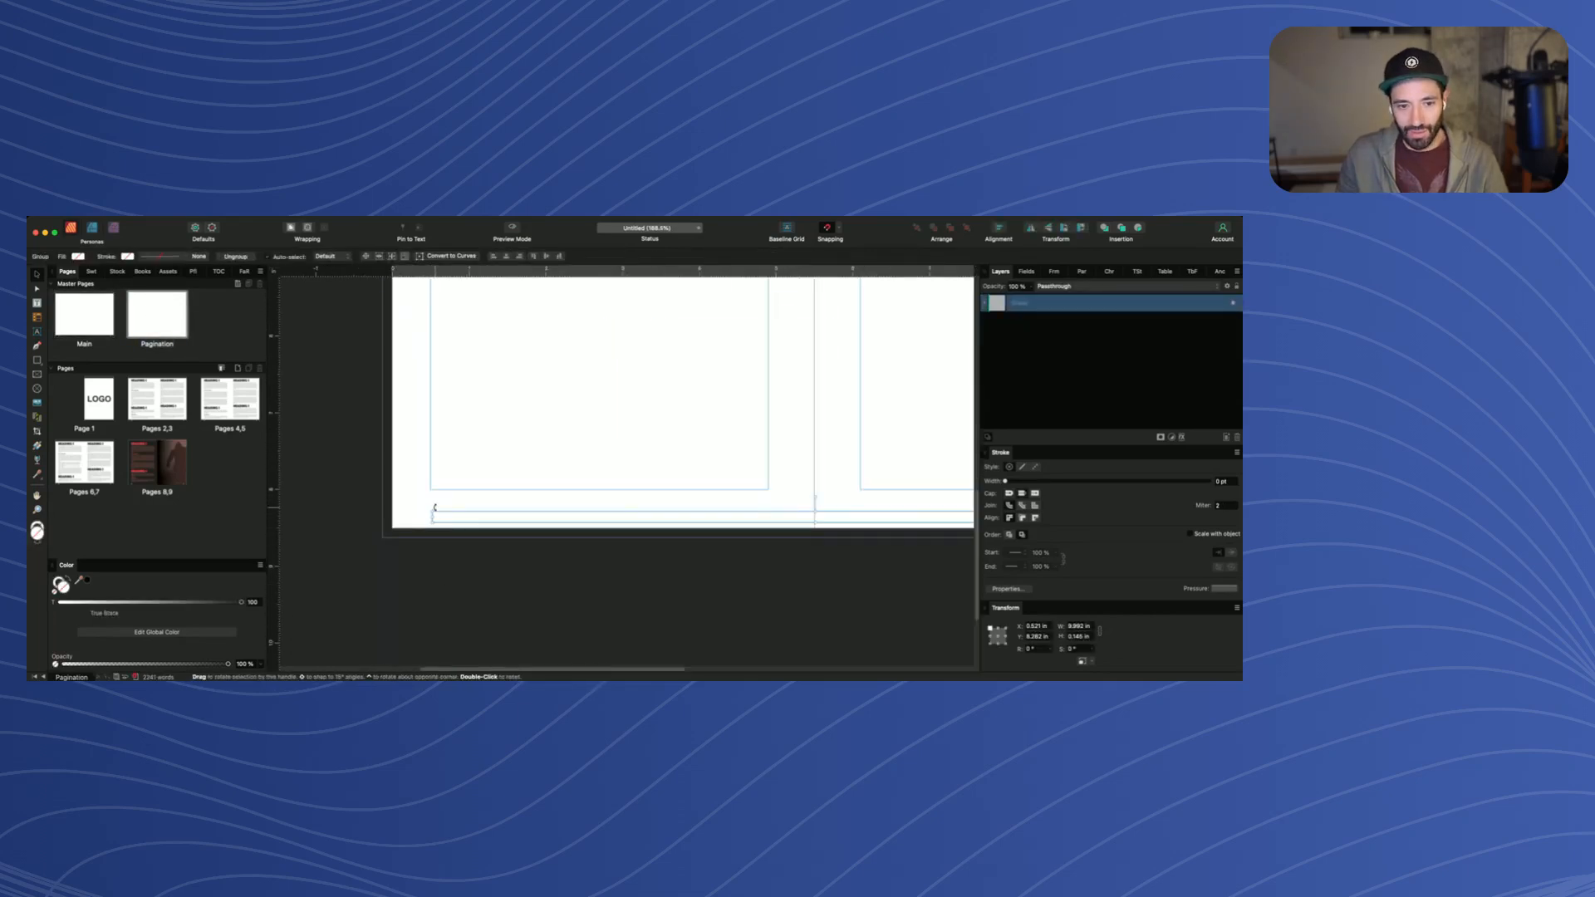
double_click(439, 520)
drag(440, 519, 435, 496)
scroll(448, 504, right, 5)
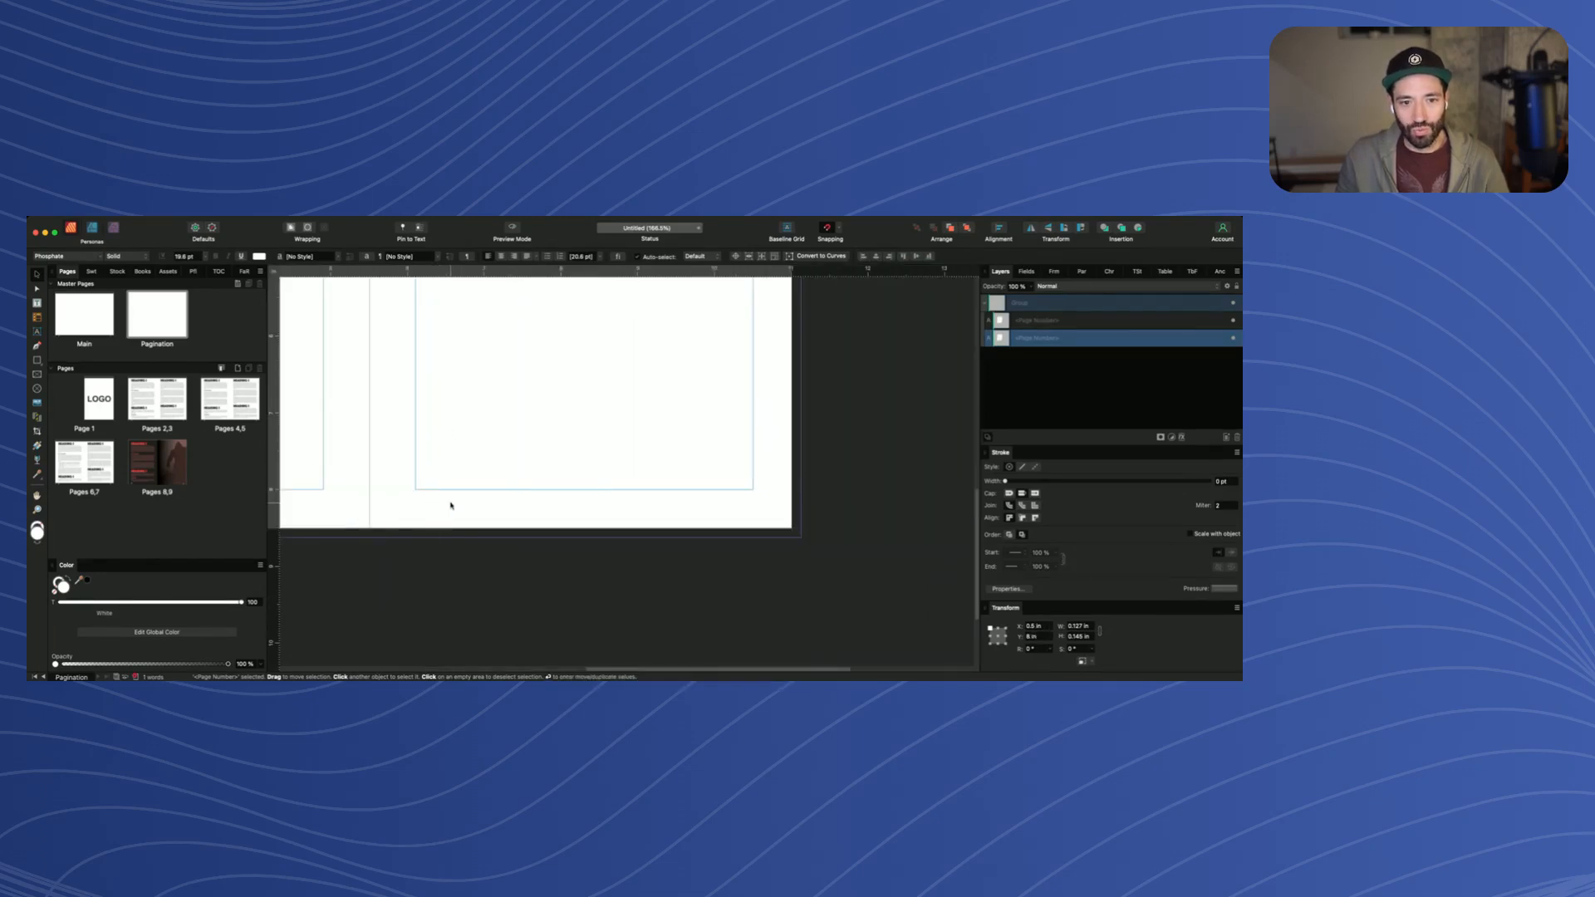
click(748, 496)
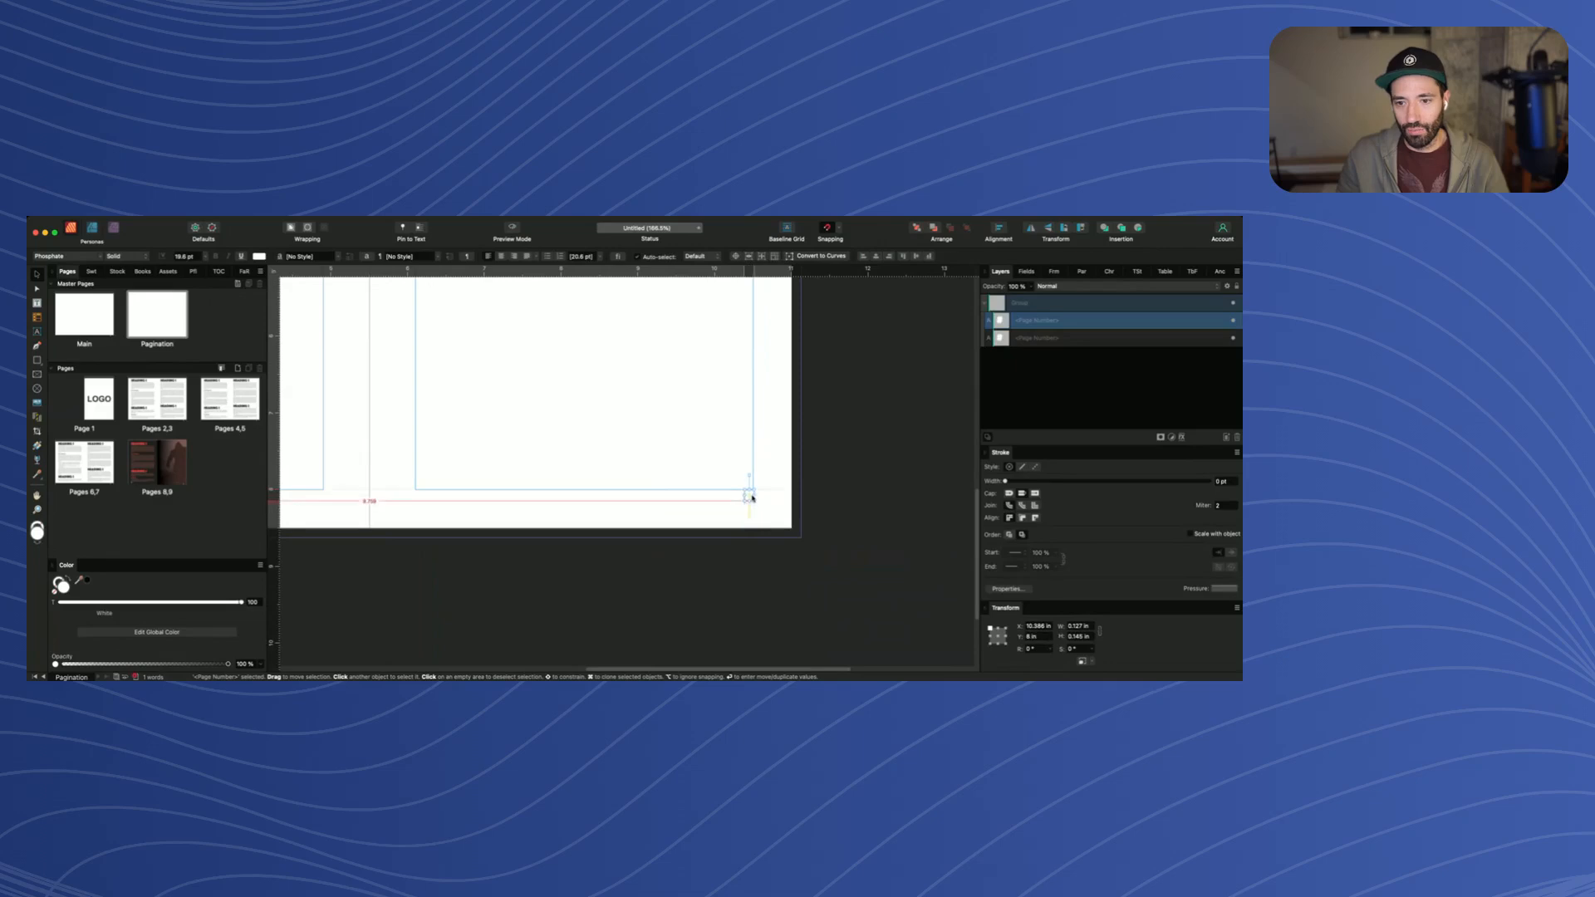
Select both page numbers on the Pagination master and nudge them down to Y 8.1 in
scroll(716, 496, left, 1)
key(super+0)
drag(454, 461, 847, 517)
scroll(680, 489, right, 2)
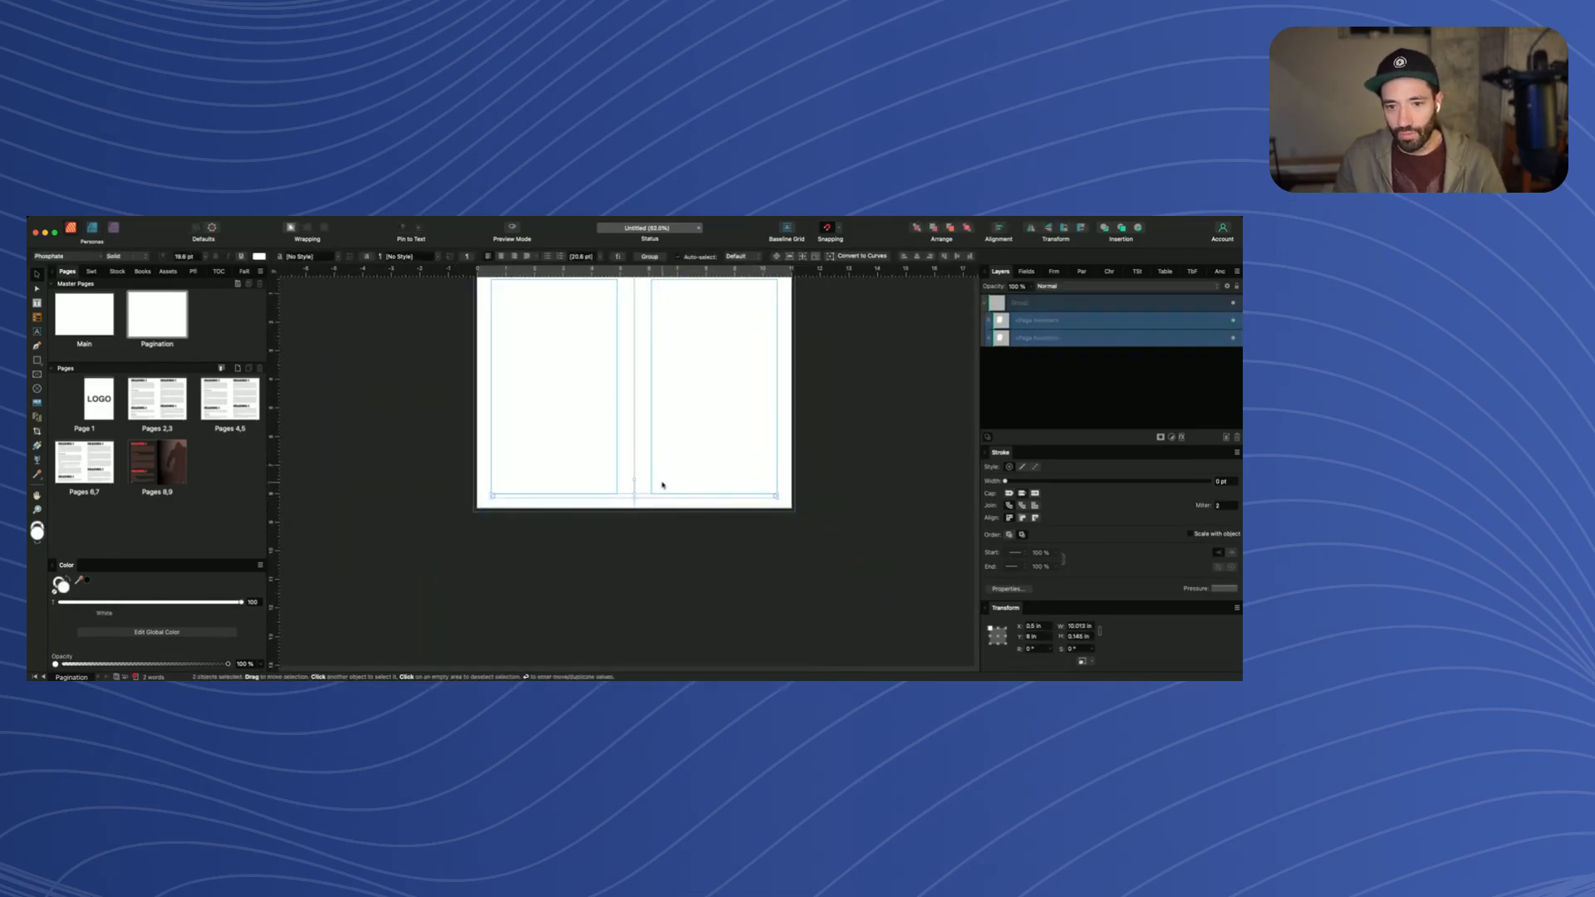
key(Down)
scroll(628, 485, up, 1)
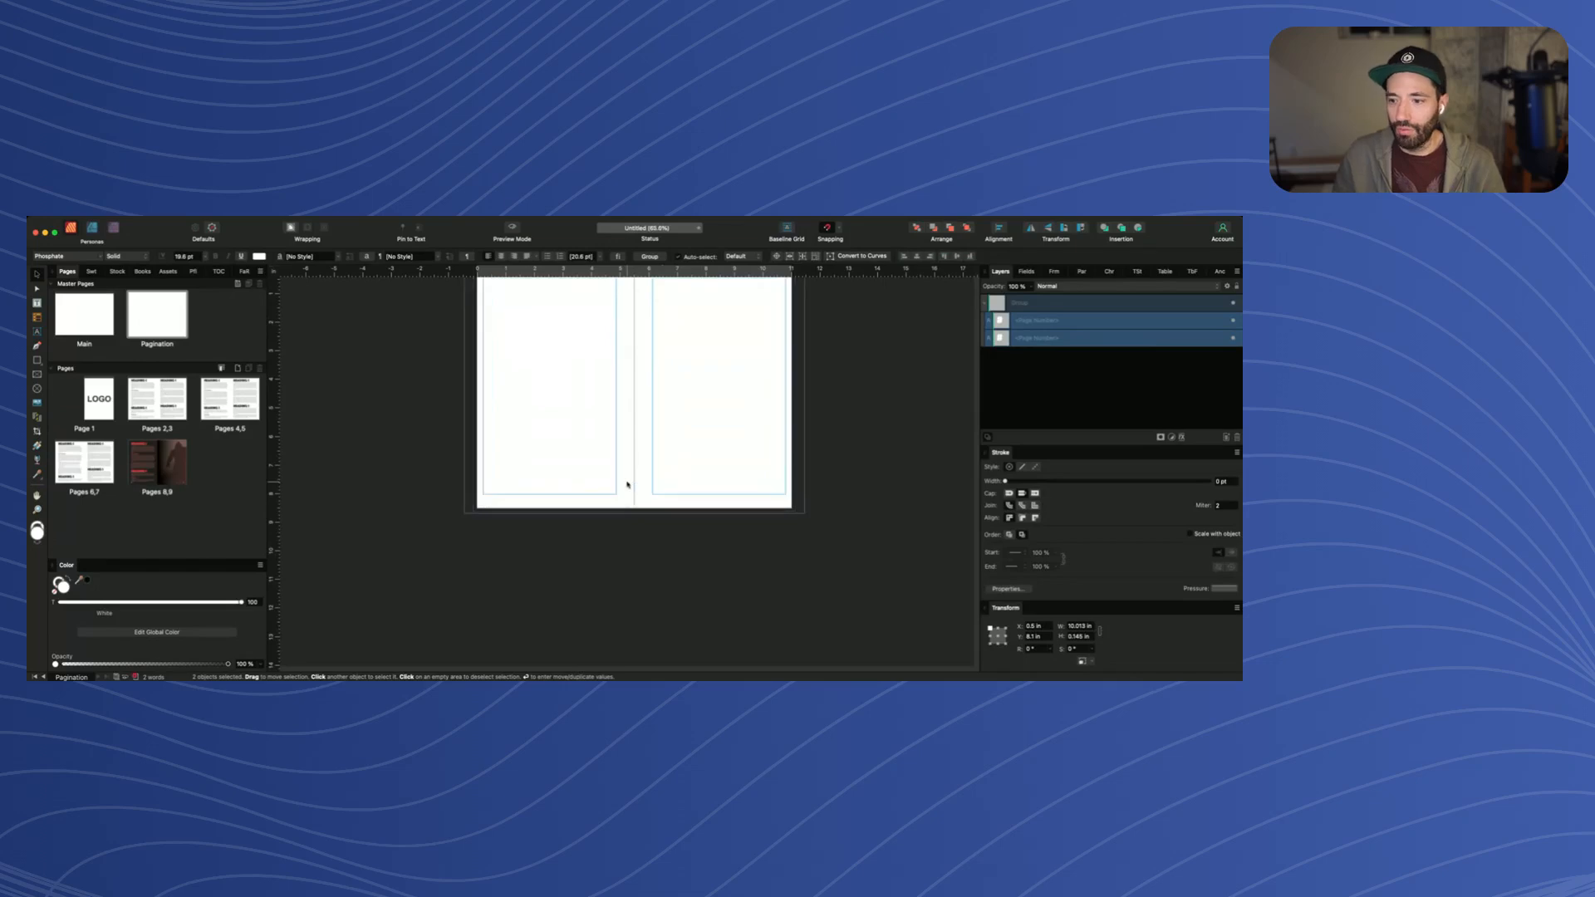
scroll(628, 485, up, 3)
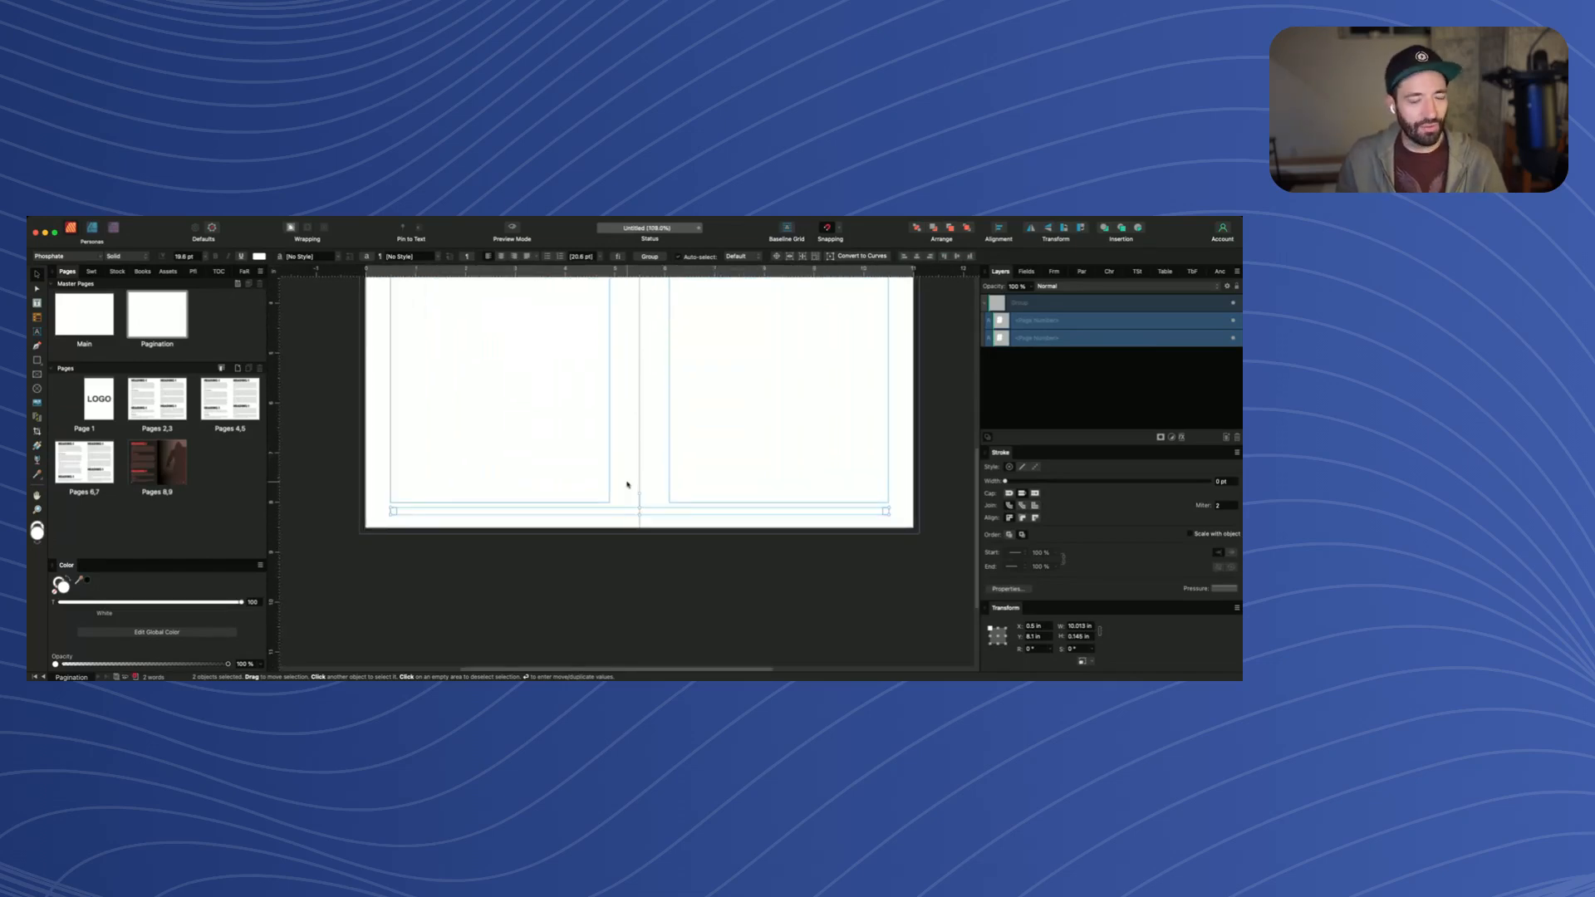
Move both page numbers up until they snap to the lower text margin at Y 8 in
key(Up)
key(Up)
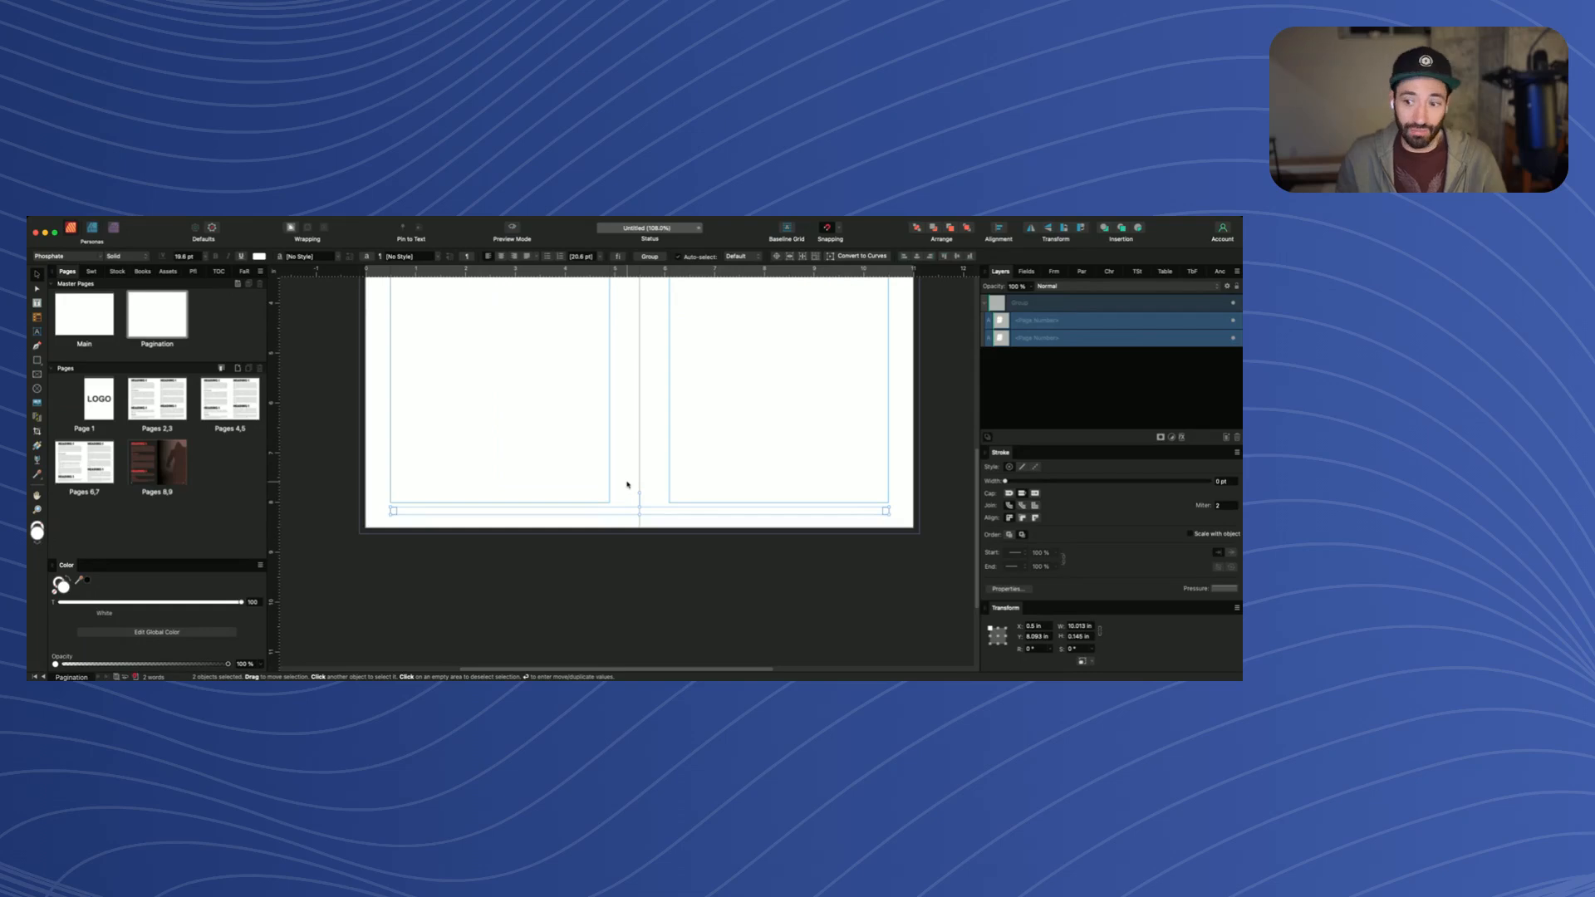
key(Up)
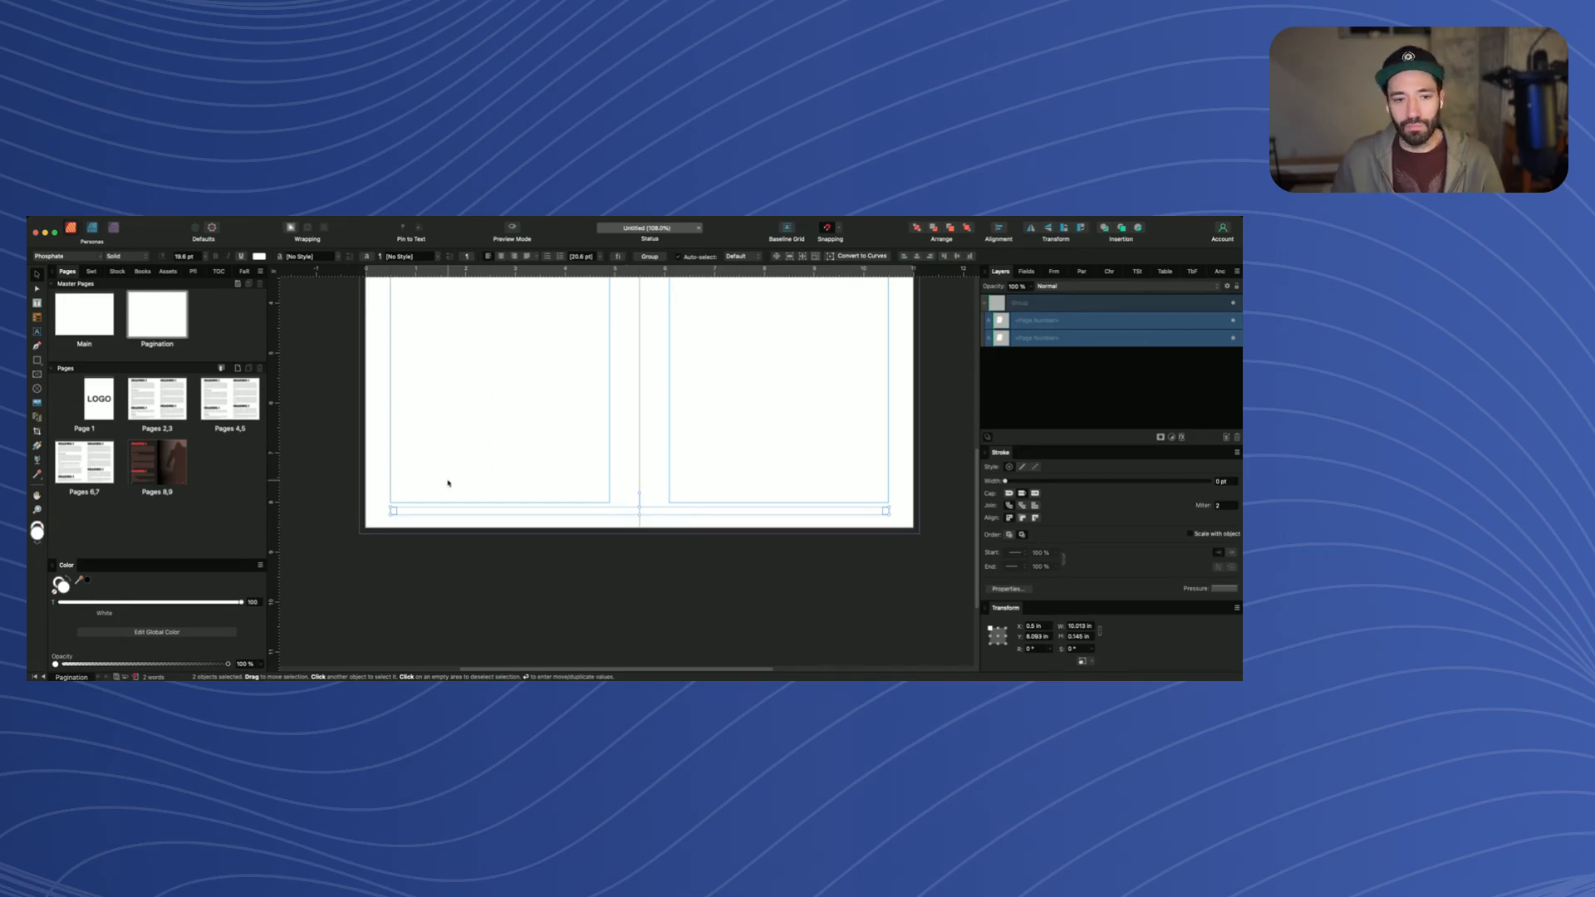
scroll(448, 483, up, 5)
drag(374, 498, 383, 491)
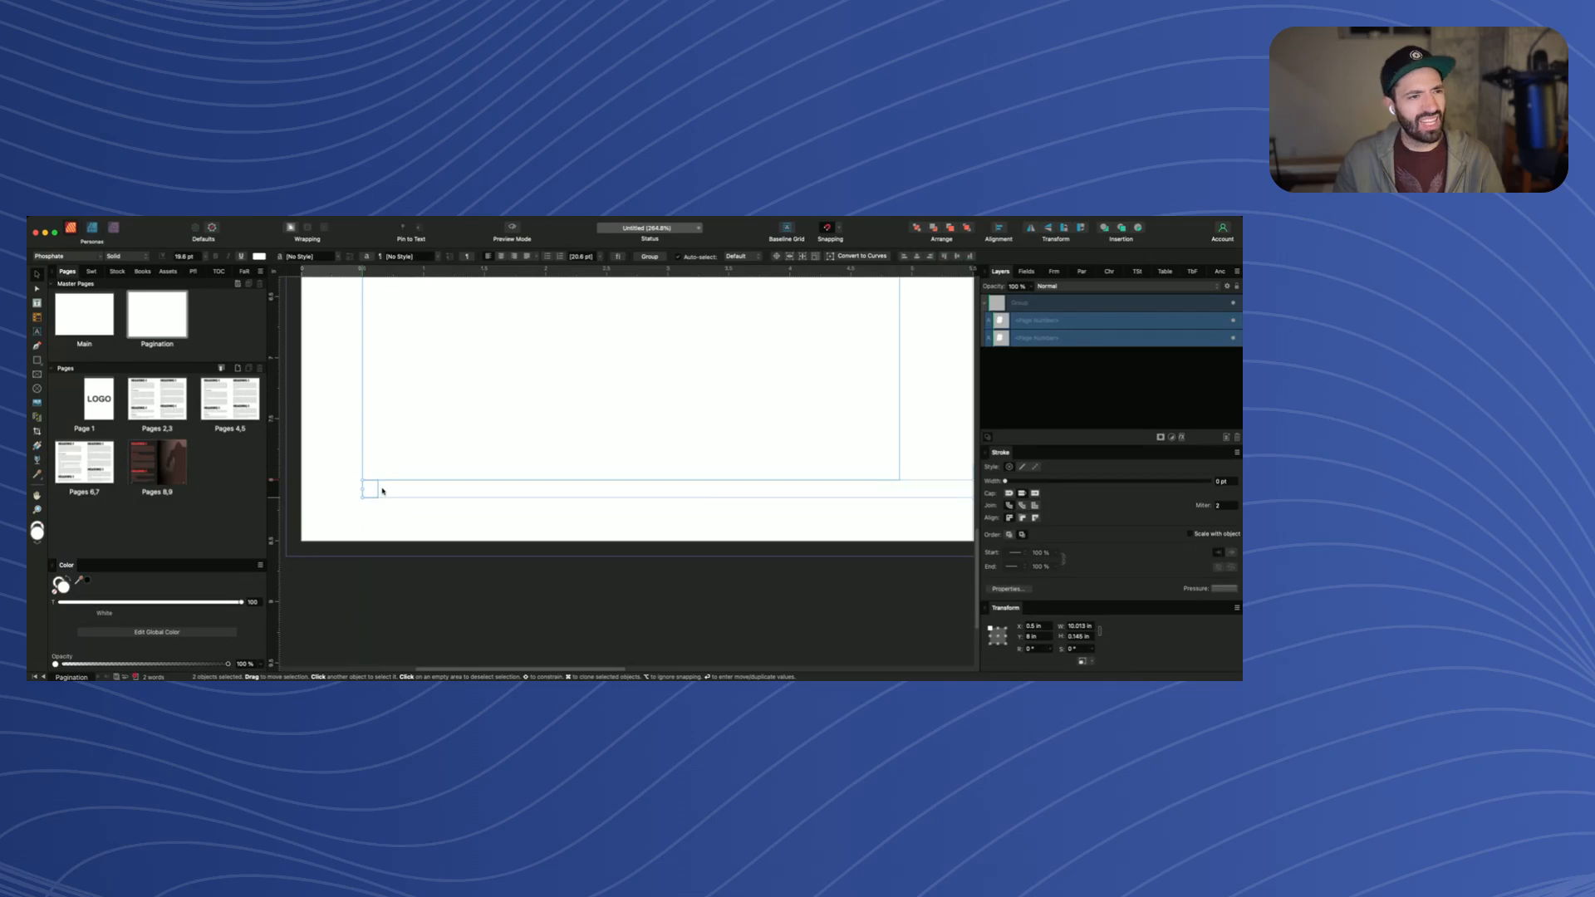
Nudge both page numbers down to Y 8.067 in on the Pagination master and check them on pages 2–3
key(shift+Down)
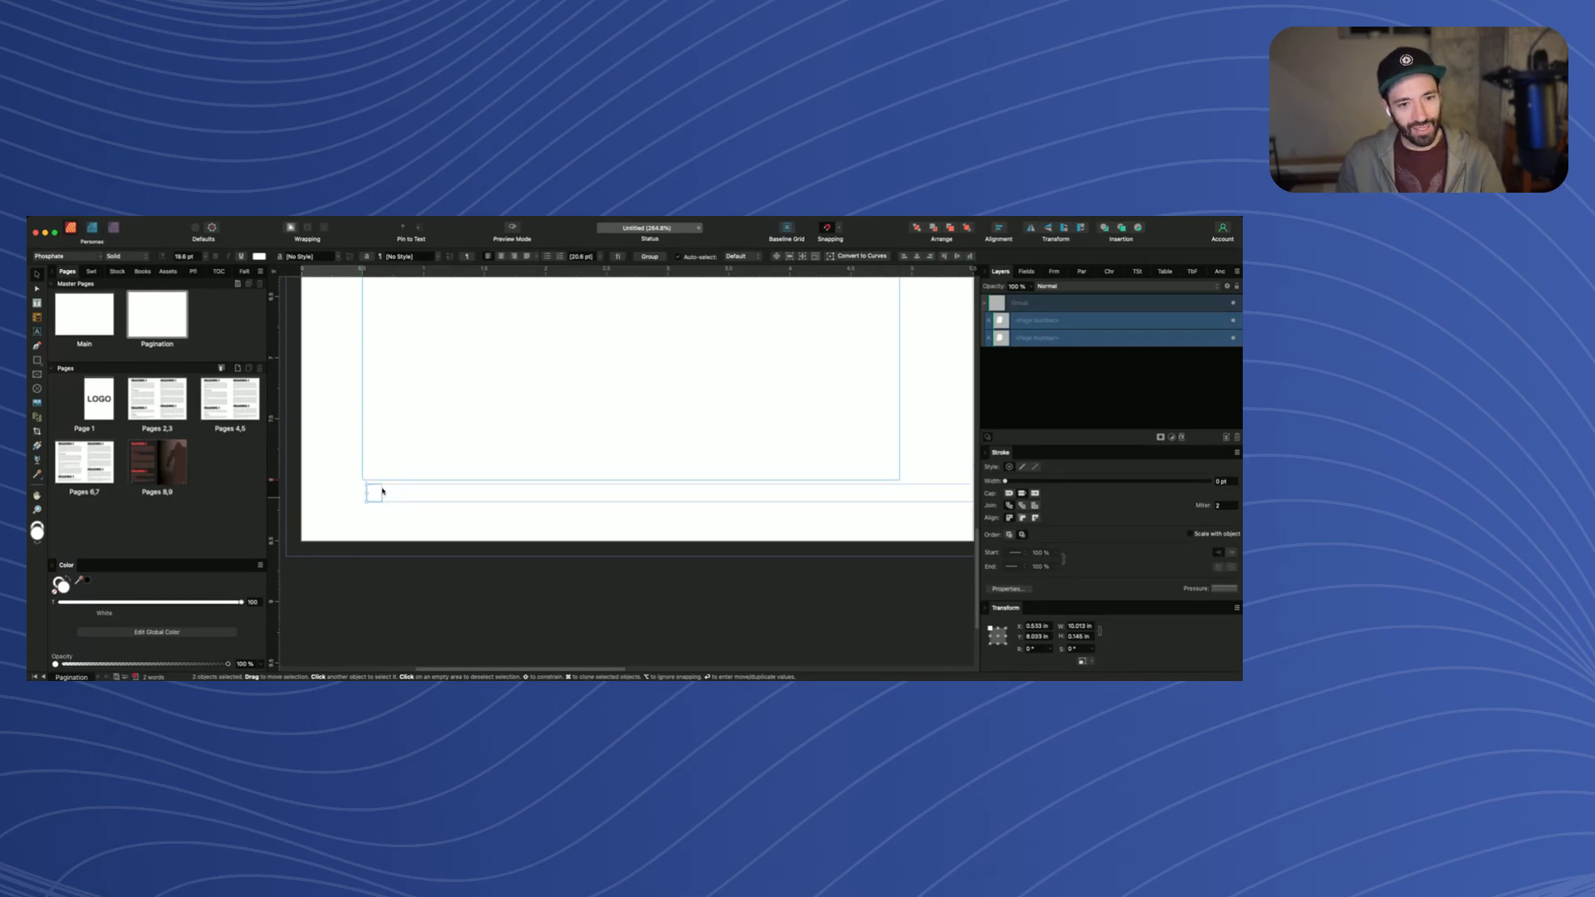
key(shift+Down)
scroll(395, 495, down, 3)
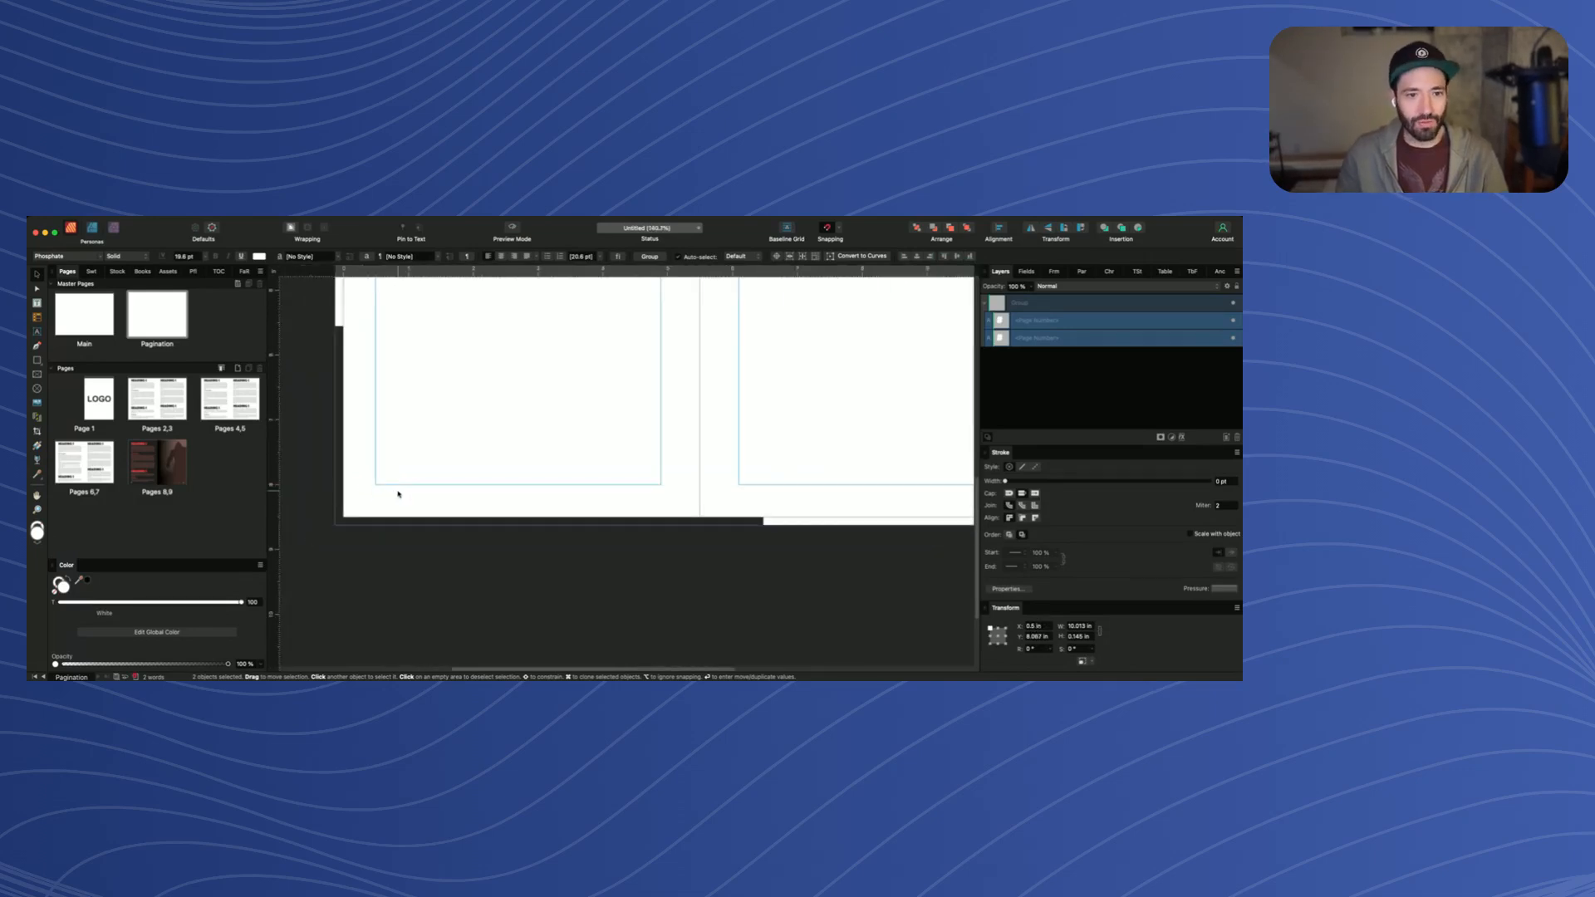
scroll(453, 509, down, 3)
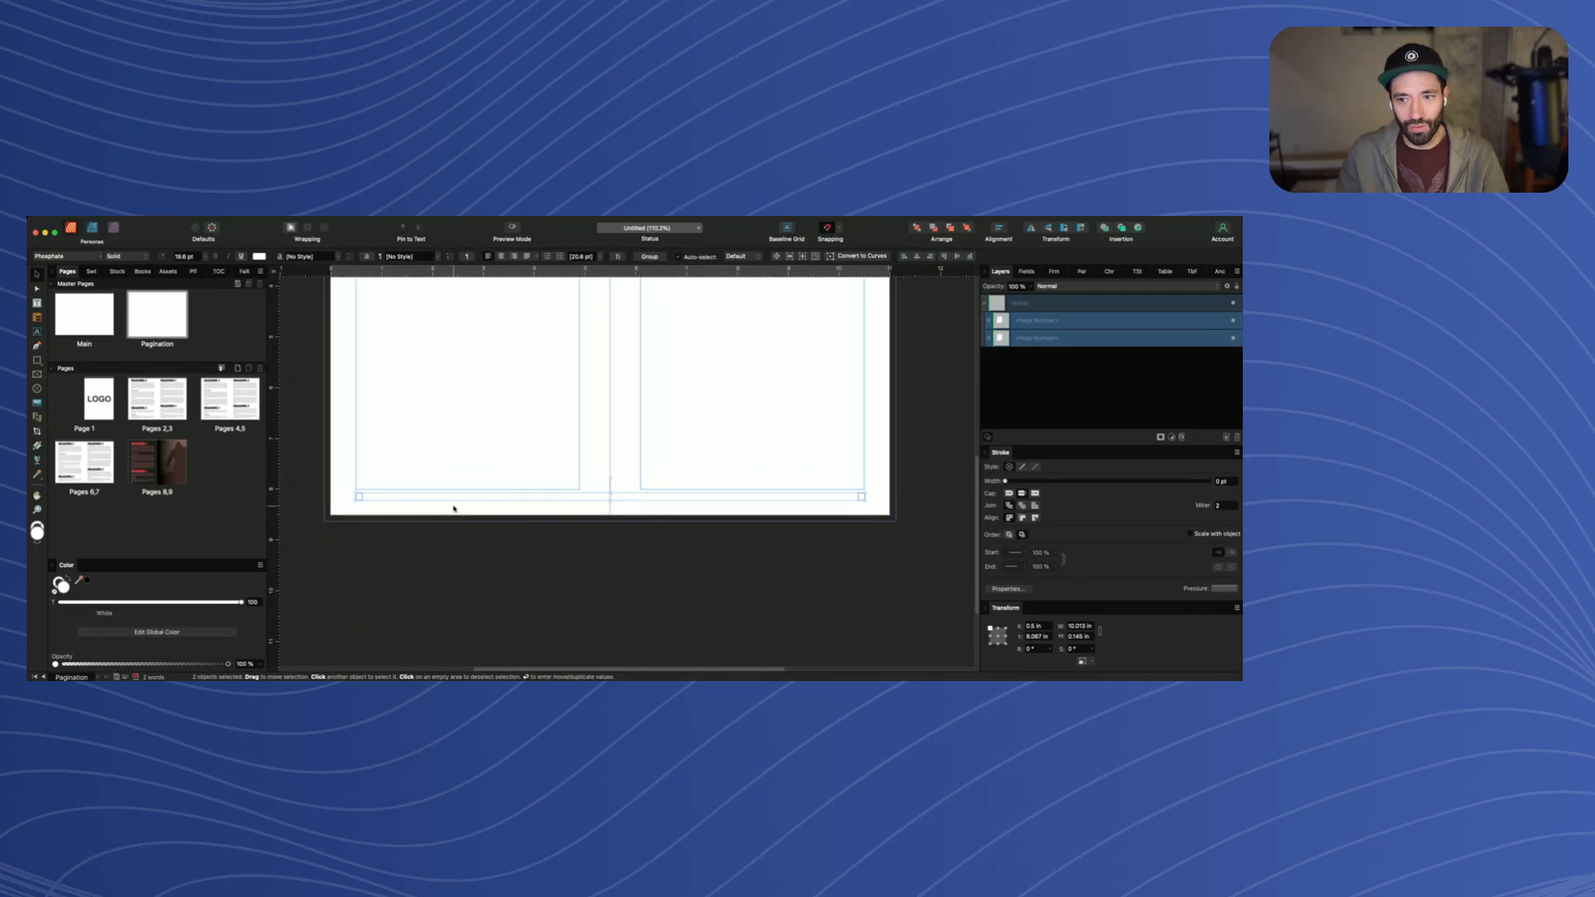
double_click(156, 398)
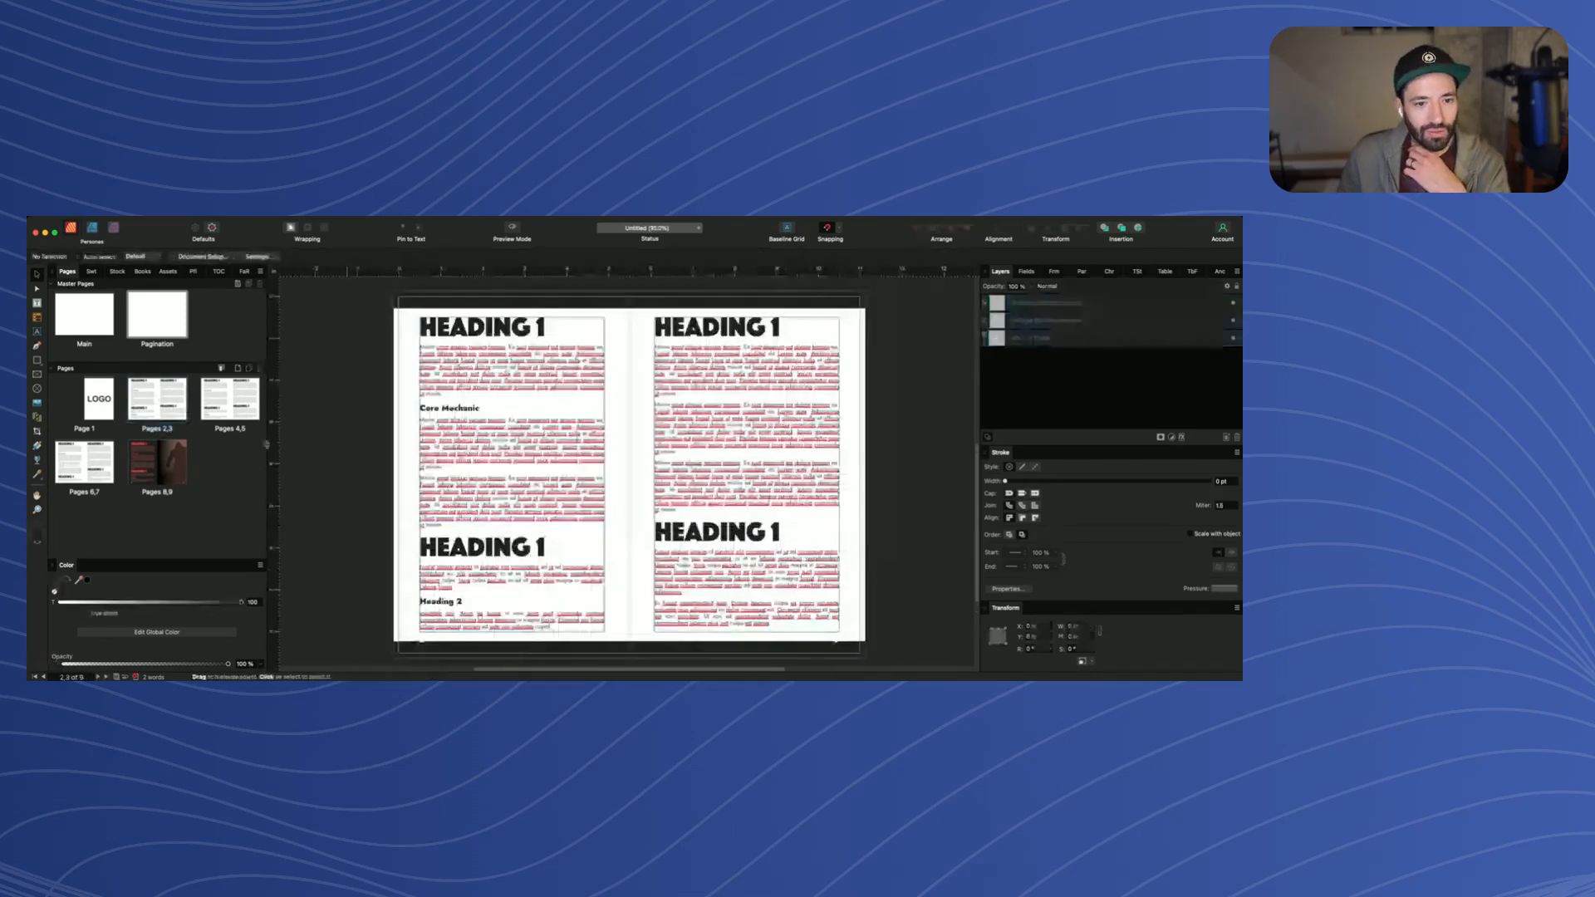
scroll(380, 441, down, 3)
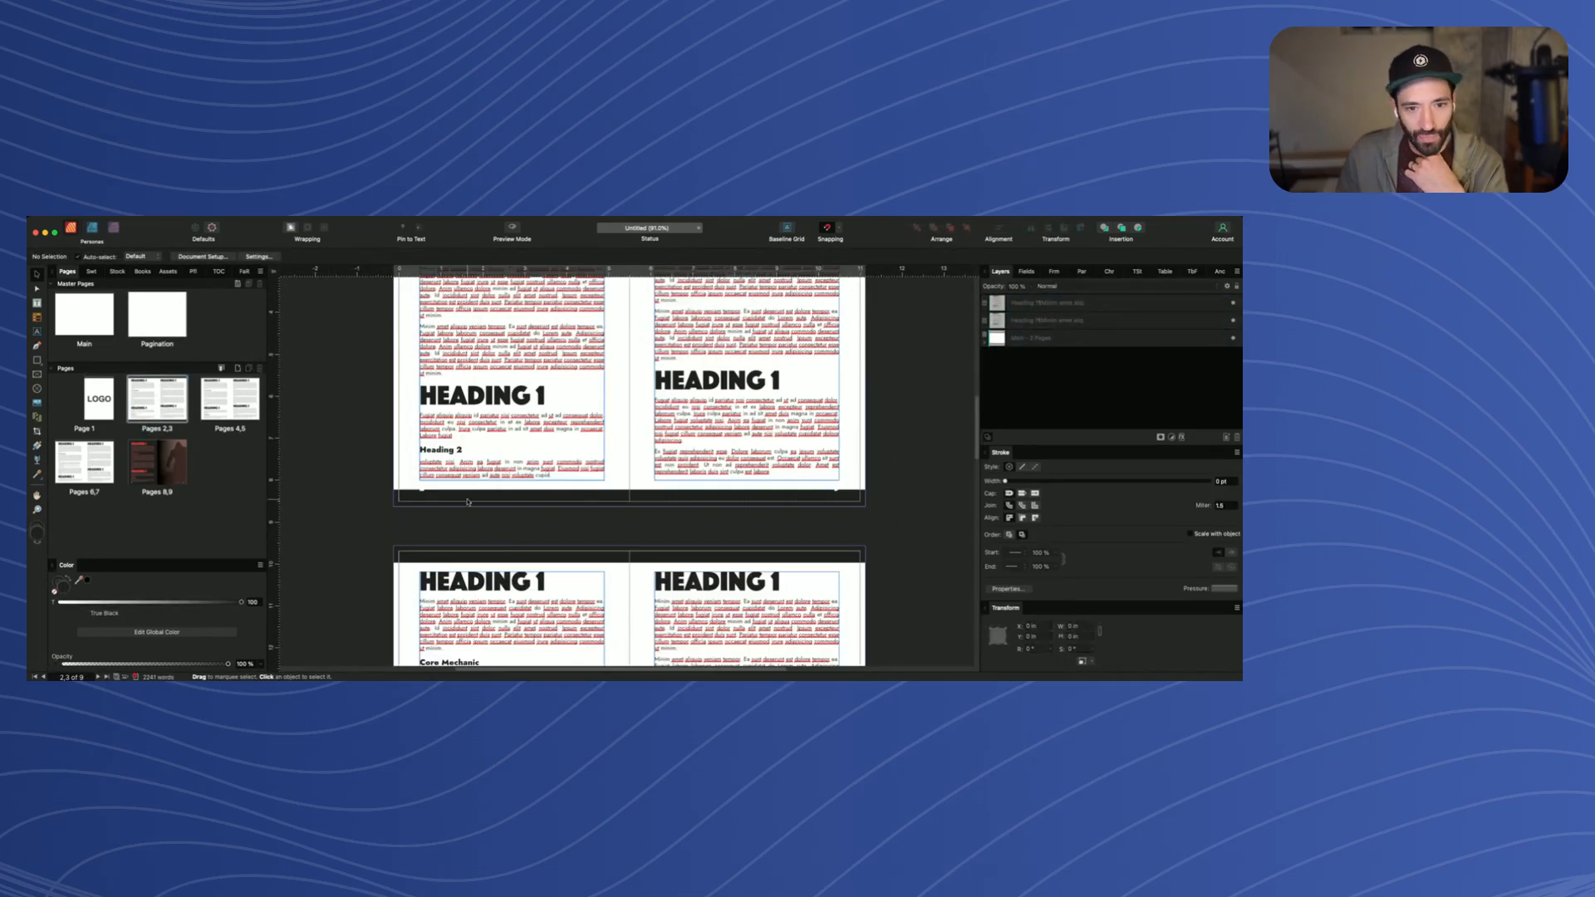
Copy the black bottom bar from the Main master into the Pagination master
double_click(61, 311)
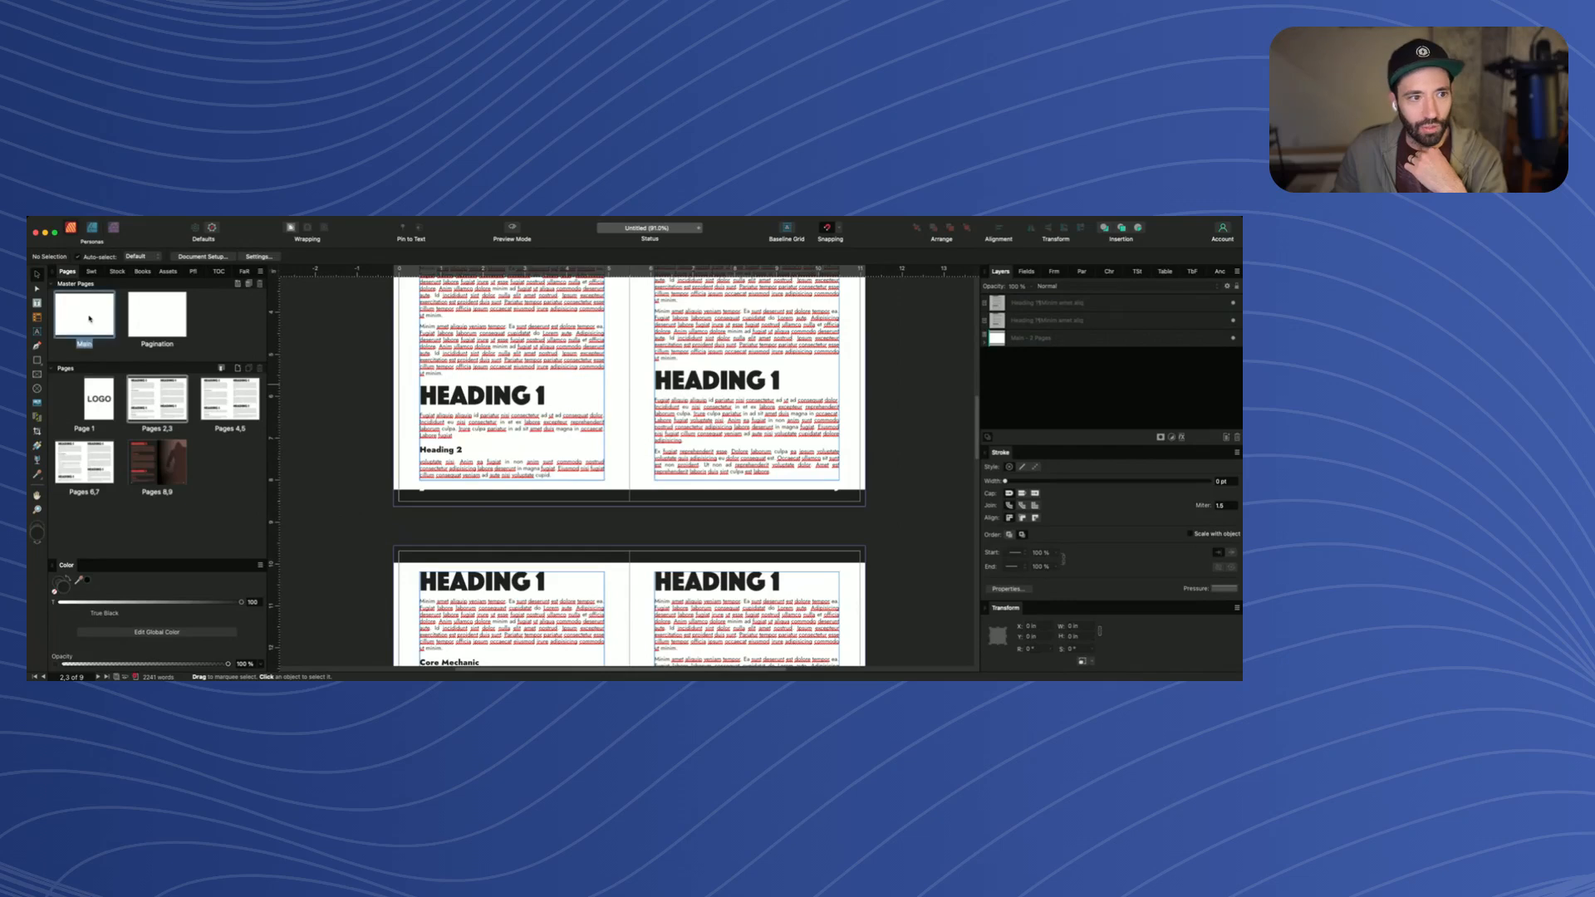
double_click(155, 333)
scroll(595, 501, down, 3)
key(super+v)
scroll(585, 518, down, 1)
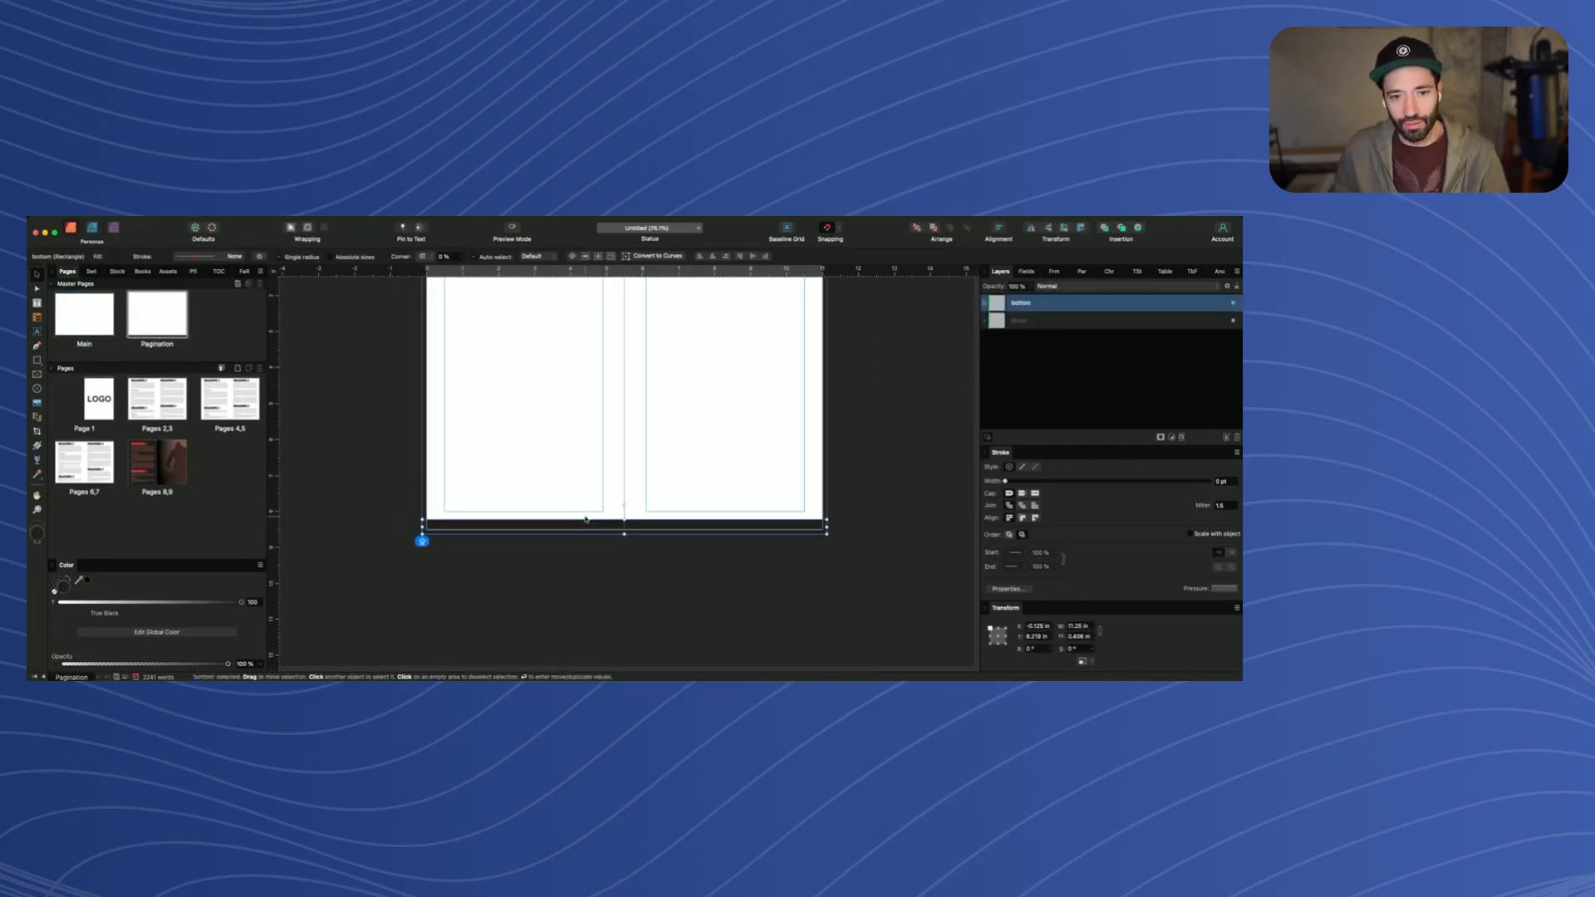
Send the pasted bottom bar behind the page numbers and extend its upper edge to Y 8 in, making it 0.625 in high
key(shift+super+[)
scroll(570, 521, up, 4)
drag(684, 516, 685, 499)
scroll(645, 538, down, 4)
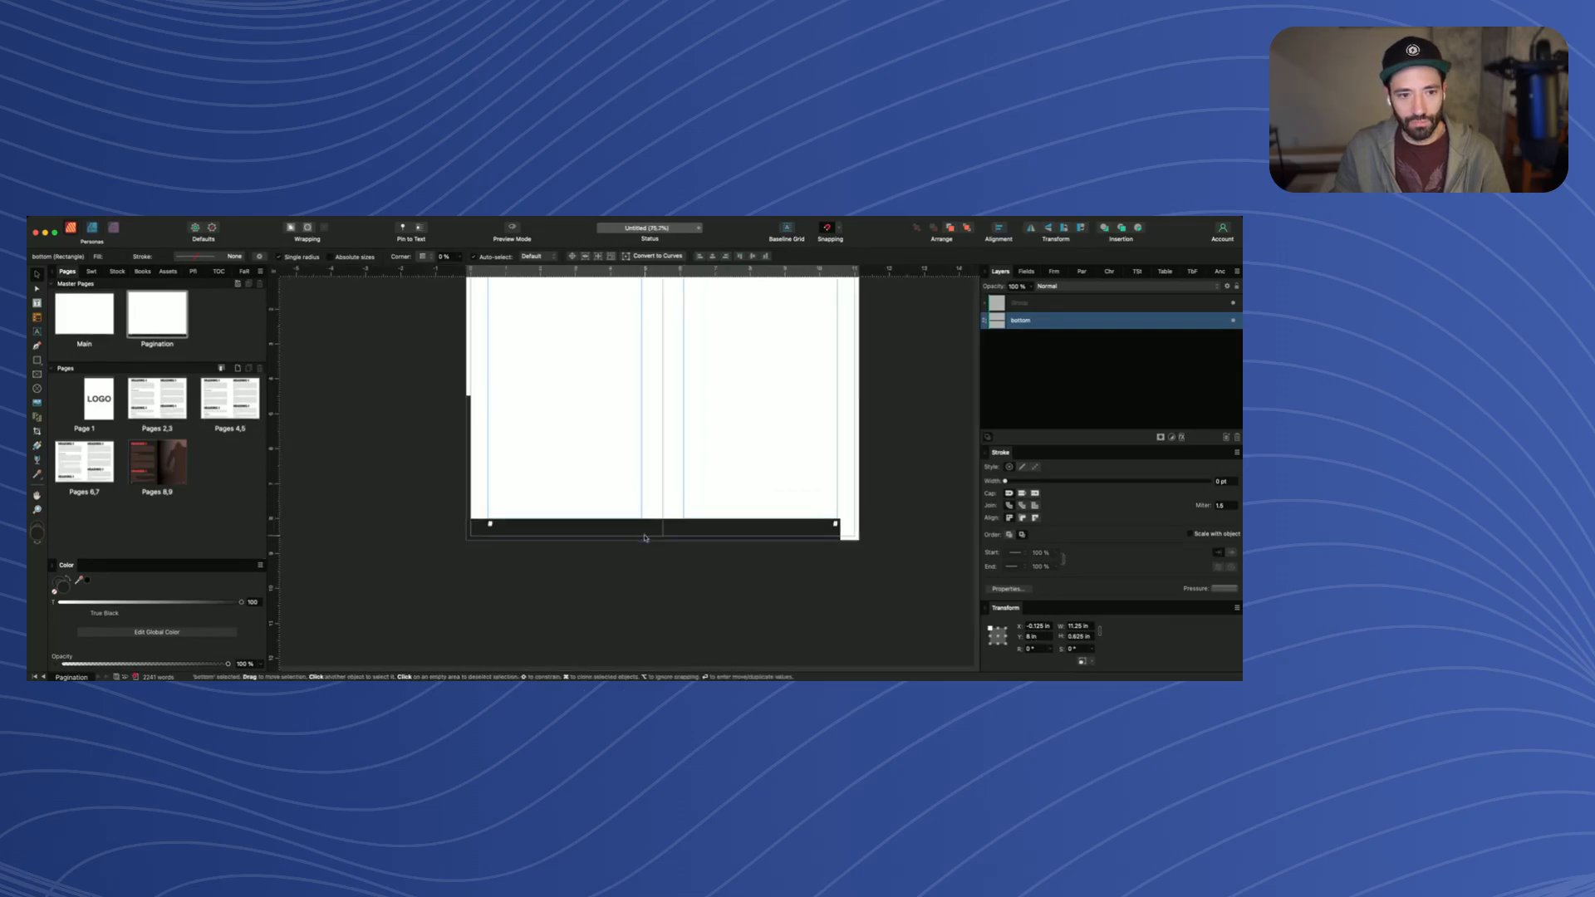
scroll(644, 539, right, 1)
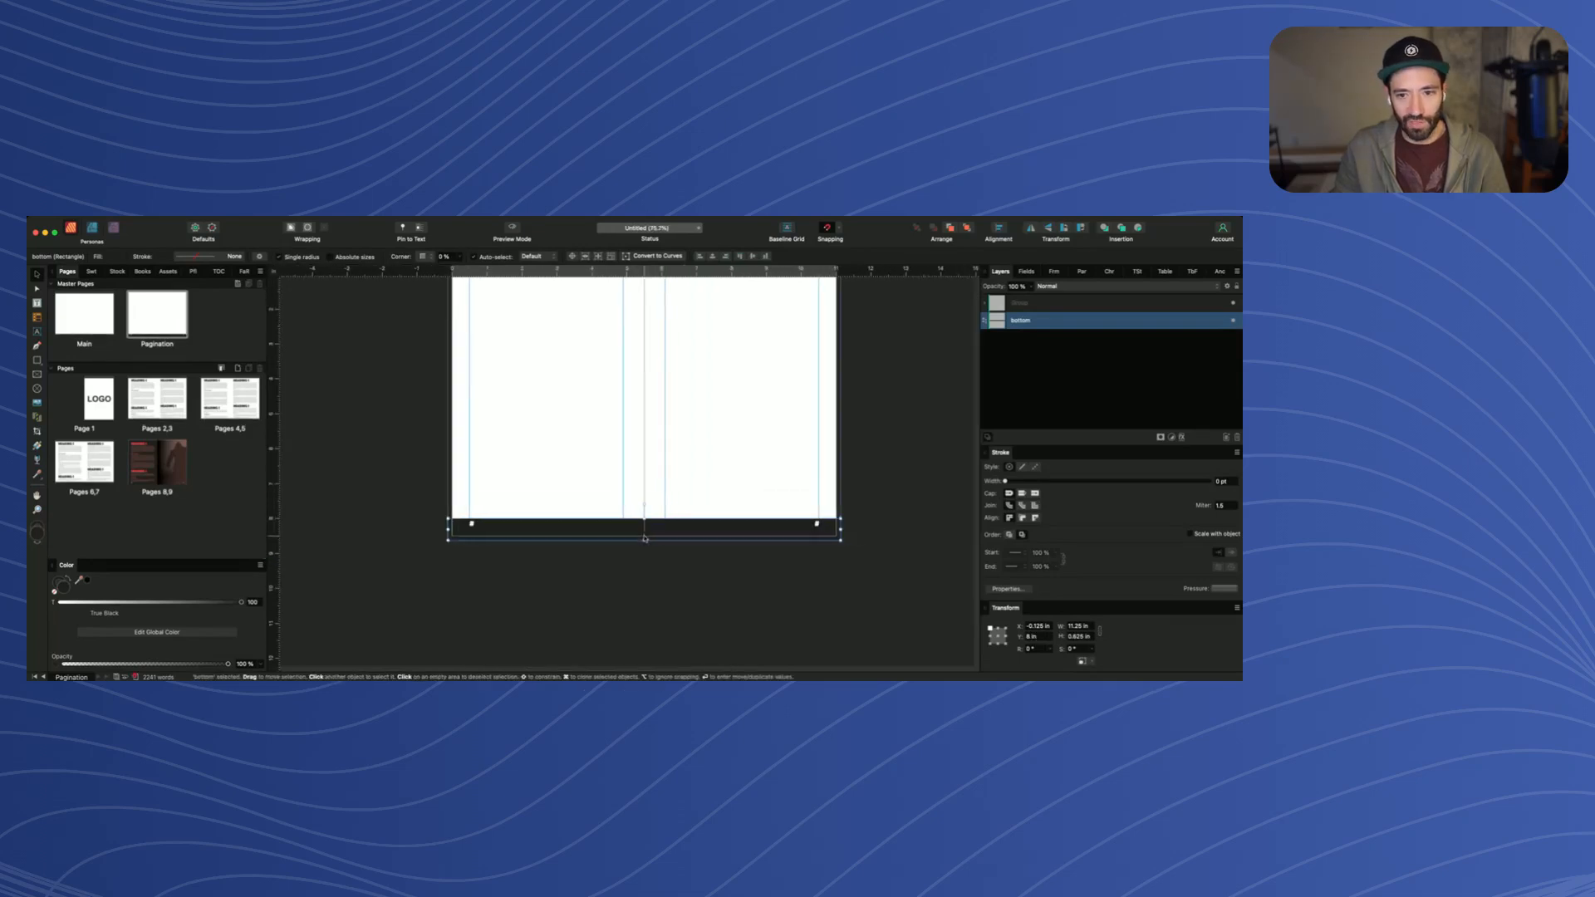
double_click(153, 399)
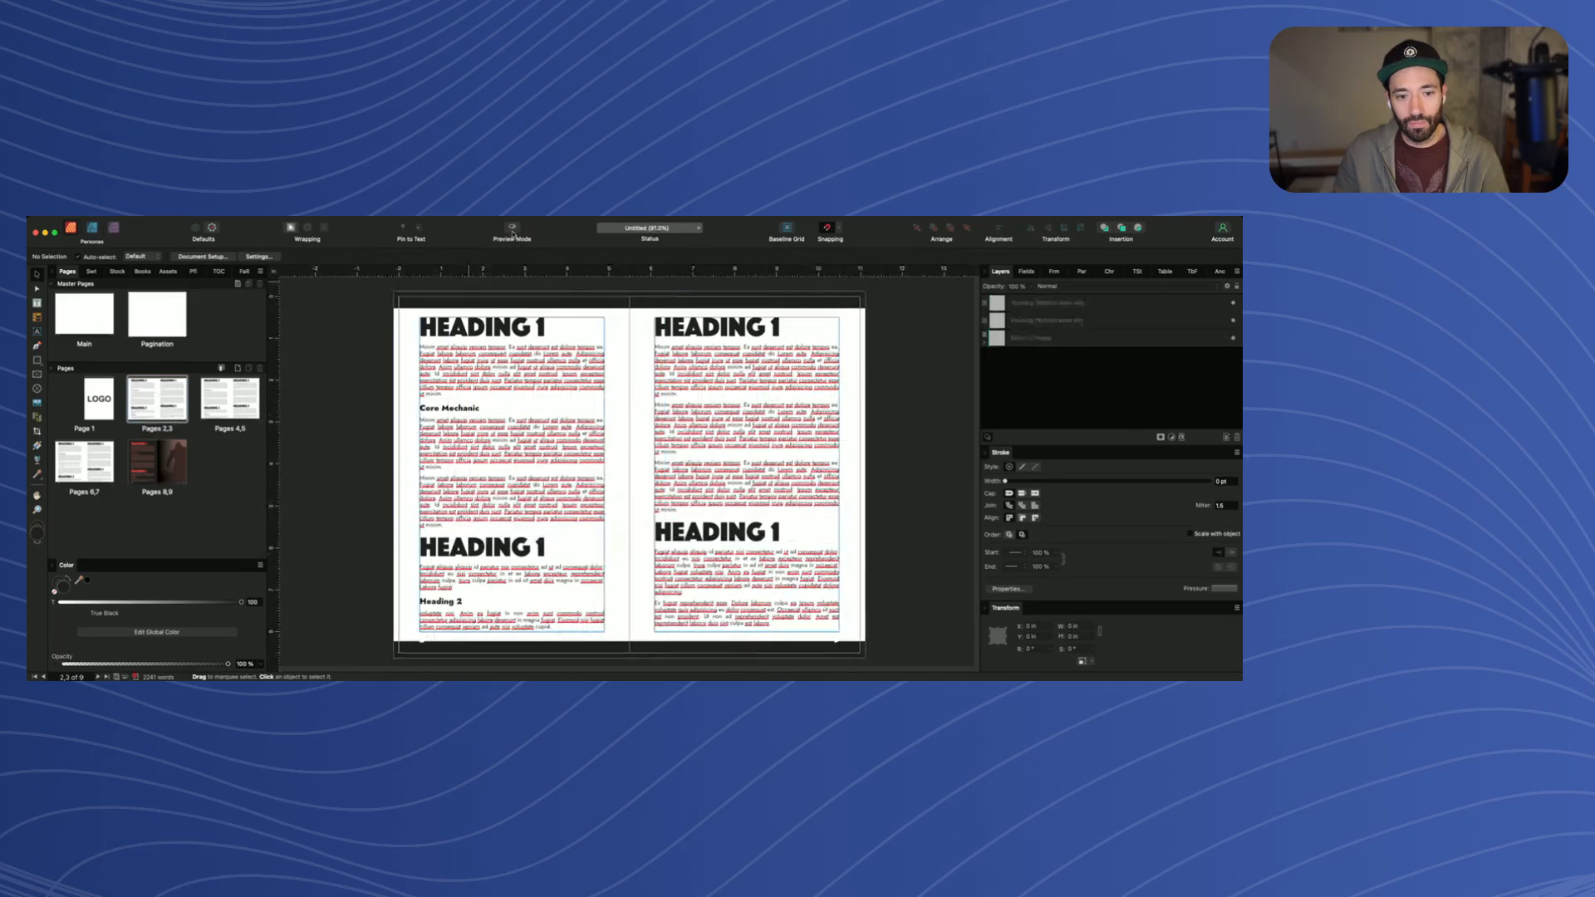
Replace the Main master's bottom bar with the enlarged one at Y 8 in and preview pages 2–3
double_click(84, 314)
click(644, 647)
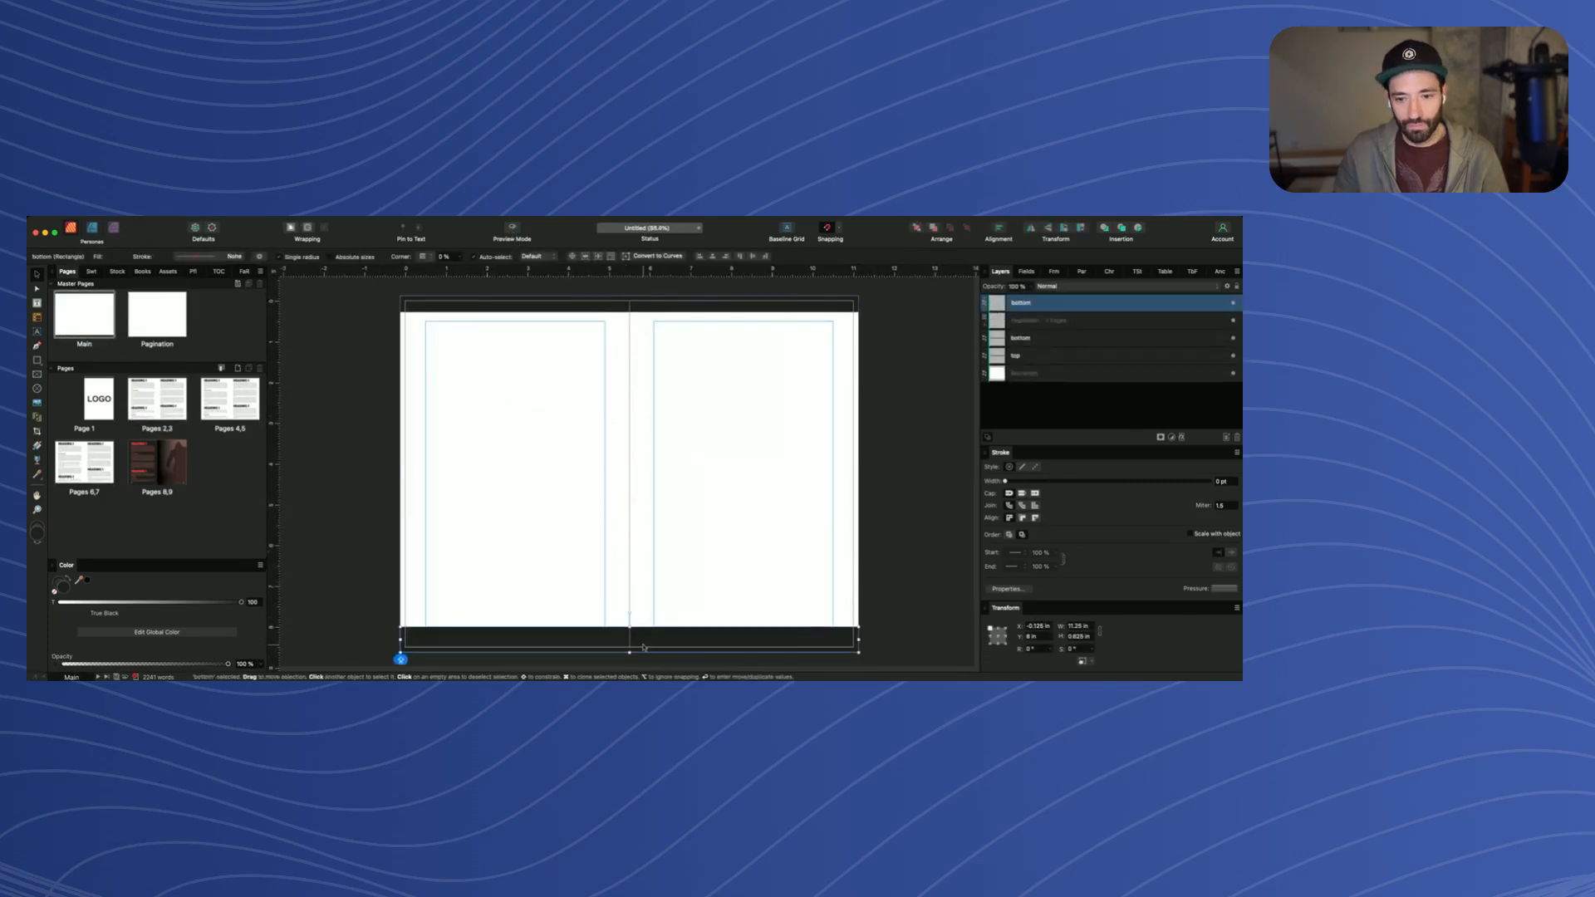
key(Delete)
click(644, 646)
key(Delete)
key(super+v)
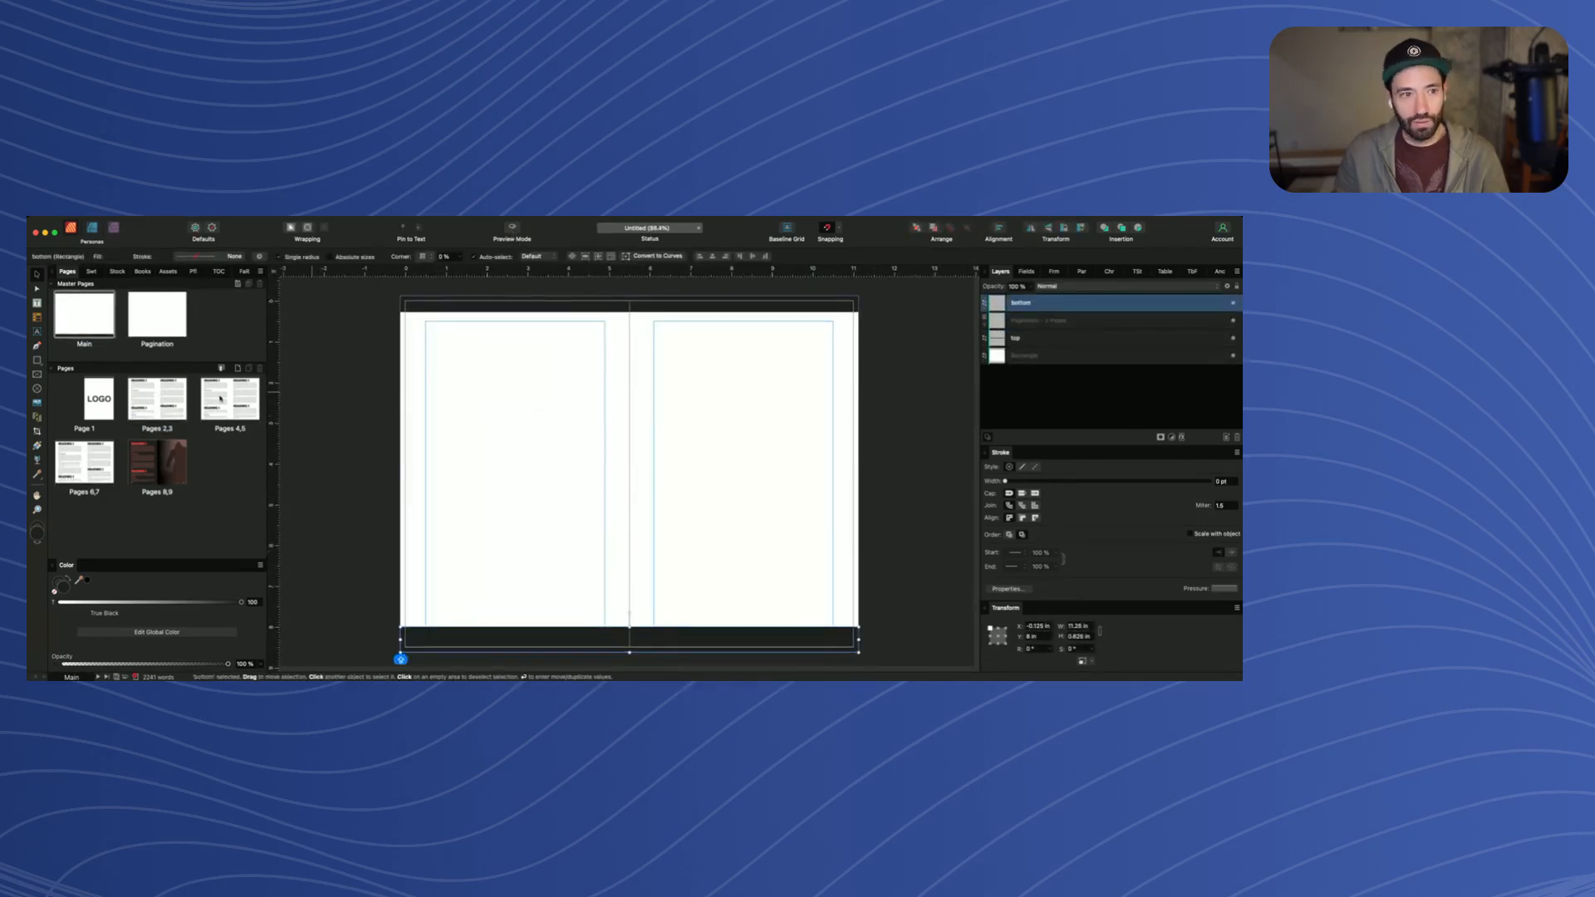
double_click(157, 399)
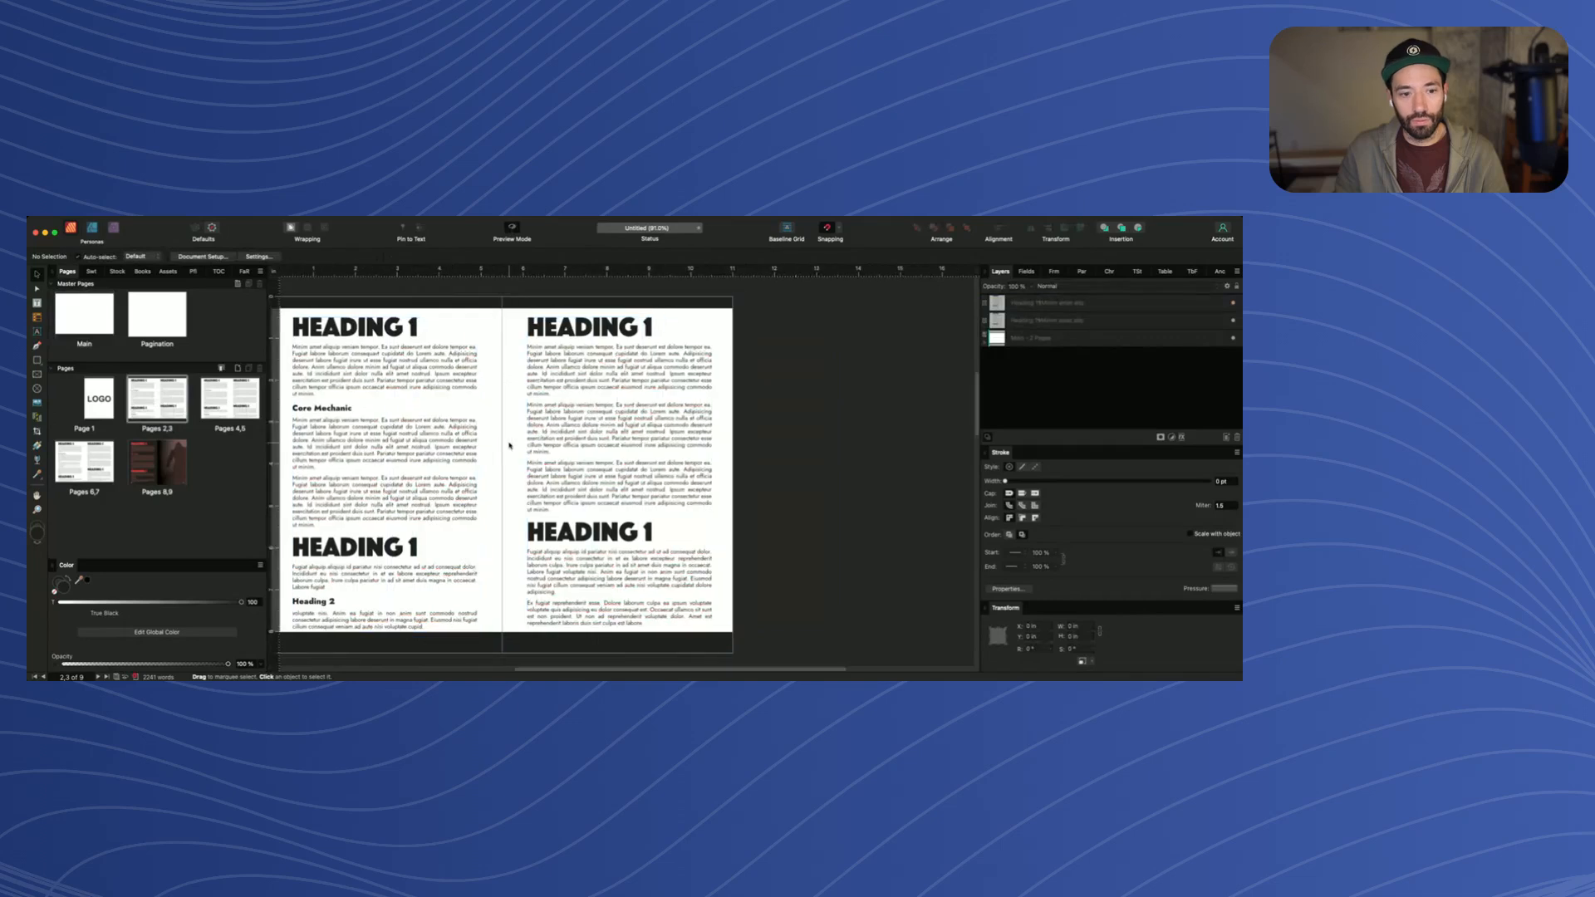
scroll(509, 447, left, 4)
scroll(509, 445, down, 1)
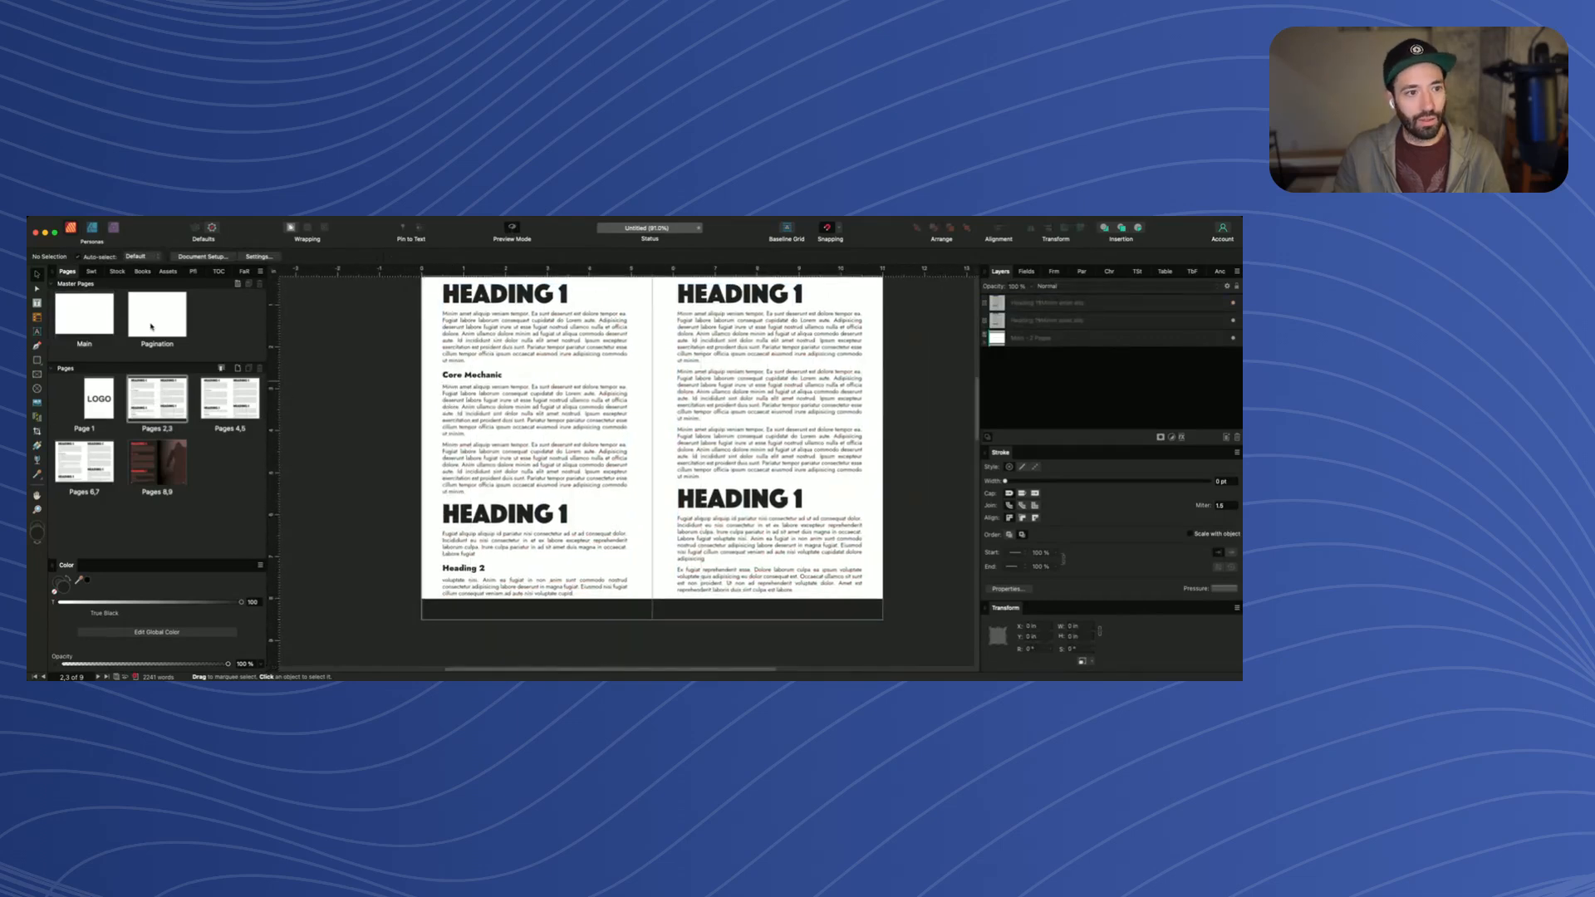
On the Main master, move the bottom bar below the Pagination layer but above the background rectangle
double_click(84, 314)
click(555, 642)
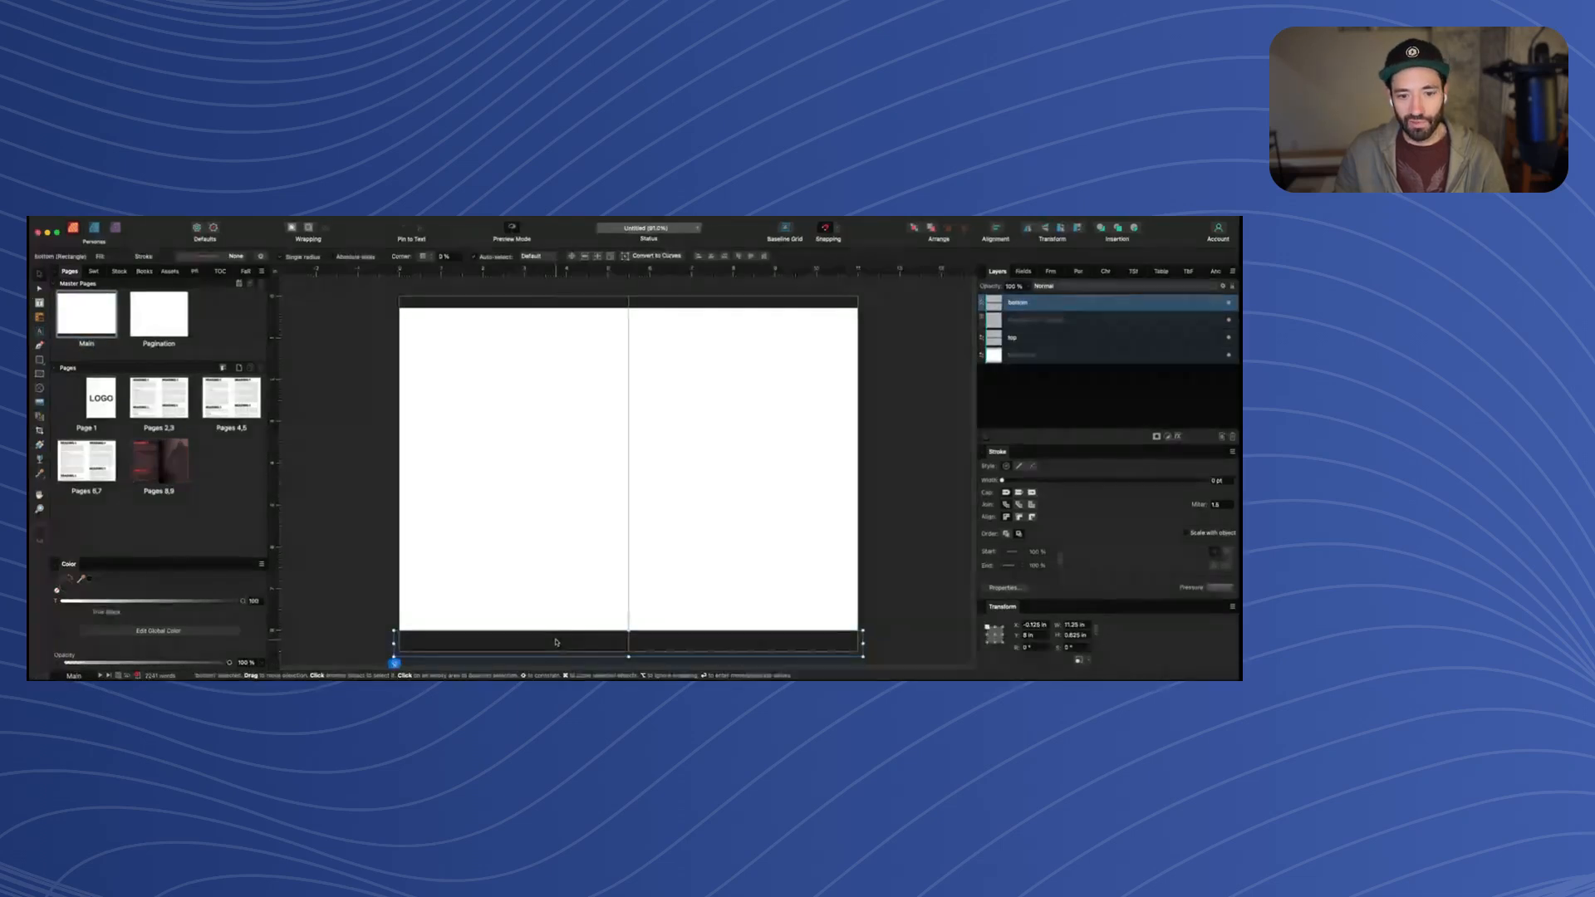
key(shift+super+bracketleft)
key(super+bracketright)
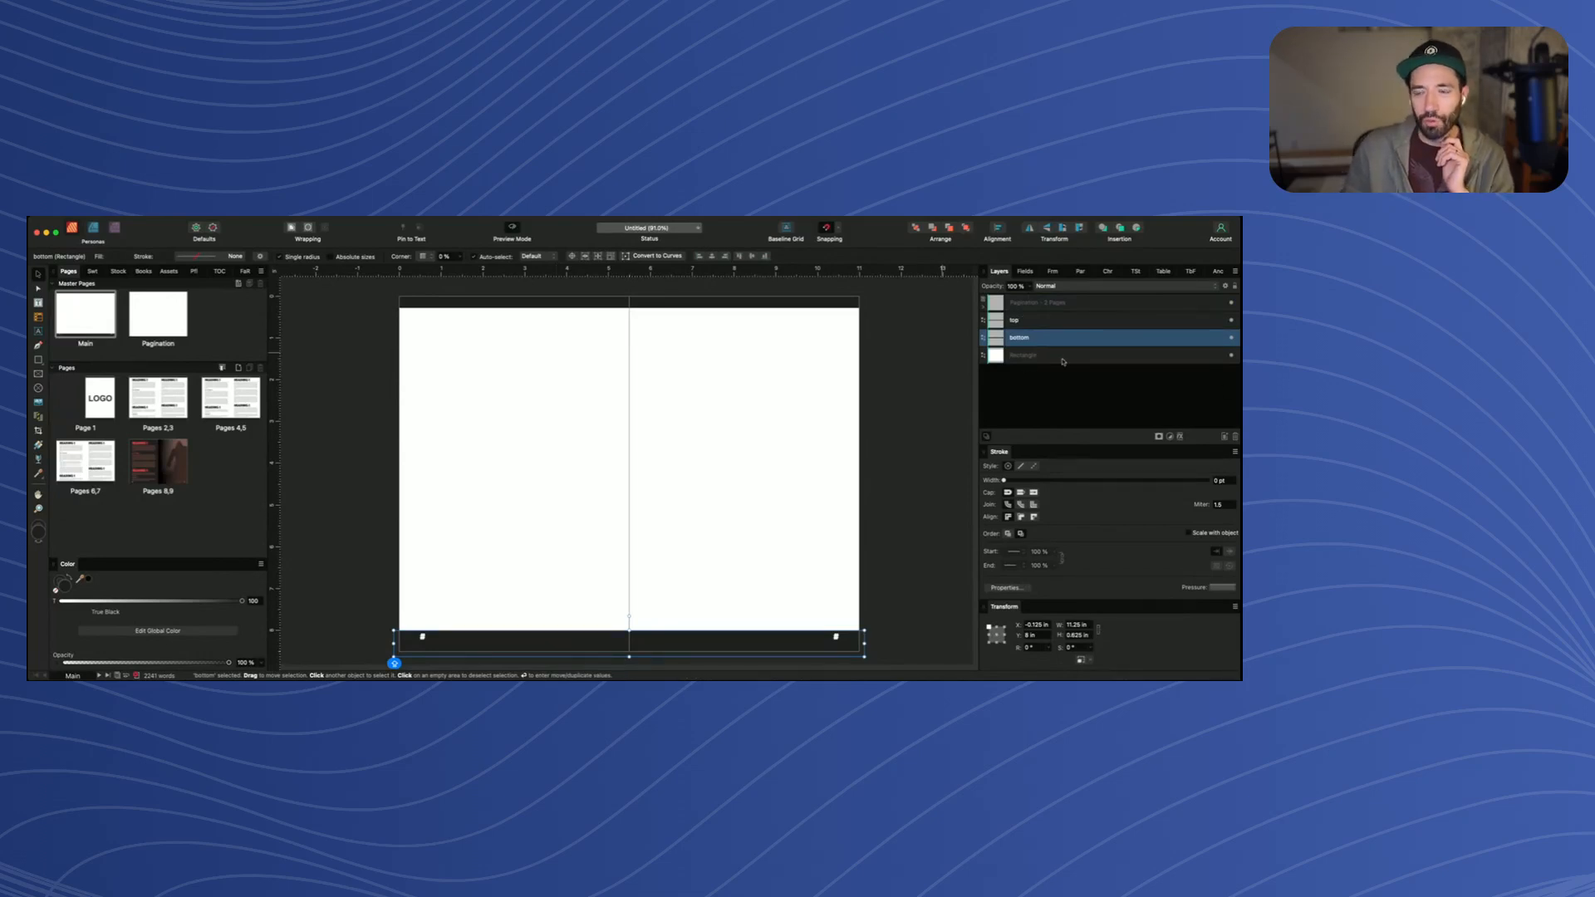
Raise the bottom bar above the top bar in the layer order, keeping it beneath the Pagination layer, and preview pages 2–3
click(1043, 322)
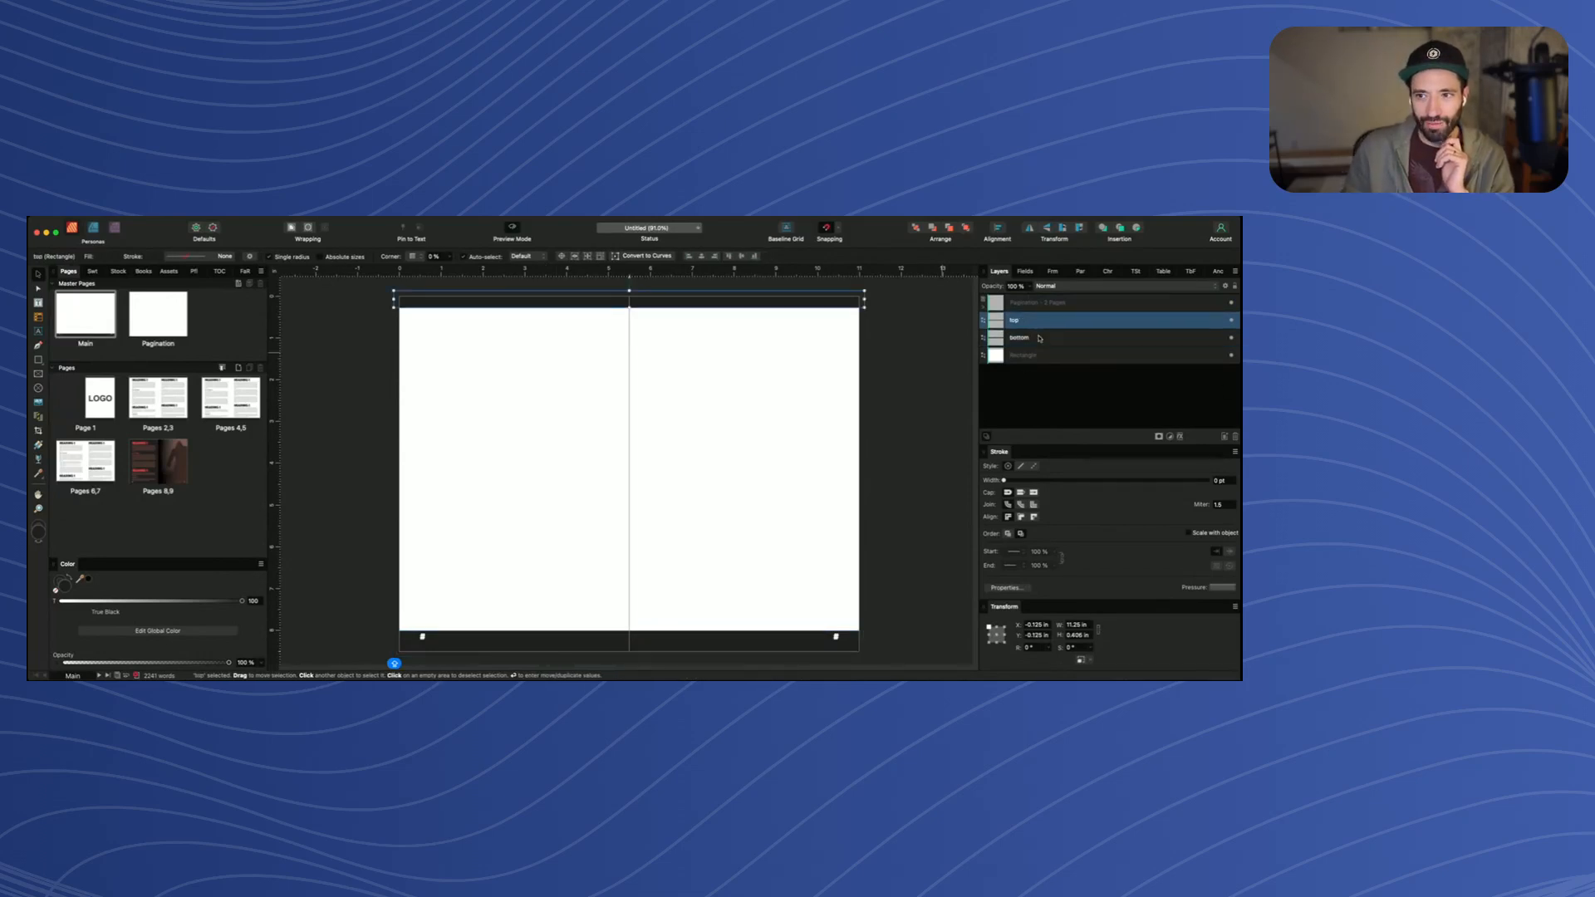
click(1039, 338)
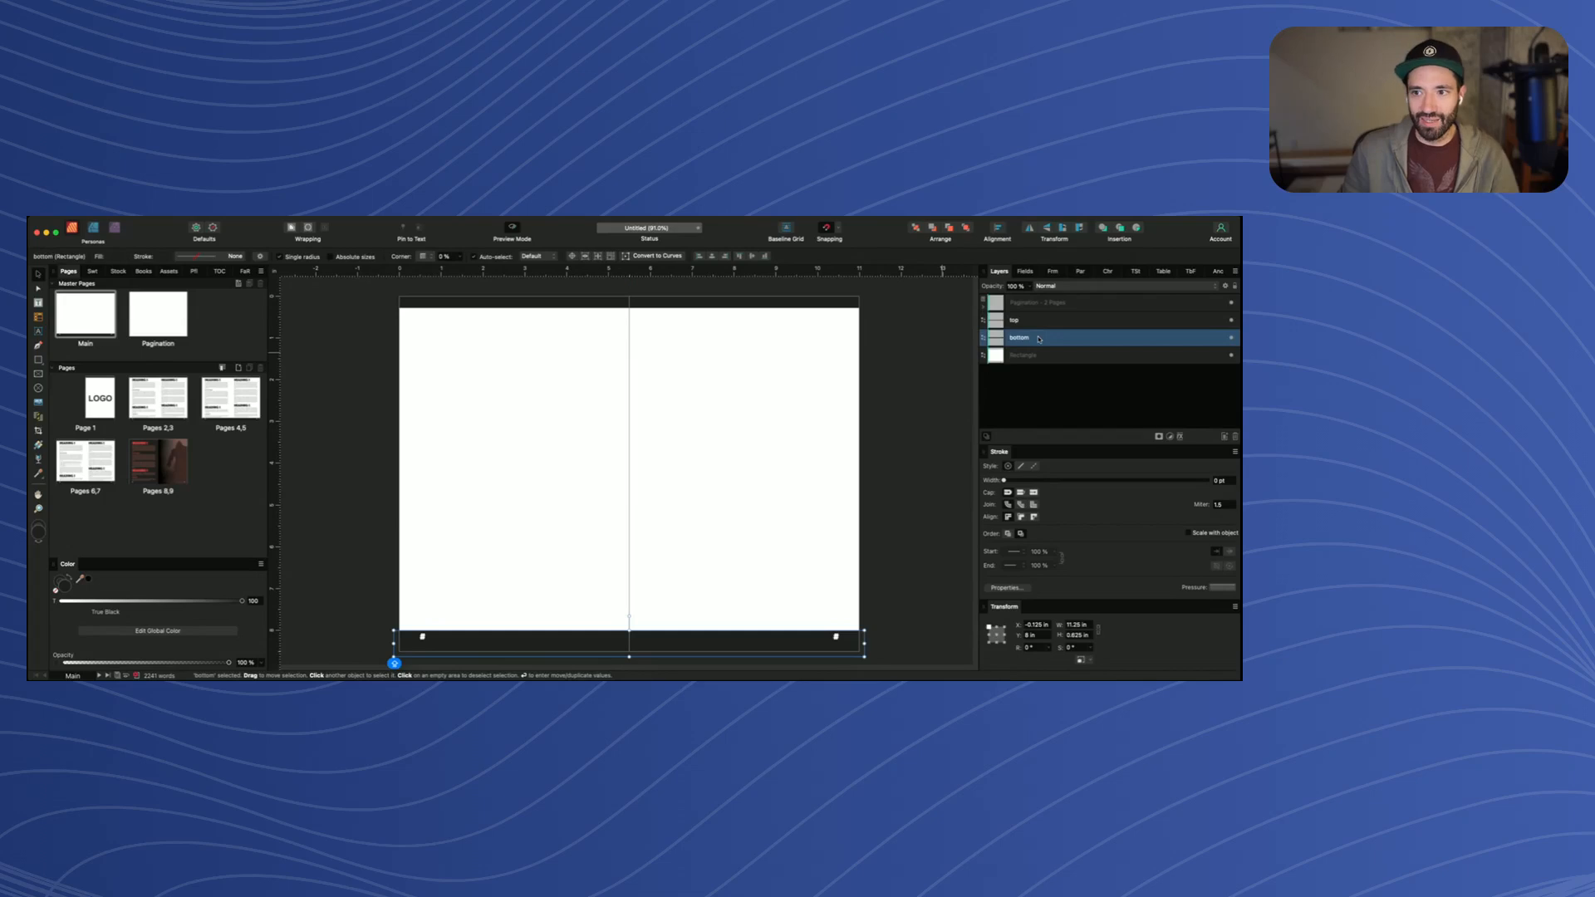
key(super+bracketright)
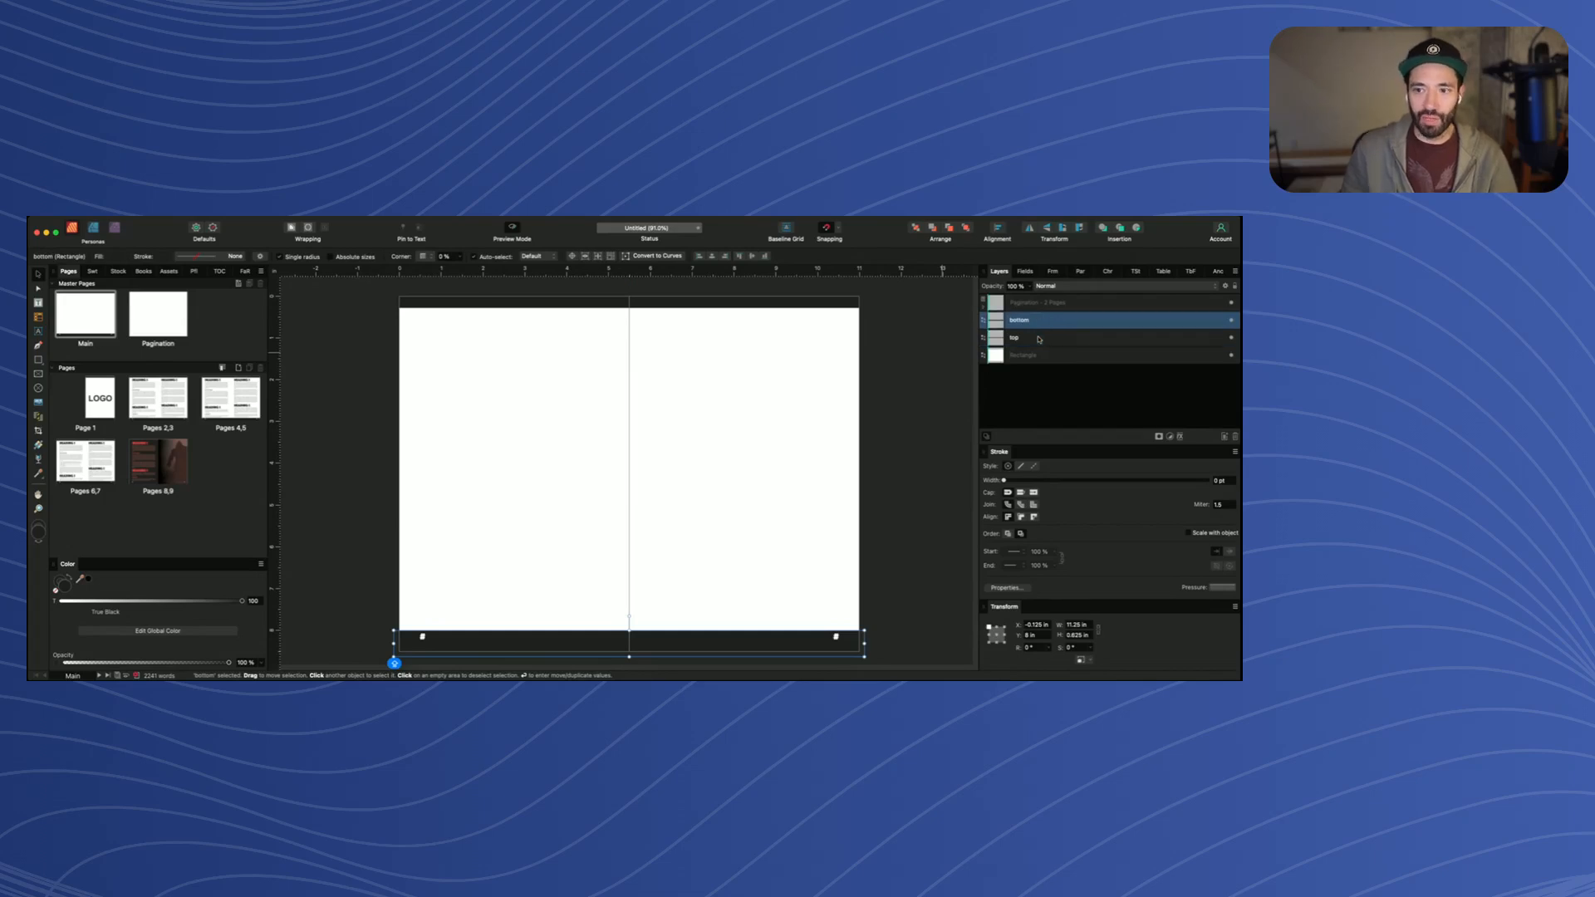
key(super+bracketright)
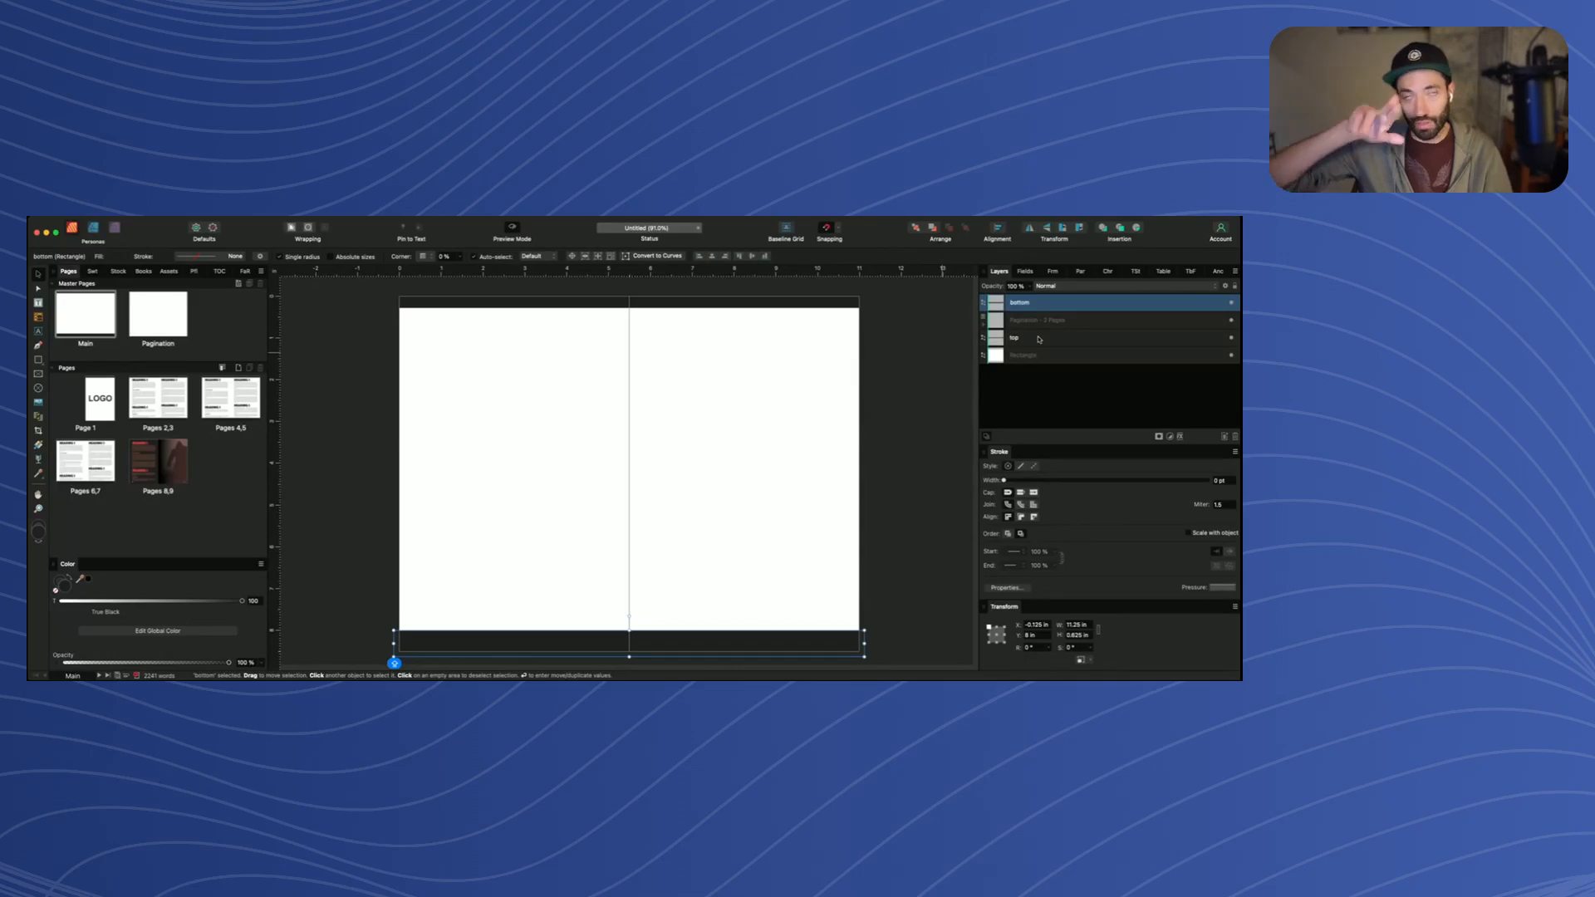
scroll(857, 502, down, 2)
scroll(858, 502, right, 1)
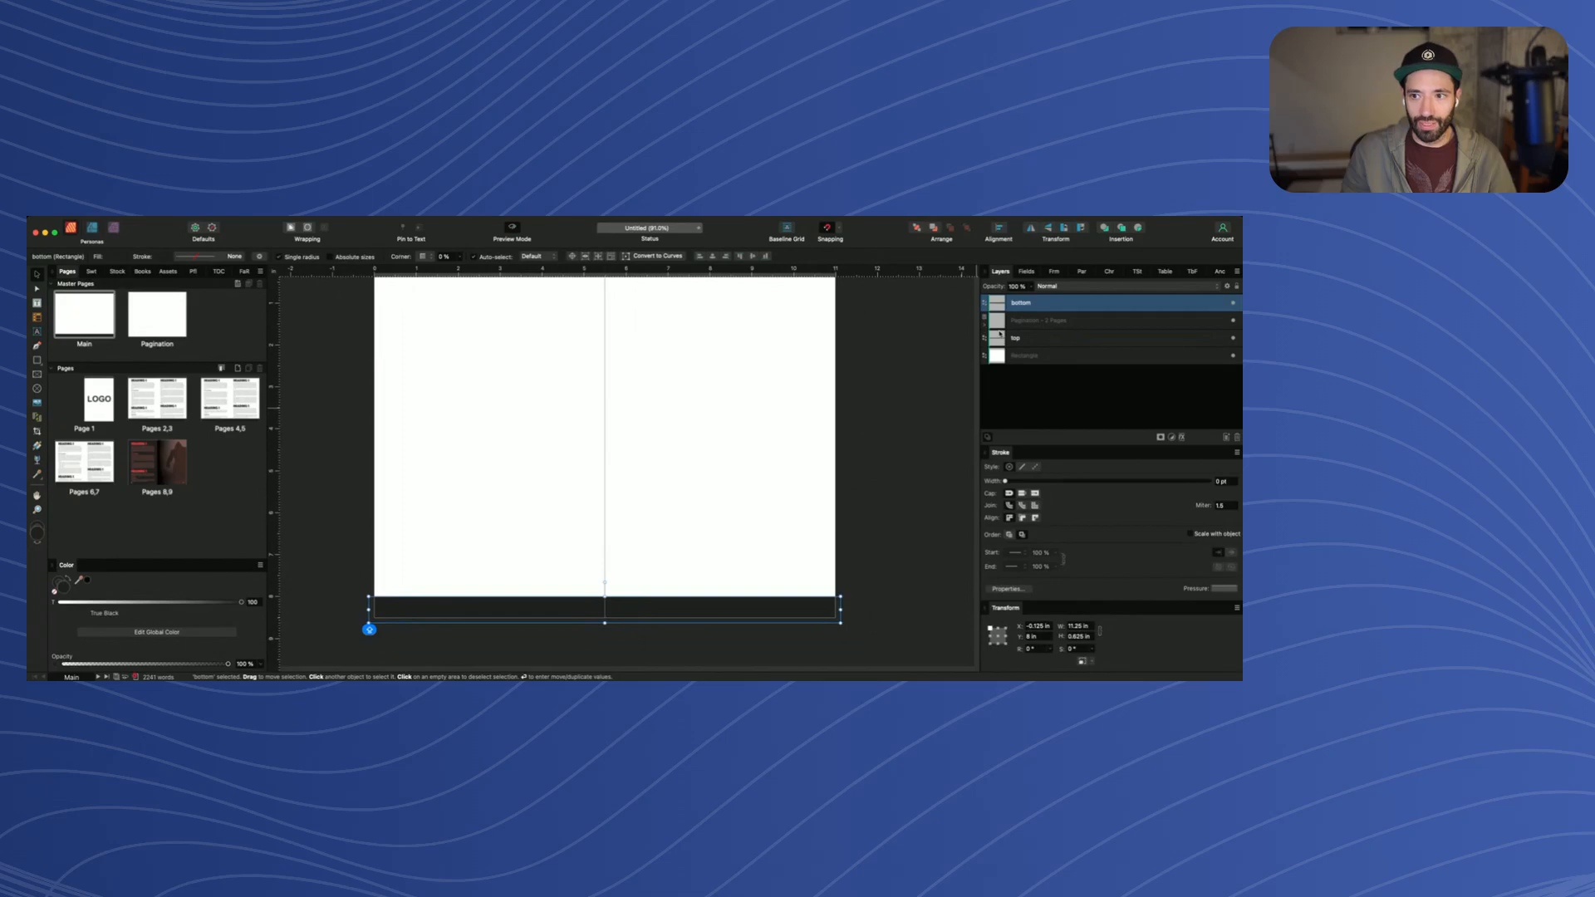
key(super+bracketleft)
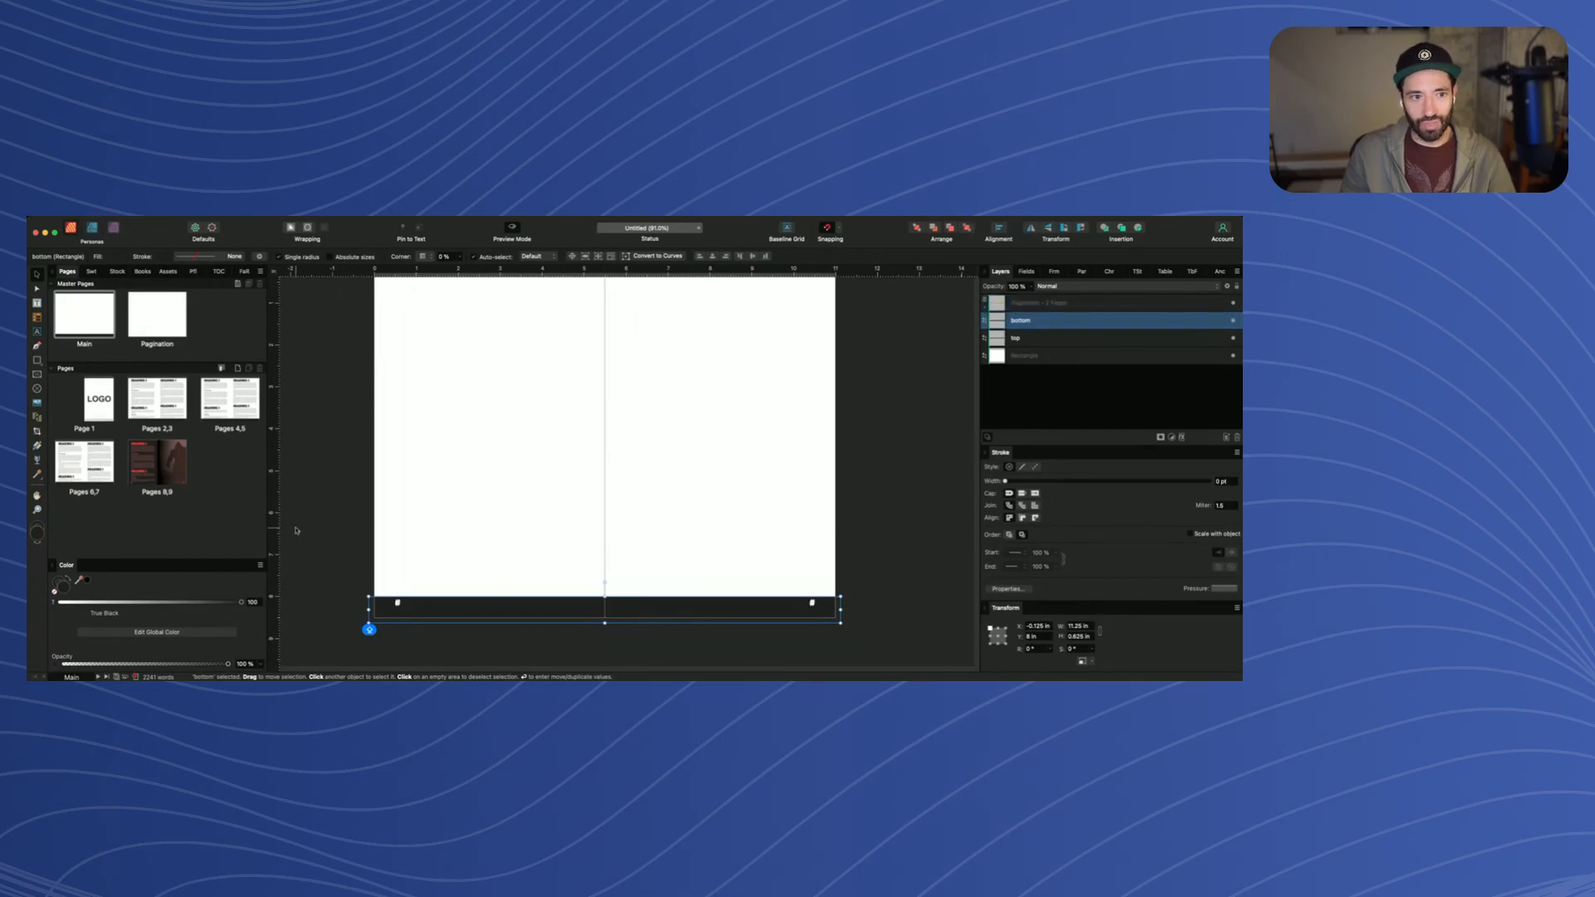
double_click(158, 402)
scroll(564, 516, down, 2)
scroll(564, 515, right, 2)
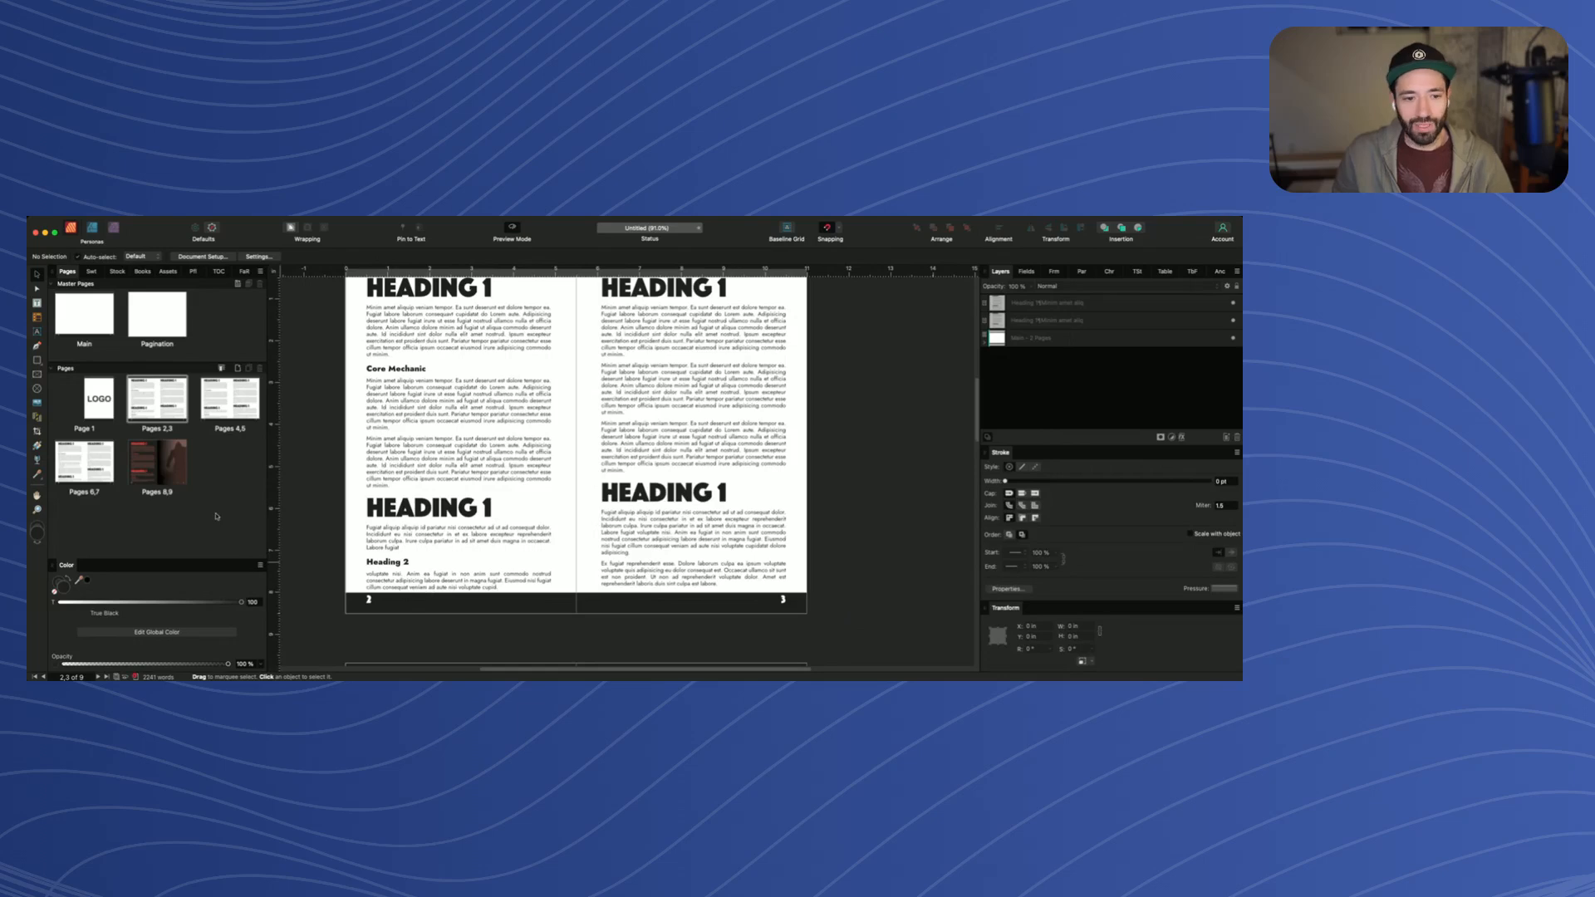
Move the page-number group on the Pagination master down to Y 8.167 in and preview pages 2–3
double_click(150, 336)
scroll(427, 599, down, 4)
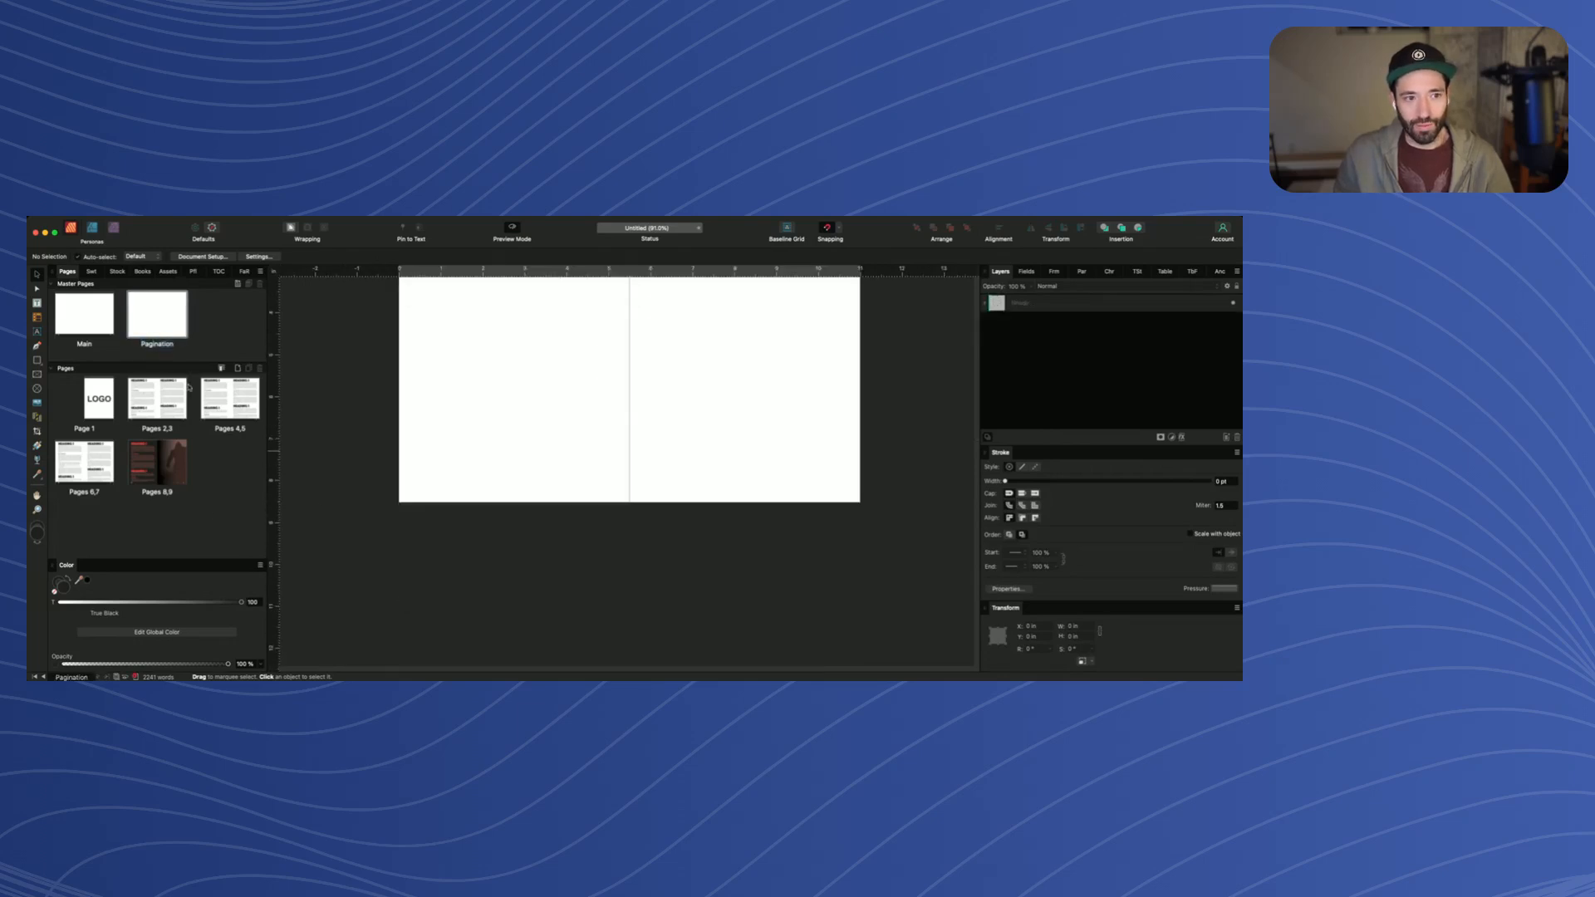
double_click(78, 314)
click(420, 641)
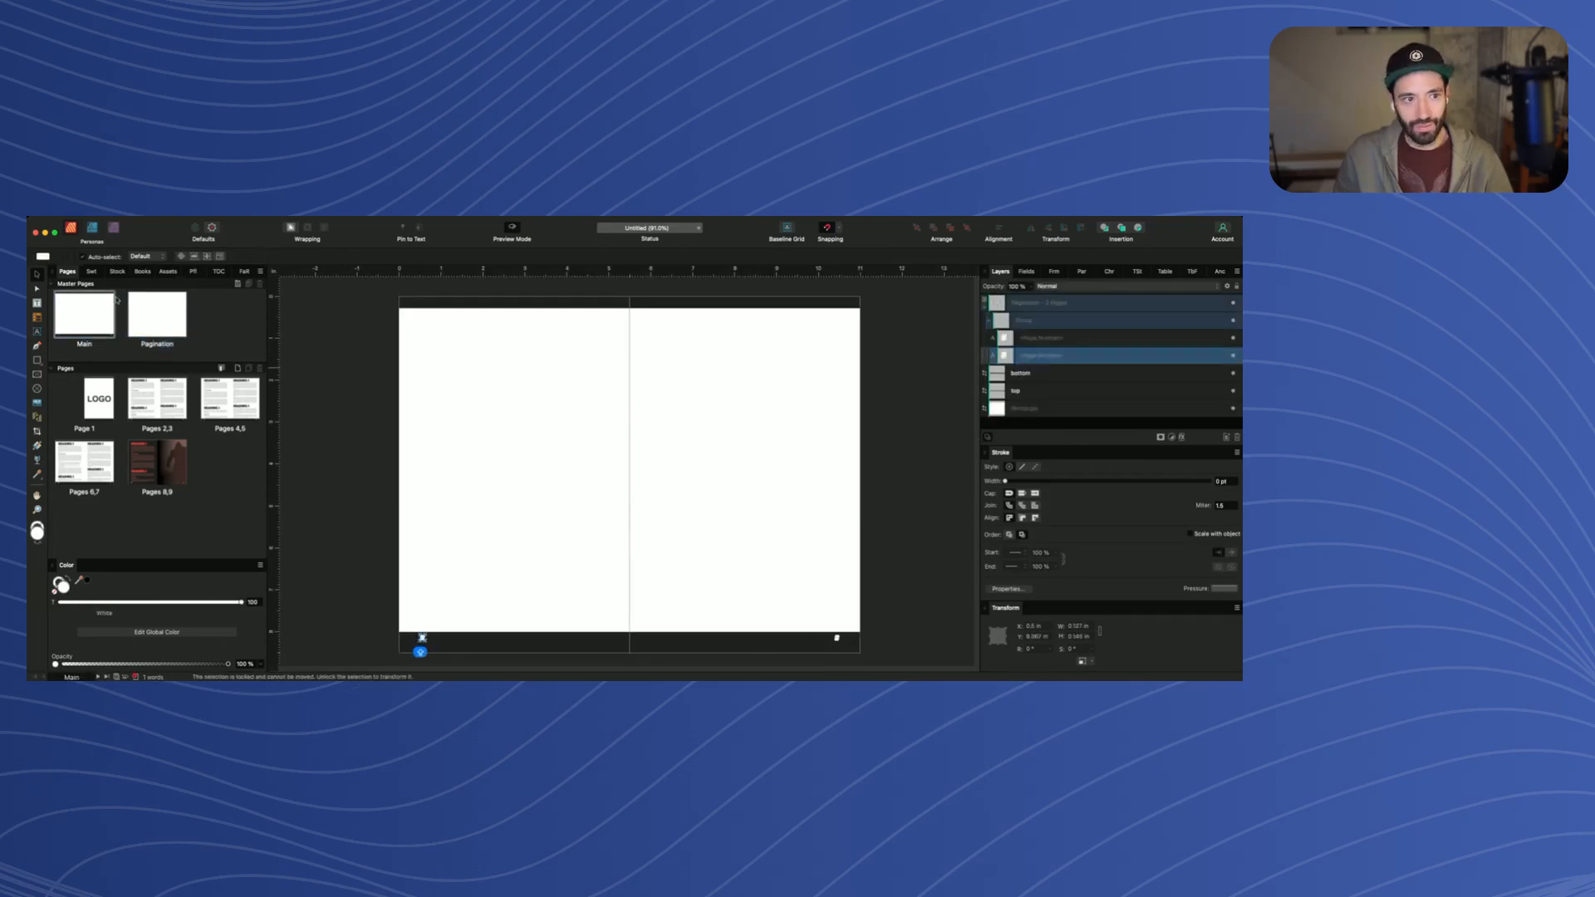
double_click(157, 315)
drag(360, 601, 928, 664)
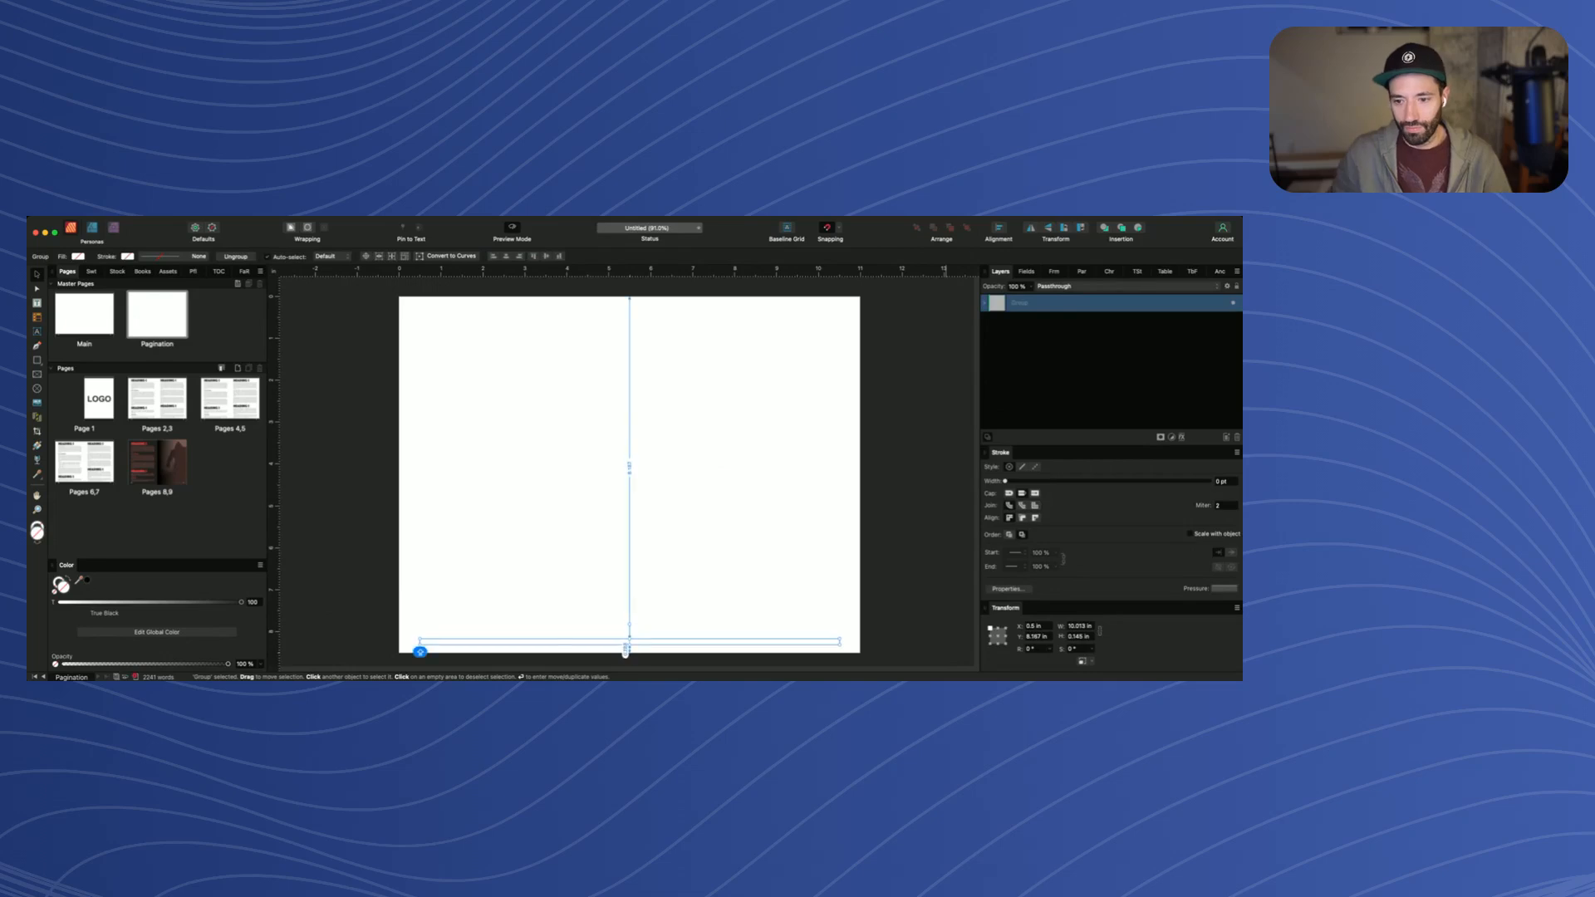
double_click(184, 401)
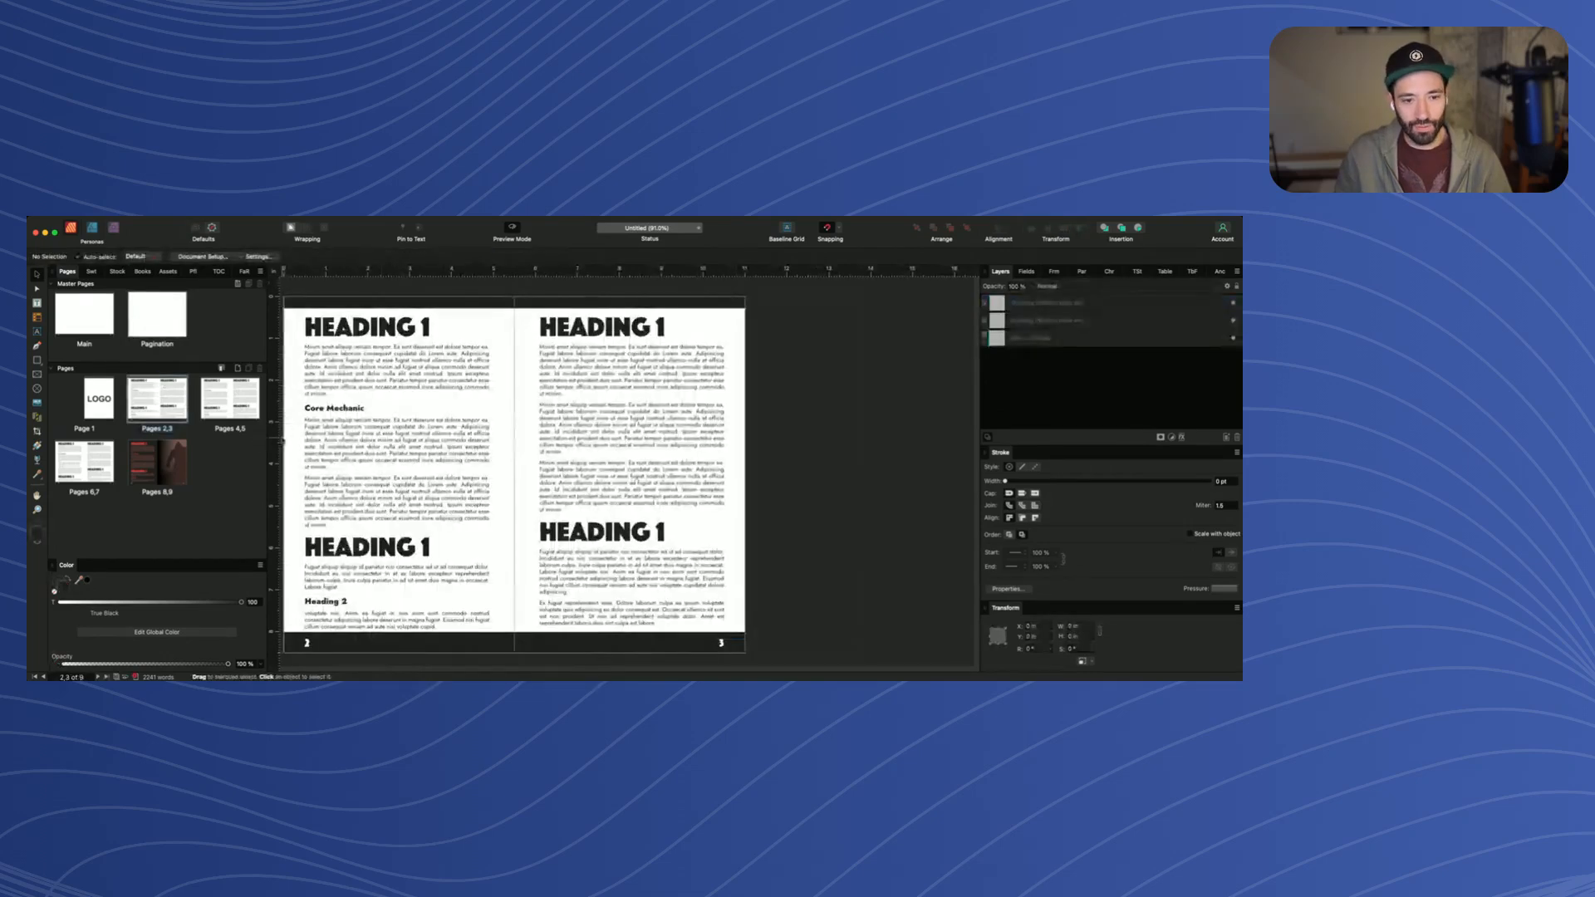
Lower the upper edge of the Main master's bottom bar to Y 8.051 in and preview pages 2–3
double_click(86, 316)
click(635, 642)
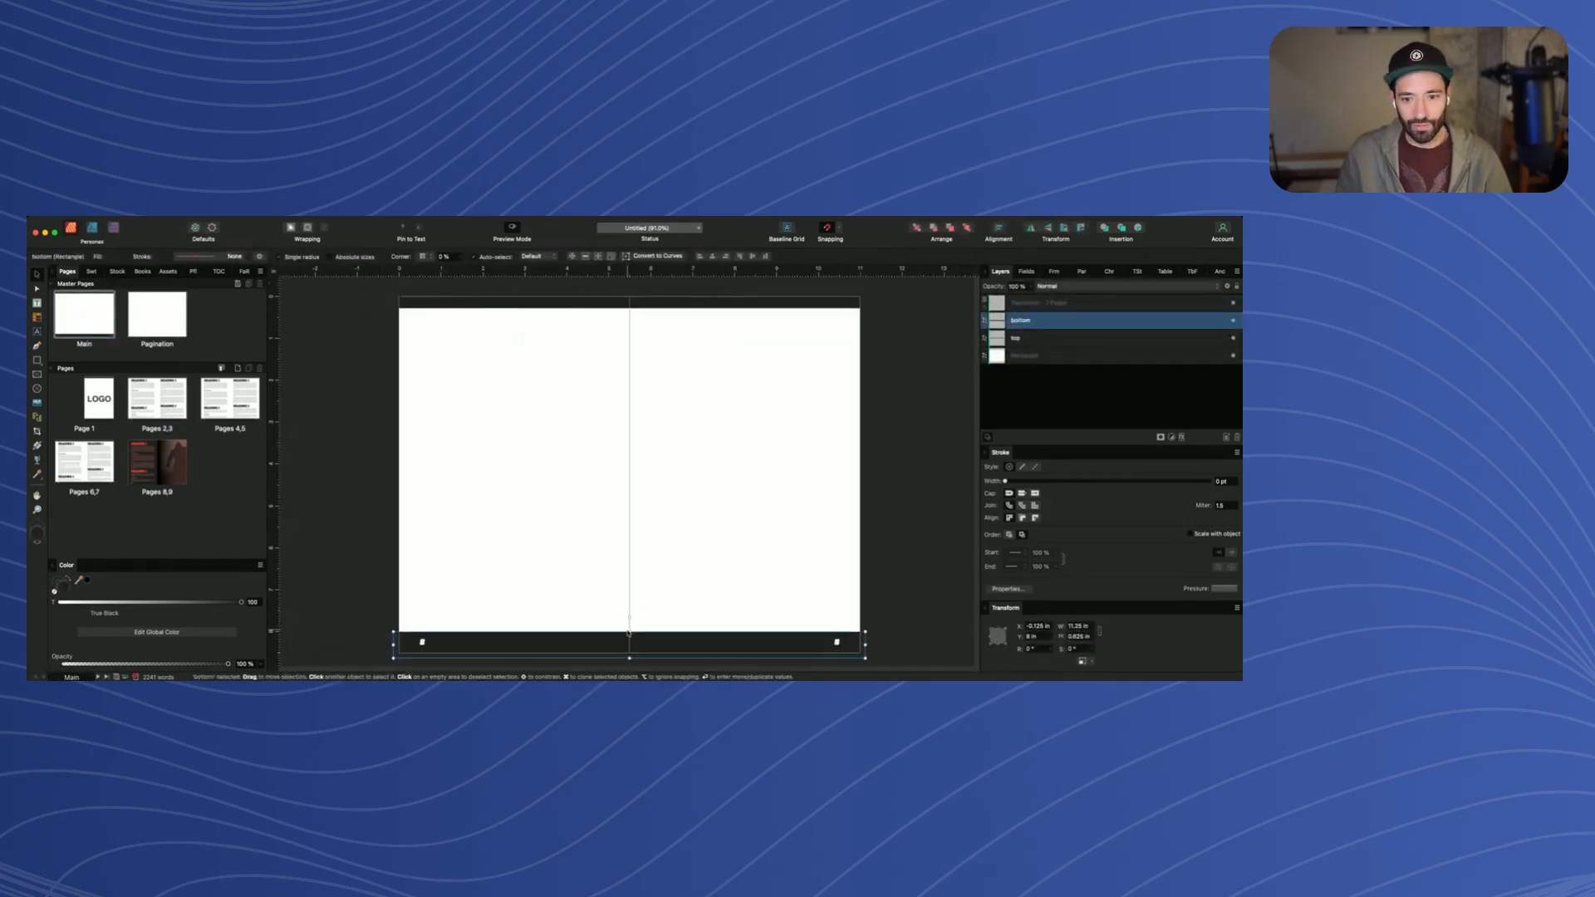
drag(629, 631, 629, 629)
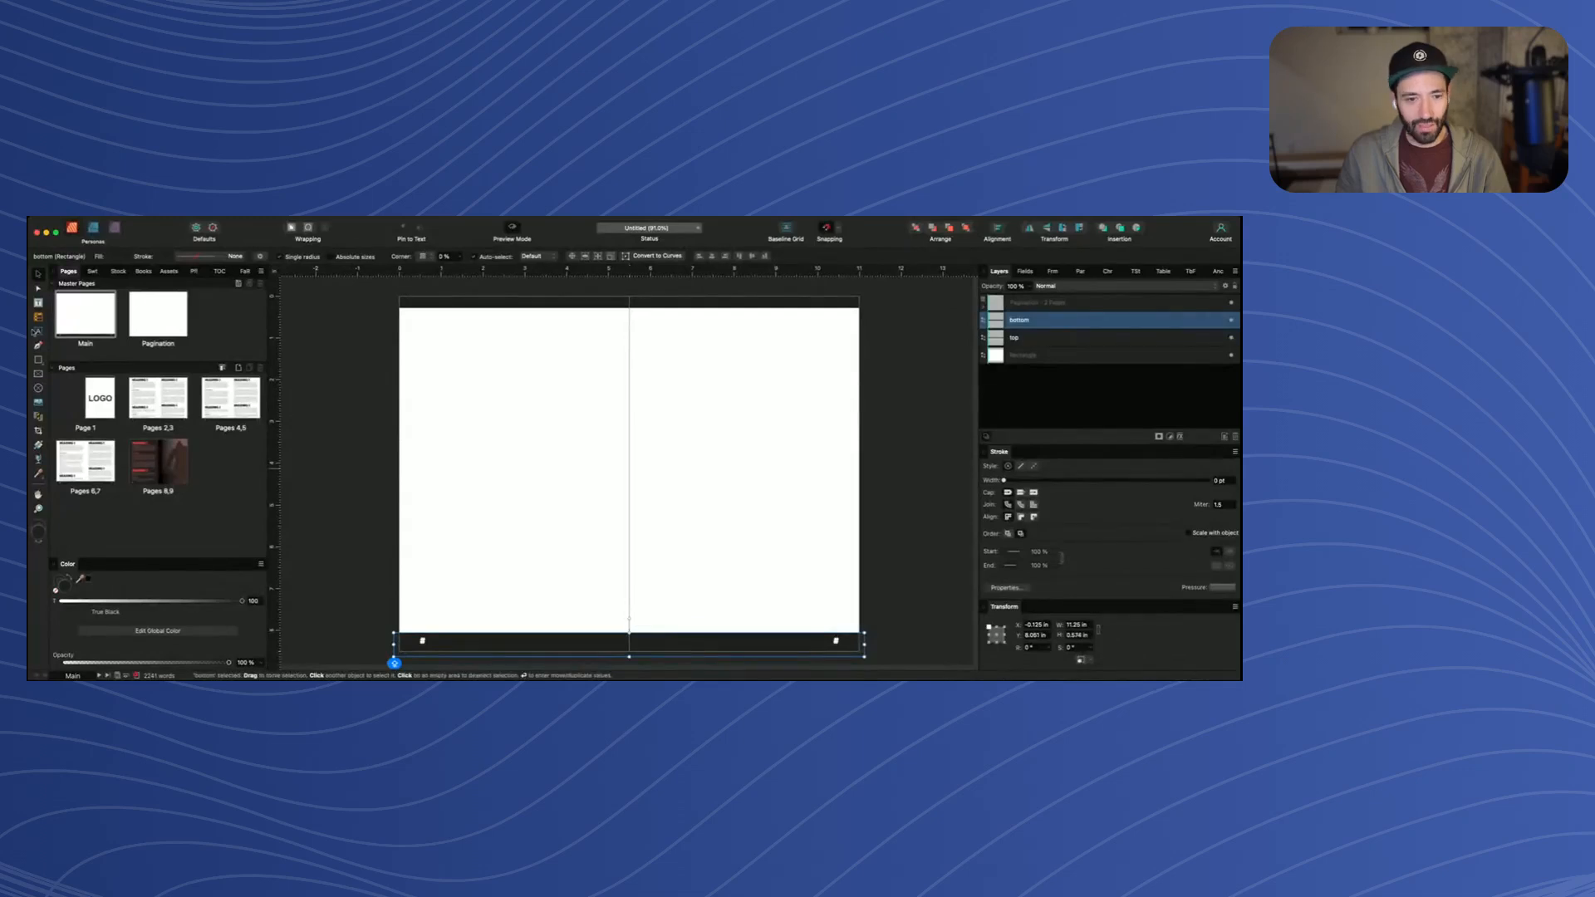
double_click(158, 399)
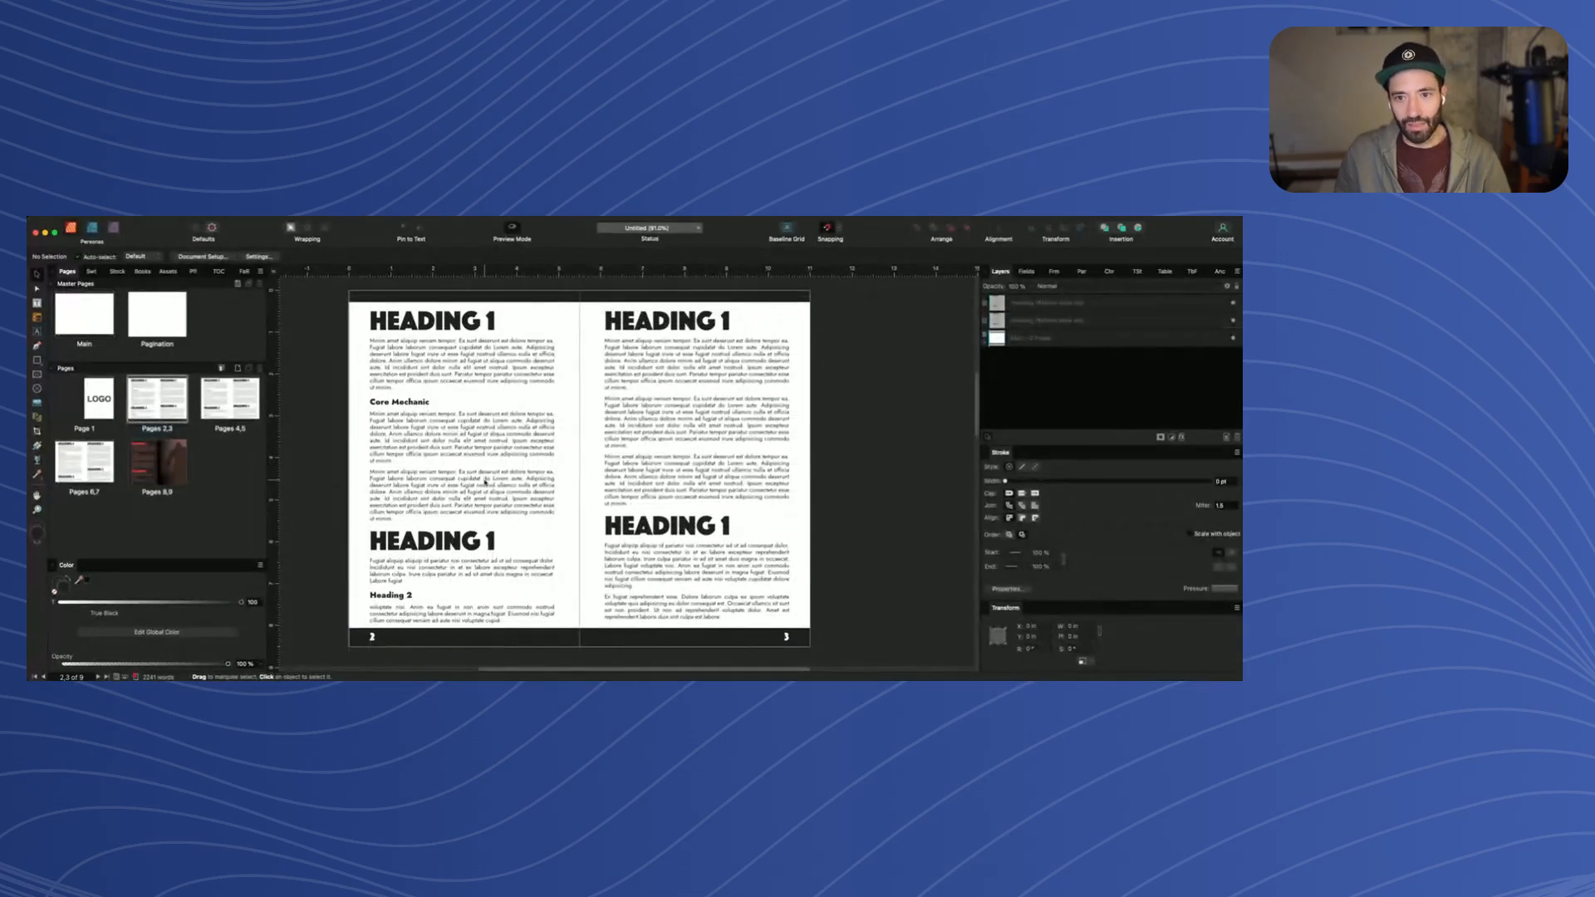
Reopen the Main master and lower the bottom bar's upper edge slightly further
double_click(84, 315)
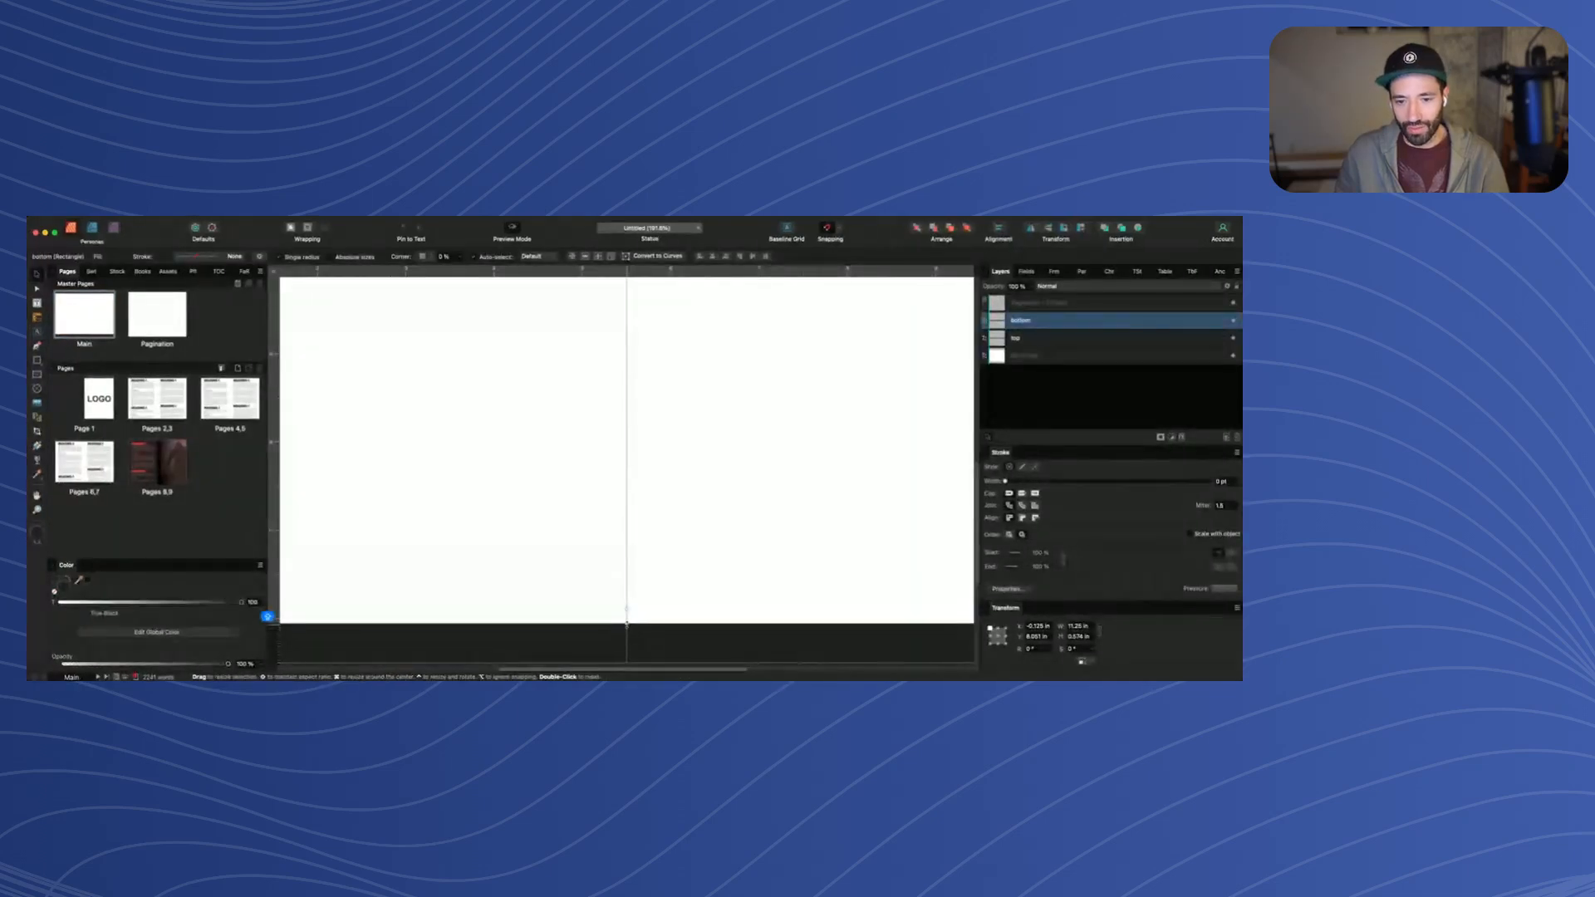
scroll(628, 625, down, 5)
drag(627, 624, 627, 627)
Move the page-number group on the Pagination master down to Y 8.233 in and return to the Main master
click(420, 633)
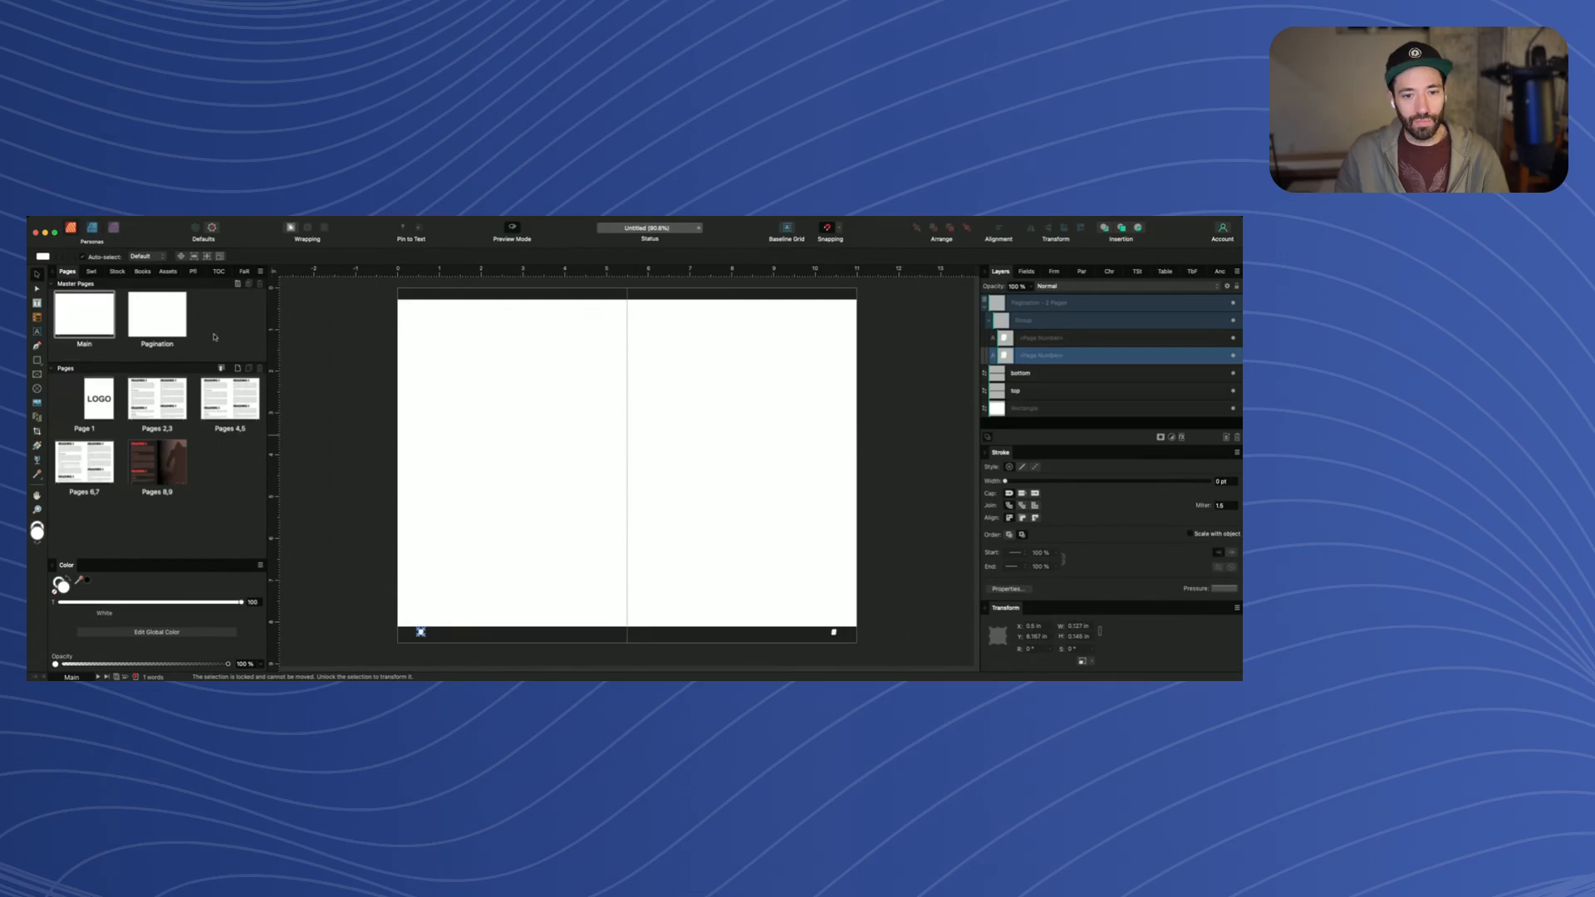
double_click(157, 316)
click(626, 644)
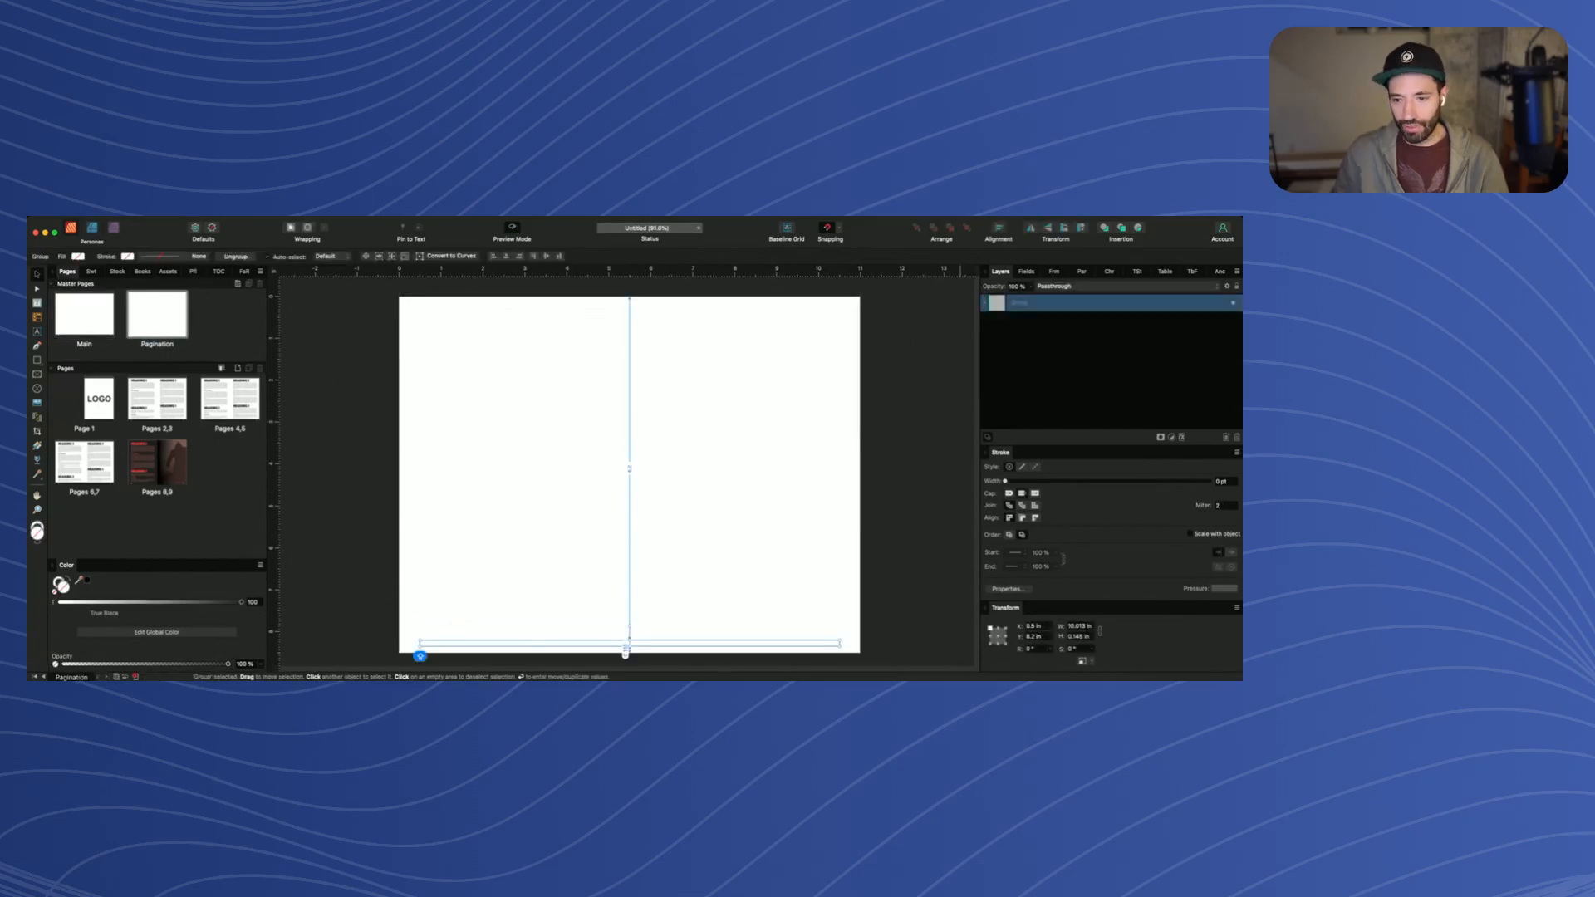
click(180, 392)
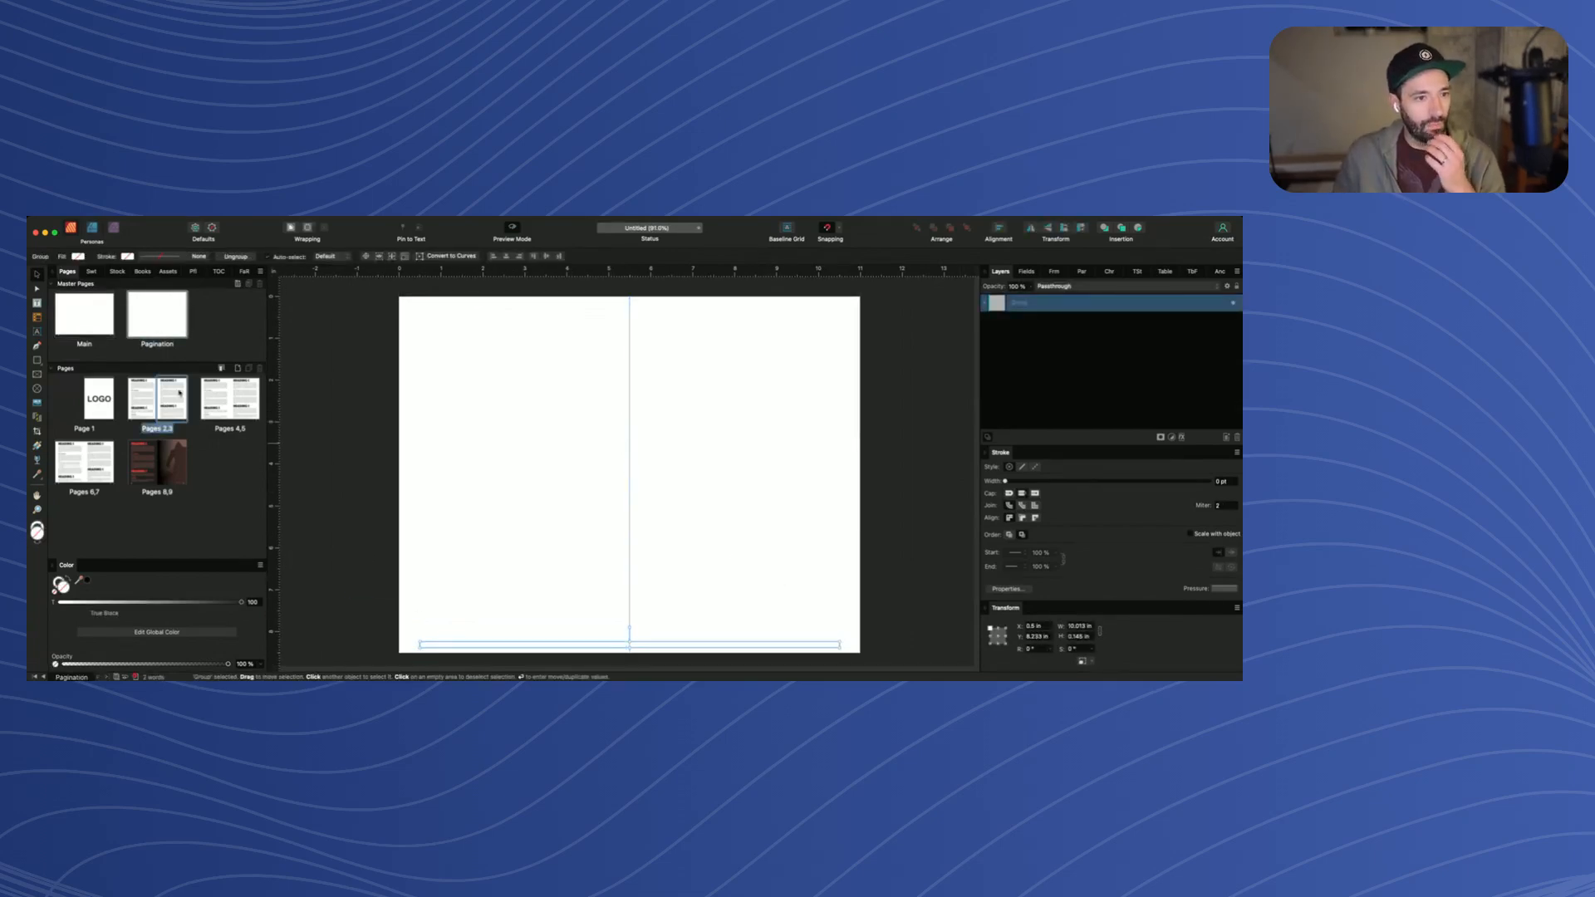
double_click(80, 332)
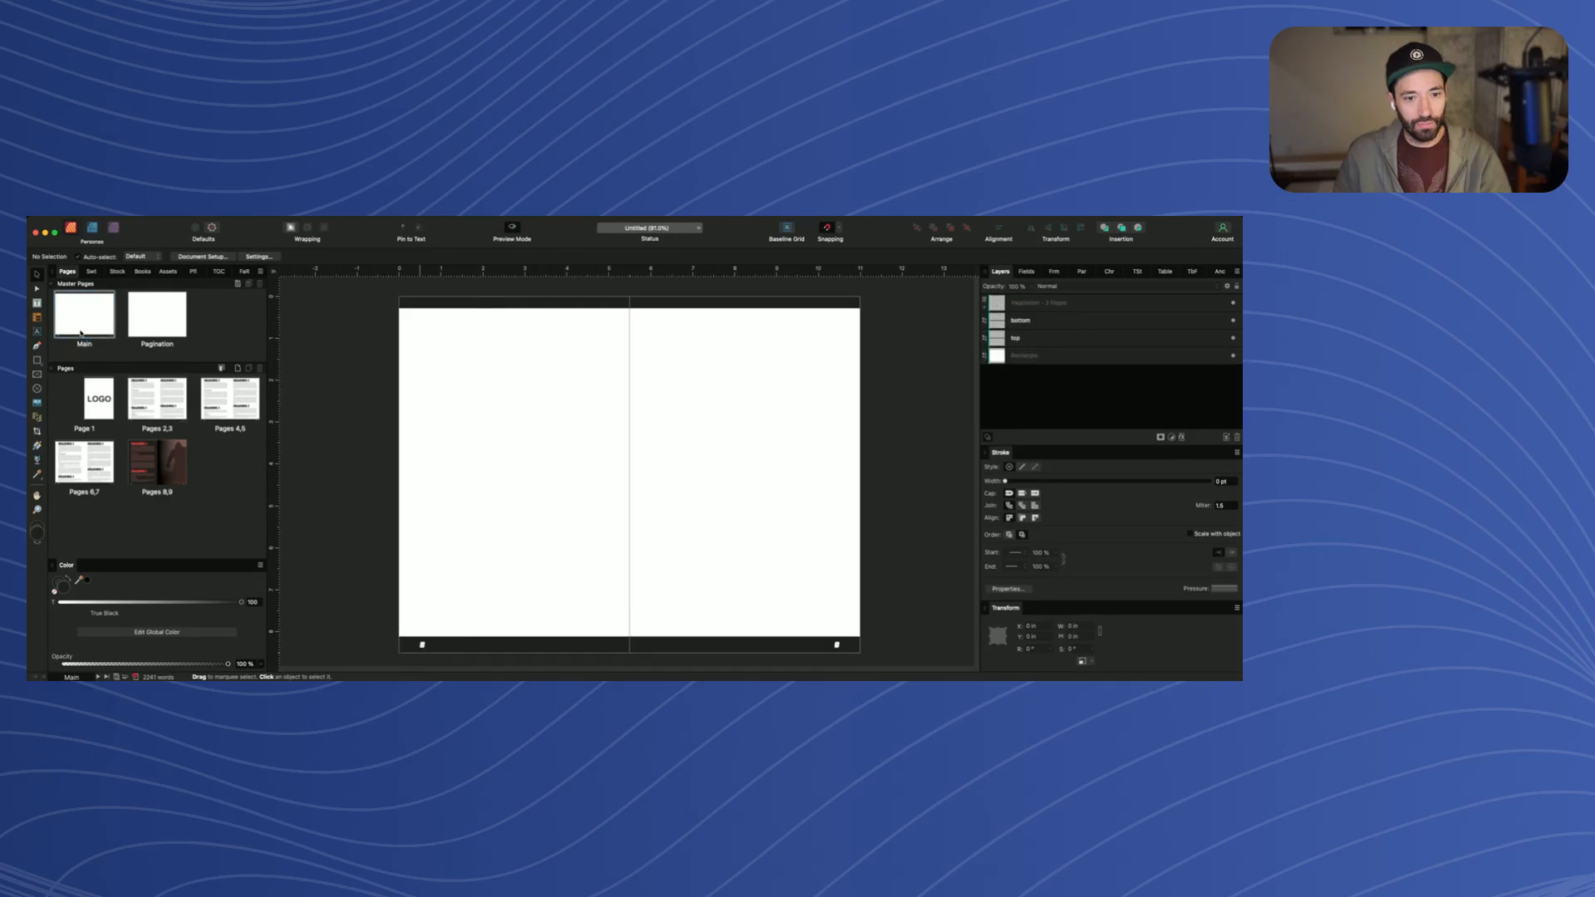
Move the page-number group on the Pagination master up to Y 8.2 in and preview pages 2–3
double_click(141, 335)
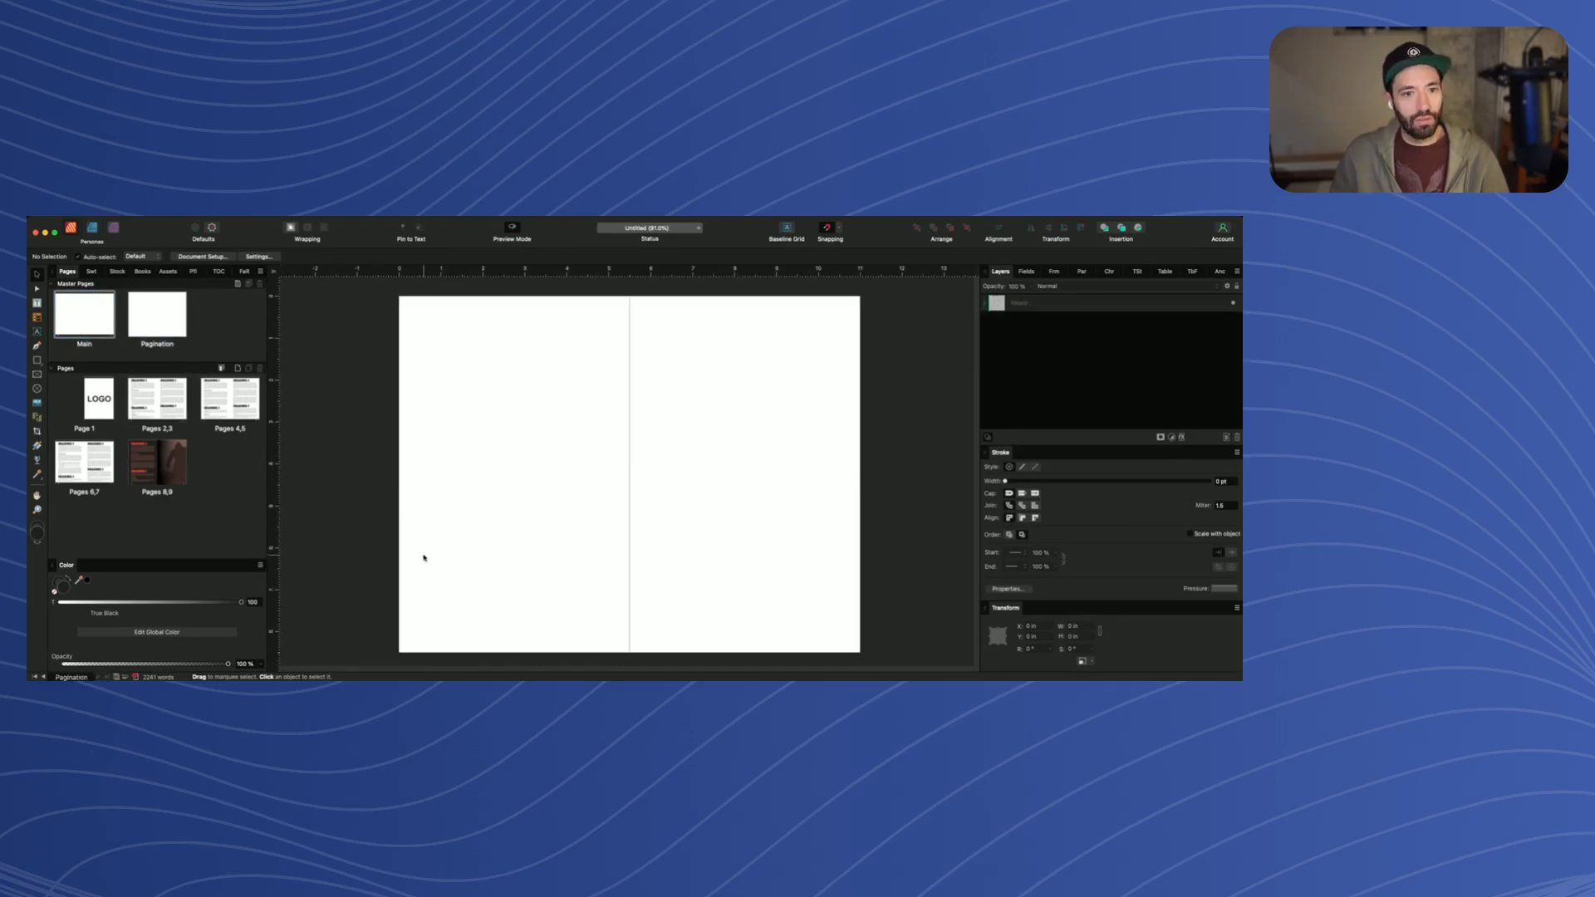
drag(341, 467, 955, 573)
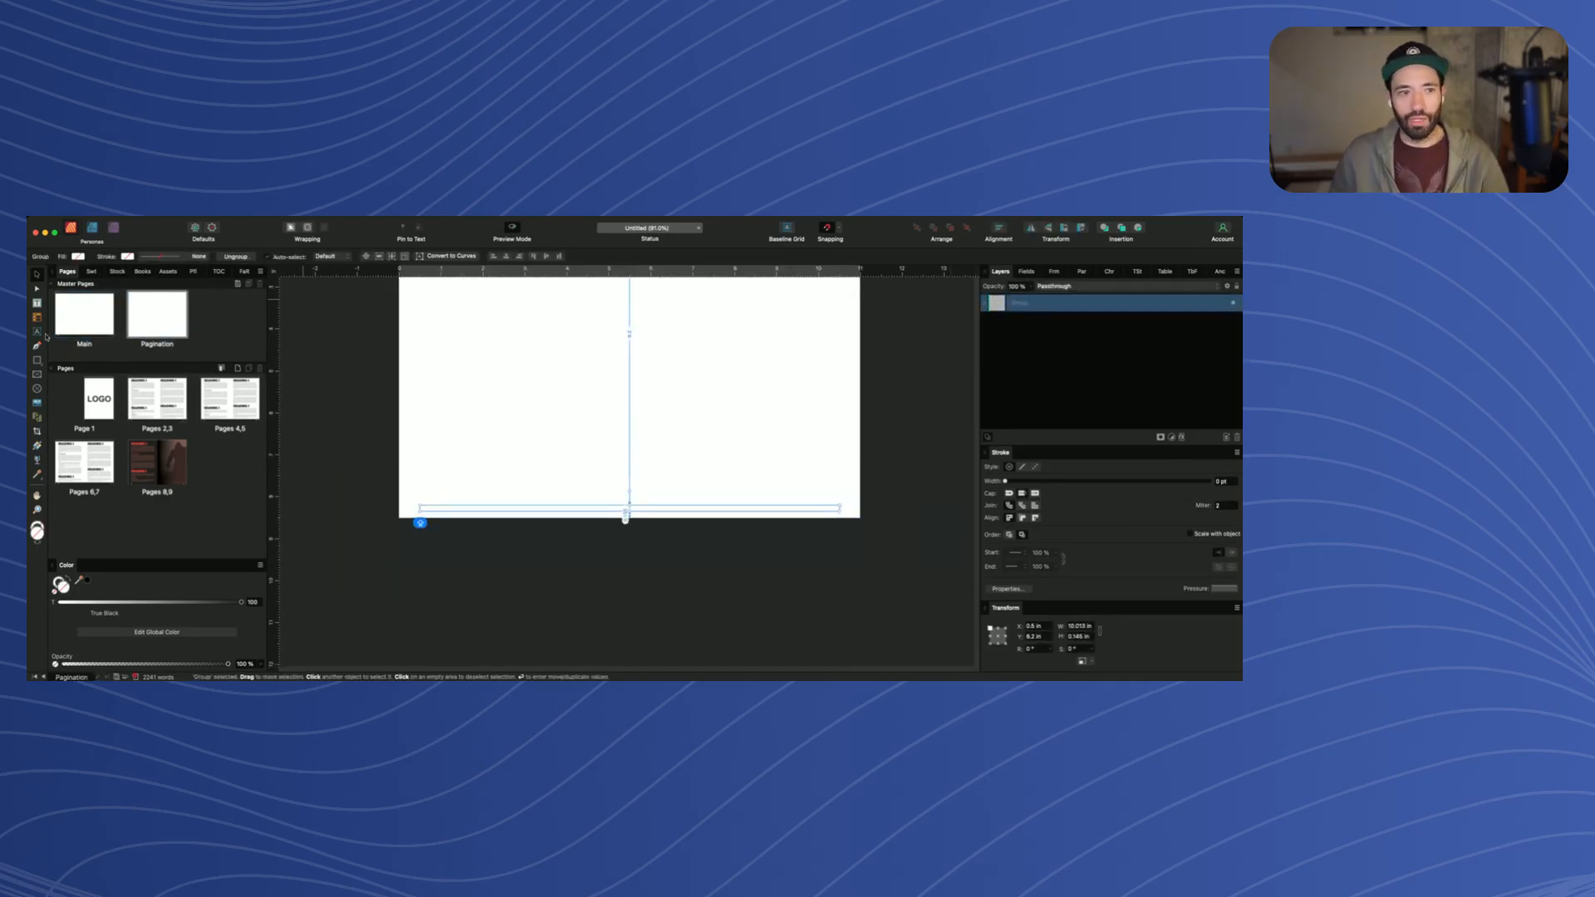
double_click(155, 403)
scroll(560, 533, right, 1)
scroll(560, 532, right, 3)
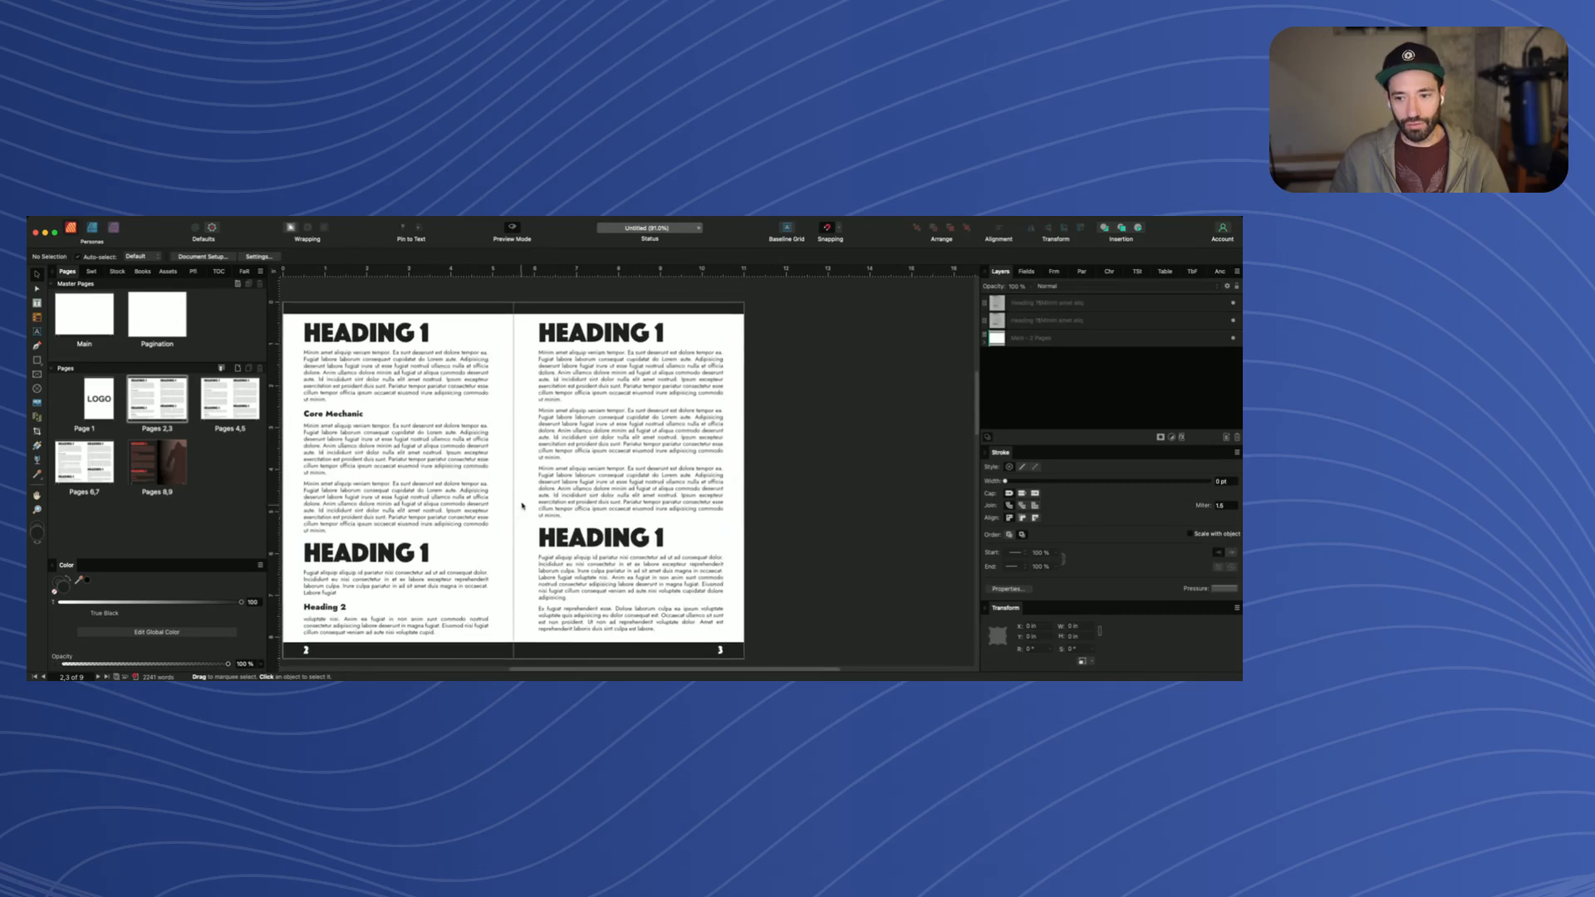
Check spreads 8–9, 2–3 and 4–5 for how the page numbers and body text sit on the page
double_click(157, 469)
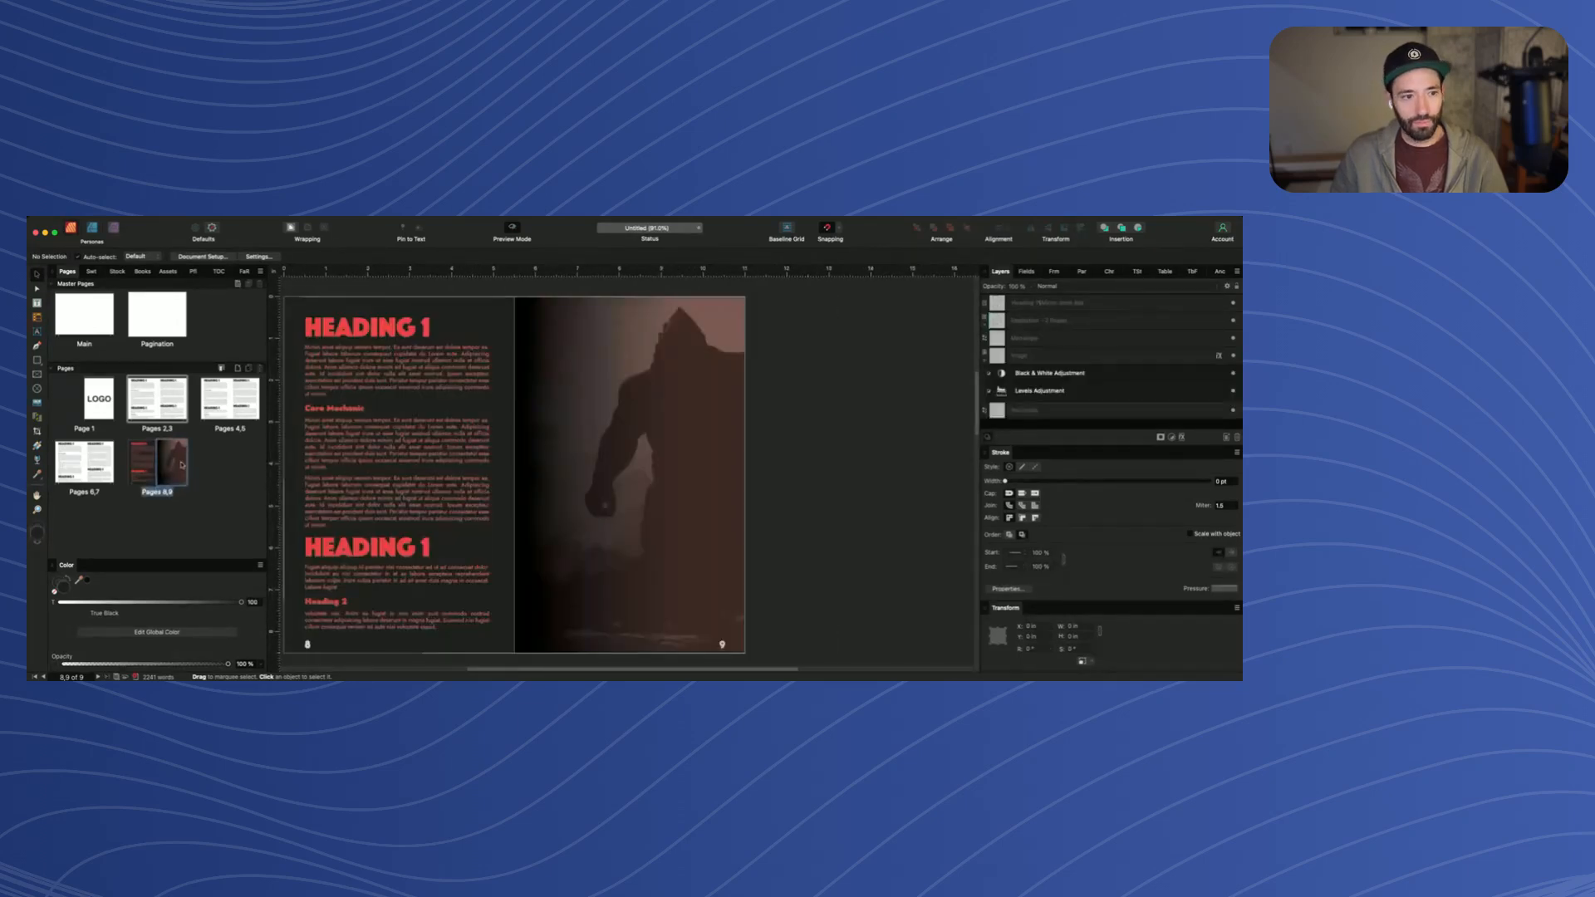
scroll(415, 475, left, 2)
scroll(417, 531, down, 2)
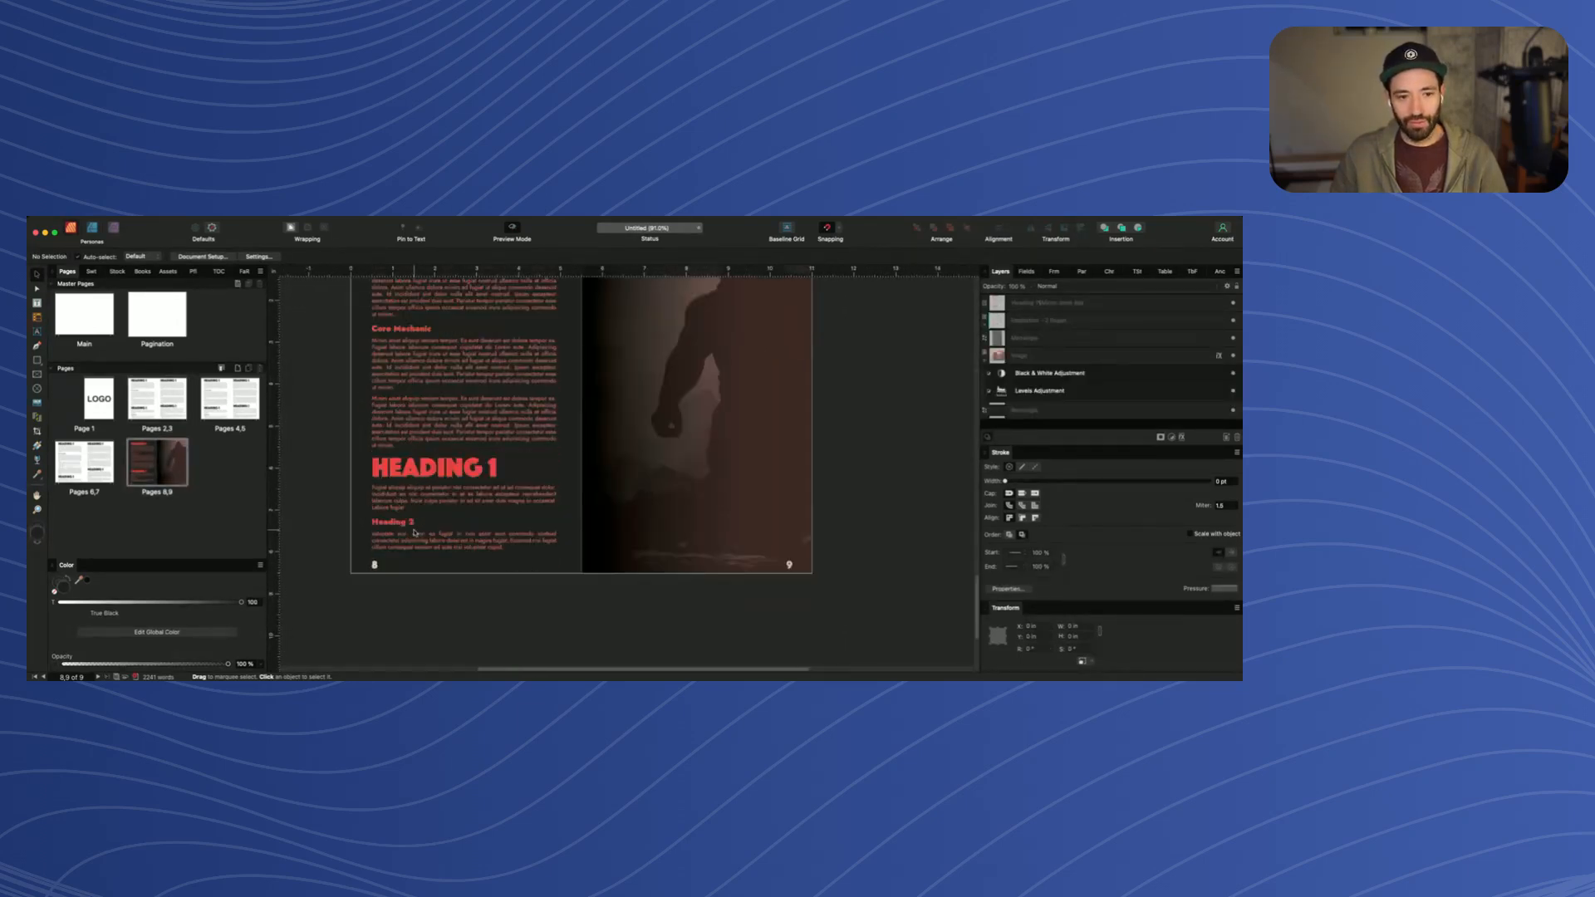
double_click(171, 396)
scroll(438, 465, left, 1)
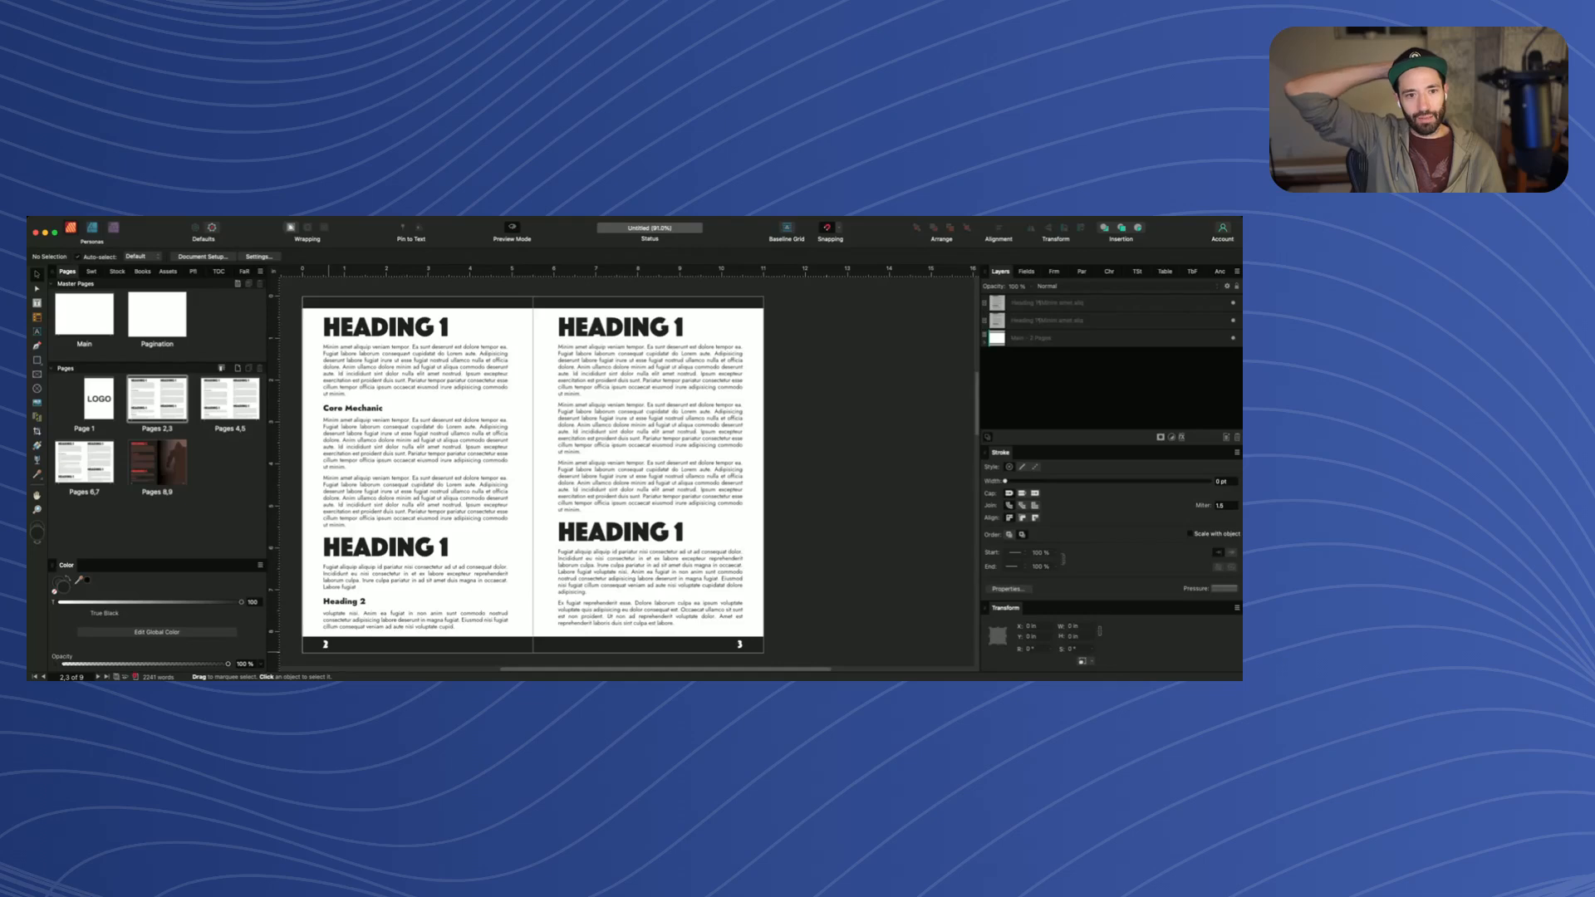
double_click(345, 416)
scroll(345, 416, down, 1)
drag(345, 406, 367, 443)
scroll(367, 498, down, 7)
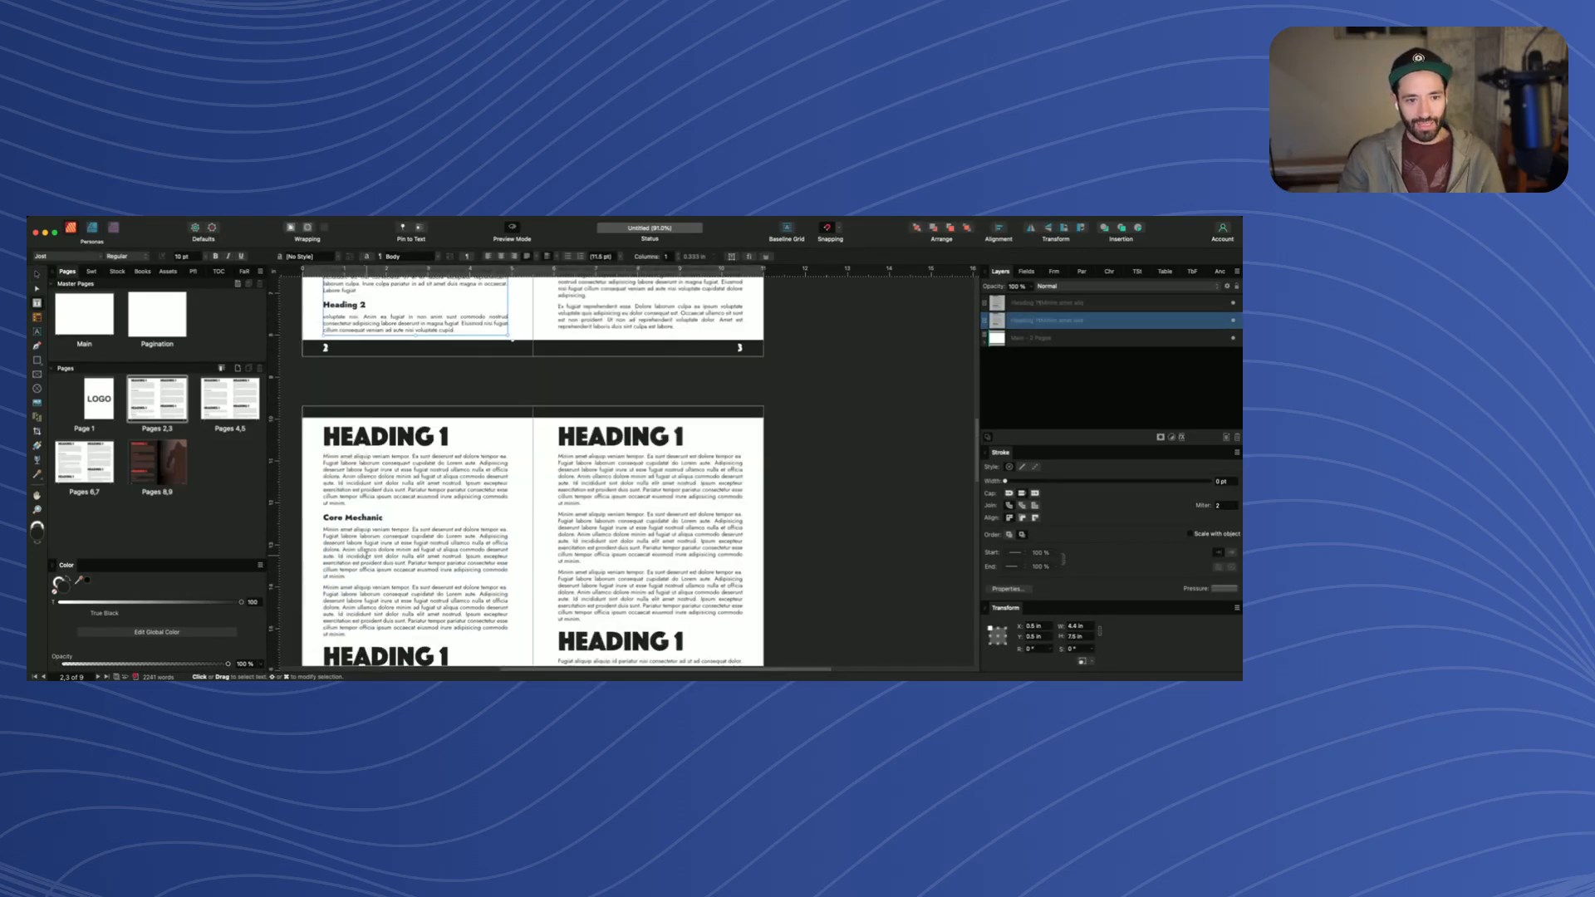
scroll(367, 555, up, 3)
click(402, 498)
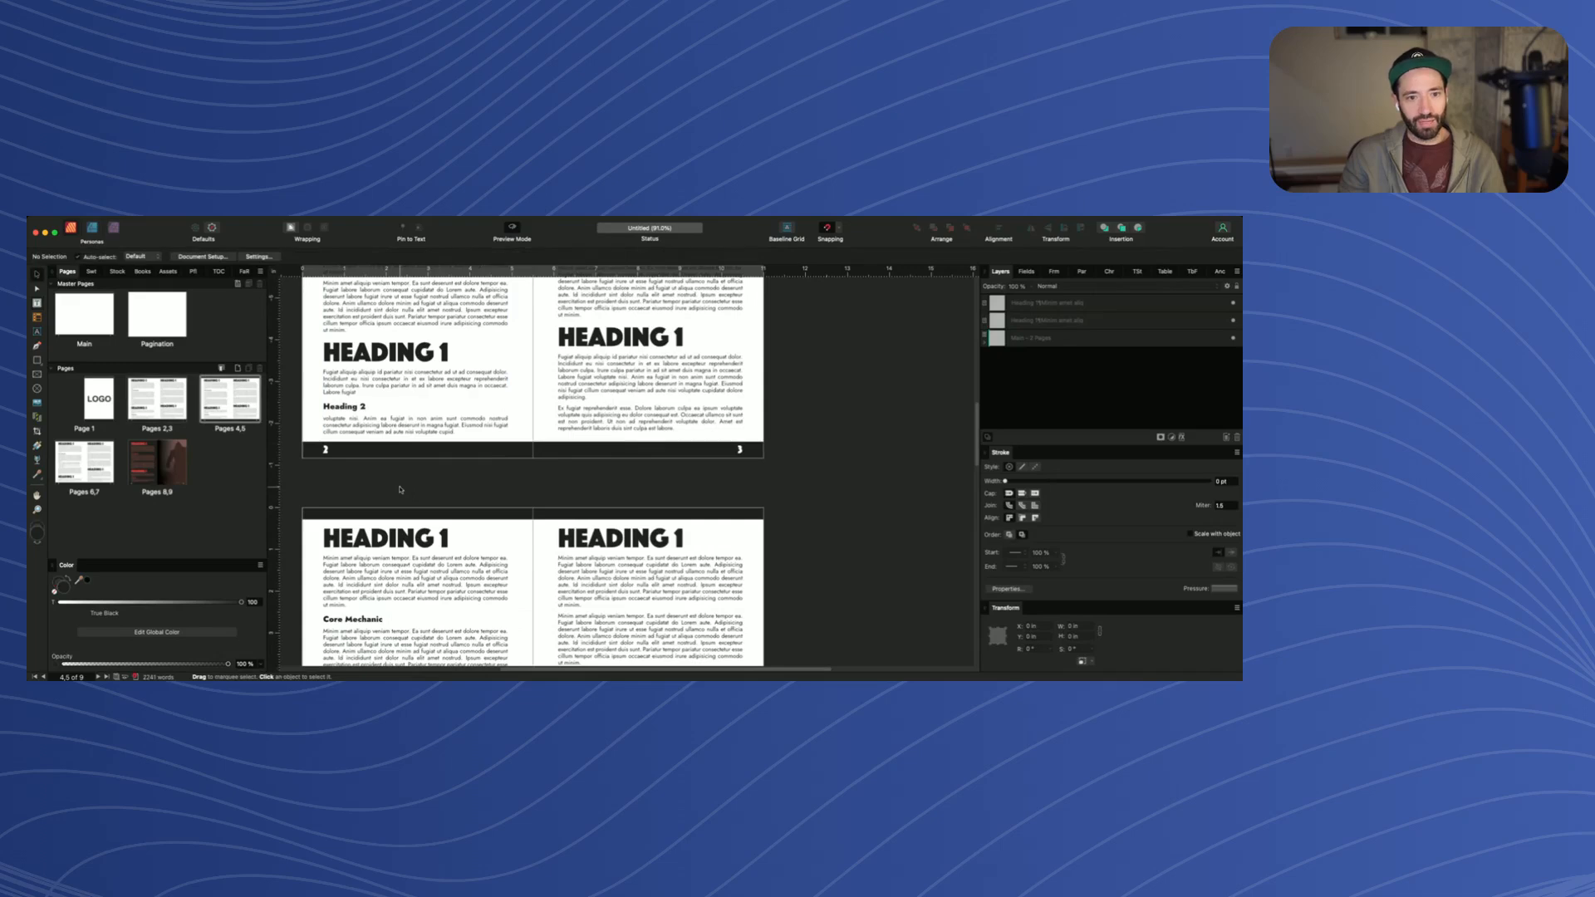
scroll(400, 490, up, 1)
Set the opacity of the dark overlay rectangle on page 9 to 100%
click(163, 460)
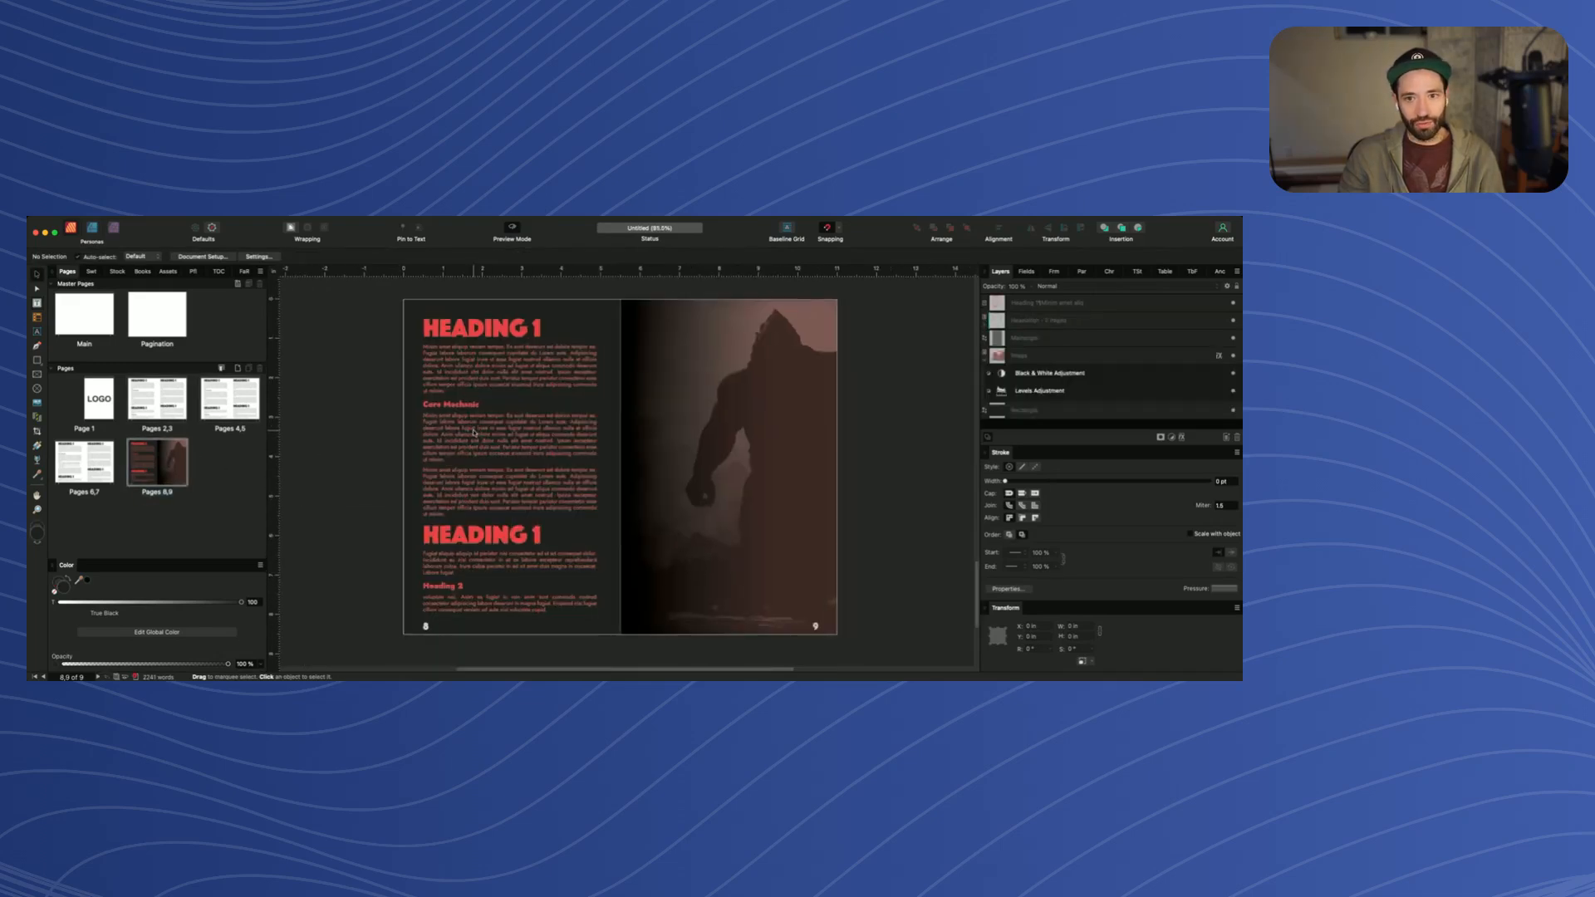
click(573, 295)
click(1001, 332)
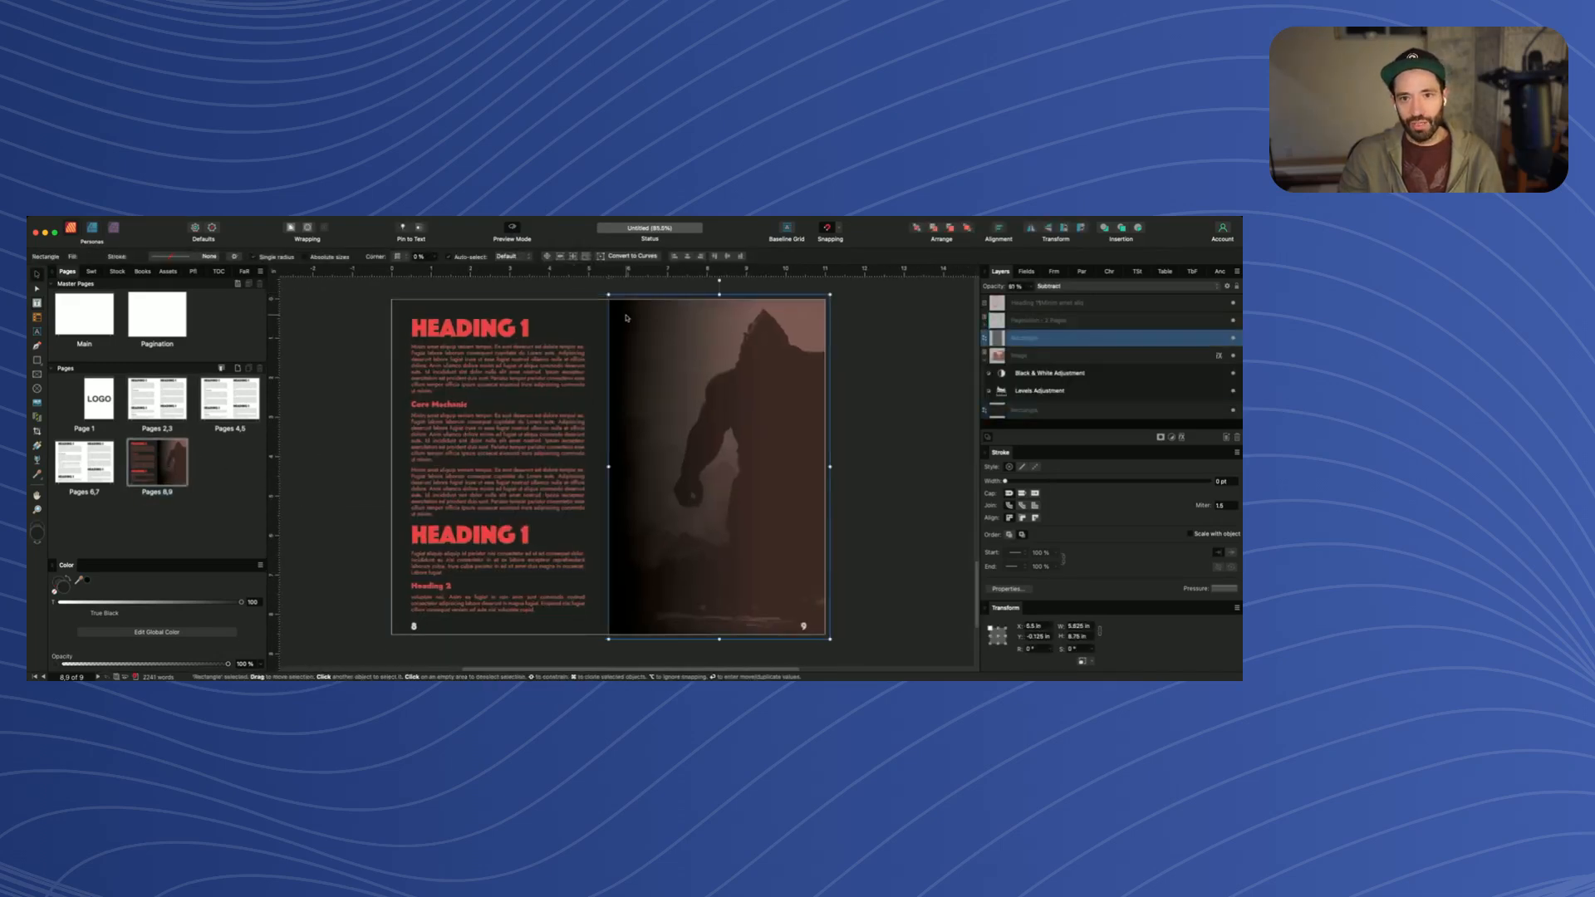
click(1014, 288)
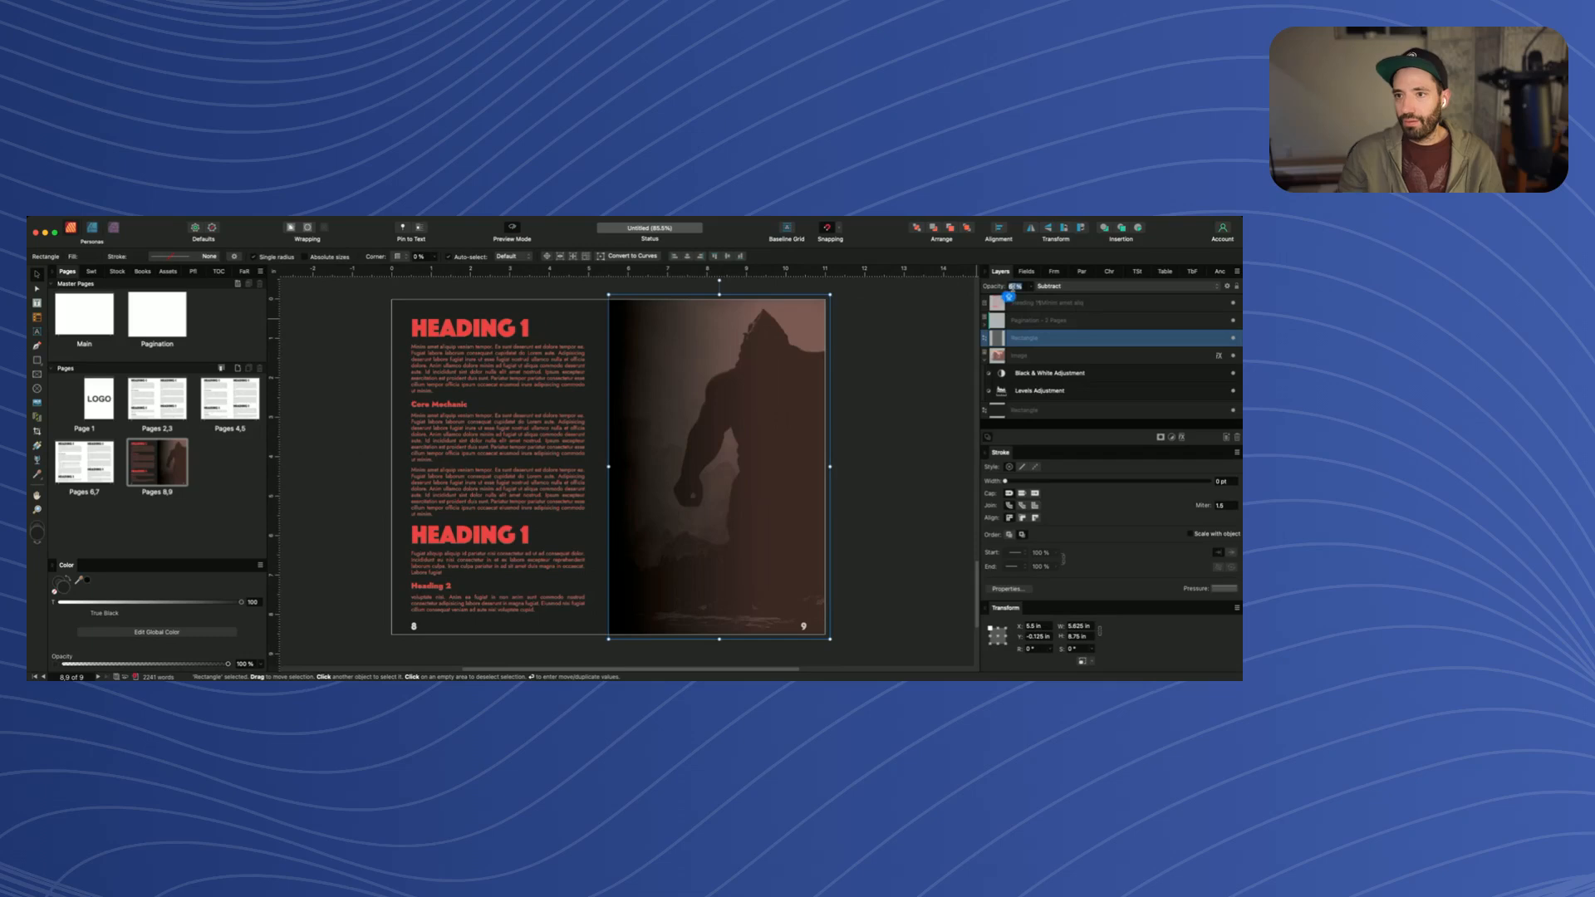
text(100)
key(Return)
scroll(854, 402, right, 3)
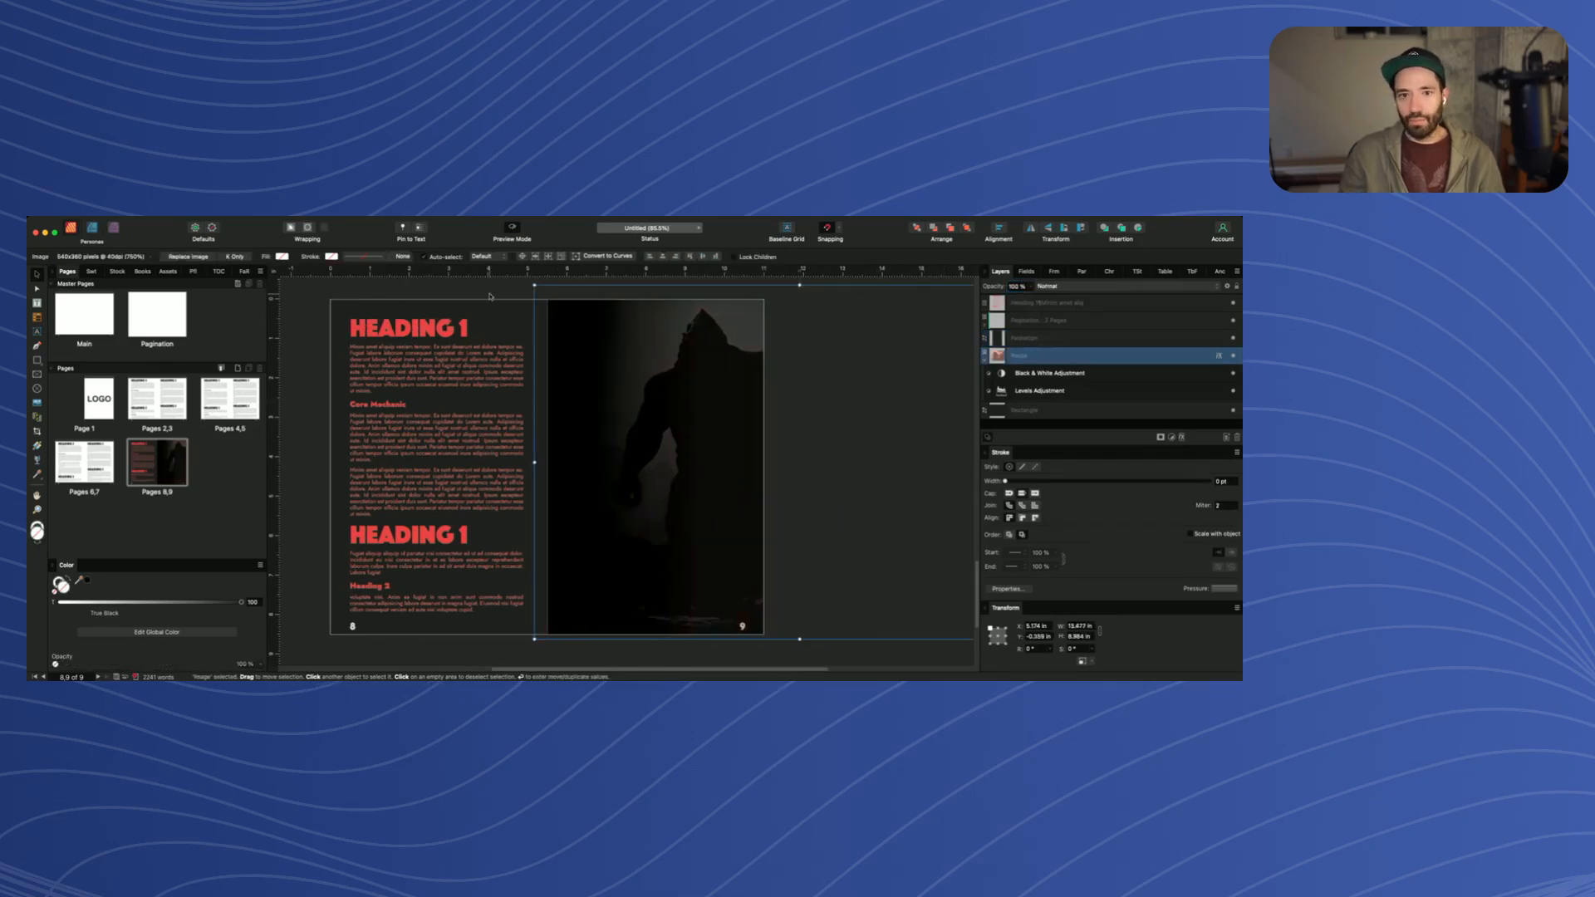
Change the blend mode of page 9's overlay rectangle, set its opacity to 50% and deselect it
click(1051, 291)
click(1051, 241)
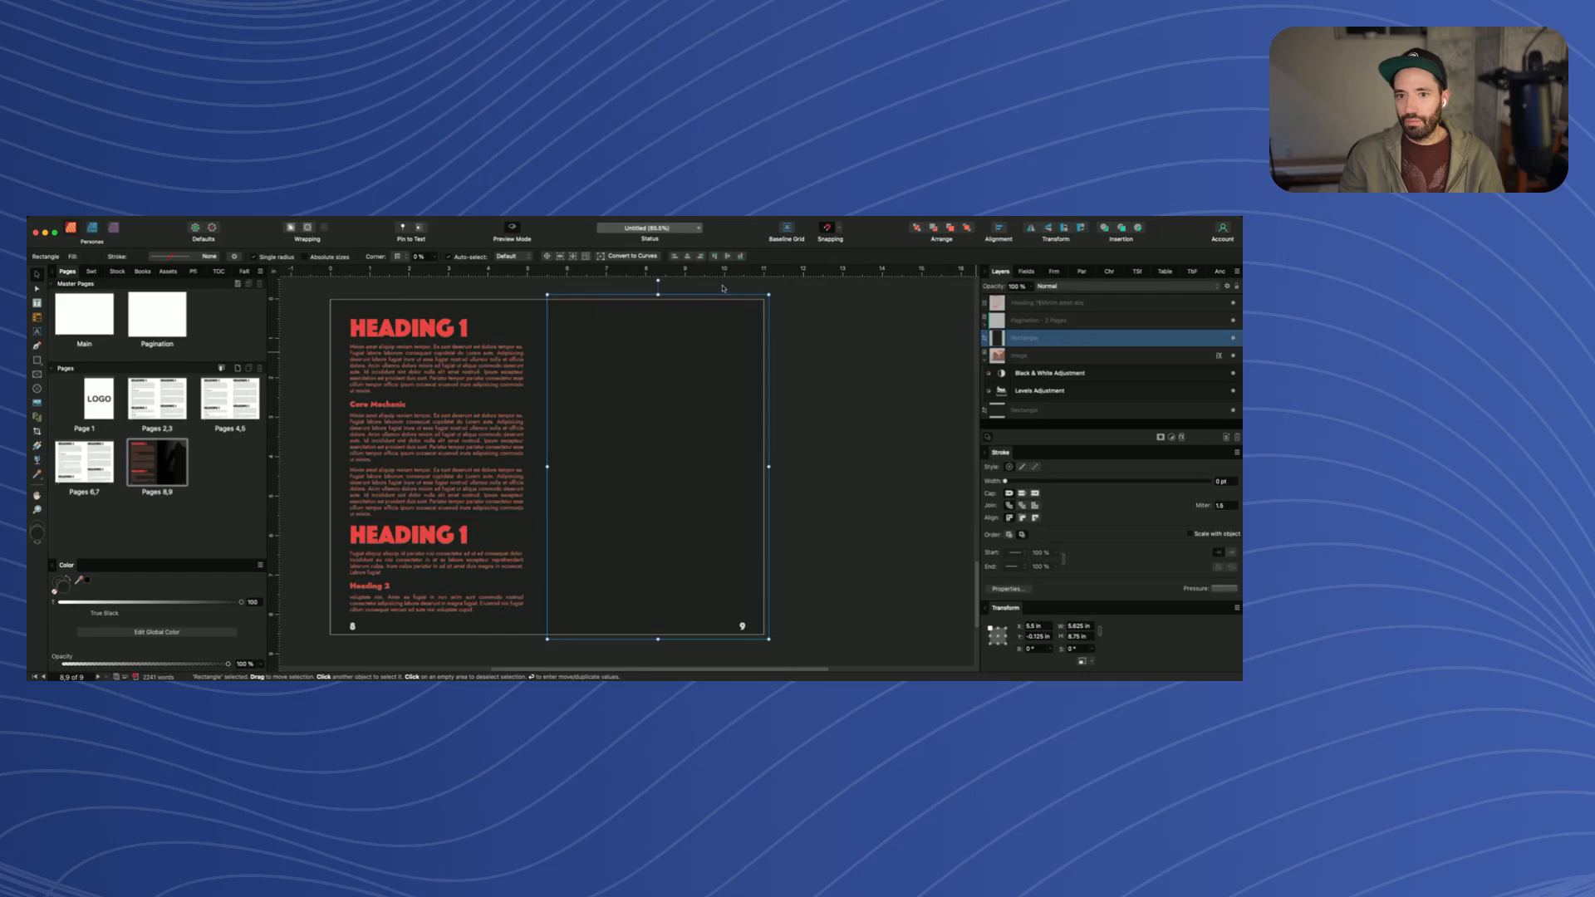
click(1013, 287)
text(50)
key(Return)
click(878, 341)
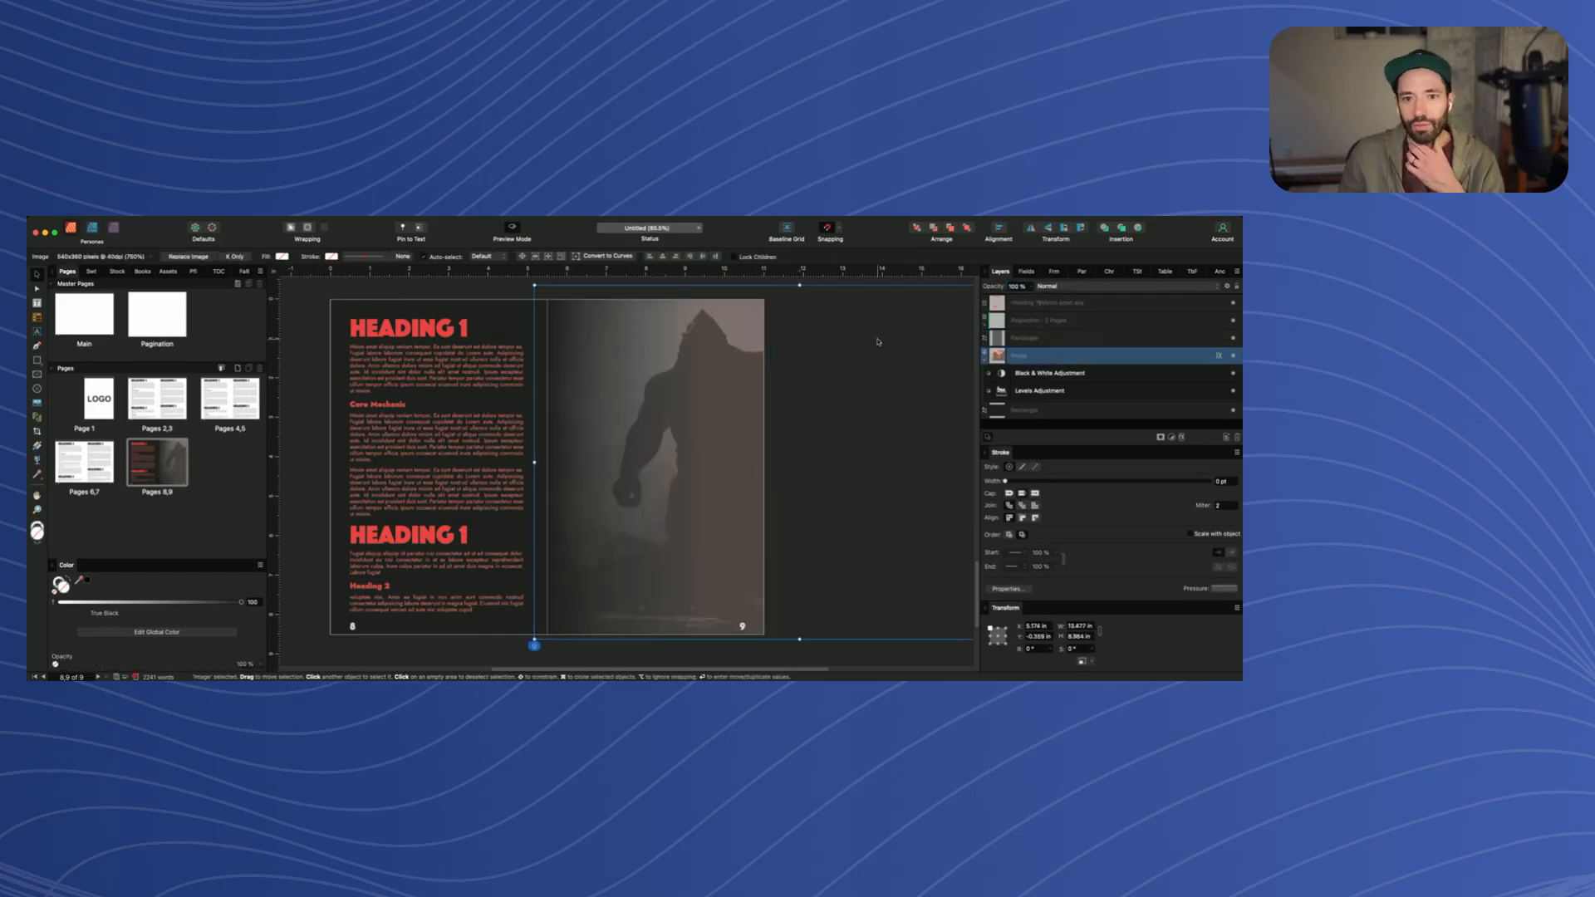
click(405, 299)
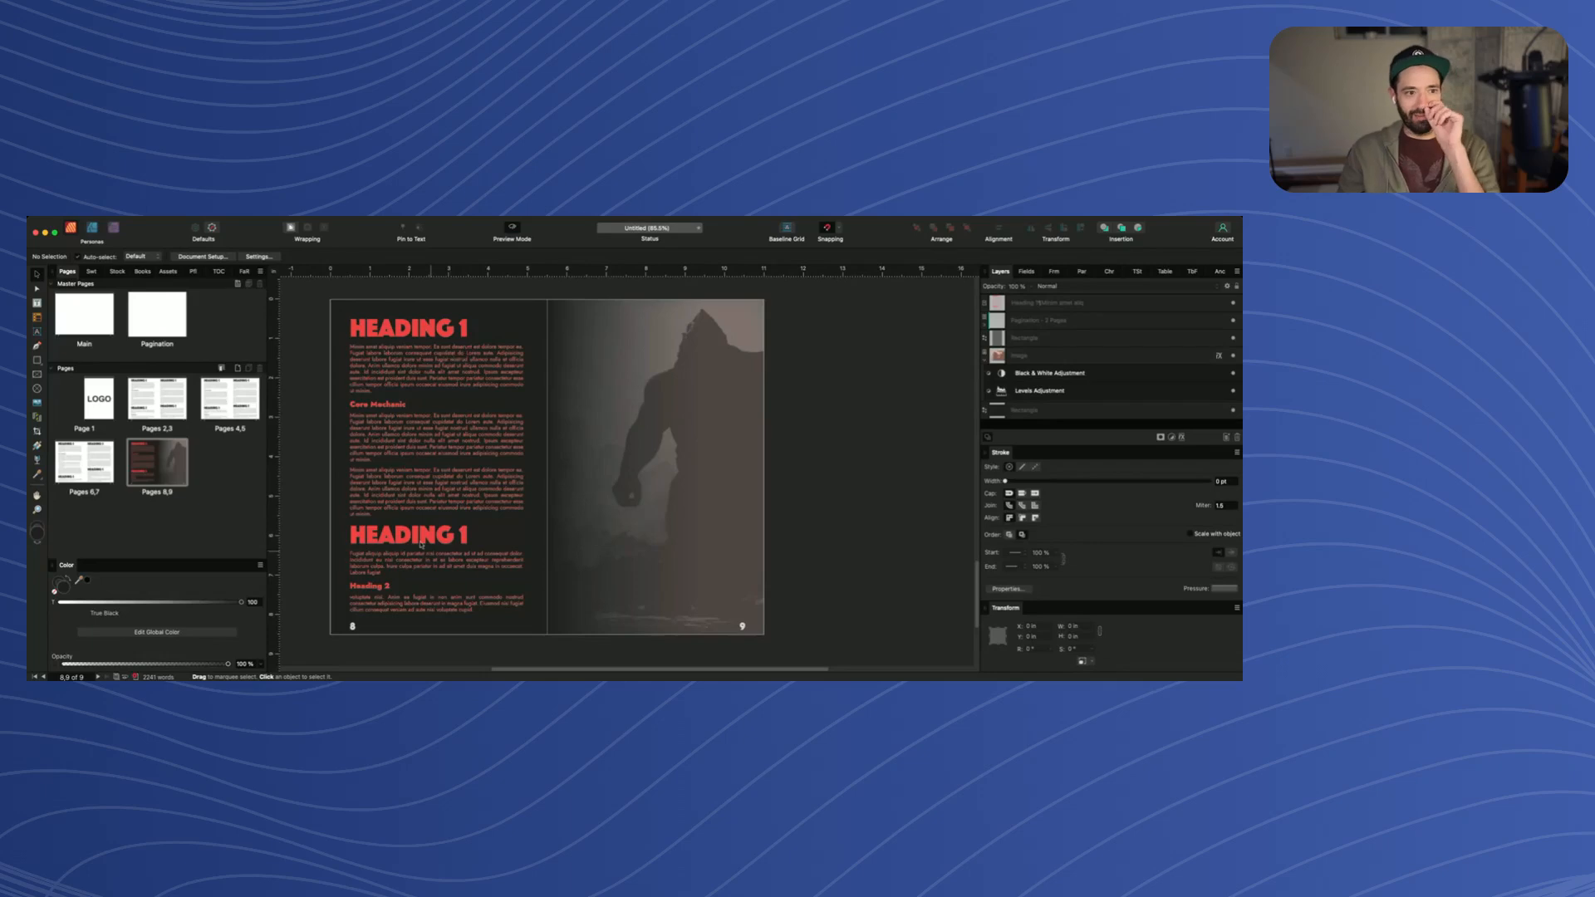
Review the spreads from pages 8–9 back to pages 2–3 and examine the body text on page 2 up close
scroll(416, 384, up, 5)
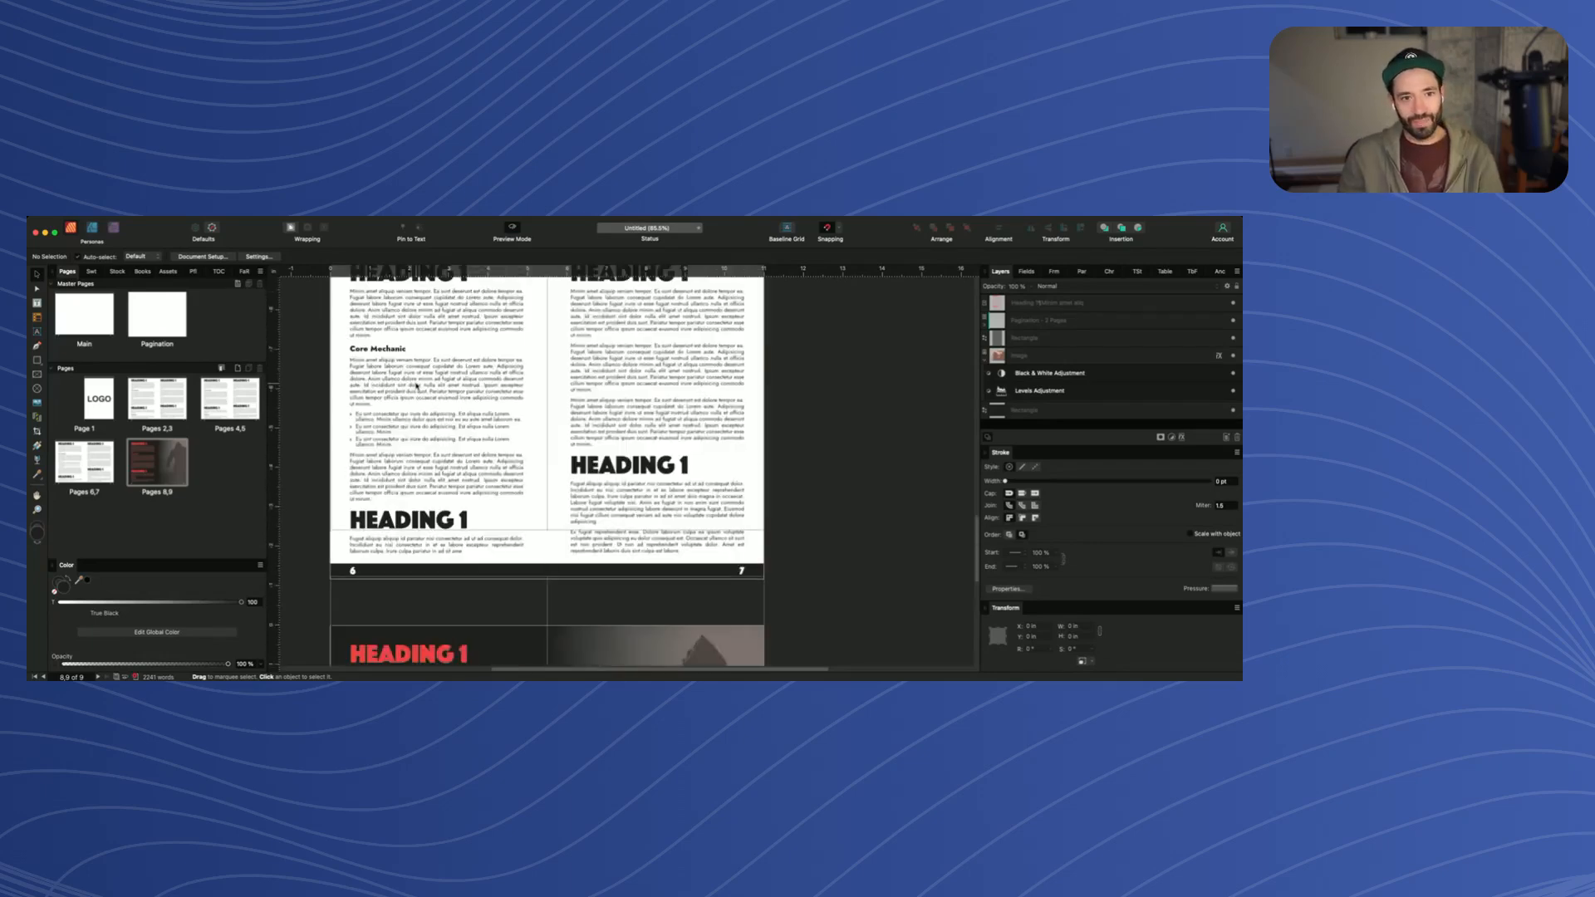
scroll(416, 384, down, 5)
scroll(419, 385, up, 3)
scroll(419, 384, down, 5)
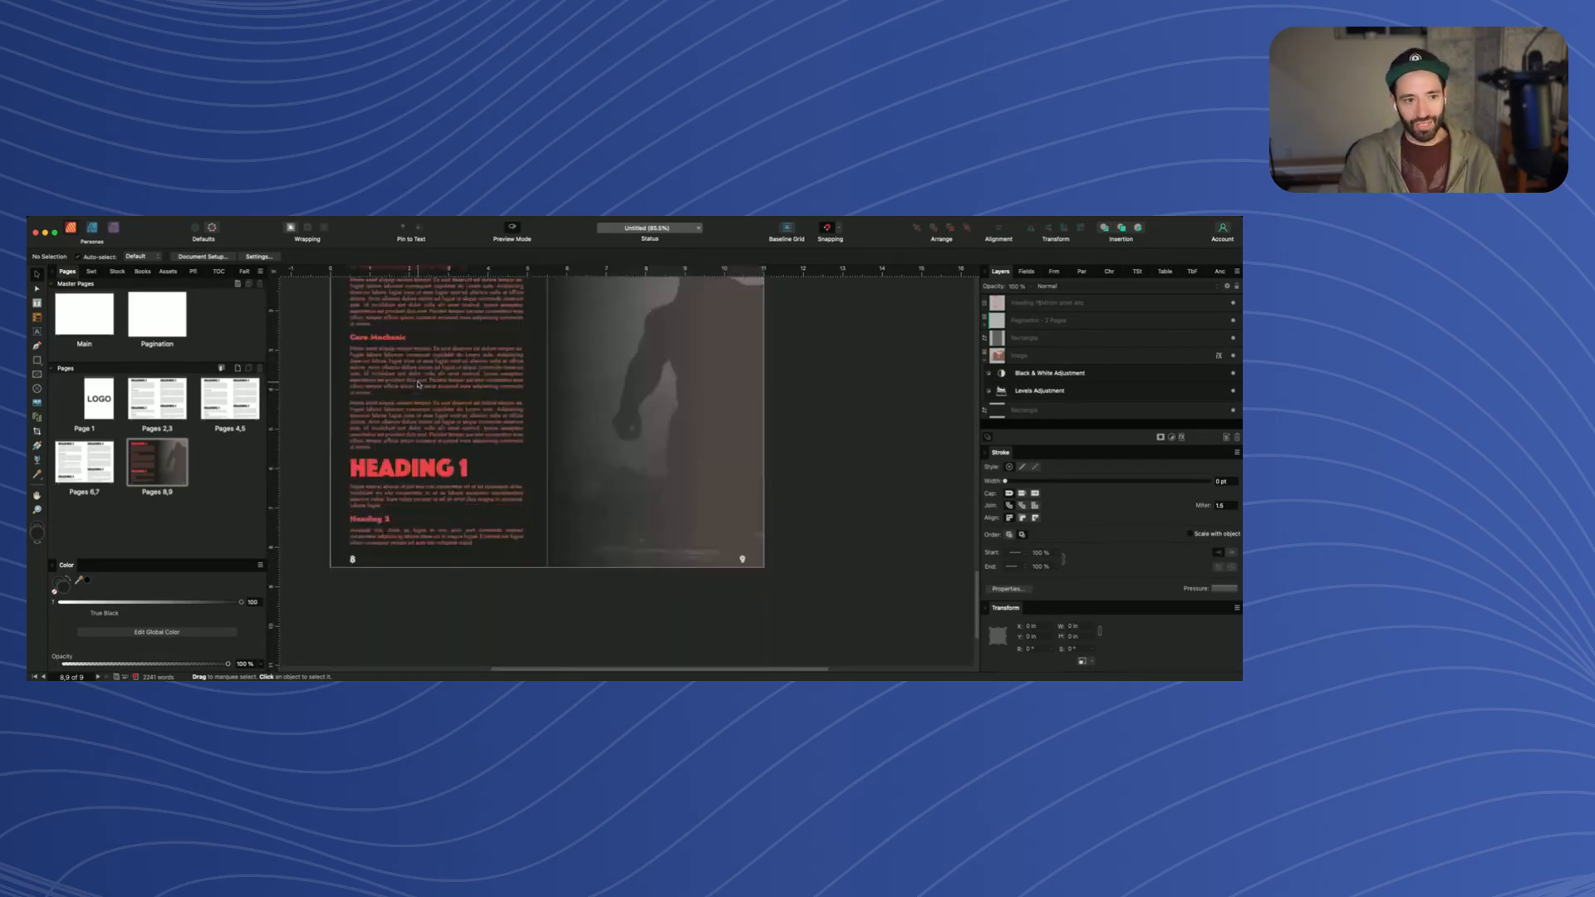
scroll(475, 486, down, 3)
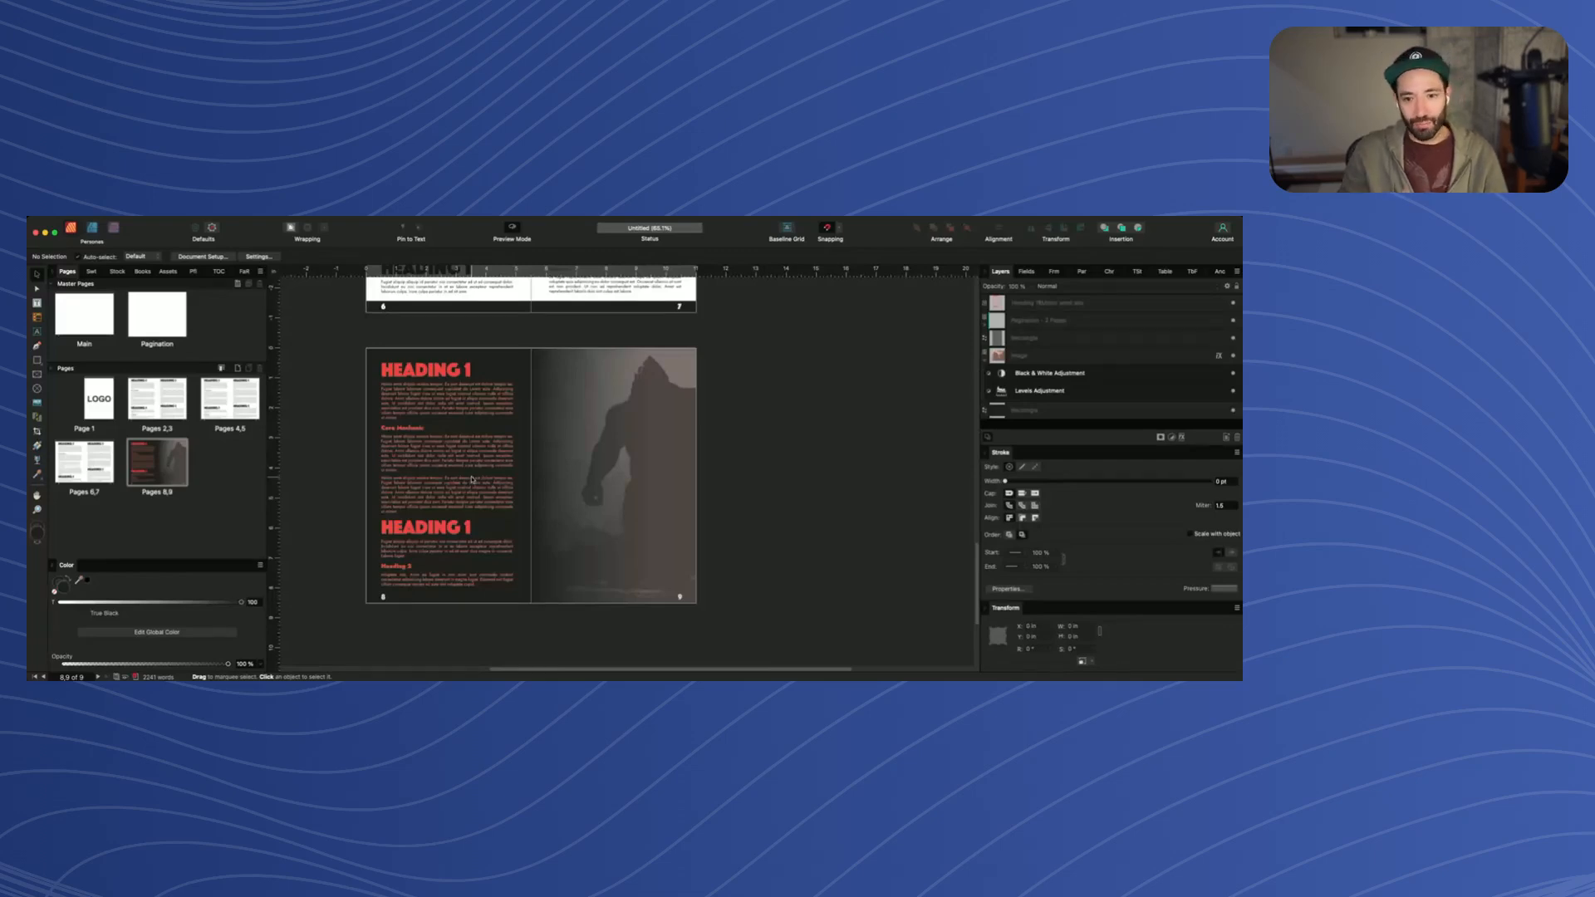
scroll(465, 490, up, 5)
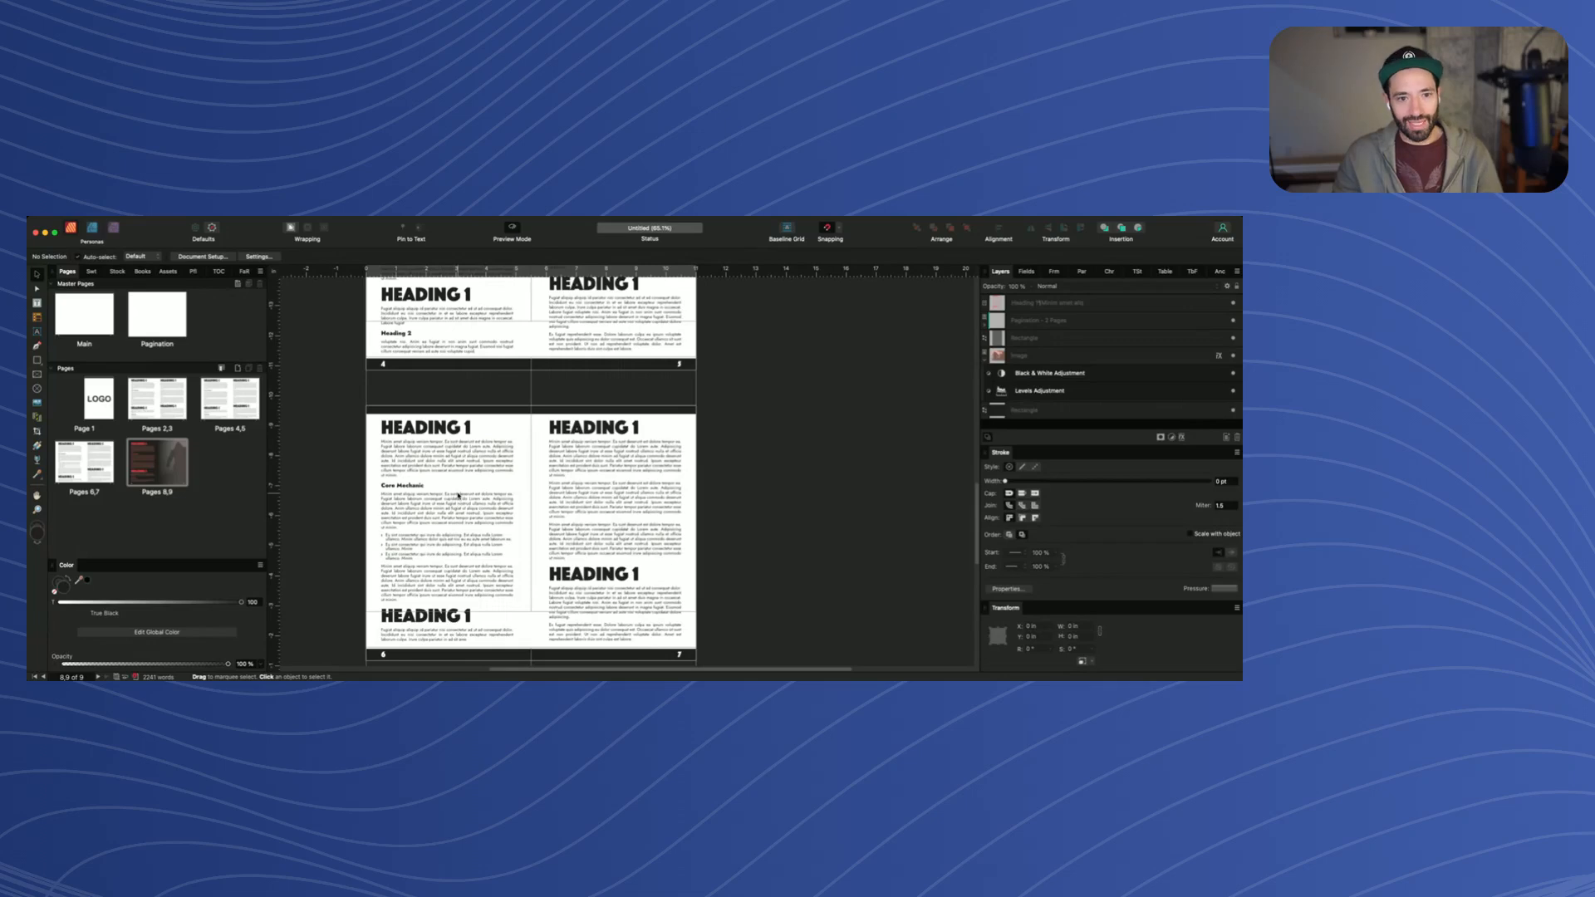
scroll(458, 496, up, 3)
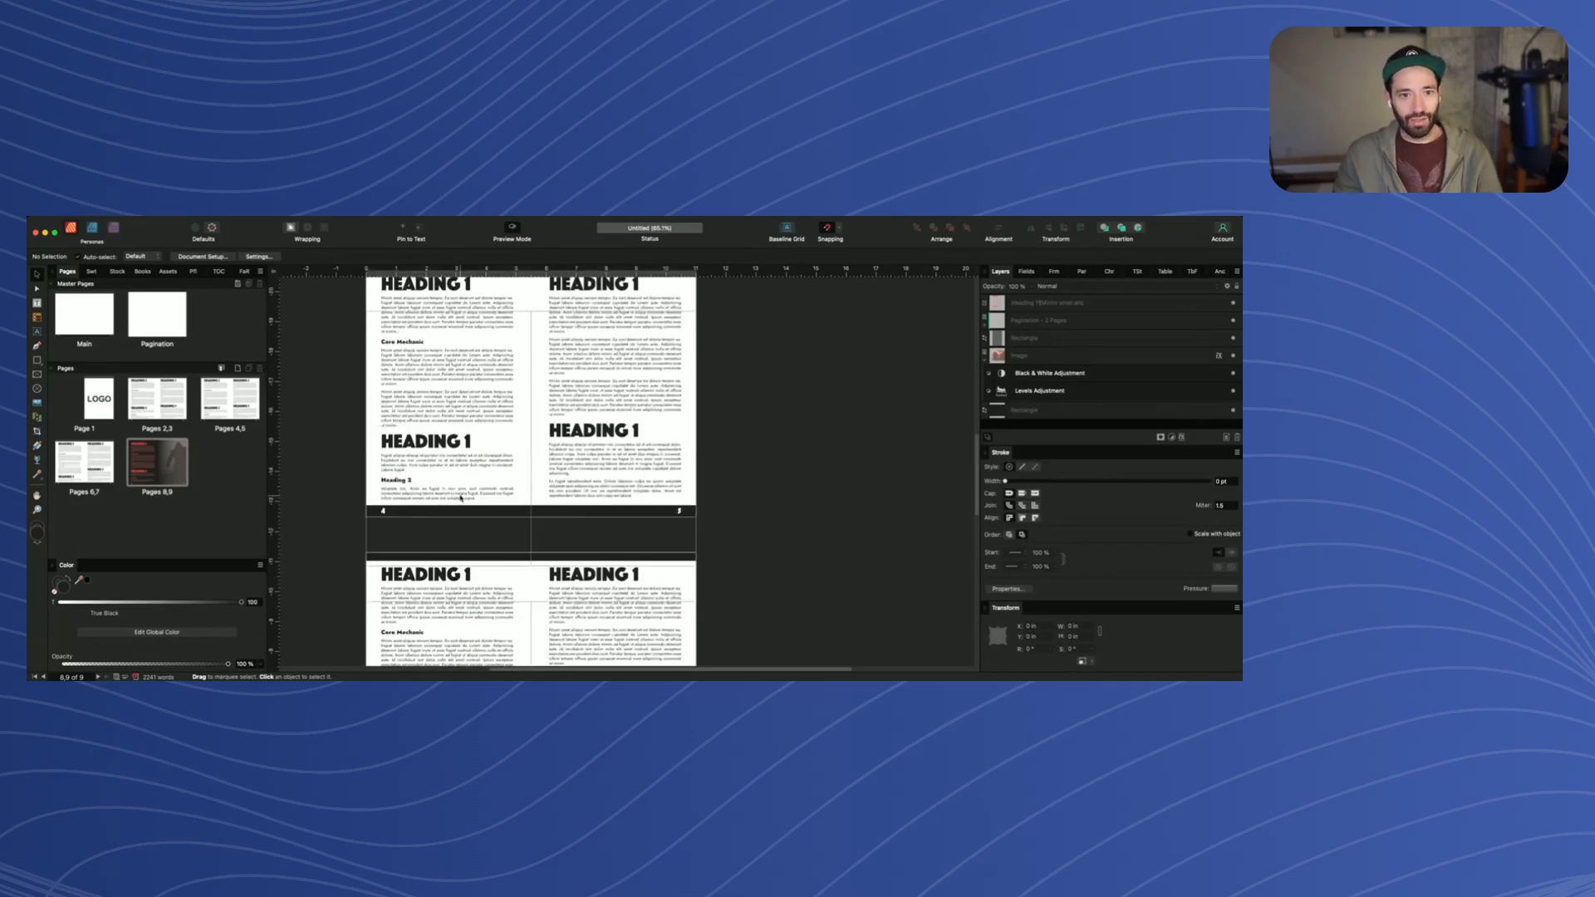
scroll(460, 498, up, 6)
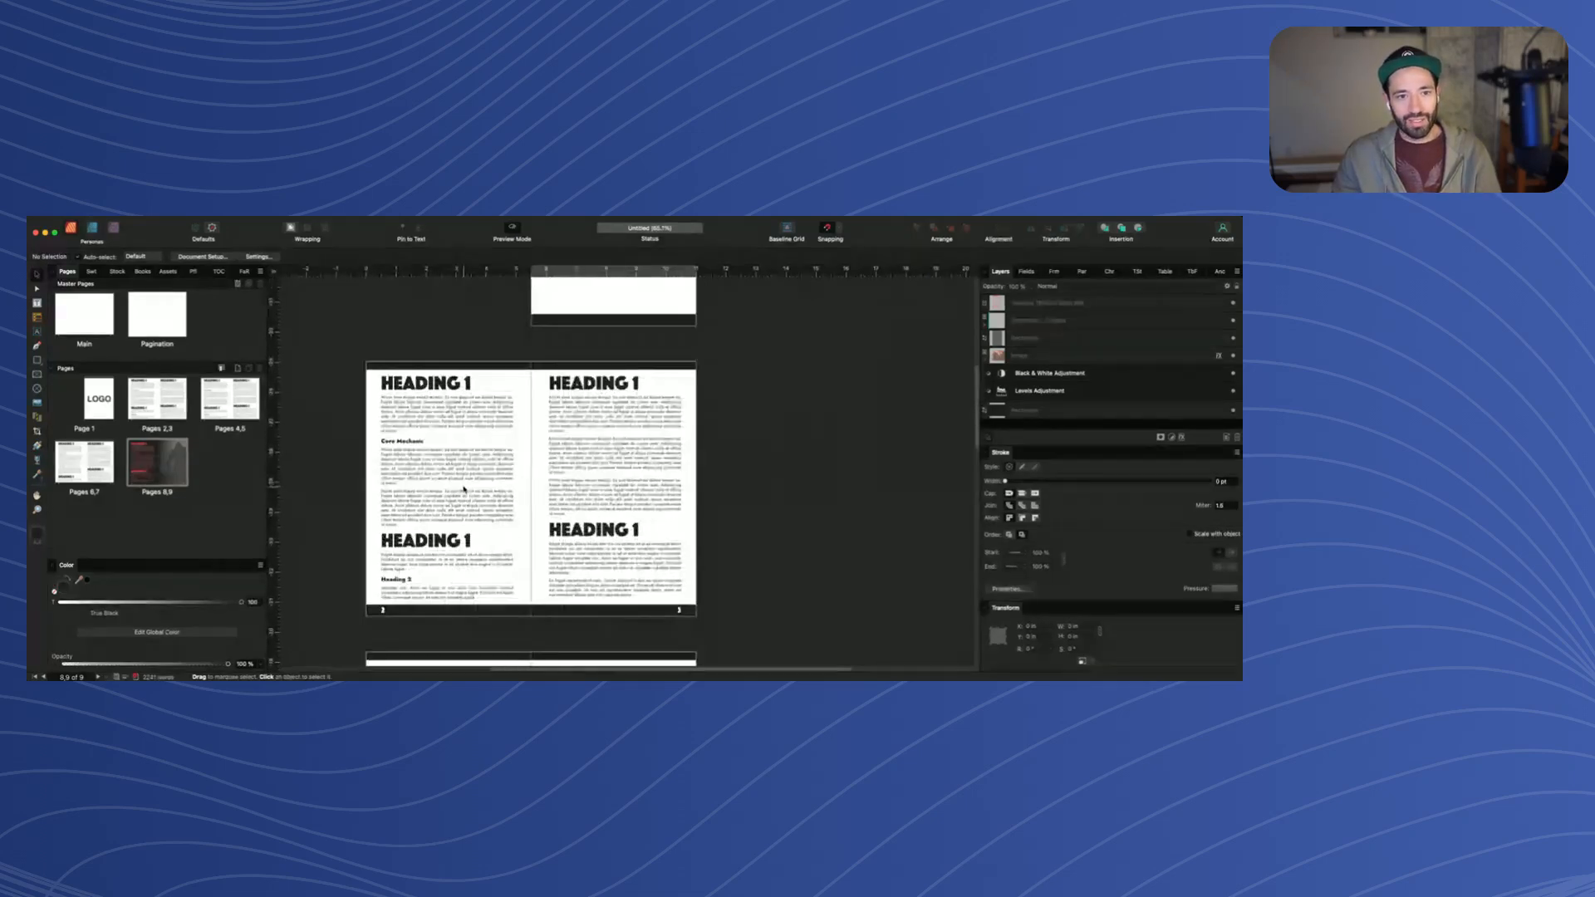
scroll(435, 412, up, 3)
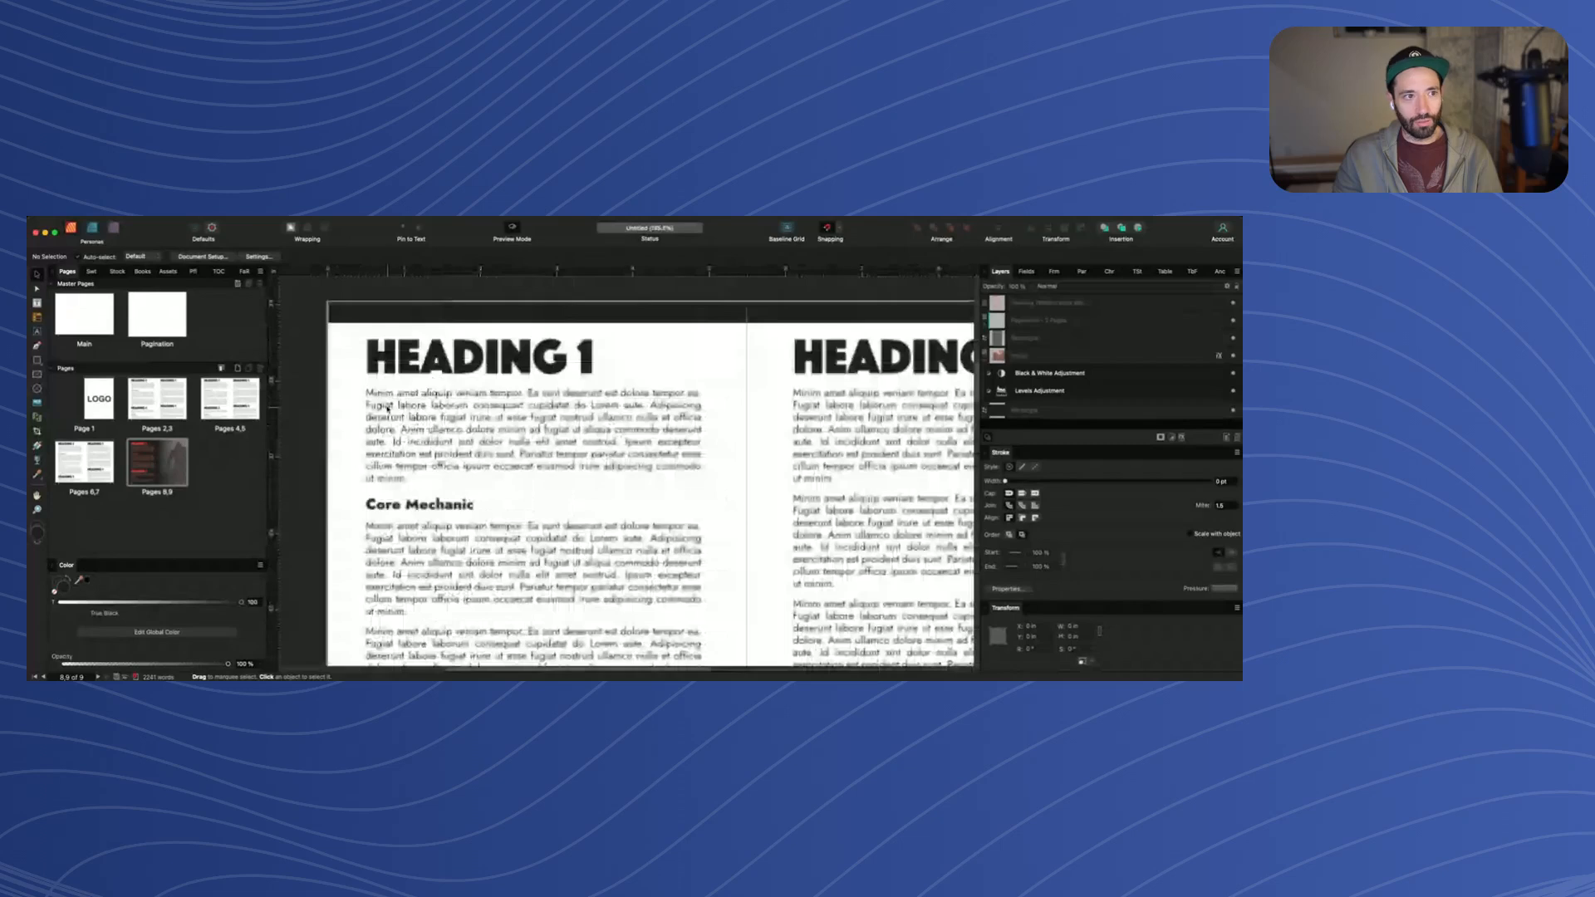
scroll(387, 399, up, 3)
double_click(384, 395)
drag(374, 394, 549, 430)
scroll(531, 419, up, 1)
click(512, 414)
scroll(512, 414, down, 3)
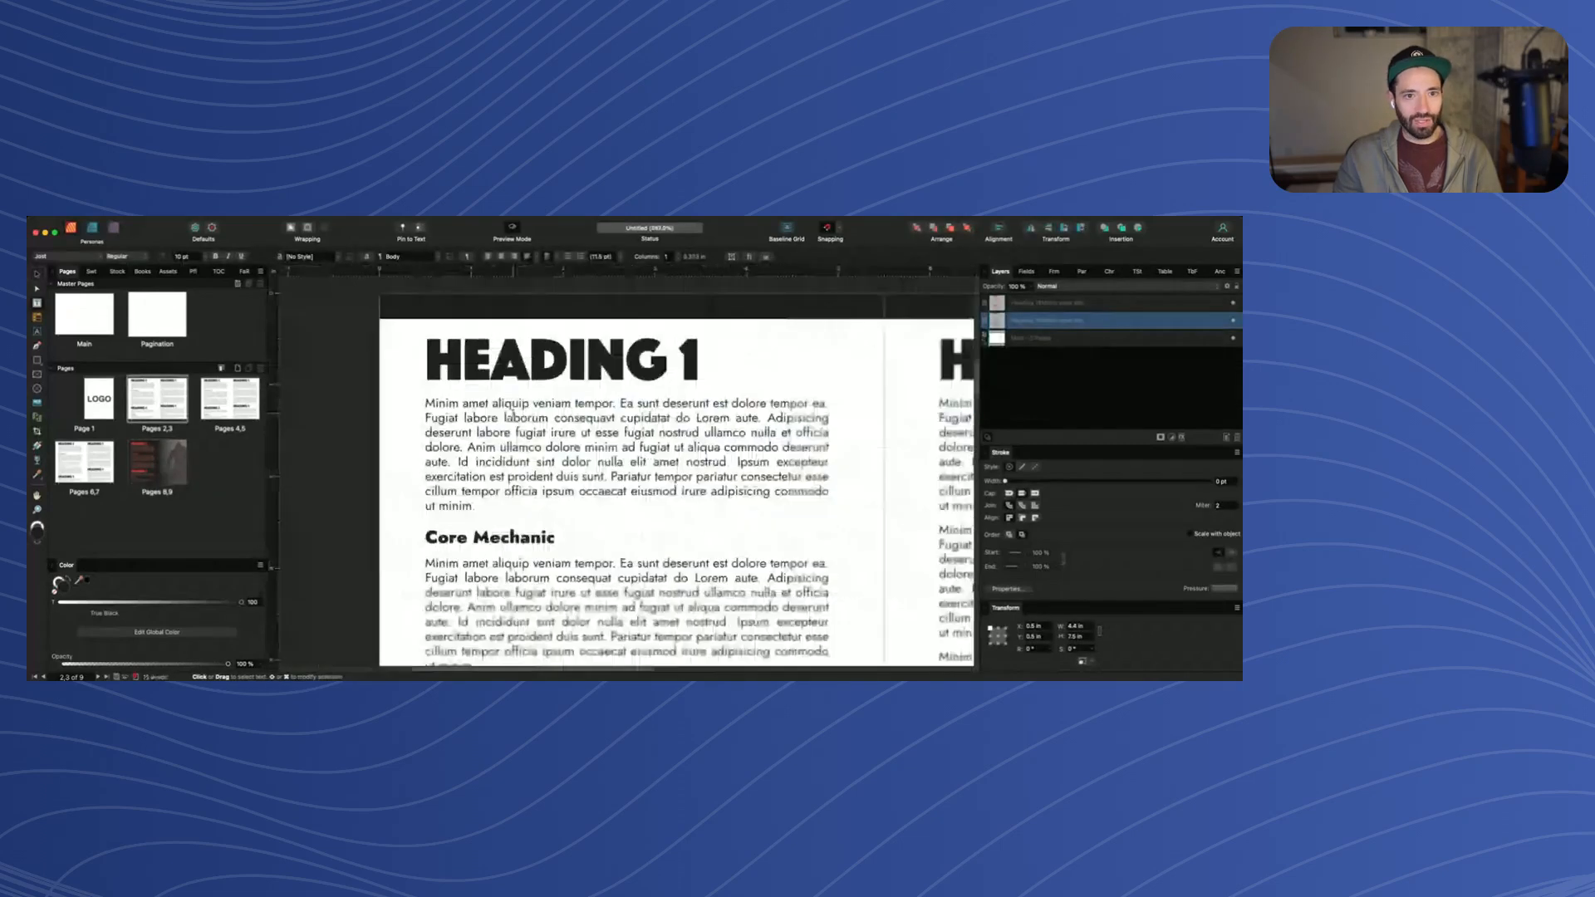
Set the font of the first heading on page 2 to Glaser Stencil Com and update the Heading 1 style to match
drag(461, 364, 623, 364)
scroll(566, 381, right, 3)
scroll(517, 375, down, 3)
triple_click(486, 364)
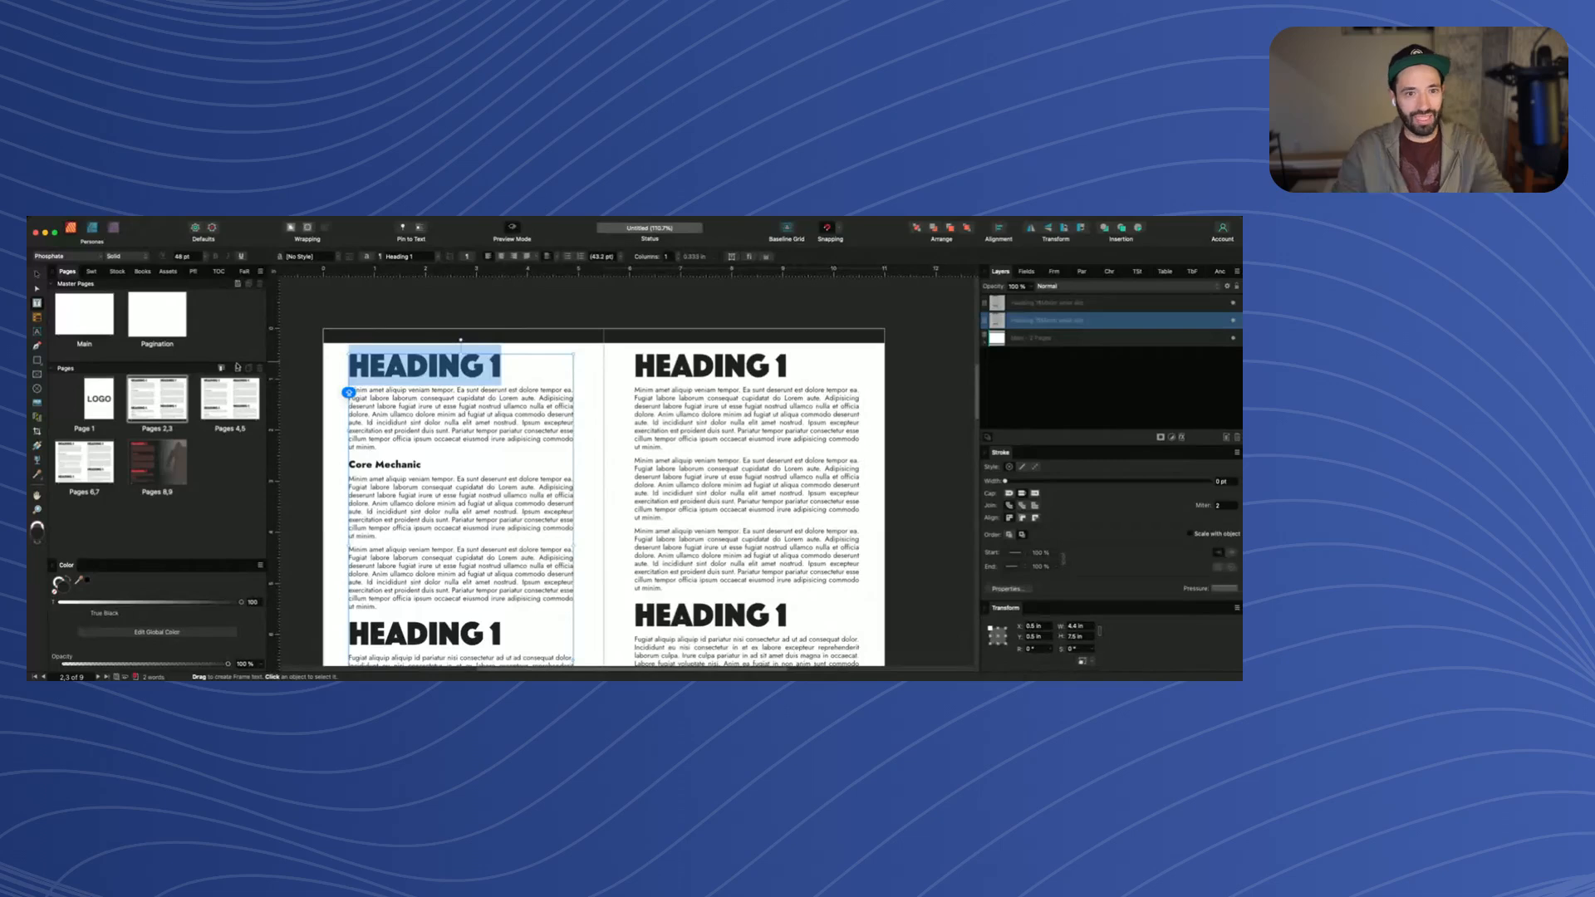
click(83, 256)
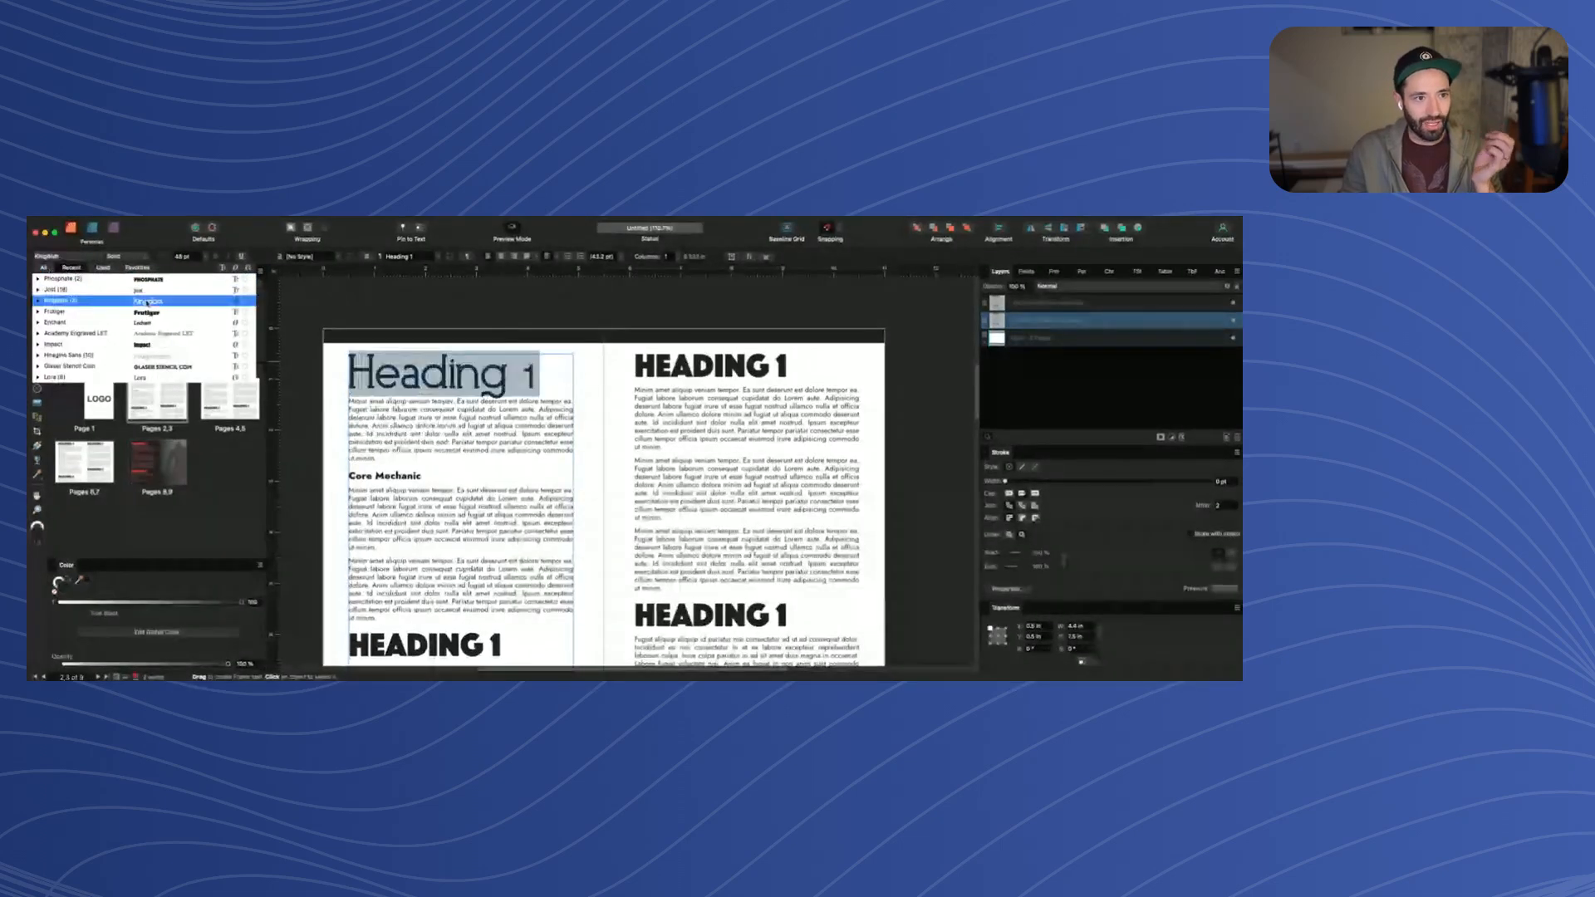
click(117, 371)
click(450, 256)
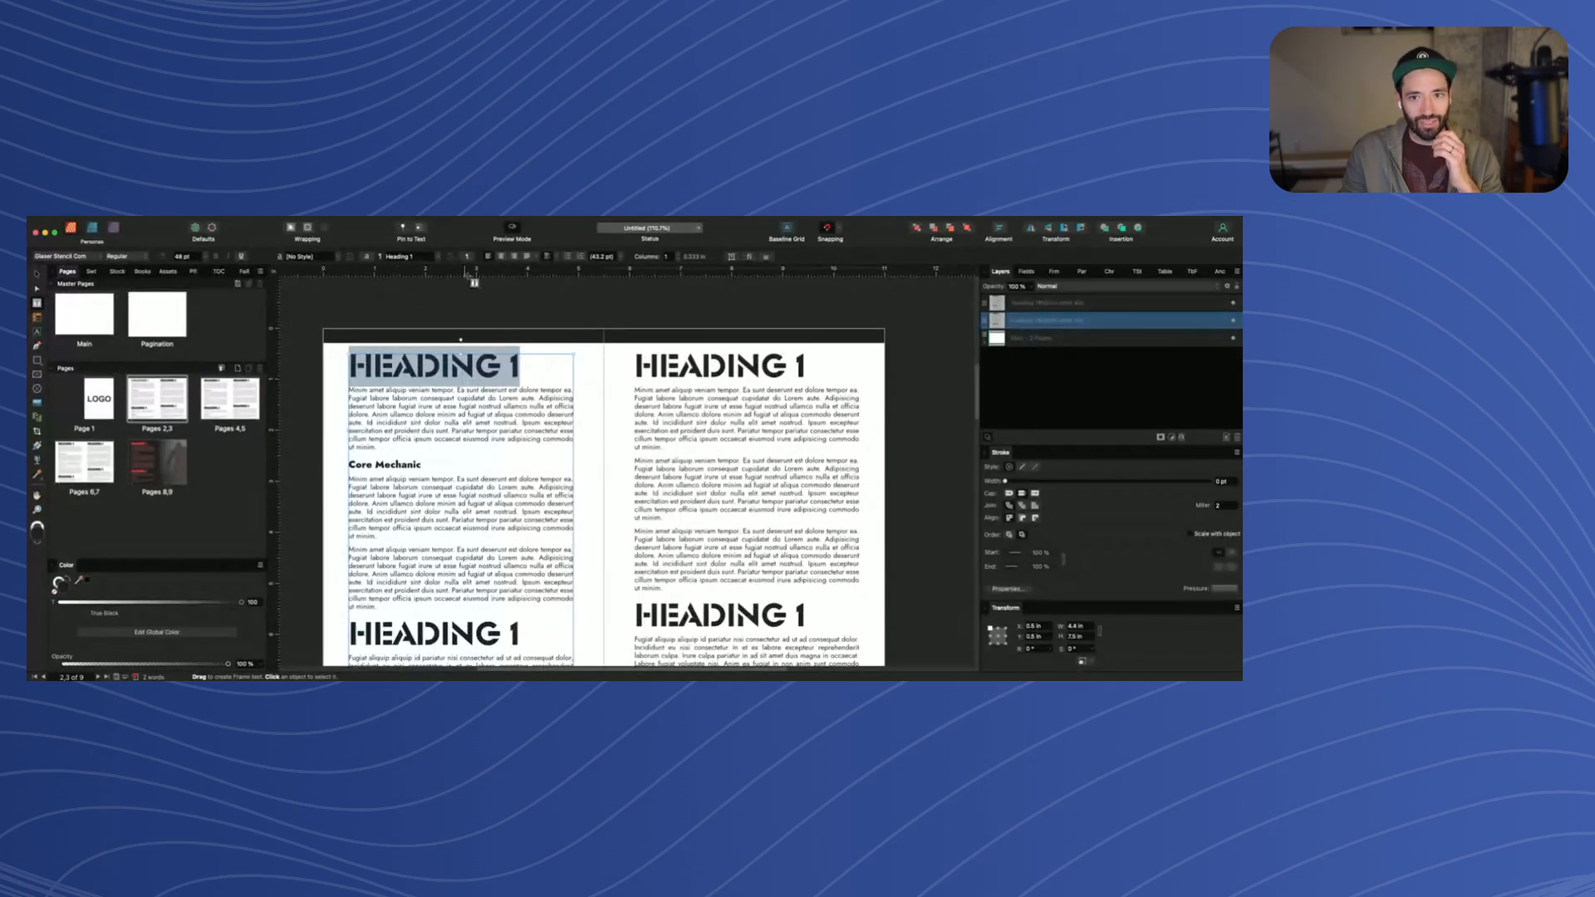
Set the Core Mechanic subheading's font to mokoto glitch and update the Heading 2 style to match
triple_click(390, 464)
click(67, 256)
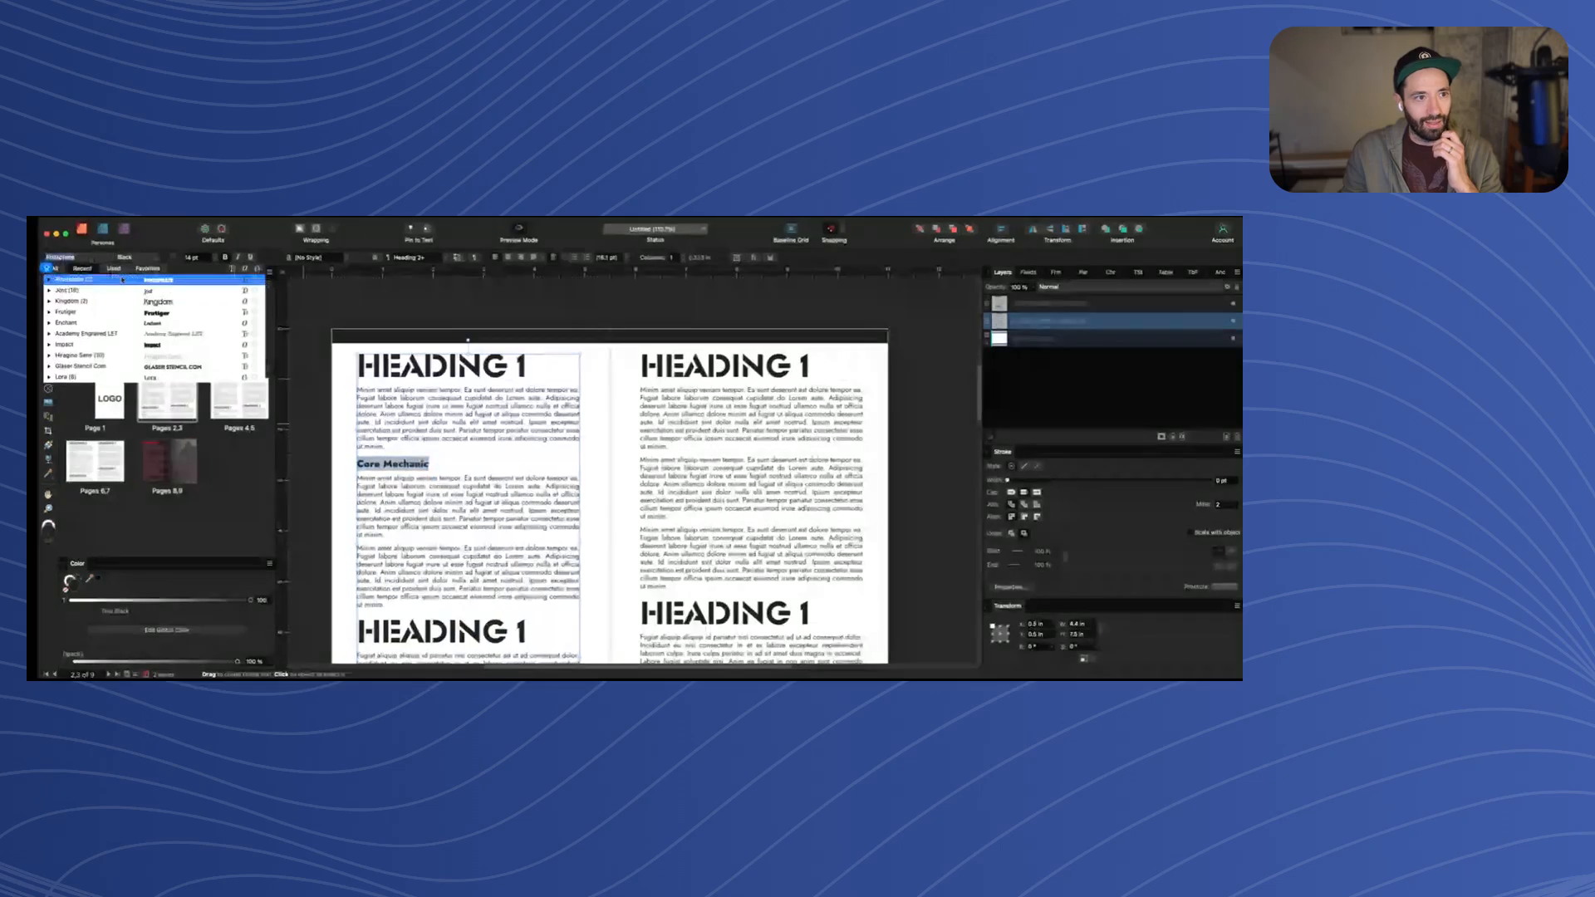
click(54, 270)
scroll(143, 436, down, 20)
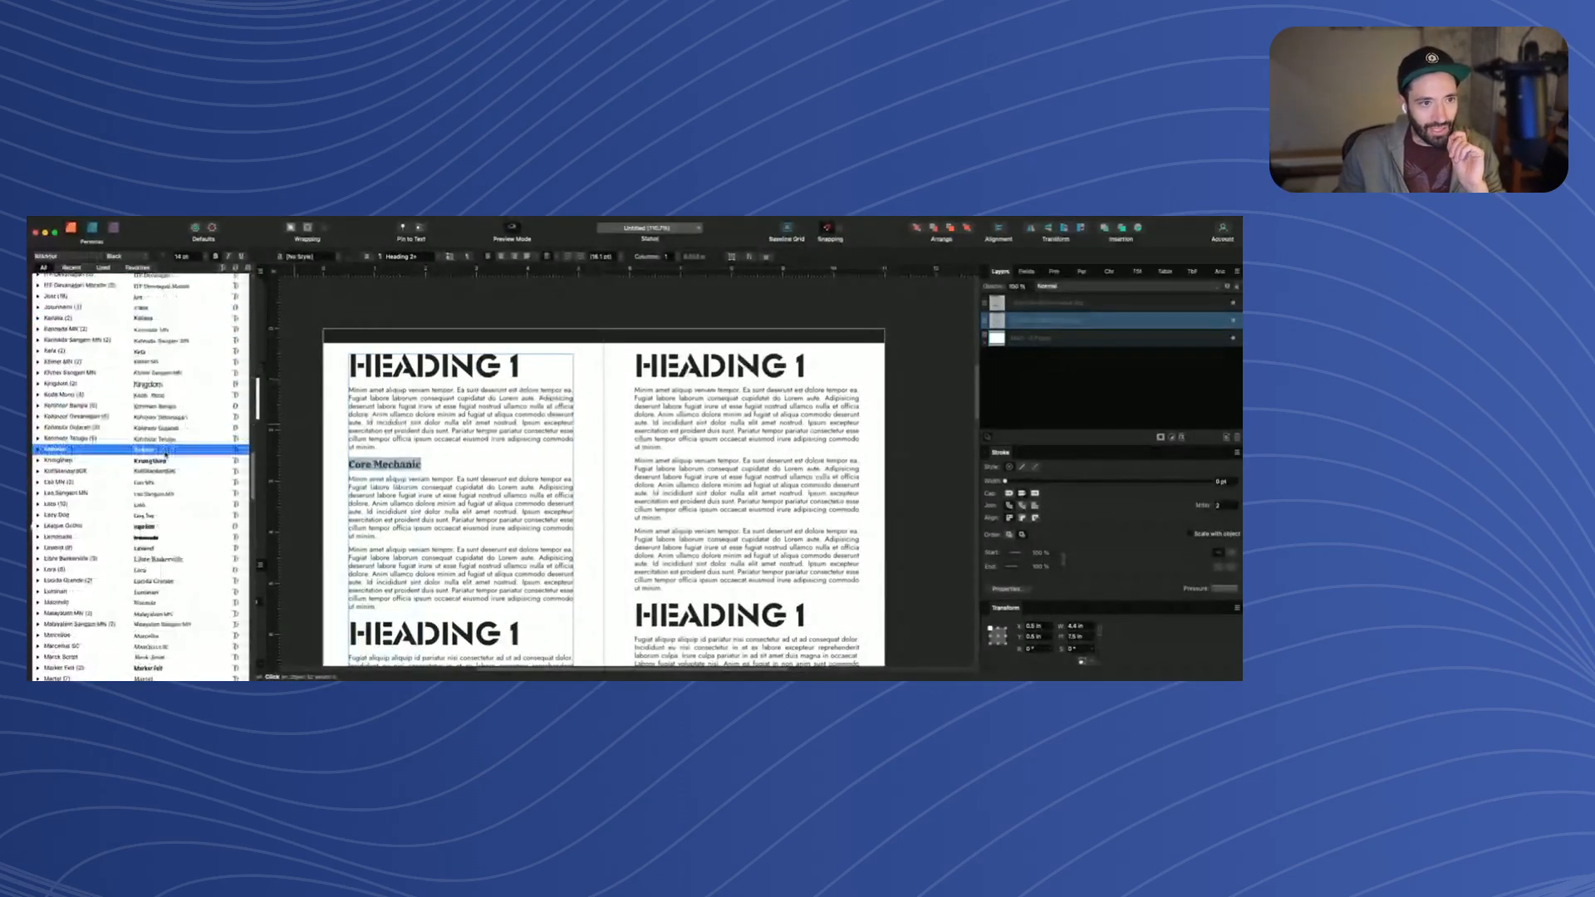
scroll(159, 453, down, 10)
scroll(159, 535, down, 6)
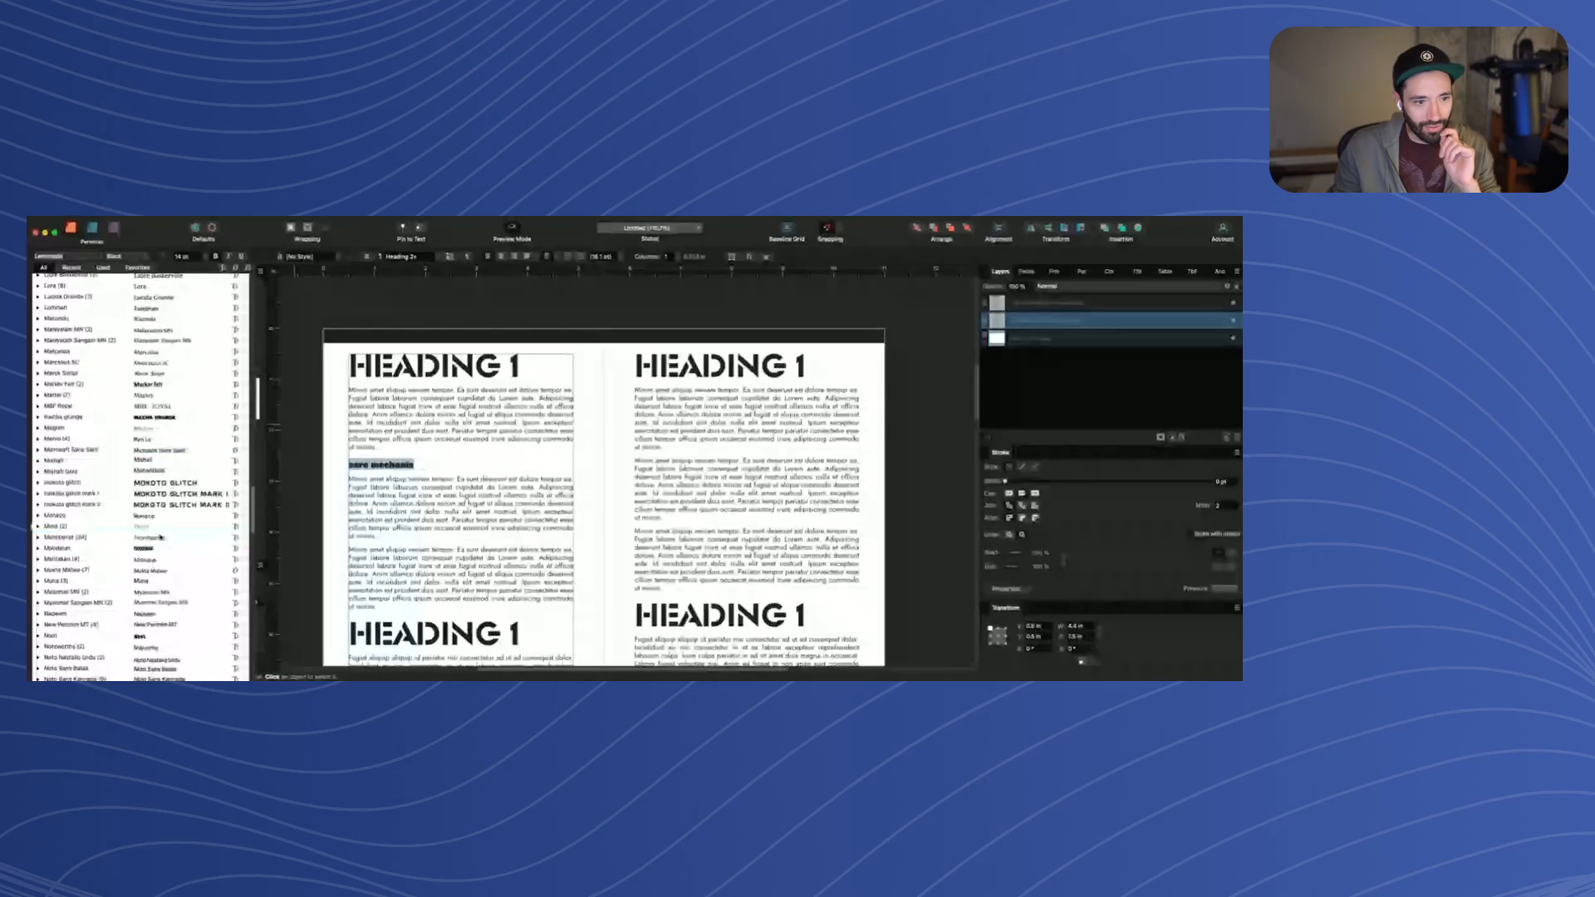
click(170, 486)
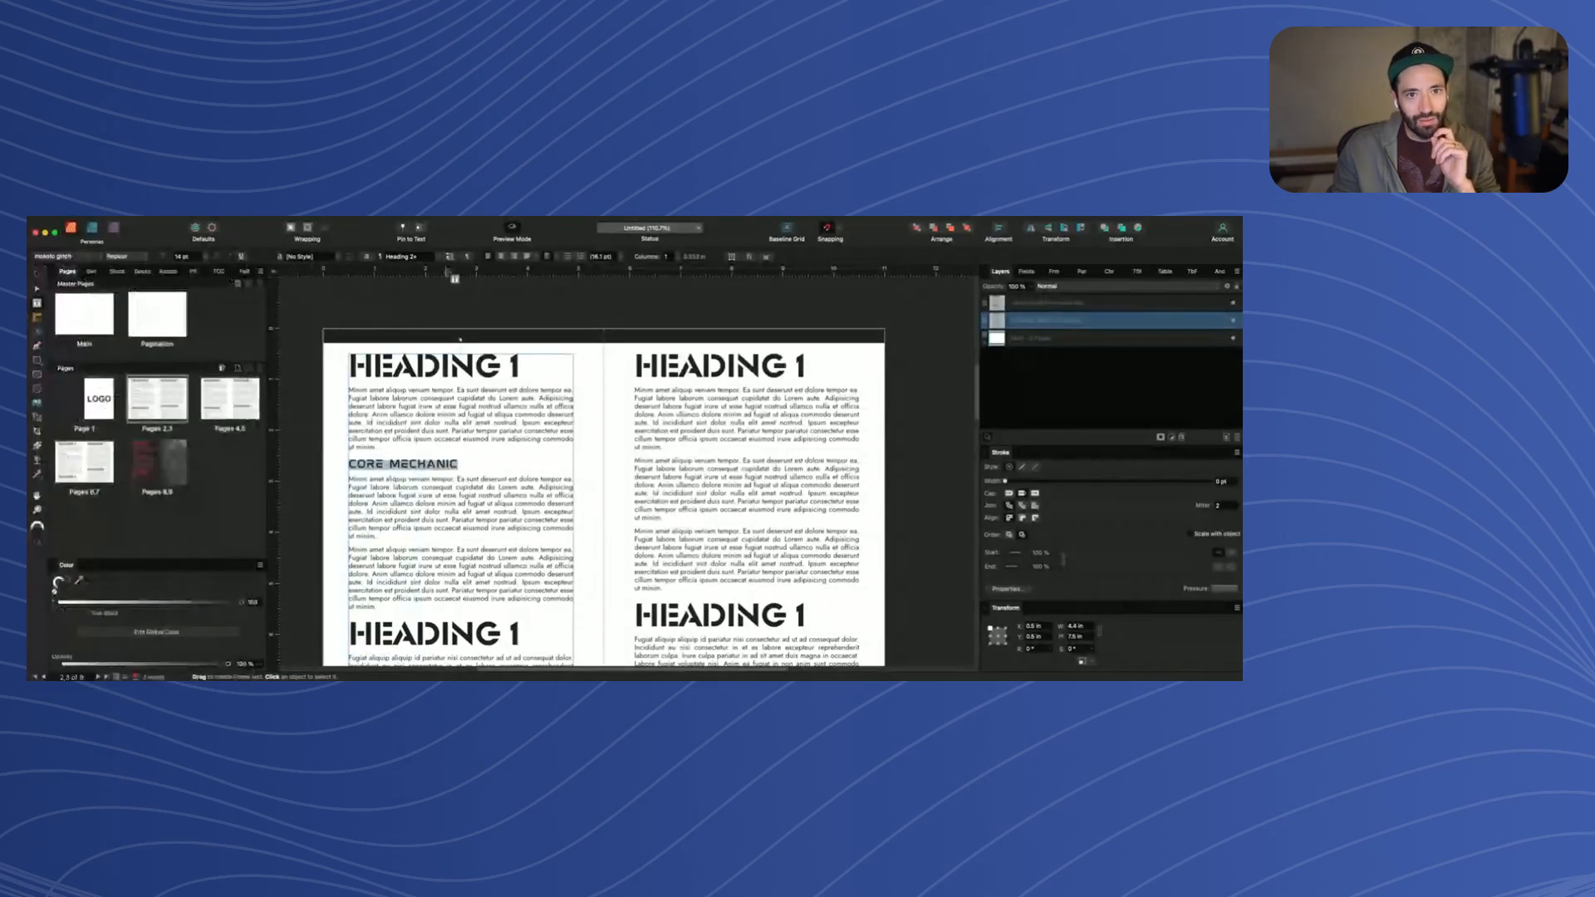
click(453, 312)
Review the heading fonts across pages 2–3 and clear the text selection
scroll(464, 378, down, 3)
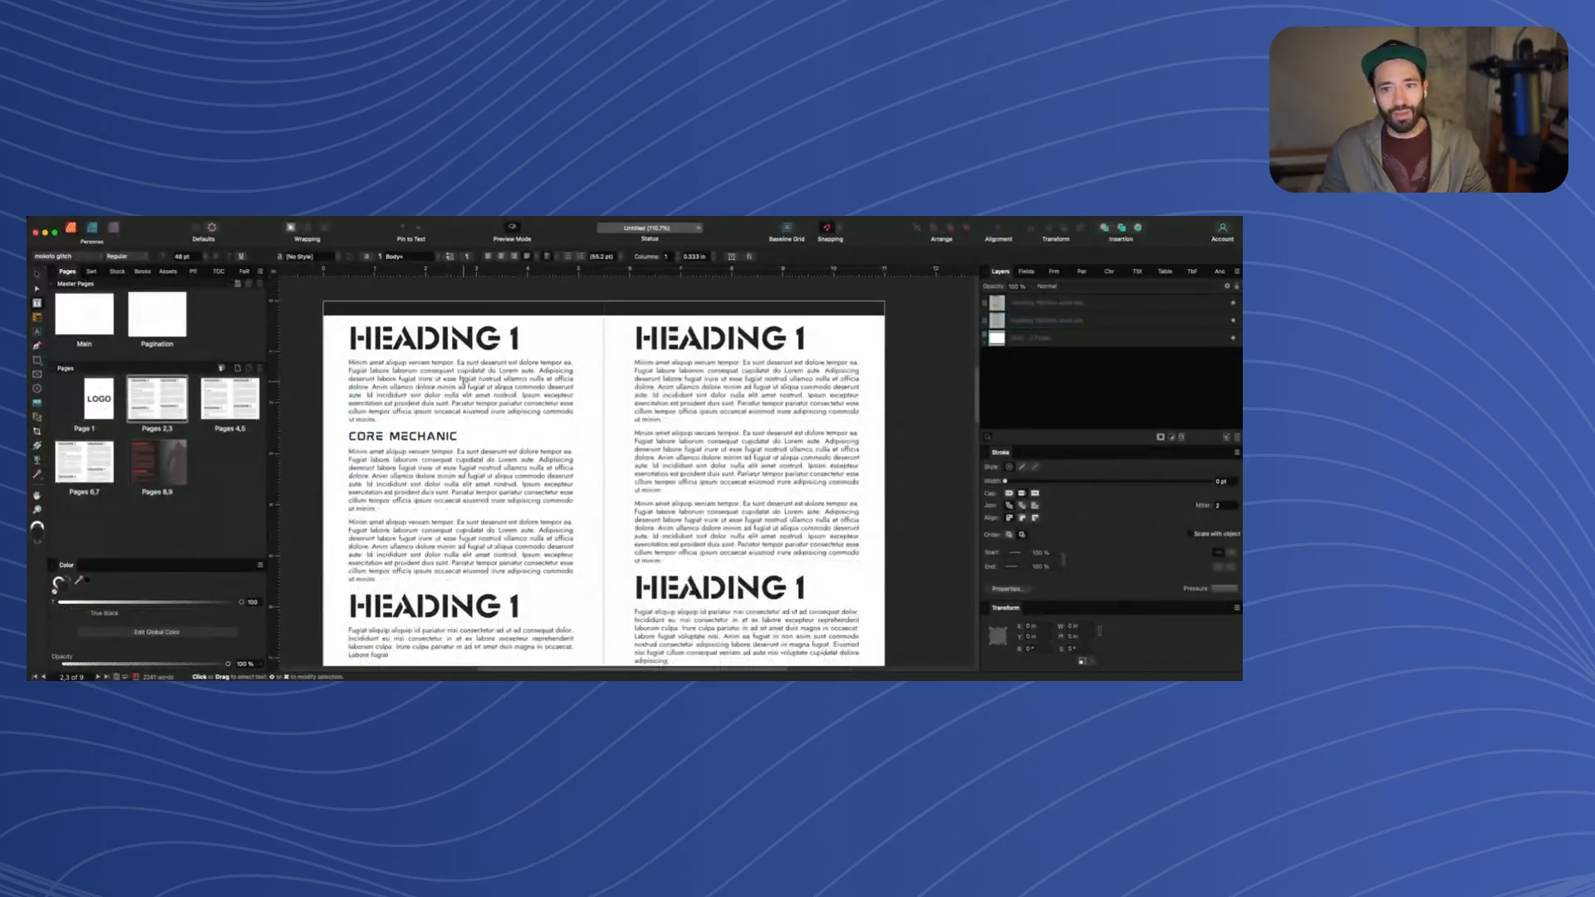
scroll(463, 379, down, 3)
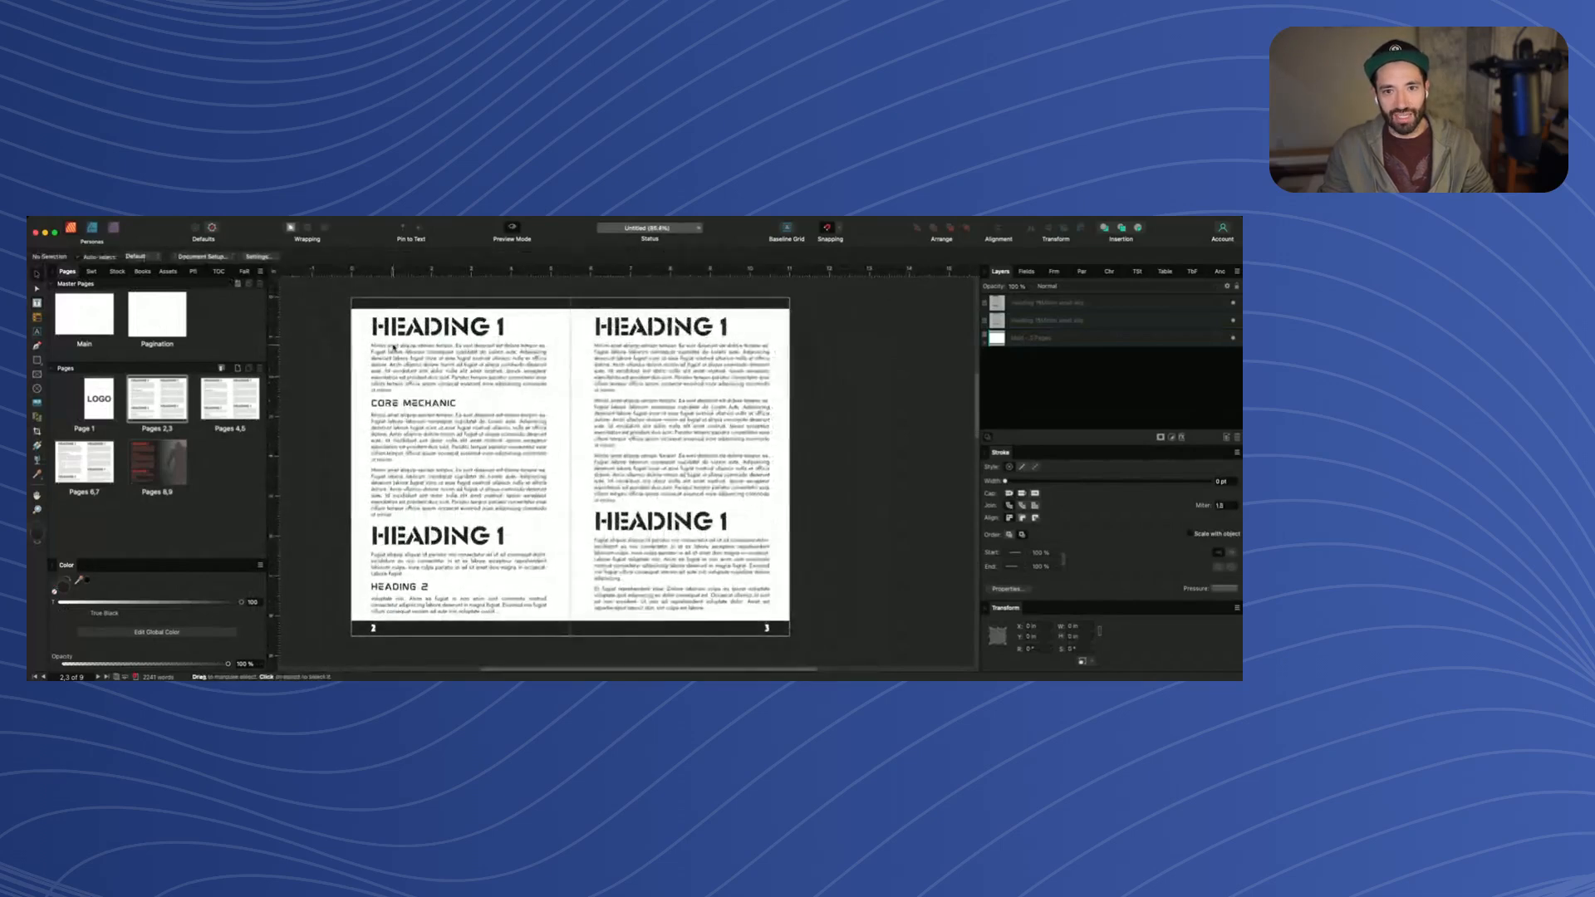
scroll(396, 341, up, 3)
double_click(398, 336)
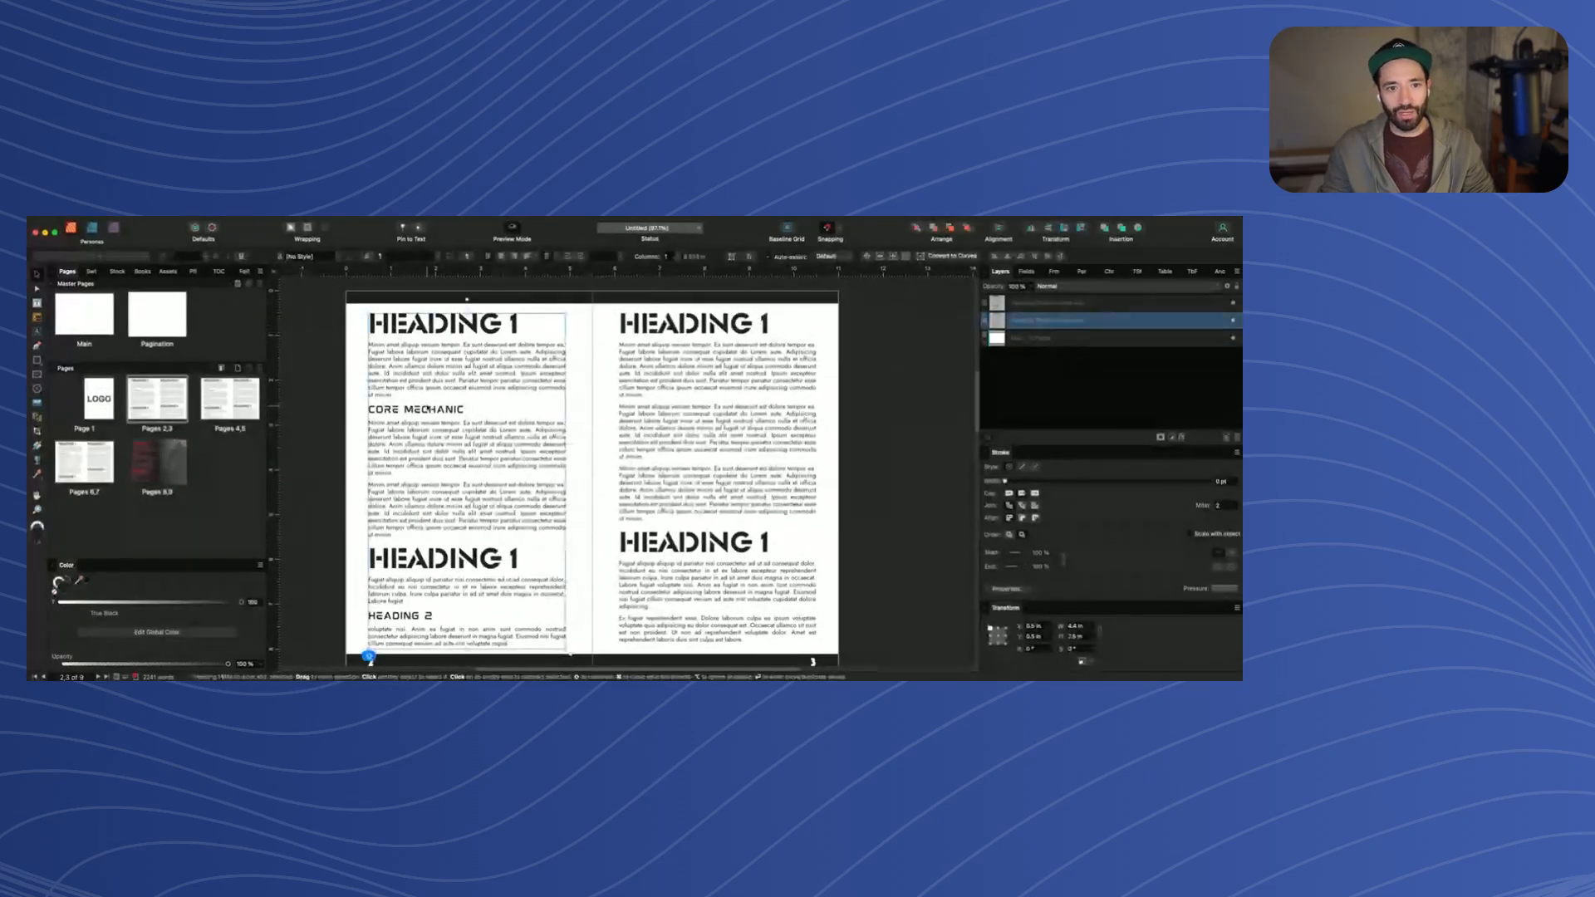
drag(465, 410, 374, 411)
key(Escape)
key(Escape)
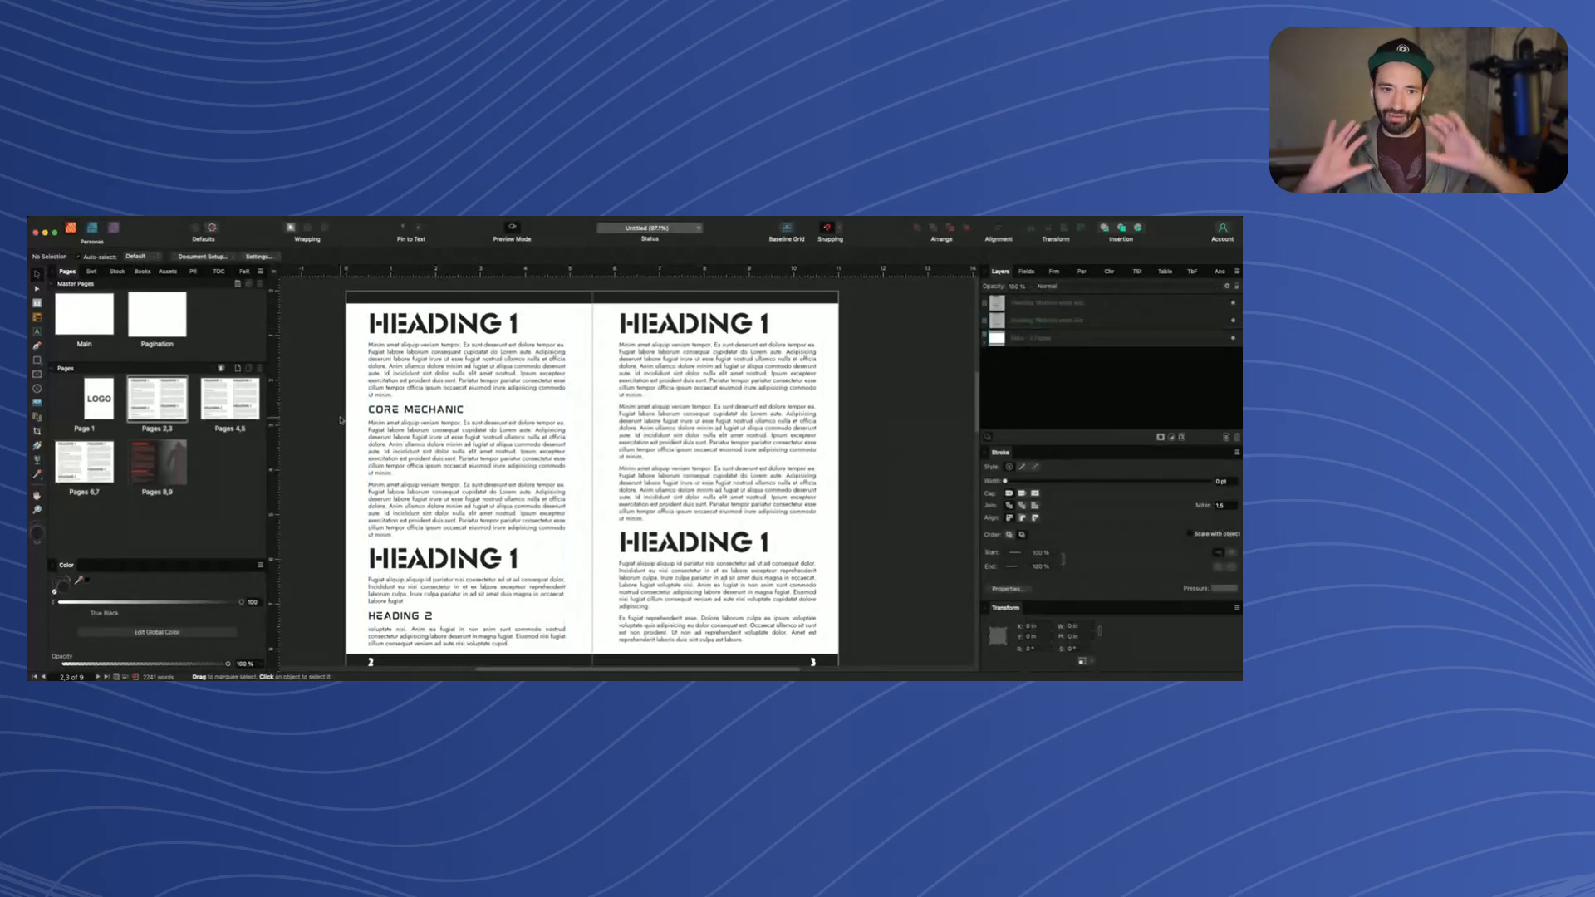